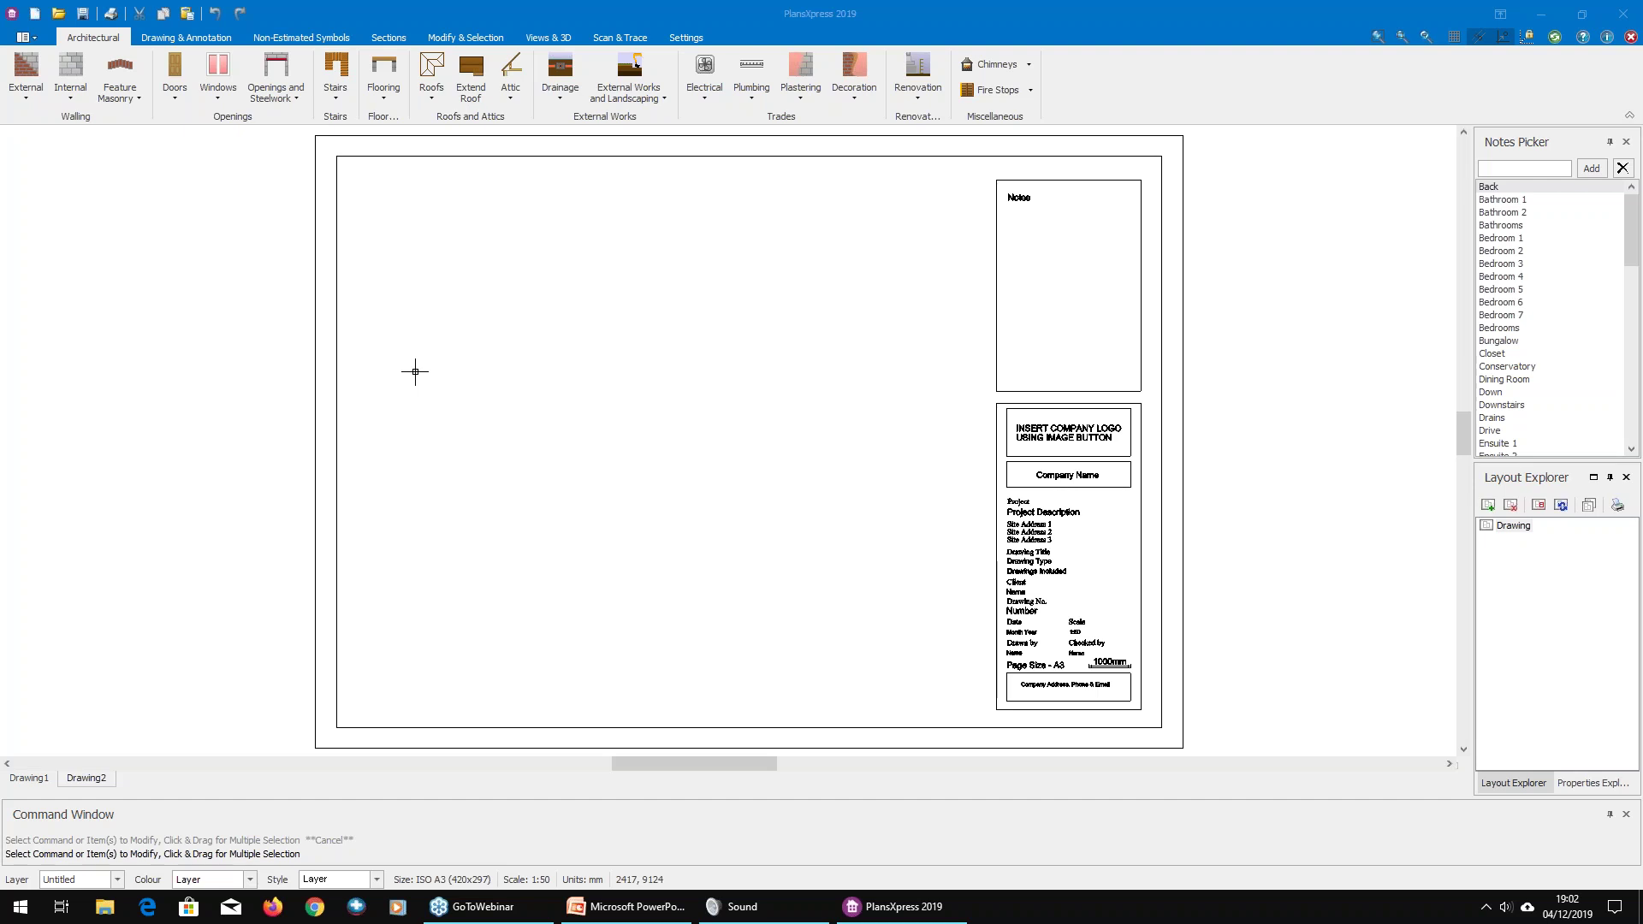
# Step: Start a brick and block cavity wall with a 2.400 height, accepting the default dimensions
pyautogui.click(33, 94)
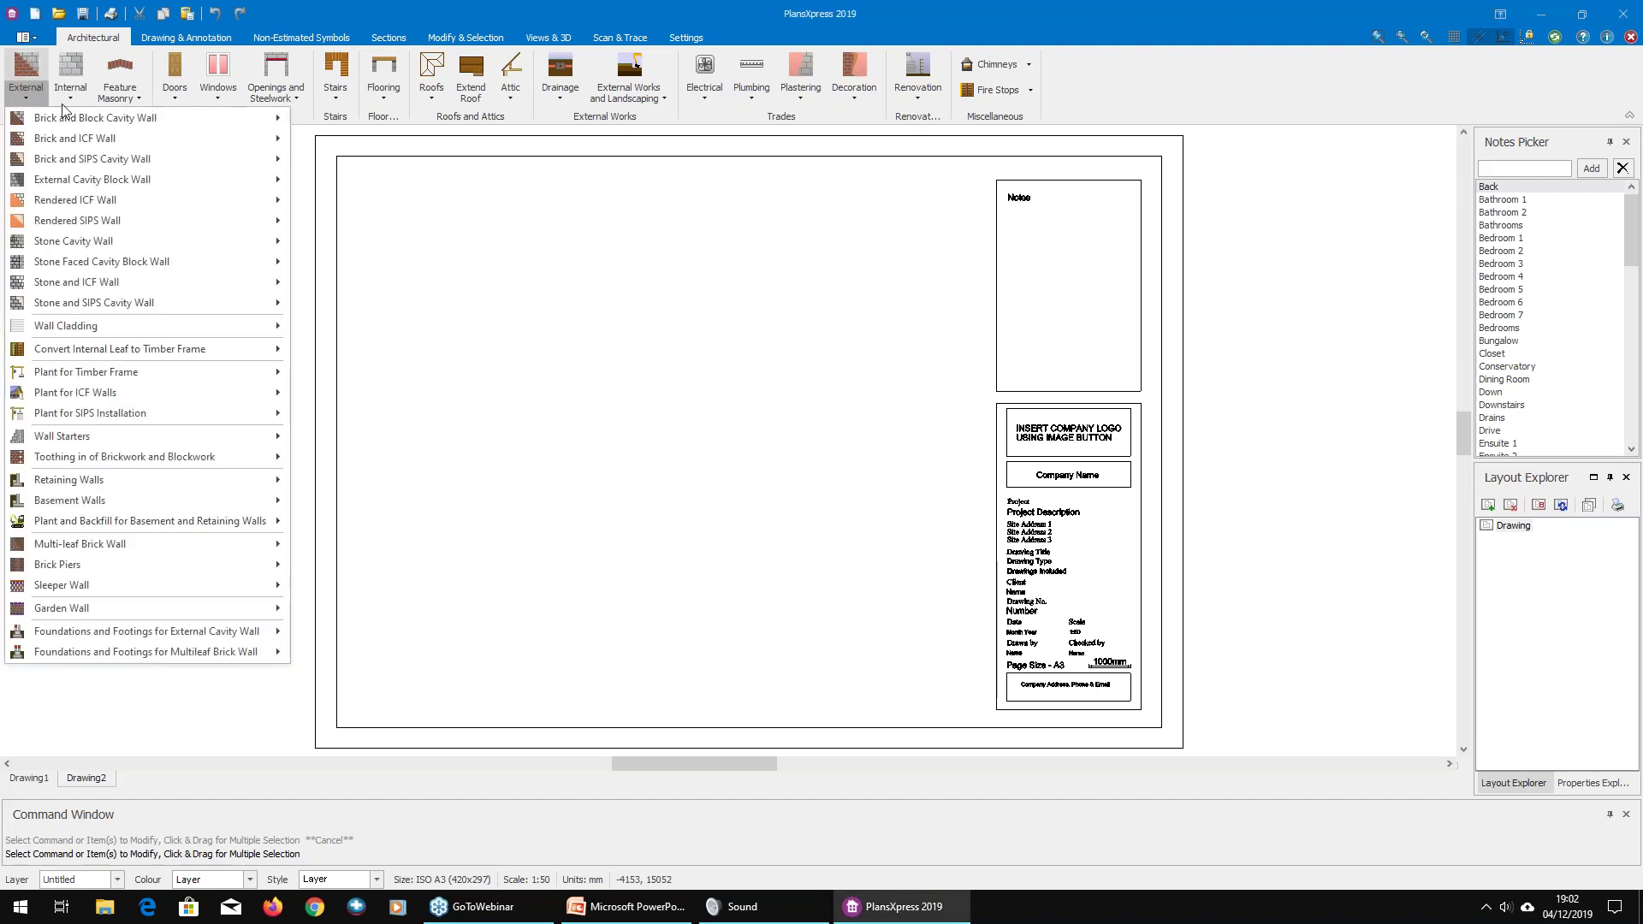
pyautogui.moveTo(72, 118)
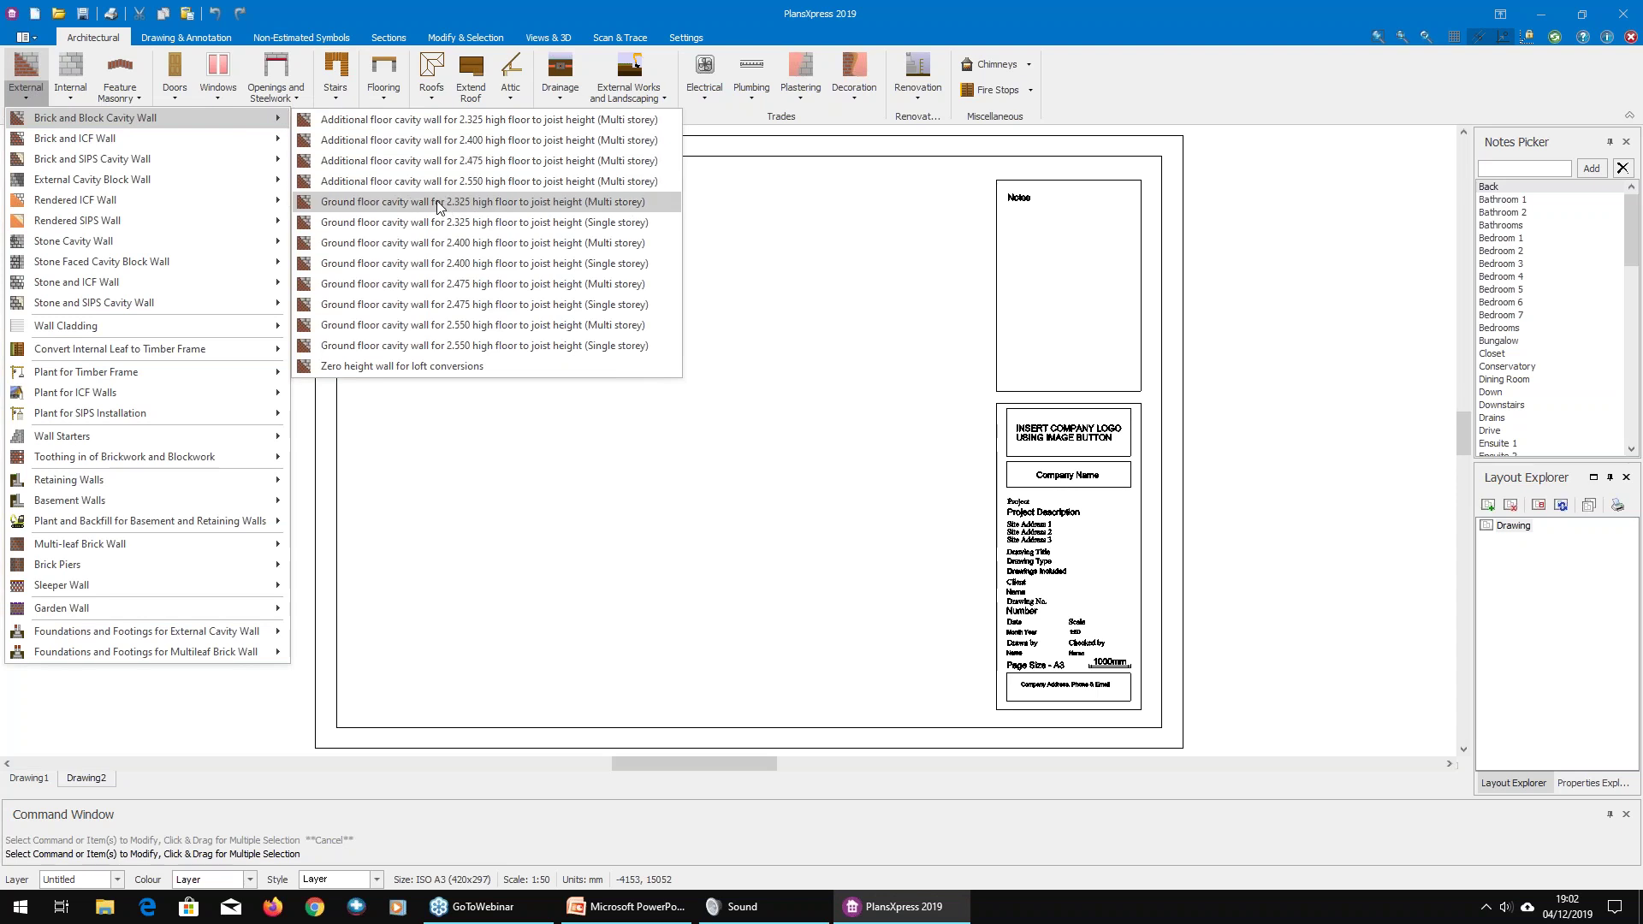
pyautogui.click(417, 161)
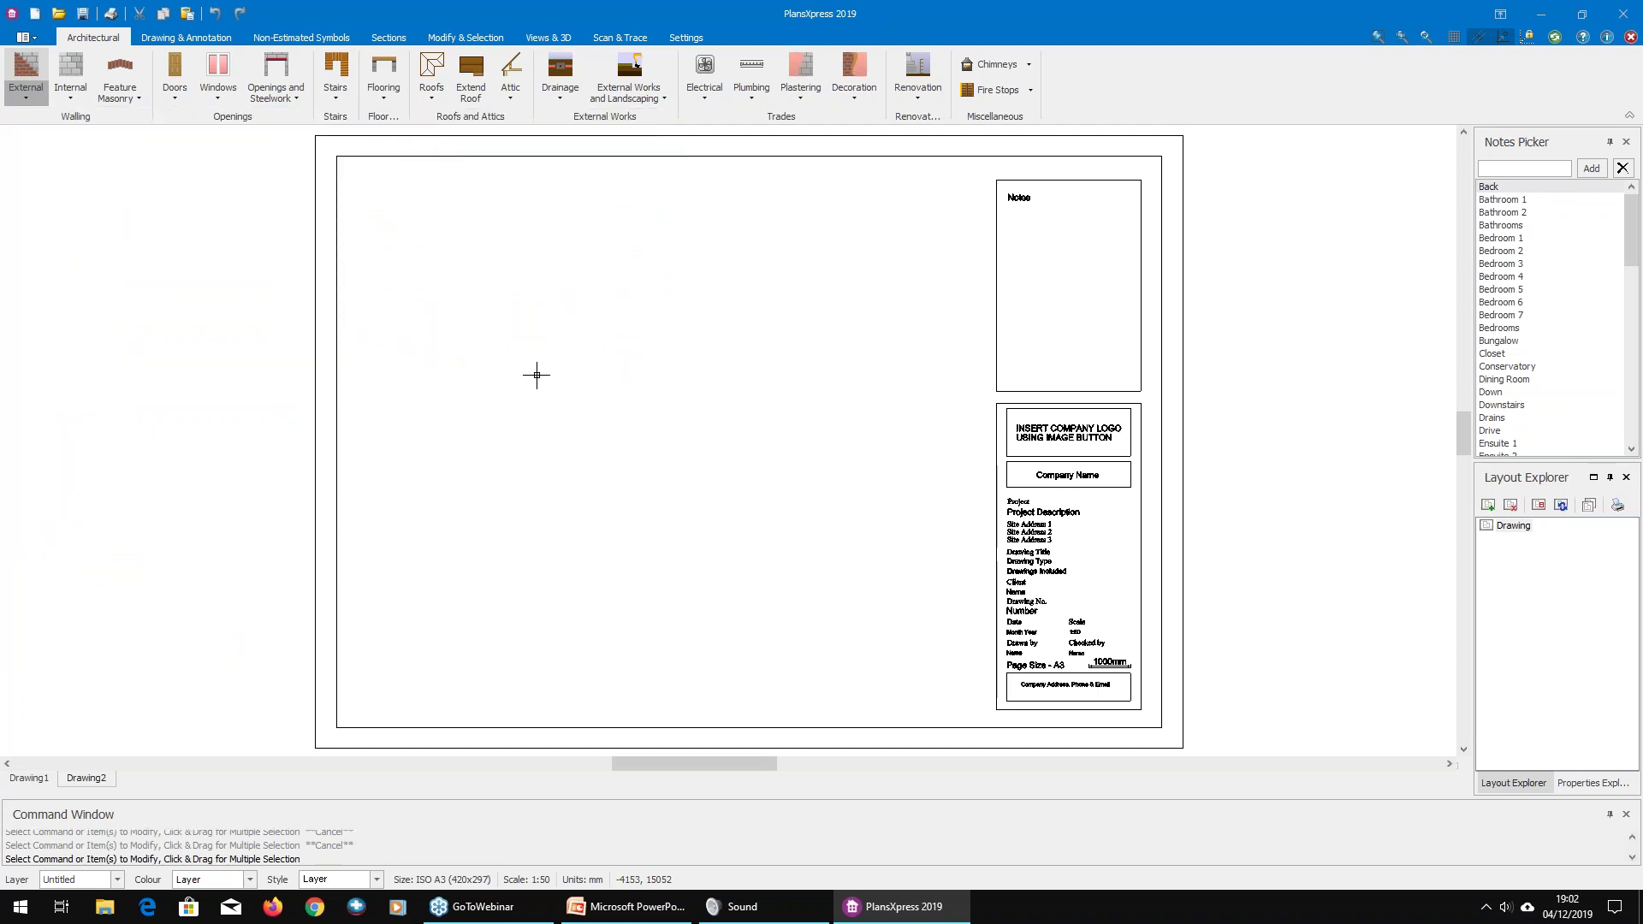
pyautogui.click(536, 354)
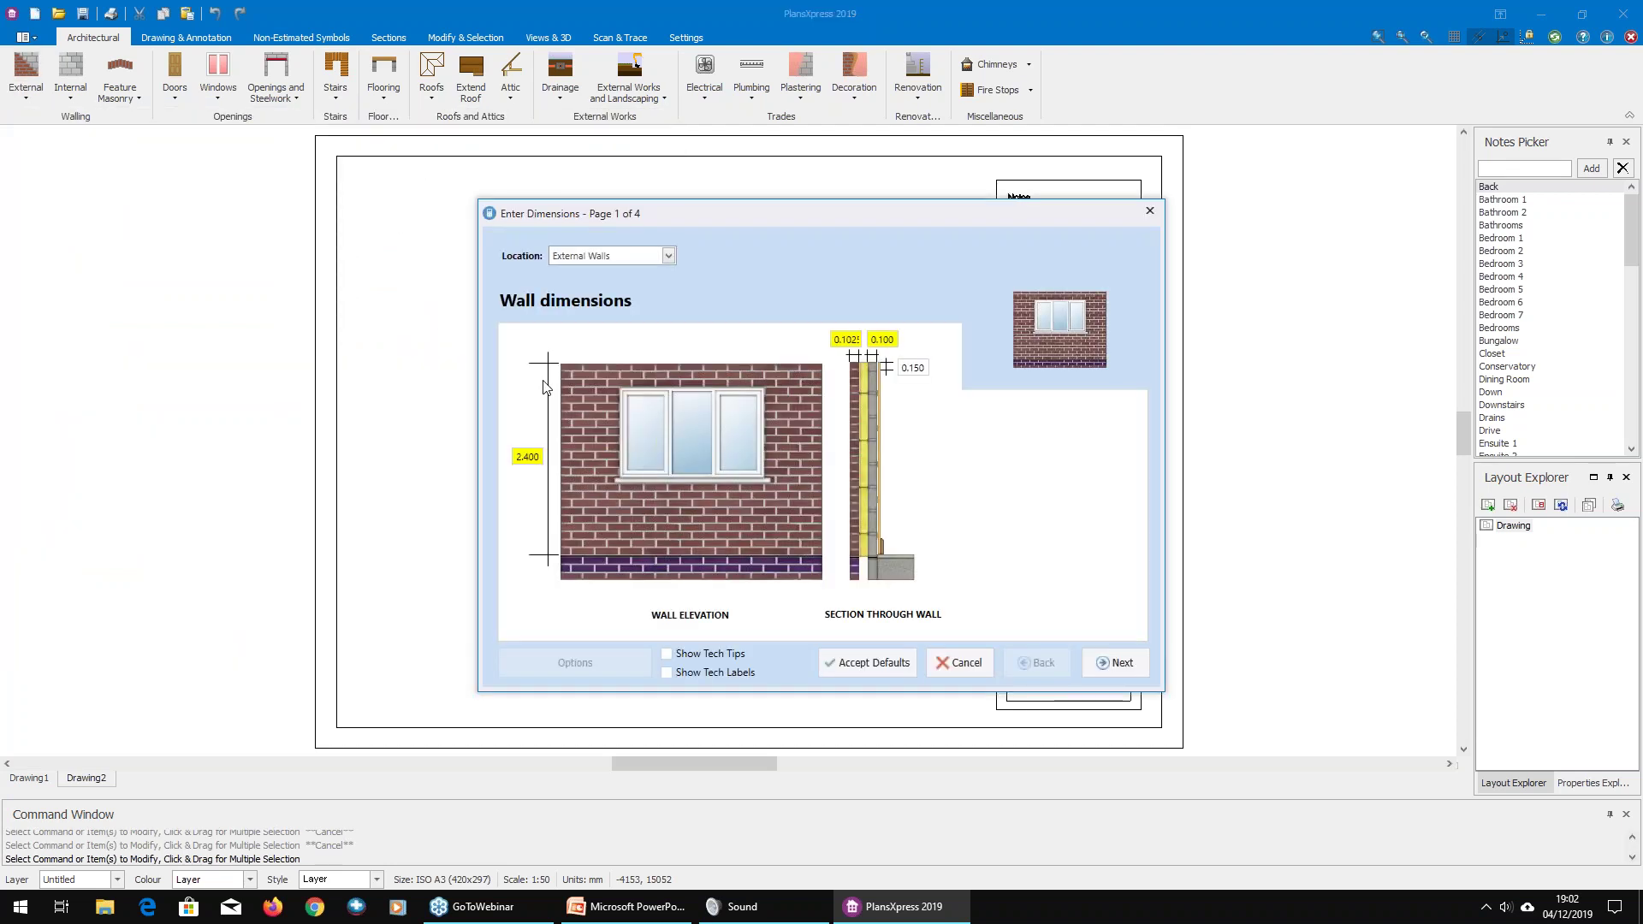
pyautogui.click(527, 455)
pyautogui.press('BackSpace')
pyautogui.click(870, 666)
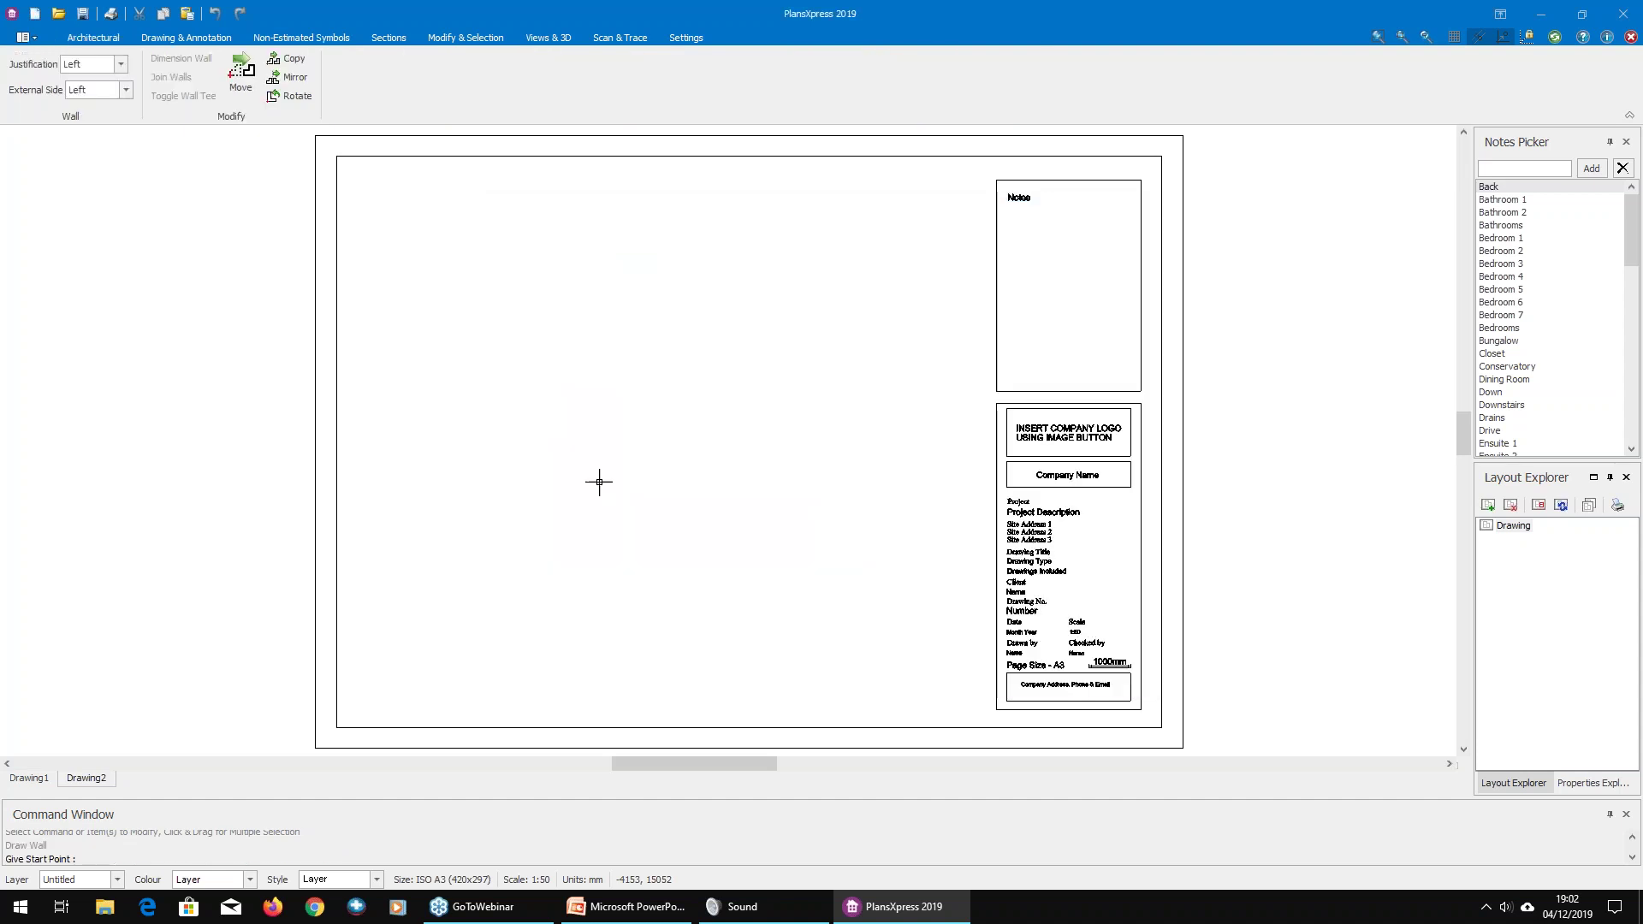
# Step: Draw the existing building's upper wall 3000 mm to the right from a start point in the sheet's upper-left area
pyautogui.click(428, 279)
pyautogui.scroll(2, 528, 382)
pyautogui.scroll(-2, 495, 264)
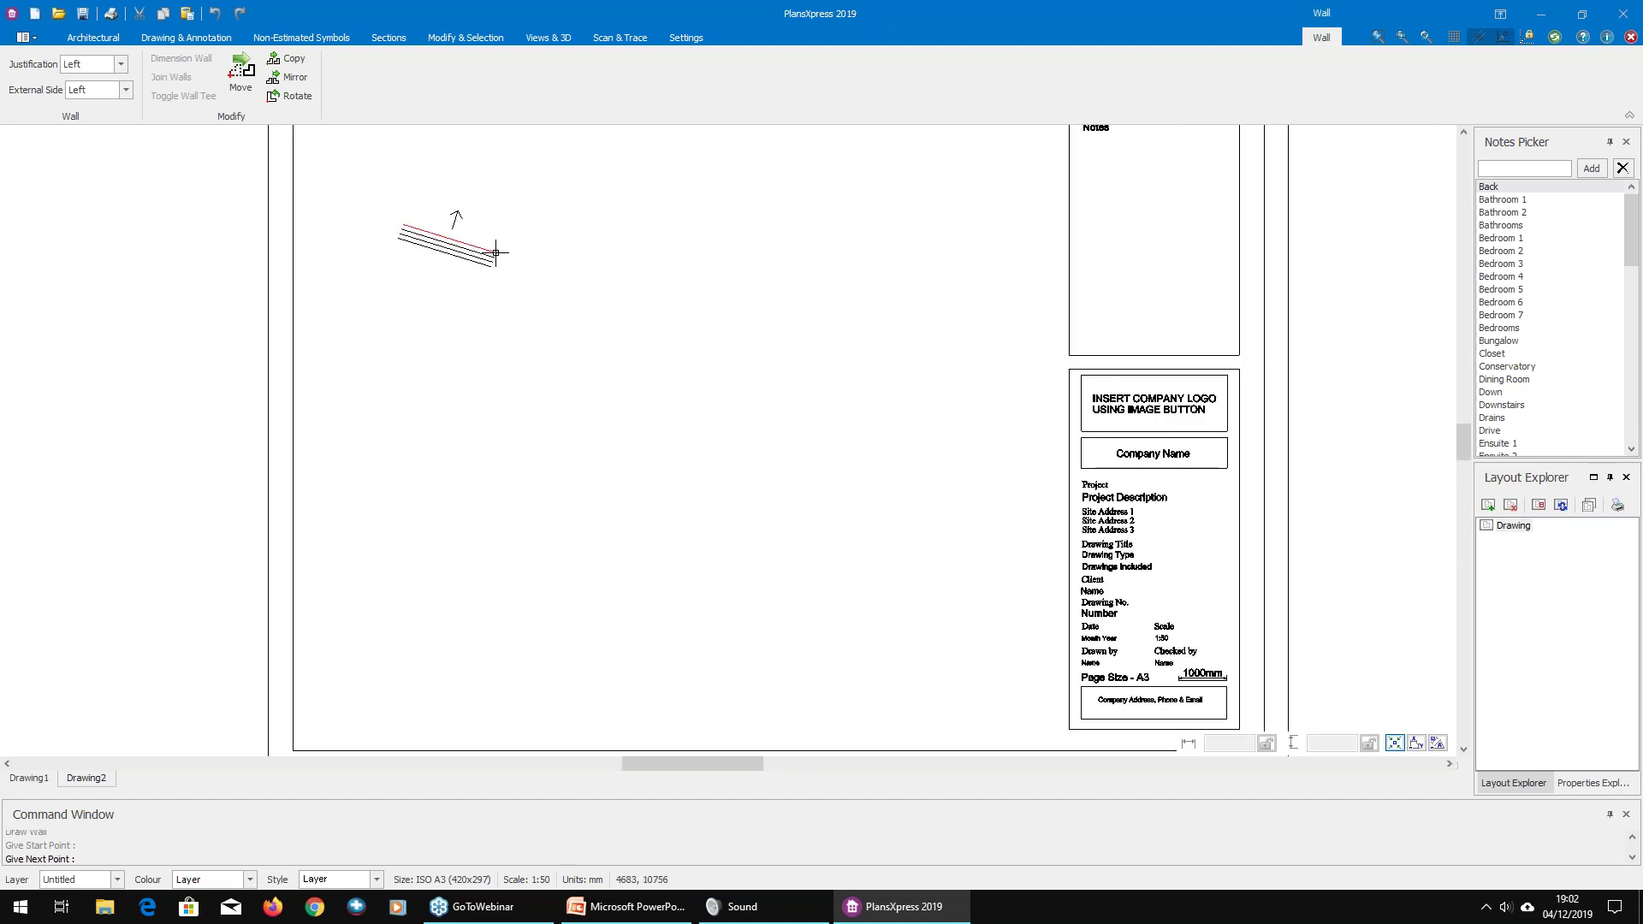
pyautogui.press('d')
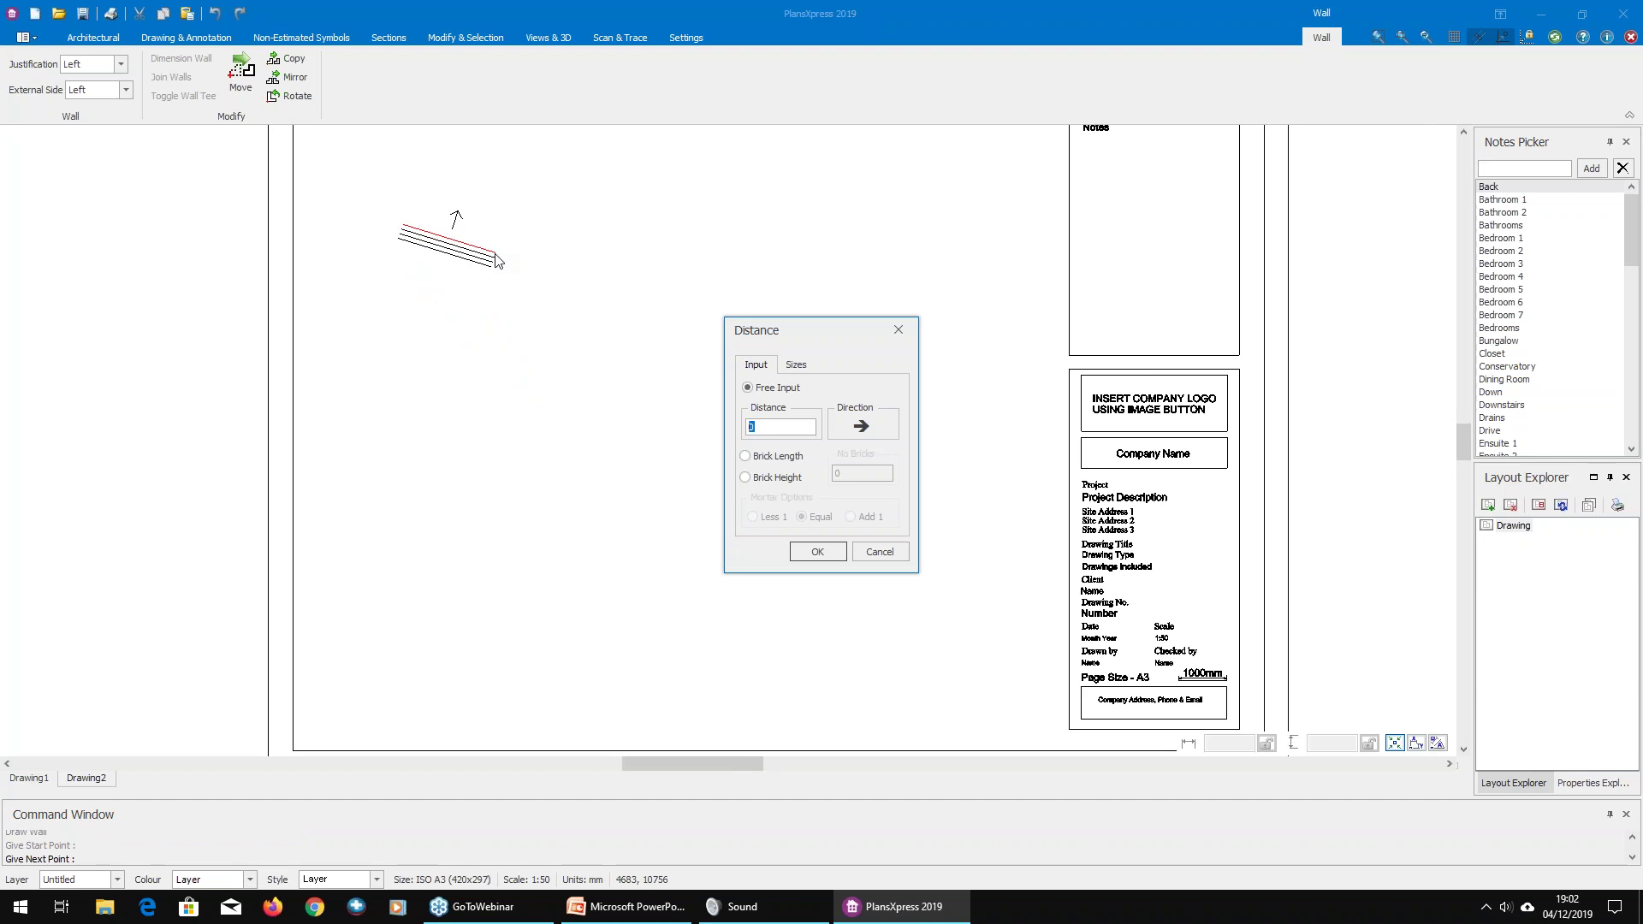
pyautogui.write('0')
pyautogui.write('300')
pyautogui.press('Return')
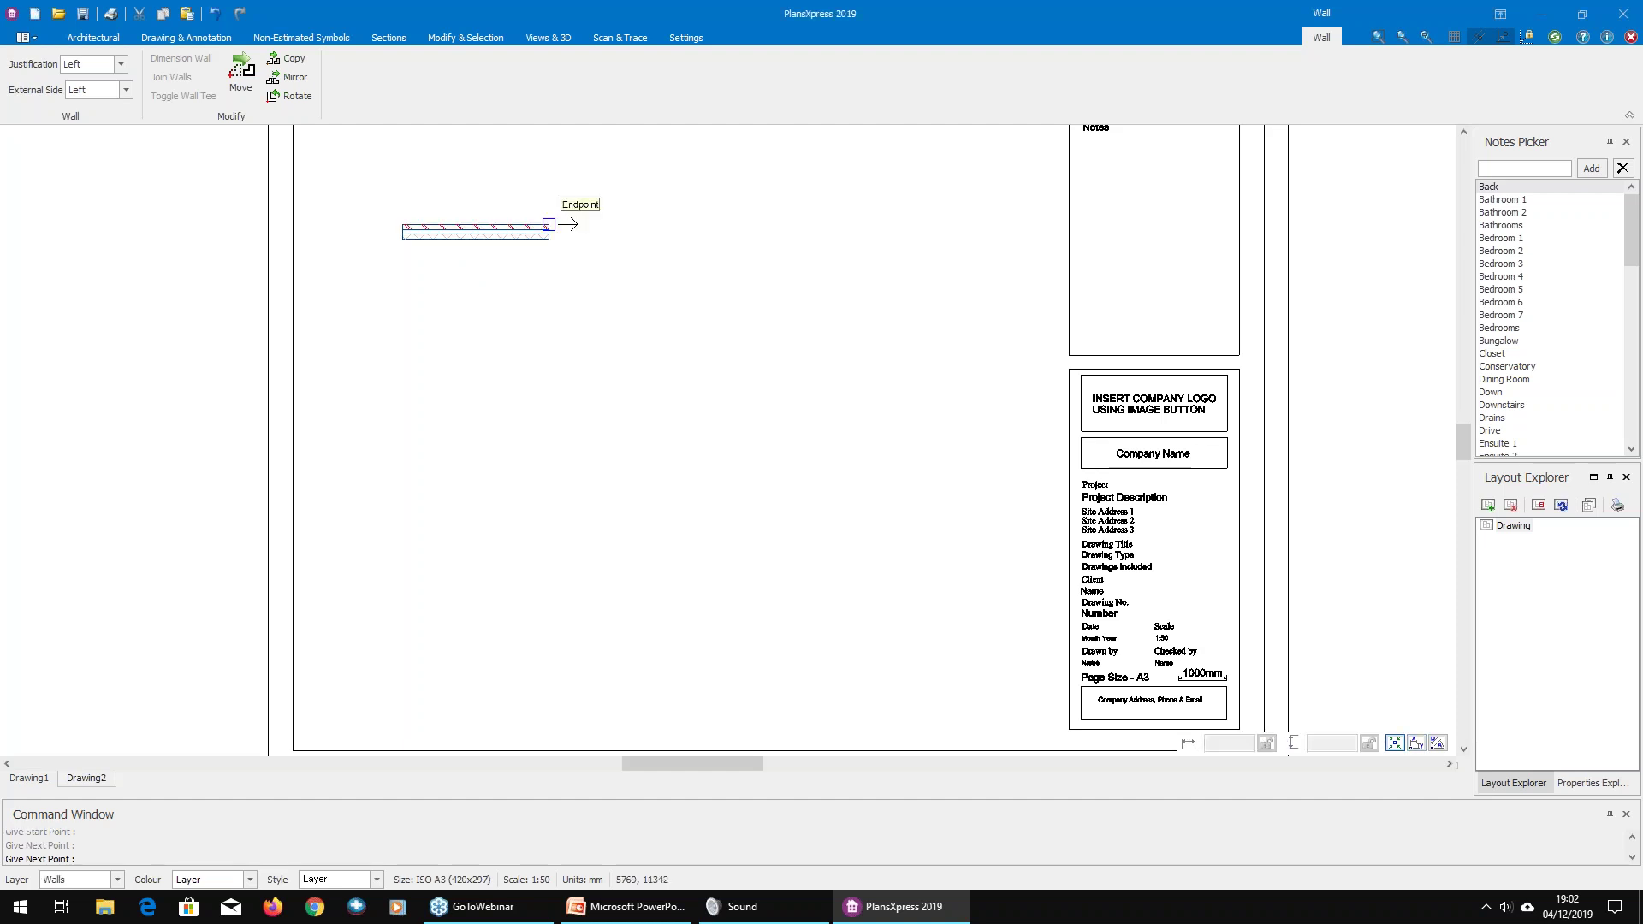
# Step: Add a 7000 mm wall downward from the upper wall's end and square off the outline into a closed rectangle
pyautogui.write('7000')
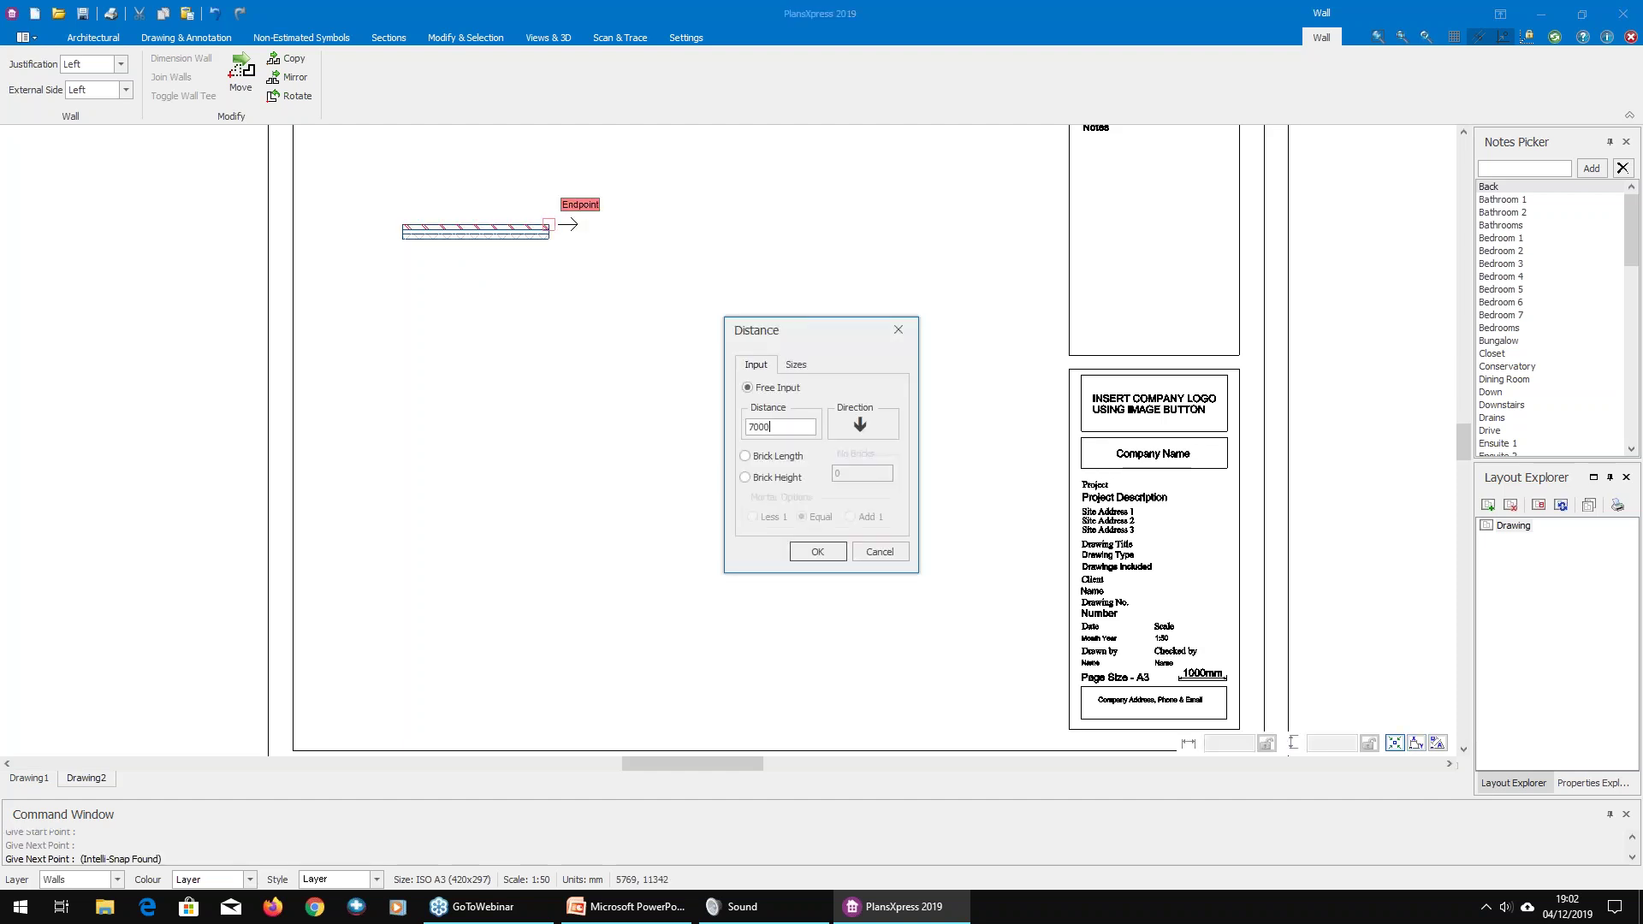
pyautogui.press('Return')
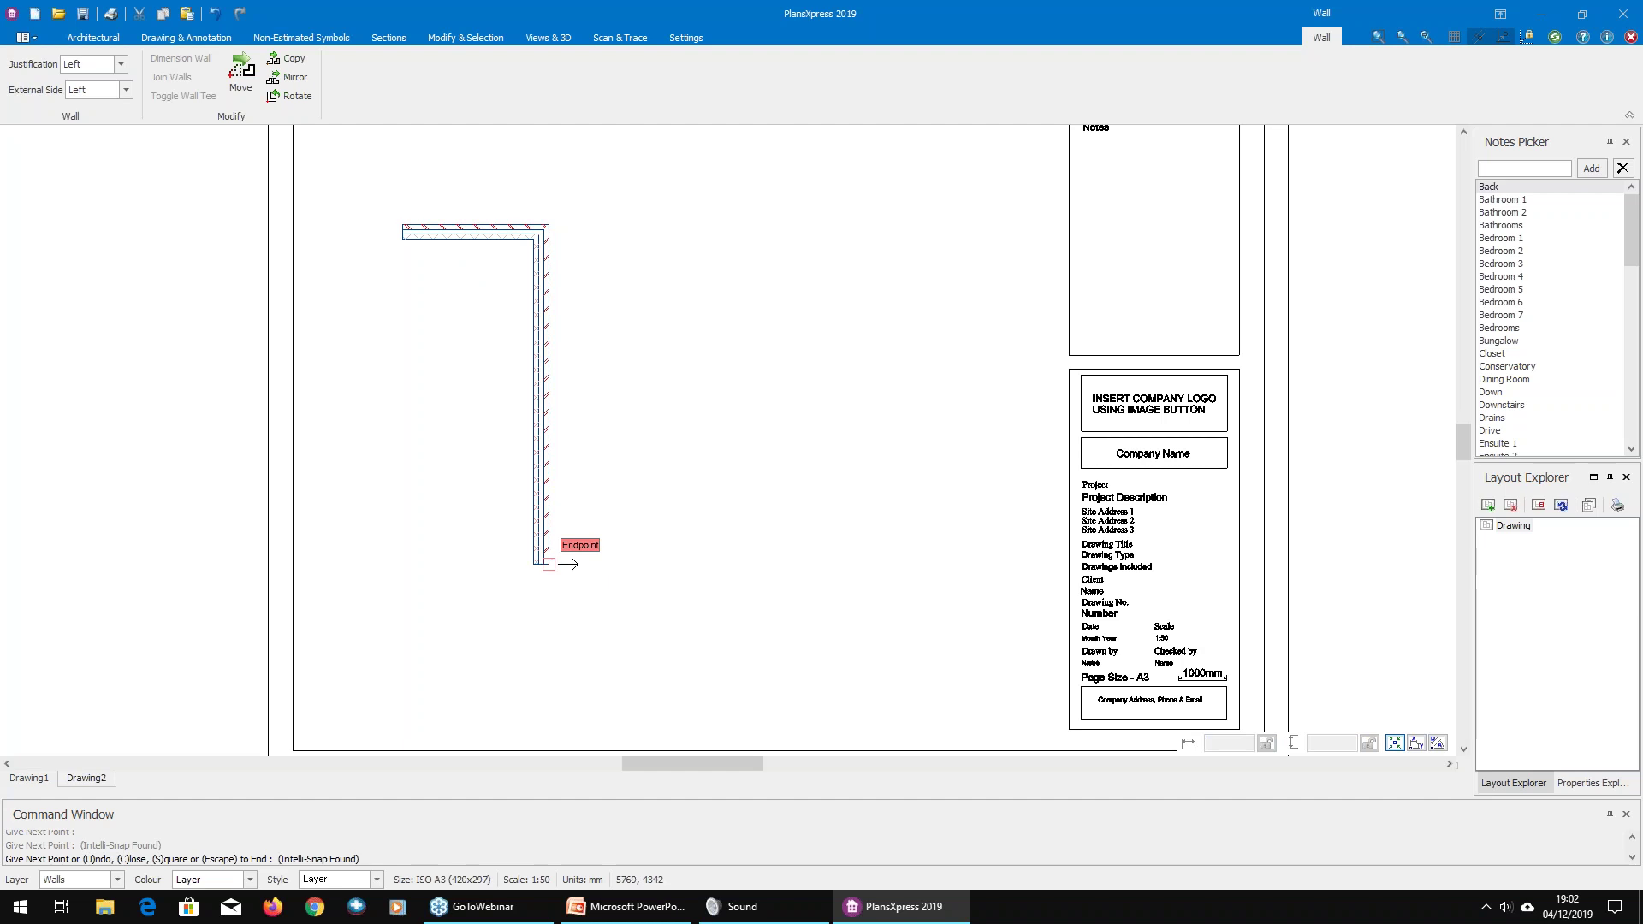
pyautogui.press('s')
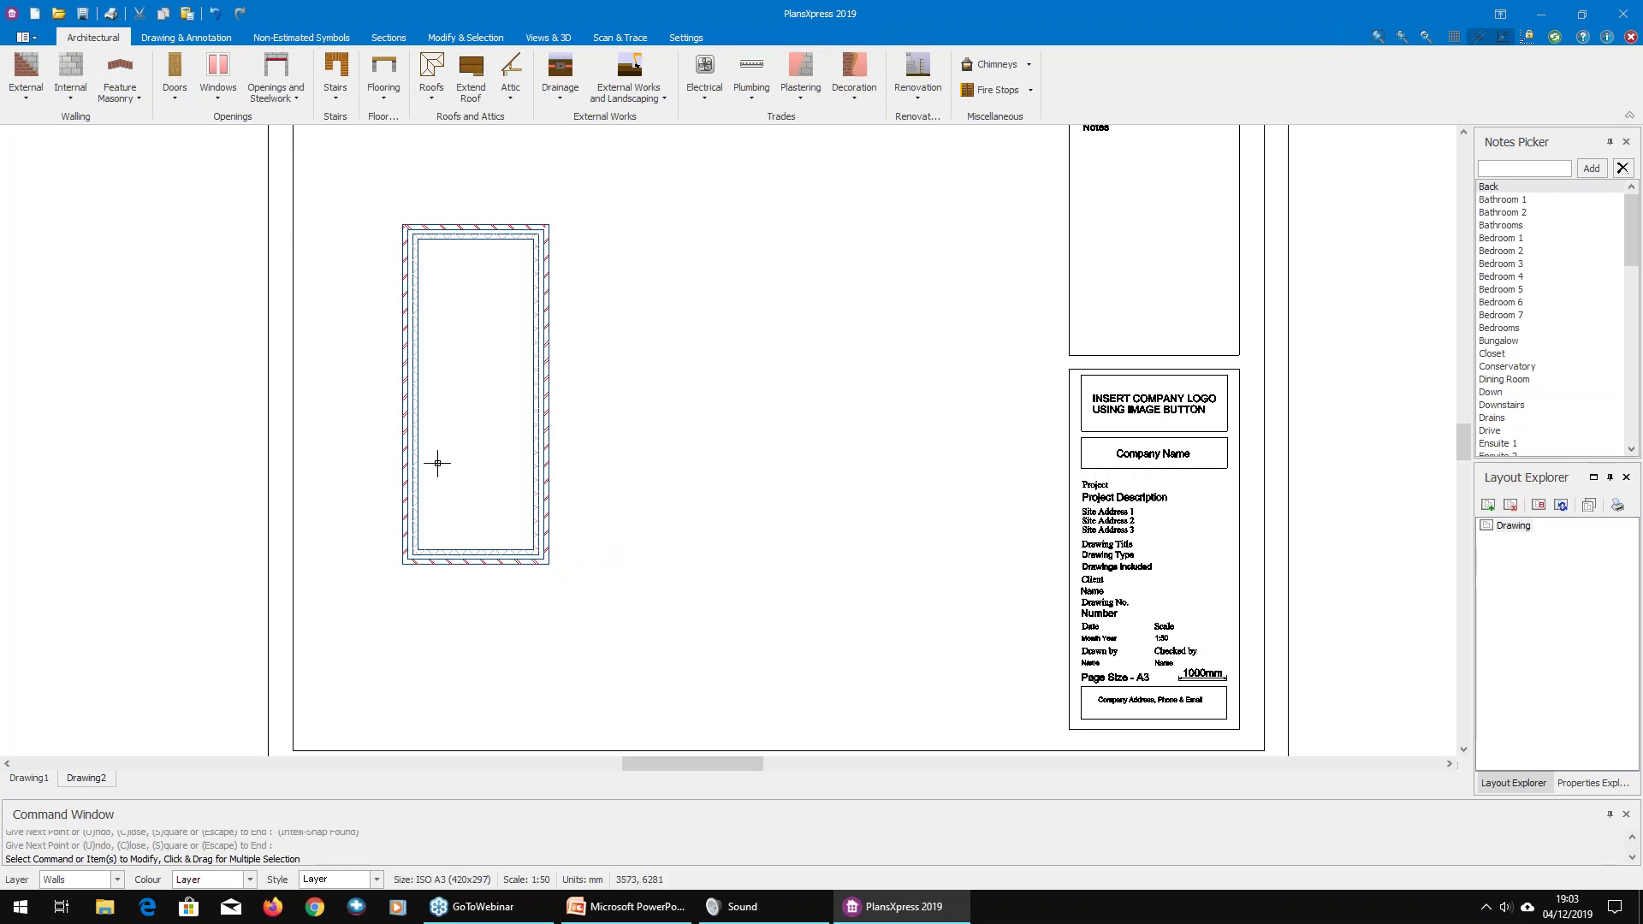
# Step: Set all four walls of the rectangular building as non-estimated
pyautogui.moveTo(332, 183); pyautogui.dragTo(652, 627)
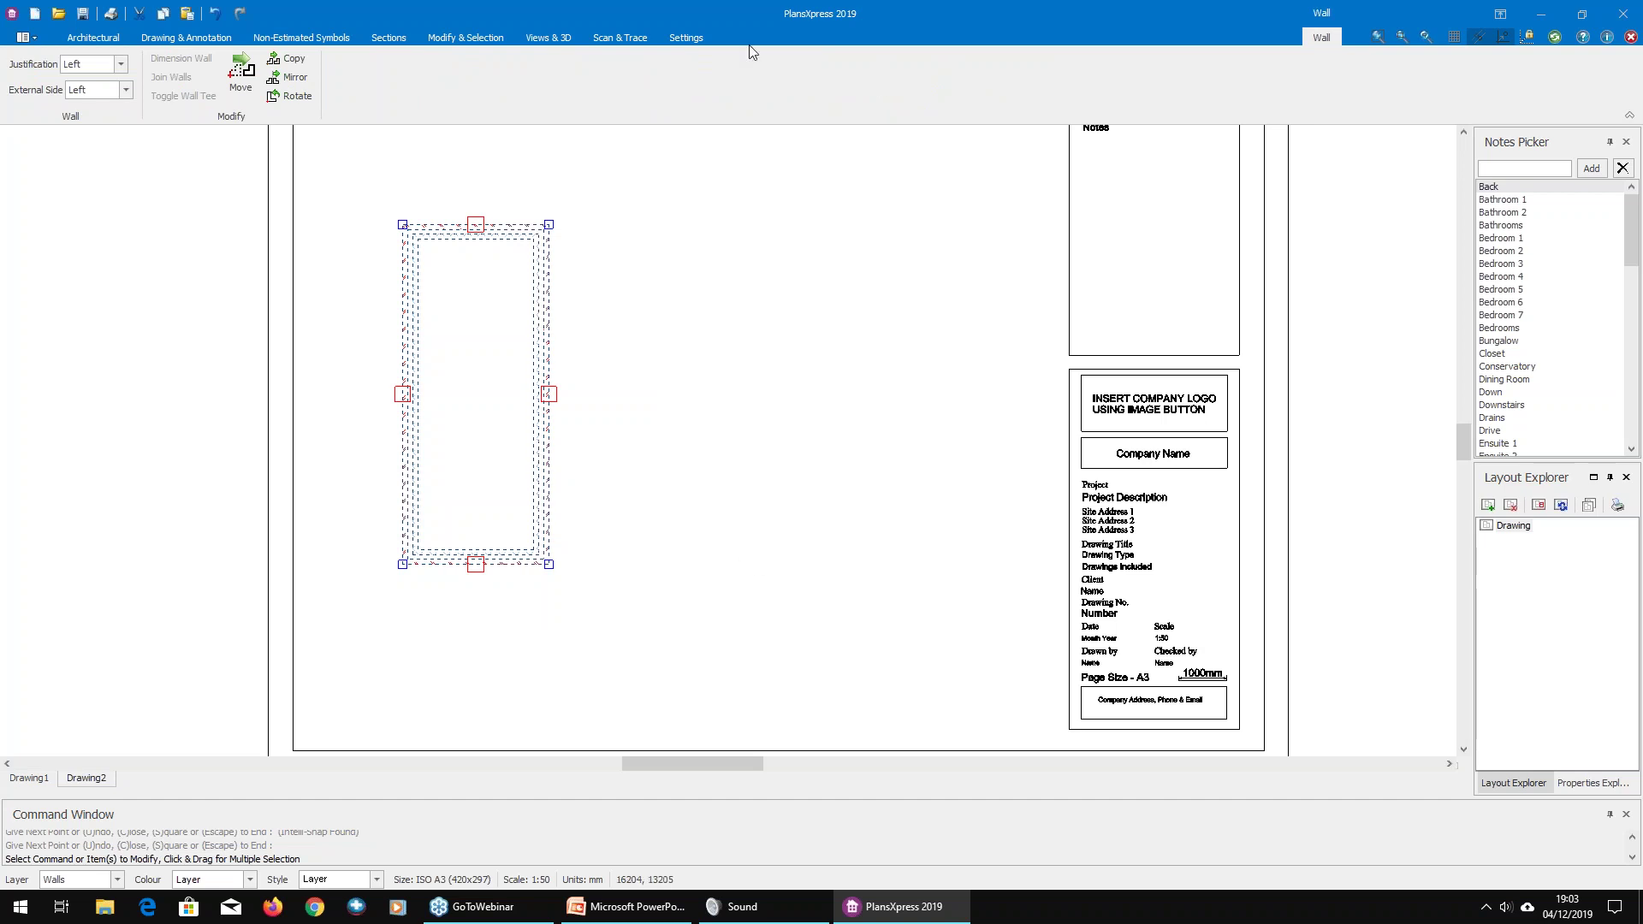
pyautogui.click(457, 39)
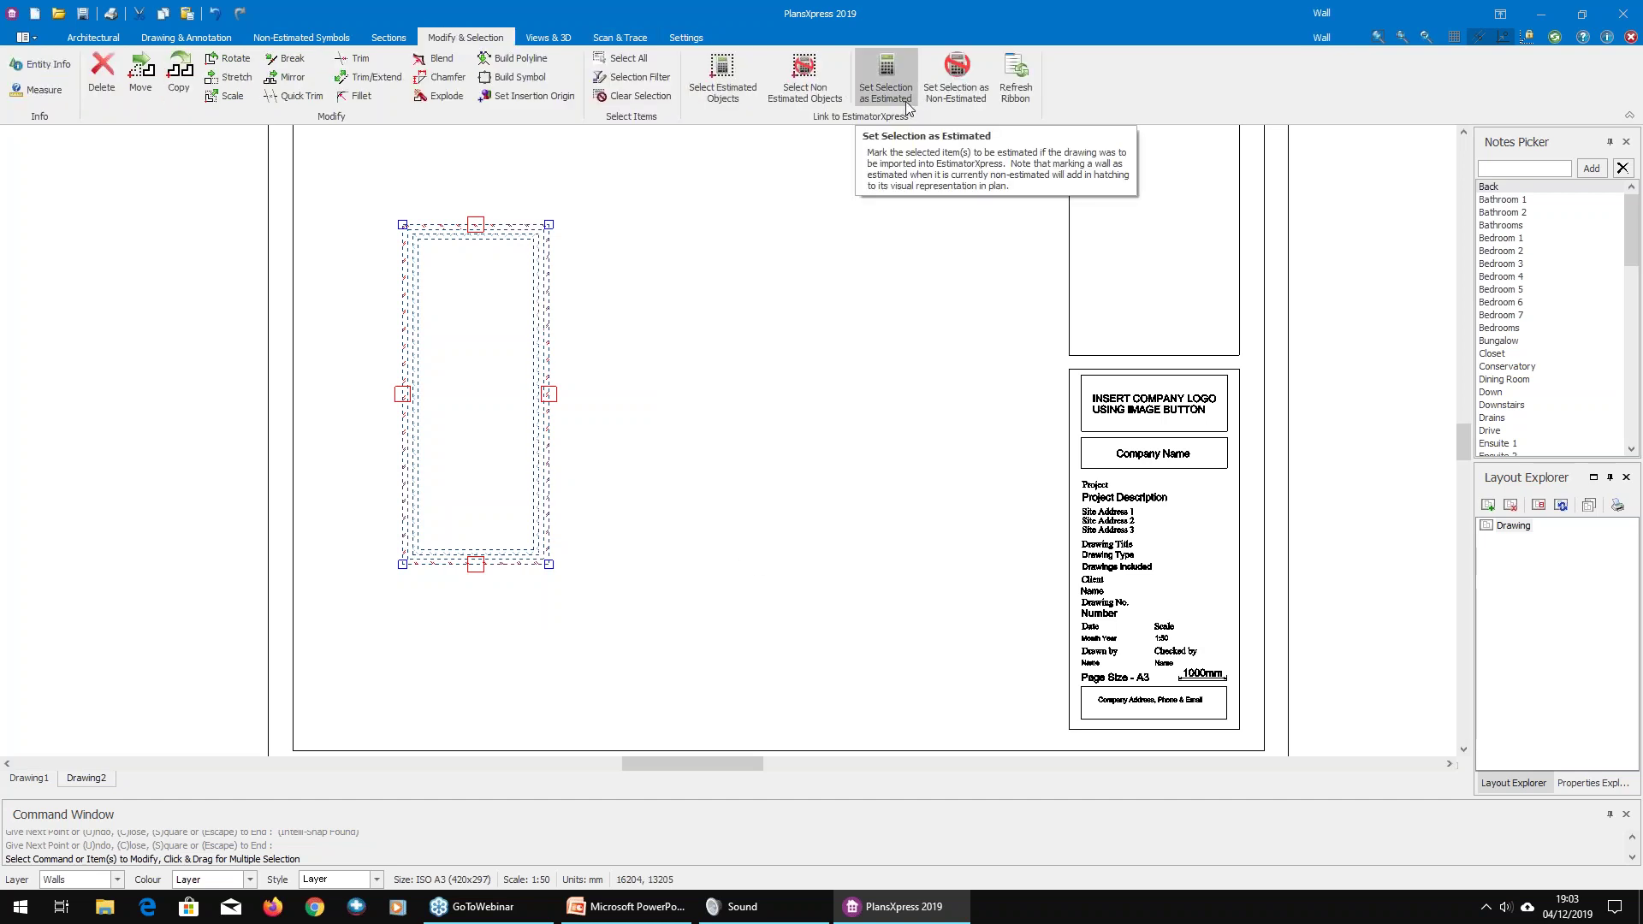
pyautogui.click(958, 89)
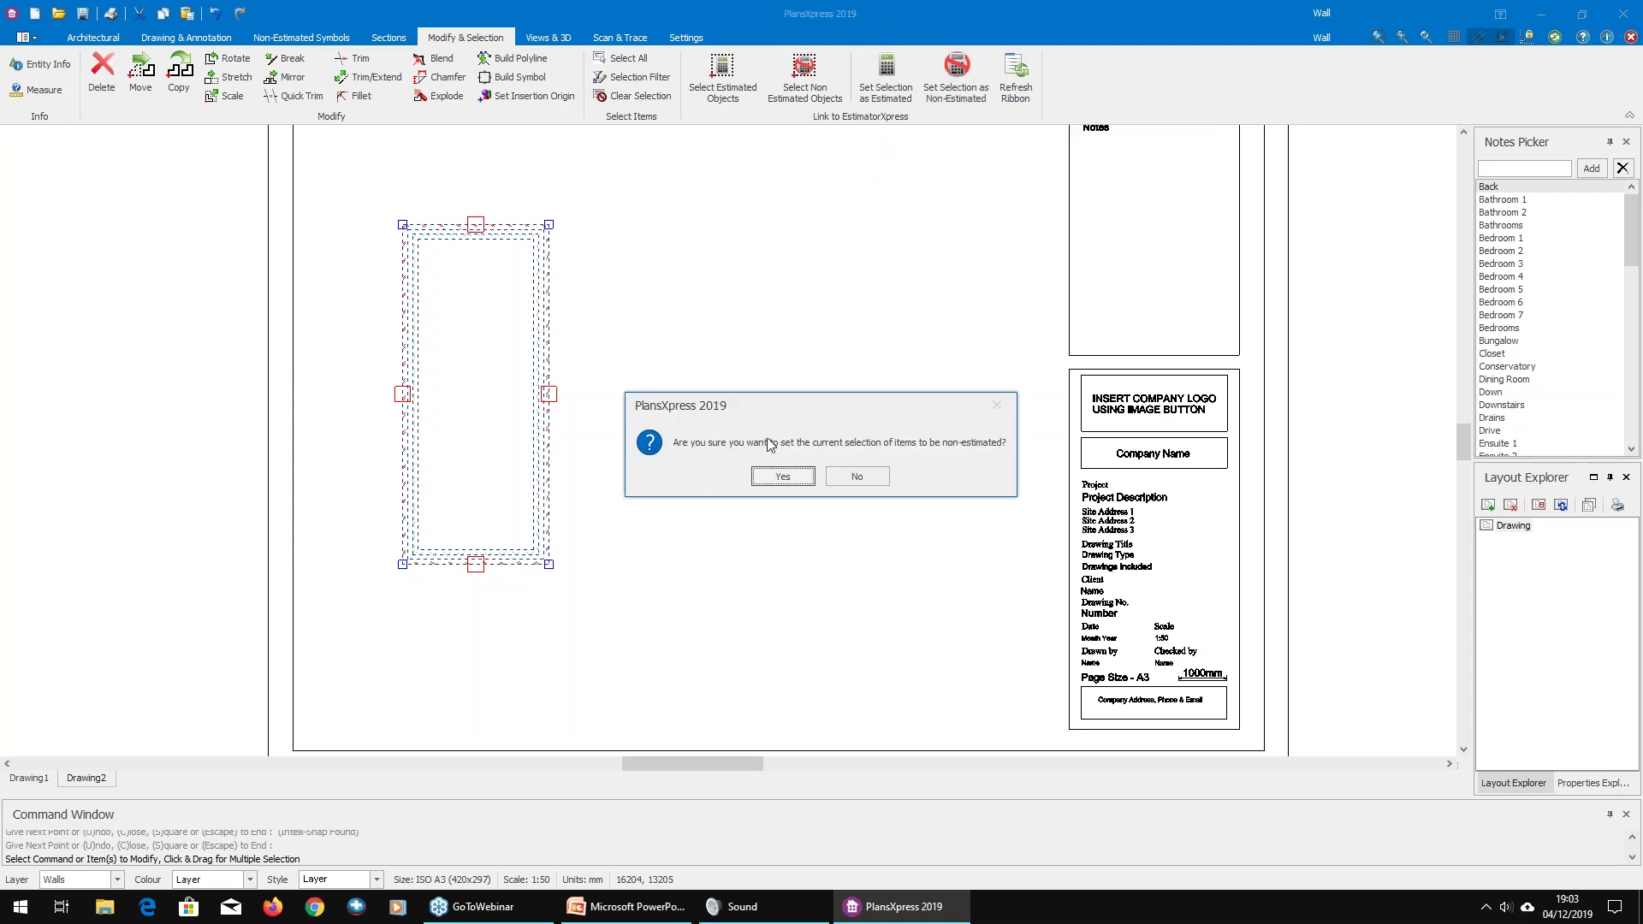
pyautogui.click(779, 477)
# Step: Start a brick and block ground floor cavity wall for 2.400 high floor to joist height (Single storey), keeping the defaults on all four dimension pages
pyautogui.scroll(1, 500, 337)
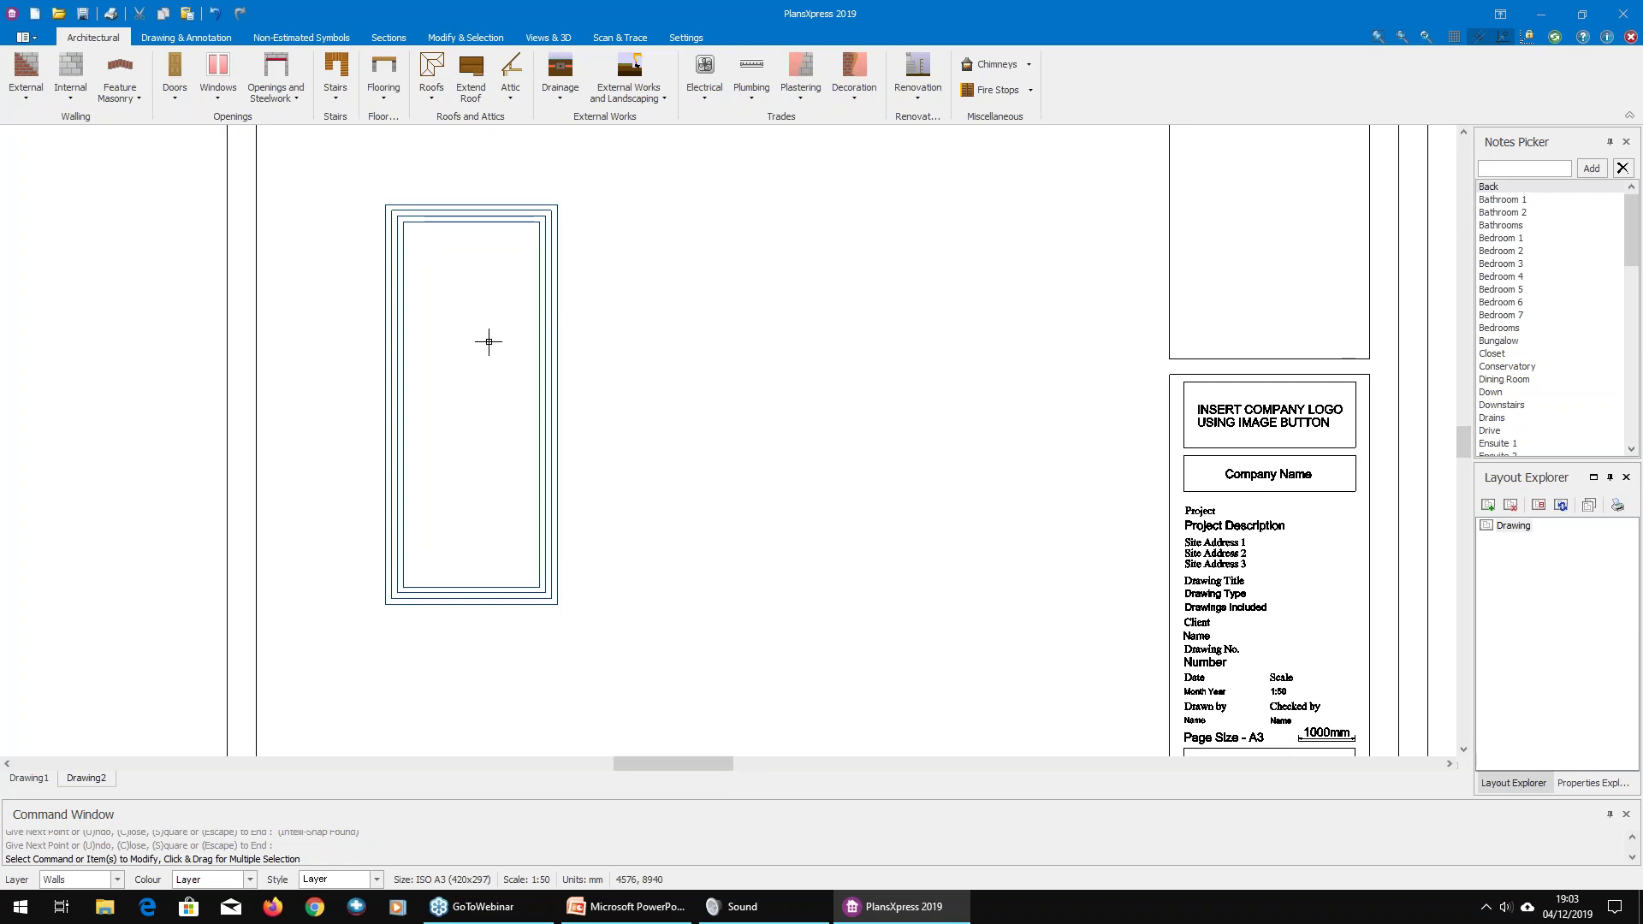
pyautogui.click(46, 96)
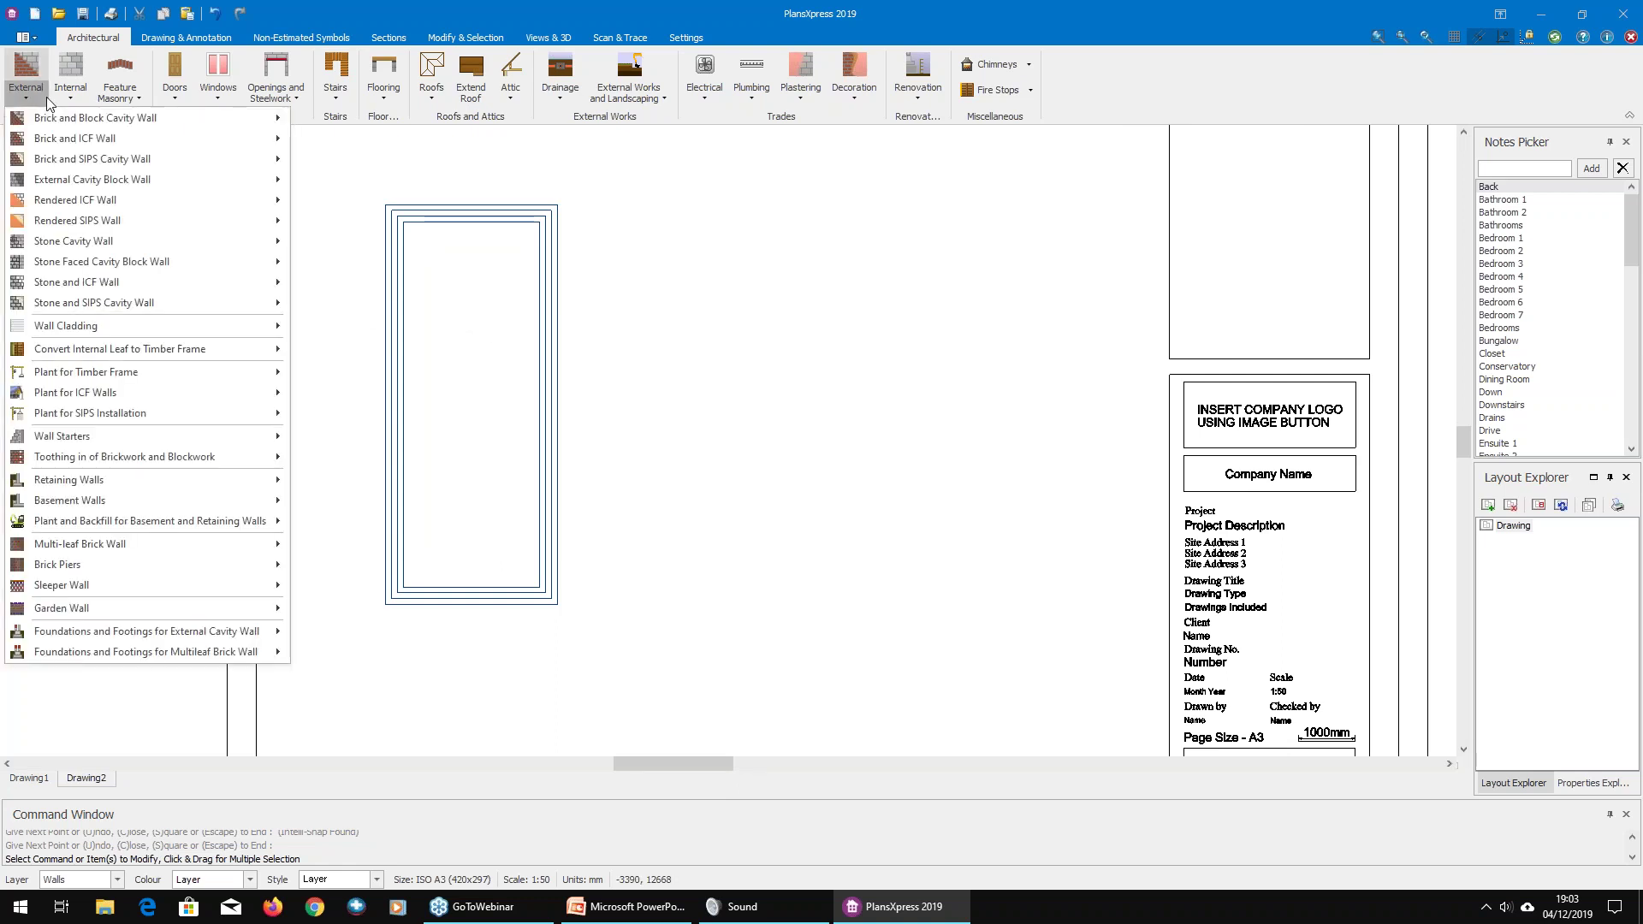
pyautogui.moveTo(97, 126)
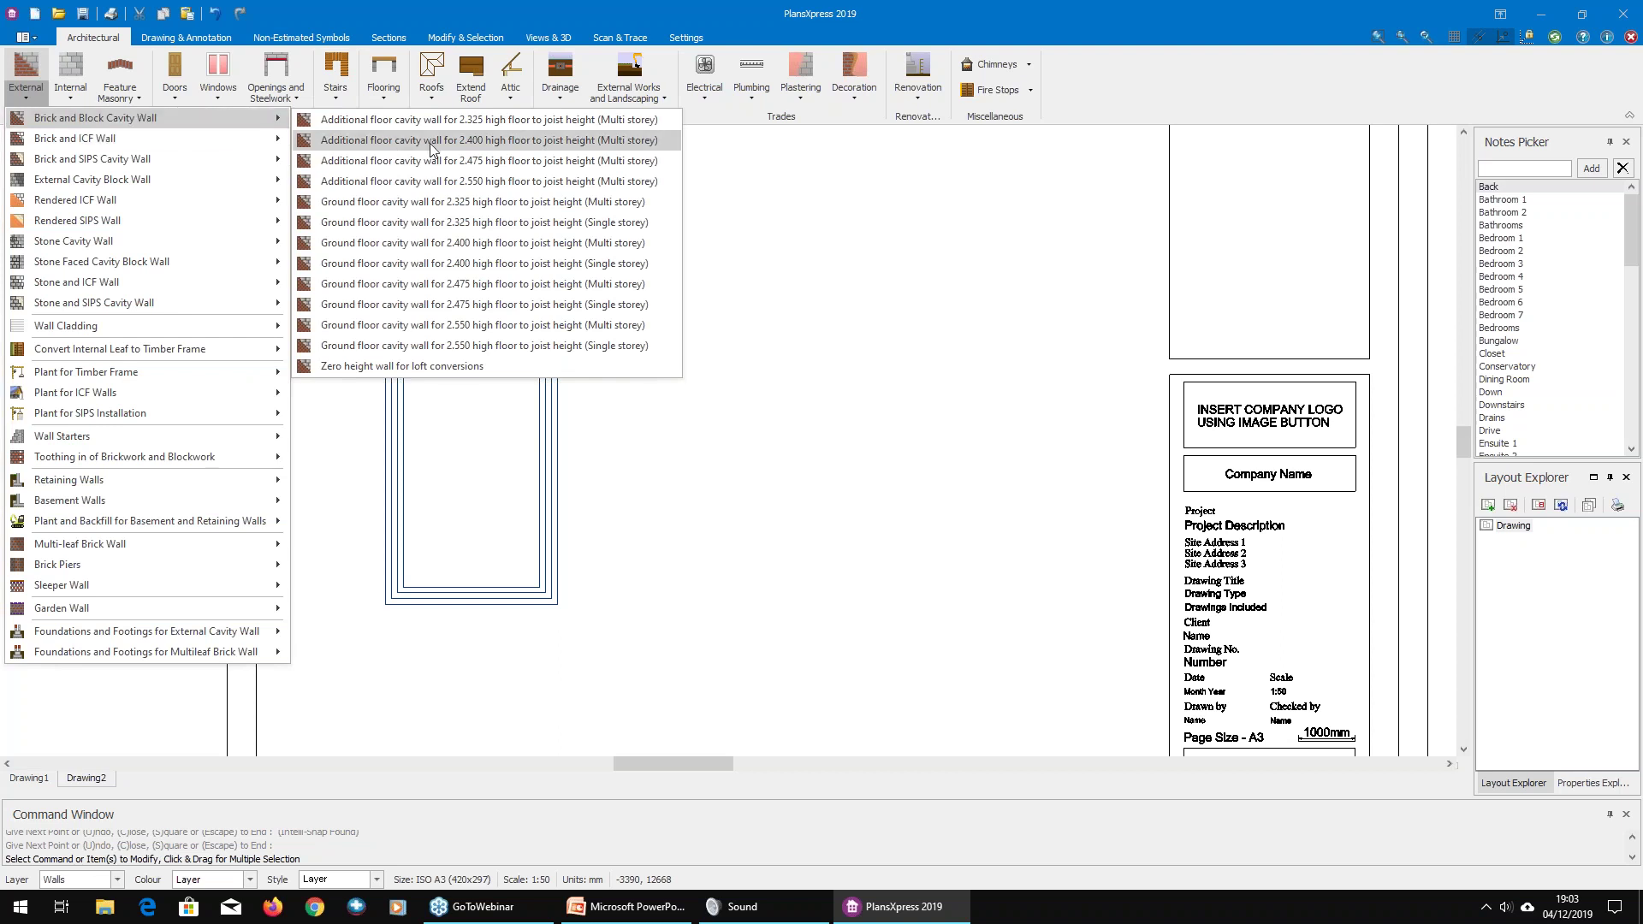
pyautogui.click(448, 264)
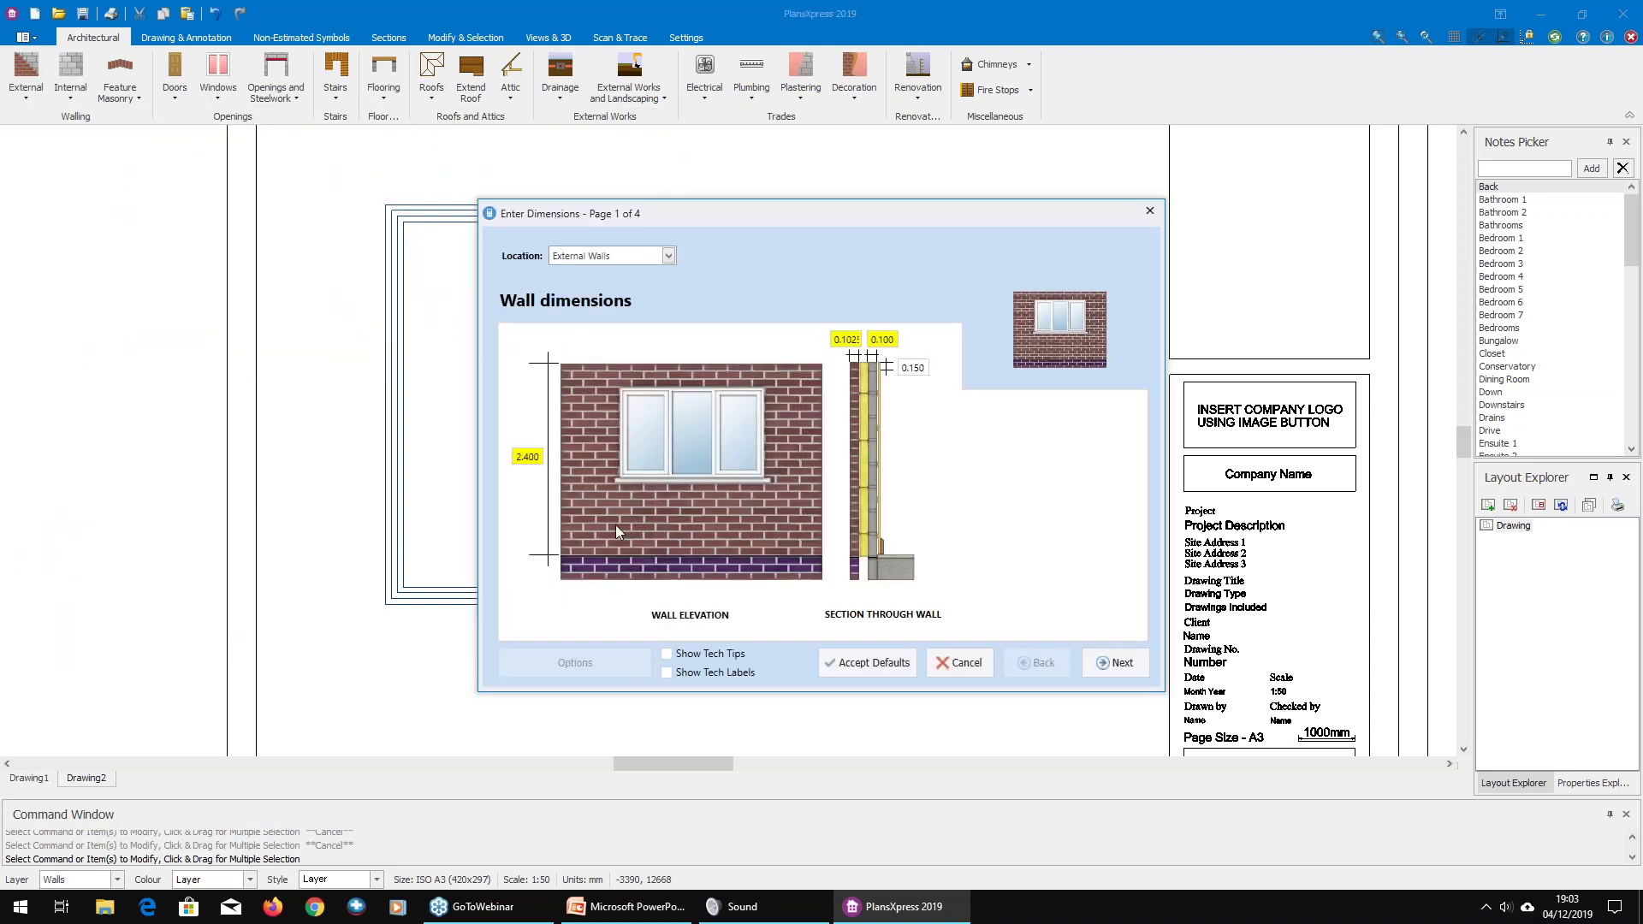
pyautogui.click(1115, 663)
pyautogui.click(1117, 663)
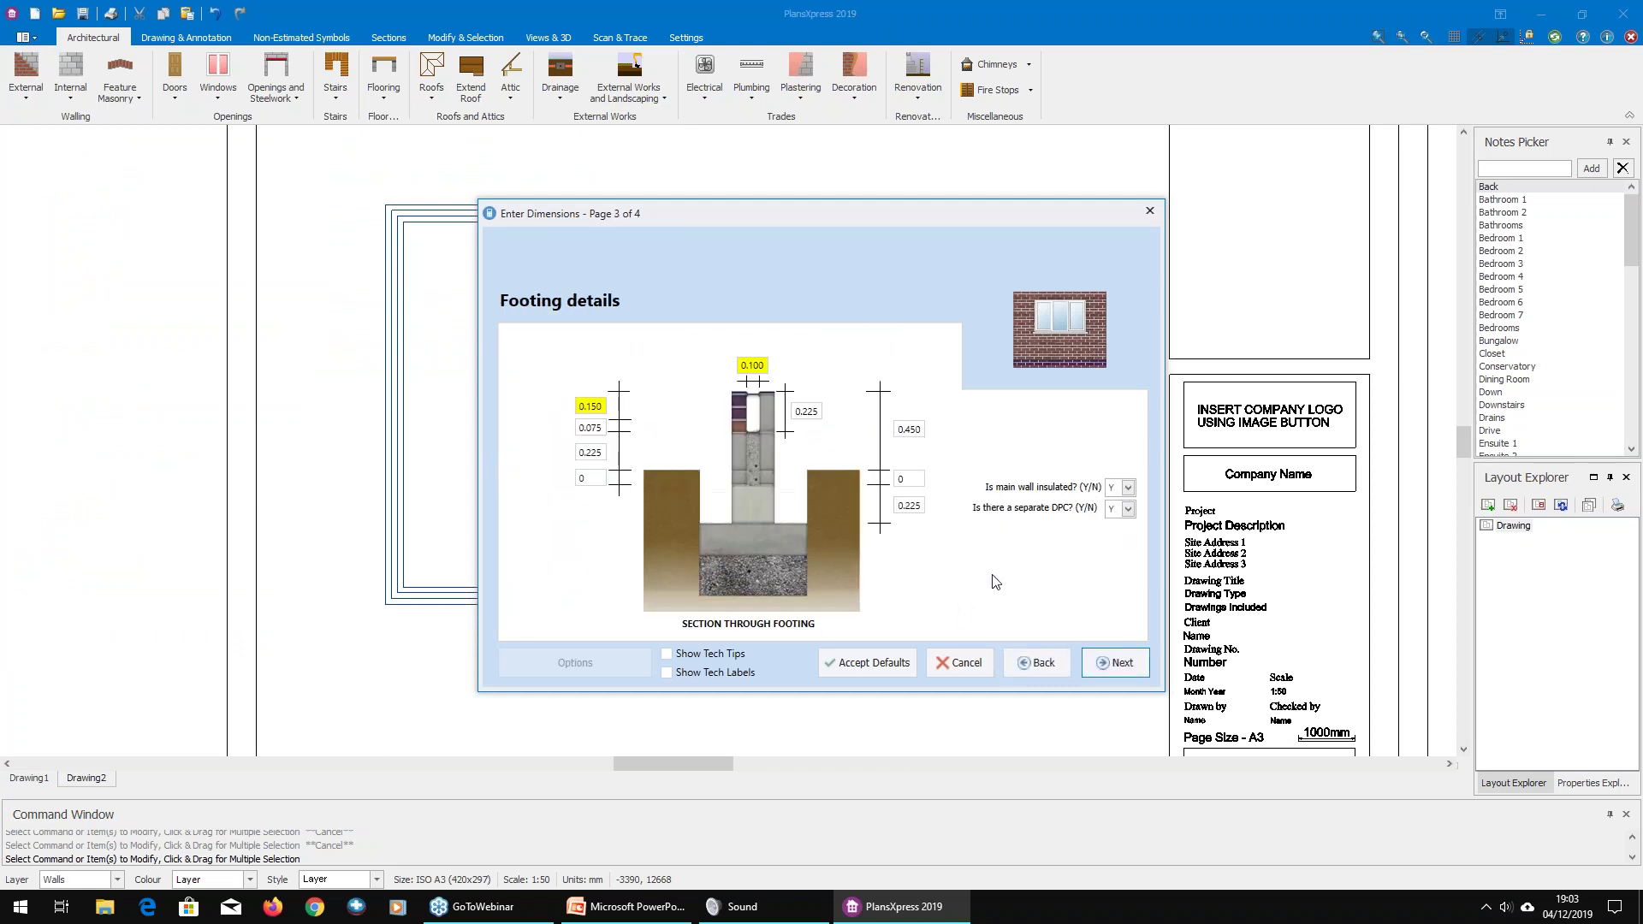
pyautogui.click(1119, 663)
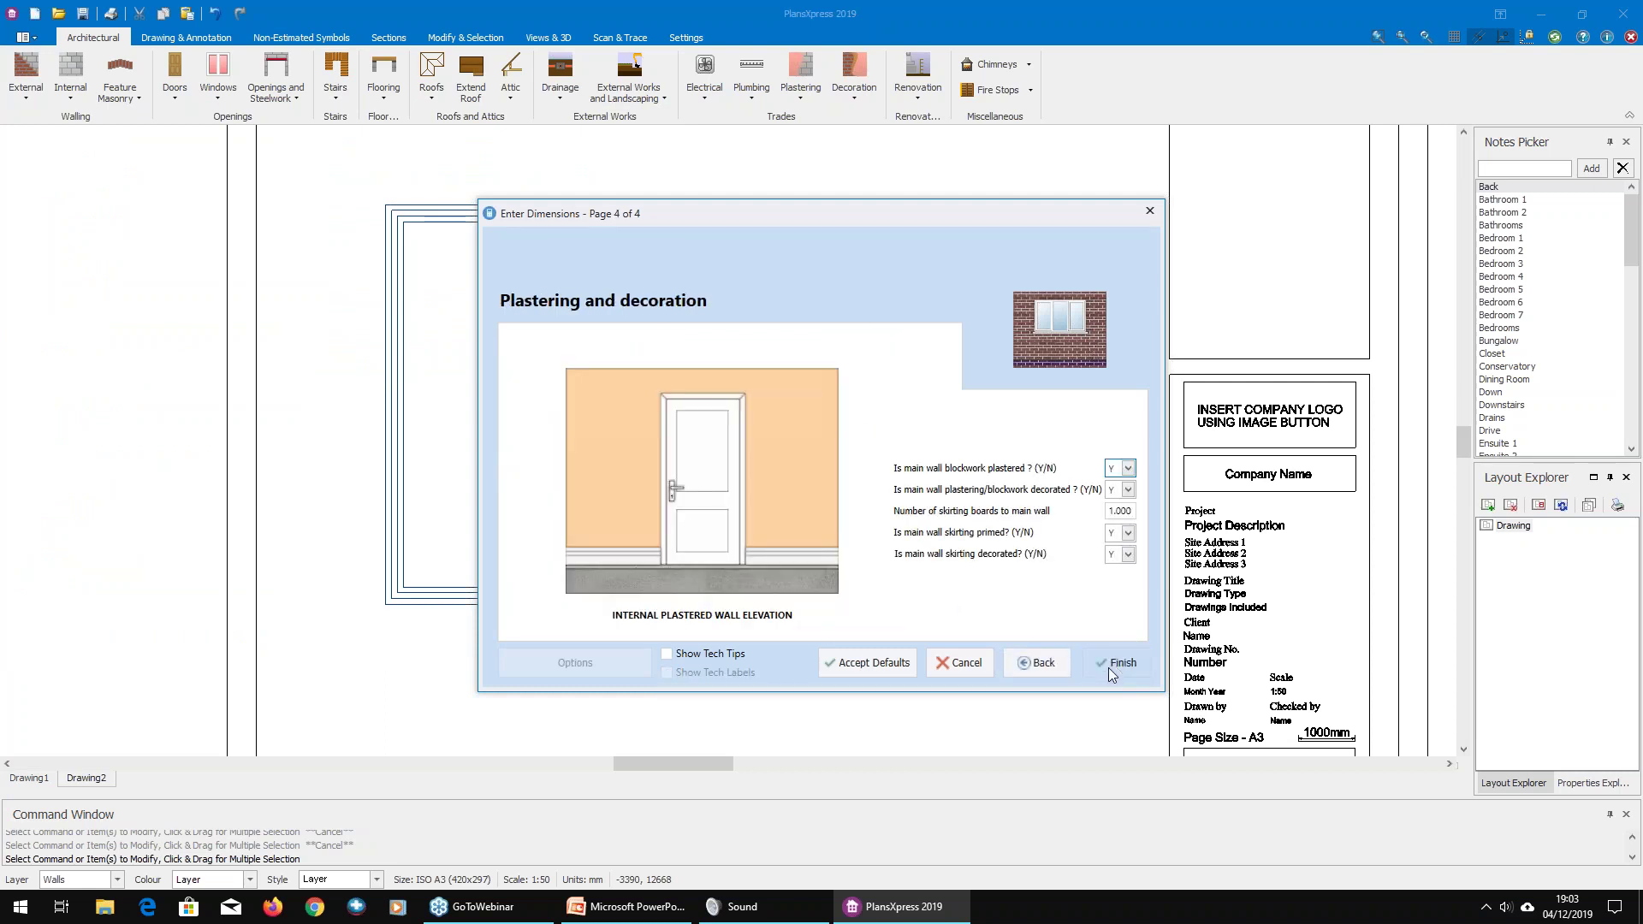
pyautogui.click(1107, 667)
# Step: Set the extension wall's start point 500 mm below the existing building's upper-right outer corner
pyautogui.scroll(2, 569, 221)
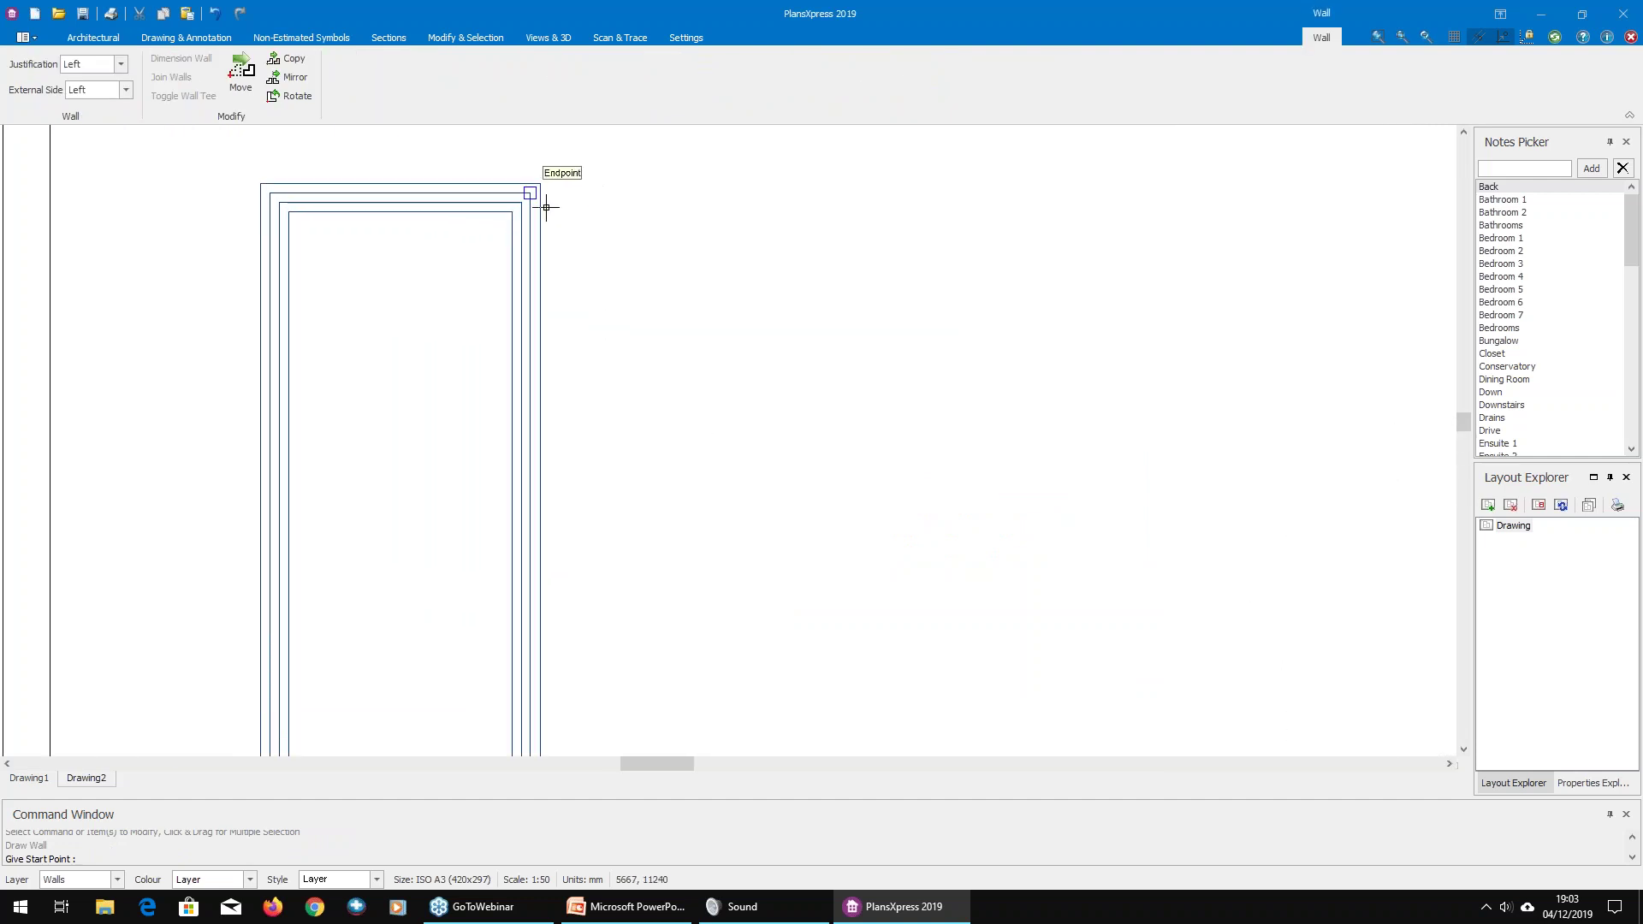
pyautogui.scroll(2, 542, 208)
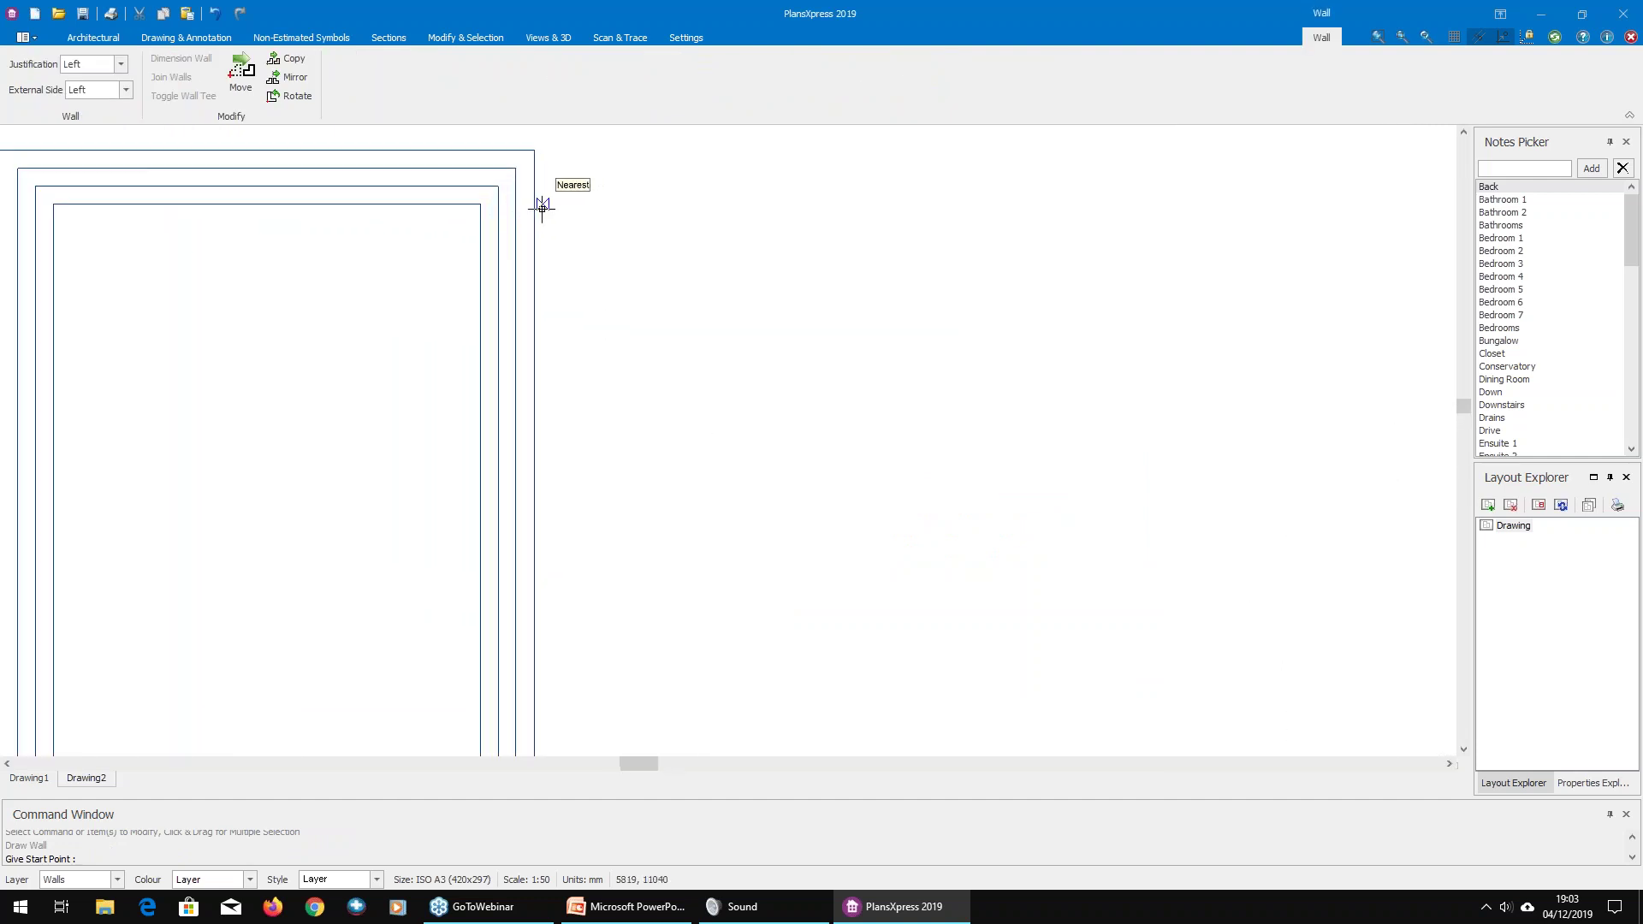
pyautogui.click(530, 150)
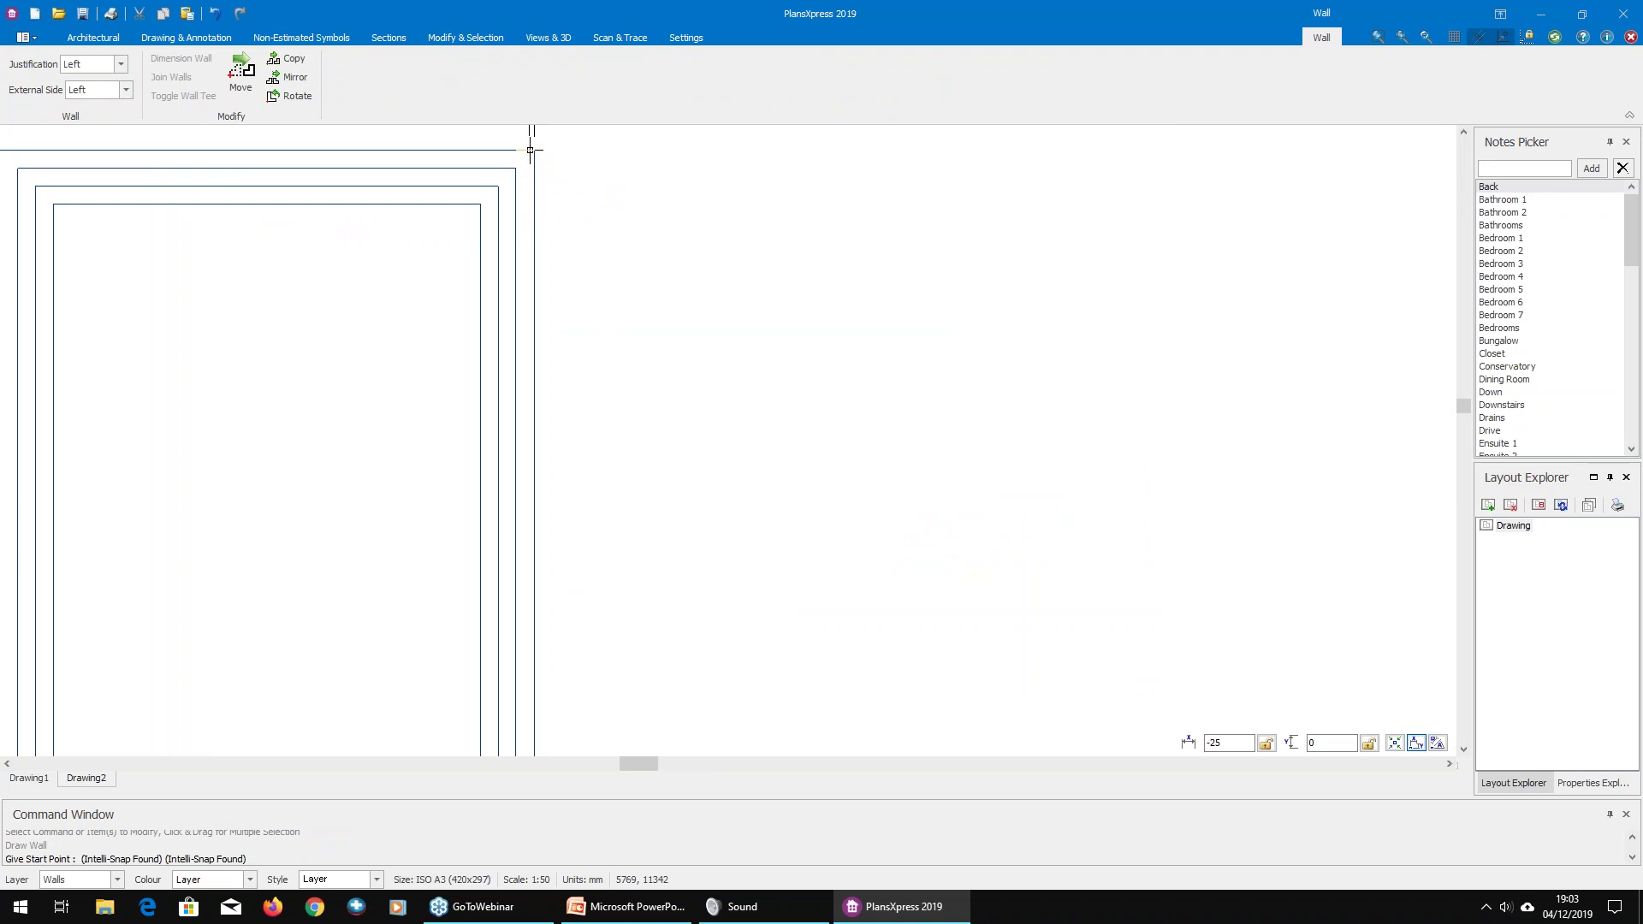
pyautogui.scroll(-2, 541, 154)
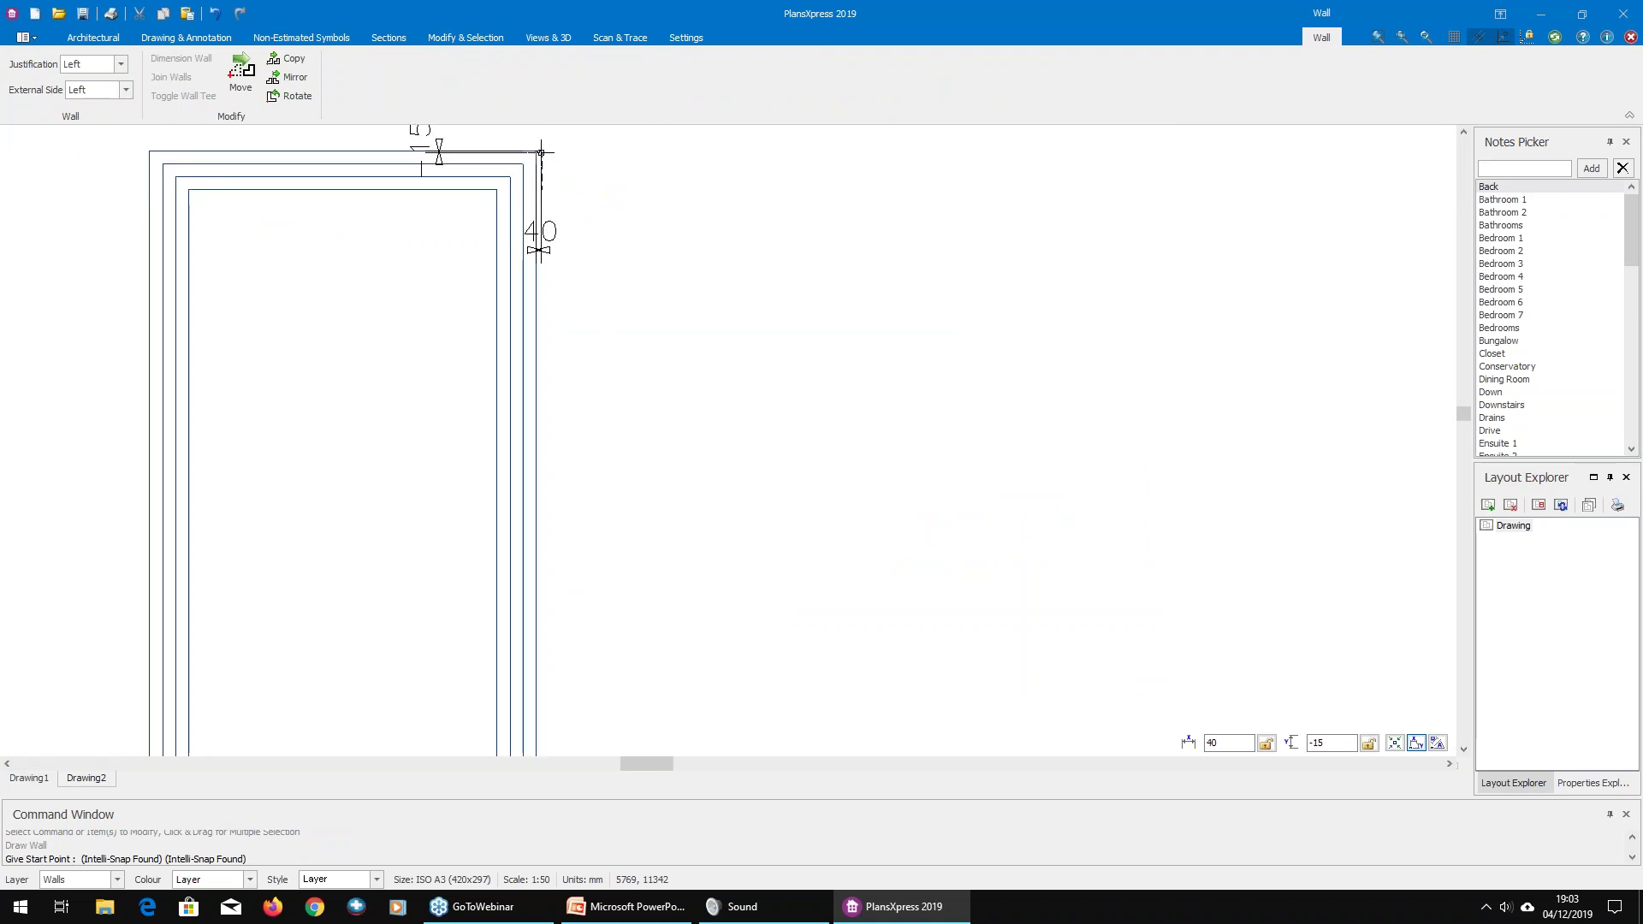
pyautogui.press('Down')
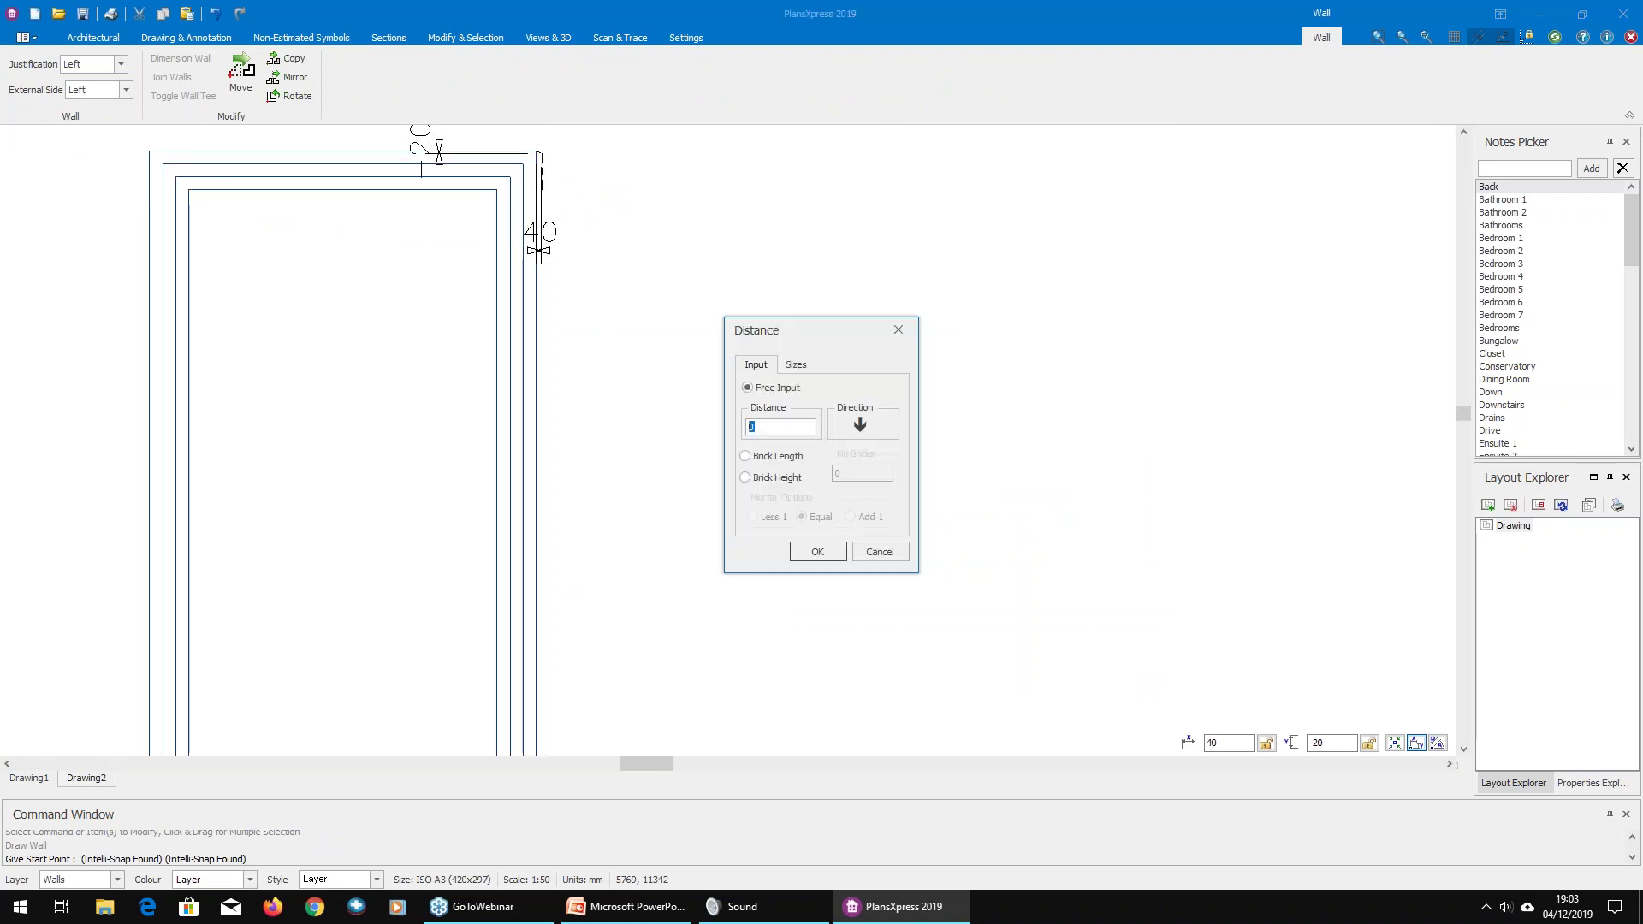
pyautogui.write('500')
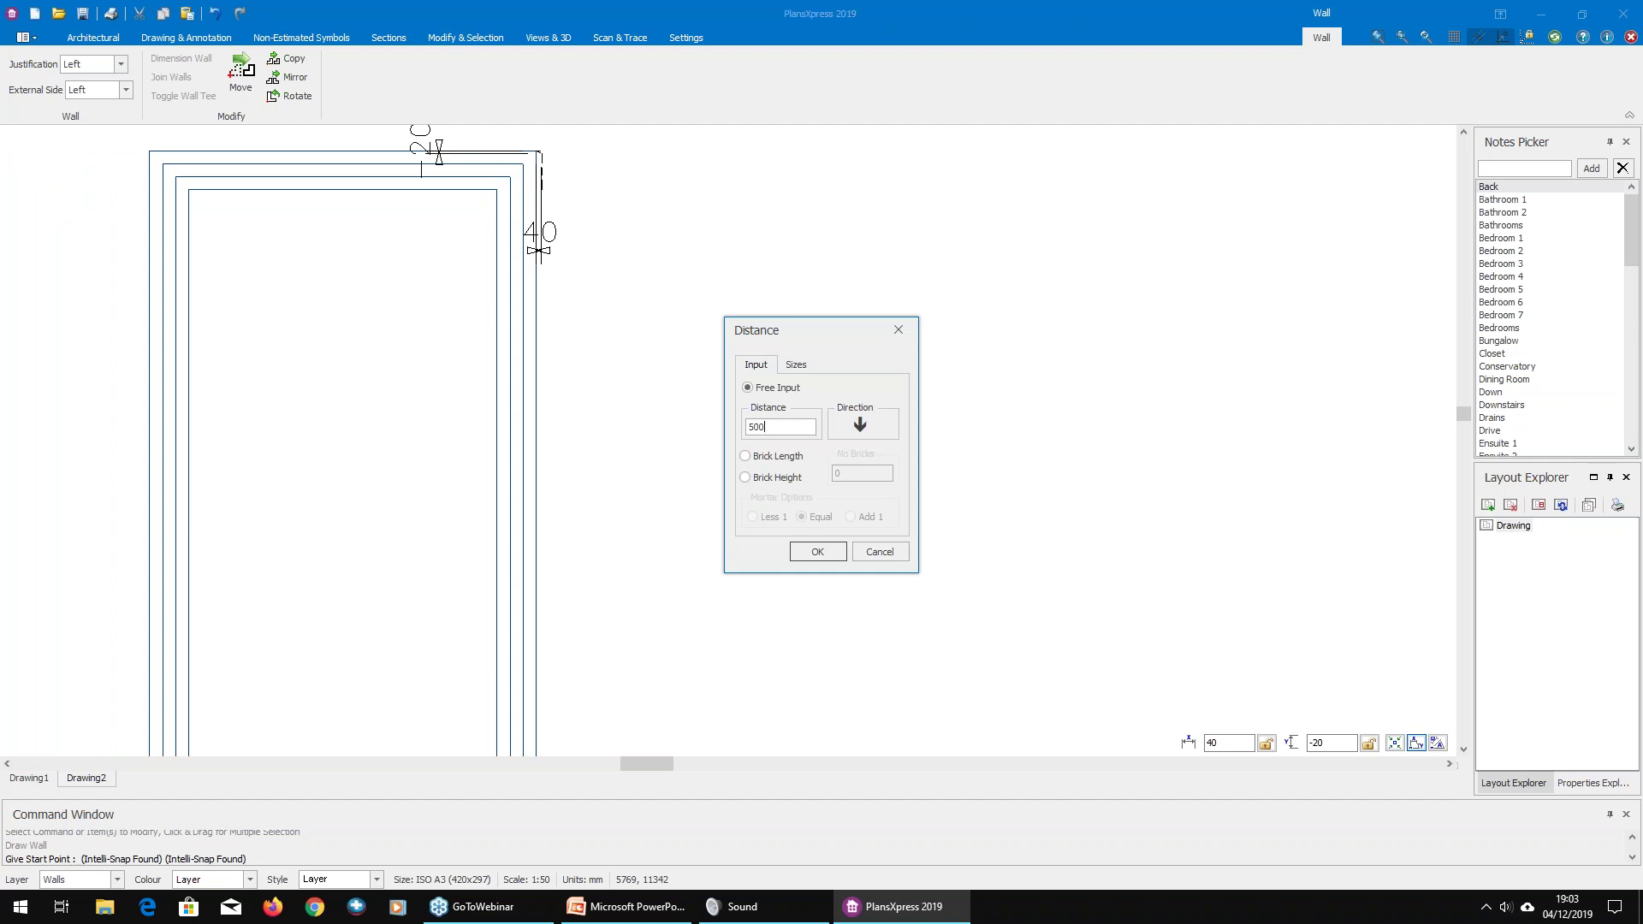
pyautogui.press('Return')
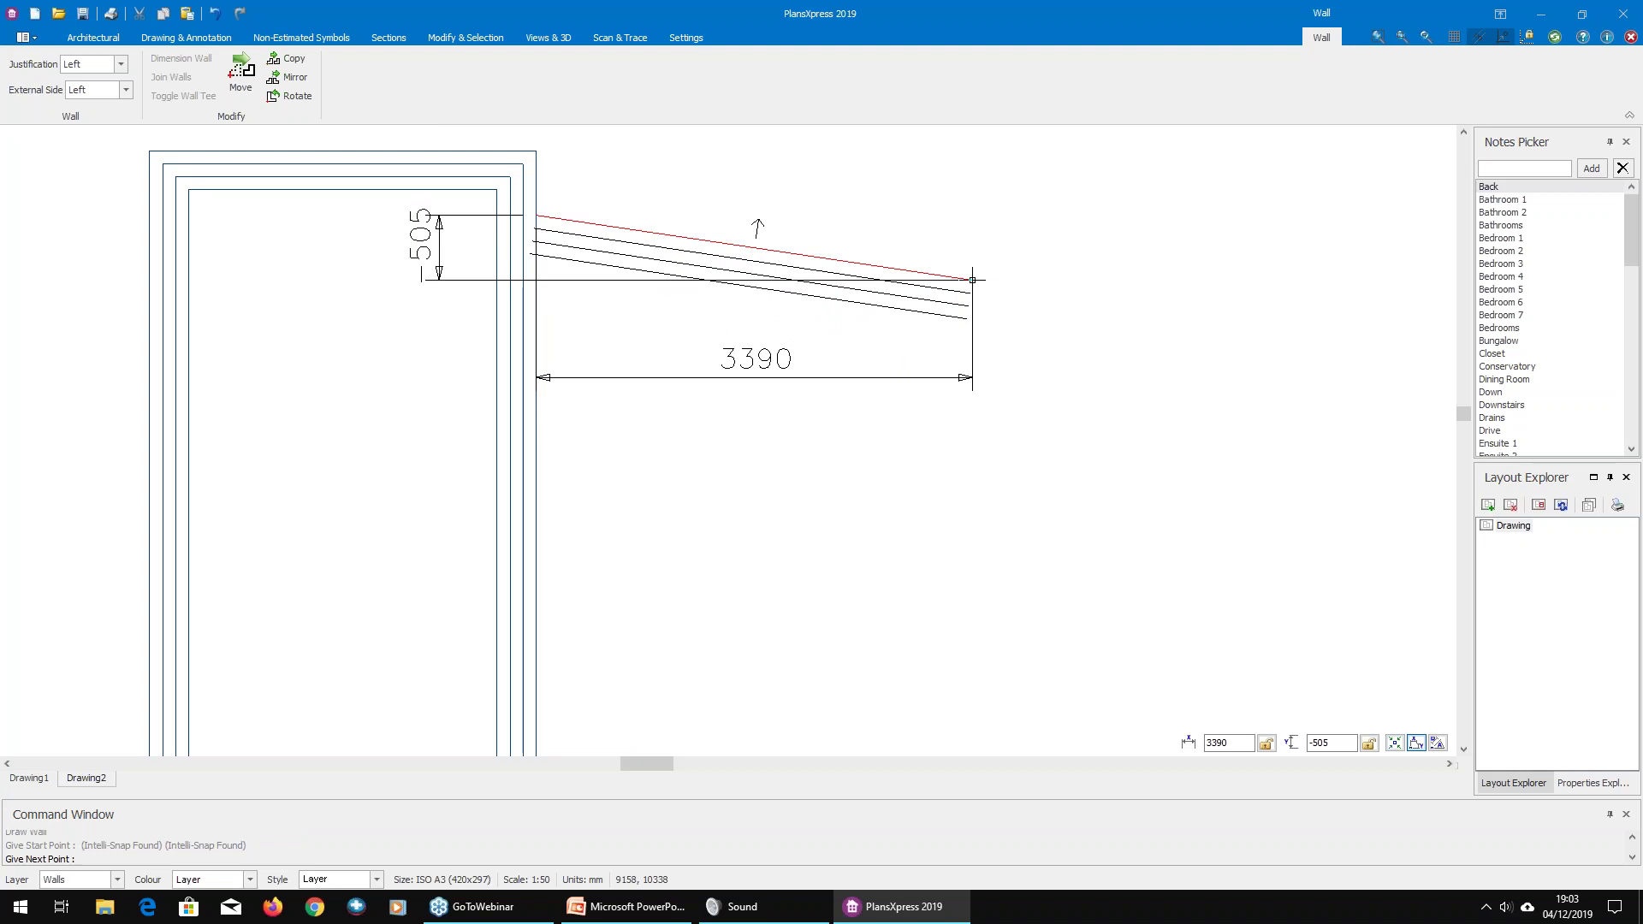
# Step: Draw the extension's upper wall 5000 mm to the right and its side wall 6000 mm downward
pyautogui.rightClick(972, 280)
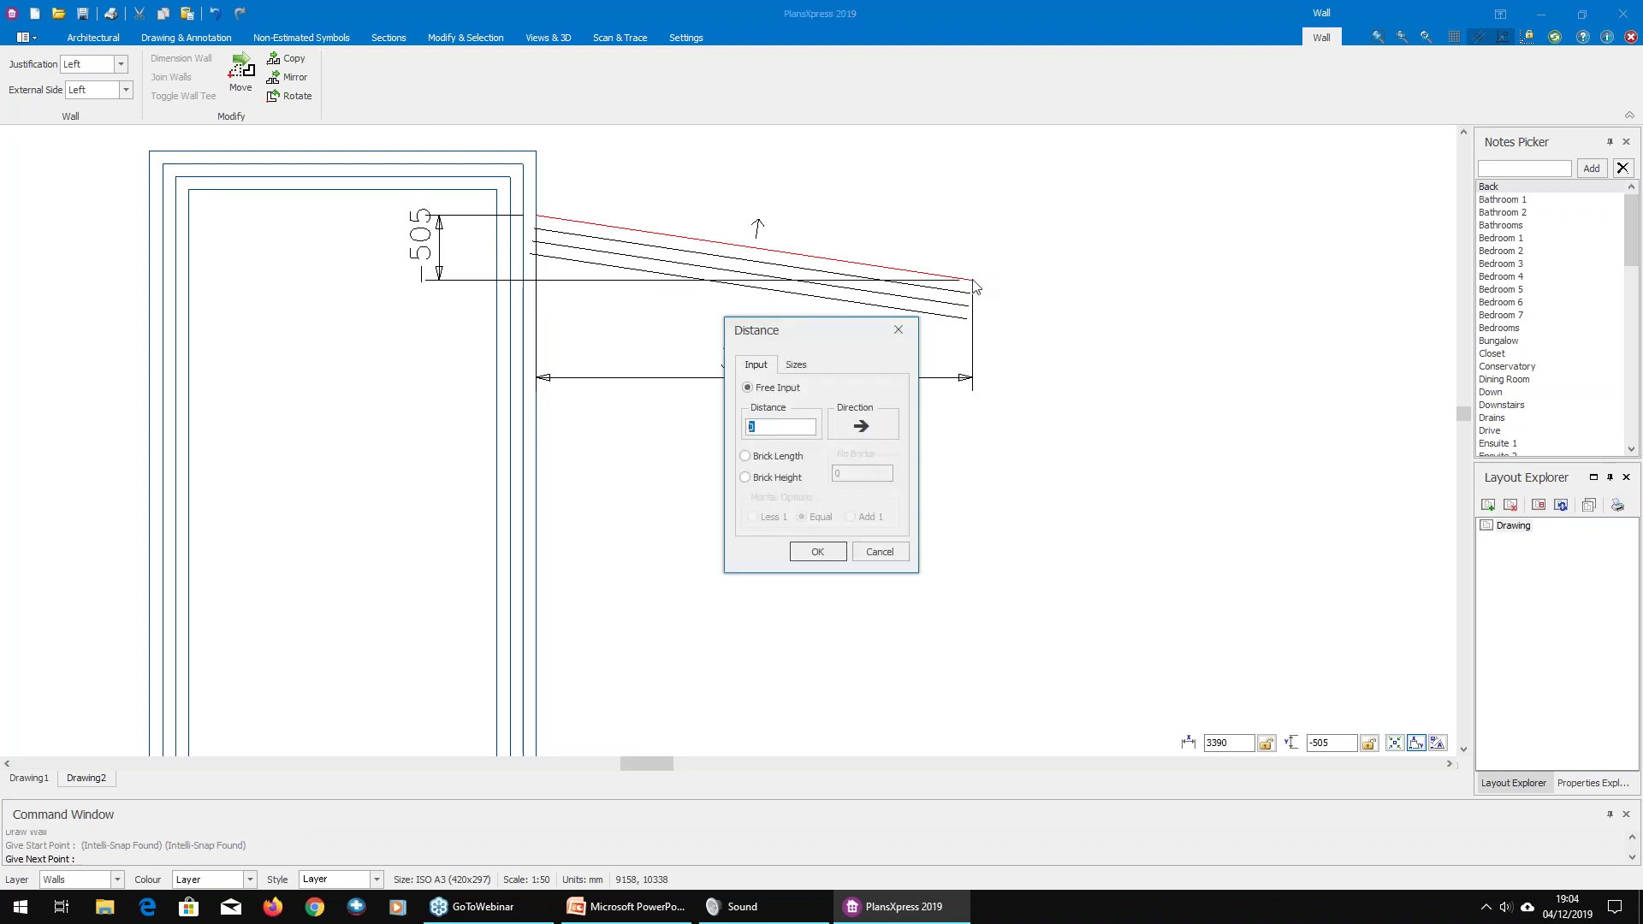
pyautogui.write('5000')
pyautogui.press('Return')
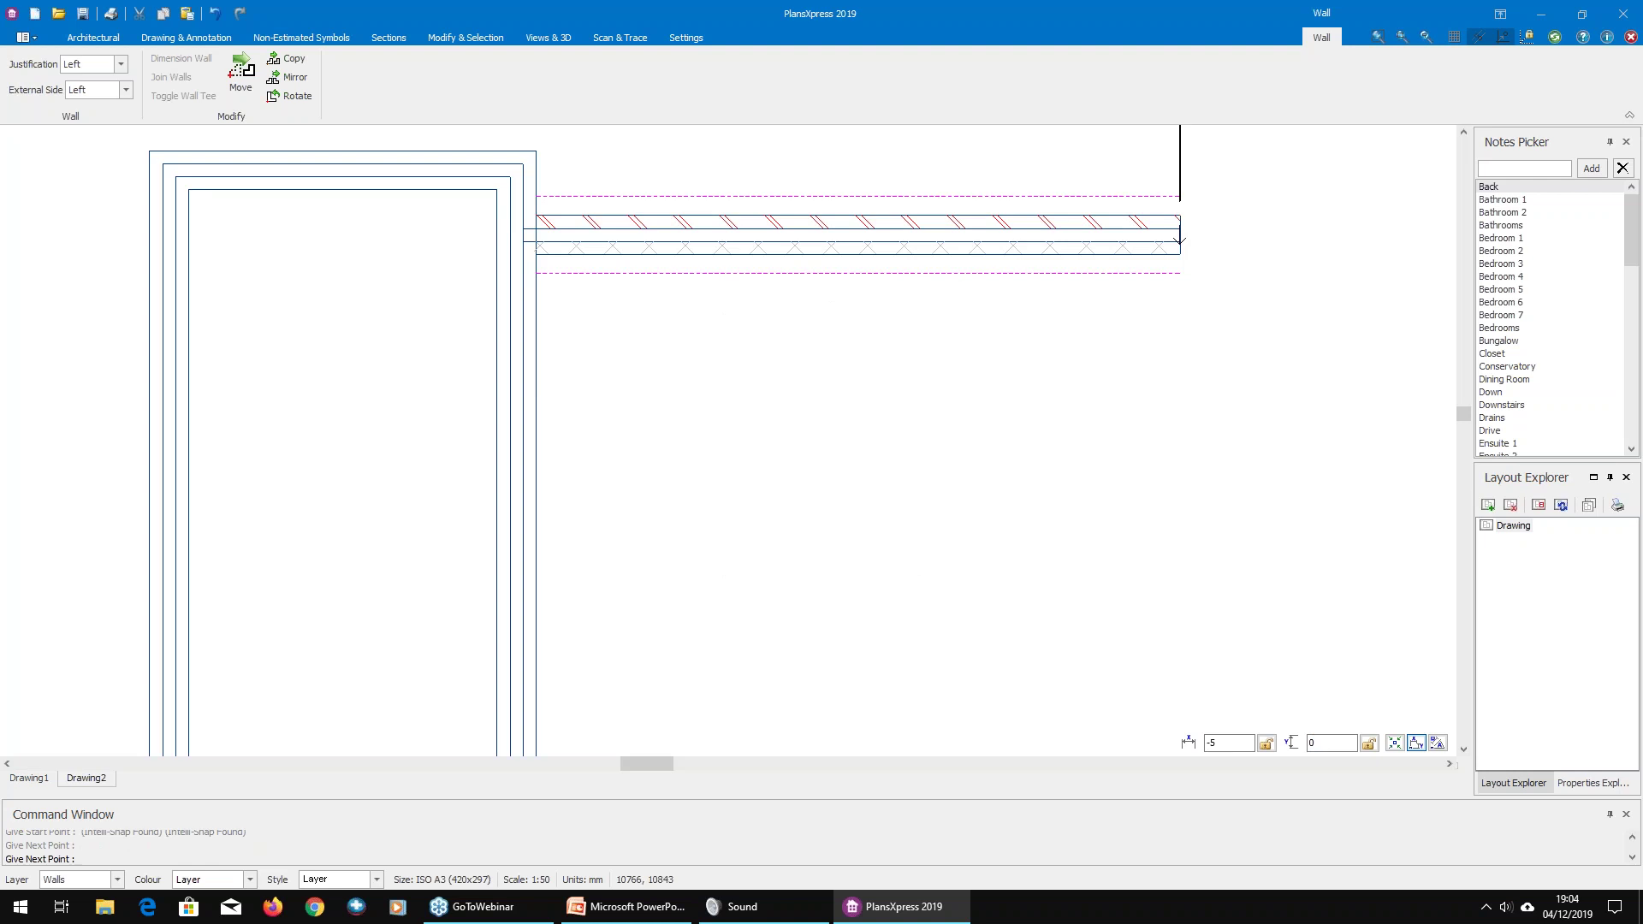
pyautogui.press('Down')
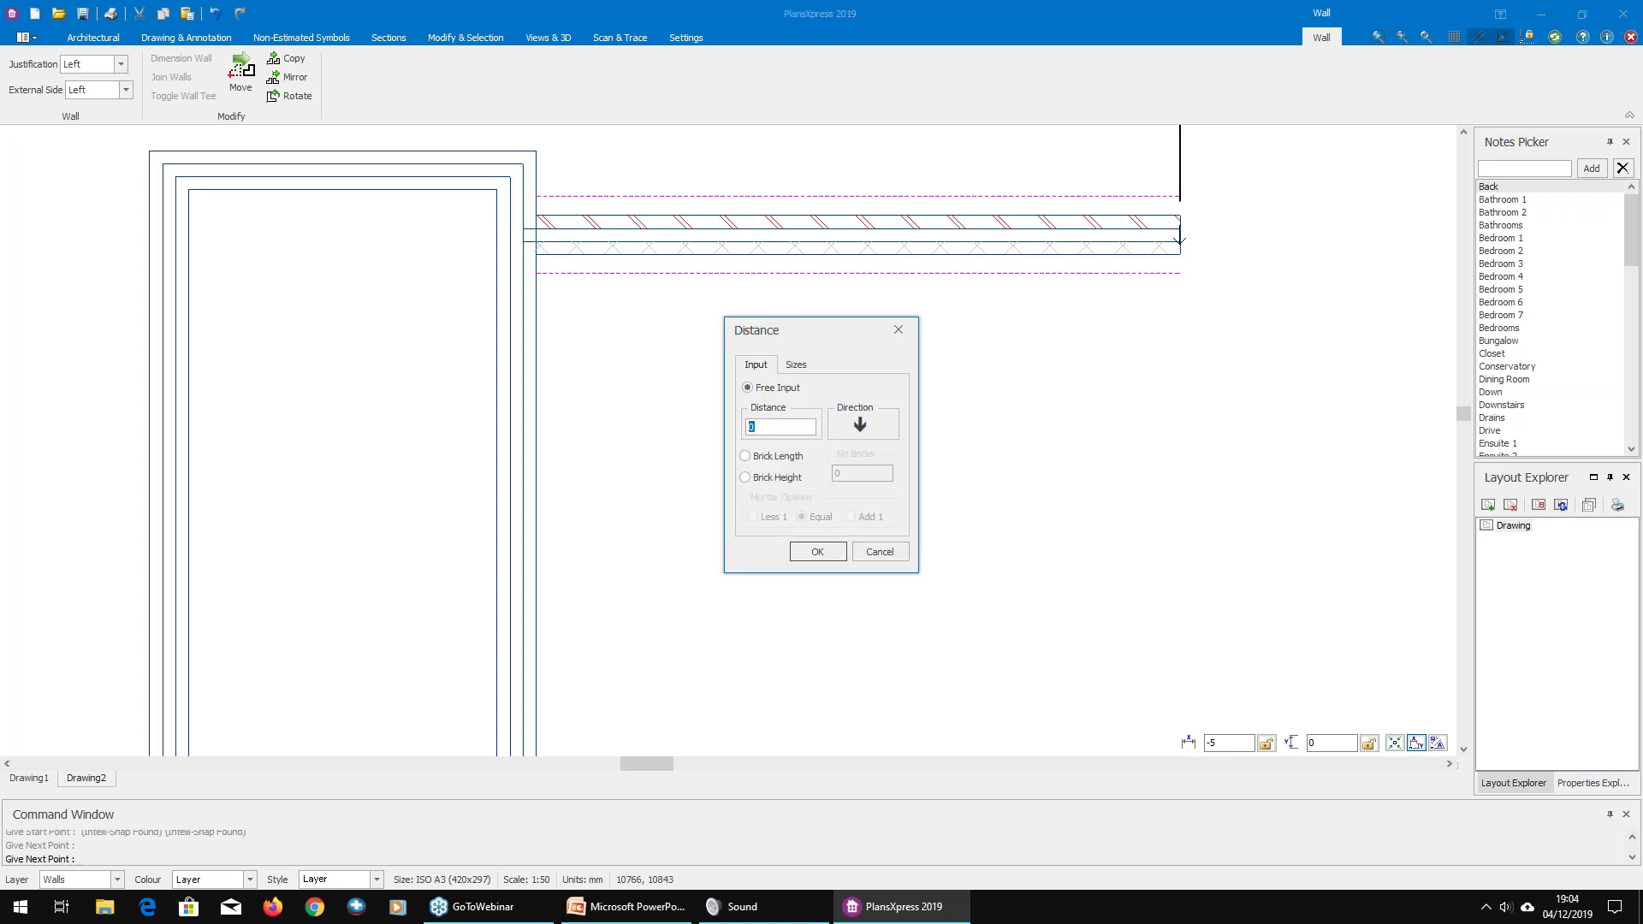
pyautogui.write('6000')
pyautogui.press('Return')
# Step: Draw the extension's lower wall back to the existing building's right outer face and end the wall run
pyautogui.scroll(-4, 1062, 668)
pyautogui.moveTo(1044, 649); pyautogui.dragTo(984, 346, button='middle')
pyautogui.scroll(4, 930, 494)
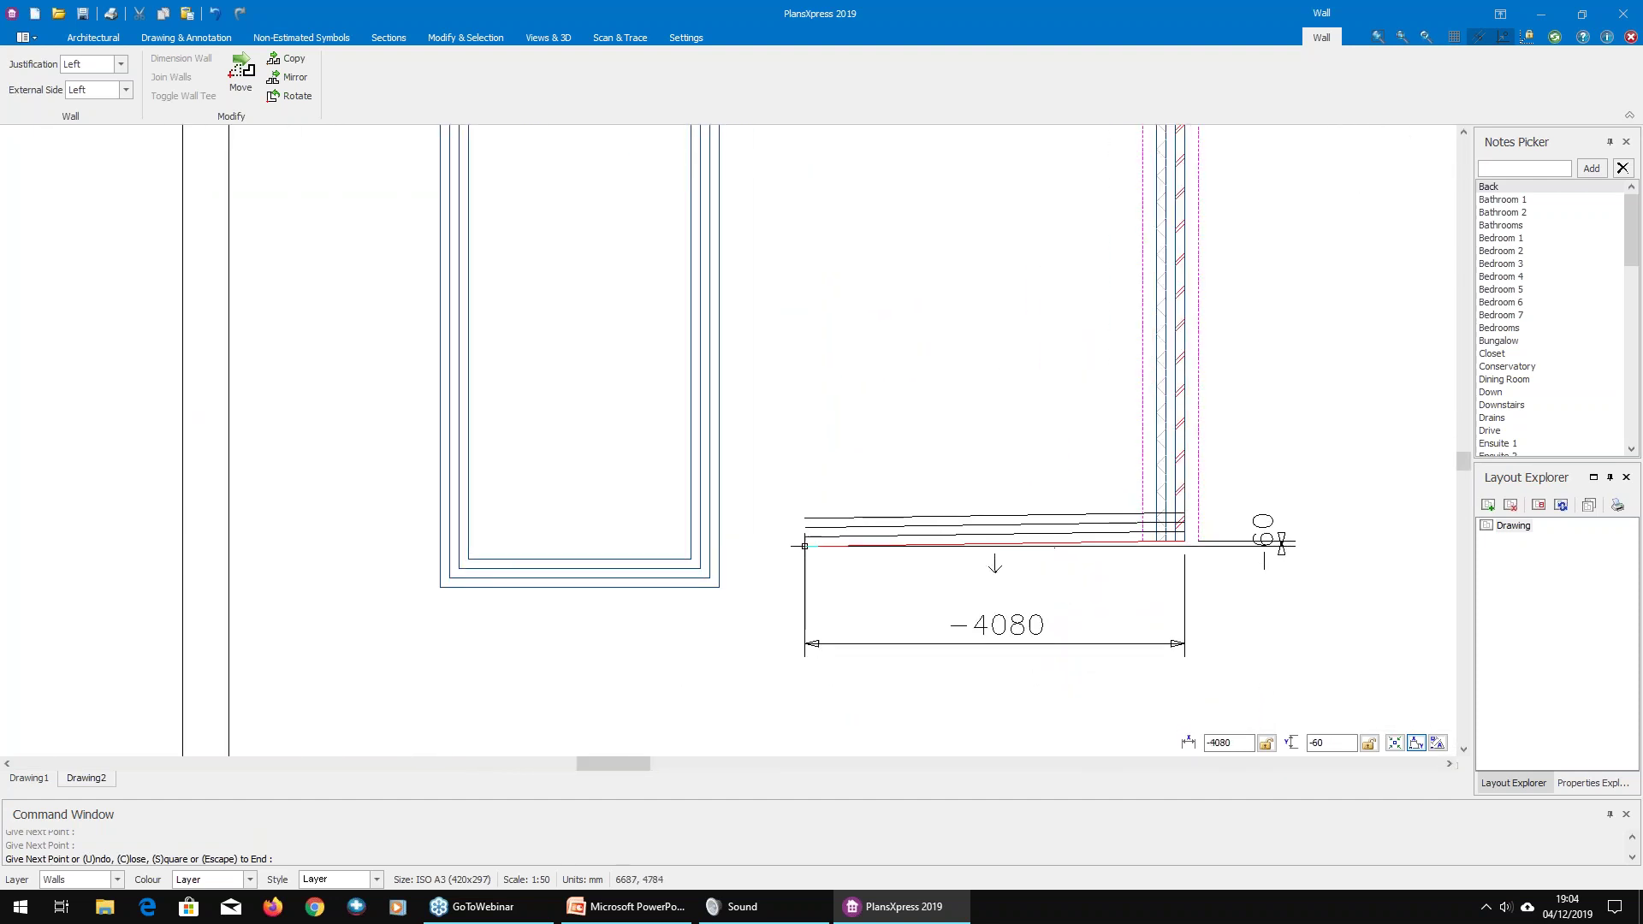
pyautogui.scroll(3, 801, 535)
pyautogui.click(684, 552)
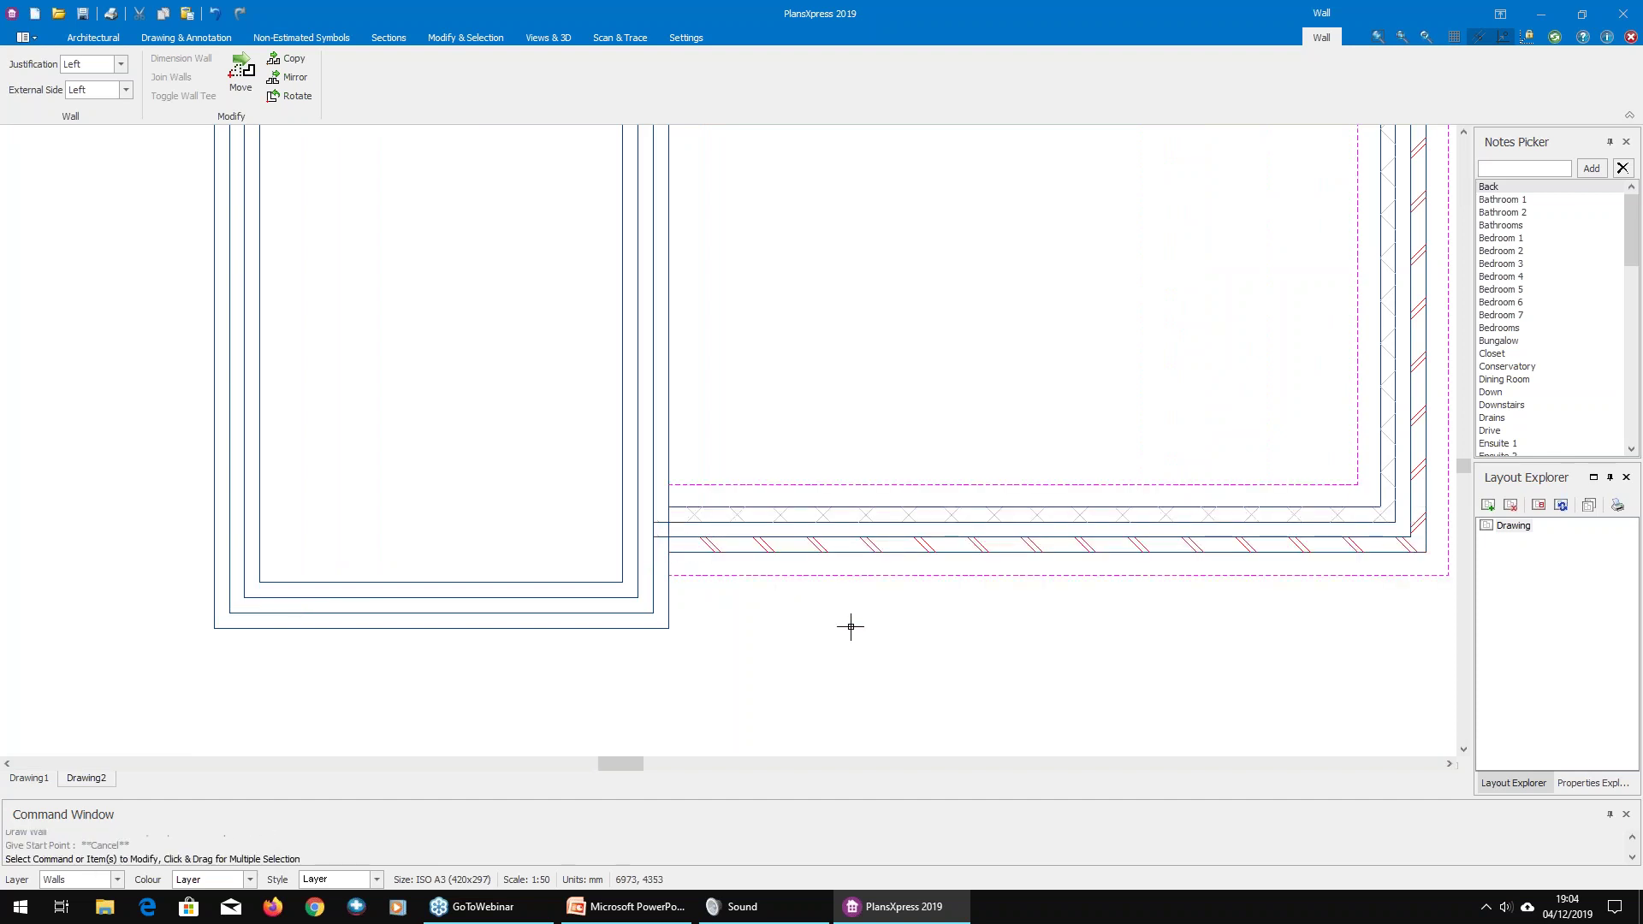
pyautogui.press('Escape')
pyautogui.press('Escape')
pyautogui.scroll(-5, 851, 627)
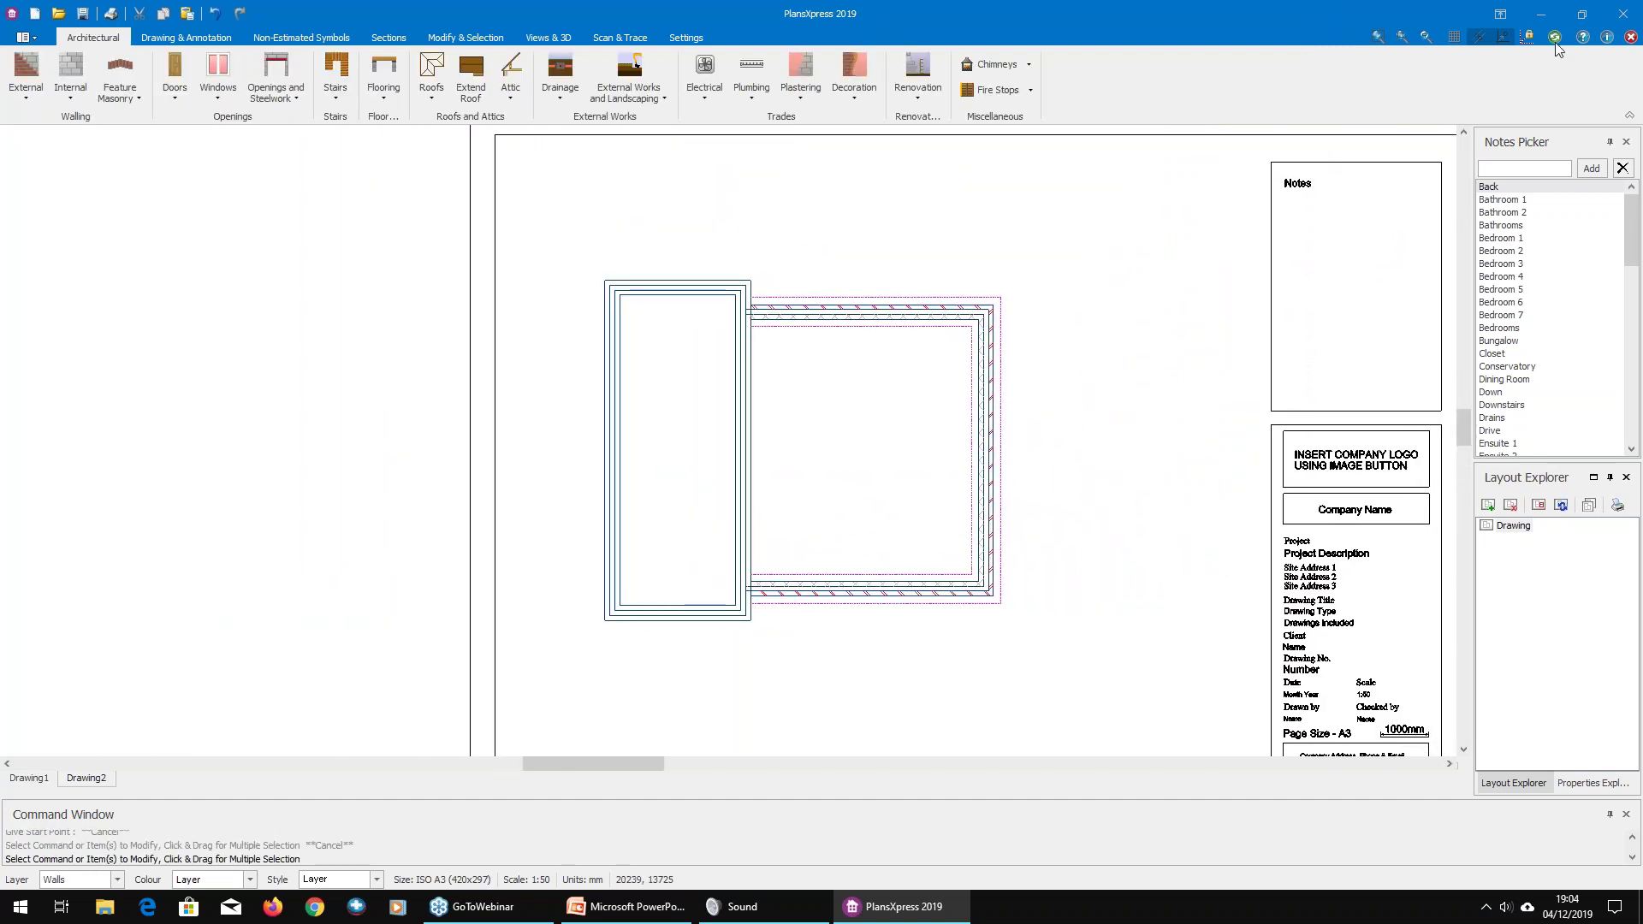
pyautogui.scroll(1, 803, 407)
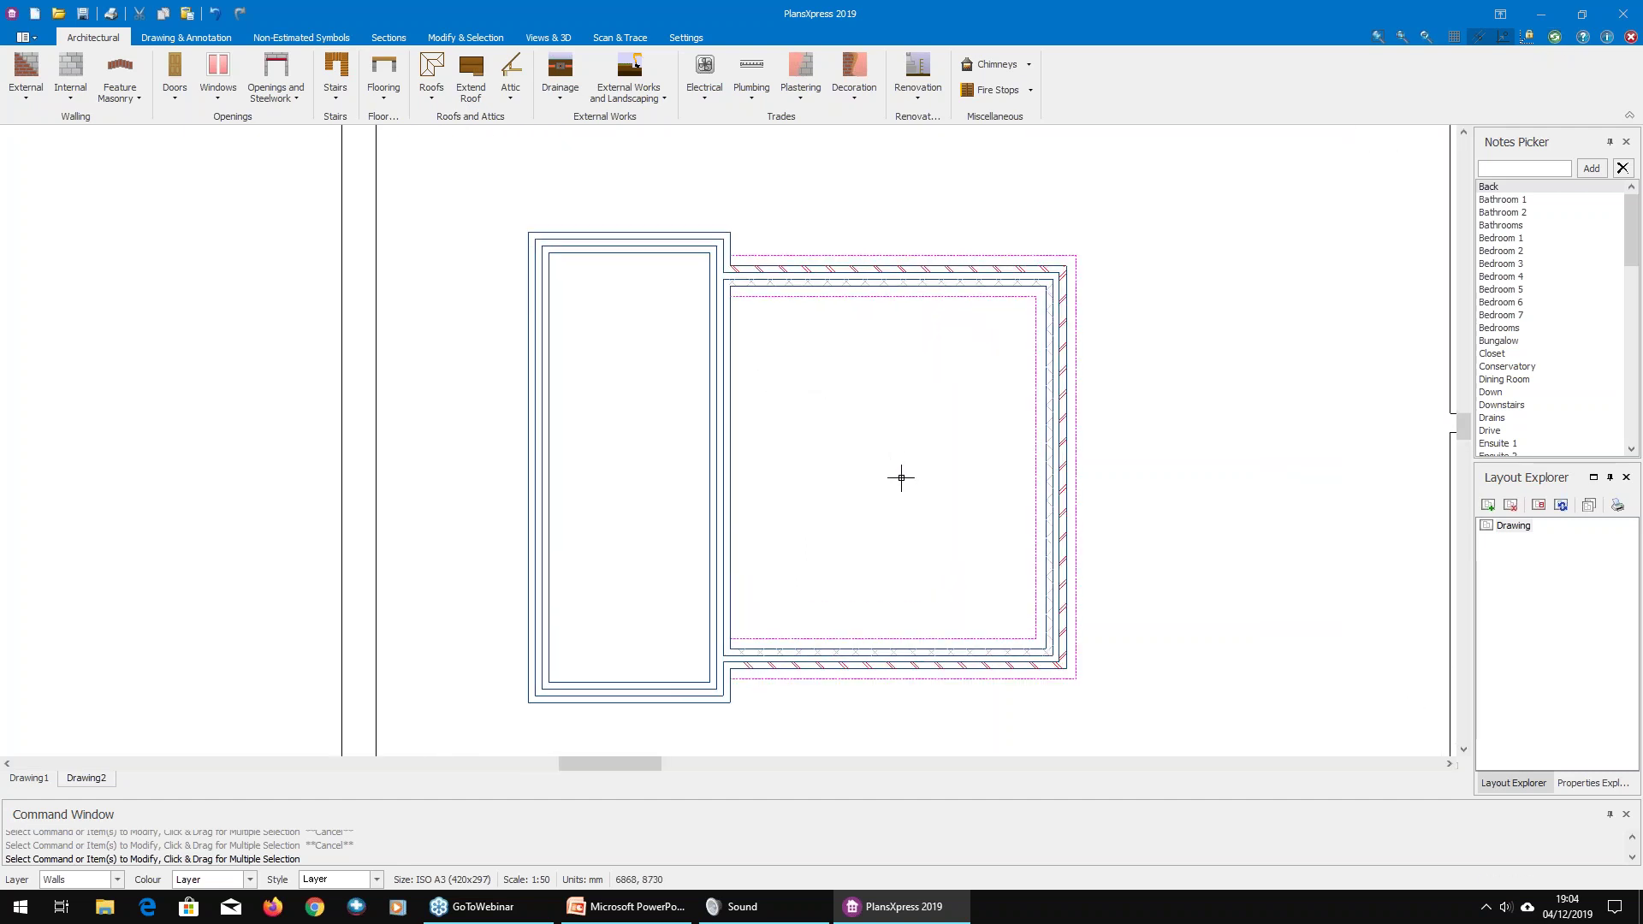
pyautogui.scroll(1, 747, 676)
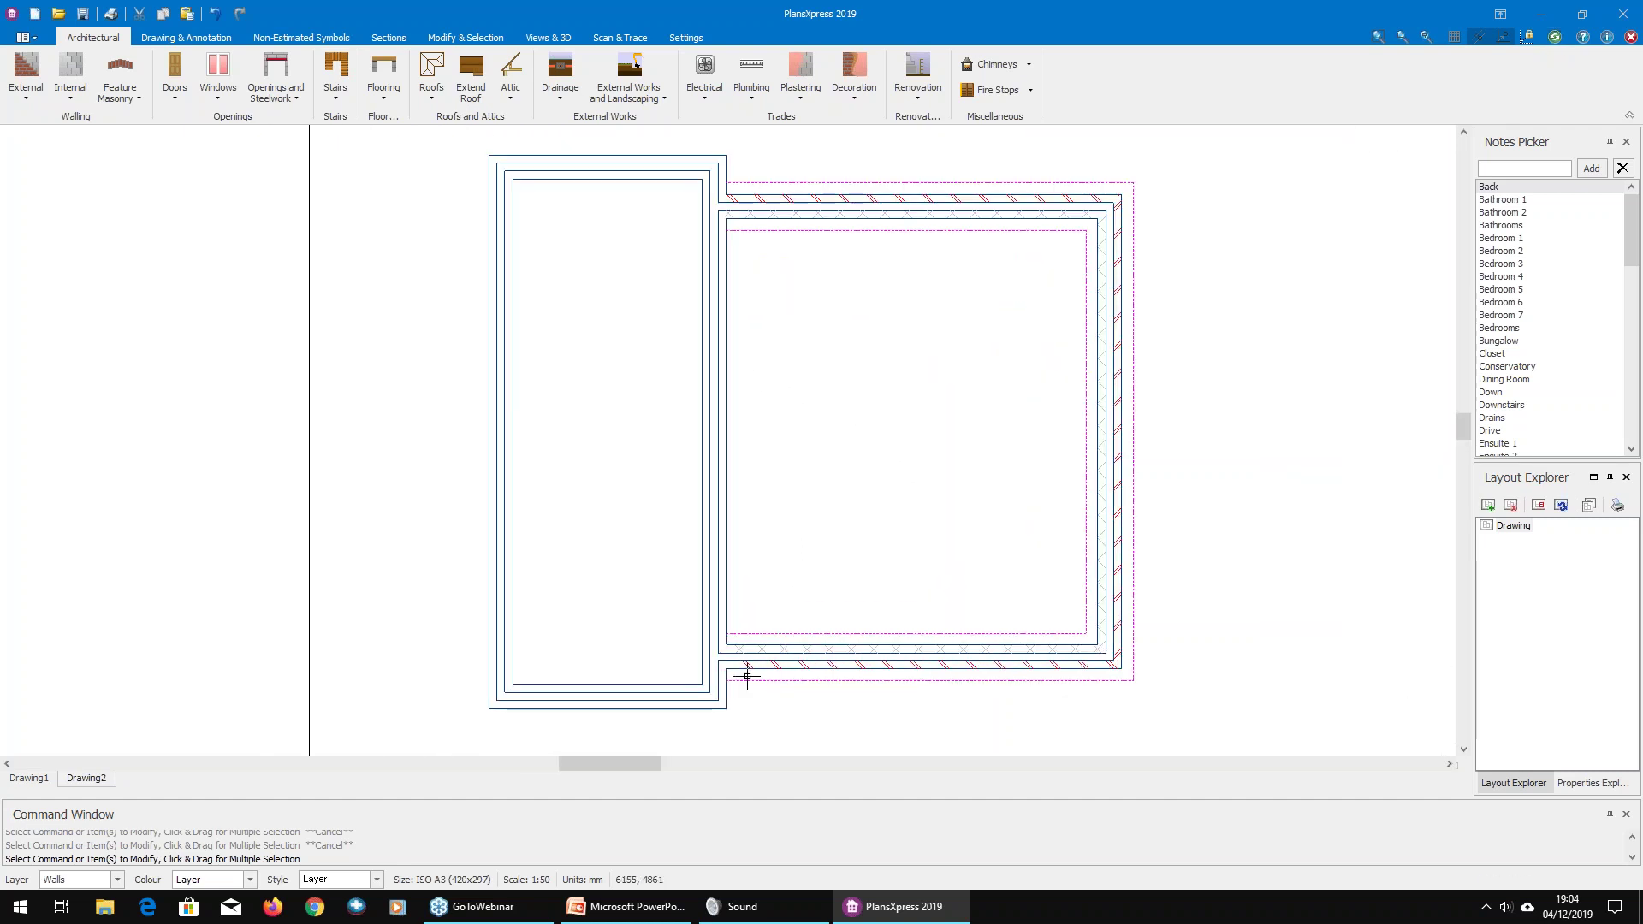
# Step: Set the extension's lower wall to not tee into the existing building's wall
pyautogui.scroll(2, 747, 676)
pyautogui.click(722, 656)
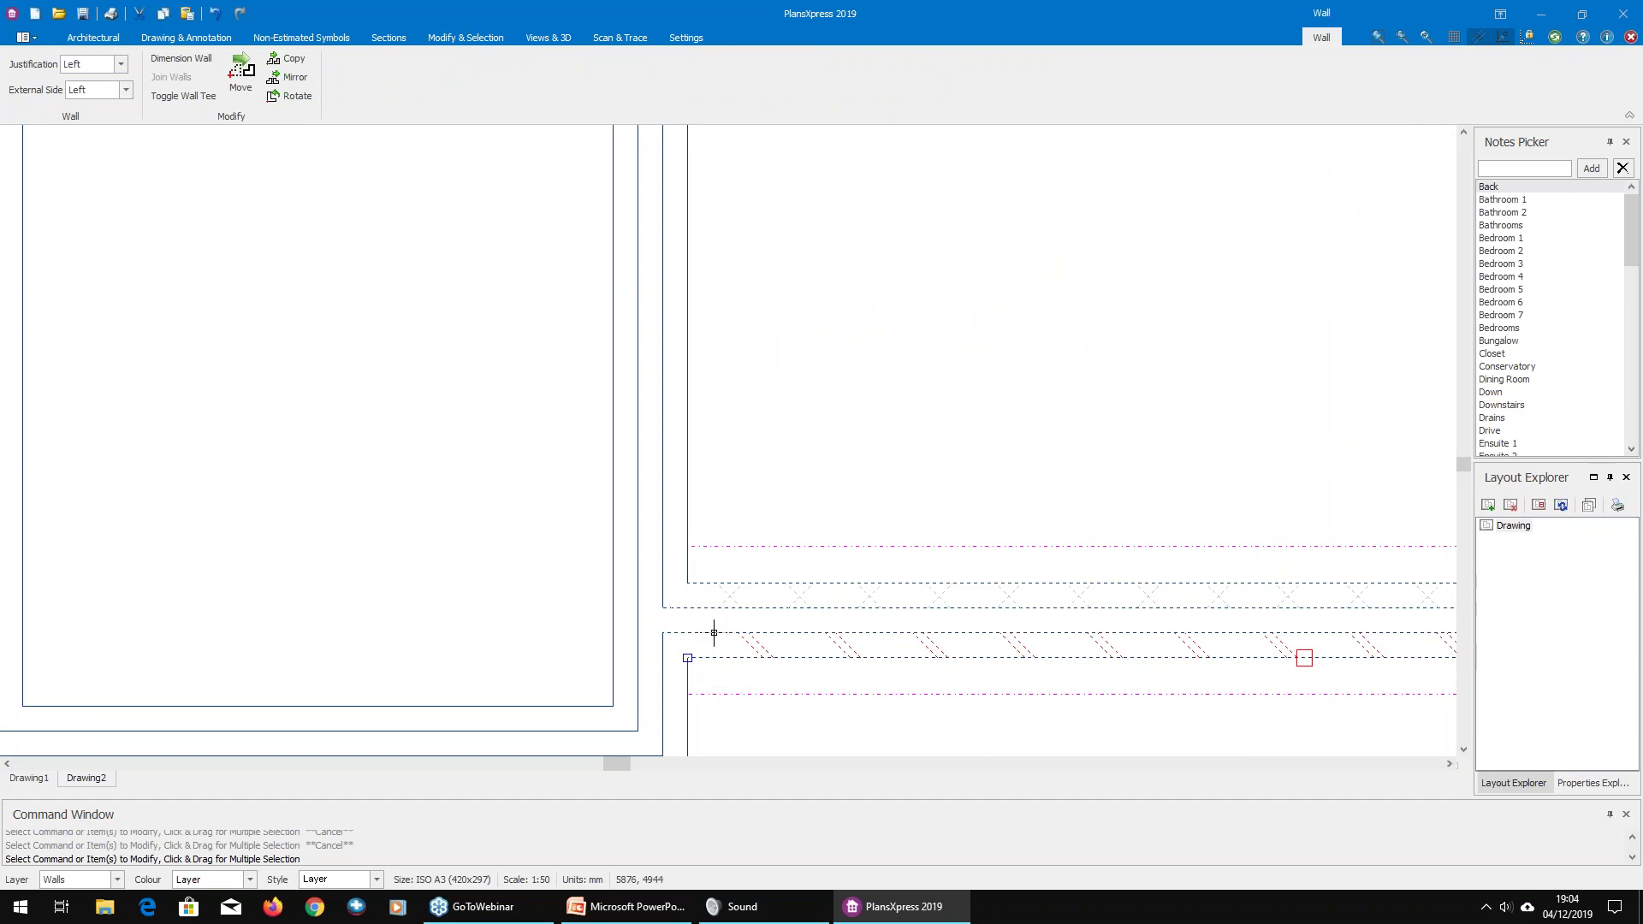
pyautogui.moveTo(714, 633)
pyautogui.rightClick(713, 609)
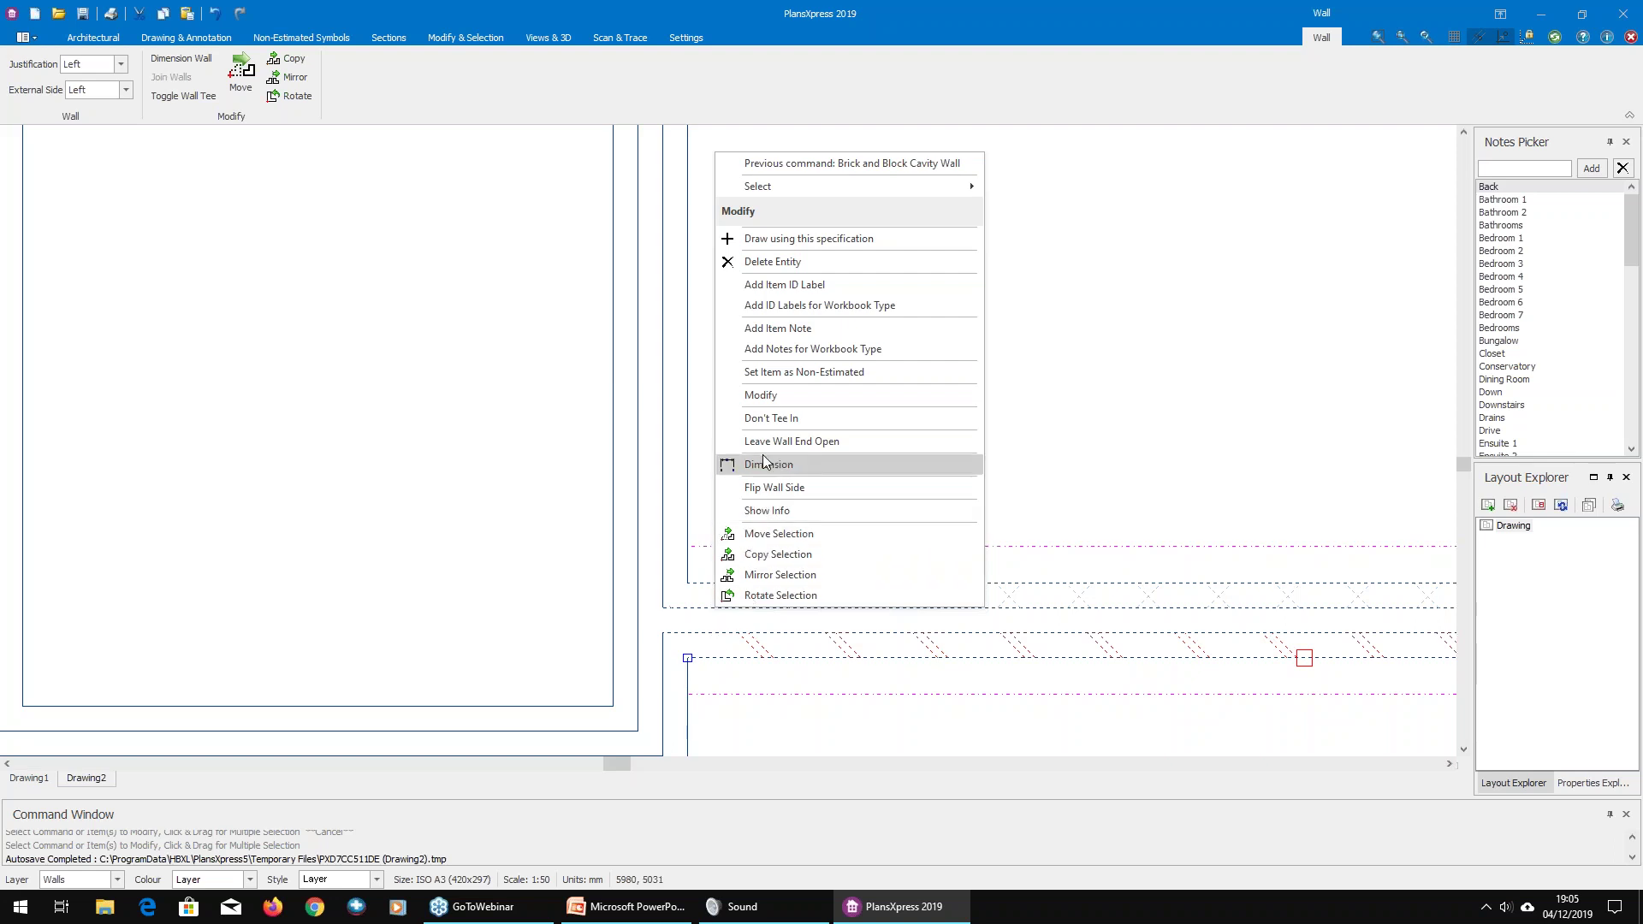
pyautogui.click(767, 419)
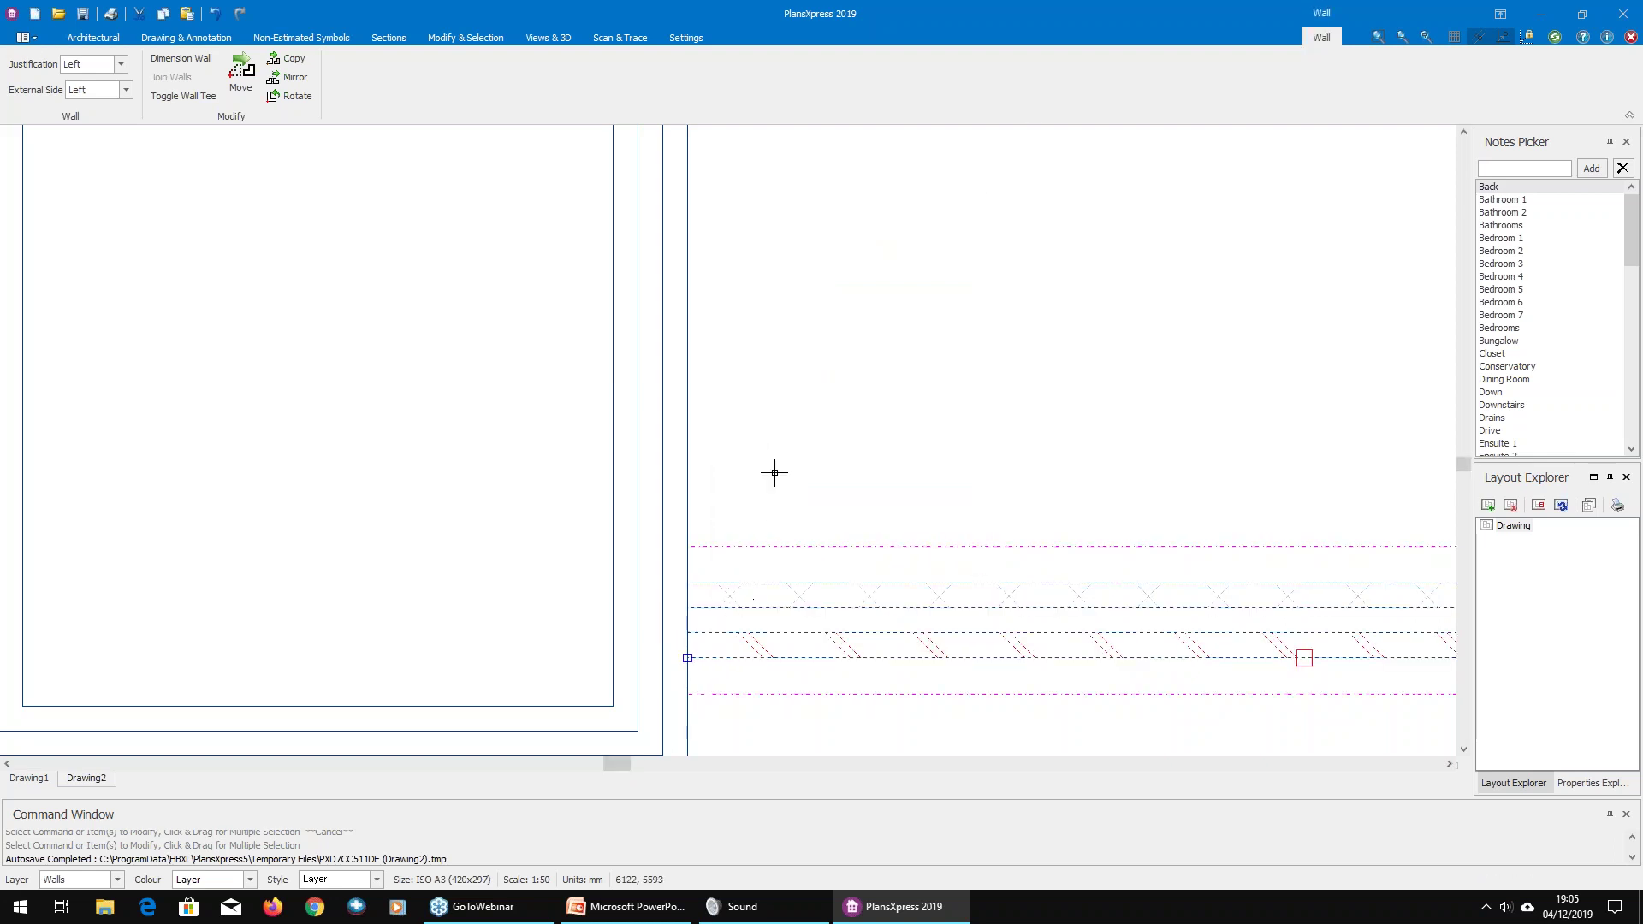
pyautogui.scroll(-2, 739, 581)
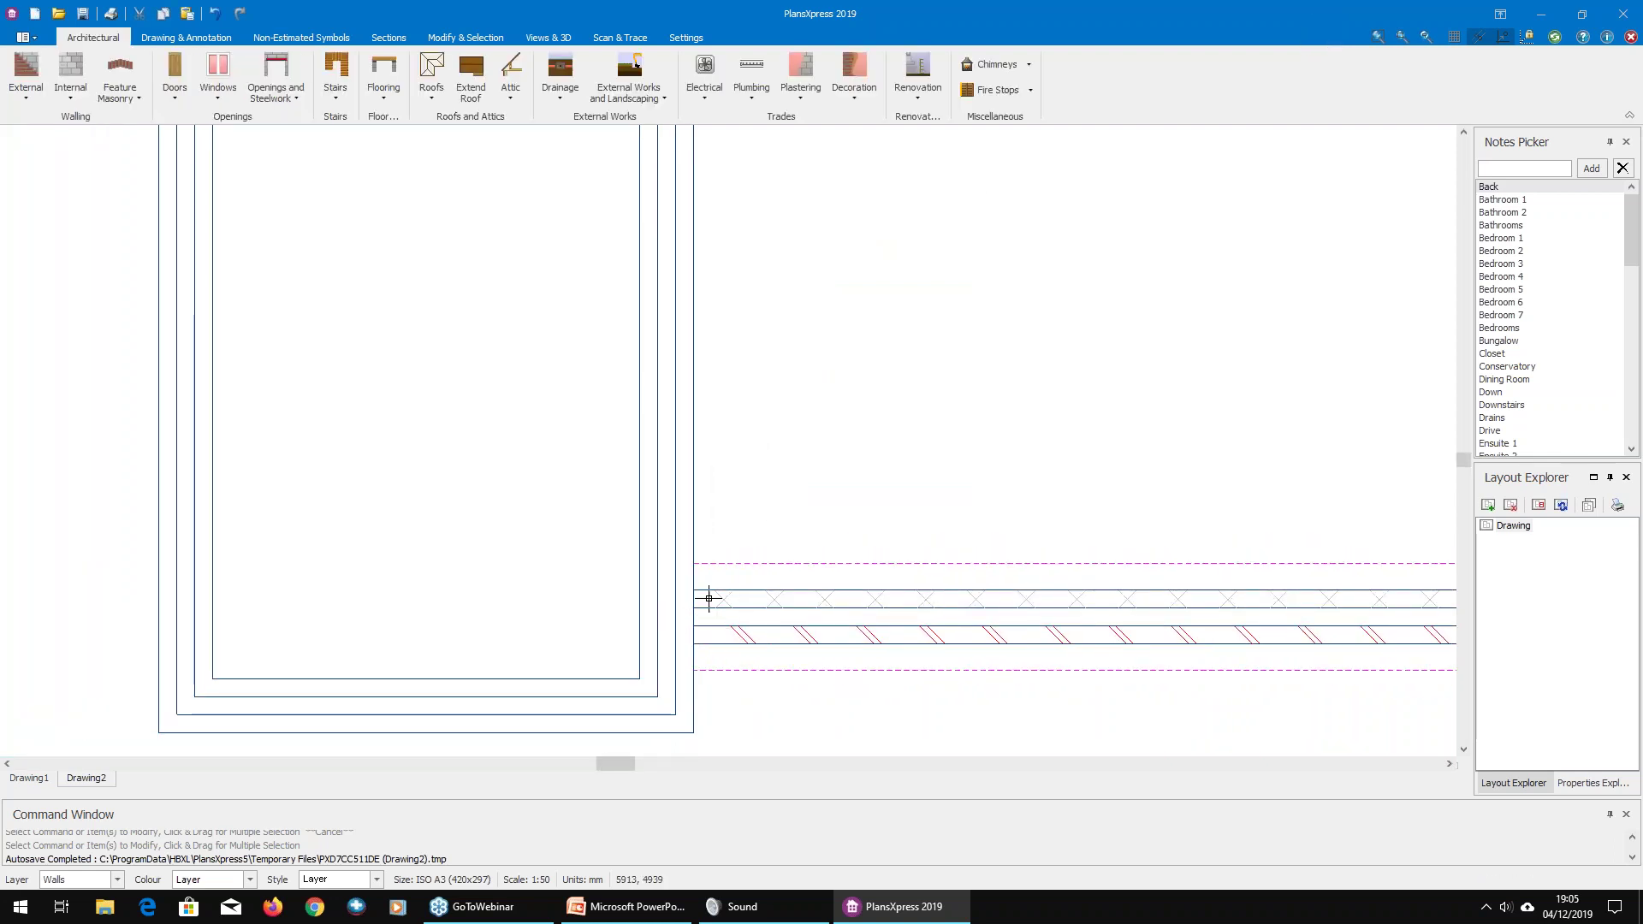
pyautogui.click(25, 81)
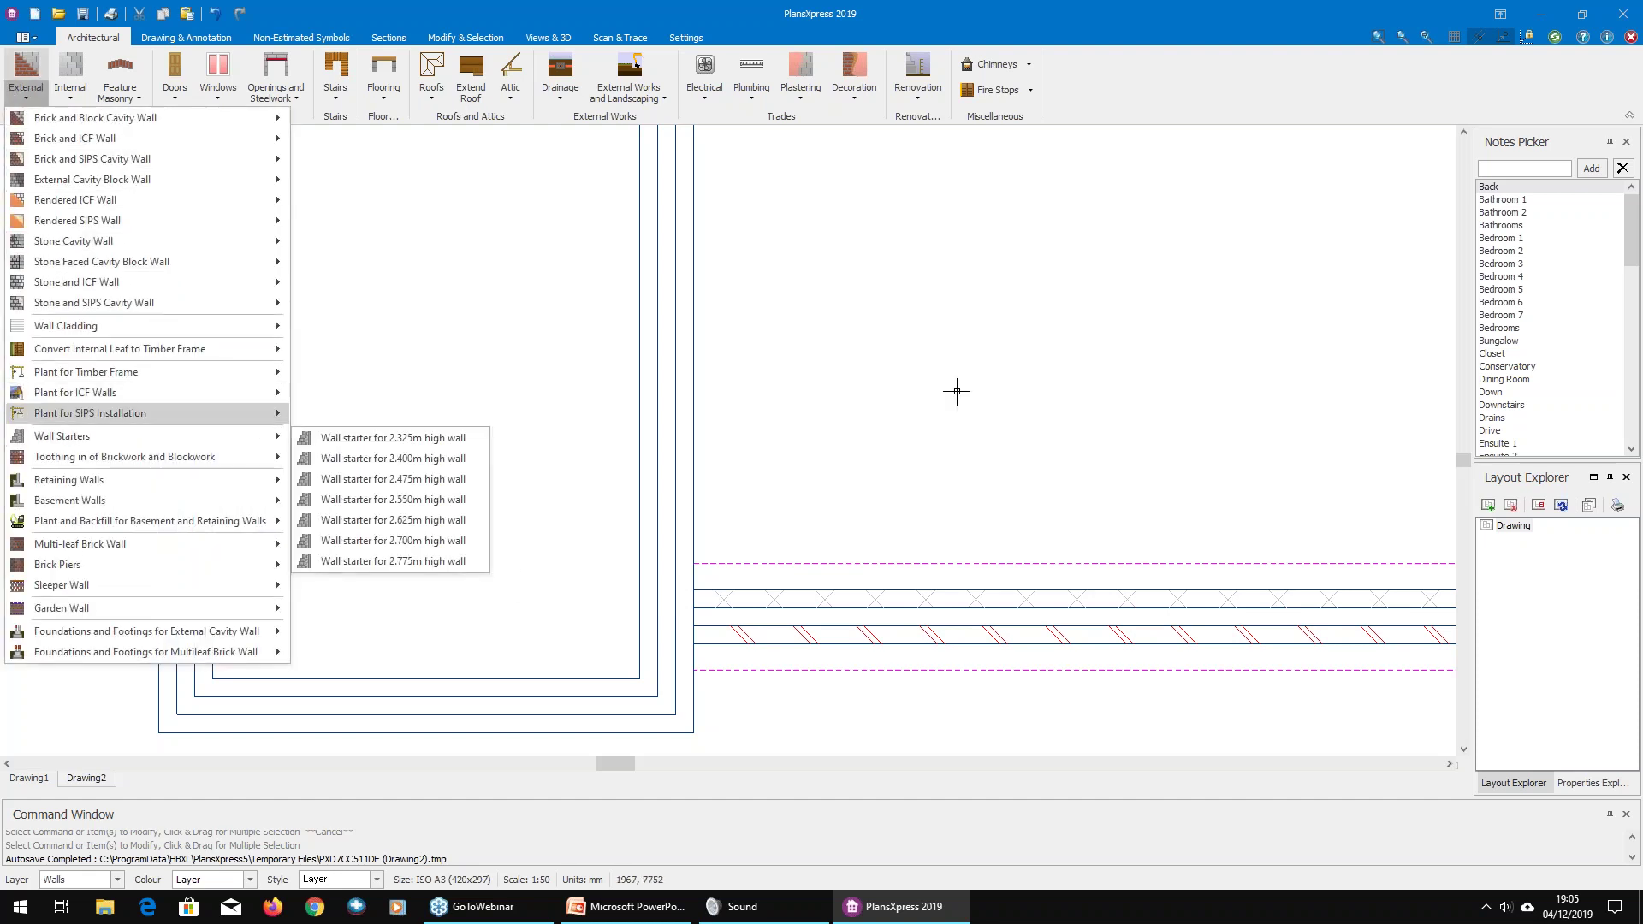
pyautogui.click(789, 576)
pyautogui.scroll(-1, 789, 576)
pyautogui.scroll(-1, 789, 575)
pyautogui.moveTo(810, 275)
pyautogui.mouseDown(button='middle')
pyautogui.moveTo(847, 319)
pyautogui.moveTo(803, 408)
pyautogui.moveTo(729, 425)
pyautogui.moveTo(704, 490)
pyautogui.mouseUp(button='middle')
# Step: Set the mouse button mode to Alternative (right click for menu)
pyautogui.click(685, 38)
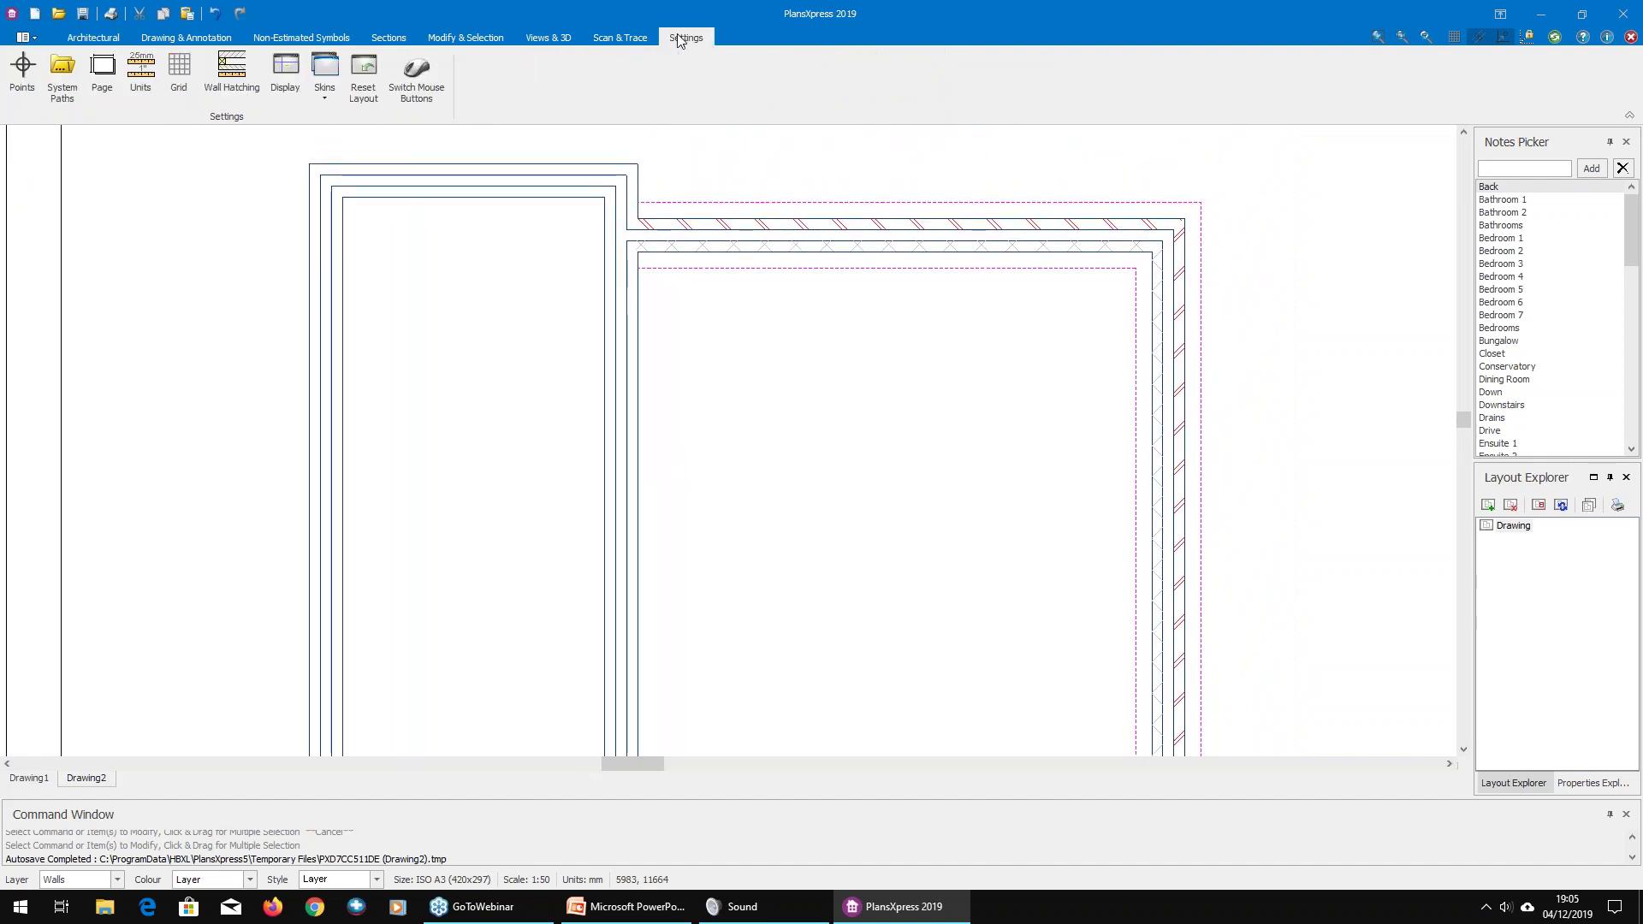
pyautogui.click(418, 81)
pyautogui.click(654, 344)
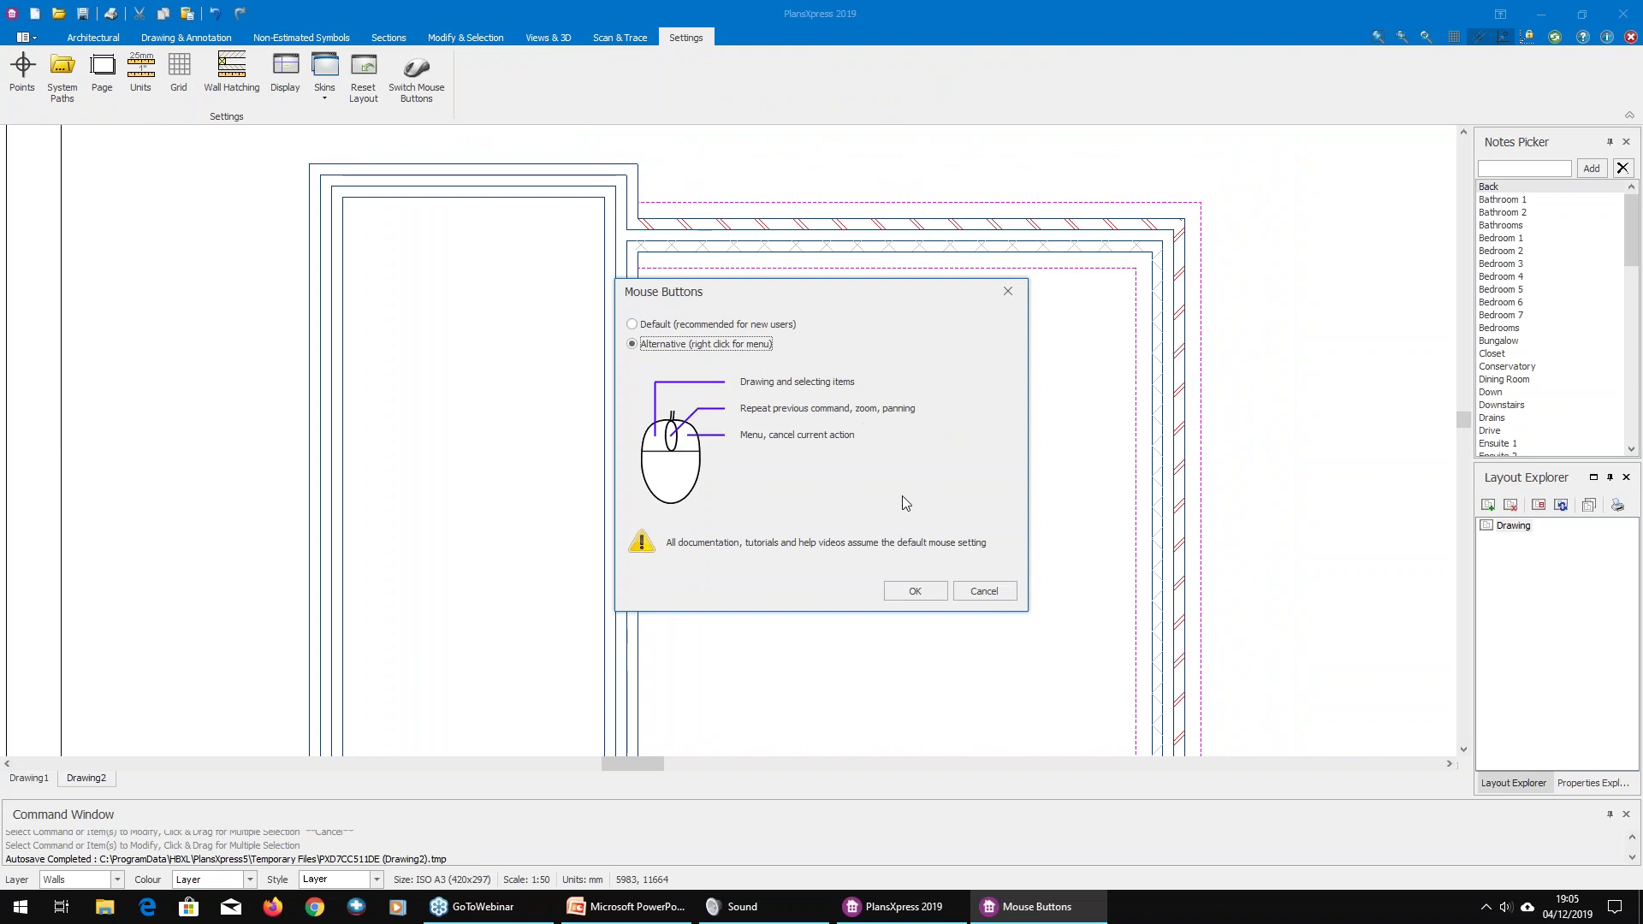
pyautogui.click(914, 591)
# Step: Set the extension's upper wall to not tee into the existing building's wall
pyautogui.scroll(3, 679, 242)
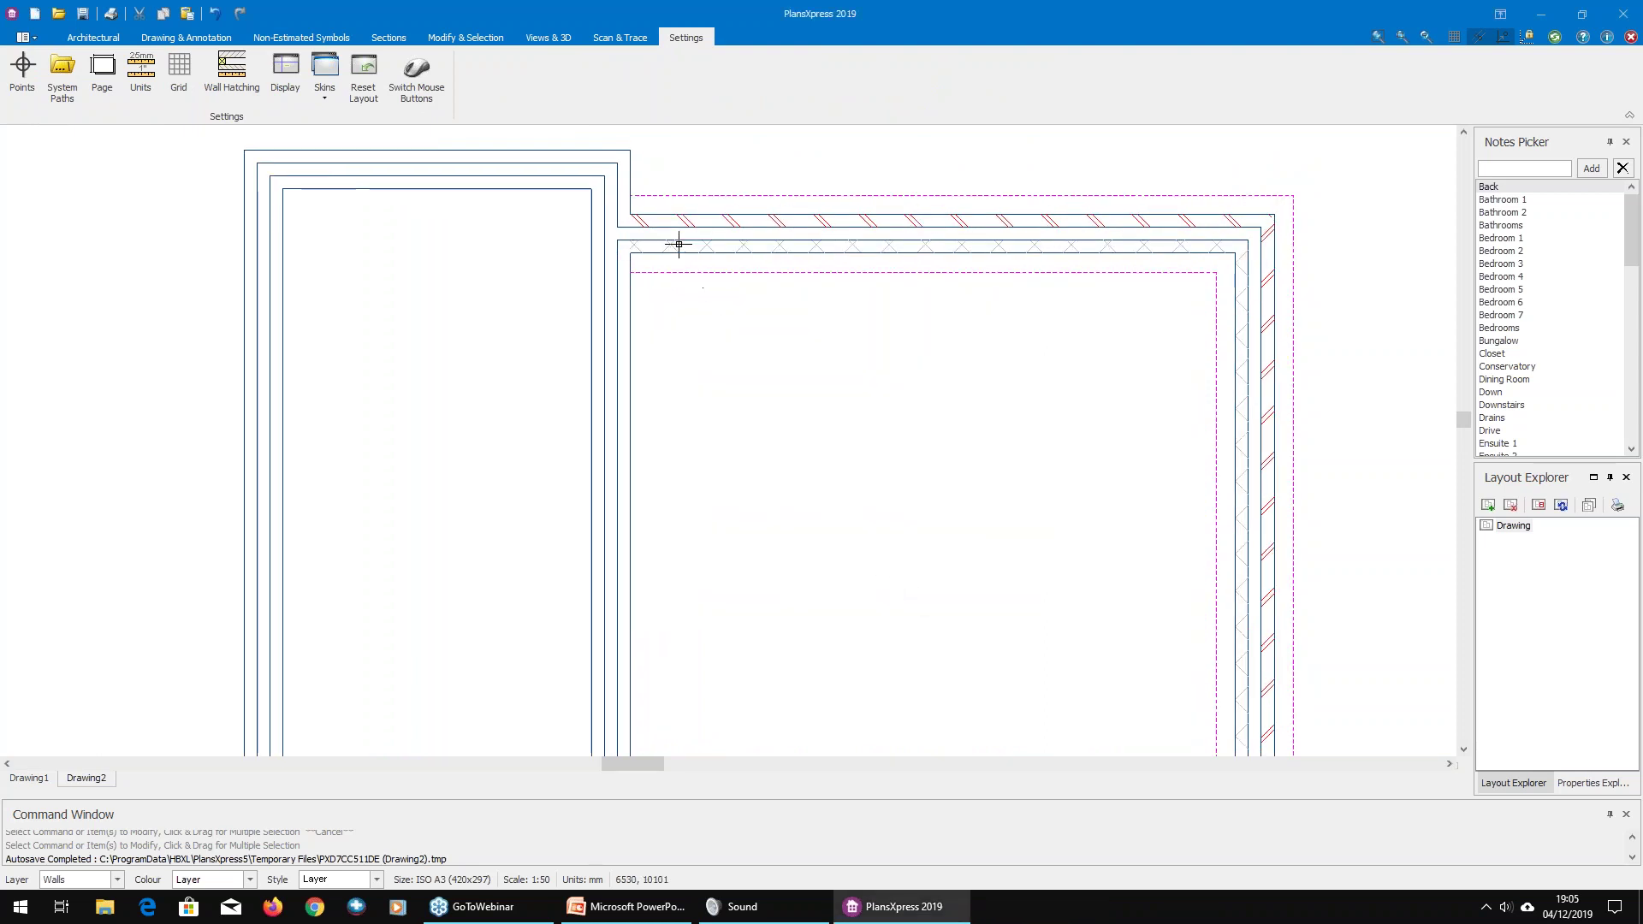
pyautogui.click(653, 220)
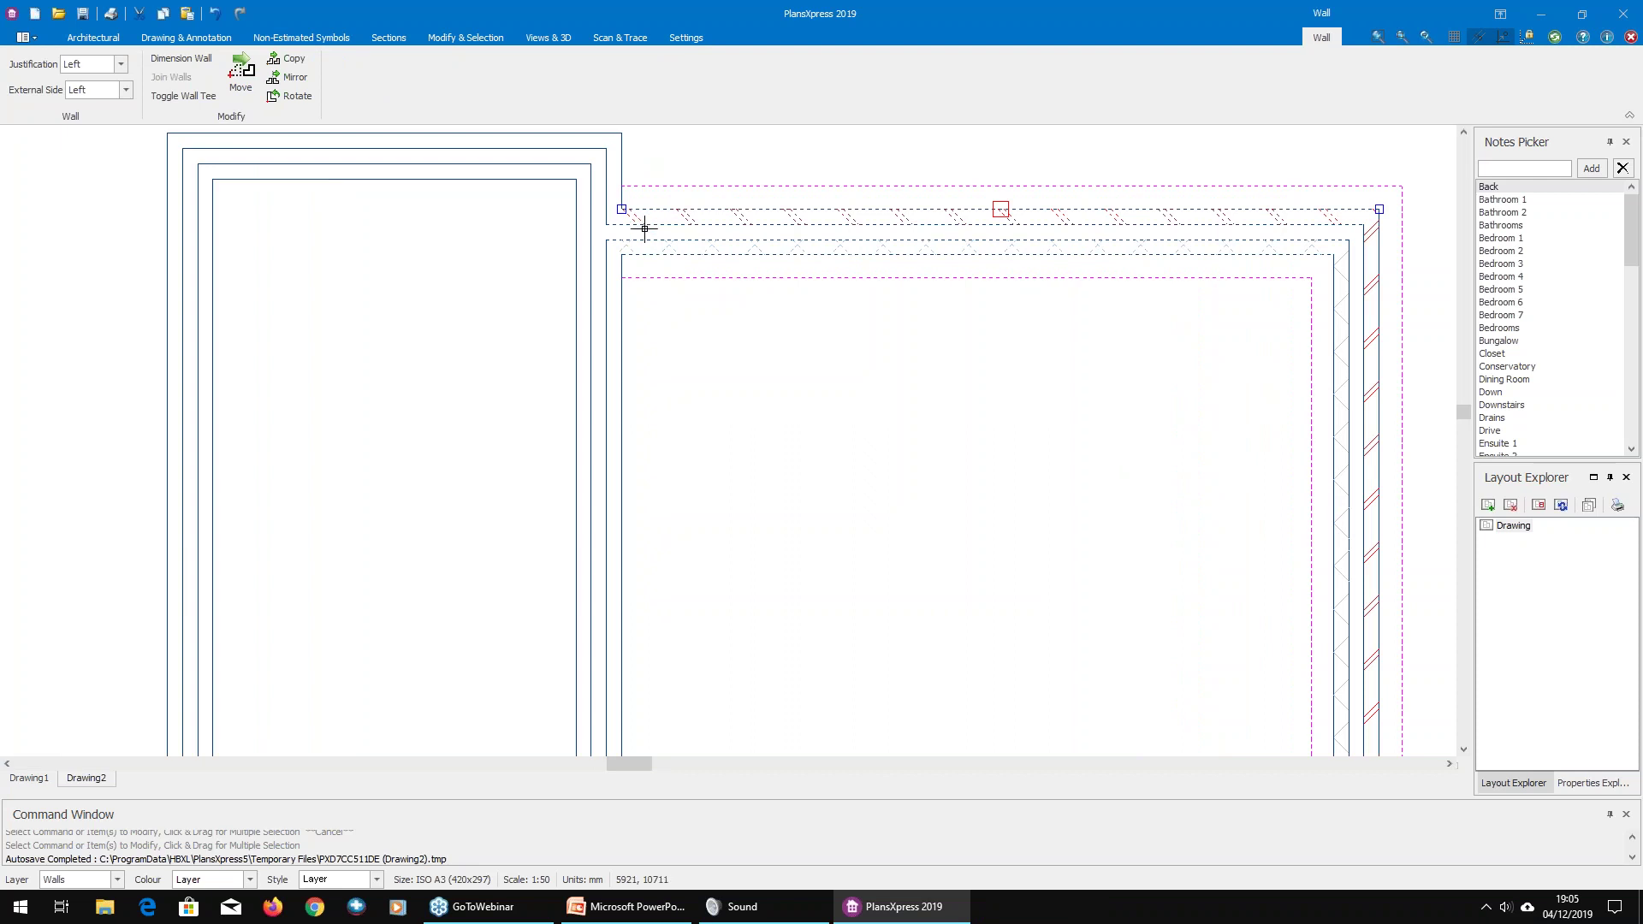
pyautogui.rightClick(643, 222)
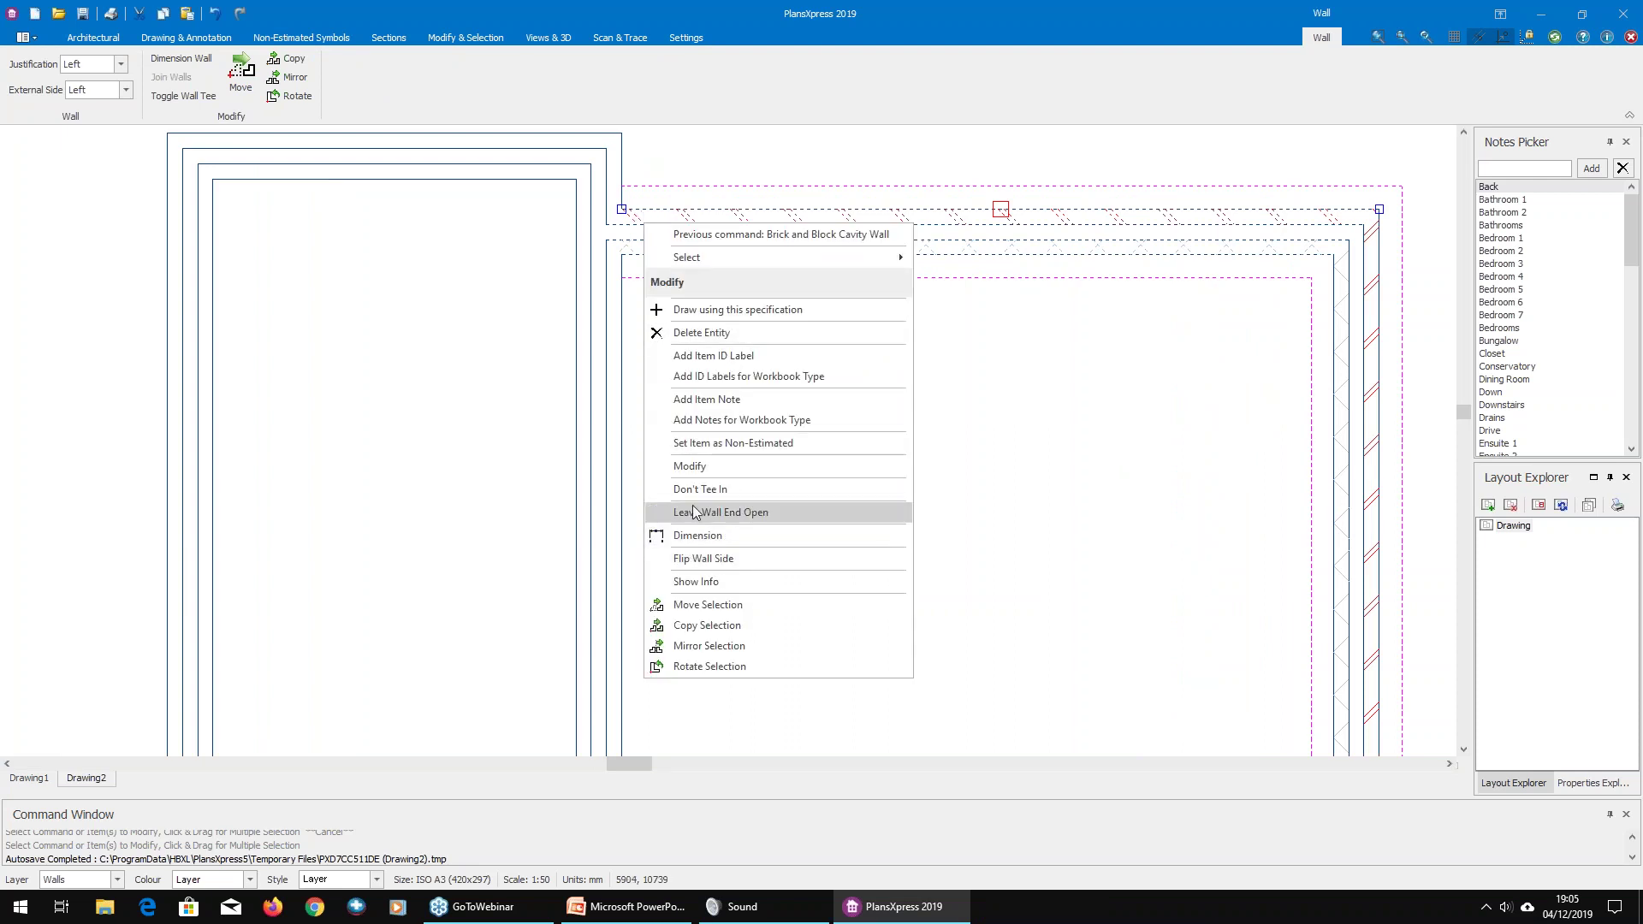
pyautogui.click(686, 491)
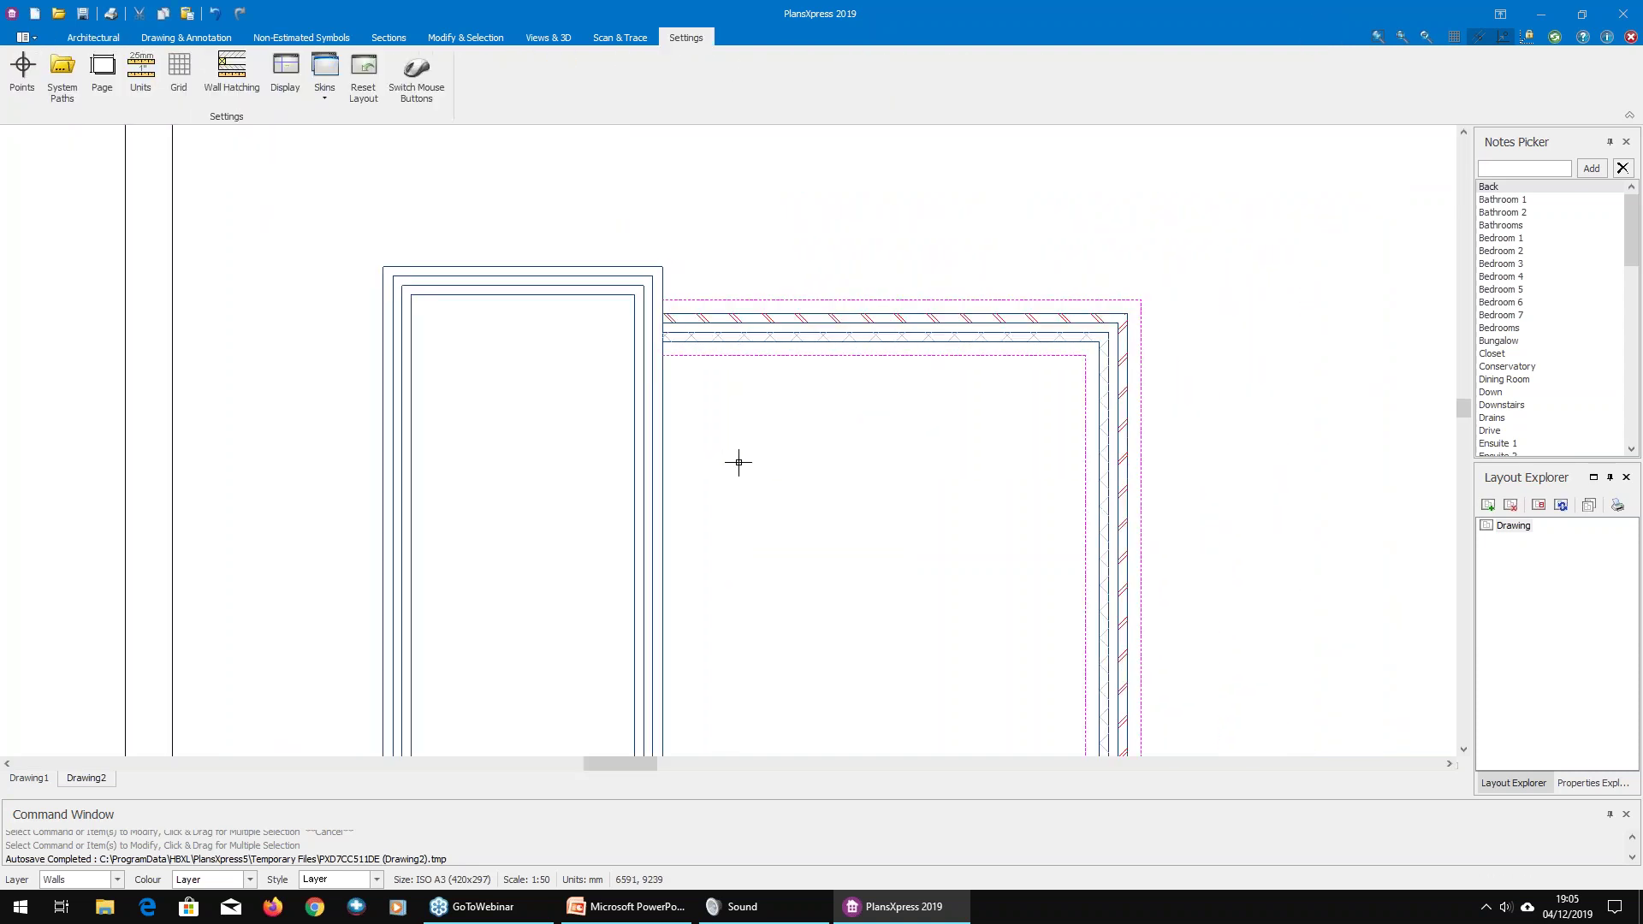
# Step: Start a Typical Flat Roof, keeping the defaults on all four dimension pages
pyautogui.scroll(-3, 812, 539)
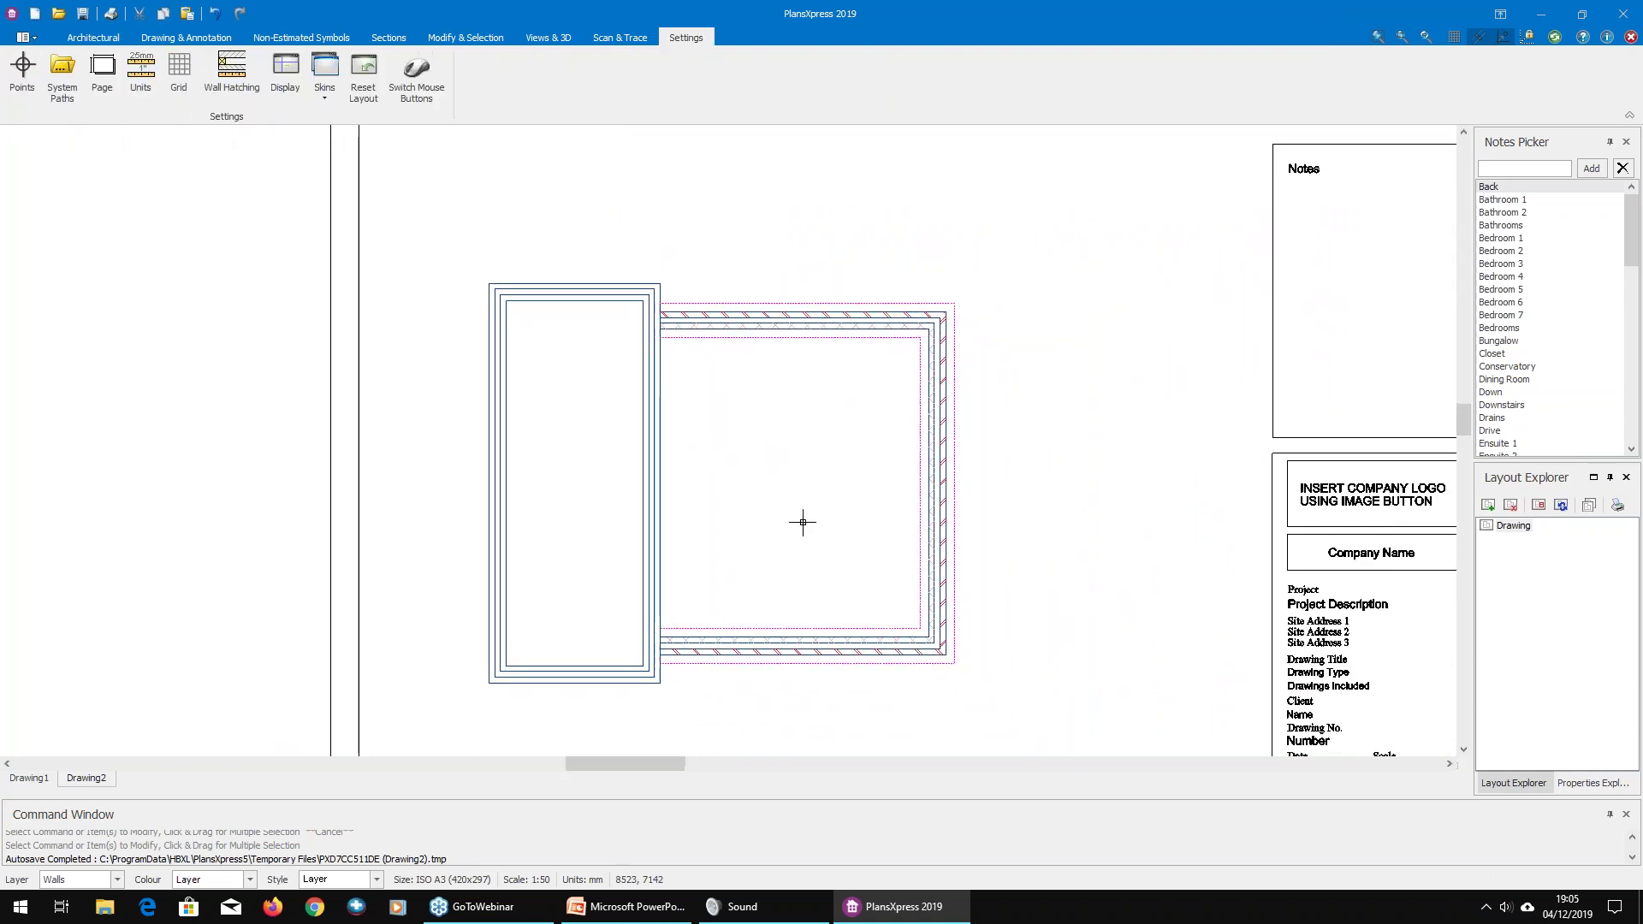
pyautogui.click(89, 36)
pyautogui.click(430, 93)
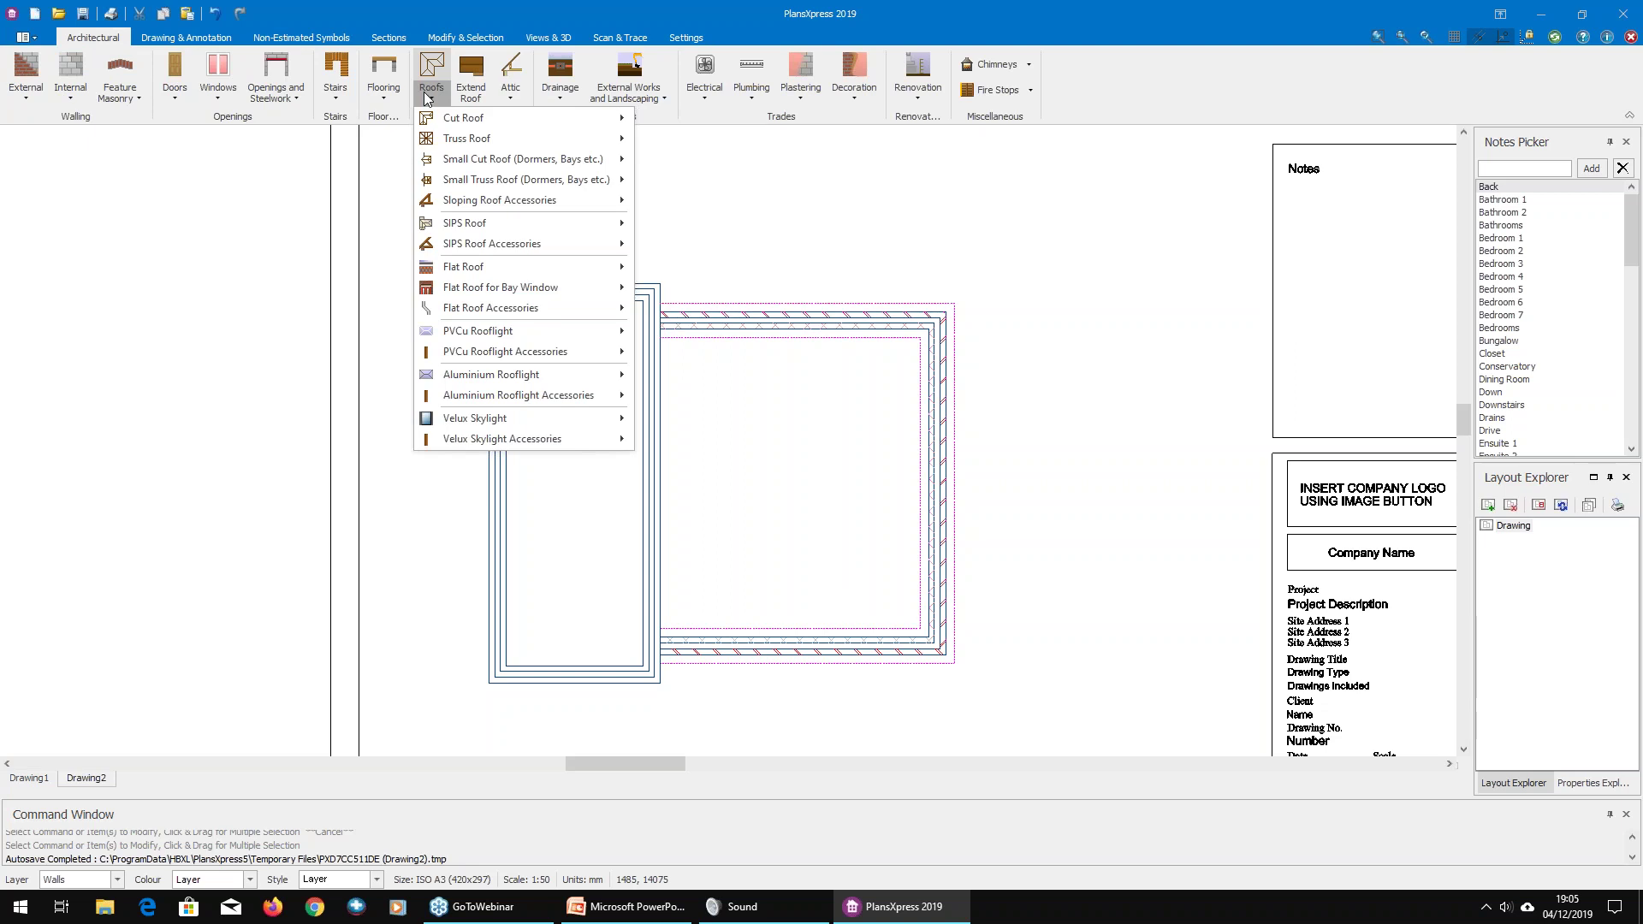
pyautogui.moveTo(516, 330)
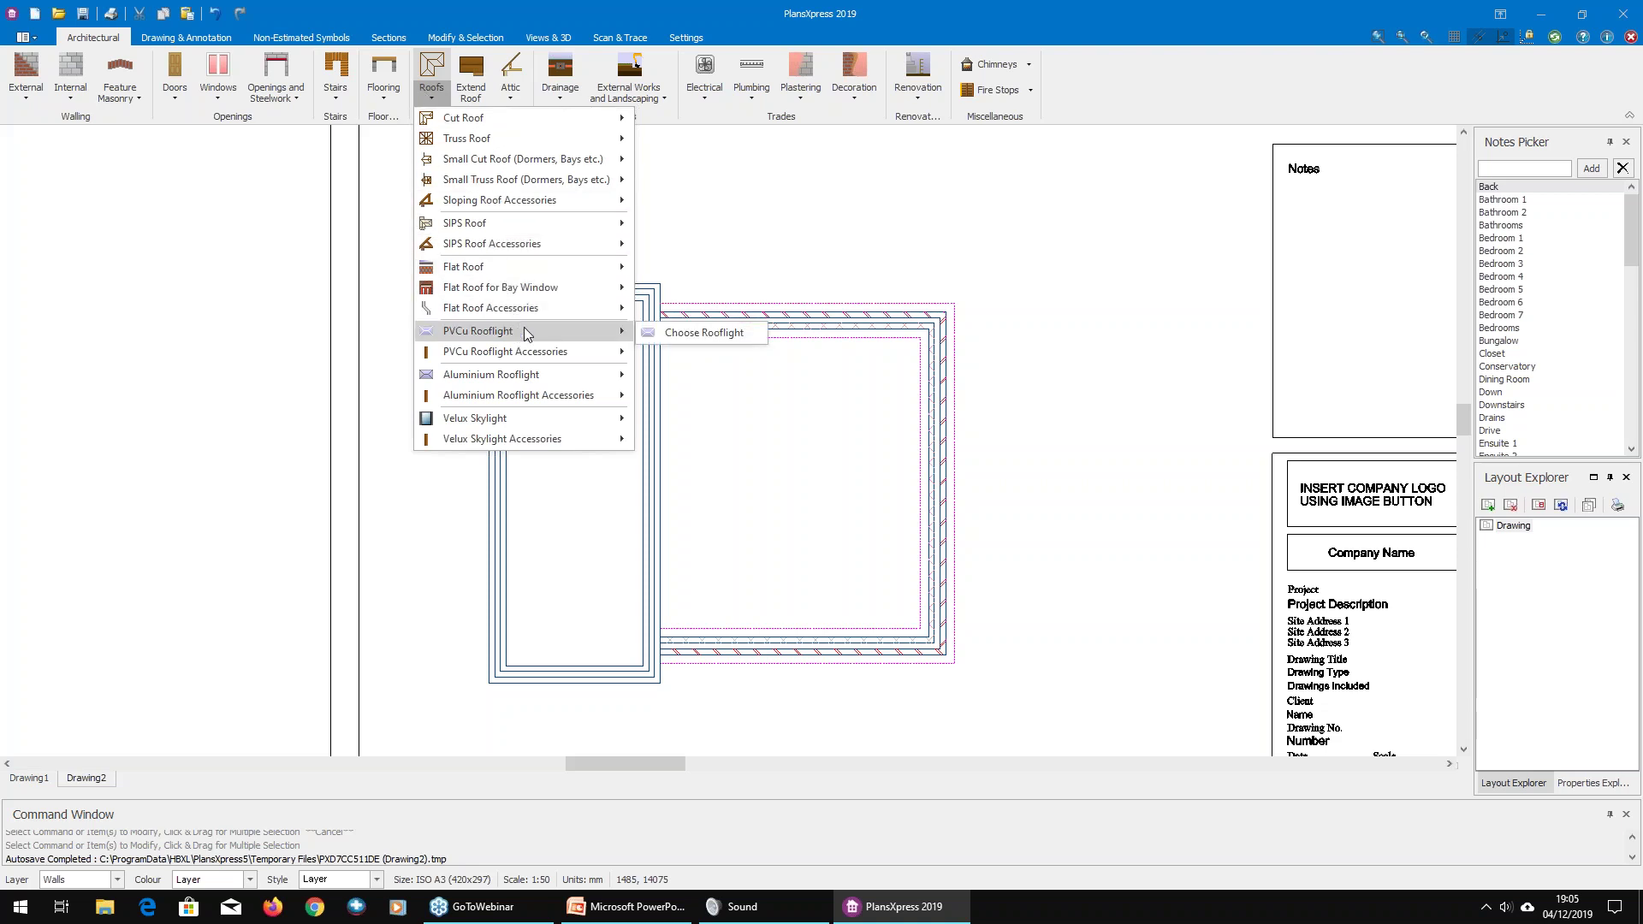
pyautogui.moveTo(541, 379)
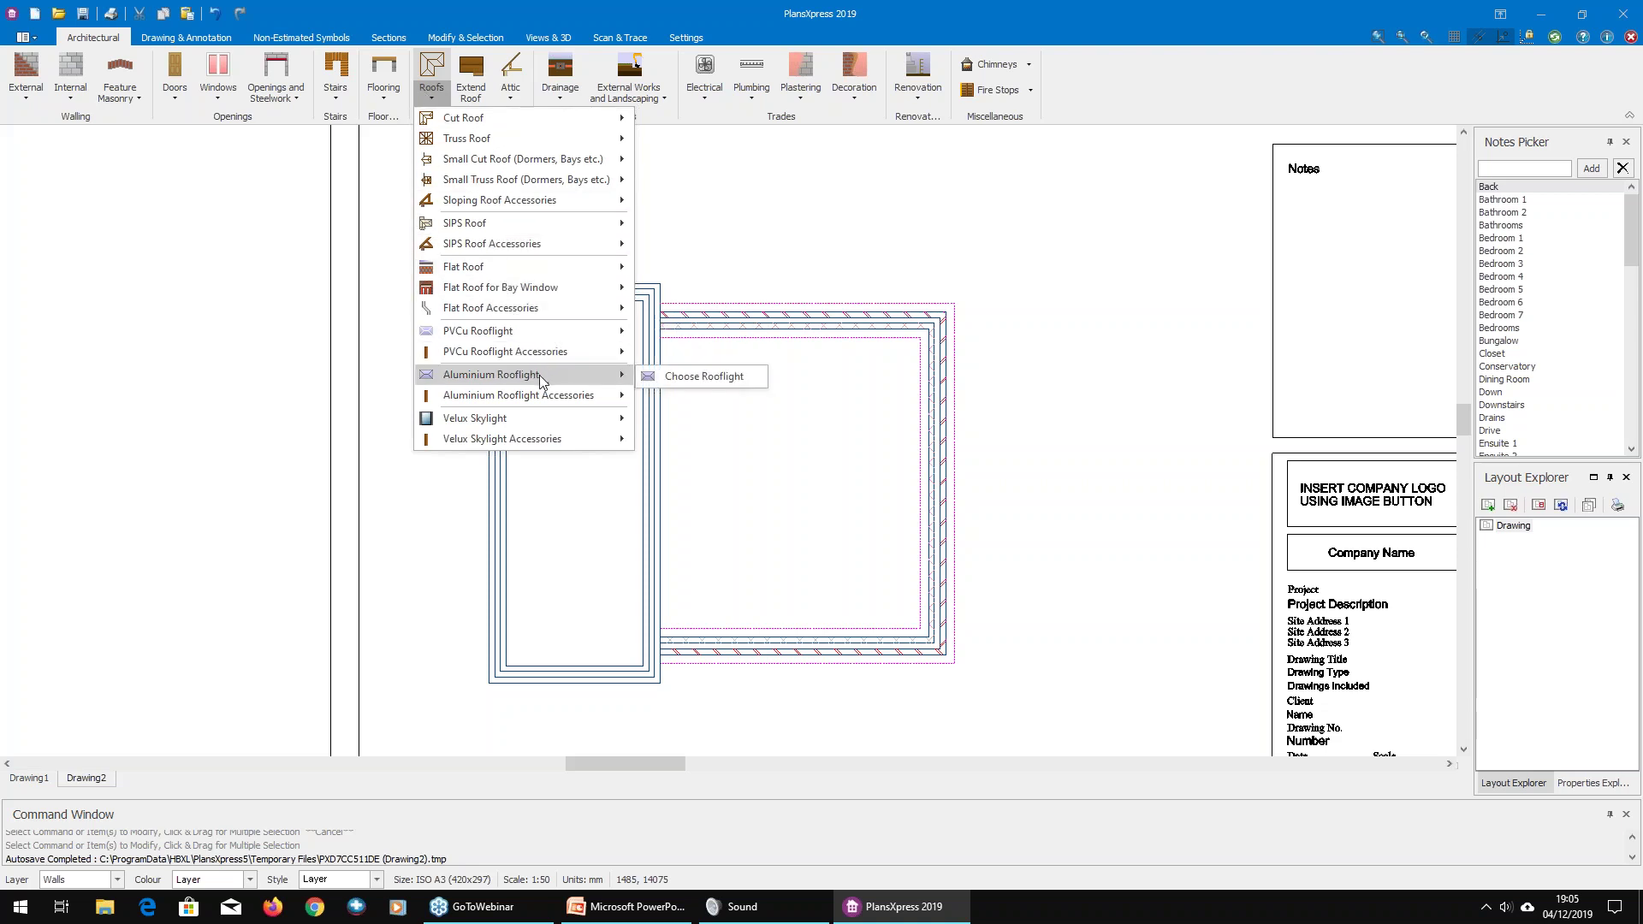
pyautogui.moveTo(535, 428)
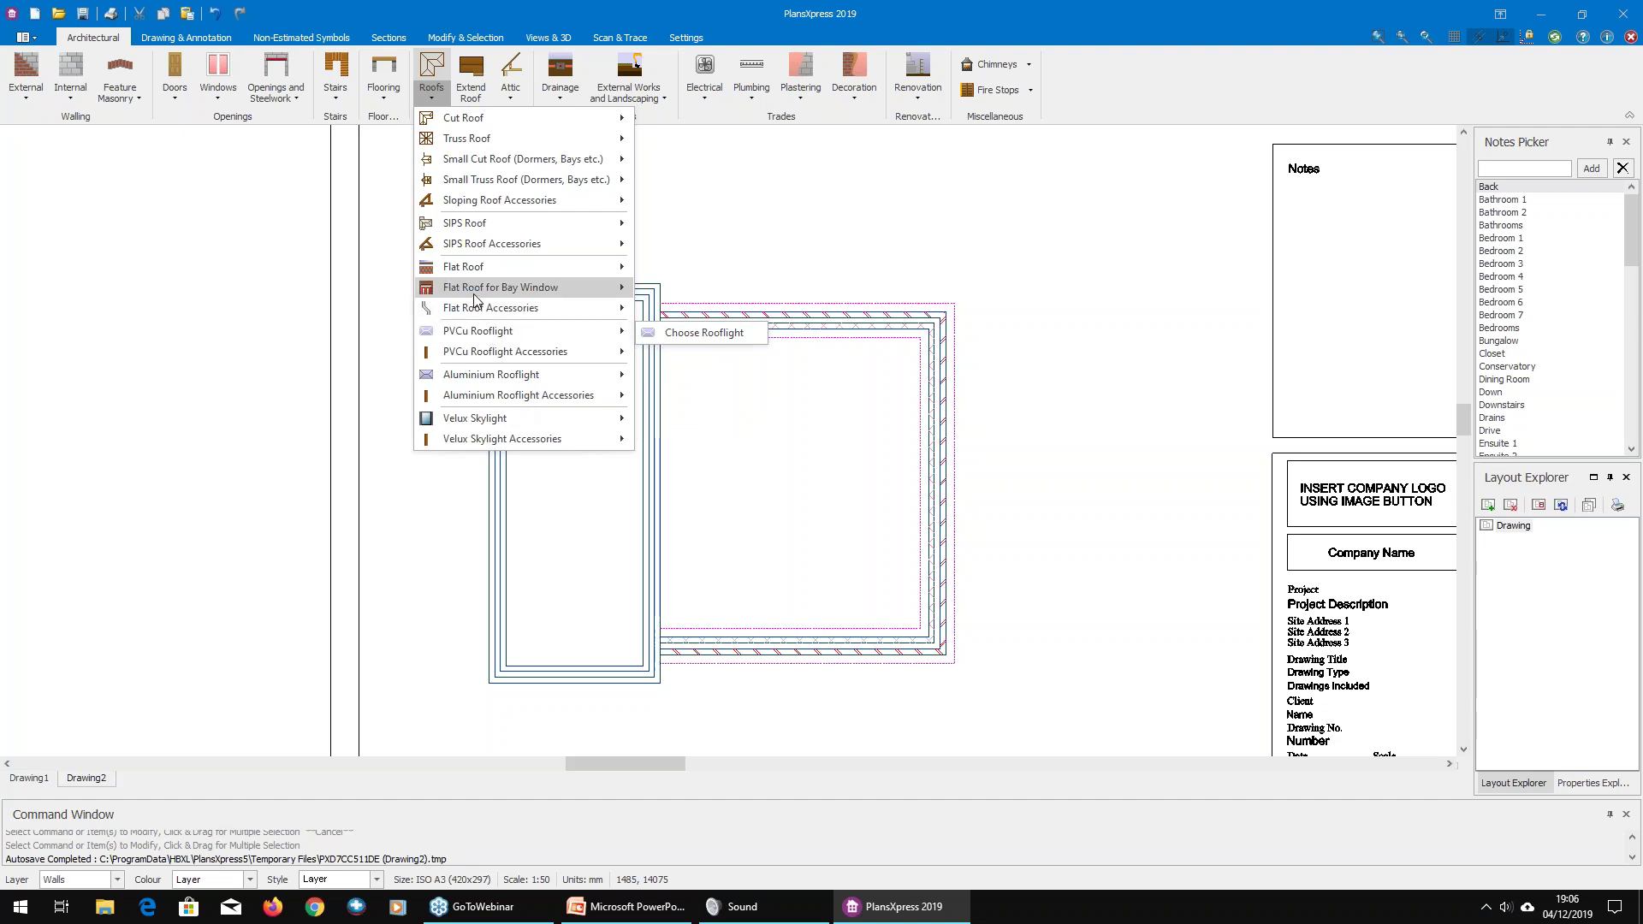
pyautogui.moveTo(474, 271)
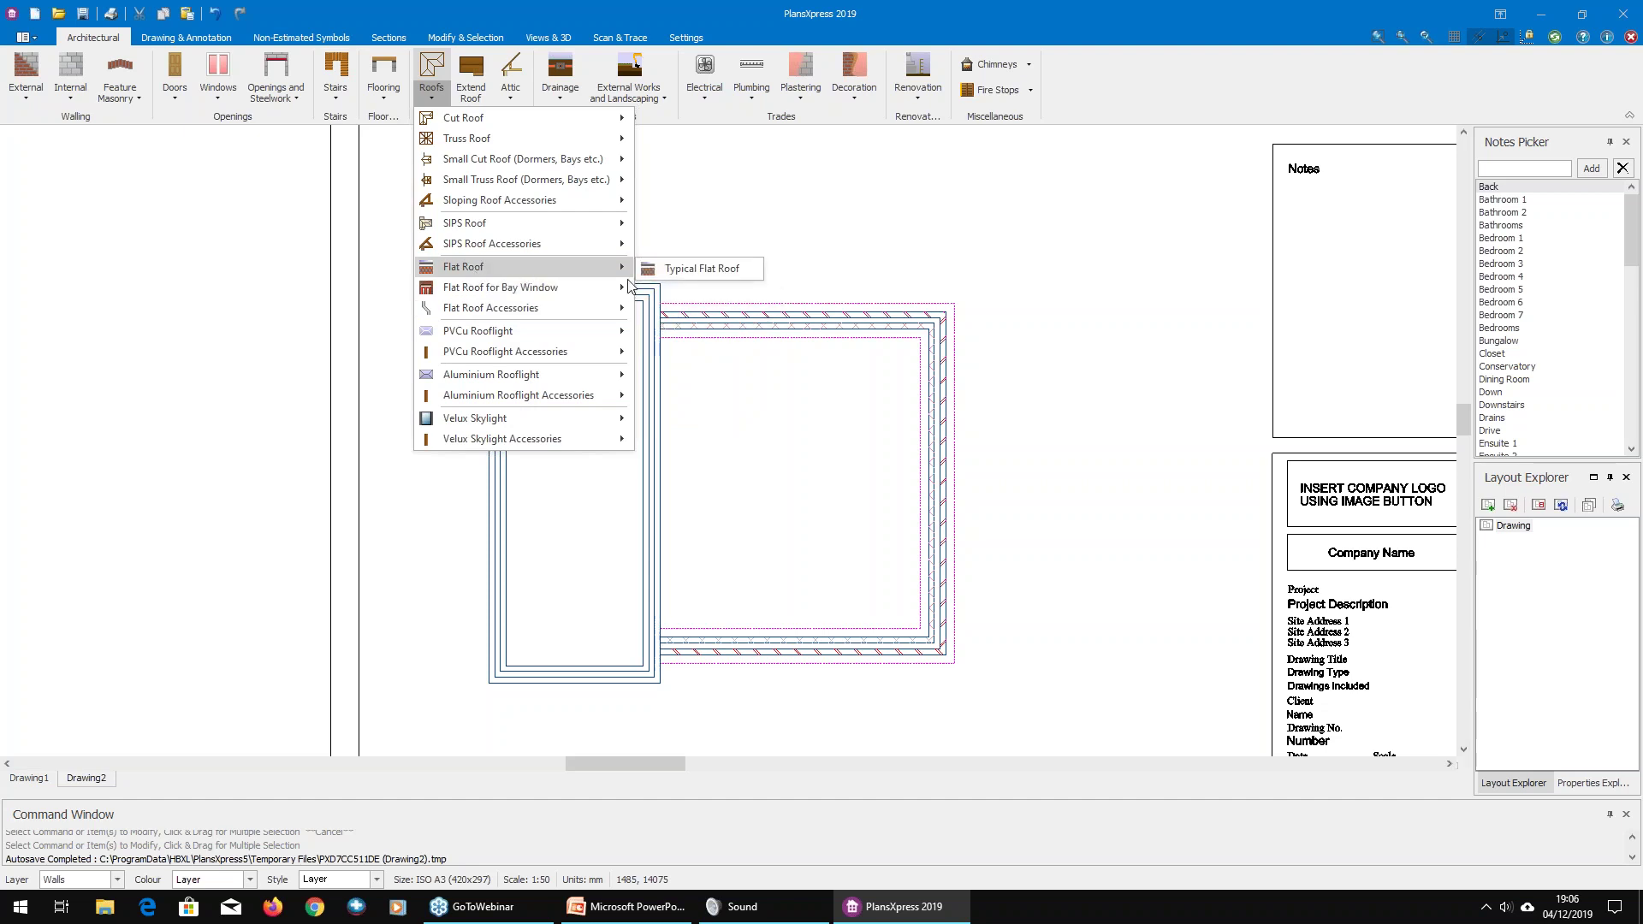
pyautogui.click(680, 278)
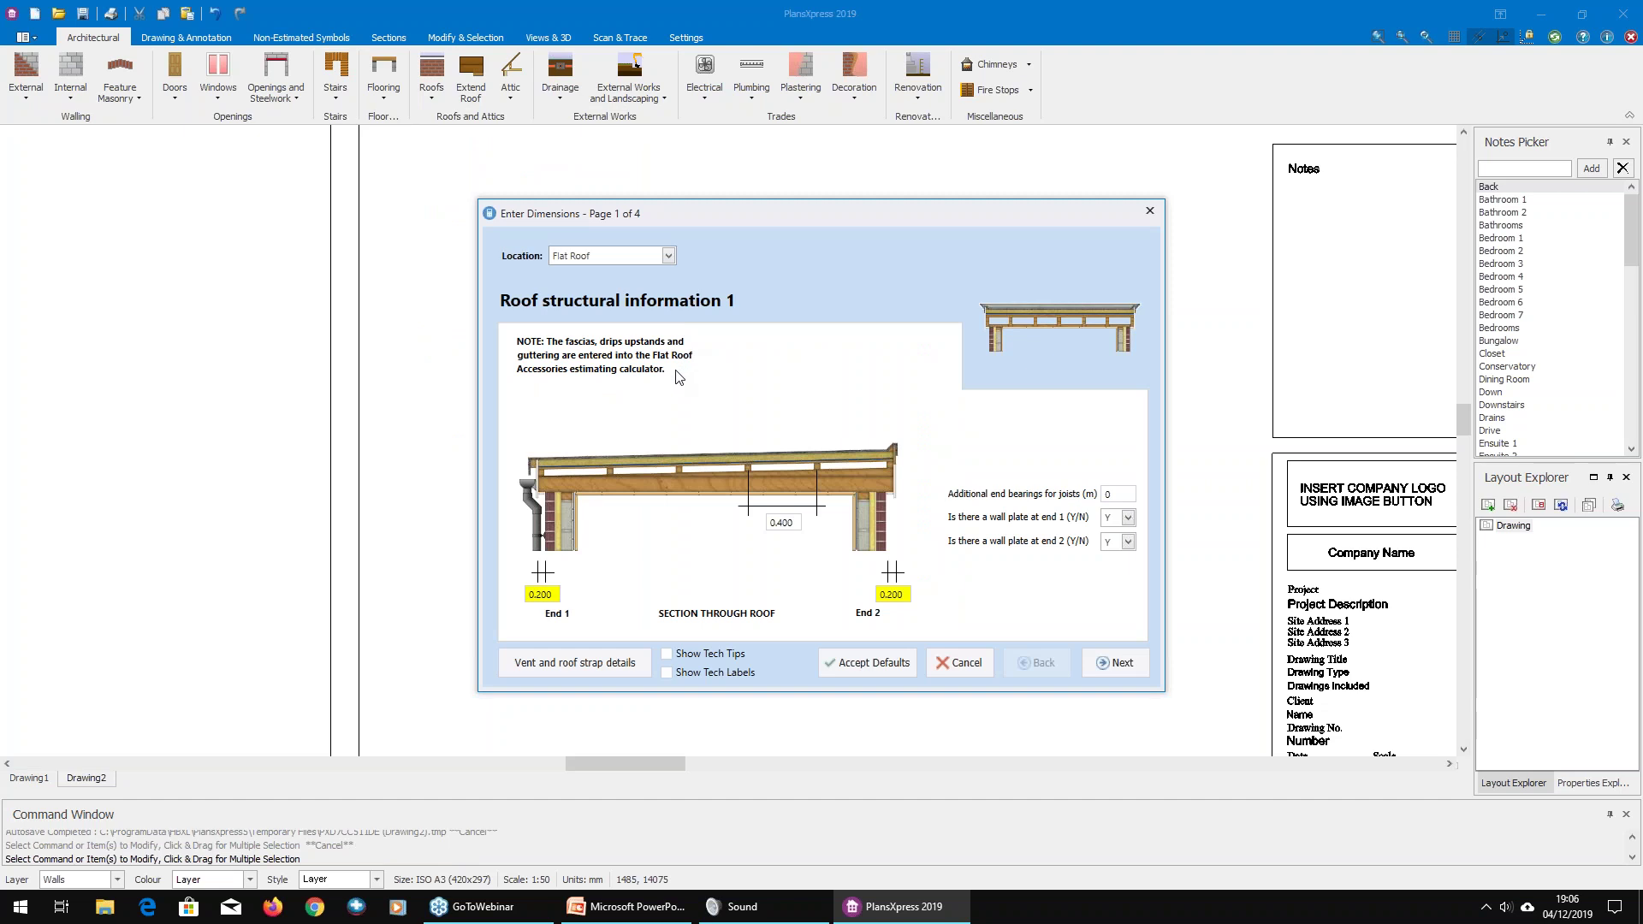
pyautogui.click(1116, 663)
pyautogui.click(1122, 664)
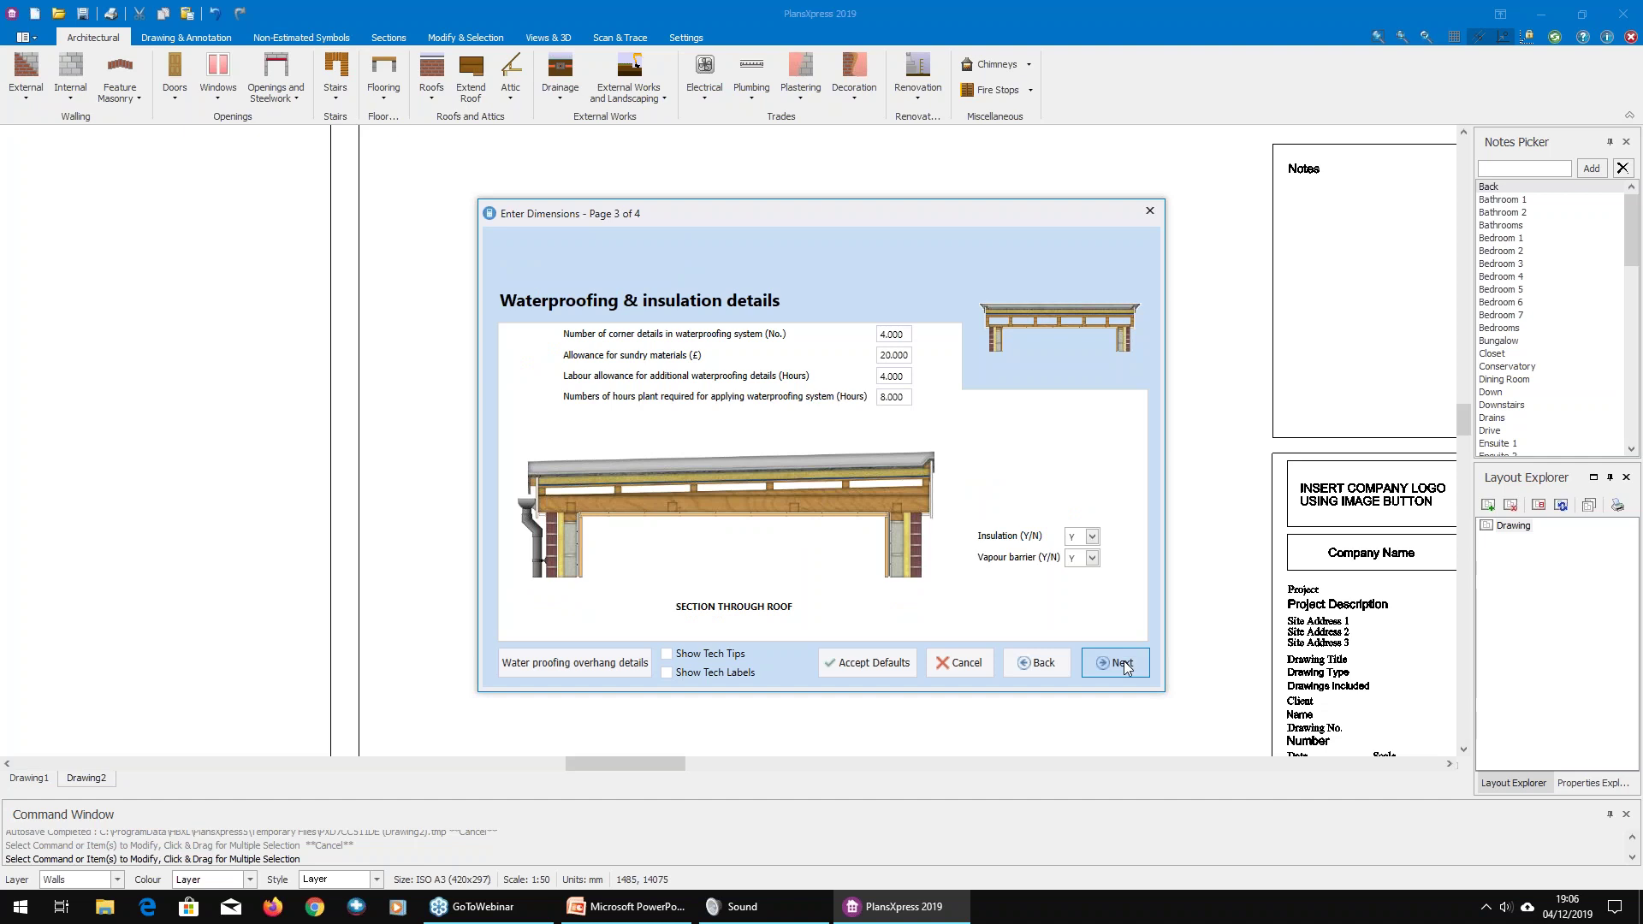
pyautogui.click(1122, 664)
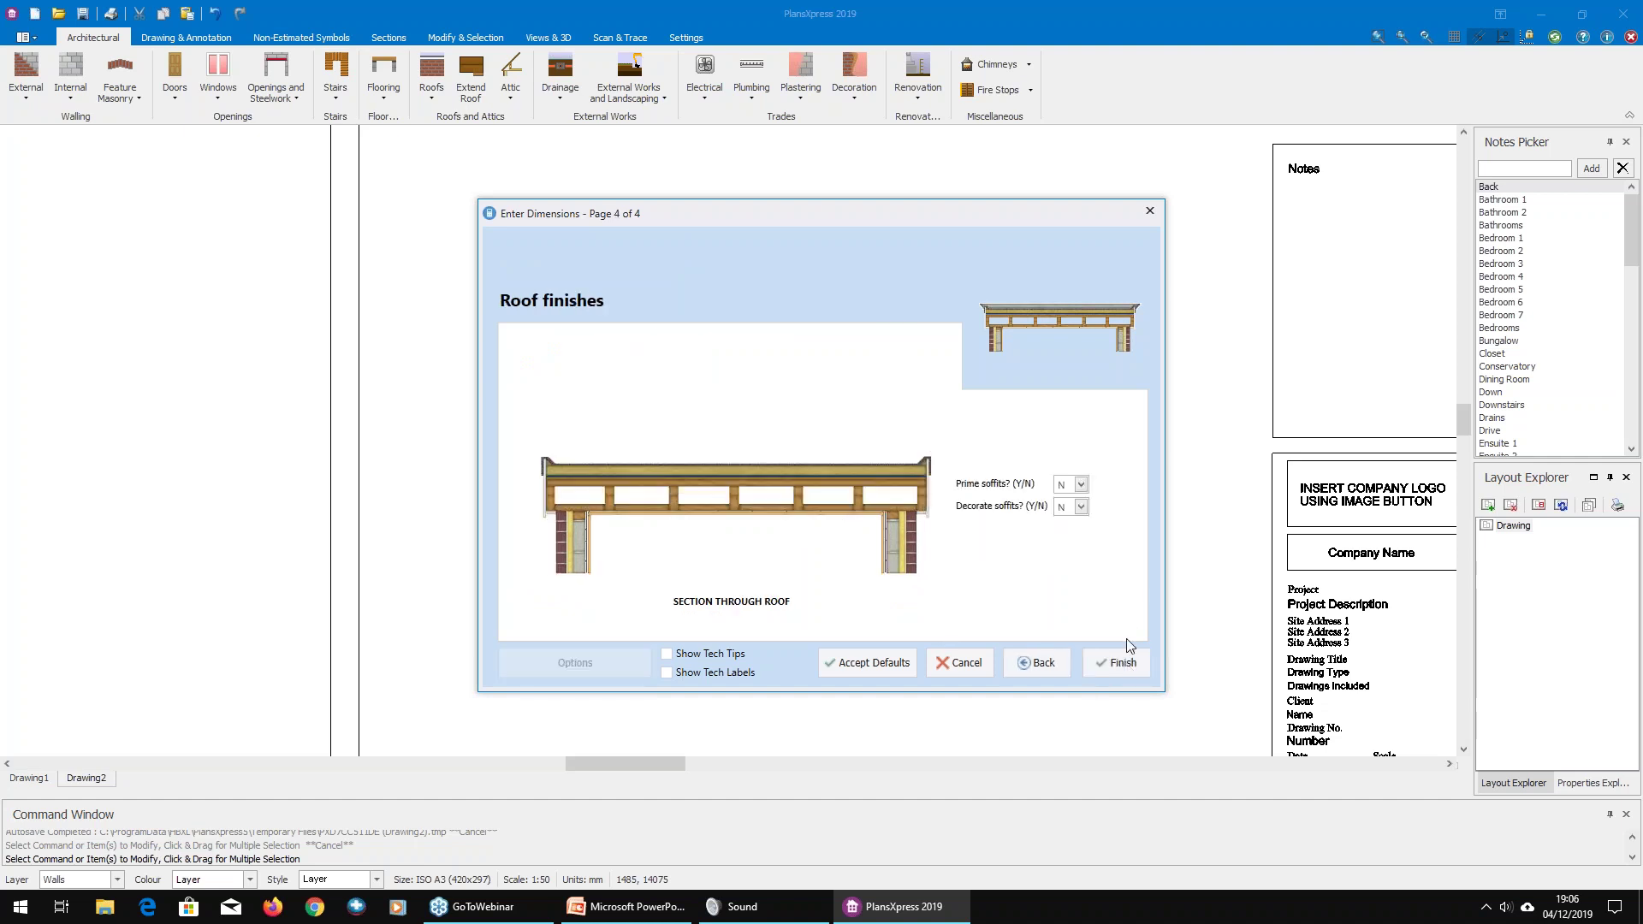
pyautogui.click(1117, 662)
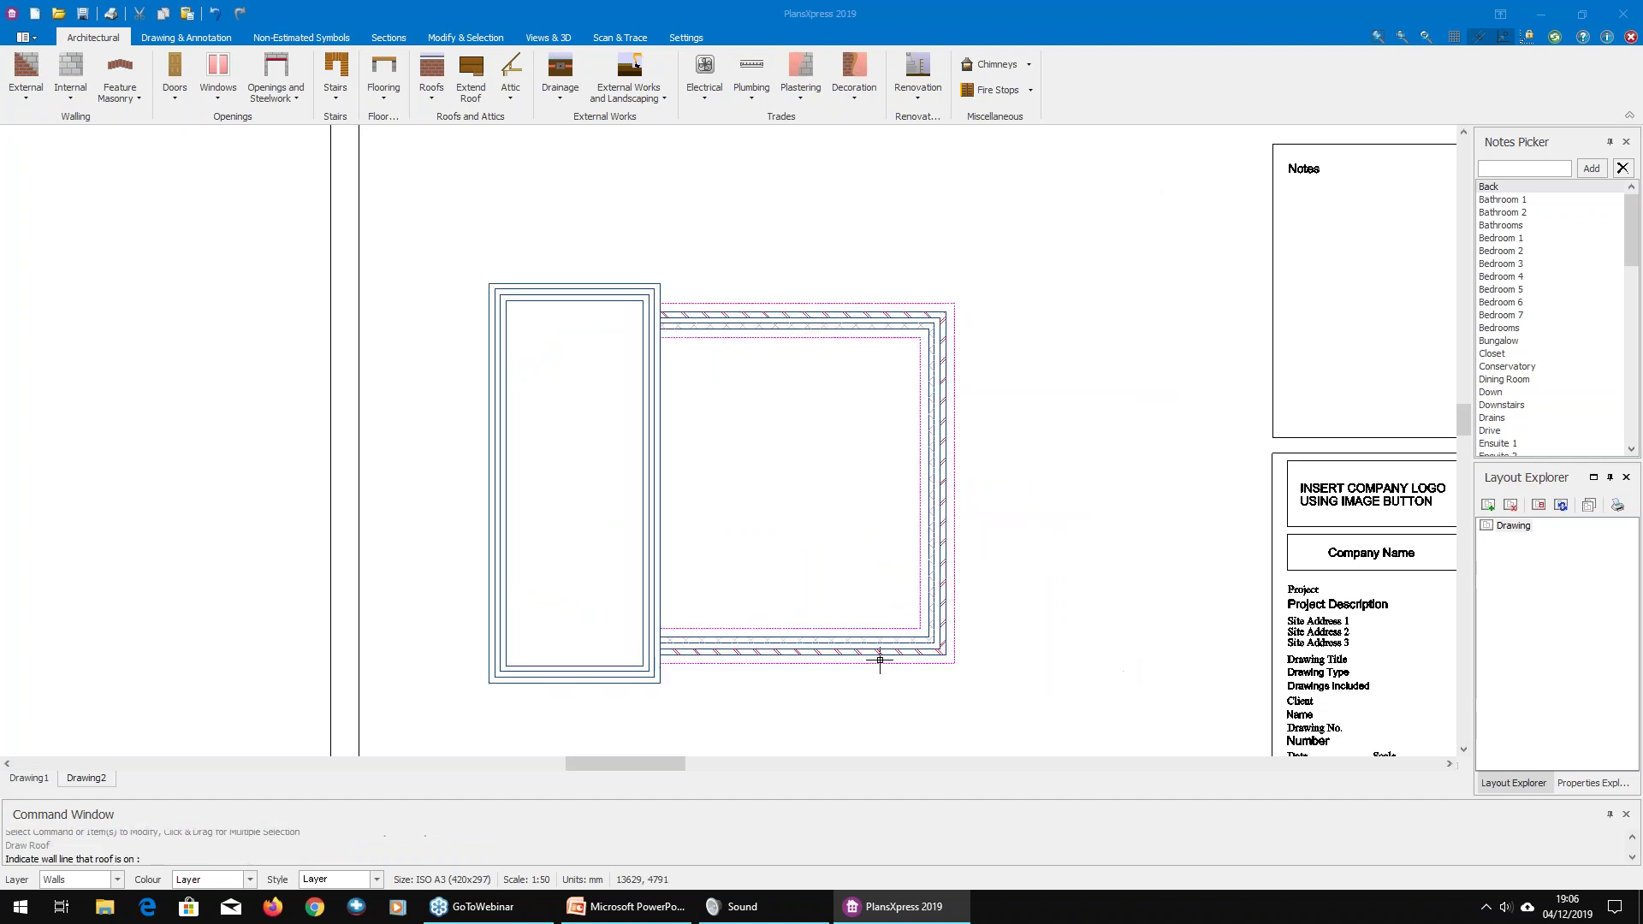
# Step: Place the flat roof on the extension's upper wall line and outer corners, declining the flat ceiling, roof accessories and rain water pipes
pyautogui.click(843, 323)
pyautogui.scroll(2, 659, 313)
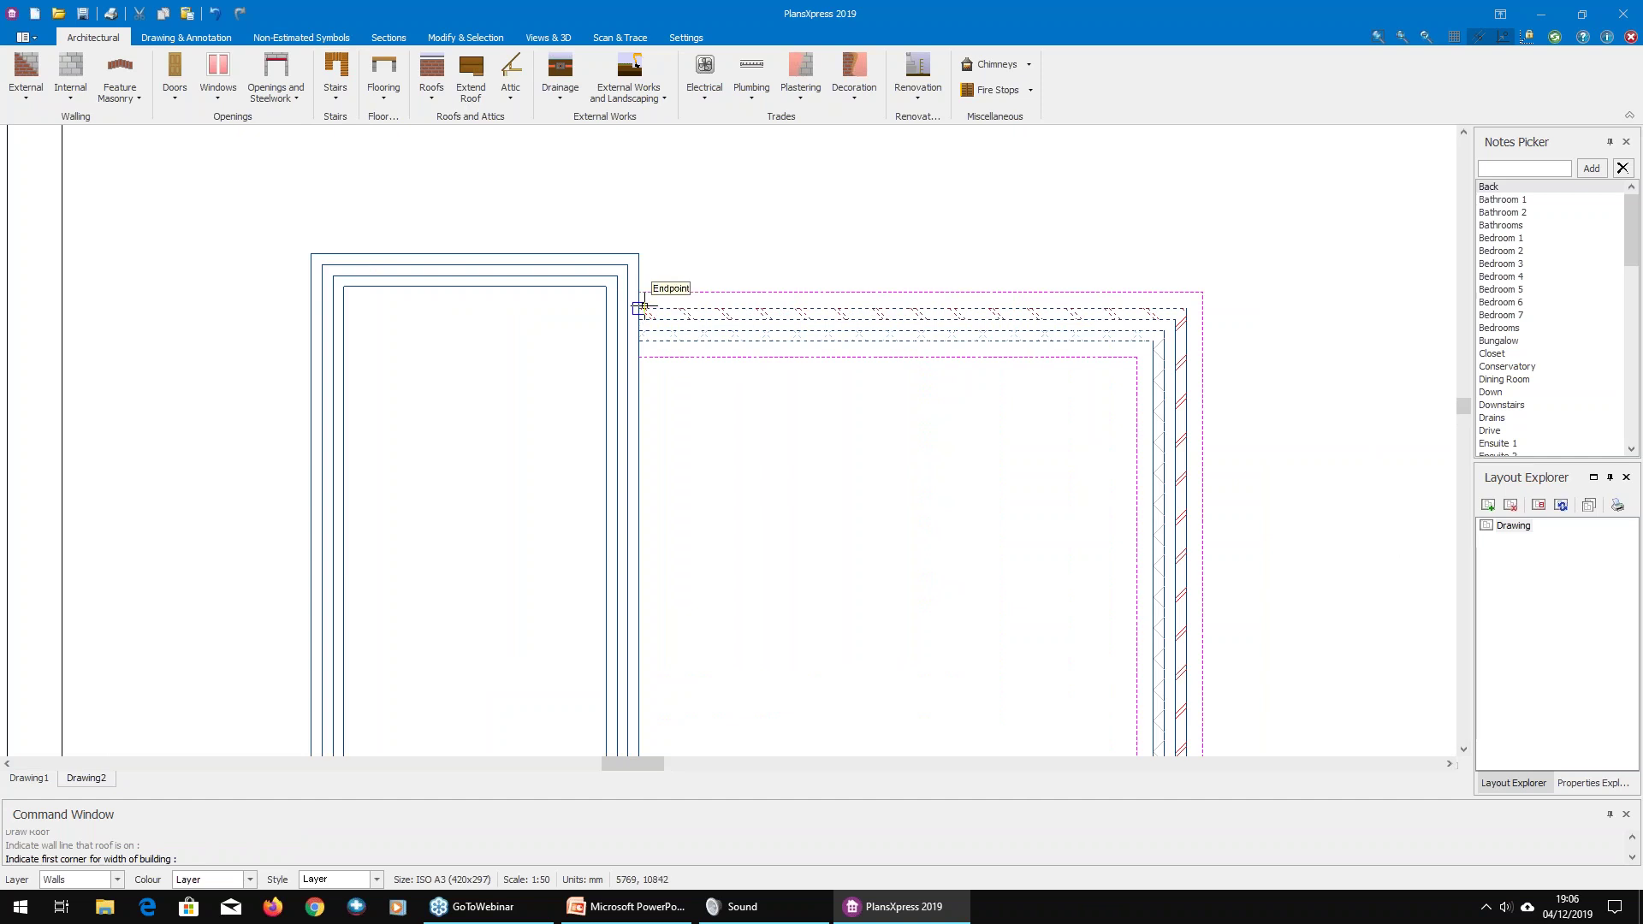
pyautogui.click(640, 306)
pyautogui.click(1185, 308)
pyautogui.scroll(-2, 1037, 344)
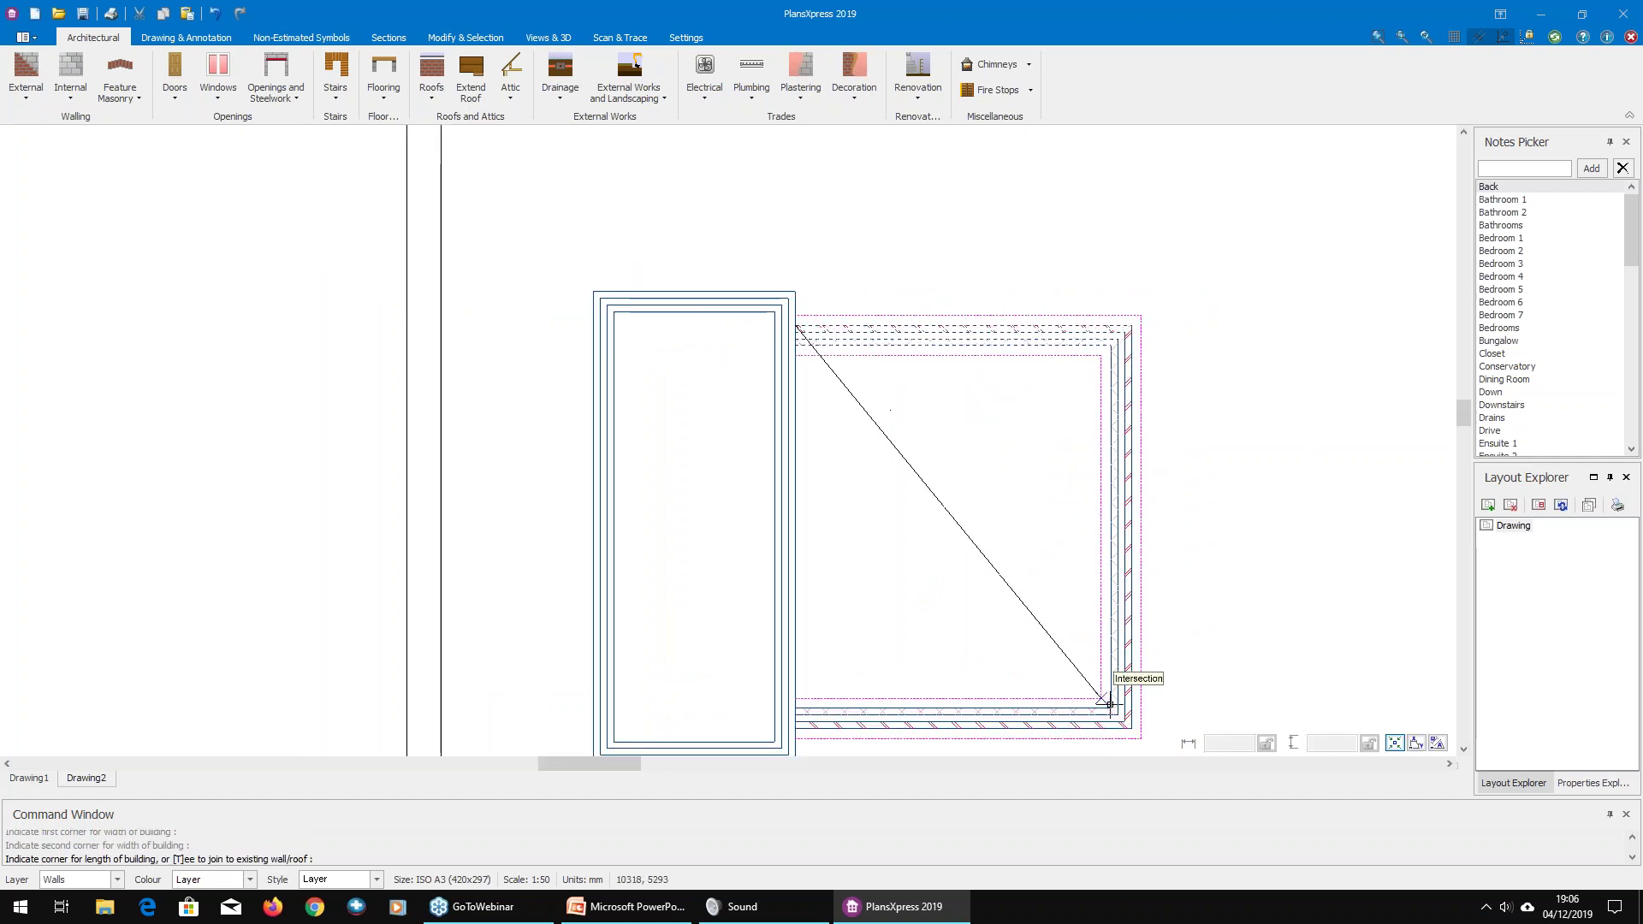
pyautogui.click(1117, 731)
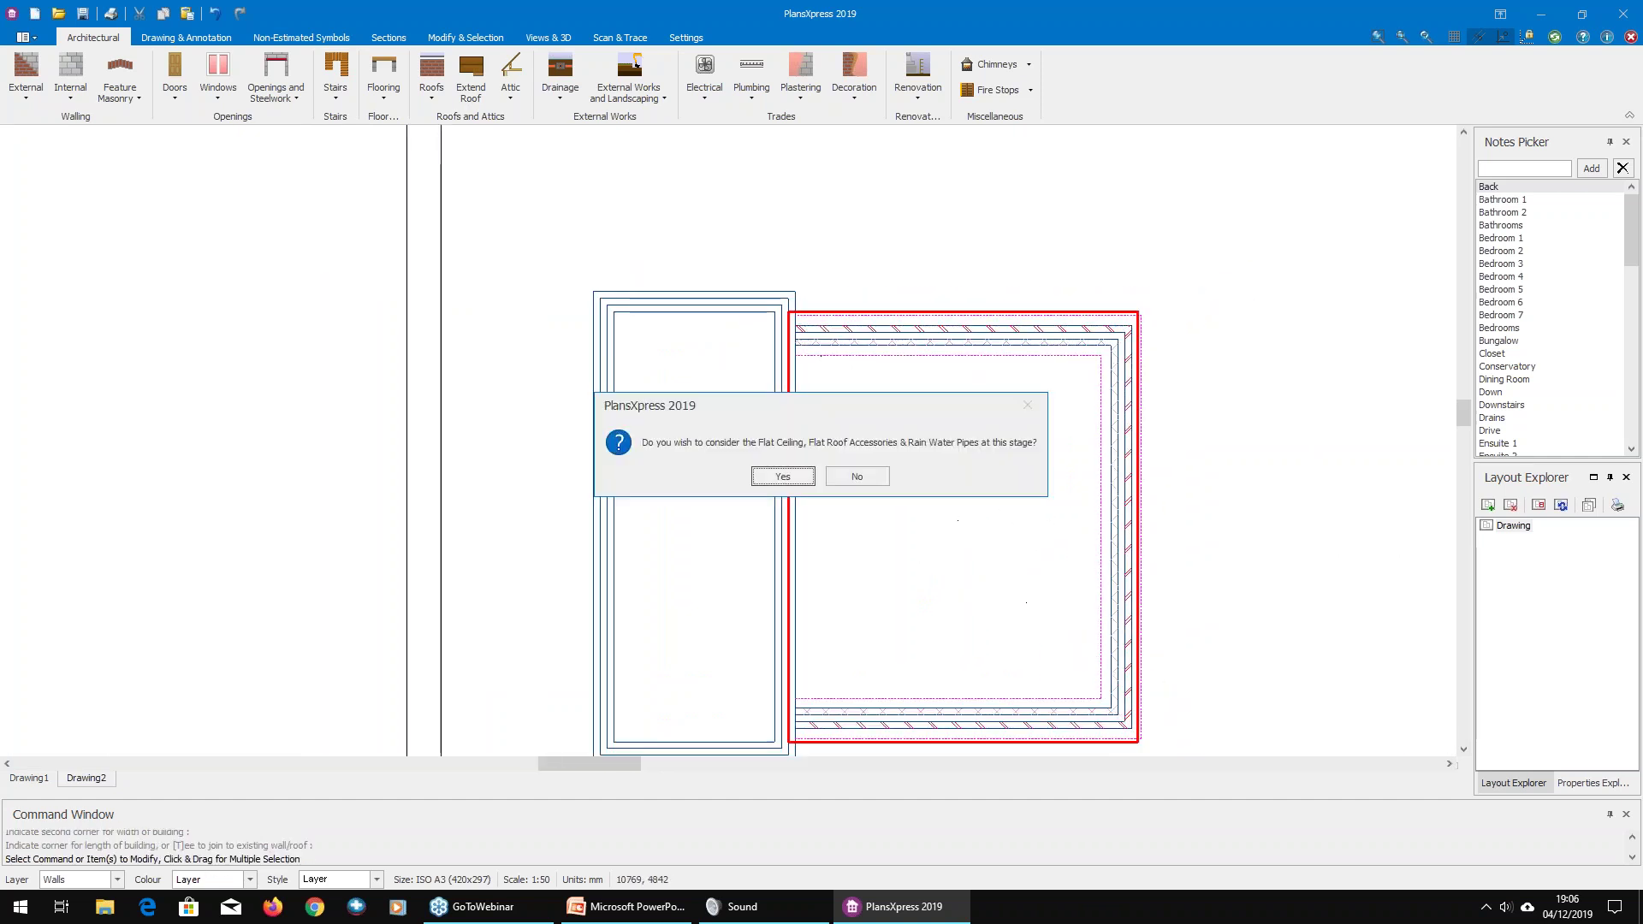
pyautogui.click(856, 475)
# Step: Stretch the flat roof's upper-left corner to the existing building's right outer face
pyautogui.scroll(3, 791, 313)
pyautogui.scroll(2, 786, 308)
pyautogui.click(733, 309)
pyautogui.click(767, 308)
# Step: Select the whole flat roof and stretch its lower-left corner to the existing building's right outer face
pyautogui.scroll(-5, 865, 480)
pyautogui.scroll(7, 894, 454)
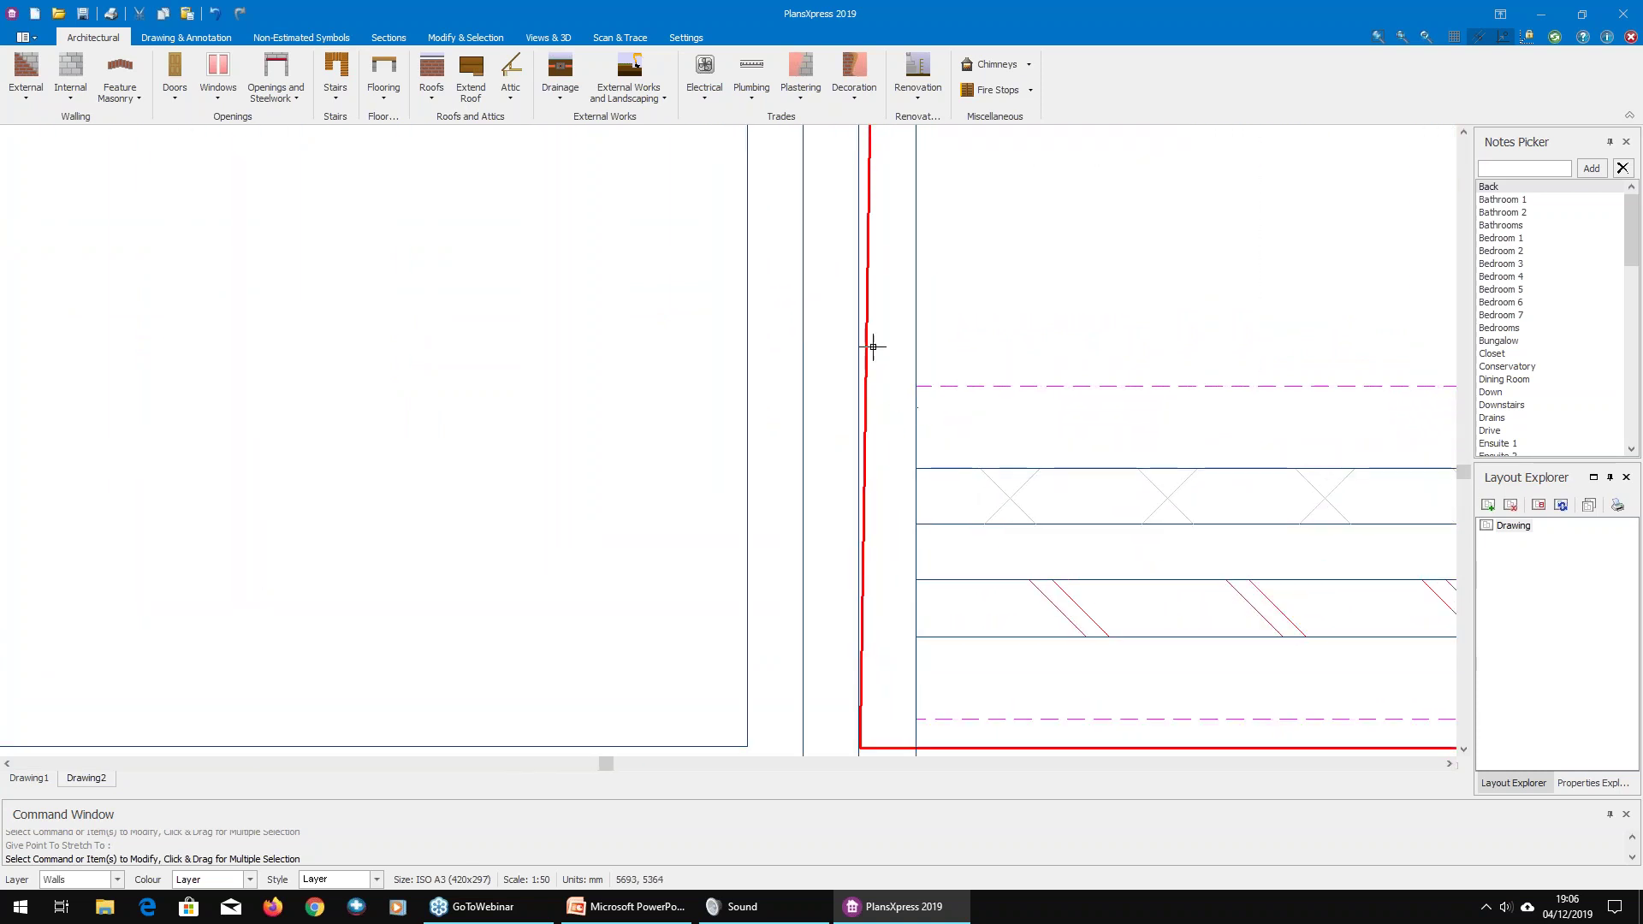
pyautogui.scroll(-3, 880, 451)
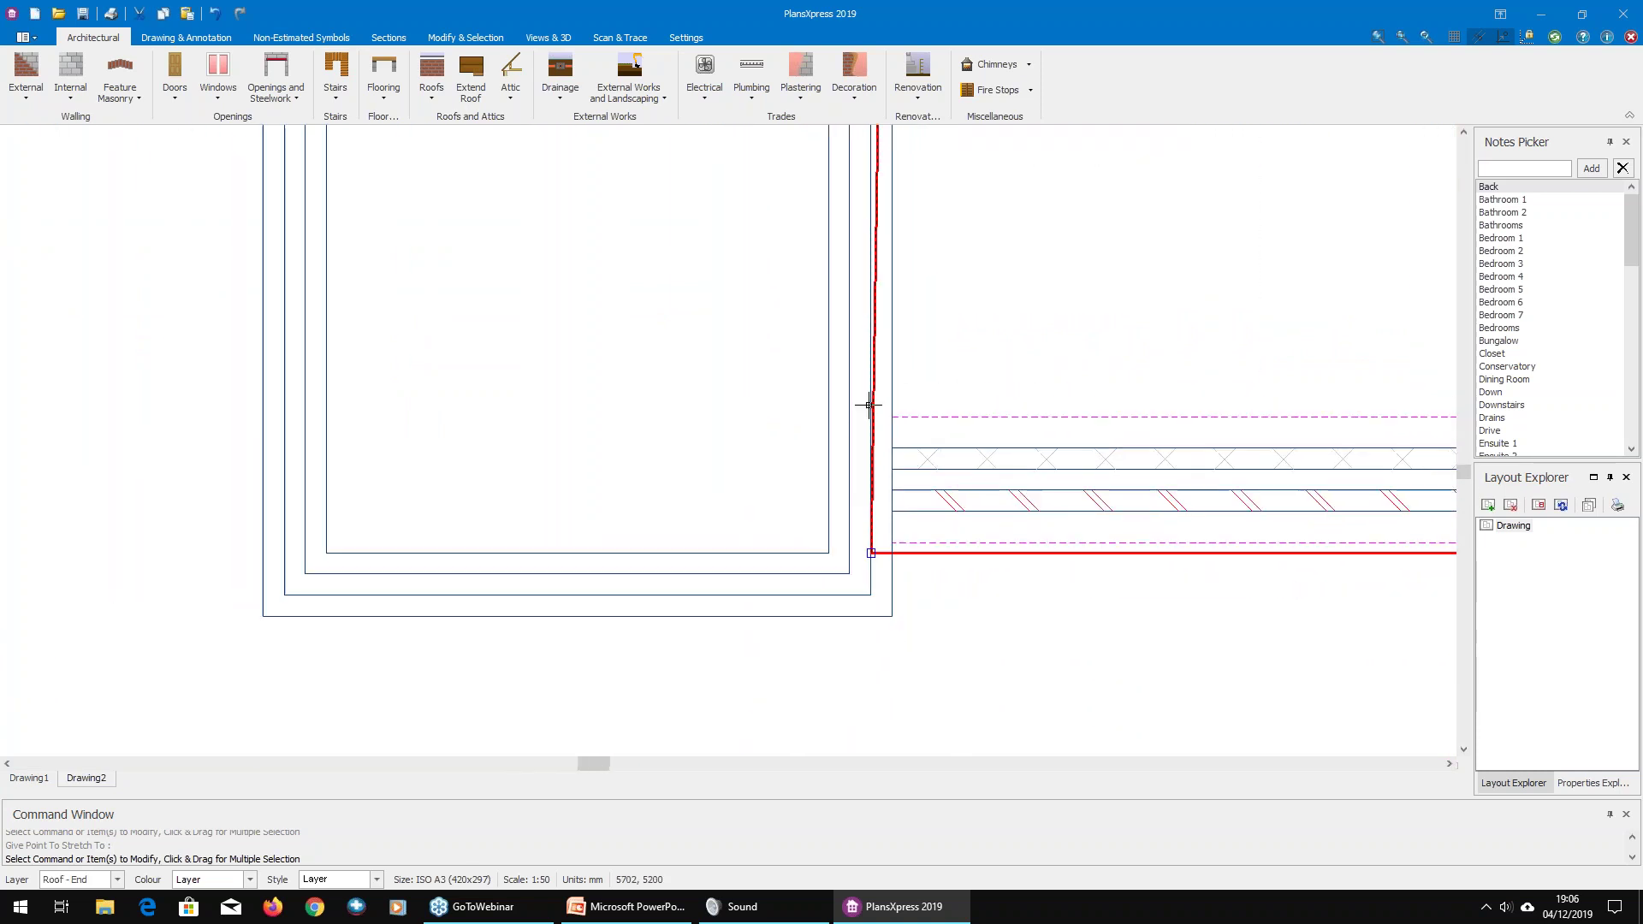
pyautogui.rightClick(876, 314)
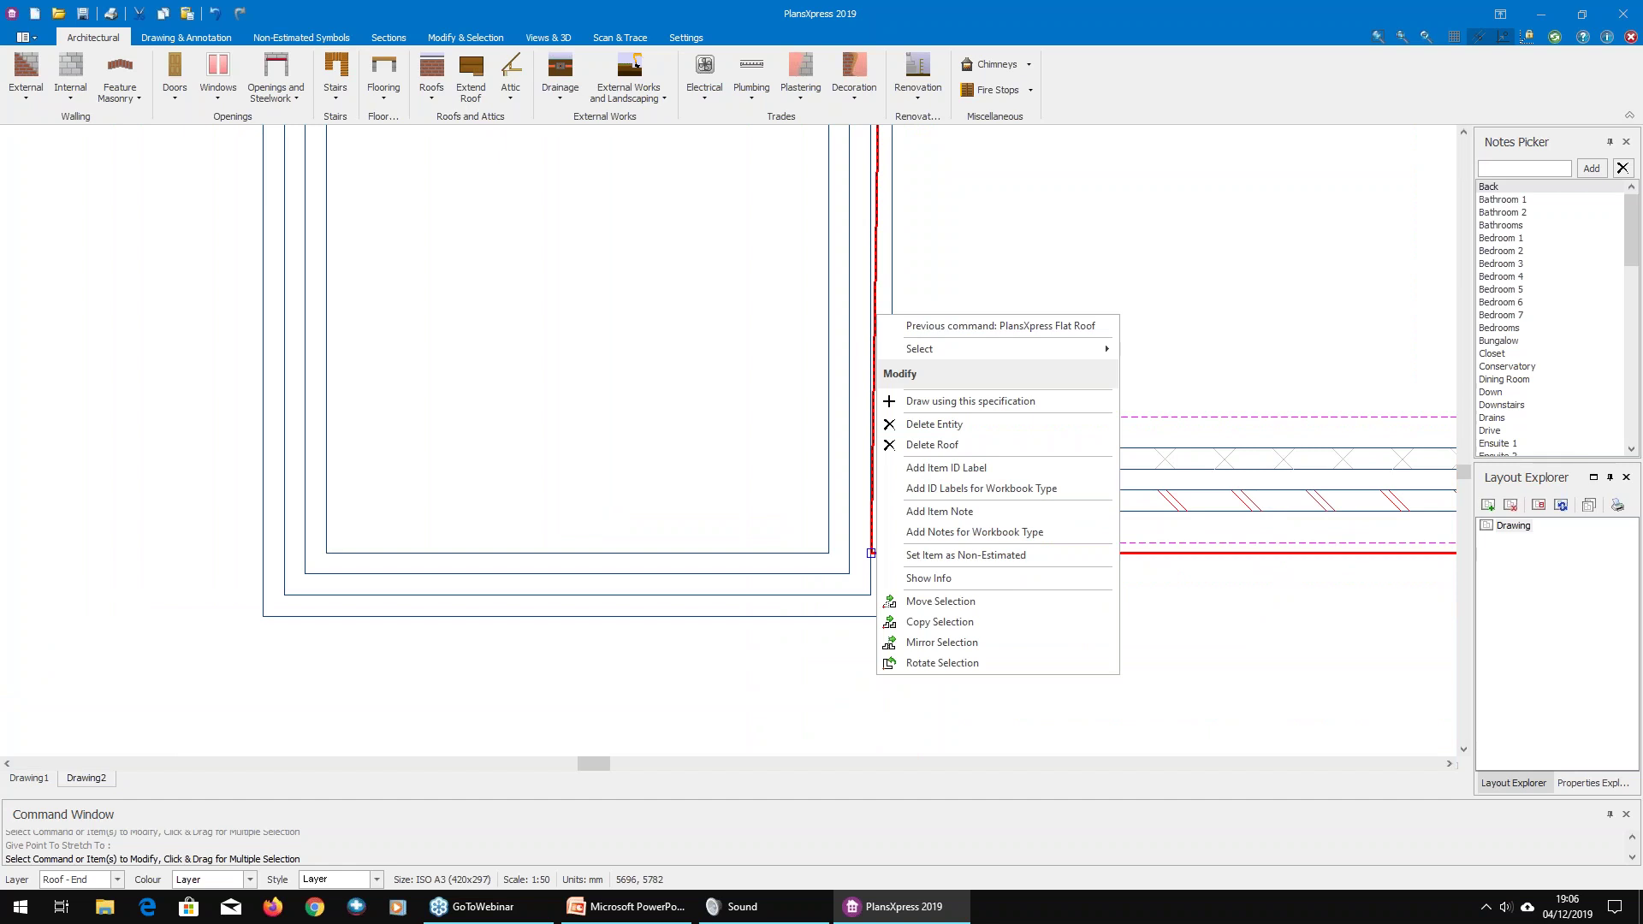
pyautogui.moveTo(1075, 351)
pyautogui.click(1189, 352)
pyautogui.scroll(-5, 1199, 411)
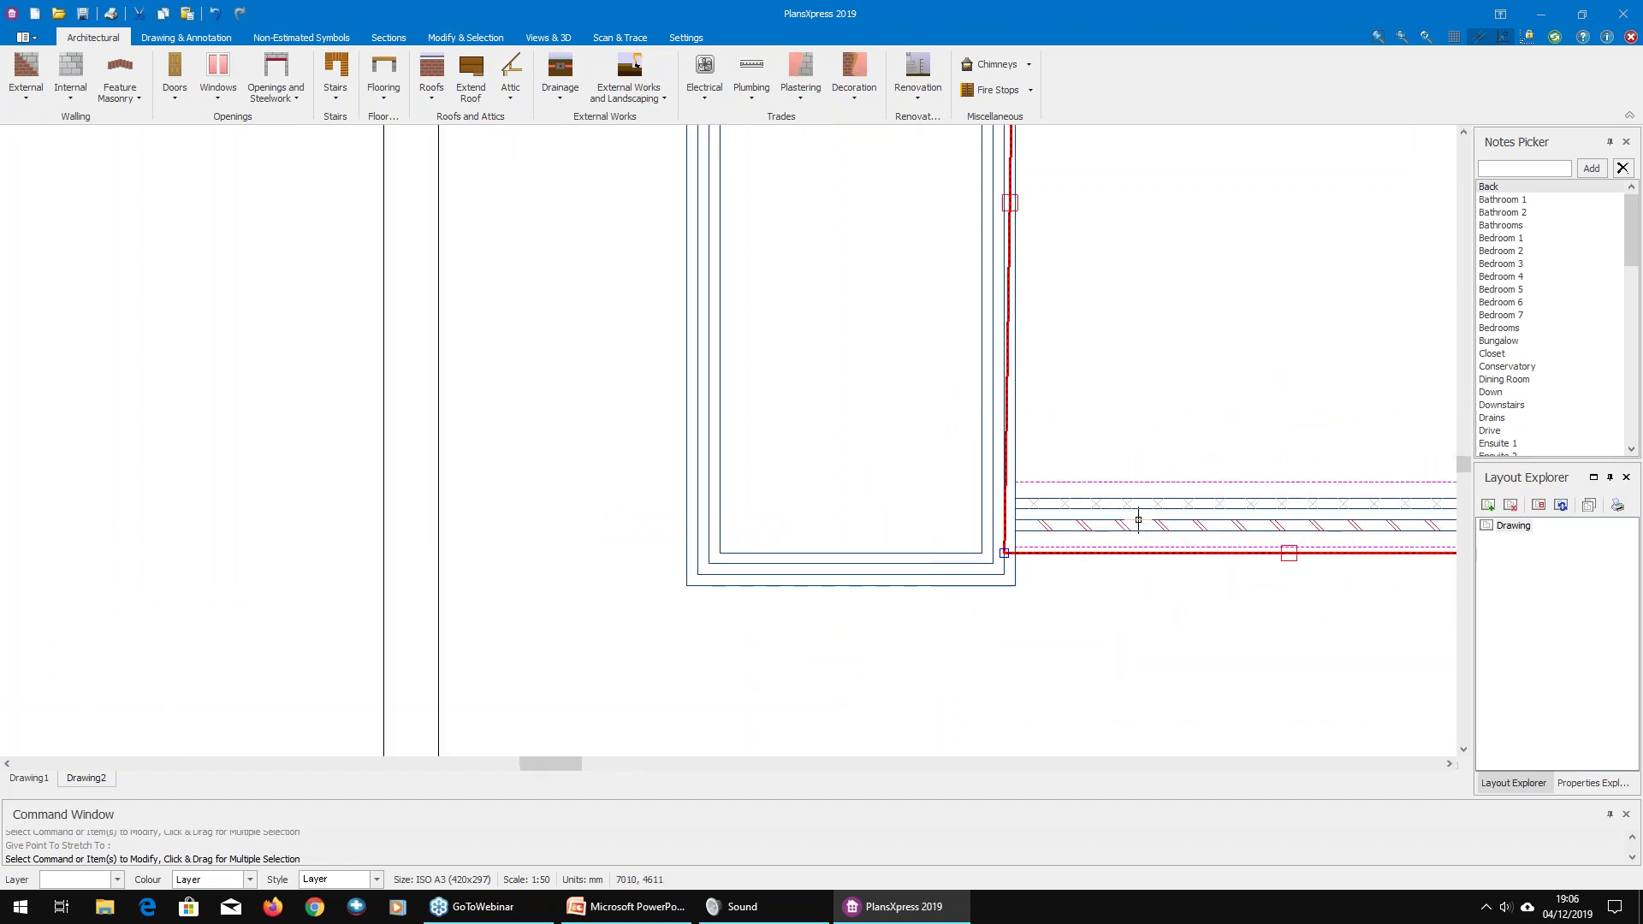
pyautogui.scroll(8, 1100, 519)
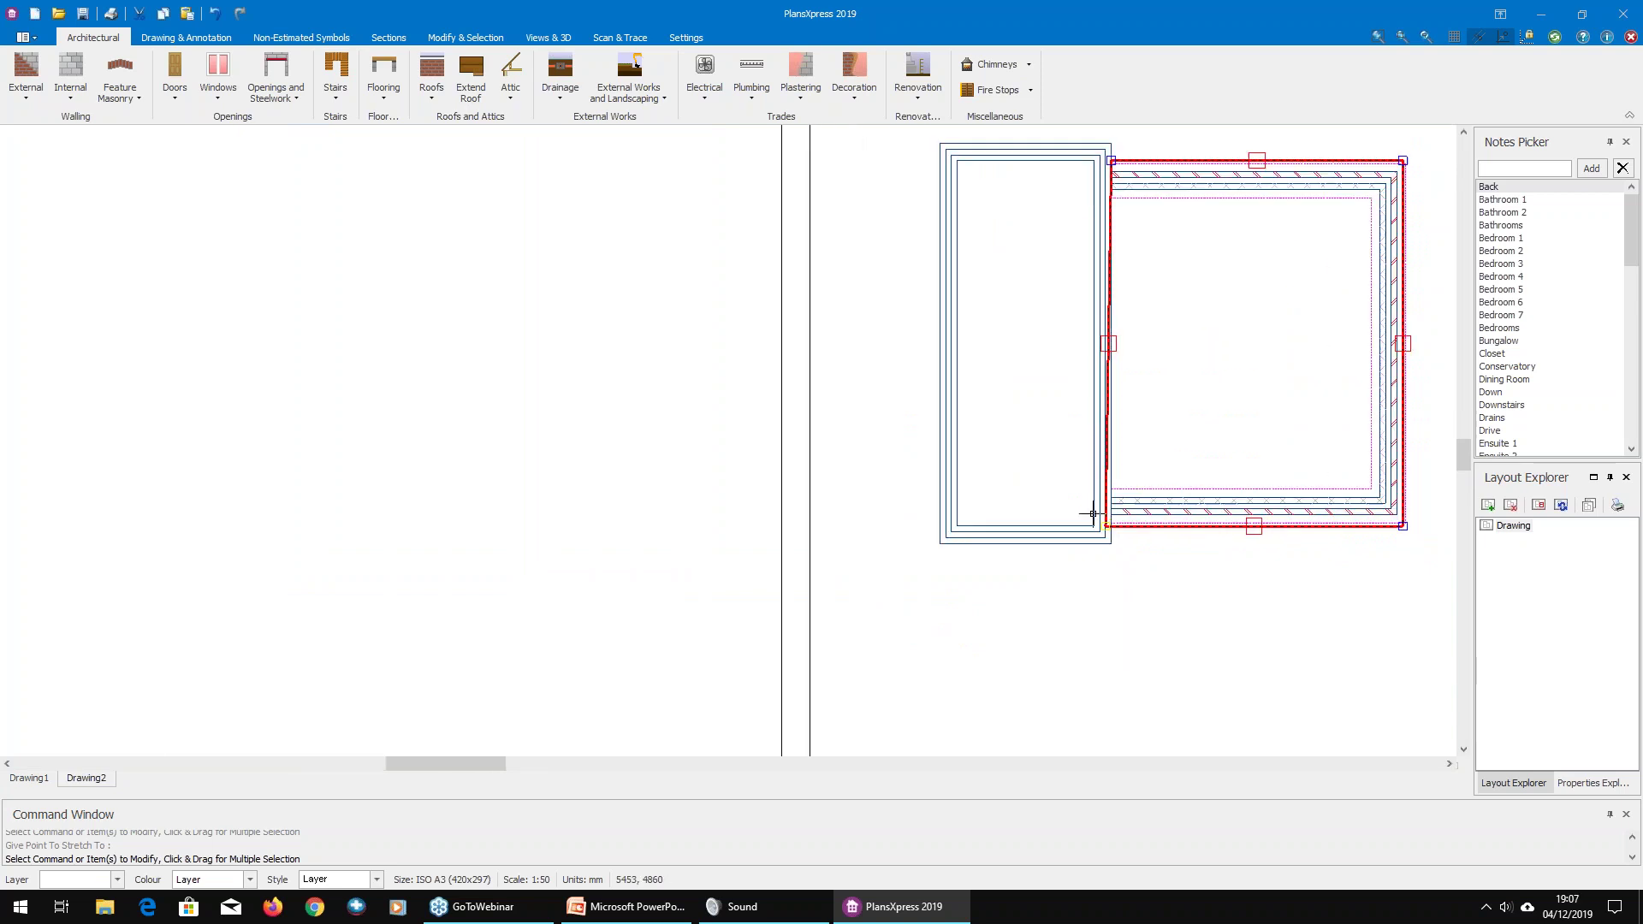
pyautogui.scroll(1, 1137, 538)
pyautogui.click(1005, 535)
pyautogui.click(1070, 534)
pyautogui.scroll(-6, 1137, 569)
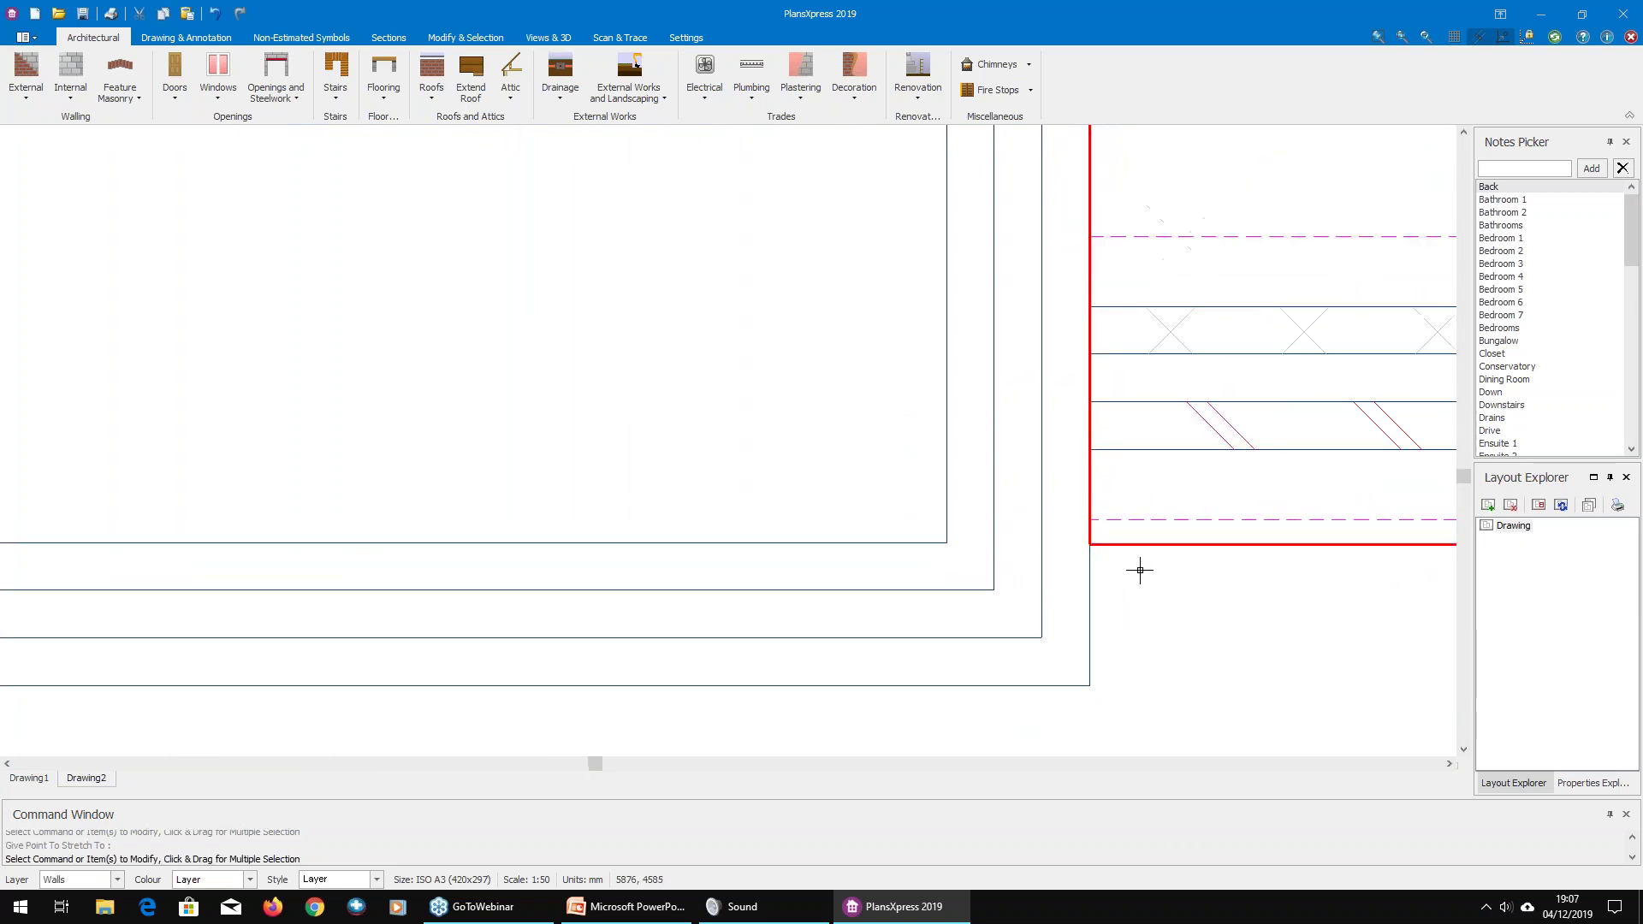
pyautogui.moveTo(1226, 413); pyautogui.dragTo(1010, 473, button='middle')
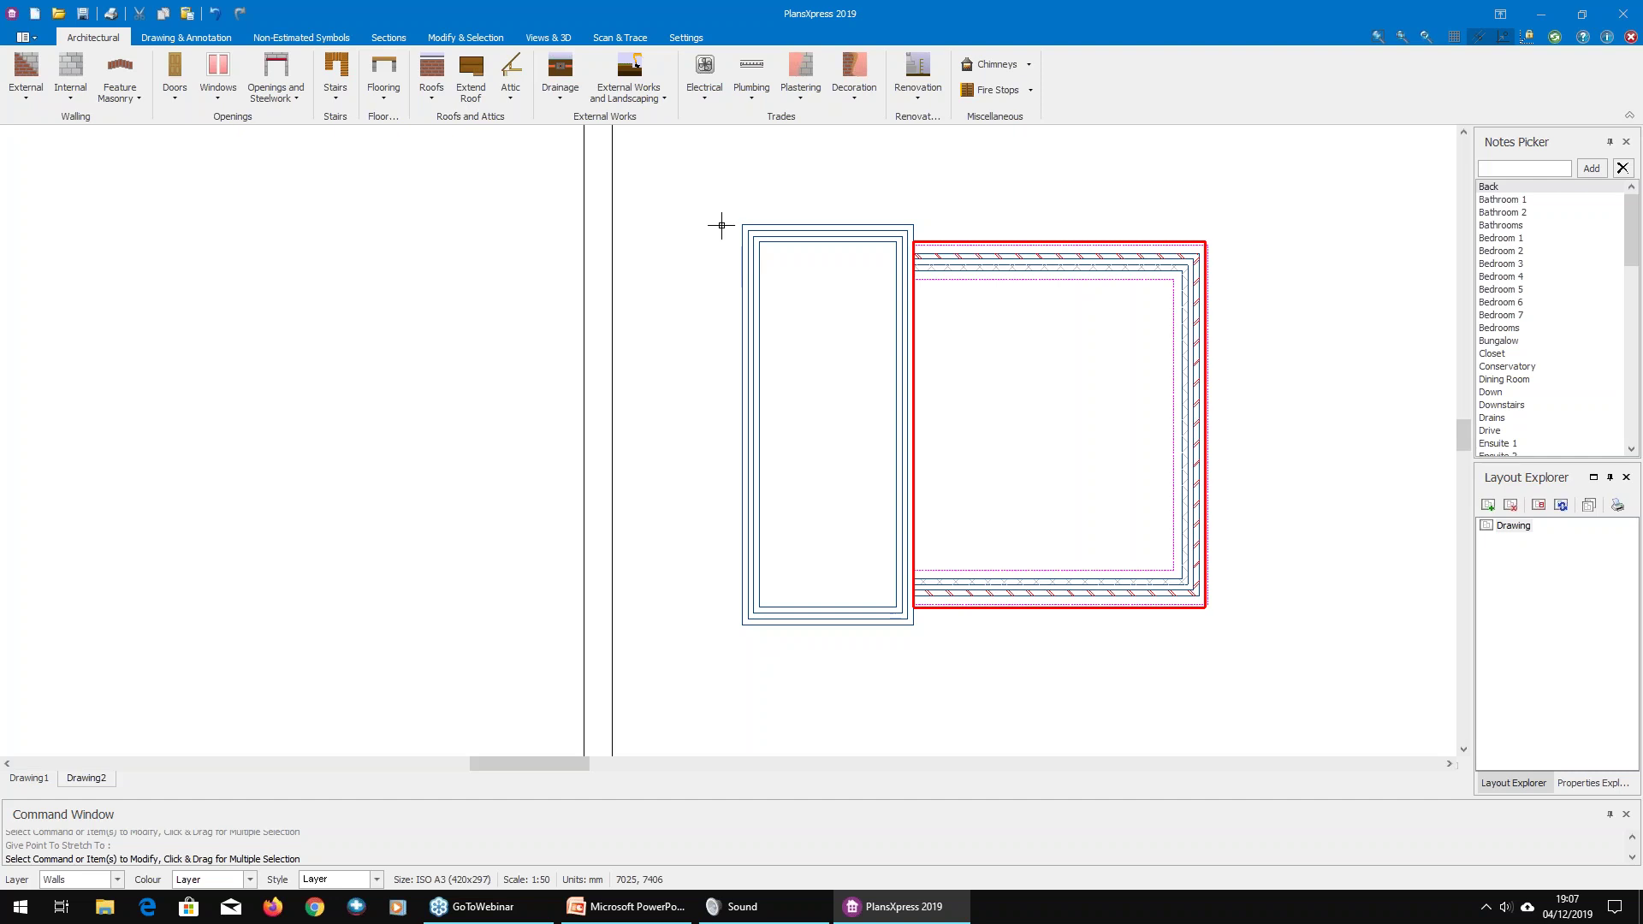
# Step: Open the 3D preview and enlarge it as a floating window over the drawing
pyautogui.click(554, 40)
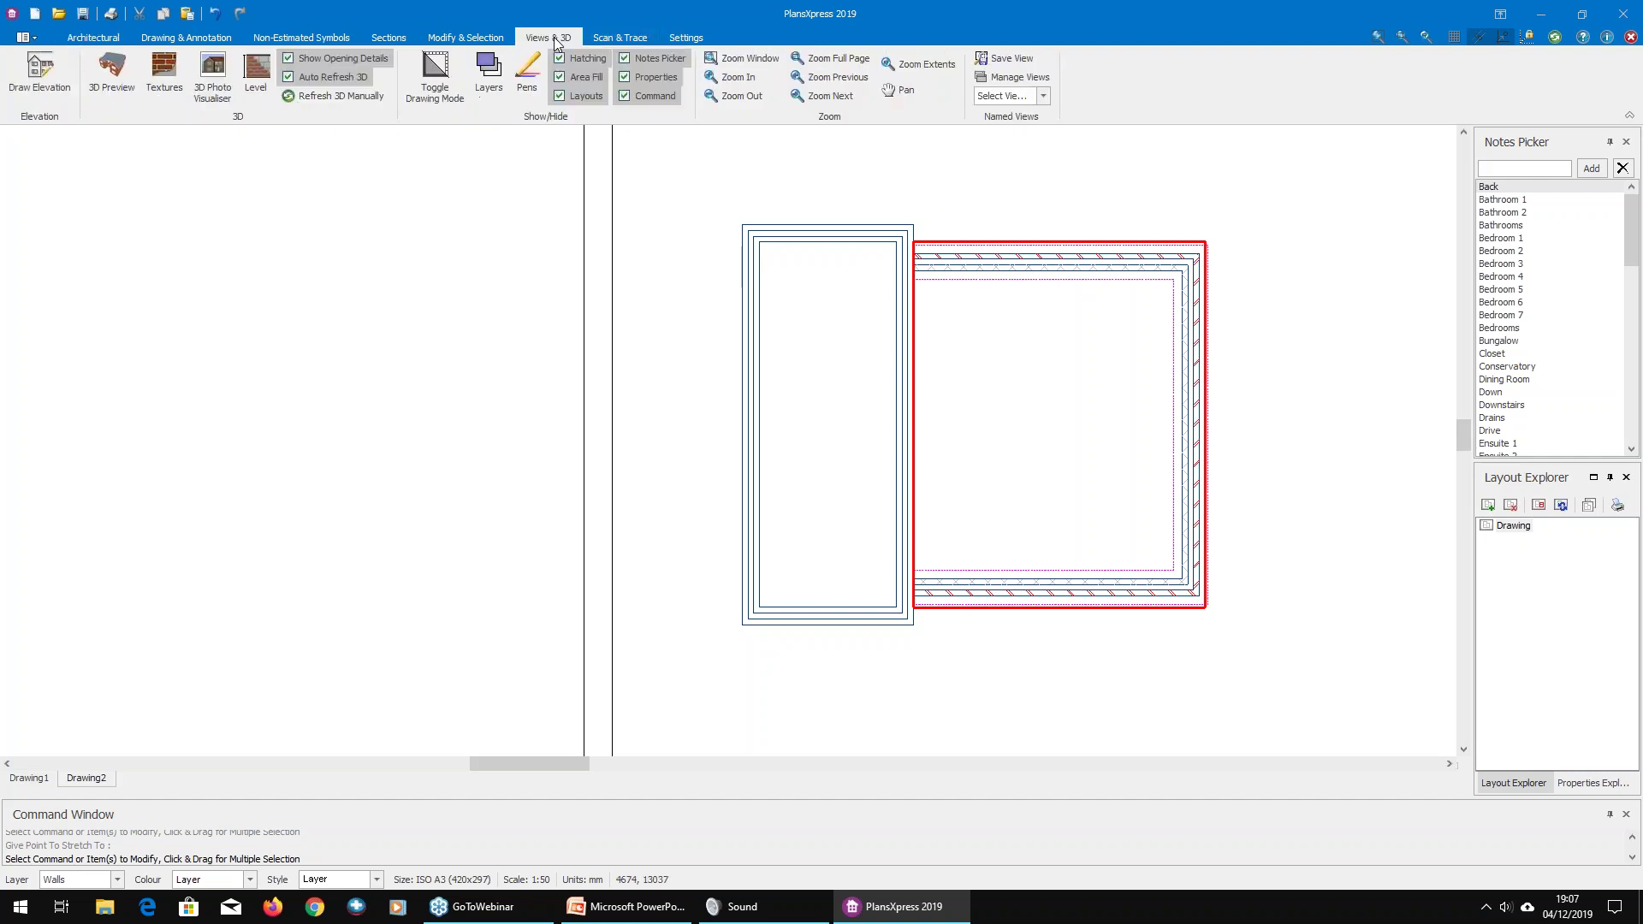
pyautogui.click(116, 90)
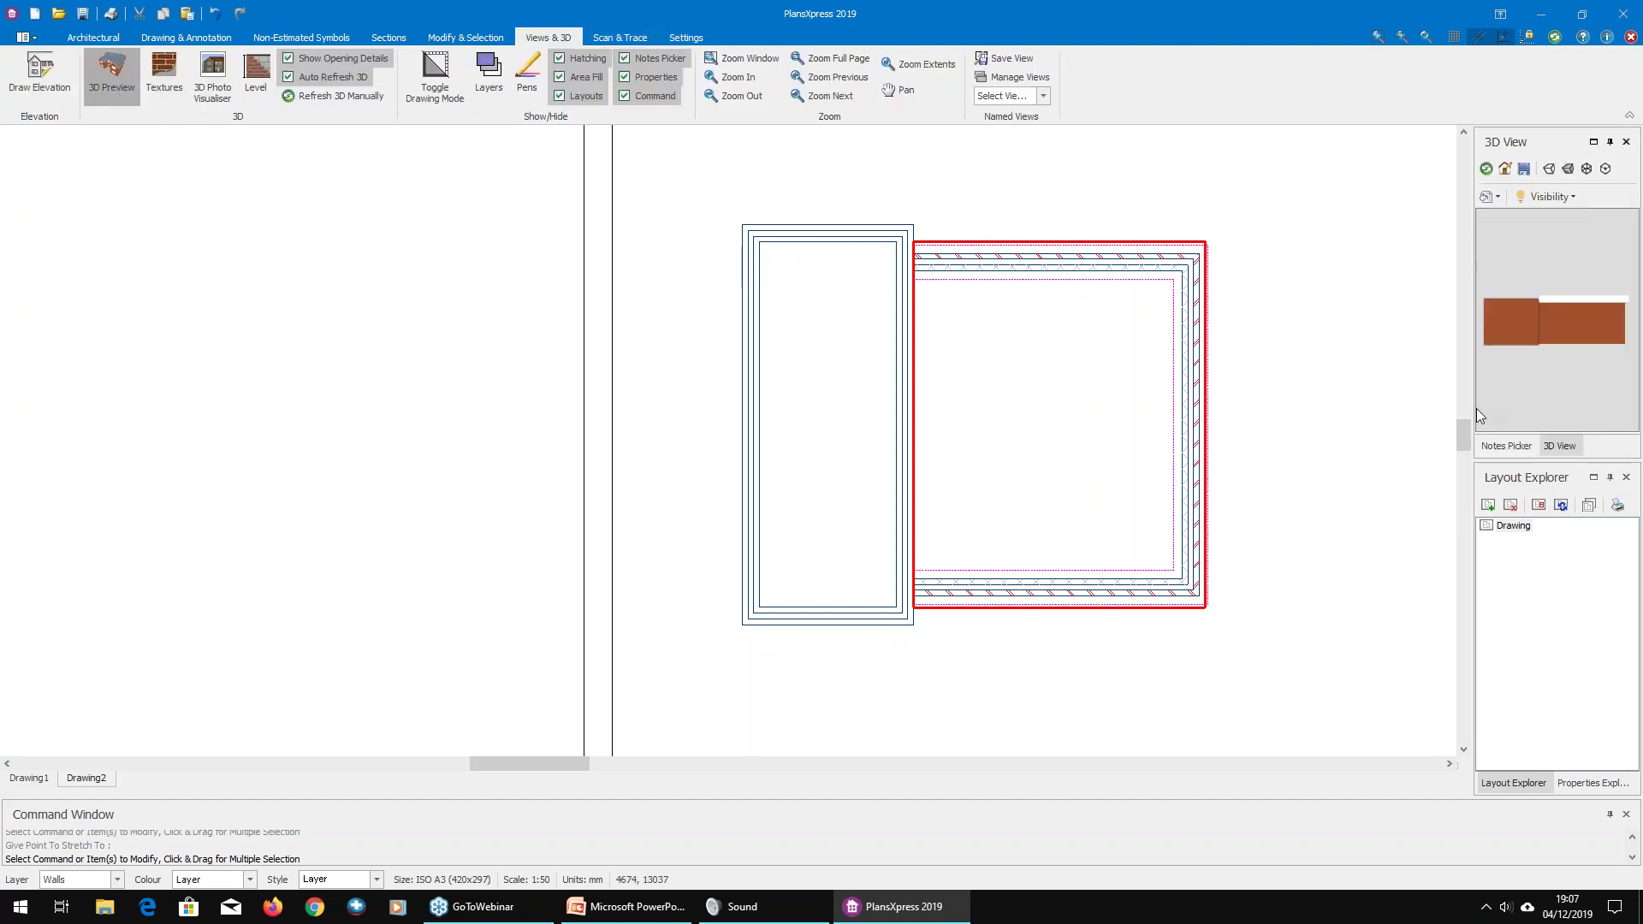
pyautogui.moveTo(1509, 142); pyautogui.dragTo(202, 194)
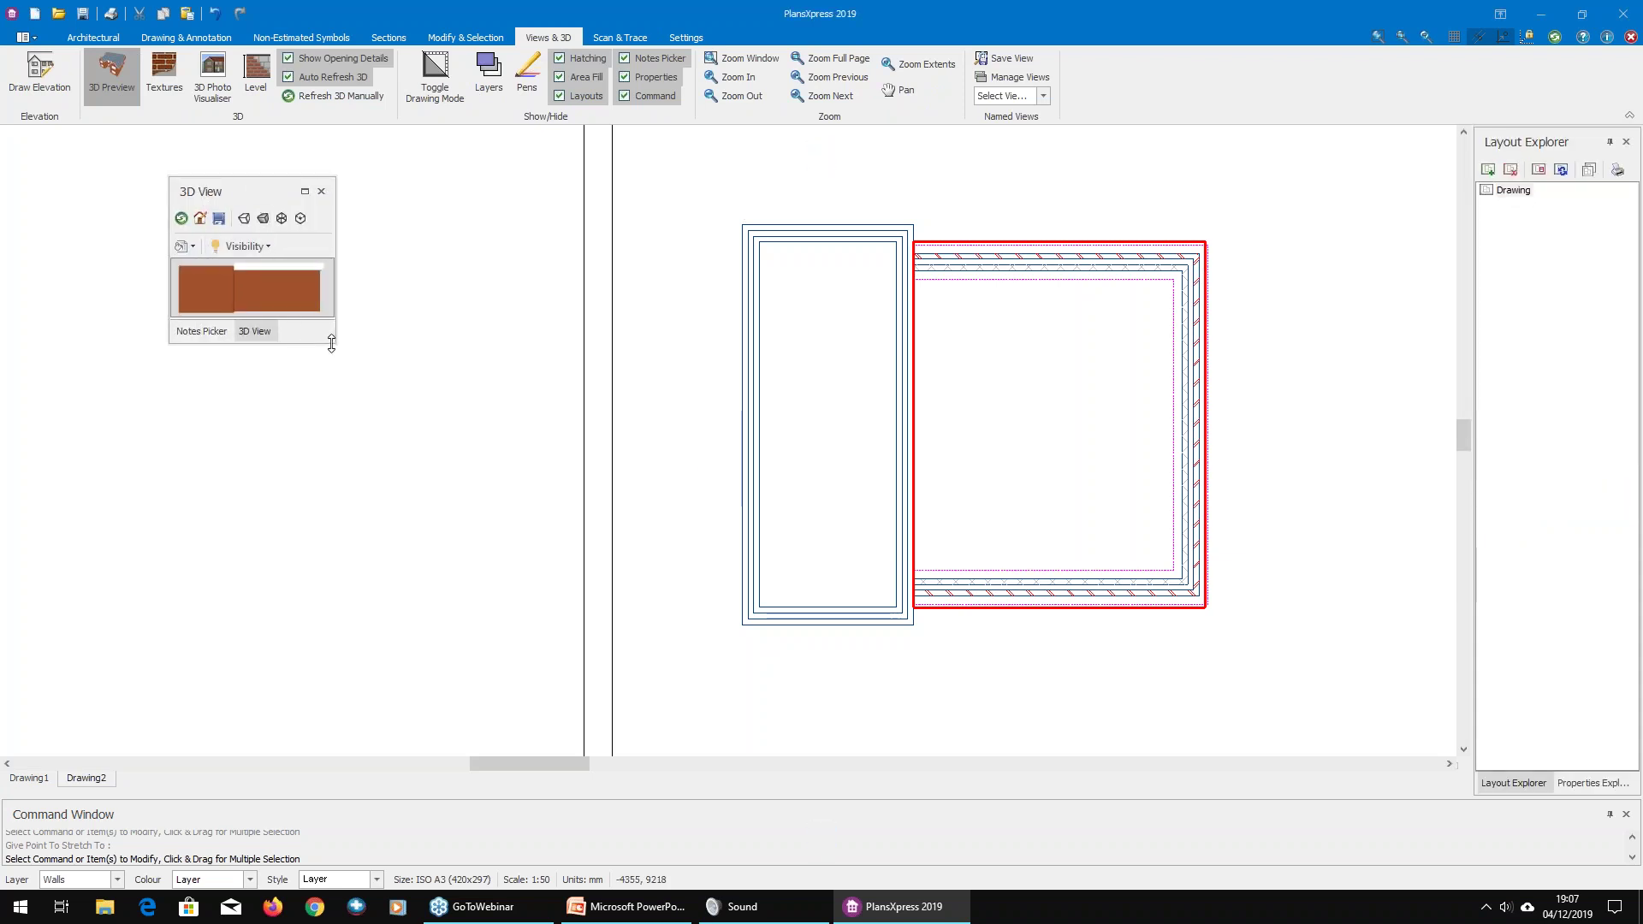
pyautogui.moveTo(334, 344); pyautogui.dragTo(1039, 715)
# Step: Examine the existing building and the flat-roofed extension in the 3D preview from a corner angle
pyautogui.moveTo(748, 495); pyautogui.dragTo(660, 502)
pyautogui.scroll(-3, 634, 501)
pyautogui.scroll(3, 667, 505)
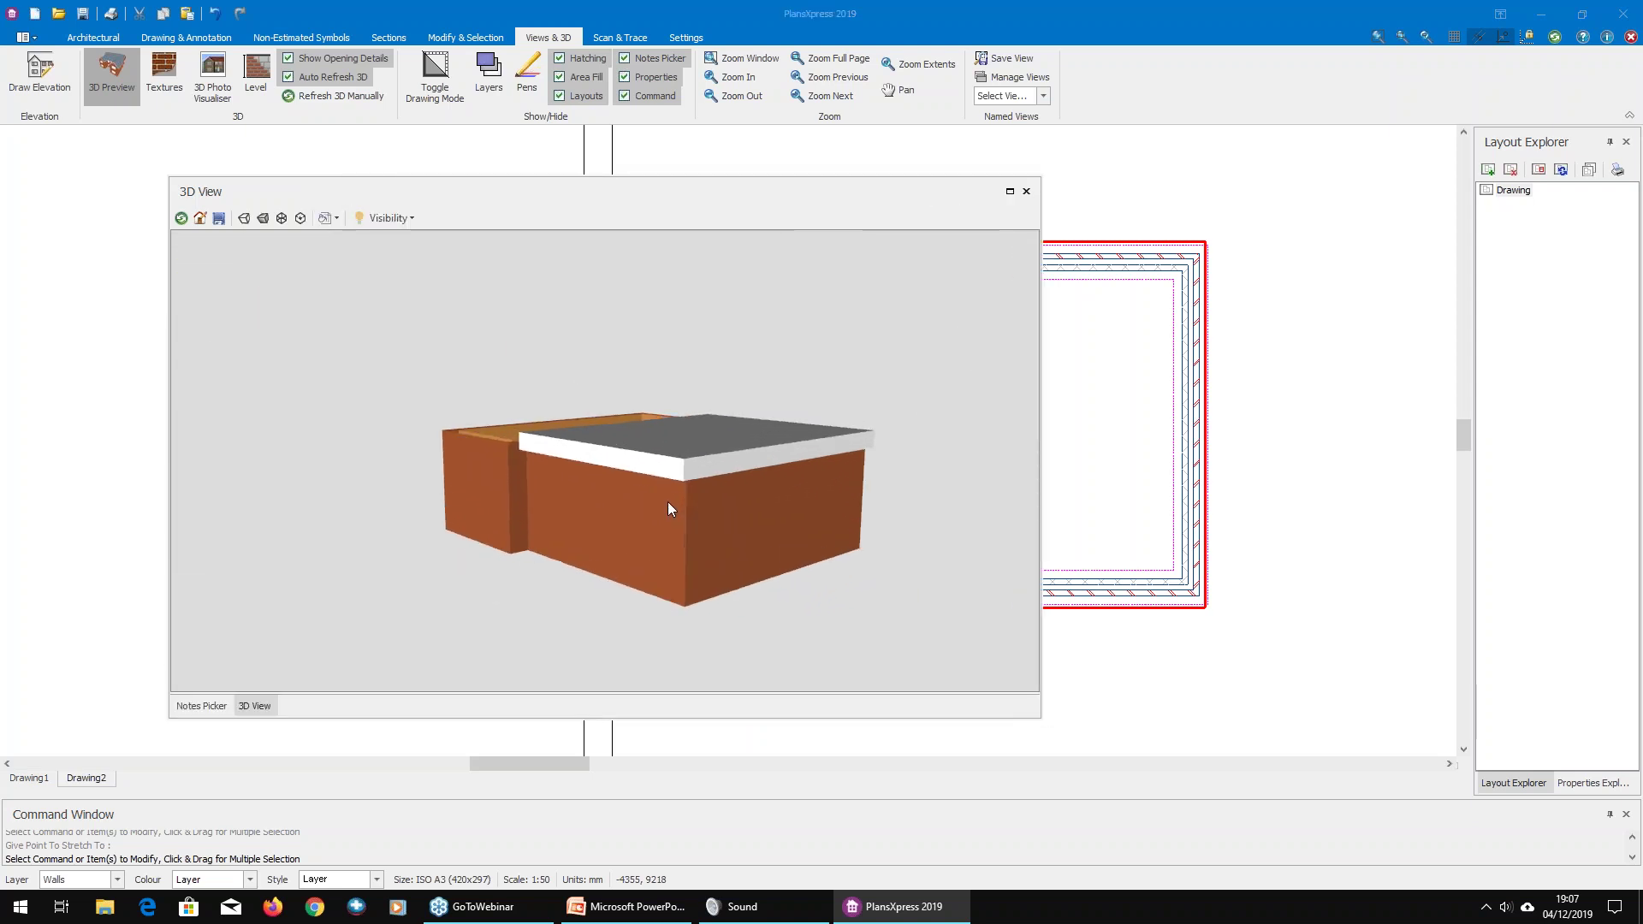
# Step: Close the floating 3D view and the notes picker to uncover the plan drawing
pyautogui.click(264, 218)
pyautogui.moveTo(401, 391)
pyautogui.mouseDown()
pyautogui.moveTo(464, 443)
pyautogui.moveTo(322, 418)
pyautogui.moveTo(305, 452)
pyautogui.moveTo(558, 466)
pyautogui.mouseUp()
pyautogui.click(1026, 192)
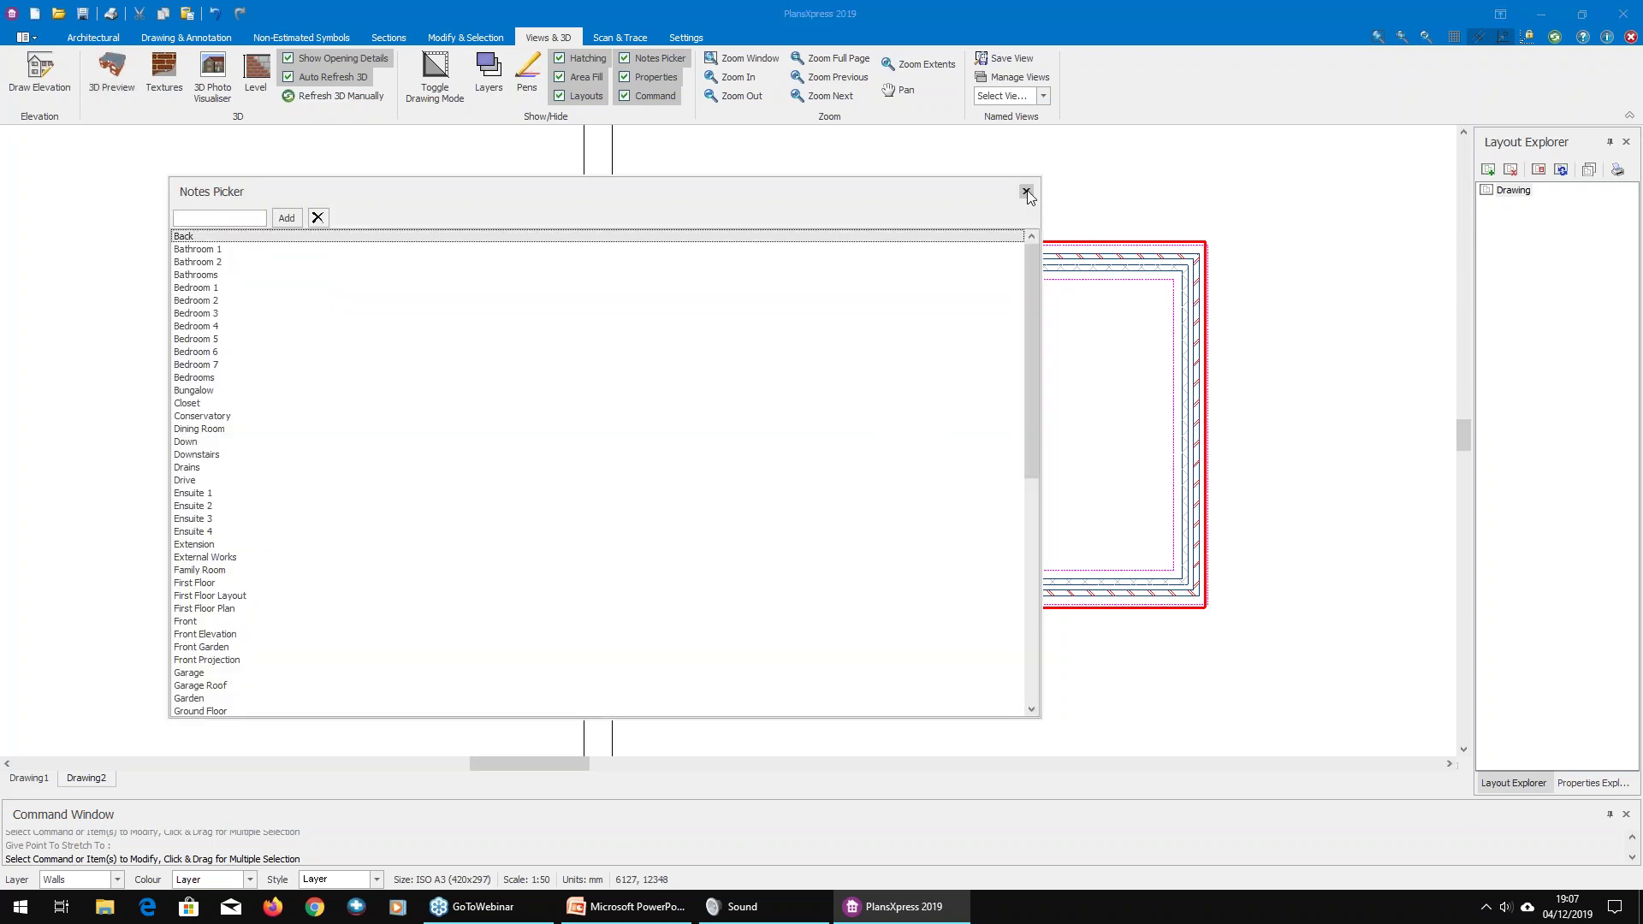
pyautogui.click(1026, 193)
pyautogui.moveTo(954, 374)
pyautogui.mouseDown(button='middle')
pyautogui.moveTo(824, 325)
pyautogui.moveTo(697, 377)
pyautogui.mouseUp(button='middle')
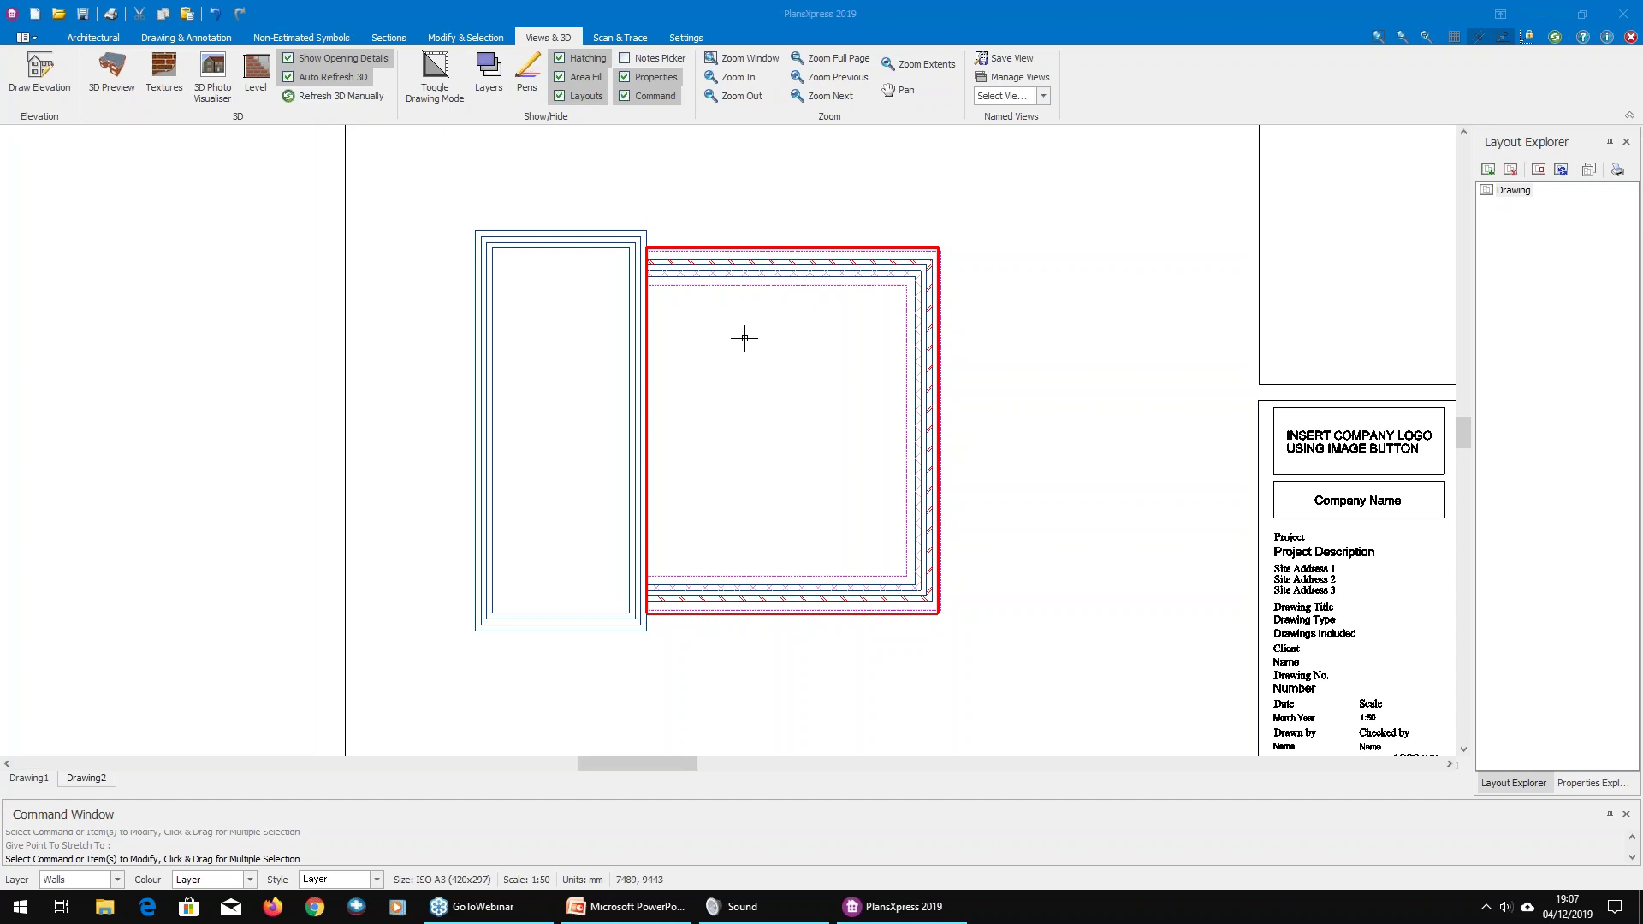
# Step: Open the PVCu rooflight selection and browse the available roof lights
pyautogui.click(81, 39)
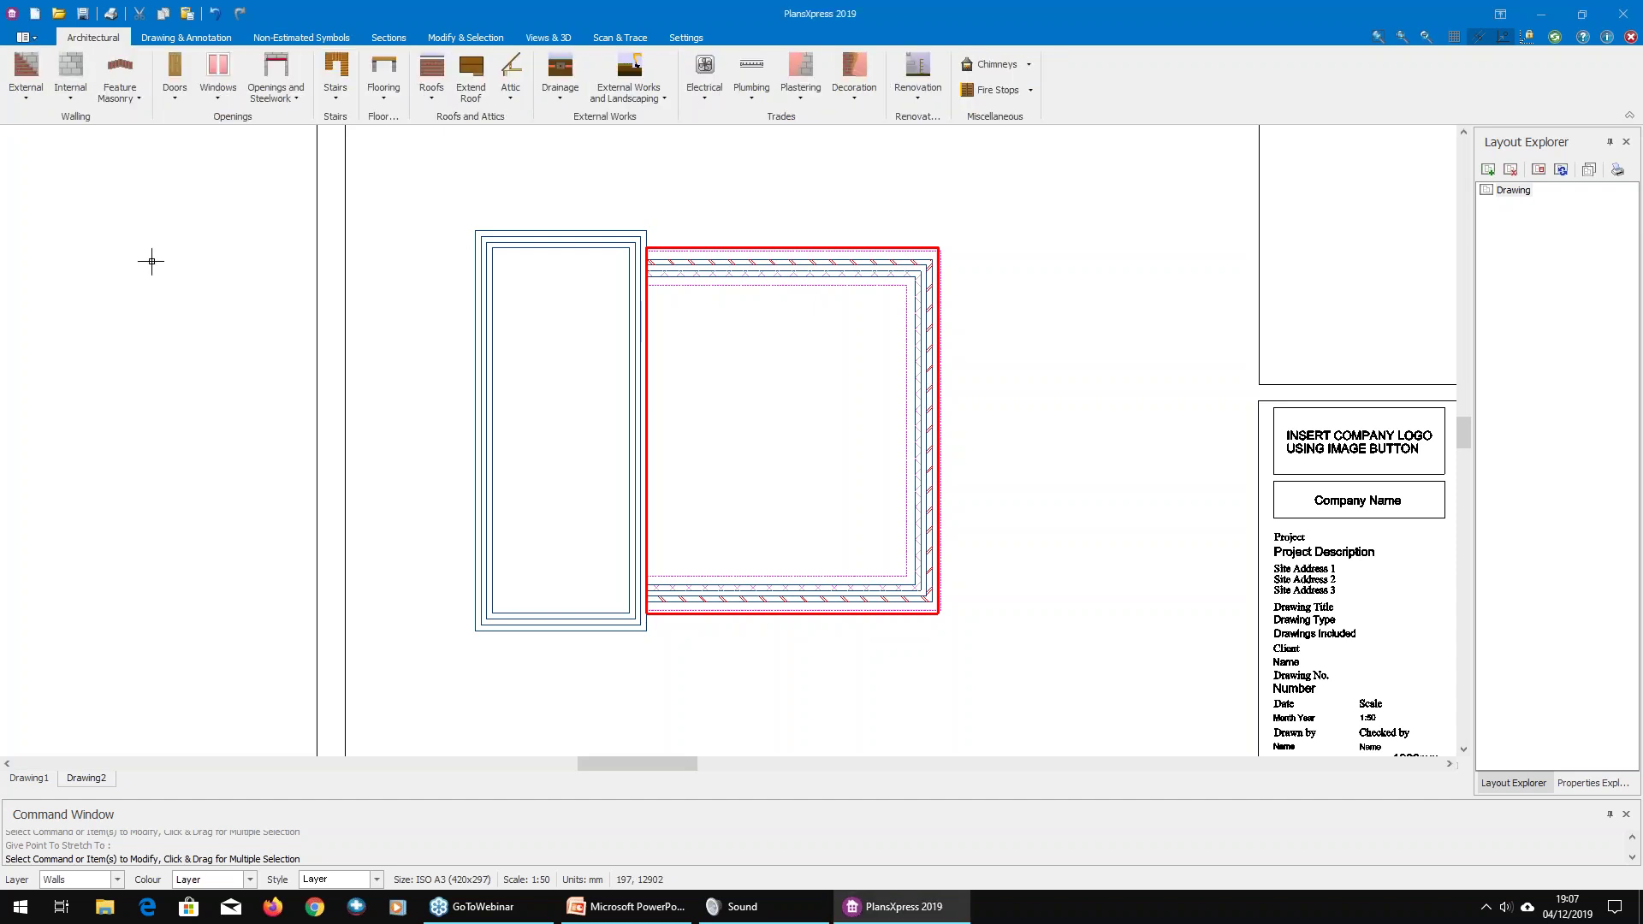
pyautogui.click(437, 100)
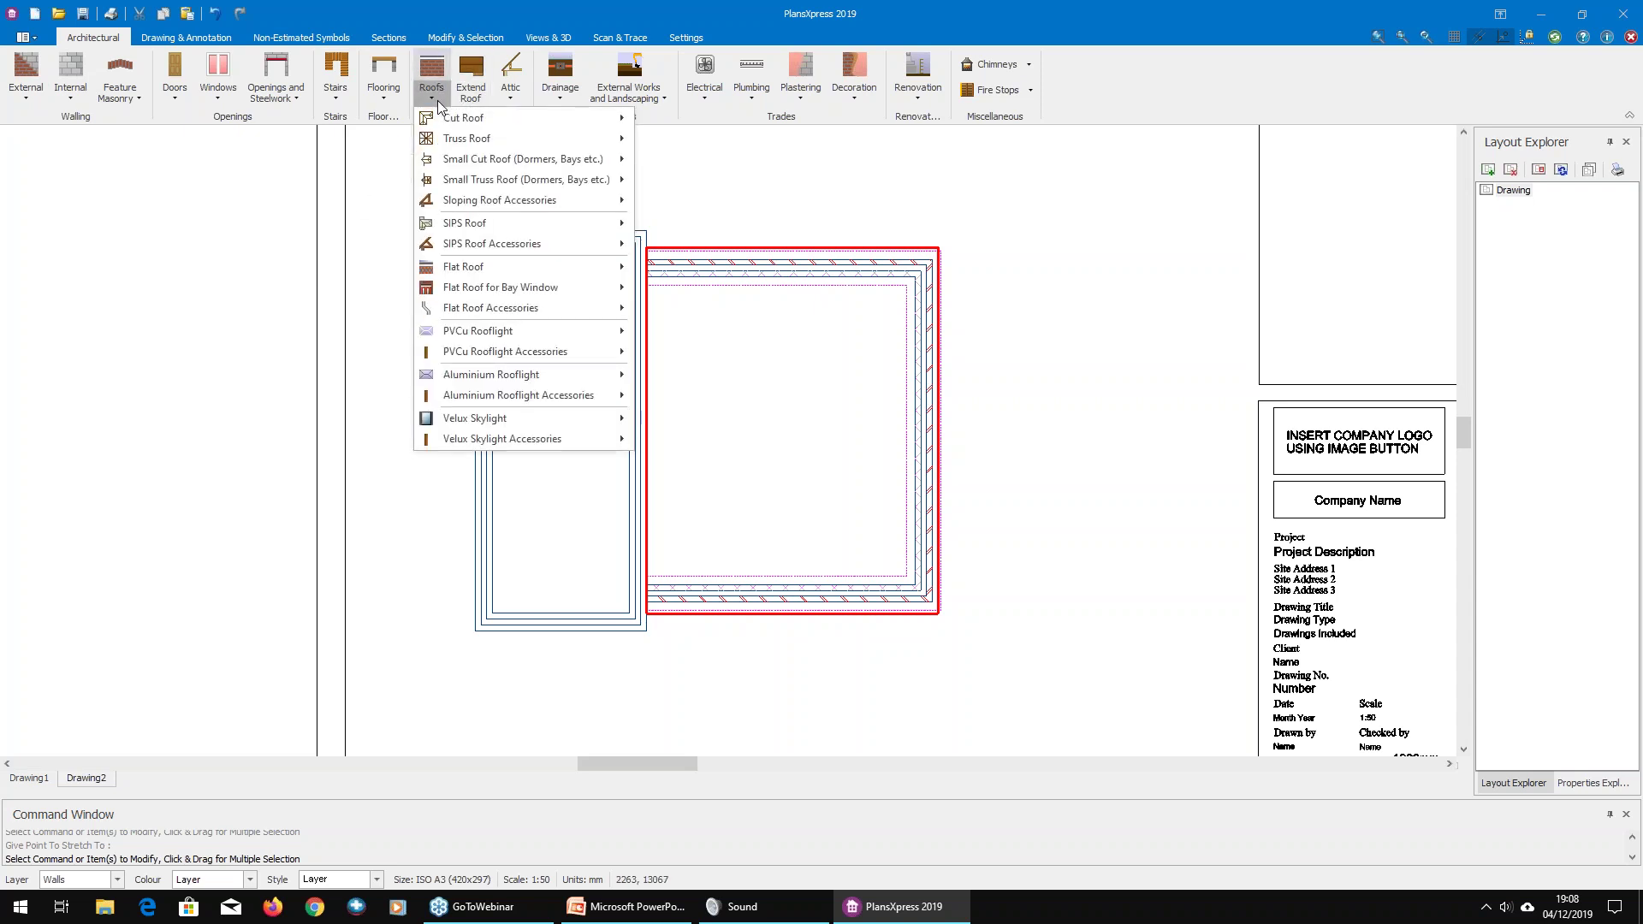
pyautogui.moveTo(449, 334)
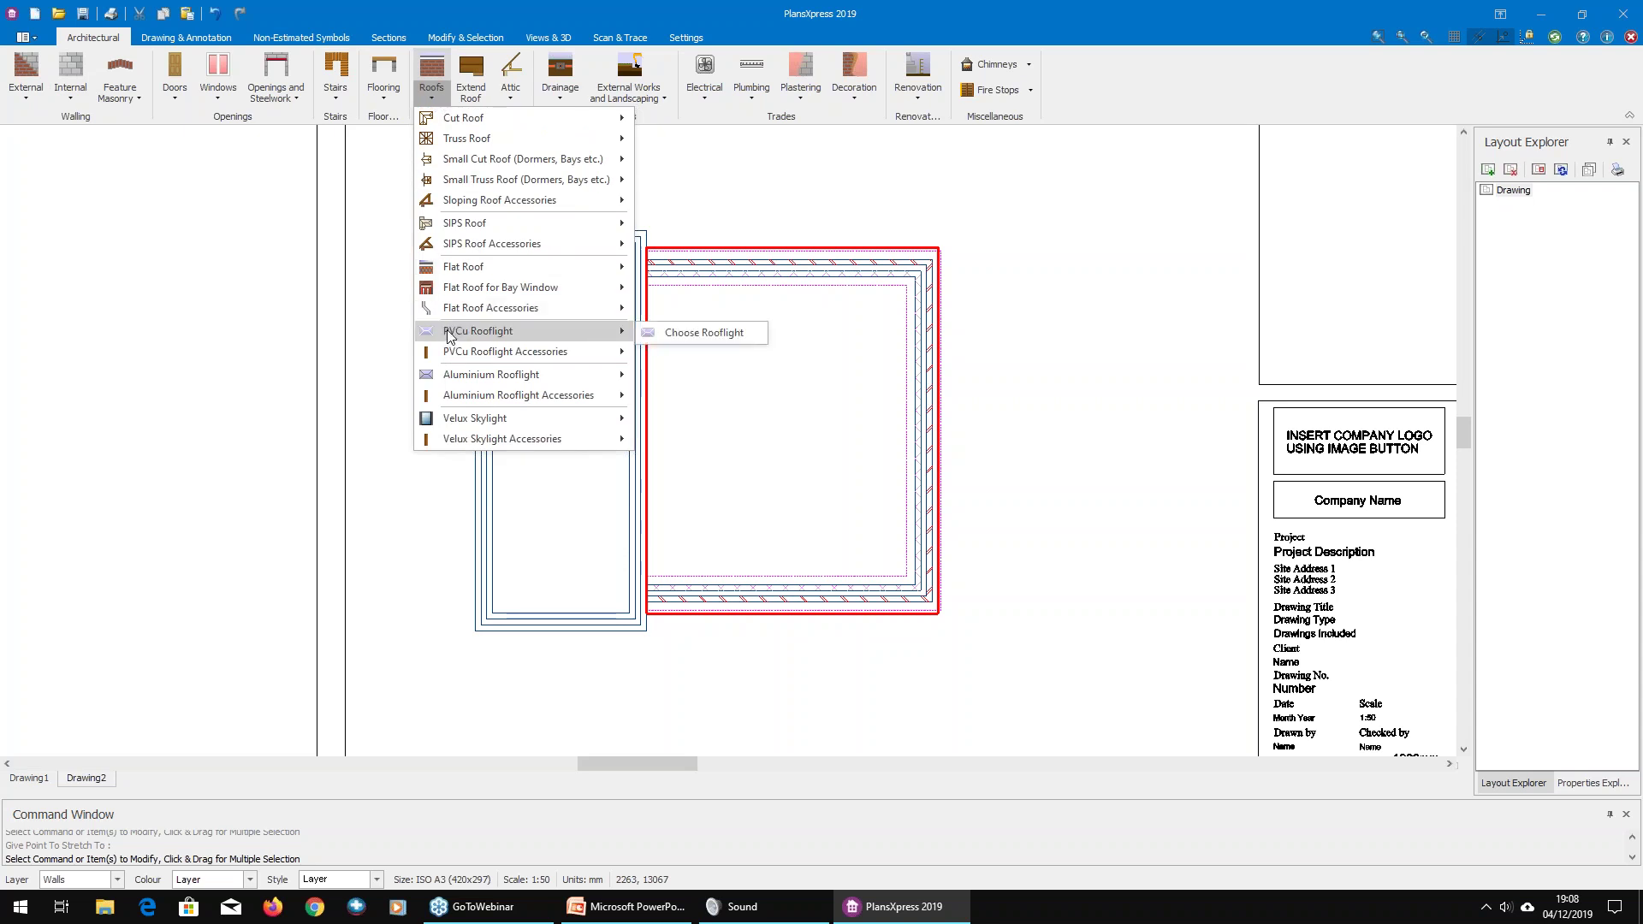
pyautogui.click(691, 335)
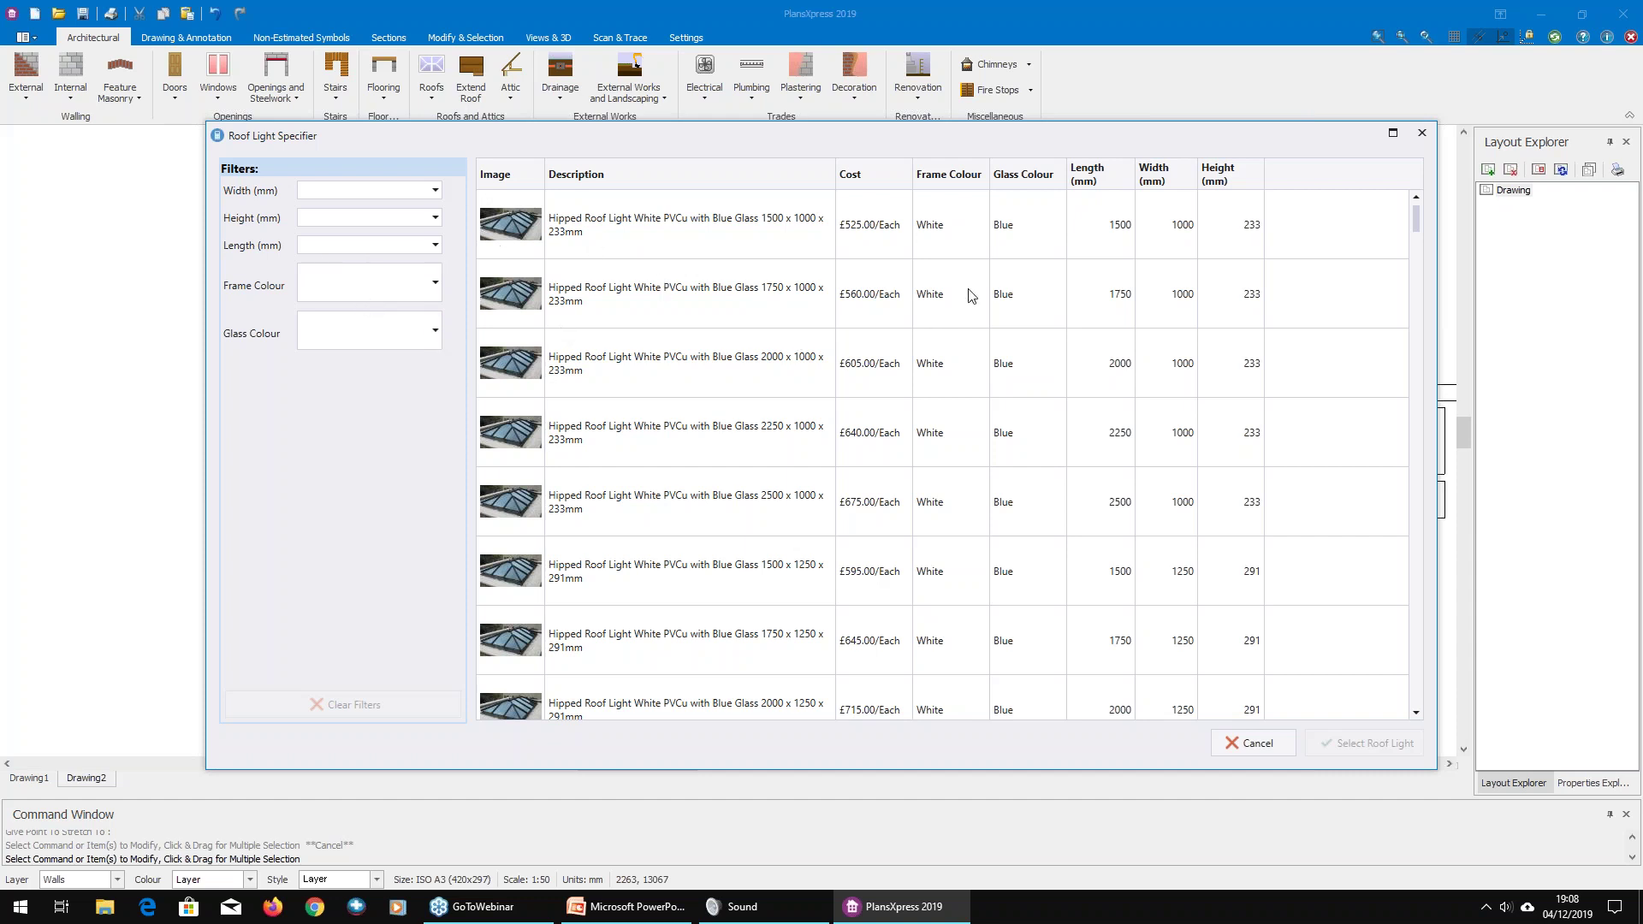
pyautogui.moveTo(1418, 214); pyautogui.dragTo(1416, 622)
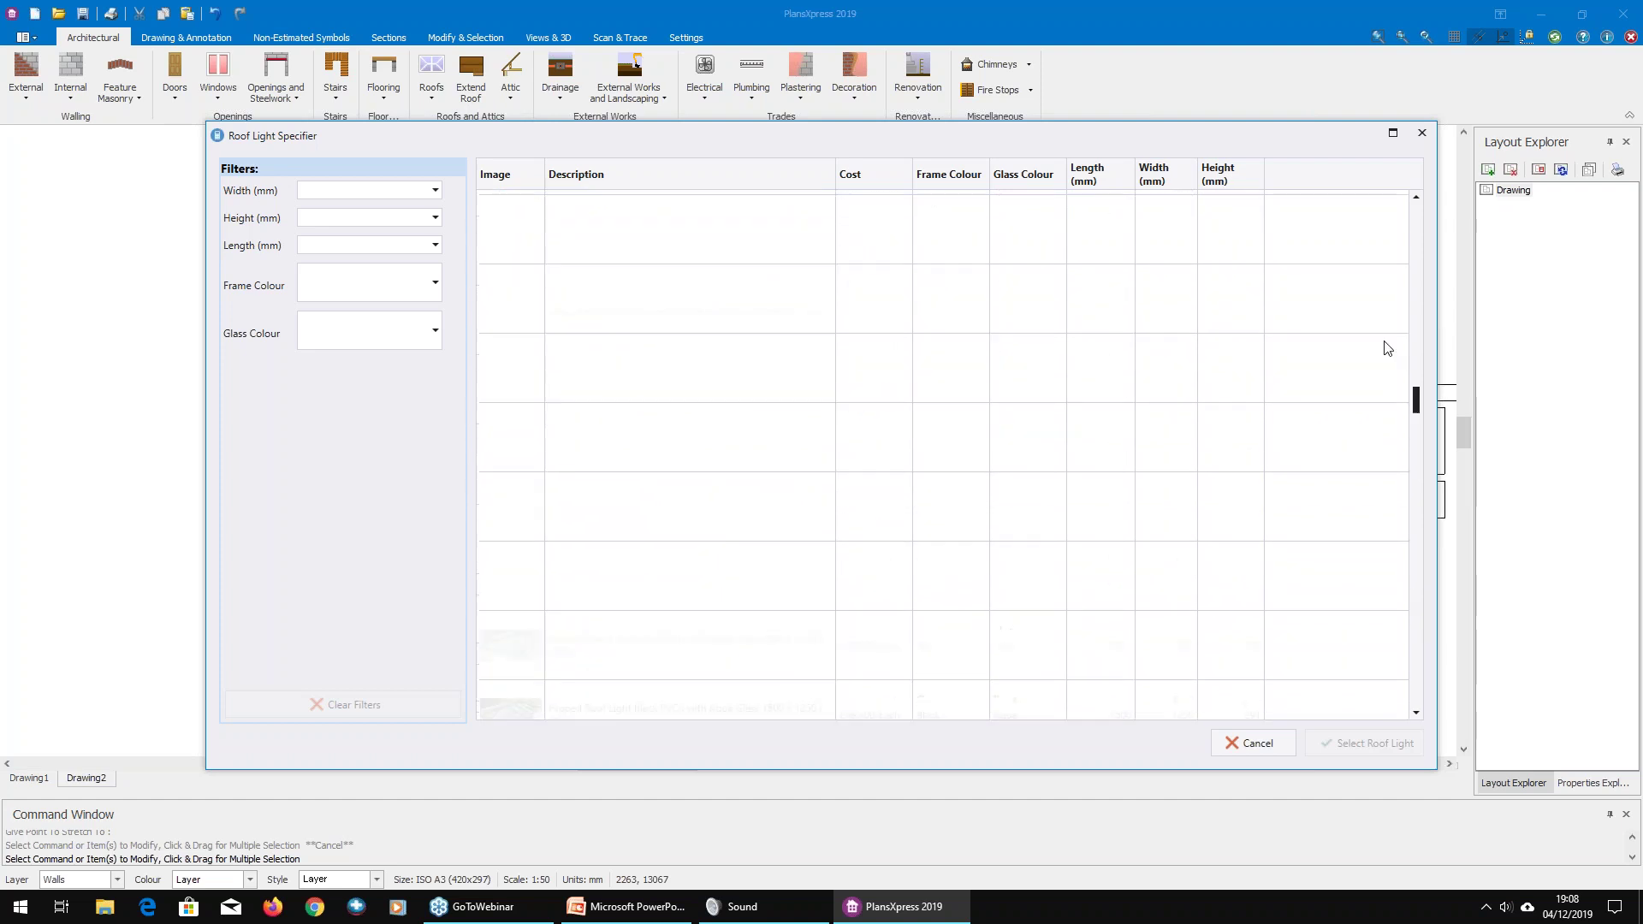
# Step: Filter the roof lights to a width of 1250 mm and a length of 1750 mm
pyautogui.click(350, 190)
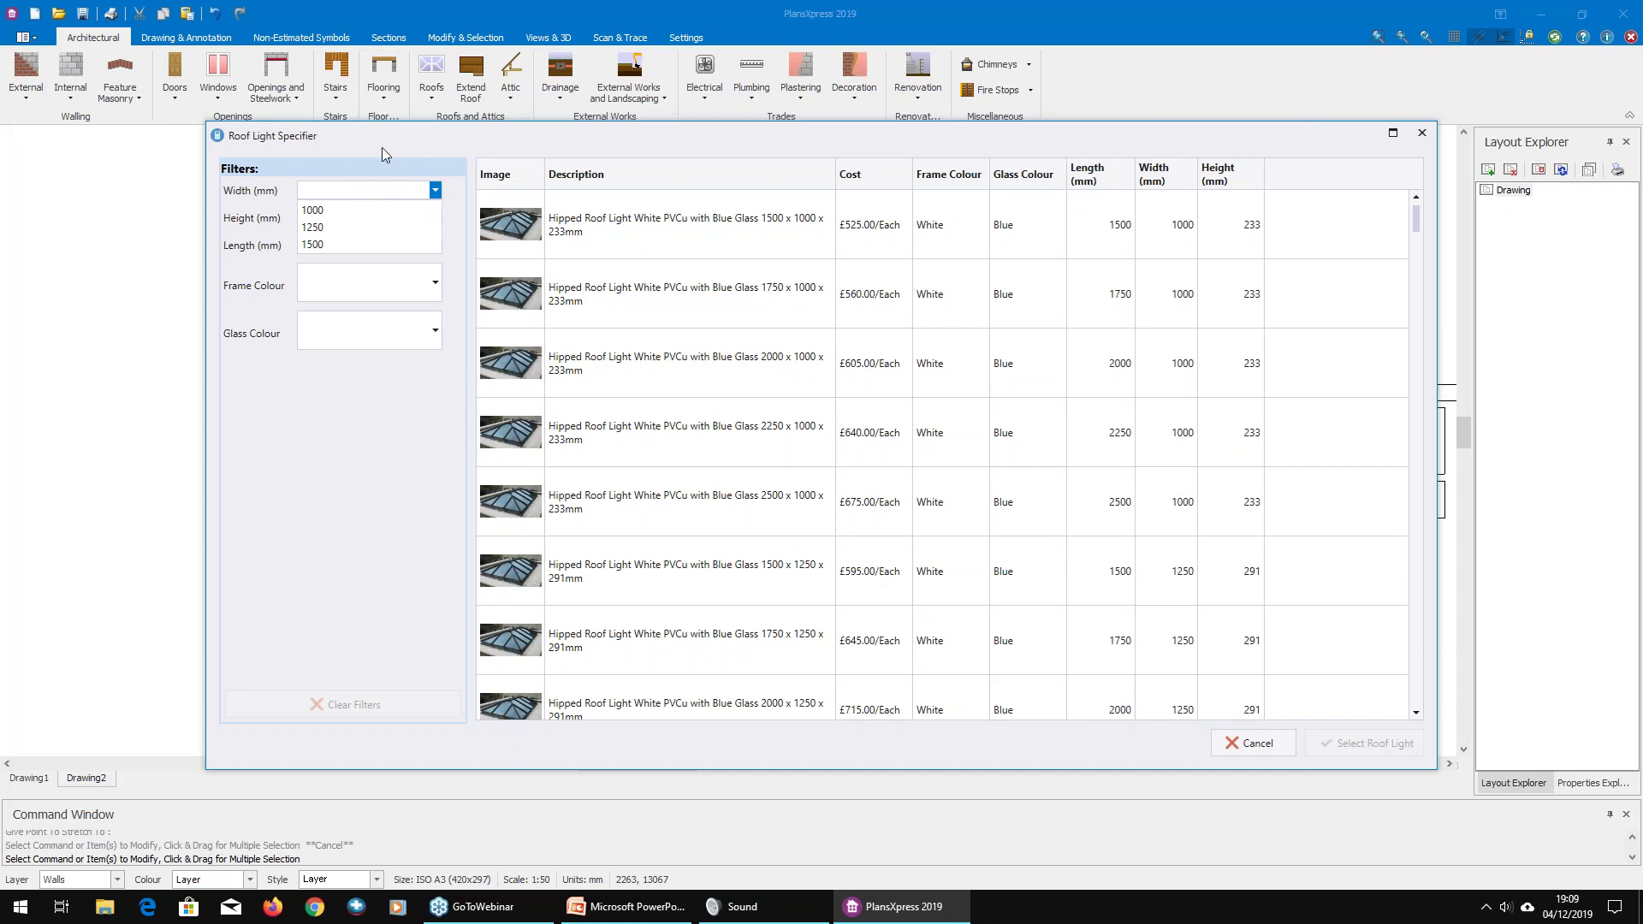
pyautogui.click(330, 229)
pyautogui.click(332, 220)
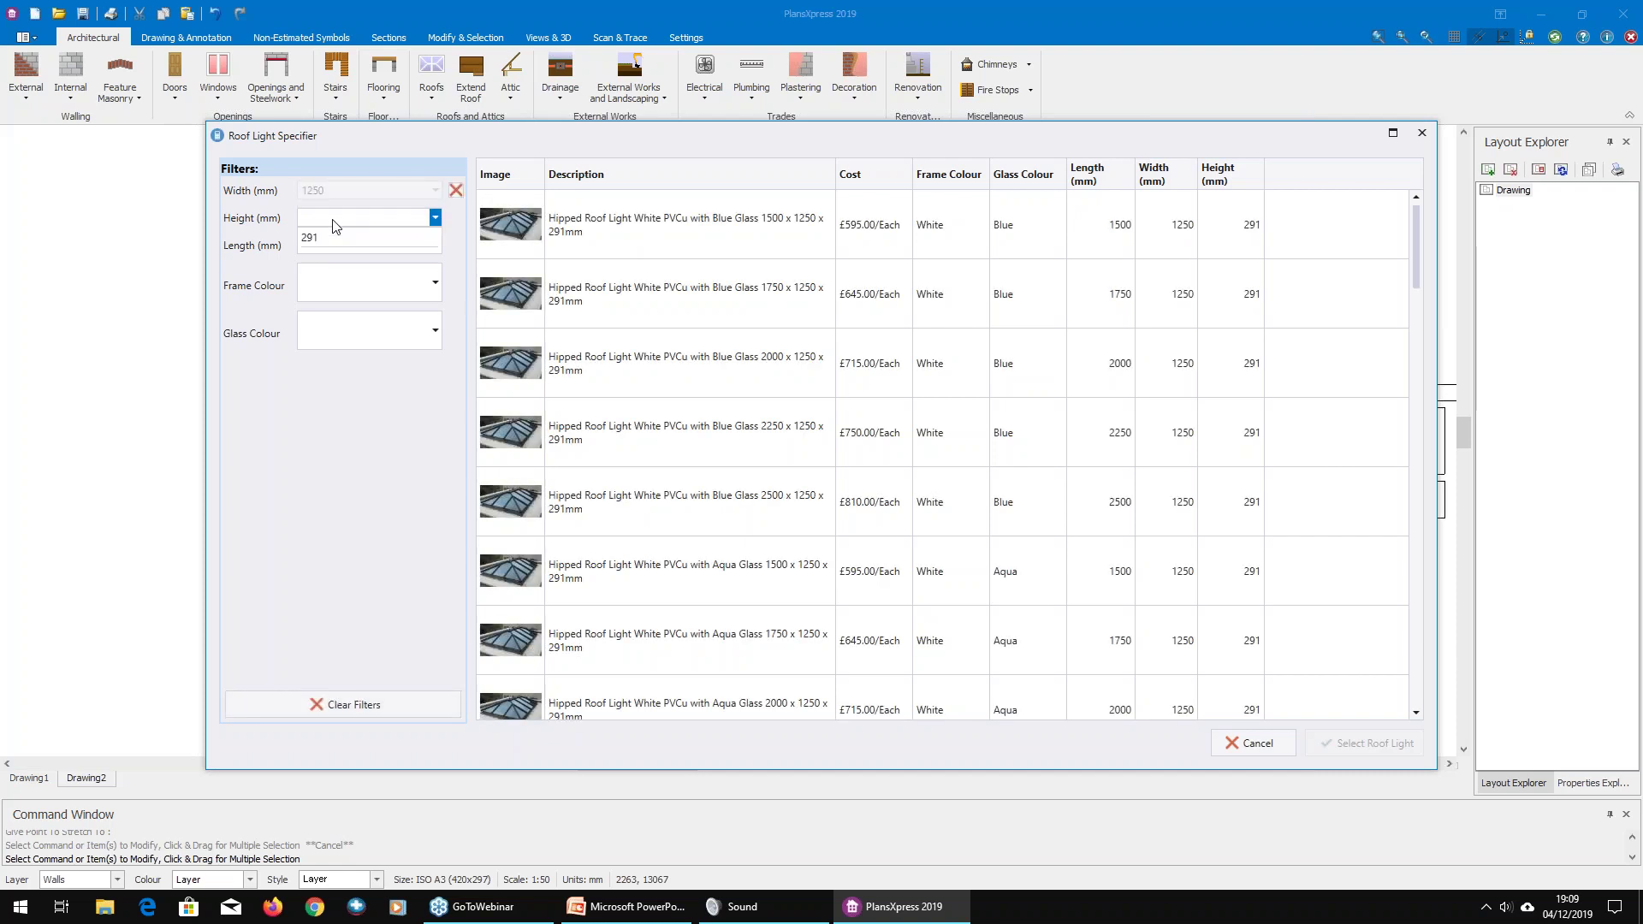
pyautogui.click(333, 224)
pyautogui.click(344, 246)
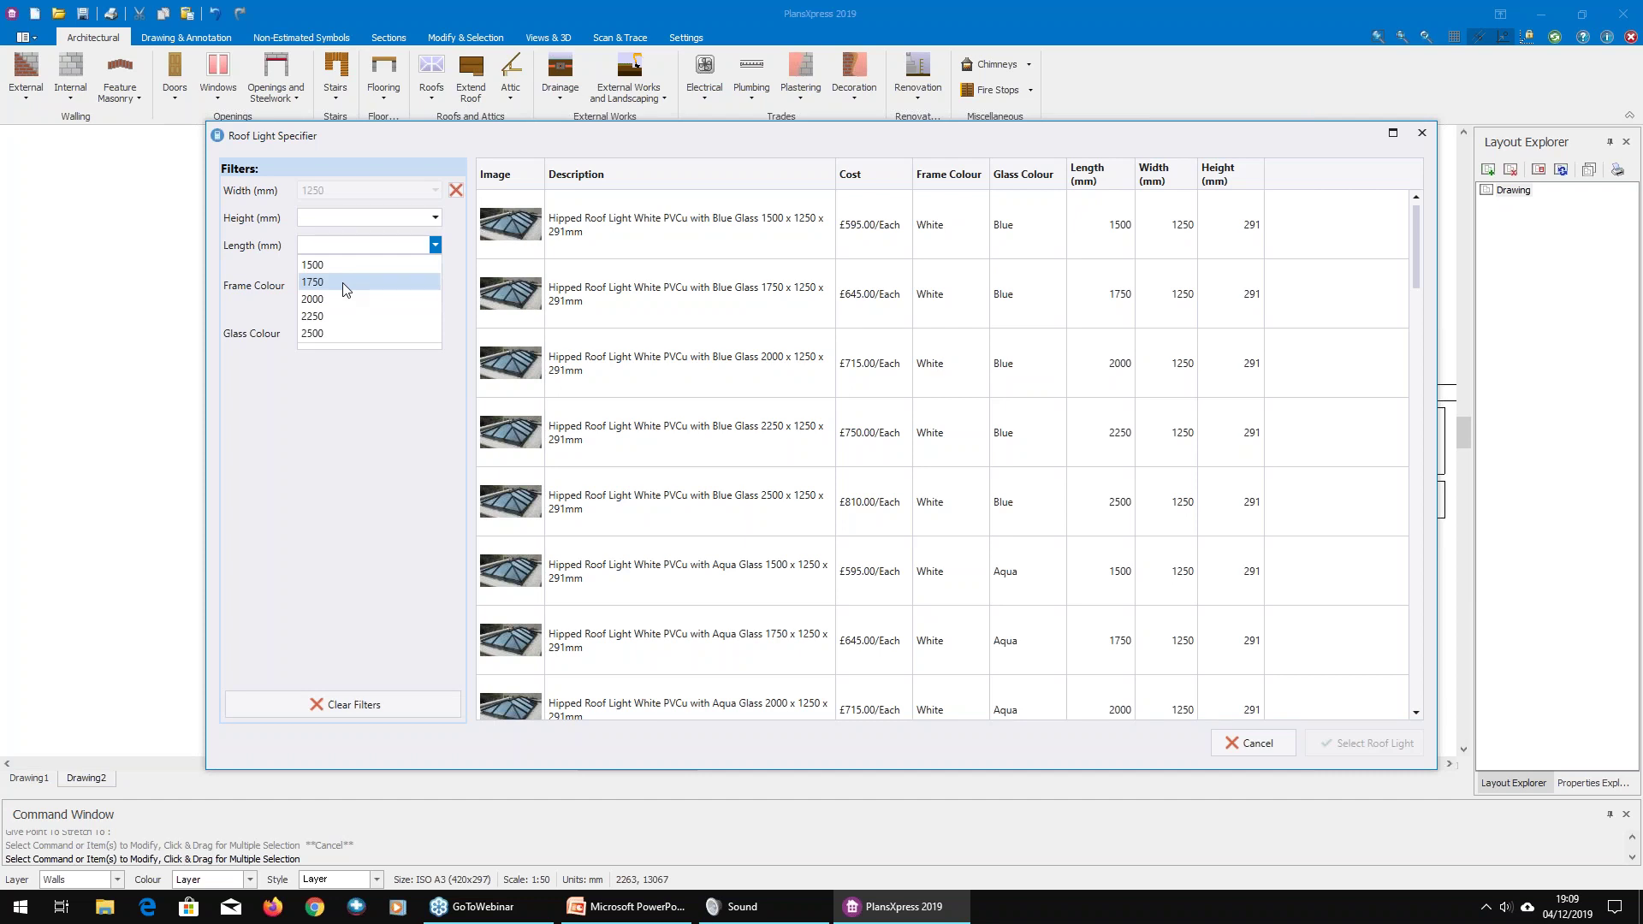
pyautogui.click(344, 282)
pyautogui.scroll(-2, 1054, 368)
pyautogui.scroll(2, 1044, 370)
# Step: Narrow the roof lights to a grey frame with neutral glass and select the 1750 x 1250 x 291 mm hipped roof light
pyautogui.click(401, 294)
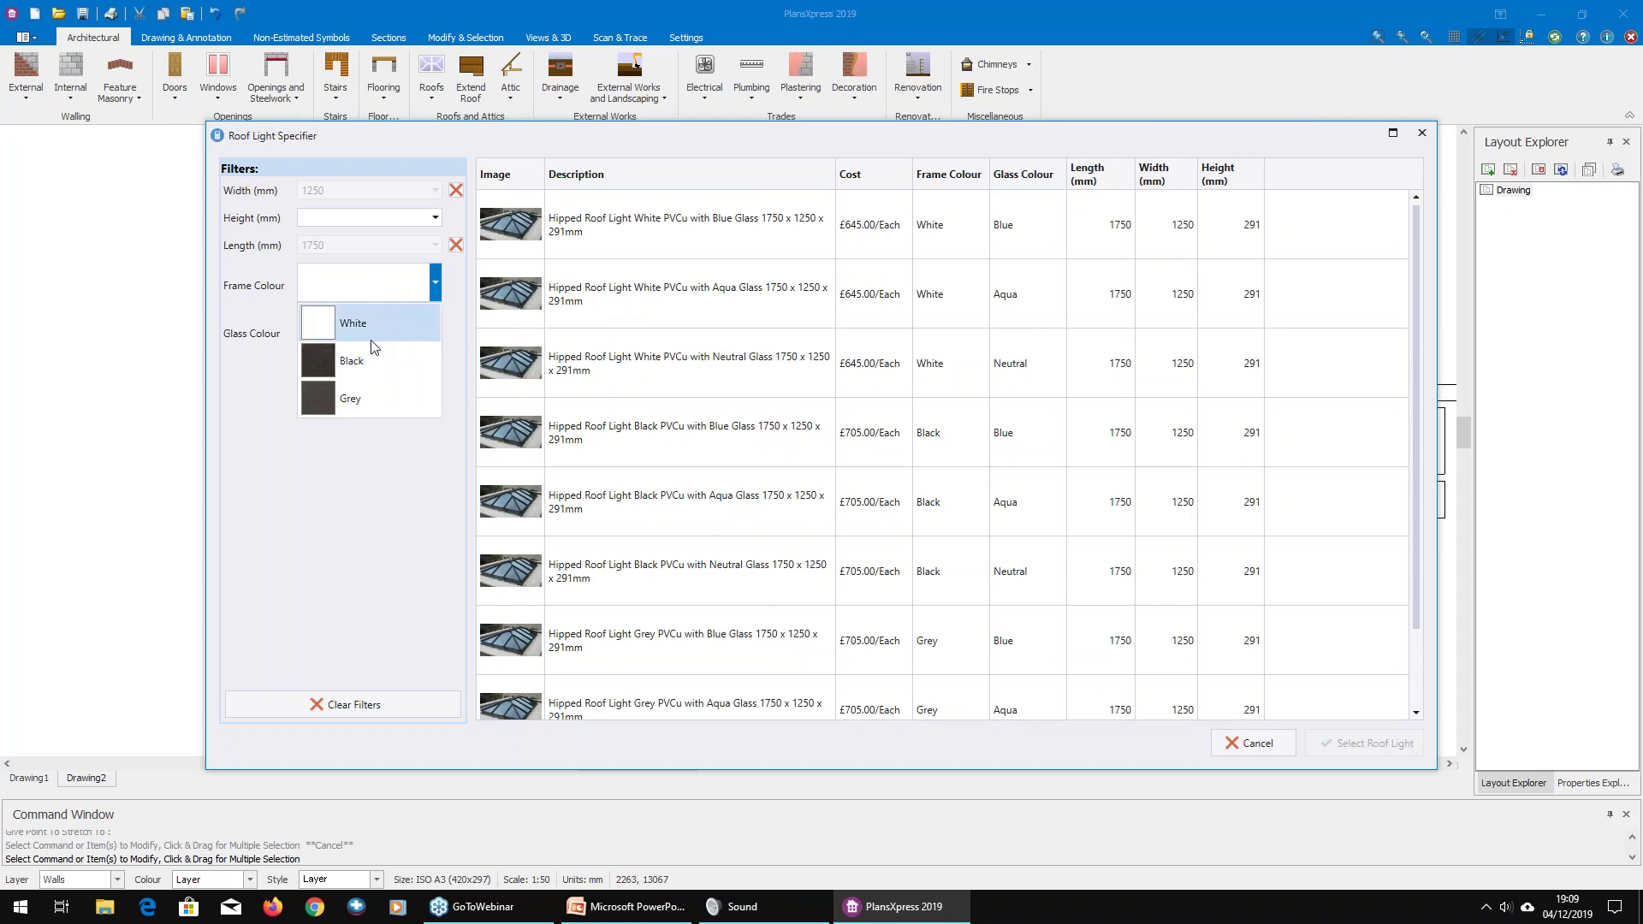
pyautogui.click(366, 399)
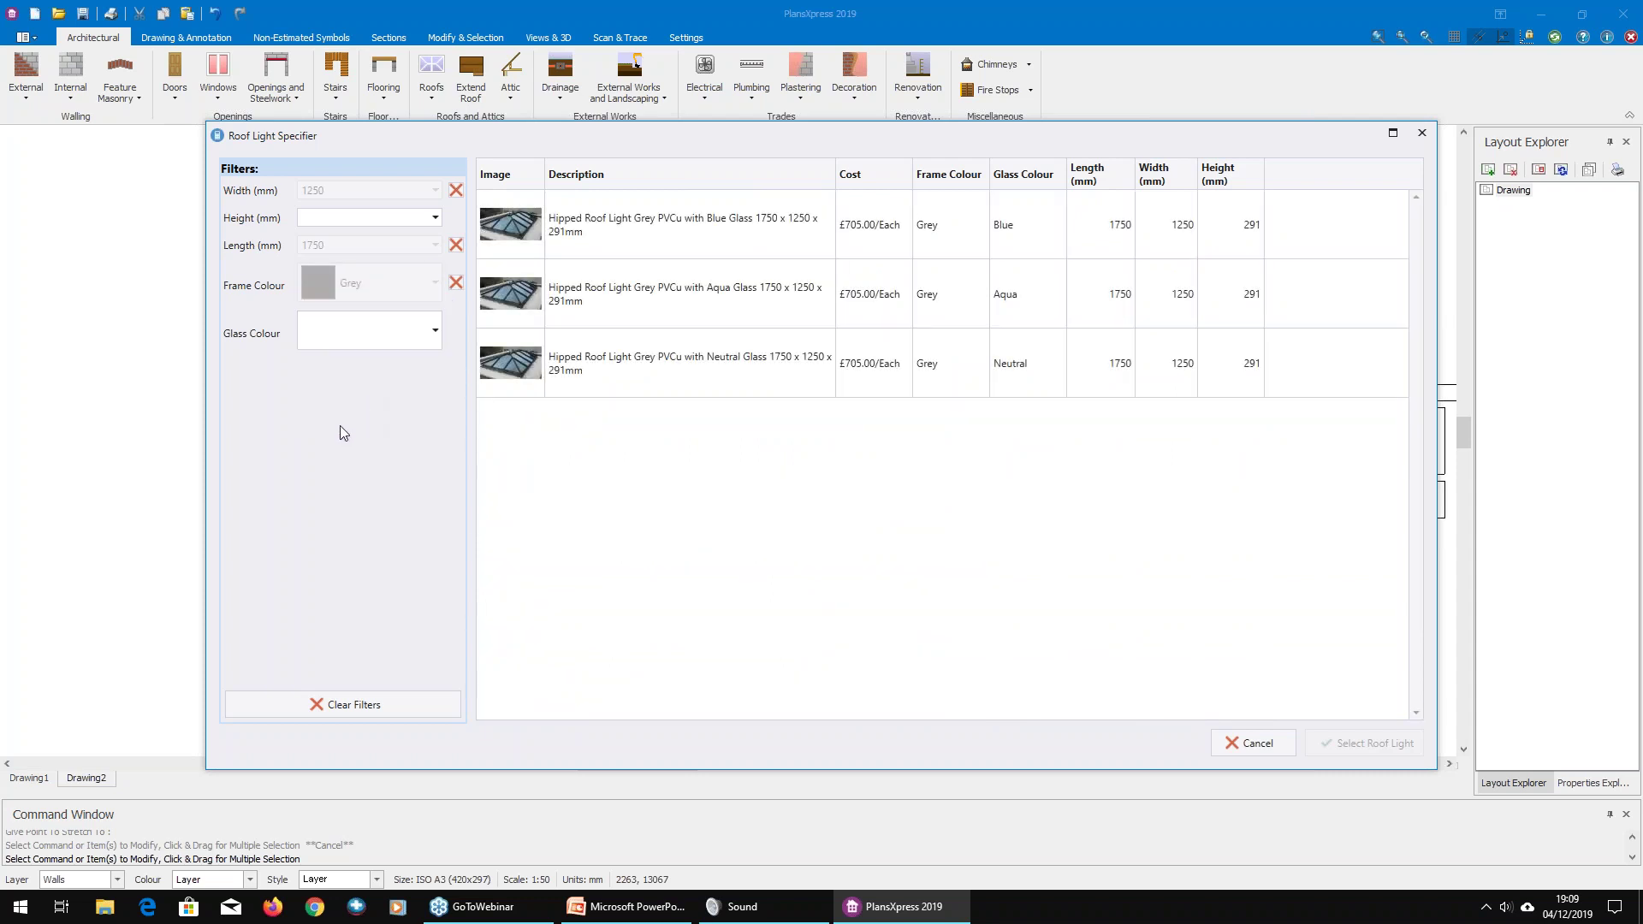
pyautogui.click(374, 337)
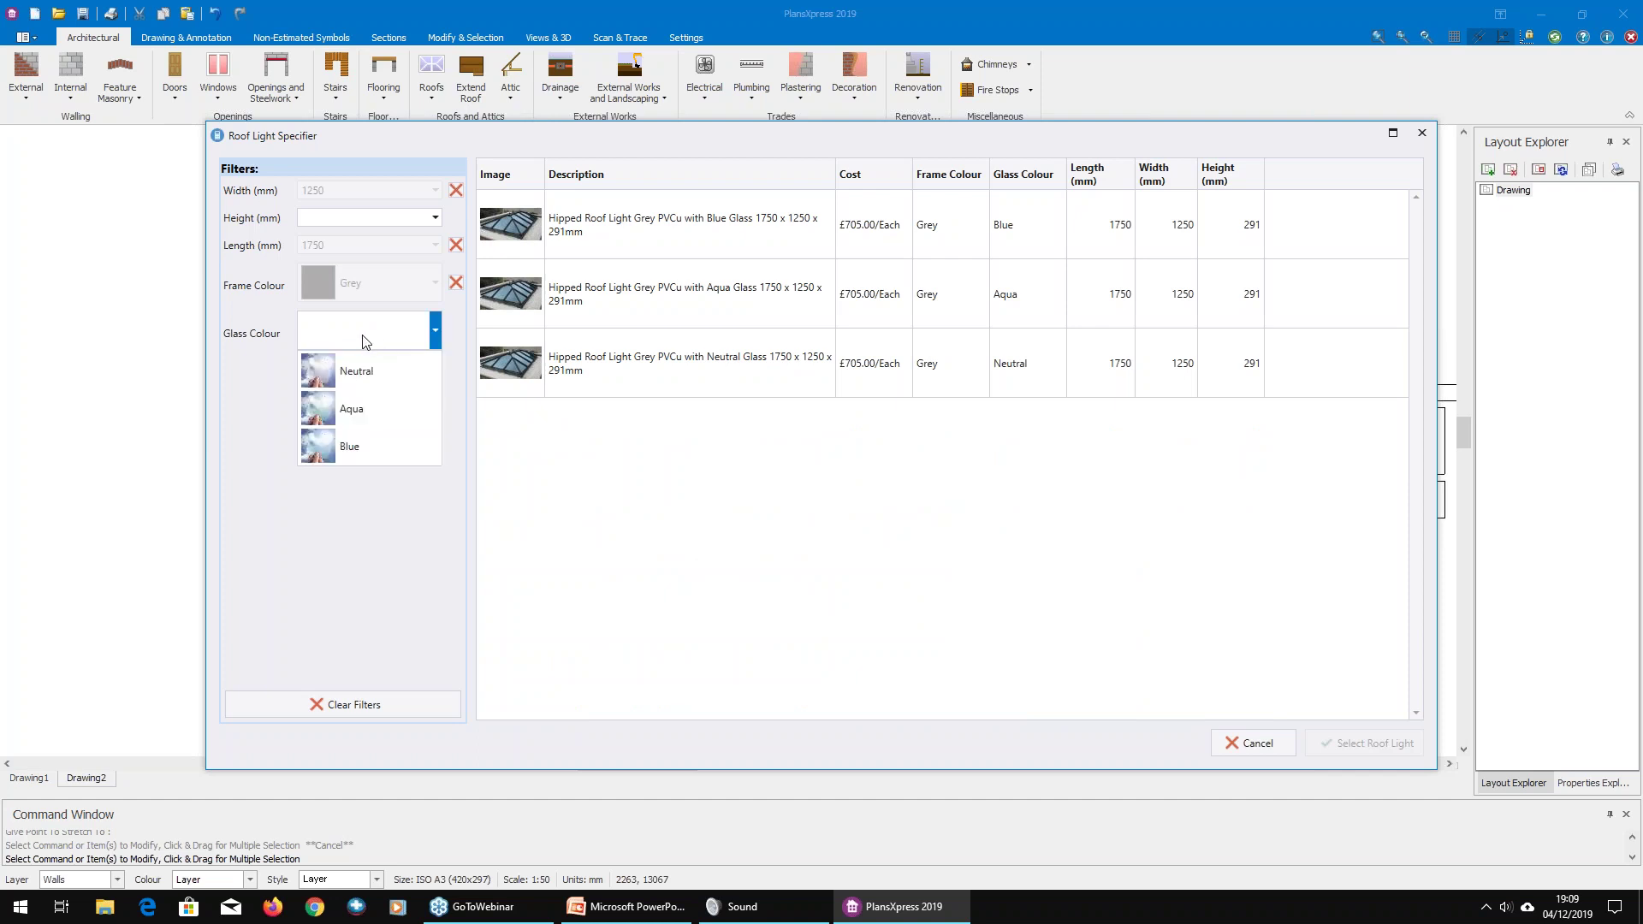
pyautogui.click(331, 374)
pyautogui.click(791, 222)
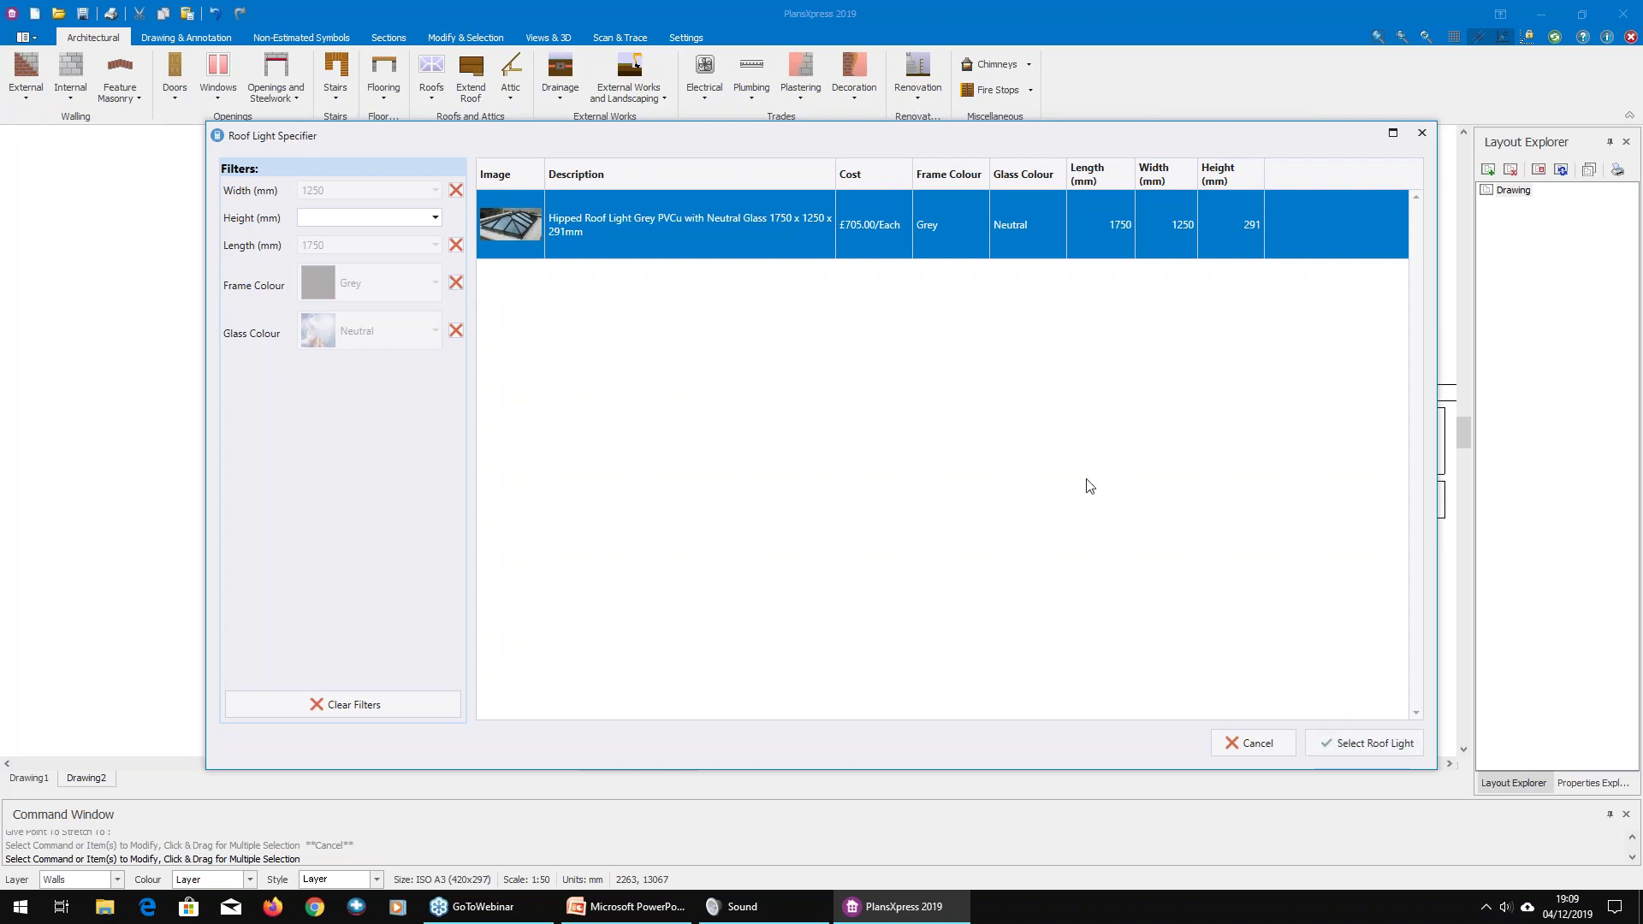
pyautogui.click(1378, 743)
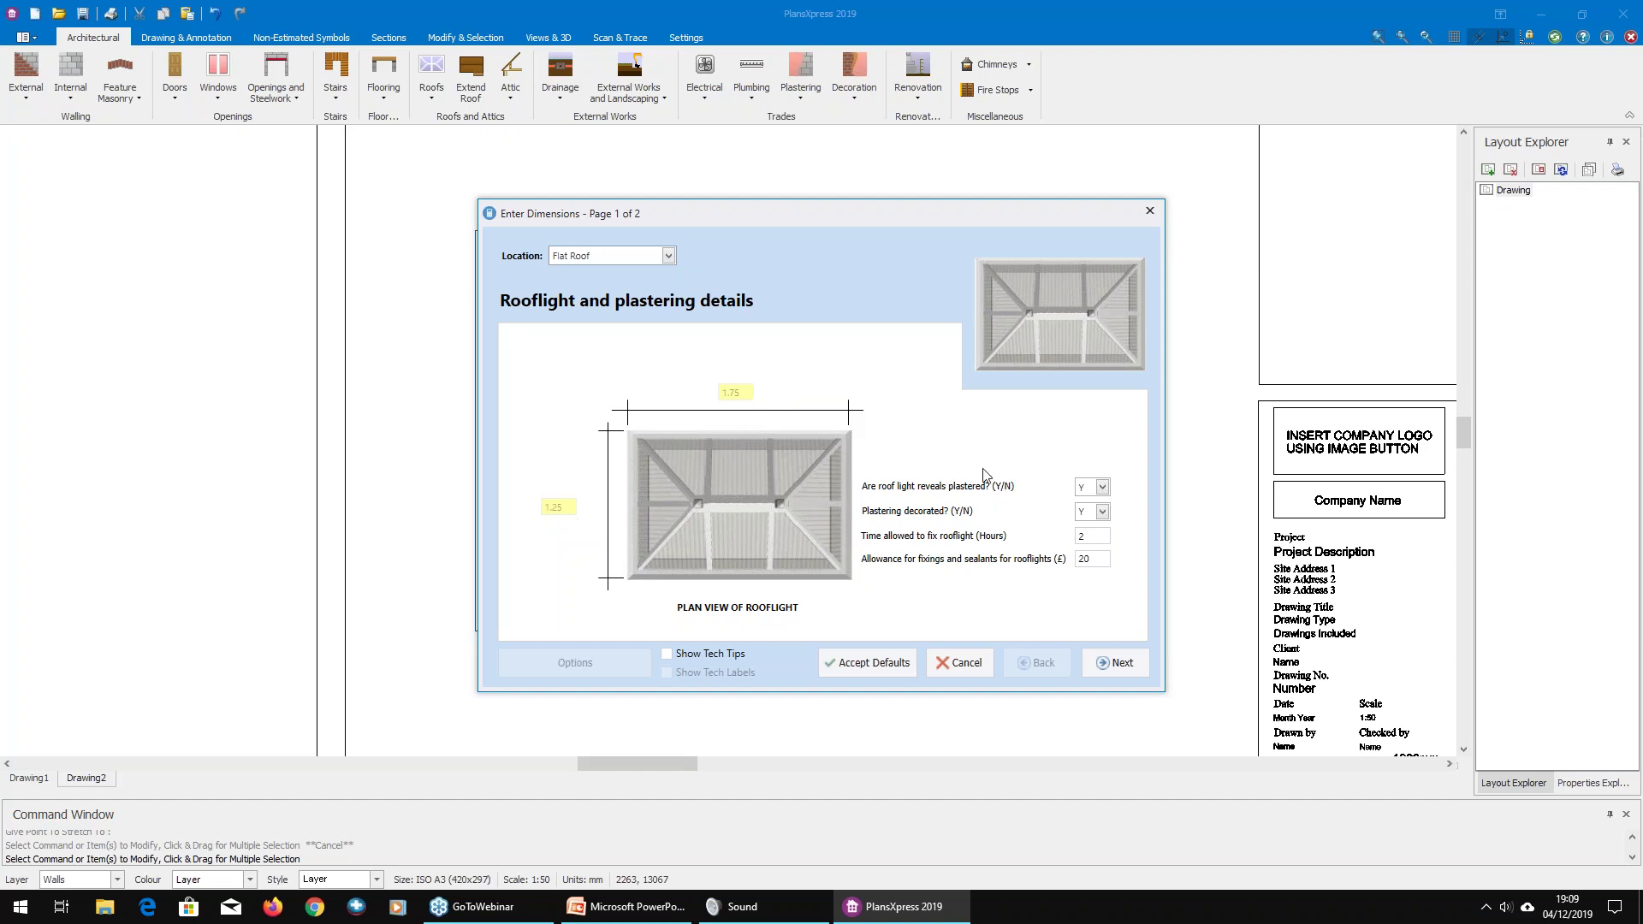
# Step: Accept plastered and decorated reveals, 2 hours fixing time and a £20 fixings and sealants allowance for the rooflight
pyautogui.write('Y')
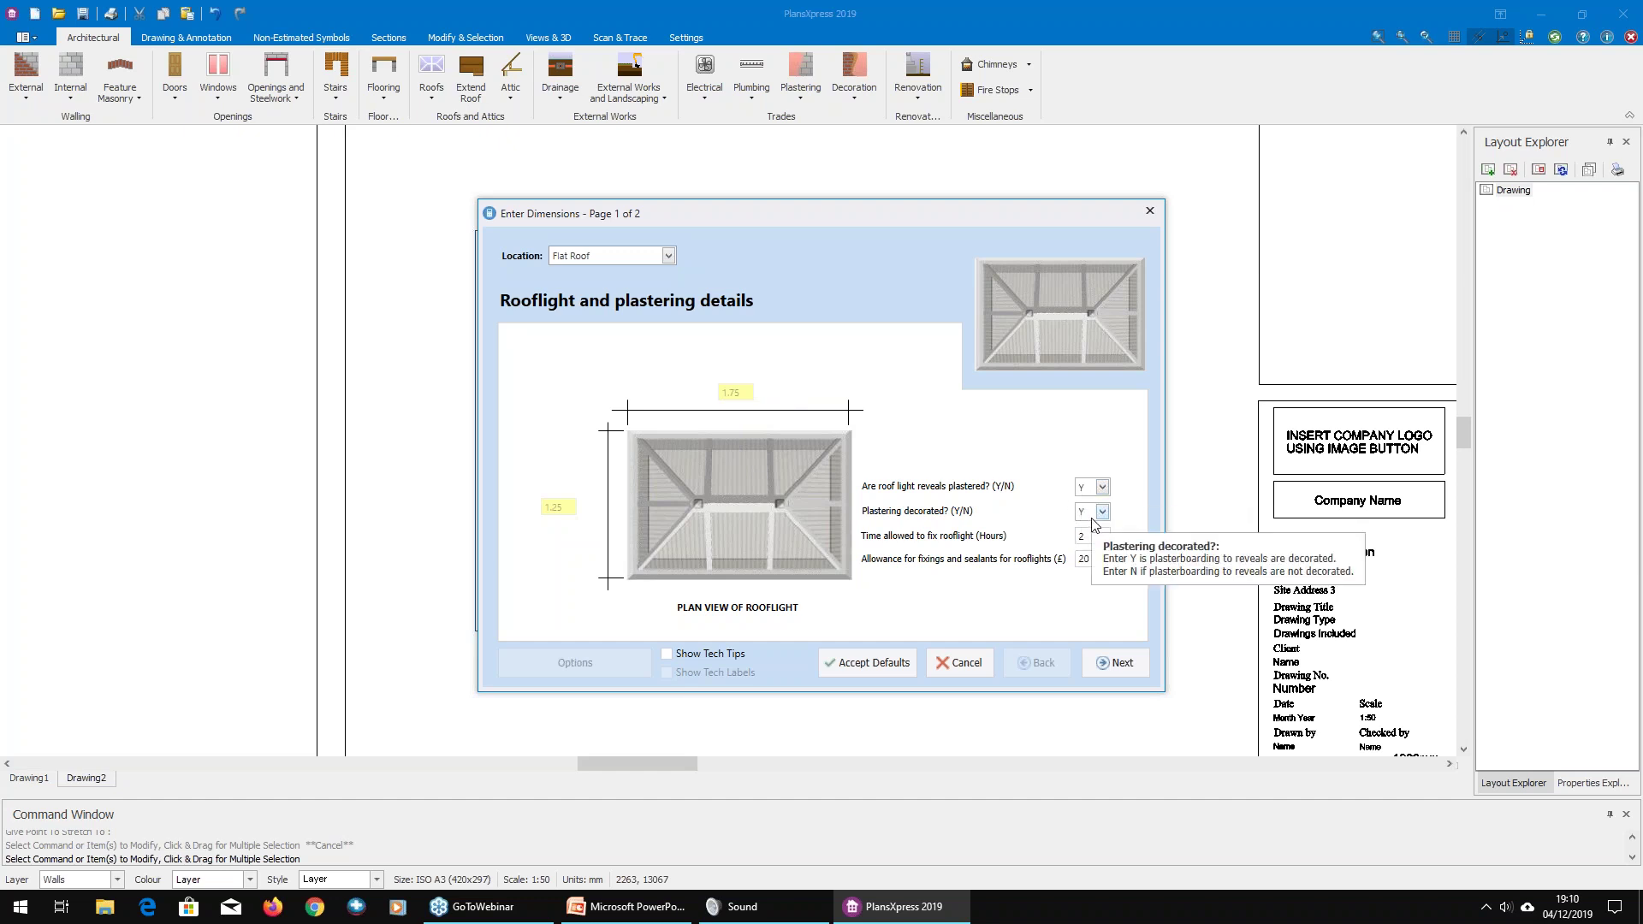
pyautogui.click(1090, 535)
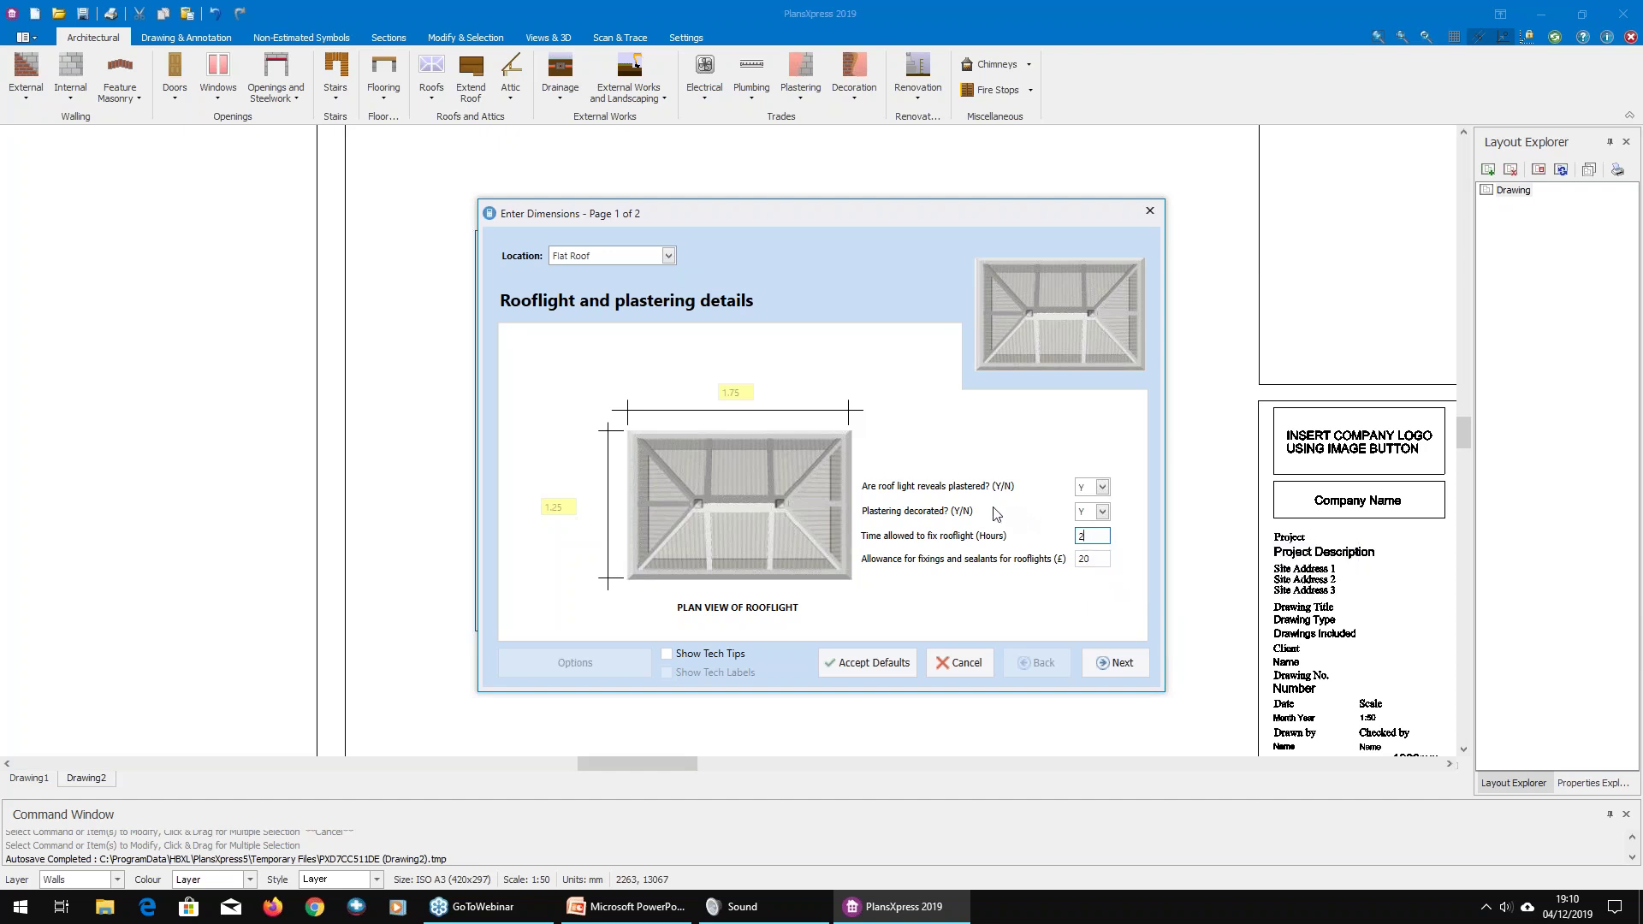
pyautogui.click(1095, 560)
pyautogui.click(1112, 659)
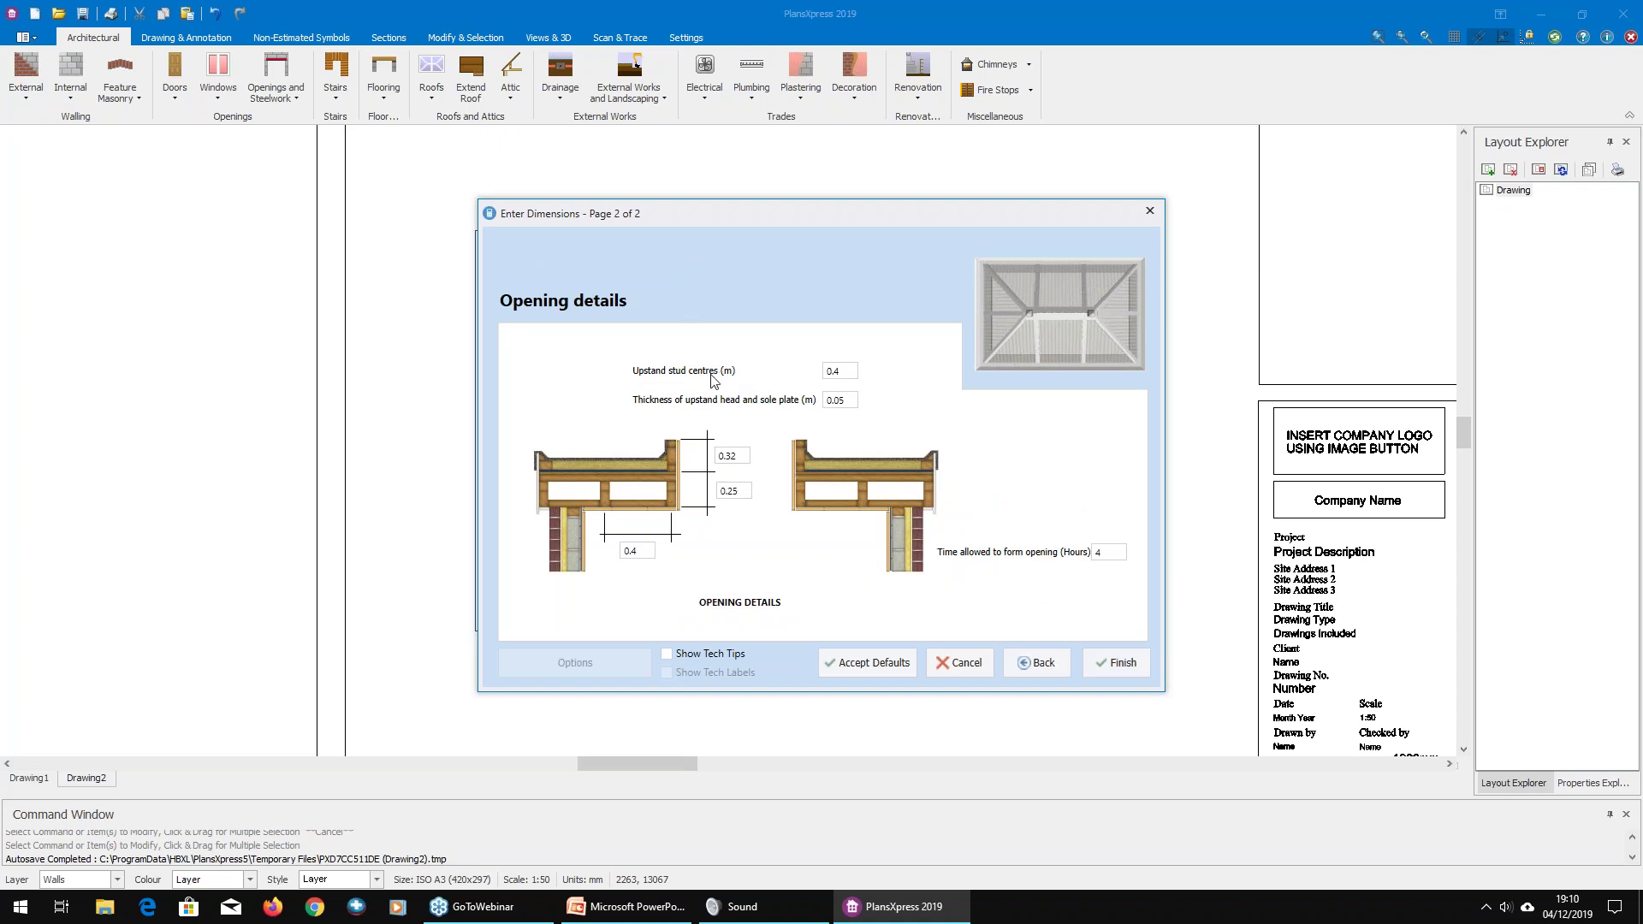
# Step: Accept the opening details with 0.4 m upstand stud centres, 0.05 m plate thickness and 4 hours to form the opening
pyautogui.click(836, 370)
pyautogui.click(842, 401)
pyautogui.click(1108, 552)
pyautogui.click(1120, 673)
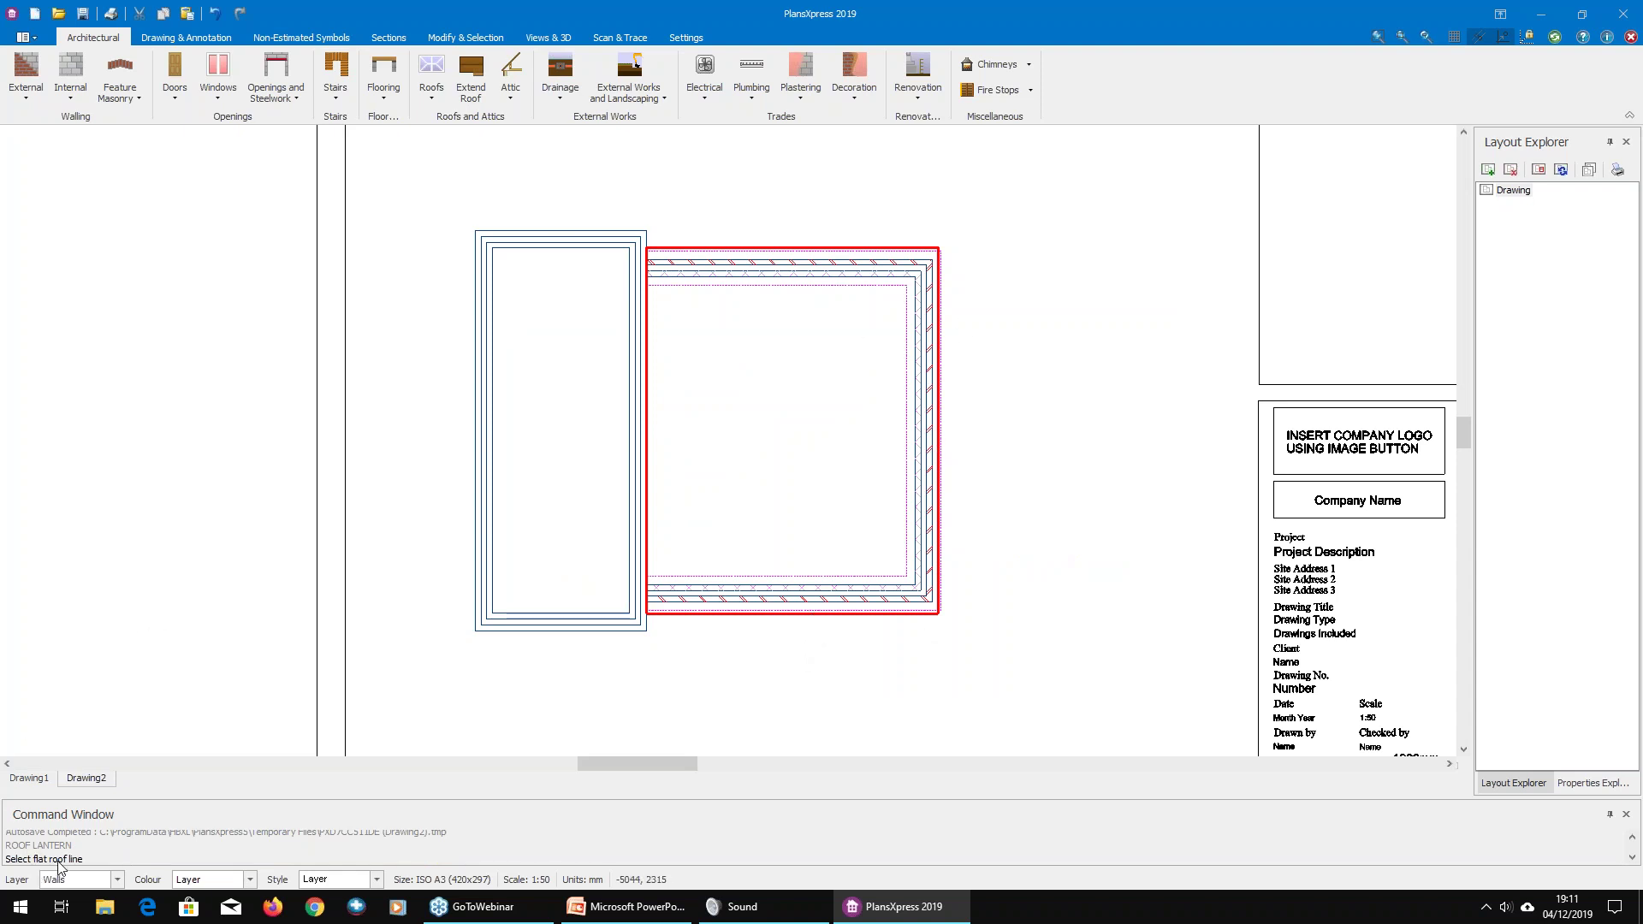
# Step: Assign the rooflight to the extension's flat roof line and place it near the roof's upper-right corner at 0° rotation
pyautogui.scroll(3, 889, 622)
pyautogui.scroll(2, 890, 616)
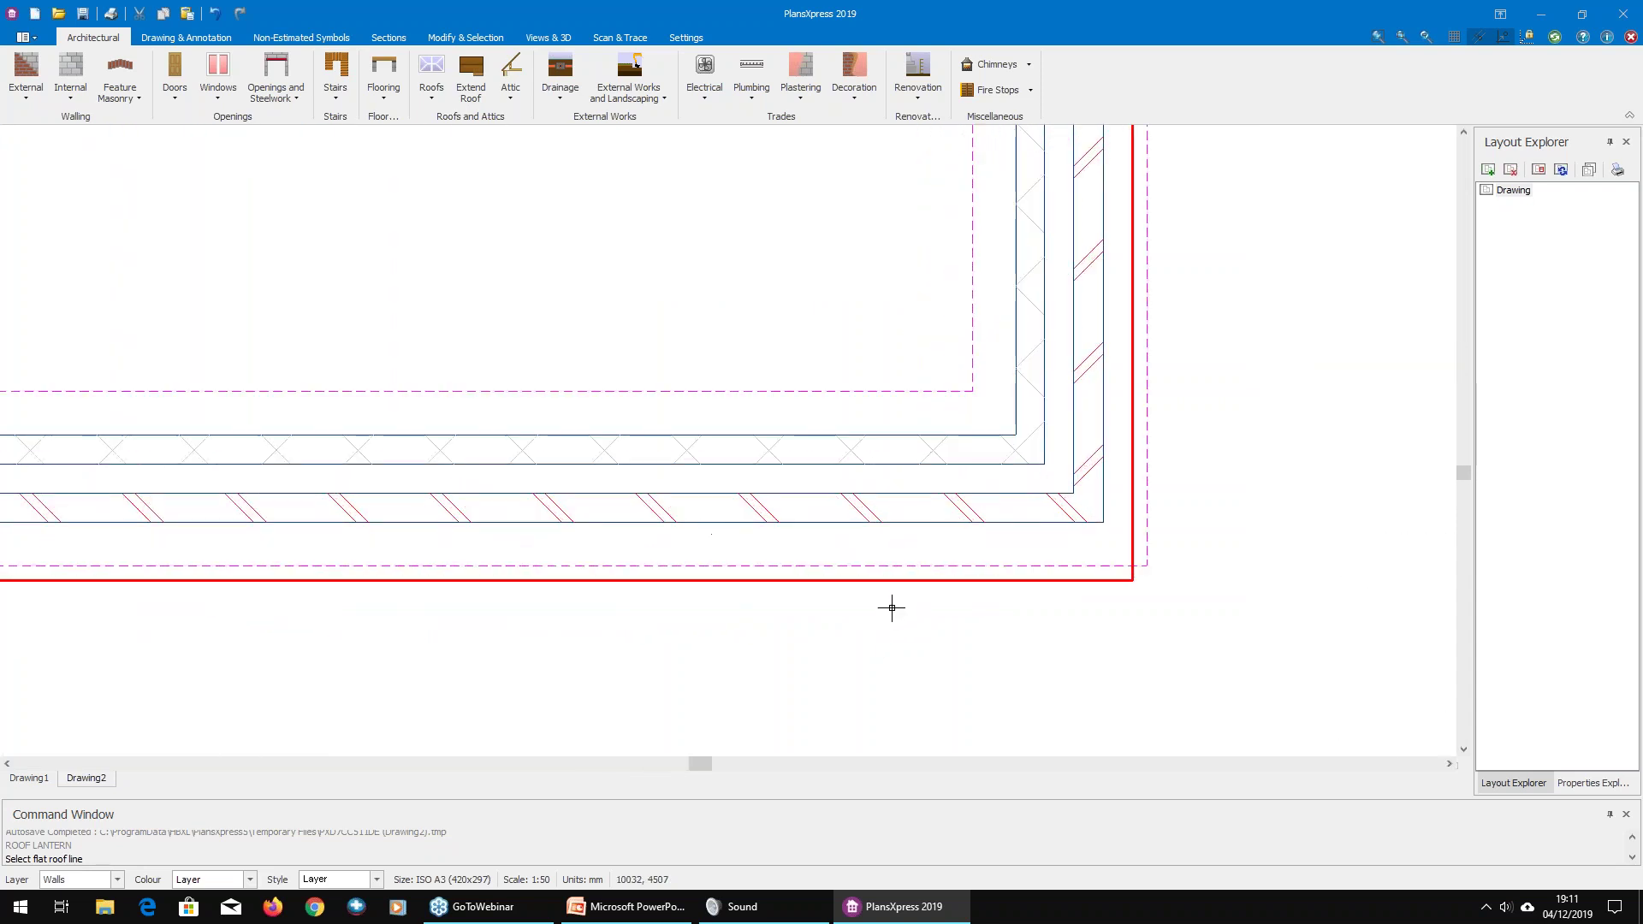
pyautogui.click(906, 579)
pyautogui.scroll(-3, 898, 579)
pyautogui.scroll(-3, 821, 509)
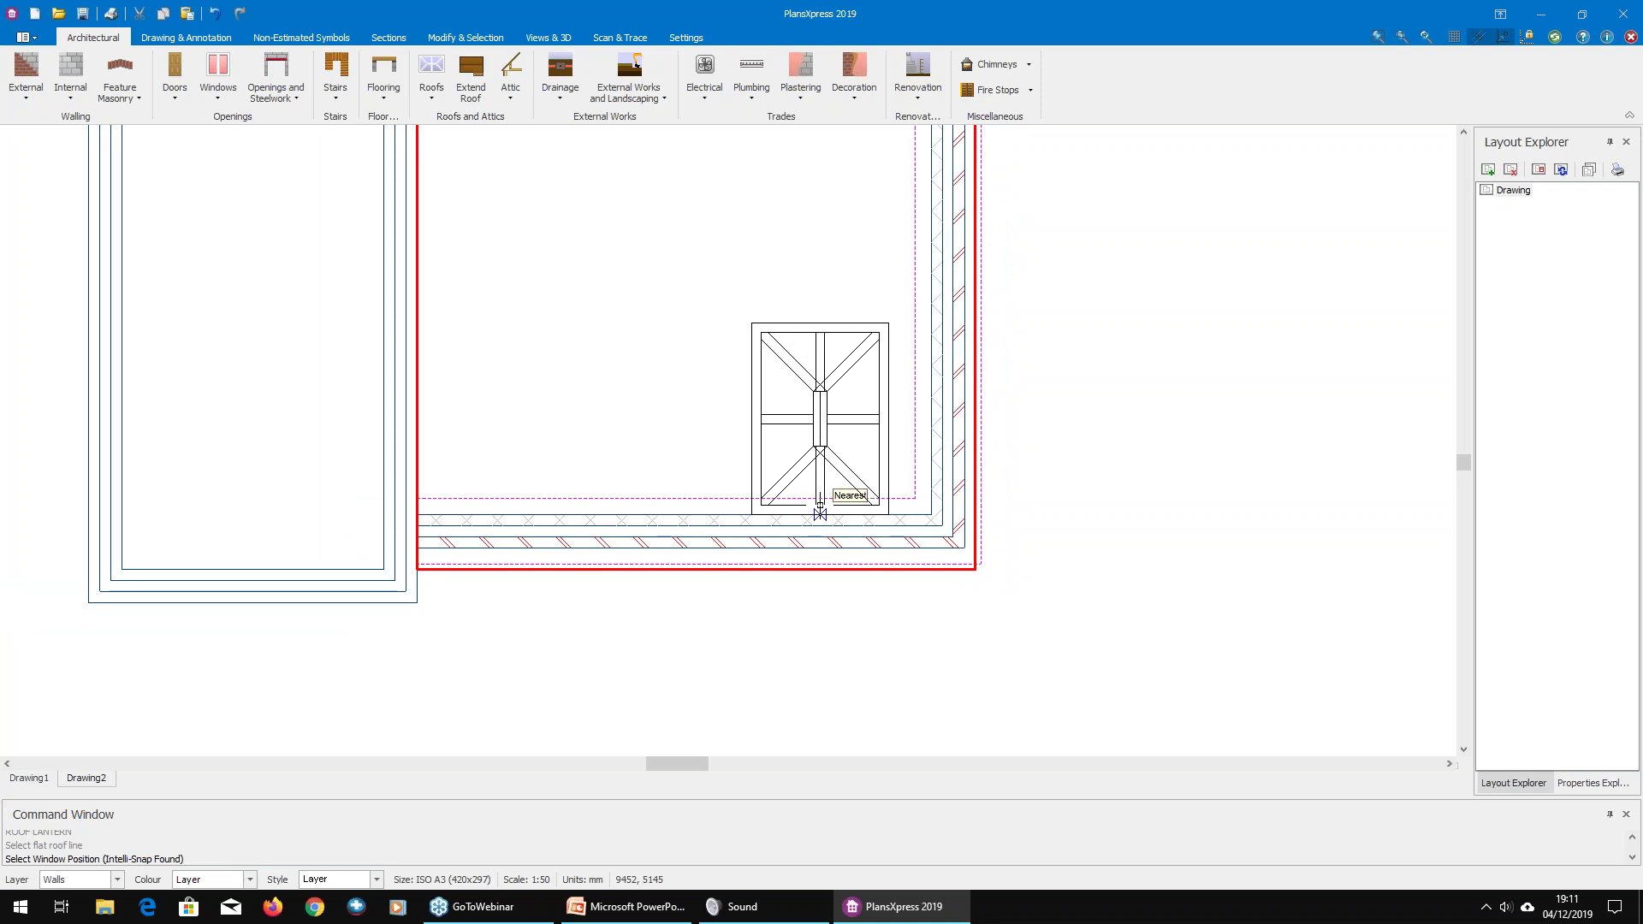
pyautogui.scroll(1, 782, 372)
pyautogui.scroll(1, 781, 372)
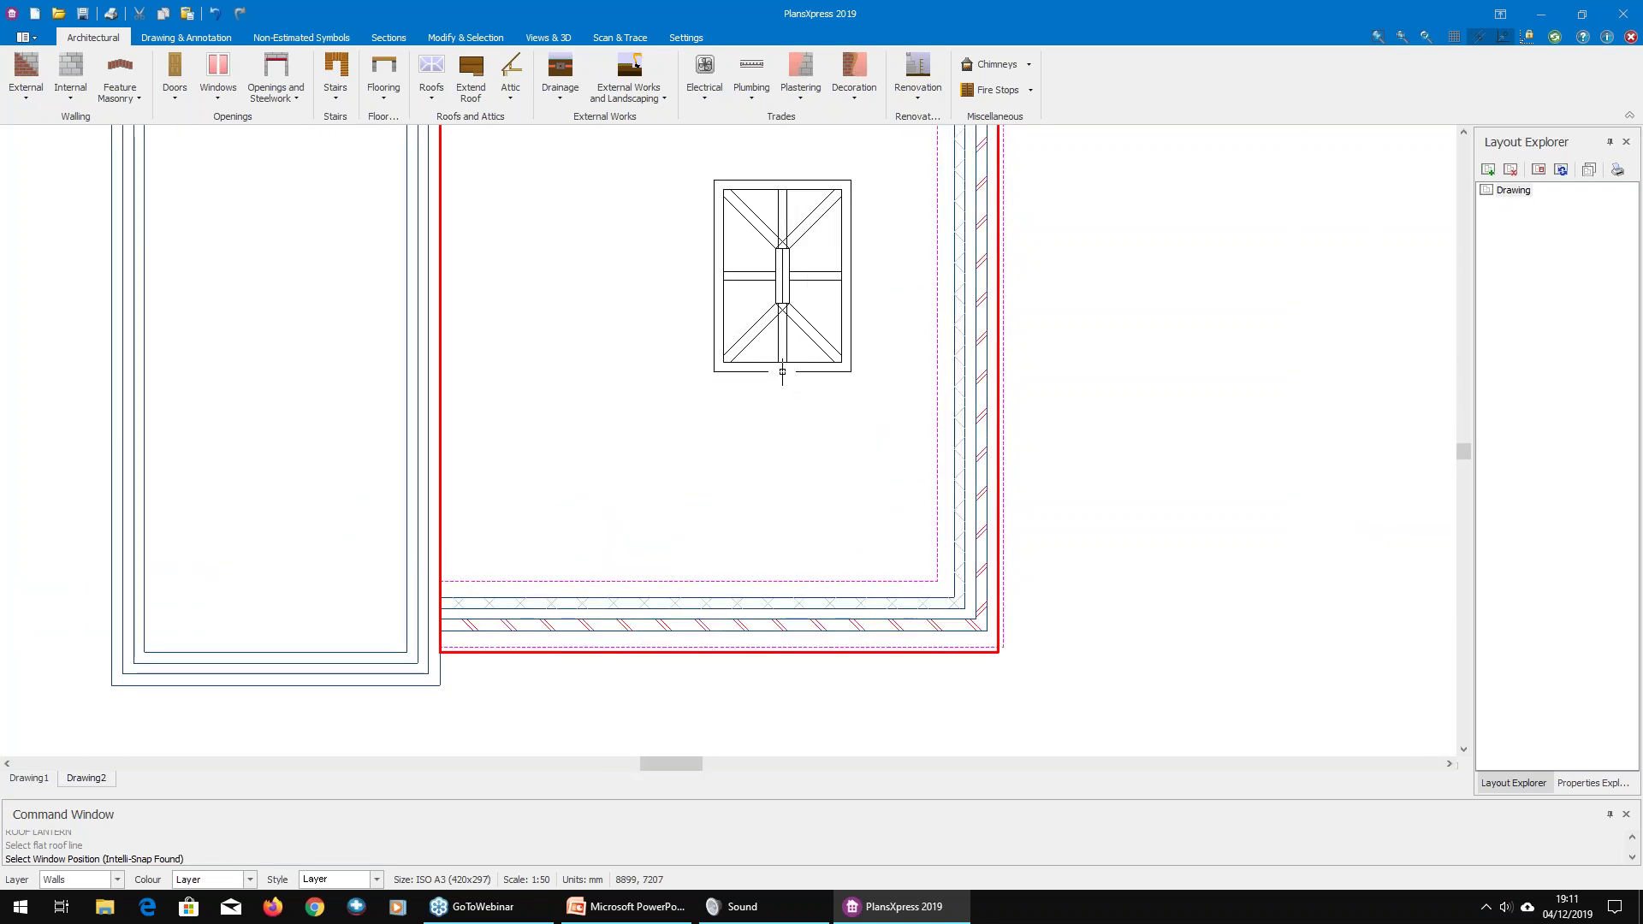
pyautogui.scroll(-2, 782, 373)
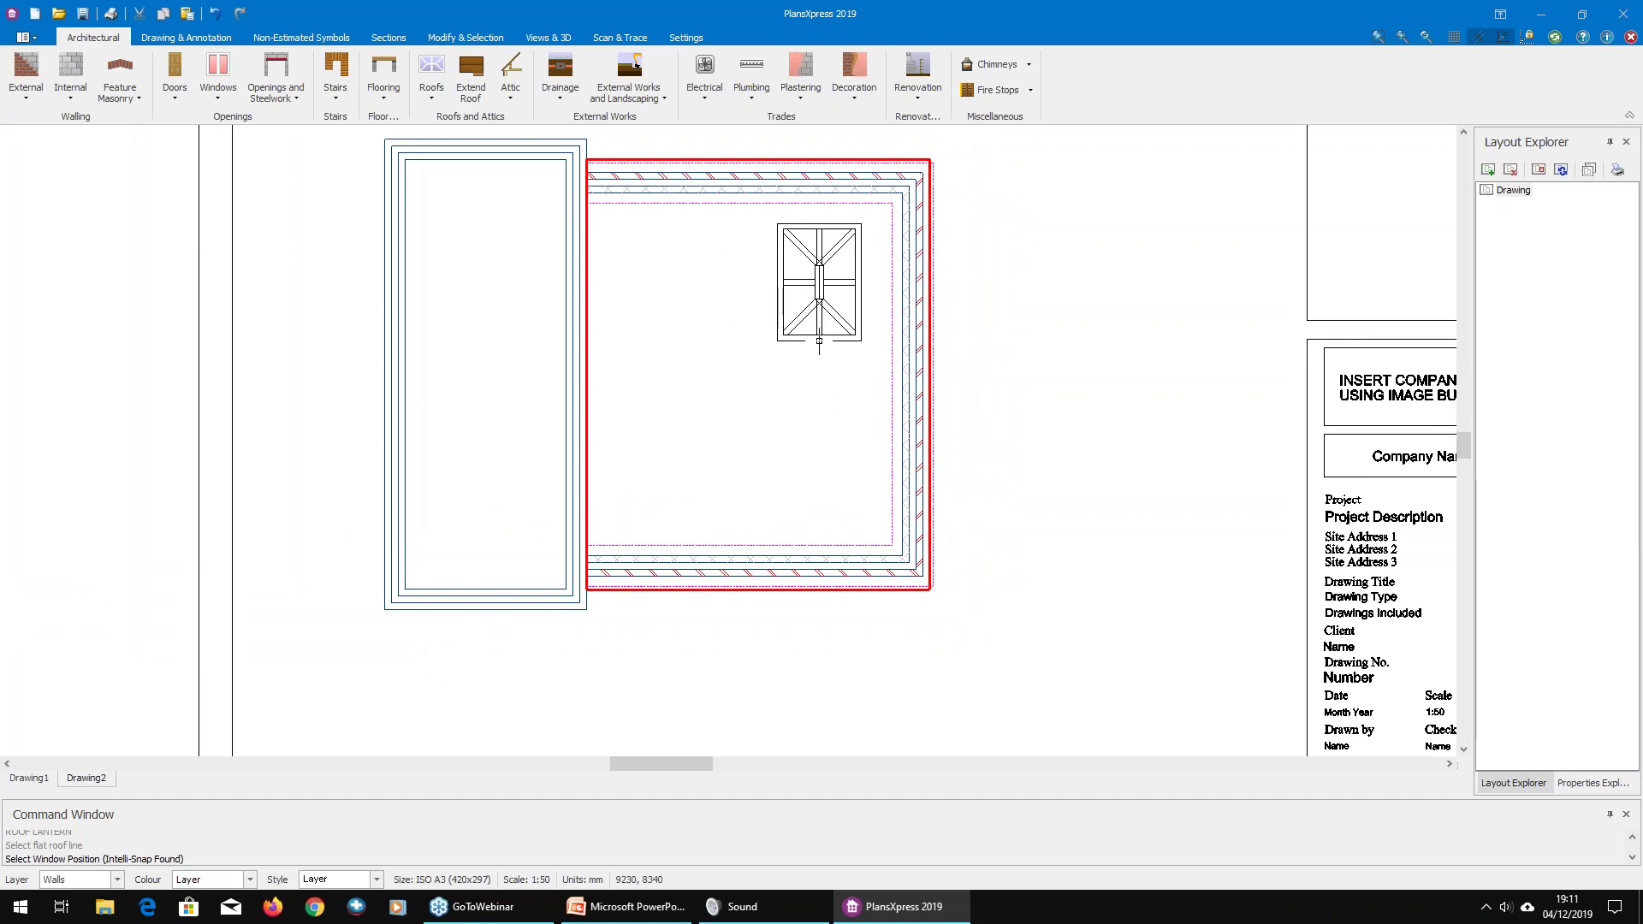
pyautogui.click(813, 340)
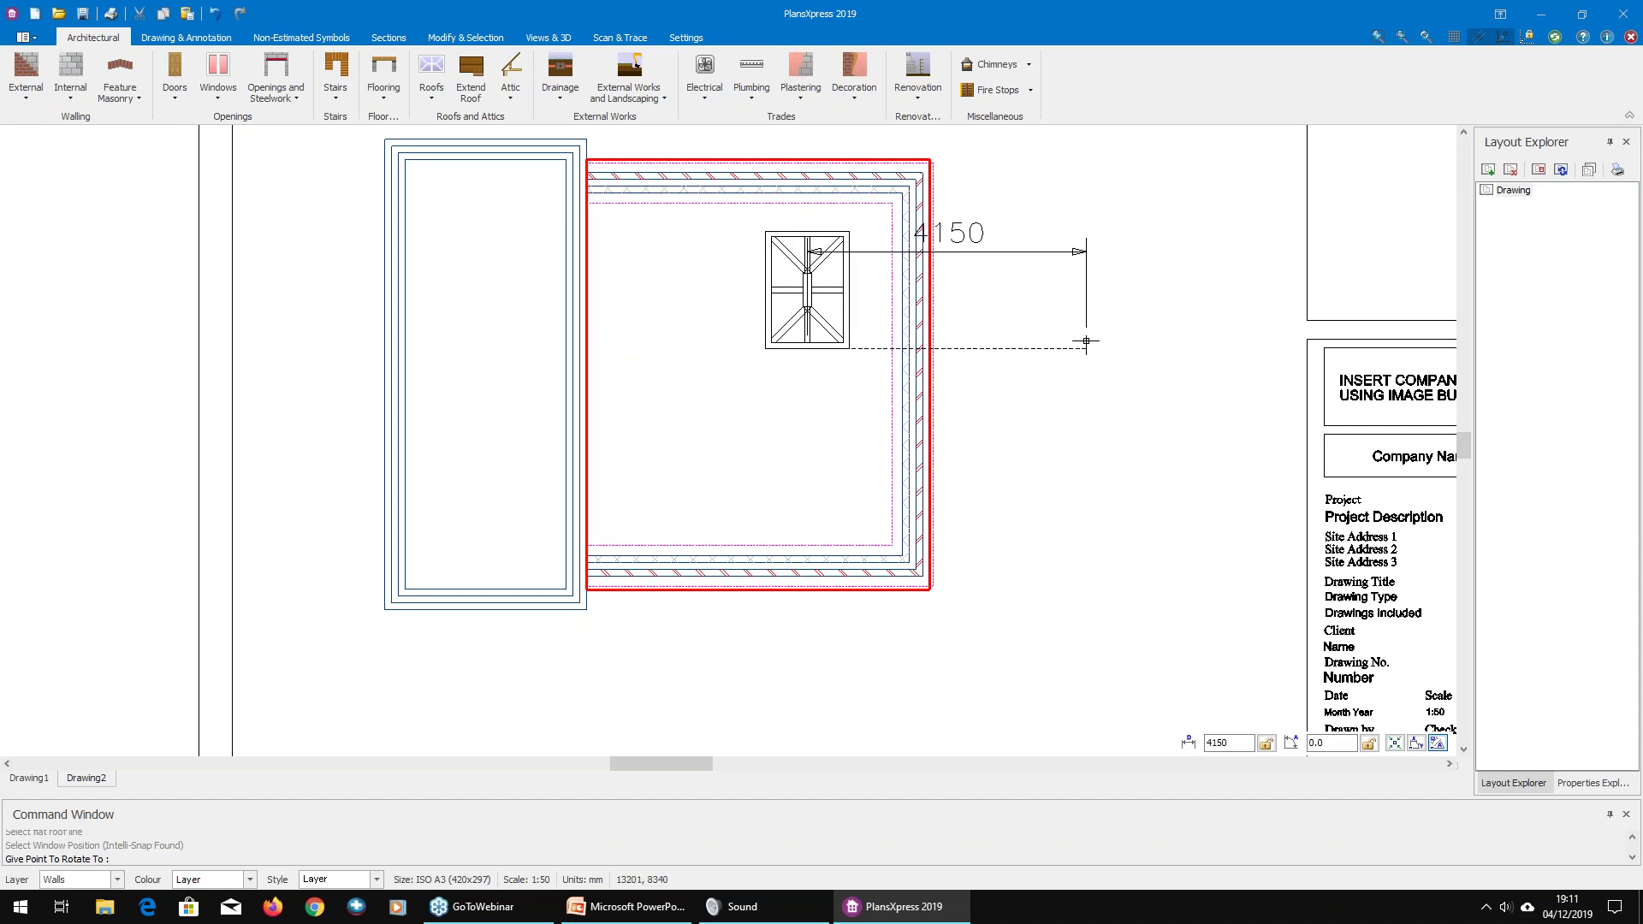
pyautogui.click(1085, 341)
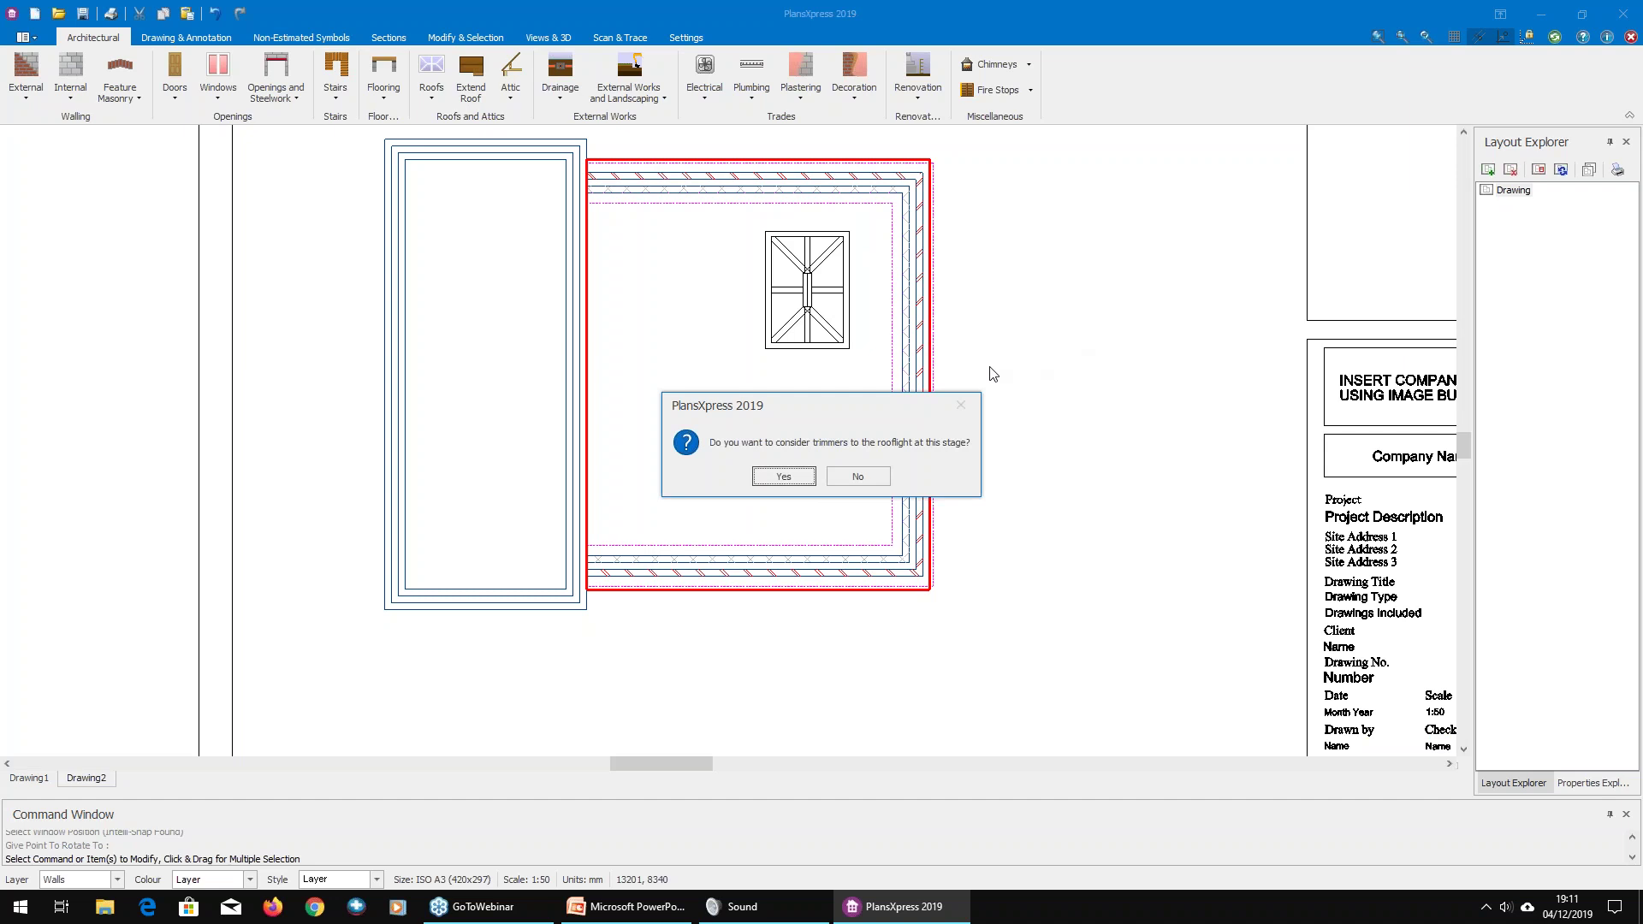
# Step: Choose to add rooflight trimmers parallel to the joists, with 2 hangers for the first trimmer
pyautogui.click(778, 479)
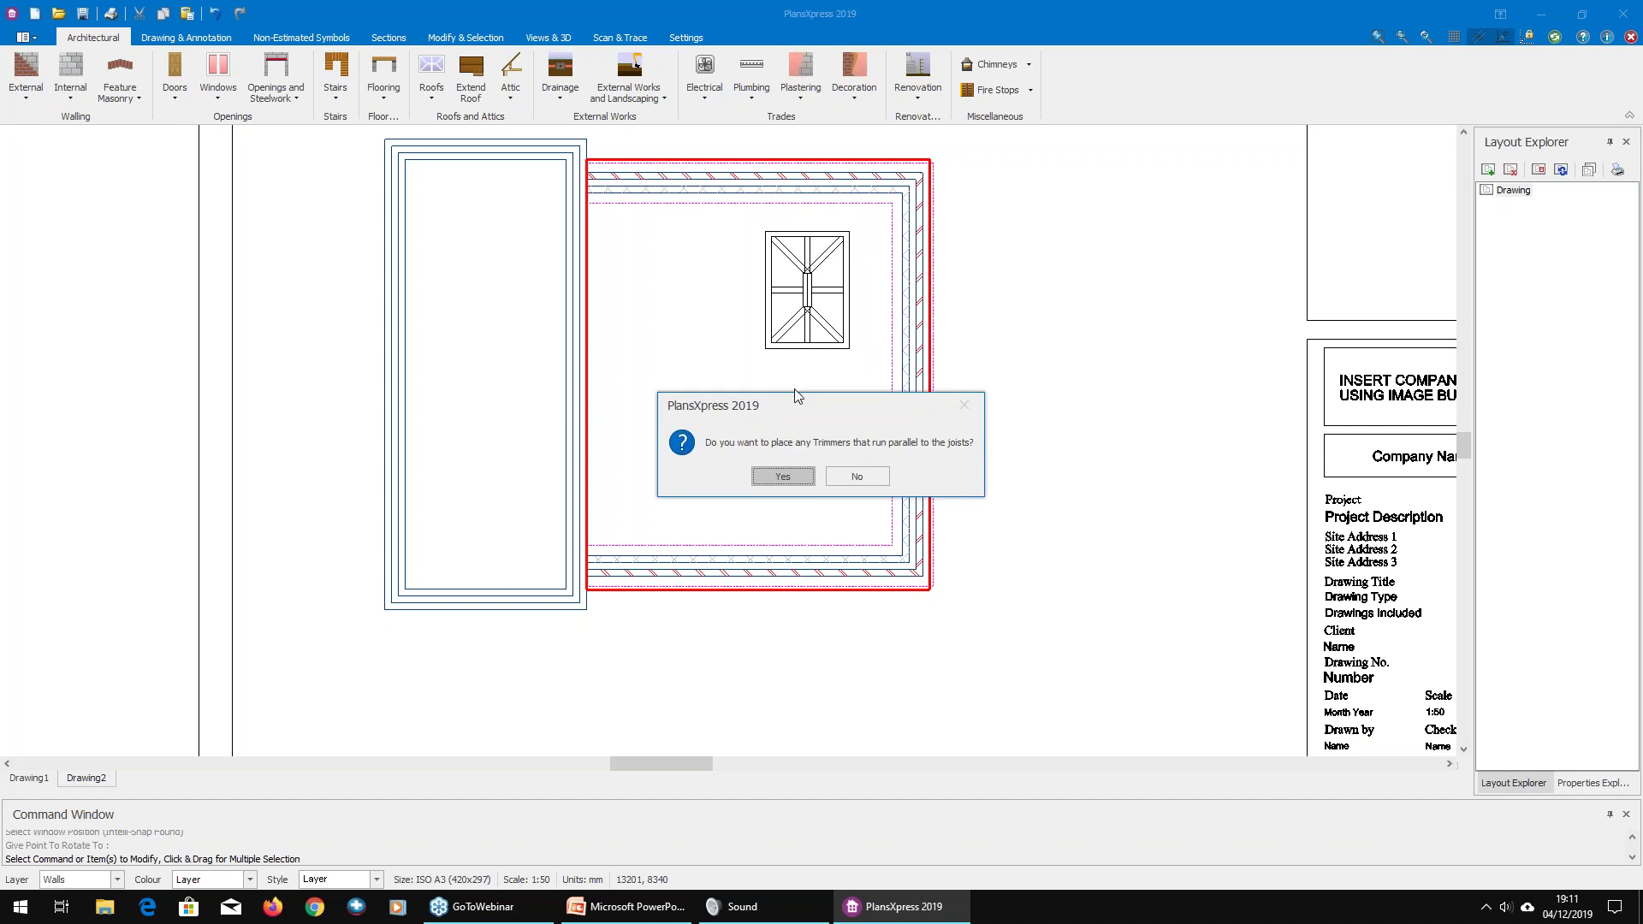
pyautogui.click(783, 476)
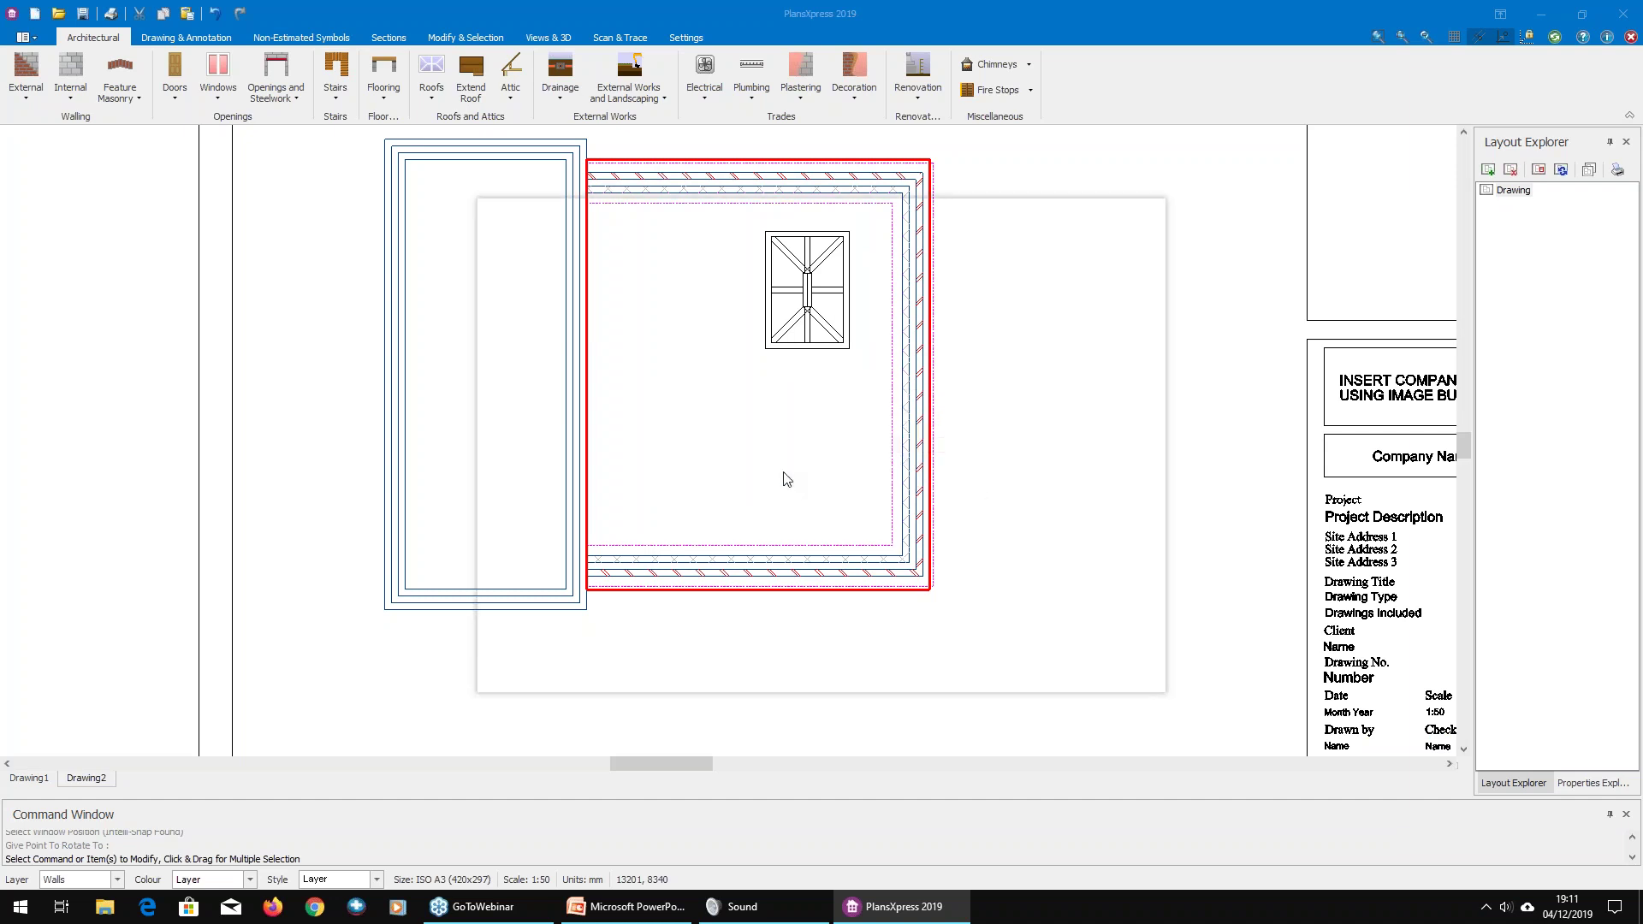
pyautogui.click(819, 468)
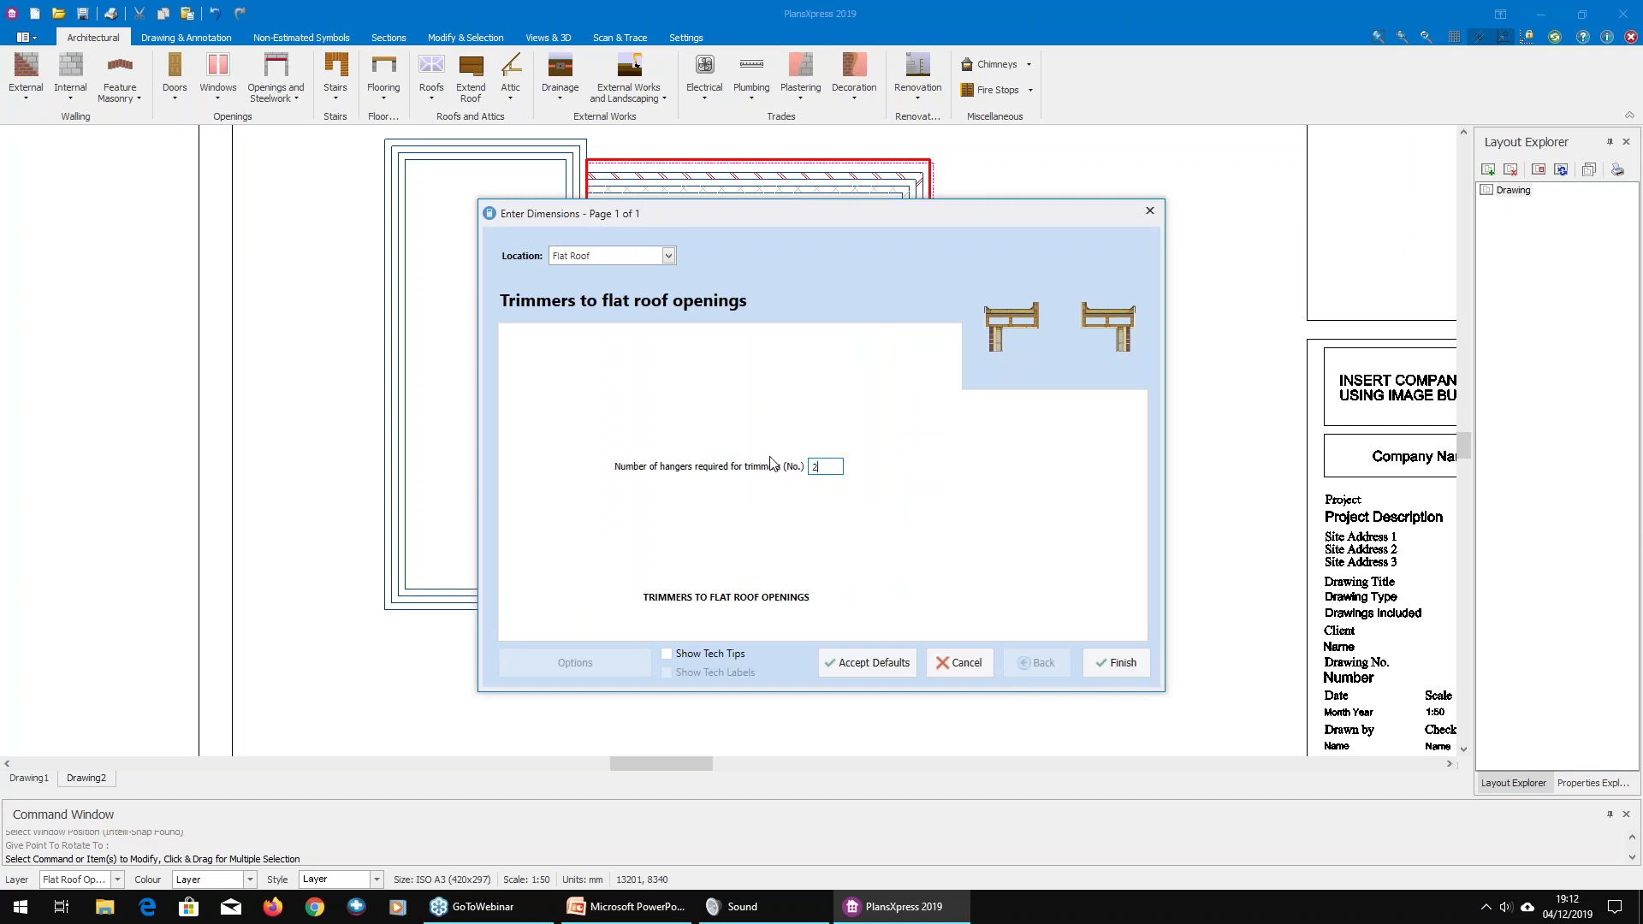
pyautogui.click(1121, 663)
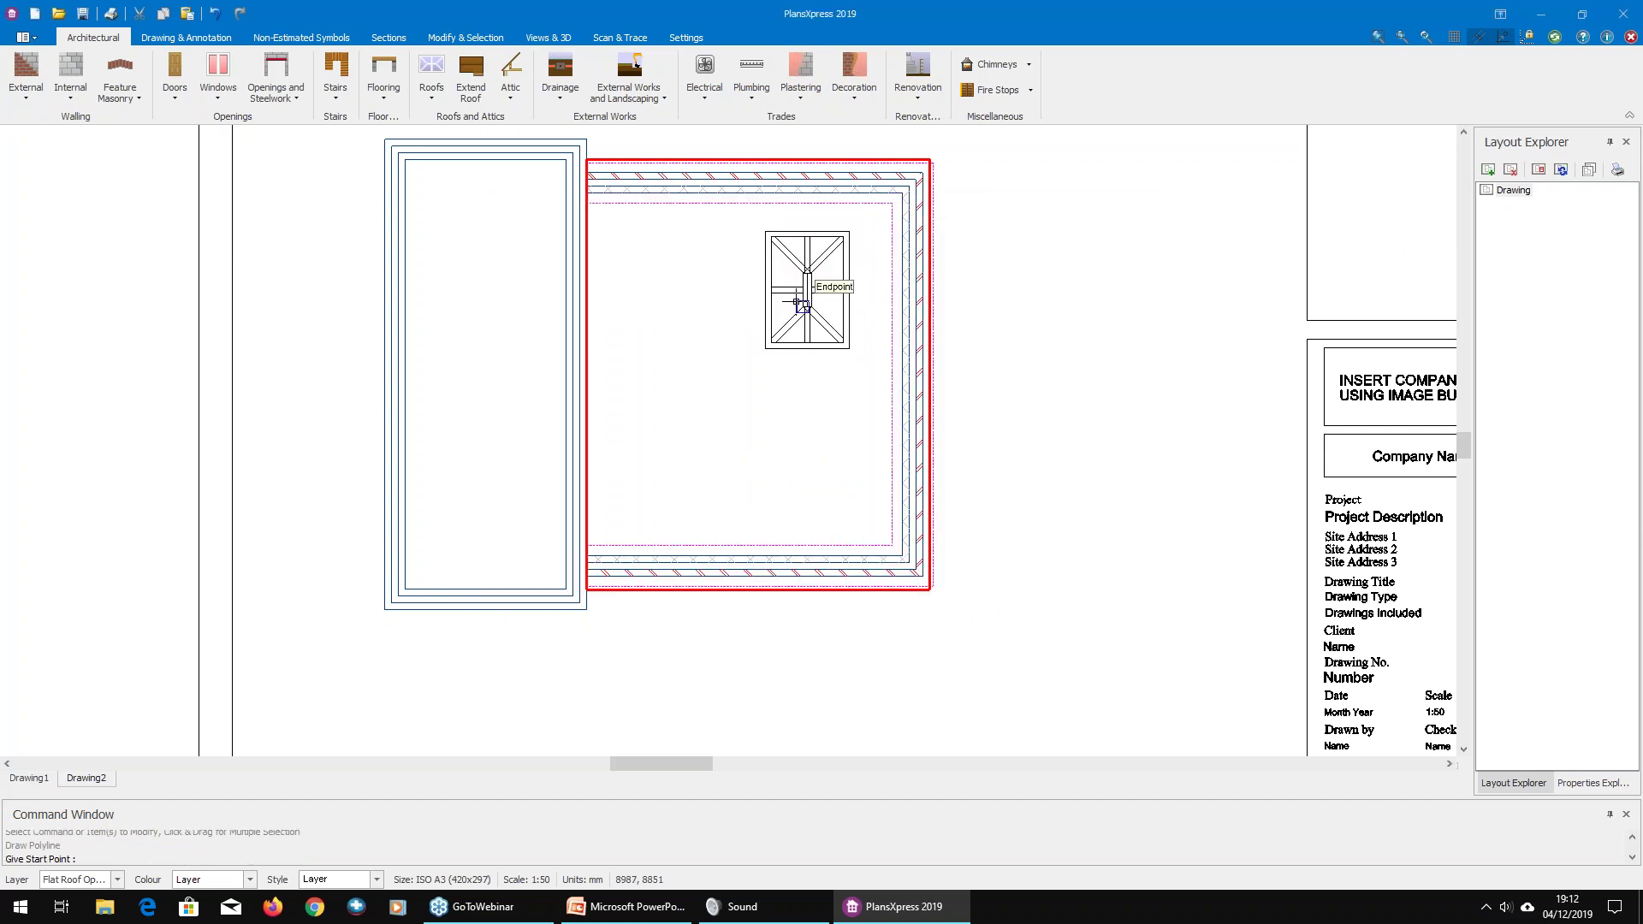
# Step: Draw the first trimmer along the rooflight's right edge, from the upper inner wall face perpendicular to the lower one
pyautogui.scroll(3, 847, 226)
pyautogui.click(860, 174)
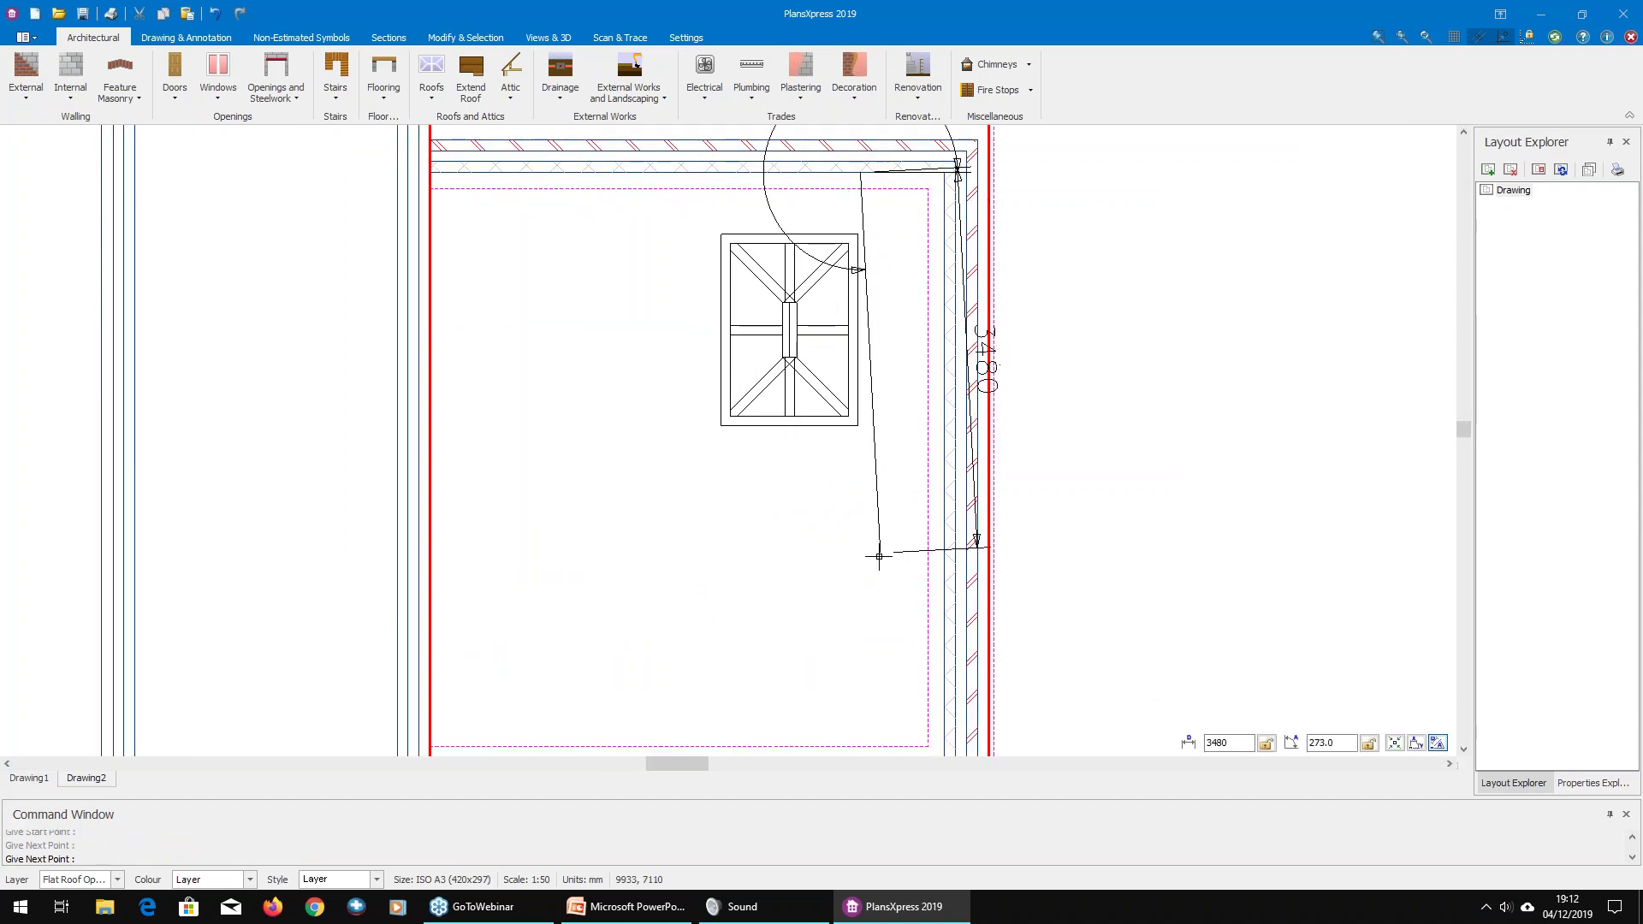
pyautogui.scroll(-3, 879, 556)
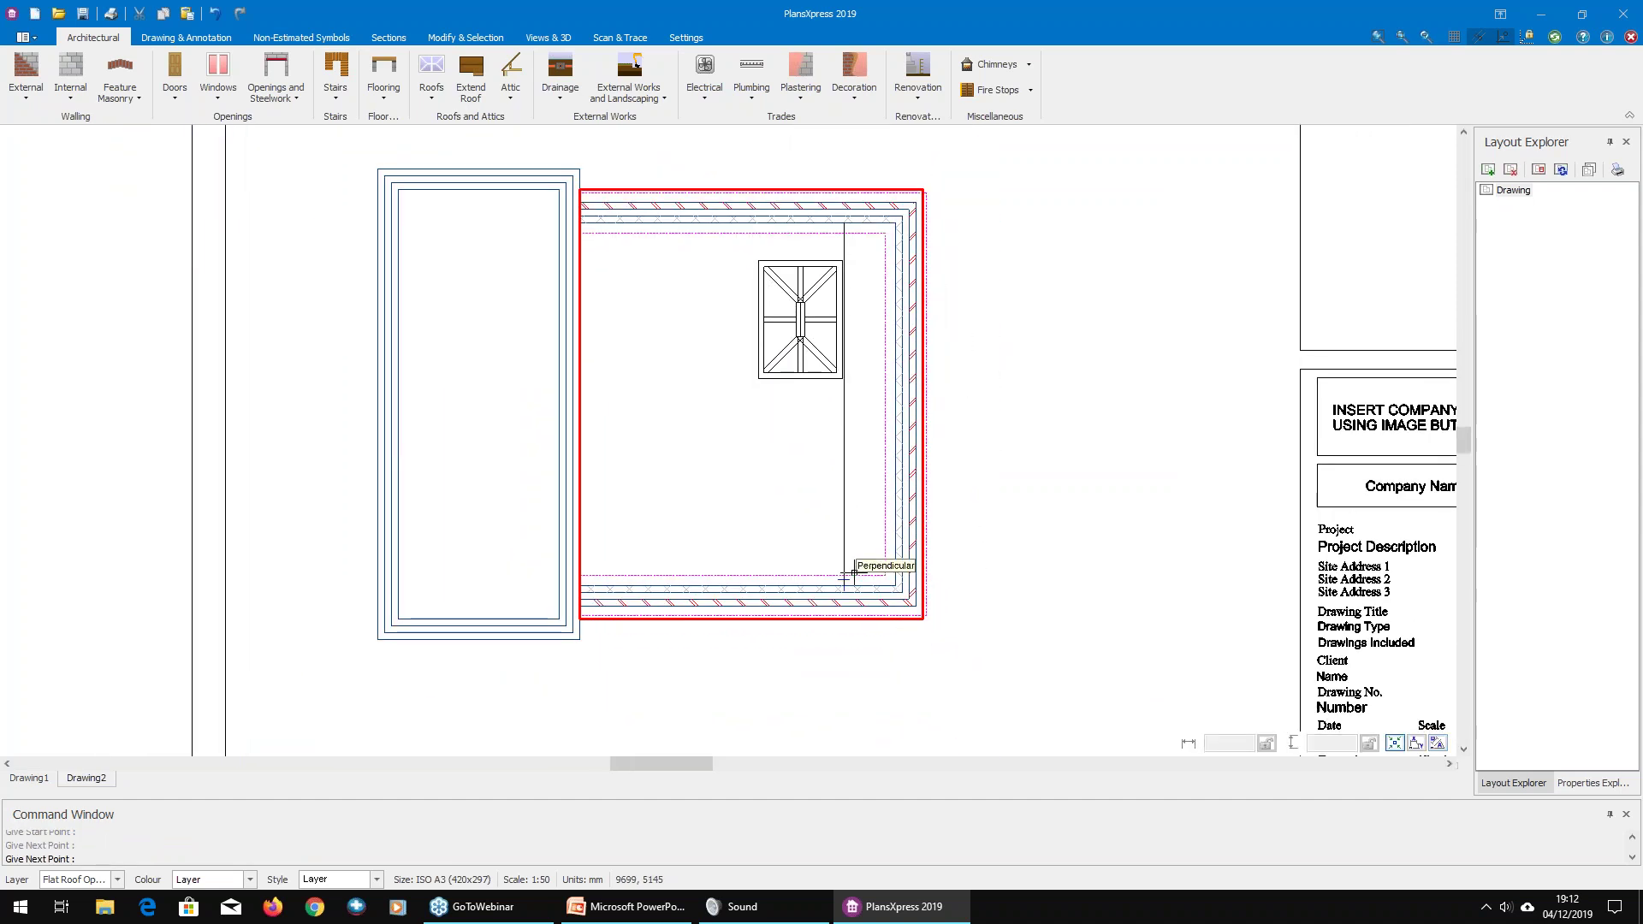
pyautogui.scroll(2, 849, 574)
pyautogui.click(852, 574)
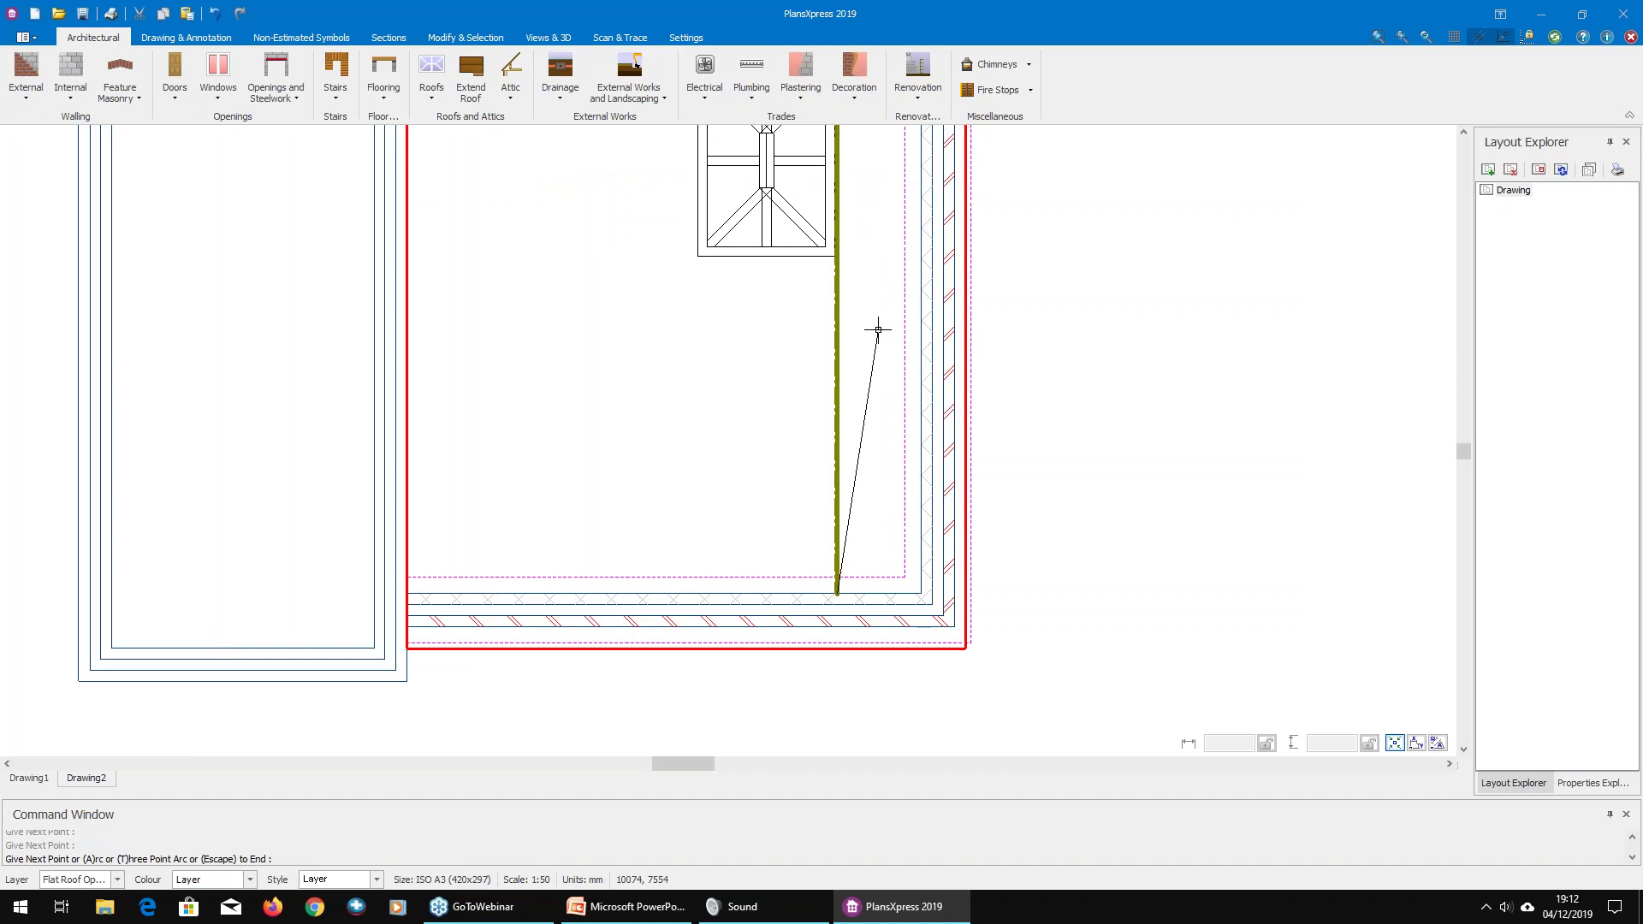
pyautogui.press('Escape')
# Step: Choose to add a second rooflight trimmer parallel to the joists, with 2 hangers, and accept the other defaults
pyautogui.click(789, 477)
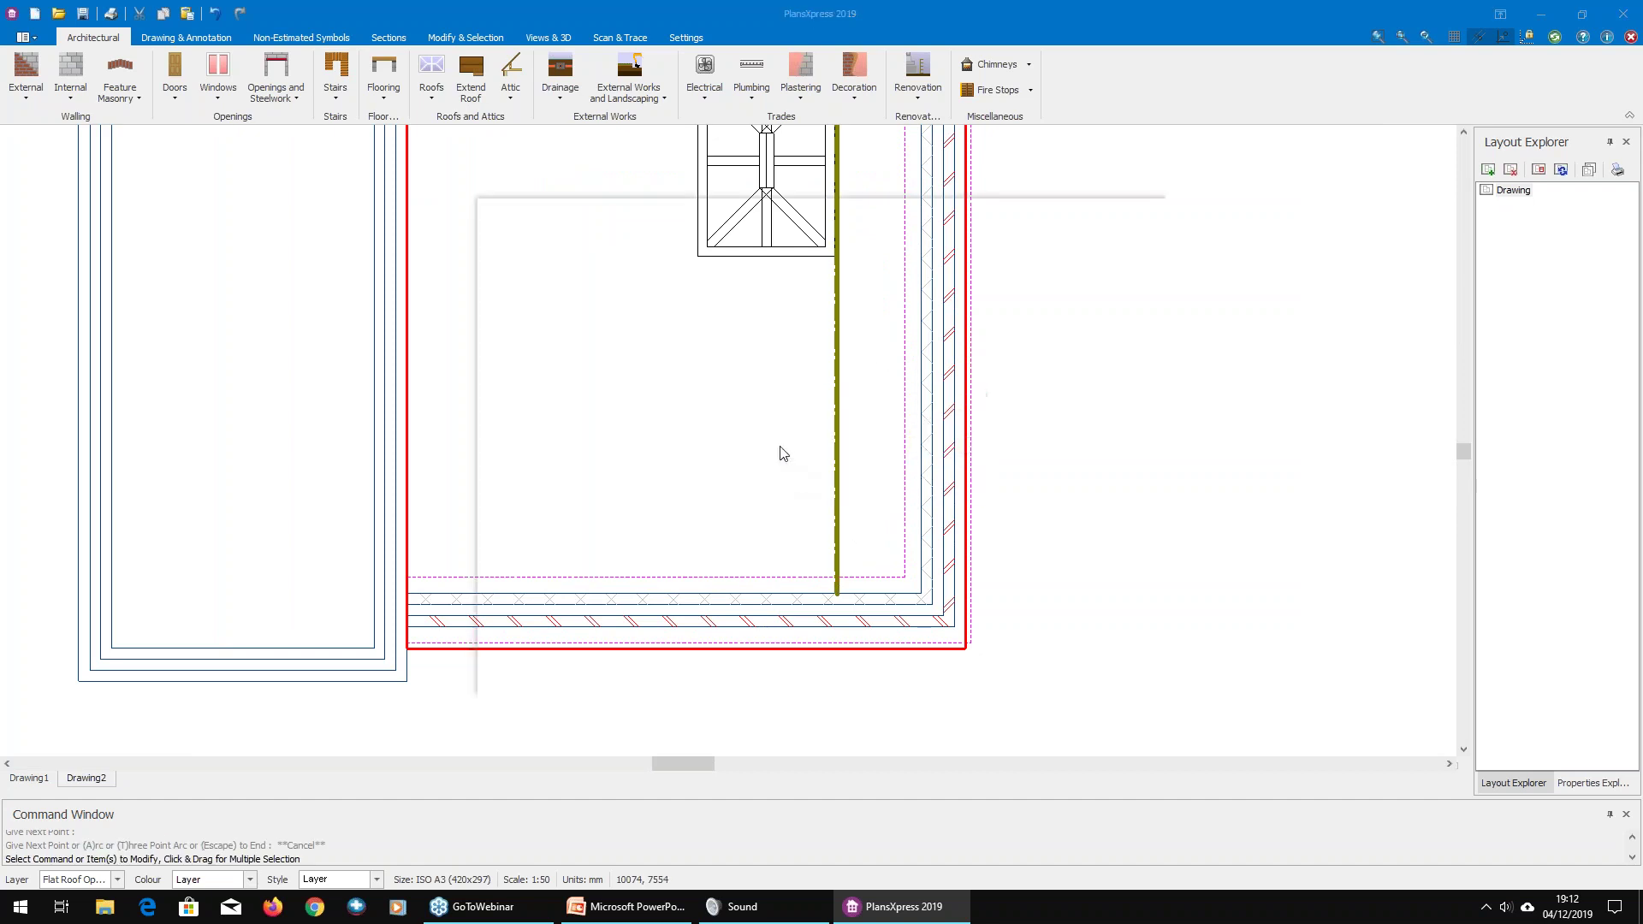
pyautogui.moveTo(820, 467); pyautogui.dragTo(775, 462)
pyautogui.write('2')
pyautogui.click(867, 662)
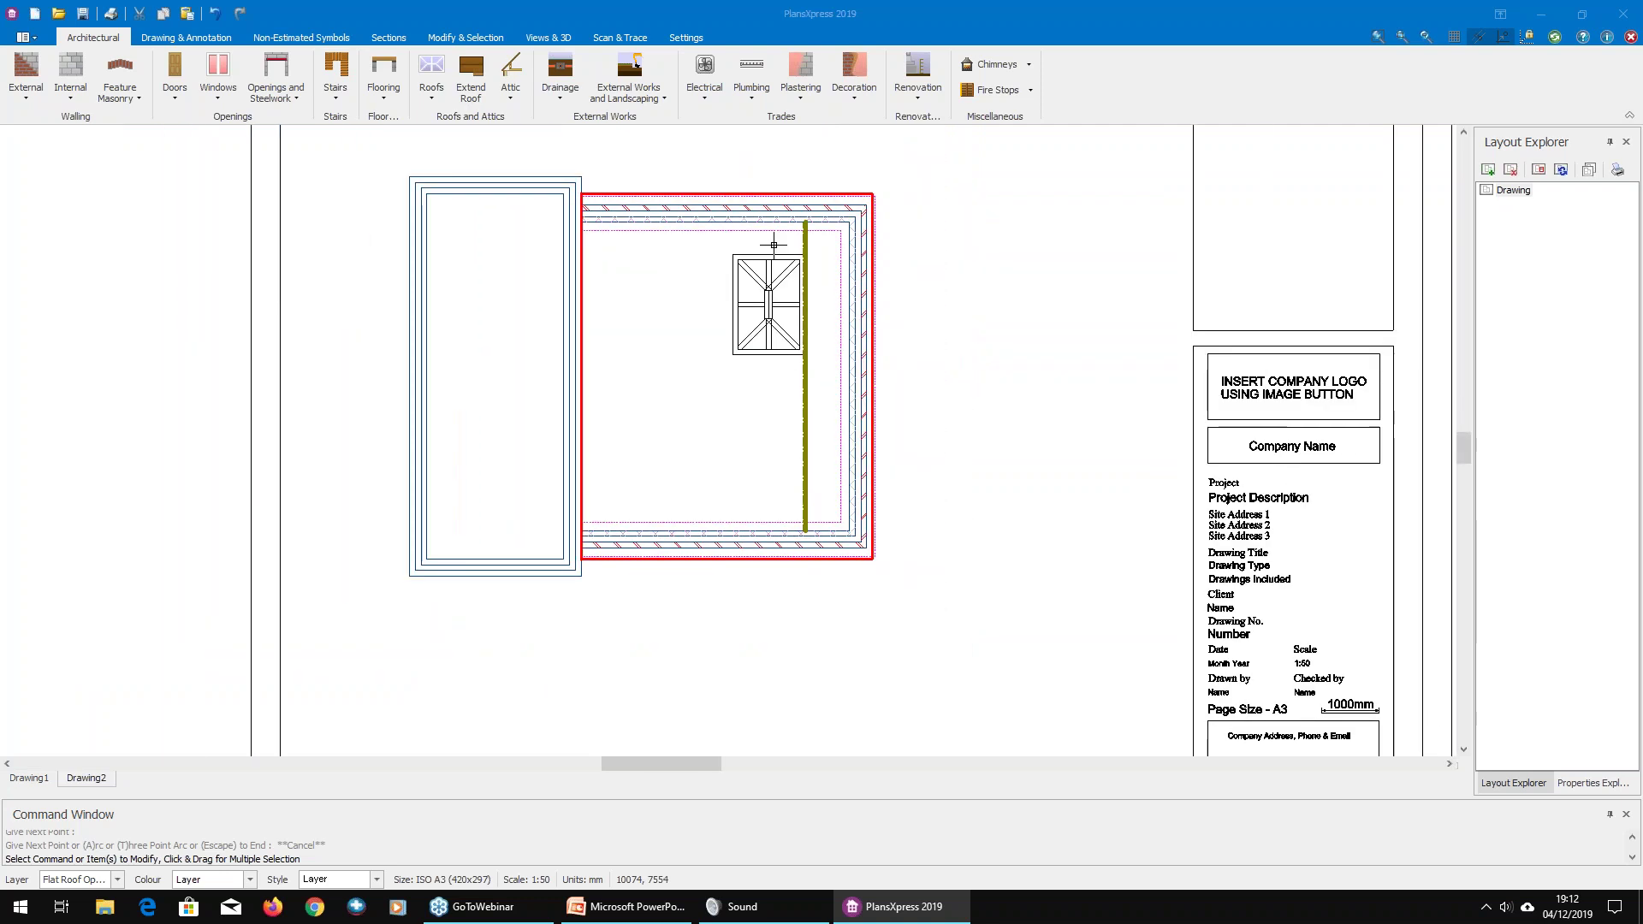
# Step: Draw the second trimmer along the rooflight's left edge between the upper and lower inner wall faces, declining trimmers perpendicular to the joists
pyautogui.click(726, 222)
pyautogui.scroll(1, 729, 220)
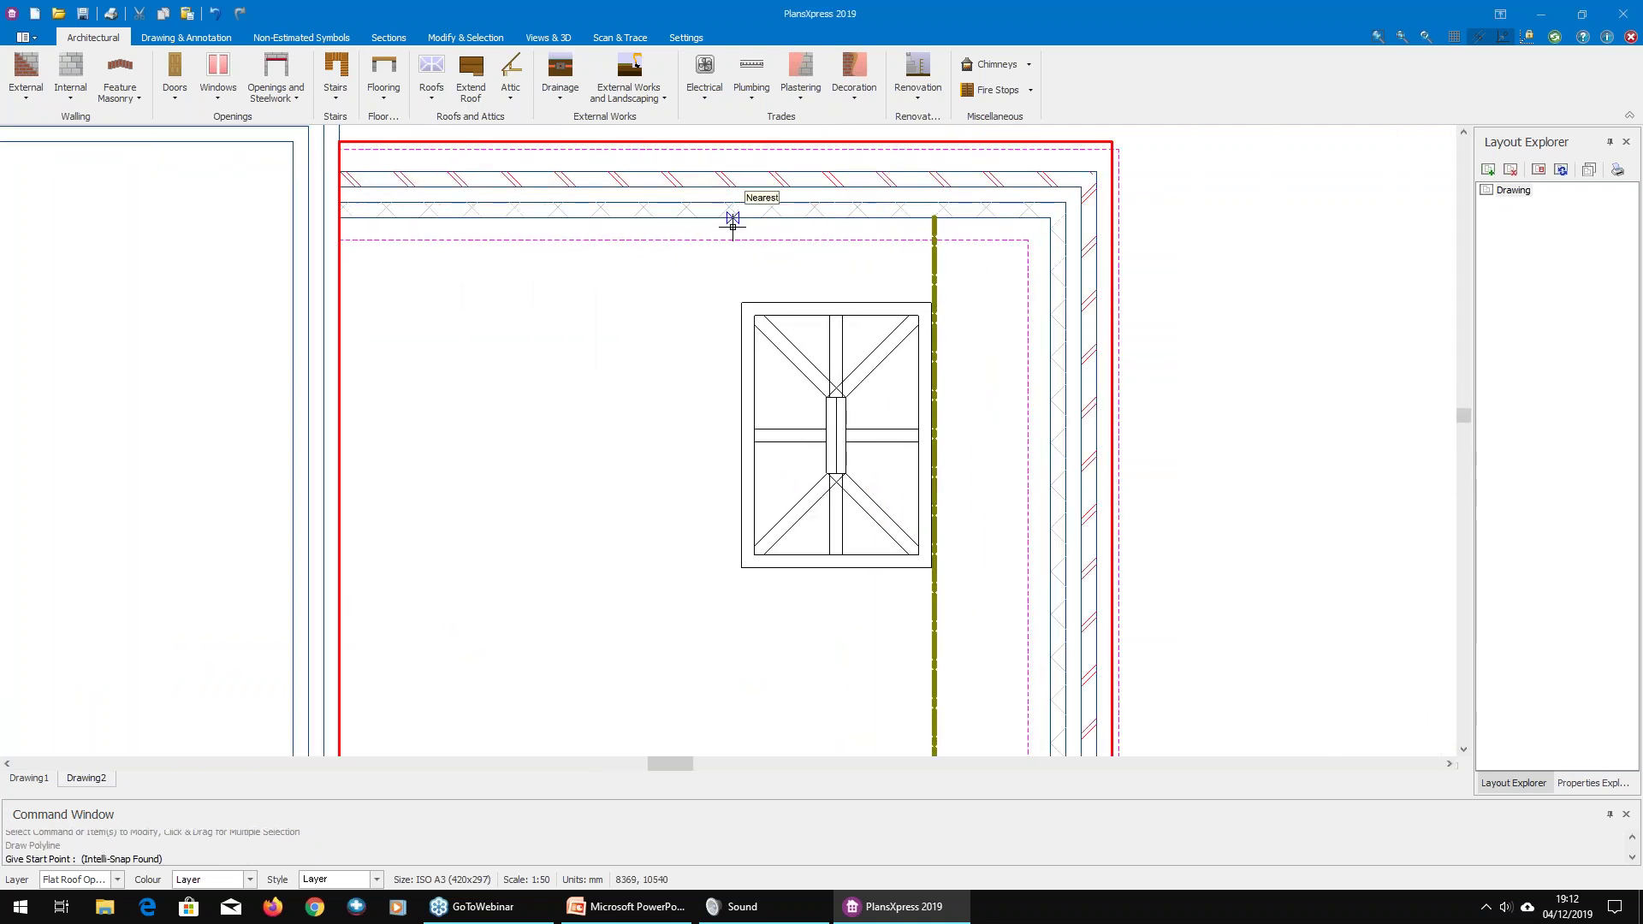
pyautogui.scroll(-1, 733, 264)
pyautogui.scroll(-3, 672, 547)
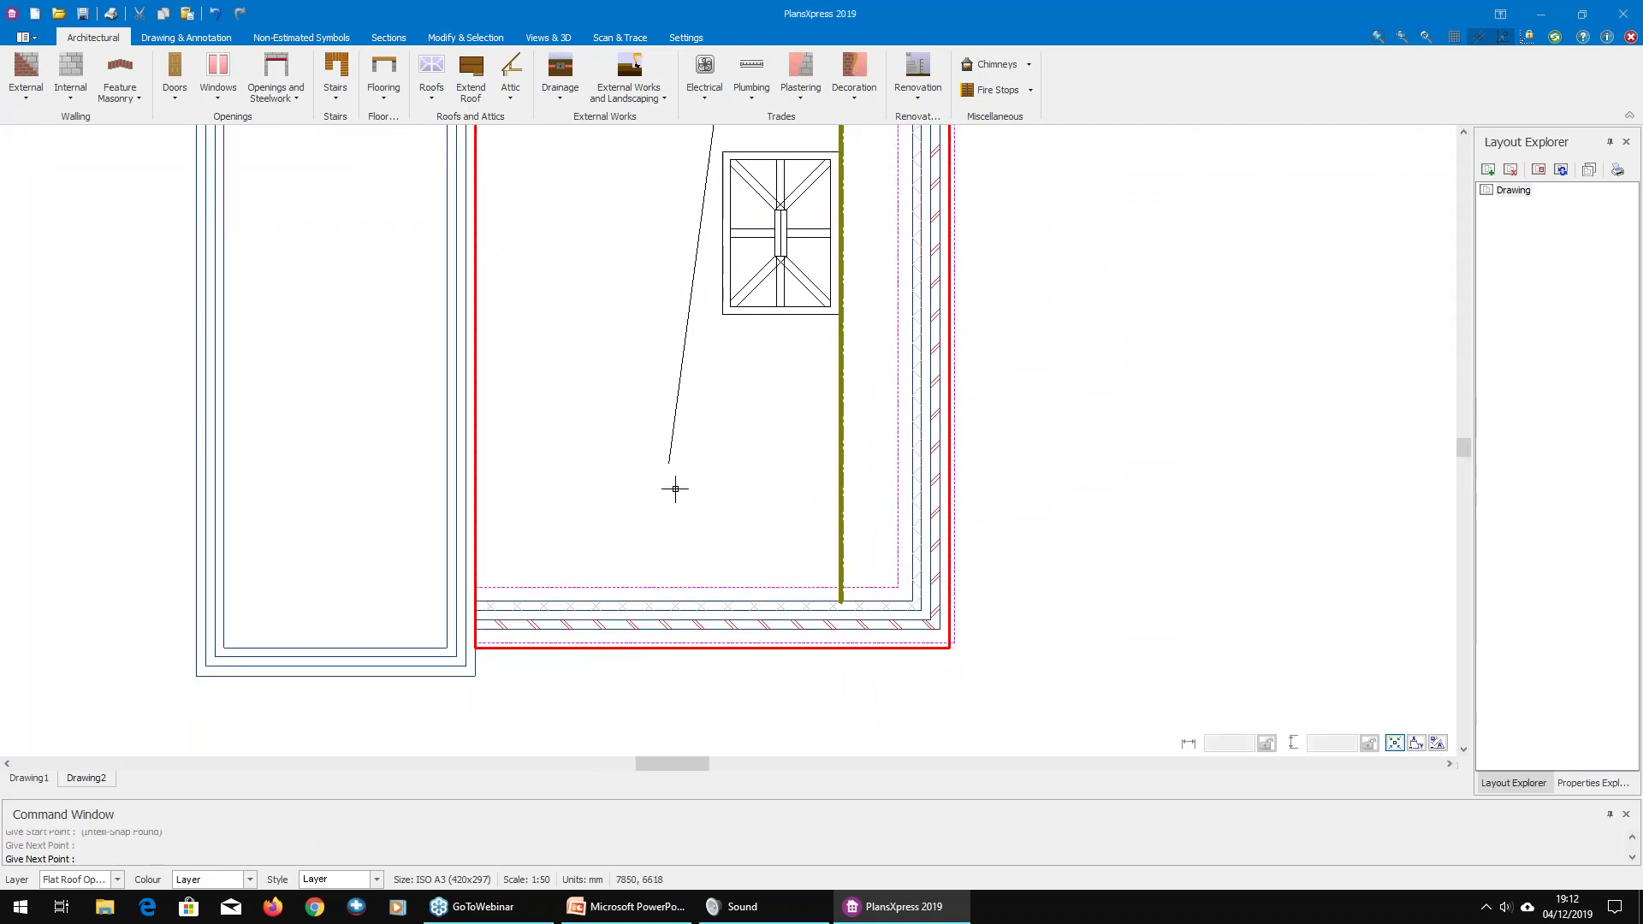
pyautogui.click(716, 601)
pyautogui.press('Escape')
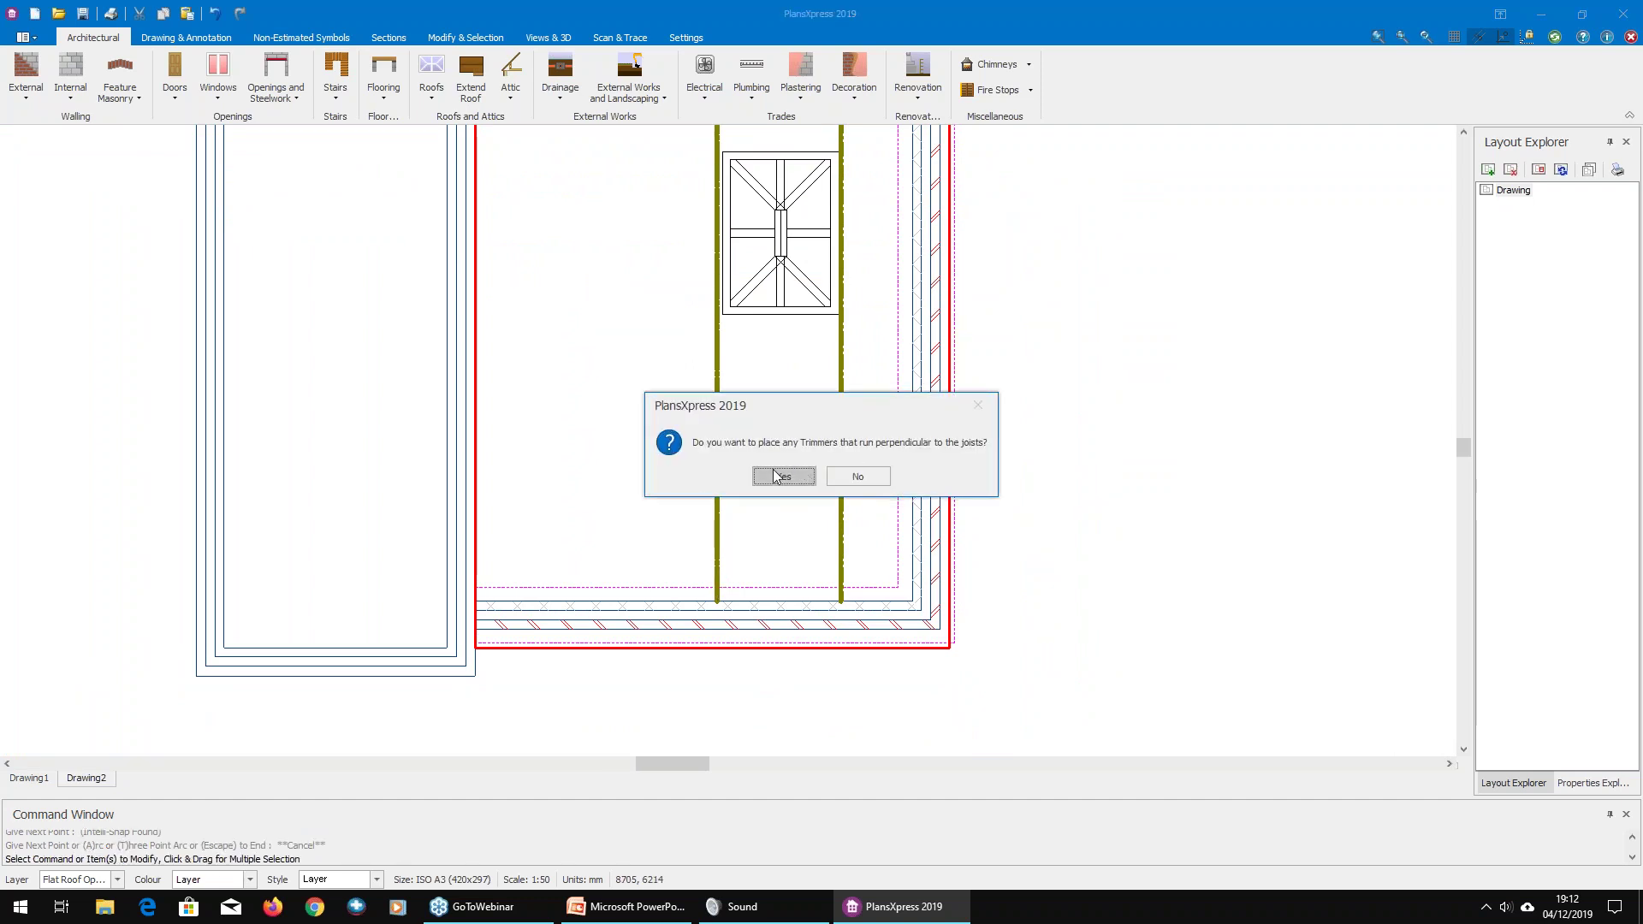
pyautogui.click(857, 476)
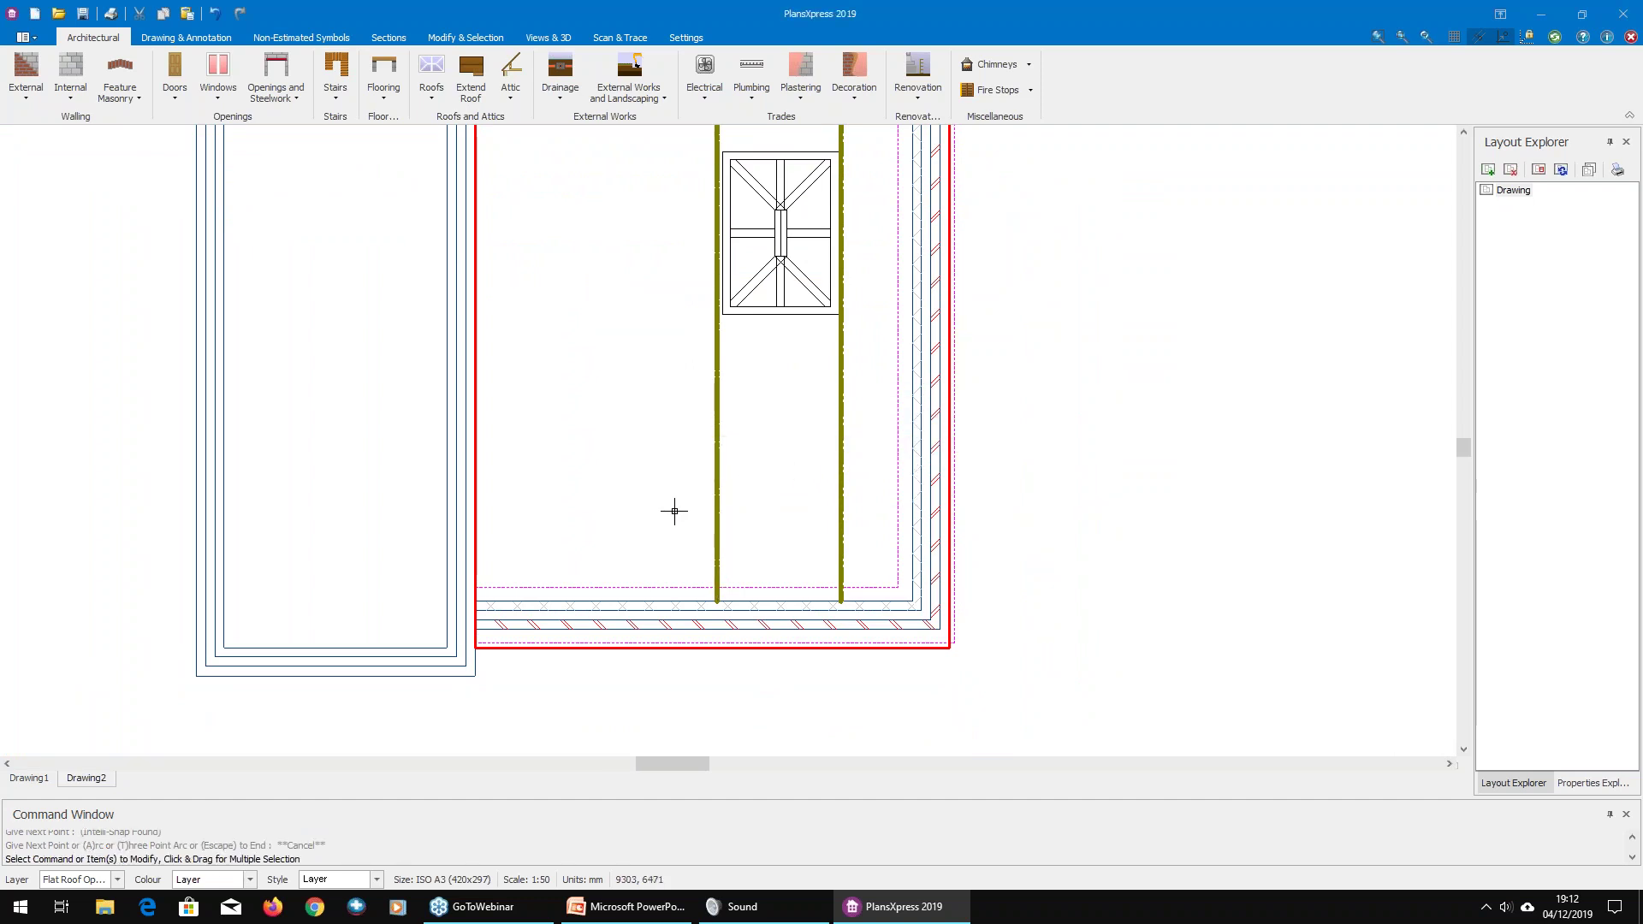
# Step: Examine the PVCu rooflight on the extension's flat roof from several angles in the 3D preview
pyautogui.scroll(-3, 670, 496)
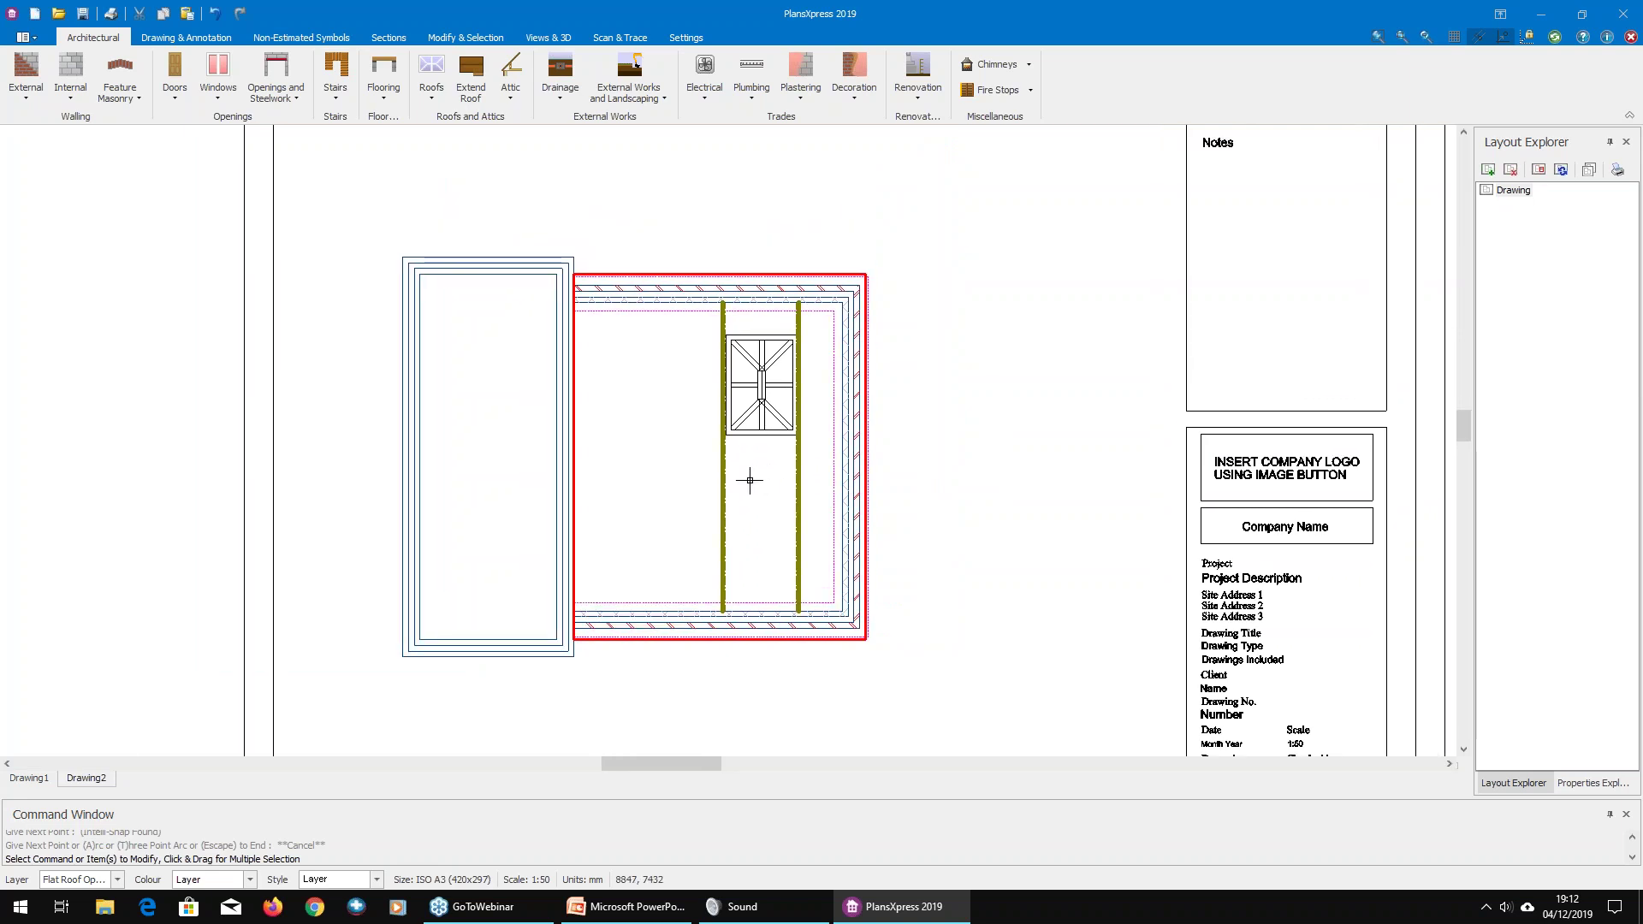
pyautogui.scroll(1, 684, 368)
pyautogui.click(534, 40)
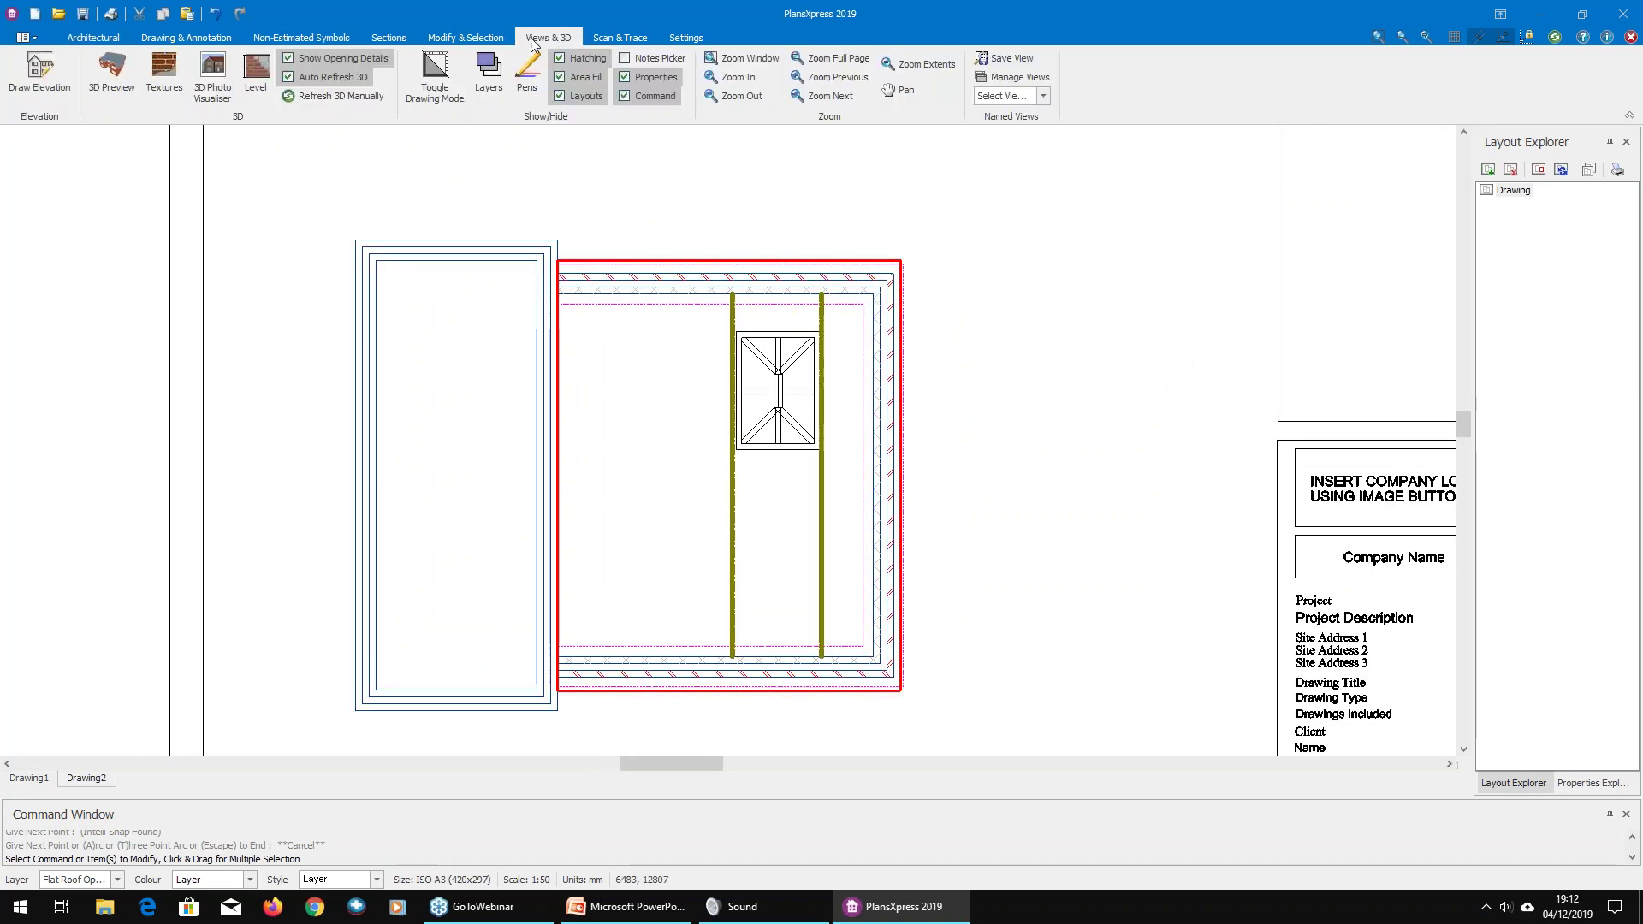
pyautogui.click(125, 79)
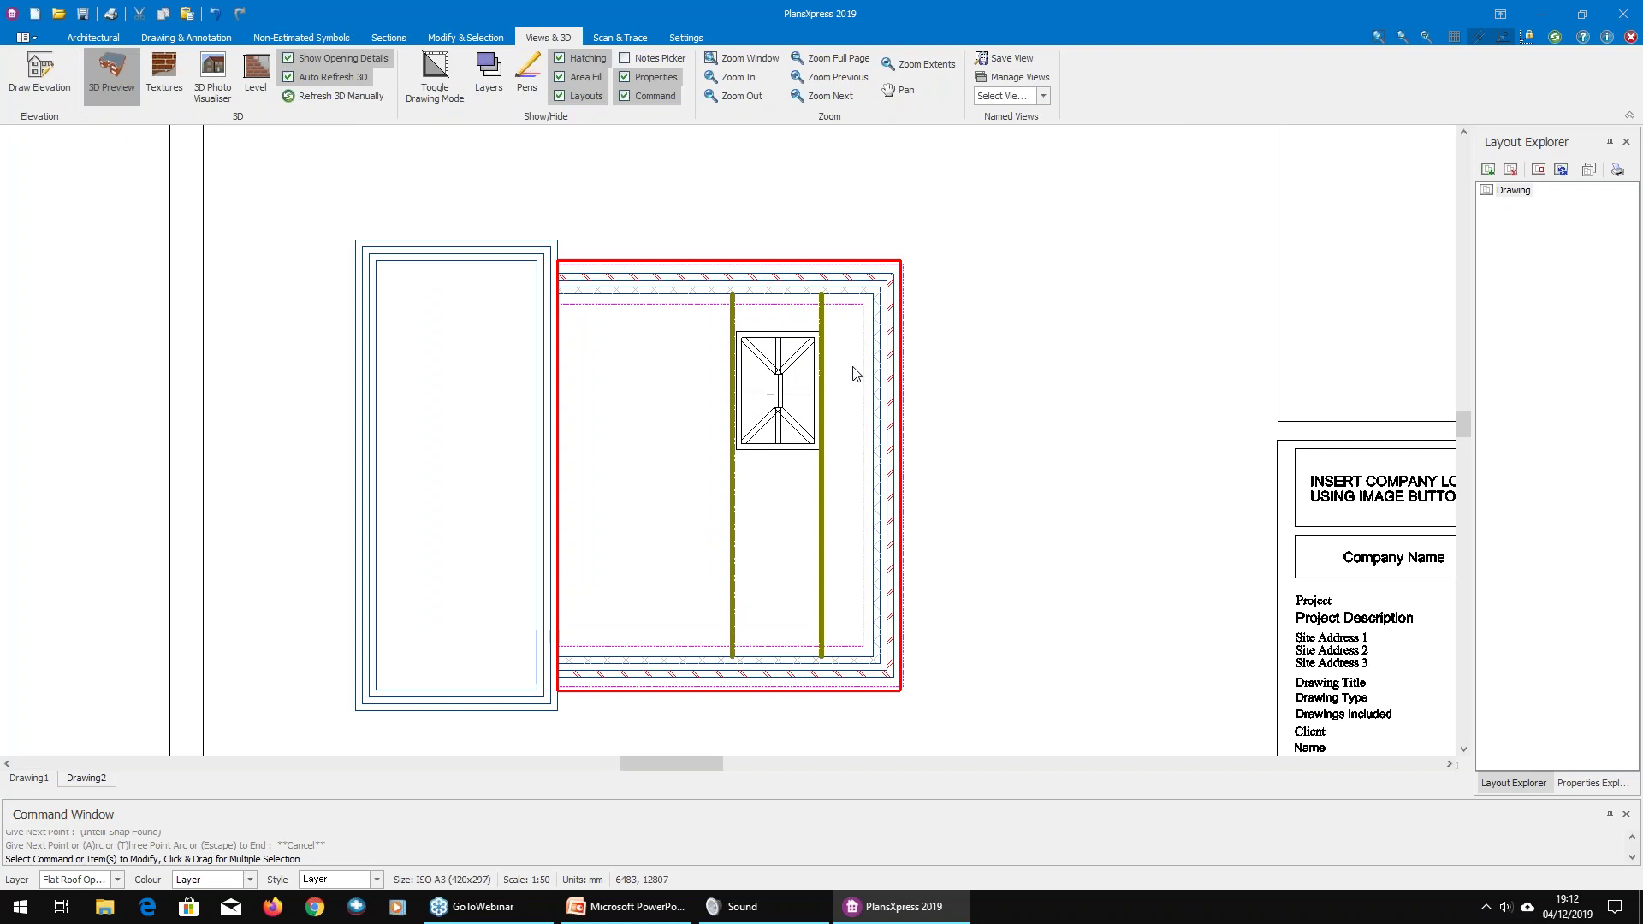
pyautogui.moveTo(760, 354); pyautogui.dragTo(565, 313)
pyautogui.scroll(2, 563, 301)
pyautogui.scroll(2, 563, 302)
pyautogui.moveTo(500, 363); pyautogui.dragTo(556, 279)
pyautogui.scroll(-4, 567, 259)
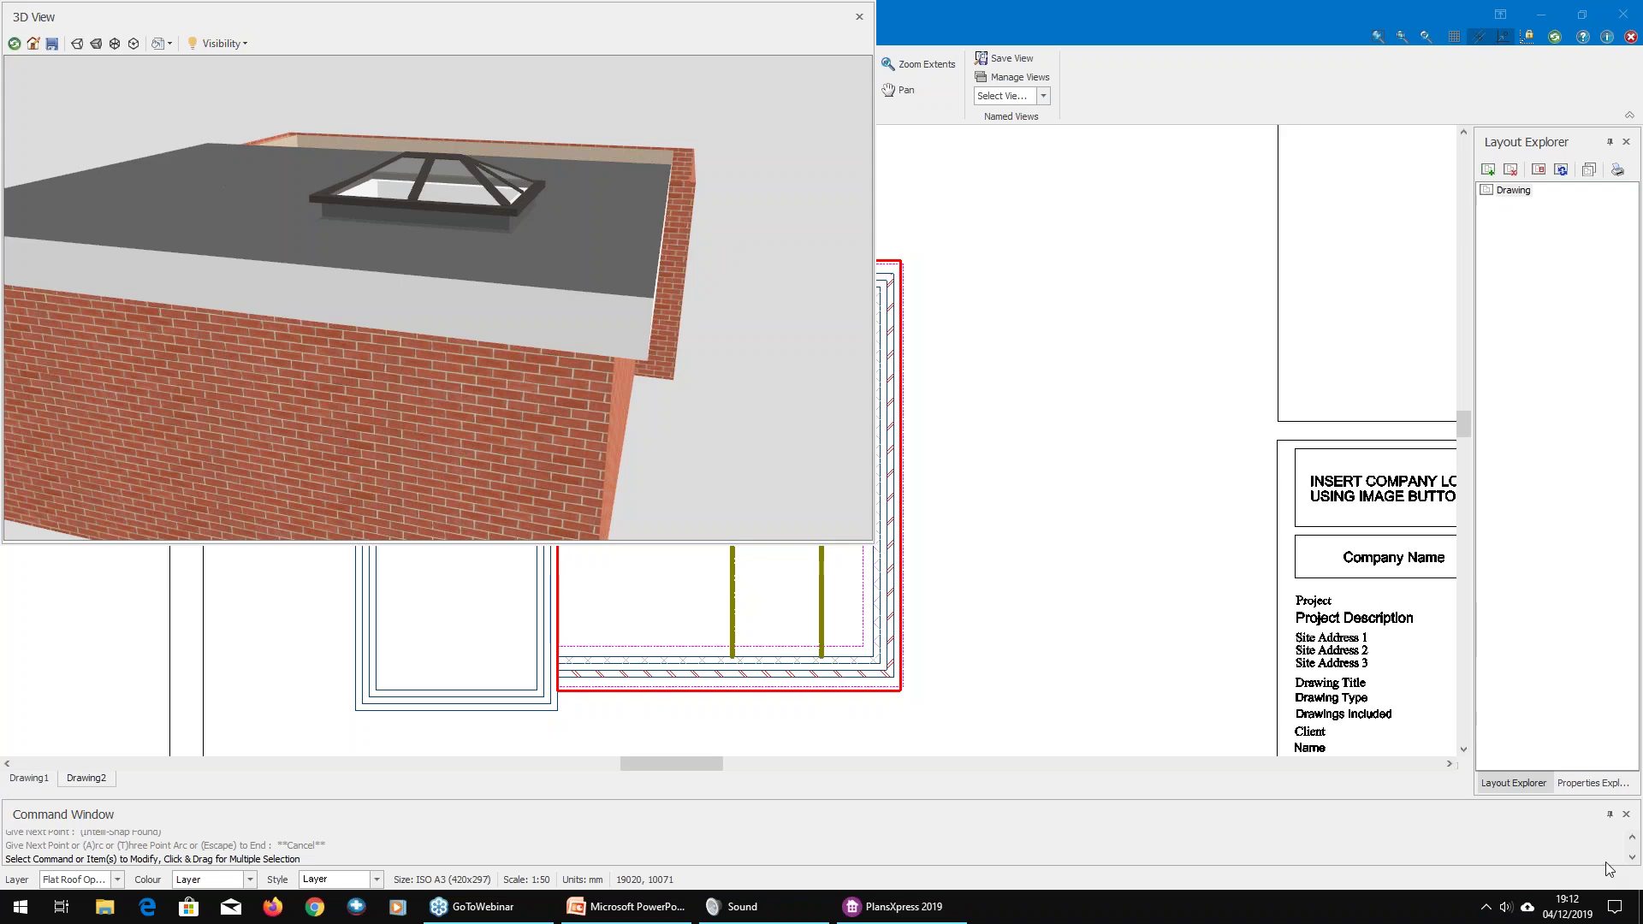
pyautogui.moveTo(286, 304); pyautogui.dragTo(485, 335)
pyautogui.moveTo(640, 325); pyautogui.dragTo(462, 334)
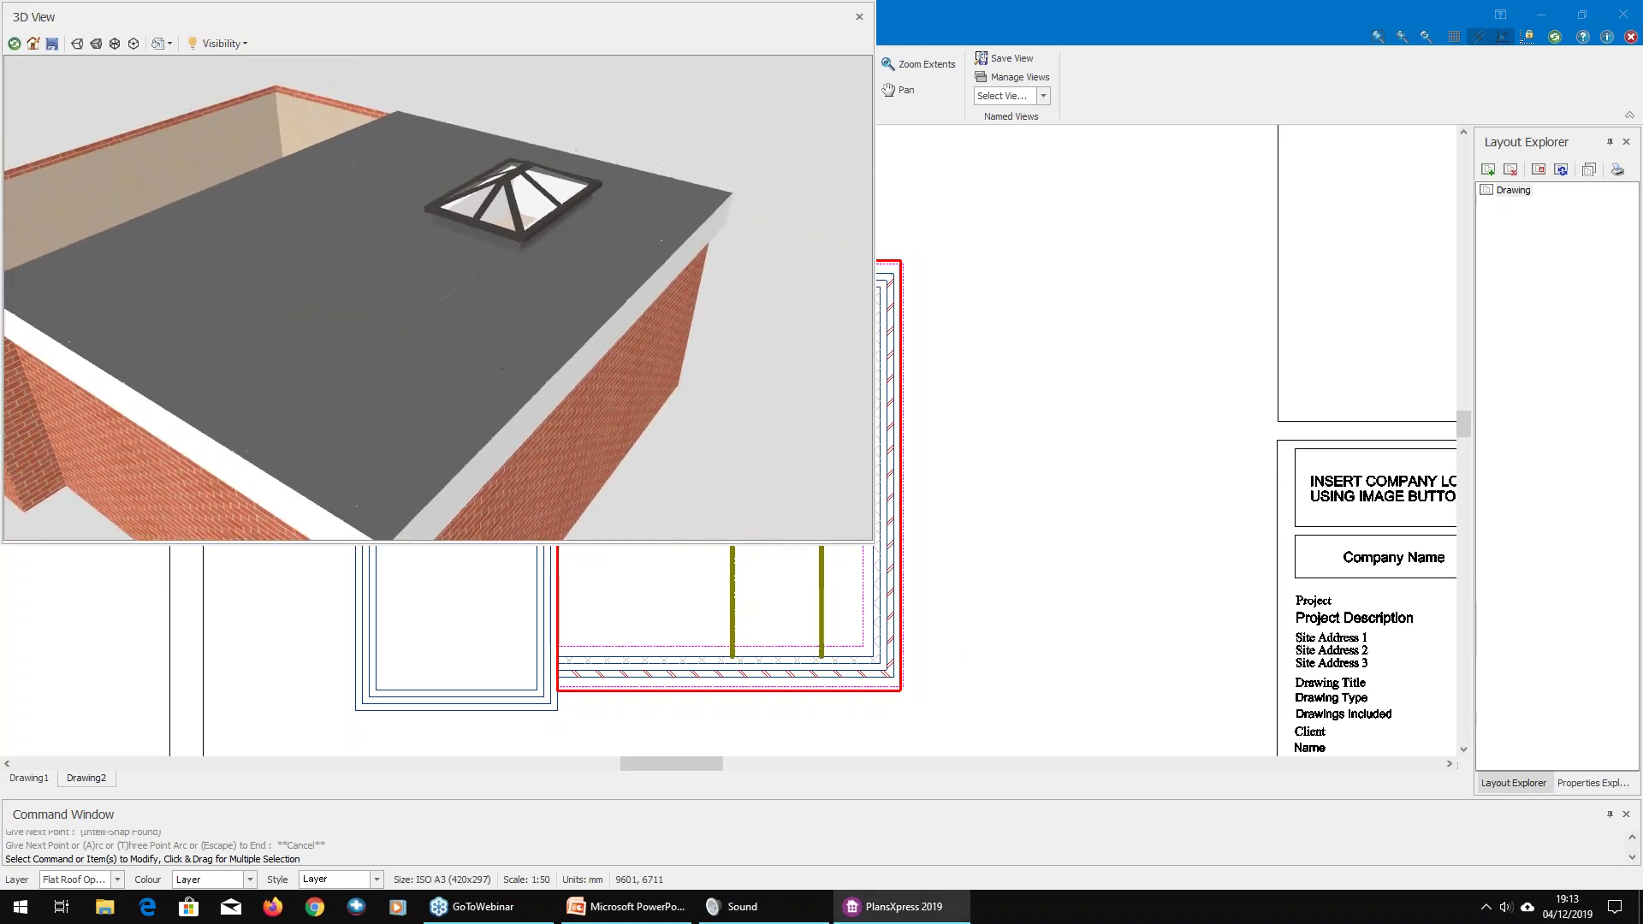
pyautogui.scroll(2, 508, 342)
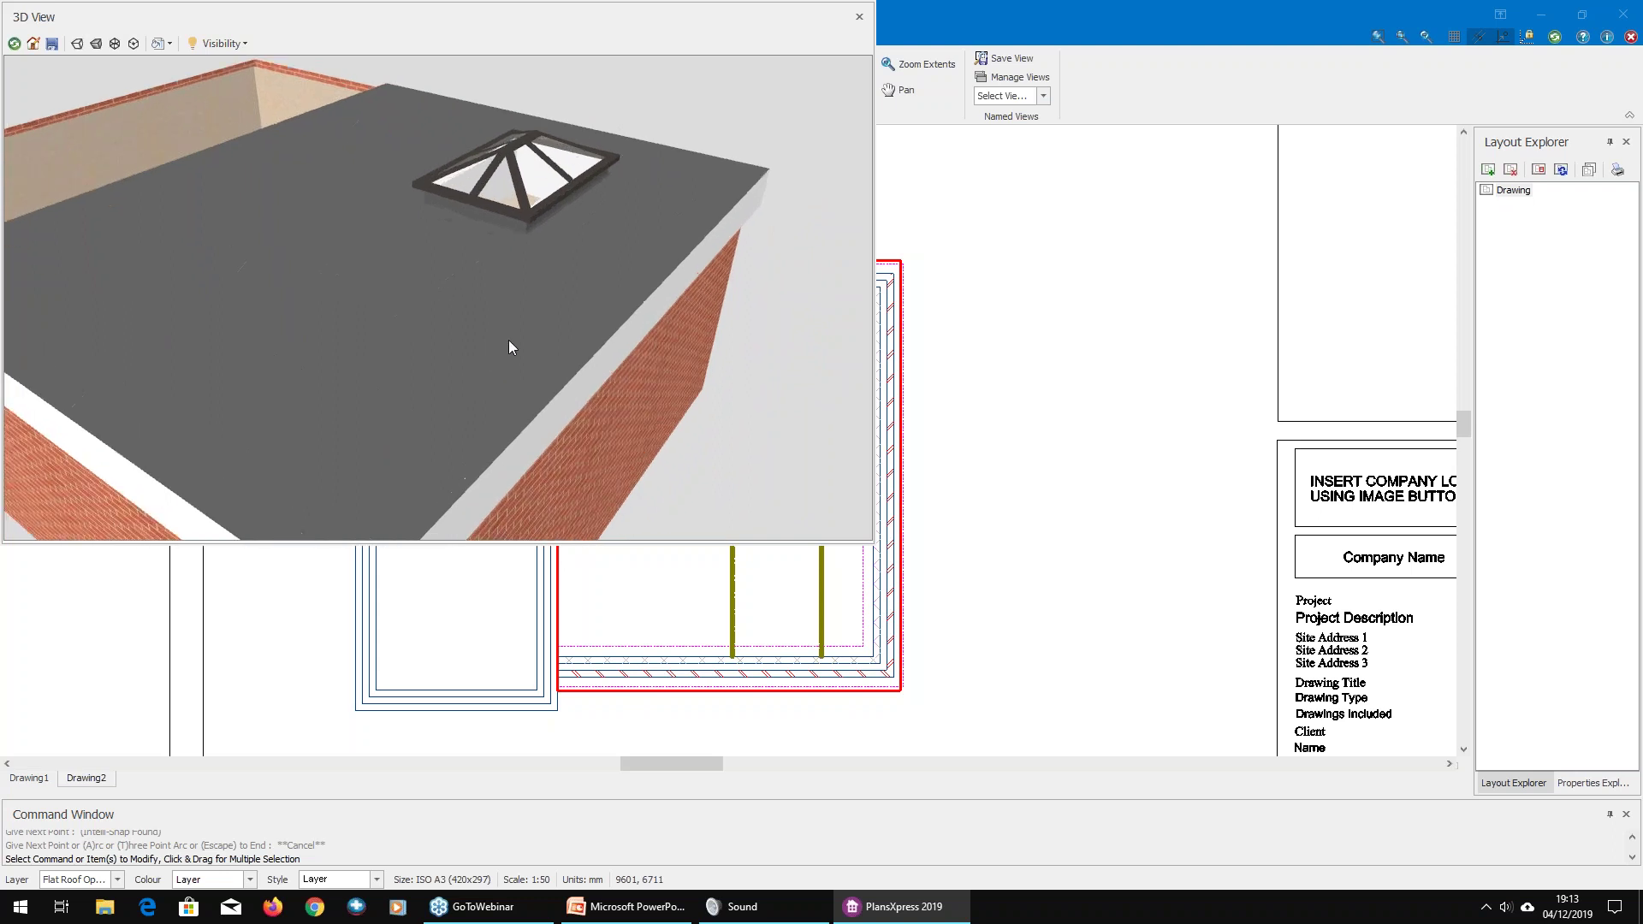
pyautogui.moveTo(526, 227); pyautogui.dragTo(655, 211)
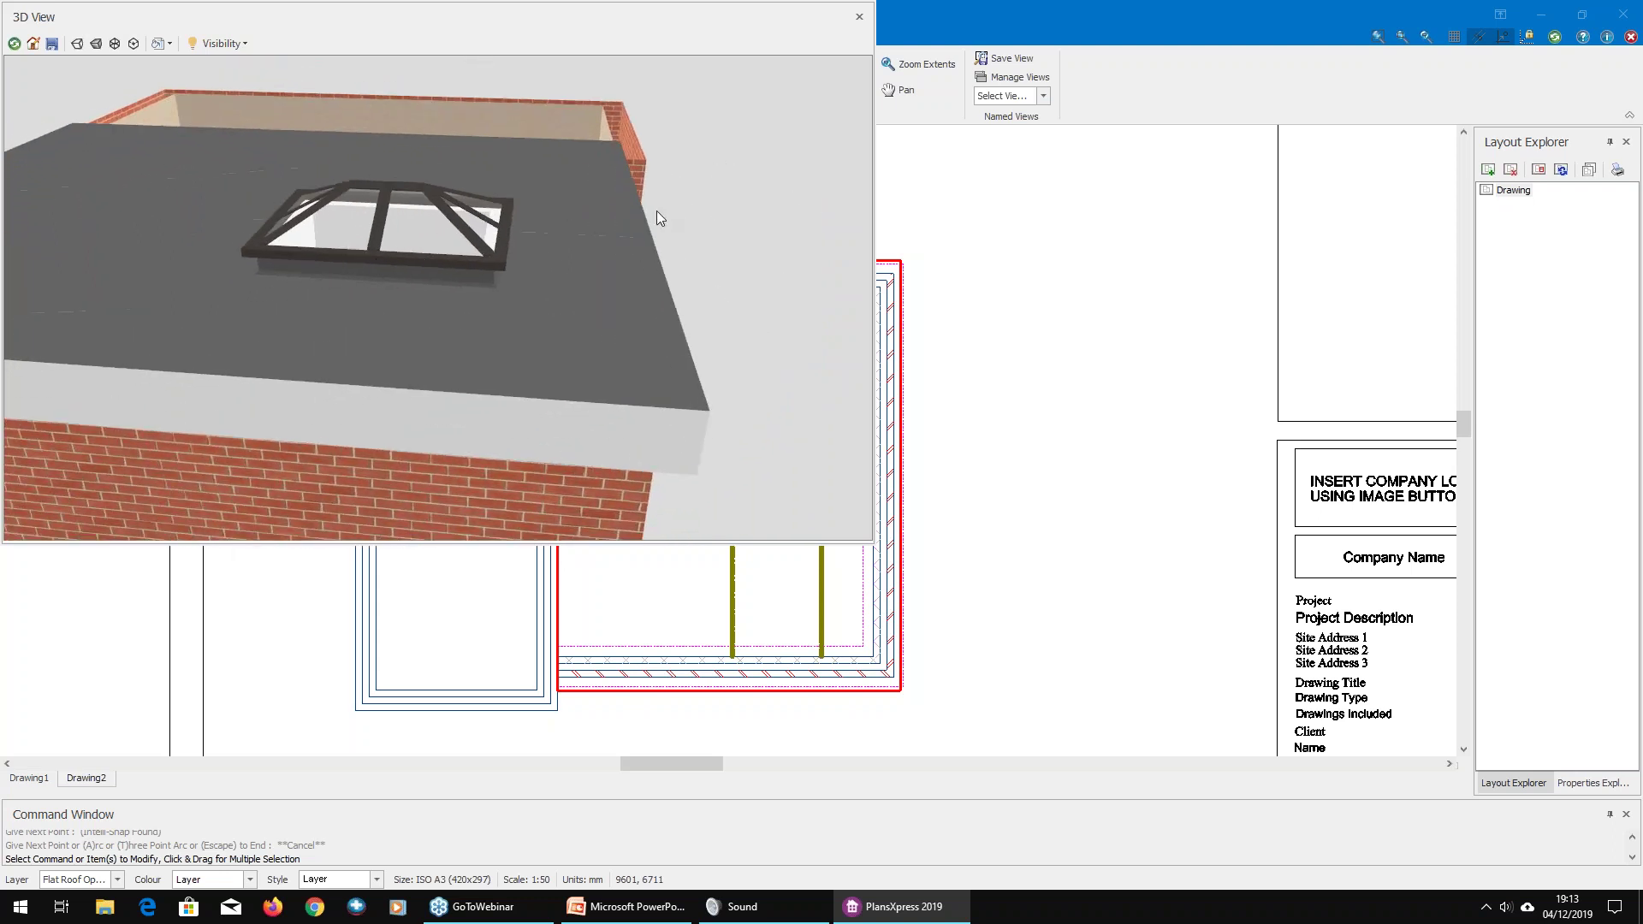
pyautogui.click(858, 17)
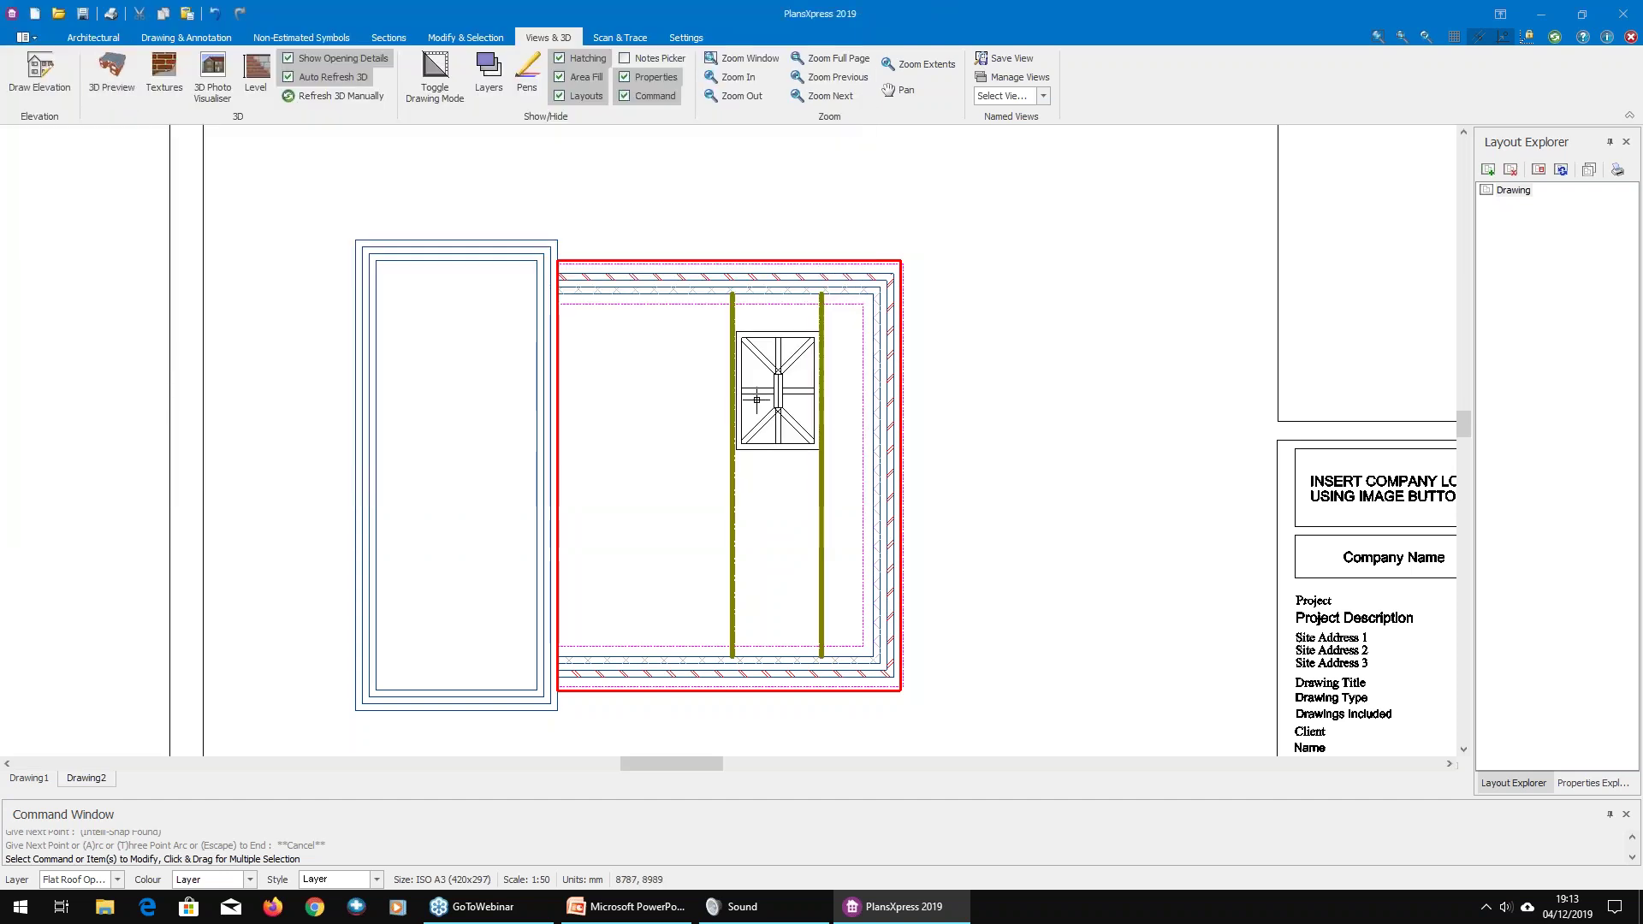
# Step: Start choosing an aluminium rooflight and filter the range to neutral glass, grey frame and Style 3
pyautogui.click(104, 38)
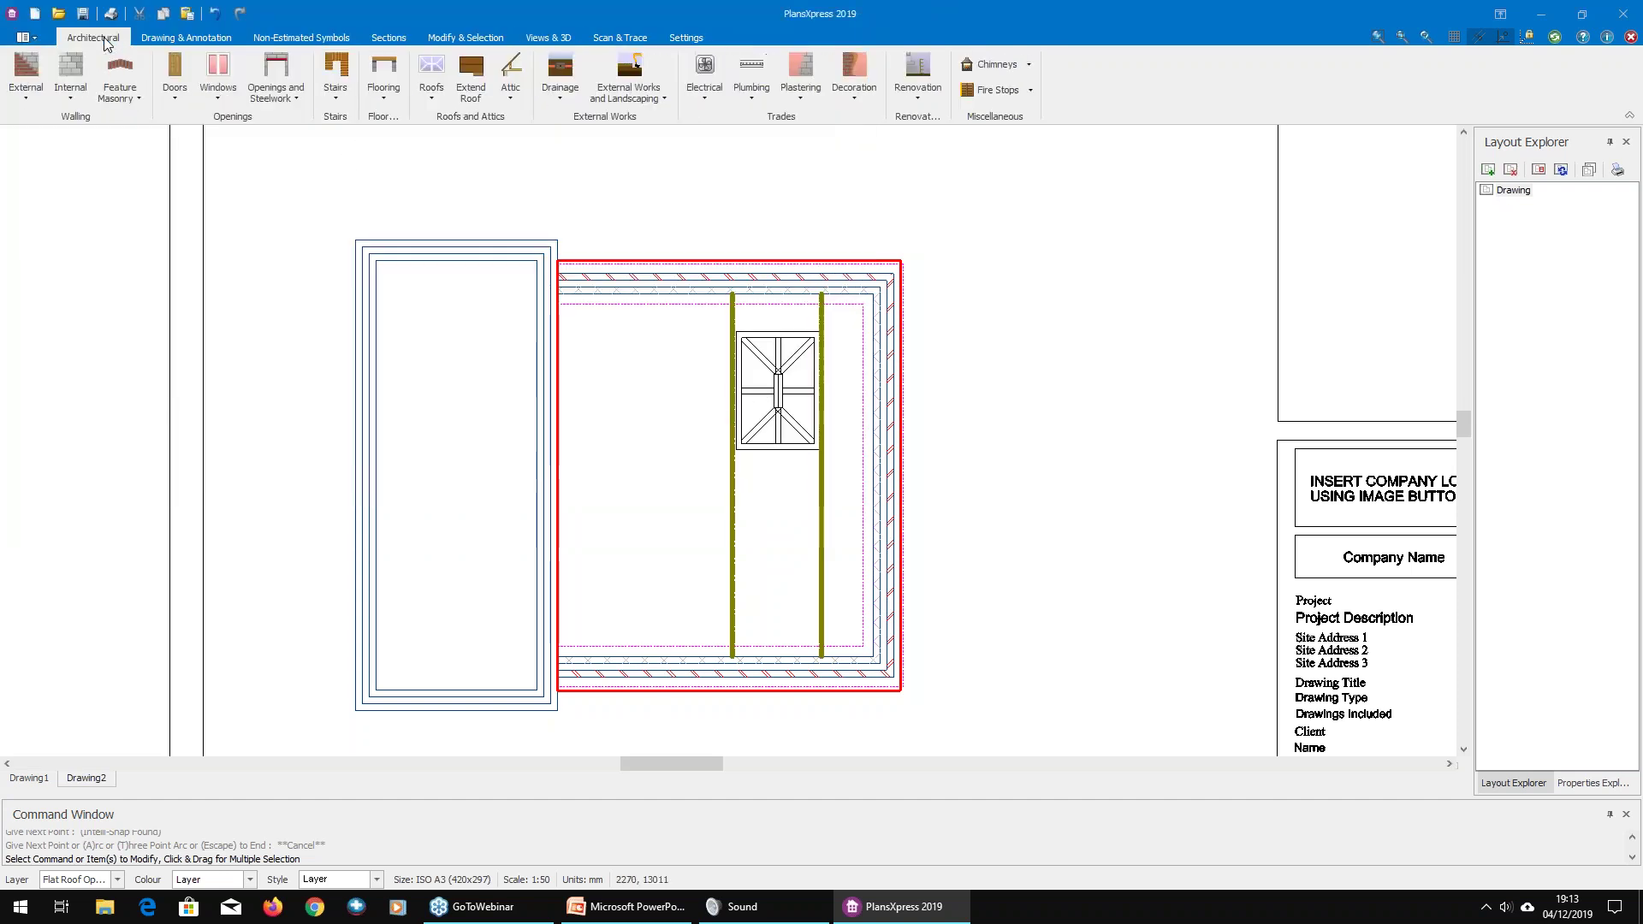
pyautogui.click(426, 96)
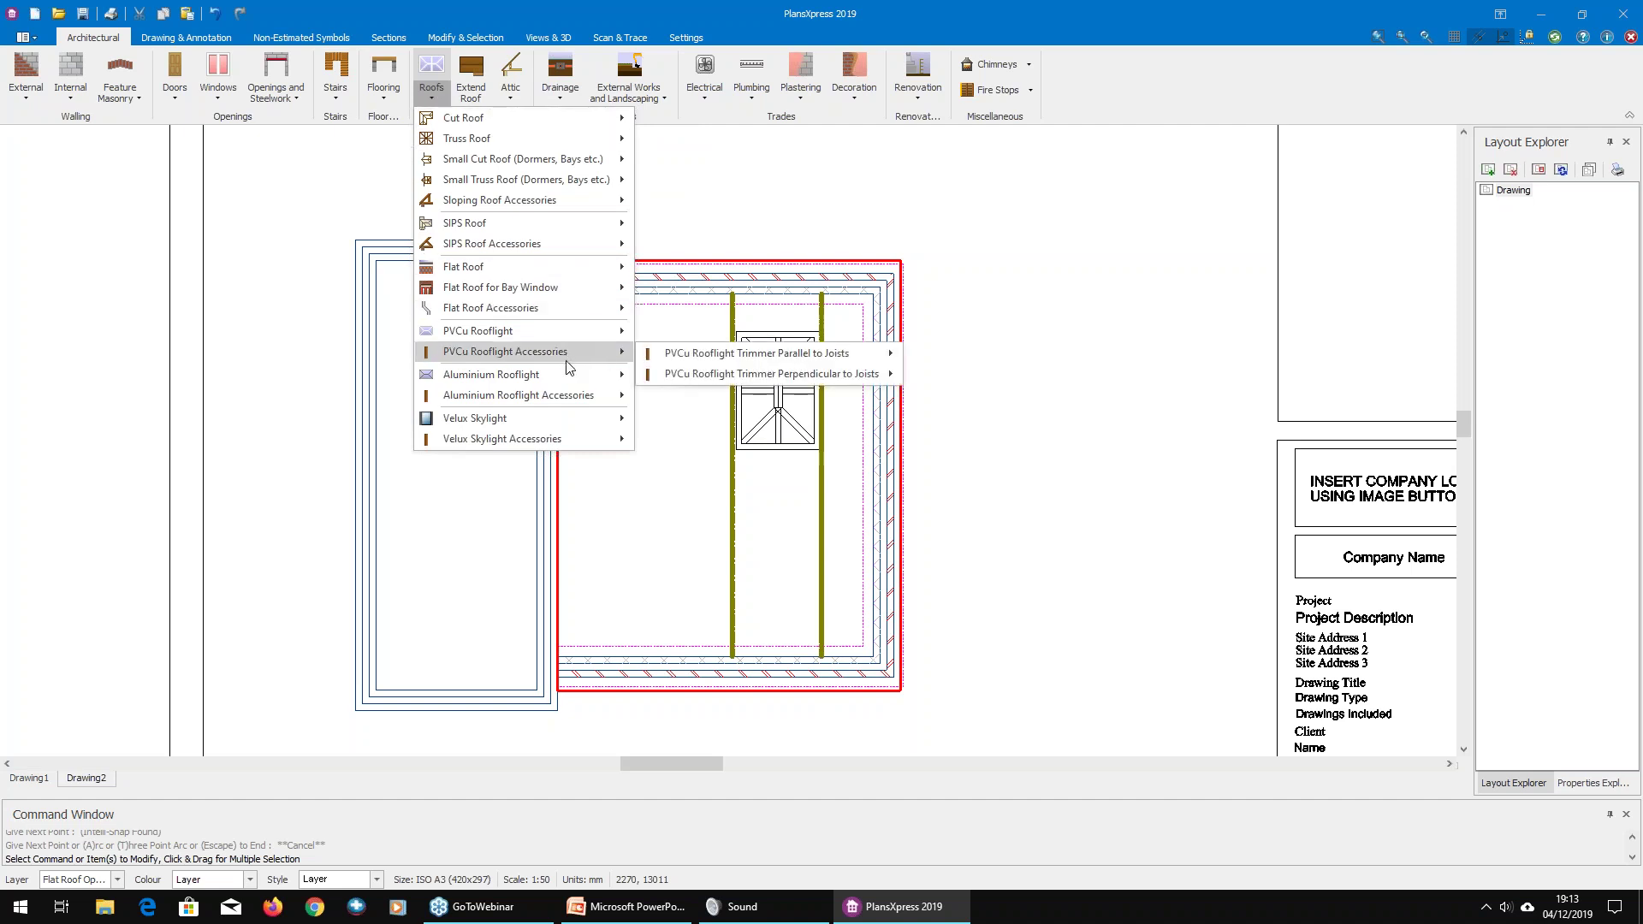
pyautogui.moveTo(558, 377)
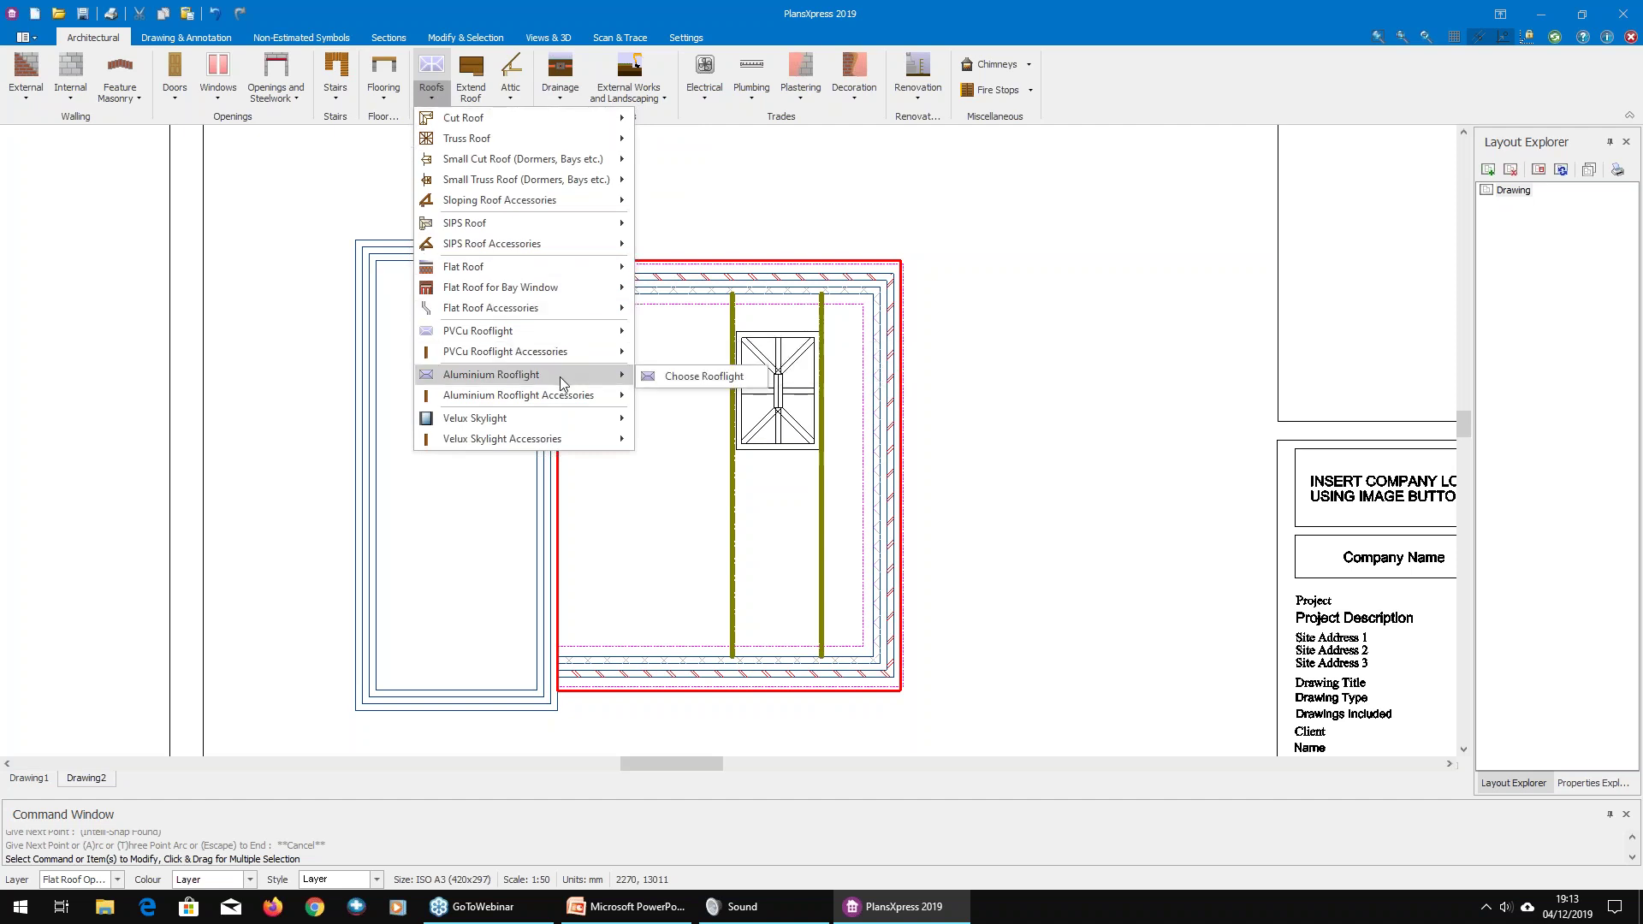
pyautogui.click(698, 375)
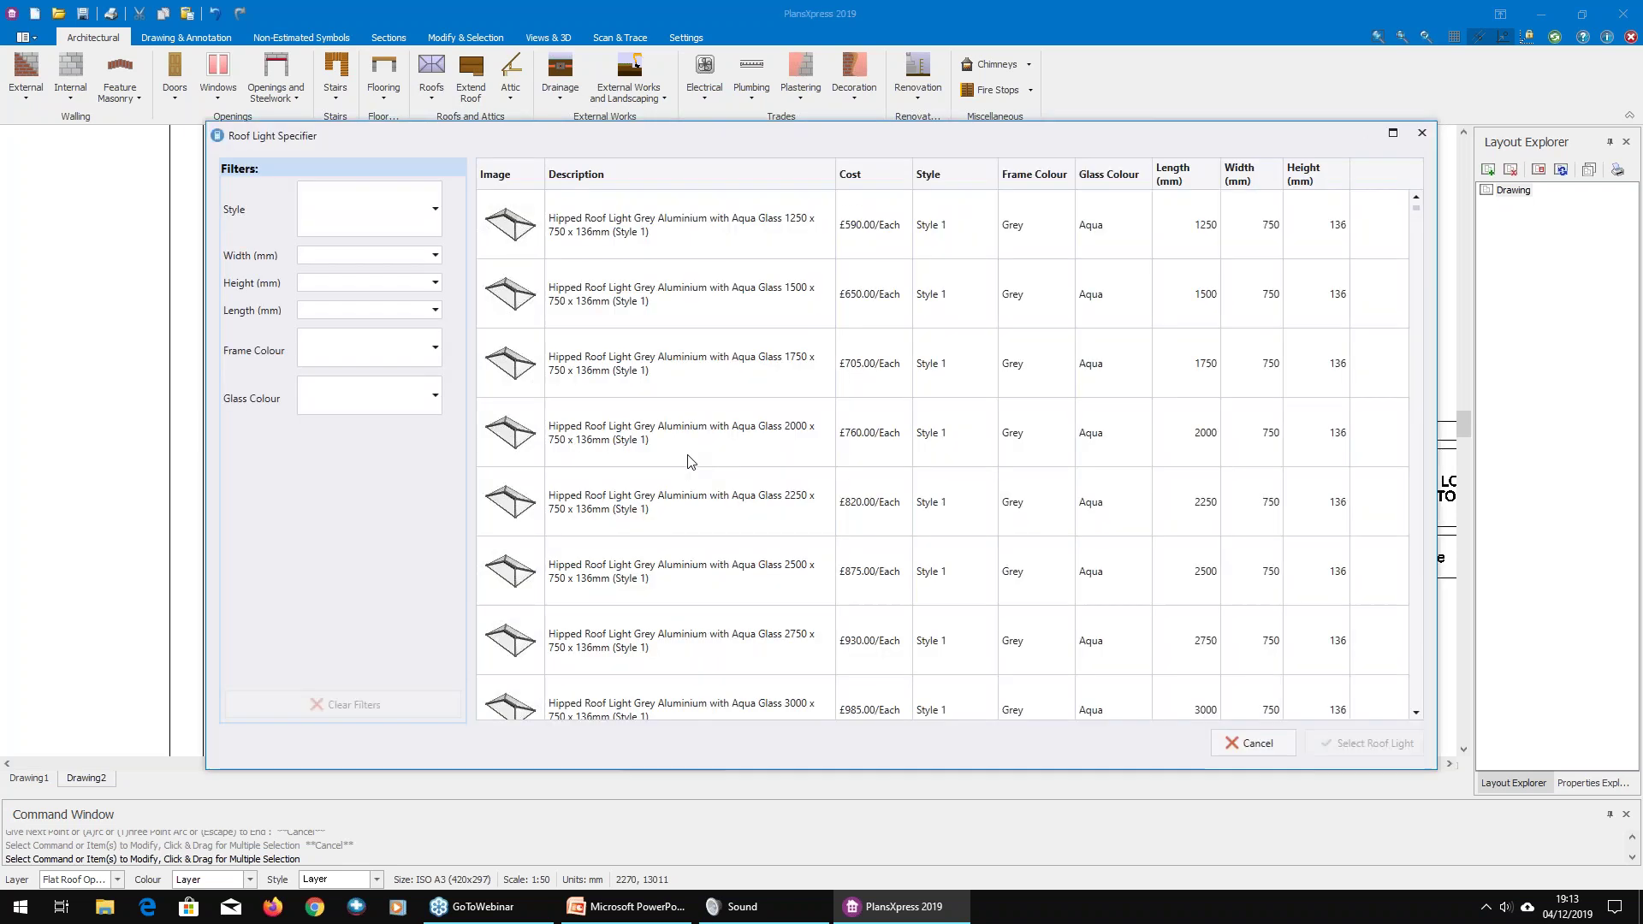
pyautogui.click(383, 377)
pyautogui.click(368, 432)
pyautogui.click(358, 366)
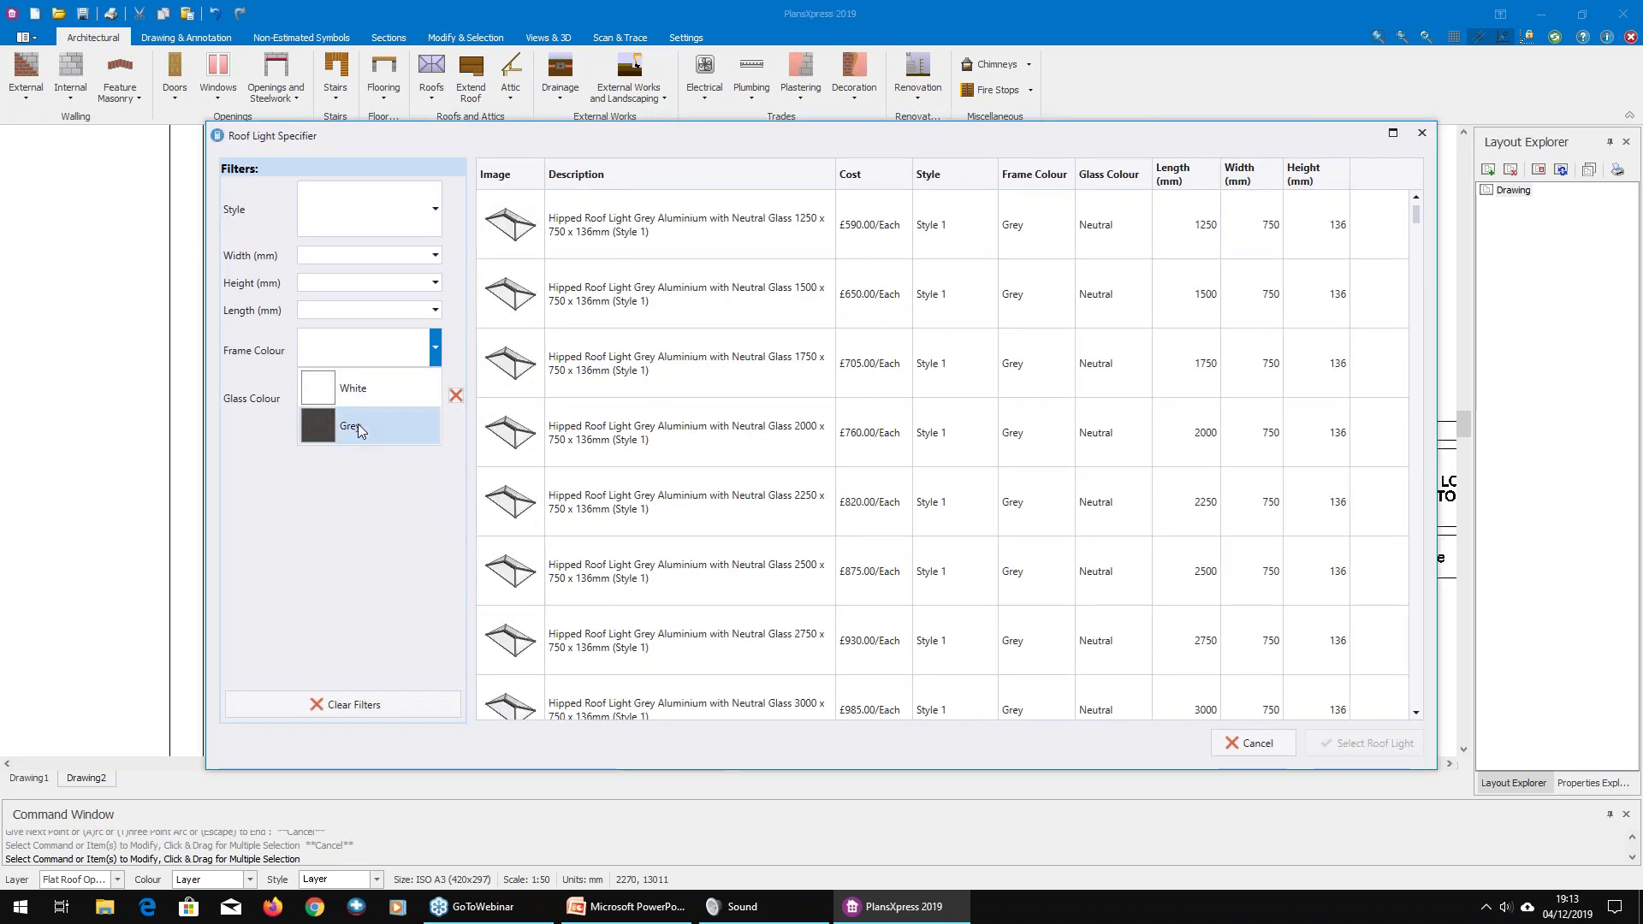
pyautogui.click(358, 423)
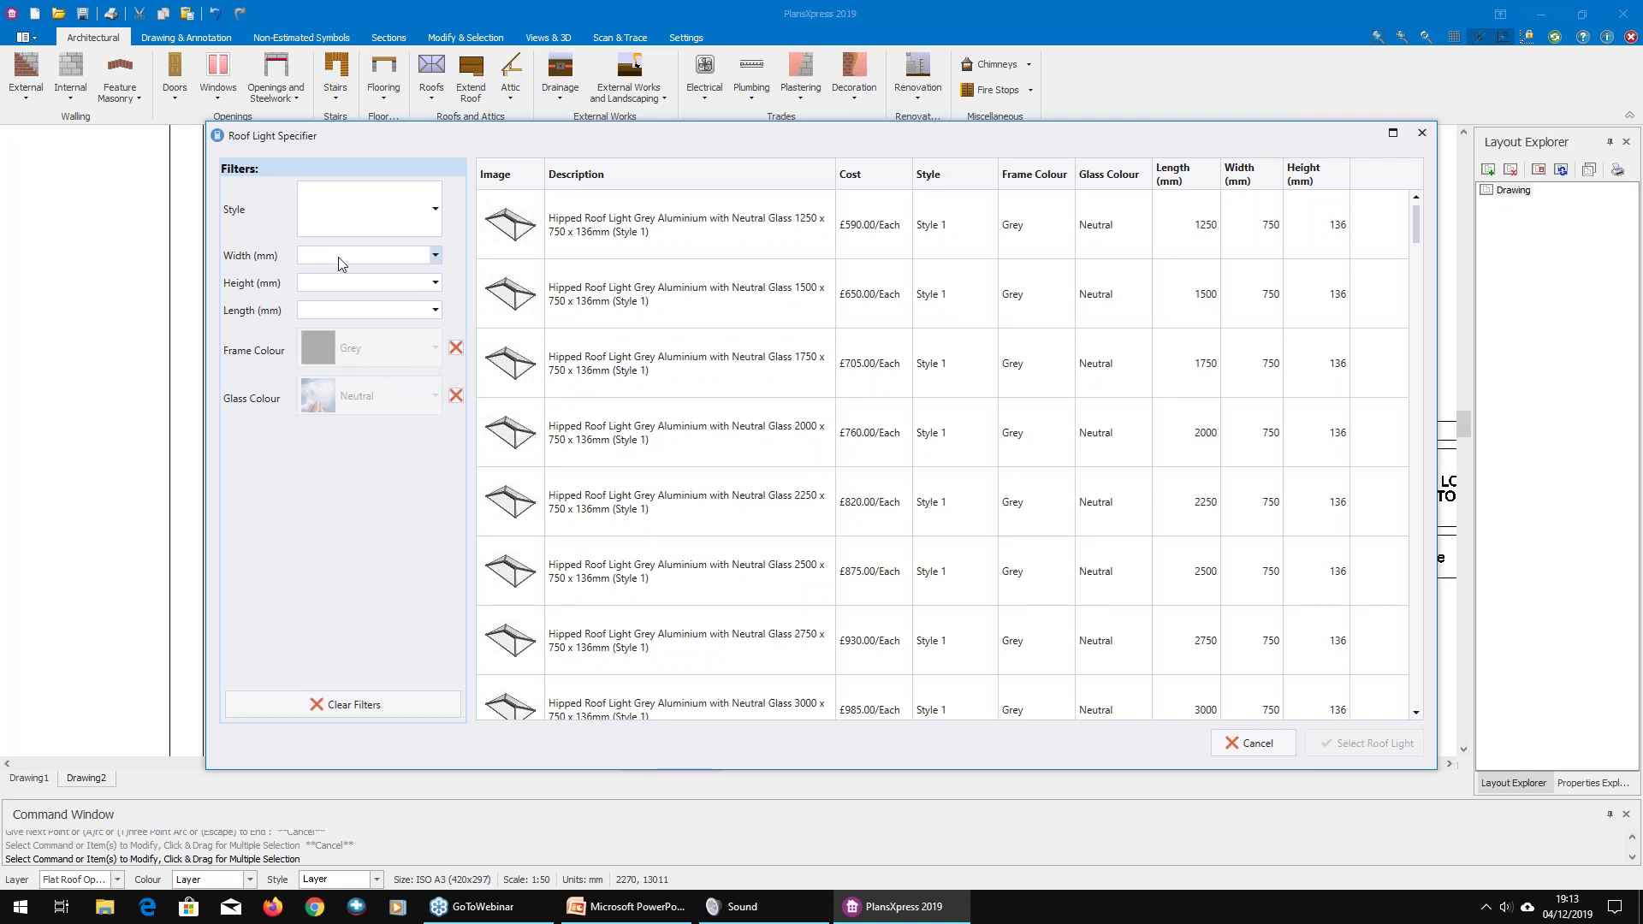
pyautogui.click(369, 222)
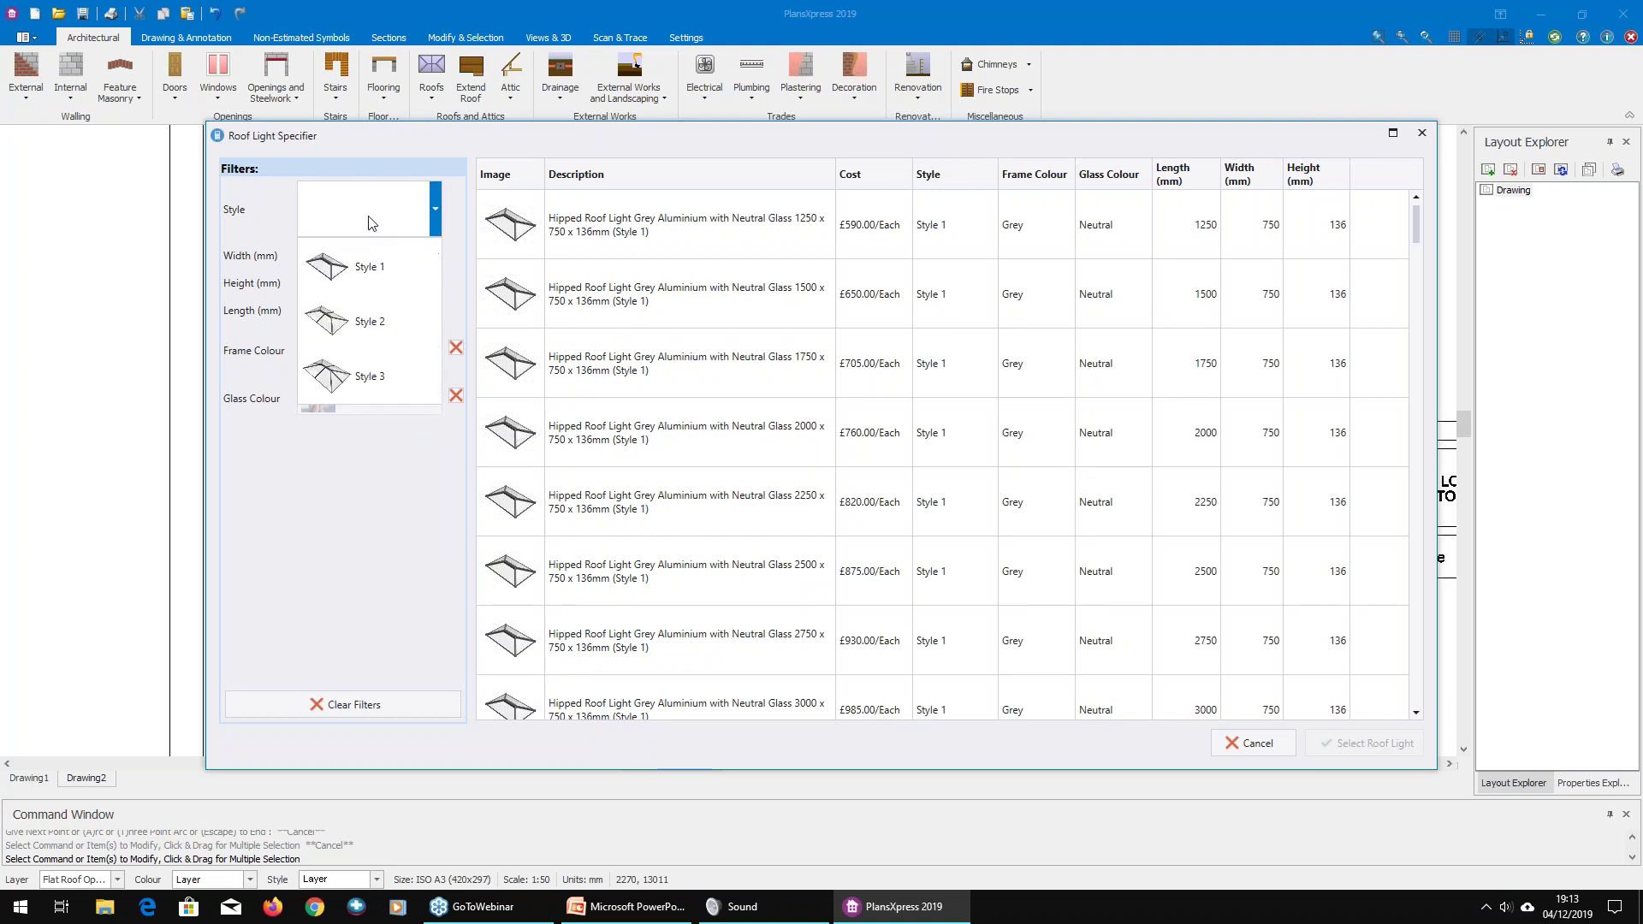
pyautogui.click(382, 363)
# Step: Select the 2250 x 750 x 136mm hipped roof light and accept its defaults, with 2 hours fixing time and a £20 fixings allowance
pyautogui.click(613, 229)
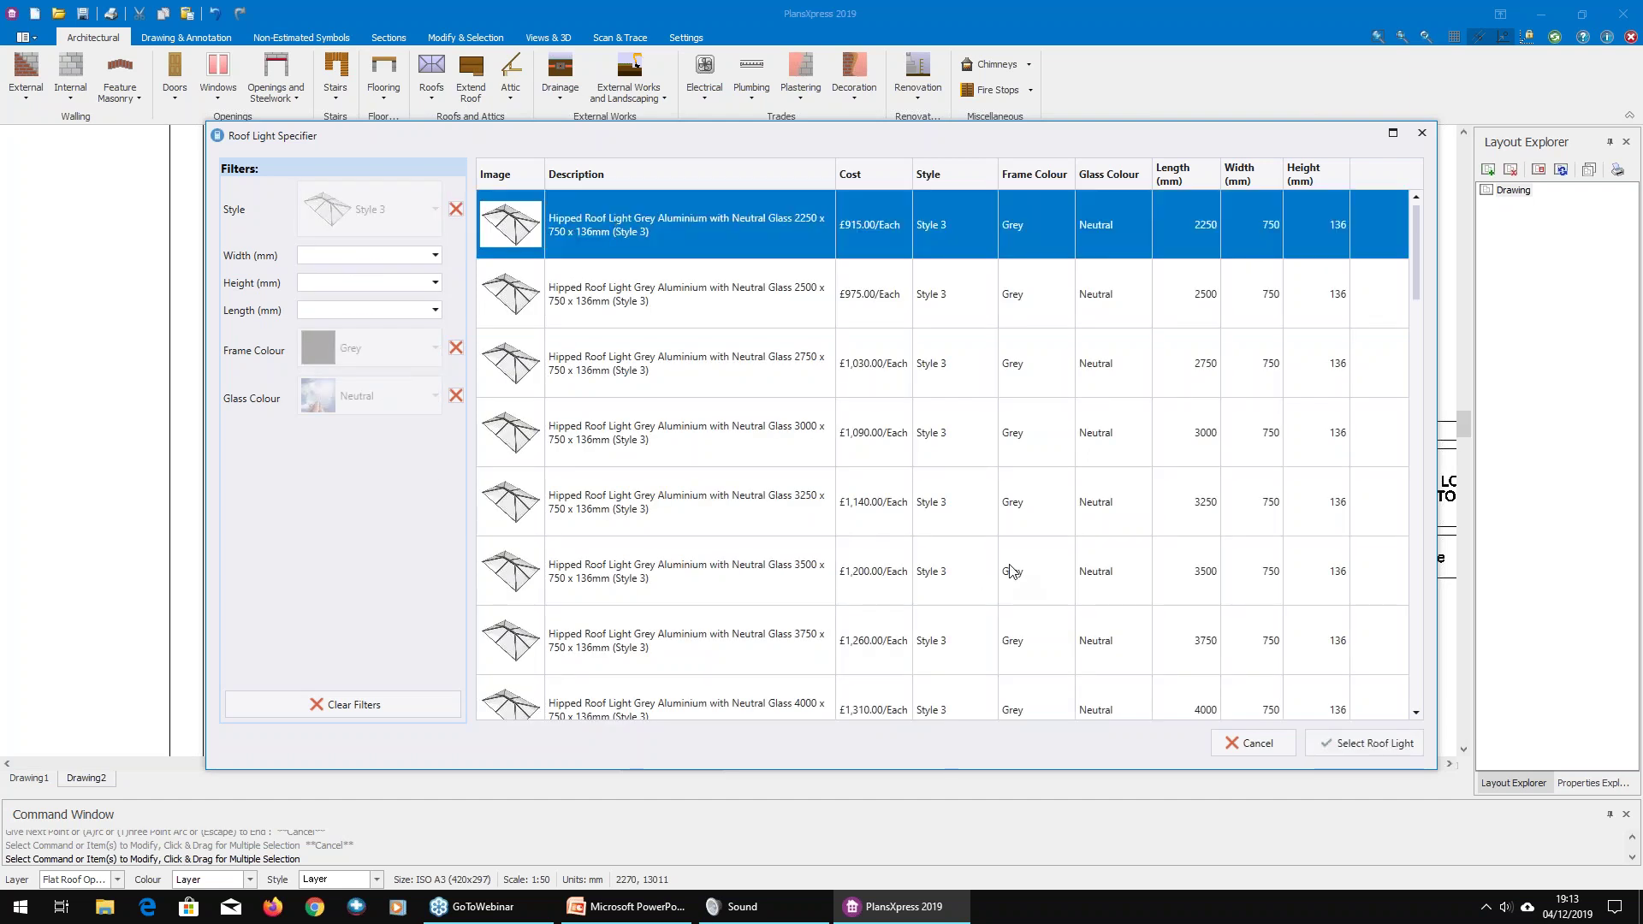
pyautogui.click(1381, 742)
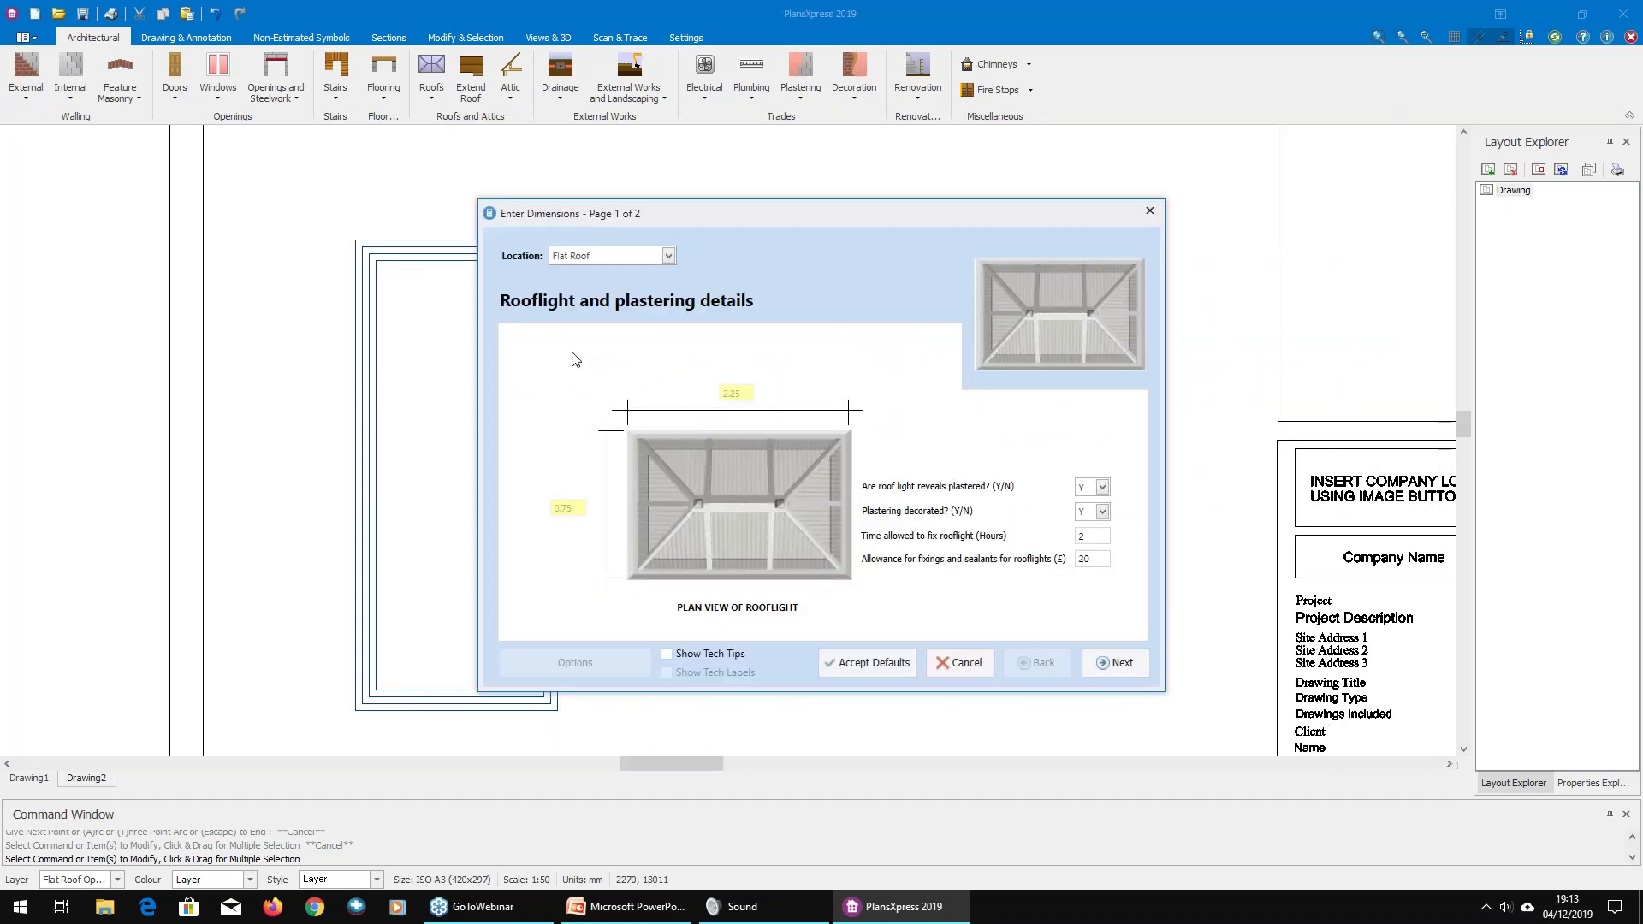
pyautogui.click(867, 663)
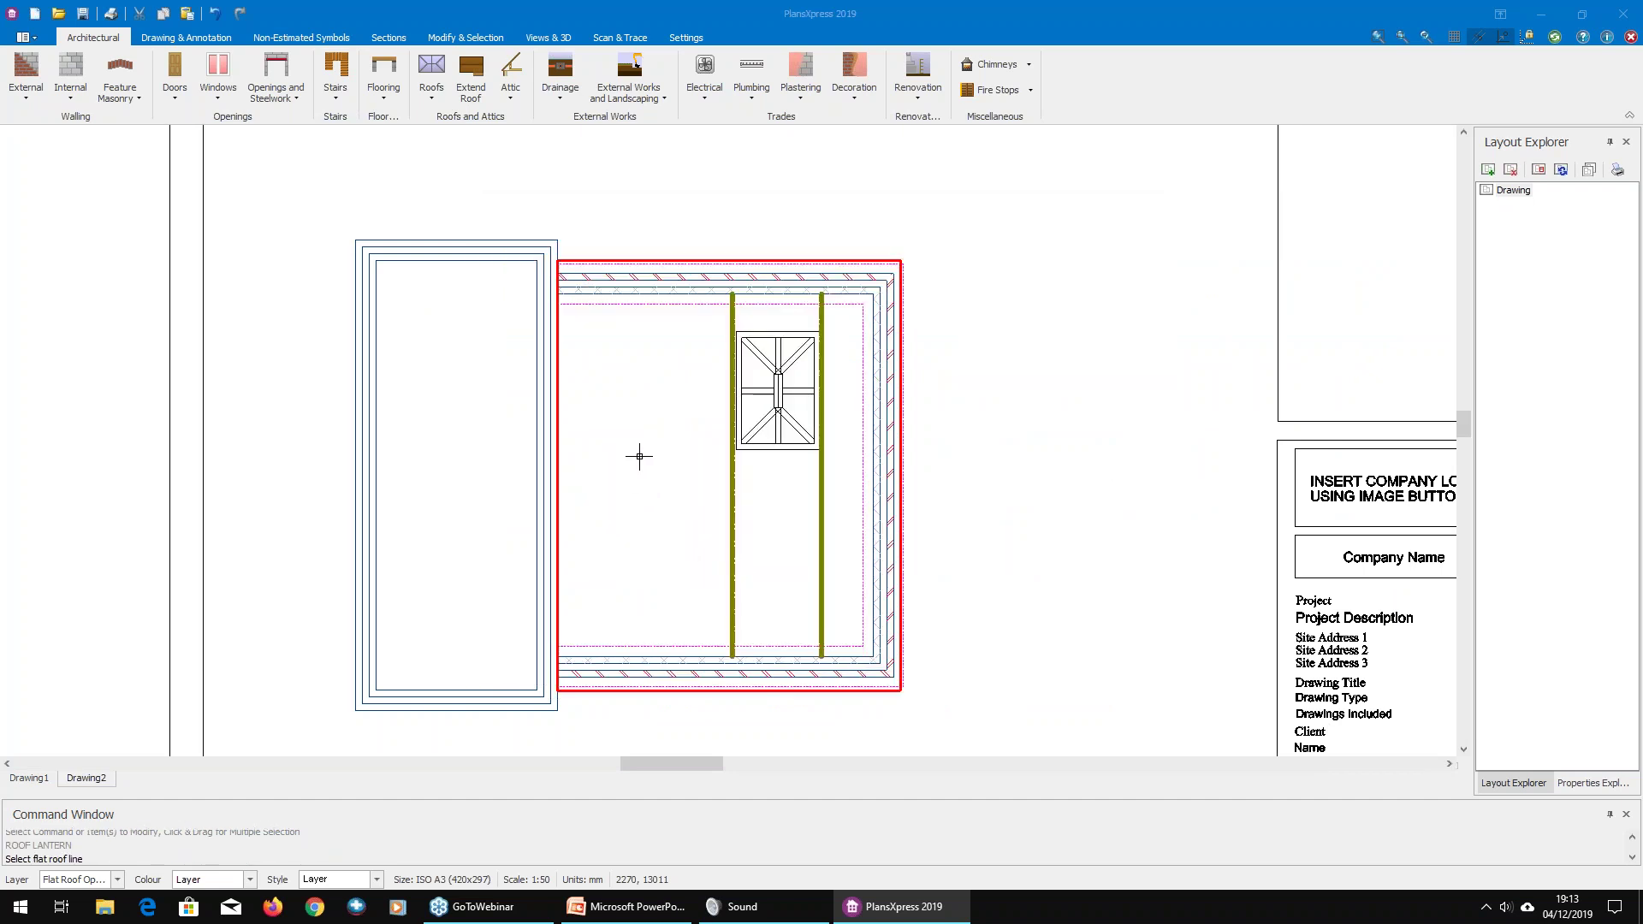
# Step: Assign the aluminium rooflight to the extension's flat roof line, place it upright left of the trimmed rooflight, and decline trimmers
pyautogui.scroll(3, 632, 276)
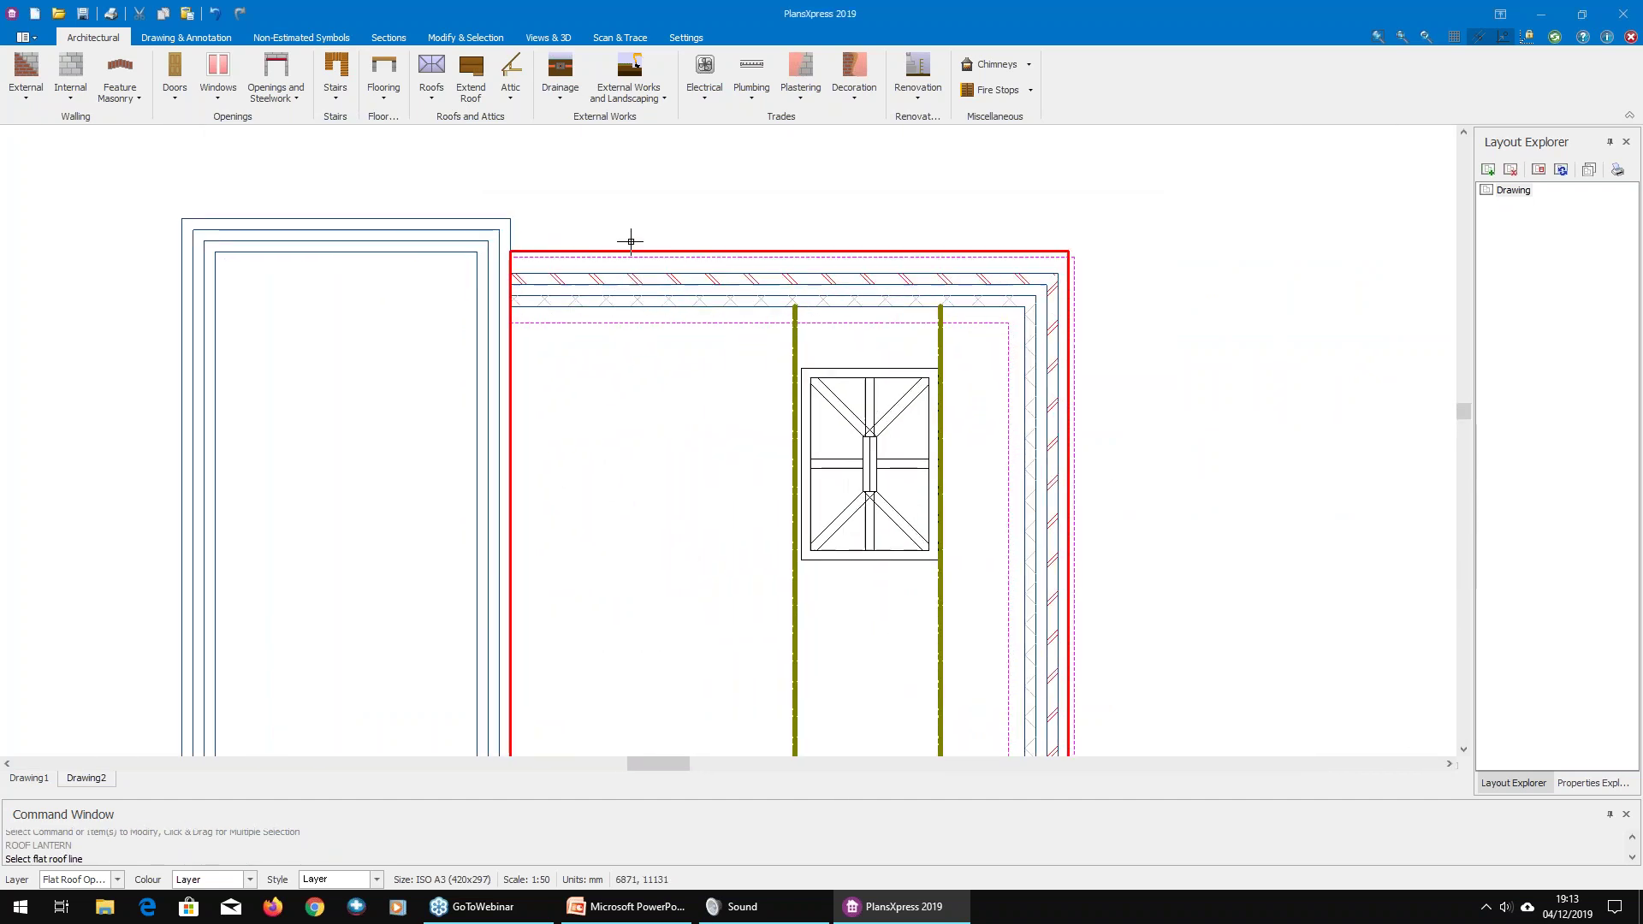
pyautogui.click(630, 251)
pyautogui.scroll(-3, 627, 466)
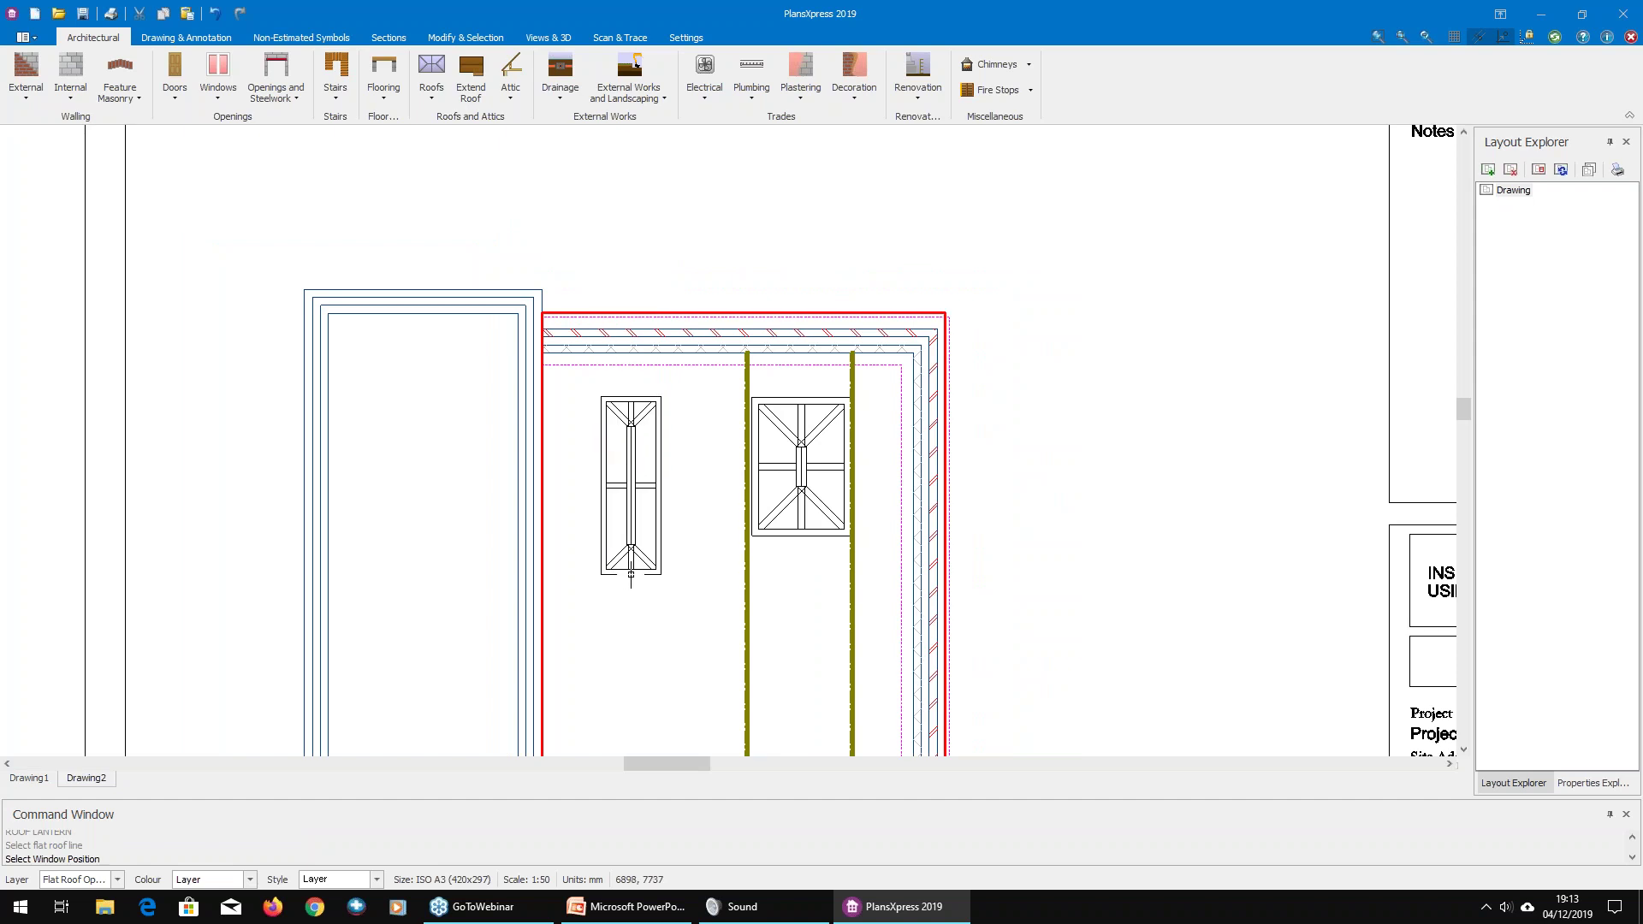
pyautogui.click(630, 575)
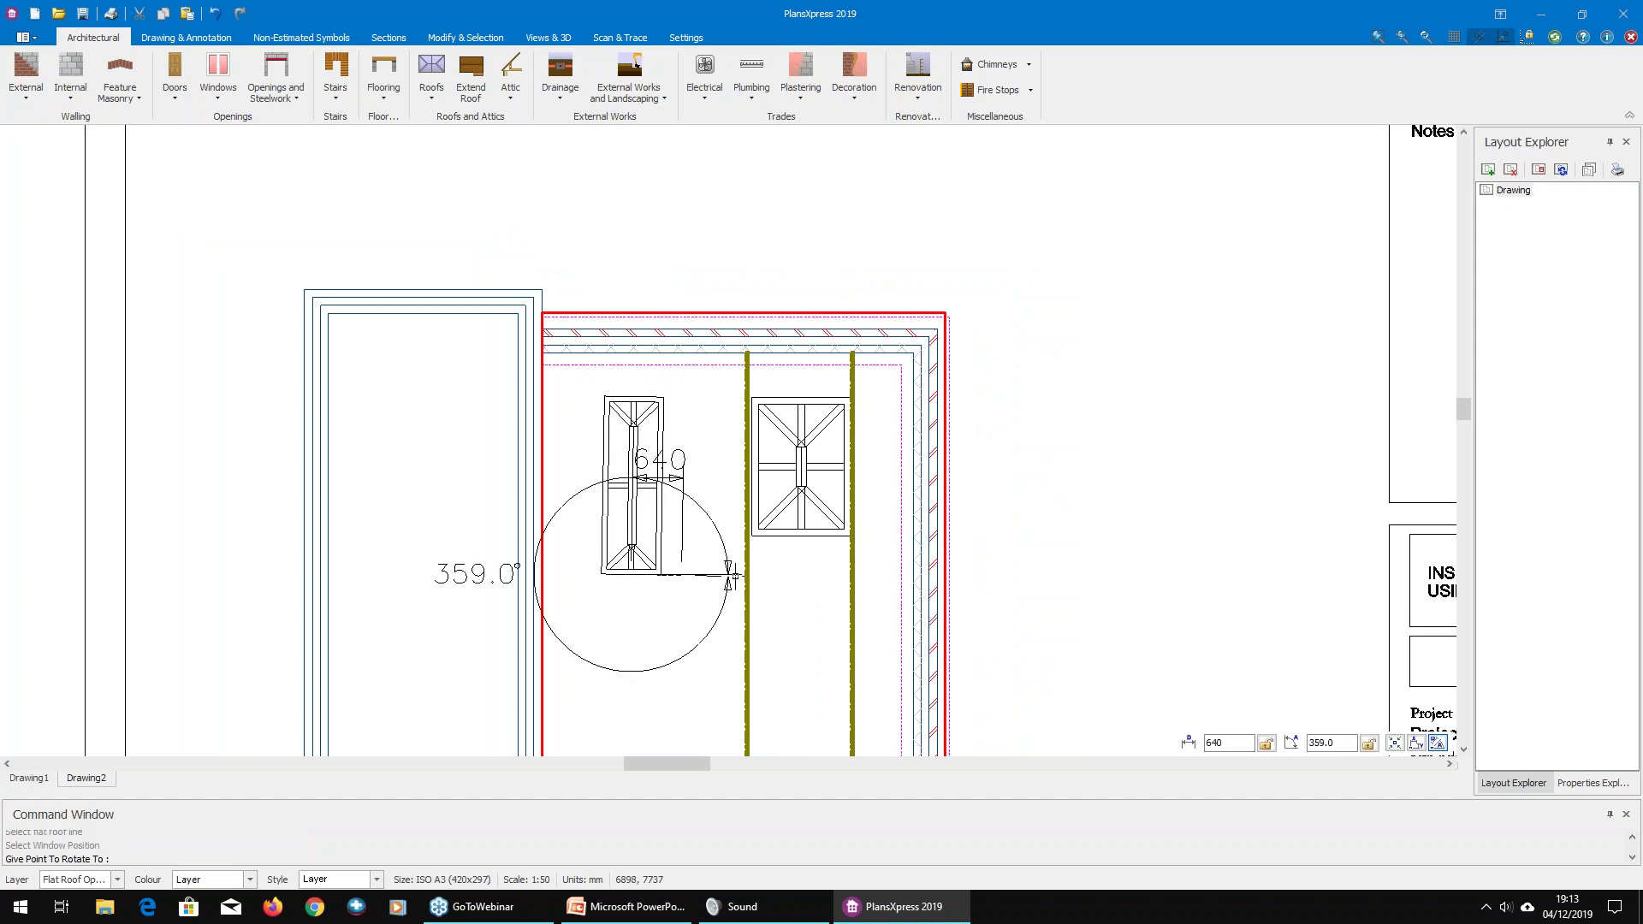
pyautogui.click(1185, 557)
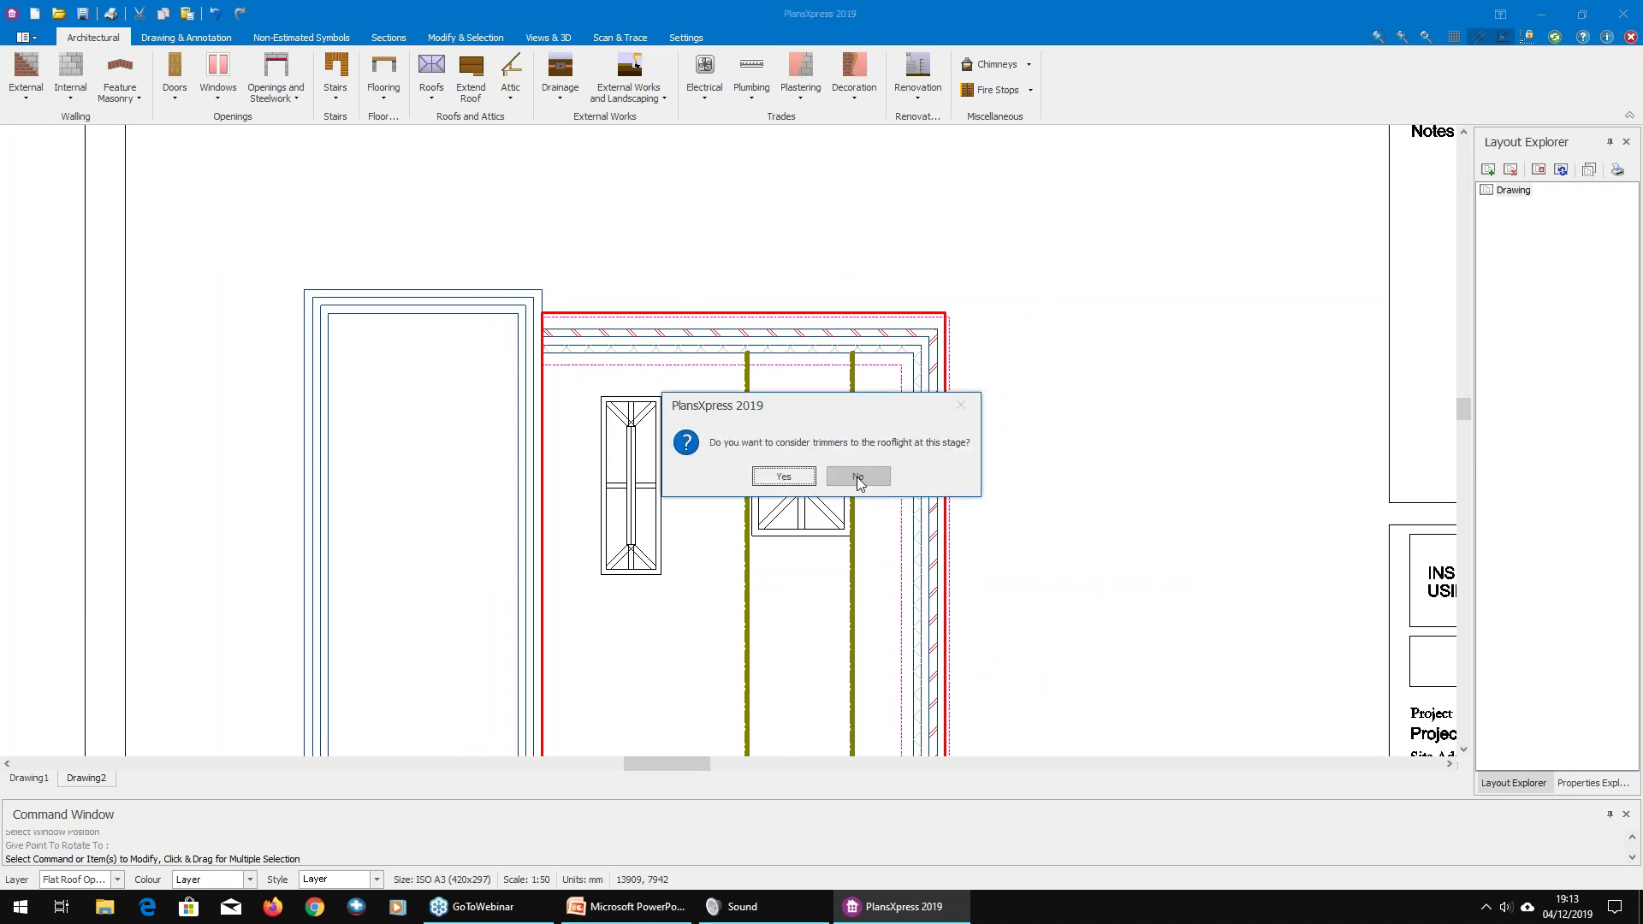
pyautogui.click(855, 476)
# Step: Examine both rooflights on the extension's flat roof from different sides in the 3D preview
pyautogui.click(536, 43)
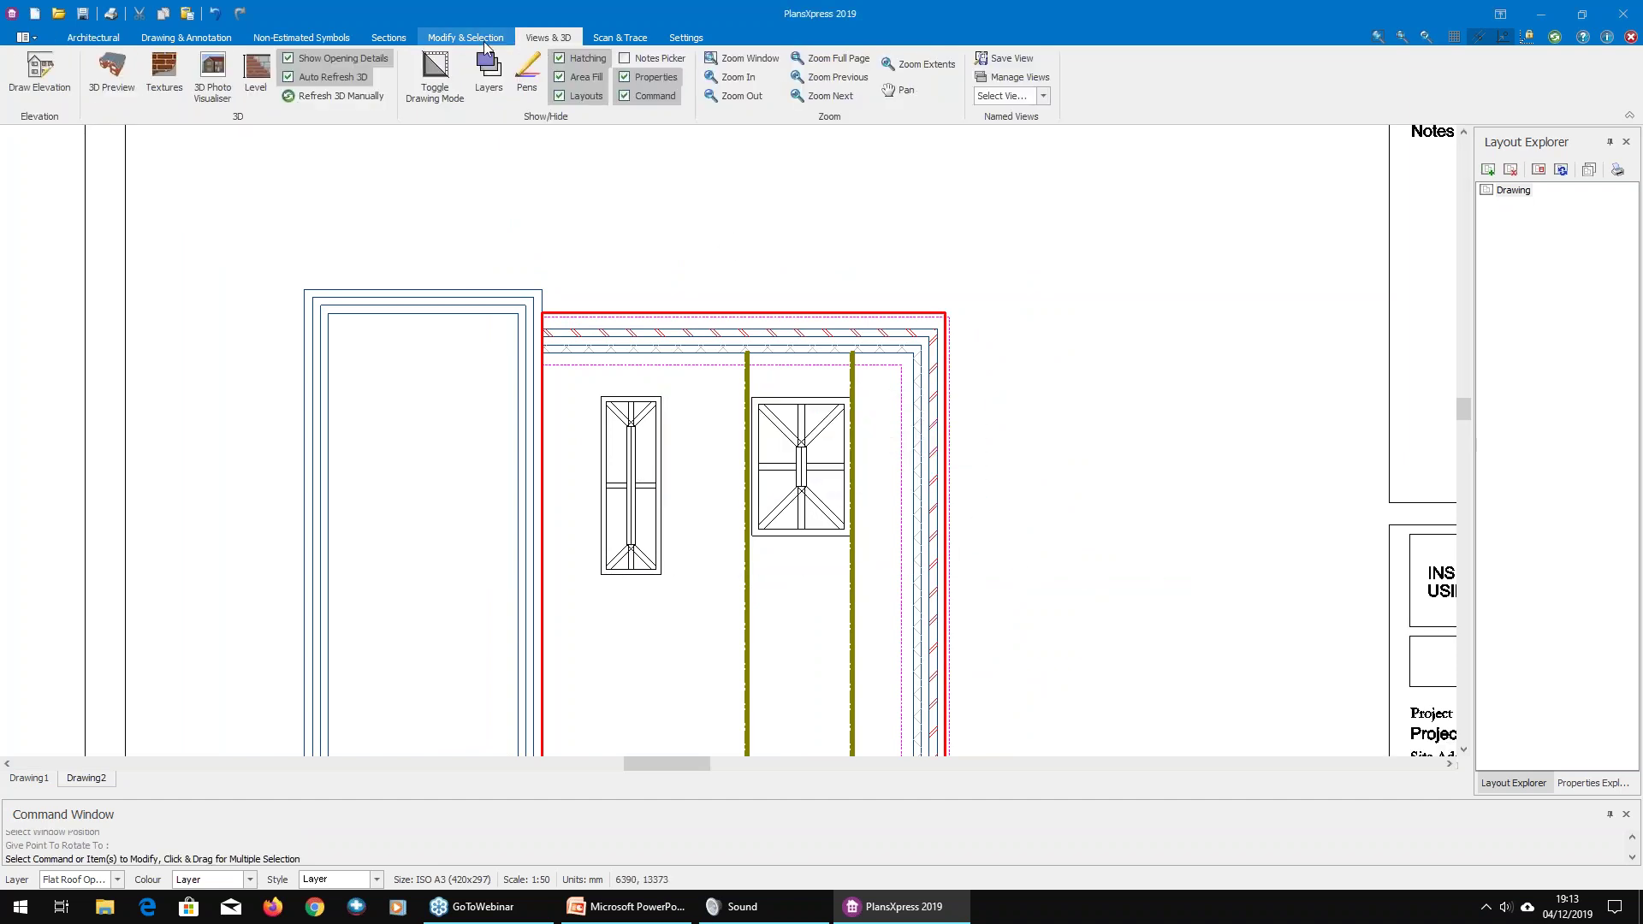
pyautogui.click(110, 71)
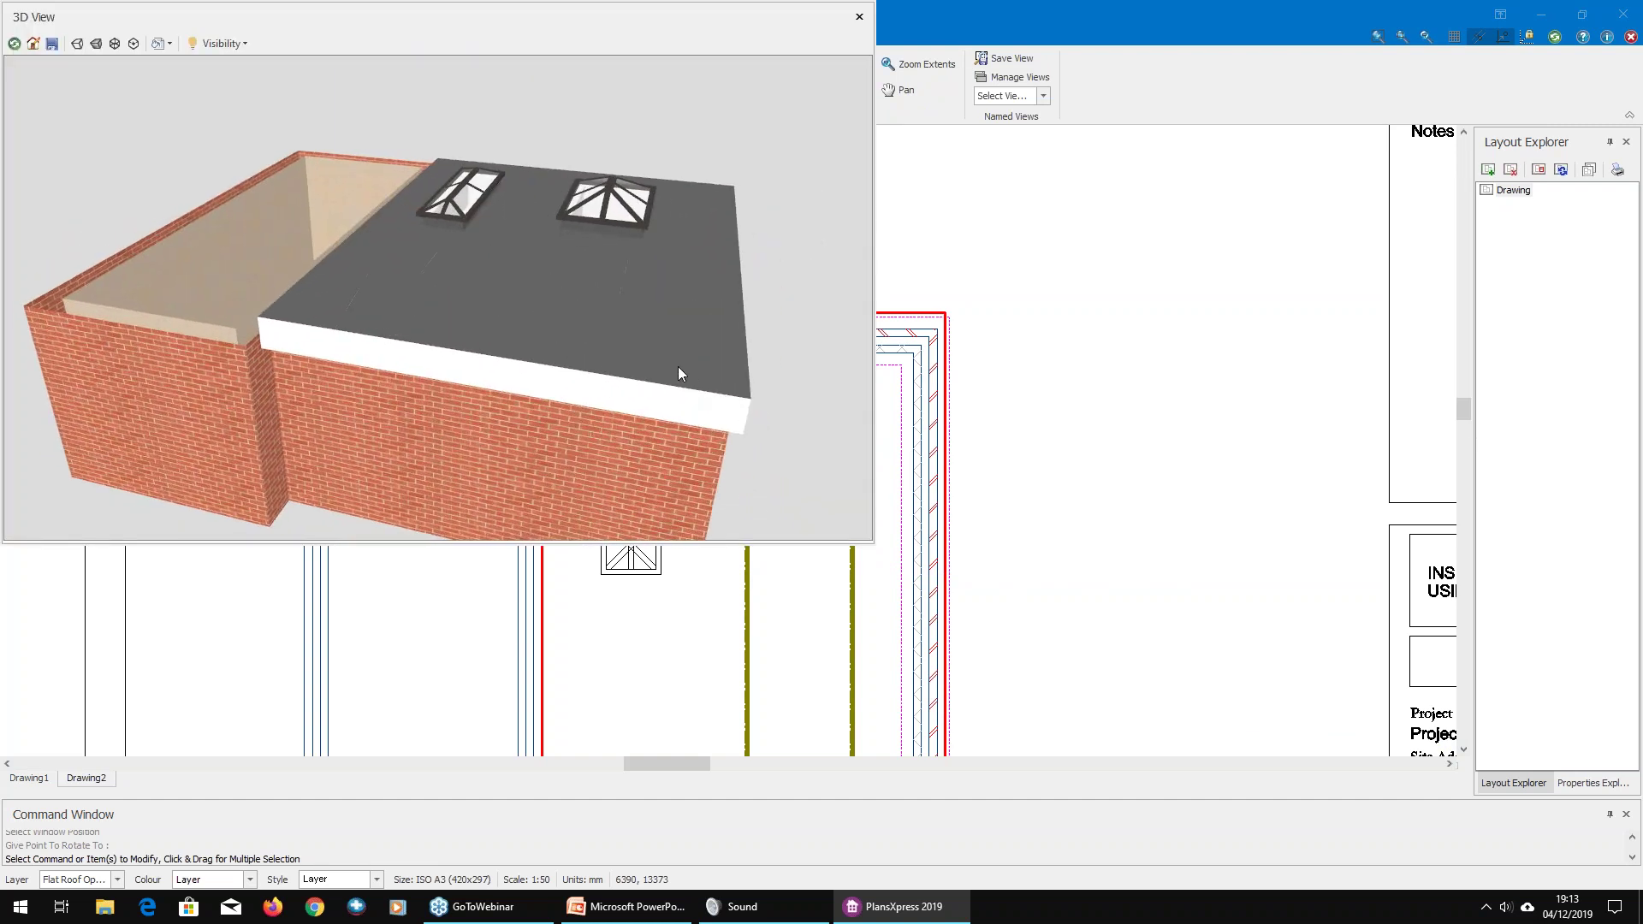
pyautogui.moveTo(678, 367); pyautogui.dragTo(310, 335)
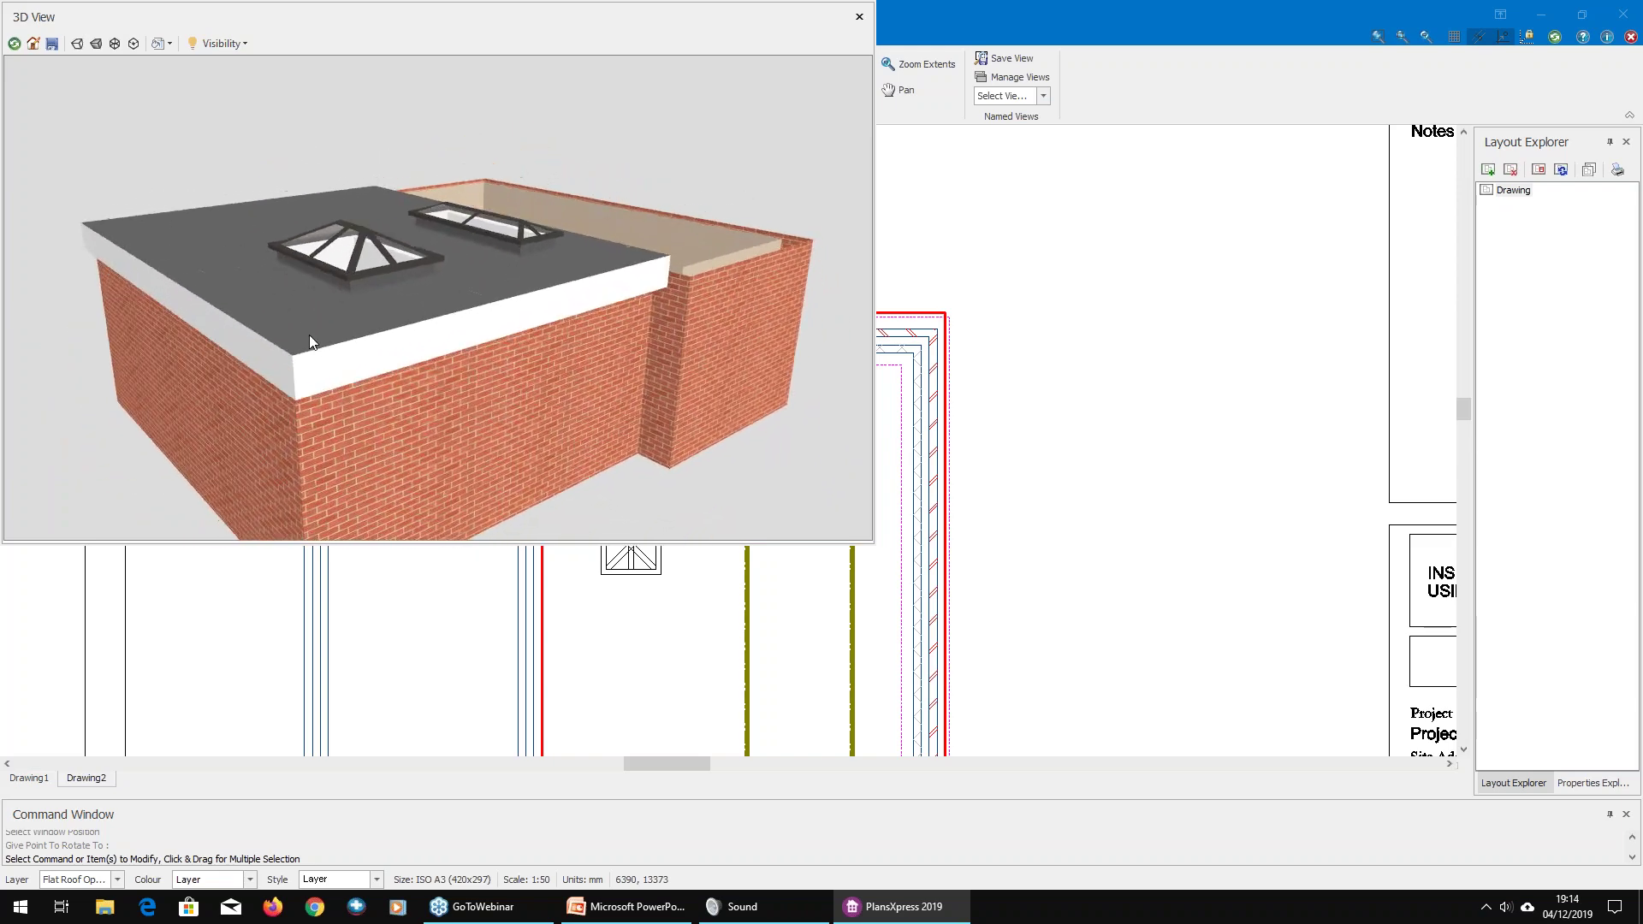
pyautogui.click(858, 14)
# Step: Start choosing a Velux skylight for the flat roof and look through the available windows
pyautogui.moveTo(678, 476)
pyautogui.mouseDown(button='middle')
pyautogui.moveTo(726, 414)
pyautogui.moveTo(716, 291)
pyautogui.moveTo(703, 296)
pyautogui.mouseUp(button='middle')
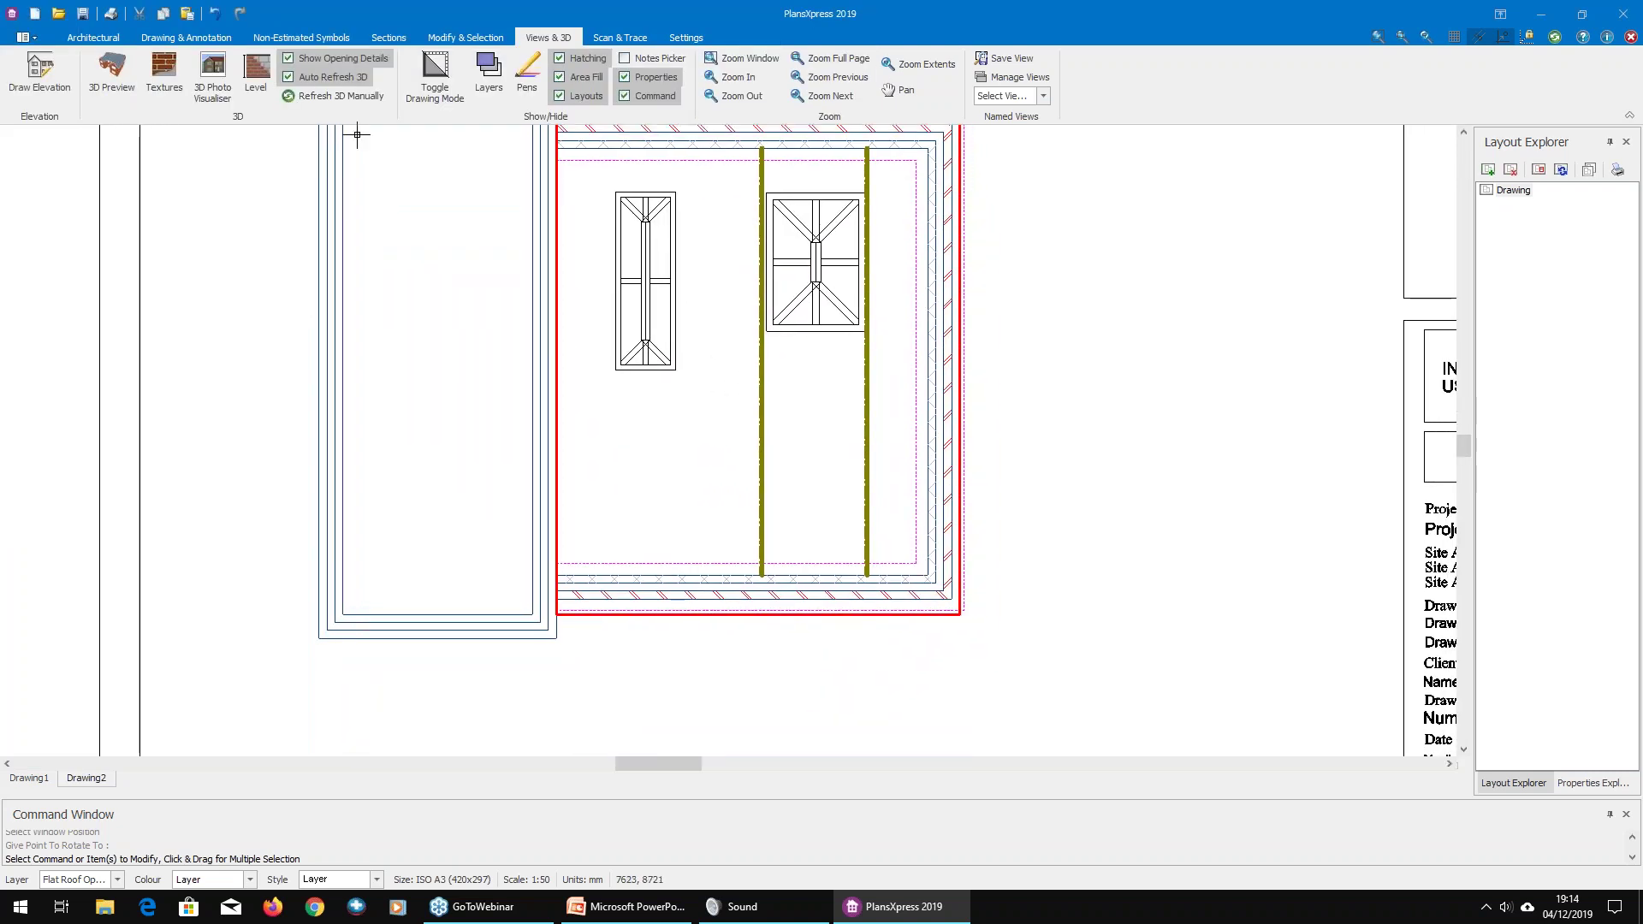
pyautogui.click(101, 37)
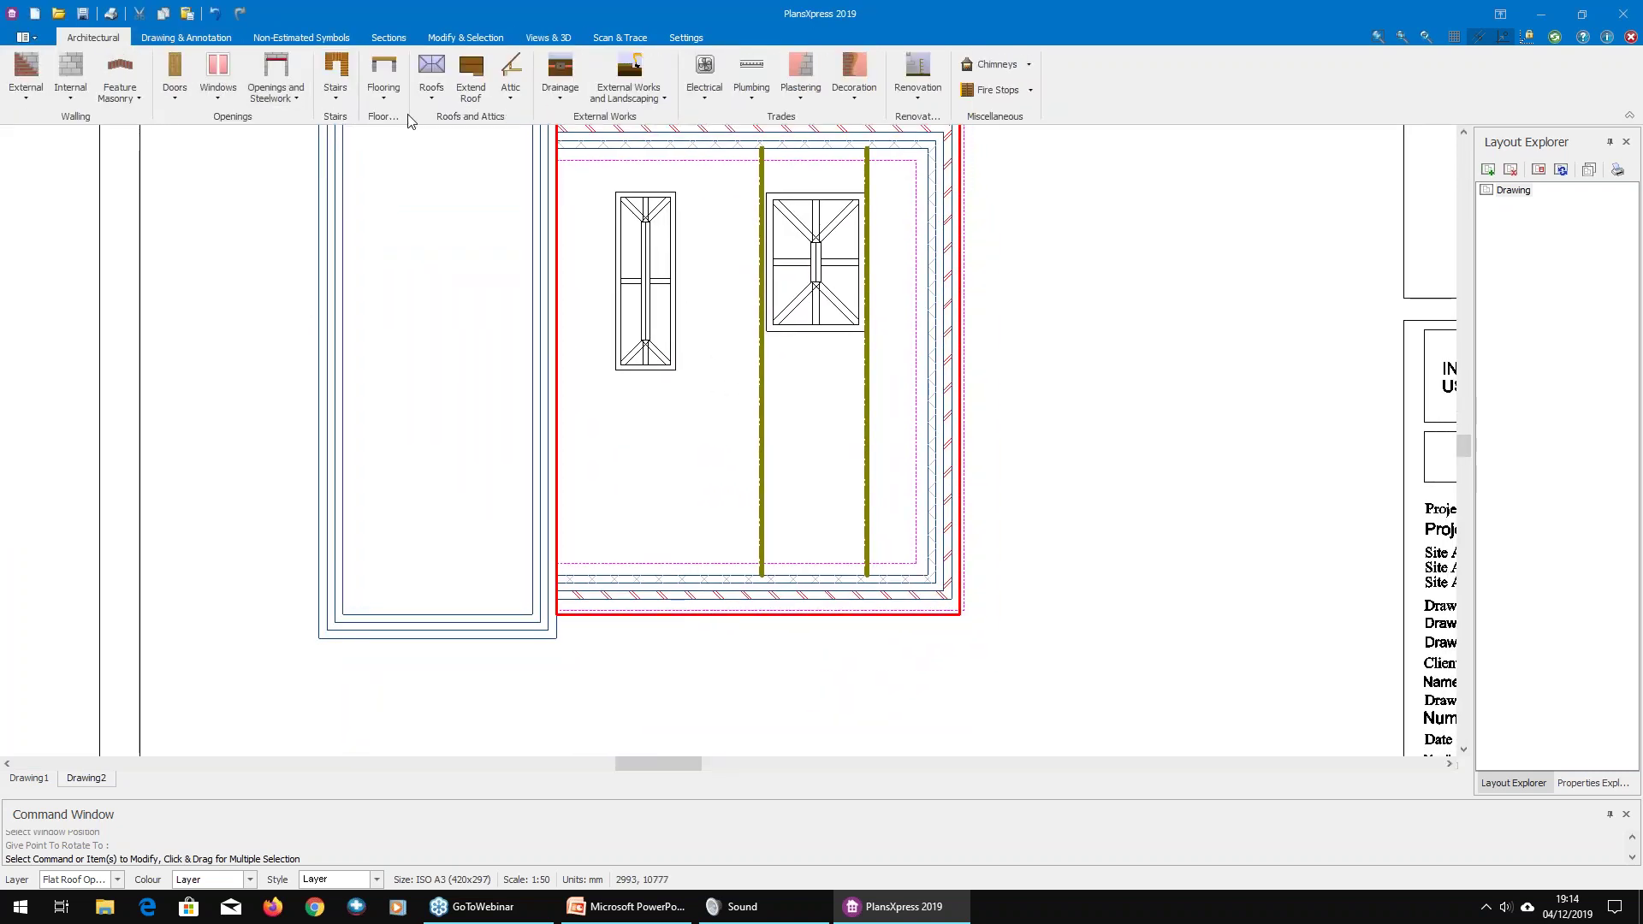
pyautogui.click(431, 74)
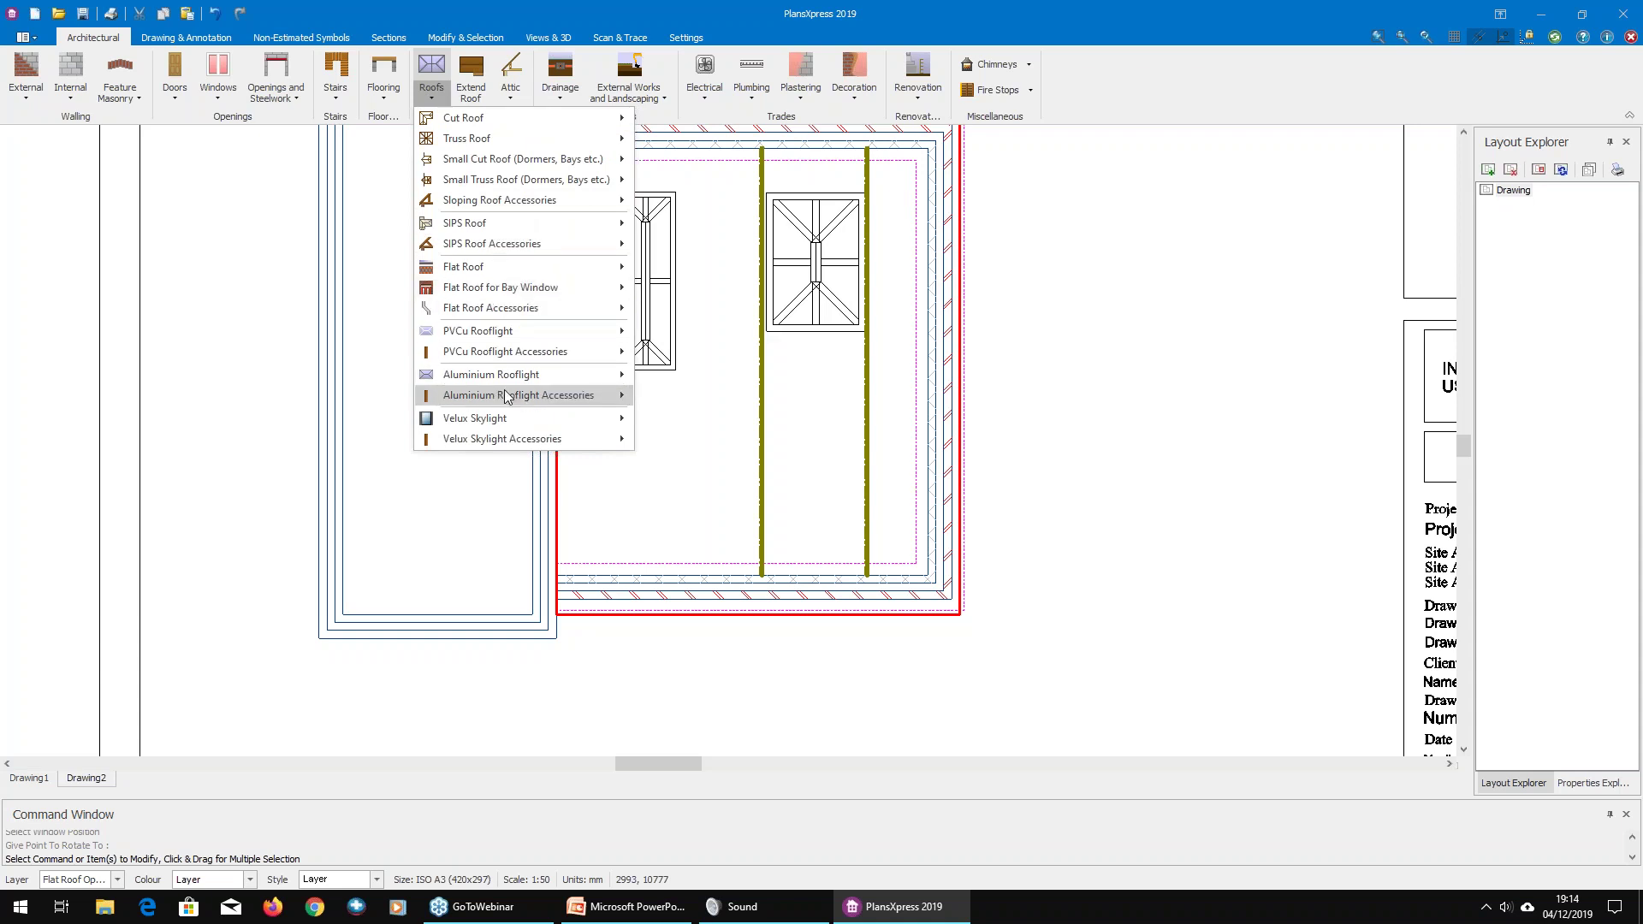
pyautogui.moveTo(505, 424)
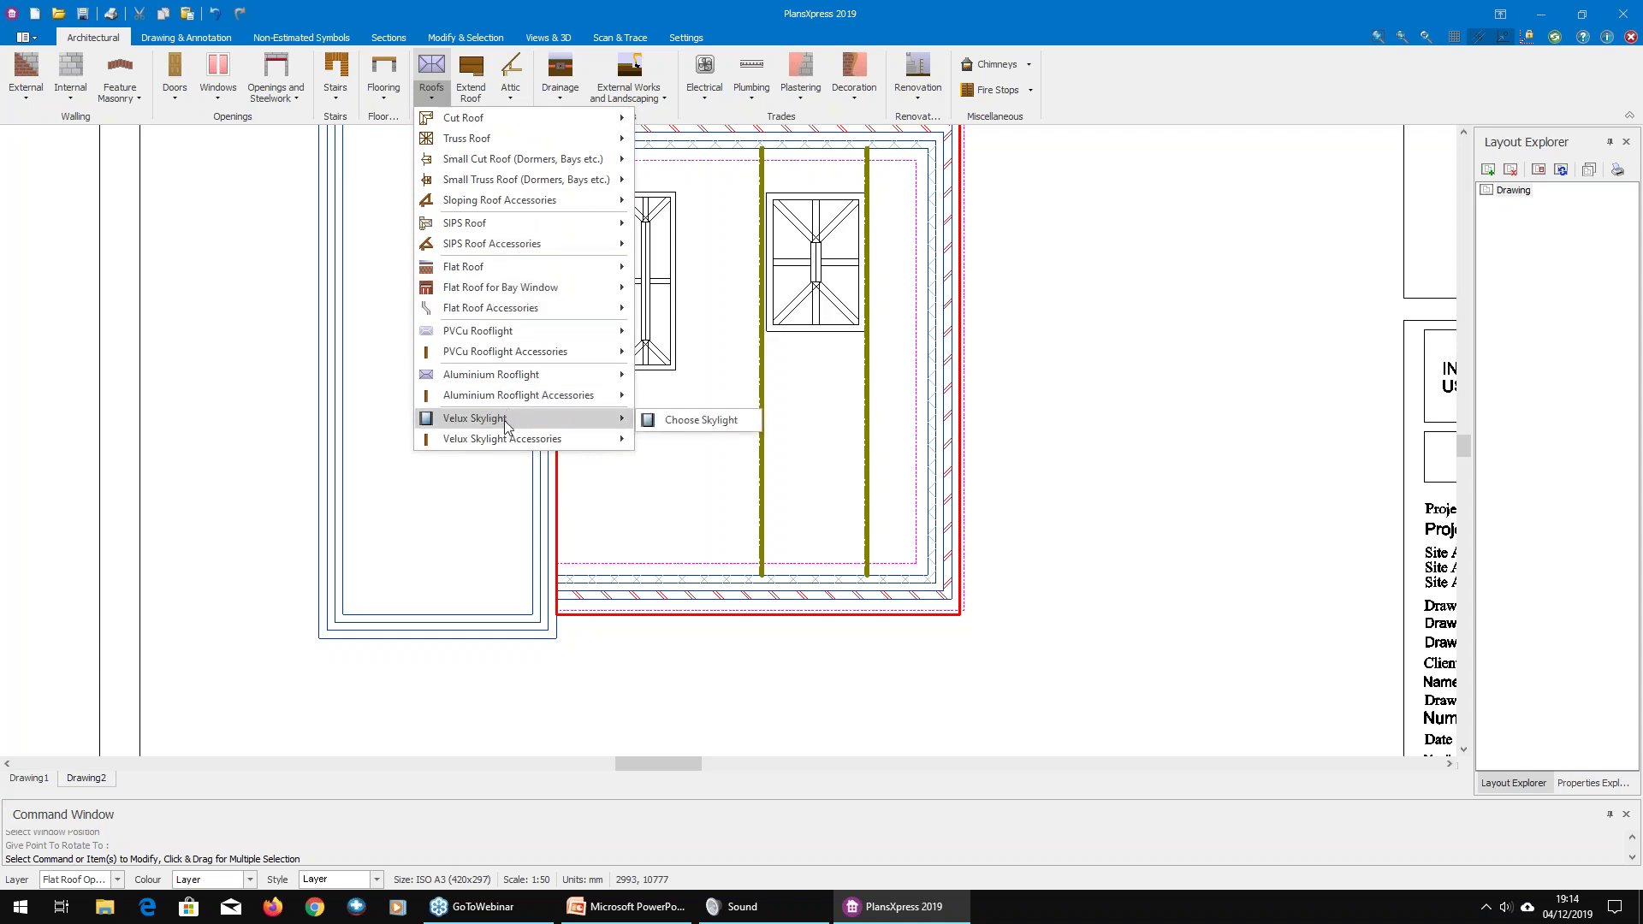
pyautogui.click(682, 421)
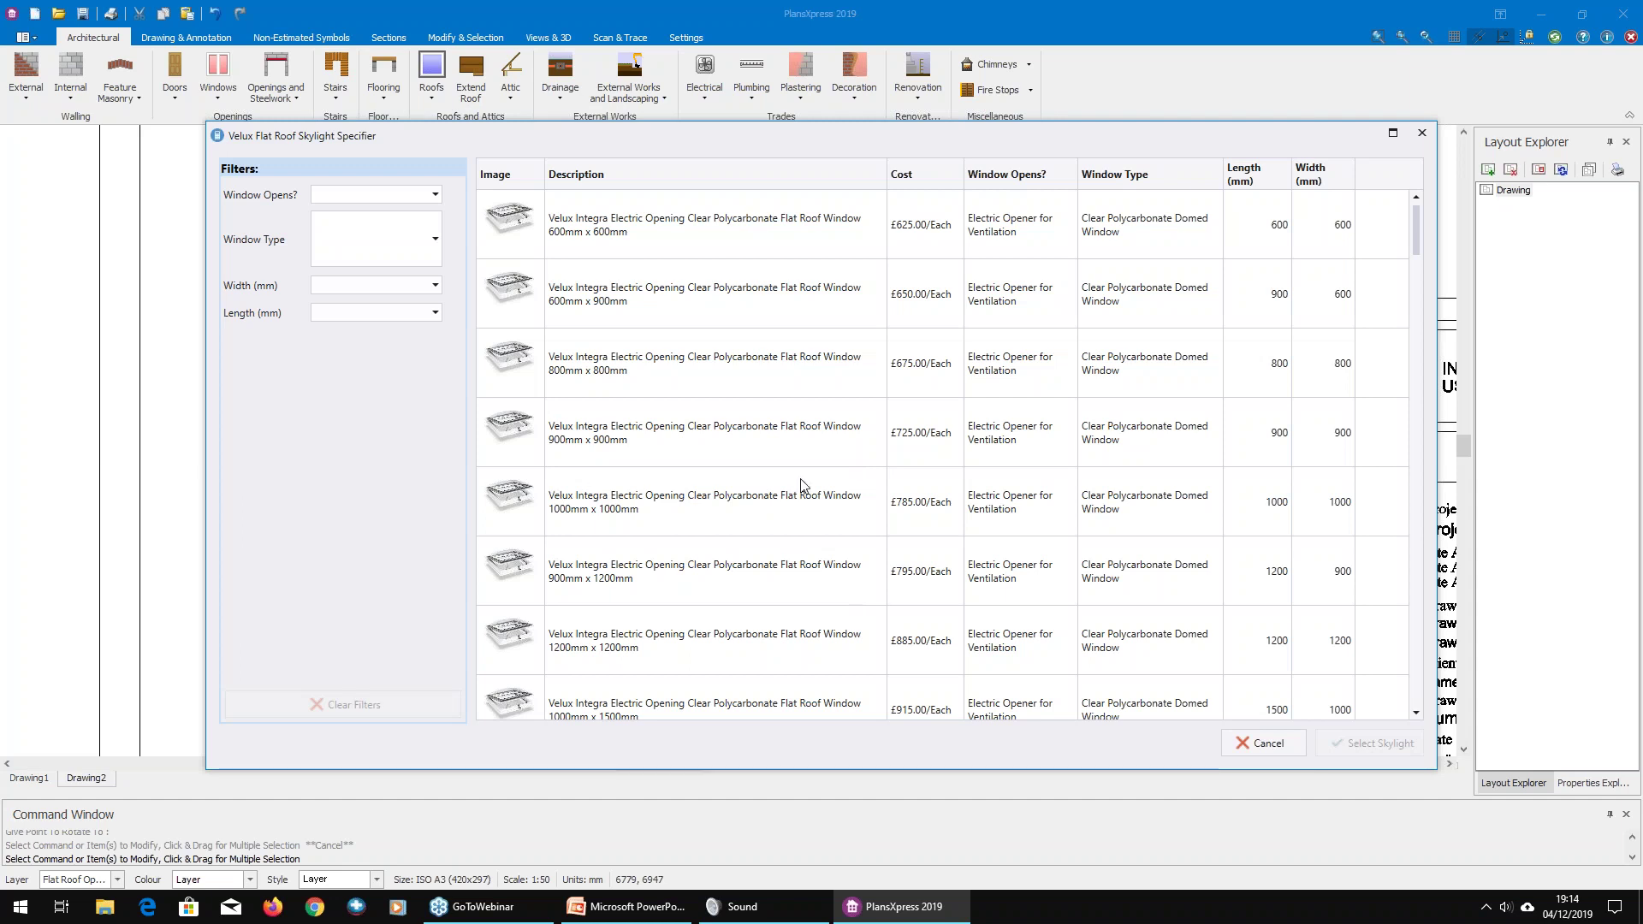
pyautogui.scroll(-2, 894, 381)
pyautogui.scroll(-4, 894, 381)
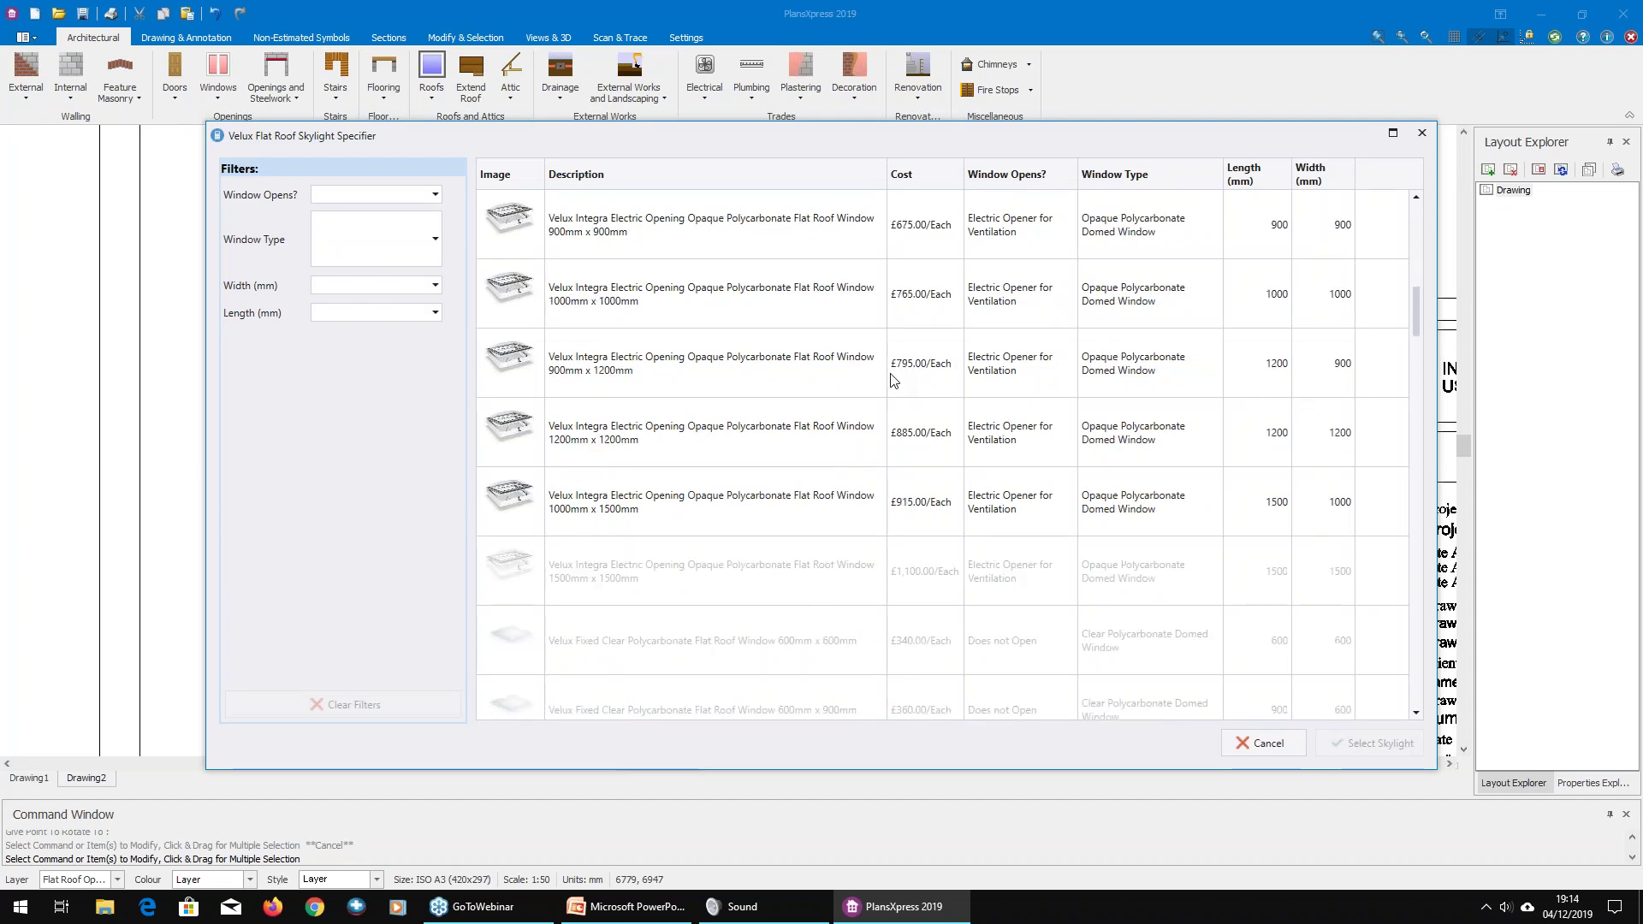
pyautogui.scroll(3, 815, 431)
pyautogui.scroll(2, 814, 430)
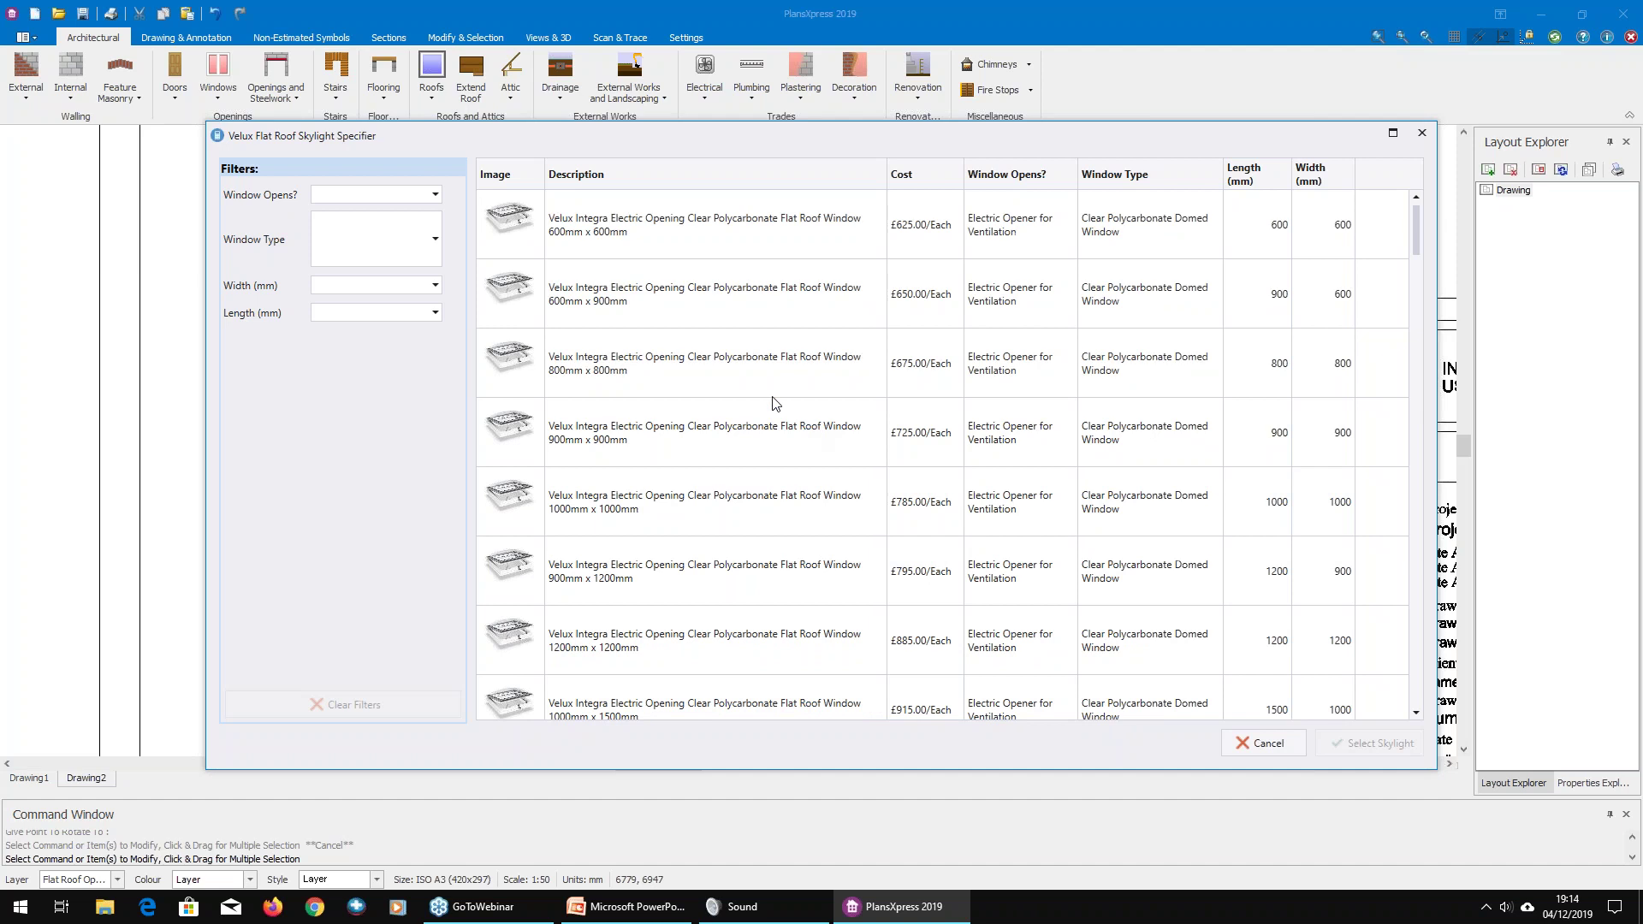
# Step: Filter the skylights to Emergency Escape Exit Hatch, Opaque Polycarbonate Domed Window and a width of 1000 mm
pyautogui.click(418, 197)
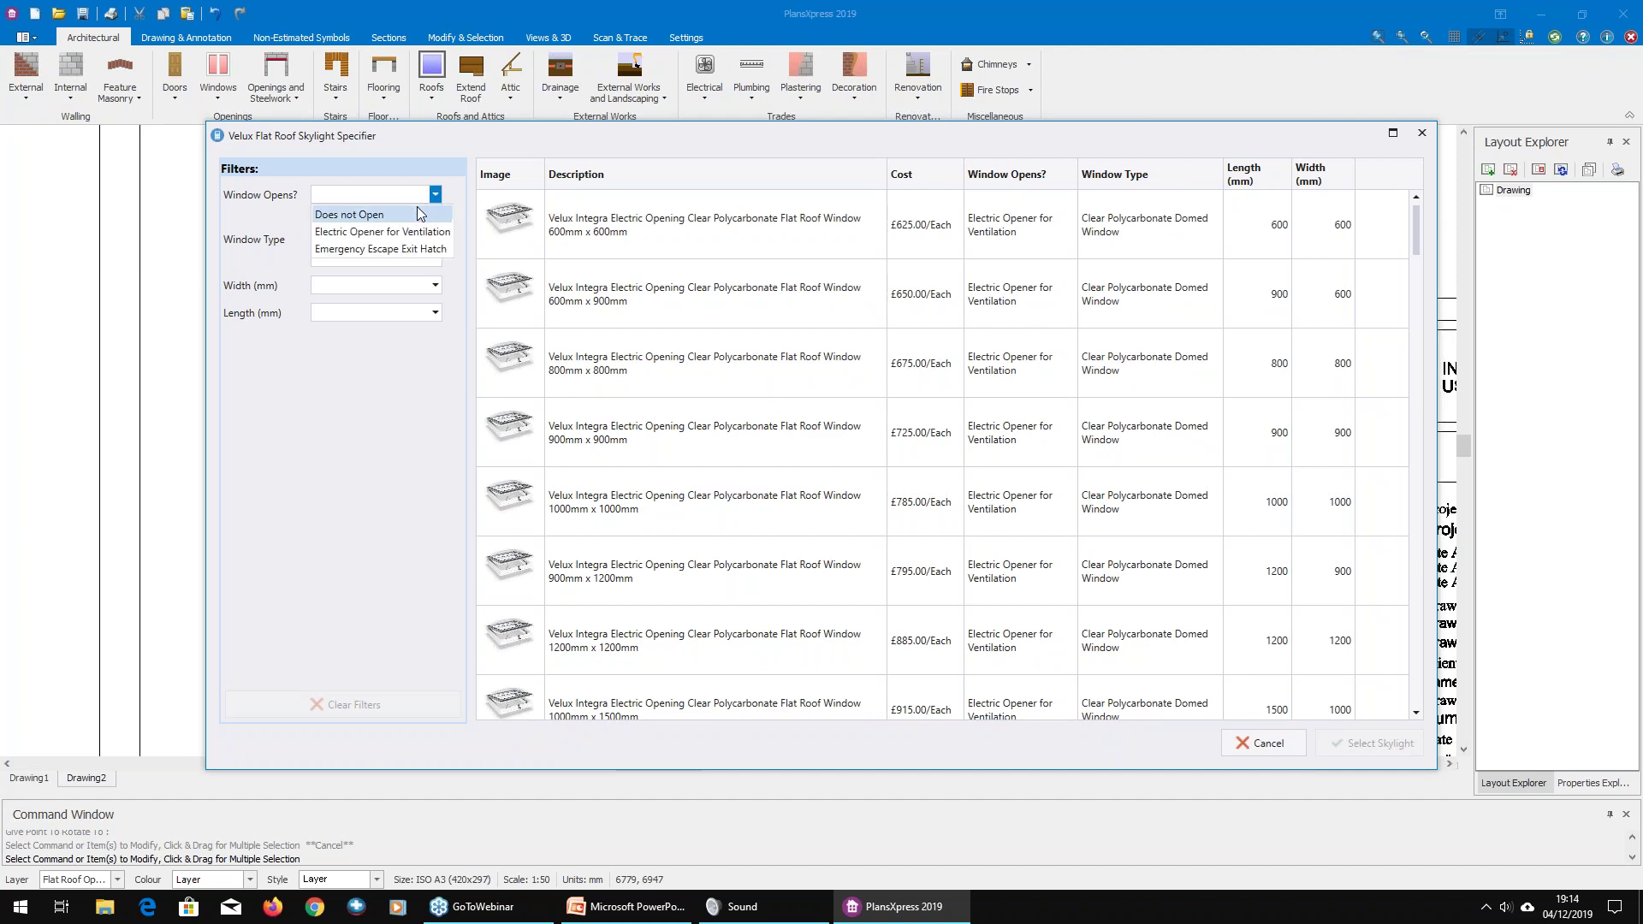
pyautogui.click(351, 249)
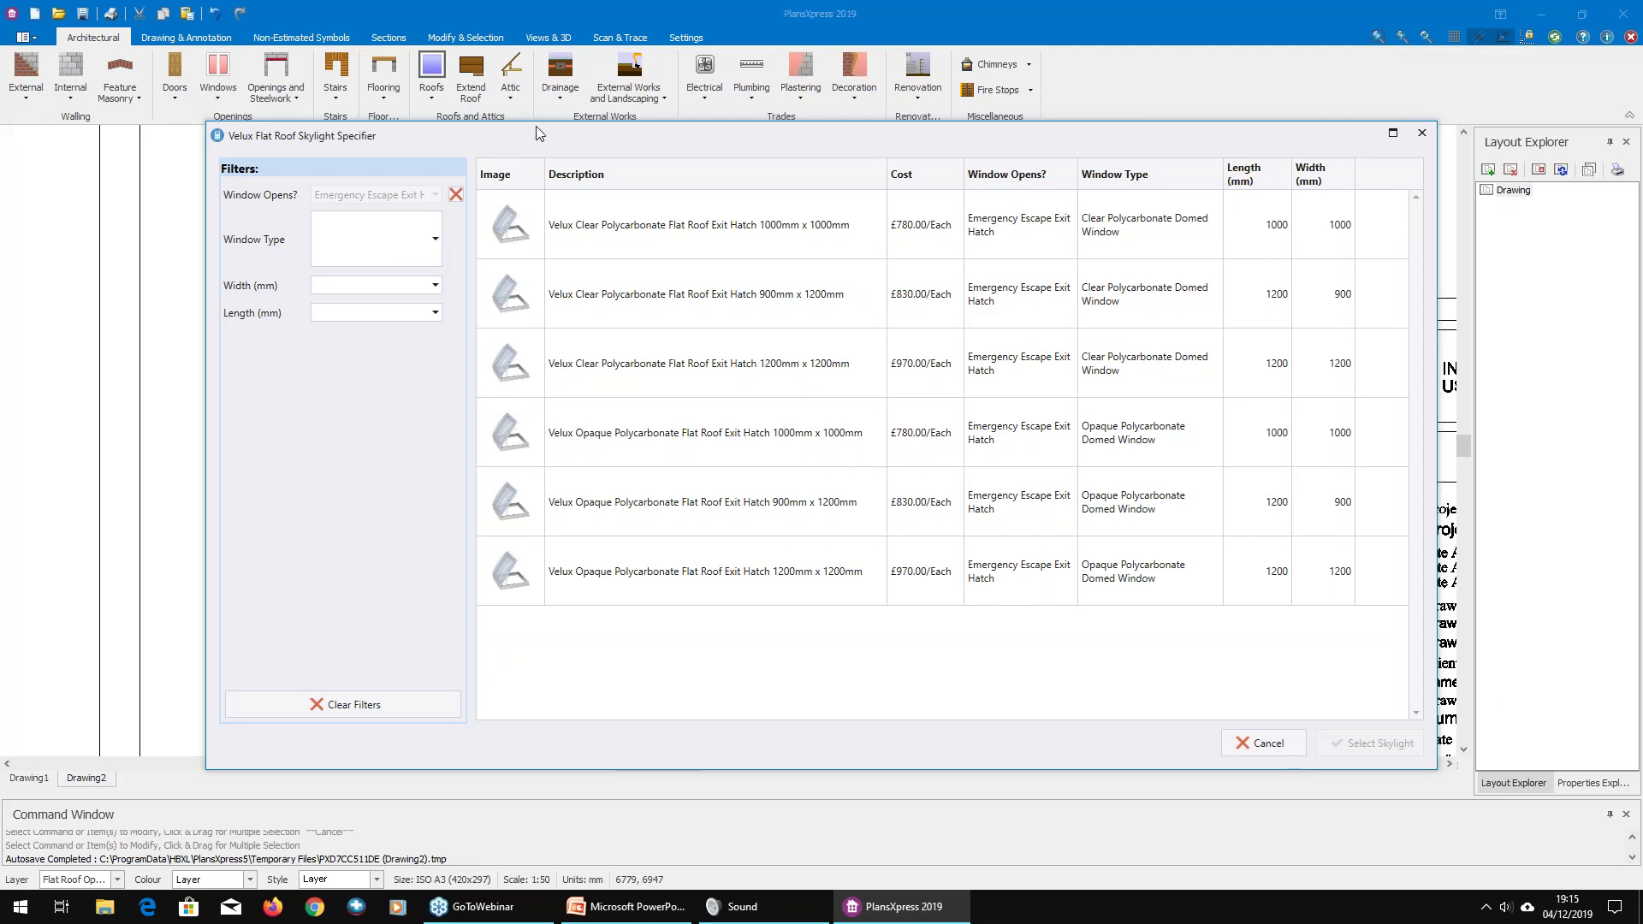
pyautogui.click(377, 250)
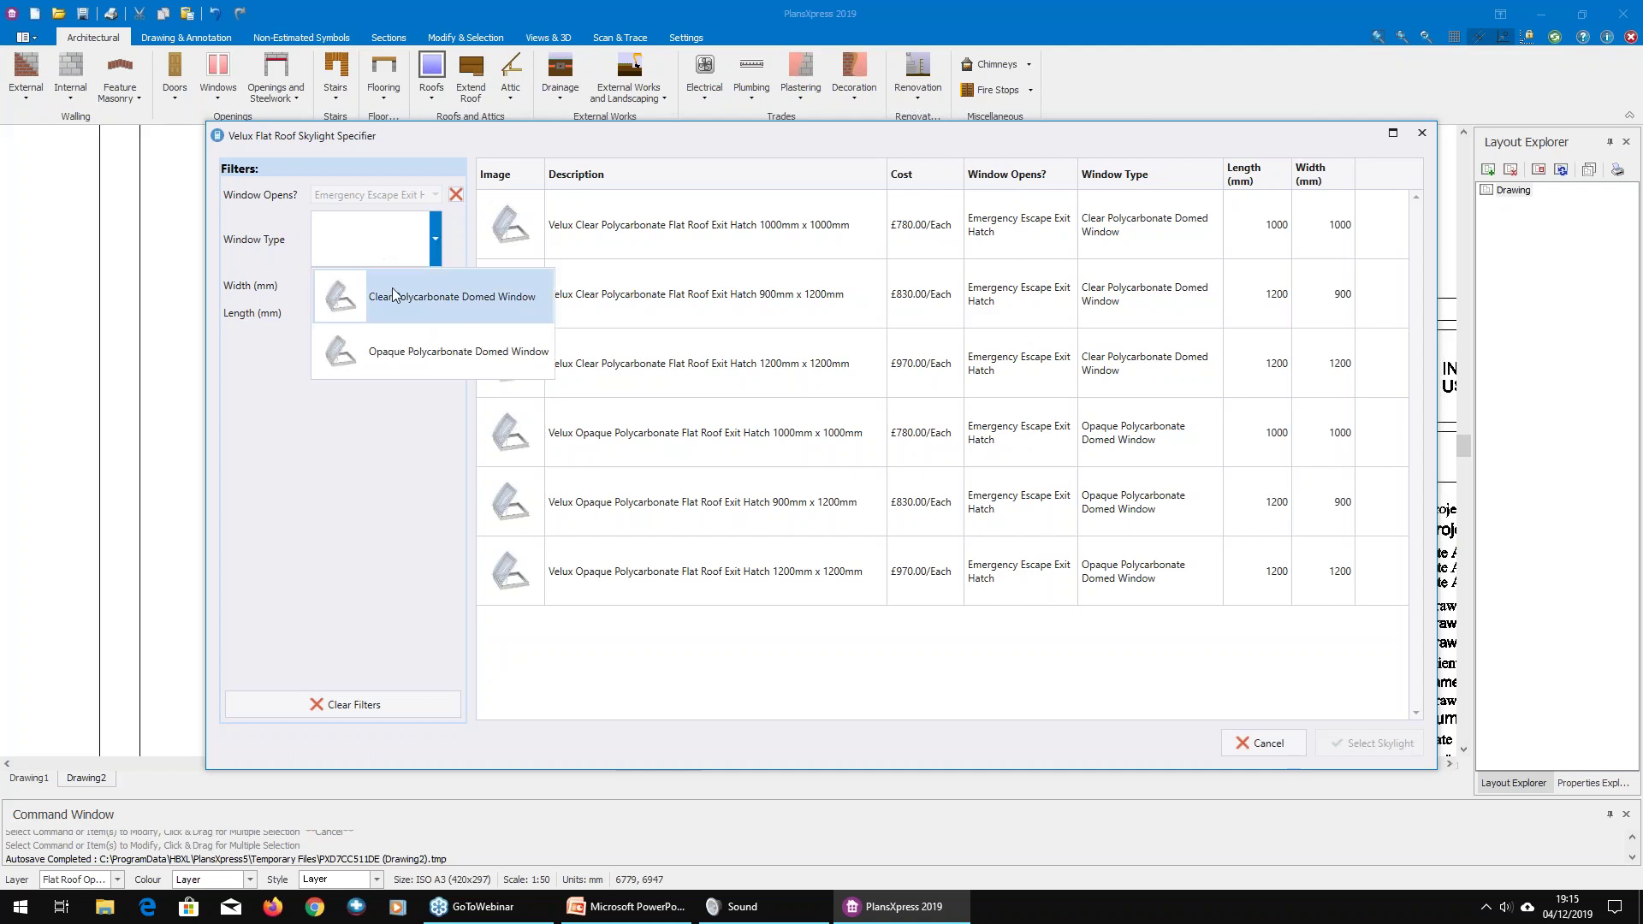
pyautogui.click(387, 362)
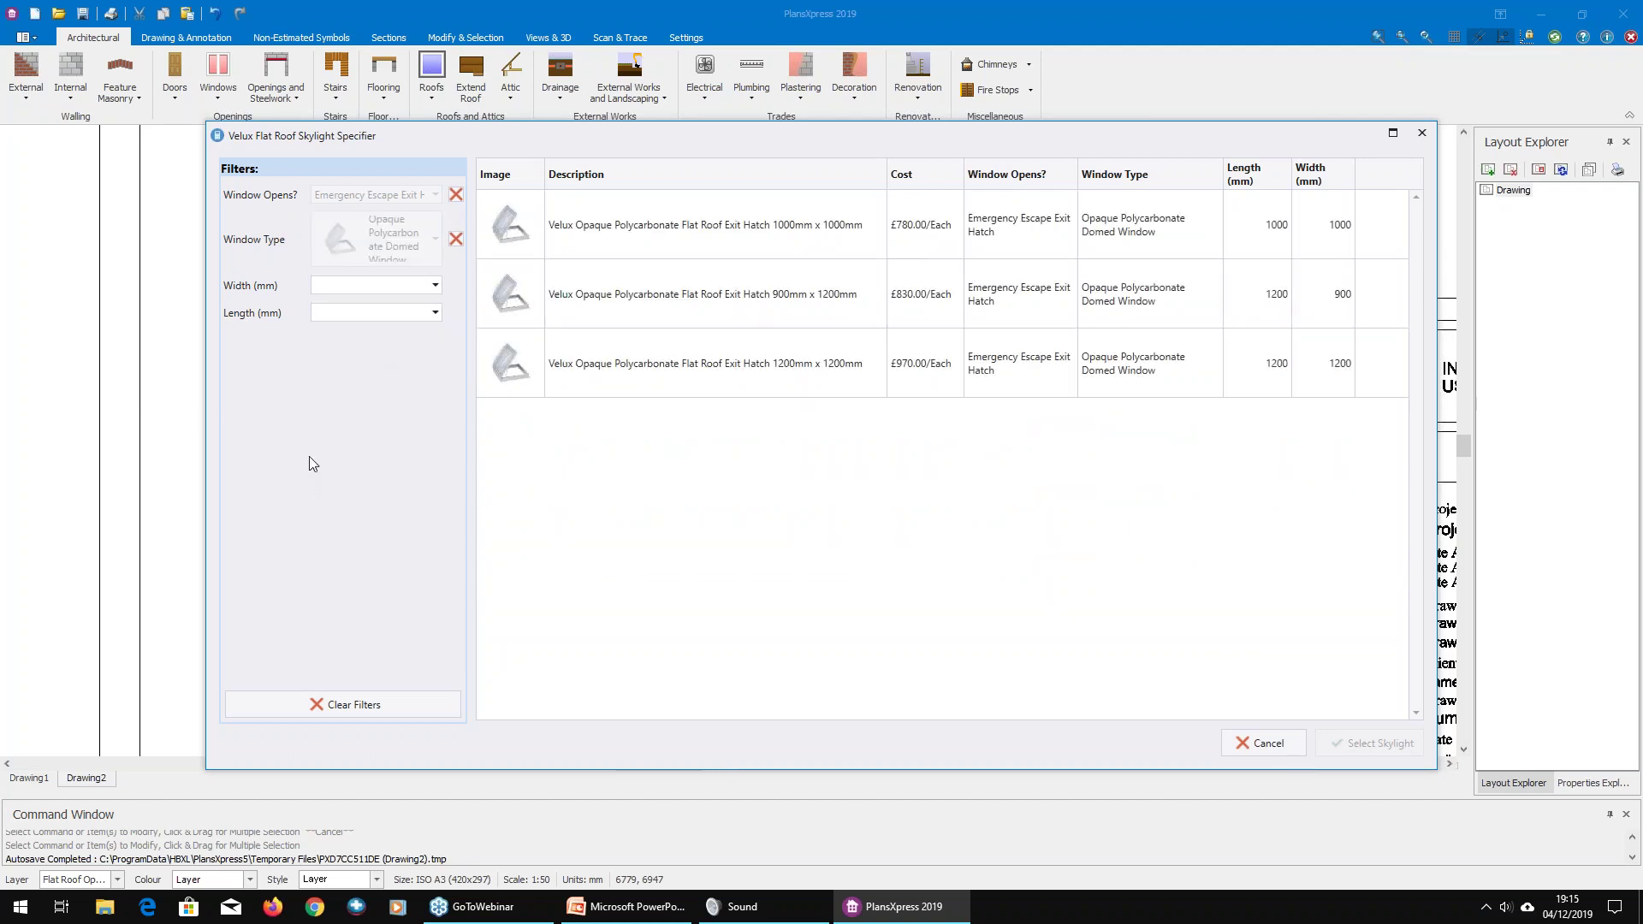
pyautogui.click(377, 286)
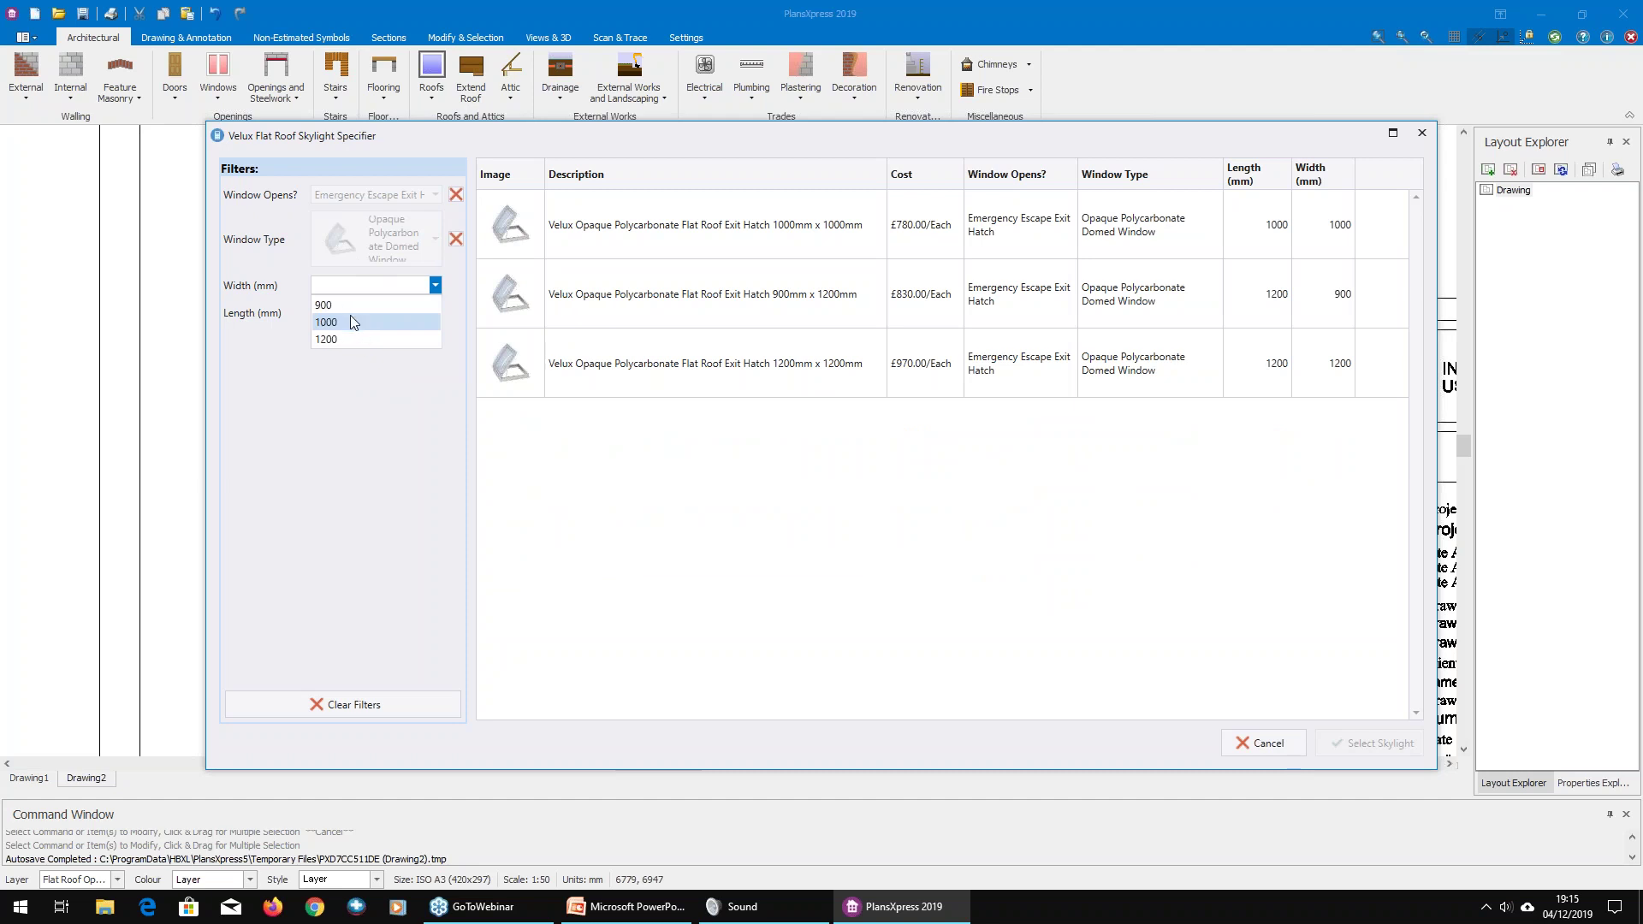
pyautogui.click(351, 322)
pyautogui.click(351, 315)
pyautogui.click(349, 330)
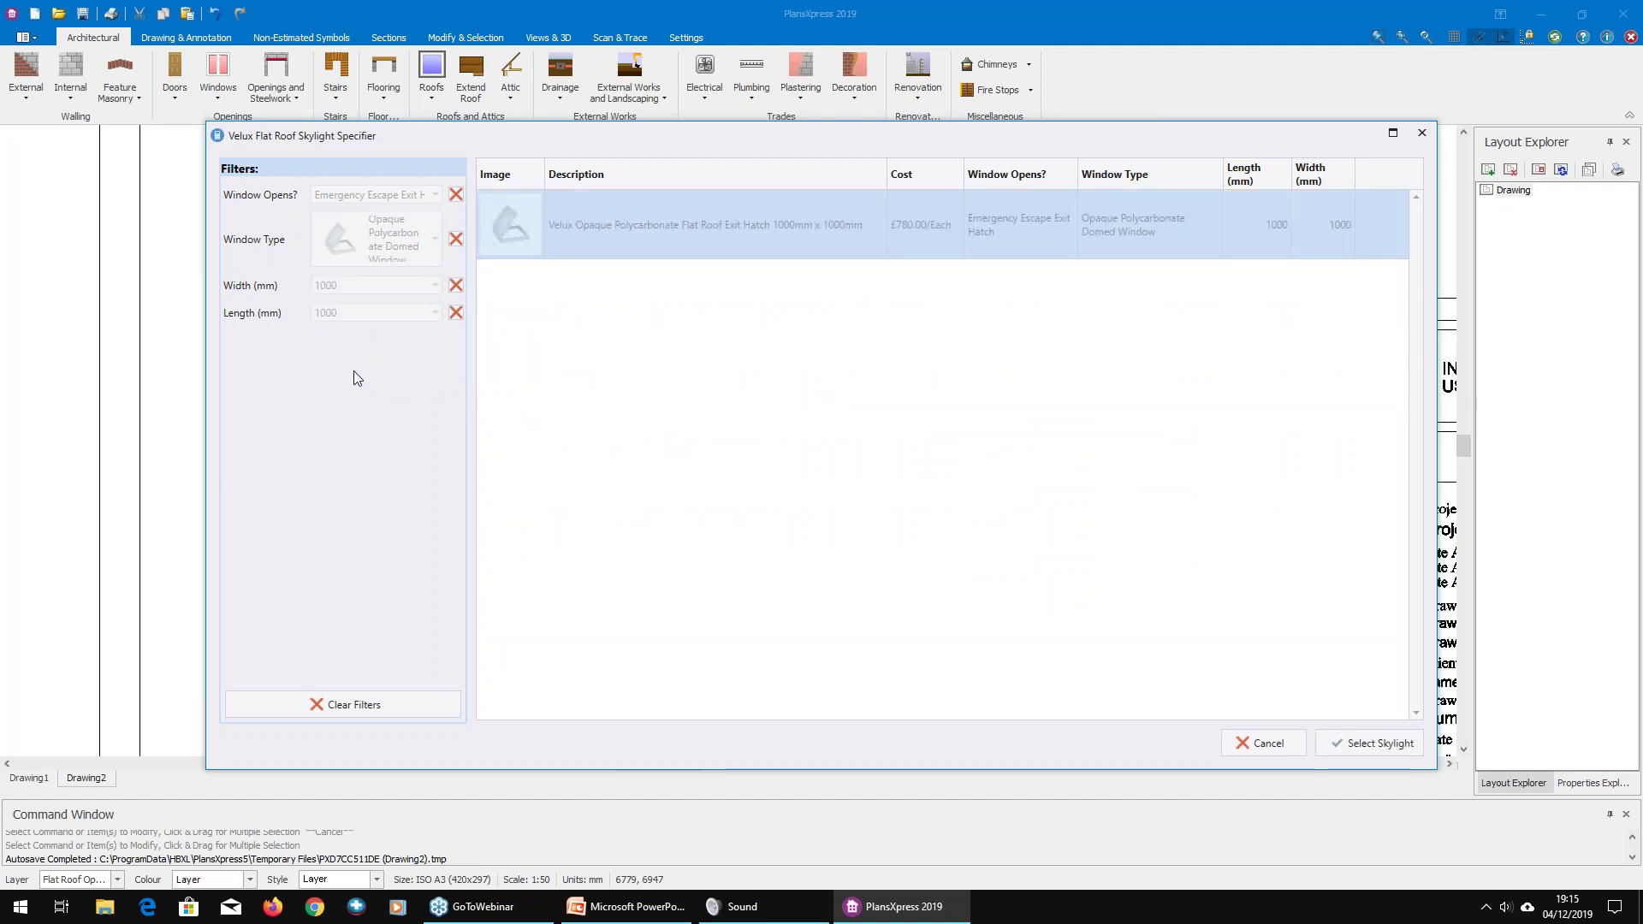
# Step: Select the 1000mm x 1000mm opaque exit hatch, keeping plastered, decorated reveals, 0.4 m joist centres, 0.3 m opening depth and a £20 fixings allowance
pyautogui.click(632, 212)
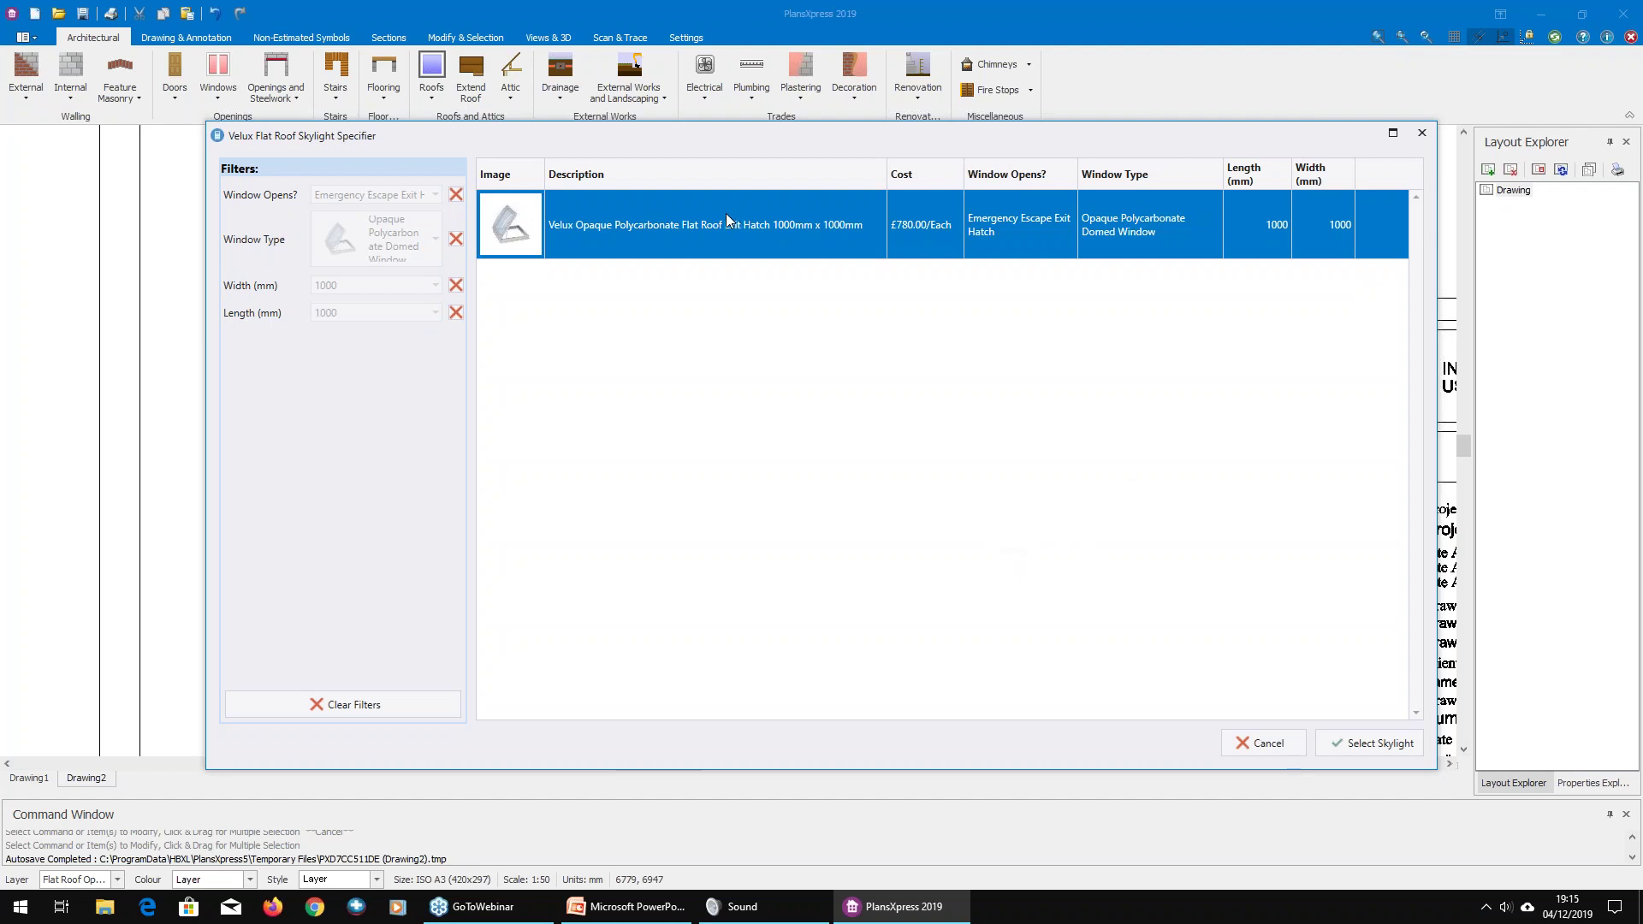
pyautogui.click(1378, 743)
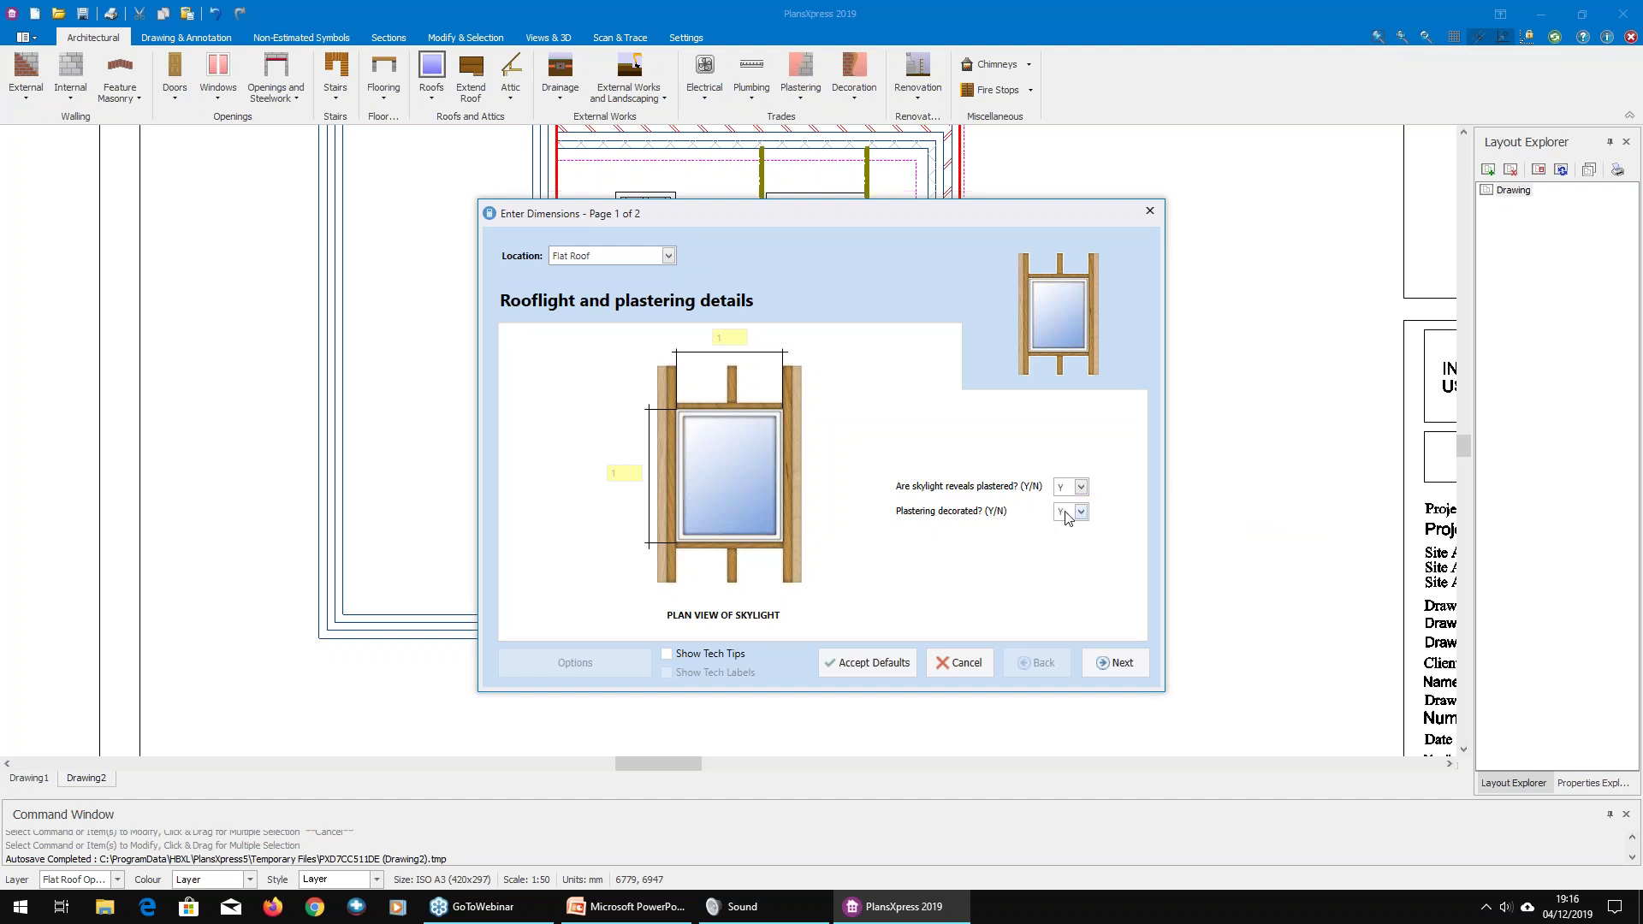
pyautogui.click(1120, 663)
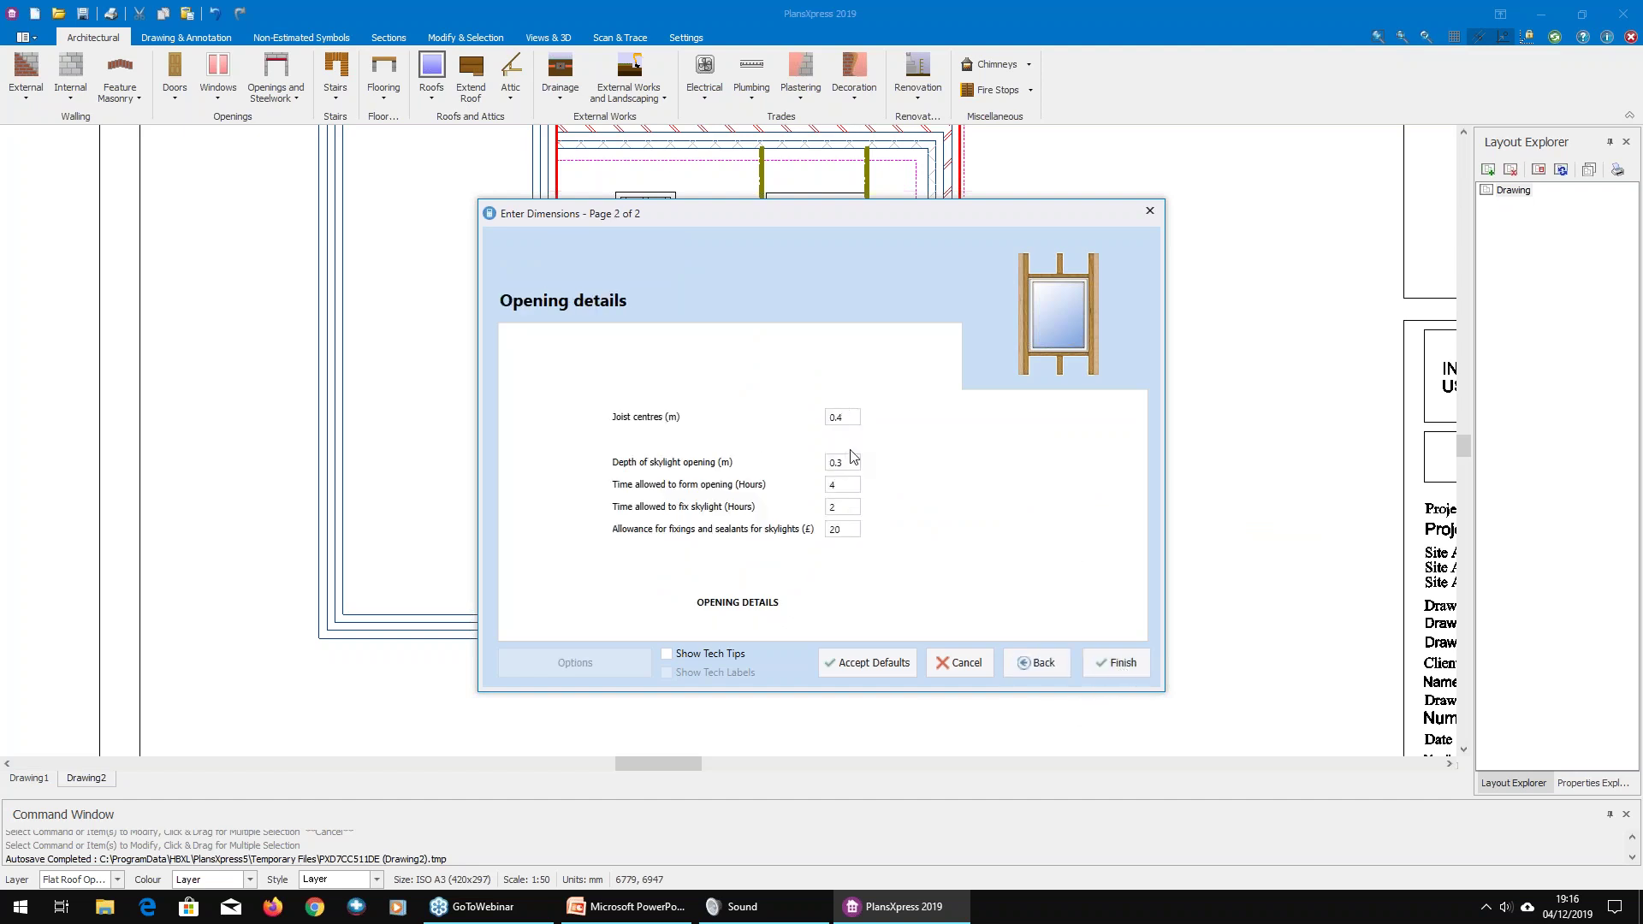
pyautogui.moveTo(846, 463)
pyautogui.moveTo(853, 531)
pyautogui.click(1104, 664)
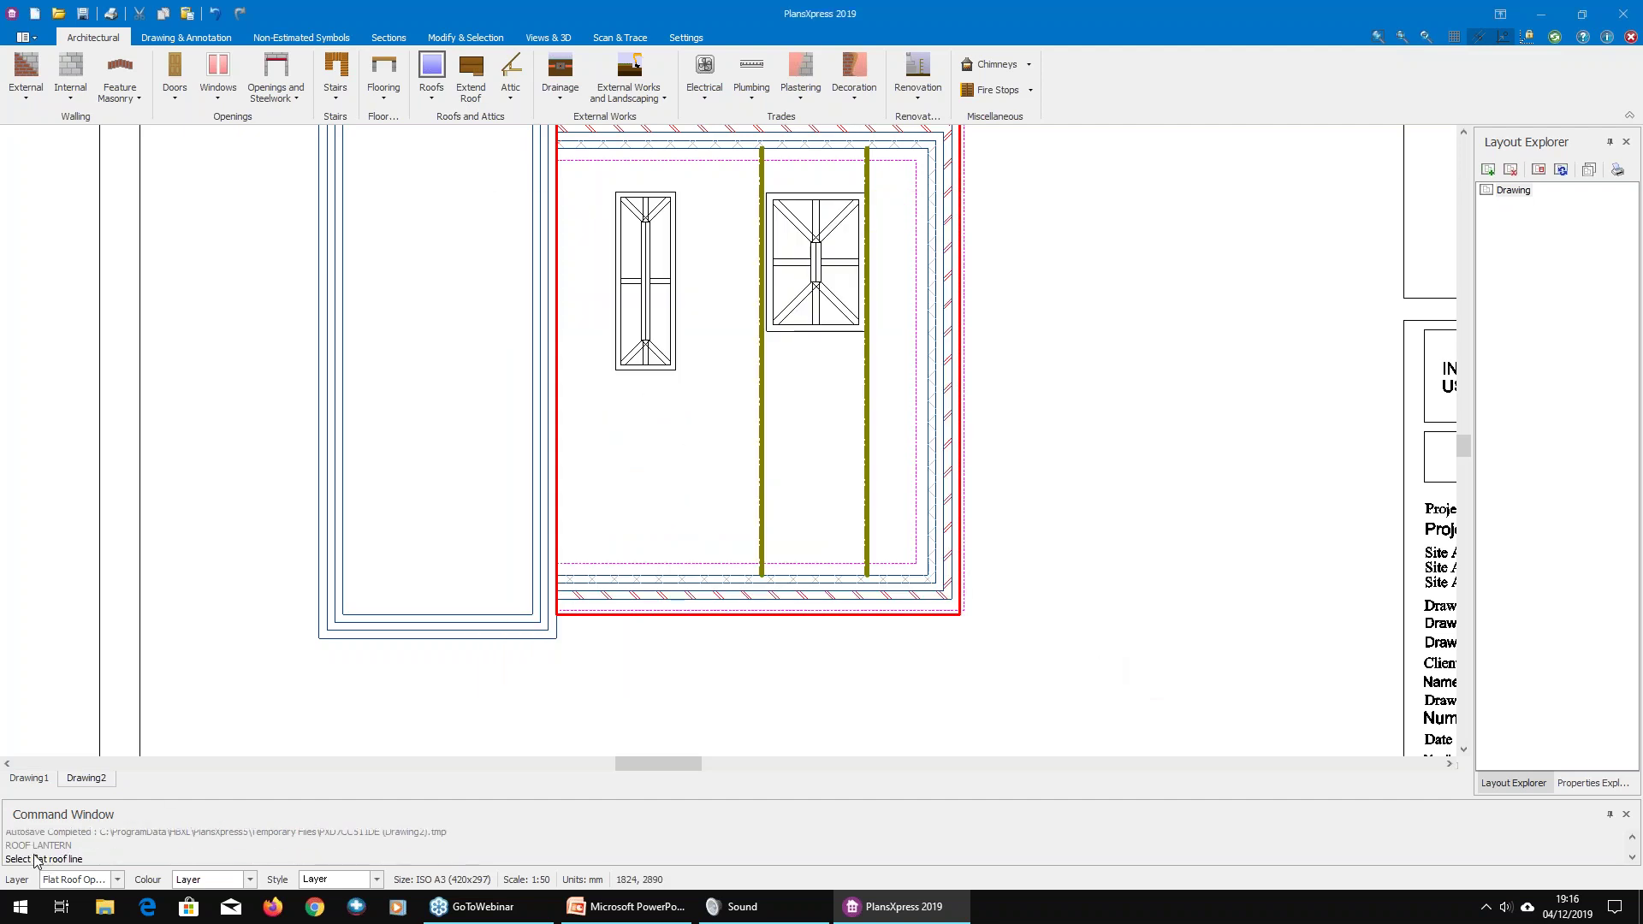
# Step: Assign the exit hatch to the extension's flat roof line, place it squarely below the narrow aluminium rooflight, and decline trimmers
pyautogui.scroll(3, 704, 614)
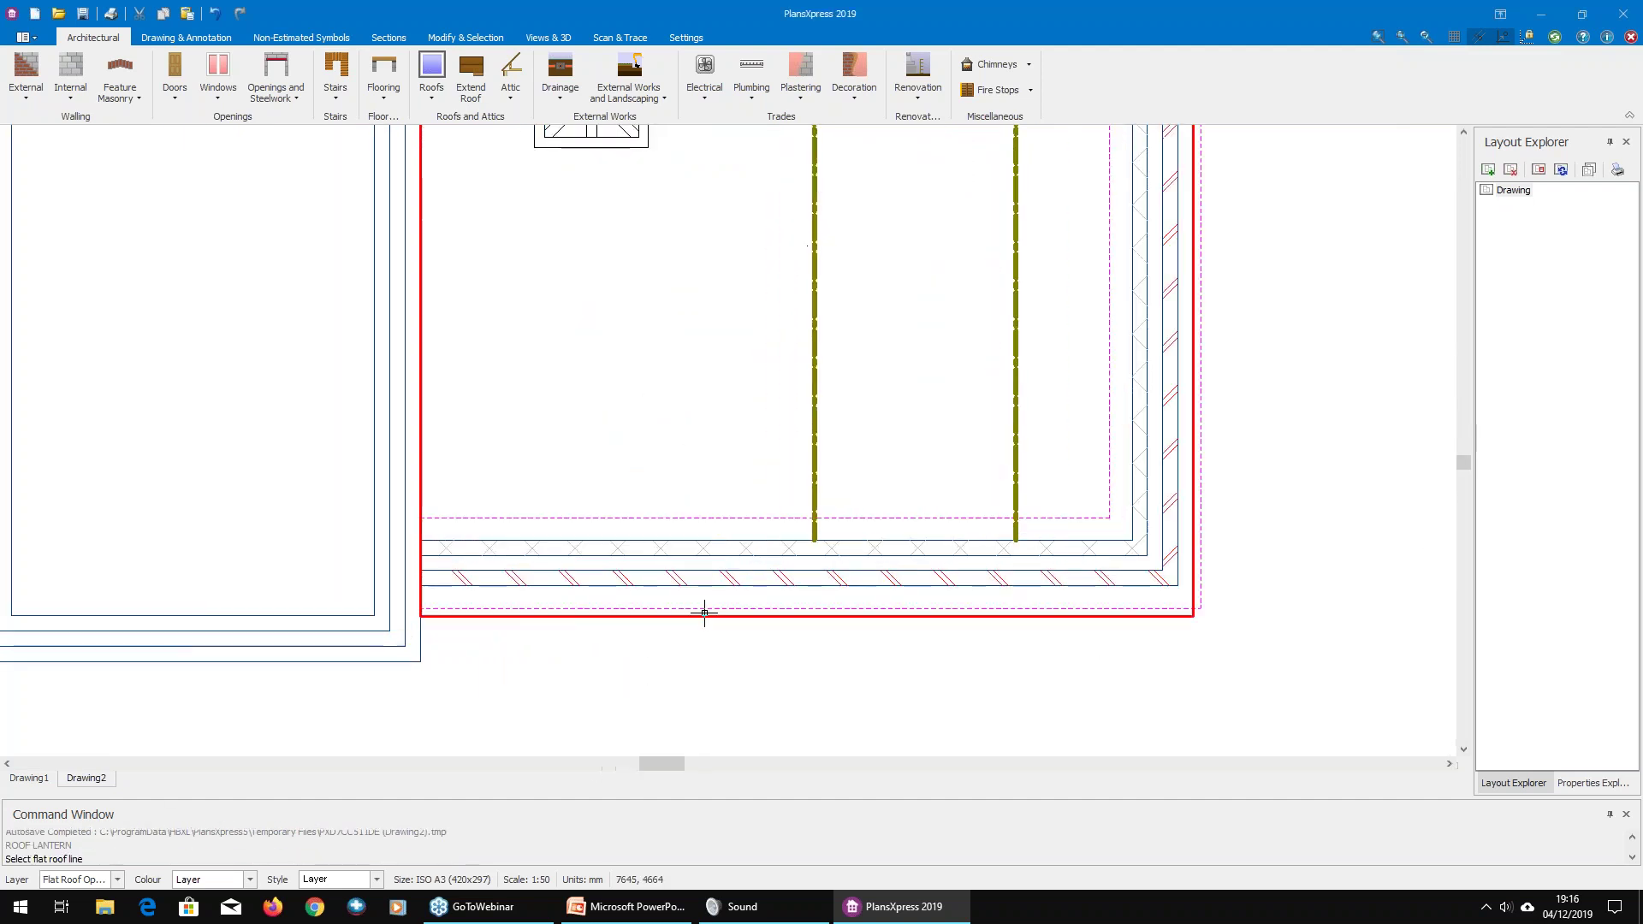
pyautogui.click(702, 616)
pyautogui.scroll(-3, 652, 621)
pyautogui.scroll(-1, 647, 617)
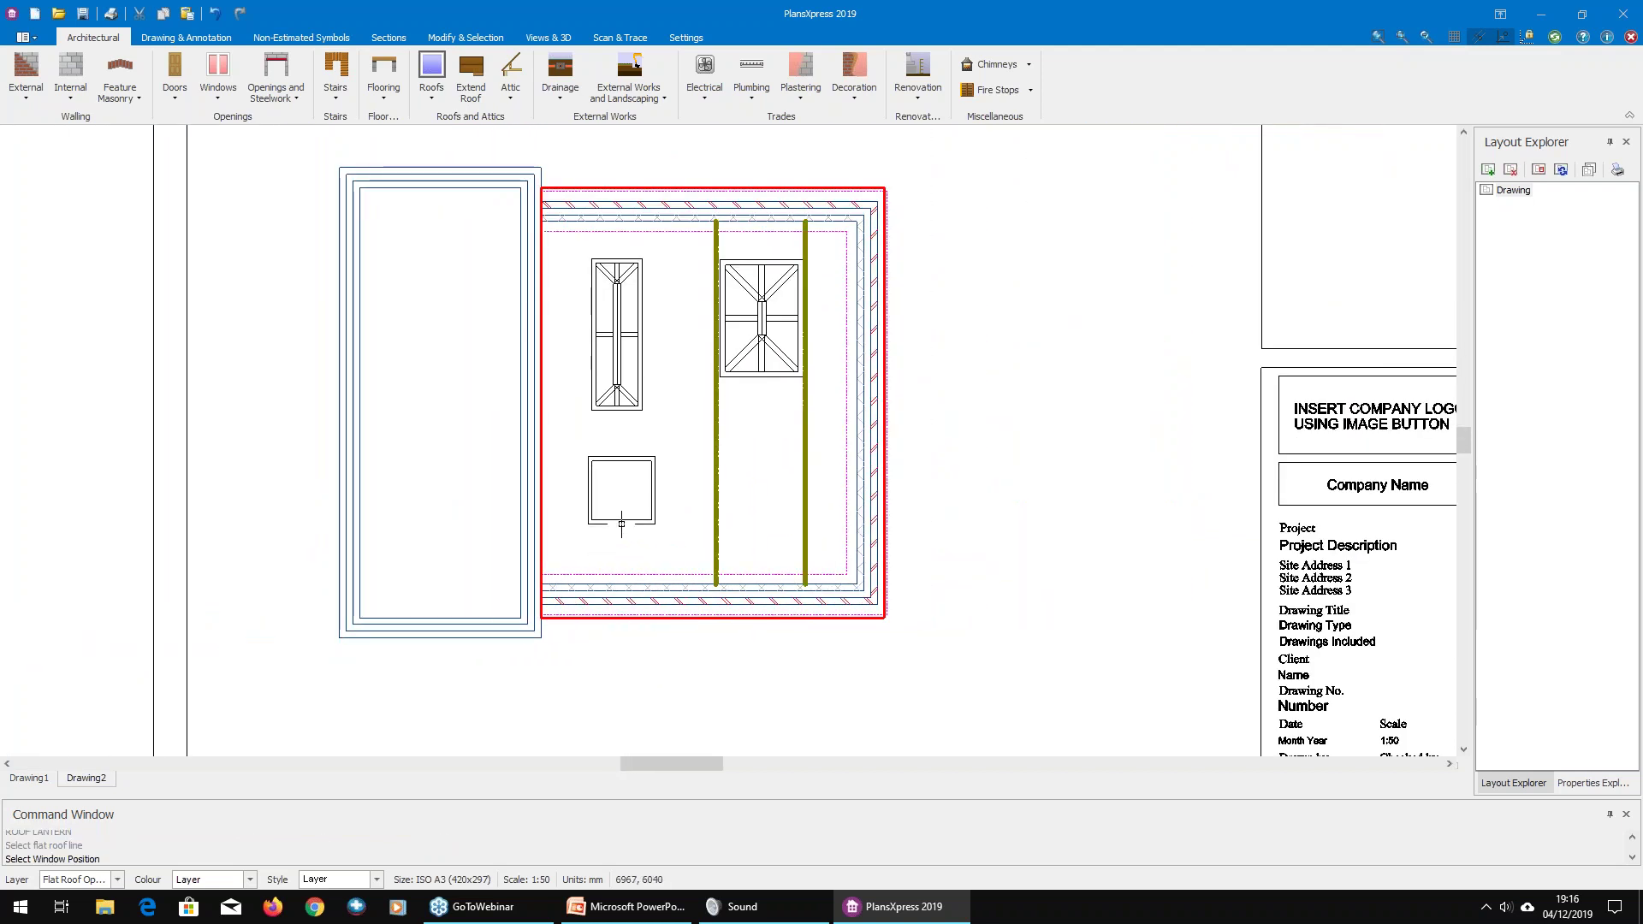
pyautogui.scroll(2, 622, 520)
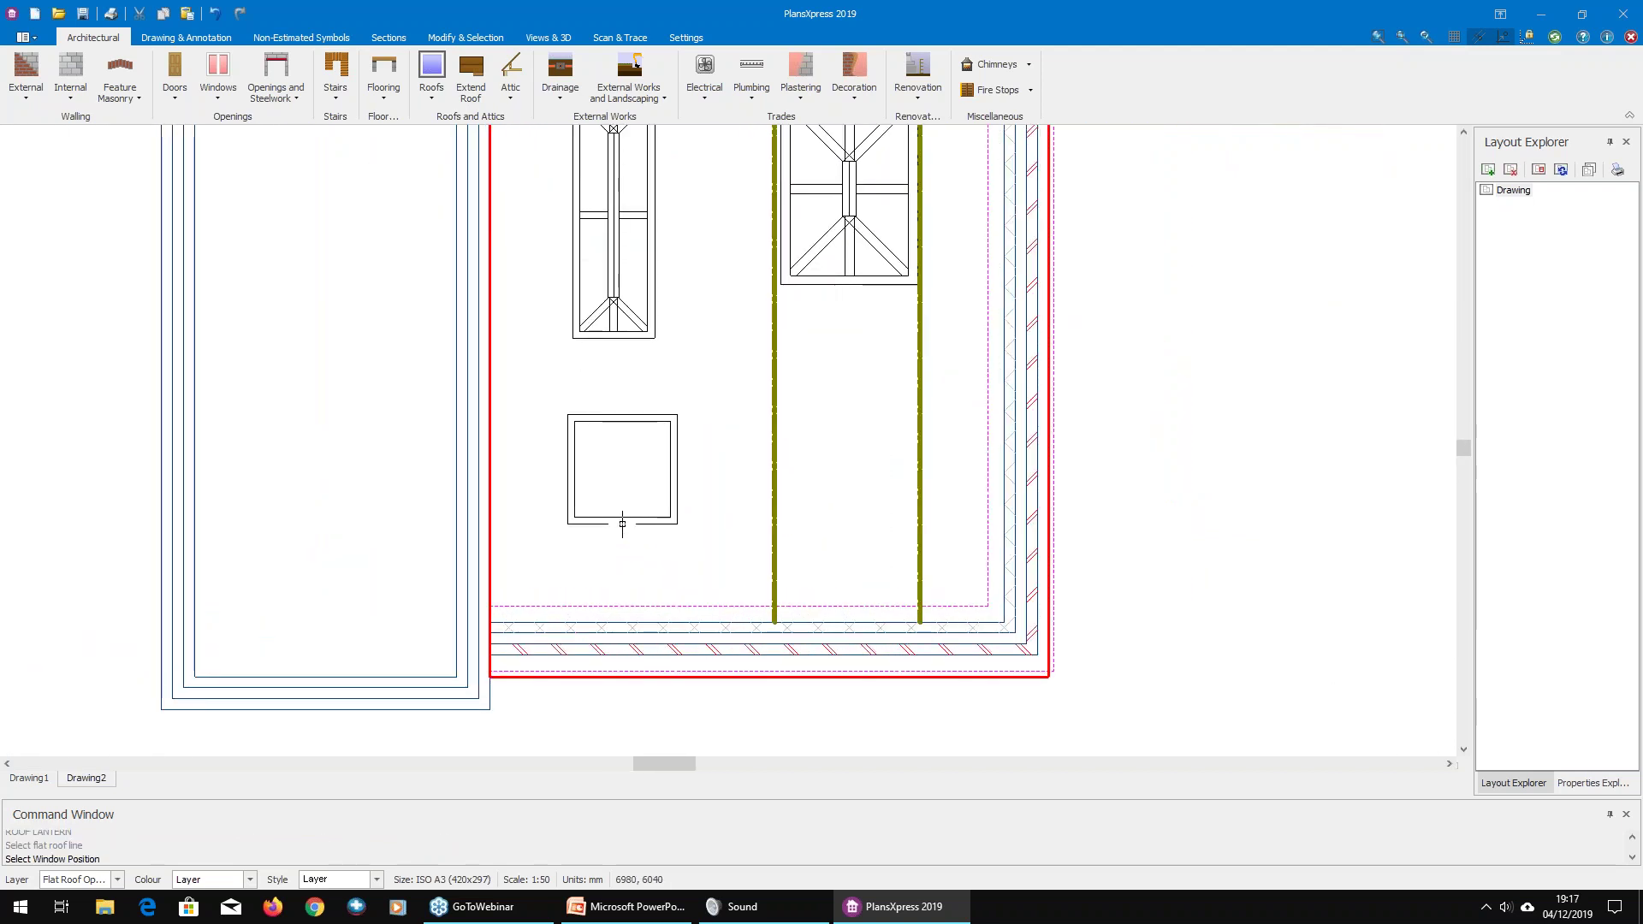
pyautogui.click(622, 523)
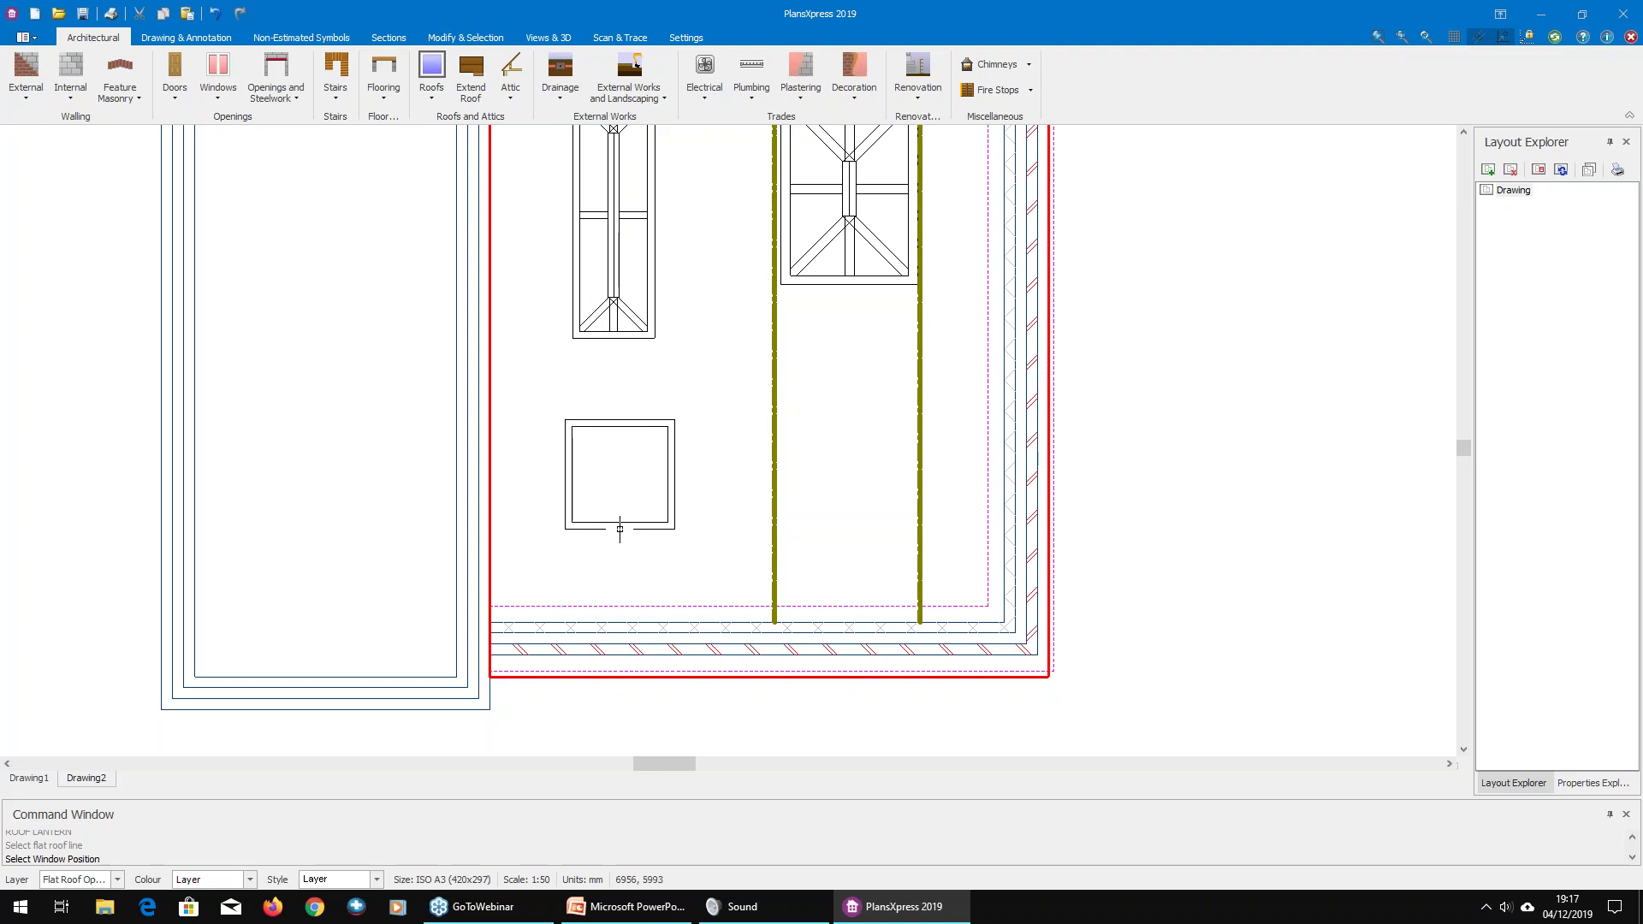
pyautogui.click(864, 531)
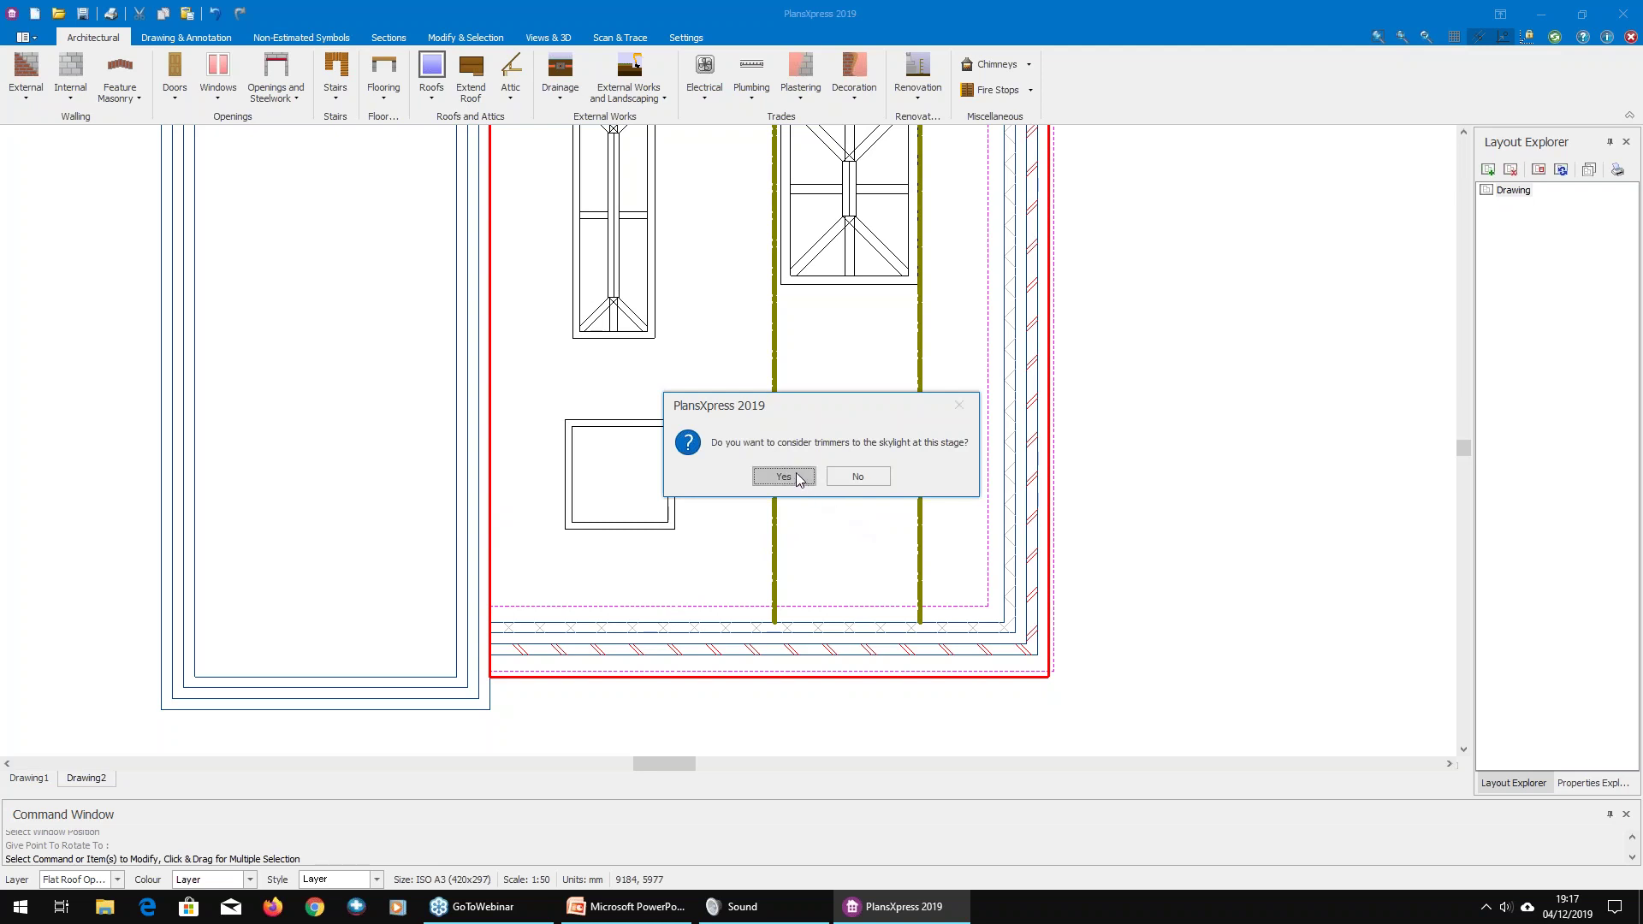
pyautogui.click(858, 475)
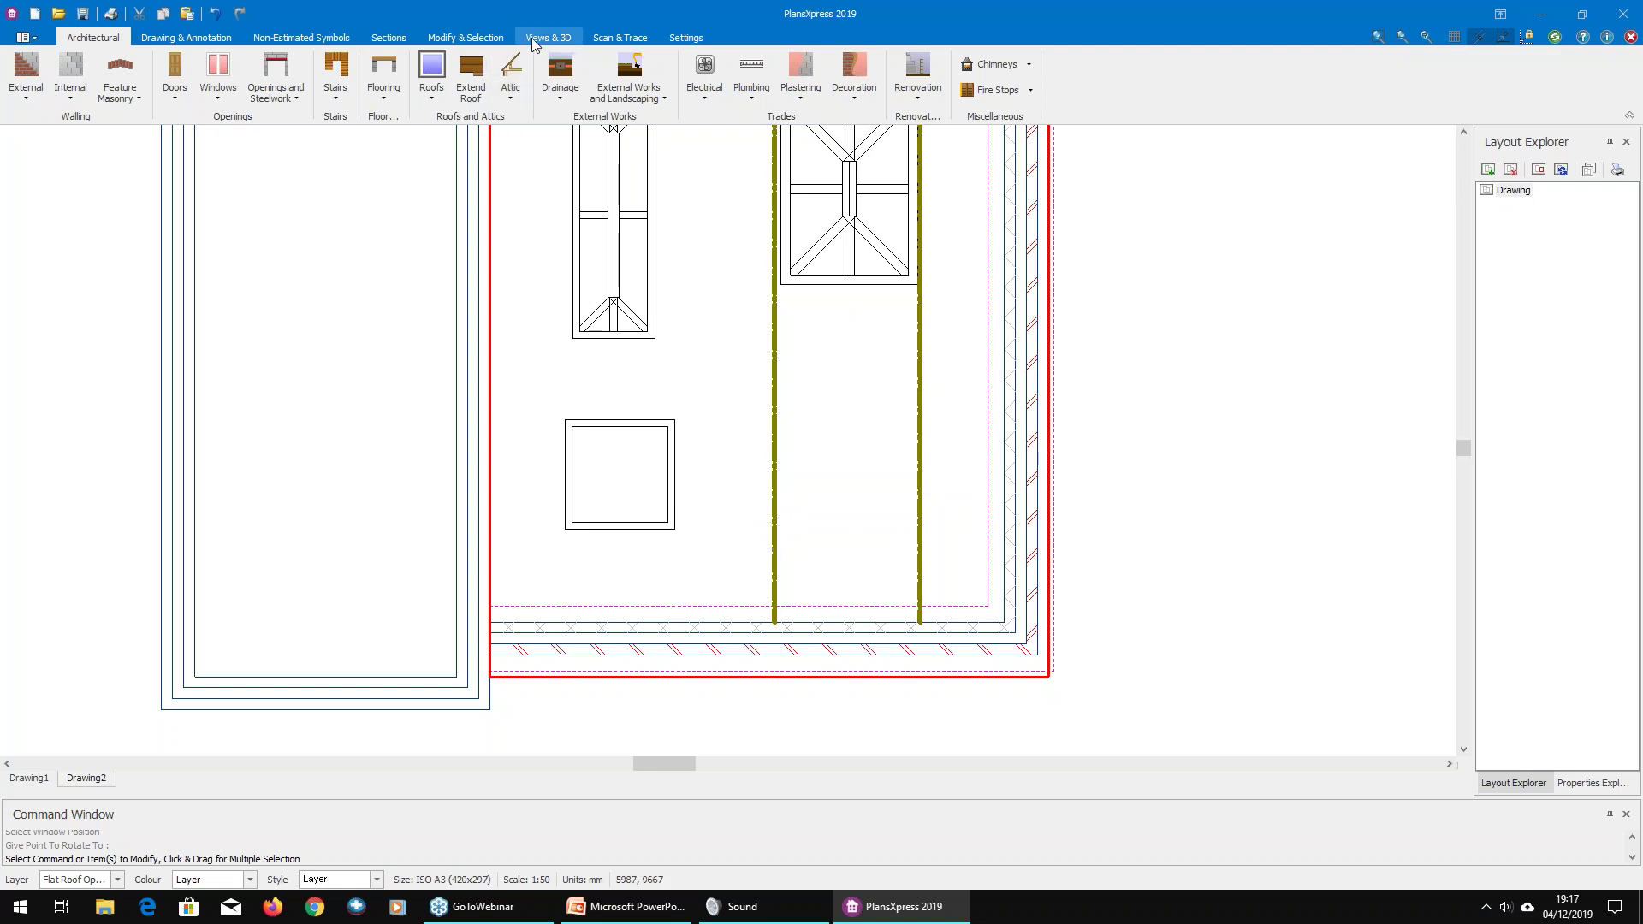
# Step: Examine the exit hatch beside the two rooflights on the extension's flat roof in the 3D preview
pyautogui.click(532, 39)
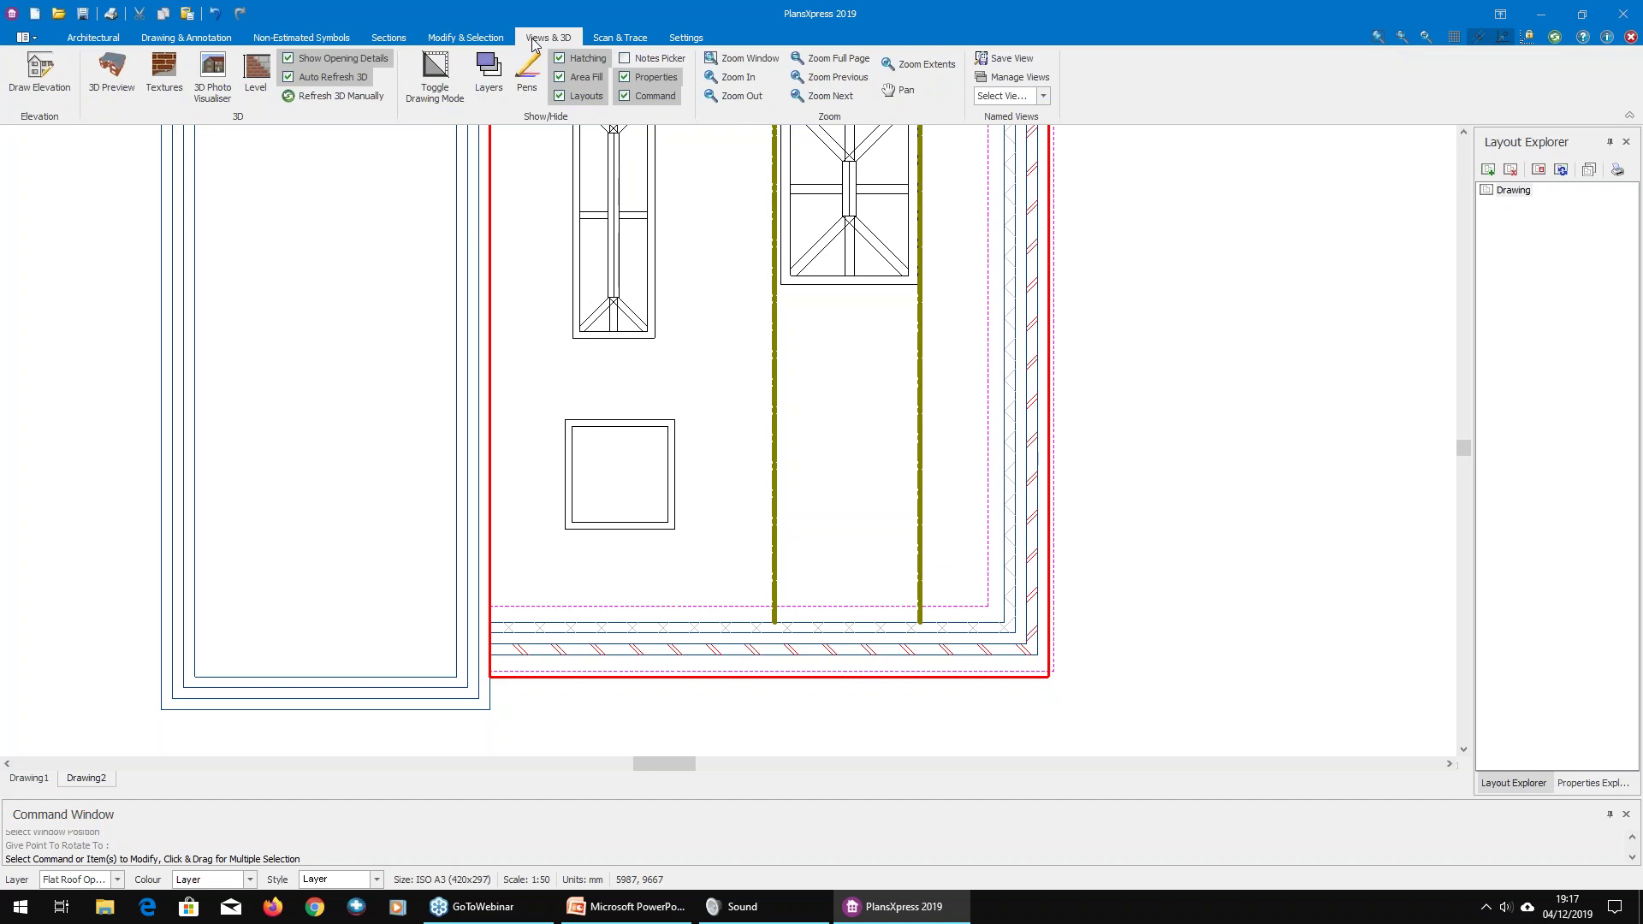
pyautogui.click(103, 96)
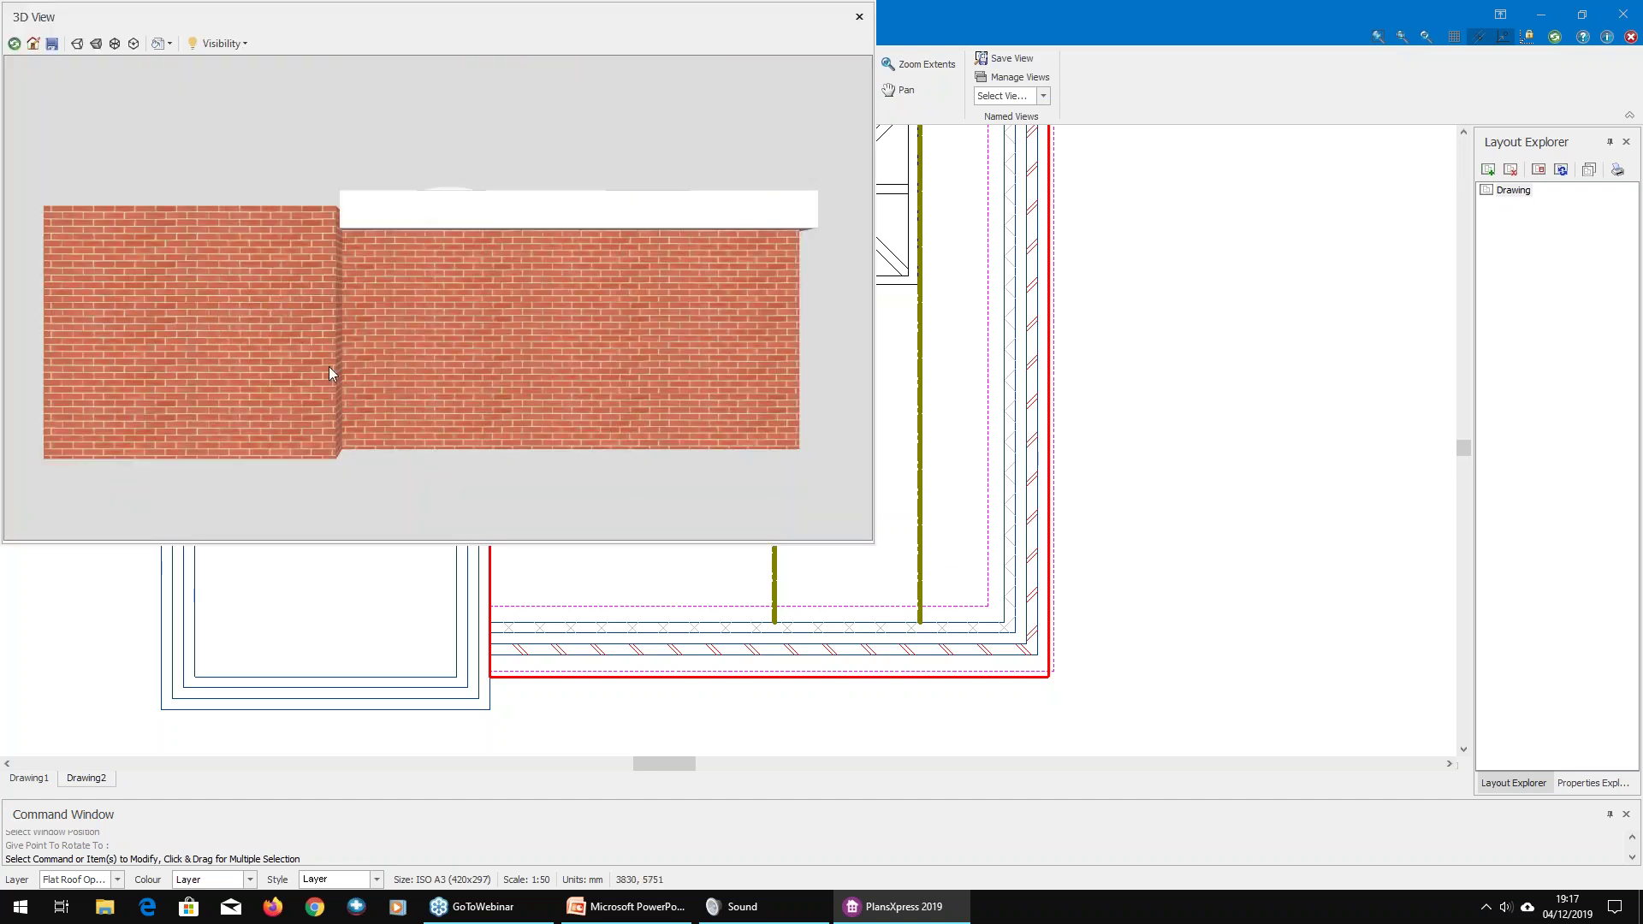
pyautogui.moveTo(361, 276); pyautogui.dragTo(449, 280)
pyautogui.scroll(5, 517, 300)
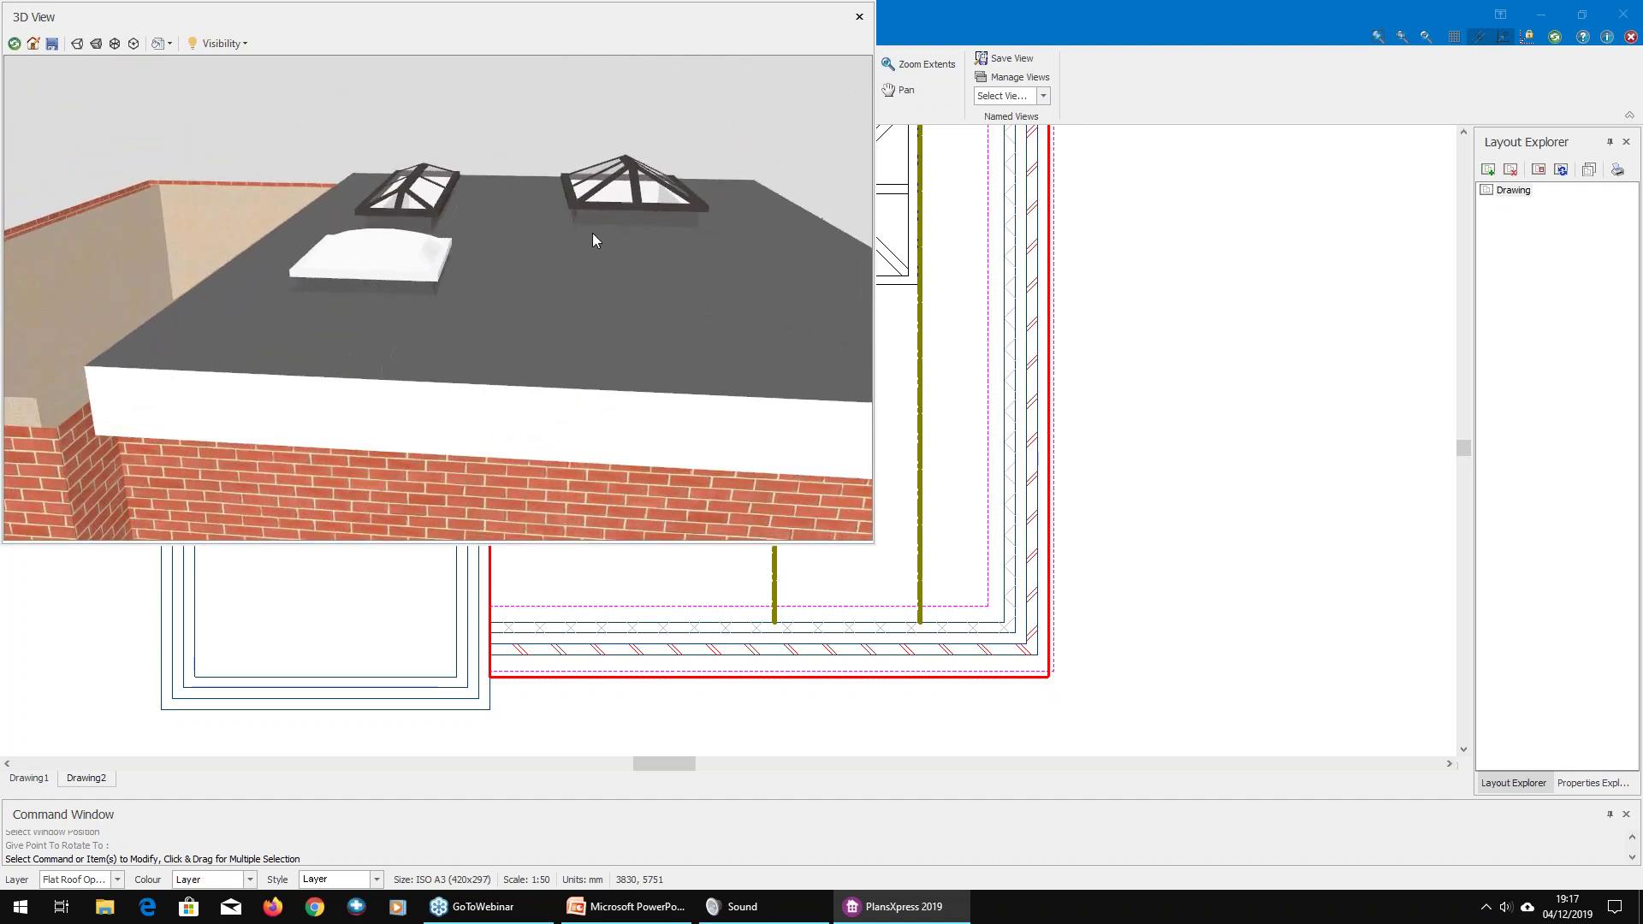
pyautogui.click(856, 12)
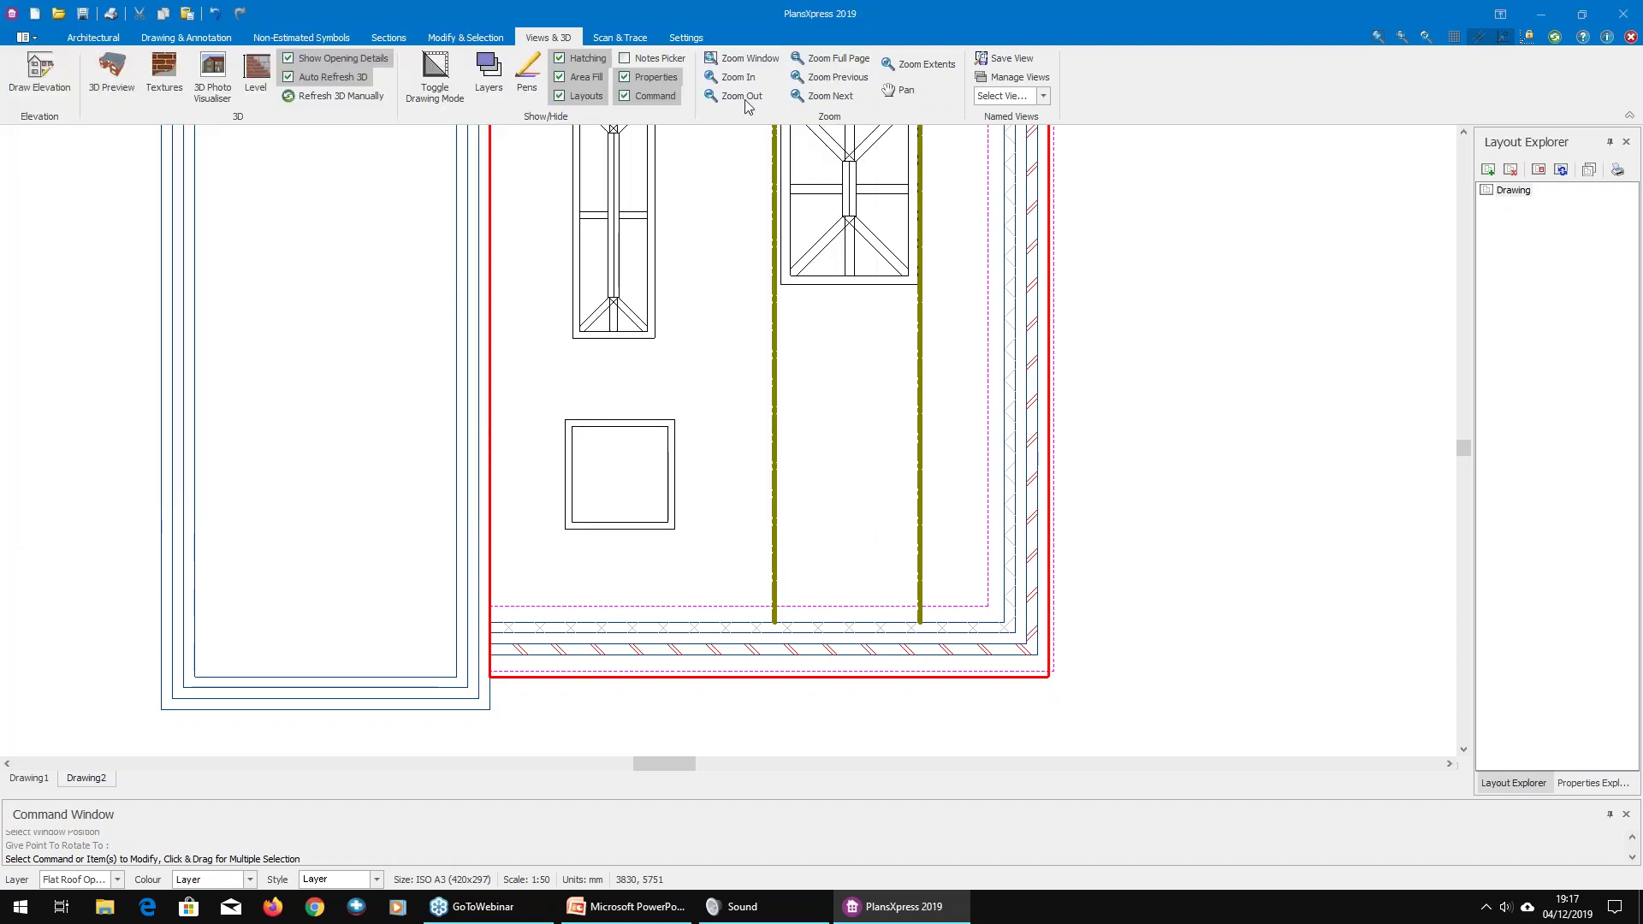
# Step: Start choosing another Velux skylight and filter the range to Electric Opener for Ventilation and Clear Glass Curved Window
pyautogui.click(111, 39)
pyautogui.click(441, 95)
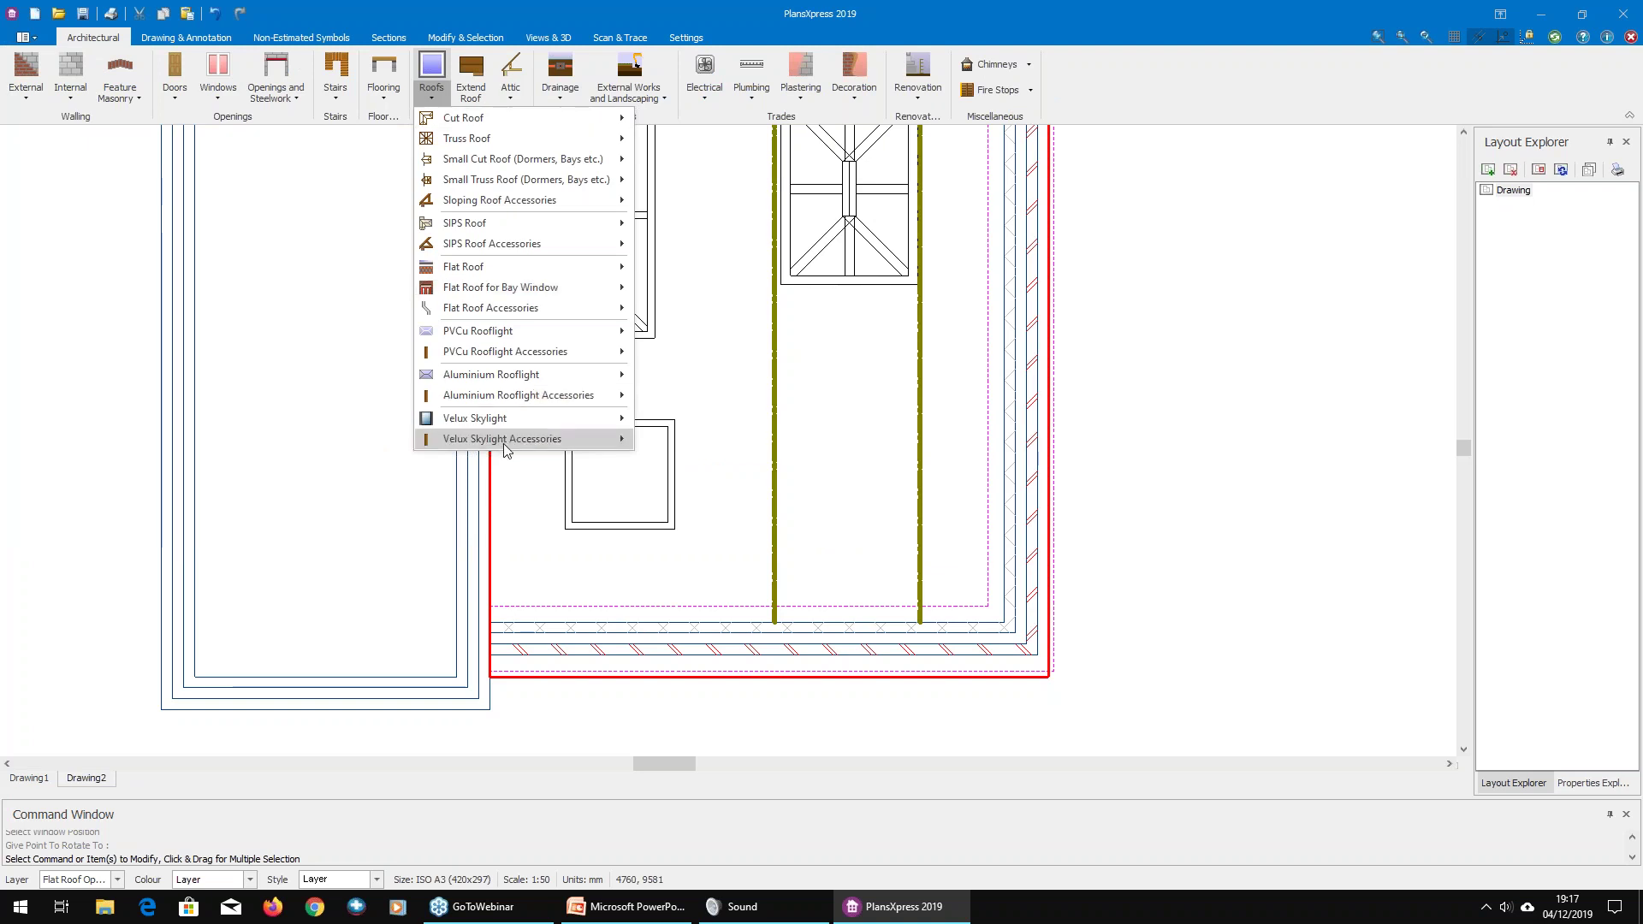
pyautogui.click(676, 417)
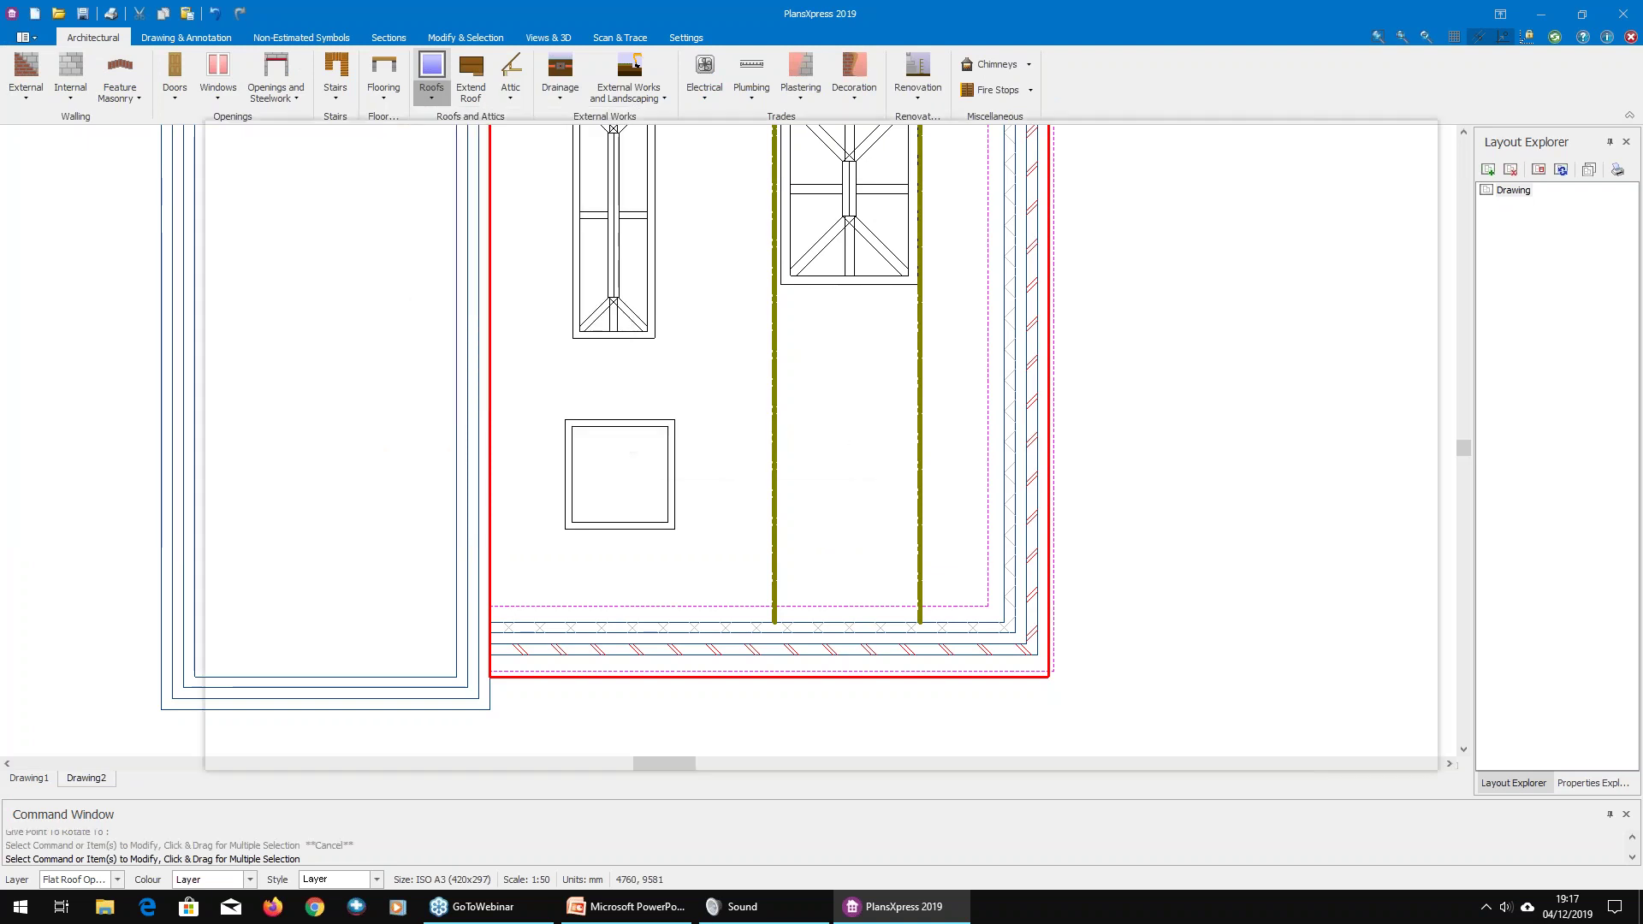
pyautogui.click(392, 196)
pyautogui.click(392, 196)
pyautogui.click(393, 197)
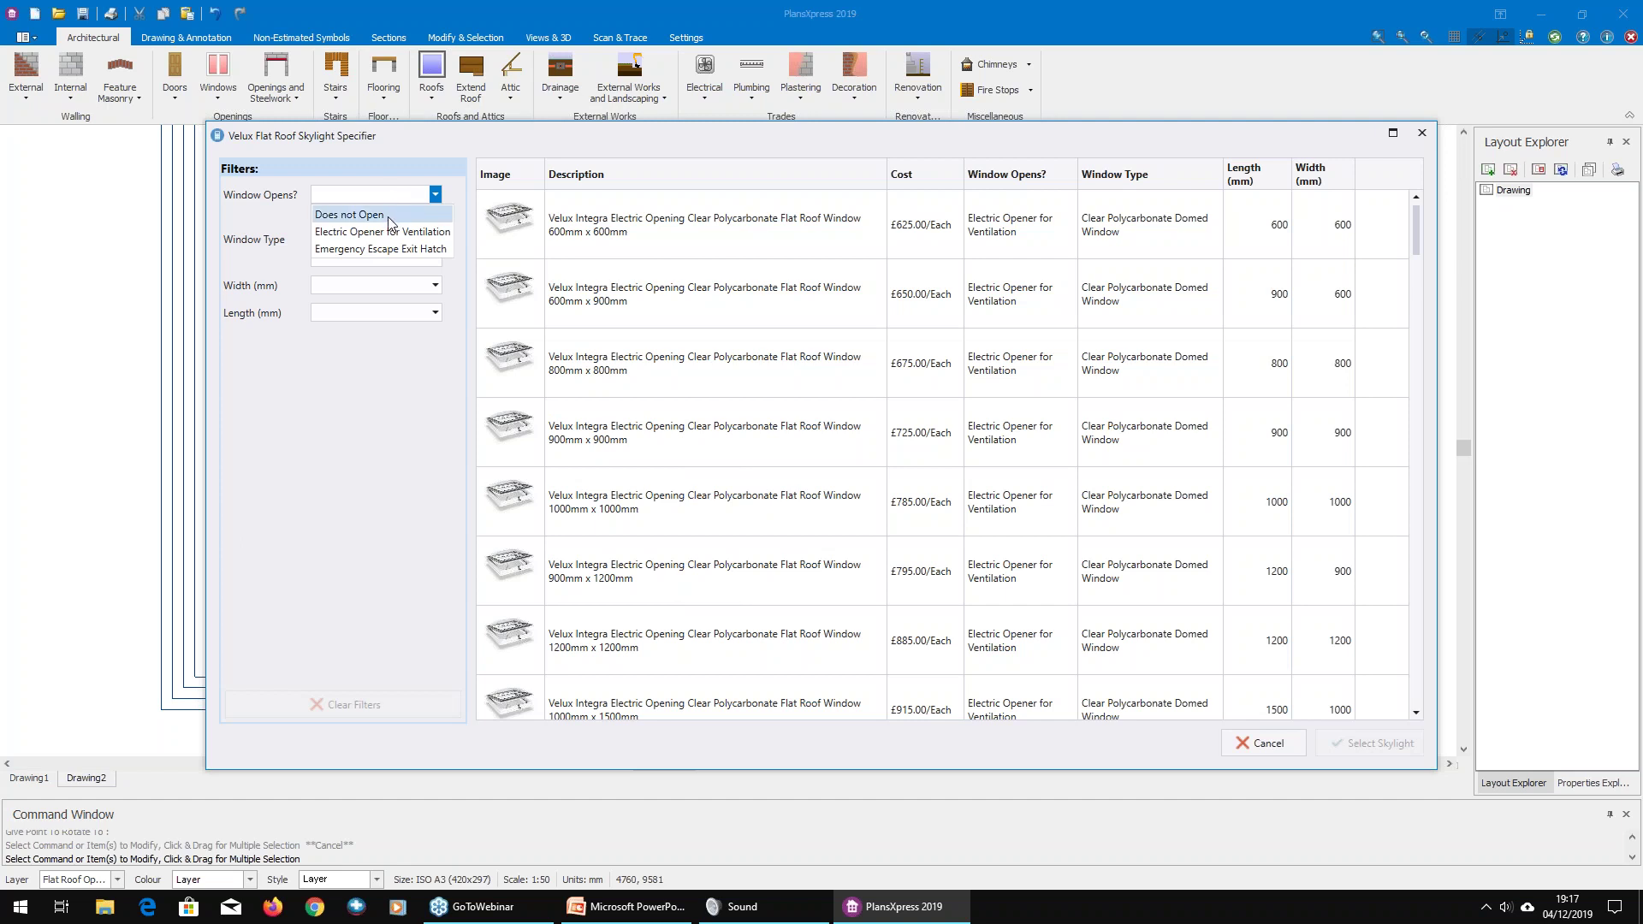
pyautogui.click(390, 231)
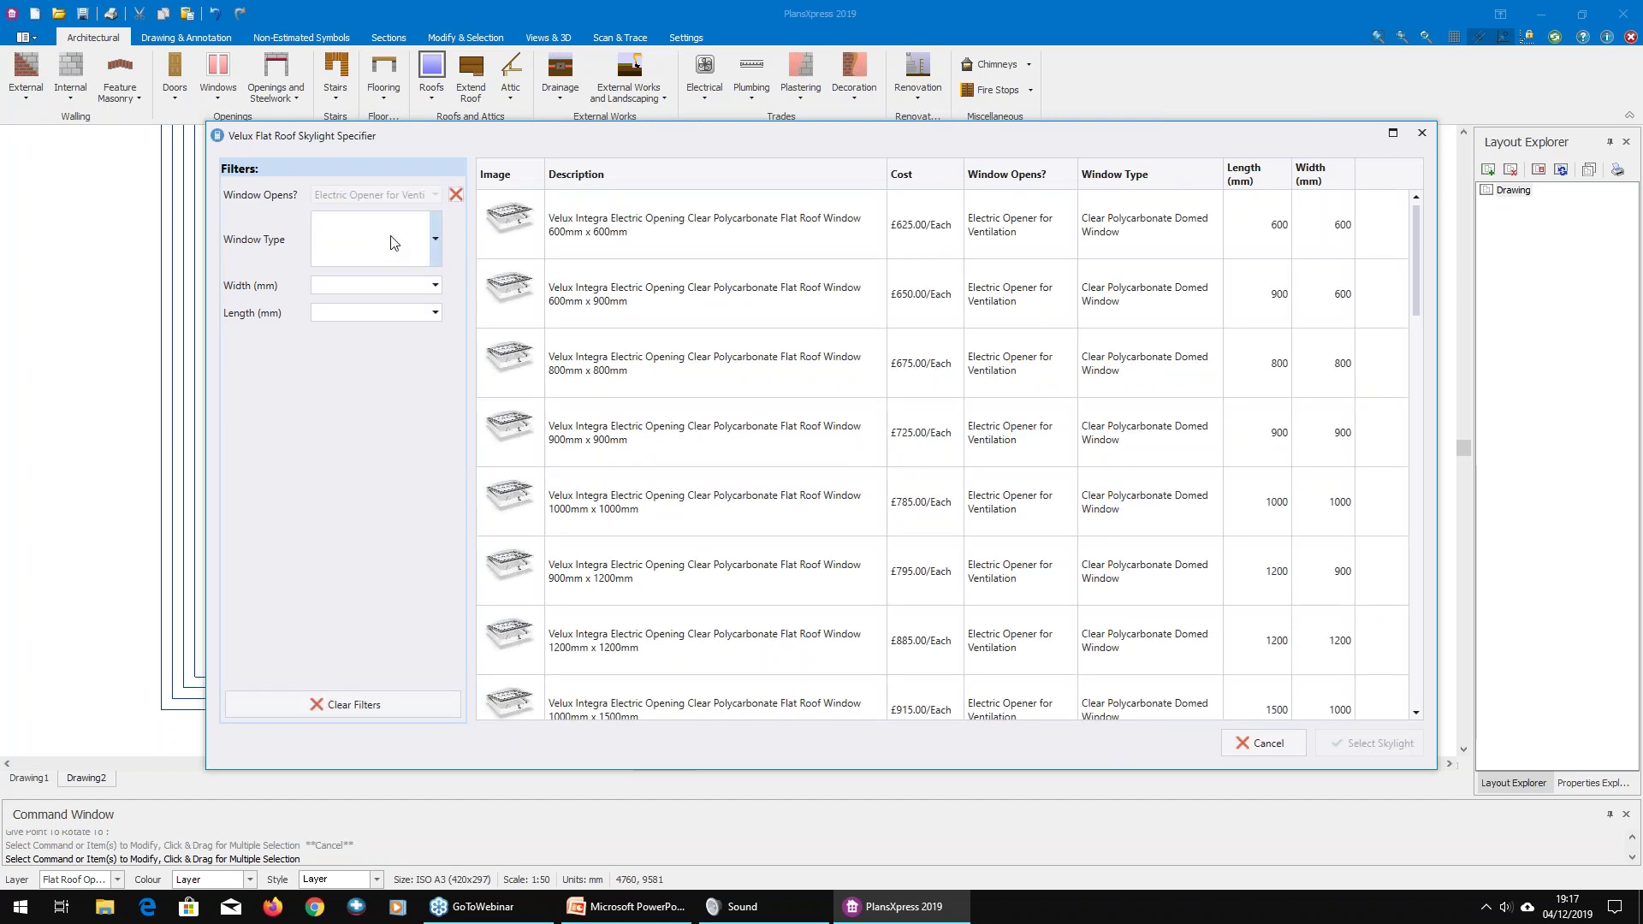
pyautogui.click(391, 241)
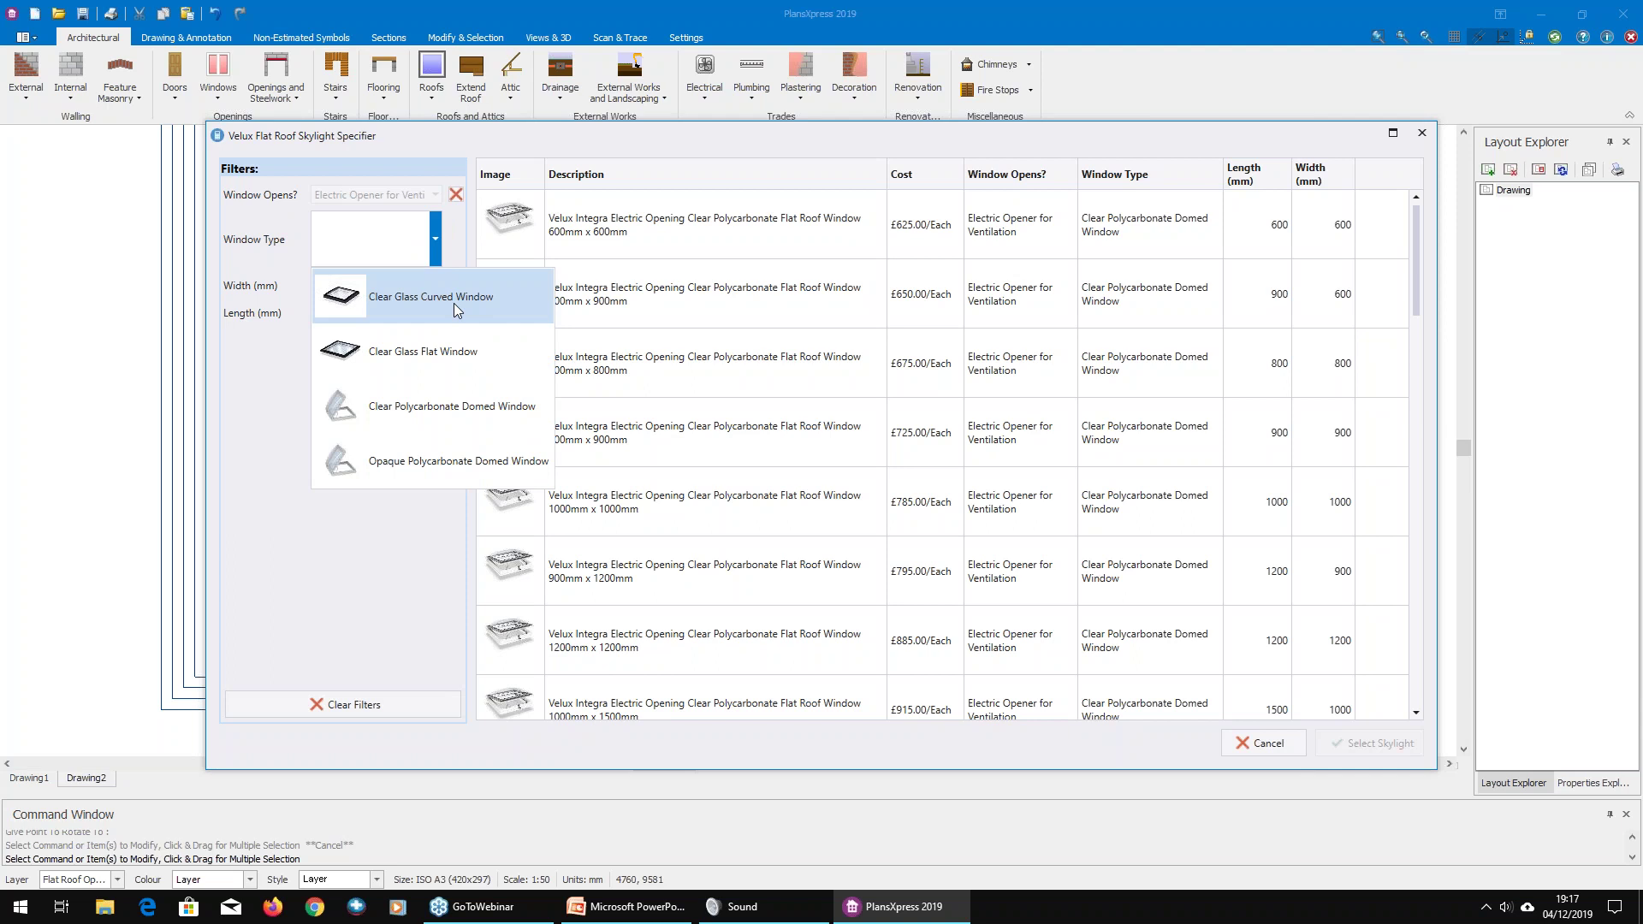
pyautogui.click(409, 318)
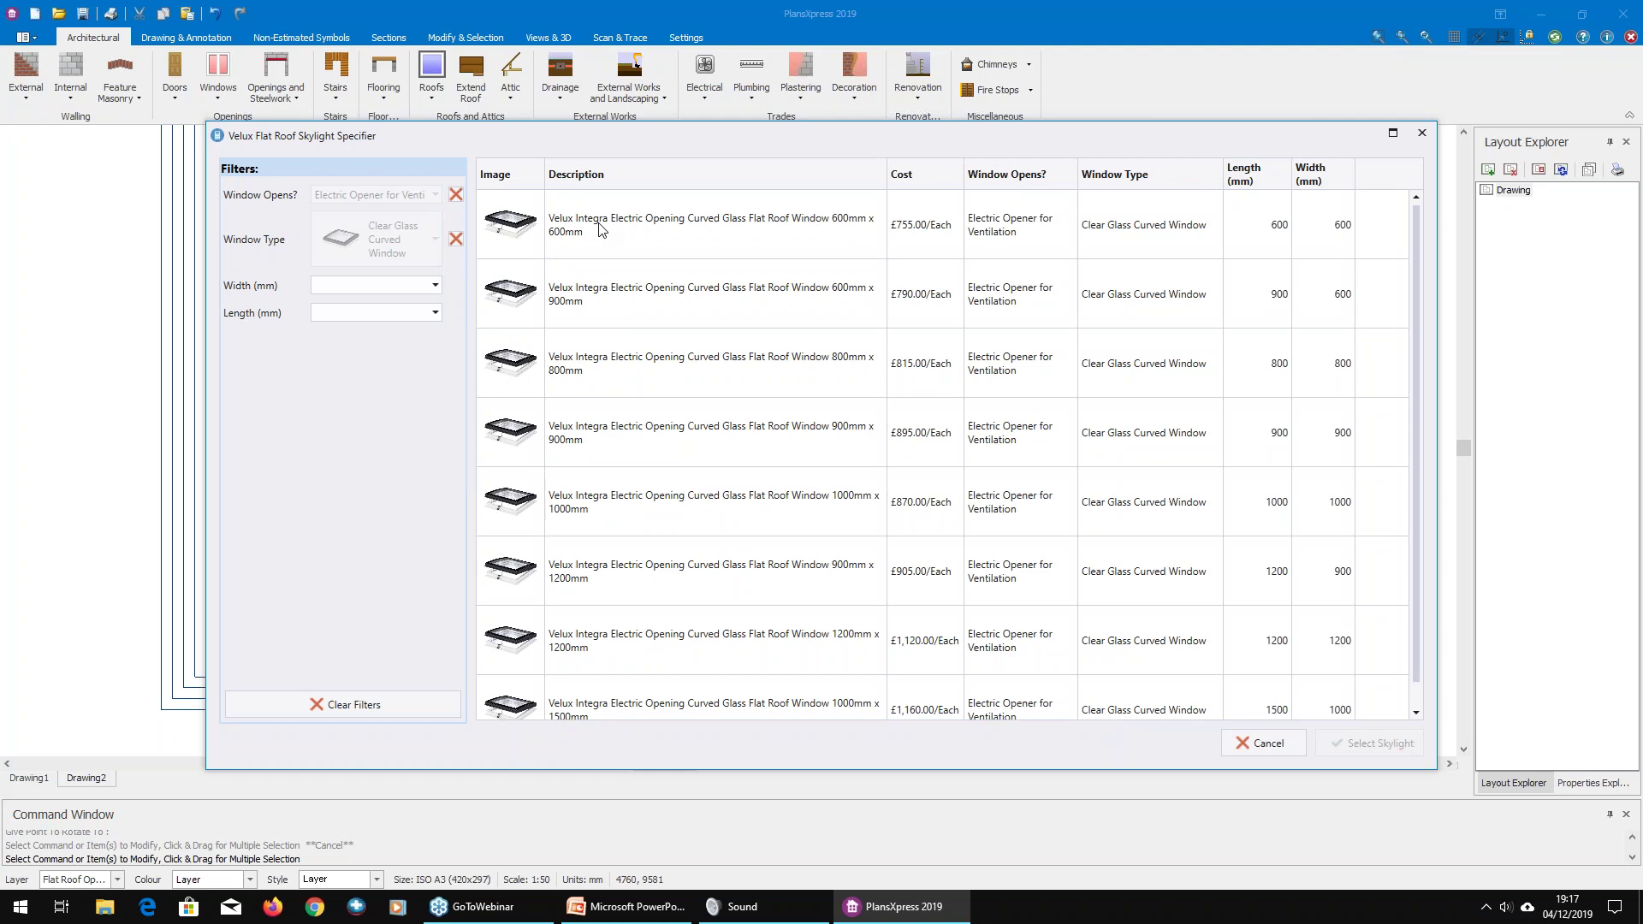
# Step: Select the Velux Integra electric opening curved glass window, 600mm x 600mm, and accept its default details with plastered, decorated reveals
pyautogui.click(629, 214)
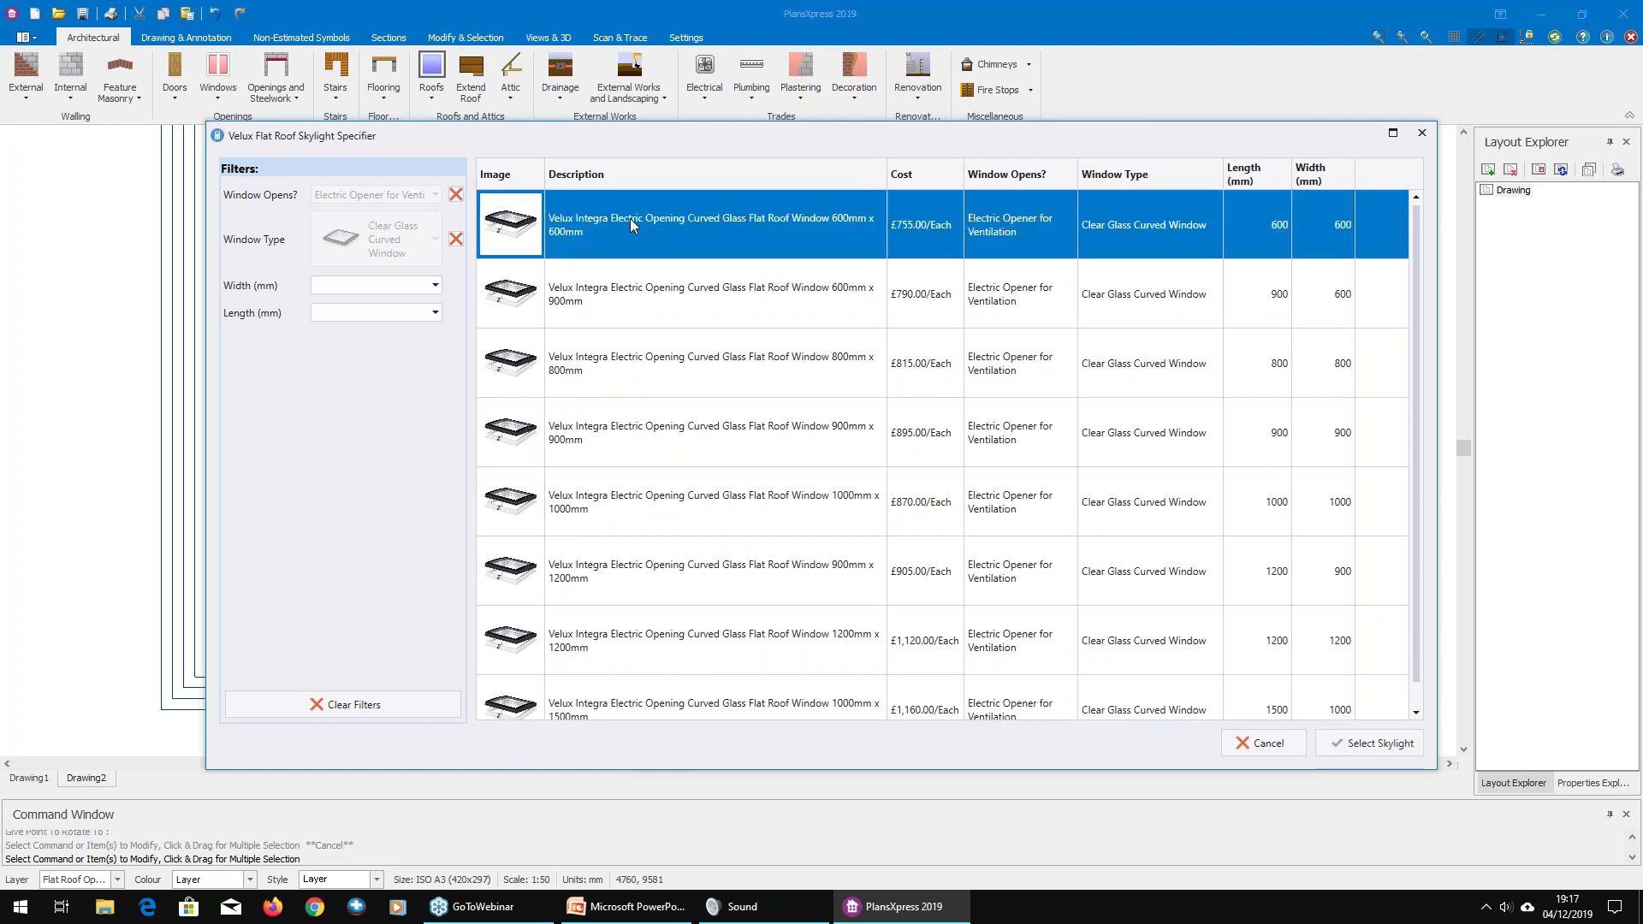
pyautogui.click(1362, 744)
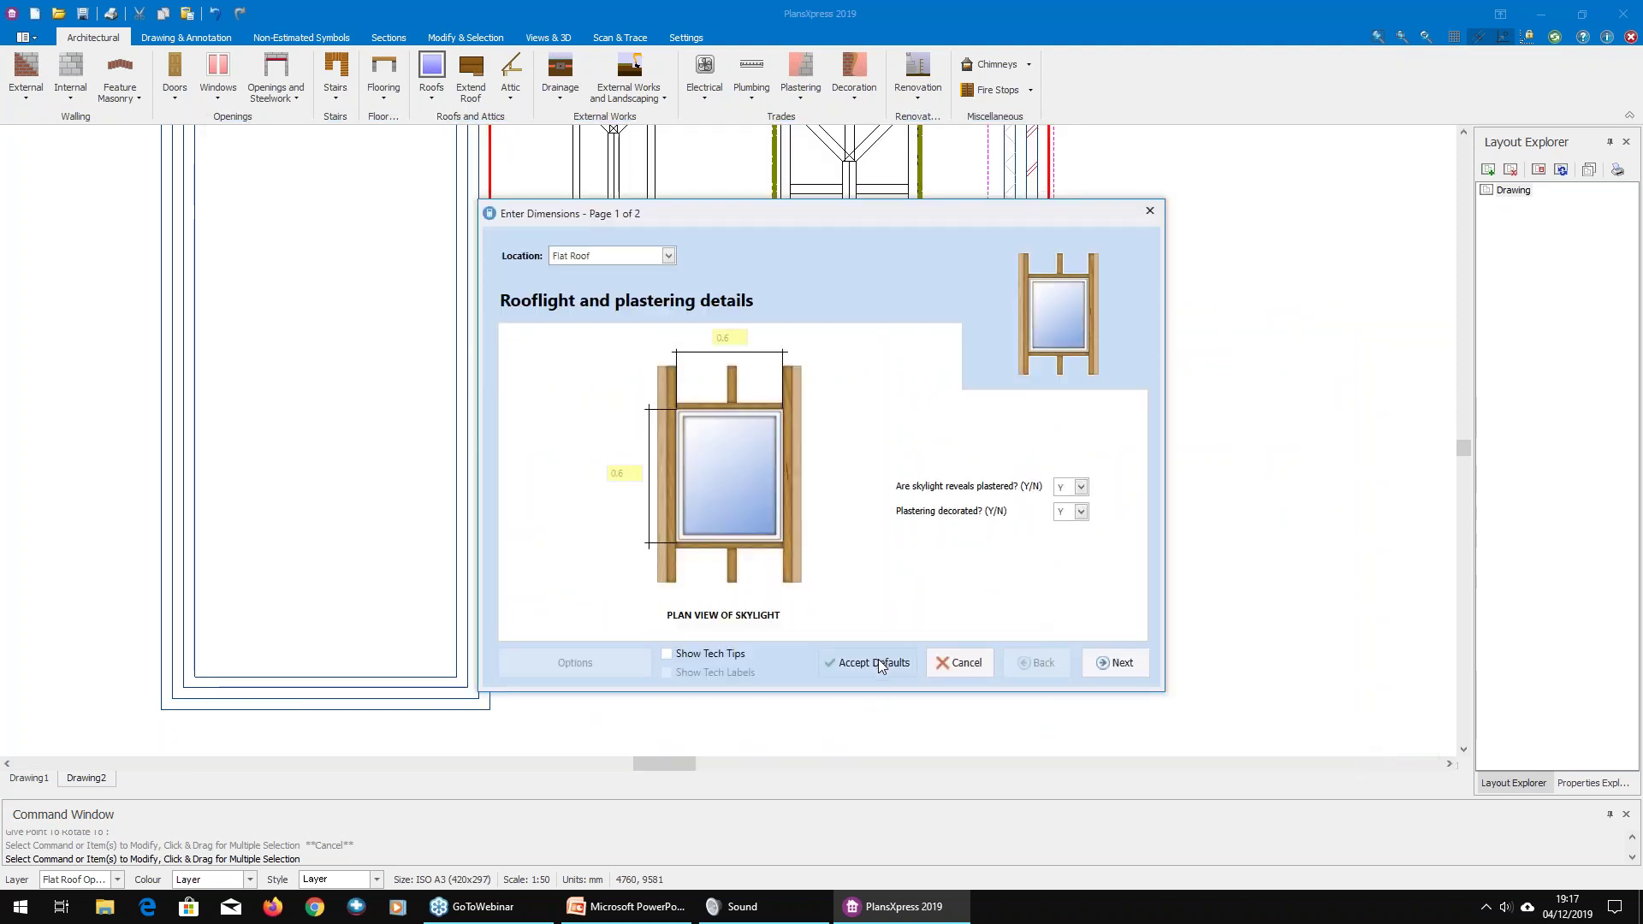
pyautogui.click(878, 661)
# Step: Assign the curved glass skylight to the extension's flat roof line, place it squarely below the wide rooflight, and decline trimmers
pyautogui.scroll(3, 818, 407)
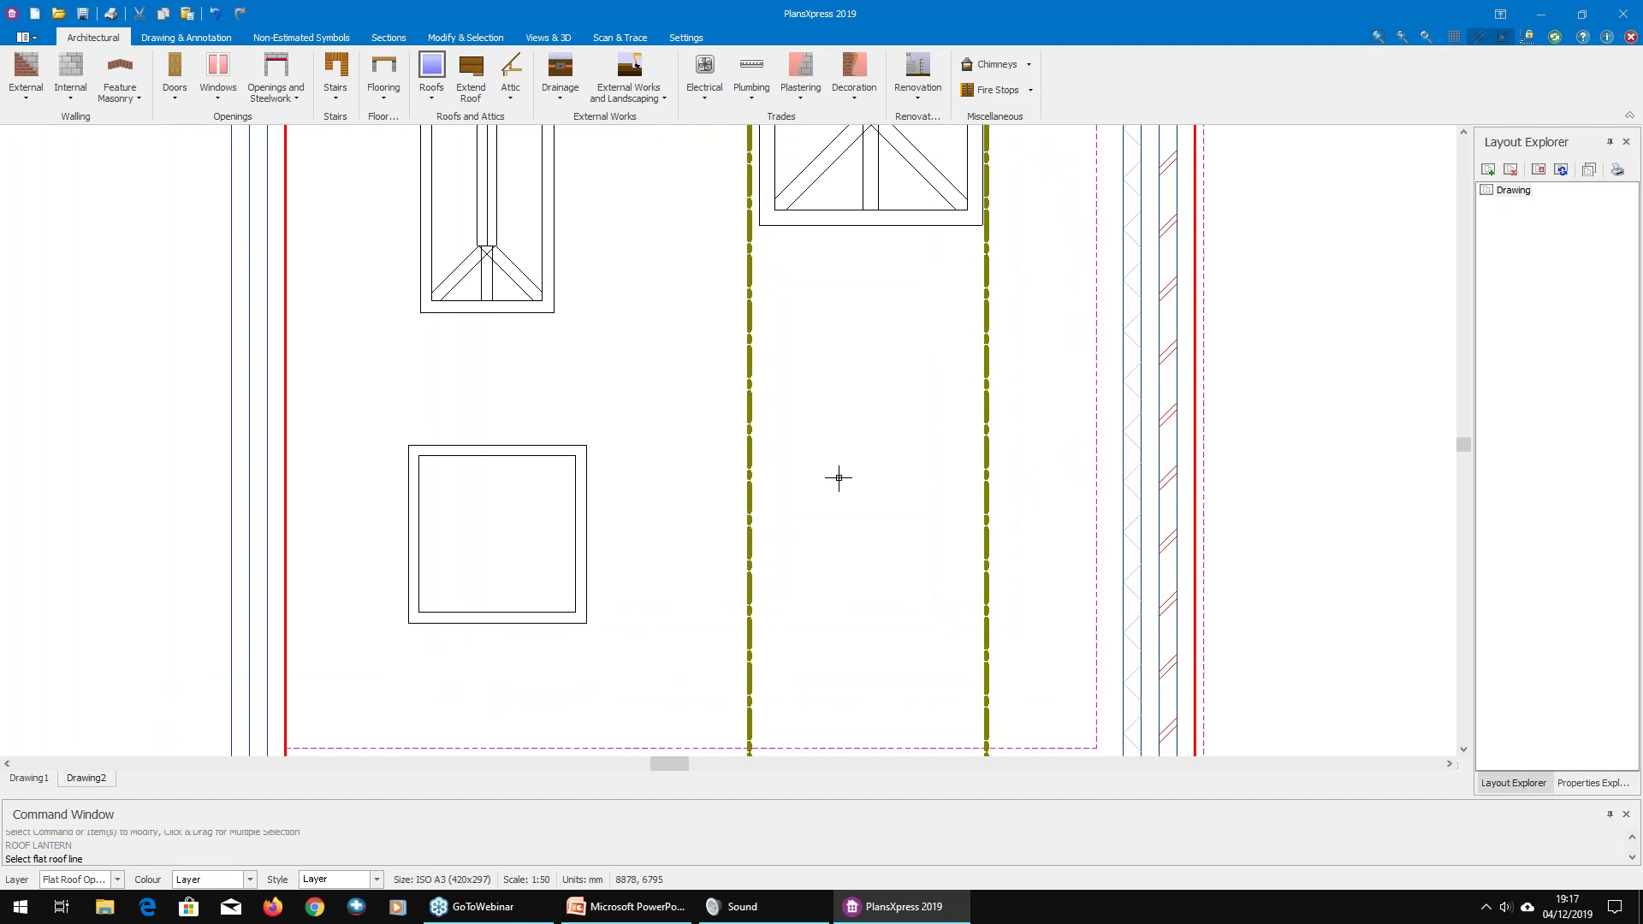
pyautogui.scroll(-2, 836, 477)
pyautogui.click(558, 733)
pyautogui.scroll(4, 1044, 480)
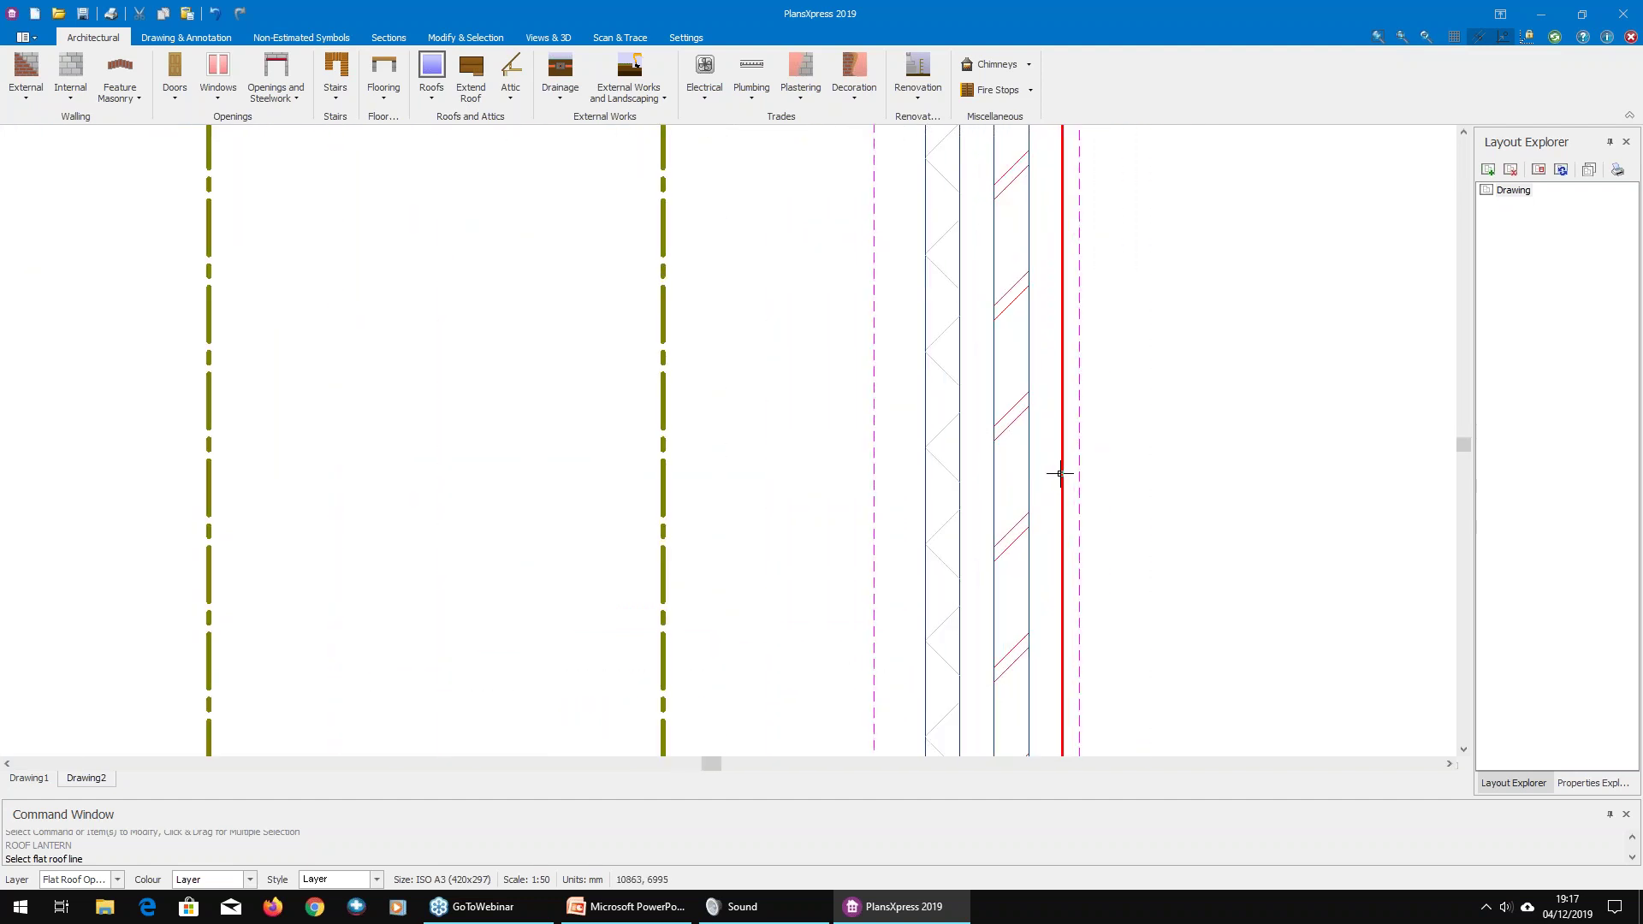
pyautogui.scroll(-3, 773, 433)
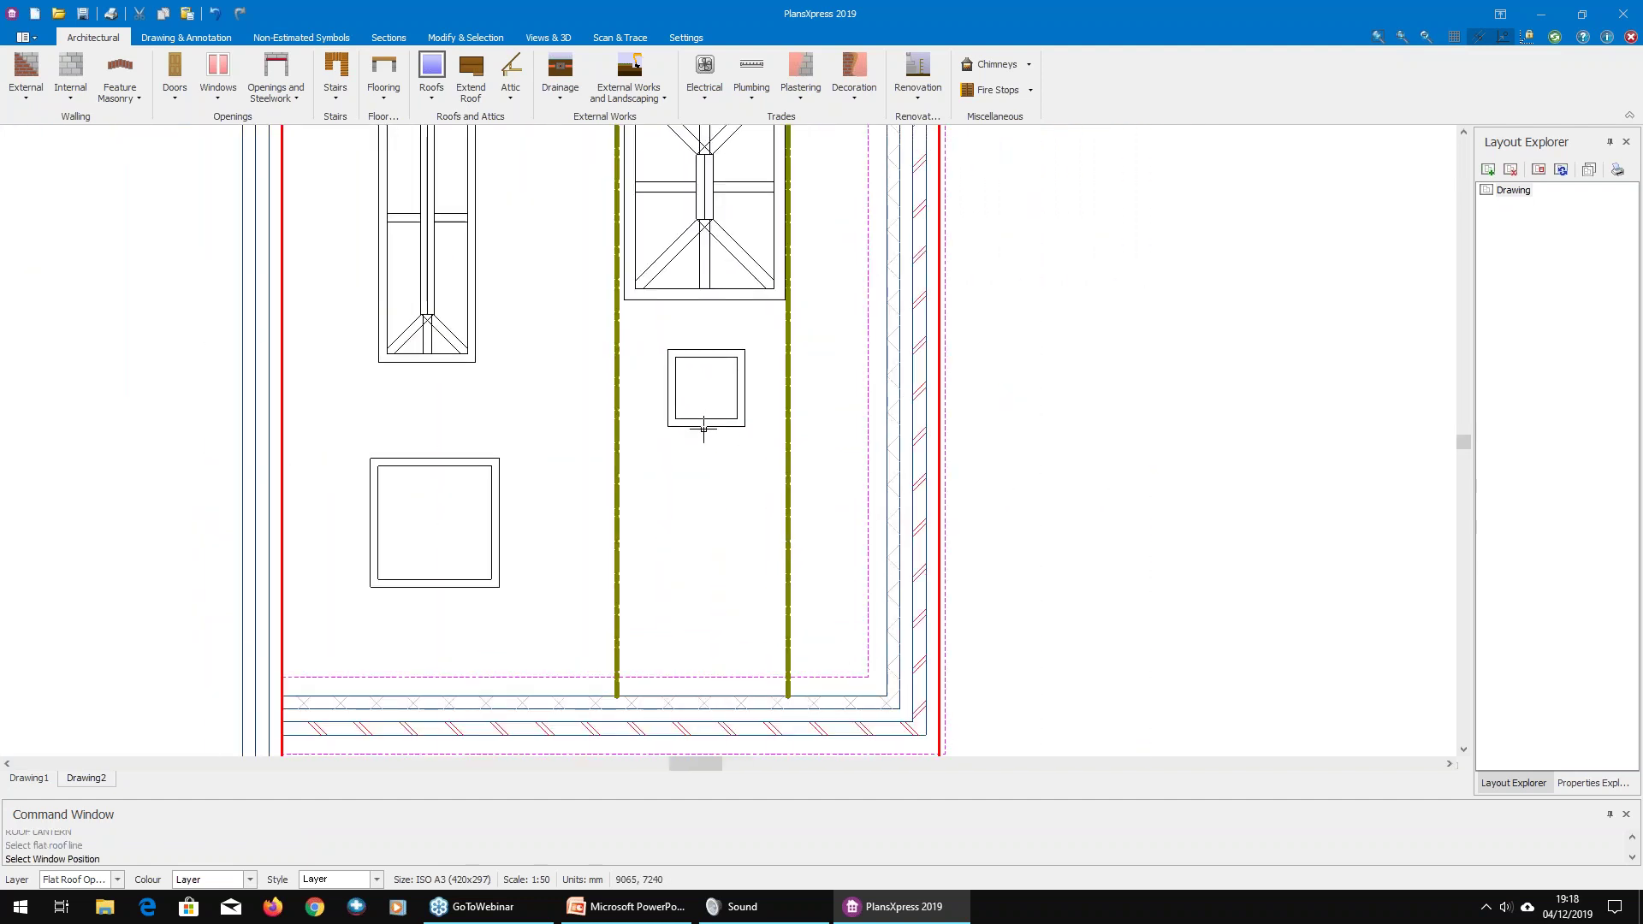
pyautogui.click(705, 423)
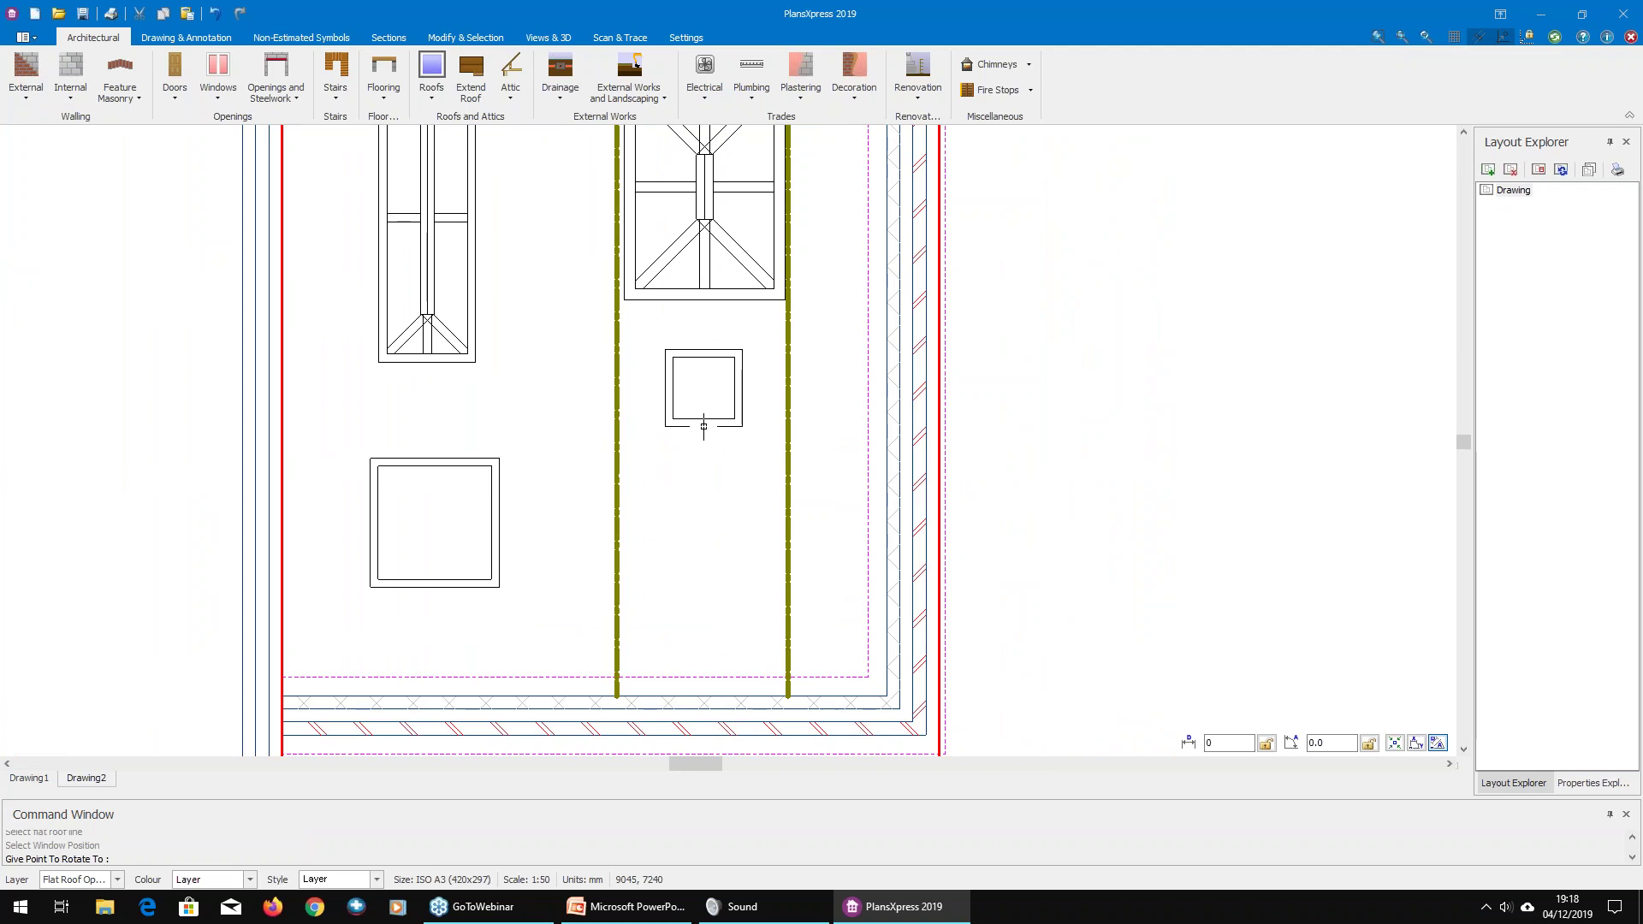
pyautogui.click(705, 423)
pyautogui.click(809, 476)
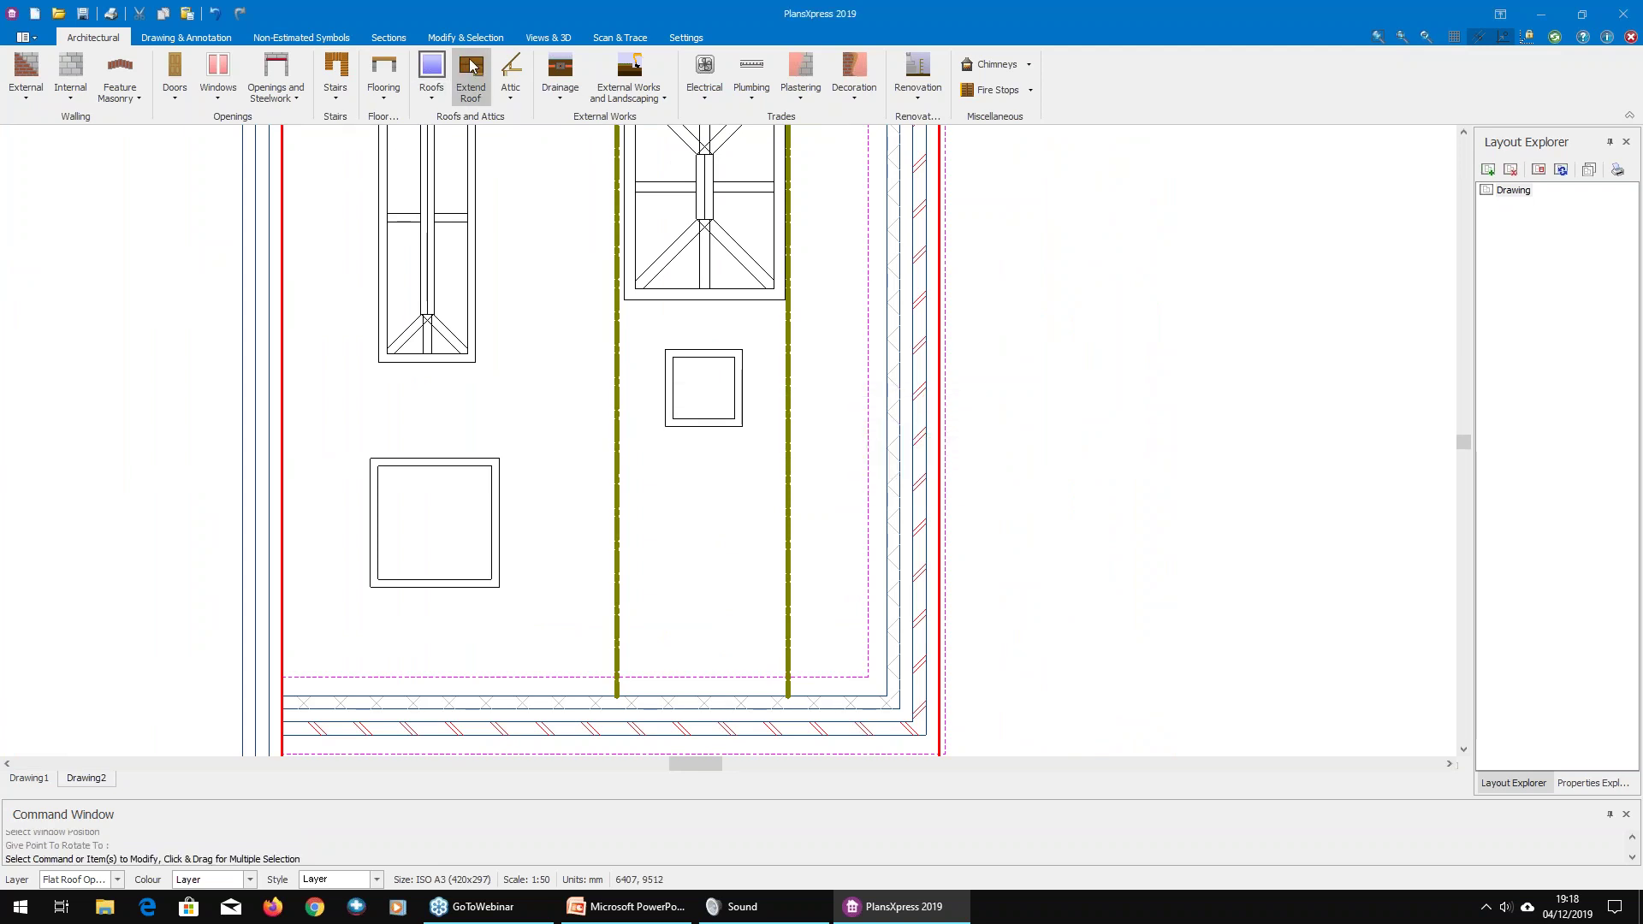
# Step: Examine the curved glass skylight beside the exit hatch and rooflights in the 3D preview
pyautogui.click(552, 41)
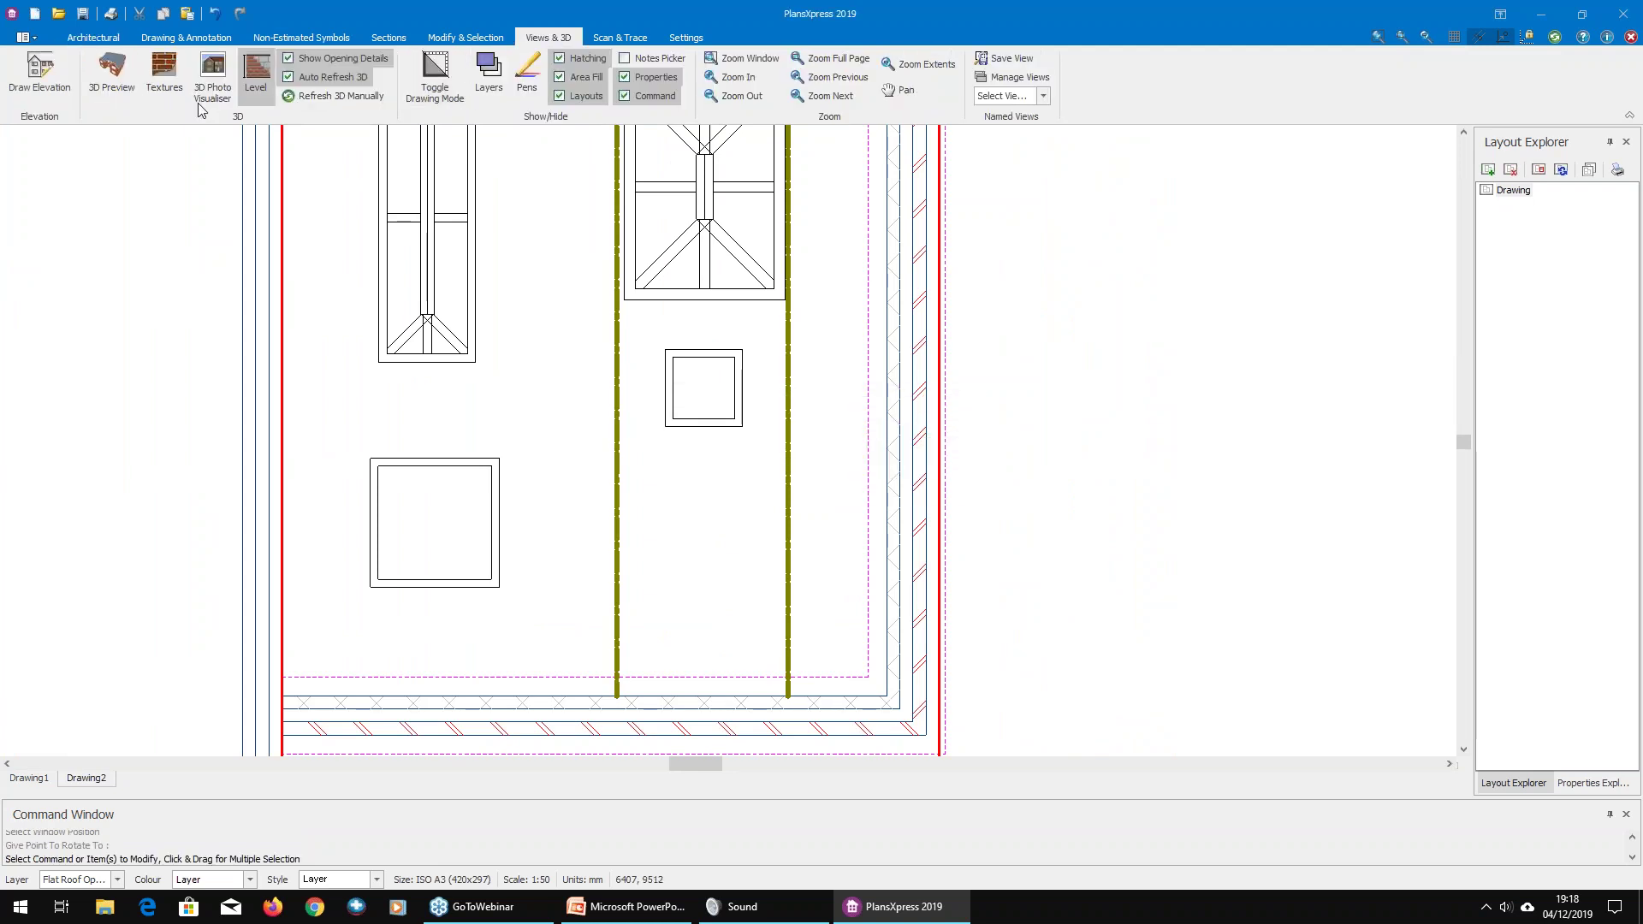
pyautogui.click(124, 89)
pyautogui.moveTo(705, 253); pyautogui.dragTo(627, 315)
pyautogui.scroll(3, 542, 289)
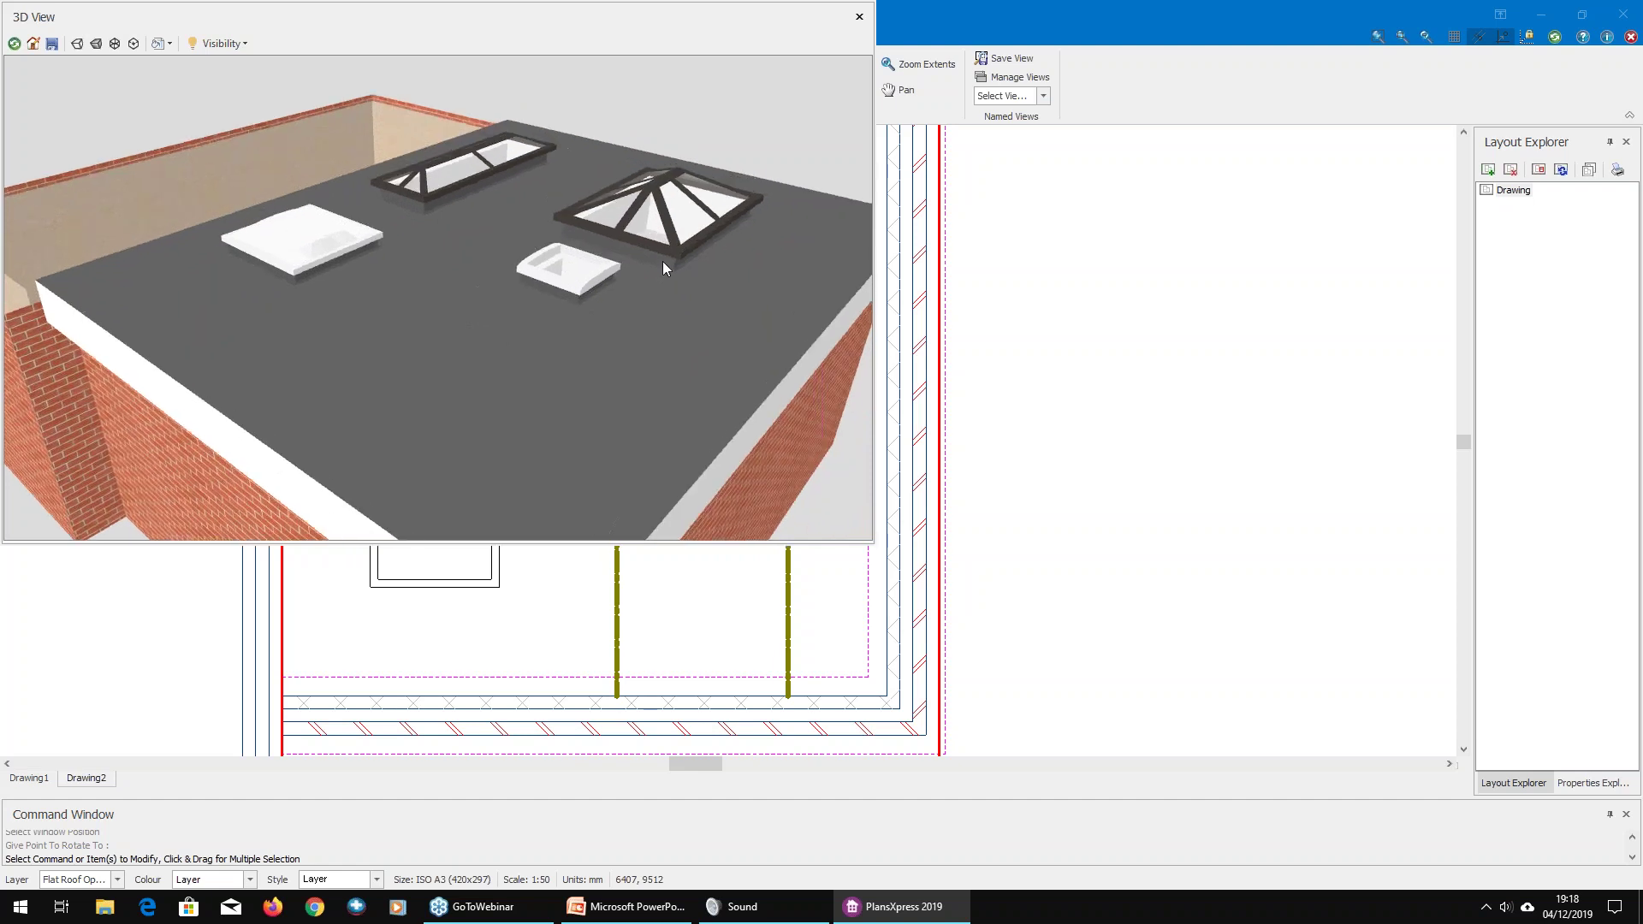
pyautogui.click(859, 17)
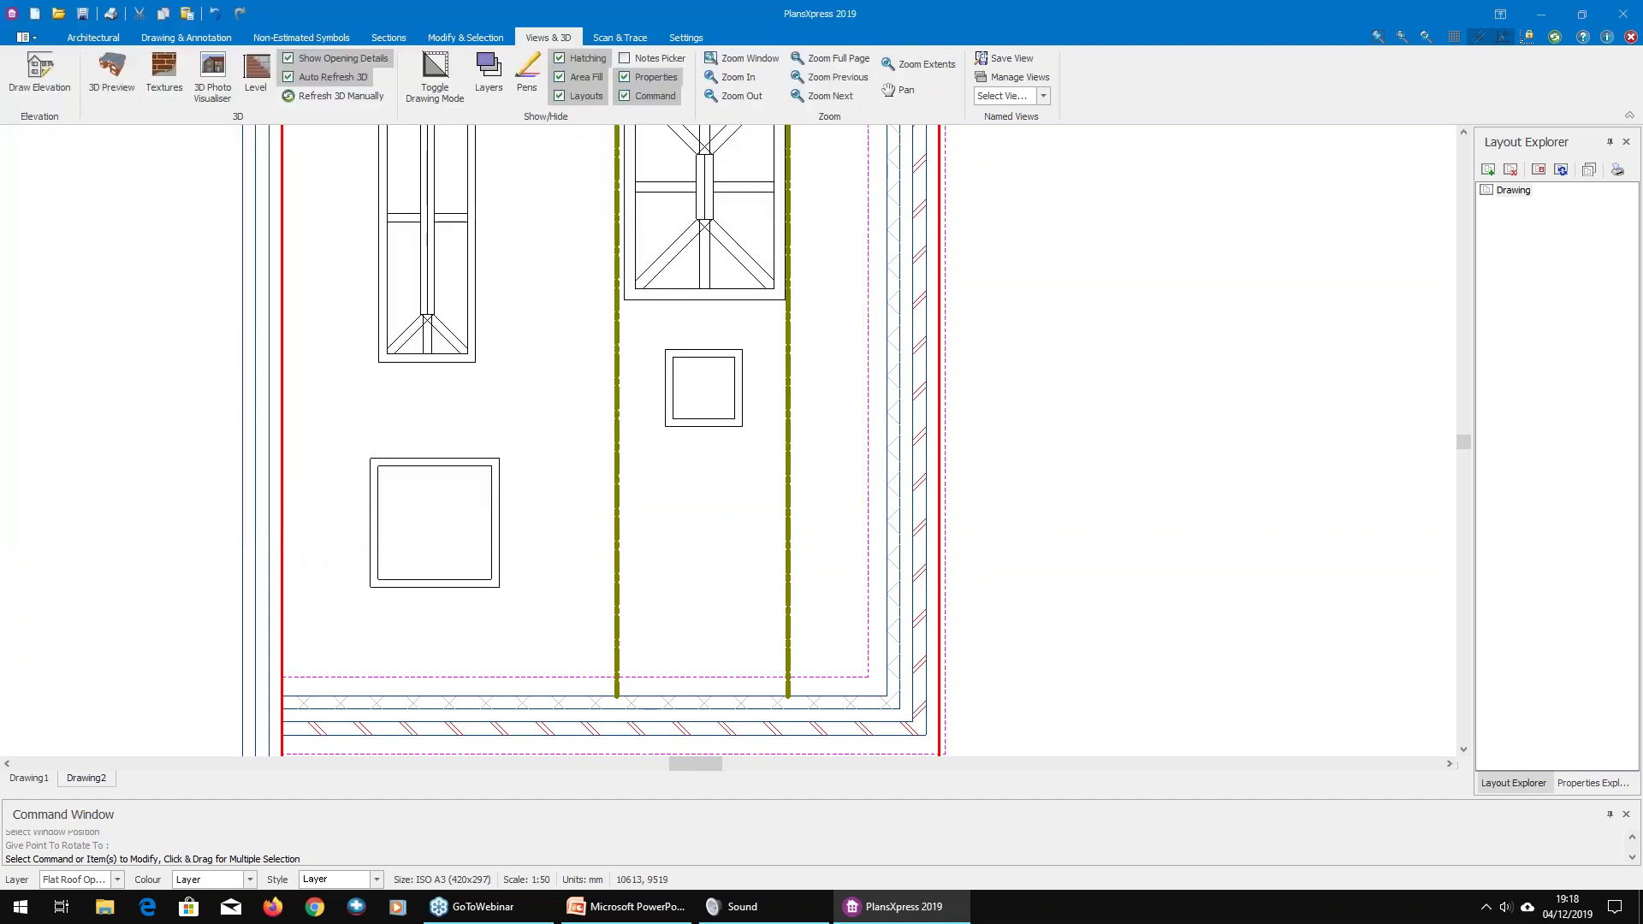
# Step: Choose the Velux Integra electric opening clear polycarbonate domed skylight, 600mm x 900mm, and accept its default details
pyautogui.click(115, 30)
pyautogui.click(445, 96)
pyautogui.moveTo(462, 137)
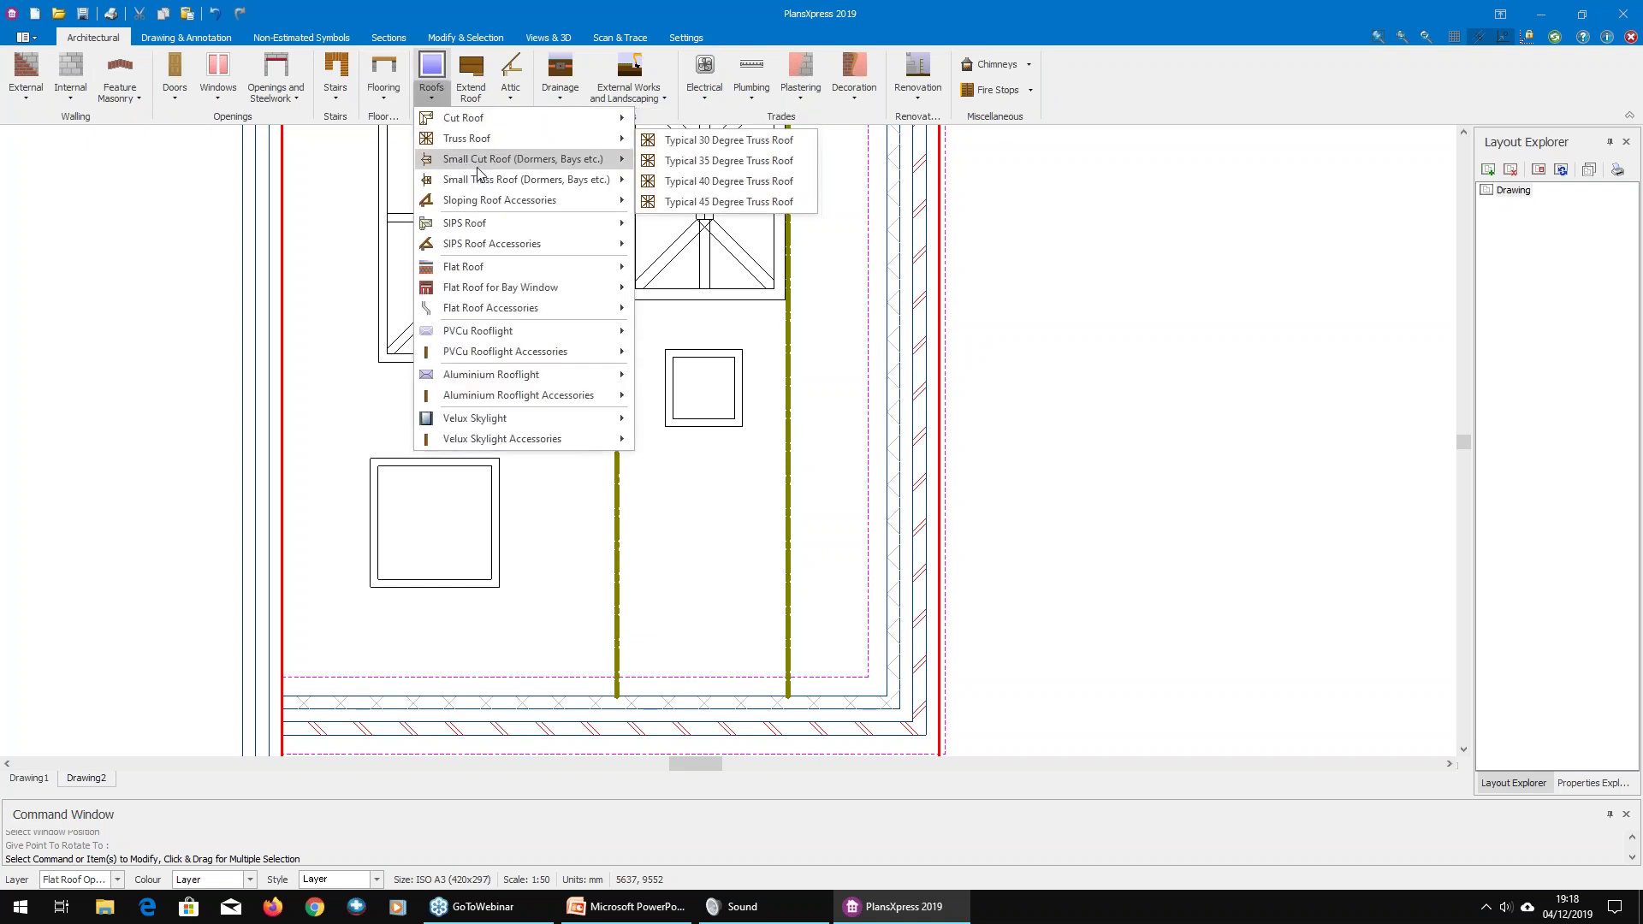
pyautogui.moveTo(517, 419)
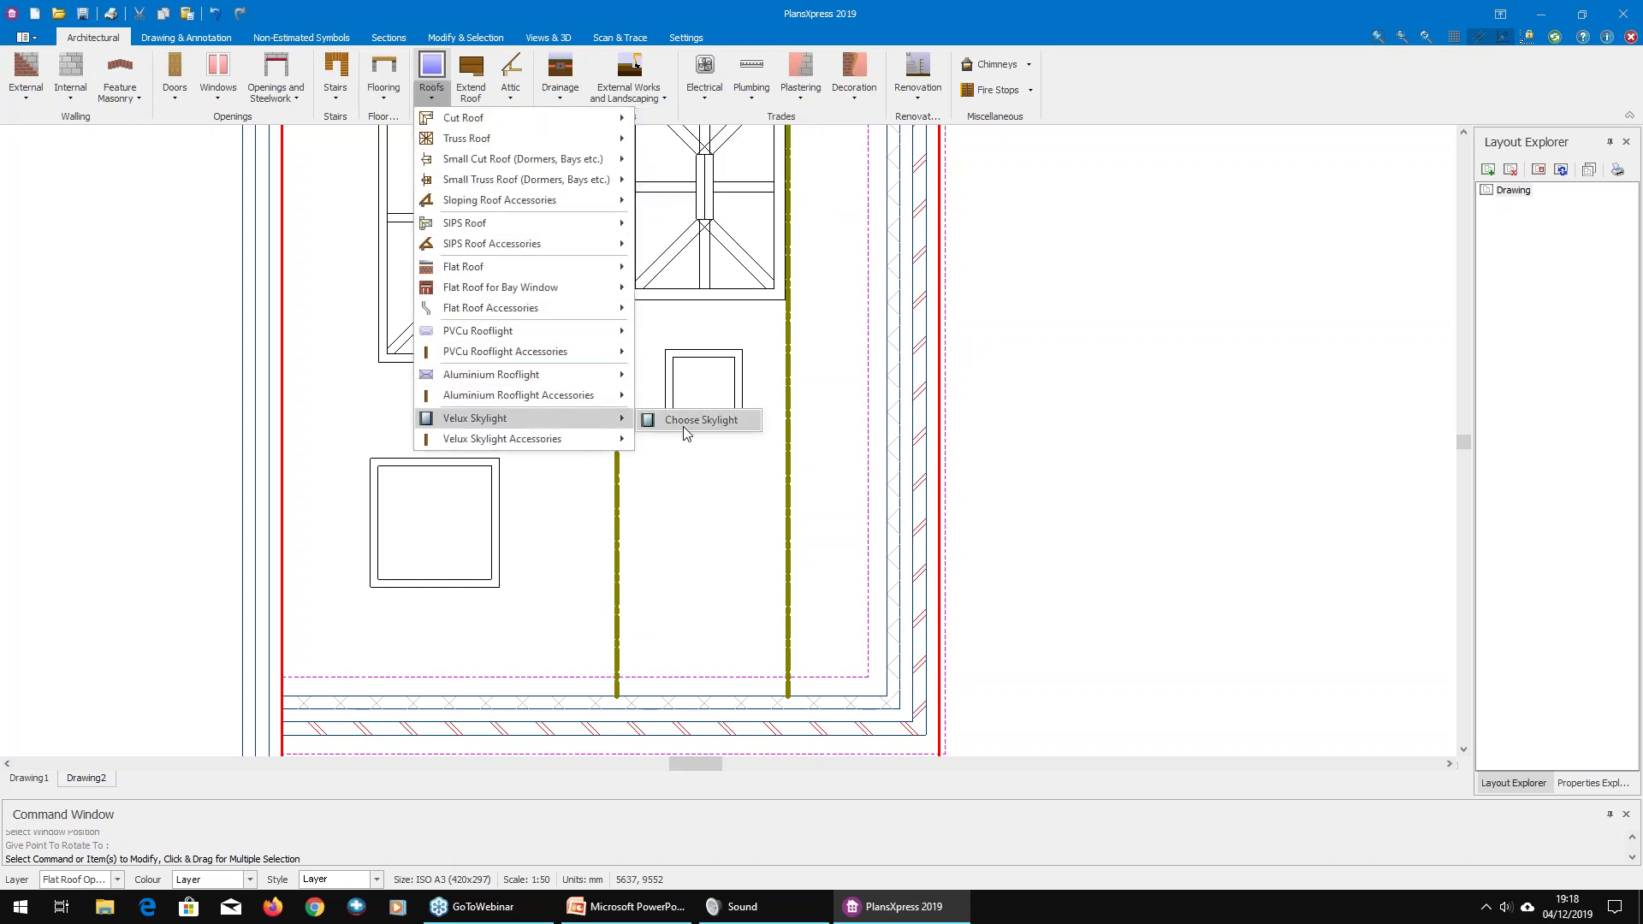
pyautogui.click(682, 426)
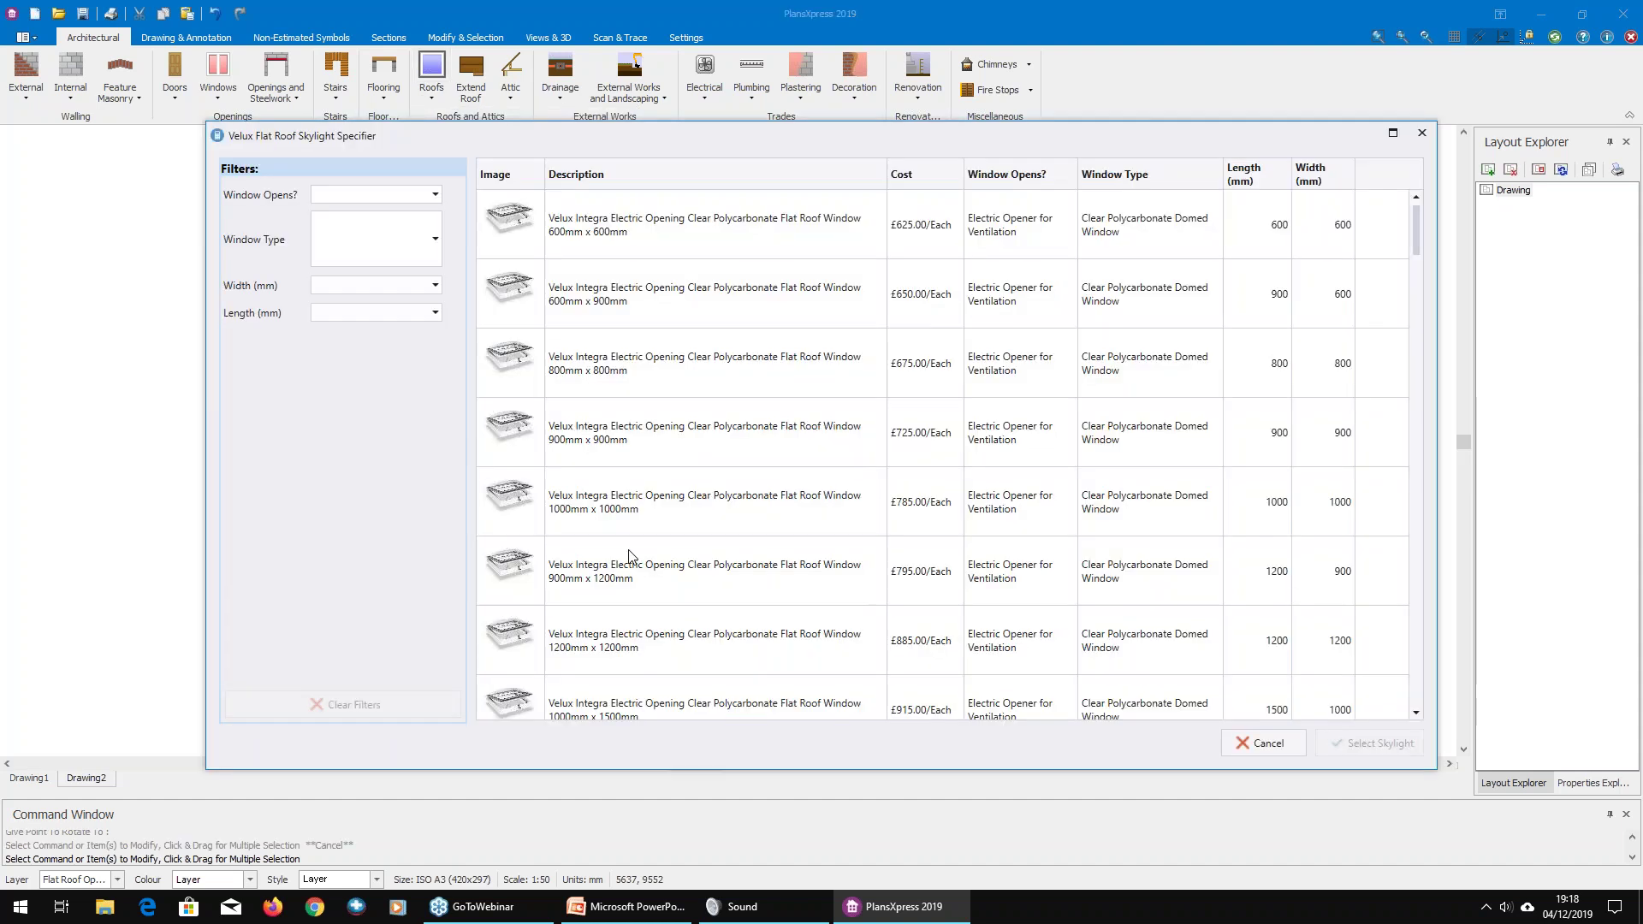
pyautogui.click(400, 198)
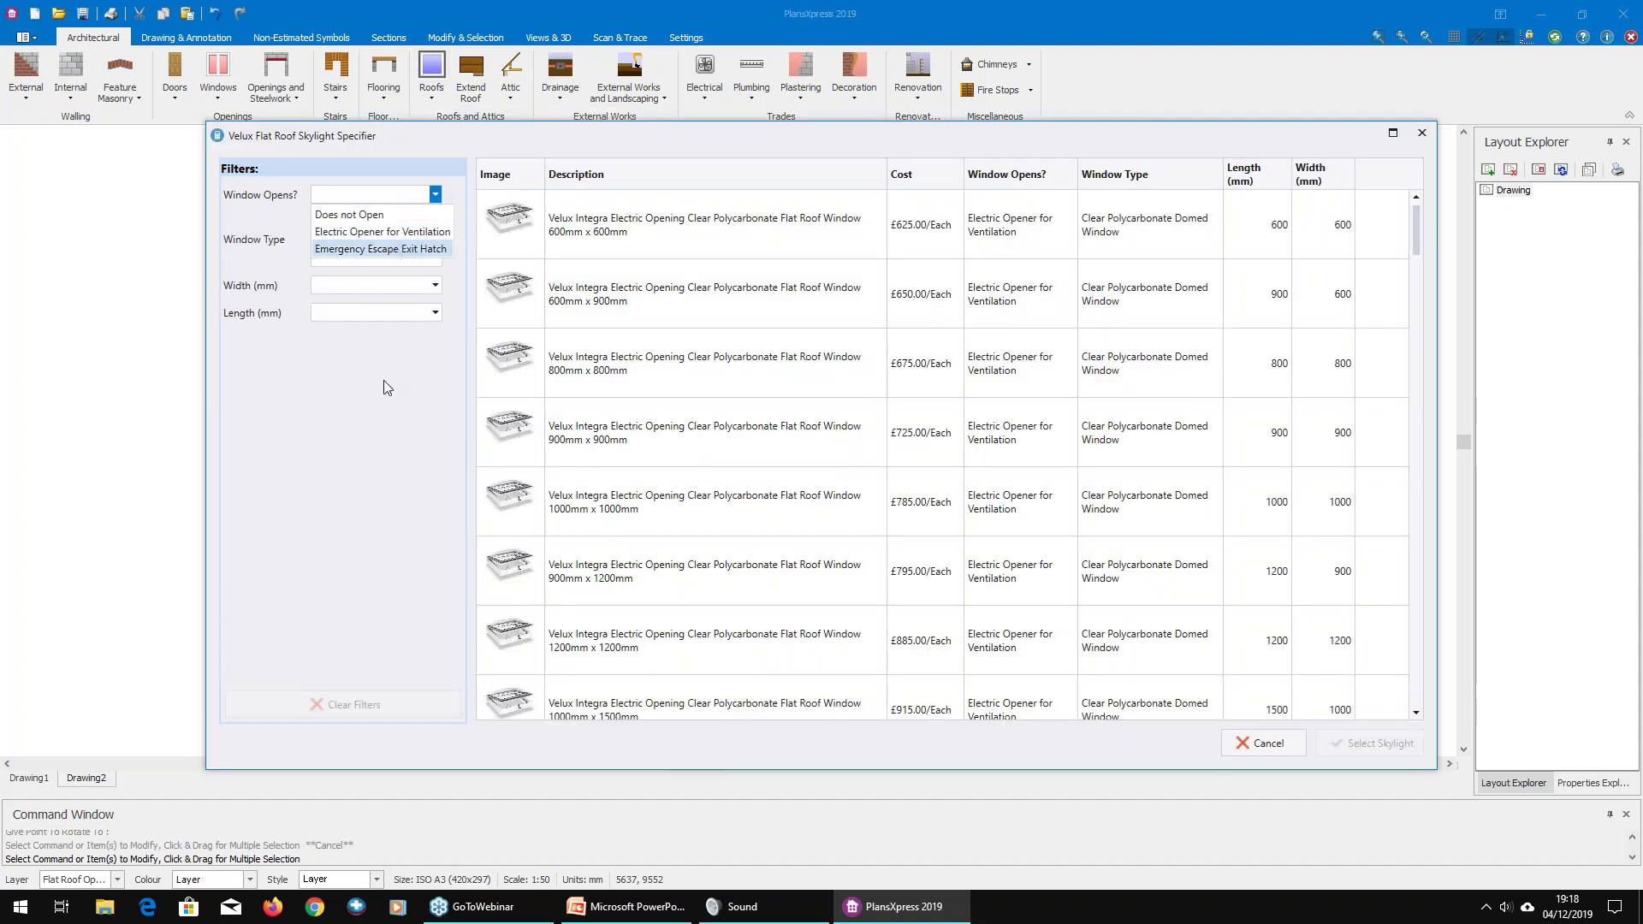
pyautogui.click(393, 403)
pyautogui.click(667, 296)
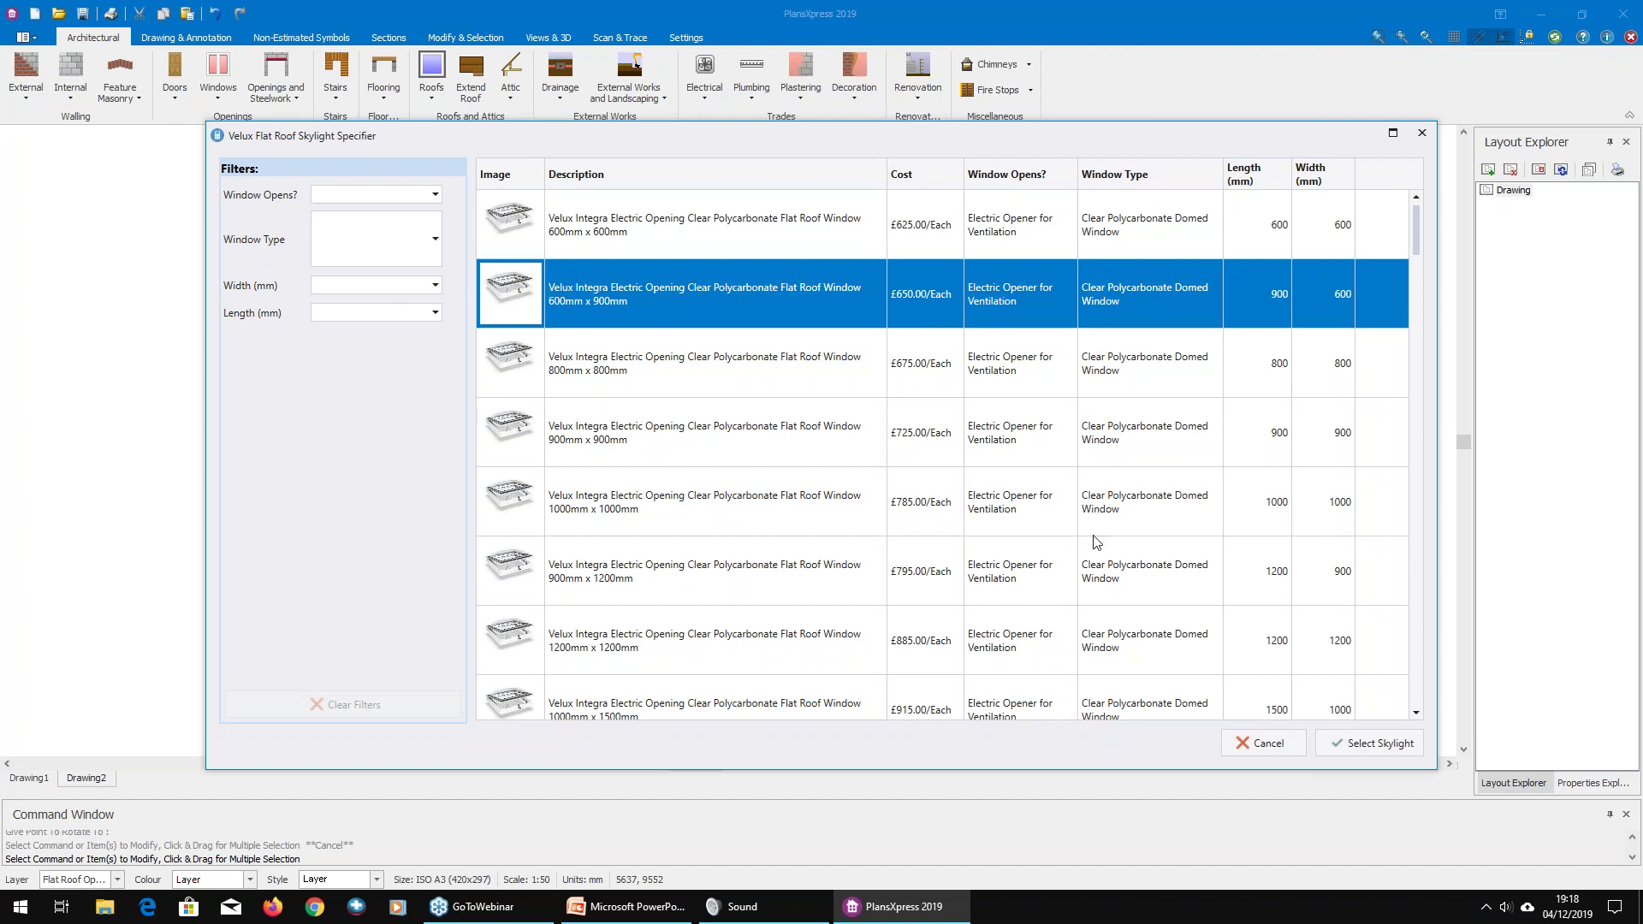
pyautogui.click(1372, 744)
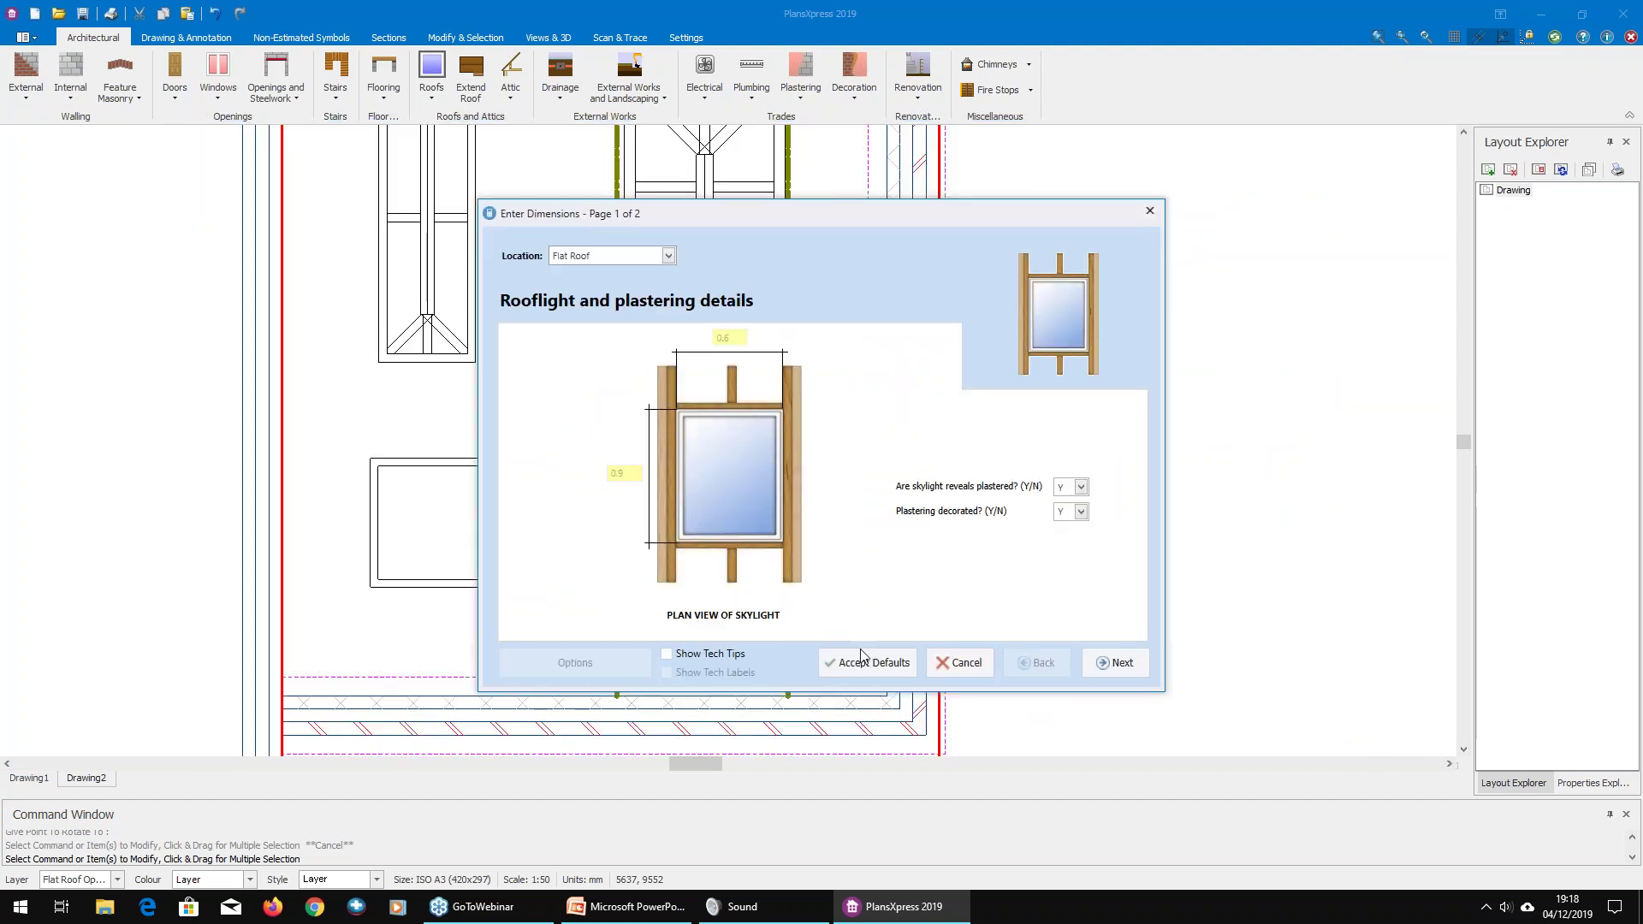
pyautogui.click(893, 664)
# Step: Assign the domed skylight to the extension's flat roof line, place it squarely below the curved glass skylight, and decline trimmers
pyautogui.scroll(2, 710, 539)
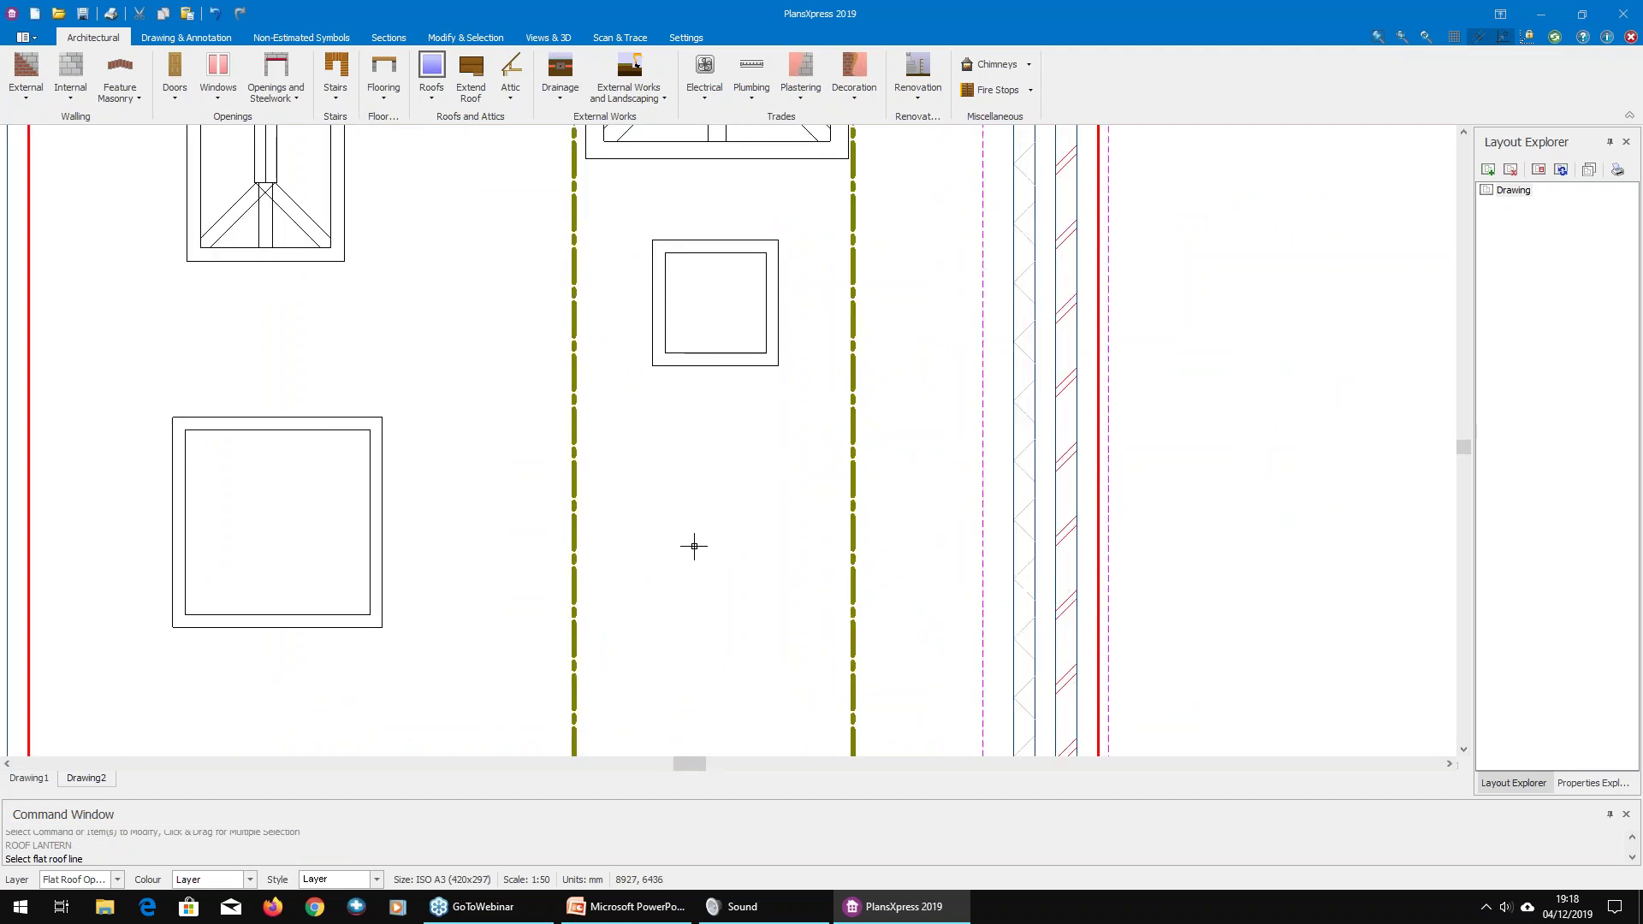
pyautogui.scroll(-3, 701, 590)
pyautogui.scroll(2, 861, 590)
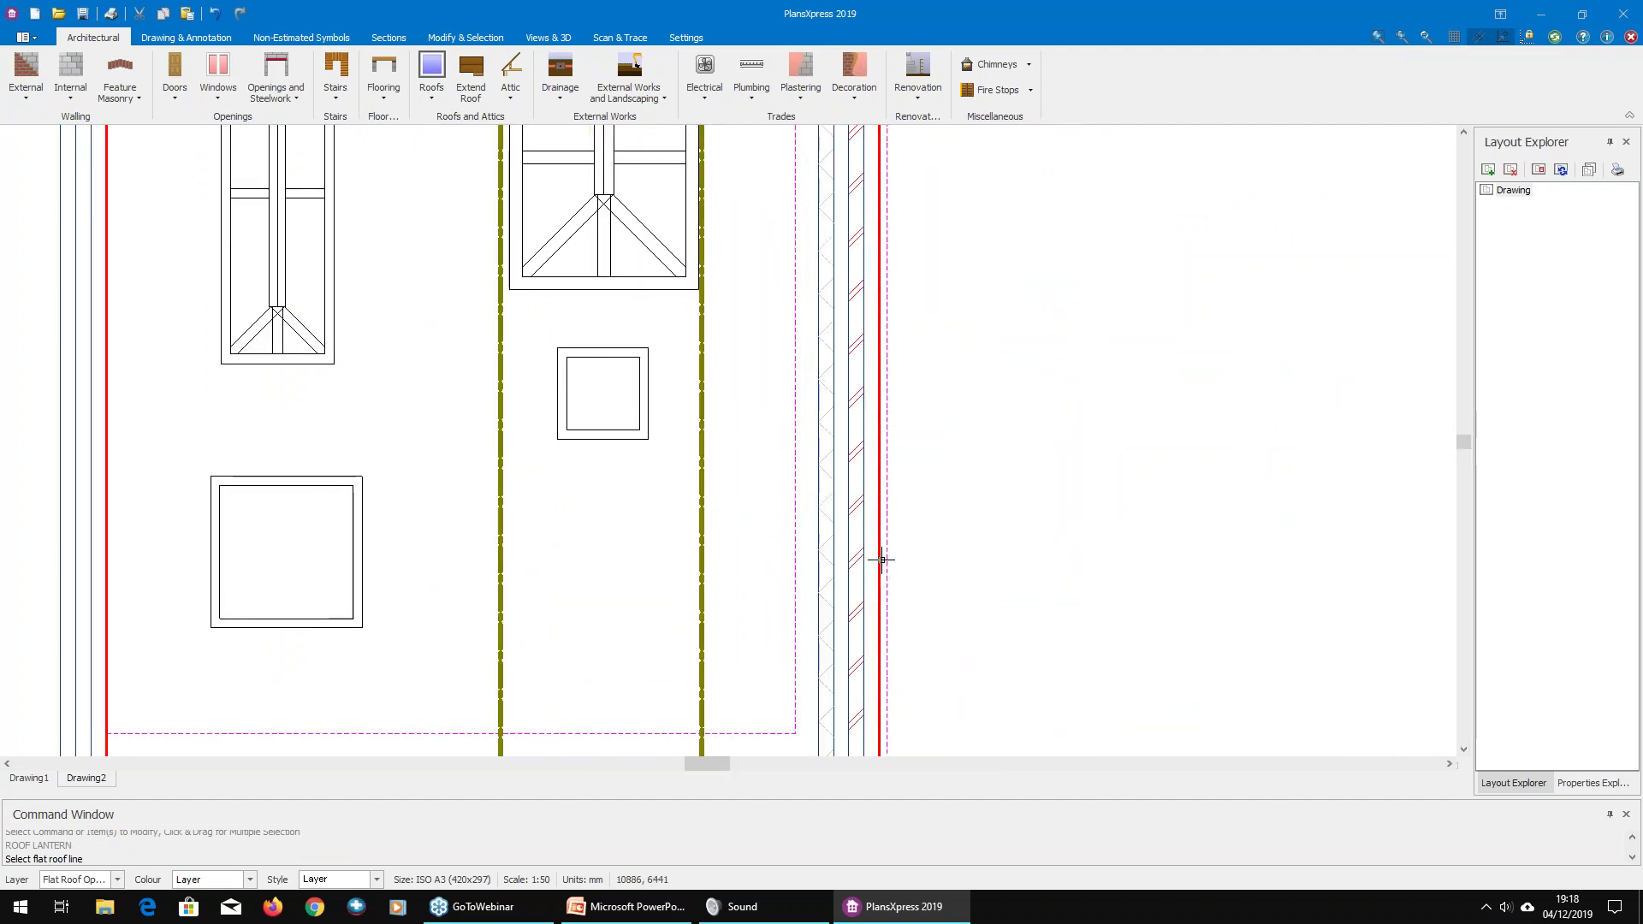
pyautogui.scroll(2, 868, 567)
pyautogui.click(878, 568)
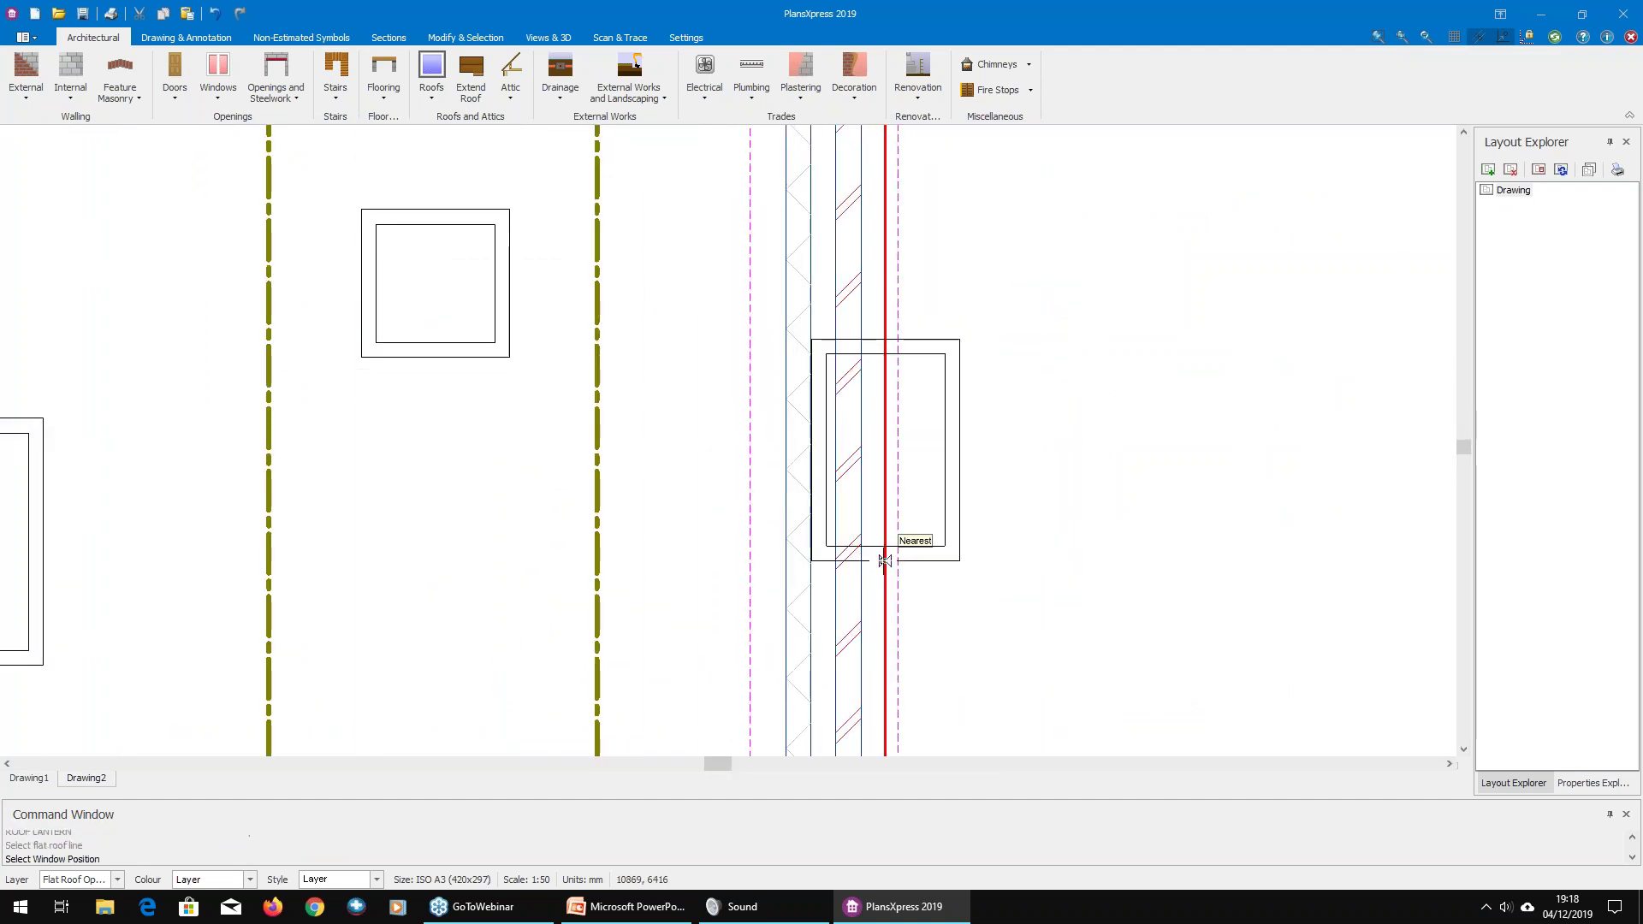
pyautogui.scroll(-2, 514, 568)
pyautogui.click(478, 630)
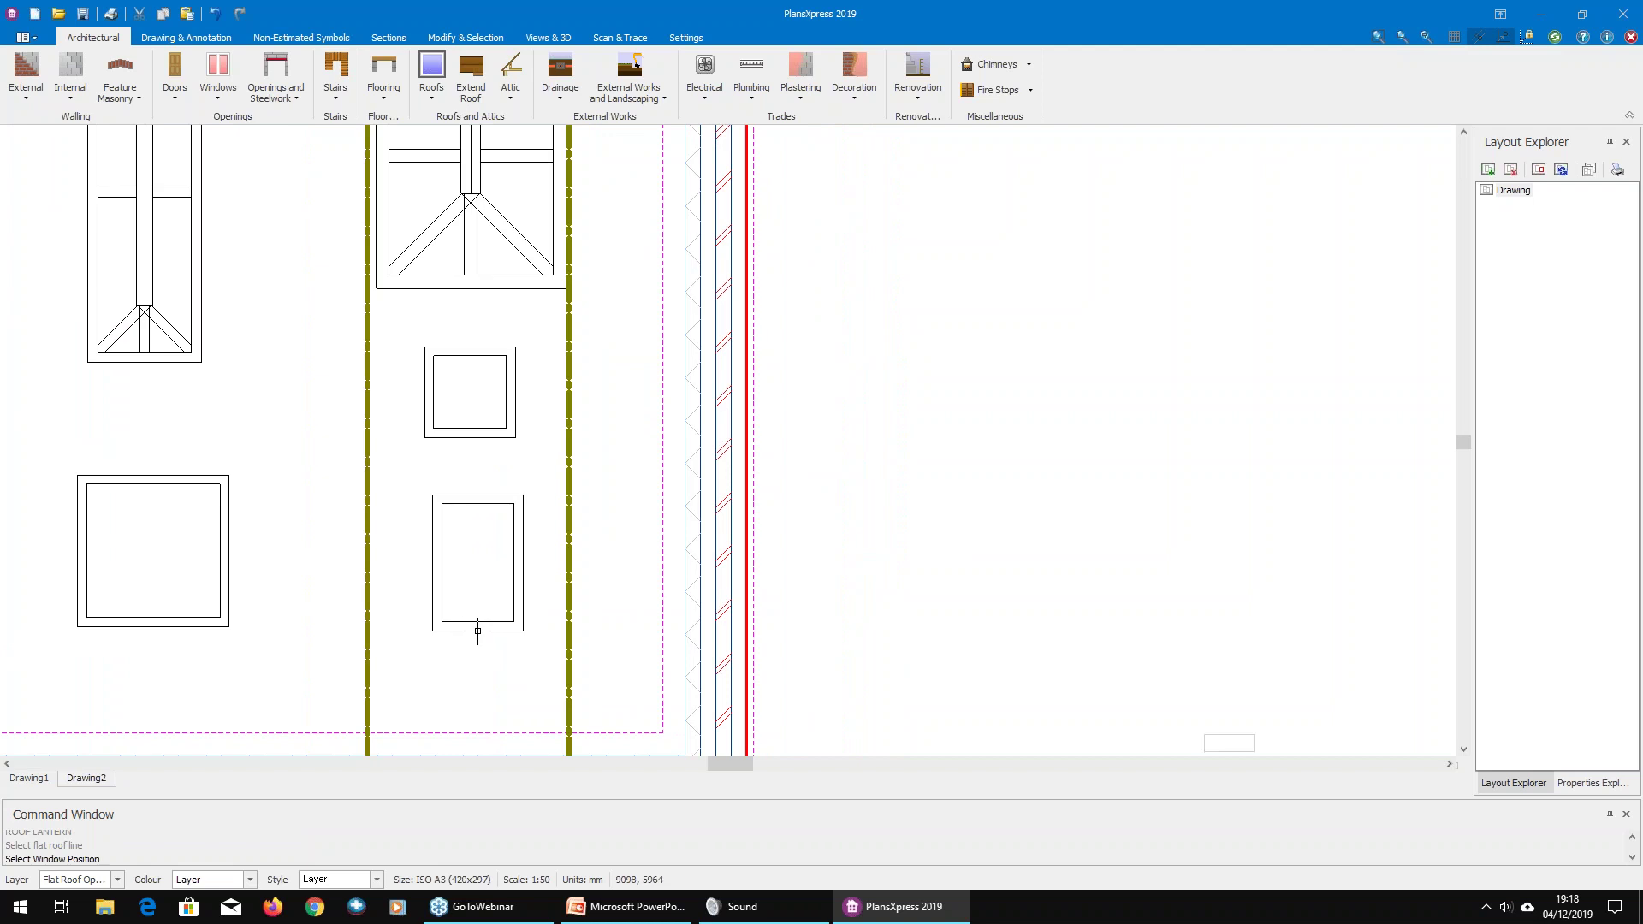
pyautogui.click(626, 638)
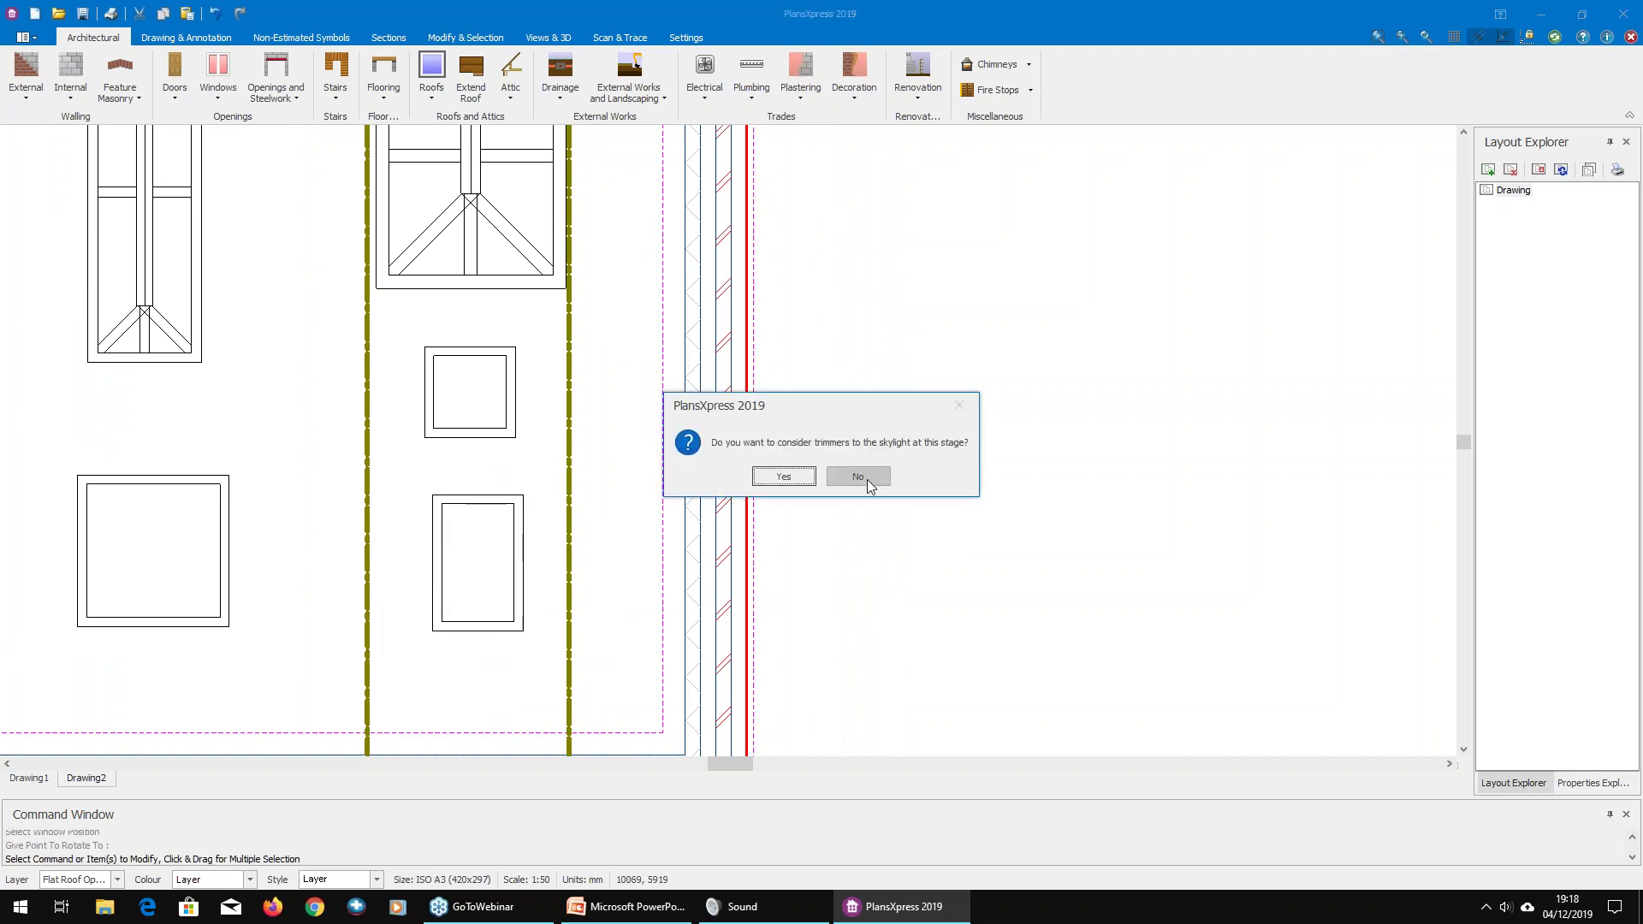
pyautogui.click(864, 481)
# Step: Examine the domed skylight with the other roof openings in the 3D preview, close up and from further away
pyautogui.click(551, 37)
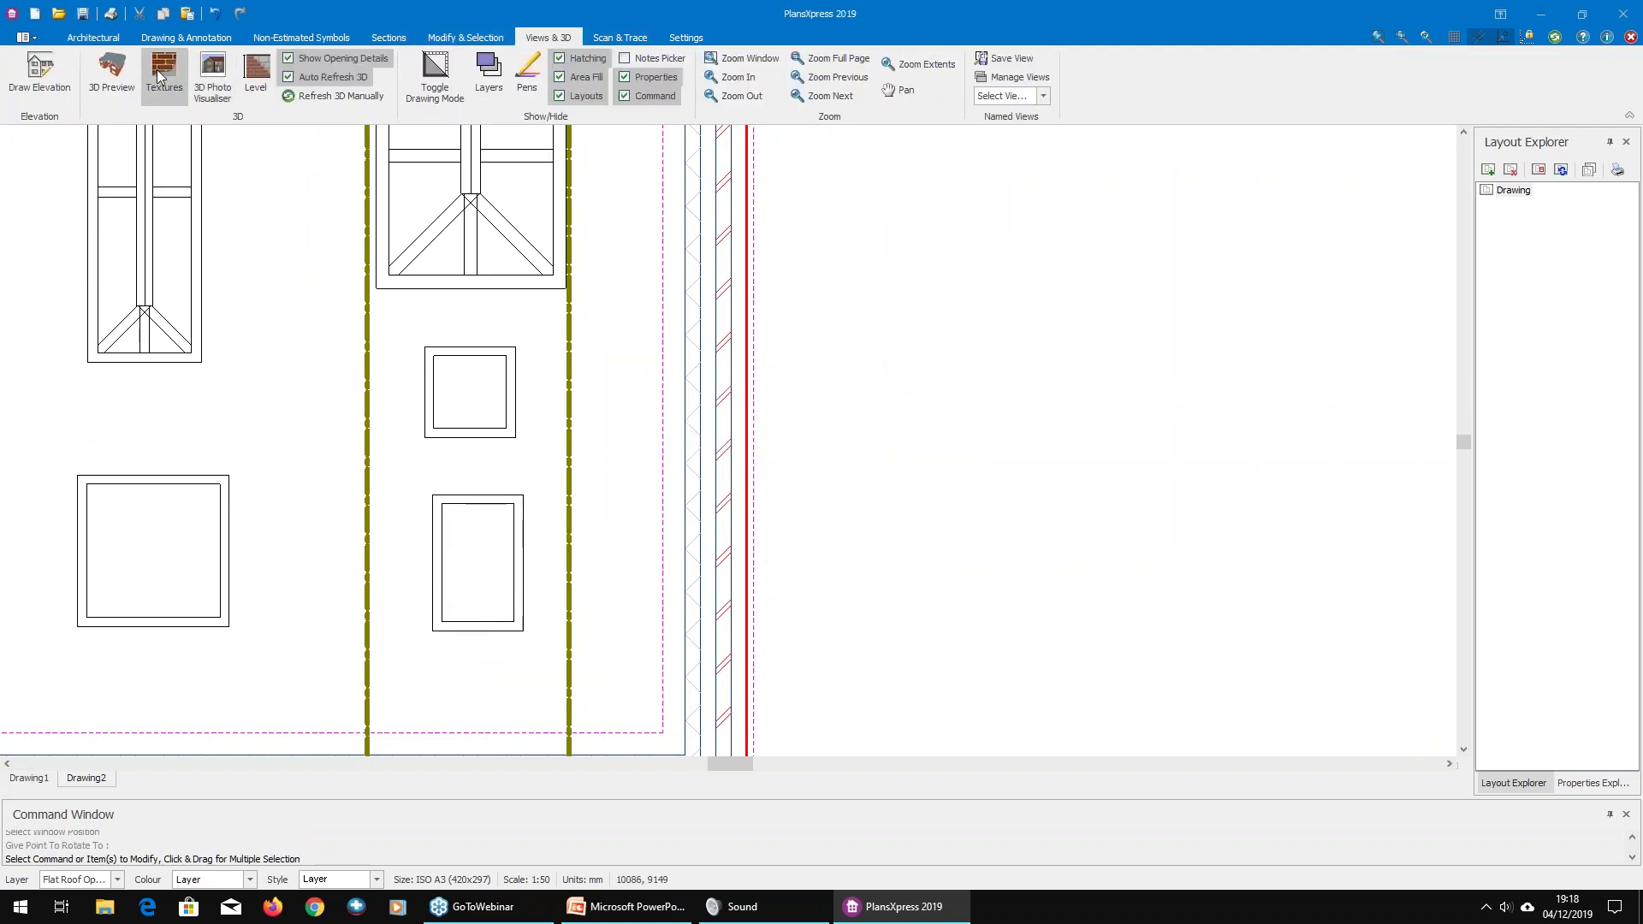
pyautogui.moveTo(506, 264); pyautogui.dragTo(309, 323)
pyautogui.scroll(5, 398, 317)
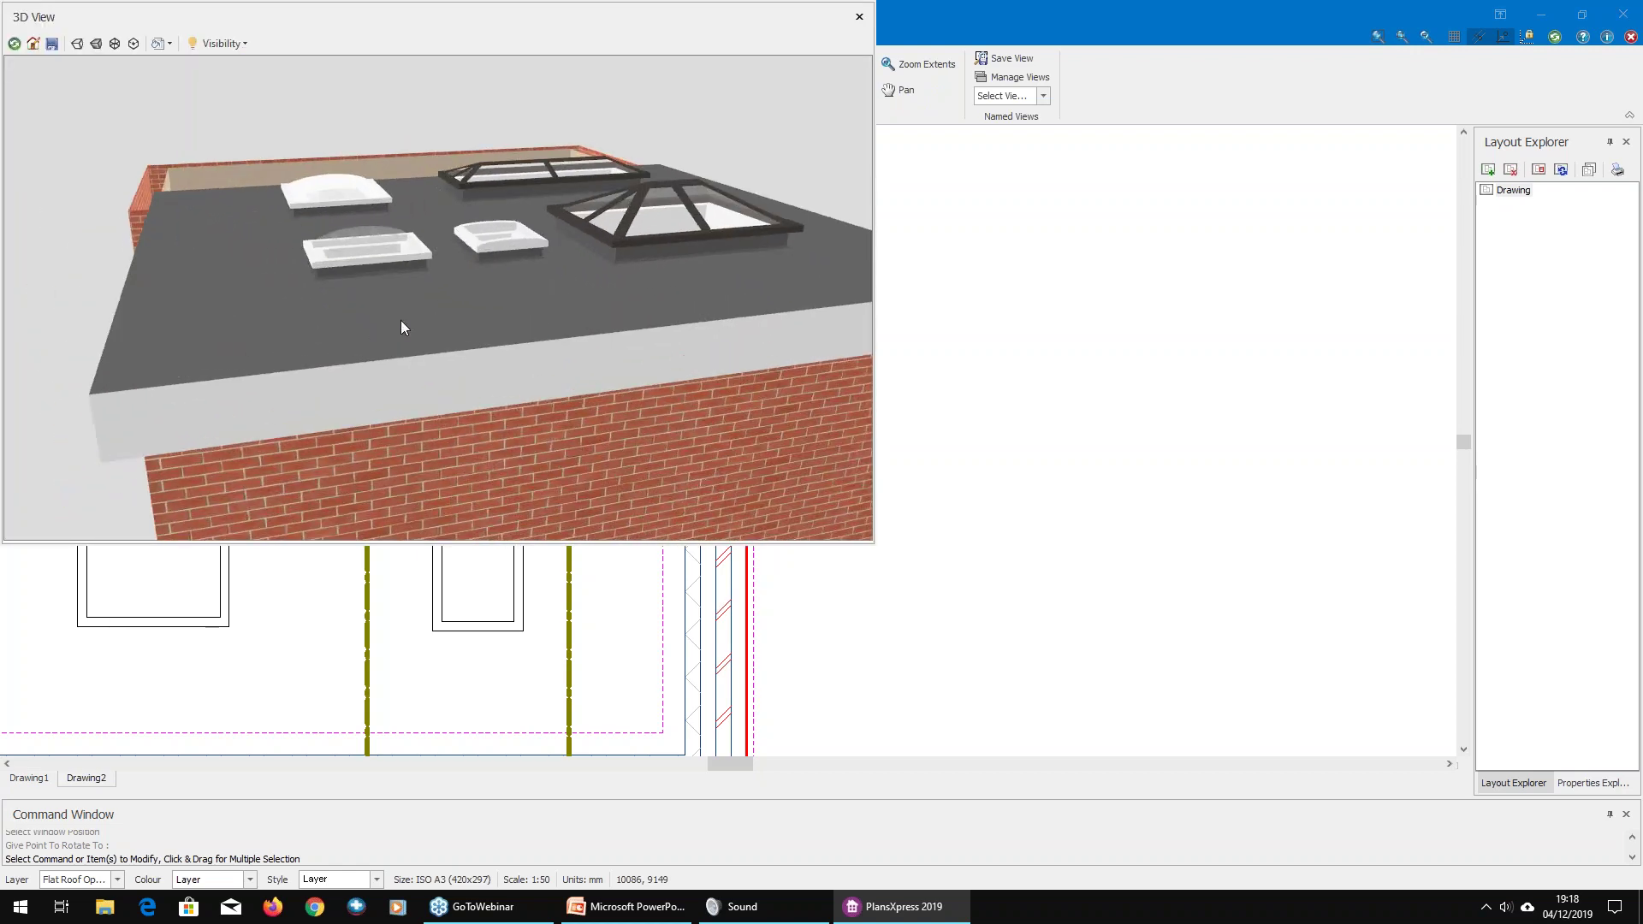
pyautogui.scroll(10, 400, 324)
pyautogui.moveTo(553, 295); pyautogui.dragTo(496, 306)
pyautogui.scroll(-10, 588, 306)
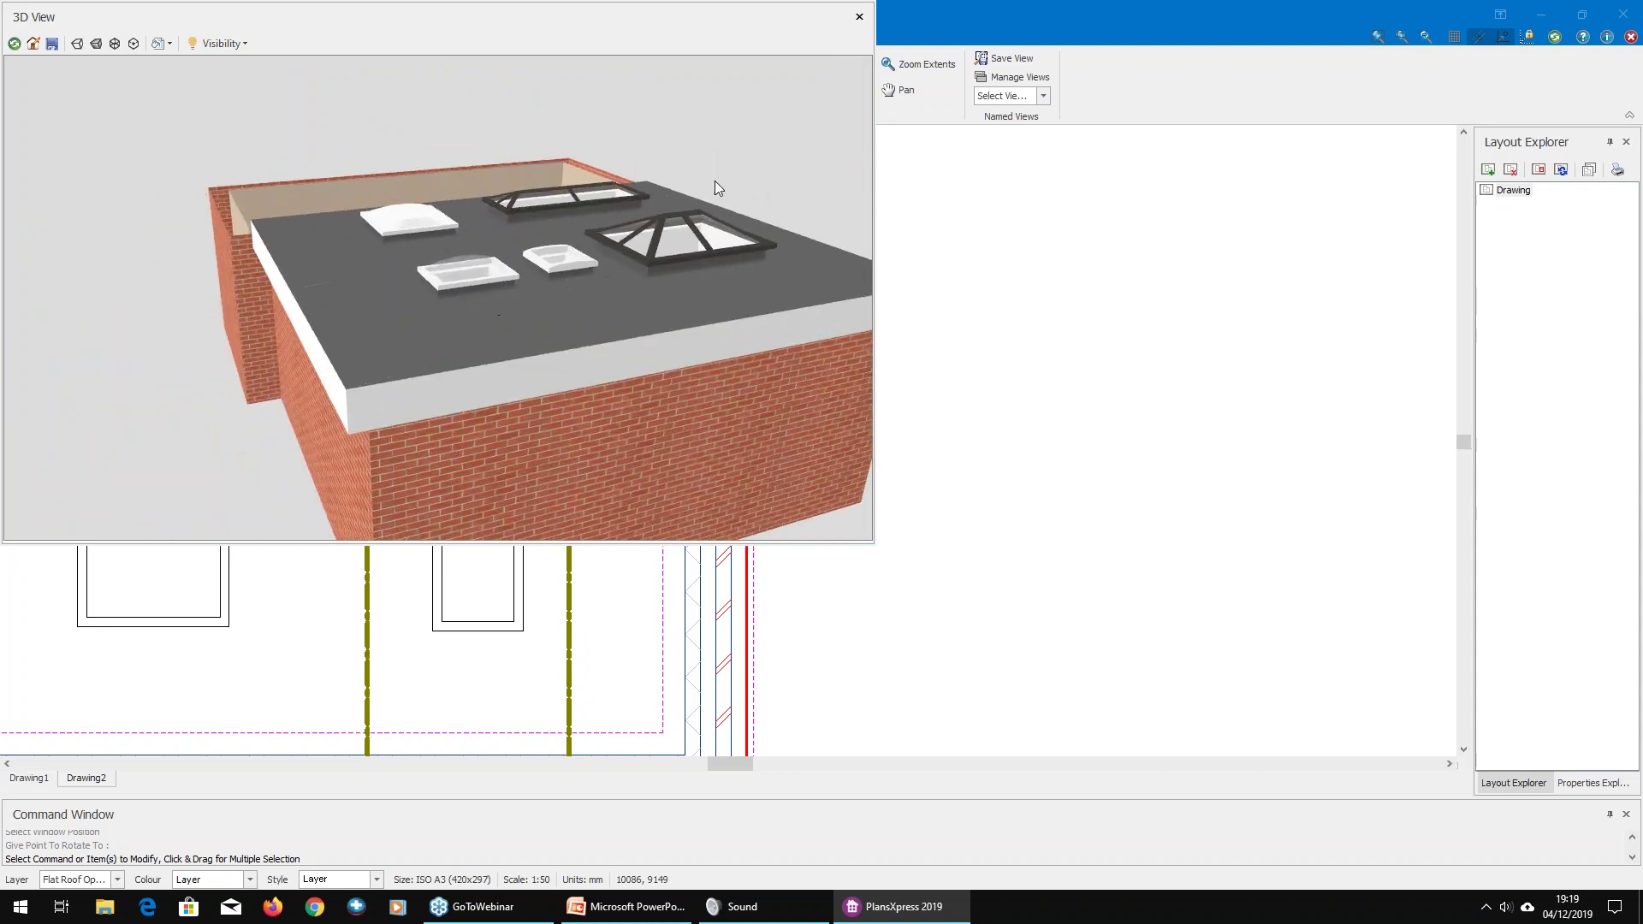
pyautogui.click(859, 16)
# Step: Open the model in 3D PhotoVisualiser and render a close-up view of the skylights and rooflights on the flat roof
pyautogui.moveTo(829, 266)
pyautogui.mouseDown(button='middle')
pyautogui.moveTo(896, 304)
pyautogui.moveTo(850, 308)
pyautogui.mouseUp(button='middle')
pyautogui.scroll(-3, 884, 300)
pyautogui.scroll(3, 893, 301)
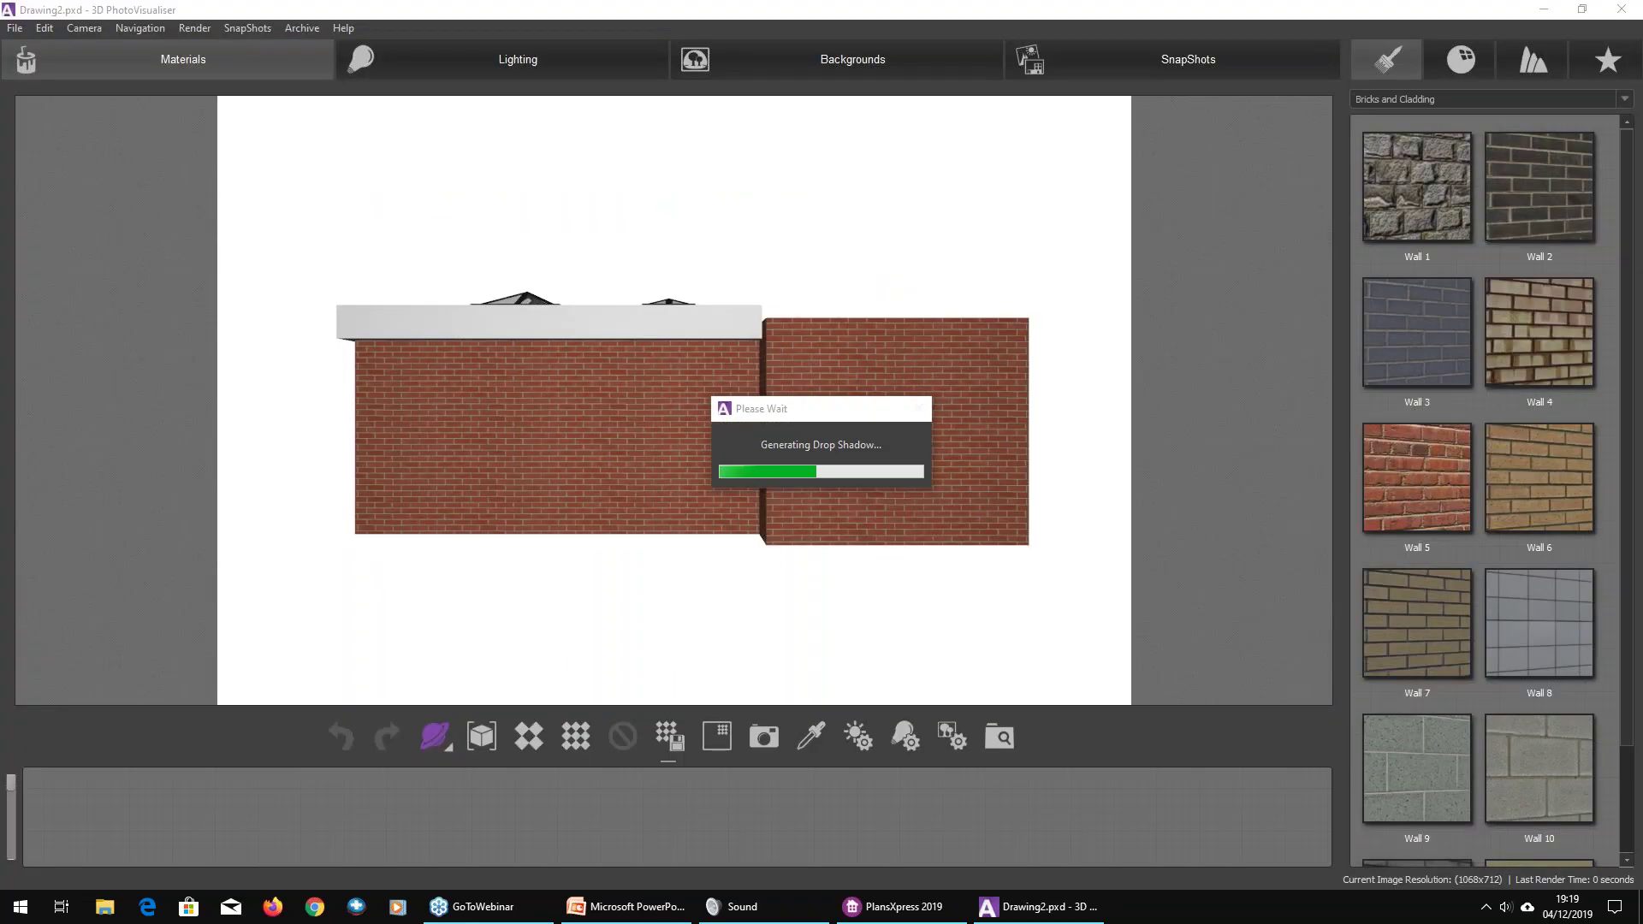
pyautogui.moveTo(487, 442); pyautogui.dragTo(884, 526)
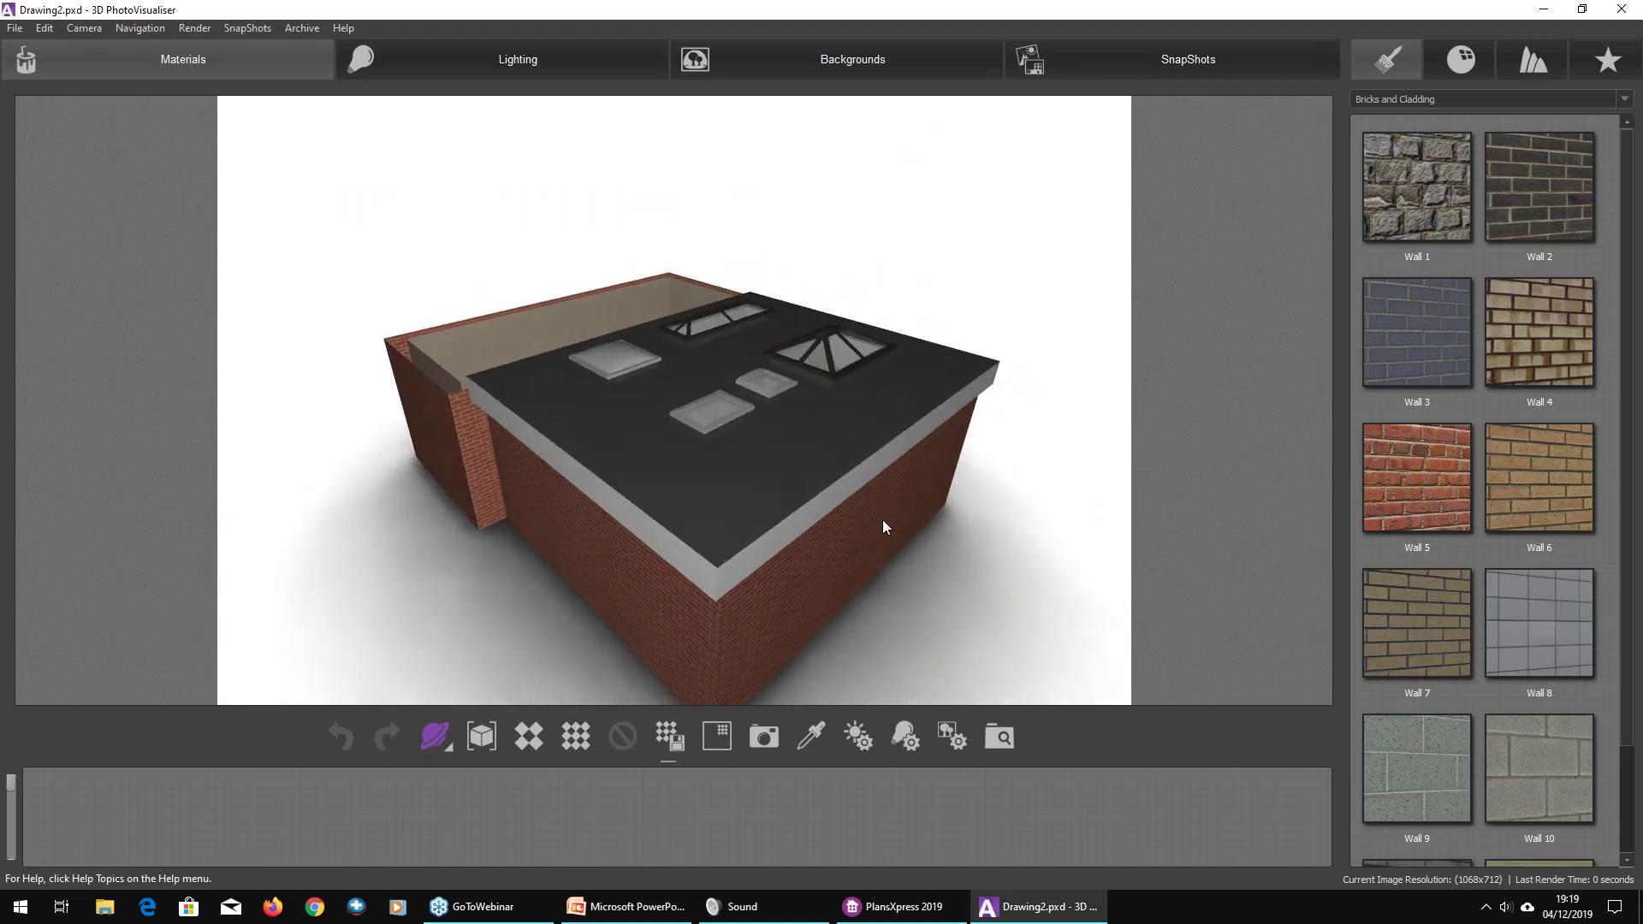
pyautogui.scroll(5, 772, 438)
pyautogui.moveTo(792, 429); pyautogui.dragTo(690, 373)
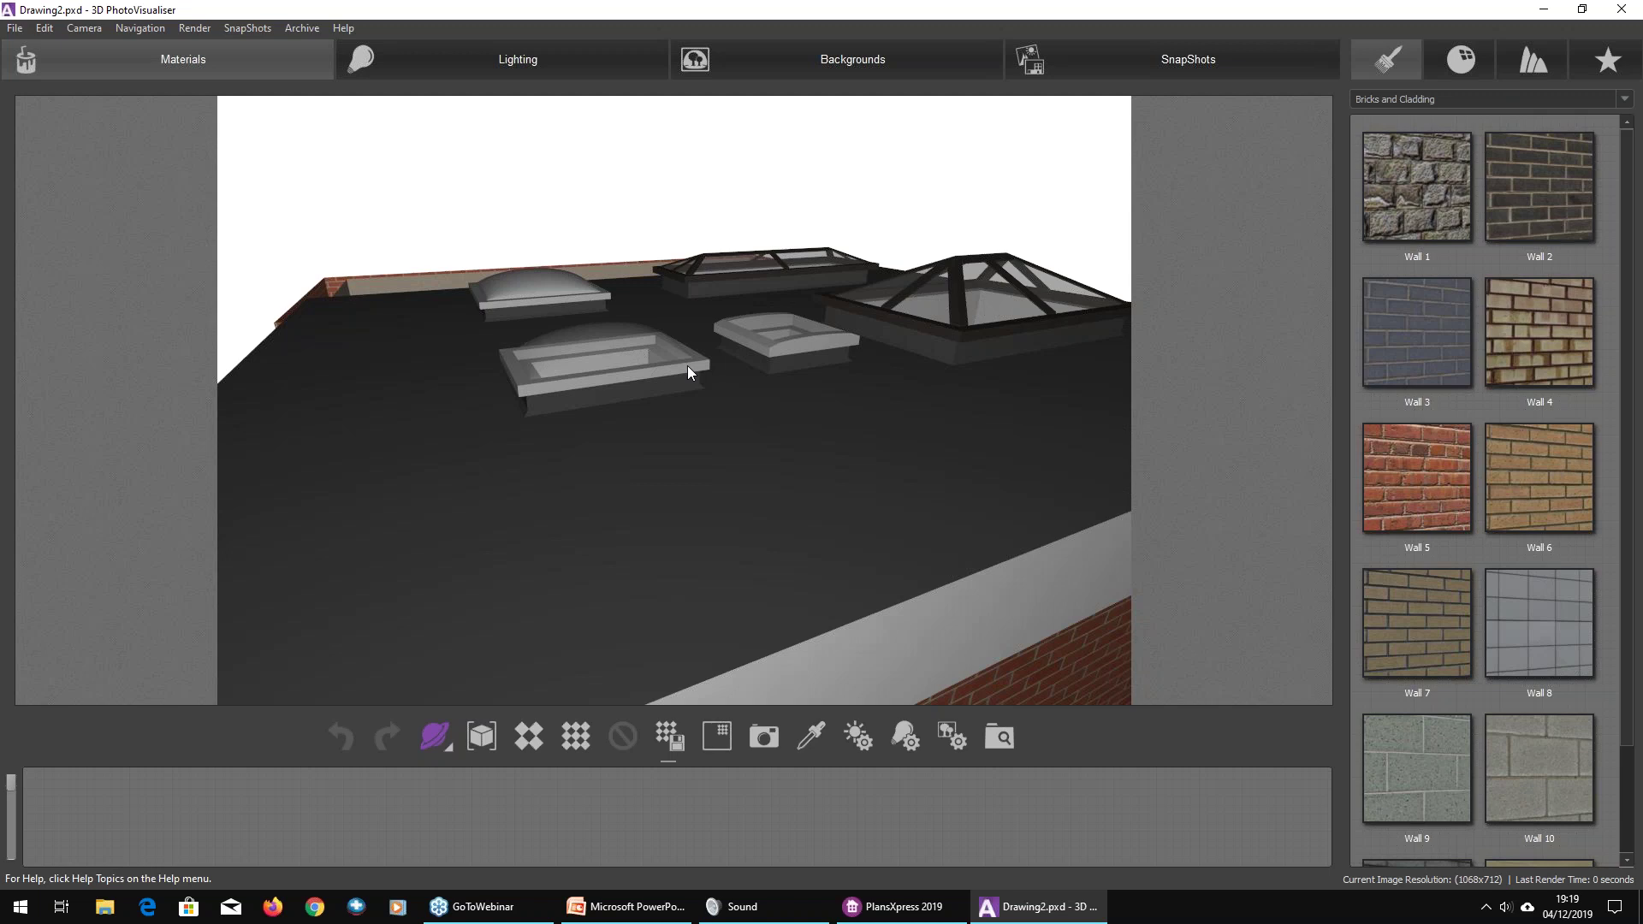
pyautogui.moveTo(519, 356); pyautogui.dragTo(615, 398)
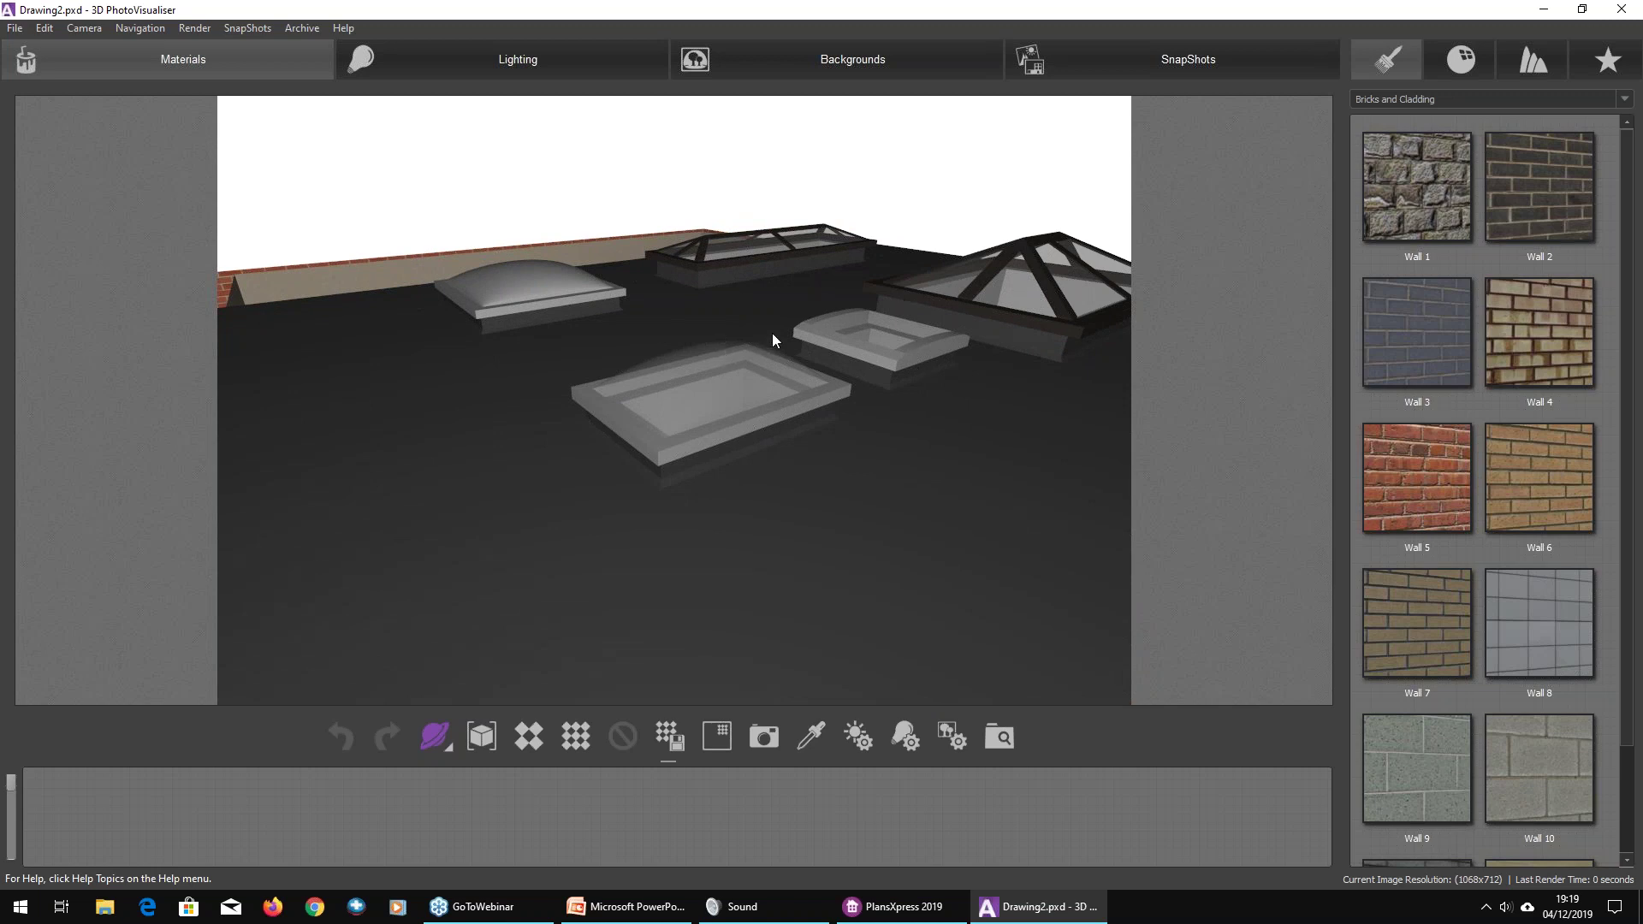
pyautogui.moveTo(772, 336); pyautogui.dragTo(753, 347)
pyautogui.click(593, 732)
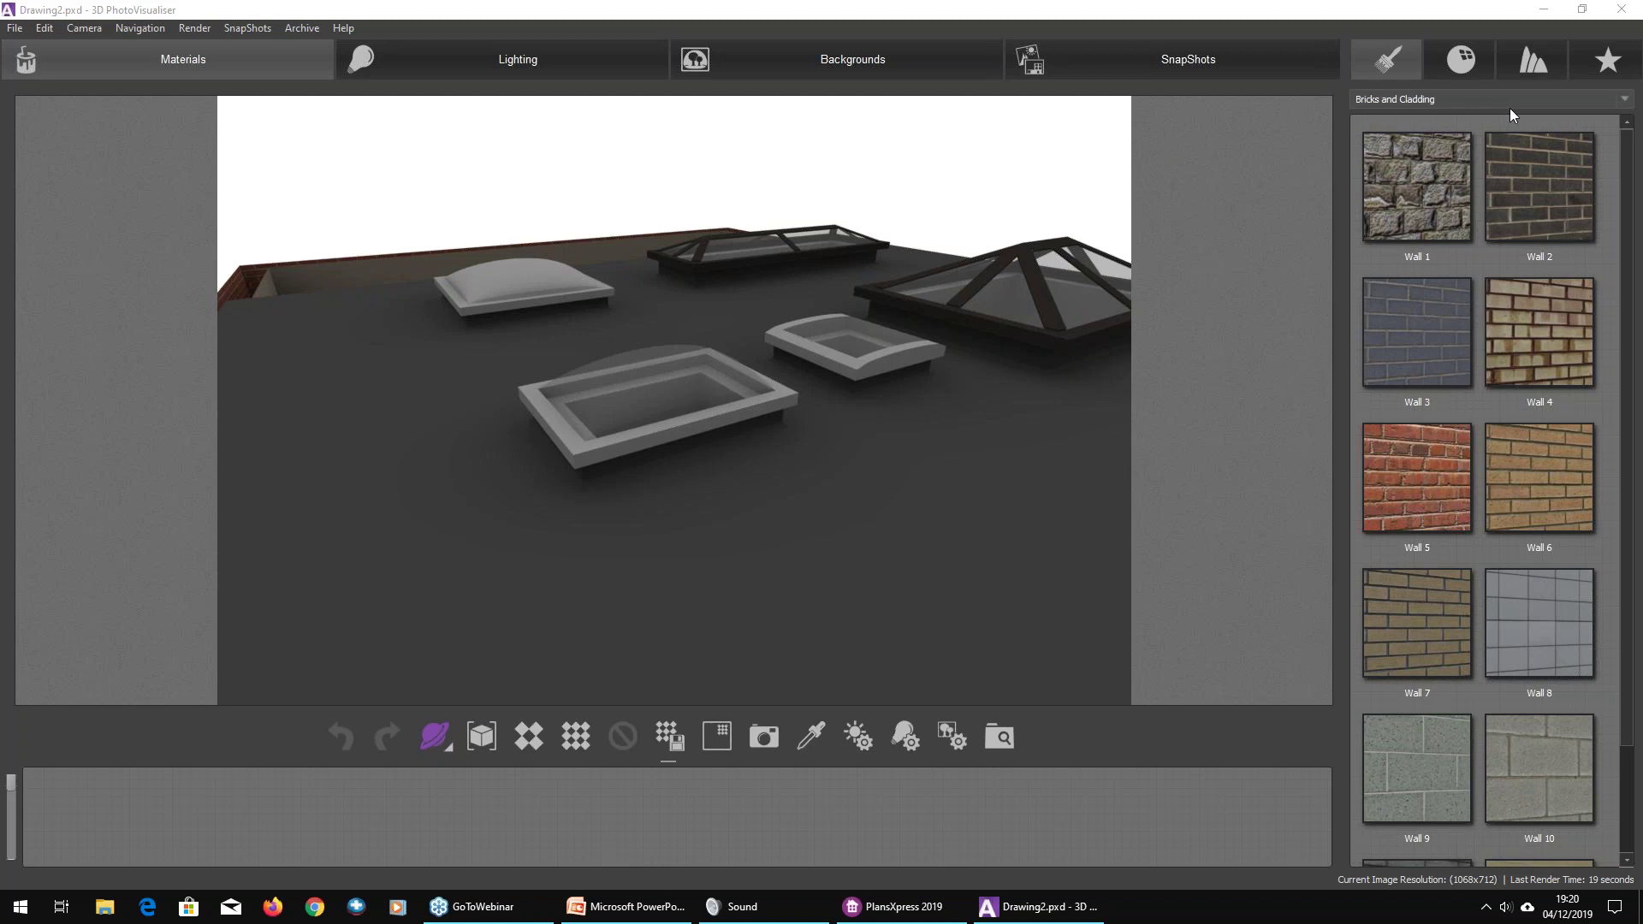
# Step: Close the PhotoVisualiser without saving changes and check the whole building in the 3D preview
pyautogui.click(1636, 12)
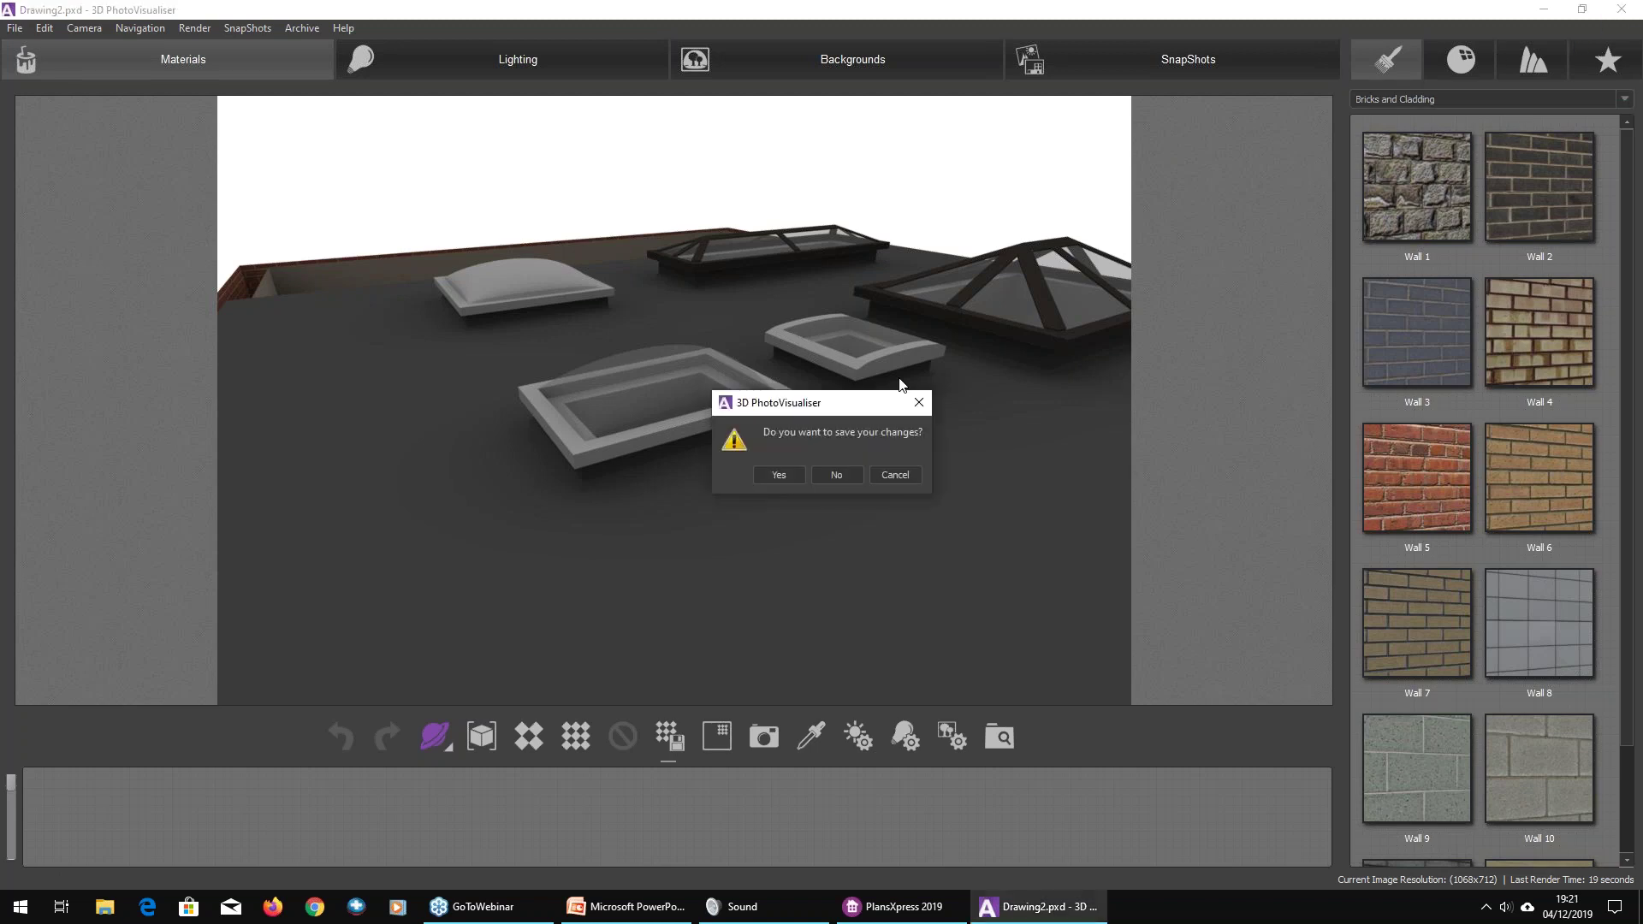
pyautogui.click(838, 475)
pyautogui.moveTo(595, 336); pyautogui.dragTo(579, 370)
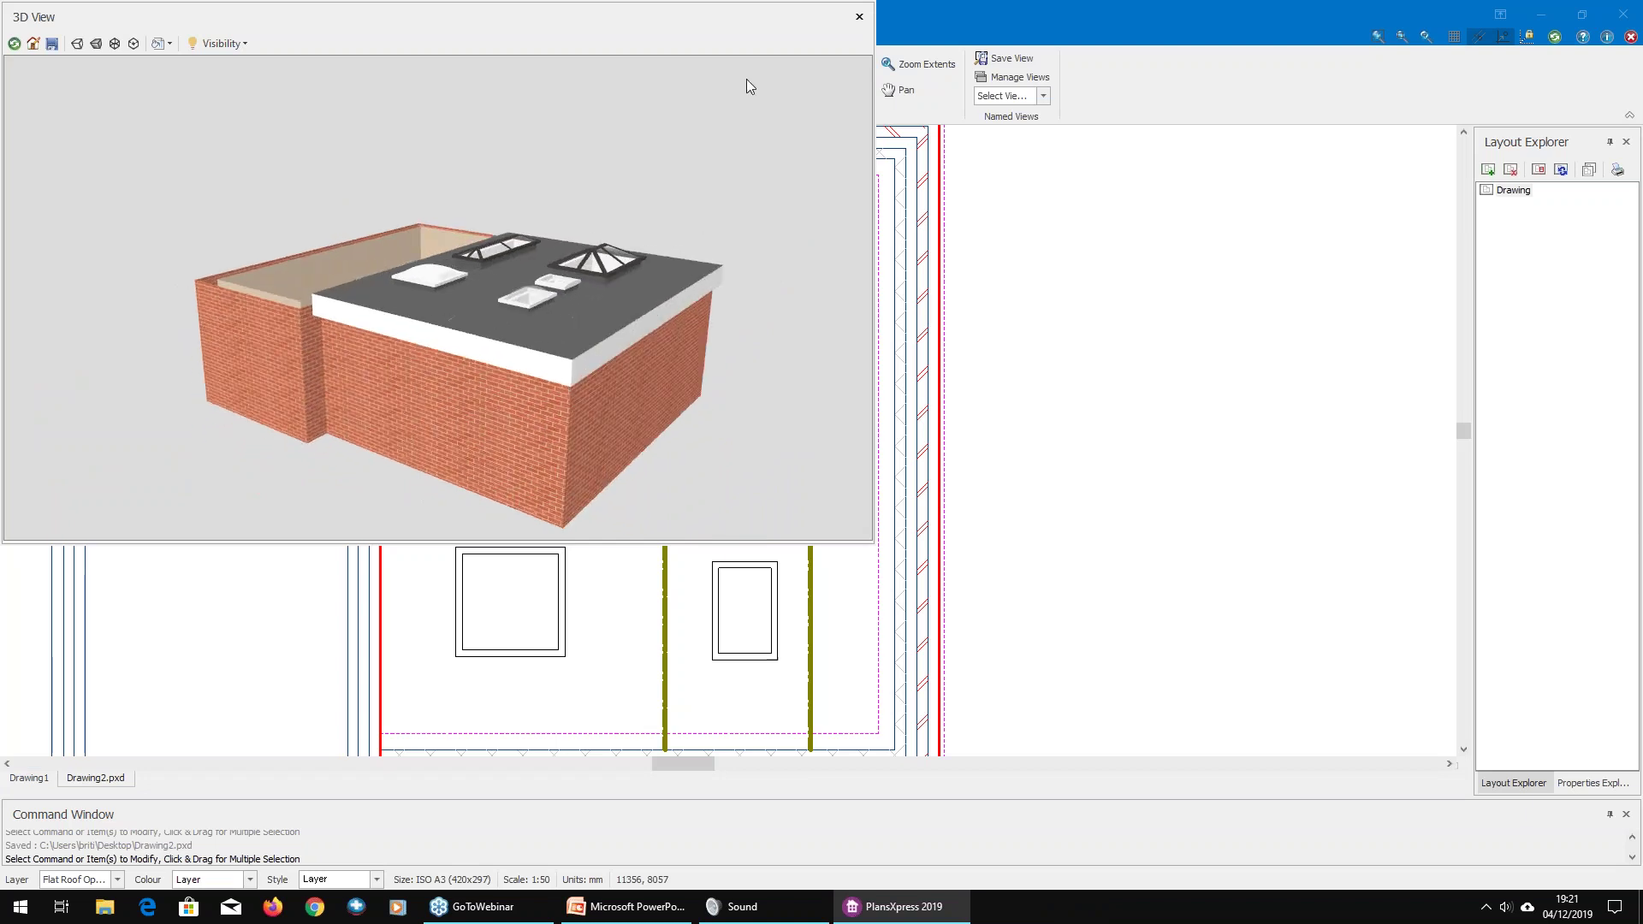
pyautogui.click(860, 17)
# Step: Delete the narrow rooflight, exit hatch, both small skylights and the two thick beam lines, keeping only the wide rooflight
pyautogui.scroll(-1, 762, 432)
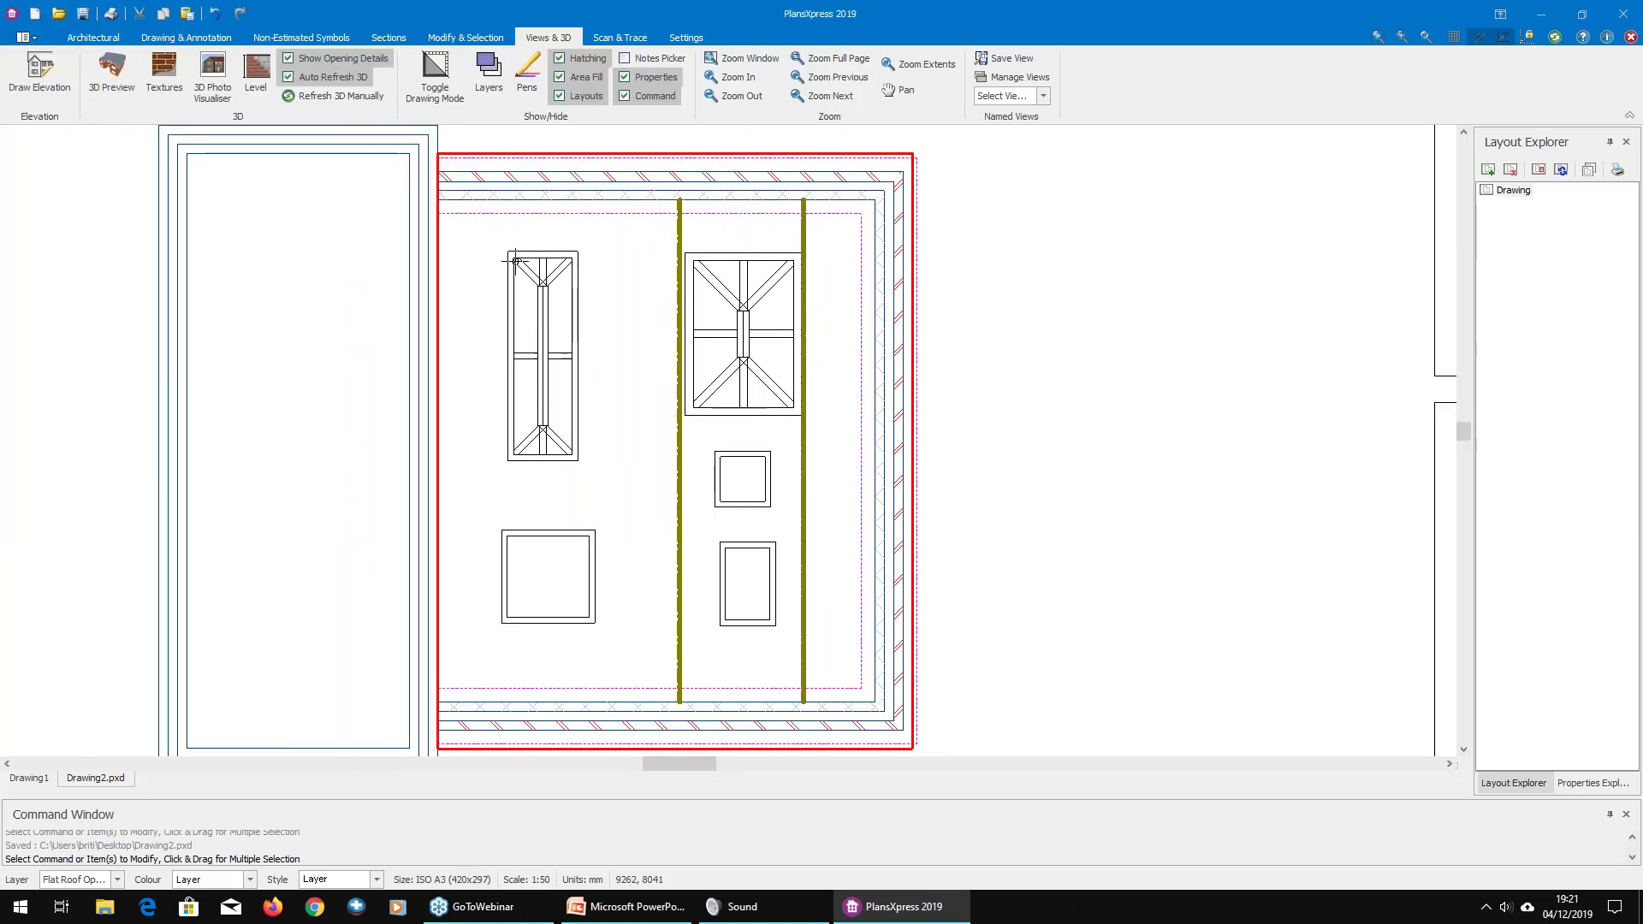
pyautogui.moveTo(482, 234); pyautogui.dragTo(598, 478)
pyautogui.press('Delete')
pyautogui.moveTo(479, 476); pyautogui.dragTo(604, 673)
pyautogui.press('Delete')
pyautogui.moveTo(703, 448); pyautogui.dragTo(781, 649)
pyautogui.press('Delete')
pyautogui.moveTo(830, 581); pyautogui.dragTo(631, 495)
pyautogui.press('Delete')
pyautogui.moveTo(708, 308); pyautogui.dragTo(776, 301, button='middle')
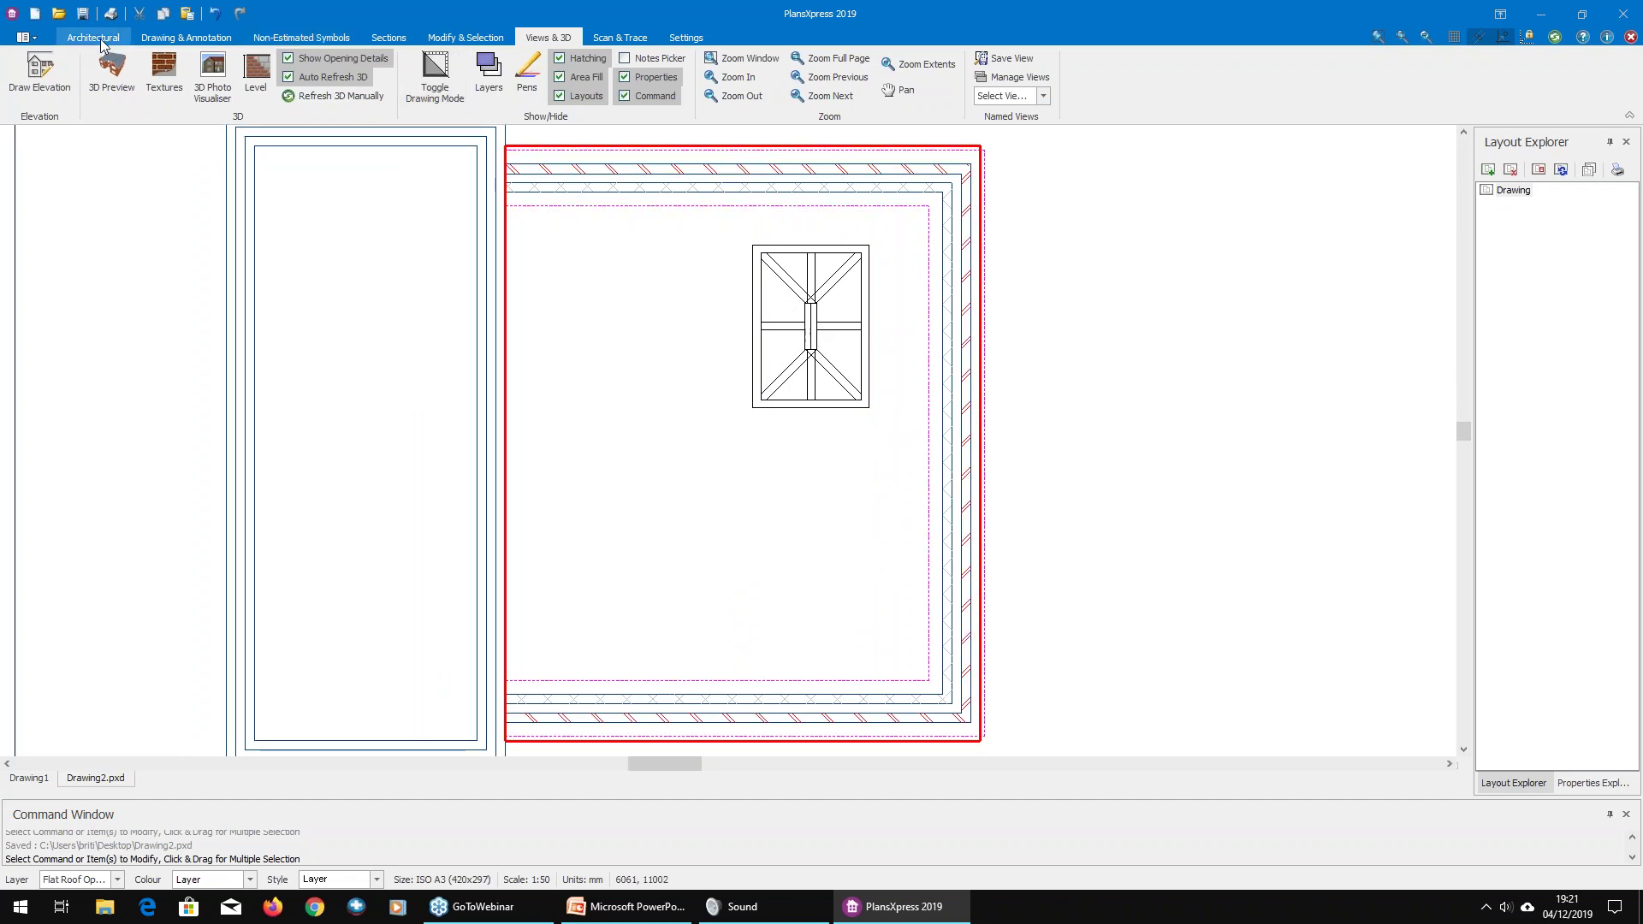
pyautogui.click(166, 39)
pyautogui.click(89, 39)
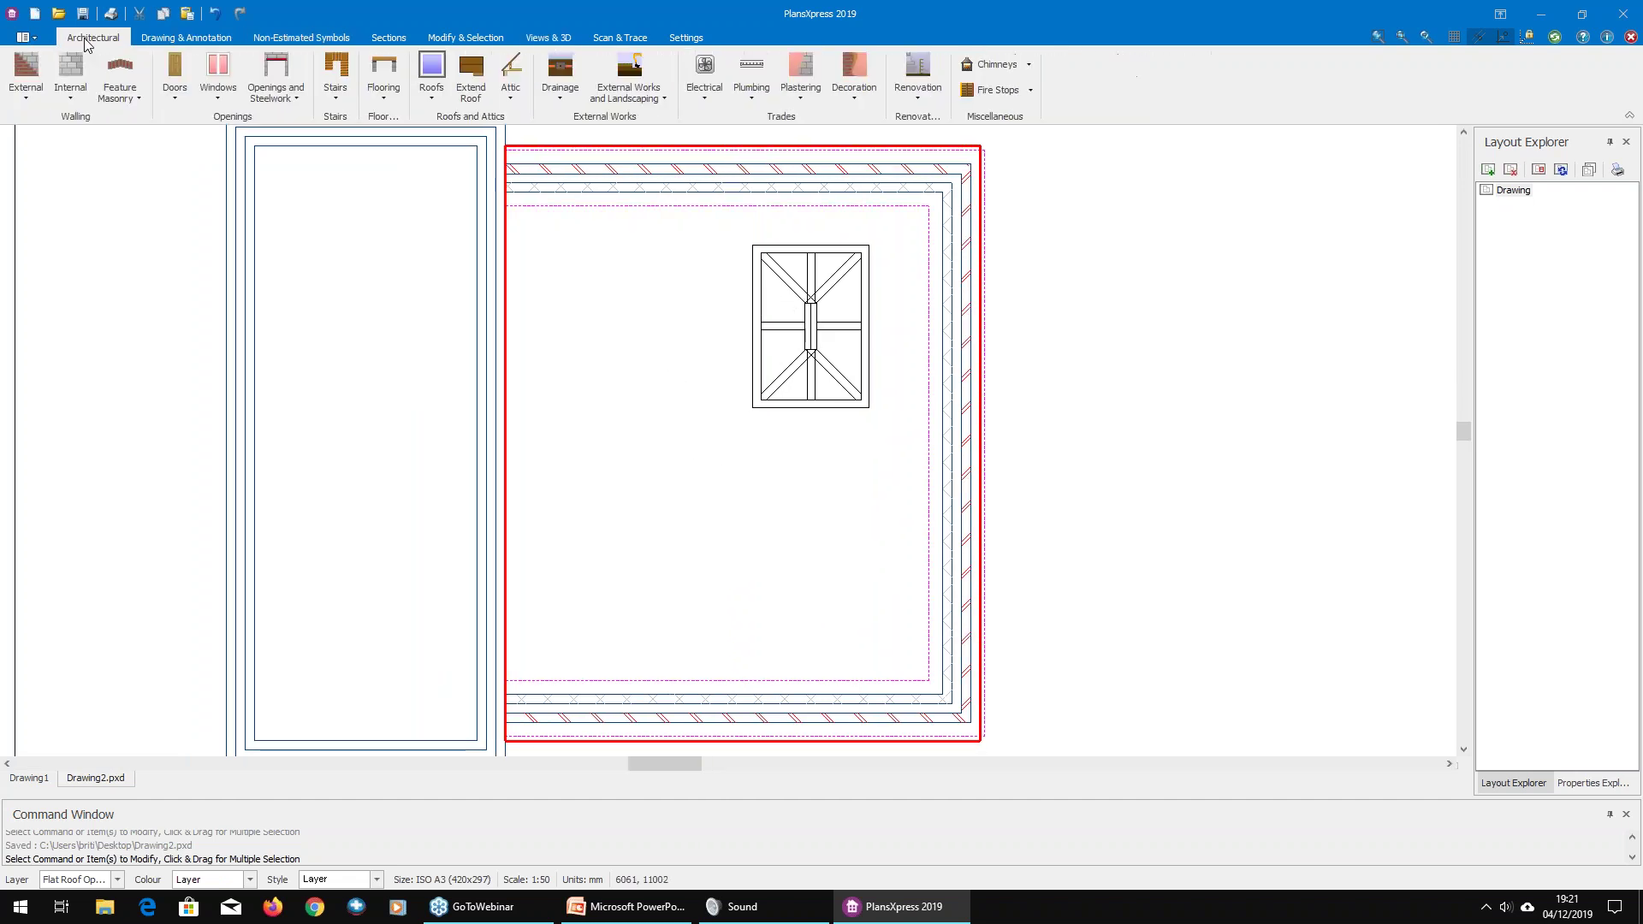
pyautogui.click(776, 242)
pyautogui.hotkey('ctrl', 'c')
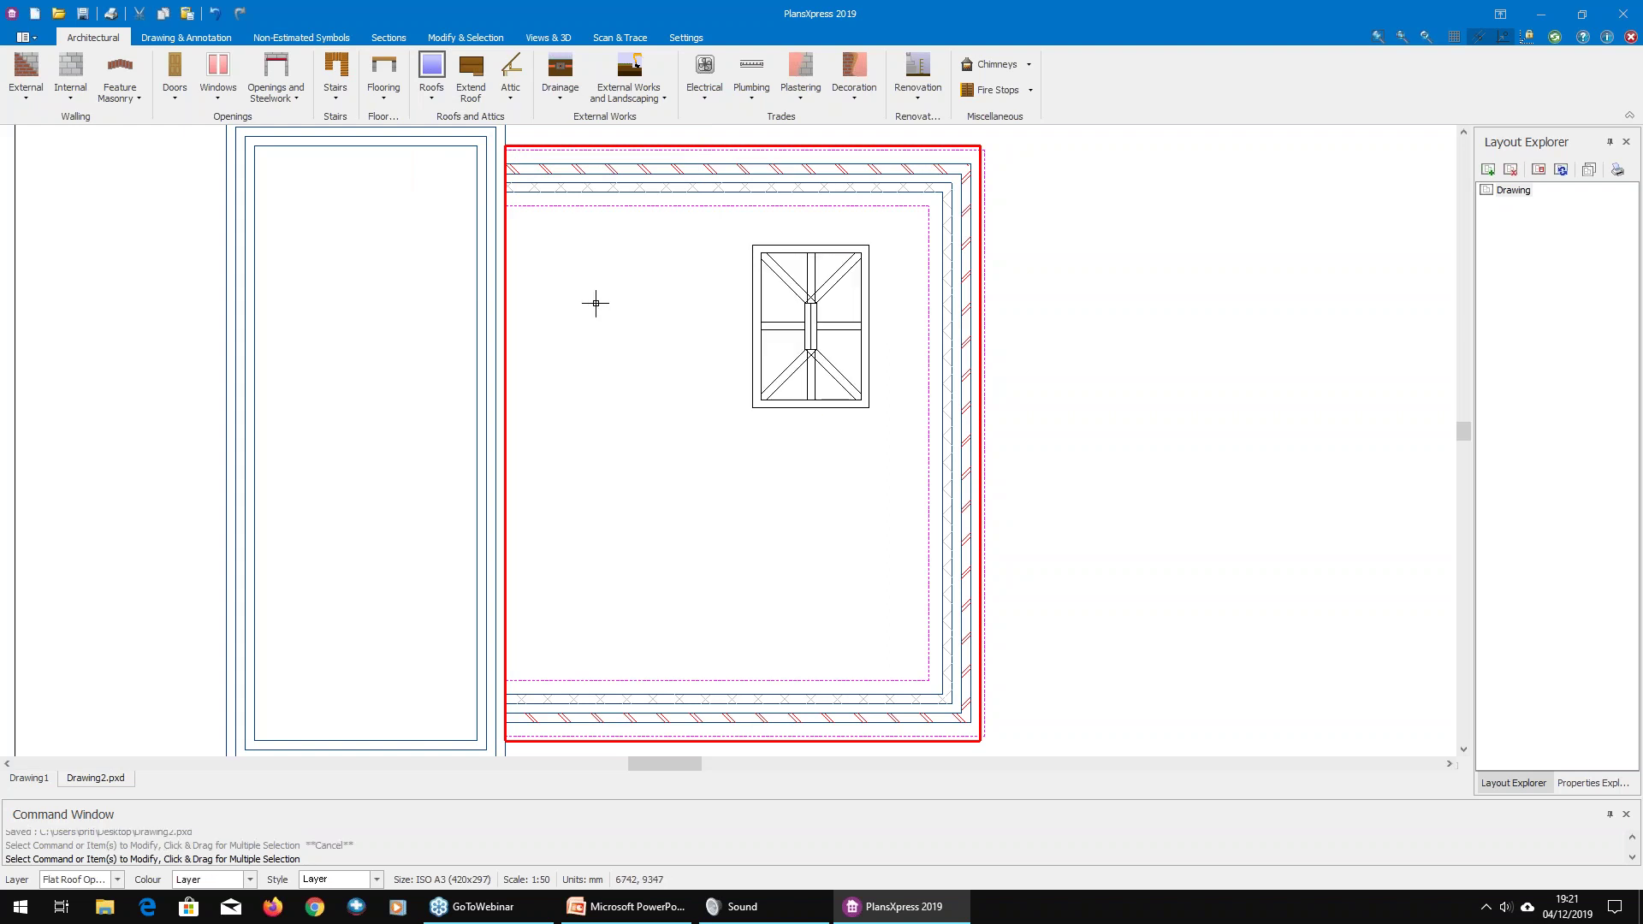
# Step: Paste a copy of the wide rooflight on the flat roof beside the original, nearer the existing building and level with it
pyautogui.hotkey('ctrl', 'v')
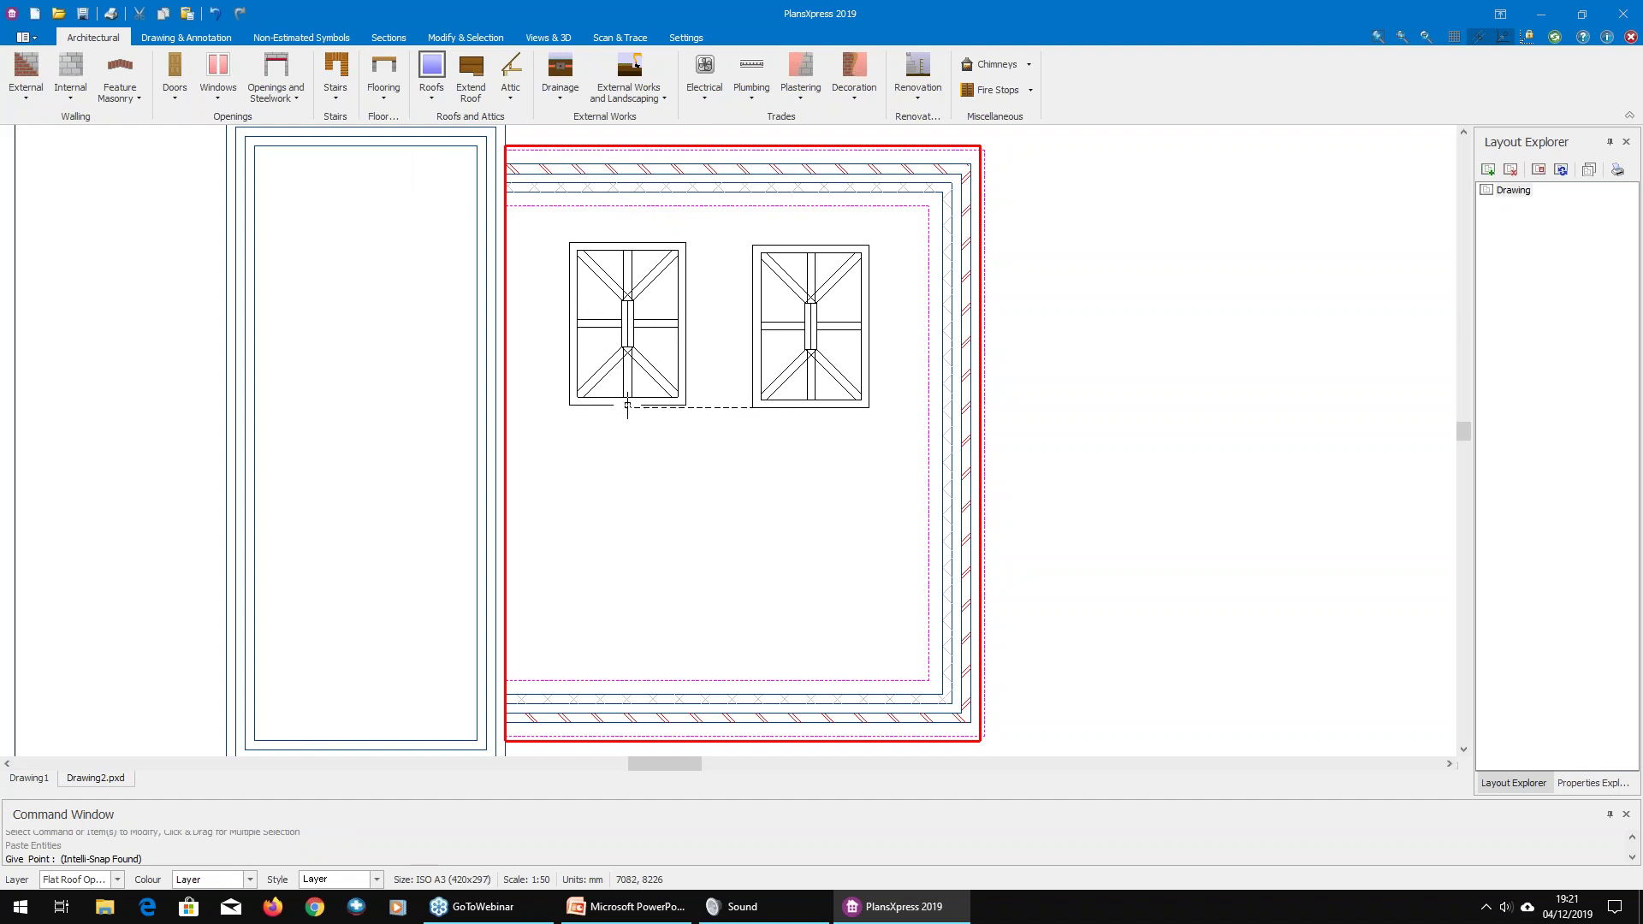
pyautogui.click(629, 407)
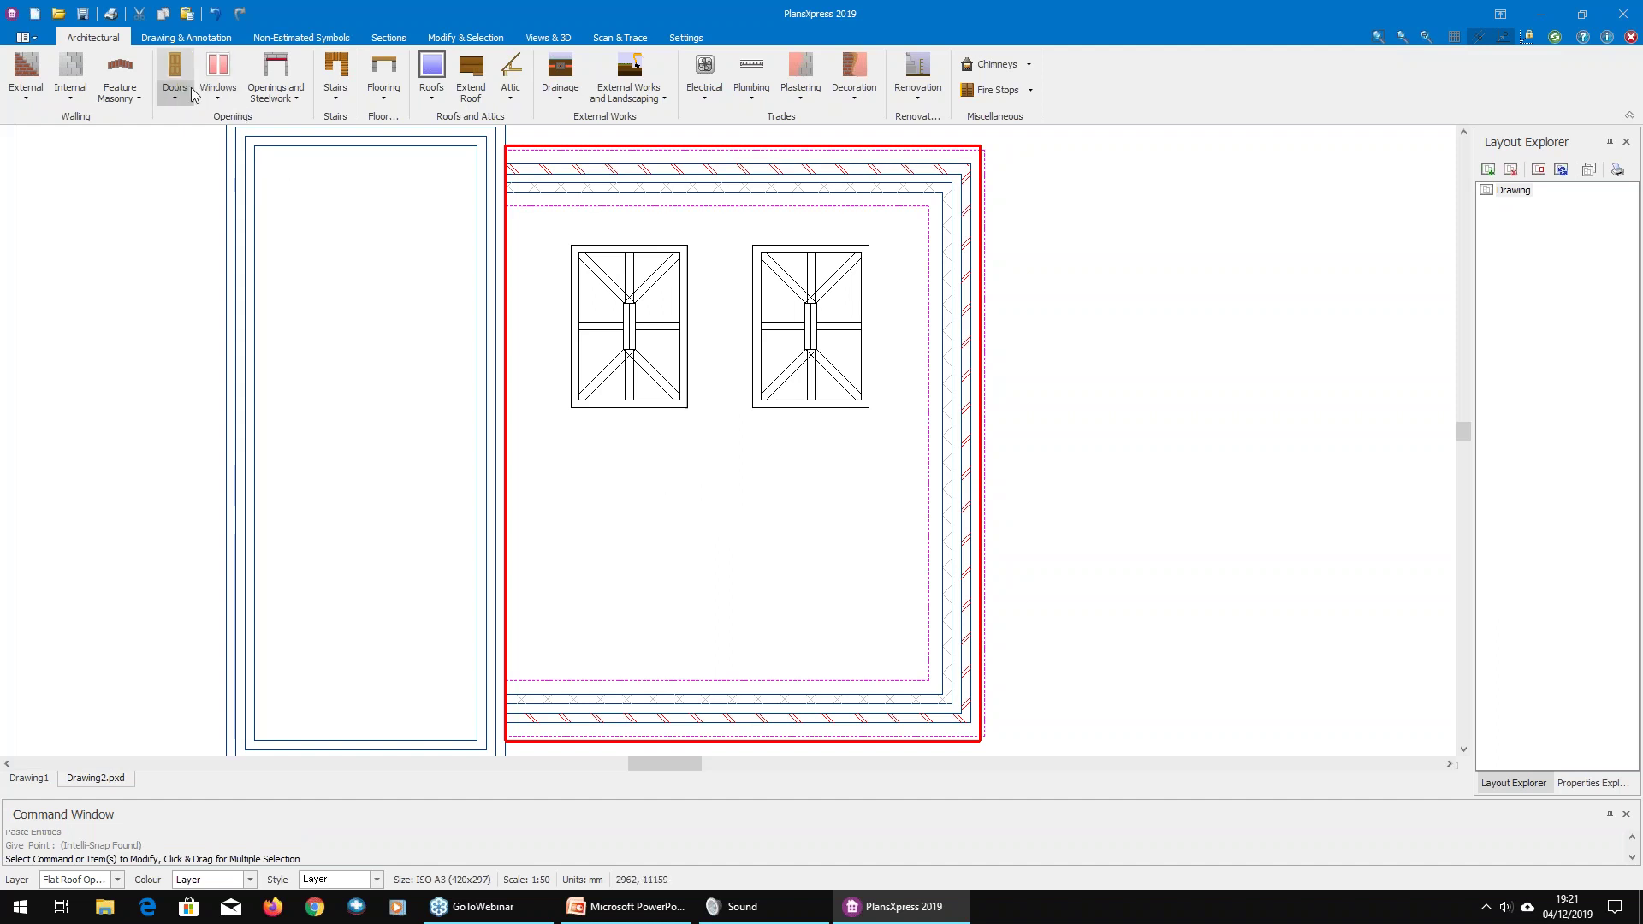
pyautogui.click(398, 102)
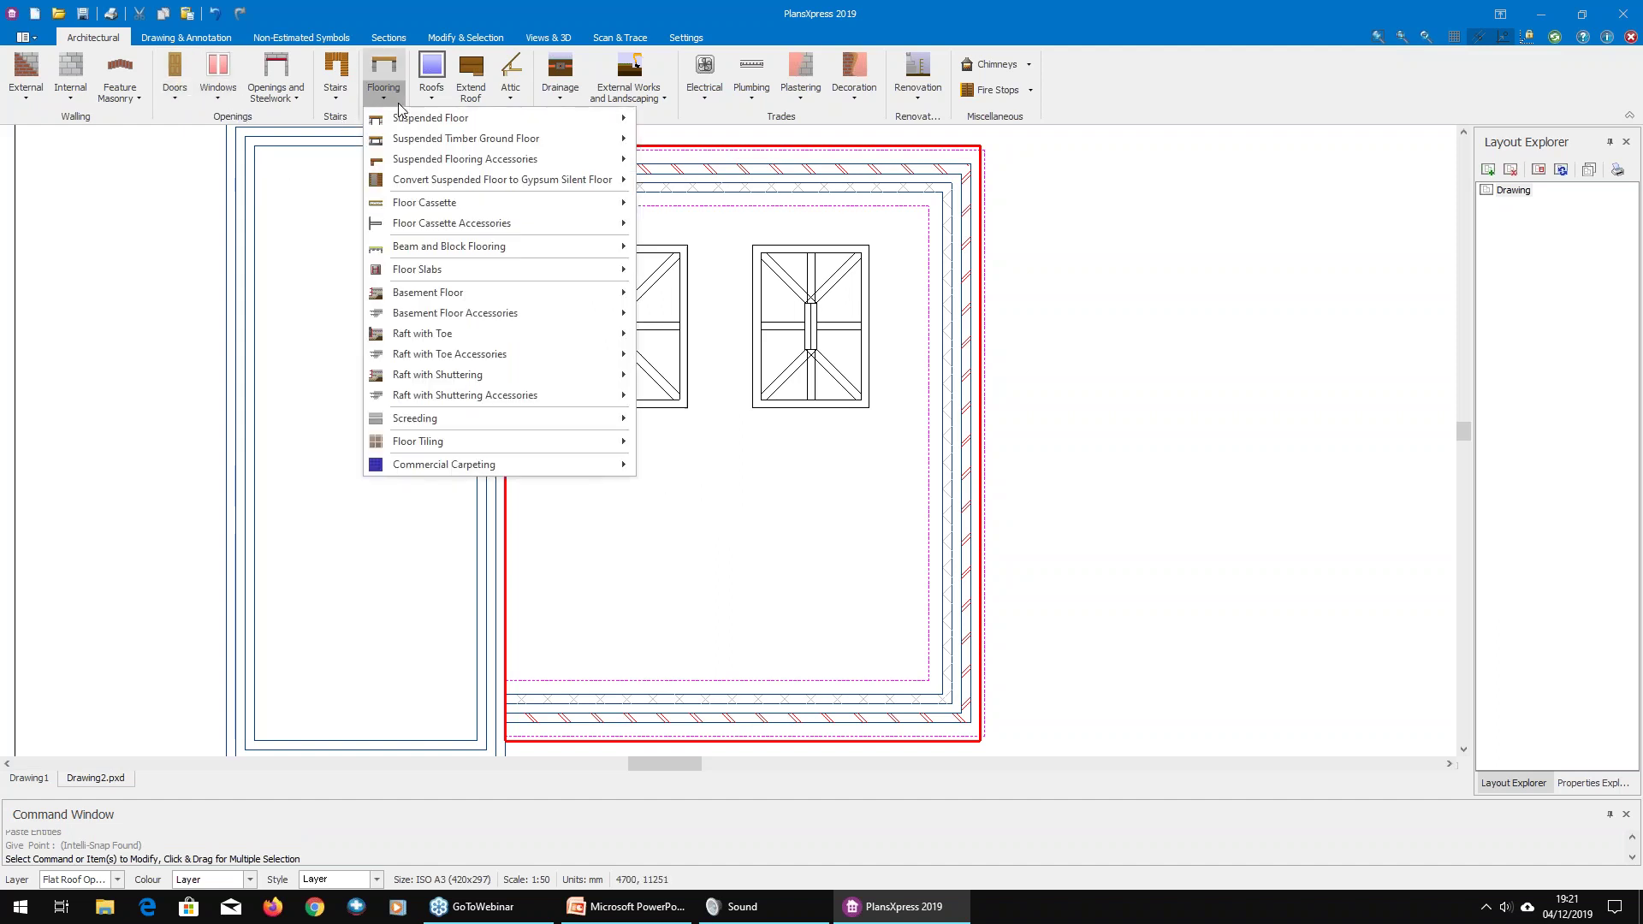
pyautogui.click(1127, 278)
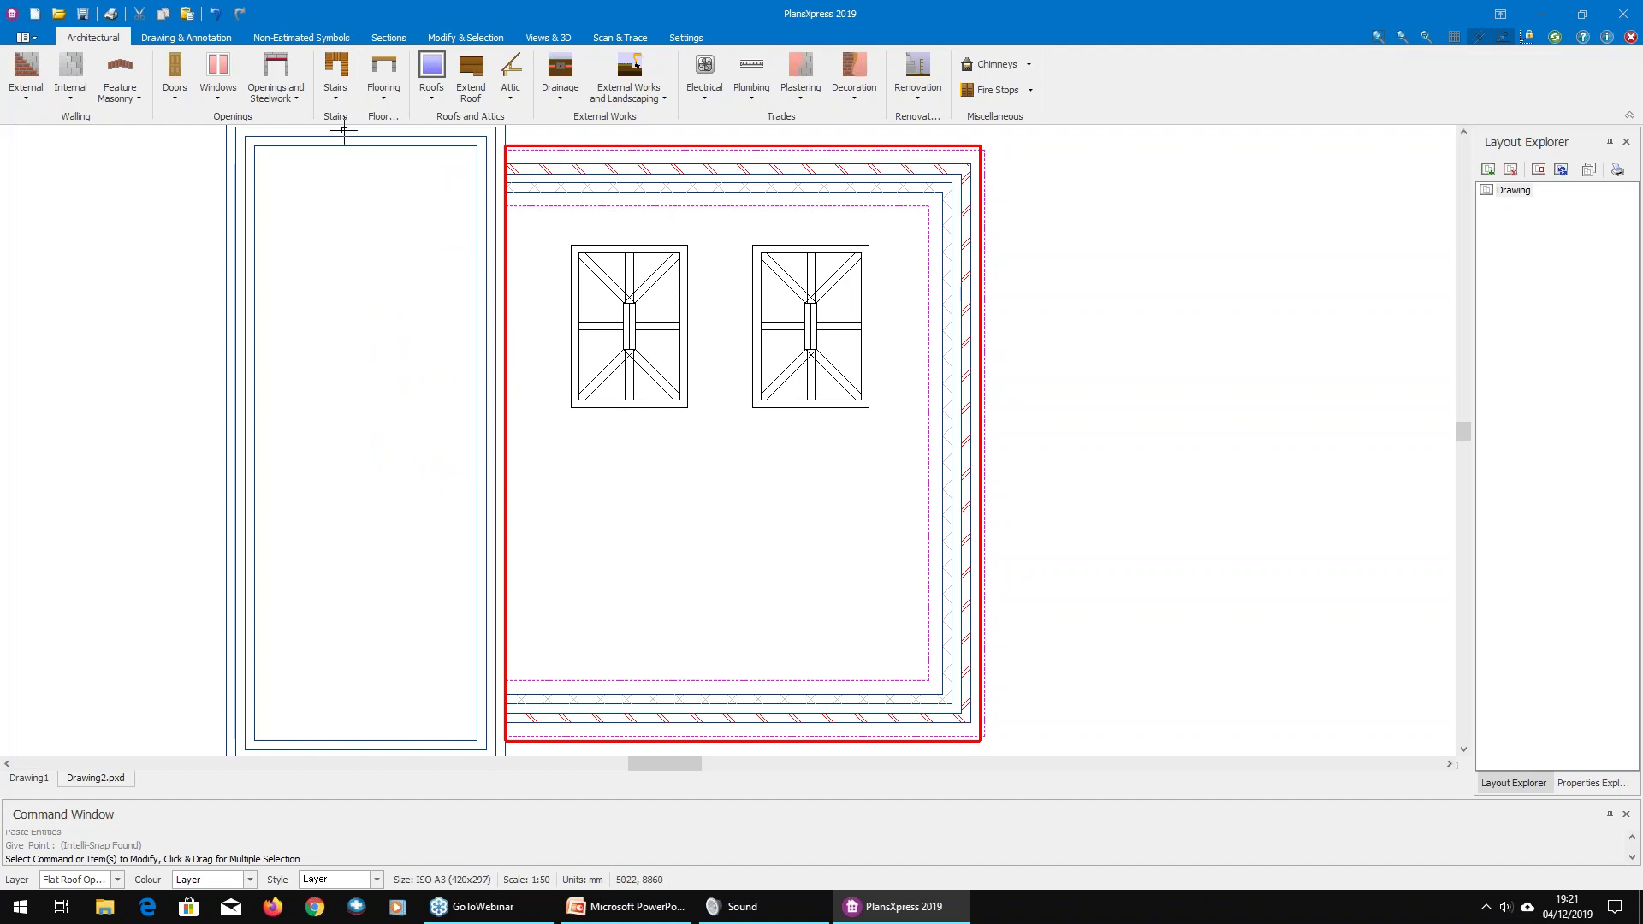
pyautogui.click(272, 94)
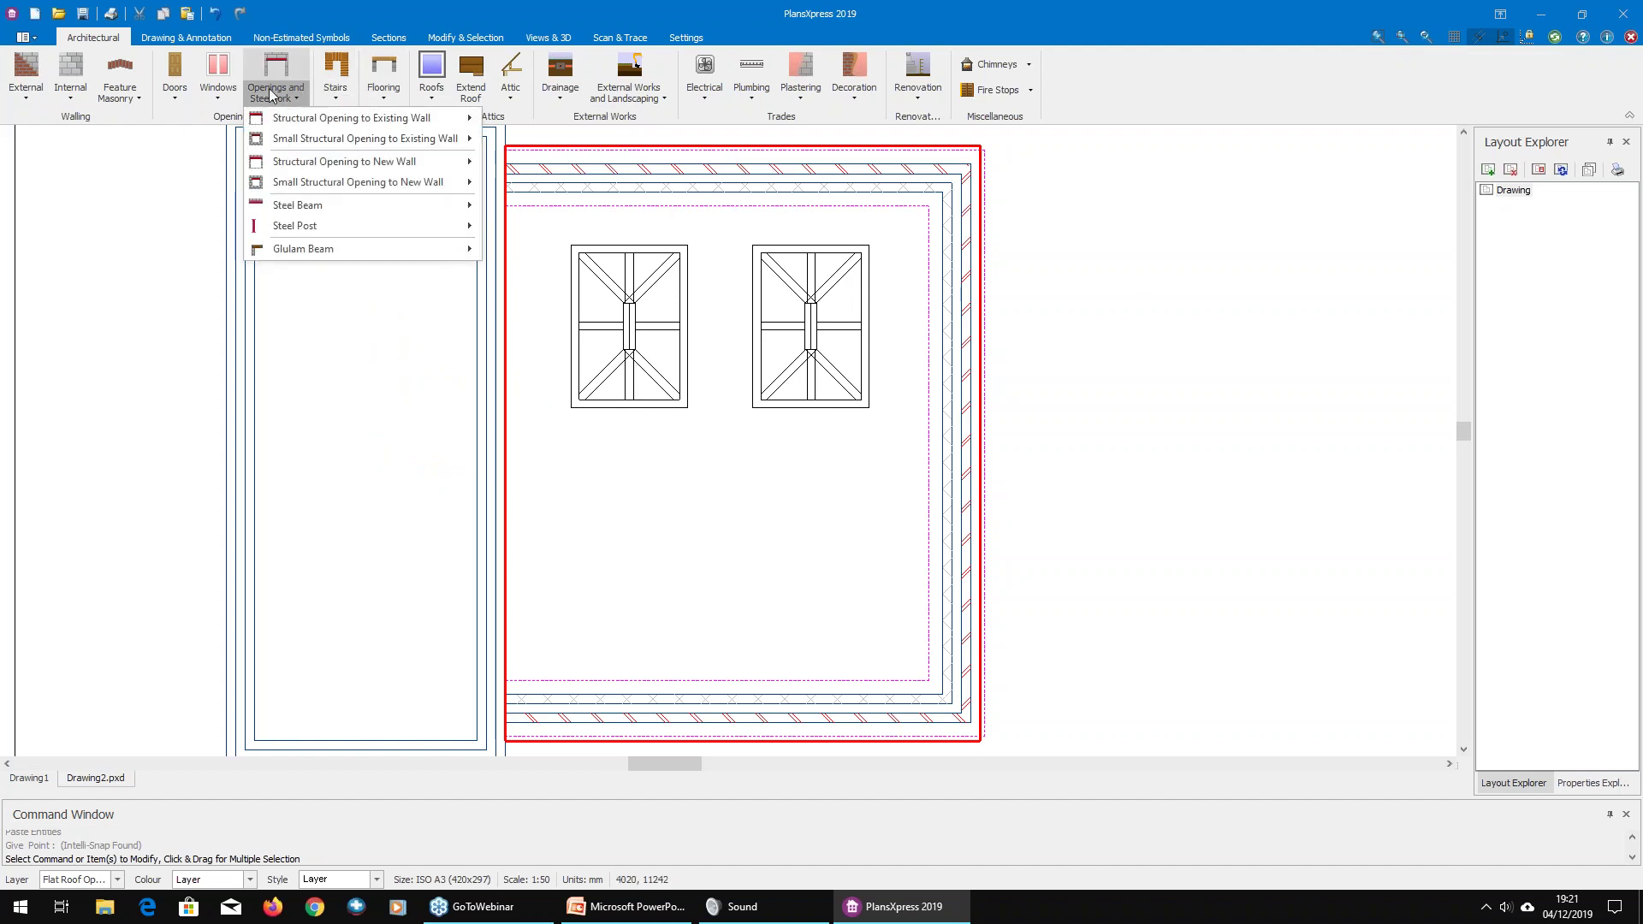
pyautogui.moveTo(308, 120)
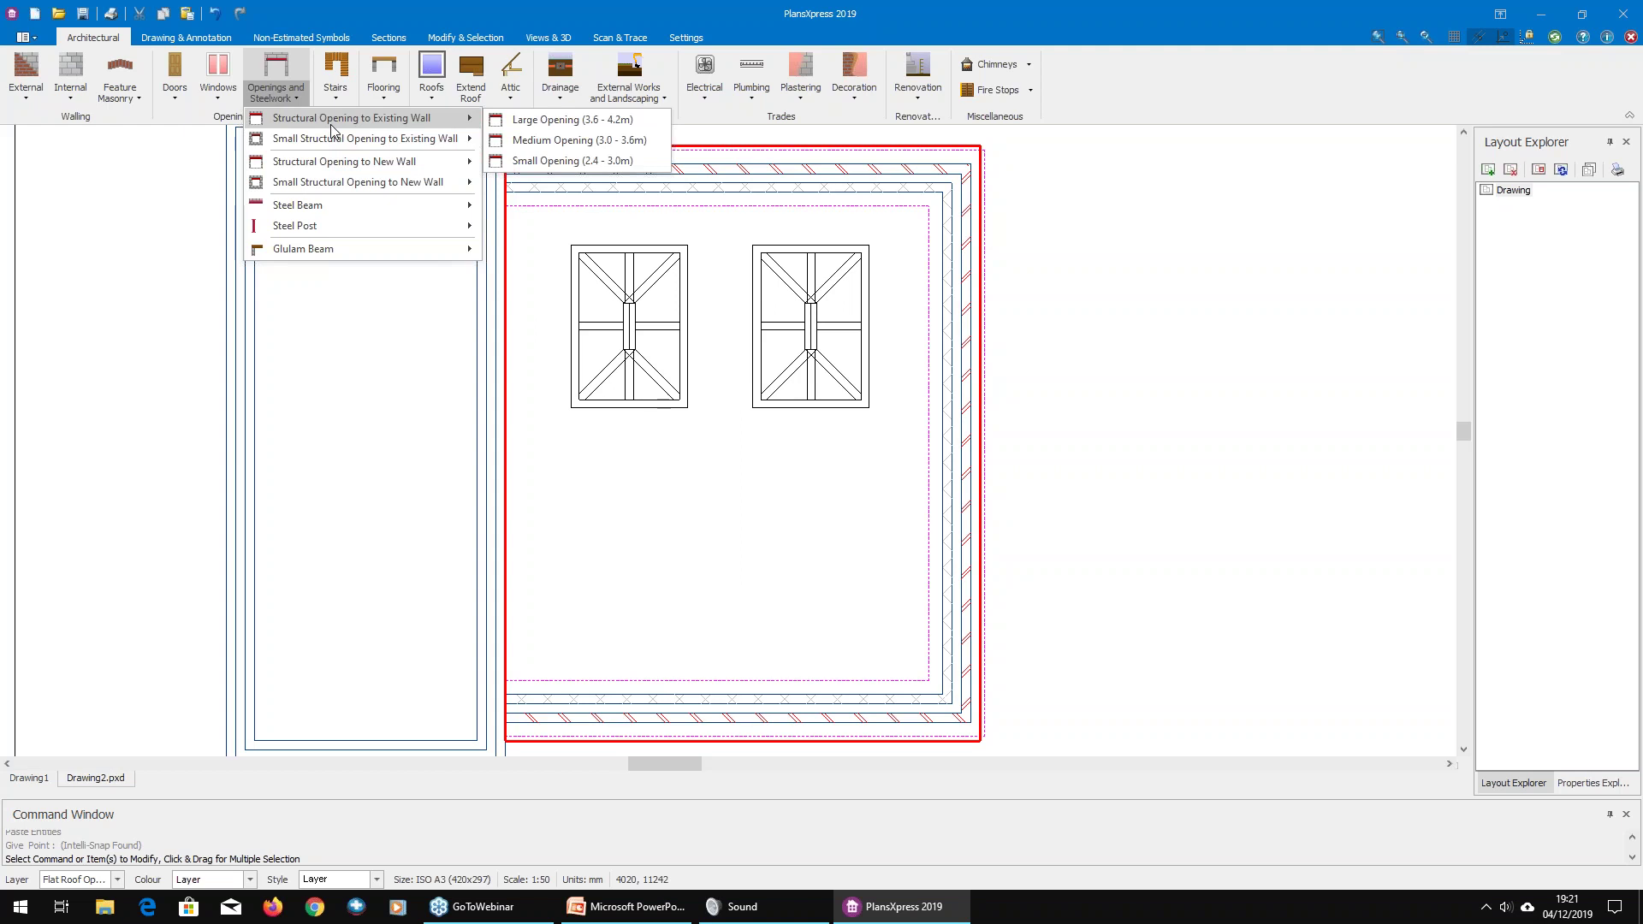
pyautogui.click(562, 120)
pyautogui.click(539, 158)
pyautogui.click(742, 558)
pyautogui.doubleClick(742, 560)
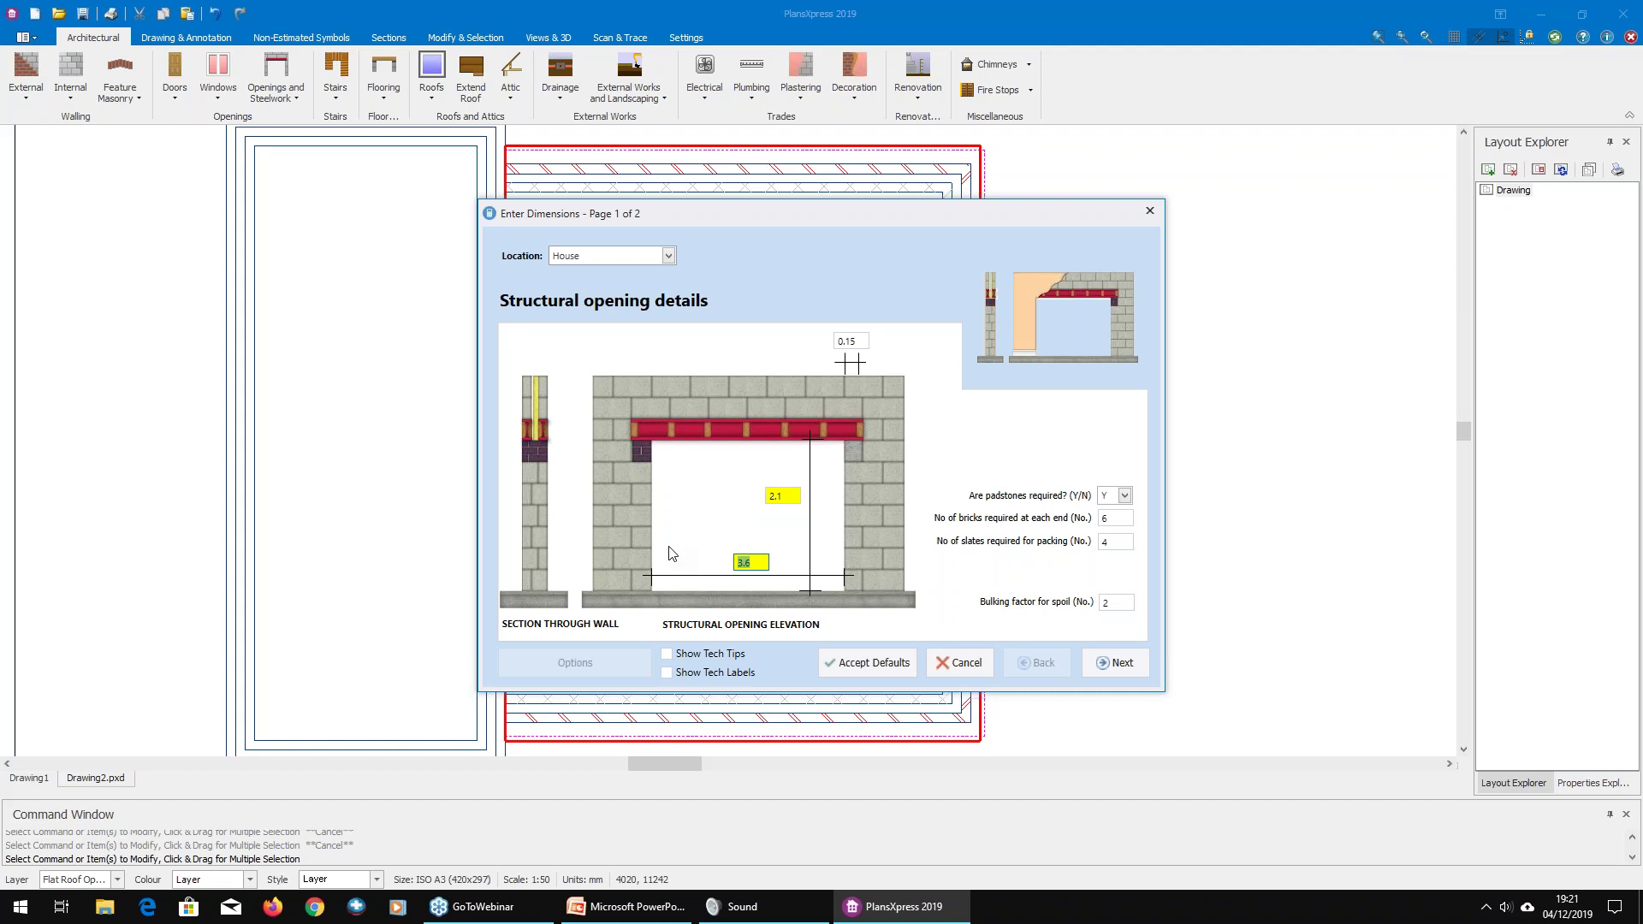
pyautogui.write('5')
pyautogui.click(866, 664)
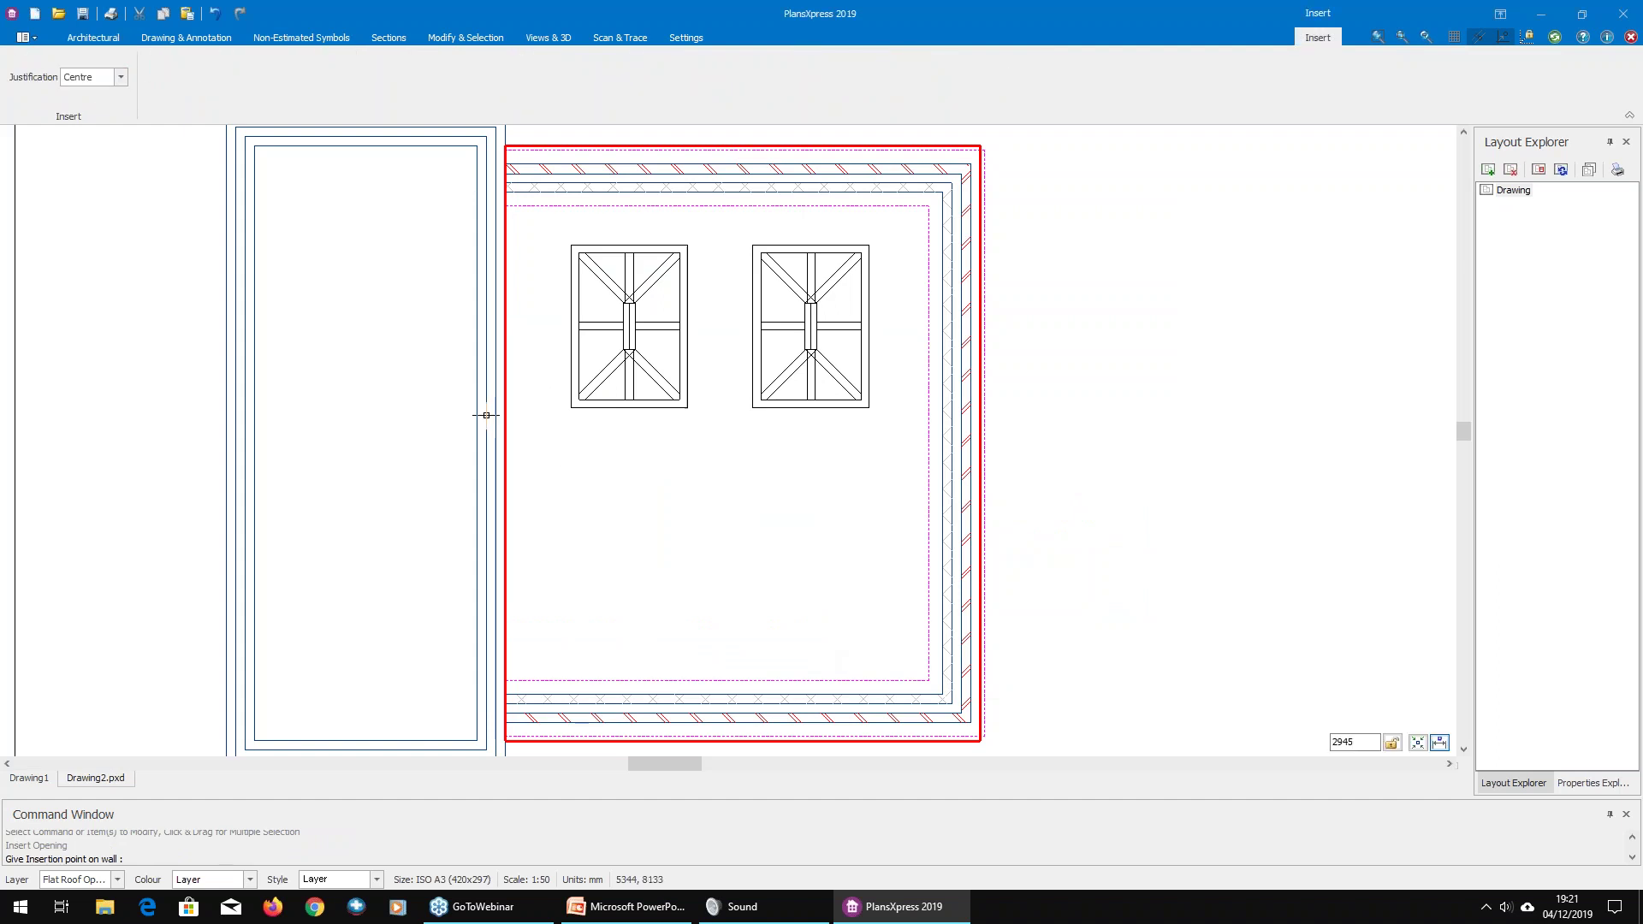
pyautogui.scroll(-1, 479, 421)
pyautogui.scroll(1, 481, 419)
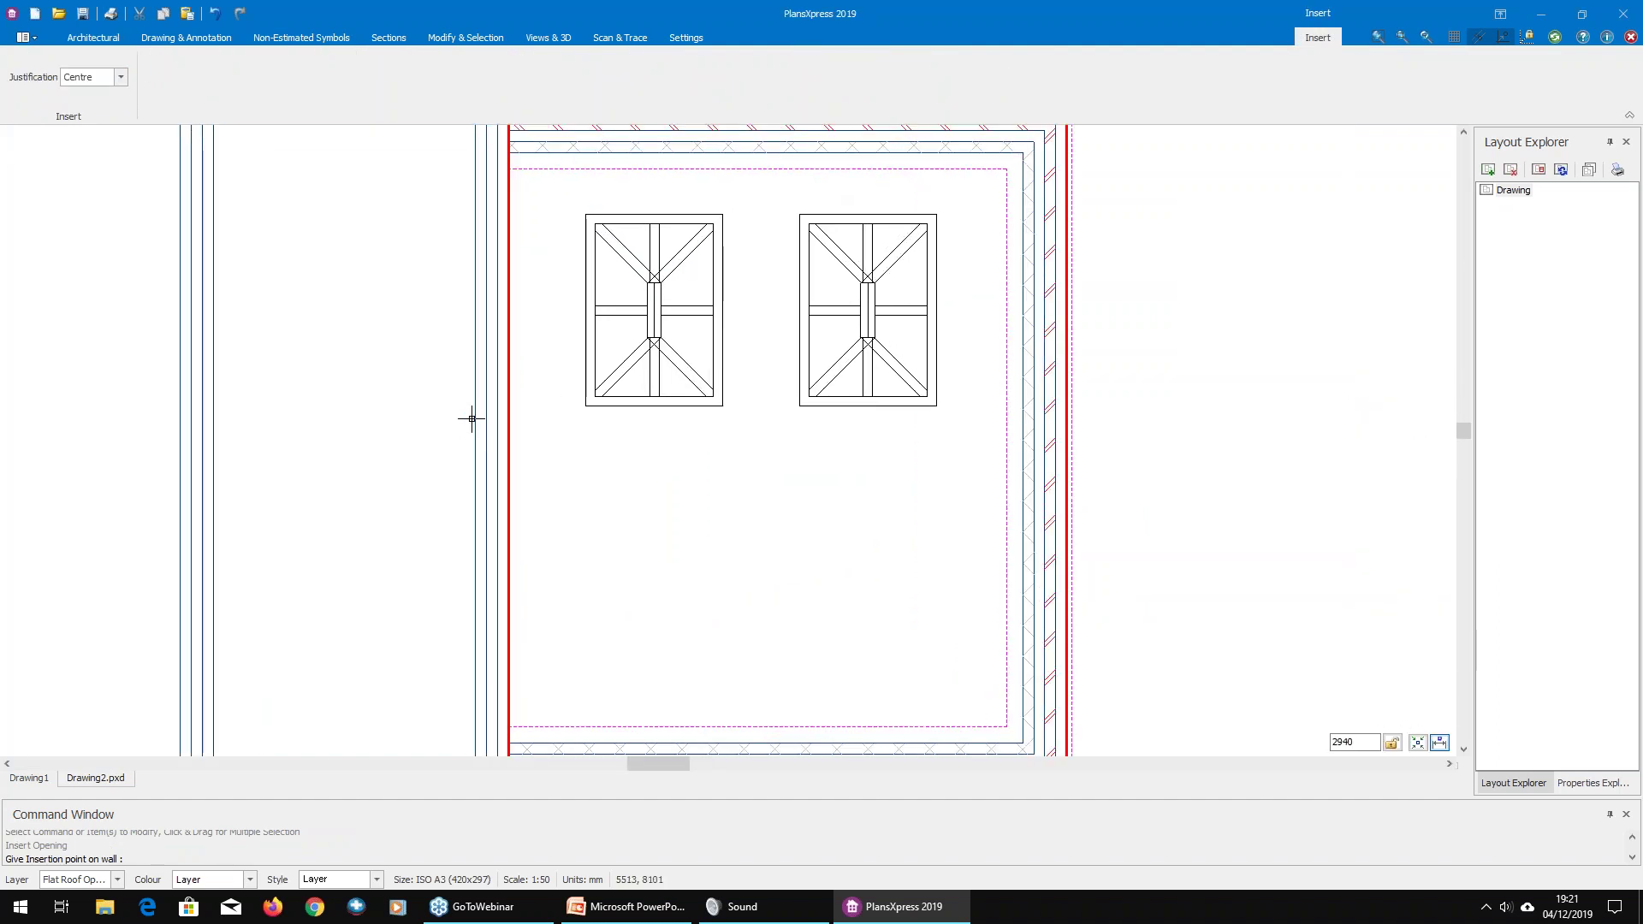
pyautogui.scroll(-3, 469, 418)
pyautogui.press('Escape')
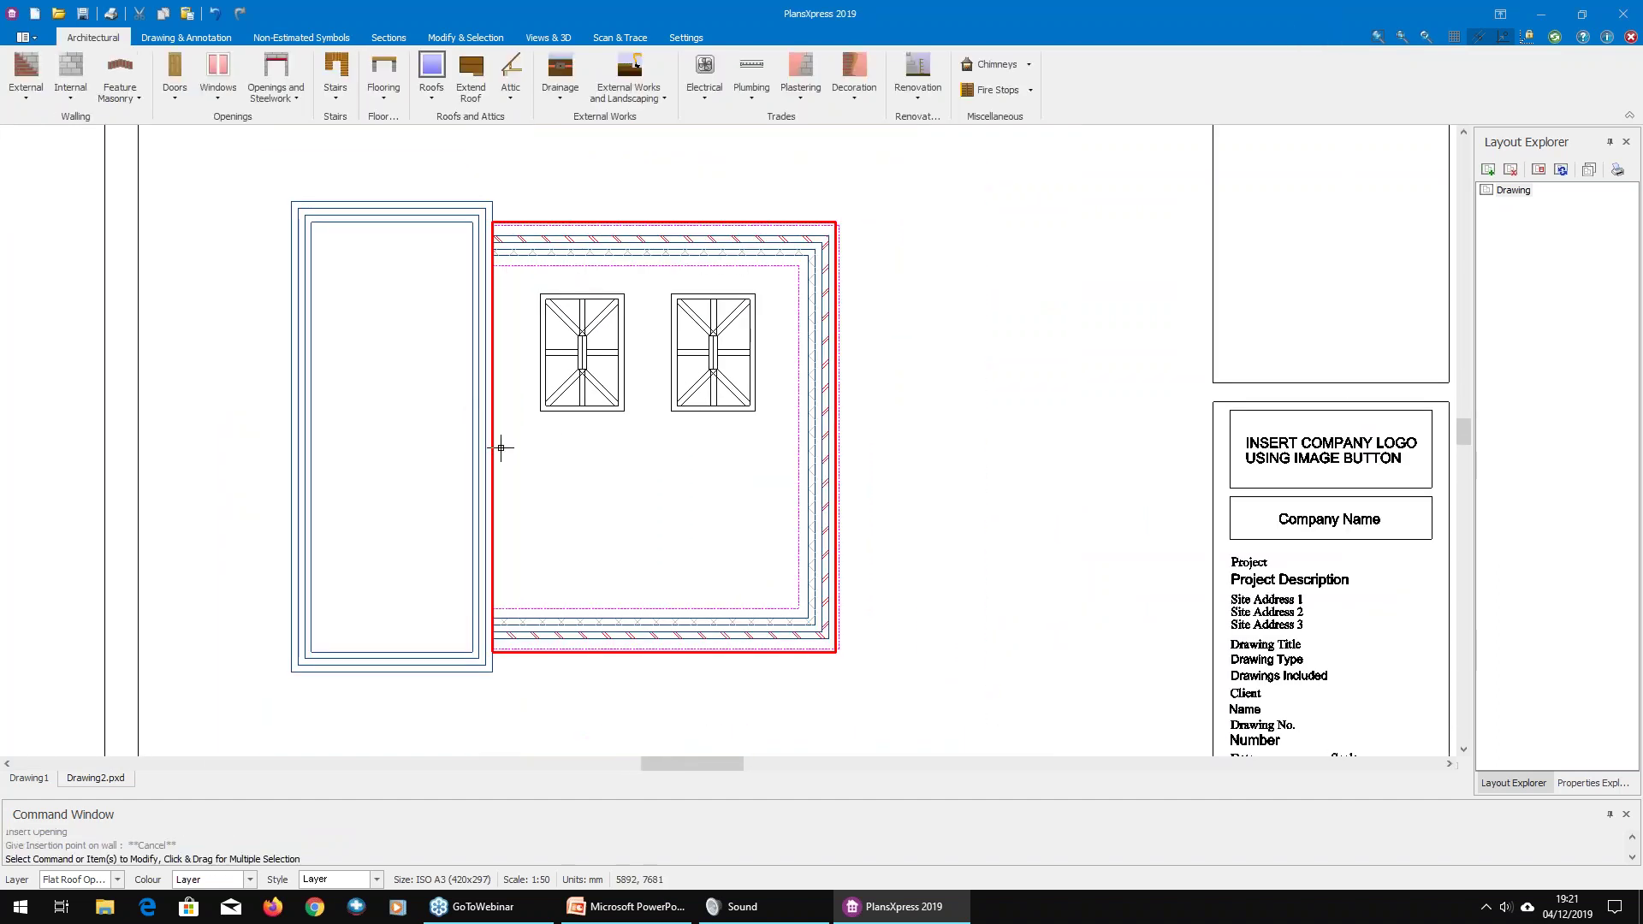
pyautogui.click(388, 63)
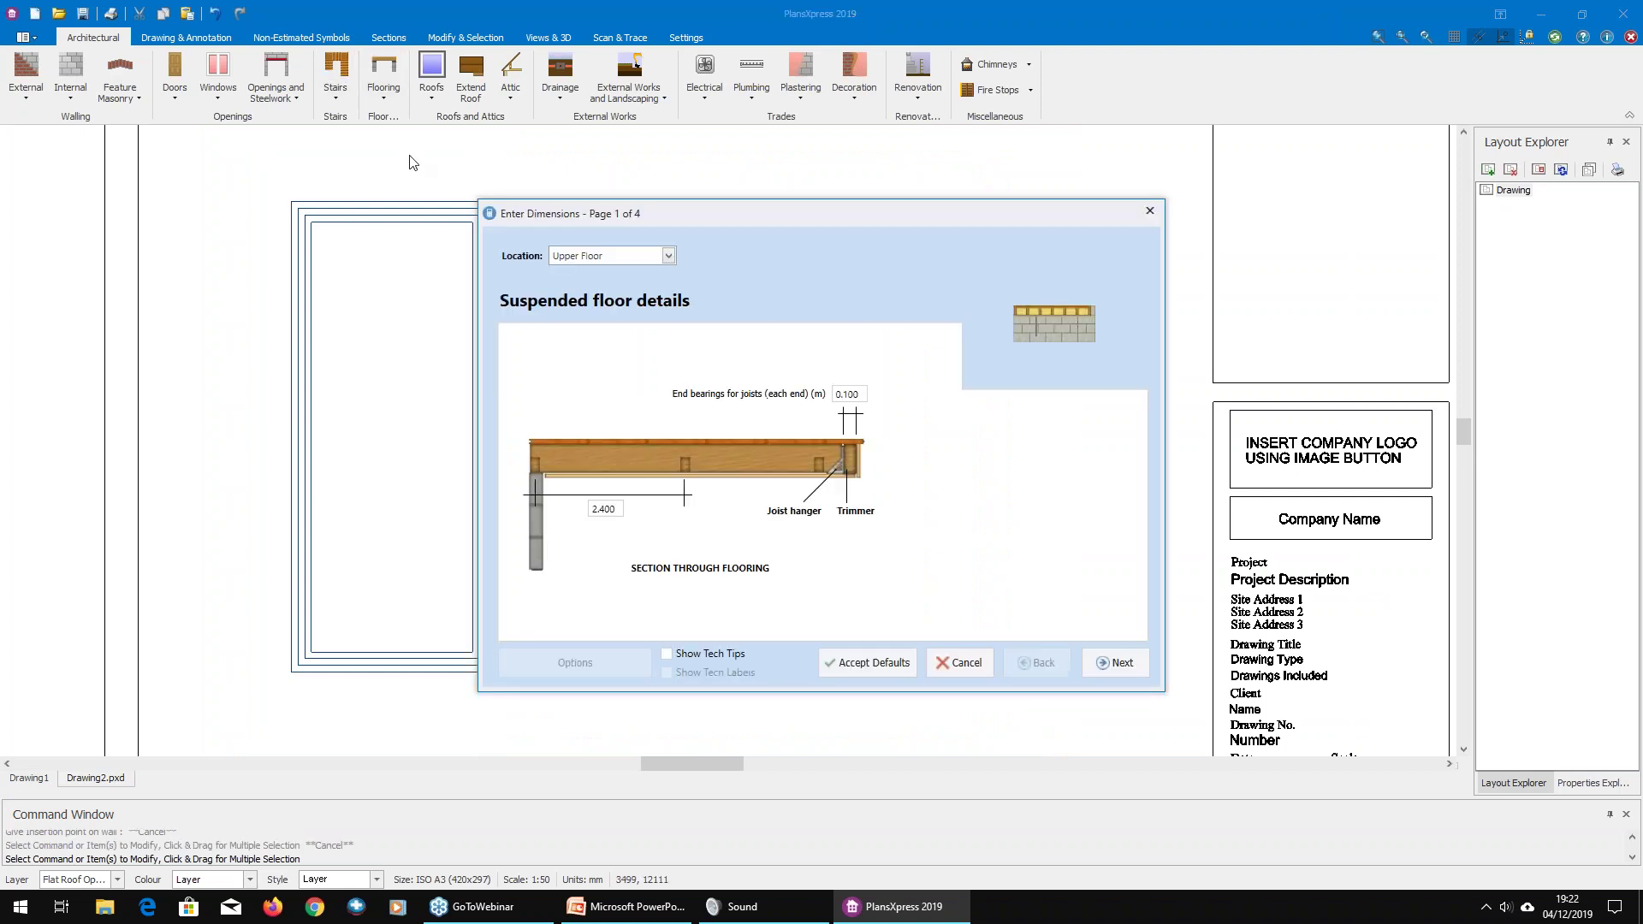
pyautogui.click(1150, 211)
# Step: Insert a 5 m wide structural opening in the existing building's wall adjoining the flat-roofed extension, roughly centred along the wall
pyautogui.click(276, 68)
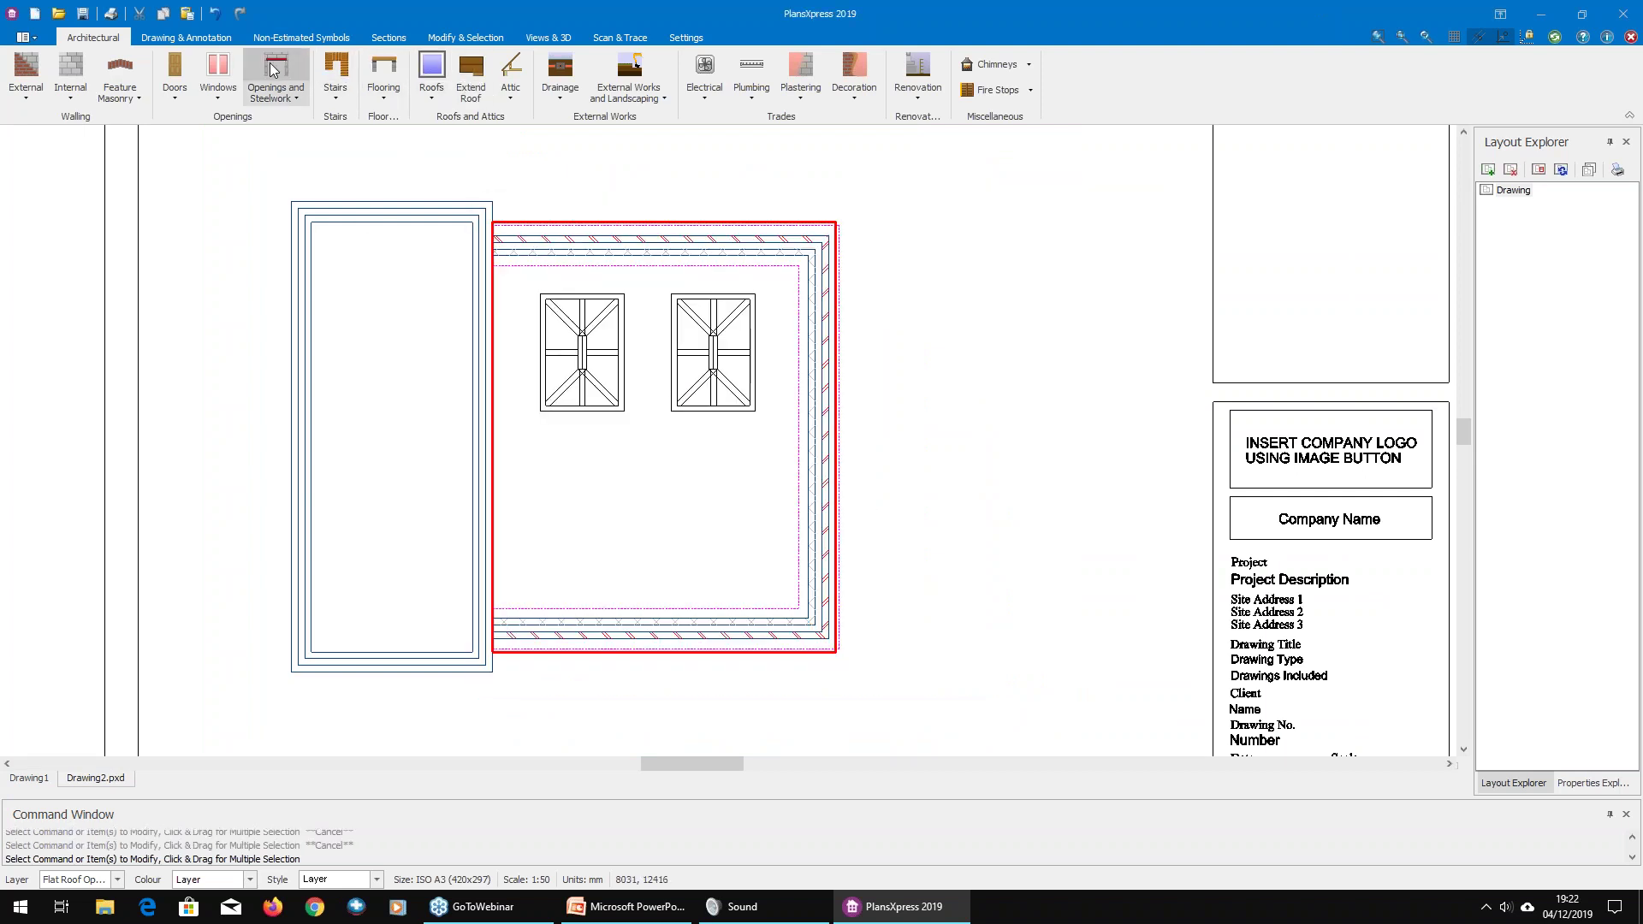
pyautogui.click(754, 560)
pyautogui.write('5')
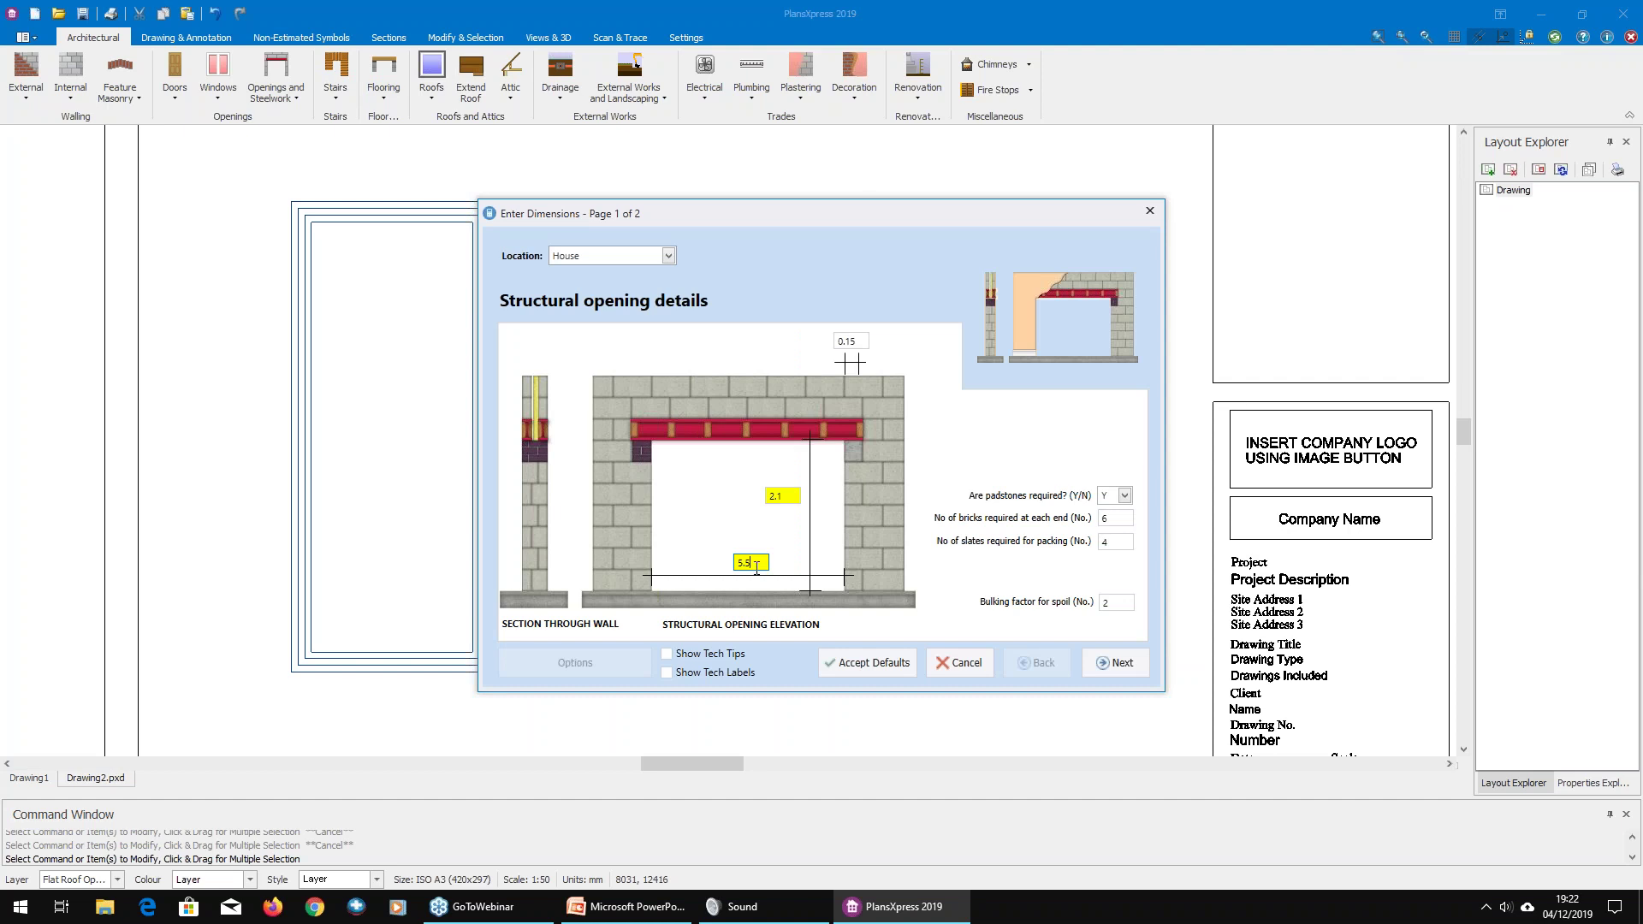
pyautogui.click(894, 675)
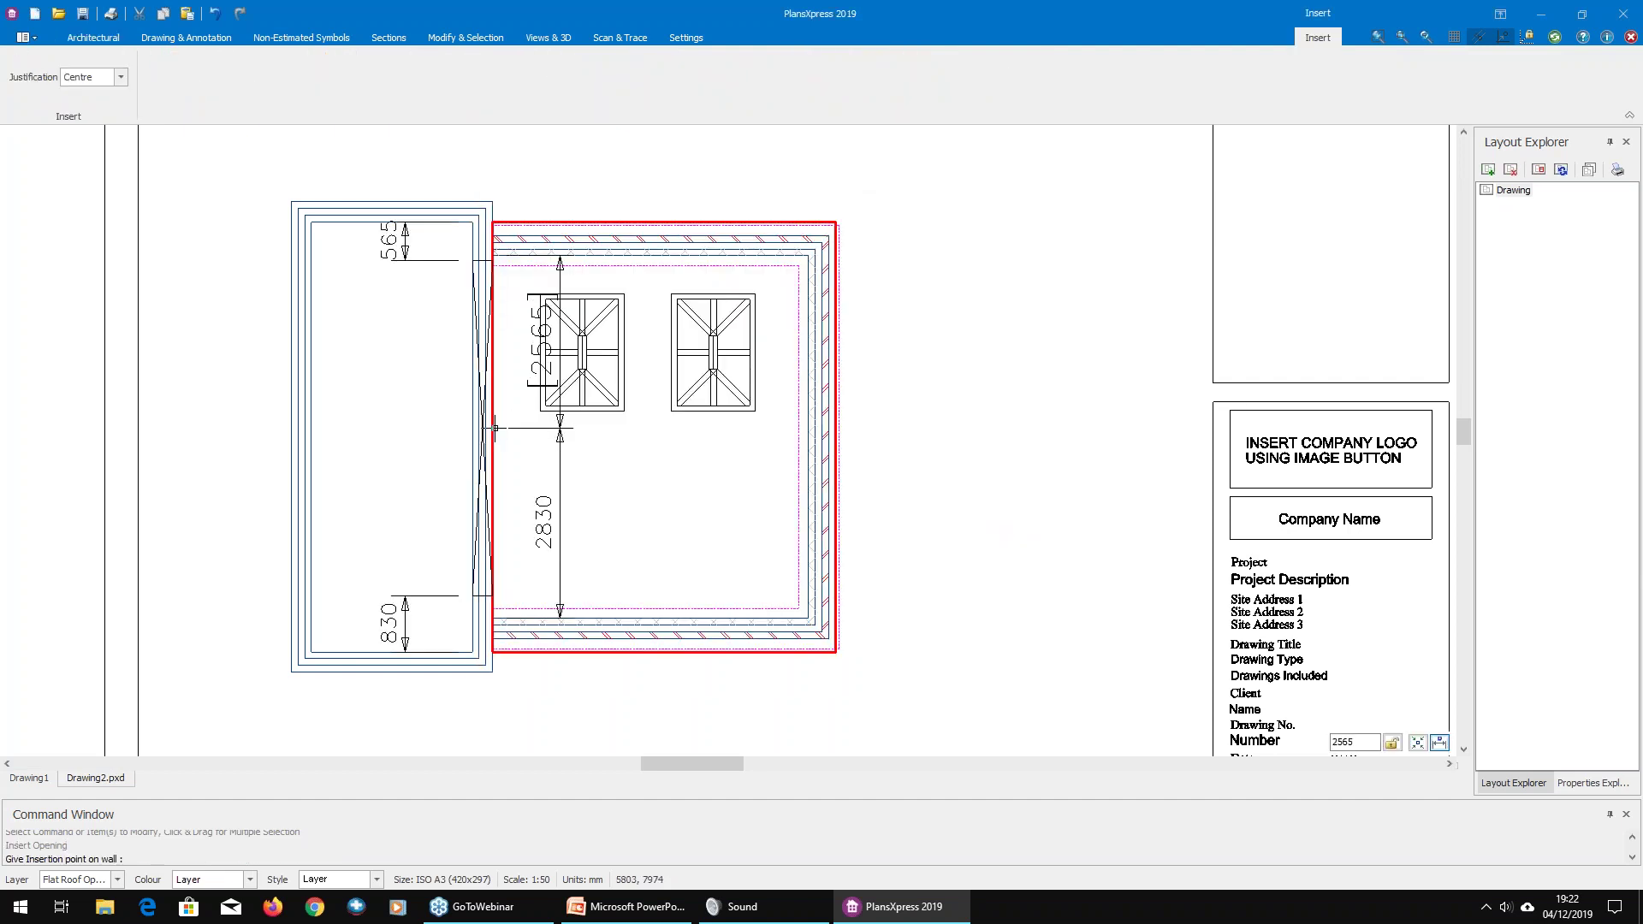
pyautogui.scroll(2, 481, 430)
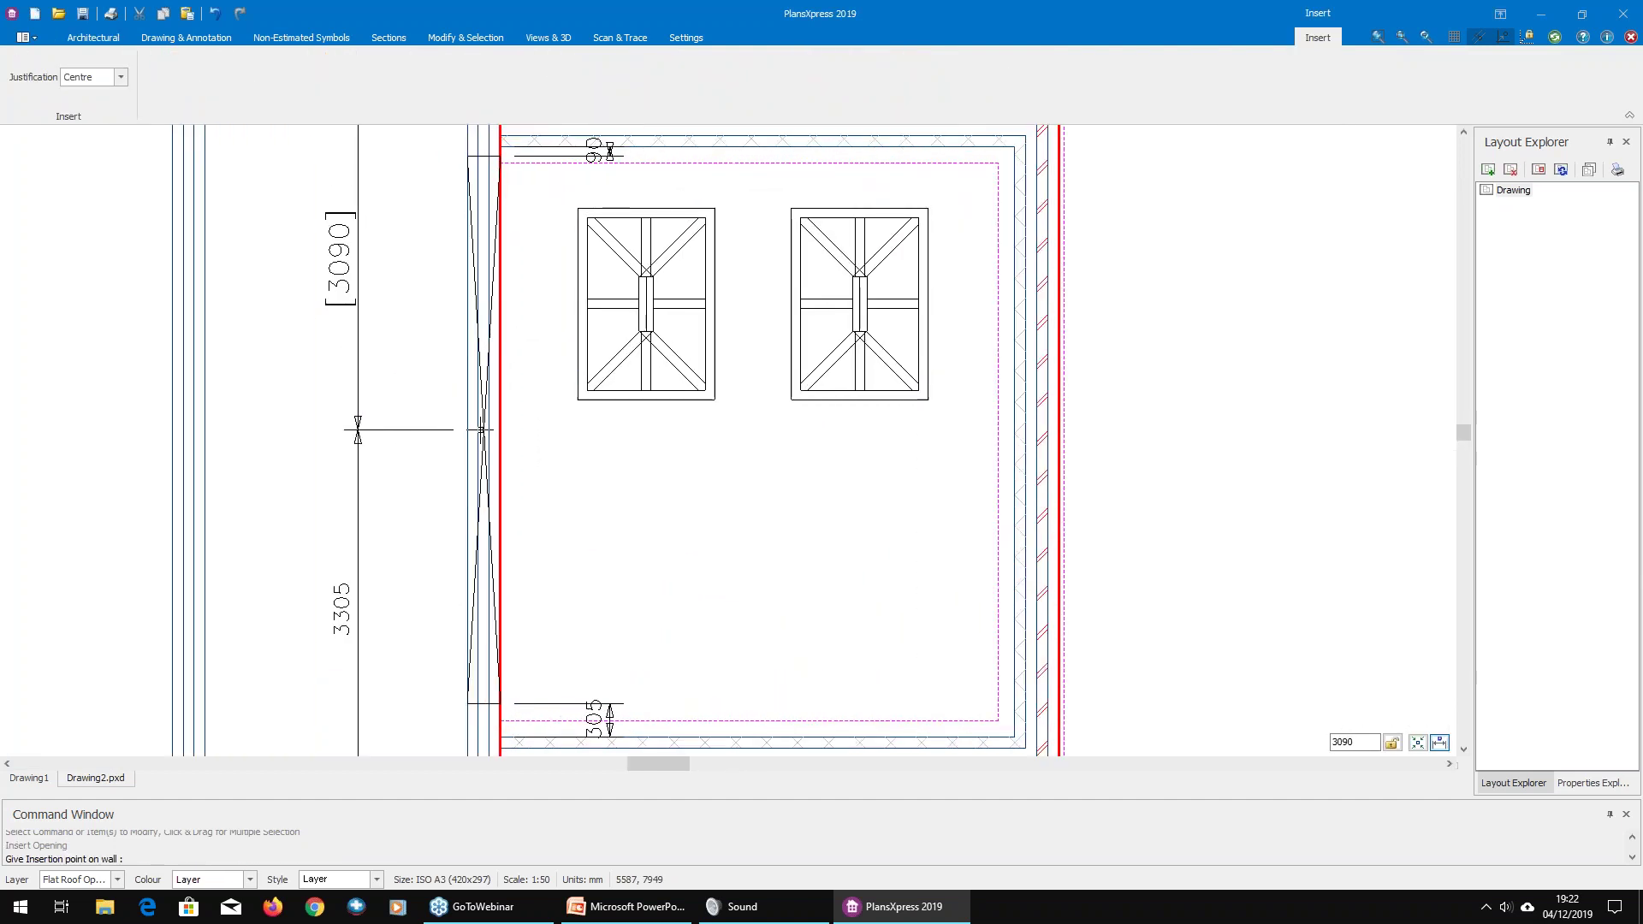
pyautogui.click(463, 431)
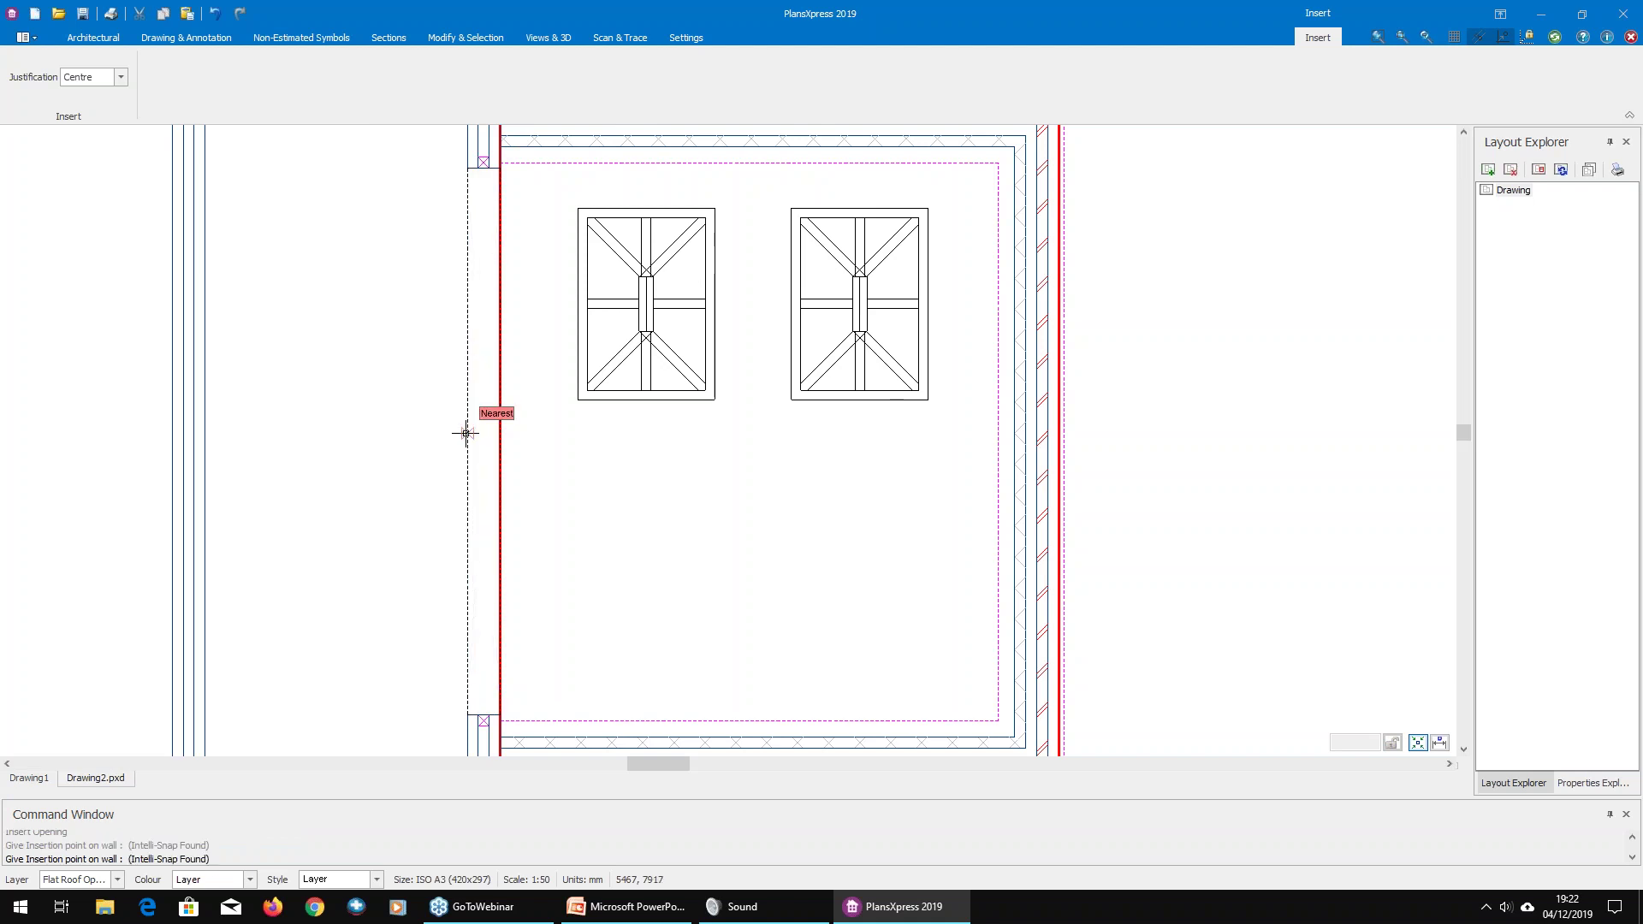
pyautogui.scroll(-1, 466, 433)
pyautogui.scroll(-2, 462, 526)
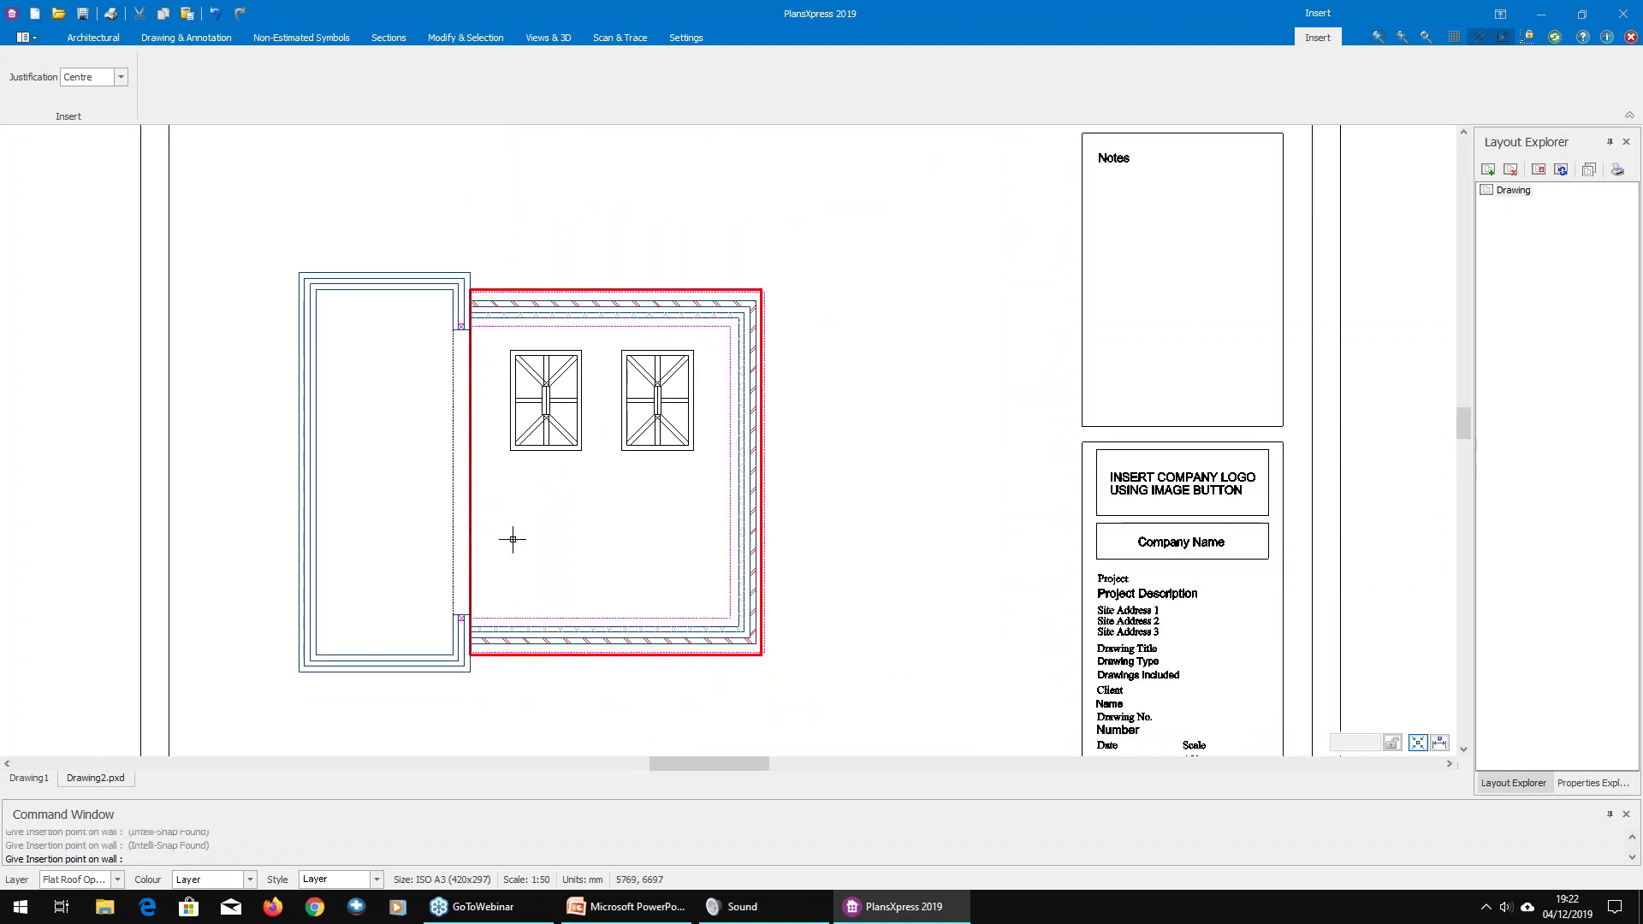
pyautogui.moveTo(514, 537); pyautogui.dragTo(653, 524, button='middle')
pyautogui.scroll(2, 634, 506)
pyautogui.press('Escape')
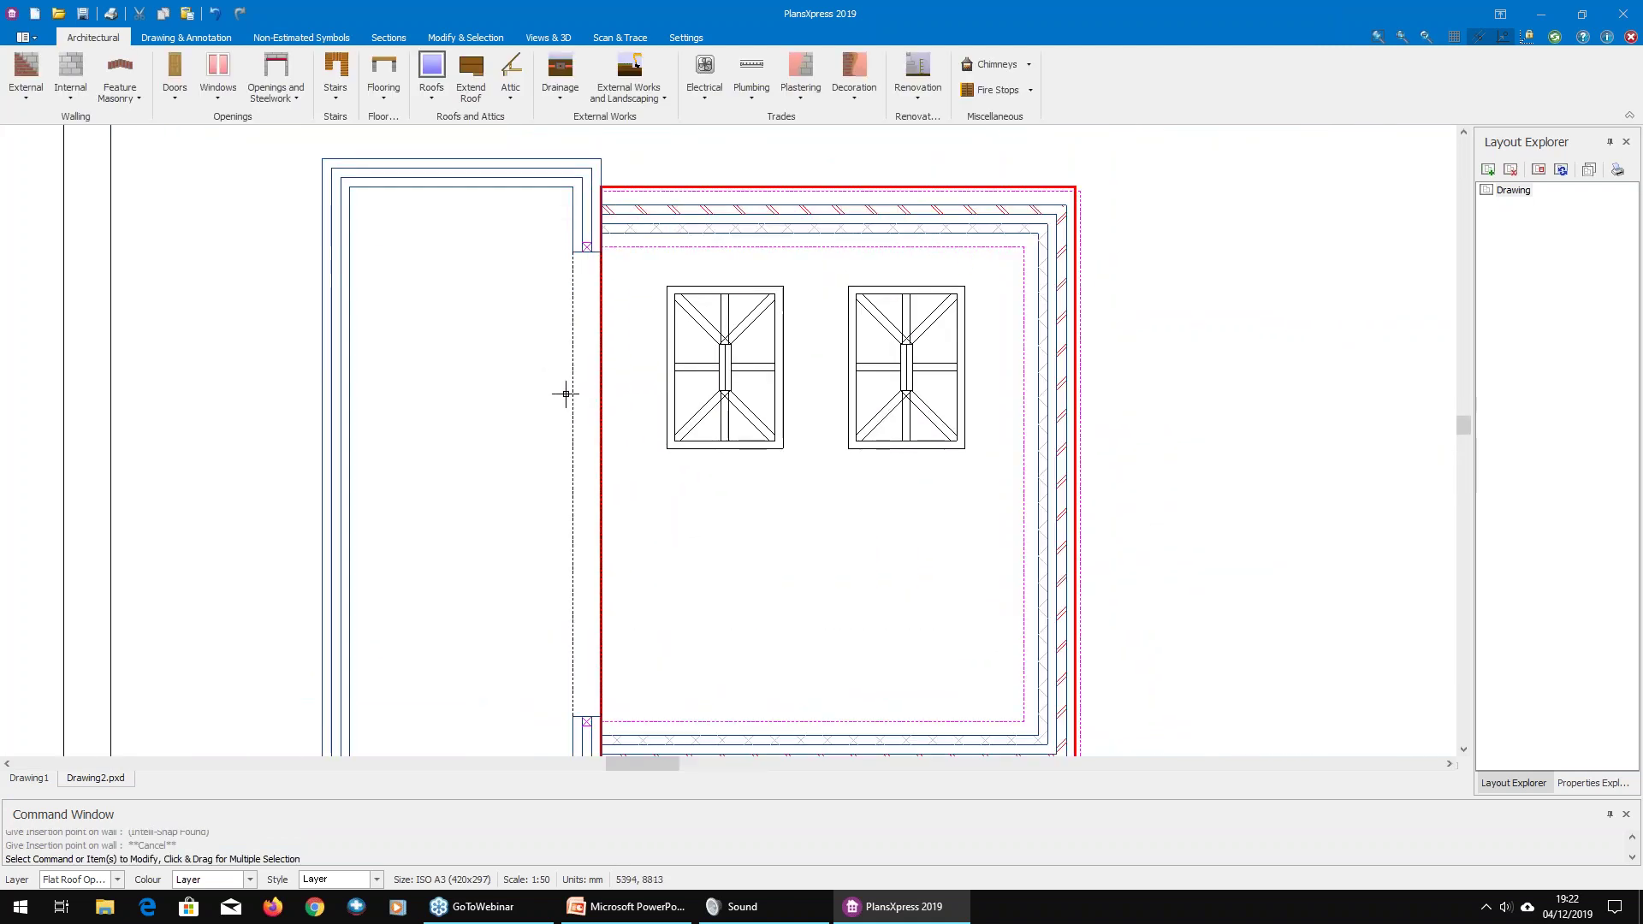
pyautogui.scroll(-2, 561, 400)
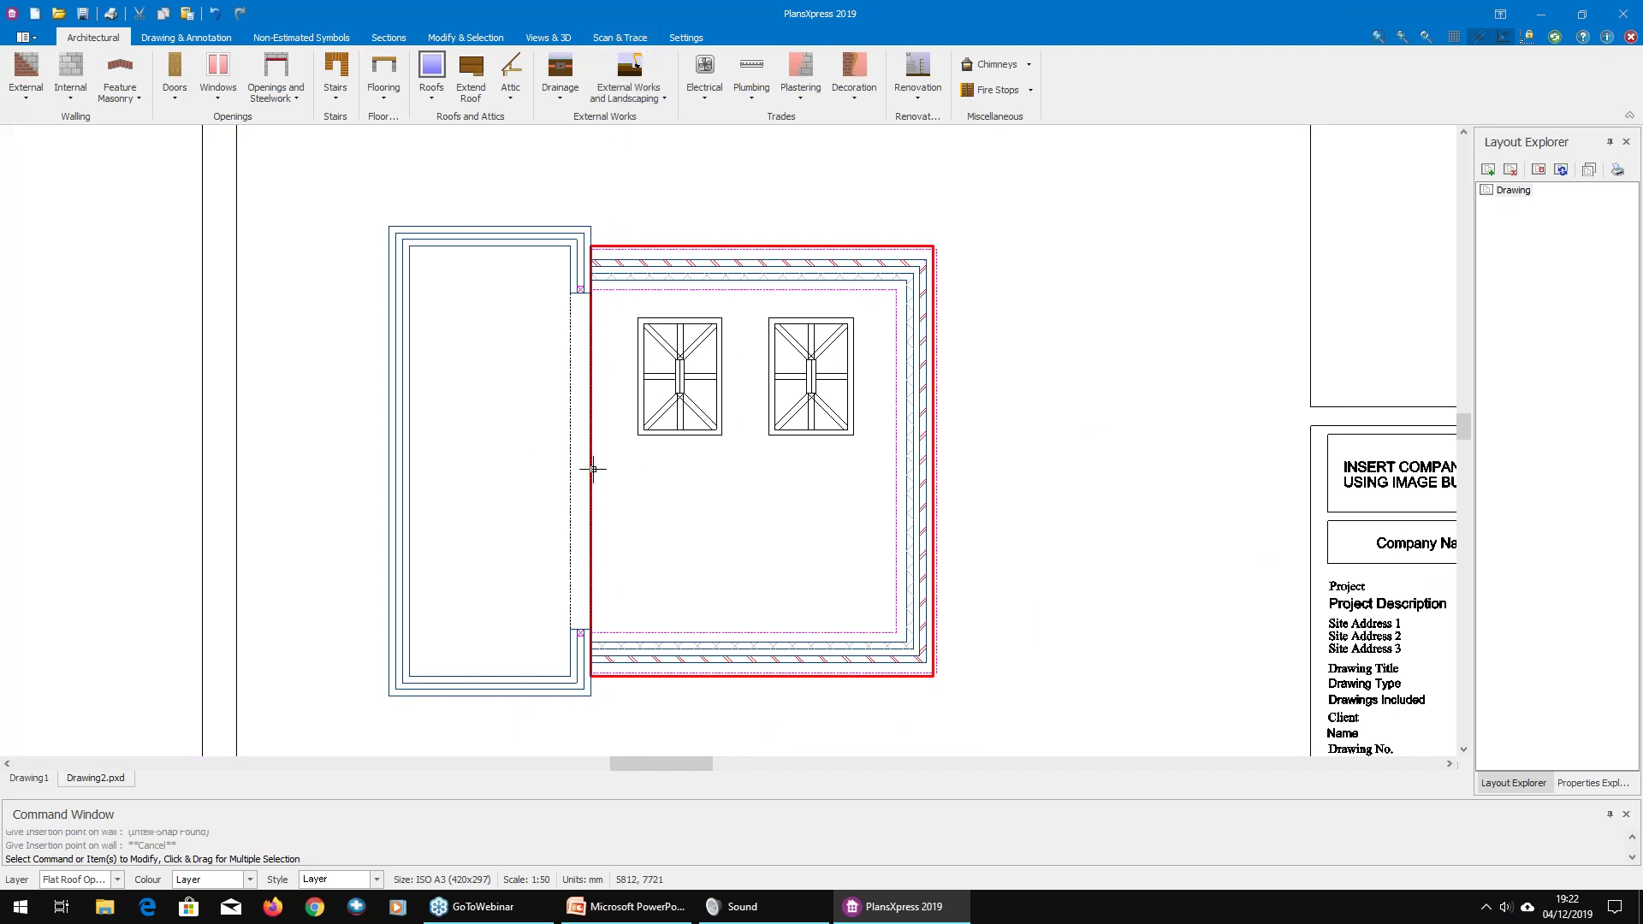
pyautogui.moveTo(593, 468)
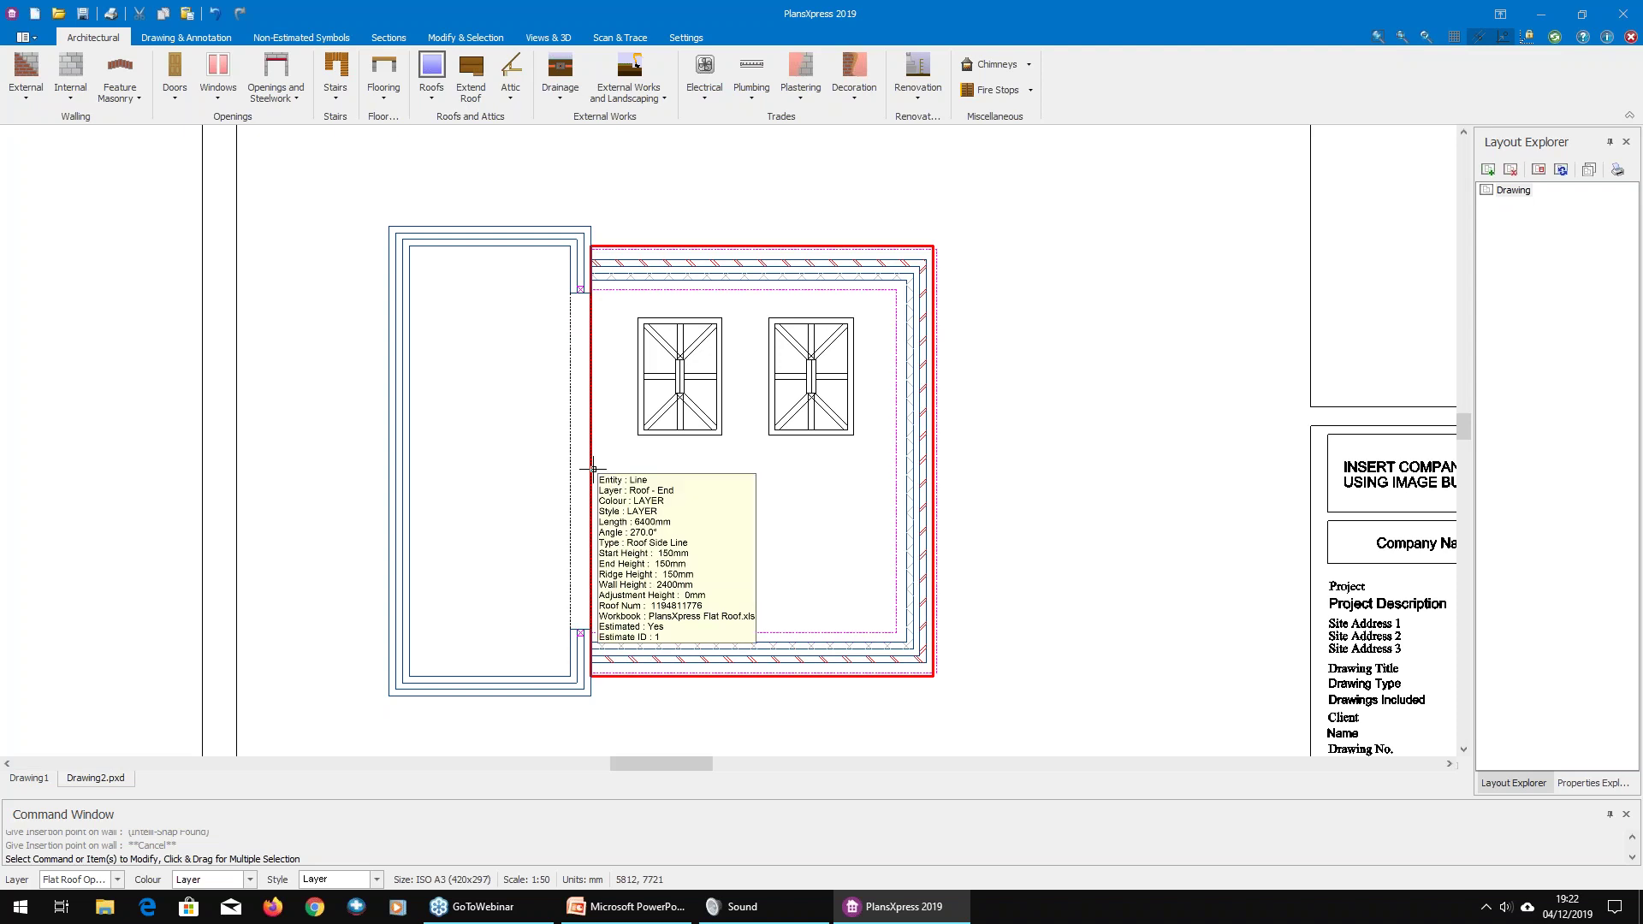
pyautogui.click(548, 353)
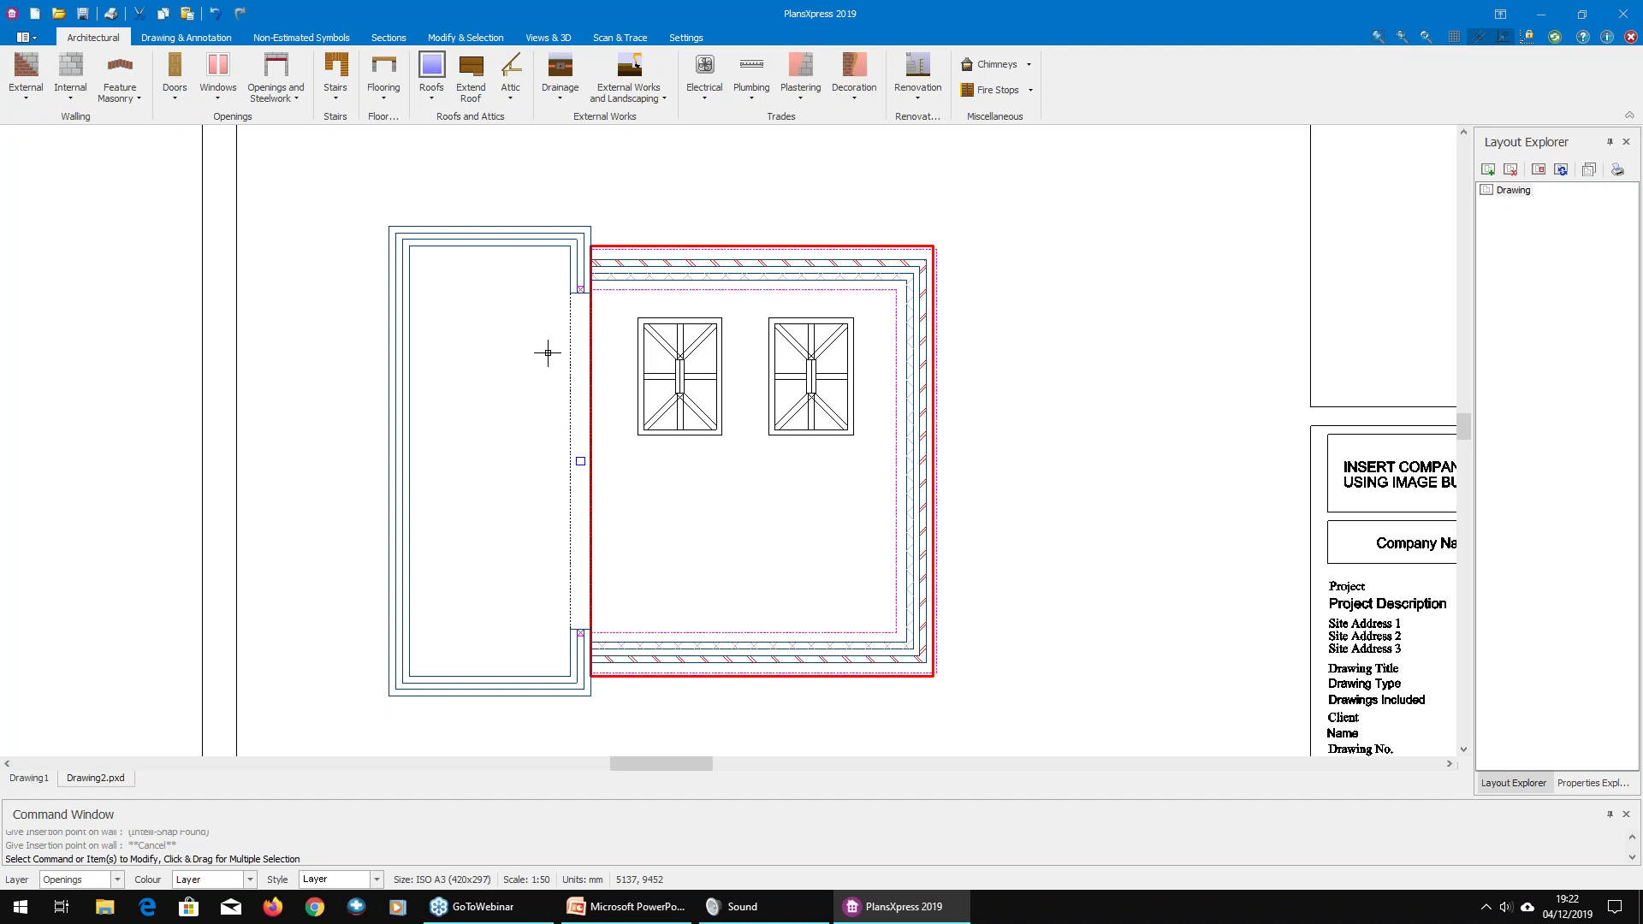
pyautogui.click(527, 337)
# Step: Open the steel selection for a steel post and look through the available sections, including hollow sections, joists, channels and universal beams
pyautogui.click(281, 97)
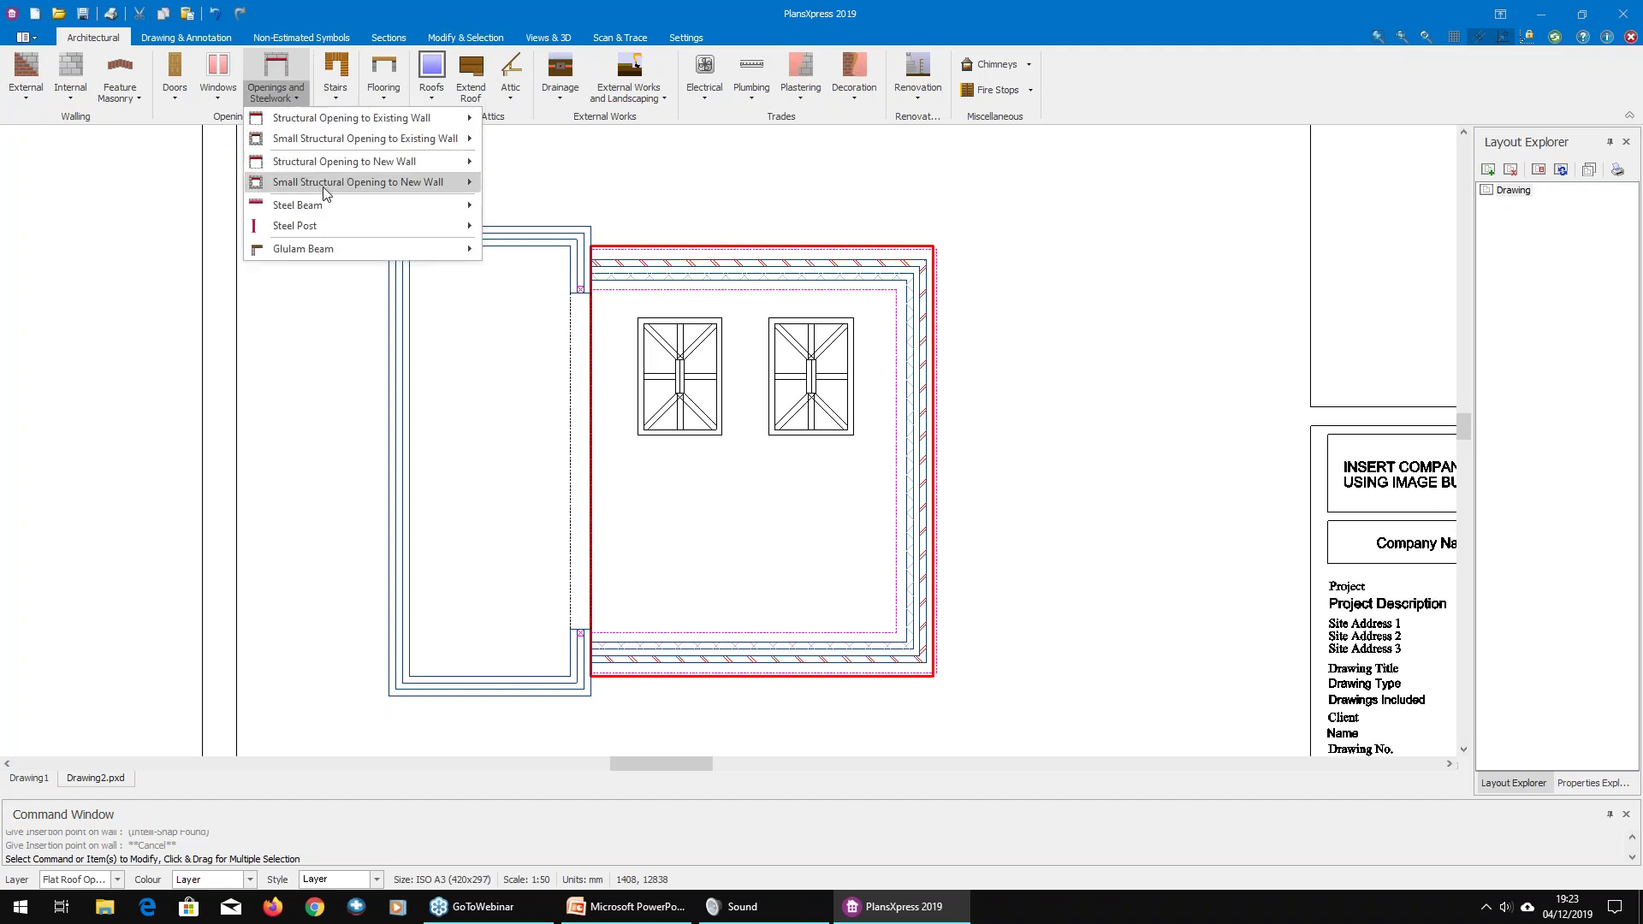
pyautogui.moveTo(337, 221)
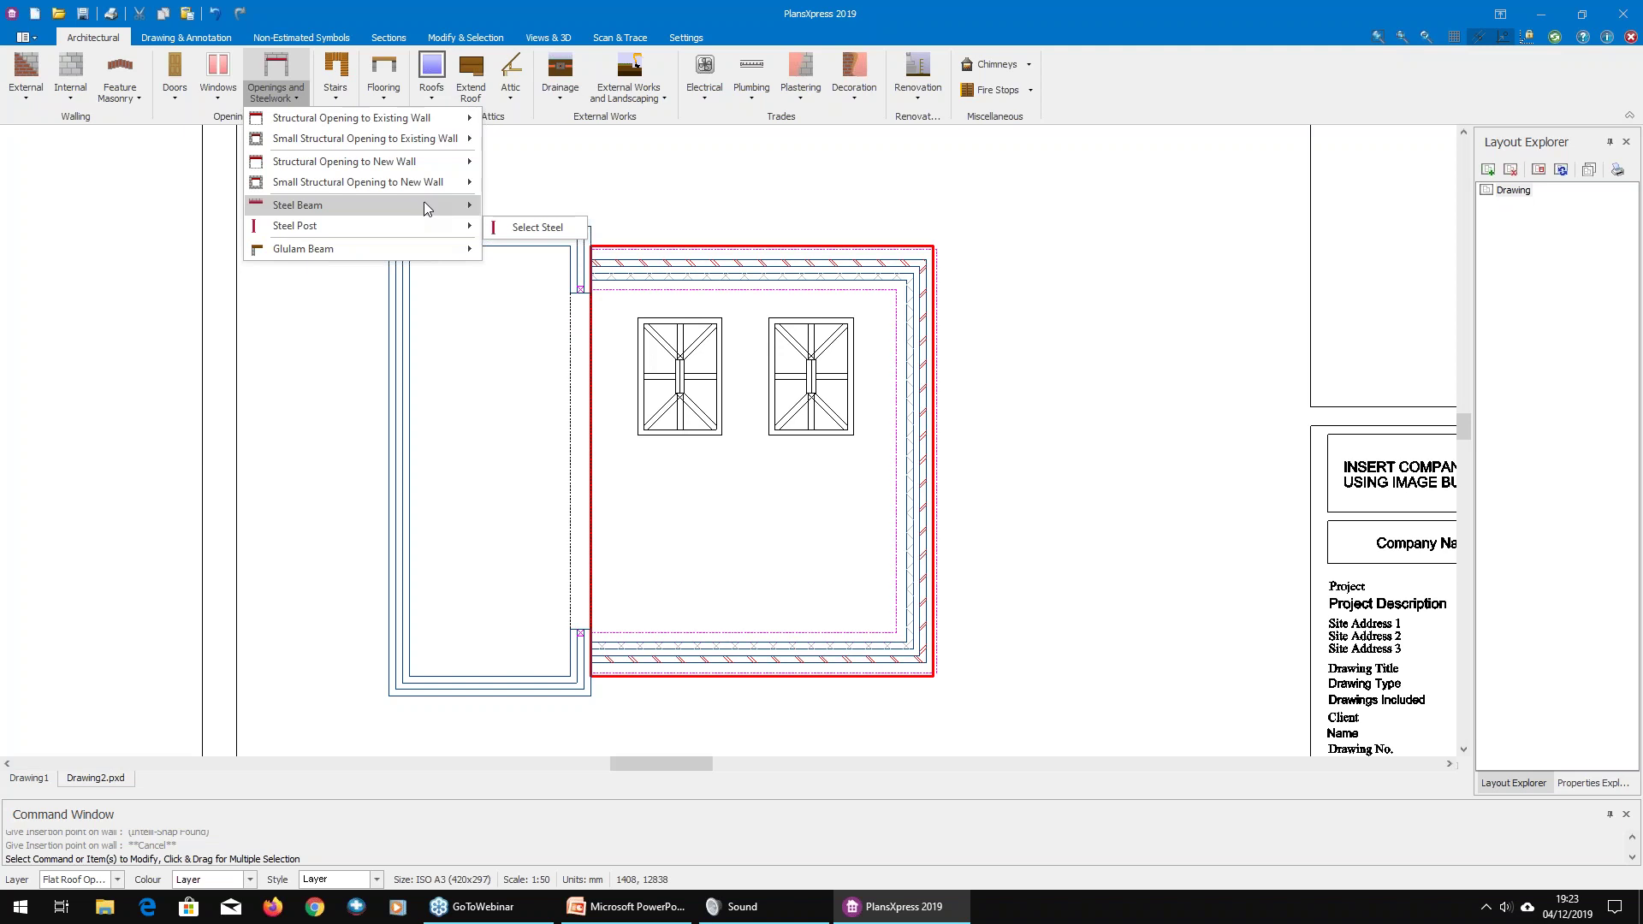
pyautogui.moveTo(407, 226)
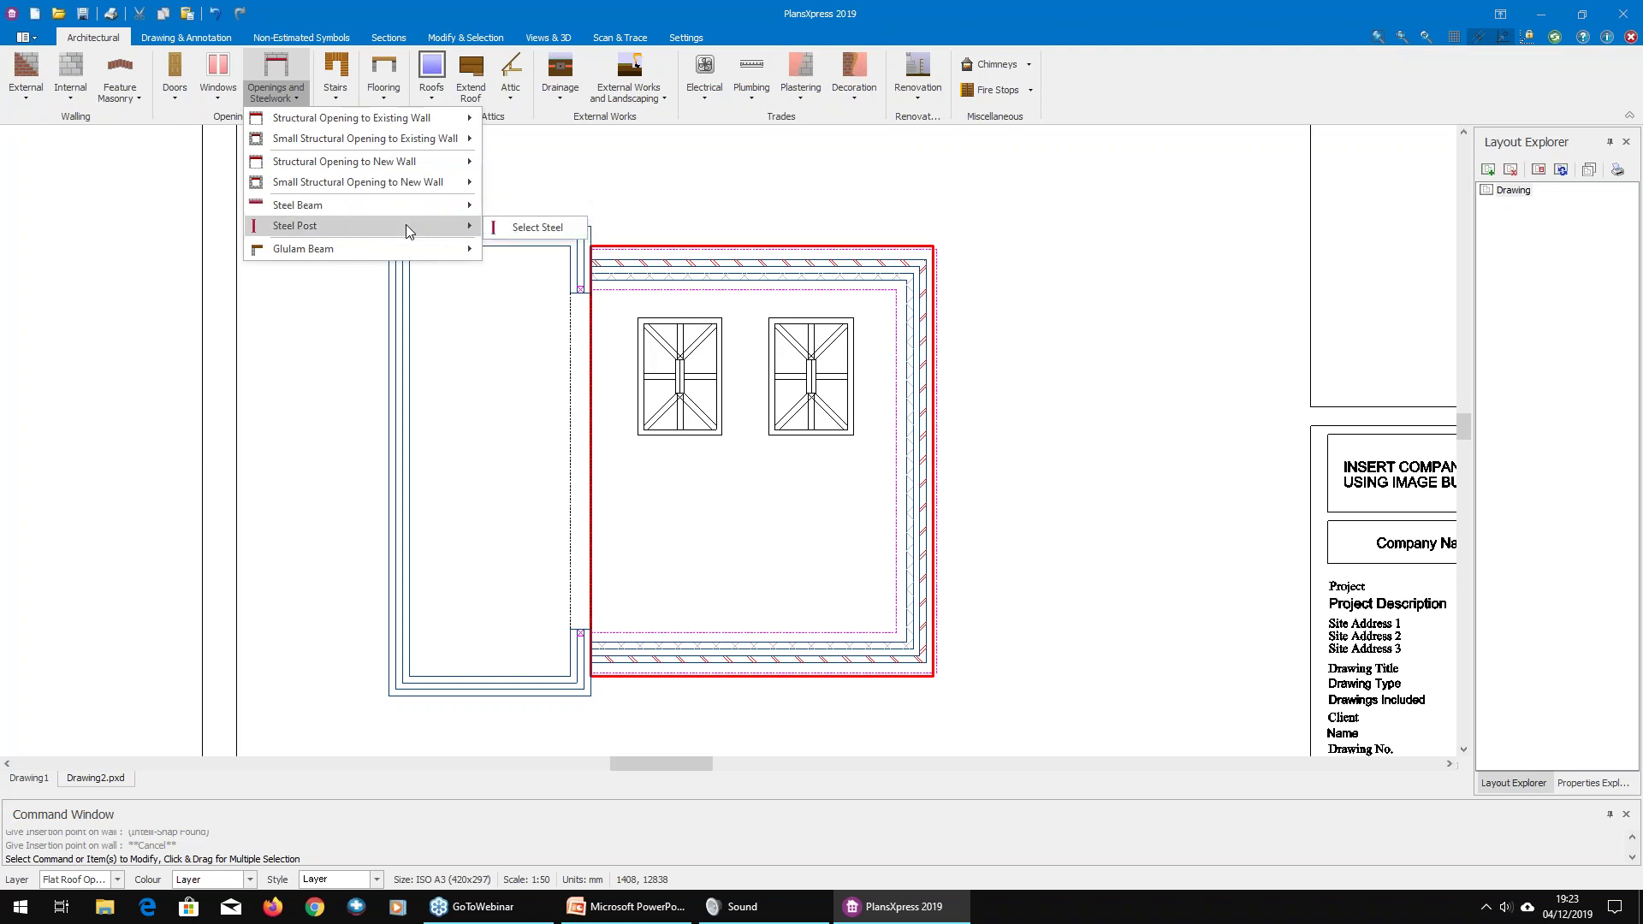
pyautogui.click(517, 231)
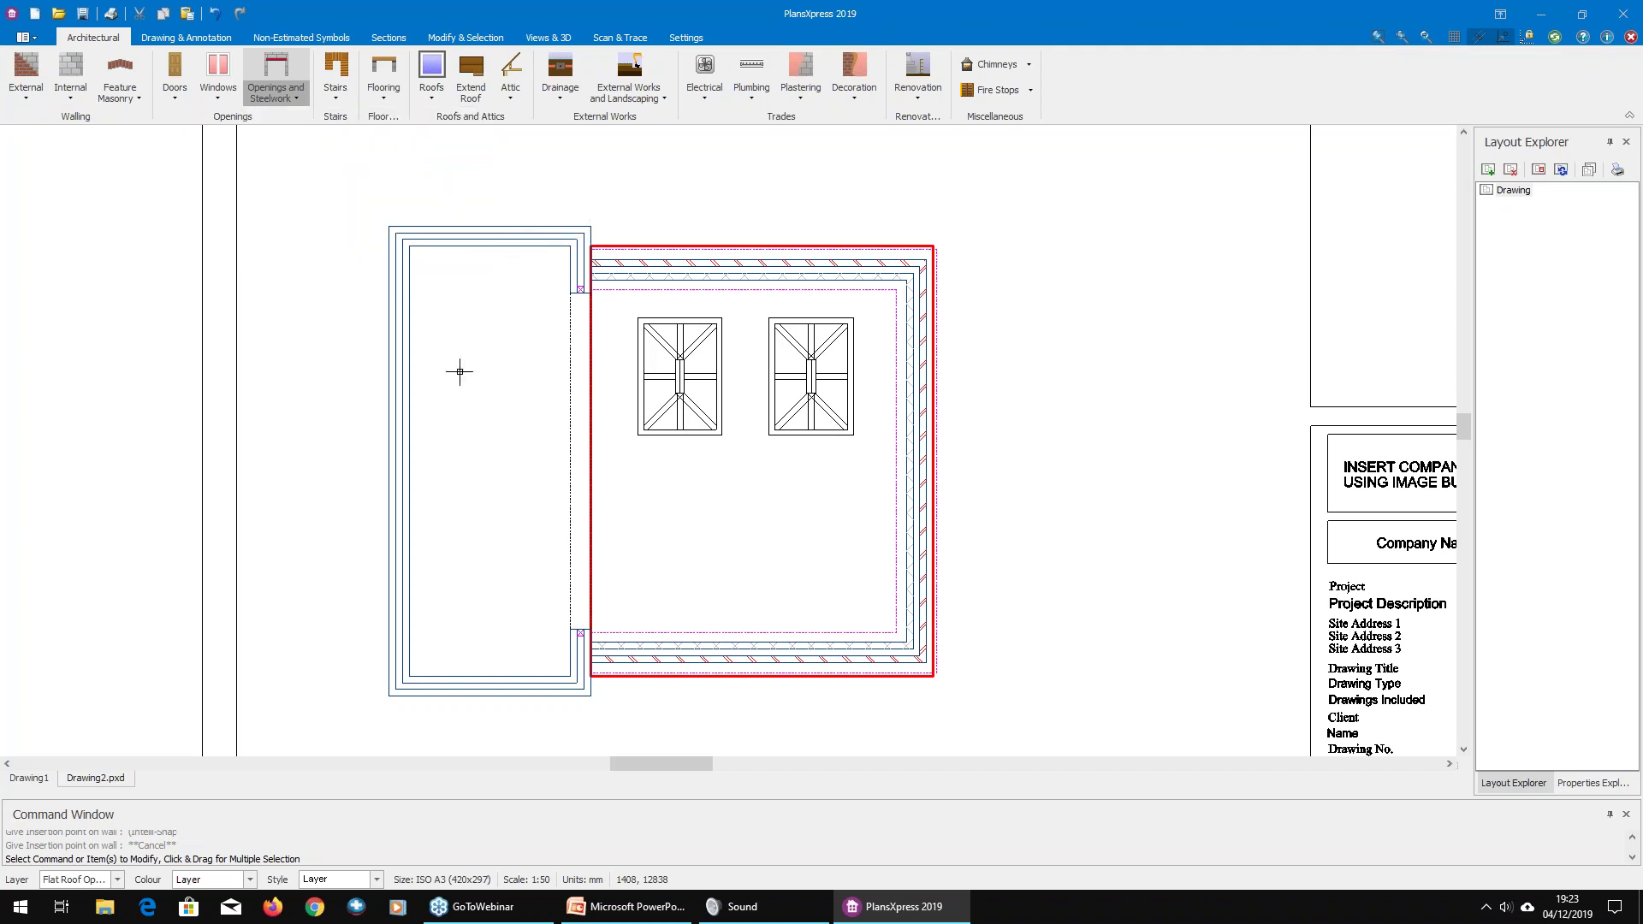
pyautogui.scroll(-3, 781, 388)
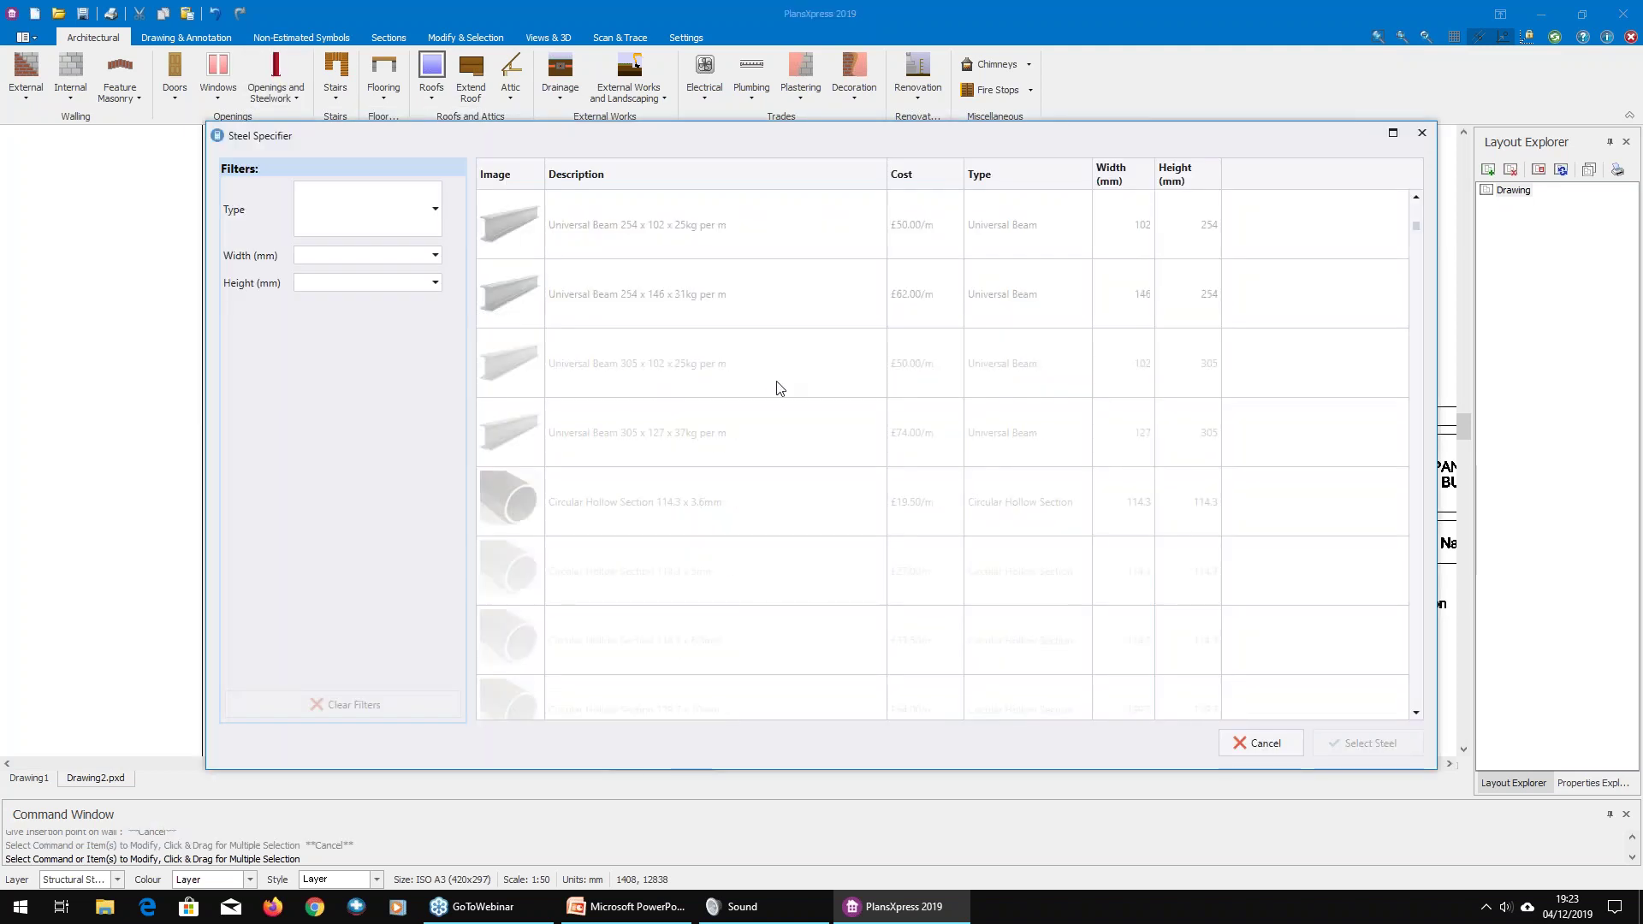
pyautogui.scroll(3, 781, 389)
pyautogui.scroll(-3, 800, 382)
pyautogui.scroll(-6, 800, 383)
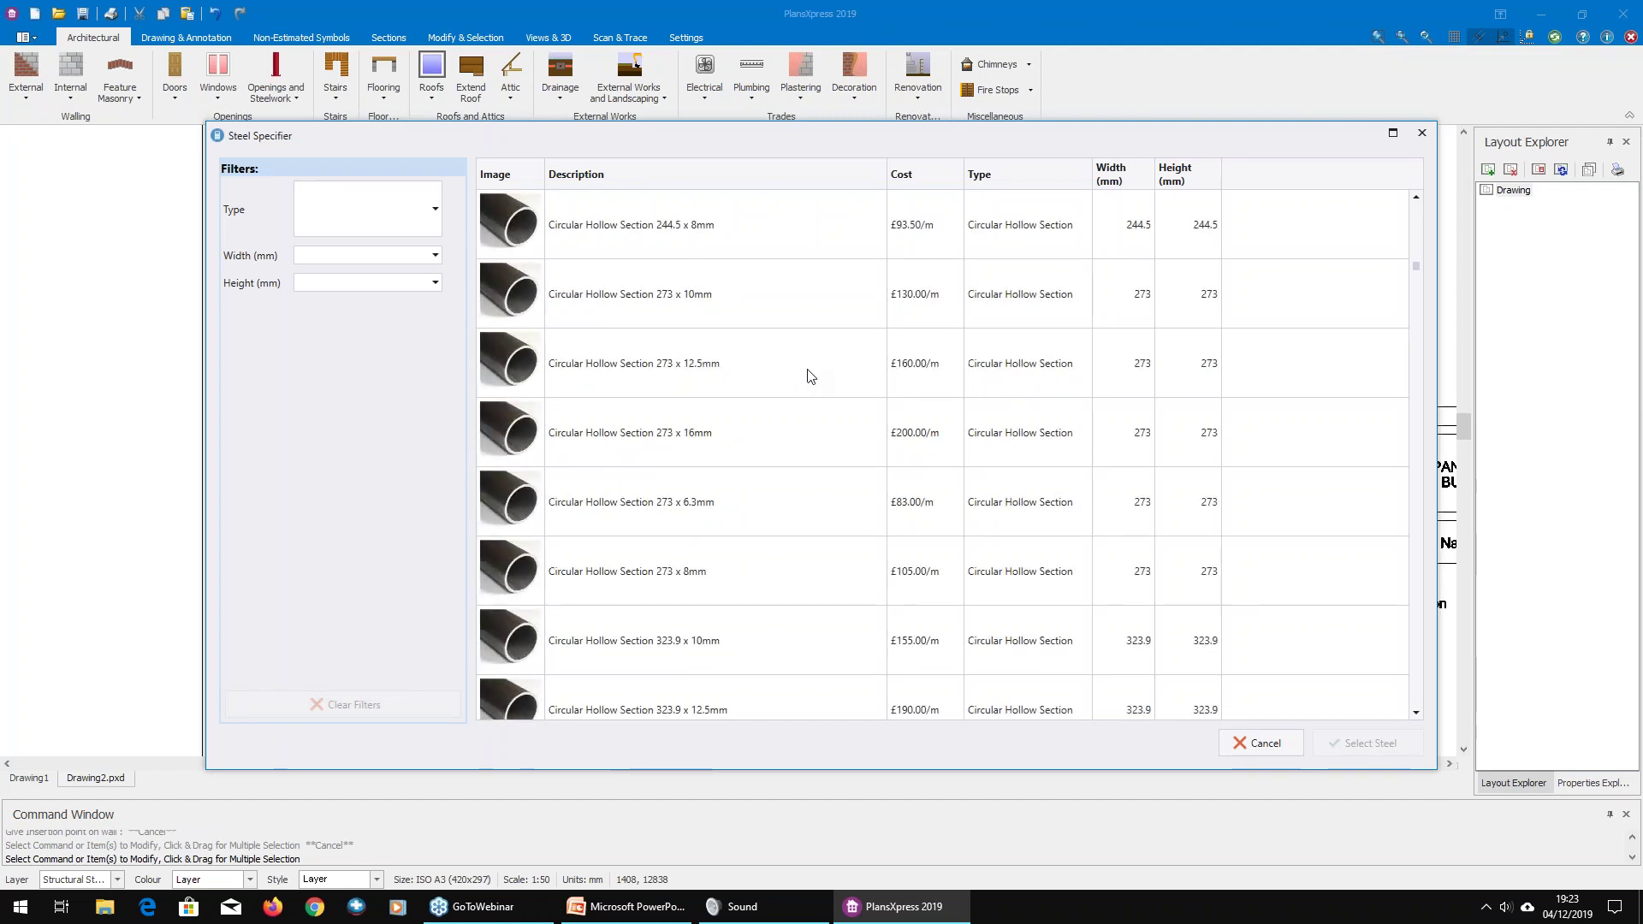
pyautogui.scroll(-3, 809, 374)
pyautogui.scroll(-4, 805, 378)
pyautogui.scroll(1, 804, 378)
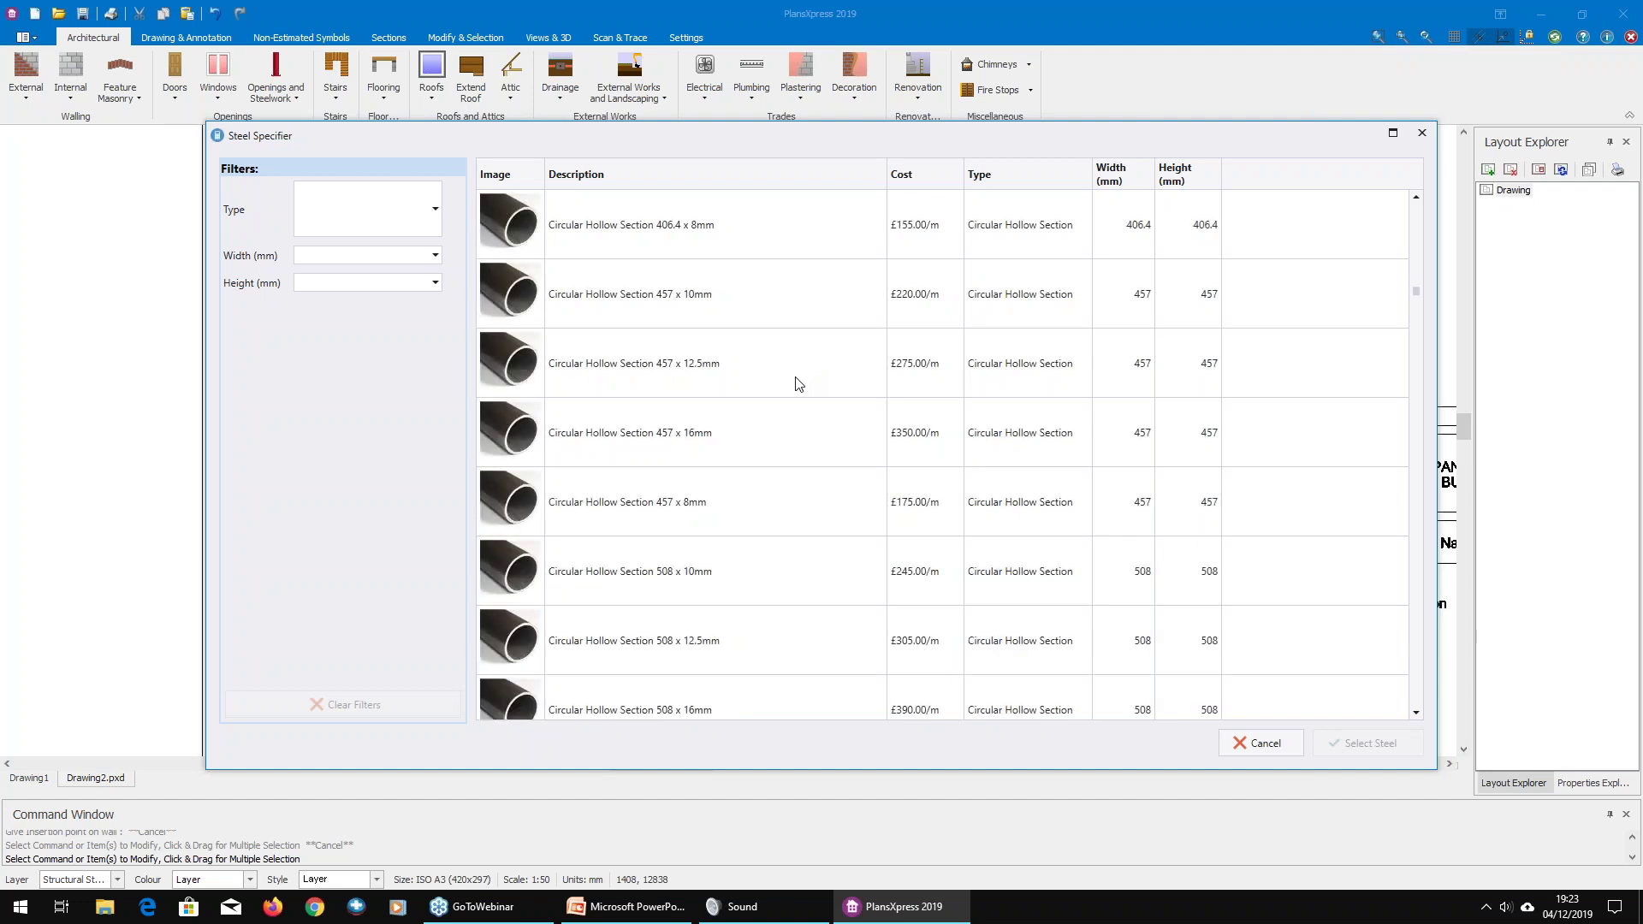
pyautogui.scroll(-1, 796, 382)
pyautogui.scroll(-5, 764, 419)
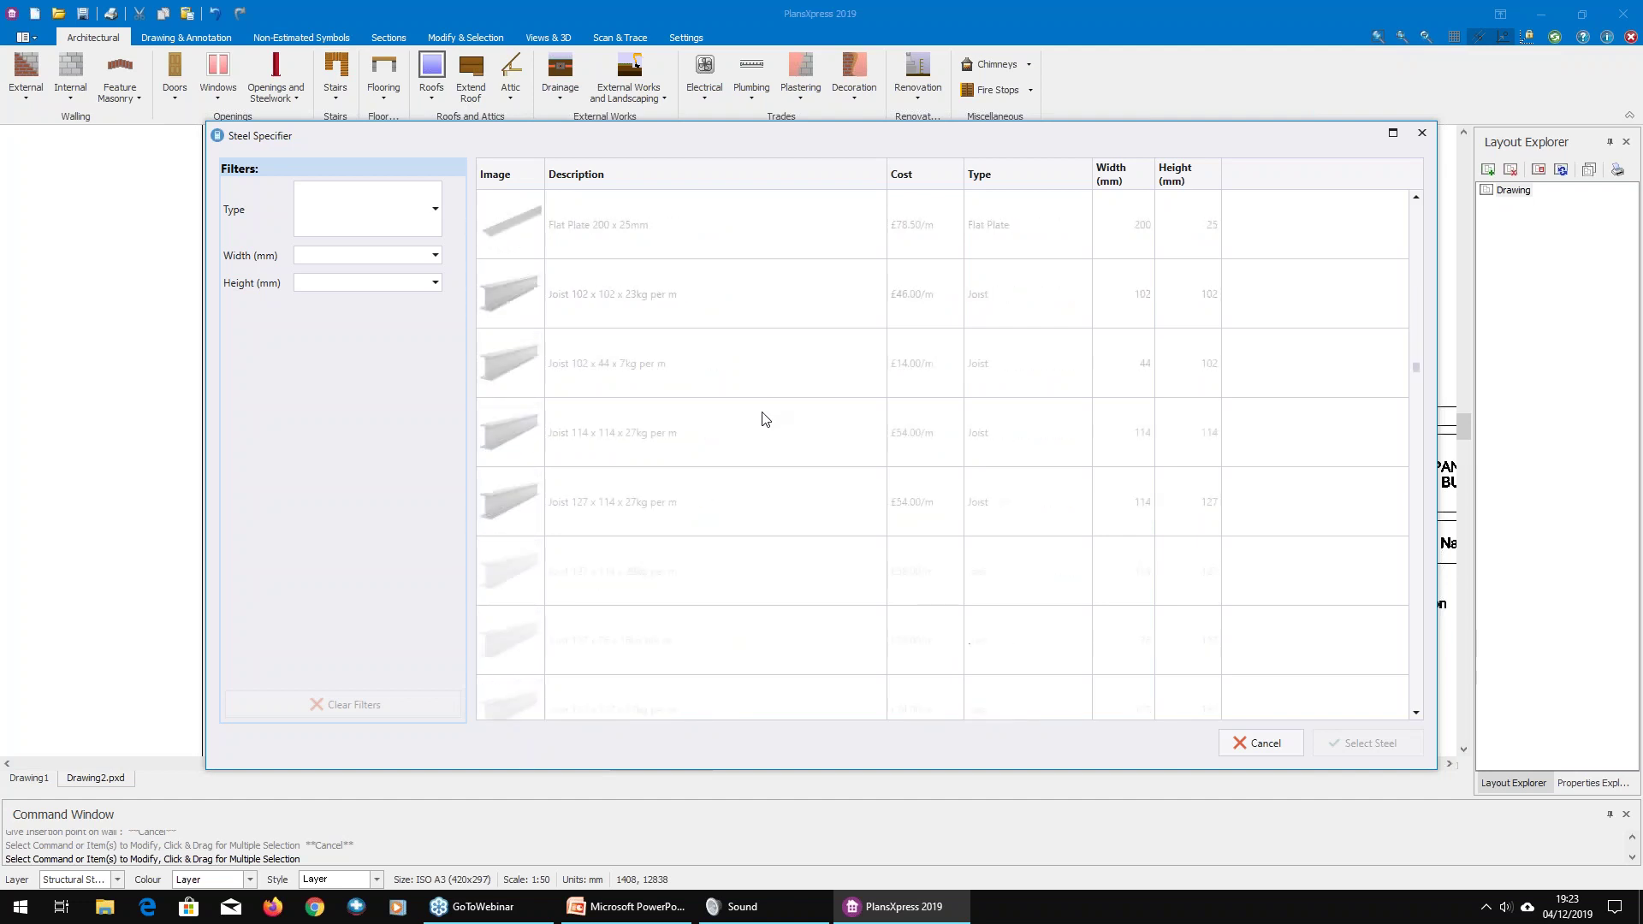
pyautogui.scroll(-4, 764, 418)
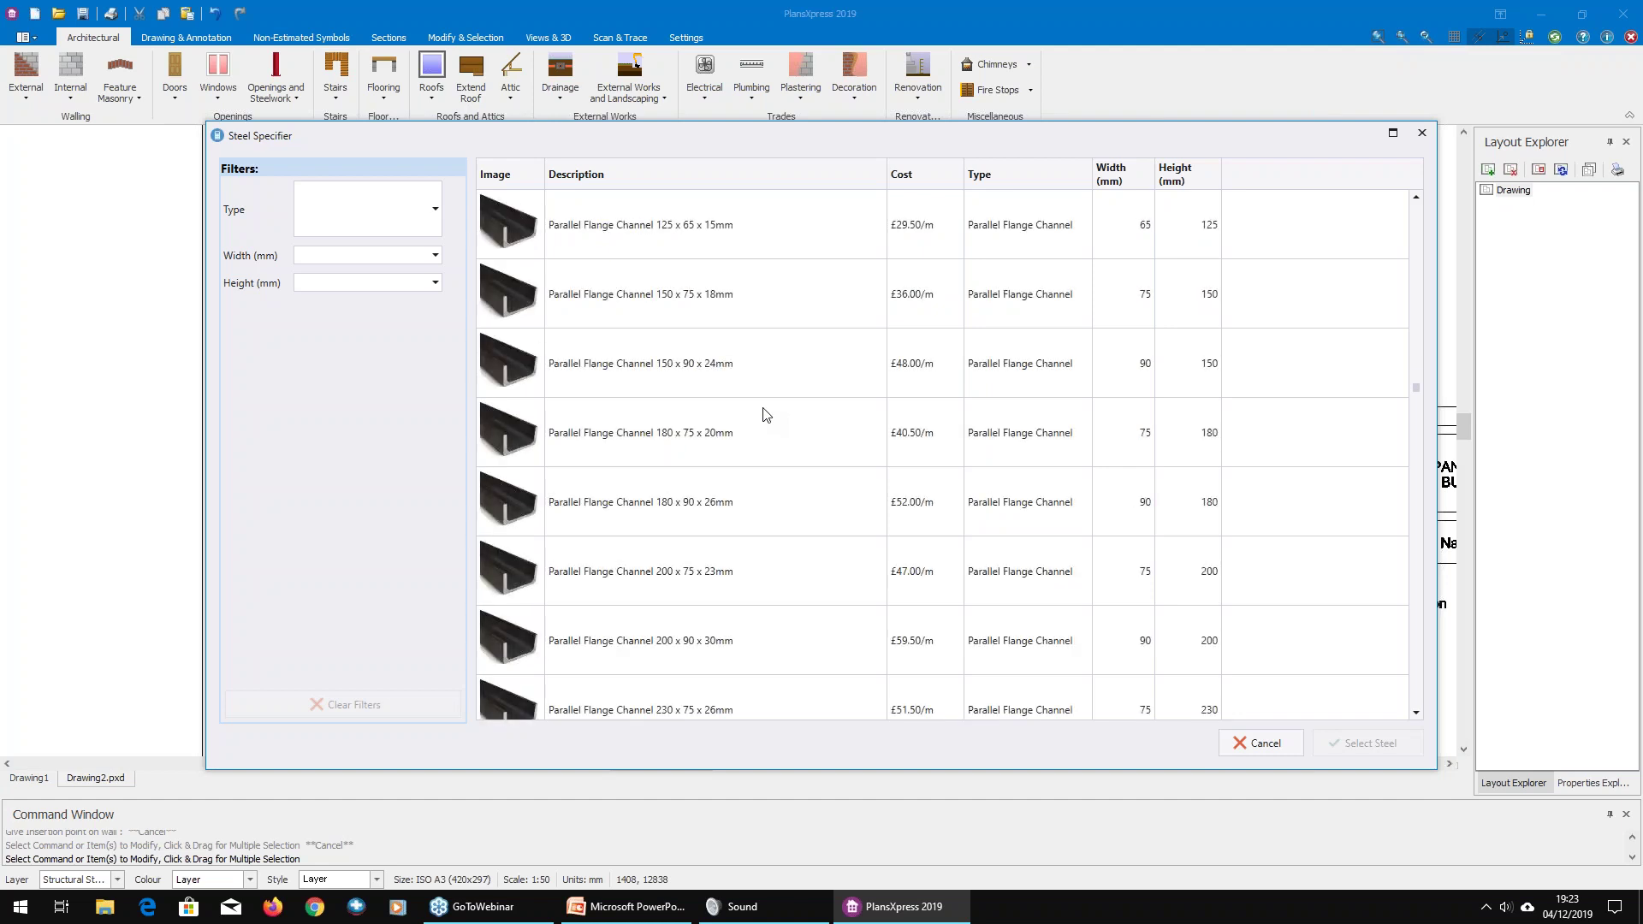
pyautogui.scroll(-3, 765, 414)
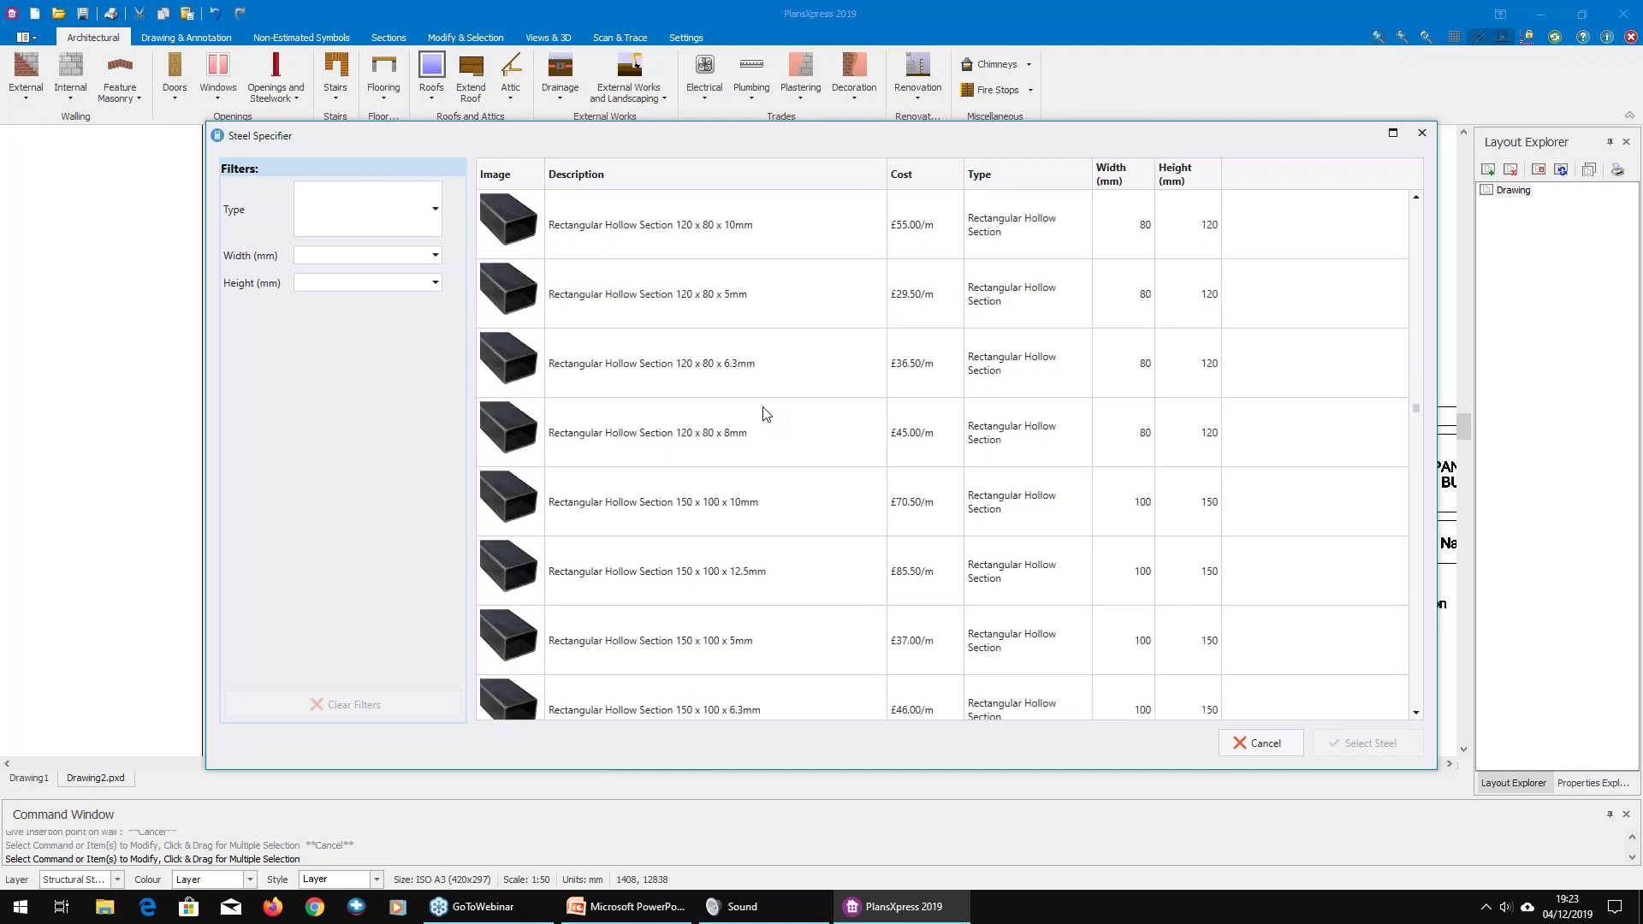
pyautogui.scroll(-4, 770, 394)
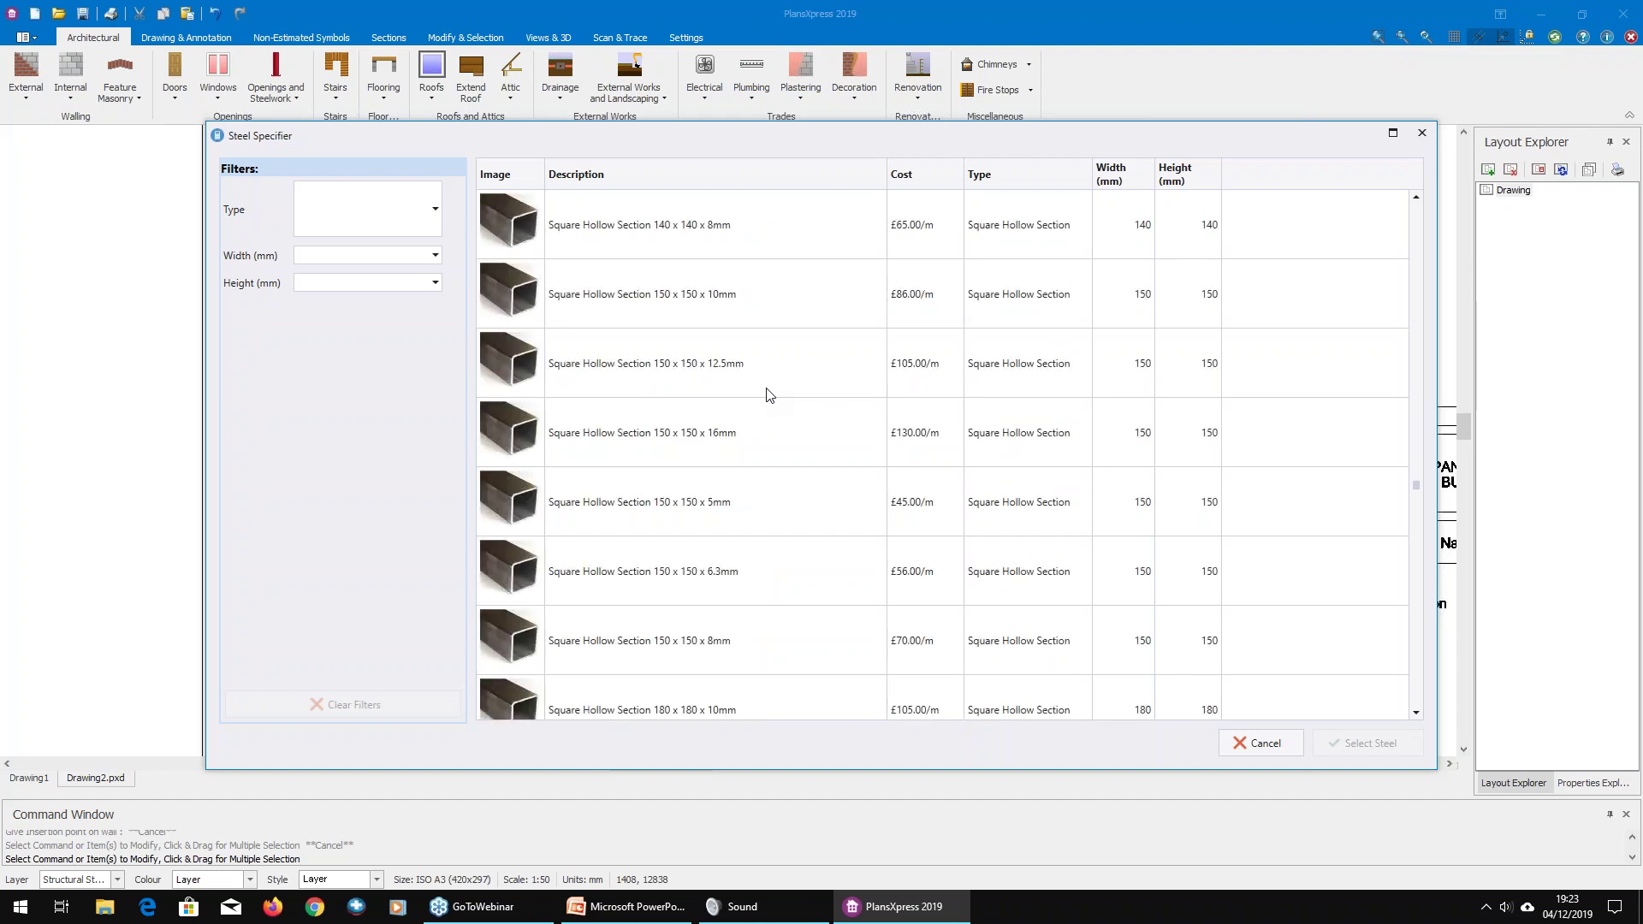
pyautogui.scroll(-4, 770, 389)
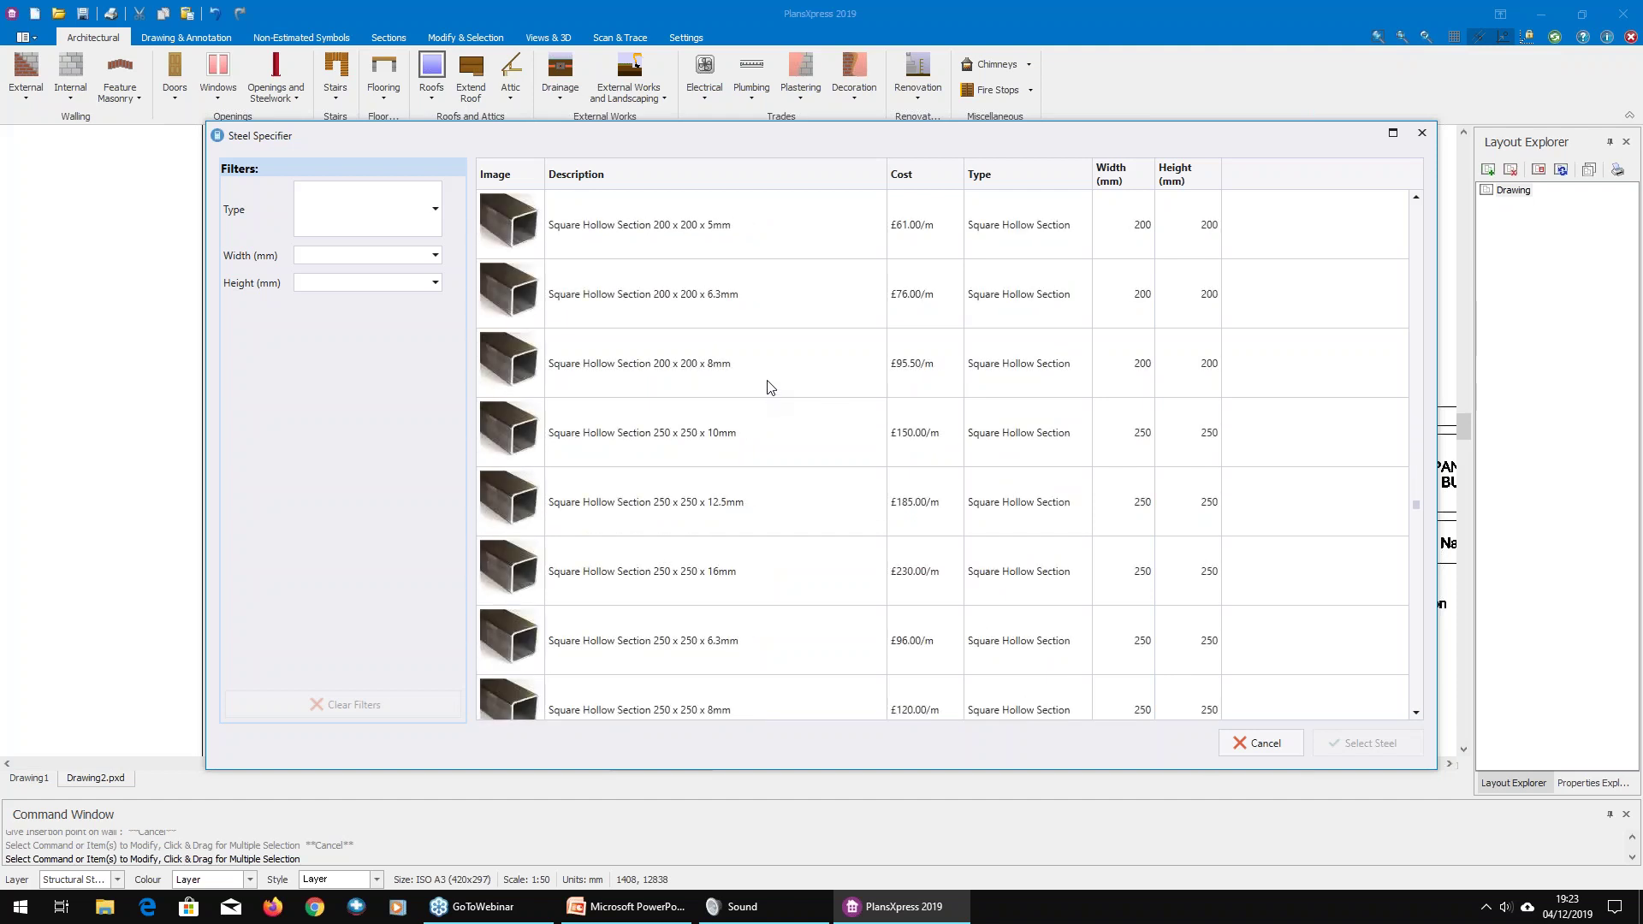
pyautogui.scroll(-5, 770, 387)
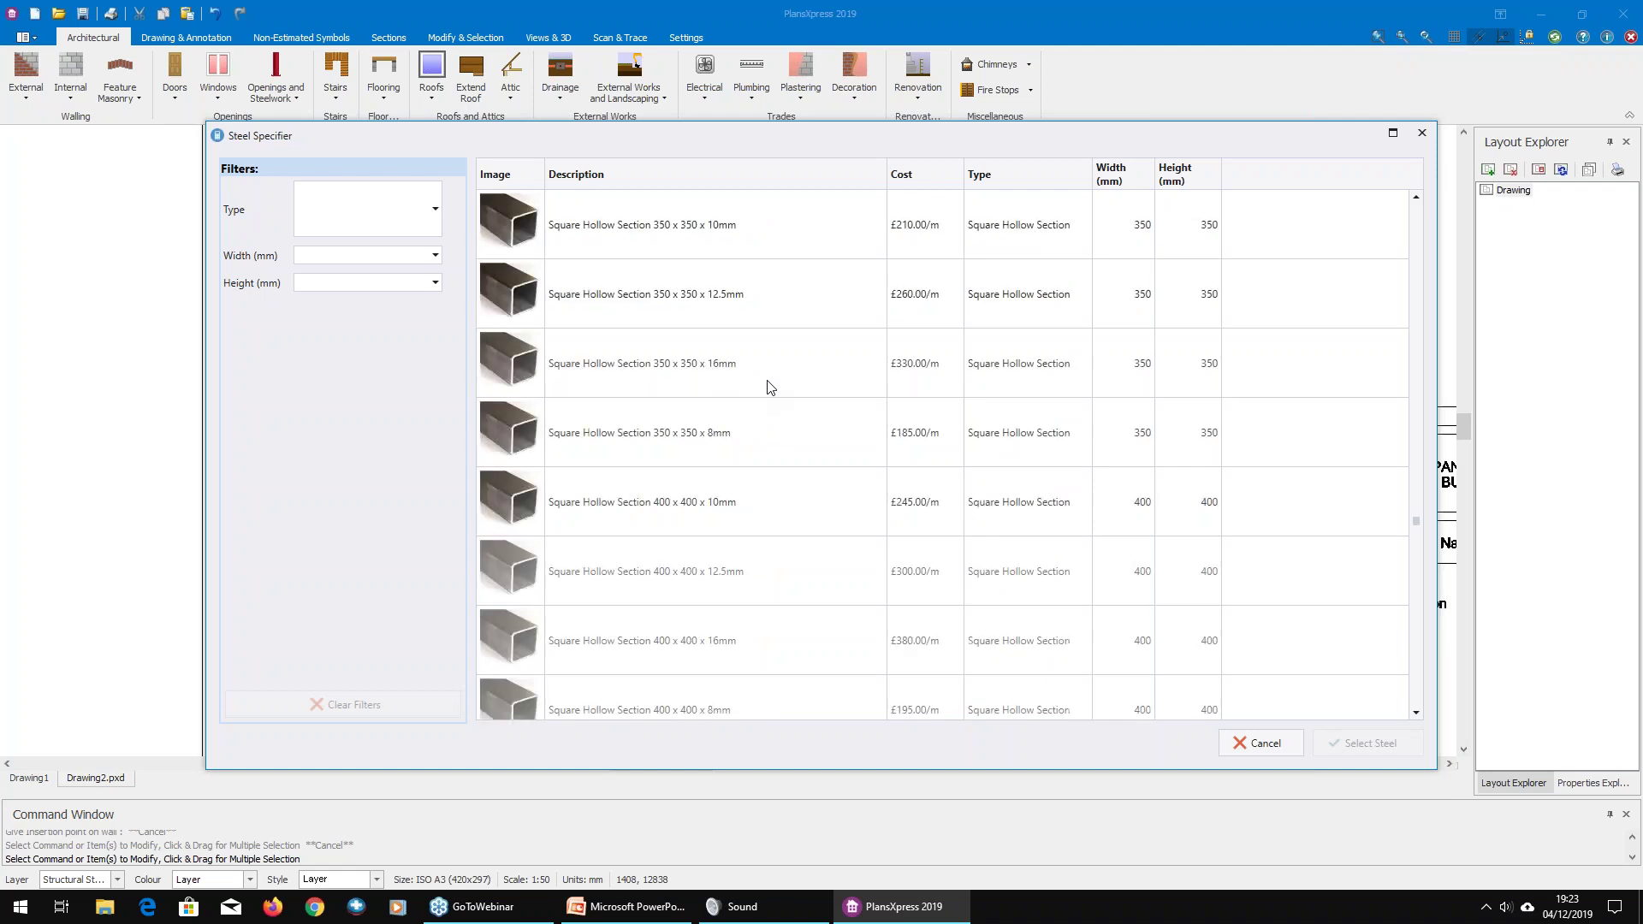
pyautogui.scroll(-5, 752, 398)
pyautogui.scroll(-3, 752, 398)
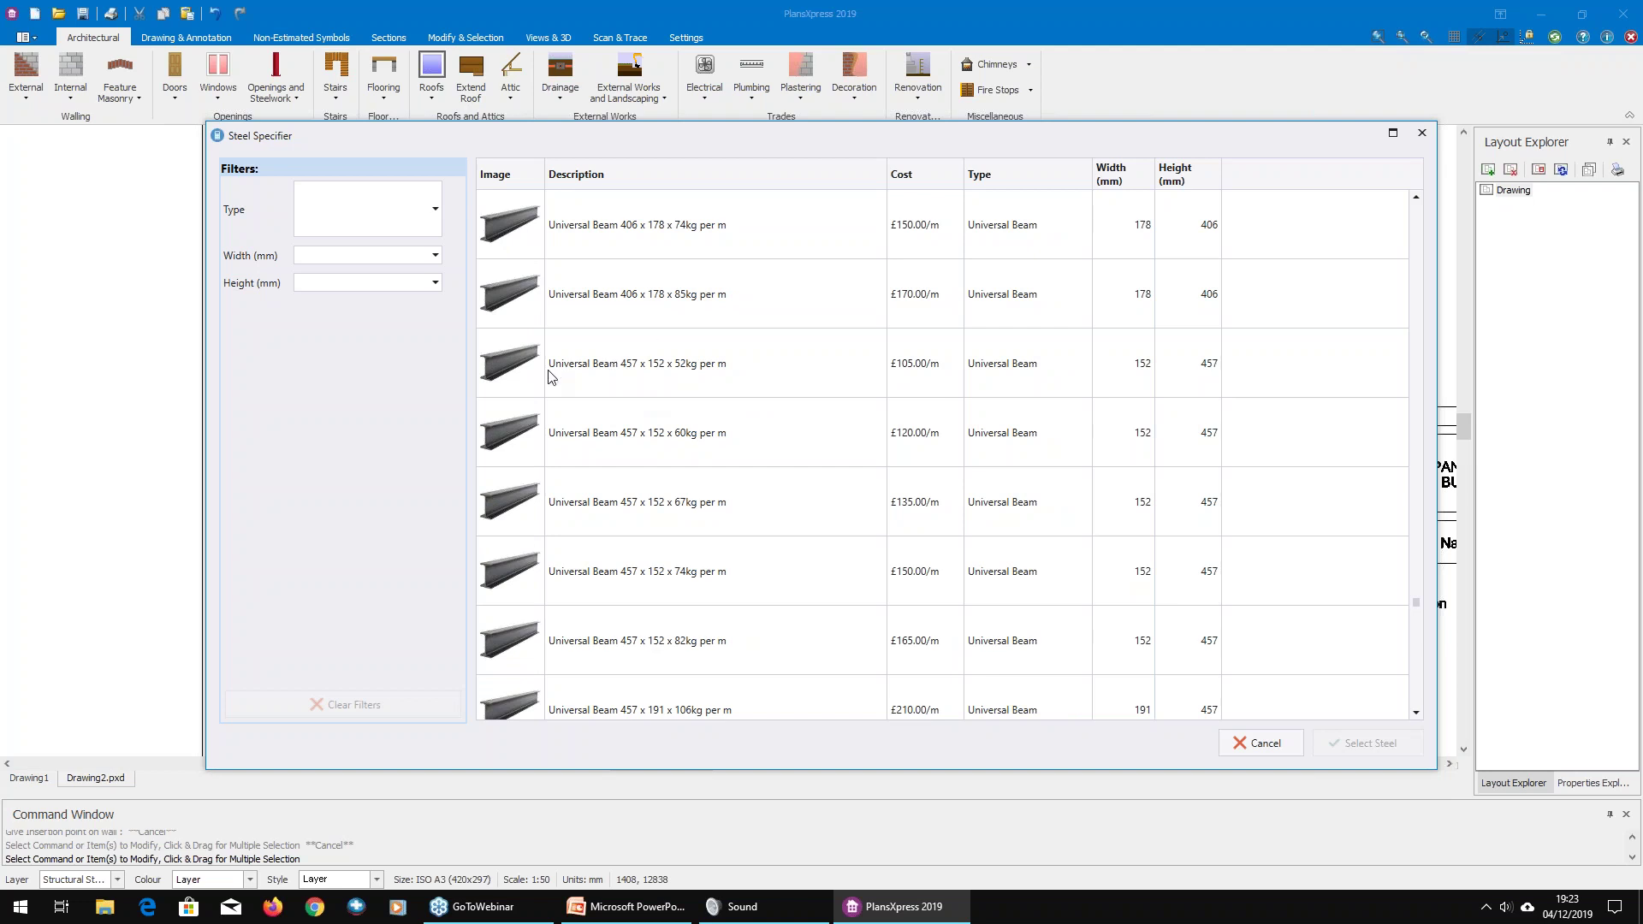
# Step: Filter the steel sections for the post to Universal Column, 203 mm wide and 203 mm high
pyautogui.scroll(-5, 676, 381)
pyautogui.scroll(-10, 721, 396)
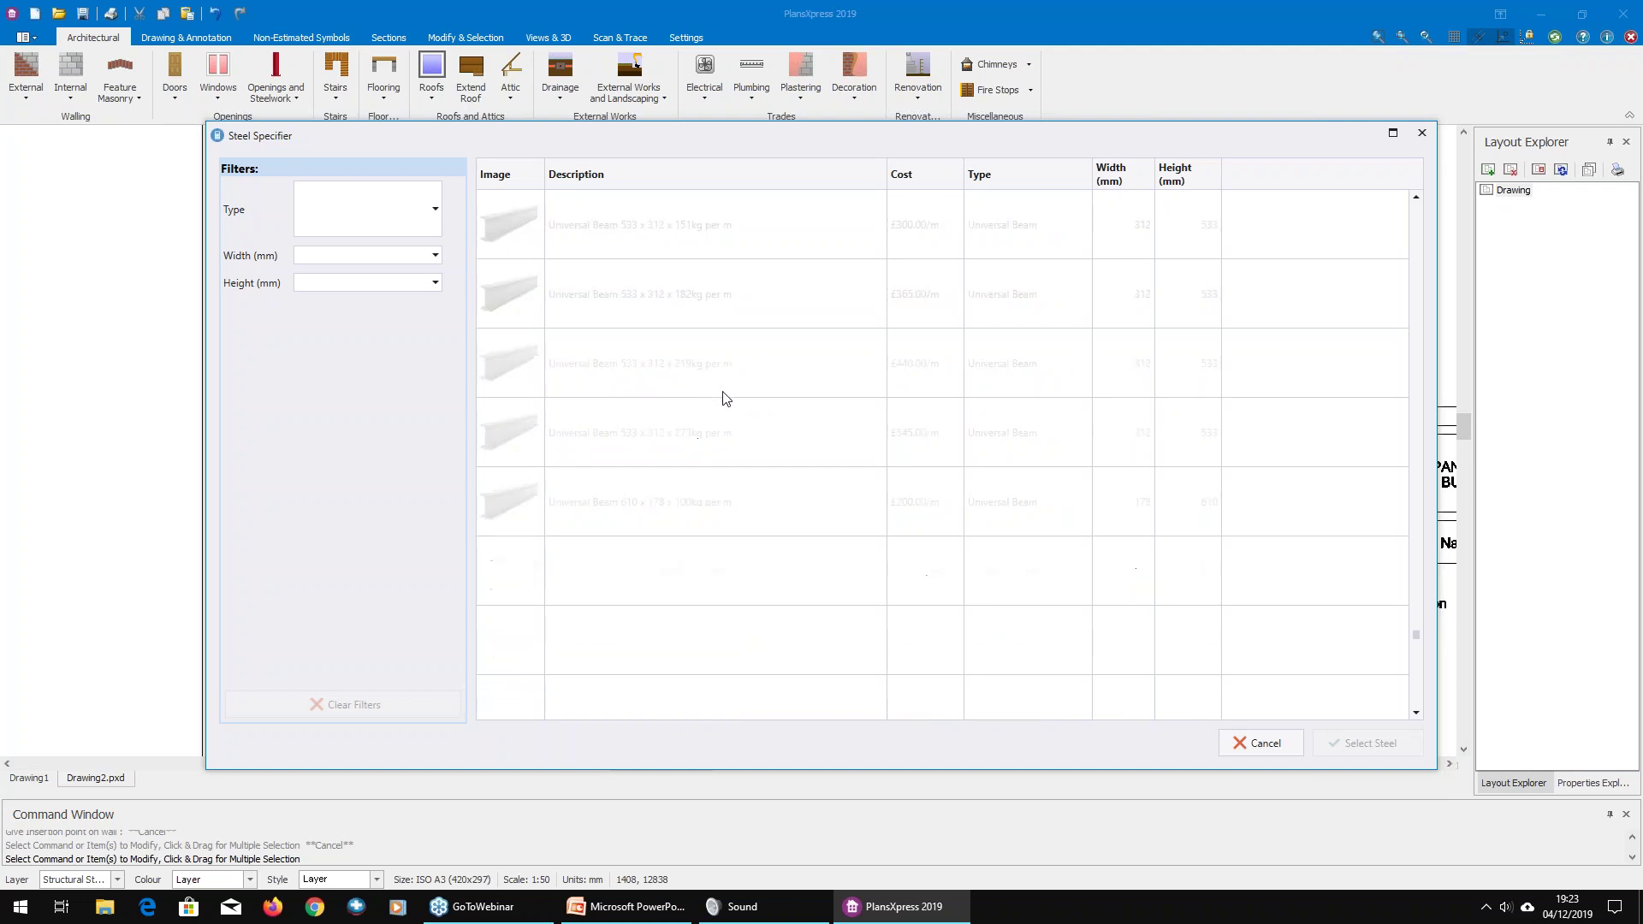
pyautogui.scroll(-2, 733, 409)
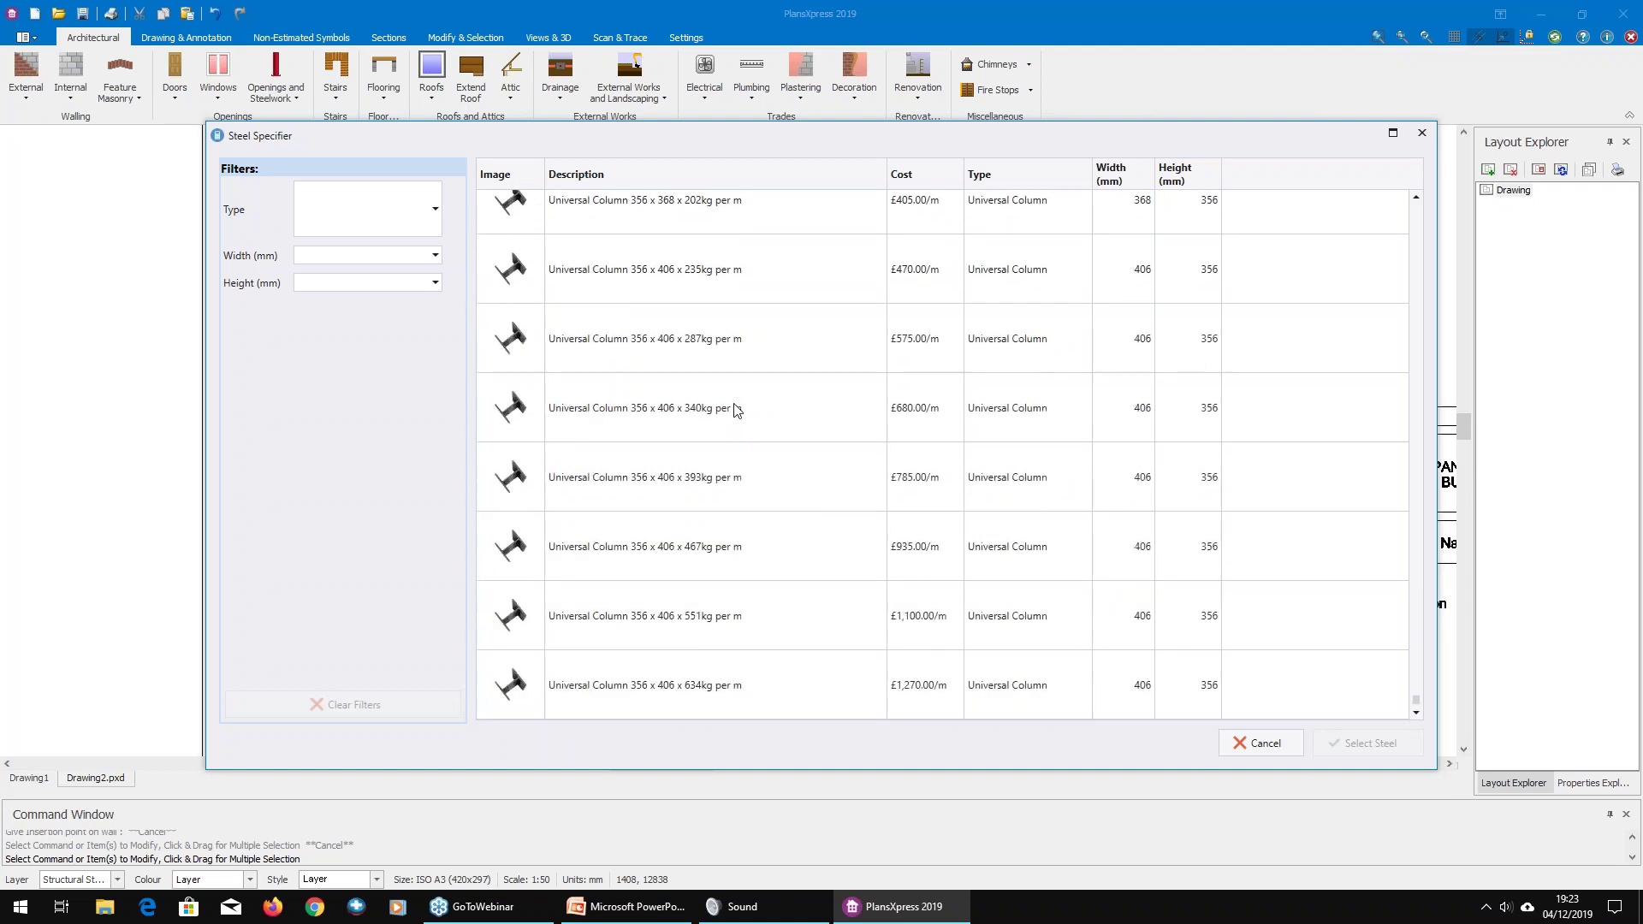
pyautogui.click(412, 224)
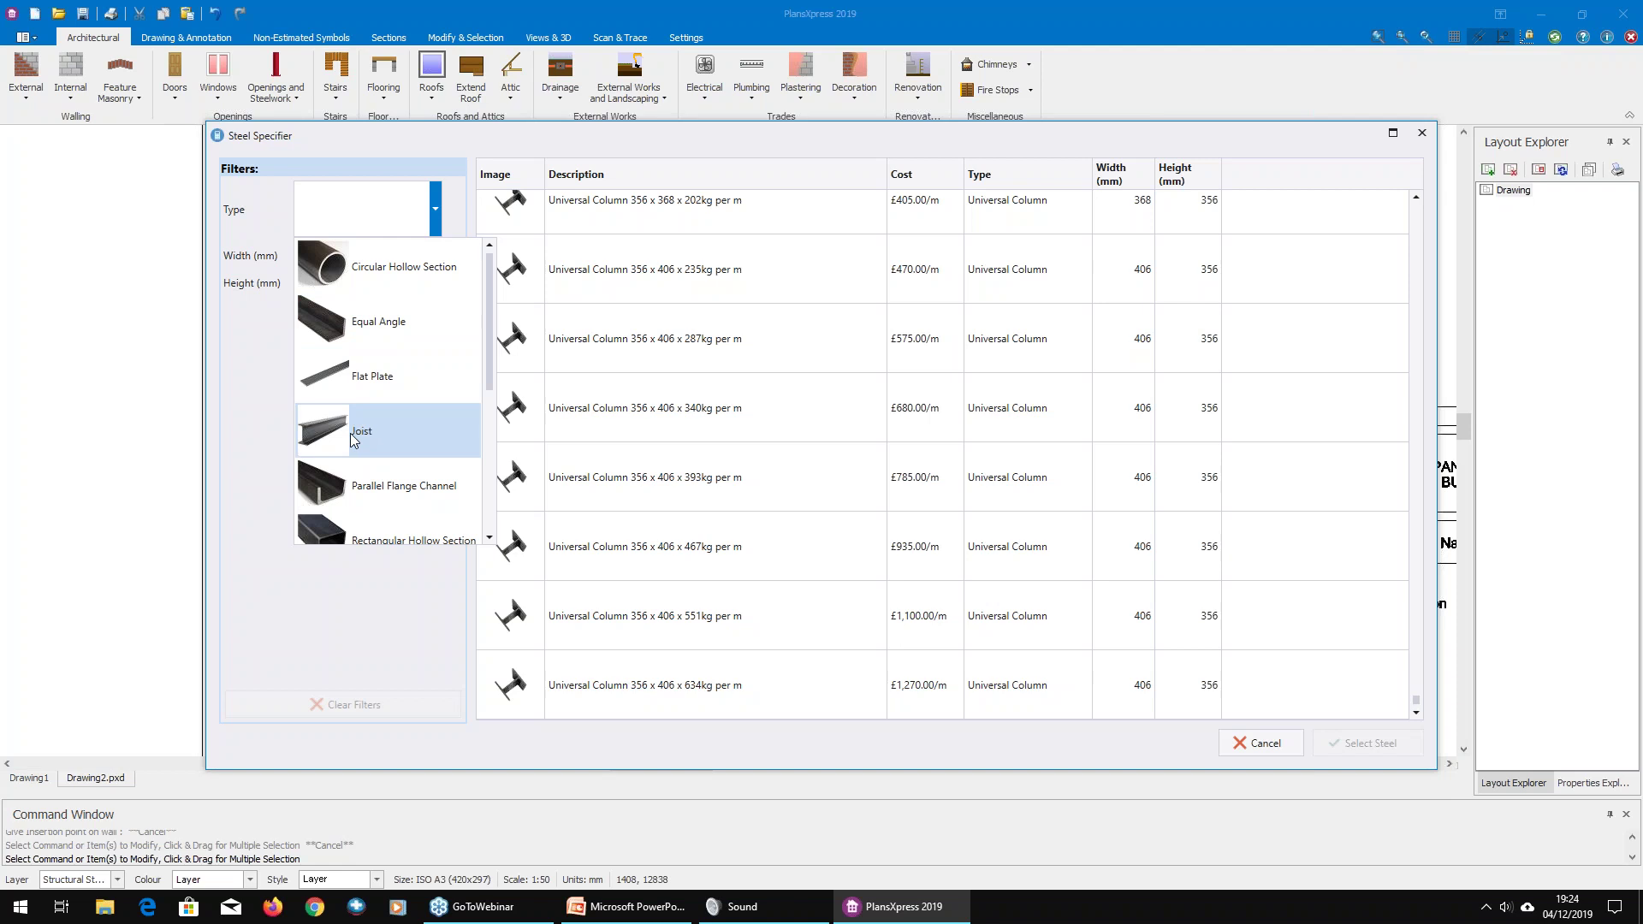
pyautogui.scroll(-2, 378, 378)
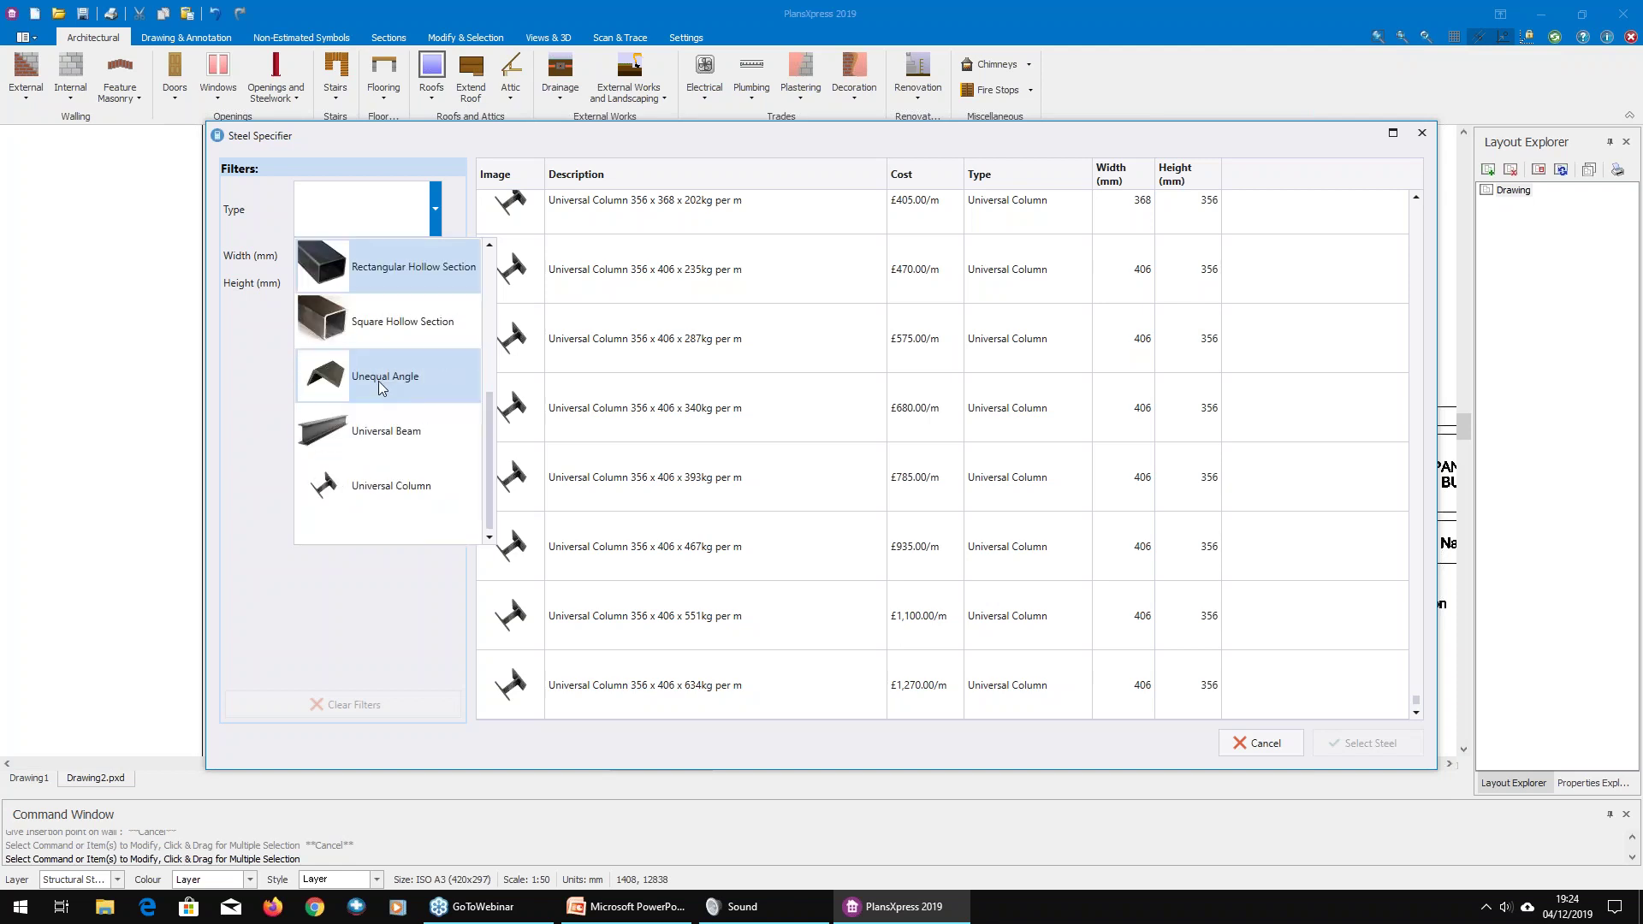
pyautogui.click(363, 468)
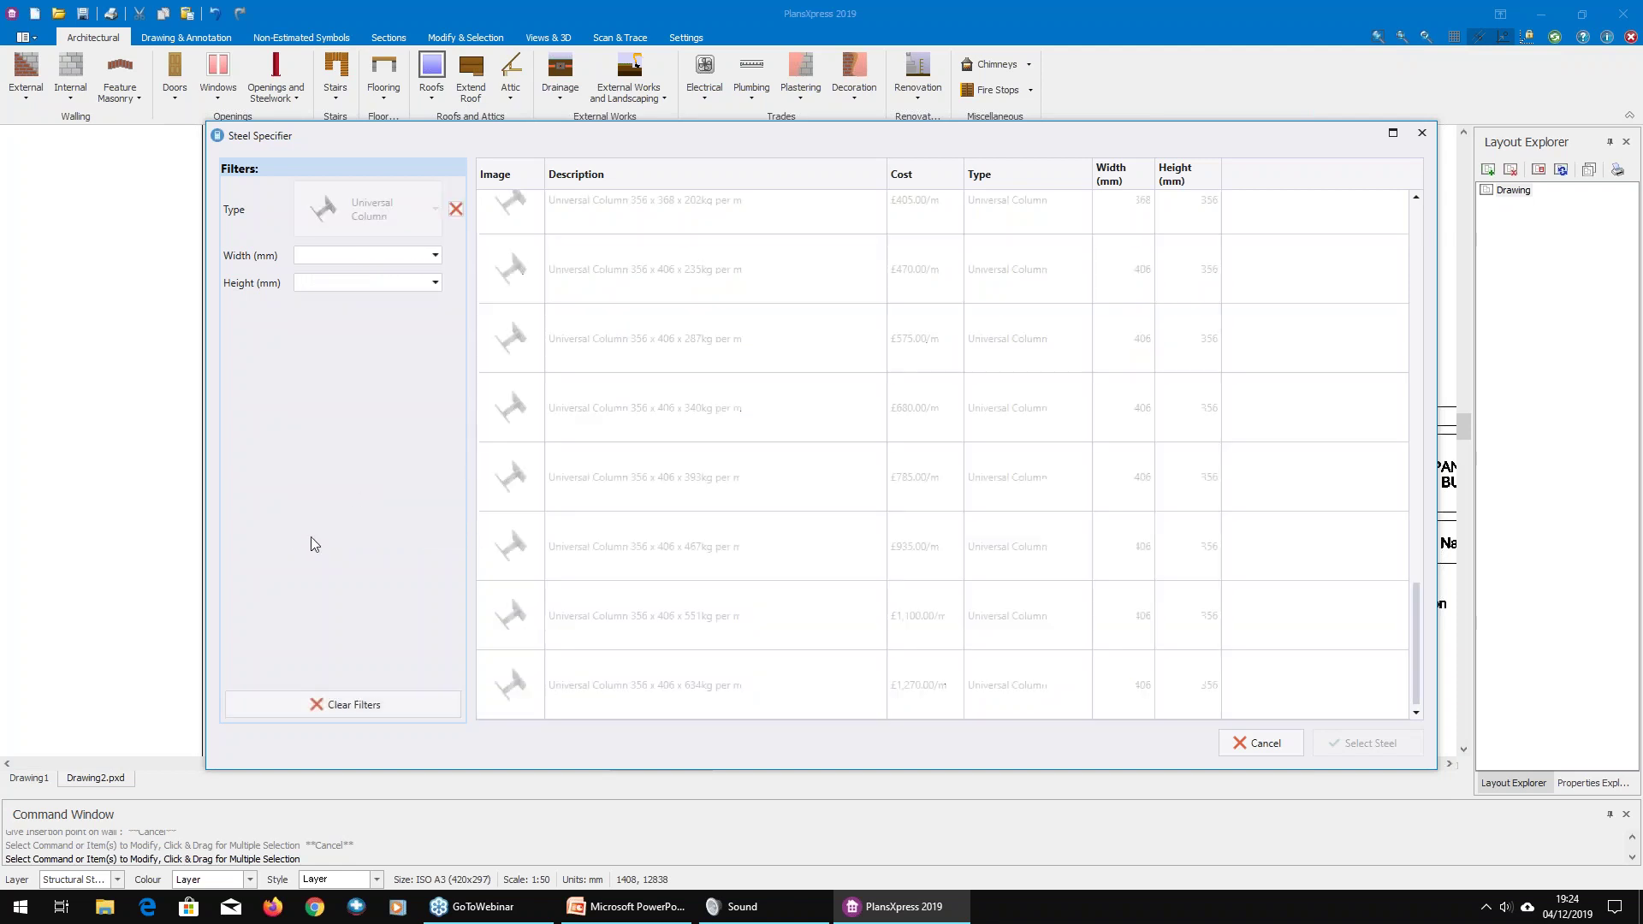
pyautogui.click(436, 254)
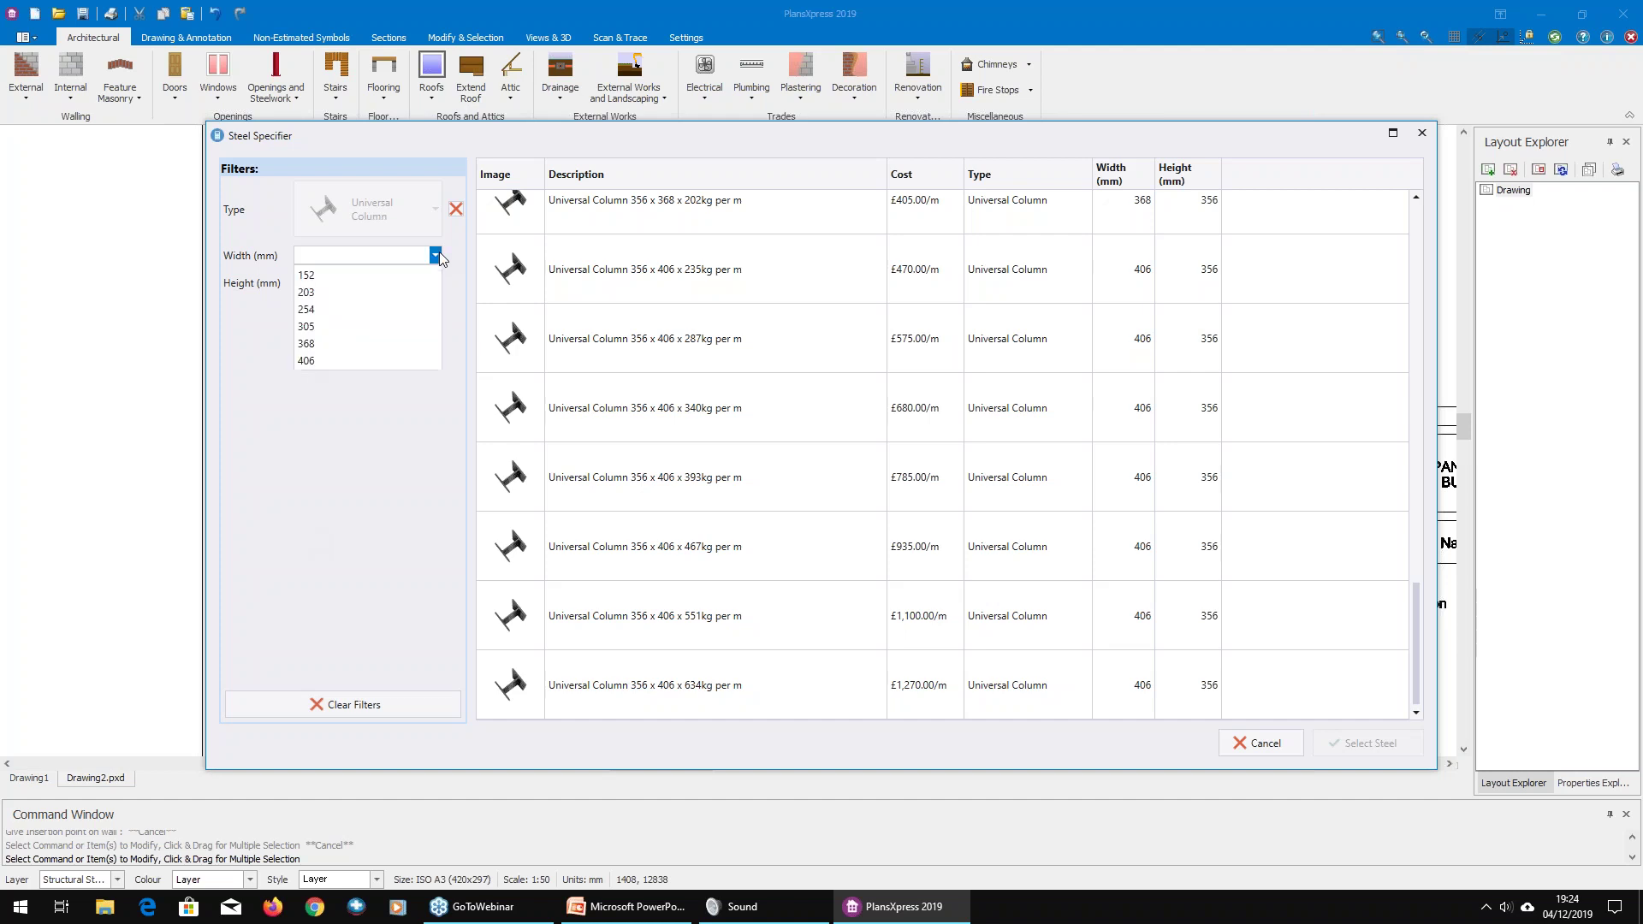
pyautogui.click(346, 292)
pyautogui.click(356, 285)
pyautogui.click(355, 305)
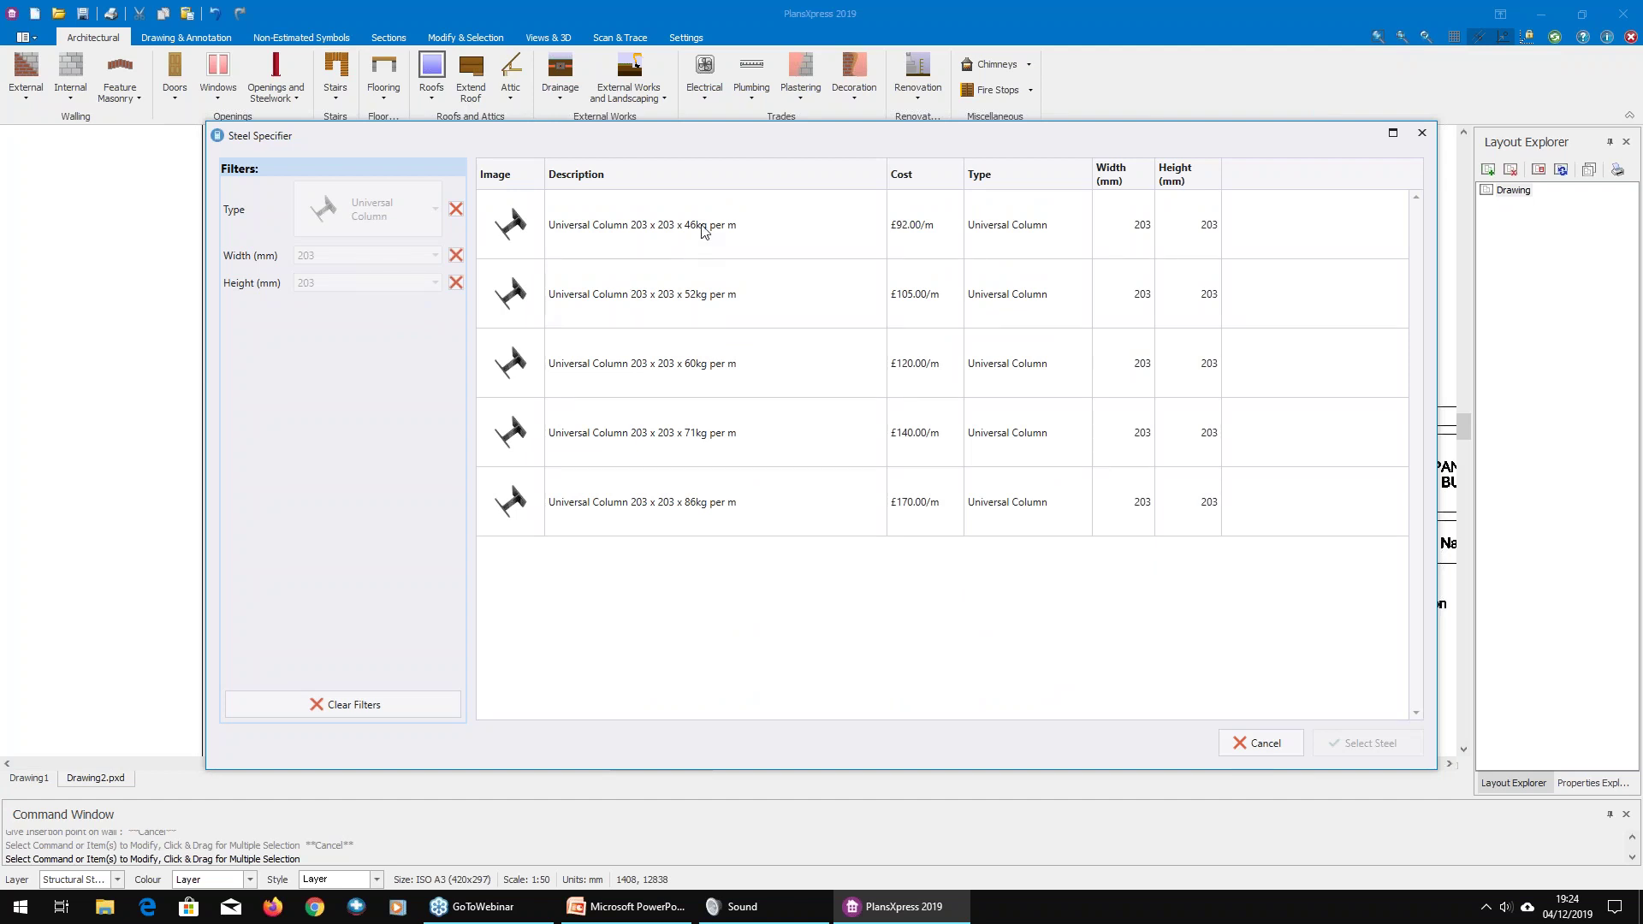
# Step: Choose the Universal Column 203 x 203 x 52kg per m section for the post
pyautogui.click(697, 248)
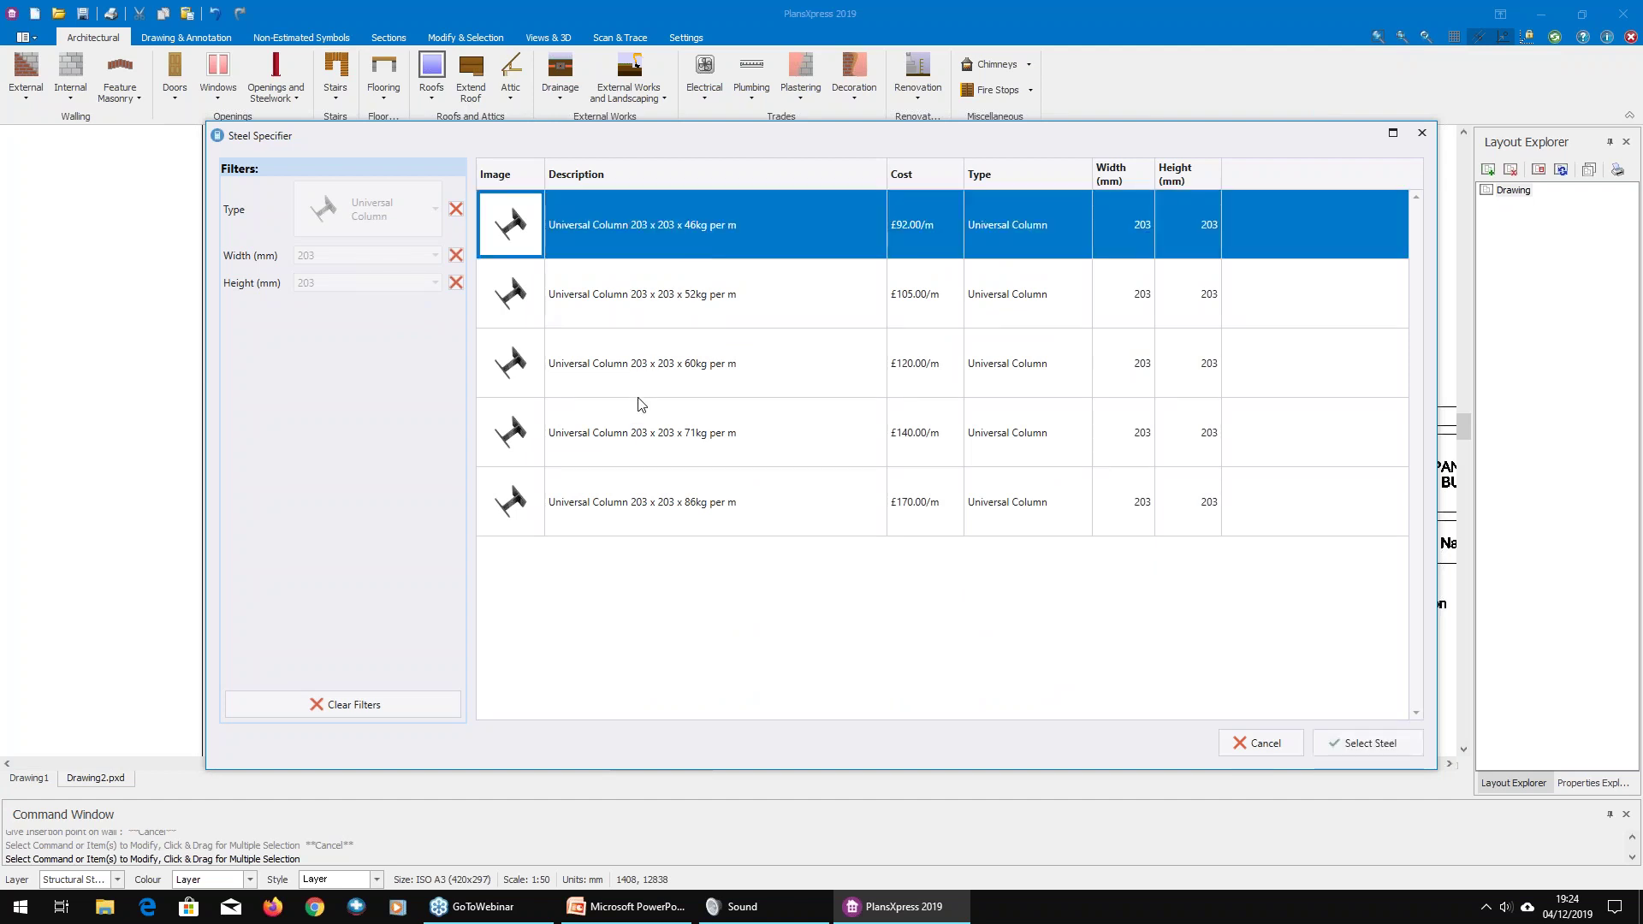
pyautogui.click(715, 310)
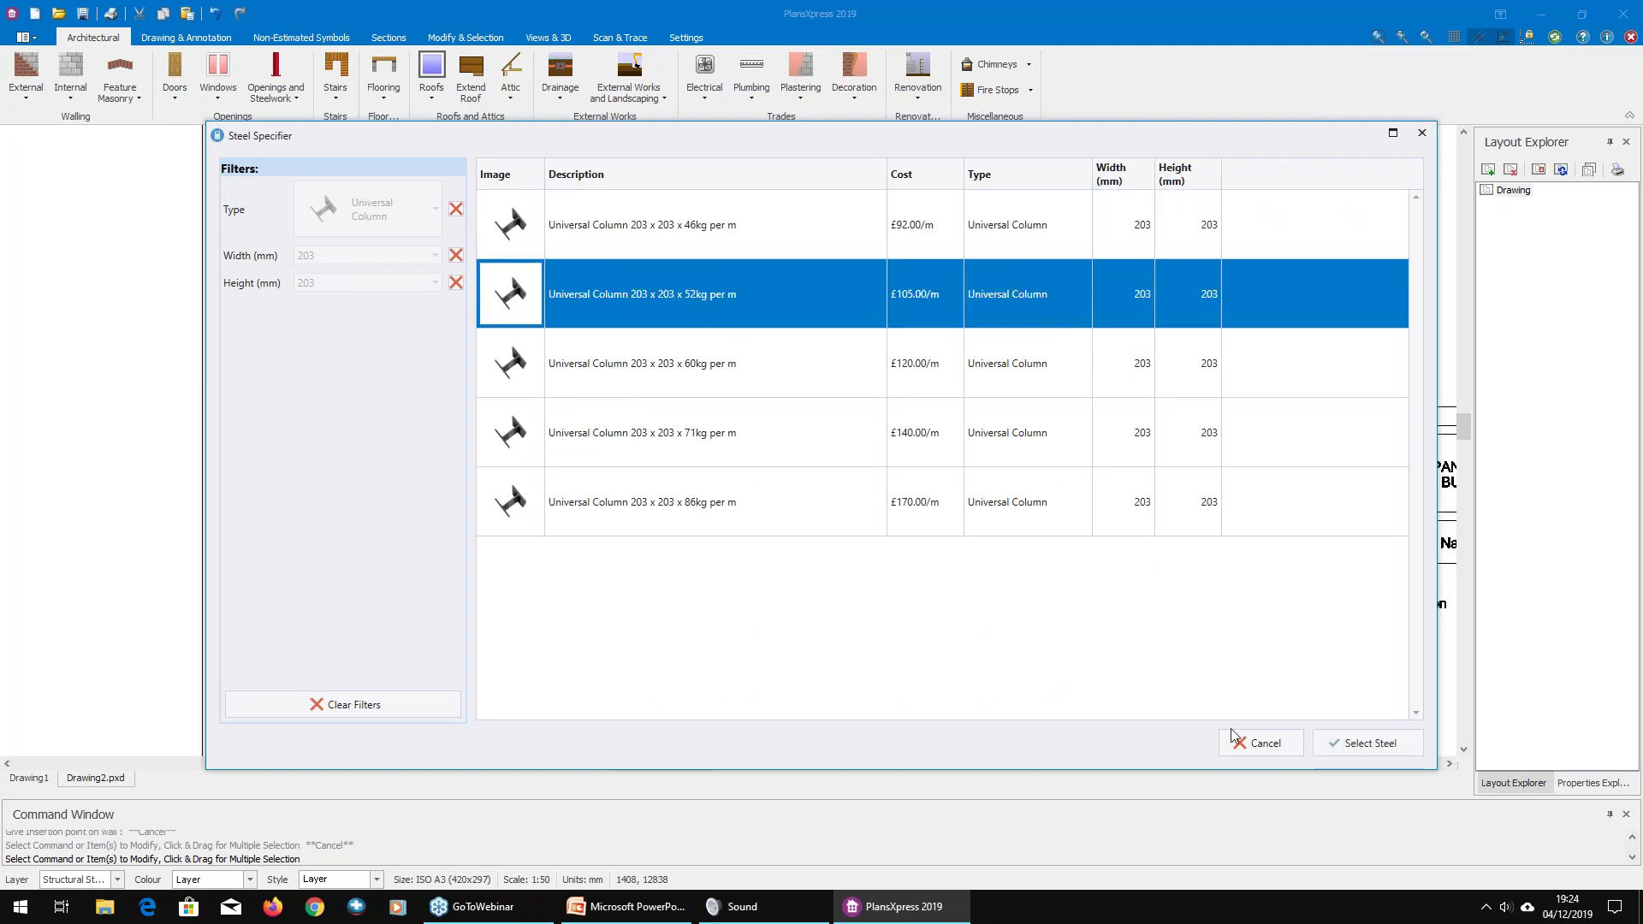
pyautogui.click(1362, 748)
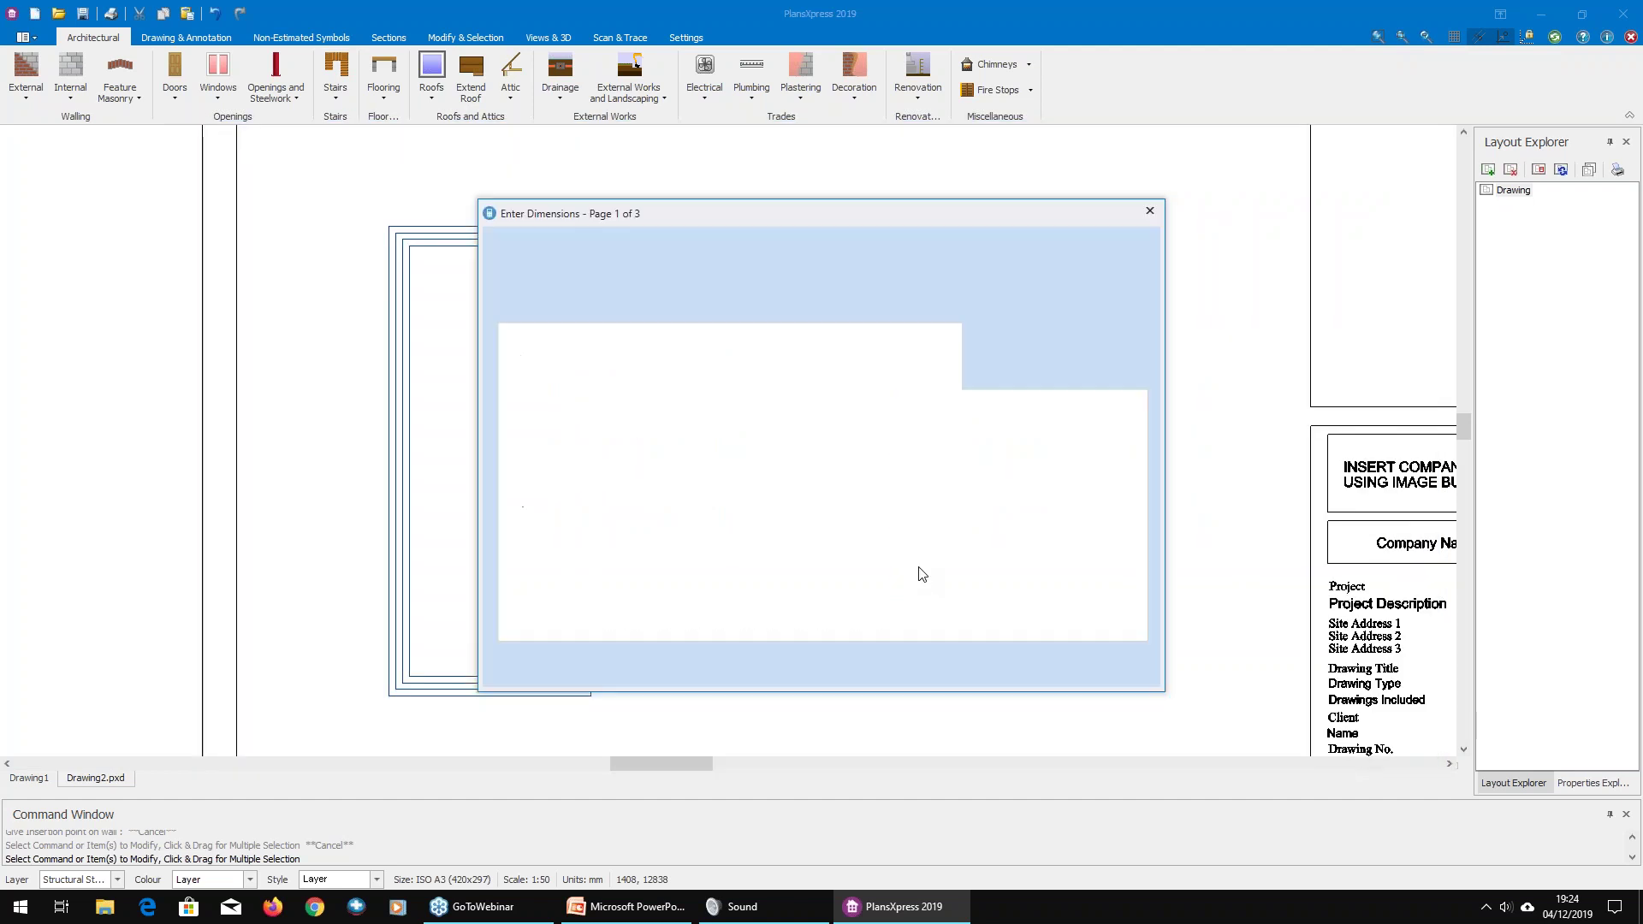
# Step: Accept the steel post's structural details with a 2.325 m height, along with its erection labour and plastering settings
pyautogui.click(575, 476)
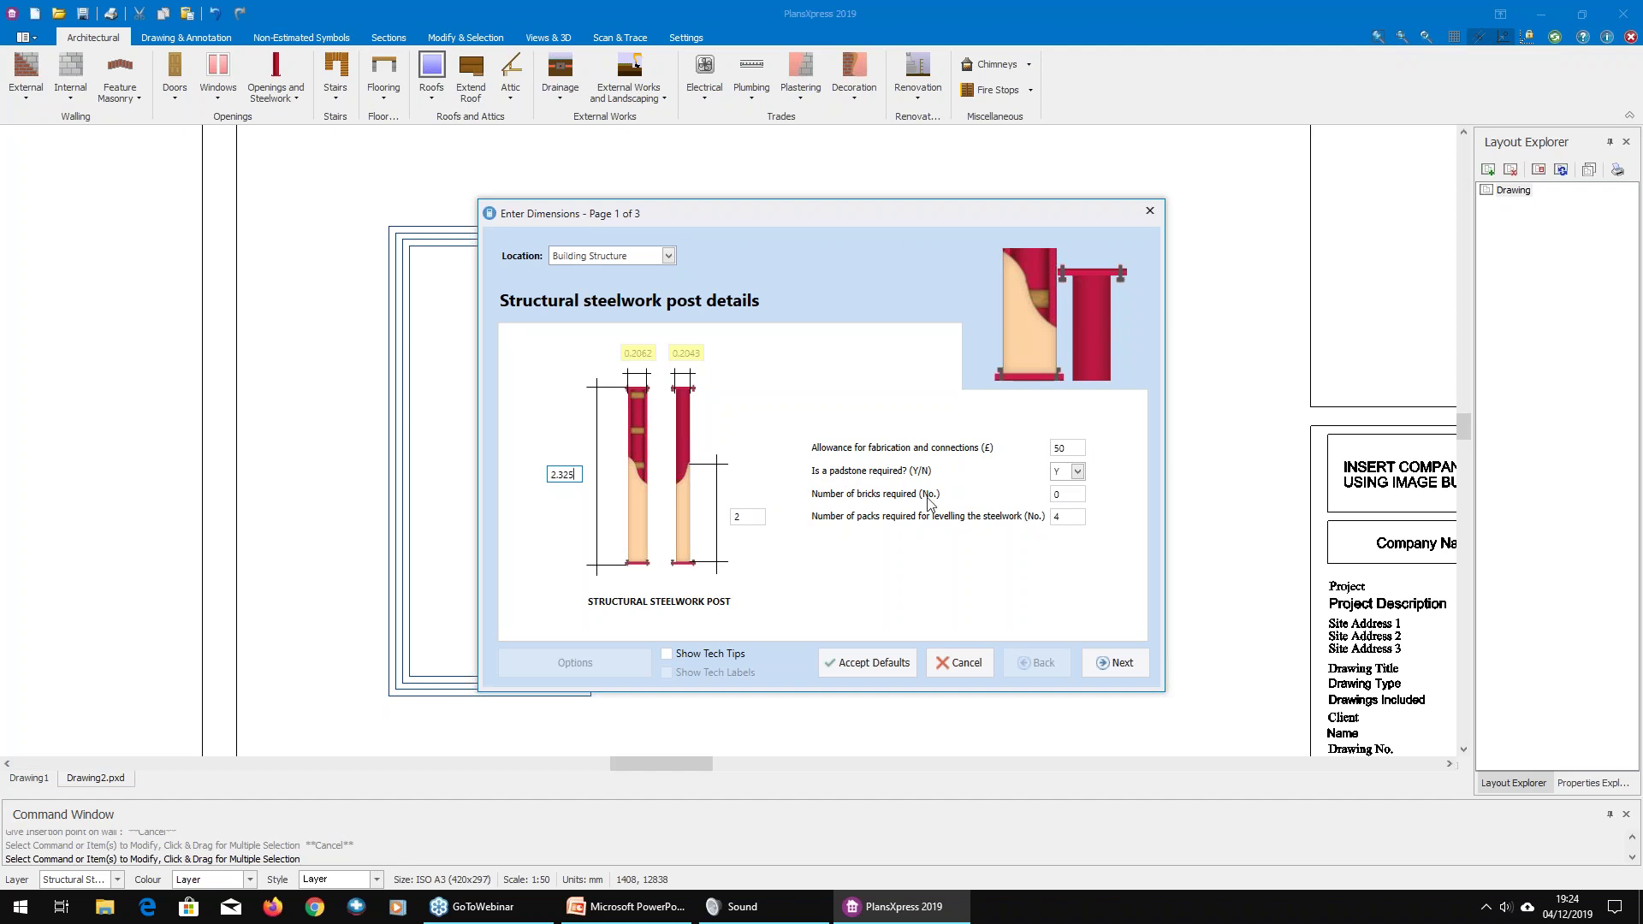
pyautogui.click(1075, 472)
pyautogui.click(1064, 507)
pyautogui.click(1105, 665)
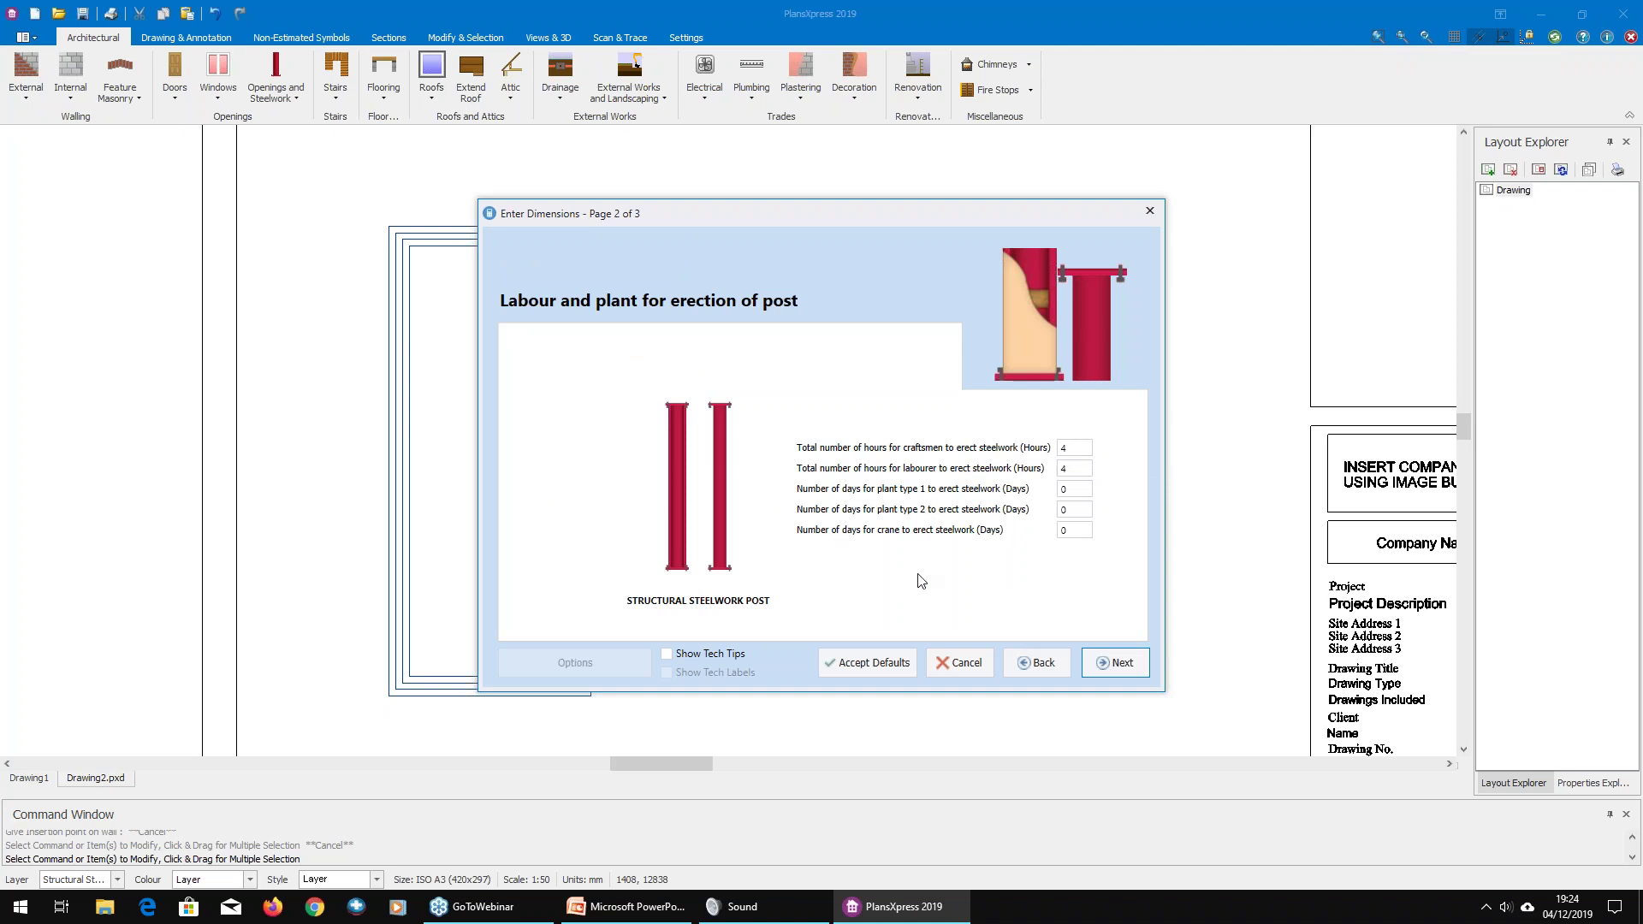
pyautogui.click(1132, 667)
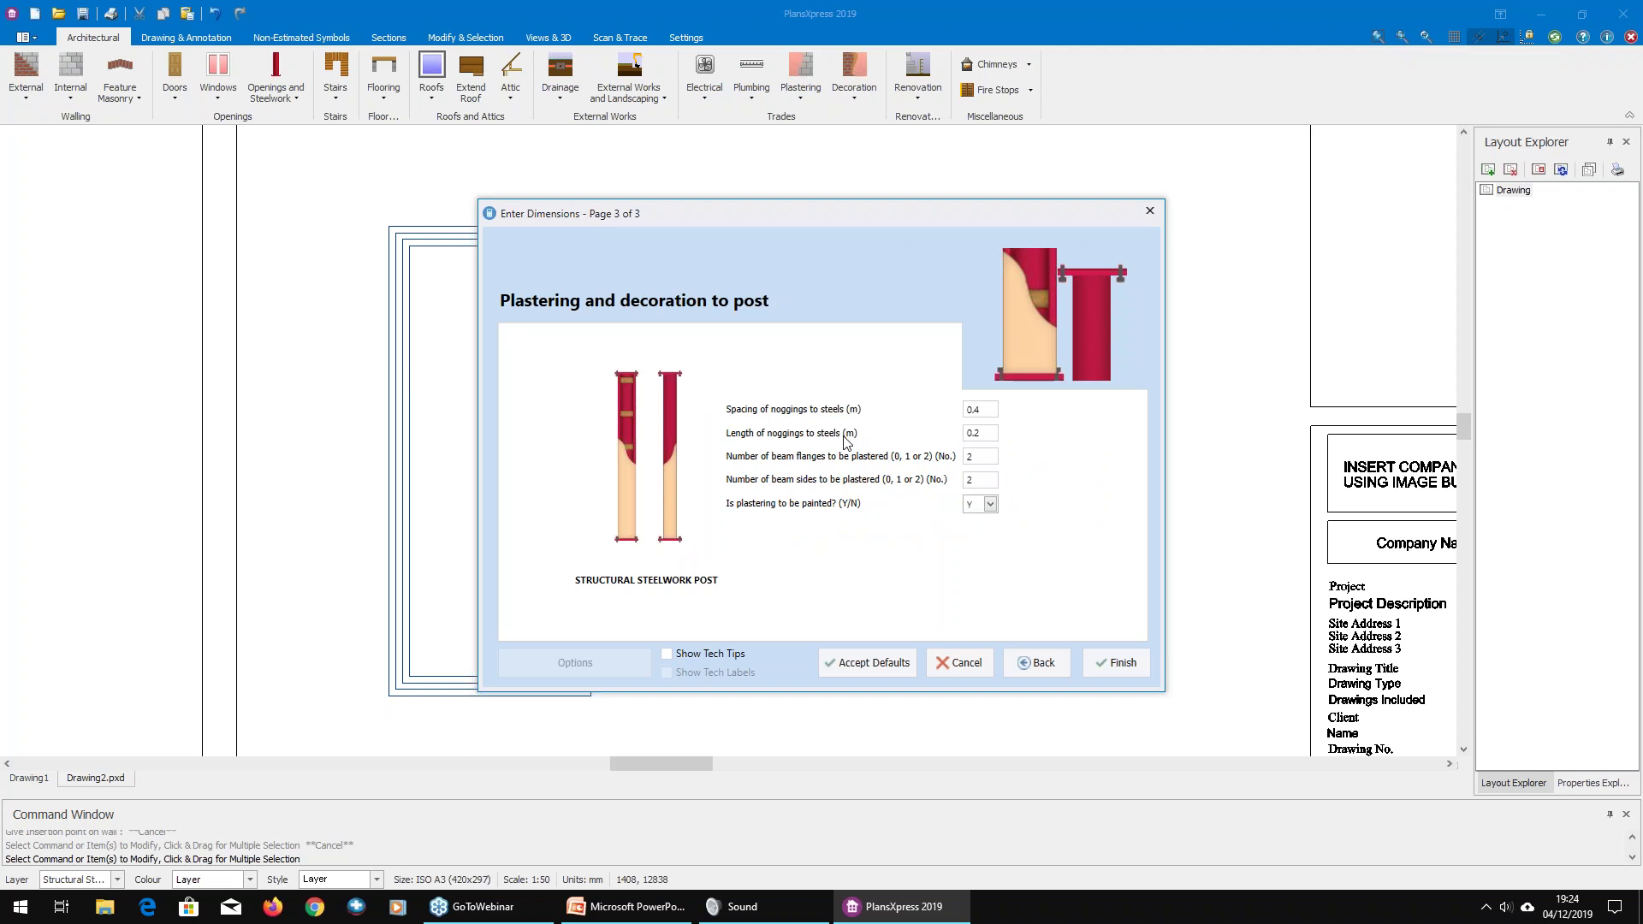
pyautogui.click(1122, 663)
# Step: Place the steel post in the existing wall at the upper end of the opening, with its flanges running across the wall
pyautogui.scroll(2, 579, 275)
pyautogui.scroll(4, 580, 275)
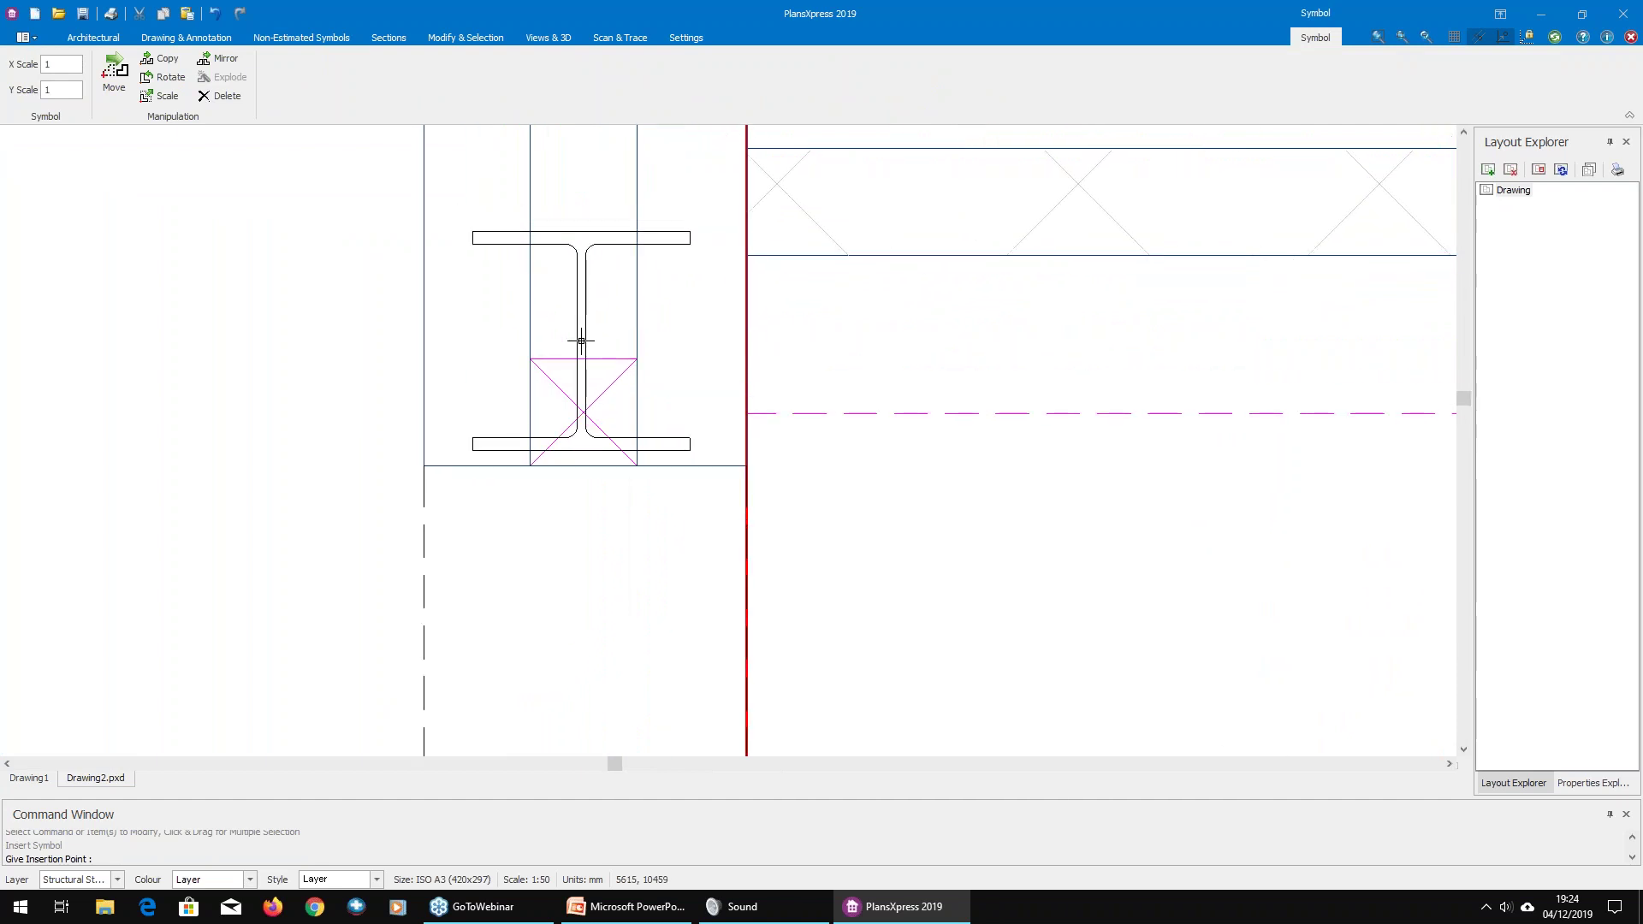
pyautogui.click(581, 340)
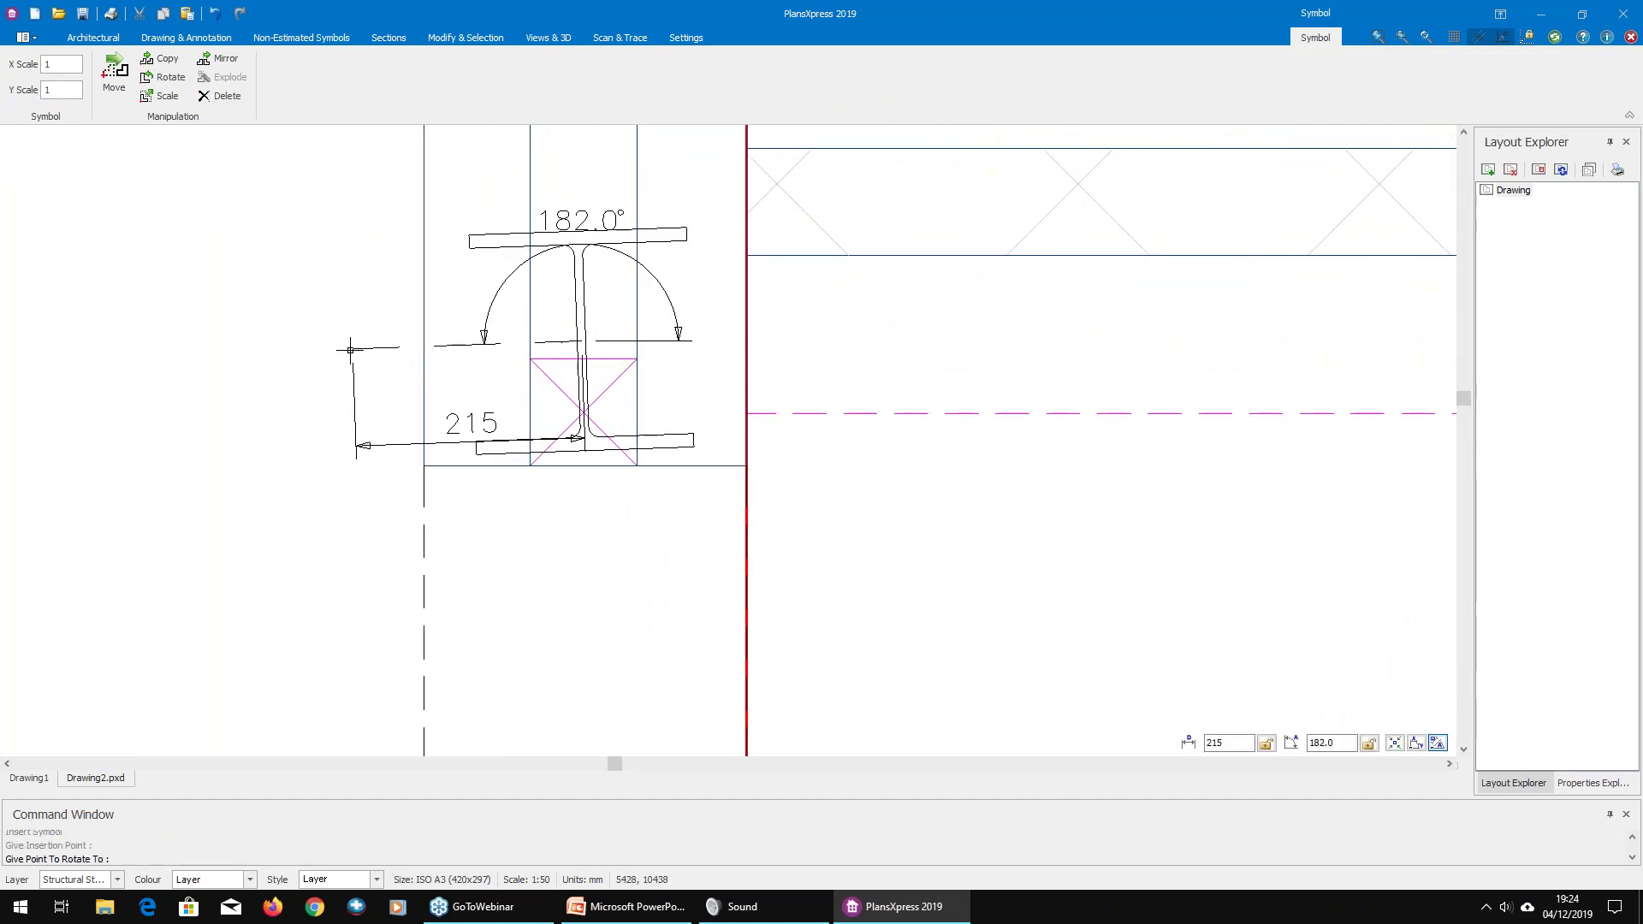
pyautogui.click(855, 358)
# Step: Insert a second steel post in the wall at the lower end of the opening, turned 90° so its flanges run along the wall
pyautogui.scroll(-3, 792, 554)
pyautogui.moveTo(789, 666); pyautogui.dragTo(746, 309, button='middle')
pyautogui.scroll(1, 685, 505)
pyautogui.moveTo(663, 531); pyautogui.dragTo(620, 168, button='middle')
pyautogui.rightClick(639, 275)
pyautogui.click(709, 286)
pyautogui.moveTo(598, 642); pyautogui.dragTo(616, 514, button='middle')
pyautogui.scroll(1, 707, 480)
pyautogui.scroll(2, 706, 480)
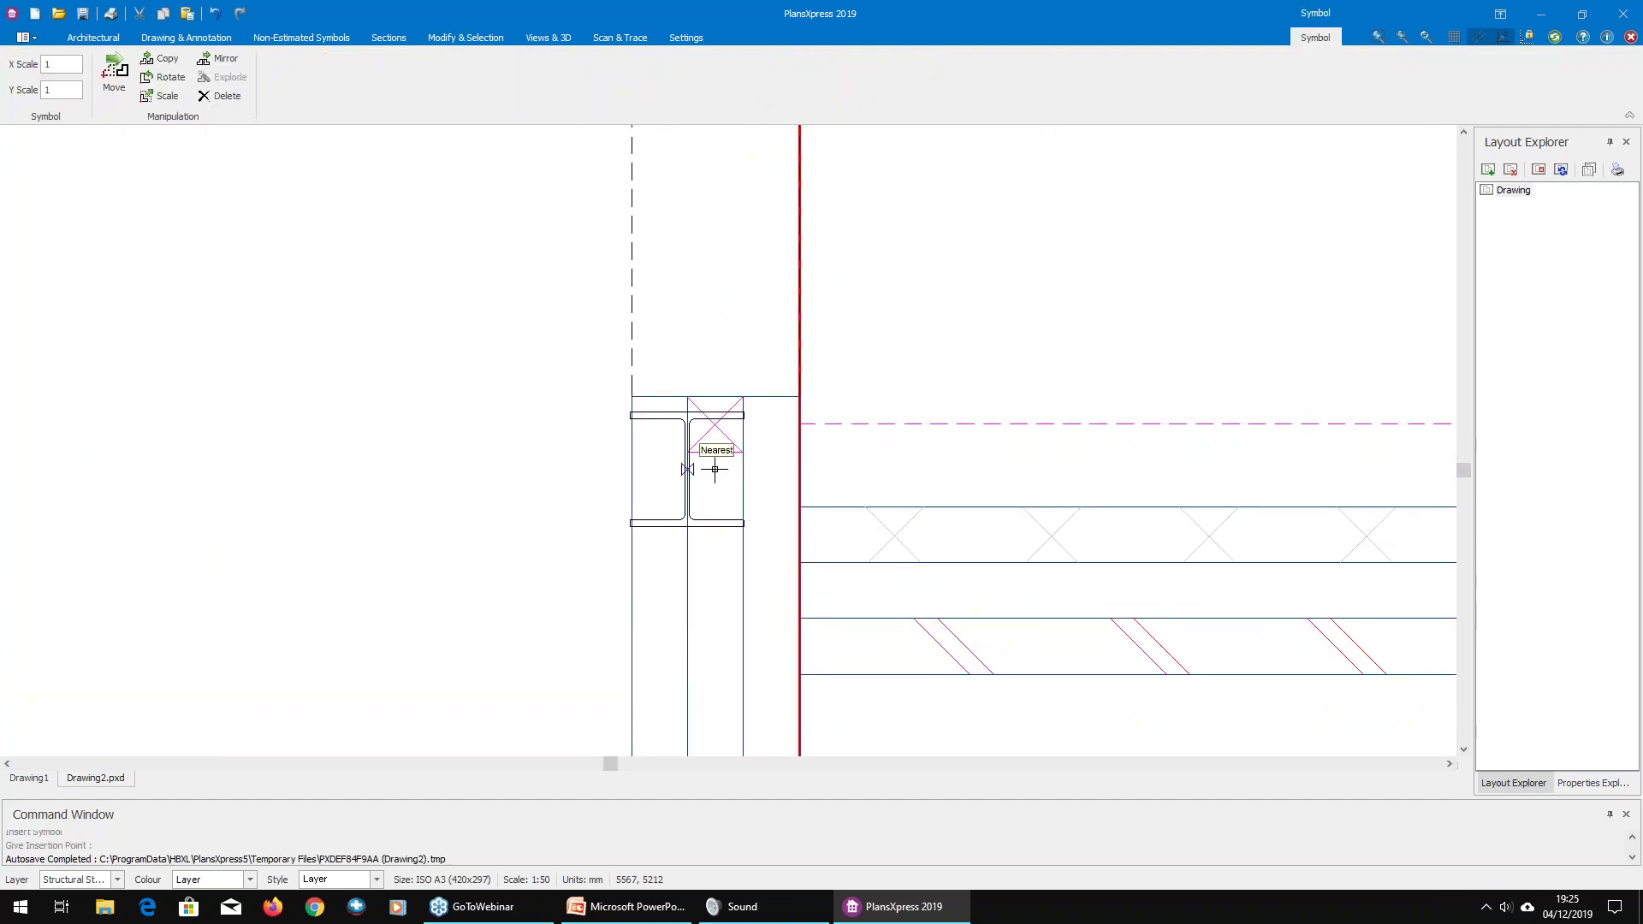
pyautogui.scroll(2, 715, 470)
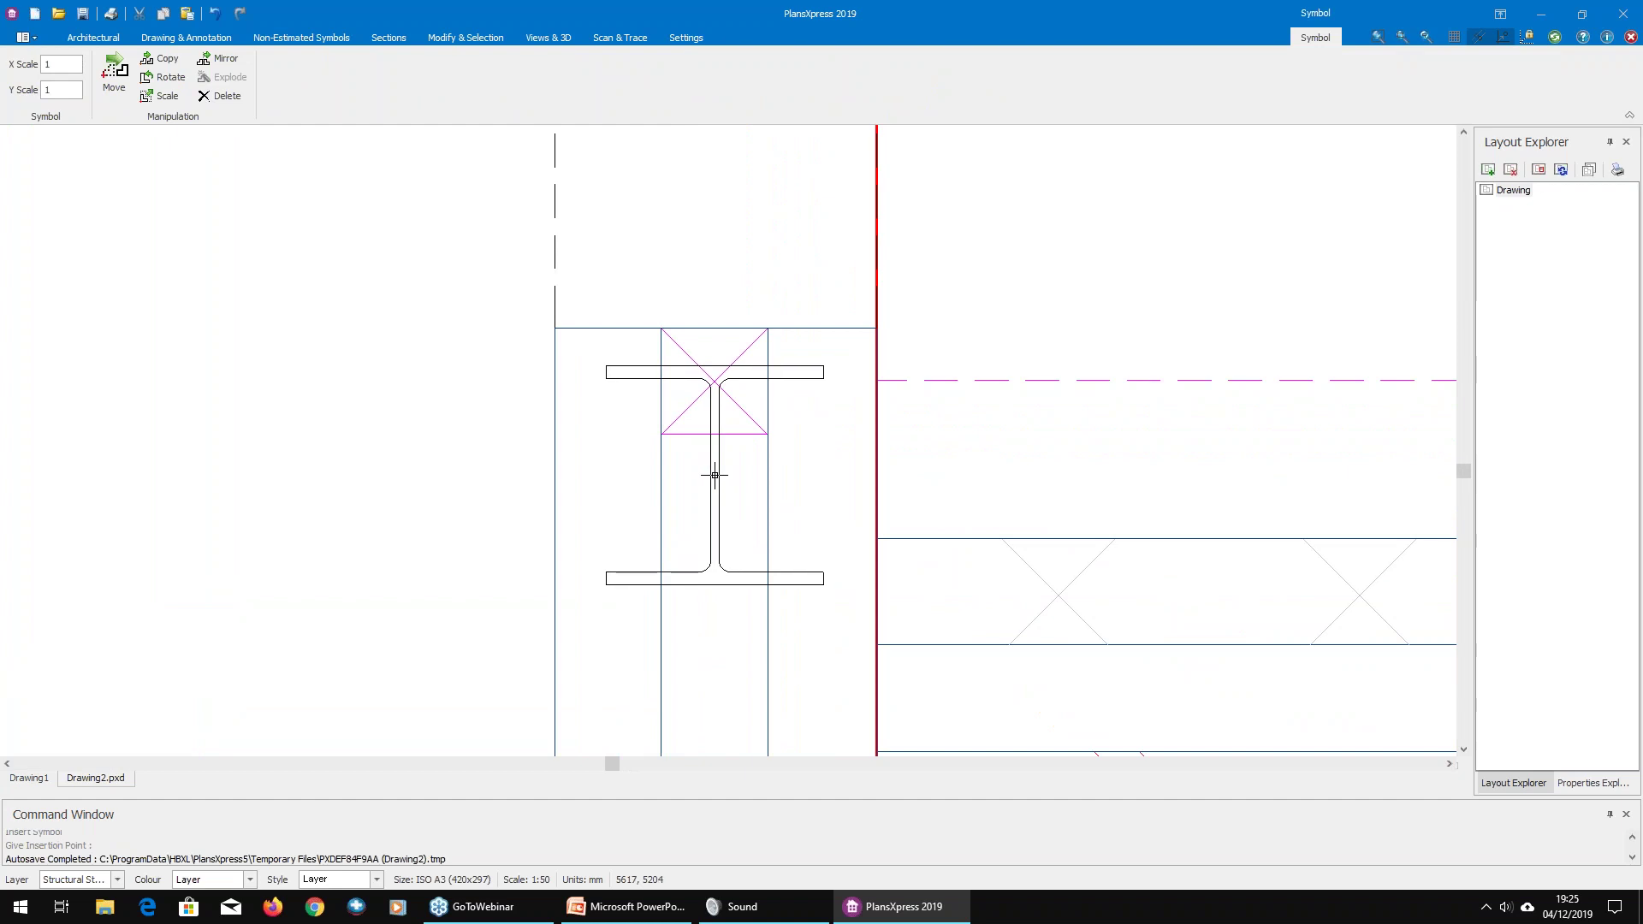
pyautogui.click(718, 472)
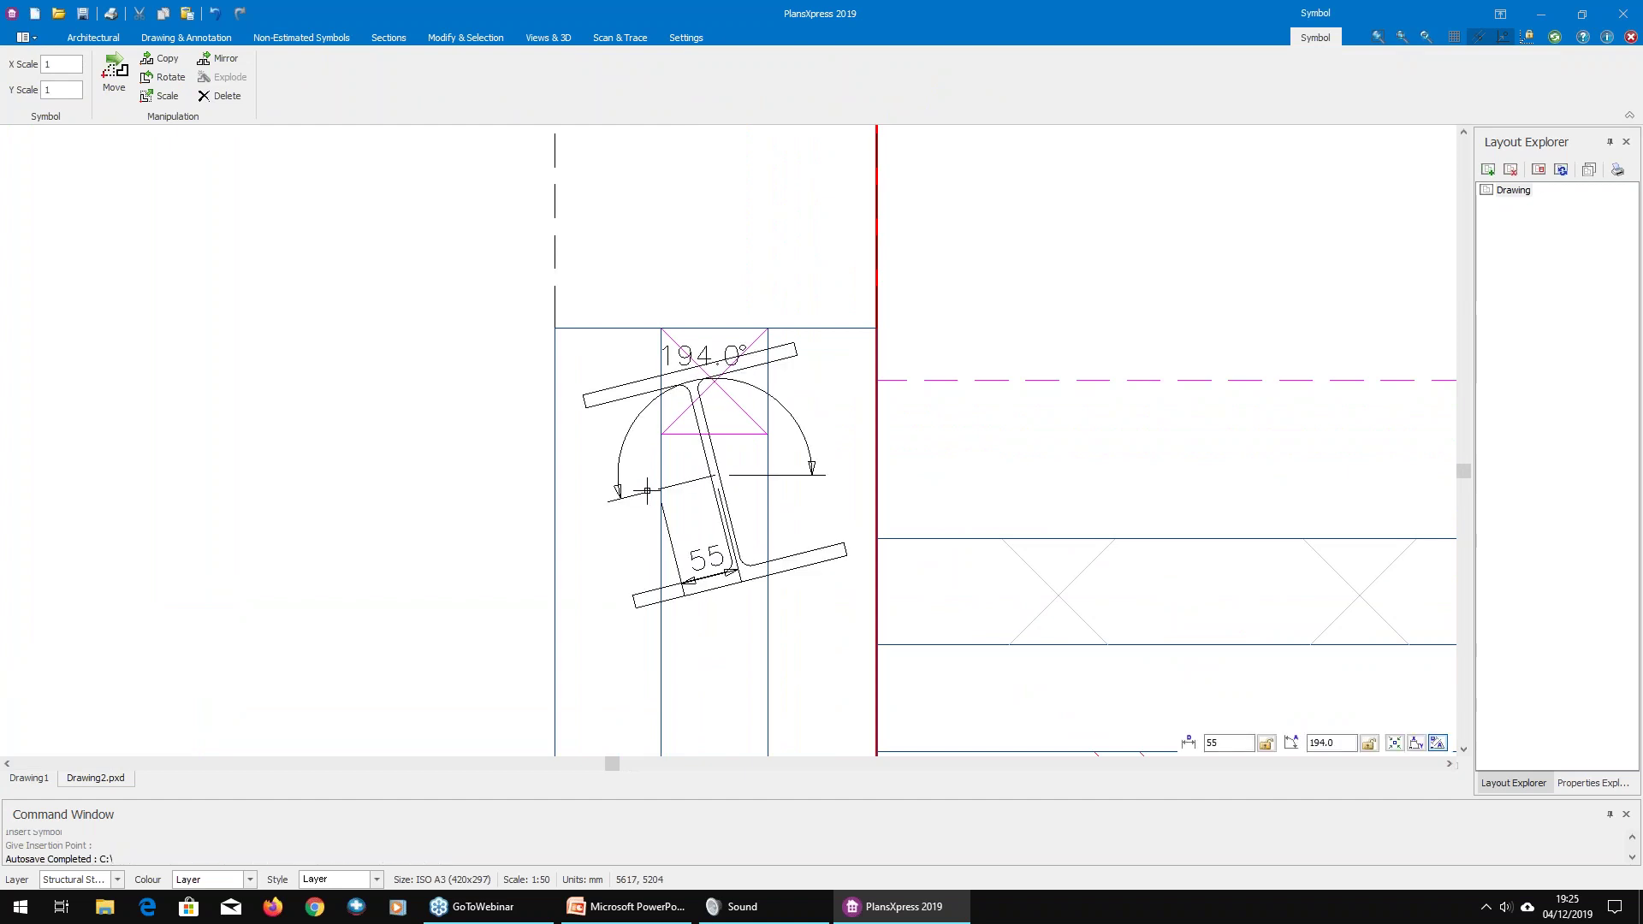
pyautogui.click(722, 210)
pyautogui.scroll(-2, 698, 258)
pyautogui.scroll(-5, 733, 340)
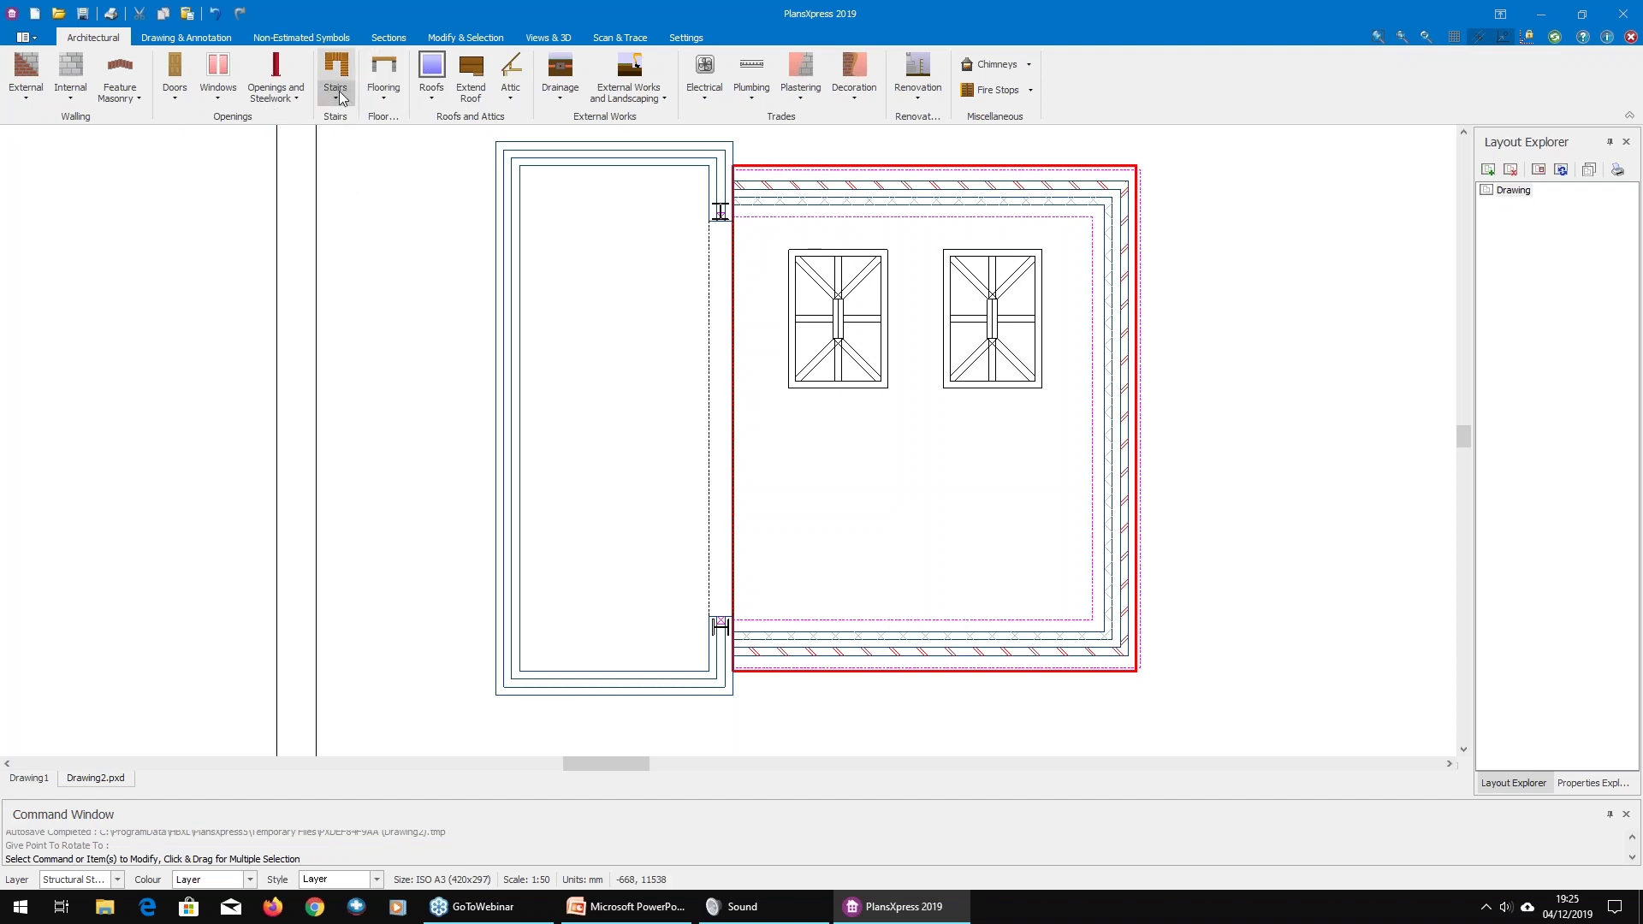
# Step: Start a steel beam and filter the available sections to Universal Beam
pyautogui.click(275, 93)
pyautogui.moveTo(355, 225)
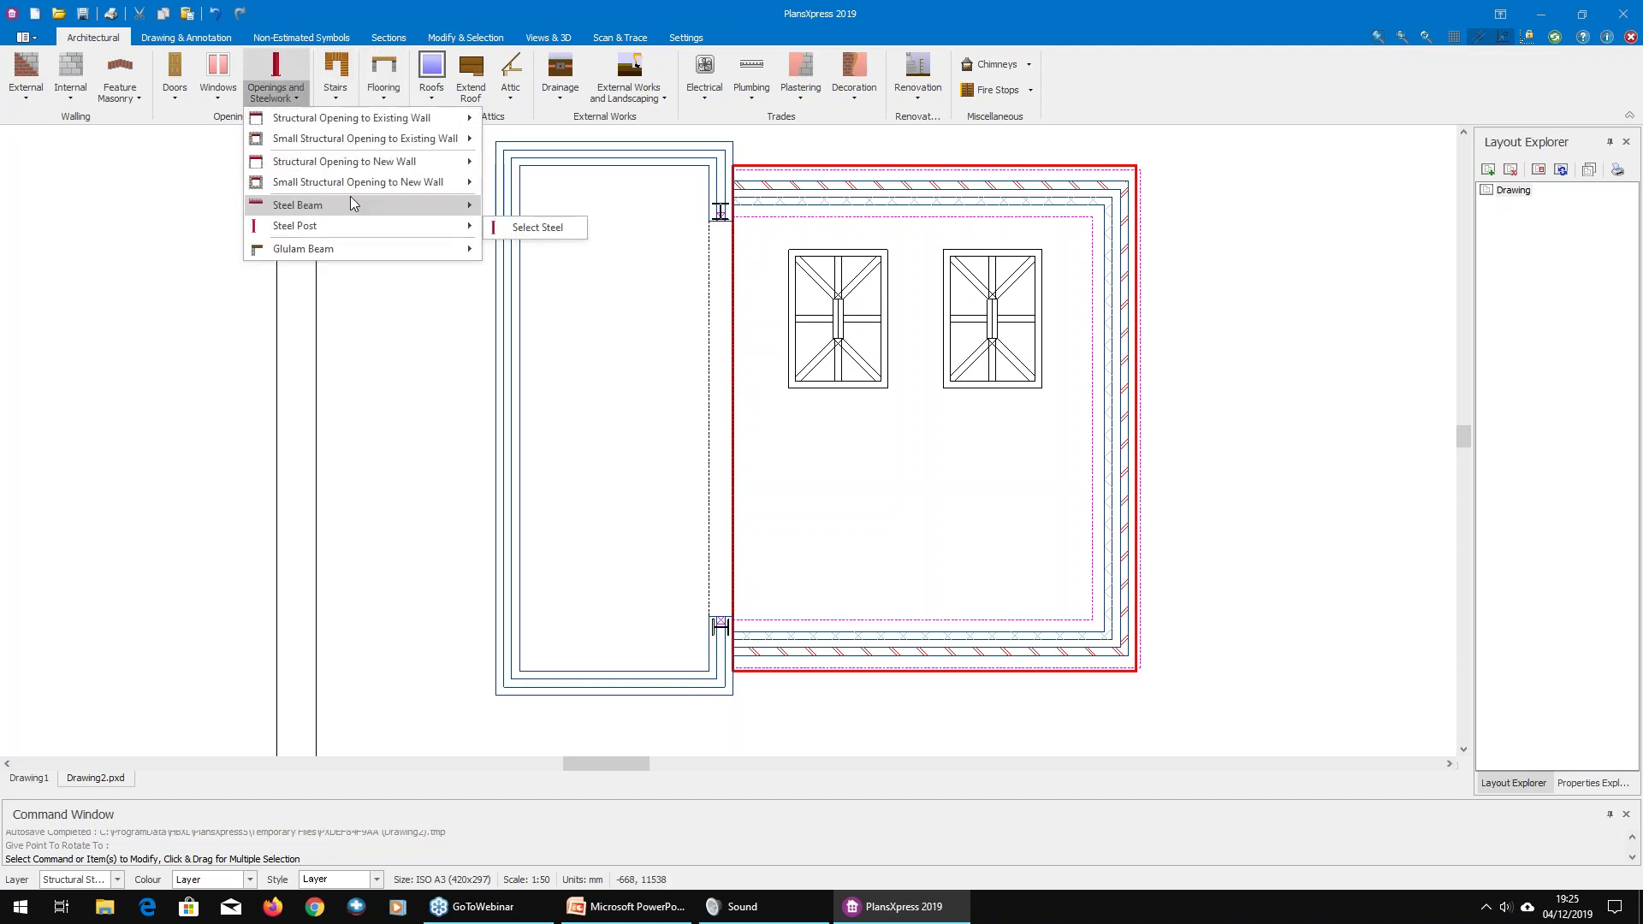
pyautogui.click(513, 208)
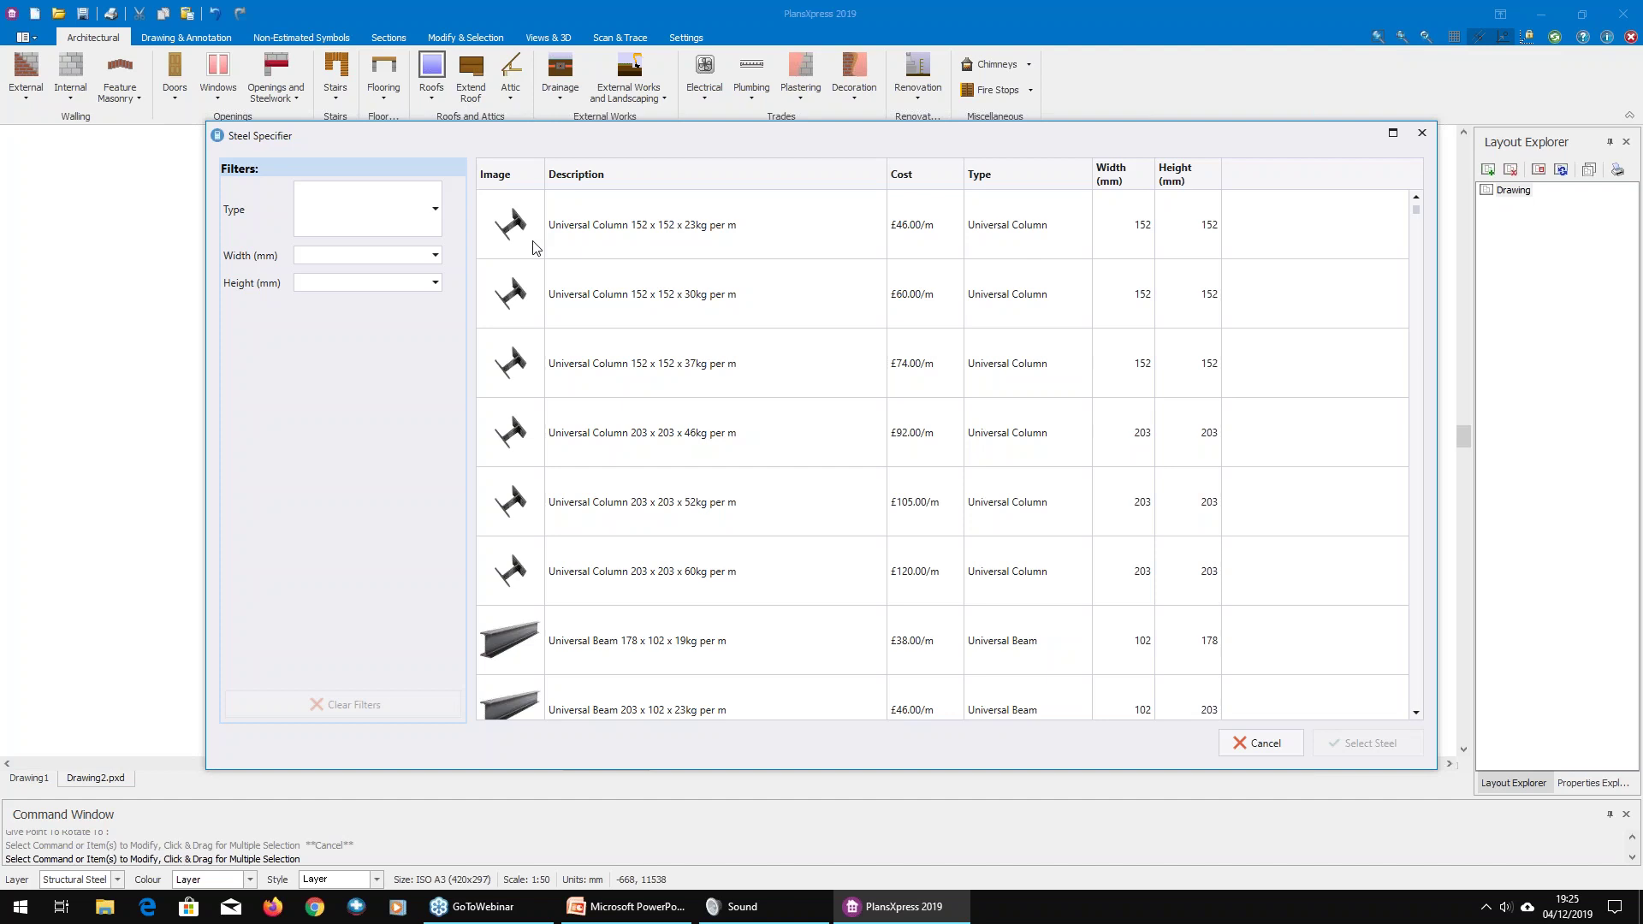
pyautogui.click(350, 213)
pyautogui.scroll(-2, 393, 466)
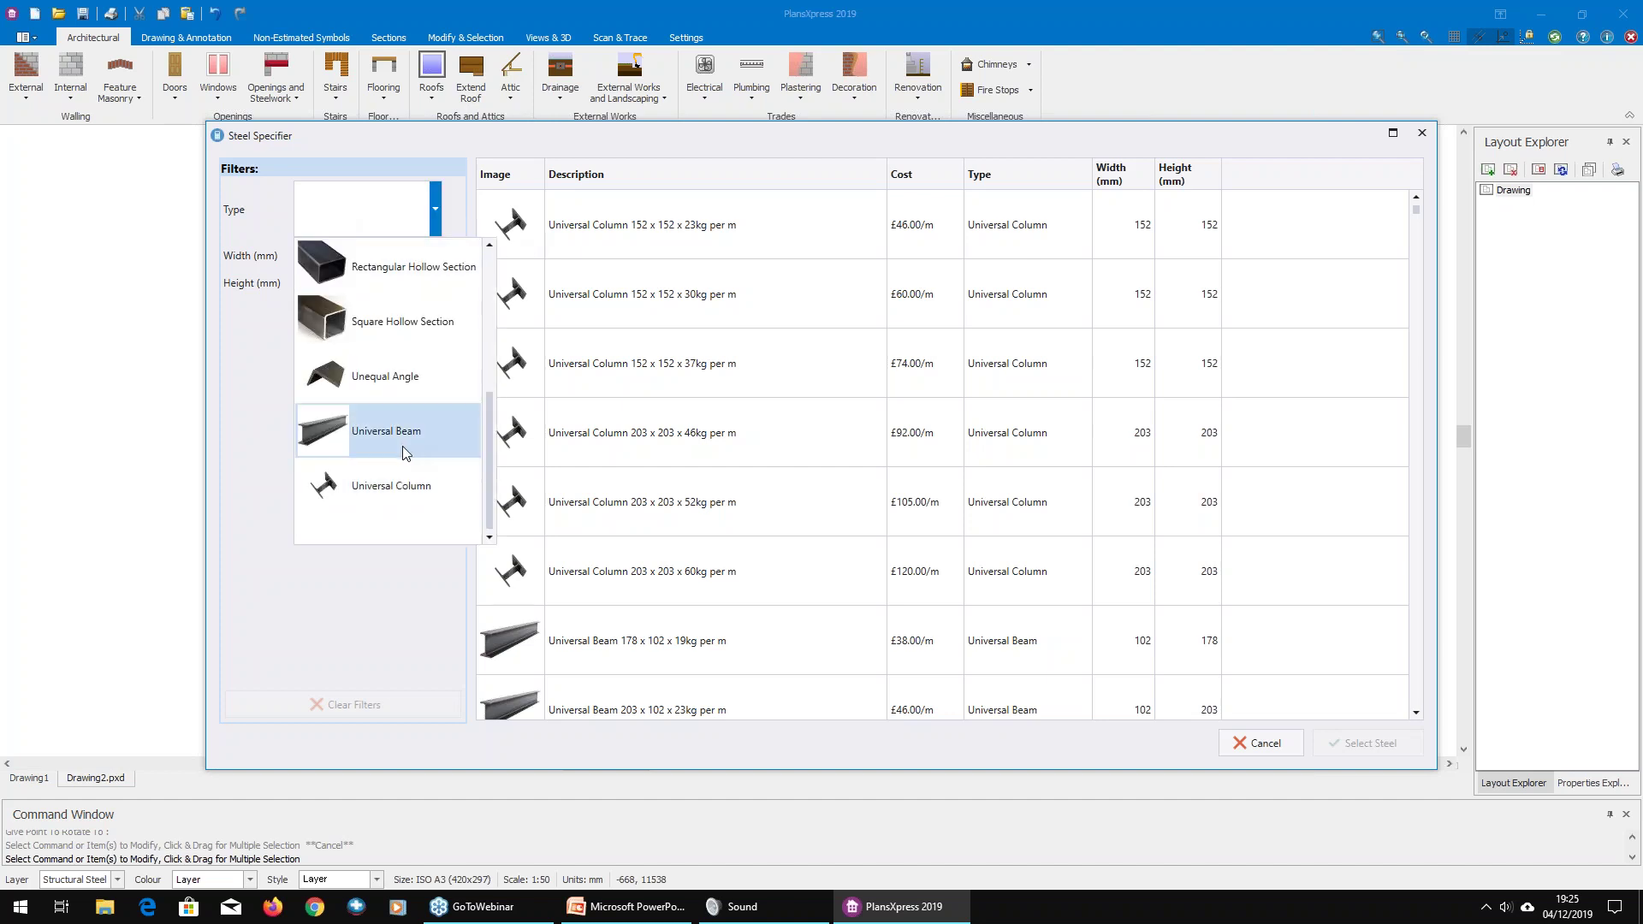
pyautogui.scroll(2, 363, 444)
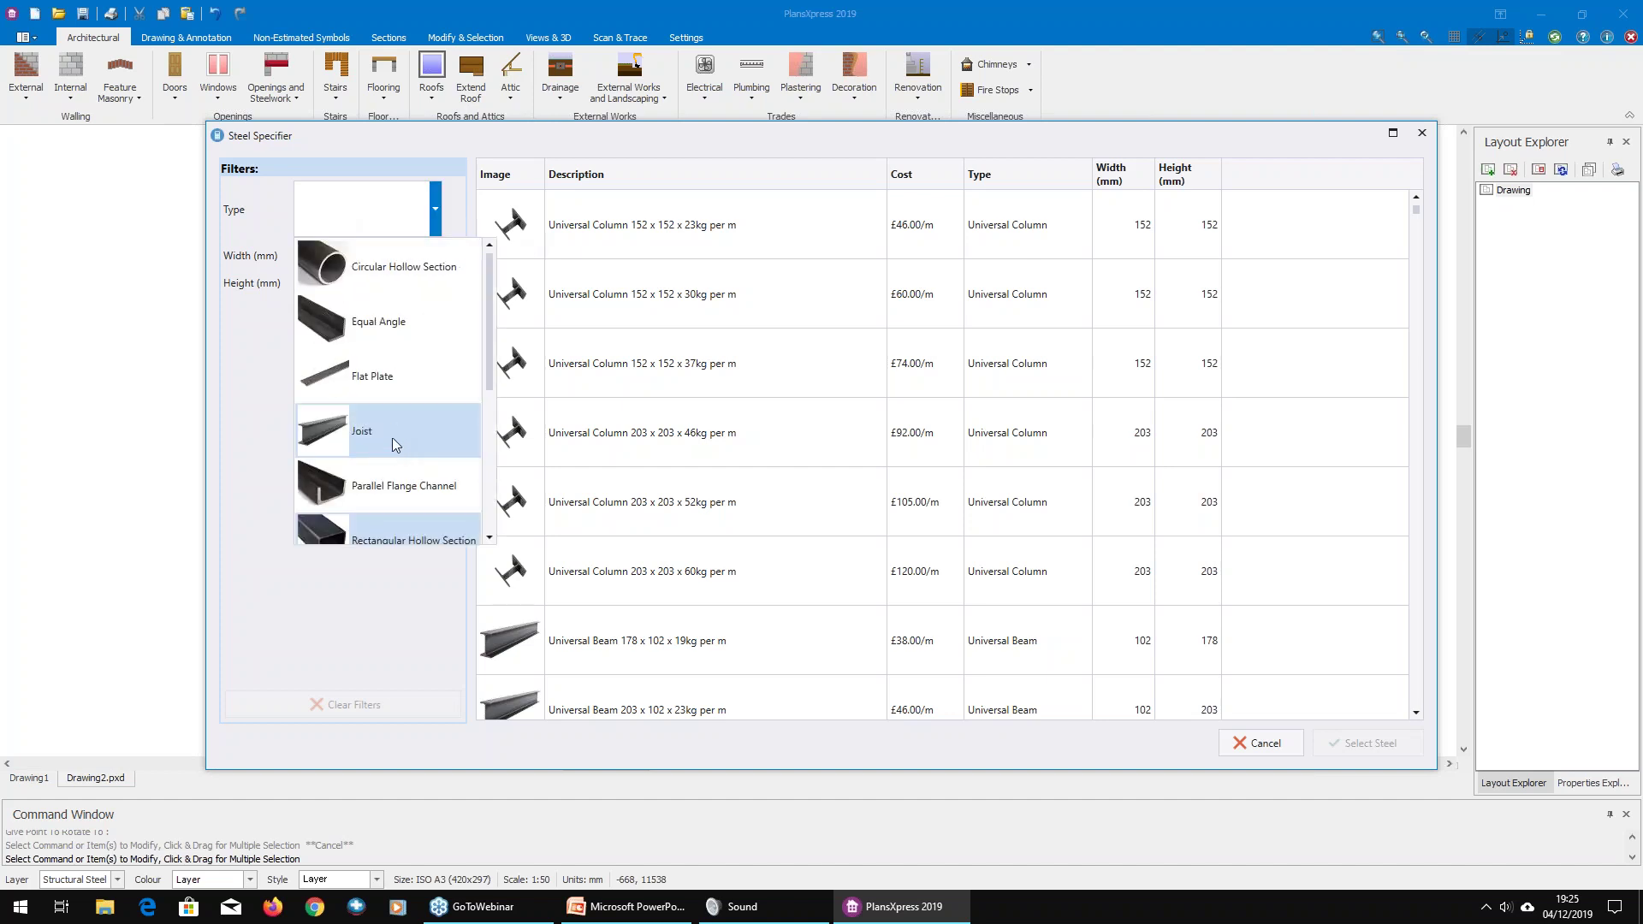
pyautogui.scroll(-2, 378, 387)
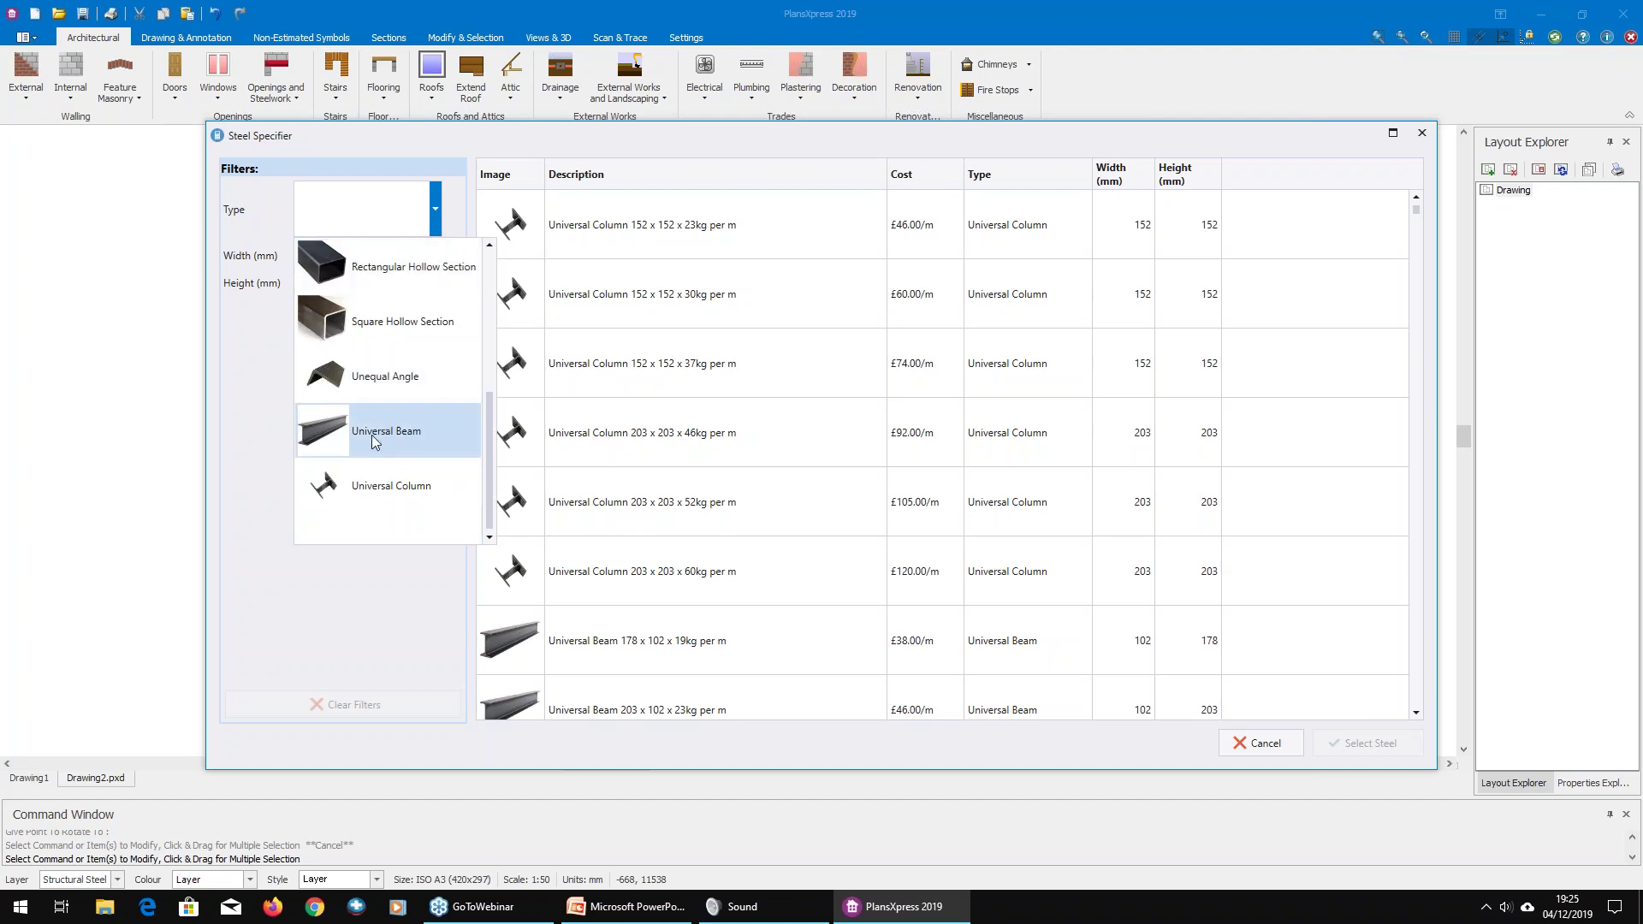
pyautogui.click(387, 423)
pyautogui.click(374, 257)
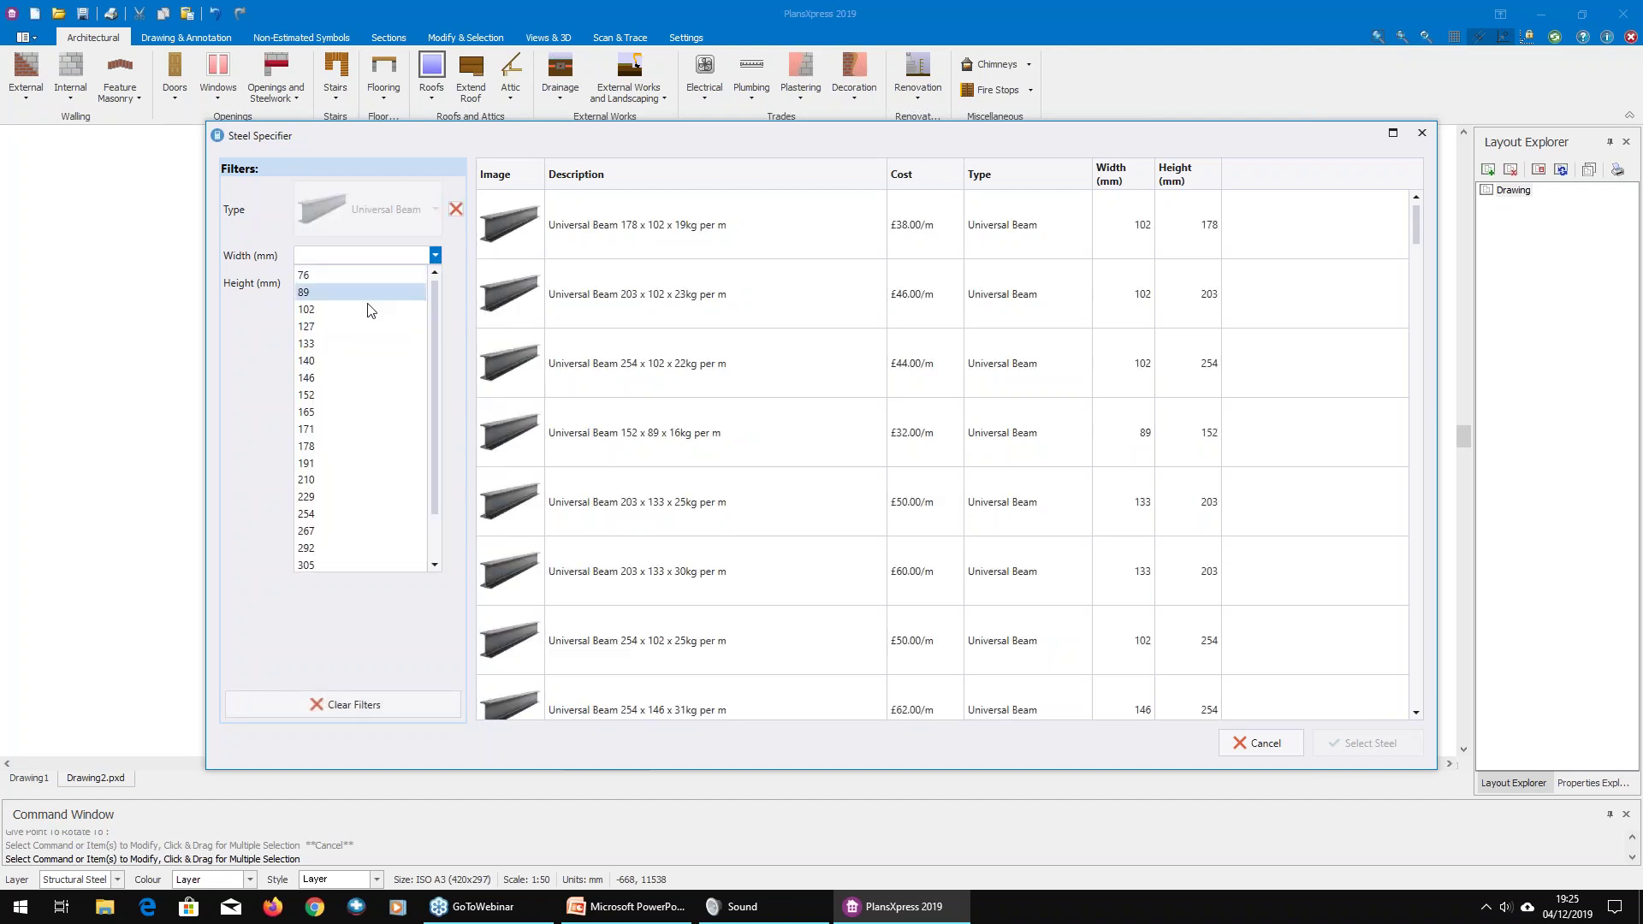
pyautogui.click(372, 310)
pyautogui.click(387, 283)
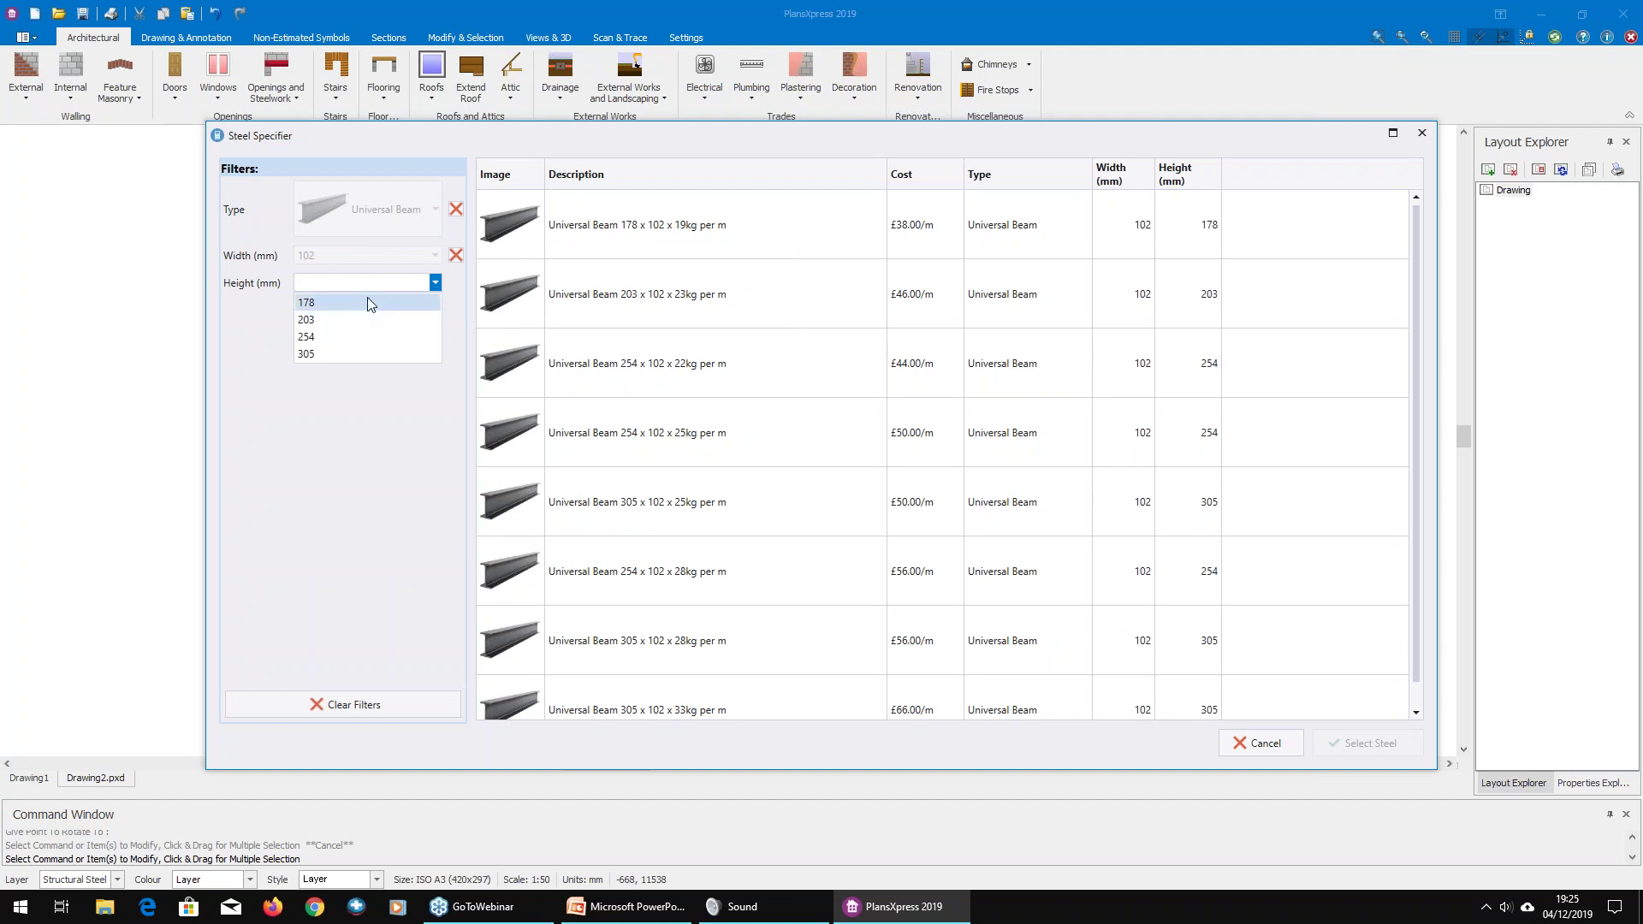
pyautogui.click(455, 255)
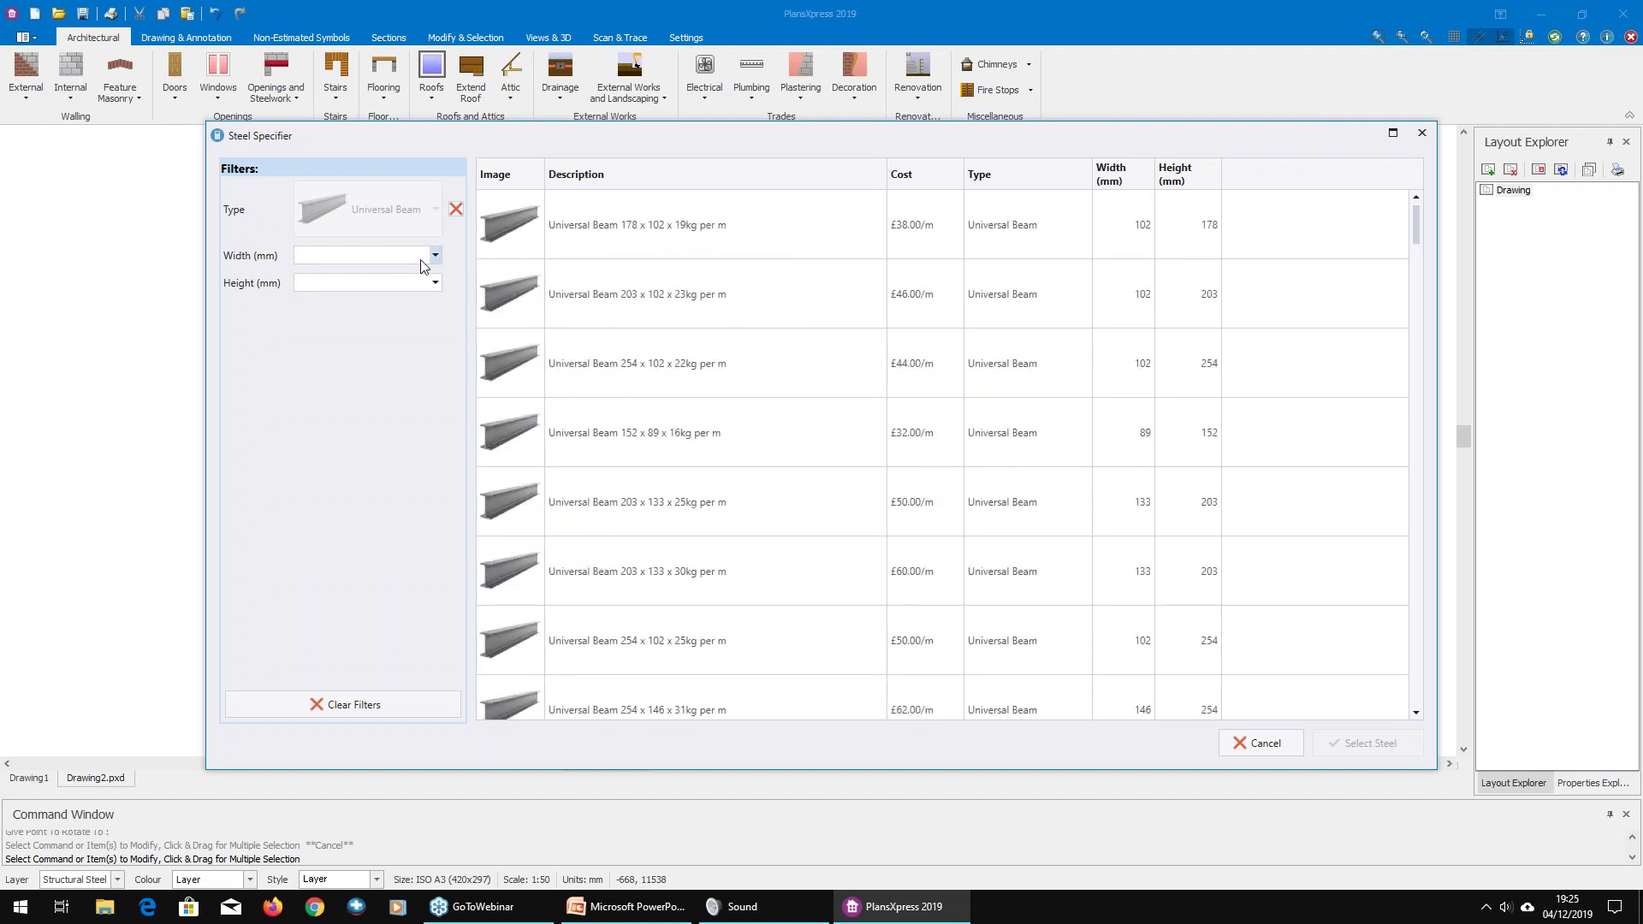
# Step: Filter the beams to 76 mm wide and 127 mm high, and choose Universal Beam 127 x 76 x 13kg per m
pyautogui.click(410, 256)
pyautogui.click(385, 280)
pyautogui.click(392, 283)
pyautogui.click(394, 304)
pyautogui.click(755, 257)
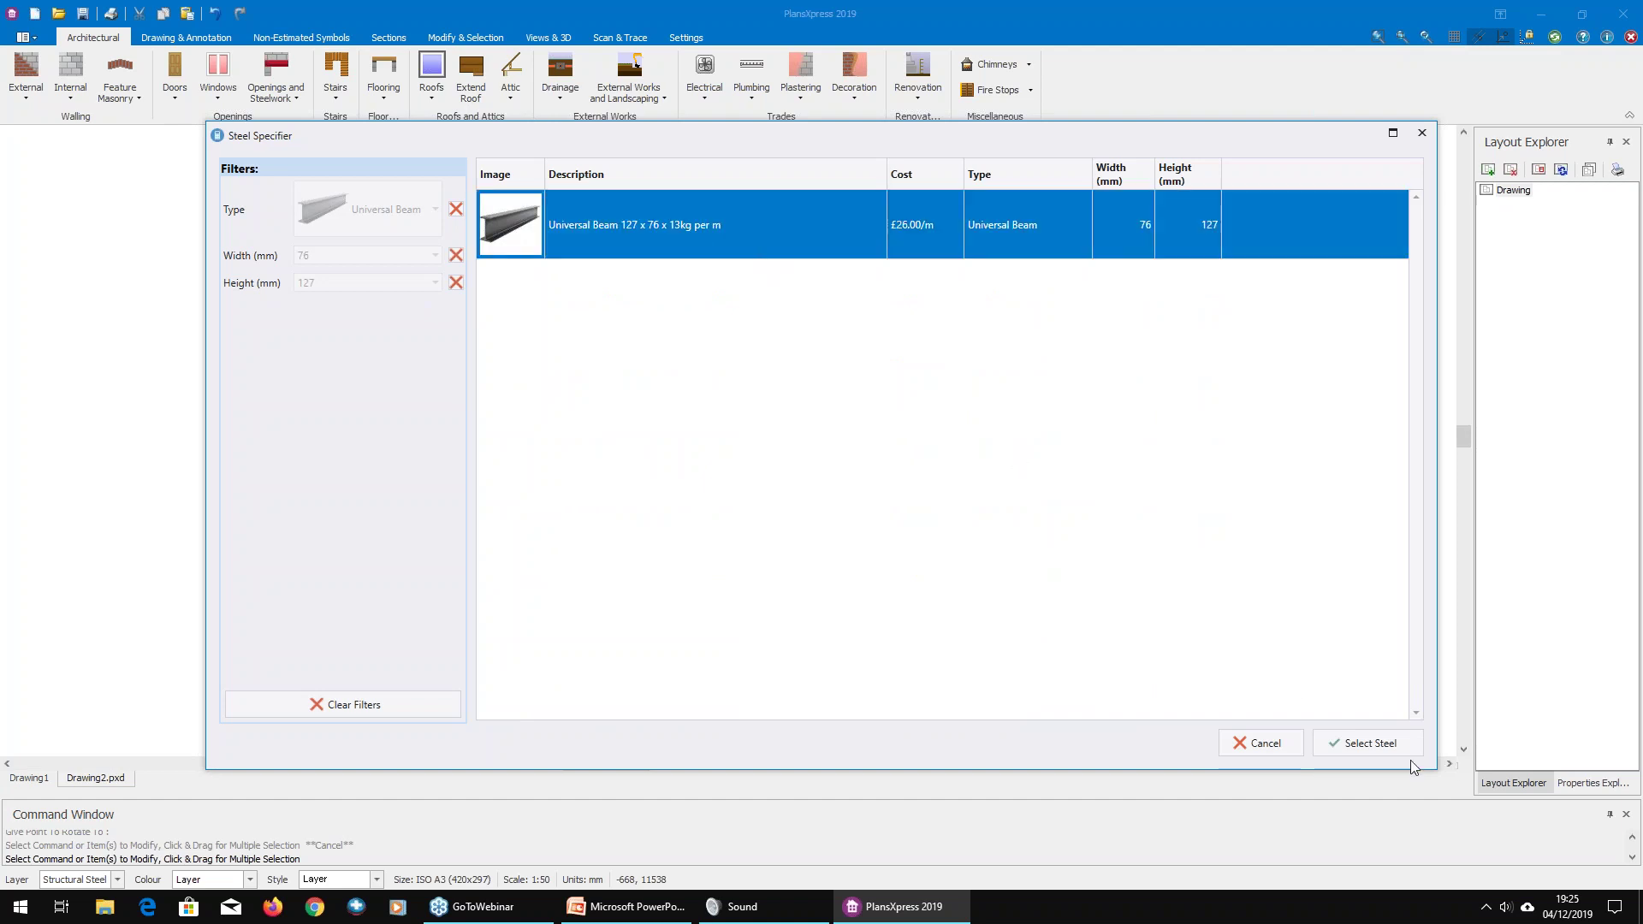
pyautogui.click(1362, 741)
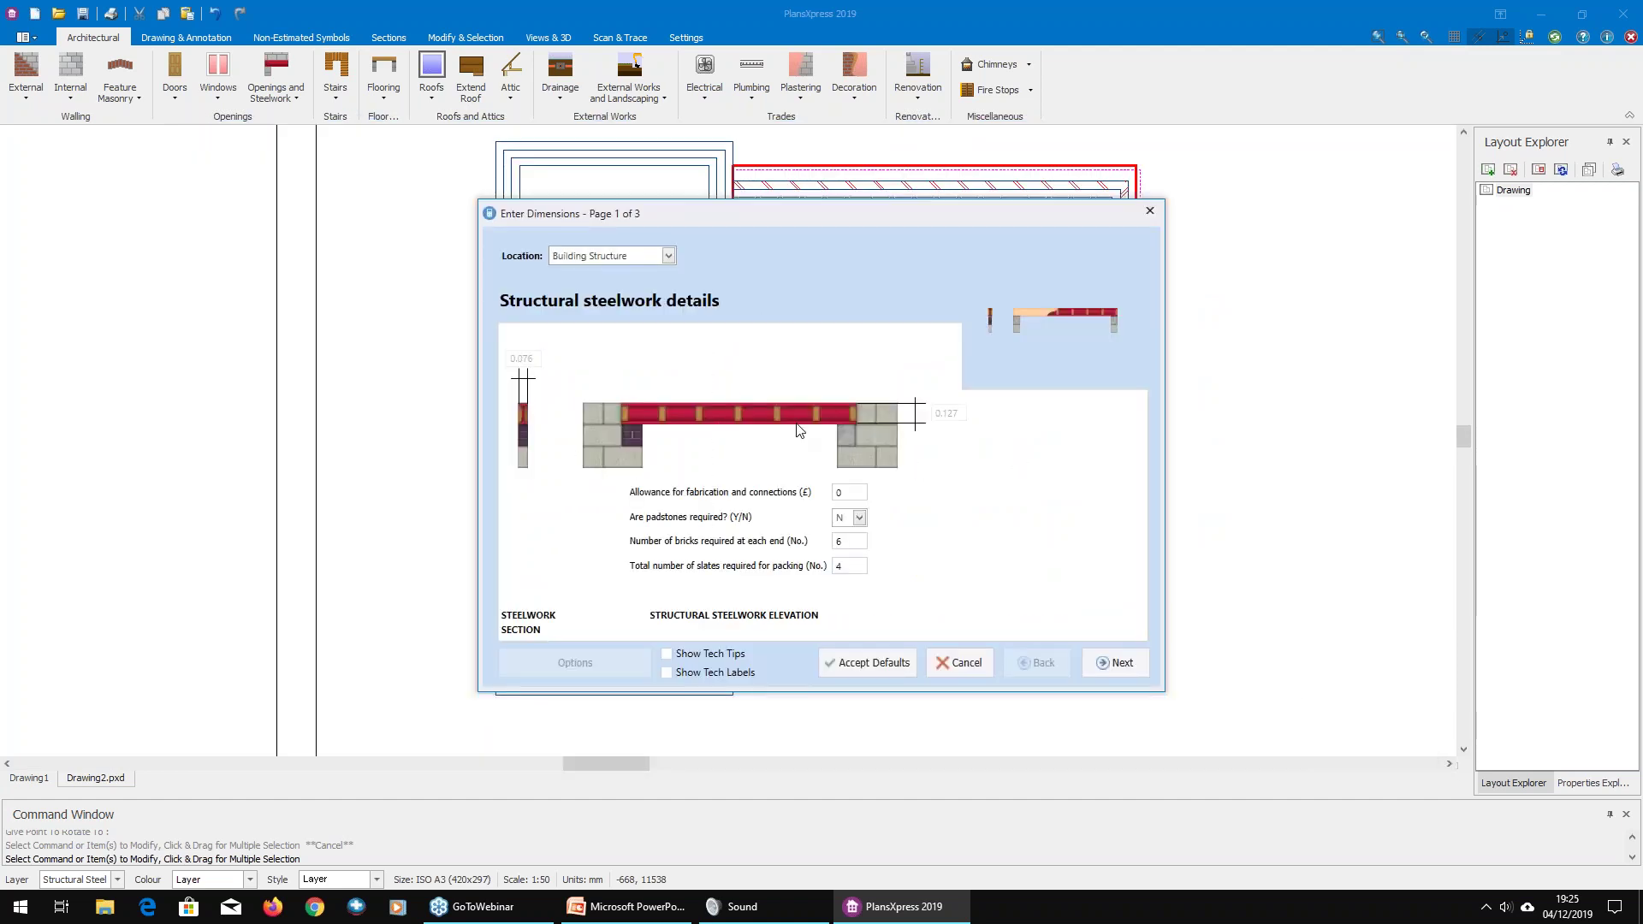
# Step: Accept the beam's structural details and set its nogging length, number of plastered flanges and number of plastered sides to 0
pyautogui.click(1113, 664)
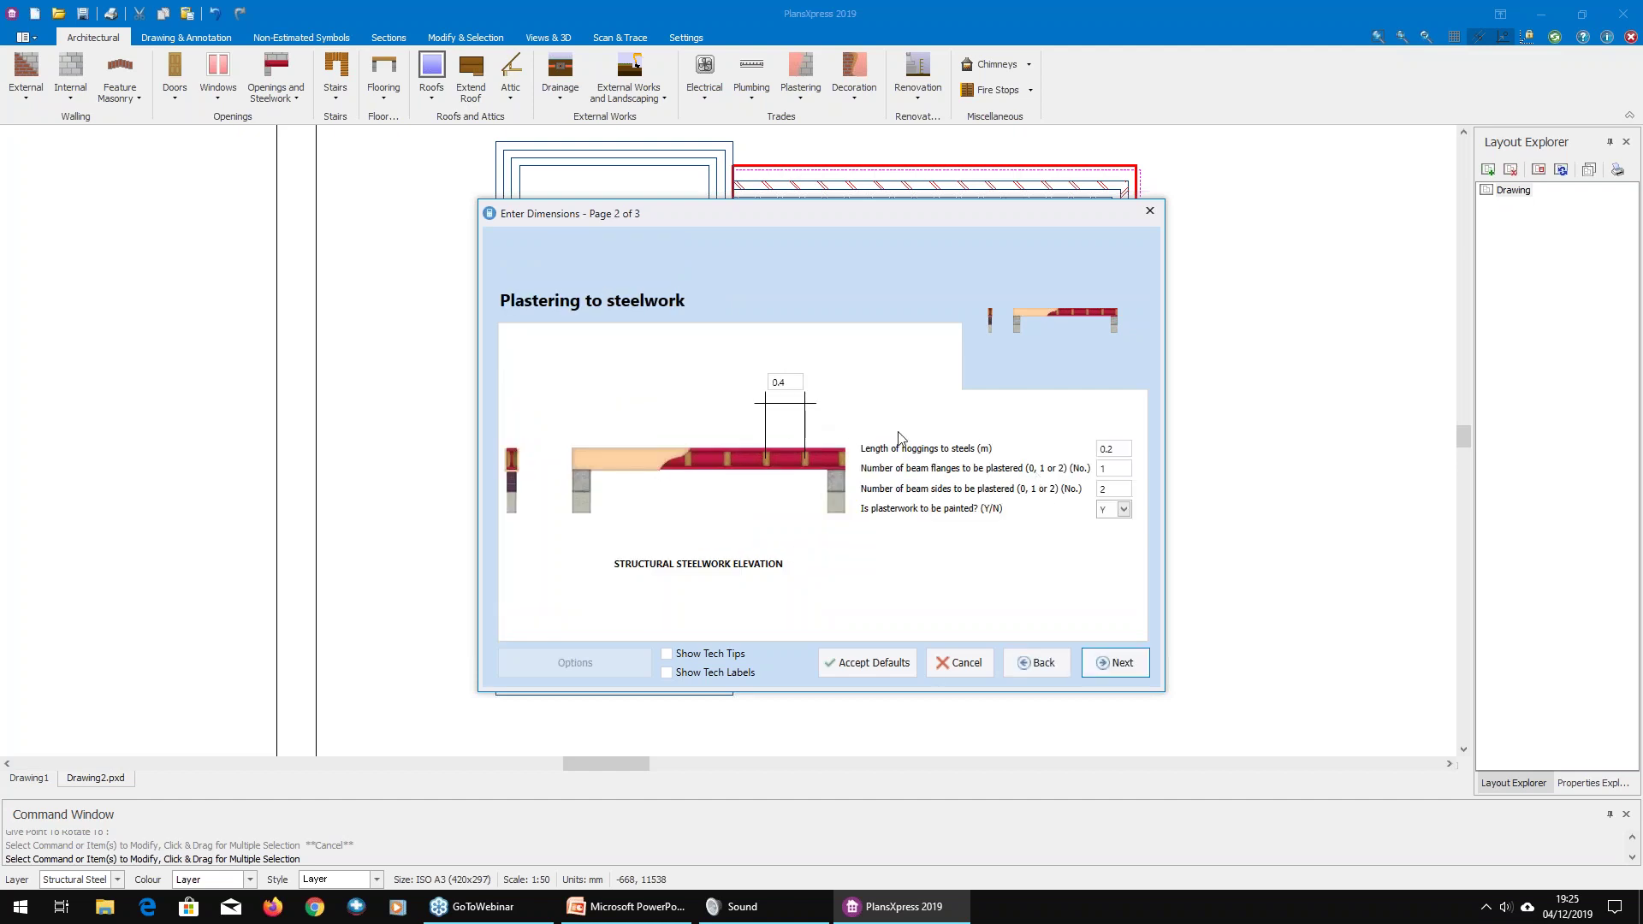
pyautogui.click(1123, 510)
pyautogui.moveTo(1118, 448); pyautogui.dragTo(1032, 448)
pyautogui.write('0')
pyautogui.click(1116, 468)
pyautogui.write('0')
pyautogui.moveTo(1128, 450); pyautogui.dragTo(1051, 449)
pyautogui.write('0')
pyautogui.press('Tab')
pyautogui.press('Tab')
pyautogui.write('0')
pyautogui.click(1105, 664)
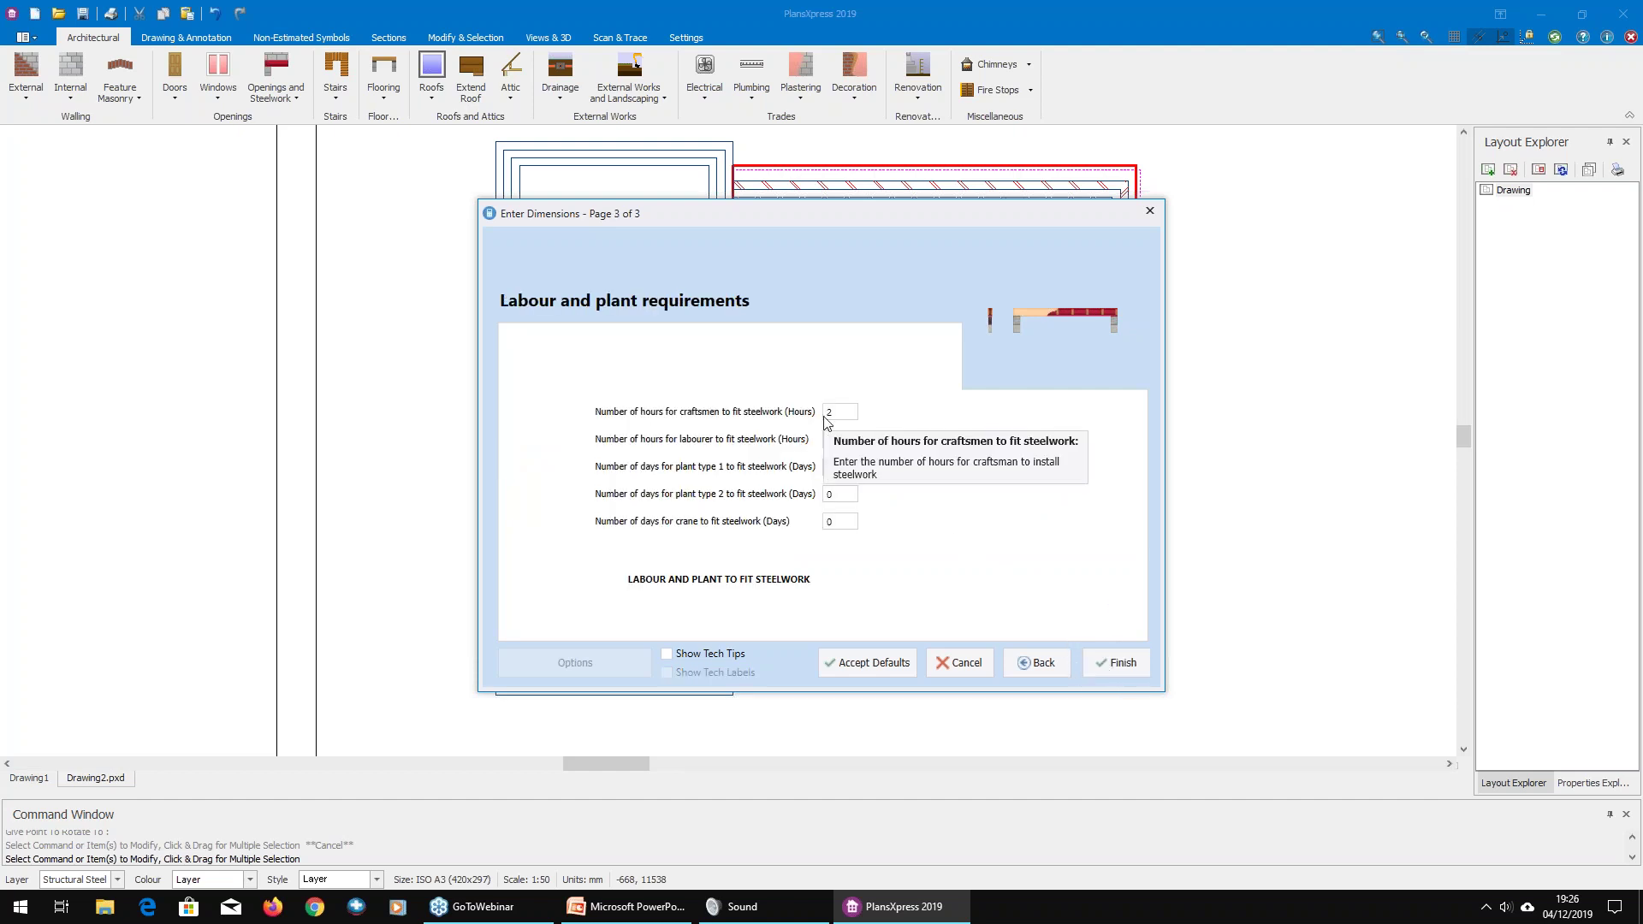
# Step: Accept the labour and plant requirements and draw the steel beam across the opening from the upper post to the lower post
pyautogui.moveTo(832, 205); pyautogui.dragTo(790, 197)
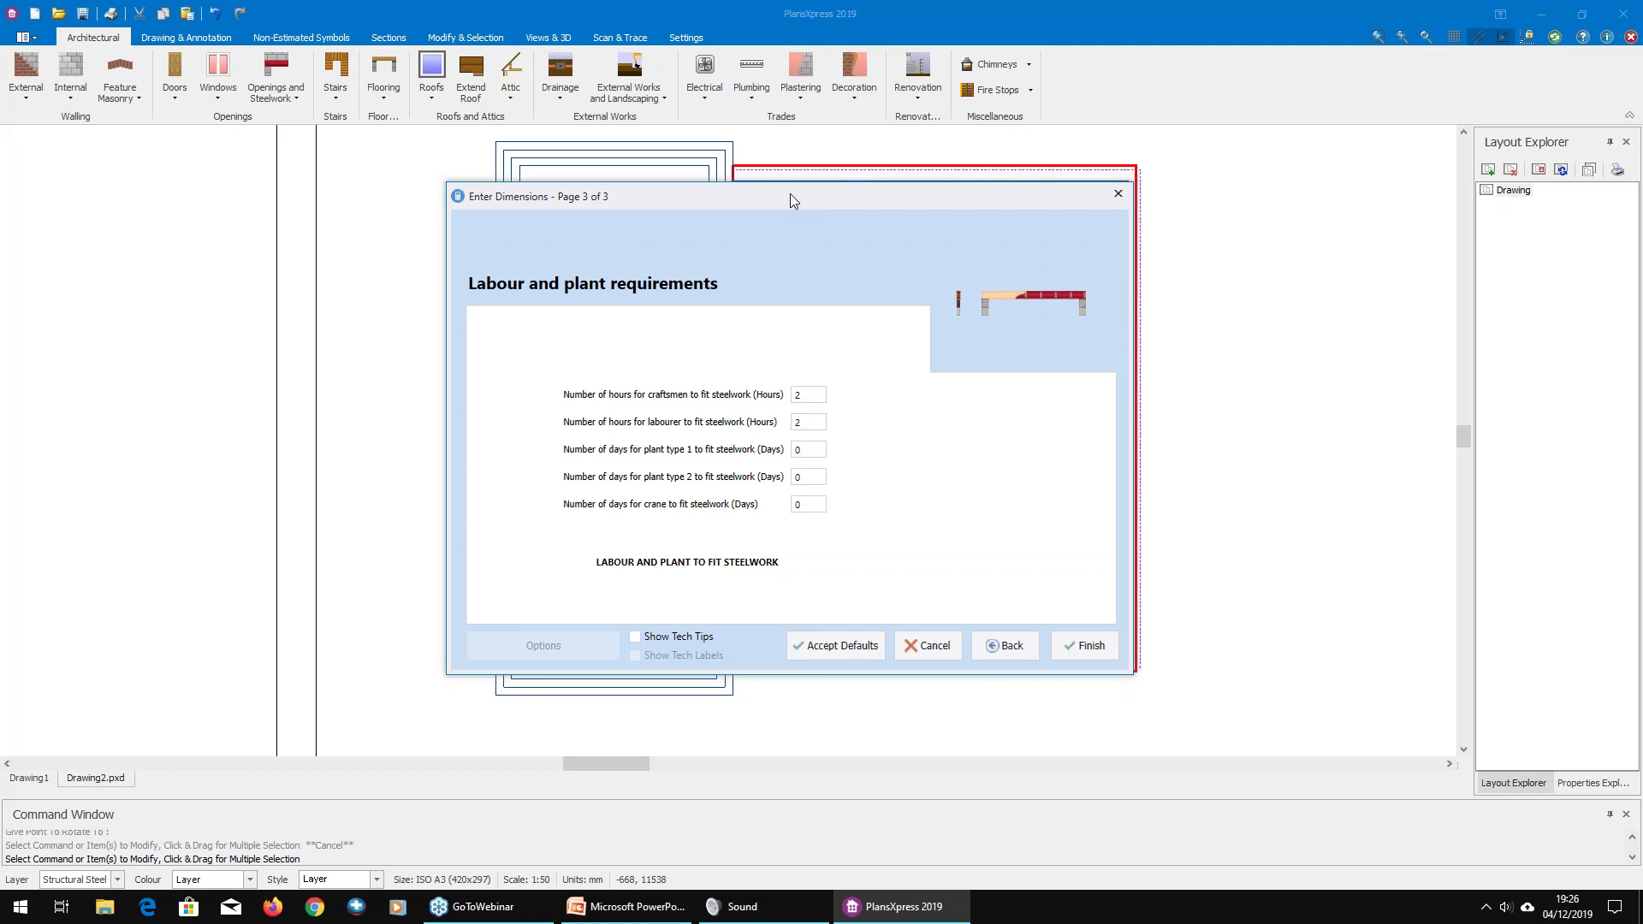
pyautogui.click(1114, 652)
pyautogui.scroll(3, 722, 216)
pyautogui.click(721, 216)
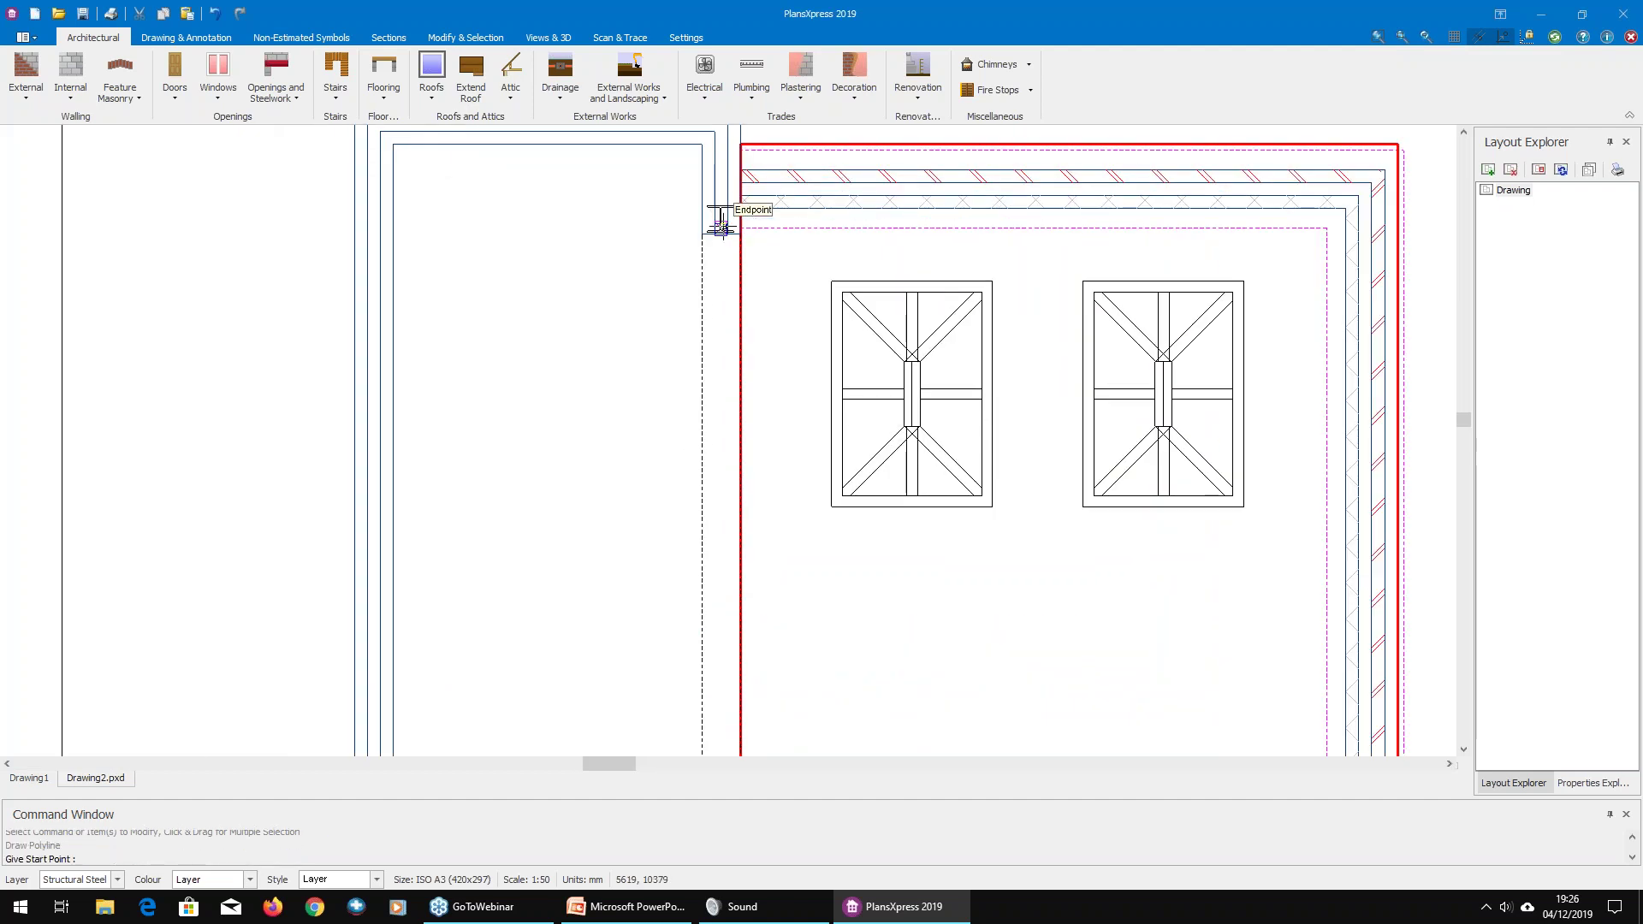
pyautogui.scroll(-3, 675, 587)
pyautogui.scroll(1, 687, 522)
pyautogui.scroll(2, 694, 539)
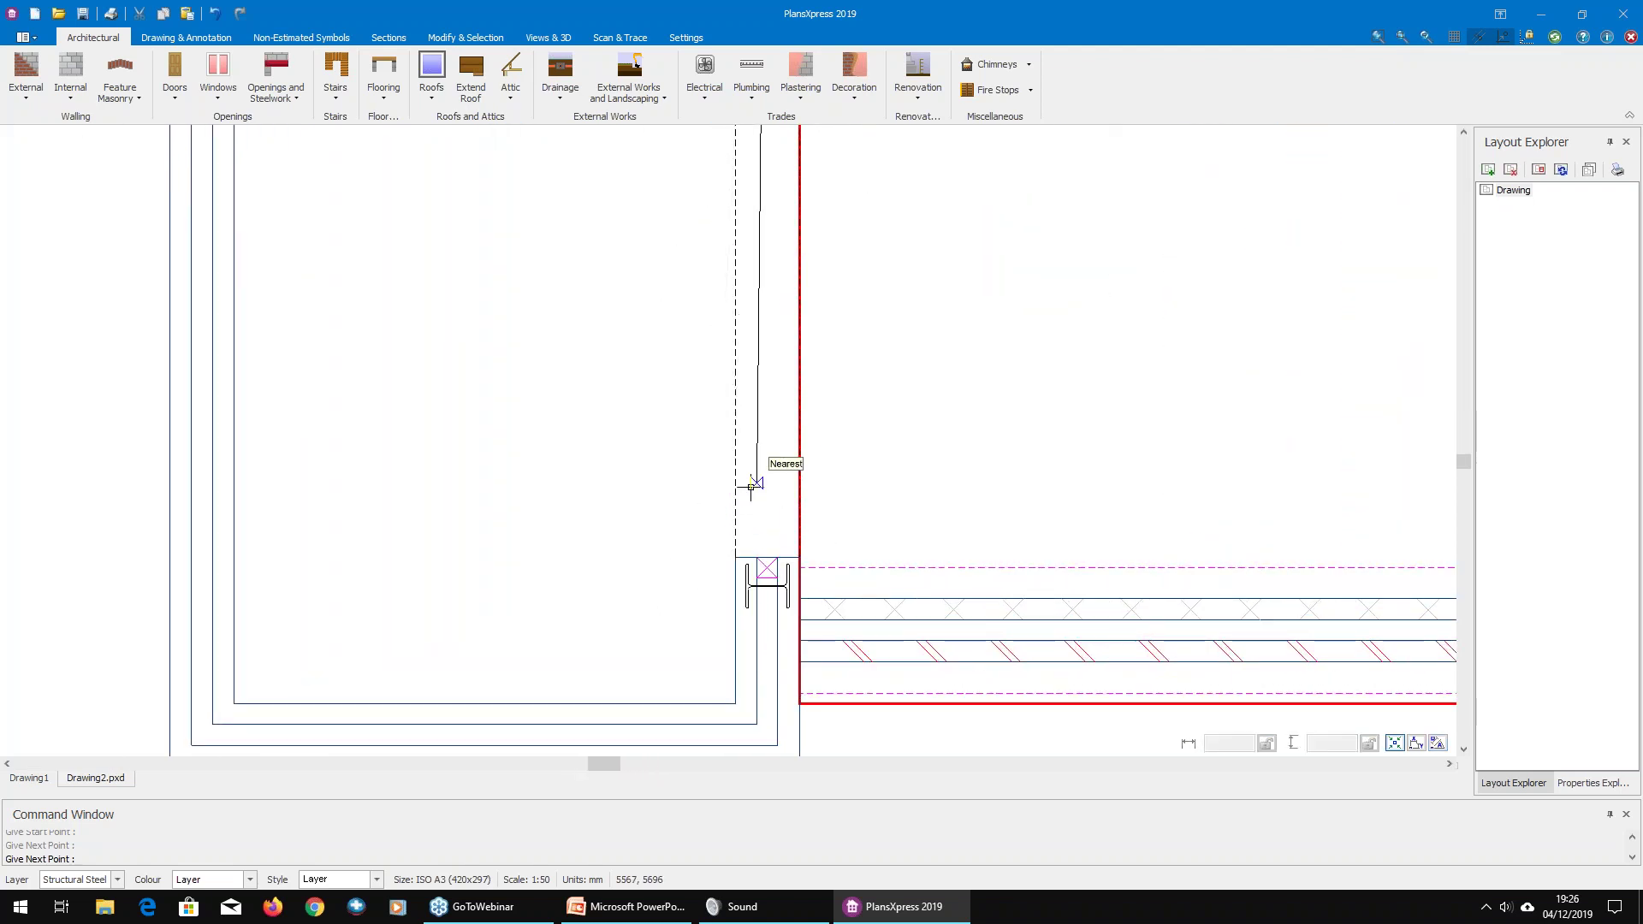
pyautogui.scroll(2, 757, 548)
pyautogui.click(764, 629)
pyautogui.press('Escape')
pyautogui.press('Escape')
pyautogui.scroll(-4, 778, 428)
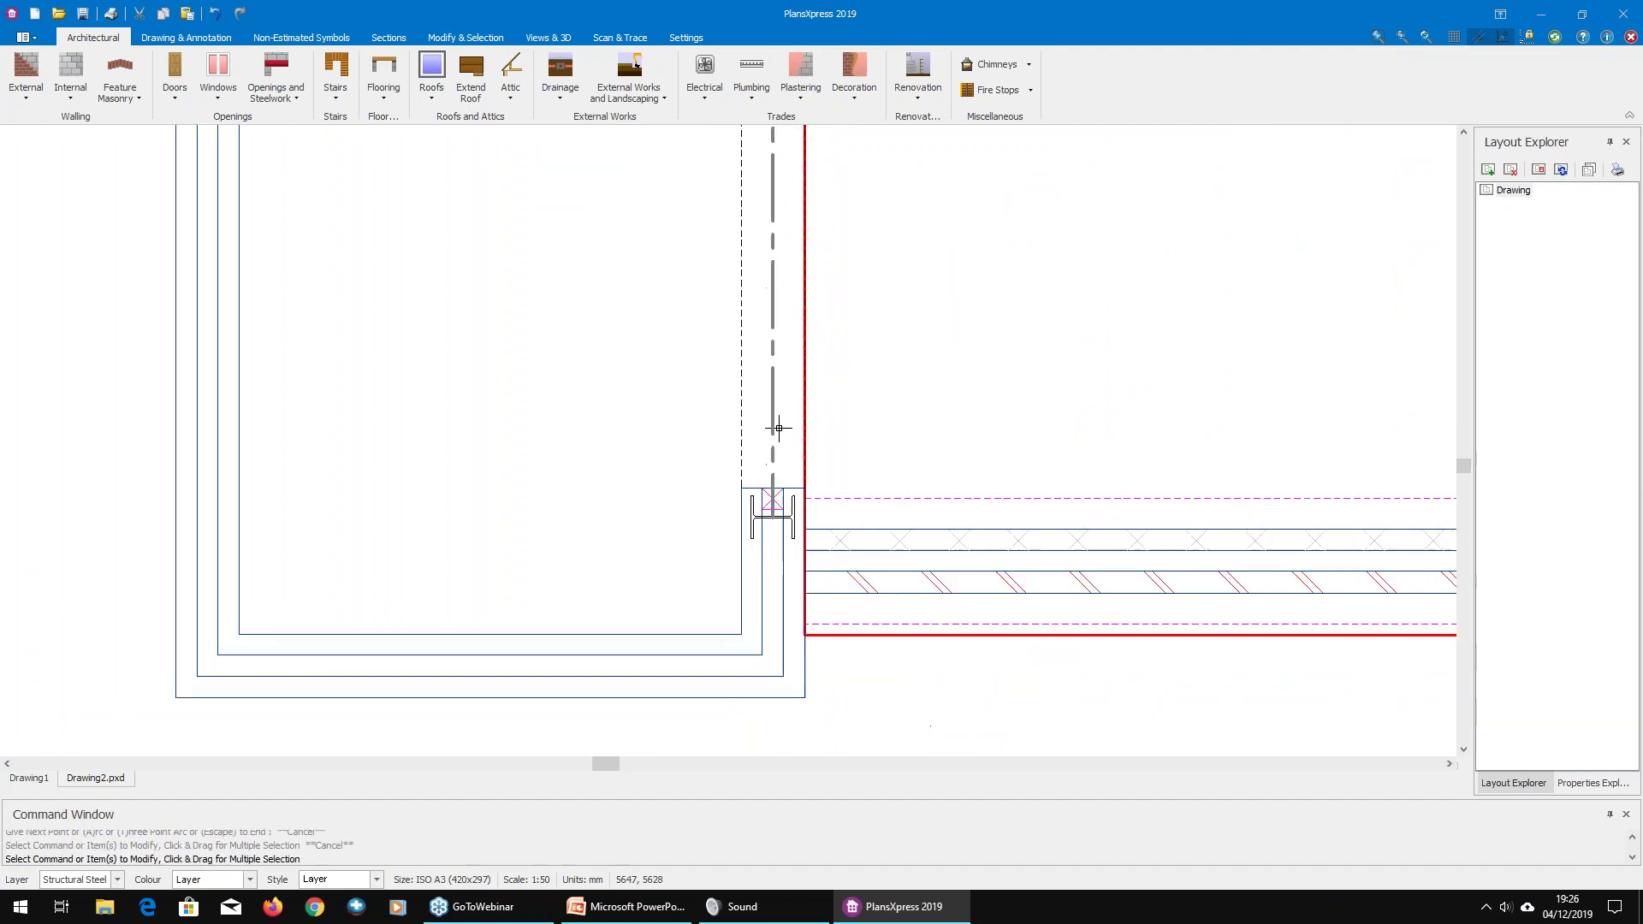
pyautogui.scroll(2, 786, 322)
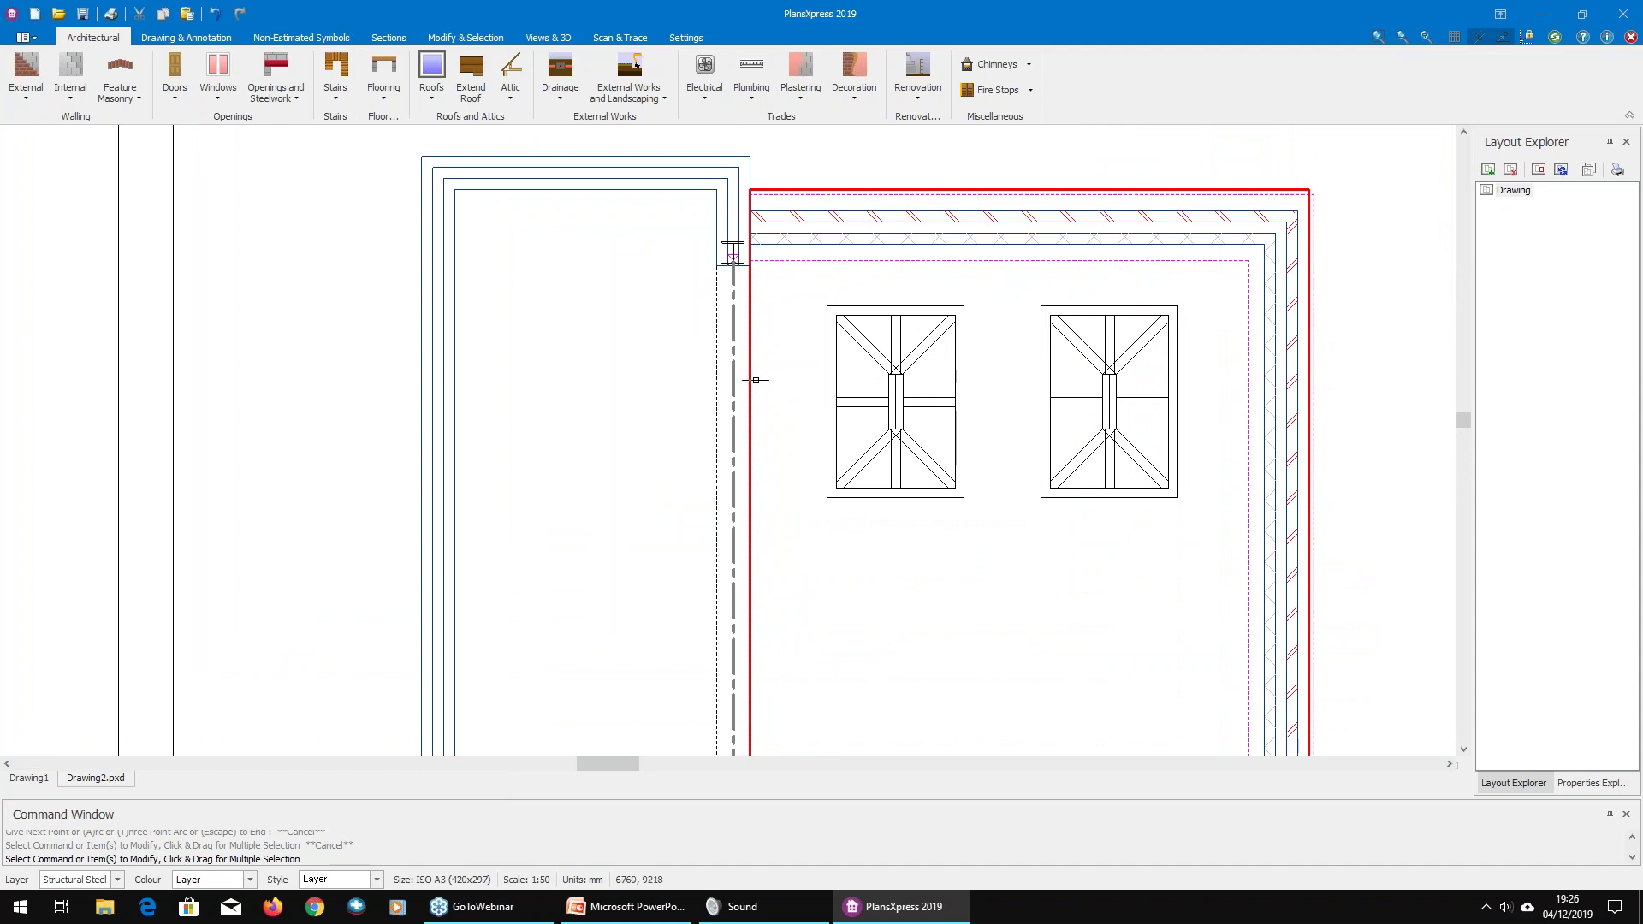
pyautogui.scroll(-1, 676, 389)
pyautogui.scroll(-1, 667, 443)
pyautogui.scroll(1, 667, 368)
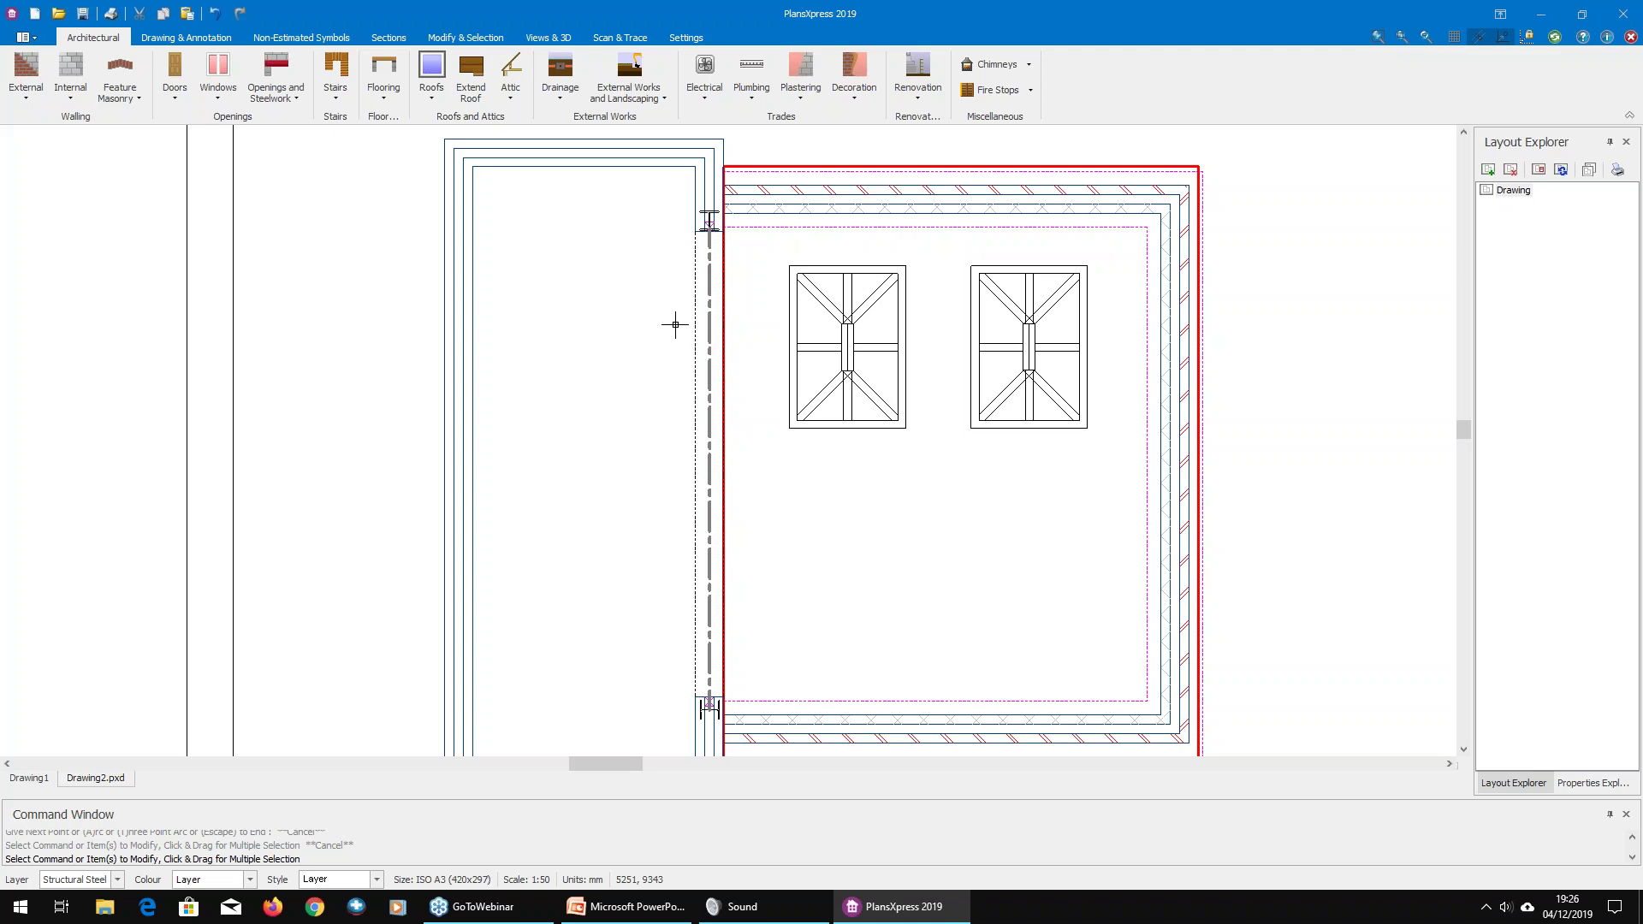
pyautogui.moveTo(693, 324)
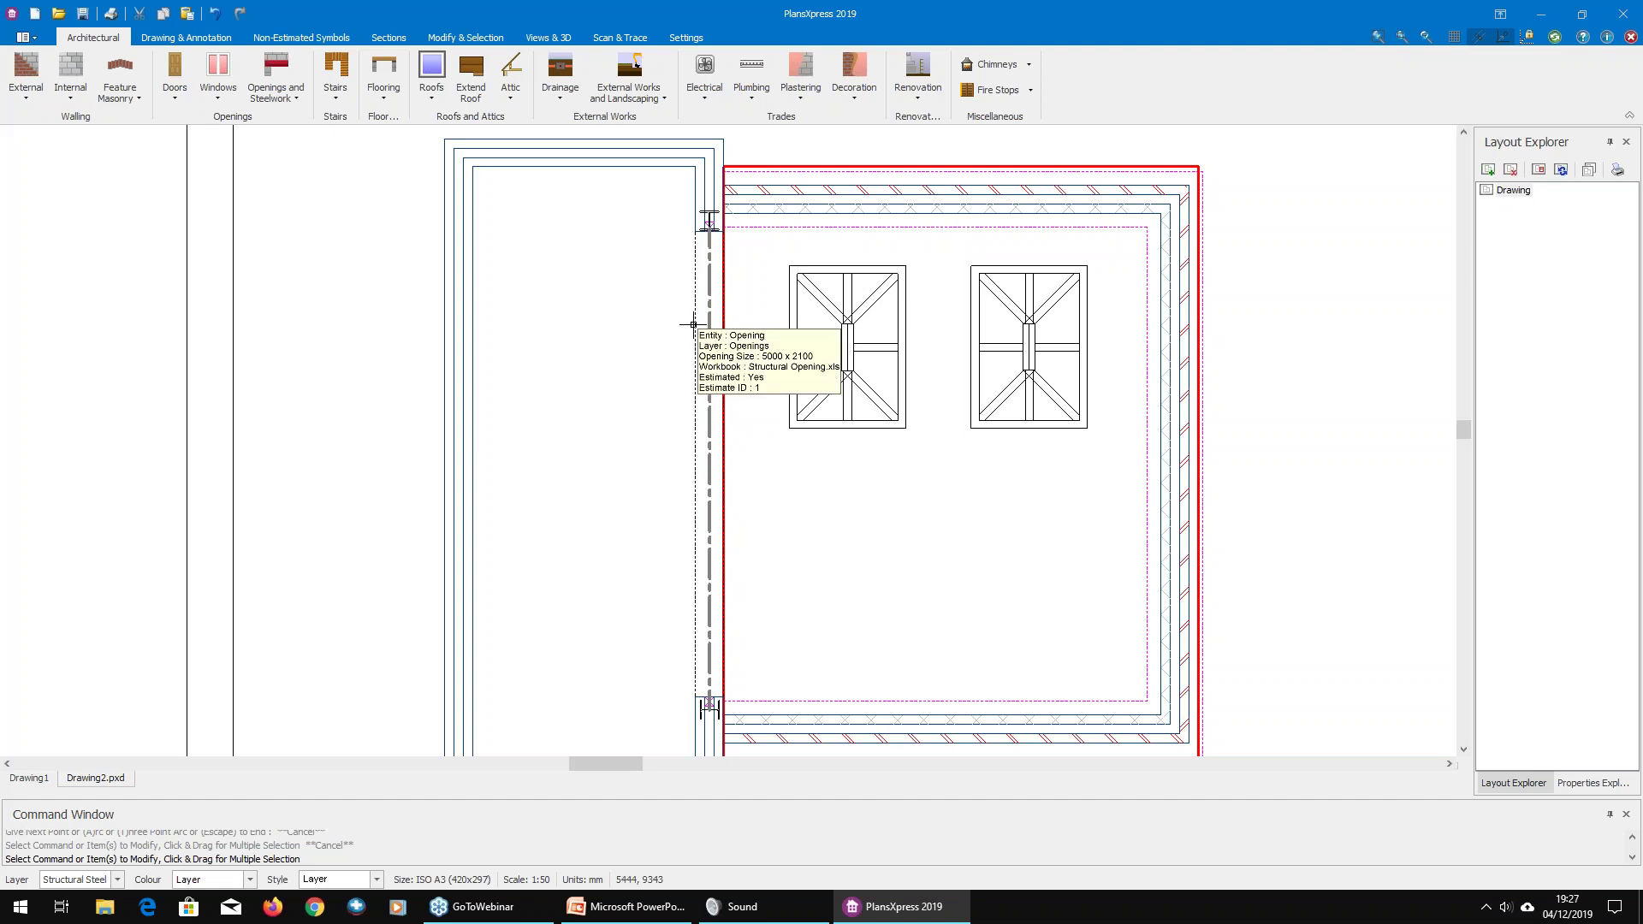
# Step: Start a 4200 x 2100mm 6 Panel aluminium bi-fold patio door and accept its default details
pyautogui.scroll(-1, 493, 391)
pyautogui.moveTo(693, 407)
pyautogui.mouseDown(button='middle')
pyautogui.moveTo(629, 342)
pyautogui.moveTo(547, 411)
pyautogui.mouseUp(button='middle')
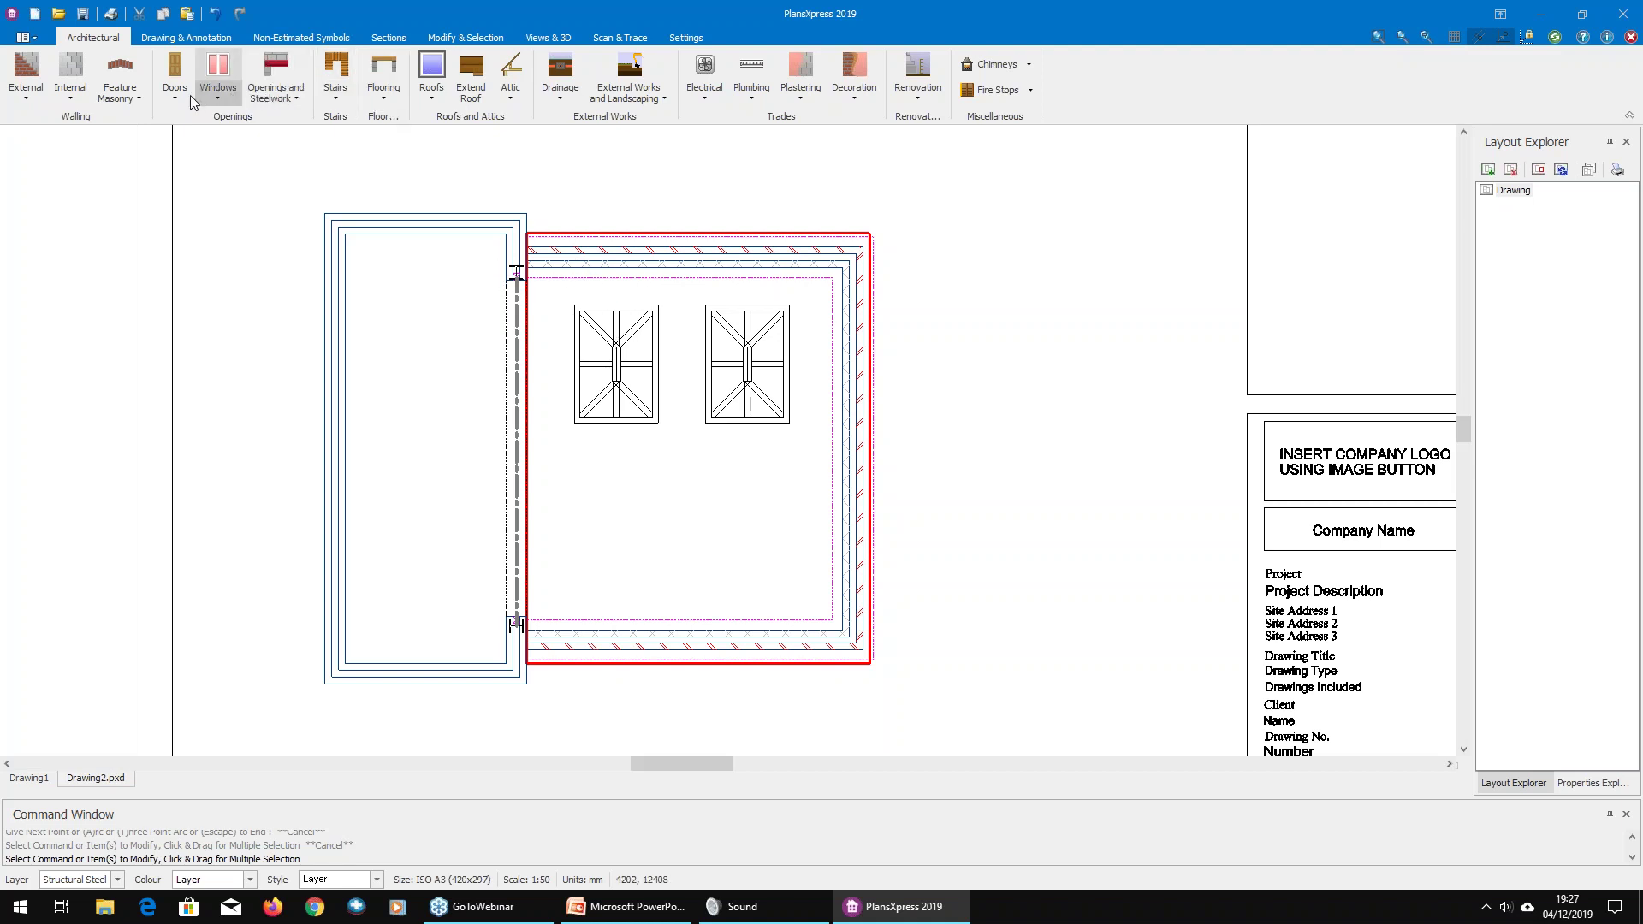
pyautogui.click(227, 96)
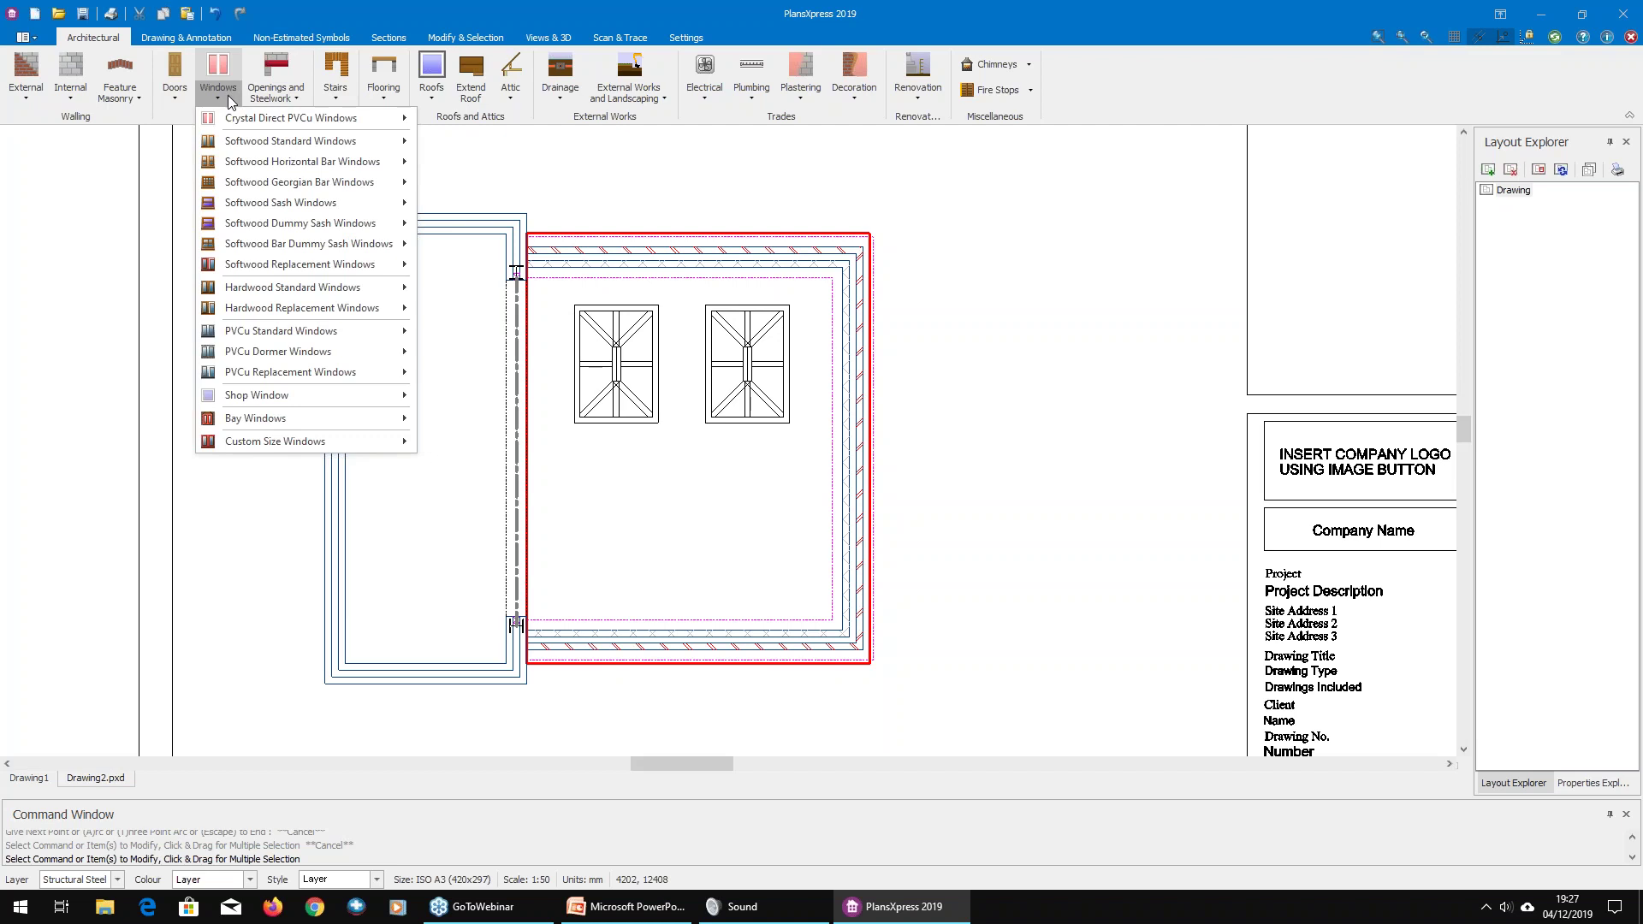
pyautogui.click(176, 102)
pyautogui.moveTo(222, 224)
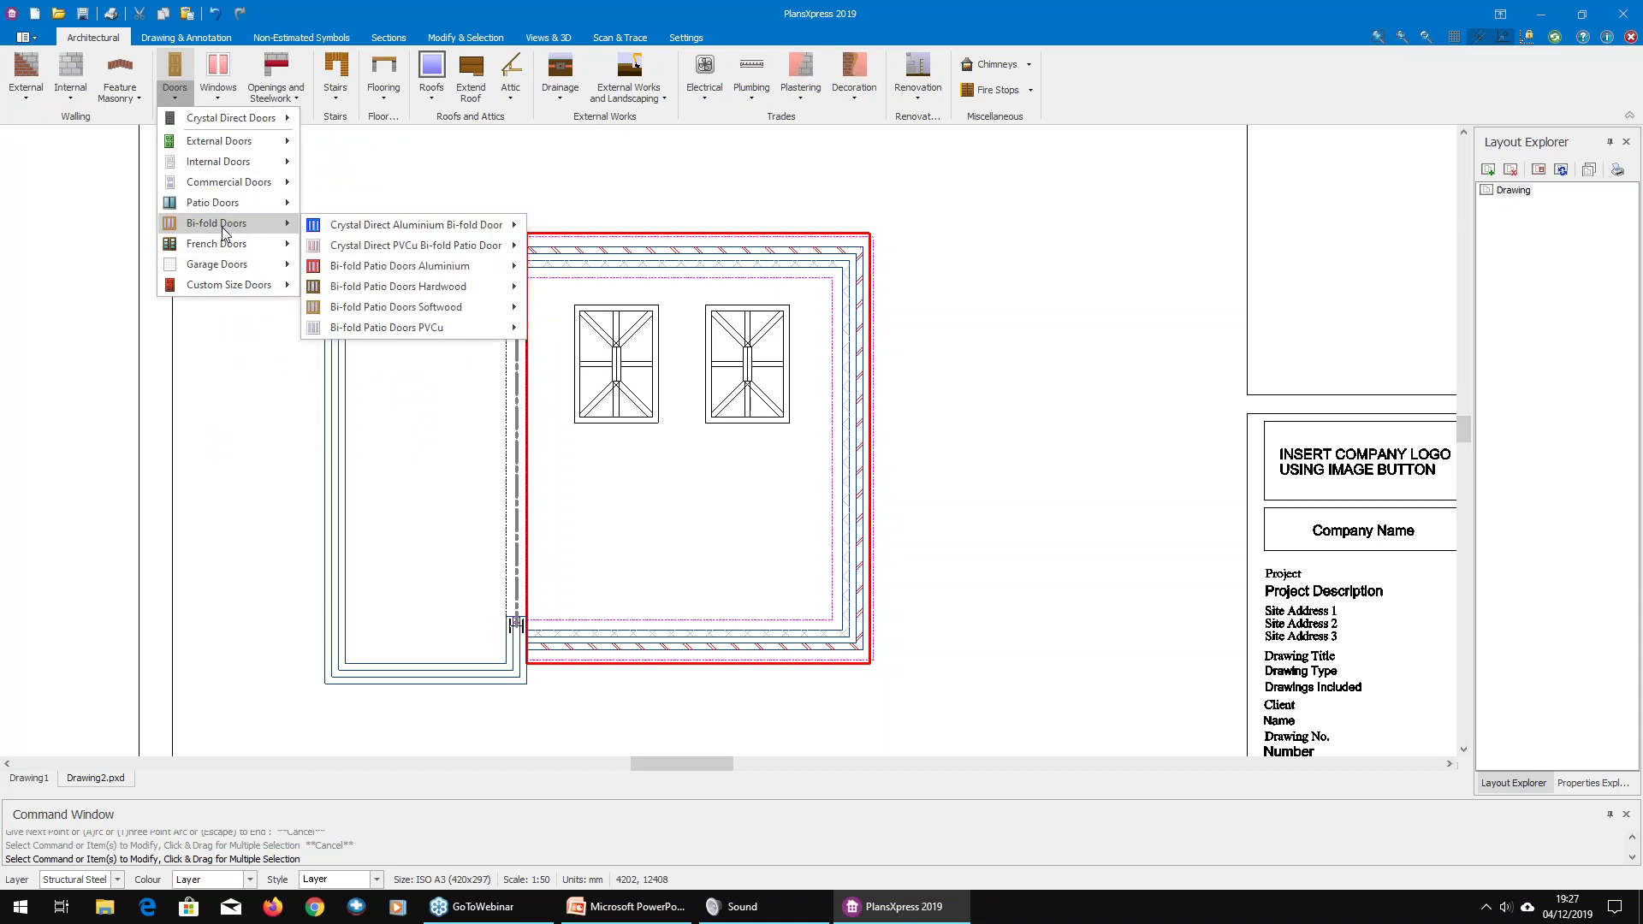
pyautogui.moveTo(402, 266)
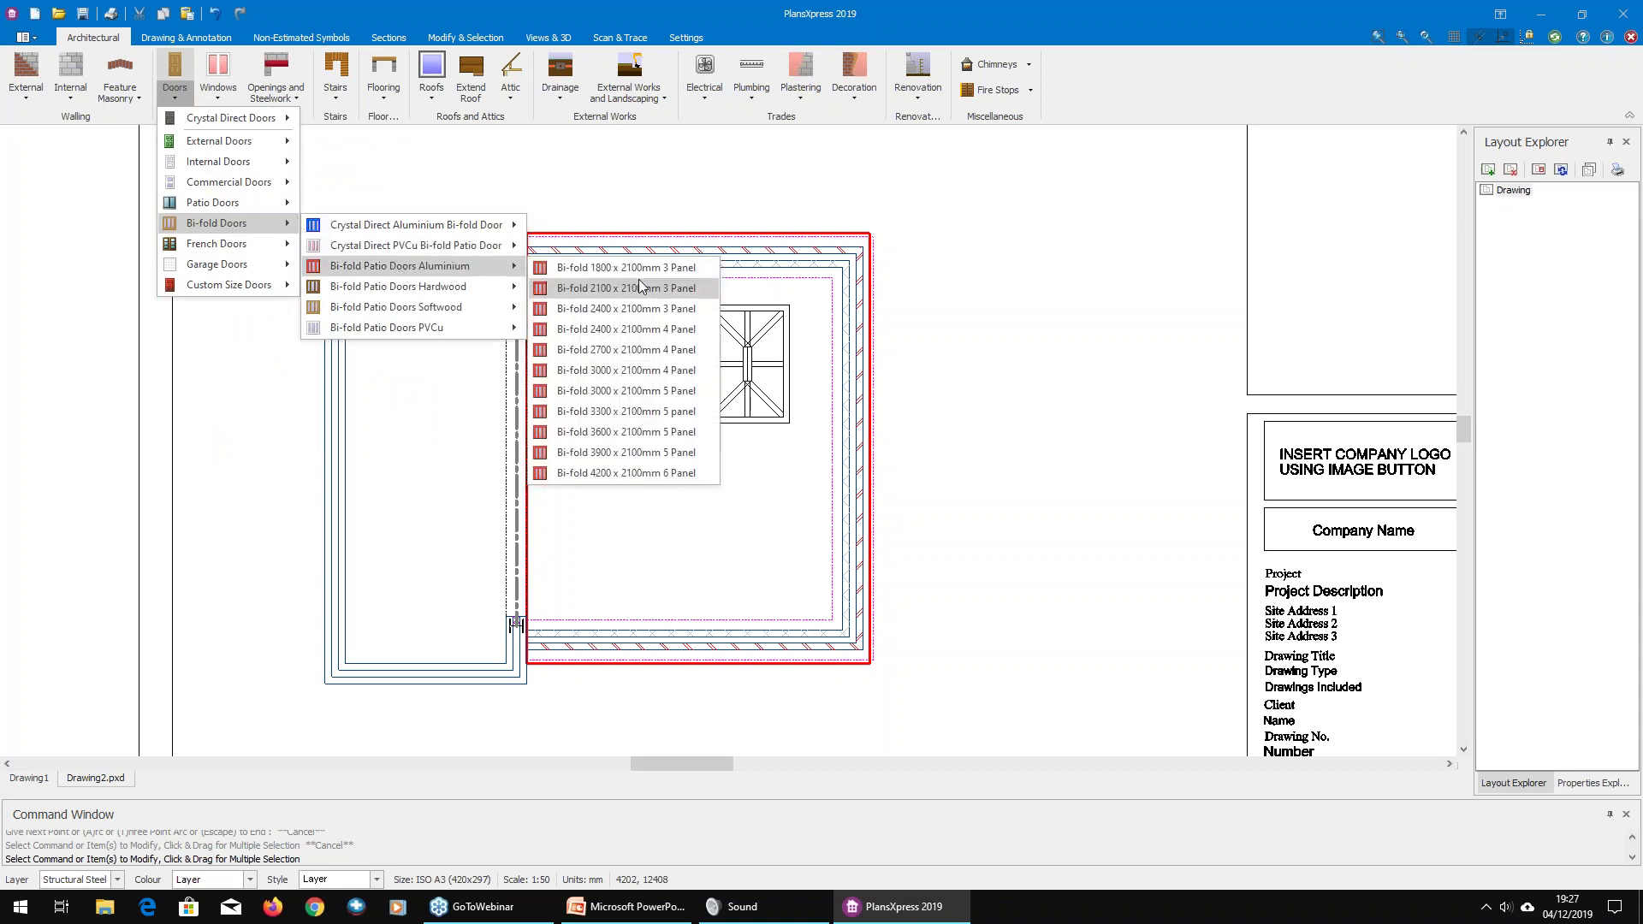
pyautogui.click(643, 453)
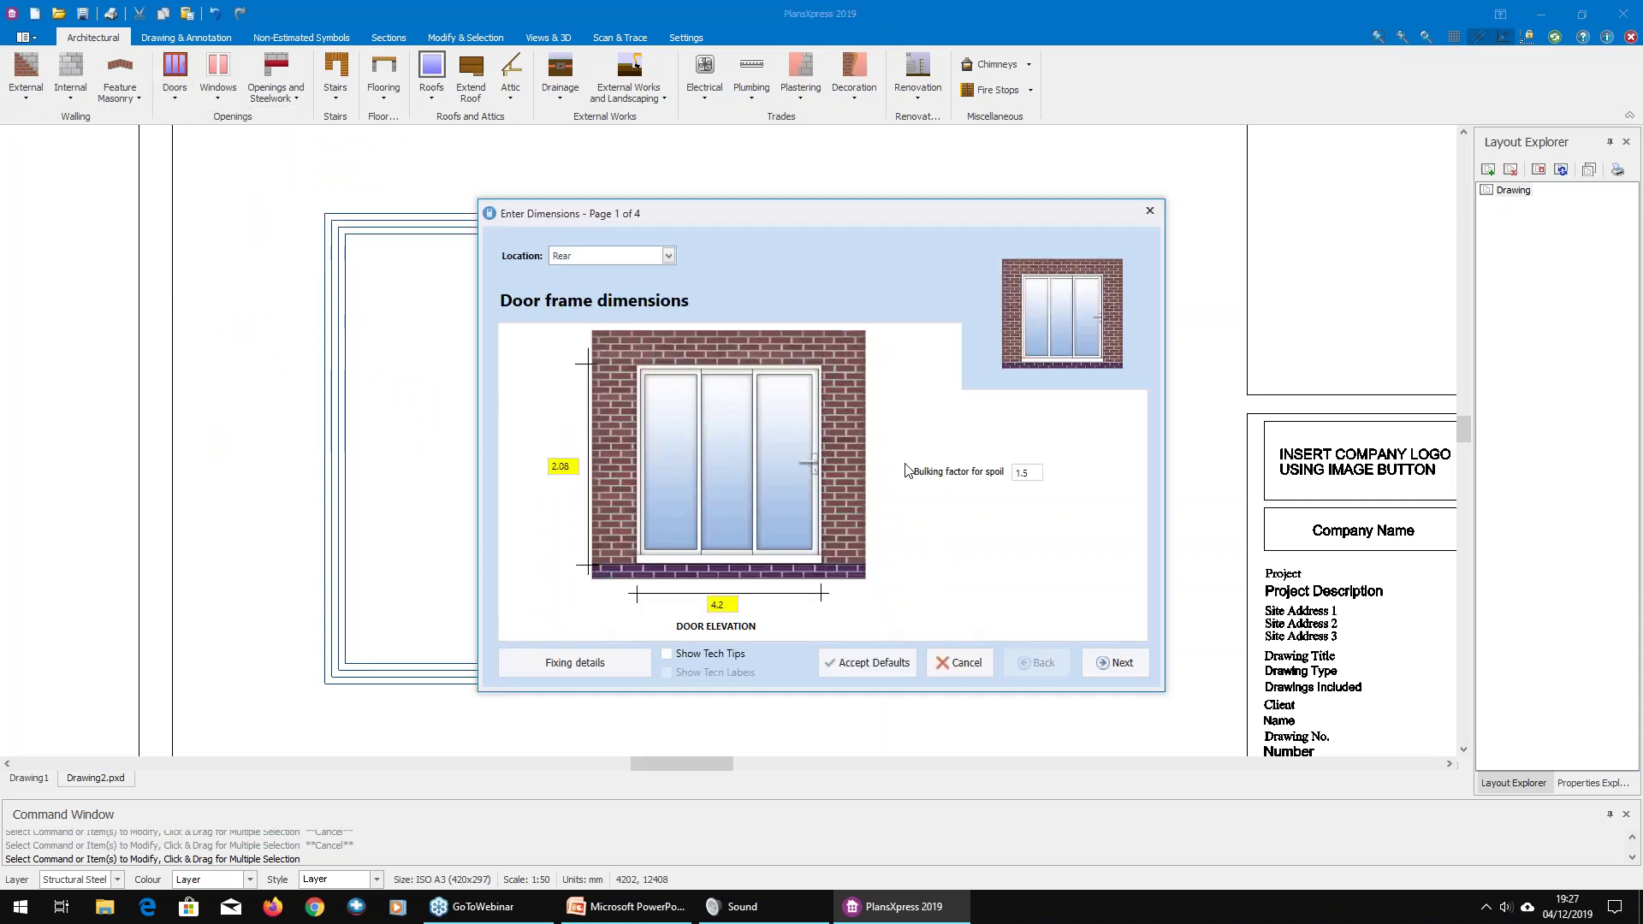
pyautogui.click(868, 663)
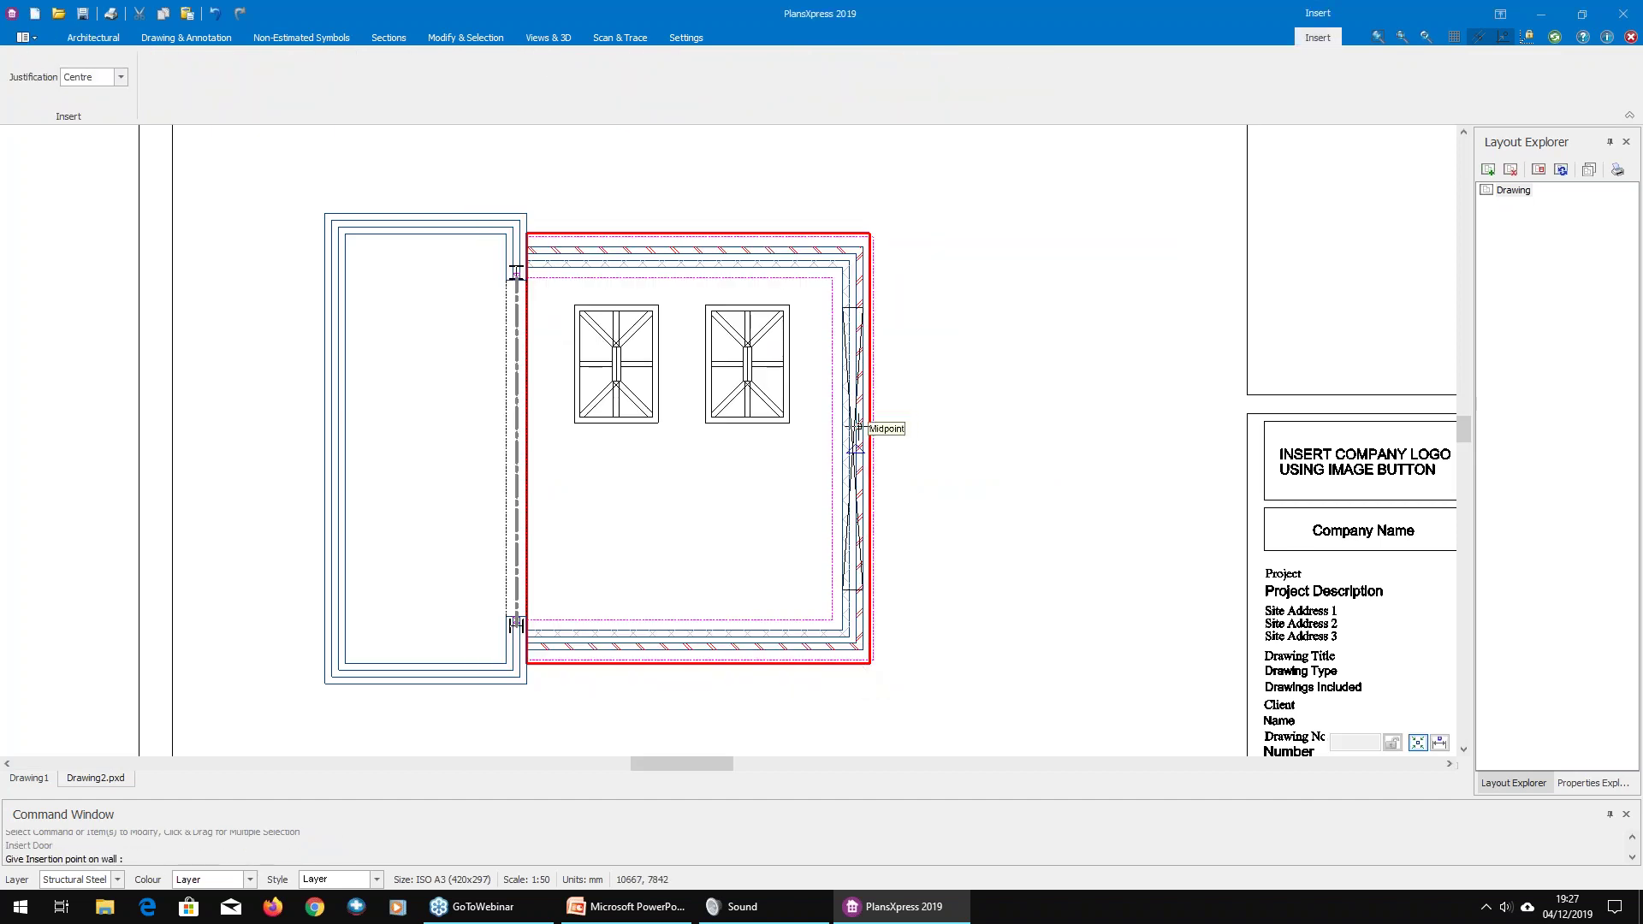
# Step: Place the bi-fold doors centred in the extension's right-hand and upper walls, opening outwards
pyautogui.click(939, 379)
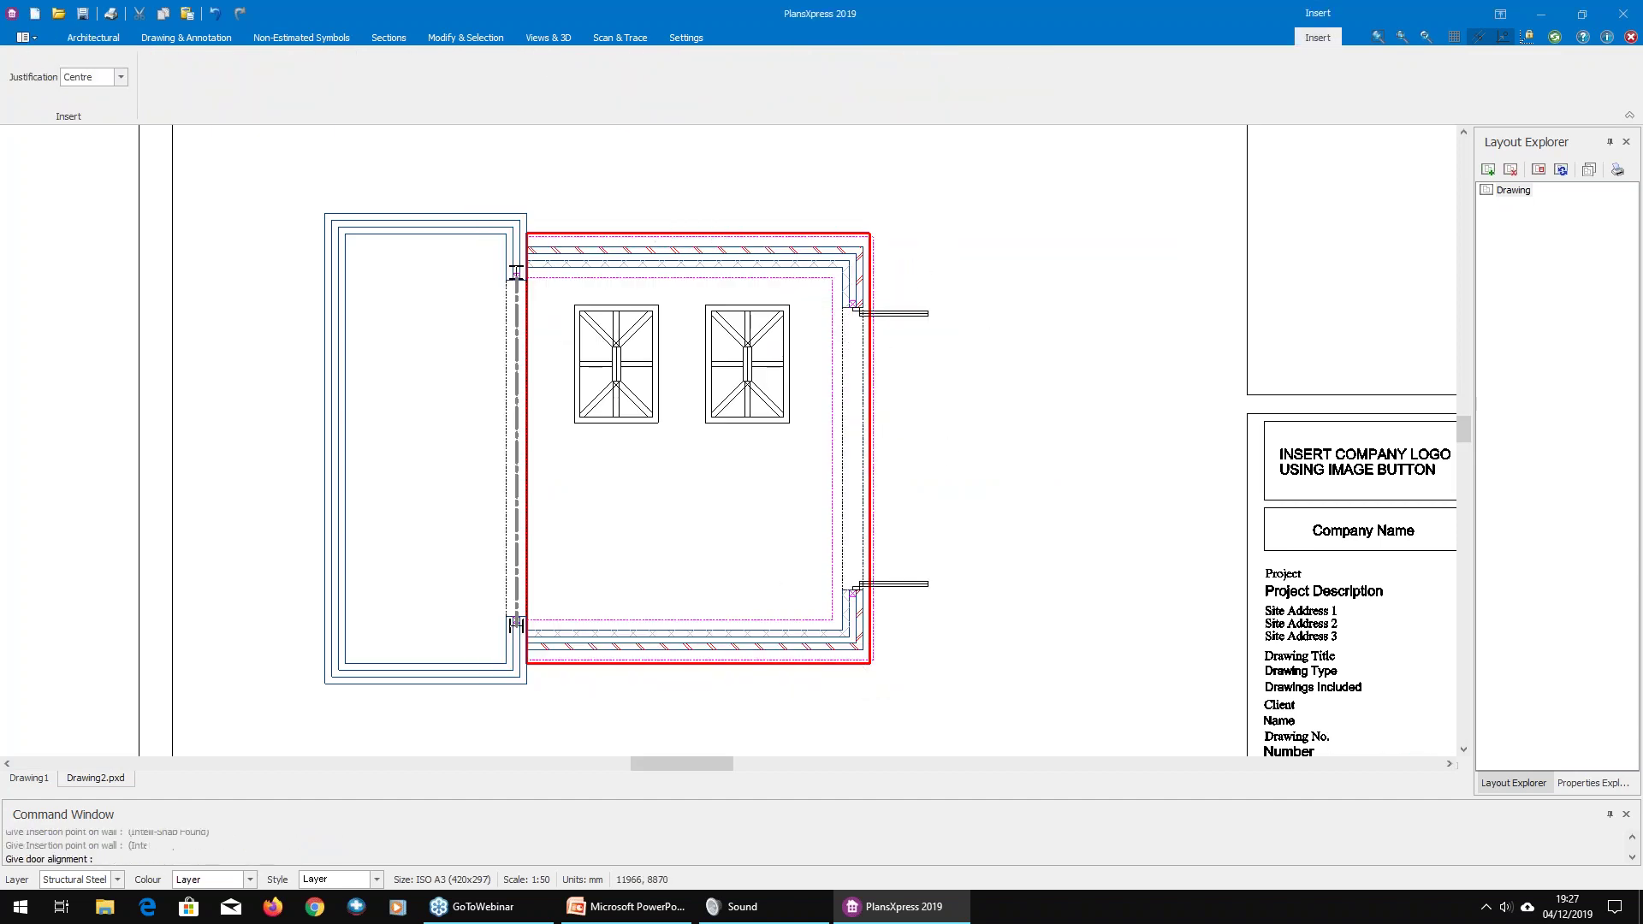
pyautogui.click(678, 267)
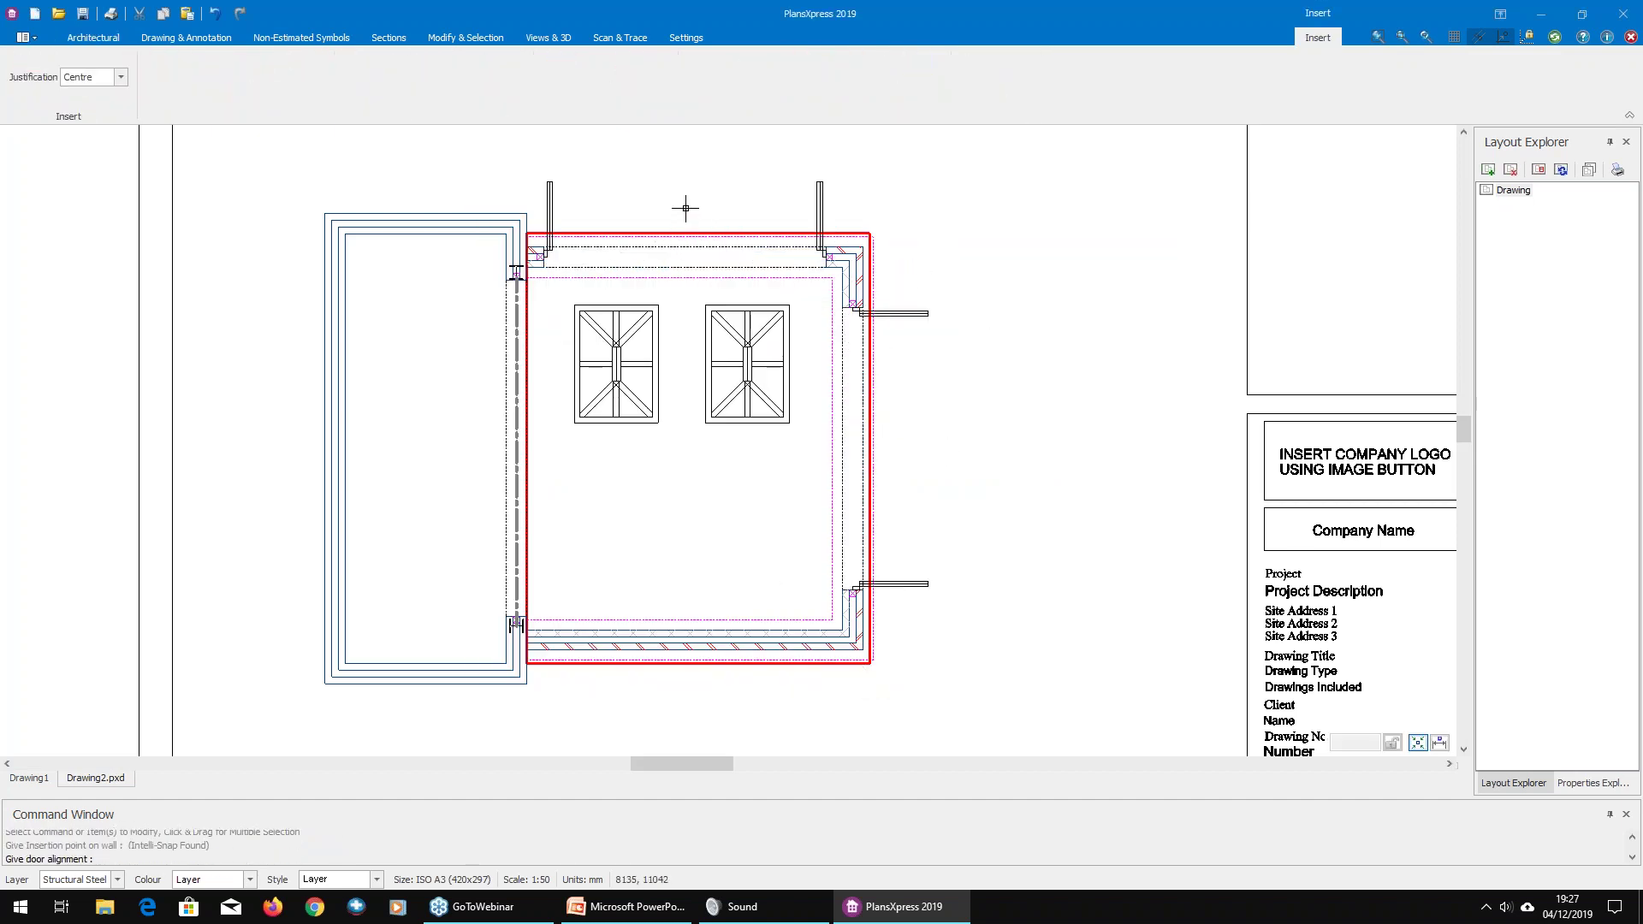
pyautogui.press('Escape')
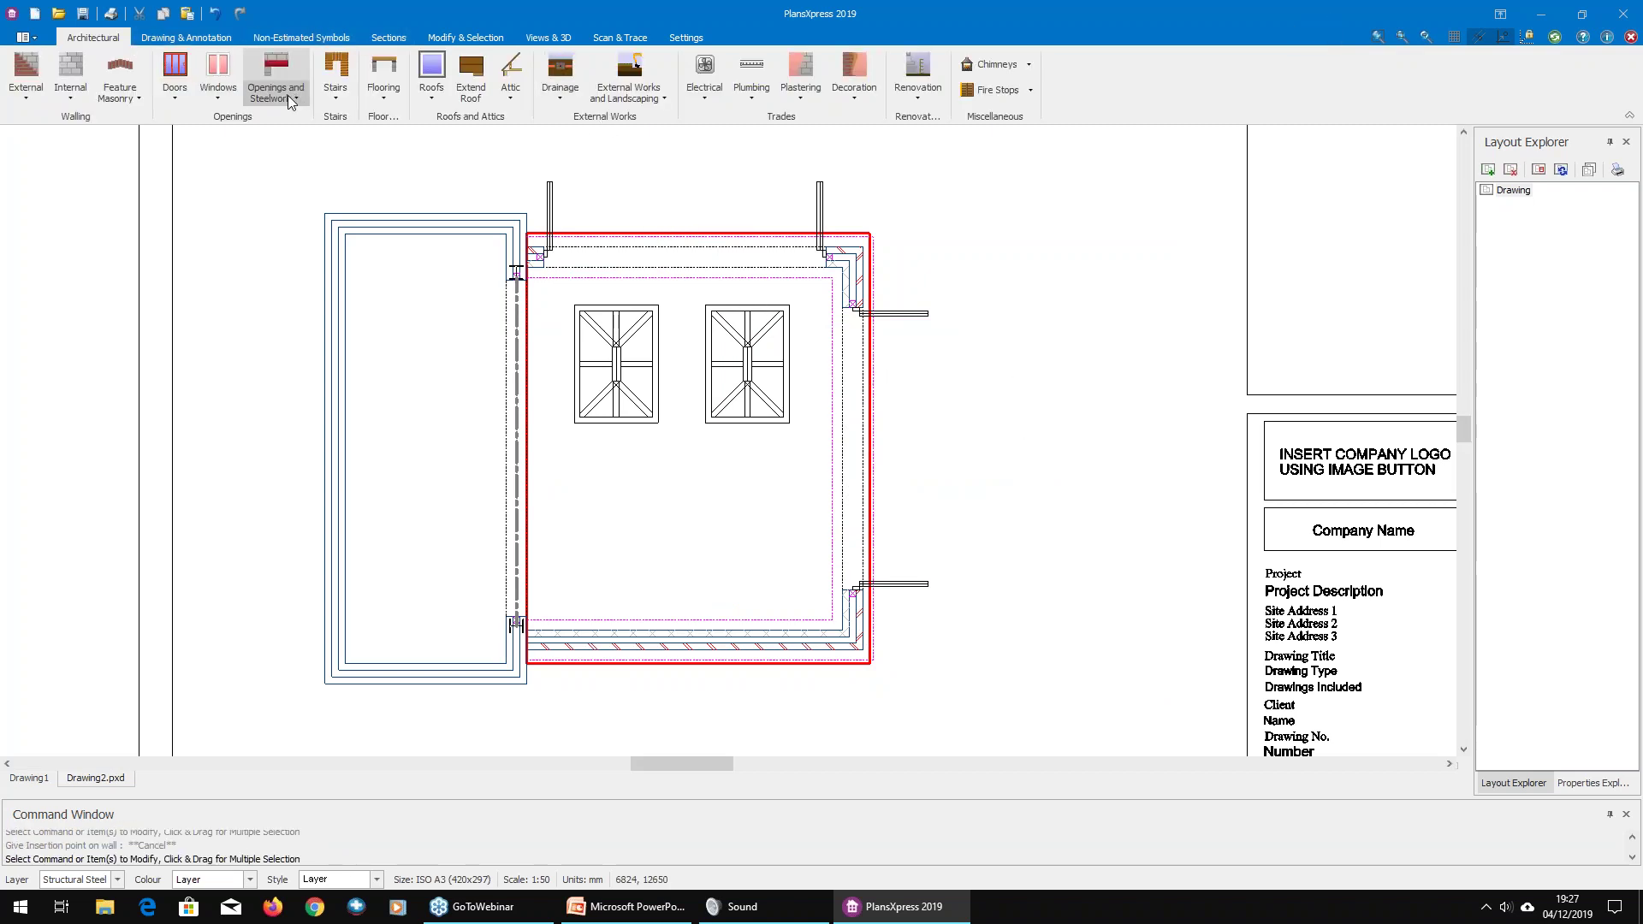
# Step: Fill the extension's interior with an irregular area of floor slab using the default details, without perimeter insulation
pyautogui.click(378, 109)
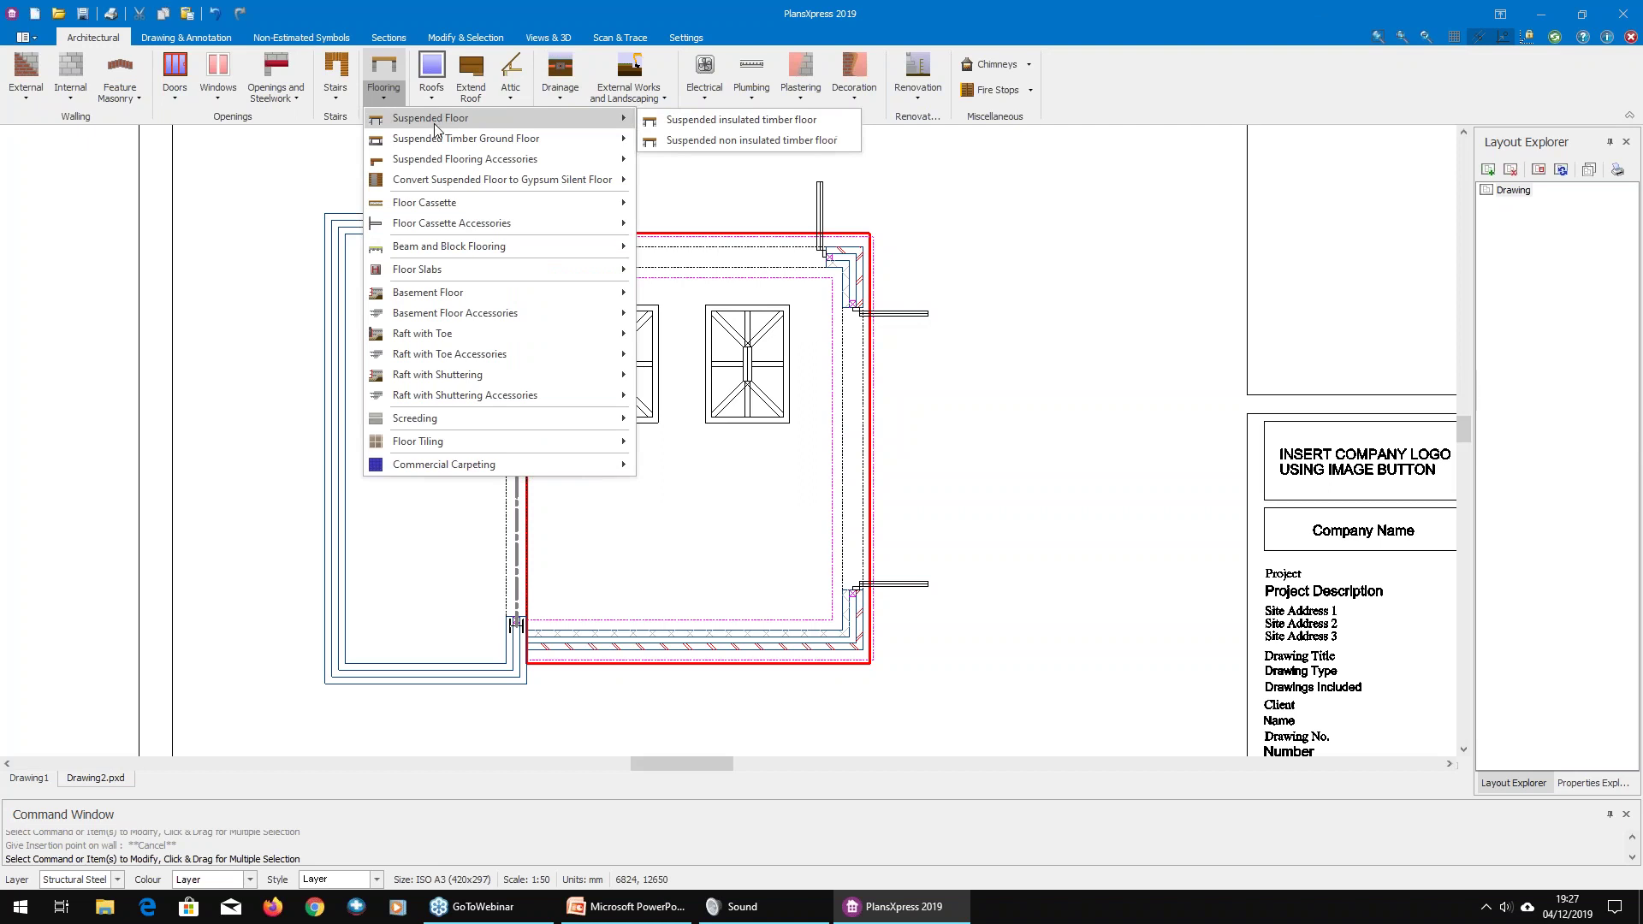
pyautogui.moveTo(476, 269)
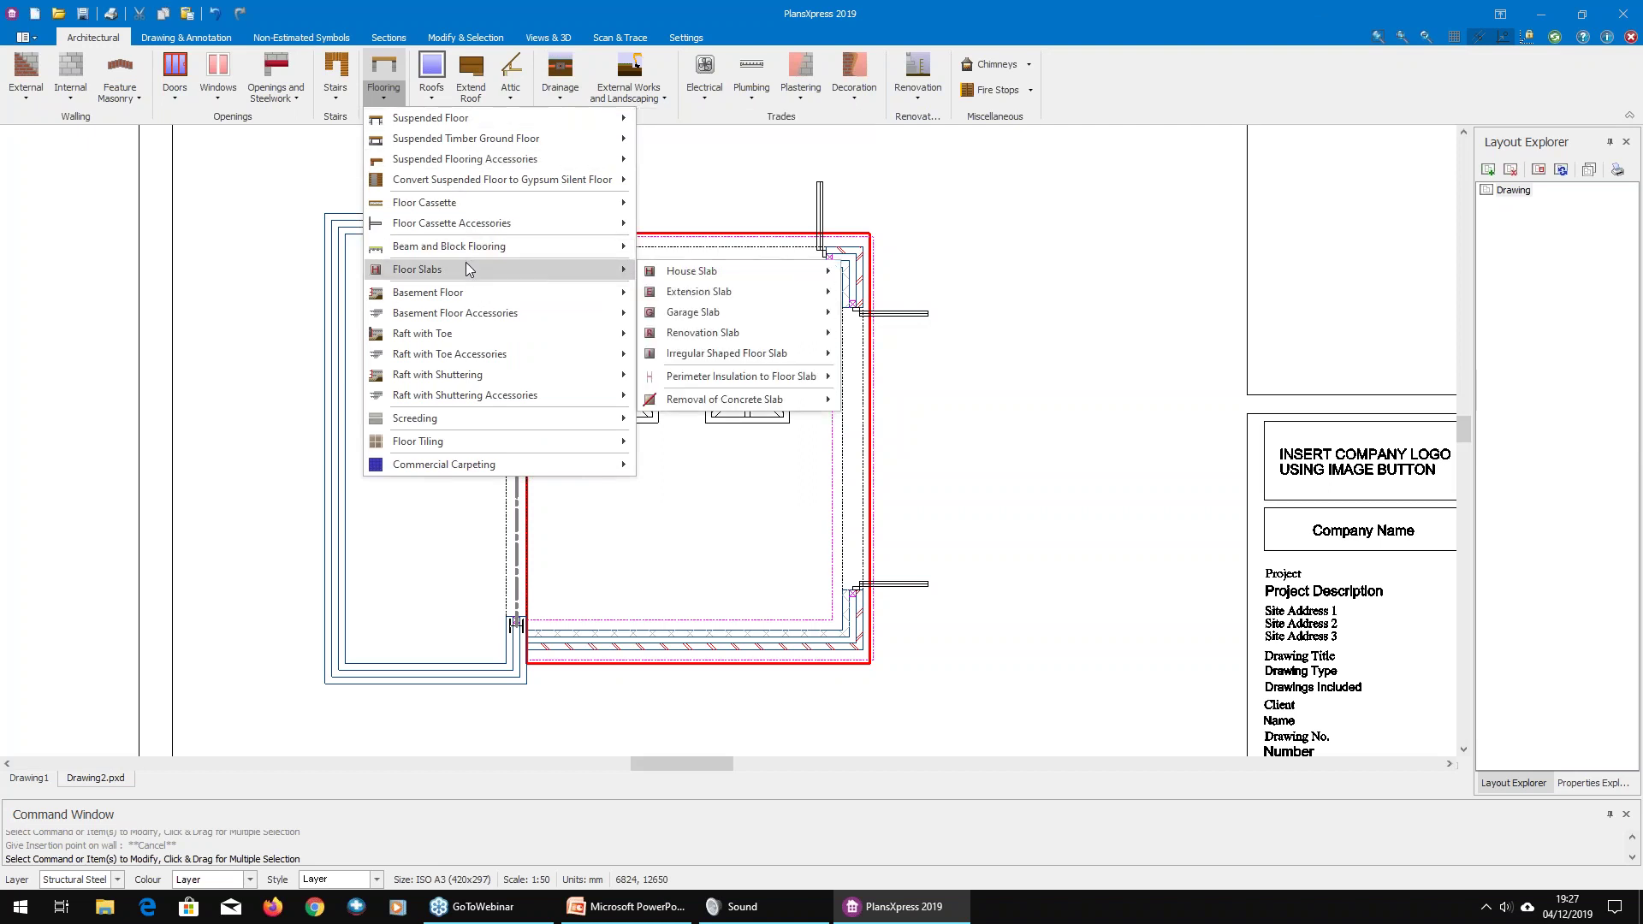
pyautogui.moveTo(741, 354)
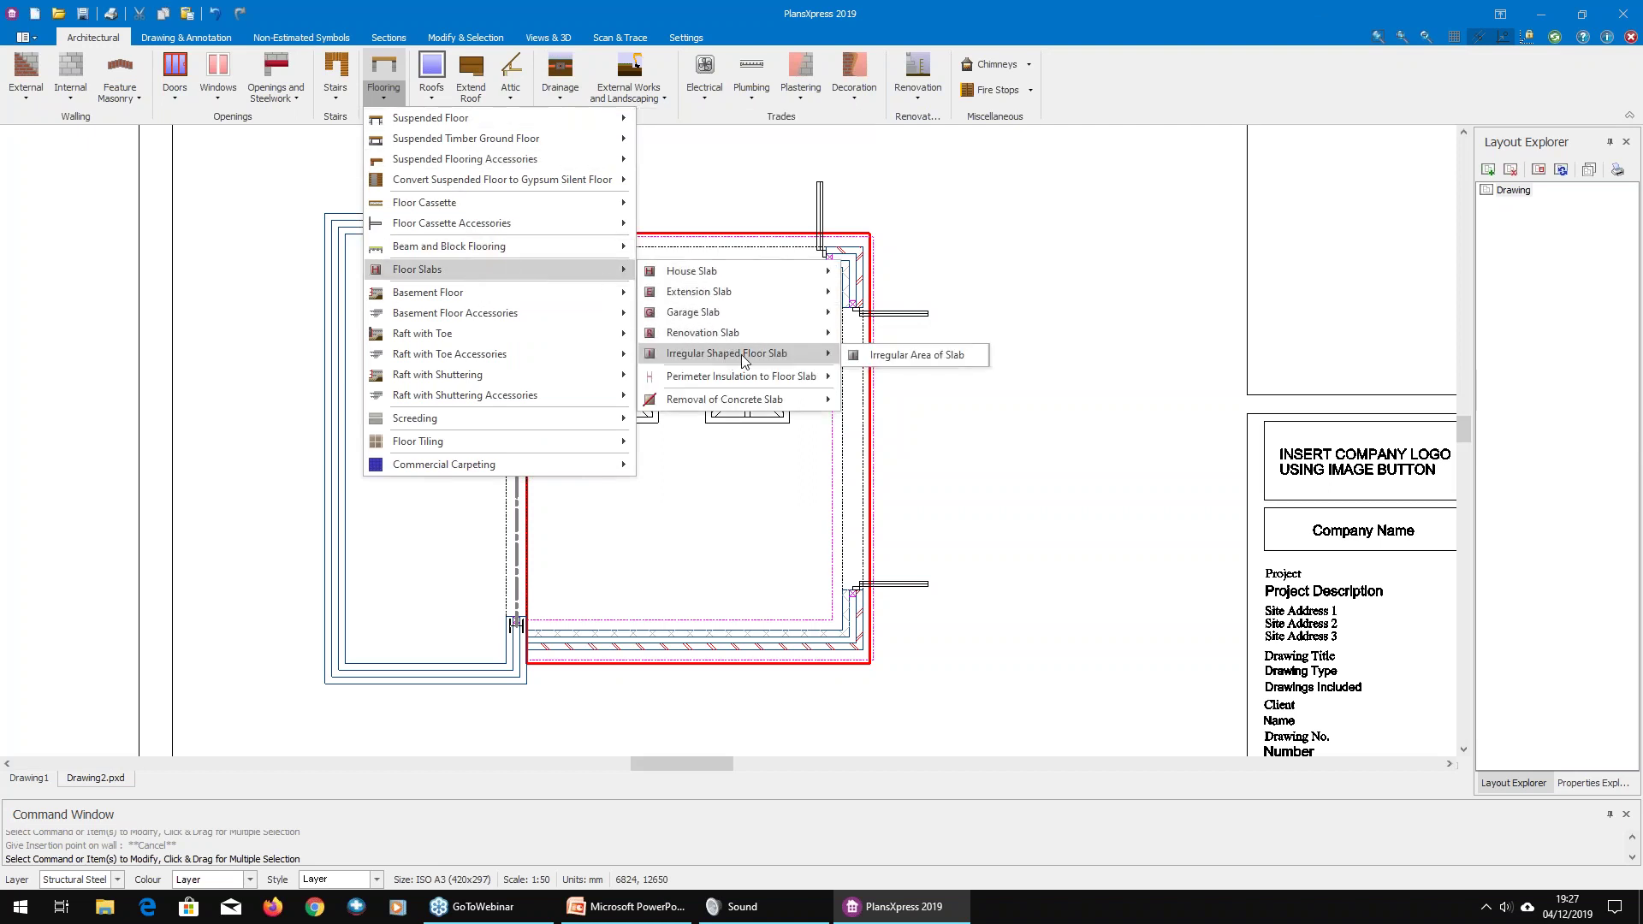
pyautogui.click(897, 355)
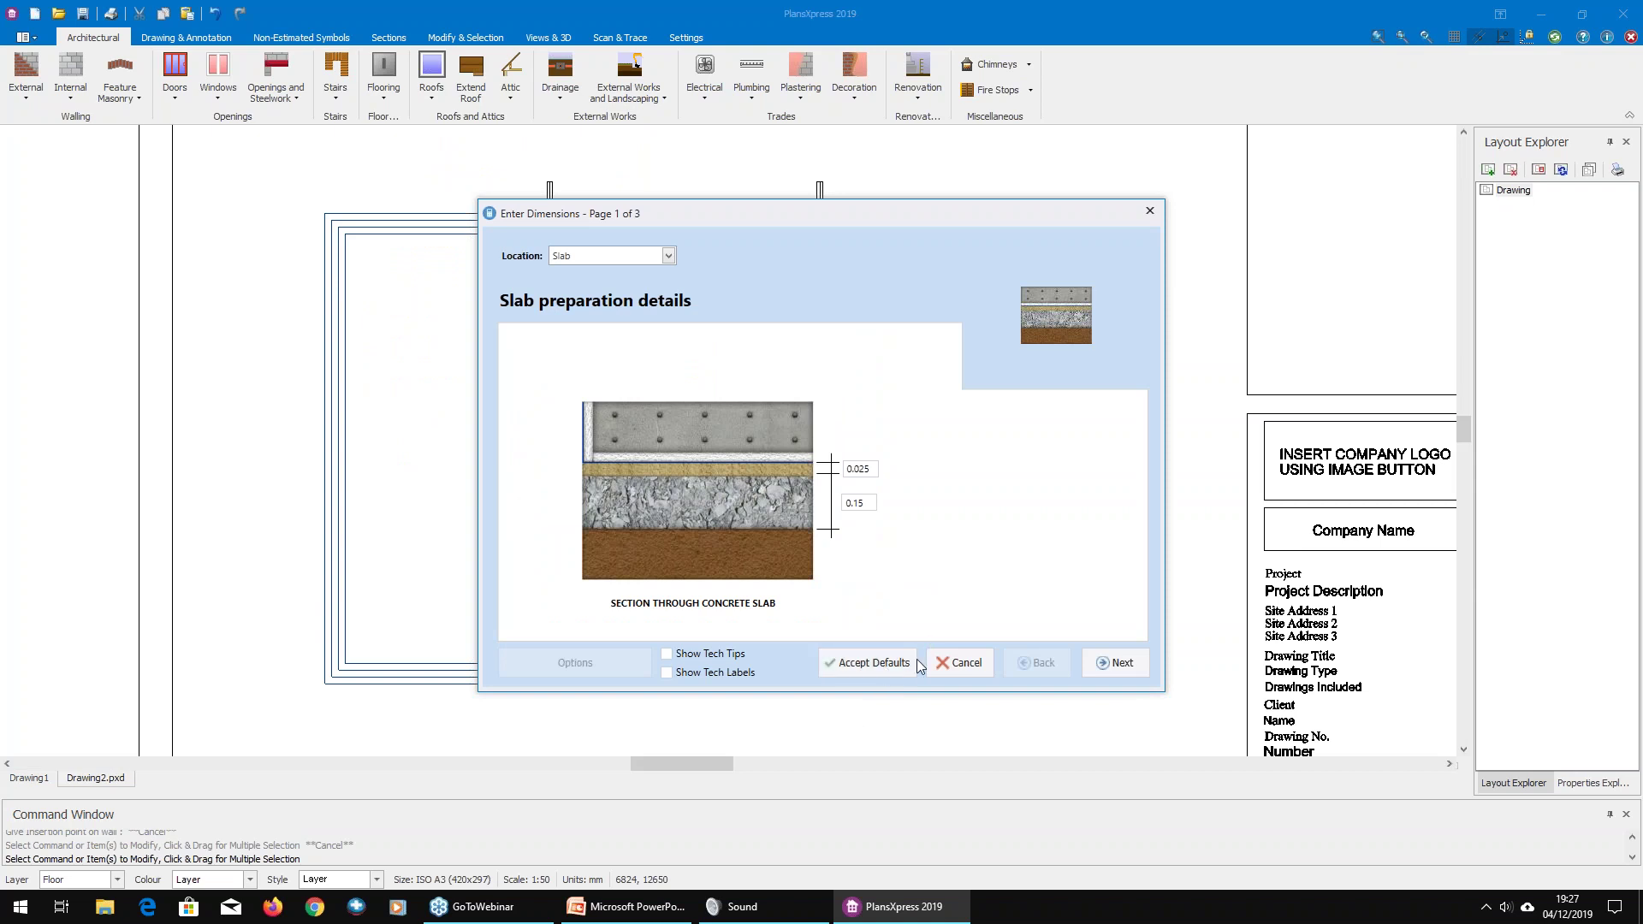
pyautogui.click(887, 659)
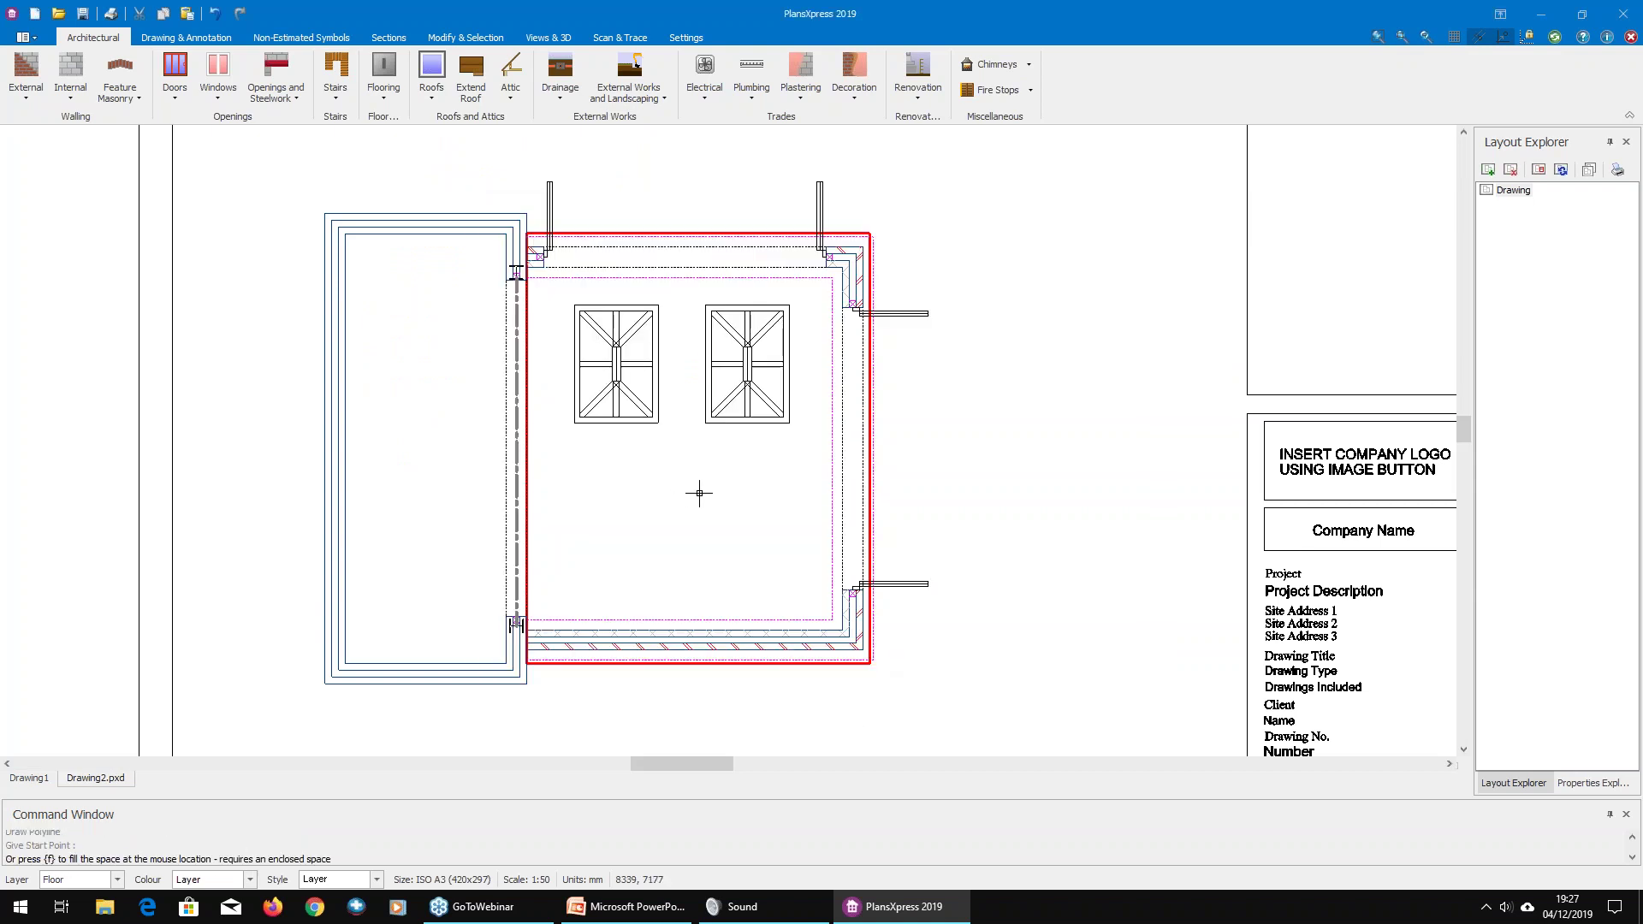
pyautogui.press('f')
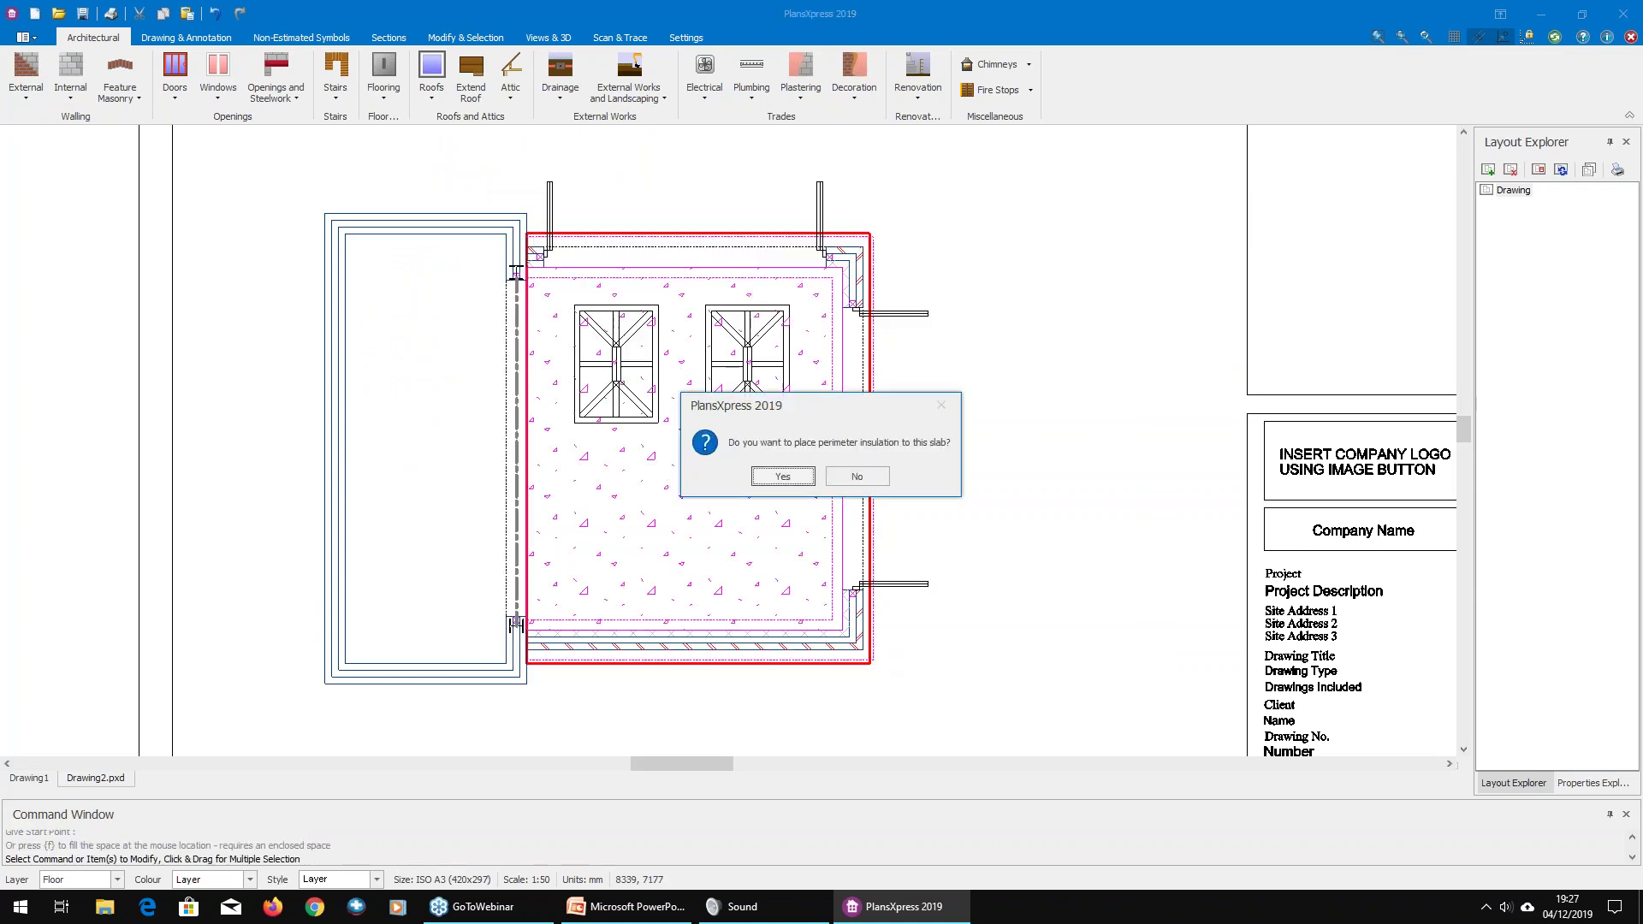
pyautogui.click(868, 477)
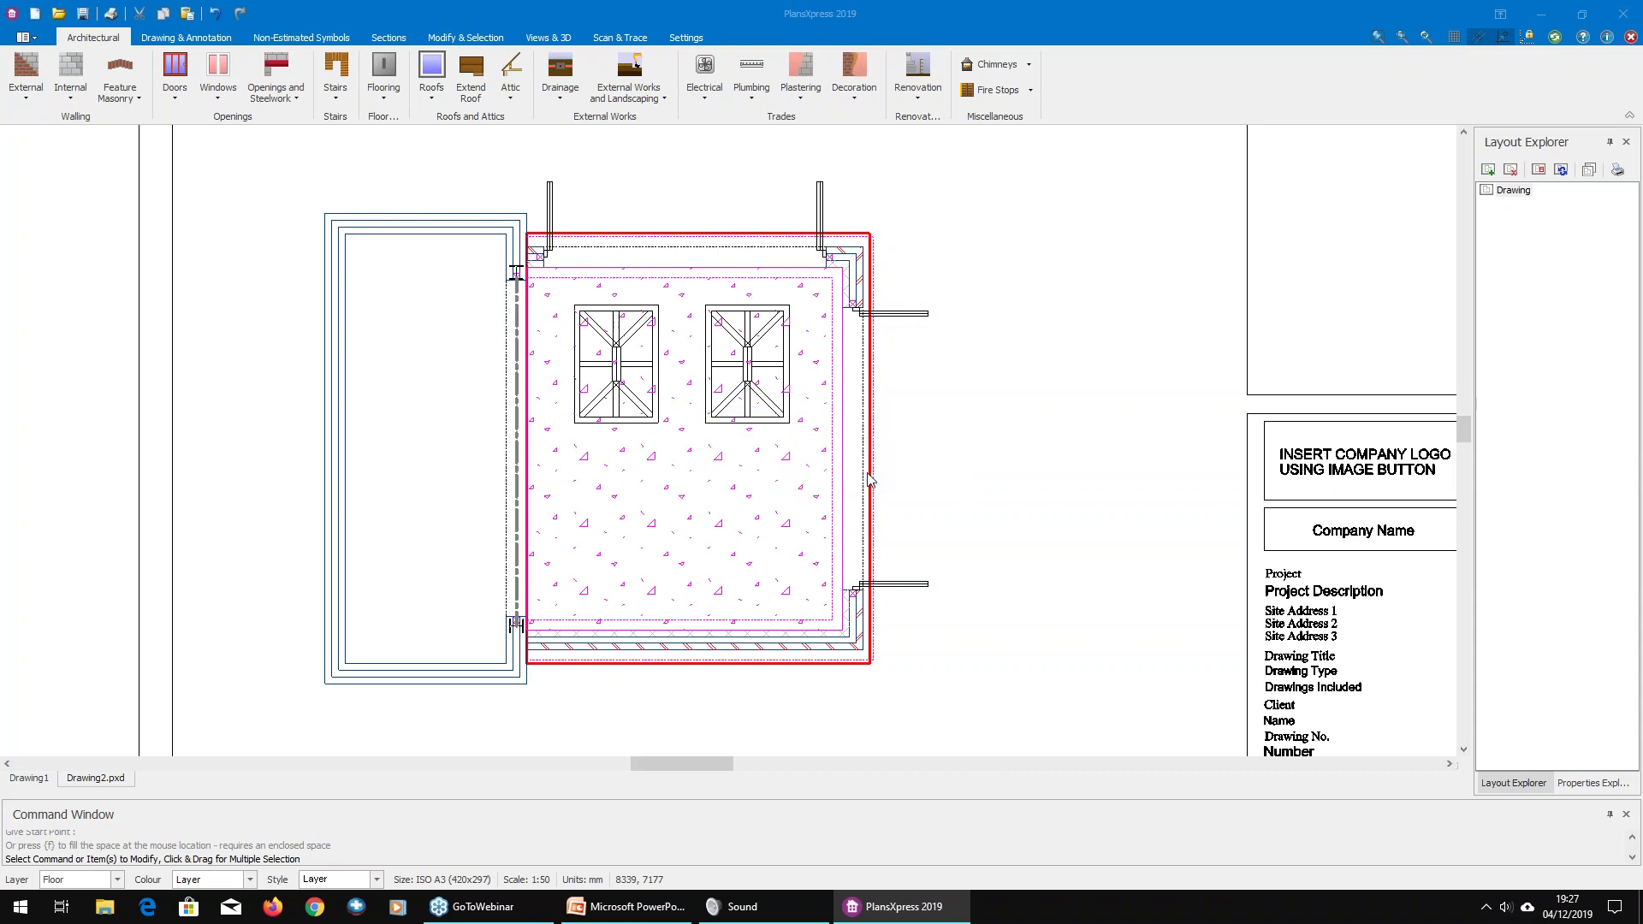
# Step: Repeat the irregular floor slab with default details inside the existing building, without perimeter insulation
pyautogui.rightClick(427, 361)
pyautogui.click(473, 374)
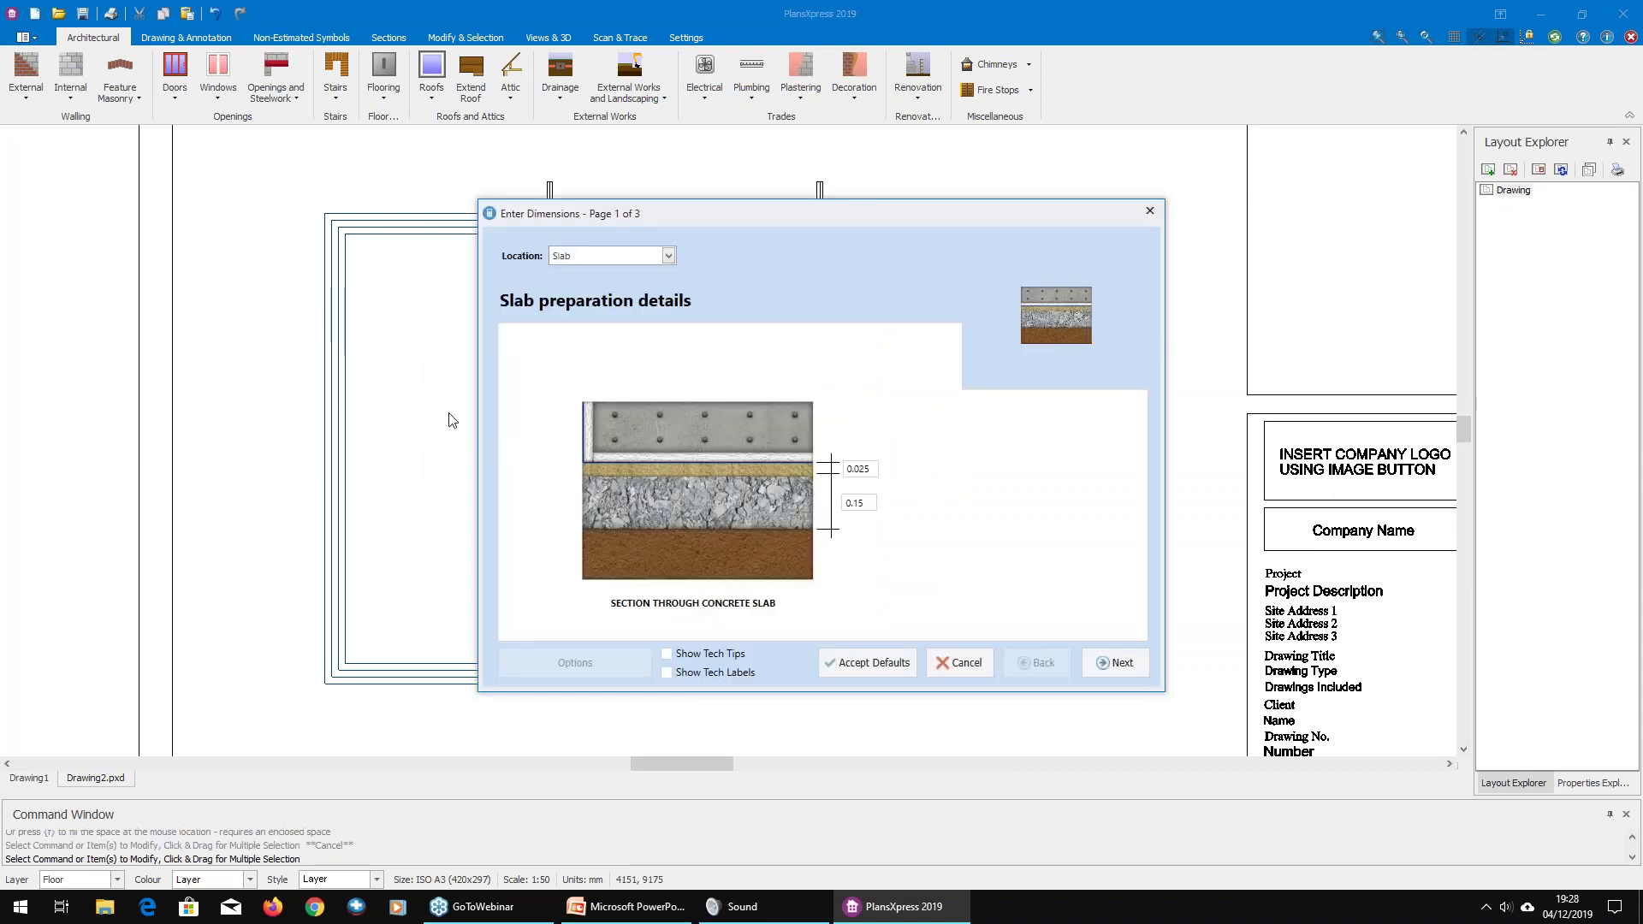
pyautogui.press('Escape')
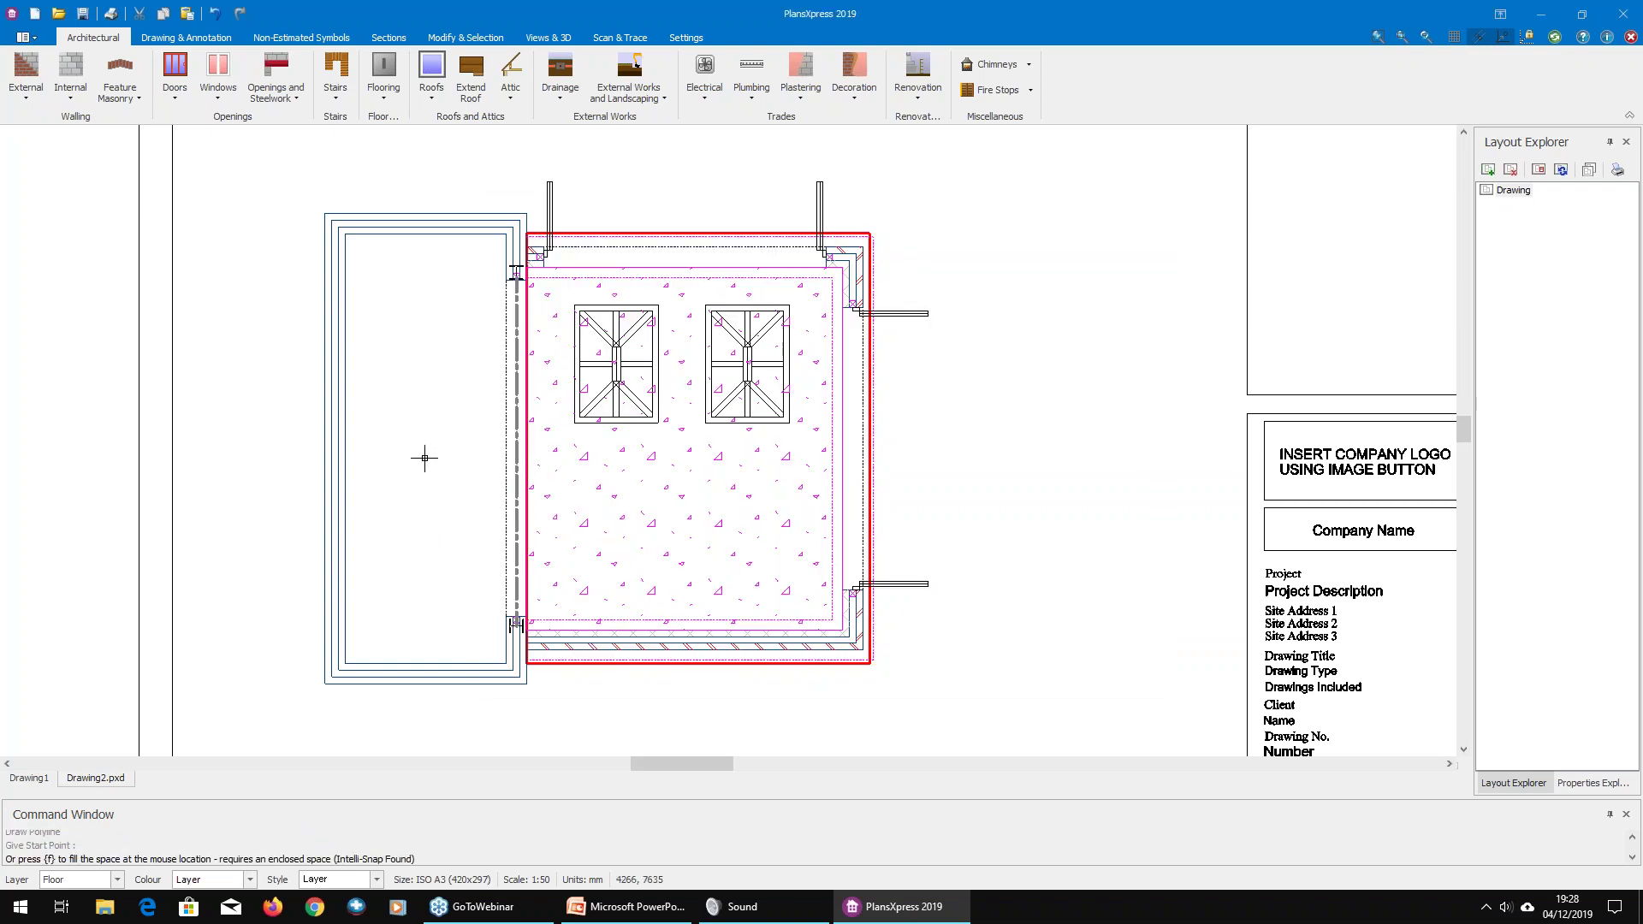
pyautogui.scroll(3, 413, 407)
pyautogui.press('f')
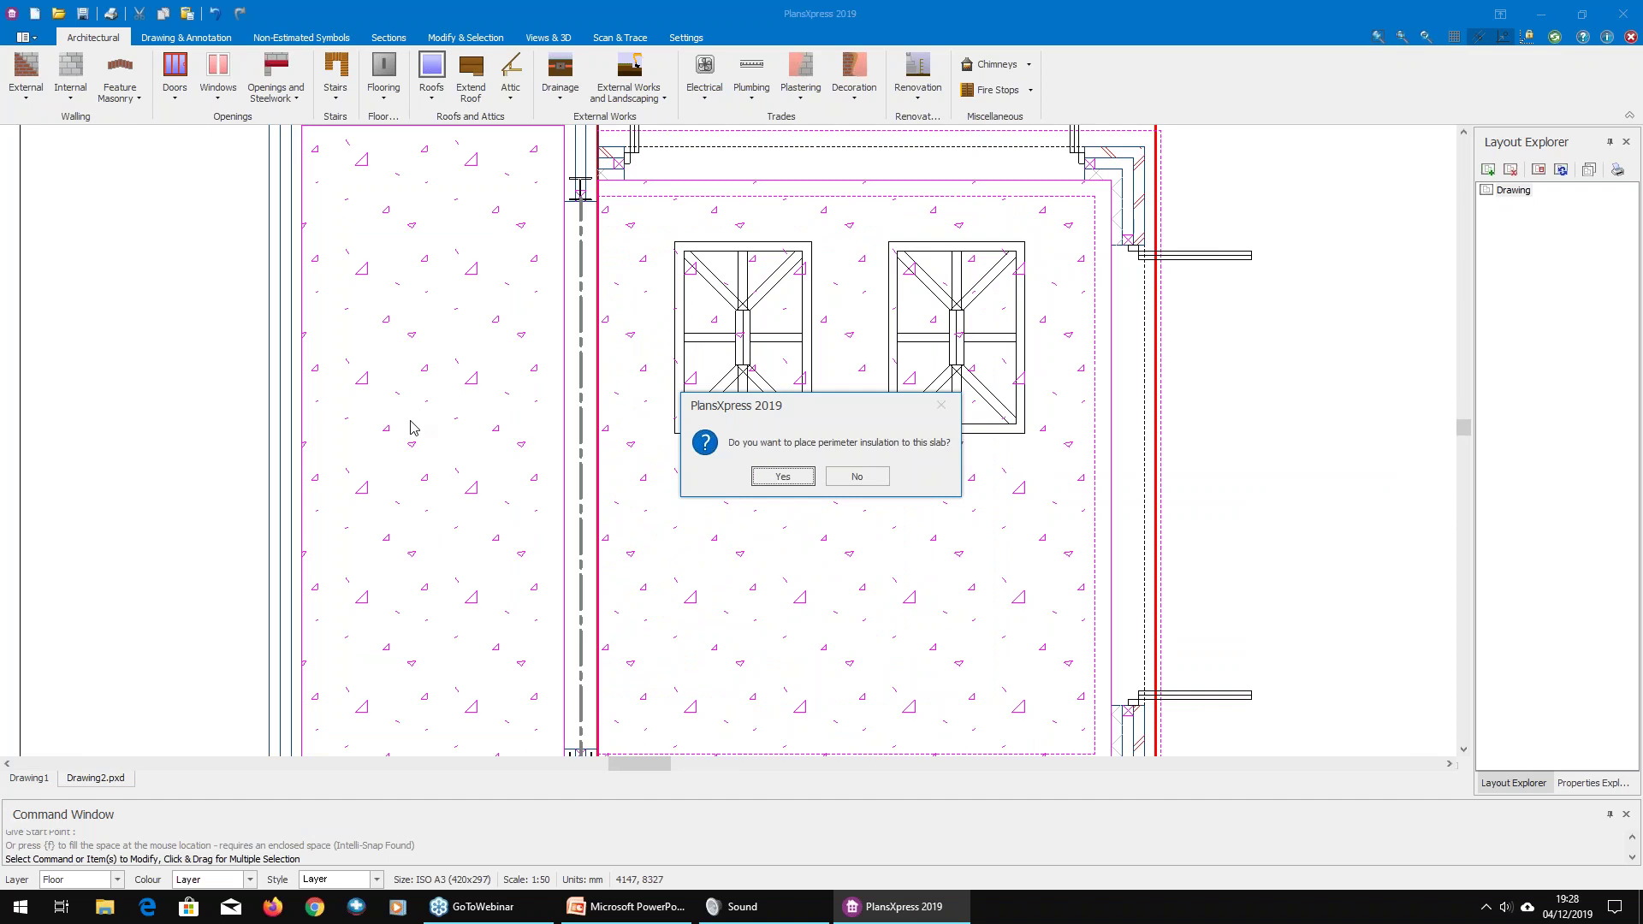
pyautogui.click(857, 476)
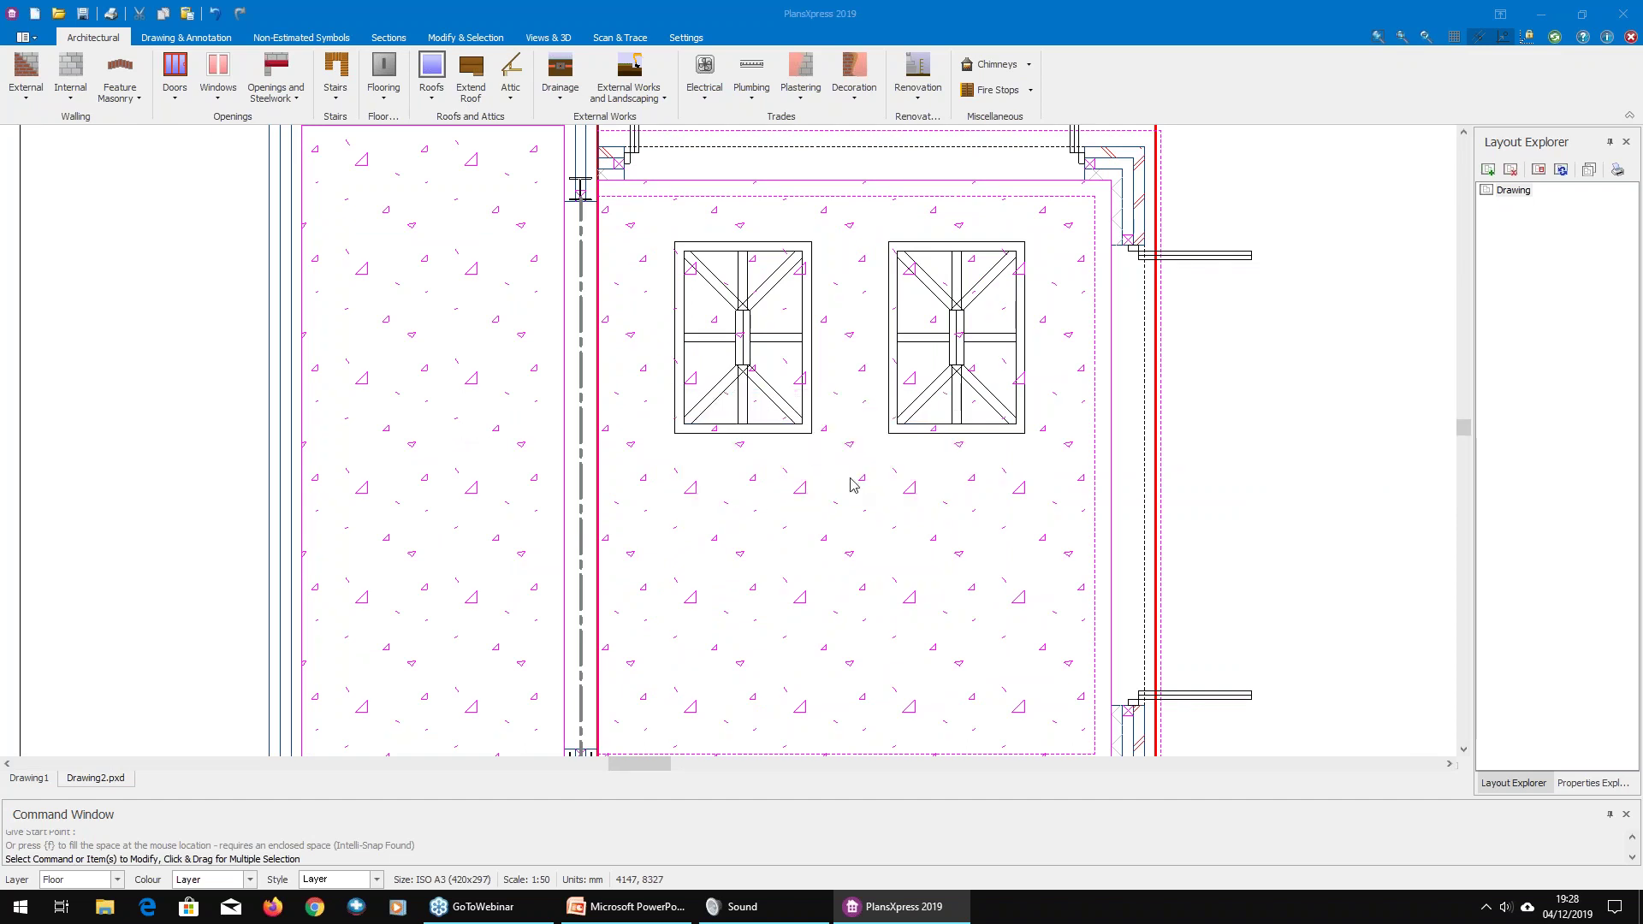
# Step: Save the drawing with both floor slabs in place
pyautogui.scroll(-3, 855, 479)
pyautogui.press('Escape')
pyautogui.hotkey('ctrl', 's')
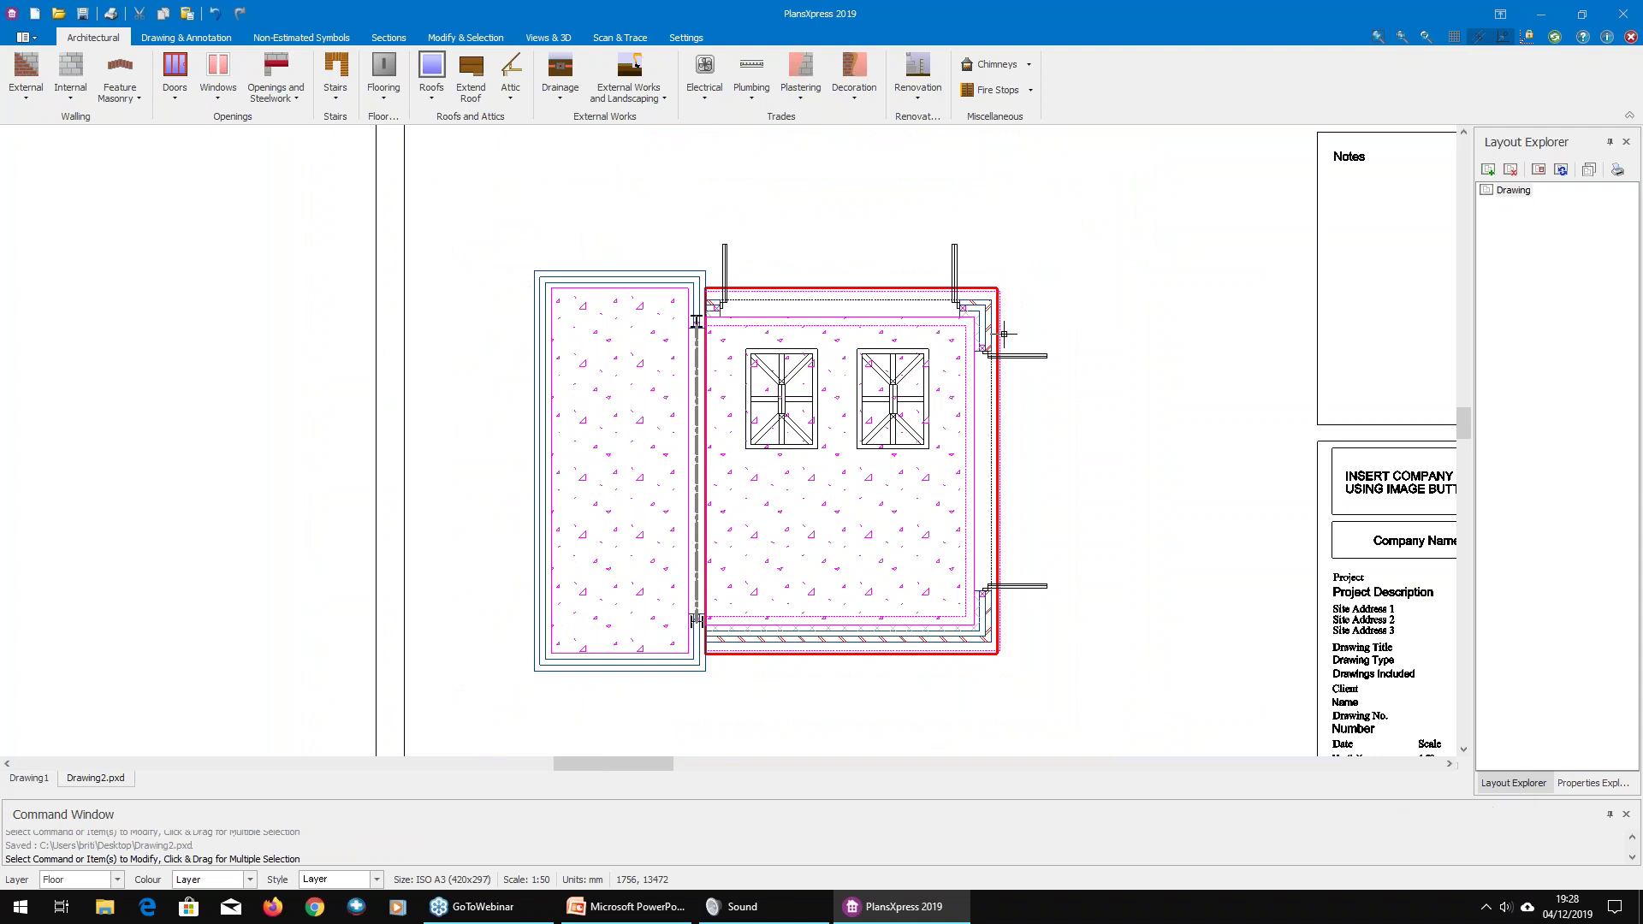
# Step: Preview the building in 3D, examine the roof, rooflights, interior and bi-fold doors, and close the preview
pyautogui.click(565, 37)
pyautogui.click(131, 77)
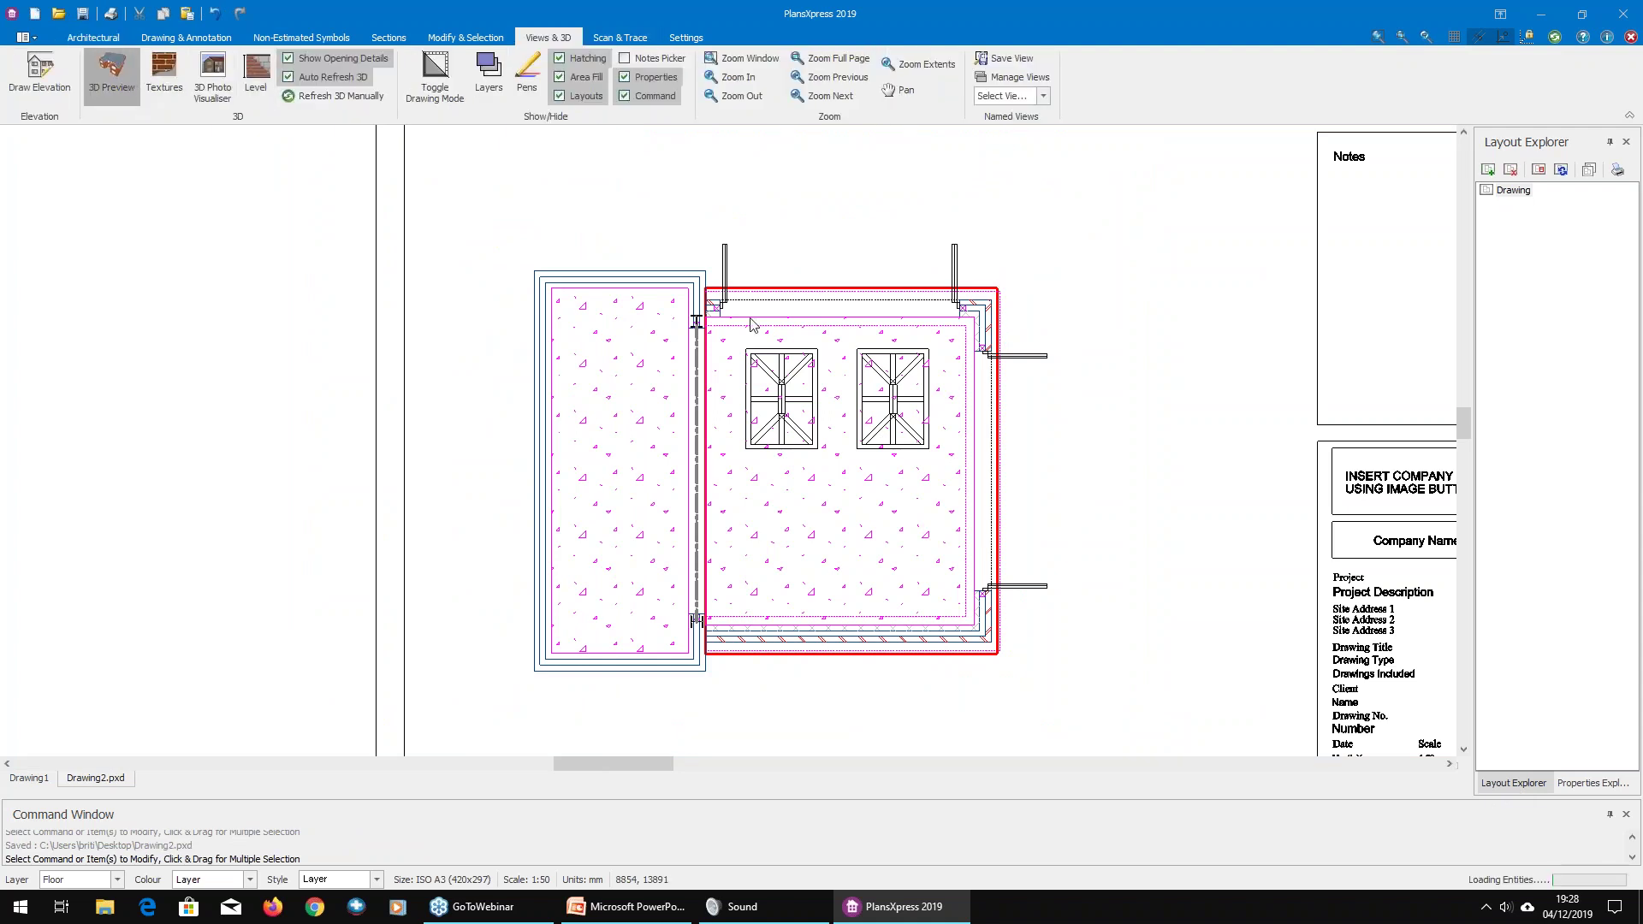
pyautogui.moveTo(681, 366); pyautogui.dragTo(455, 371)
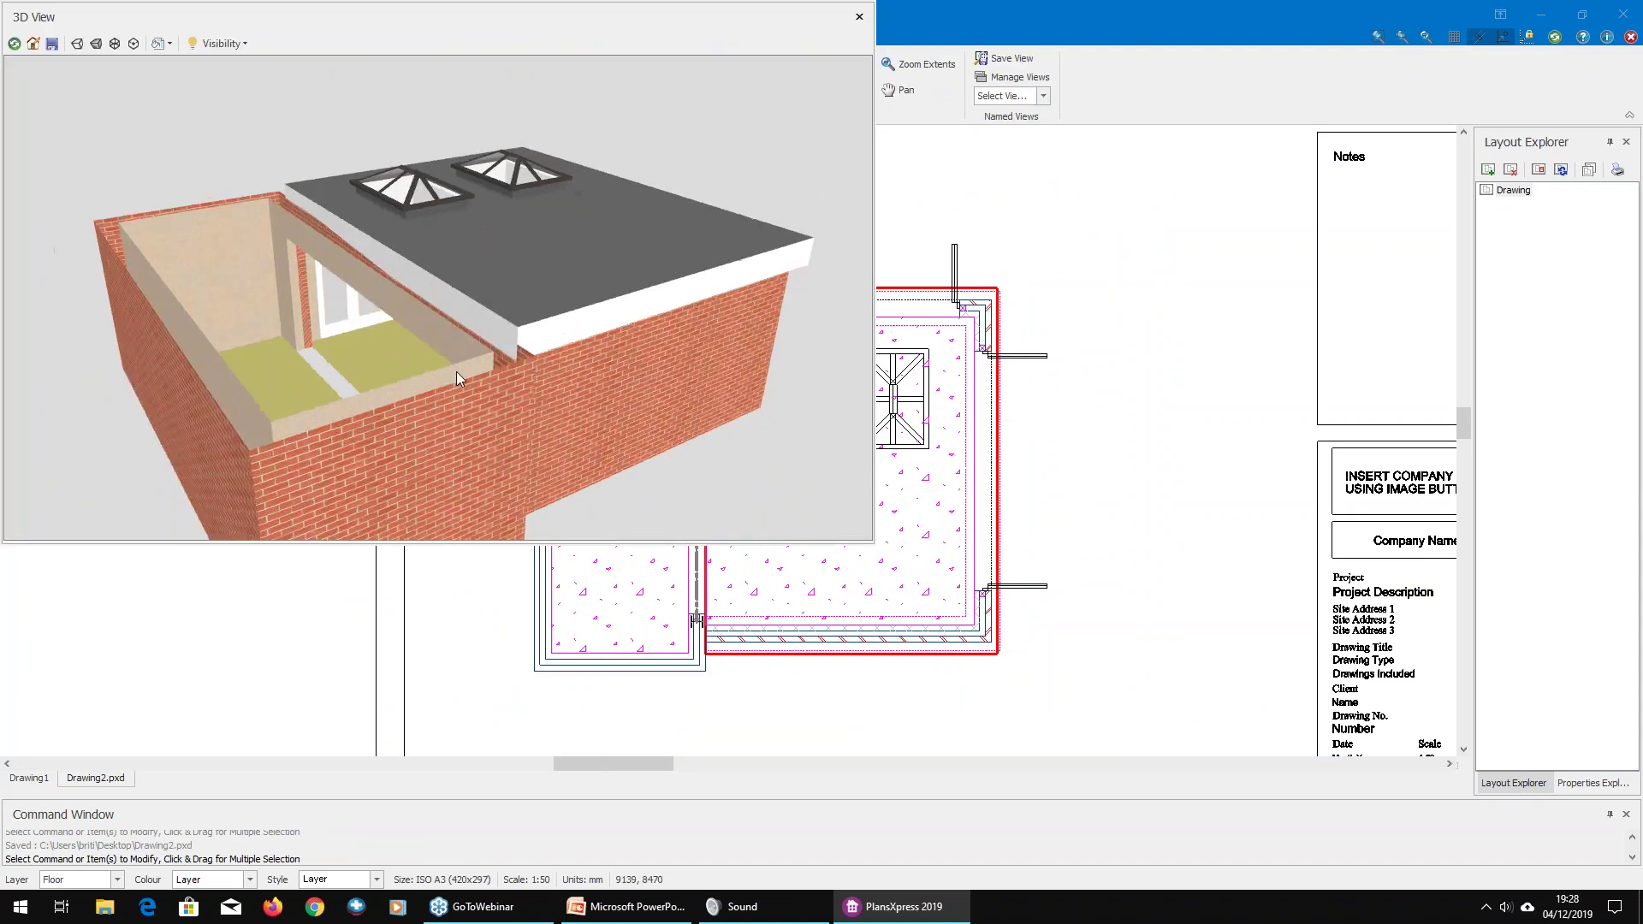
pyautogui.scroll(5, 456, 368)
pyautogui.scroll(10, 455, 366)
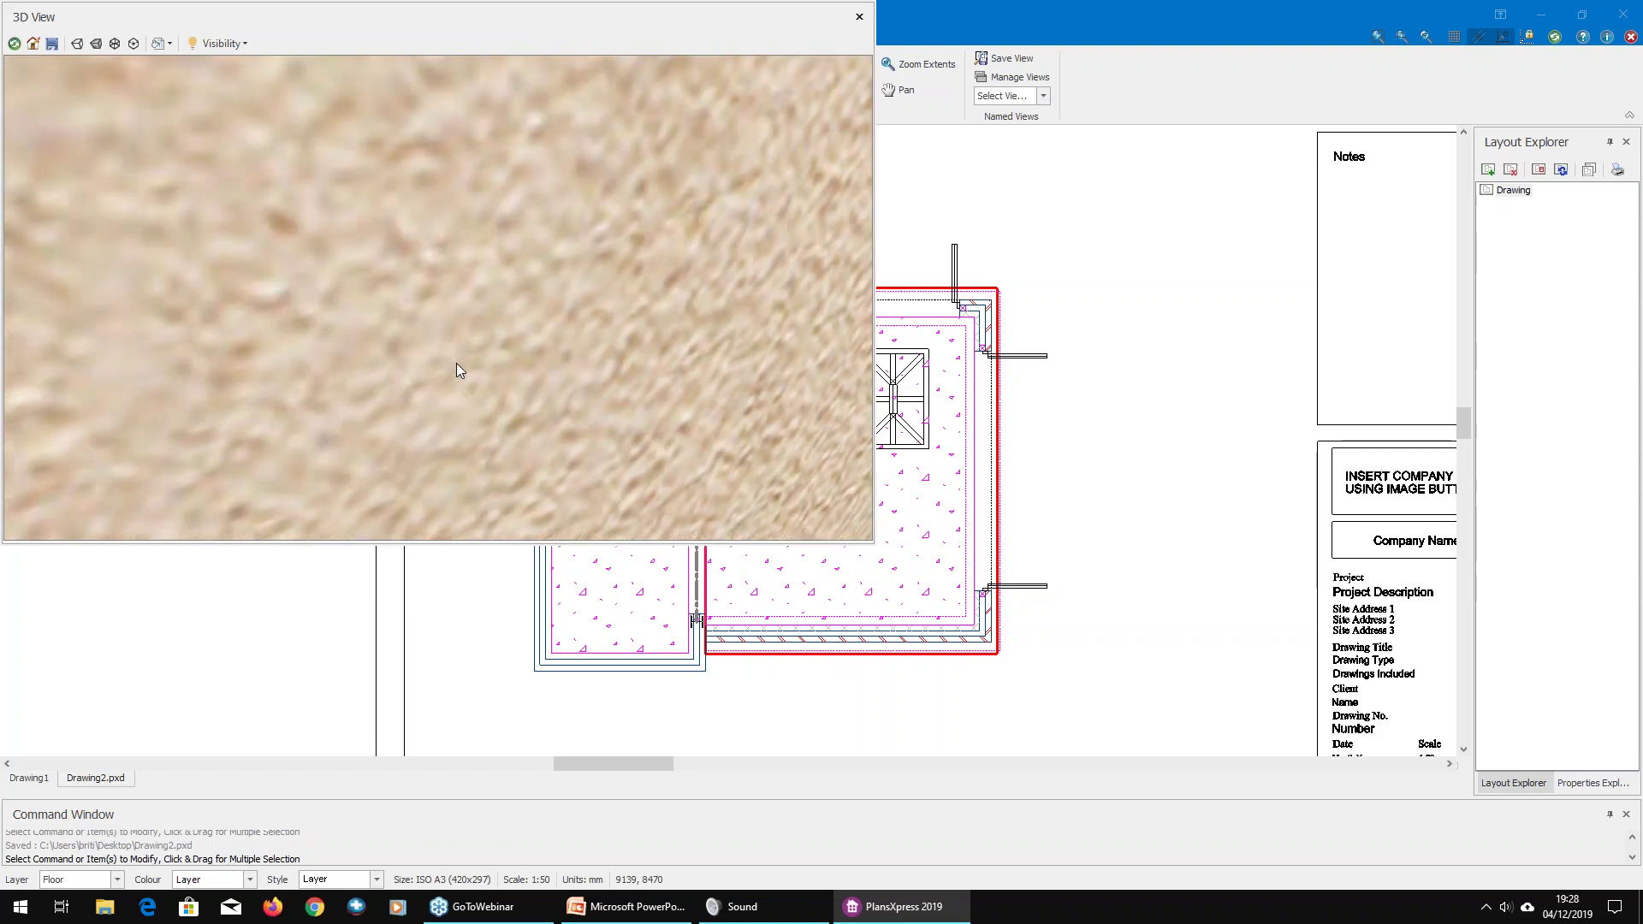
pyautogui.moveTo(523, 382); pyautogui.dragTo(465, 296)
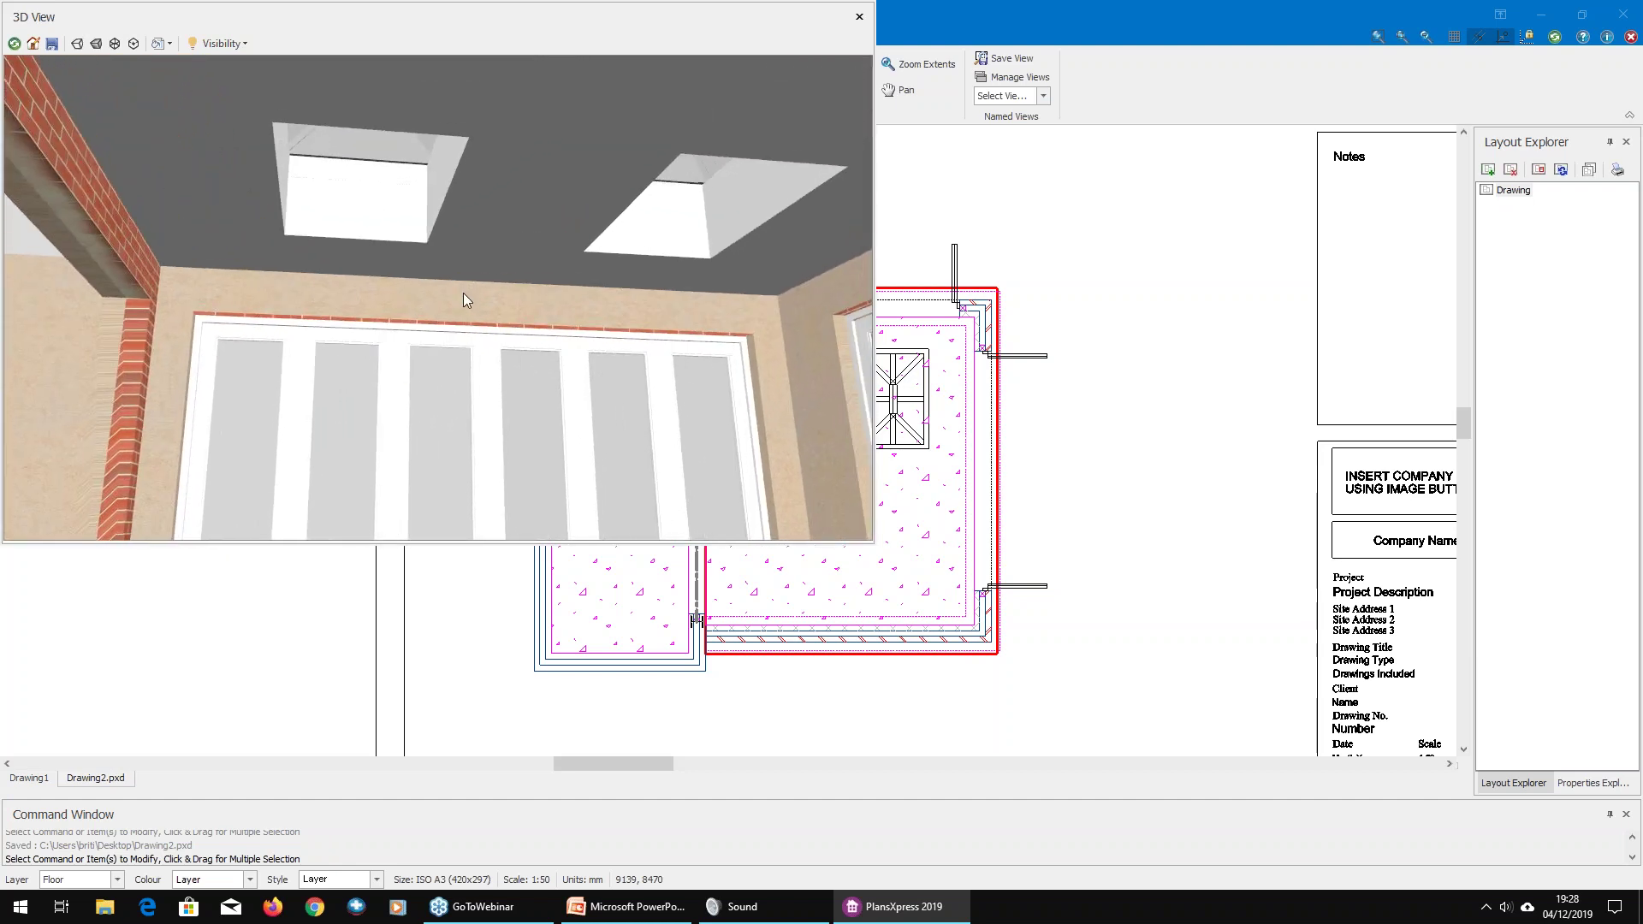
pyautogui.scroll(-10, 529, 285)
pyautogui.moveTo(669, 266); pyautogui.dragTo(721, 229)
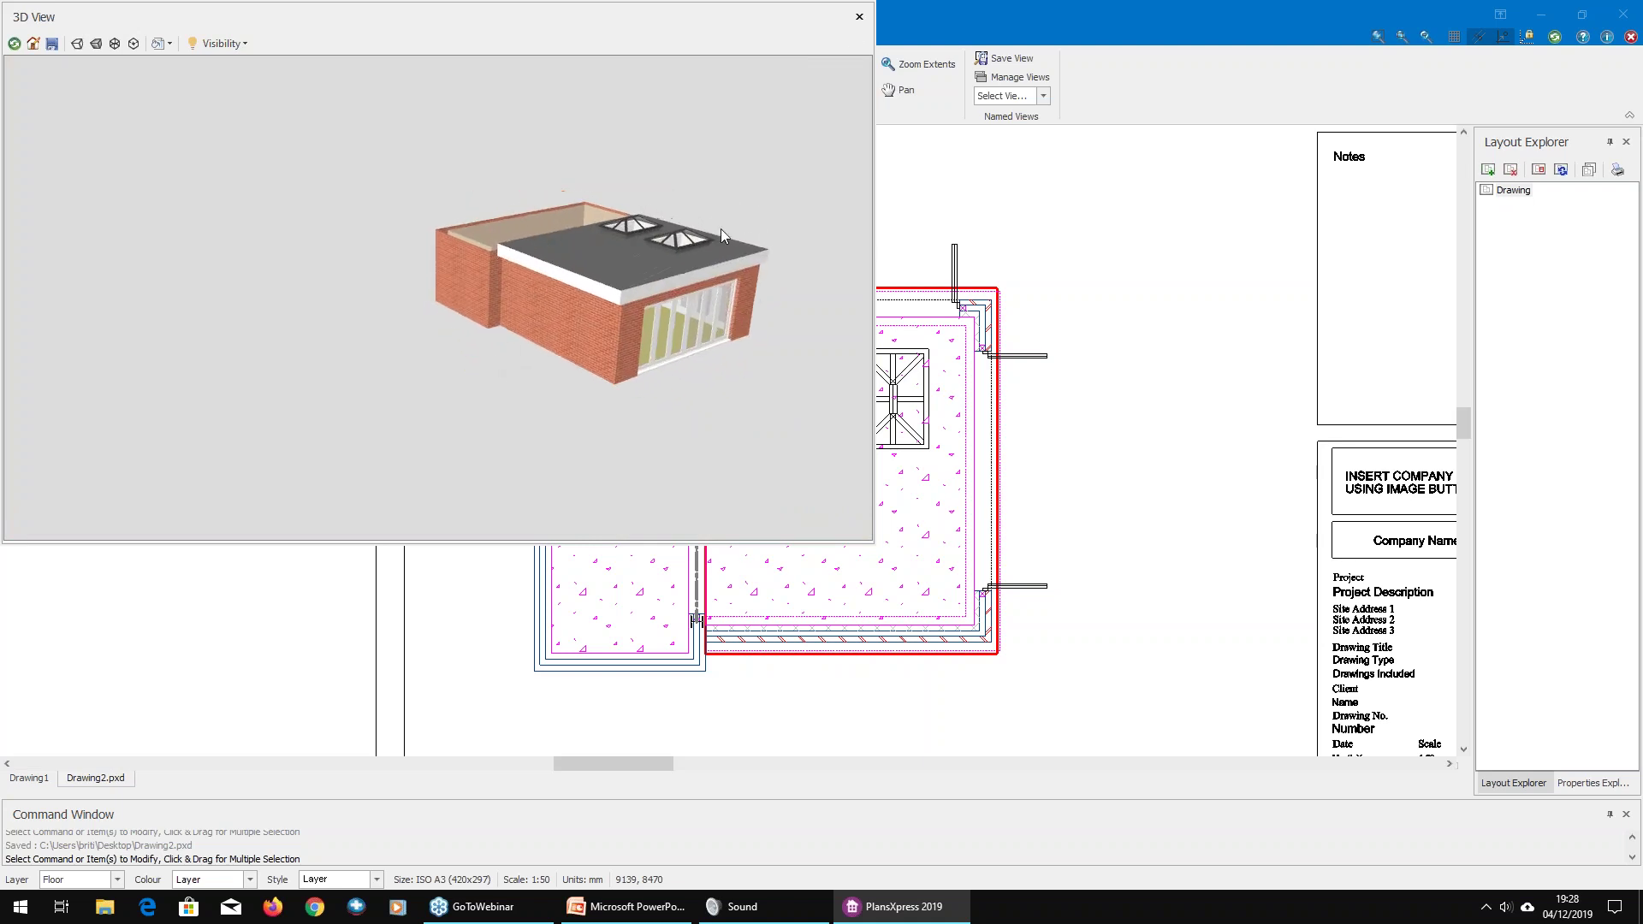
pyautogui.click(860, 17)
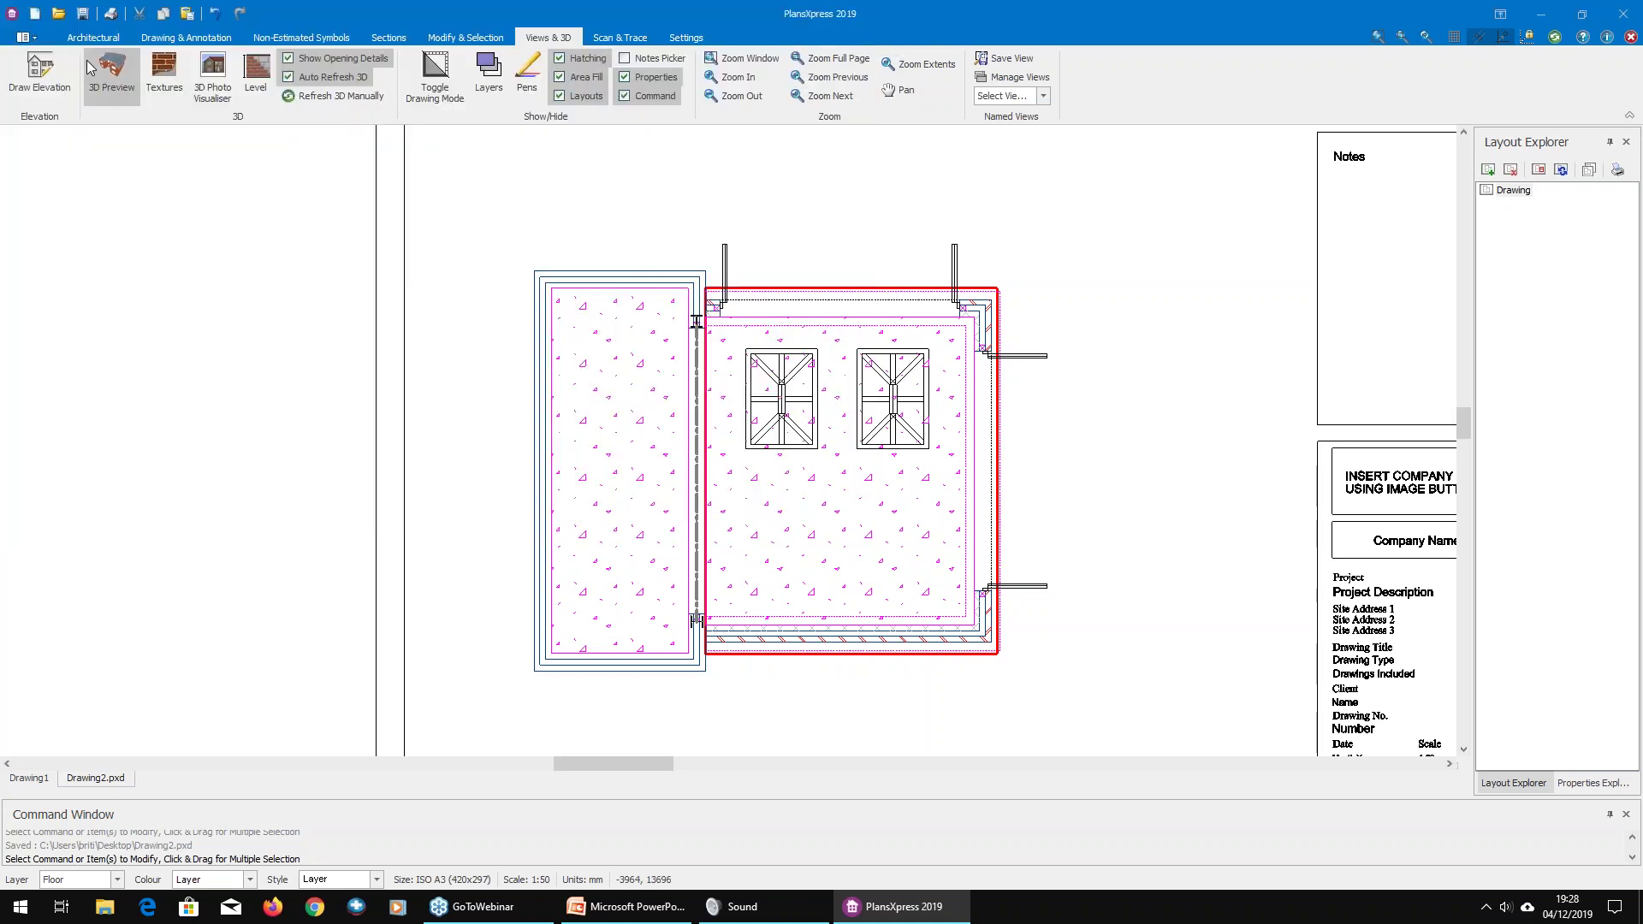
# Step: Filter the Velux flat roof skylights to 1500 mm width and length, and choose the Integra Electric Opening Opaque Polycarbonate window
pyautogui.click(93, 38)
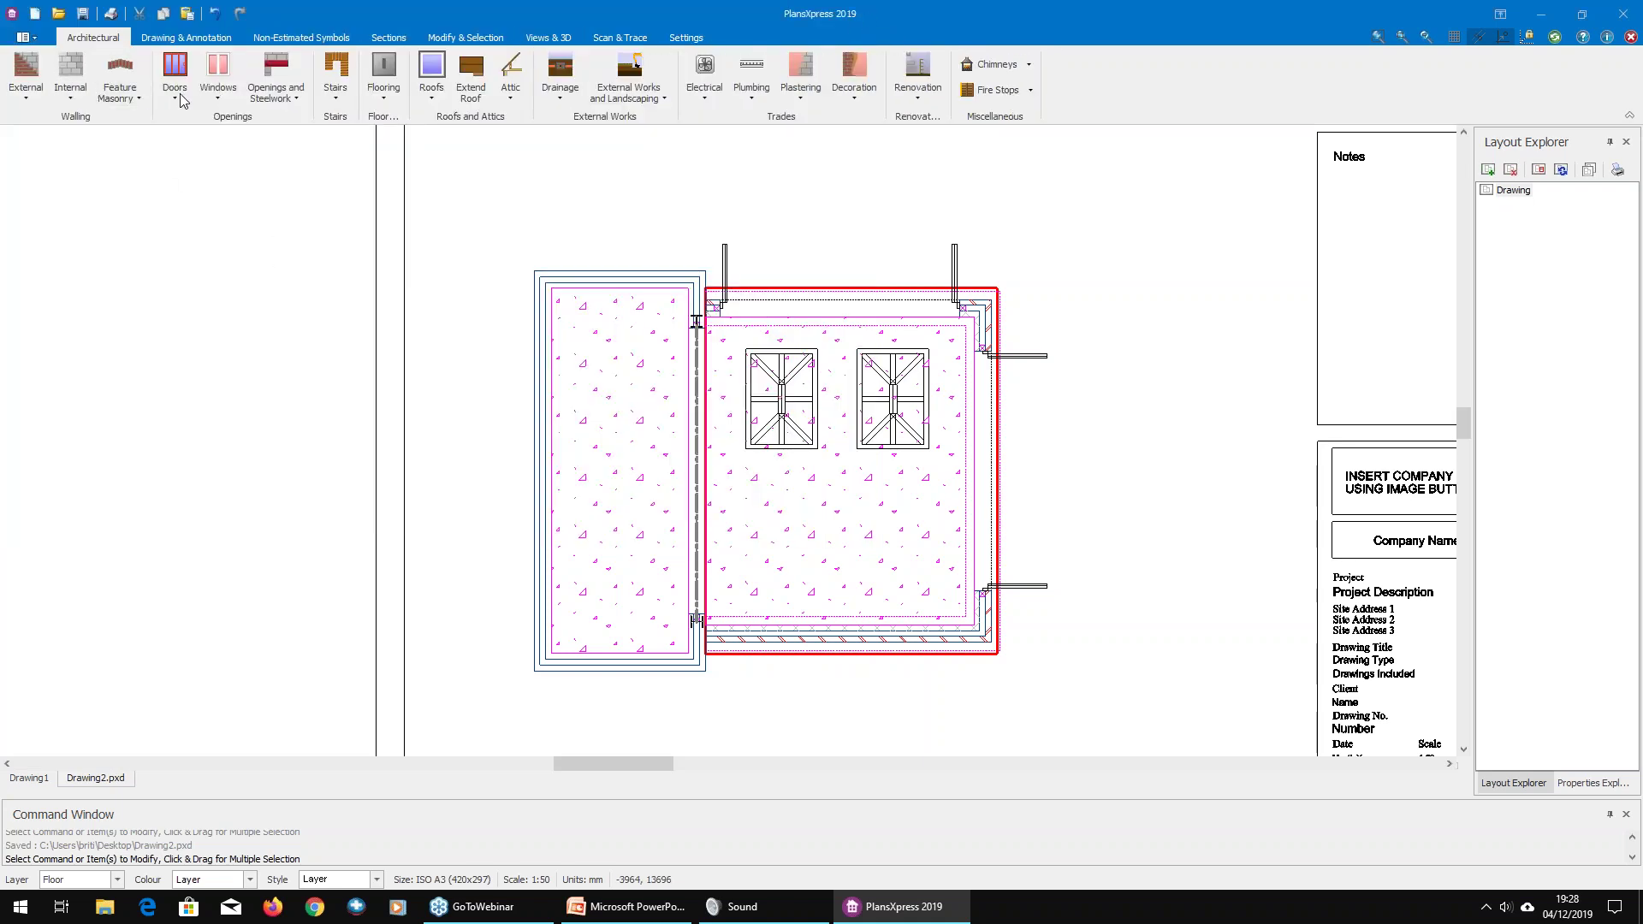
pyautogui.click(424, 94)
pyautogui.moveTo(493, 422)
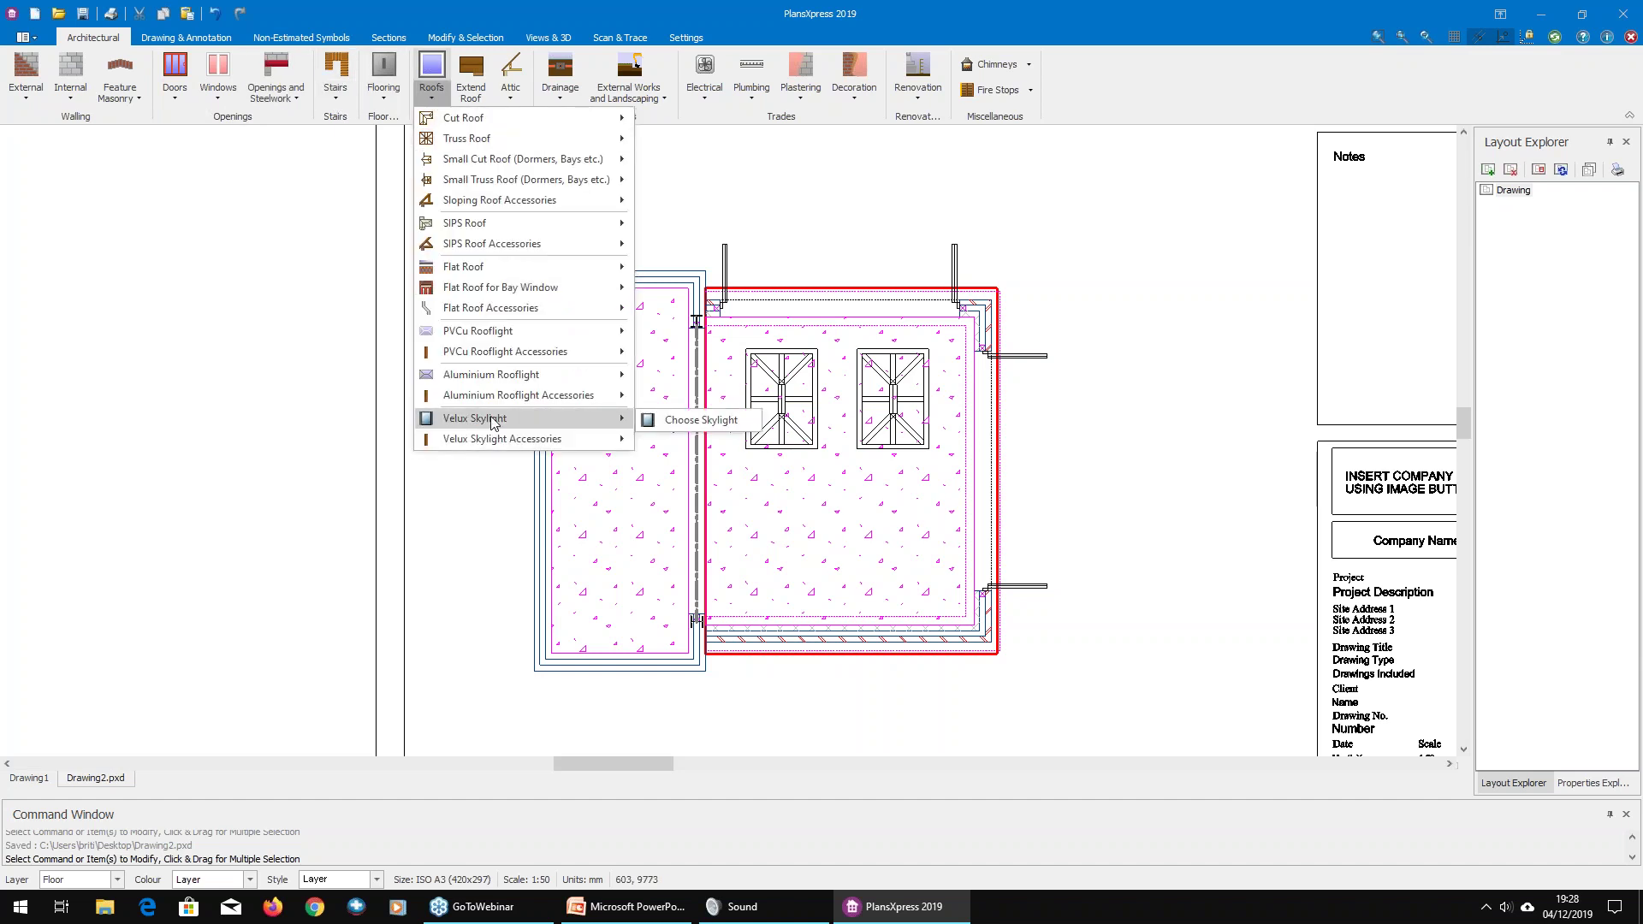
pyautogui.click(717, 427)
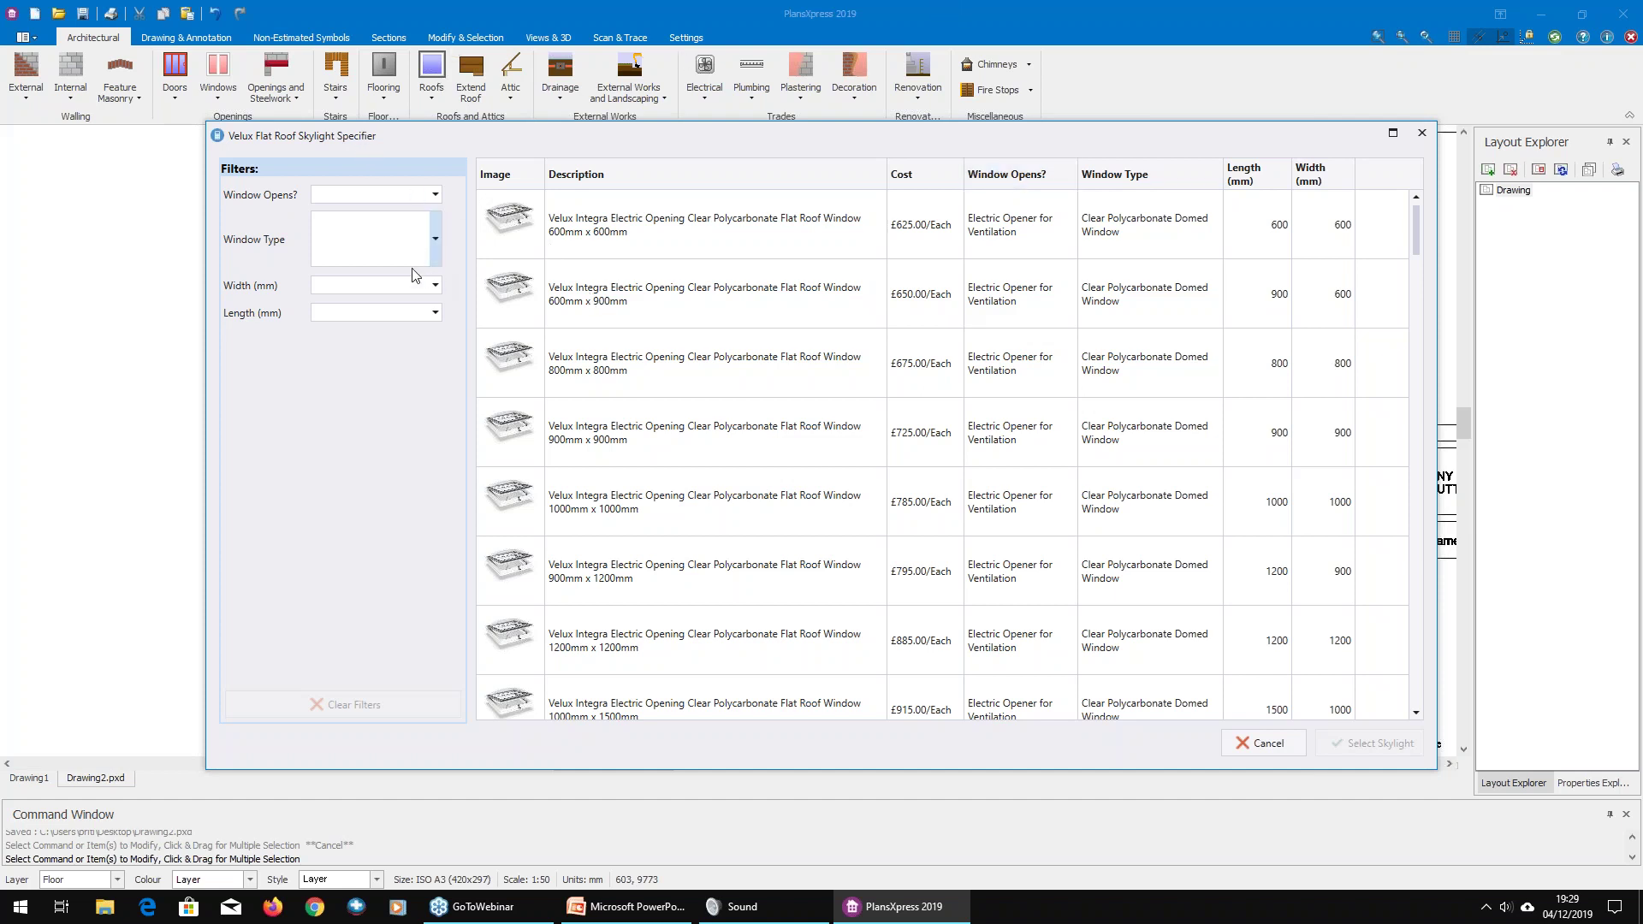
pyautogui.click(435, 285)
pyautogui.click(346, 391)
pyautogui.click(368, 313)
pyautogui.click(358, 332)
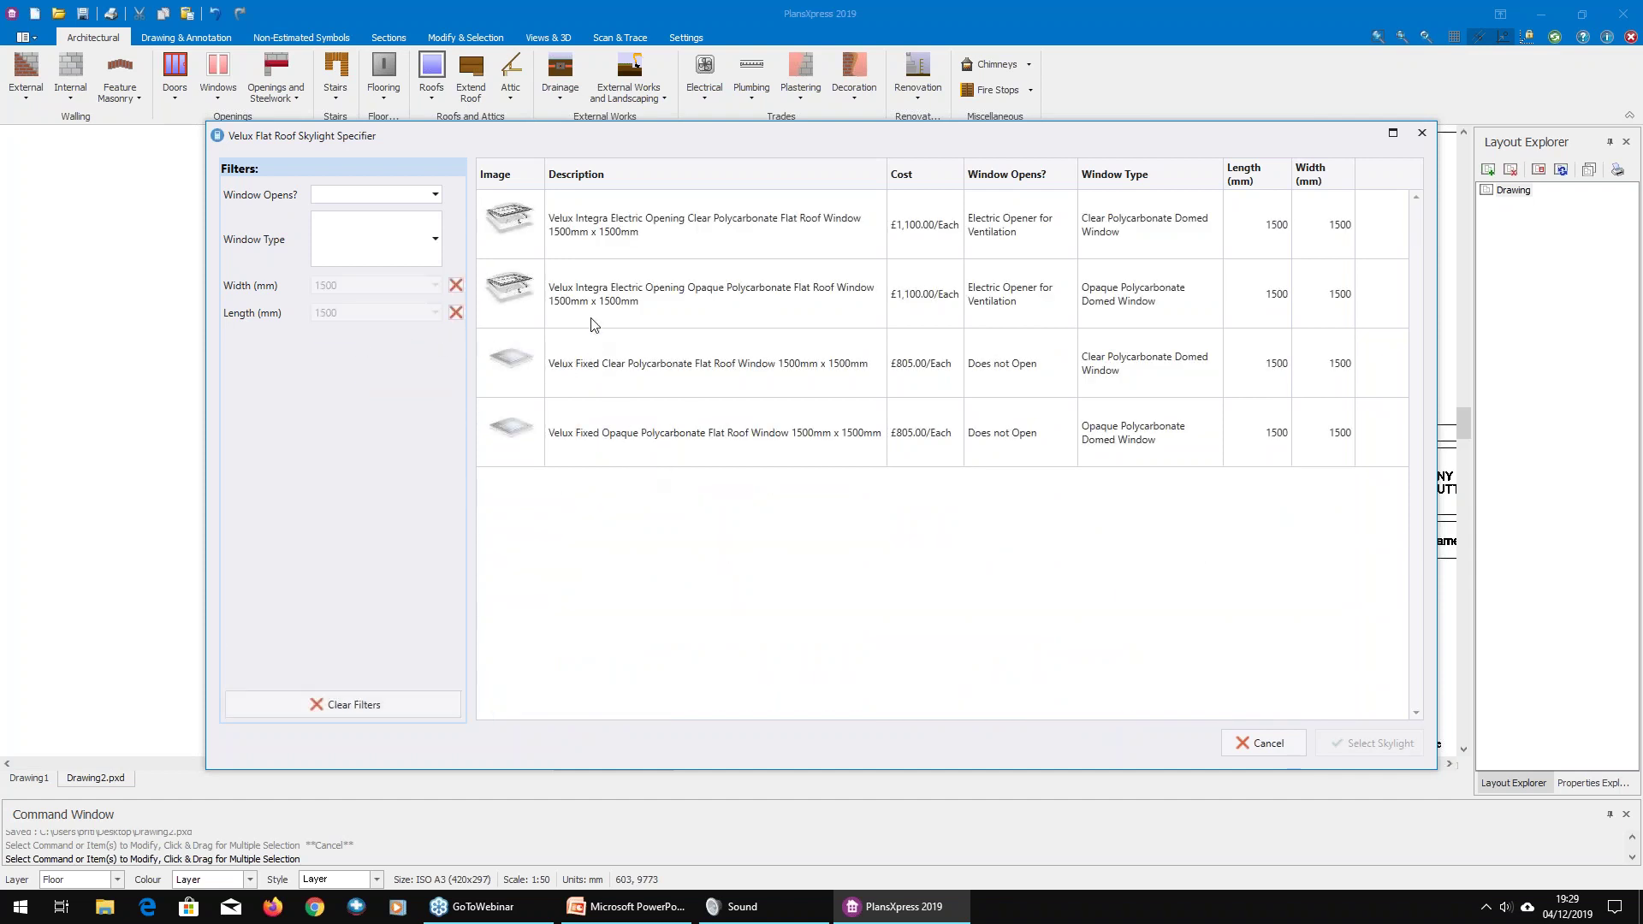
pyautogui.click(578, 322)
pyautogui.click(1367, 742)
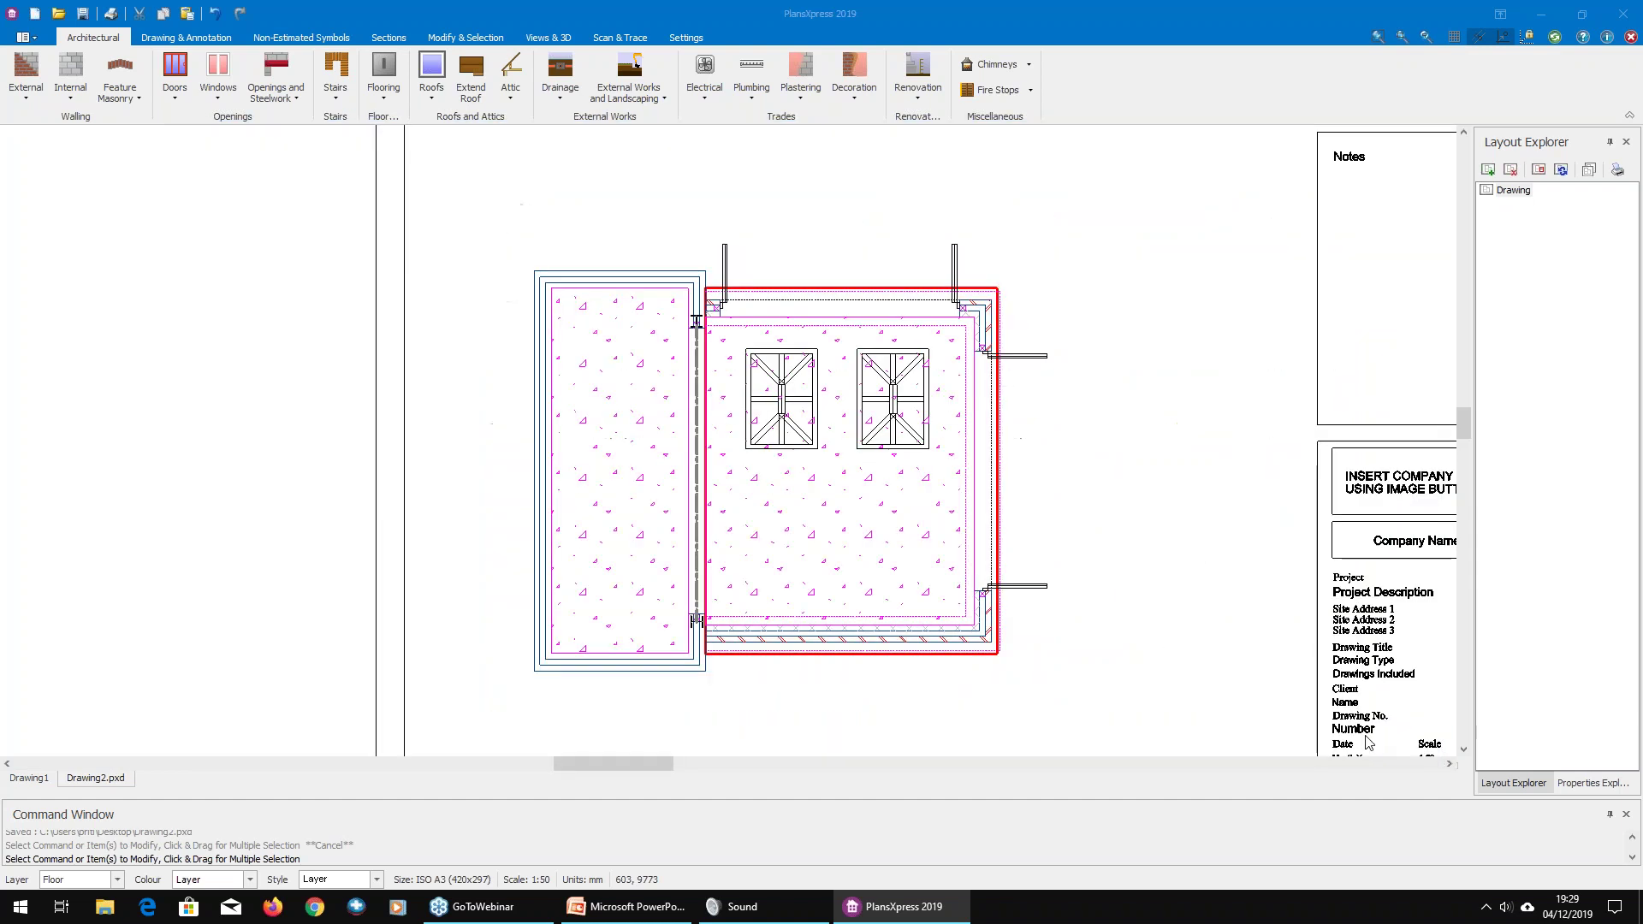
# Step: Place the 1500 mm Velux skylight on the flat roof, below the right-hand rooflight, keeping it square to the roof line
pyautogui.click(911, 663)
pyautogui.scroll(2, 813, 554)
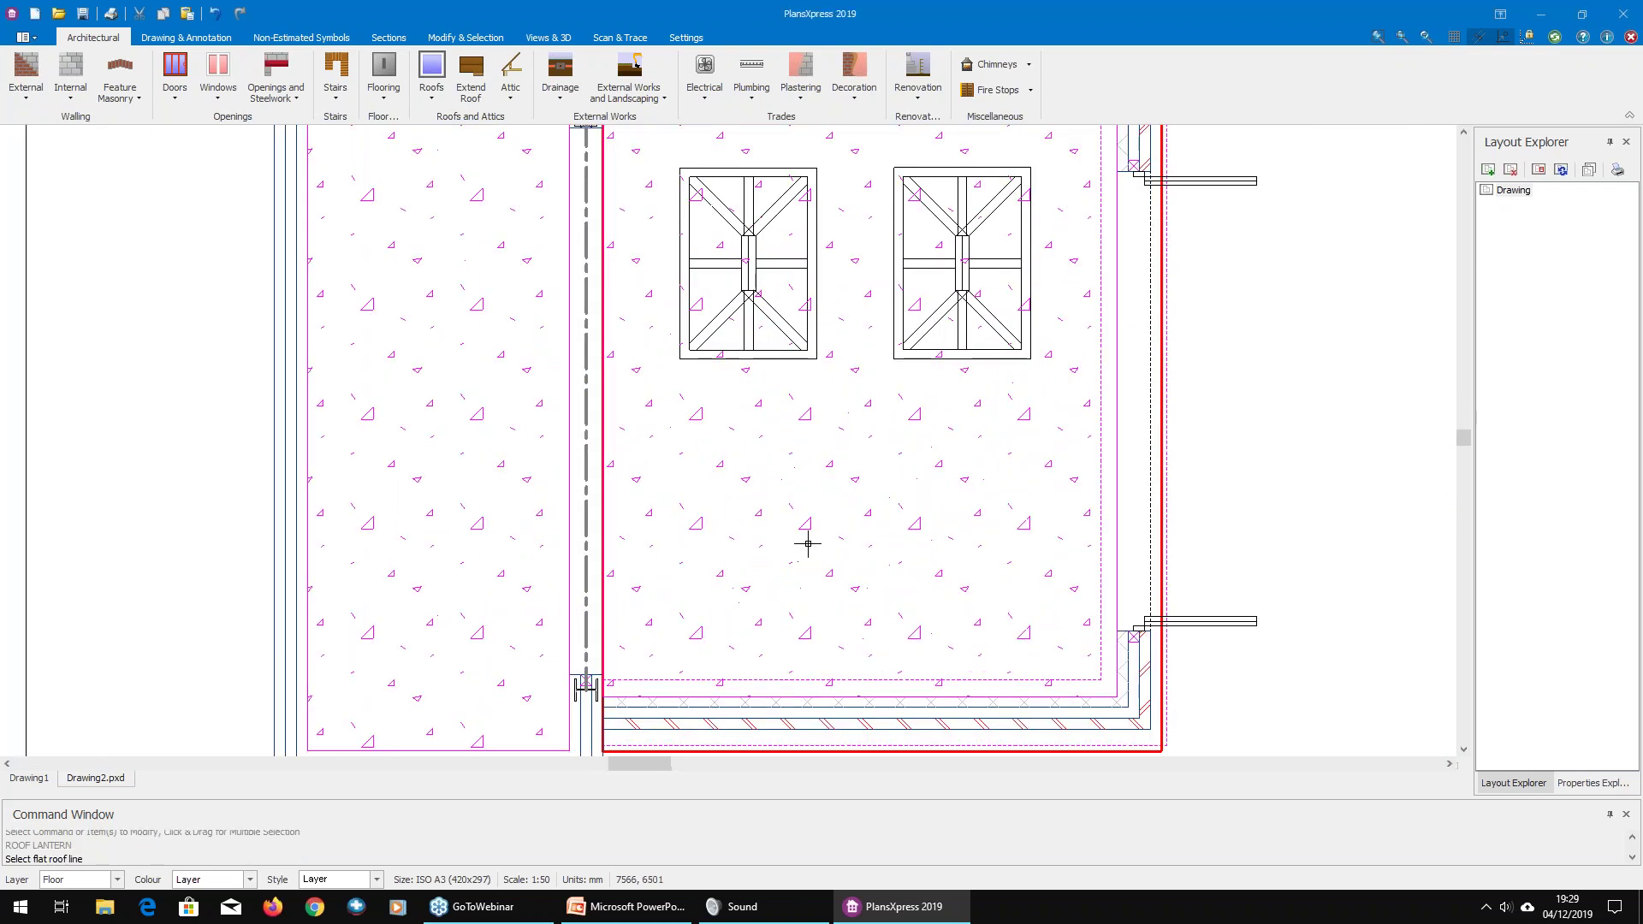
pyautogui.scroll(2, 887, 605)
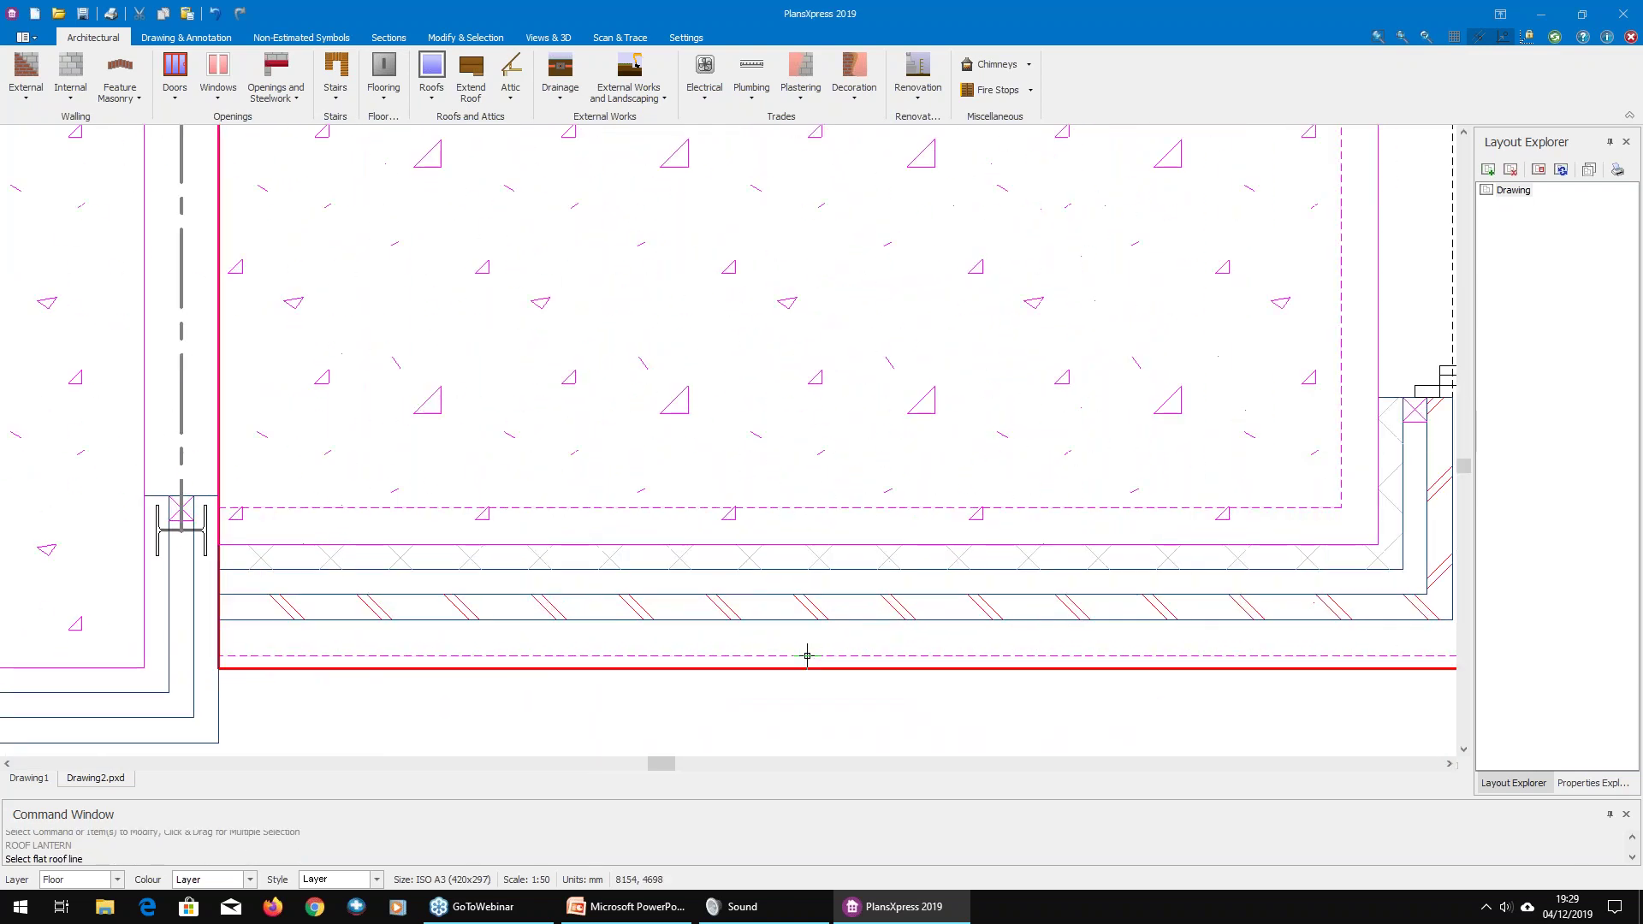
pyautogui.click(778, 583)
pyautogui.scroll(-3, 778, 583)
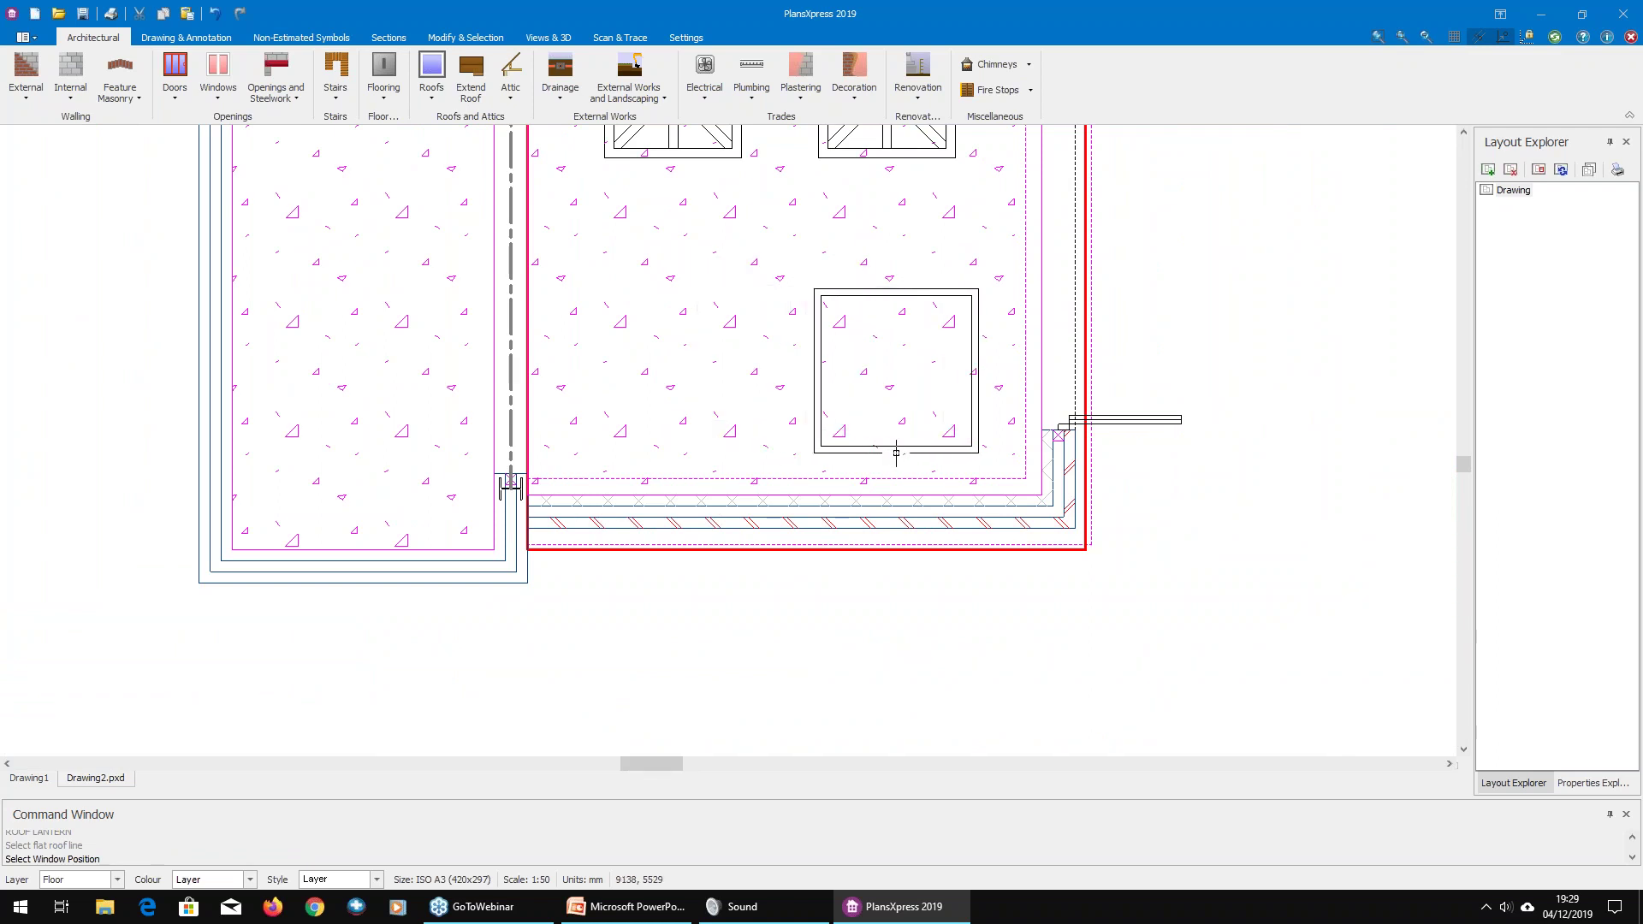
pyautogui.click(889, 453)
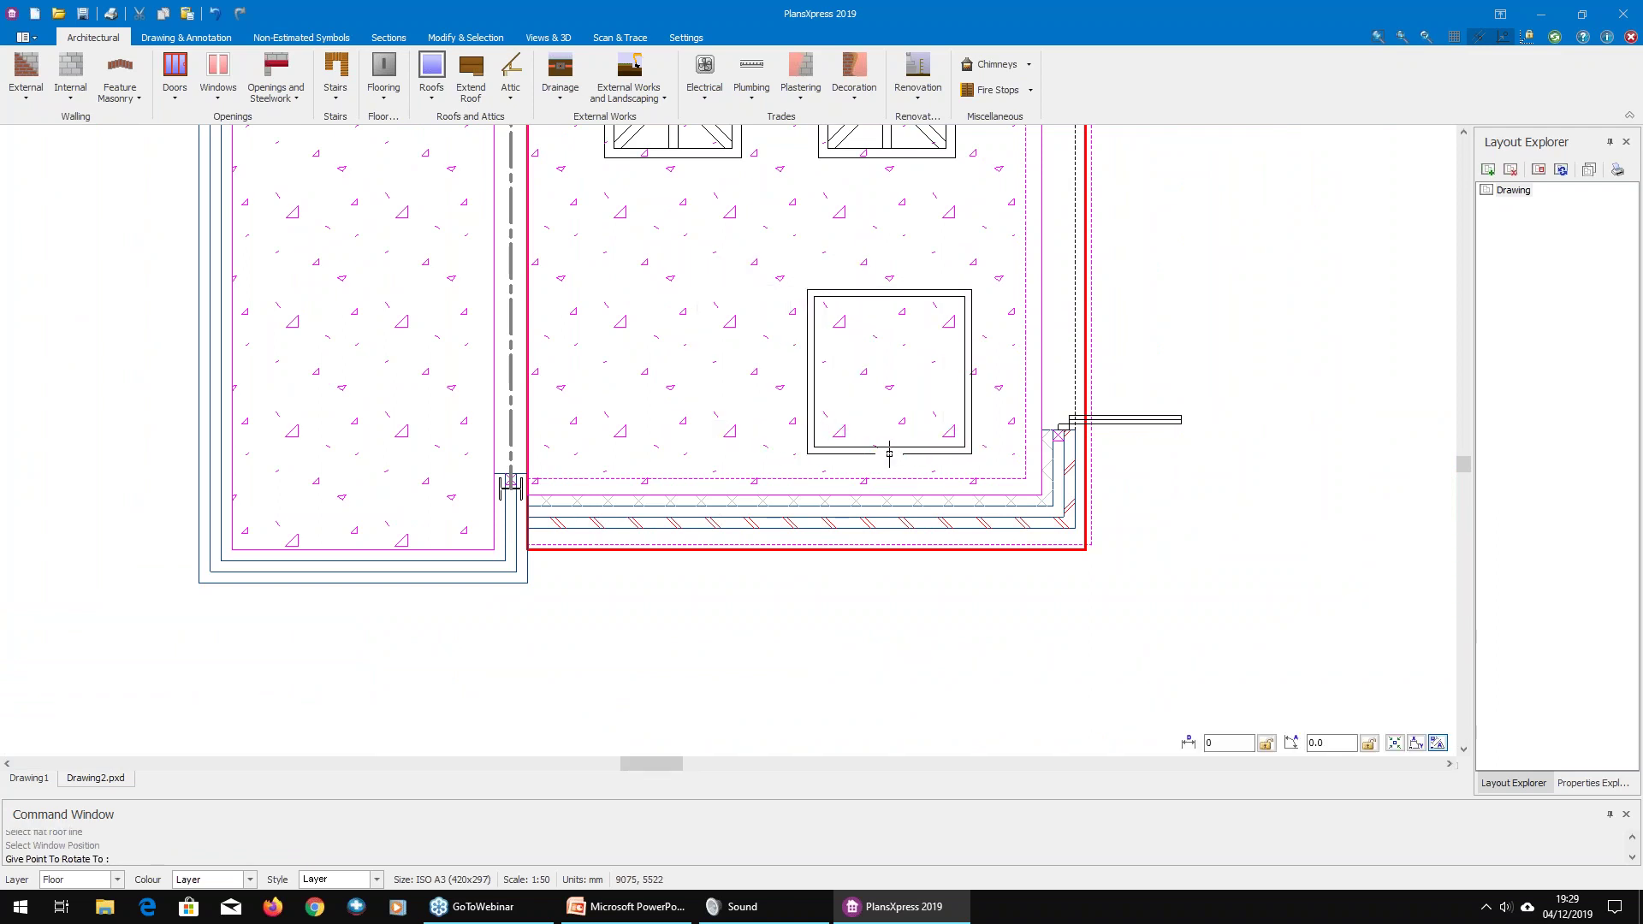
pyautogui.click(889, 454)
pyautogui.click(854, 473)
pyautogui.scroll(-3, 899, 436)
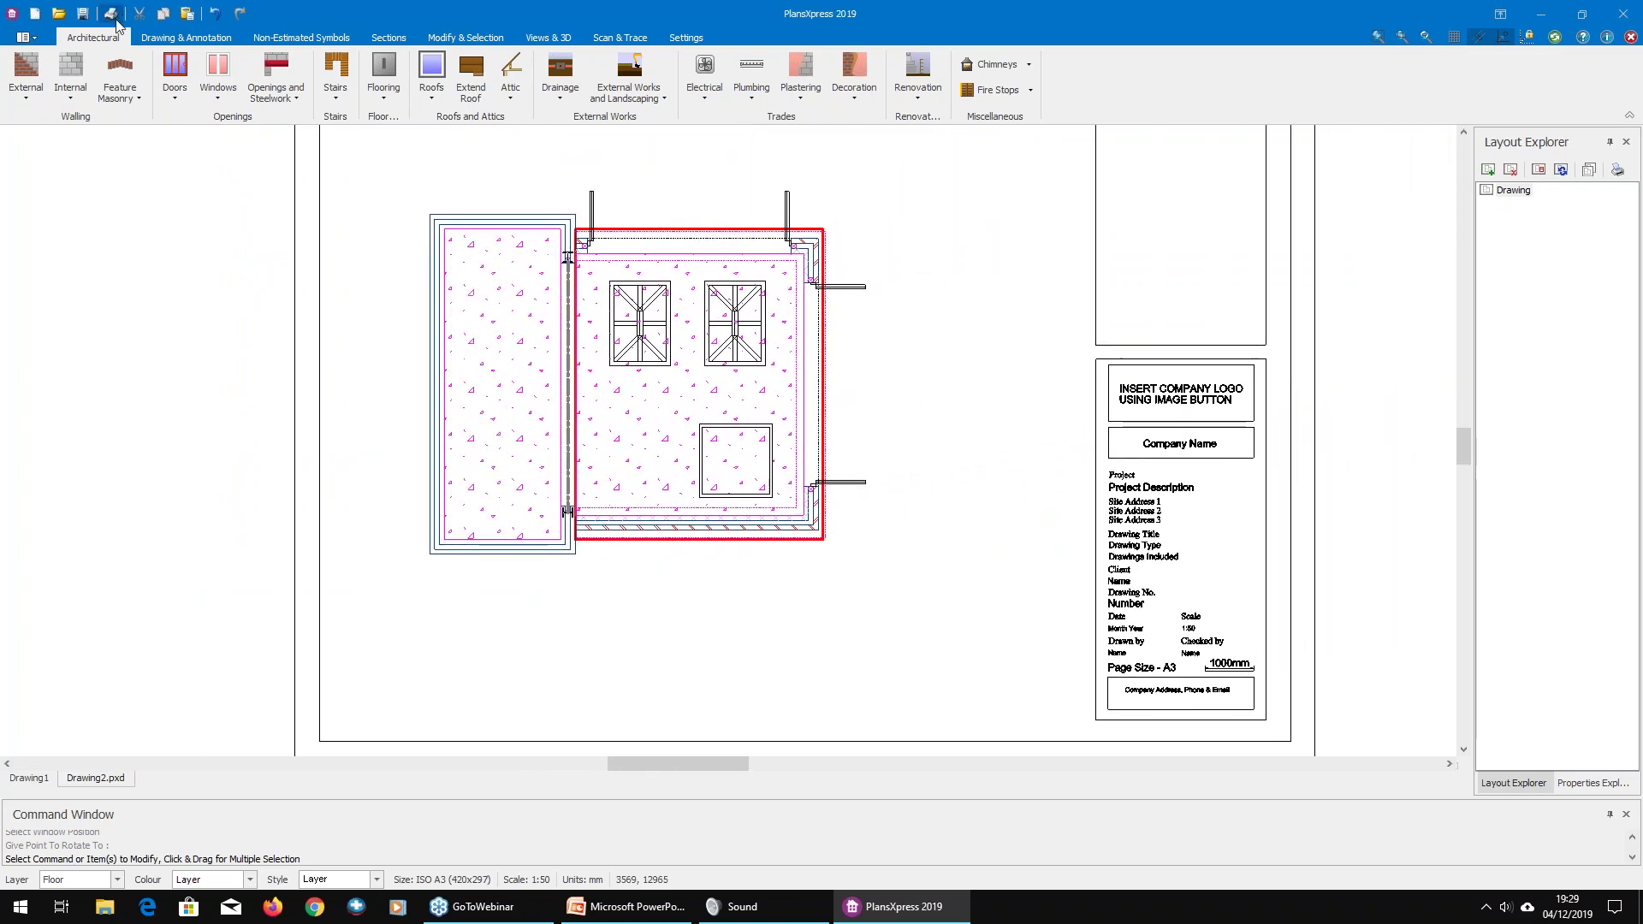
# Step: Save the drawing and open the model in the 3D Photo Visualiser
pyautogui.click(82, 13)
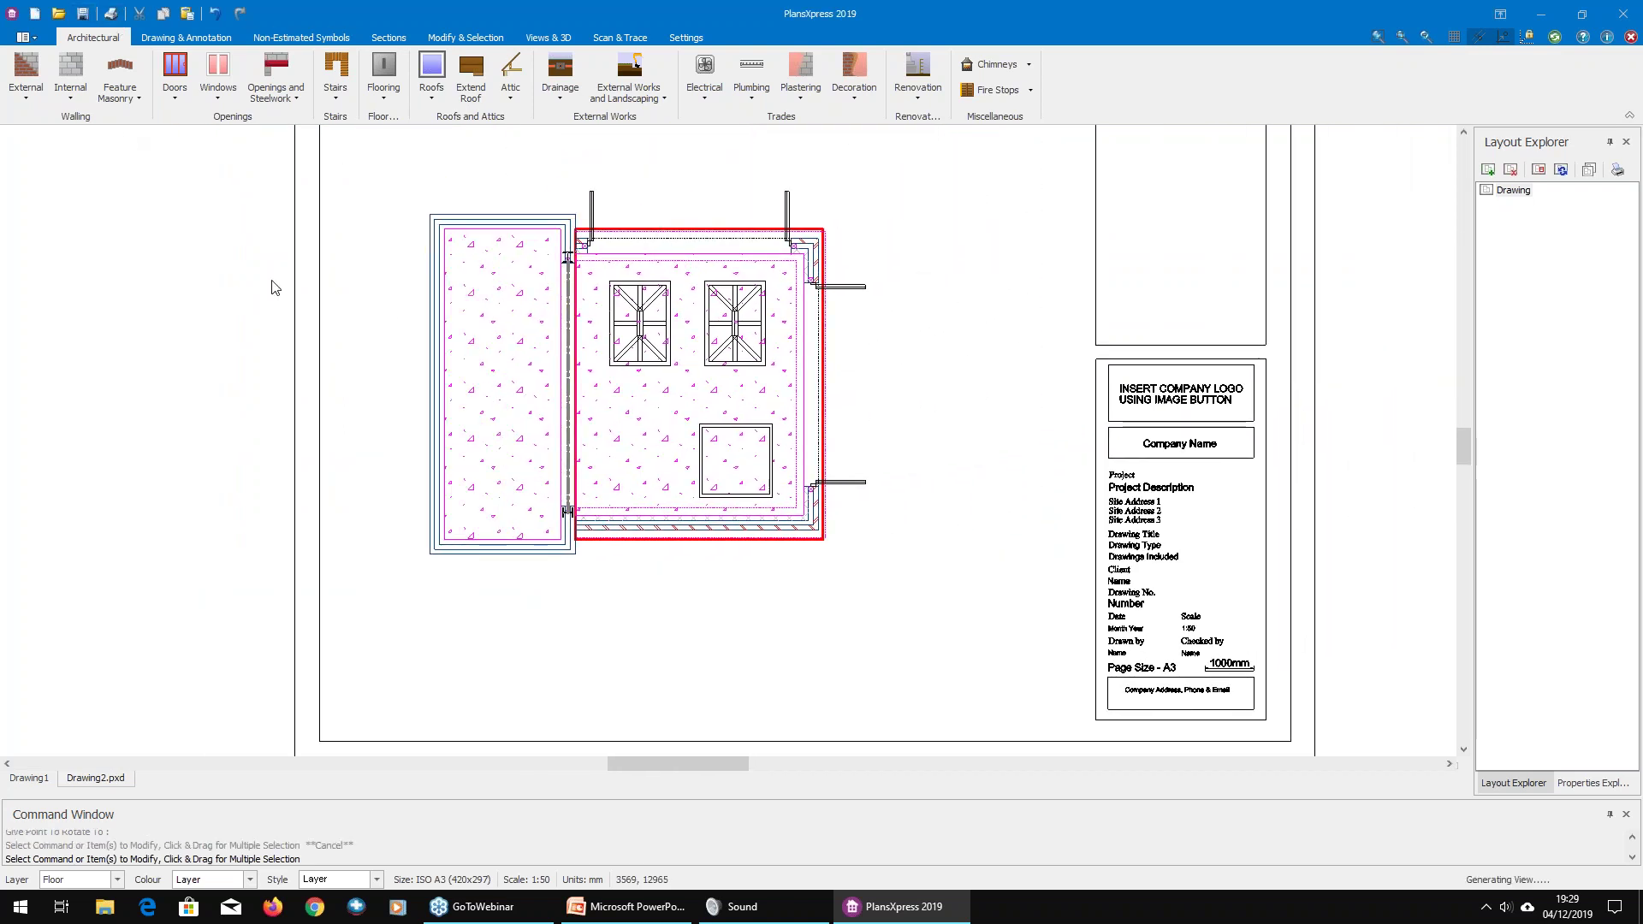
pyautogui.click(553, 36)
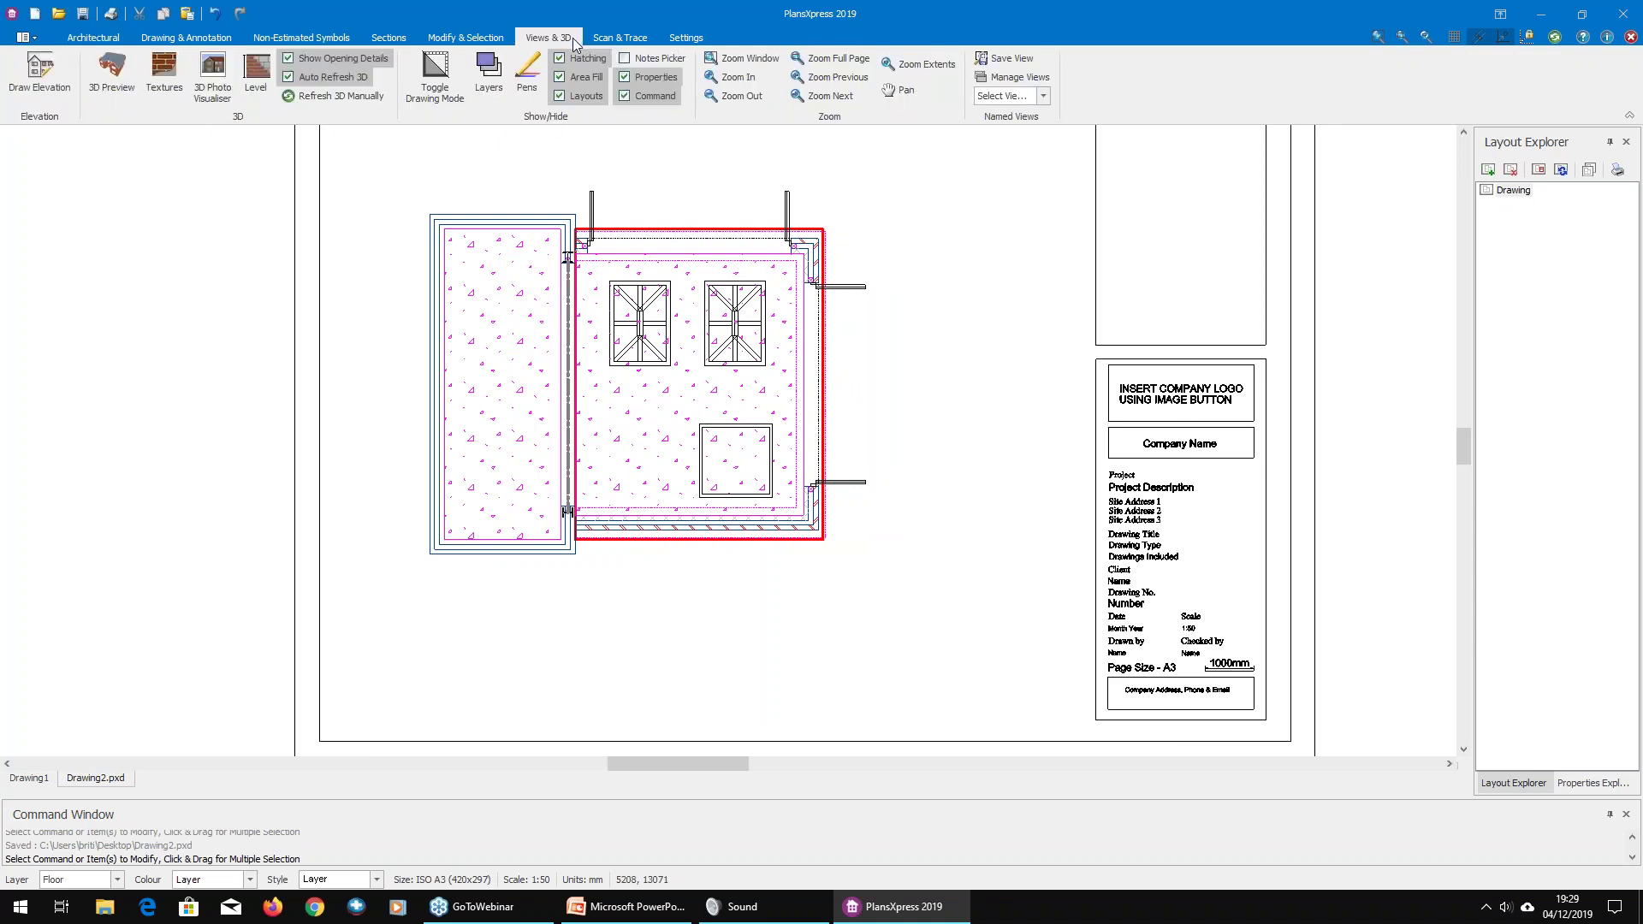
pyautogui.click(208, 94)
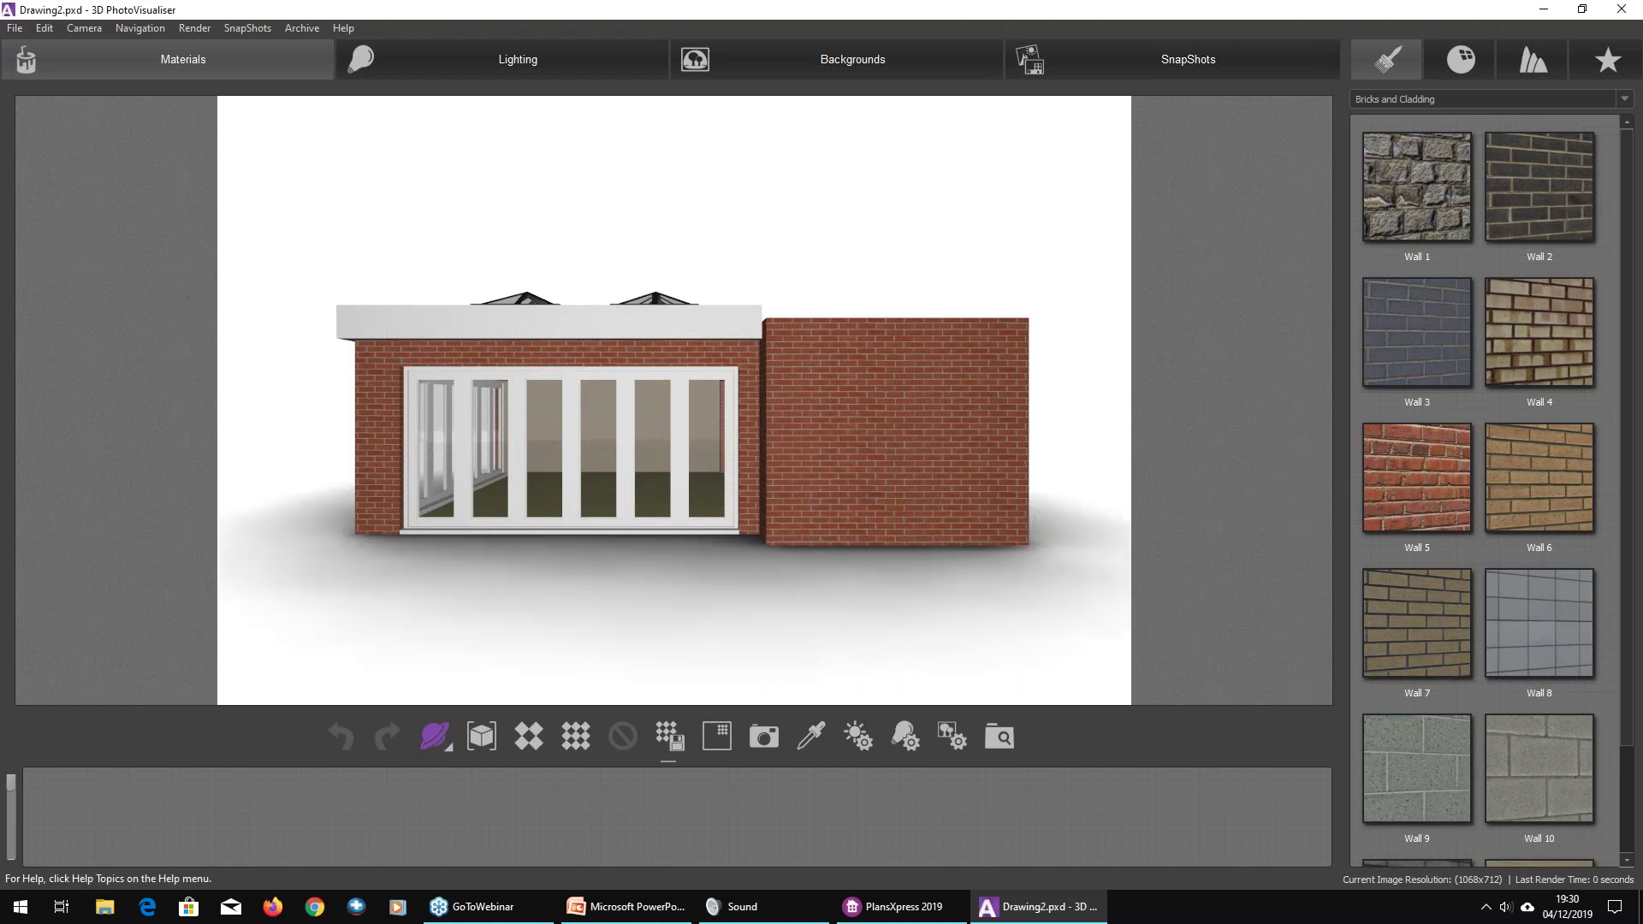
# Step: Examine the roof with its new skylight from outside, and the extension's interior with its bi-fold doors and rooflights
pyautogui.moveTo(570, 376); pyautogui.dragTo(865, 397)
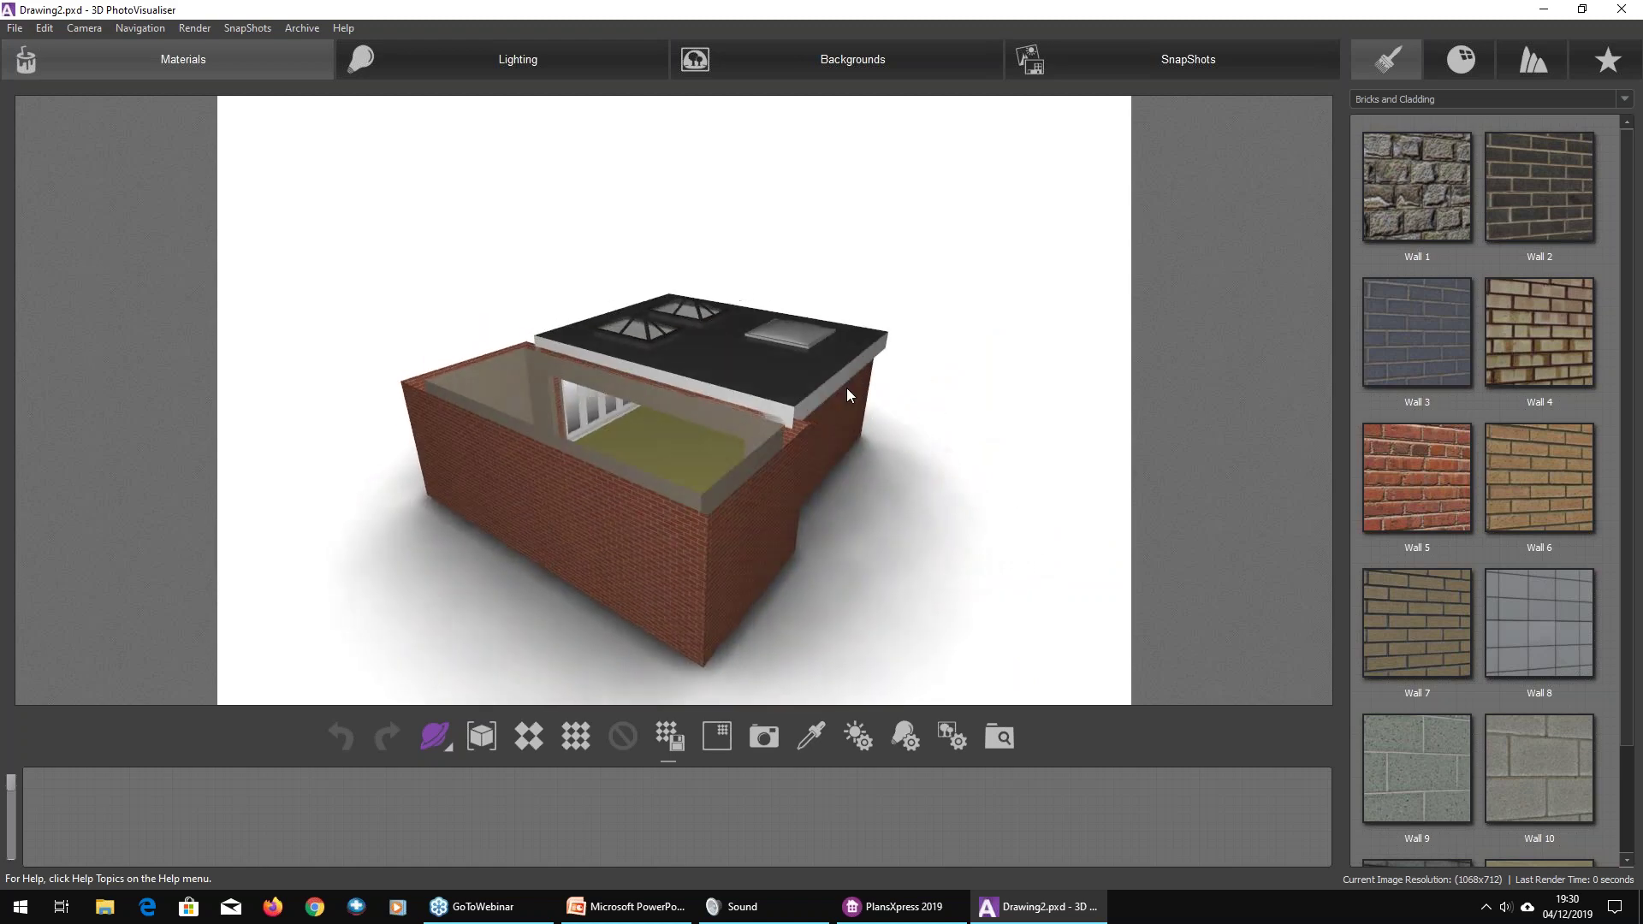
pyautogui.scroll(10, 865, 397)
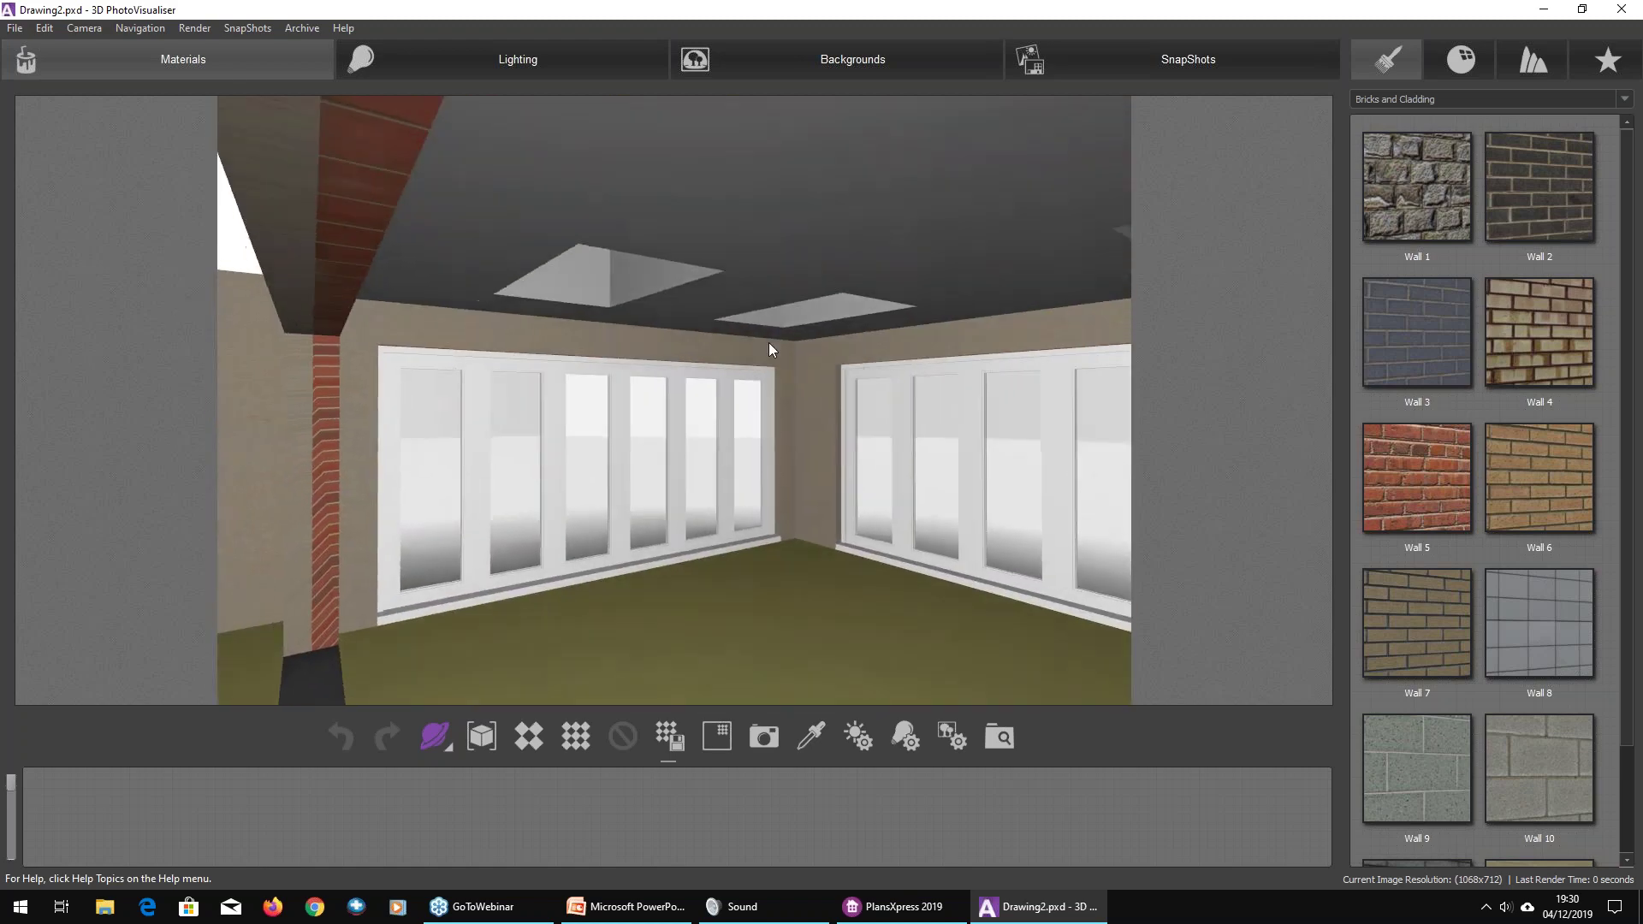
pyautogui.moveTo(768, 342); pyautogui.dragTo(769, 387)
pyautogui.scroll(4, 762, 351)
pyautogui.scroll(-4, 759, 349)
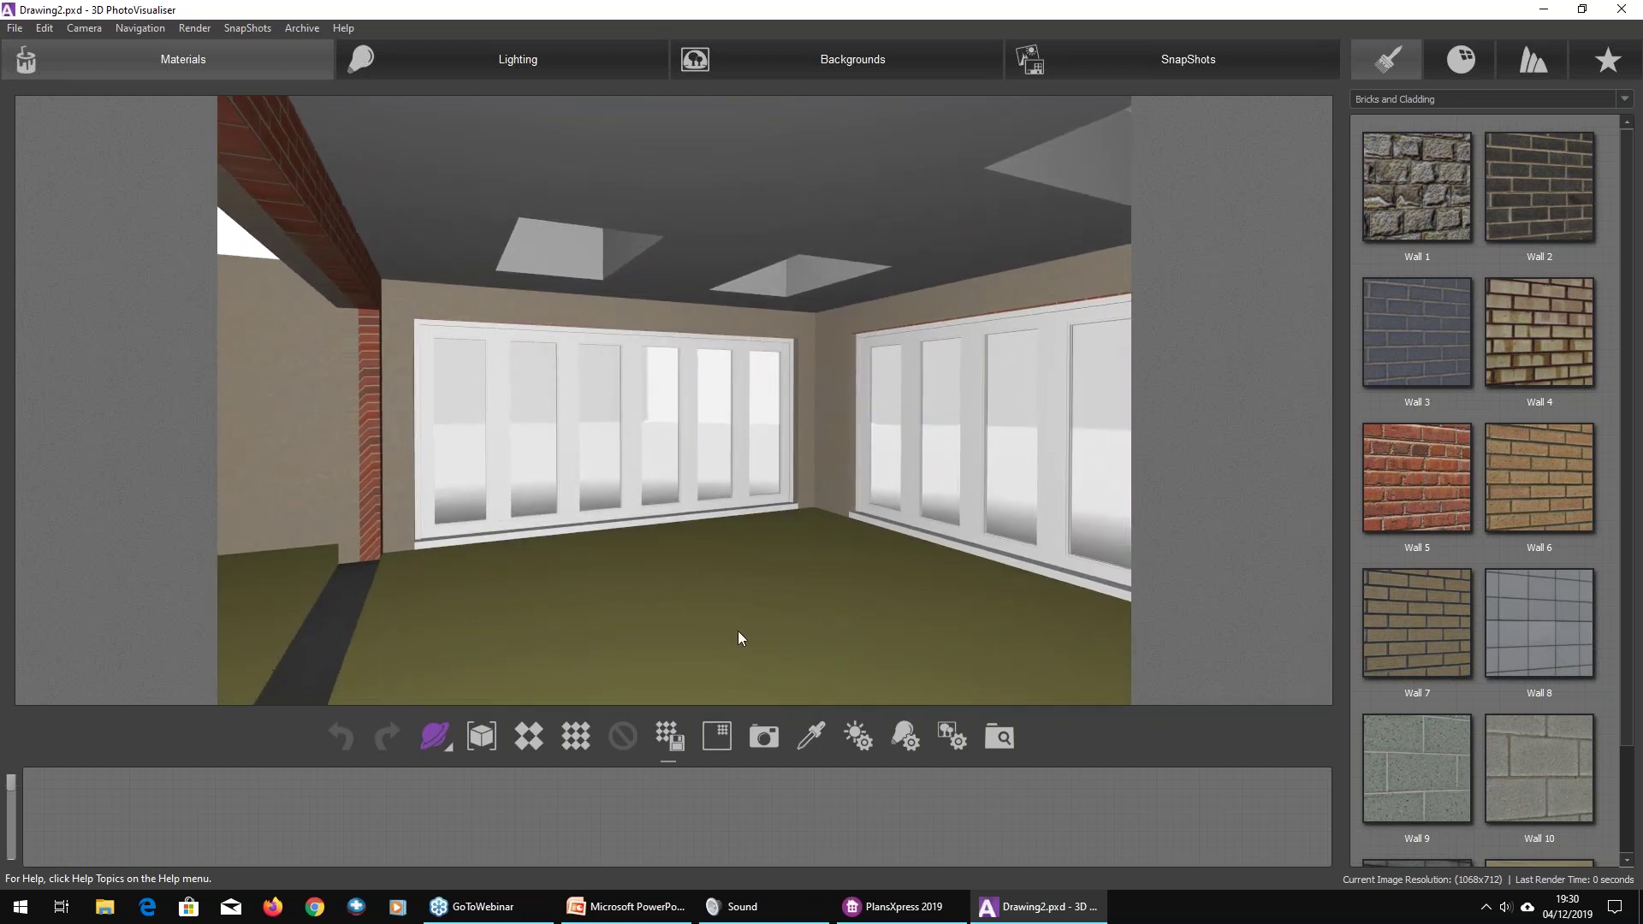
pyautogui.rightClick(671, 562)
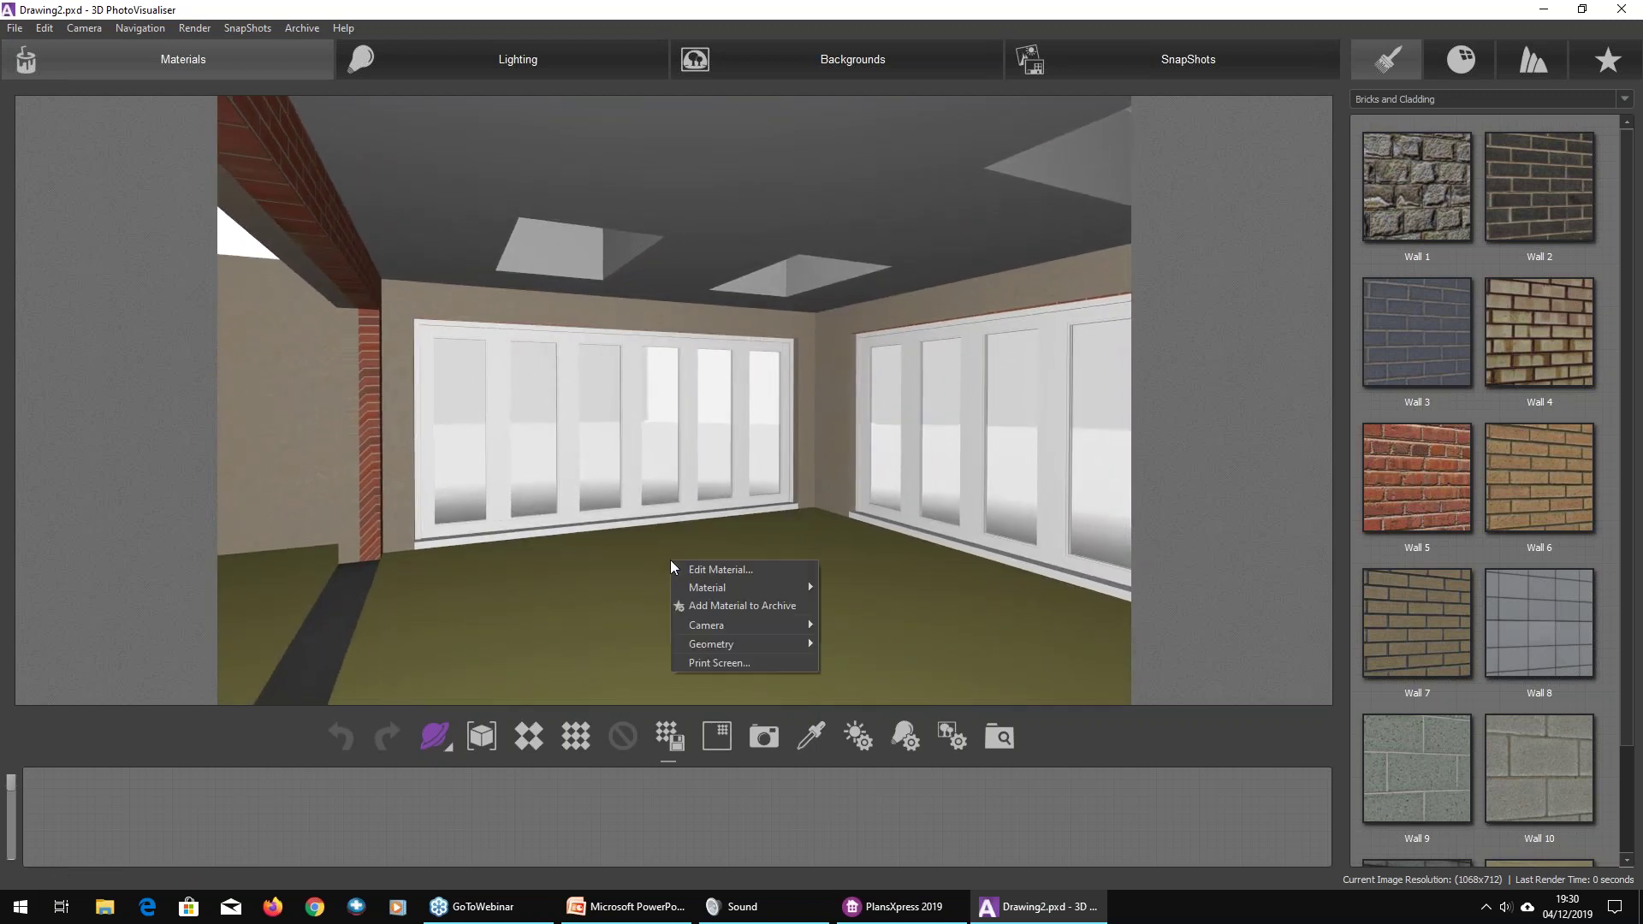
pyautogui.rightClick(639, 578)
pyautogui.click(689, 589)
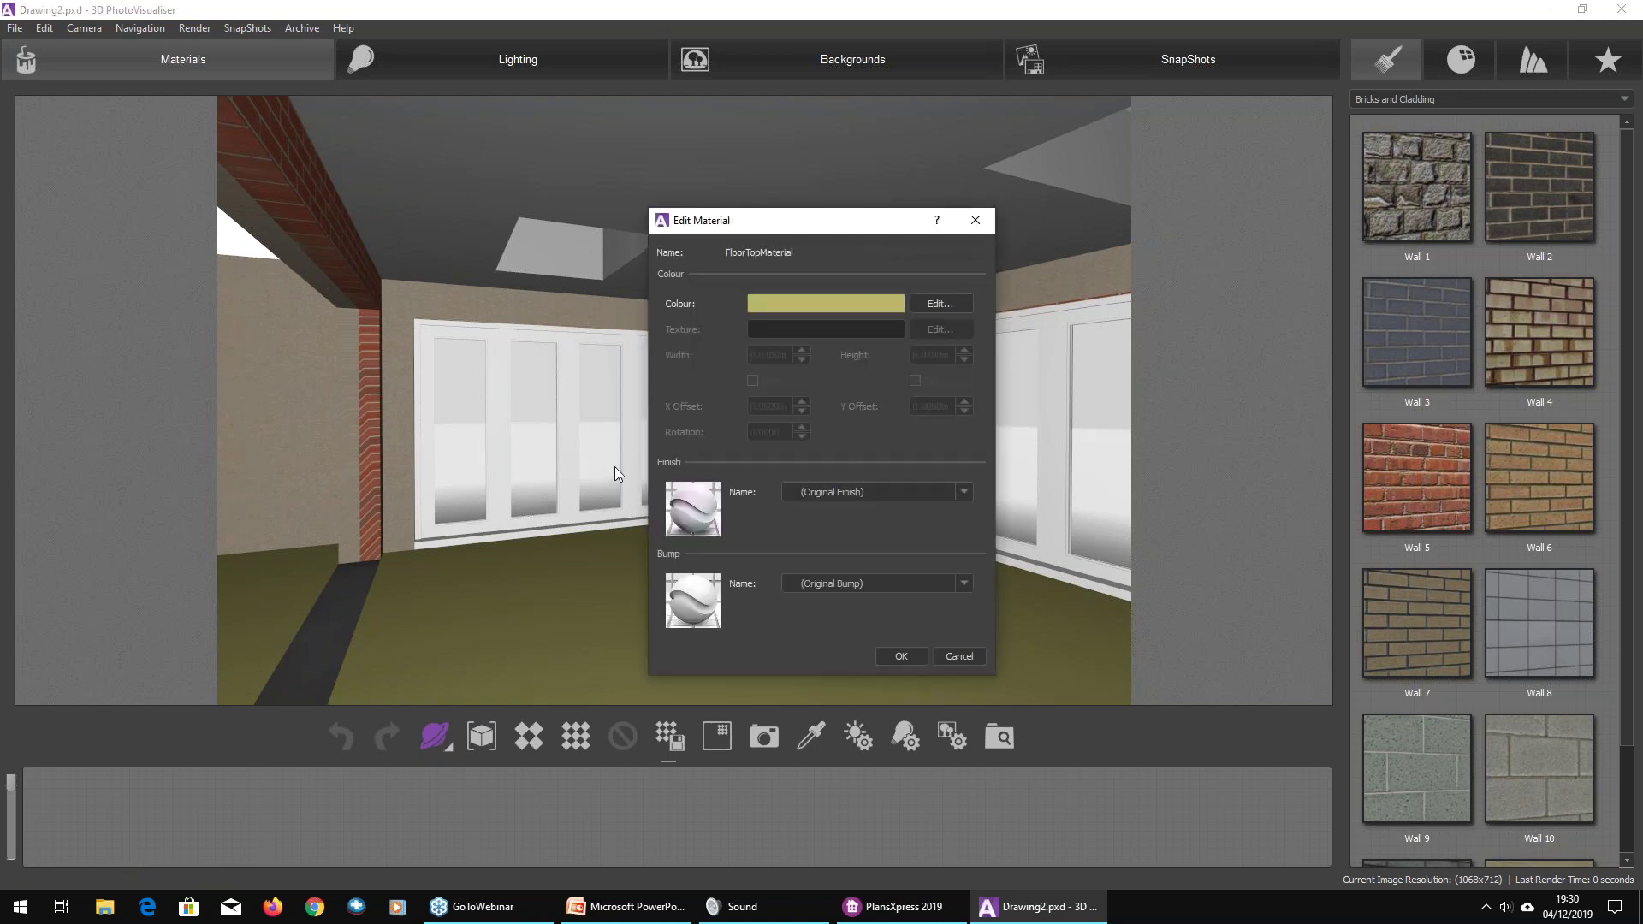
pyautogui.click(920, 308)
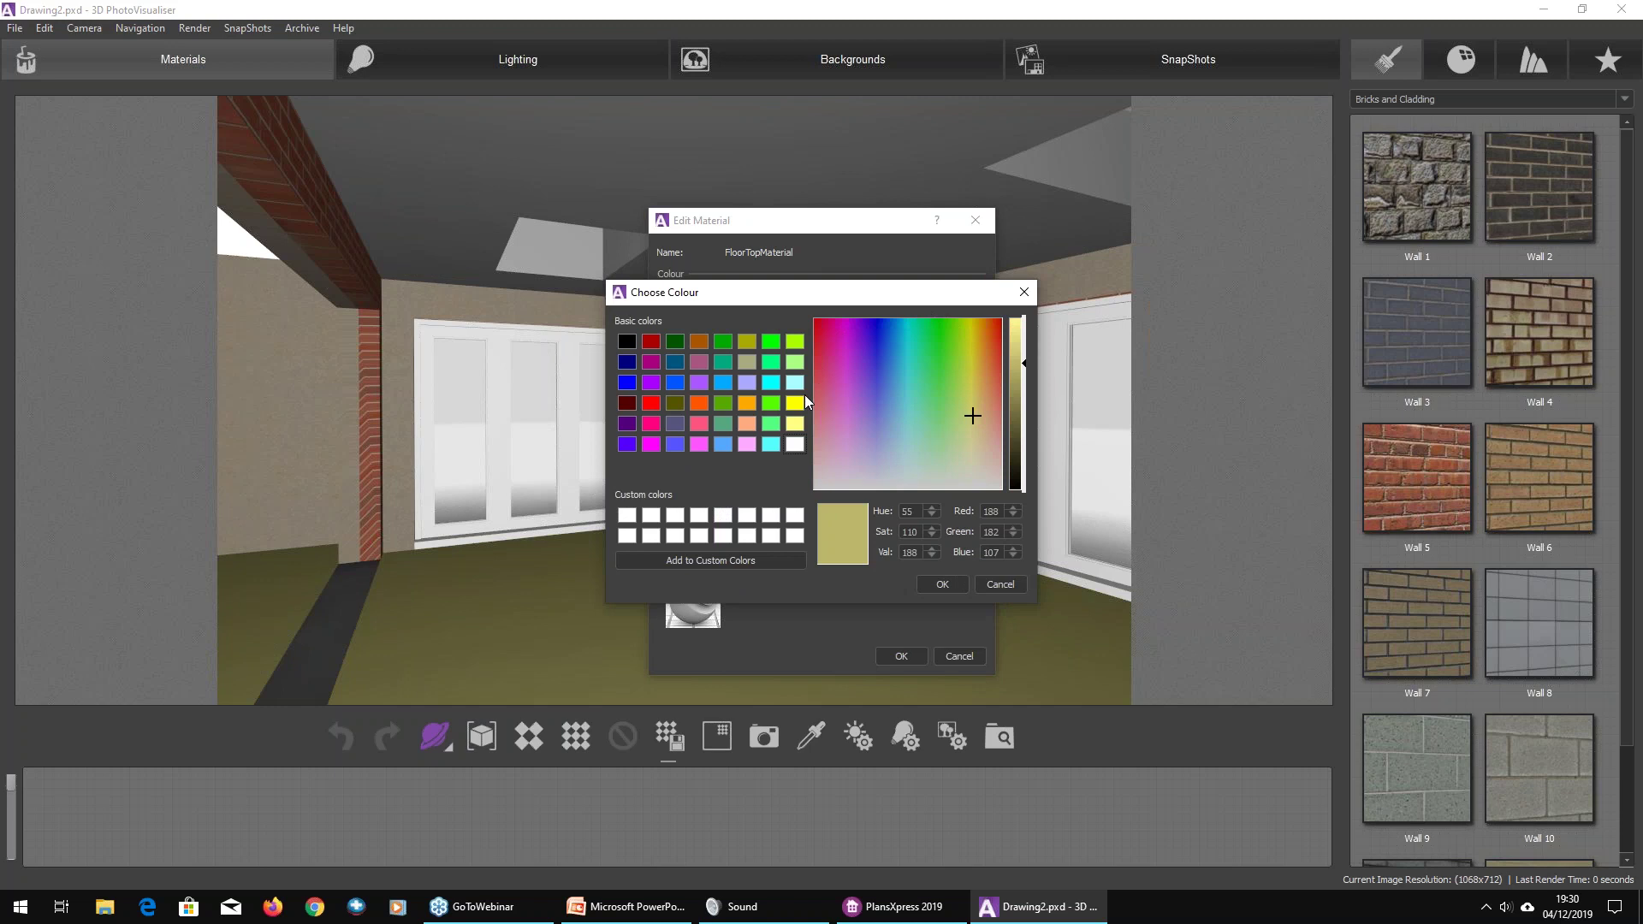
pyautogui.click(1023, 292)
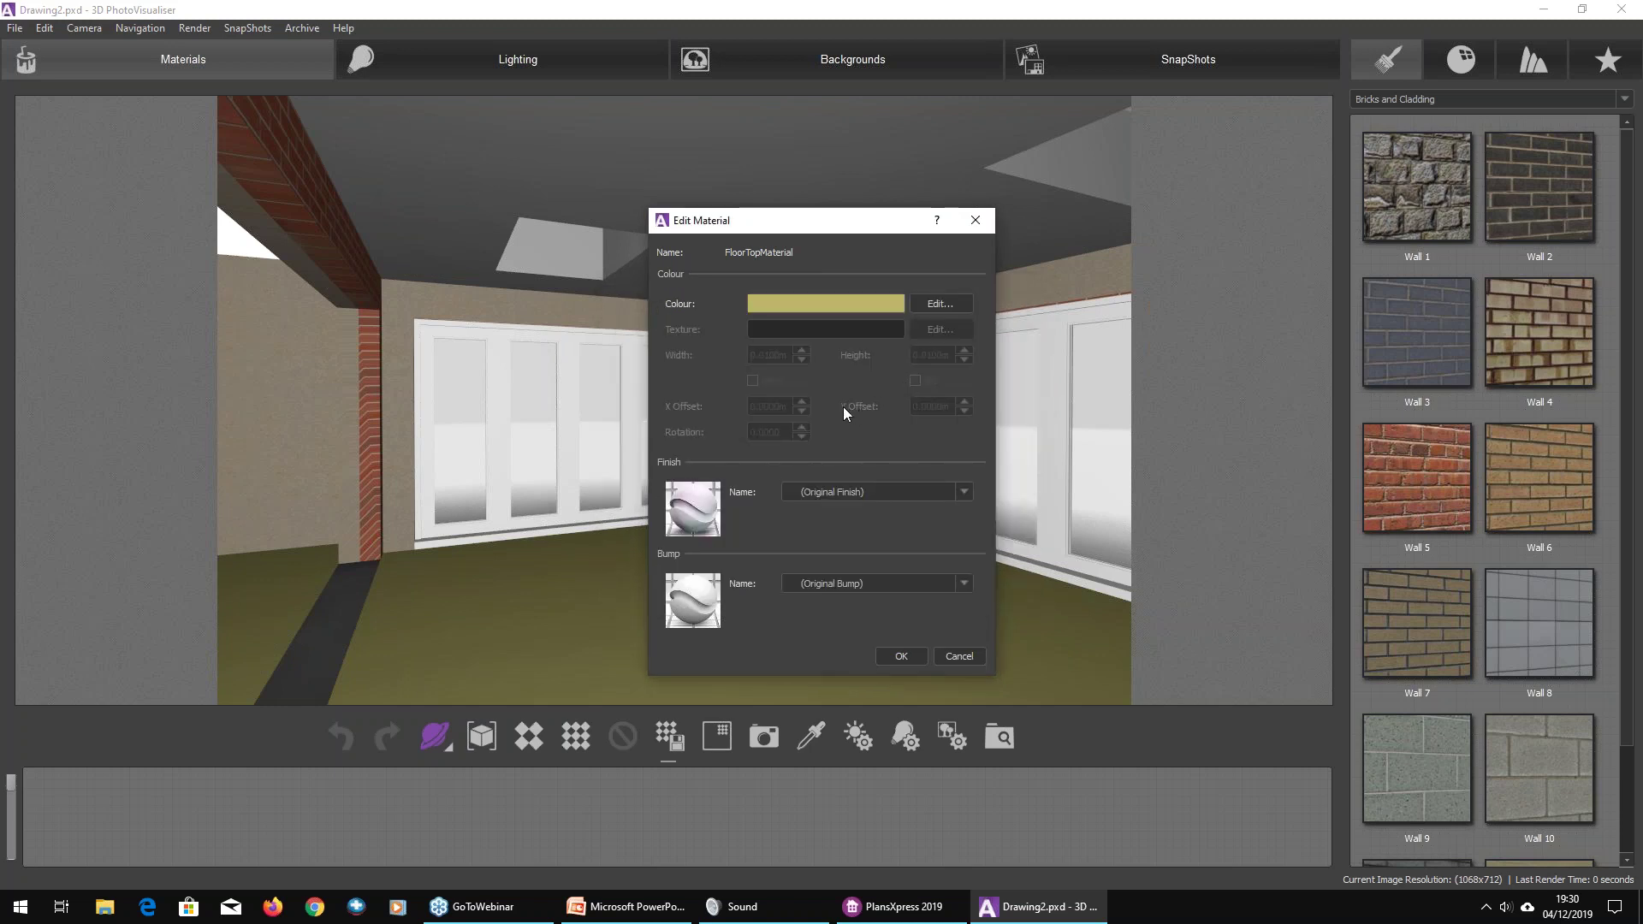
pyautogui.click(974, 220)
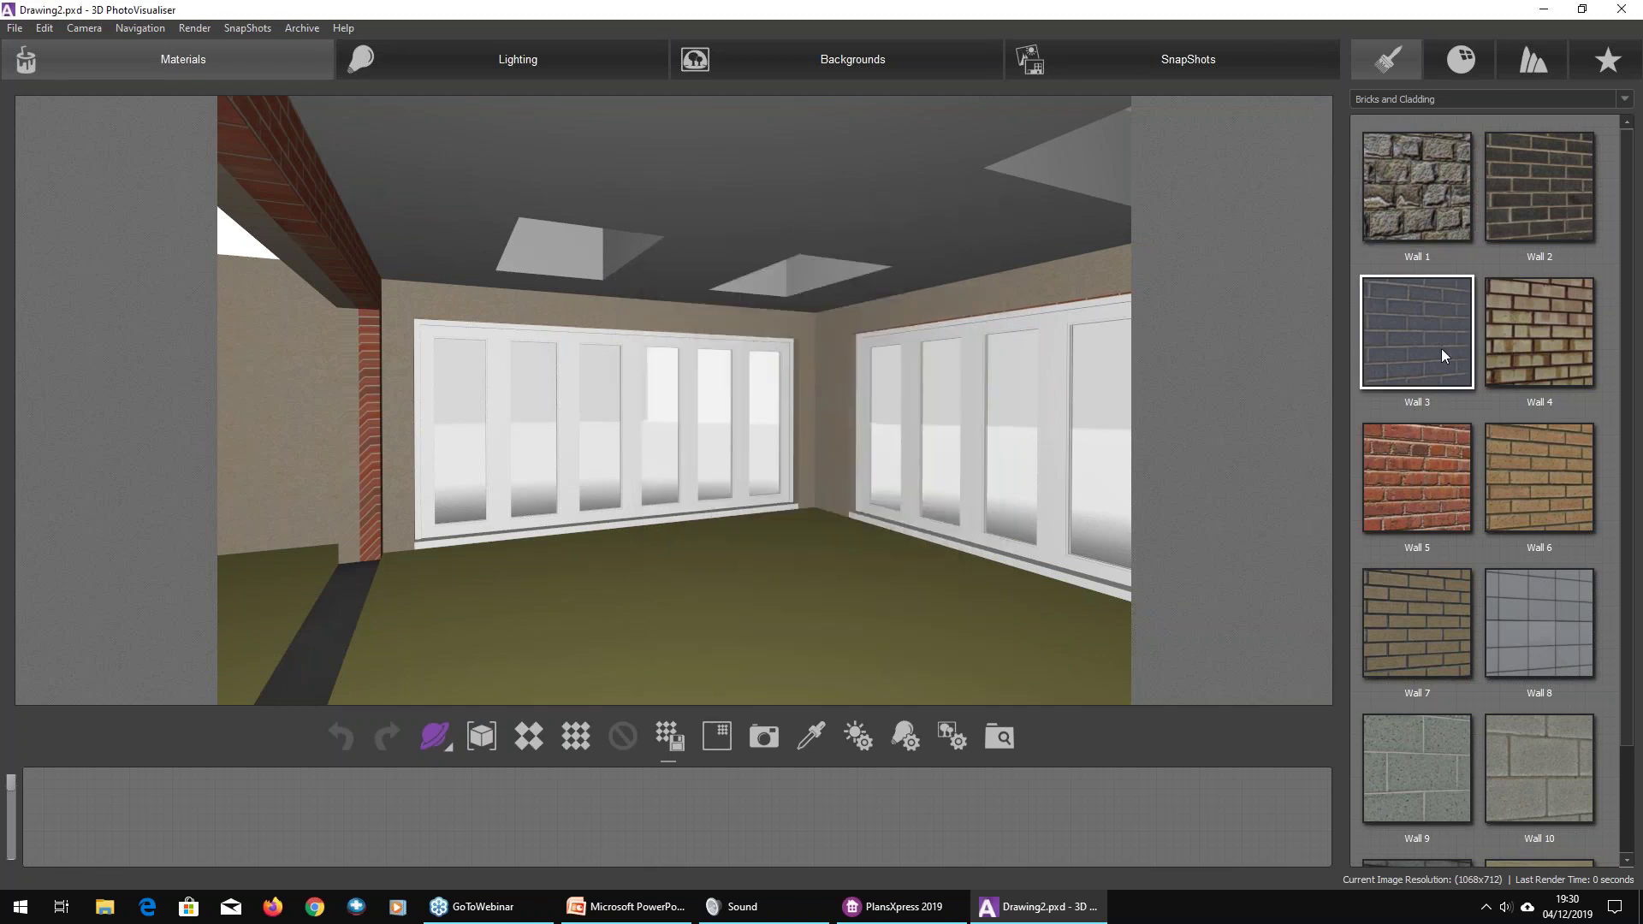
# Step: Apply the Wood Floor 1 material from the Carpet and Flooring category to the interior floor
pyautogui.click(1437, 99)
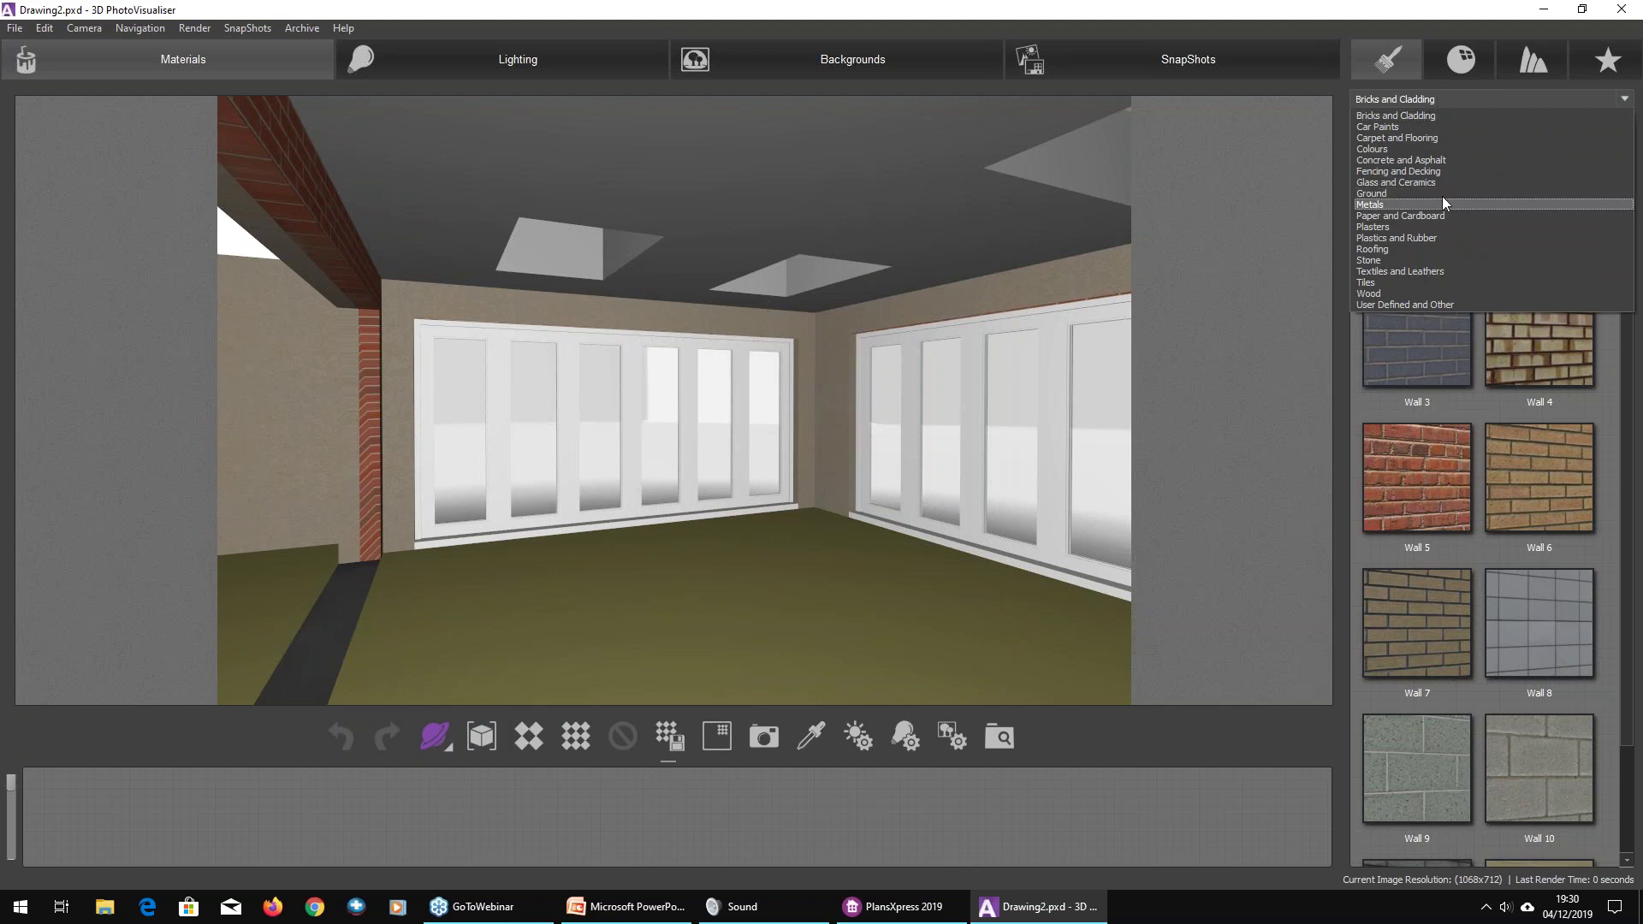
pyautogui.click(1409, 139)
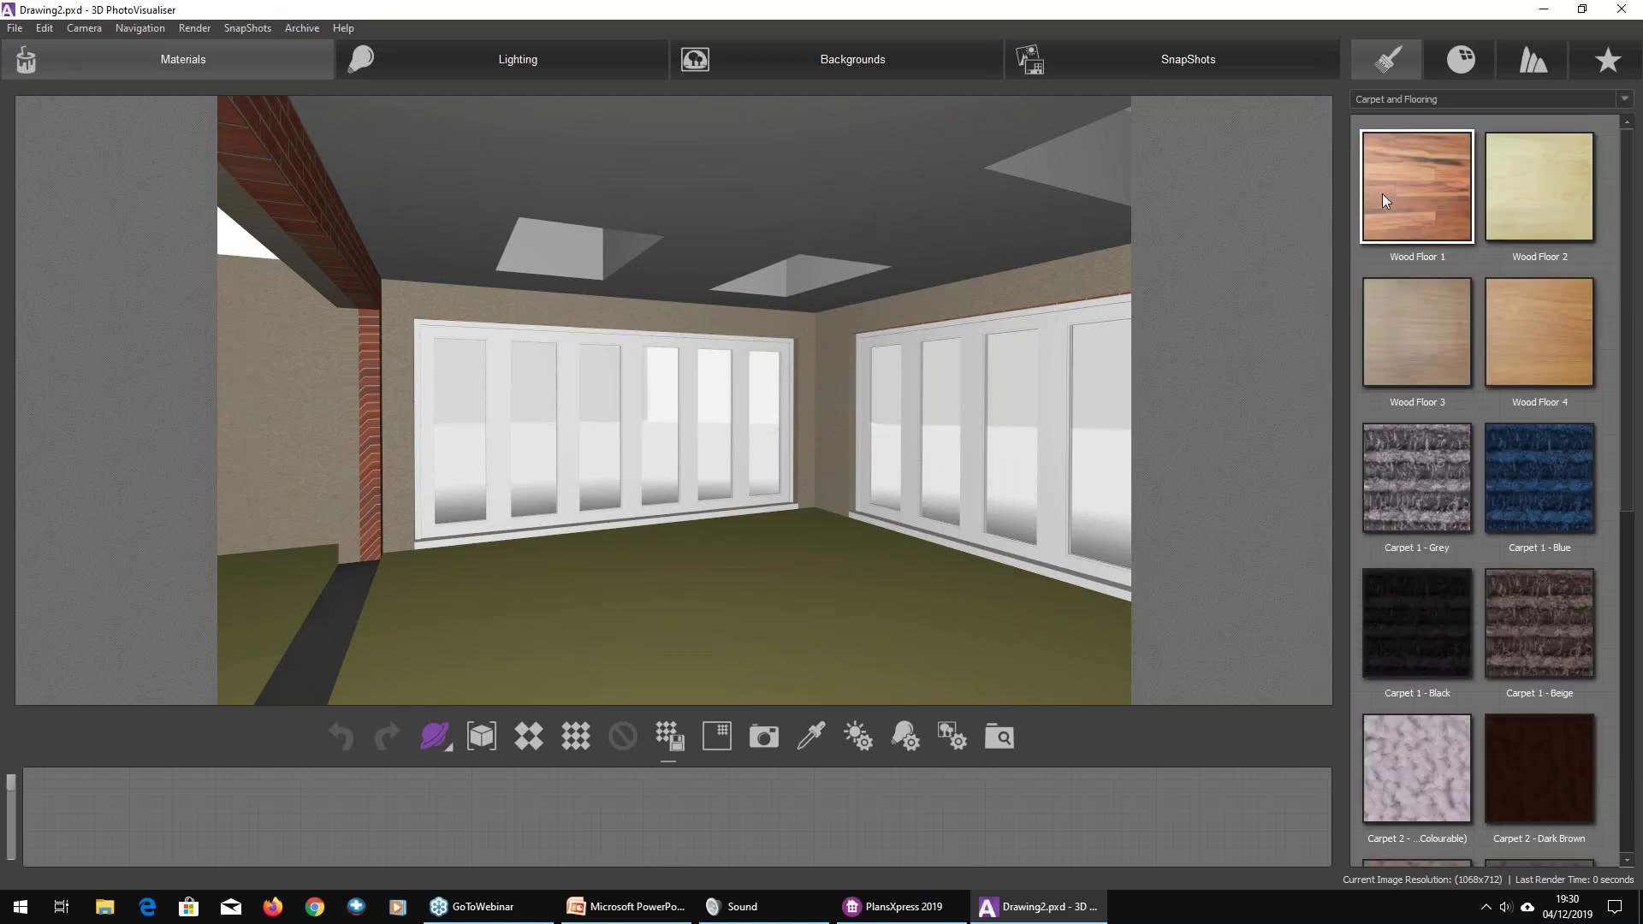
pyautogui.moveTo(1419, 218); pyautogui.dragTo(792, 616)
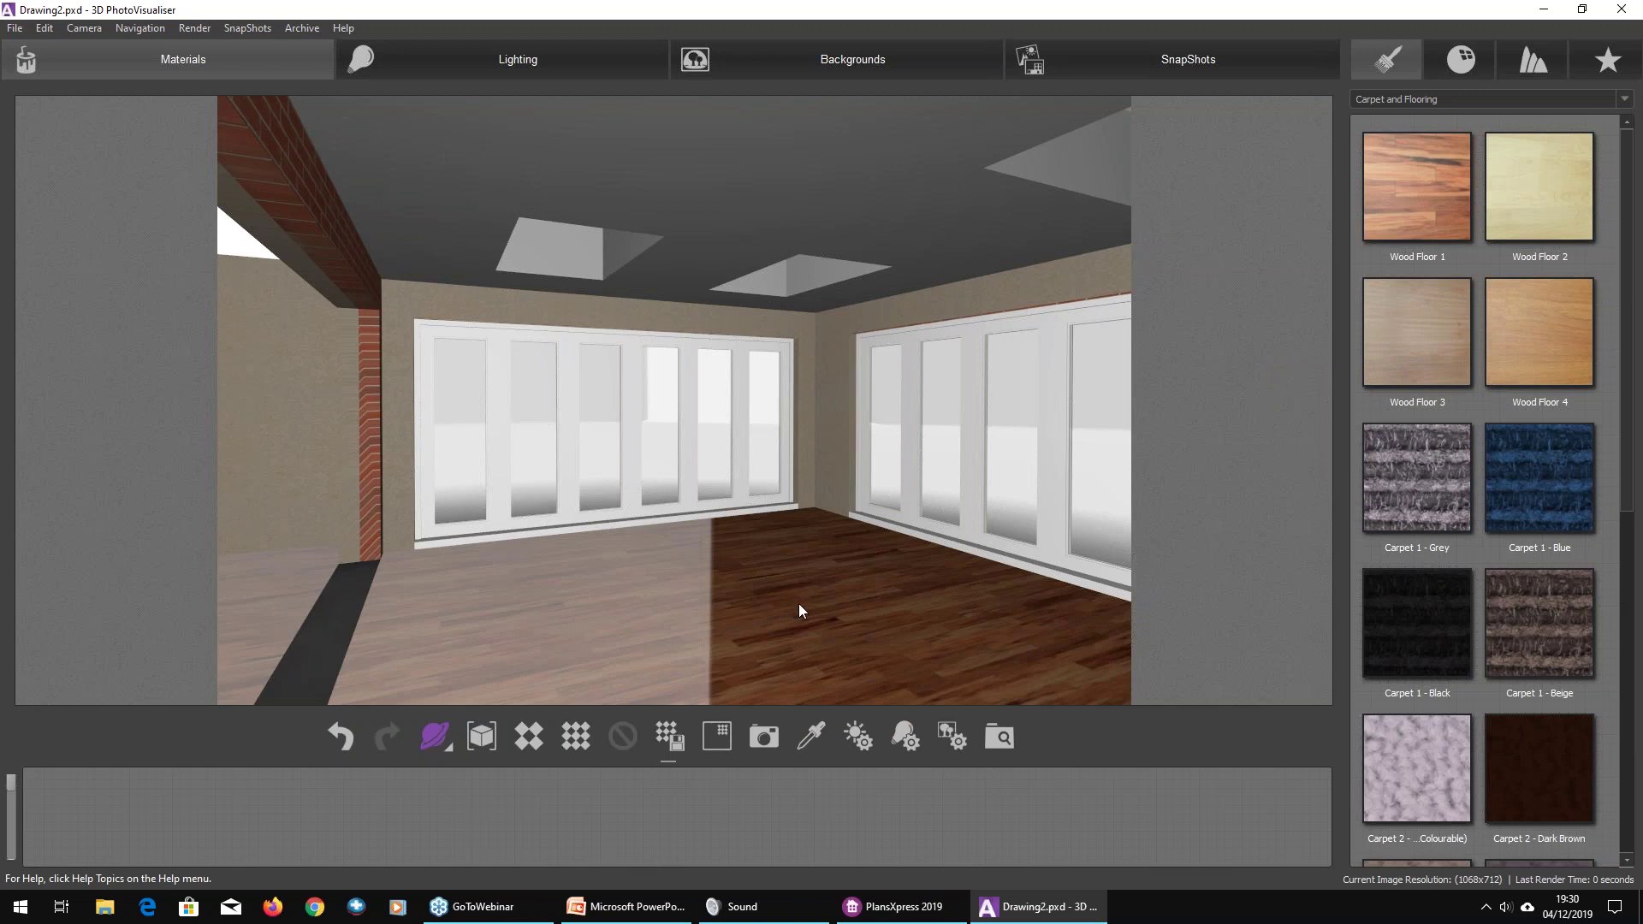
# Step: Open the internal wall's material above the bi-fold doors for editing and browse its wall coverings texture folder
pyautogui.rightClick(956, 305)
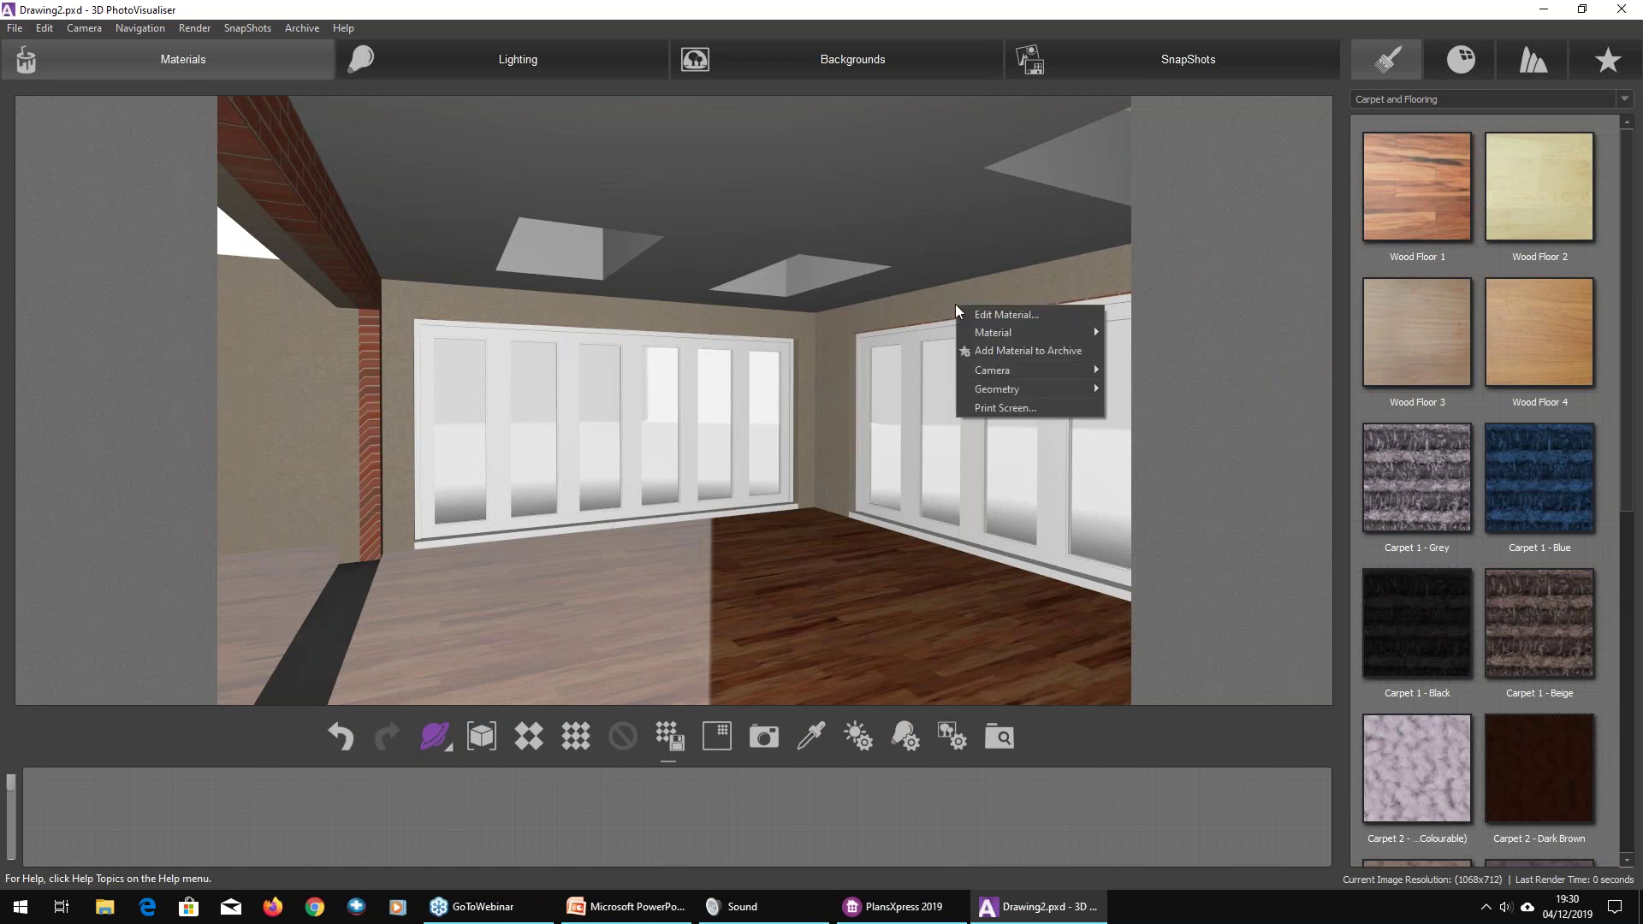
pyautogui.click(916, 306)
pyautogui.rightClick(915, 305)
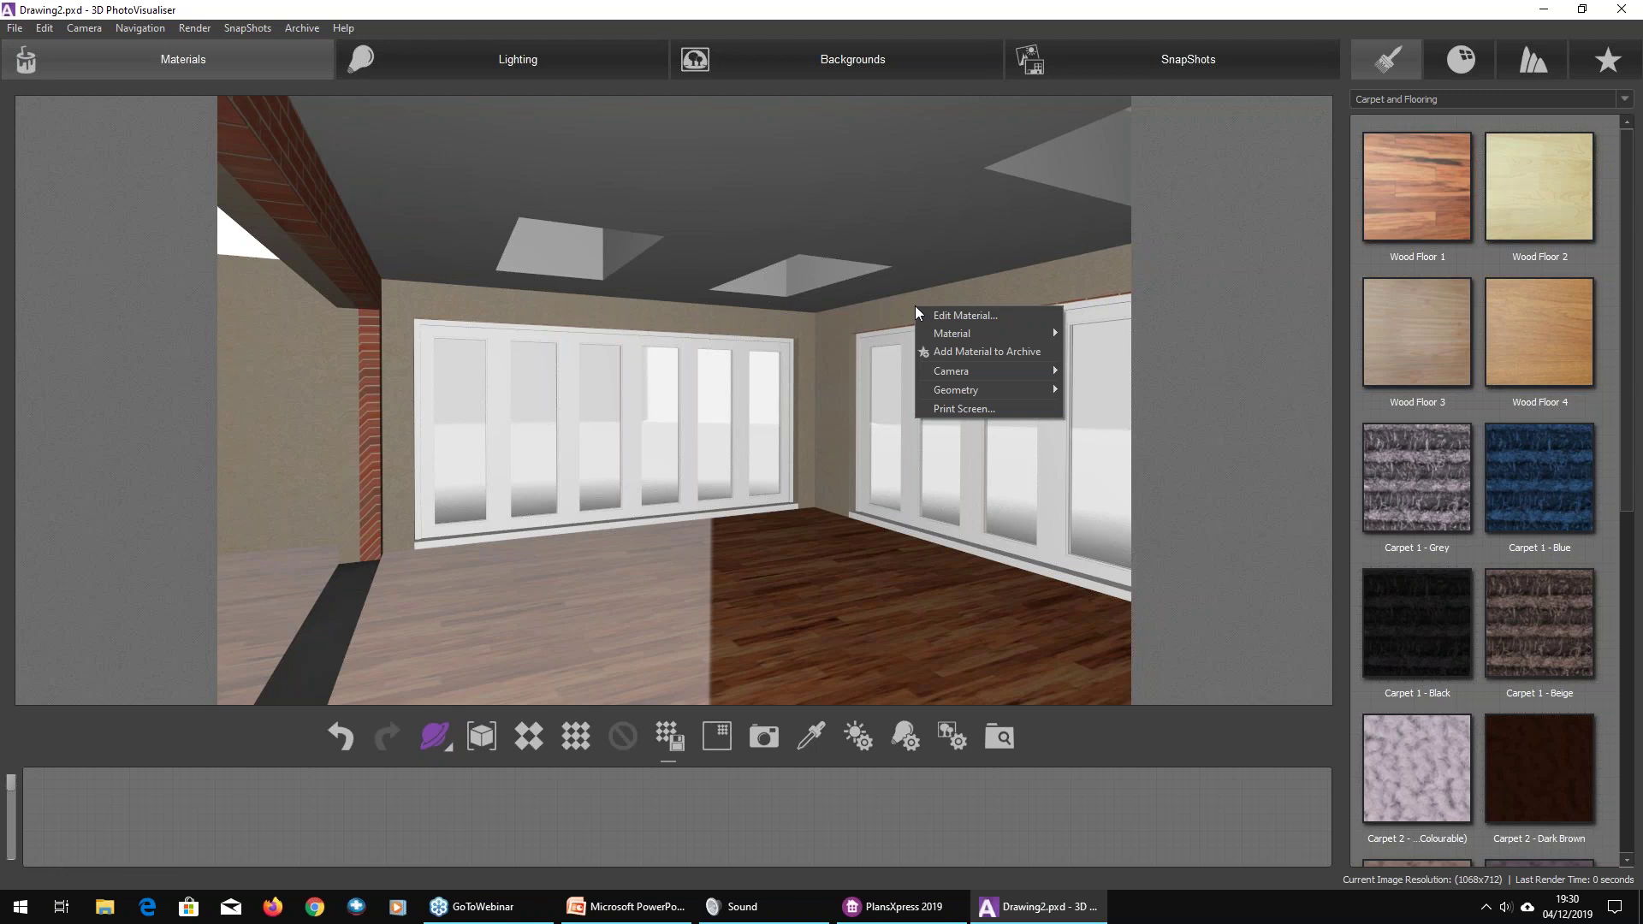
pyautogui.click(959, 316)
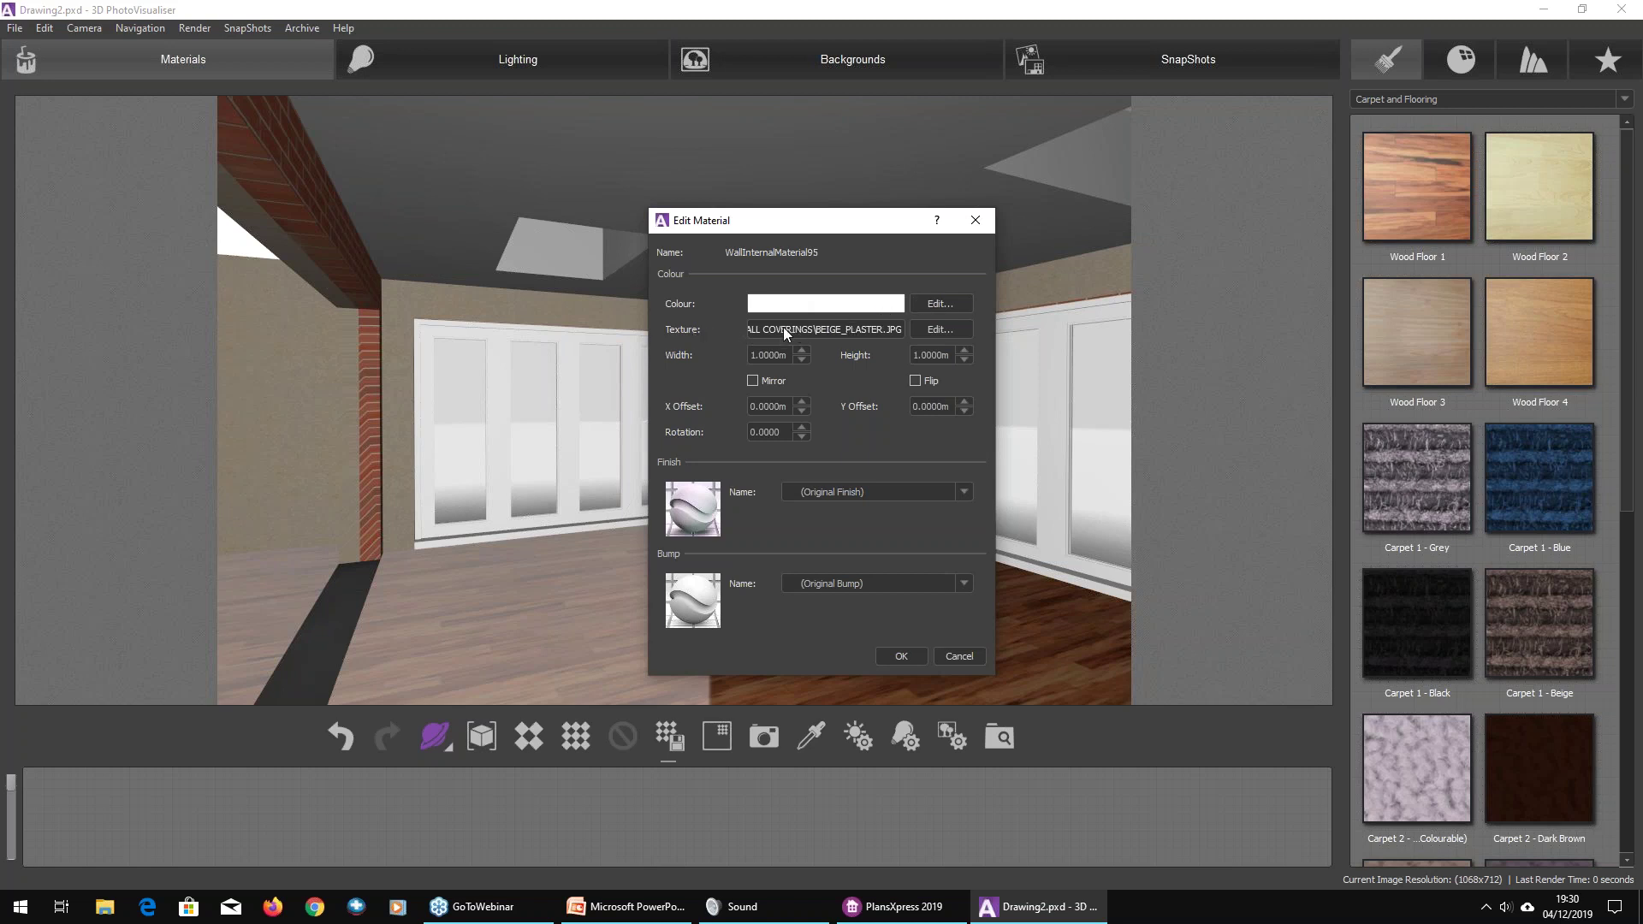
pyautogui.click(820, 332)
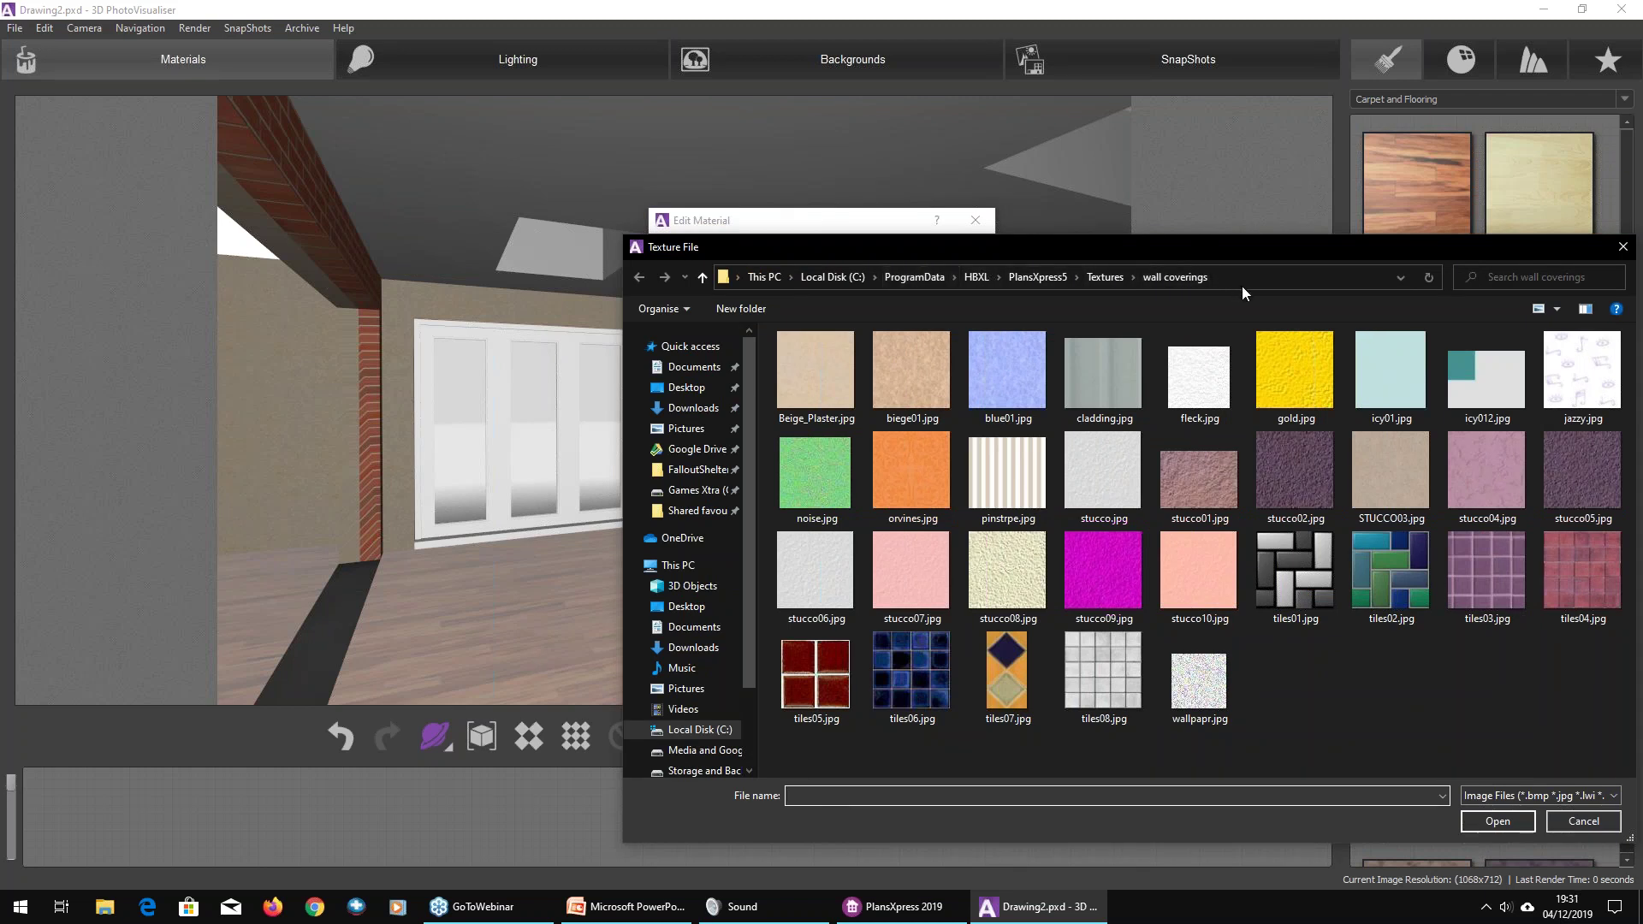
pyautogui.click(1239, 280)
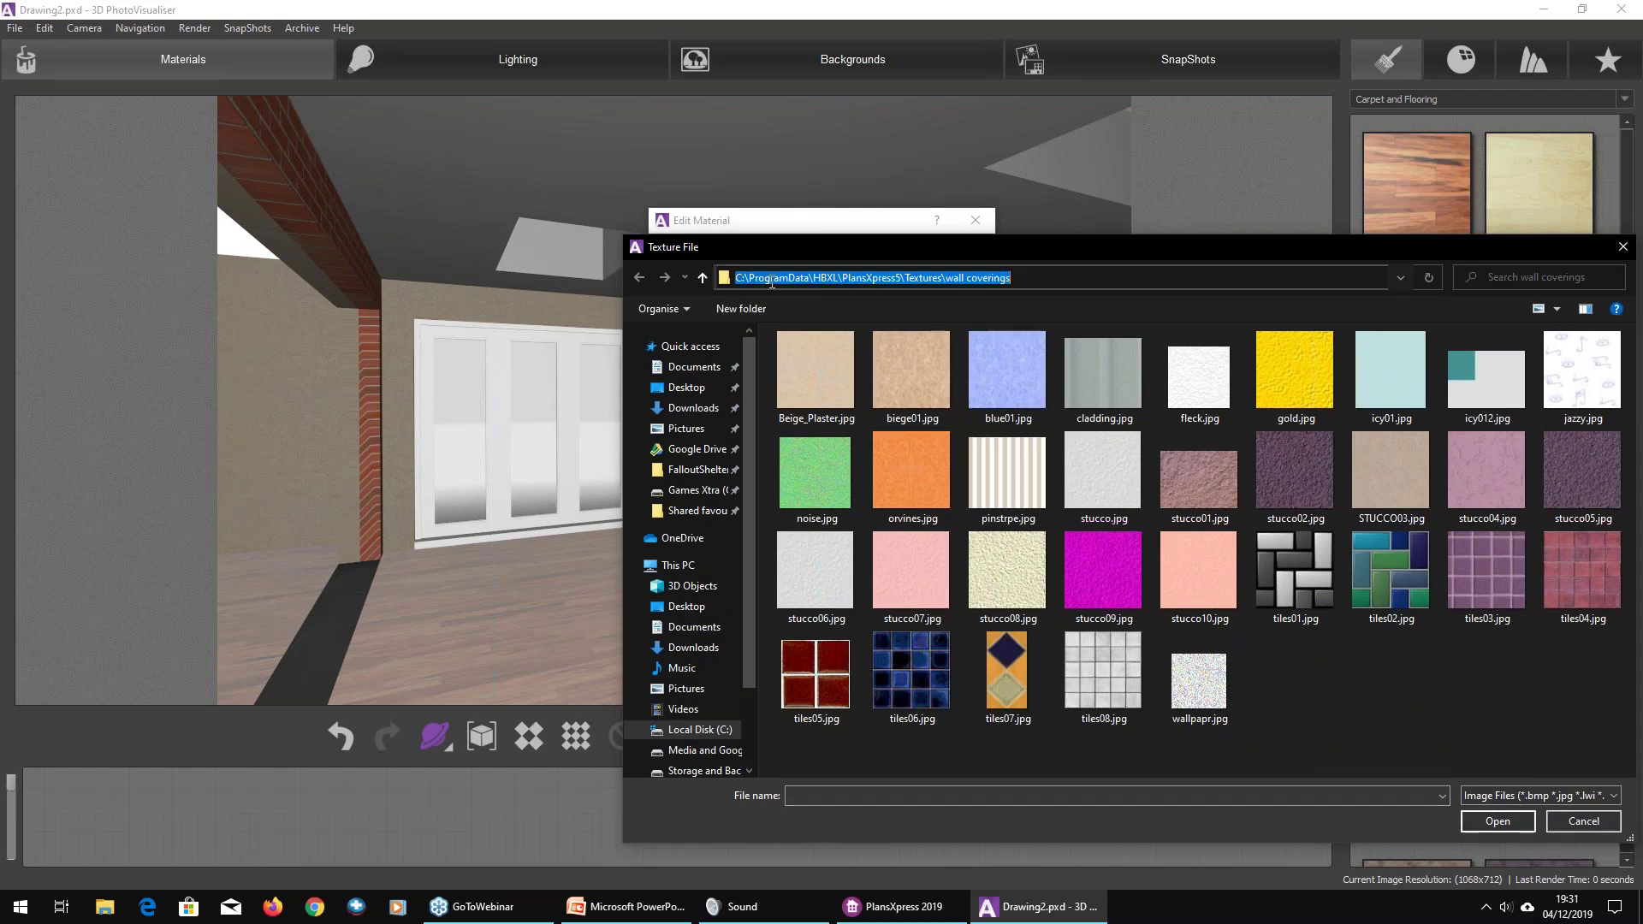
pyautogui.click(1035, 279)
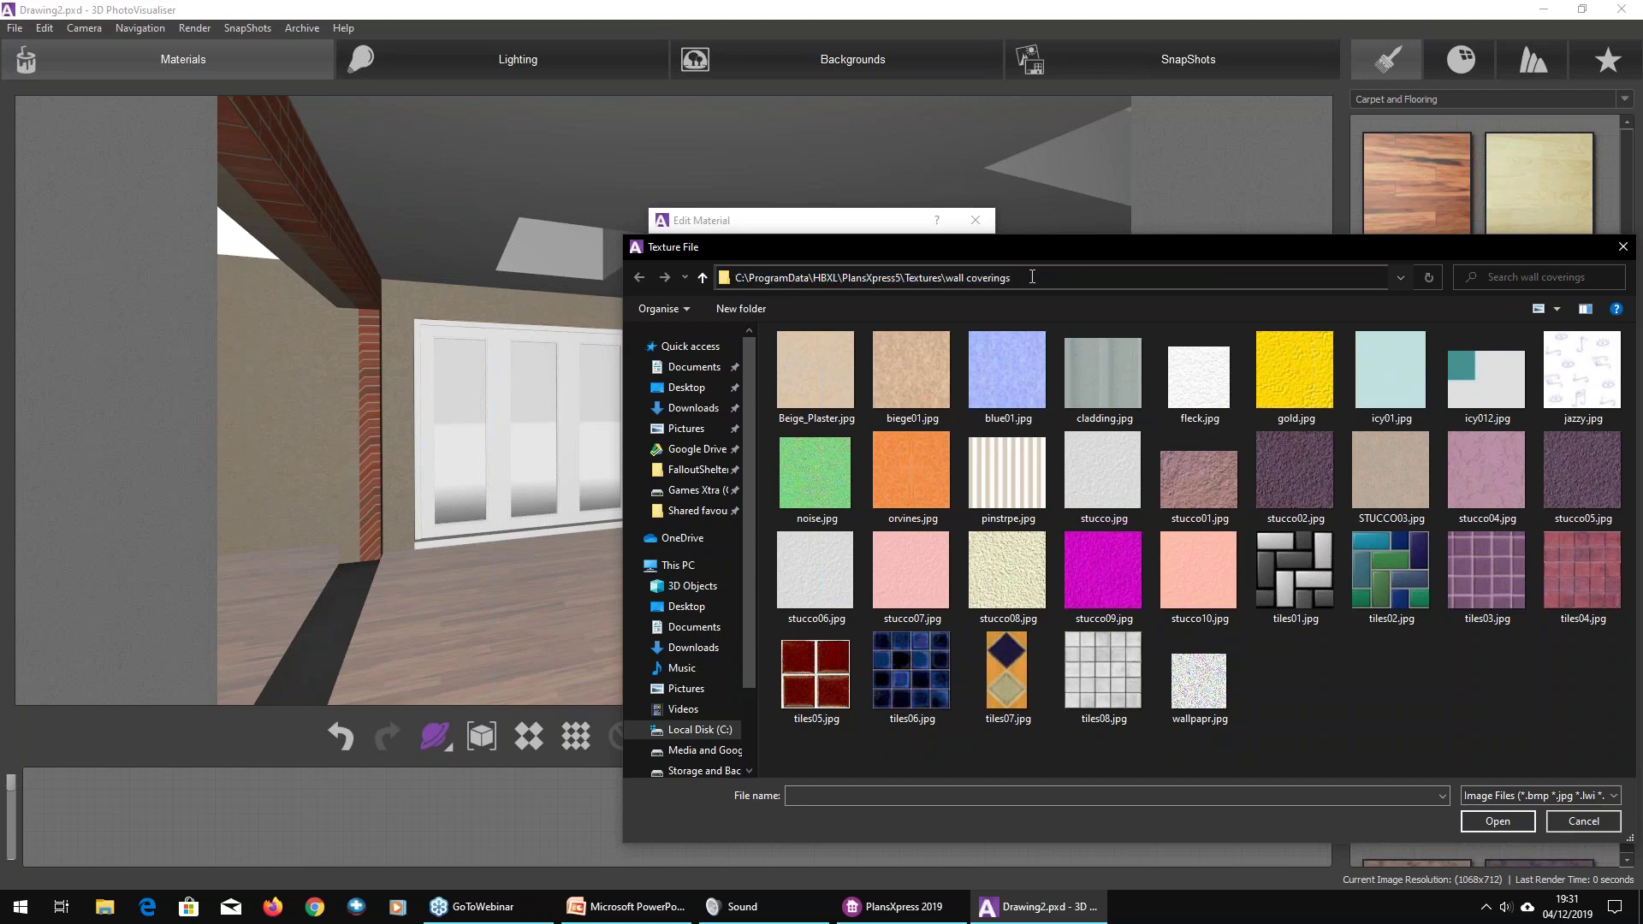
pyautogui.moveTo(1101, 249); pyautogui.dragTo(943, 189)
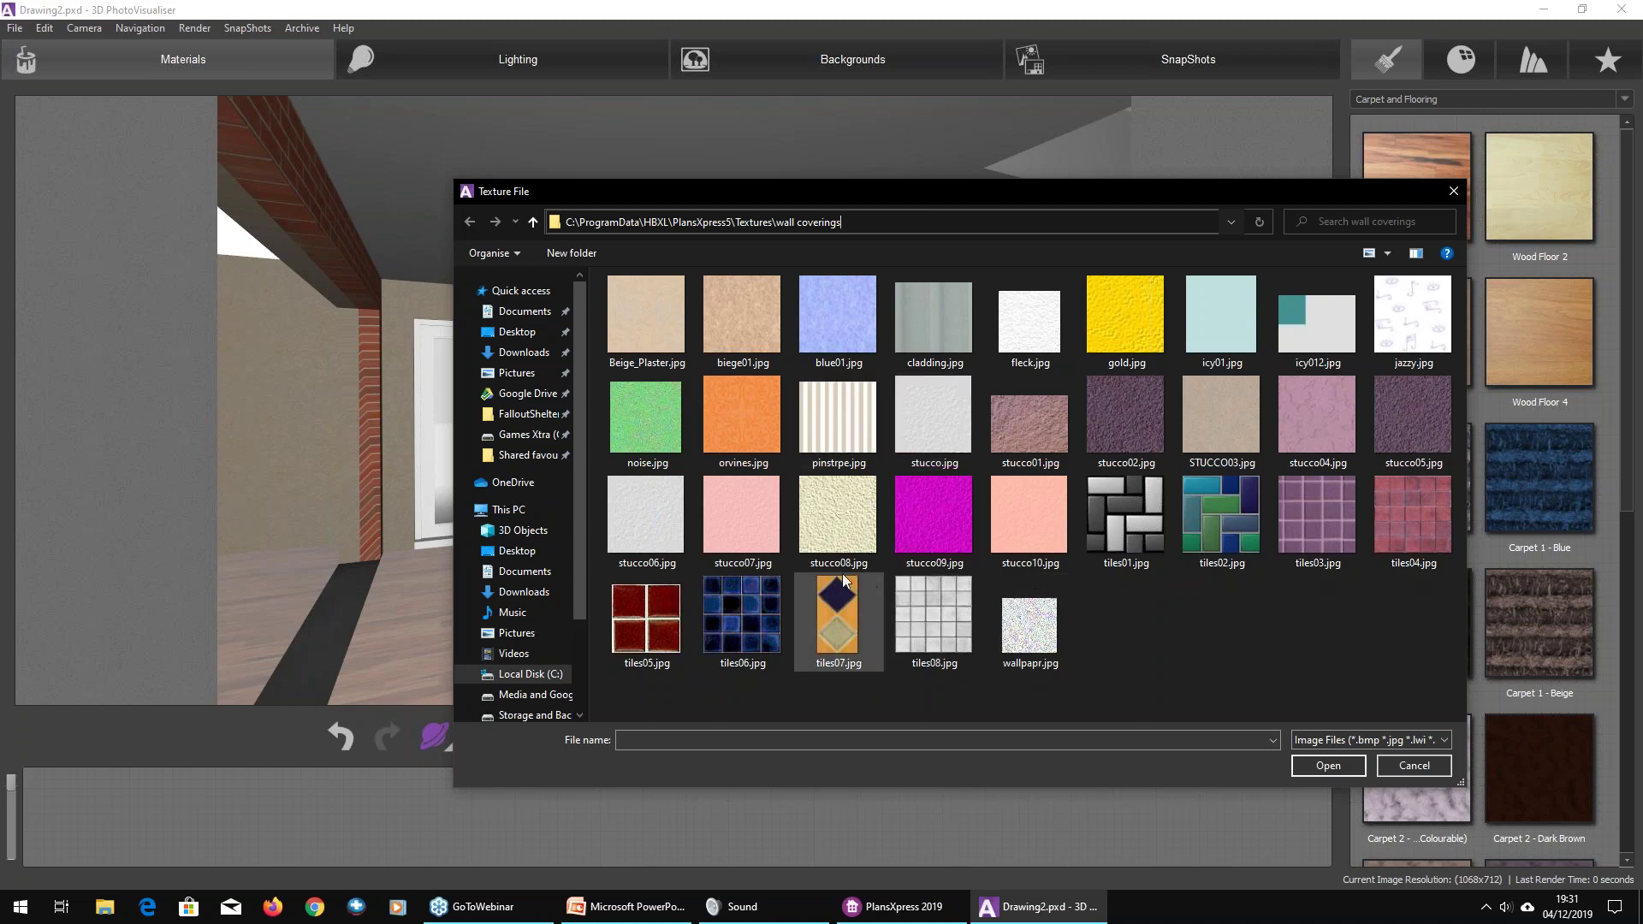
# Step: Replace the internal wall's texture with the image PX front slide.png from the Desktop and check it on the wall
pyautogui.click(517, 552)
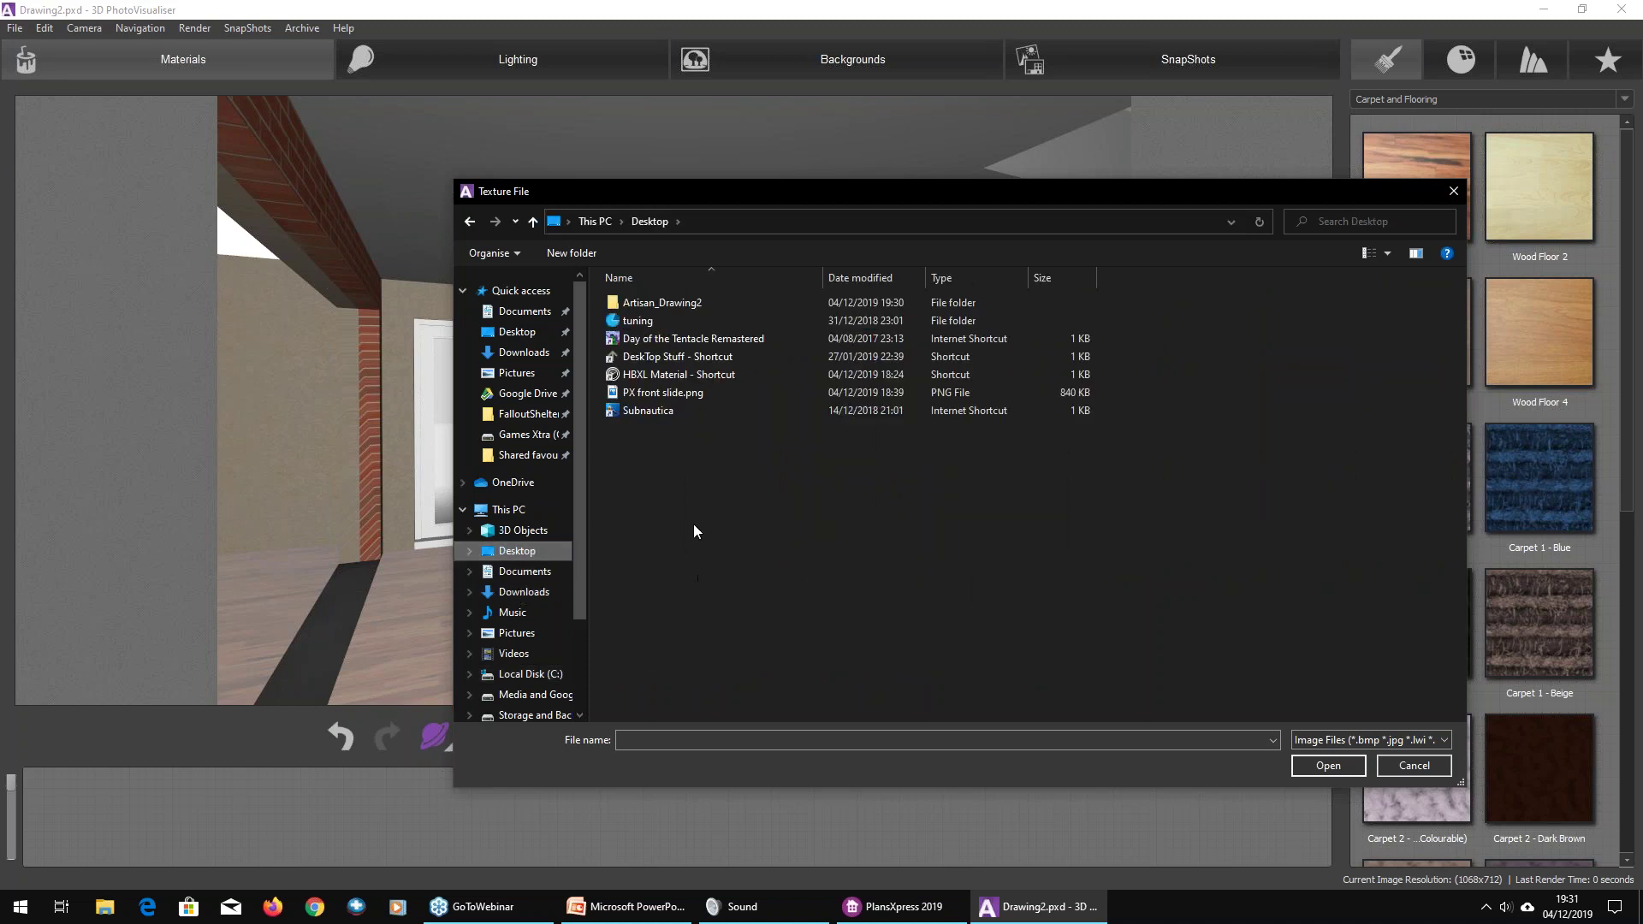
pyautogui.click(657, 393)
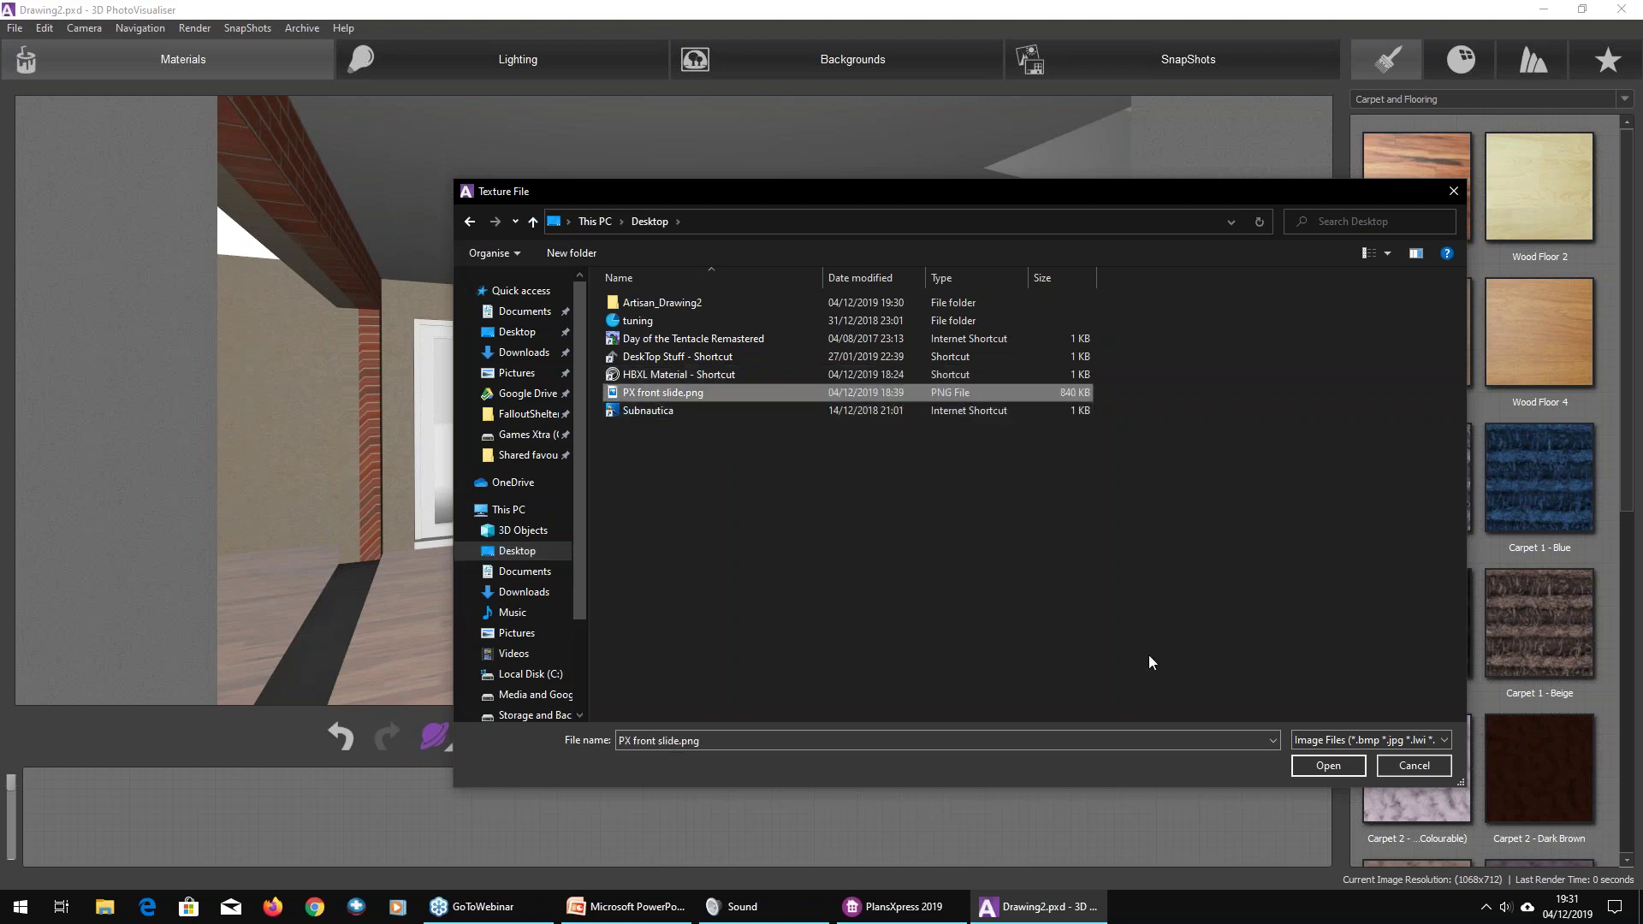
pyautogui.click(1345, 772)
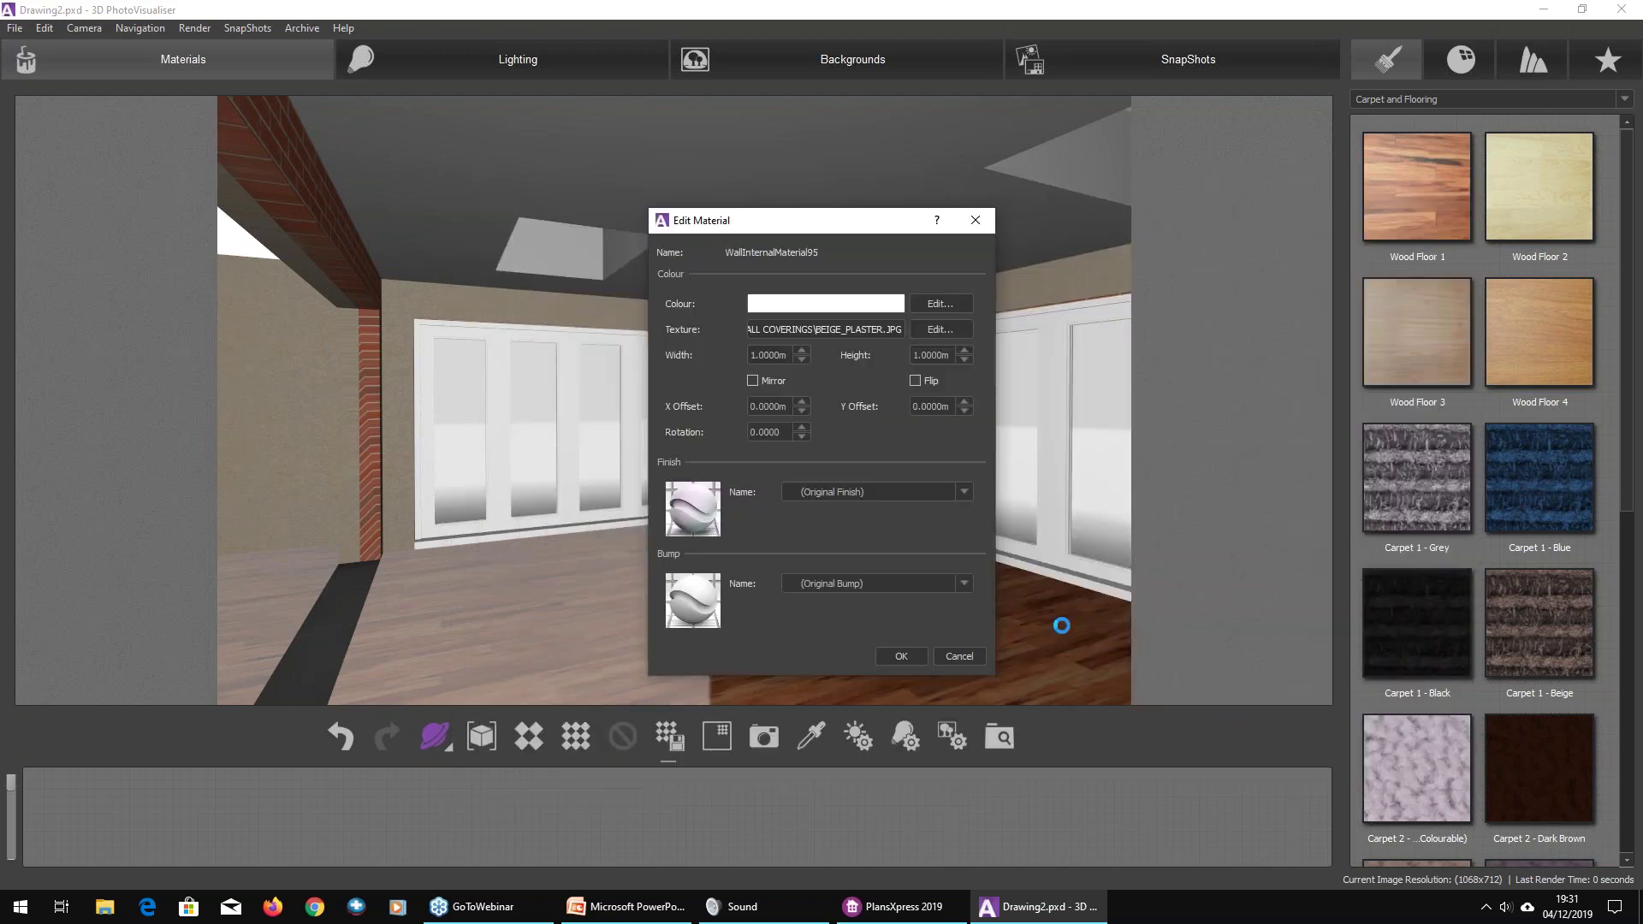
pyautogui.click(900, 656)
pyautogui.moveTo(962, 301); pyautogui.dragTo(982, 331)
pyautogui.scroll(2, 999, 364)
pyautogui.moveTo(869, 363); pyautogui.dragTo(768, 332)
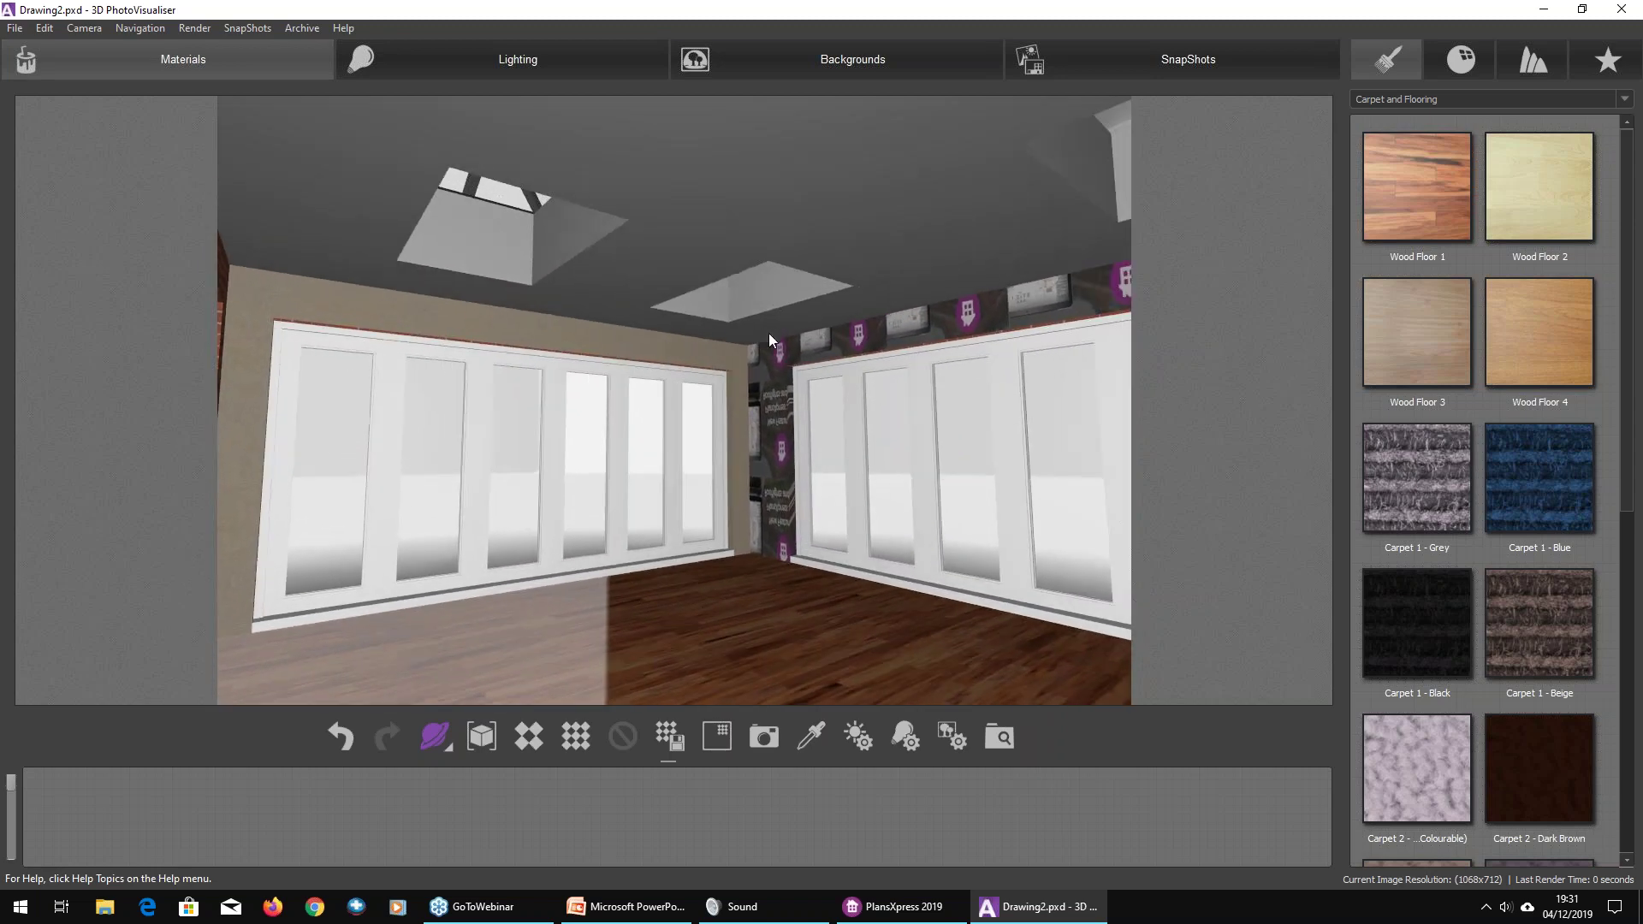
# Step: Replace the texture of the internal wall beside the corner with jazzy.jpg from the PlansXpress5 wall coverings textures folder
pyautogui.rightClick(783, 341)
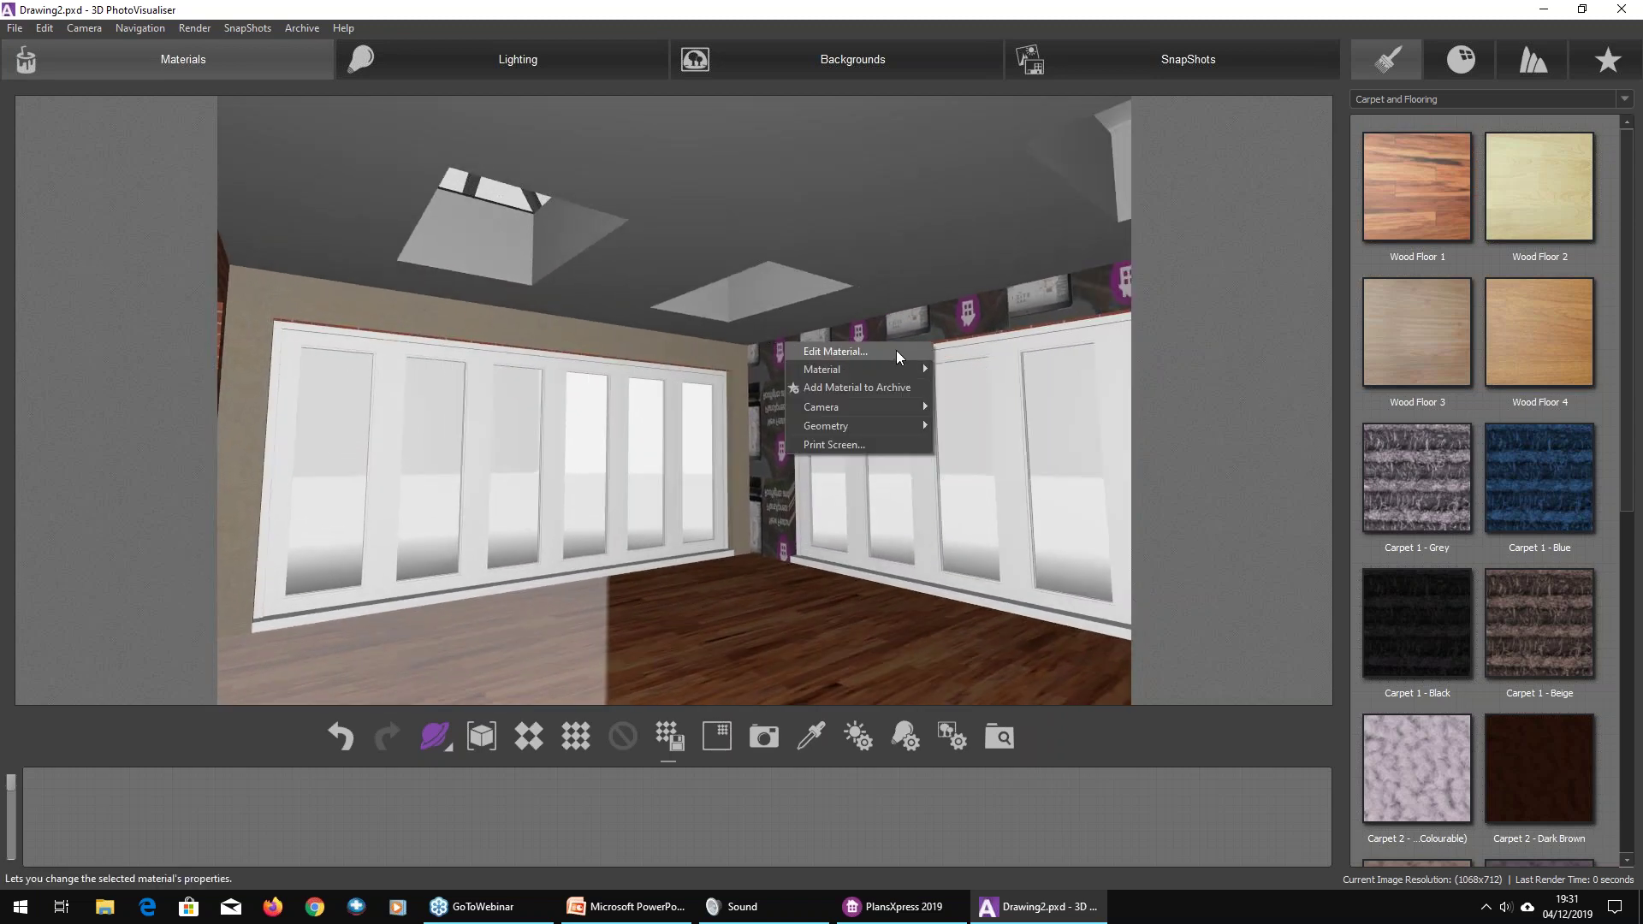
pyautogui.click(860, 350)
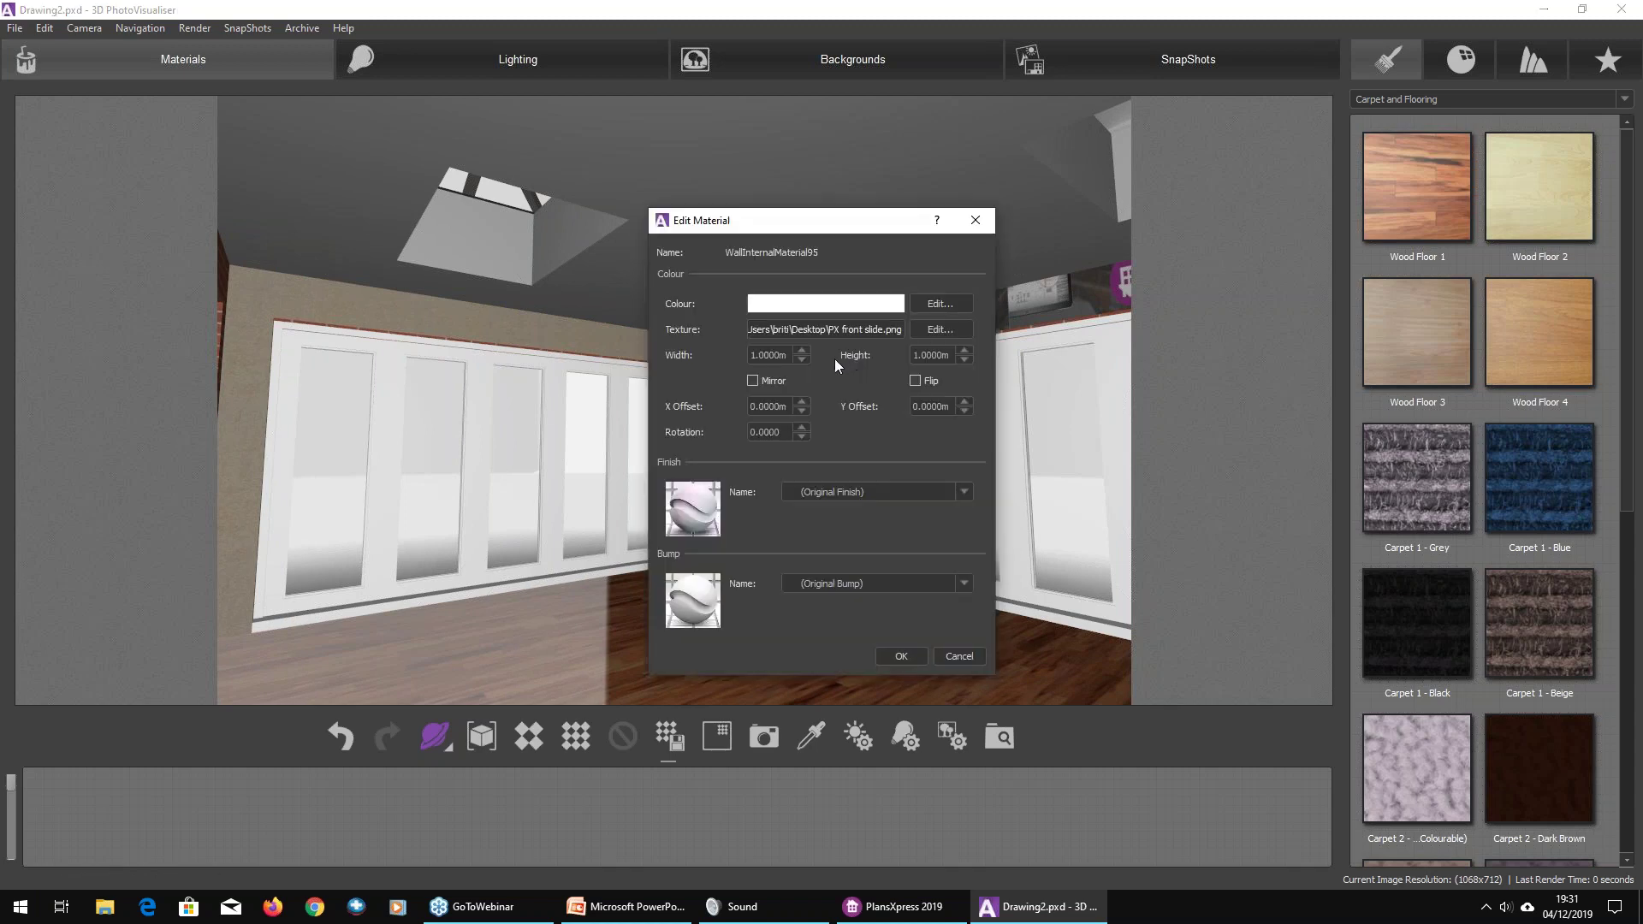
pyautogui.click(940, 329)
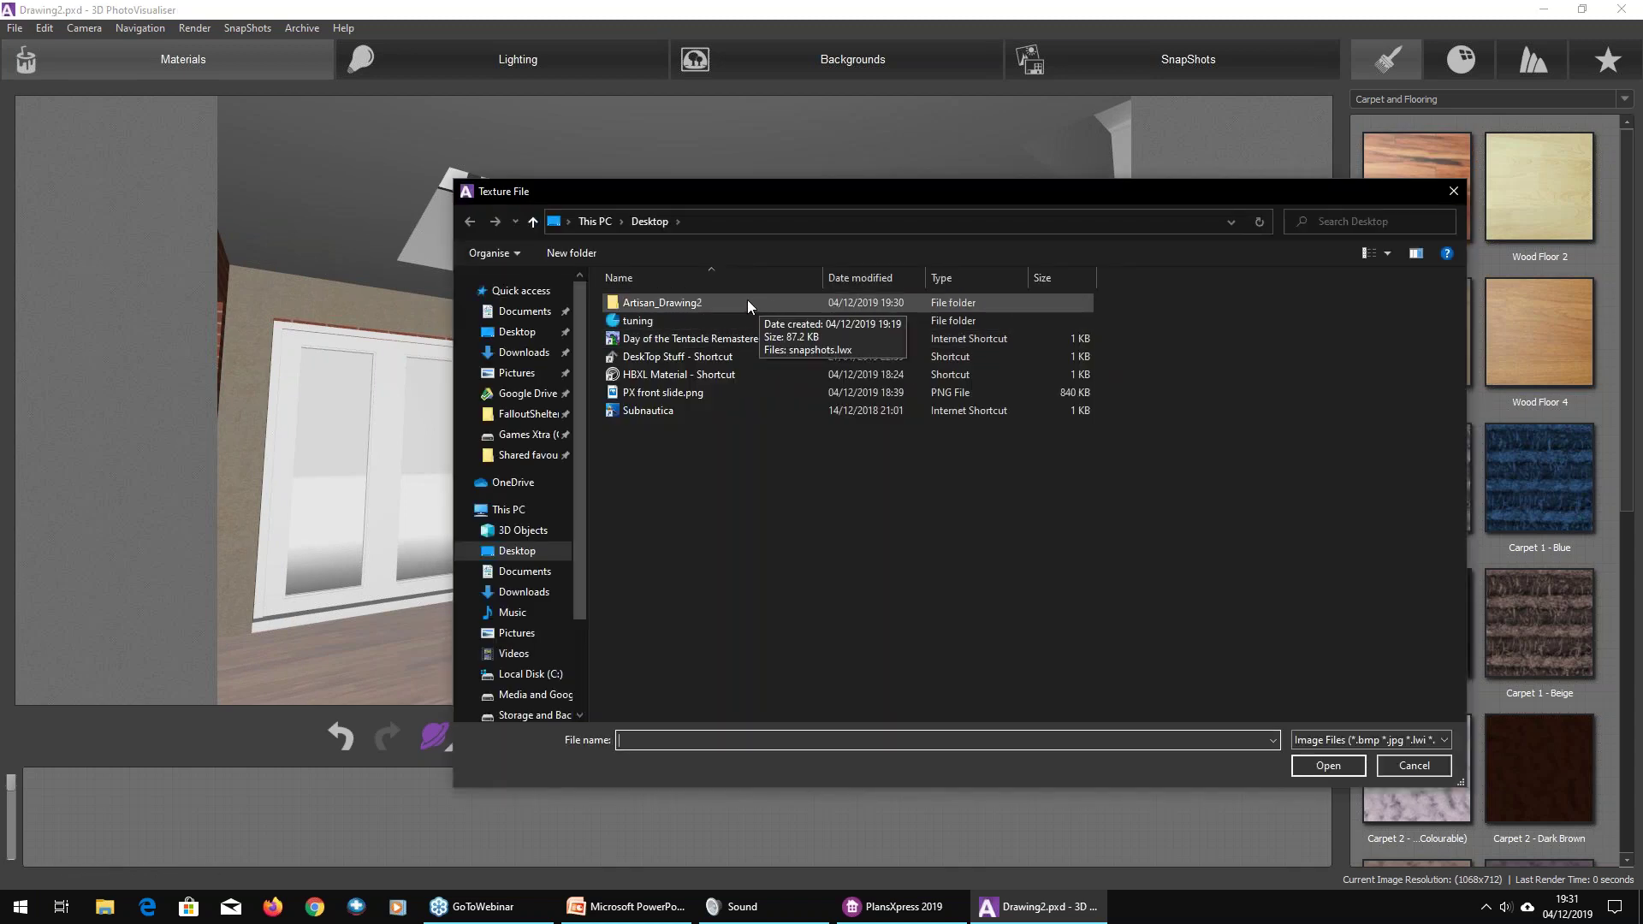
pyautogui.click(526, 674)
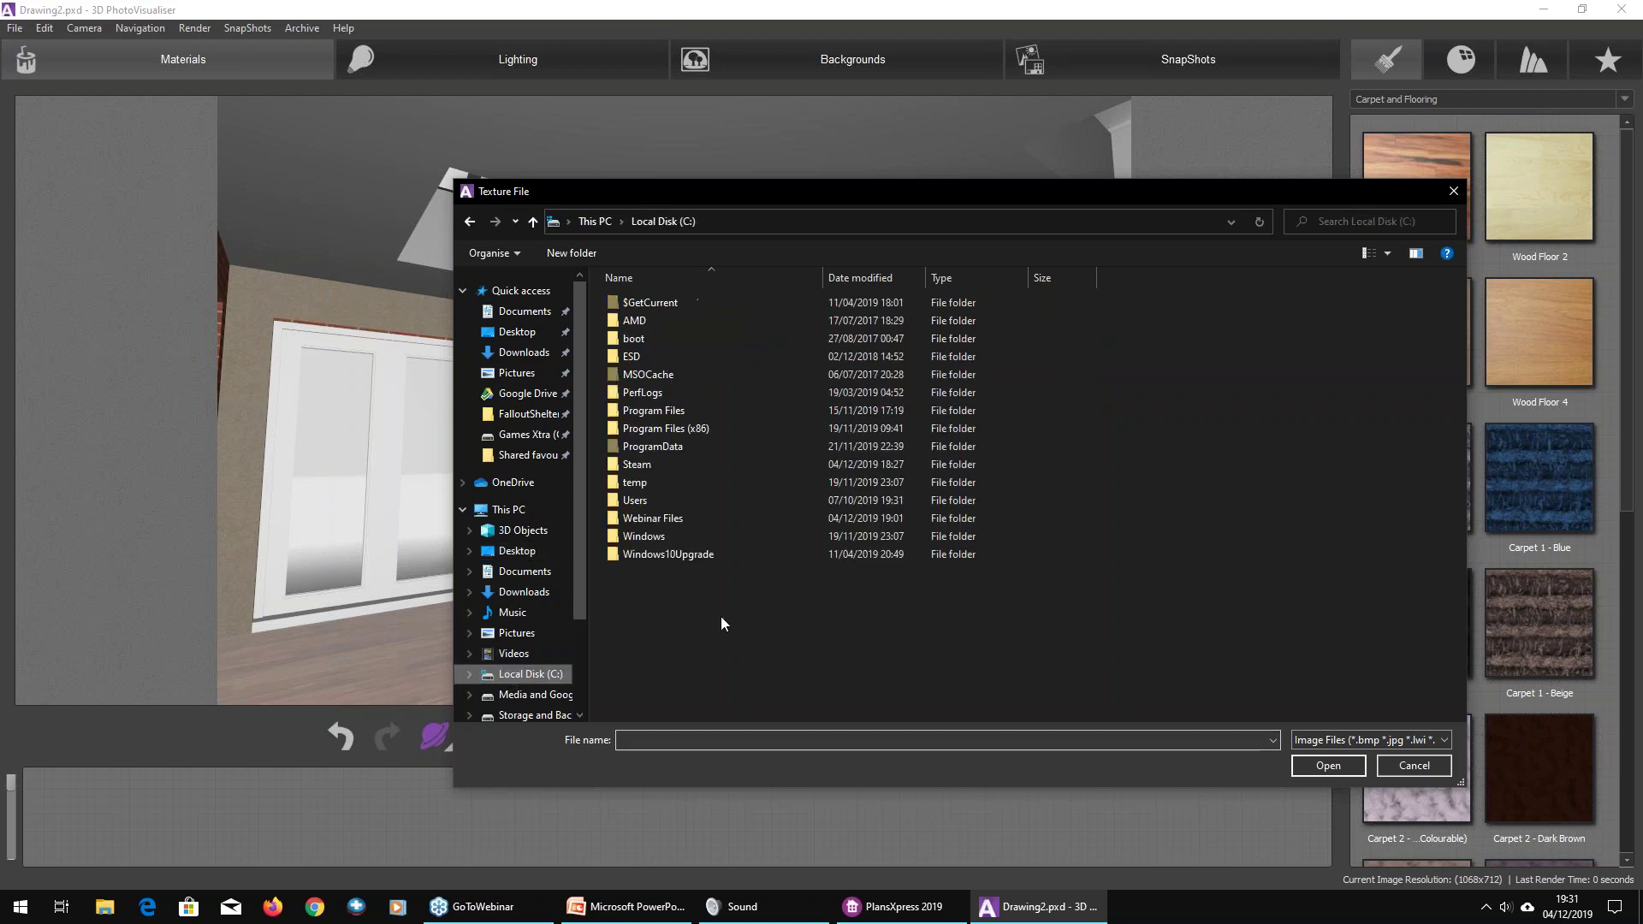
pyautogui.doubleClick(650, 446)
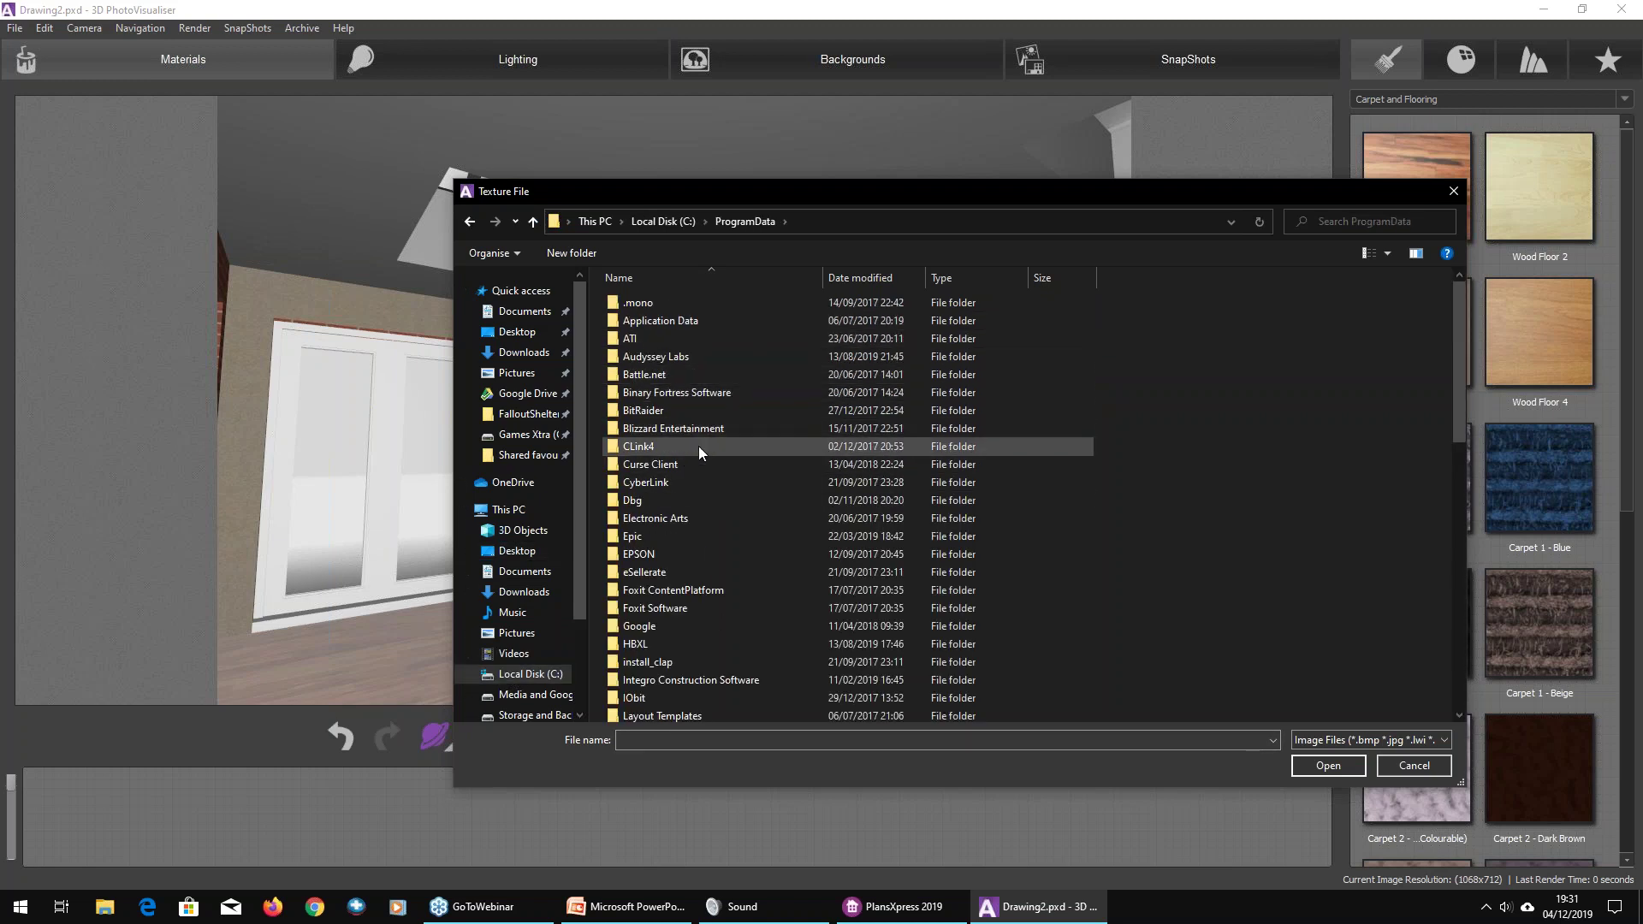
pyautogui.doubleClick(695, 643)
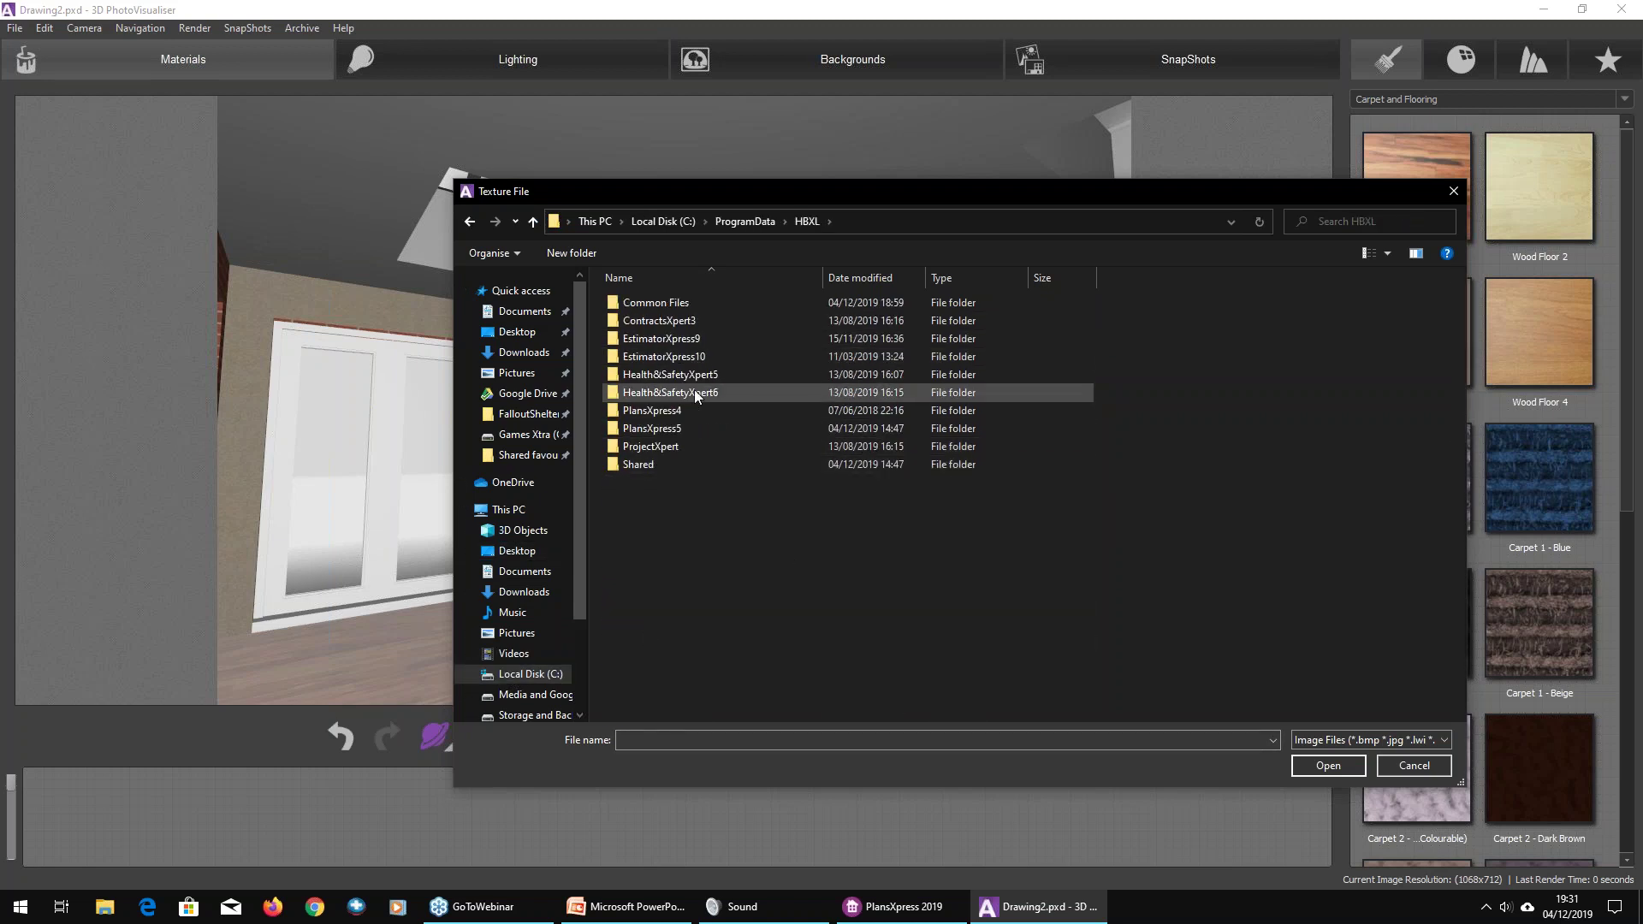
pyautogui.doubleClick(664, 428)
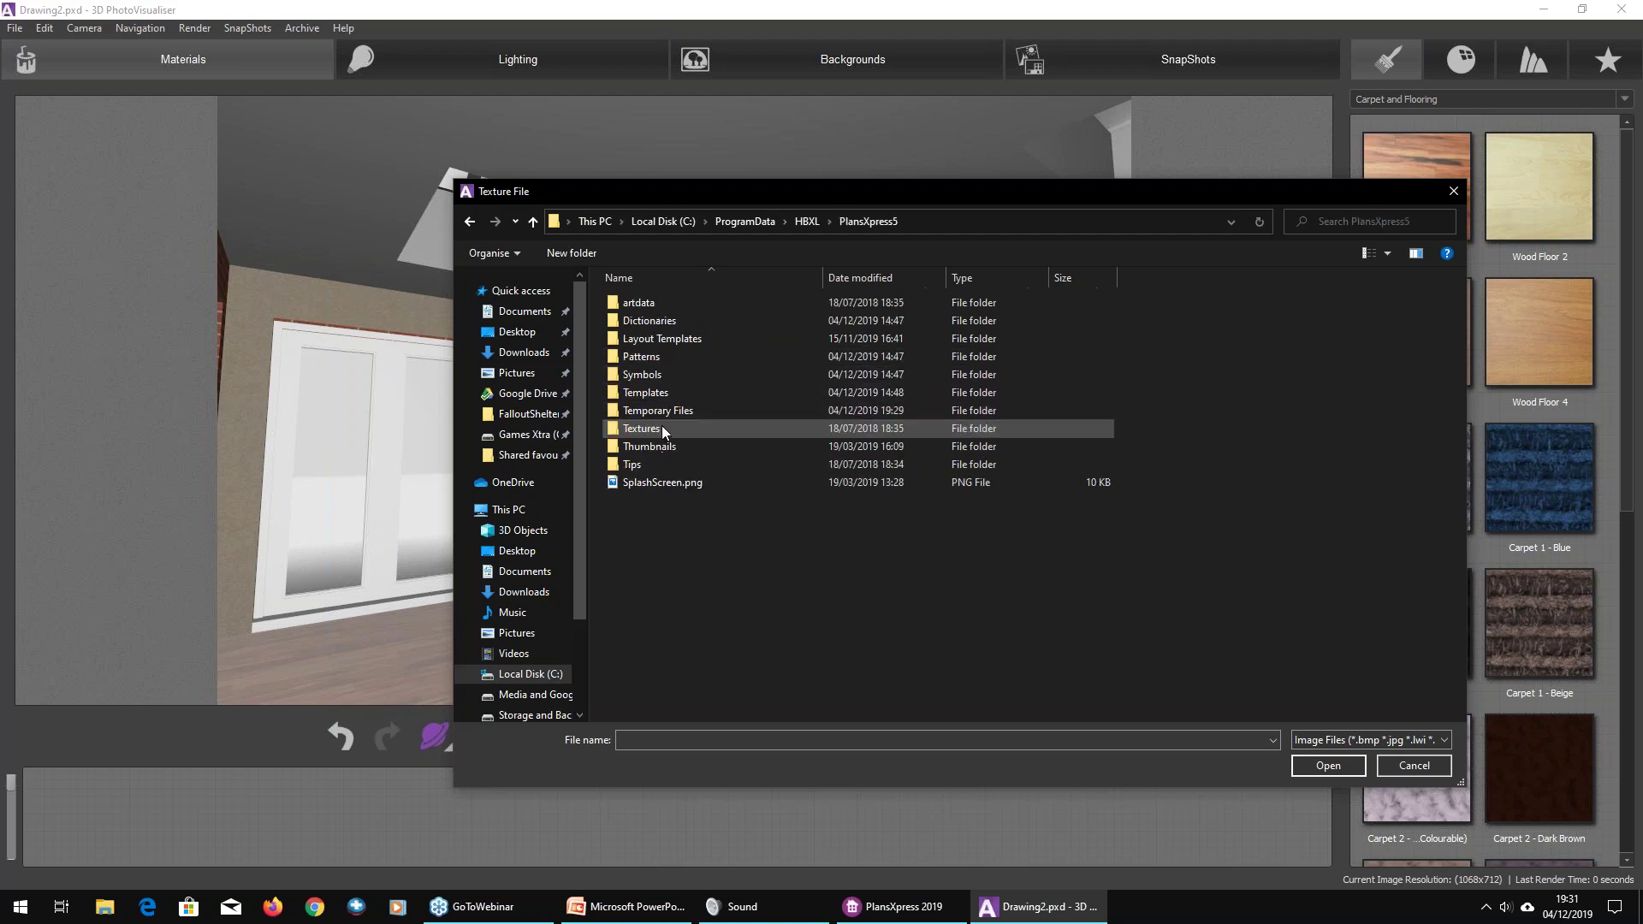
pyautogui.doubleClick(664, 424)
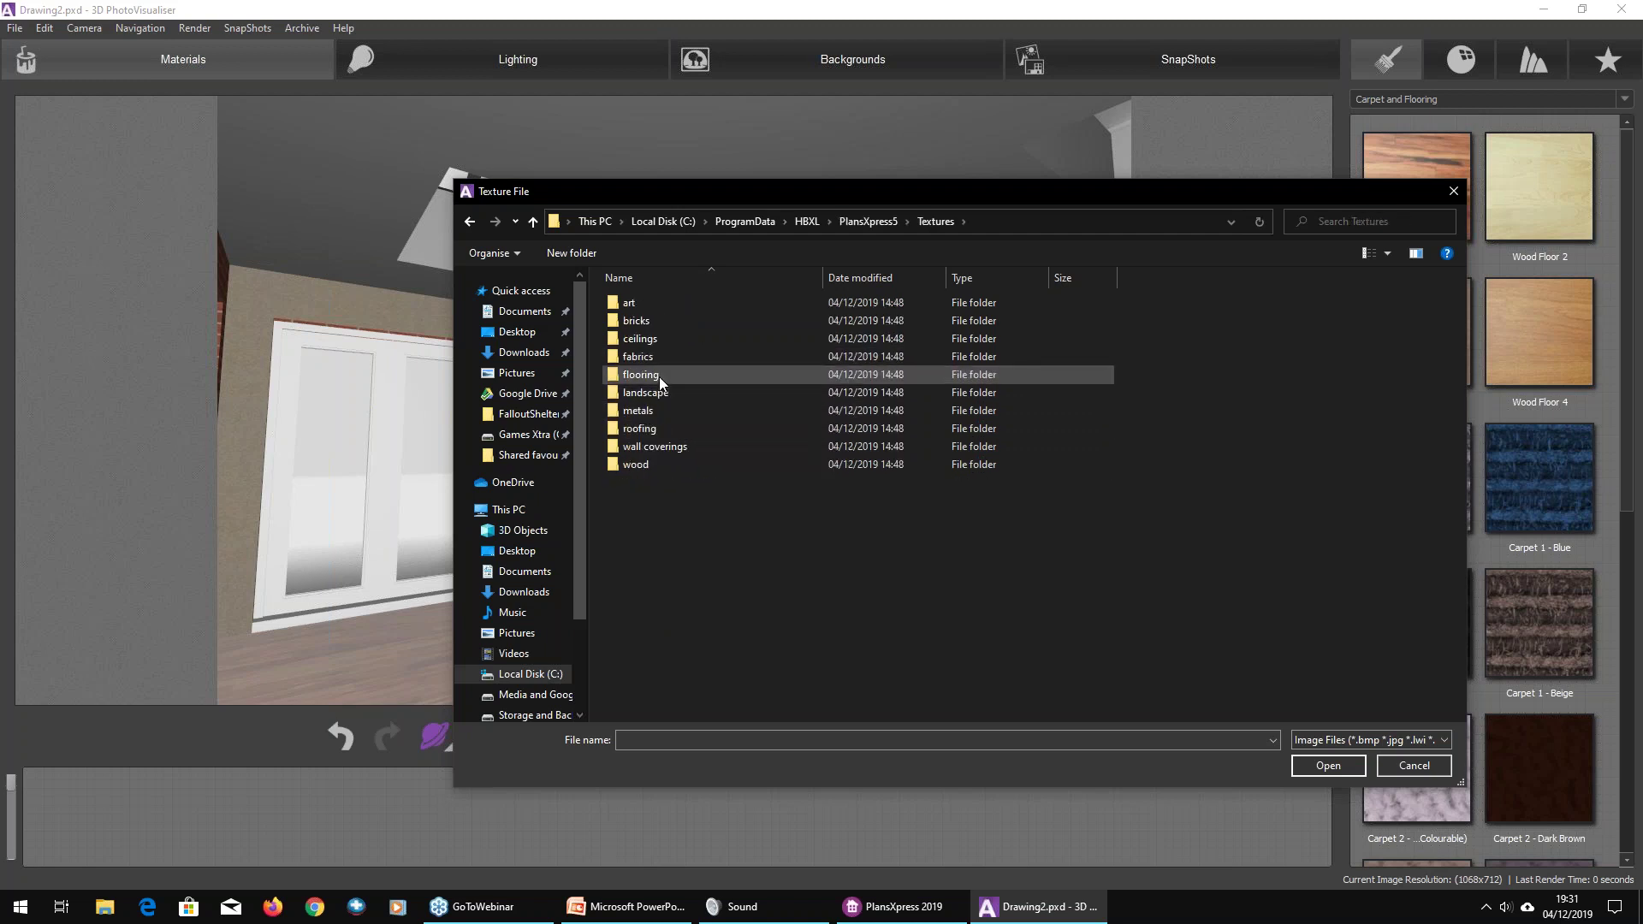
pyautogui.doubleClick(654, 446)
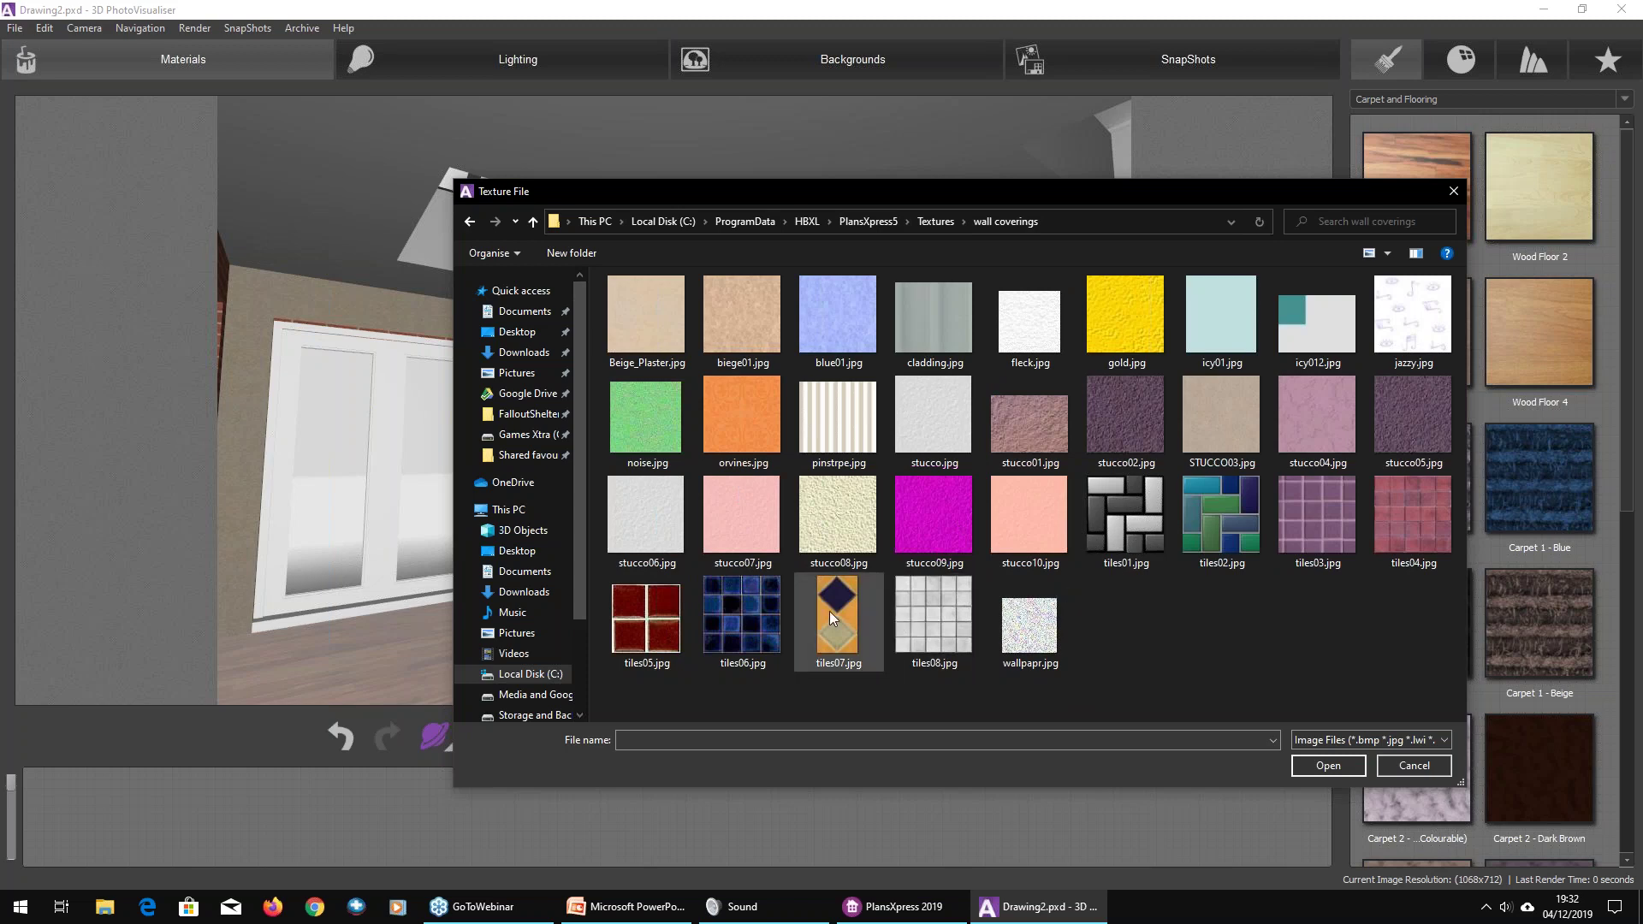
pyautogui.click(1401, 335)
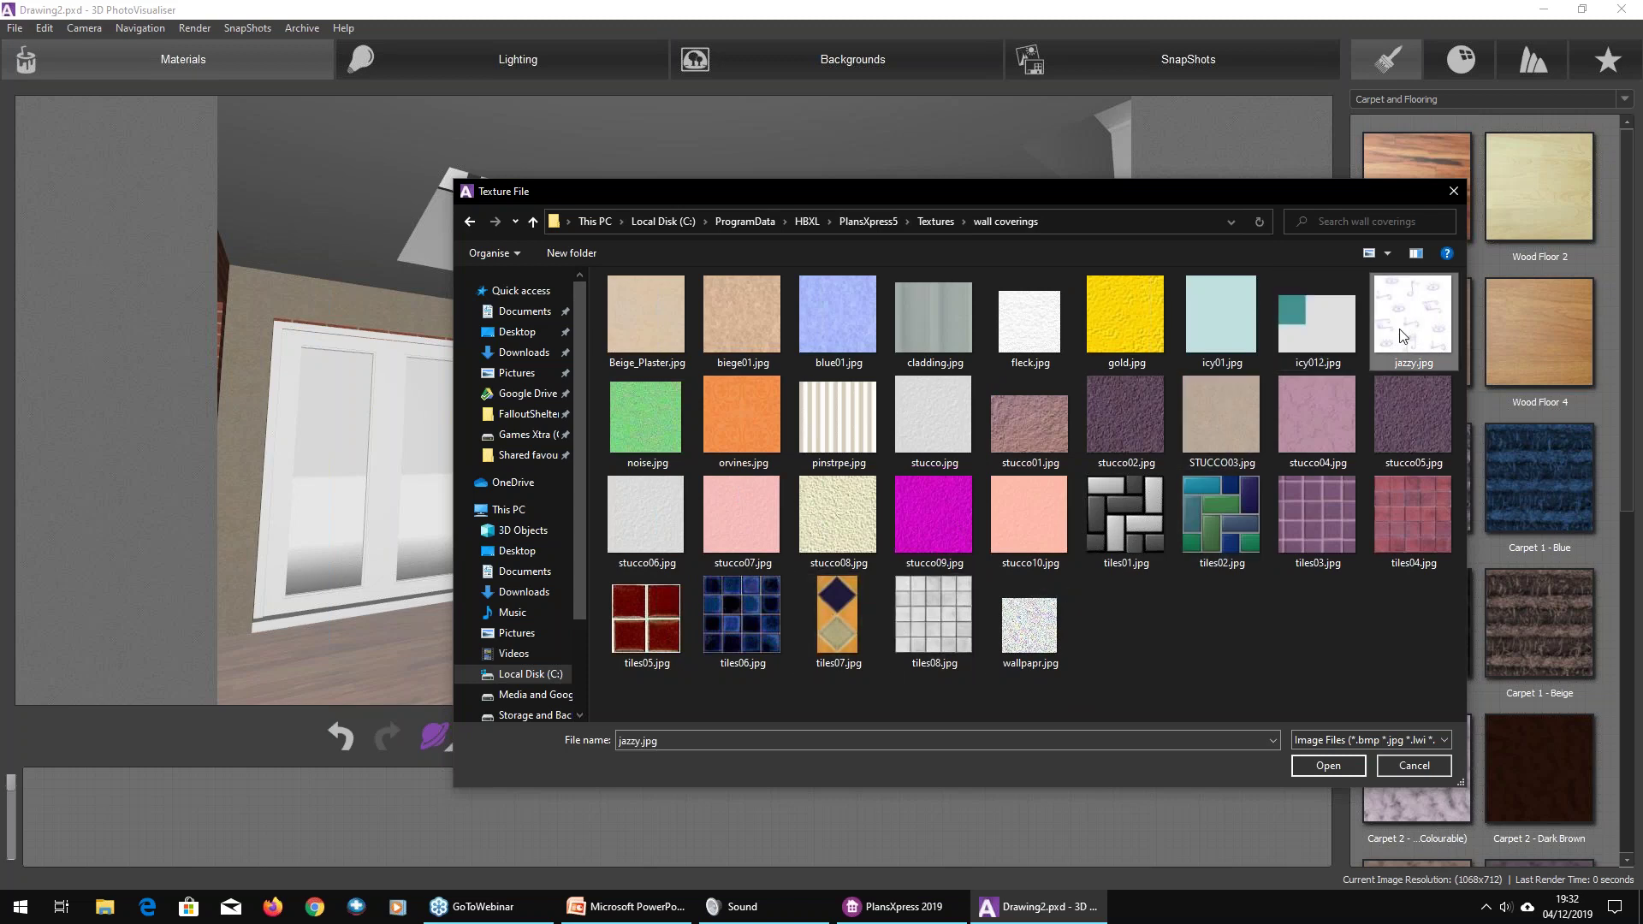
pyautogui.click(1343, 770)
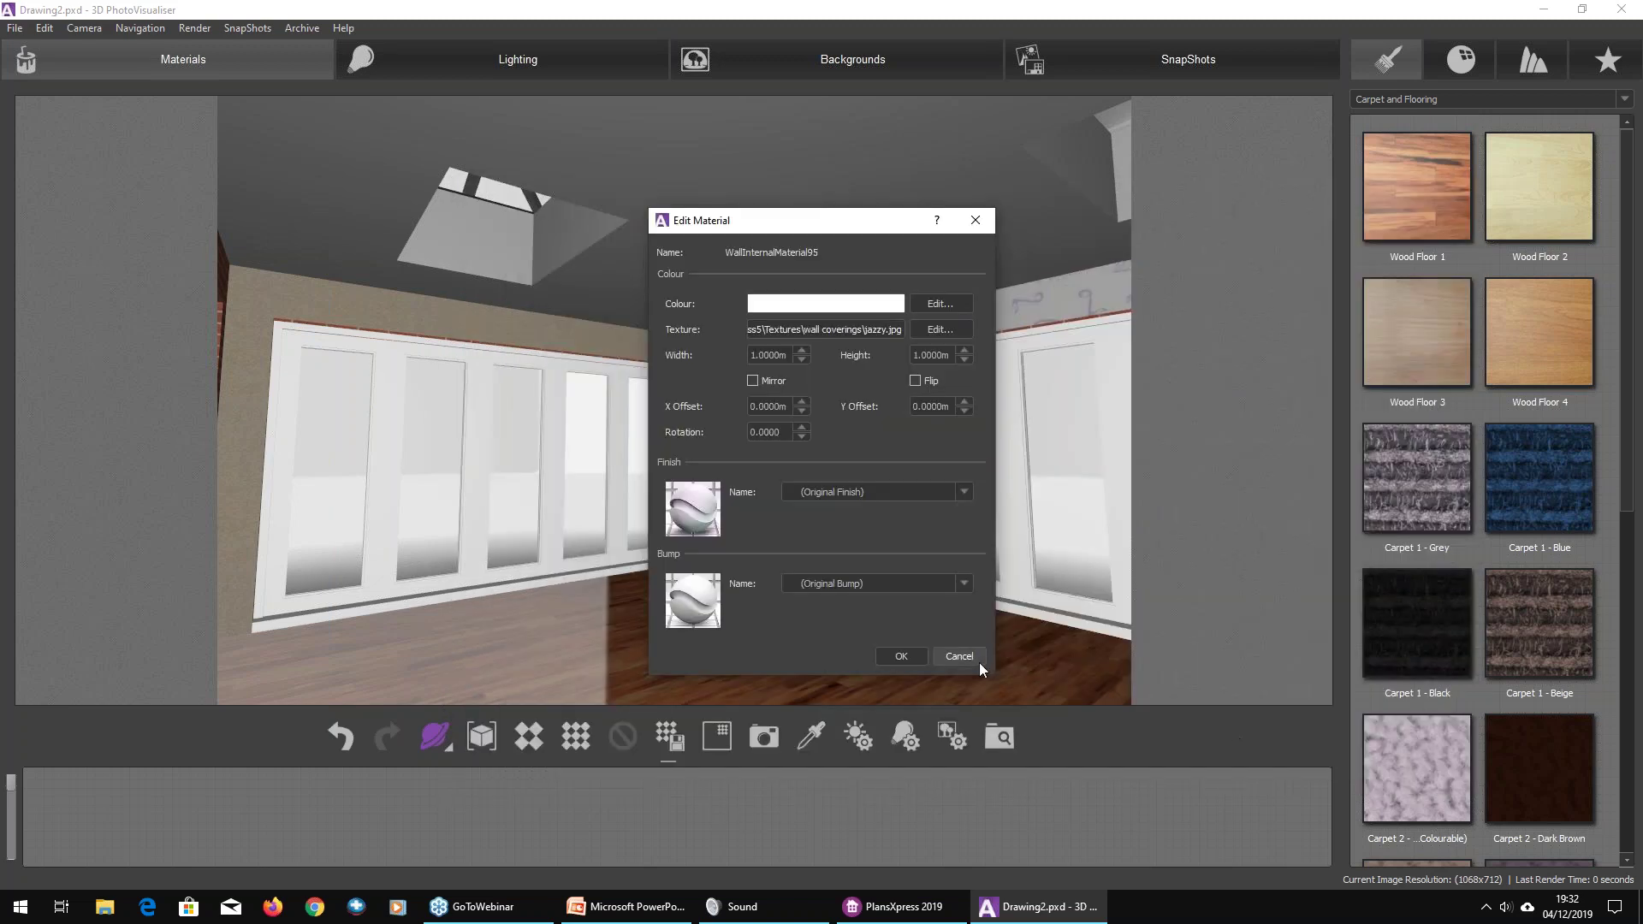
pyautogui.click(896, 656)
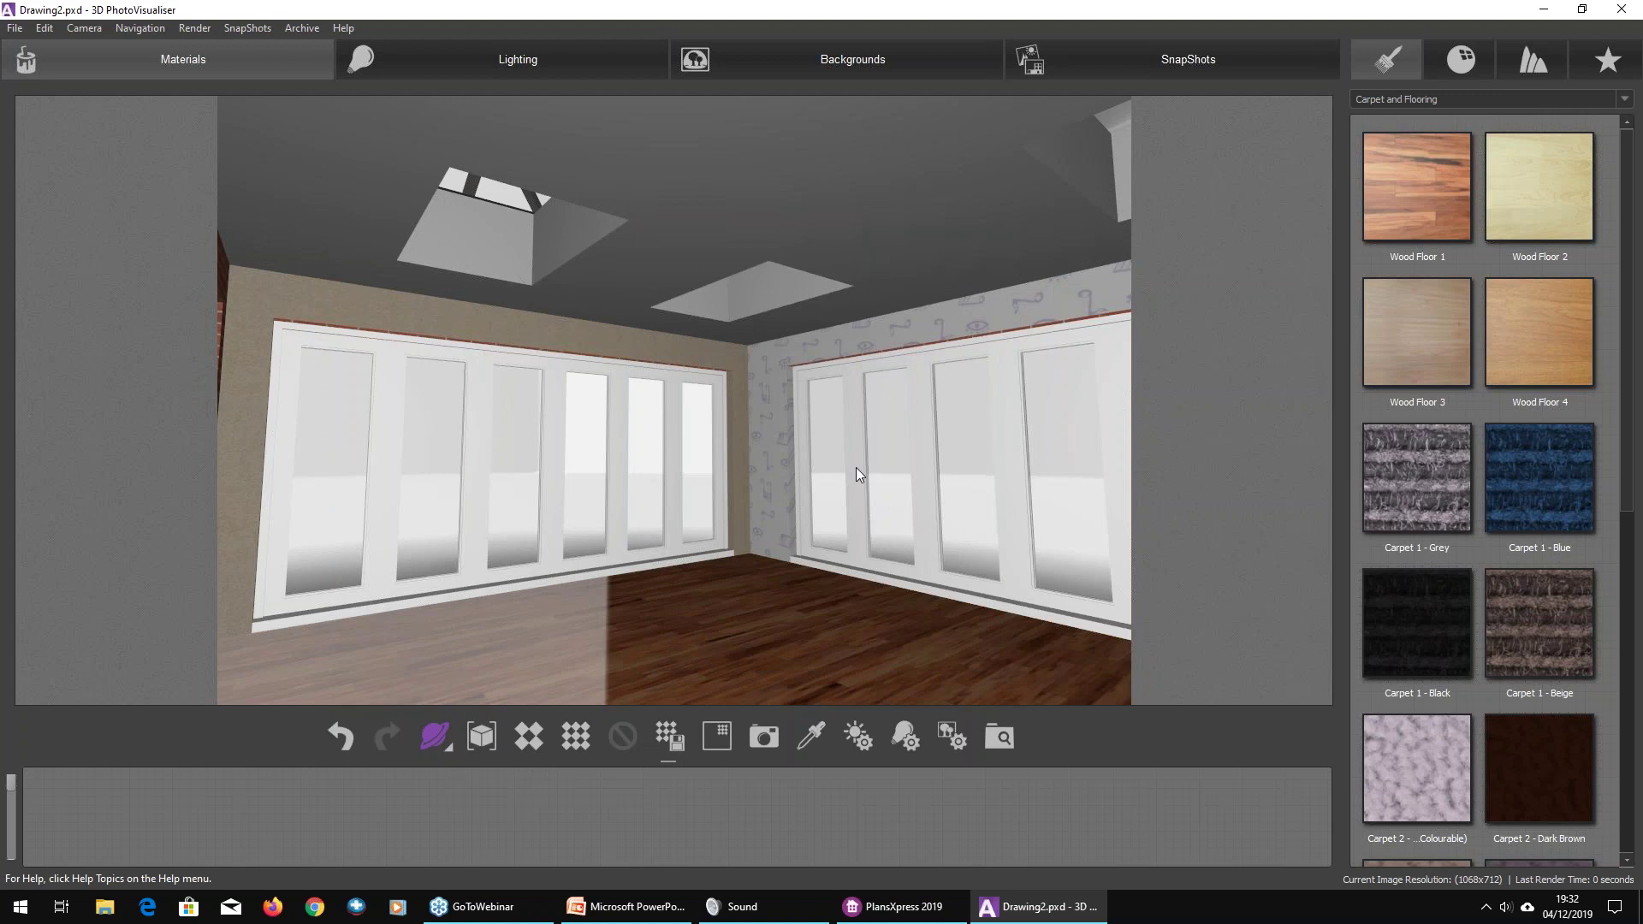
# Step: Apply the Light Cyan material from the Colours category to the internal wall that has the jazzy texture
pyautogui.click(1453, 101)
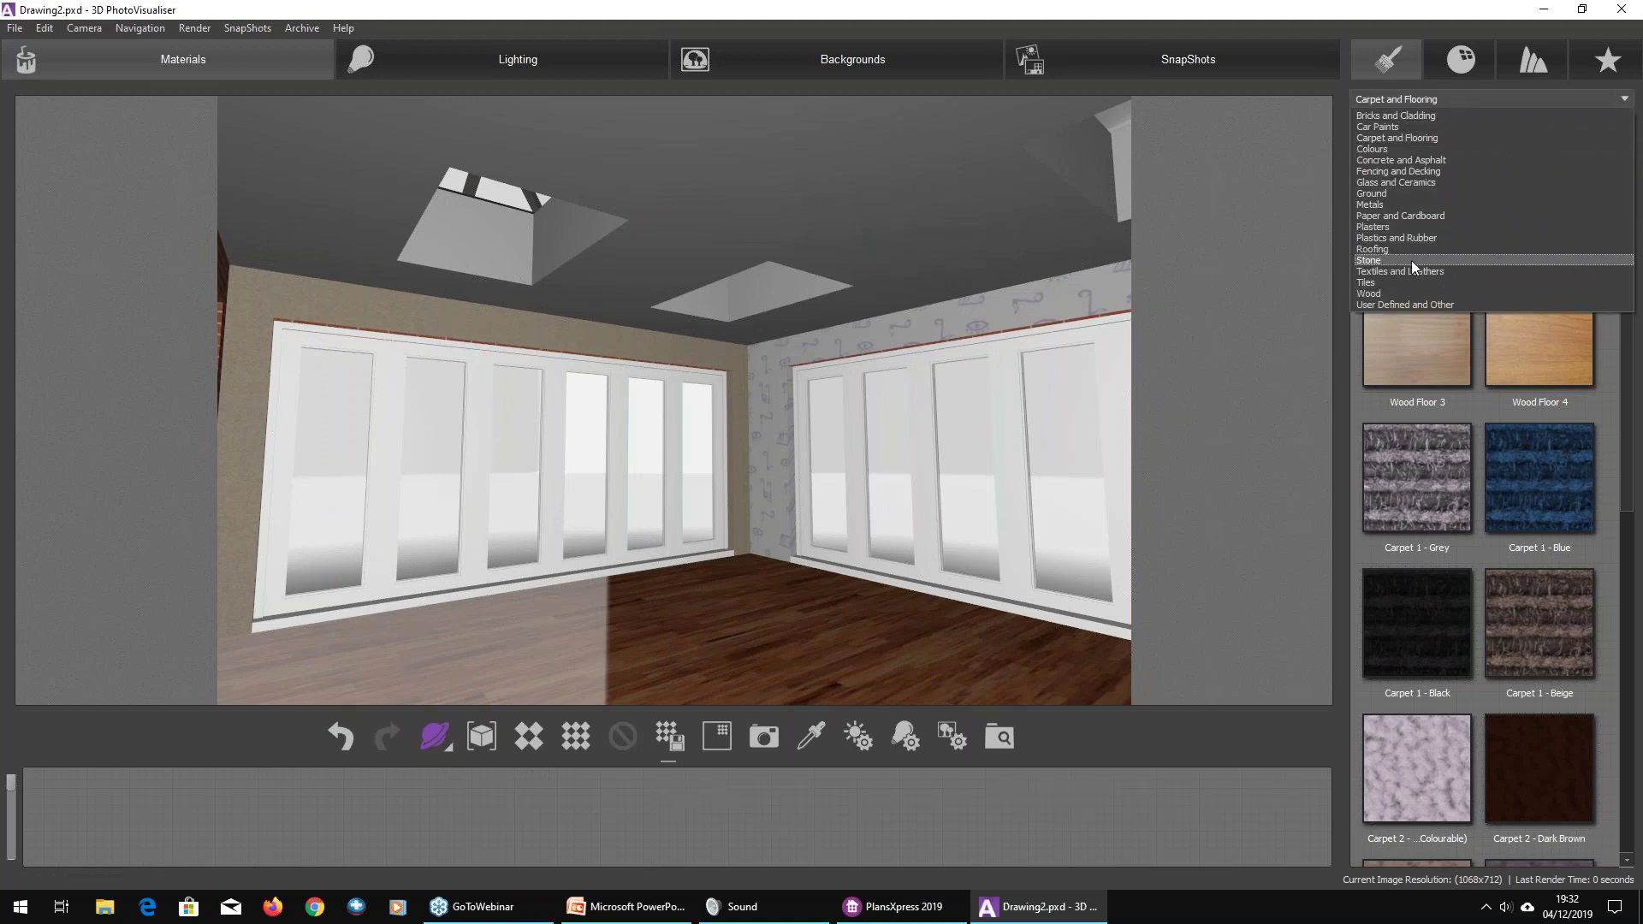
pyautogui.click(1396, 138)
pyautogui.scroll(-20, 1429, 411)
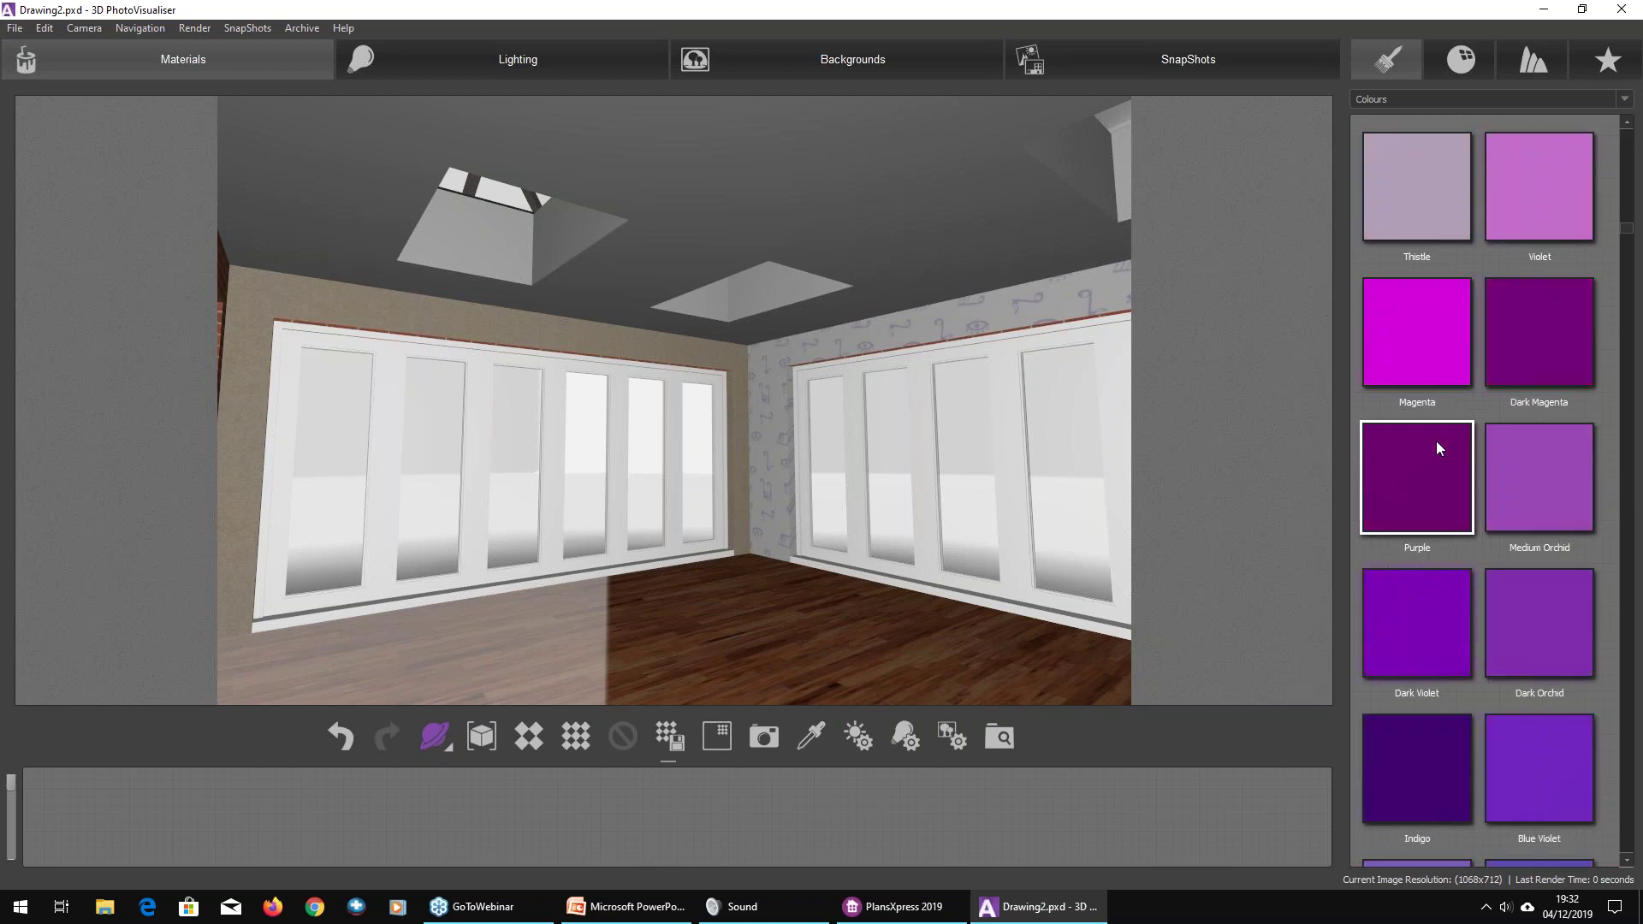
pyautogui.scroll(-5, 1436, 440)
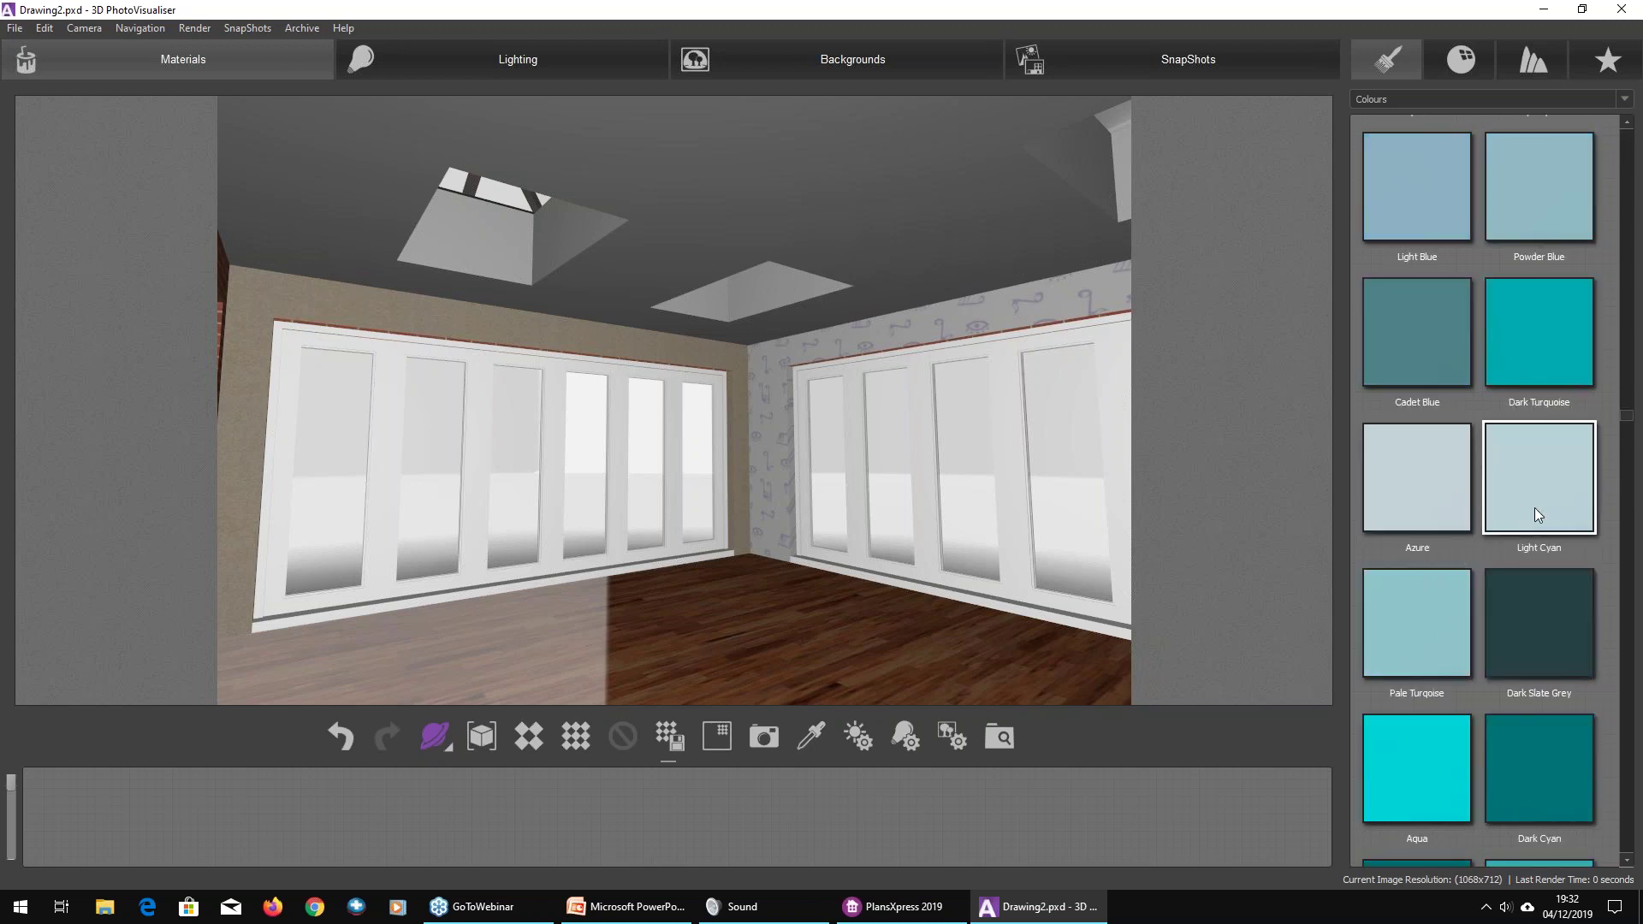
pyautogui.moveTo(1541, 501)
pyautogui.mouseDown()
pyautogui.moveTo(1035, 318)
pyautogui.moveTo(1011, 351)
pyautogui.mouseUp()
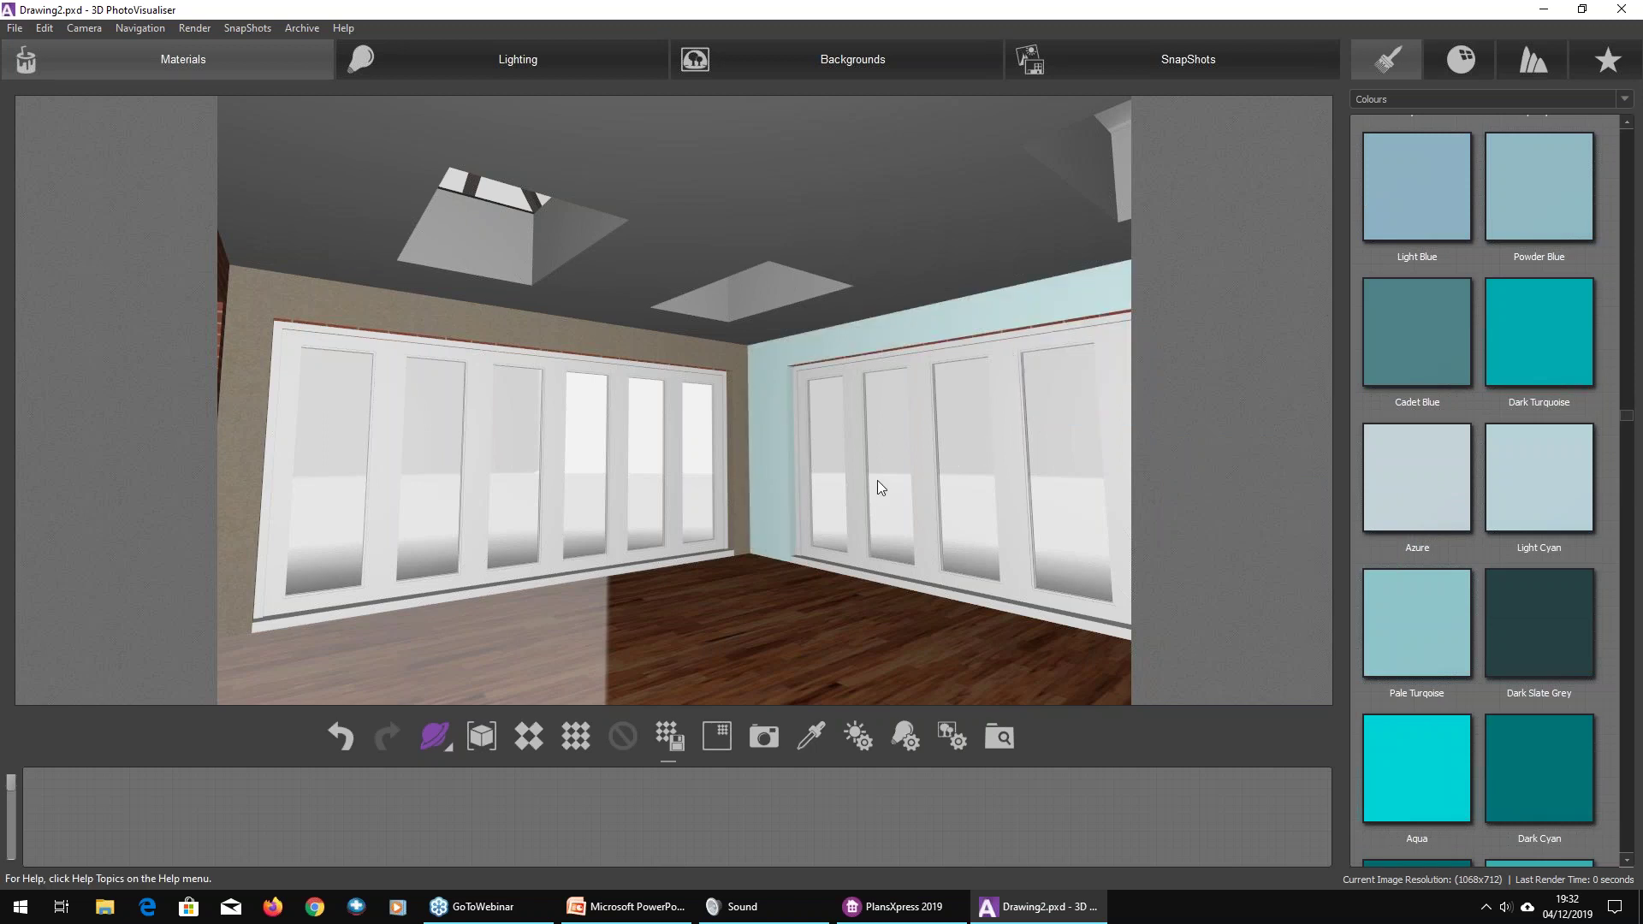
# Step: Apply the Dark Grey colour to both internal walls with bi-fold doors, and White Smoke to the ceiling
pyautogui.scroll(-10, 1483, 609)
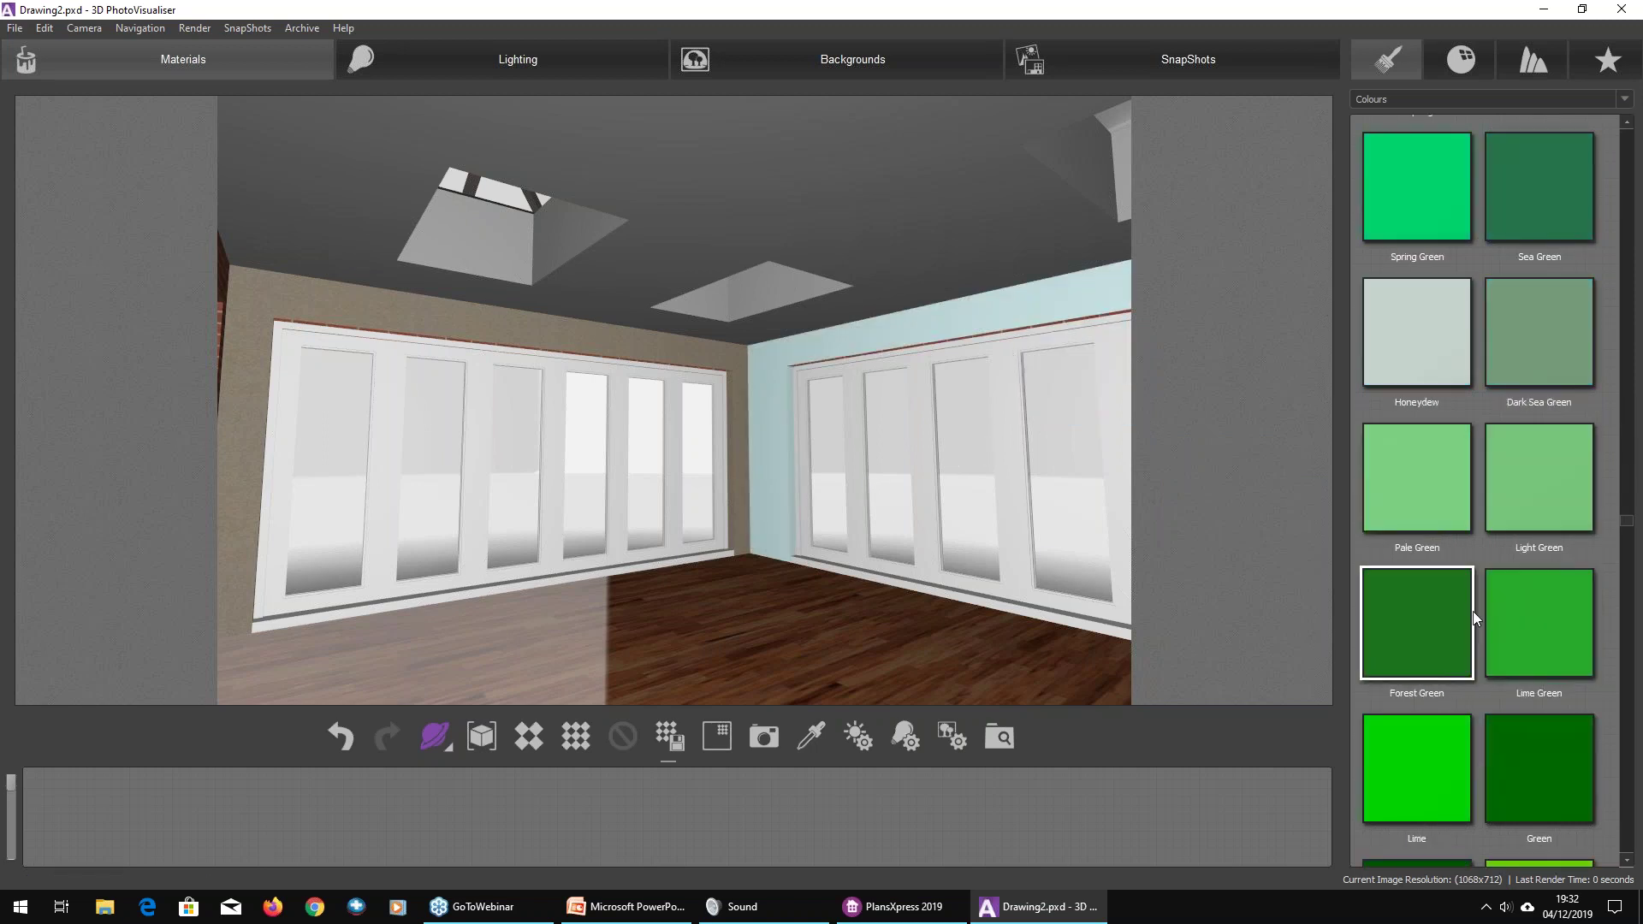
pyautogui.scroll(-5, 1463, 597)
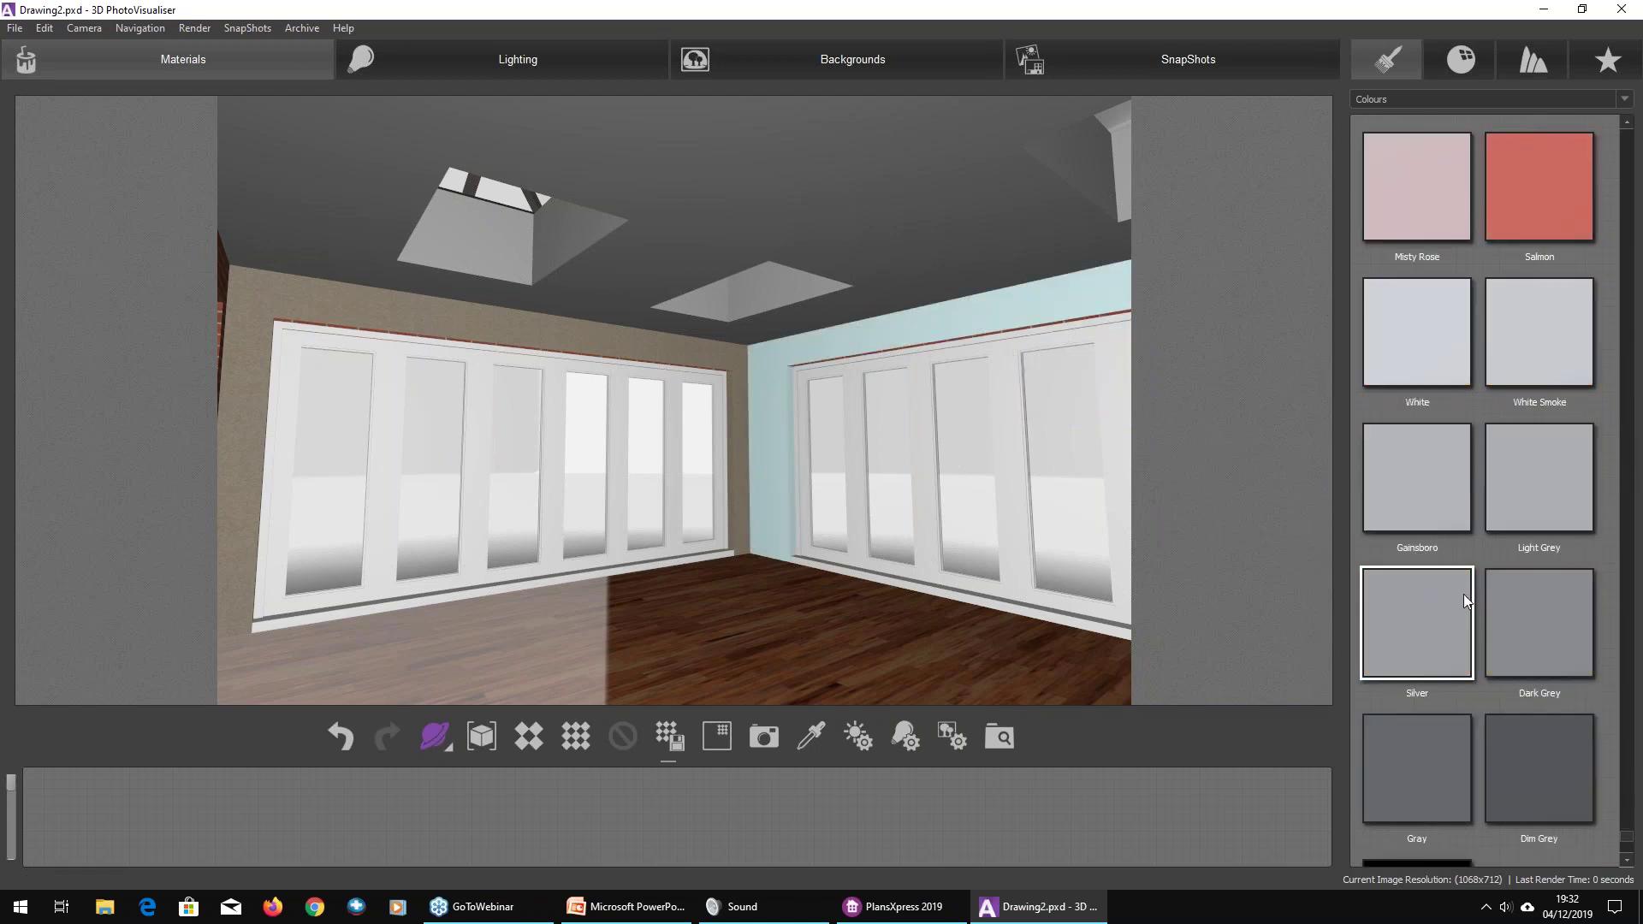
pyautogui.scroll(-1, 1463, 598)
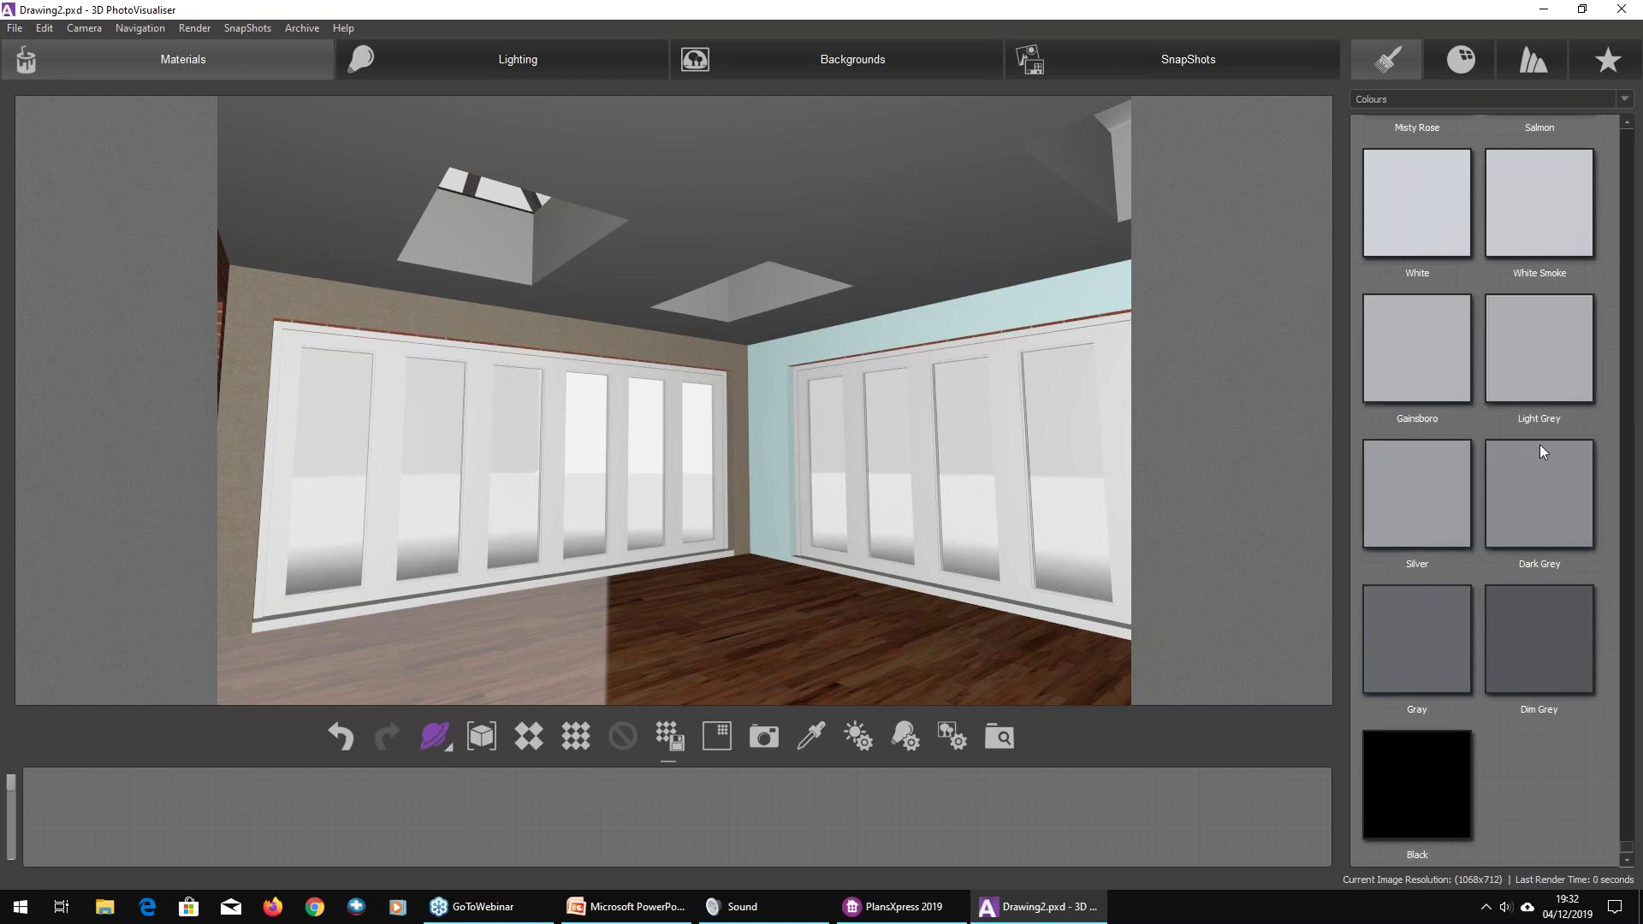
pyautogui.moveTo(1539, 444); pyautogui.dragTo(994, 314)
pyautogui.moveTo(1538, 496); pyautogui.dragTo(646, 360)
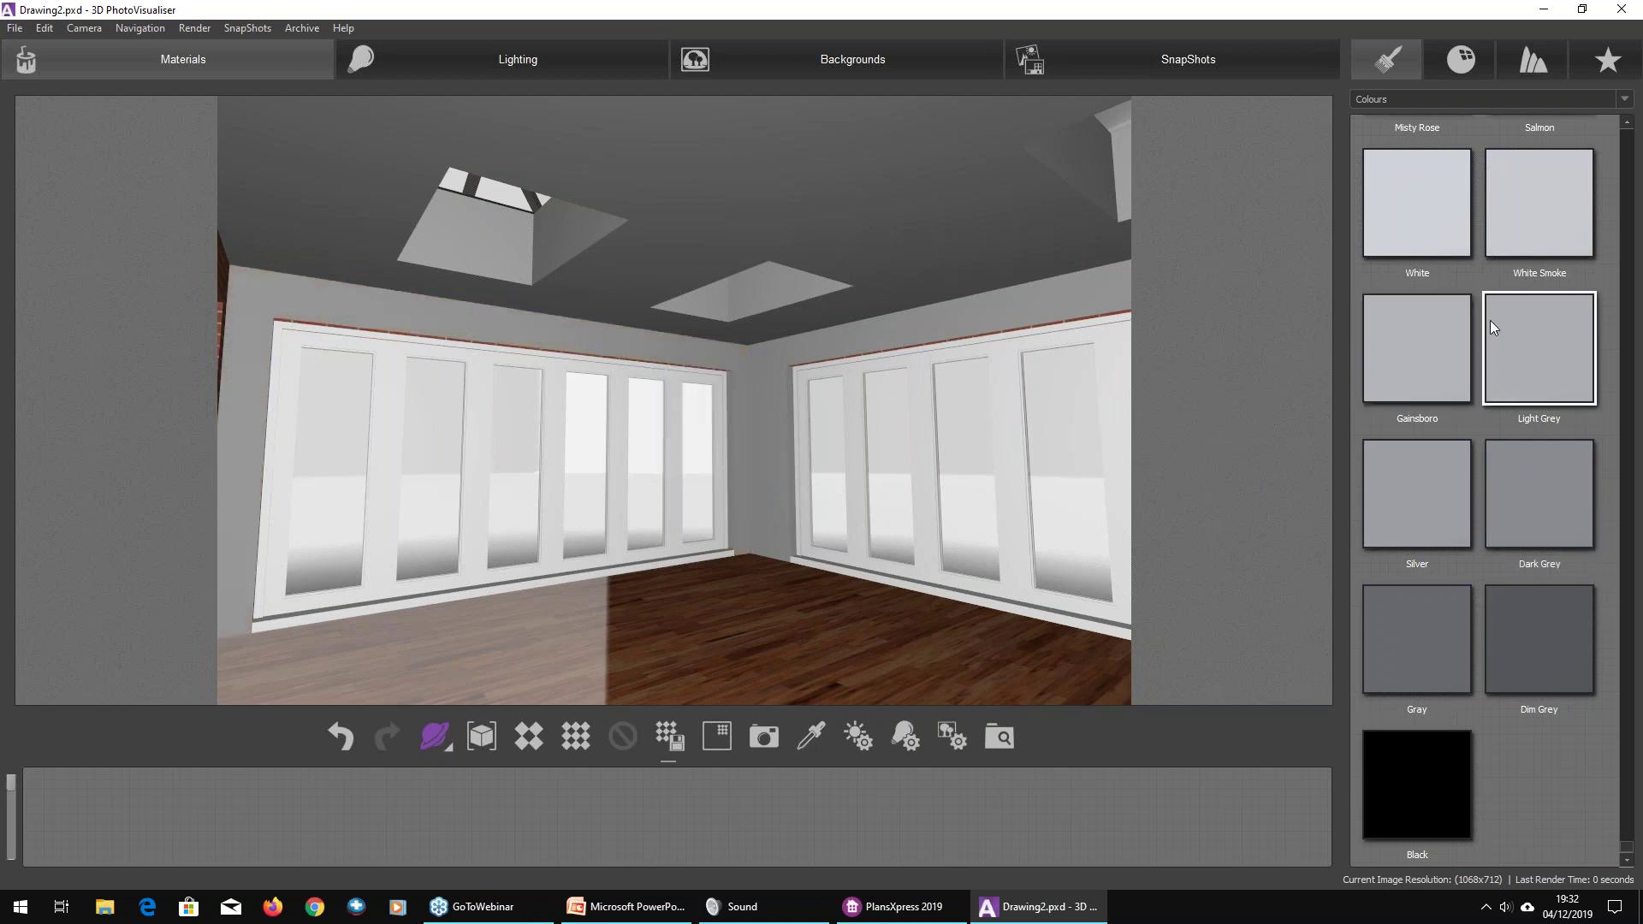
pyautogui.moveTo(1550, 233); pyautogui.dragTo(847, 219)
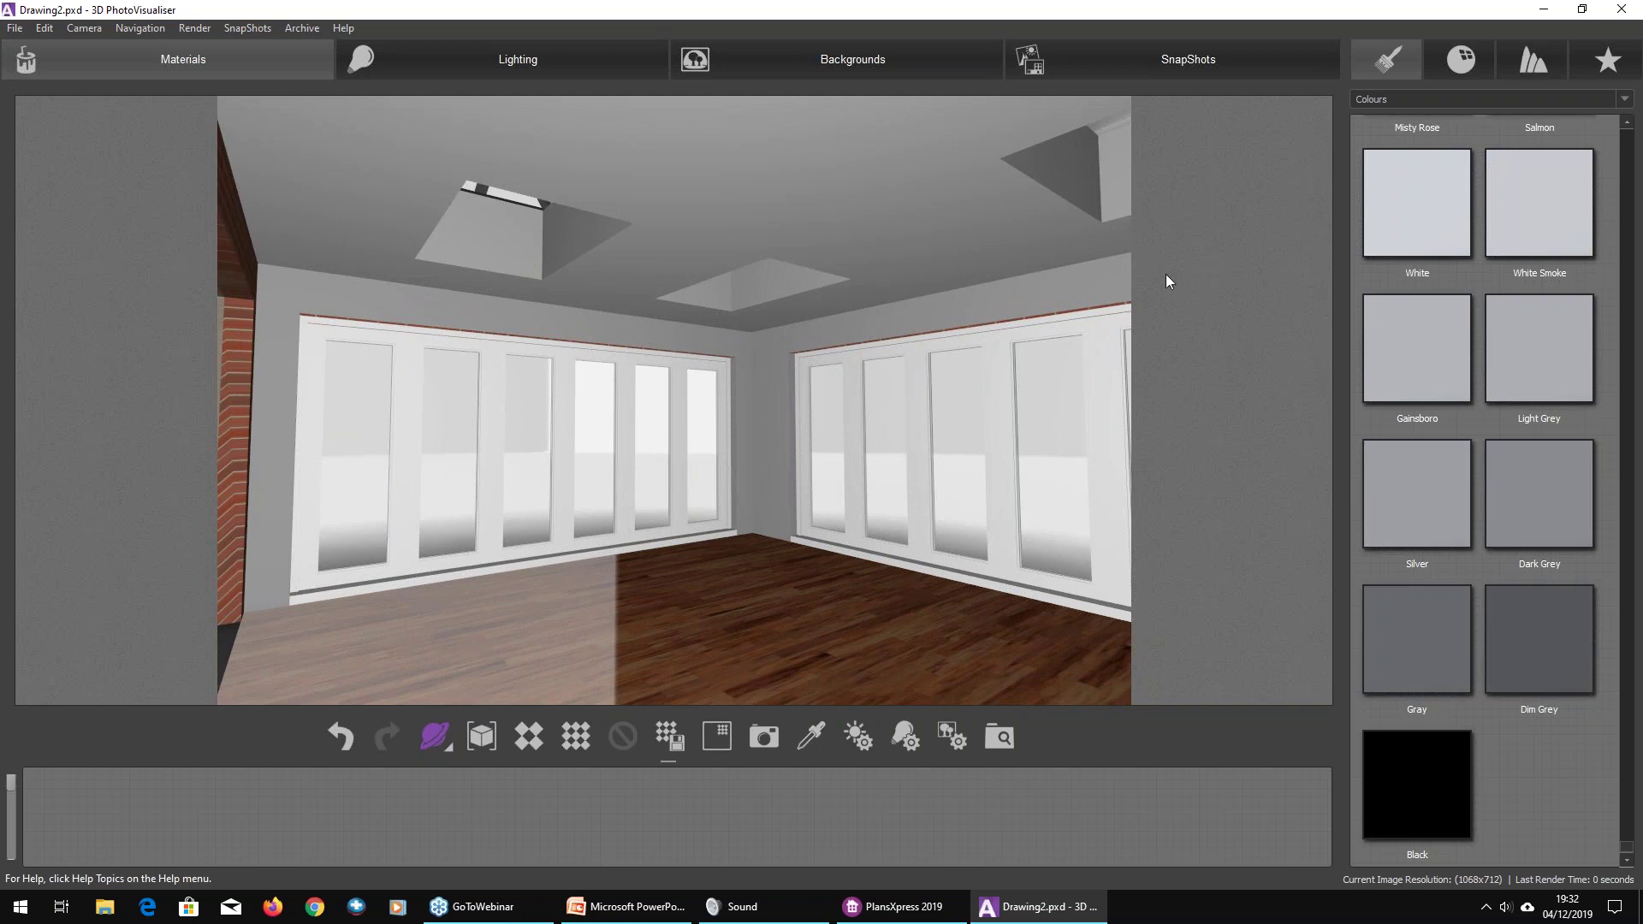
# Step: Apply the Matte Brightness 1 finish to the wood floor, then start a render of the room and stop it early
pyautogui.click(1482, 64)
pyautogui.moveTo(1531, 201); pyautogui.dragTo(1368, 76)
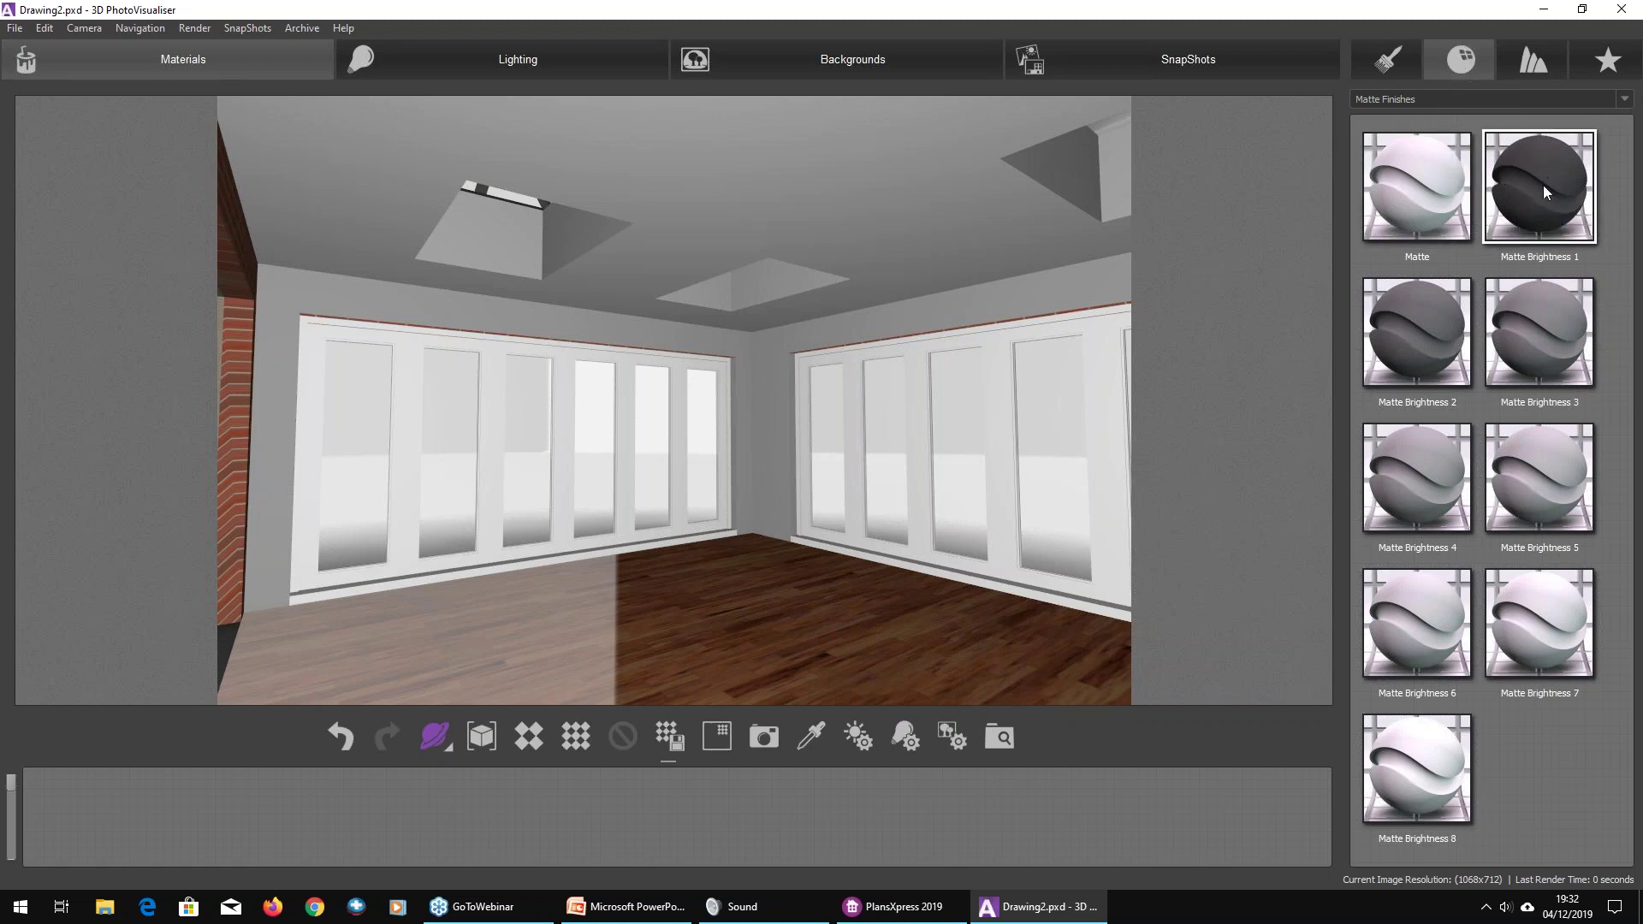
pyautogui.moveTo(1542, 187); pyautogui.dragTo(722, 607)
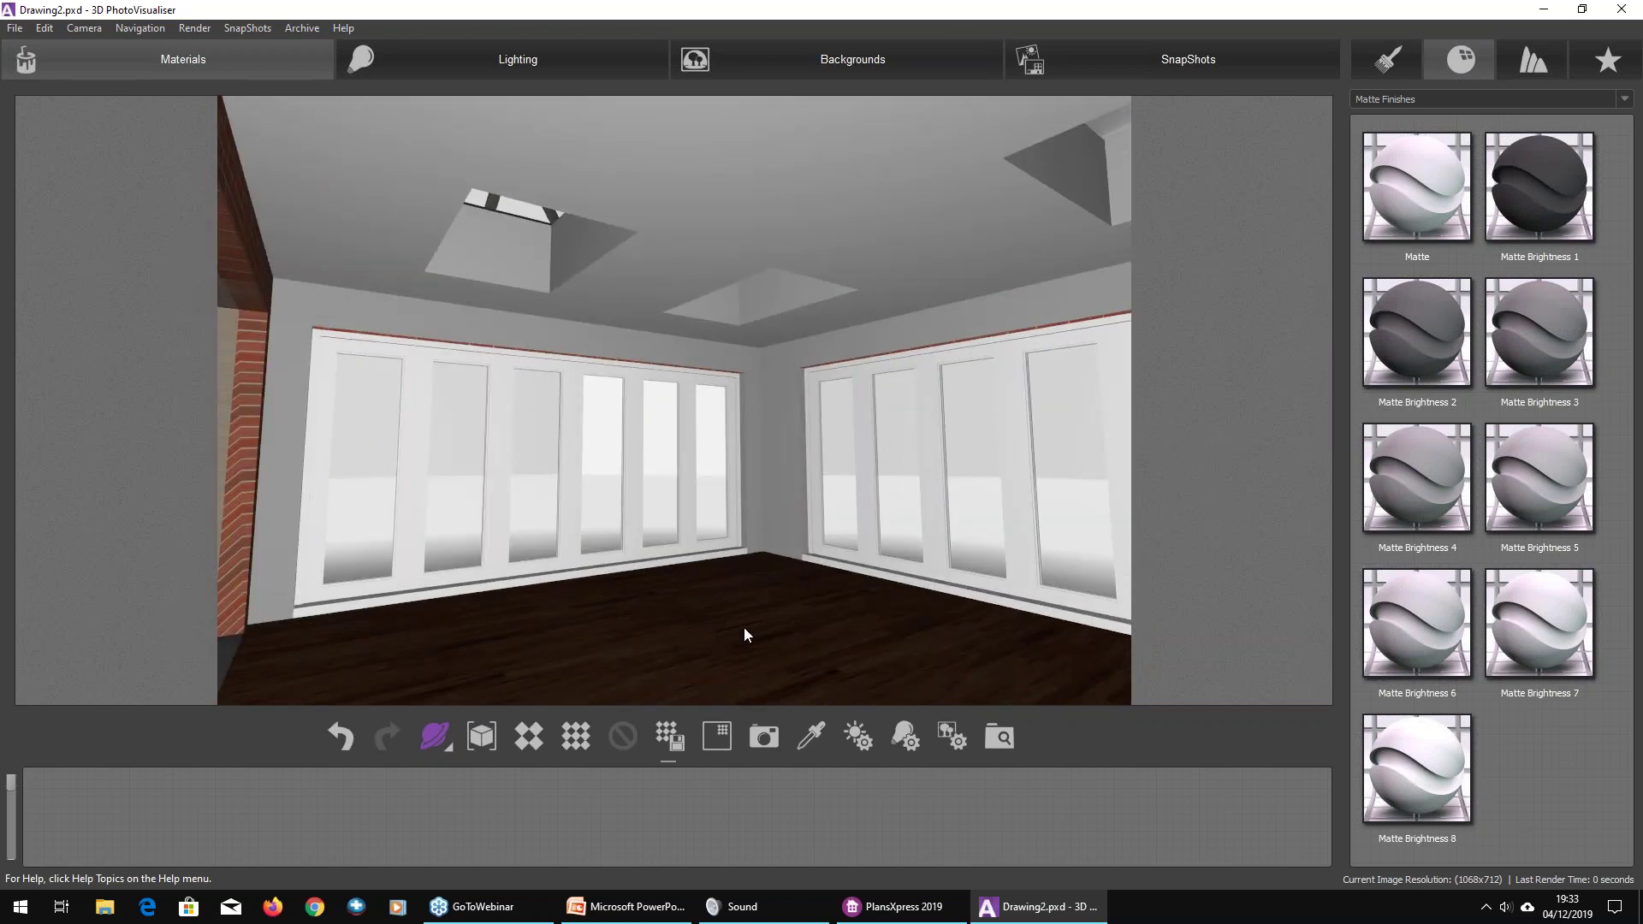
pyautogui.click(568, 747)
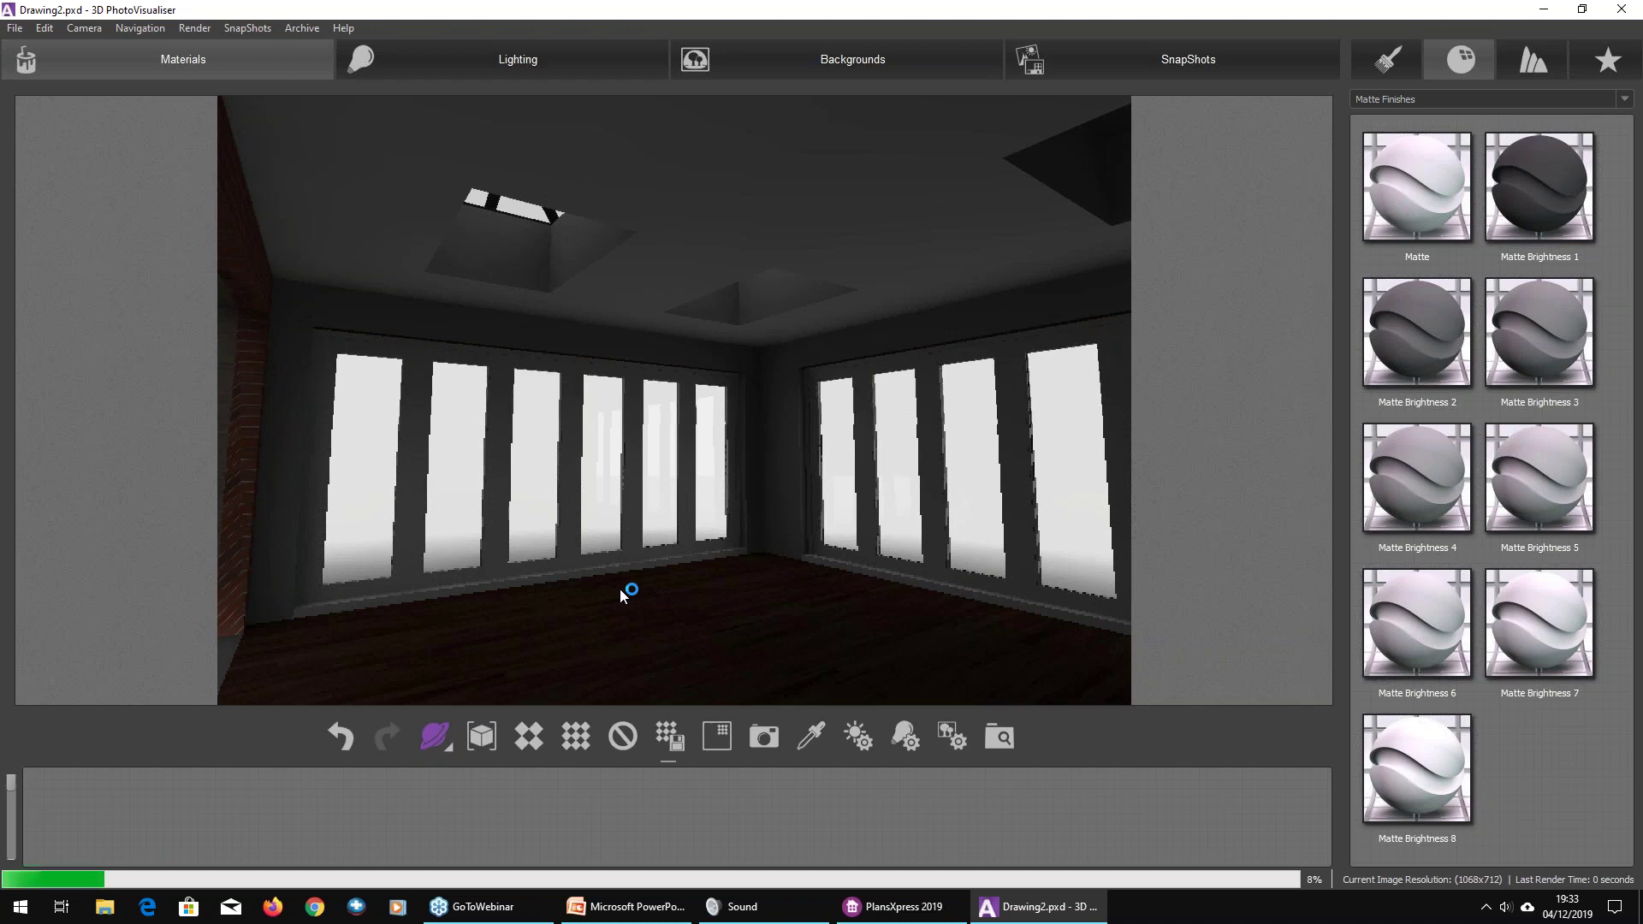
pyautogui.click(622, 734)
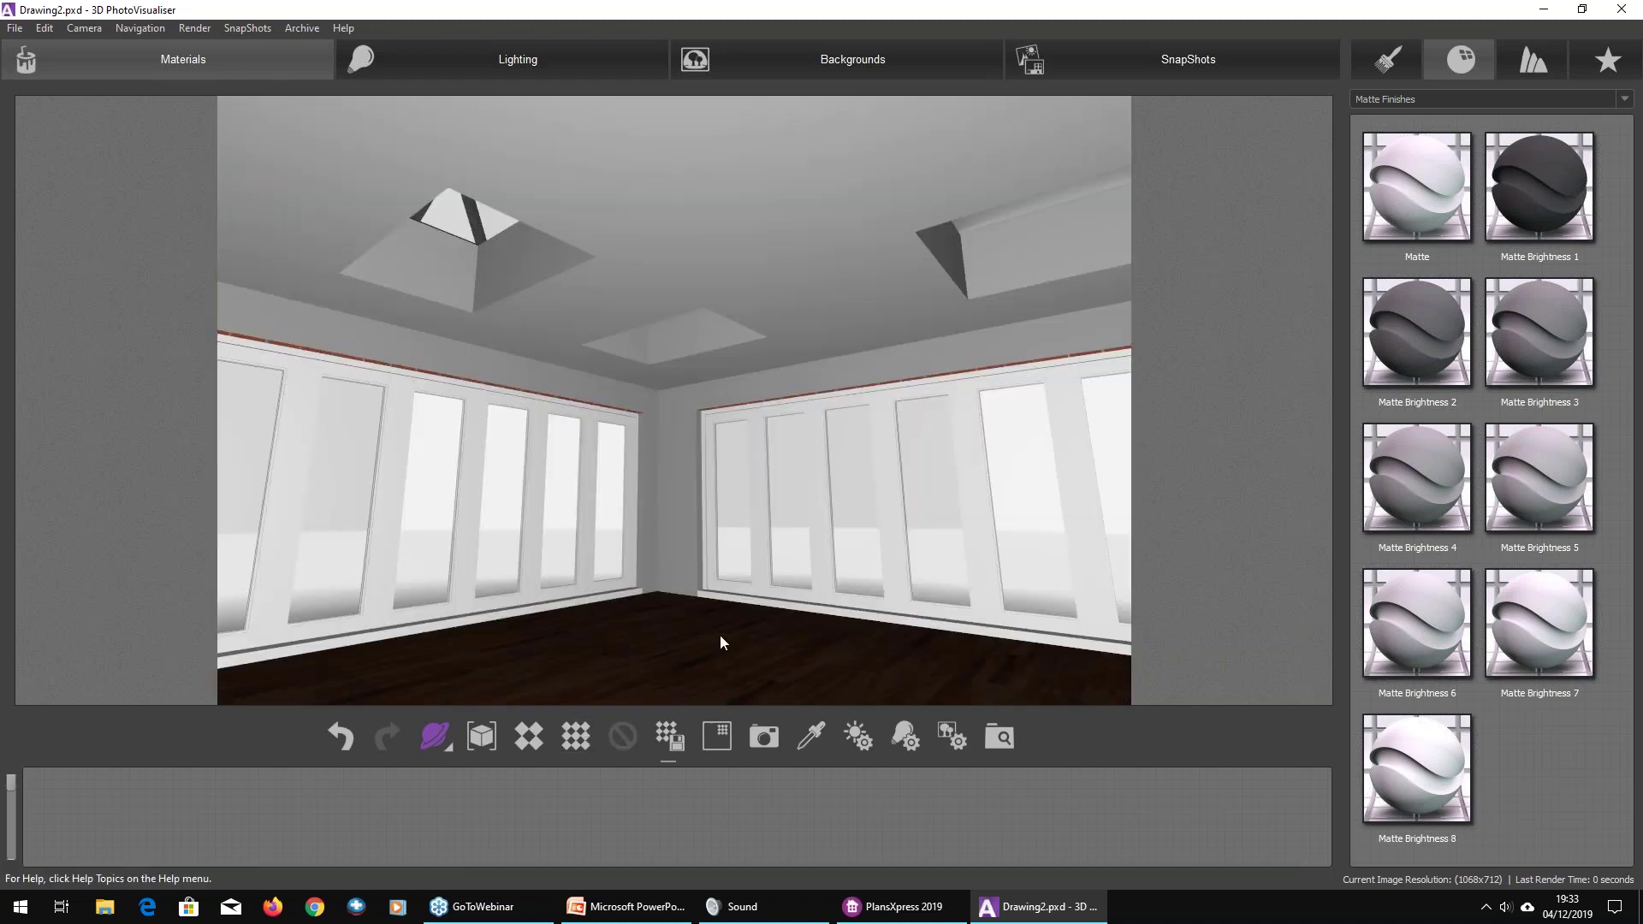
# Step: Apply the Matte Brightness 7 finish to the extension's wood floor
pyautogui.moveTo(869, 470); pyautogui.dragTo(807, 508)
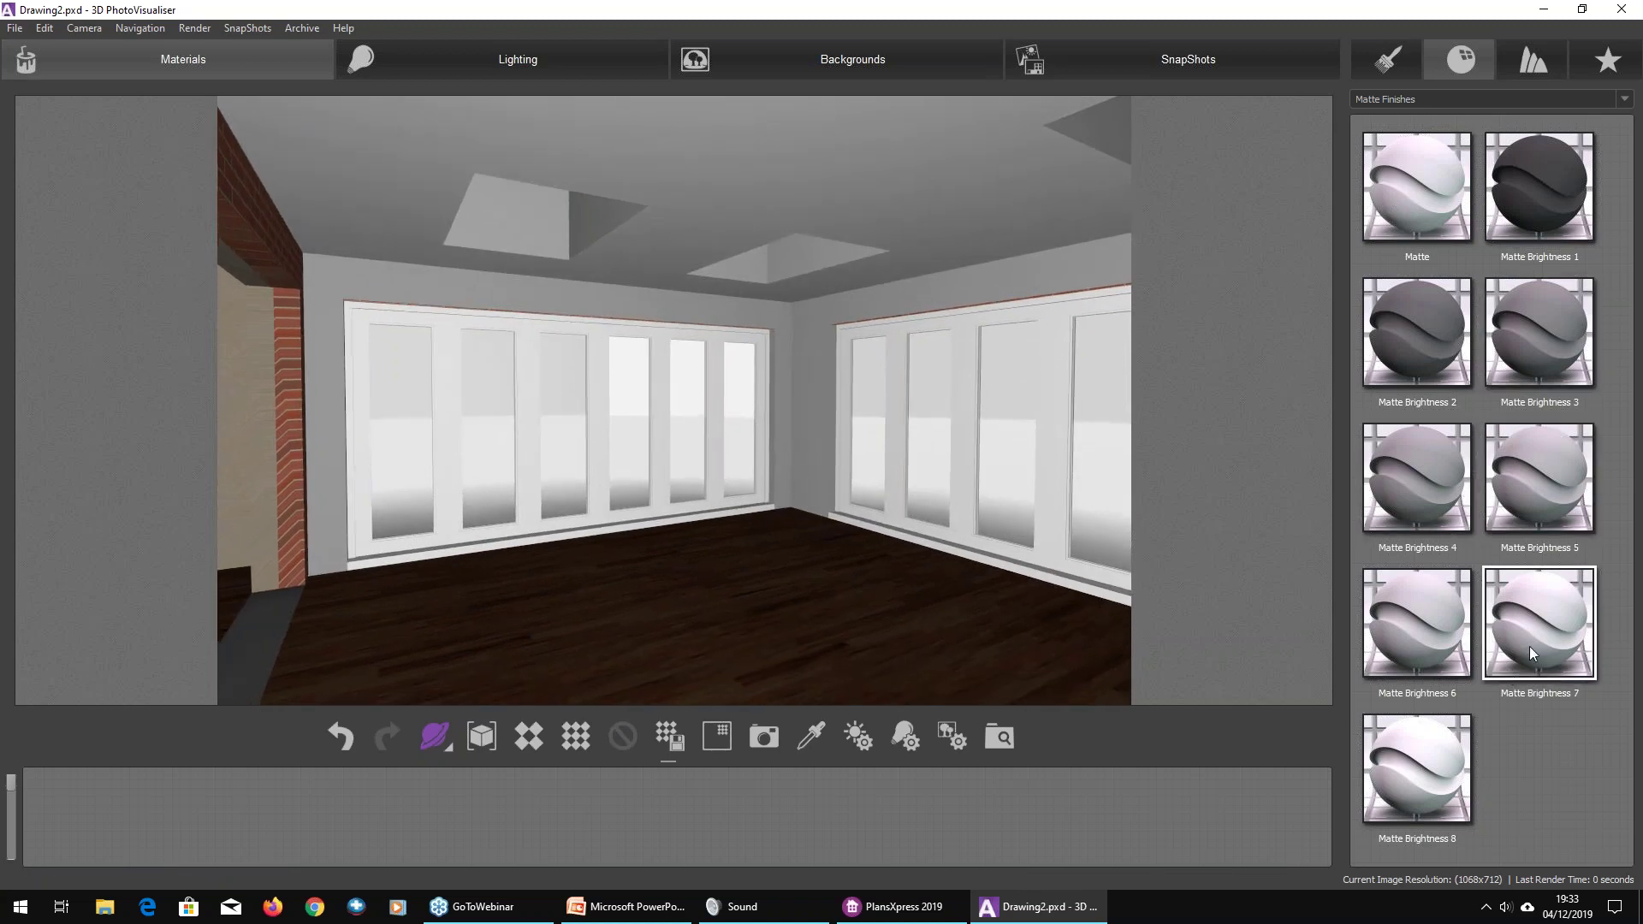
pyautogui.moveTo(1508, 662); pyautogui.dragTo(489, 448)
# Step: Light the whole model with the Daylight Sunny exterior lighting scheme
pyautogui.scroll(-6, 761, 438)
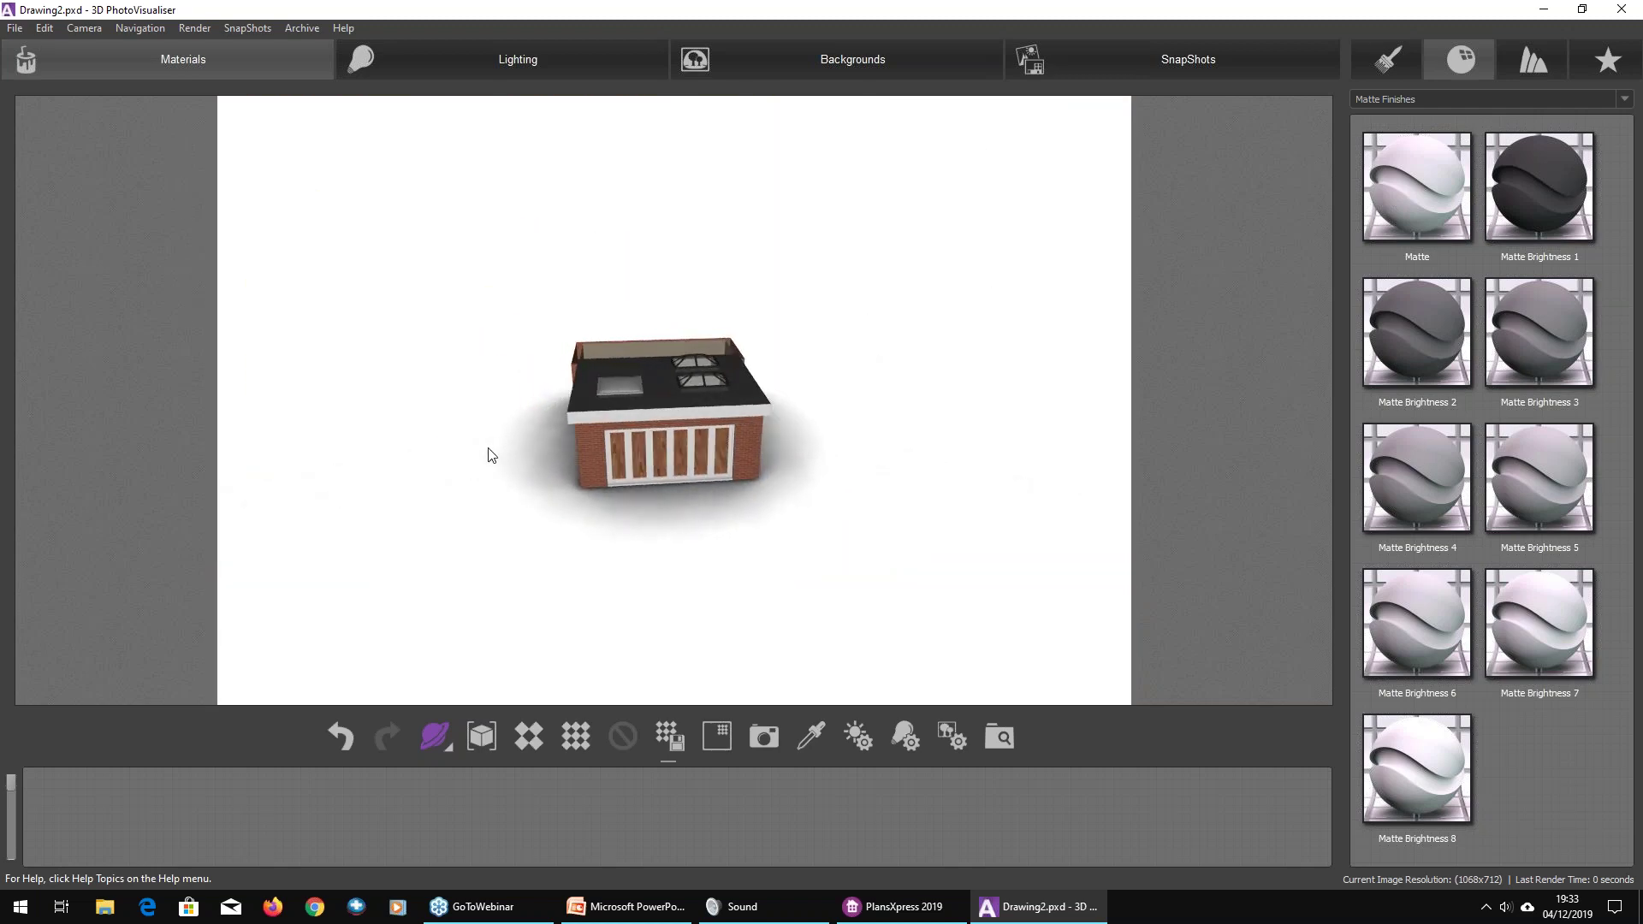
pyautogui.click(472, 65)
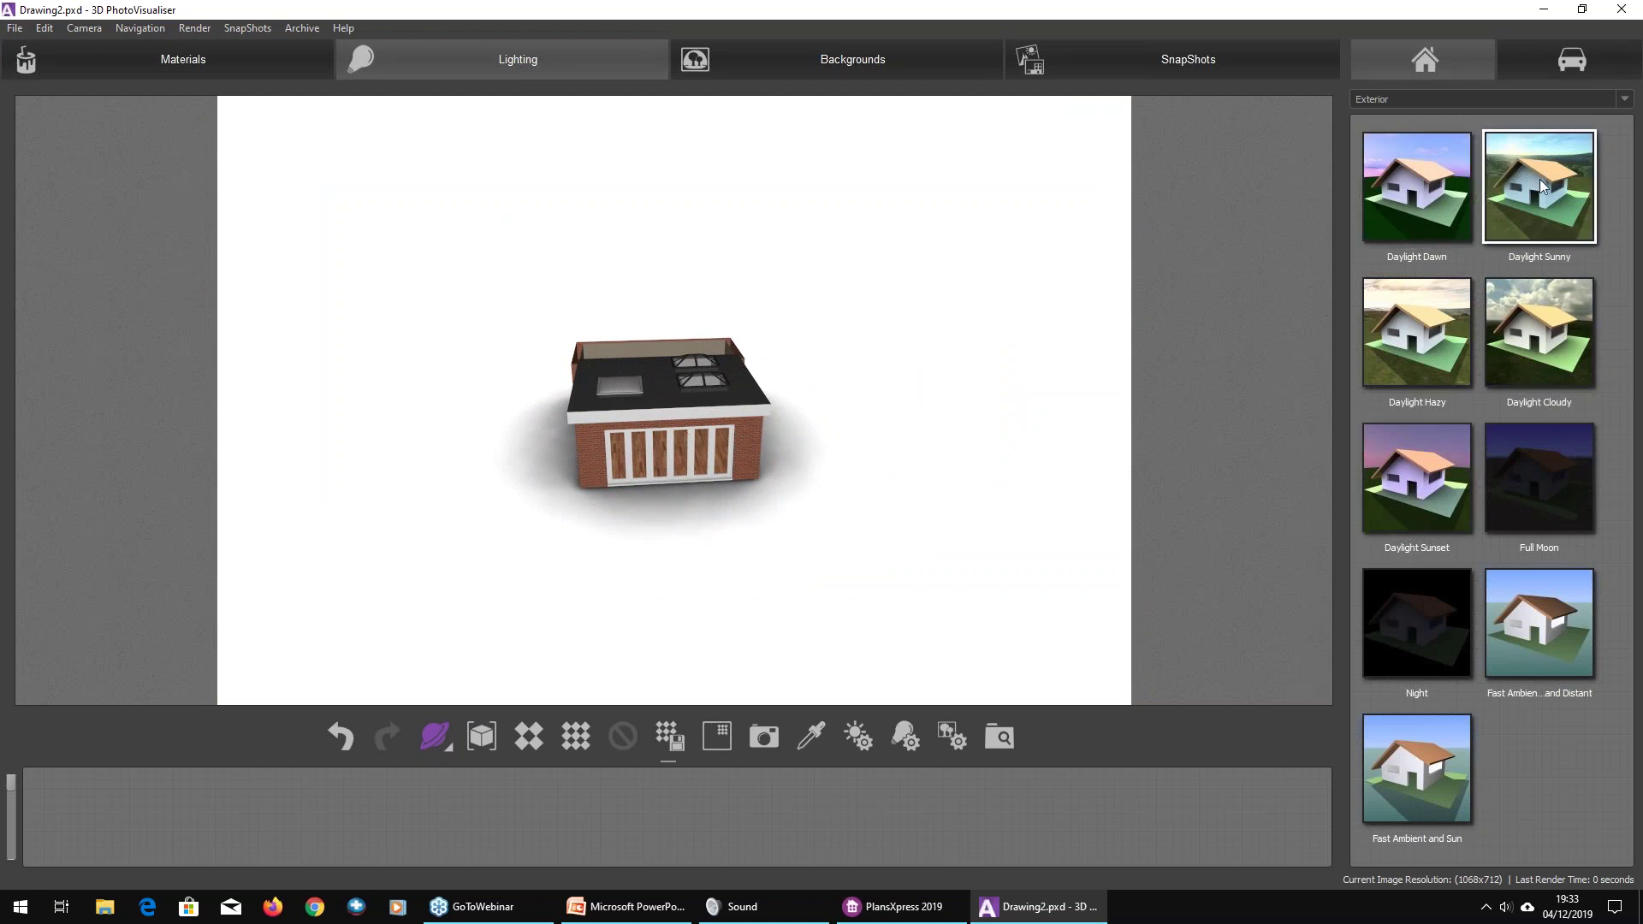
pyautogui.moveTo(1551, 192); pyautogui.dragTo(915, 557)
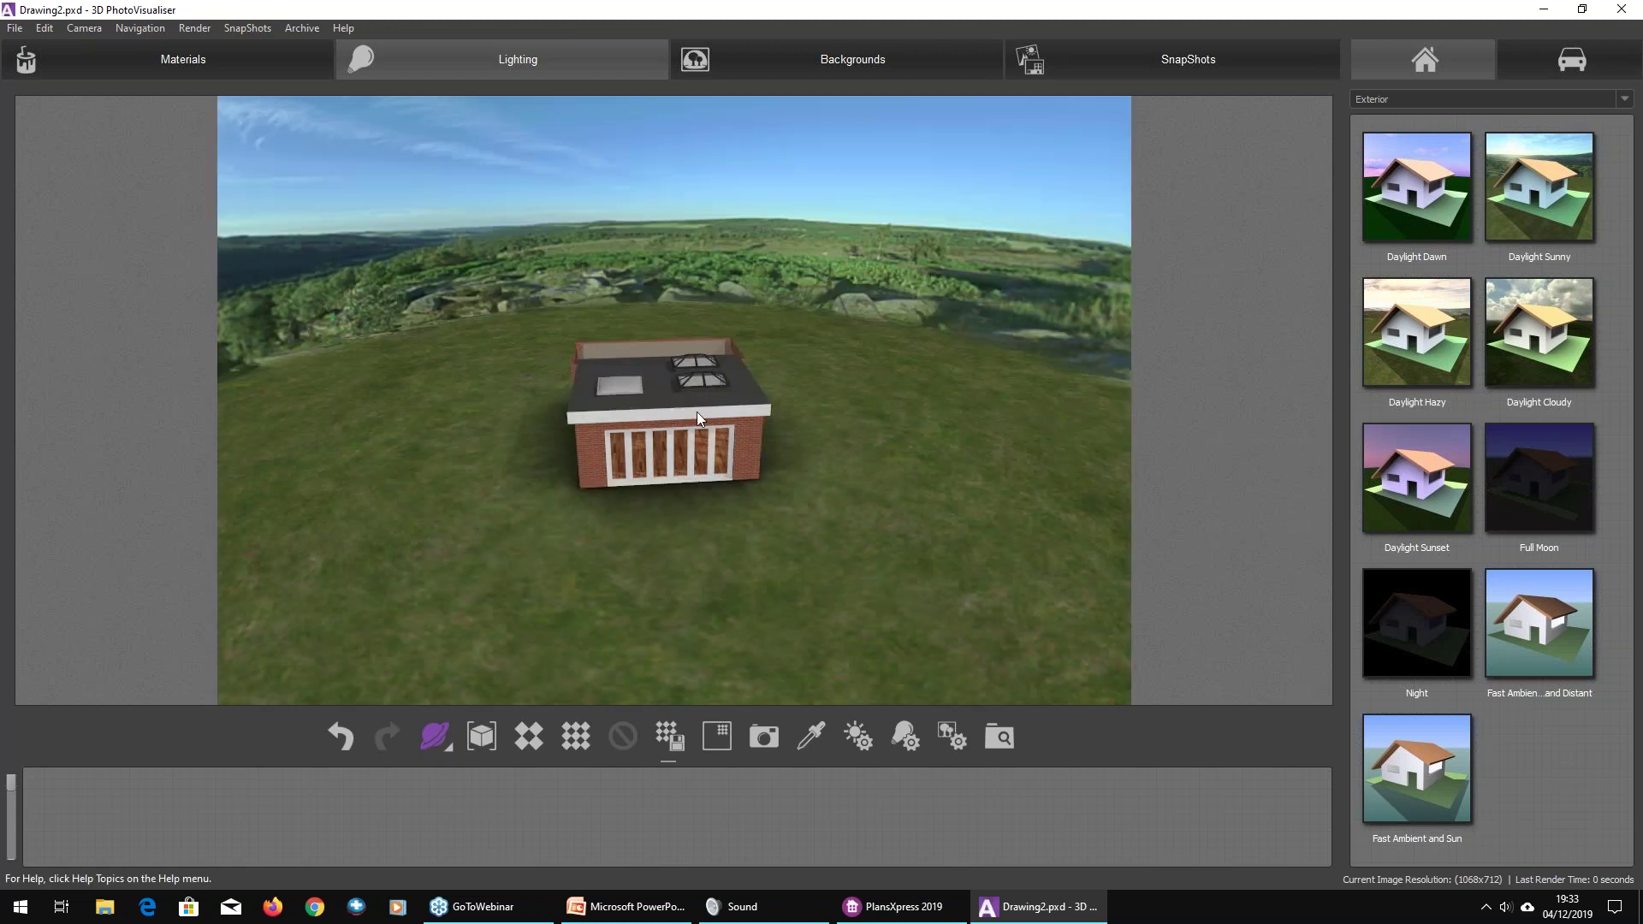
# Step: Frame the sunlit interior so that both sets of bi-fold doors, the wood floor and the rooflights show, and render that view
pyautogui.moveTo(697, 412); pyautogui.dragTo(926, 452)
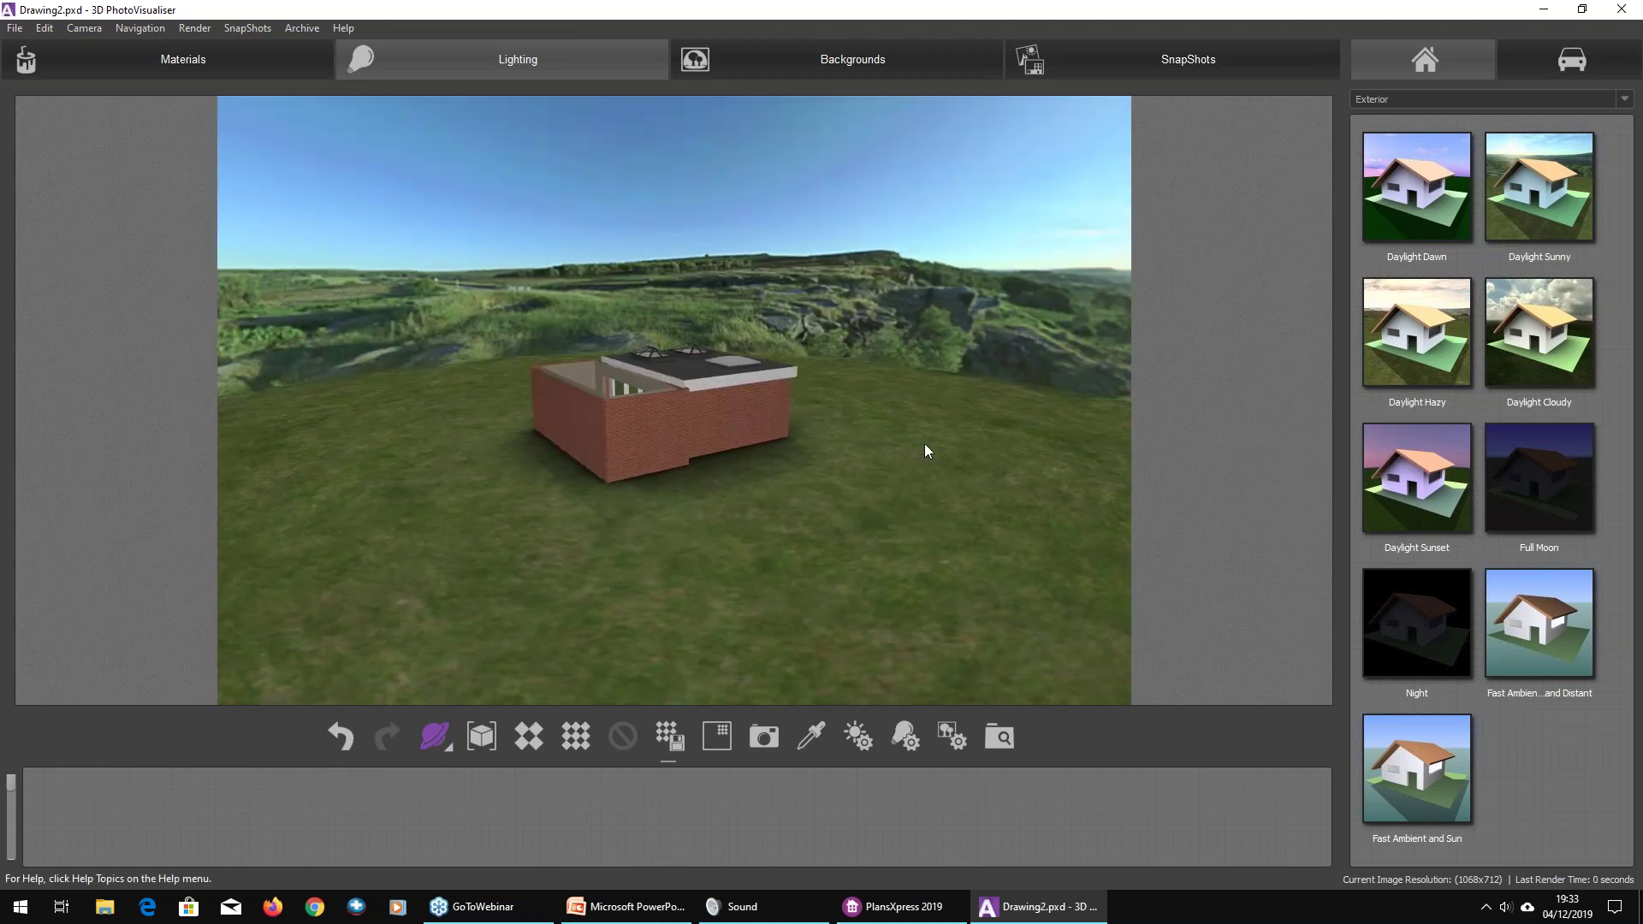
pyautogui.scroll(10, 779, 433)
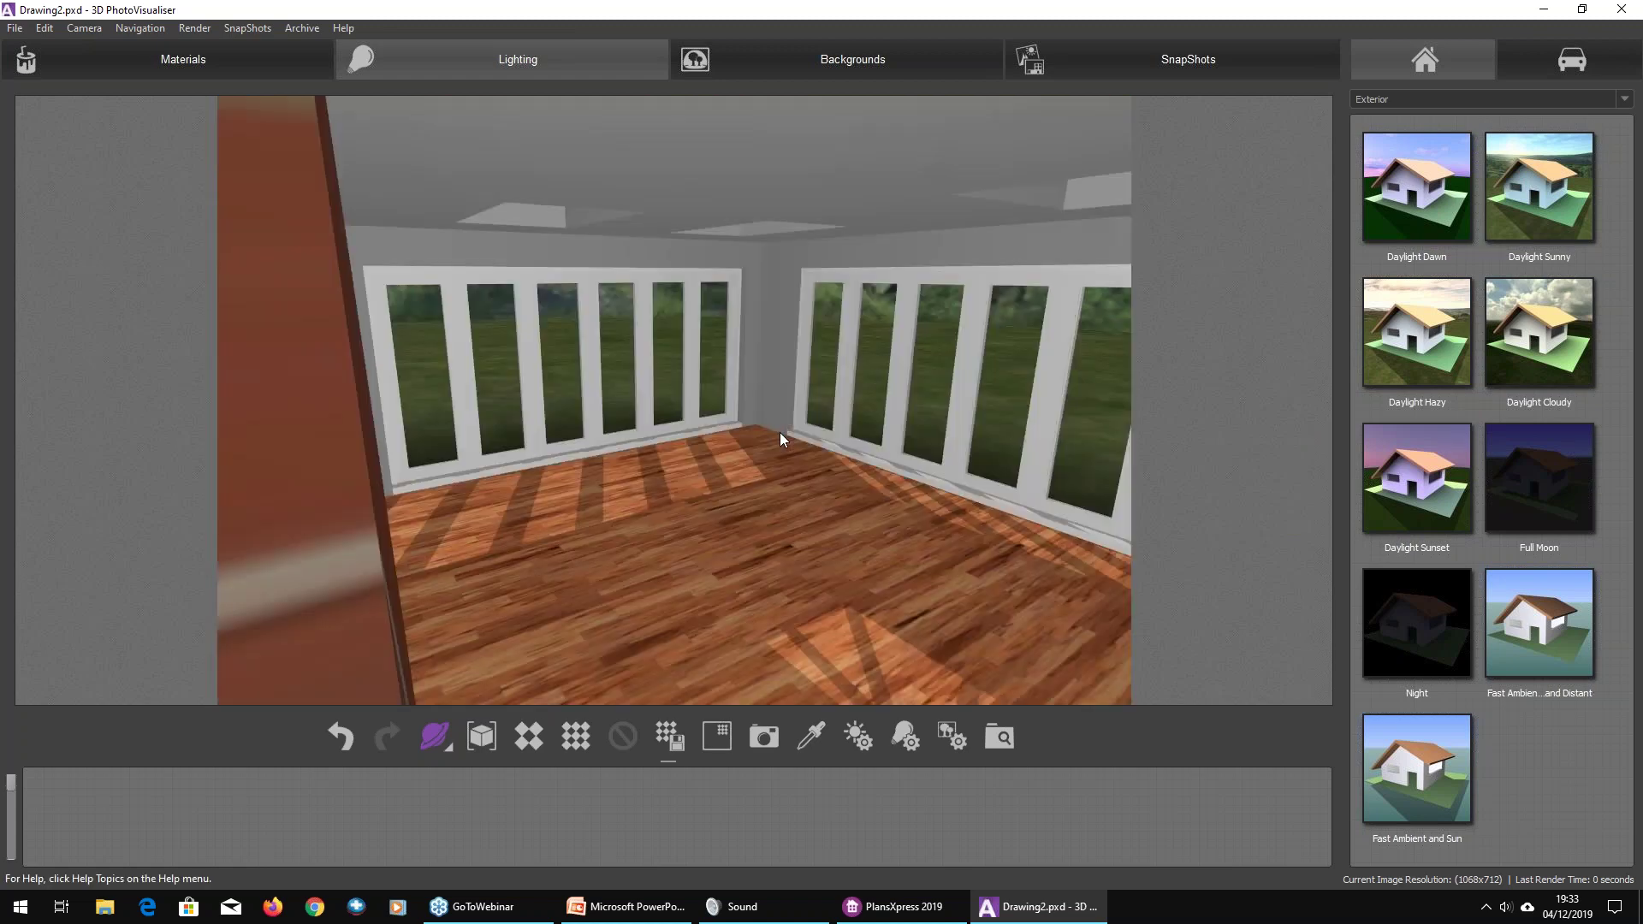
pyautogui.scroll(-1, 778, 433)
pyautogui.moveTo(797, 484); pyautogui.dragTo(835, 465)
pyautogui.scroll(-1, 840, 481)
pyautogui.scroll(1, 840, 481)
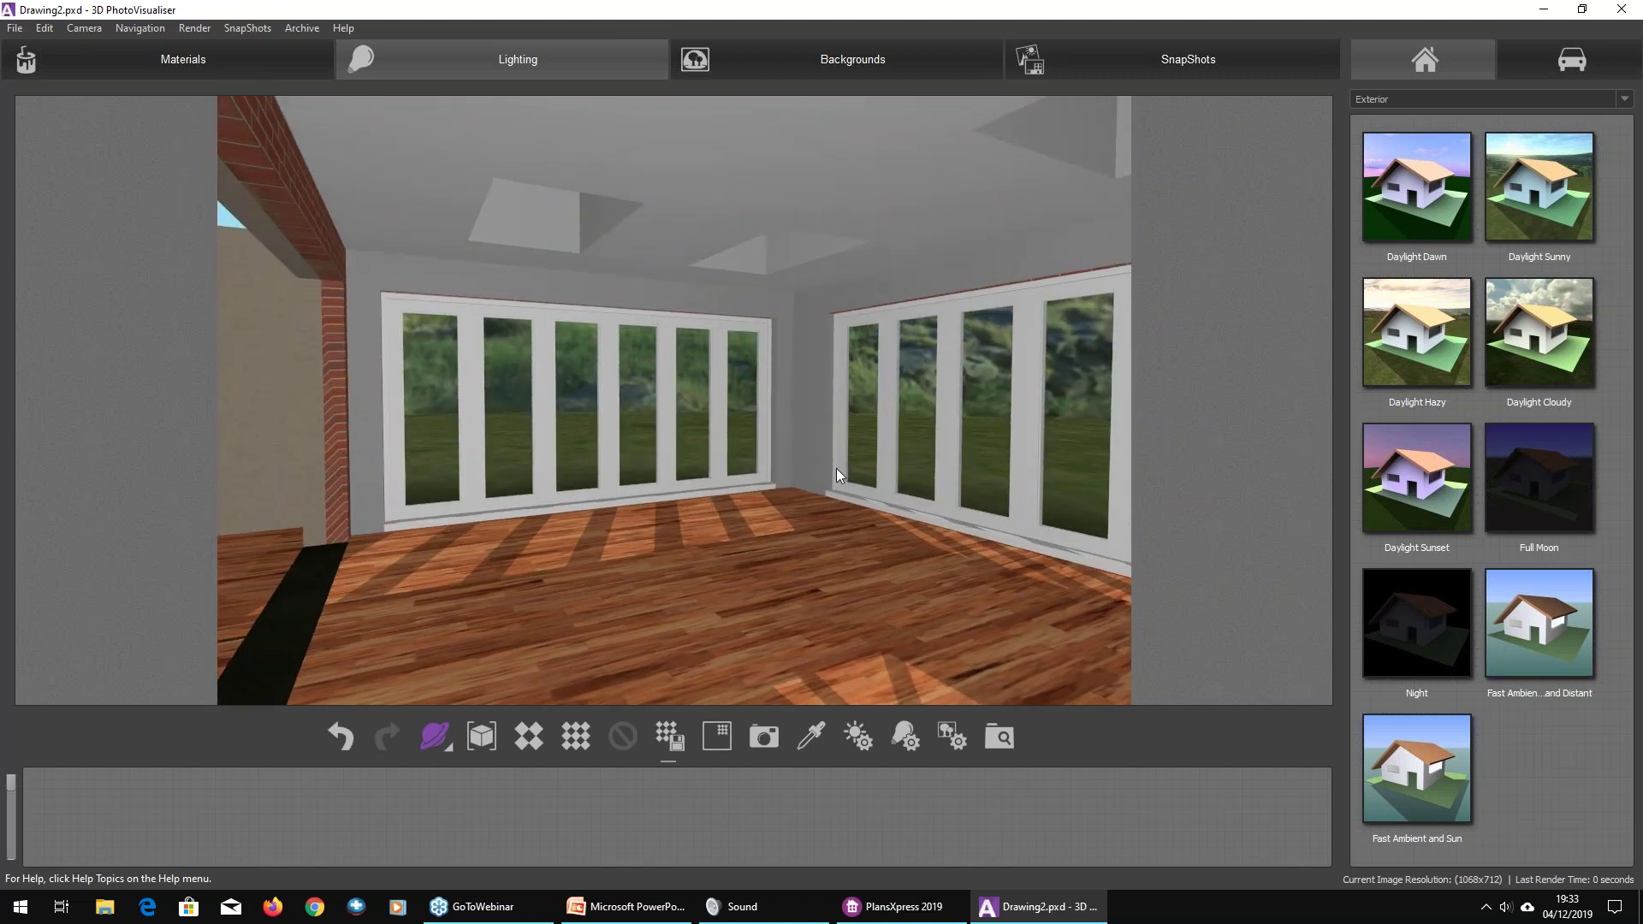
pyautogui.click(574, 730)
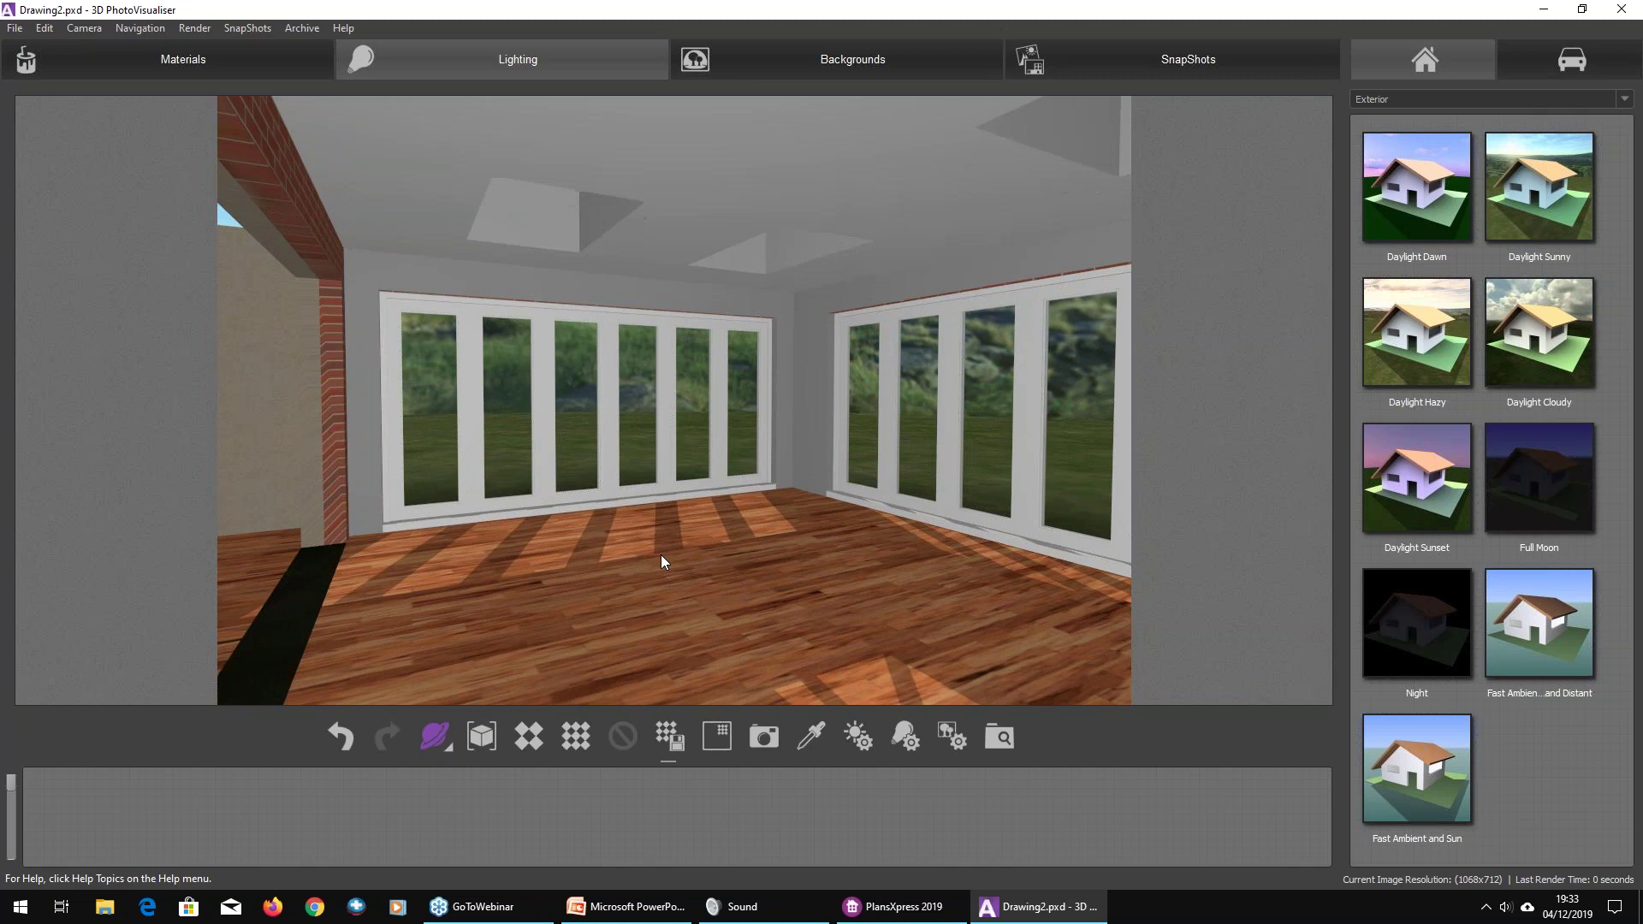
pyautogui.click(532, 739)
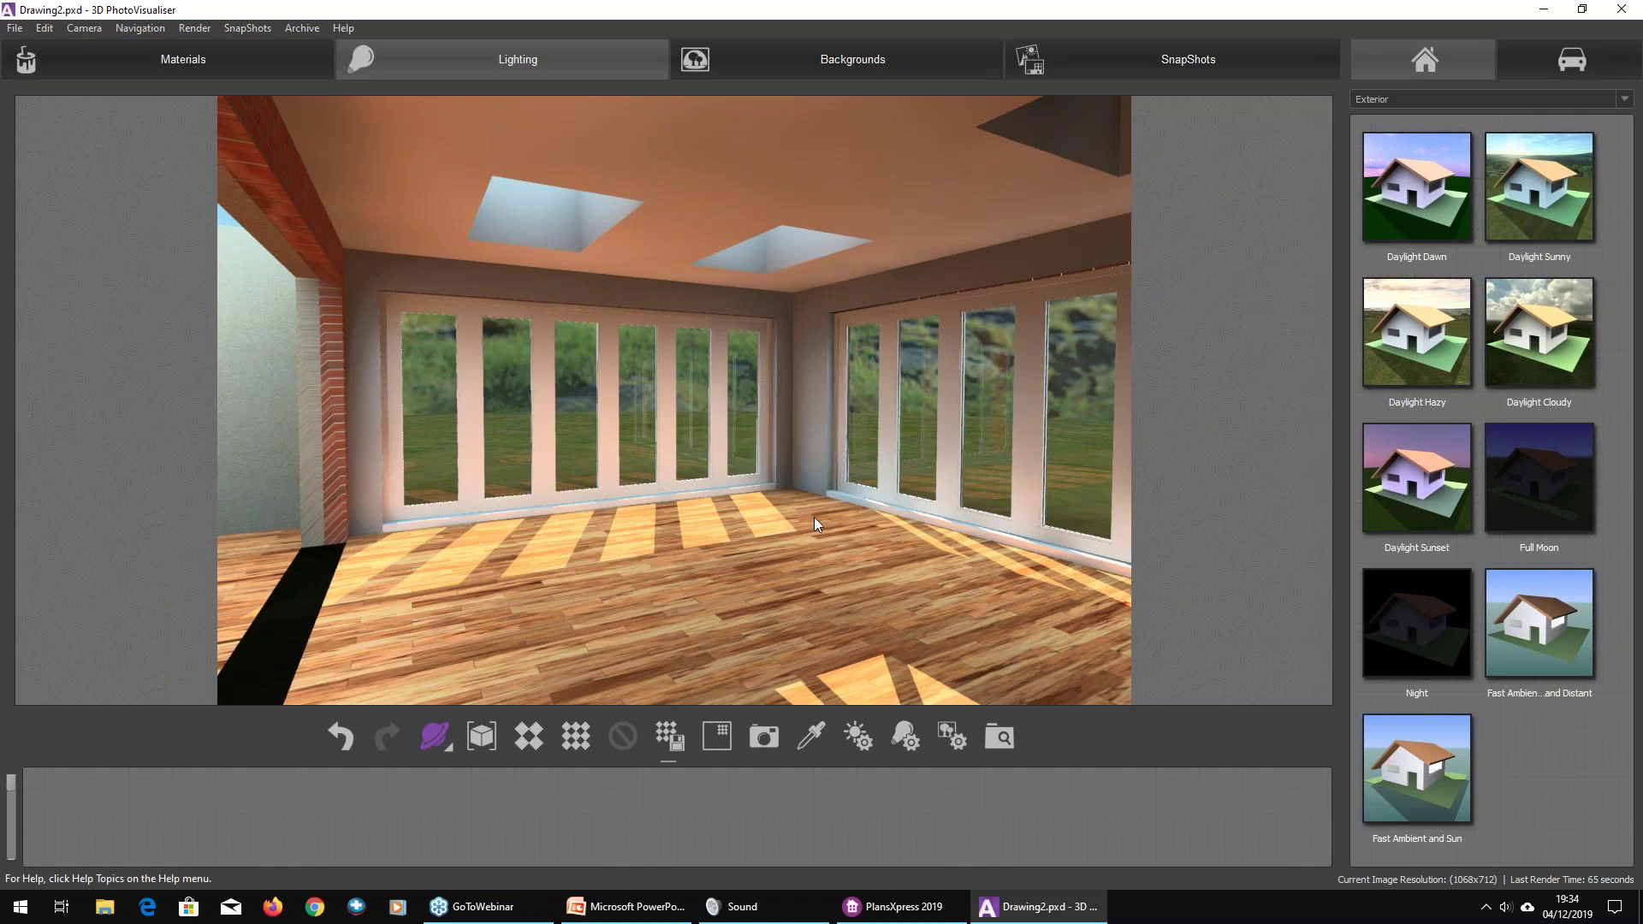
# Step: Close 3D PhotoVisualiser with the changes saved and close the 3D view to return to the floor plan
pyautogui.moveTo(828, 517); pyautogui.dragTo(474, 490)
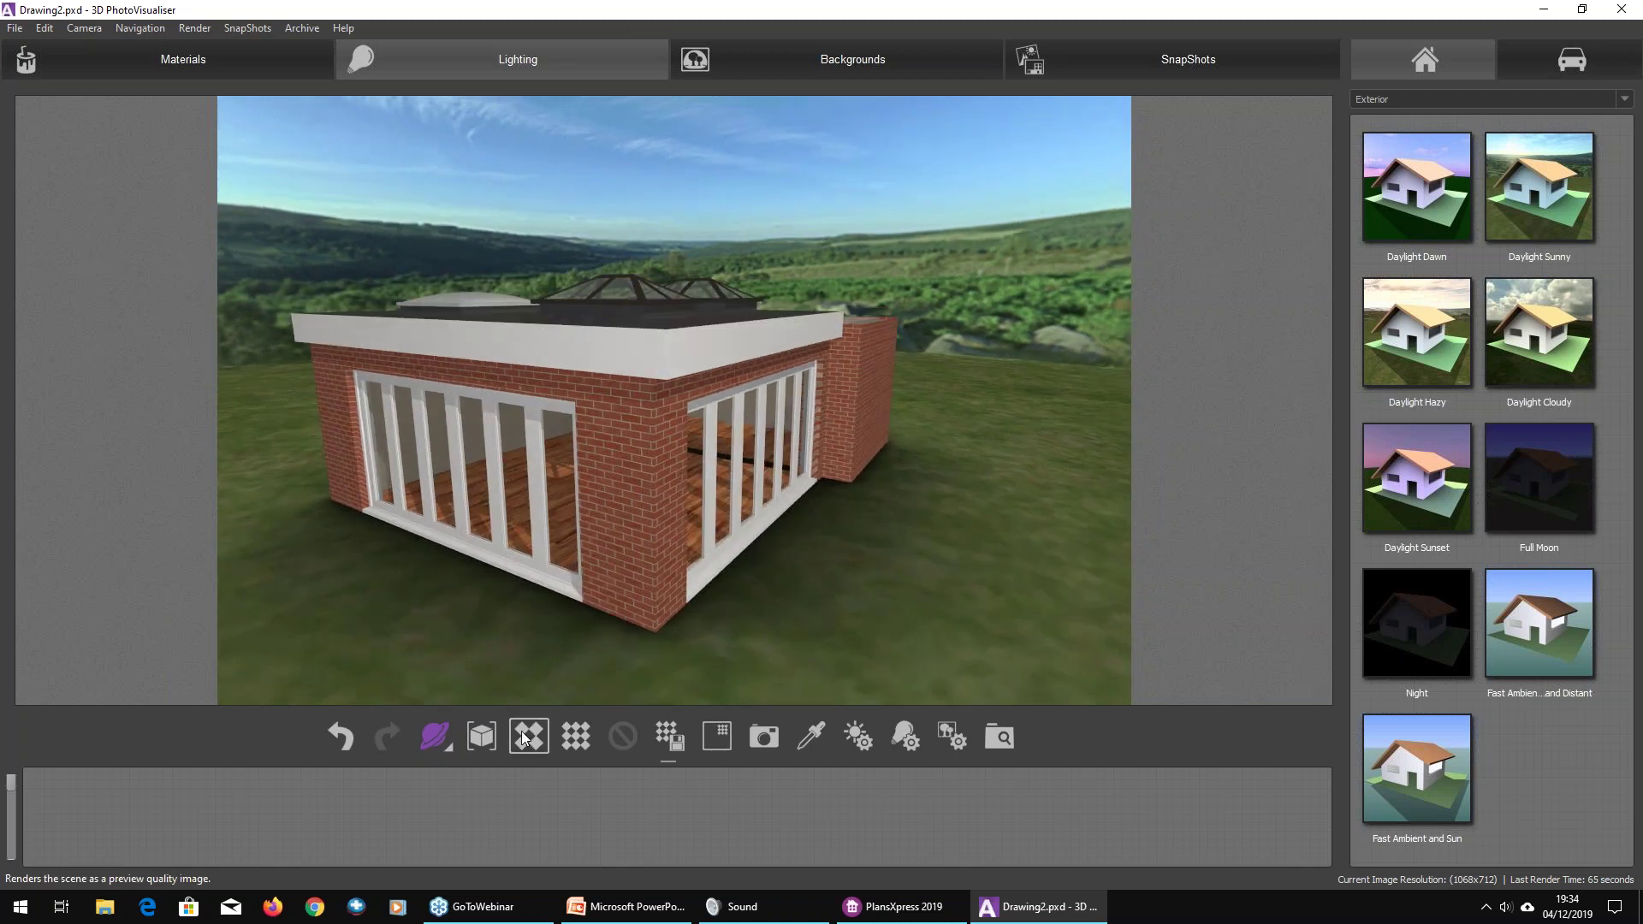
pyautogui.click(1620, 8)
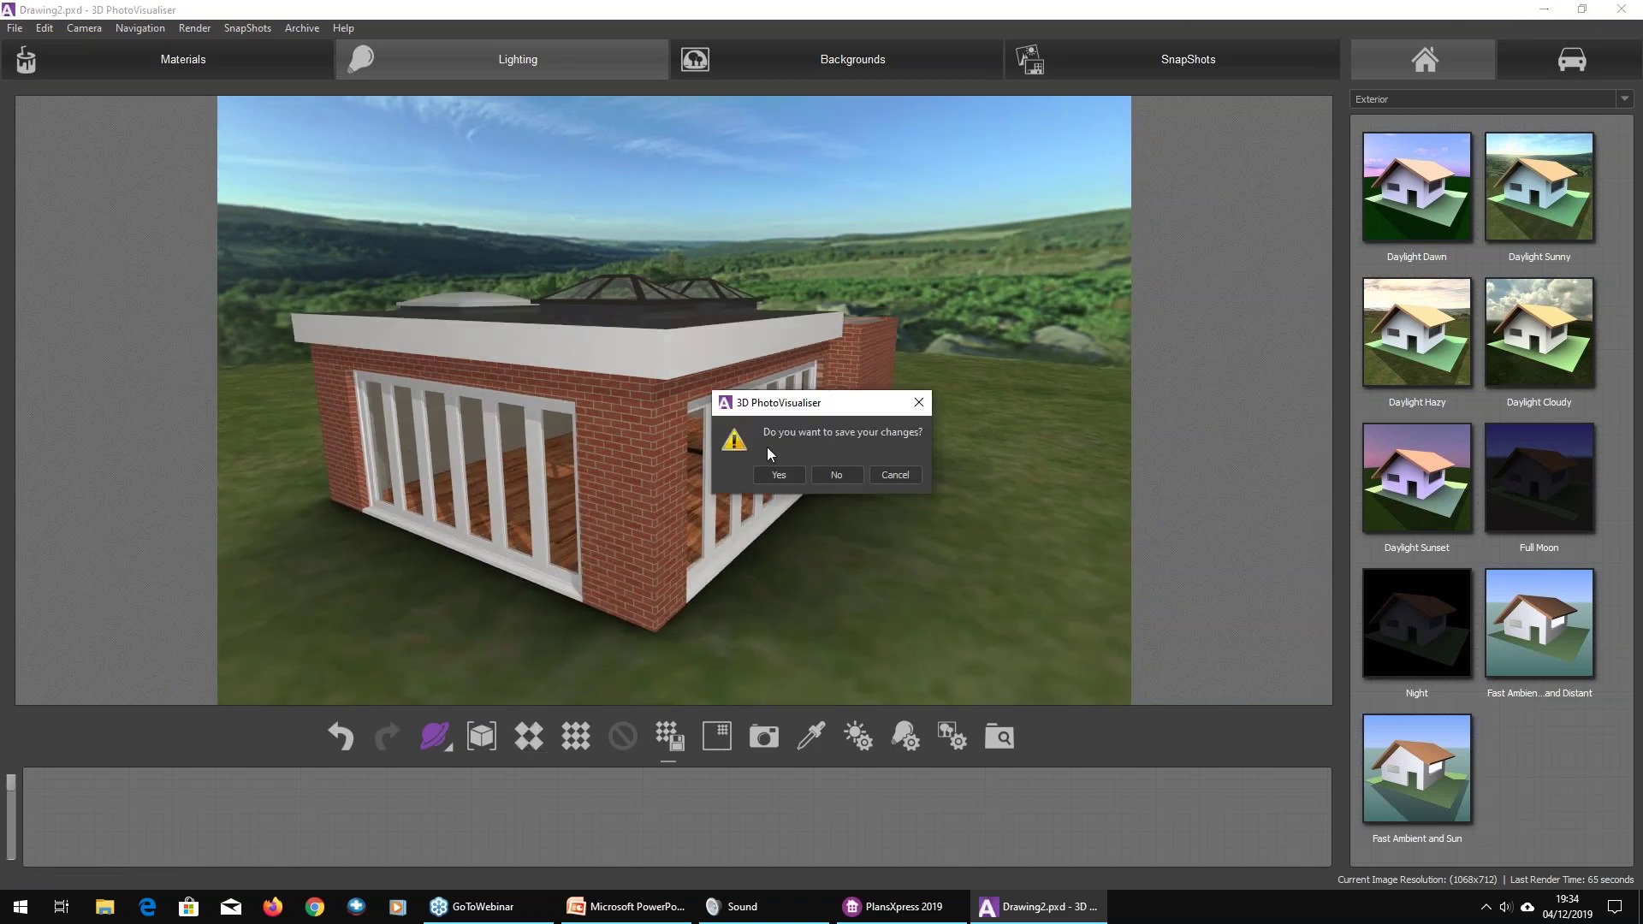
pyautogui.click(790, 477)
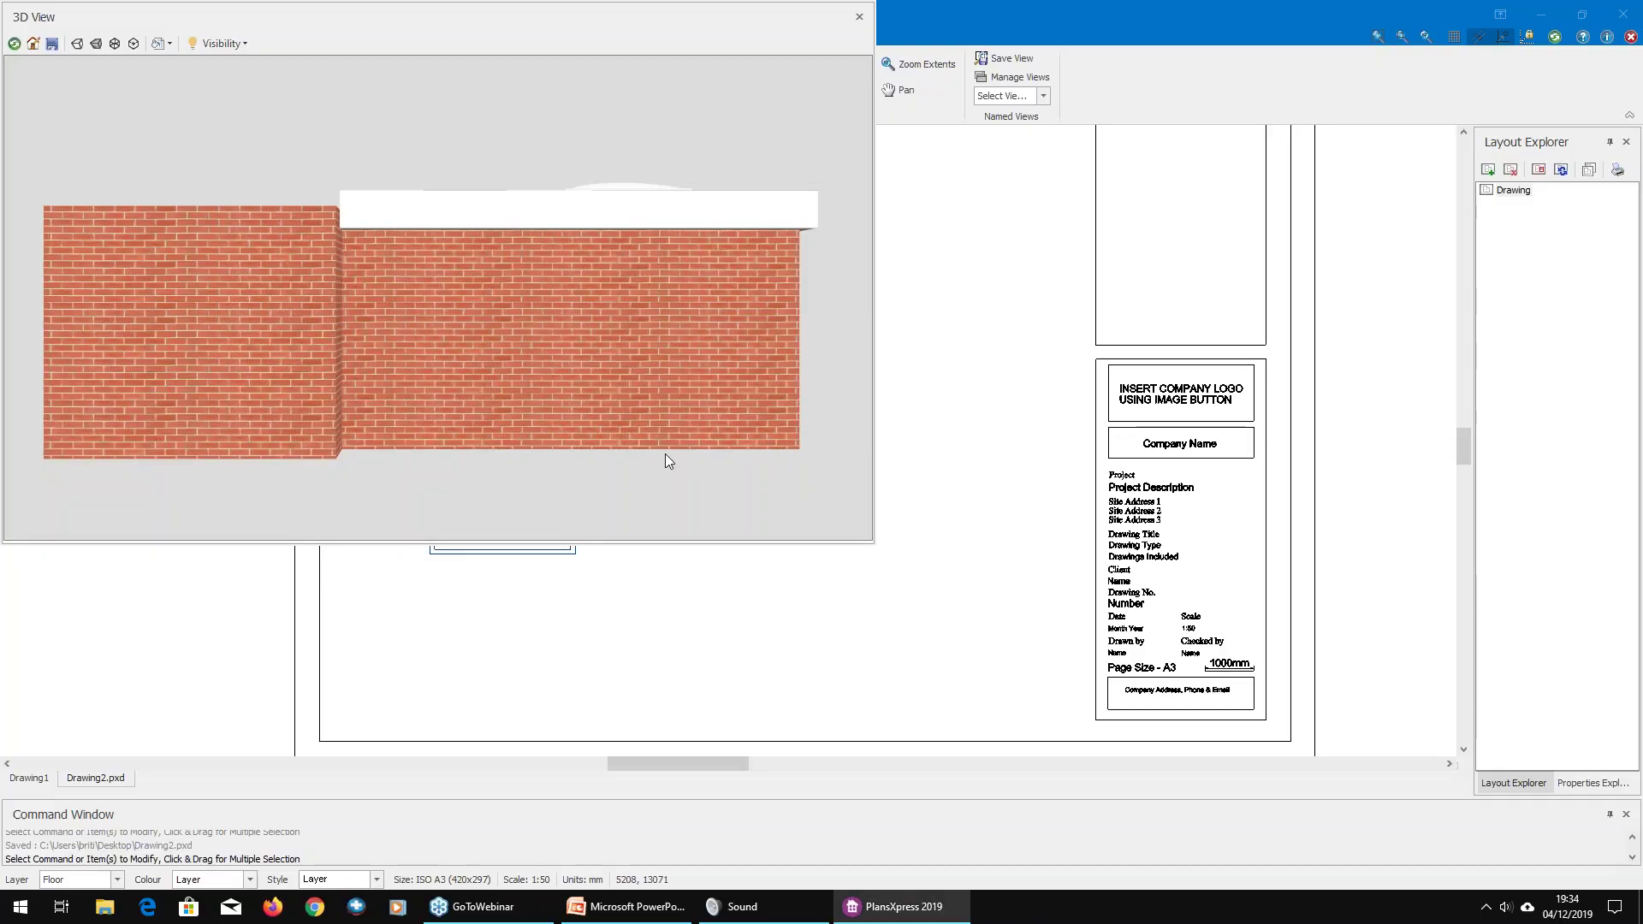
pyautogui.click(859, 17)
# Step: Start an irregular shaped floor slab where the extension meets the existing building and outline its edge above the extension
pyautogui.scroll(-2, 614, 313)
pyautogui.scroll(3, 614, 313)
pyautogui.click(93, 38)
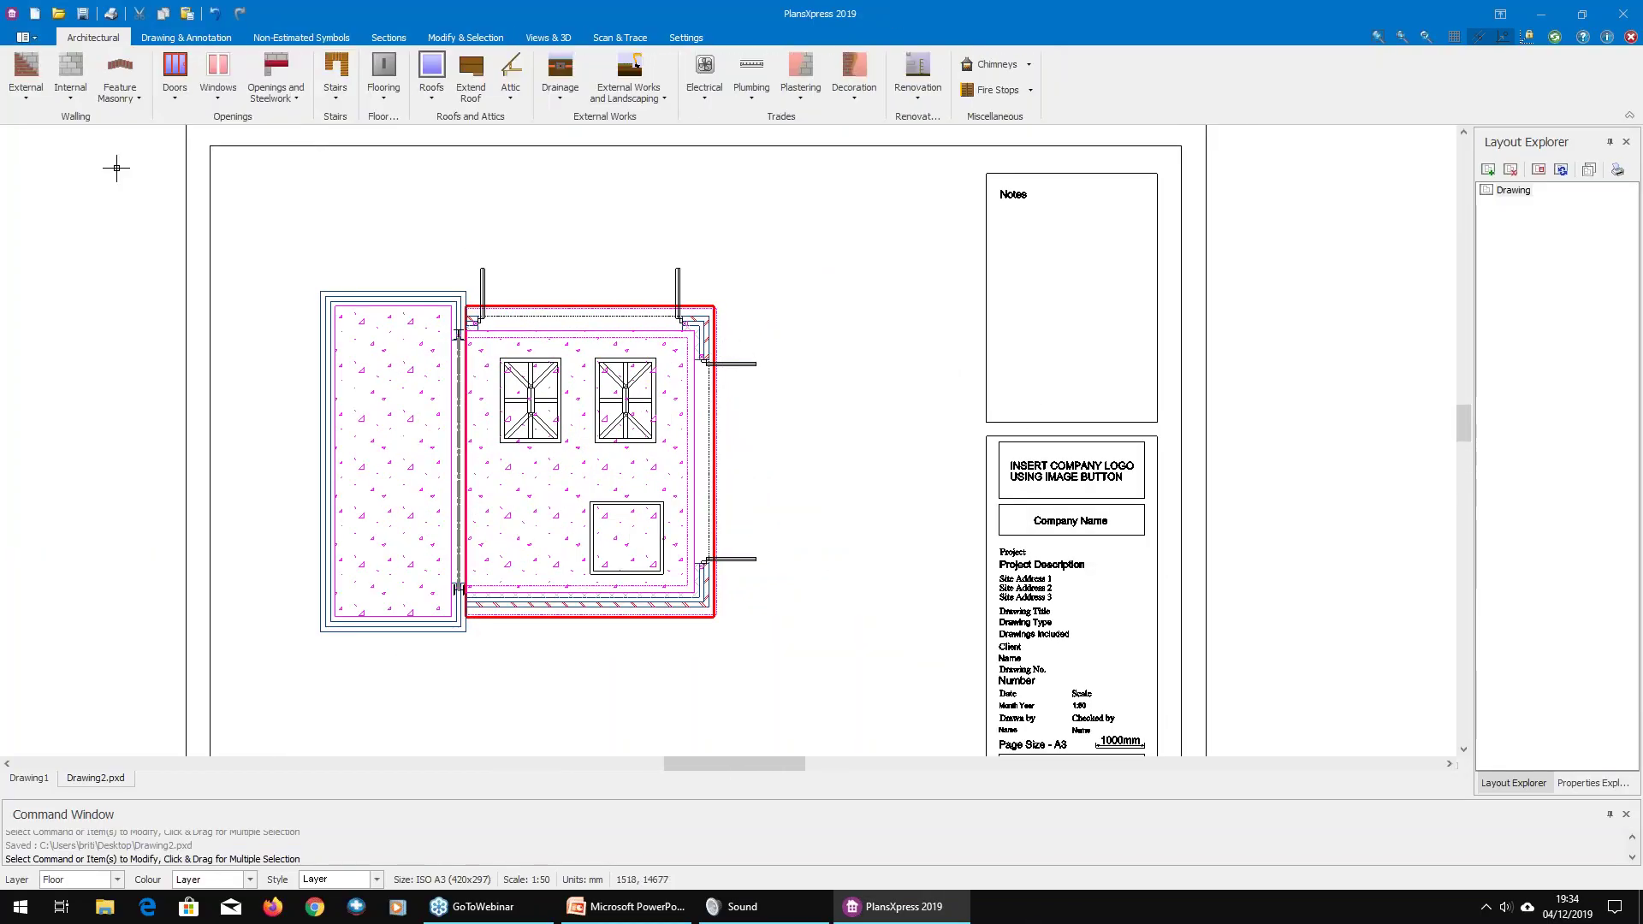
pyautogui.click(368, 98)
pyautogui.moveTo(514, 300)
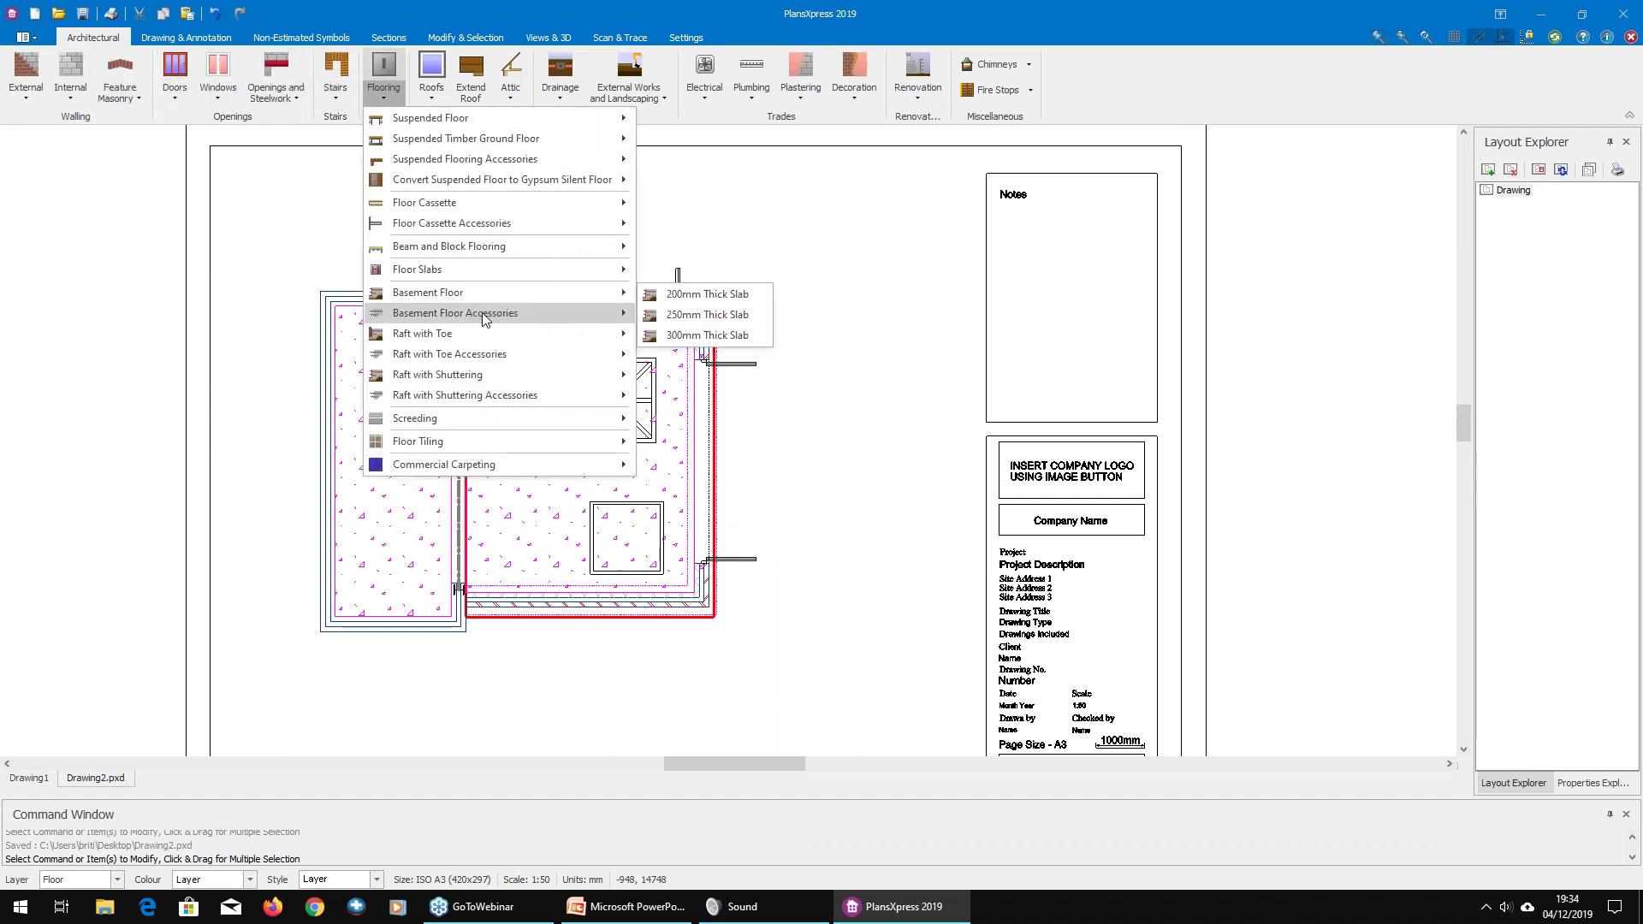
pyautogui.moveTo(470, 354)
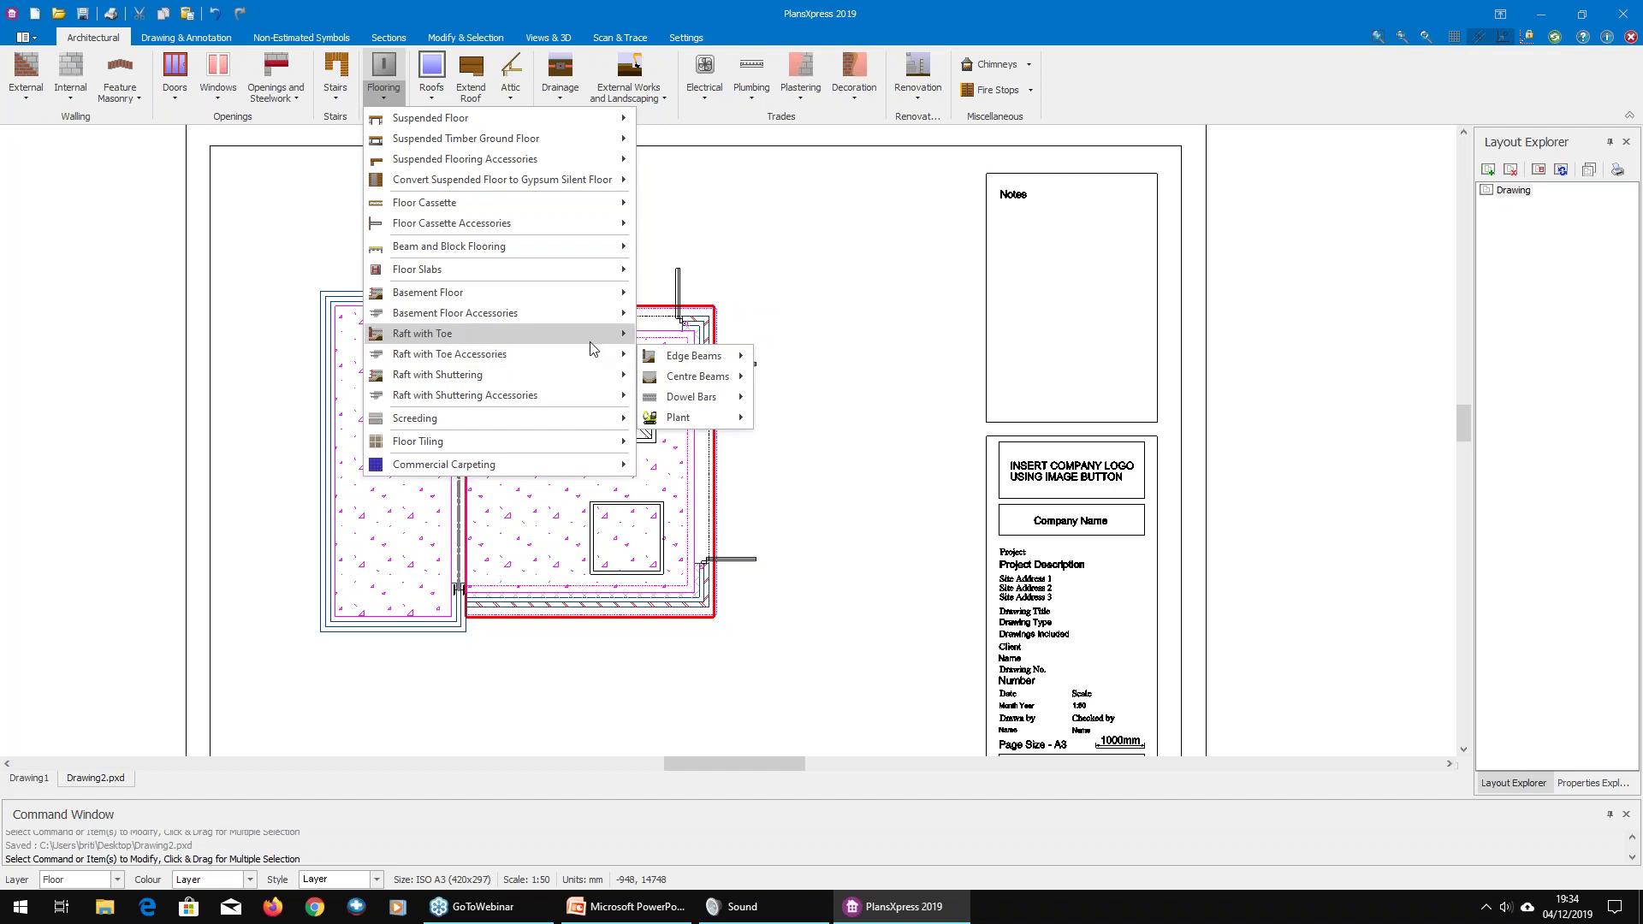
pyautogui.moveTo(468, 272)
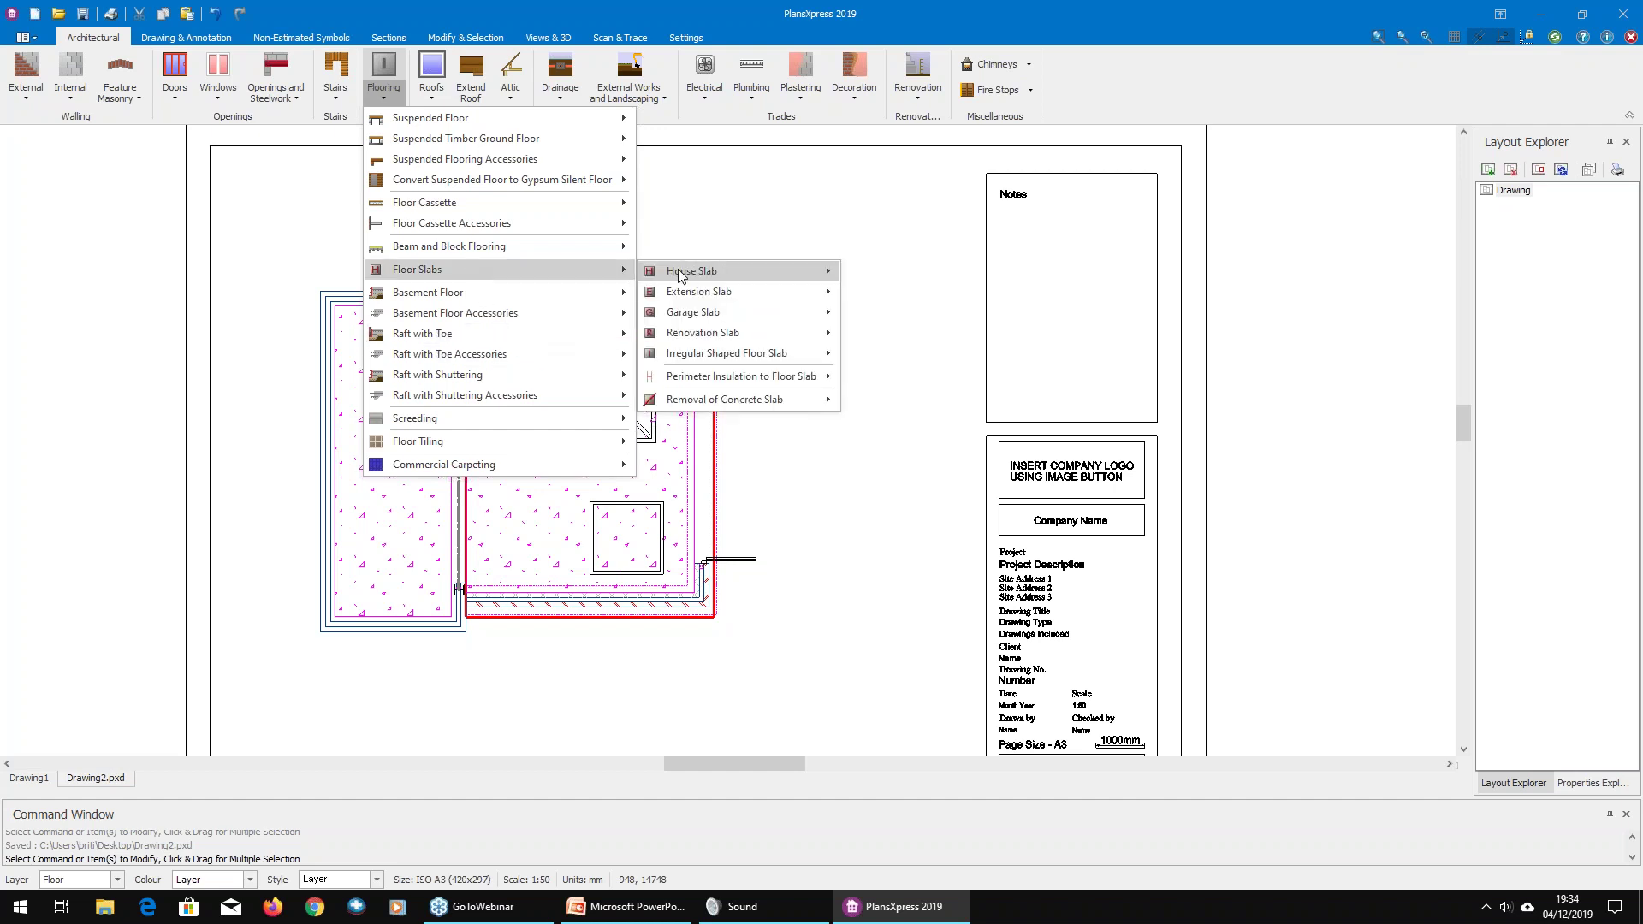
pyautogui.moveTo(746, 351)
pyautogui.click(869, 356)
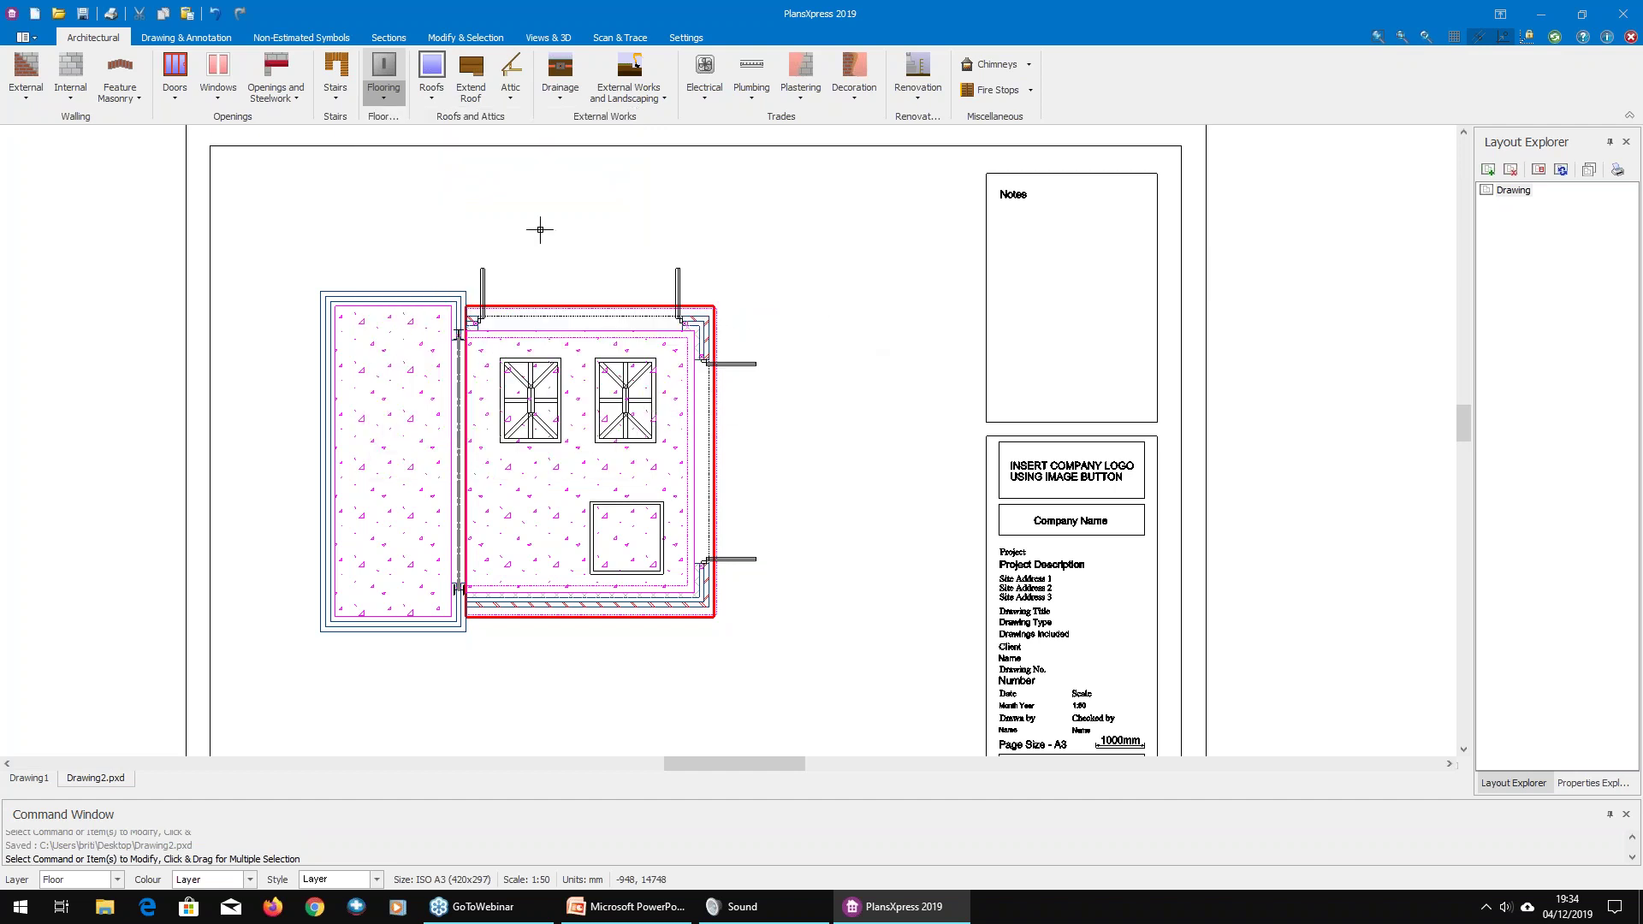
pyautogui.click(866, 662)
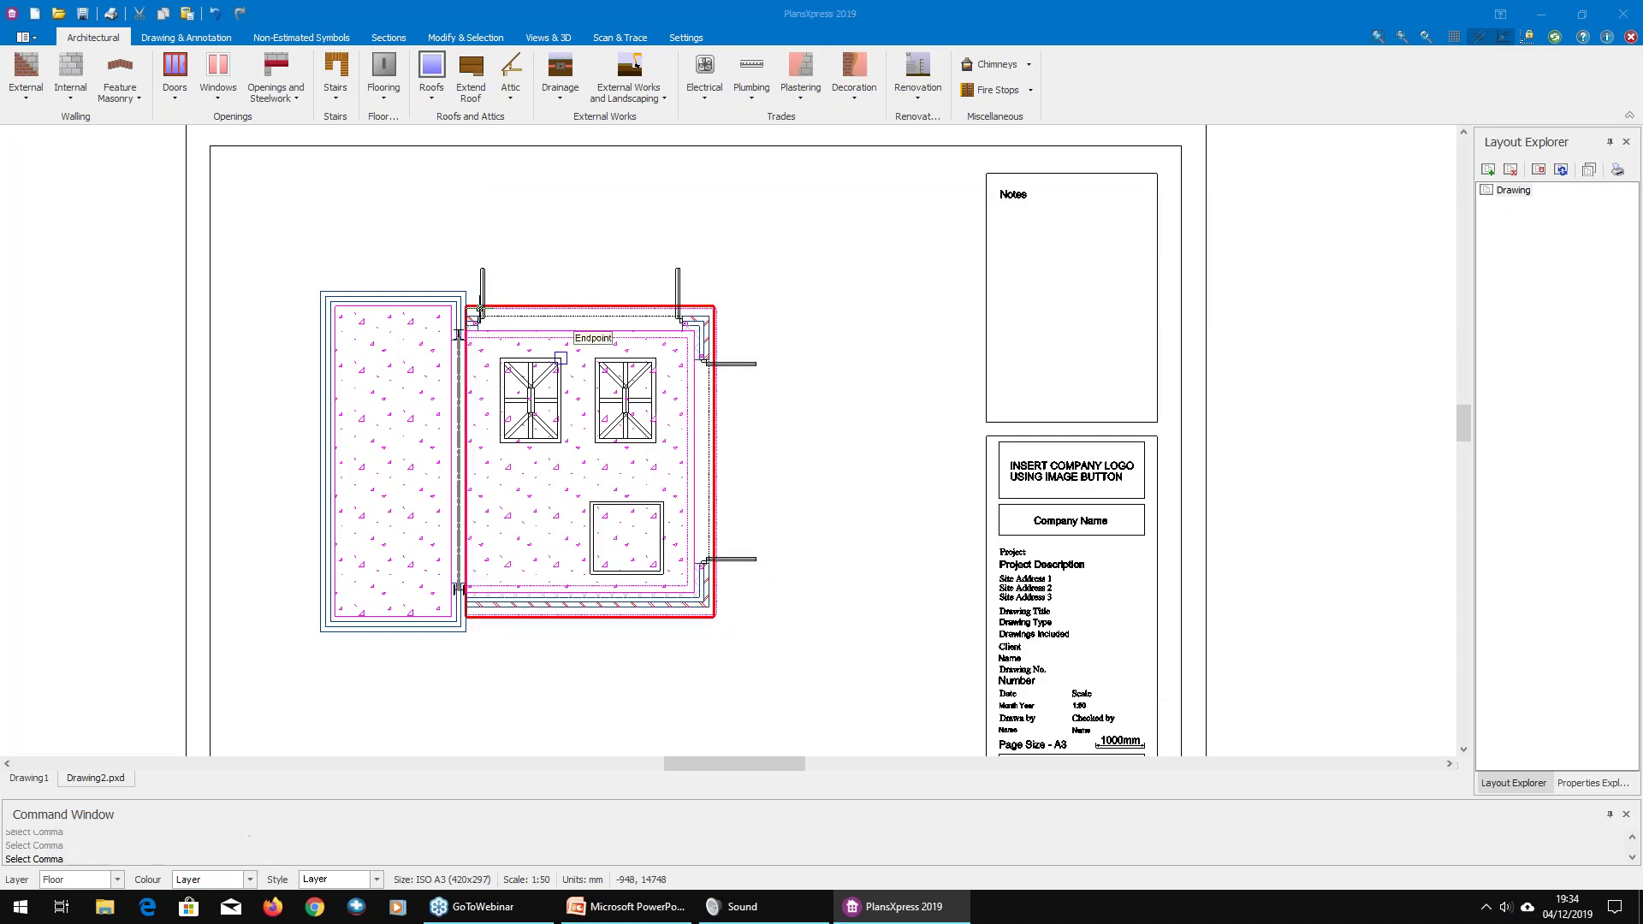
pyautogui.scroll(3, 465, 308)
pyautogui.click(453, 303)
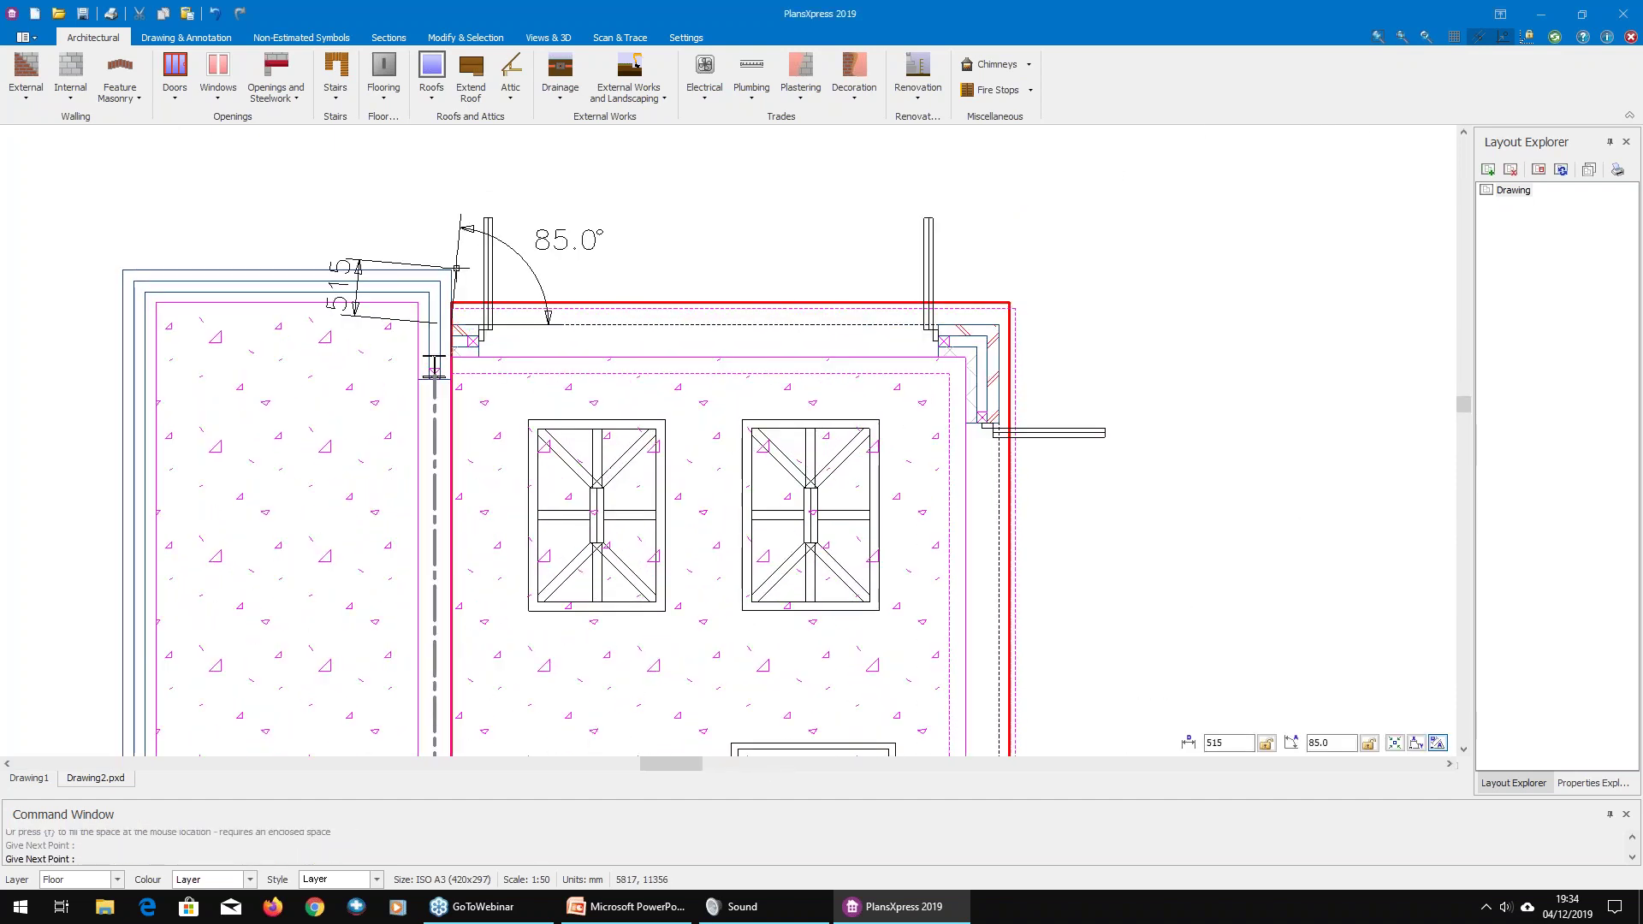
pyautogui.click(452, 271)
pyautogui.click(486, 148)
pyautogui.scroll(-4, 763, 165)
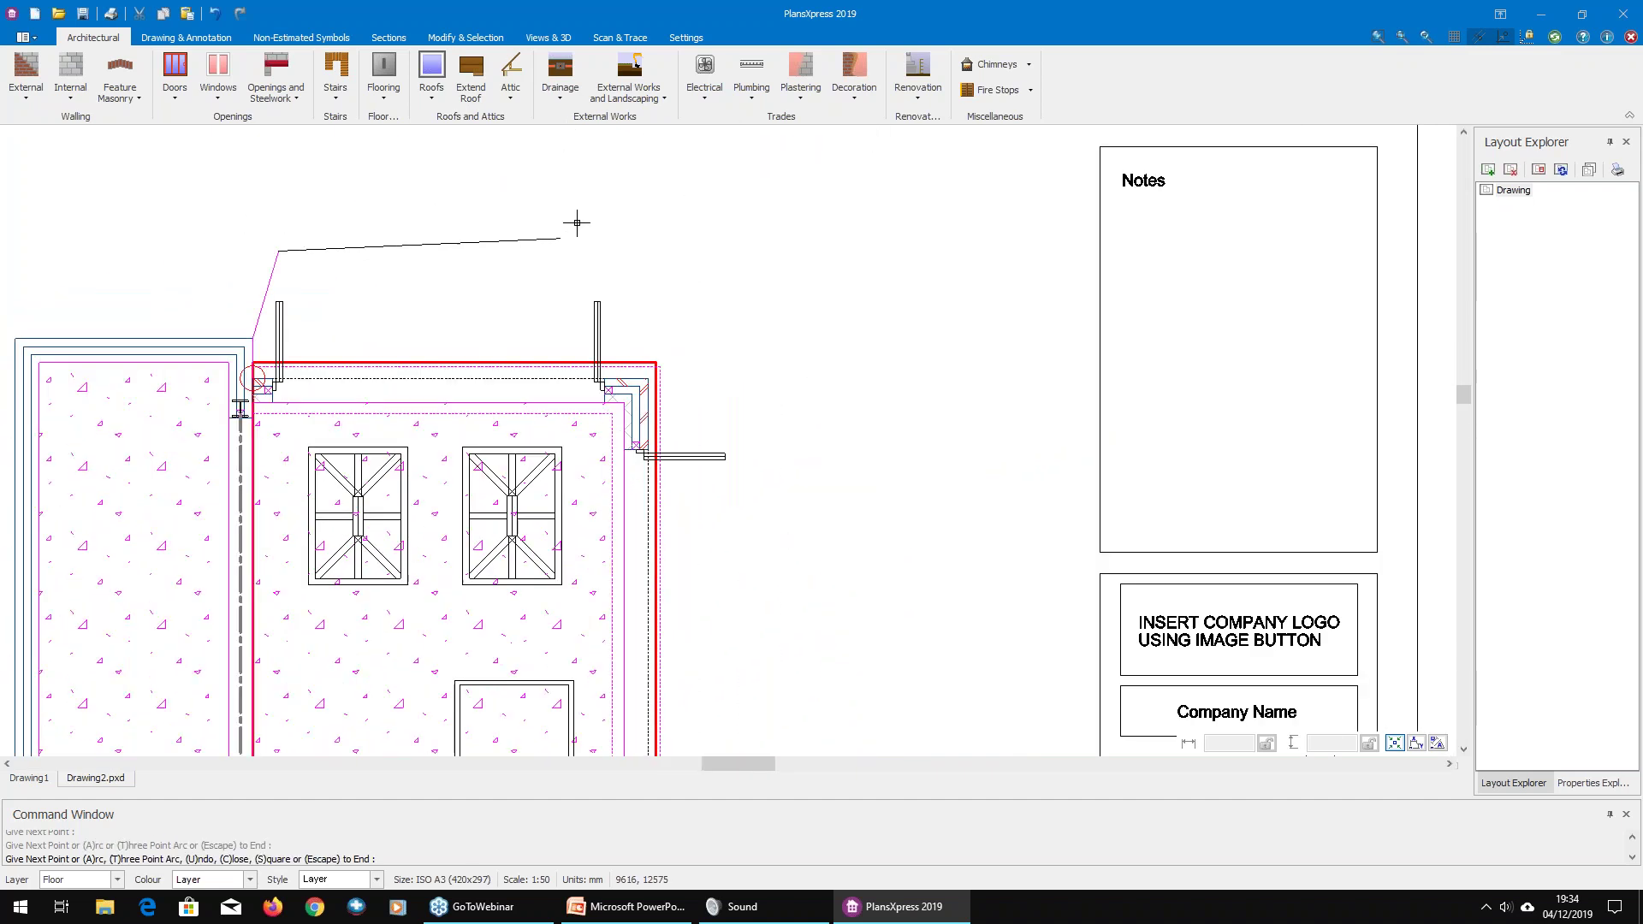
pyautogui.click(681, 179)
pyautogui.click(889, 297)
# Step: Continue the slab outline down beyond the bifold doors and below the extension, back to the existing building's lower corner
pyautogui.moveTo(902, 524); pyautogui.dragTo(842, 231, button='middle')
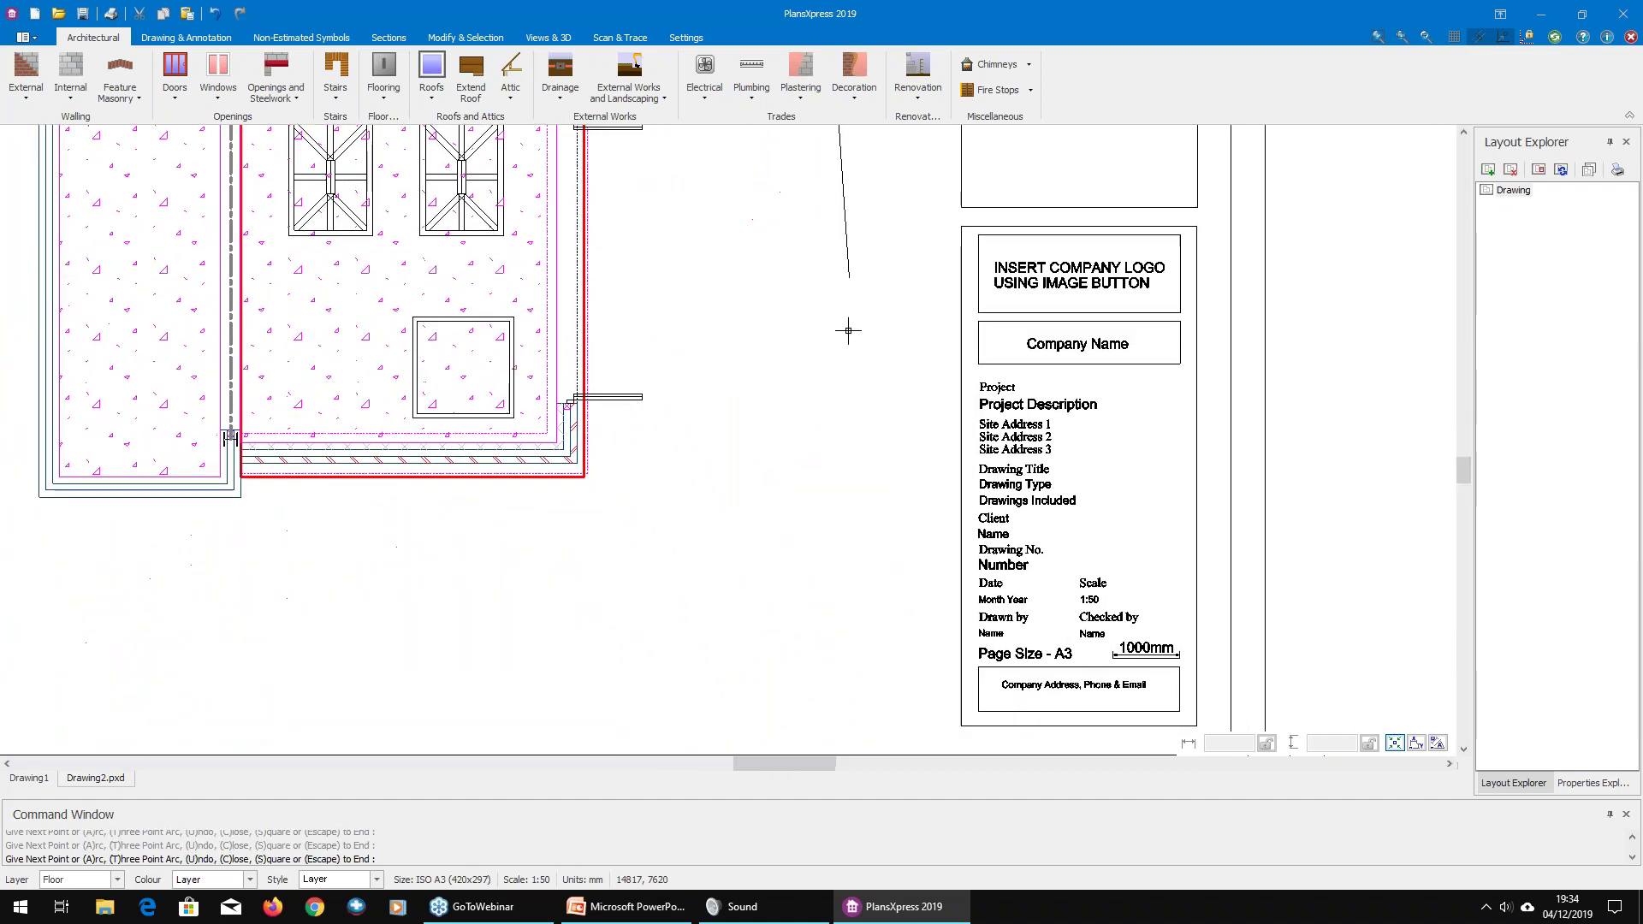
pyautogui.click(848, 380)
pyautogui.click(815, 615)
pyautogui.click(521, 661)
pyautogui.click(213, 682)
pyautogui.scroll(2, 229, 552)
pyautogui.click(246, 489)
# Step: Follow the extension's outer wall corners, close the irregular slab outline and decline perimeter insulation
pyautogui.scroll(1, 257, 403)
pyautogui.click(1001, 416)
pyautogui.scroll(-3, 1001, 416)
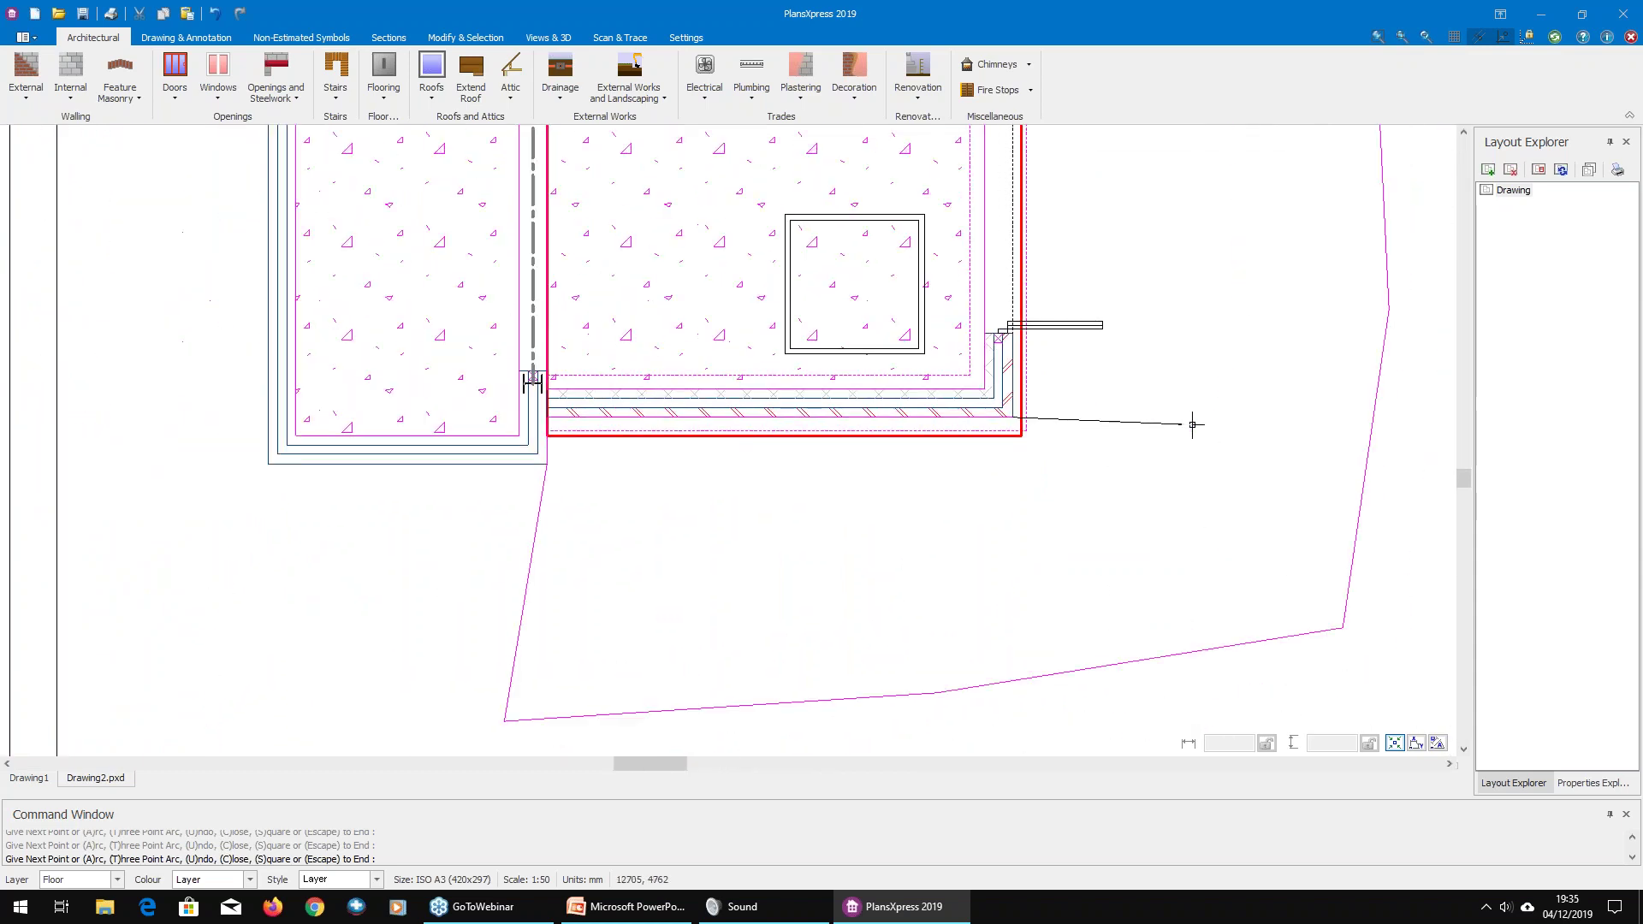
pyautogui.scroll(3, 1055, 403)
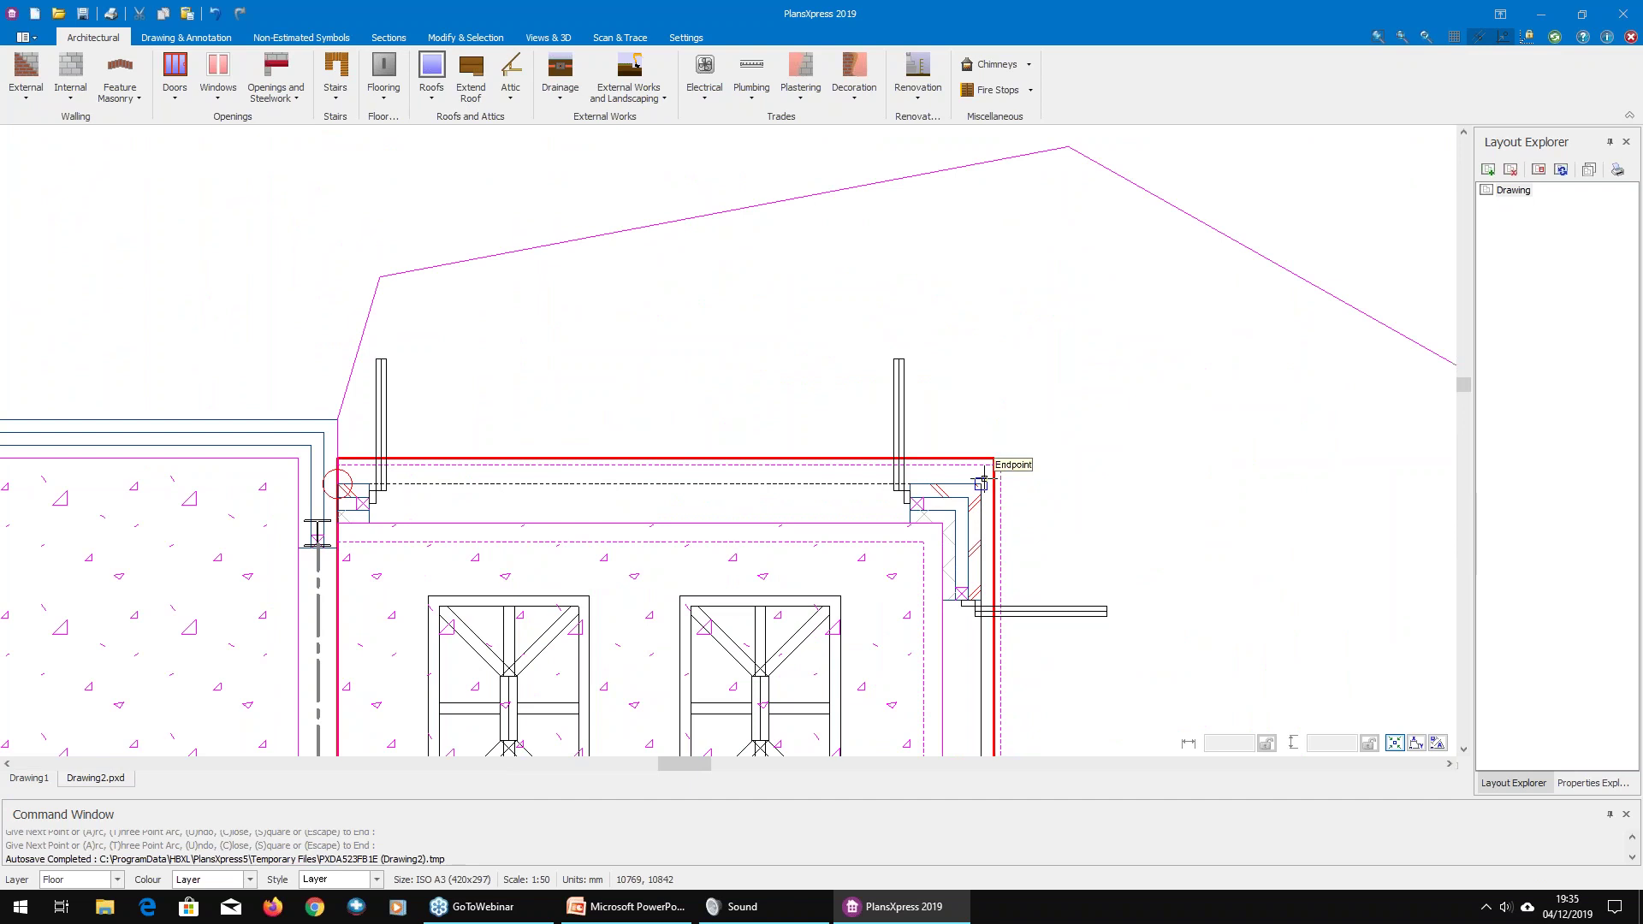
pyautogui.press('c')
pyautogui.click(856, 475)
pyautogui.scroll(-5, 908, 389)
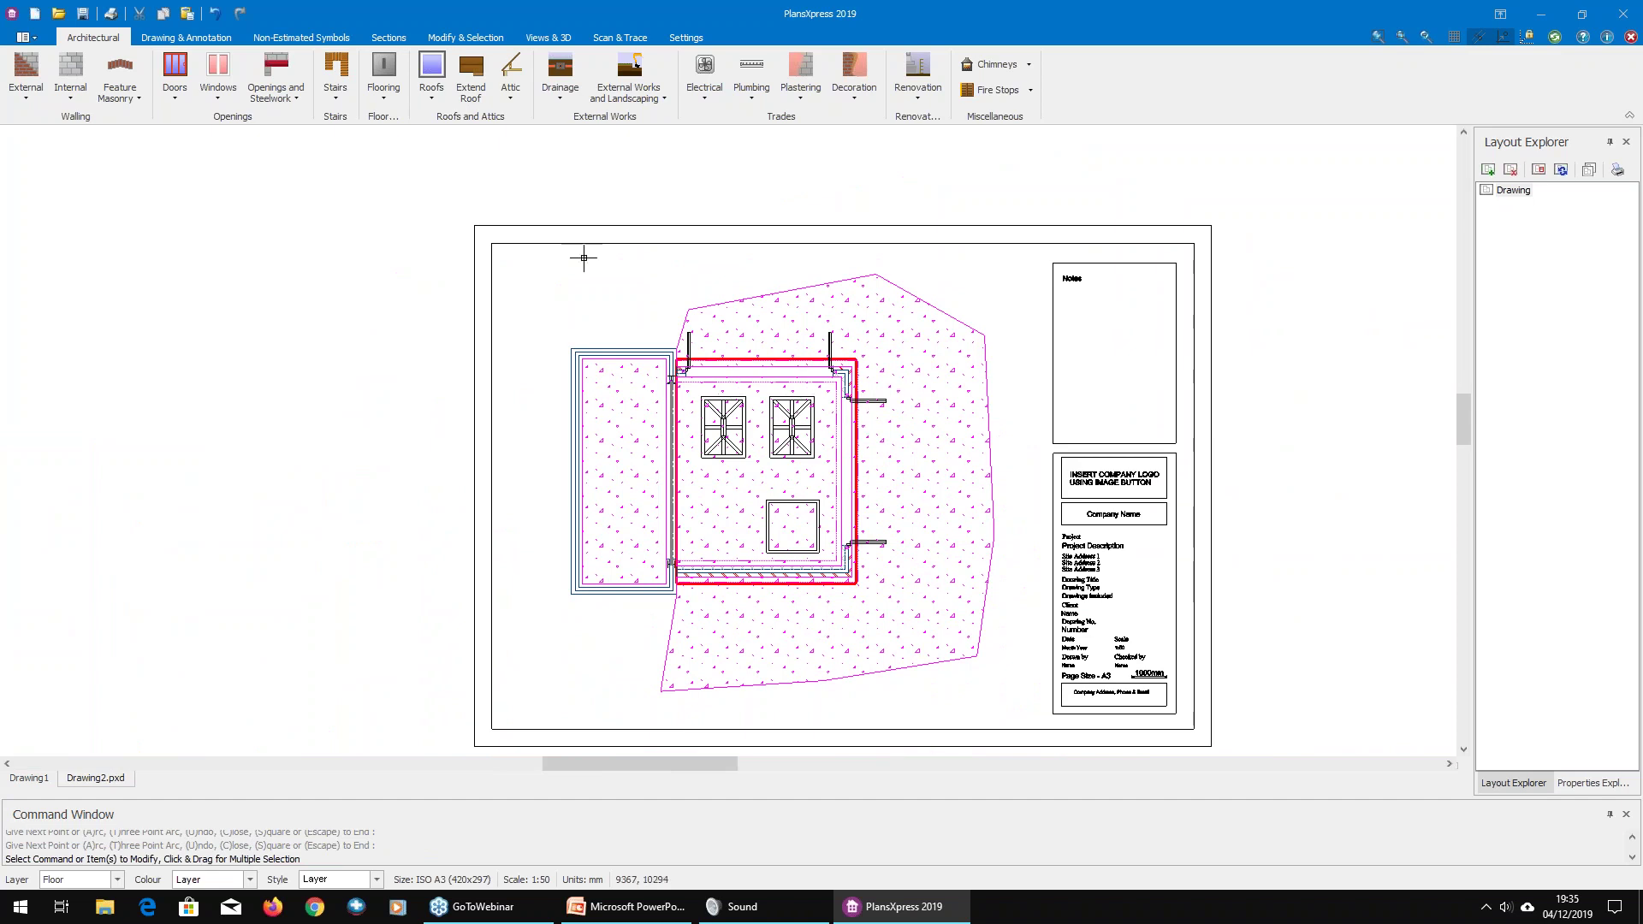
# Step: Open the model in 3D PhotoVisualiser and orbit to view the new slab around the extension
pyautogui.click(547, 38)
pyautogui.click(213, 75)
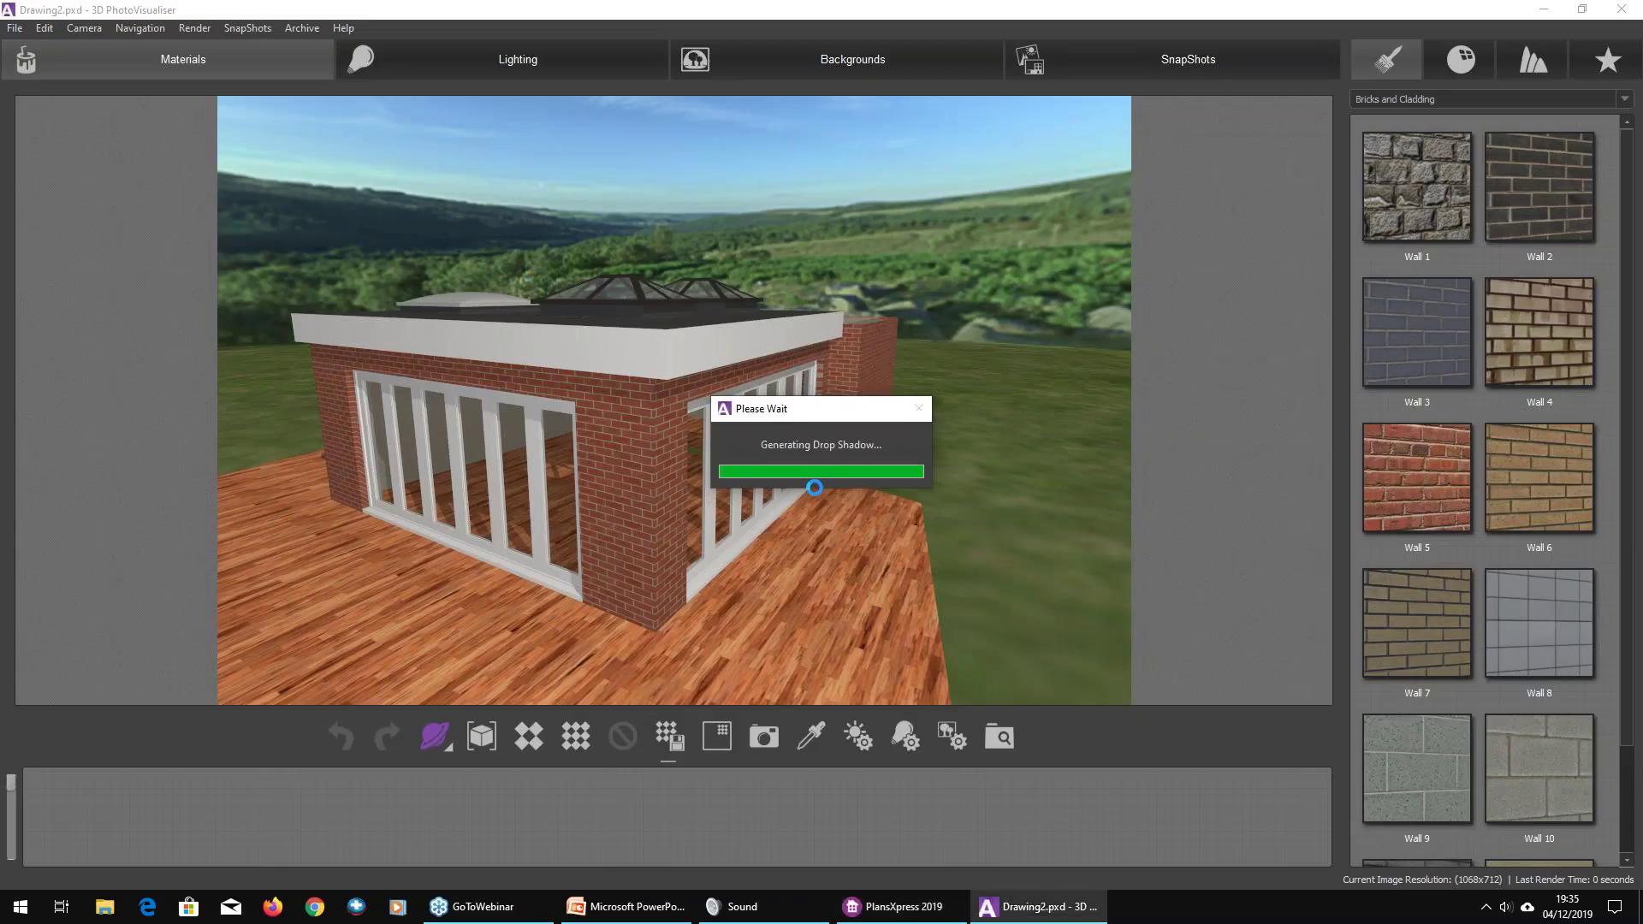
pyautogui.scroll(-5, 719, 491)
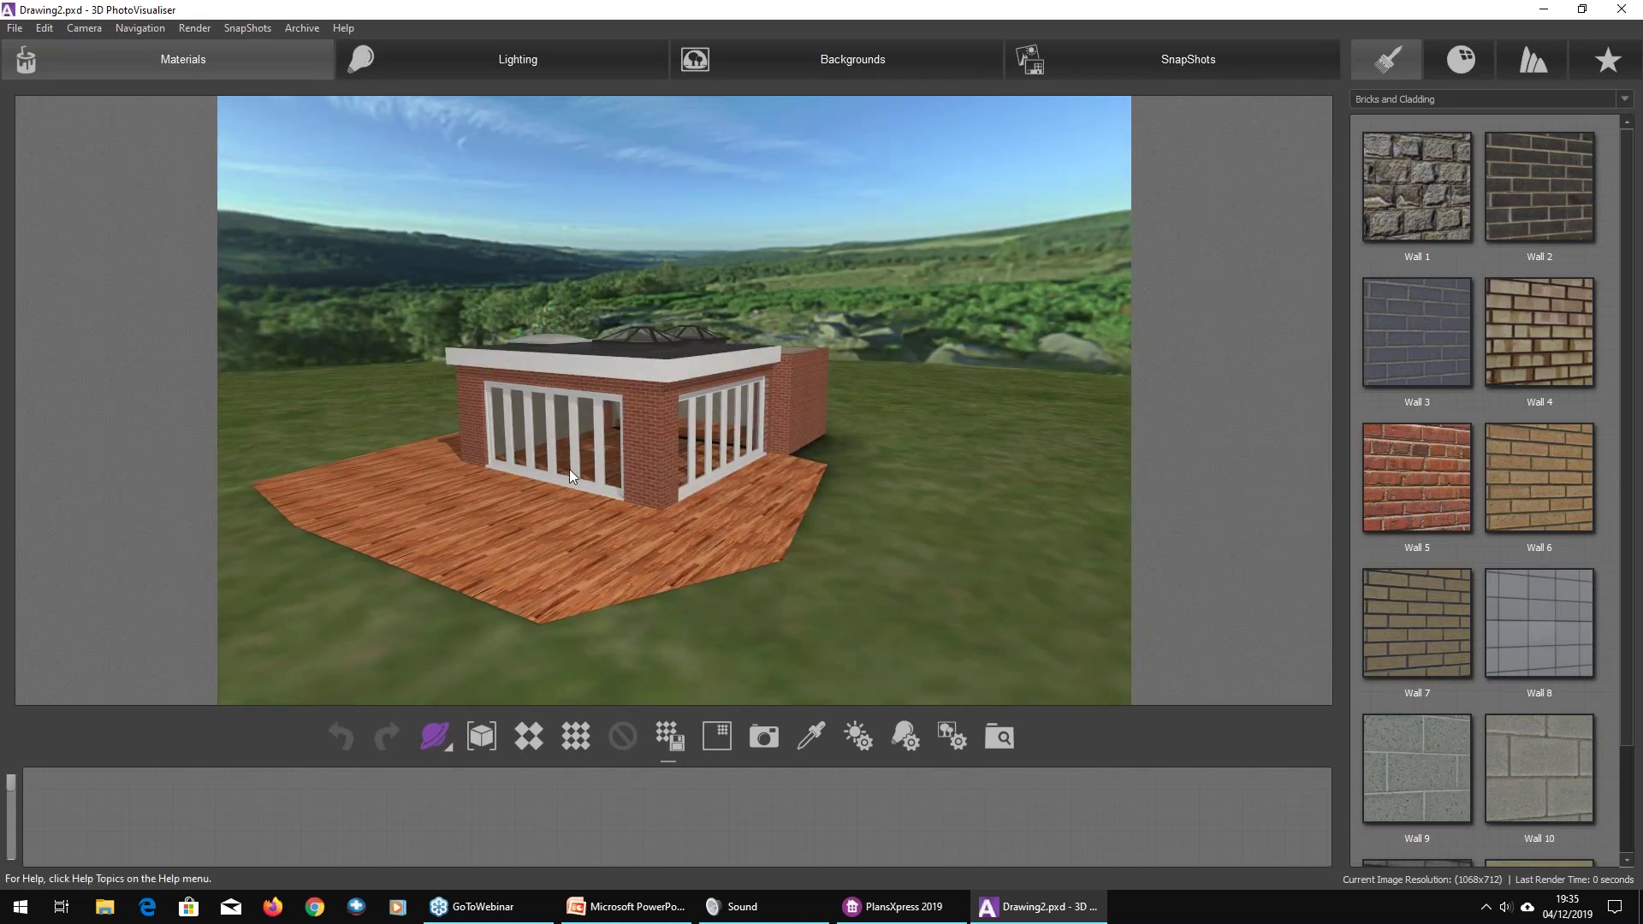
pyautogui.moveTo(696, 354); pyautogui.dragTo(687, 368)
# Step: Apply the Grass 1 material from the Ground category to the slab around the extension
pyautogui.click(1439, 100)
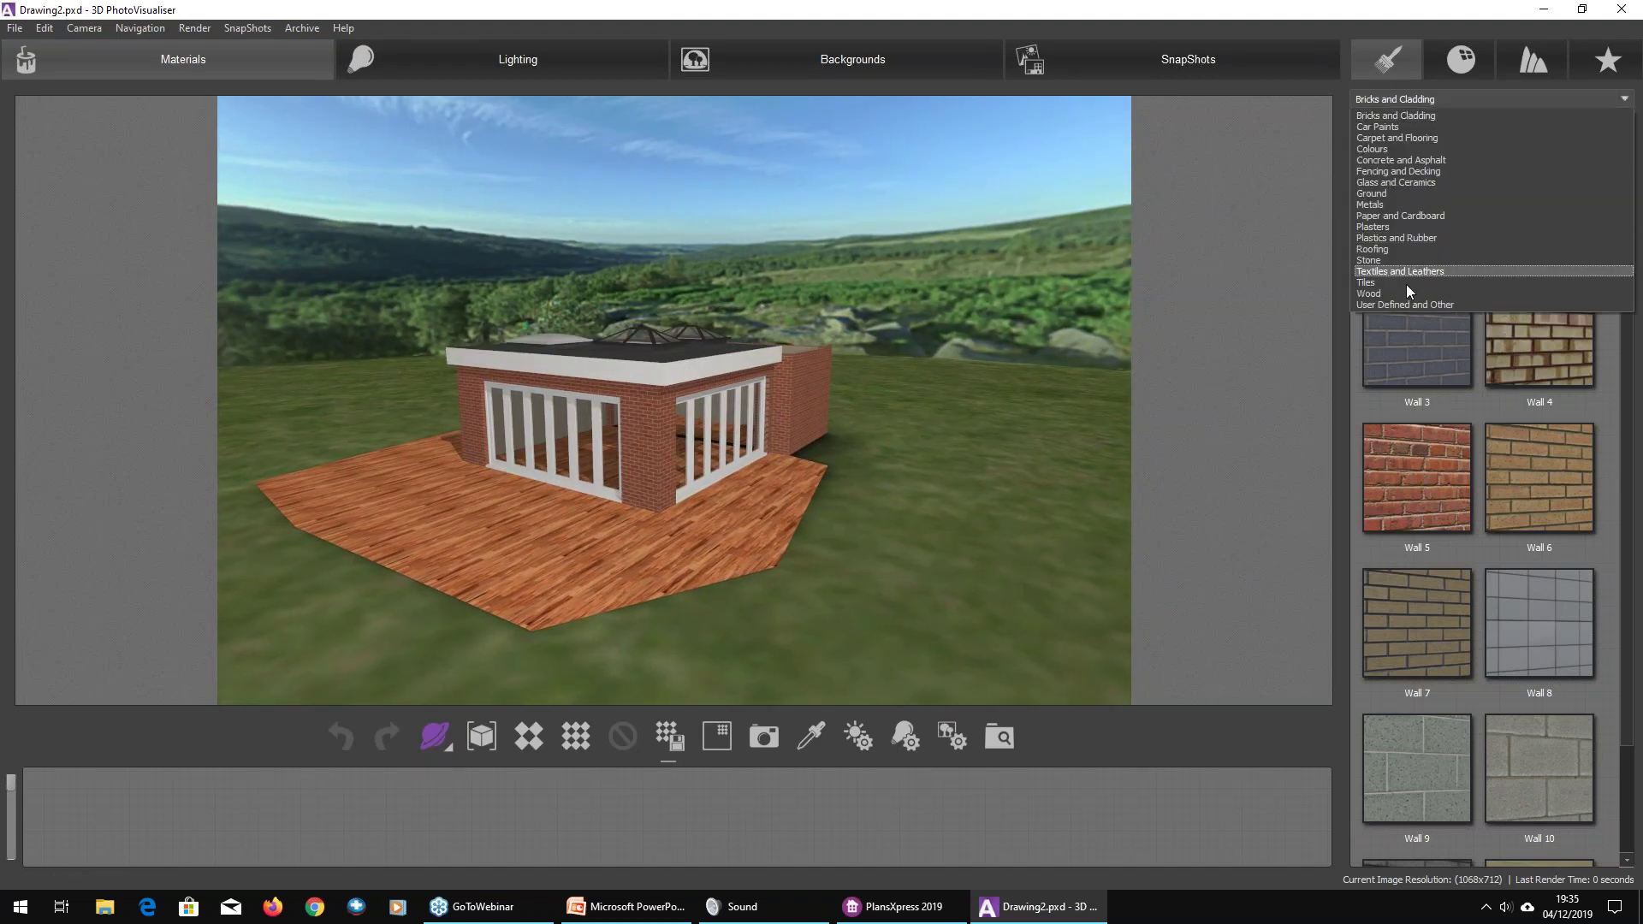
pyautogui.click(1379, 192)
pyautogui.moveTo(1444, 219); pyautogui.dragTo(561, 576)
pyautogui.moveTo(633, 536); pyautogui.dragTo(764, 462)
pyautogui.scroll(-5, 604, 527)
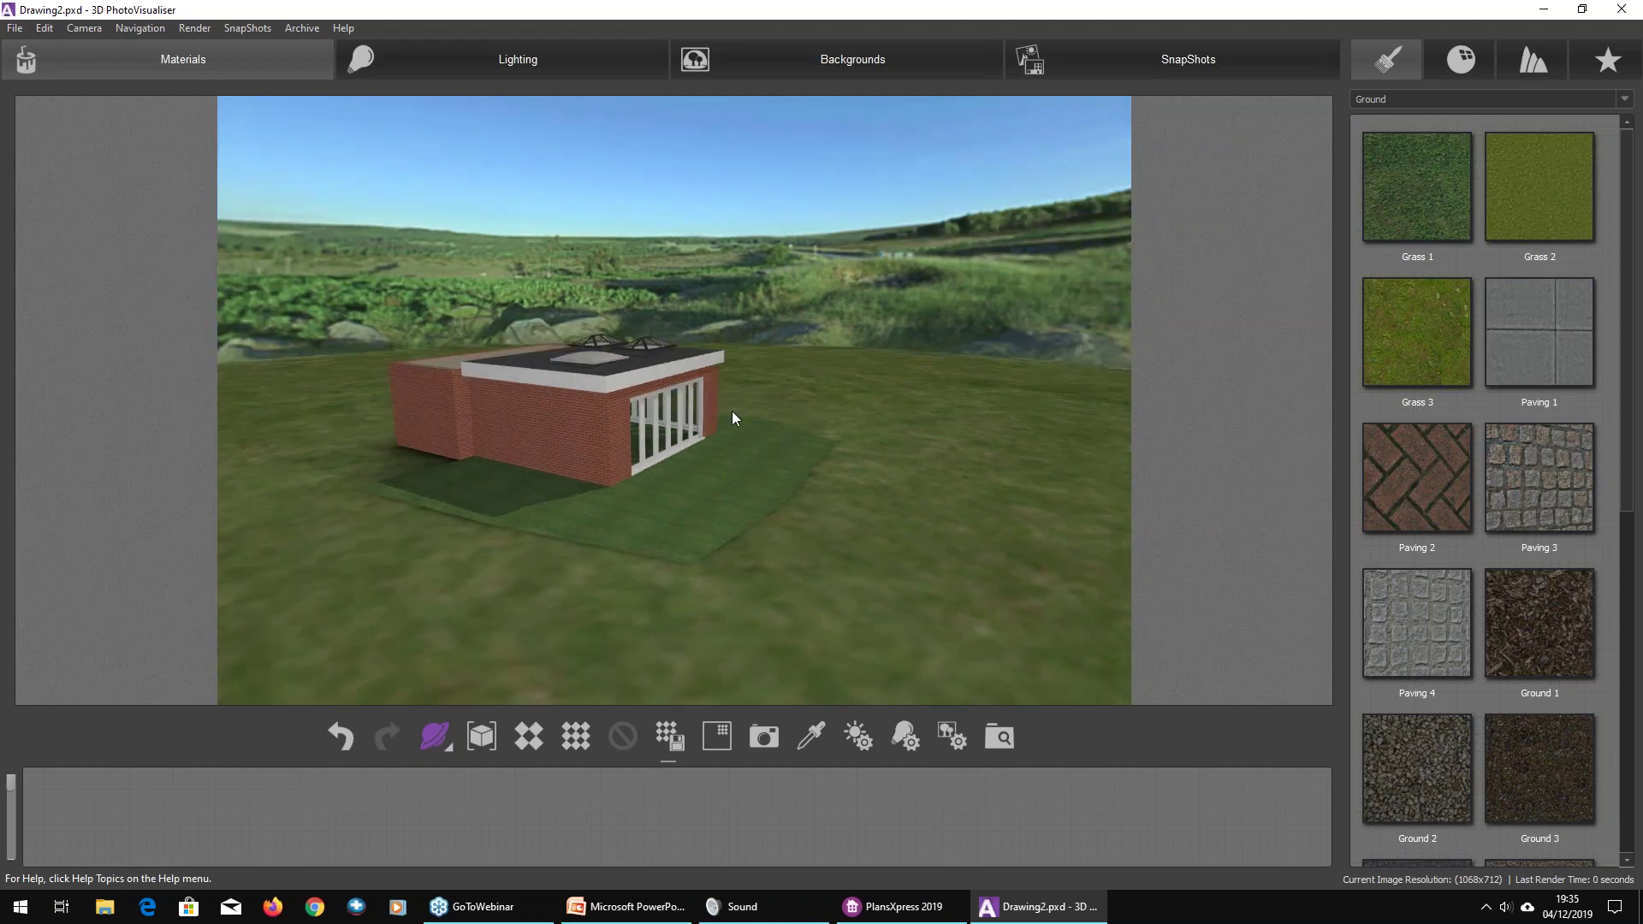
pyautogui.moveTo(654, 508); pyautogui.dragTo(737, 629)
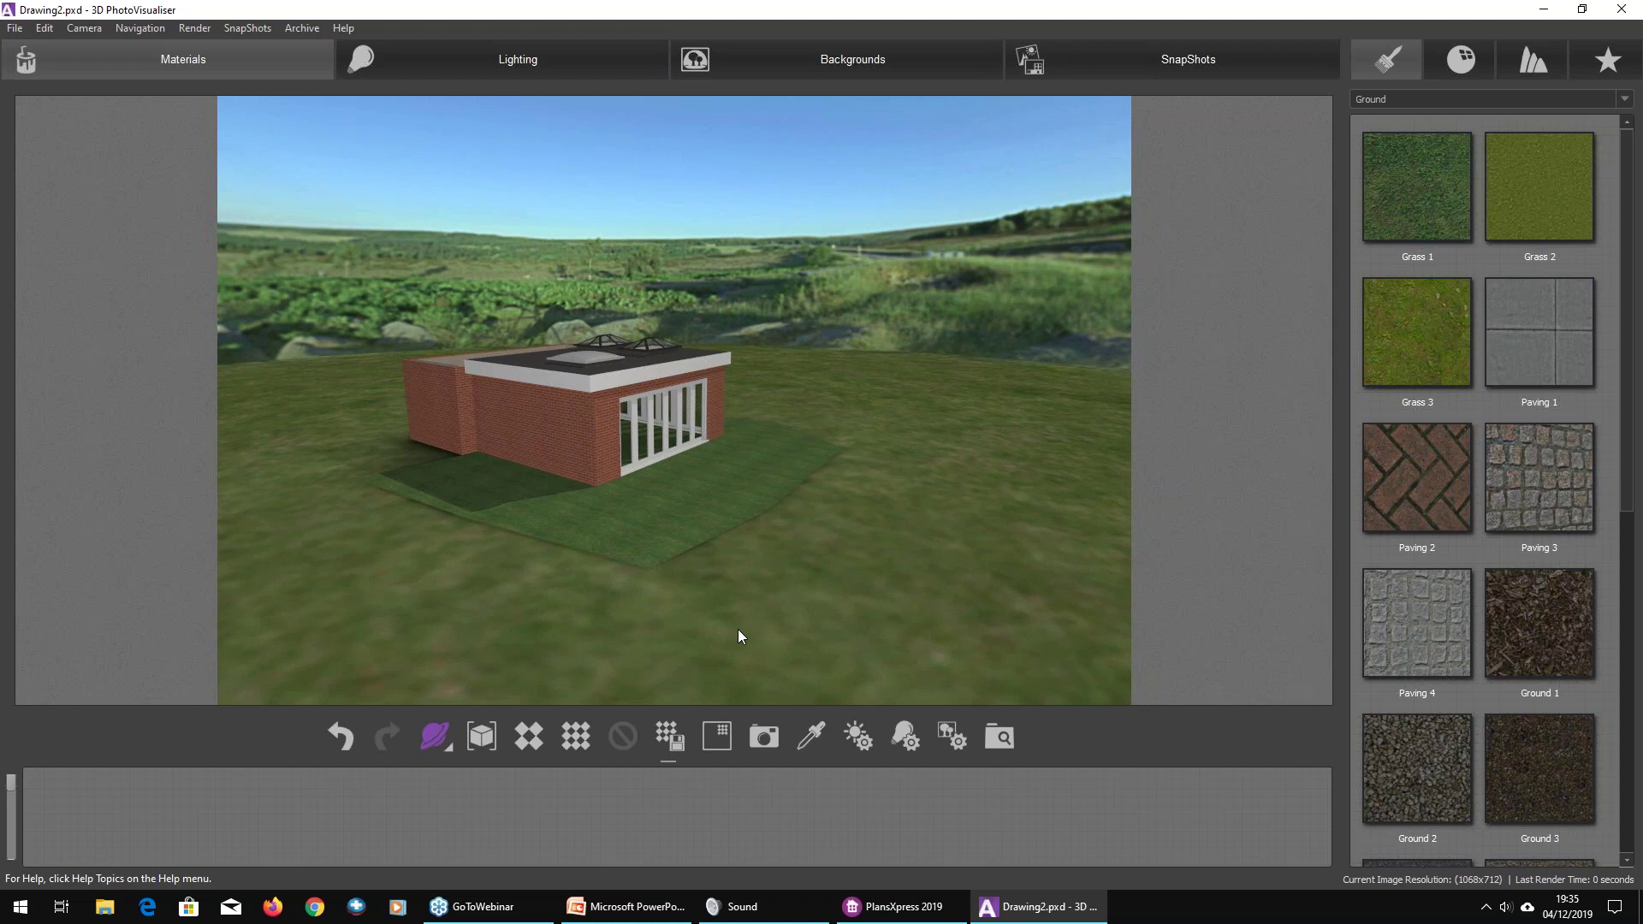
# Step: Apply the Paving 4 material to the slab around the extension and render a preview-quality image
pyautogui.moveTo(1439, 618); pyautogui.dragTo(720, 532)
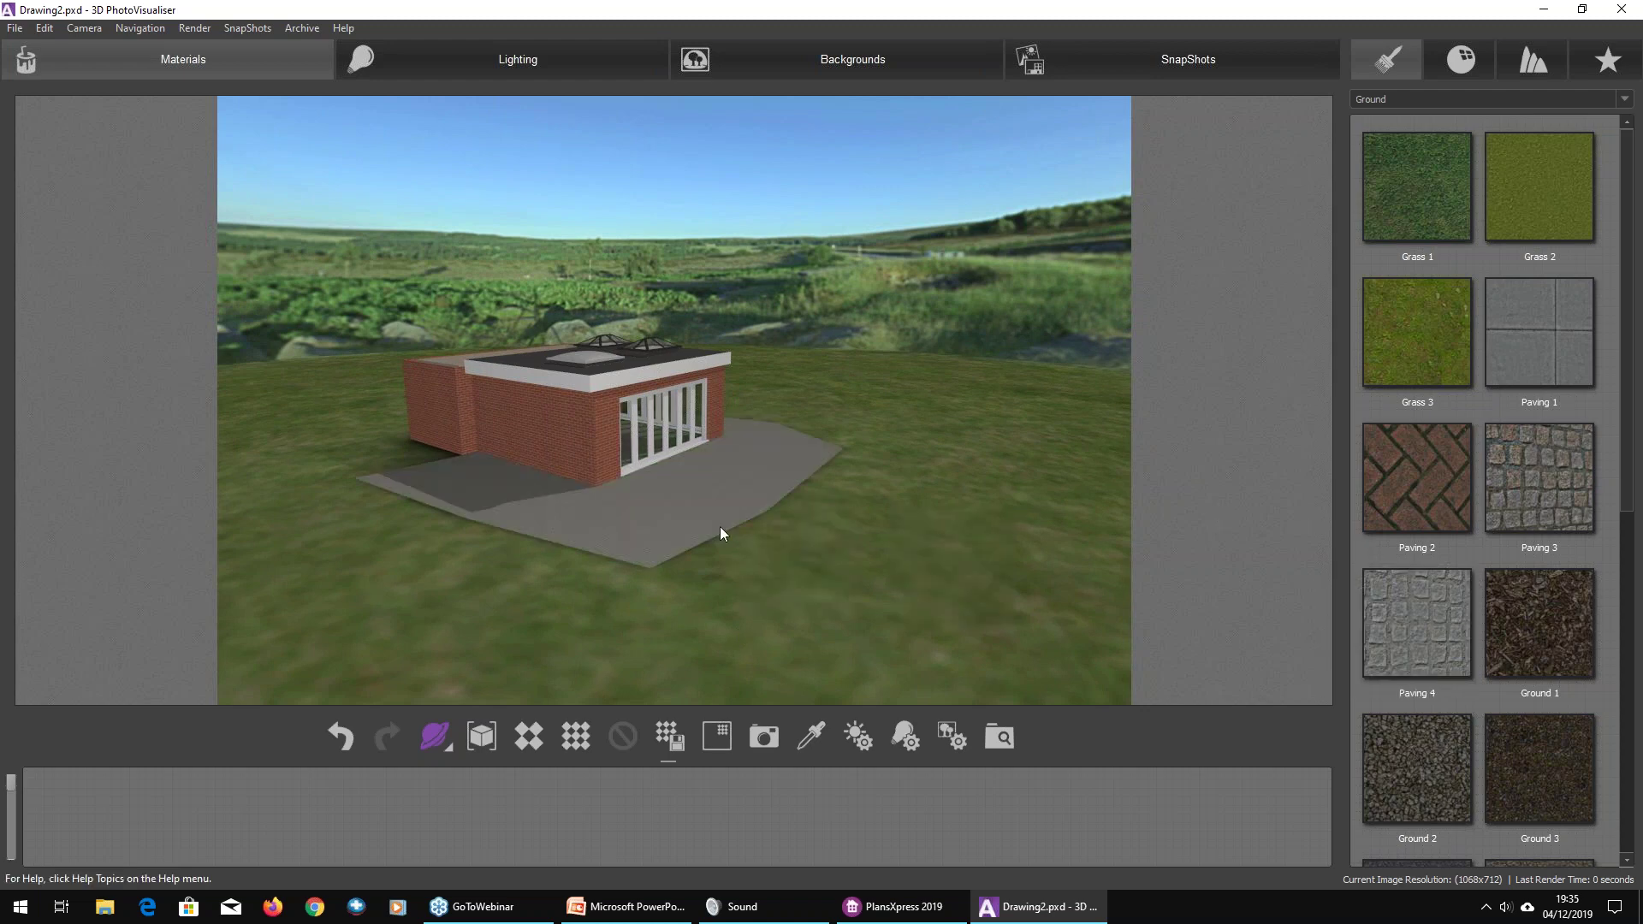
pyautogui.scroll(5, 720, 526)
pyautogui.scroll(3, 721, 598)
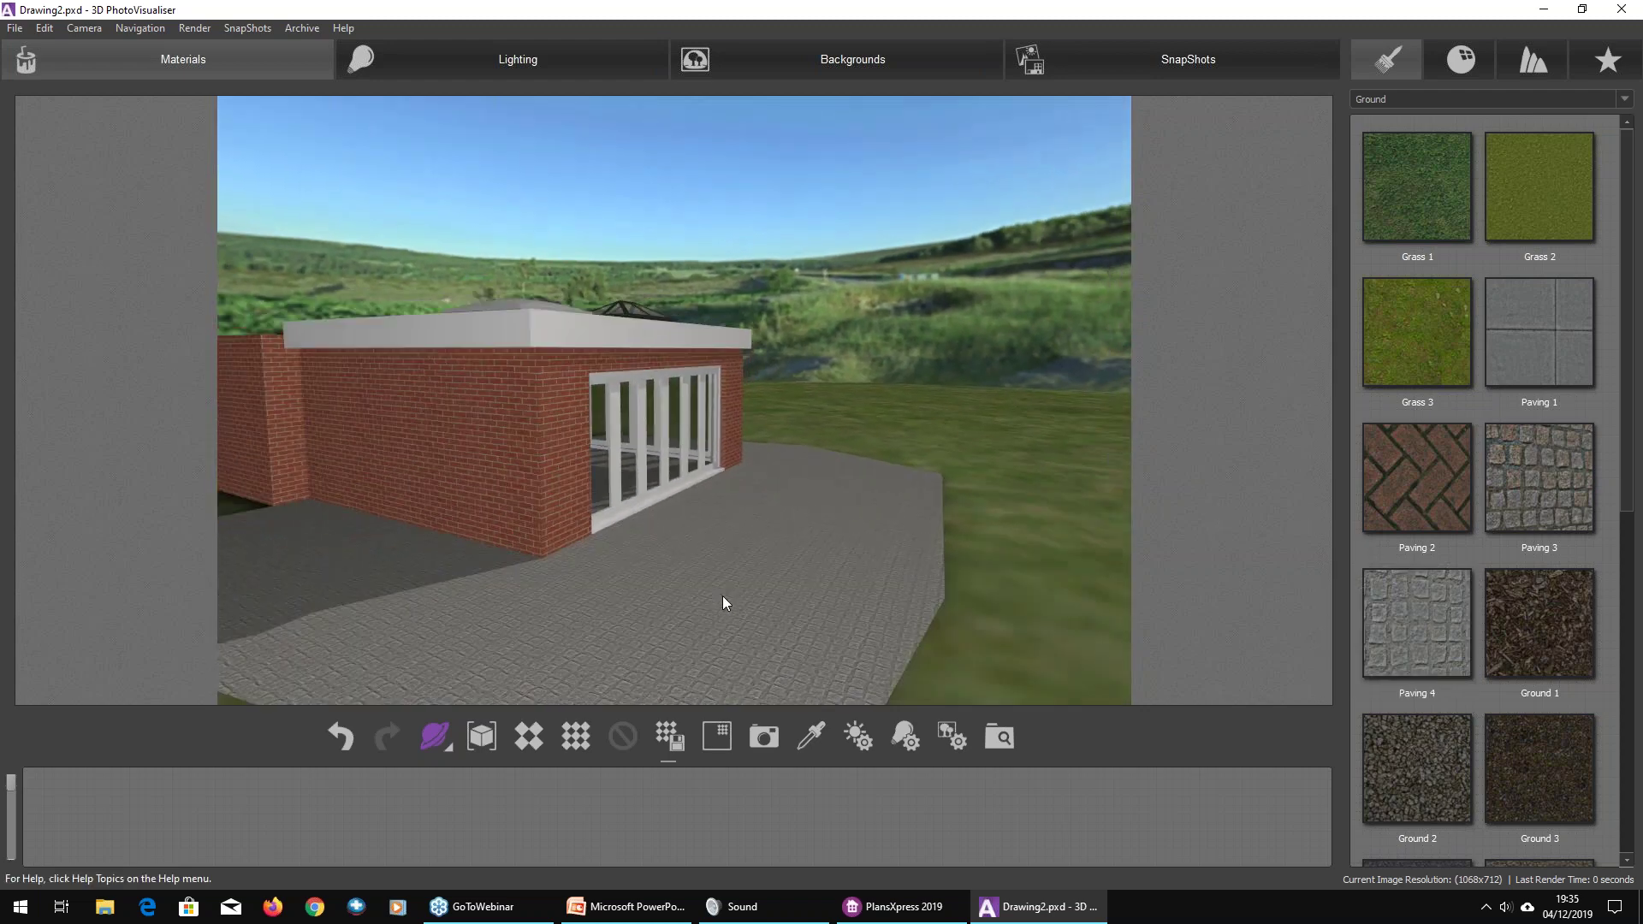
pyautogui.click(525, 736)
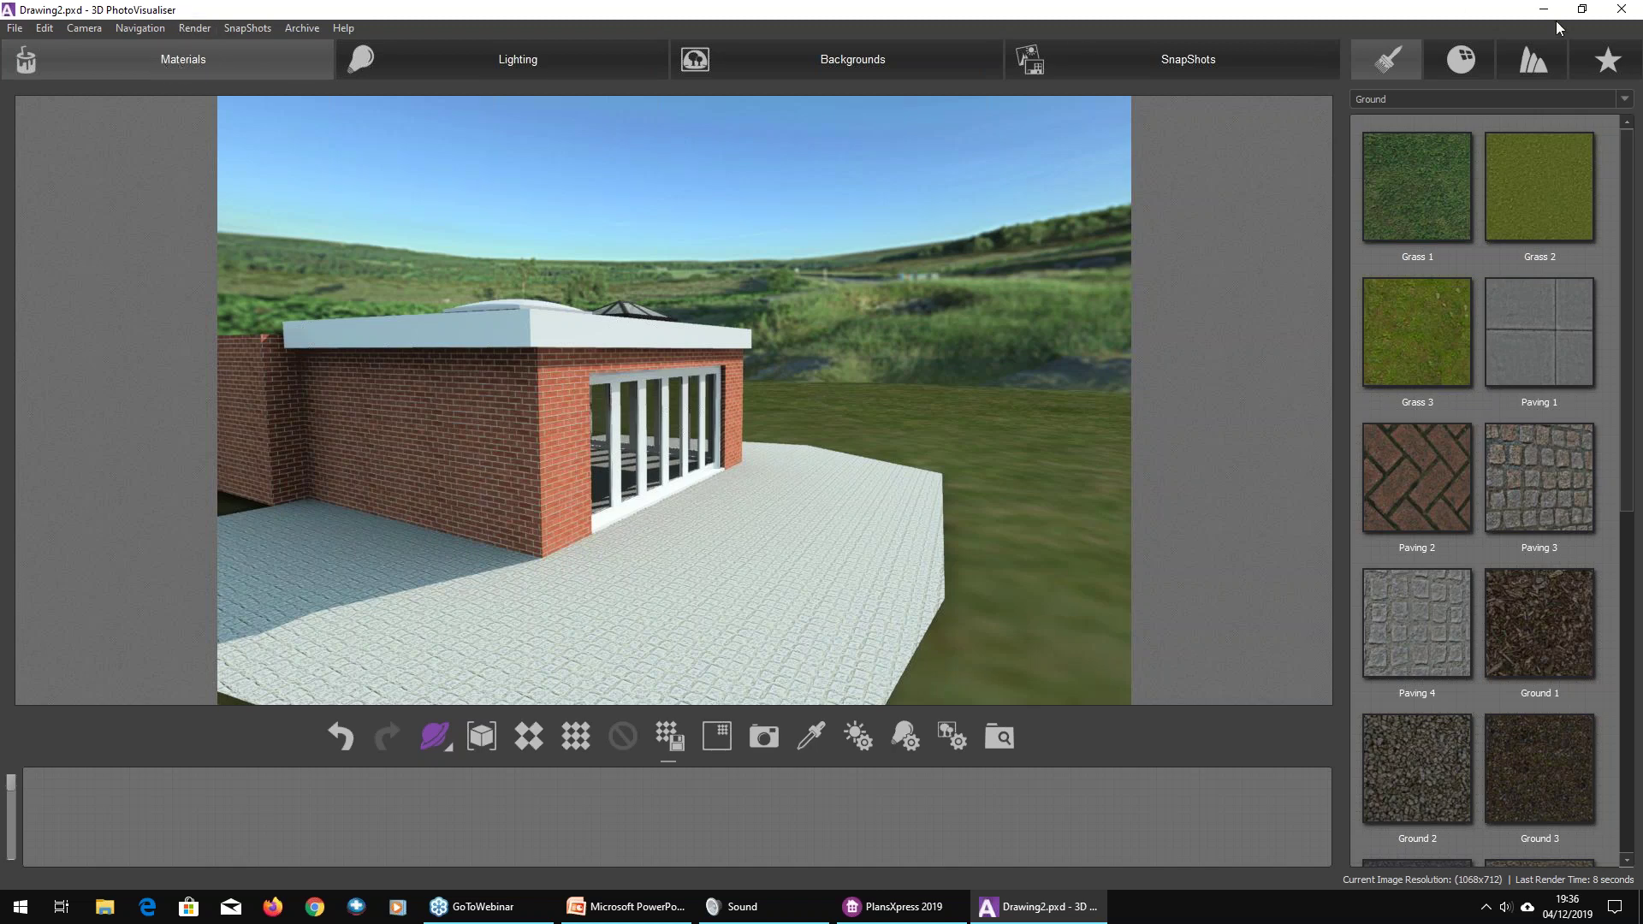
# Step: Save and close the paved visualisation, view the building from above in the 3D view, and close that view
pyautogui.click(1621, 10)
pyautogui.click(788, 473)
pyautogui.moveTo(527, 232); pyautogui.dragTo(483, 354)
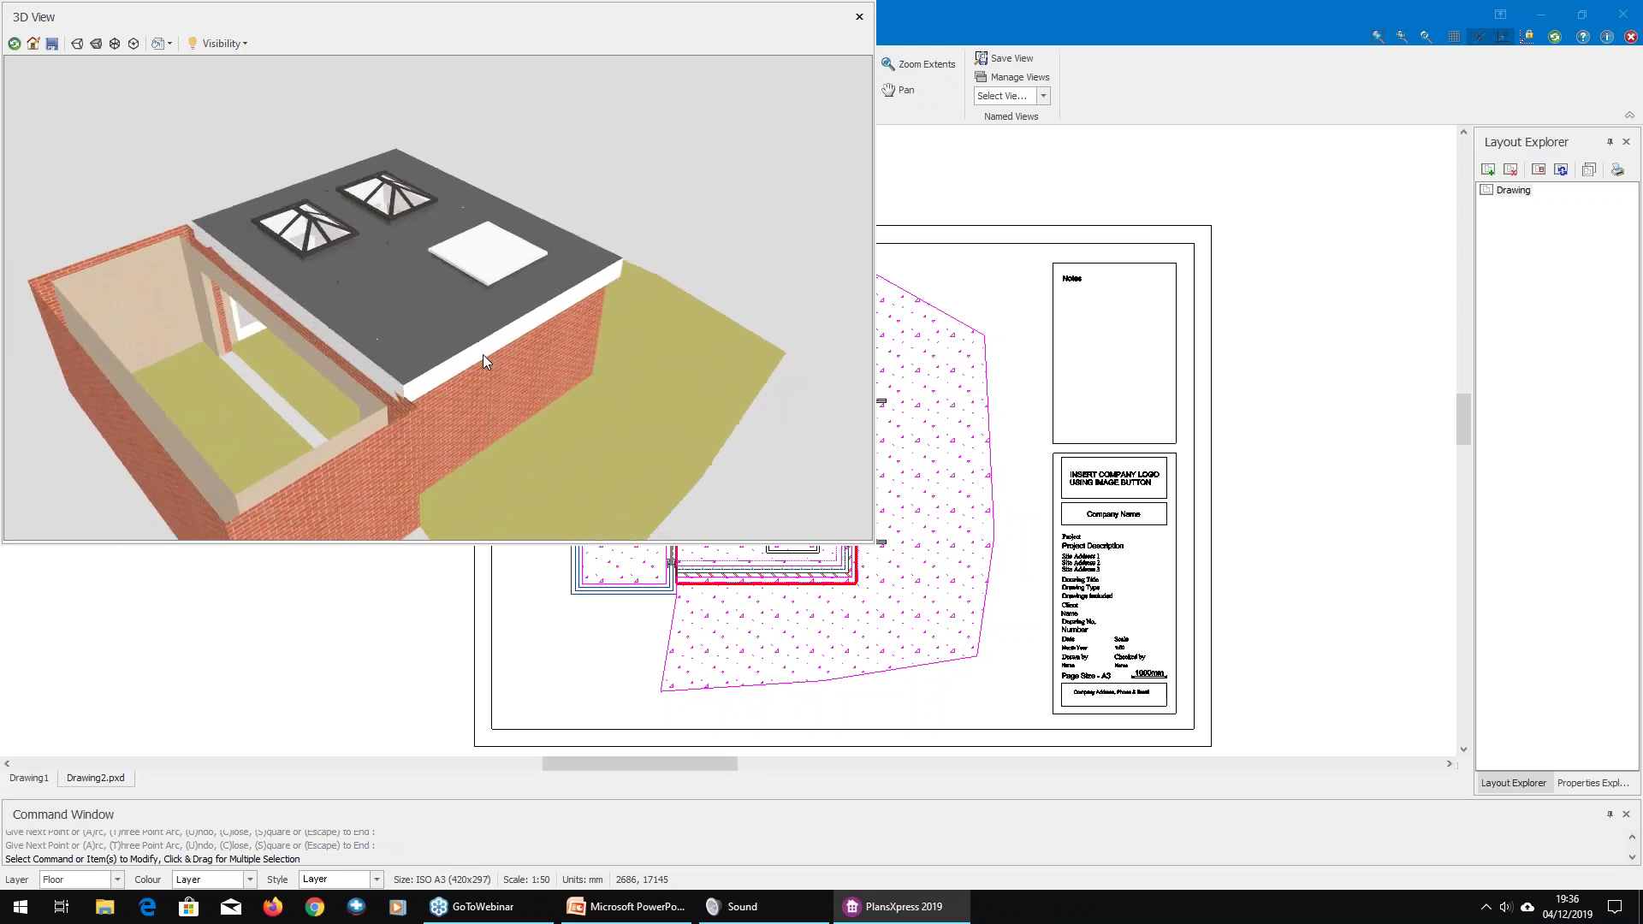
pyautogui.click(859, 16)
# Step: Place a reinforced extension slab across the extension's interior between its wall corners, without perimeter insulation
pyautogui.scroll(2, 645, 385)
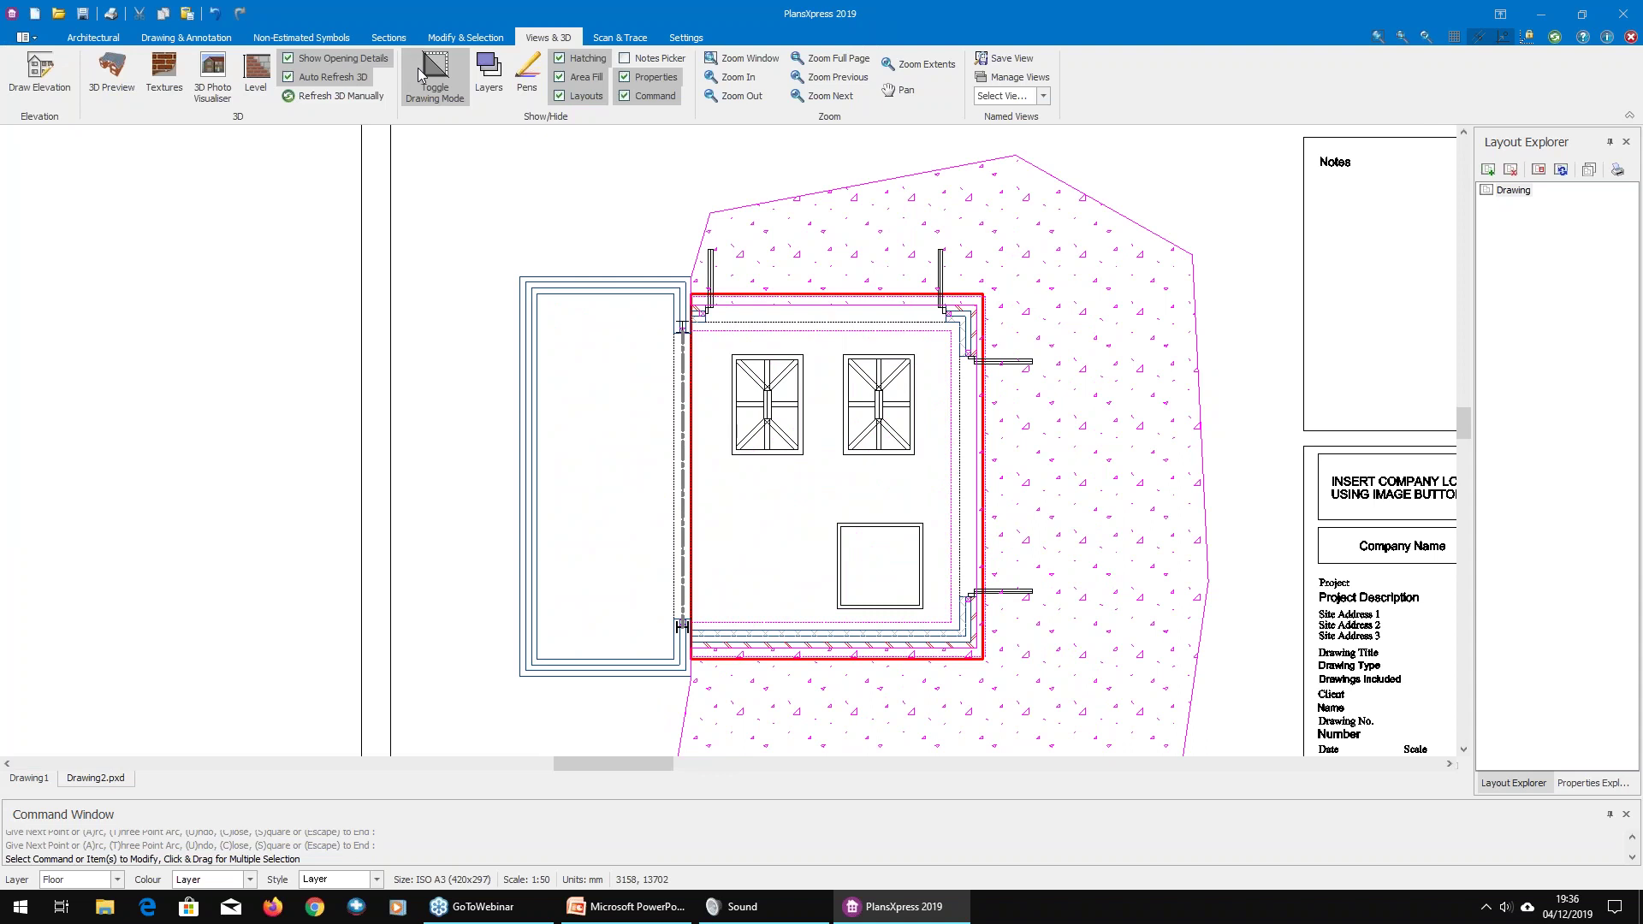
pyautogui.click(93, 37)
pyautogui.click(383, 100)
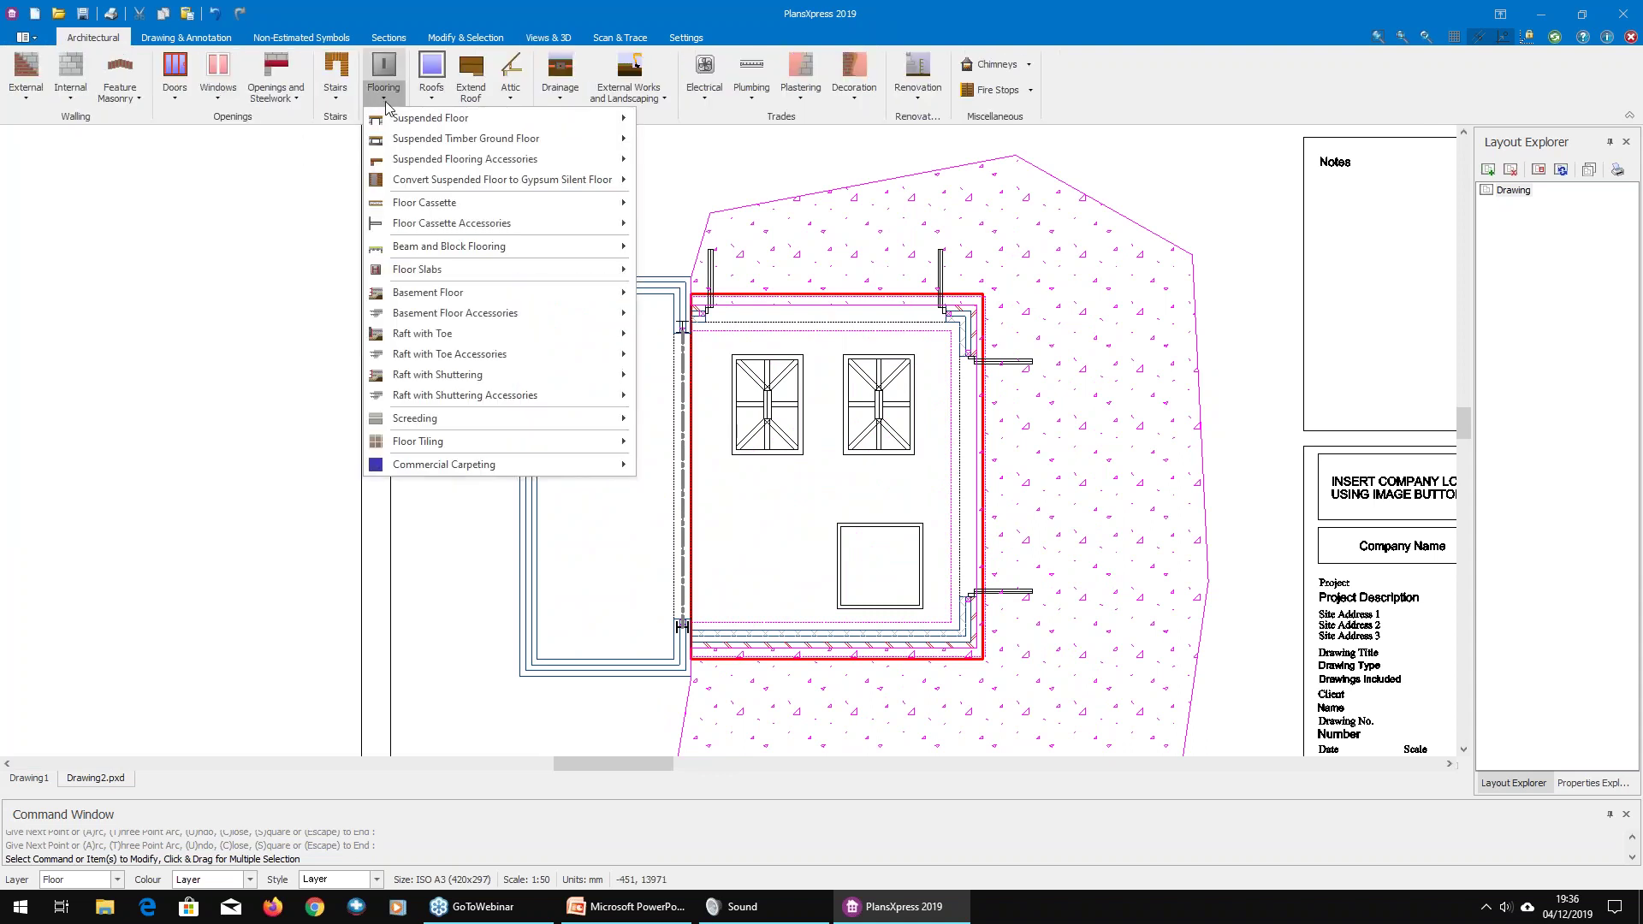
pyautogui.moveTo(419, 269)
pyautogui.moveTo(685, 292)
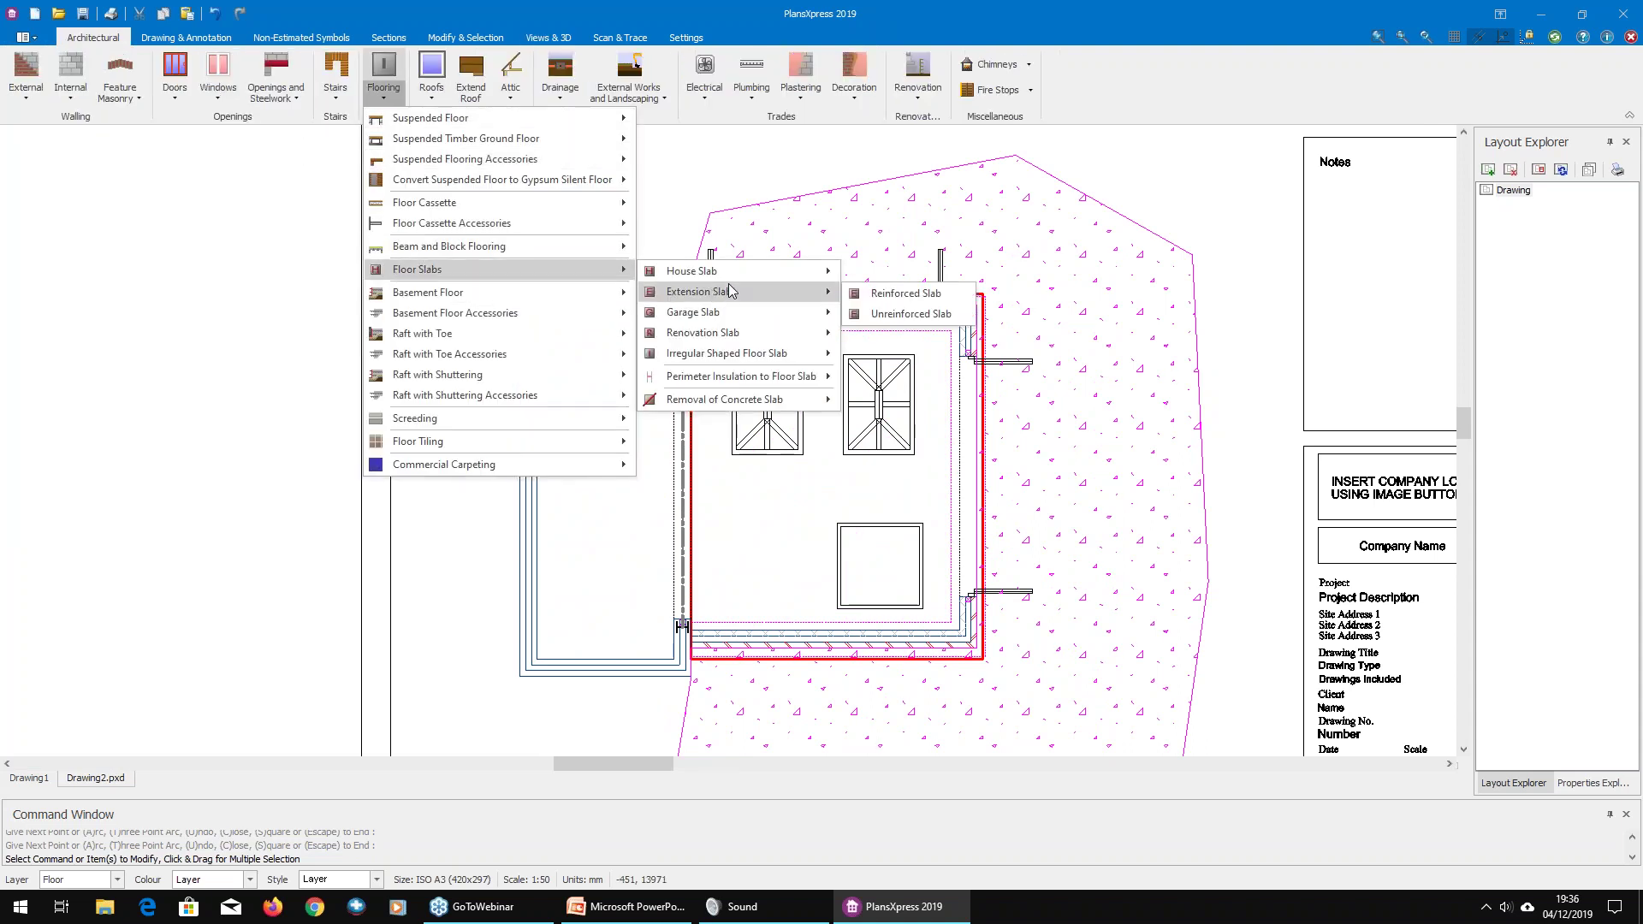
pyautogui.click(891, 298)
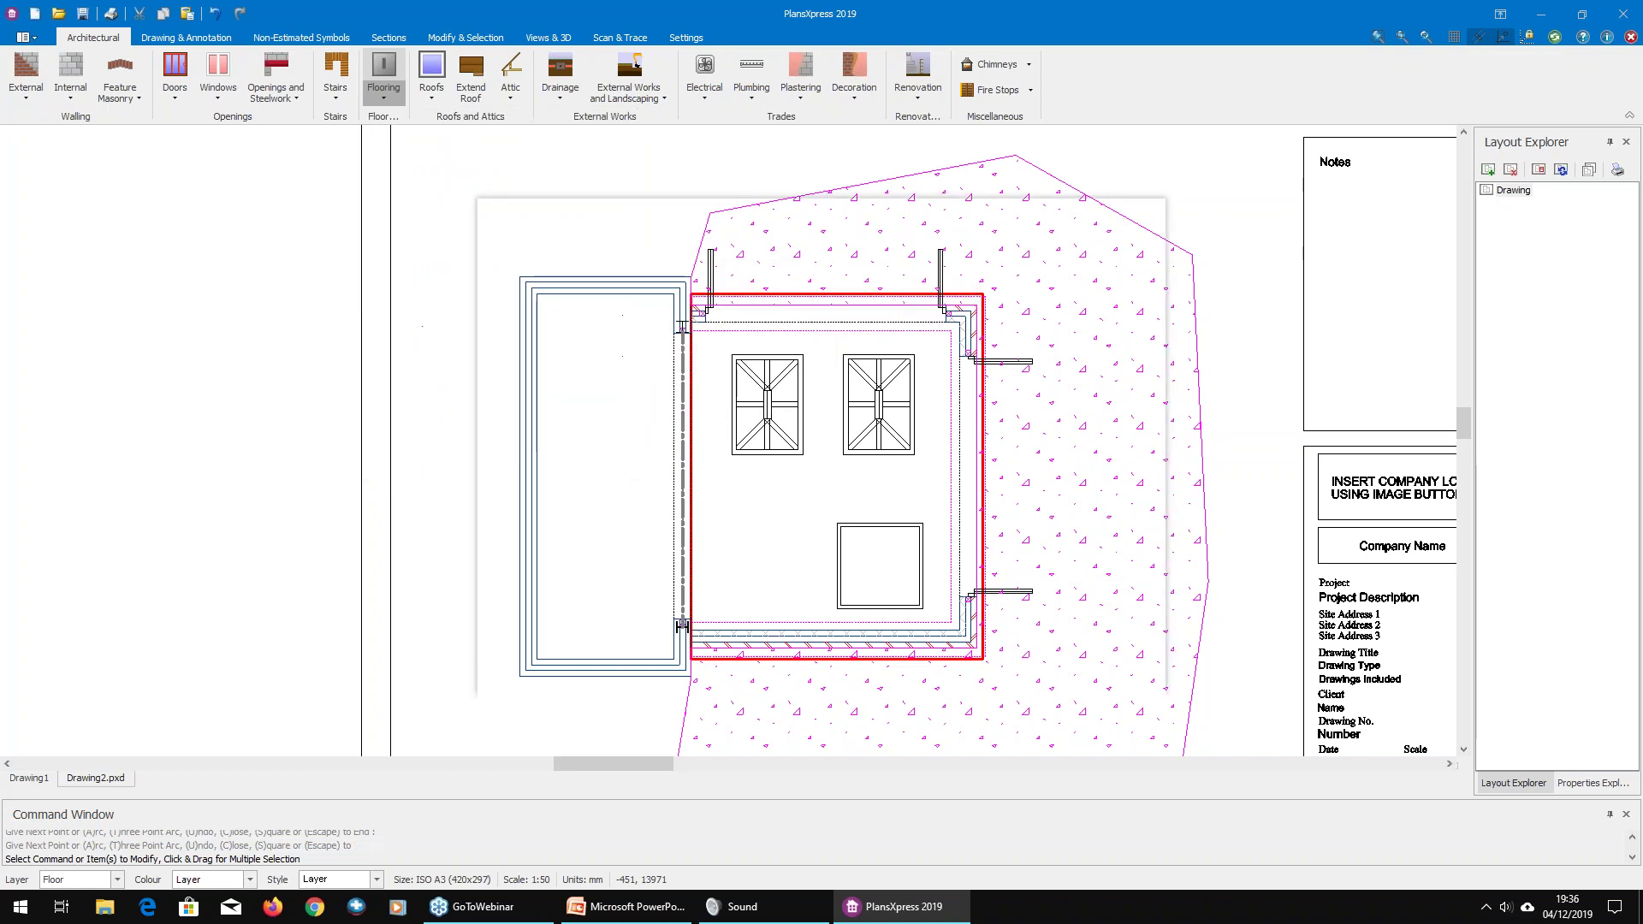
pyautogui.click(861, 668)
pyautogui.scroll(1, 693, 325)
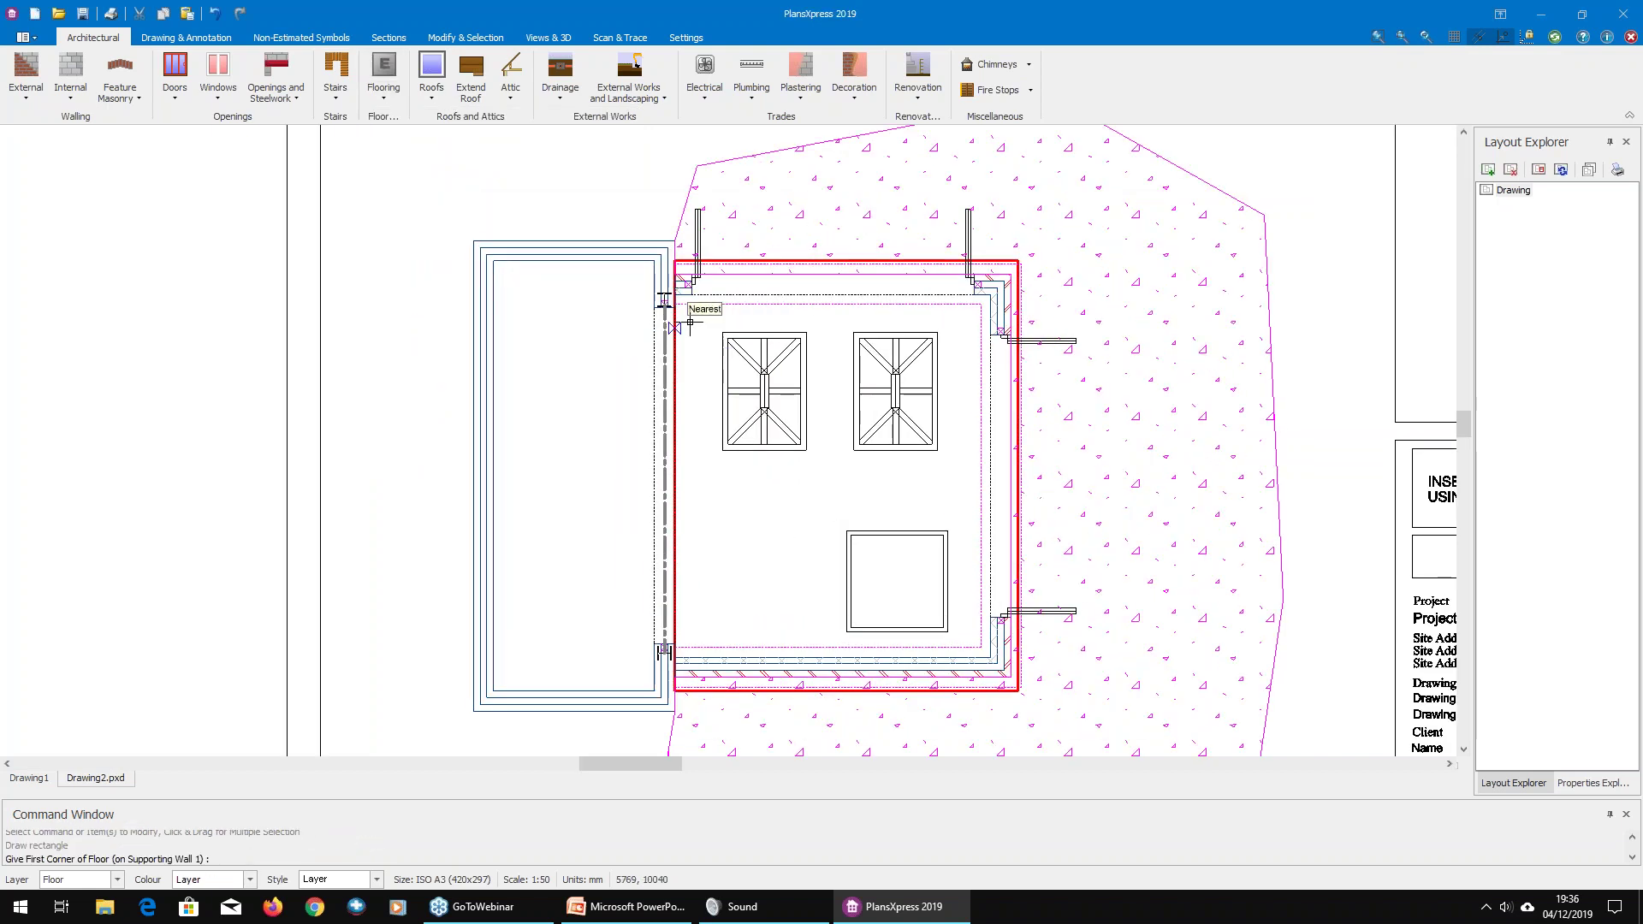
pyautogui.click(676, 293)
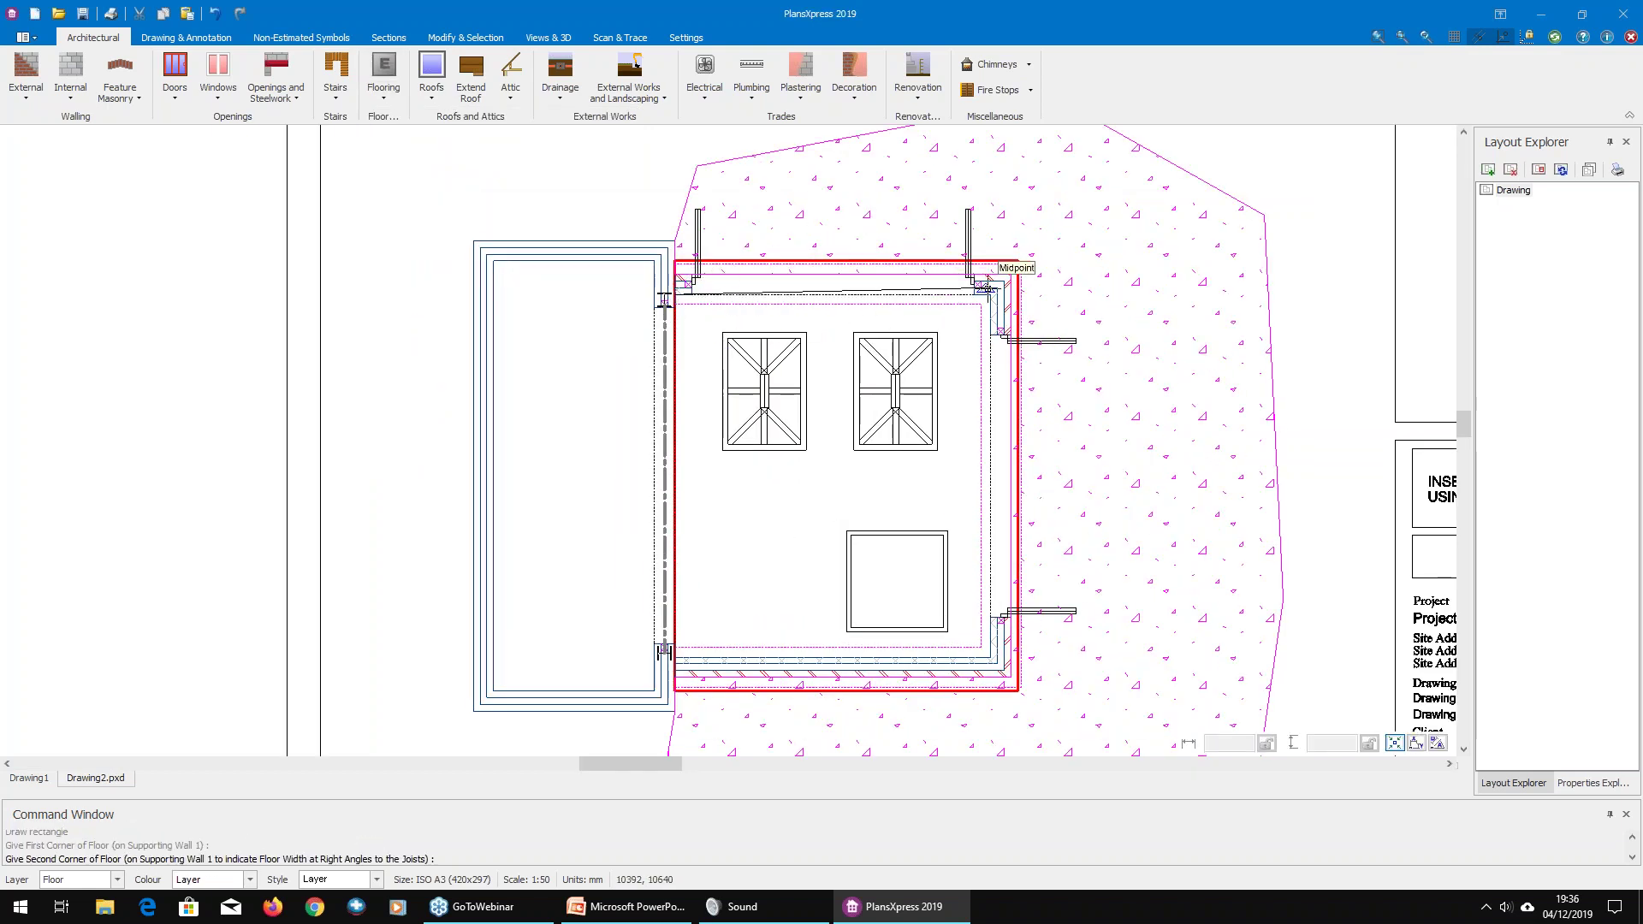
pyautogui.click(990, 295)
pyautogui.click(833, 622)
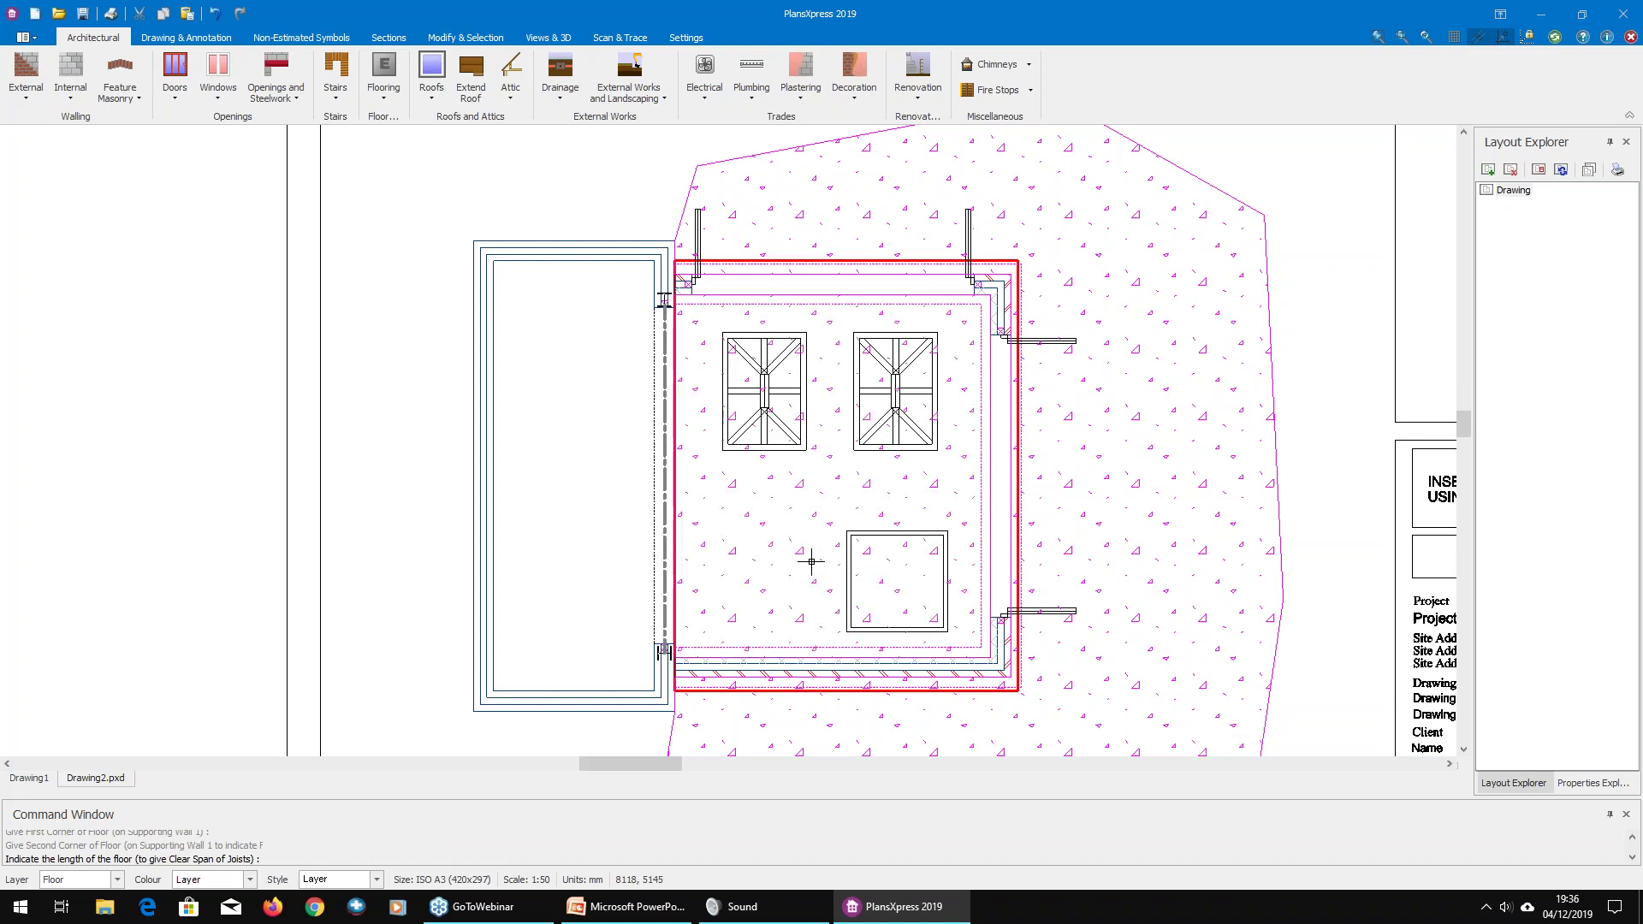
pyautogui.click(857, 476)
# Step: Repeat the Extension Slab command to fill the existing building beside the extension, without perimeter insulation
pyautogui.moveTo(589, 434); pyautogui.dragTo(617, 437, button='middle')
pyautogui.rightClick(616, 437)
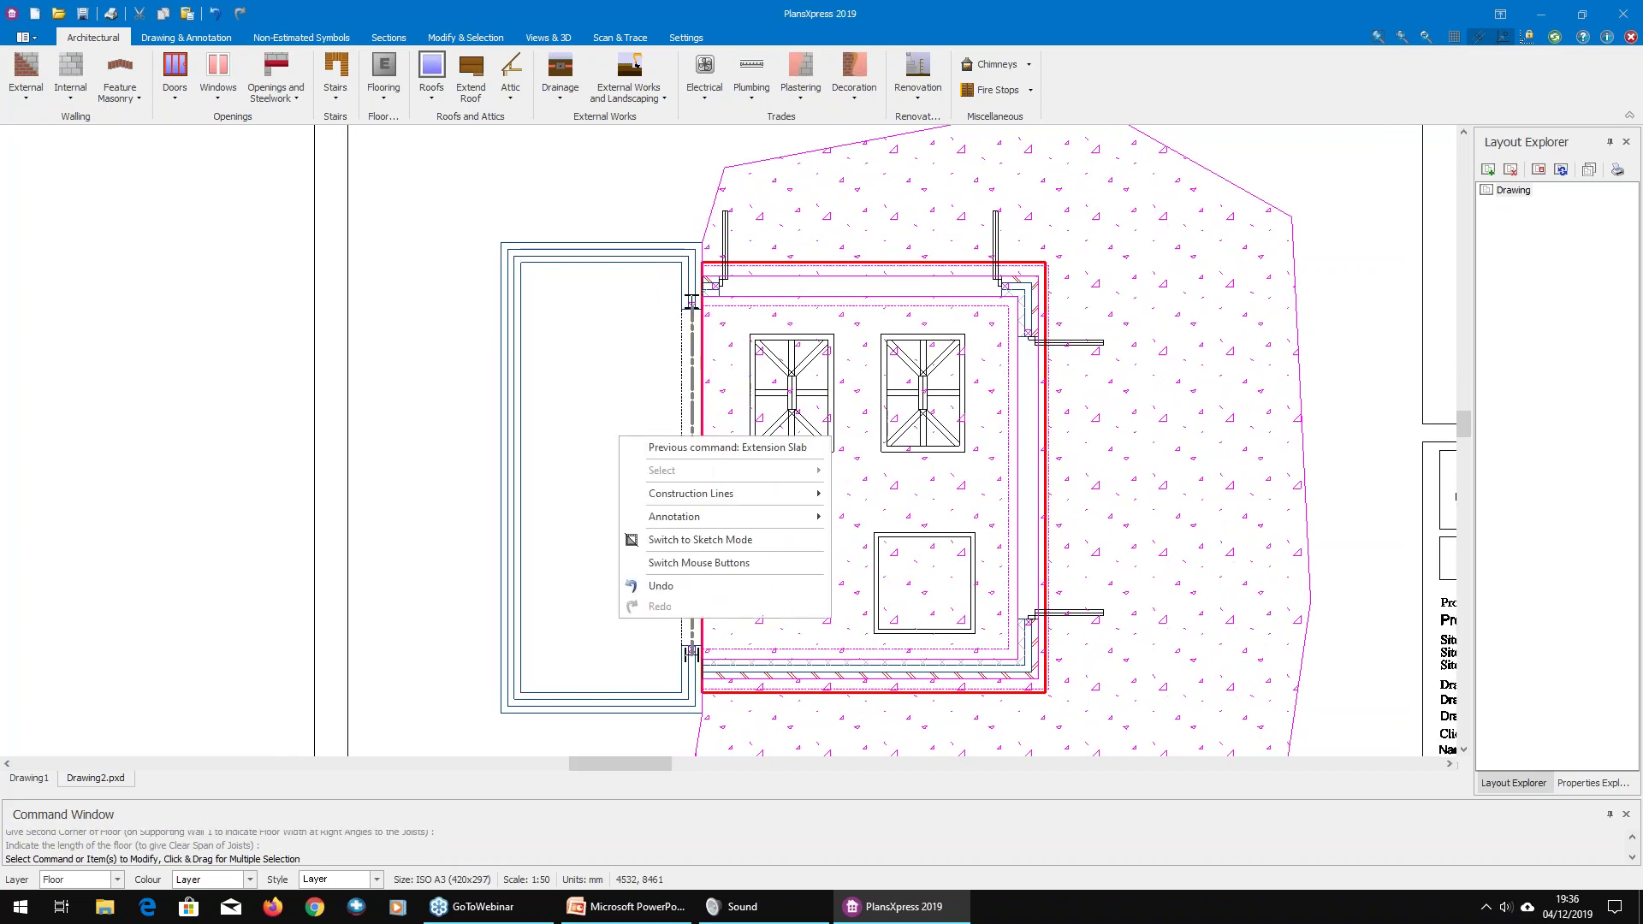
pyautogui.click(690, 449)
pyautogui.click(864, 660)
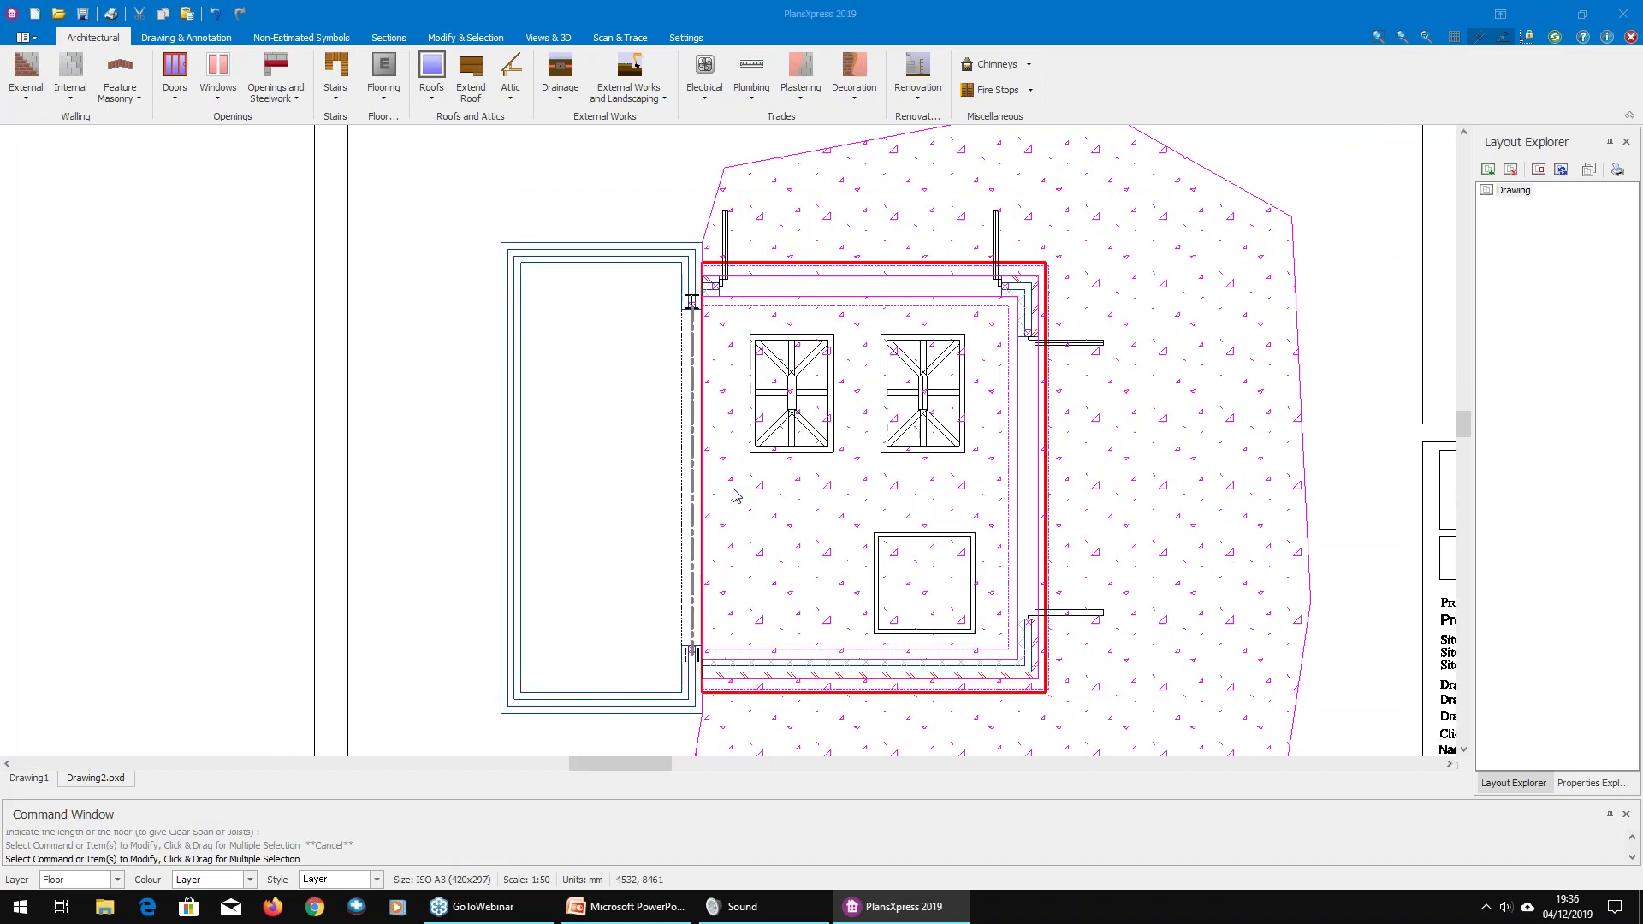
pyautogui.scroll(1, 547, 299)
pyautogui.click(515, 261)
pyautogui.click(707, 257)
pyautogui.scroll(-2, 634, 469)
pyautogui.scroll(2, 633, 495)
pyautogui.click(633, 494)
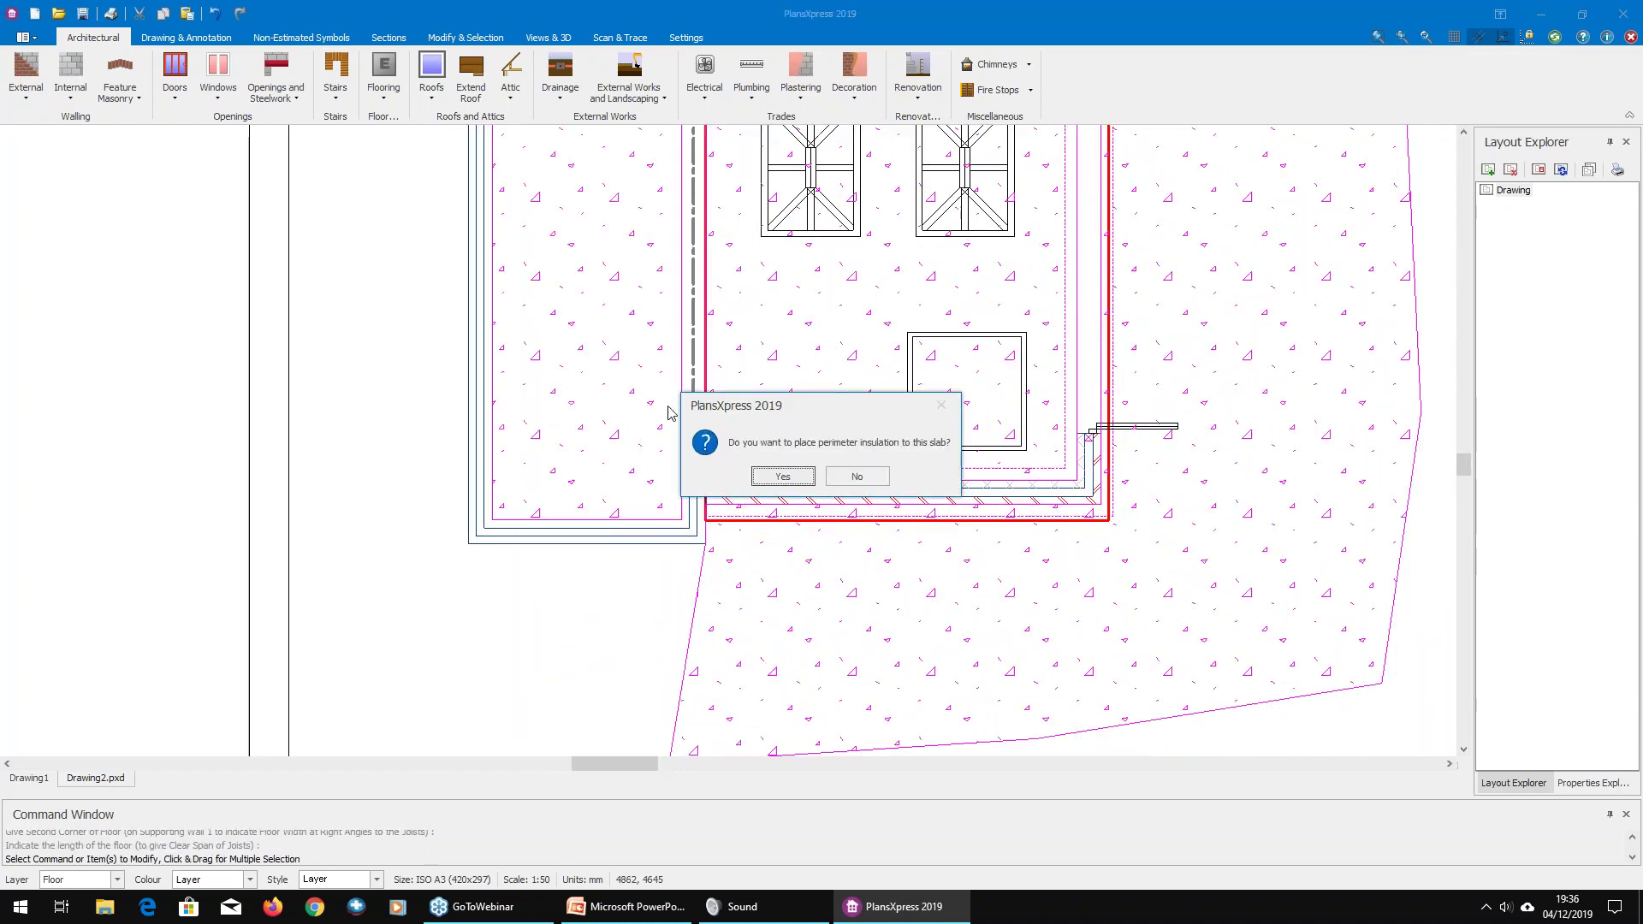
pyautogui.click(856, 477)
pyautogui.scroll(-2, 887, 483)
pyautogui.scroll(-1, 909, 294)
pyautogui.moveTo(987, 267); pyautogui.dragTo(880, 371, button='middle')
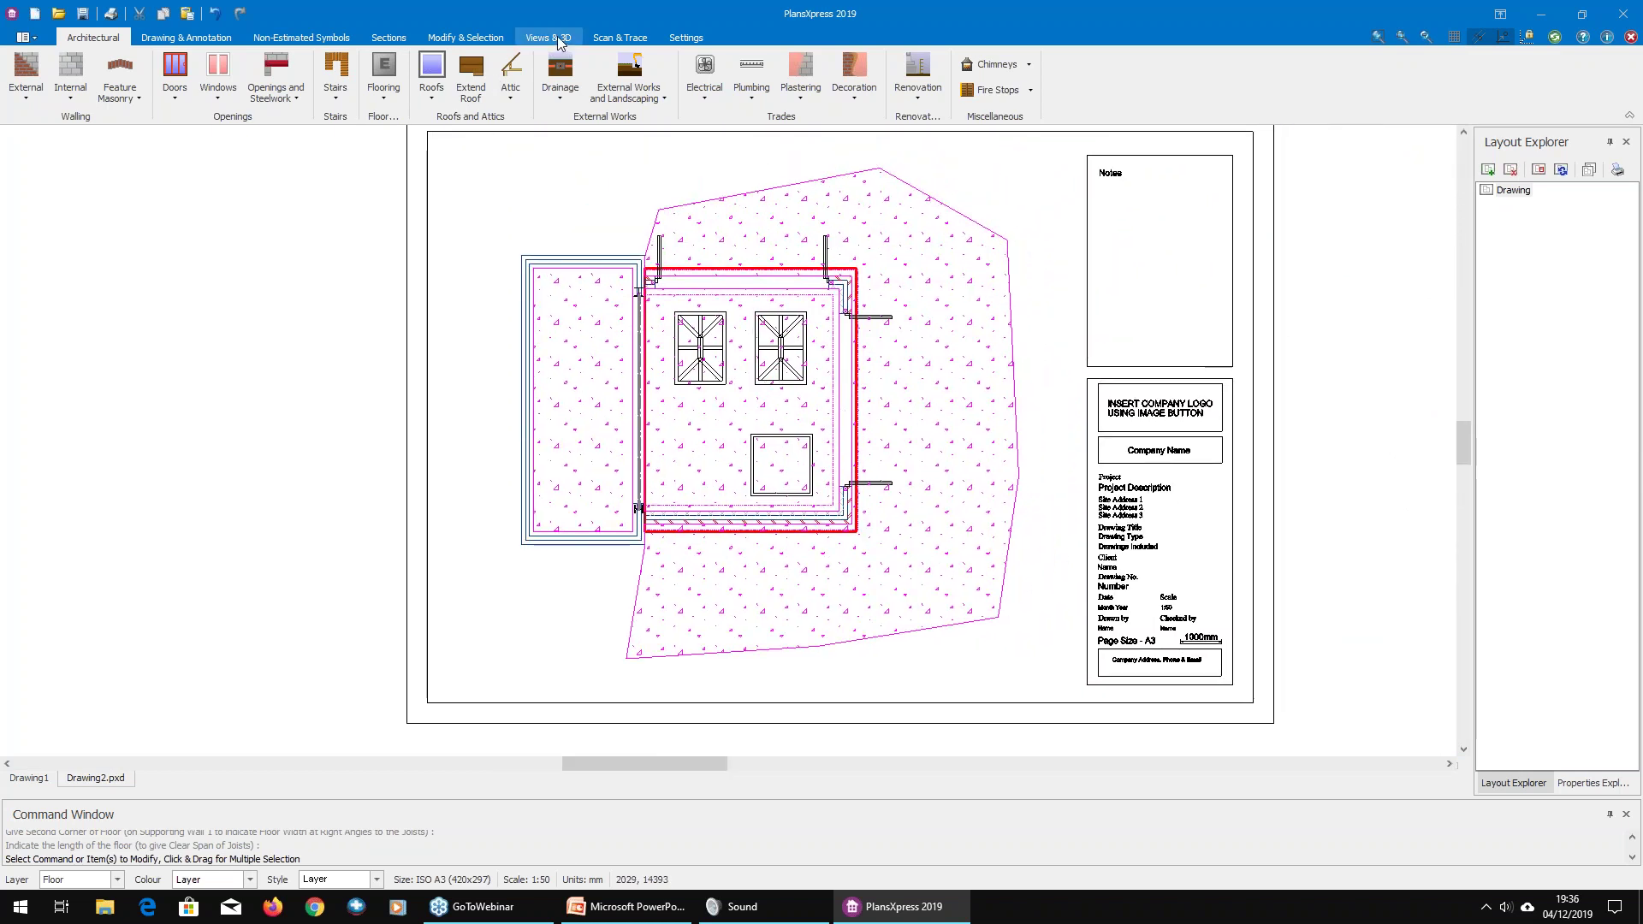
# Step: Open the 3D preview, examine the extension and its surrounding slab from the glazed sides and above, and close the preview
pyautogui.click(547, 38)
pyautogui.click(110, 88)
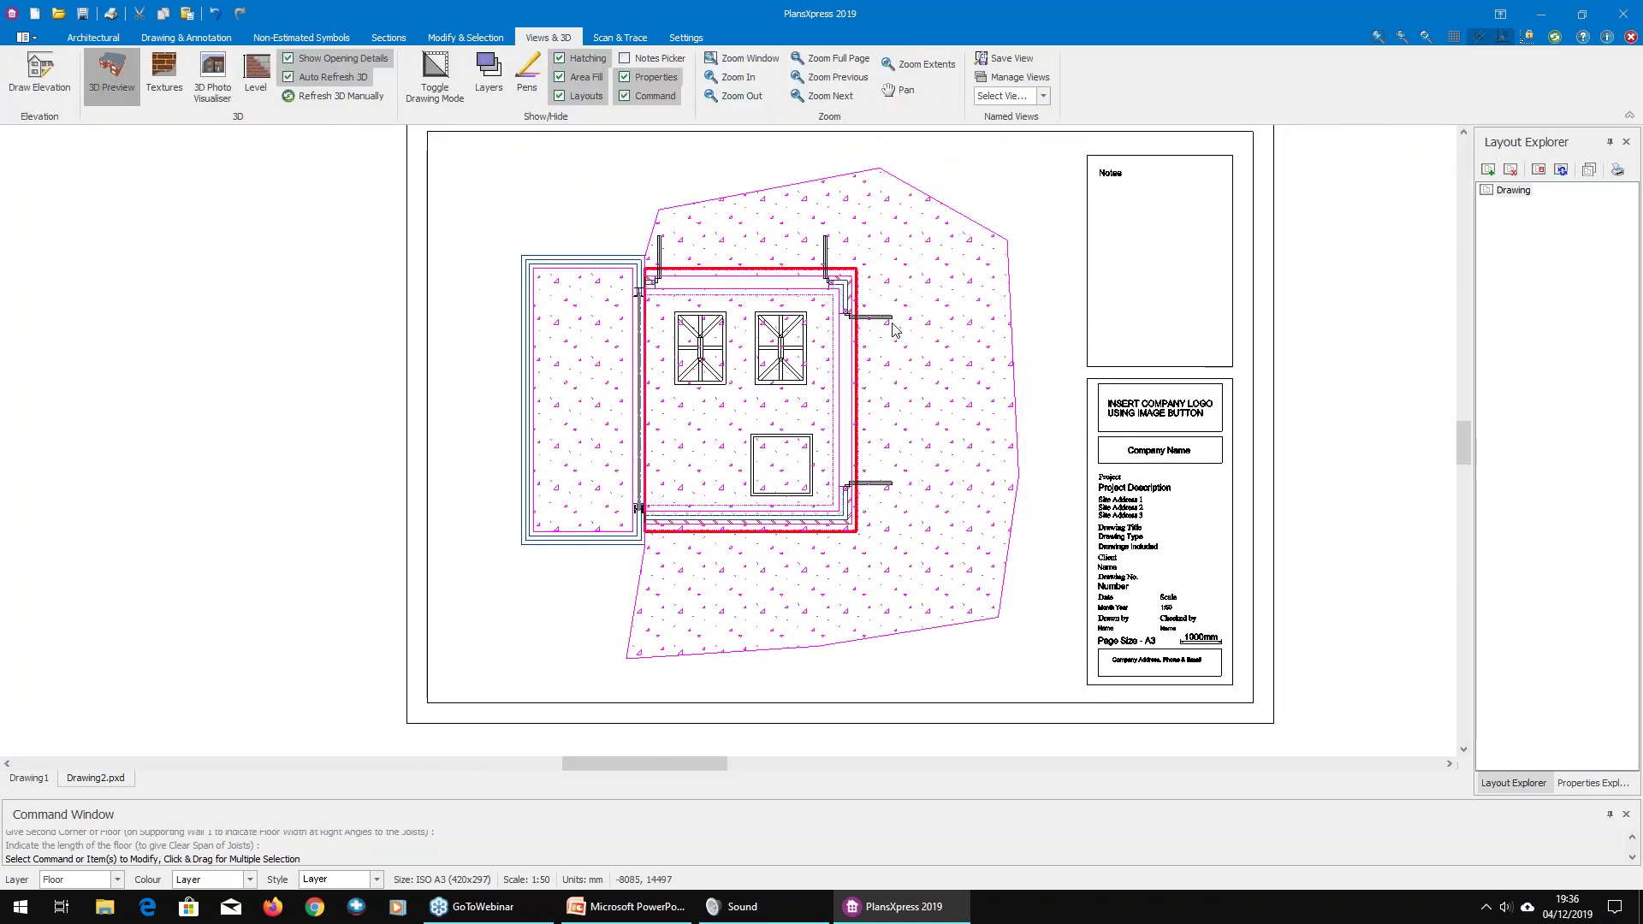
pyautogui.moveTo(619, 468); pyautogui.dragTo(260, 391)
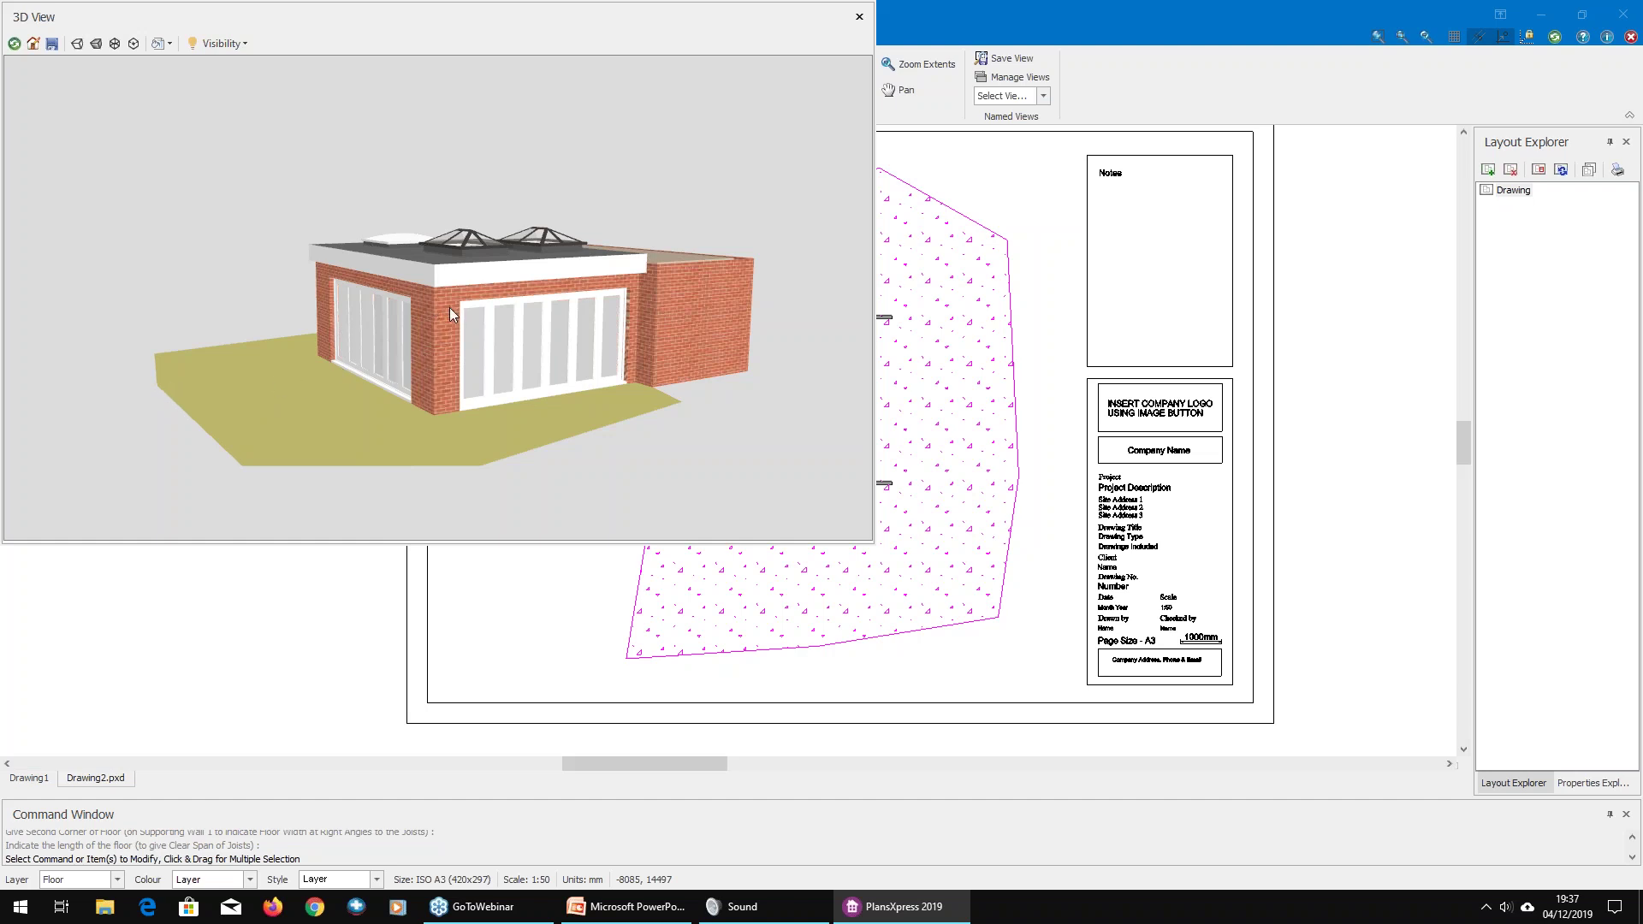
pyautogui.moveTo(444, 331); pyautogui.dragTo(500, 209)
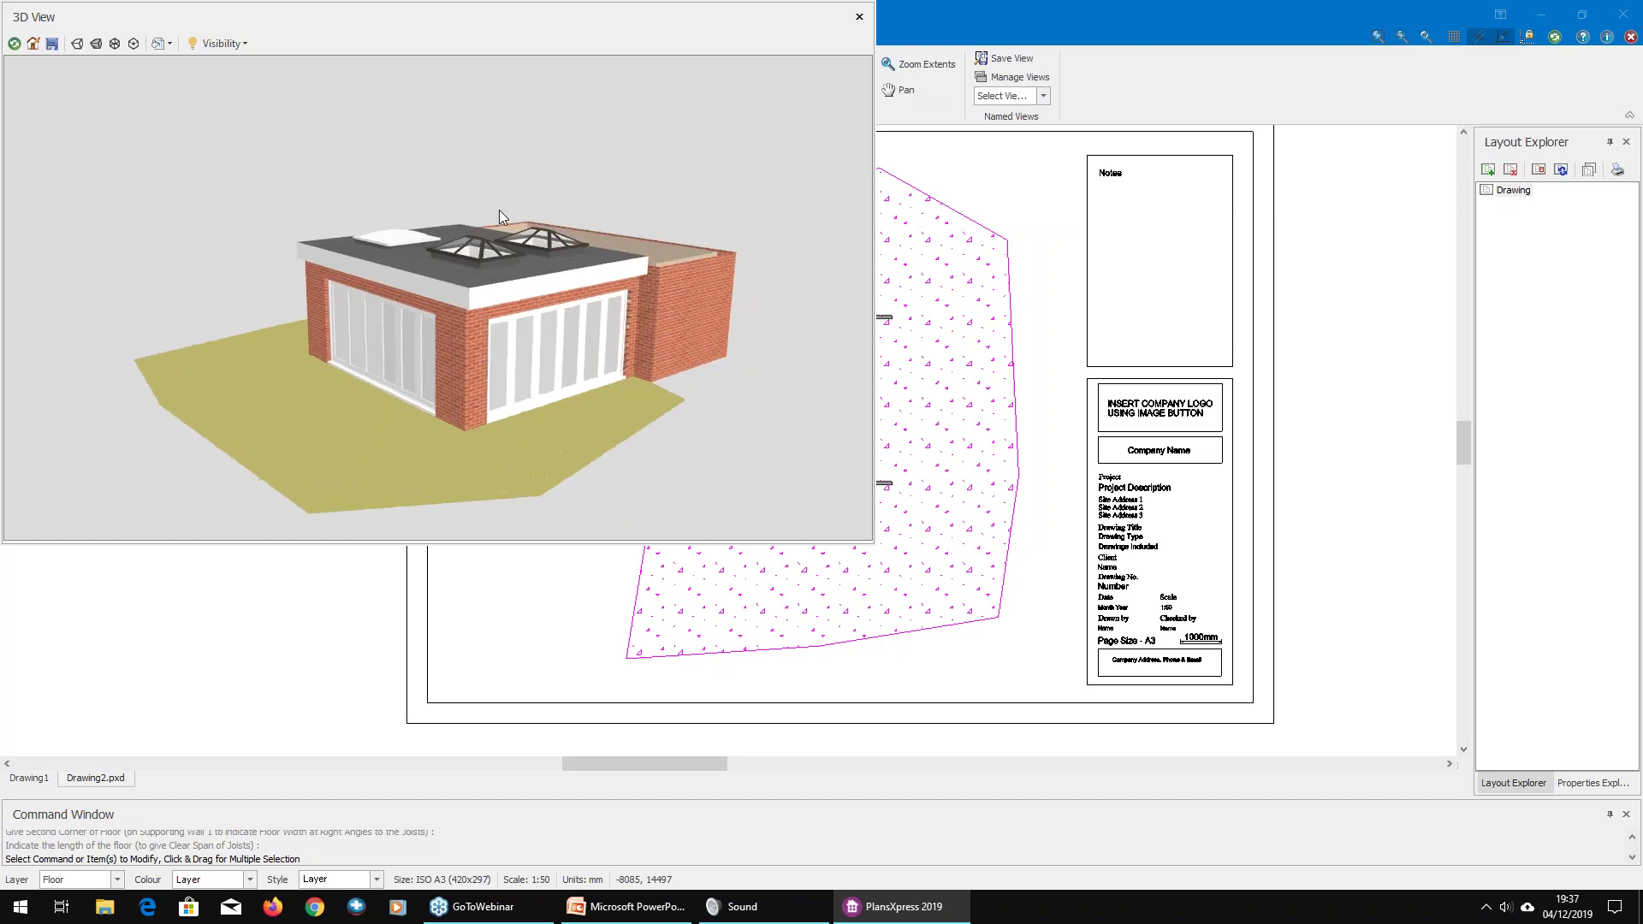
pyautogui.moveTo(452, 22); pyautogui.dragTo(726, 142)
pyautogui.moveTo(736, 323); pyautogui.dragTo(660, 418)
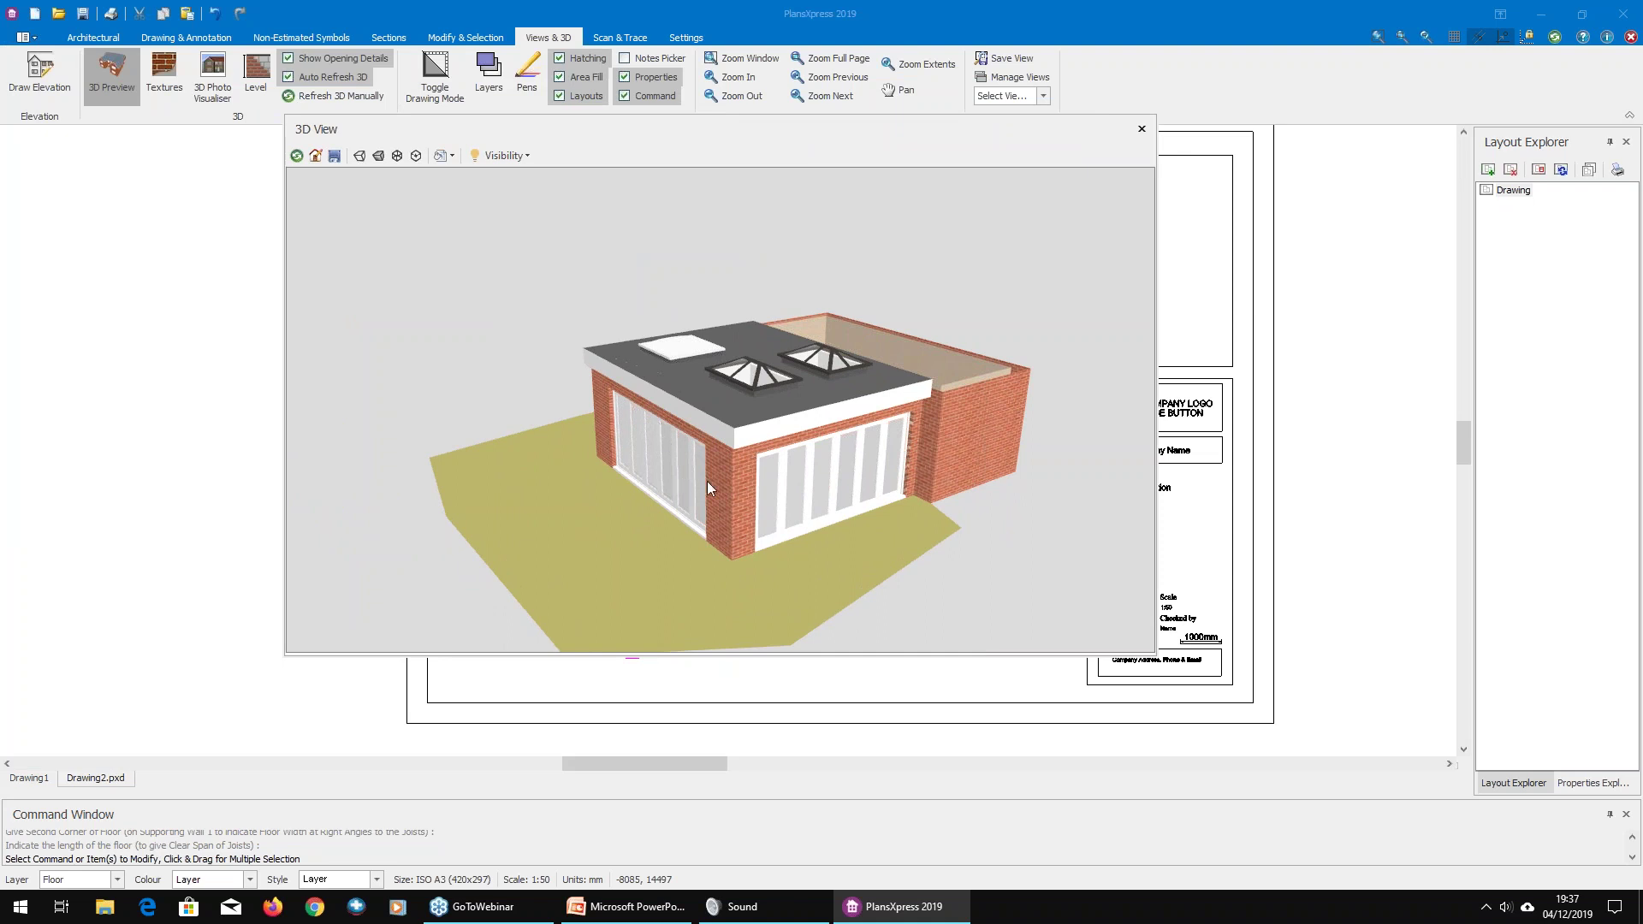
pyautogui.click(1141, 129)
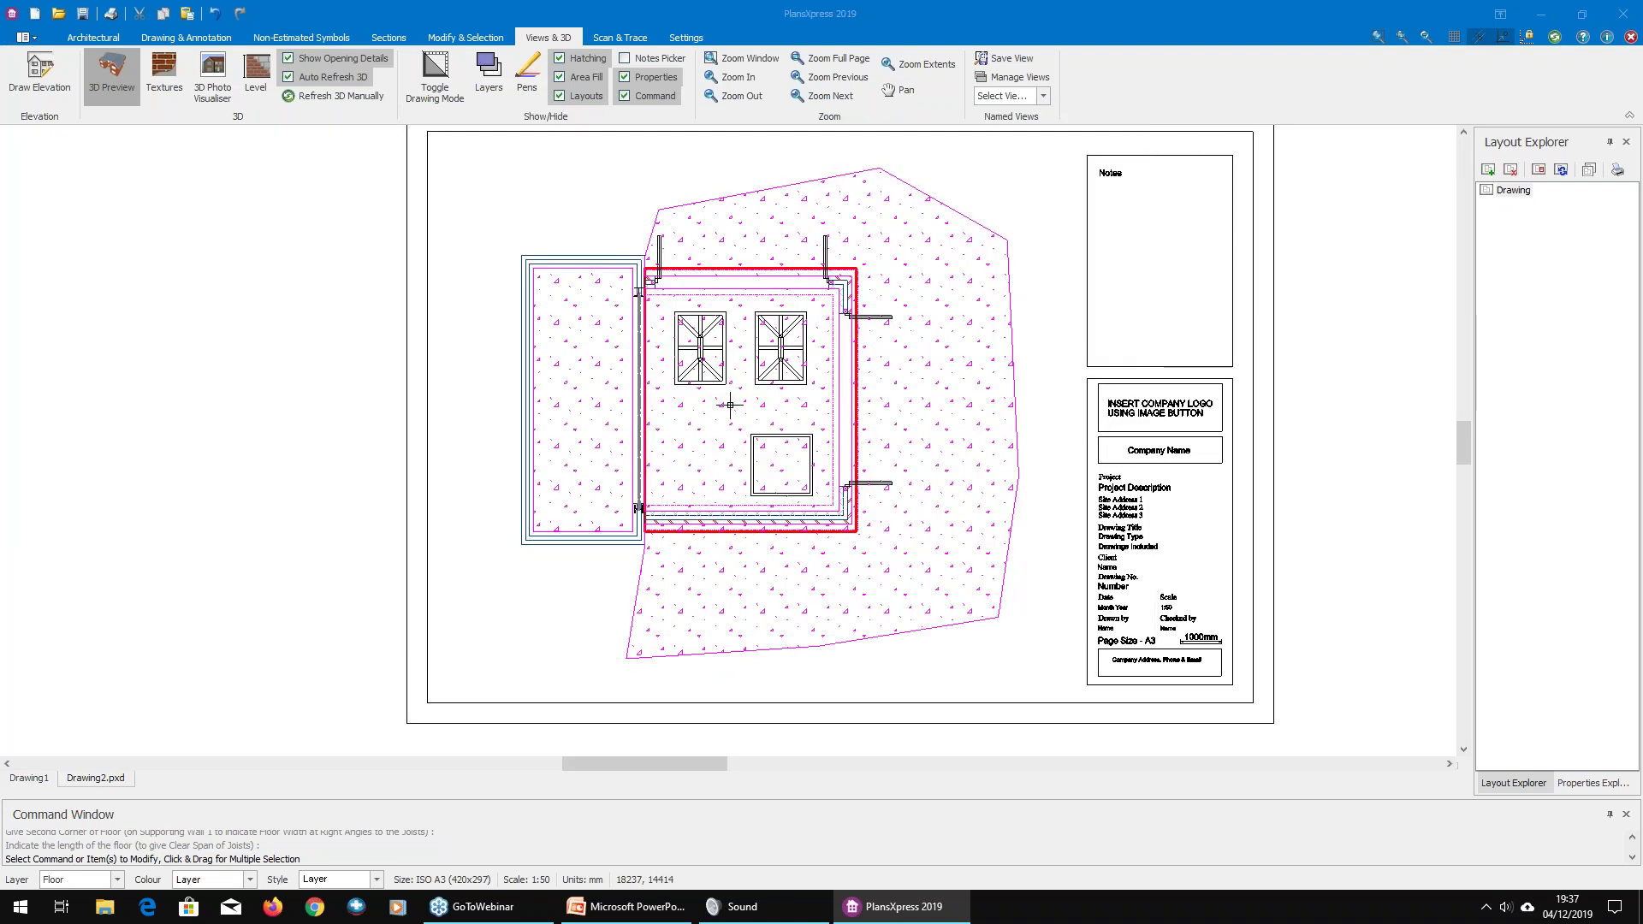
# Step: Reopen the 3D preview, inspect the roofless existing building beside the extension from above, and close the preview
pyautogui.scroll(-1, 740, 342)
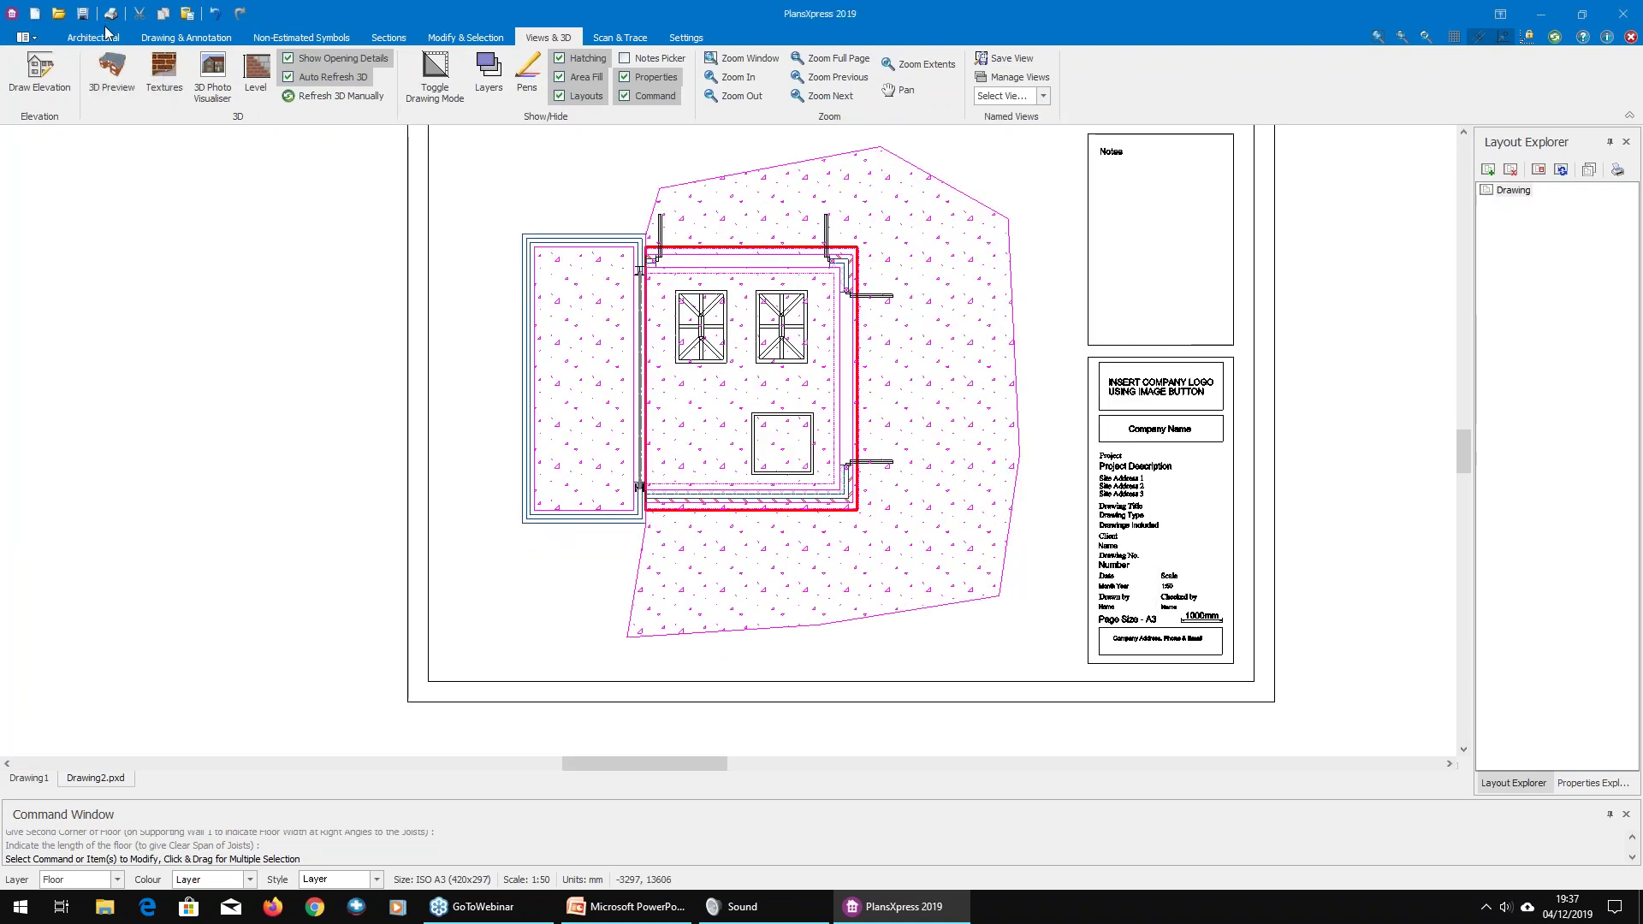
pyautogui.click(107, 35)
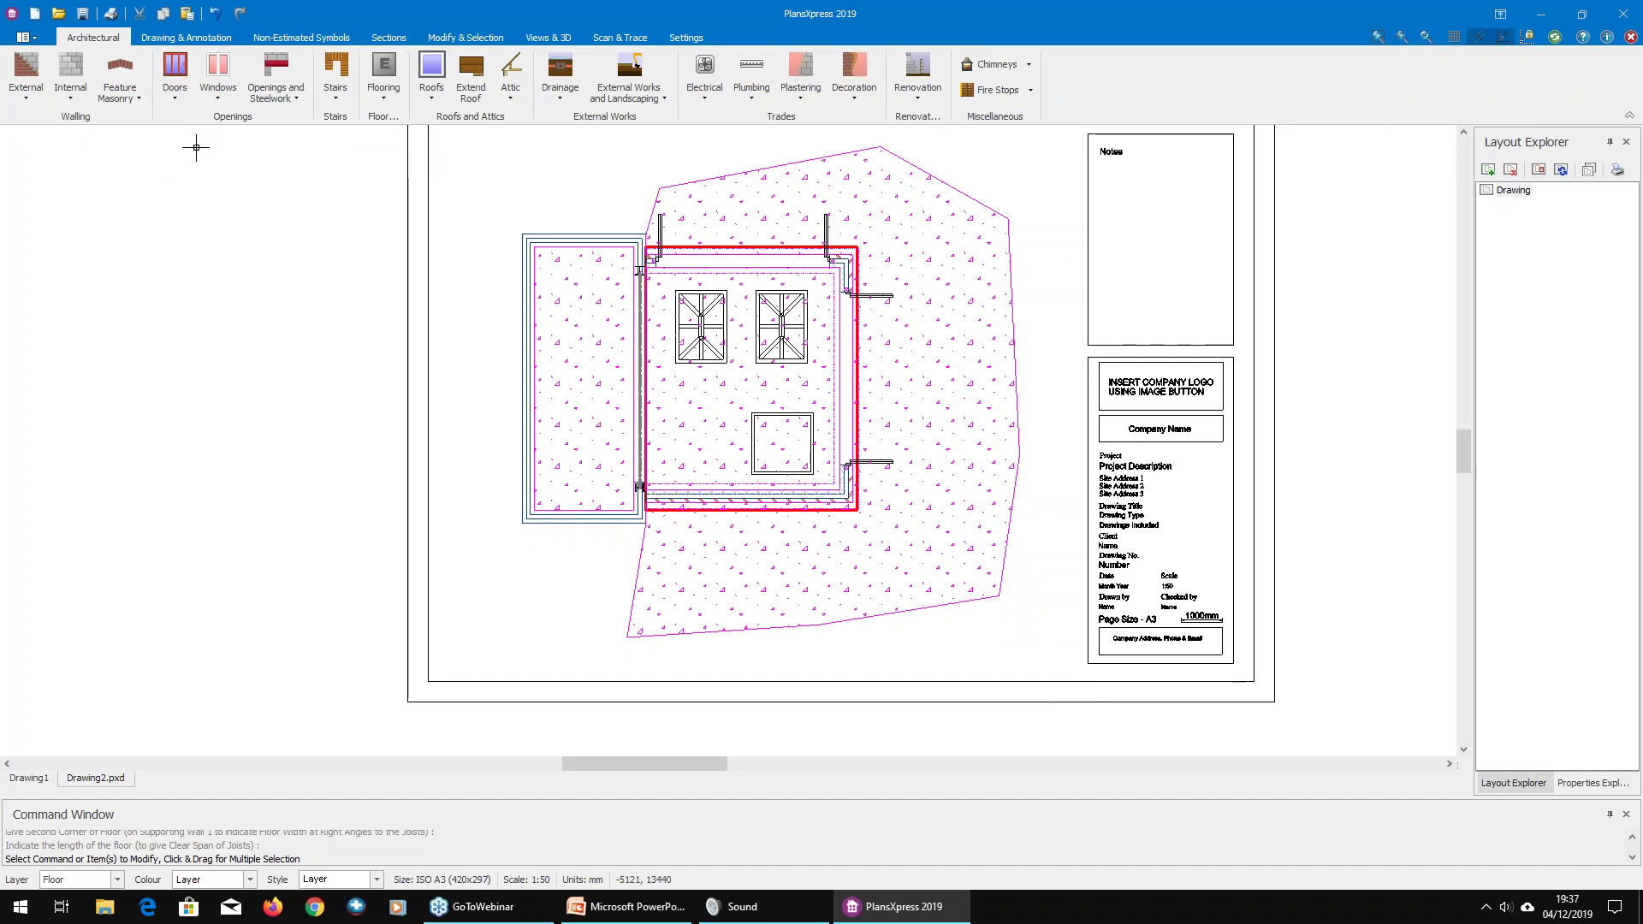
pyautogui.moveTo(981, 209); pyautogui.dragTo(946, 220, button='middle')
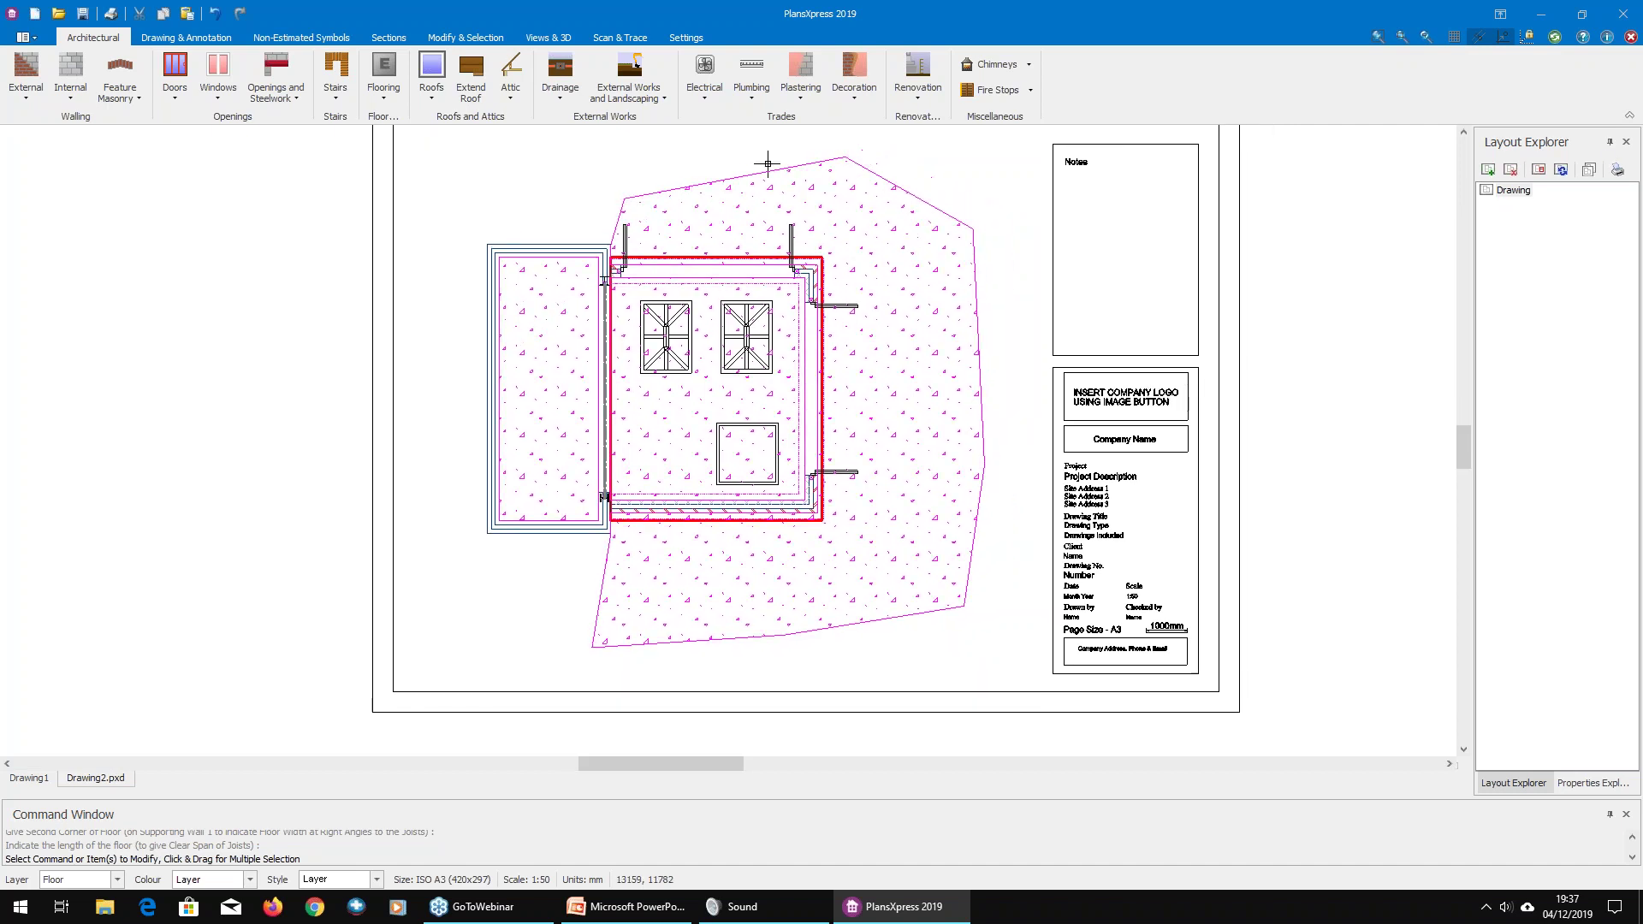
pyautogui.click(546, 37)
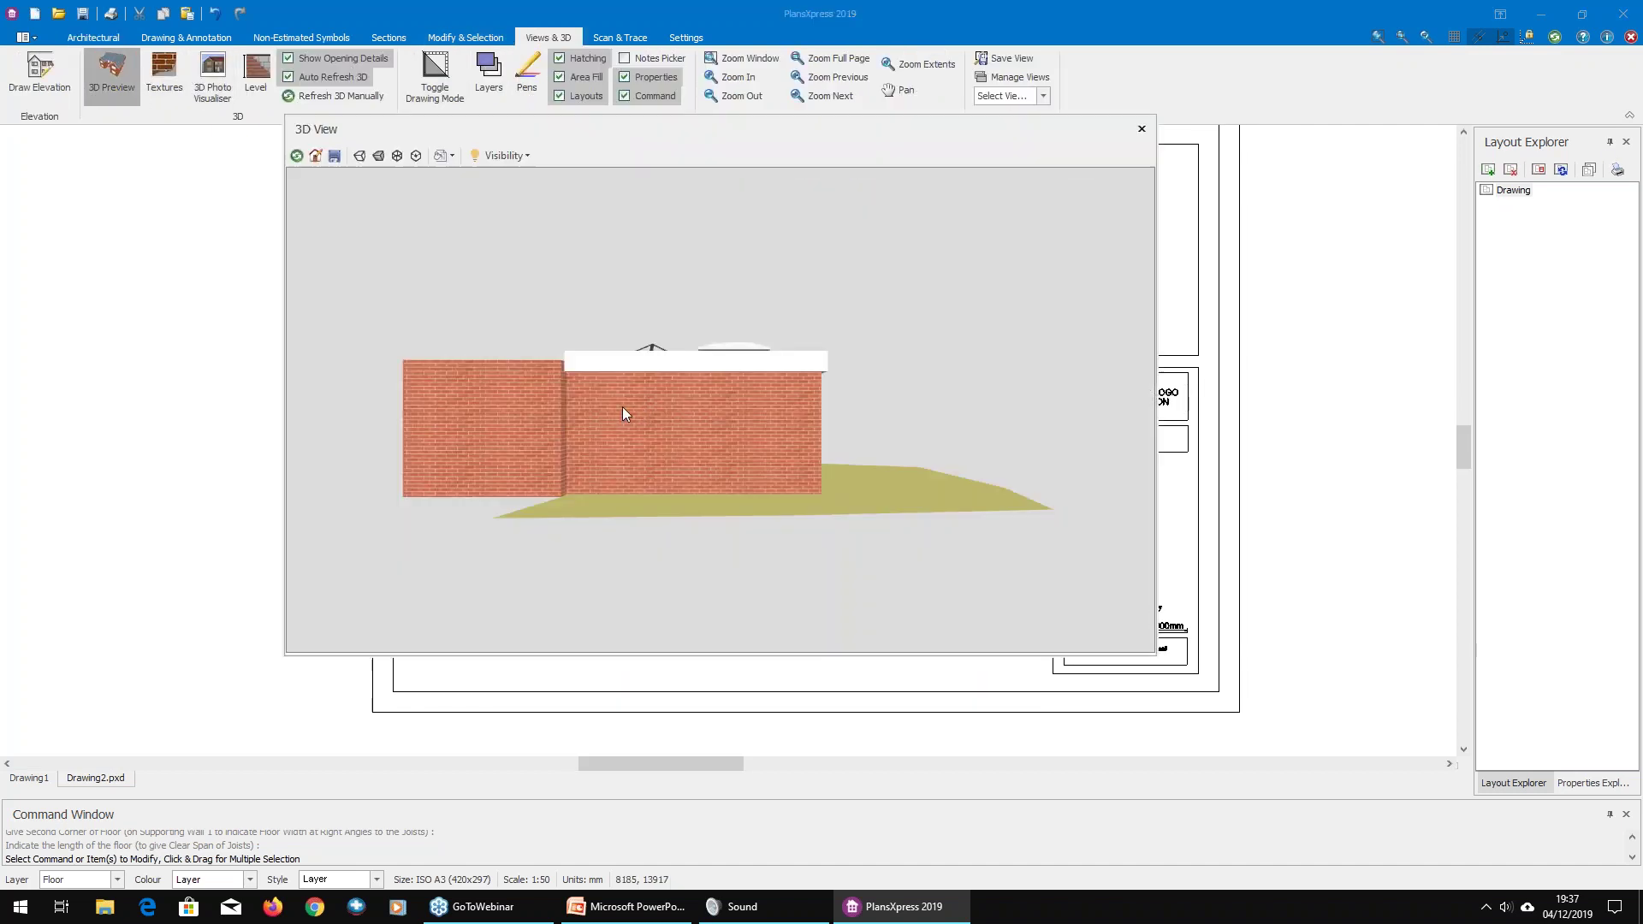
pyautogui.moveTo(484, 406); pyautogui.dragTo(471, 402)
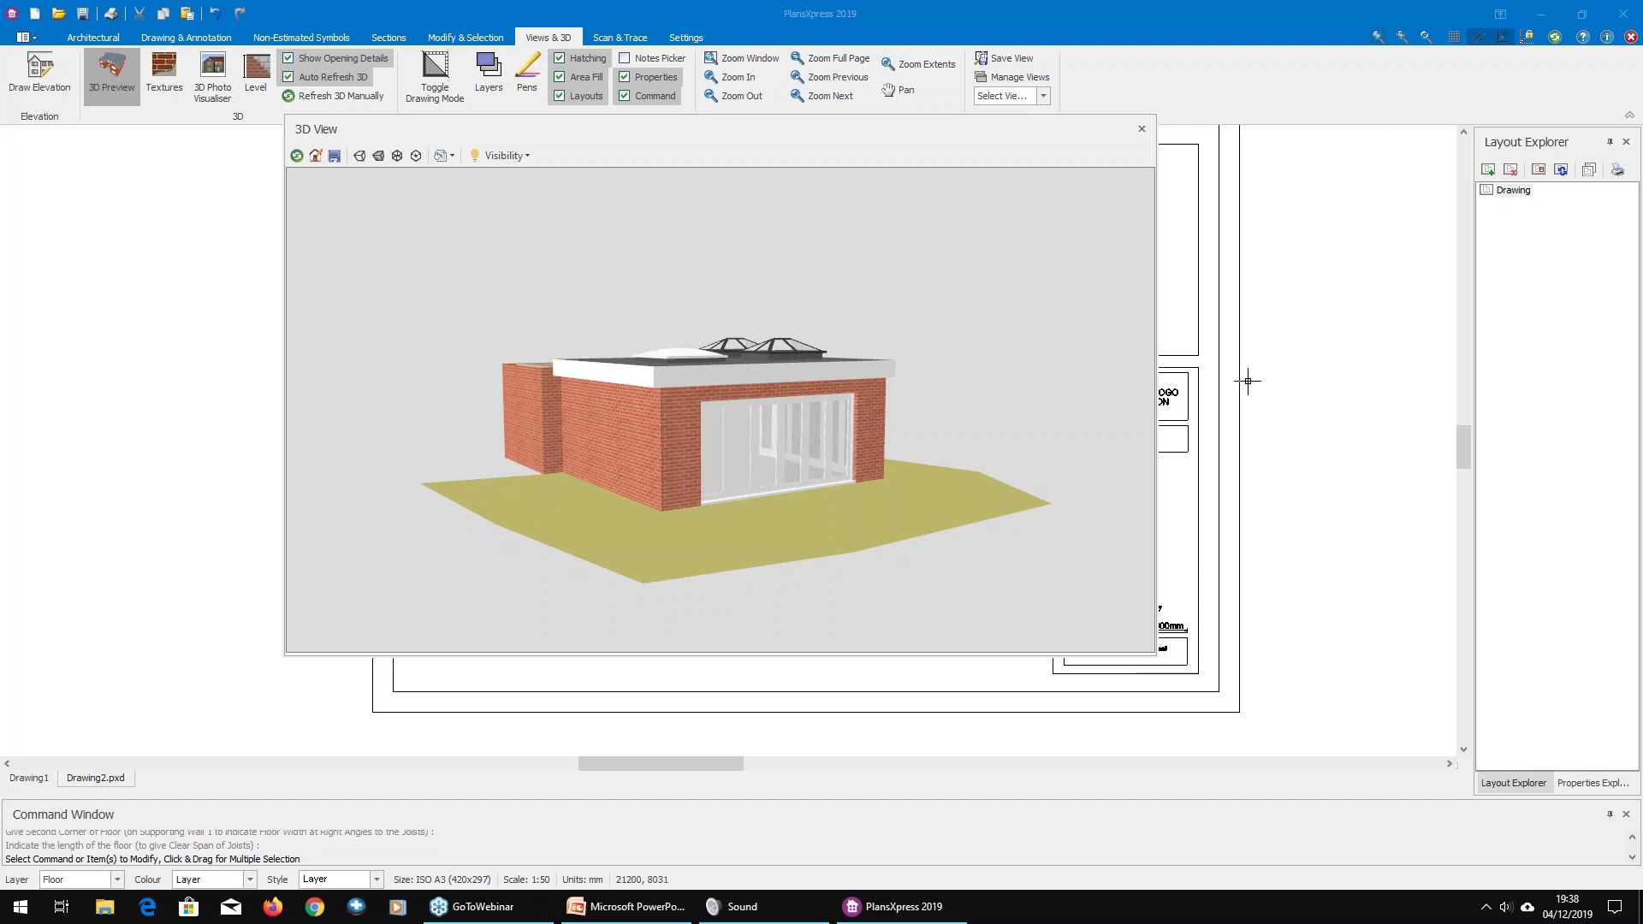
pyautogui.scroll(-2, 1247, 378)
pyautogui.moveTo(736, 342)
pyautogui.mouseDown()
pyautogui.moveTo(788, 376)
pyautogui.moveTo(719, 414)
pyautogui.moveTo(746, 407)
pyautogui.moveTo(764, 438)
pyautogui.mouseUp()
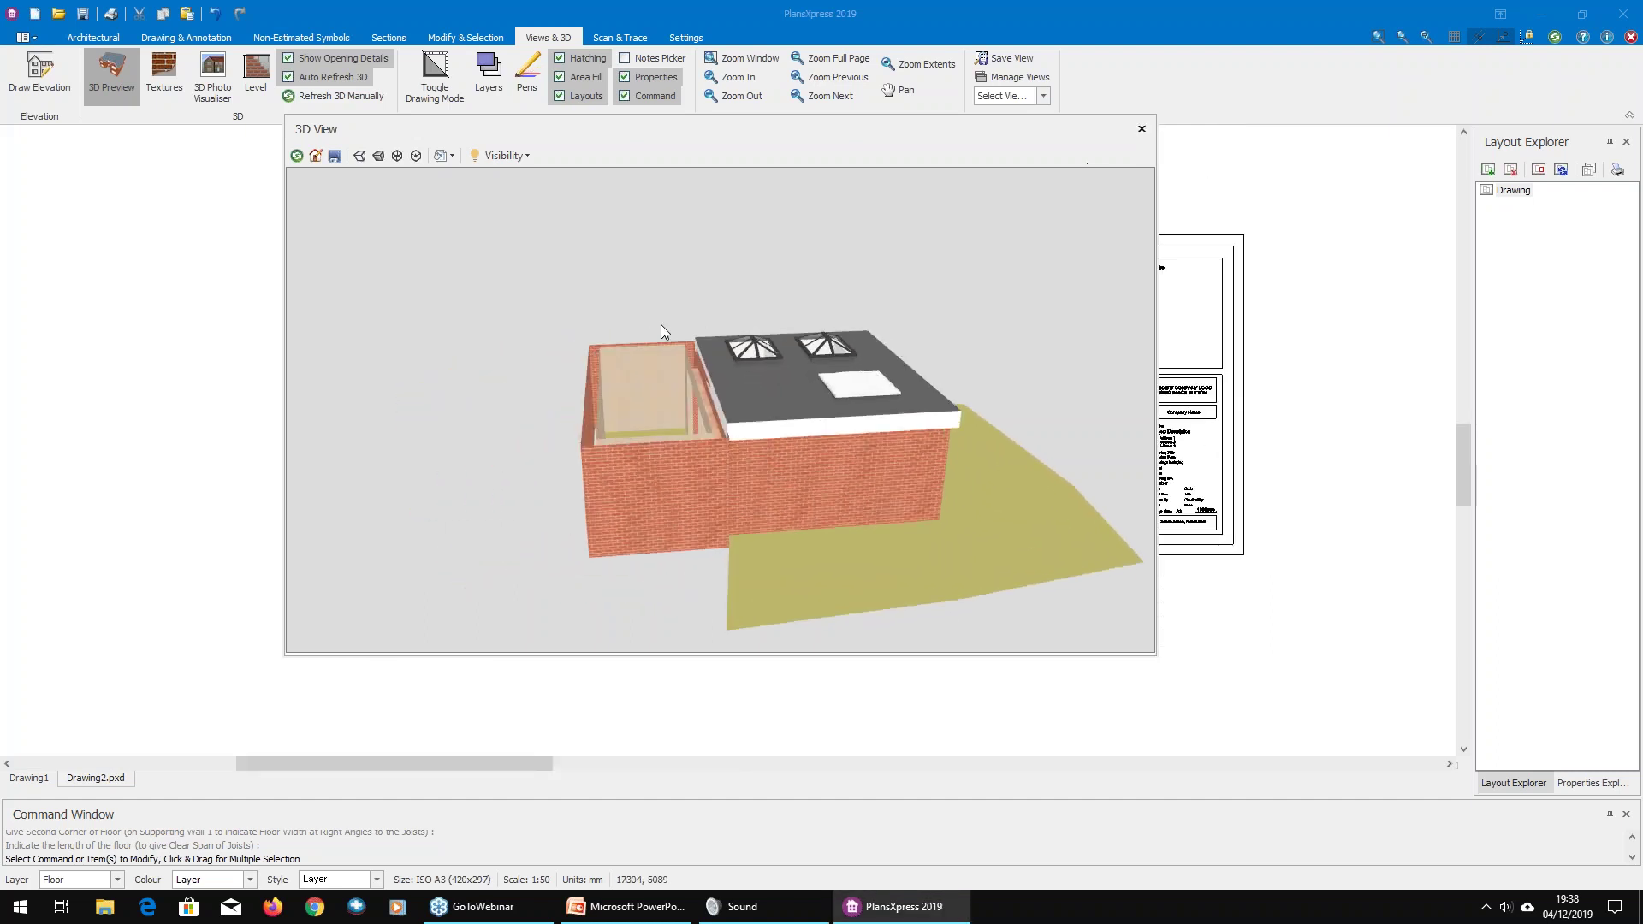
pyautogui.click(1141, 128)
# Step: Set up a Typical 40 Degree Cut Roof as the Main Roof, keeping the default values on all five dimension pages
pyautogui.scroll(4, 927, 370)
pyautogui.moveTo(926, 369); pyautogui.dragTo(881, 376, button='middle')
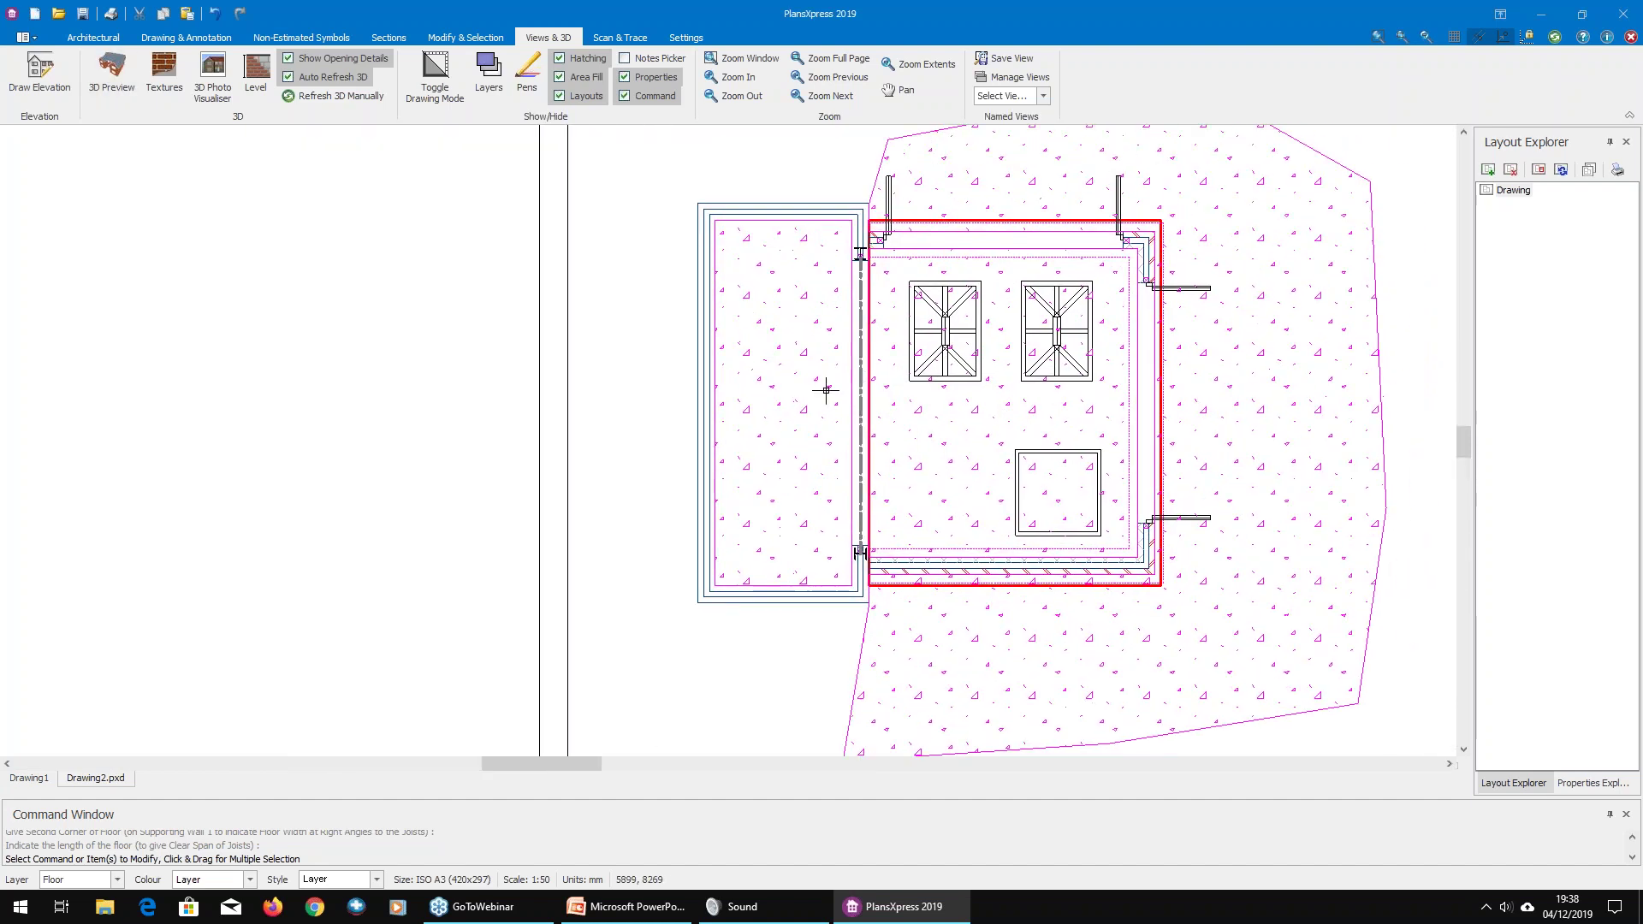
pyautogui.click(114, 35)
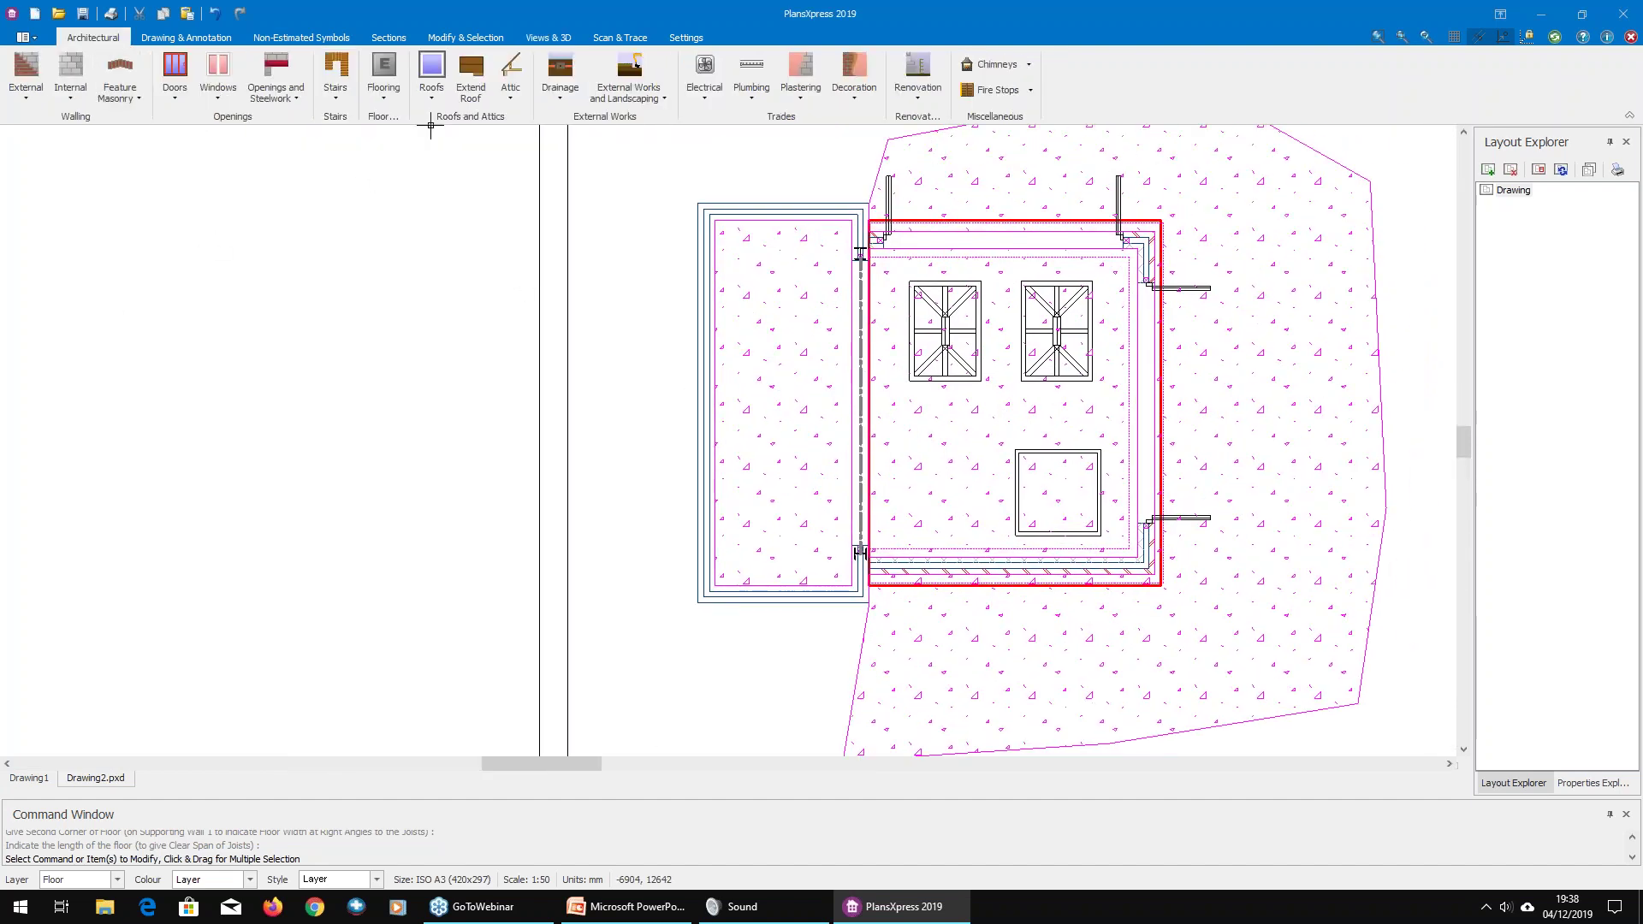
pyautogui.click(433, 95)
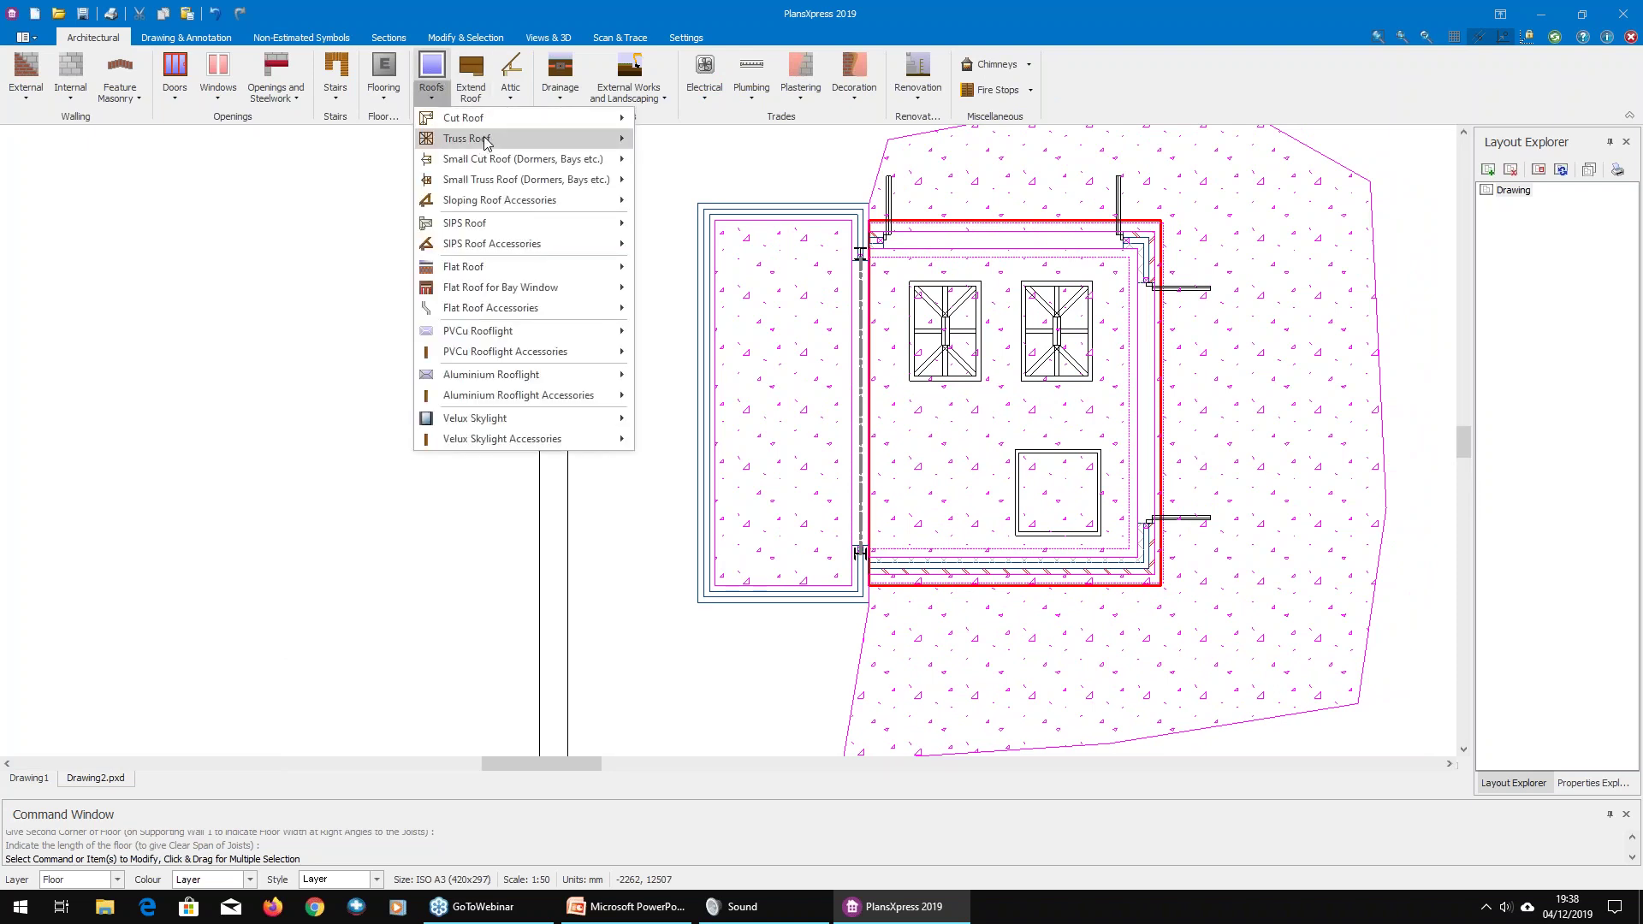
pyautogui.moveTo(610, 127)
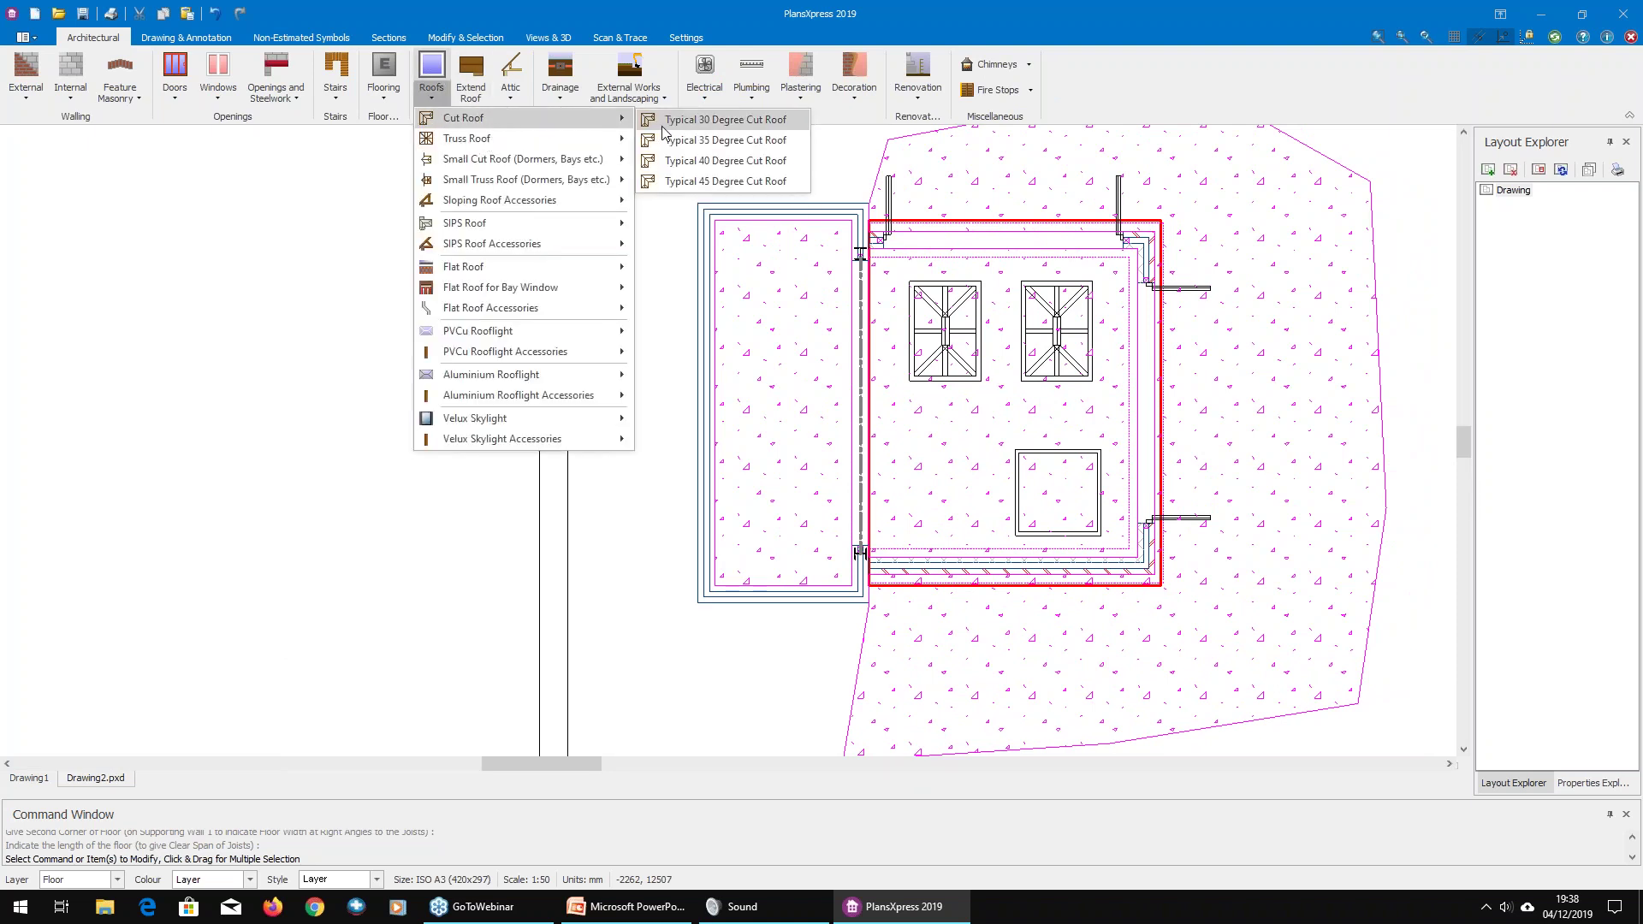
pyautogui.click(693, 166)
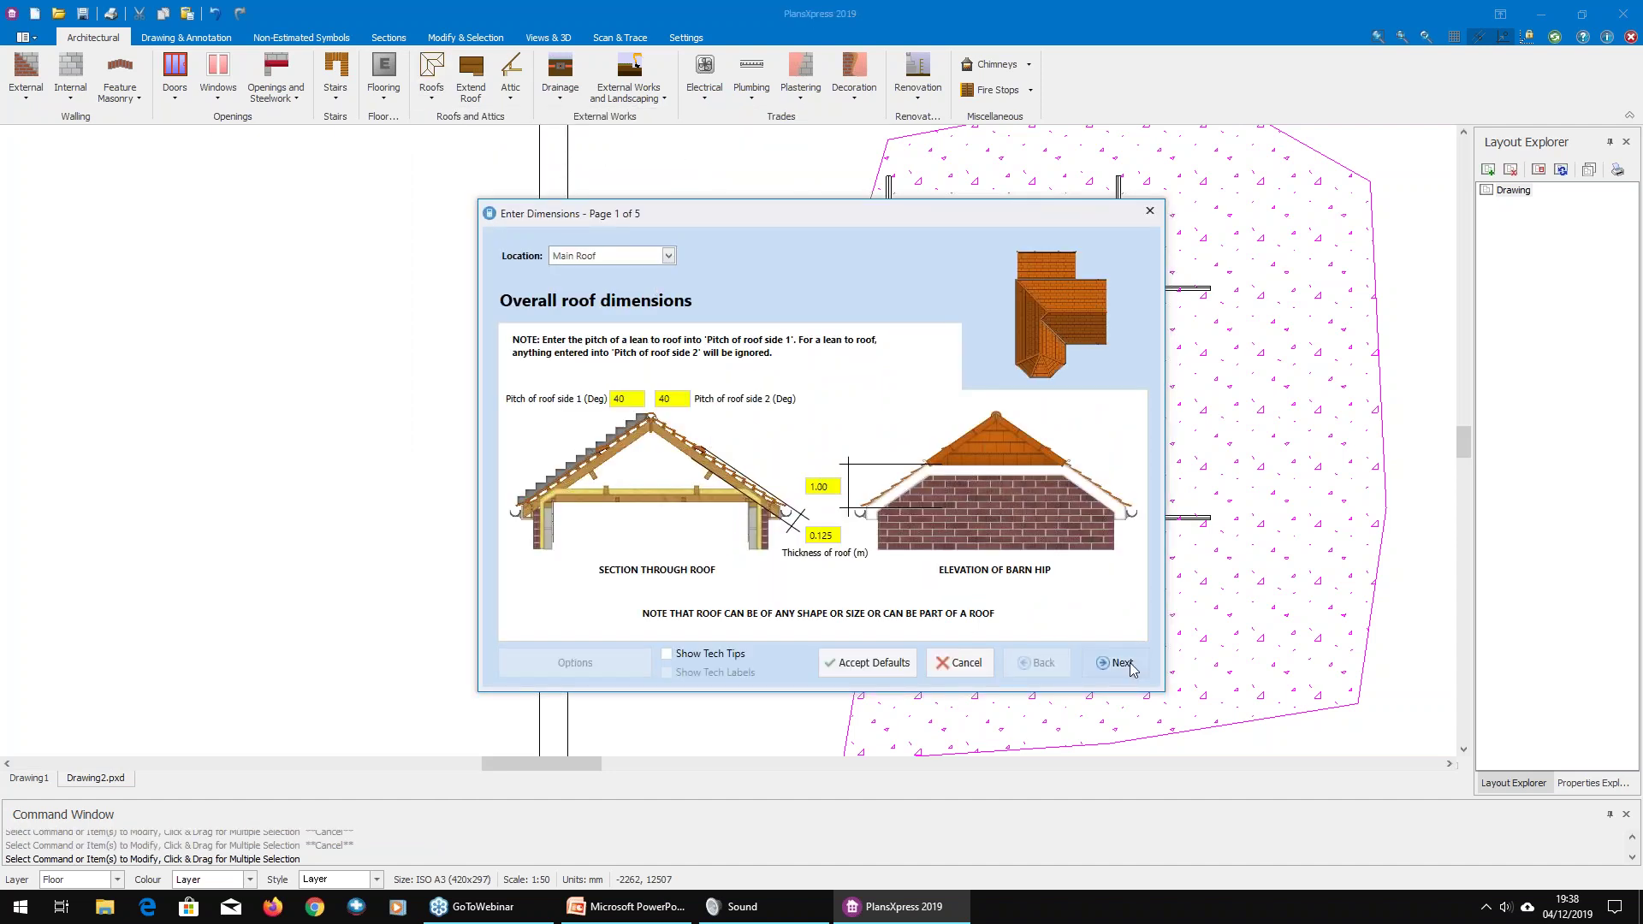
pyautogui.click(1121, 662)
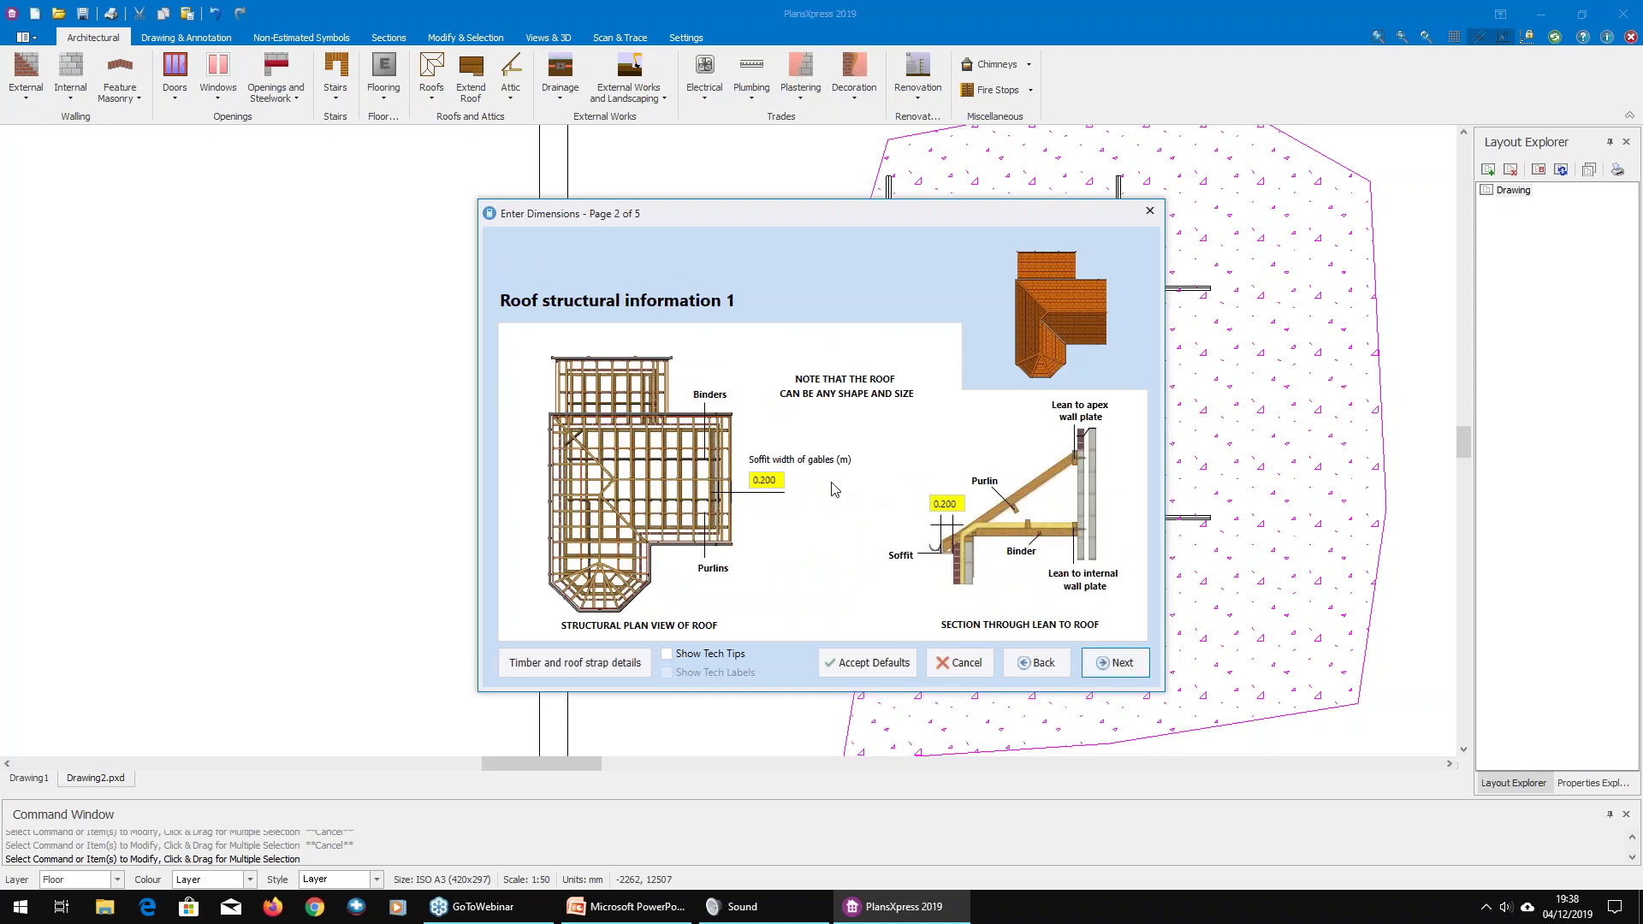
pyautogui.click(1114, 661)
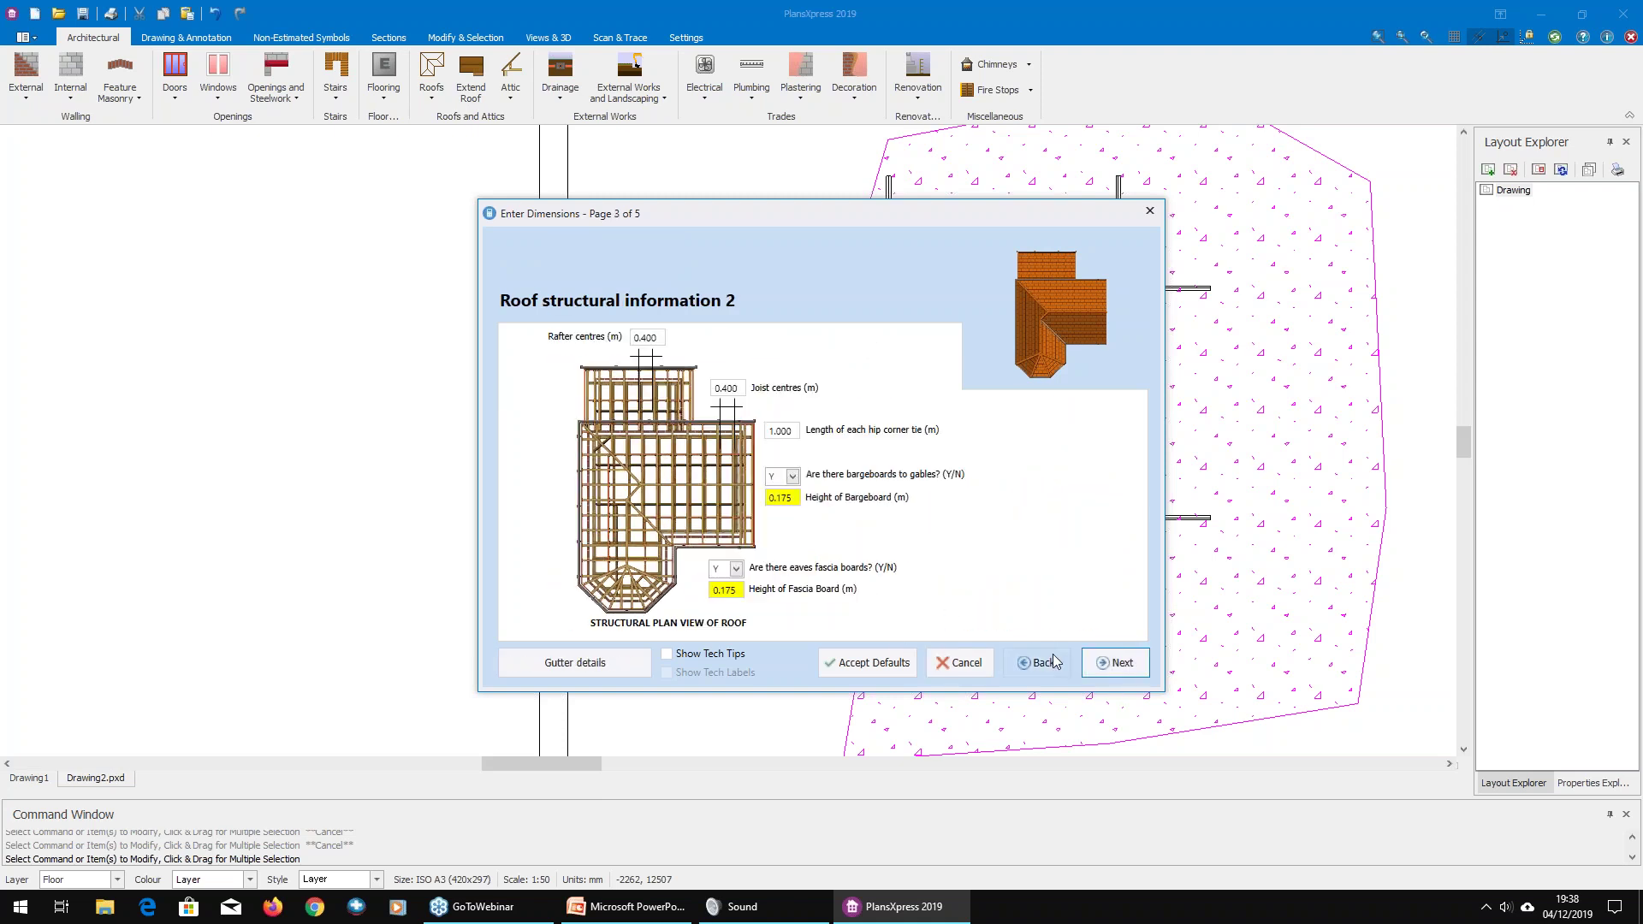
pyautogui.click(1035, 662)
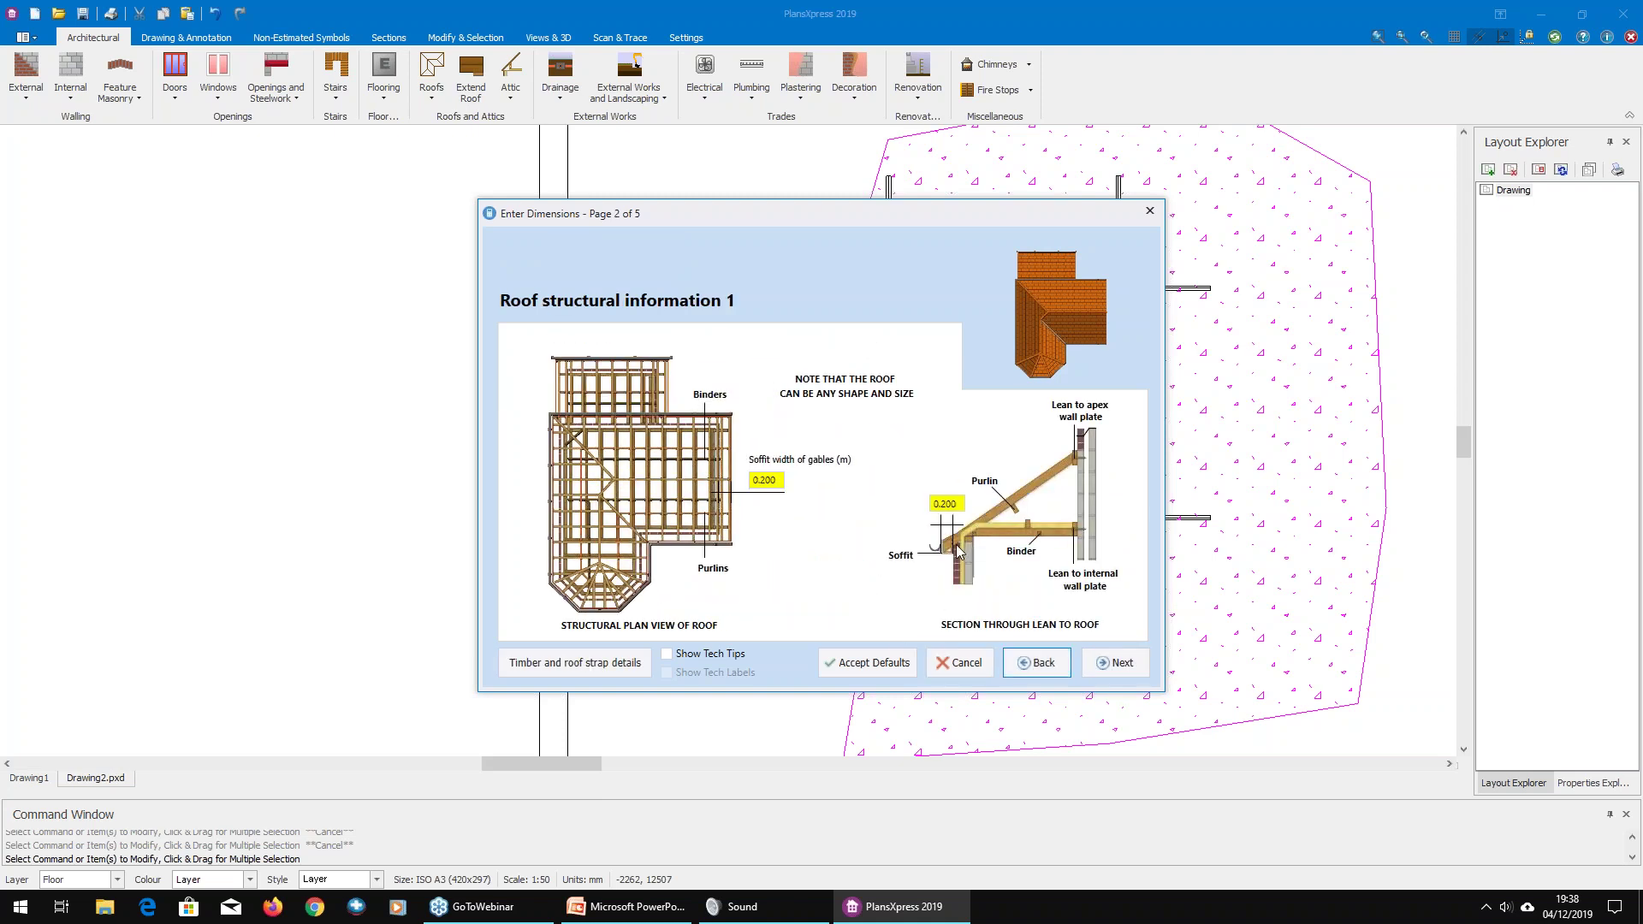
pyautogui.click(1105, 664)
pyautogui.click(1103, 665)
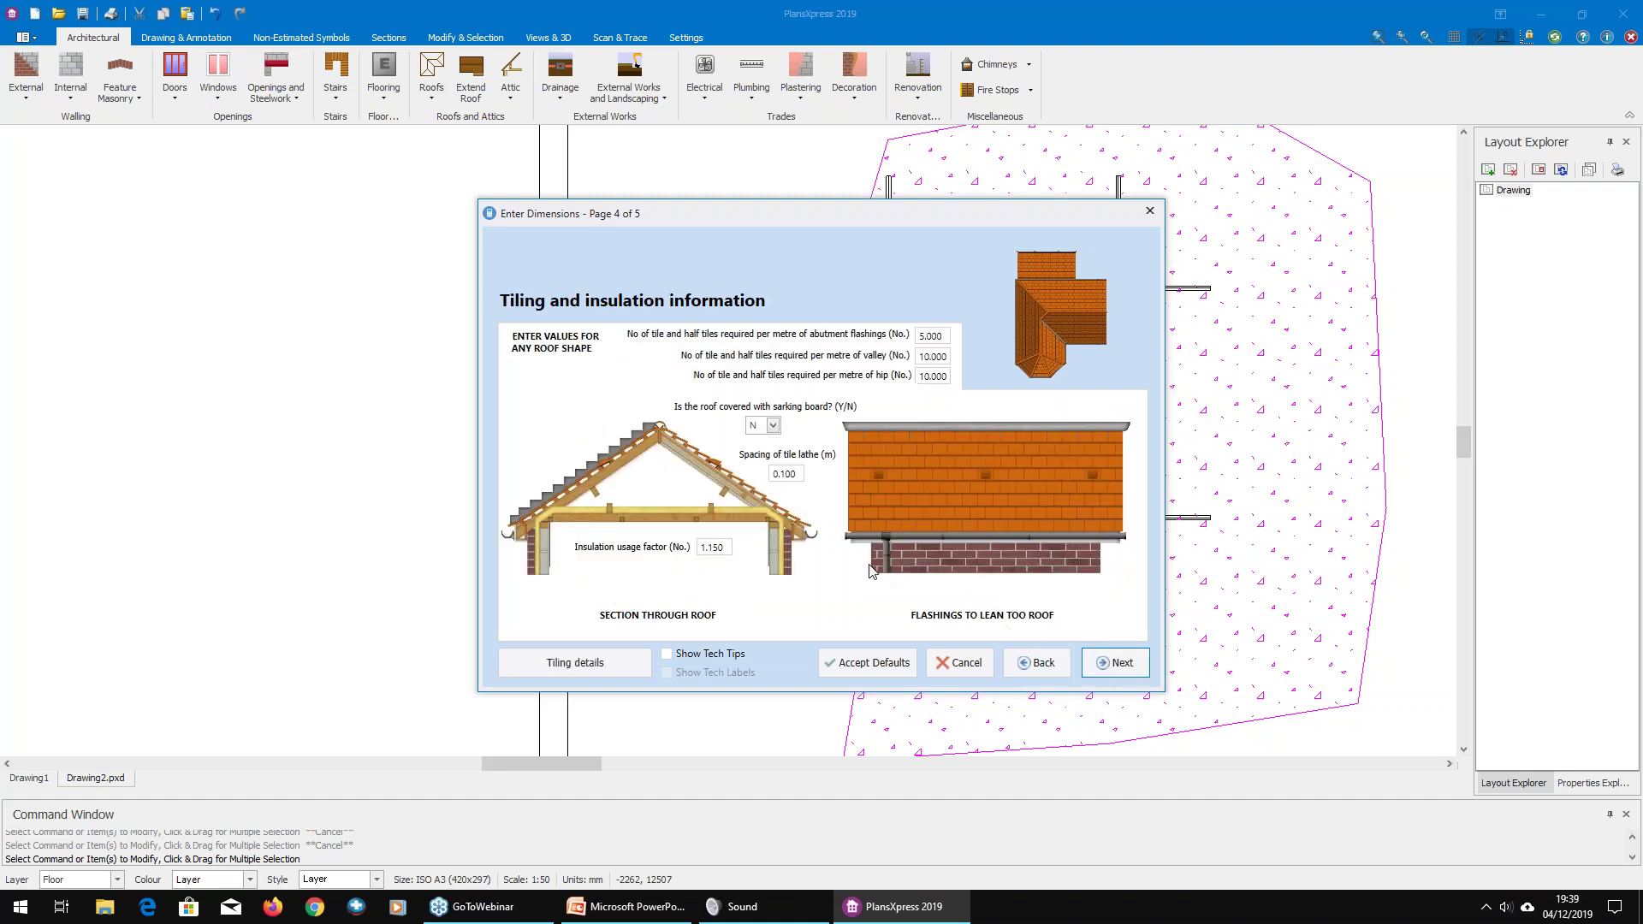
pyautogui.click(1103, 662)
pyautogui.click(1095, 660)
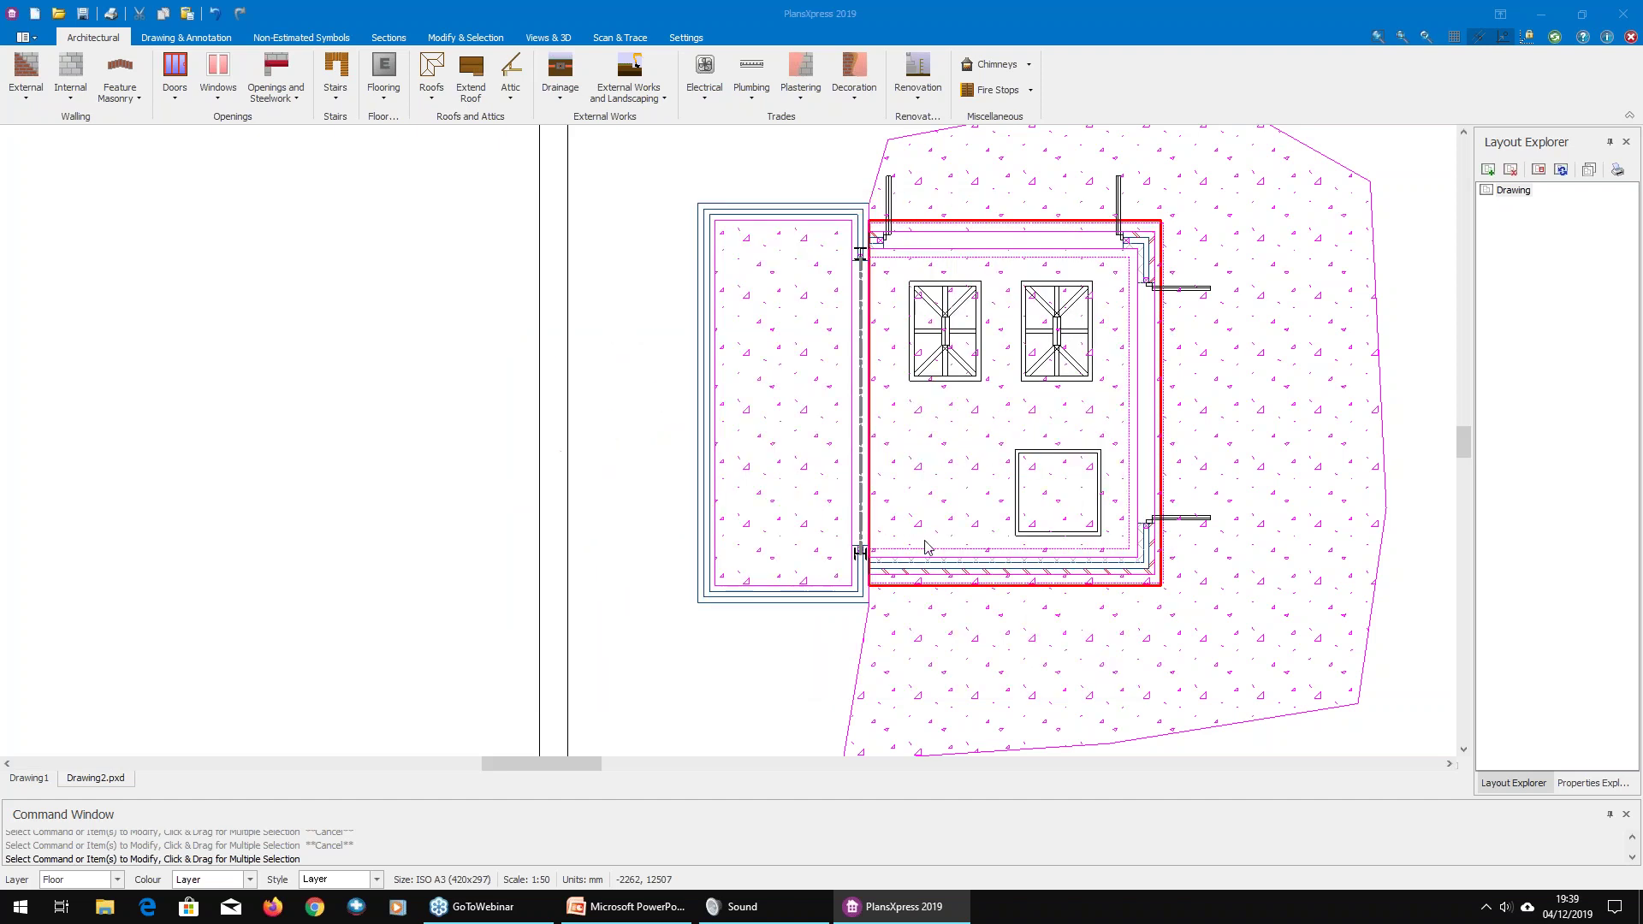
# Step: Place the gabled roof over the existing building, indicating its wall line, two corners for the width and one for the length
pyautogui.click(1054, 594)
pyautogui.scroll(2, 798, 224)
pyautogui.click(784, 170)
pyautogui.moveTo(755, 223); pyautogui.dragTo(721, 395, button='middle')
pyautogui.scroll(1, 502, 312)
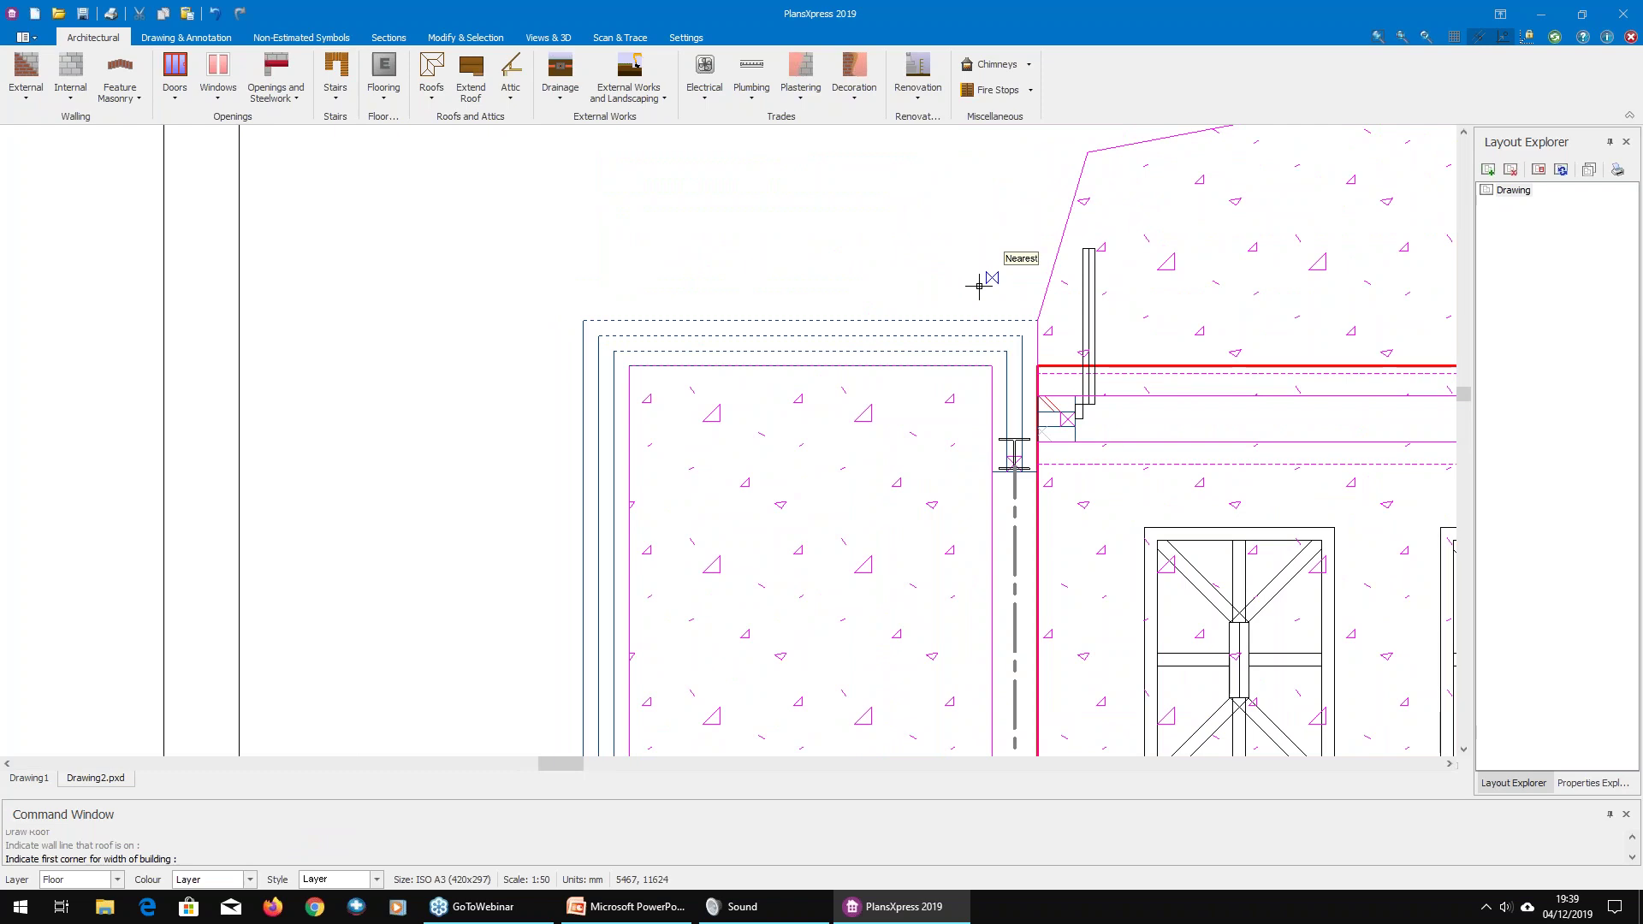
pyautogui.click(1031, 310)
pyautogui.click(588, 305)
pyautogui.scroll(-2, 505, 385)
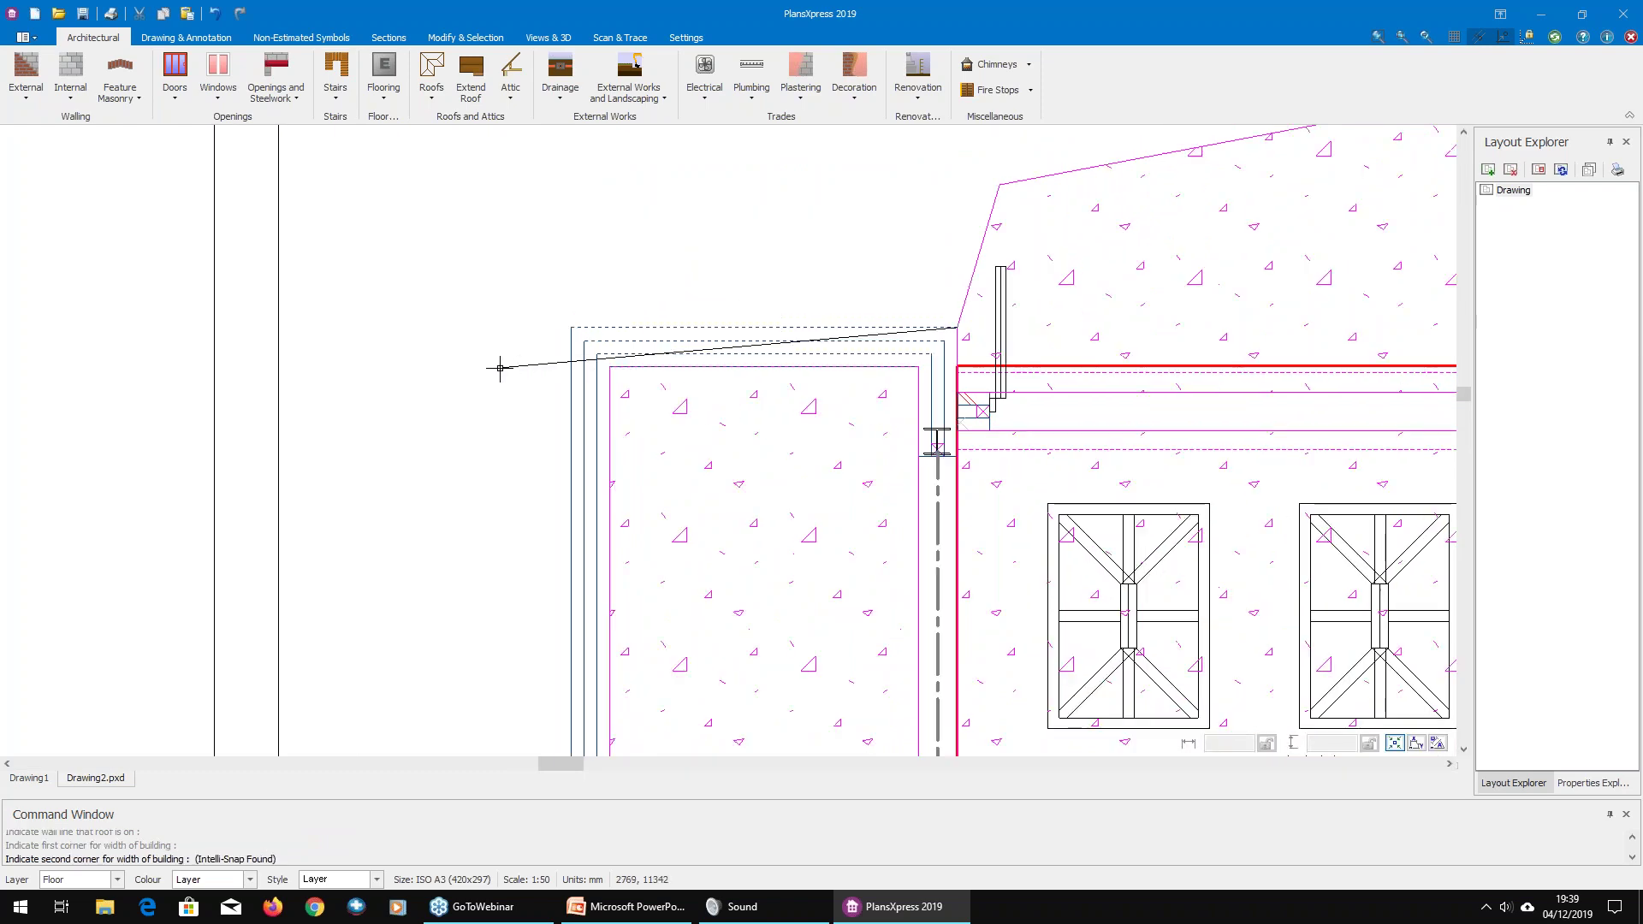
pyautogui.scroll(3, 734, 513)
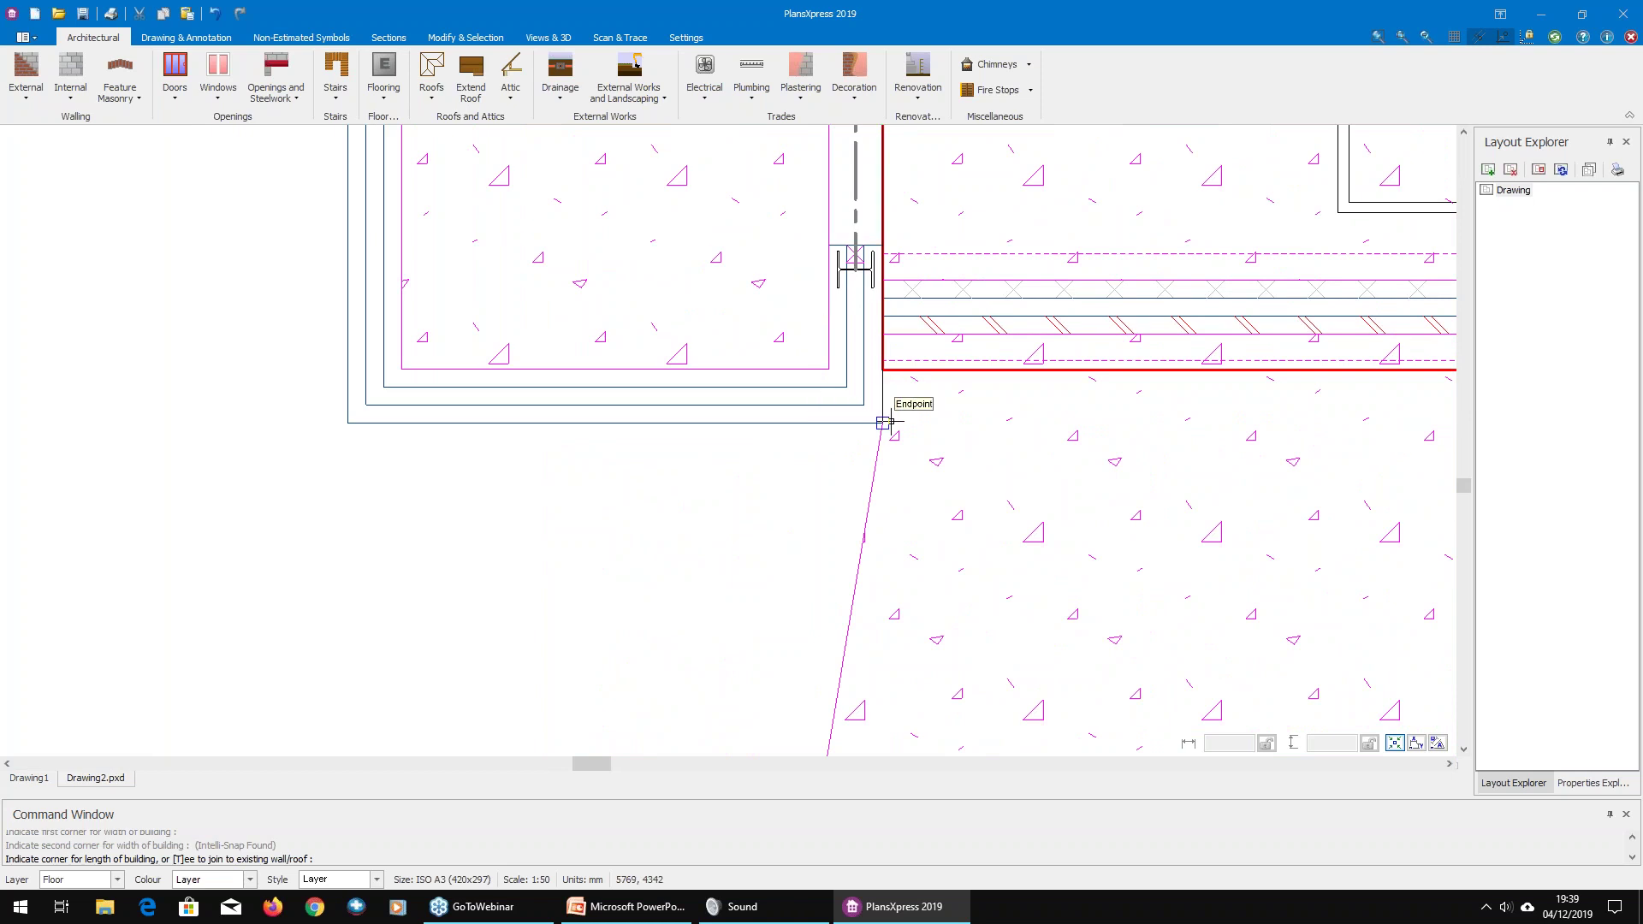
pyautogui.click(917, 458)
pyautogui.click(871, 476)
pyautogui.scroll(-2, 871, 476)
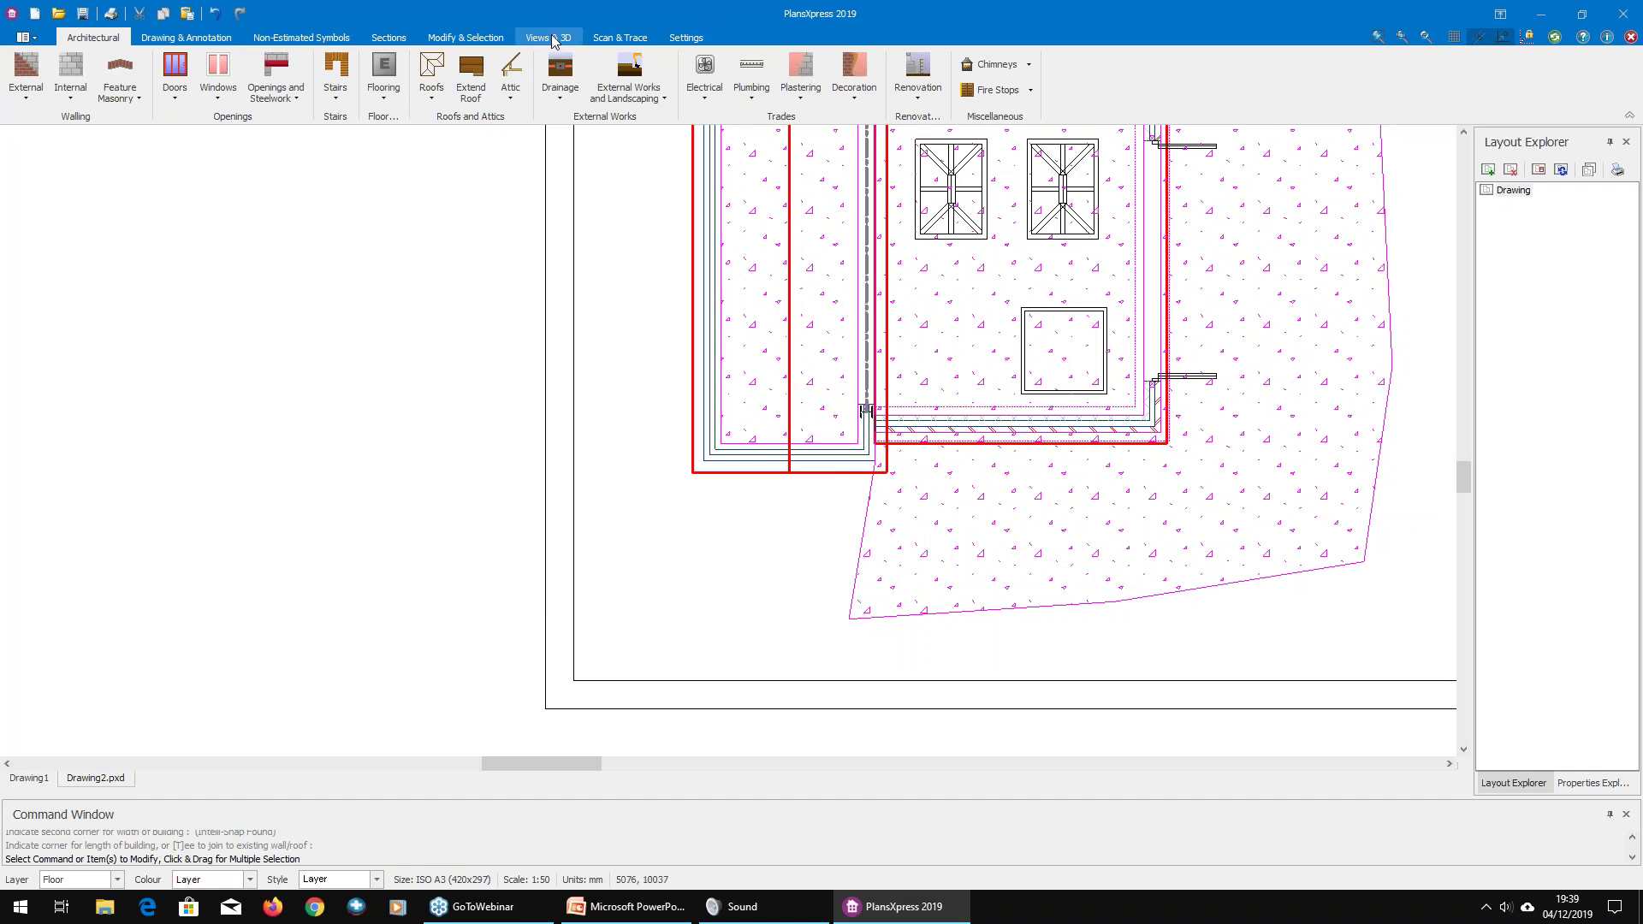
# Step: Check the existing building's gable, eaves and junction with the extension in the 3D preview, and close the preview
pyautogui.click(553, 40)
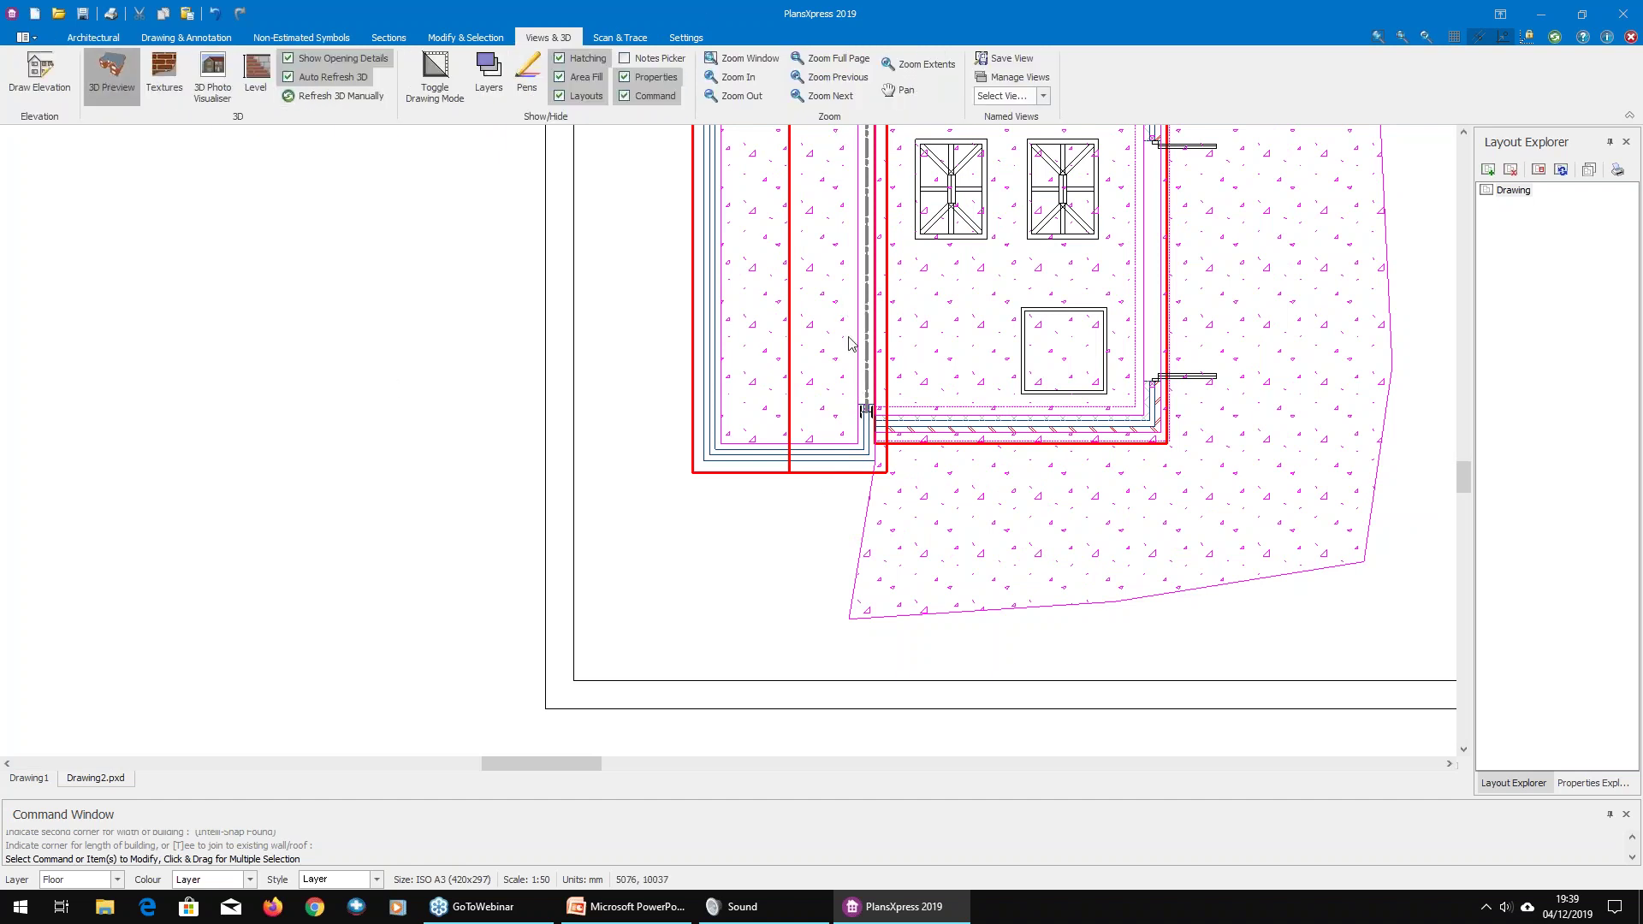
pyautogui.moveTo(686, 372); pyautogui.dragTo(536, 356)
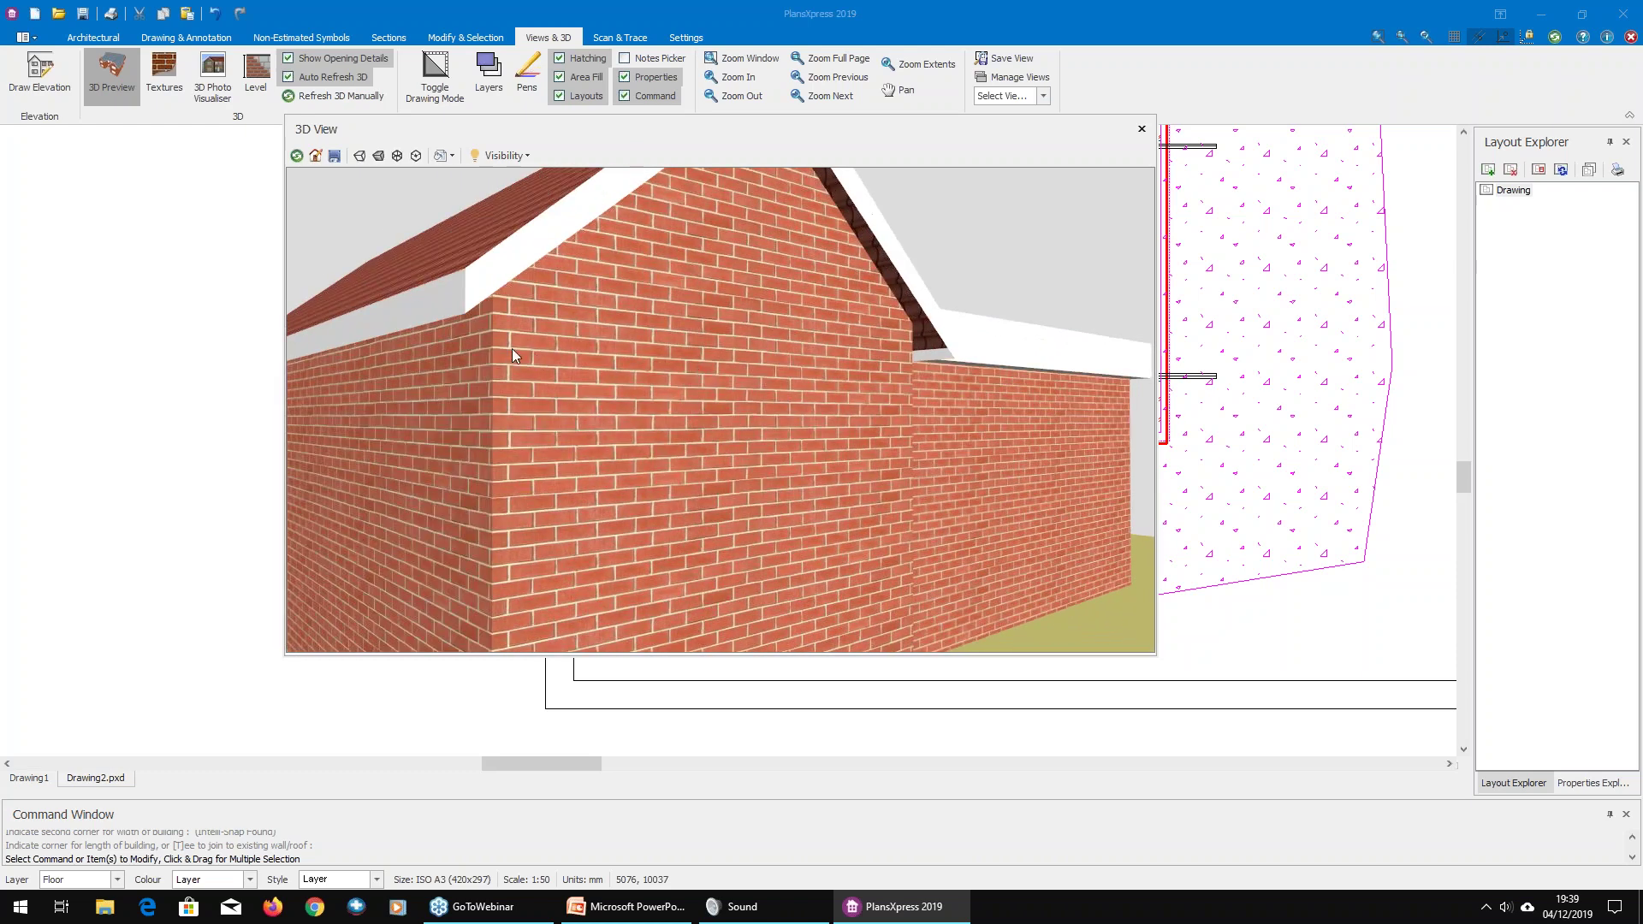
pyautogui.moveTo(513, 290)
pyautogui.mouseDown()
pyautogui.moveTo(430, 306)
pyautogui.moveTo(527, 275)
pyautogui.mouseUp()
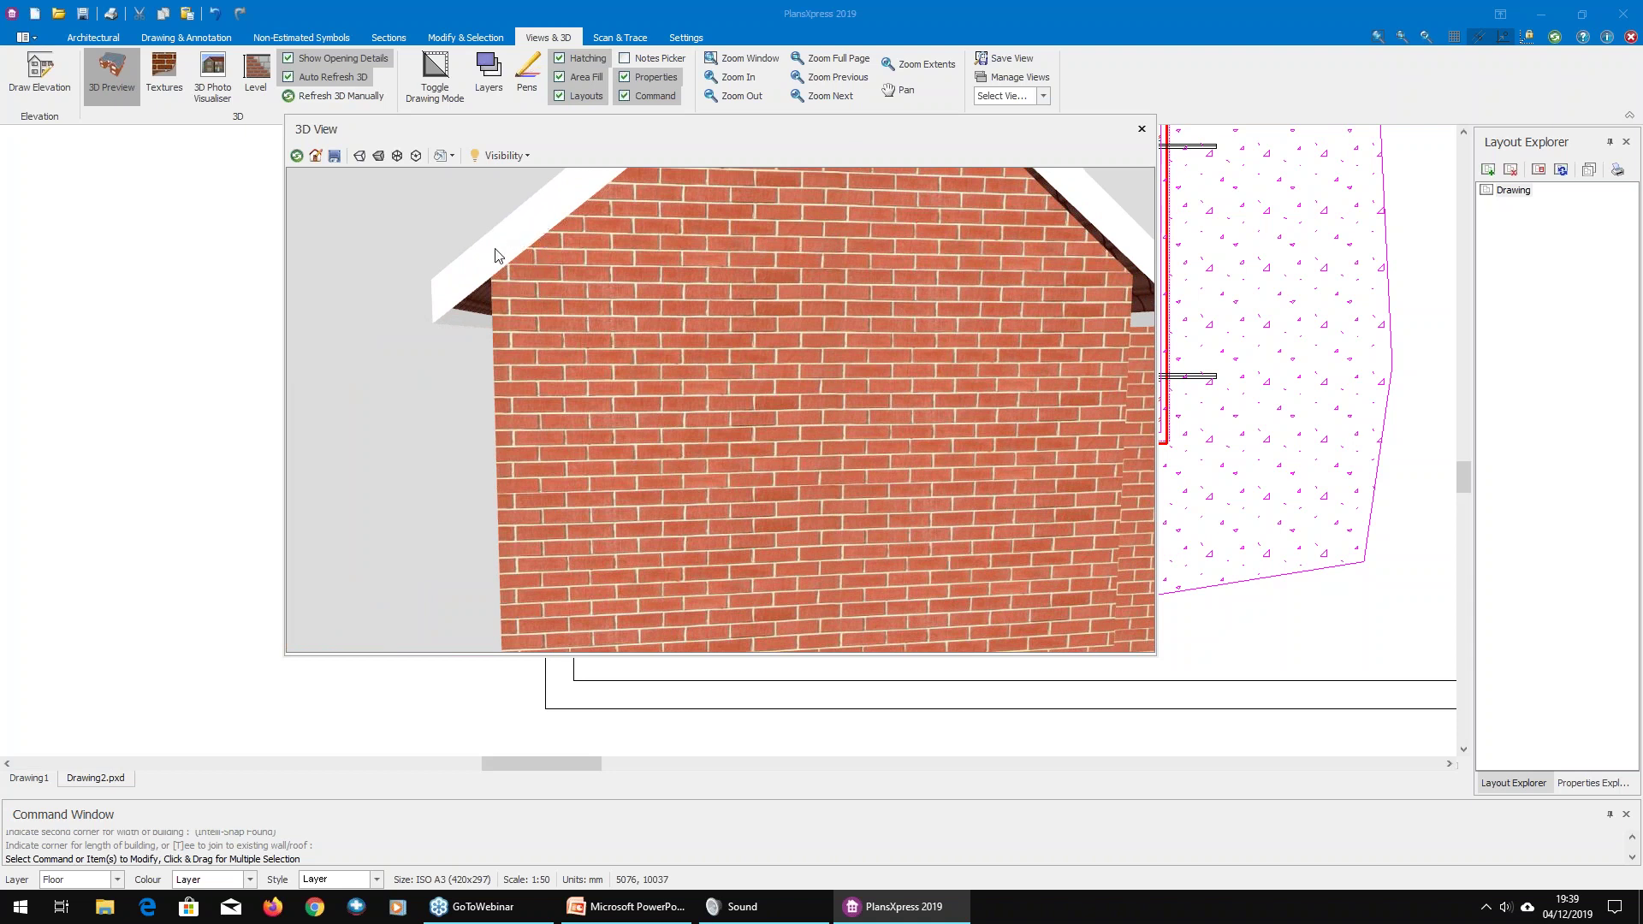
pyautogui.click(1141, 129)
# Step: Draw an elevation of the existing building's gable end from its wall extents and place it outside the sheet, beside the plan
pyautogui.scroll(-2, 998, 250)
pyautogui.click(37, 90)
pyautogui.scroll(3, 873, 398)
pyautogui.click(870, 411)
pyautogui.scroll(-1, 867, 605)
pyautogui.click(866, 647)
pyautogui.click(848, 368)
pyautogui.click(1315, 550)
pyautogui.click(637, 534)
pyautogui.click(770, 449)
pyautogui.scroll(-3, 685, 462)
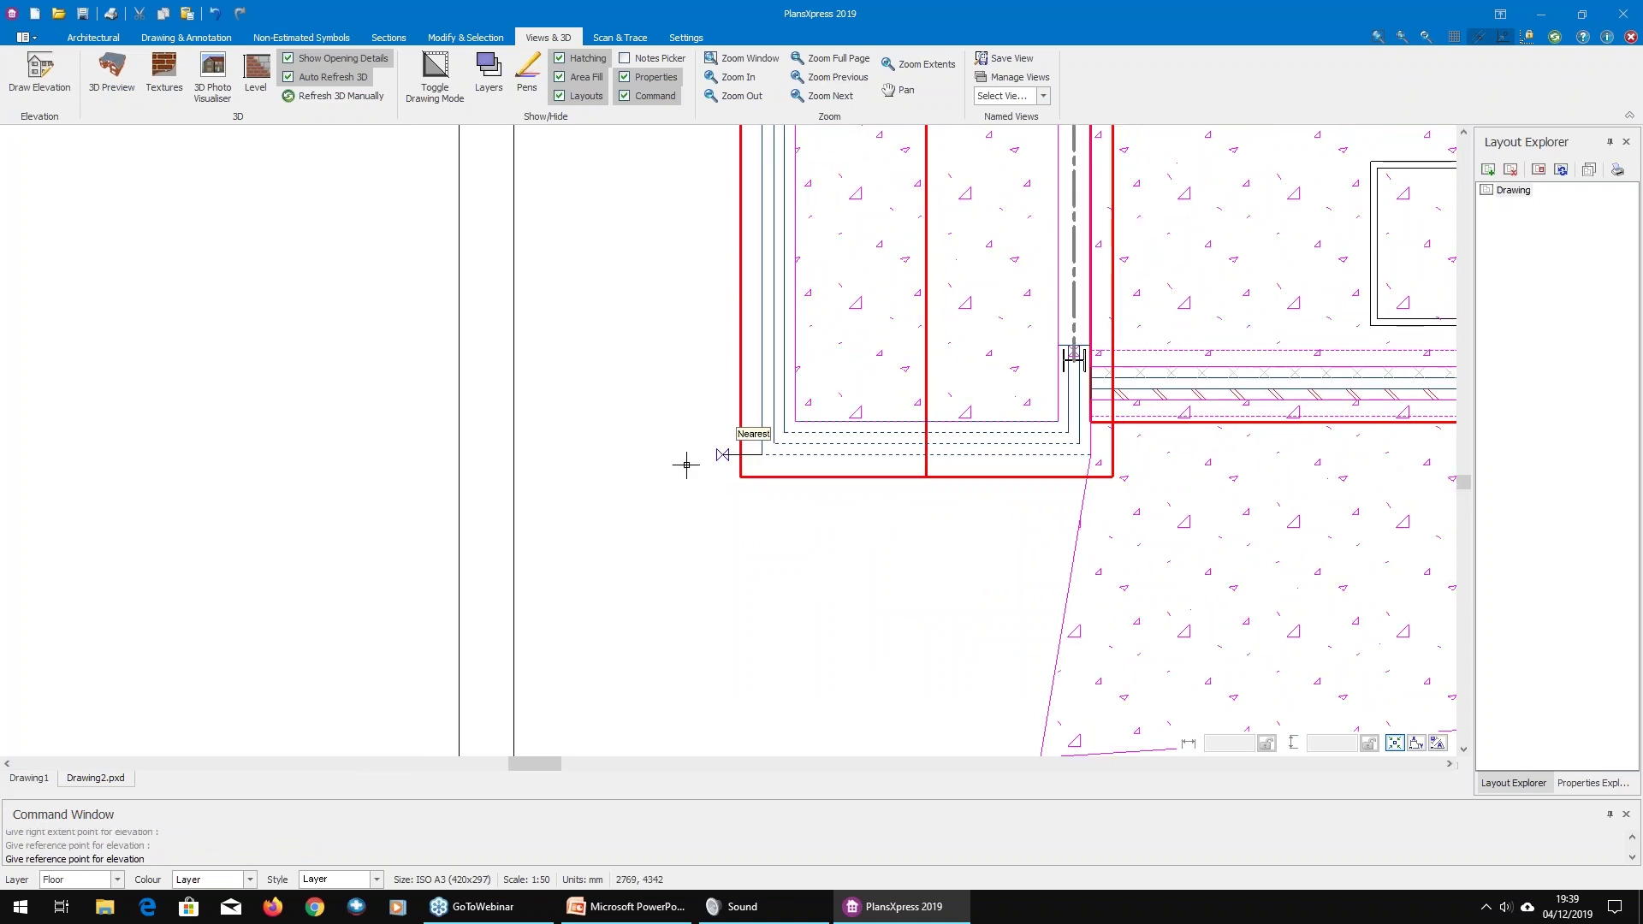
pyautogui.moveTo(685, 462); pyautogui.dragTo(850, 496, button='middle')
pyautogui.click(314, 504)
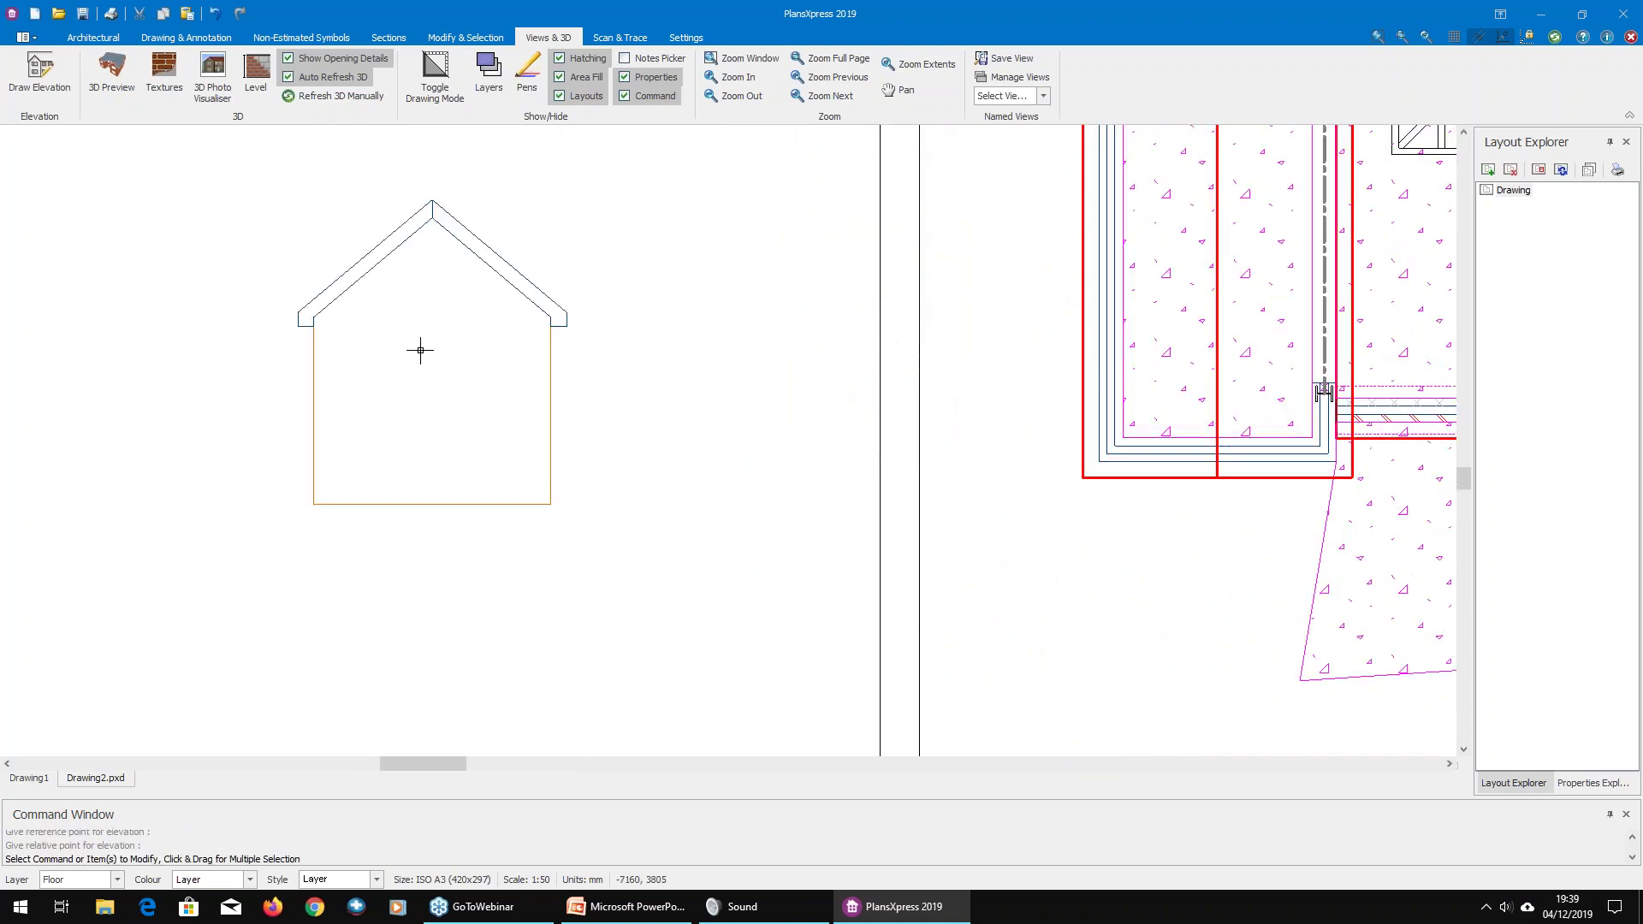
# Step: Inspect the properties of the existing building's outer cavity wall, including its height, and deselect the wall
pyautogui.moveTo(441, 317); pyautogui.dragTo(493, 324, button='middle')
pyautogui.scroll(1, 1167, 429)
pyautogui.scroll(2, 1167, 429)
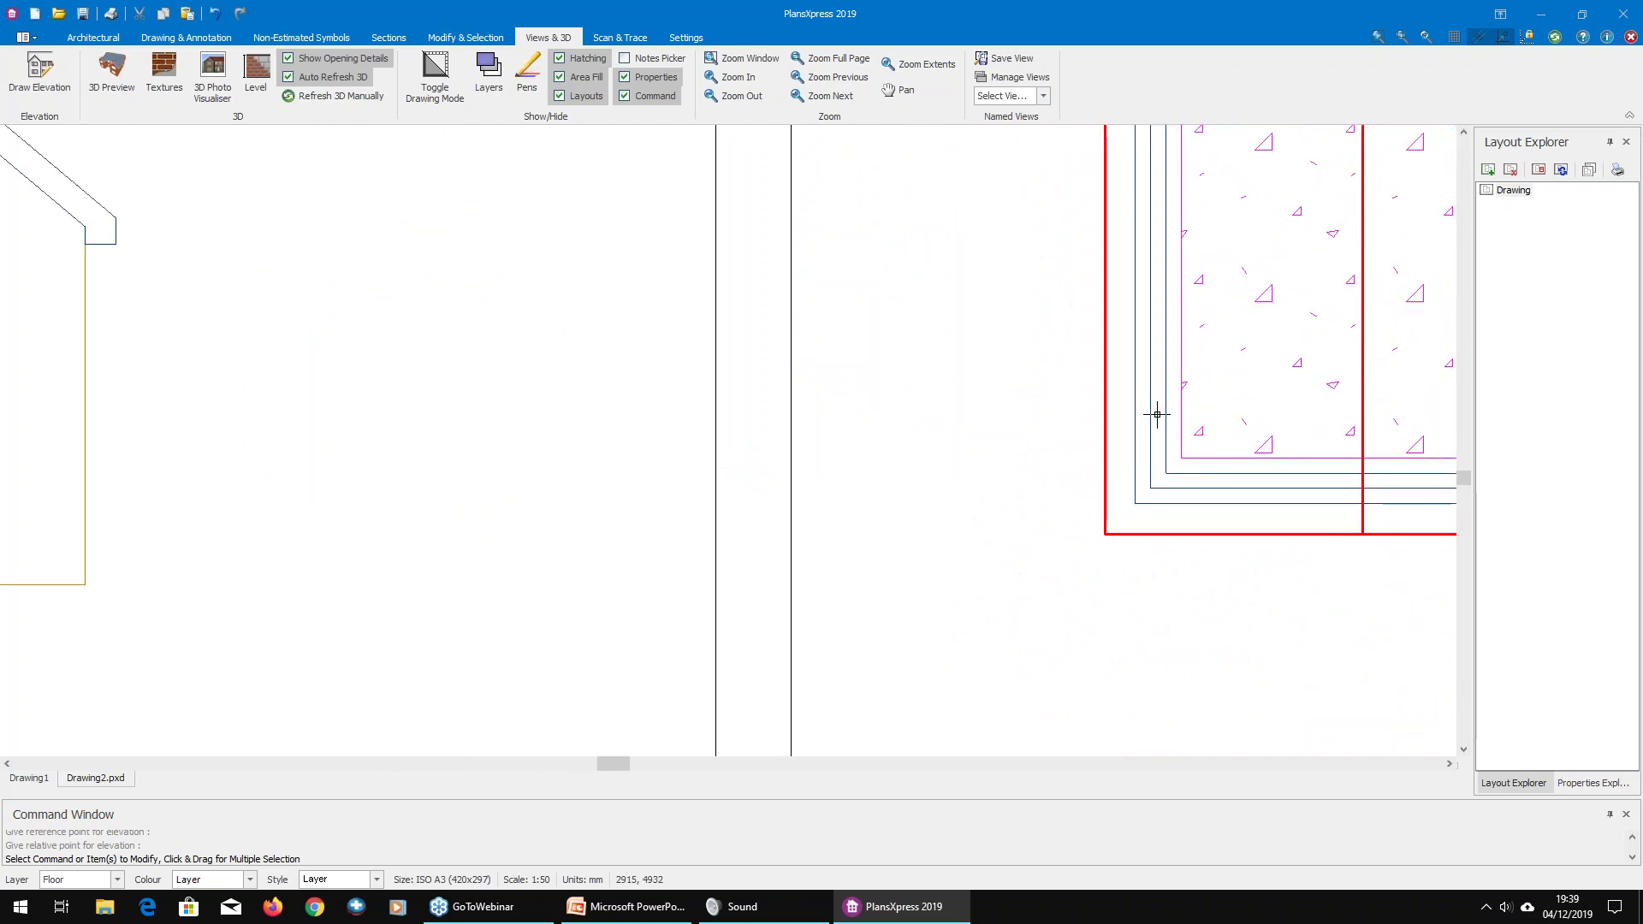
pyautogui.click(1161, 411)
pyautogui.moveTo(1161, 411)
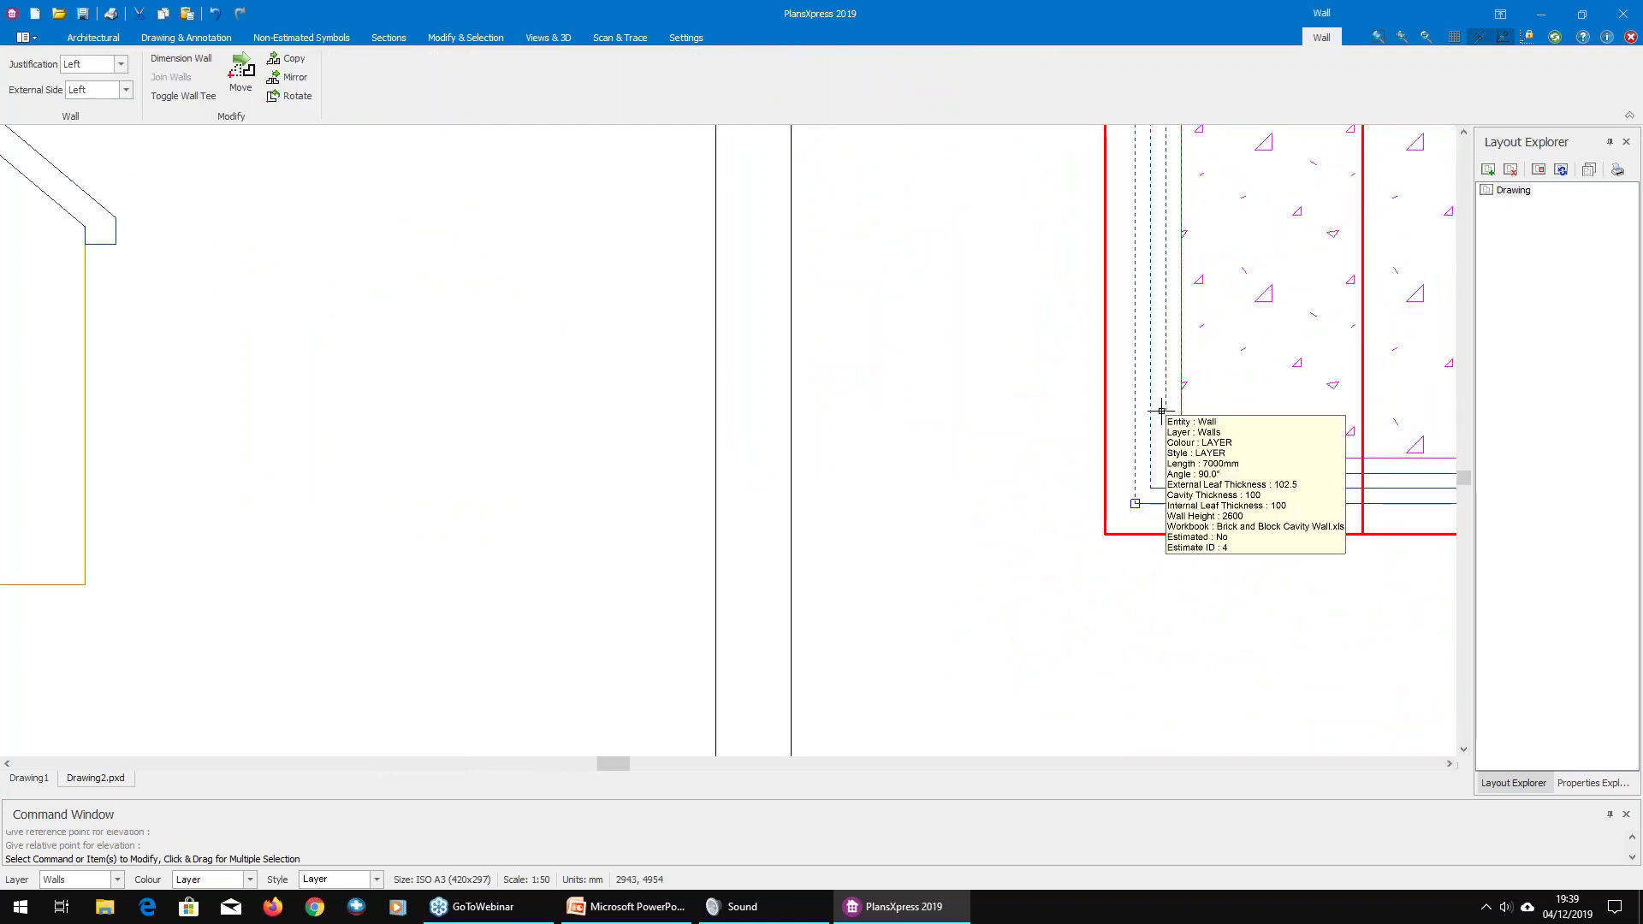
pyautogui.scroll(-3, 1158, 411)
pyautogui.moveTo(668, 469); pyautogui.dragTo(747, 473, button='middle')
pyautogui.press('Escape')
# Step: Explode the gable-end elevation symbol into separate lines
pyautogui.click(572, 363)
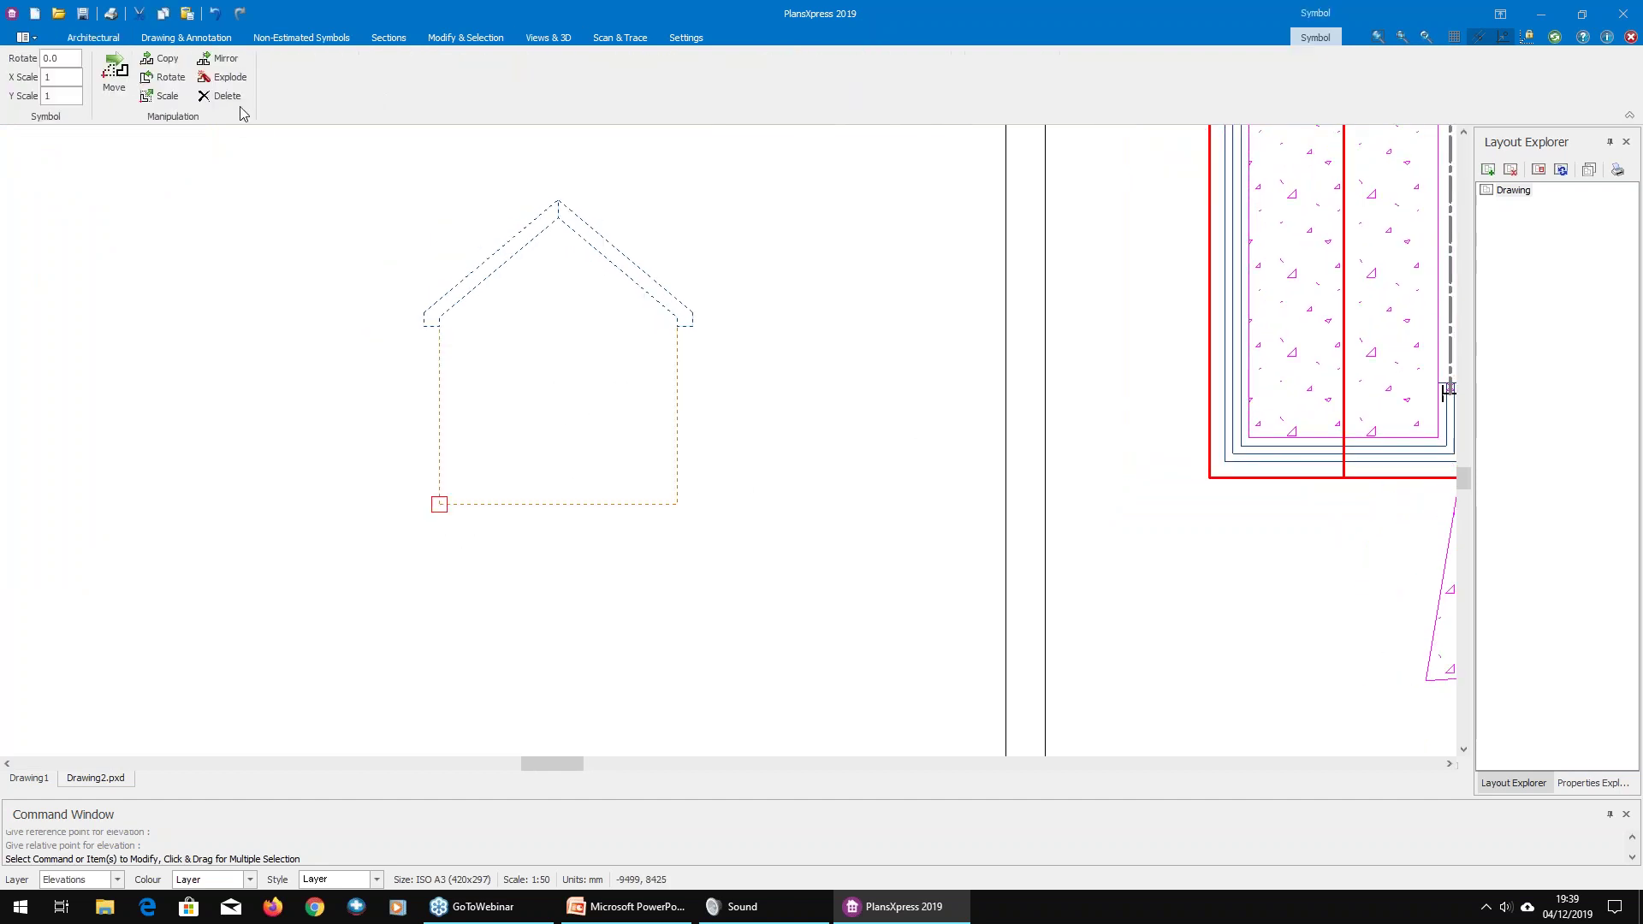
pyautogui.click(221, 77)
pyautogui.click(783, 479)
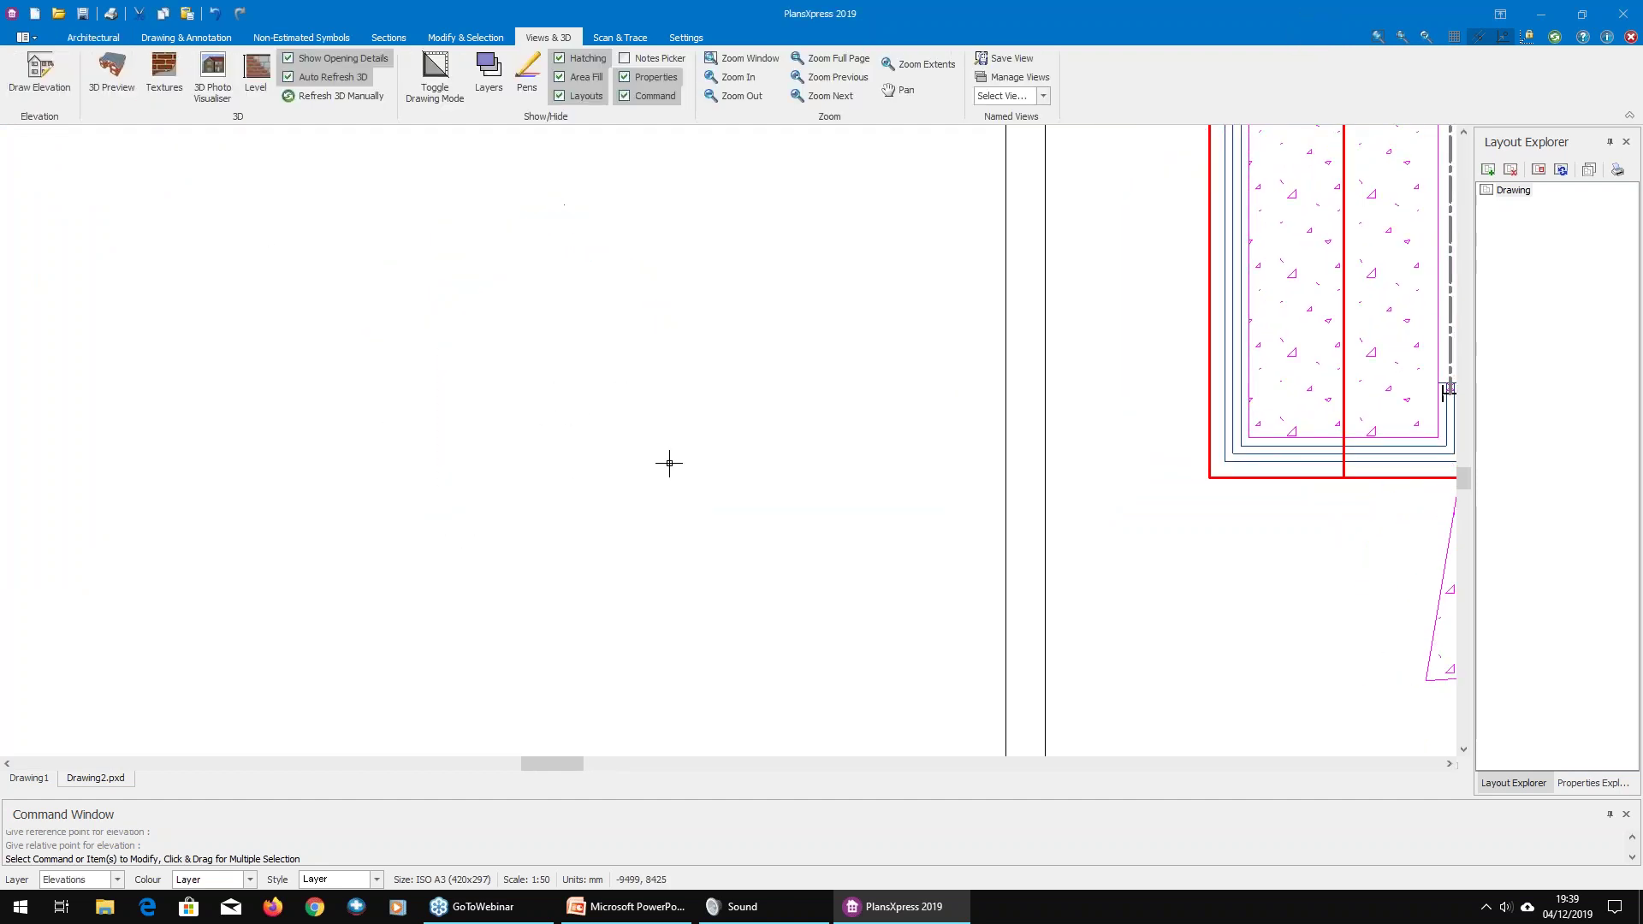
# Step: Place a horizontal construction line across the gable elevation, offset upward from the base corner of its outer wall
pyautogui.click(186, 38)
pyautogui.click(530, 58)
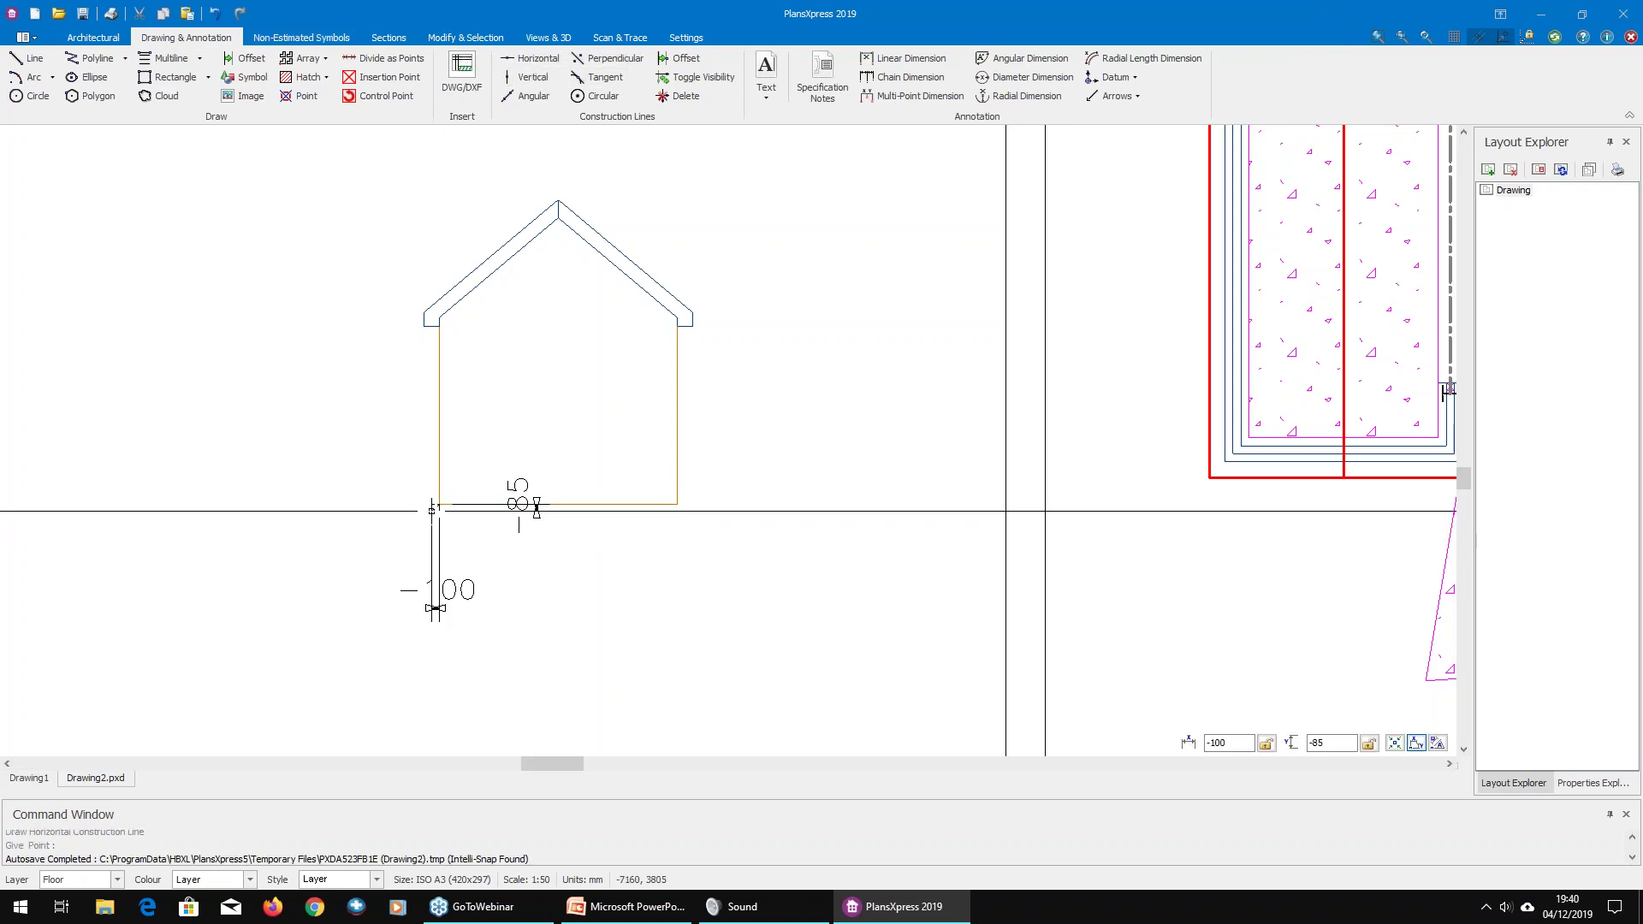
pyautogui.click(433, 509)
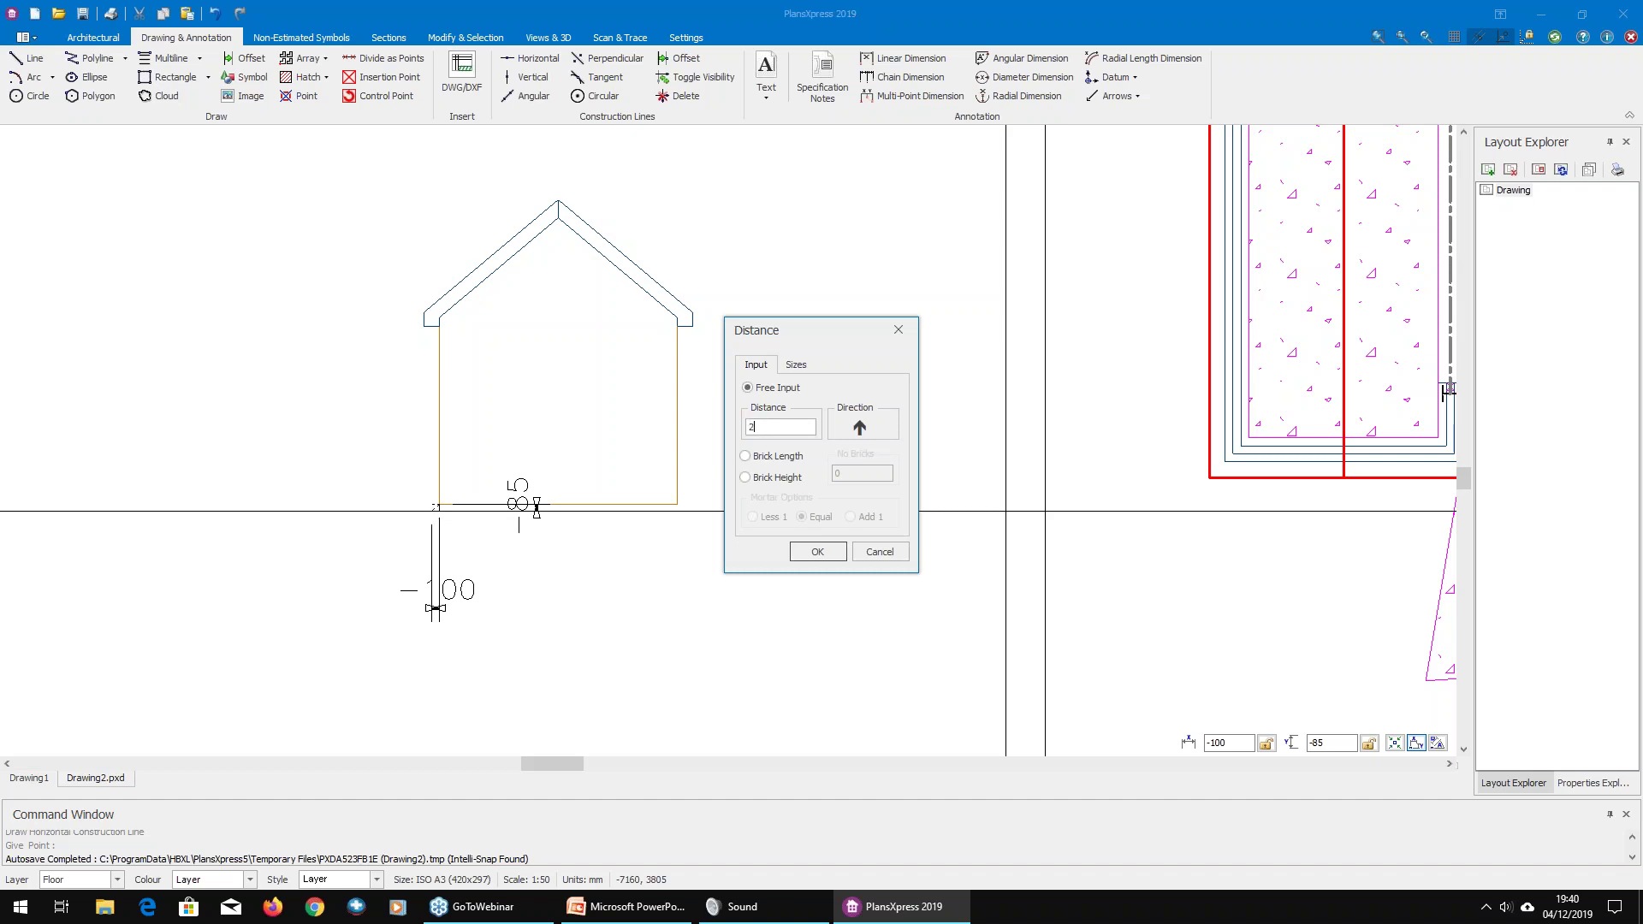
pyautogui.press('Return')
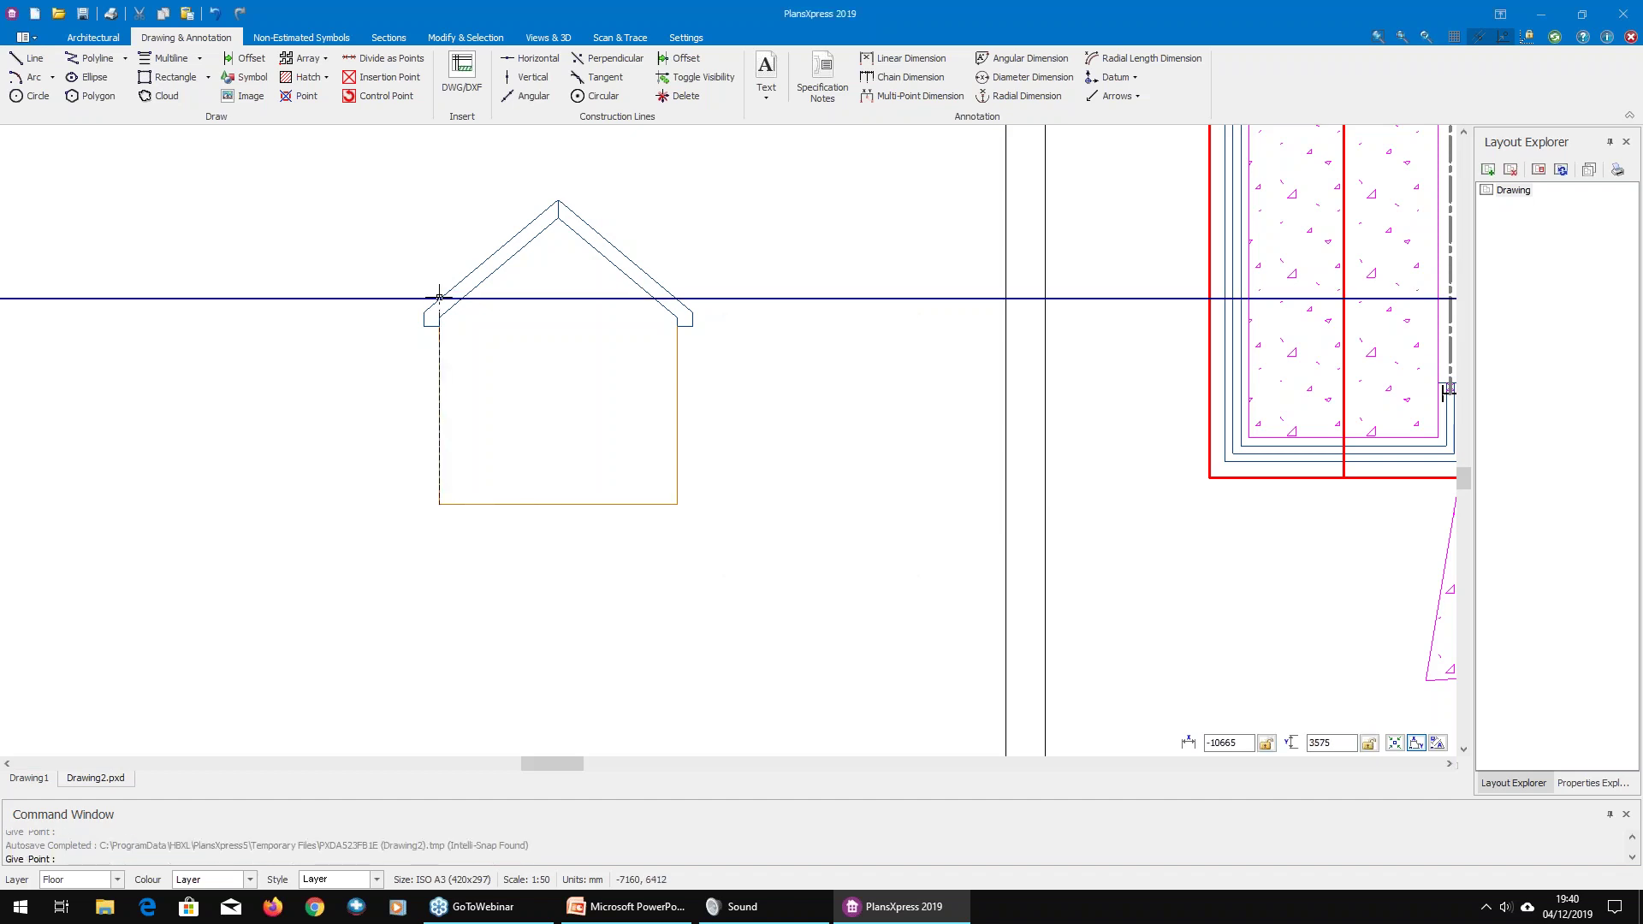
pyautogui.scroll(2, 532, 214)
pyautogui.press('Escape')
pyautogui.moveTo(448, 465); pyautogui.dragTo(513, 428, button='middle')
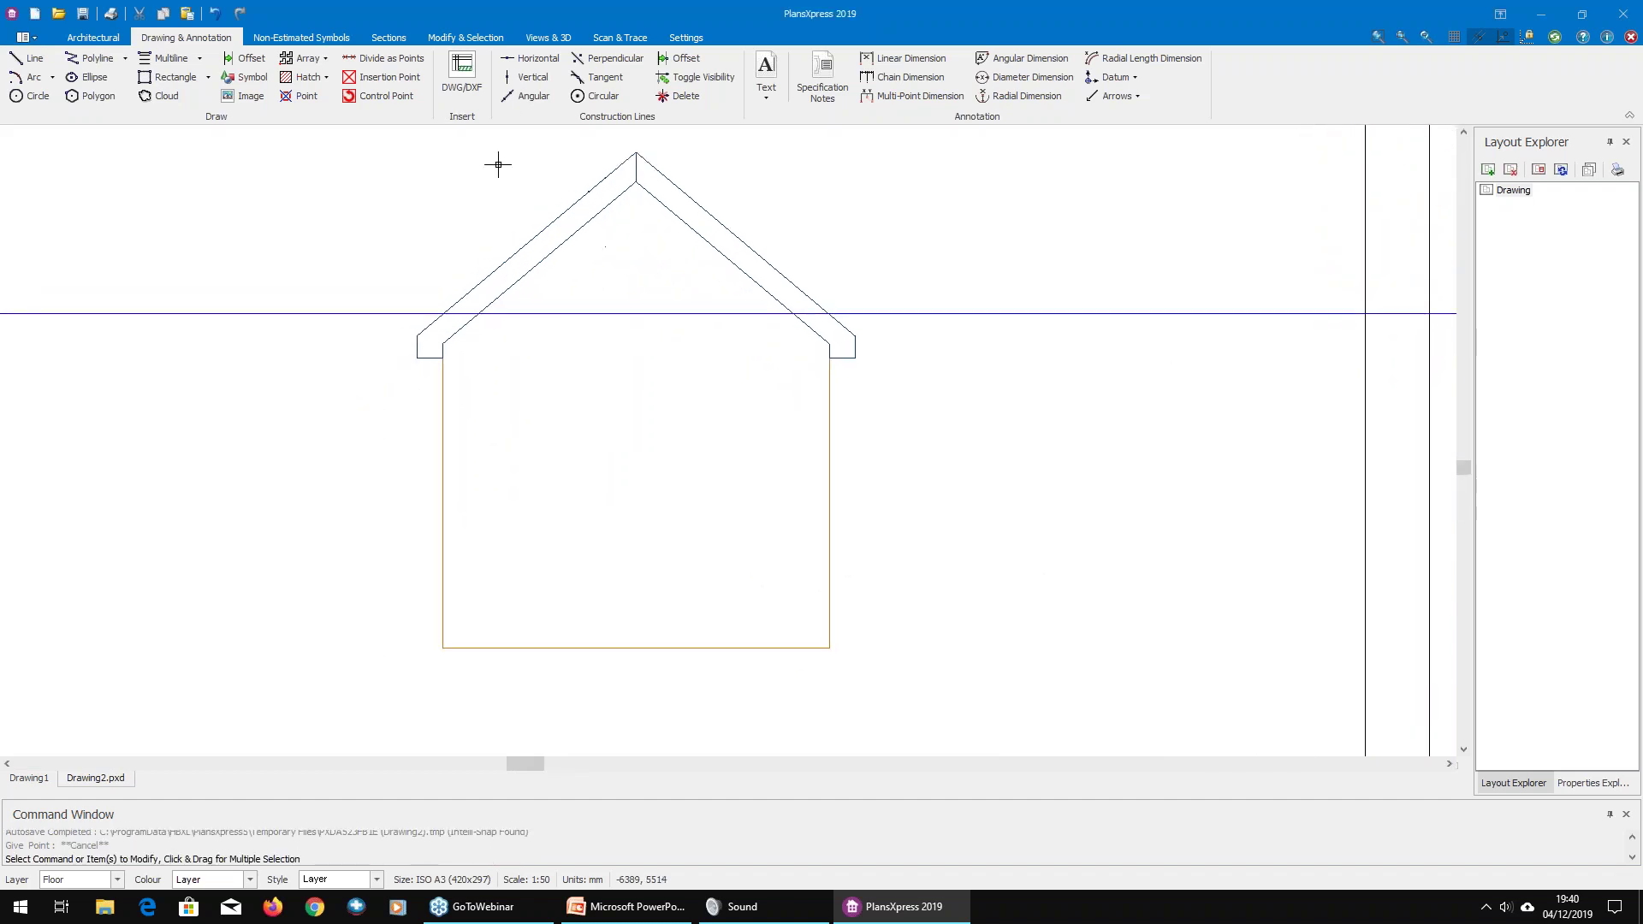
# Step: Place a vertical construction line about 302 mm inside the outer wall face of the gable elevation
pyautogui.click(529, 77)
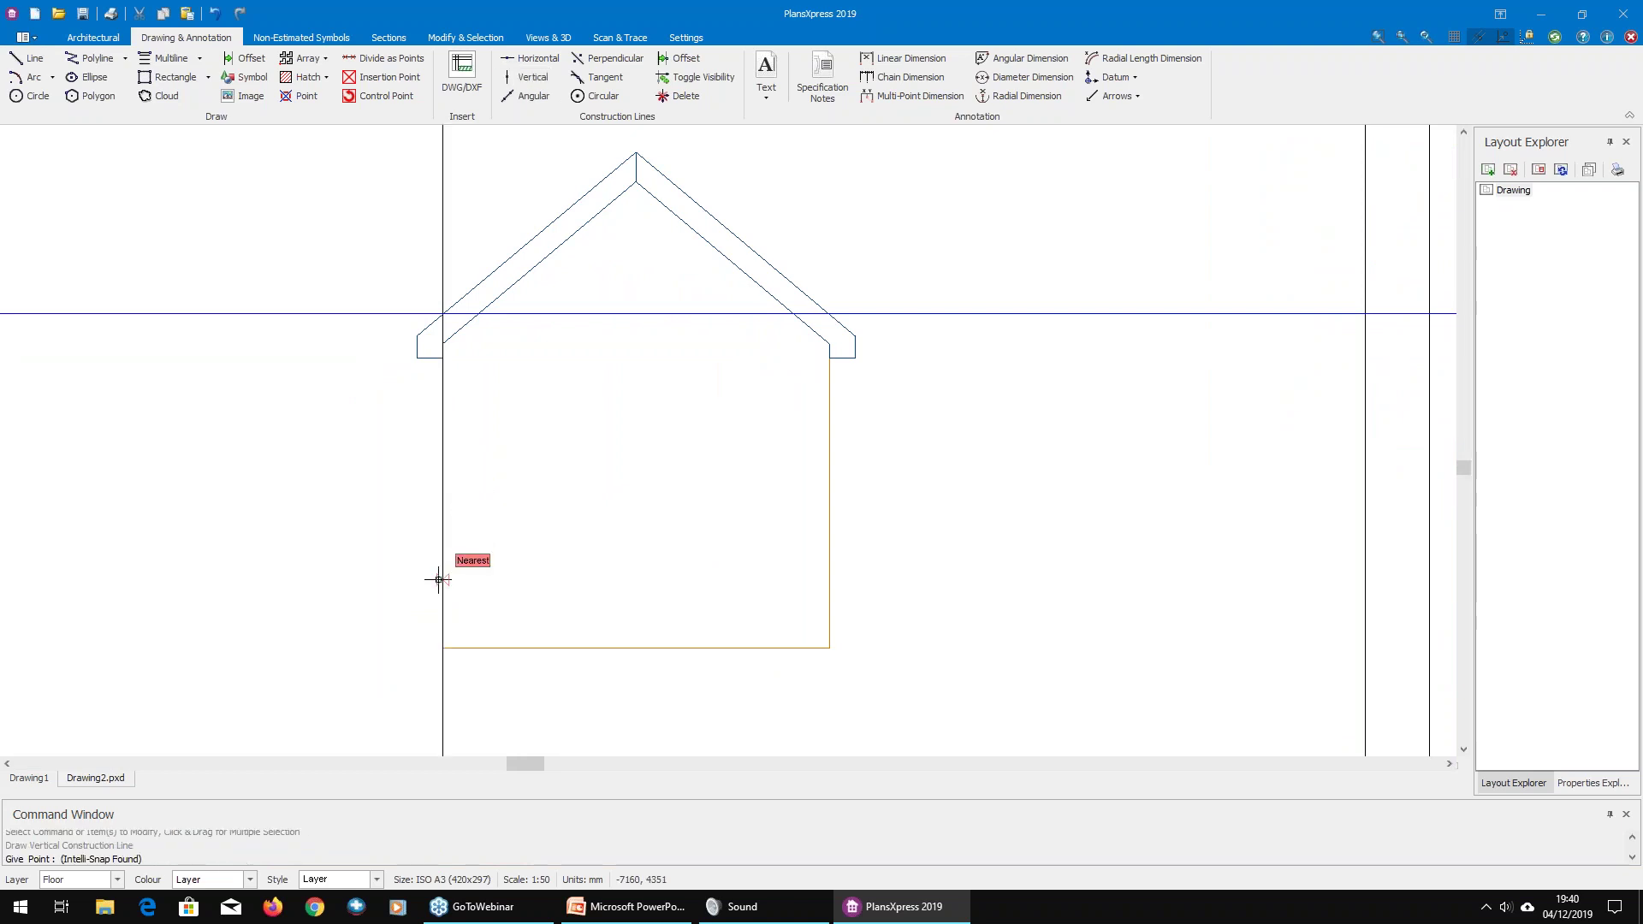
pyautogui.click(441, 481)
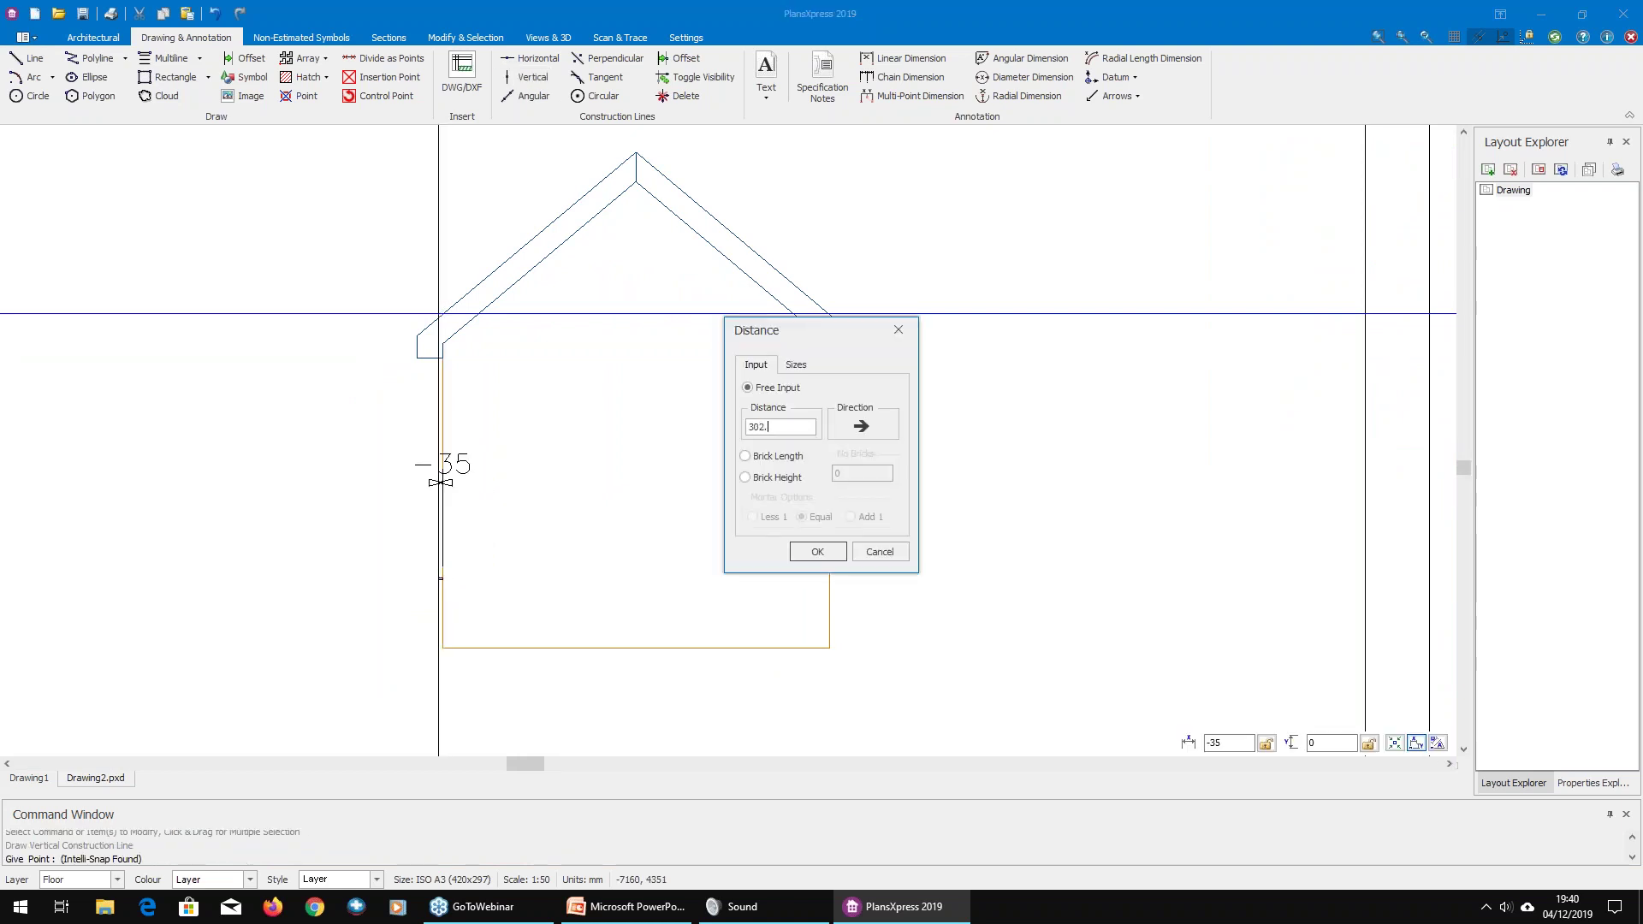
pyautogui.press('Return')
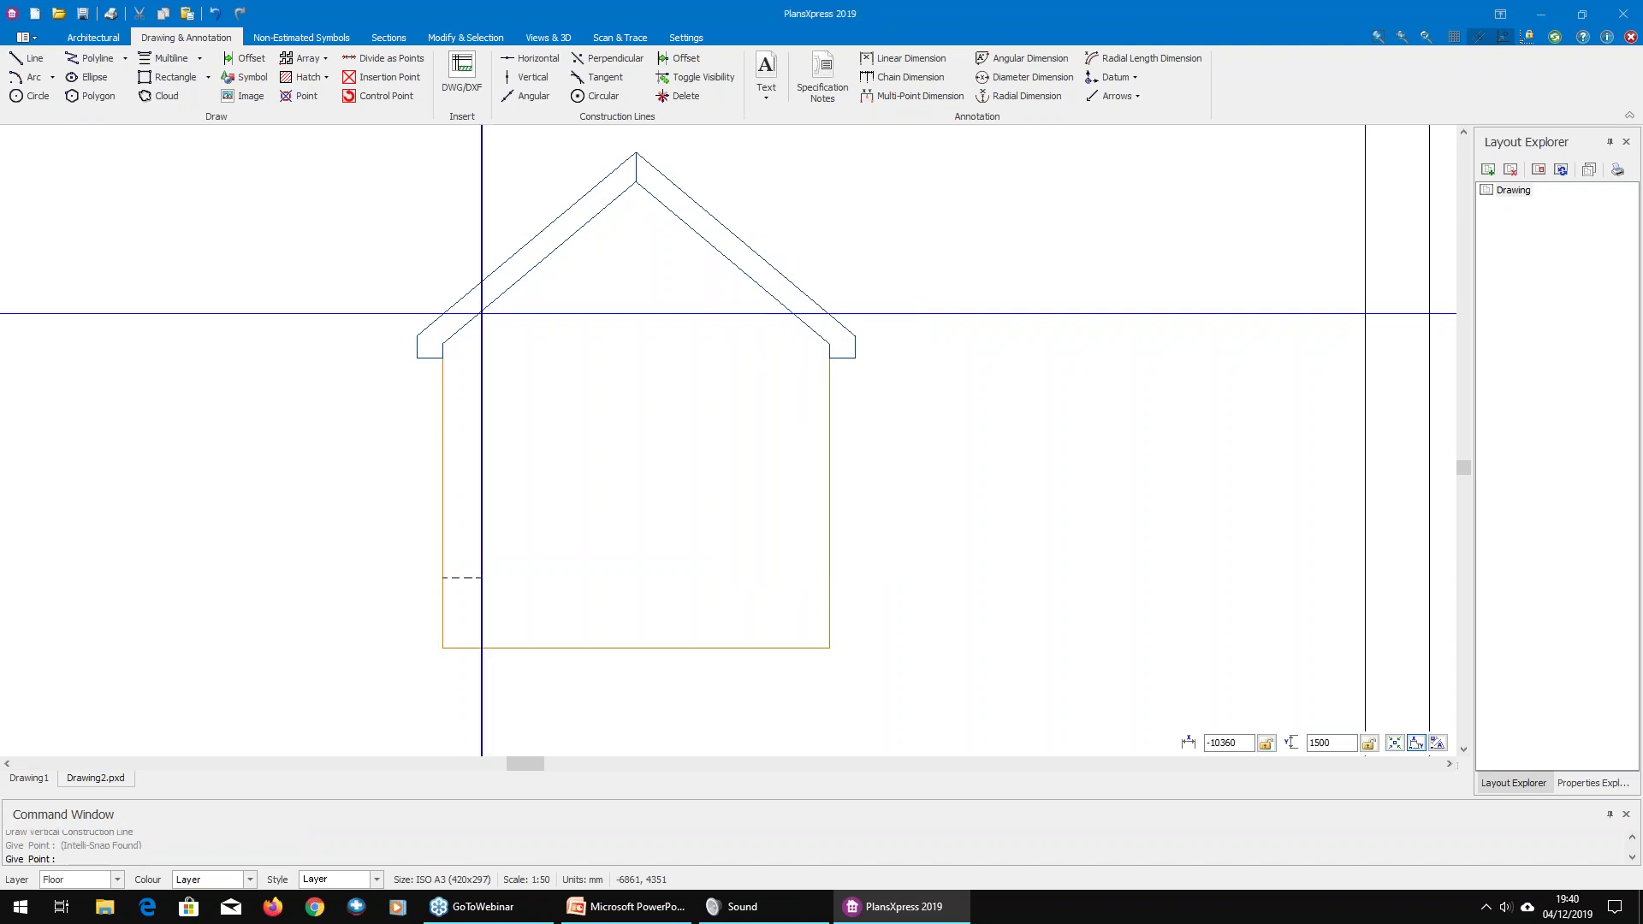
pyautogui.scroll(2, 483, 359)
pyautogui.press('Escape')
# Step: Examine where the two construction lines meet the underside of the roof slope, and compare the elevation with the roofs on the plan
pyautogui.scroll(3, 482, 287)
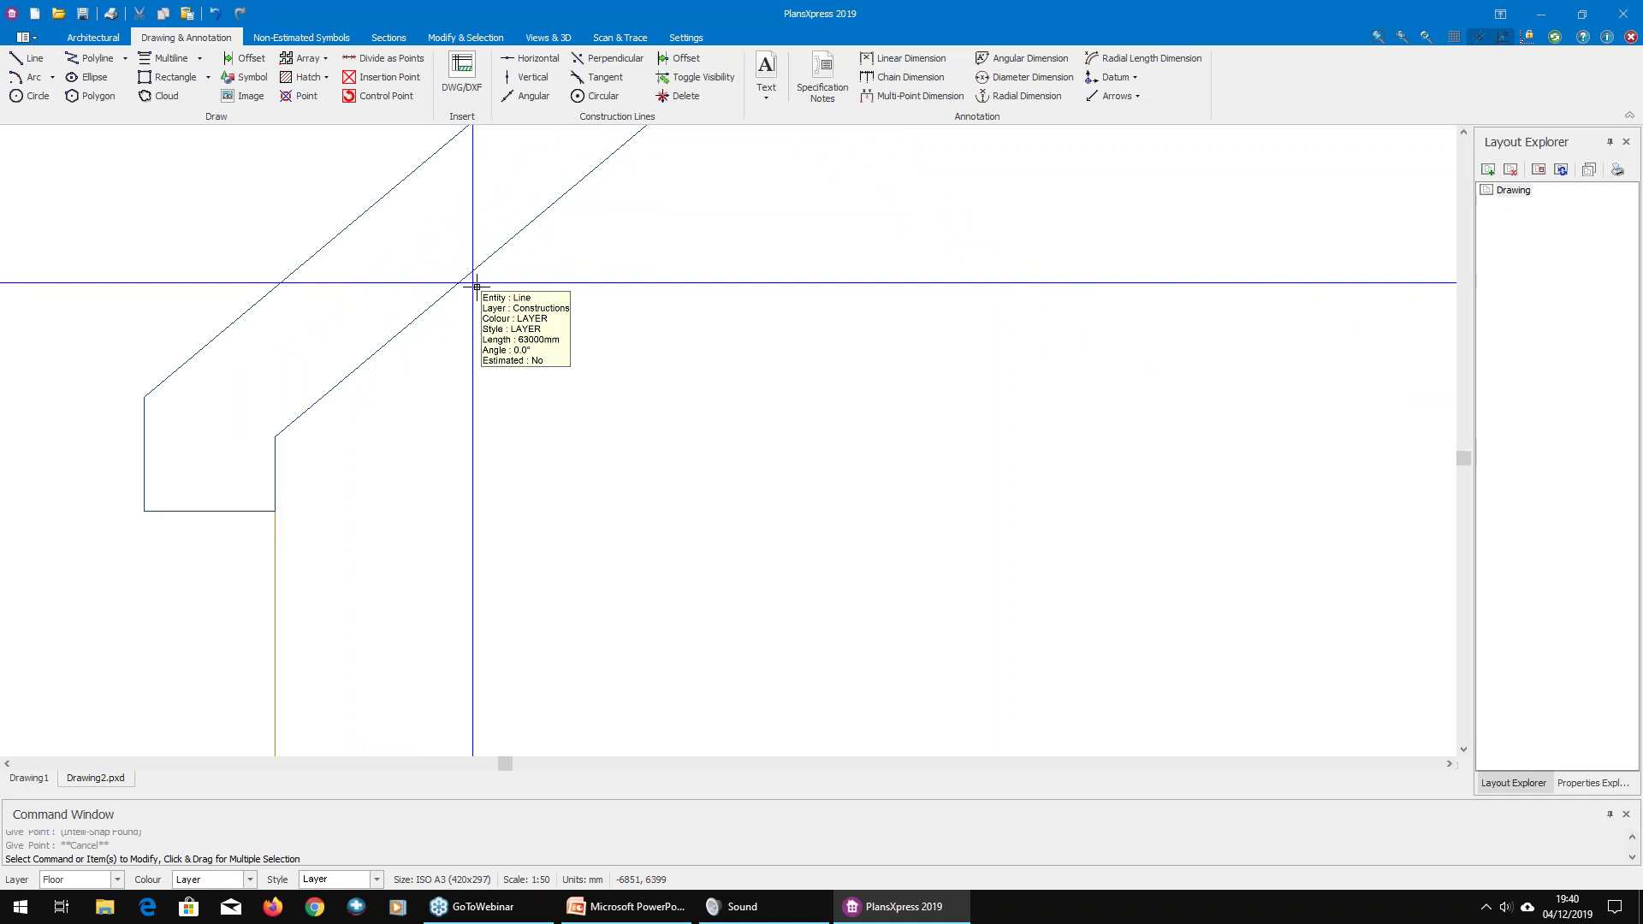
pyautogui.scroll(3, 469, 250)
pyautogui.scroll(-4, 480, 305)
pyautogui.moveTo(481, 313); pyautogui.dragTo(534, 298, button='middle')
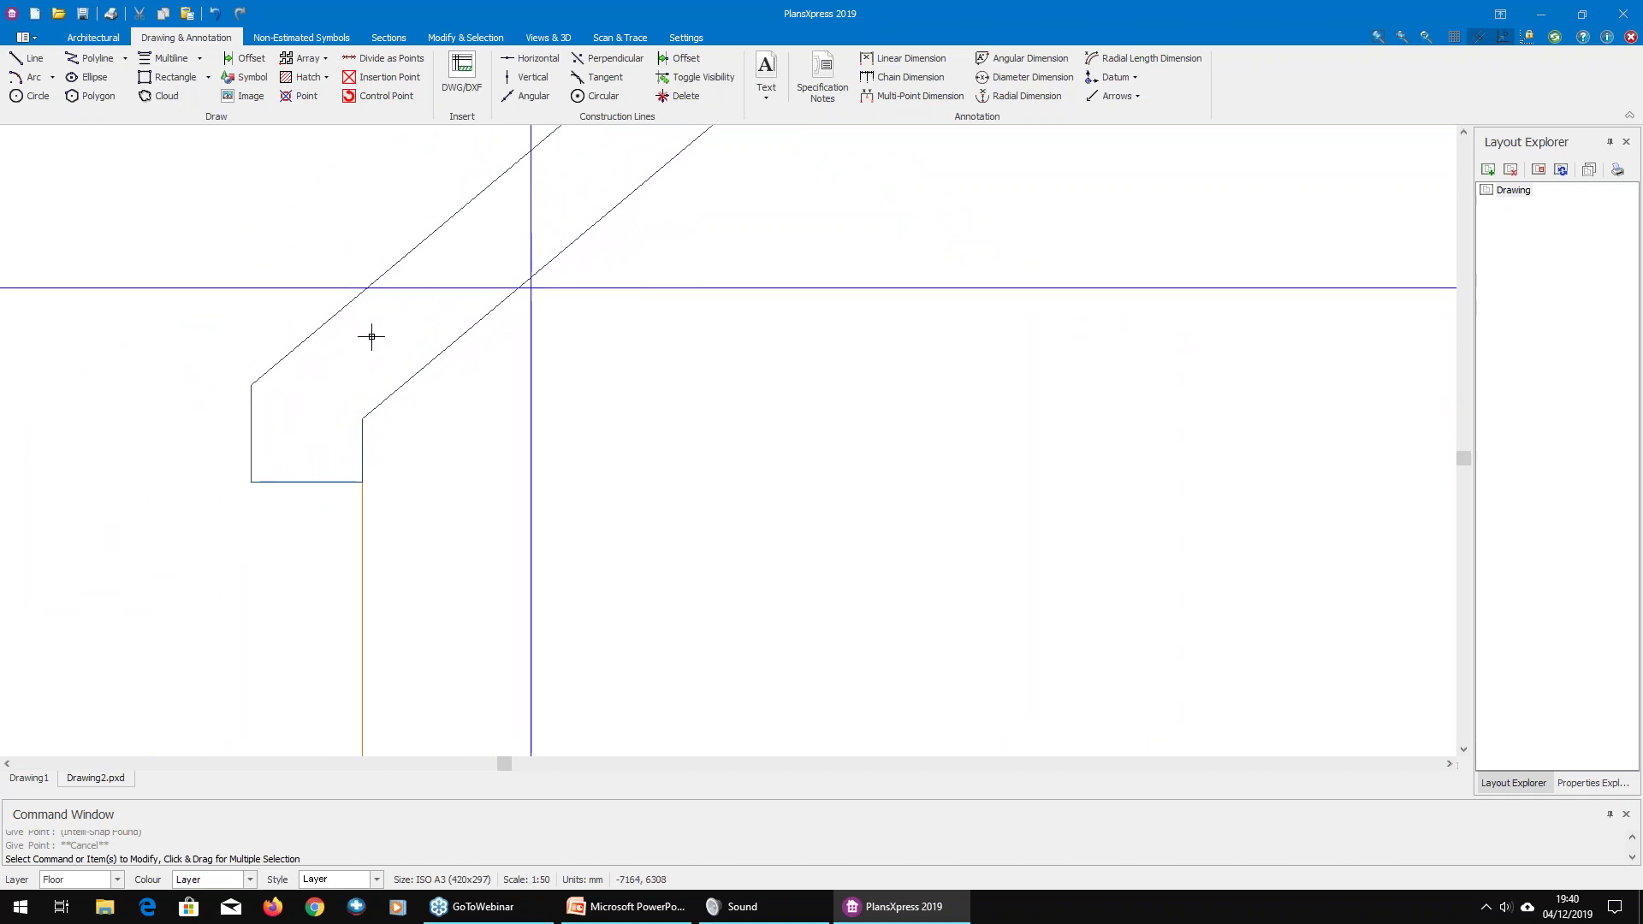
pyautogui.scroll(-5, 547, 271)
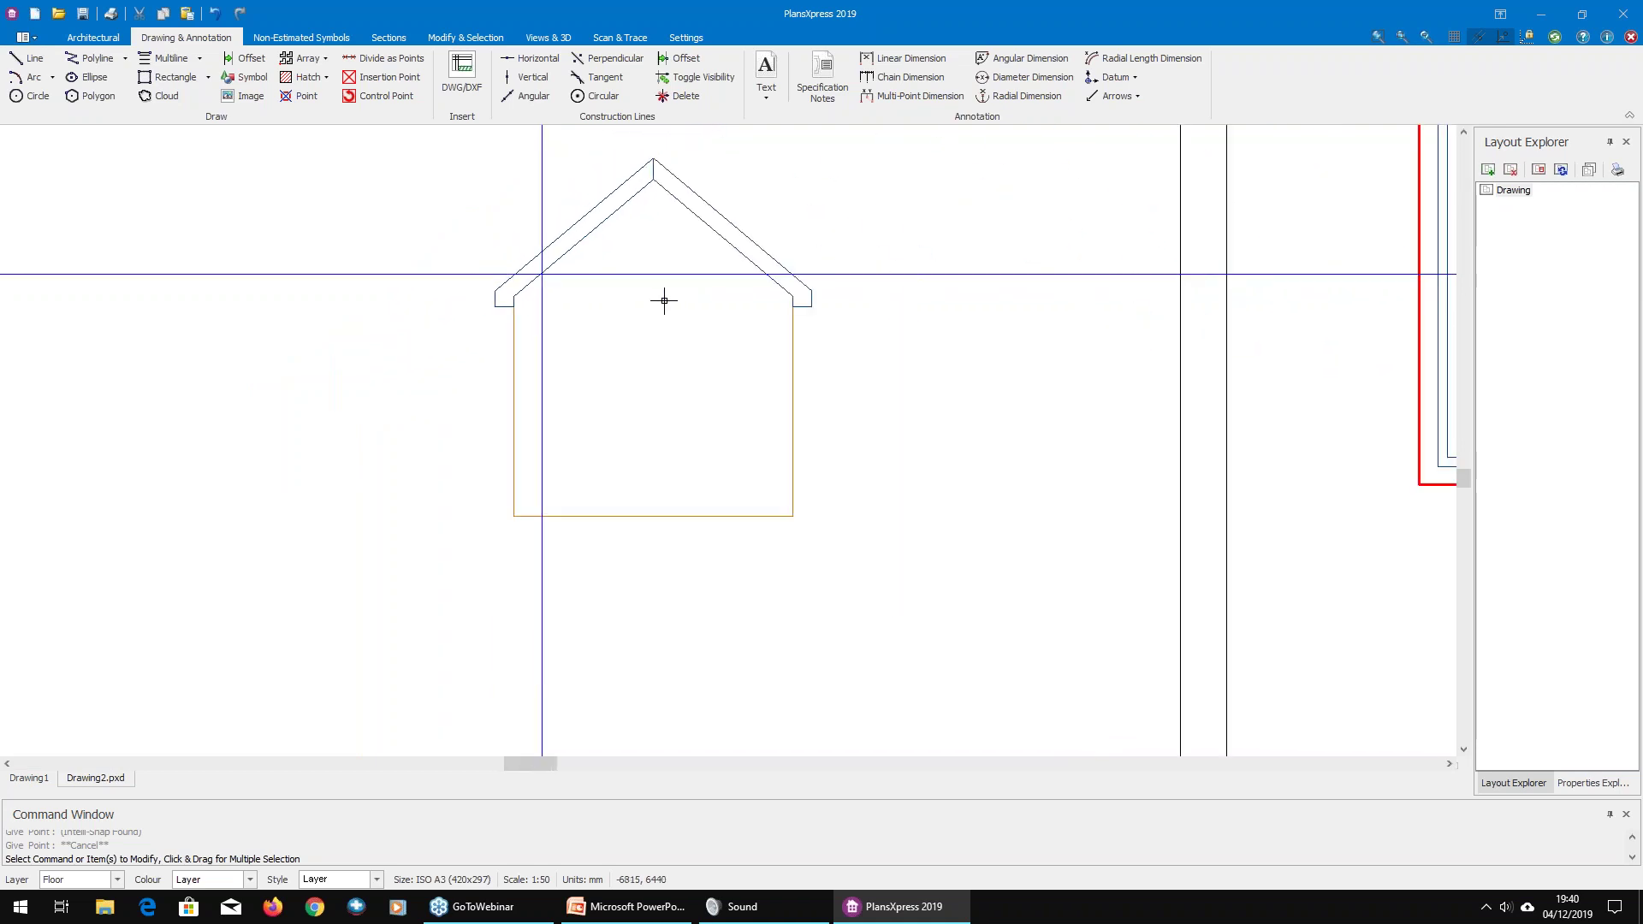
pyautogui.moveTo(664, 297); pyautogui.dragTo(518, 327, button='middle')
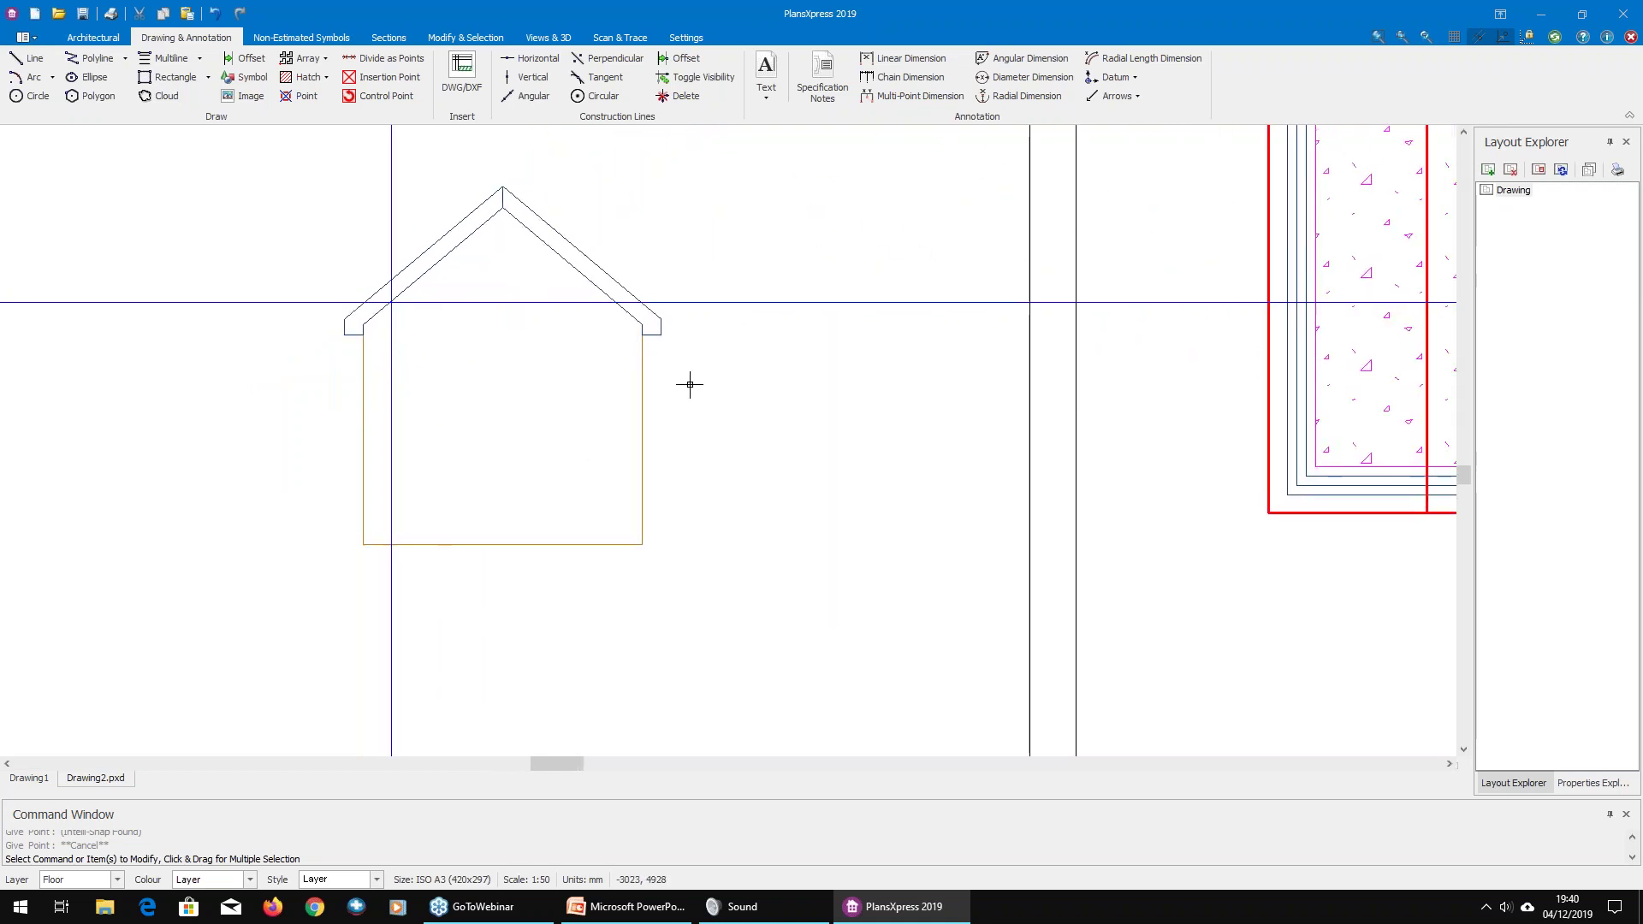
pyautogui.scroll(-2, 556, 394)
pyautogui.moveTo(581, 291); pyautogui.dragTo(388, 319, button='middle')
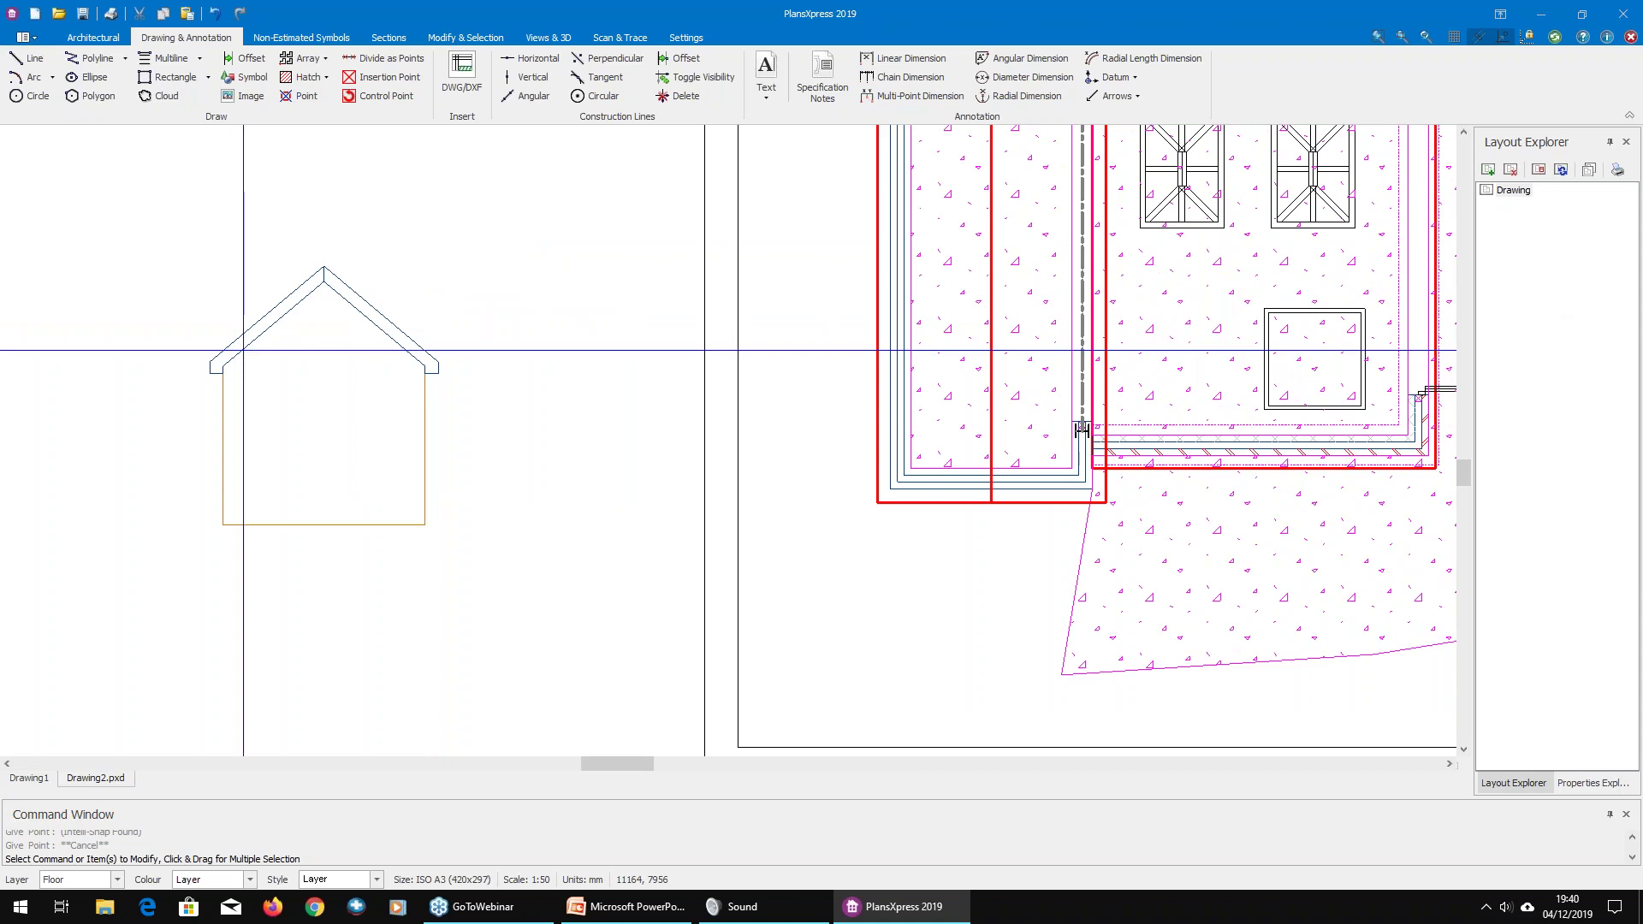
pyautogui.scroll(-5, 971, 419)
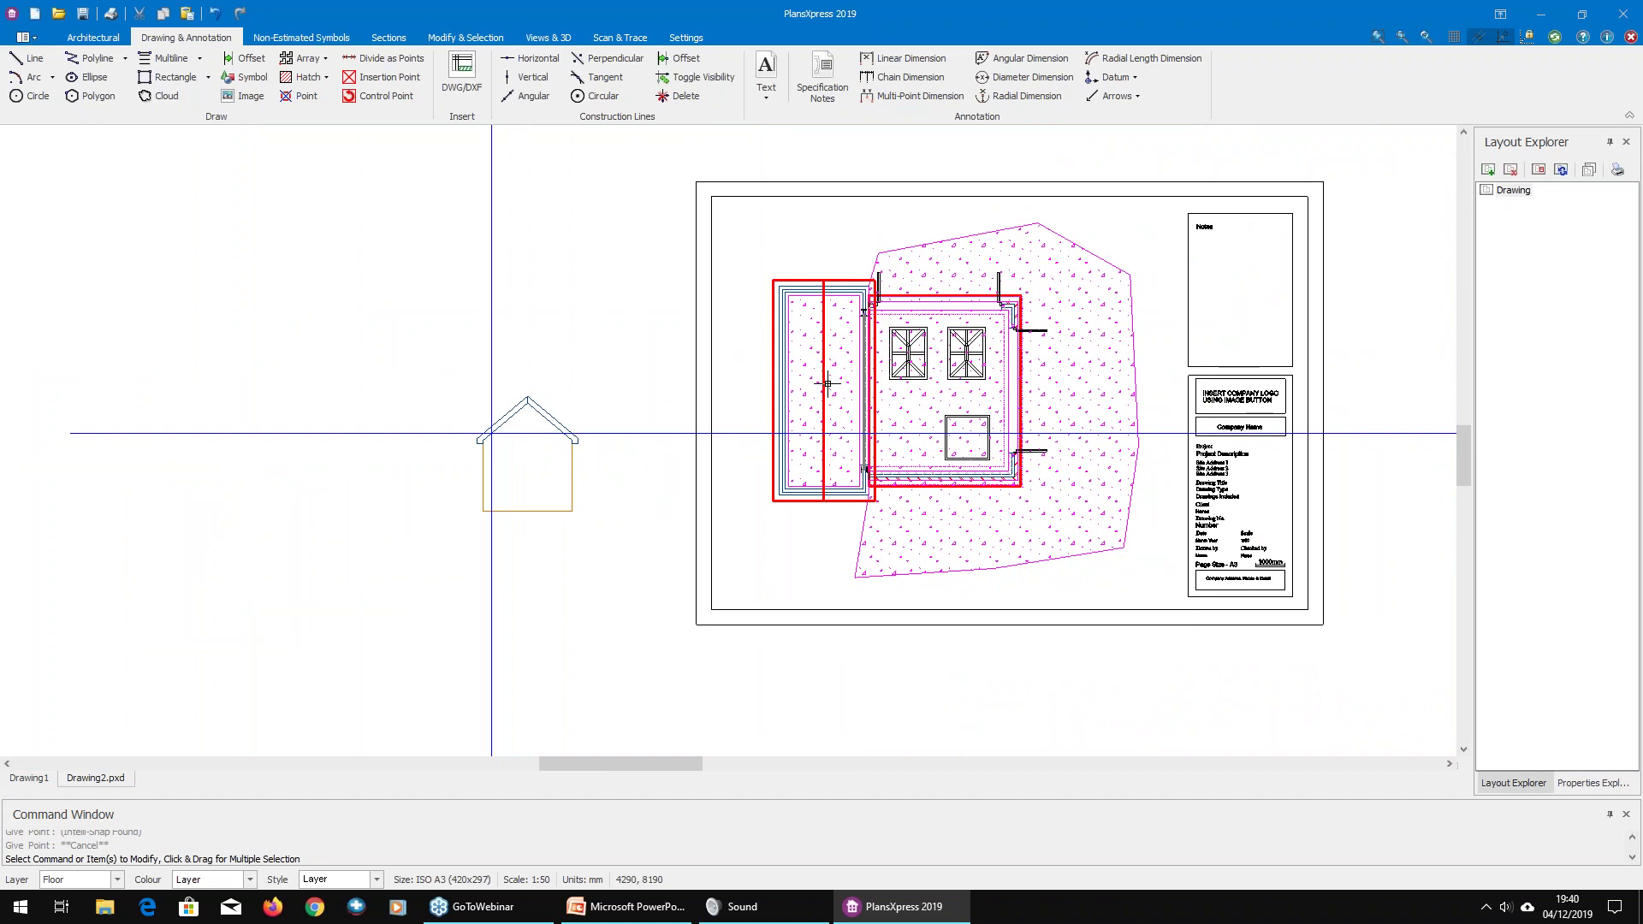
# Step: Move the existing building's floor slab out of the plan to the empty area outside the sheet, and deselect it
pyautogui.scroll(3, 840, 401)
pyautogui.scroll(1, 840, 401)
pyautogui.click(746, 358)
pyautogui.click(739, 379)
pyautogui.click(364, 272)
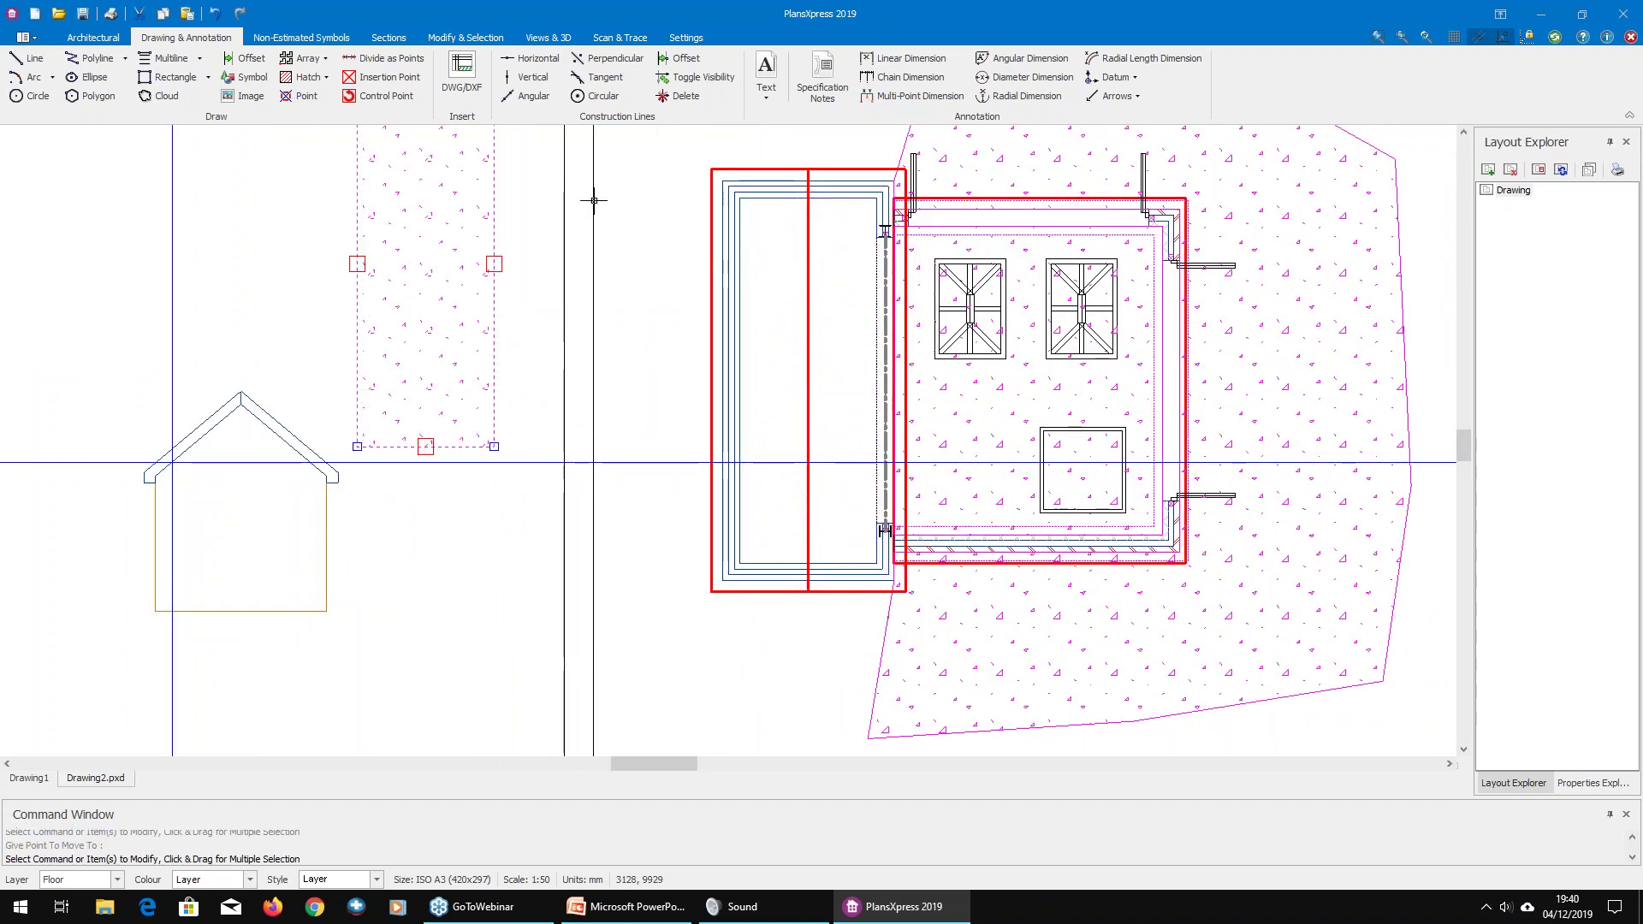
pyautogui.click(224, 183)
# Step: Fill the existing building's interior with an irregular area of slab using the default details, without perimeter insulation
pyautogui.click(93, 37)
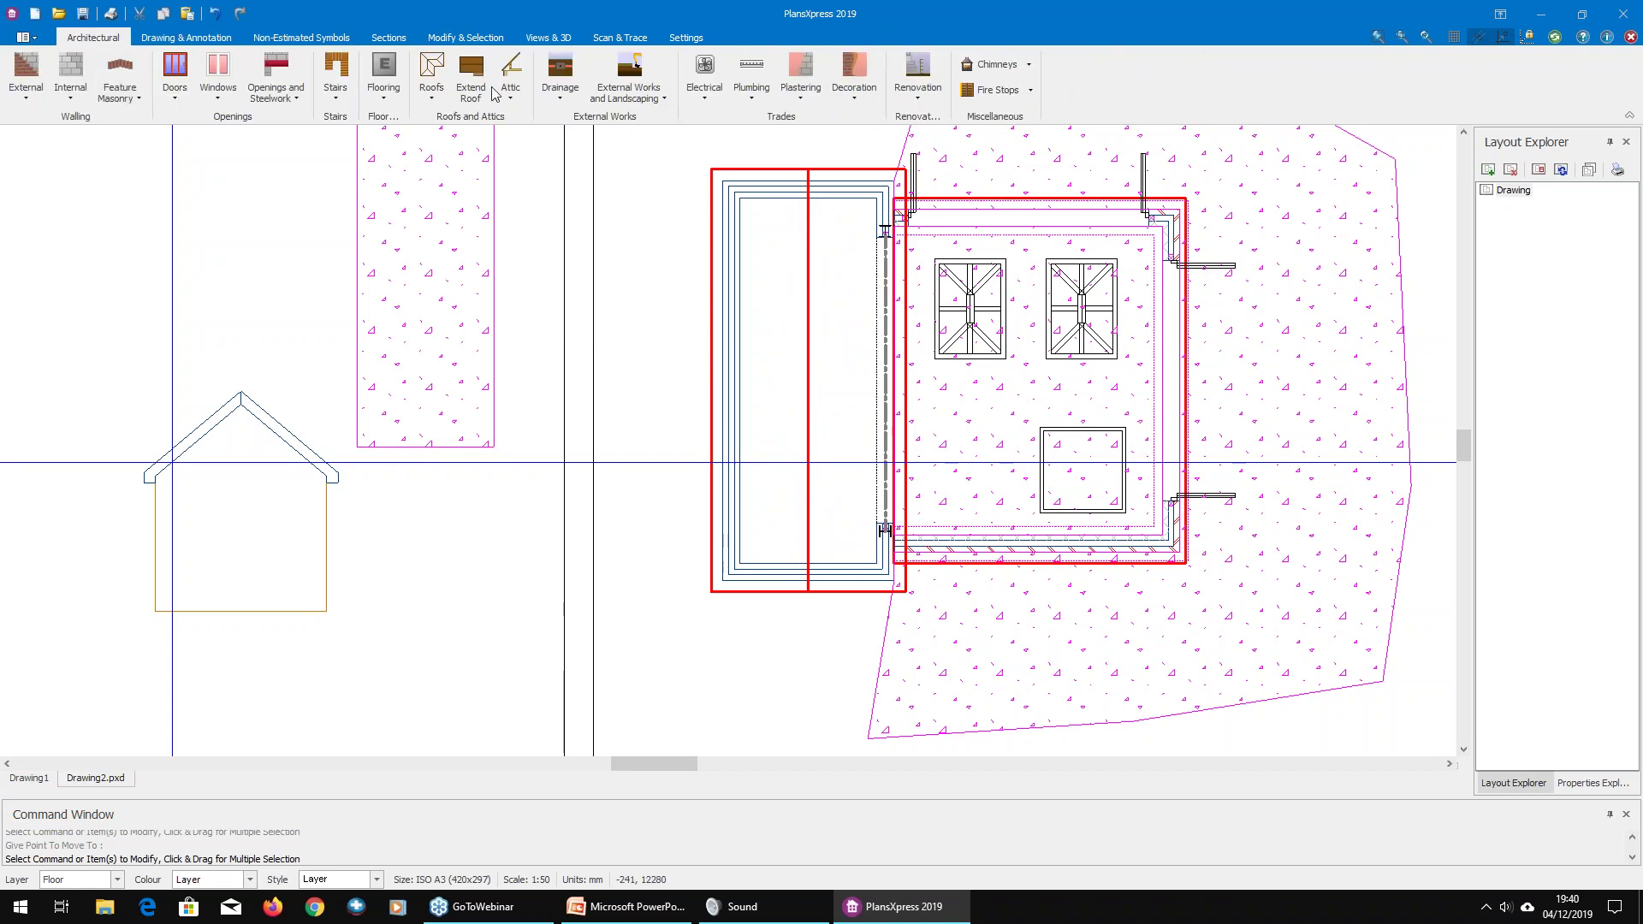
pyautogui.click(383, 81)
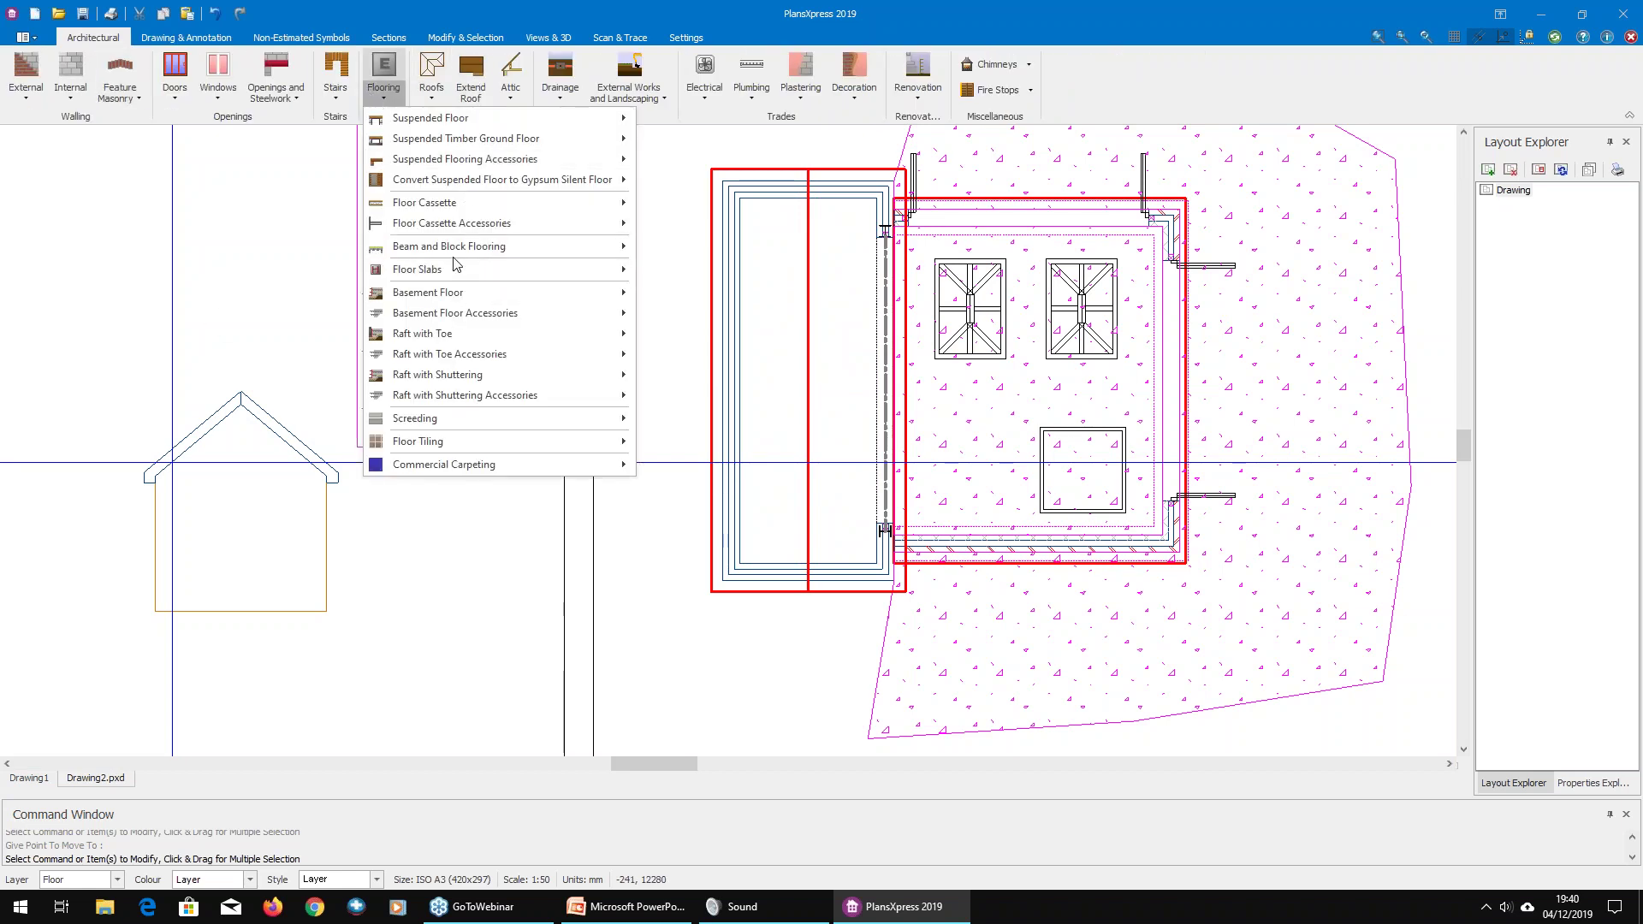
pyautogui.moveTo(458, 271)
pyautogui.moveTo(721, 363)
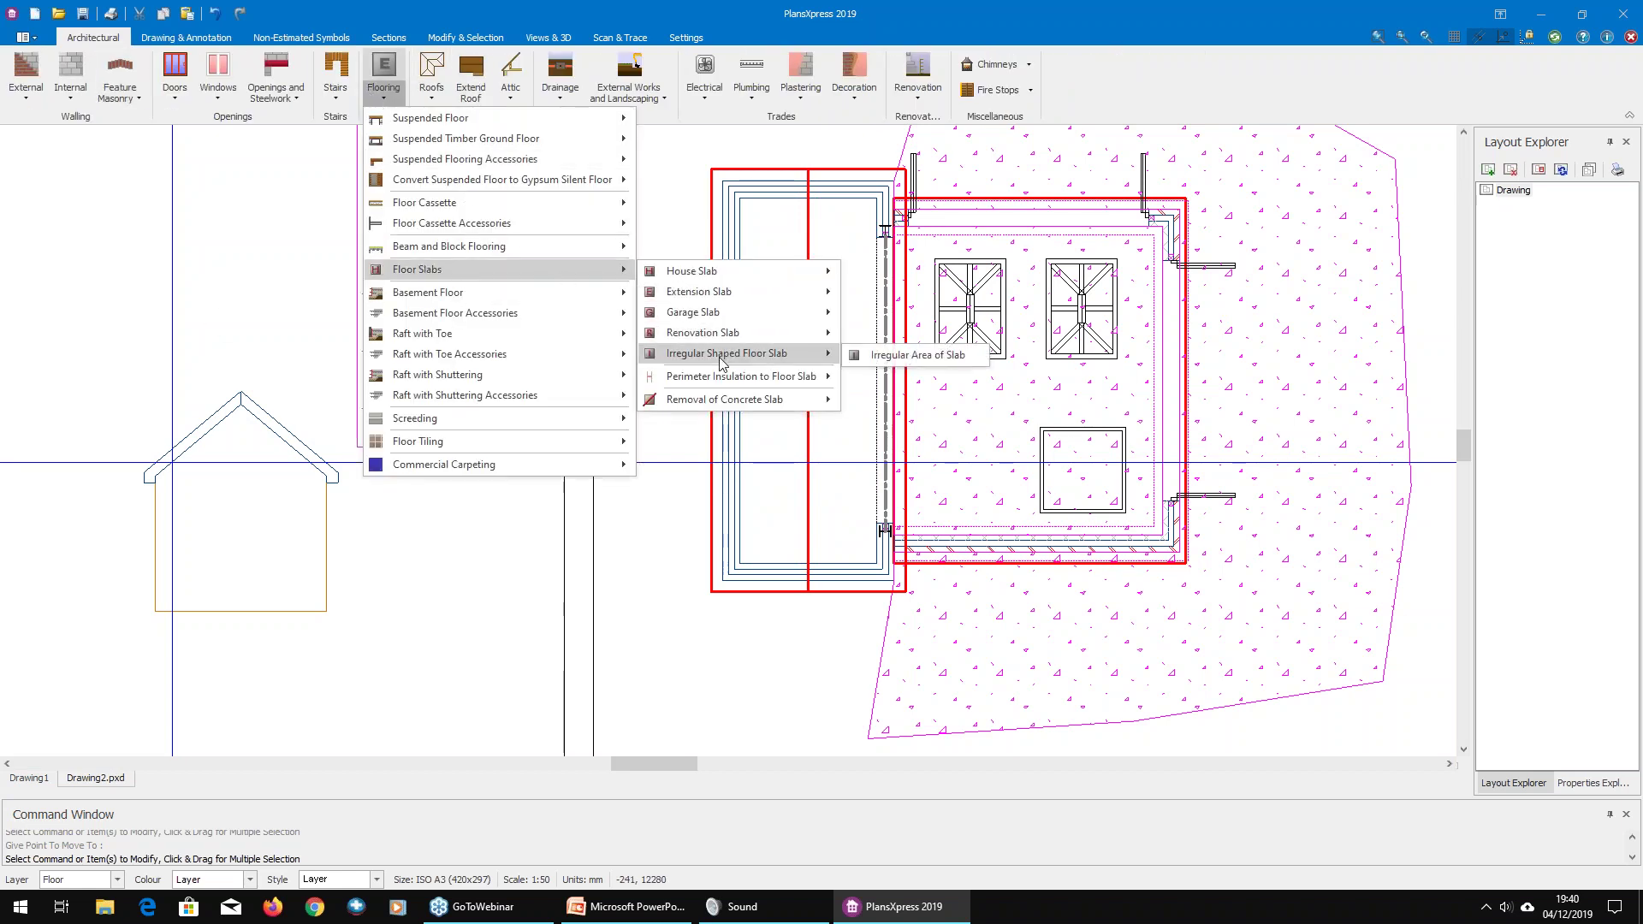
pyautogui.click(891, 356)
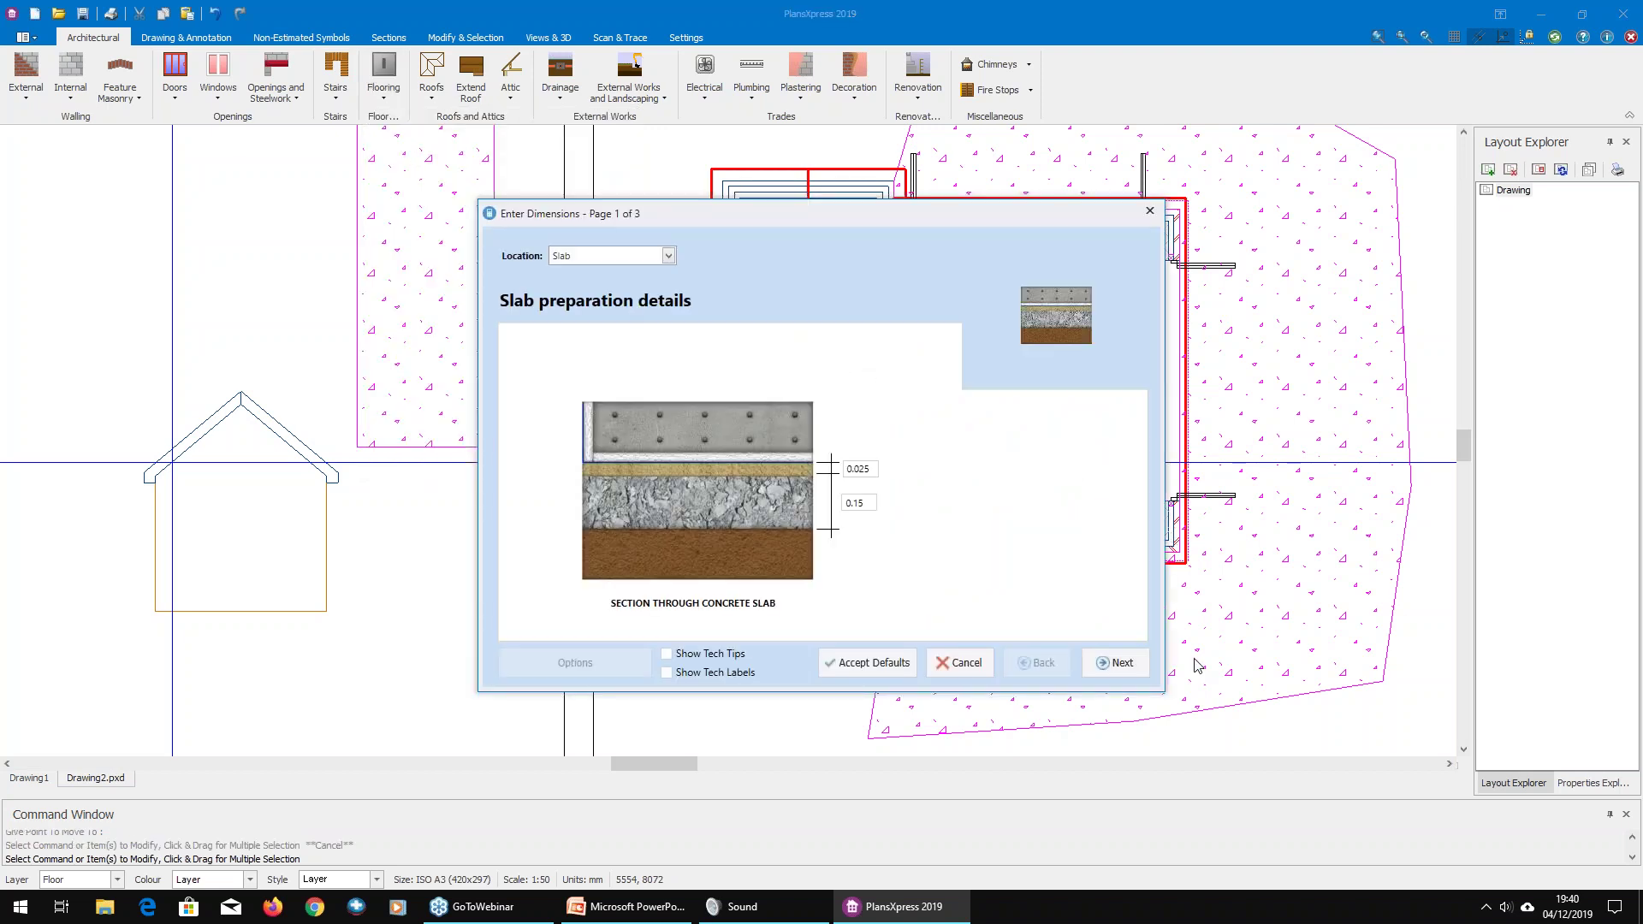
pyautogui.click(1114, 663)
pyautogui.click(888, 664)
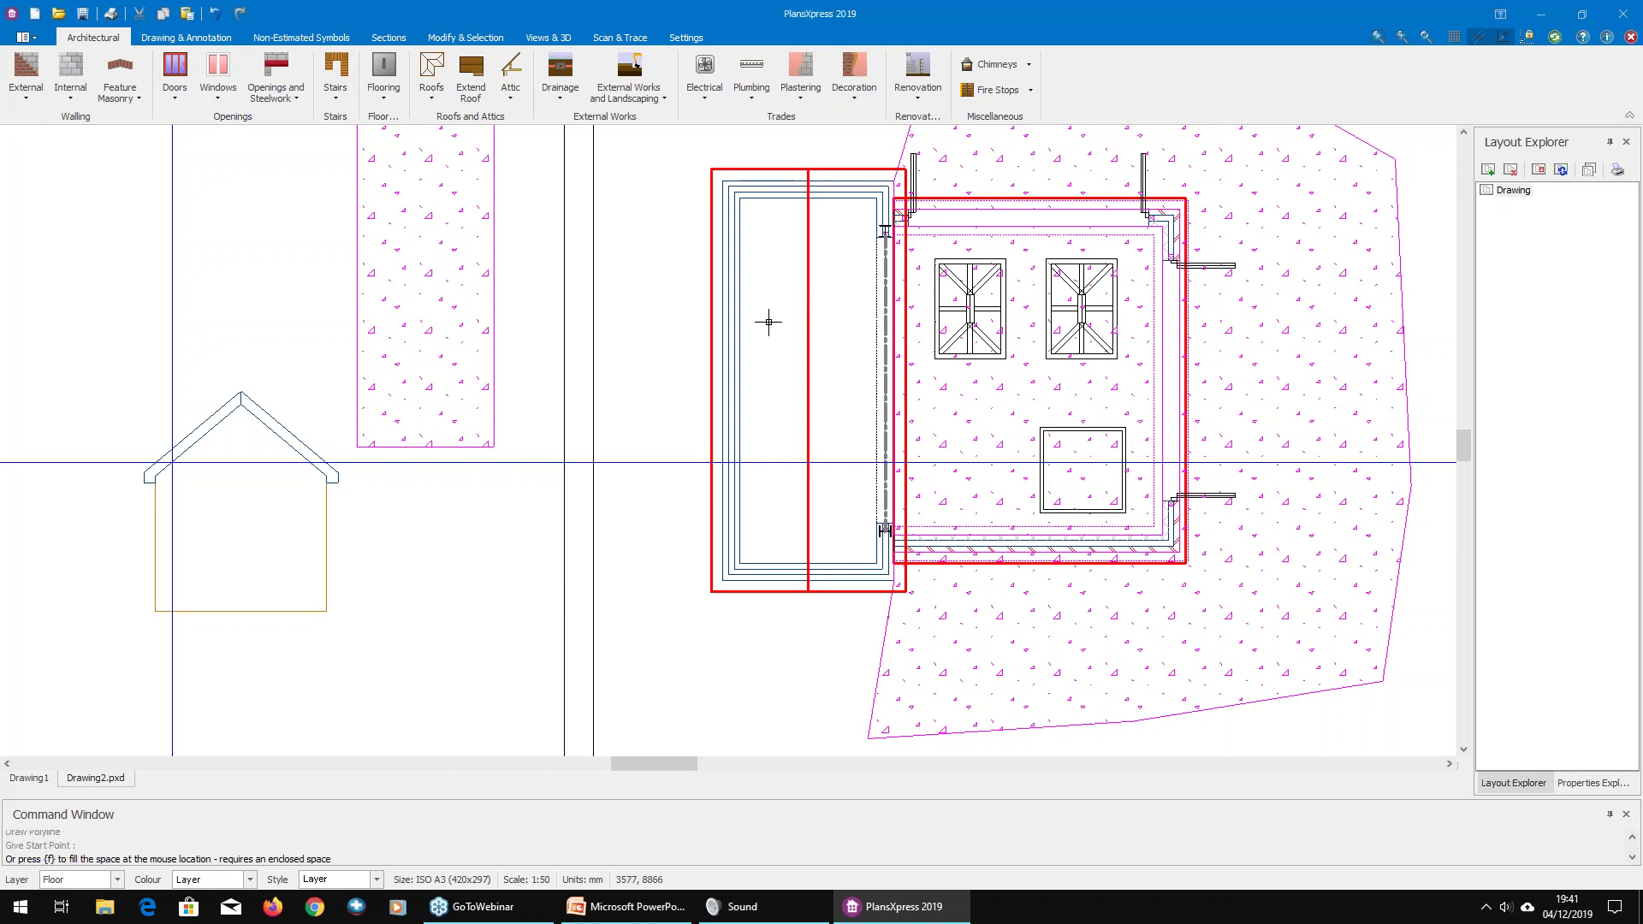
pyautogui.press('f')
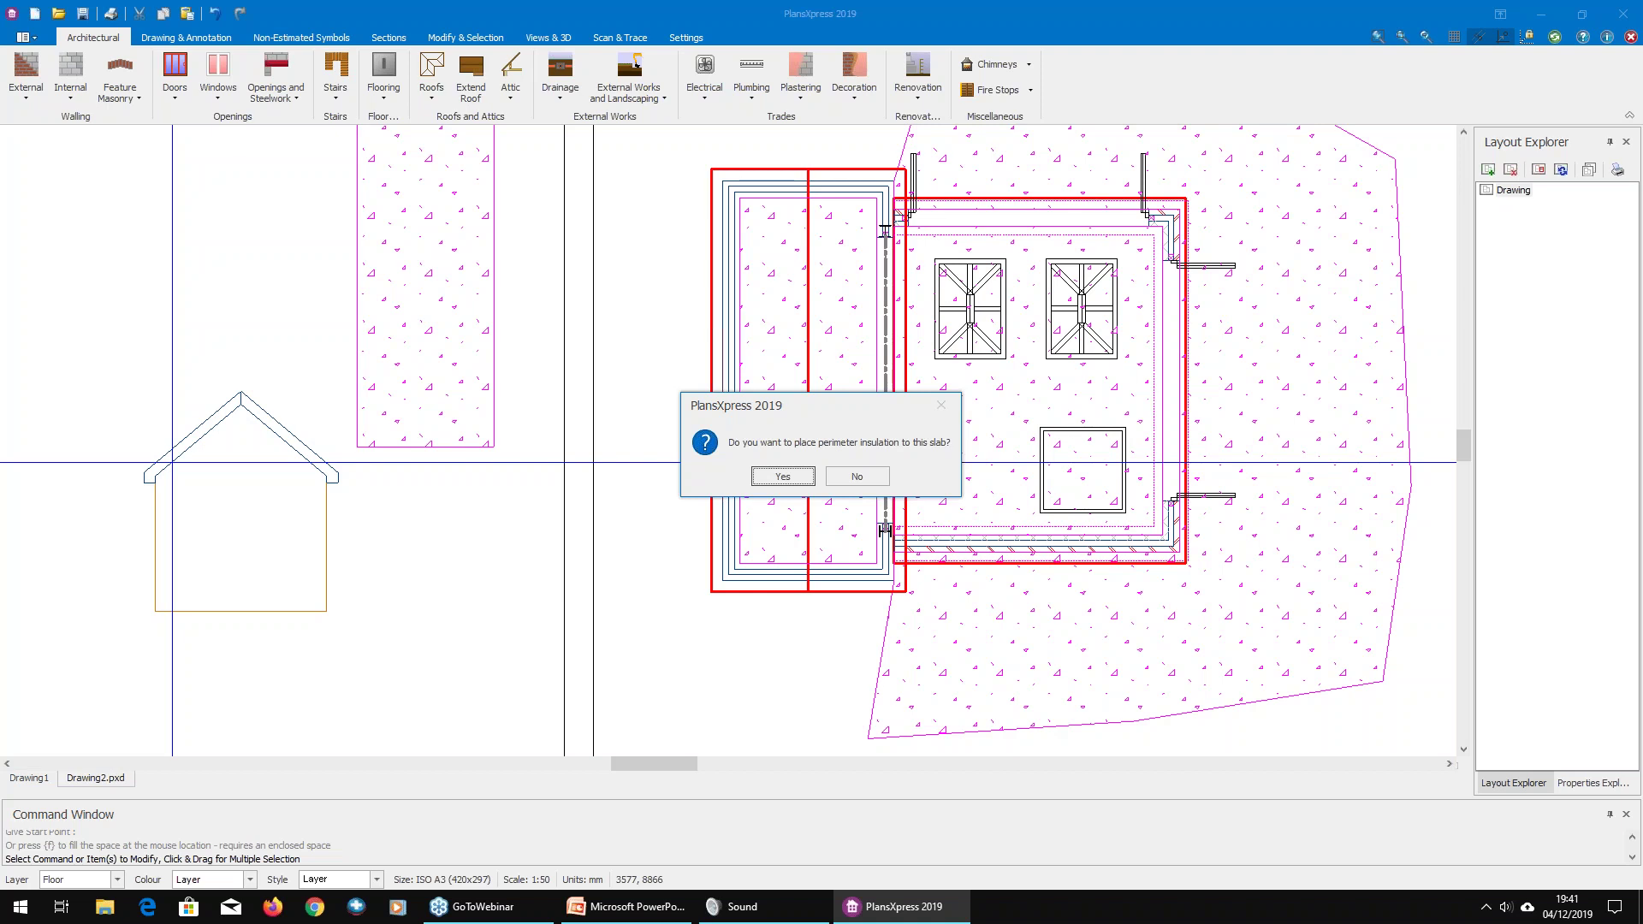
pyautogui.click(872, 473)
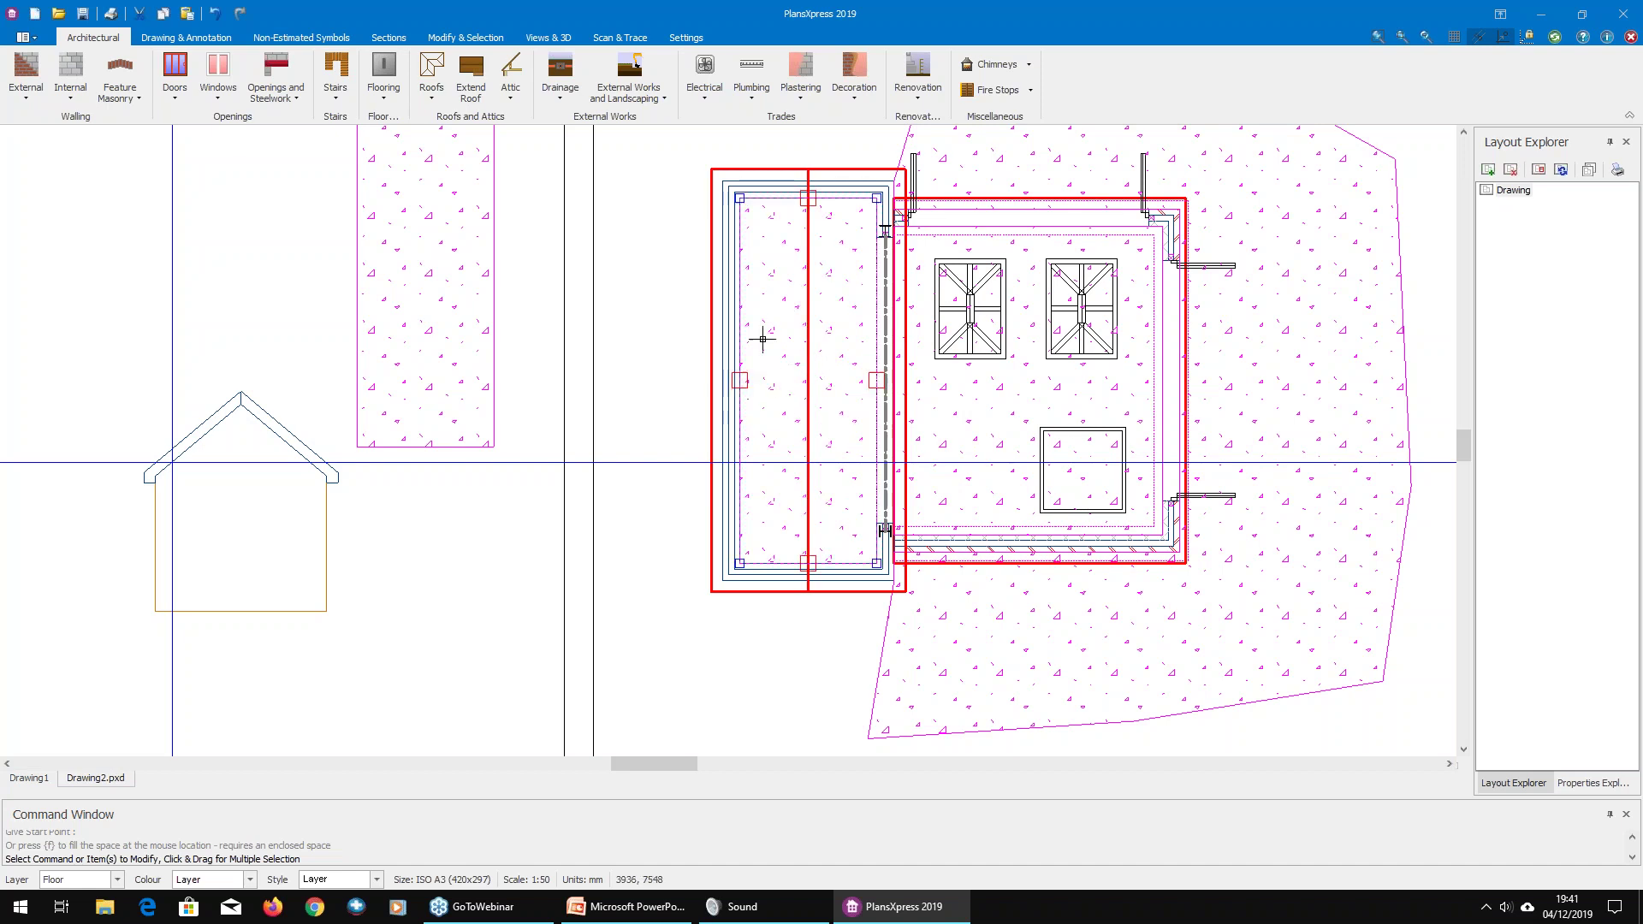
# Step: Discard the trial slab and refill the existing building's enclosed floor area with a default irregular slab, declining perimeter insulation
pyautogui.rightClick(625, 295)
pyautogui.click(668, 303)
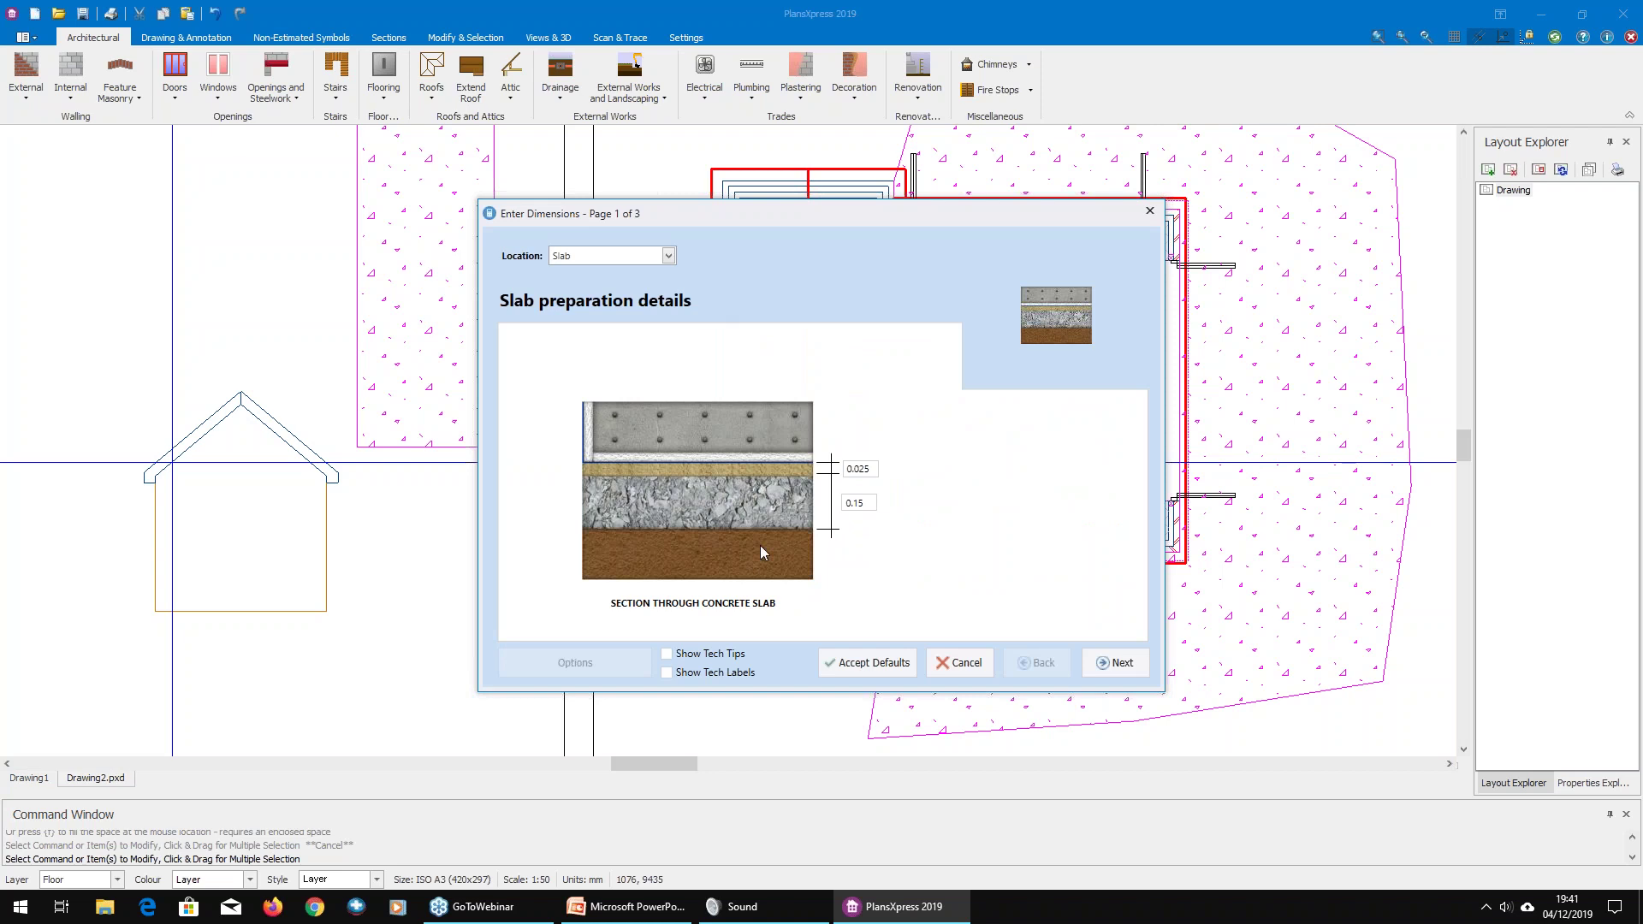
pyautogui.click(835, 668)
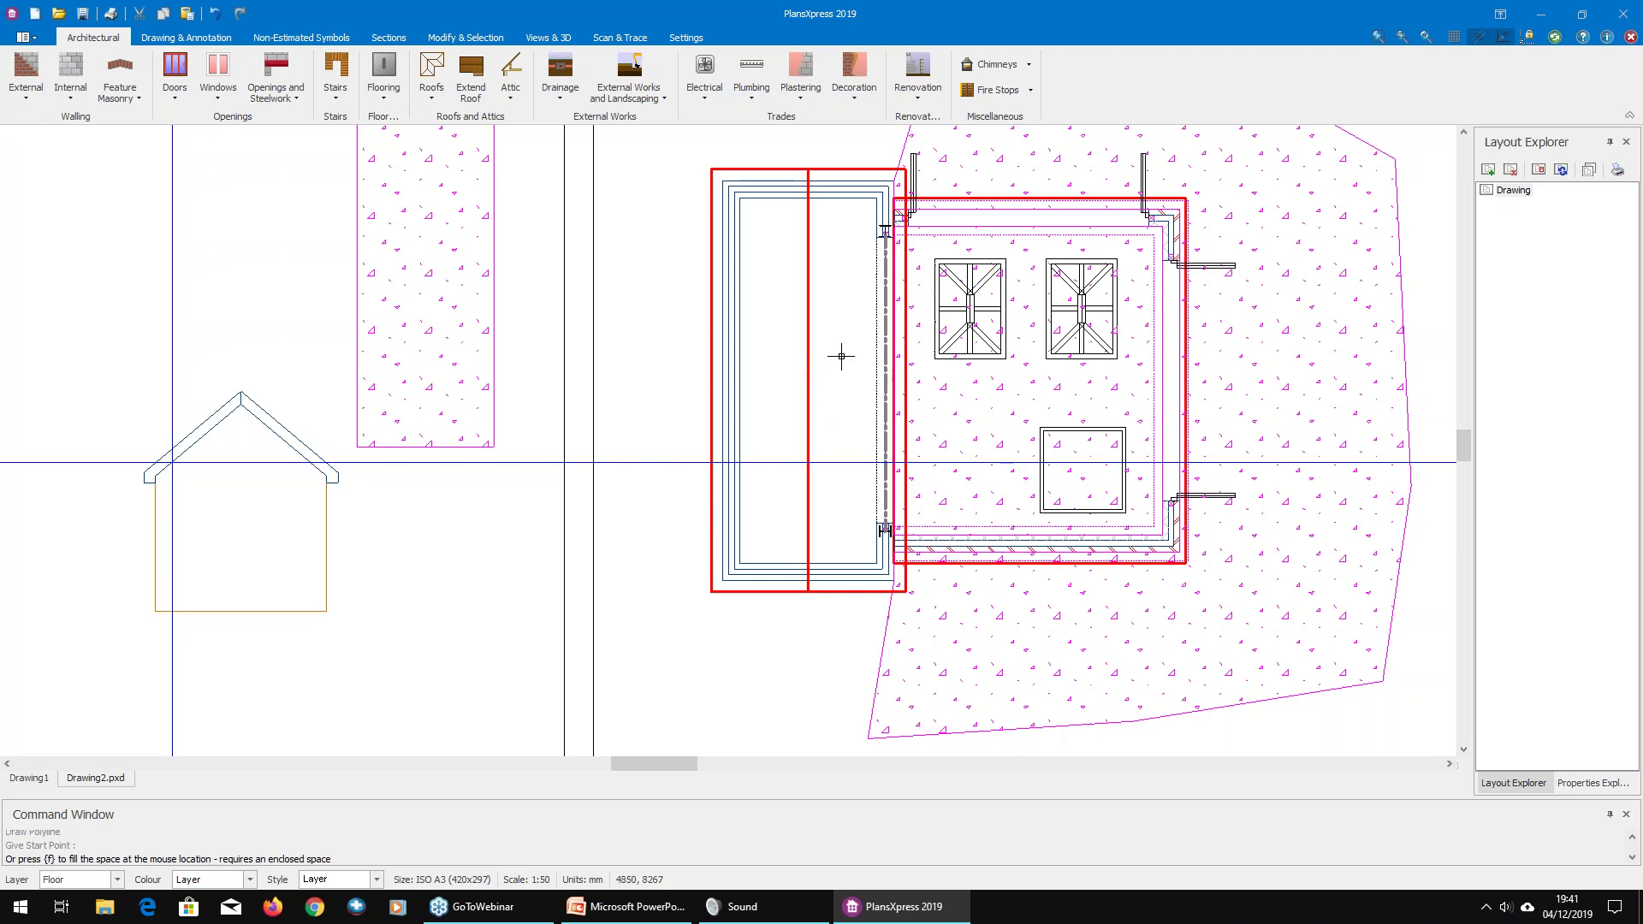
pyautogui.scroll(1, 803, 360)
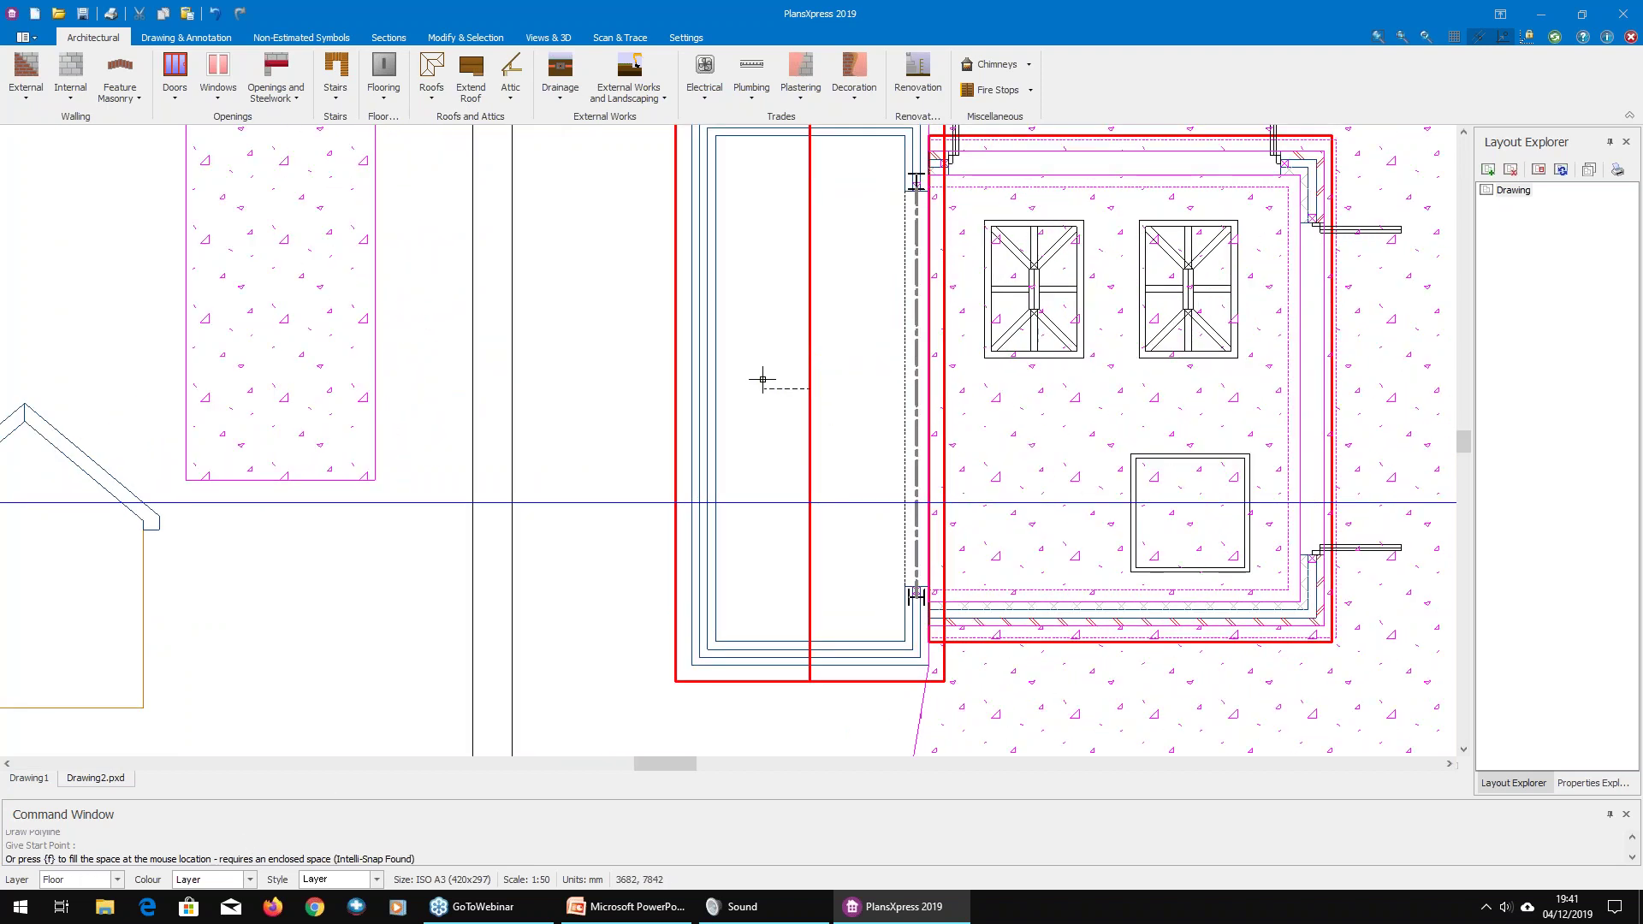
pyautogui.press('f')
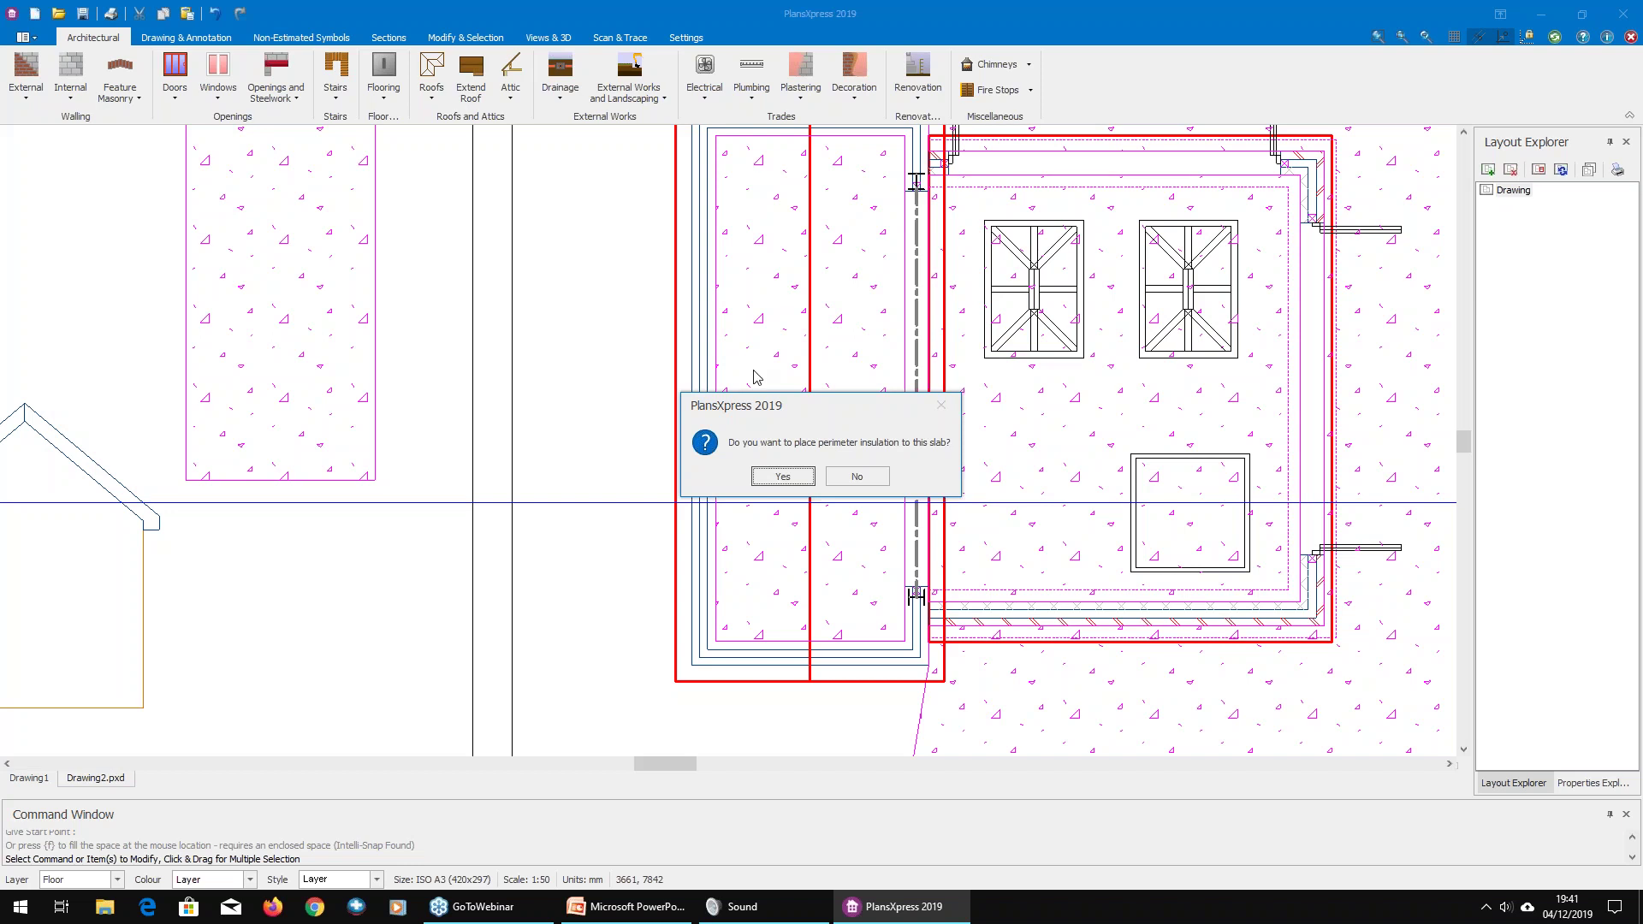
pyautogui.click(857, 476)
# Step: Discard the replacement slab and move the original slab from outside the sheet back against the existing building's inner wall faces
pyautogui.scroll(-3, 782, 452)
pyautogui.click(493, 328)
pyautogui.click(590, 351)
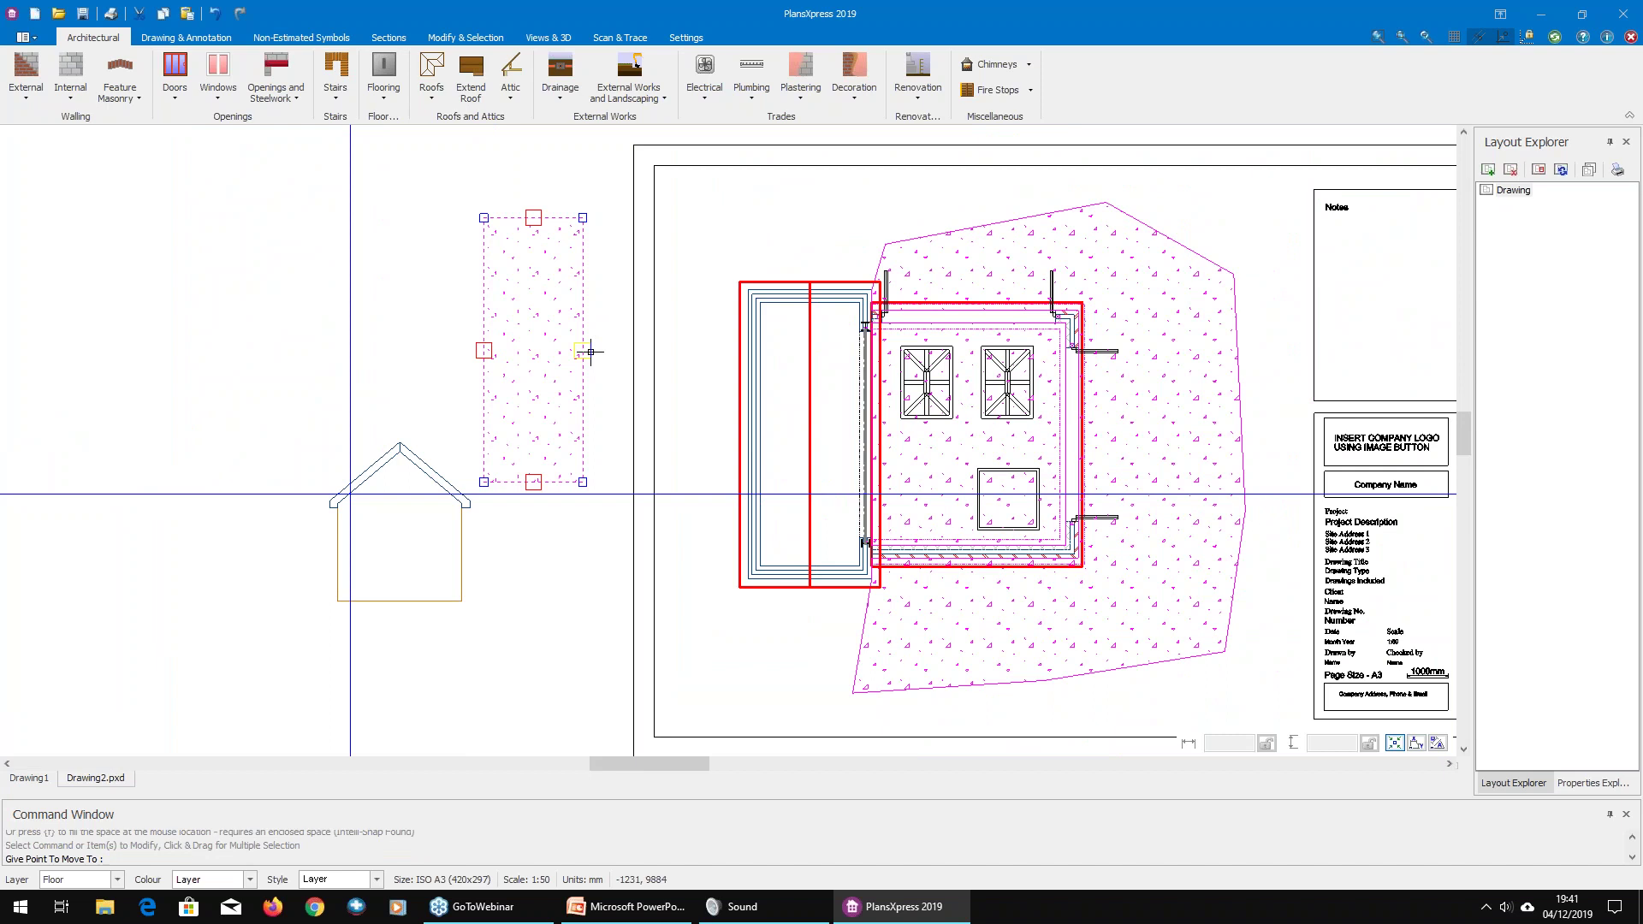
pyautogui.press('Escape')
pyautogui.click(484, 350)
pyautogui.scroll(5, 770, 477)
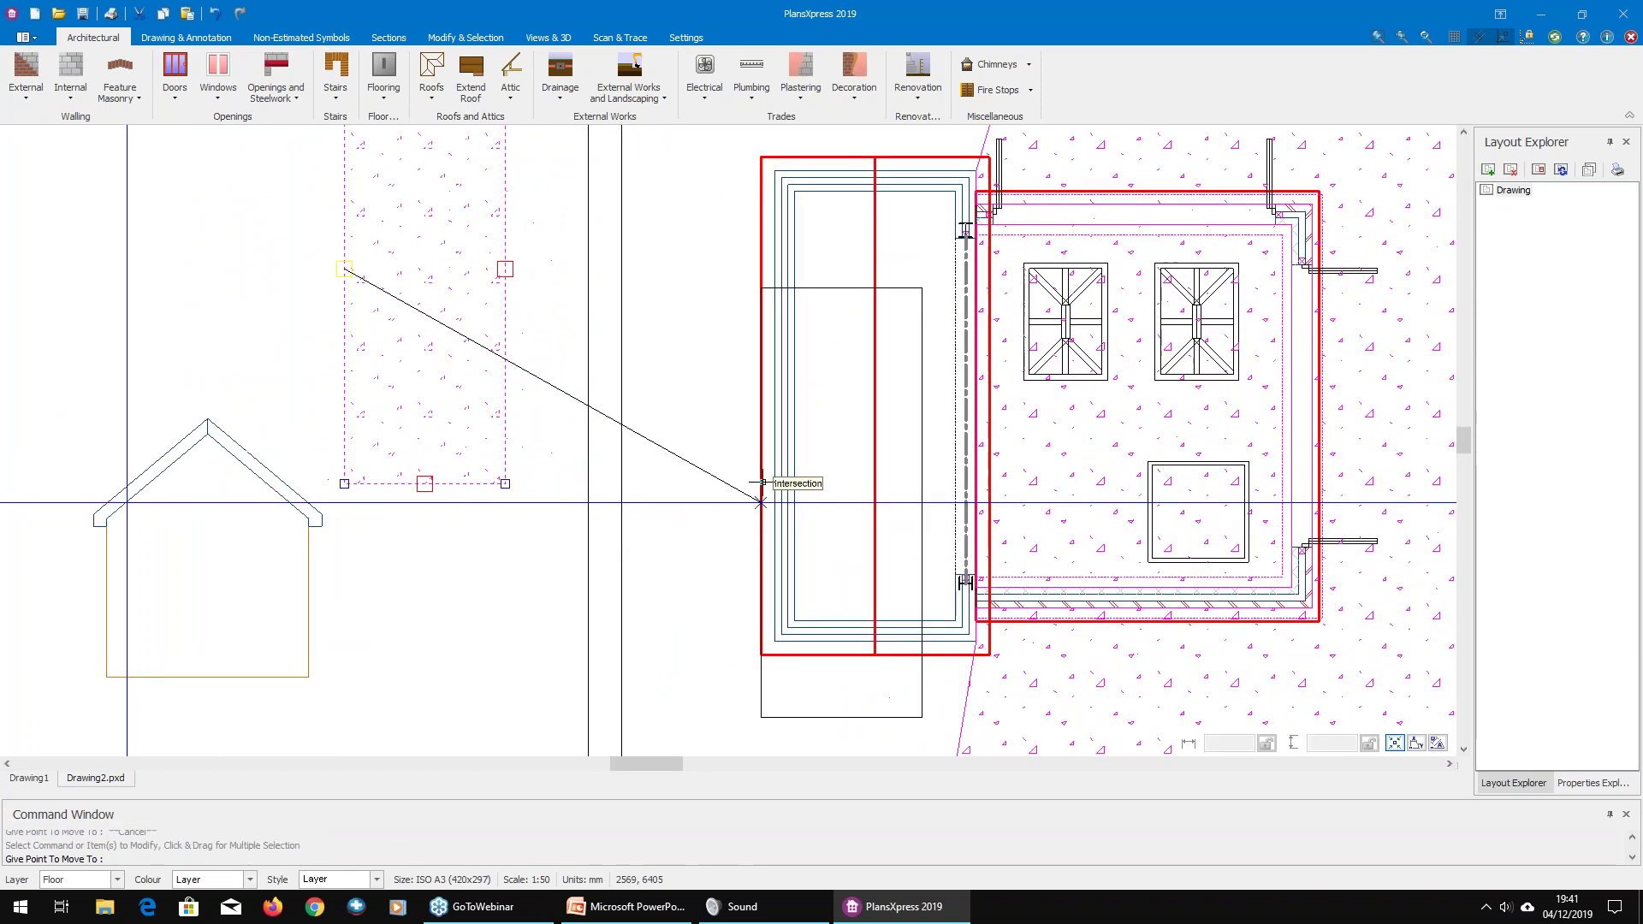
pyautogui.click(594, 322)
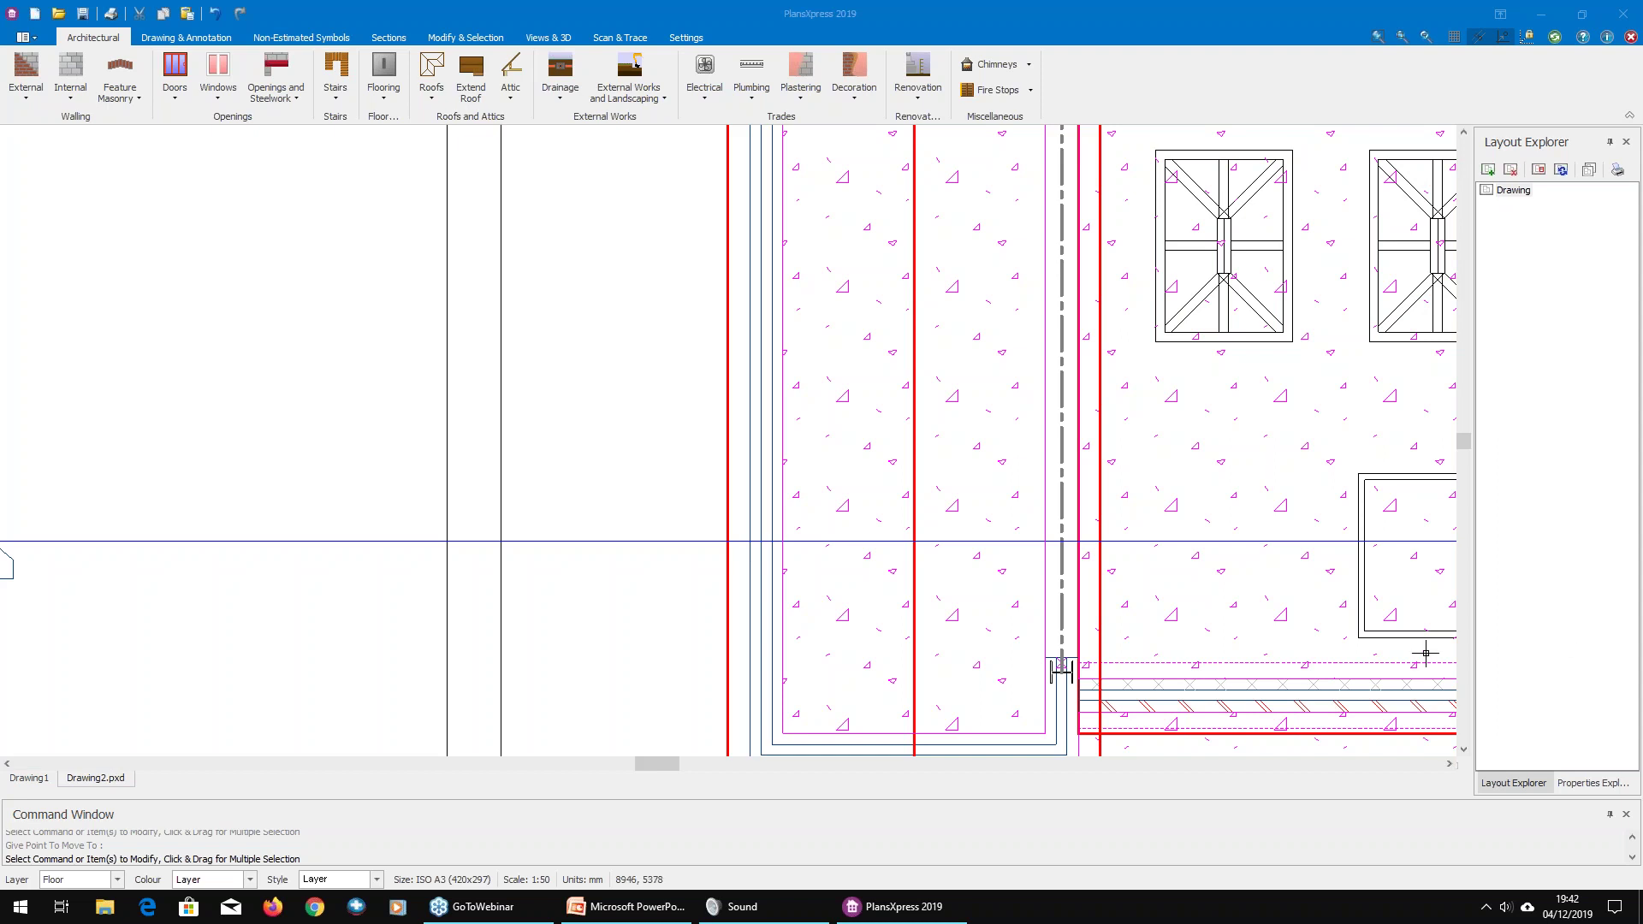
# Step: Set the default texture for the internal face of walls to STUCCO07.JPG from the WALL COVERINGS category
pyautogui.moveTo(1425, 652)
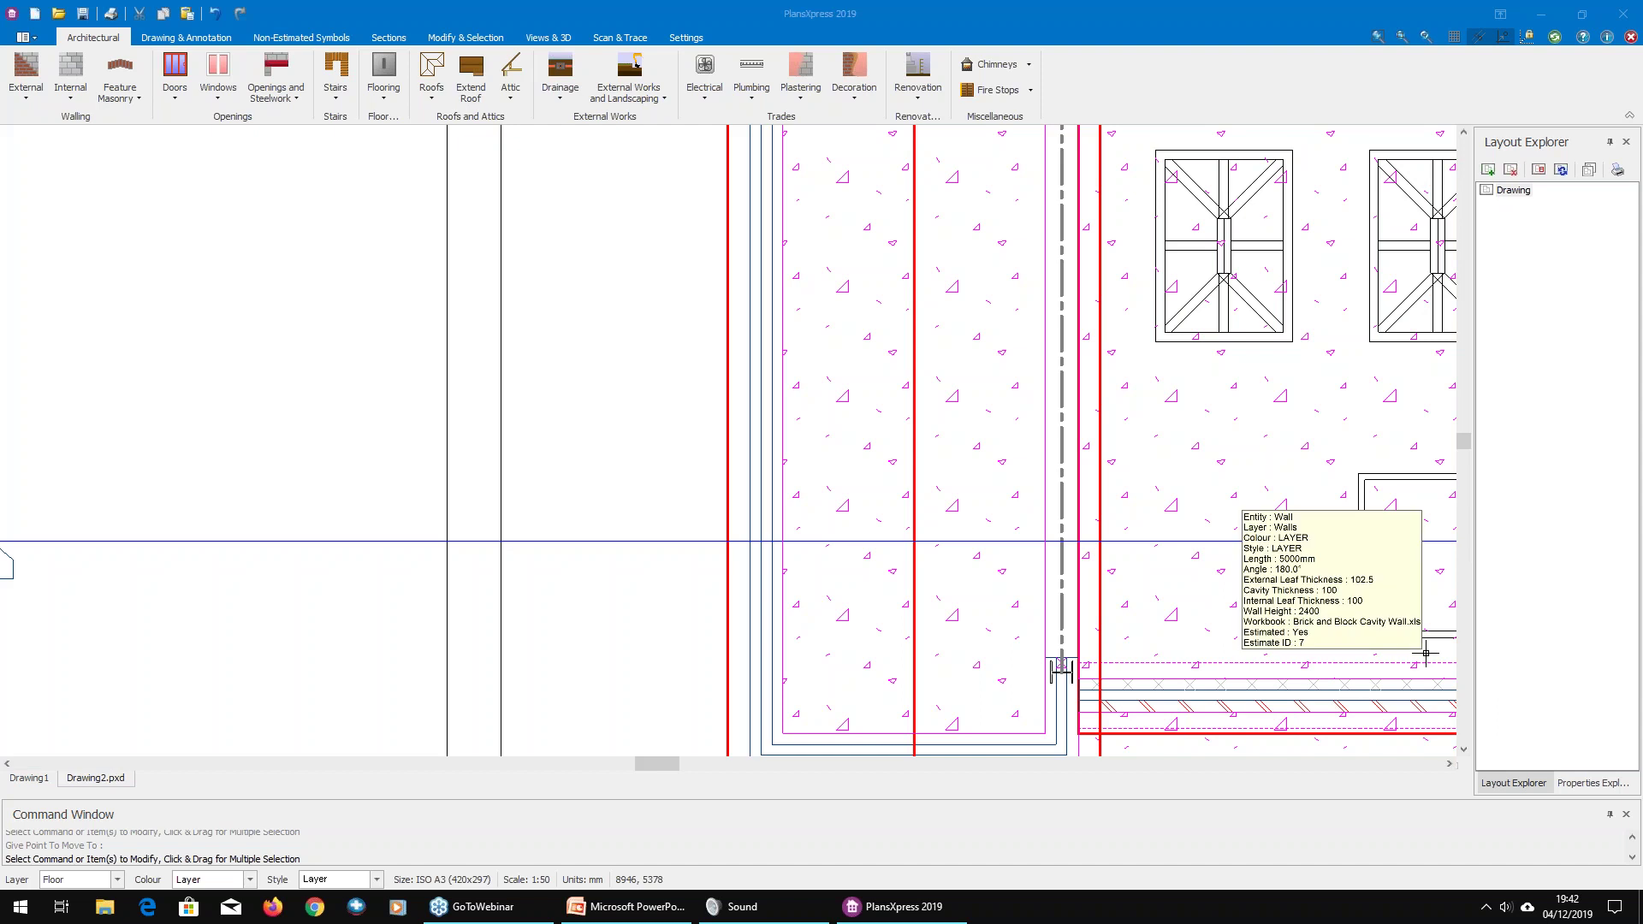
pyautogui.scroll(-2, 946, 381)
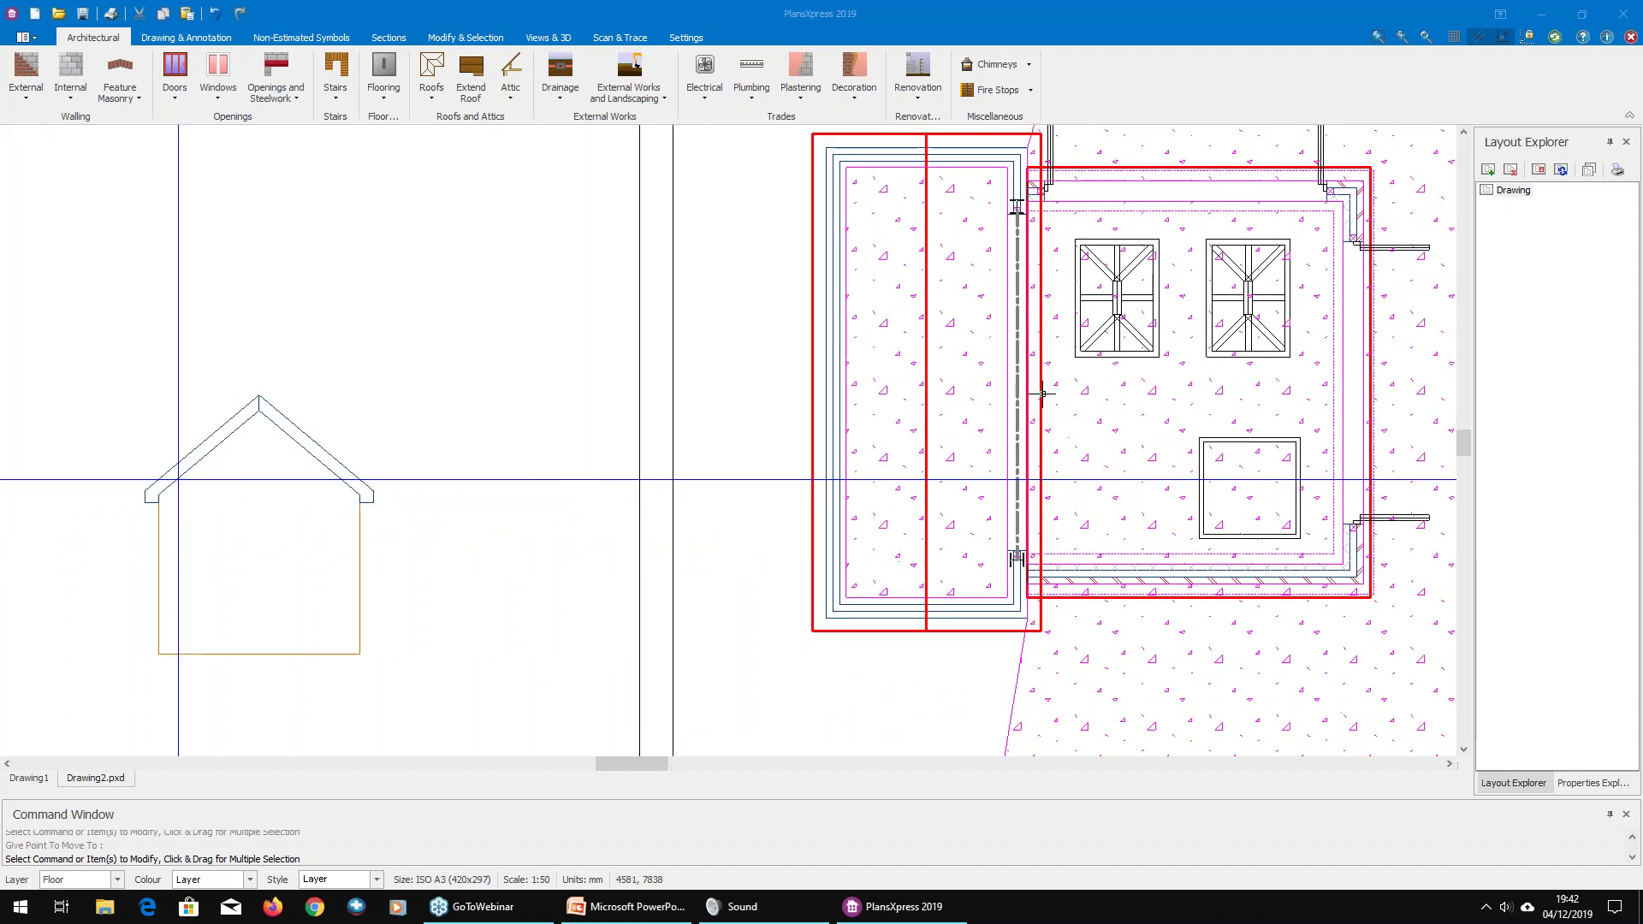
pyautogui.scroll(1, 1042, 393)
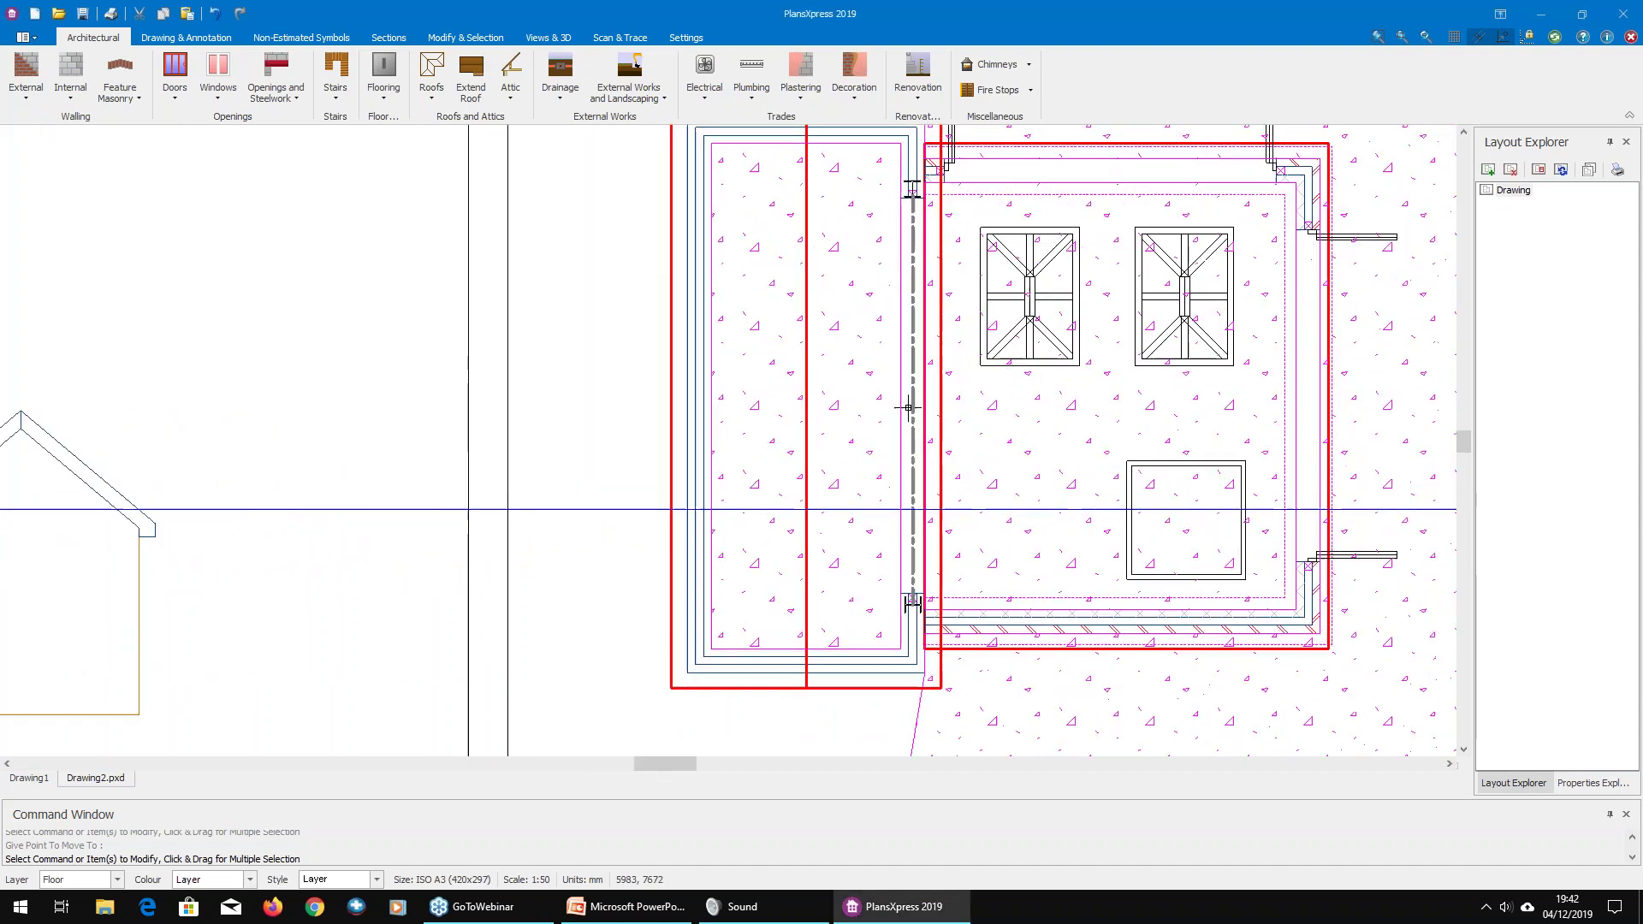
pyautogui.click(631, 39)
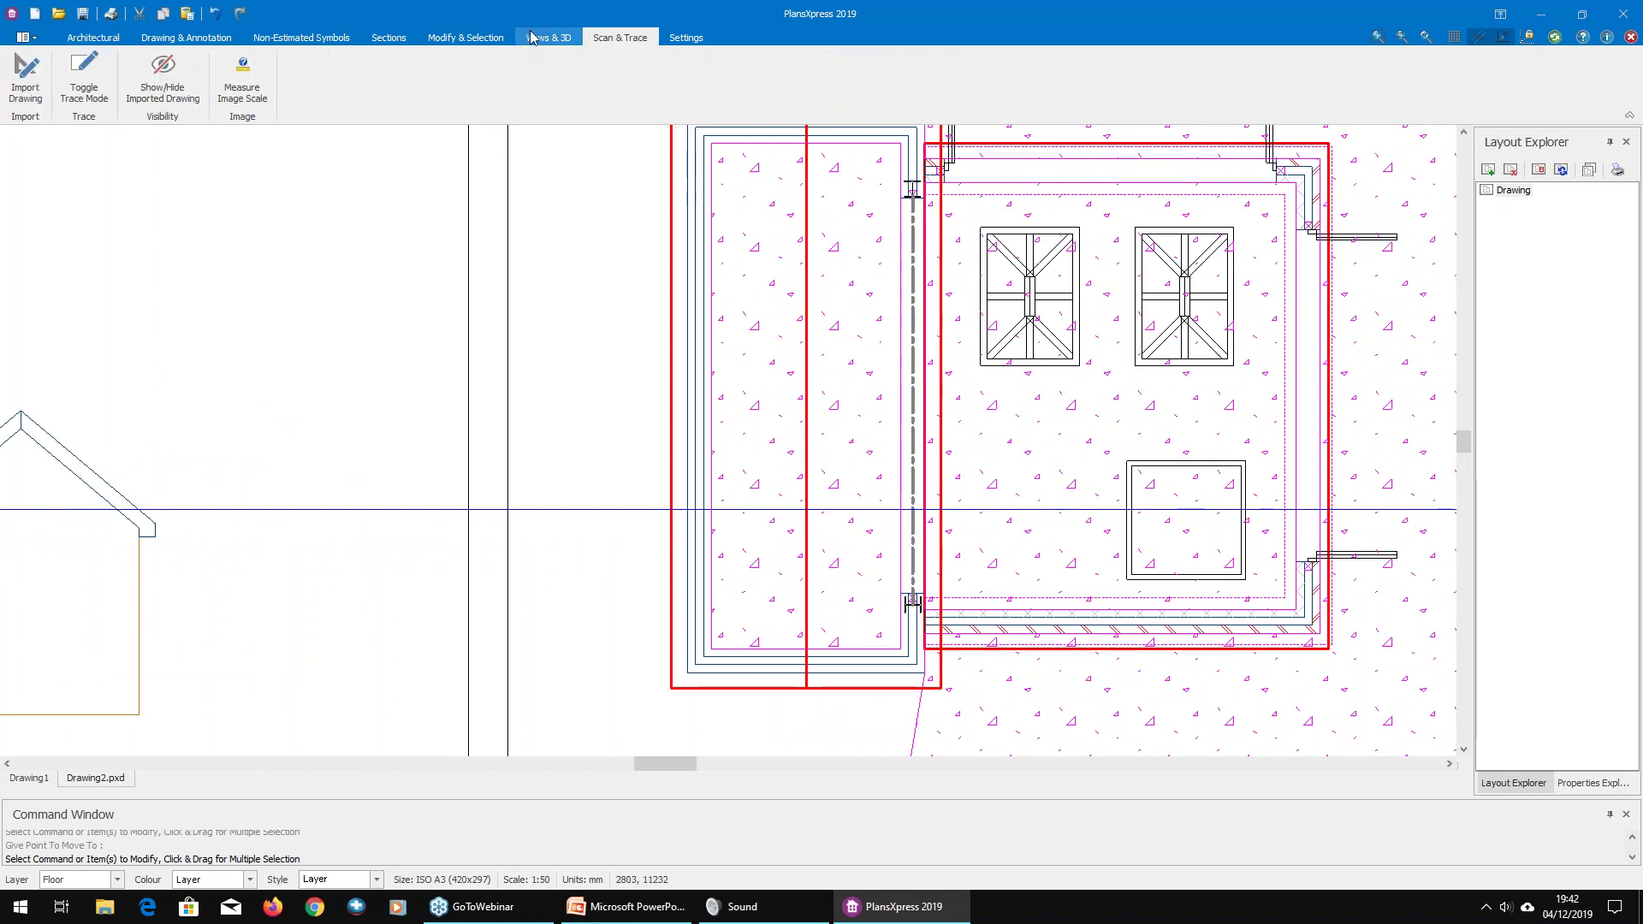
pyautogui.click(533, 37)
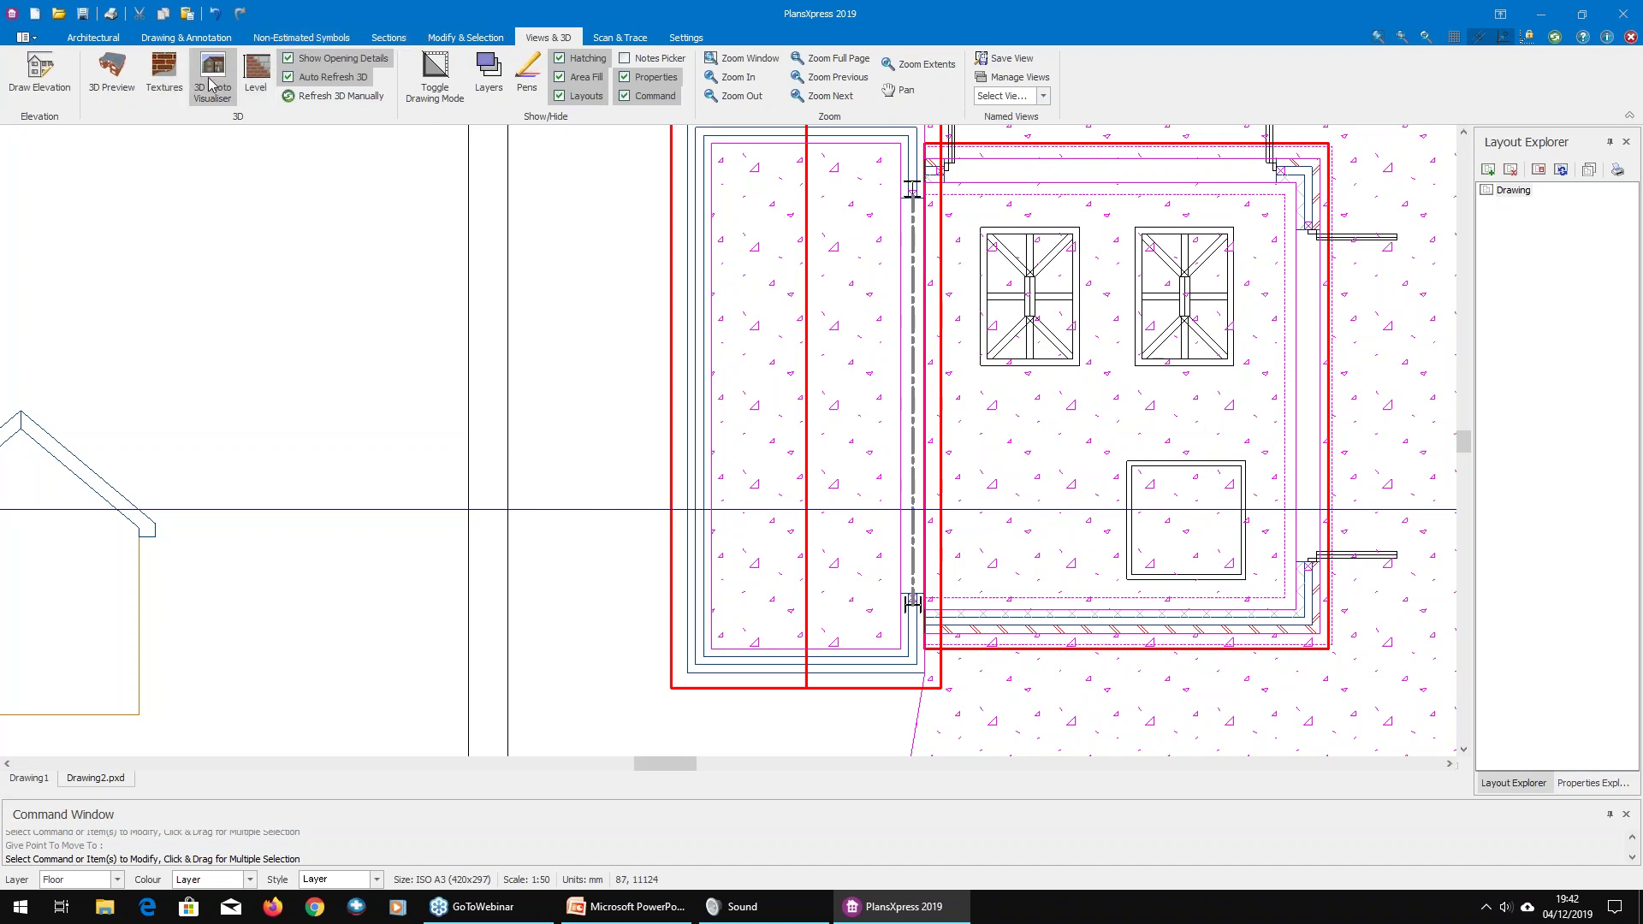
pyautogui.click(175, 79)
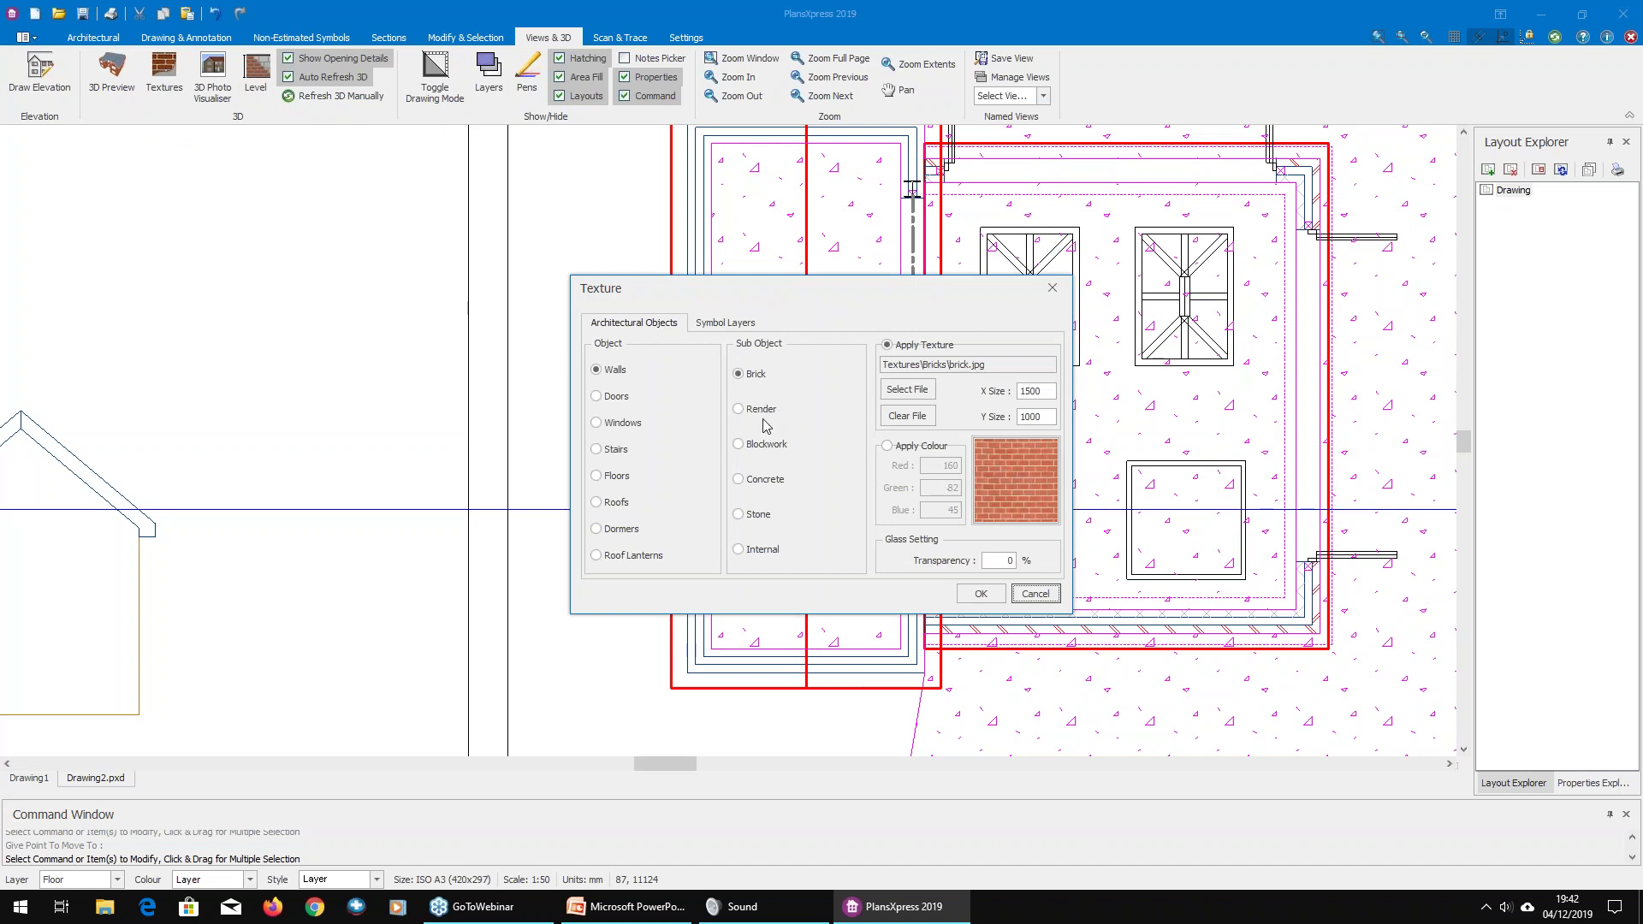
pyautogui.click(740, 547)
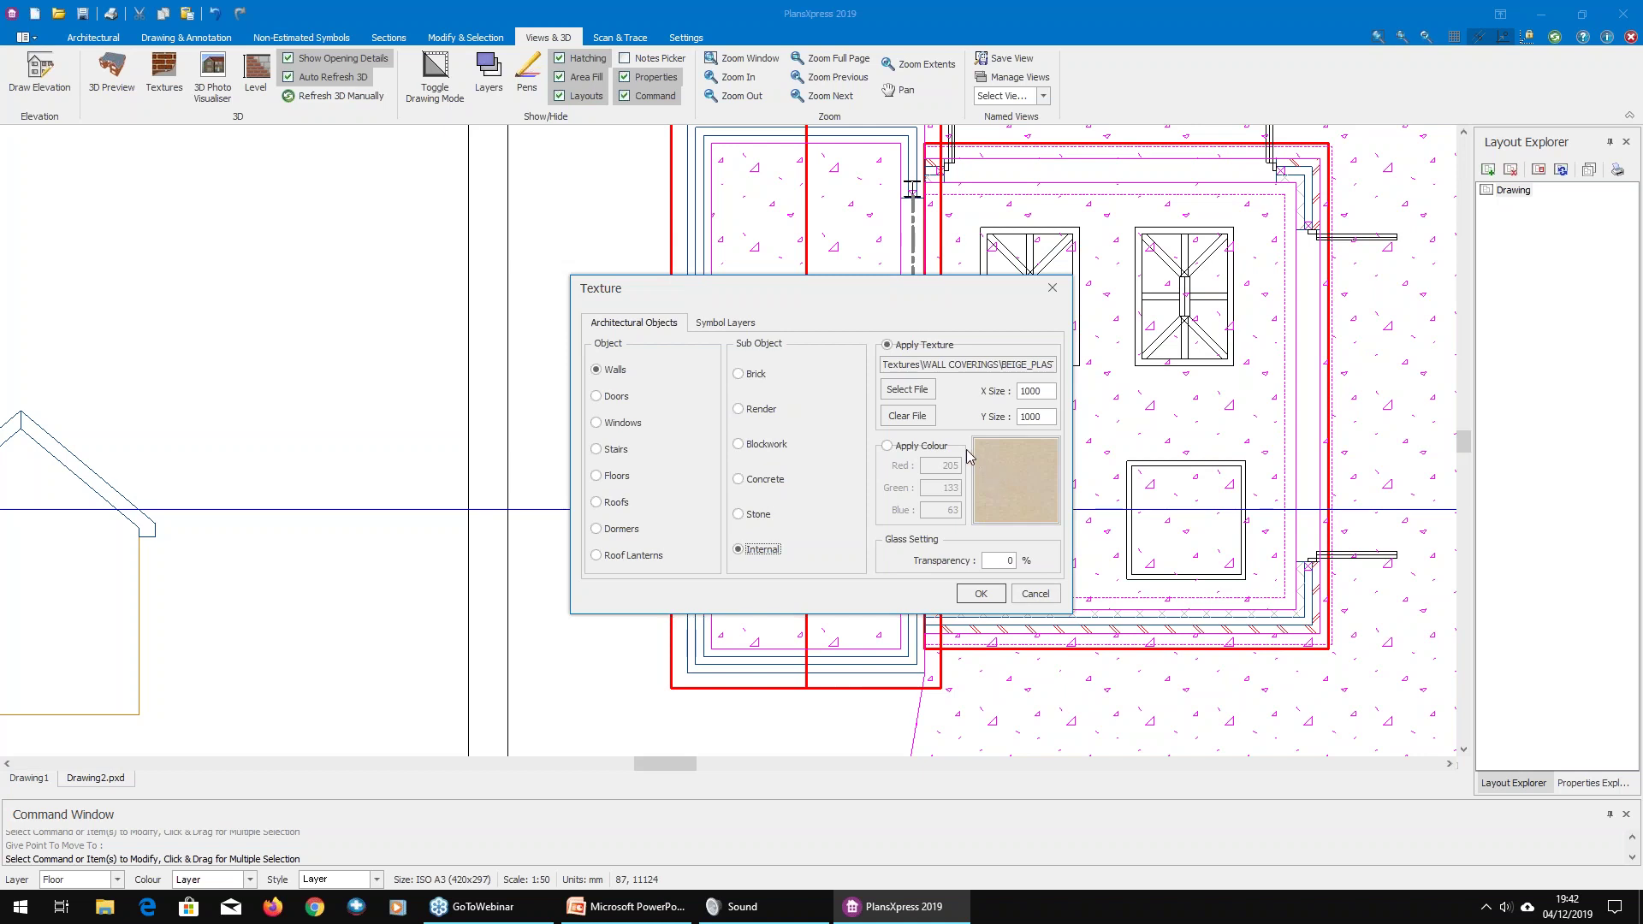
pyautogui.click(907, 389)
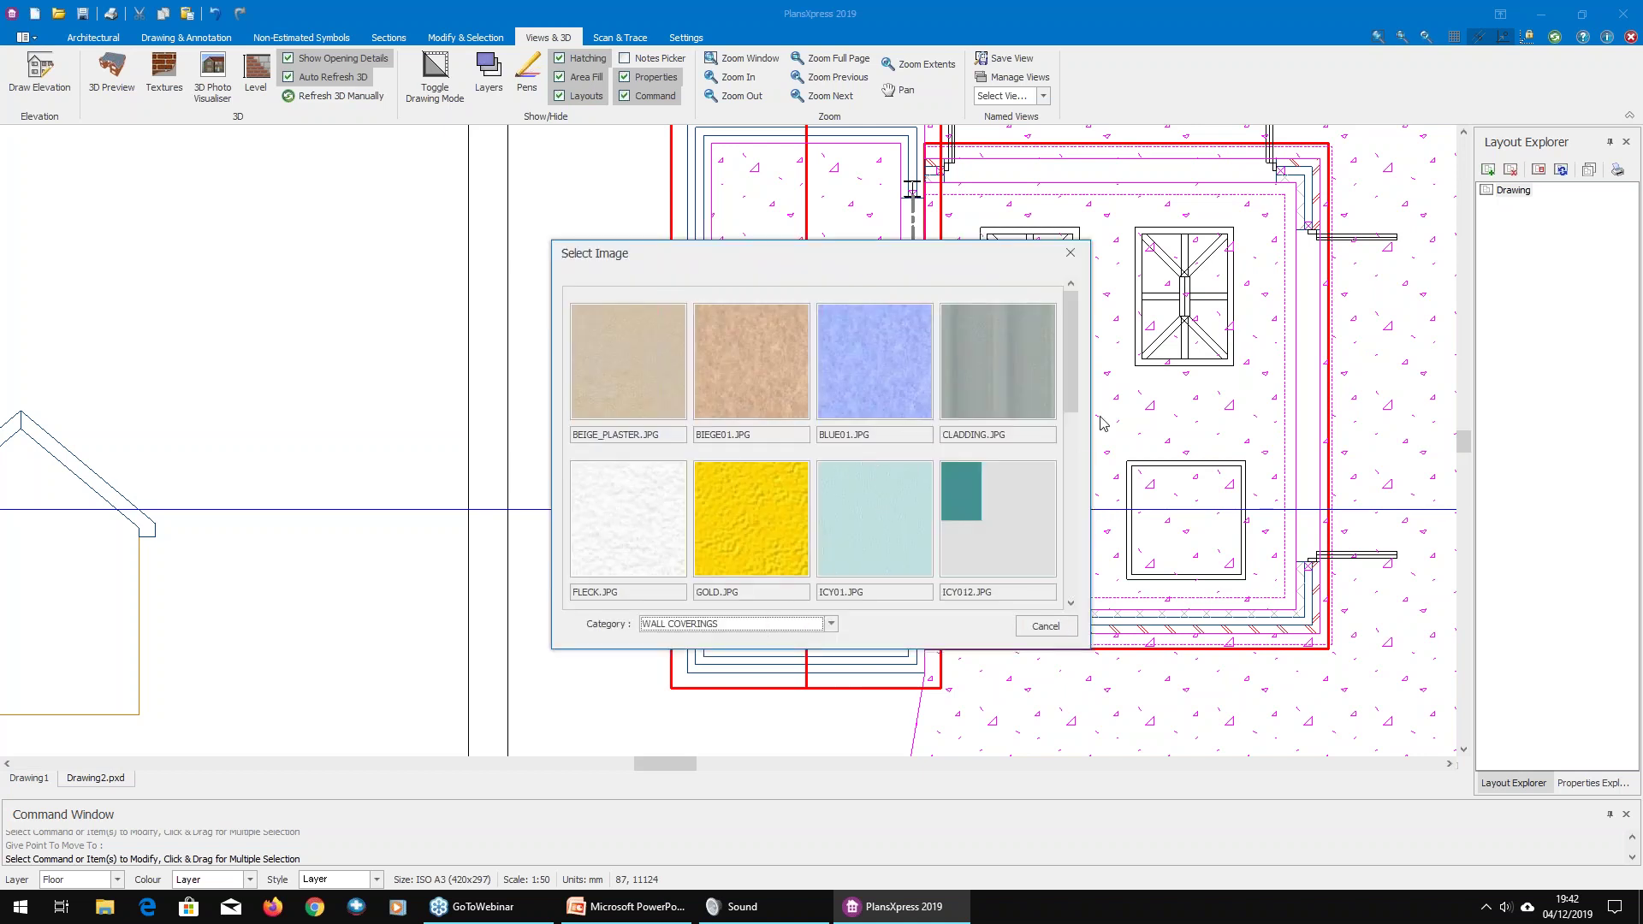
pyautogui.moveTo(1068, 372); pyautogui.dragTo(1061, 476)
pyautogui.click(827, 379)
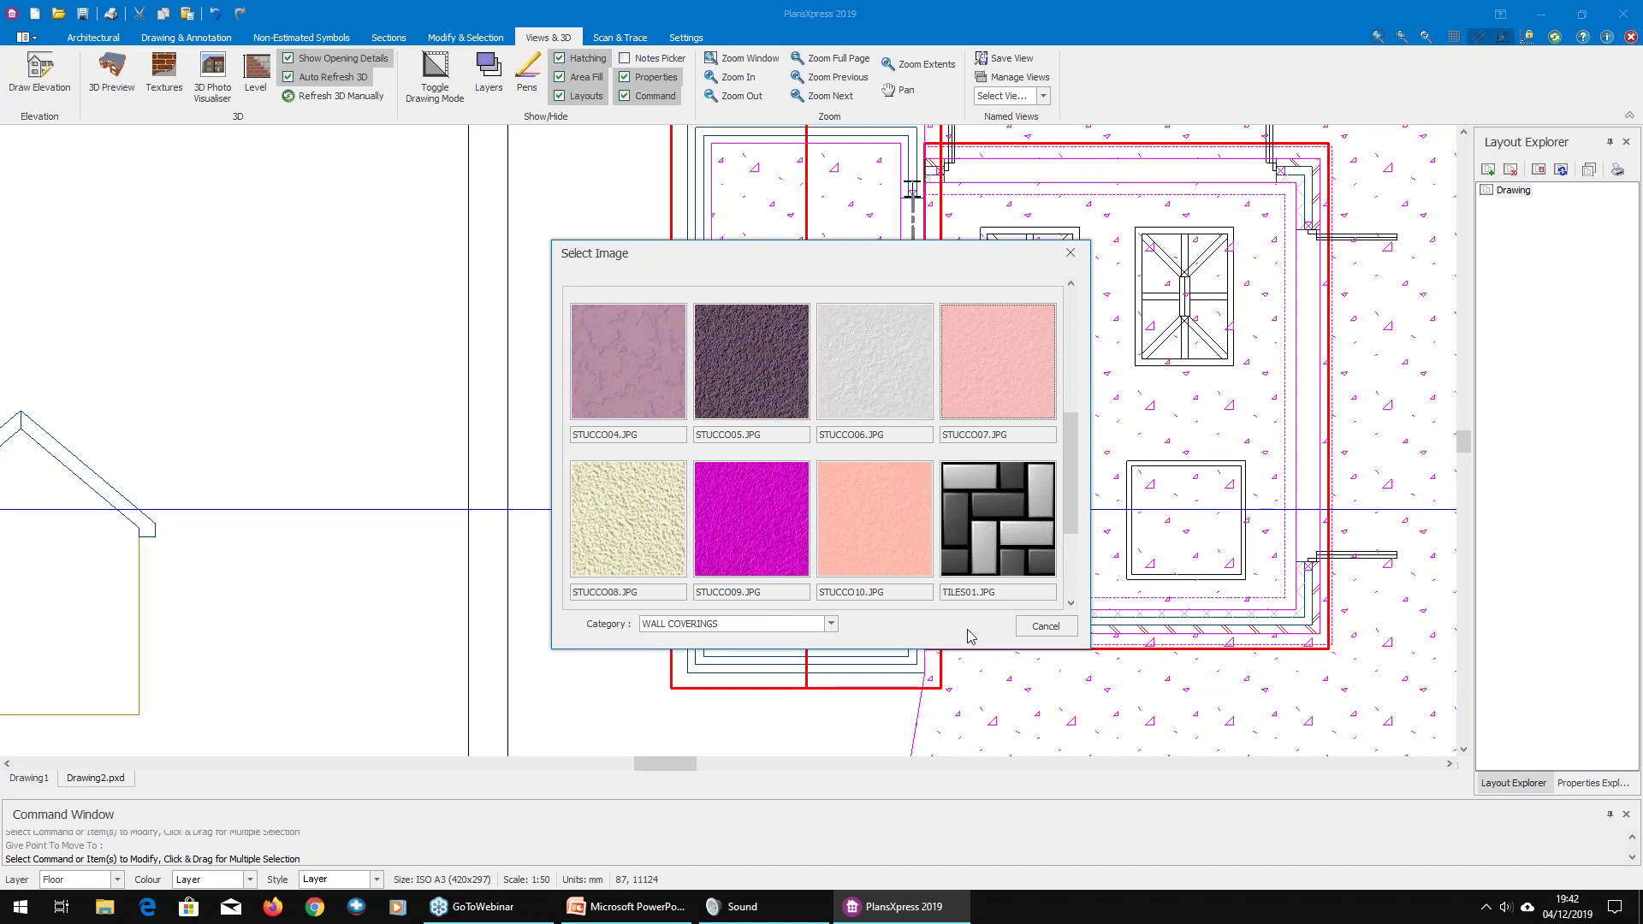
pyautogui.doubleClick(975, 382)
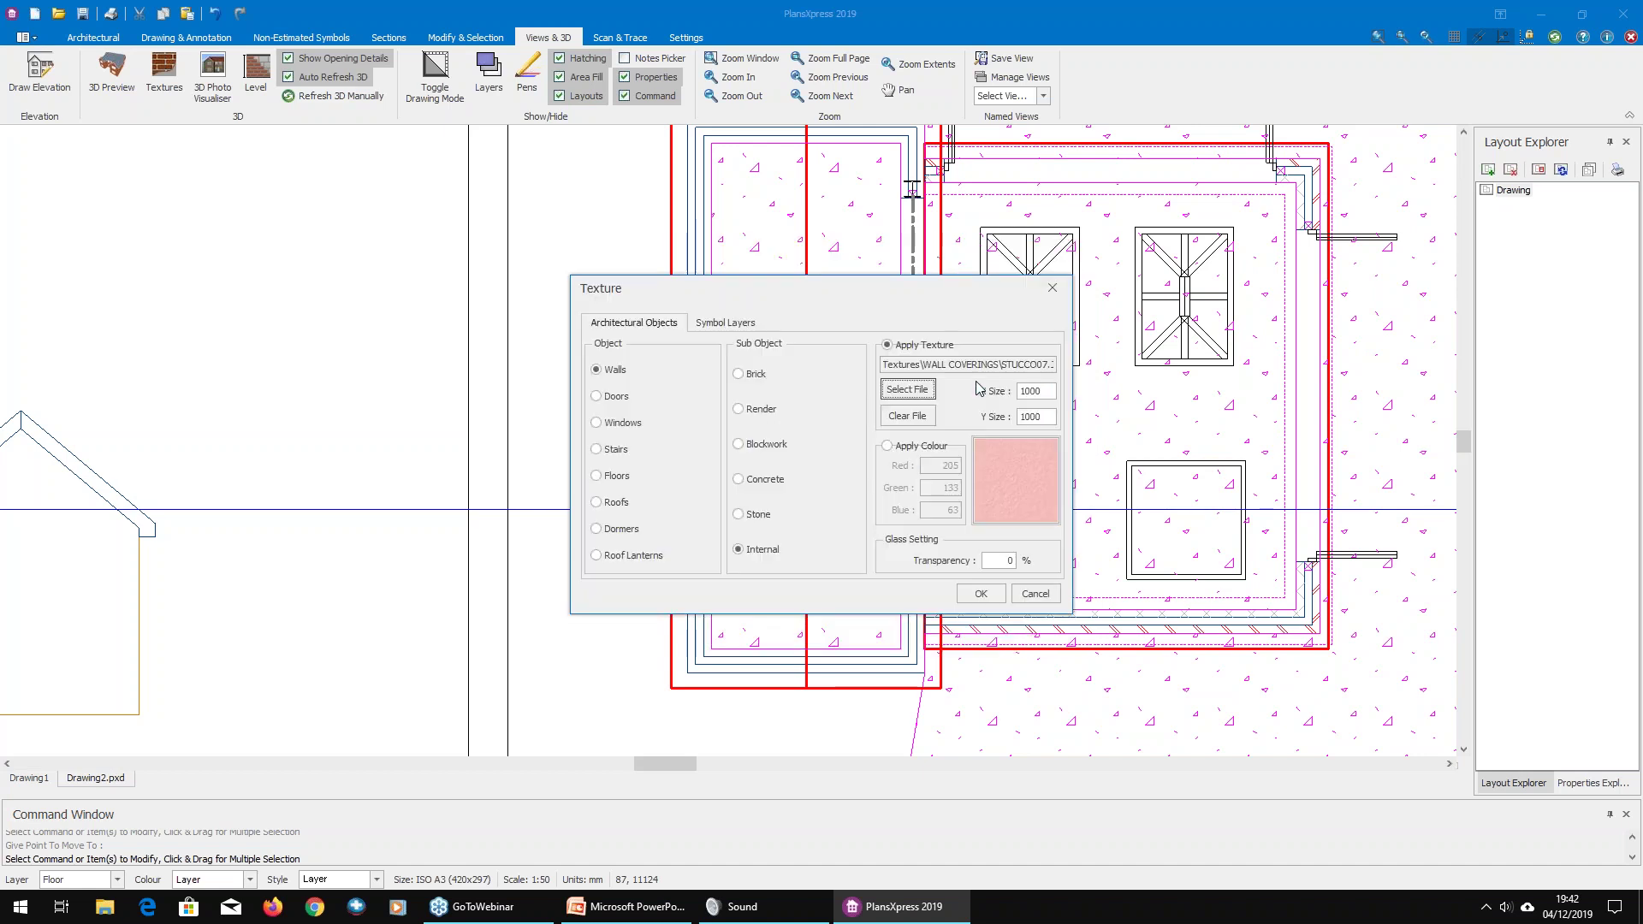
pyautogui.click(981, 593)
# Step: Preview the model in 3D, inspect the extension's internal wall finish around the doors, and close the preview
pyautogui.click(128, 77)
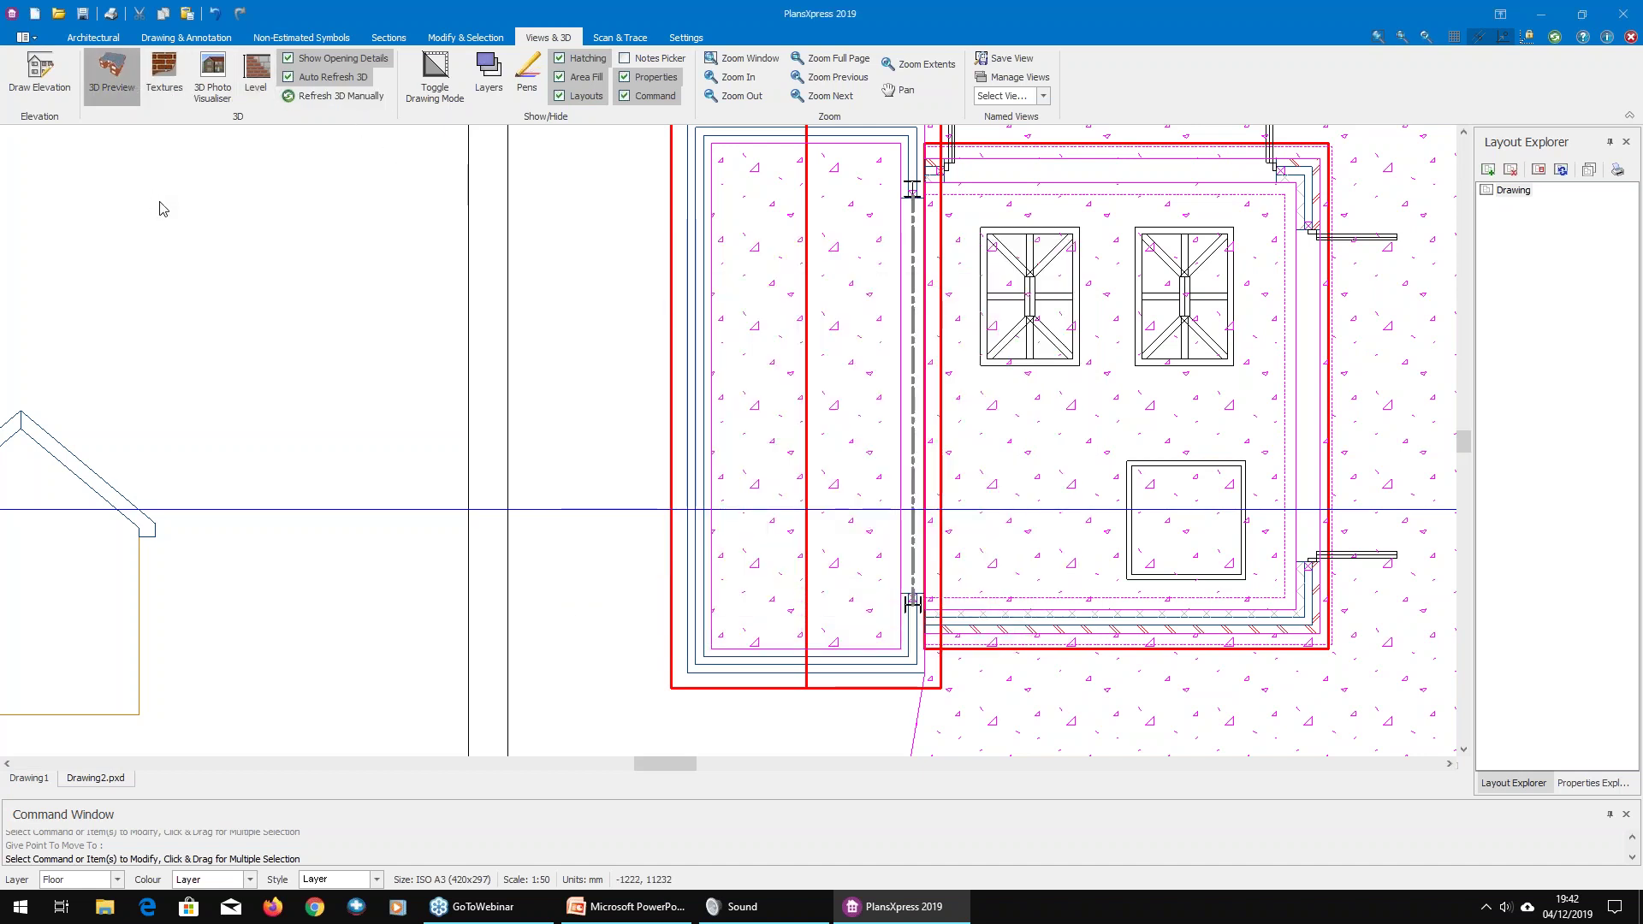
pyautogui.moveTo(909, 323); pyautogui.dragTo(792, 375)
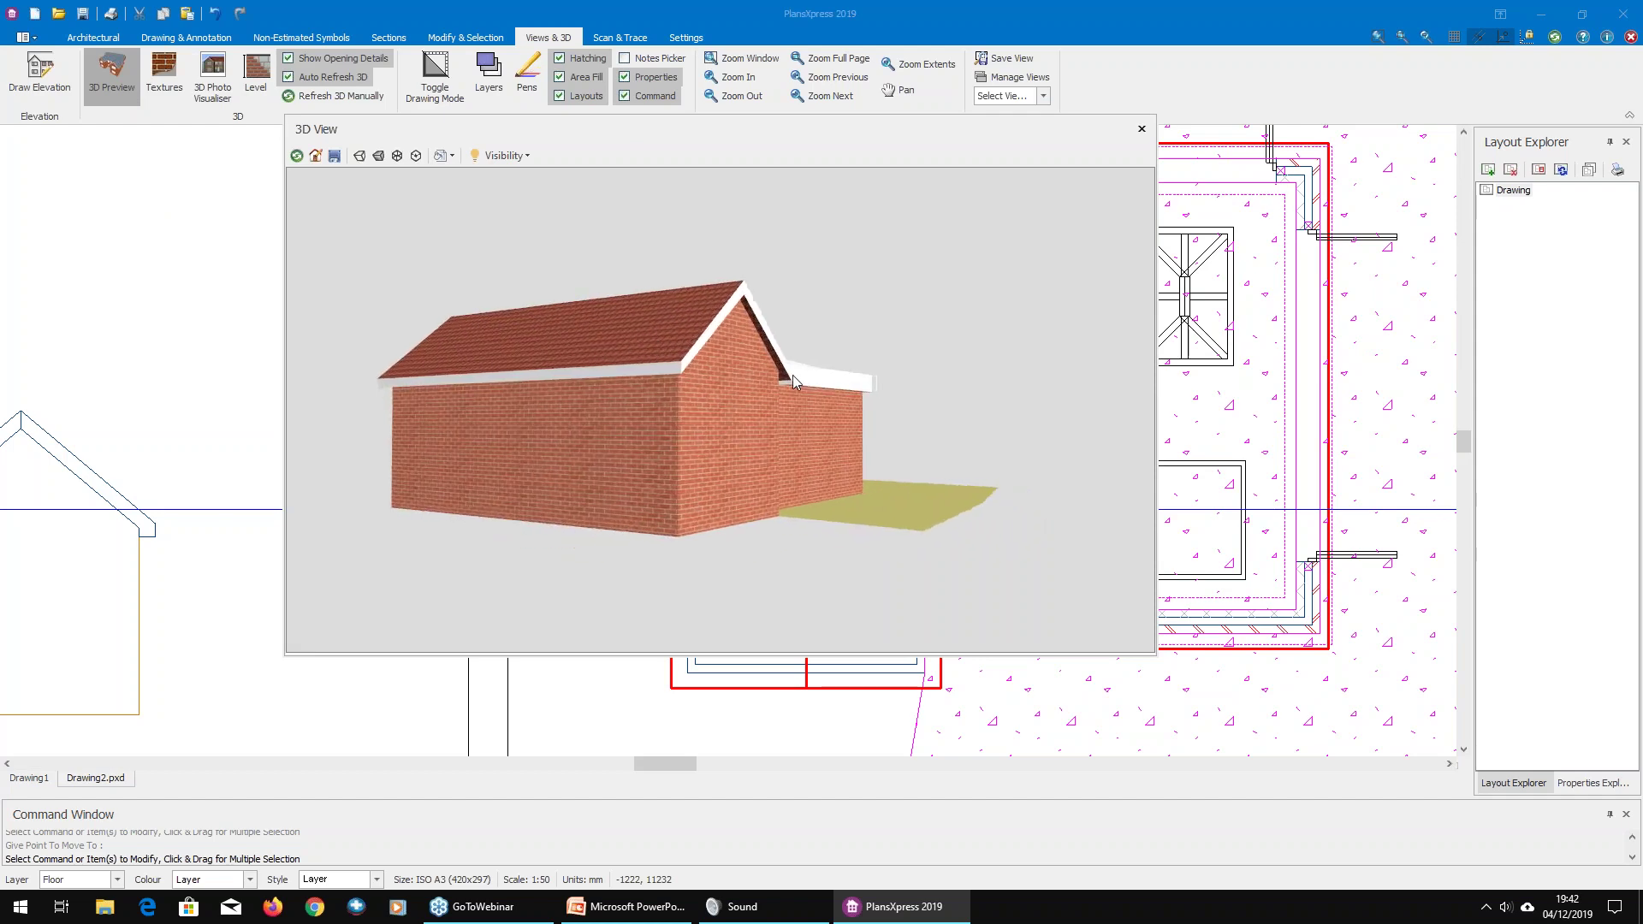
pyautogui.scroll(7, 783, 414)
pyautogui.scroll(5, 803, 459)
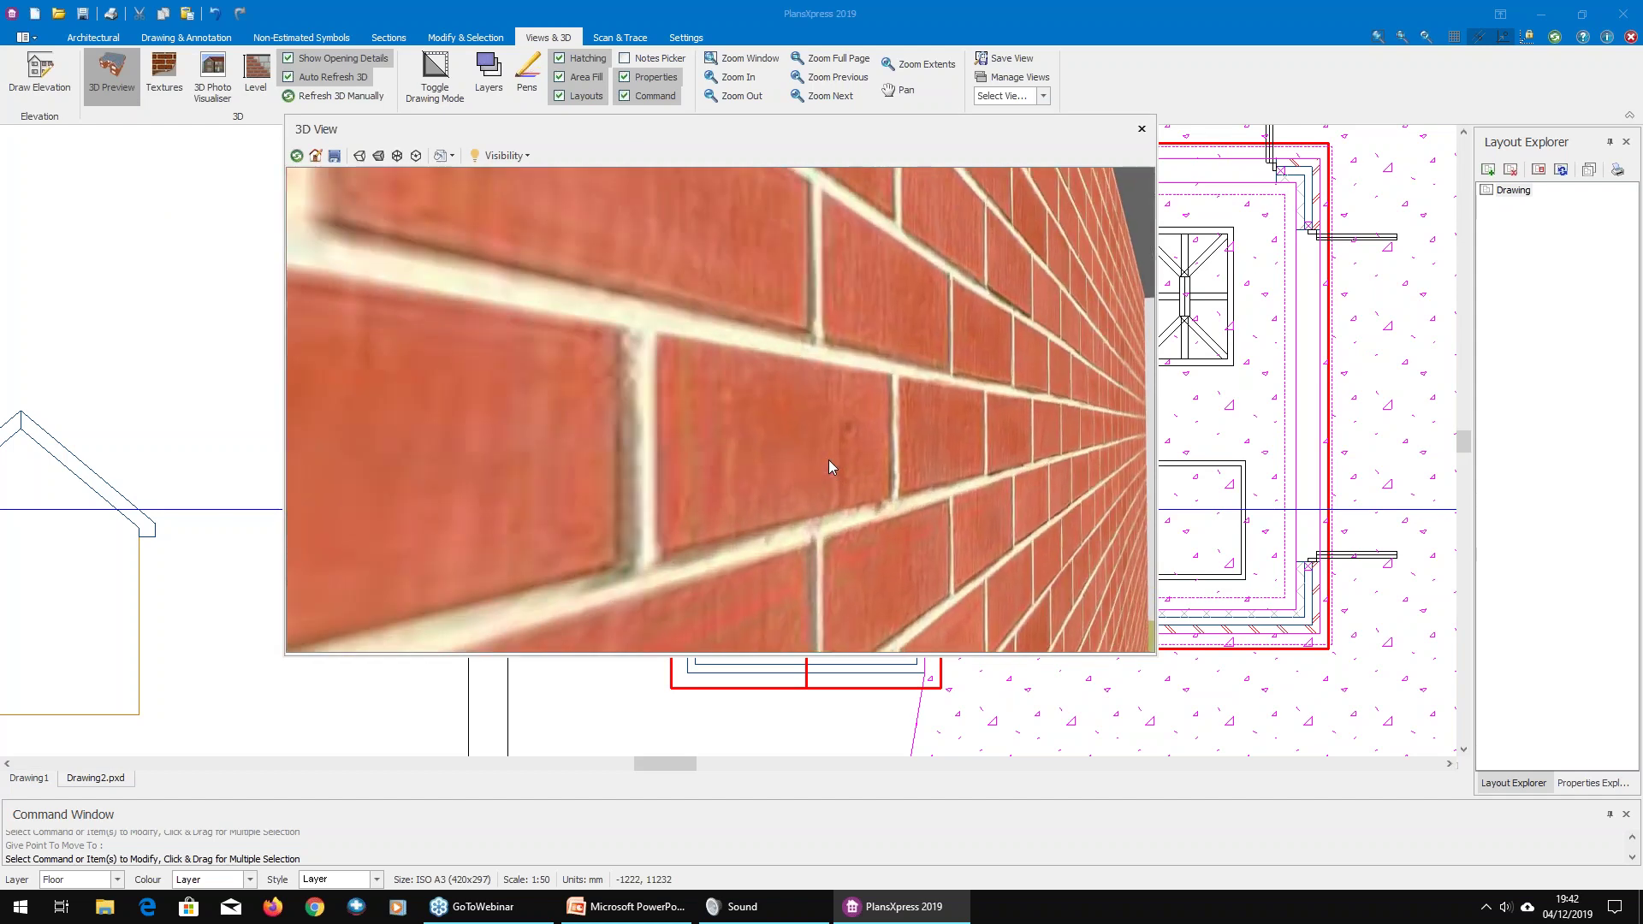
pyautogui.scroll(-5, 835, 455)
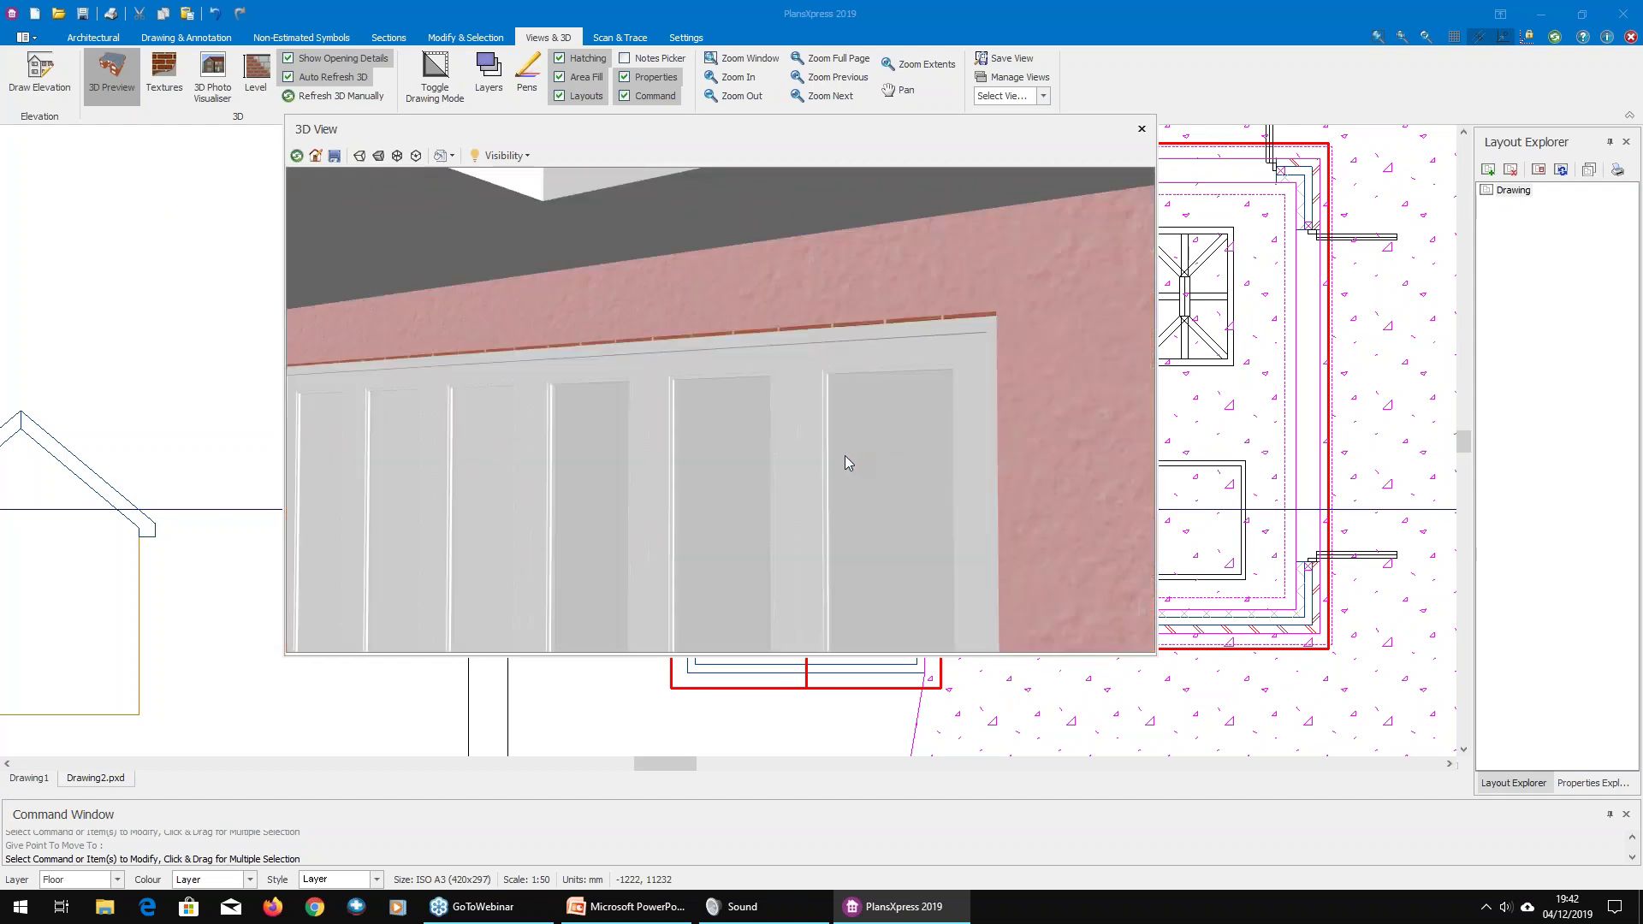
pyautogui.scroll(8, 804, 462)
pyautogui.scroll(3, 804, 461)
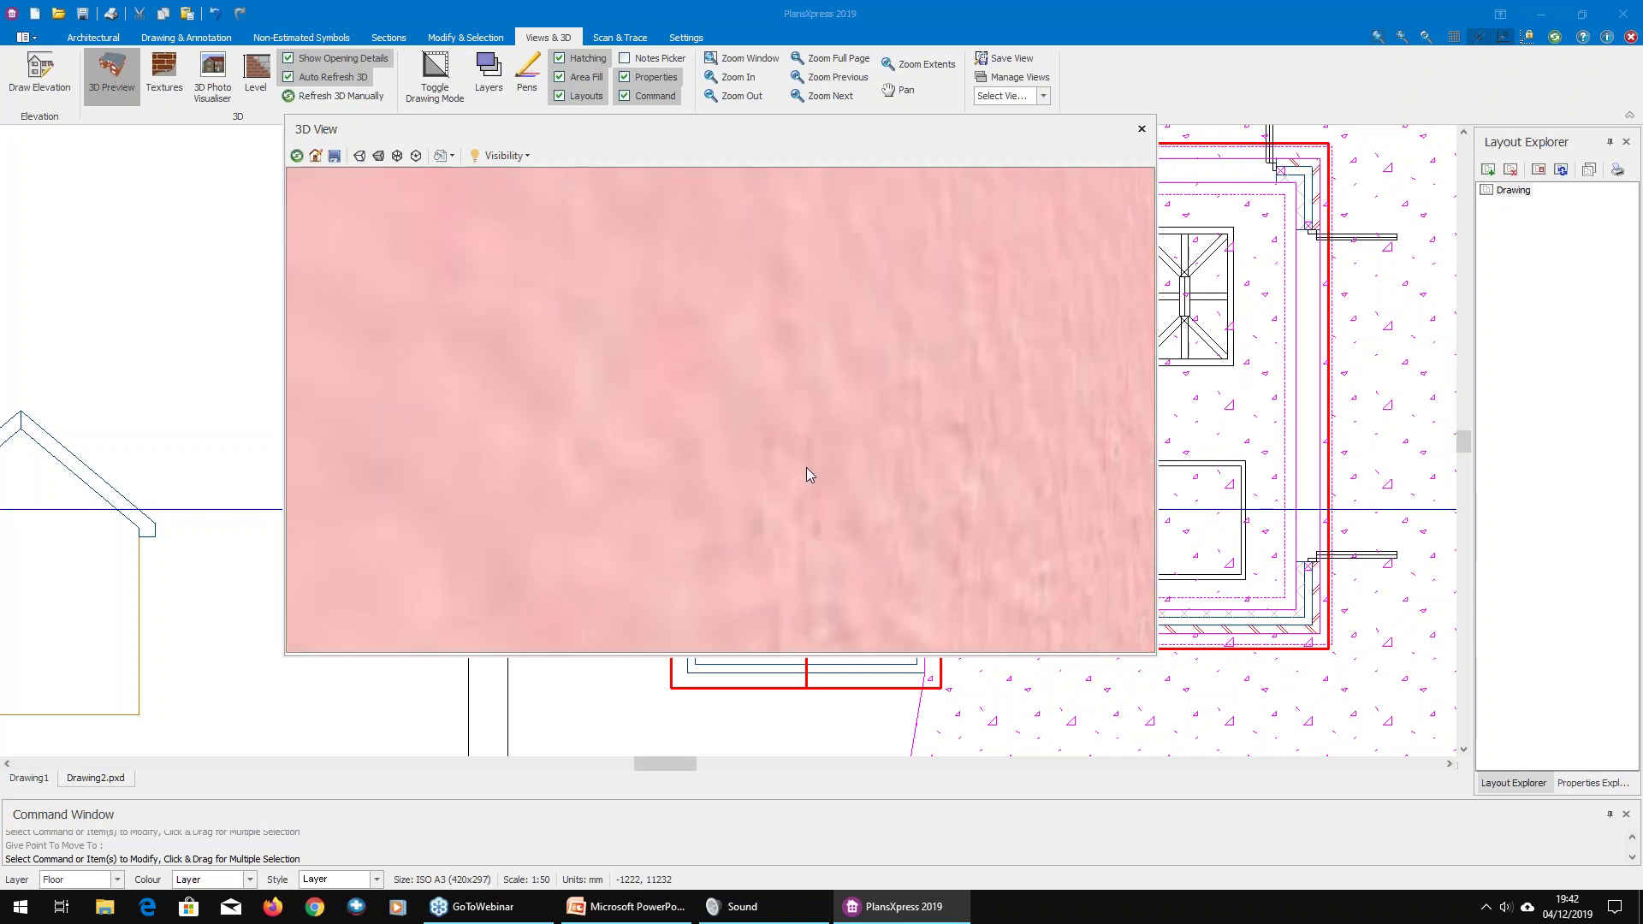
pyautogui.scroll(-5, 806, 466)
pyautogui.scroll(-2, 810, 460)
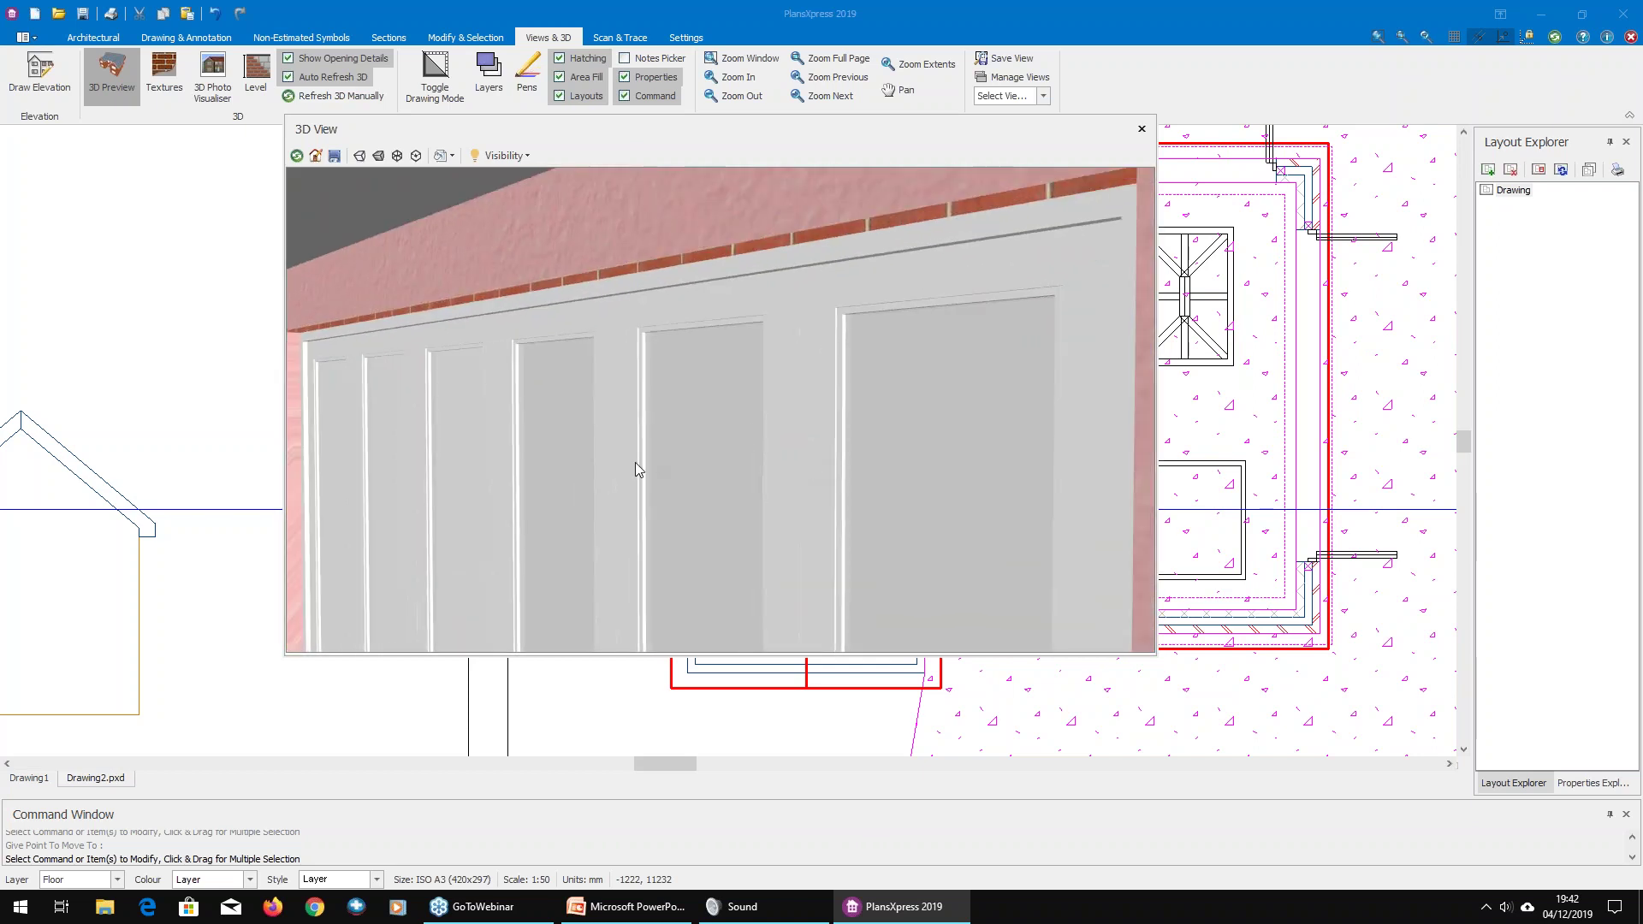
pyautogui.moveTo(633, 469); pyautogui.dragTo(1019, 390)
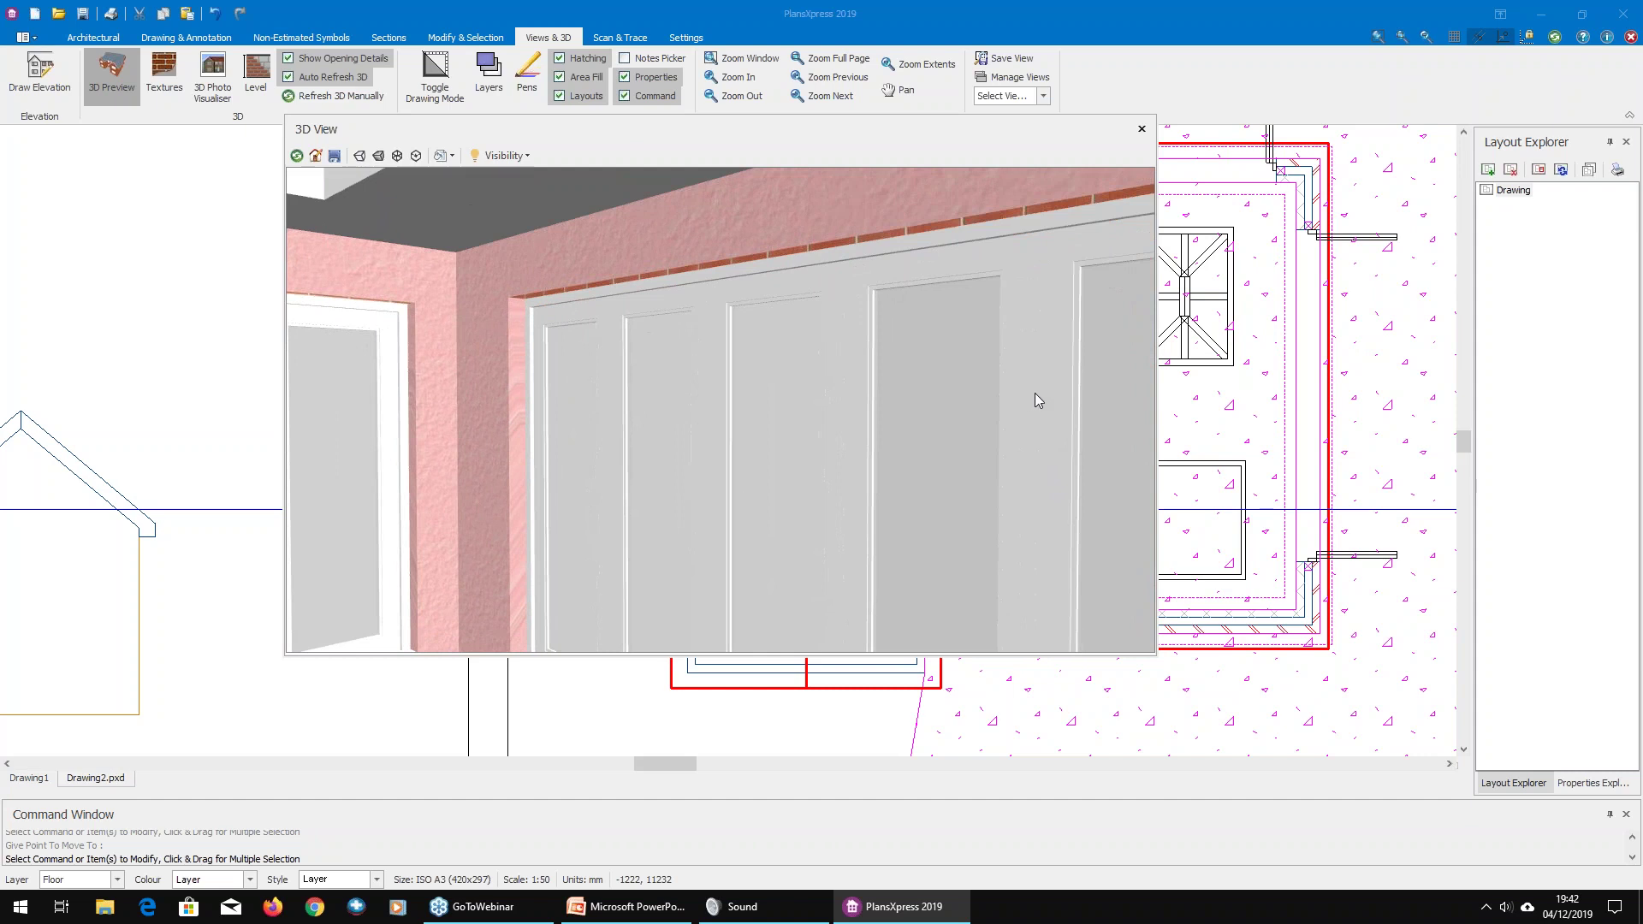
pyautogui.click(1141, 129)
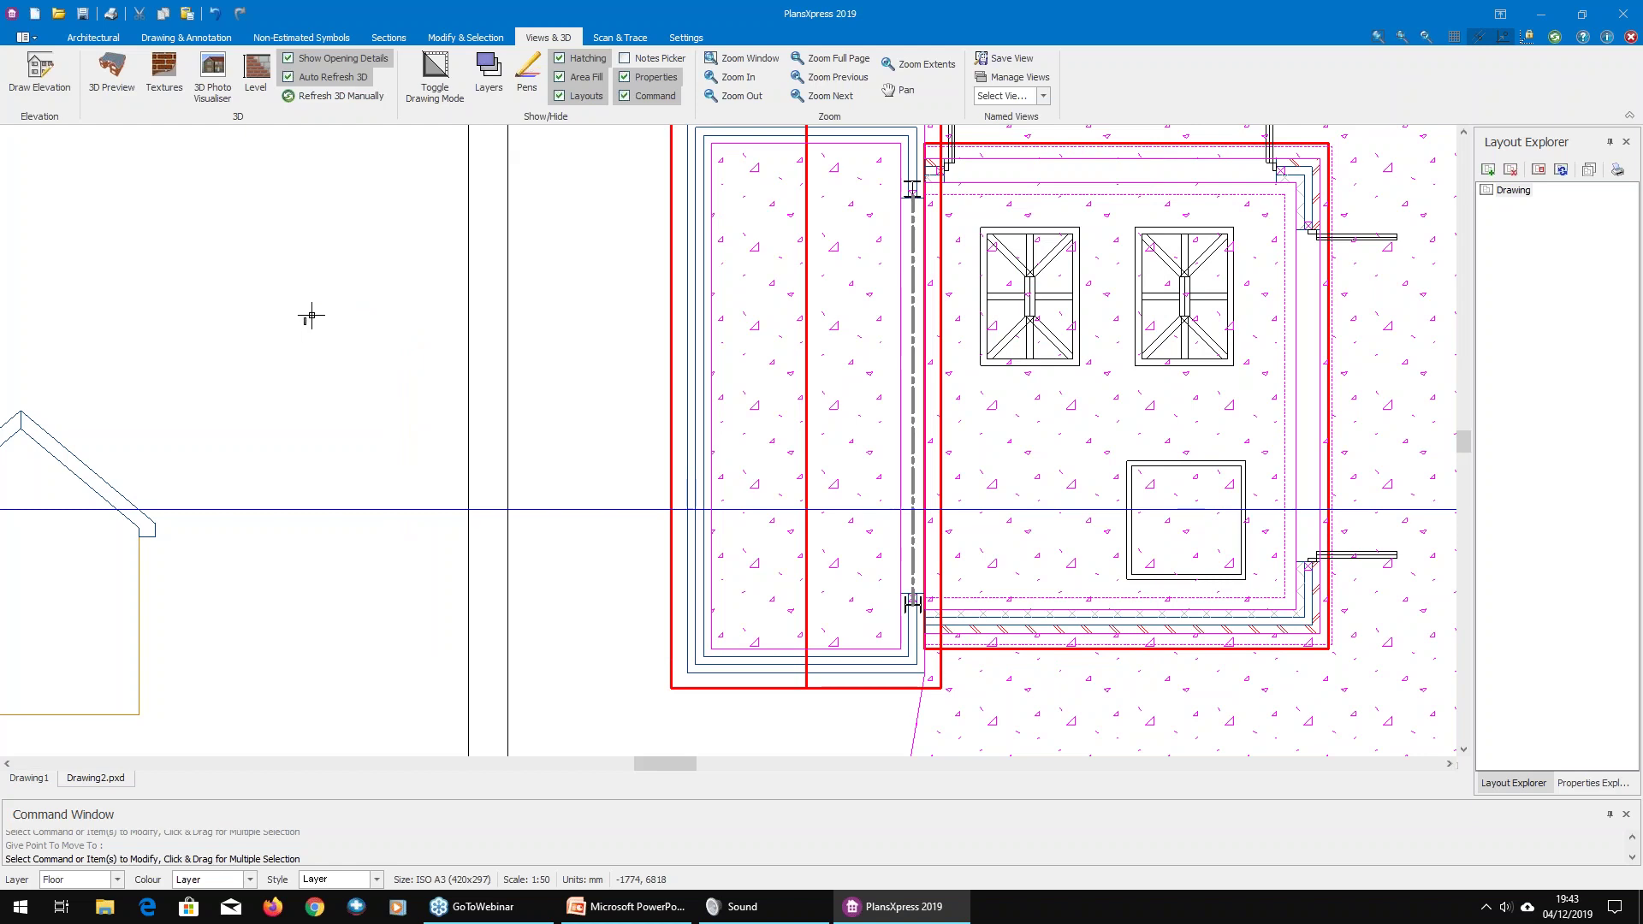
# Step: Select the extension wall along the plan's upper edge and show its properties with the names and values readable
pyautogui.scroll(3, 847, 402)
pyautogui.scroll(2, 922, 309)
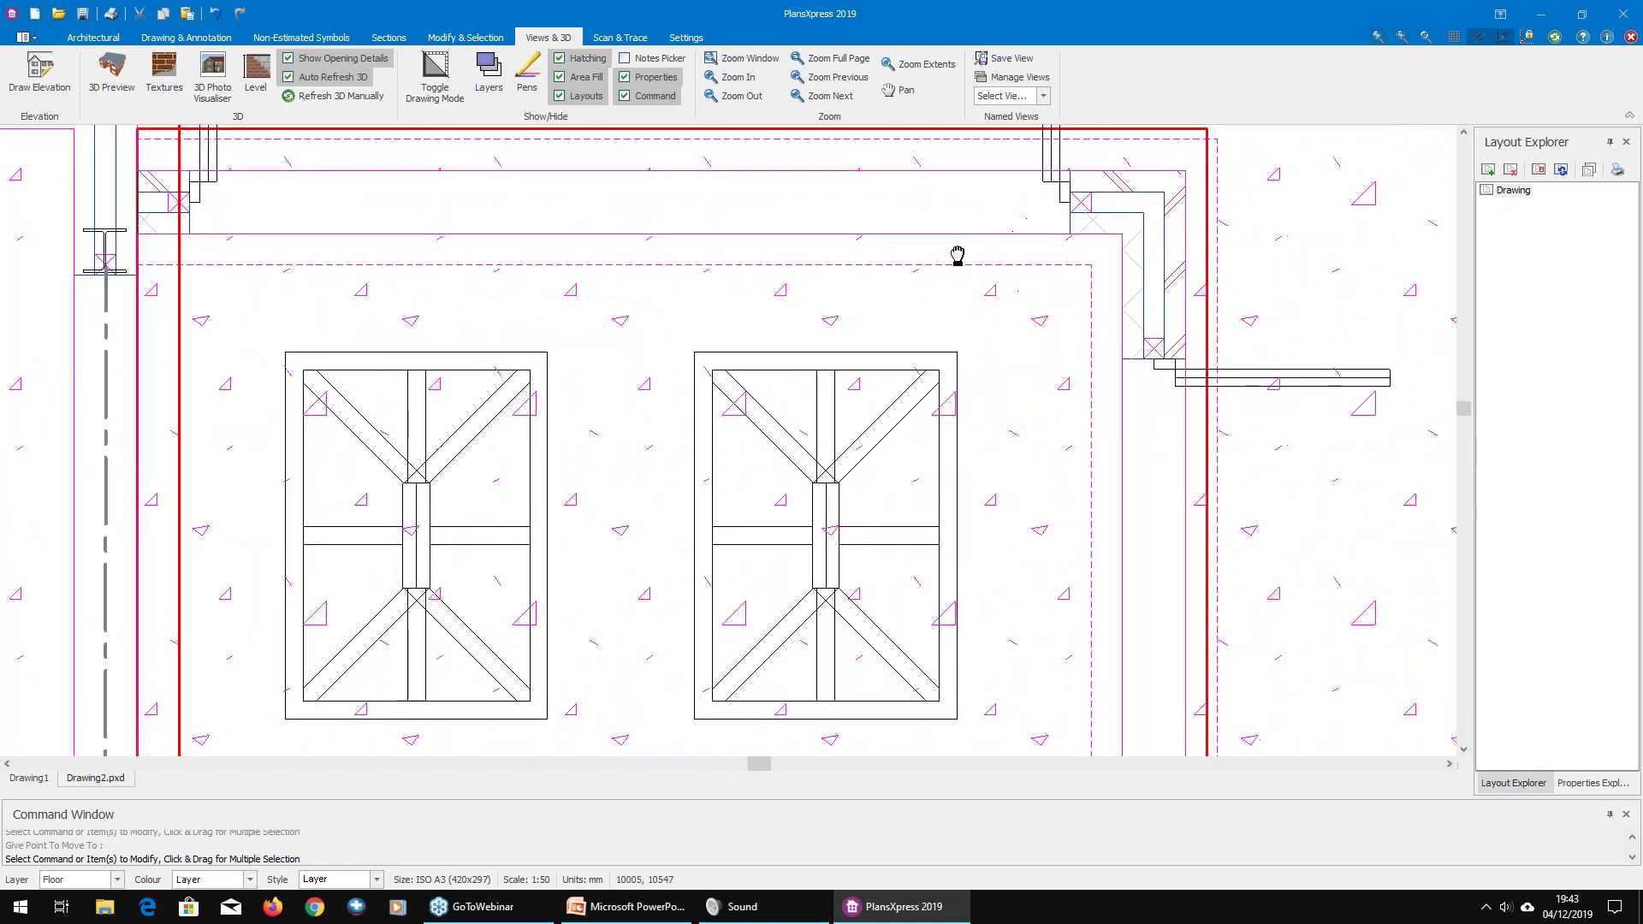
pyautogui.scroll(3, 883, 284)
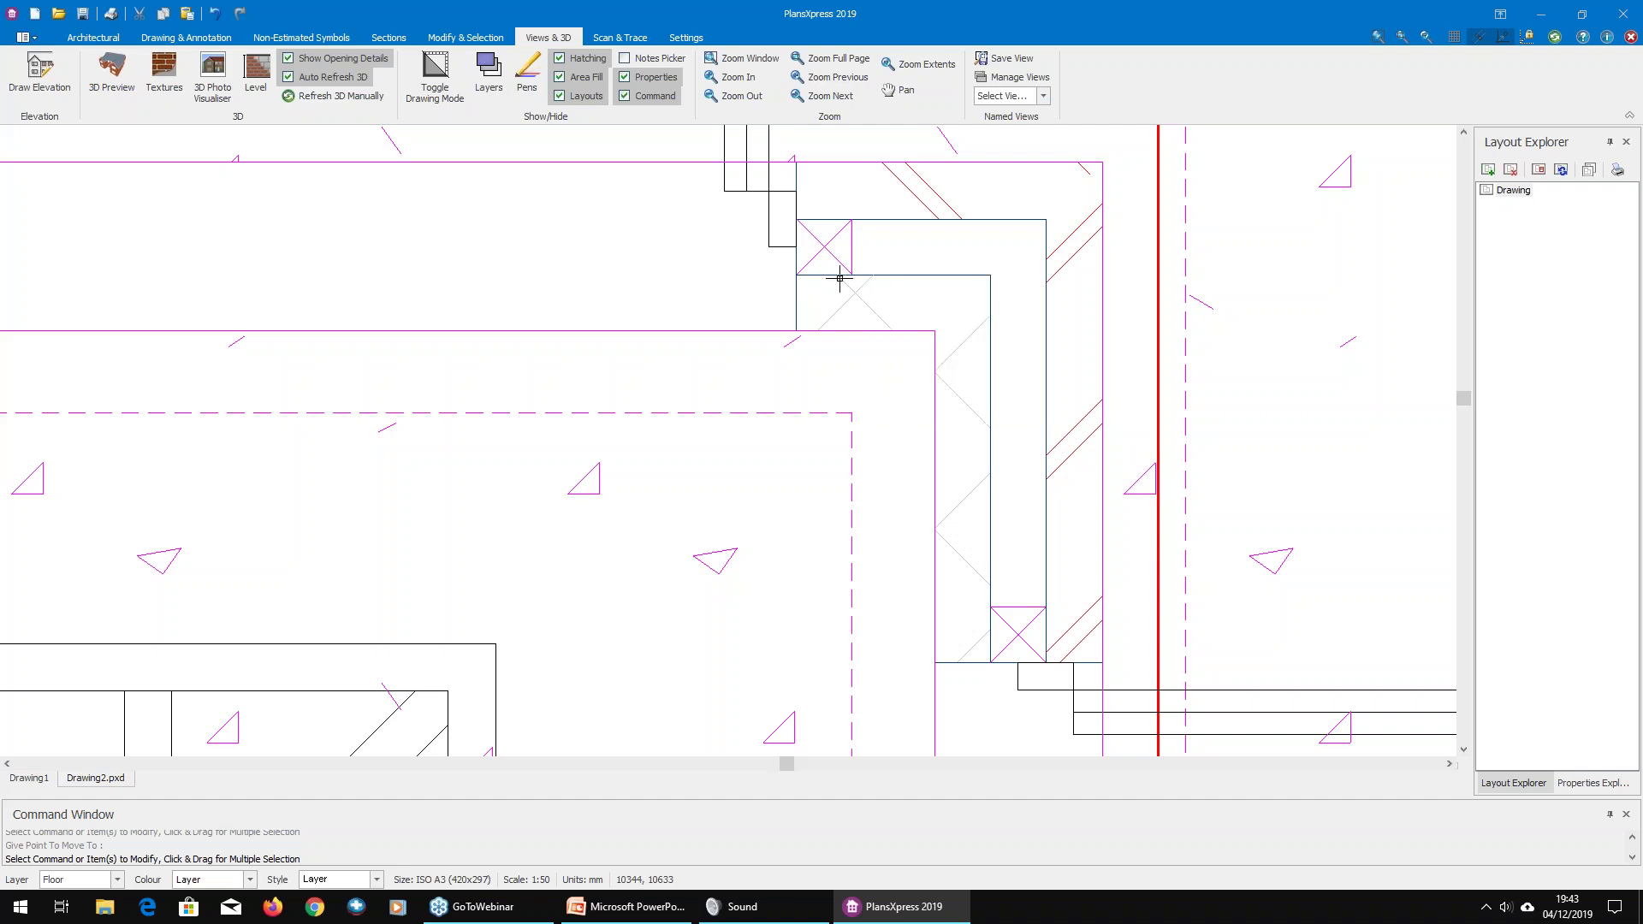
pyautogui.click(881, 273)
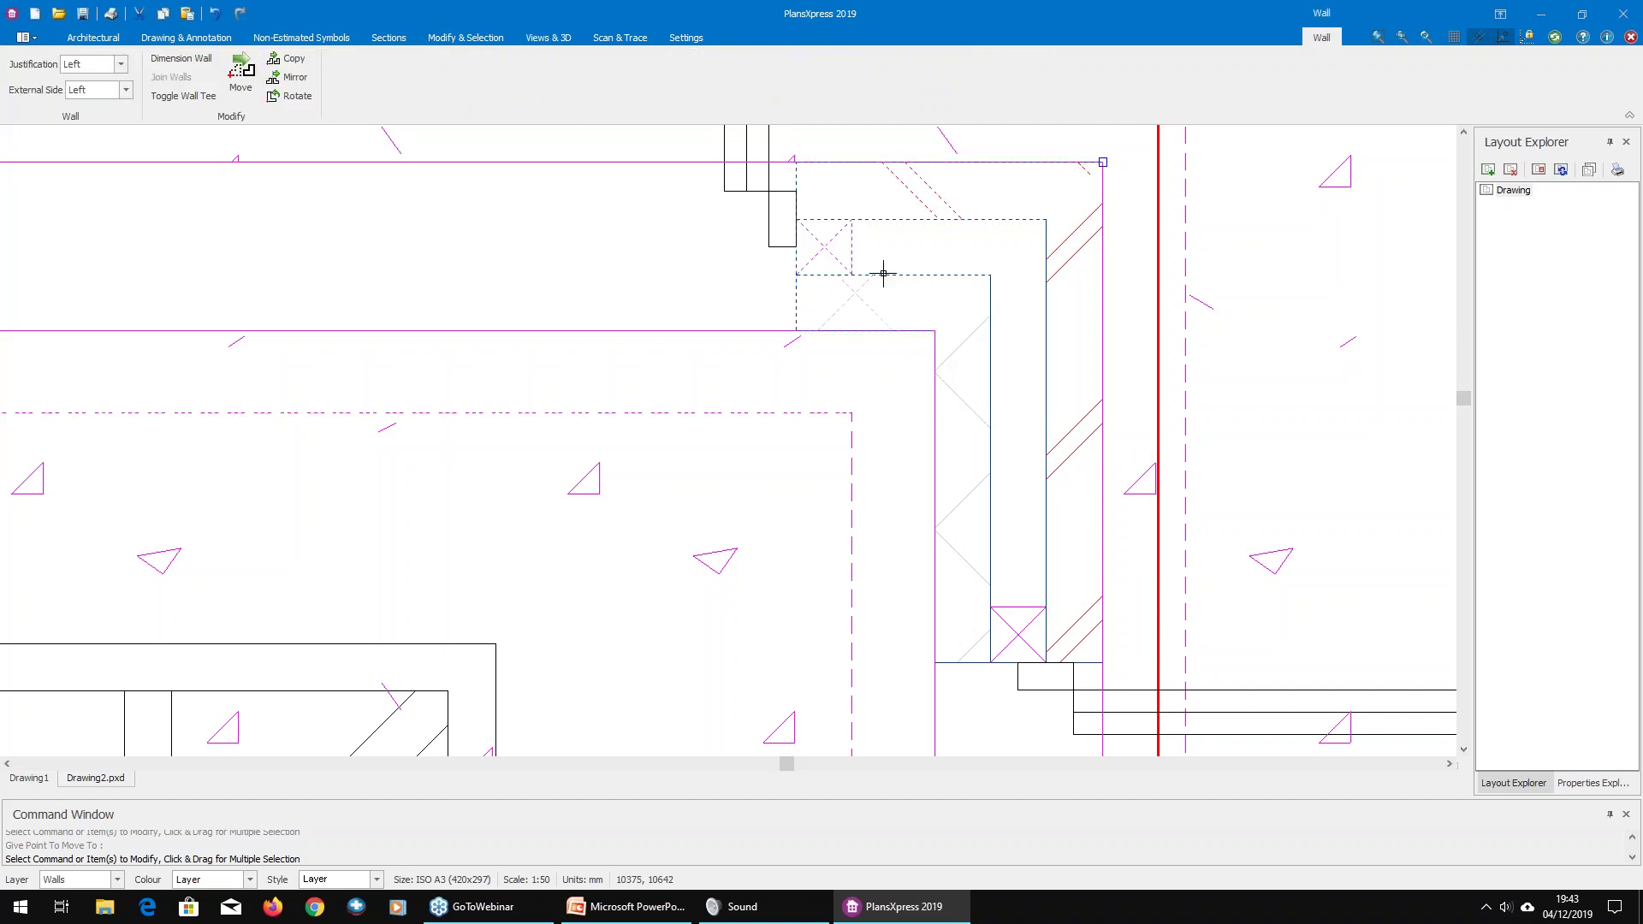
pyautogui.scroll(-4, 883, 274)
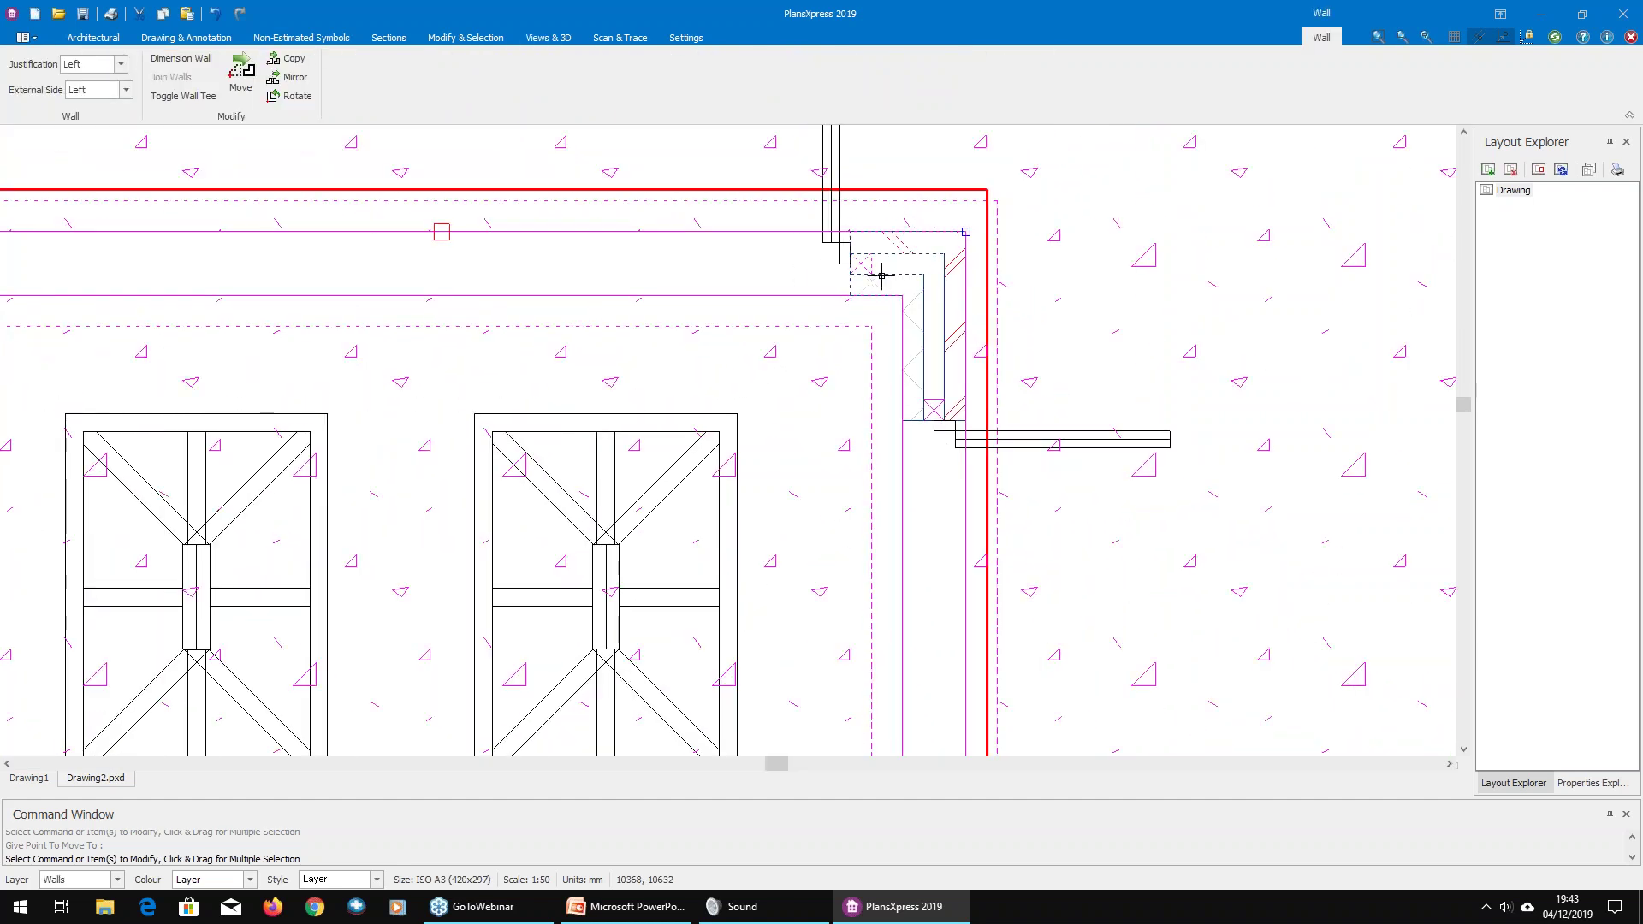
pyautogui.click(1592, 783)
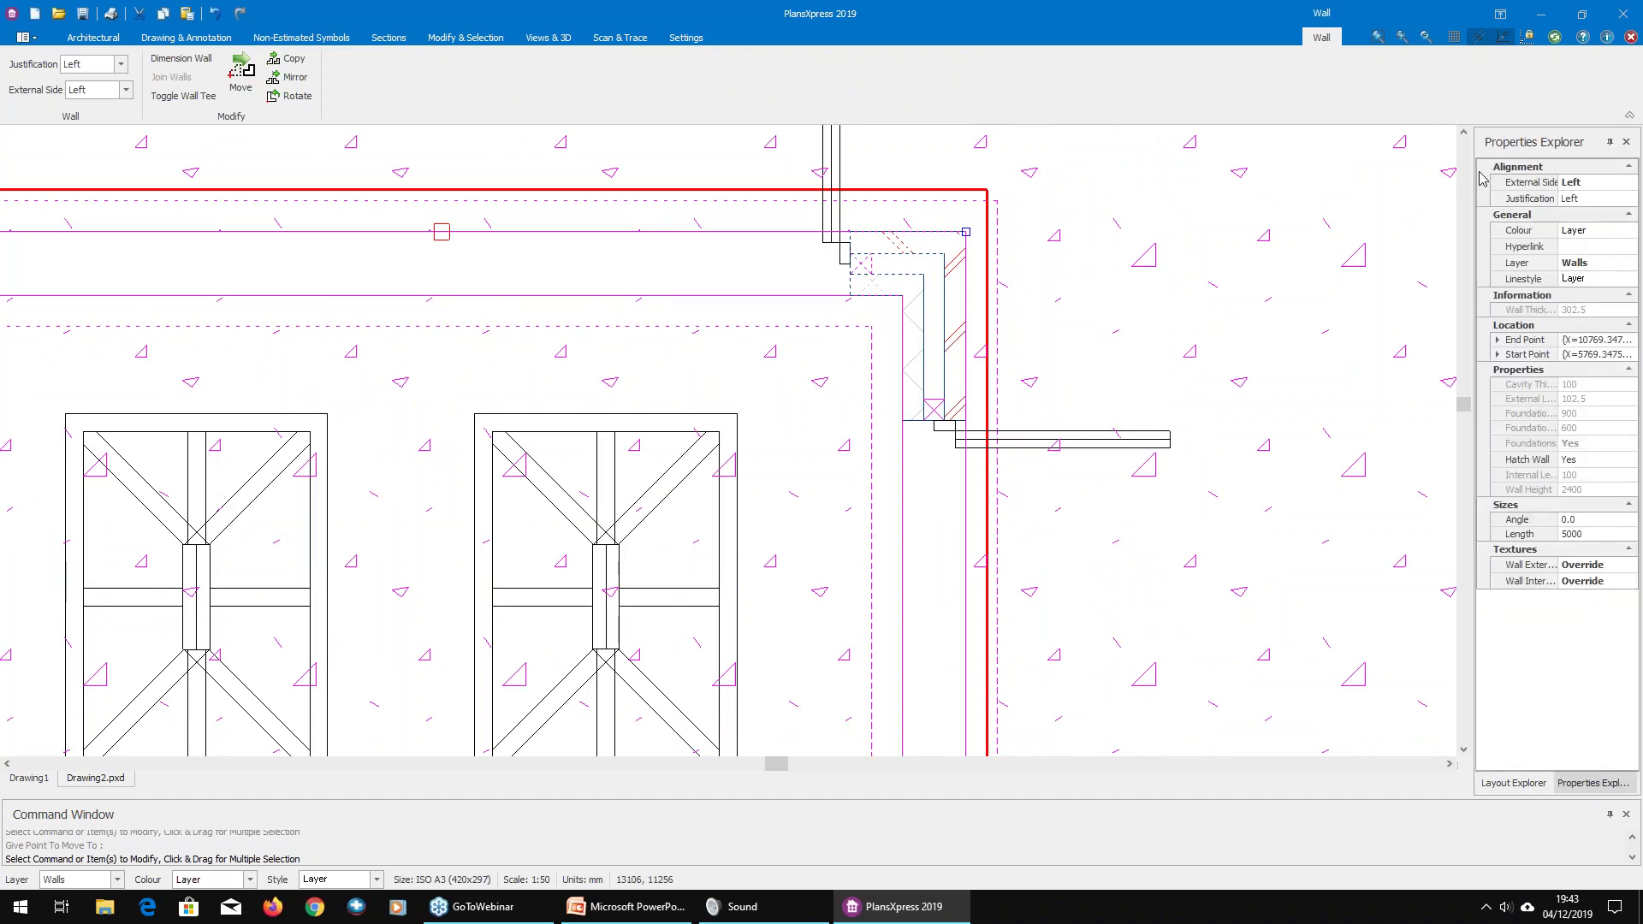
pyautogui.moveTo(1405, 185); pyautogui.dragTo(1408, 185)
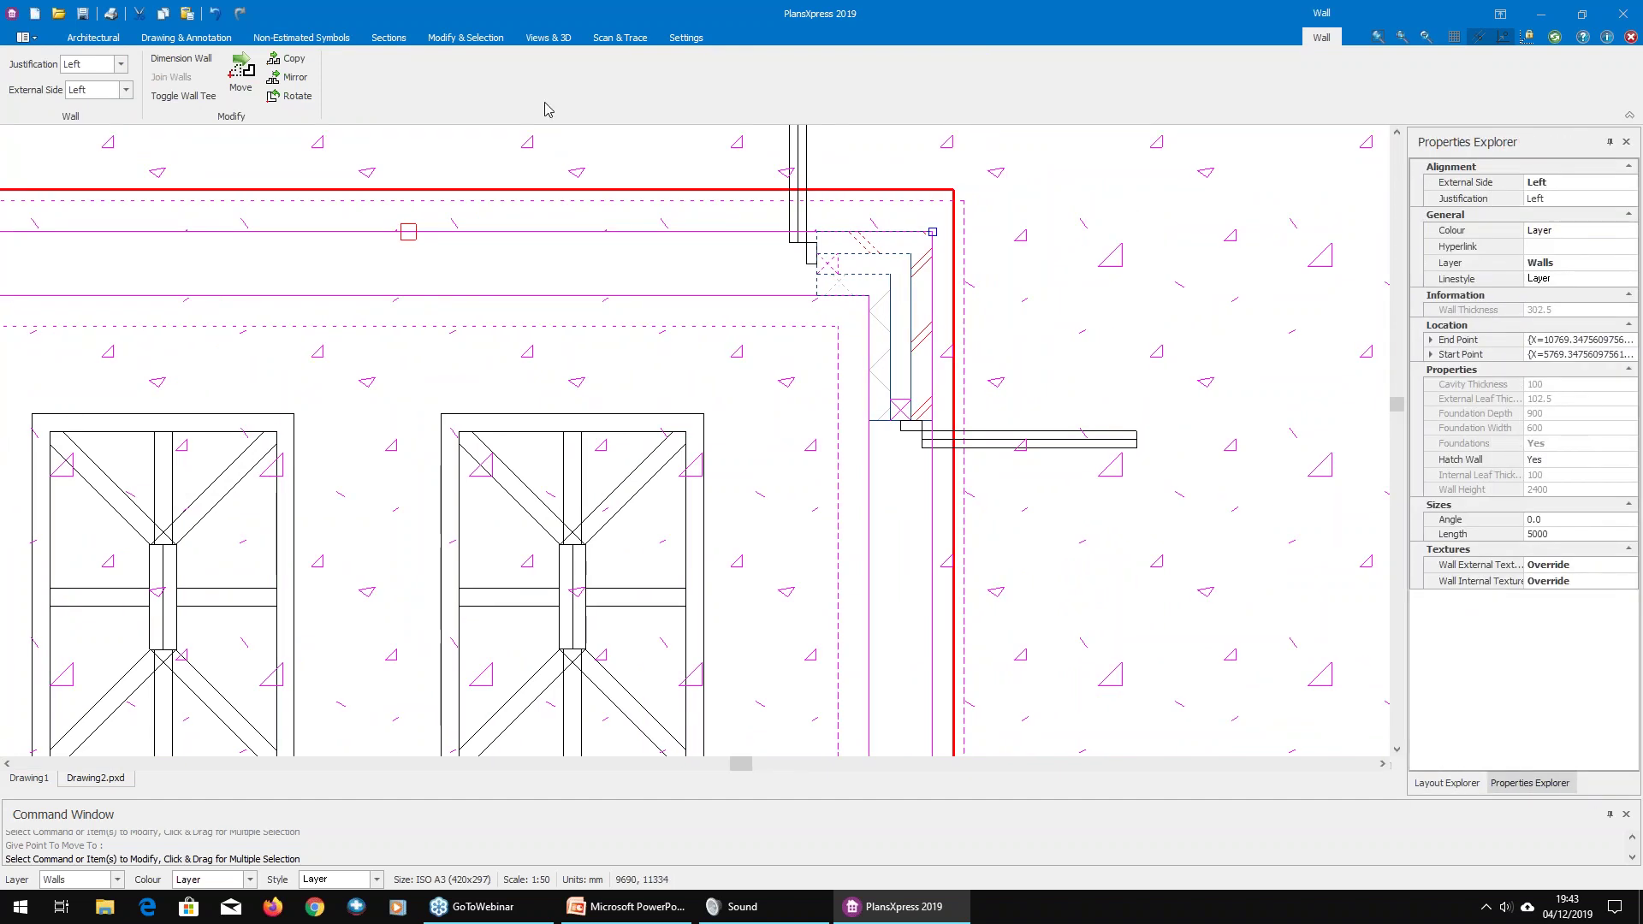
# Step: Review the selected wall's external texture override and leave it without making changes
pyautogui.click(540, 40)
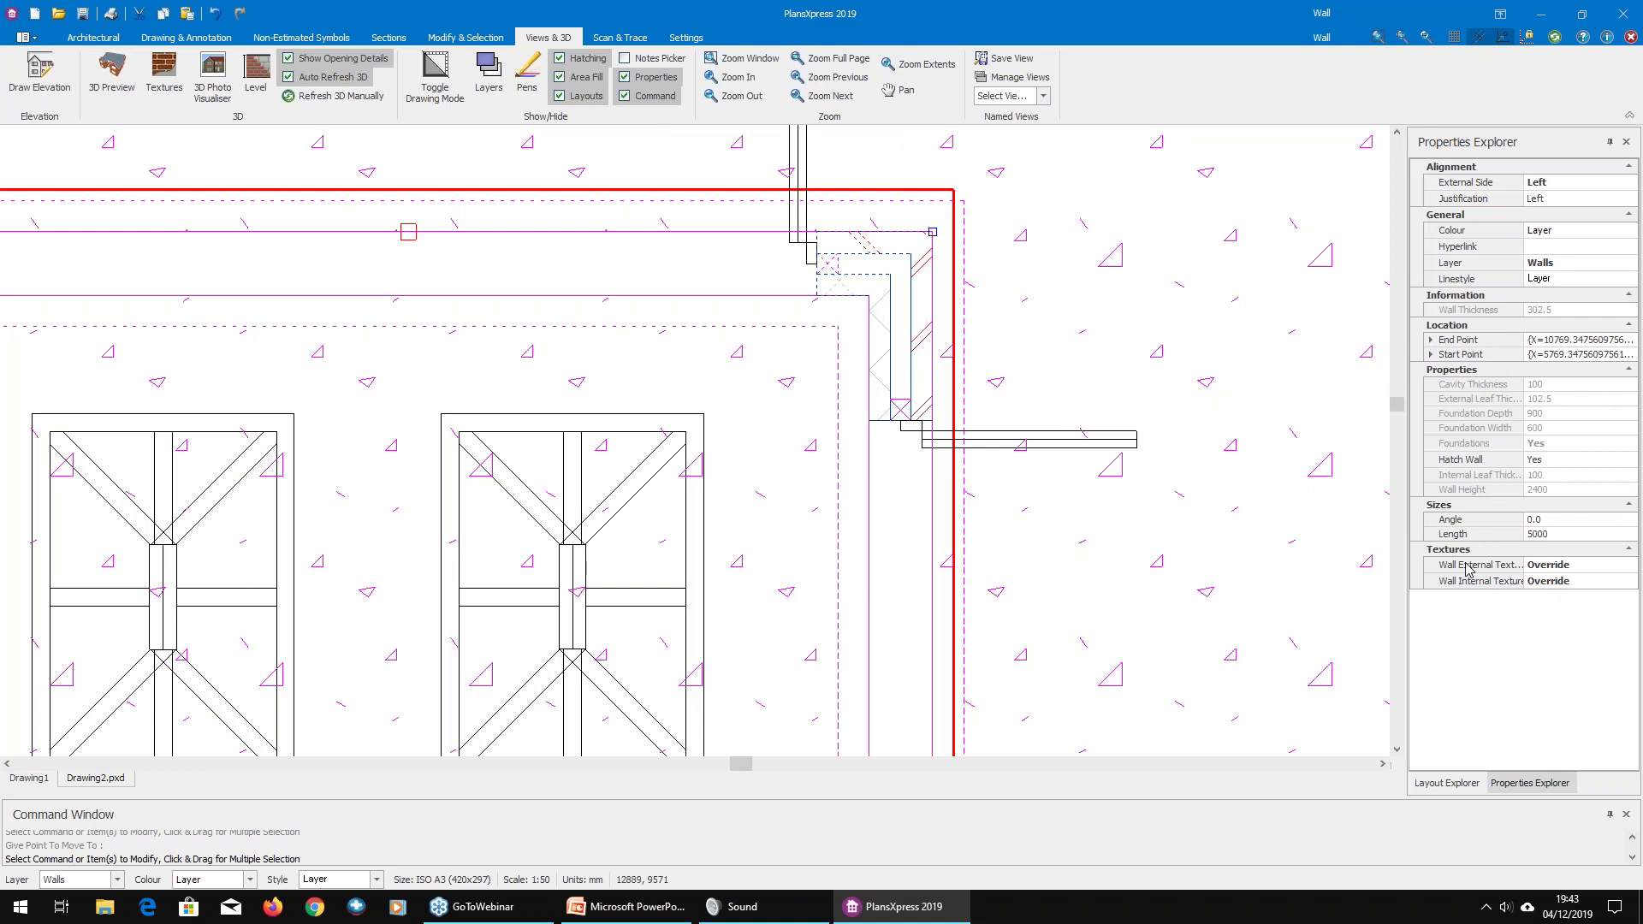
pyautogui.click(1574, 568)
pyautogui.click(1629, 566)
pyautogui.click(887, 582)
# Step: Override the selected wall's internal texture with GOLD.JPG from the WALL COVERINGS category
pyautogui.click(1579, 581)
pyautogui.click(1629, 581)
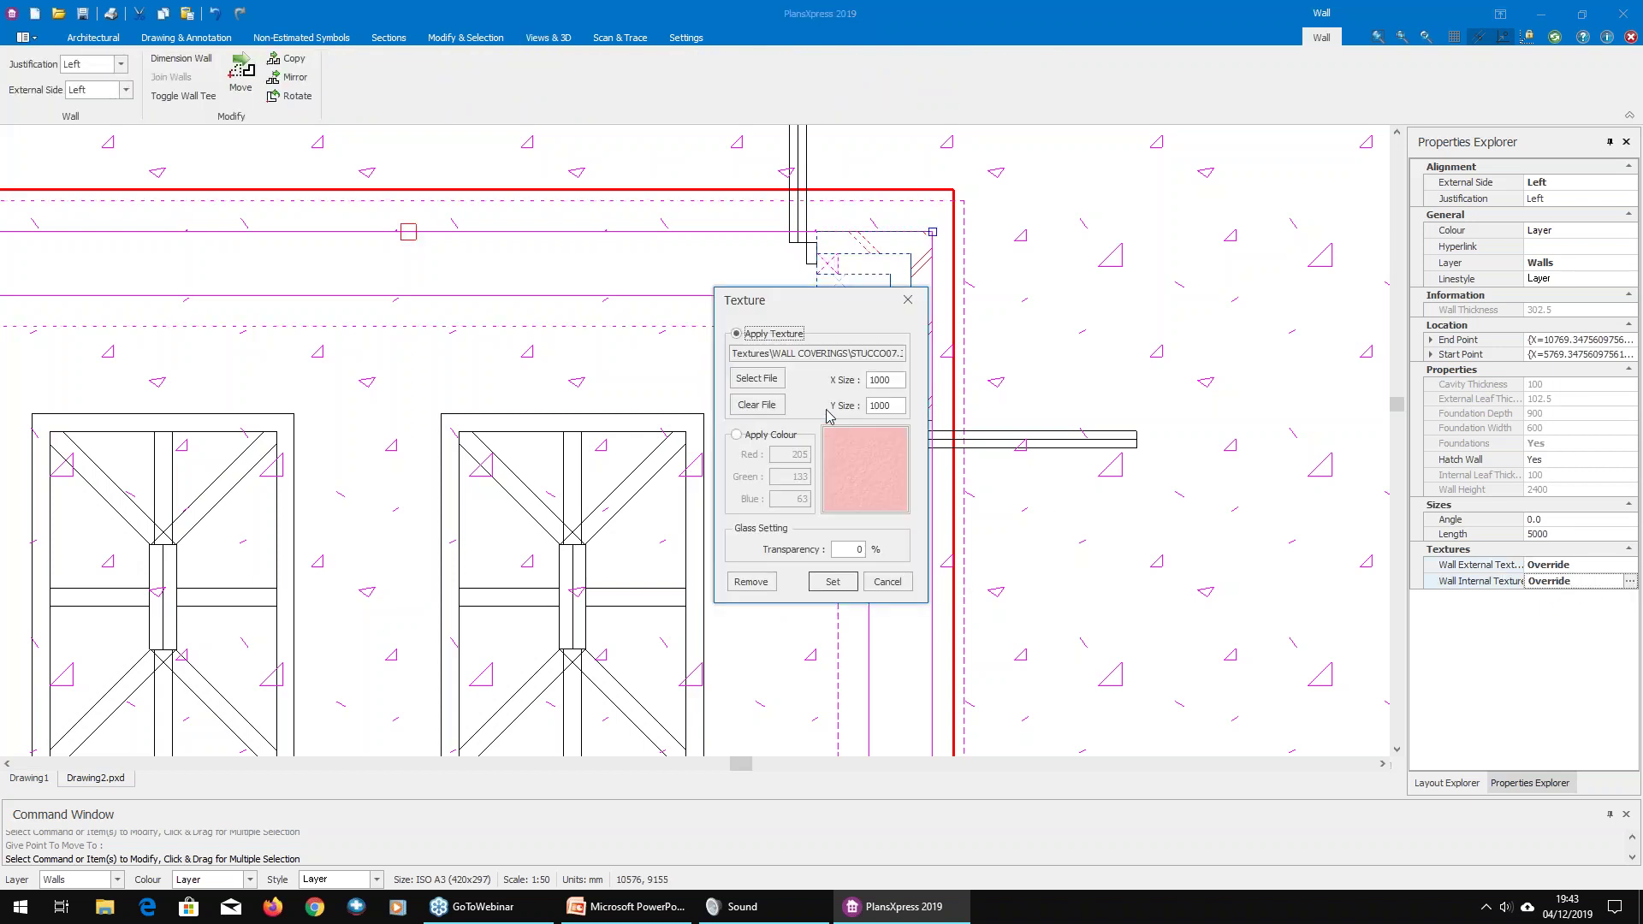
pyautogui.click(775, 387)
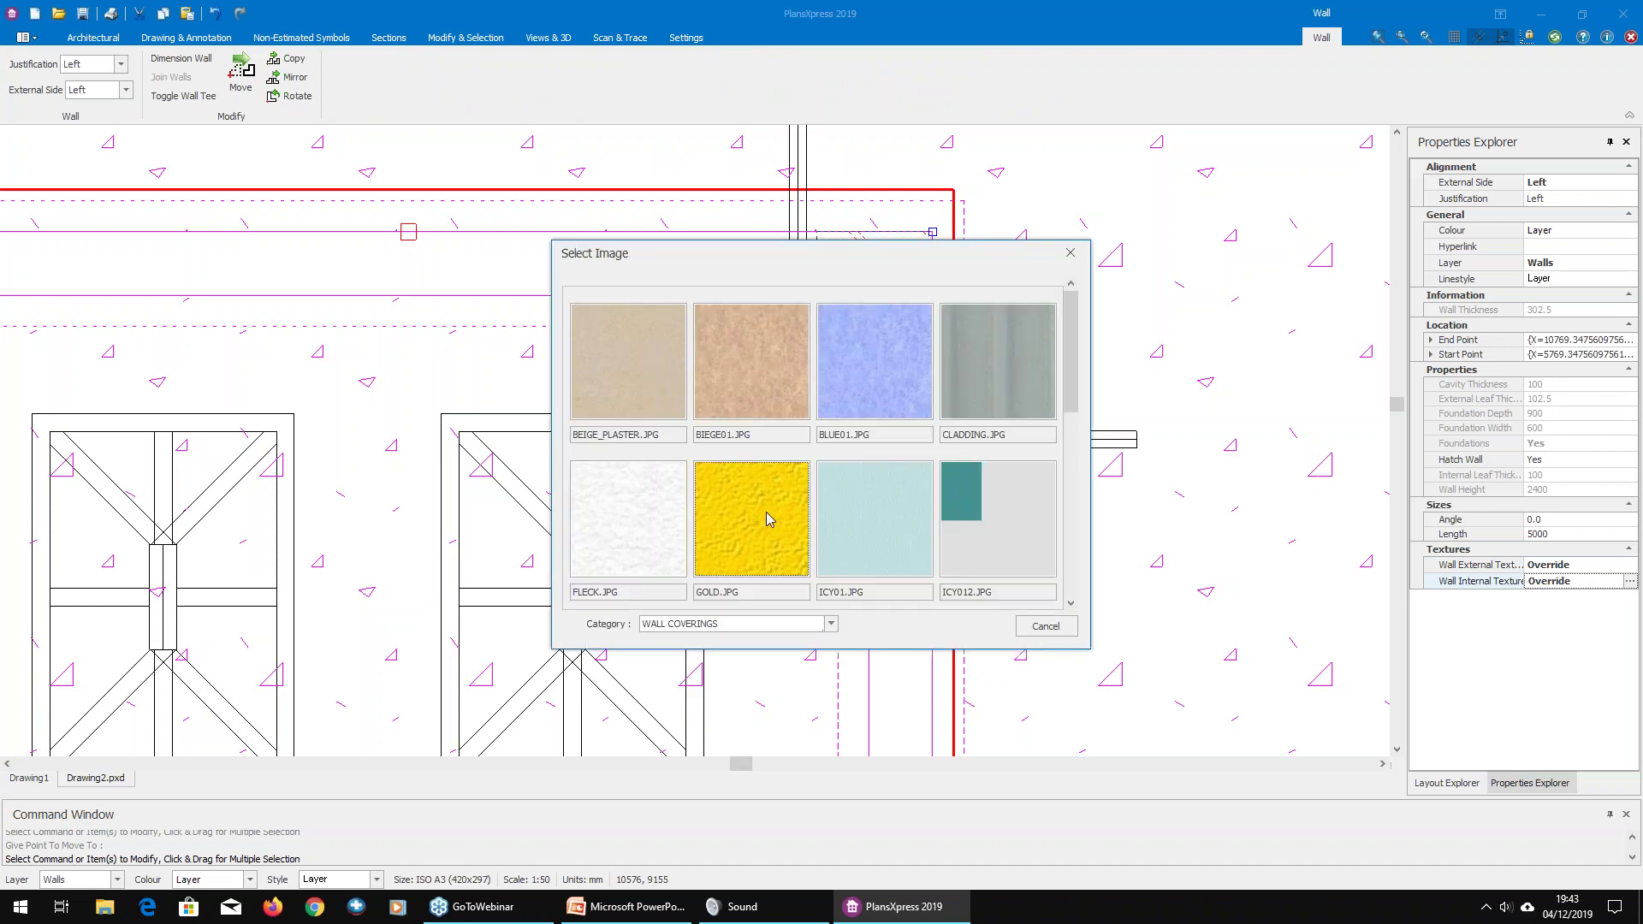
pyautogui.click(779, 530)
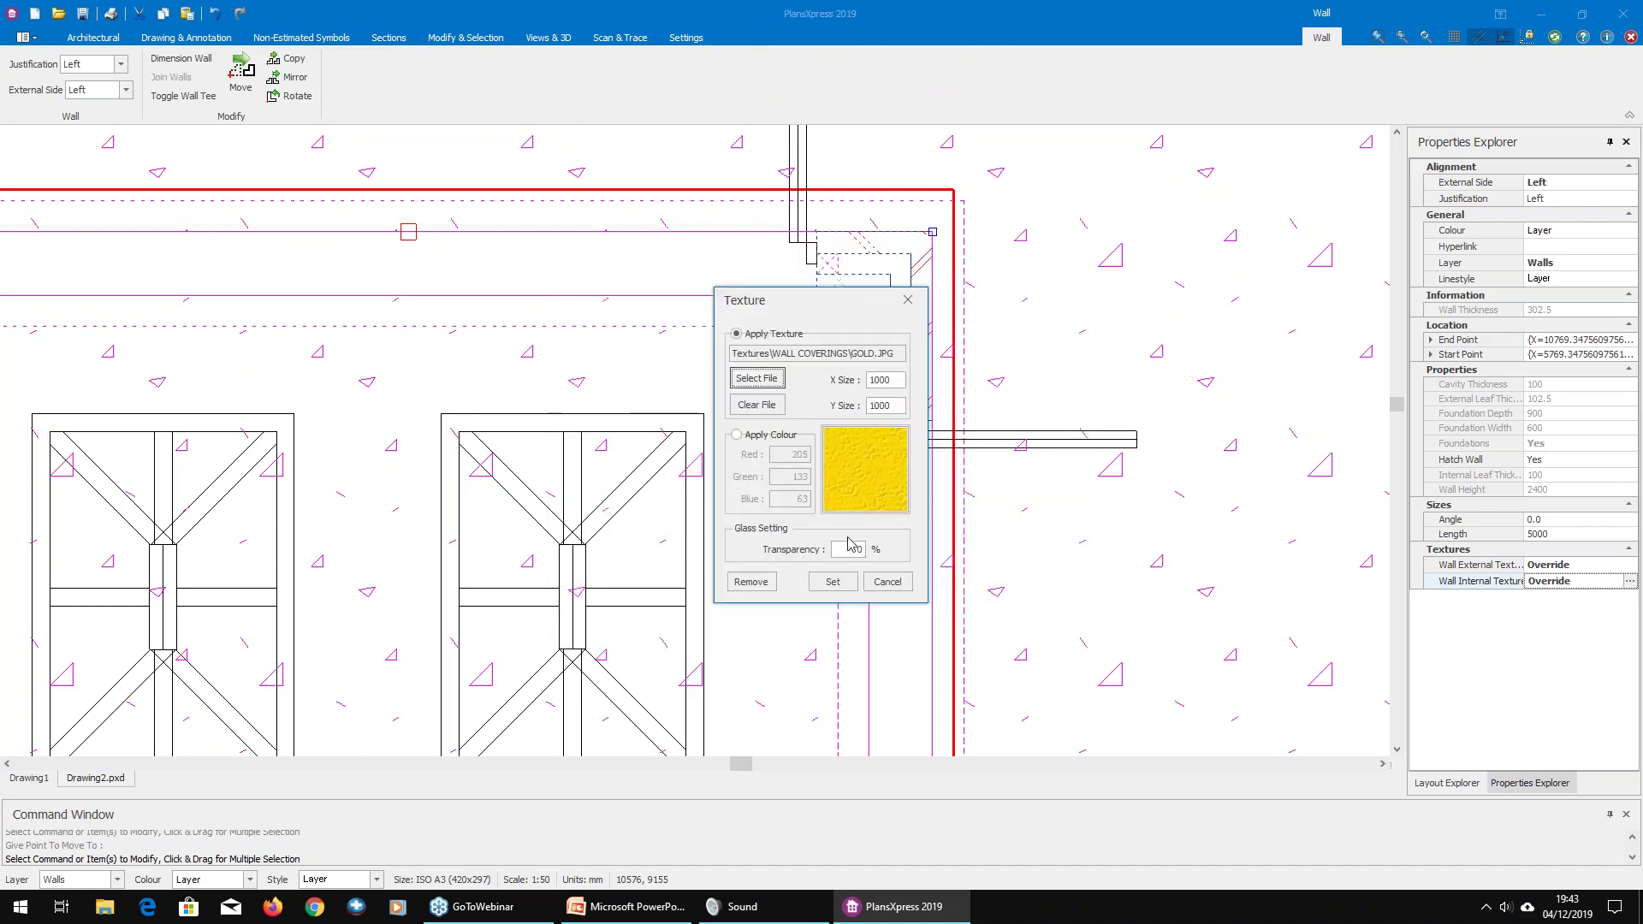
pyautogui.click(826, 582)
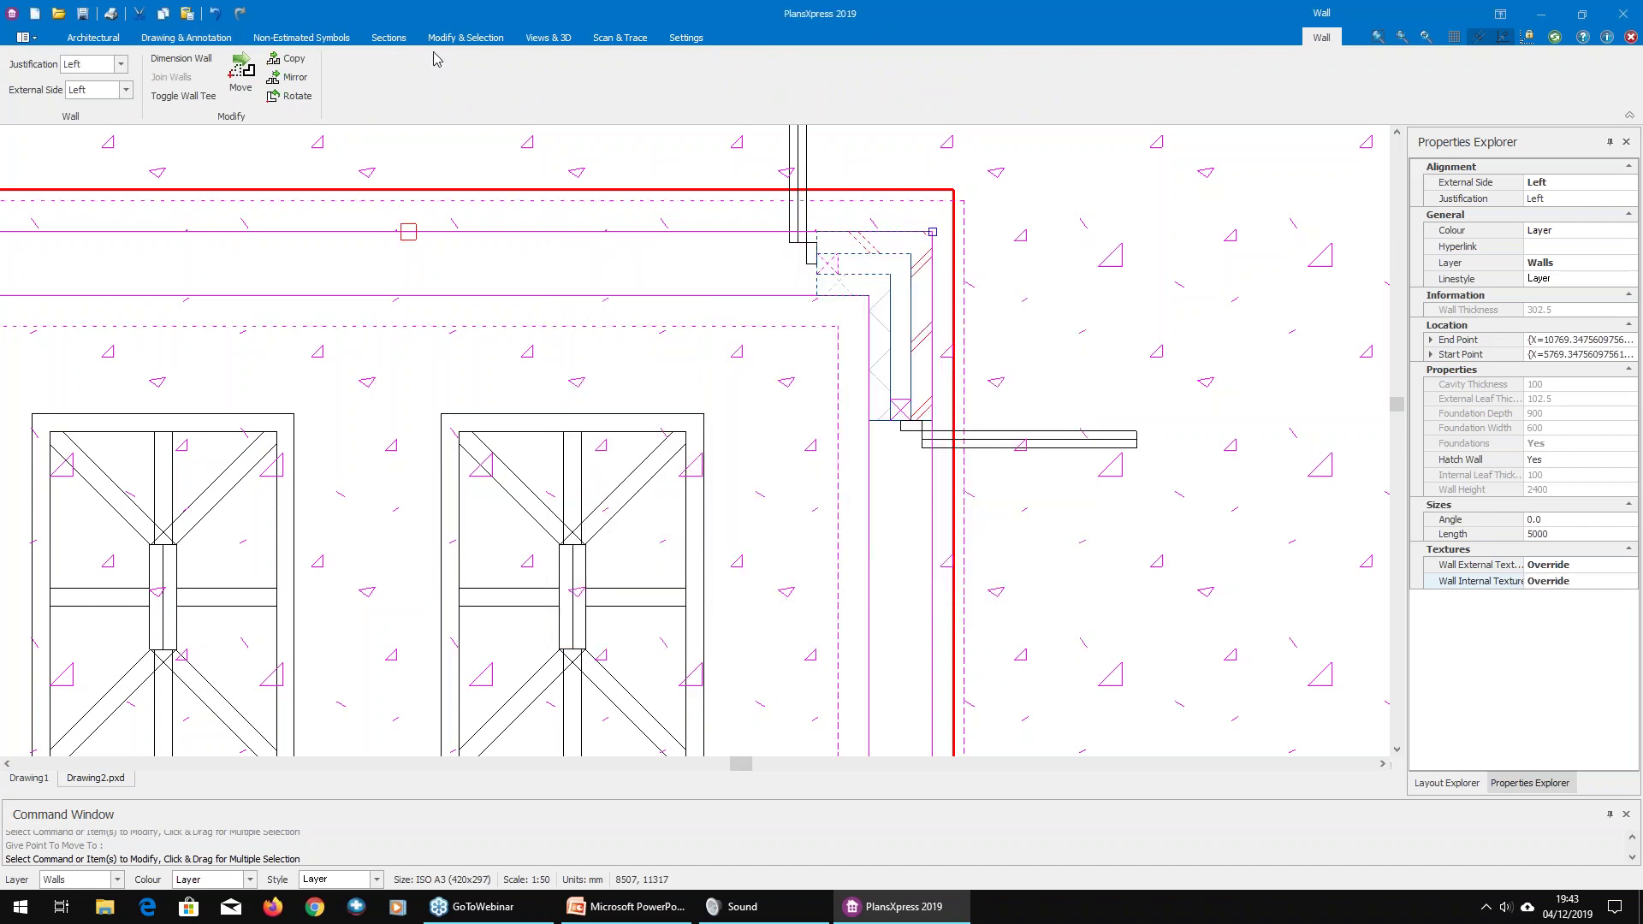
# Step: Preview the model in 3D, inspect the overridden wall's inner face beside the neighbouring walls, and close the preview
pyautogui.click(542, 39)
pyautogui.click(122, 86)
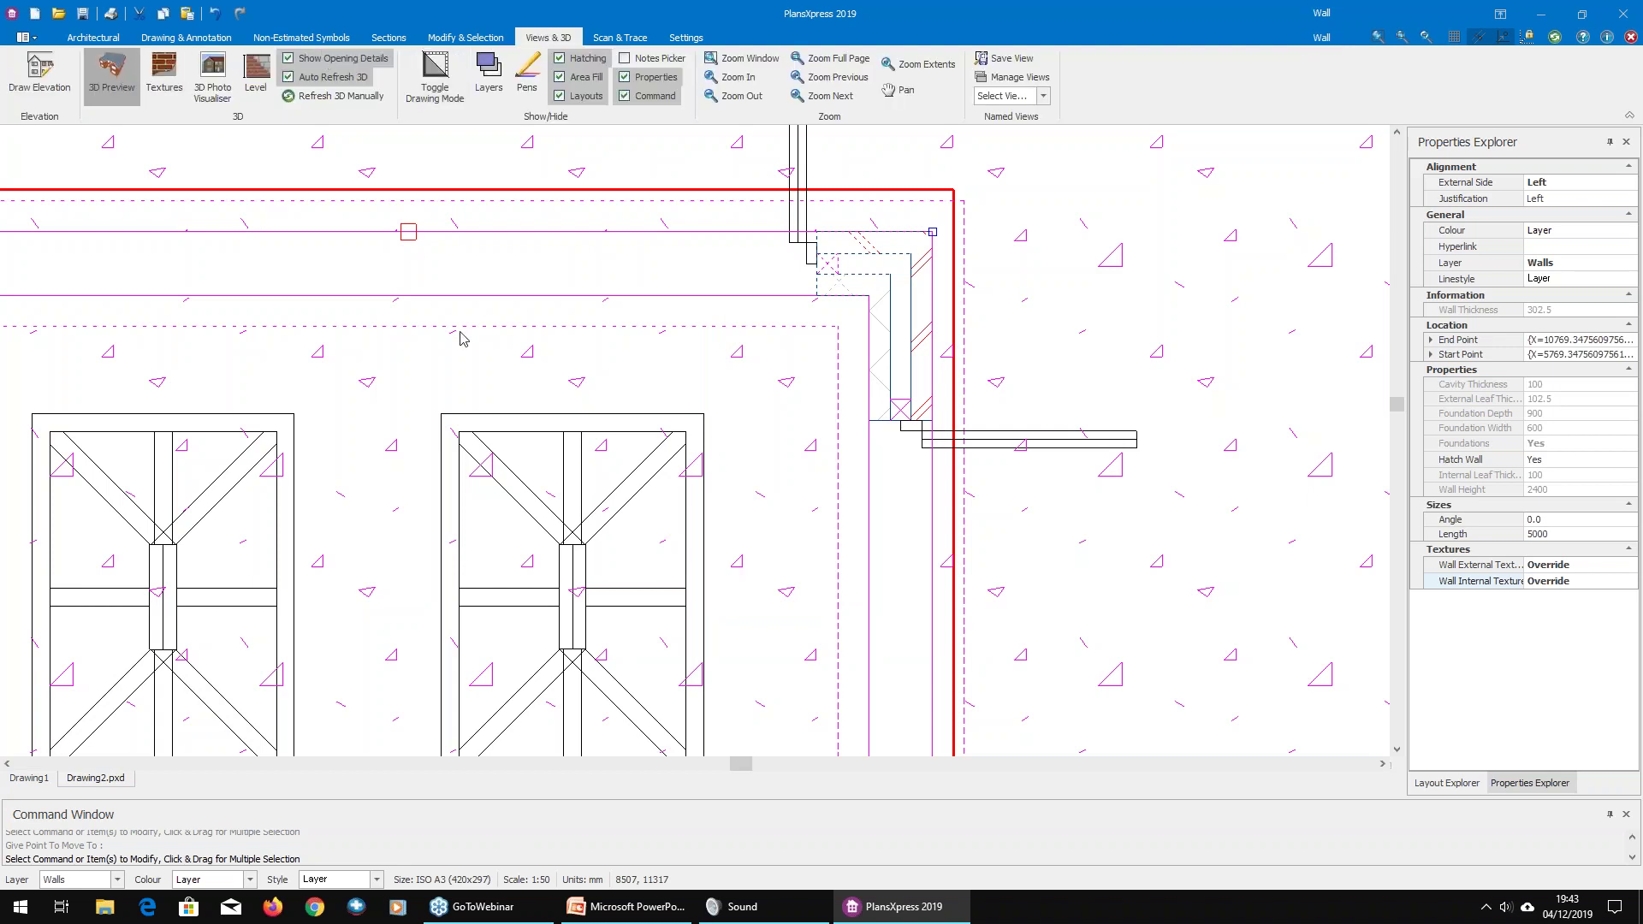
pyautogui.scroll(10, 667, 462)
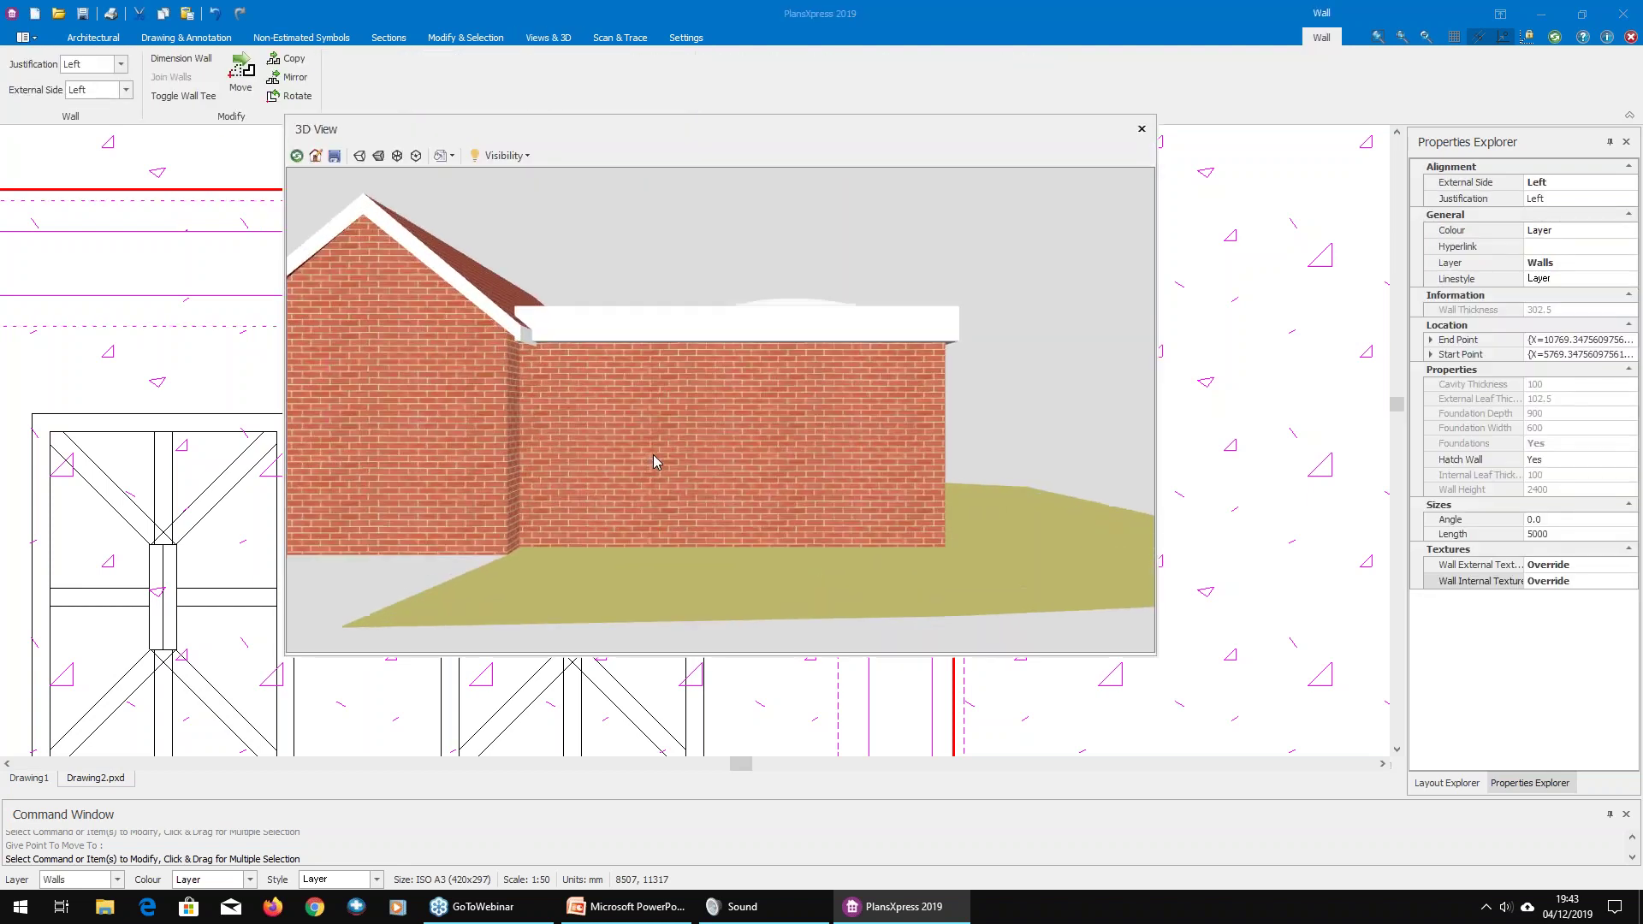
pyautogui.scroll(6, 671, 462)
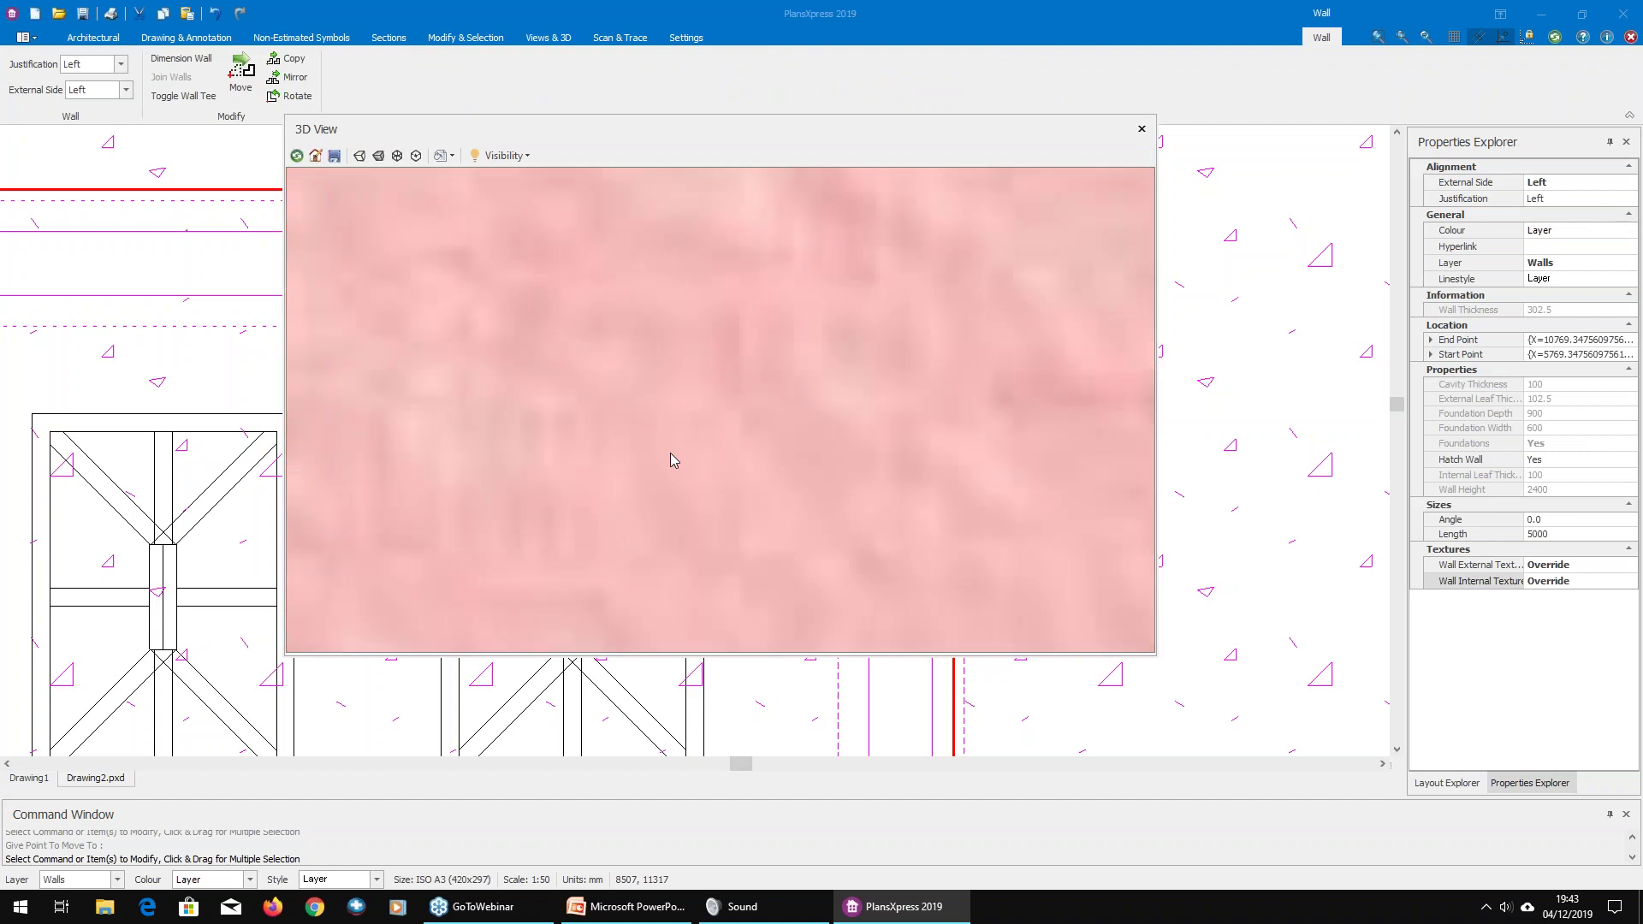
pyautogui.scroll(-2, 672, 460)
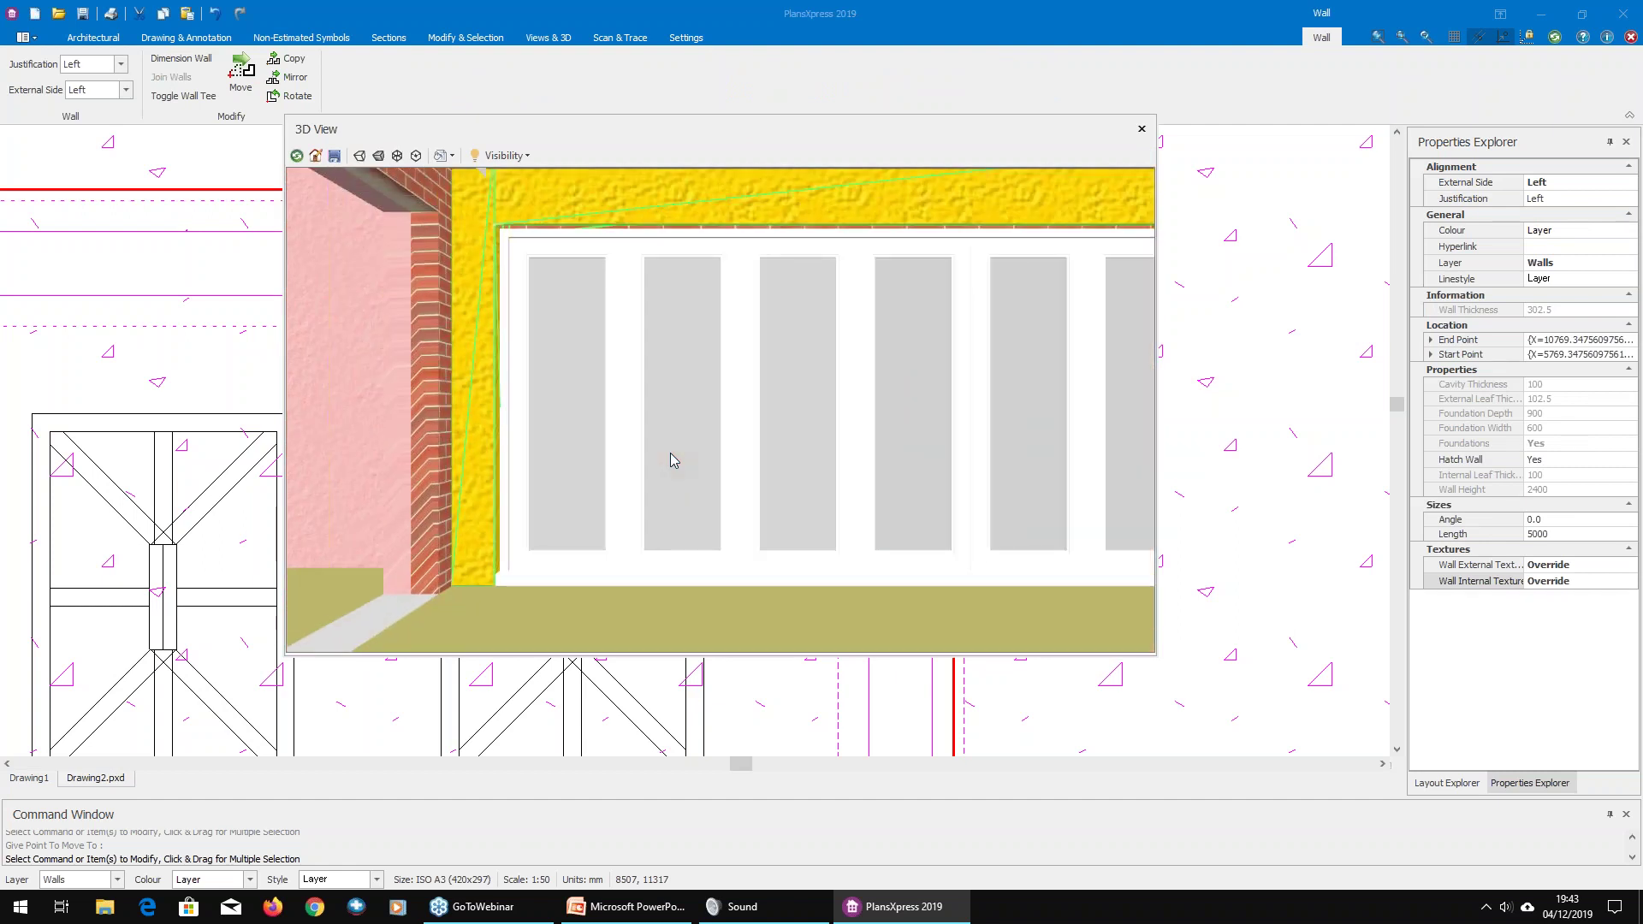
pyautogui.moveTo(775, 412); pyautogui.dragTo(852, 400)
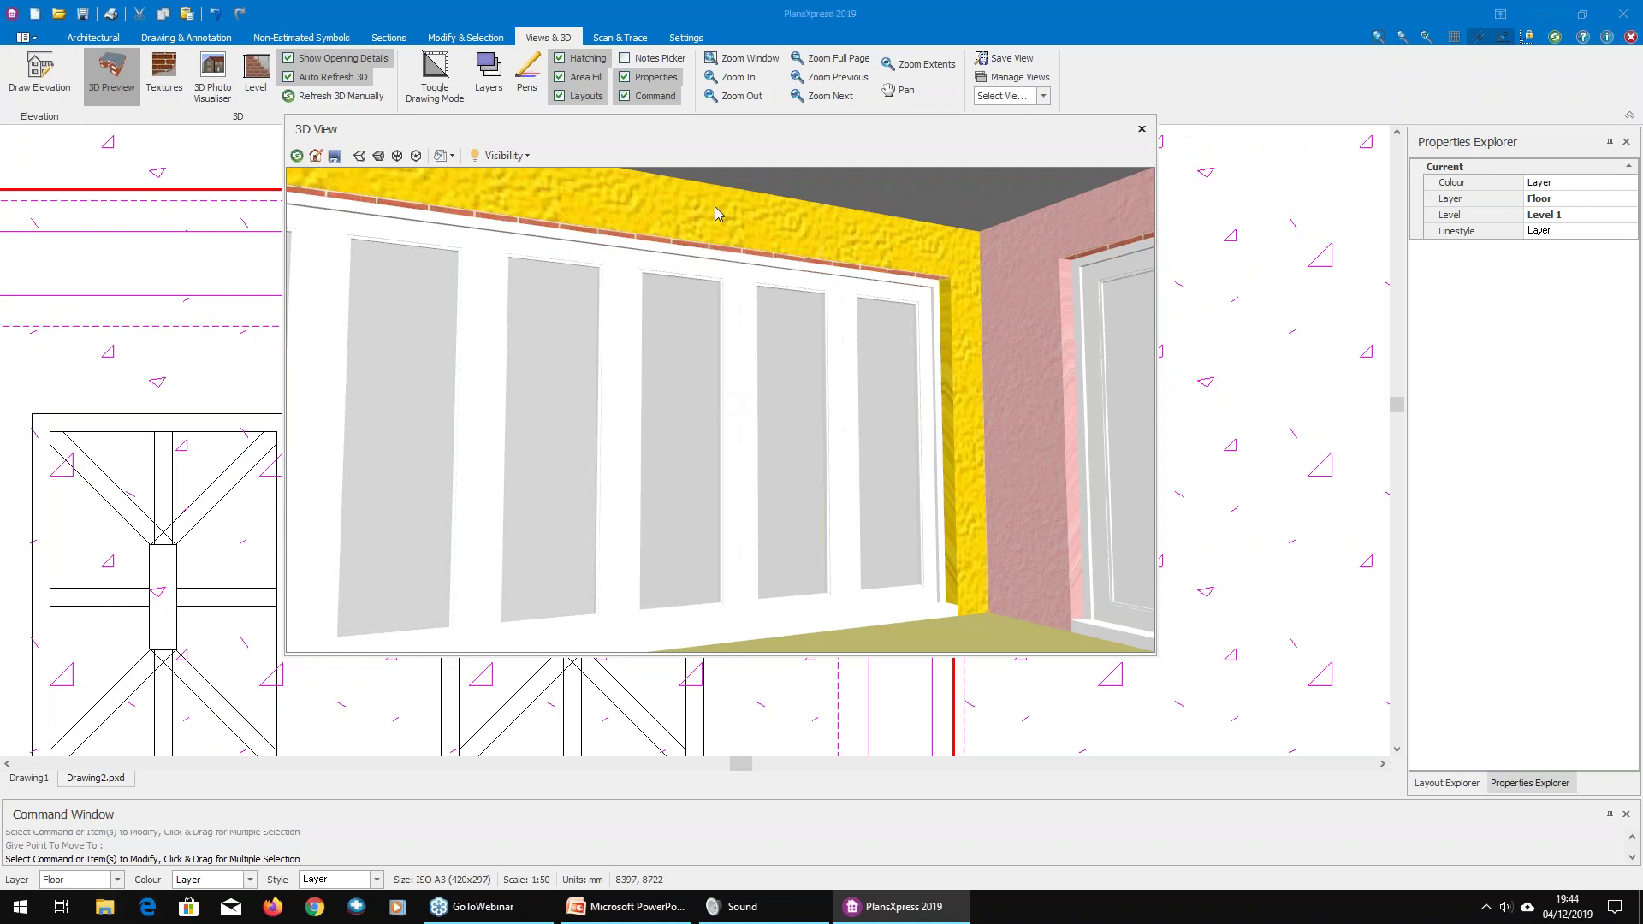
pyautogui.click(1141, 131)
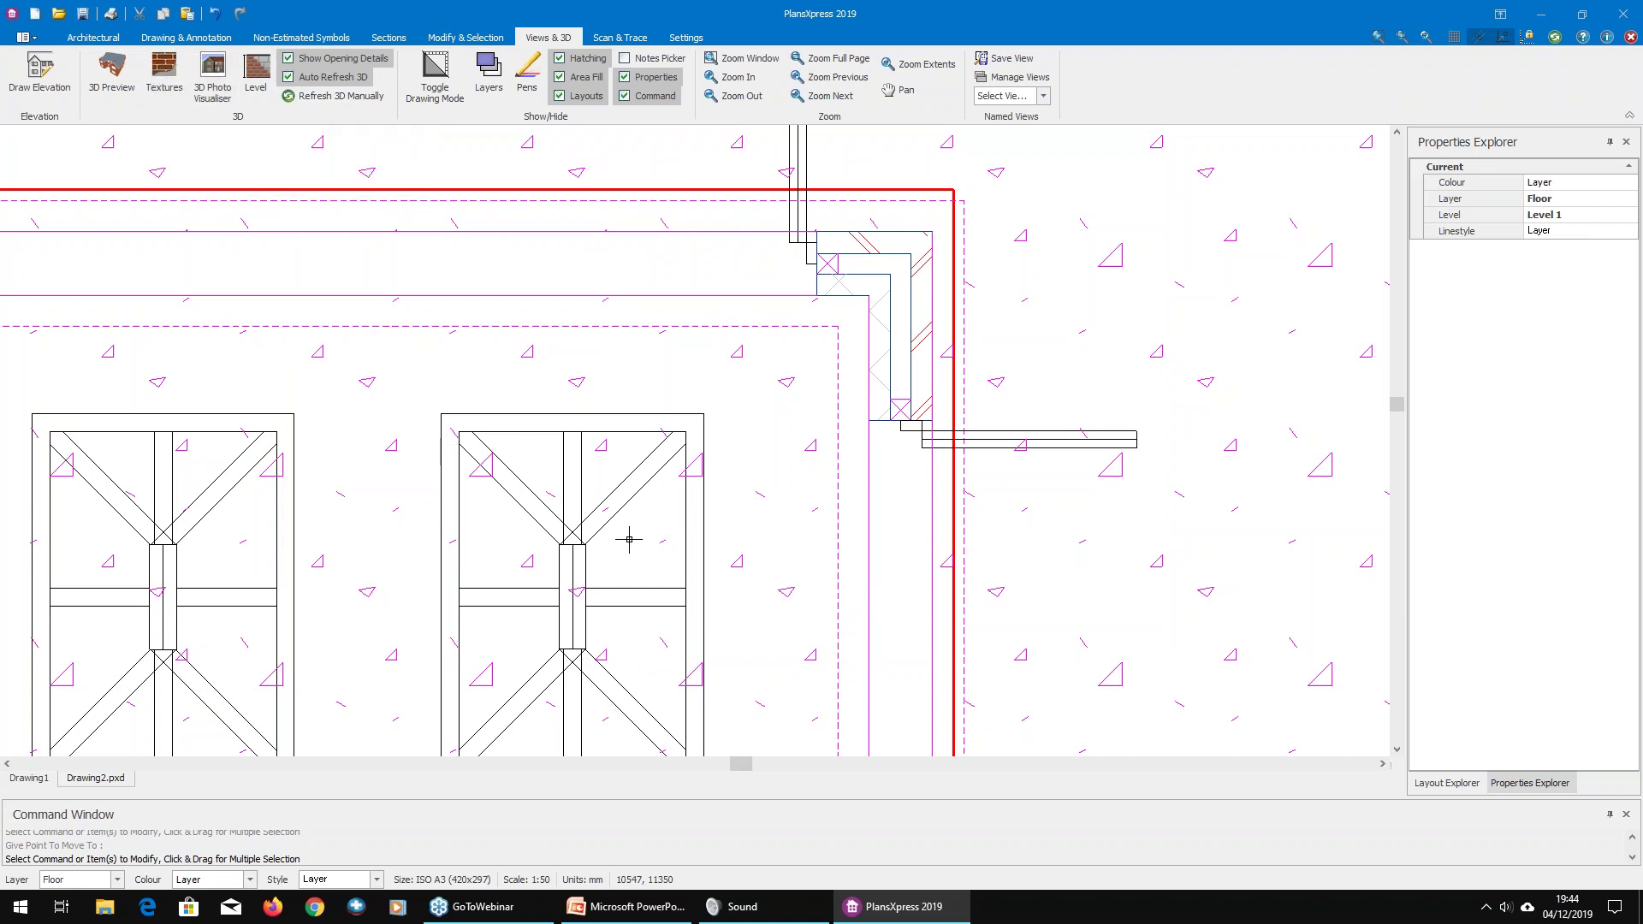
# Step: Open the extension model in the 3D PhotoVisualiser and bring the camera inside the room
pyautogui.moveTo(726, 561)
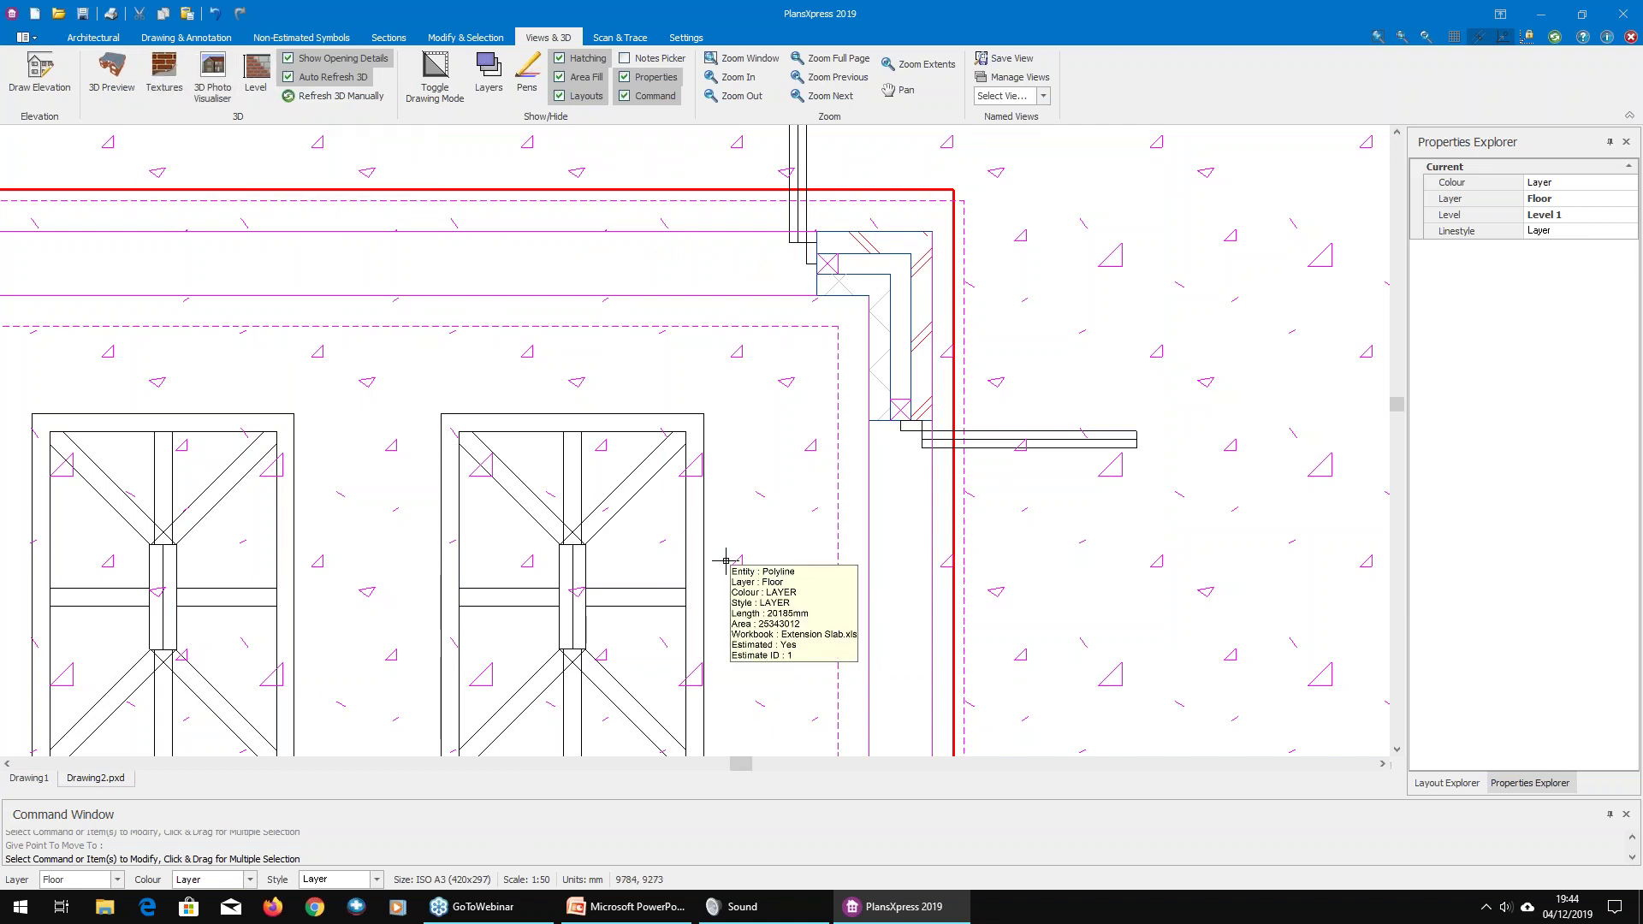
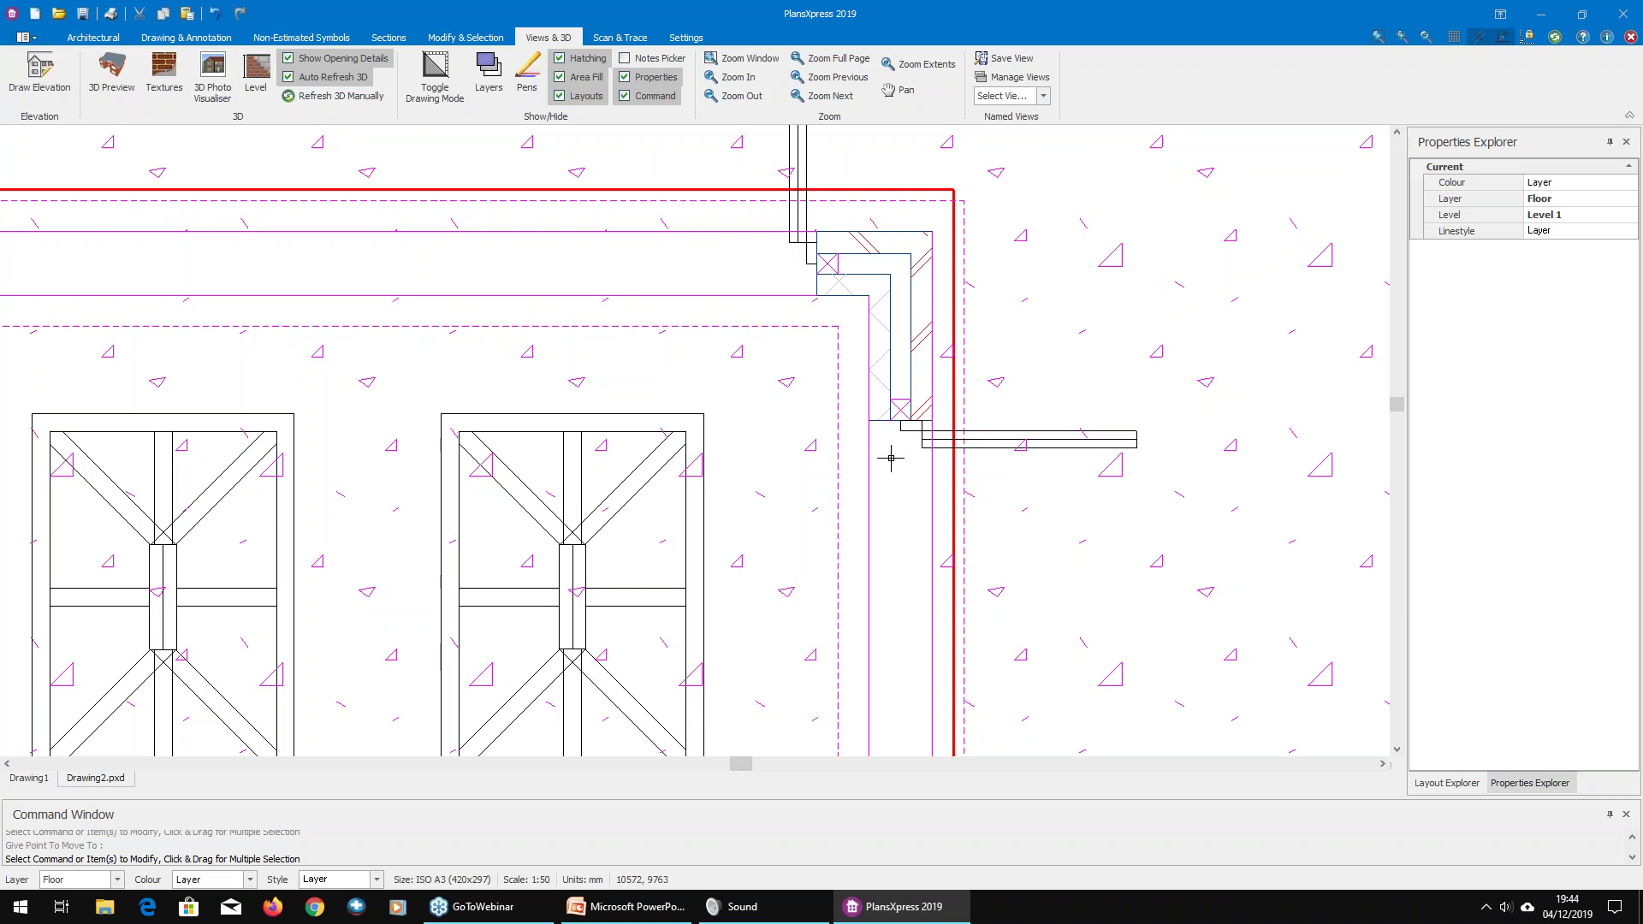
pyautogui.click(224, 96)
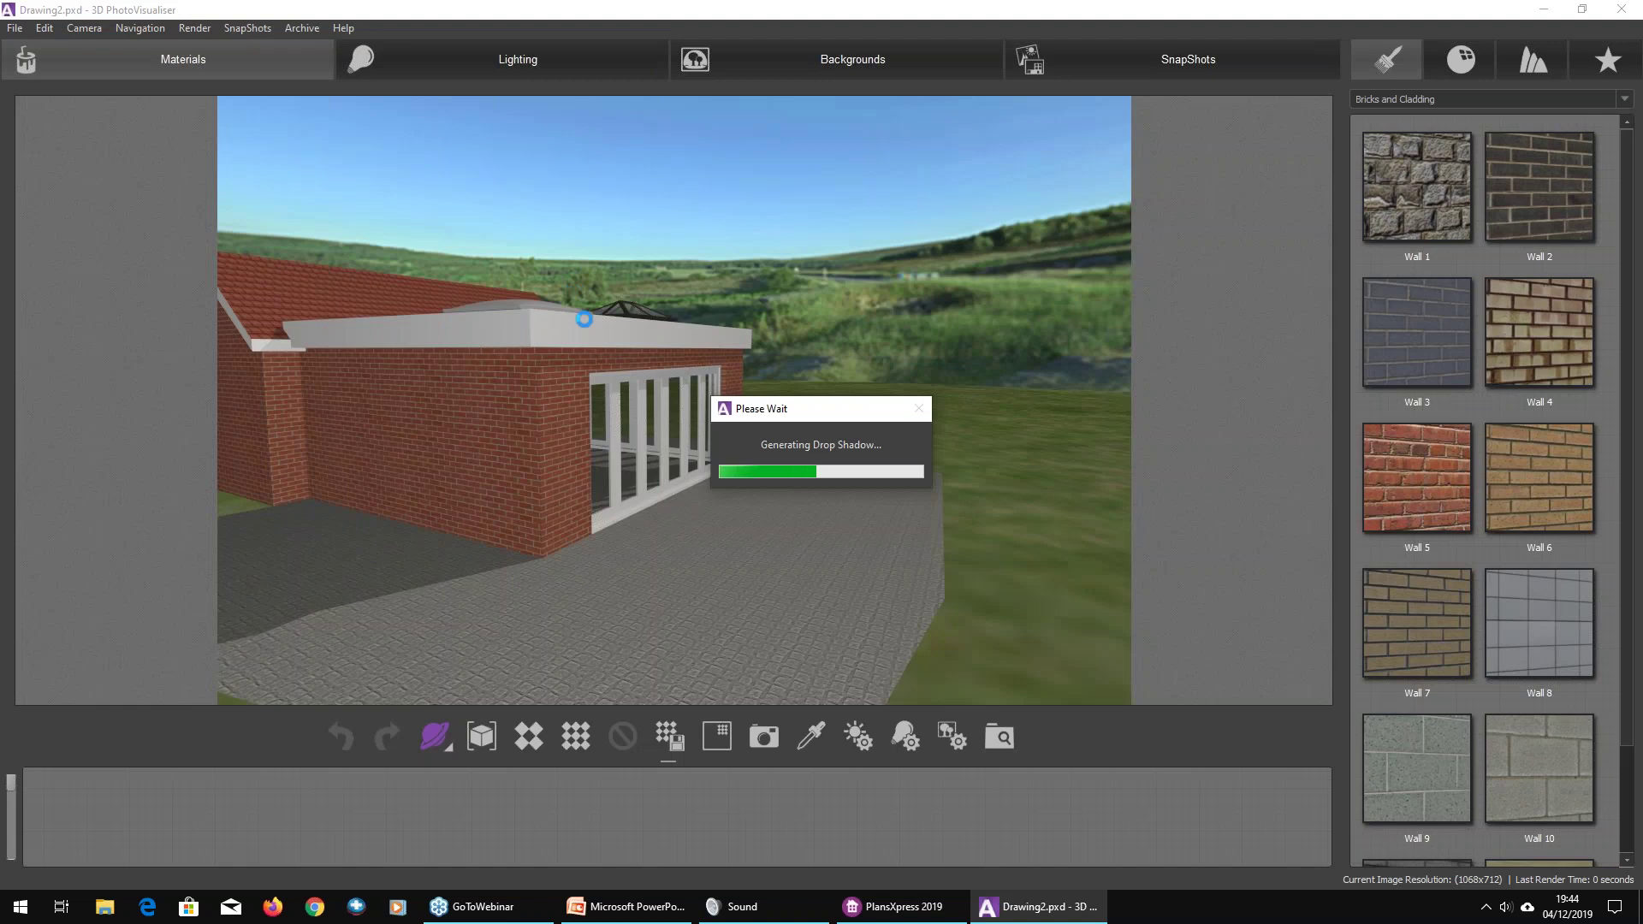
pyautogui.moveTo(550, 419); pyautogui.dragTo(668, 389)
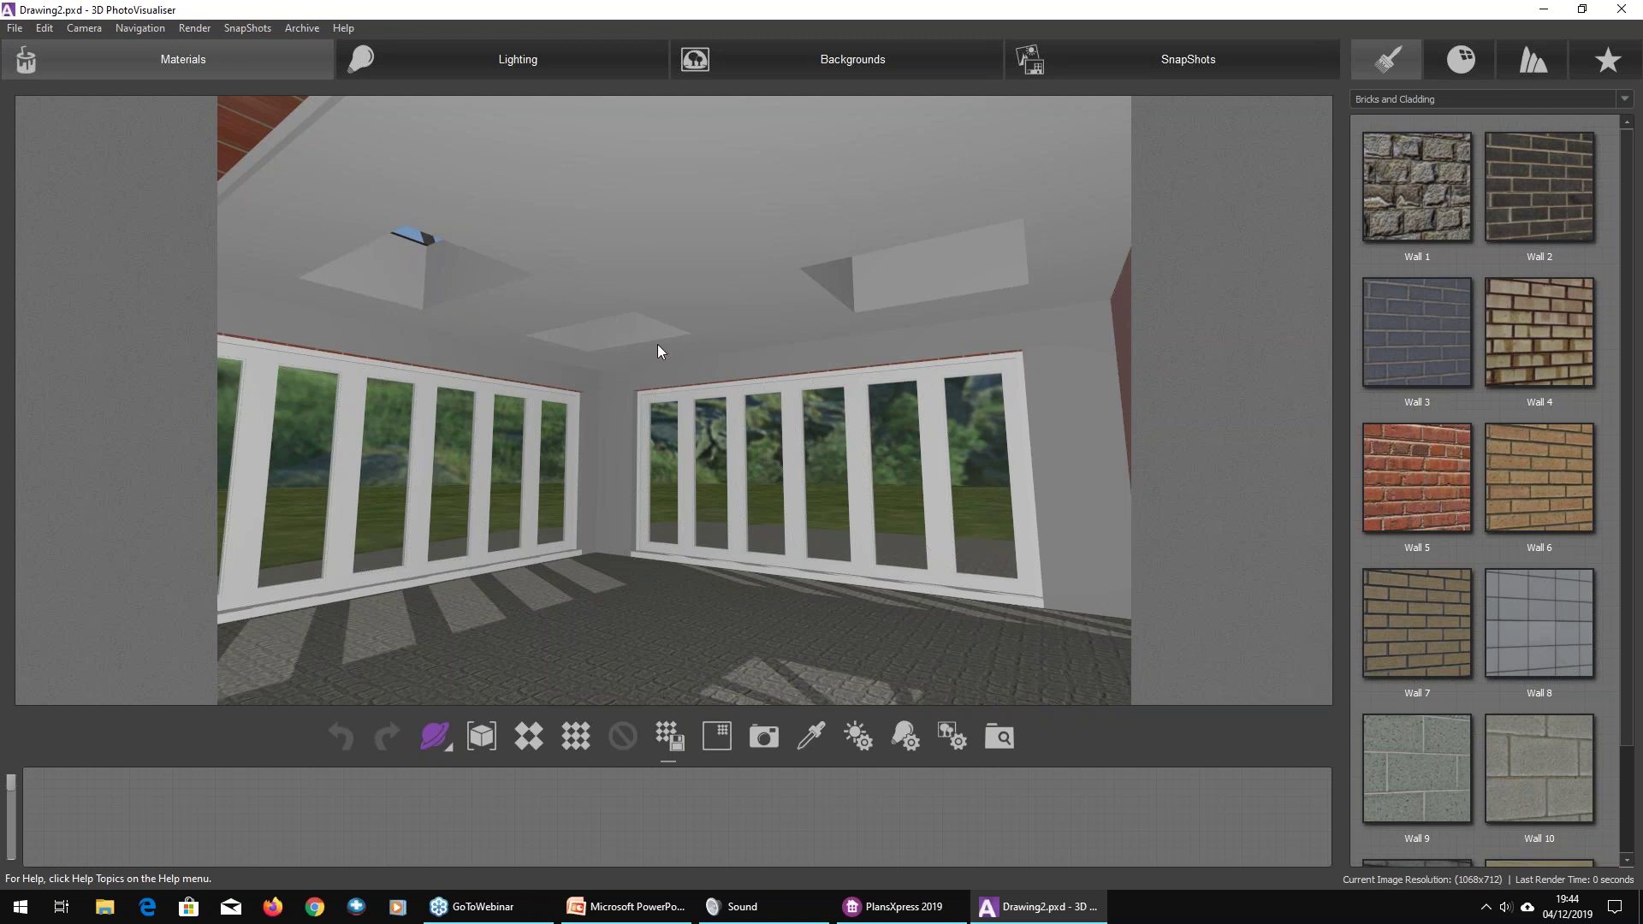
# Step: Copy the floor's paving material and paste it onto the grey wall around the folding doors
pyautogui.rightClick(605, 586)
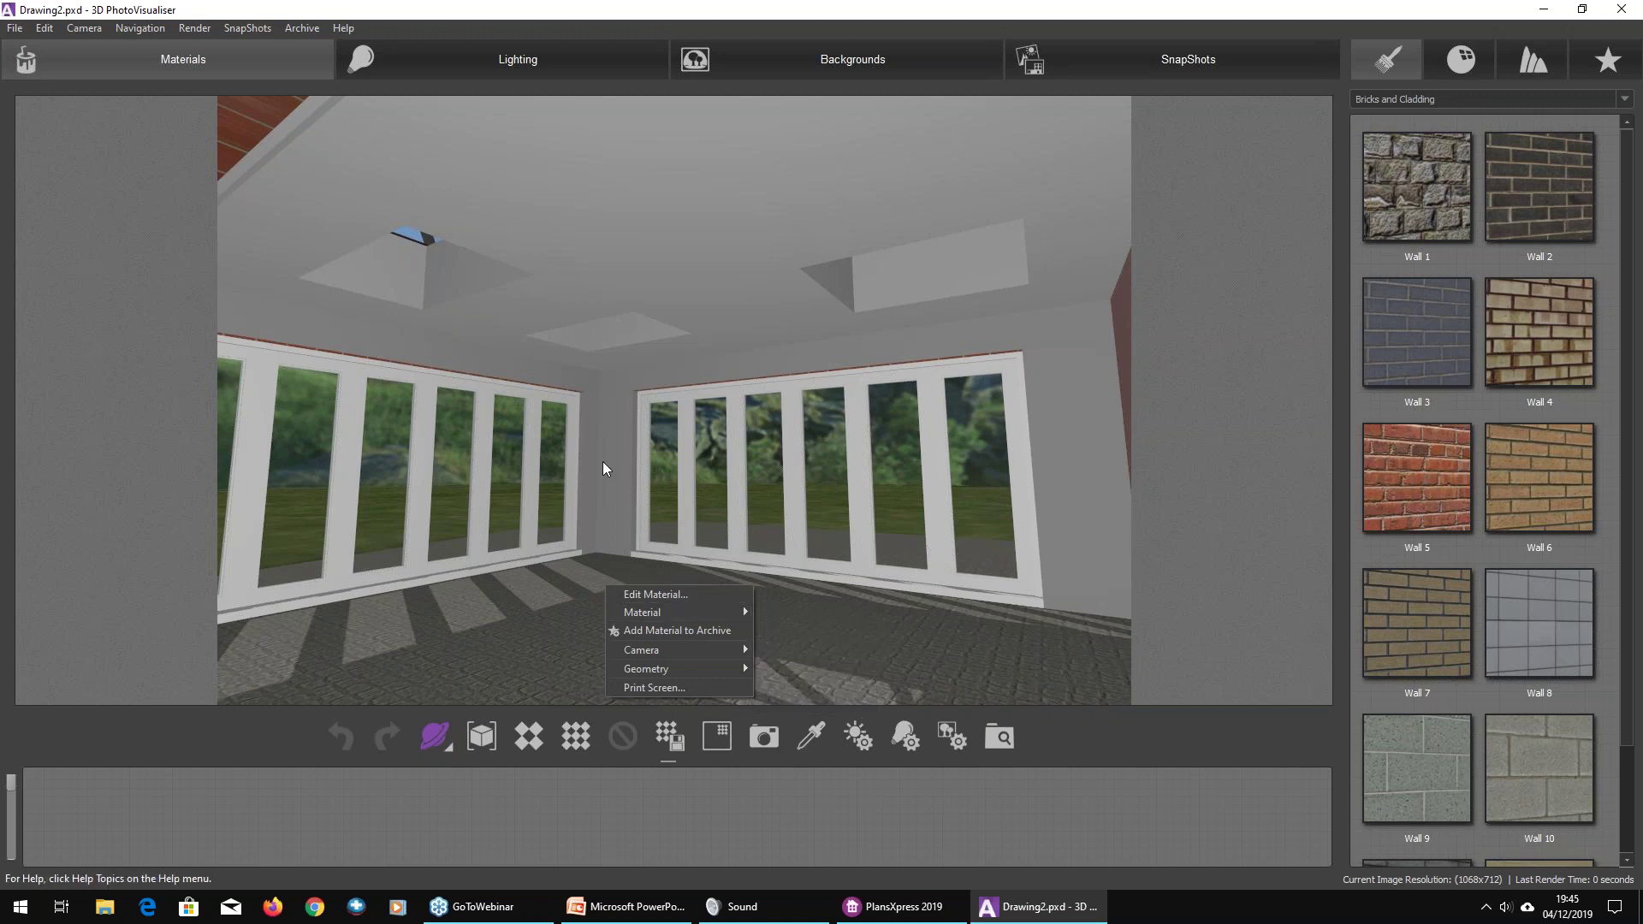
pyautogui.moveTo(655, 610)
pyautogui.click(562, 638)
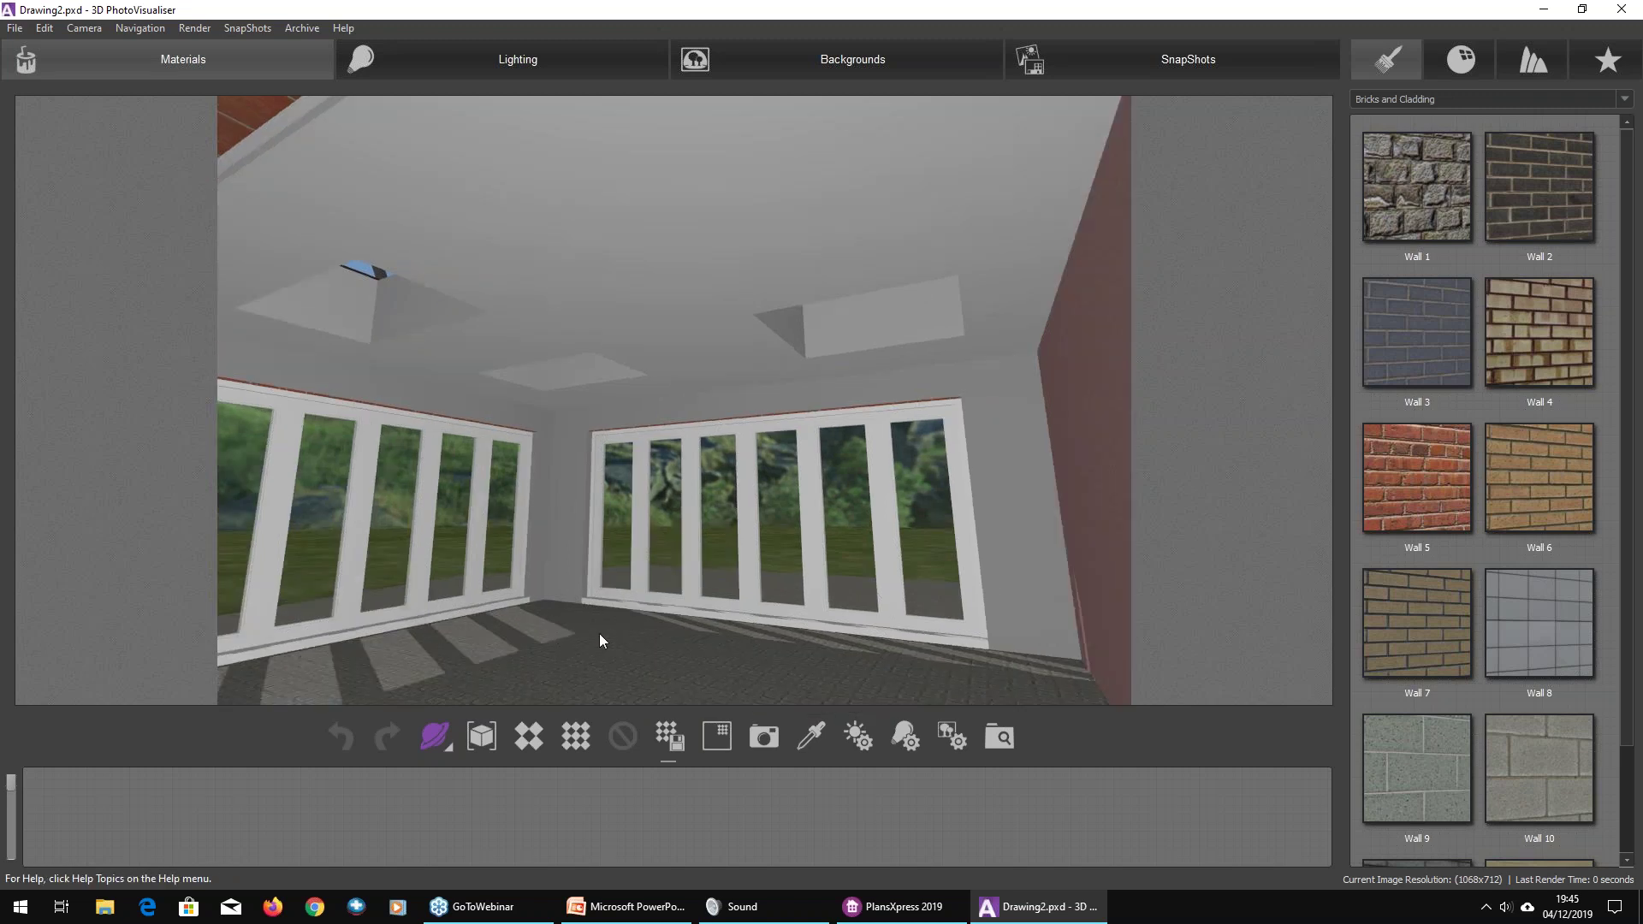
pyautogui.moveTo(578, 633)
pyautogui.mouseDown()
pyautogui.moveTo(587, 658)
pyautogui.moveTo(568, 661)
pyautogui.mouseUp()
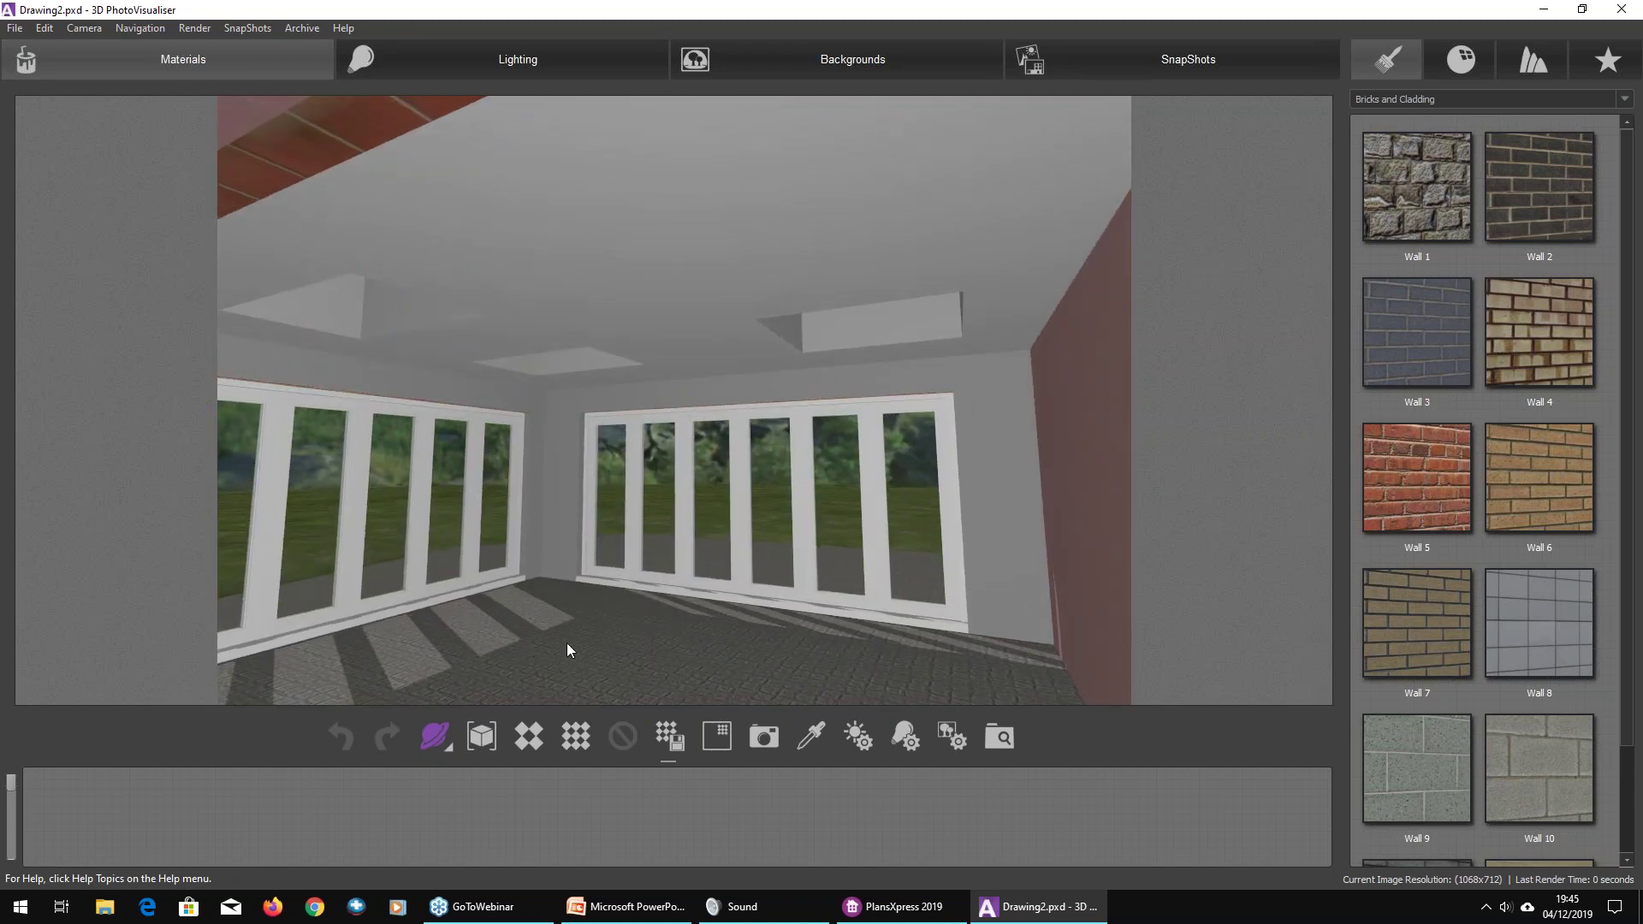
pyautogui.rightClick(566, 643)
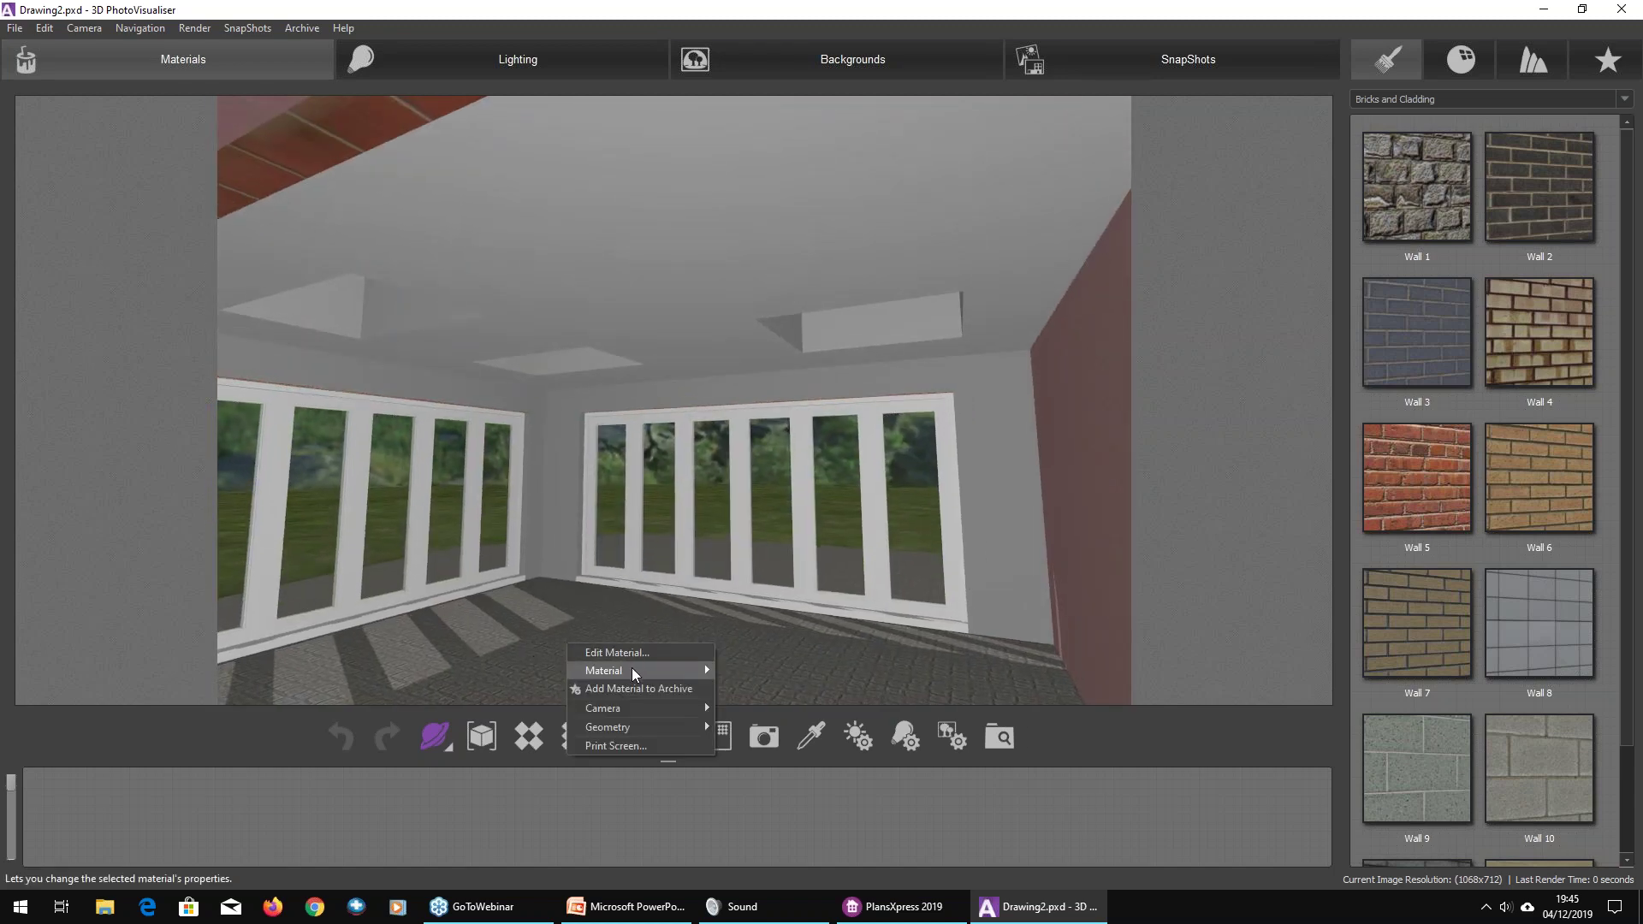
pyautogui.moveTo(631, 667)
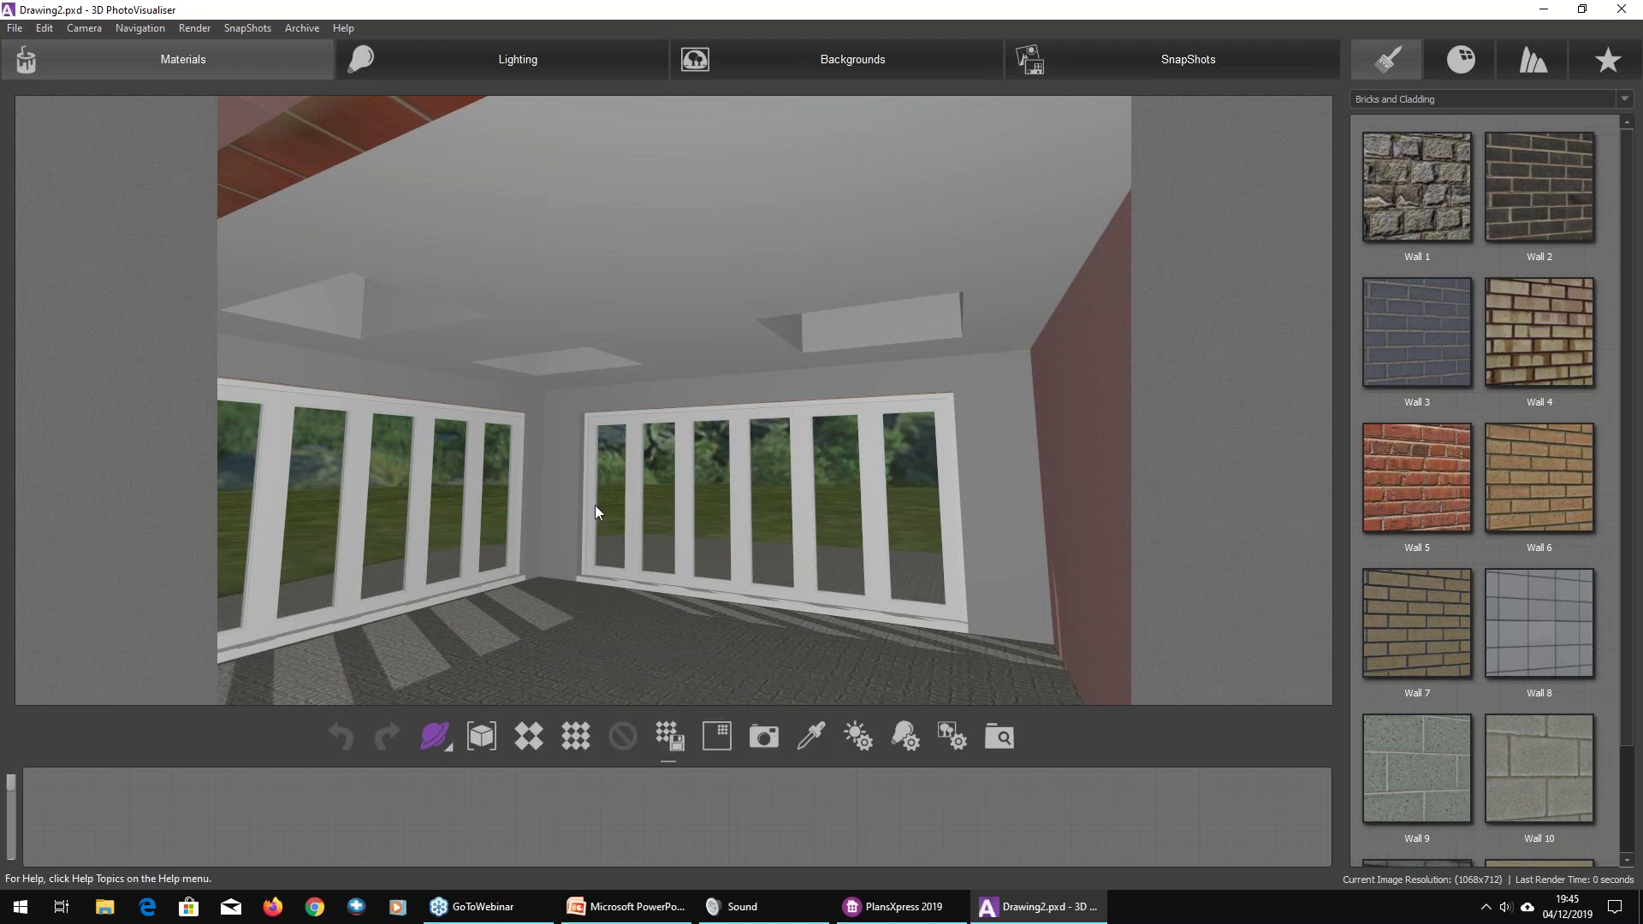
pyautogui.rightClick(563, 445)
pyautogui.moveTo(597, 474)
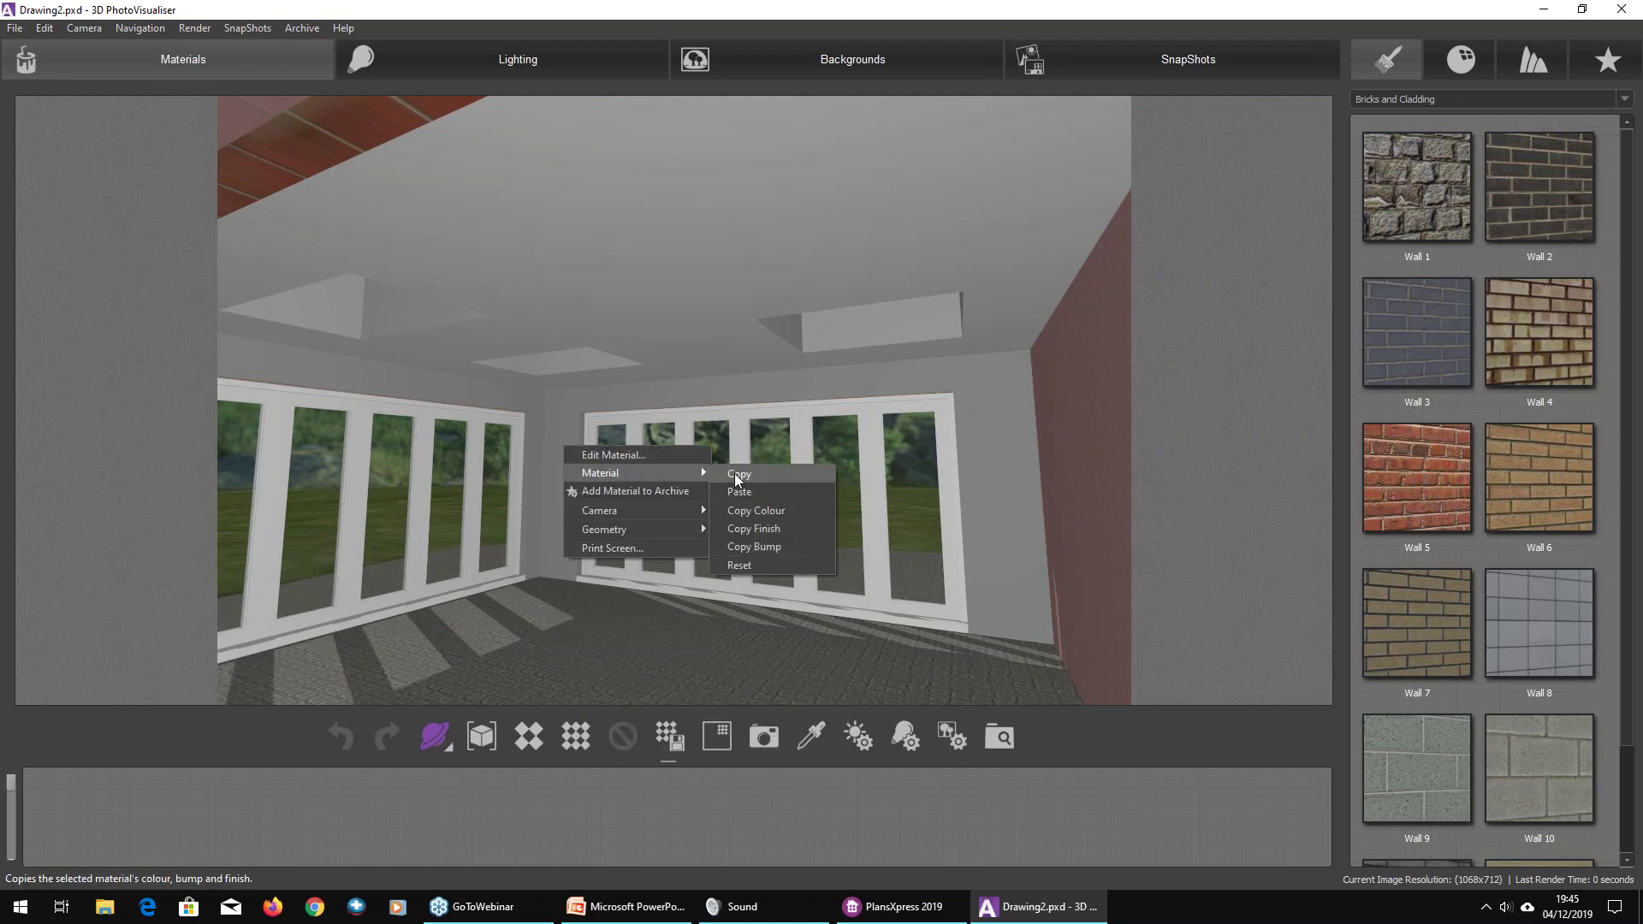
pyautogui.click(749, 488)
# Step: Copy the pink wall's material and paste it onto the adjoining door wall that carries the paving material
pyautogui.moveTo(842, 462); pyautogui.dragTo(1064, 464)
pyautogui.moveTo(938, 479); pyautogui.dragTo(1001, 462)
pyautogui.rightClick(940, 466)
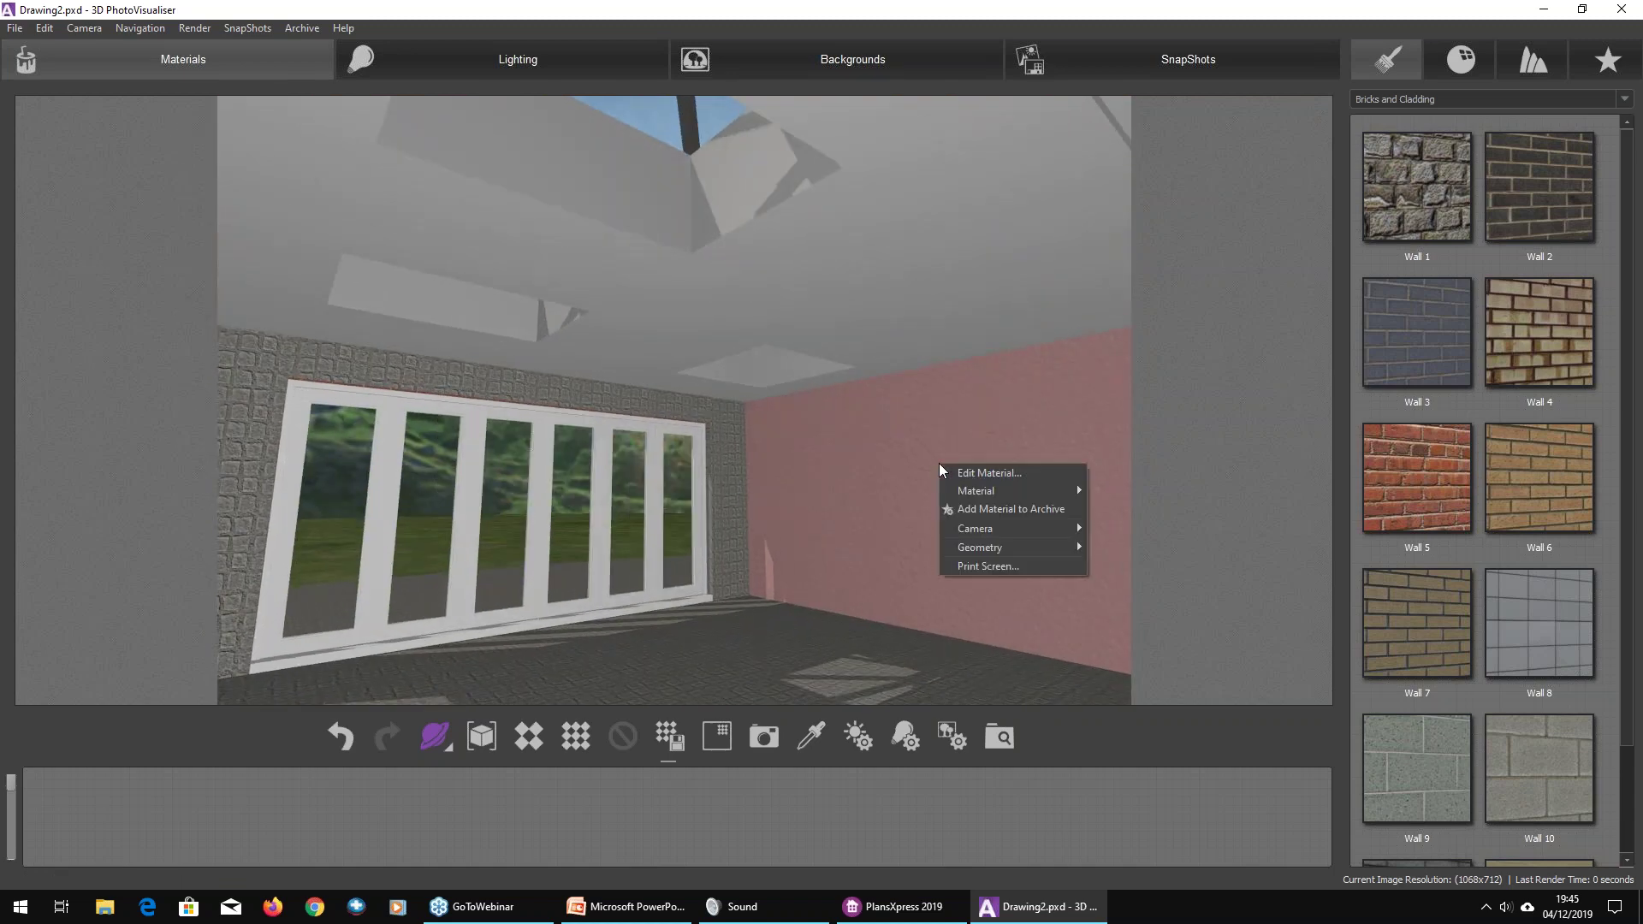
pyautogui.click(1112, 496)
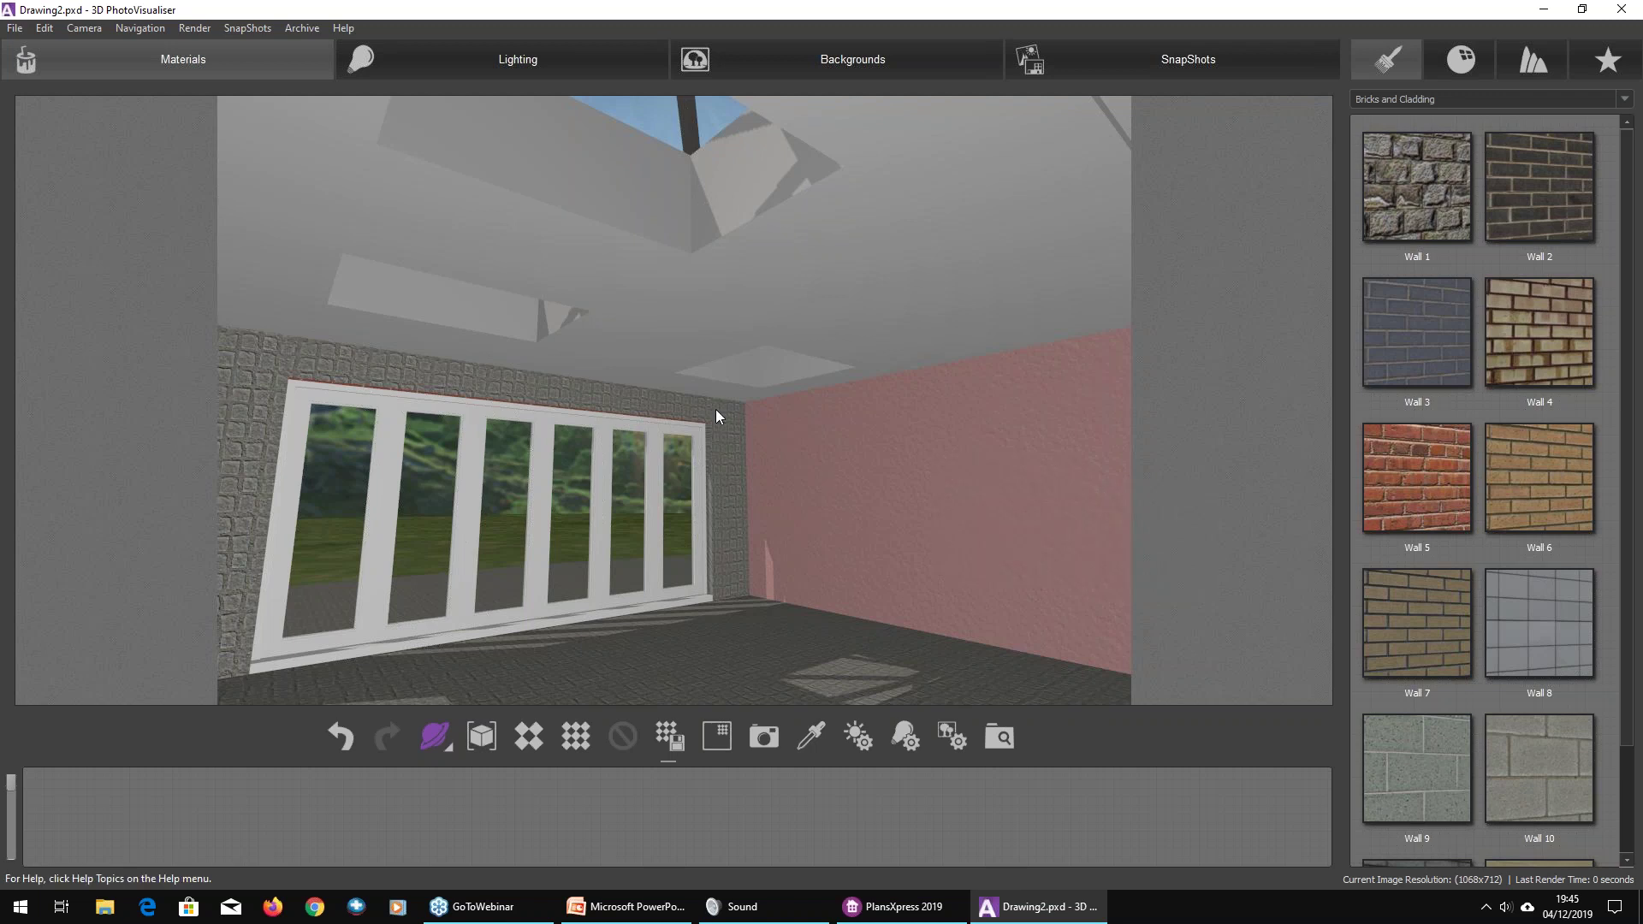
pyautogui.rightClick(715, 409)
pyautogui.moveTo(800, 437)
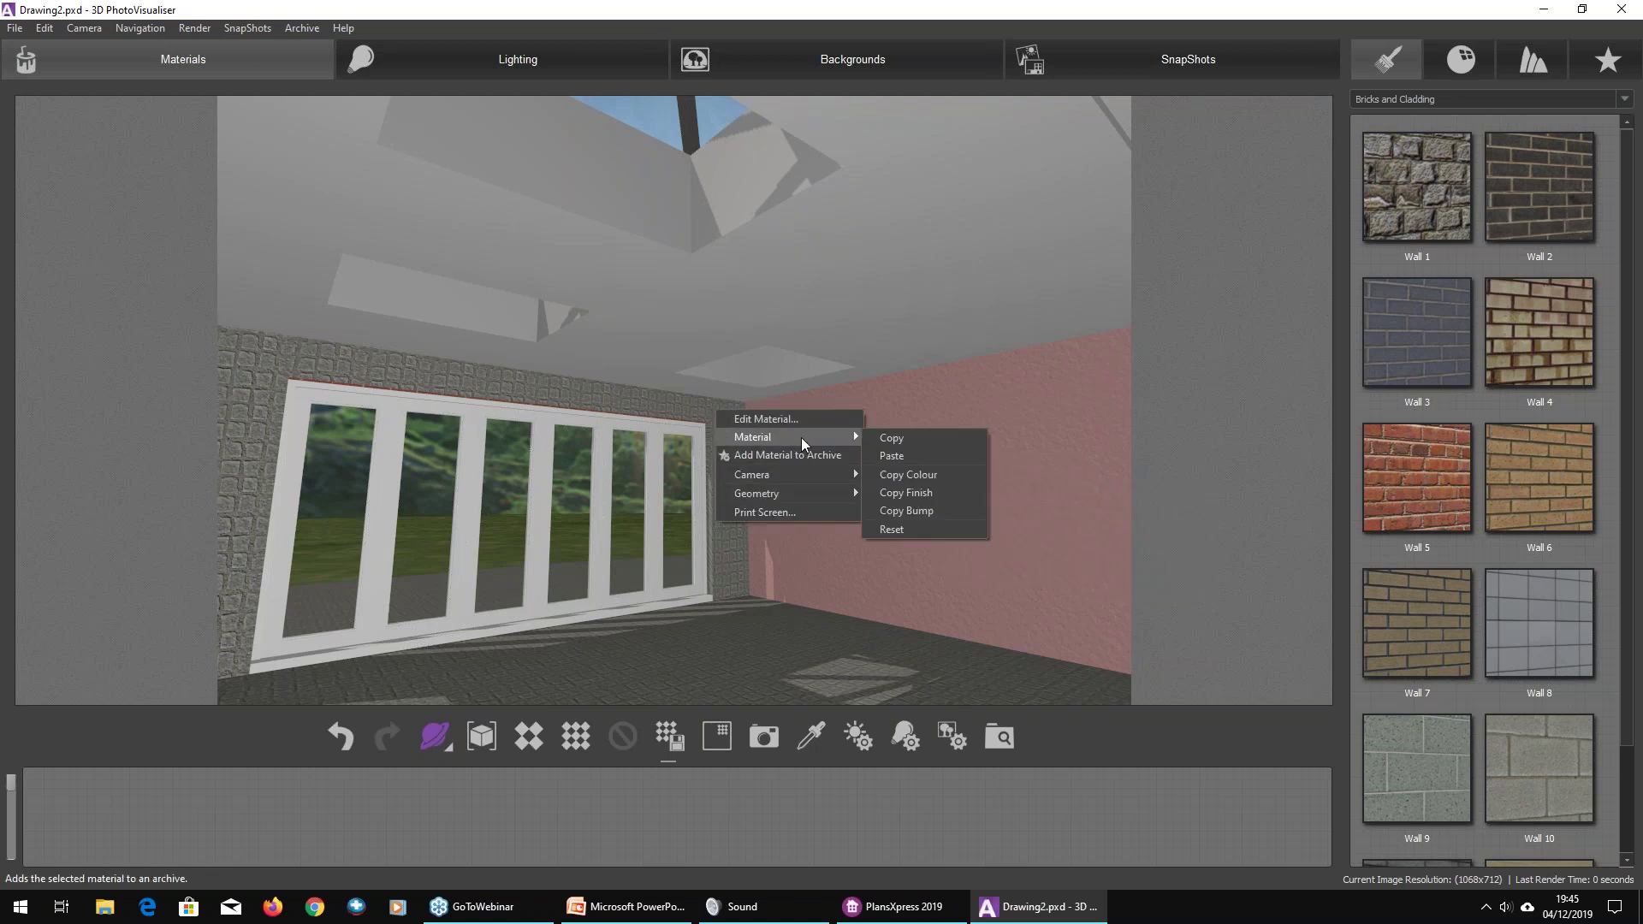
pyautogui.click(900, 458)
# Step: Paste the copied pink material onto the remaining grey wall with the folding doors
pyautogui.moveTo(653, 459); pyautogui.dragTo(300, 369)
pyautogui.rightClick(341, 341)
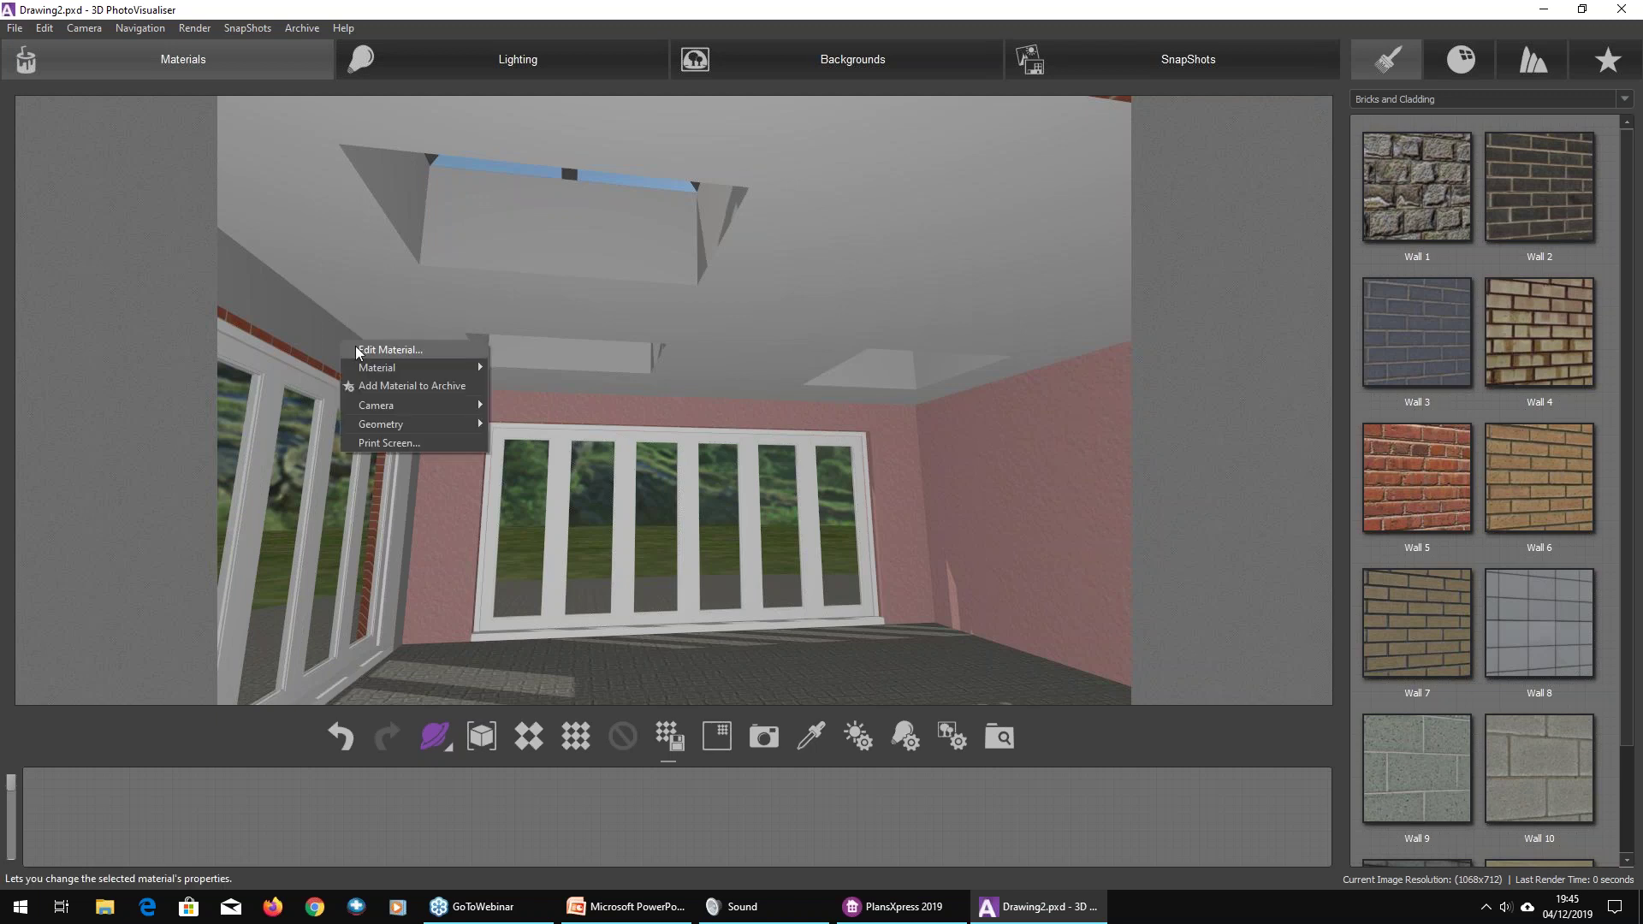
pyautogui.moveTo(392, 368)
pyautogui.click(539, 372)
# Step: Render the interior view of the room with its matching pink walls
pyautogui.moveTo(497, 402); pyautogui.dragTo(709, 582)
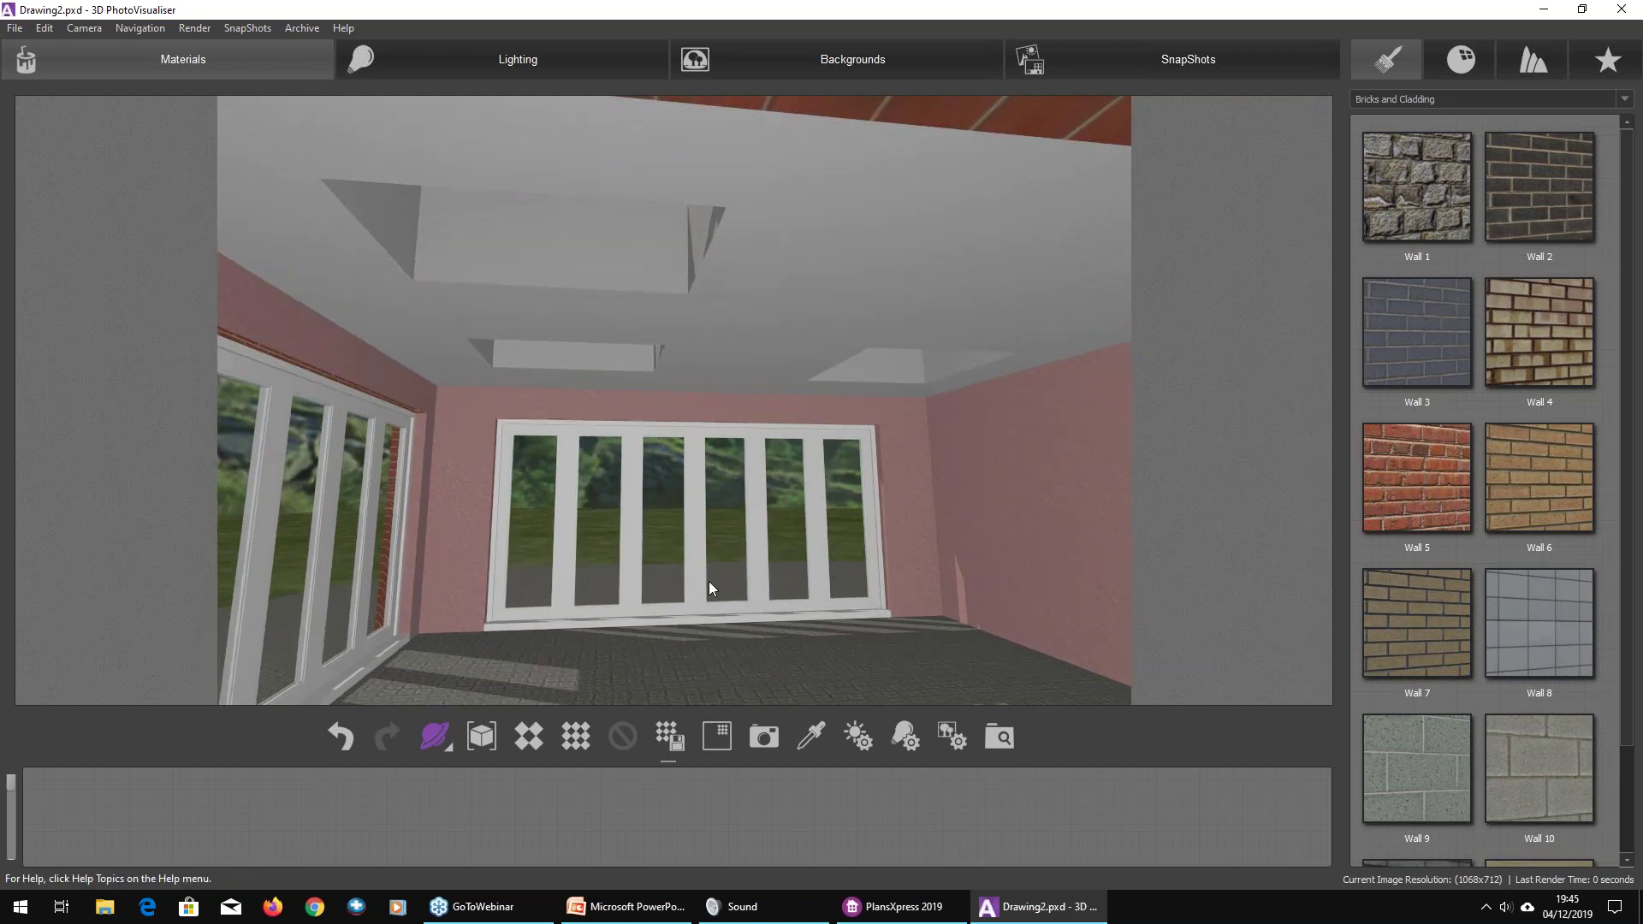
pyautogui.click(531, 737)
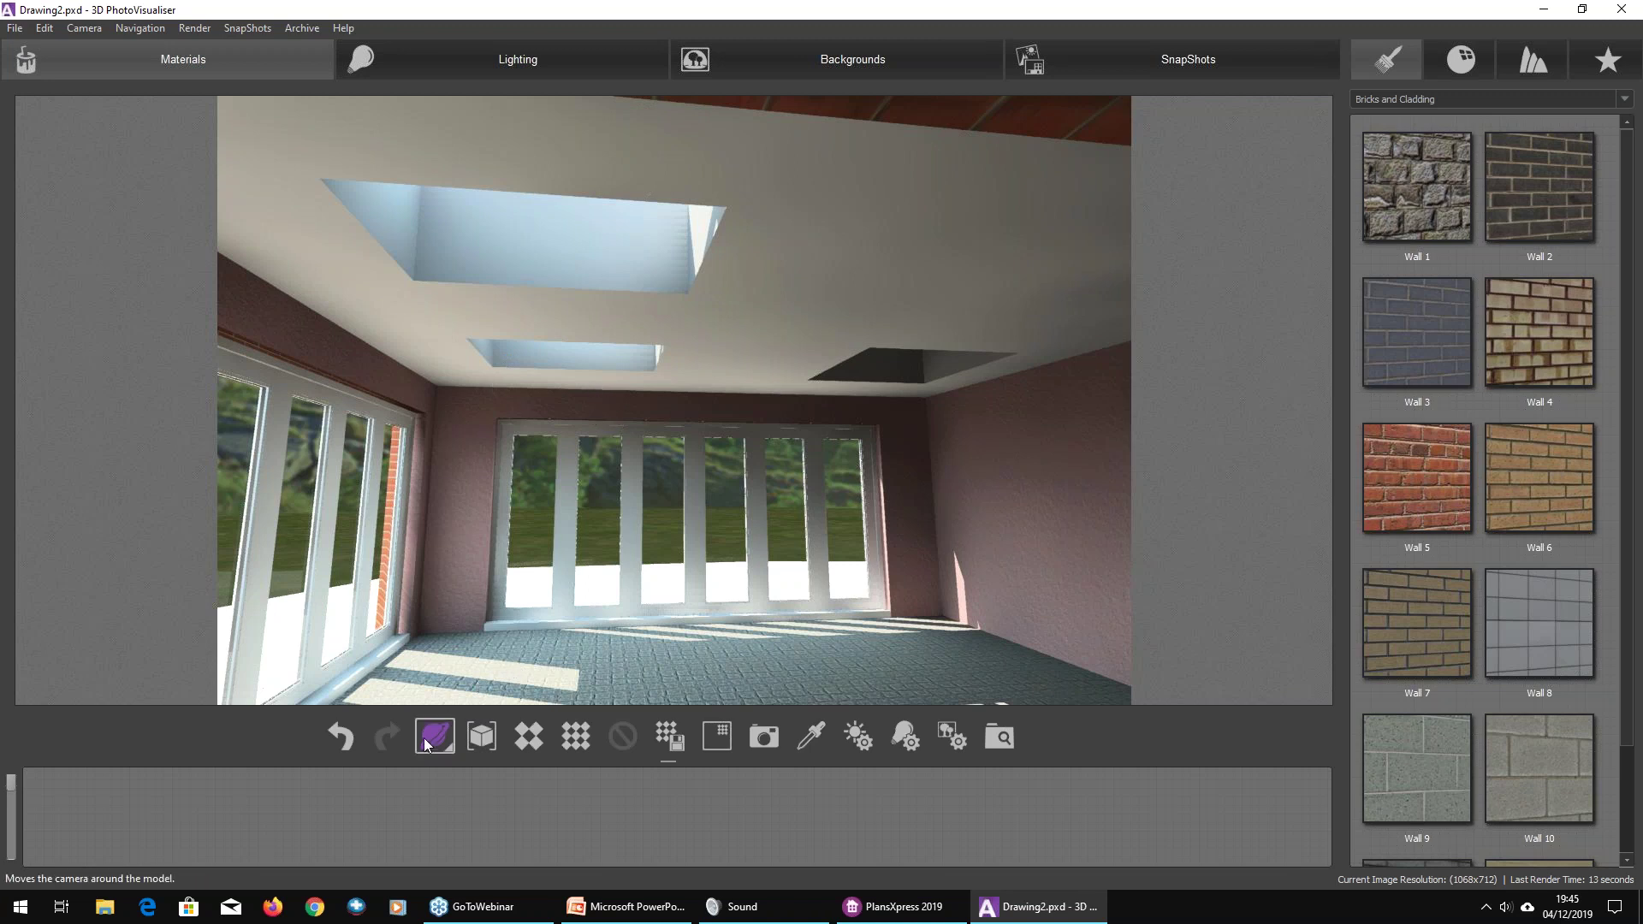
pyautogui.moveTo(696, 467); pyautogui.dragTo(678, 465)
pyautogui.moveTo(641, 536); pyautogui.dragTo(643, 594)
pyautogui.rightClick(622, 639)
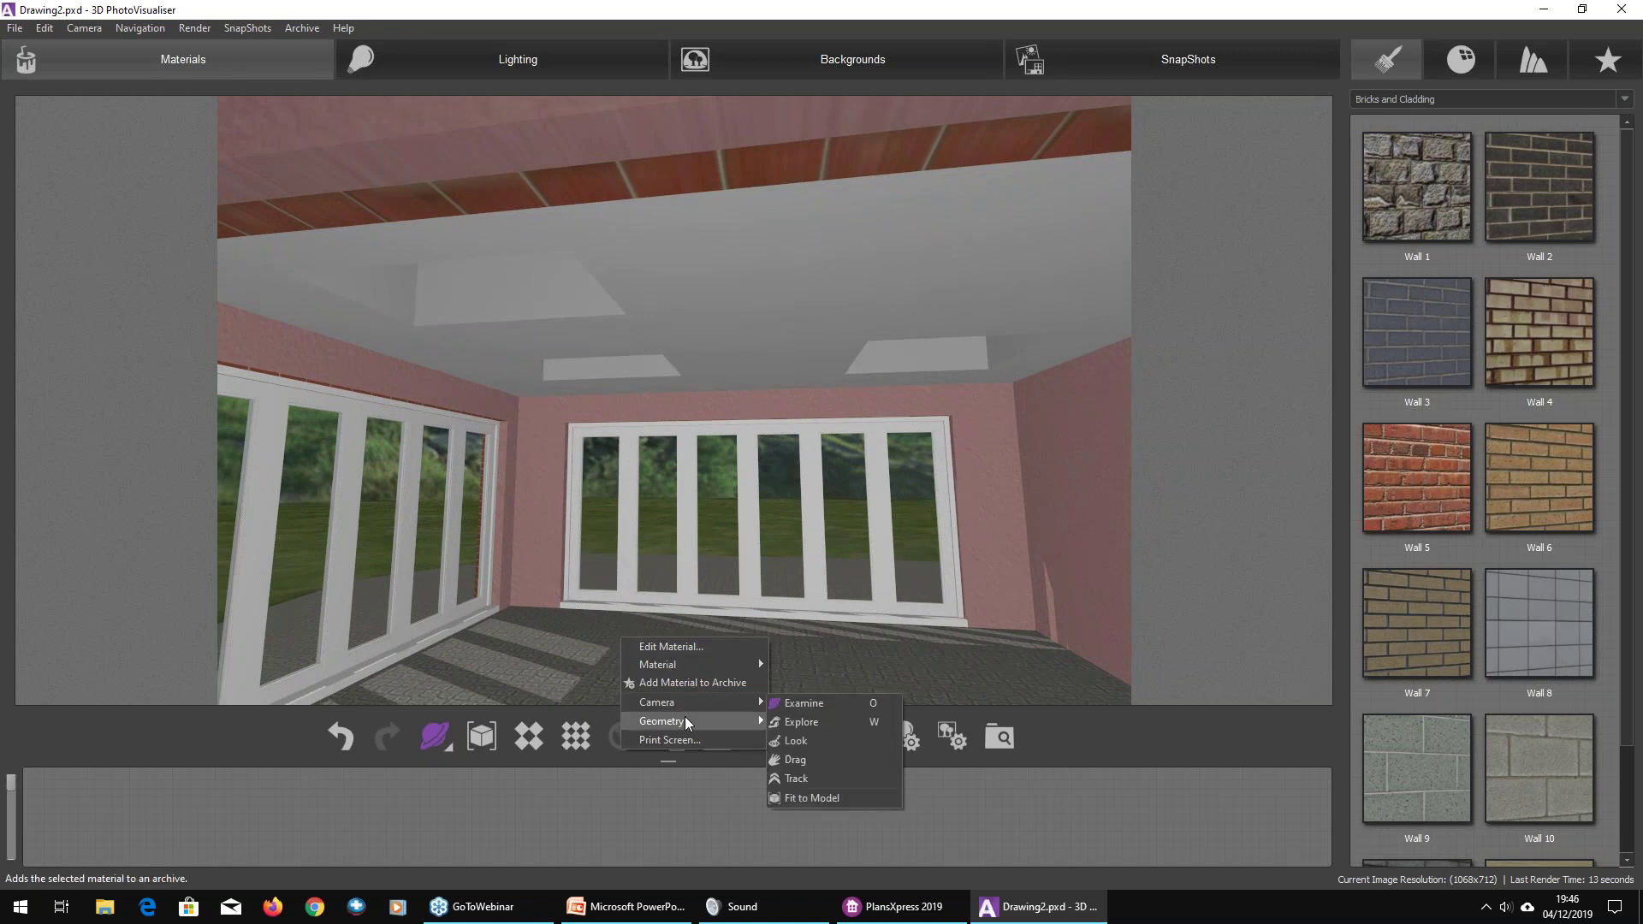
pyautogui.click(664, 647)
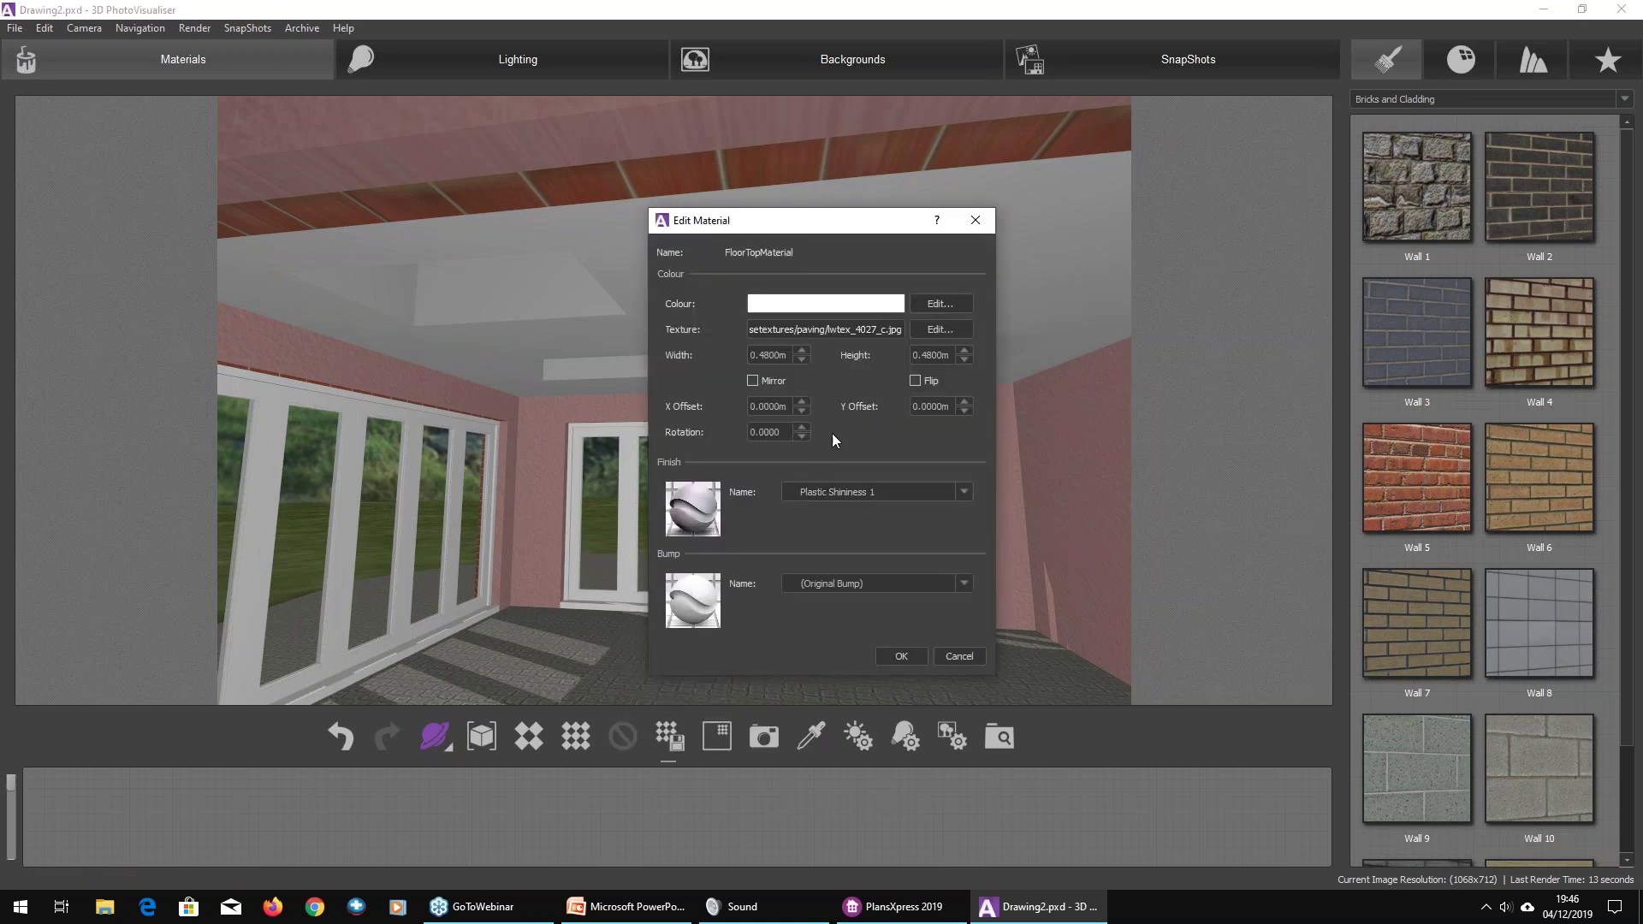
pyautogui.click(922, 330)
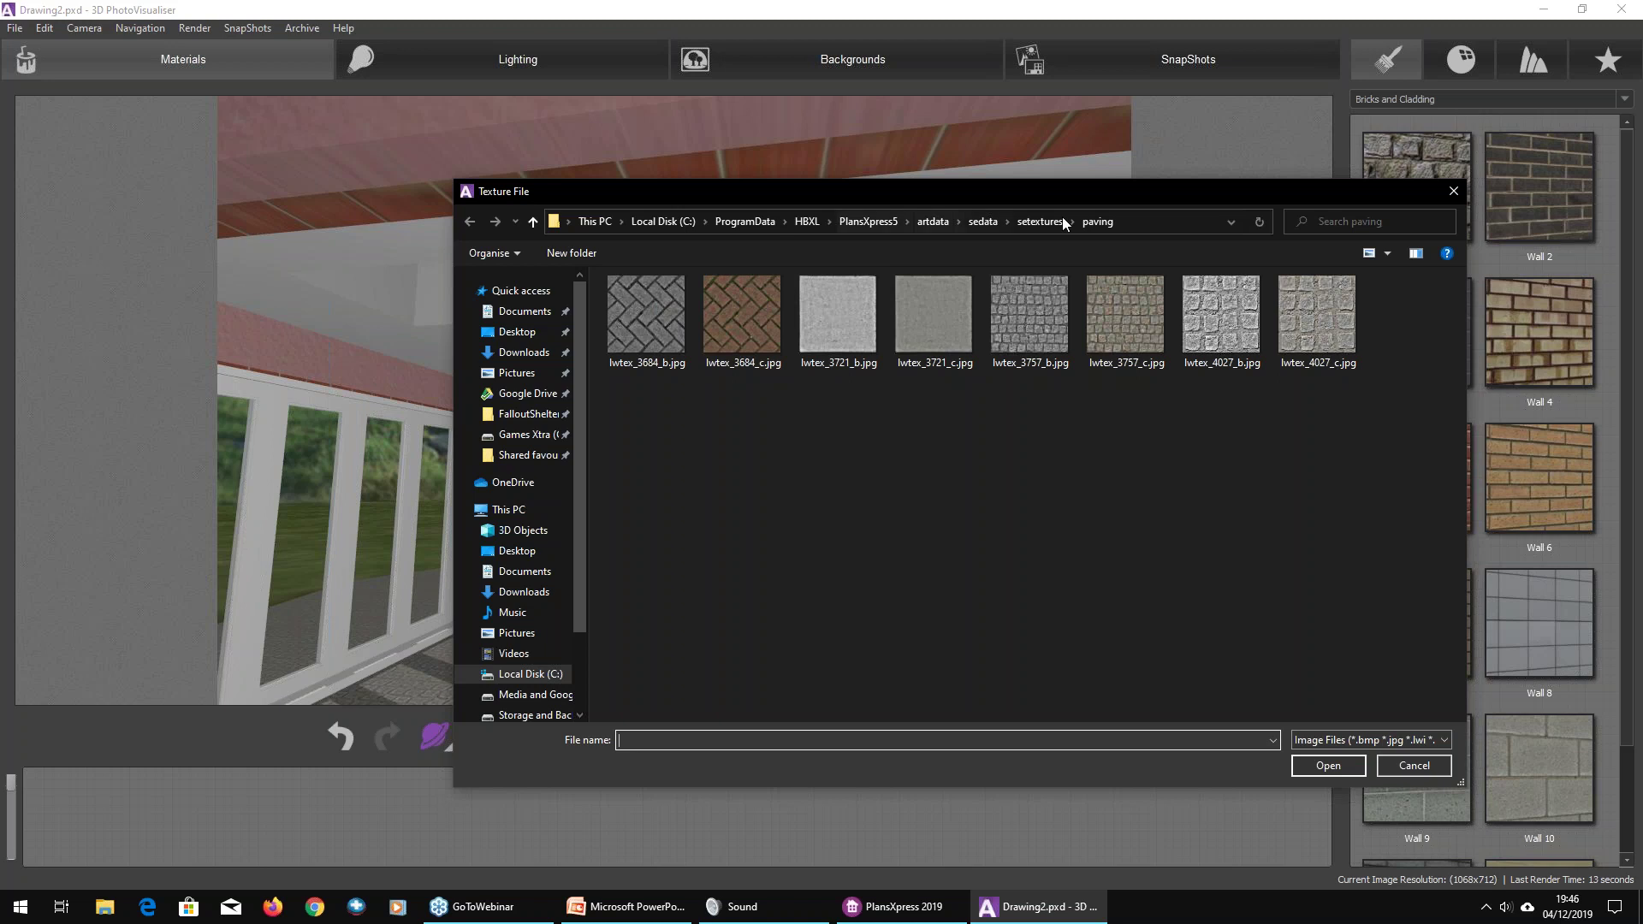
pyautogui.click(1189, 228)
pyautogui.click(921, 221)
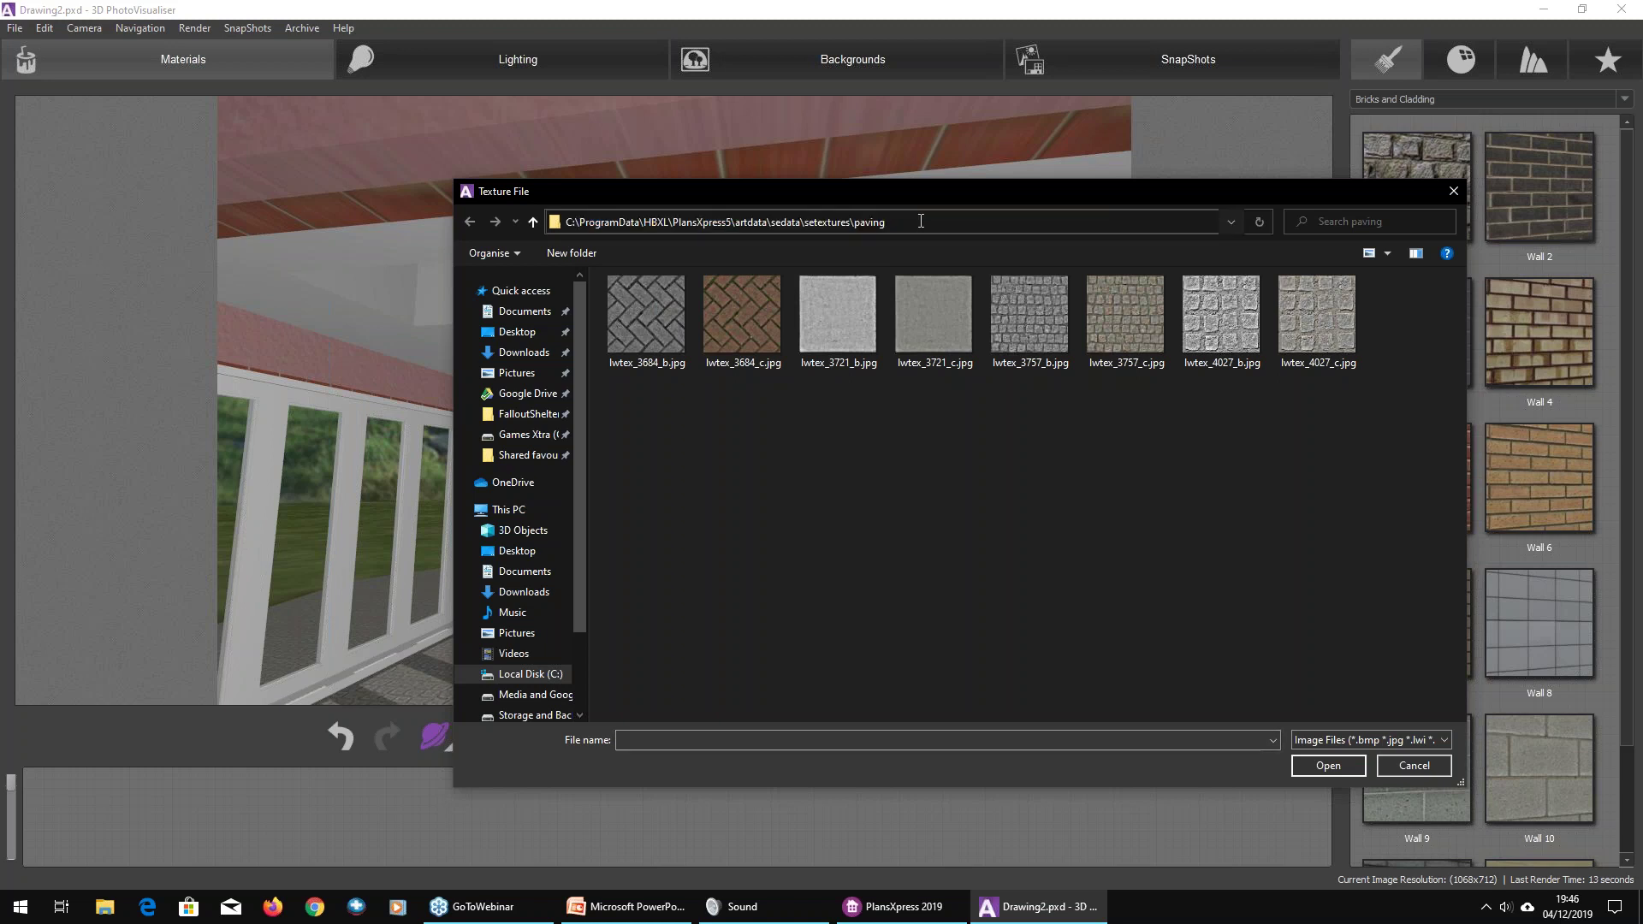
pyautogui.click(533, 221)
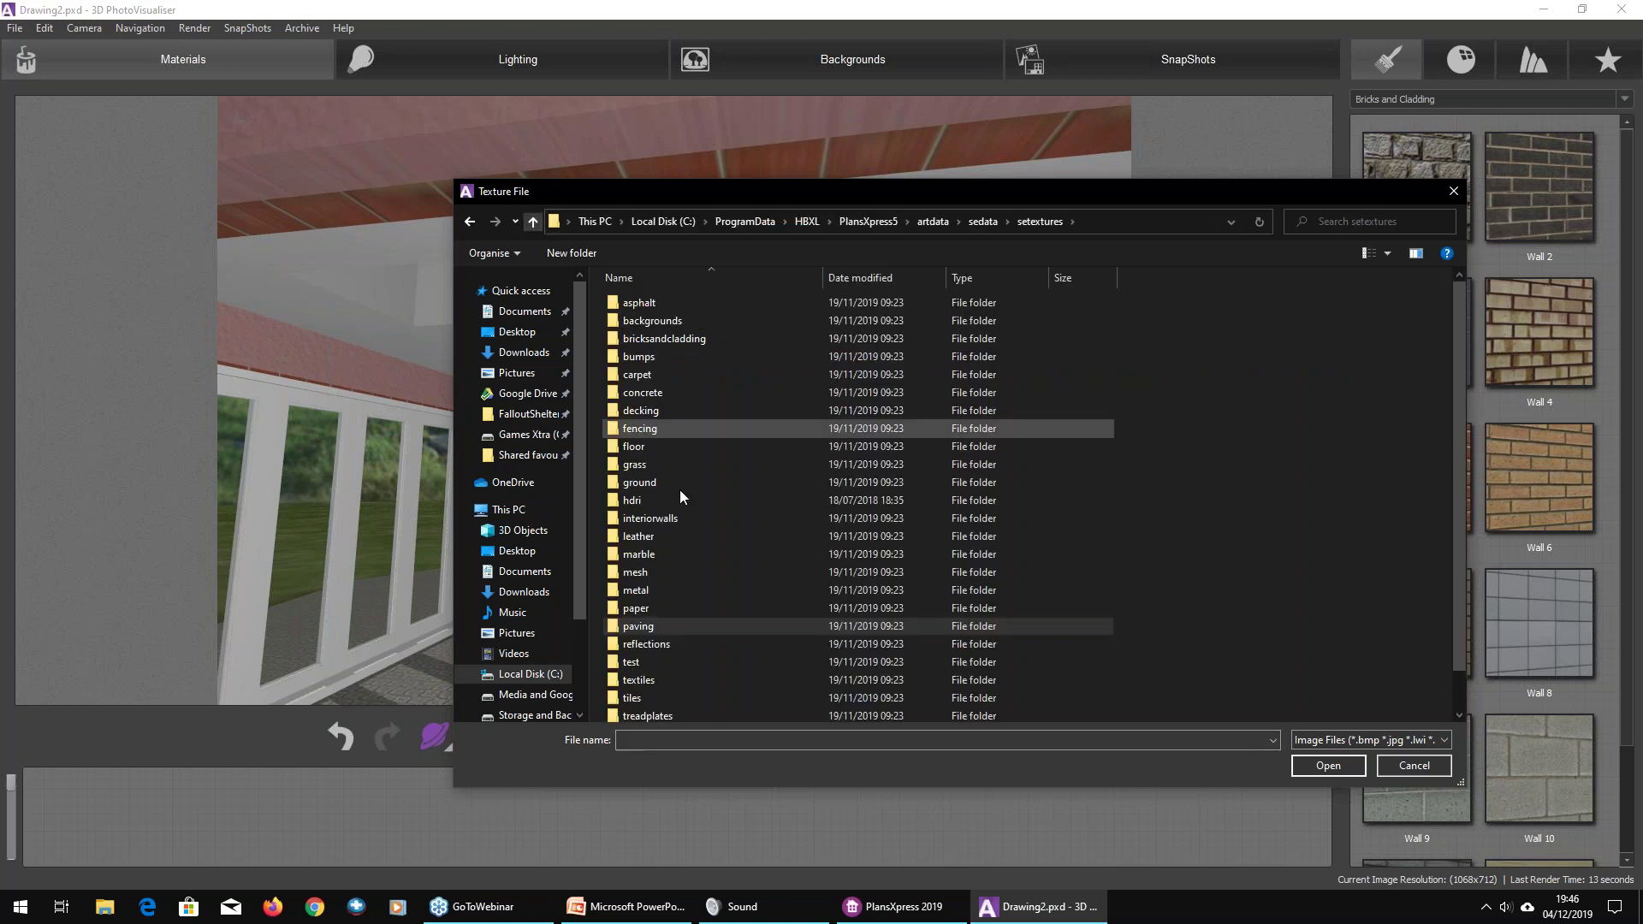
pyautogui.scroll(-1, 710, 523)
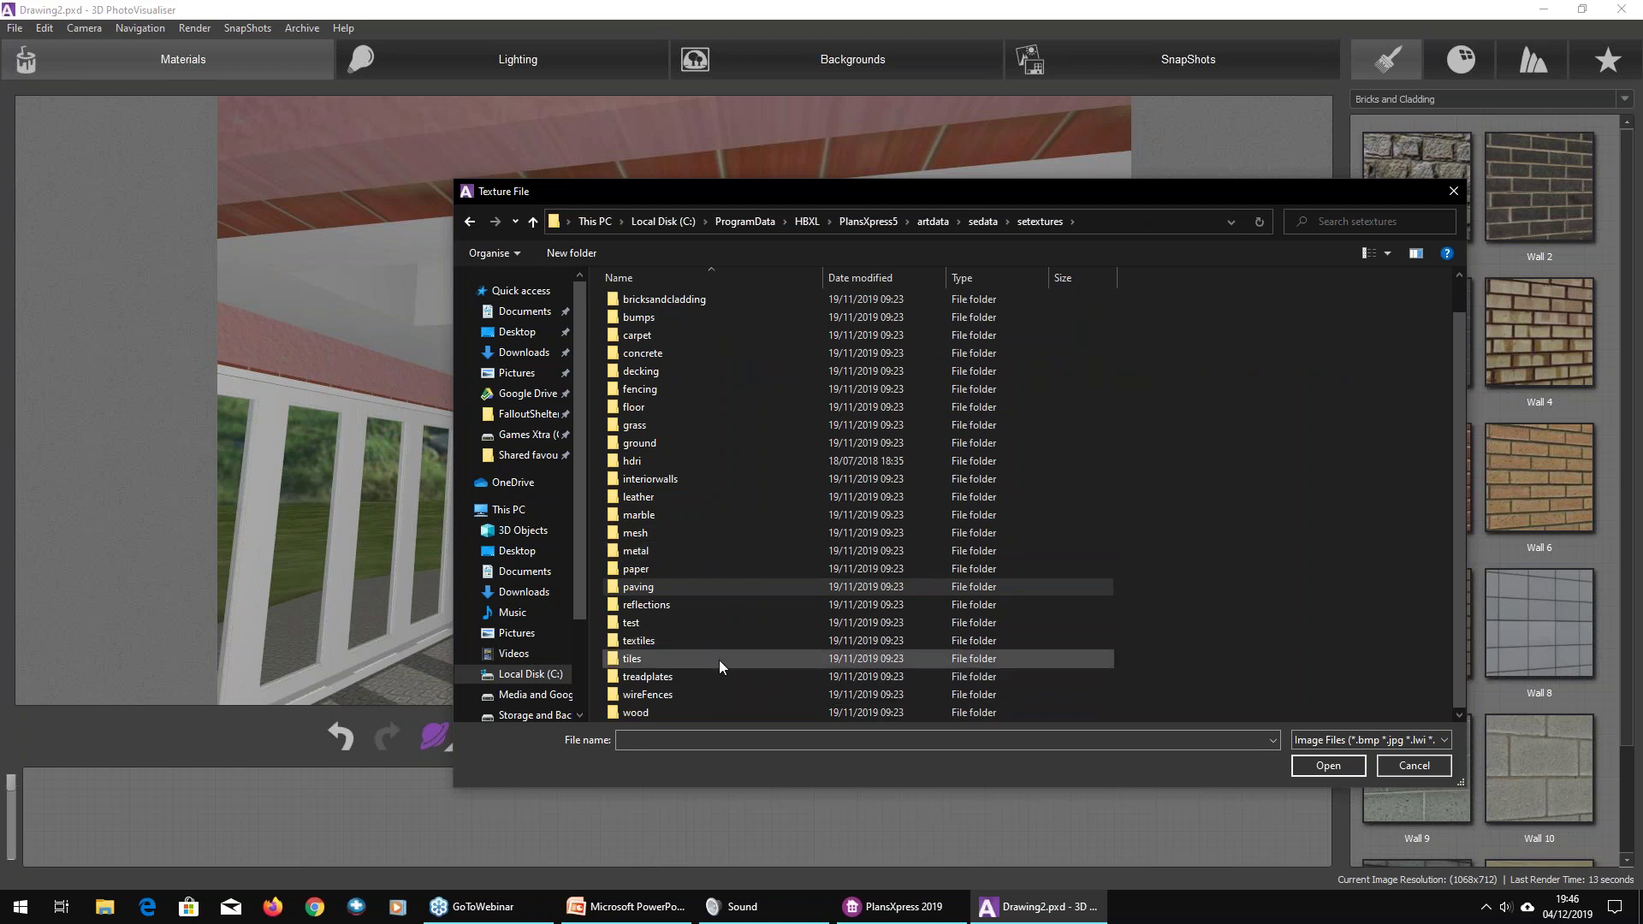
pyautogui.doubleClick(655, 408)
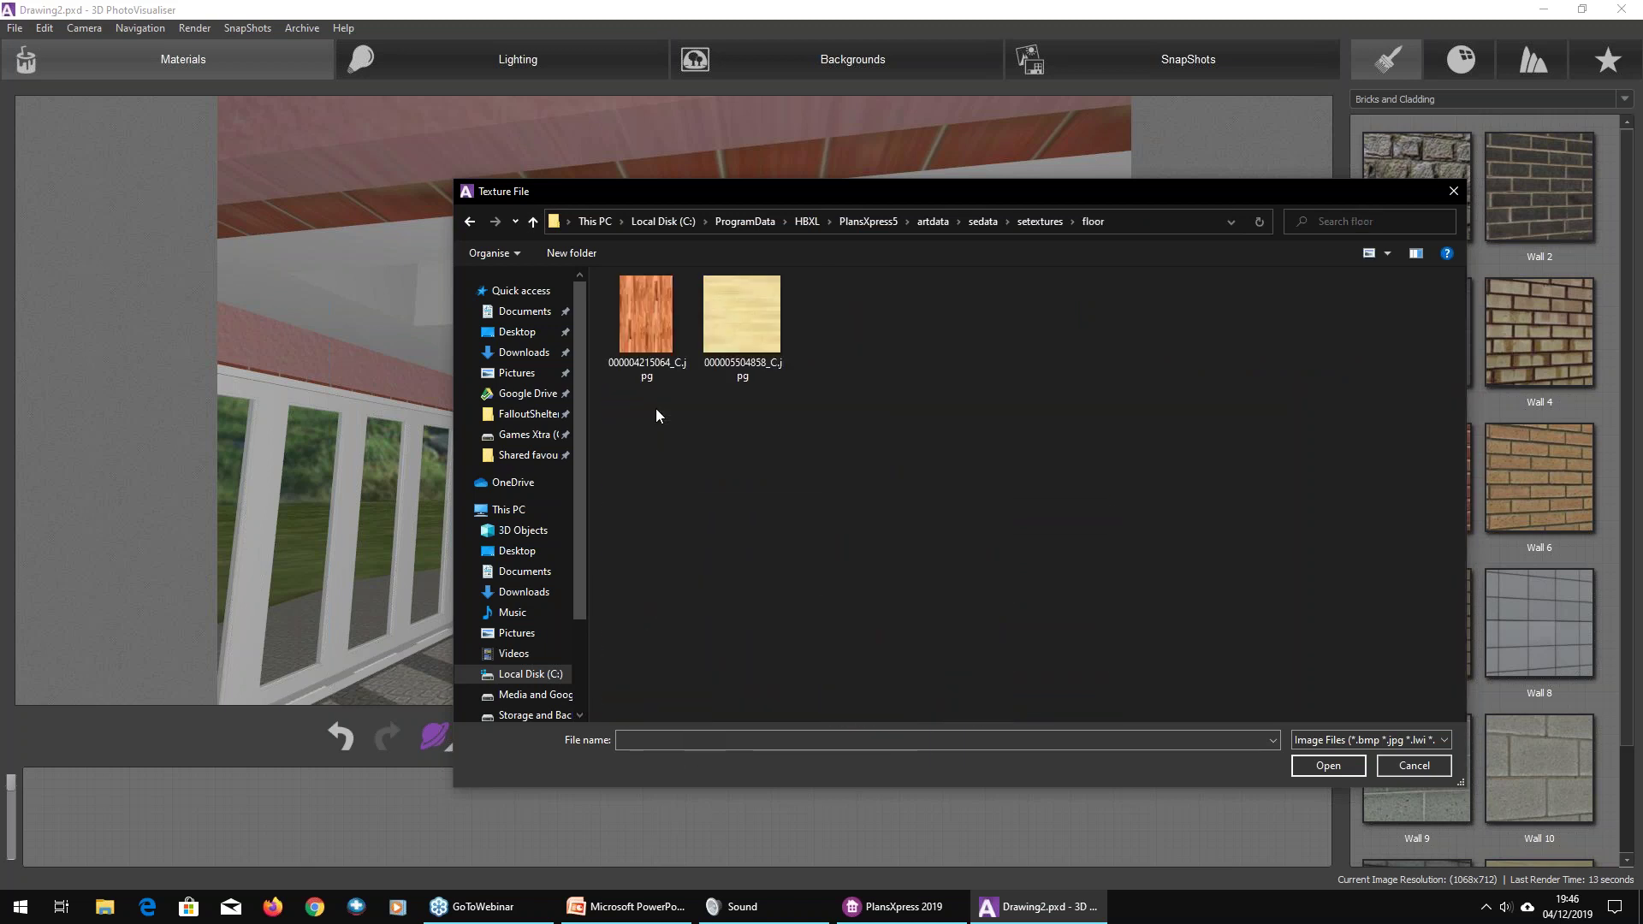
pyautogui.click(651, 335)
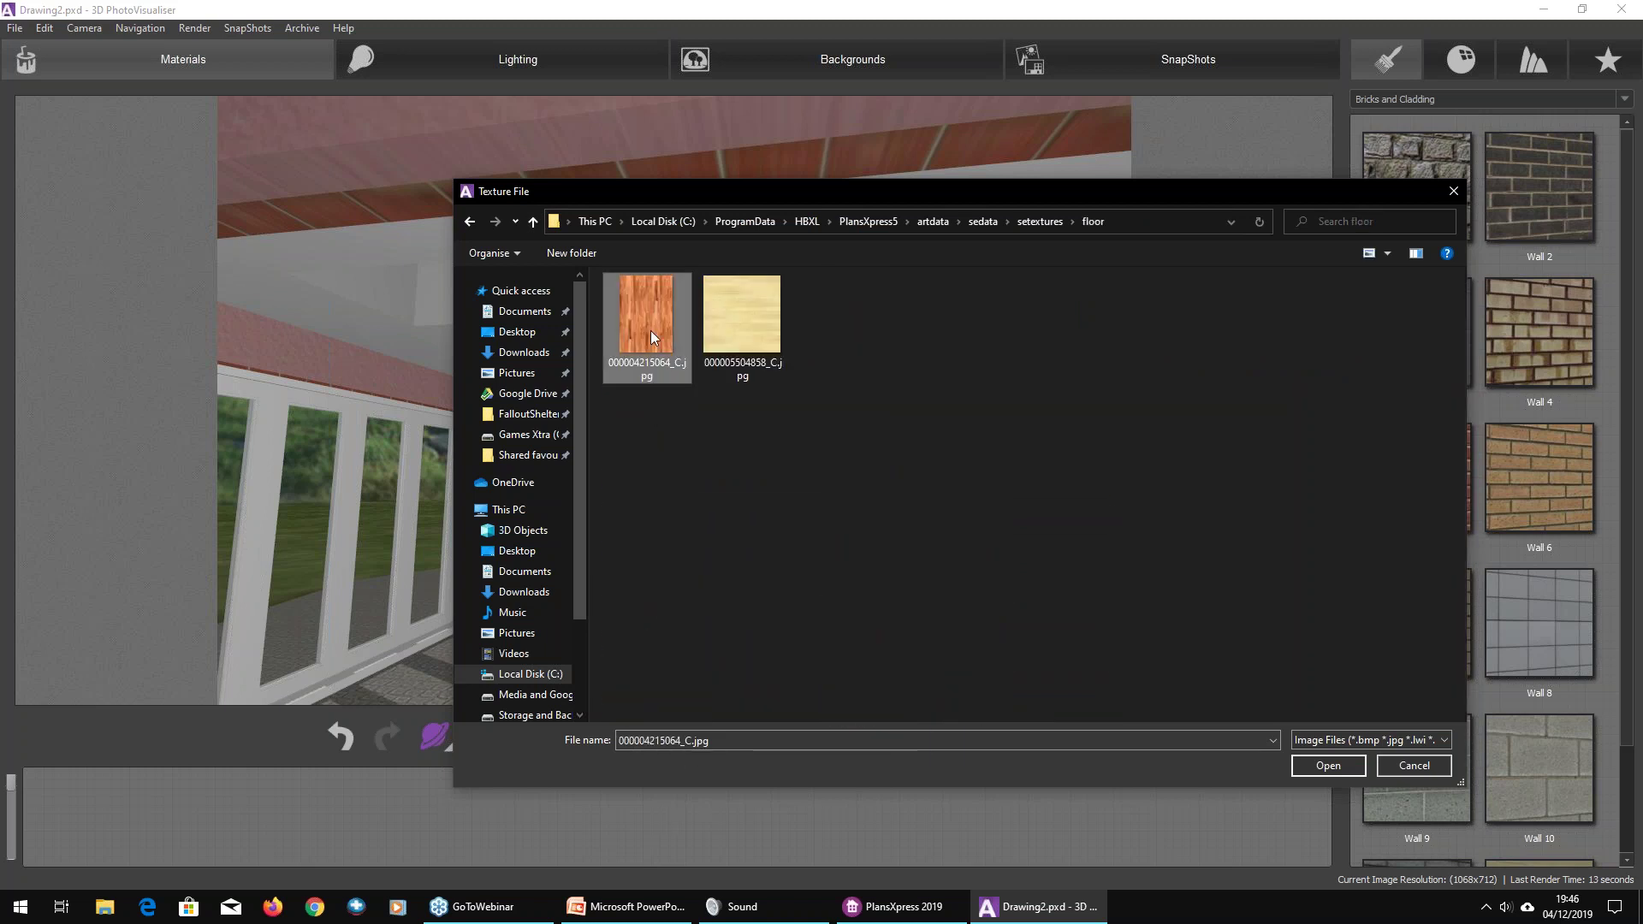
pyautogui.click(1318, 765)
pyautogui.click(920, 658)
# Step: Inspect the room with its new floor and review the pink wall's material settings without changing them
pyautogui.moveTo(769, 566); pyautogui.dragTo(710, 548)
pyautogui.scroll(-1, 727, 569)
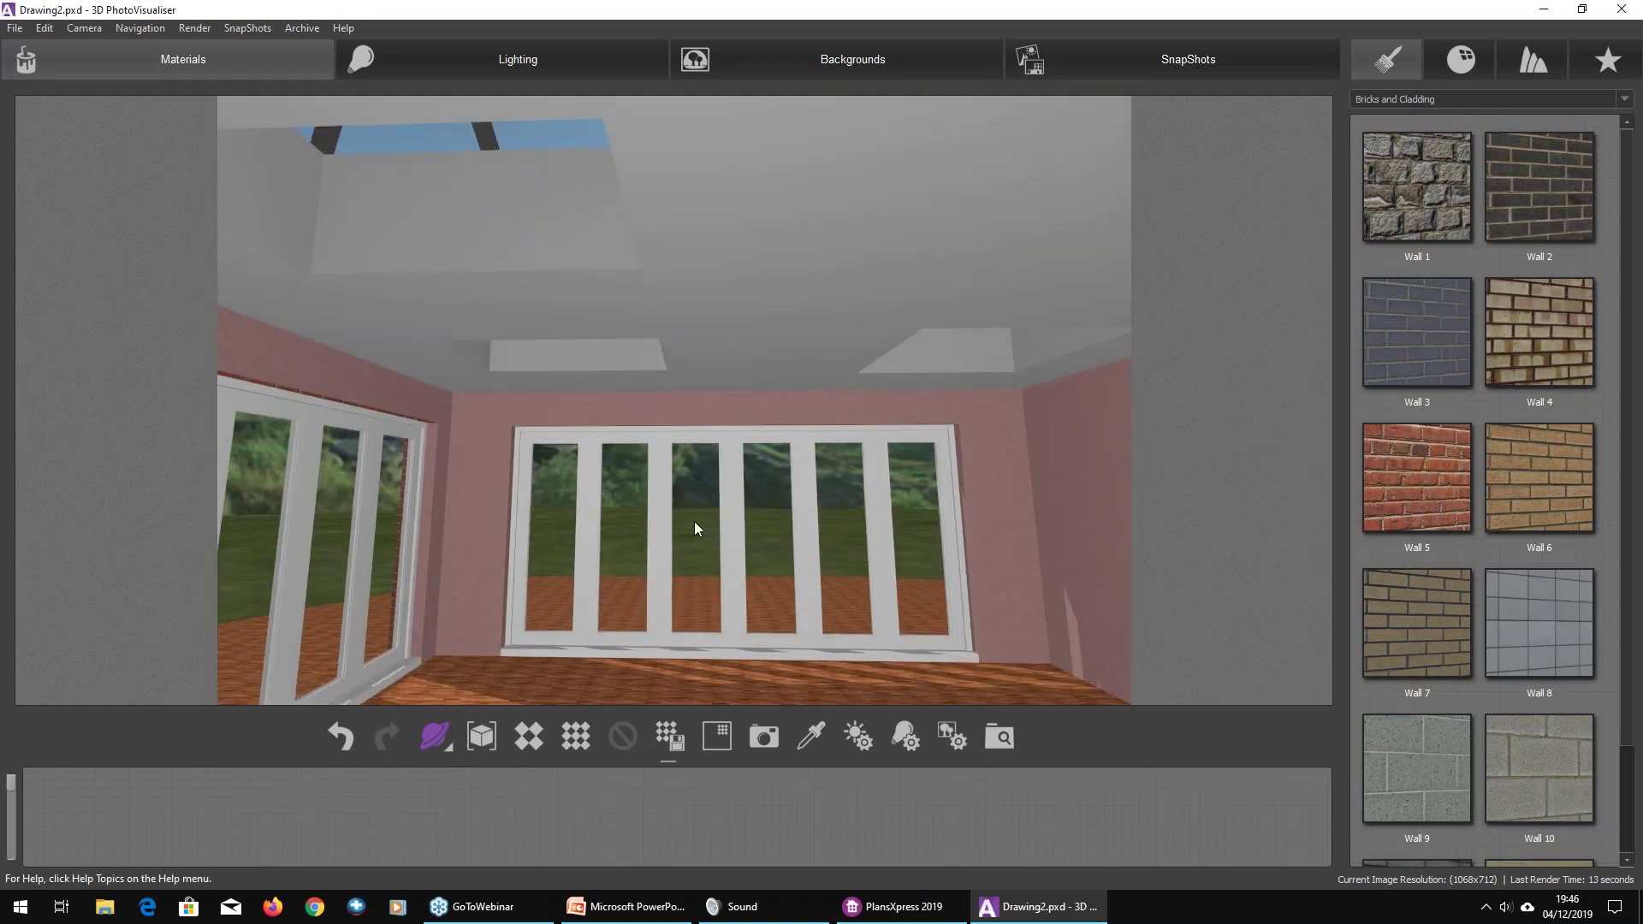
pyautogui.moveTo(459, 469); pyautogui.dragTo(519, 499)
pyautogui.rightClick(926, 640)
pyautogui.press('Escape')
pyautogui.rightClick(977, 551)
pyautogui.press('Escape')
pyautogui.rightClick(961, 500)
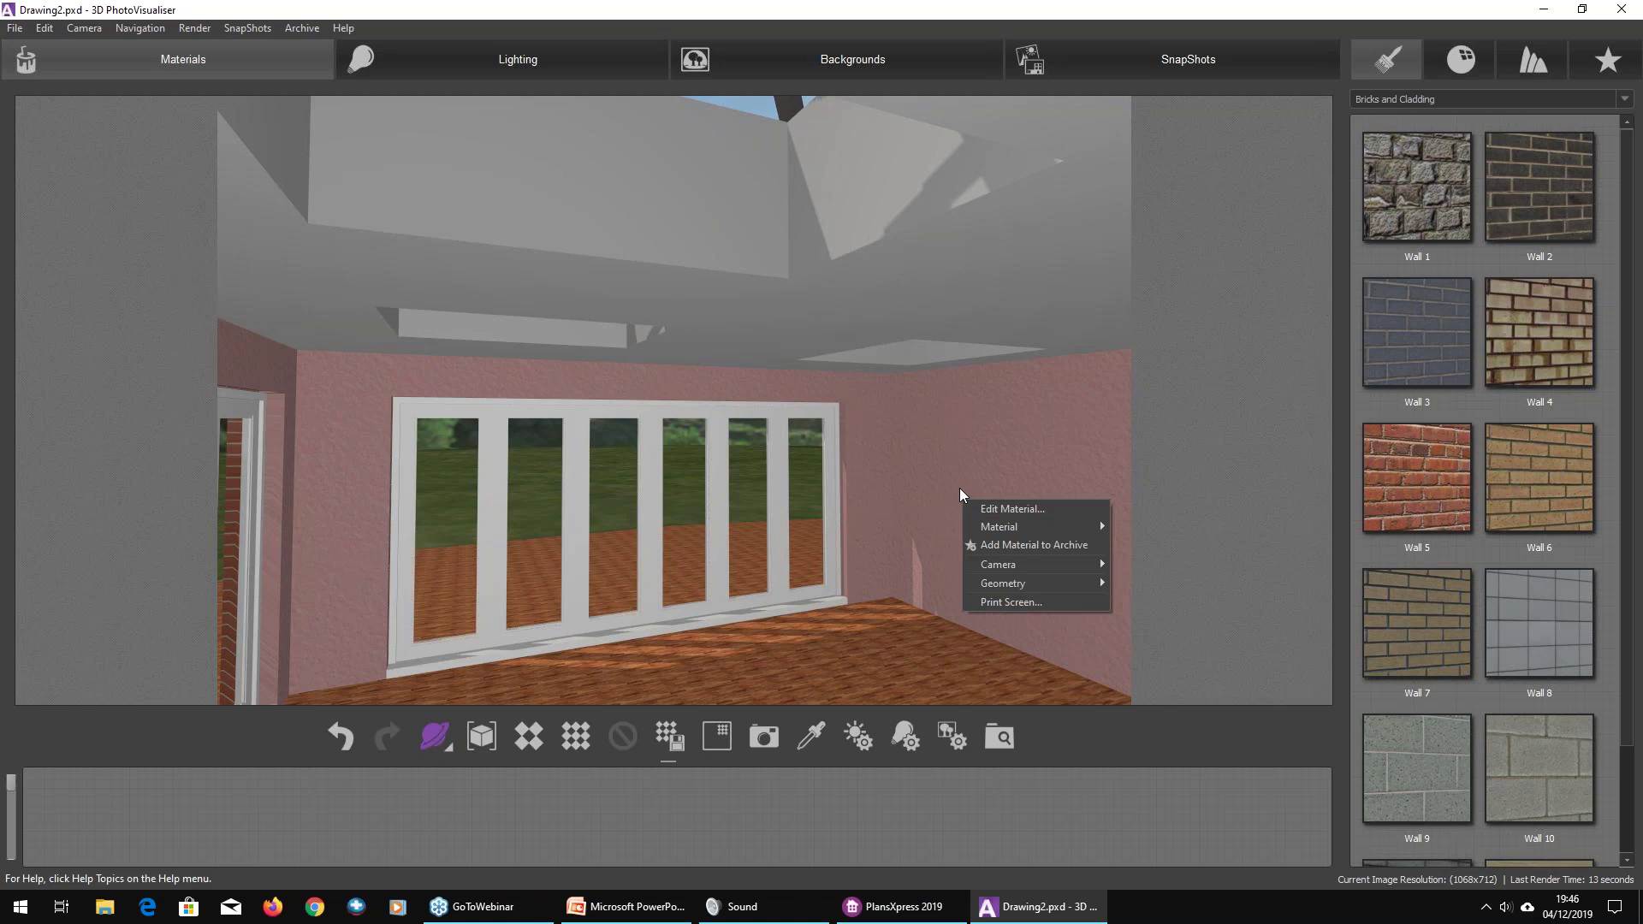
pyautogui.moveTo(1006, 531)
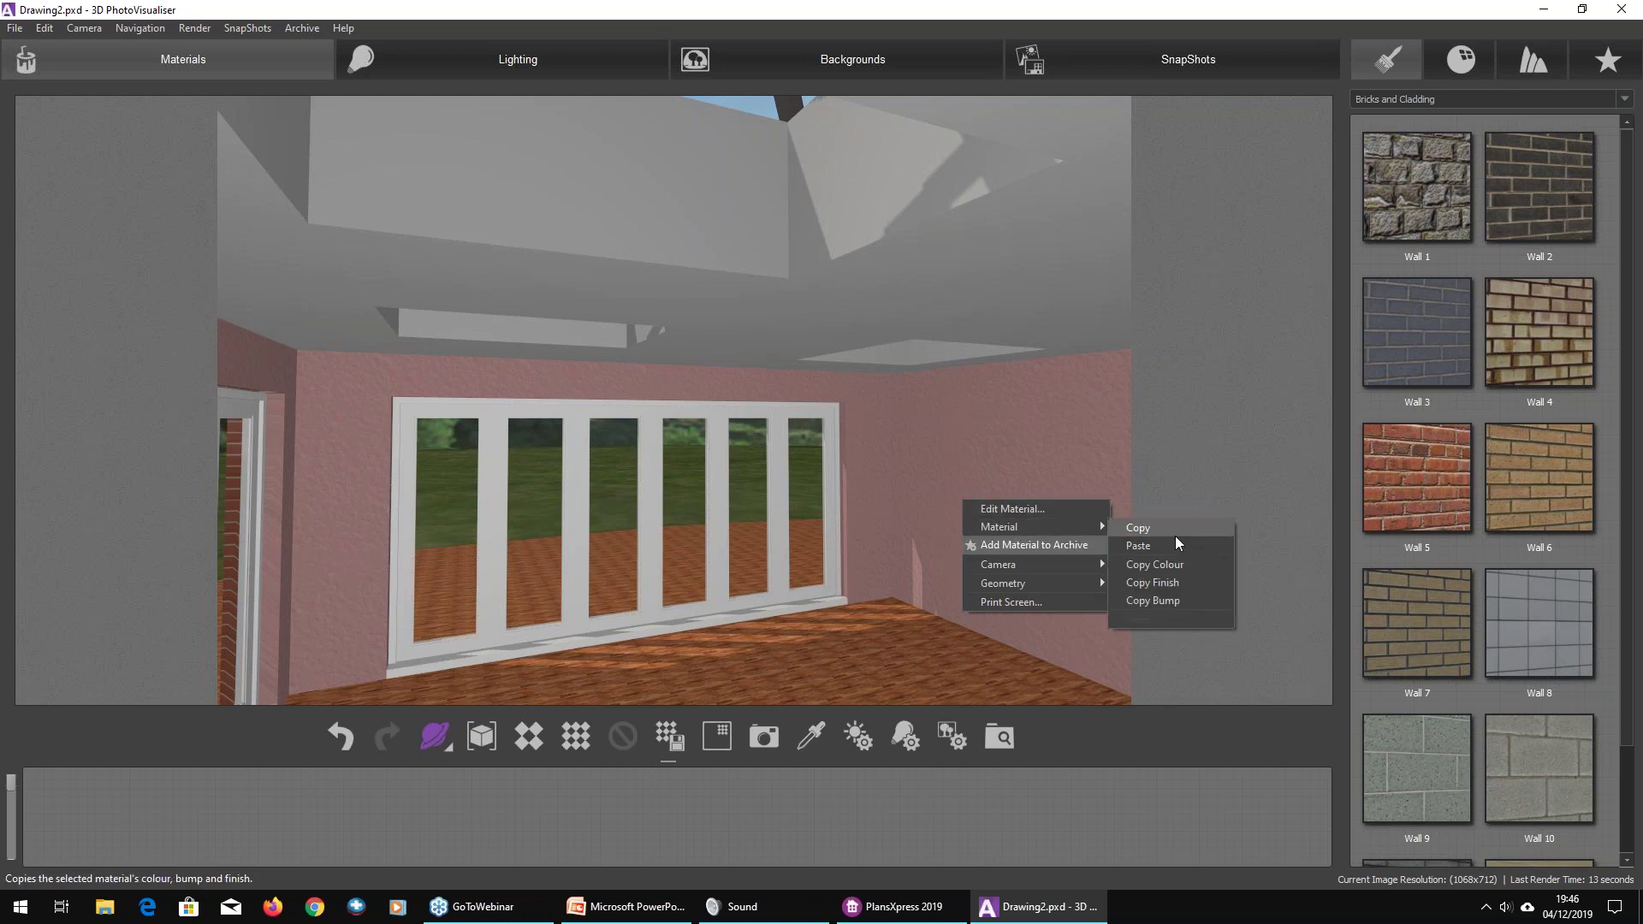
pyautogui.rightClick(1020, 476)
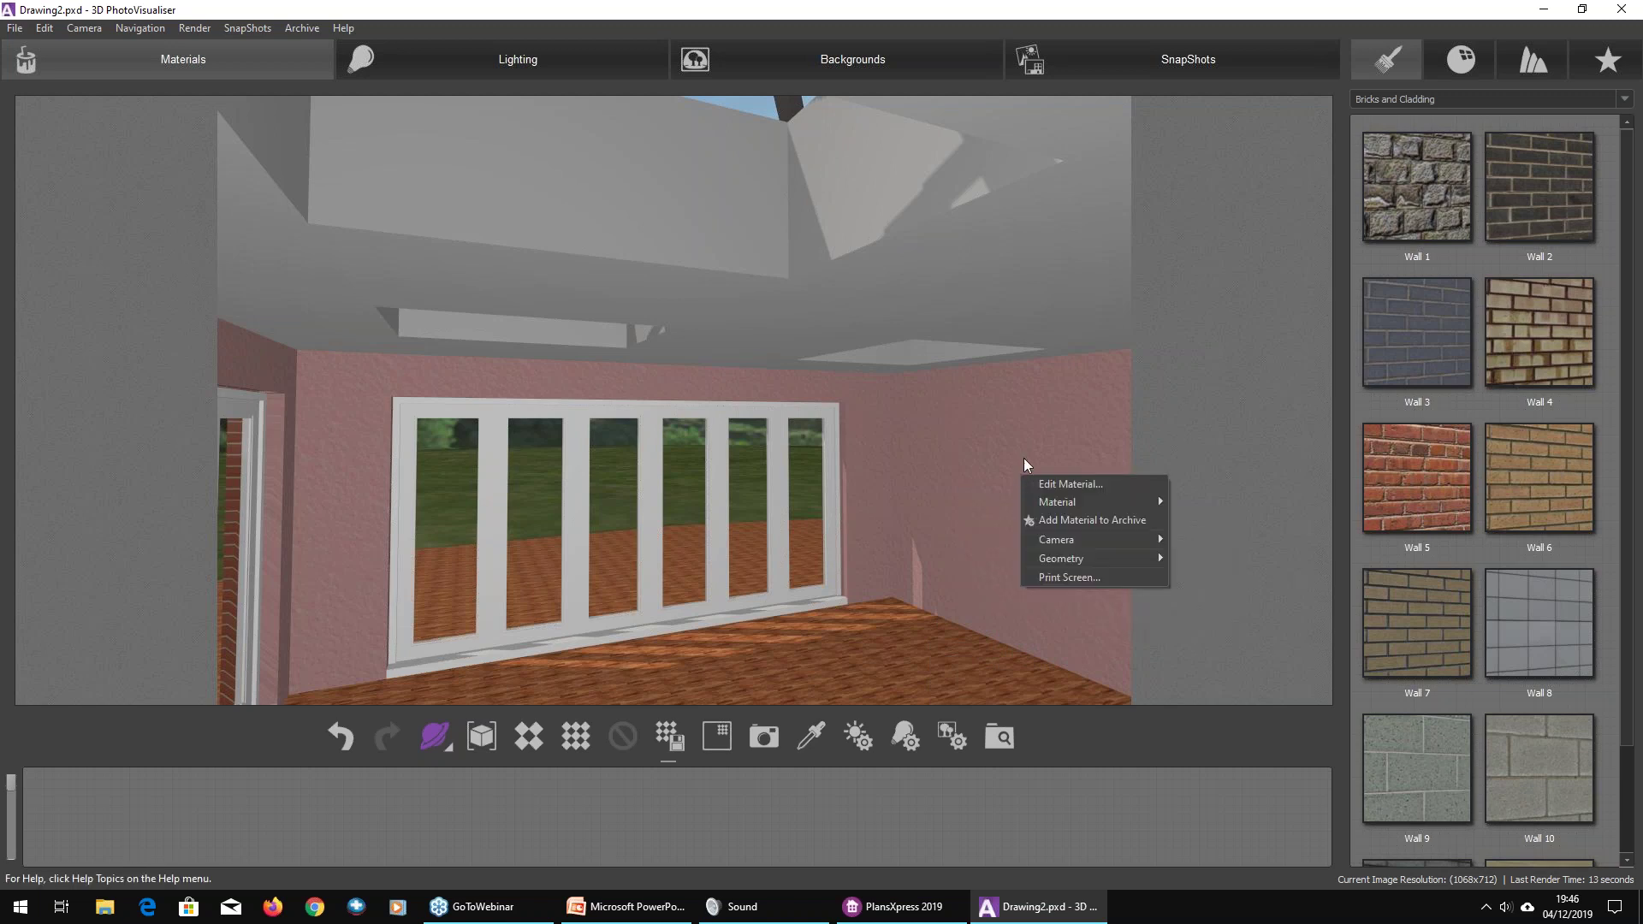
pyautogui.click(1088, 485)
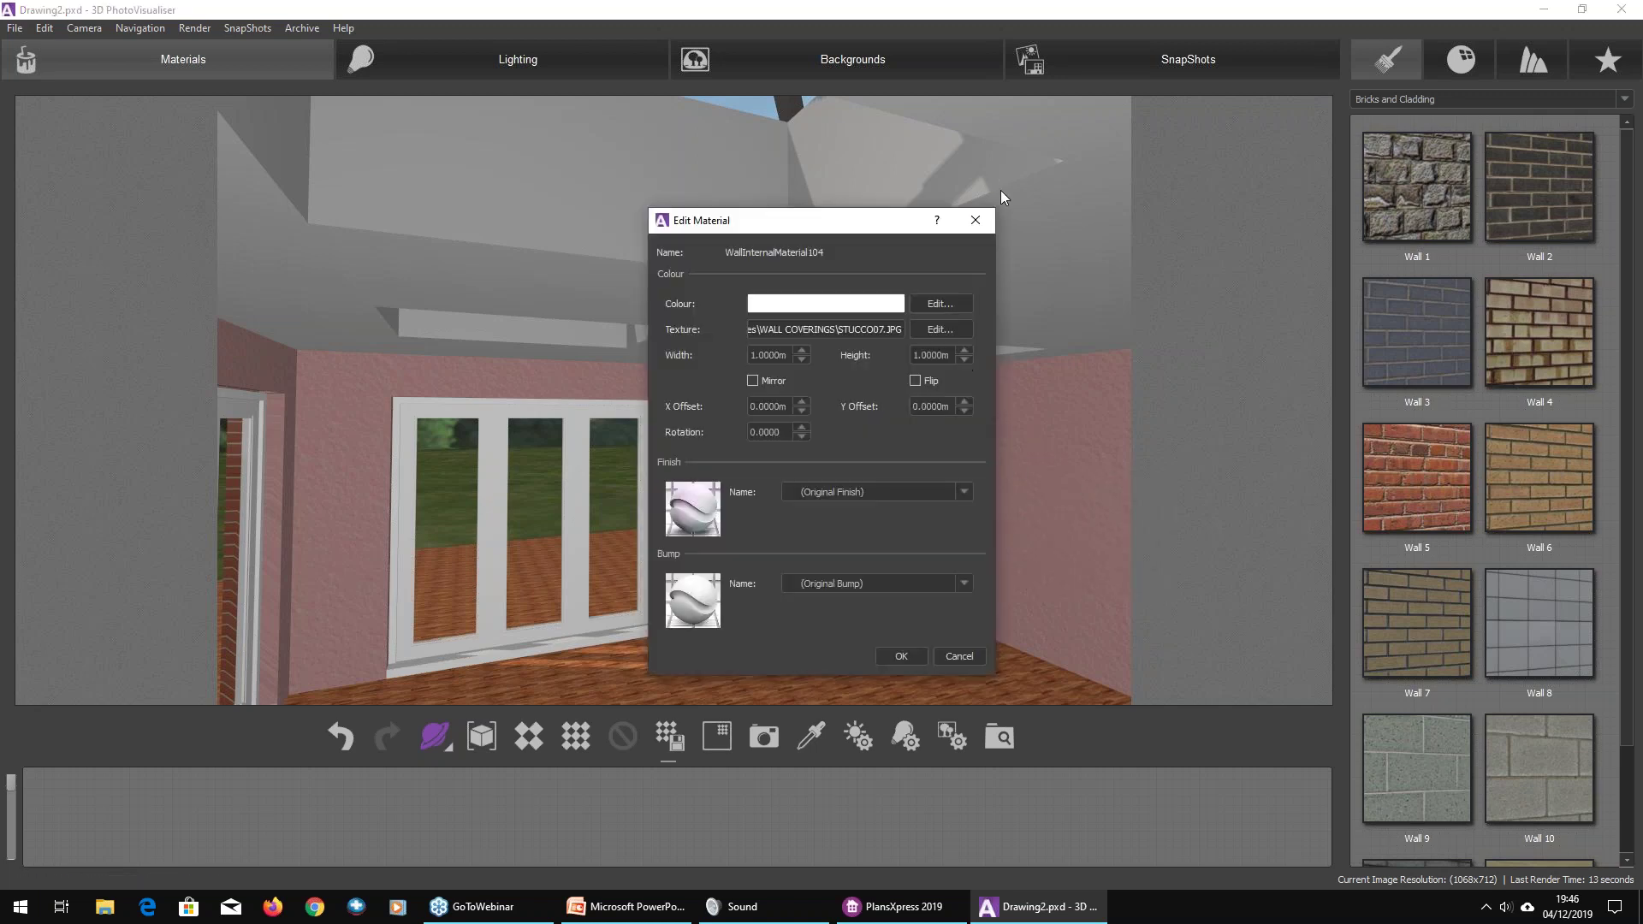
pyautogui.click(975, 220)
# Step: Set the flat roof's underside material colour to white (255, 255, 255)
pyautogui.rightClick(982, 260)
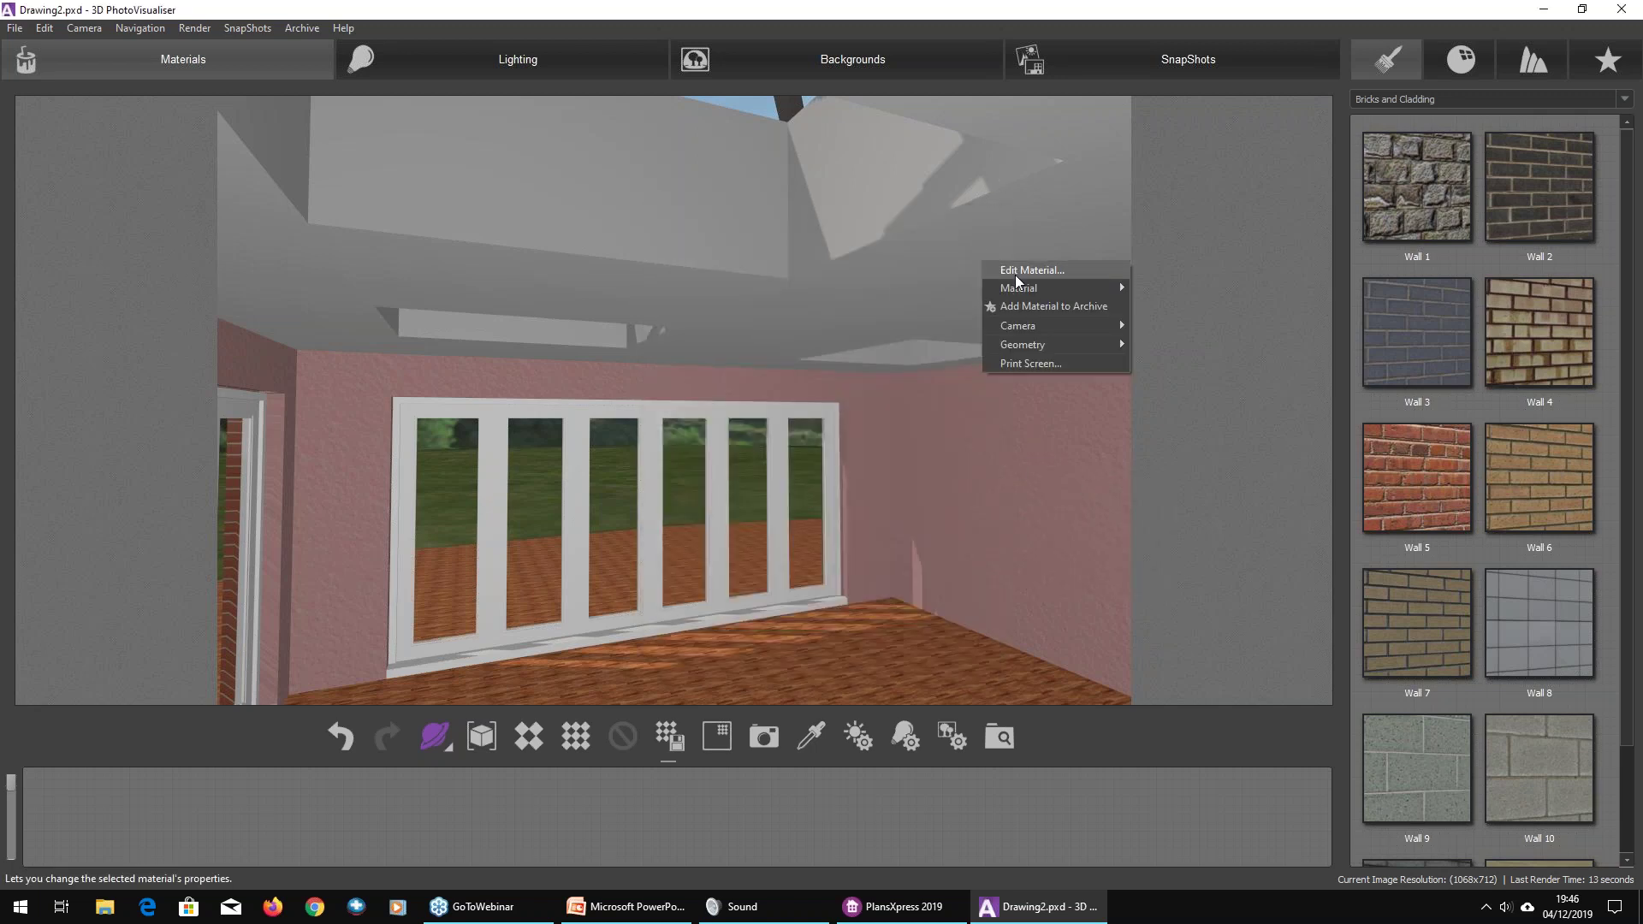
pyautogui.click(1014, 275)
pyautogui.click(952, 303)
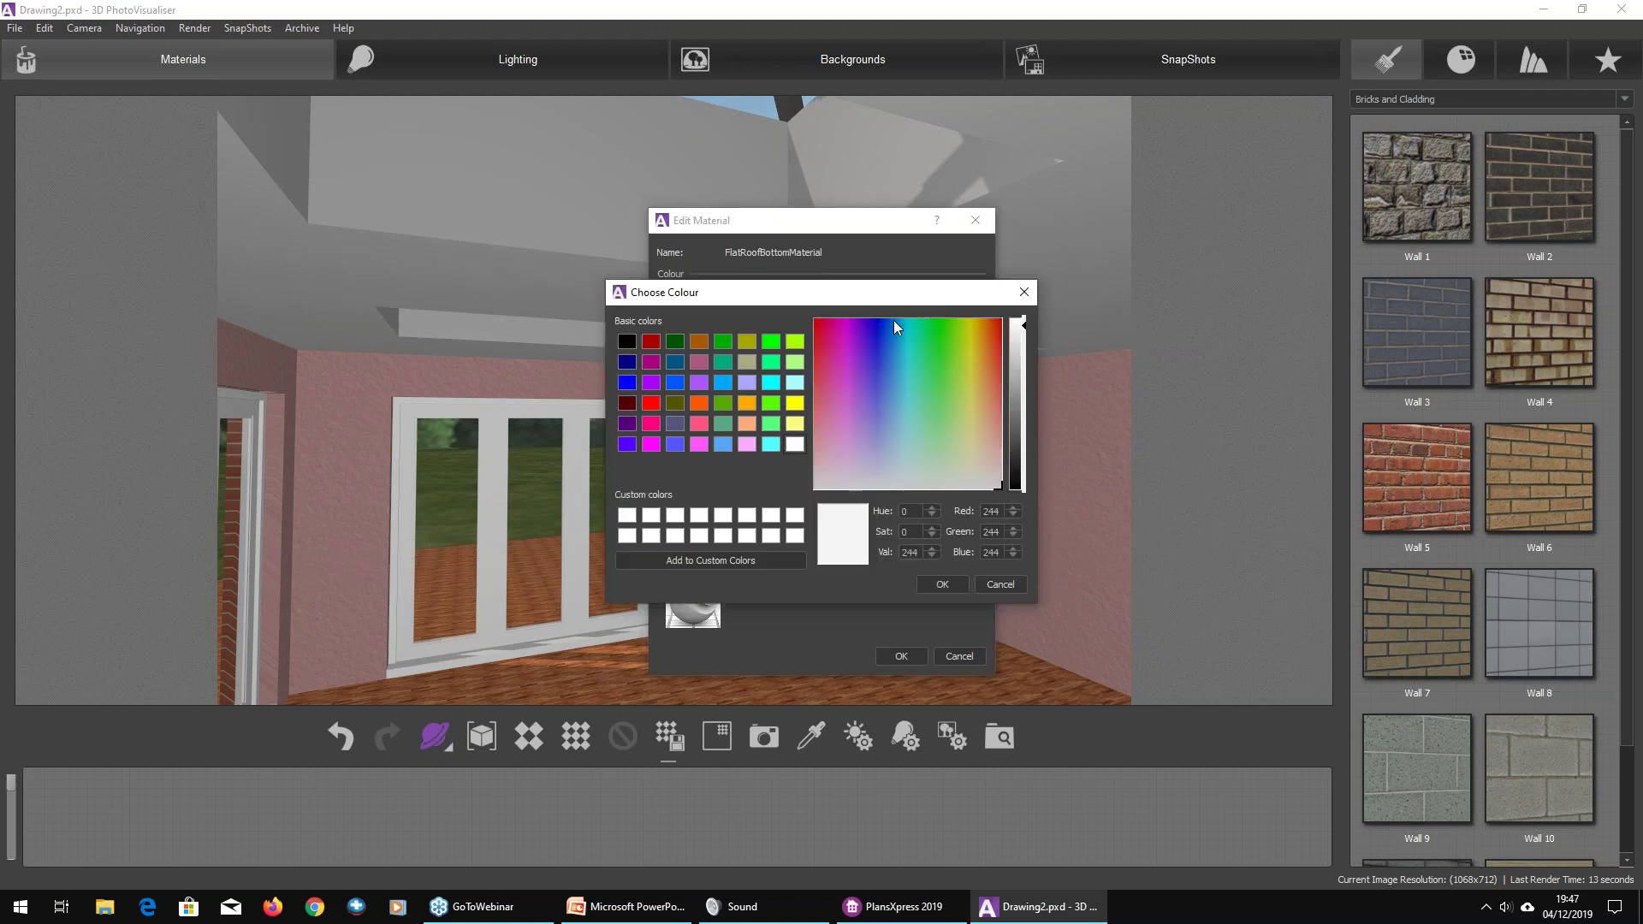
pyautogui.click(765, 362)
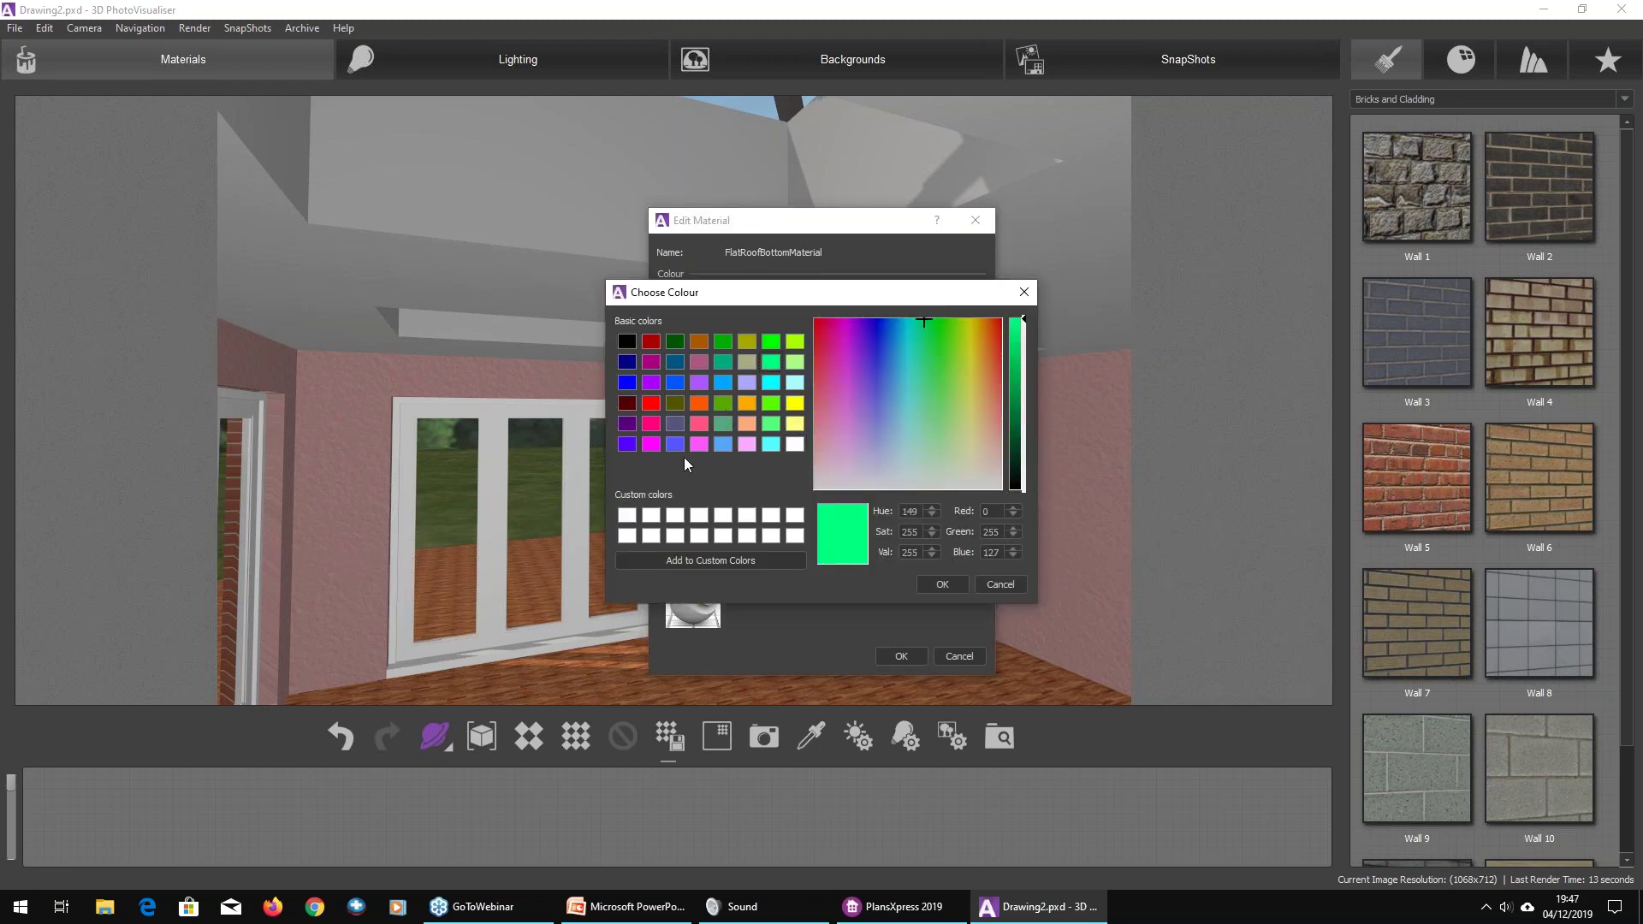
pyautogui.click(793, 444)
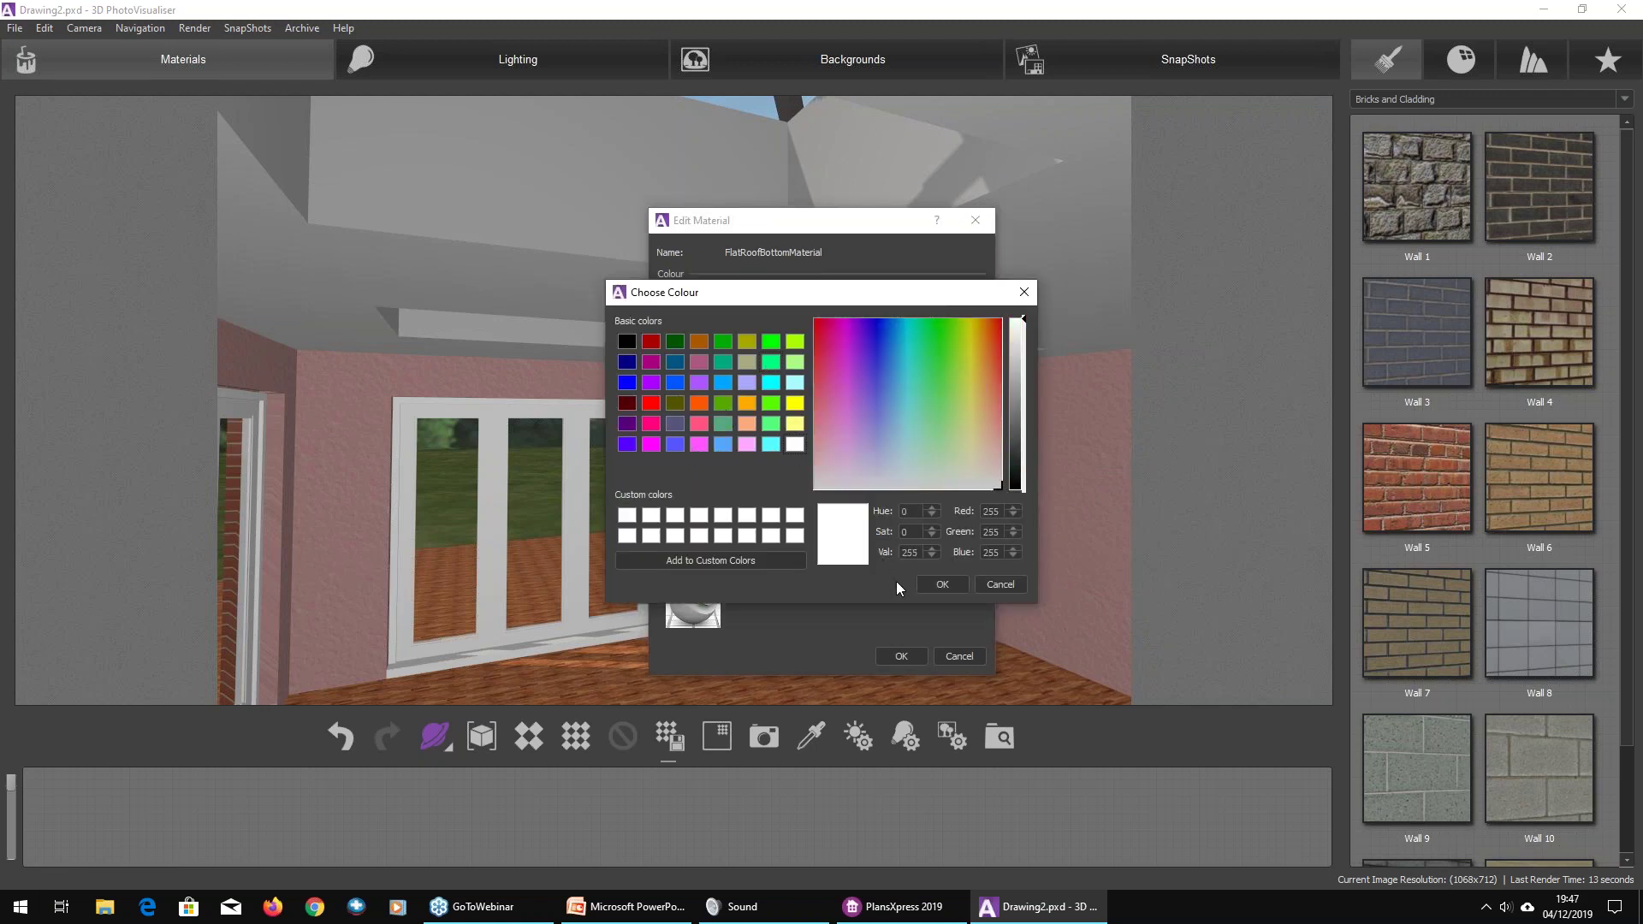
pyautogui.click(940, 584)
pyautogui.click(900, 654)
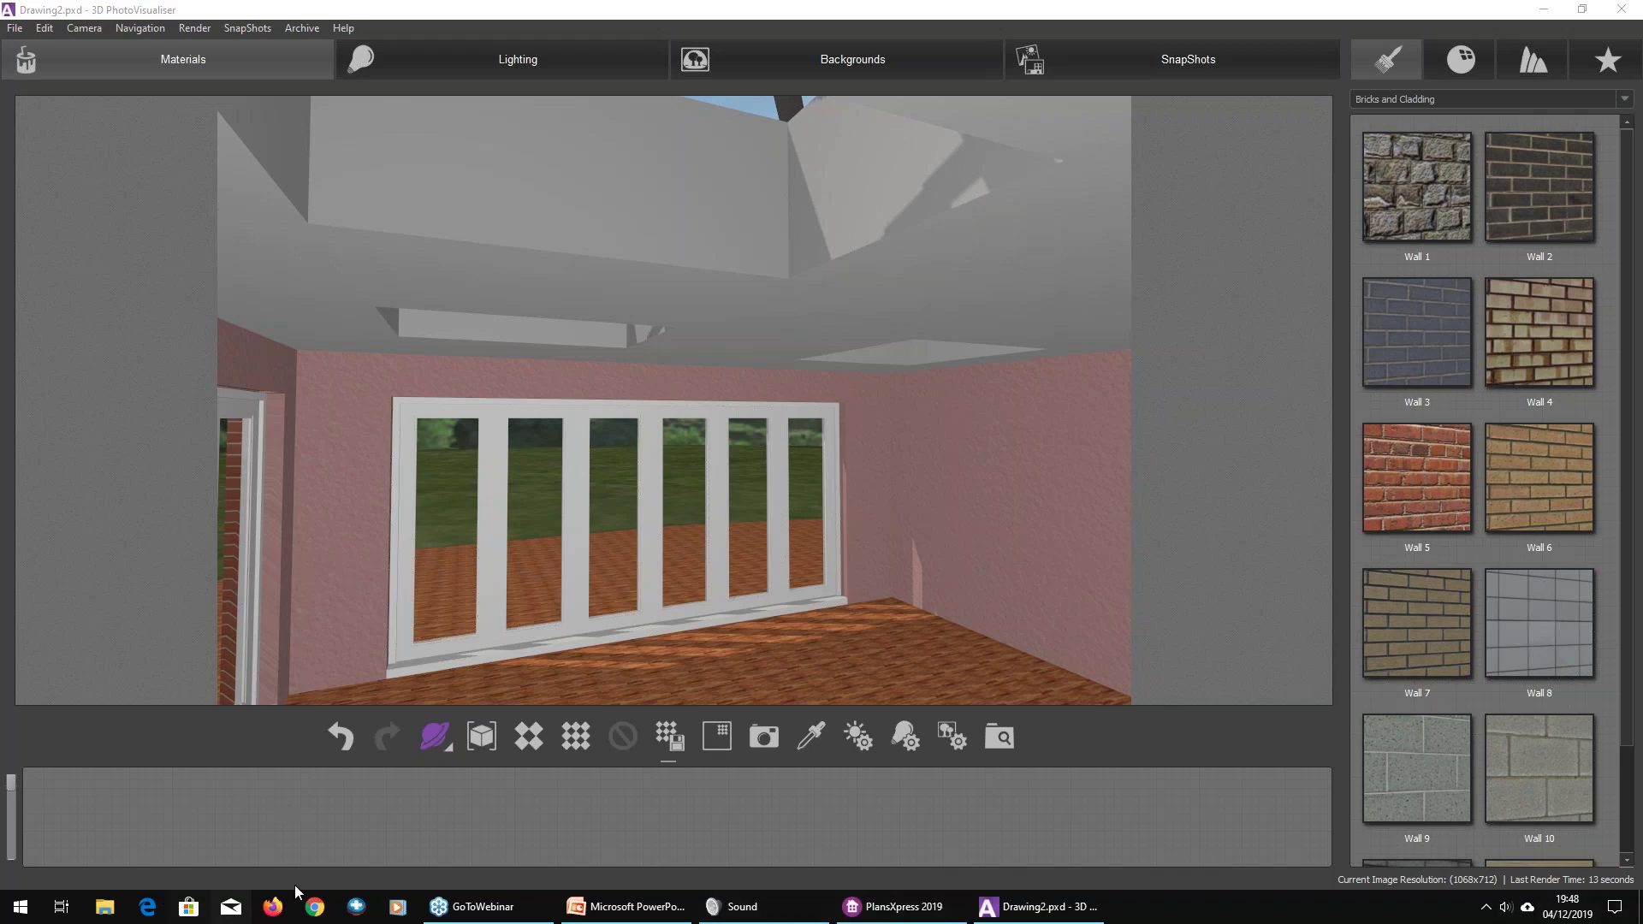
# Step: Switch to Chrome, search the web for "hbxl support" and open the User Guides section of the HBXL Support site
pyautogui.click(312, 910)
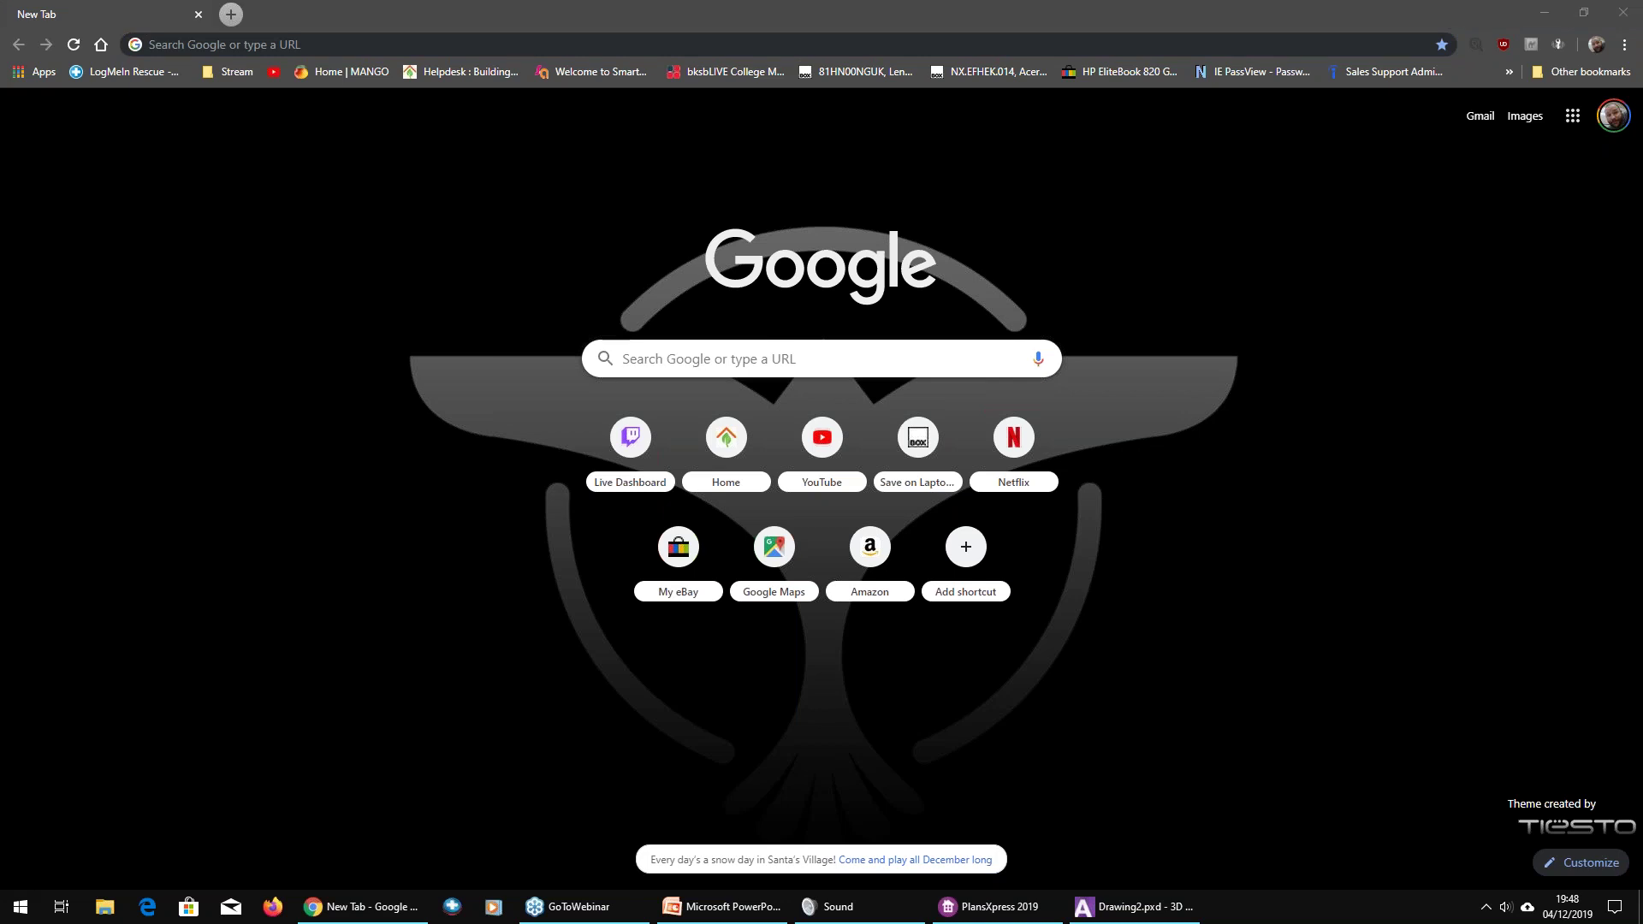
pyautogui.write('hbxl support')
pyautogui.press('Return')
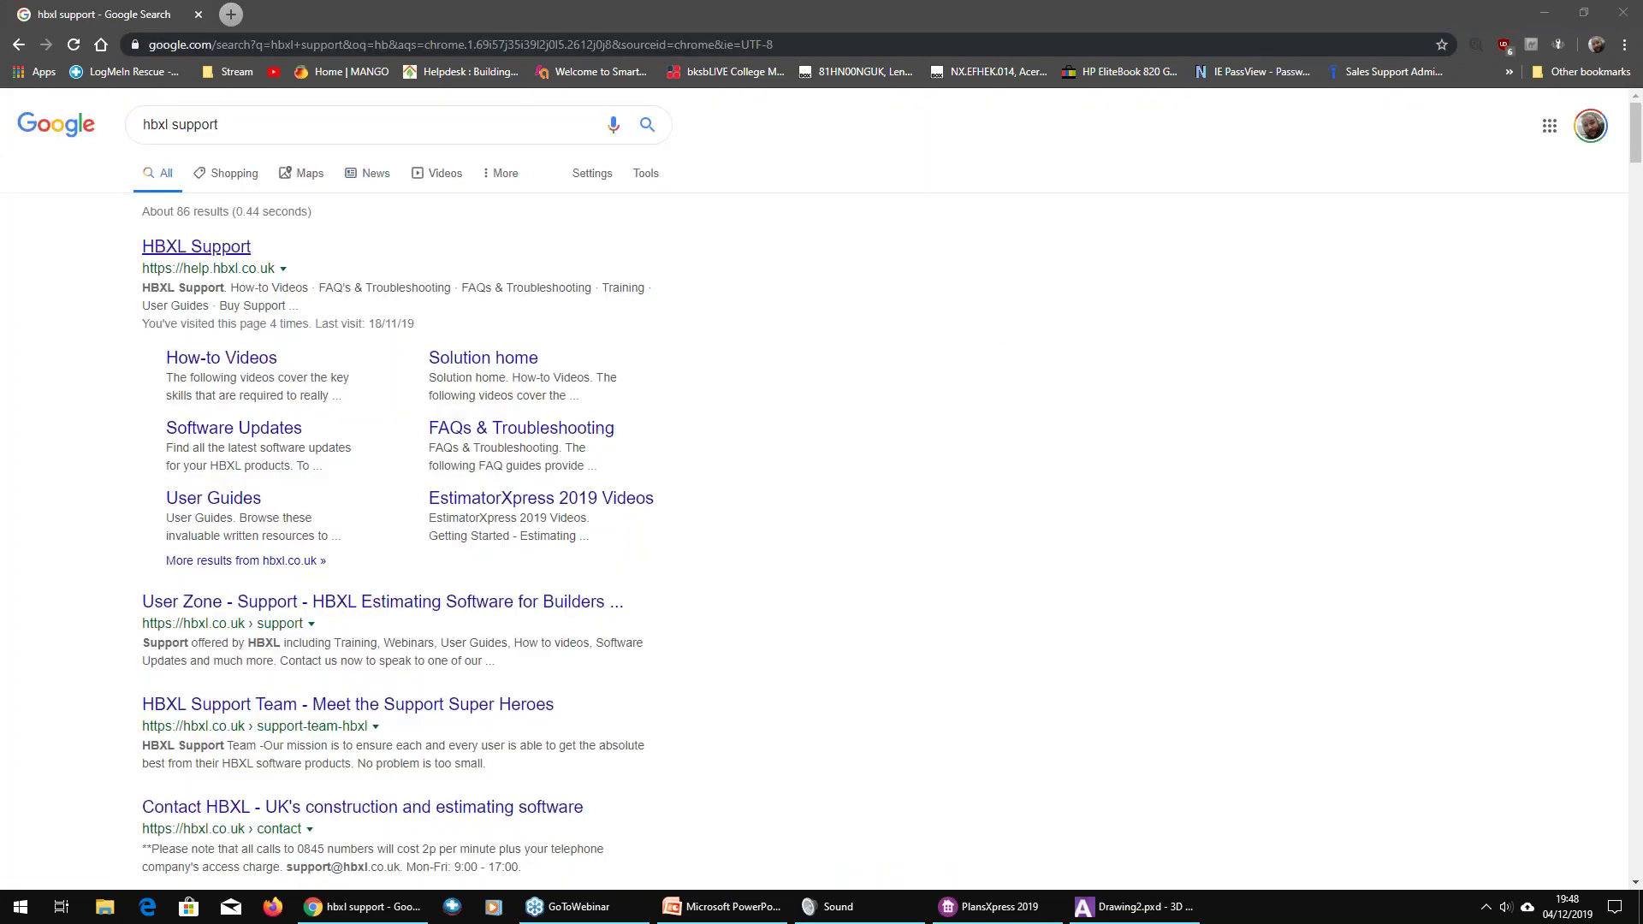
pyautogui.click(192, 250)
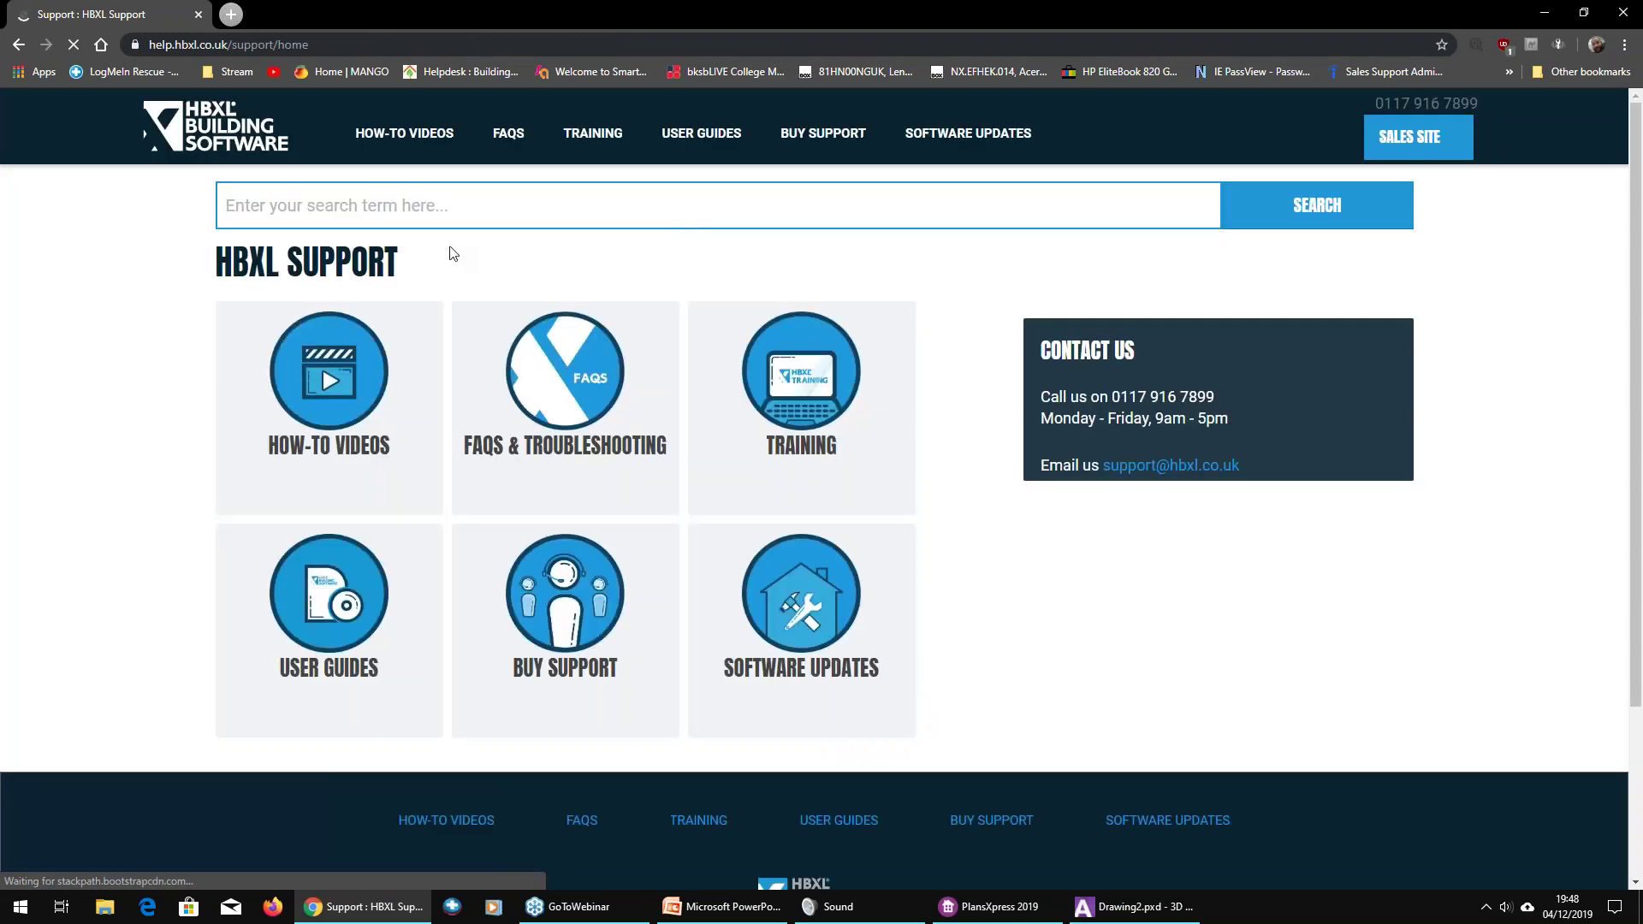
pyautogui.click(700, 137)
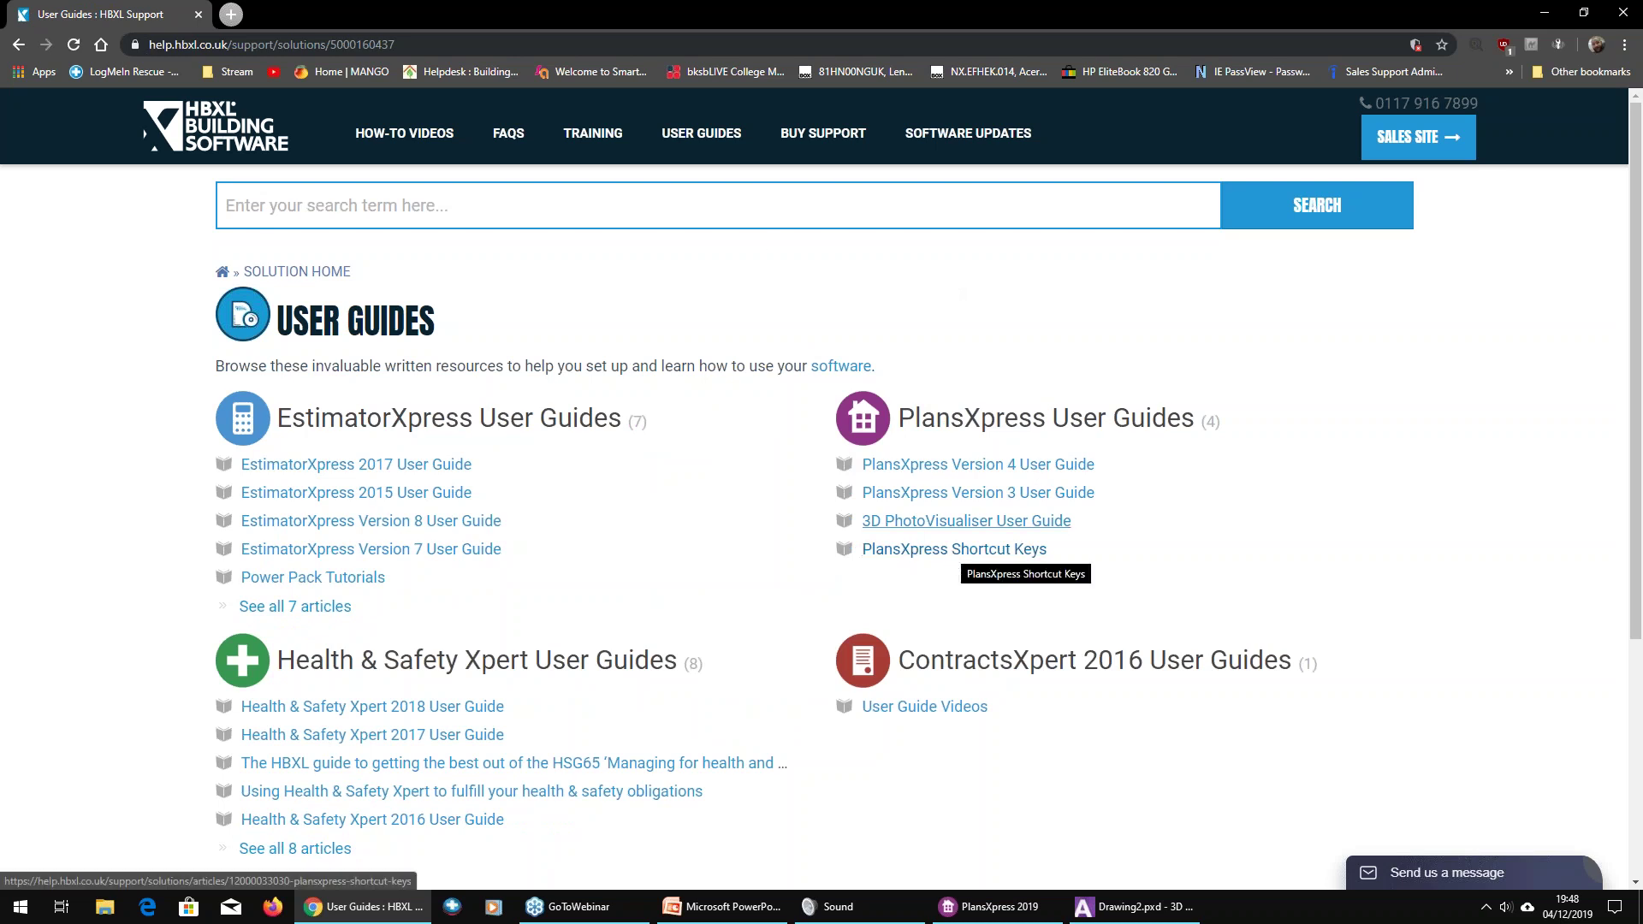
# Step: Open the PlansXpress Shortcut Keys guide, review its table of keys, dismiss the chat window and close the browser
pyautogui.click(953, 552)
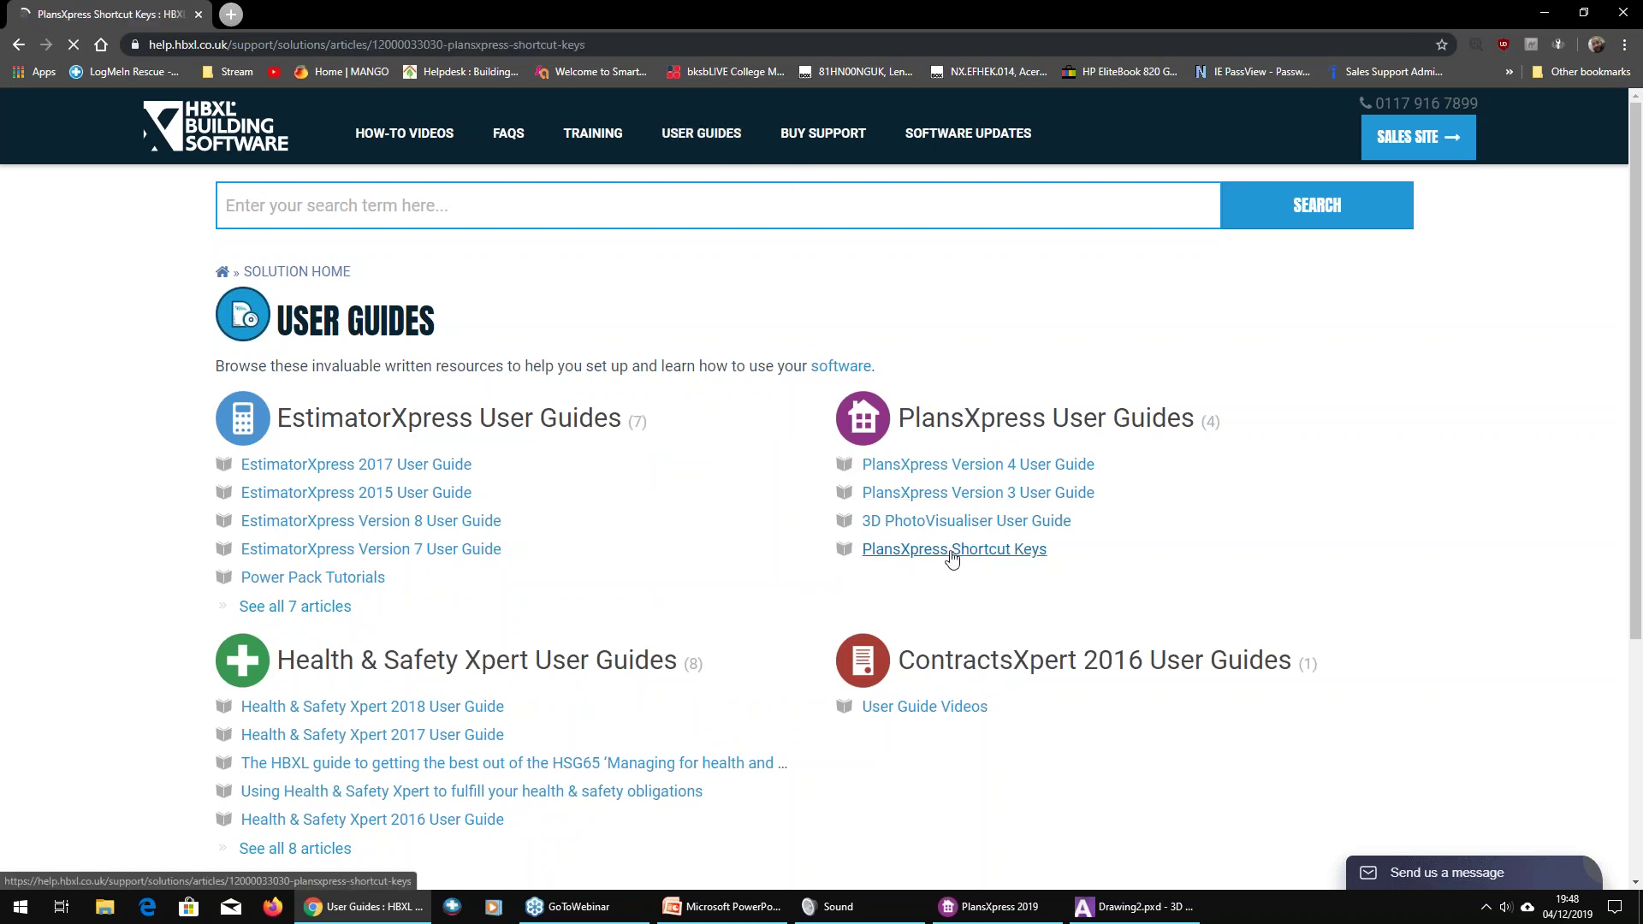
pyautogui.scroll(-4, 419, 504)
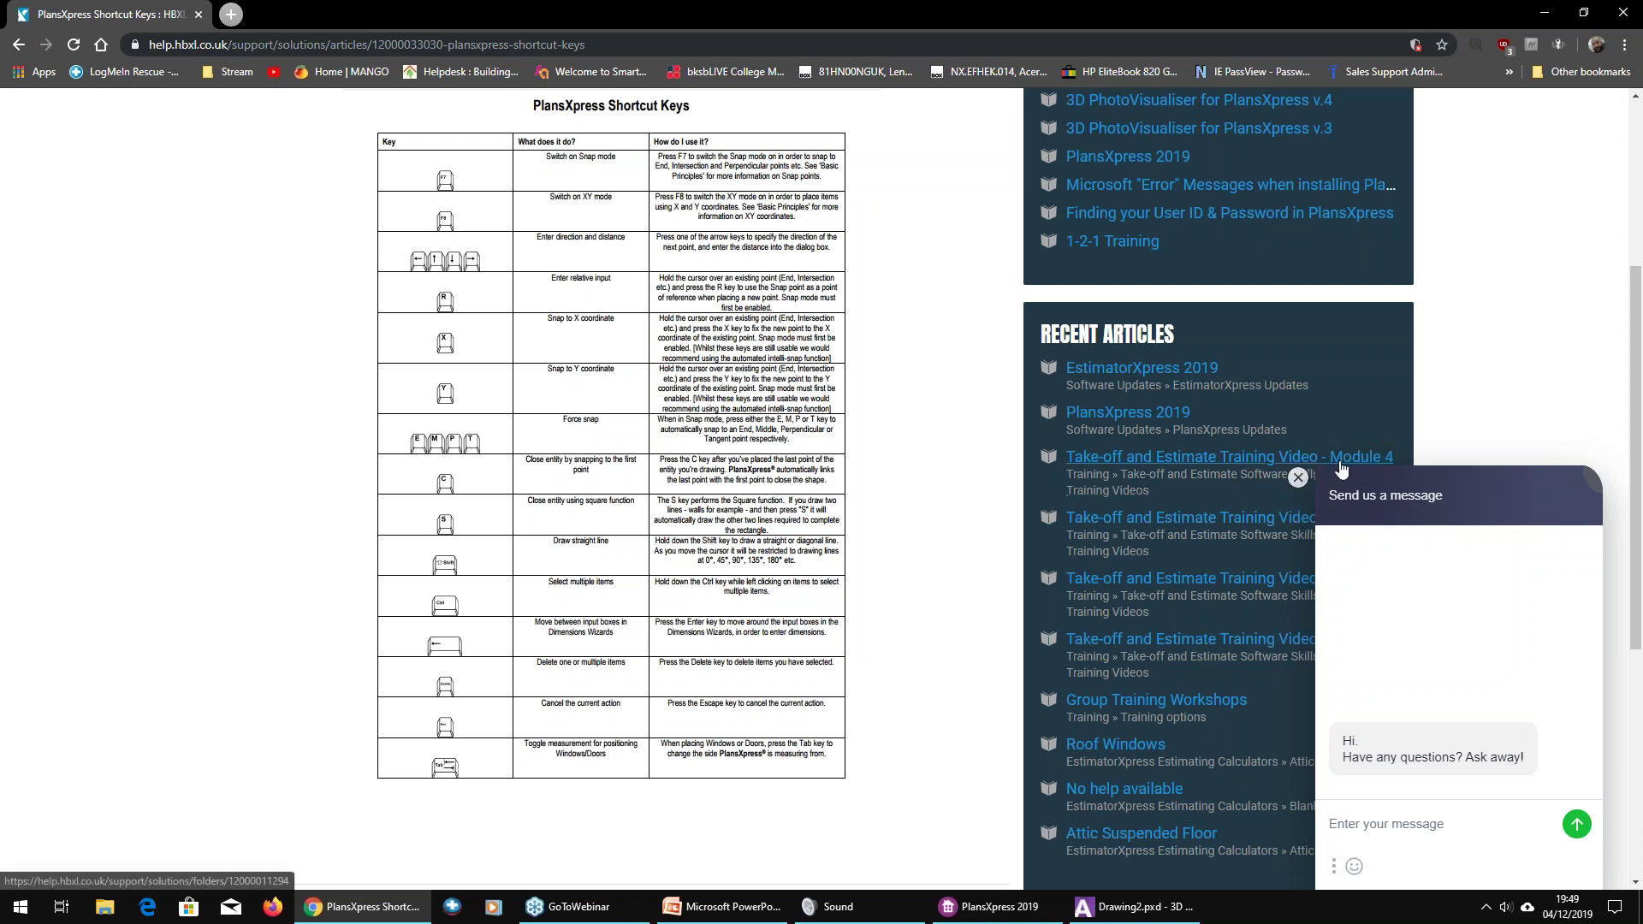
pyautogui.click(1298, 477)
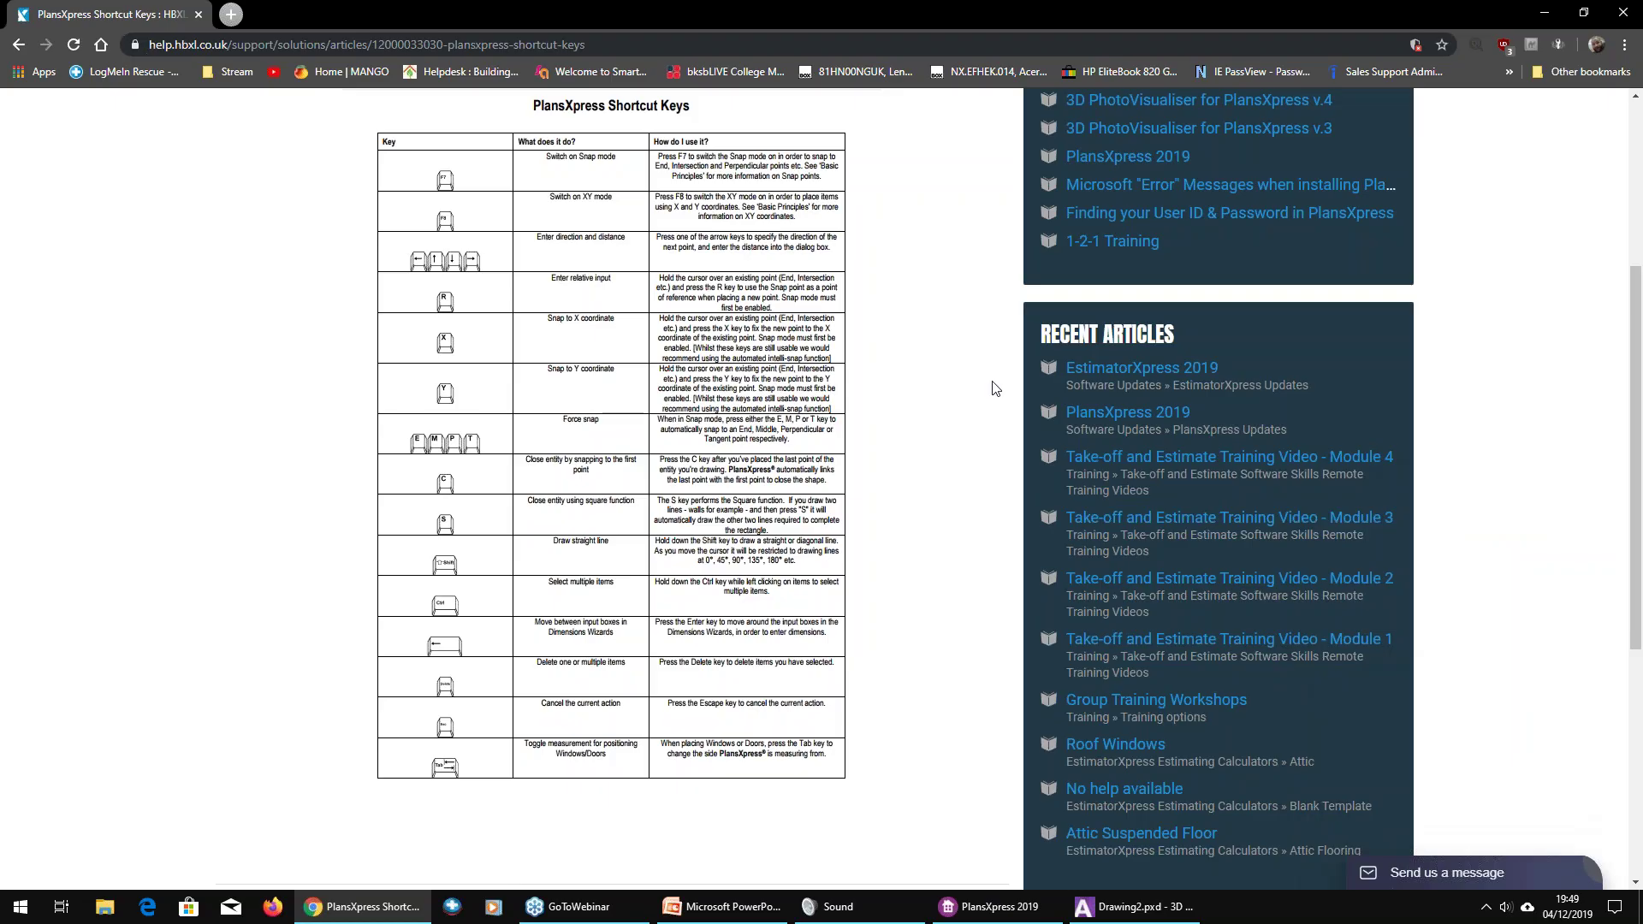
pyautogui.click(993, 383)
pyautogui.click(1623, 12)
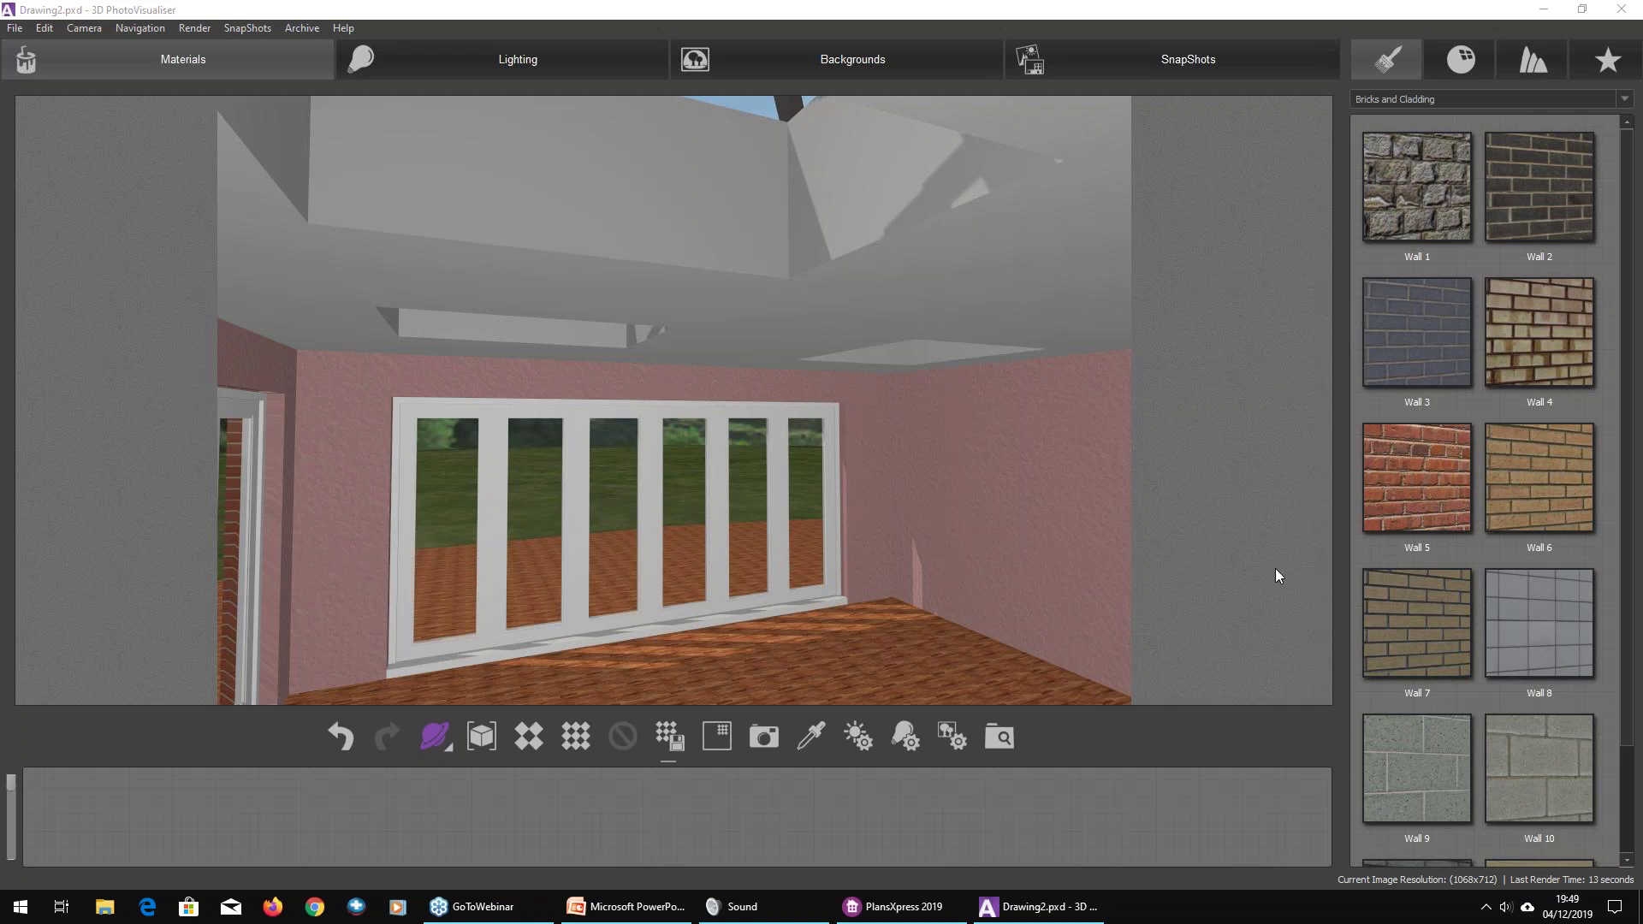
# Step: Close the 3D PhotoVisualiser and discard the unsaved changes
pyautogui.scroll(-3, 752, 628)
pyautogui.click(1621, 8)
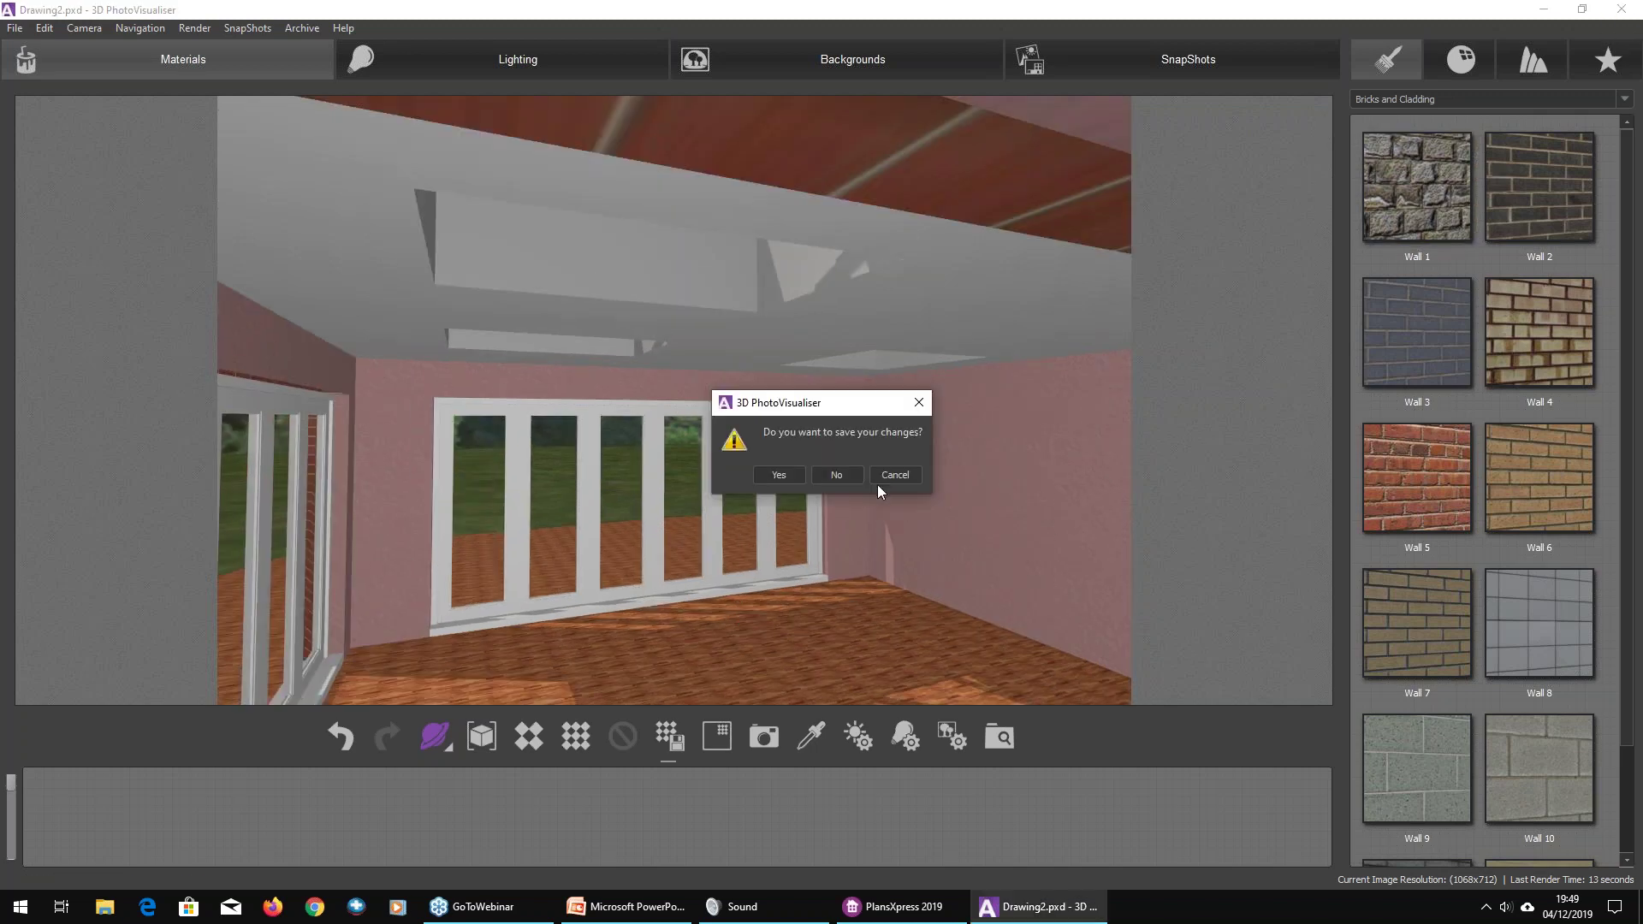
pyautogui.click(817, 474)
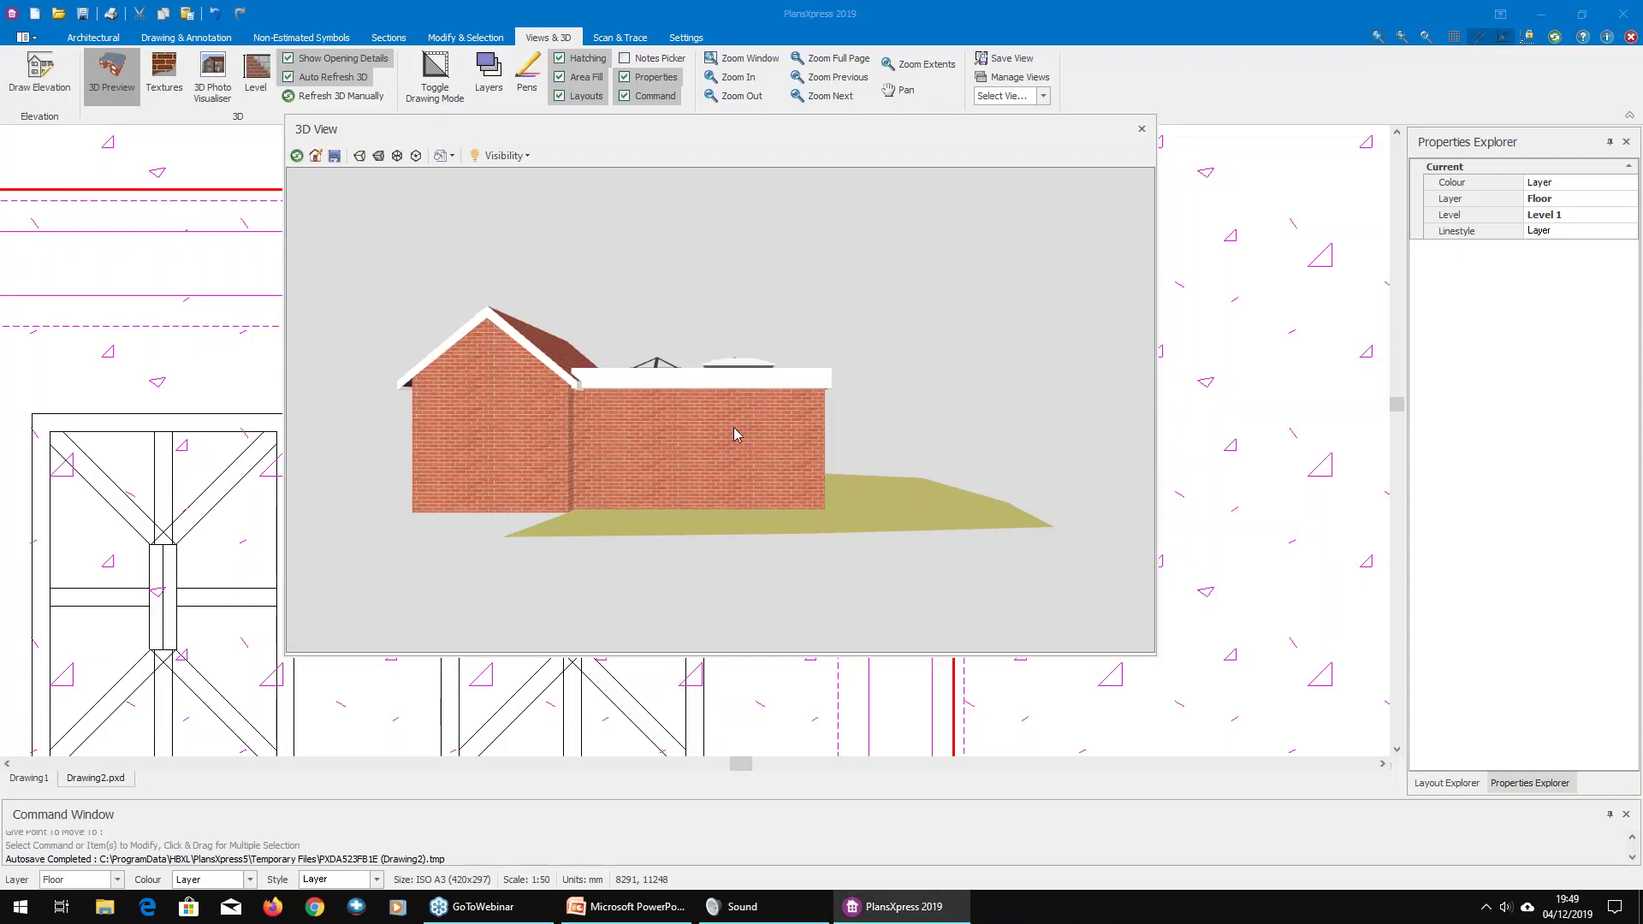
# Step: Inspect the house and its flat-roofed extension from several angles in the 3D preview, then close the preview
pyautogui.moveTo(560, 512); pyautogui.dragTo(738, 442)
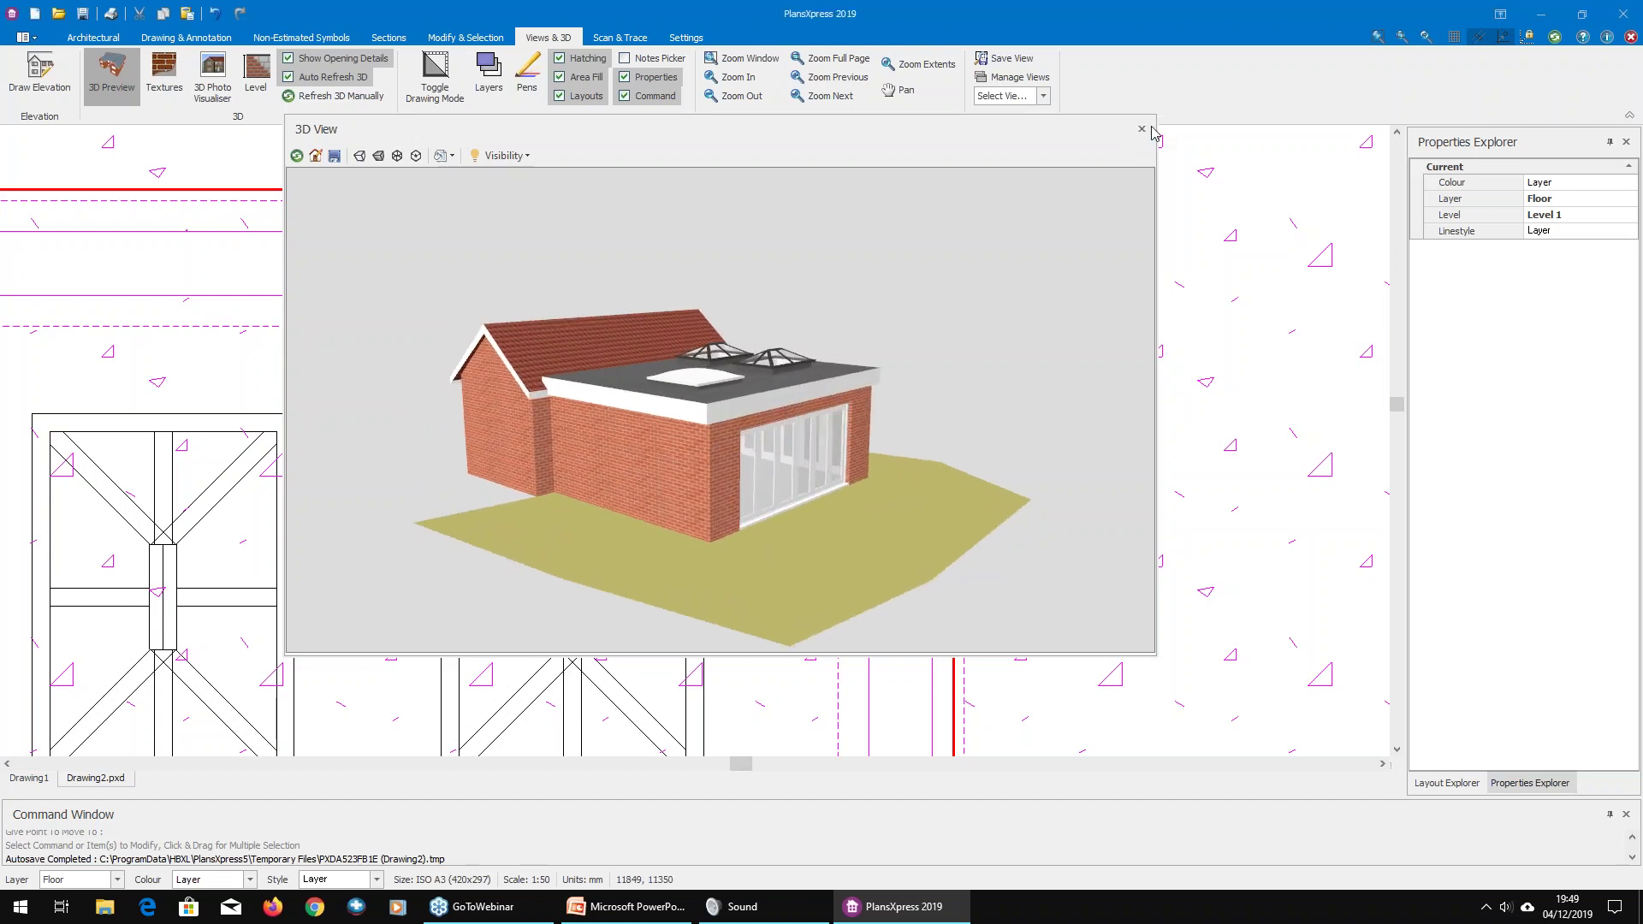
pyautogui.moveTo(746, 368); pyautogui.dragTo(792, 394)
pyautogui.moveTo(589, 444); pyautogui.dragTo(733, 323)
pyautogui.moveTo(680, 416); pyautogui.dragTo(716, 420)
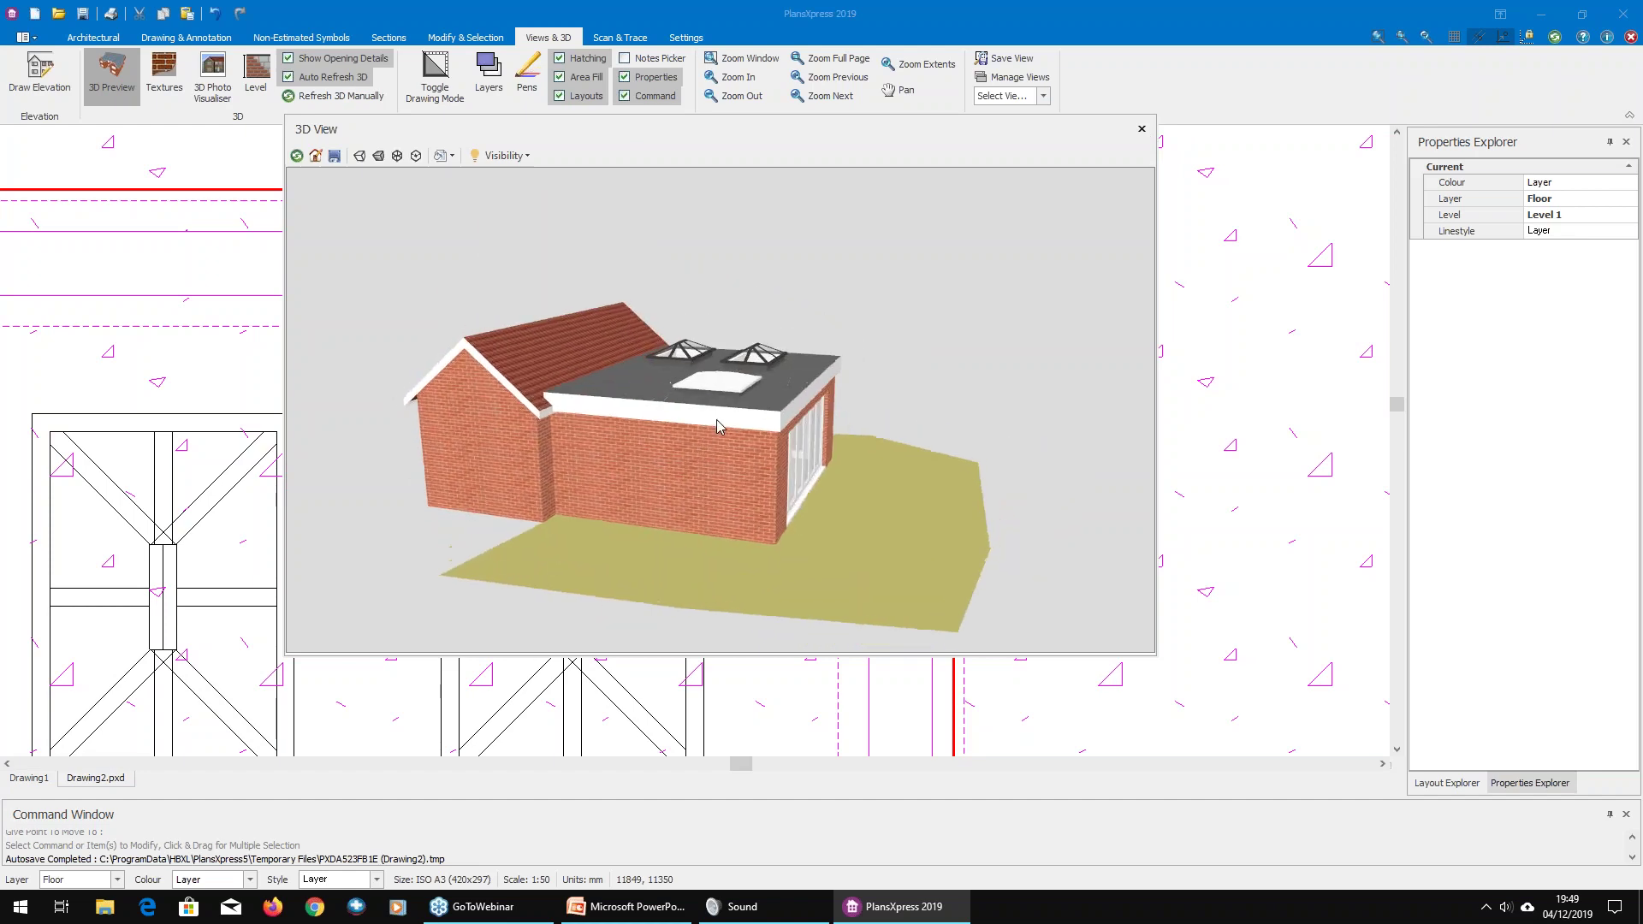
pyautogui.click(1140, 129)
# Step: Select the entire apex roof over the narrow main building in the plan and delete it
pyautogui.scroll(-5, 526, 392)
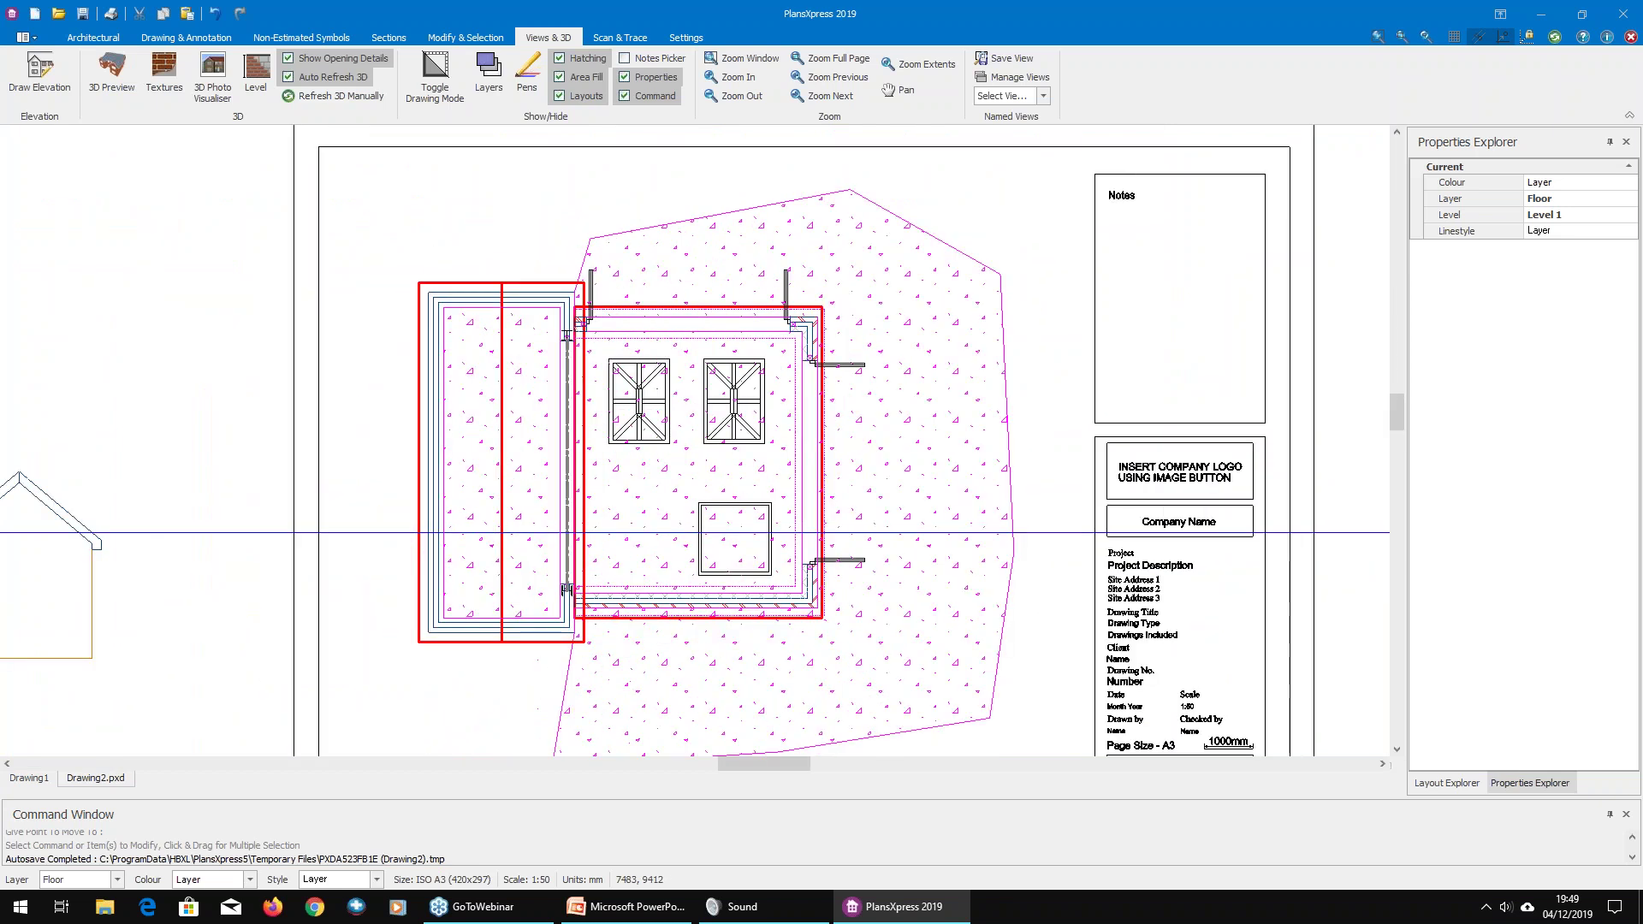
pyautogui.scroll(3, 526, 392)
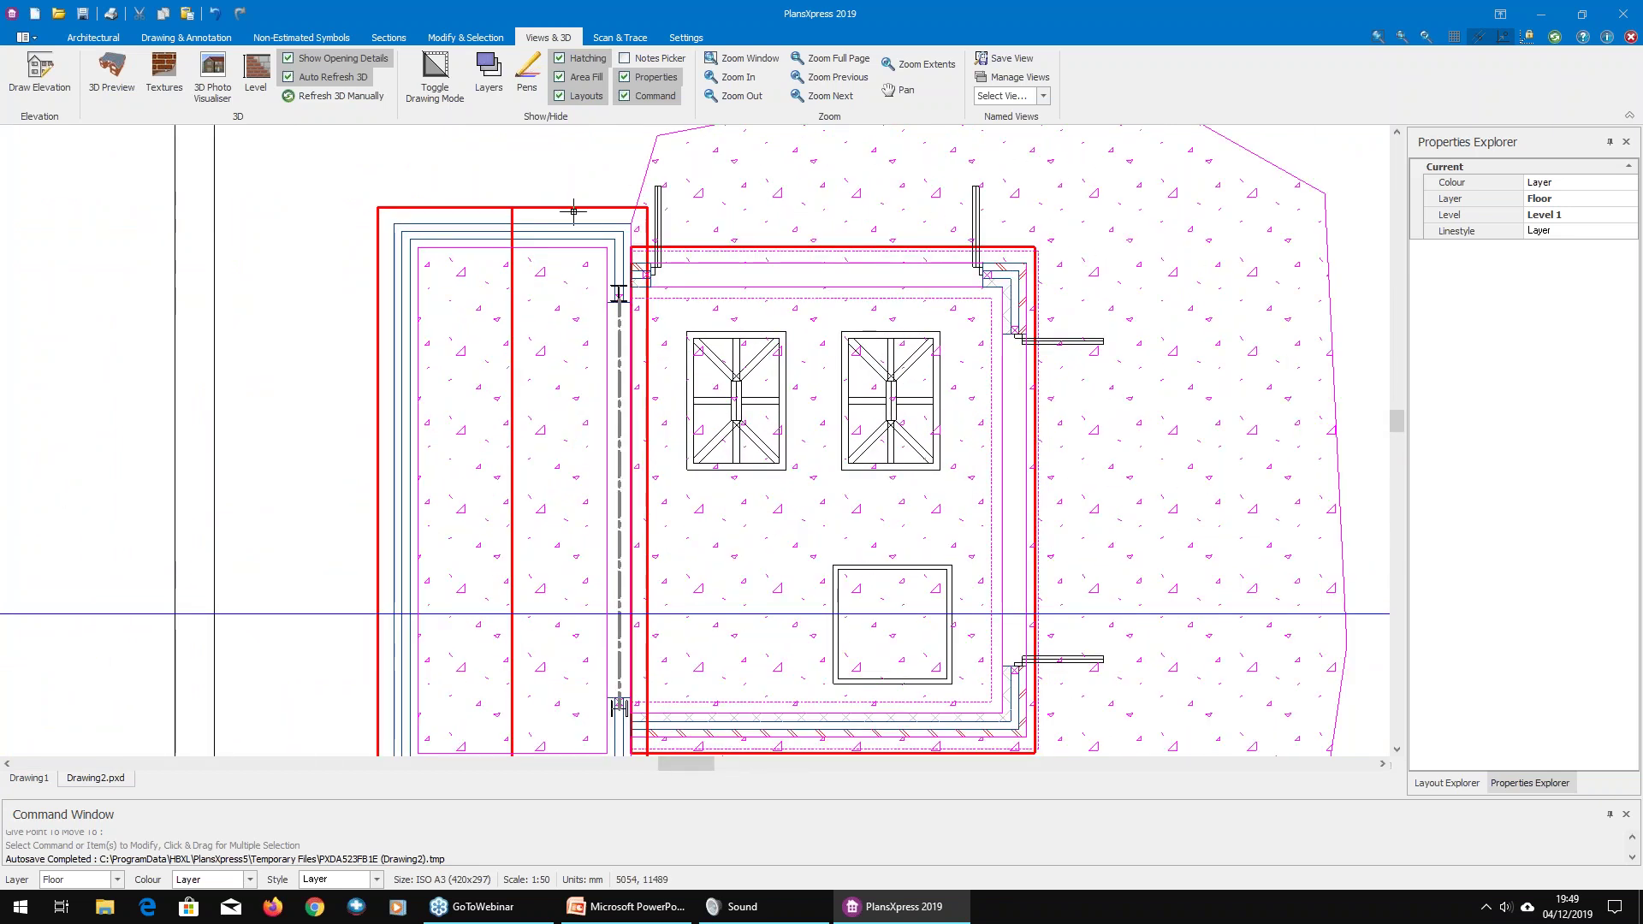
pyautogui.click(564, 207)
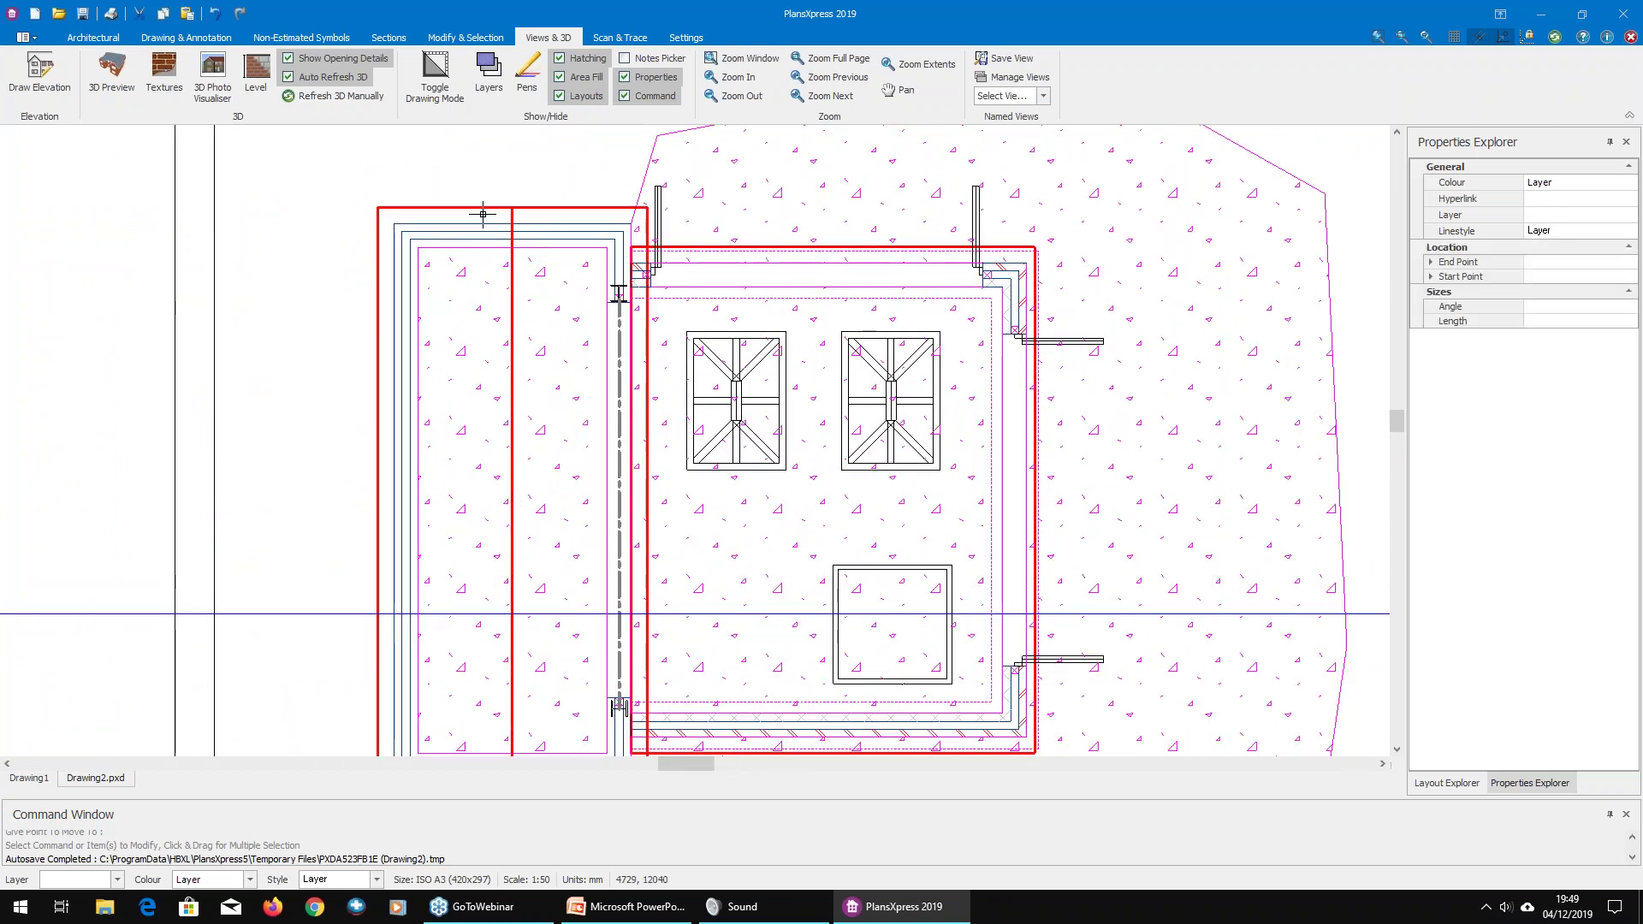
pyautogui.click(472, 206)
pyautogui.rightClick(471, 206)
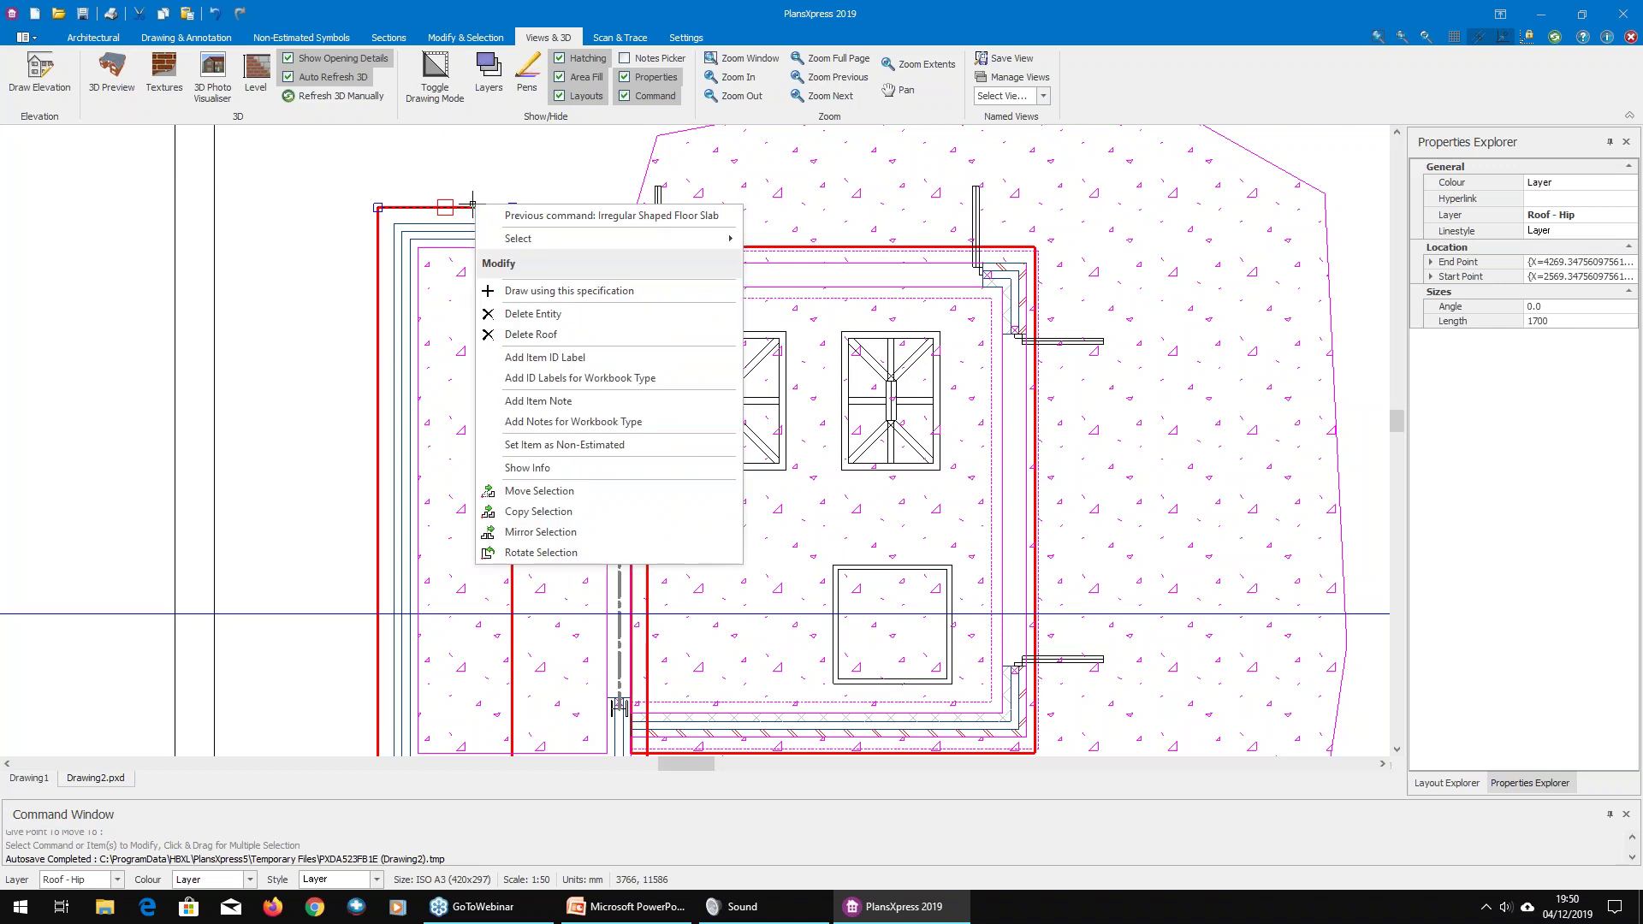
pyautogui.moveTo(535, 239)
pyautogui.click(779, 241)
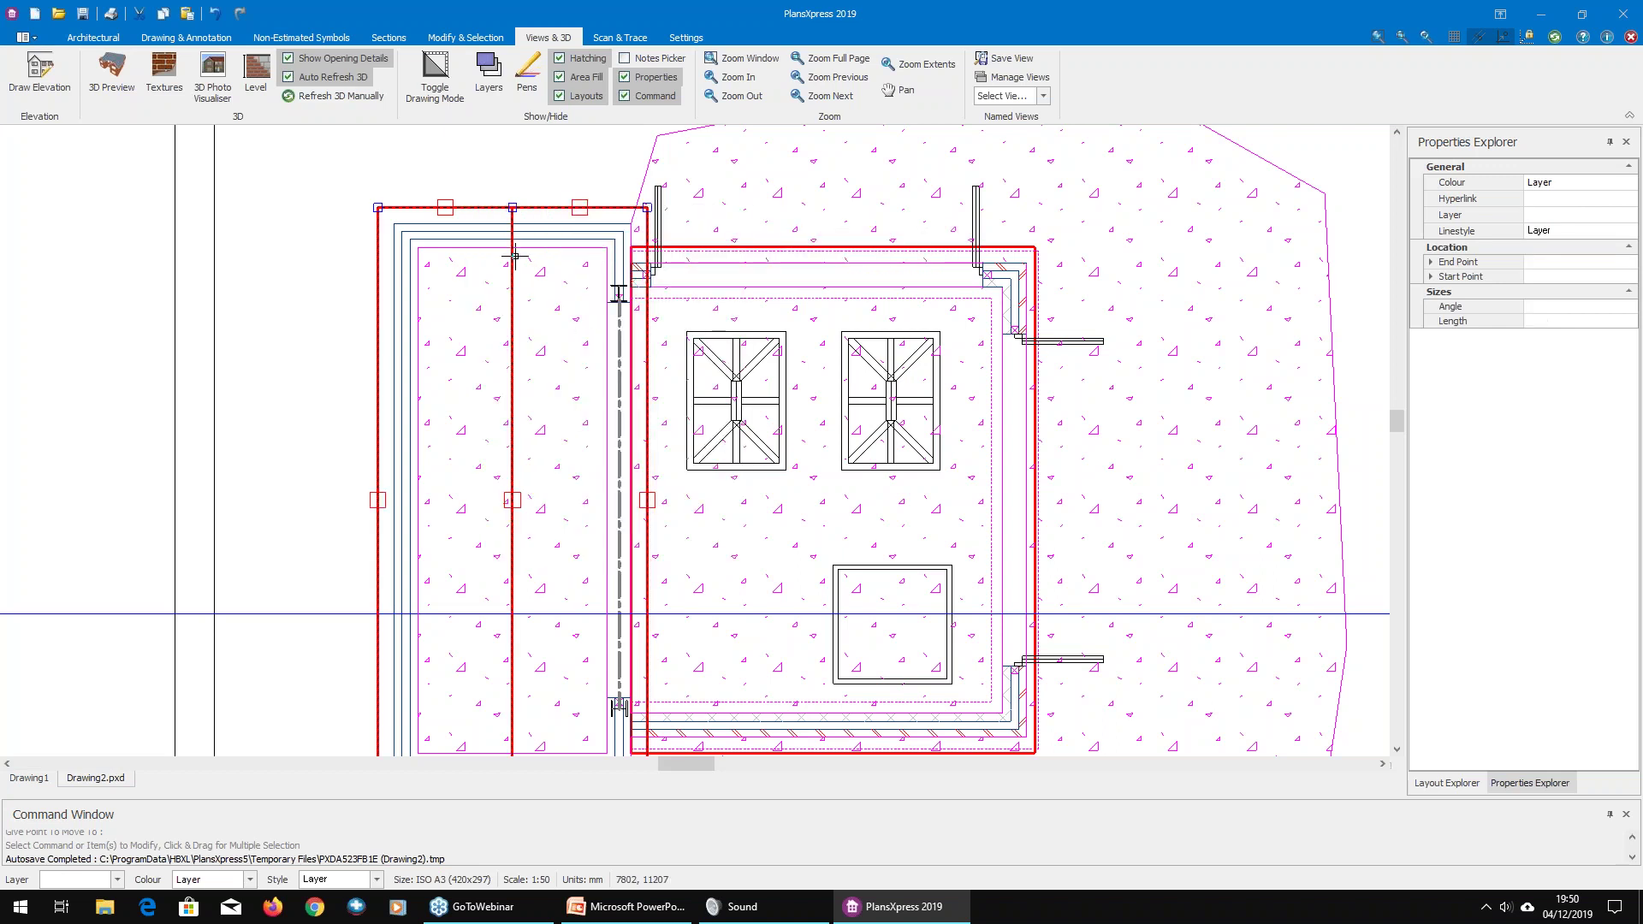
pyautogui.scroll(-3, 515, 255)
pyautogui.press('Delete')
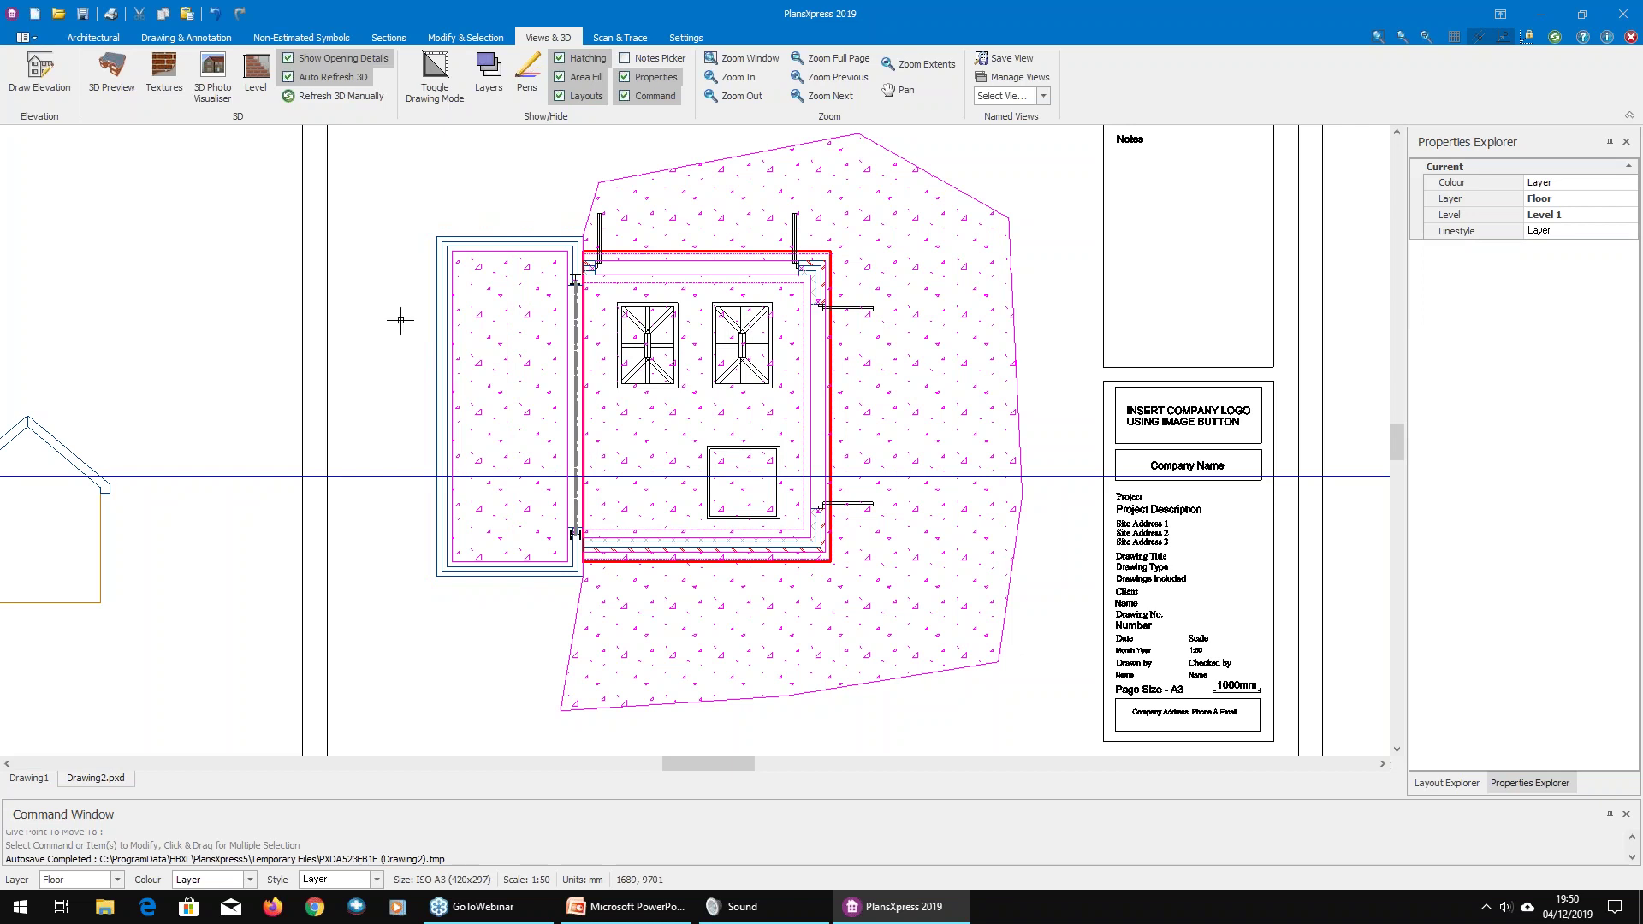
# Step: Draw a Lean to Roof over the main building from its outer corners, skipping the ceilings, purlins, binders and rain water pipes
pyautogui.click(94, 38)
pyautogui.click(447, 75)
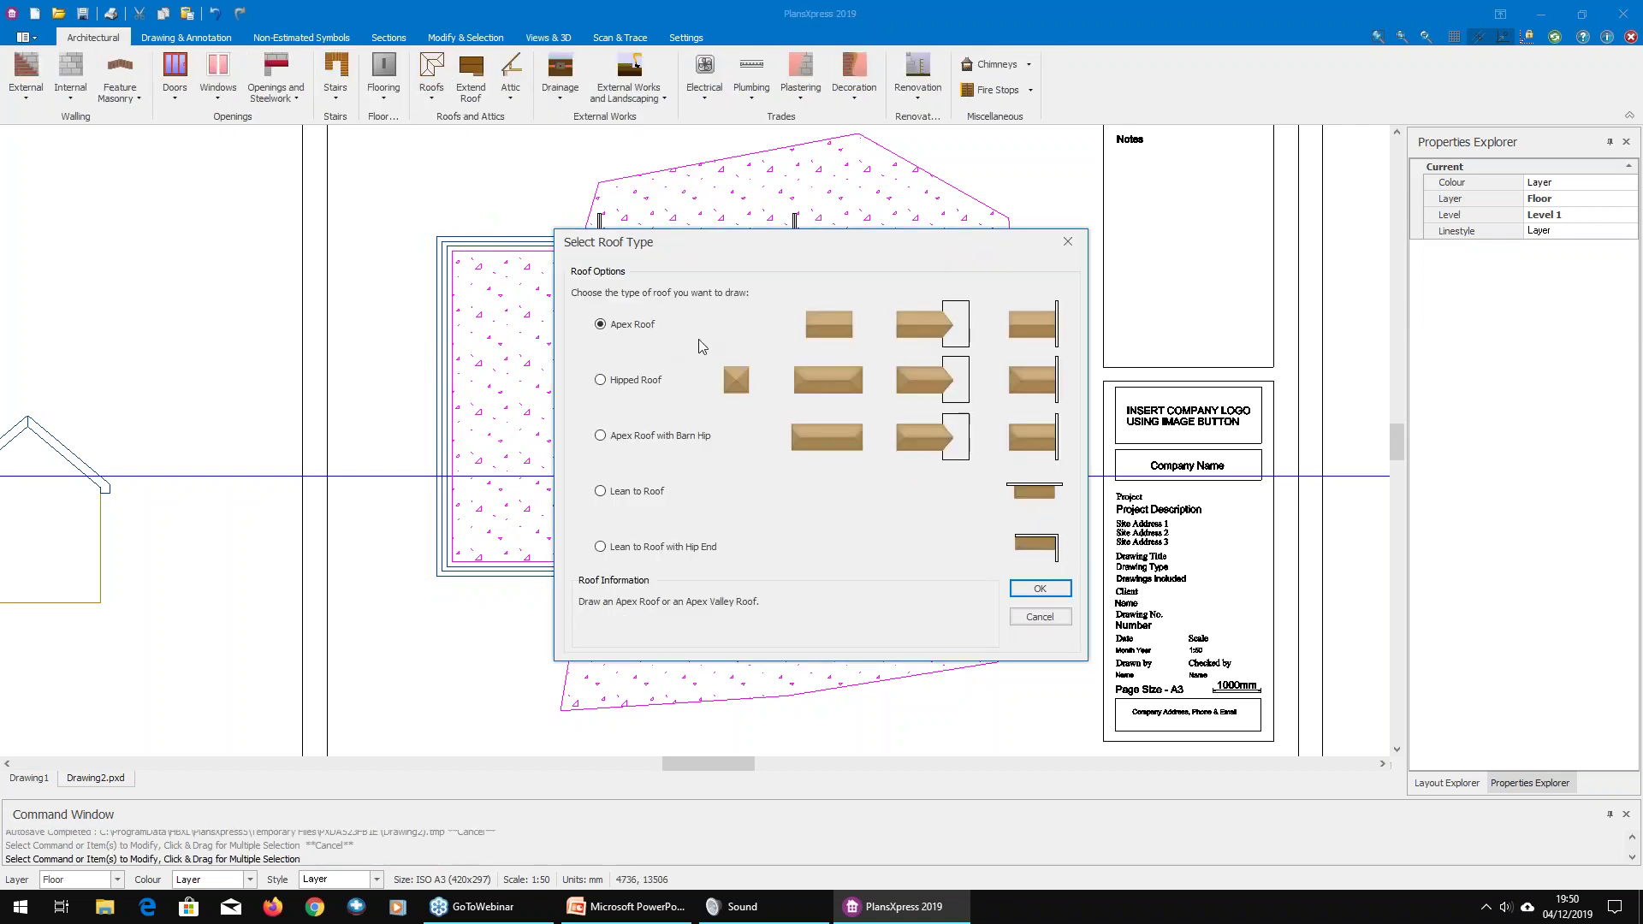
pyautogui.click(602, 493)
pyautogui.click(1037, 588)
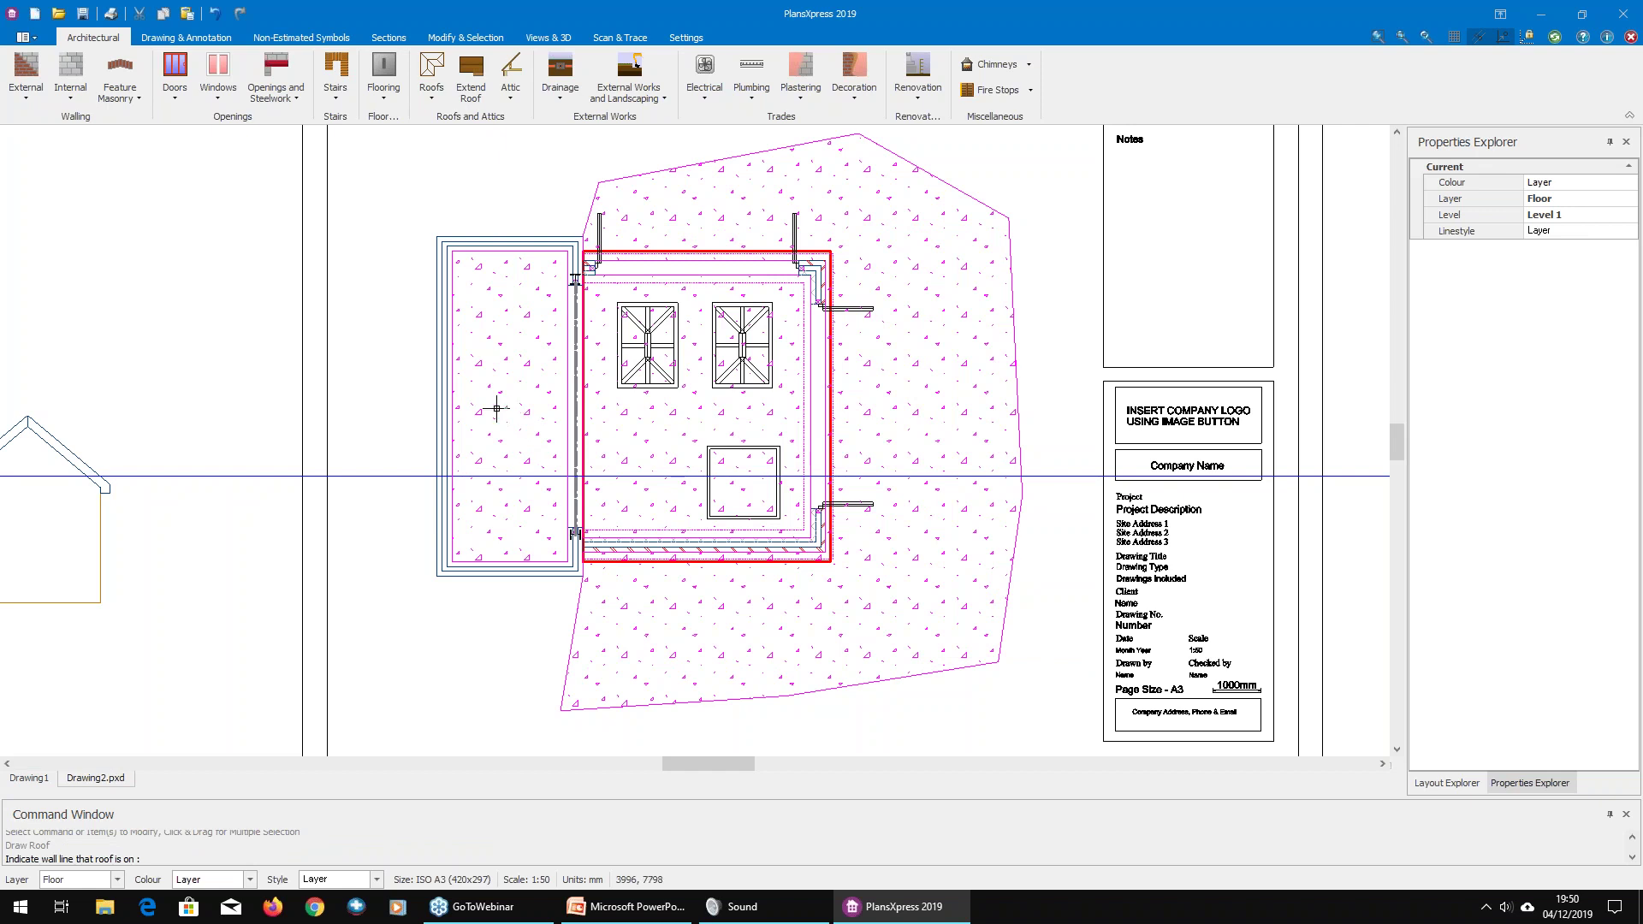
pyautogui.scroll(3, 485, 417)
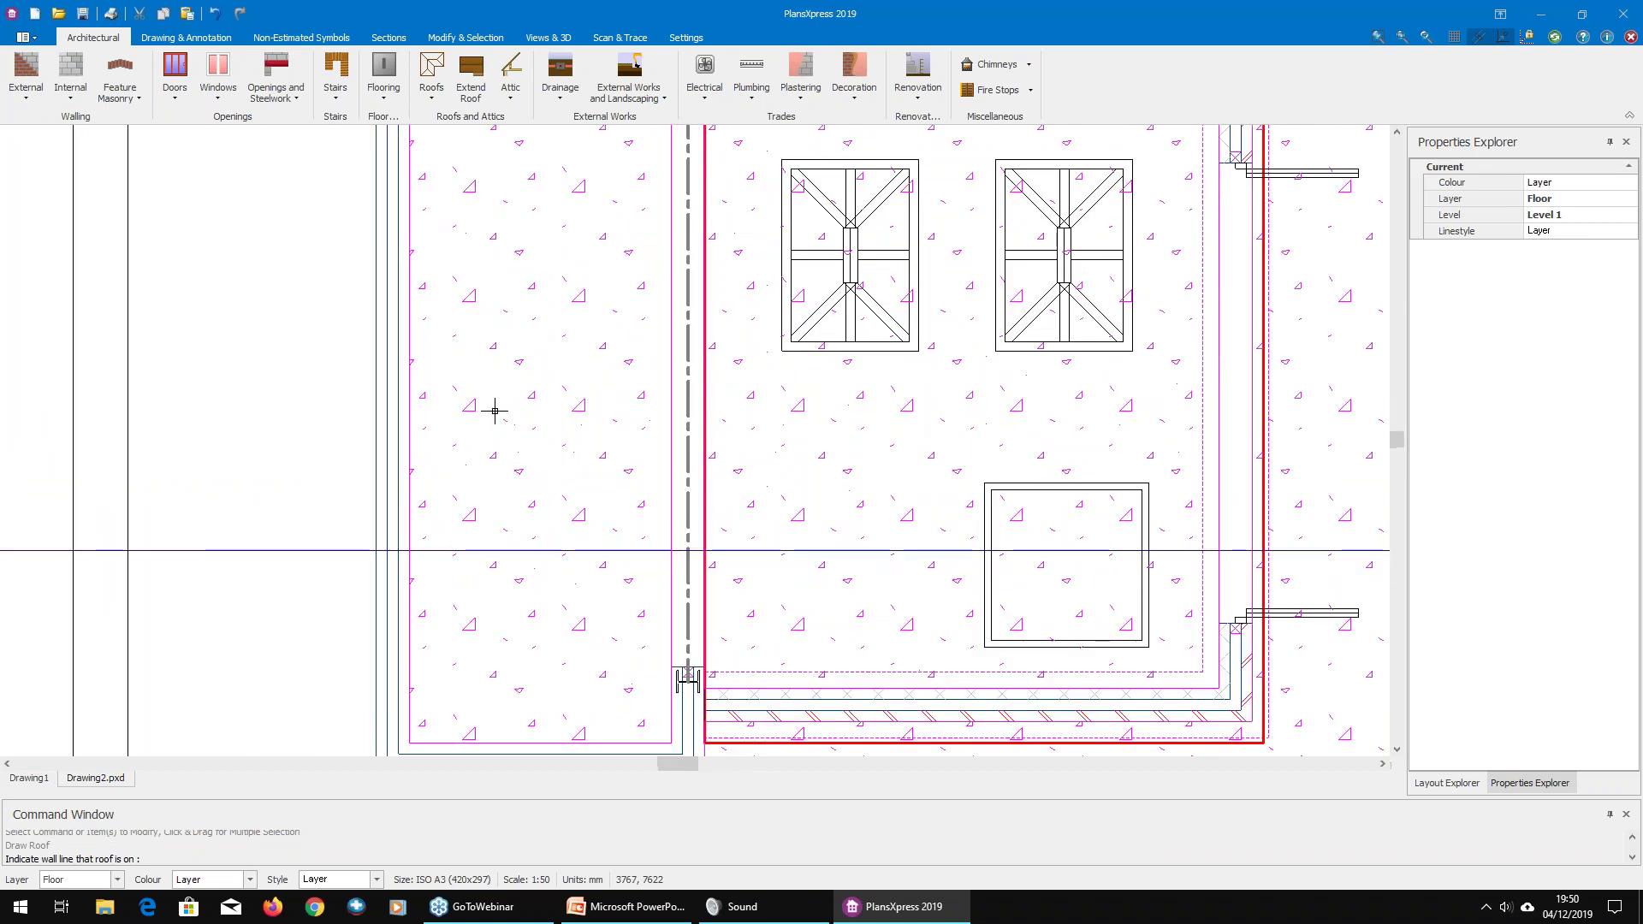
pyautogui.moveTo(587, 249); pyautogui.dragTo(569, 513, button='middle')
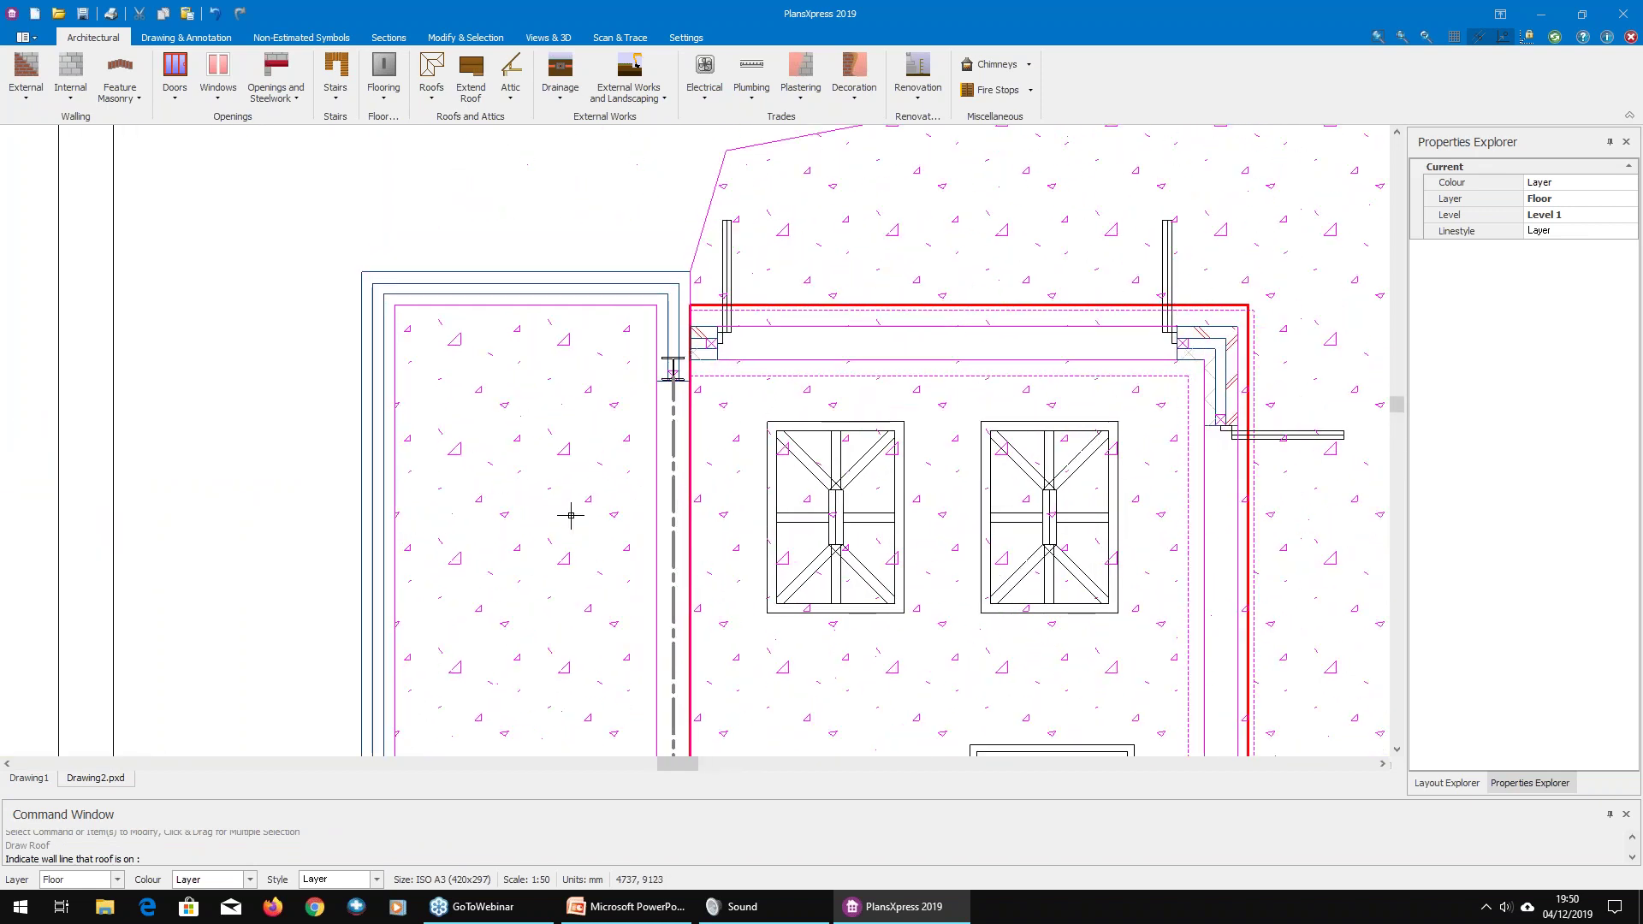
pyautogui.click(604, 275)
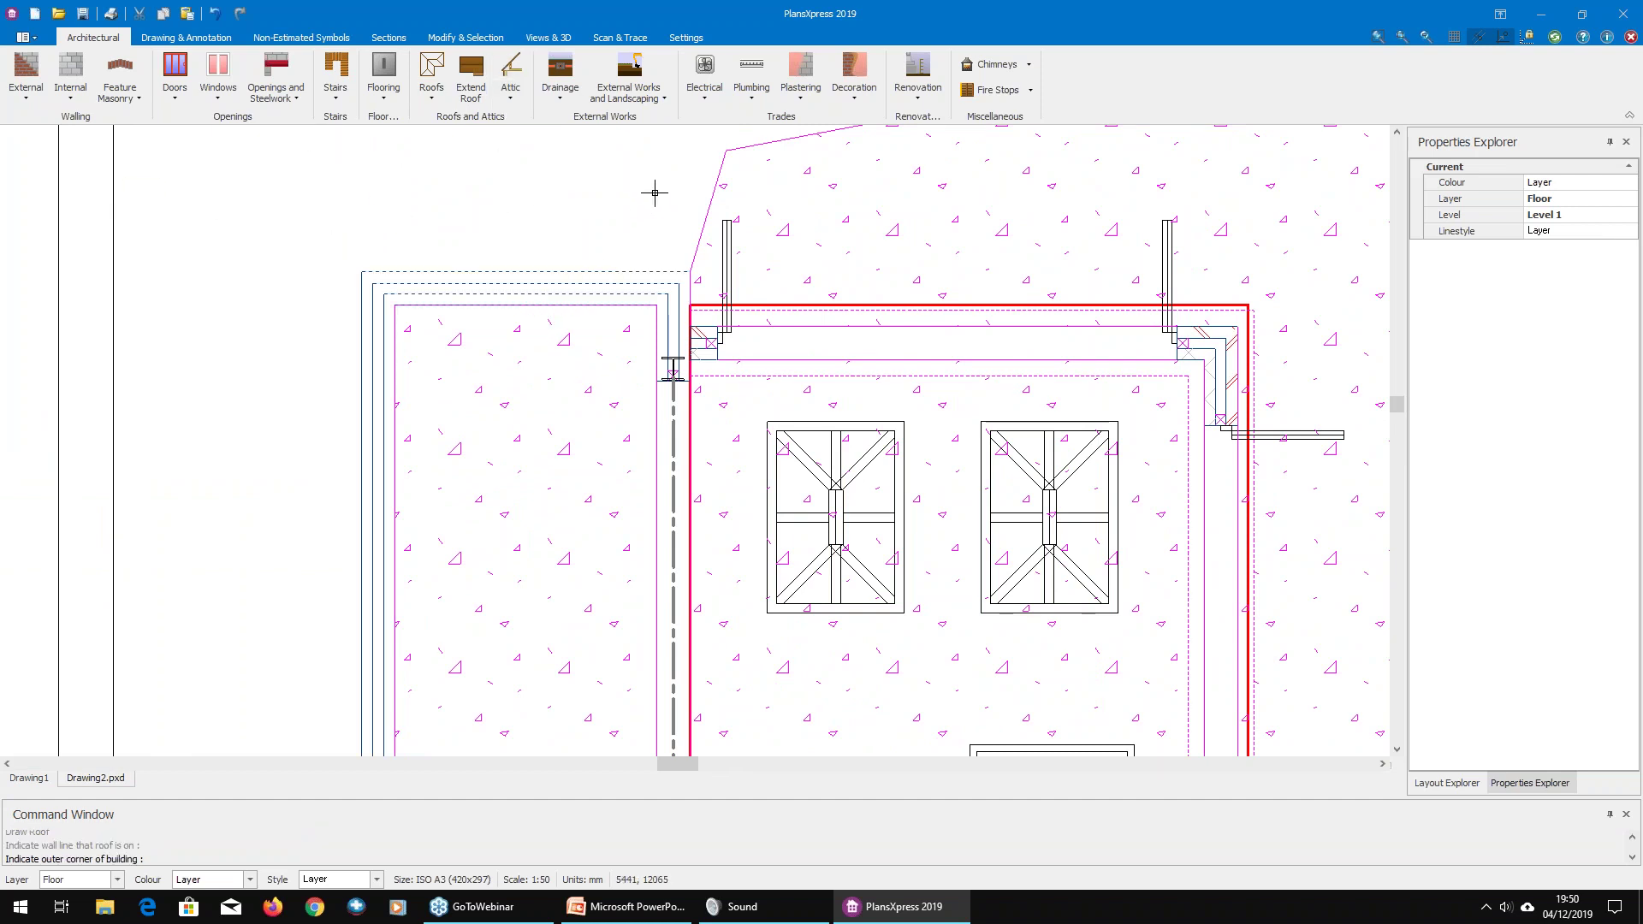
pyautogui.click(687, 268)
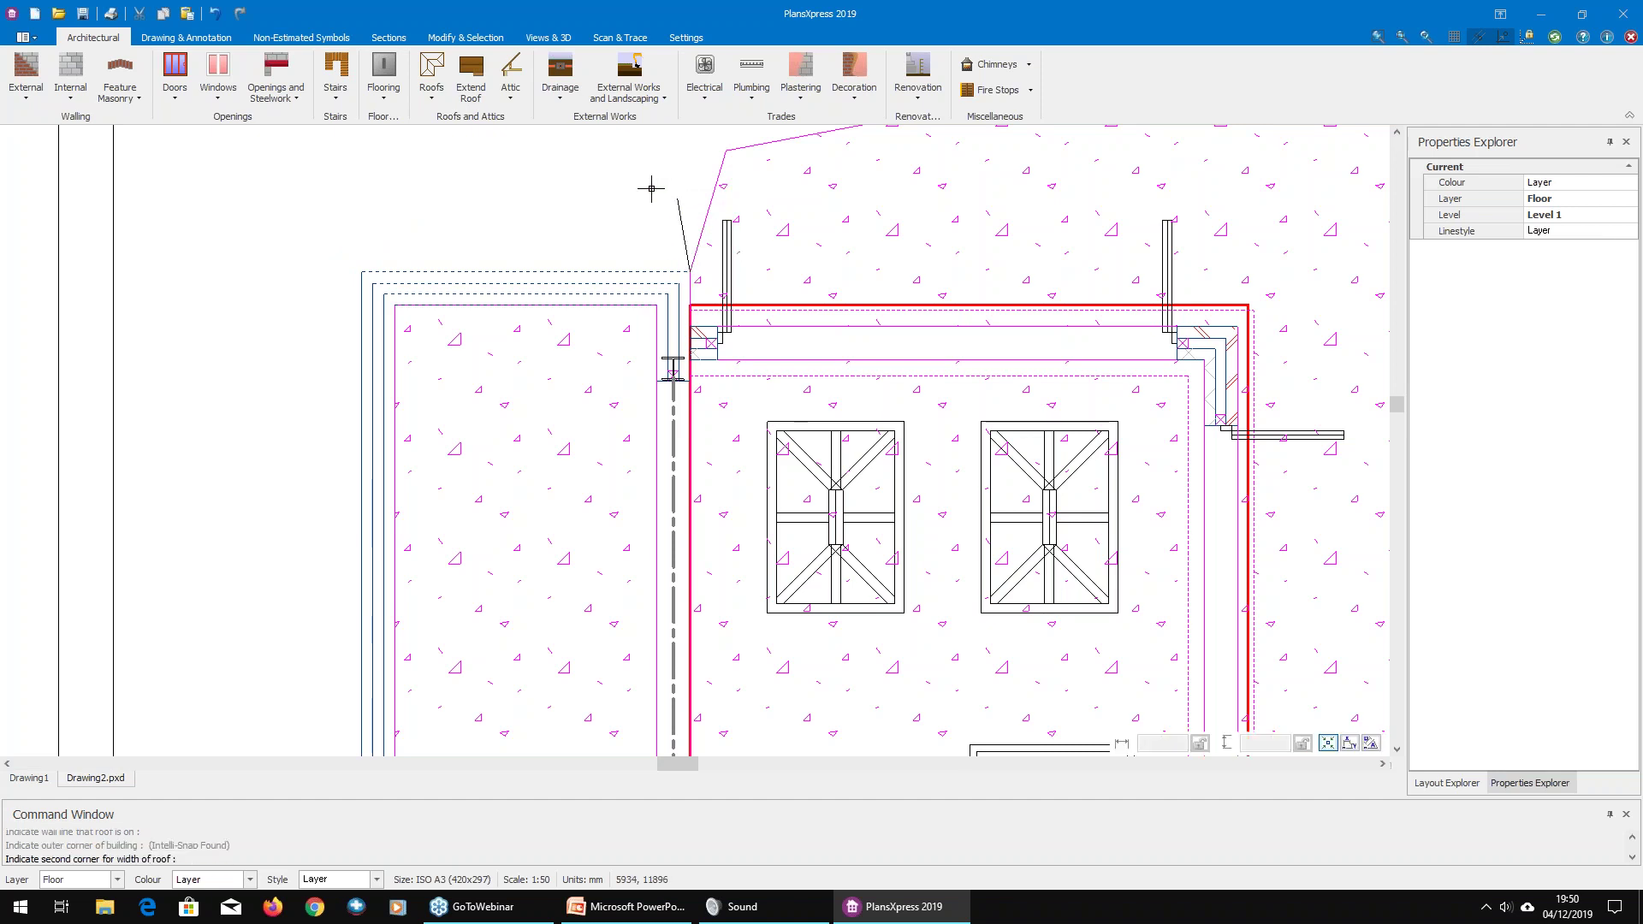
pyautogui.click(346, 252)
pyautogui.scroll(-3, 345, 257)
pyautogui.scroll(5, 483, 509)
pyautogui.click(531, 659)
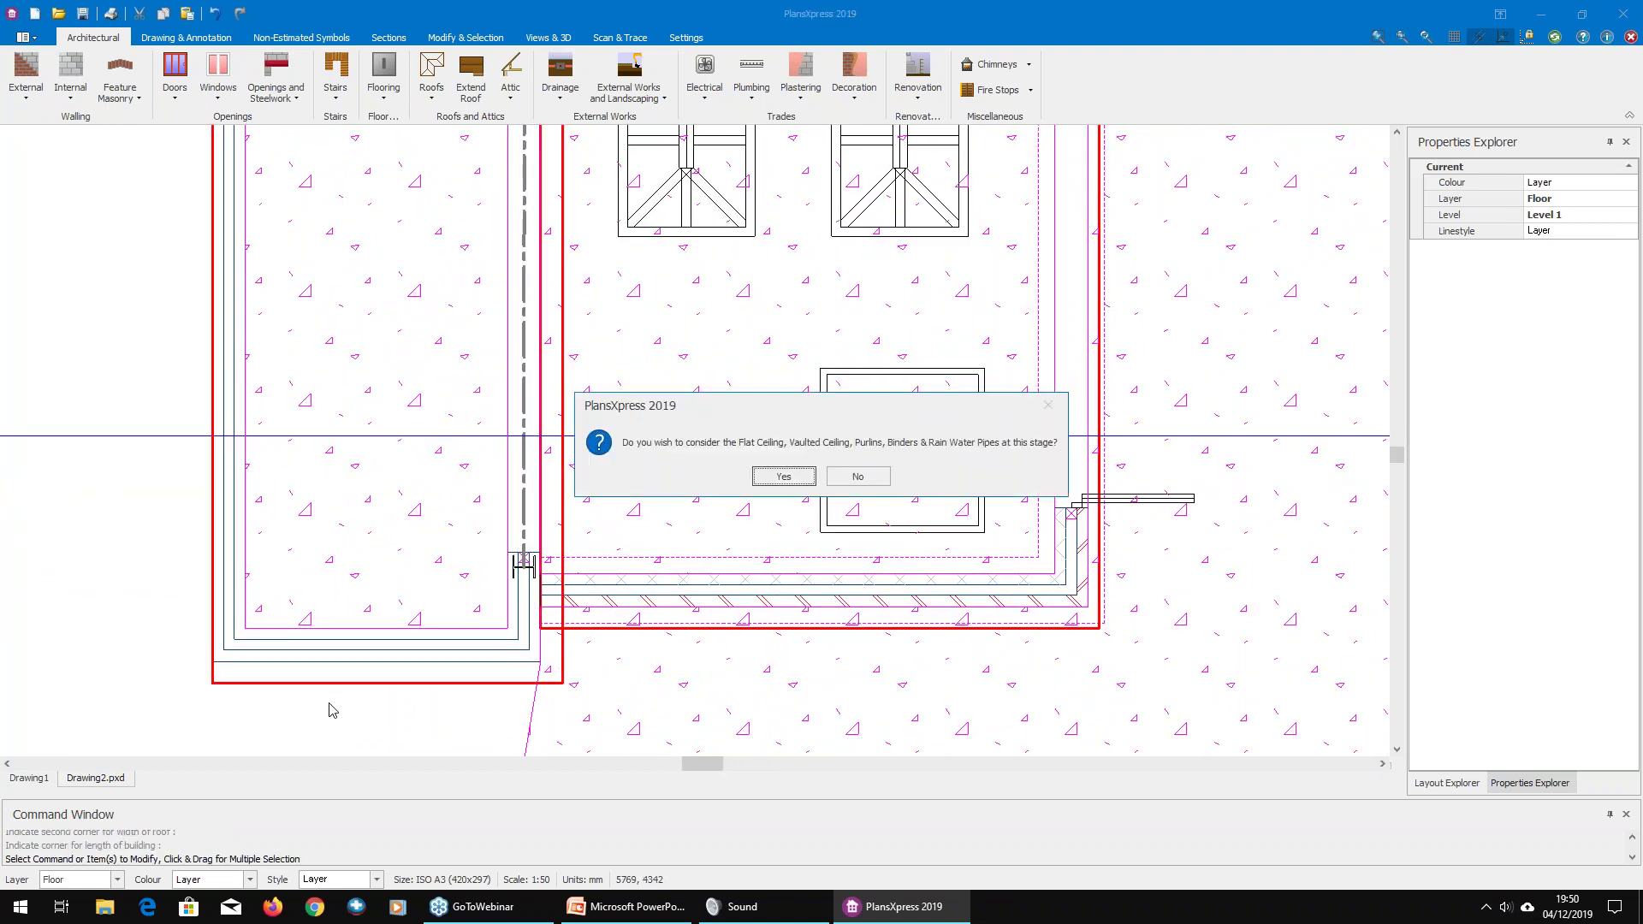
pyautogui.click(851, 476)
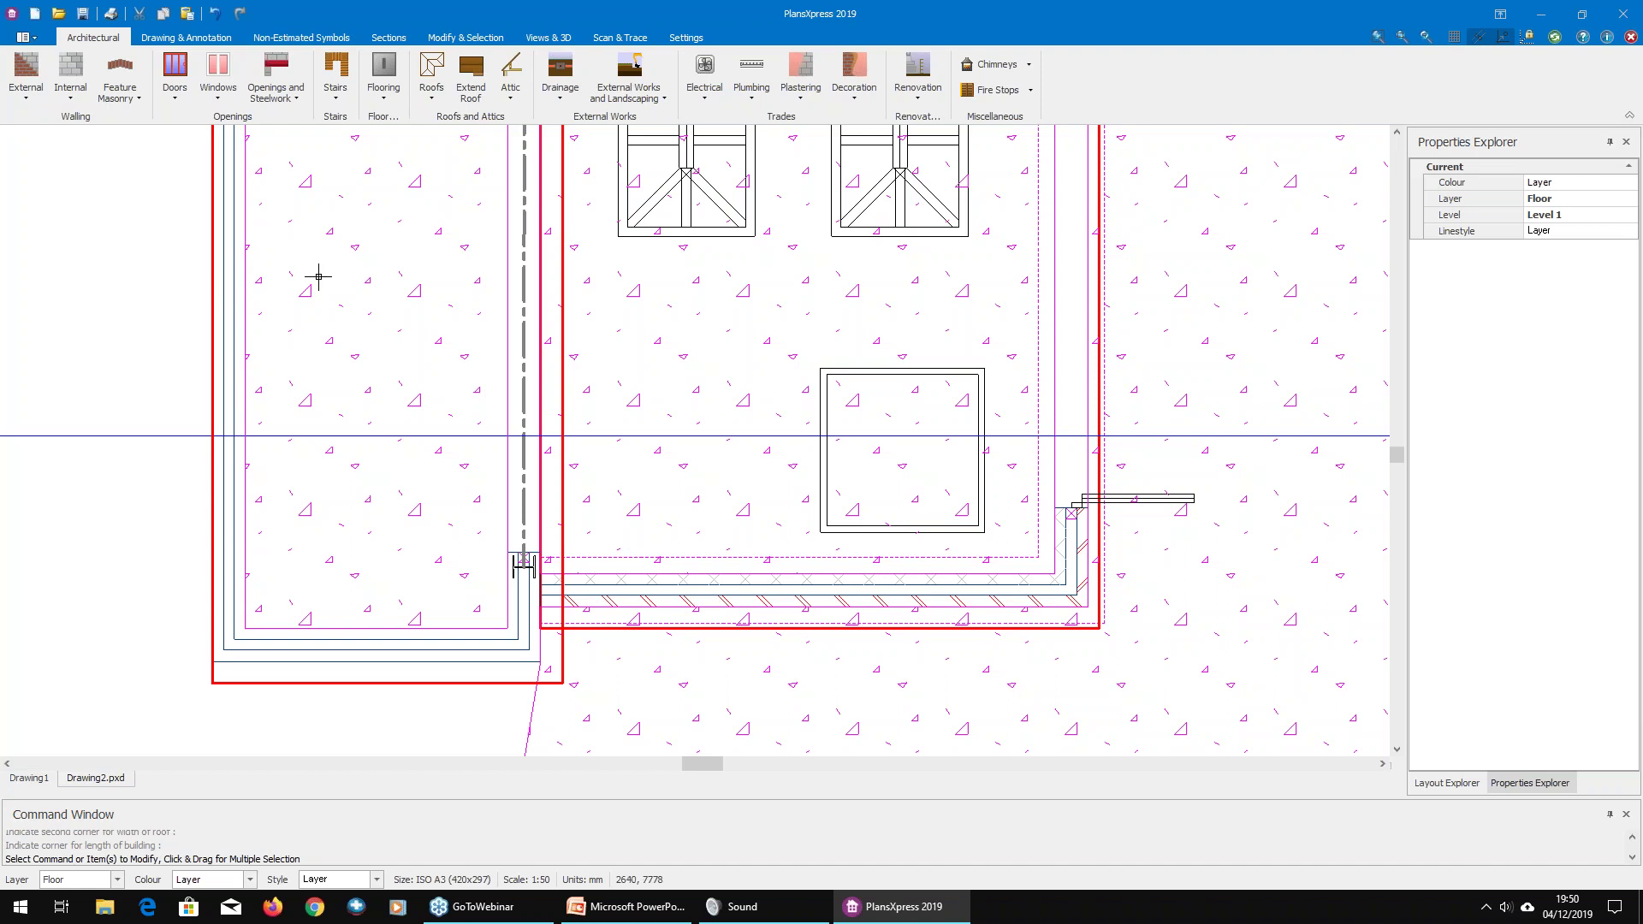
# Step: Check the lean-to roof against the flat-roofed extension in the 3D preview and close the preview
pyautogui.click(539, 38)
pyautogui.click(127, 89)
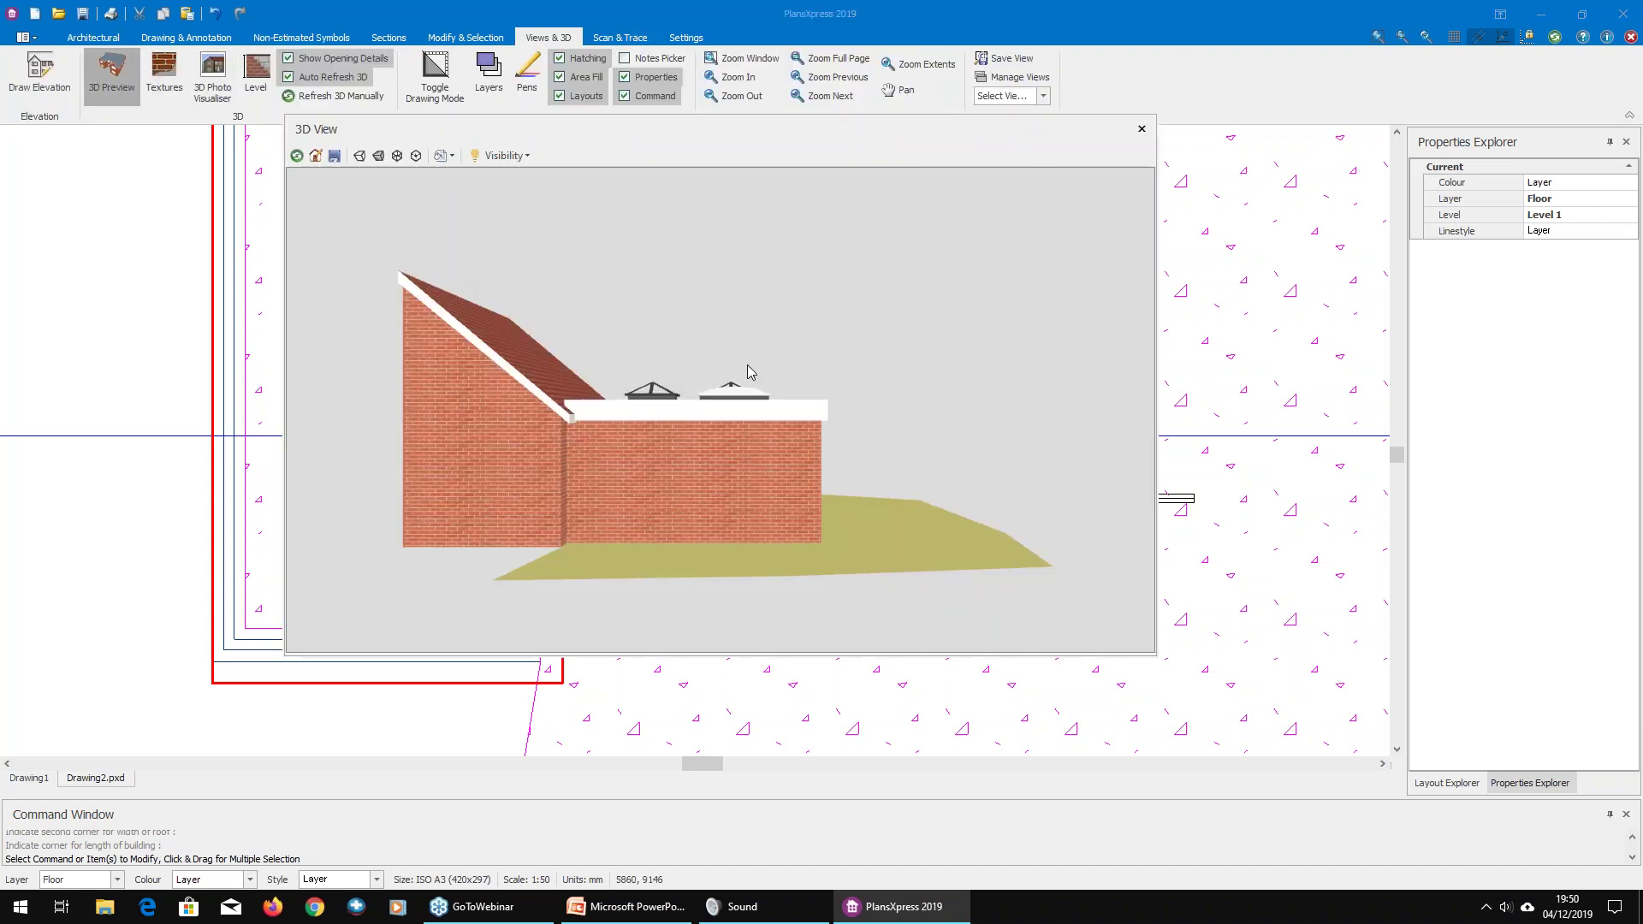
pyautogui.moveTo(747, 367); pyautogui.dragTo(499, 440)
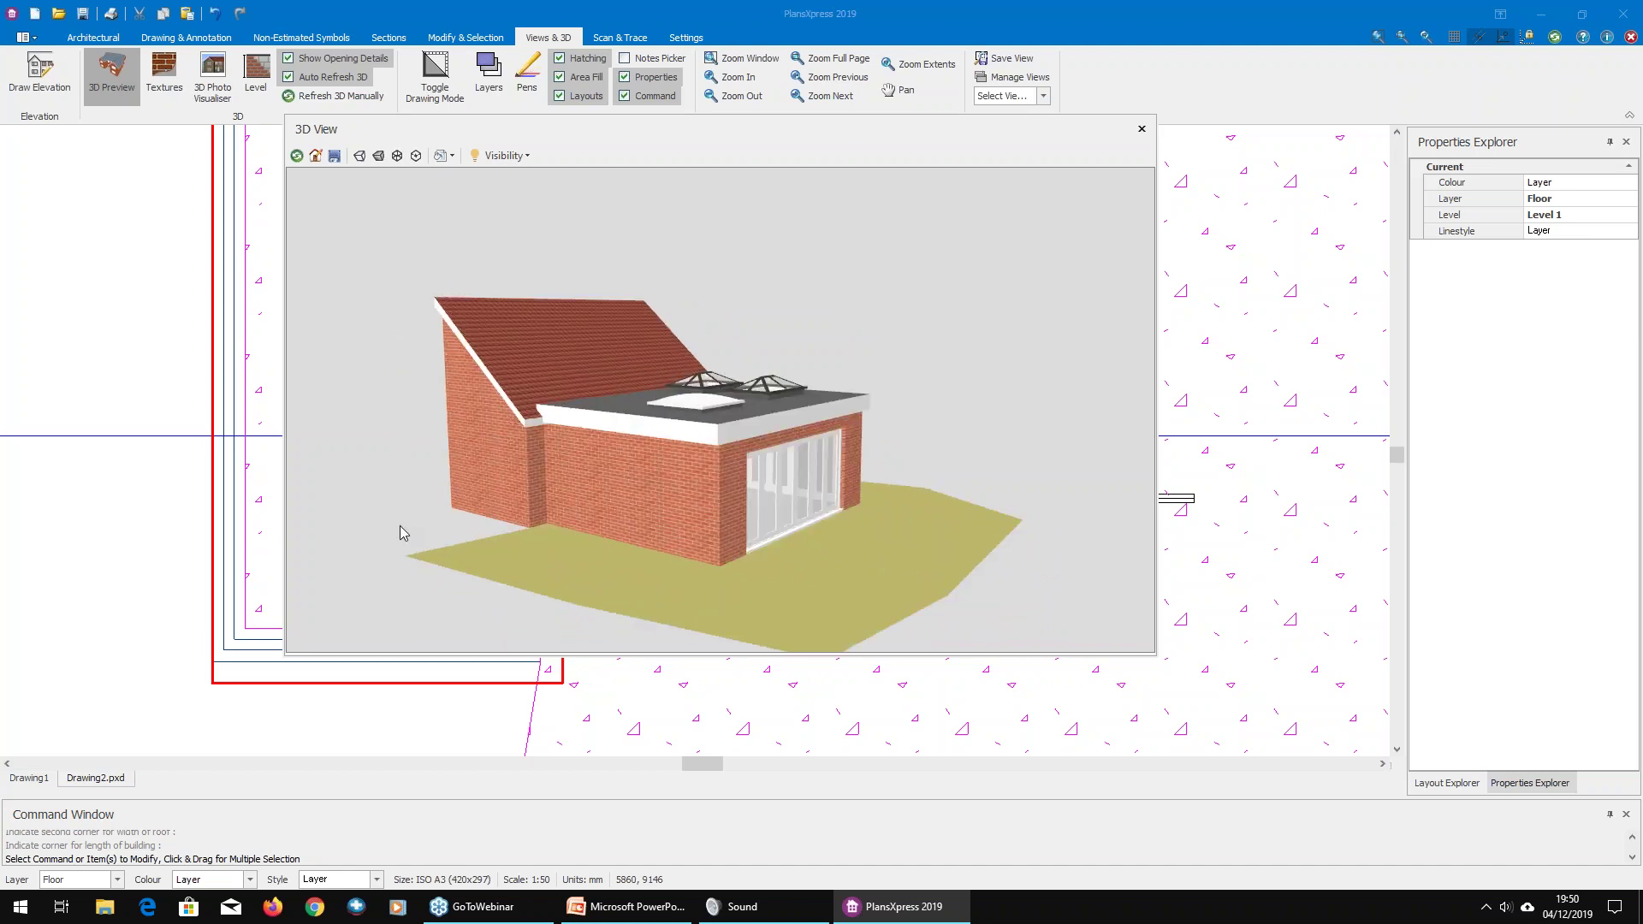
pyautogui.click(1141, 129)
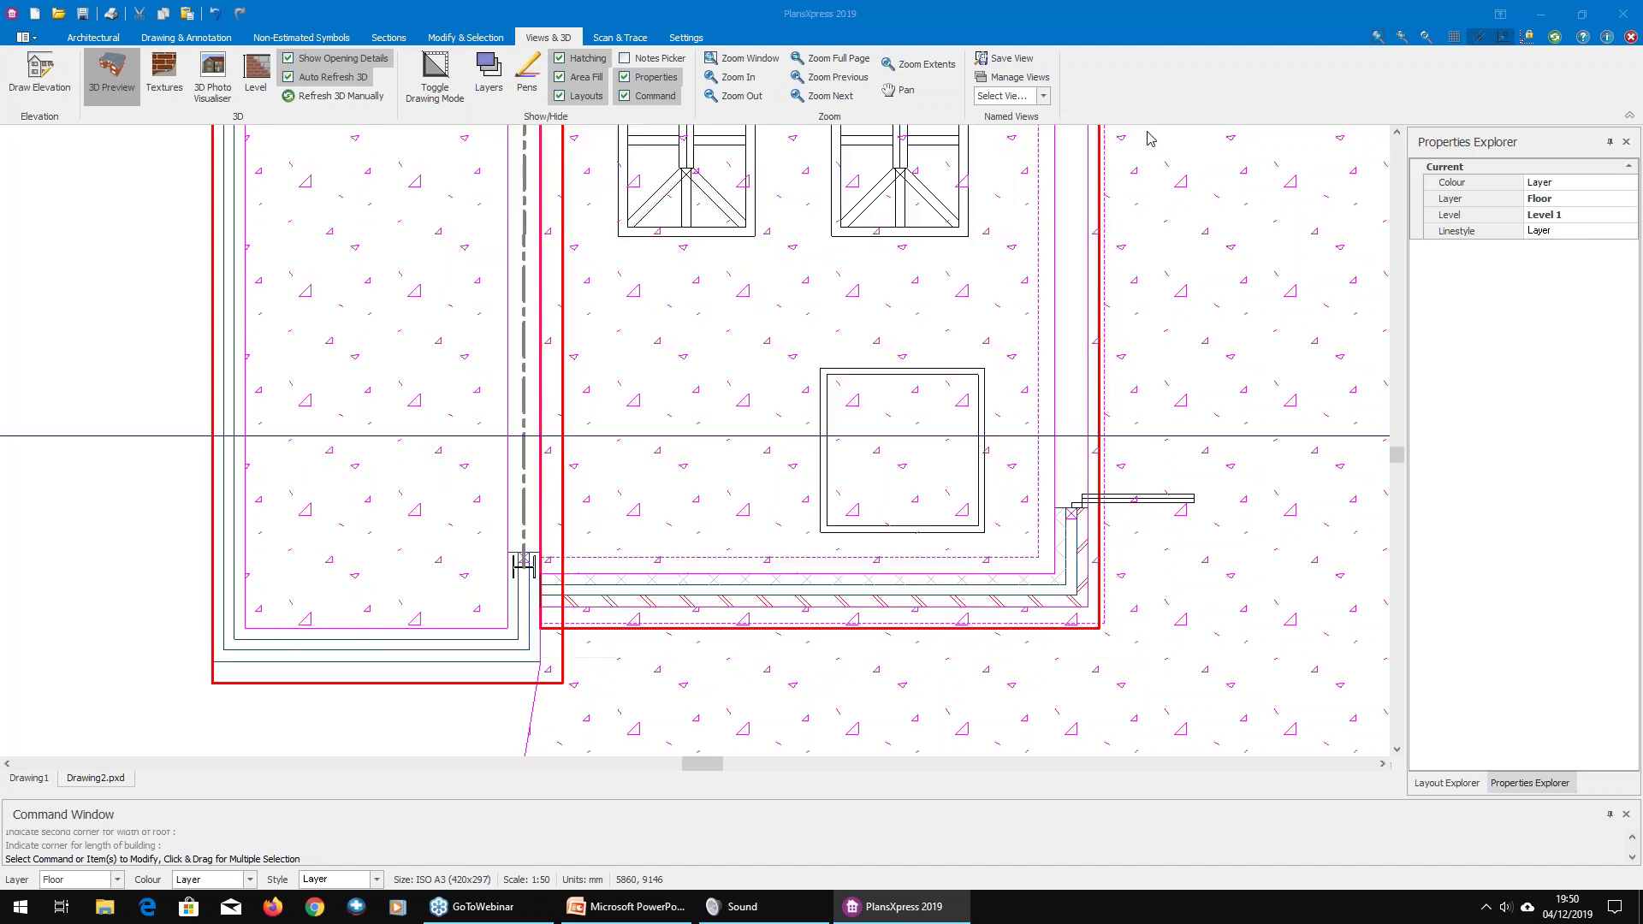
# Step: Select the whole flat roof and stretch its lower corner beside the main building 200 mm towards the lean-to roof's building
pyautogui.scroll(5, 517, 599)
pyautogui.scroll(2, 512, 735)
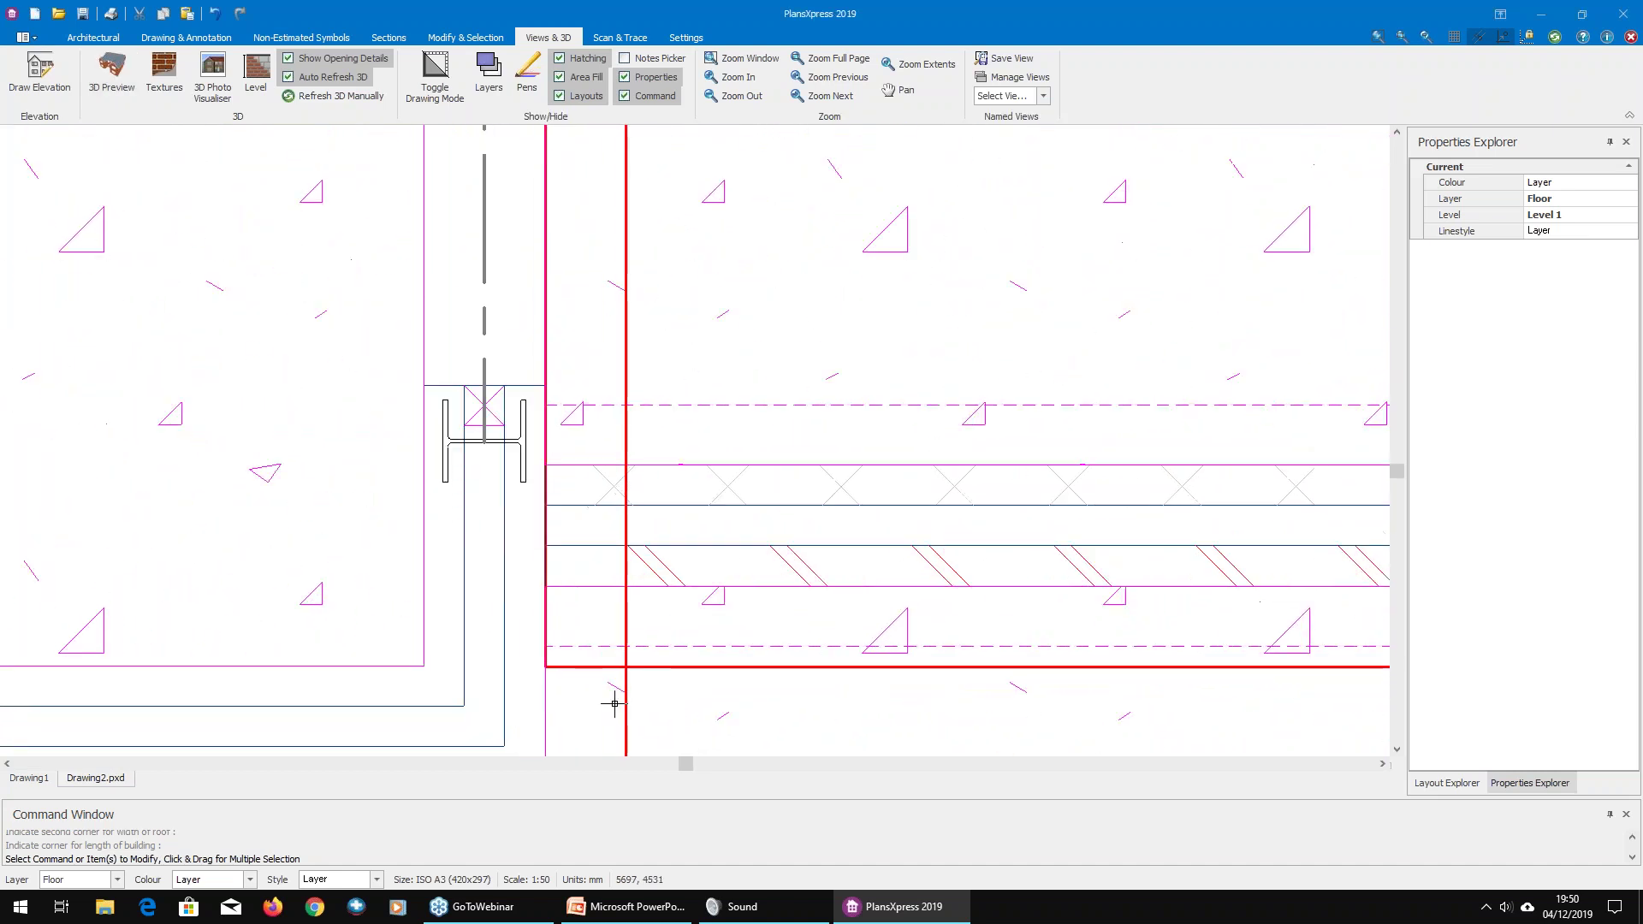
pyautogui.click(670, 666)
pyautogui.rightClick(670, 667)
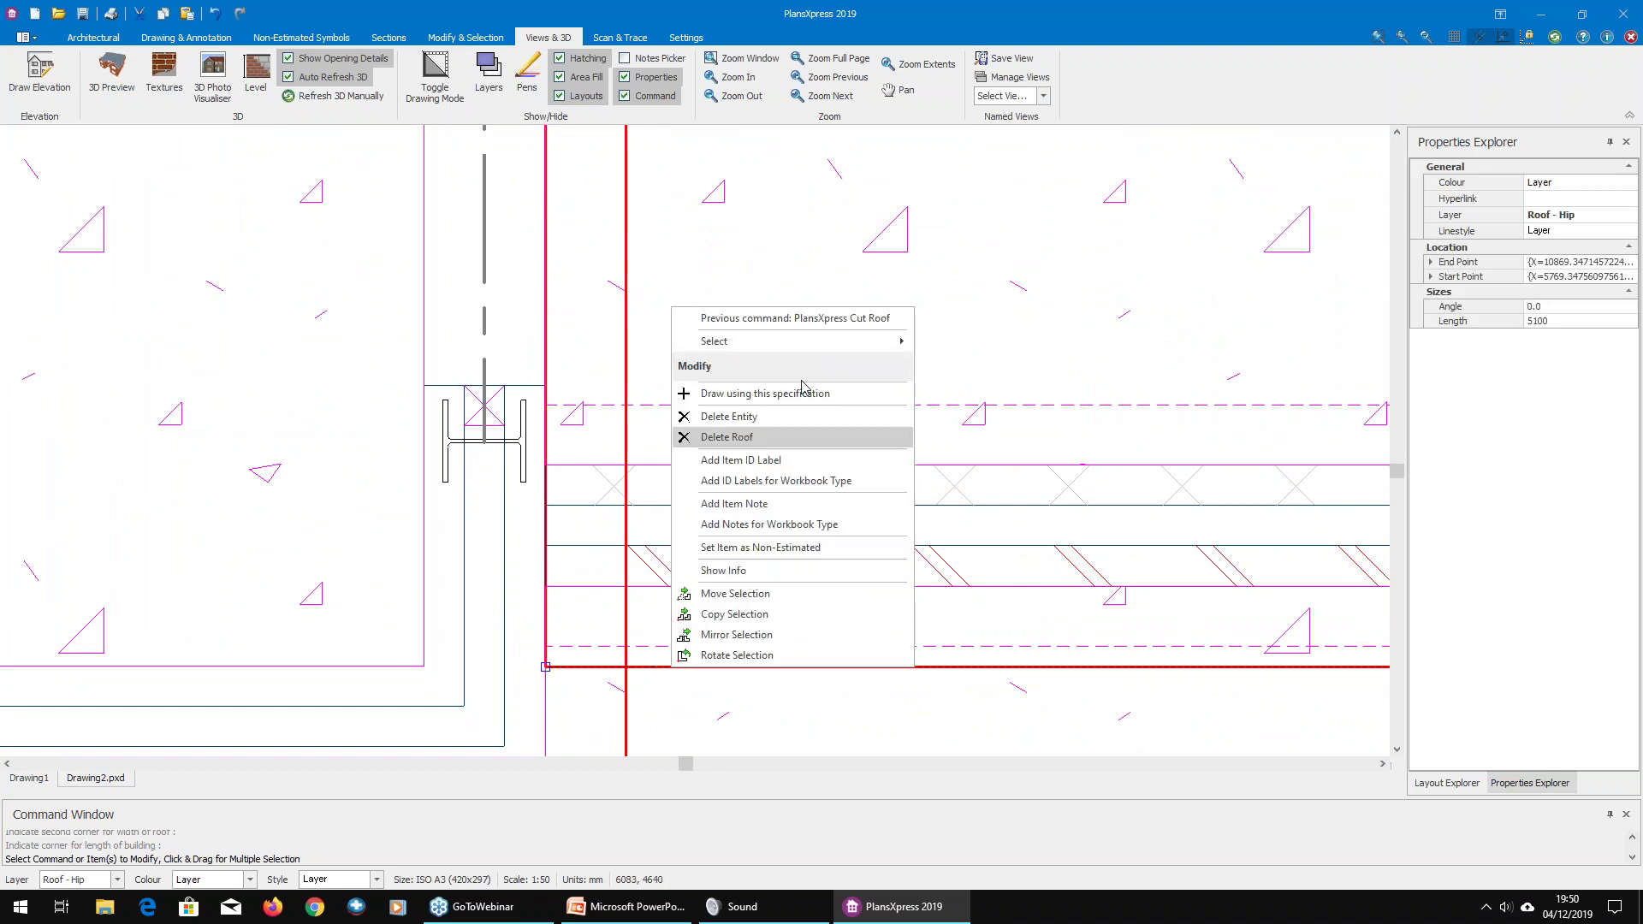
pyautogui.moveTo(755, 351)
pyautogui.press('Escape')
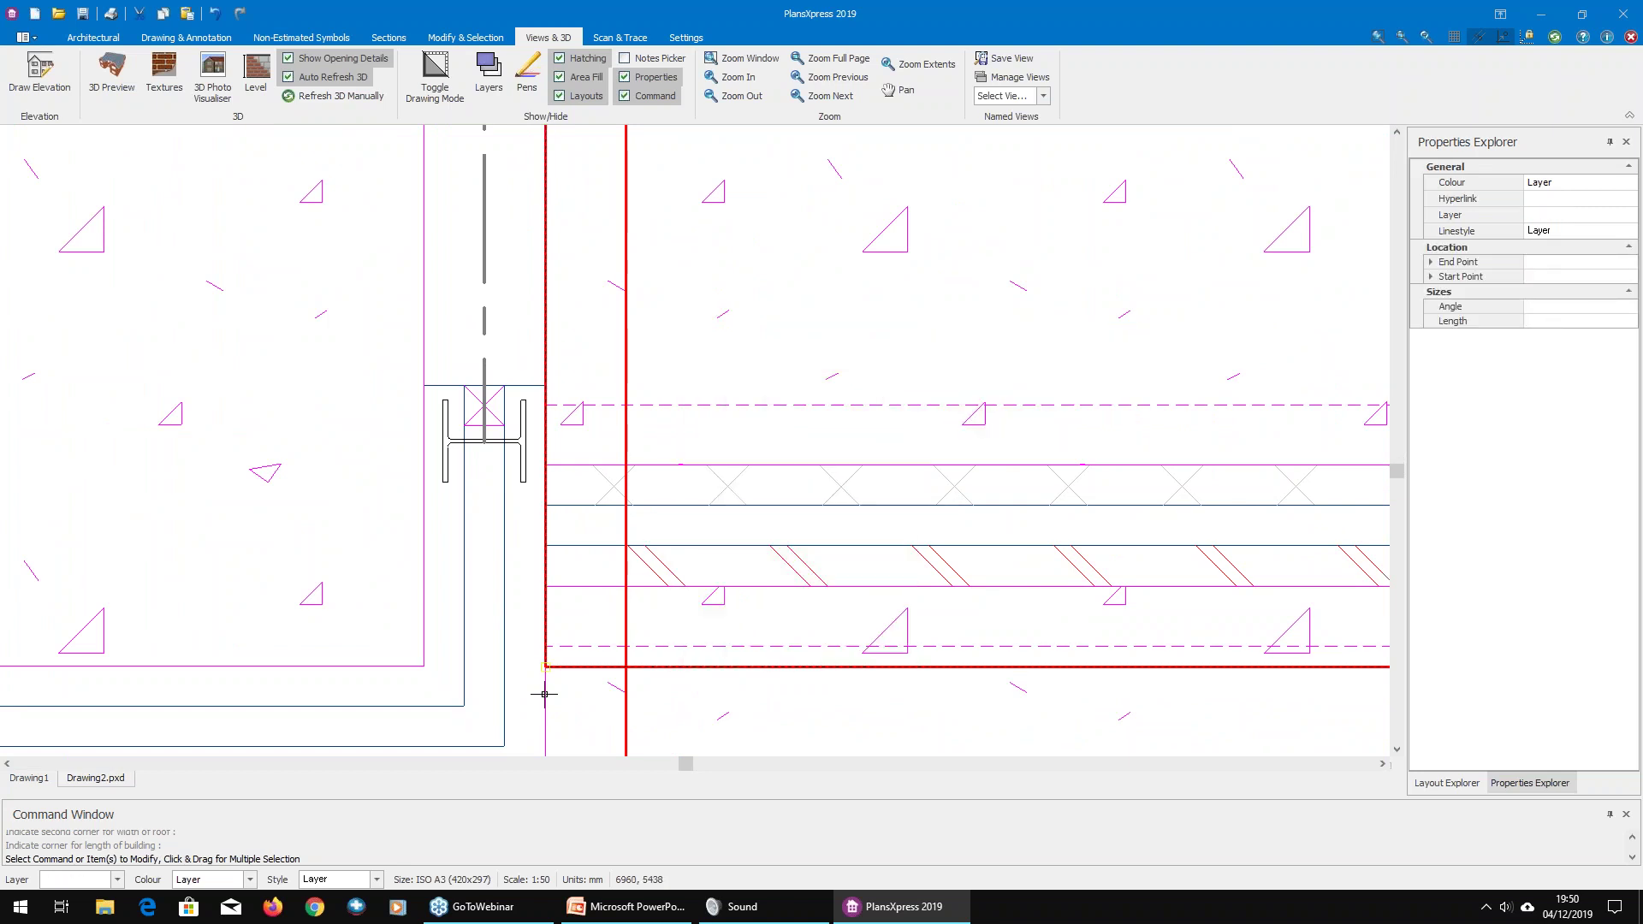
pyautogui.scroll(2, 548, 654)
pyautogui.click(547, 649)
pyautogui.click(547, 659)
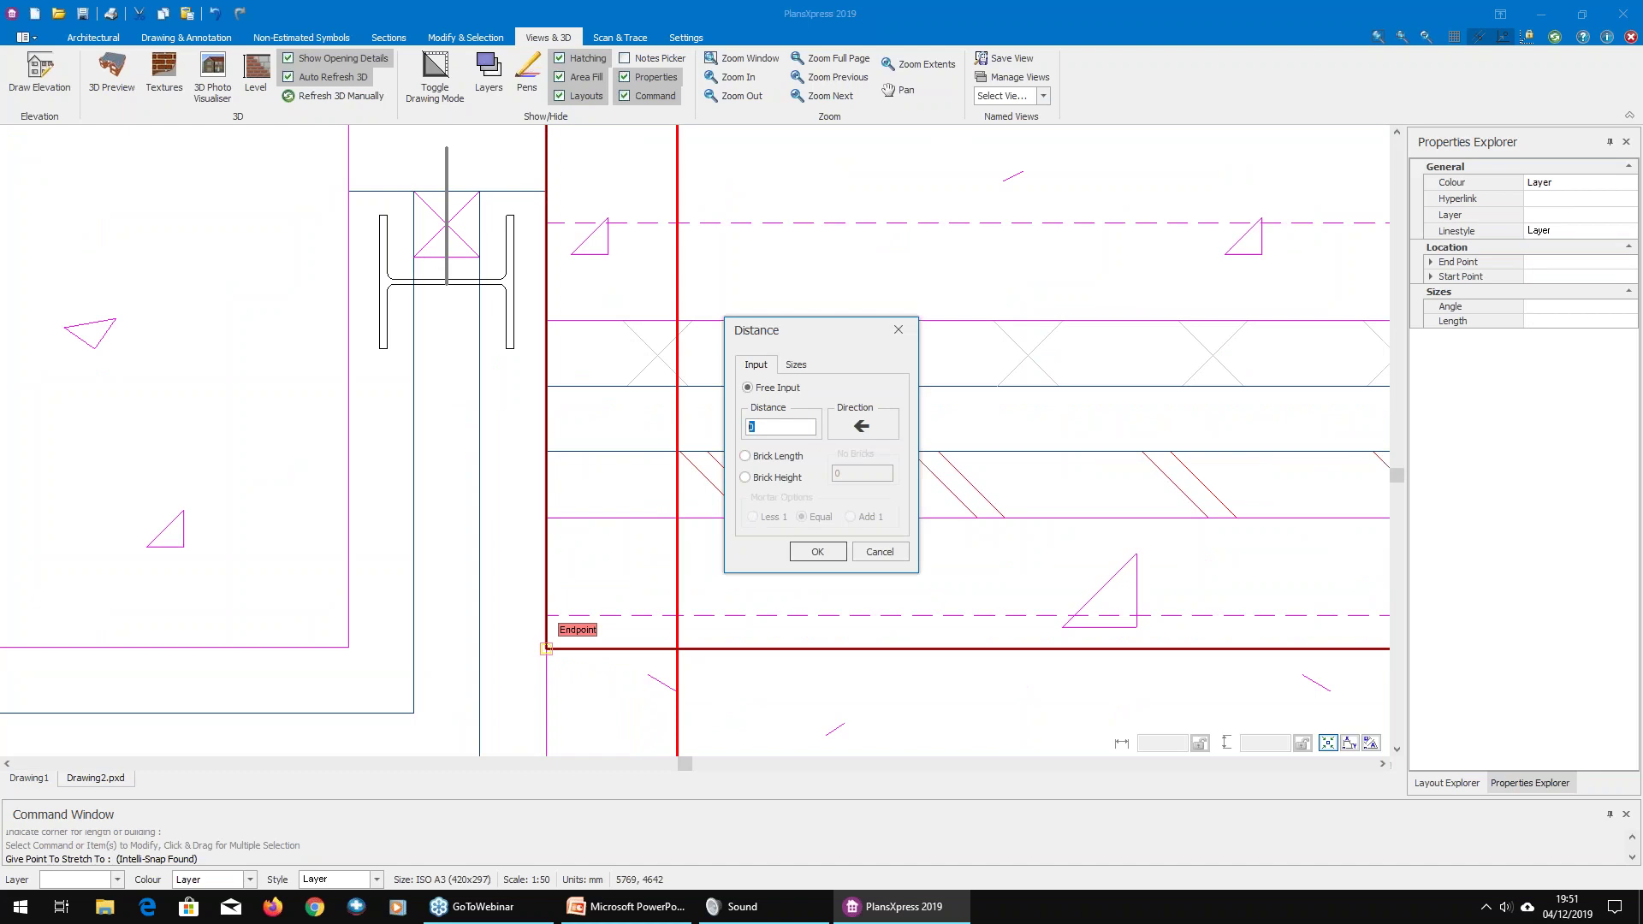
pyautogui.press('Return')
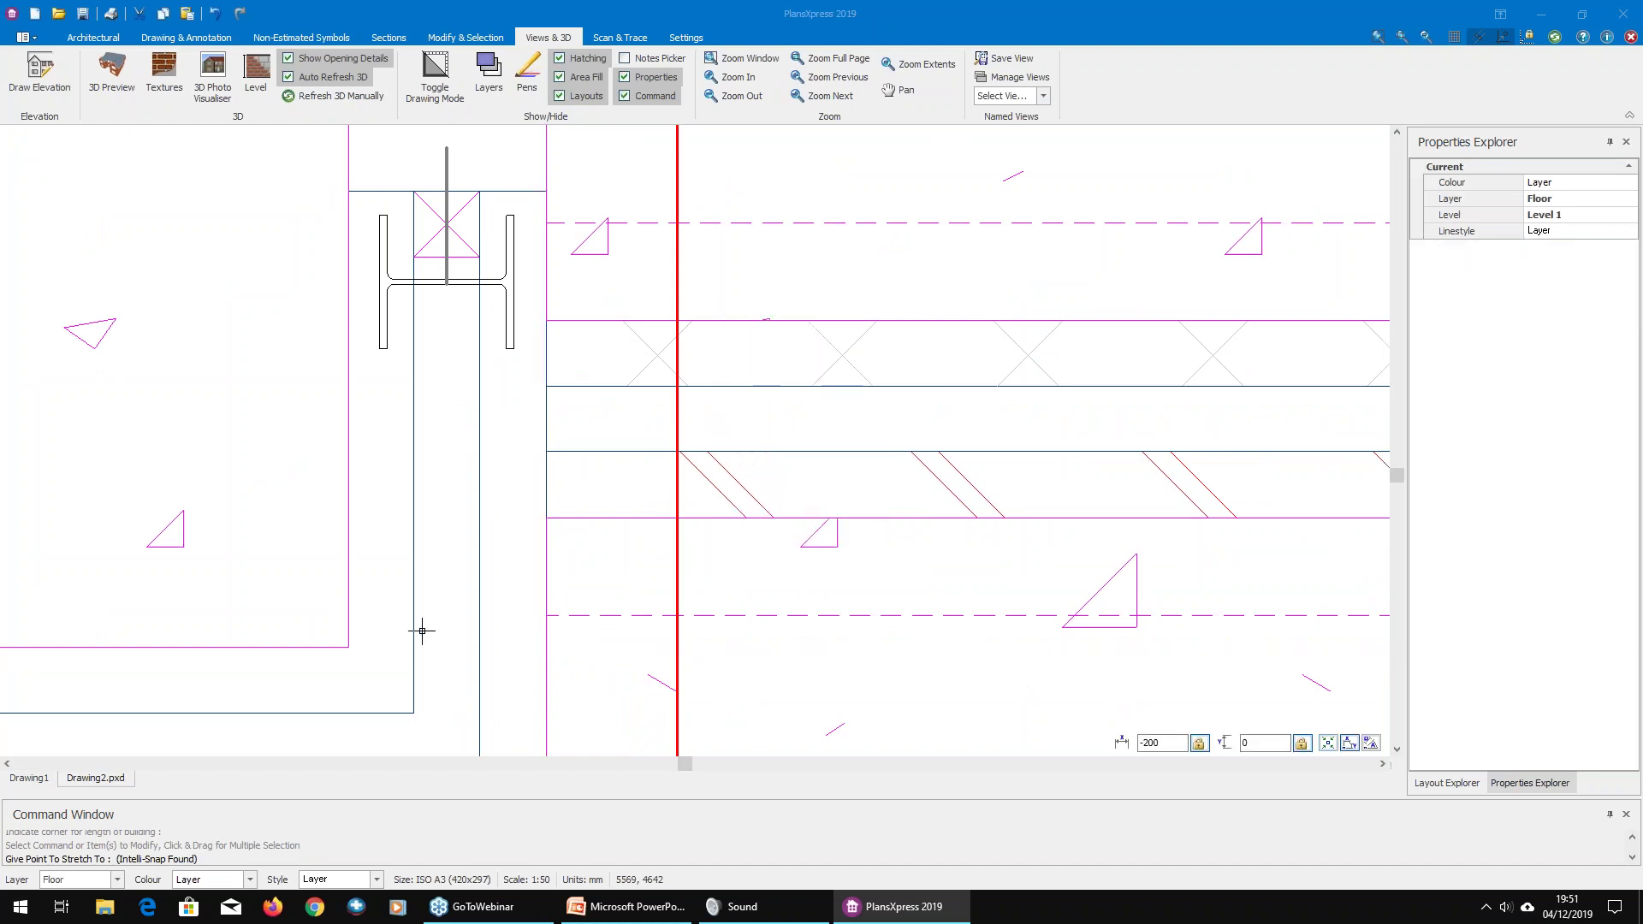
pyautogui.scroll(-7, 535, 515)
pyautogui.scroll(6, 544, 345)
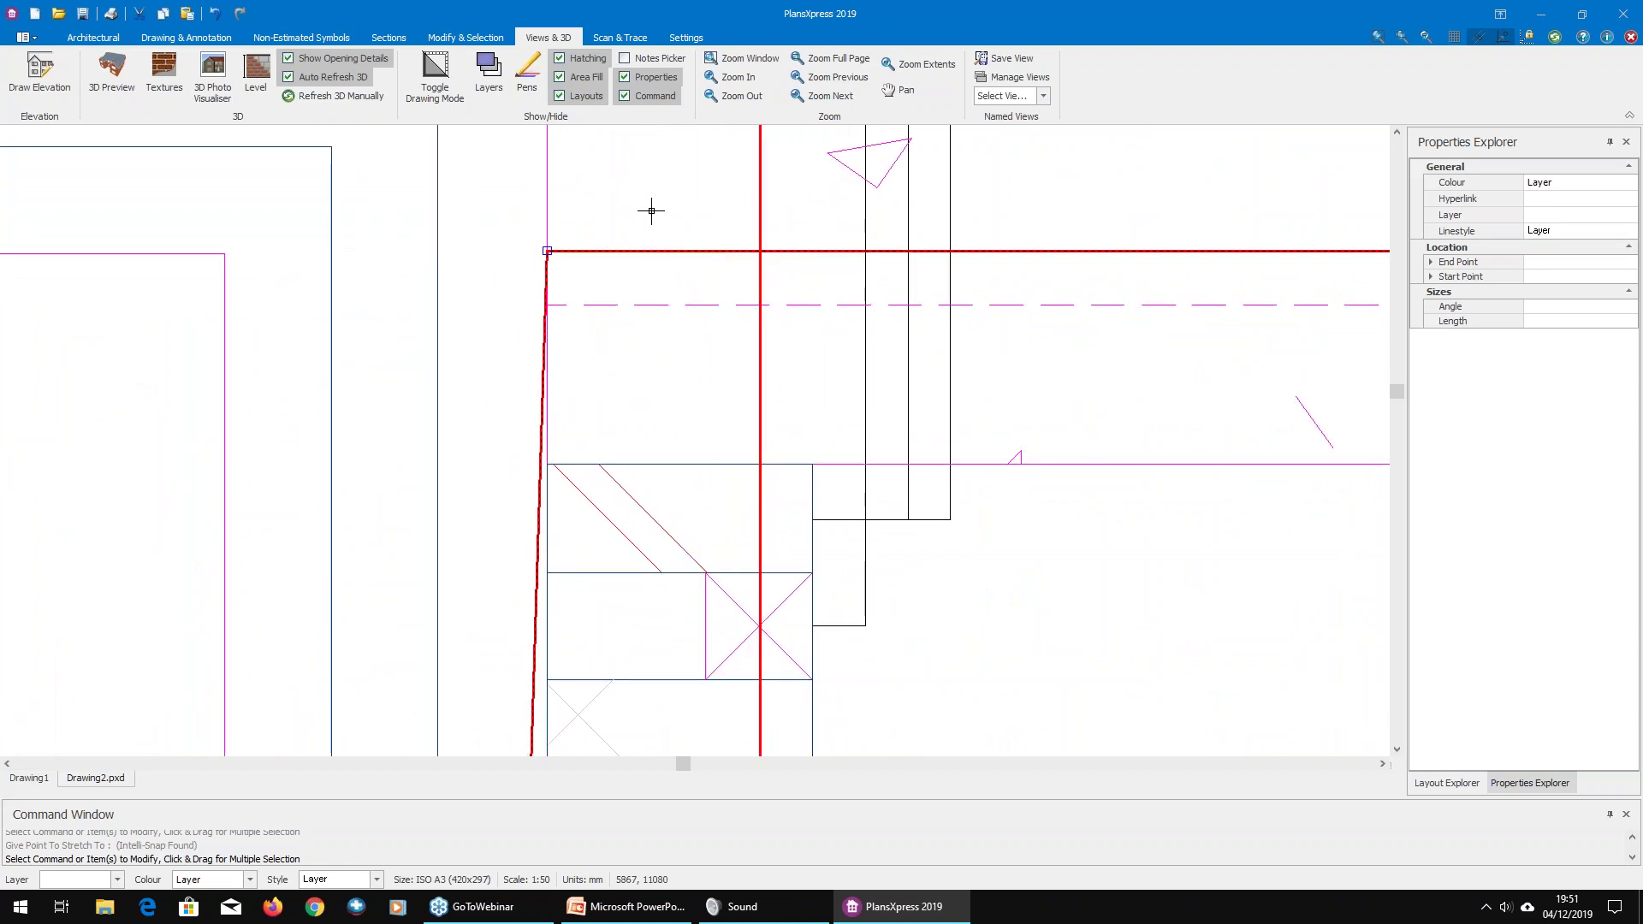
# Step: Stretch the flat roof's upper corner beside the main building 200 mm towards the lean-to roof's building and clear the selection
pyautogui.click(548, 251)
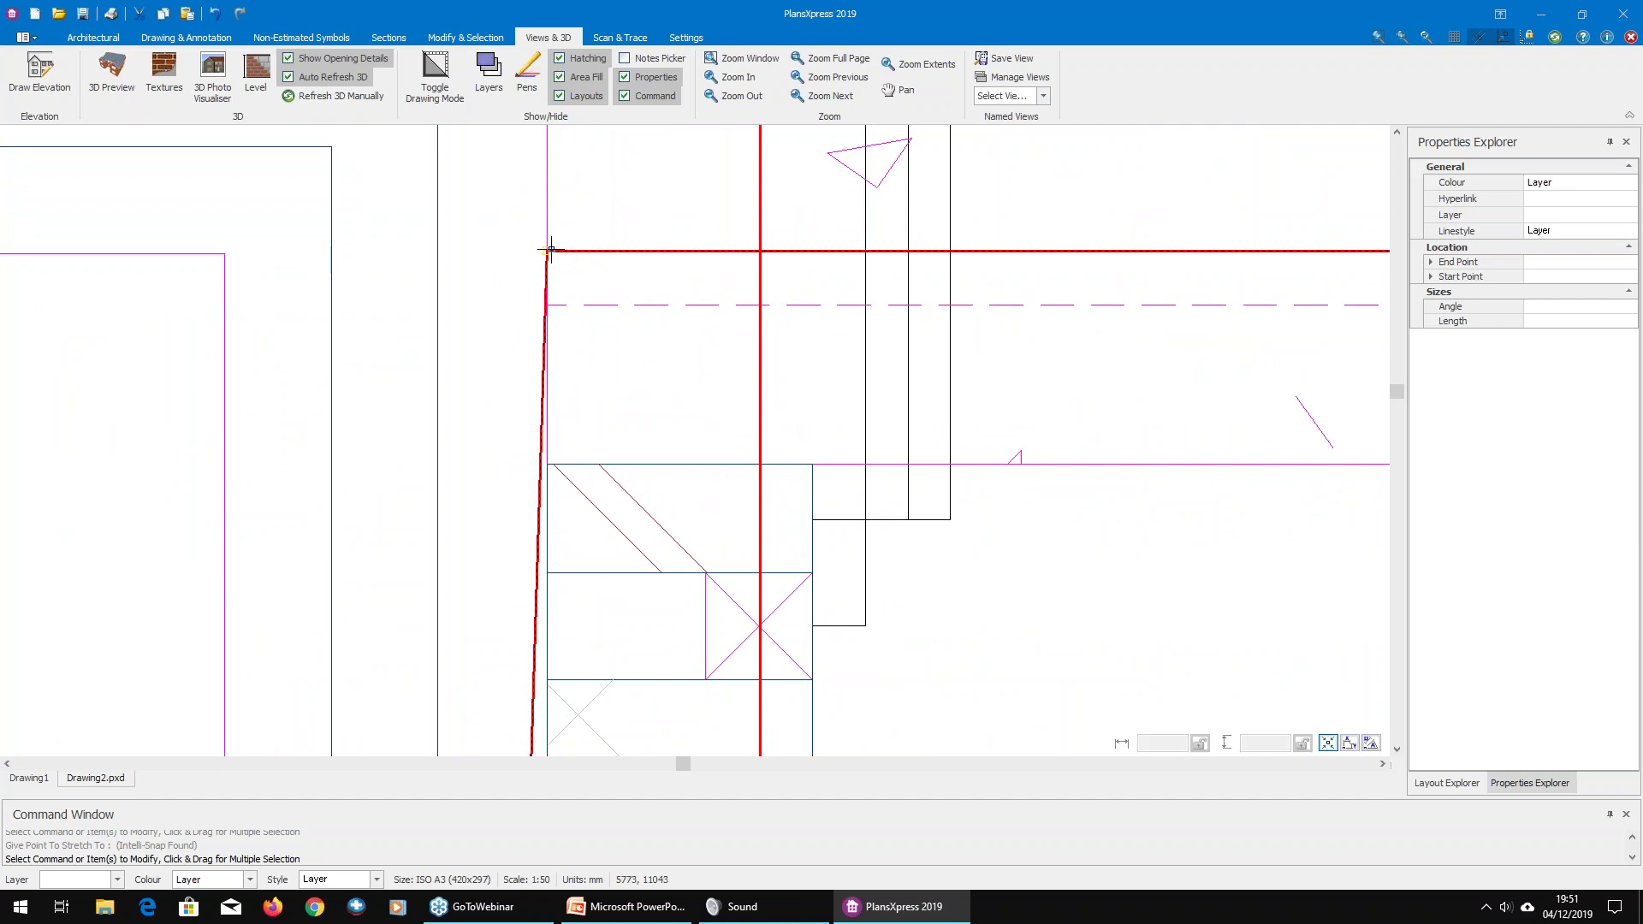
pyautogui.click(519, 250)
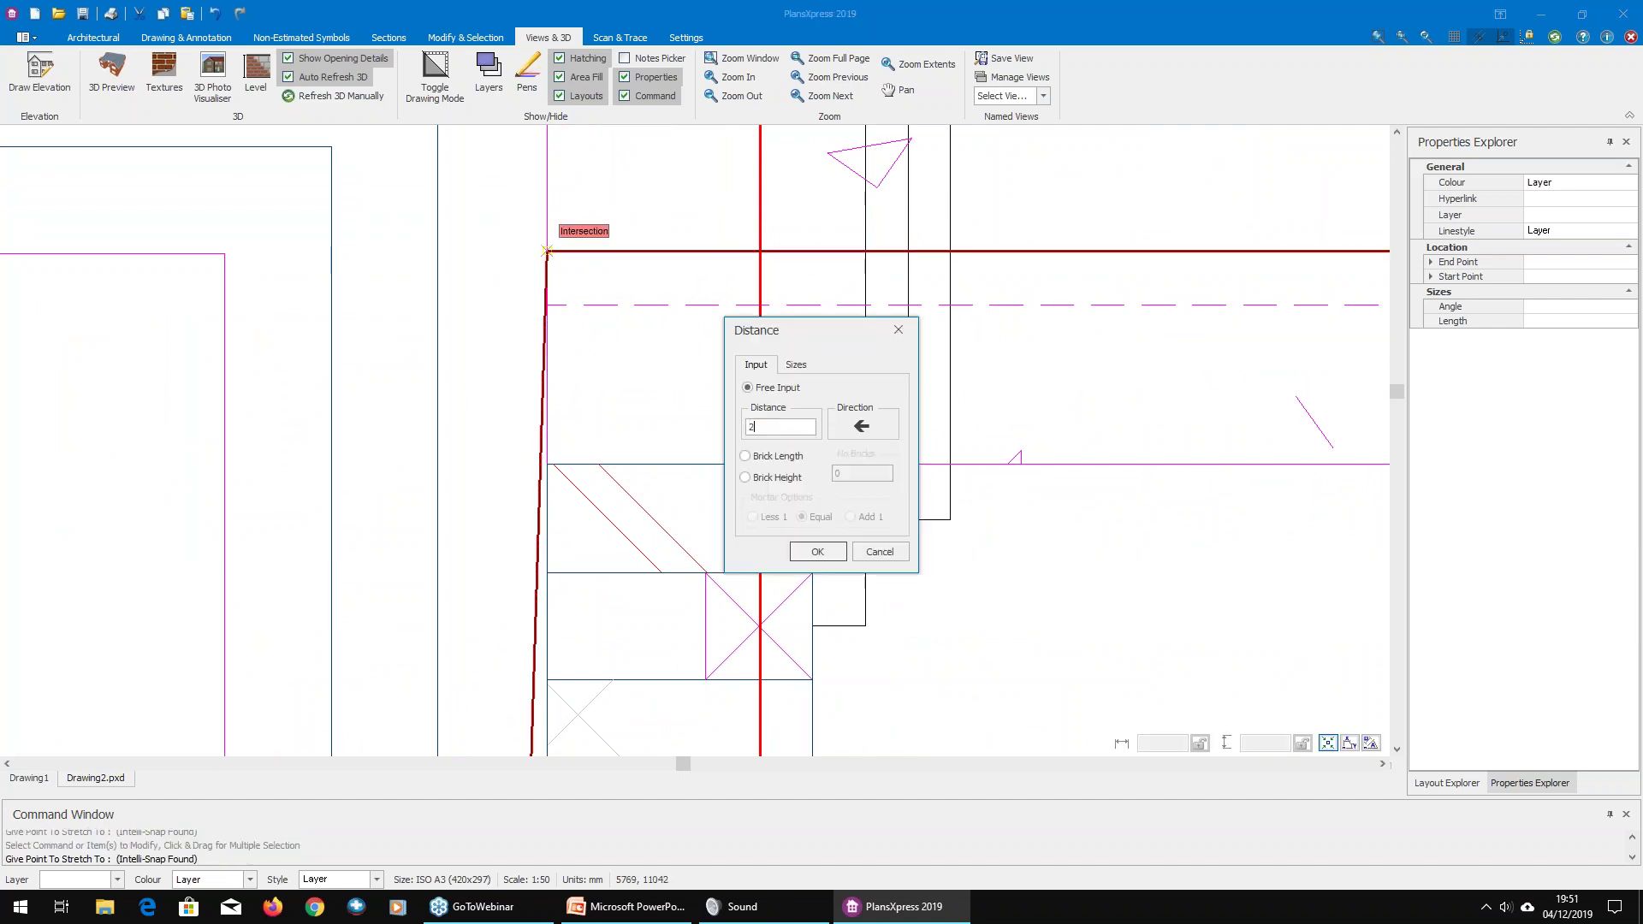
pyautogui.press('Return')
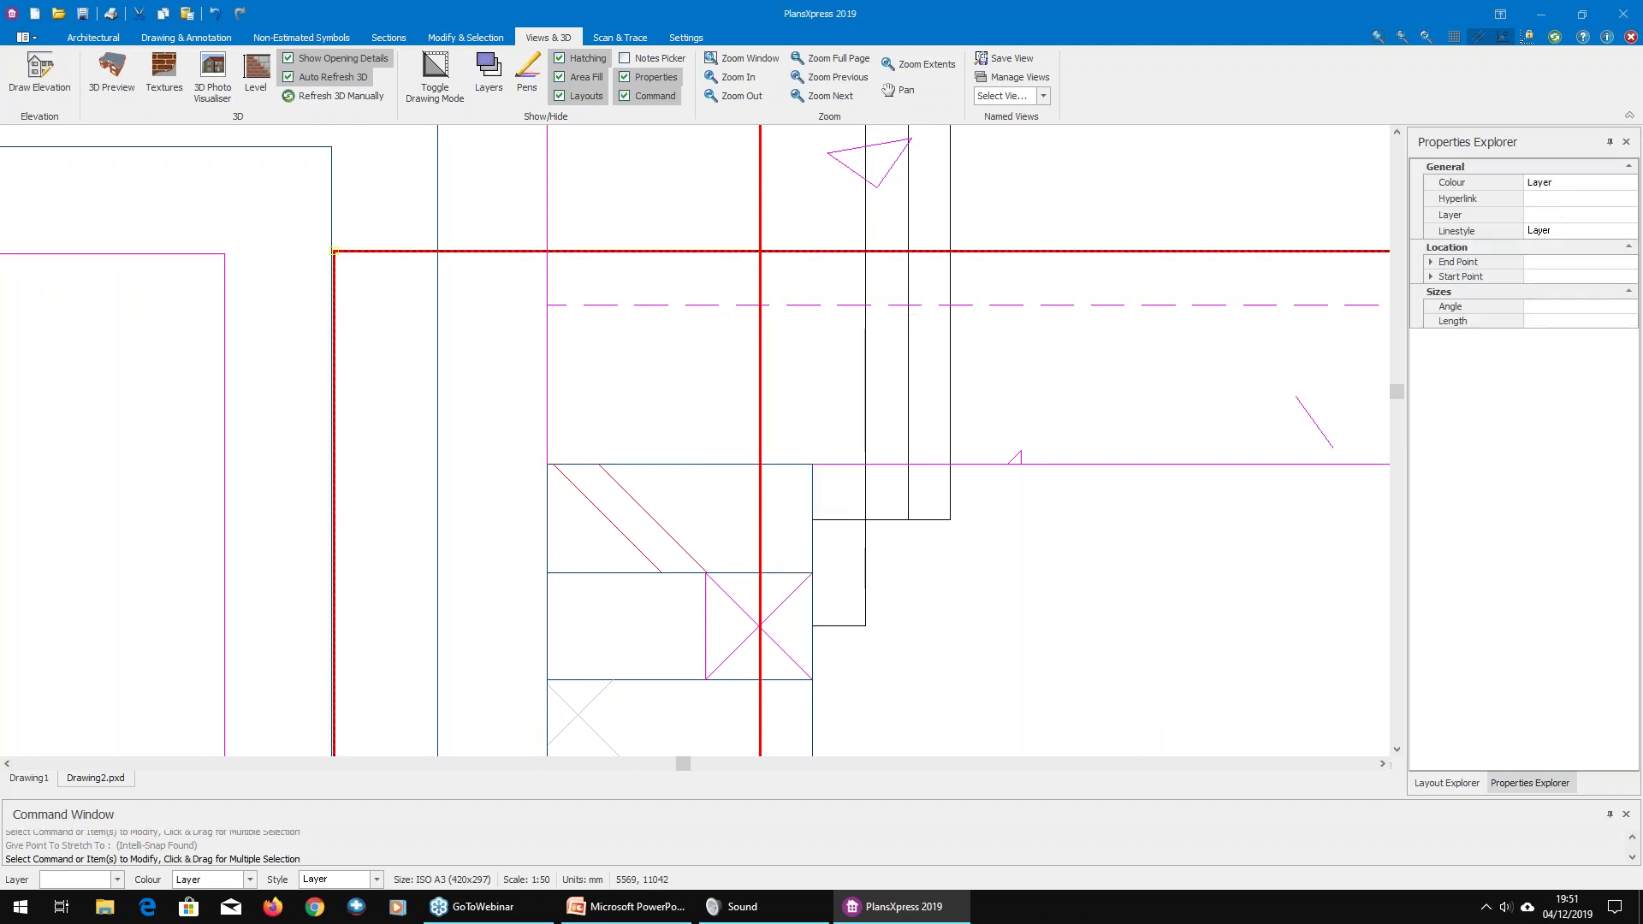
pyautogui.click(385, 221)
pyautogui.scroll(-10, 386, 222)
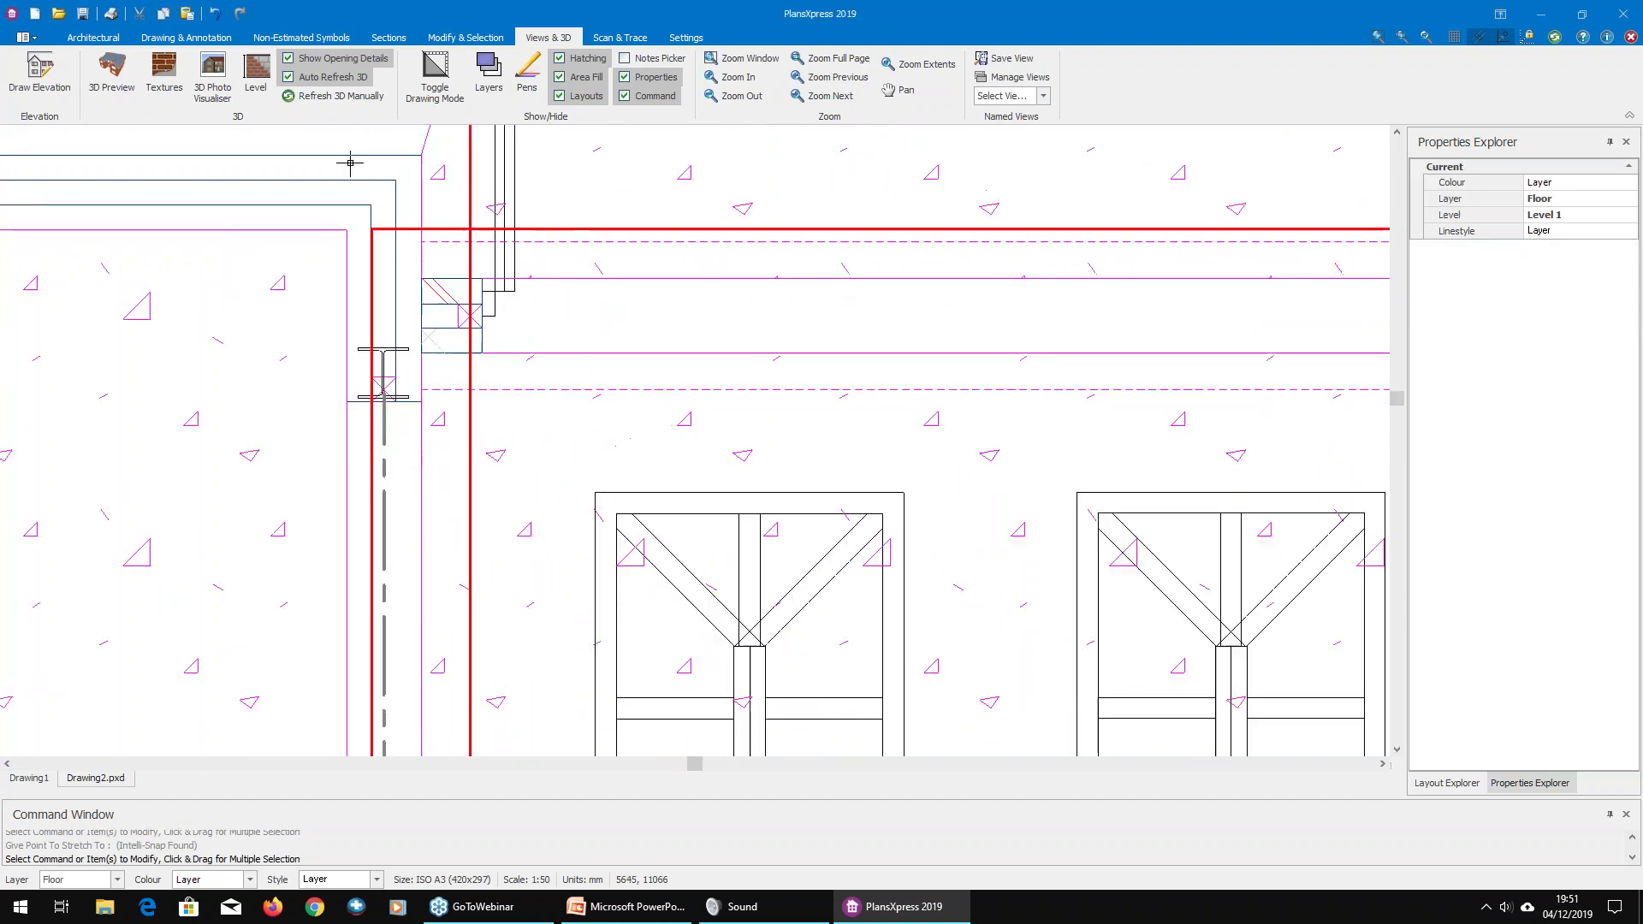
# Step: Check in the 3D preview how the extended flat roof meets the lean-to roof, and close the preview
pyautogui.click(114, 62)
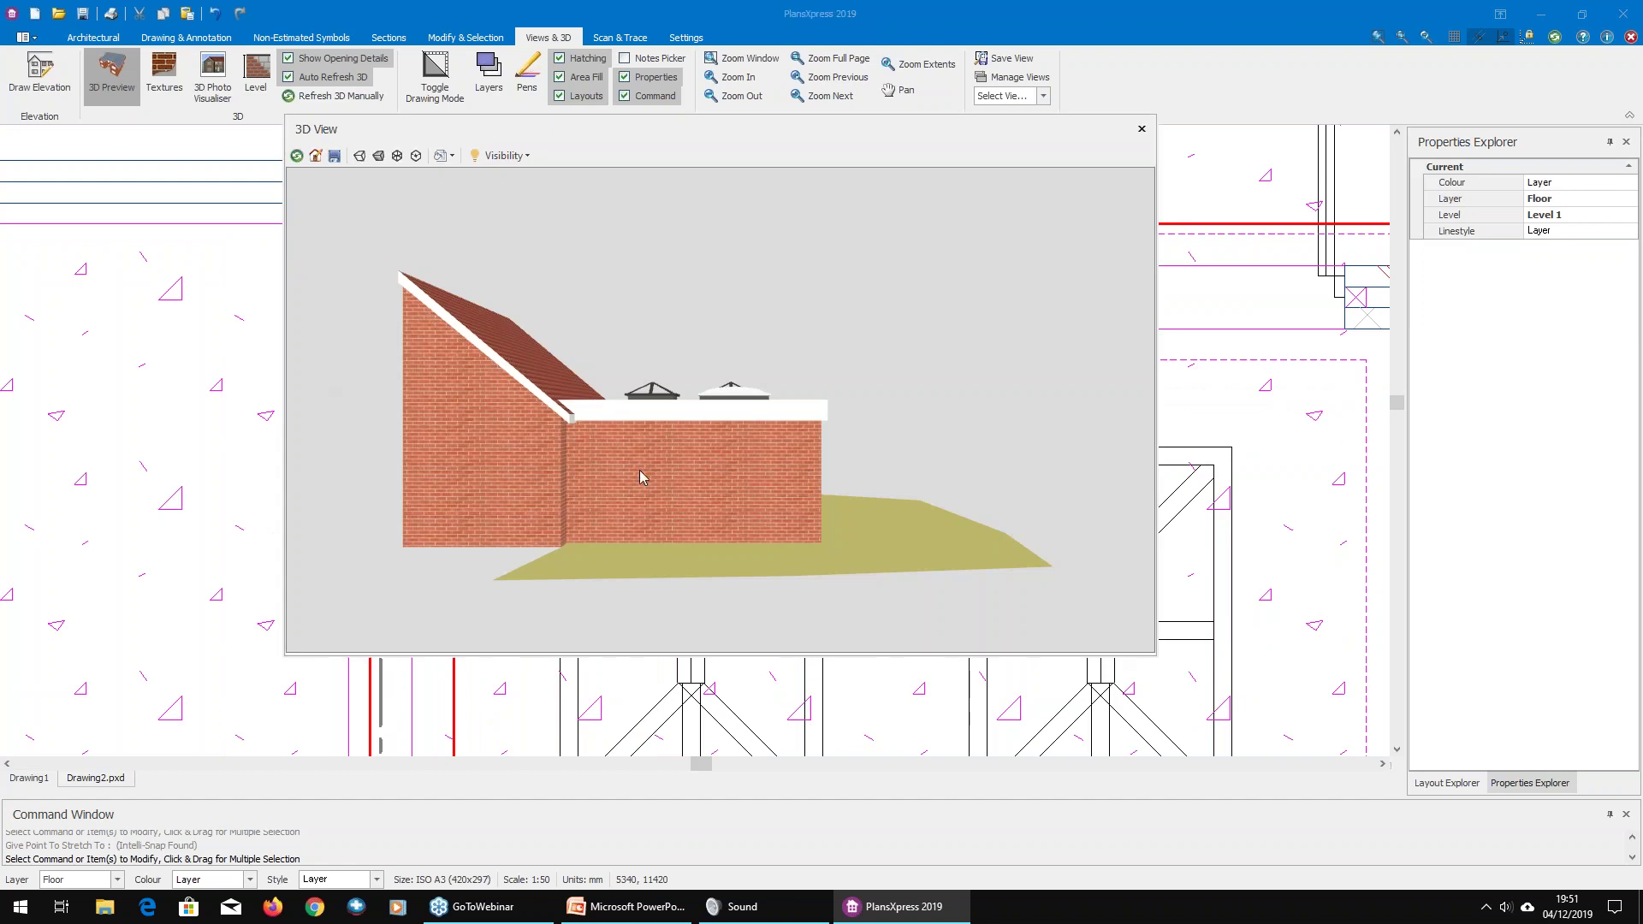
pyautogui.moveTo(758, 471); pyautogui.dragTo(714, 460)
pyautogui.moveTo(853, 473)
pyautogui.mouseDown()
pyautogui.moveTo(848, 417)
pyautogui.moveTo(853, 440)
pyautogui.mouseUp()
pyautogui.moveTo(719, 436)
pyautogui.mouseDown()
pyautogui.moveTo(541, 438)
pyautogui.moveTo(842, 447)
pyautogui.moveTo(709, 453)
pyautogui.mouseUp()
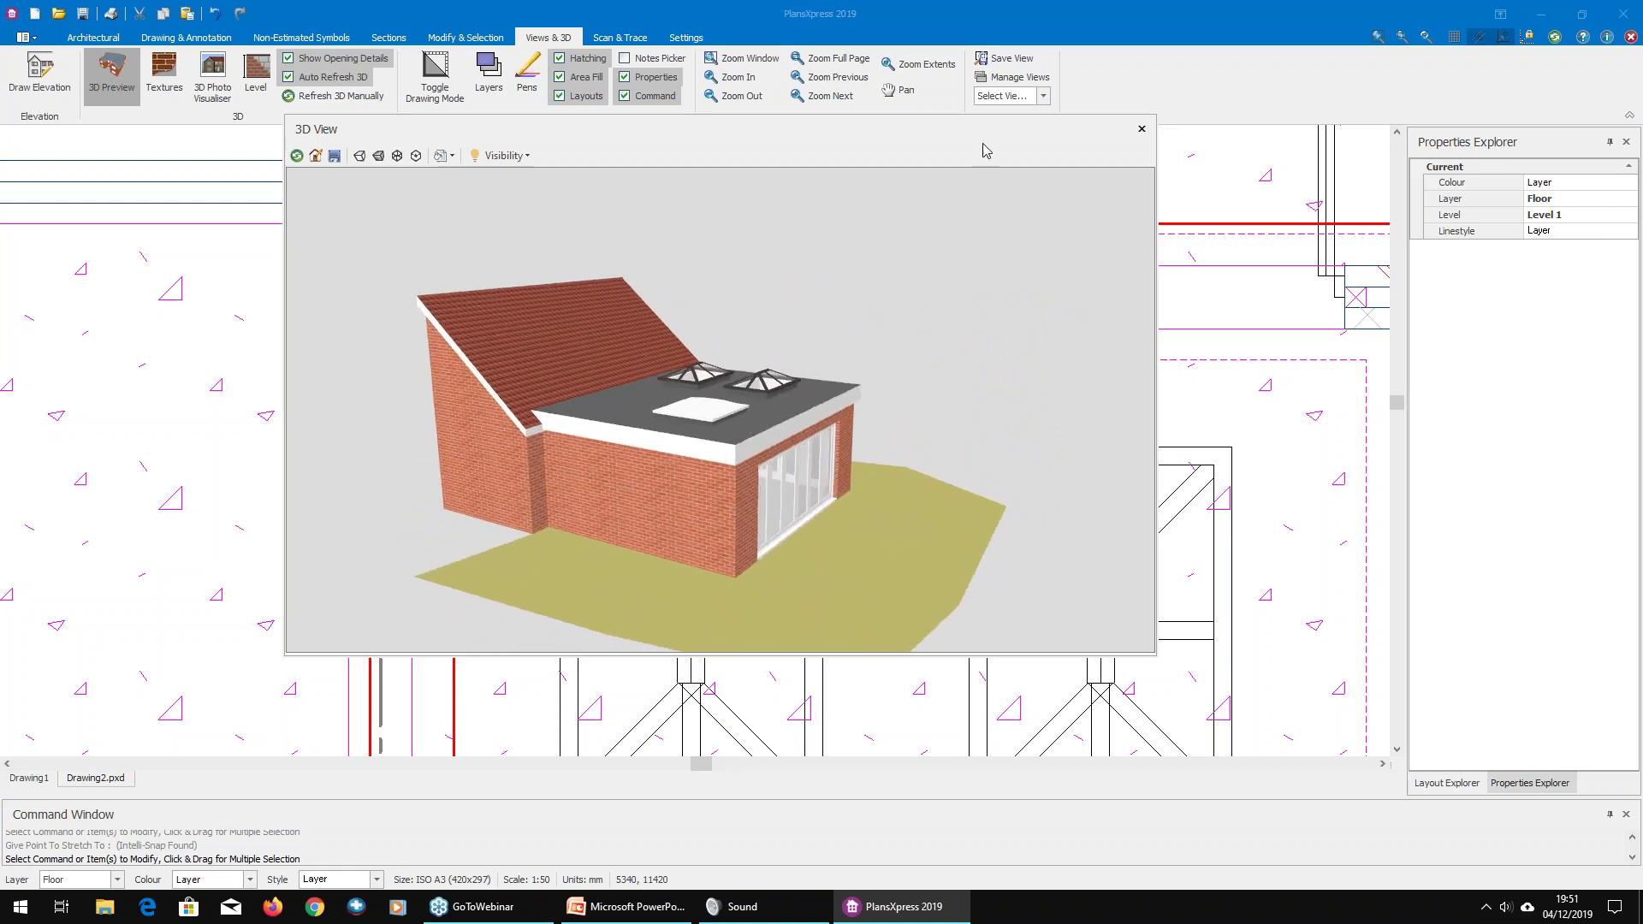
pyautogui.click(1141, 128)
# Step: Select the entire lean-to roof over the main building and stretch both of its upper corners 4000 mm down the plan
pyautogui.scroll(4, 579, 257)
pyautogui.scroll(-3, 539, 387)
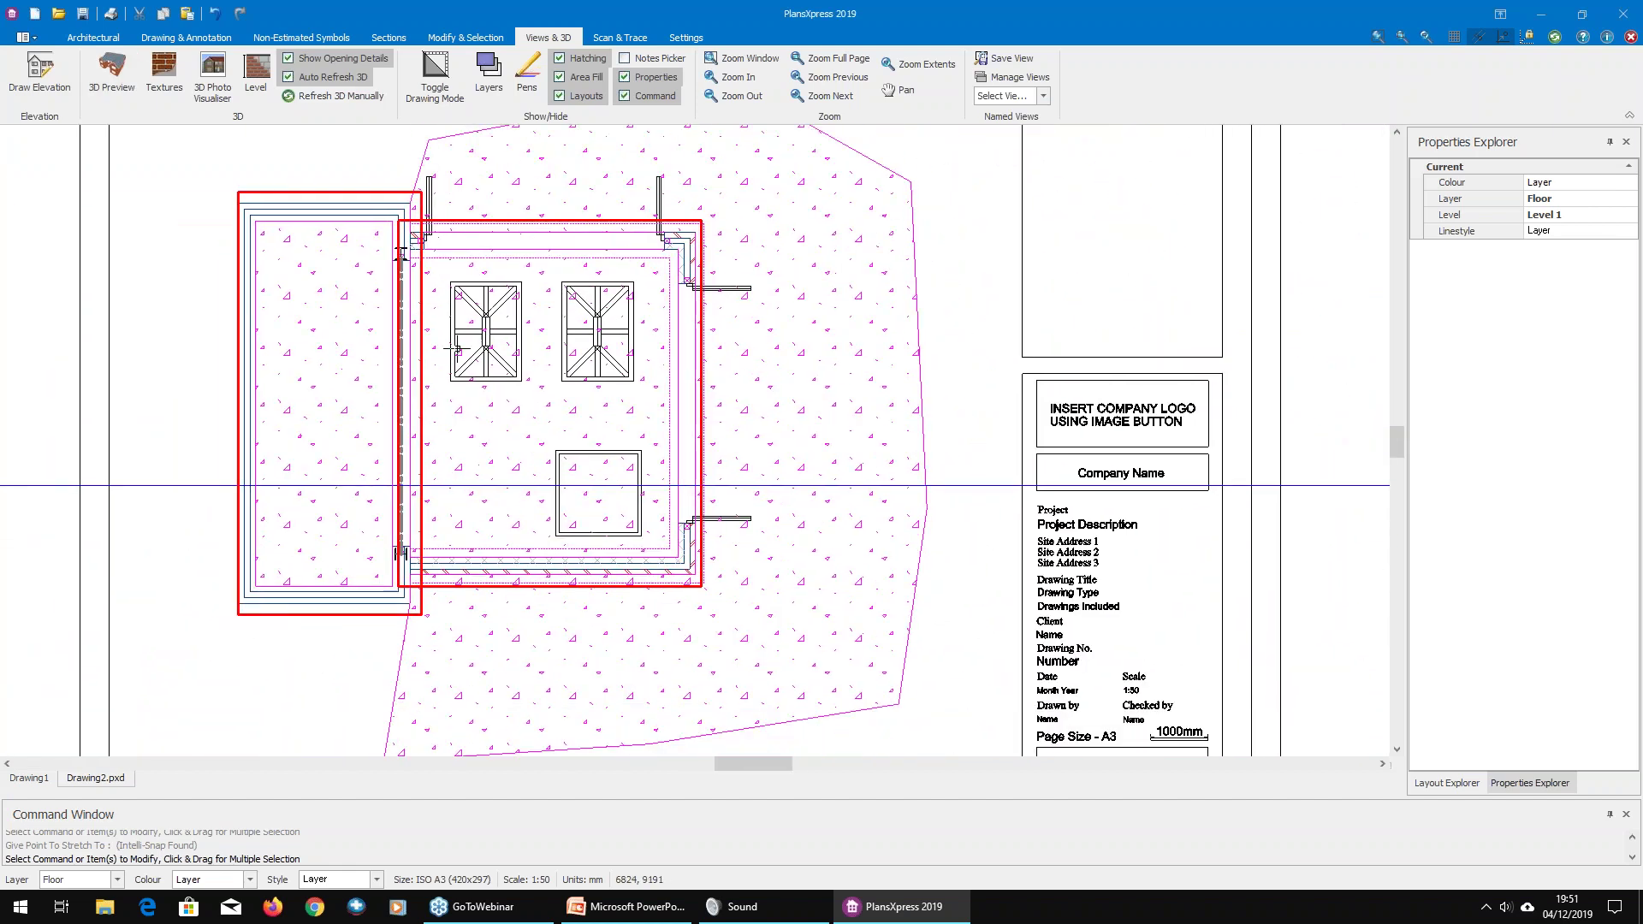
pyautogui.scroll(1, 540, 386)
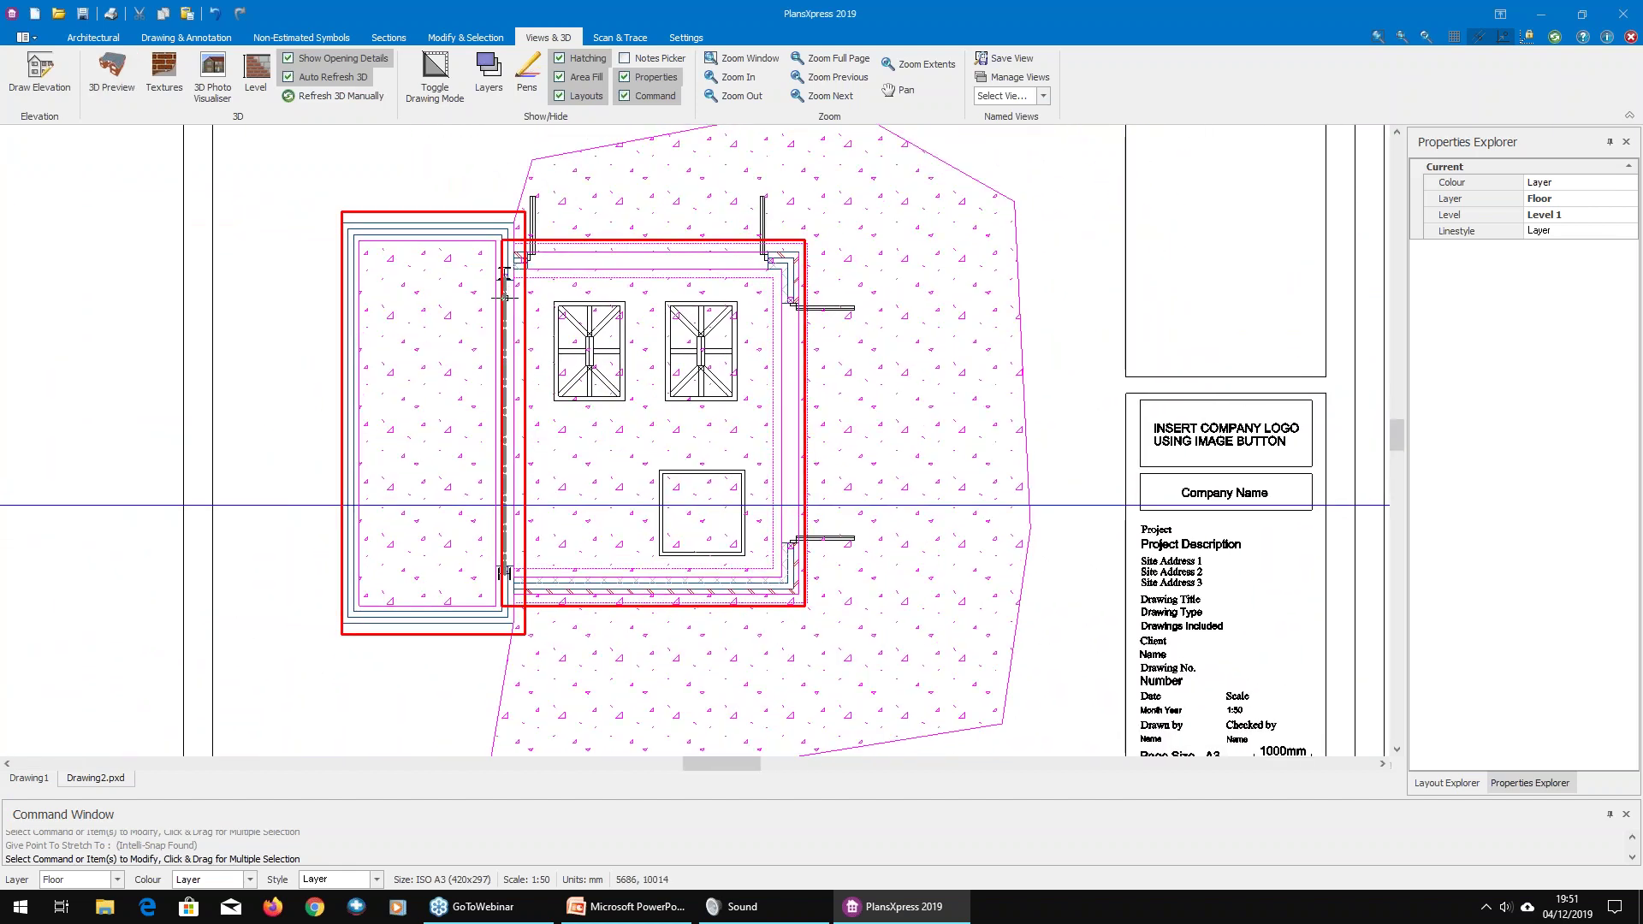
pyautogui.scroll(1, 496, 301)
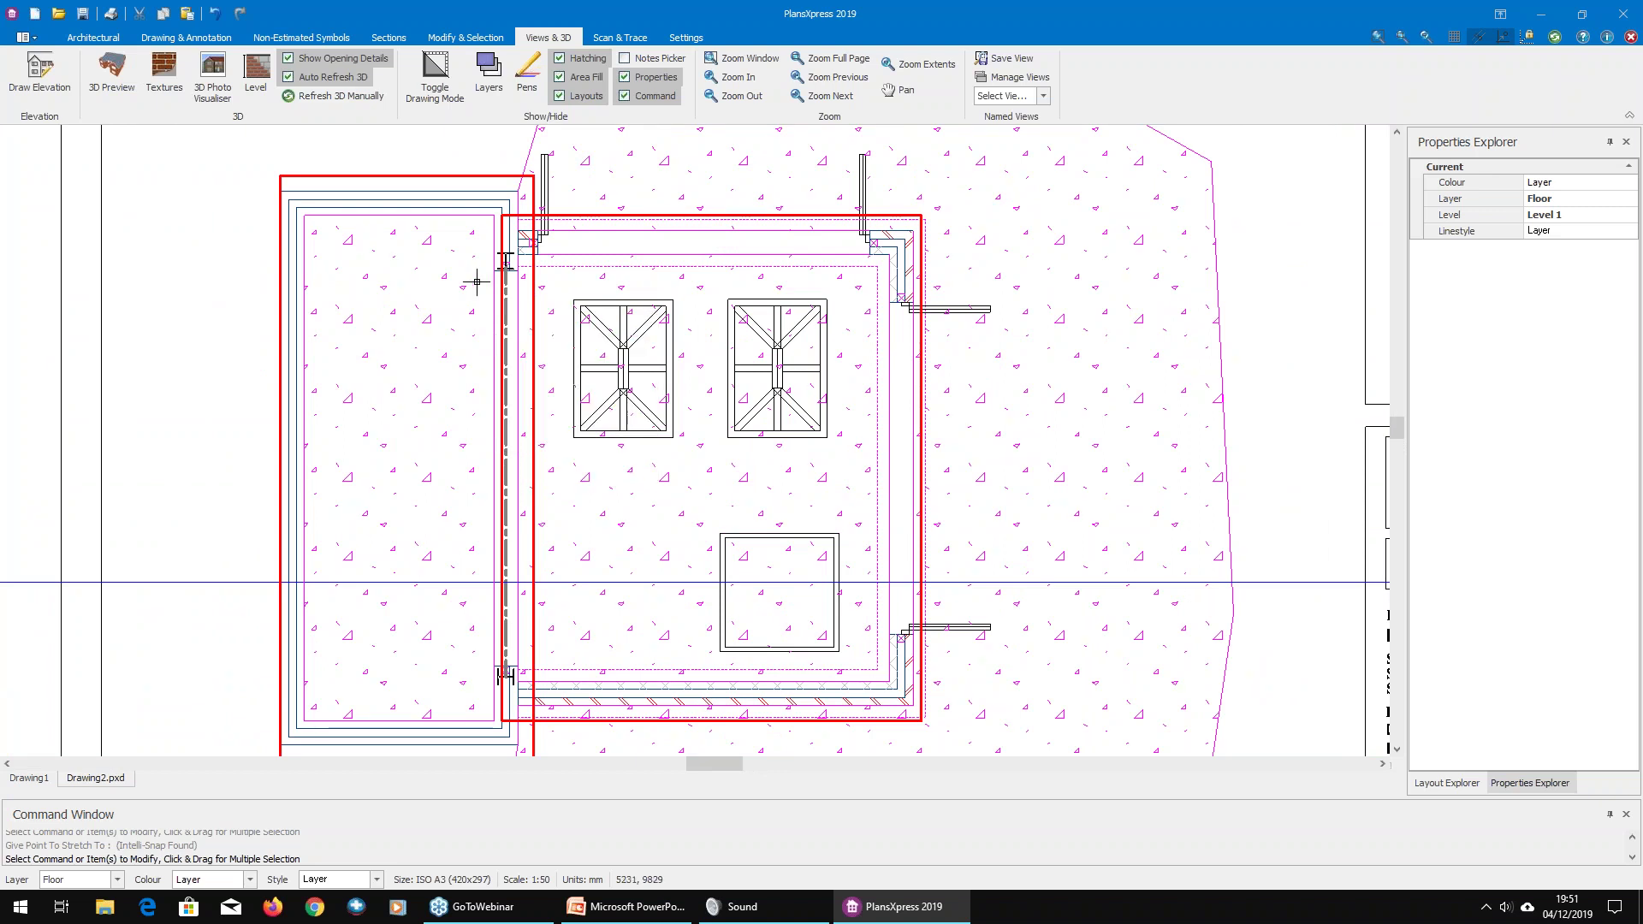
pyautogui.scroll(1, 387, 212)
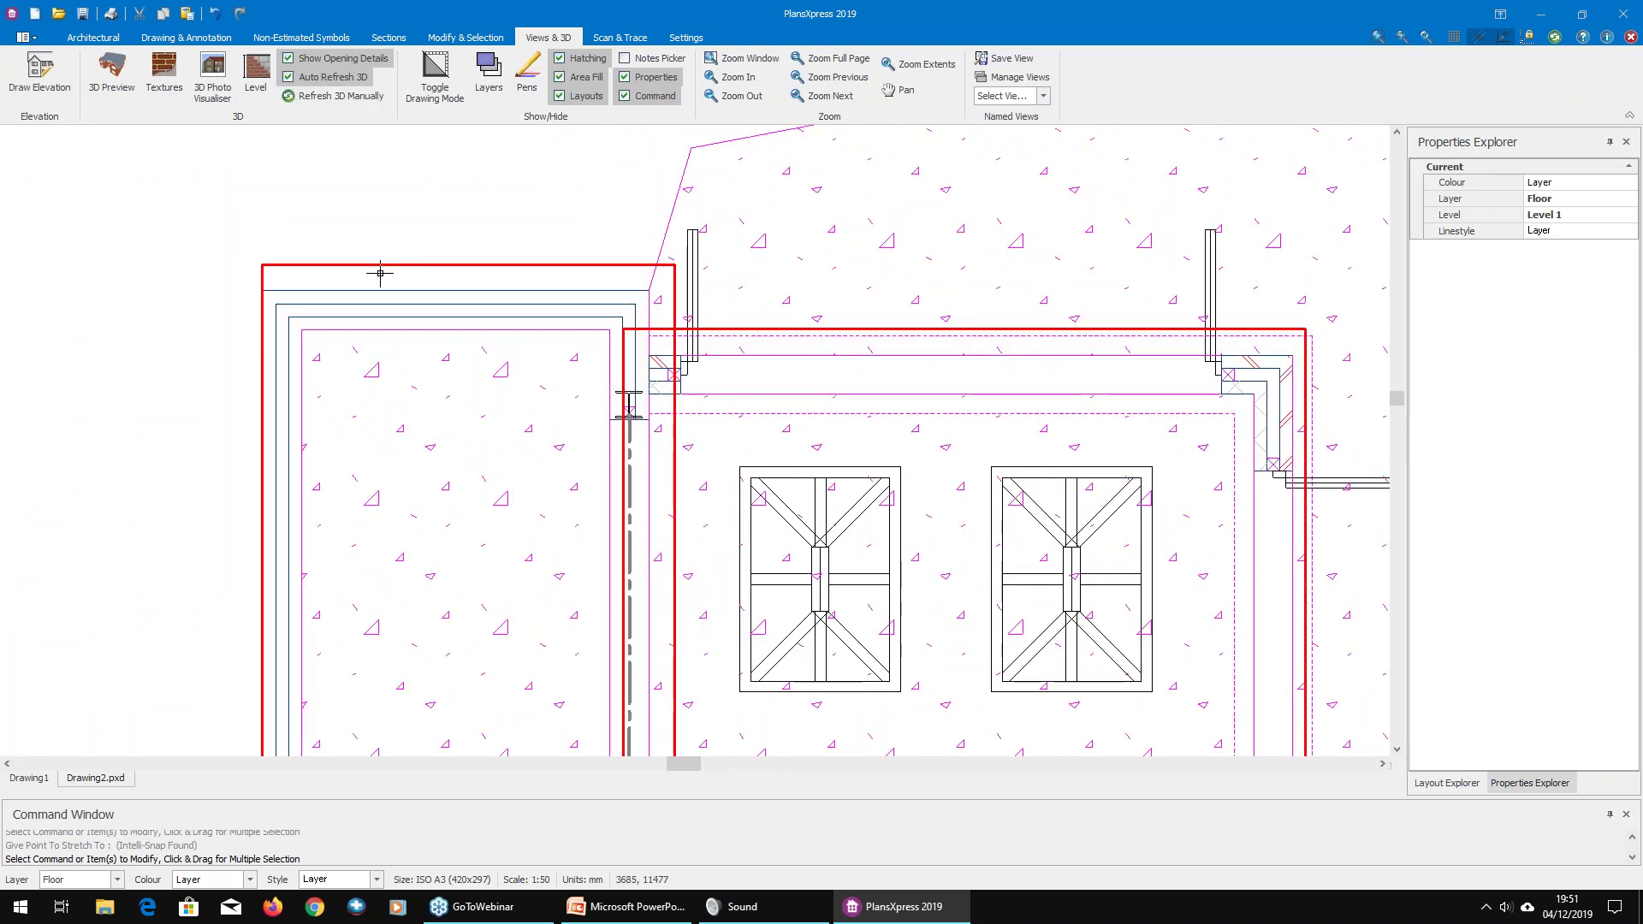
pyautogui.click(378, 265)
pyautogui.rightClick(378, 268)
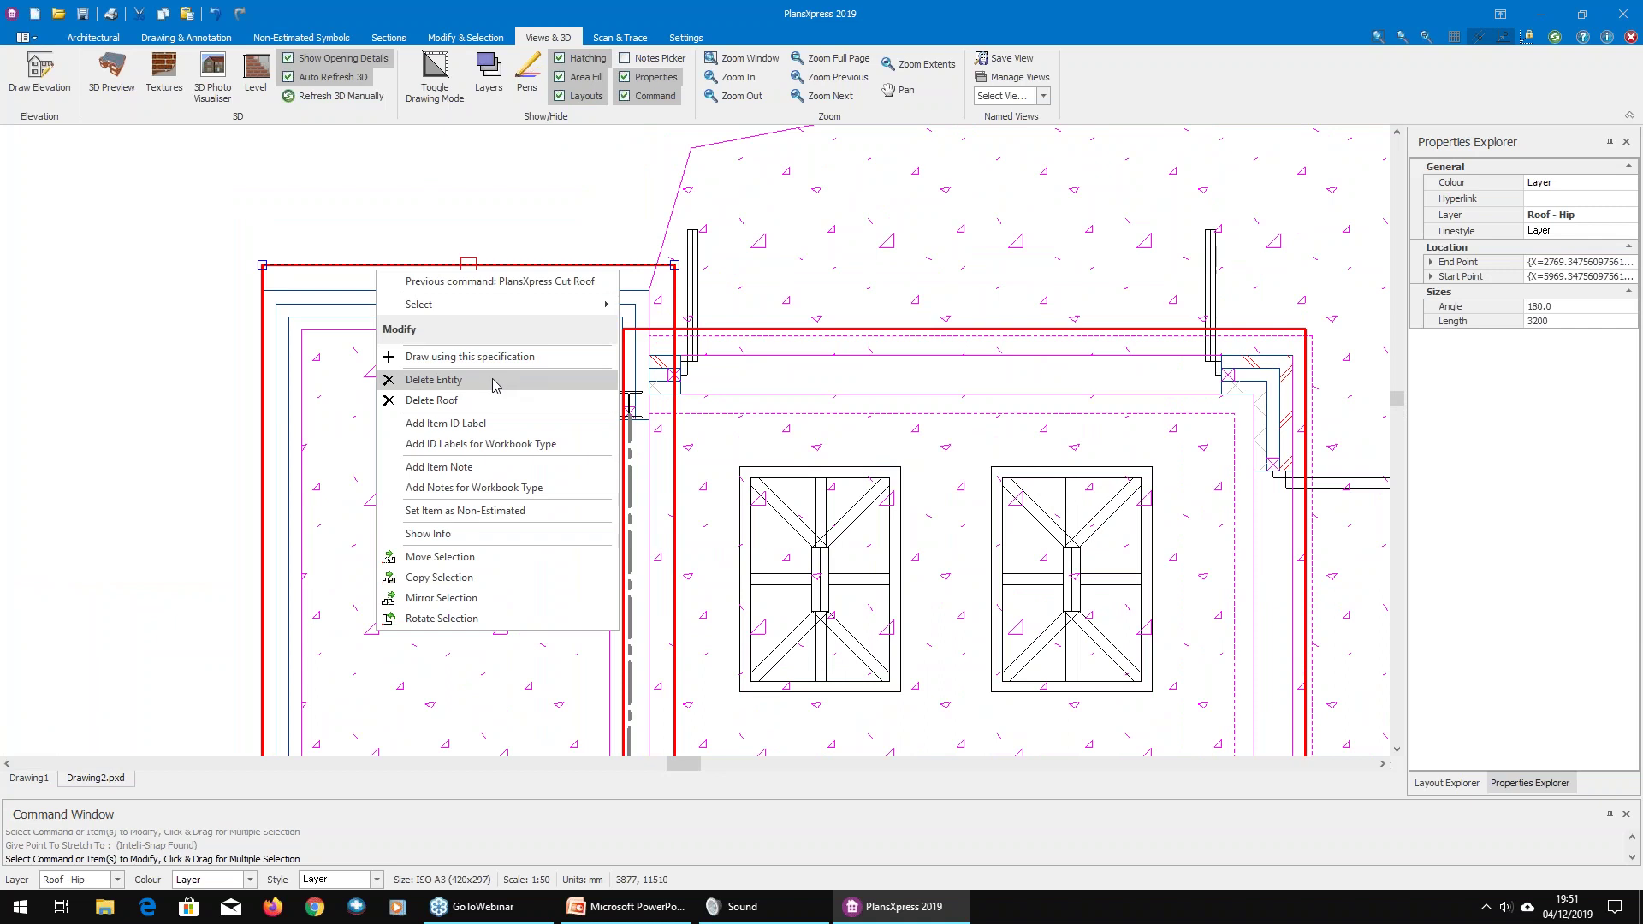
pyautogui.moveTo(476, 308)
pyautogui.click(729, 306)
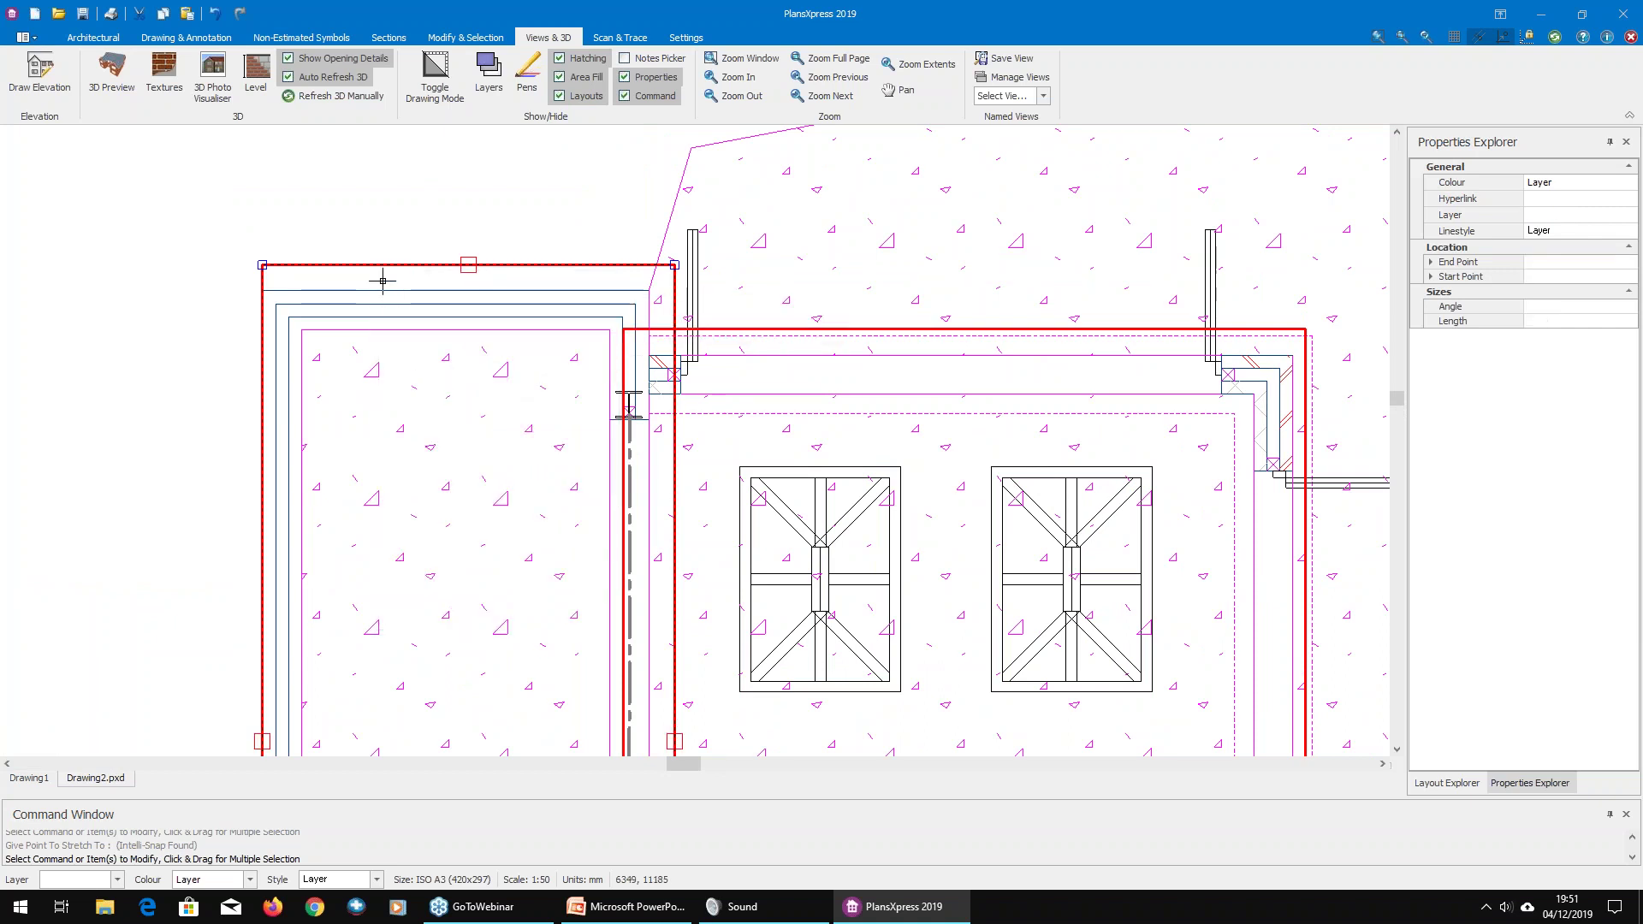
pyautogui.click(263, 265)
pyautogui.click(276, 257)
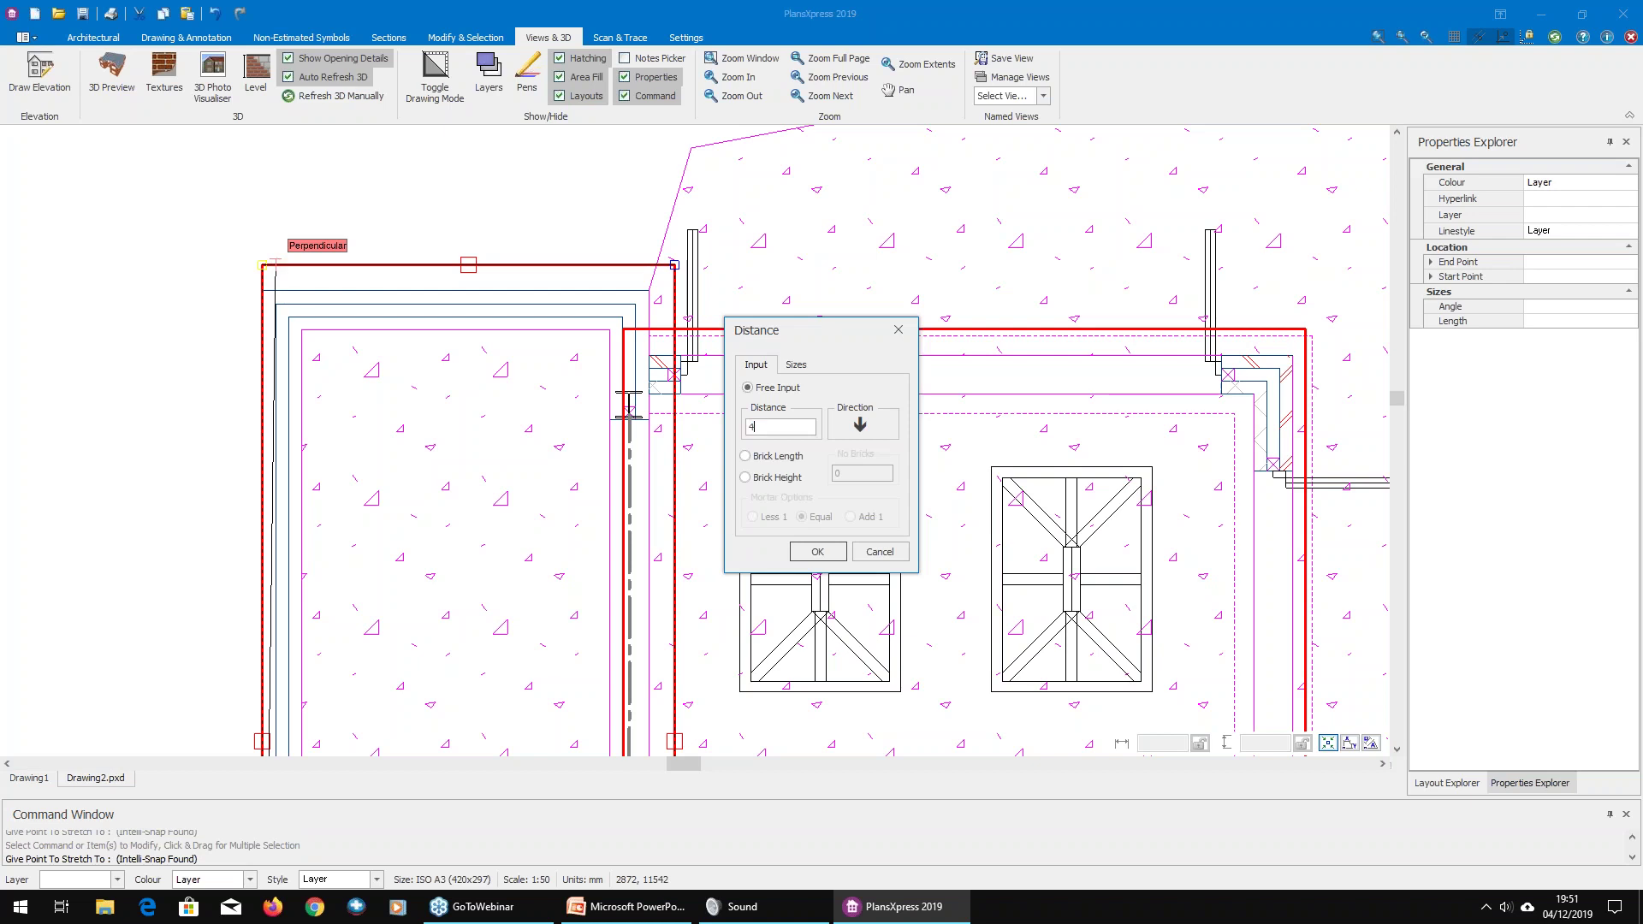
pyautogui.press('Return')
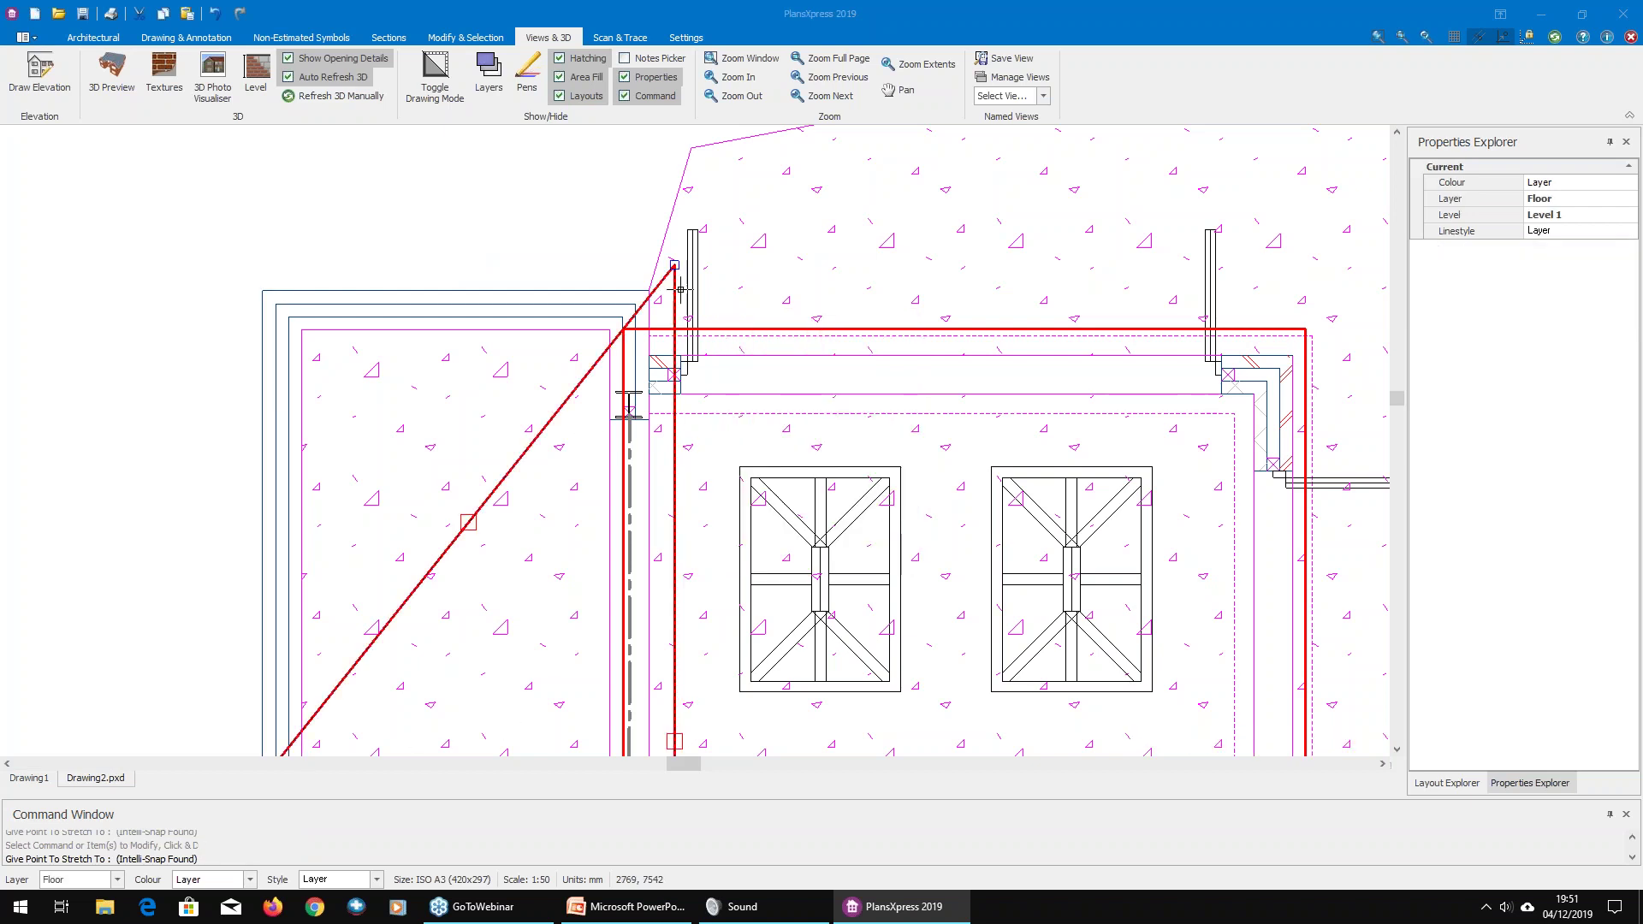
pyautogui.click(675, 265)
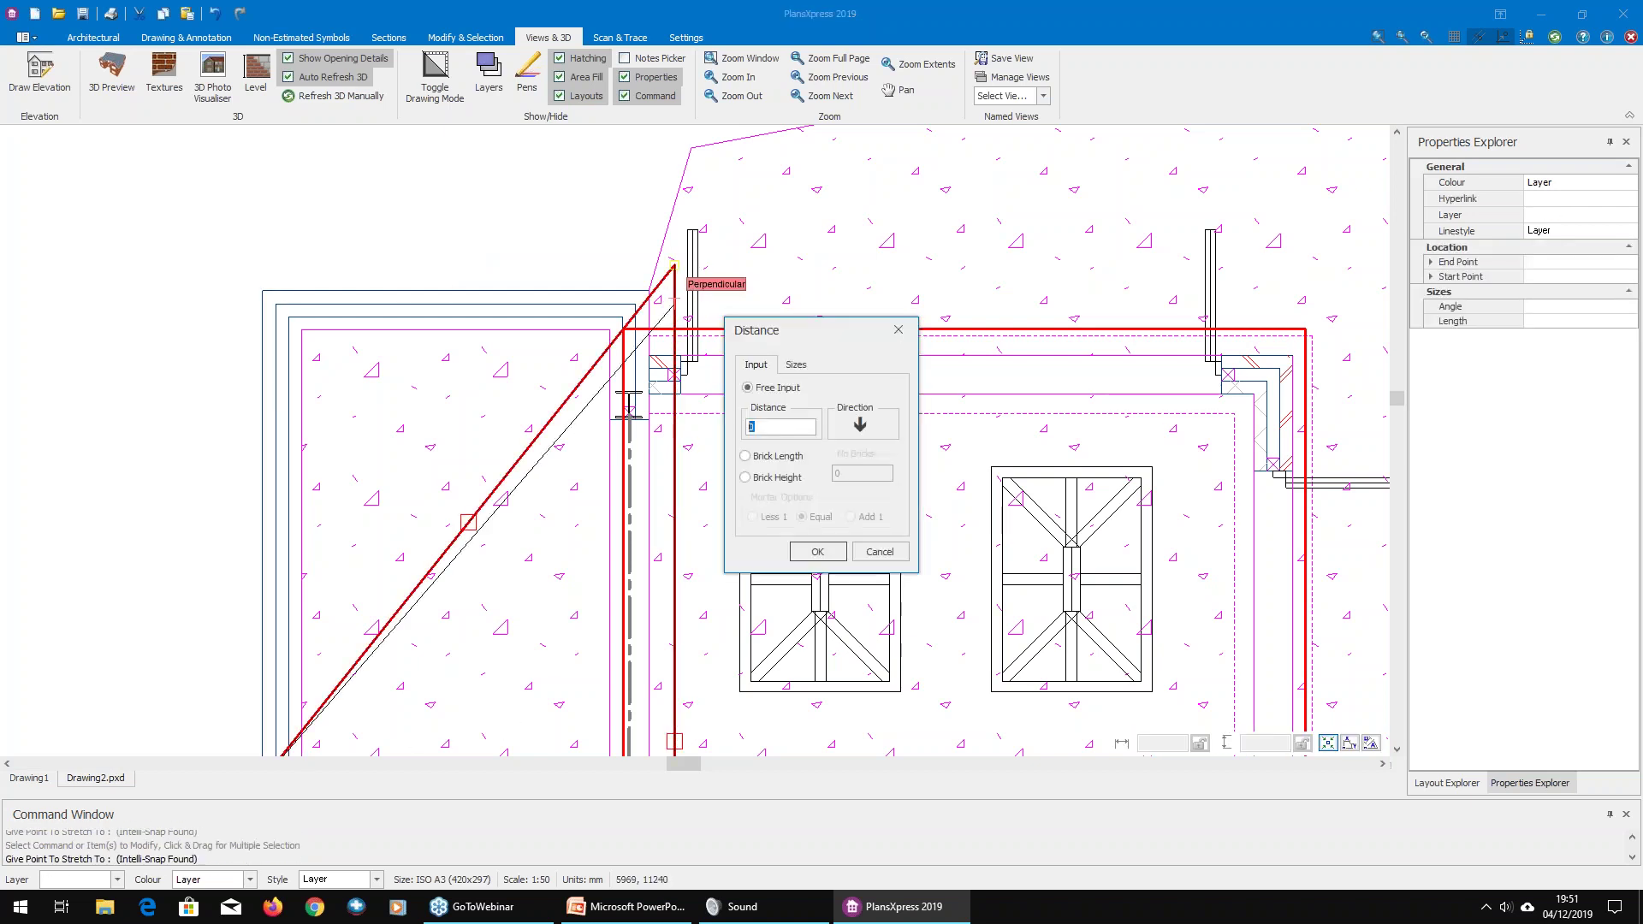
pyautogui.press('Return')
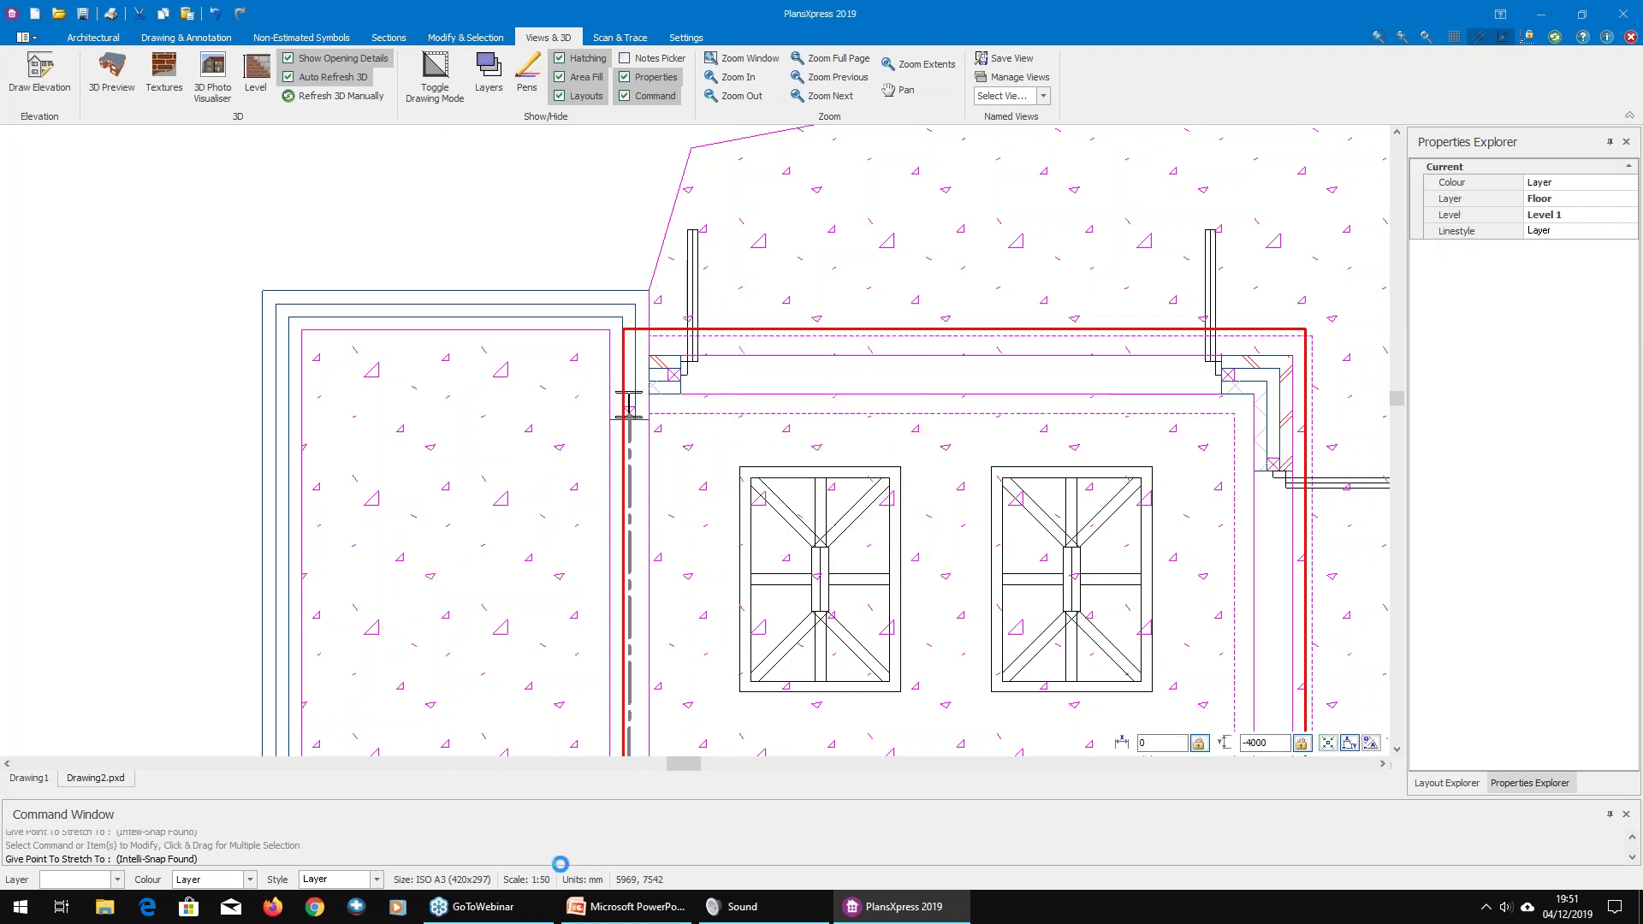
# Step: Draw a Lean to Roof with Hip End from the main building's upper outer corners to the shortened lean-to roof, skipping ceilings, purlins, binders and rain water pipes
pyautogui.scroll(-5, 470, 594)
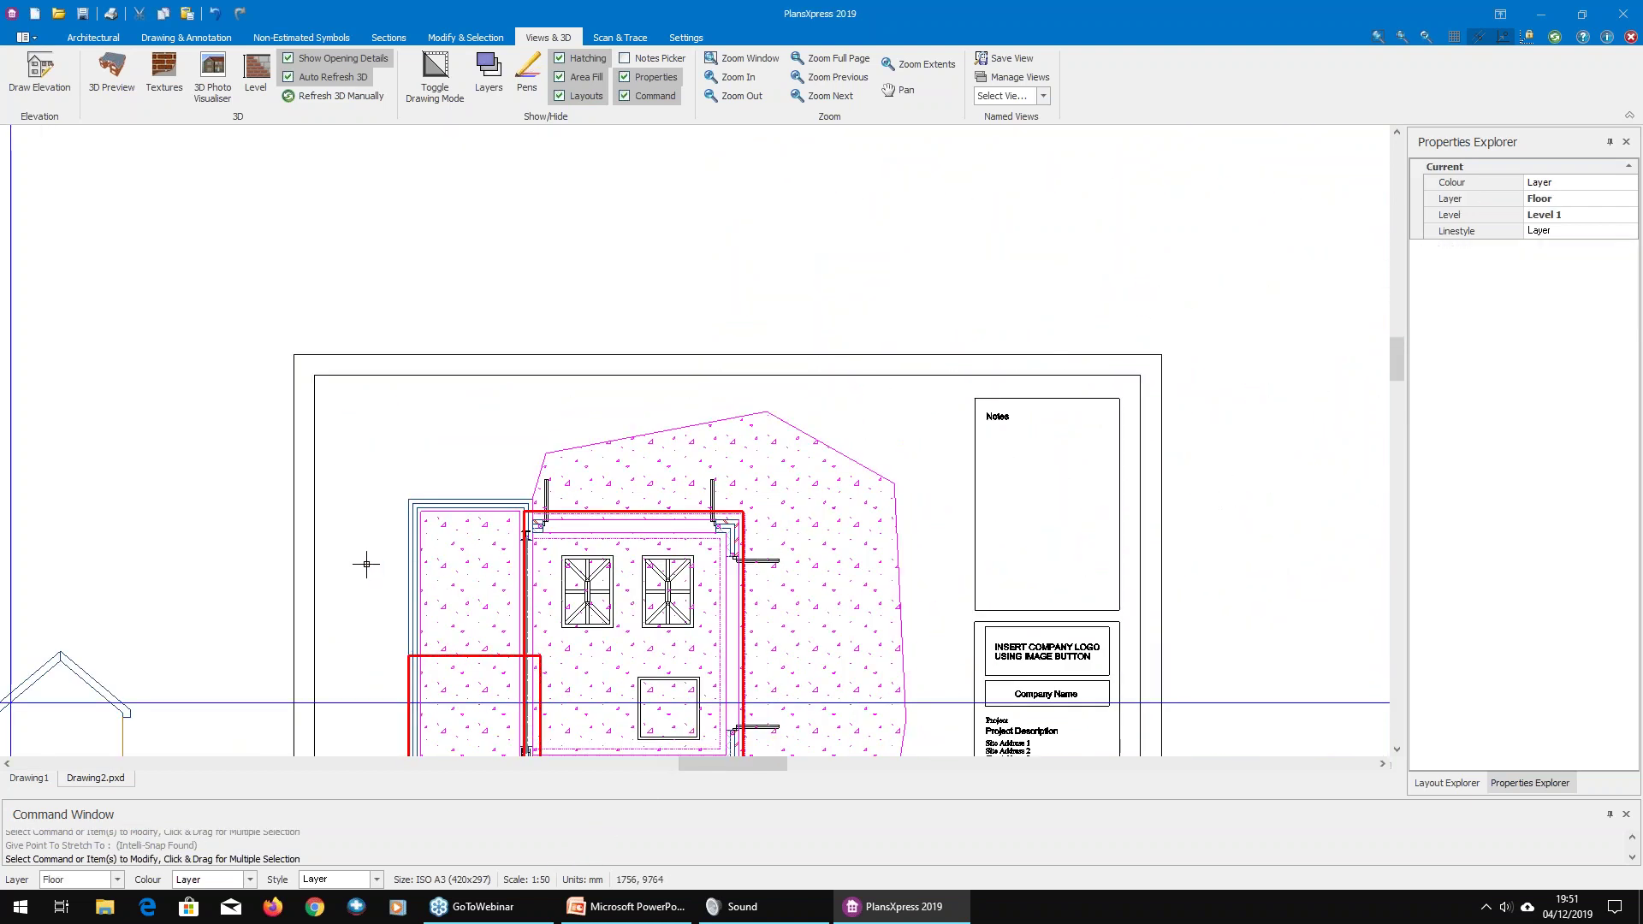
pyautogui.rightClick(367, 557)
pyautogui.click(429, 547)
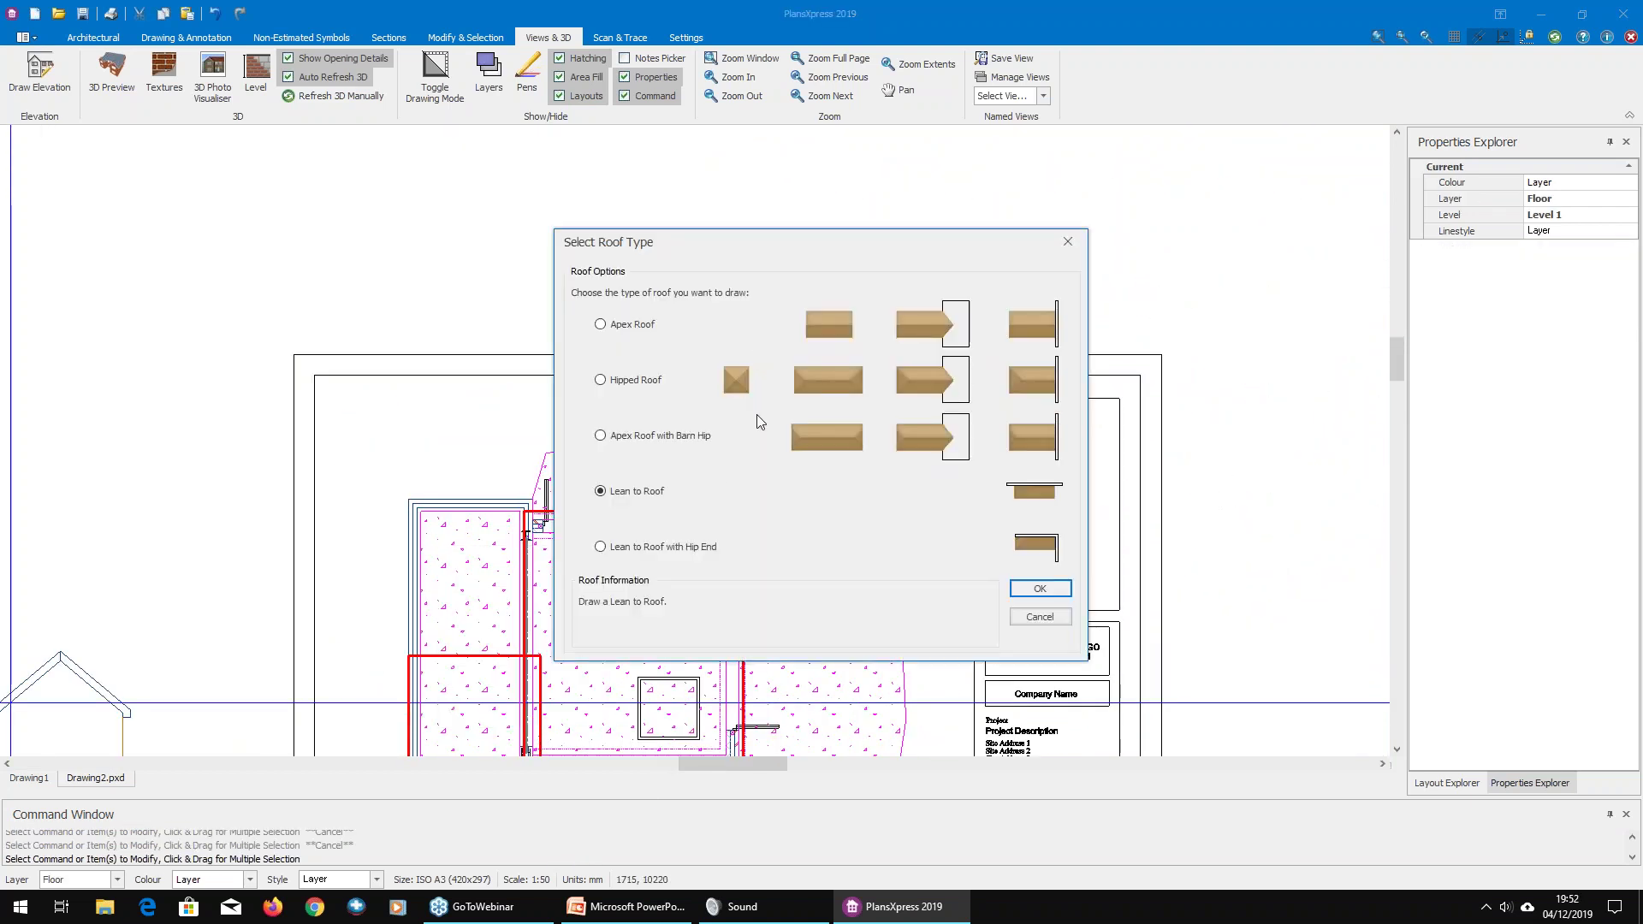
pyautogui.click(660, 548)
pyautogui.click(1039, 589)
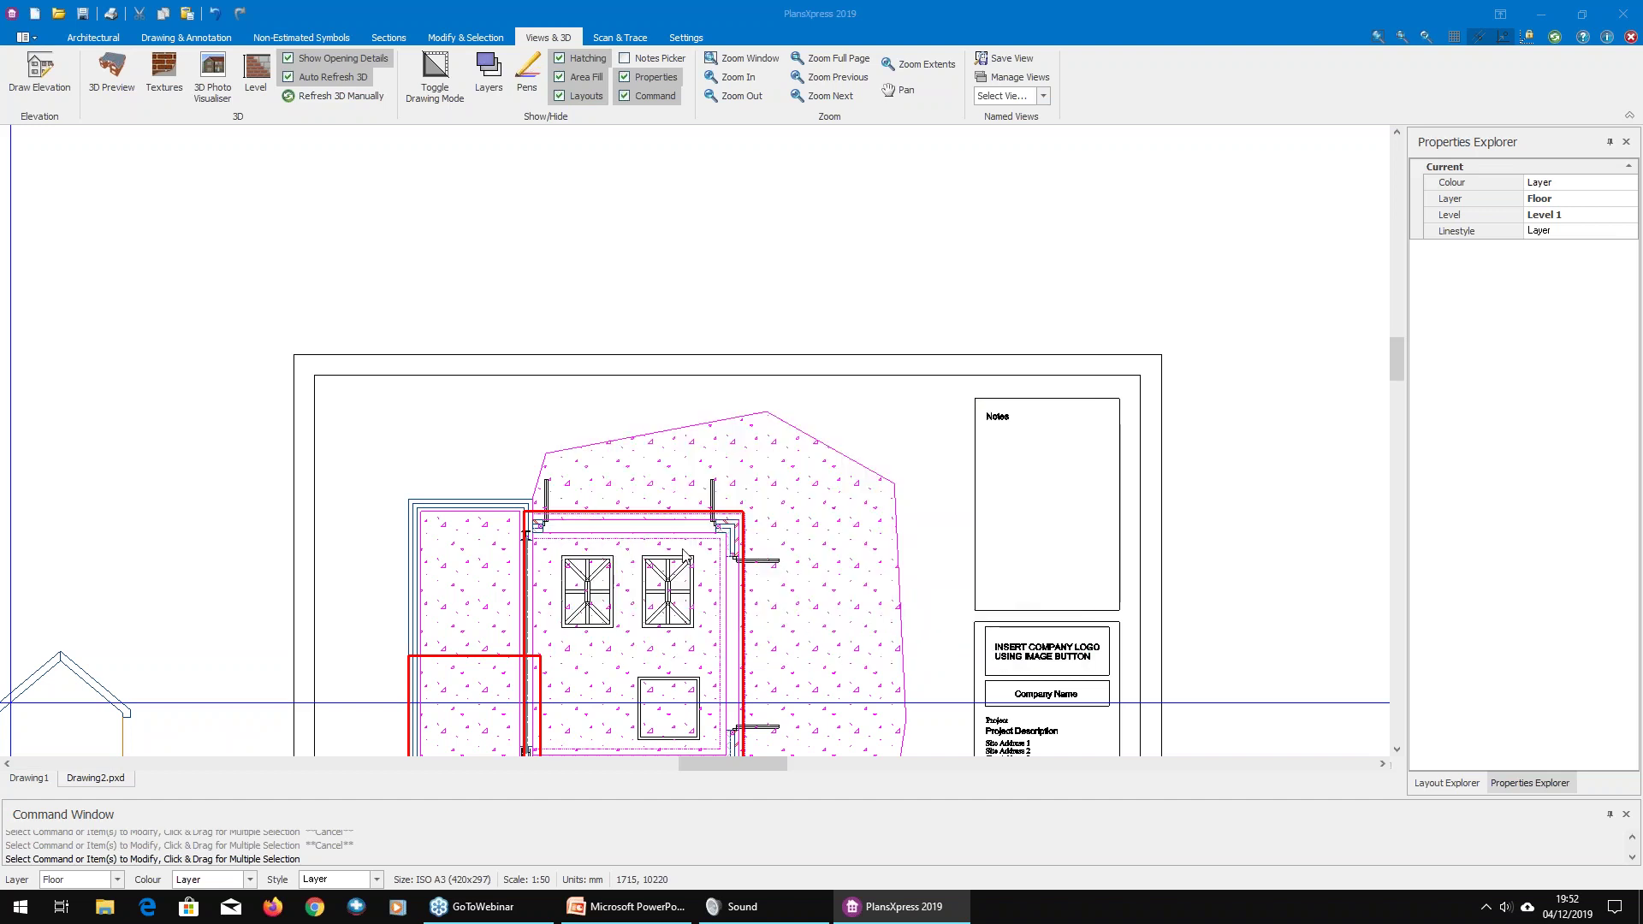
pyautogui.scroll(3, 747, 469)
pyautogui.scroll(2, 588, 461)
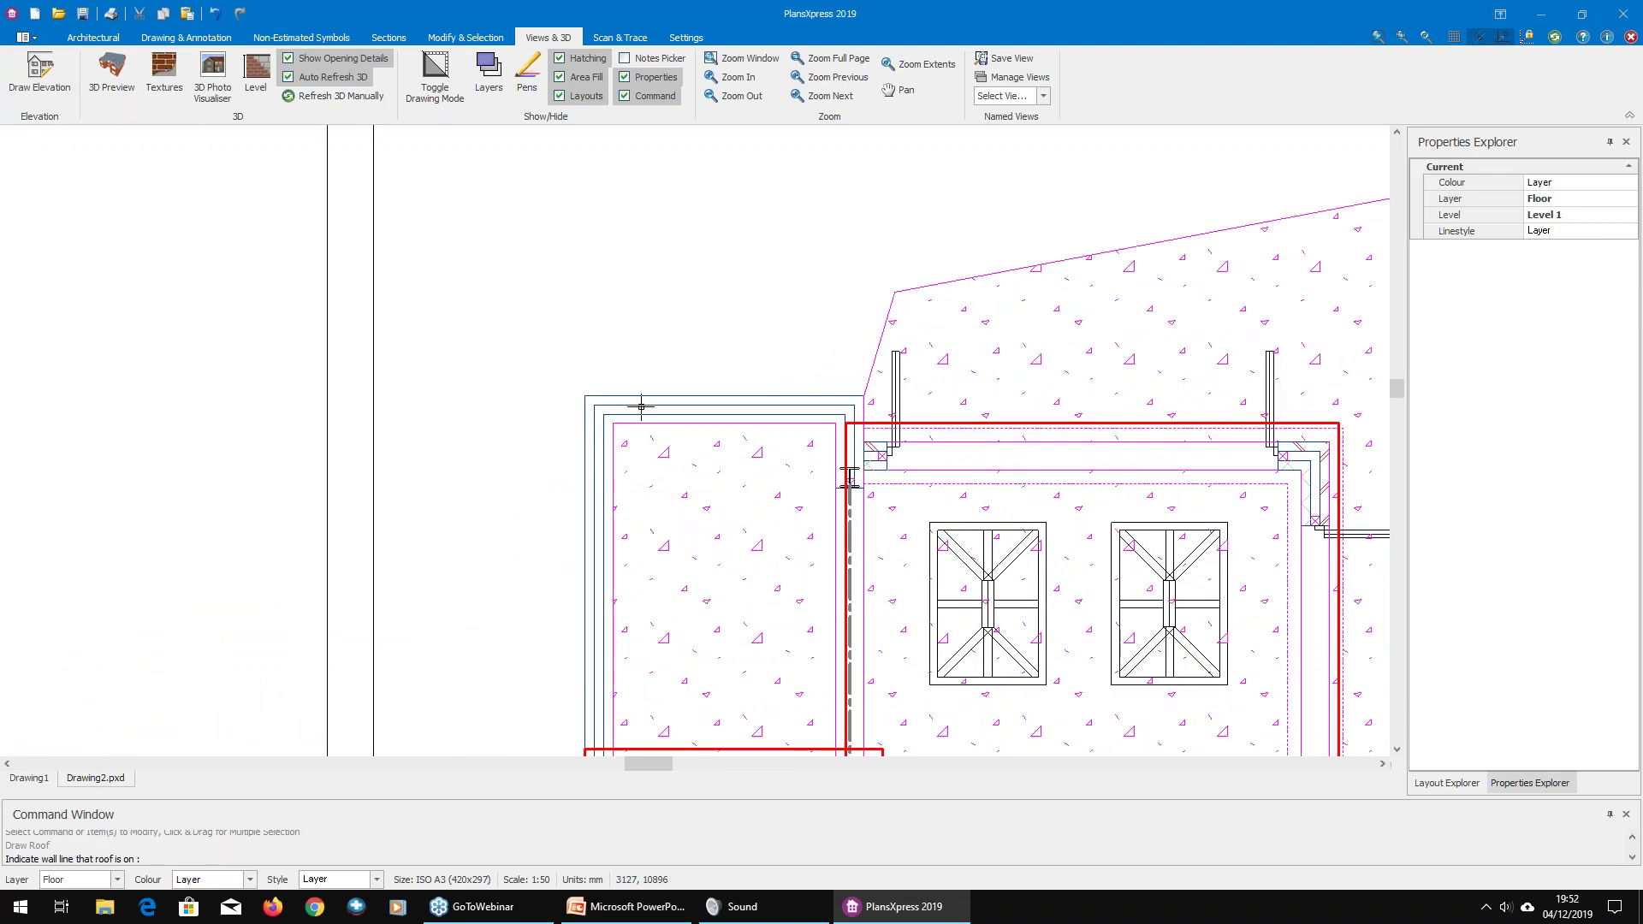
pyautogui.scroll(3, 634, 403)
pyautogui.click(780, 402)
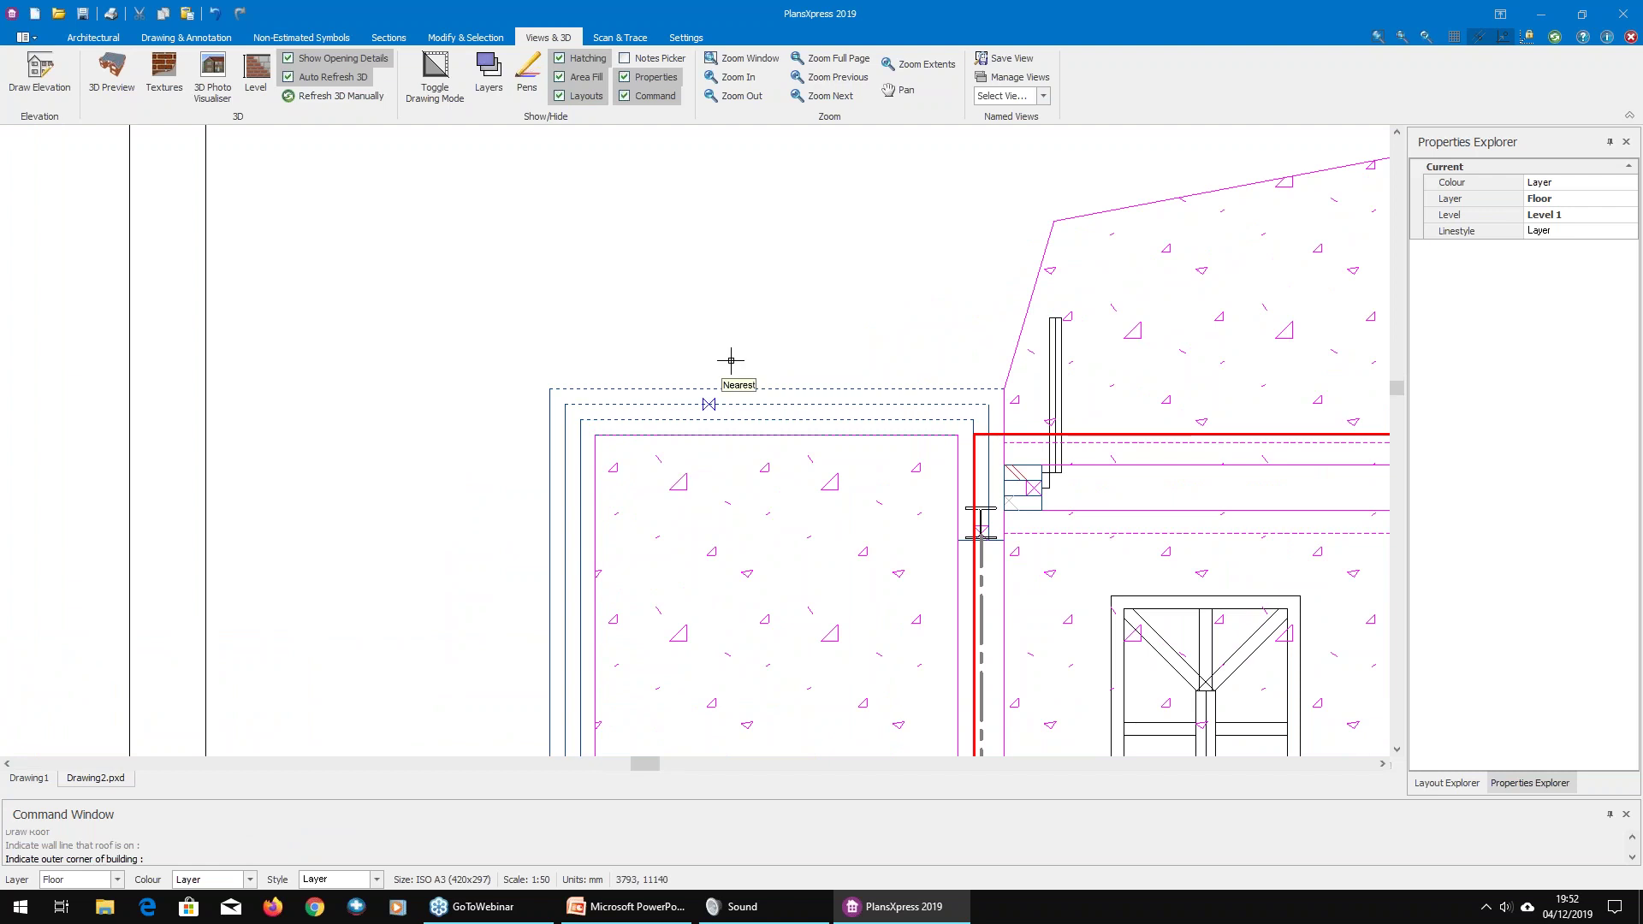
pyautogui.click(1004, 387)
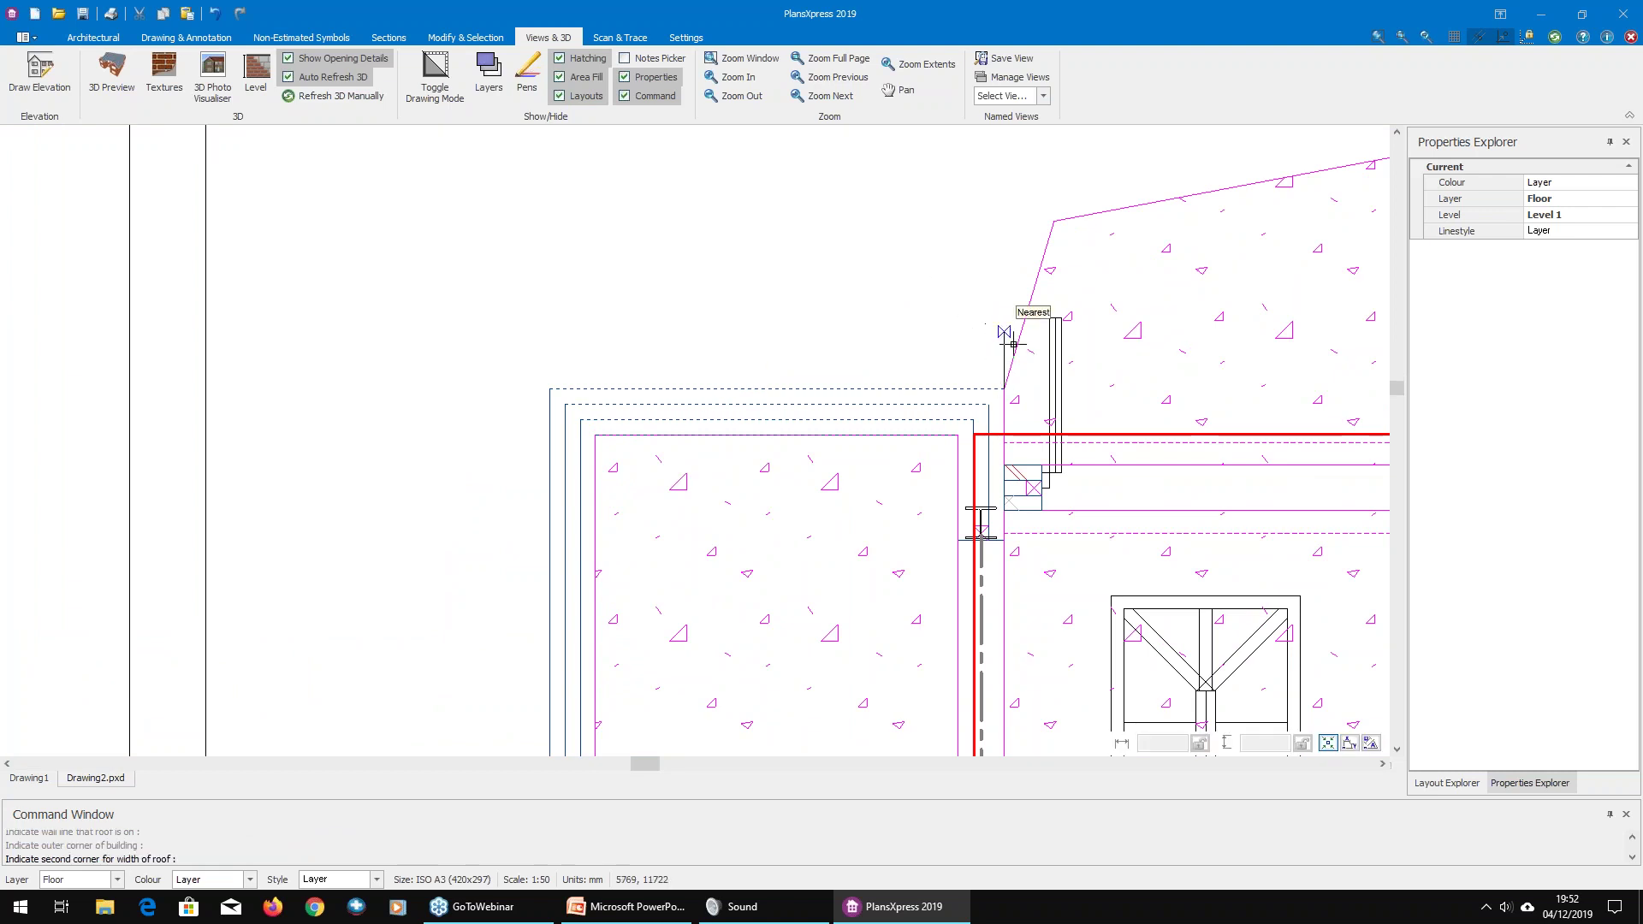
pyautogui.click(508, 396)
pyautogui.scroll(-2, 501, 513)
pyautogui.scroll(4, 762, 579)
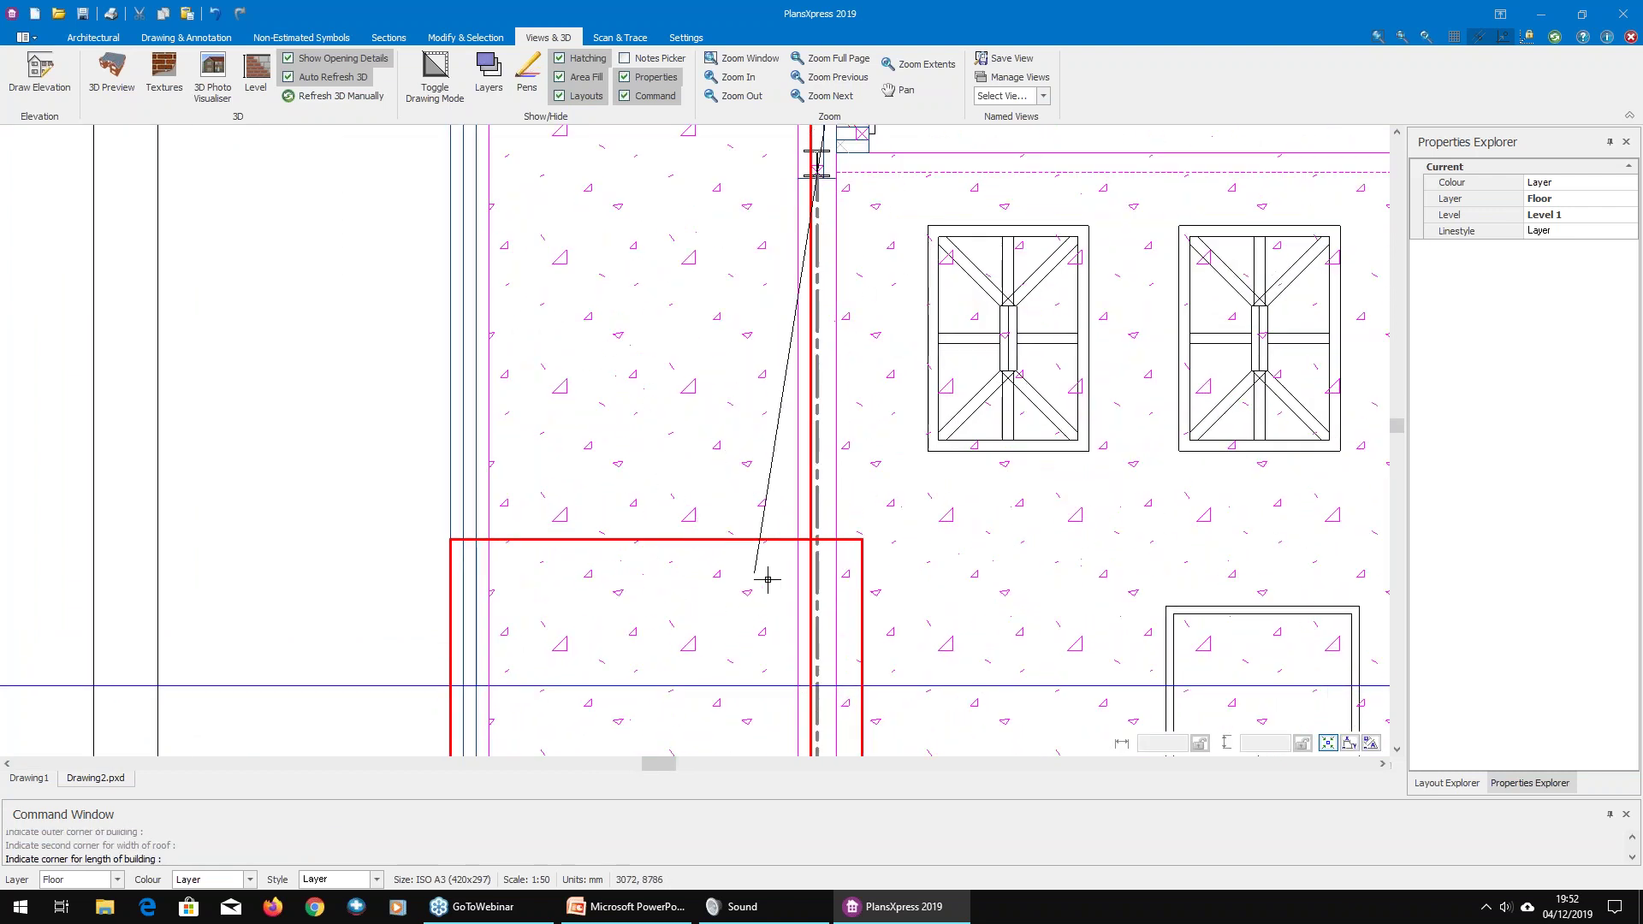
pyautogui.scroll(2, 887, 511)
pyautogui.click(890, 511)
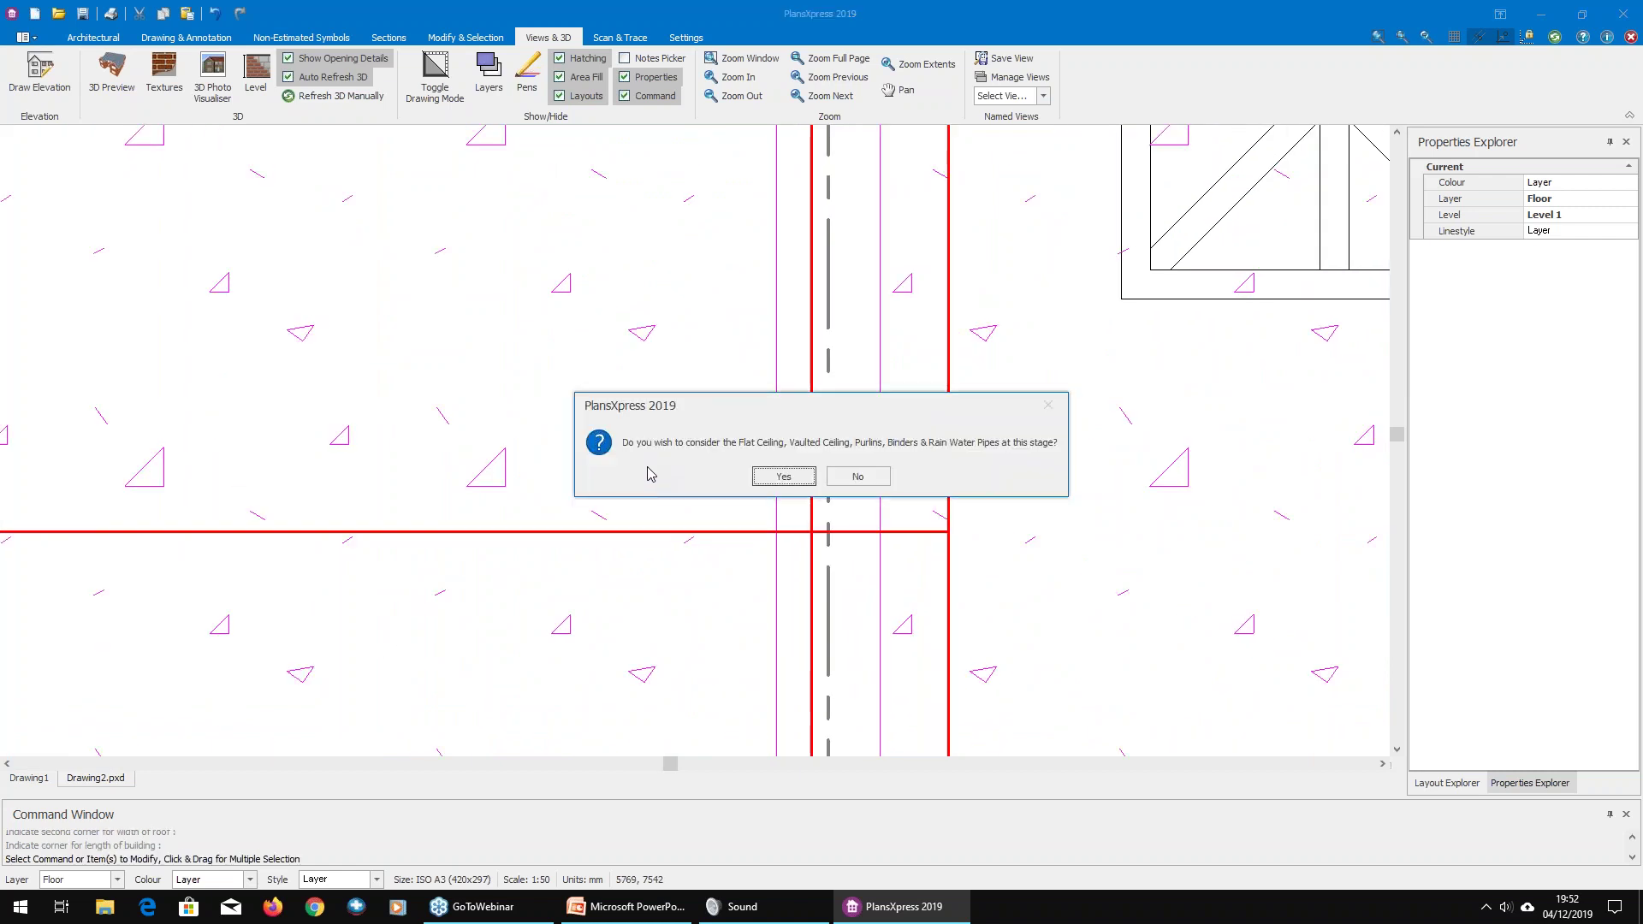
pyautogui.click(866, 477)
pyautogui.scroll(-4, 982, 487)
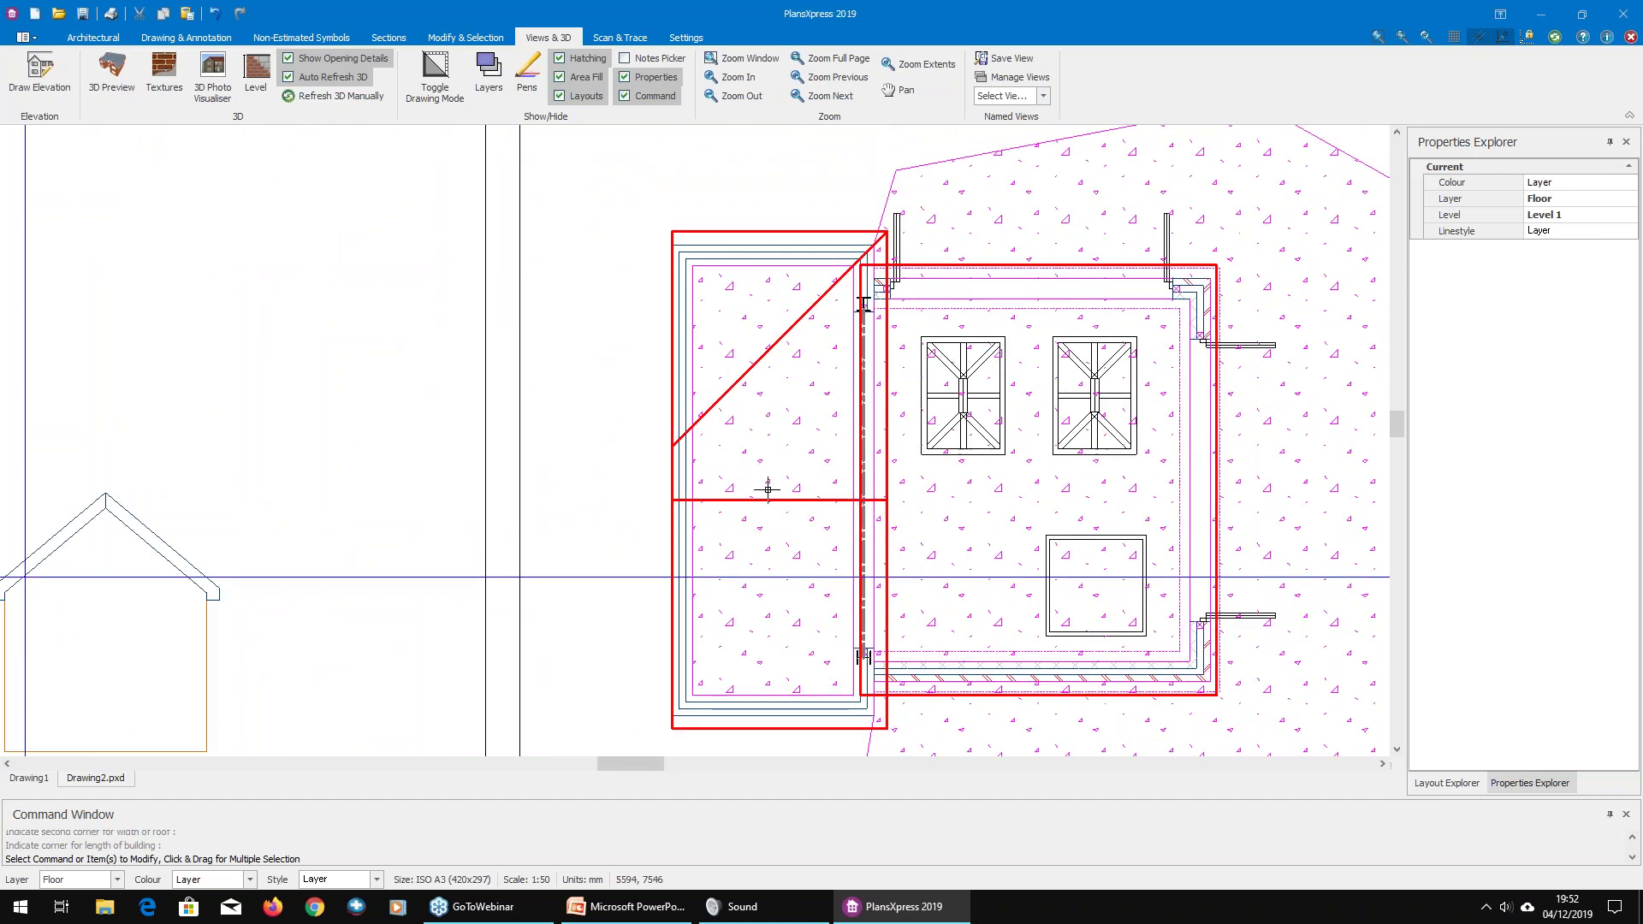
# Step: Inspect the hip-ended lean-to roof and the flat-roofed extension from several angles in the 3D preview, and close the preview
pyautogui.click(111, 76)
pyautogui.moveTo(777, 441); pyautogui.dragTo(730, 539)
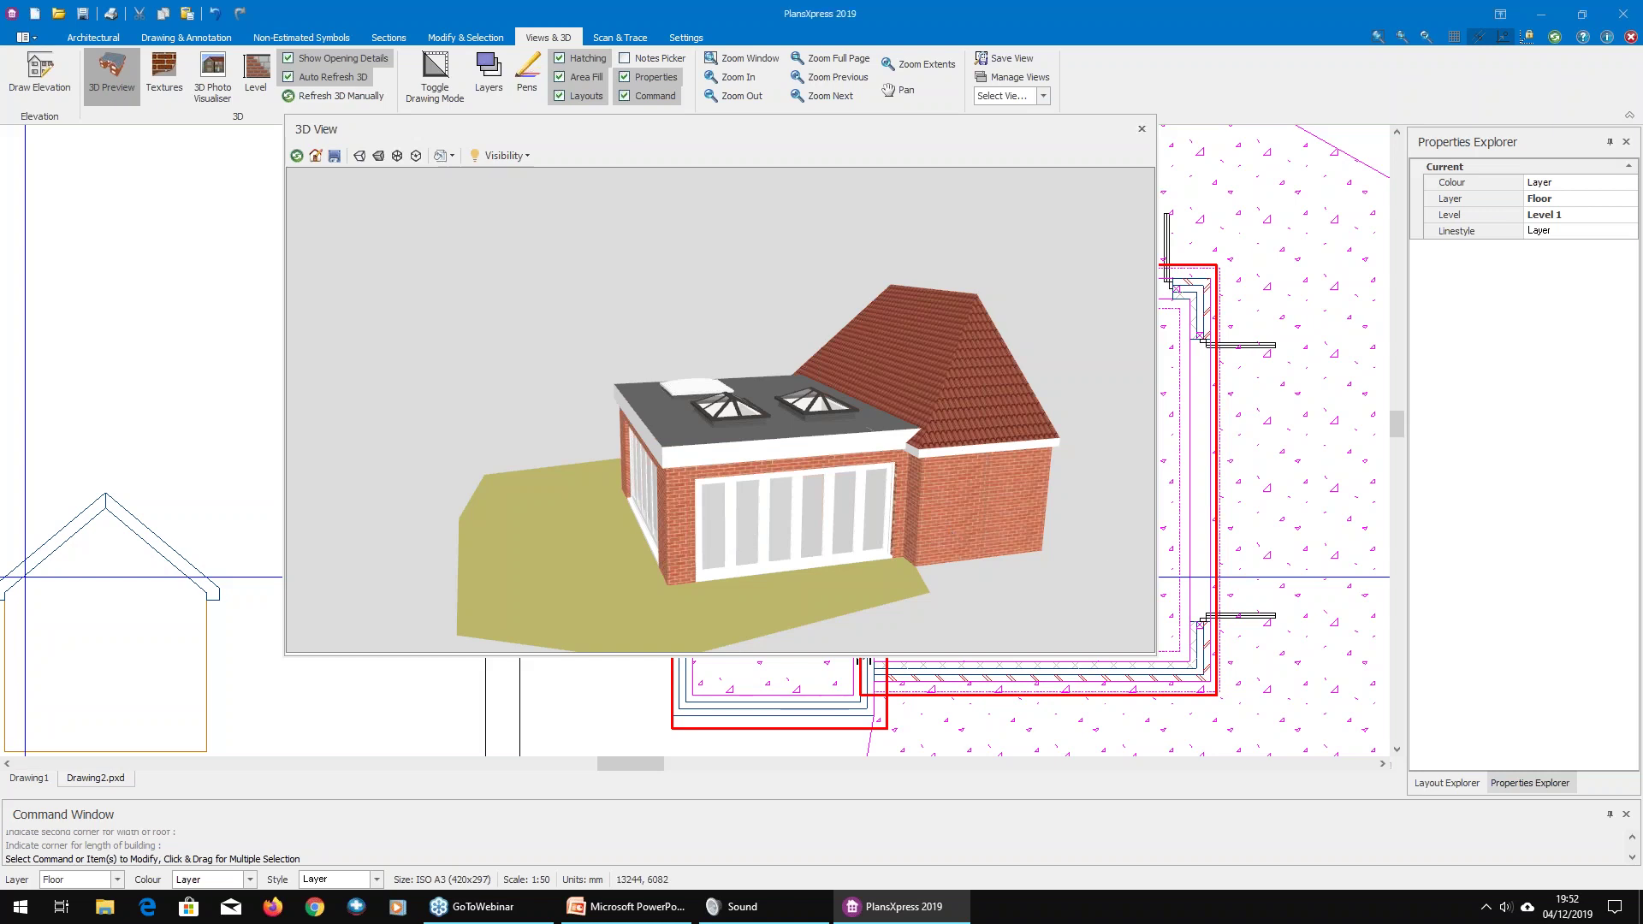
pyautogui.moveTo(650, 470); pyautogui.dragTo(776, 447)
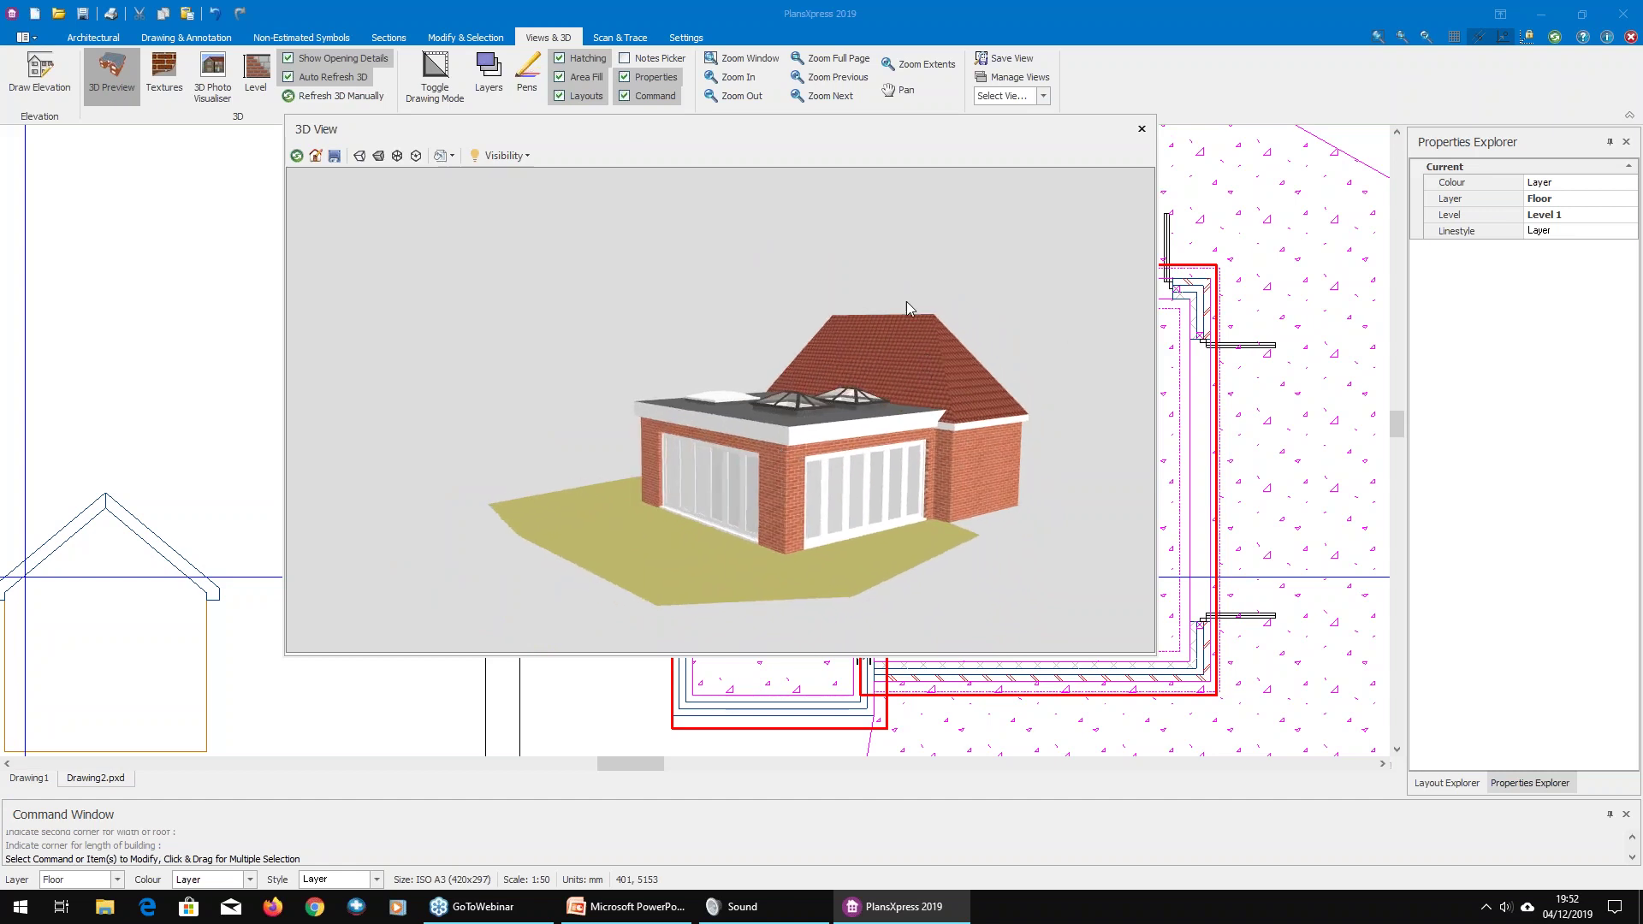
pyautogui.moveTo(886, 379); pyautogui.dragTo(732, 438)
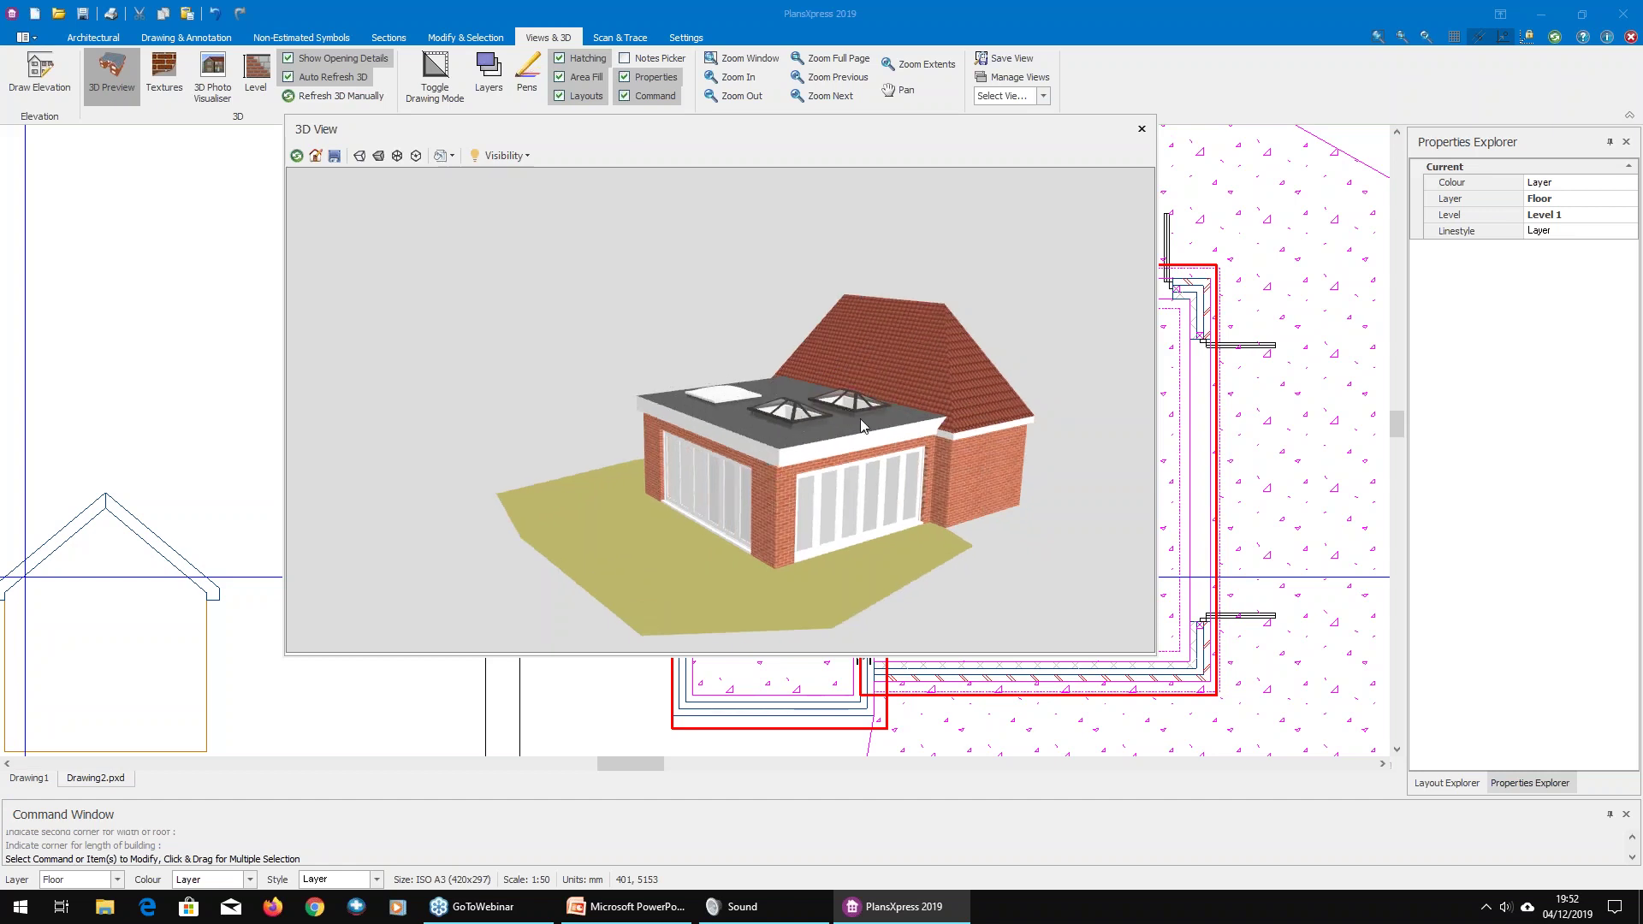
pyautogui.moveTo(860, 418); pyautogui.dragTo(849, 419)
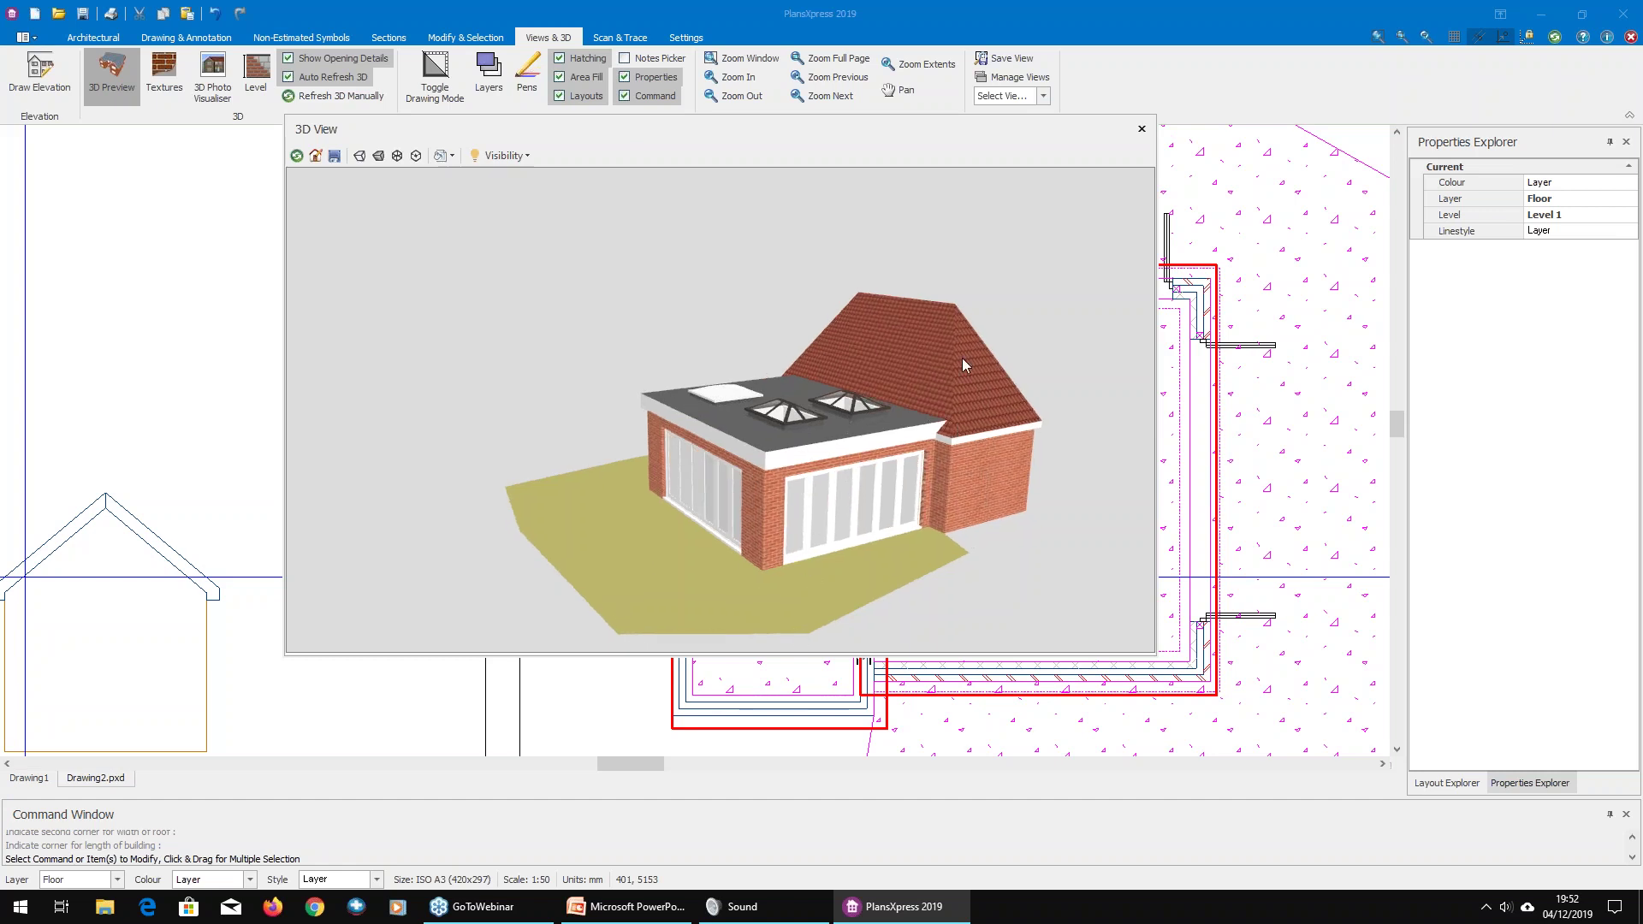
pyautogui.moveTo(932, 397); pyautogui.dragTo(930, 411)
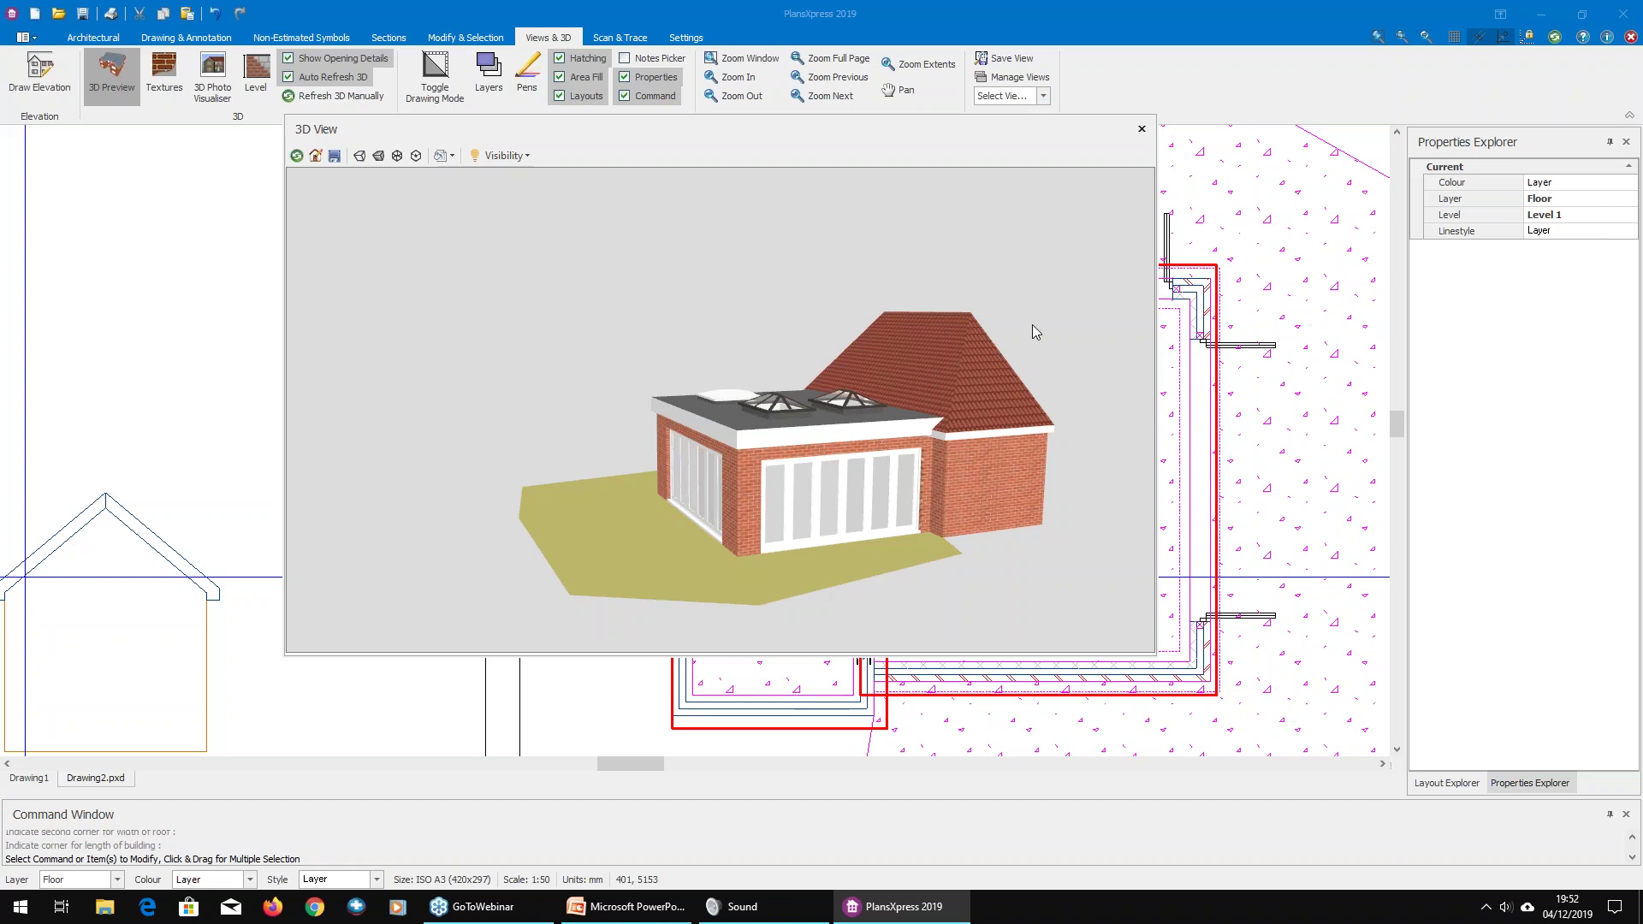
pyautogui.click(110, 70)
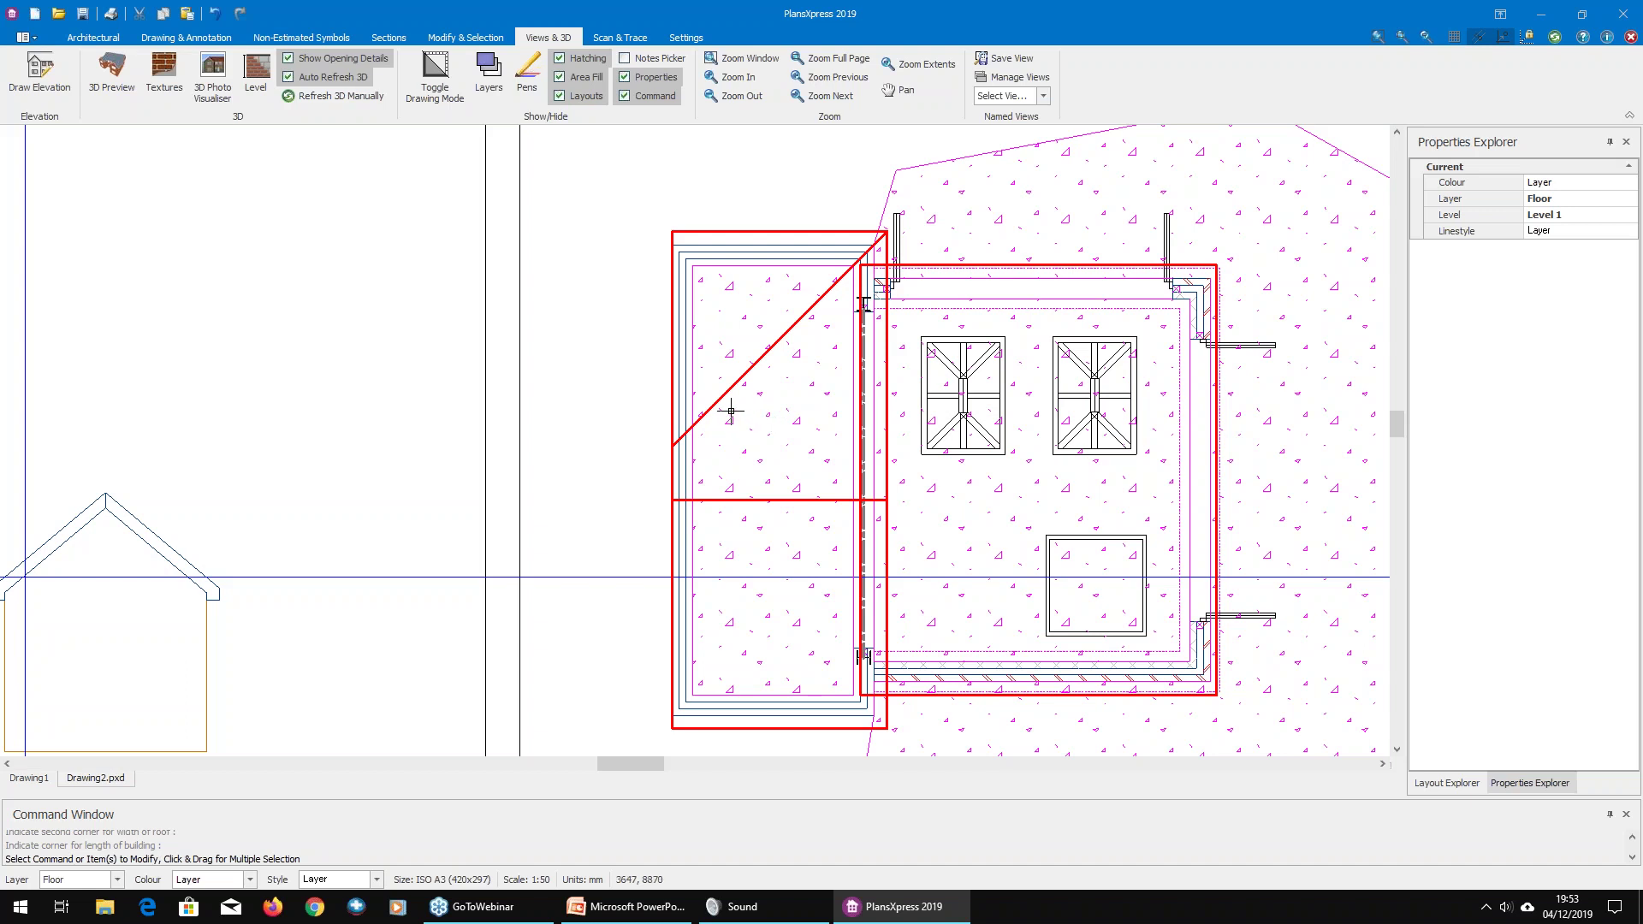
# Step: Draw a horizontal section line right across the plan, through the hip-ended lean-to roof and the two upper rooflights of the extension
pyautogui.moveTo(731, 410); pyautogui.dragTo(691, 398, button='middle')
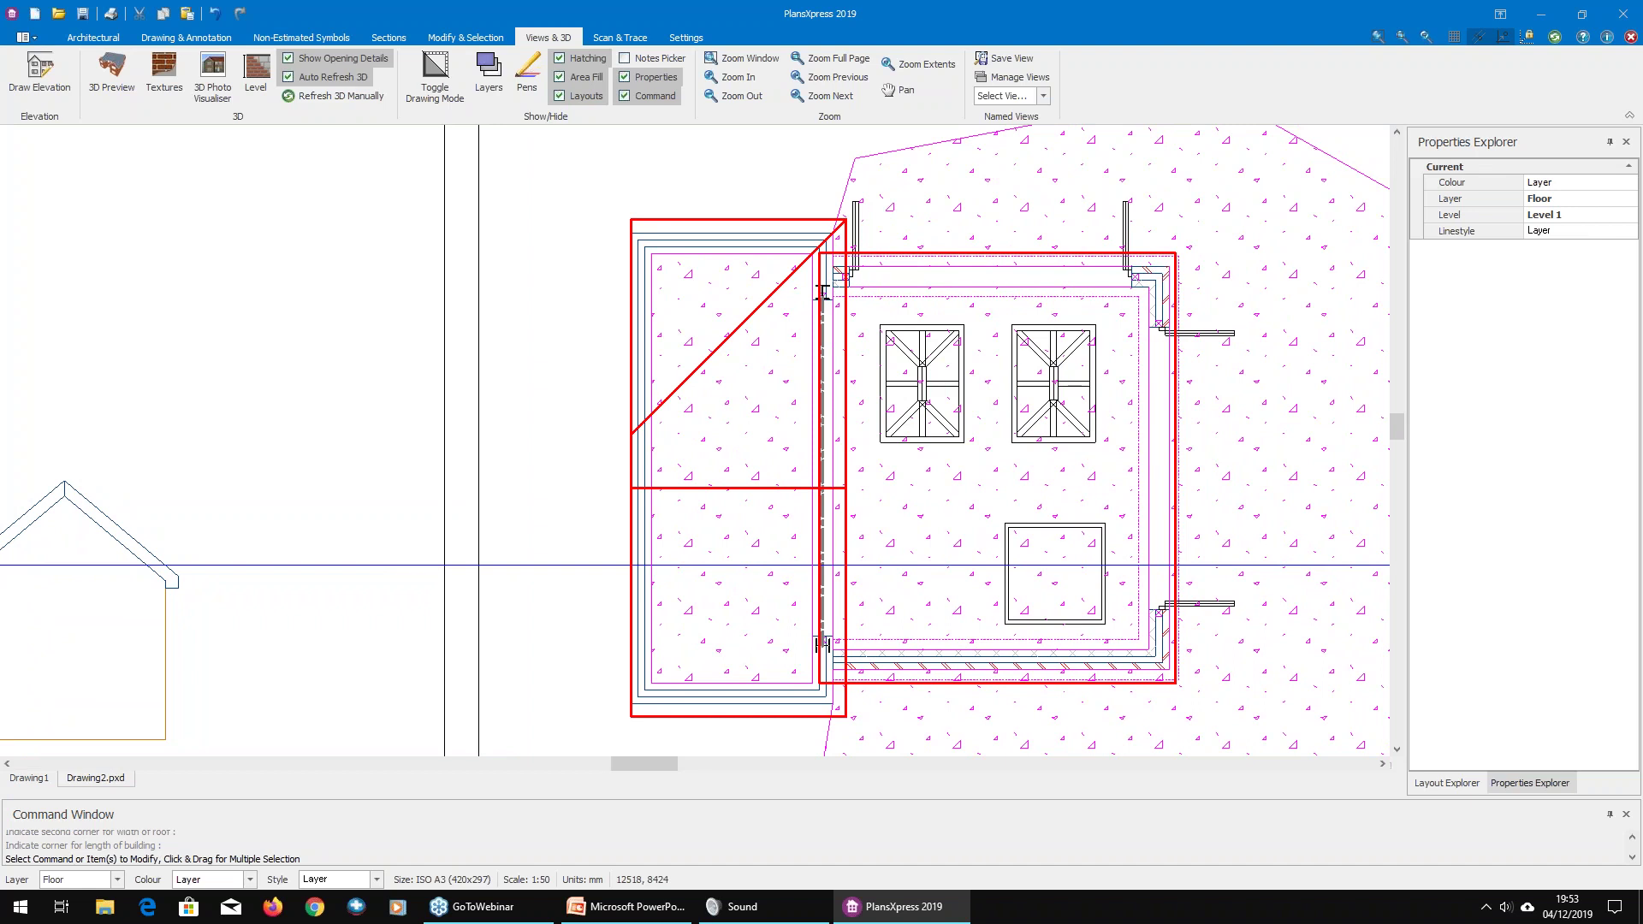
pyautogui.scroll(-5, 1004, 509)
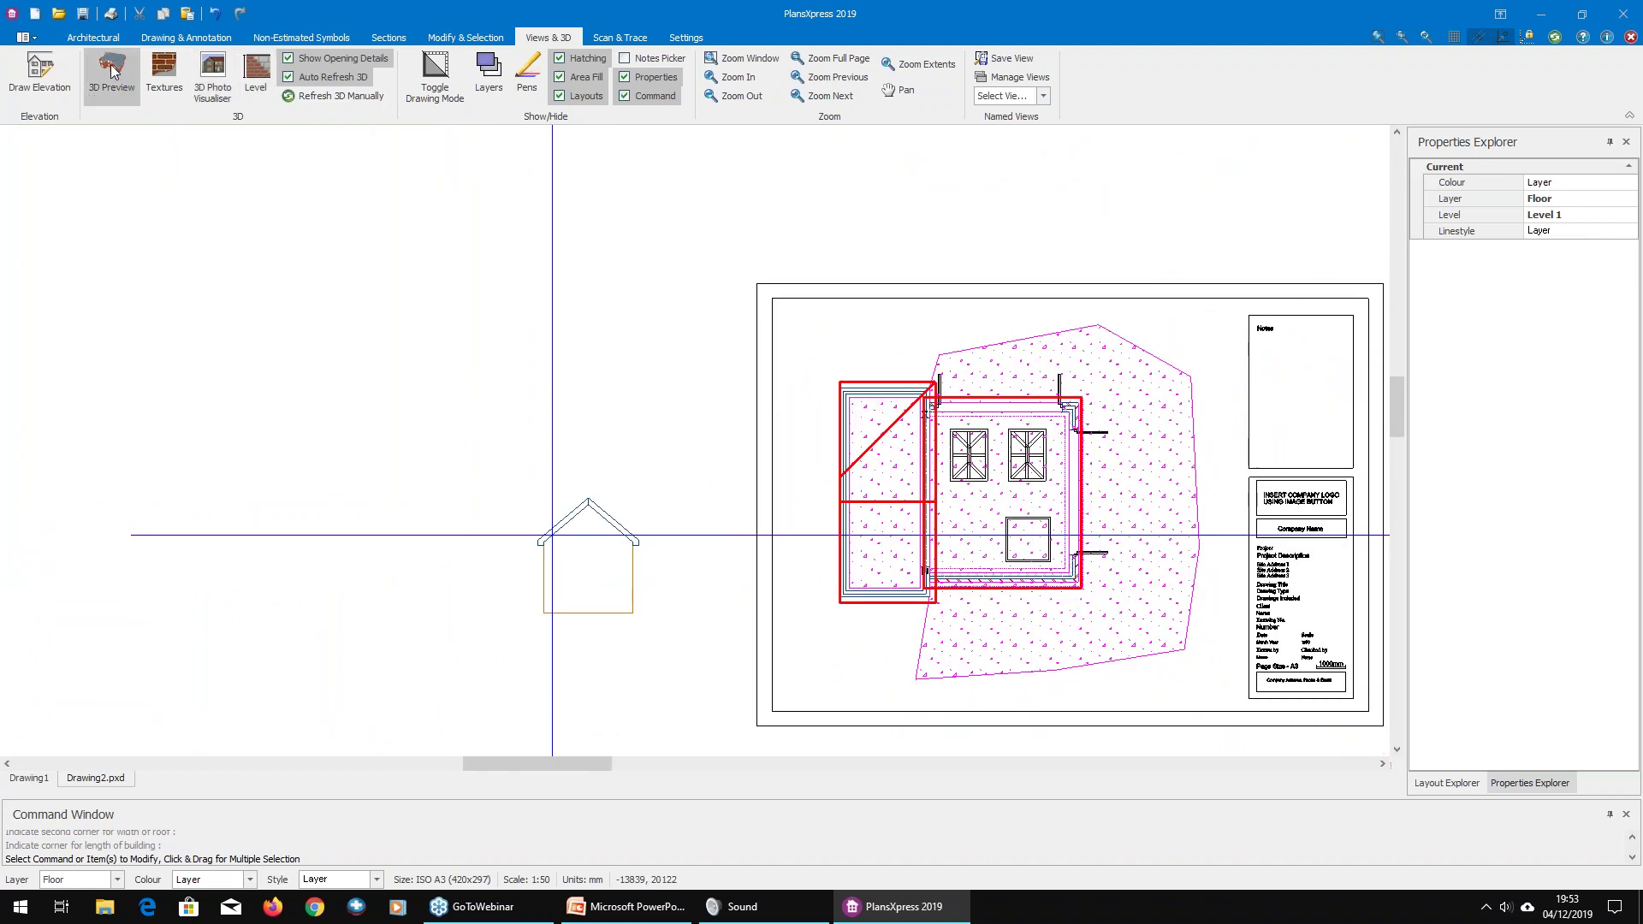
pyautogui.click(390, 38)
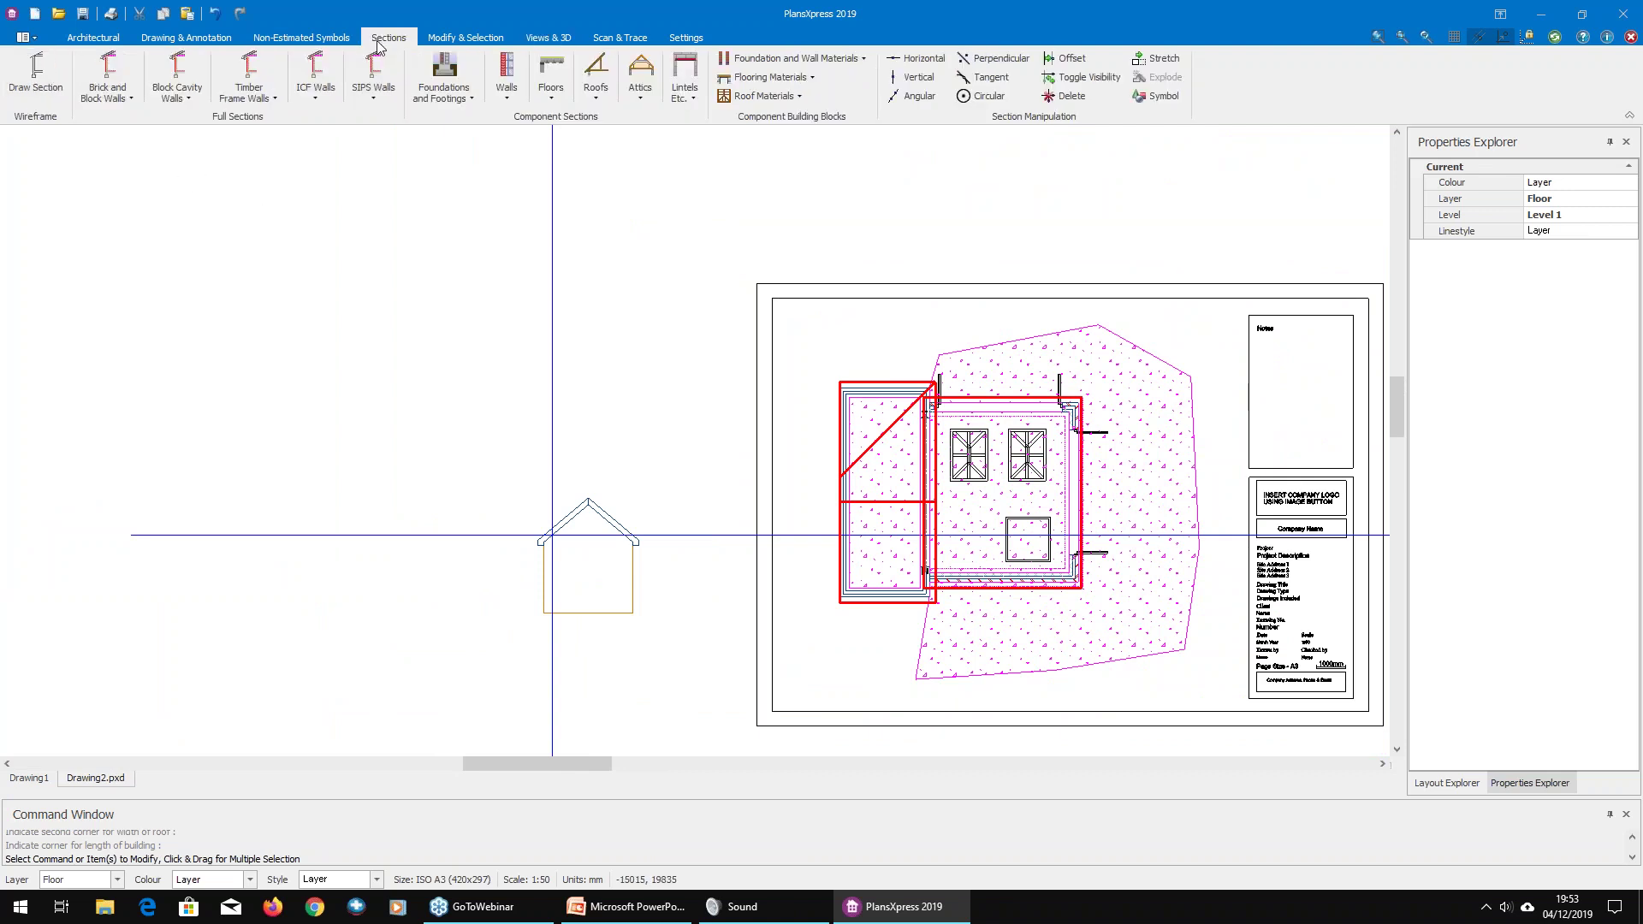
pyautogui.click(48, 73)
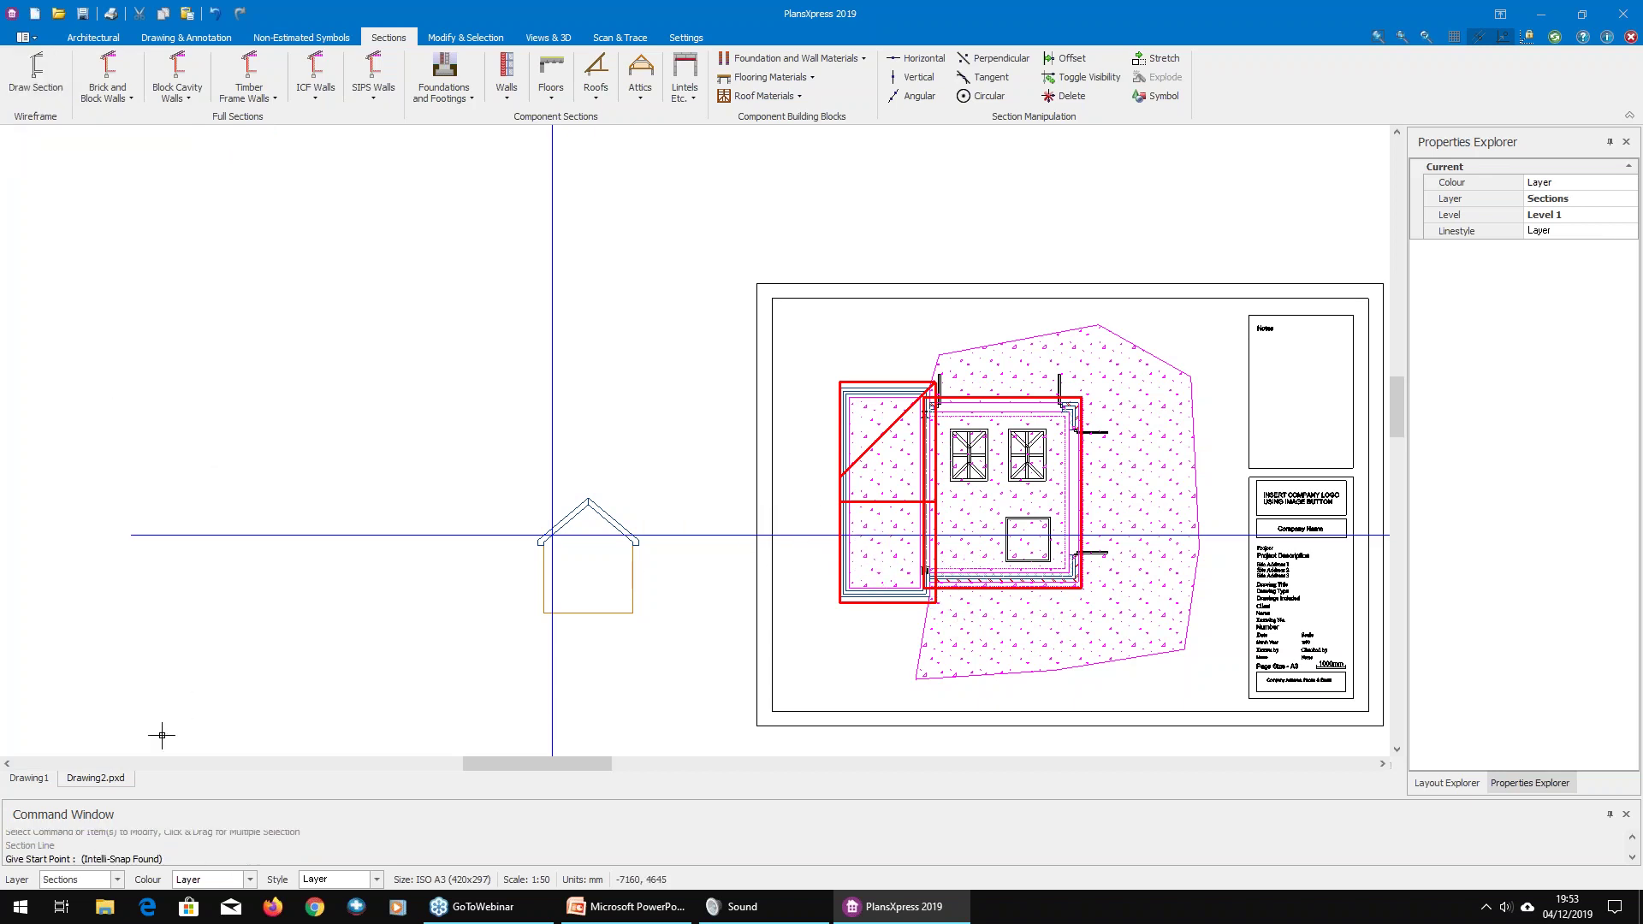
pyautogui.scroll(1, 867, 602)
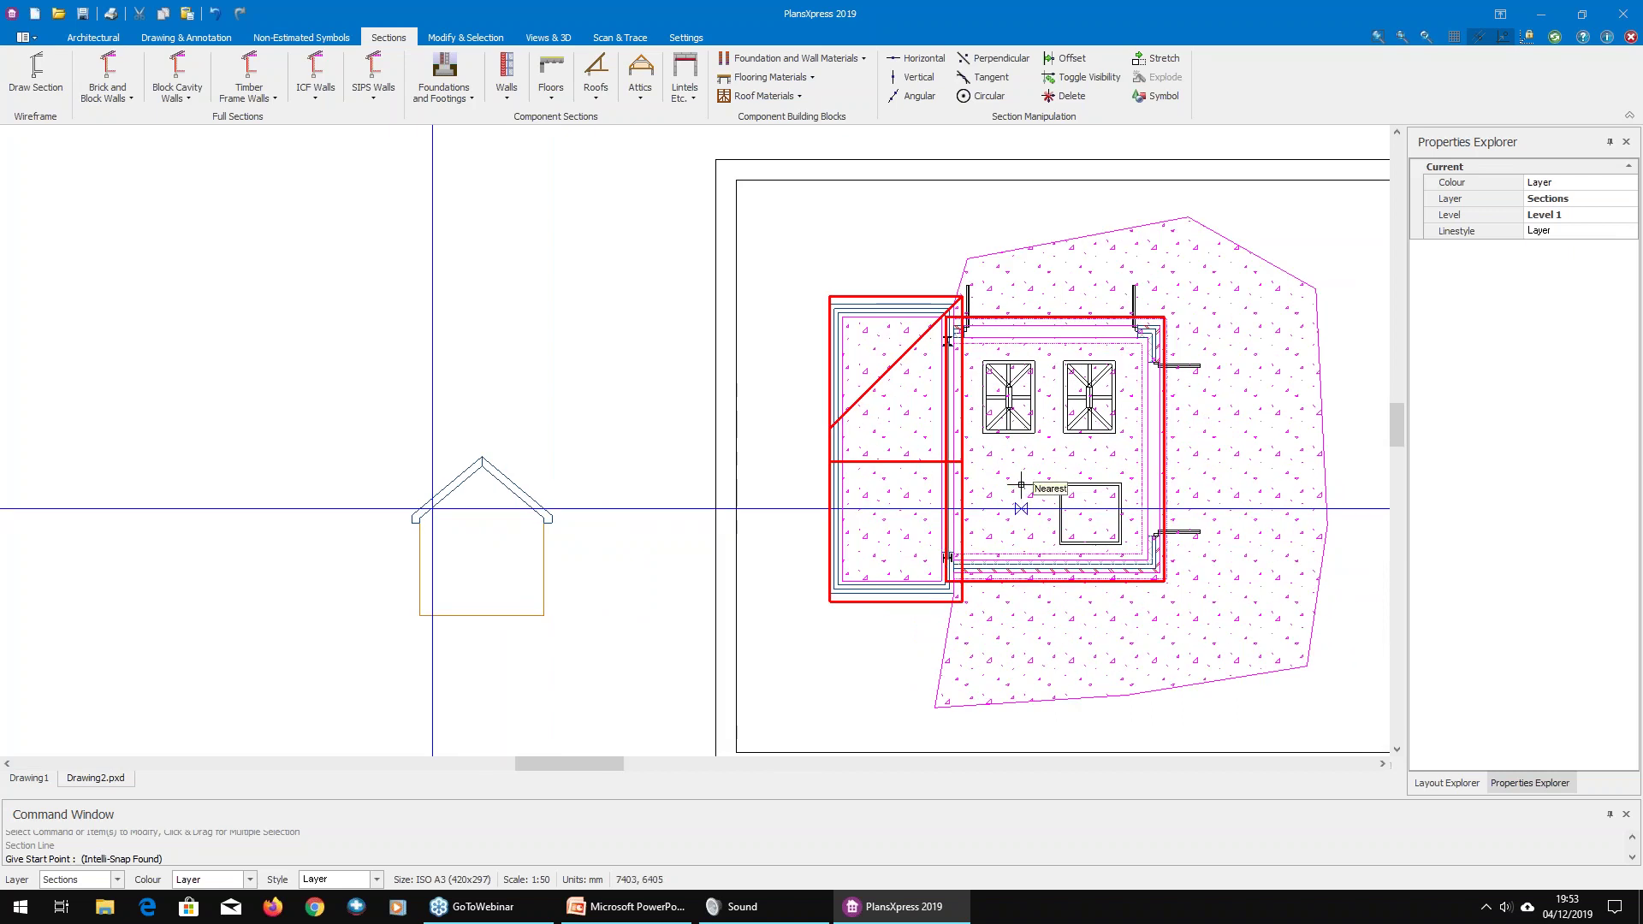
pyautogui.click(784, 399)
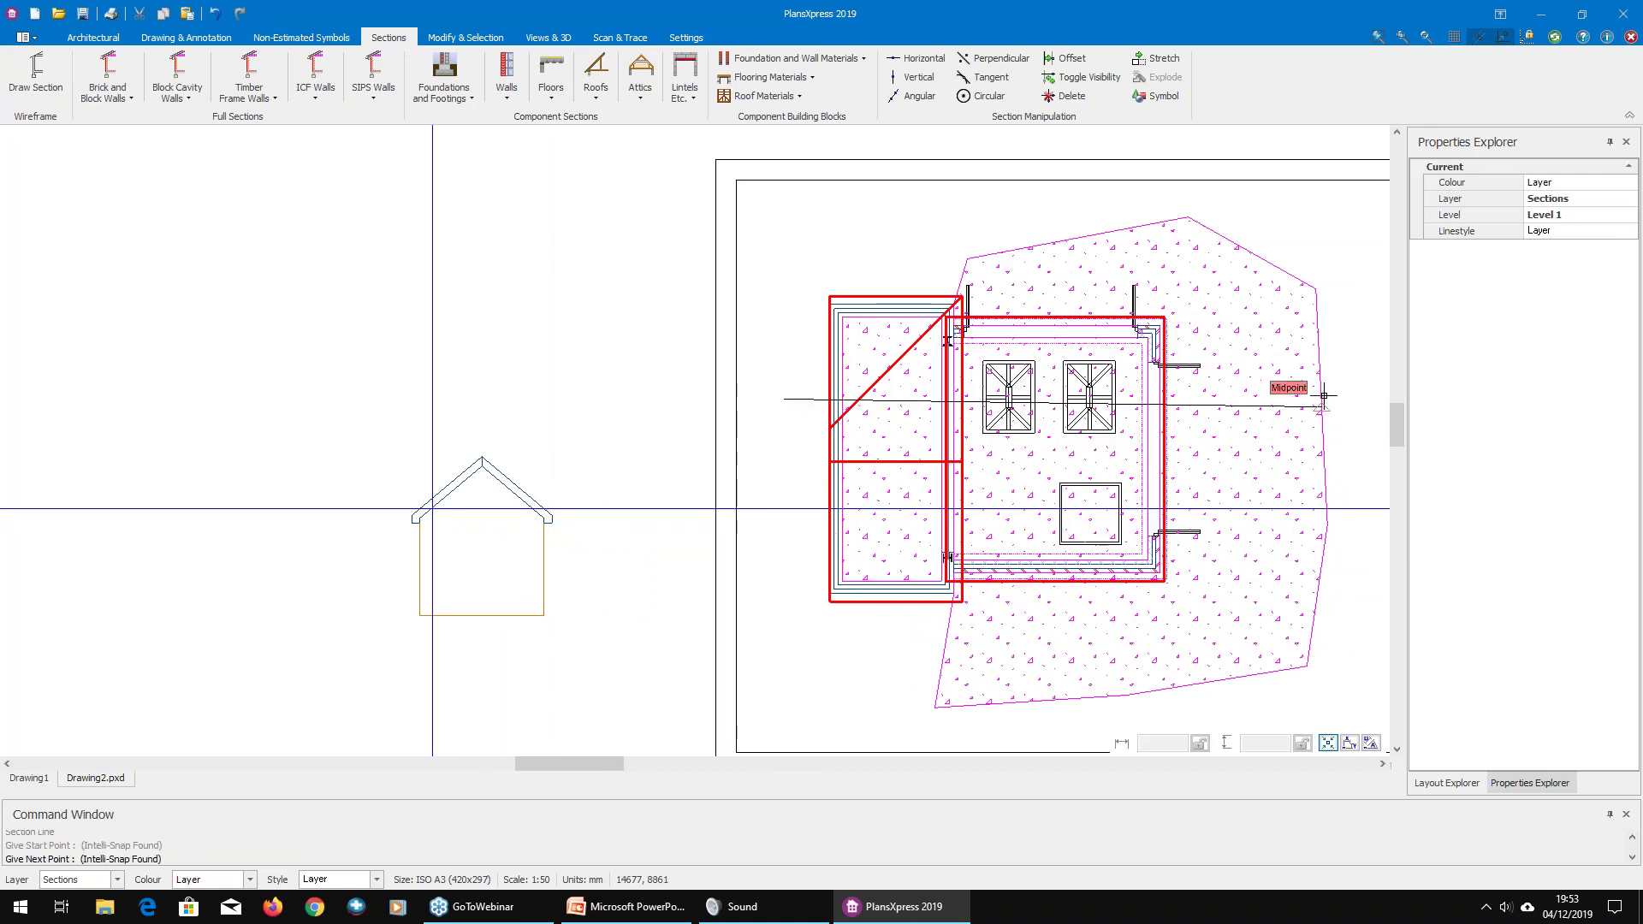
pyautogui.scroll(1, 1358, 393)
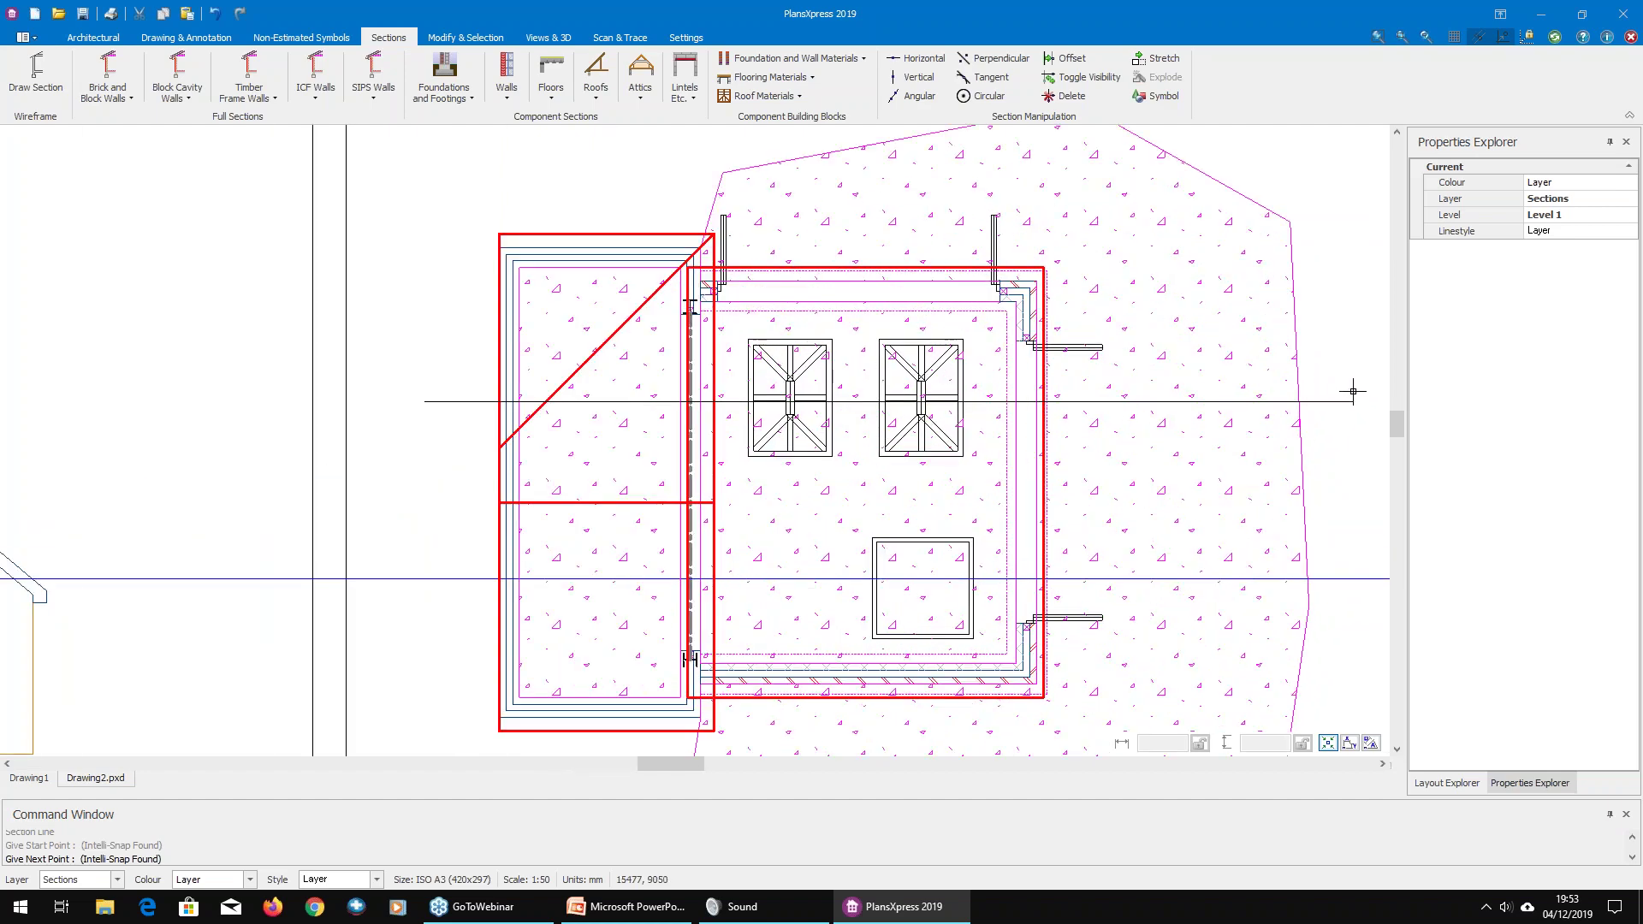
pyautogui.click(1353, 391)
# Step: End the section line and place the generated section in the empty space below the drawing sheet
pyautogui.scroll(-3, 1317, 380)
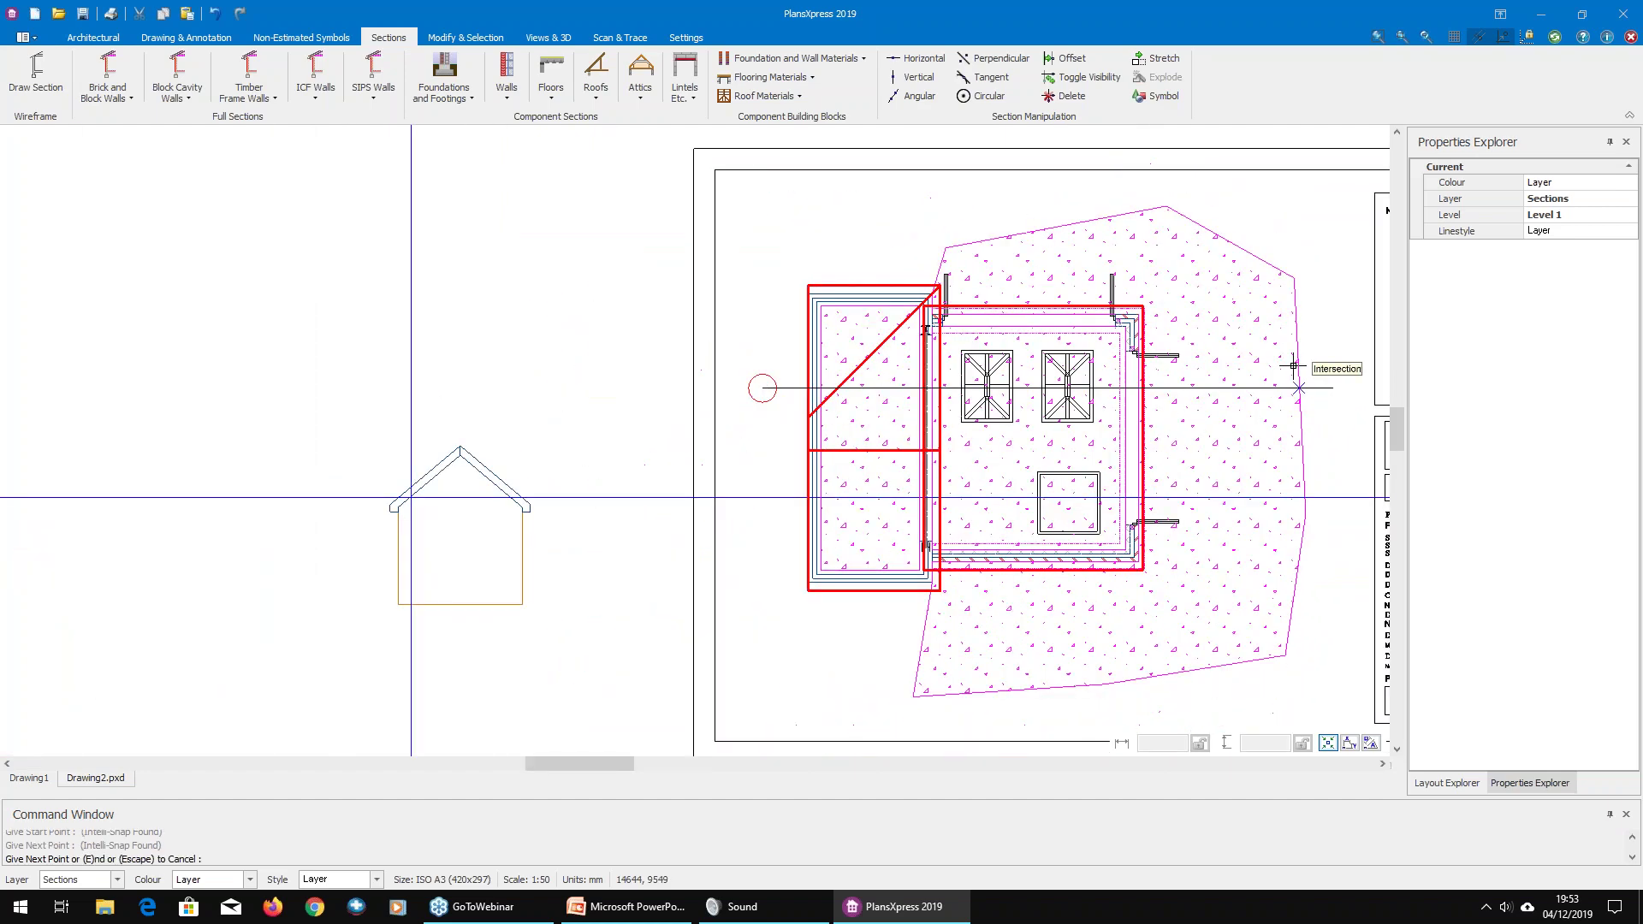
pyautogui.moveTo(1053, 595); pyautogui.dragTo(1020, 475, button='middle')
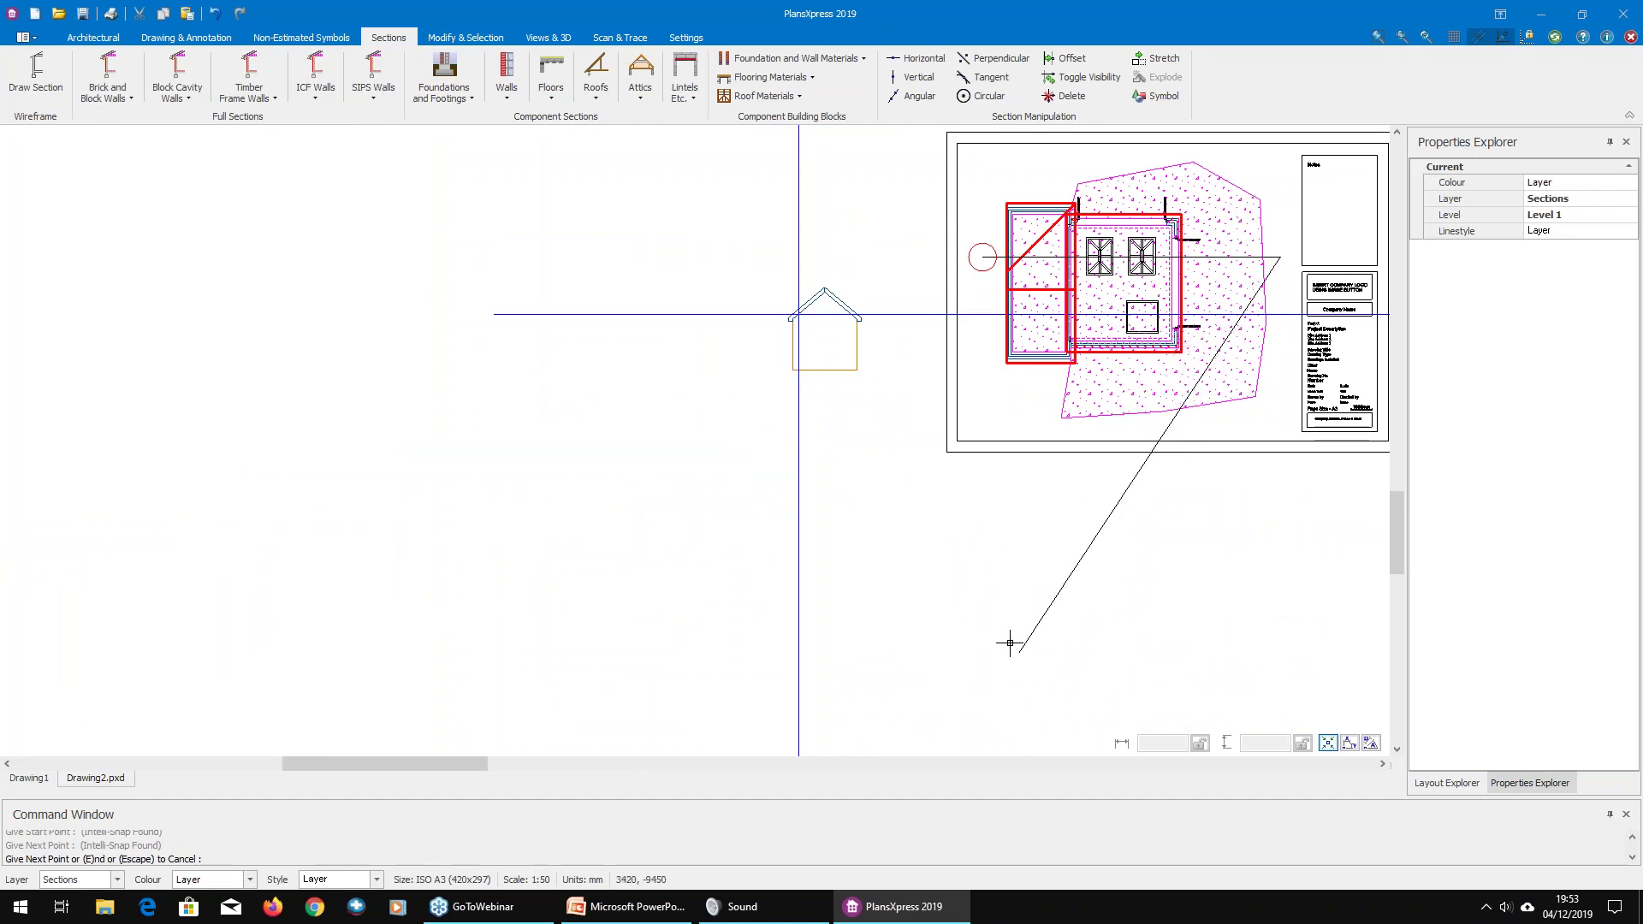
pyautogui.press('e')
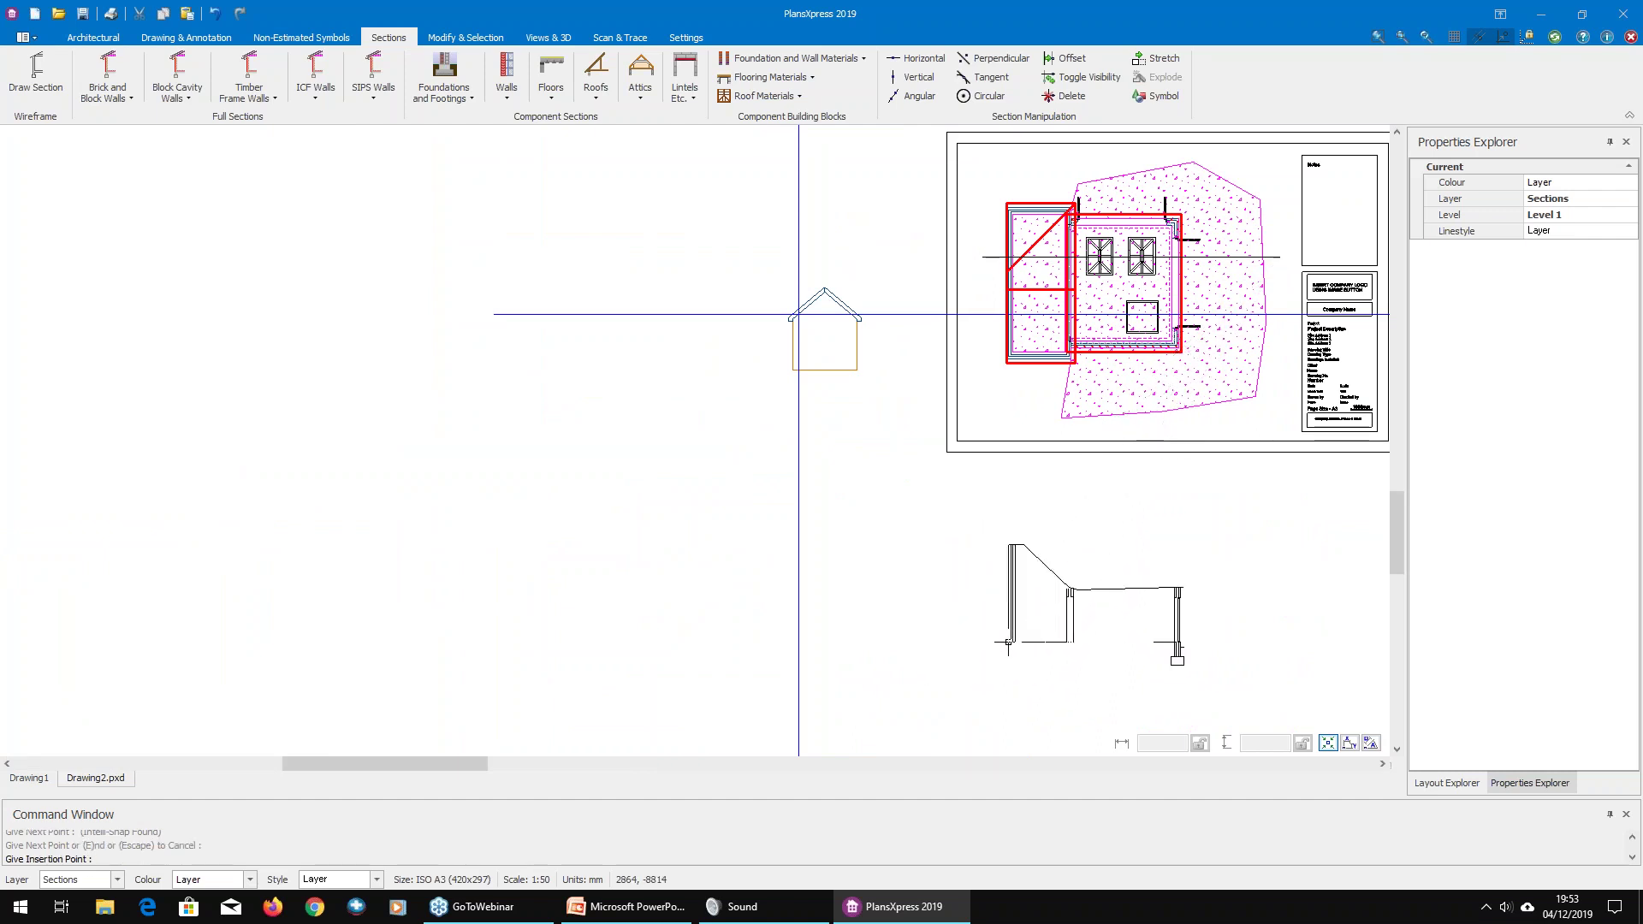
pyautogui.click(1008, 642)
# Step: Examine the generated section's roof profile, walls, floor lines and footing up close
pyautogui.scroll(4, 1114, 631)
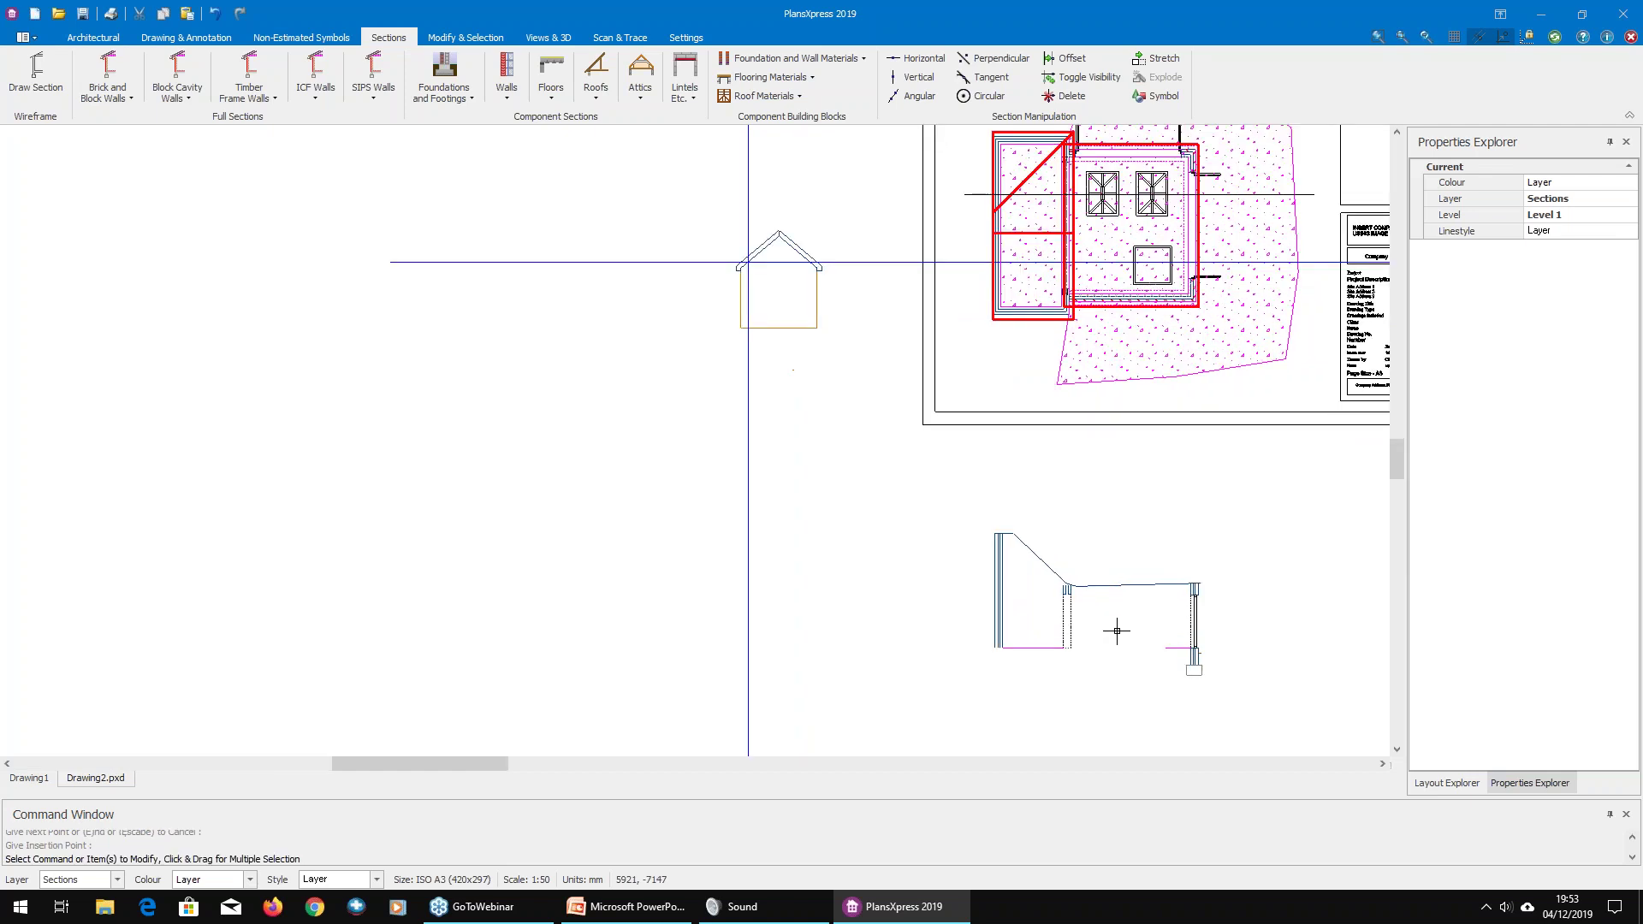
pyautogui.scroll(2, 1110, 606)
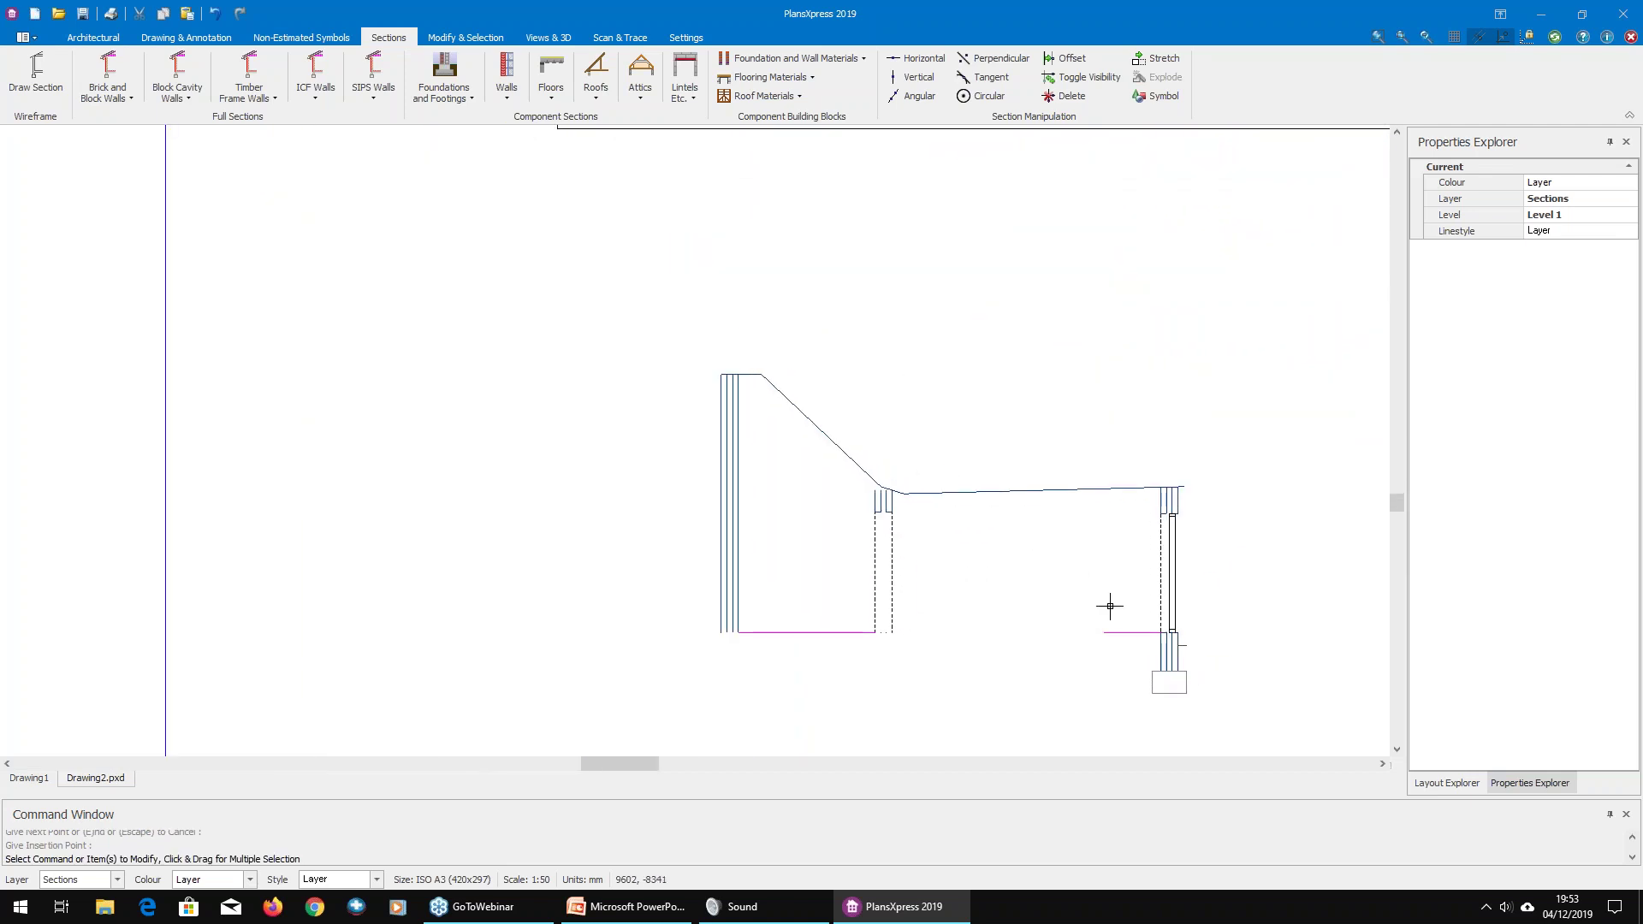
pyautogui.click(1044, 501)
pyautogui.scroll(2, 1056, 651)
pyautogui.press('Escape')
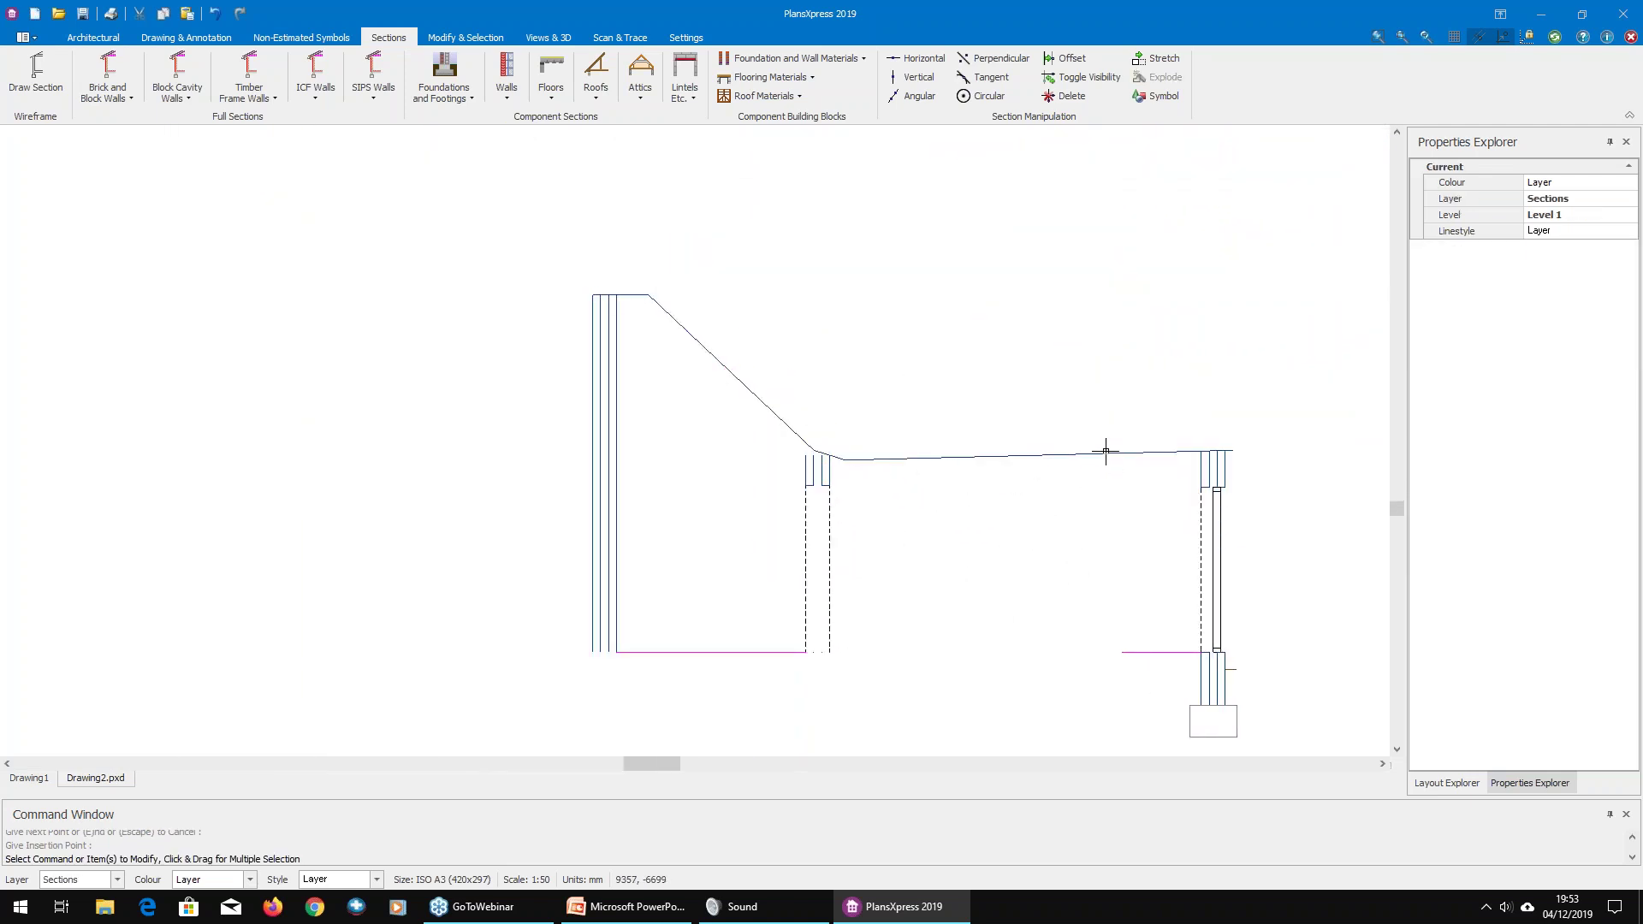
pyautogui.click(1105, 451)
pyautogui.press('Escape')
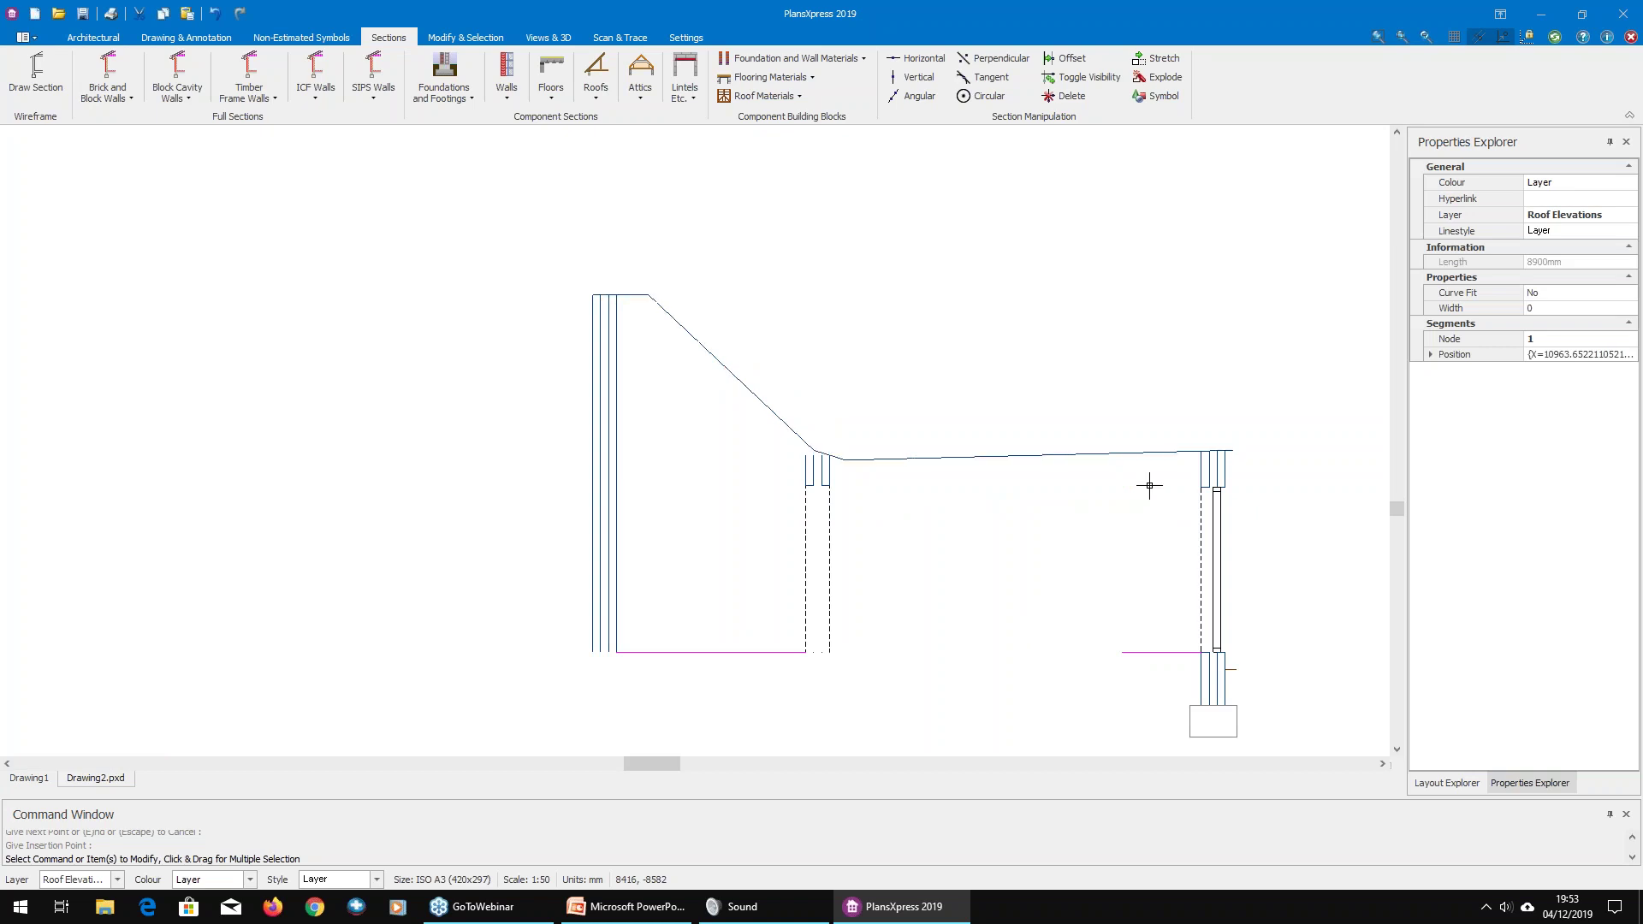
pyautogui.scroll(-1, 967, 543)
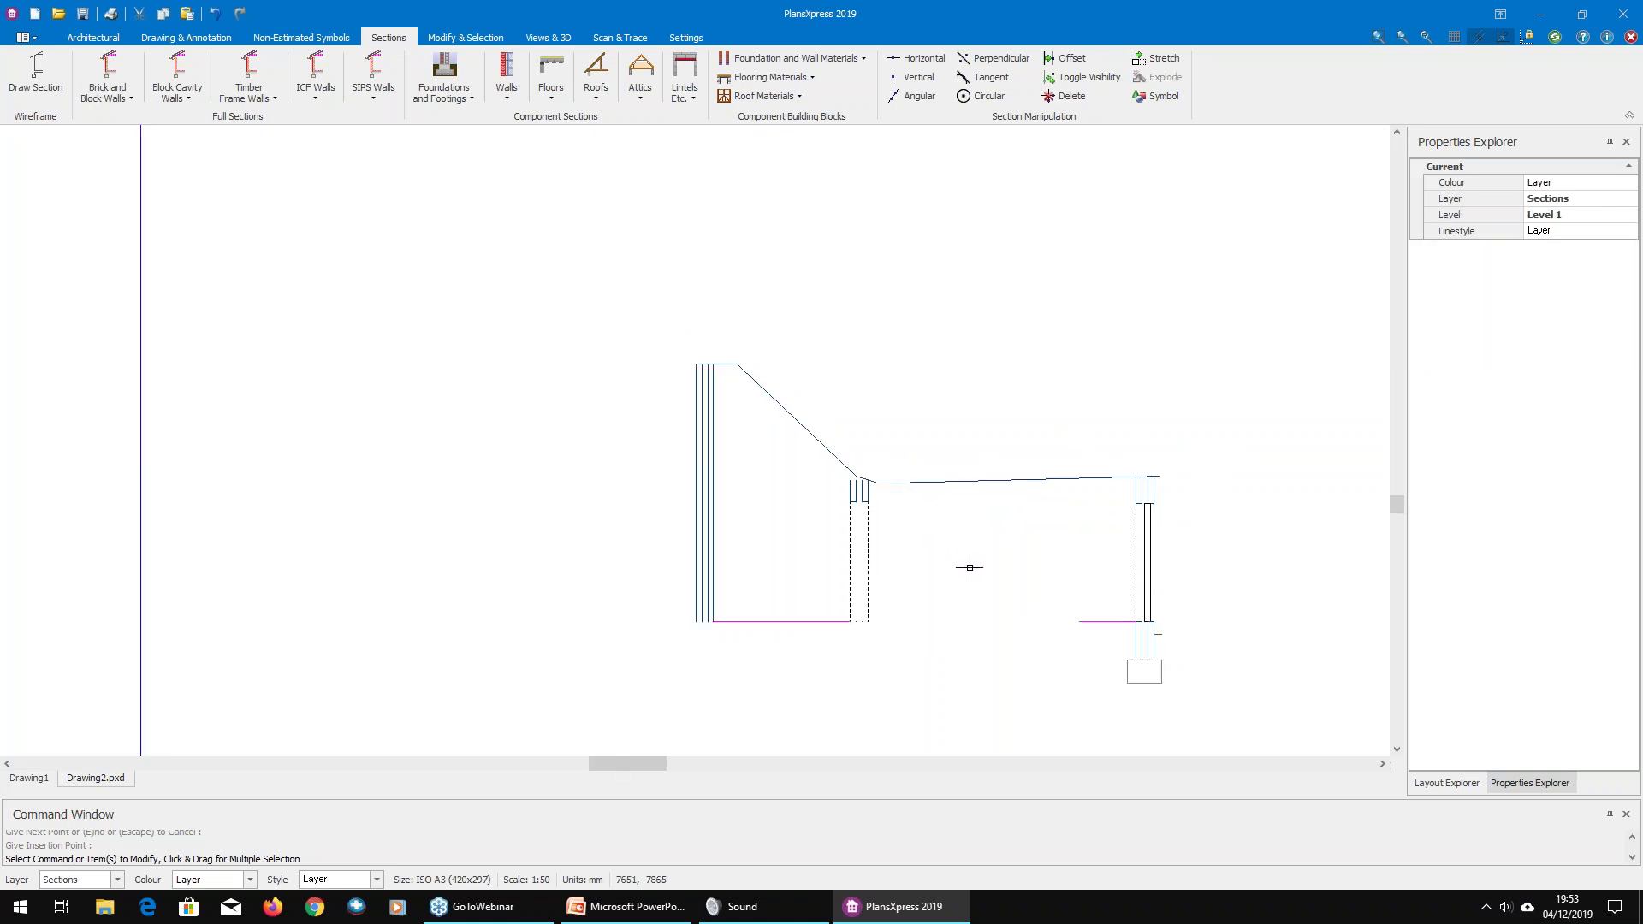
pyautogui.scroll(-2, 858, 316)
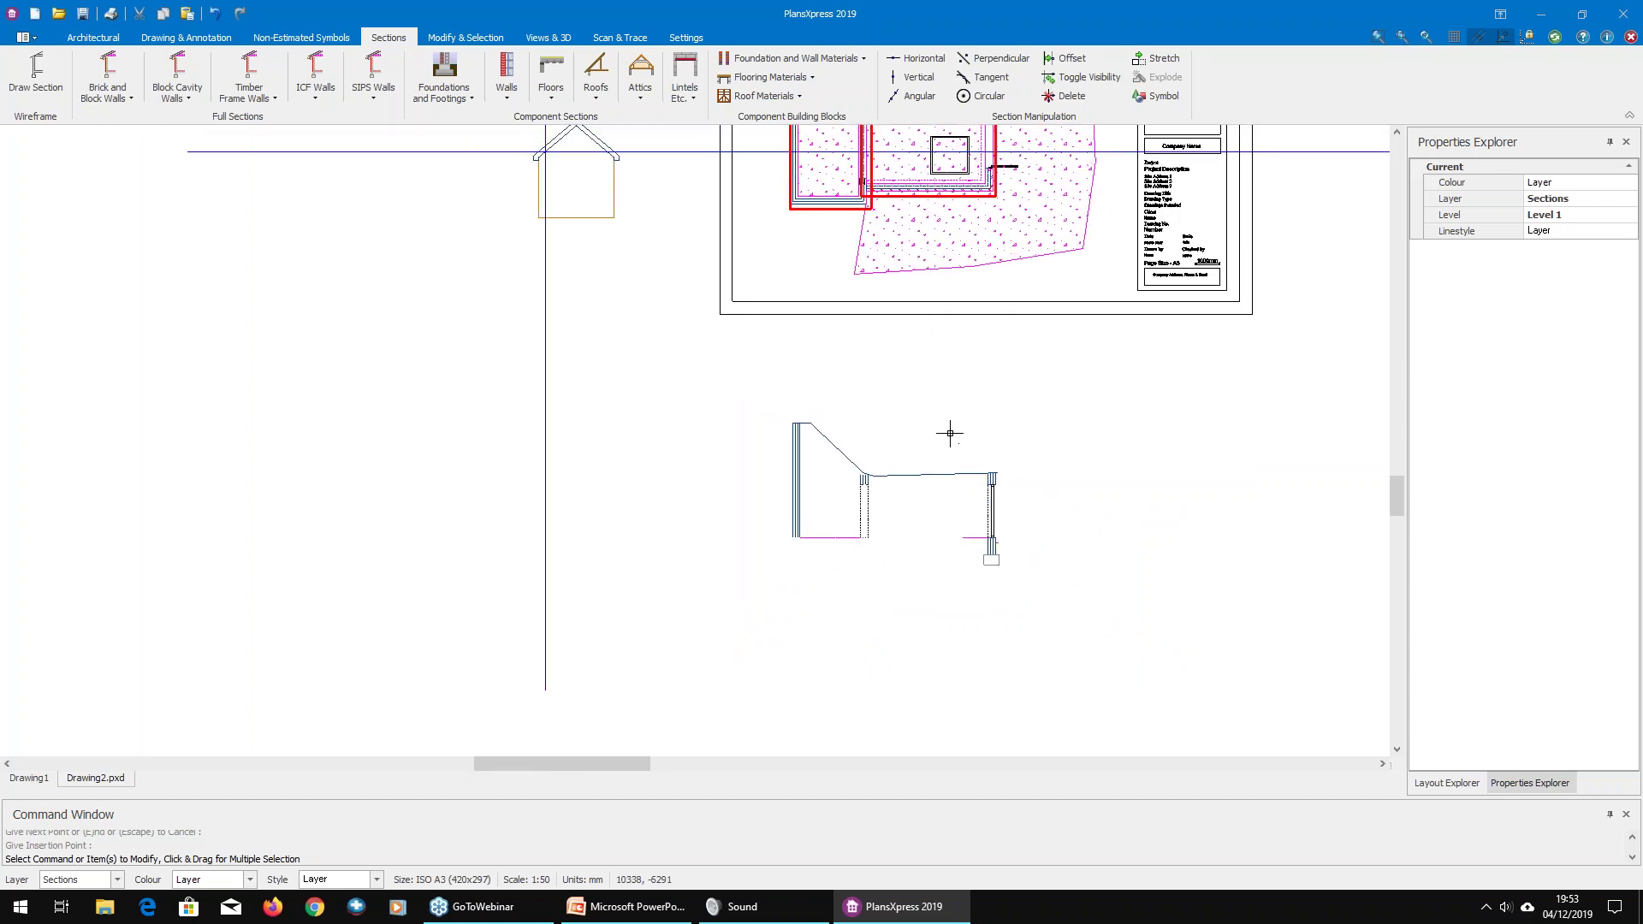
# Step: Compare the roof lines of the small gabled elevation with those of the generated section
pyautogui.moveTo(949, 434); pyautogui.dragTo(978, 464, button='middle')
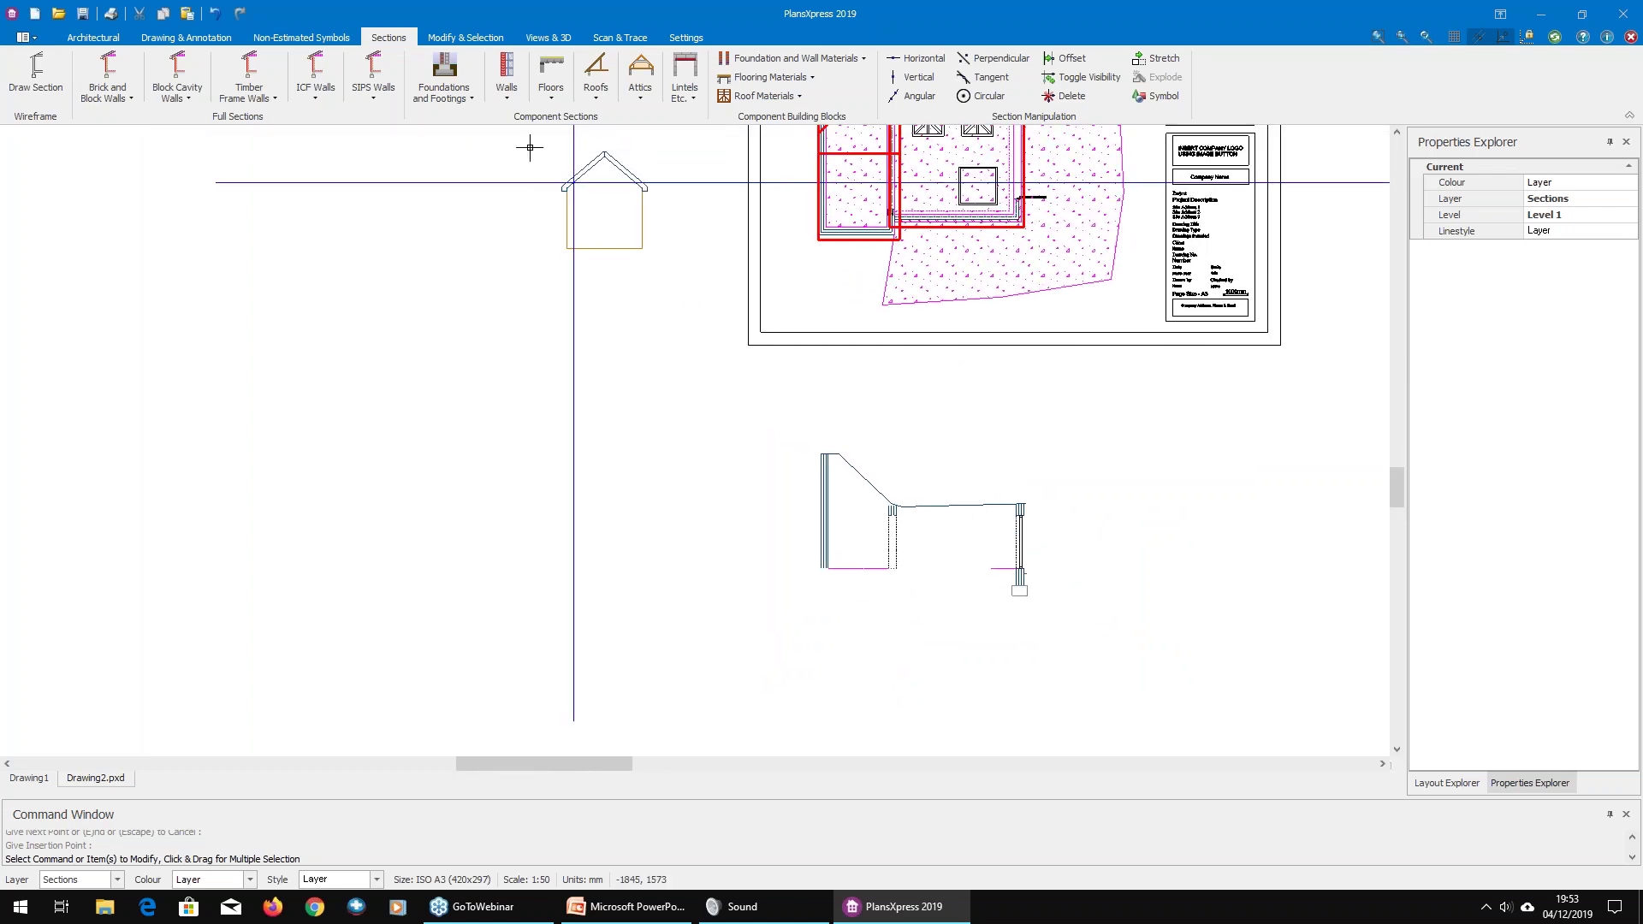
pyautogui.moveTo(536, 155); pyautogui.dragTo(674, 282)
pyautogui.click(658, 339)
pyautogui.click(611, 155)
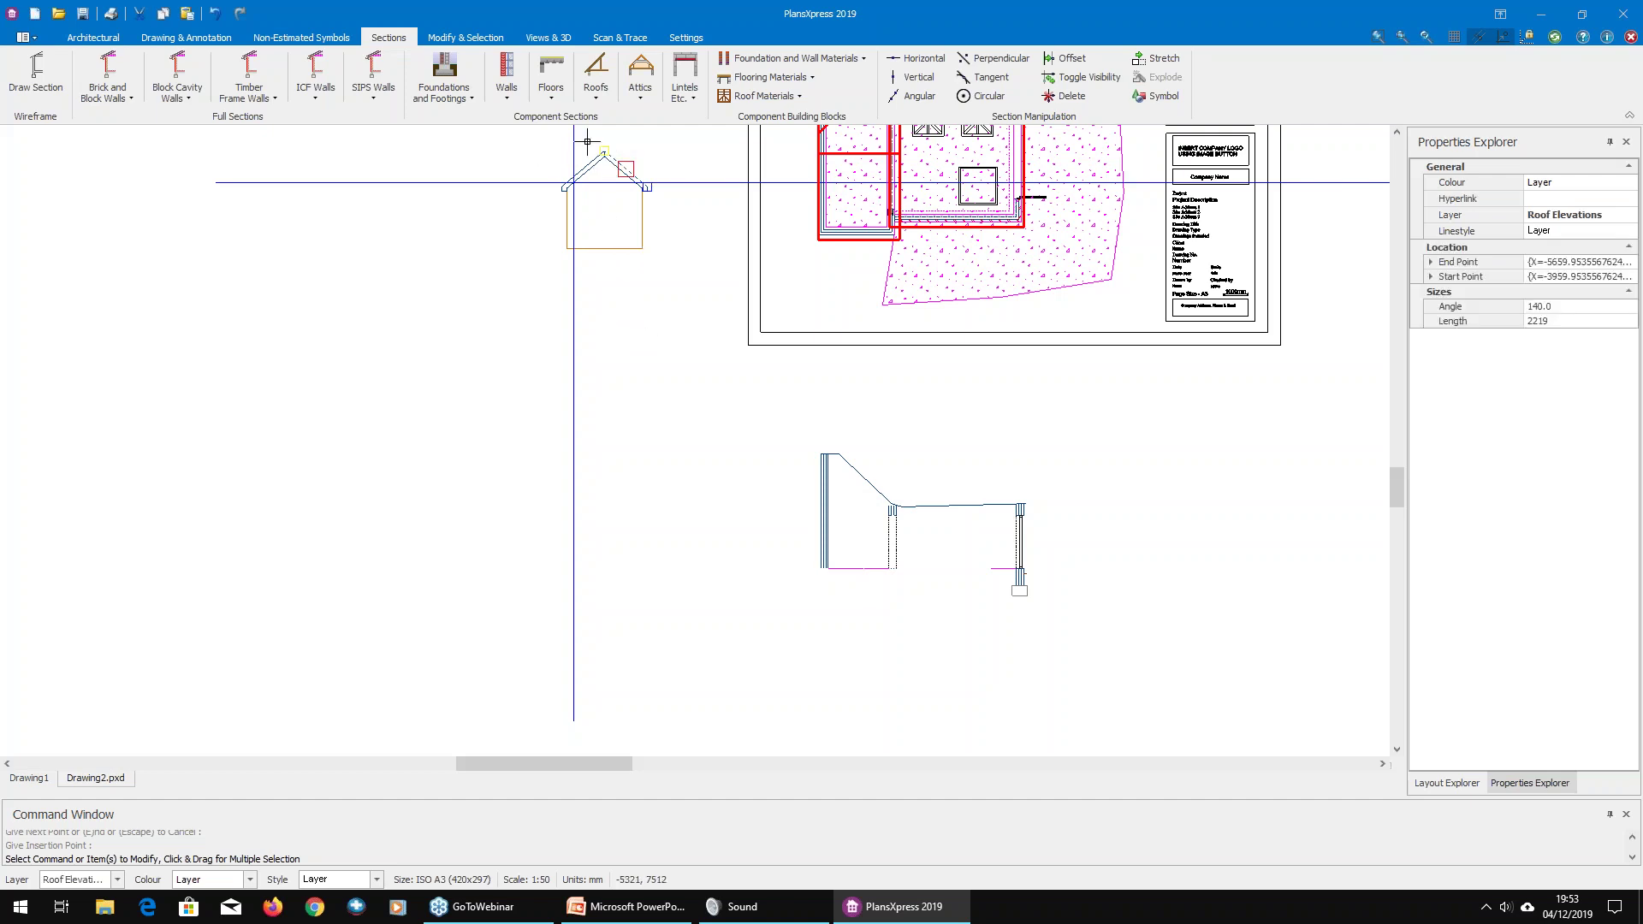
pyautogui.press('Escape')
pyautogui.scroll(5, 891, 576)
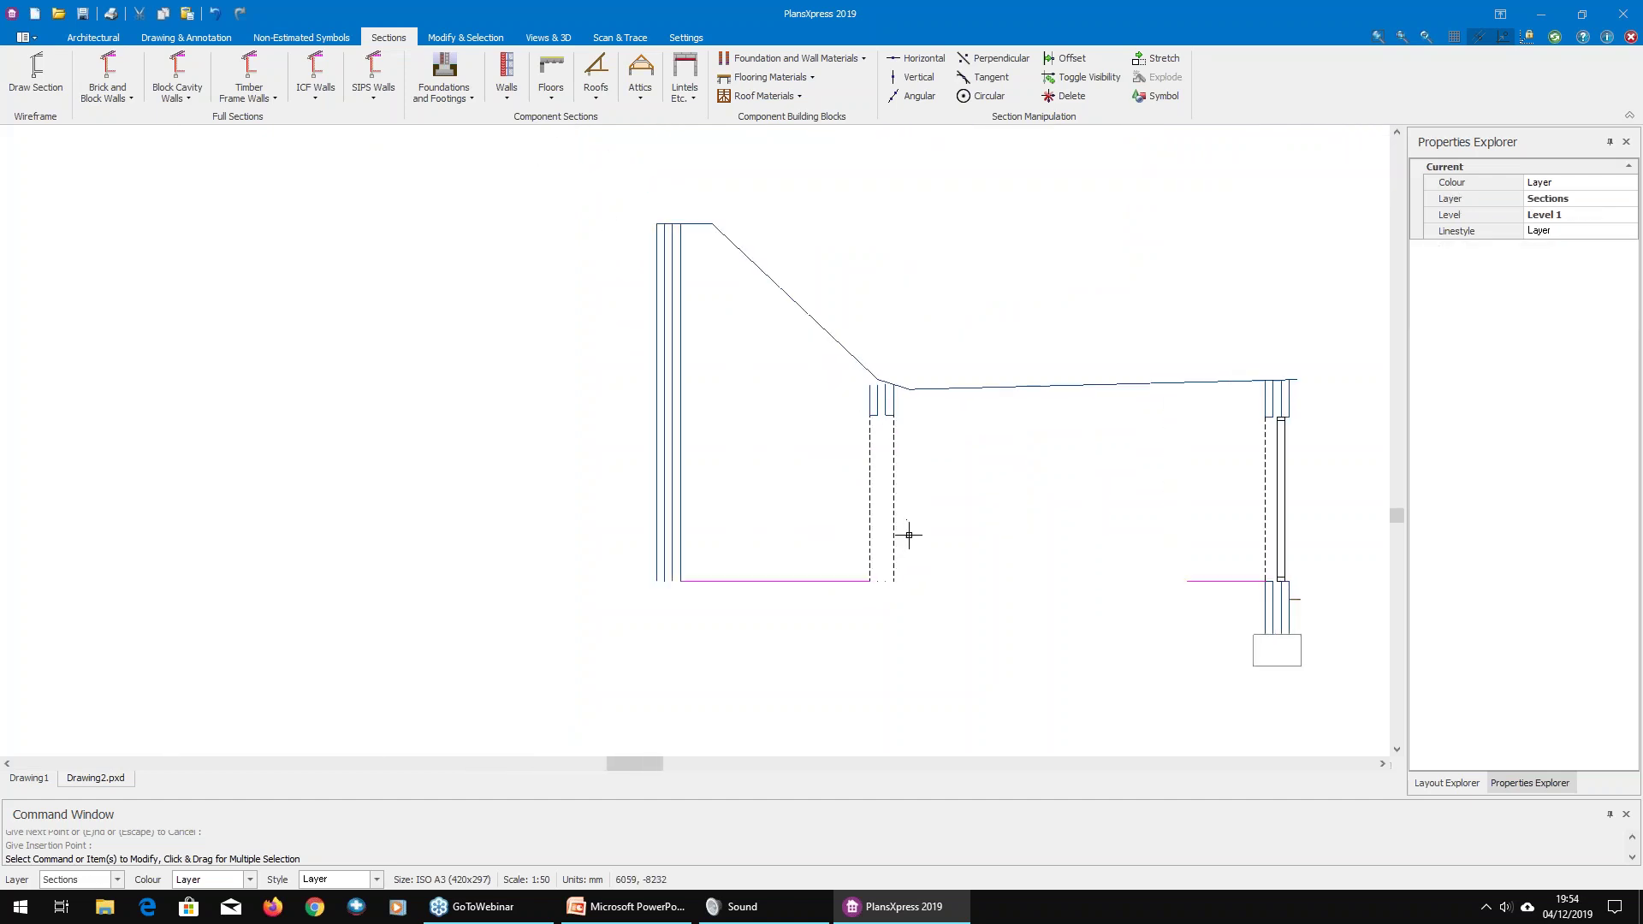
pyautogui.scroll(2, 951, 581)
pyautogui.scroll(-4, 880, 465)
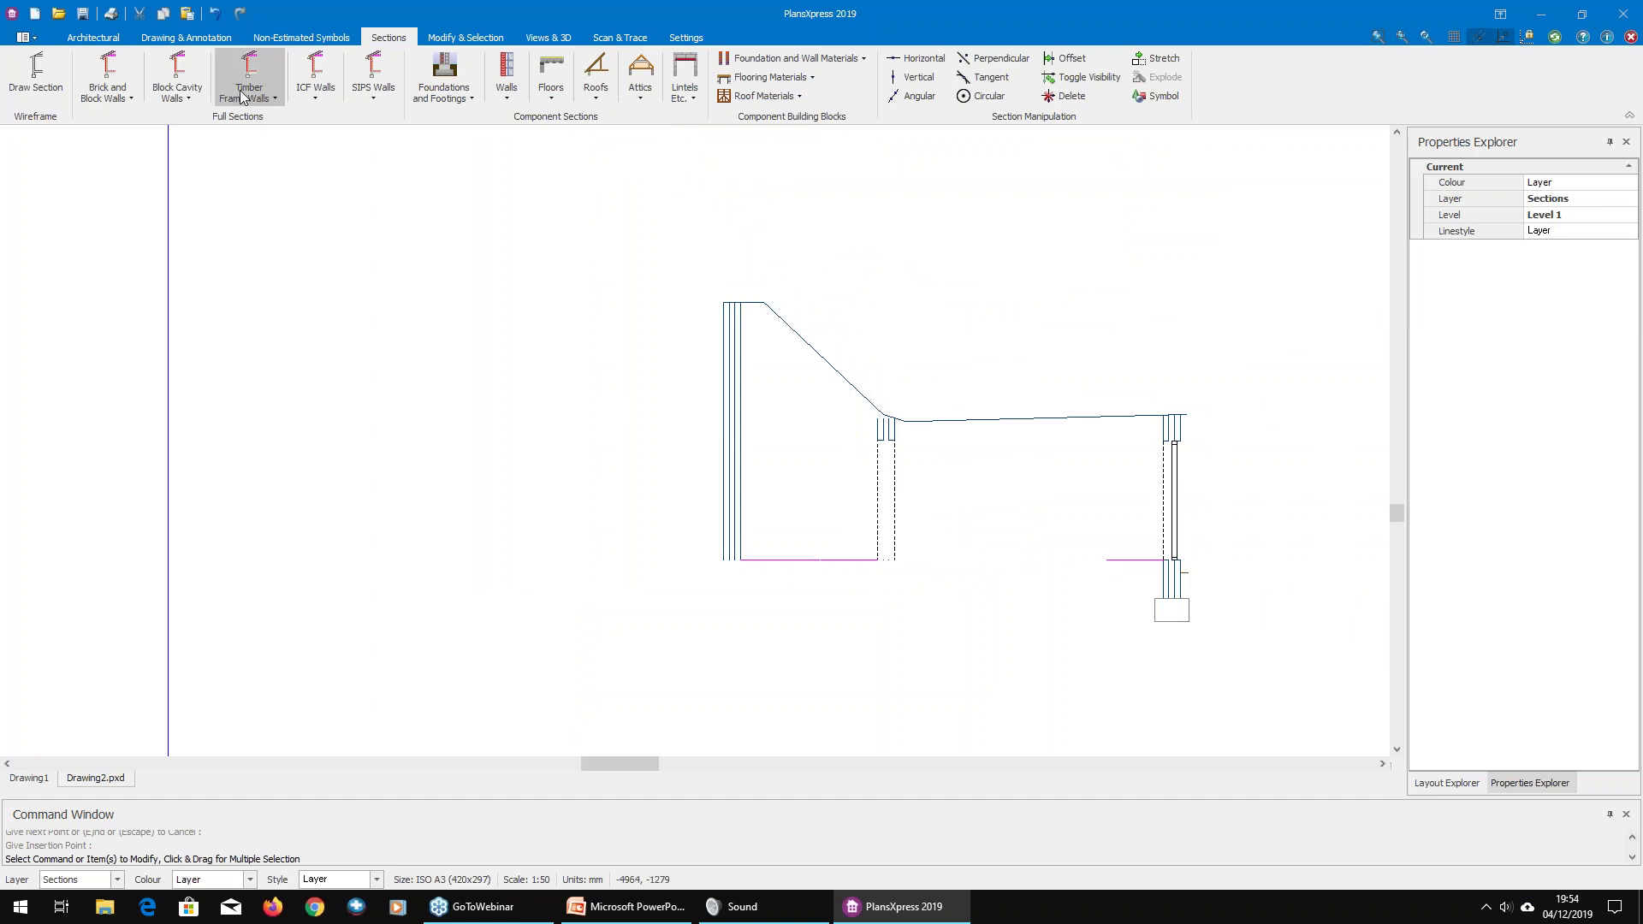
# Step: Insert a Brick and Block Cavity Wall component section on the footing beneath the extension's end wall, without rotation
pyautogui.click(507, 96)
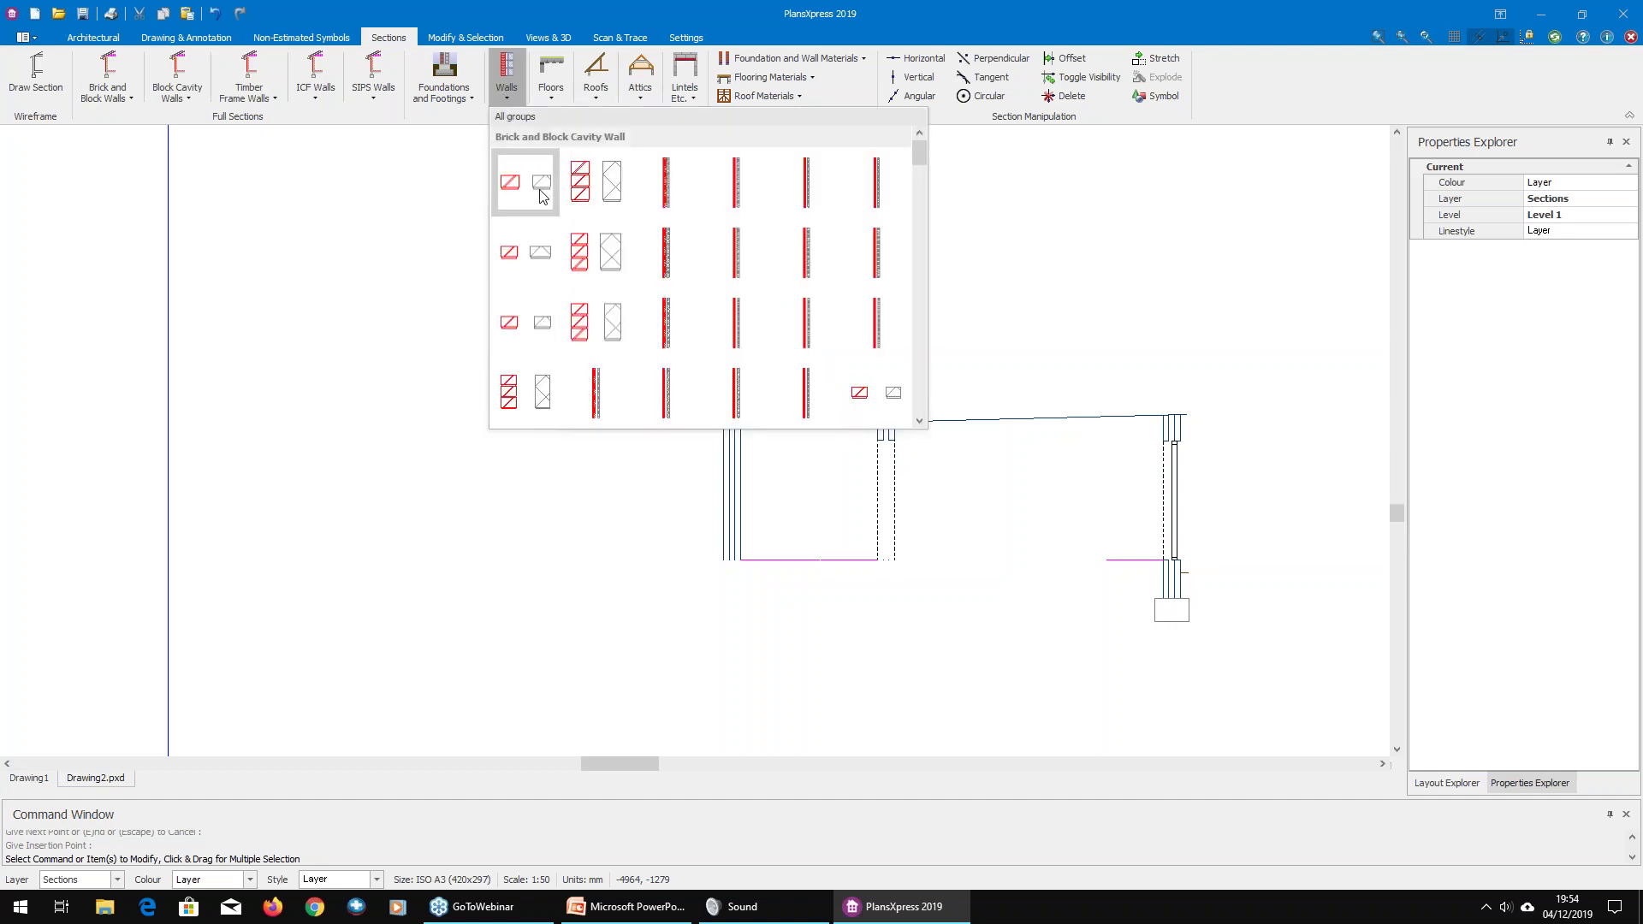
pyautogui.scroll(-5, 687, 284)
pyautogui.scroll(4, 692, 290)
pyautogui.click(690, 291)
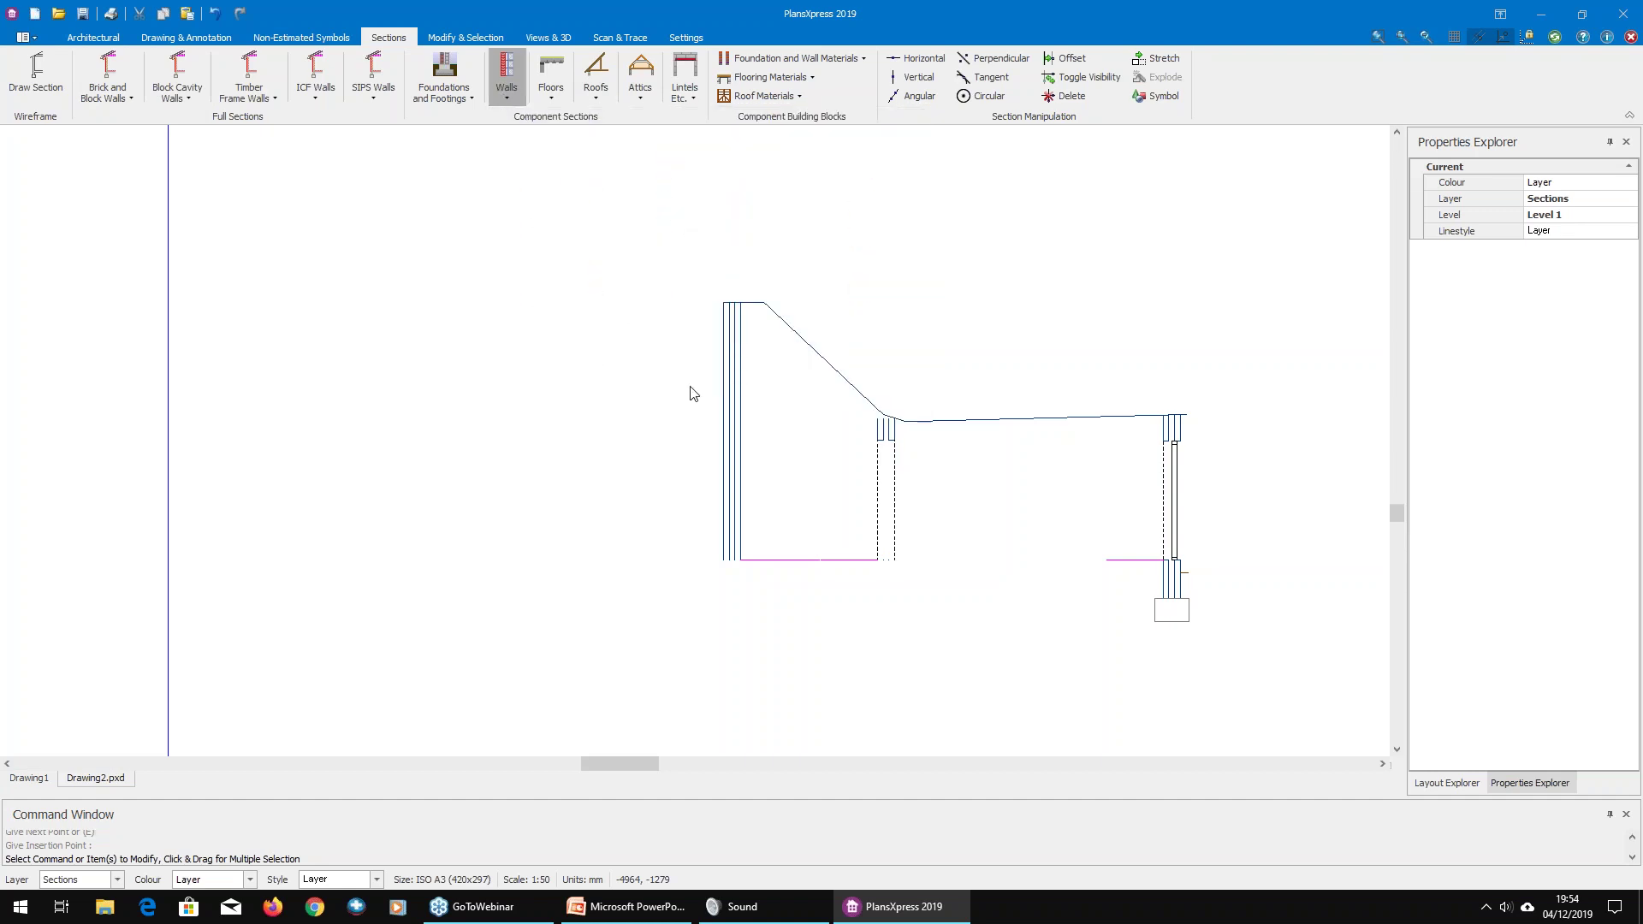
pyautogui.scroll(4, 1206, 565)
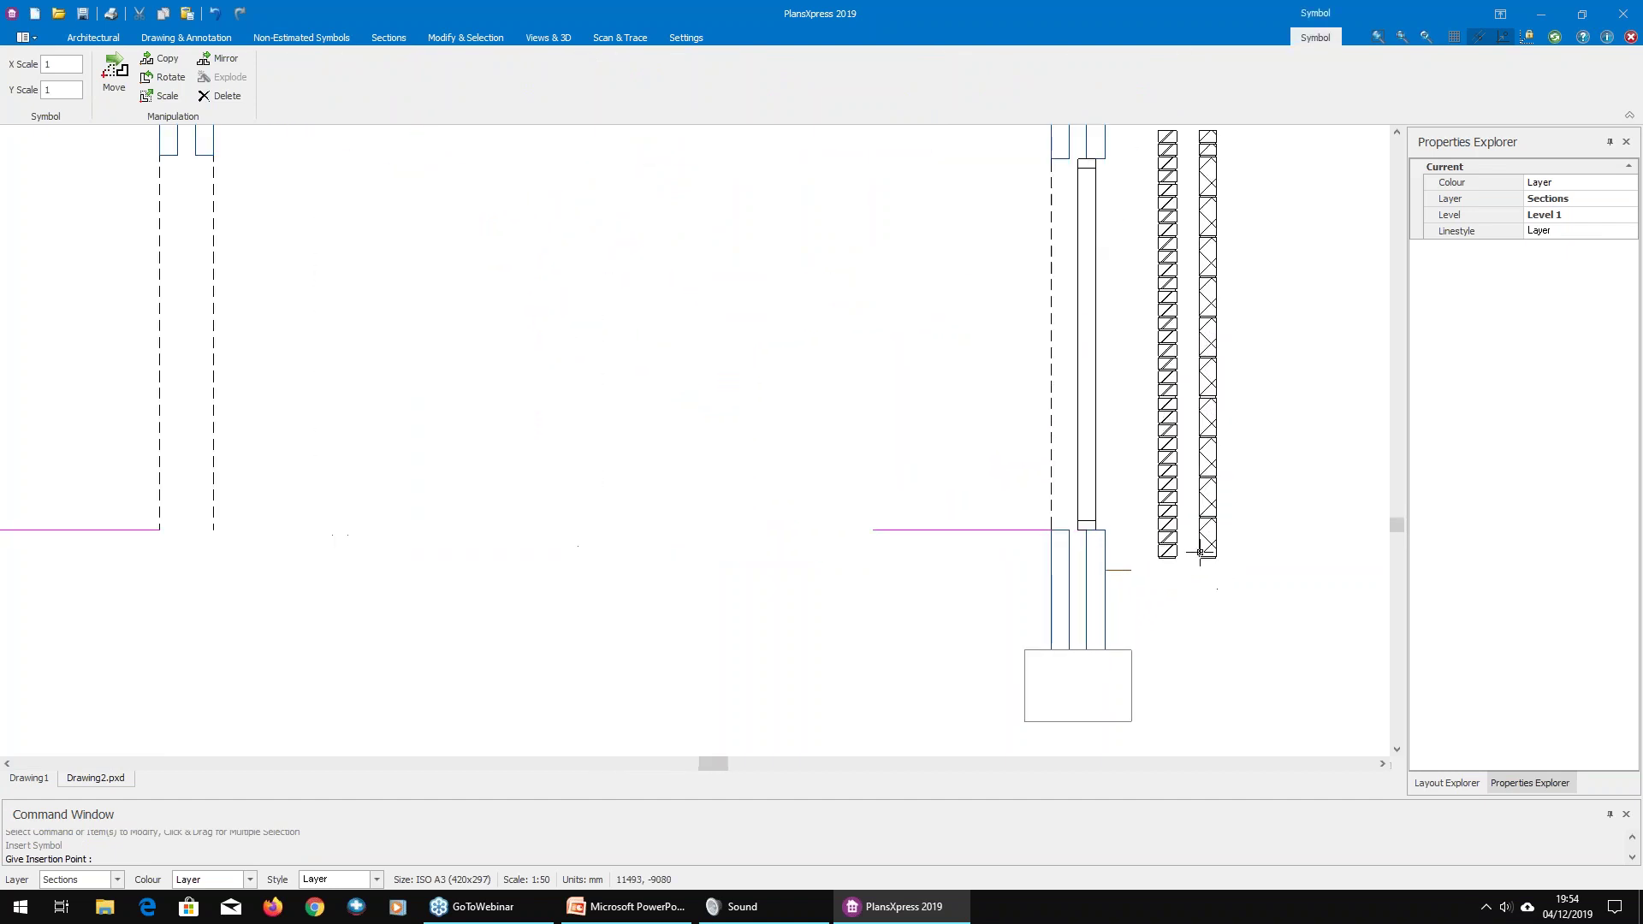
pyautogui.click(1097, 648)
pyautogui.scroll(3, 1098, 647)
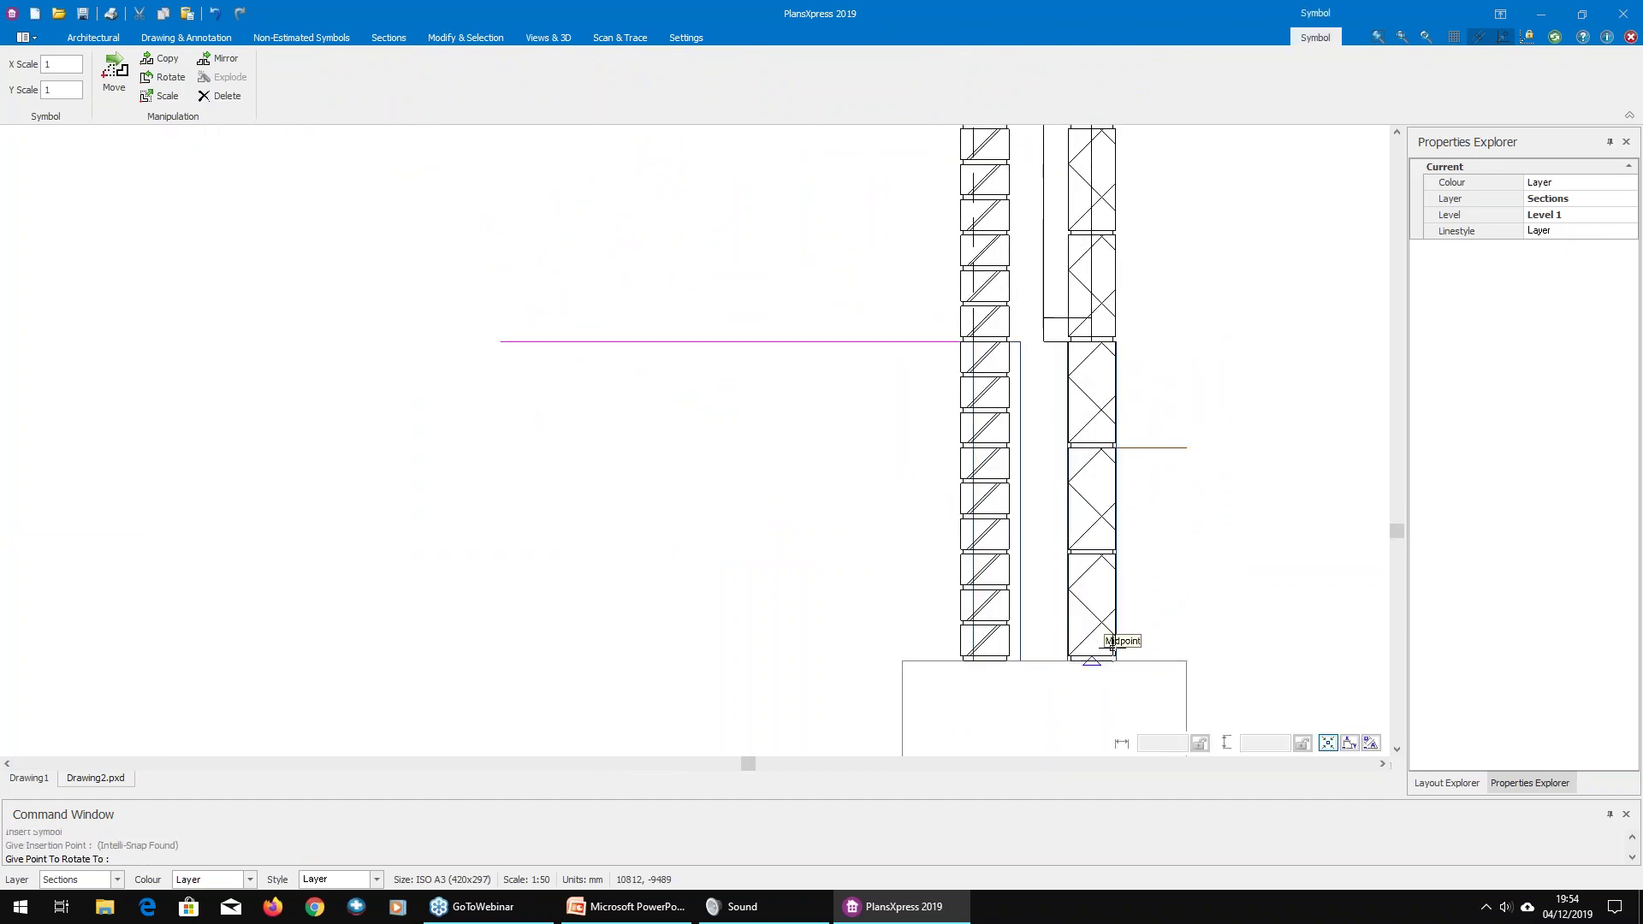
pyautogui.click(1185, 657)
pyautogui.rightClick(1277, 563)
# Step: Explode the cavity wall symbol and move its whole brick leaf onto the nearby leaf outline on the footing
pyautogui.click(1079, 390)
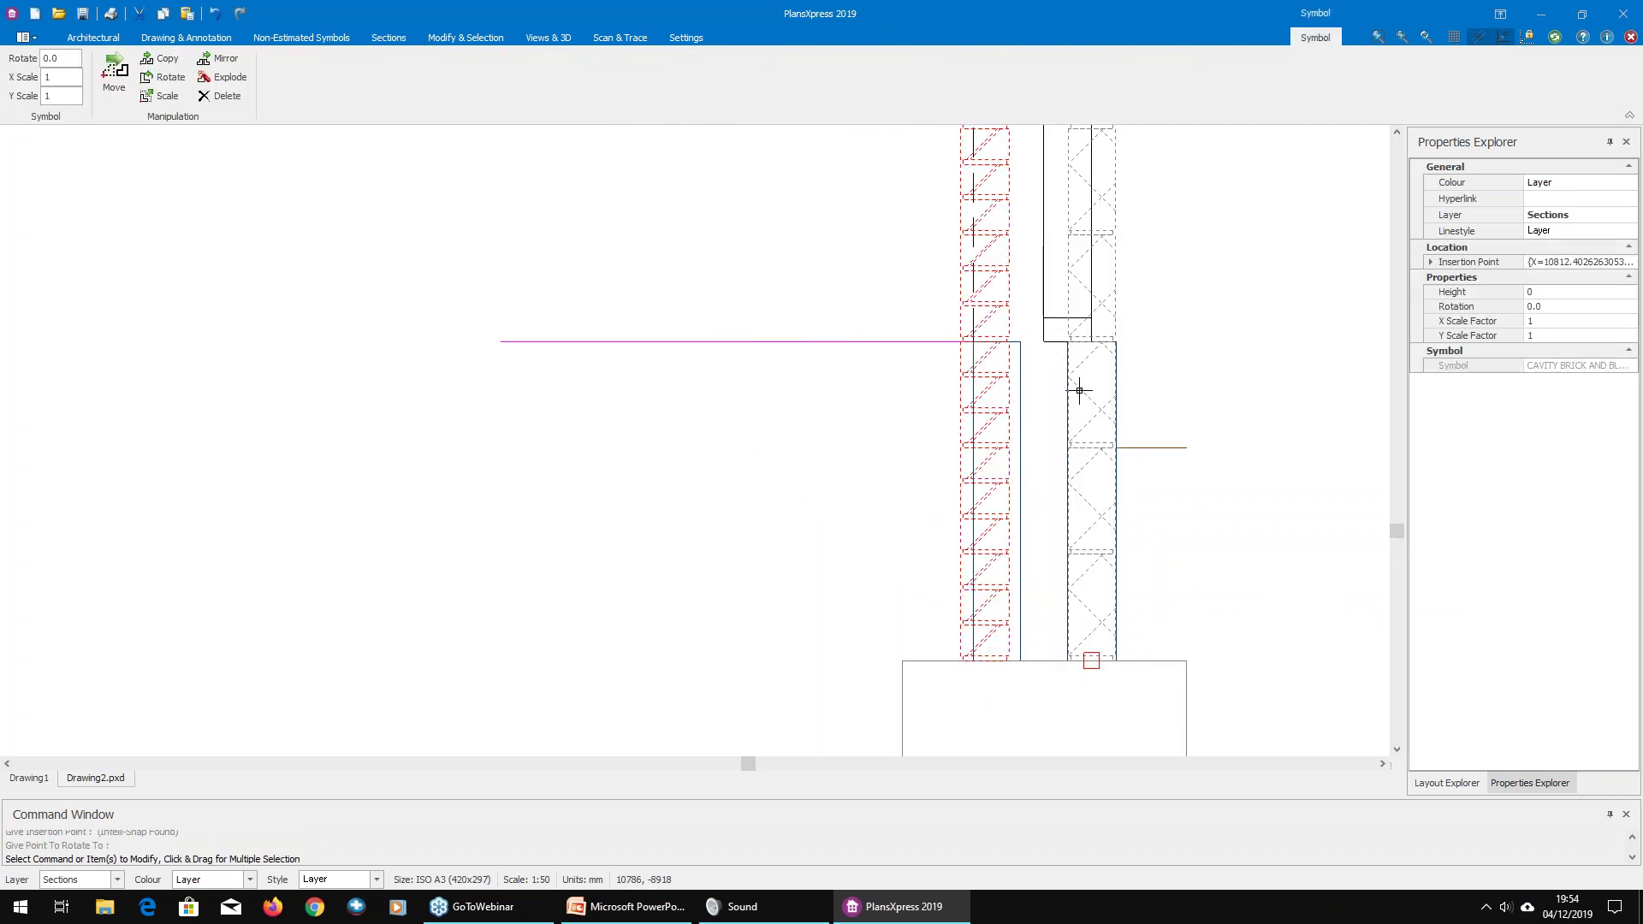
pyautogui.click(225, 77)
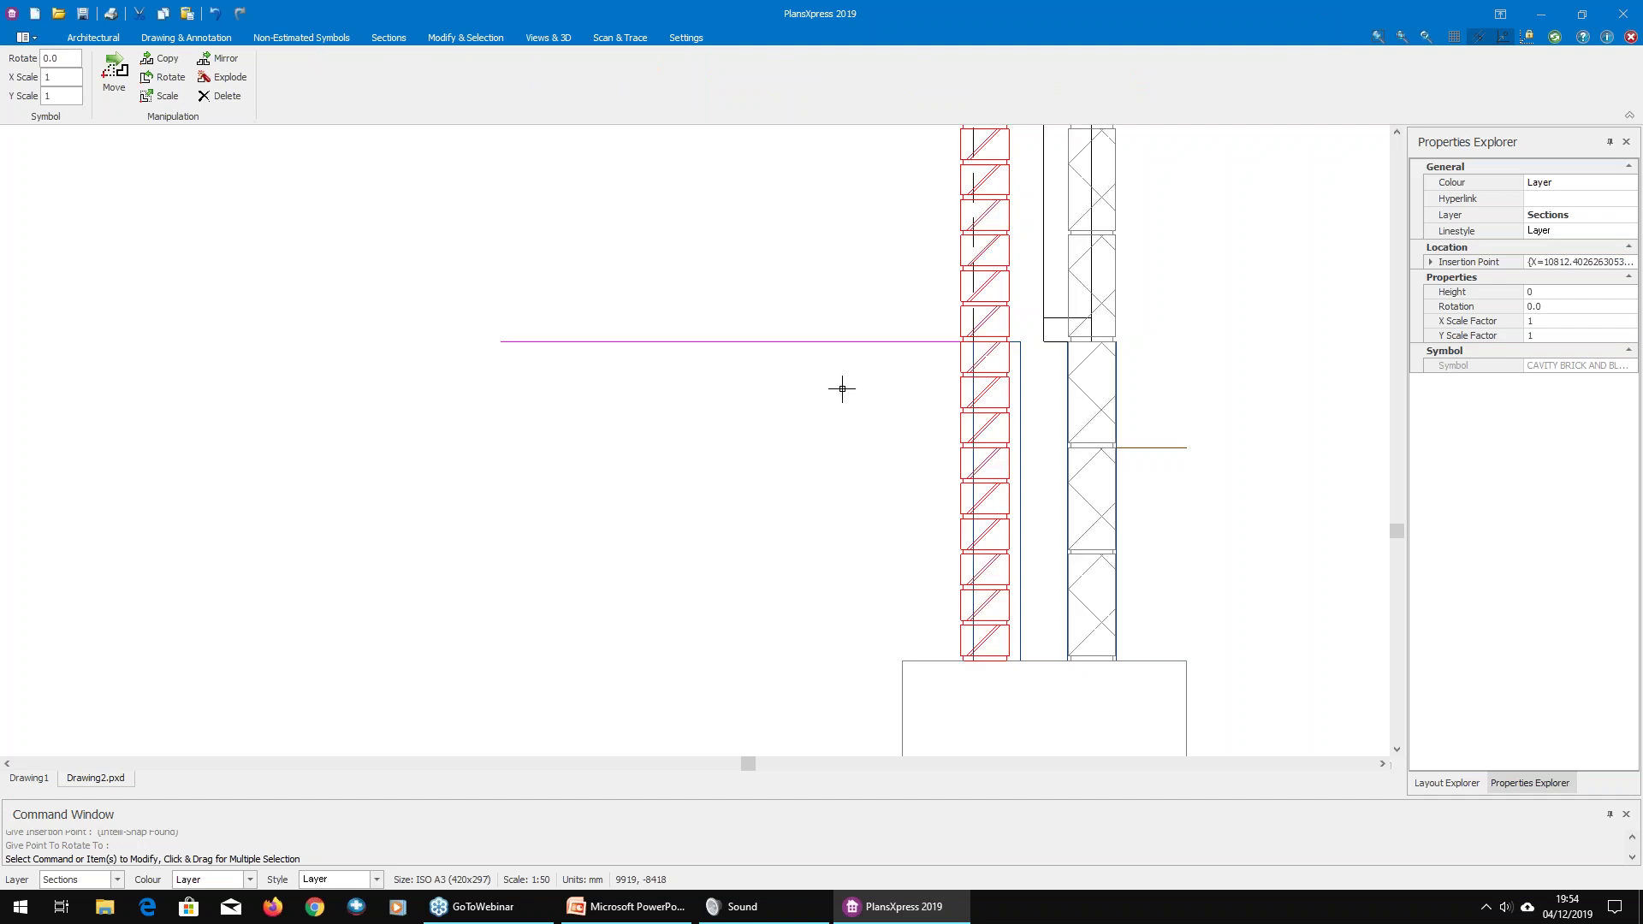
pyautogui.scroll(-4, 847, 376)
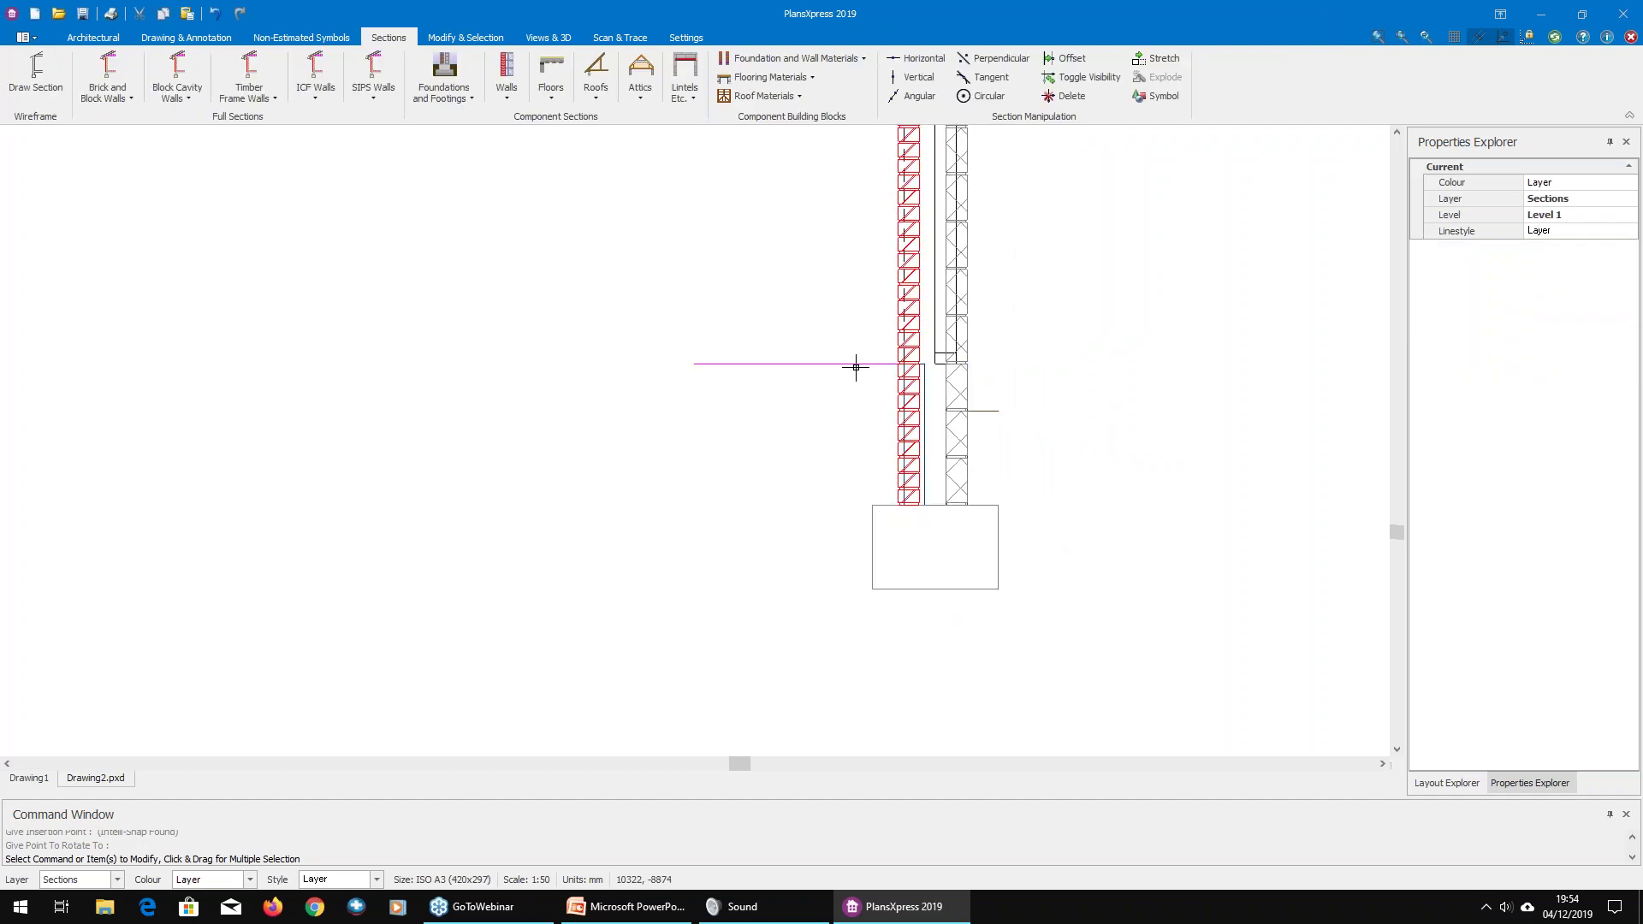
pyautogui.click(857, 264)
pyautogui.moveTo(857, 263); pyautogui.dragTo(893, 302, button='middle')
pyautogui.moveTo(897, 161); pyautogui.dragTo(941, 458)
pyautogui.scroll(3, 914, 446)
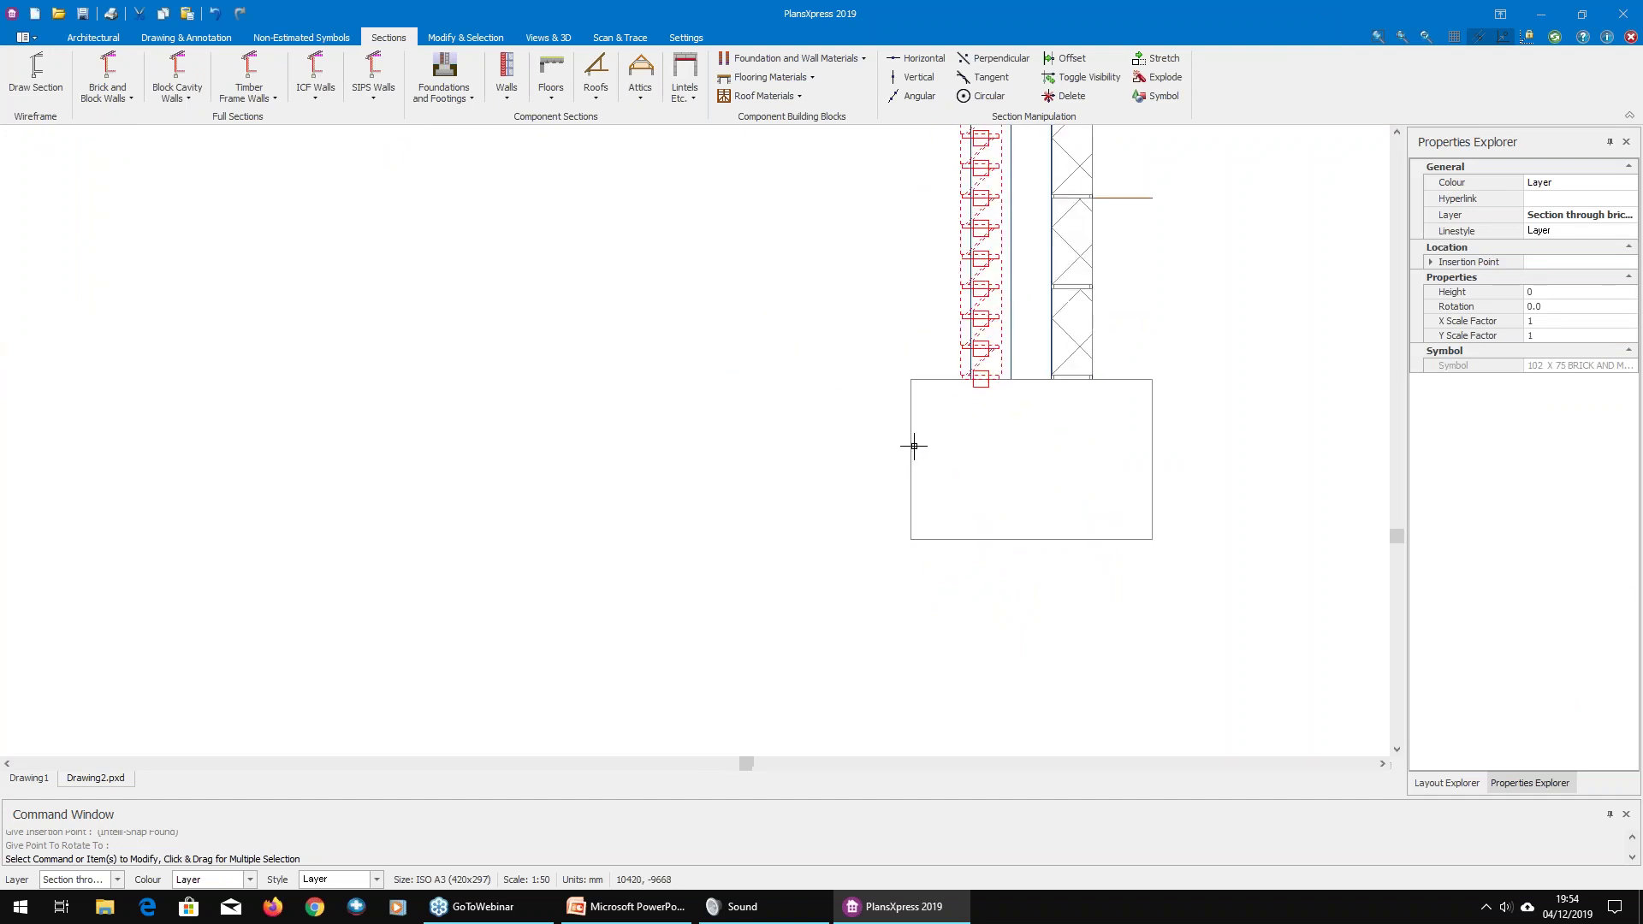
pyautogui.scroll(2, 914, 445)
pyautogui.click(1026, 333)
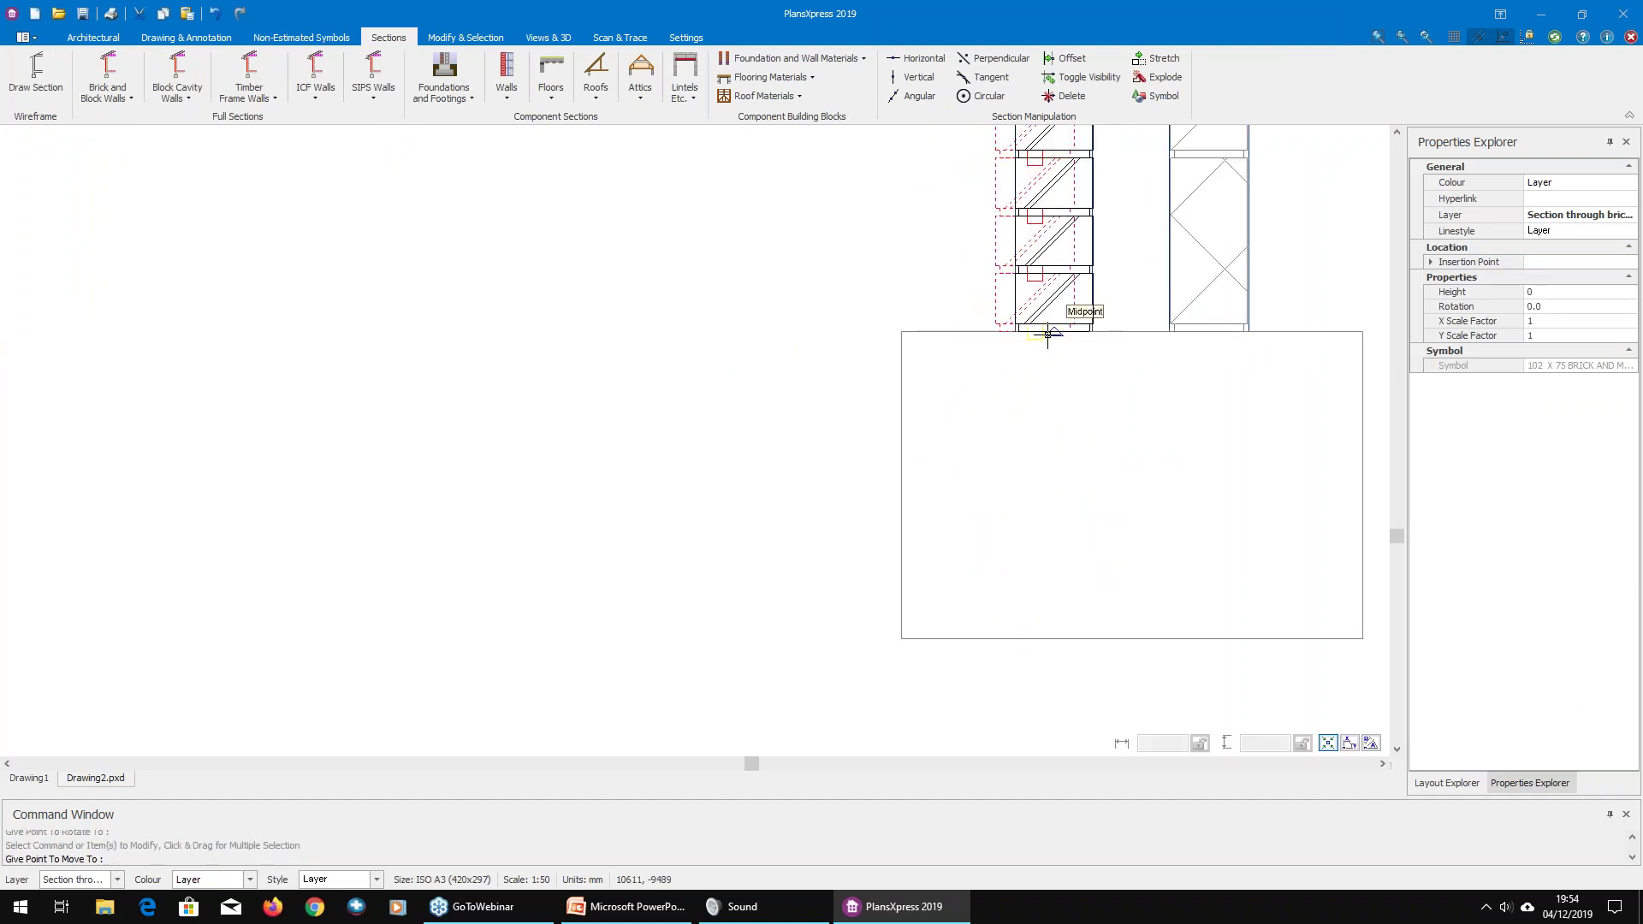
pyautogui.click(1047, 334)
# Step: Select the brick and block pieces above floor level and move them clear of the section, outside the end wall
pyautogui.scroll(-4, 889, 359)
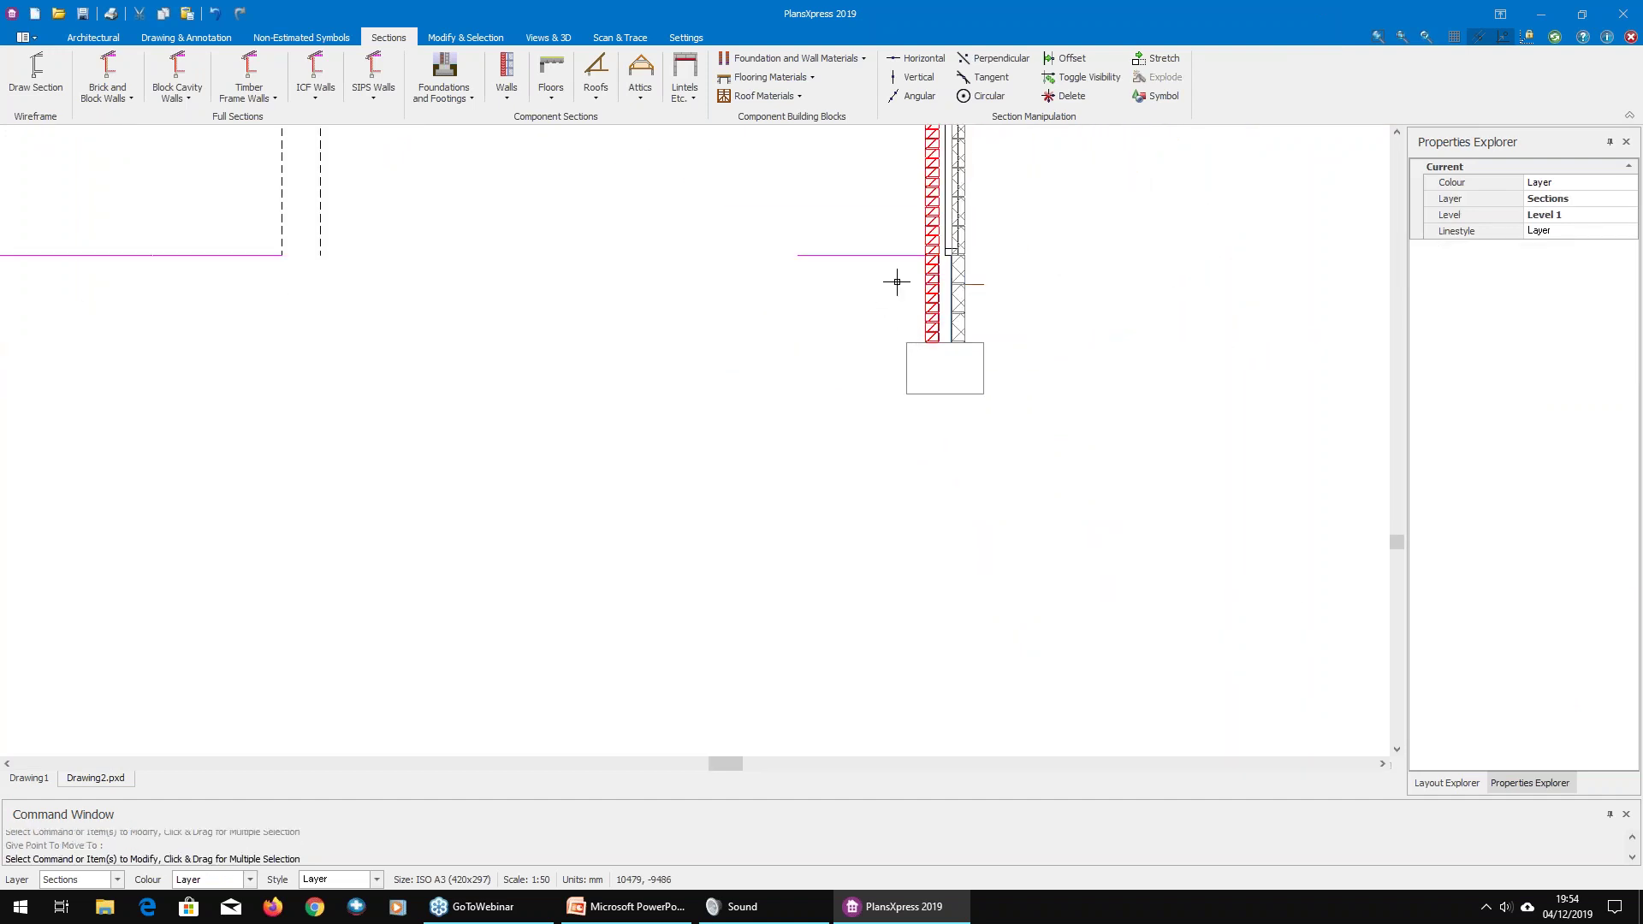
pyautogui.moveTo(897, 282); pyautogui.dragTo(882, 419, button='middle')
pyautogui.moveTo(893, 224)
pyautogui.mouseDown()
pyautogui.moveTo(1015, 403)
pyautogui.moveTo(1014, 484)
pyautogui.mouseUp()
pyautogui.moveTo(958, 433); pyautogui.dragTo(1107, 402)
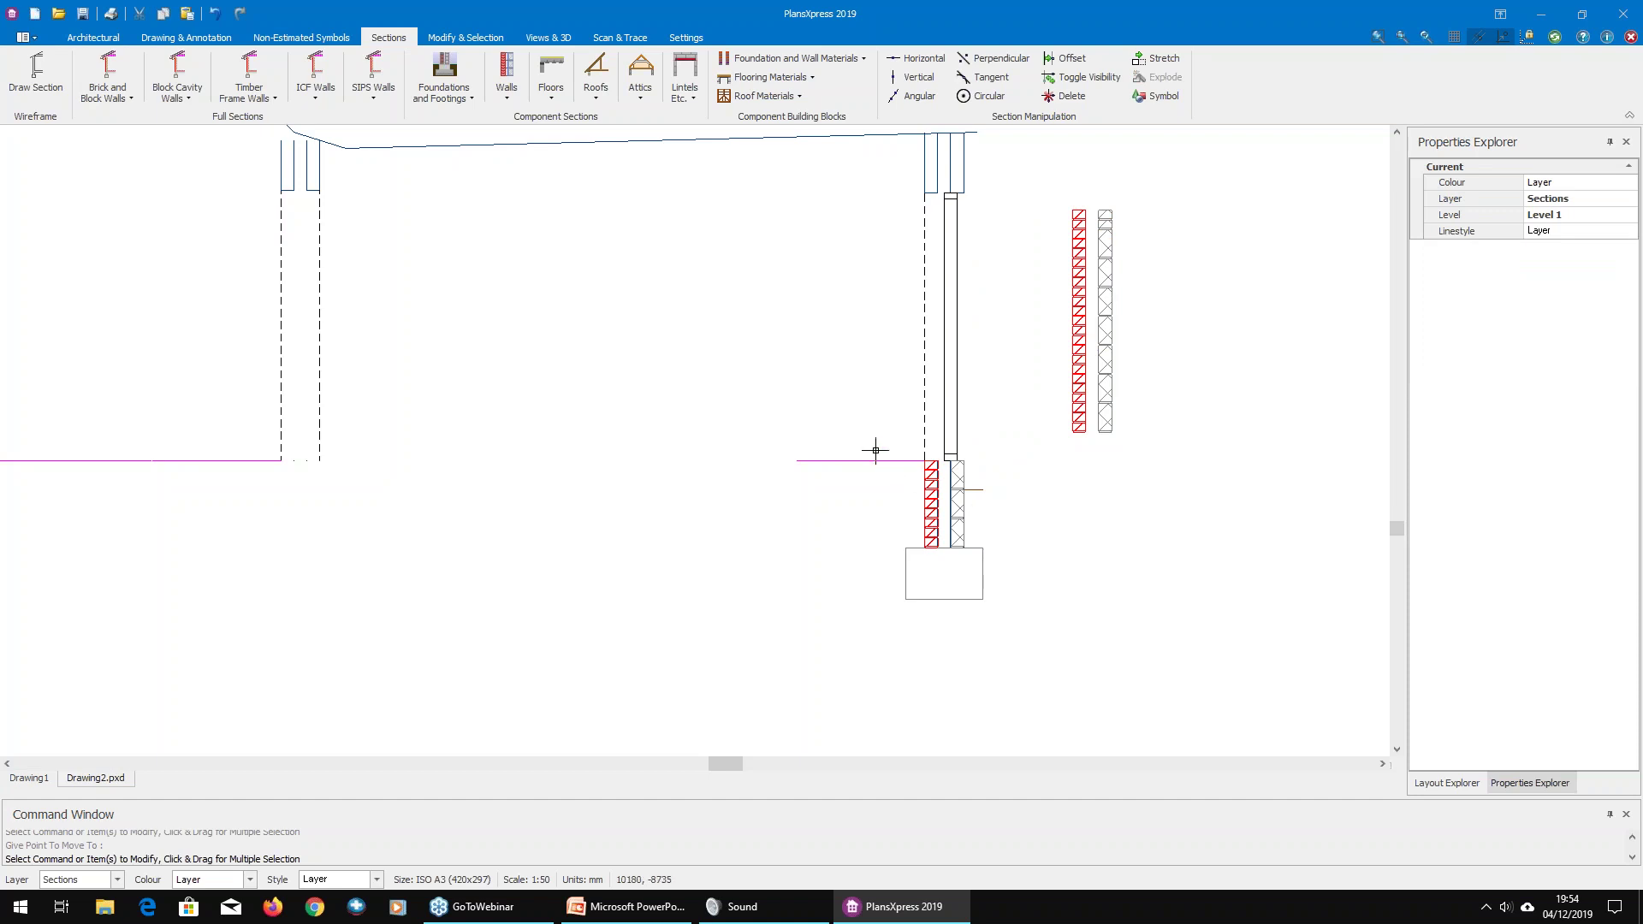
# Step: Delete the brick and block pieces set aside beside the section and those remaining above the footing
pyautogui.moveTo(1057, 198); pyautogui.dragTo(1151, 461)
pyautogui.press('Delete')
pyautogui.moveTo(907, 428)
pyautogui.mouseDown()
pyautogui.moveTo(947, 550)
pyautogui.moveTo(979, 557)
pyautogui.mouseUp()
pyautogui.press('Delete')
# Step: Insert the Single Storey 600 Footings, 150 Cavity, 100 Block, 30 Degree Roof full section beside the generated section, without rotation
pyautogui.moveTo(671, 314); pyautogui.dragTo(830, 438, button='middle')
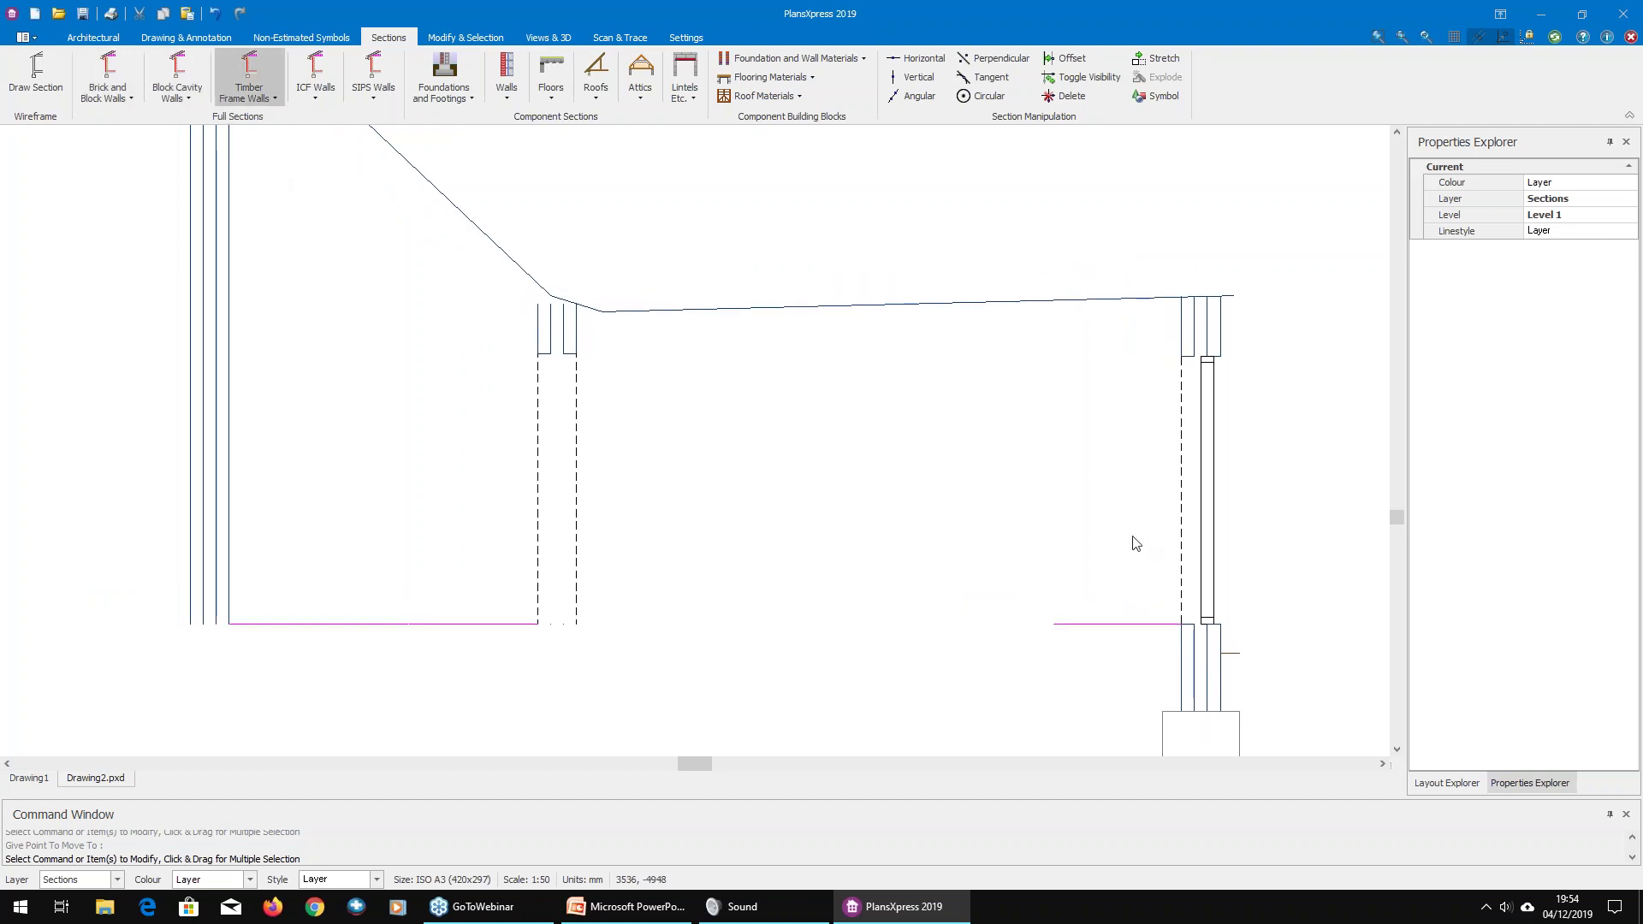
pyautogui.click(95, 102)
pyautogui.click(95, 97)
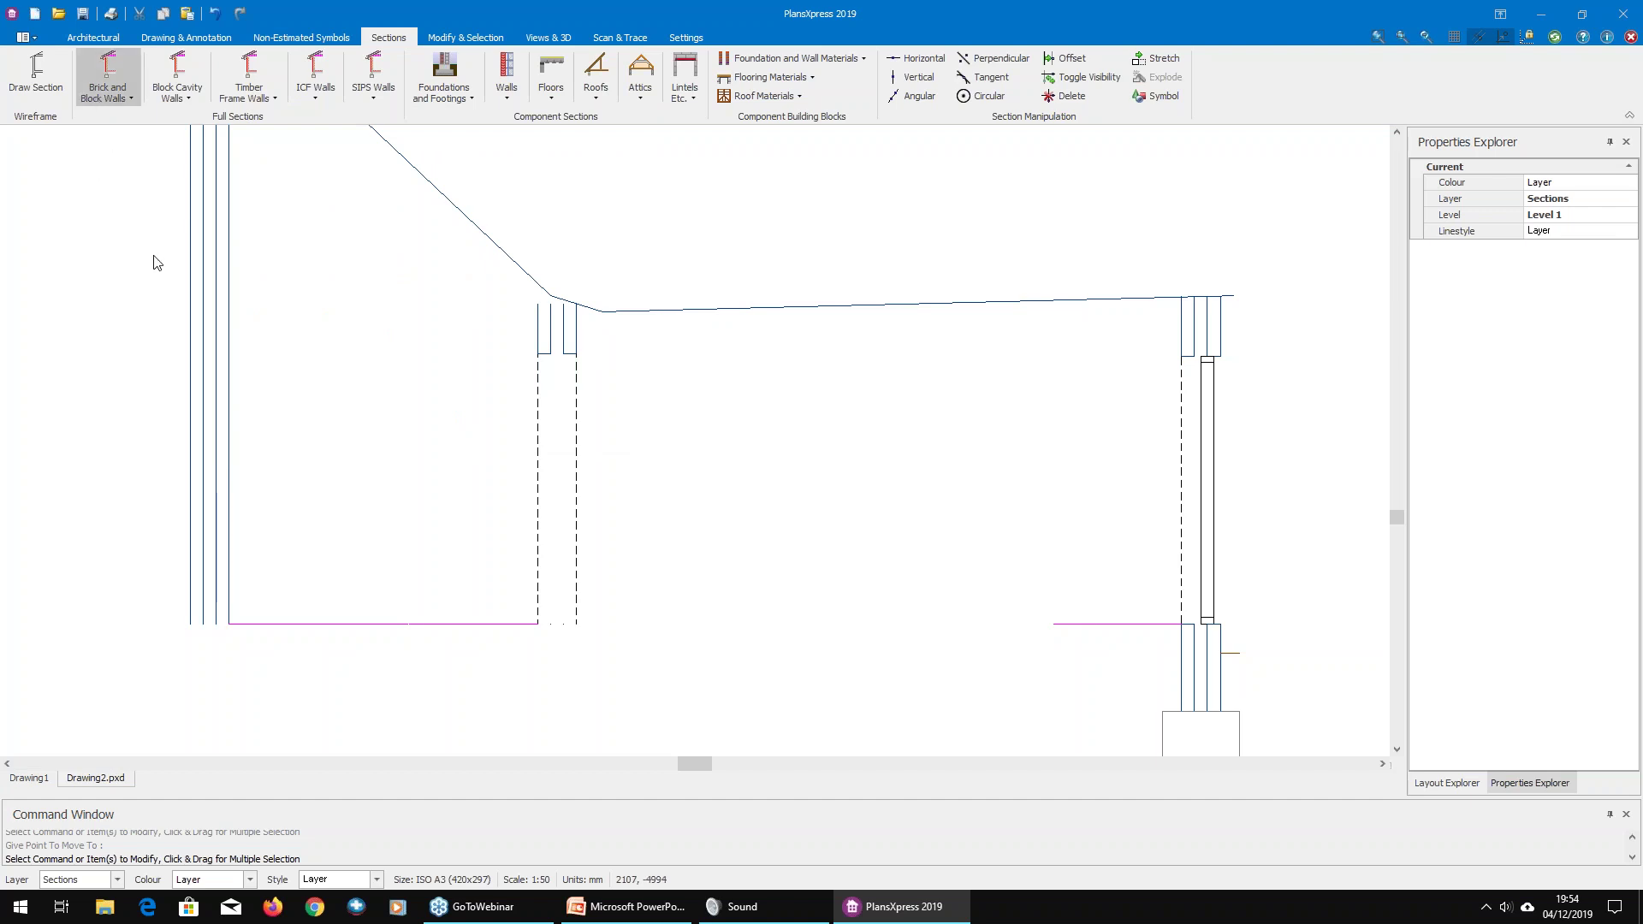
pyautogui.click(107, 85)
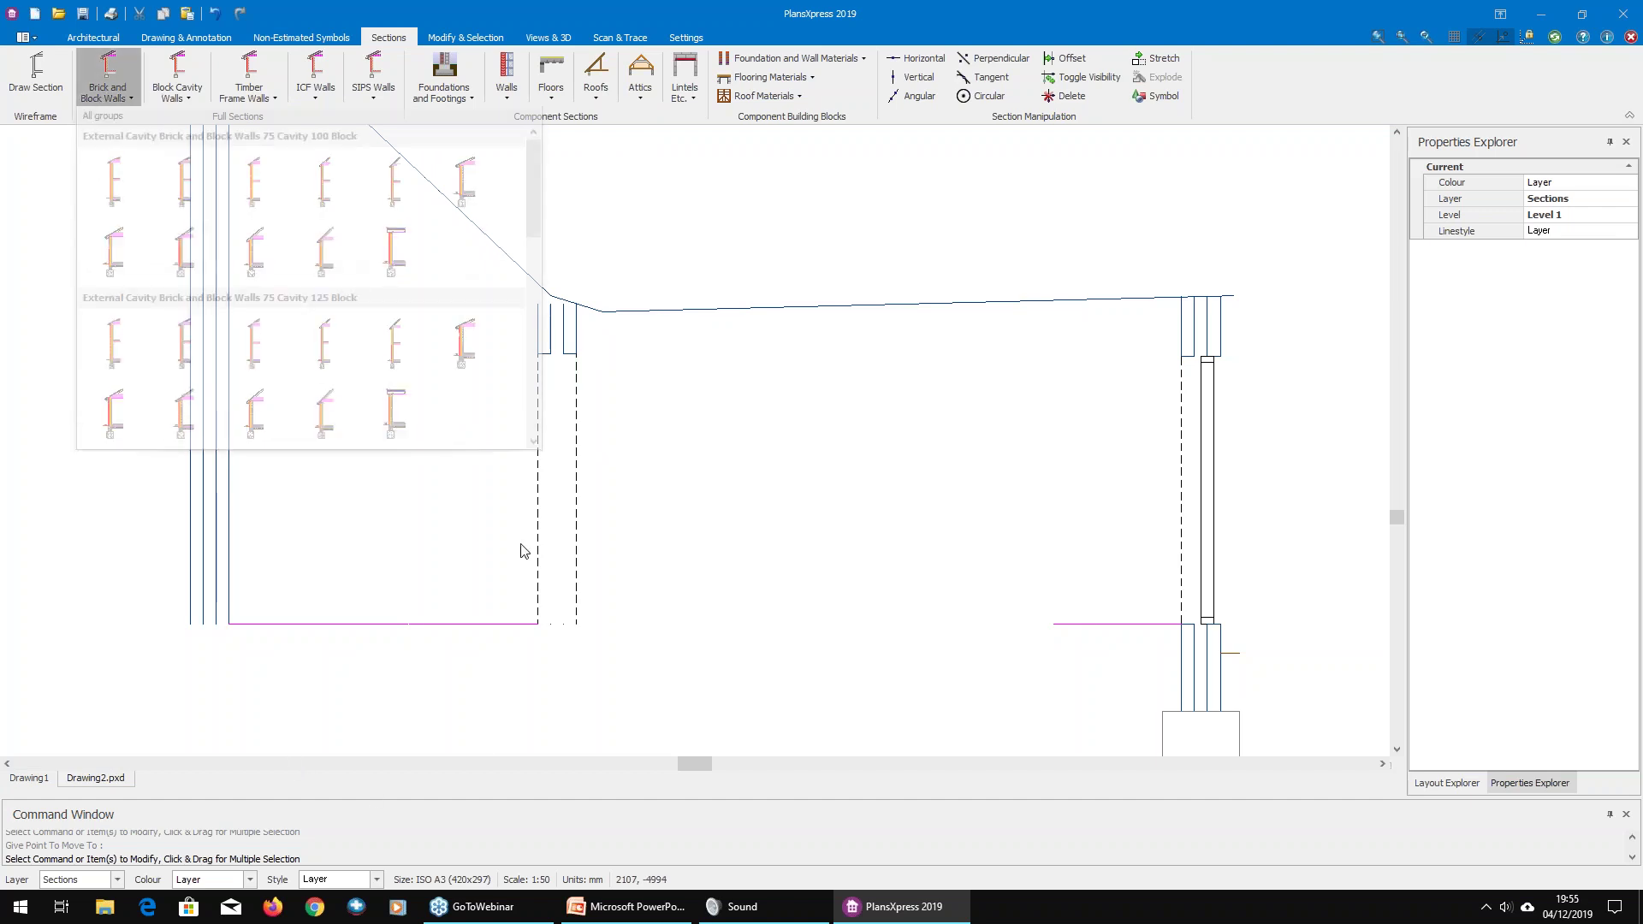
pyautogui.scroll(-5, 387, 347)
pyautogui.scroll(-3, 387, 347)
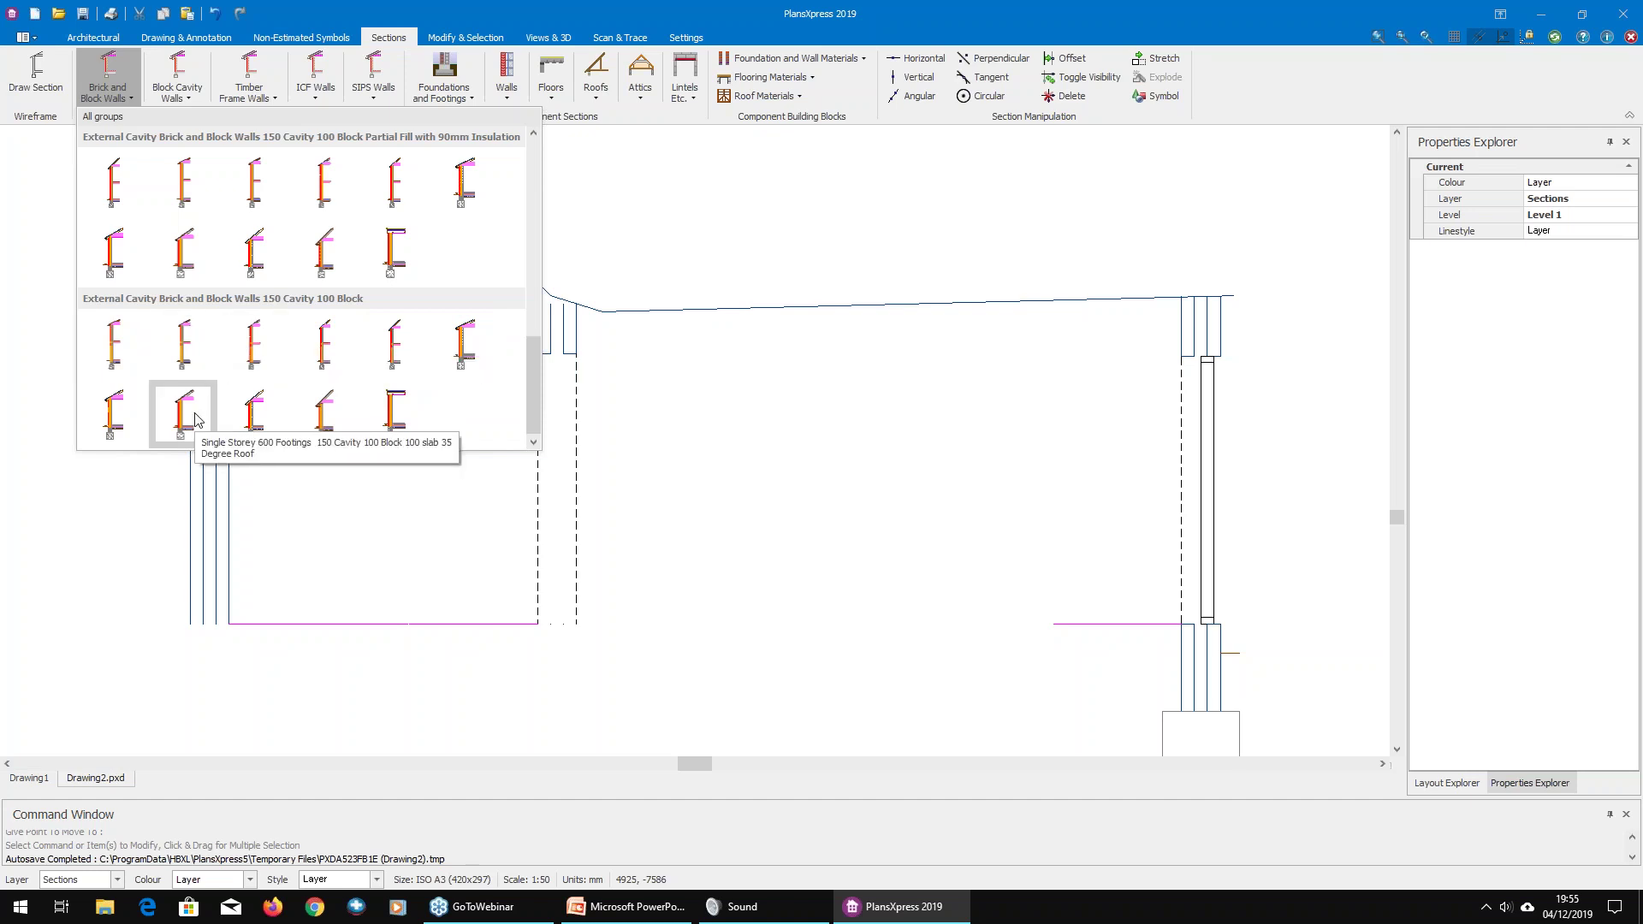
pyautogui.click(125, 422)
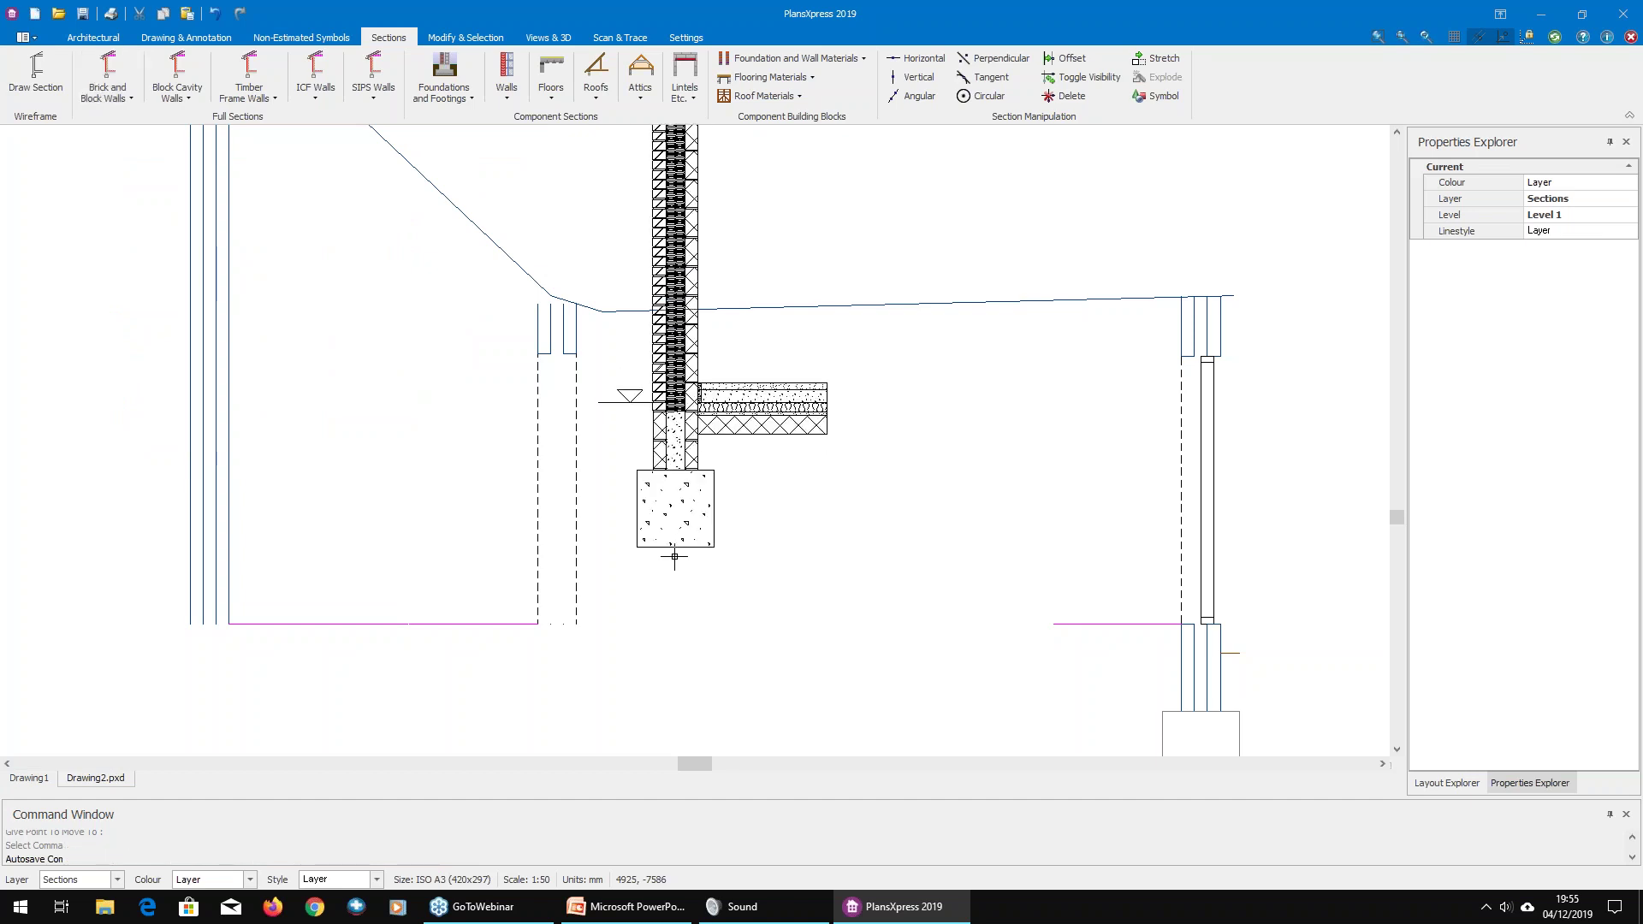
pyautogui.scroll(-3, 729, 629)
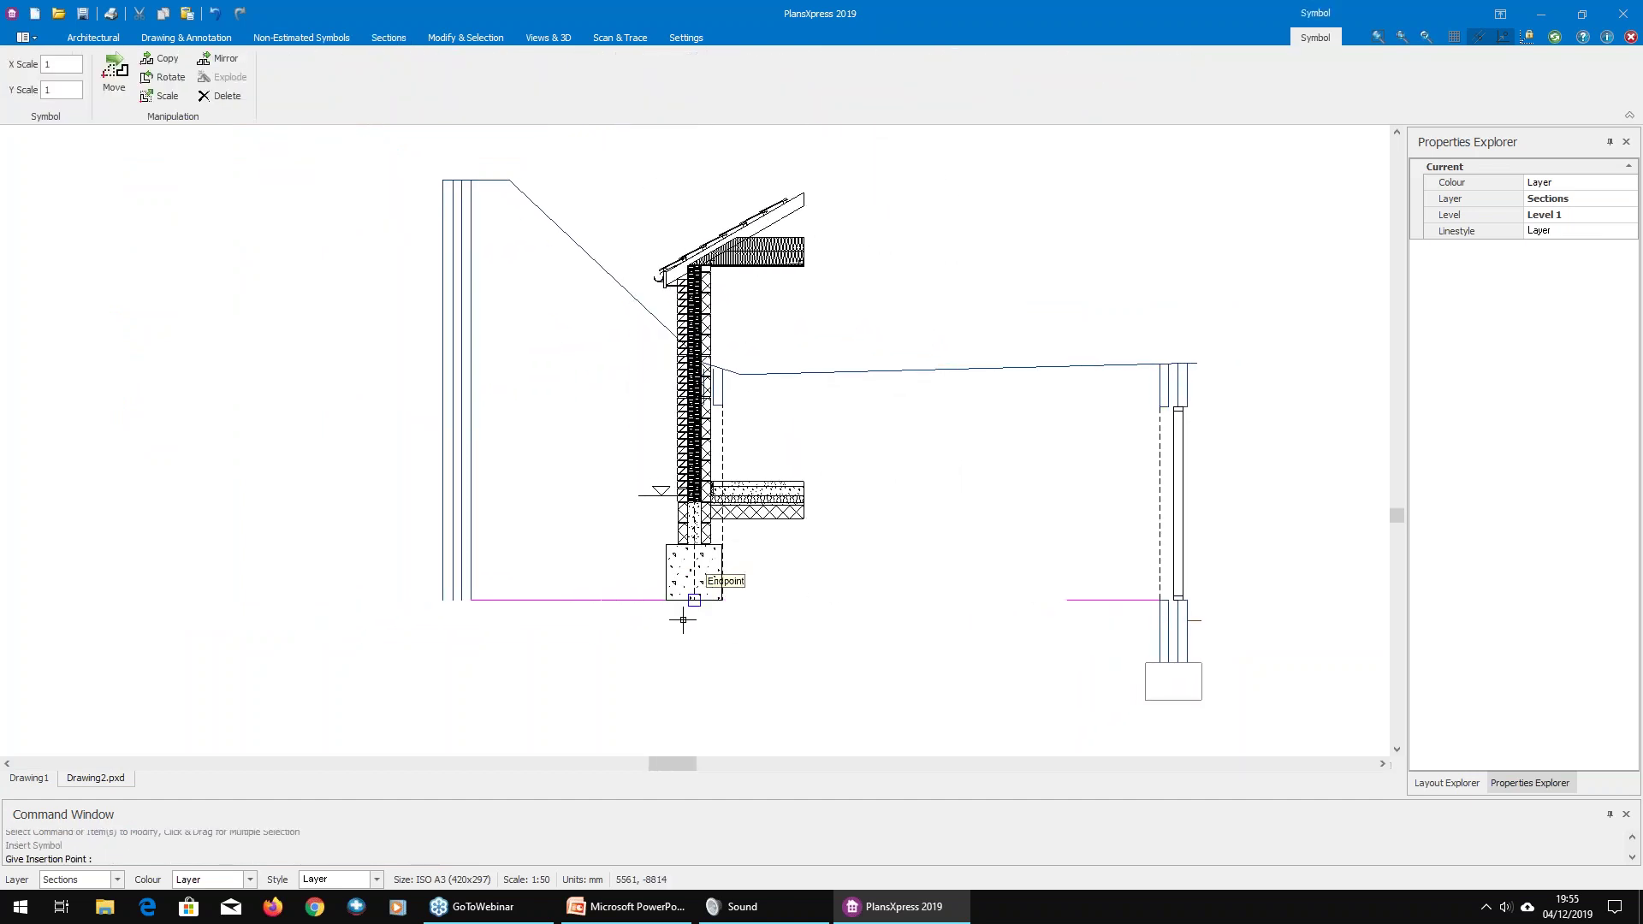
pyautogui.click(221, 637)
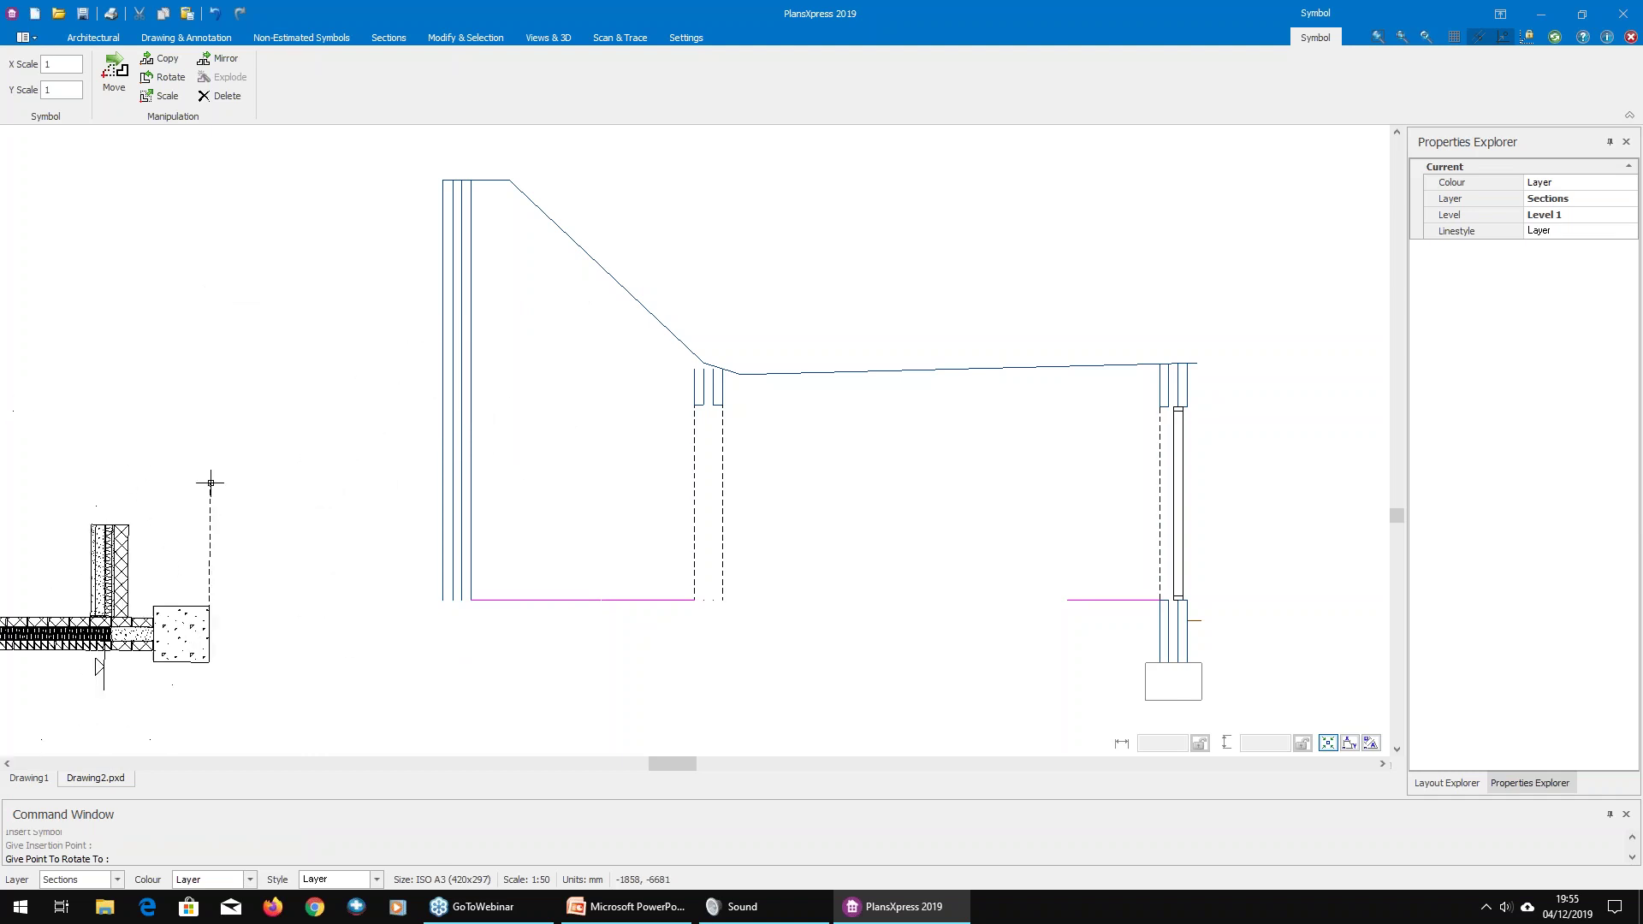
pyautogui.click(643, 651)
# Step: Mirror the inserted wall-and-roof section about a vertical line through the outer edge of its footing, keeping the original
pyautogui.moveTo(424, 572); pyautogui.dragTo(661, 612, button='middle')
pyautogui.moveTo(268, 231); pyautogui.dragTo(655, 712)
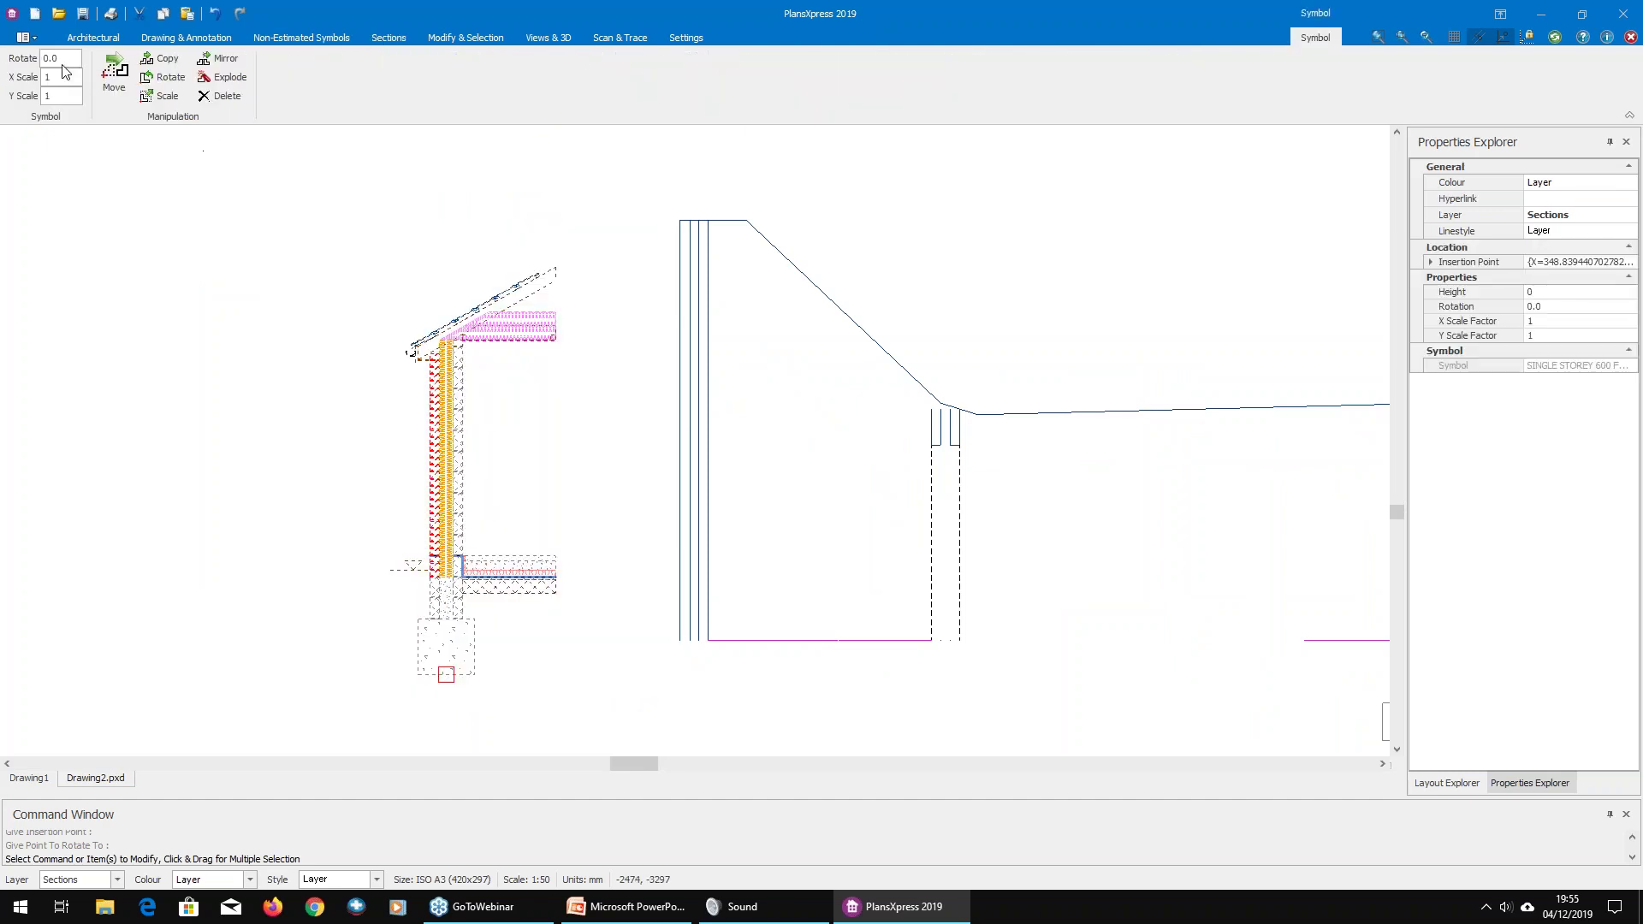
pyautogui.click(227, 62)
pyautogui.click(419, 648)
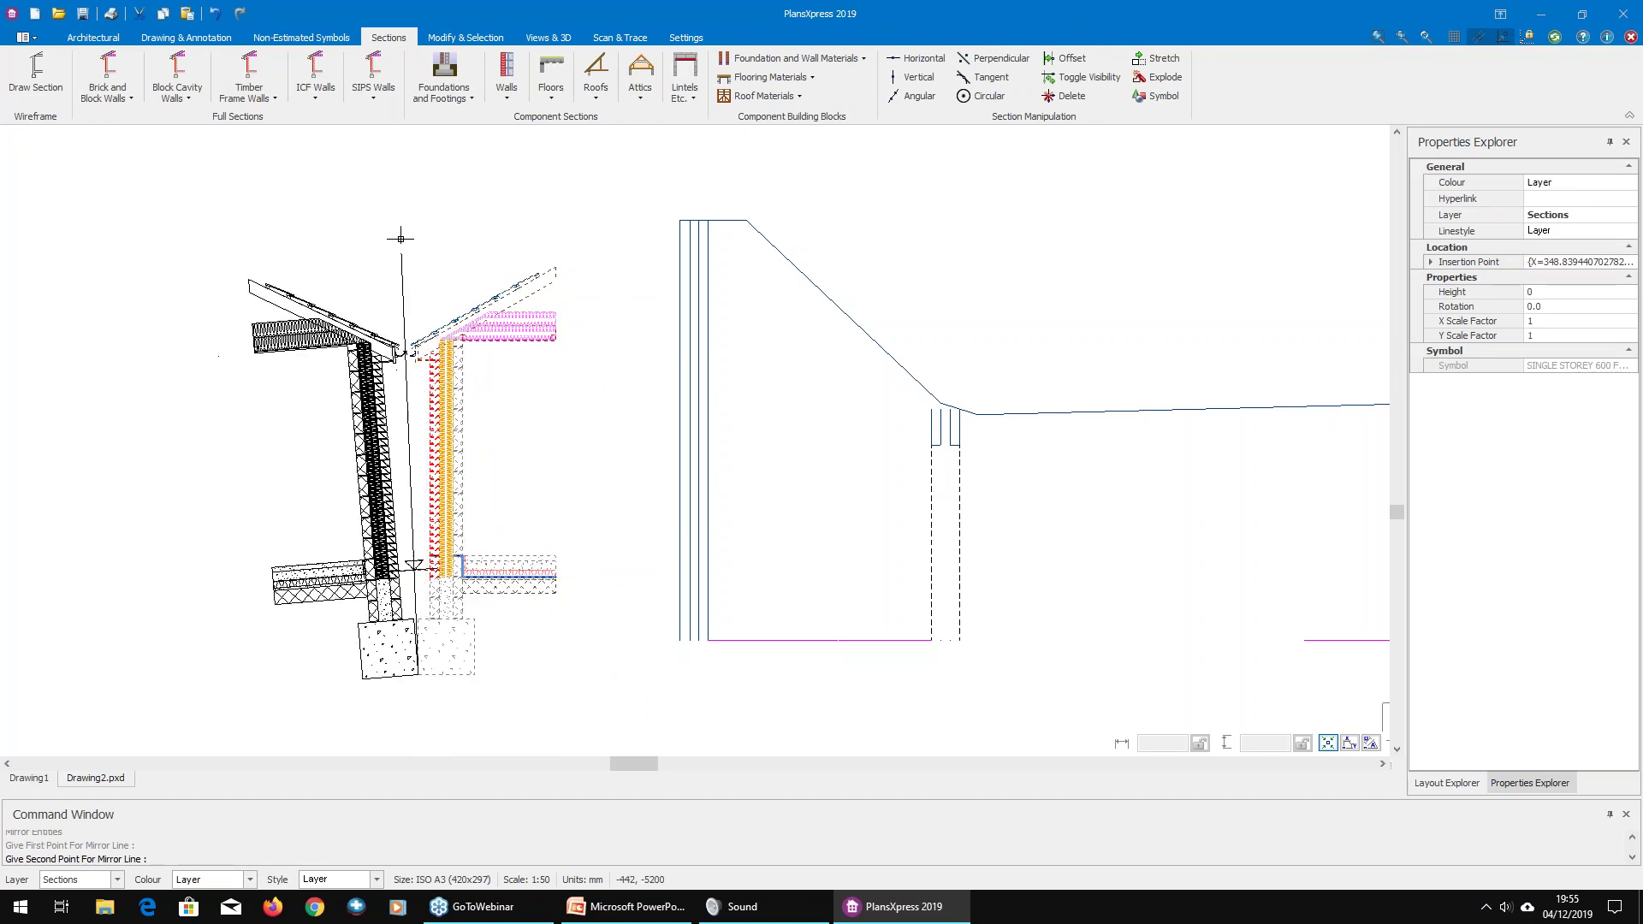
pyautogui.click(406, 188)
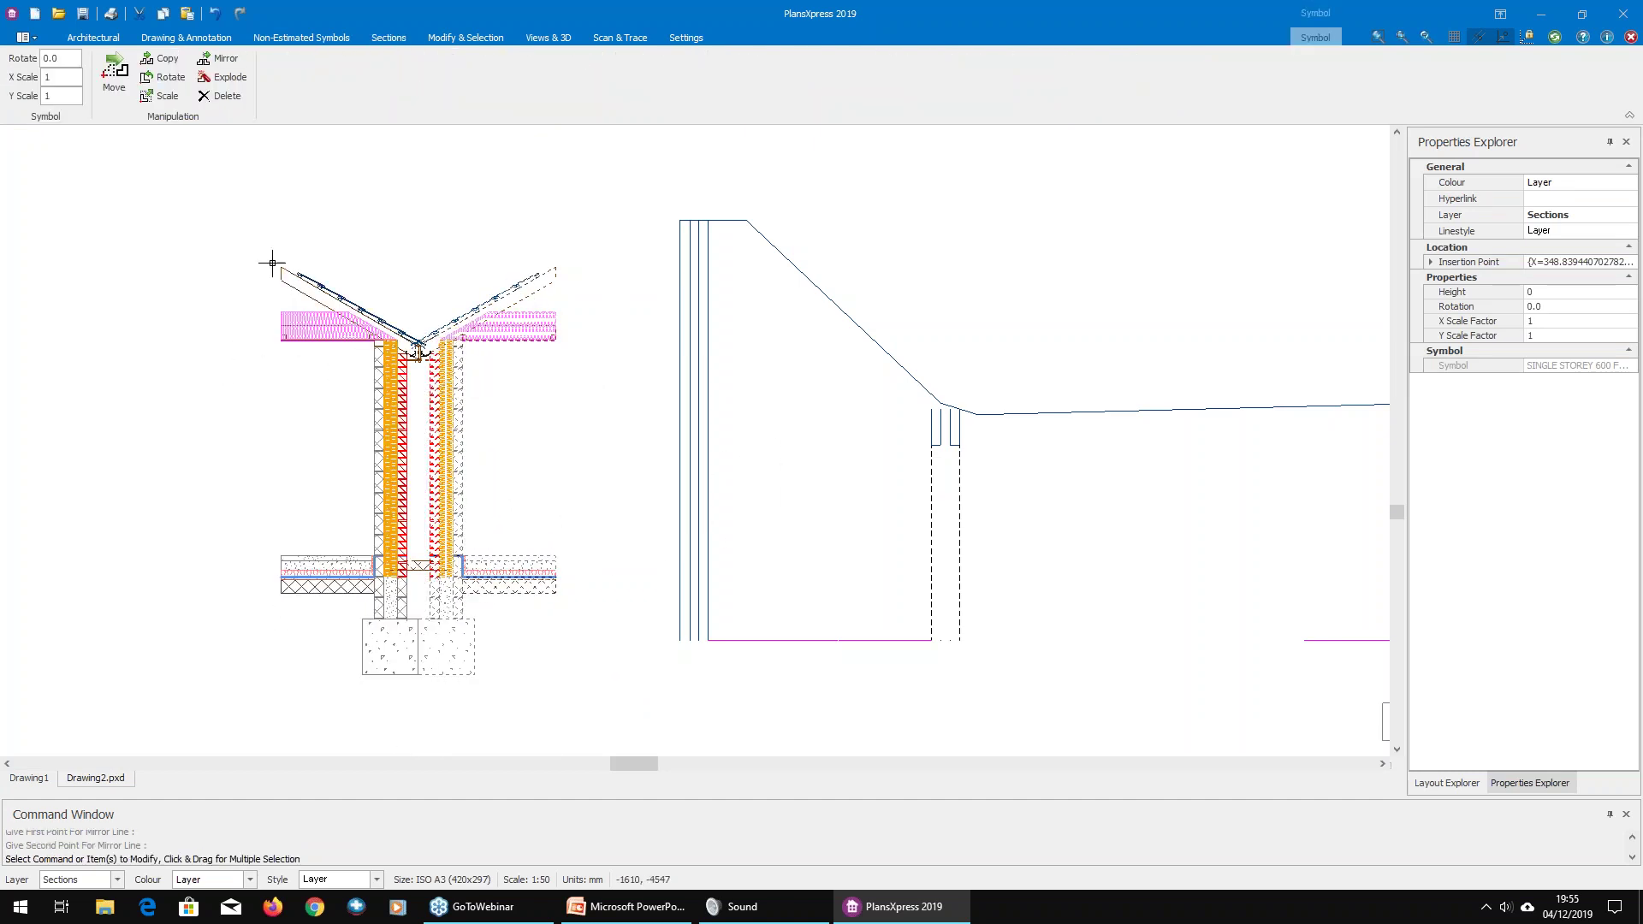
# Step: Move the mirrored section by its footing insertion point to clear space away from the original
pyautogui.click(375, 650)
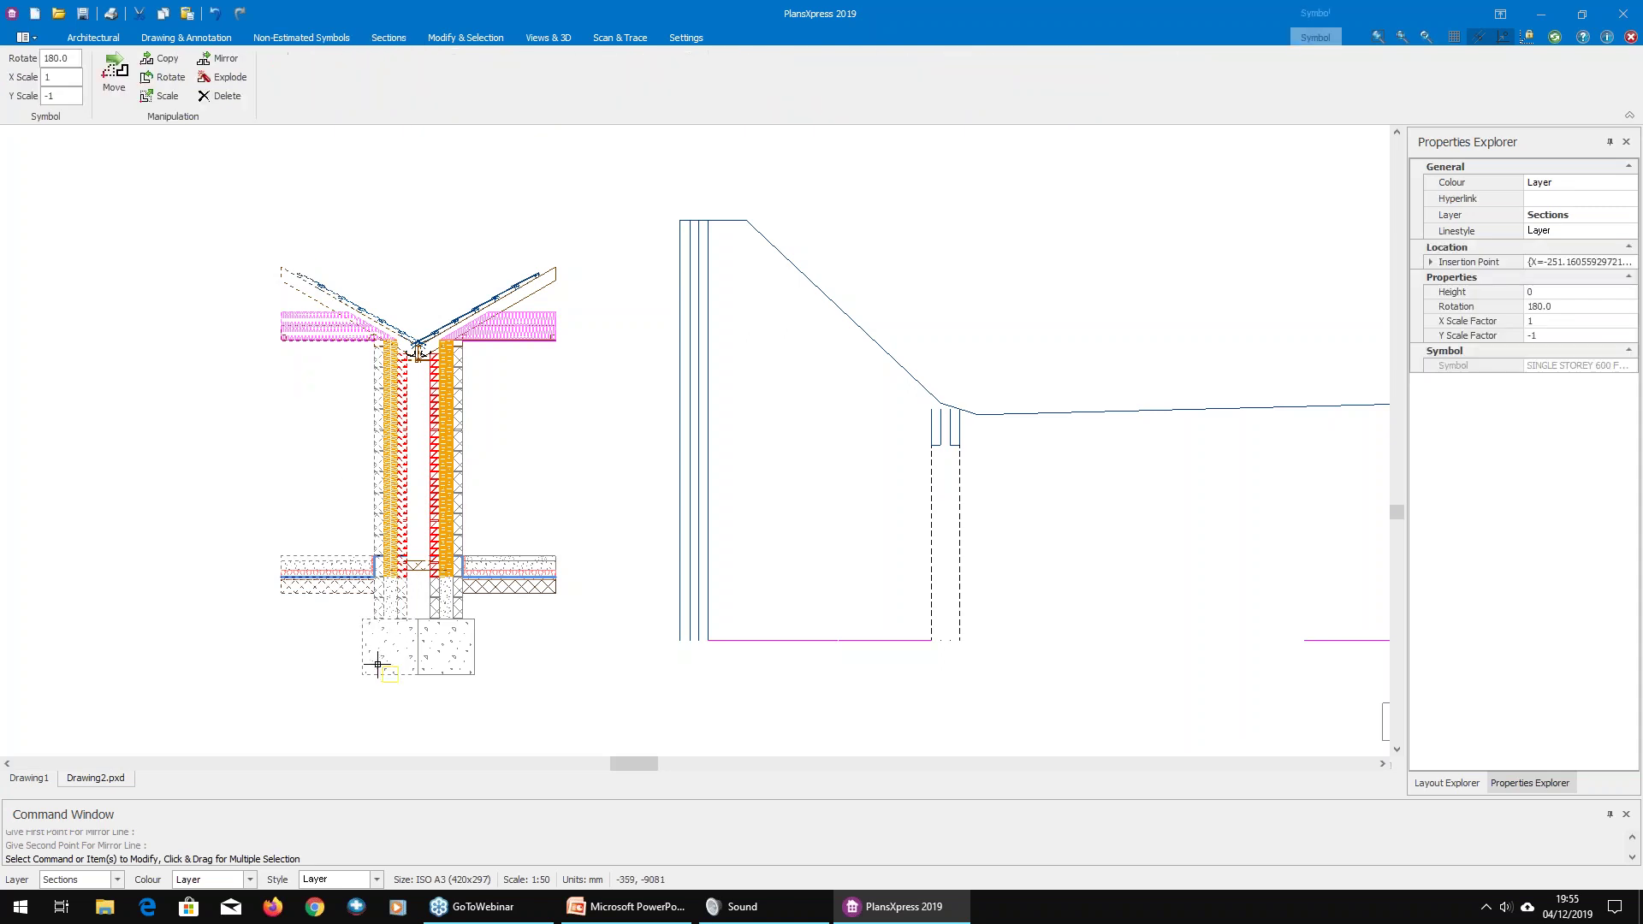
pyautogui.click(389, 673)
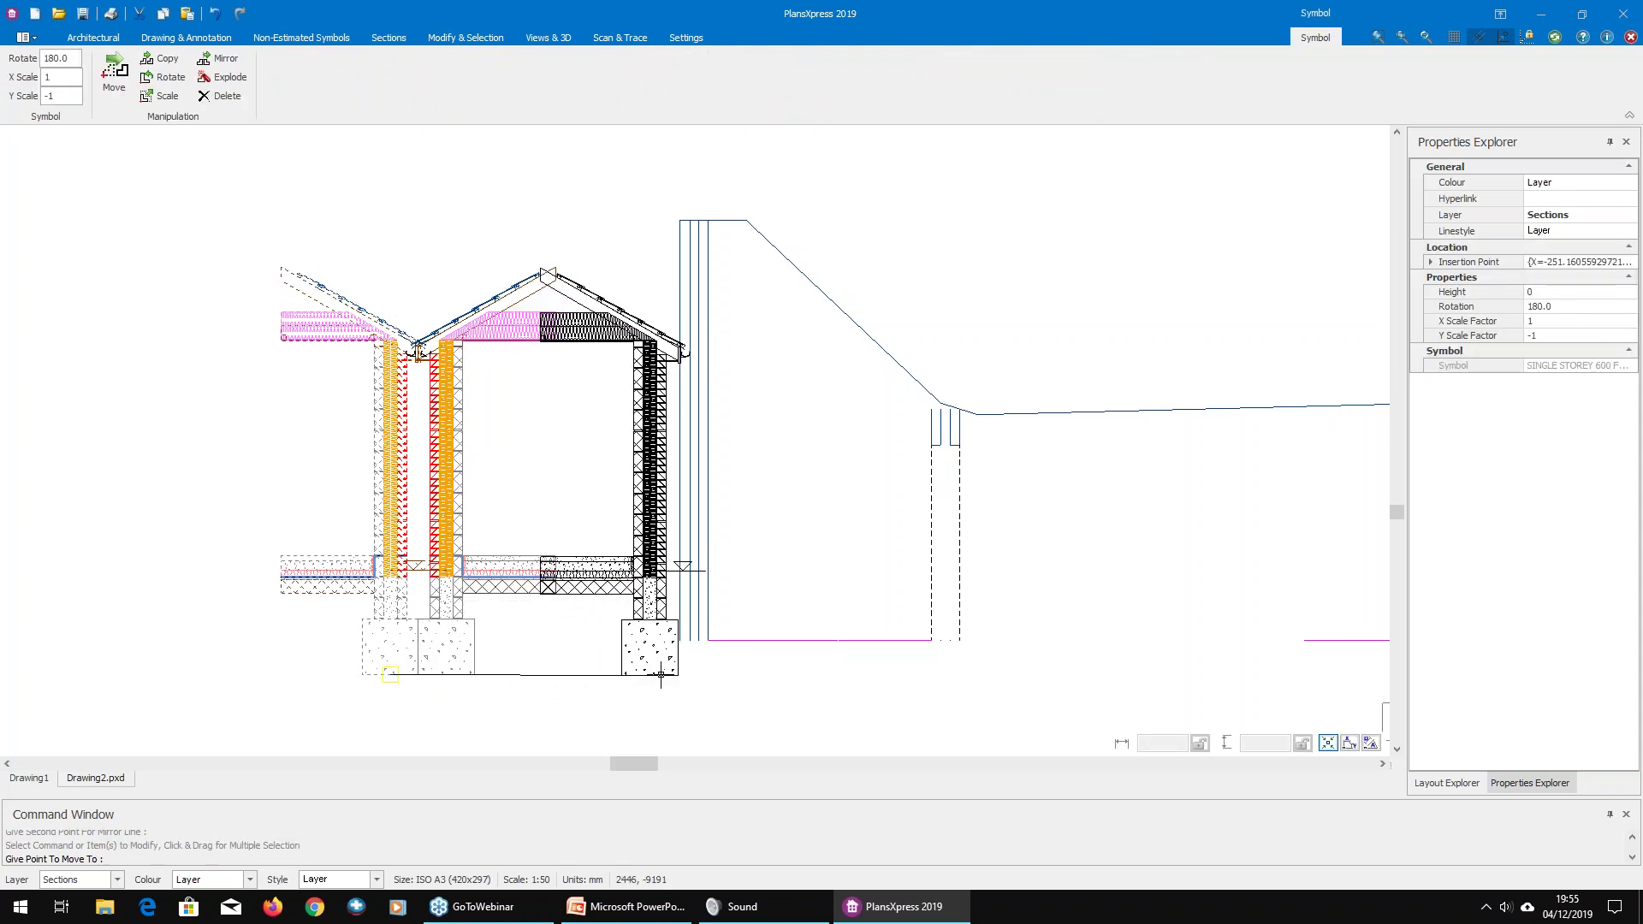
pyautogui.scroll(2, 646, 676)
pyautogui.scroll(-3, 599, 642)
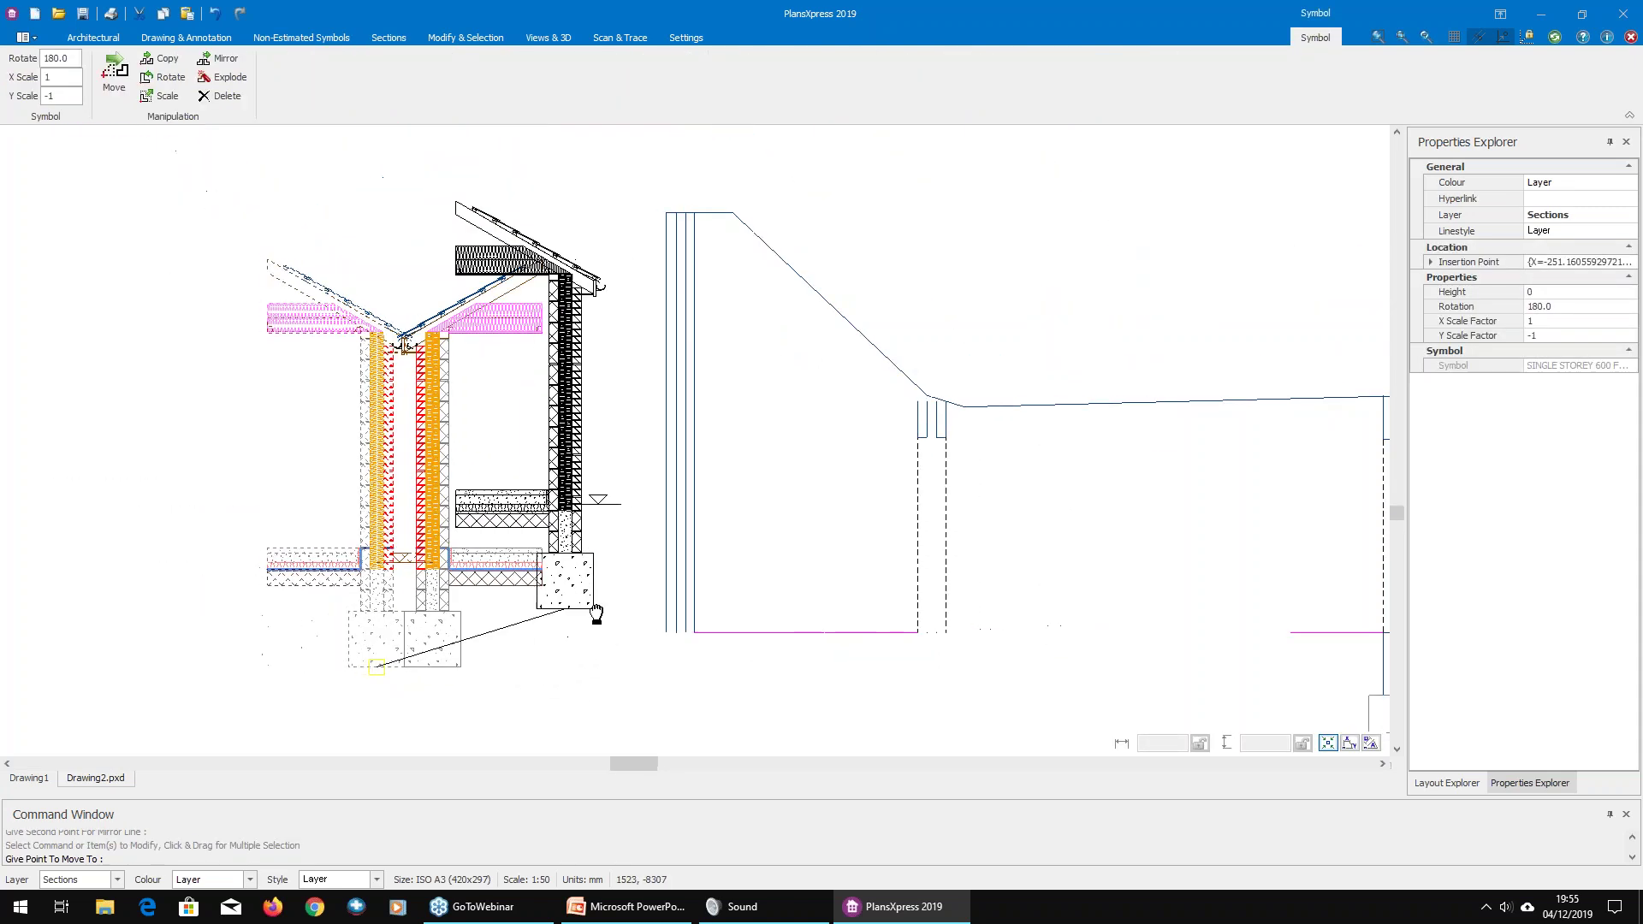
pyautogui.moveTo(550, 605); pyautogui.dragTo(744, 656, button='middle')
pyautogui.click(298, 562)
# Step: Move the original section from its rafter's top corner to the mirrored section's ridge so both halves meet at the apex
pyautogui.moveTo(542, 261); pyautogui.dragTo(779, 736)
pyautogui.click(114, 72)
pyautogui.click(725, 306)
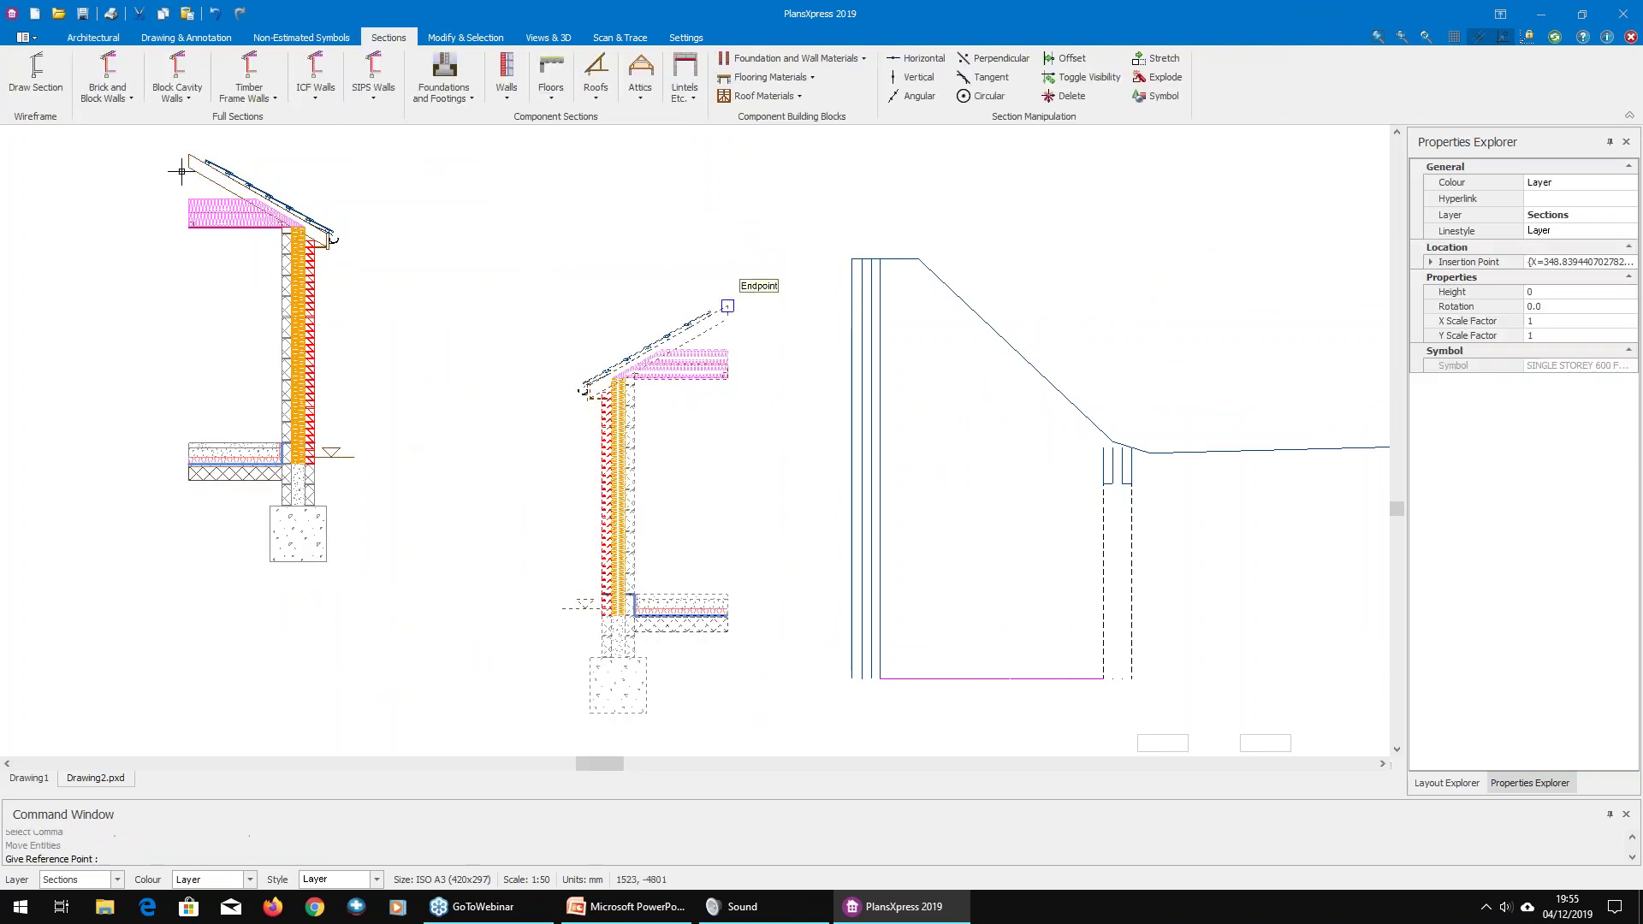
pyautogui.scroll(4, 539, 342)
pyautogui.click(513, 350)
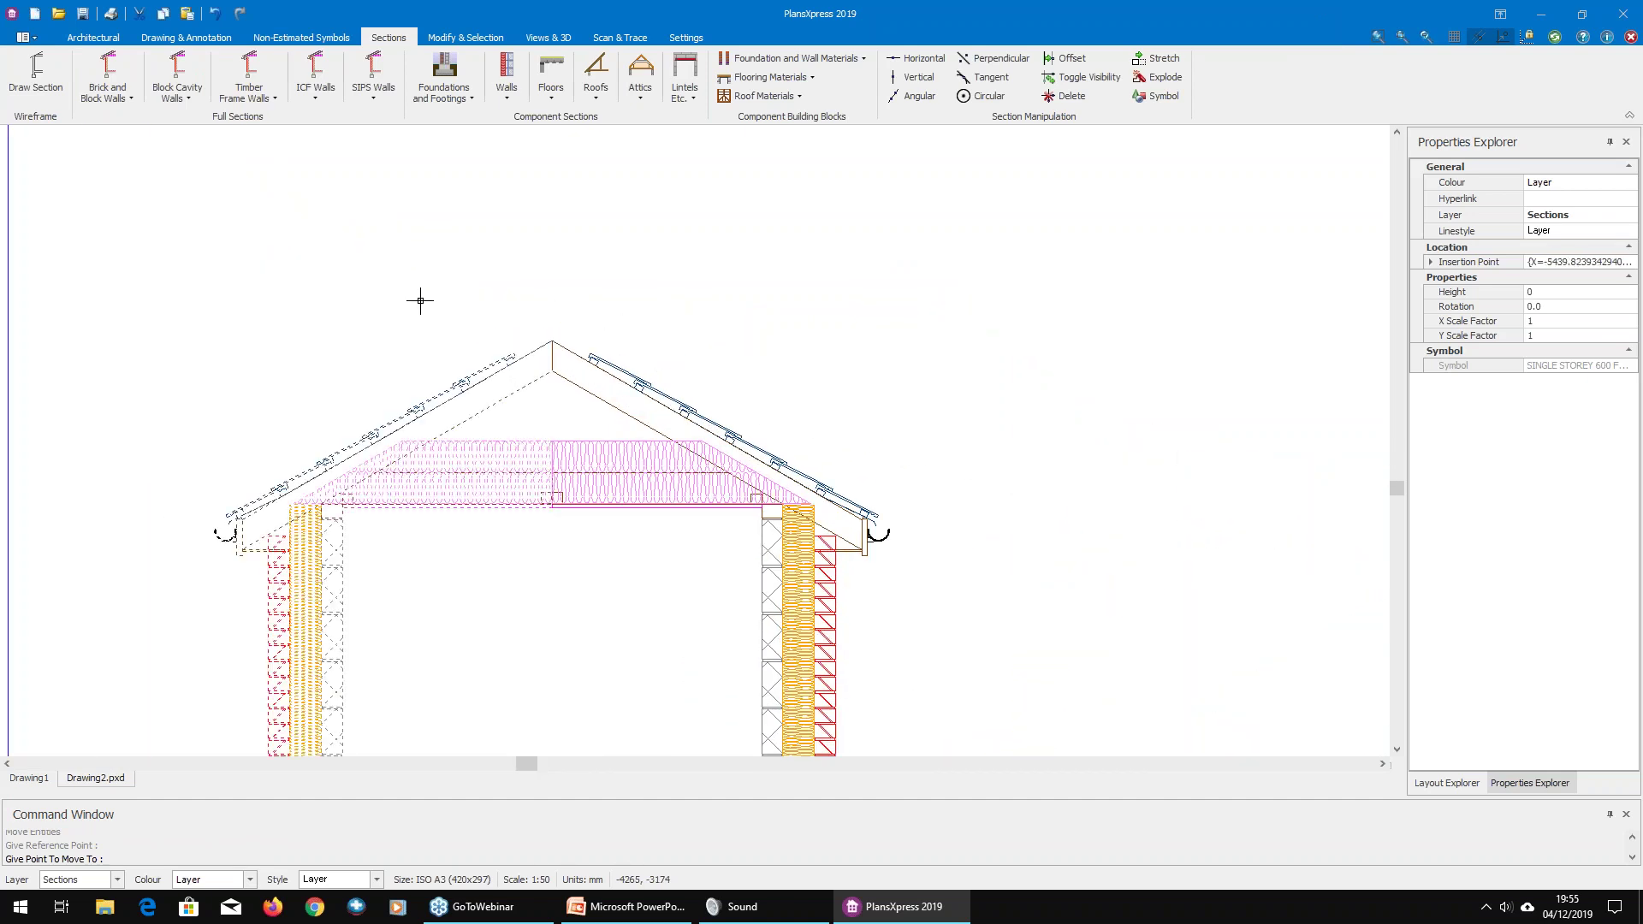
# Step: Explode the mirrored half of the combined building section into its component symbols
pyautogui.scroll(-5, 433, 341)
pyautogui.scroll(-3, 710, 516)
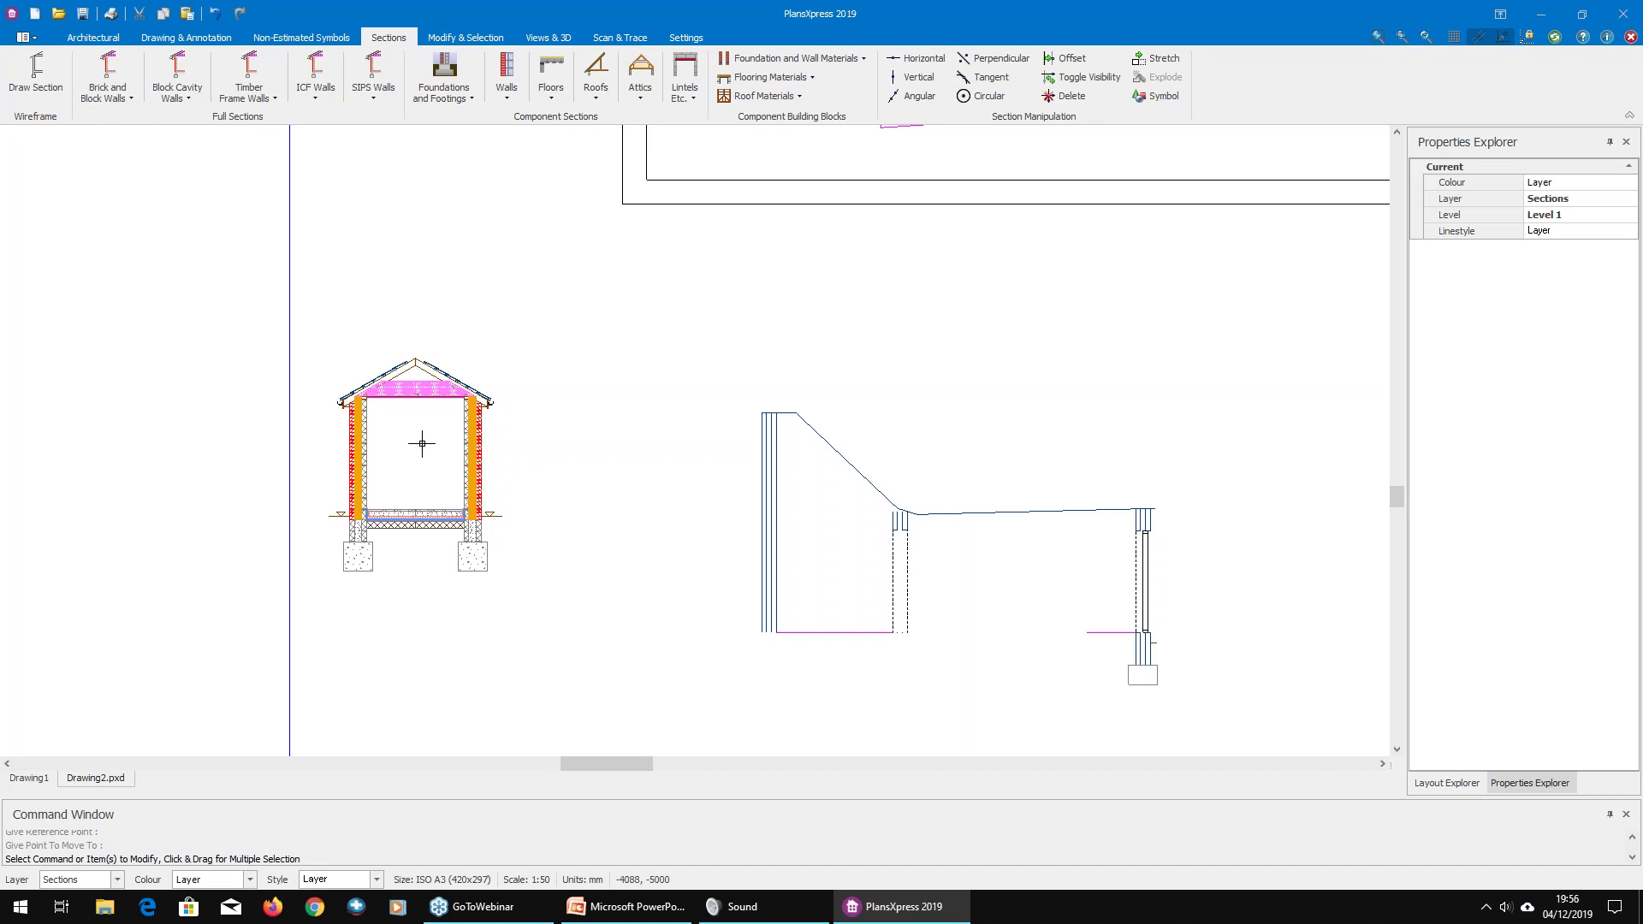
pyautogui.scroll(2, 422, 444)
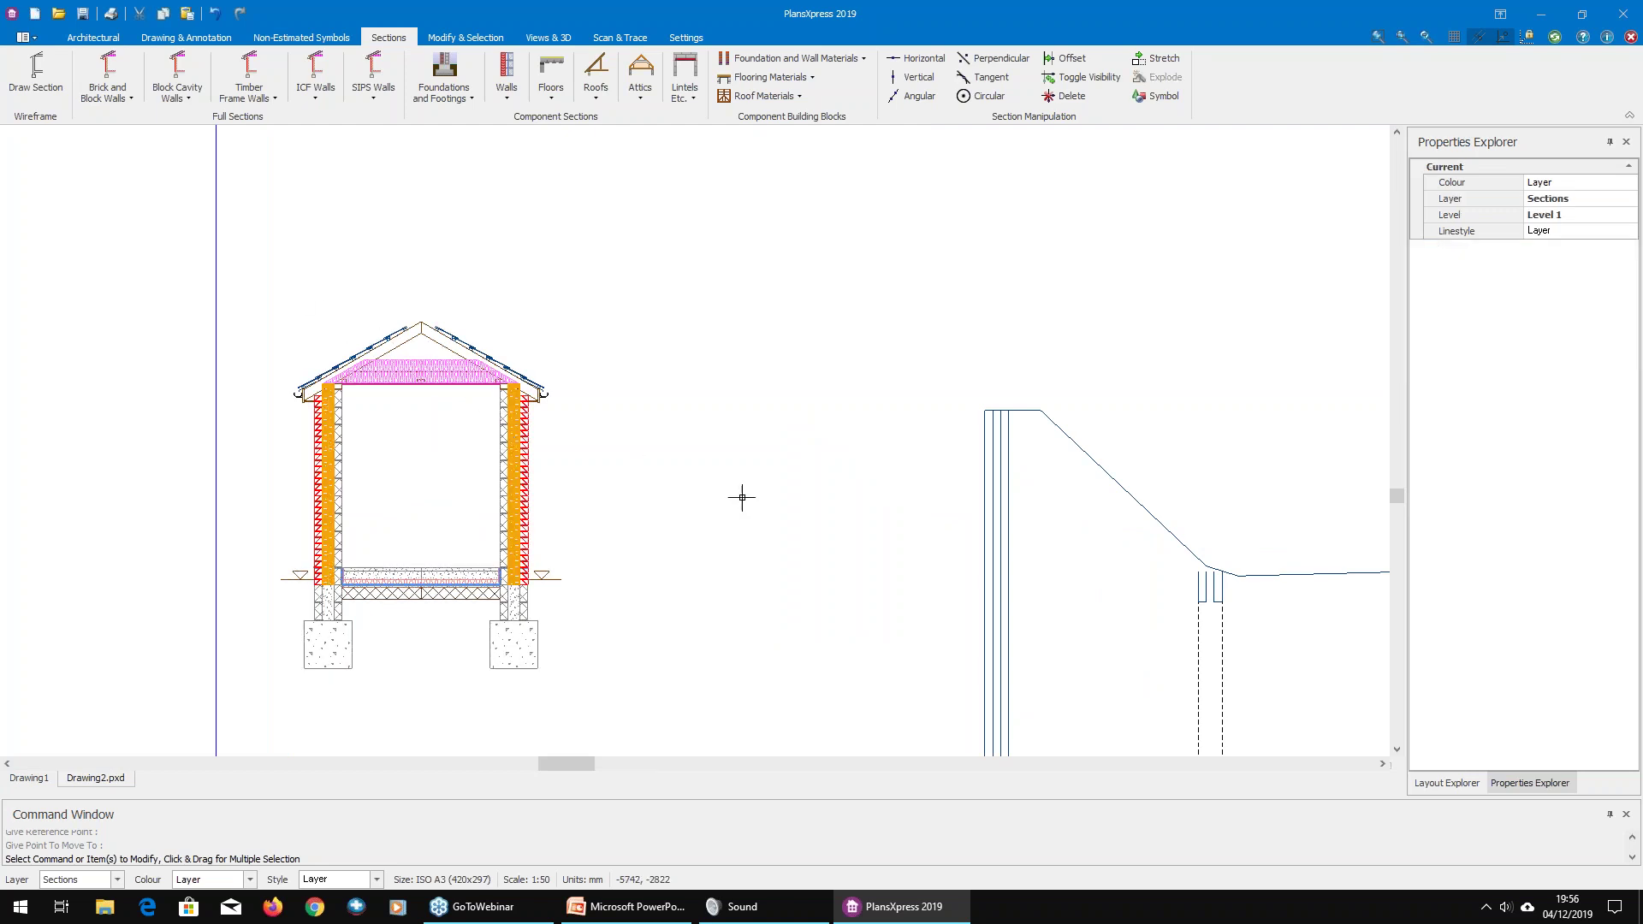
pyautogui.moveTo(642, 469); pyautogui.dragTo(396, 382, button='middle')
pyautogui.click(267, 400)
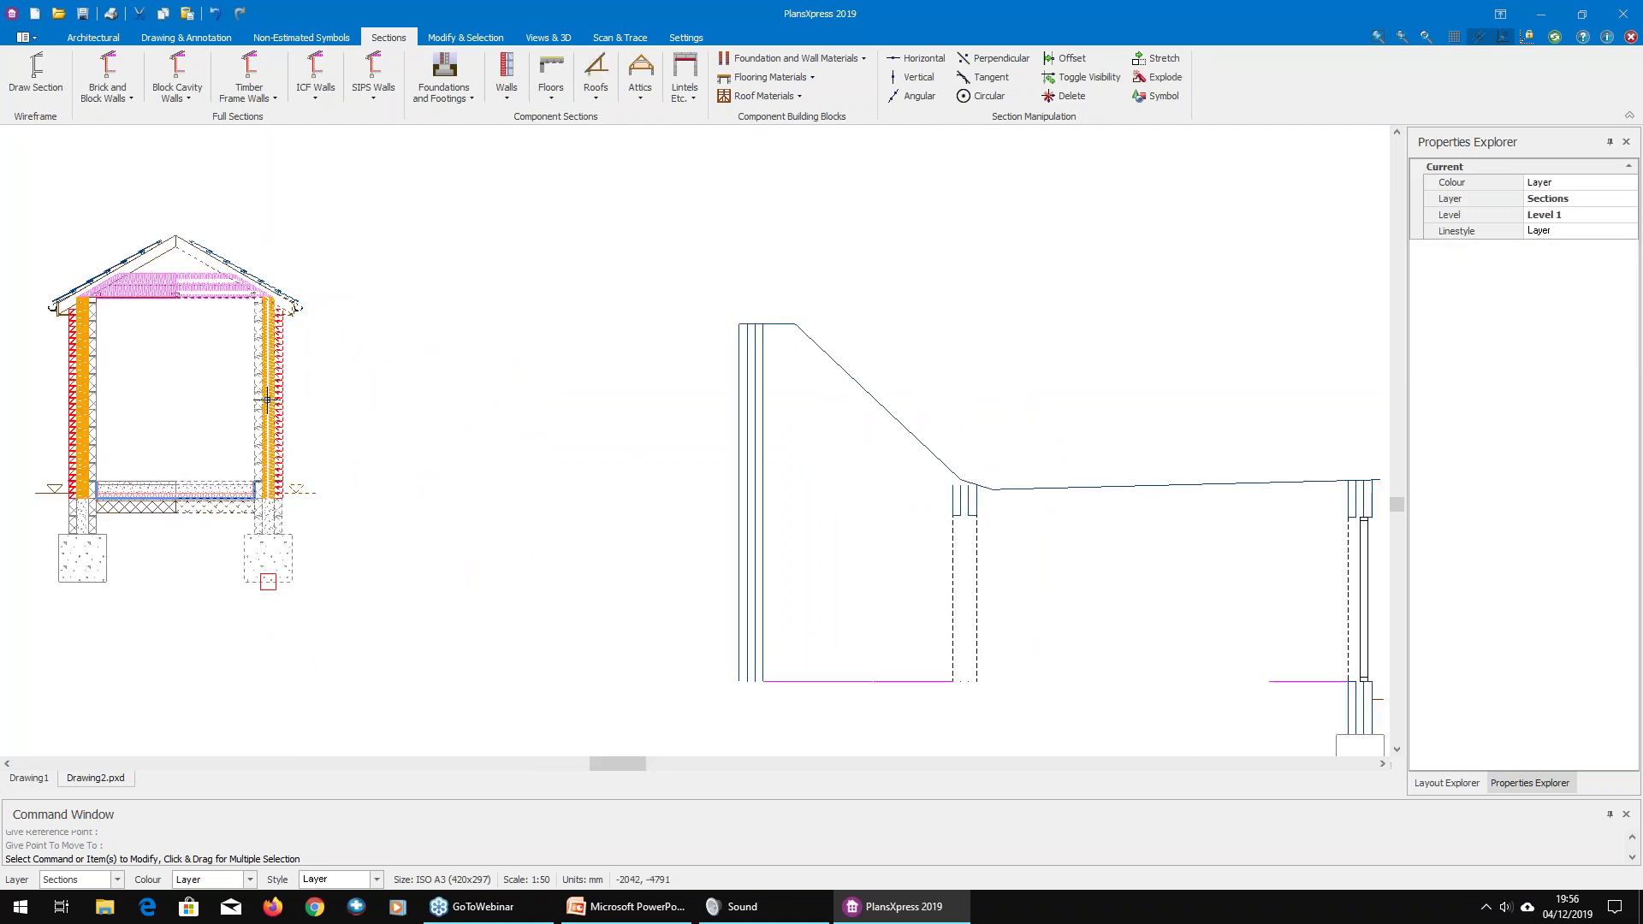
pyautogui.click(229, 77)
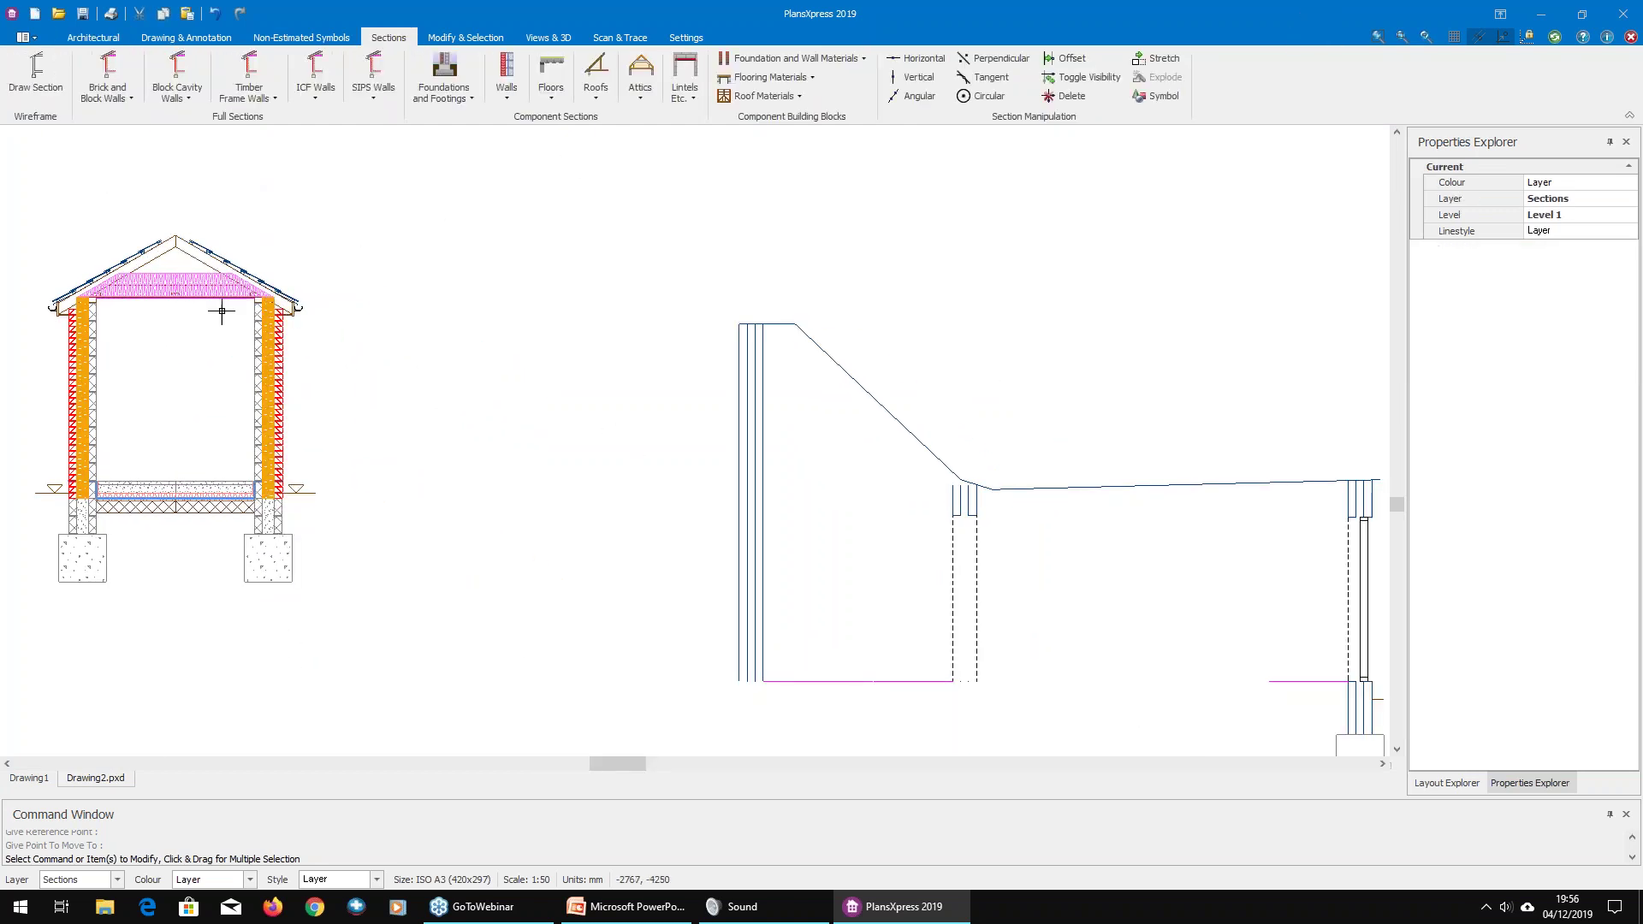
# Step: Move the exploded half's roof component clear of the walls and undo the move
pyautogui.scroll(2, 250, 315)
pyautogui.moveTo(399, 376); pyautogui.dragTo(266, 298)
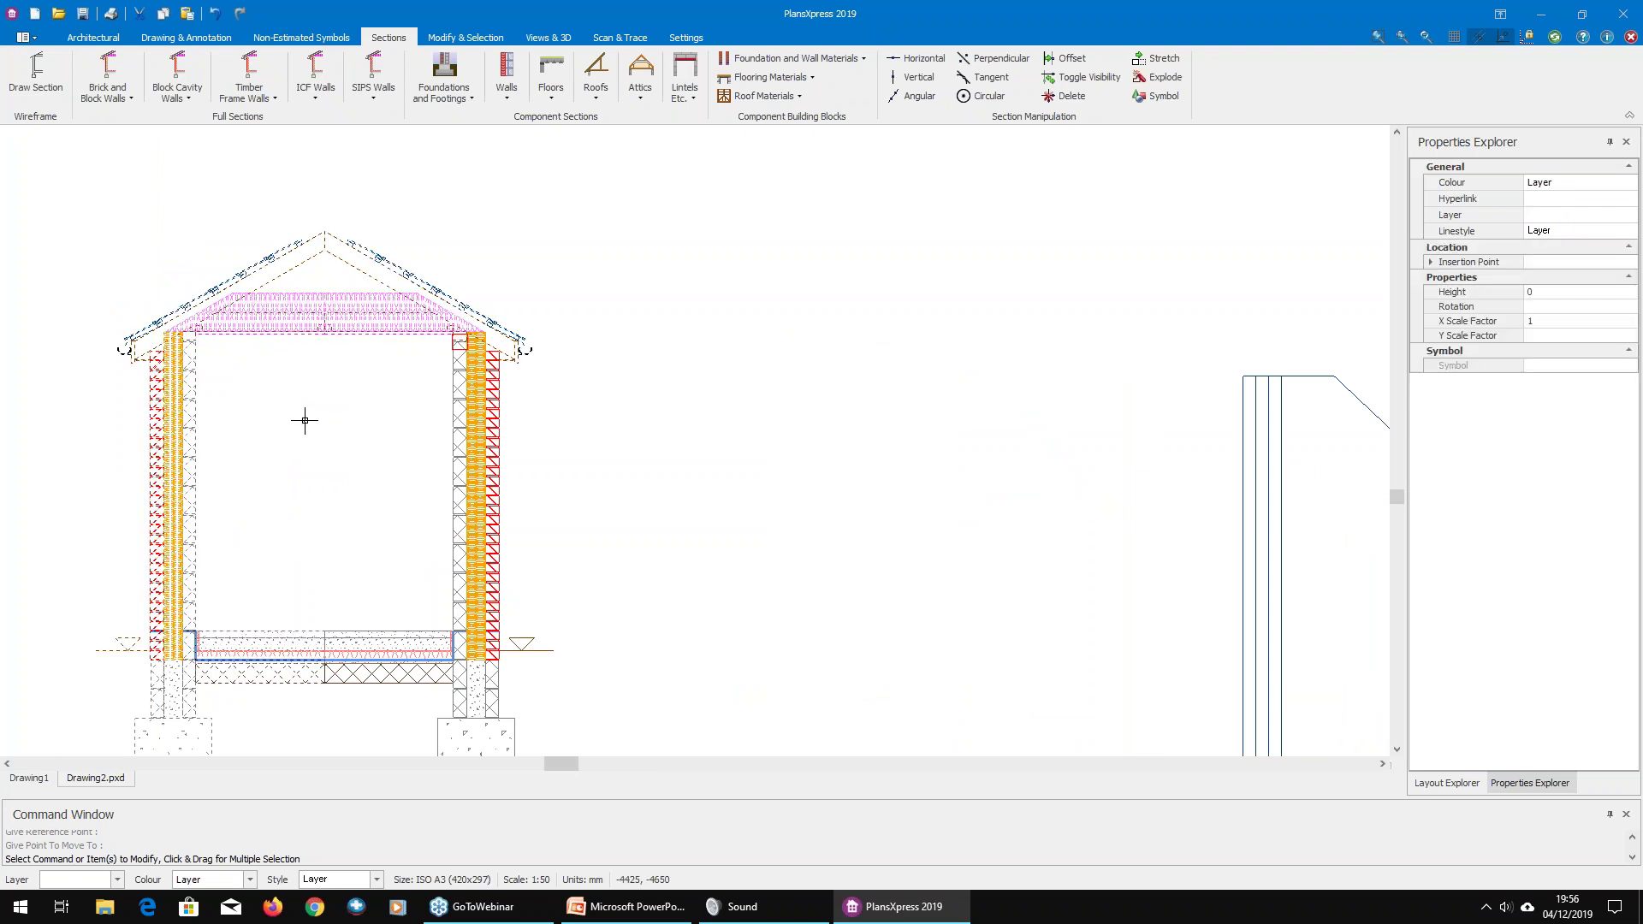
pyautogui.click(359, 313)
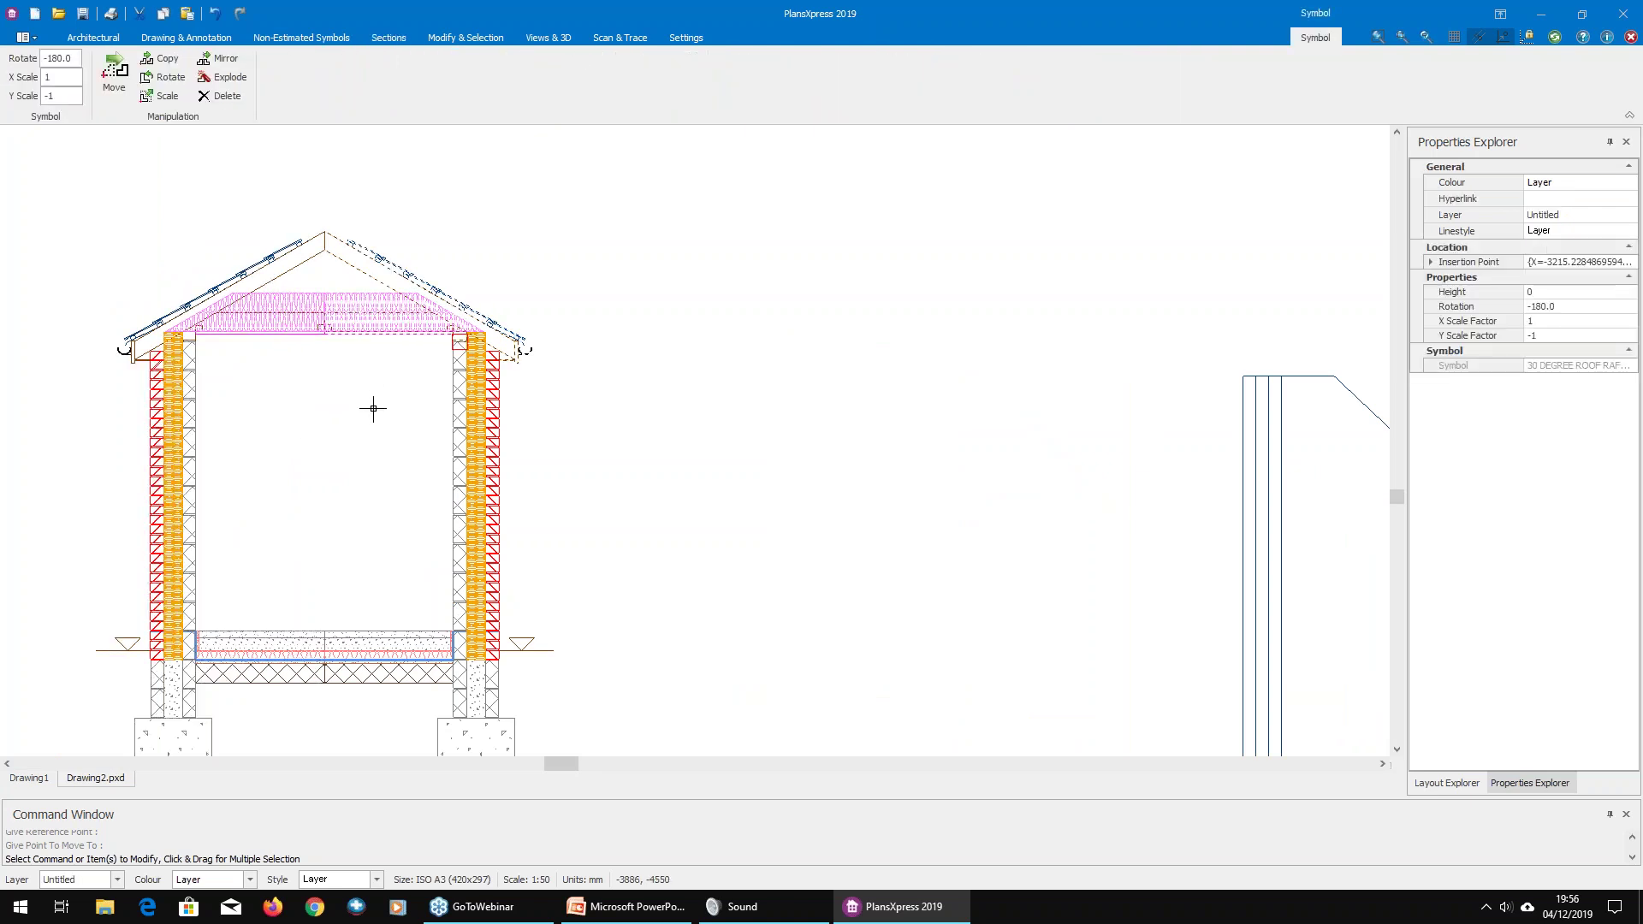
pyautogui.moveTo(457, 341); pyautogui.dragTo(684, 247)
pyautogui.click(348, 225)
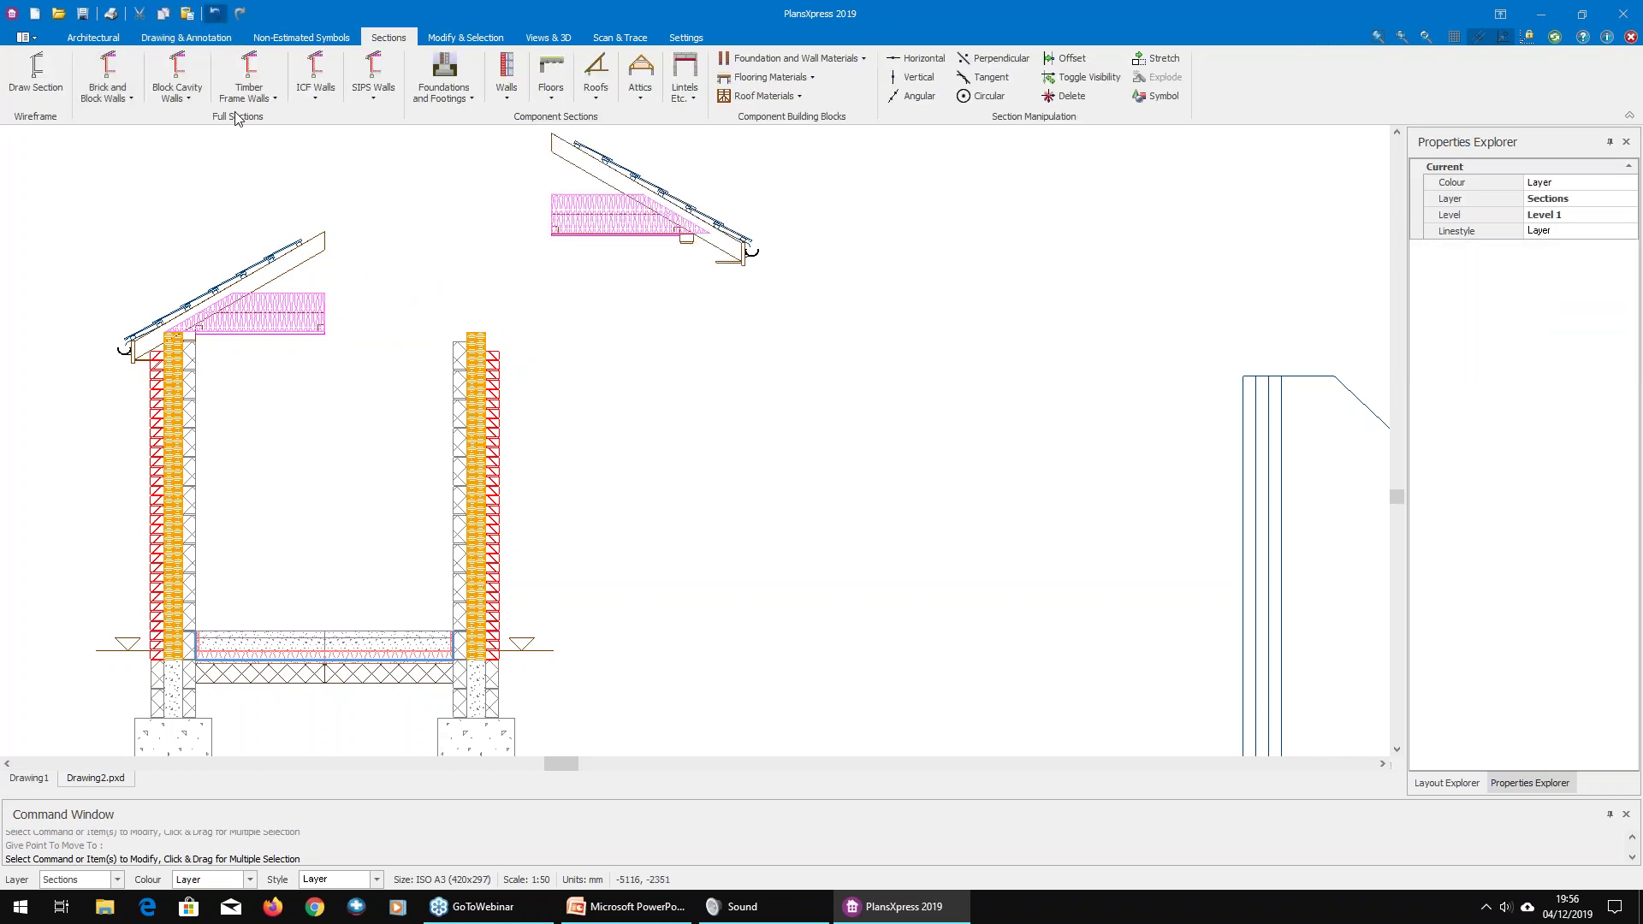
pyautogui.click(214, 13)
# Step: Select the whole combined building section and explode its component symbols into individual elements
pyautogui.scroll(-3, 513, 471)
pyautogui.moveTo(322, 342); pyautogui.dragTo(627, 726)
pyautogui.click(480, 37)
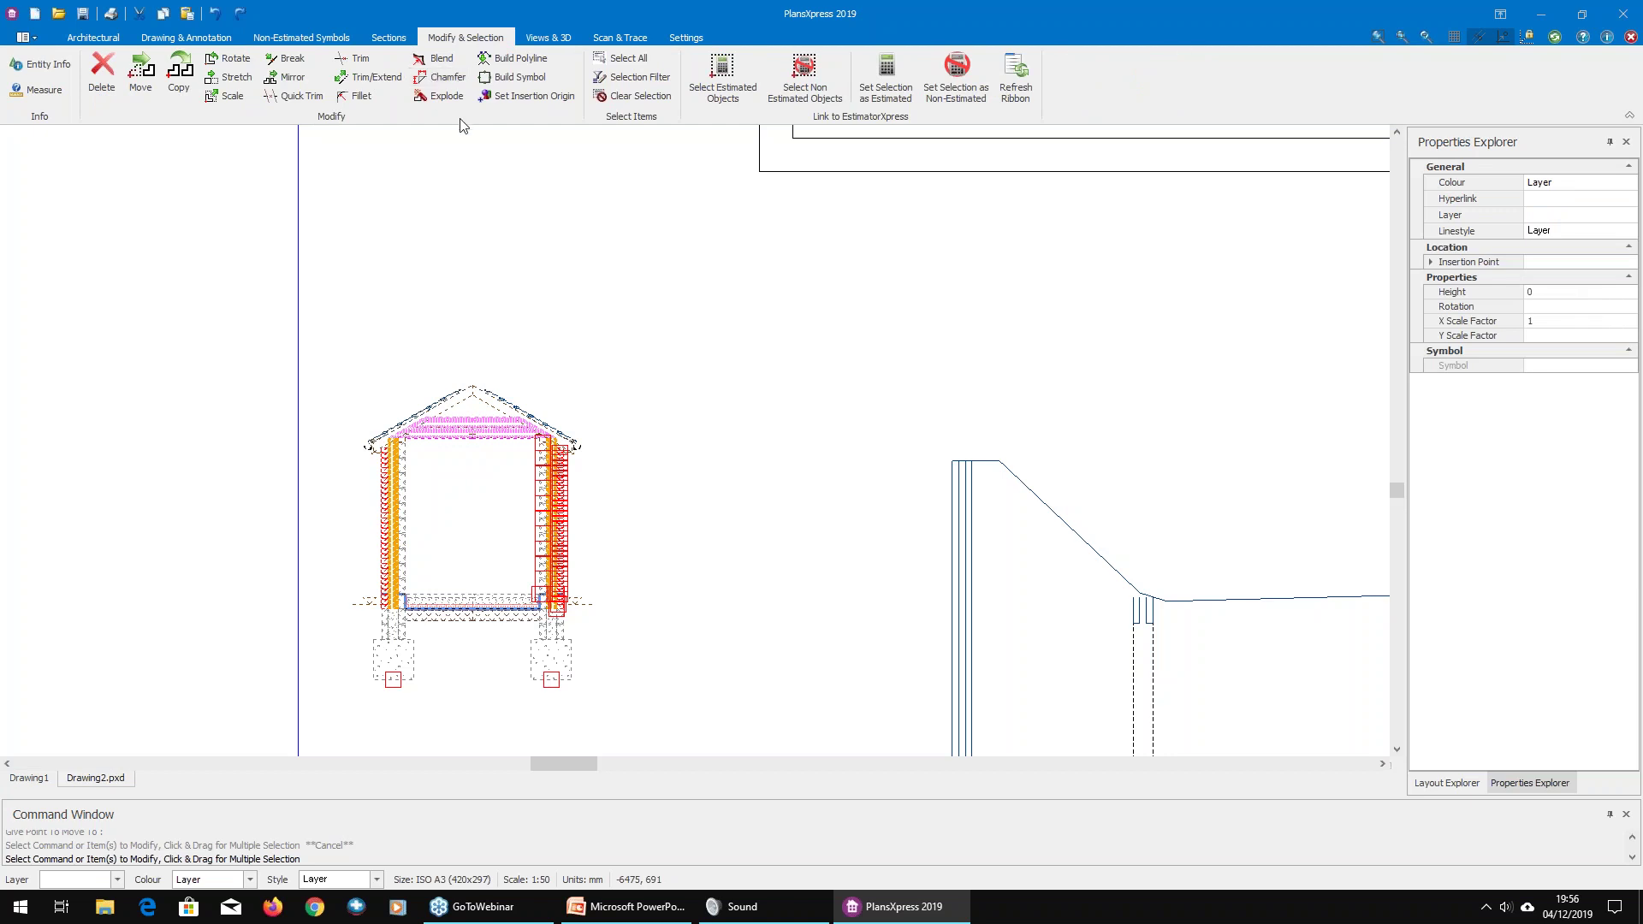
pyautogui.click(423, 99)
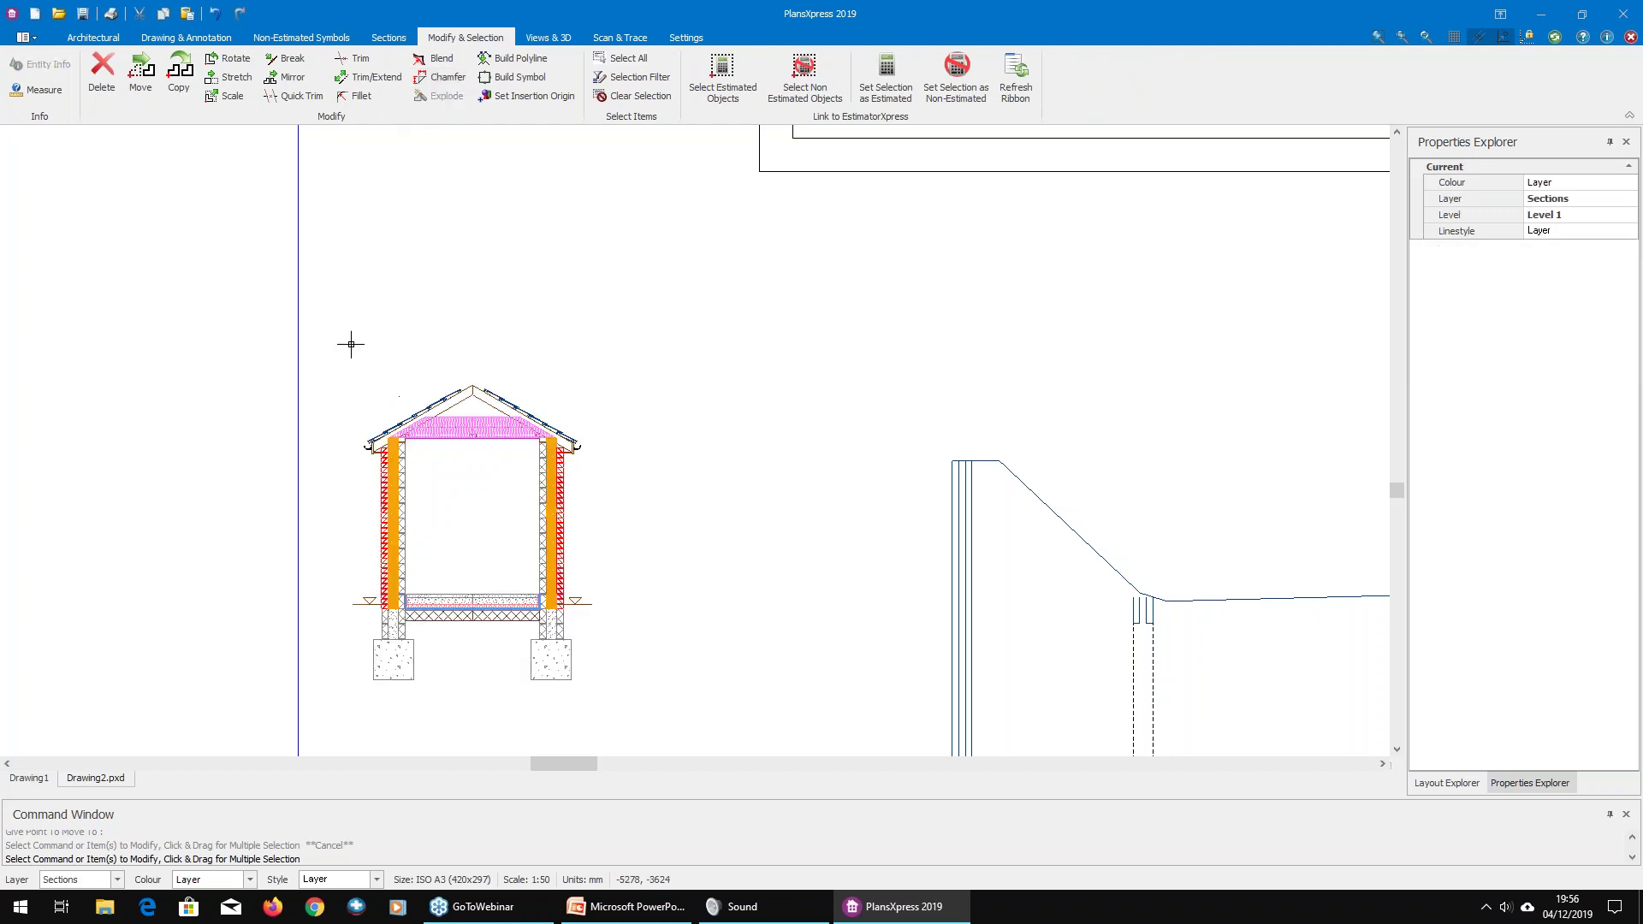
# Step: Delete the ceiling insulation and ceiling lining in the mirrored half of the roof and undo the deletion
pyautogui.scroll(3, 509, 401)
pyautogui.click(493, 461)
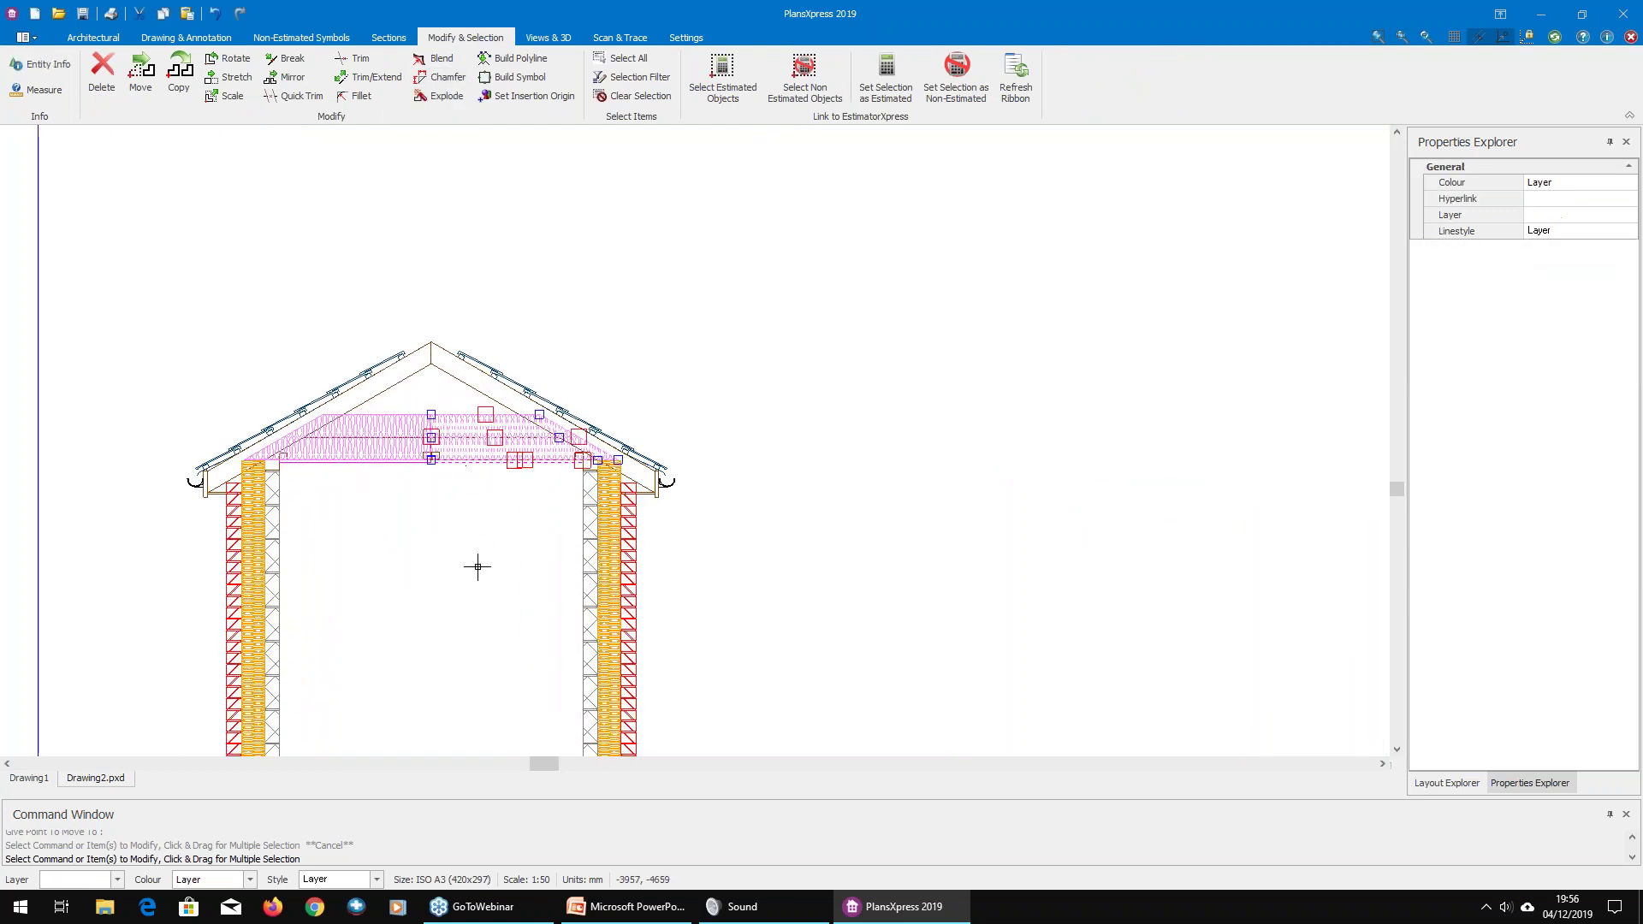
pyautogui.press('Delete')
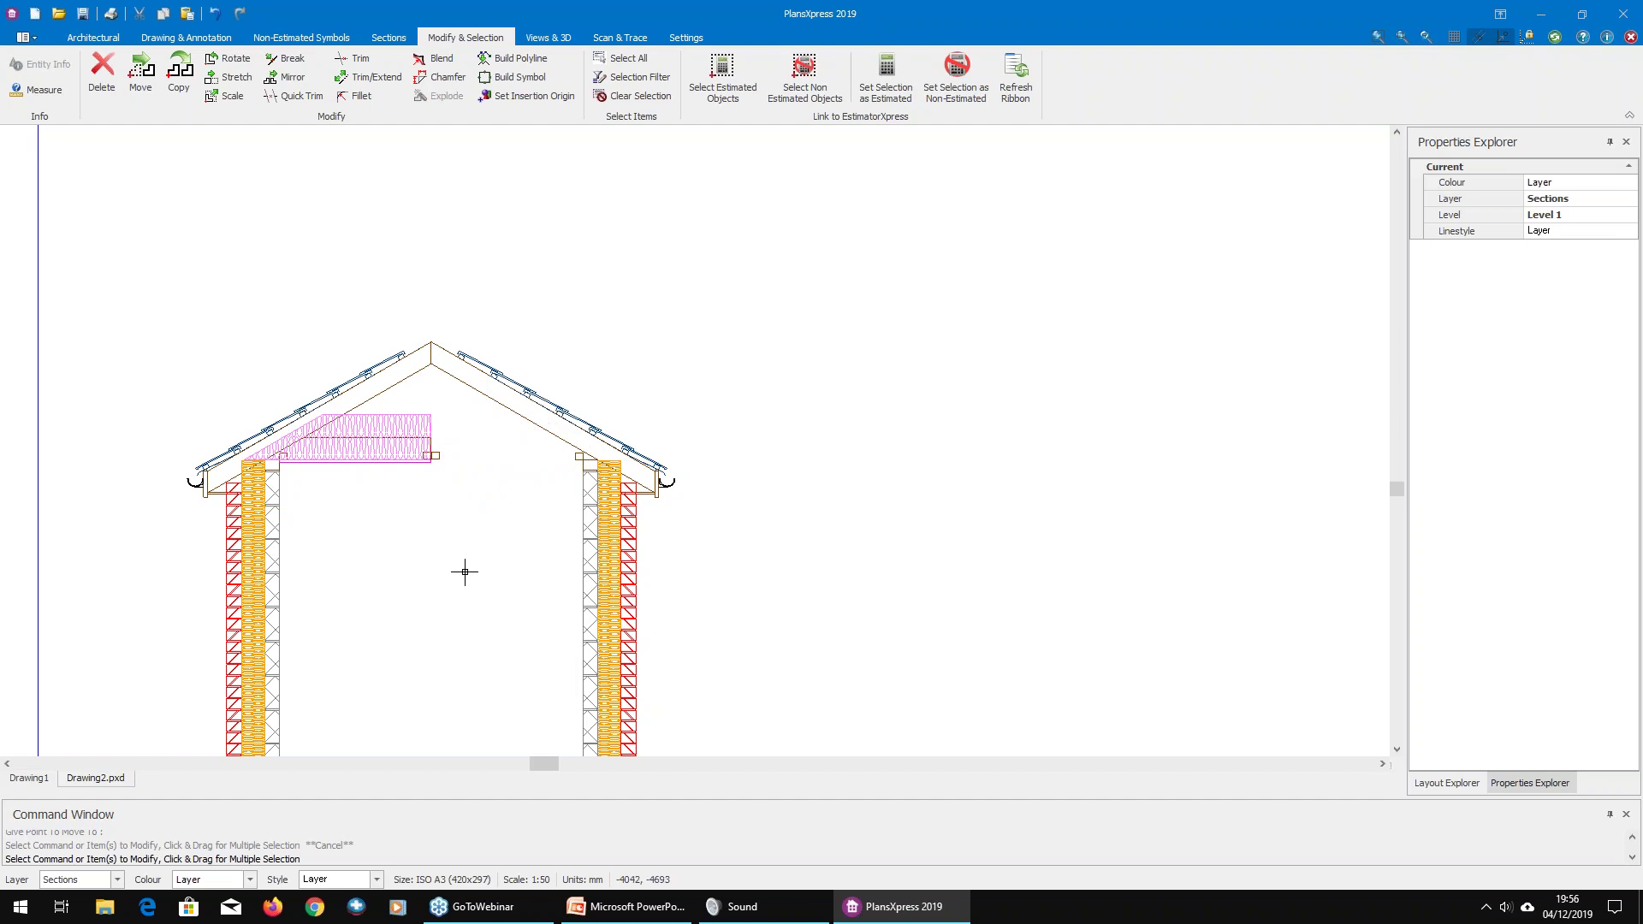
pyautogui.hotkey('ctrl', 'z')
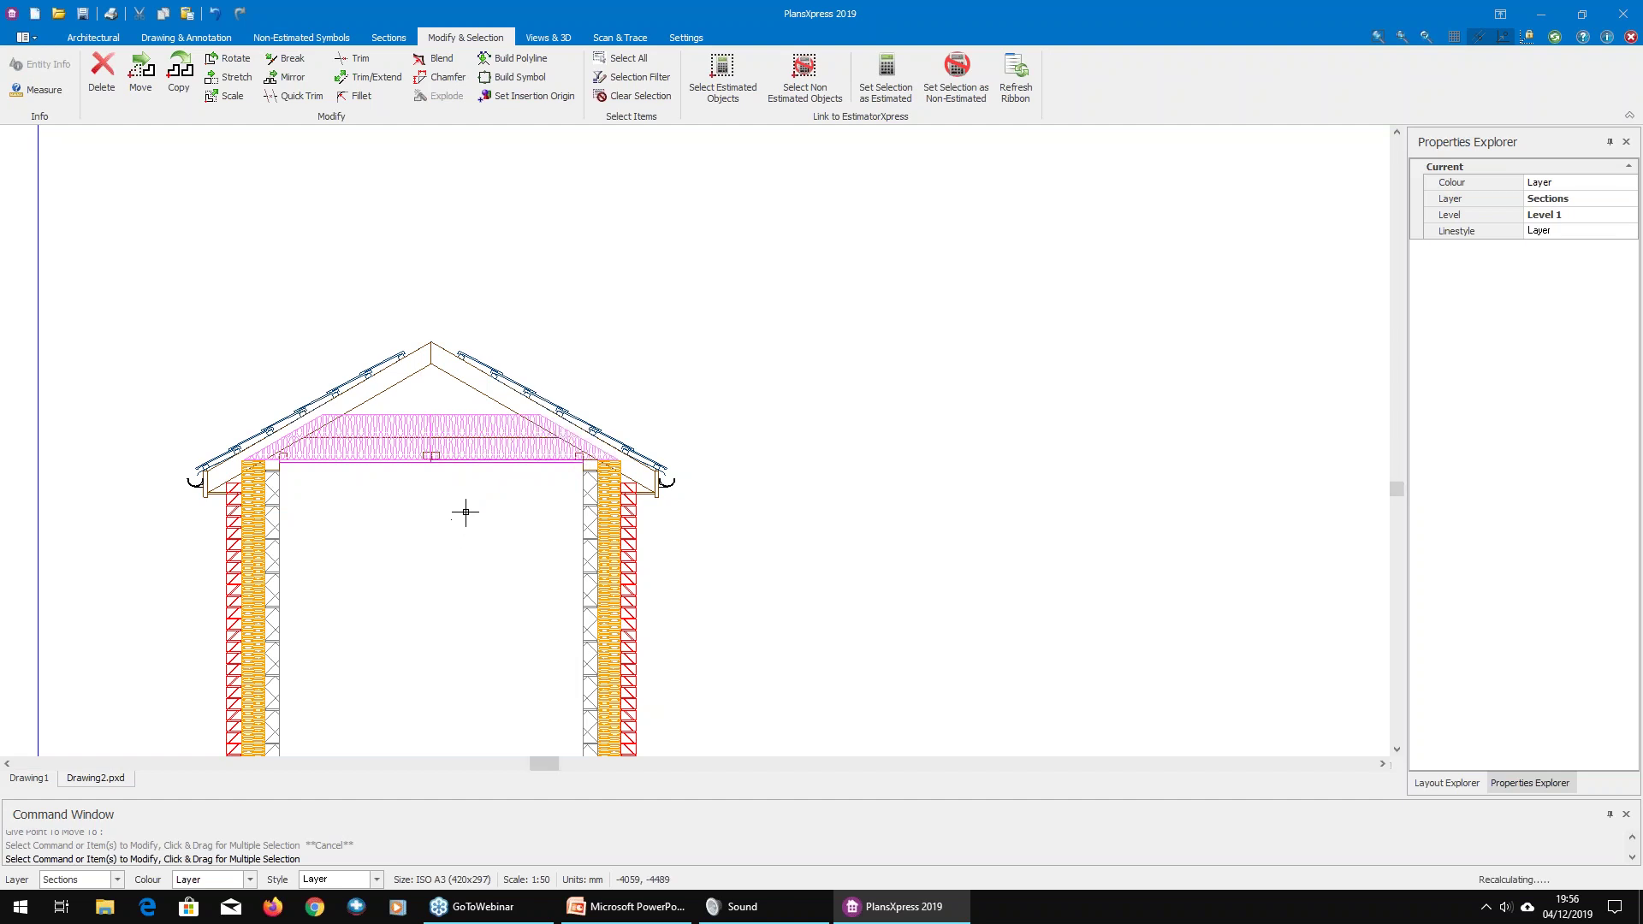
# Step: Delete only the loft insulation from the mirrored half of the roof, leaving out the ceiling line
pyautogui.scroll(2, 465, 500)
pyautogui.click(495, 425)
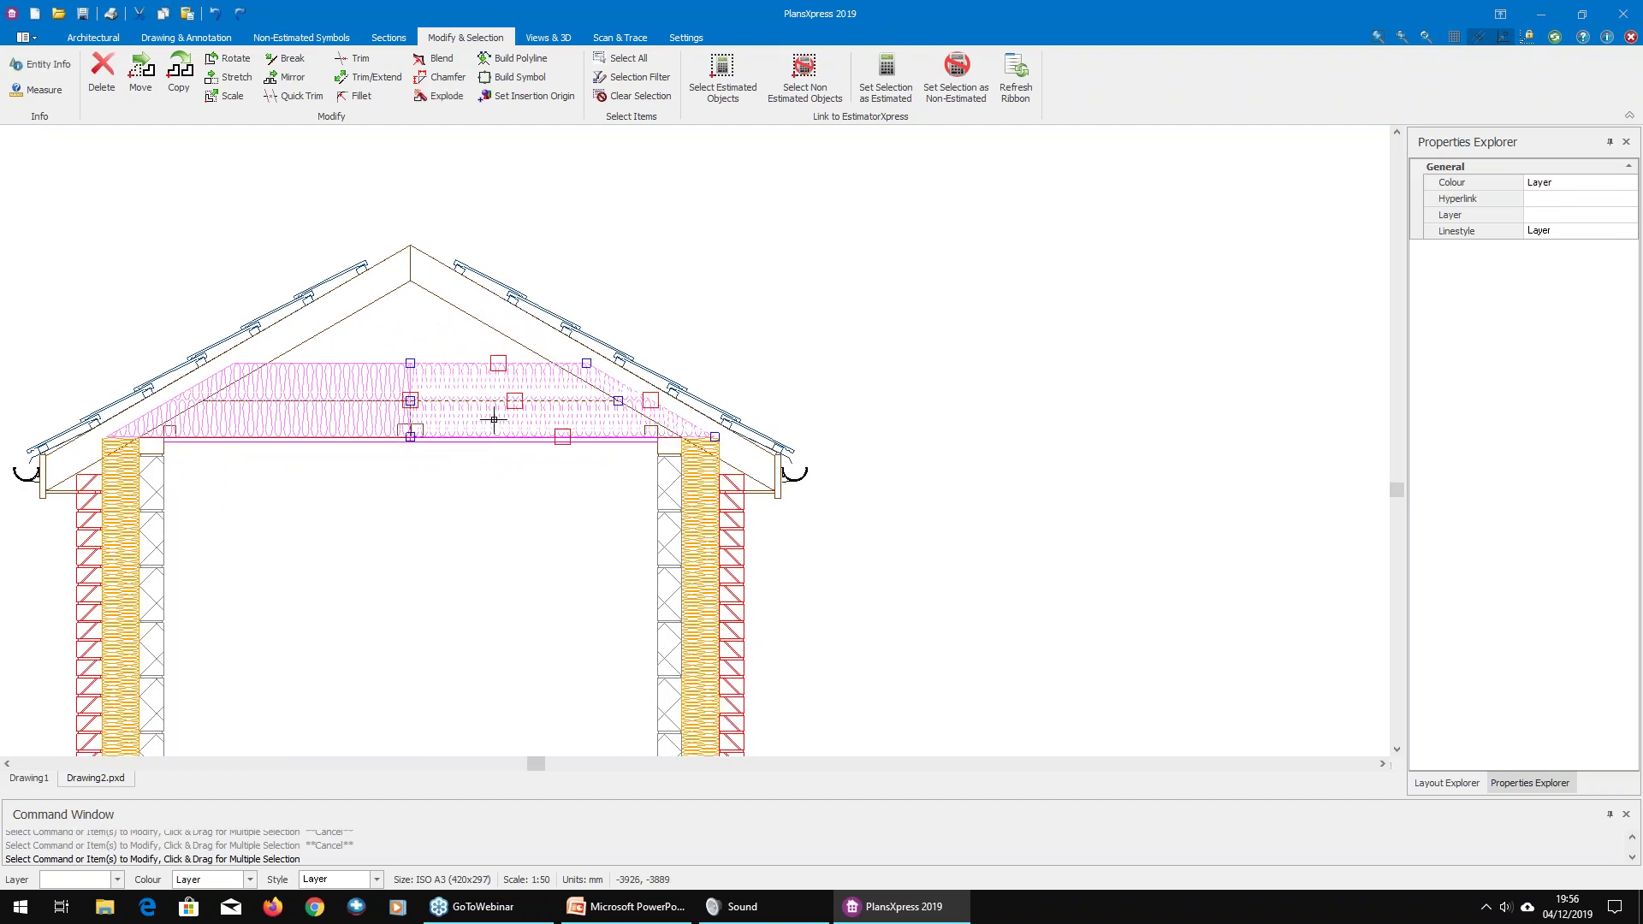
pyautogui.press('Delete')
pyautogui.scroll(-5, 441, 464)
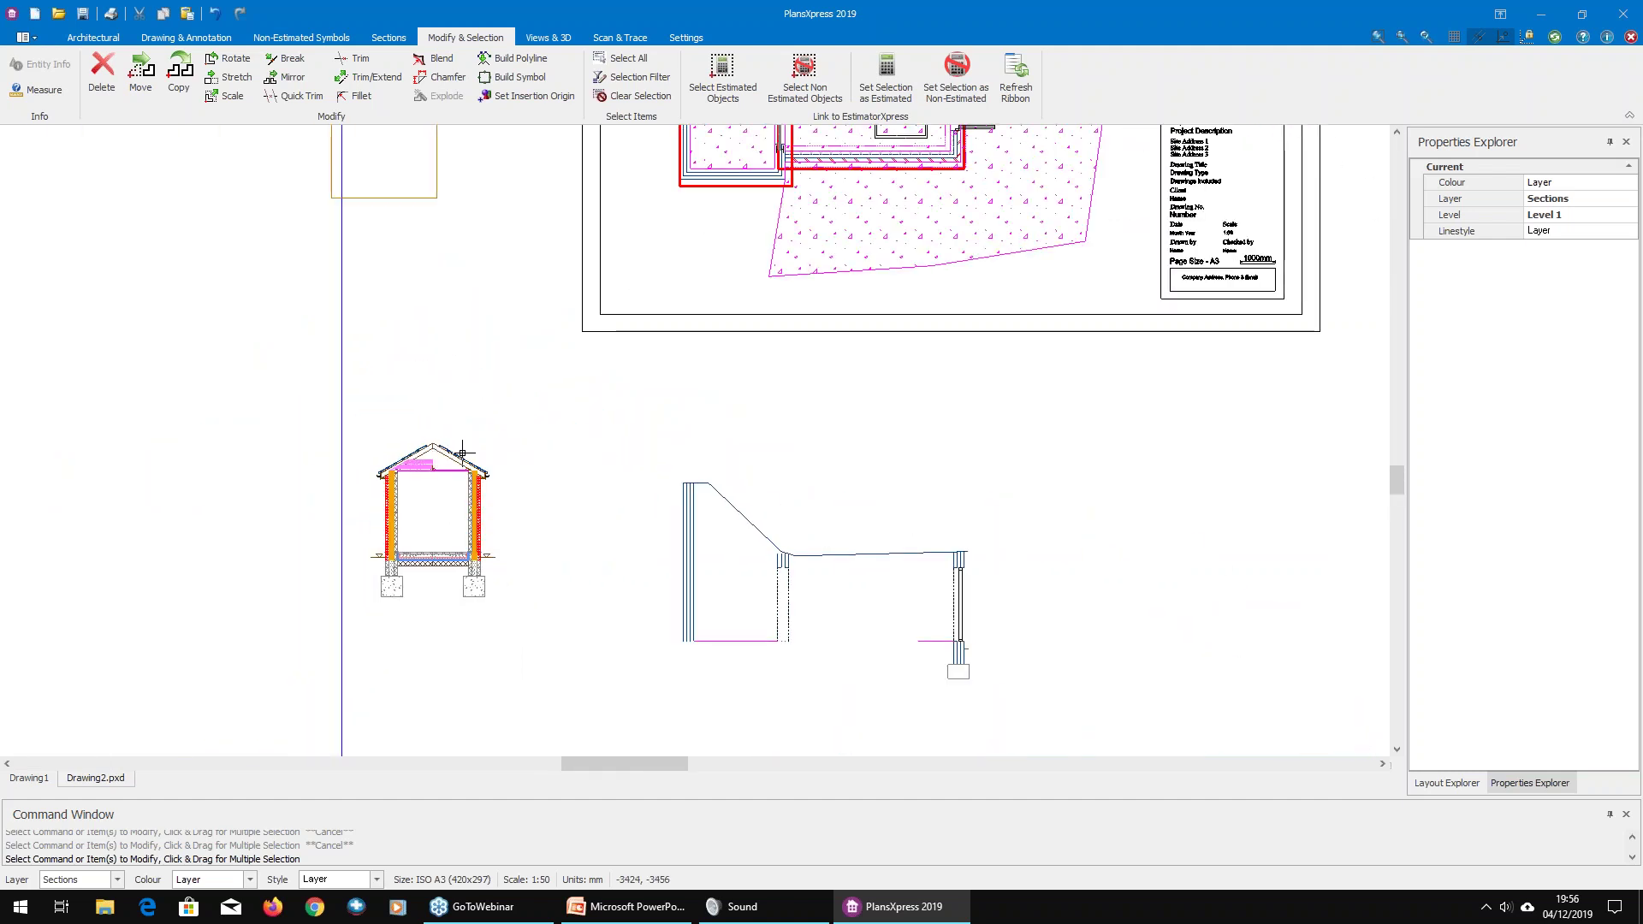
pyautogui.moveTo(462, 452)
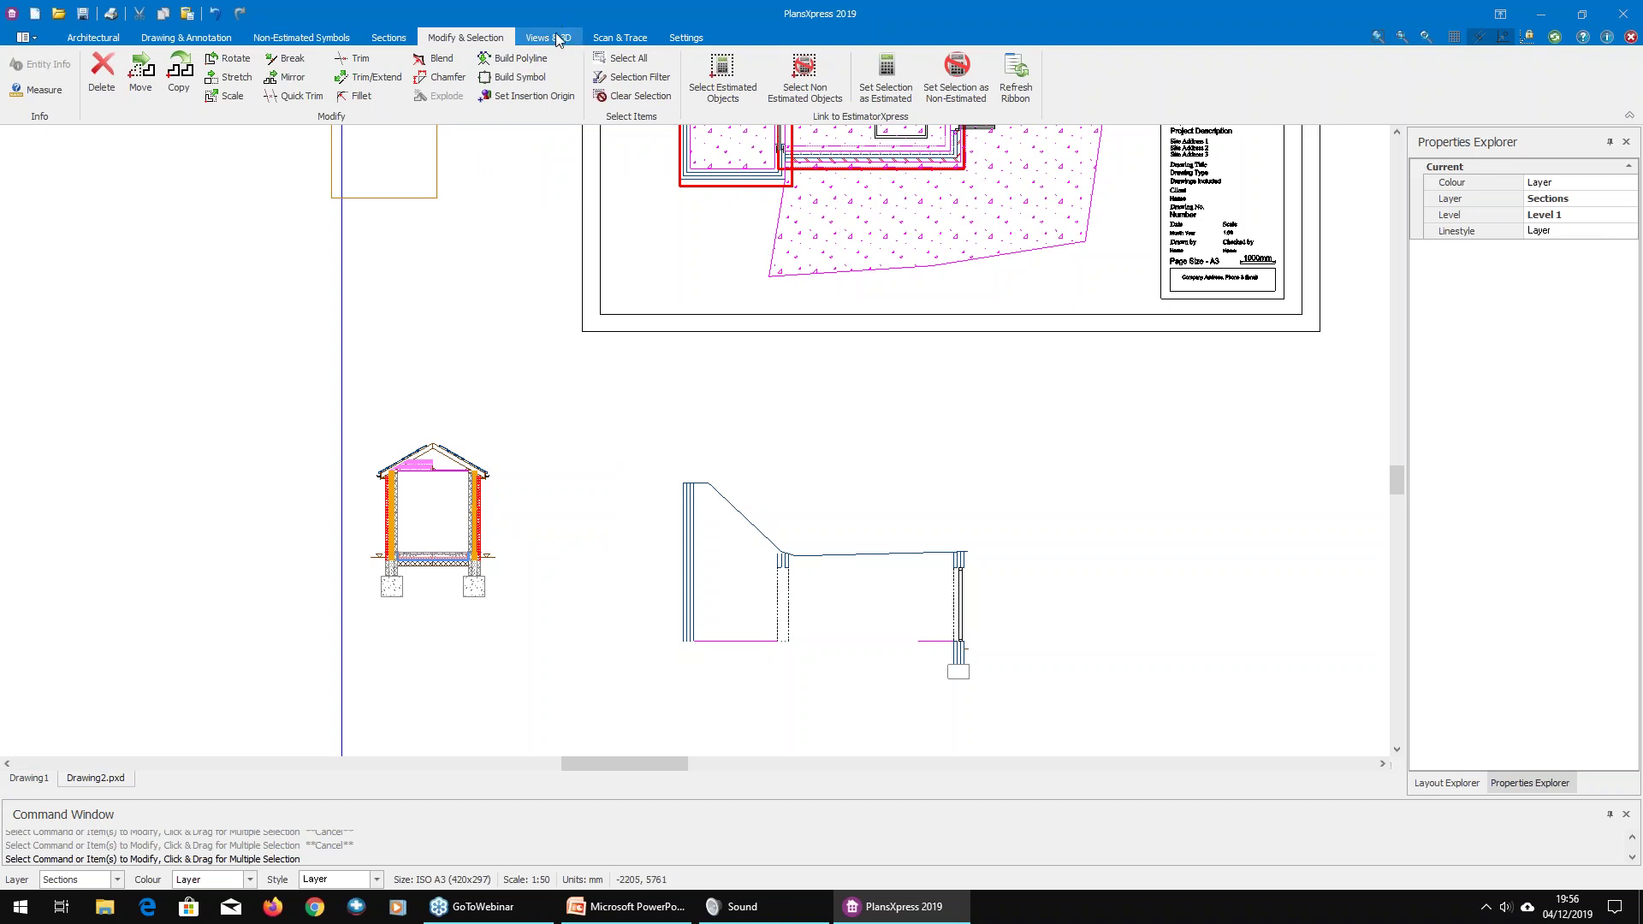
pyautogui.moveTo(589, 328); pyautogui.dragTo(571, 336, button='middle')
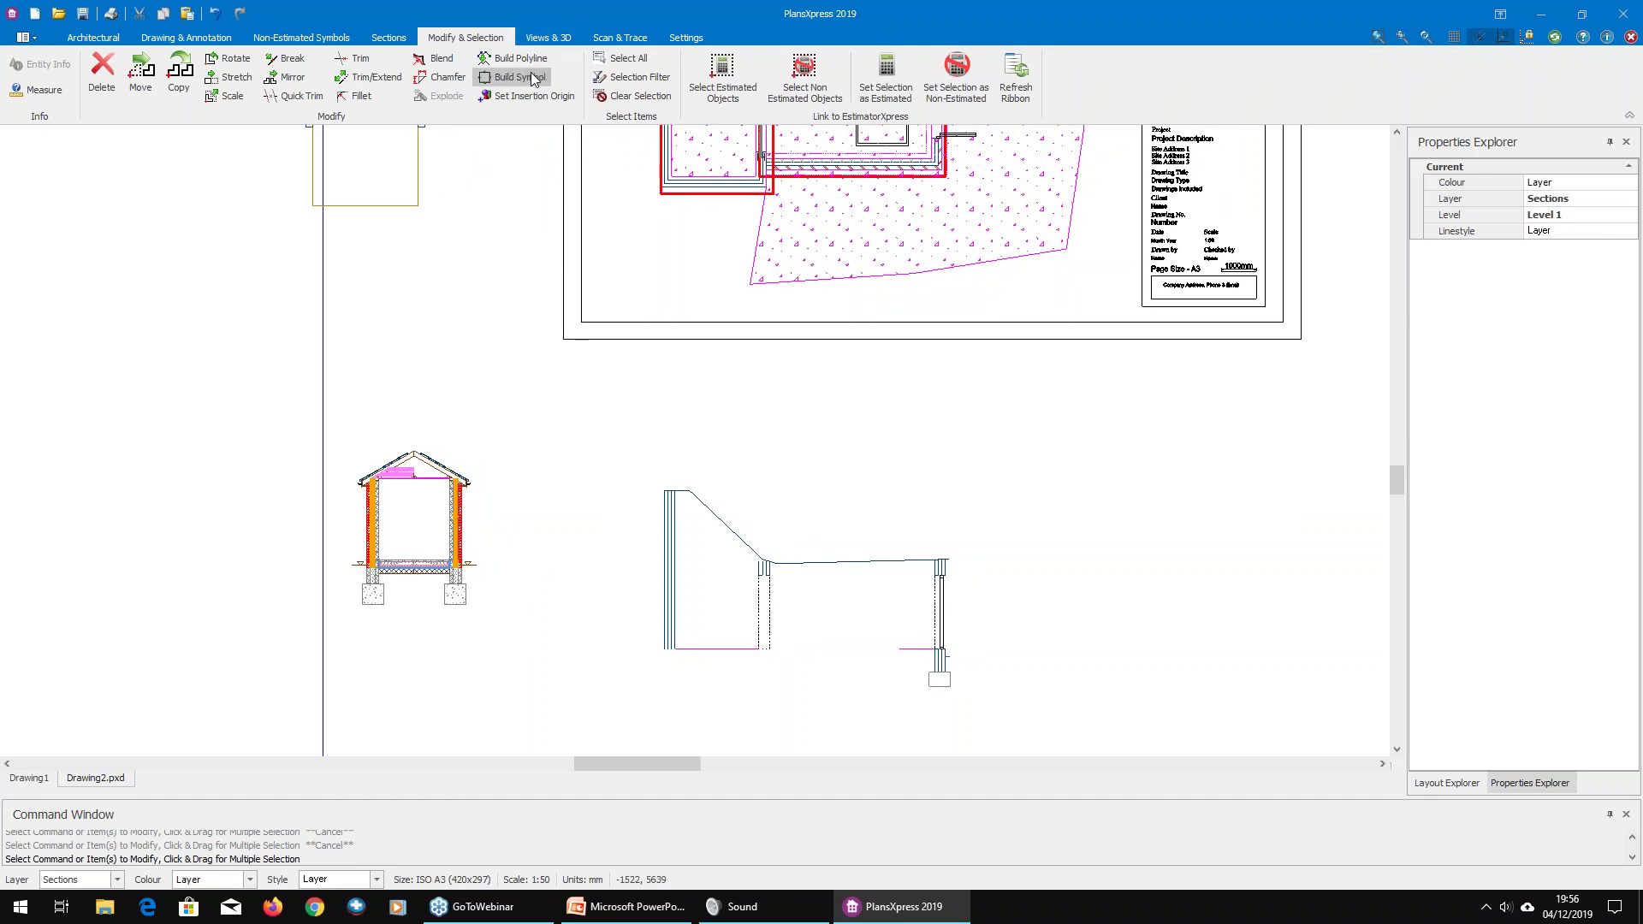
pyautogui.click(547, 37)
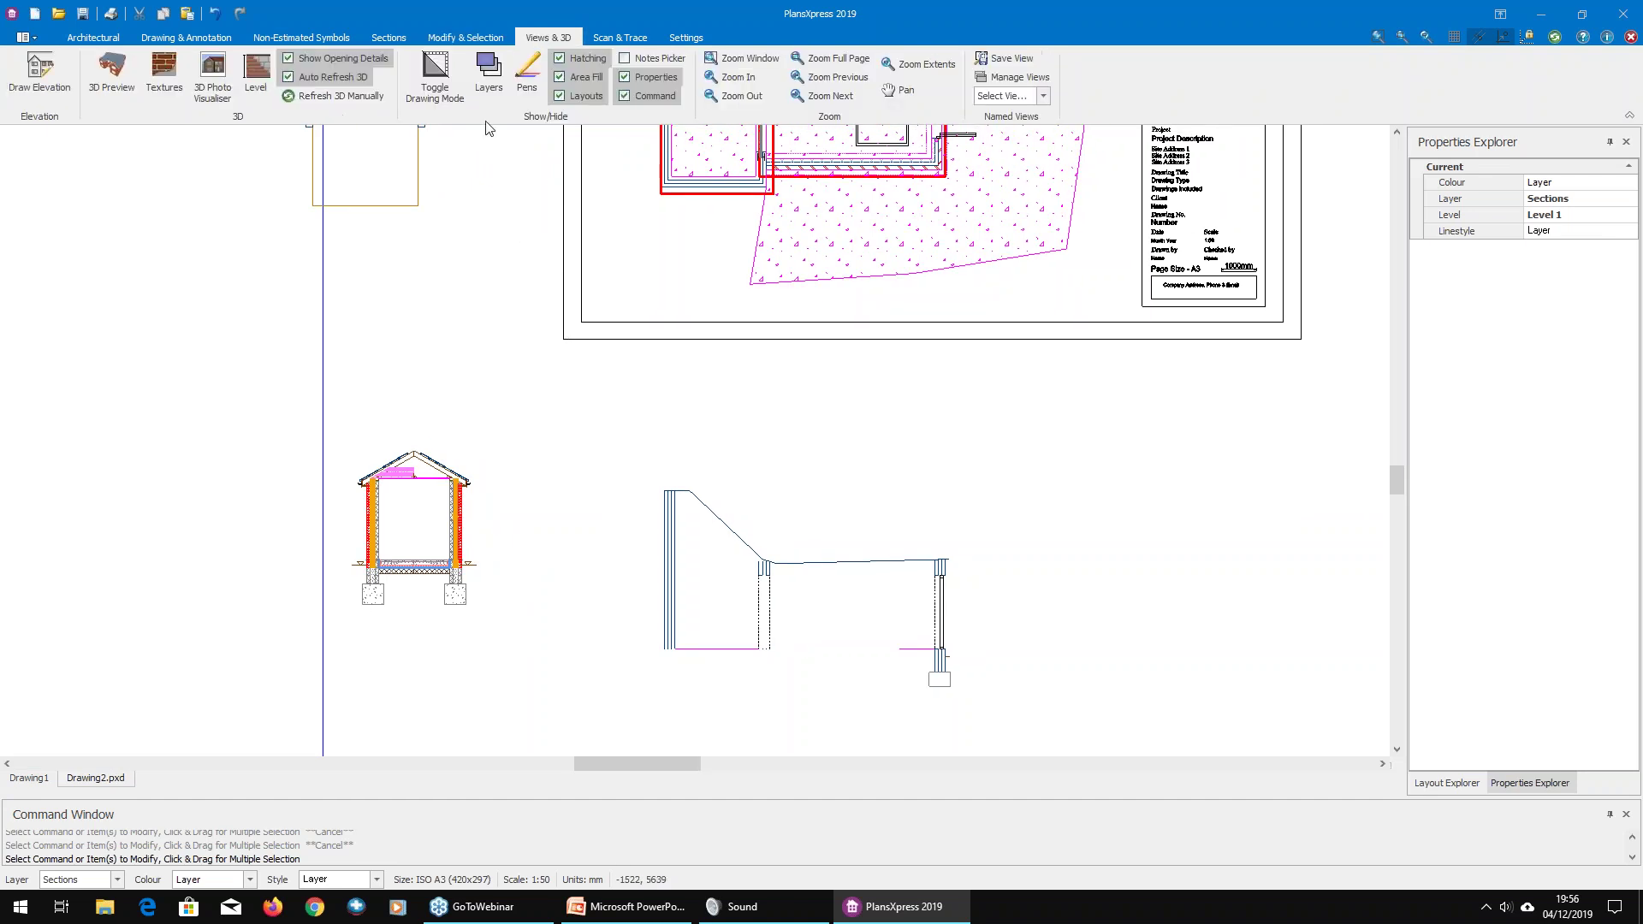
pyautogui.click(56, 103)
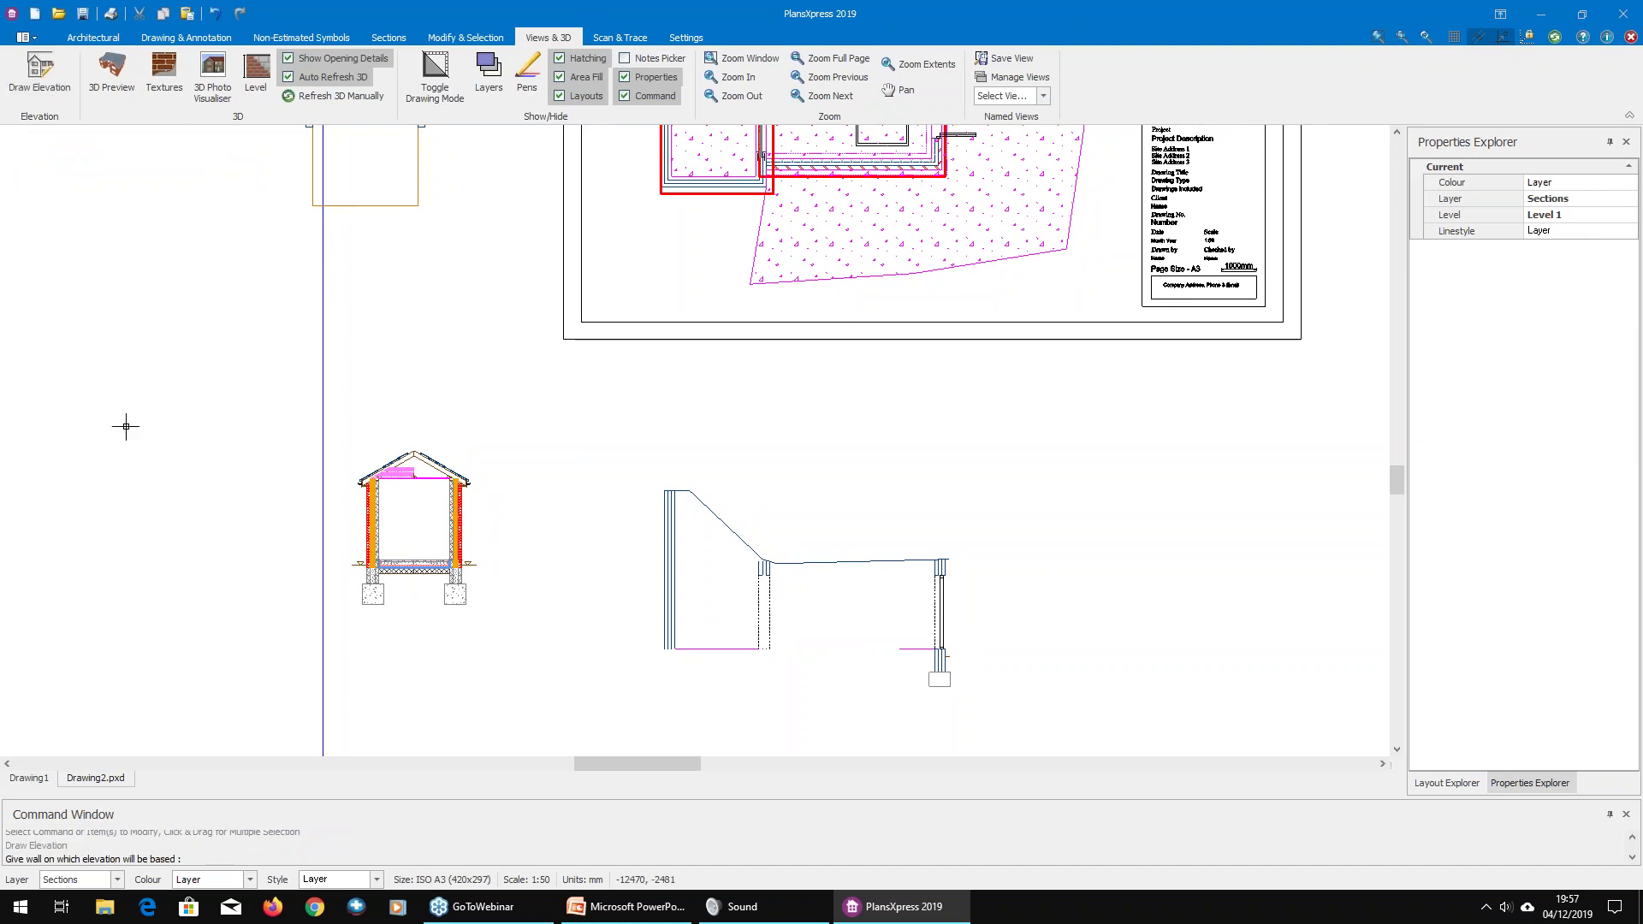
pyautogui.scroll(2, 661, 338)
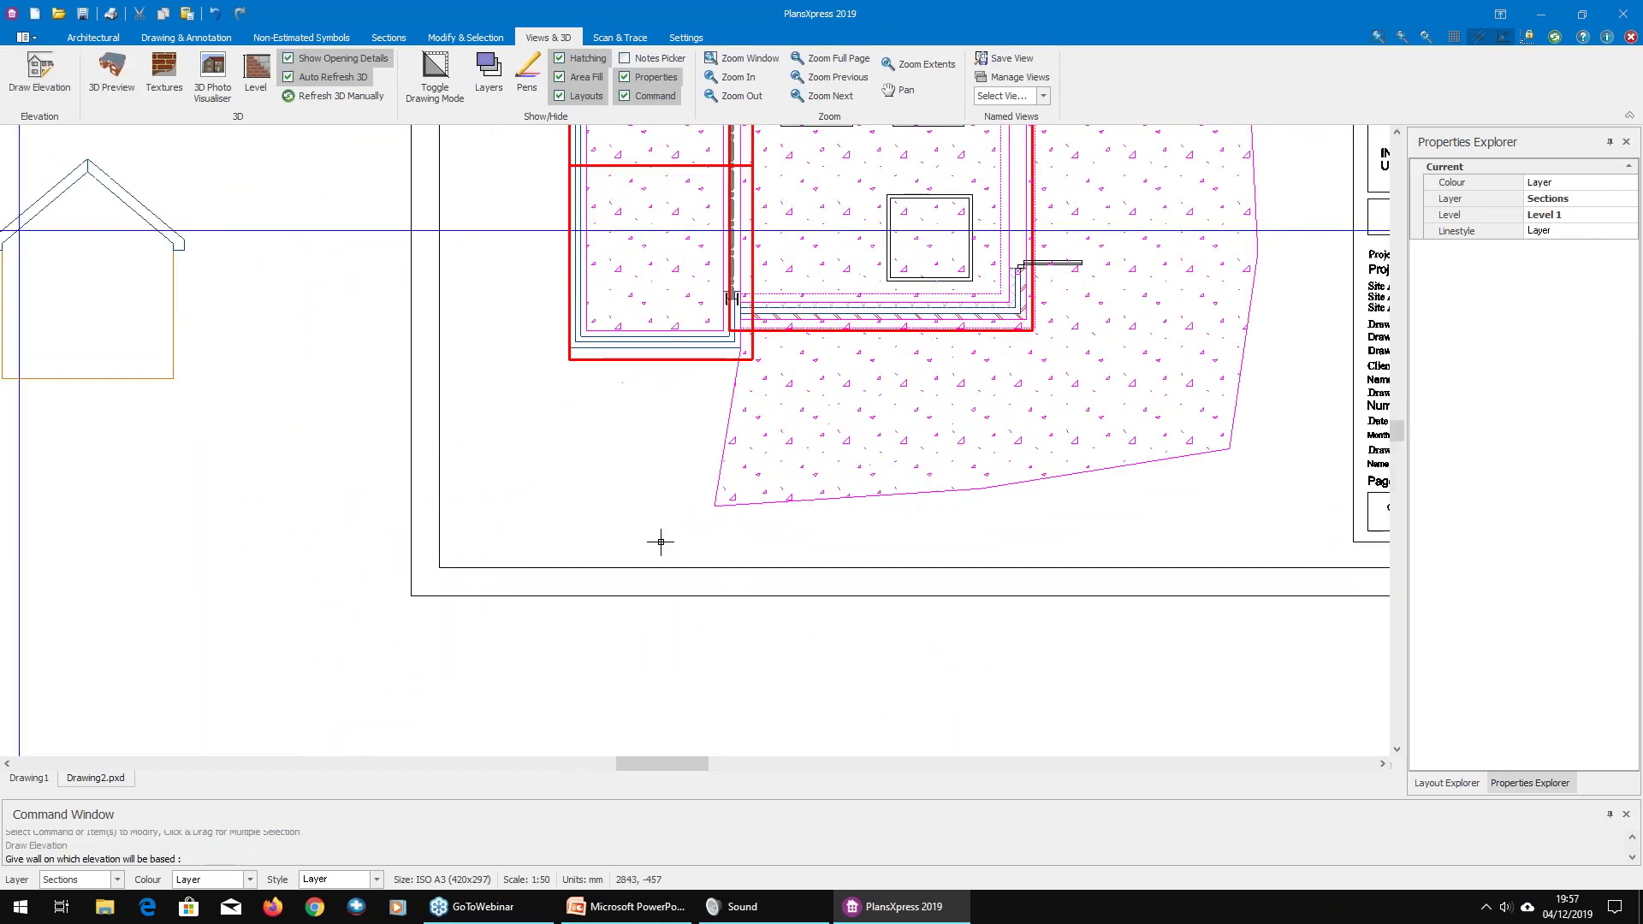
pyautogui.scroll(5, 744, 373)
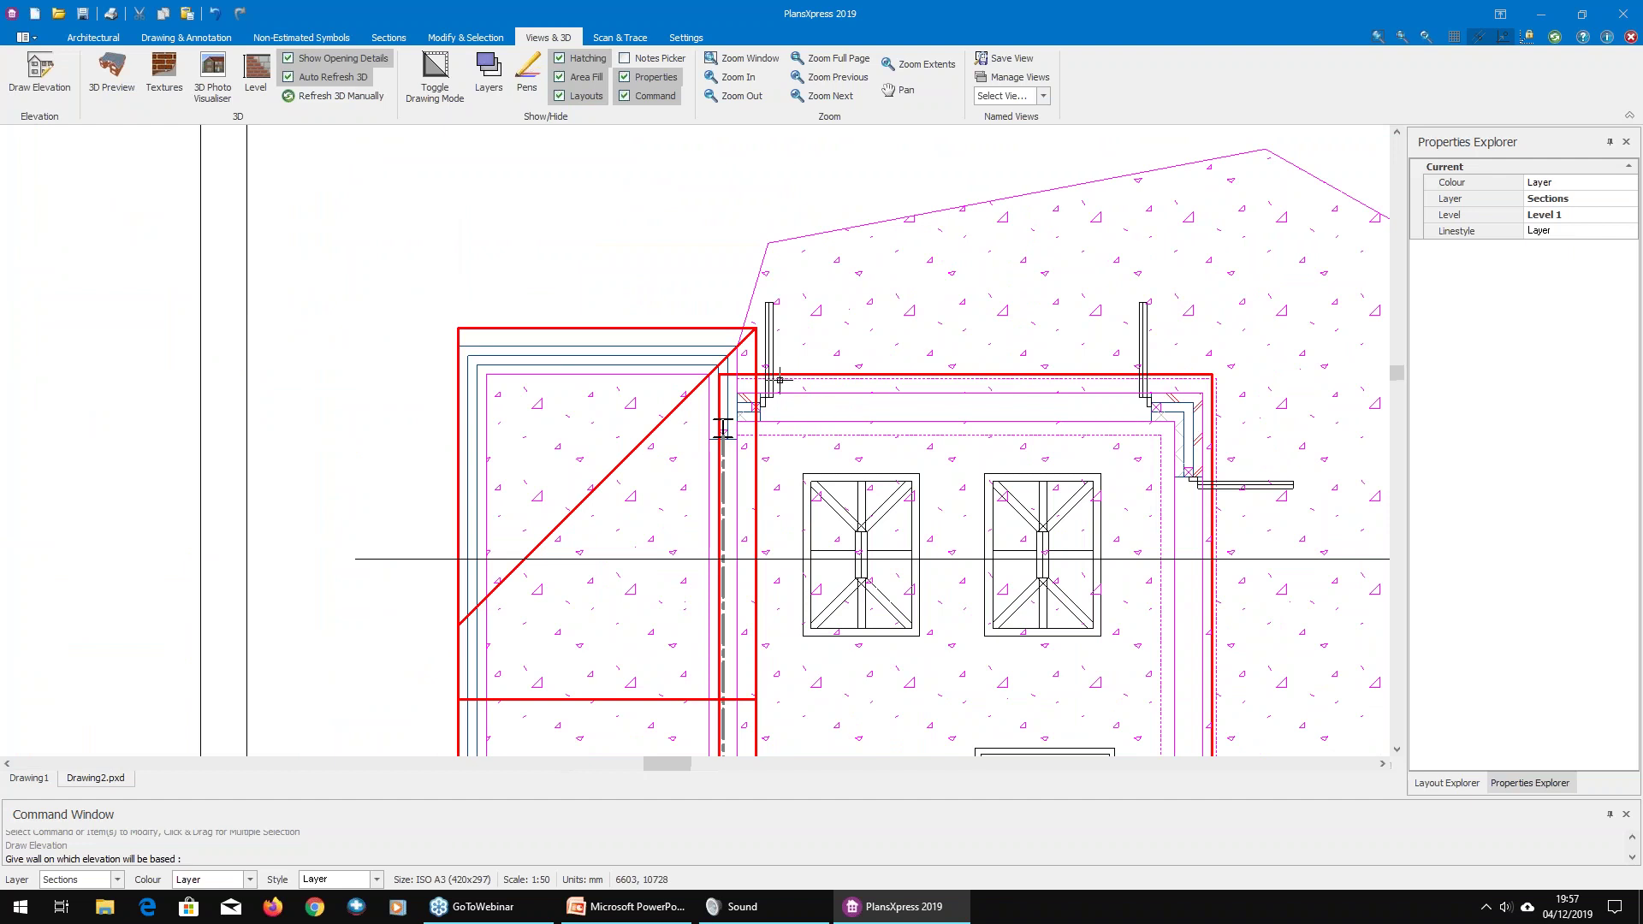
pyautogui.scroll(2, 735, 394)
pyautogui.click(728, 416)
pyautogui.scroll(-3, 728, 417)
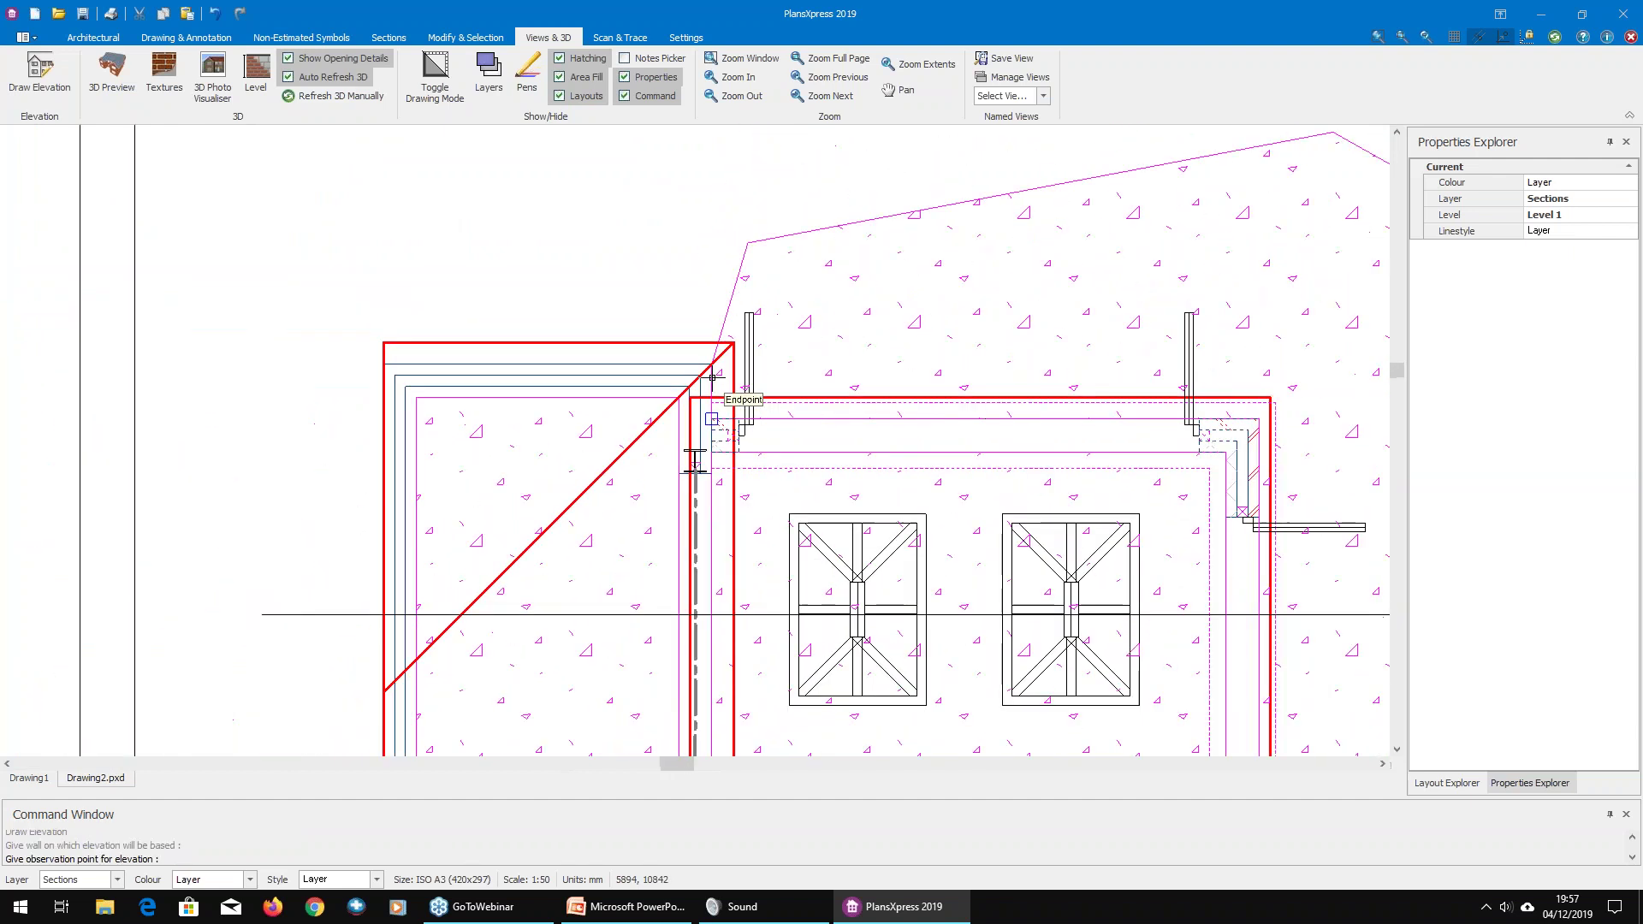
pyautogui.moveTo(697, 154); pyautogui.dragTo(726, 301, button='middle')
pyautogui.click(726, 301)
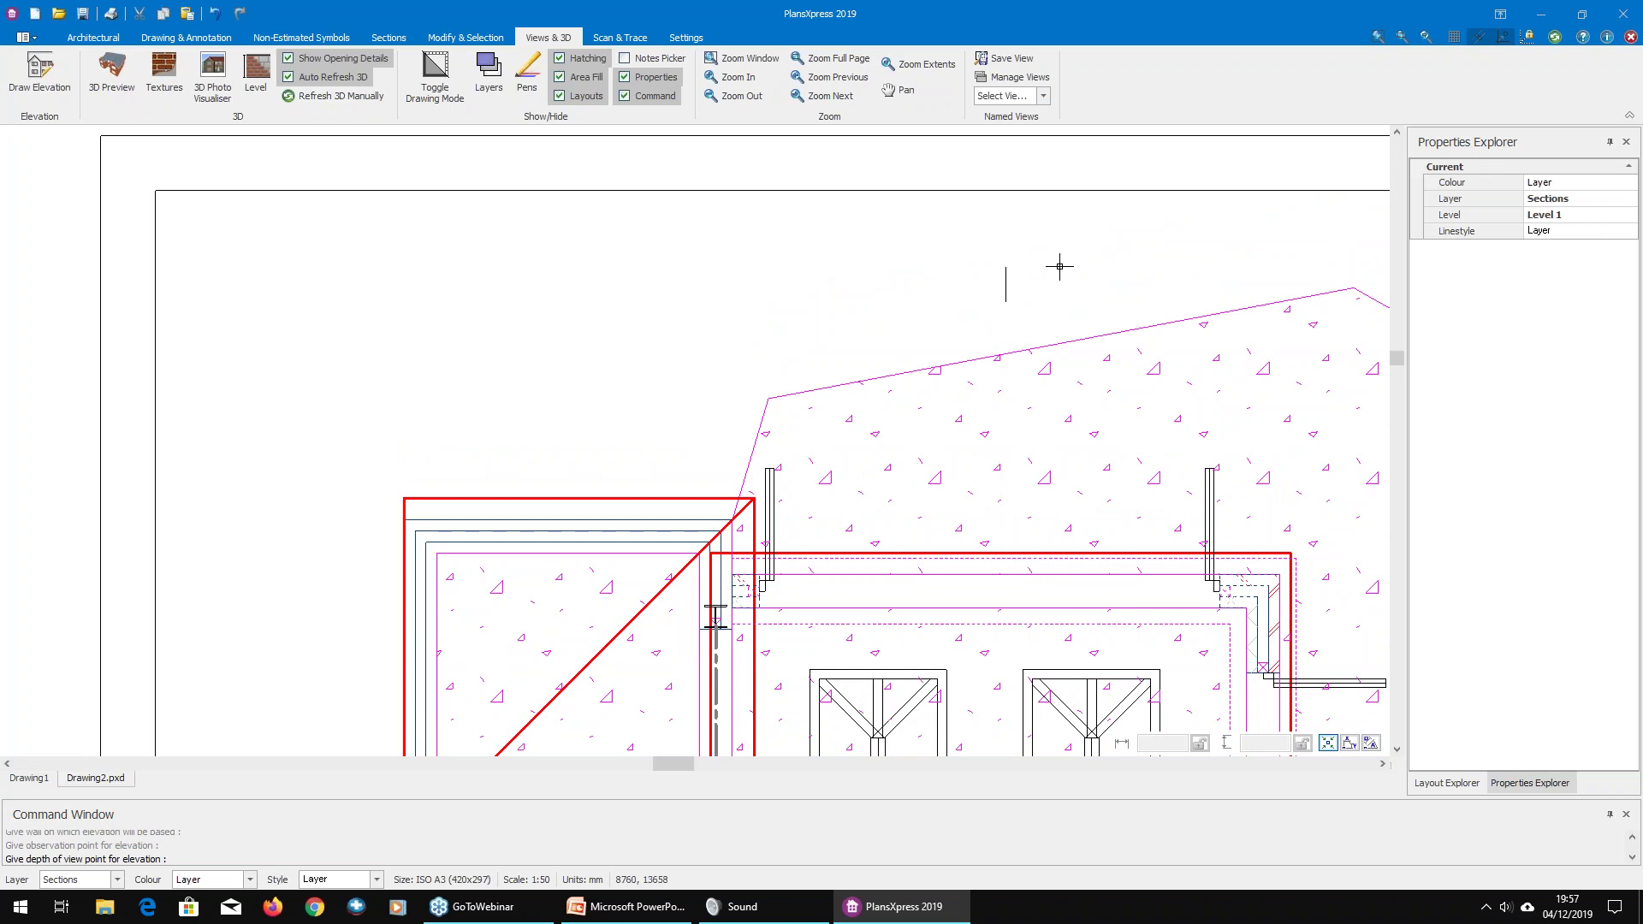
pyautogui.moveTo(1059, 266); pyautogui.dragTo(1074, 208, button='middle')
pyautogui.press('Escape')
# Step: Start an elevation on the extension's upper wall in plan, with the observation point outside it and the view depth between the two rooflights
pyautogui.click(39, 73)
pyautogui.scroll(2, 827, 522)
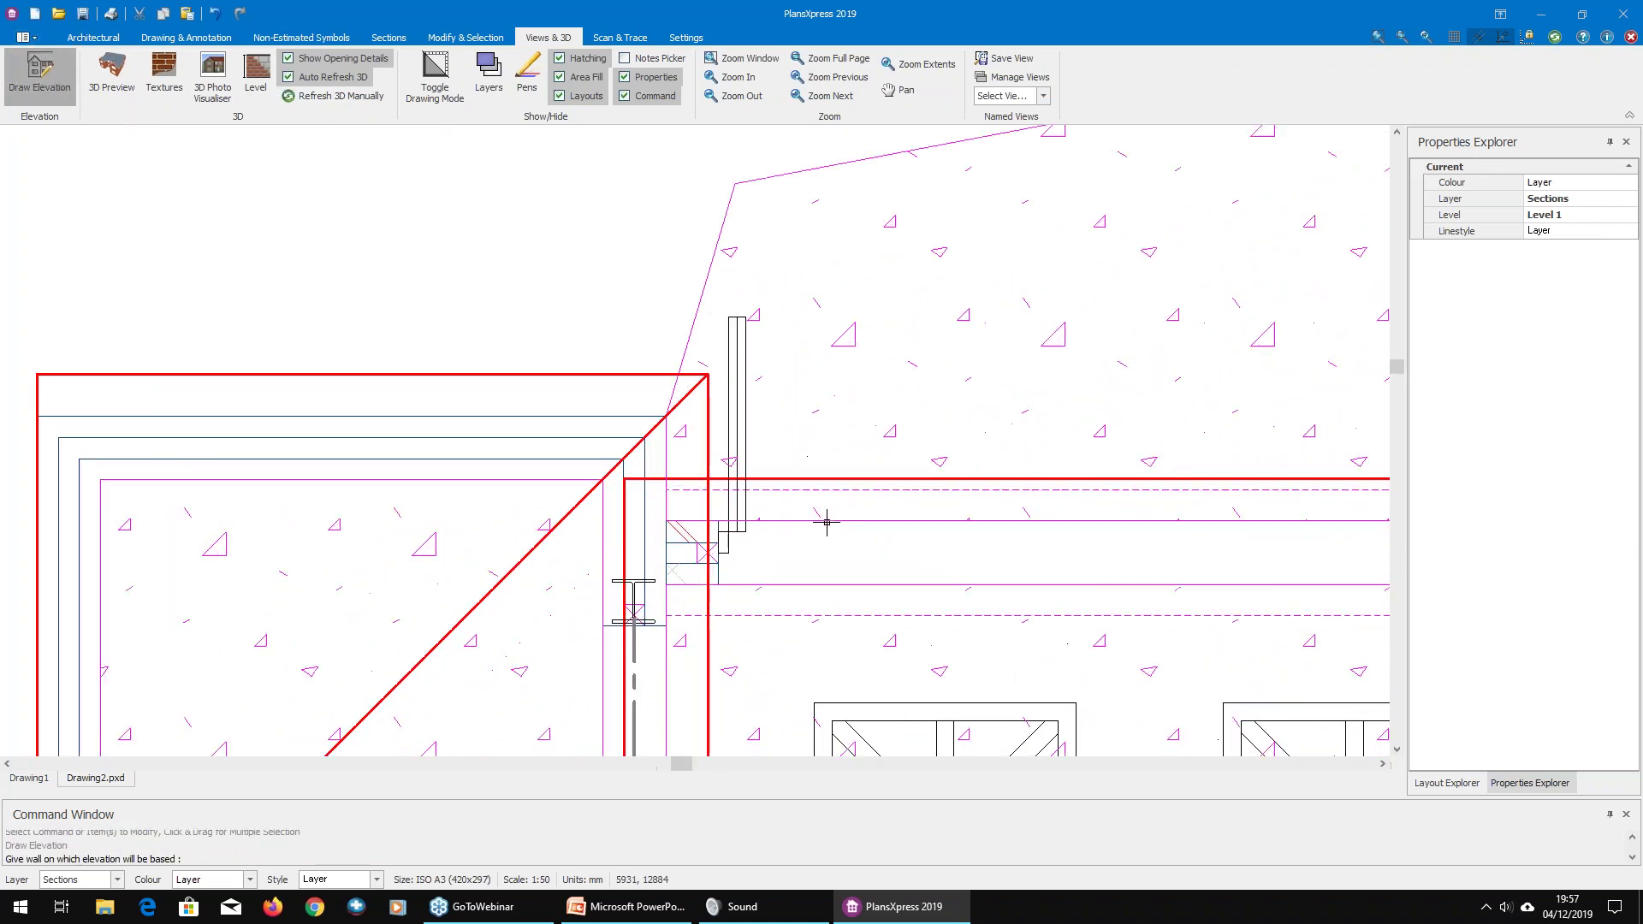
pyautogui.scroll(2, 744, 526)
pyautogui.click(657, 550)
pyautogui.scroll(-5, 641, 550)
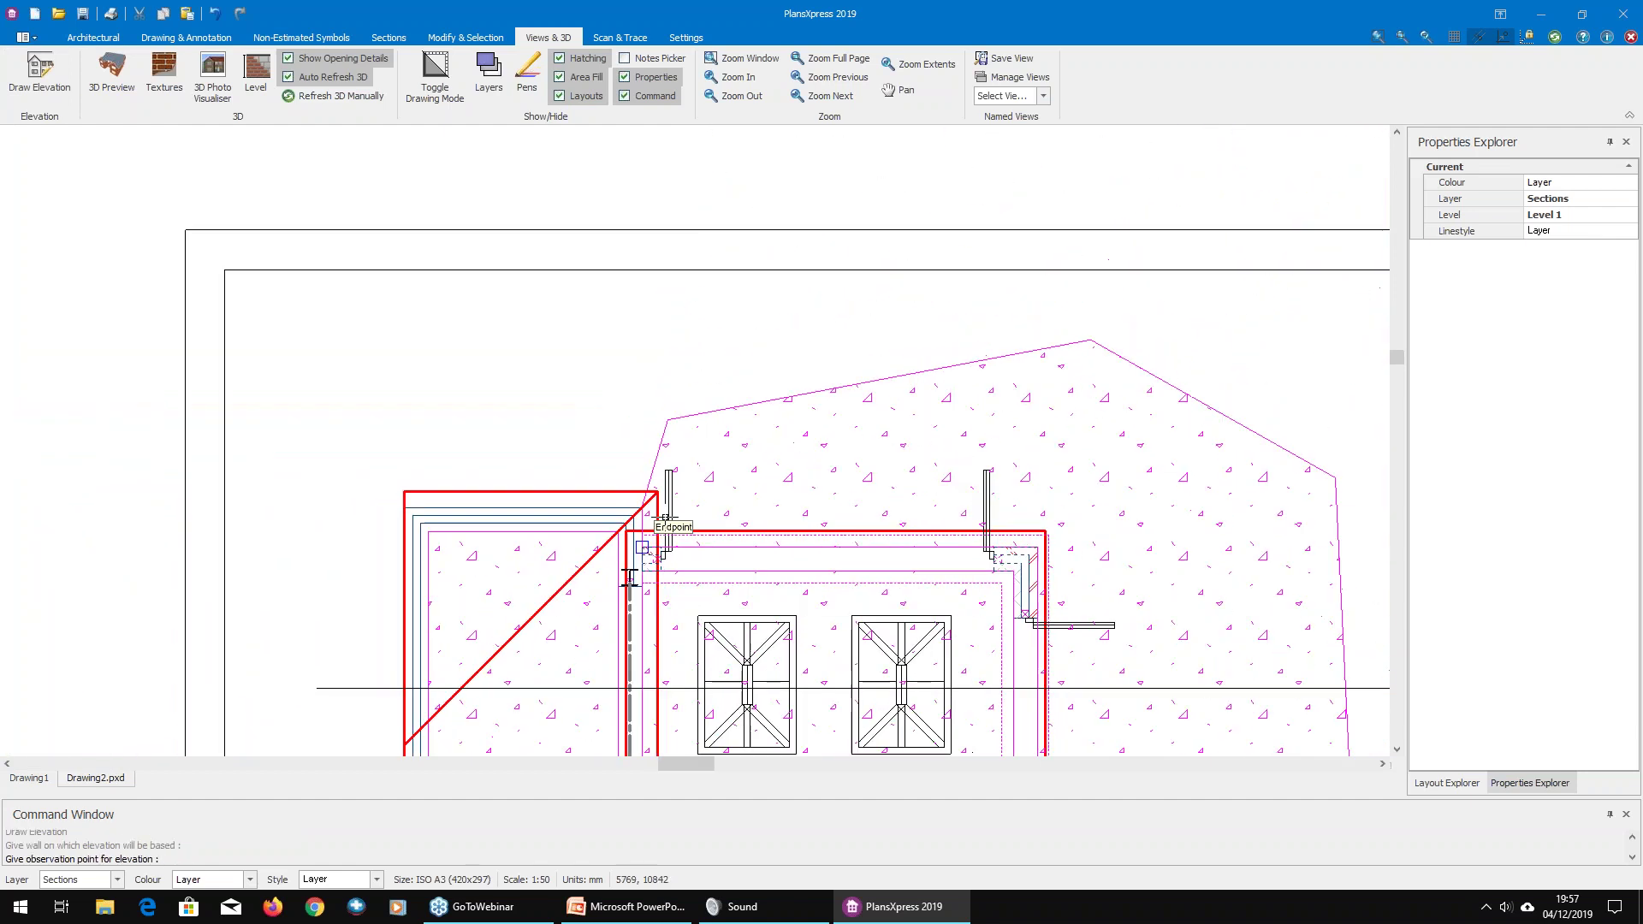
pyautogui.click(781, 310)
pyautogui.scroll(-2, 792, 479)
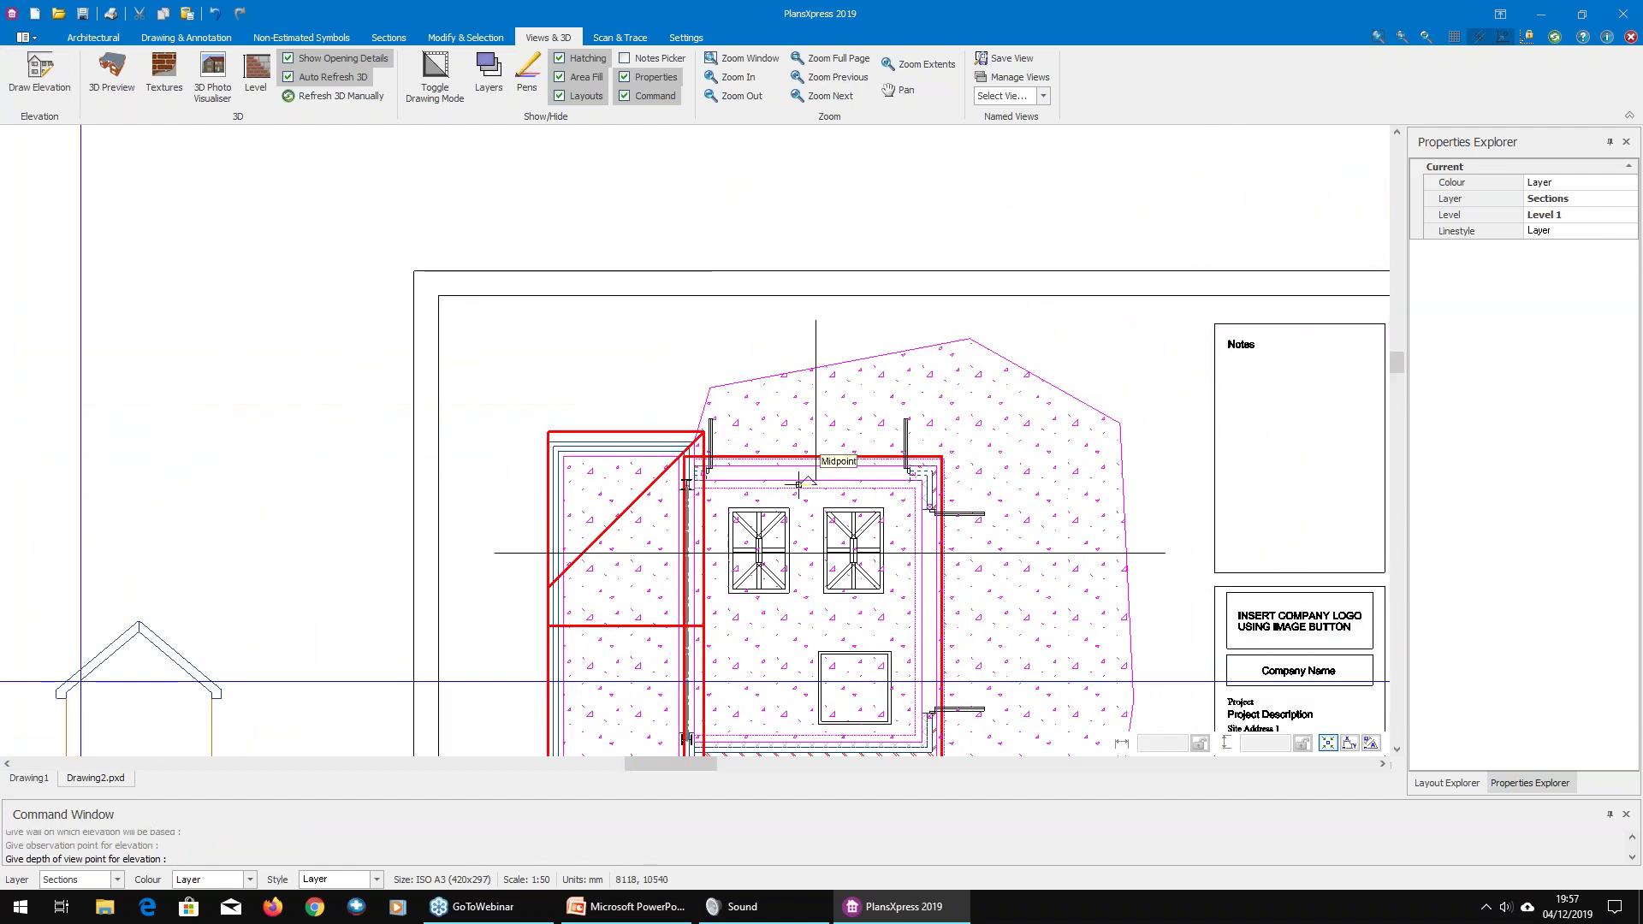
pyautogui.scroll(3, 811, 521)
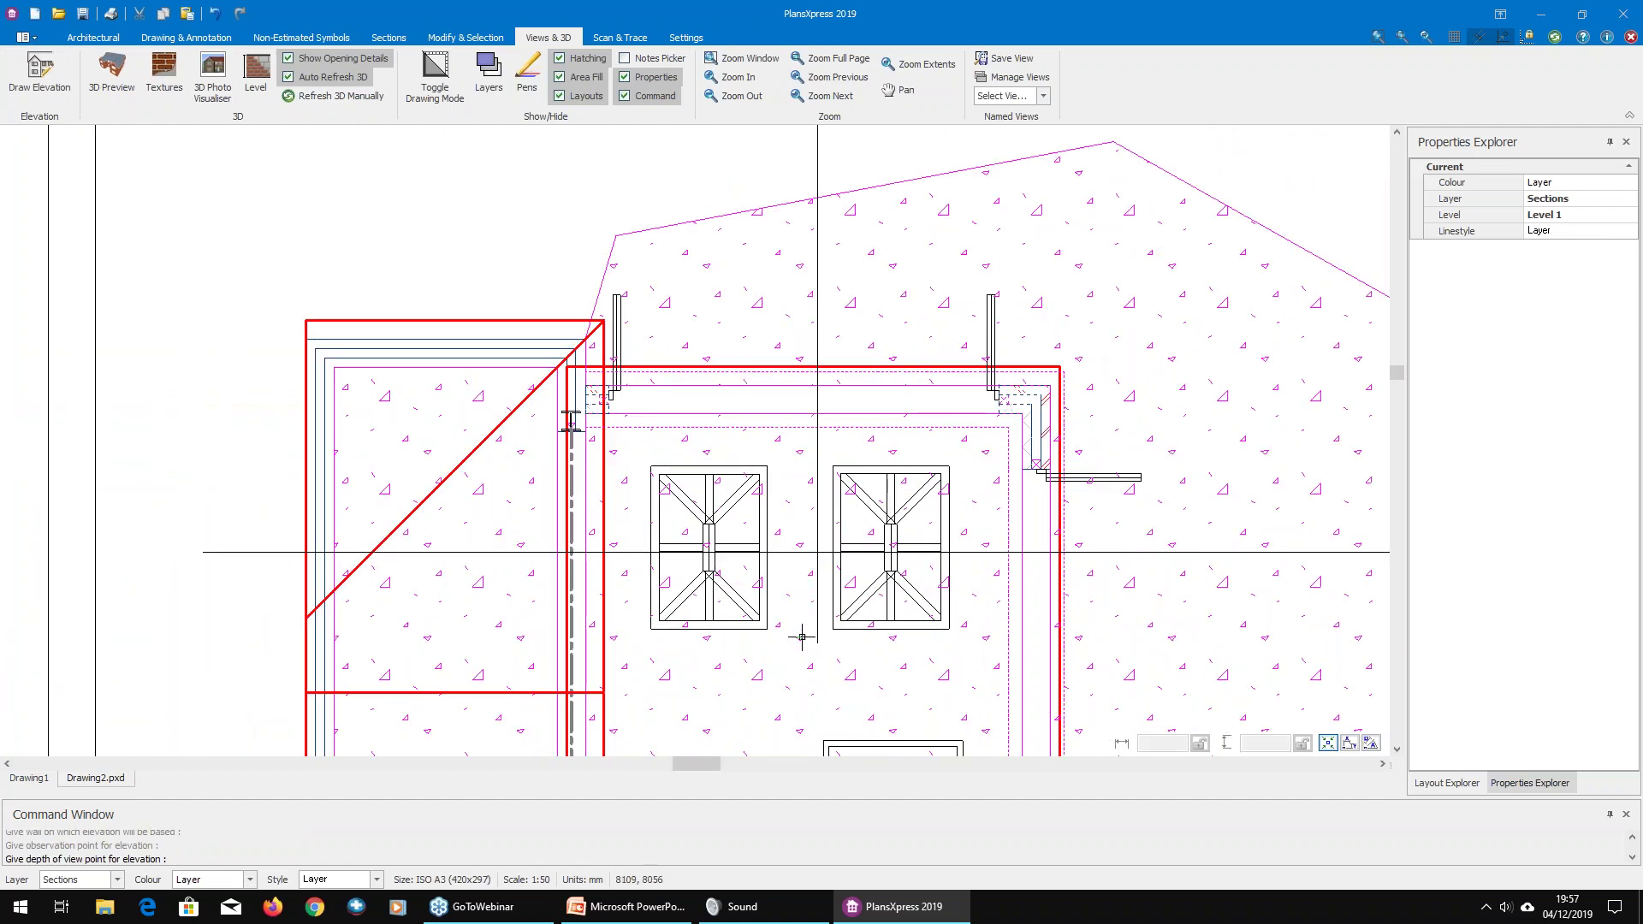
pyautogui.click(803, 605)
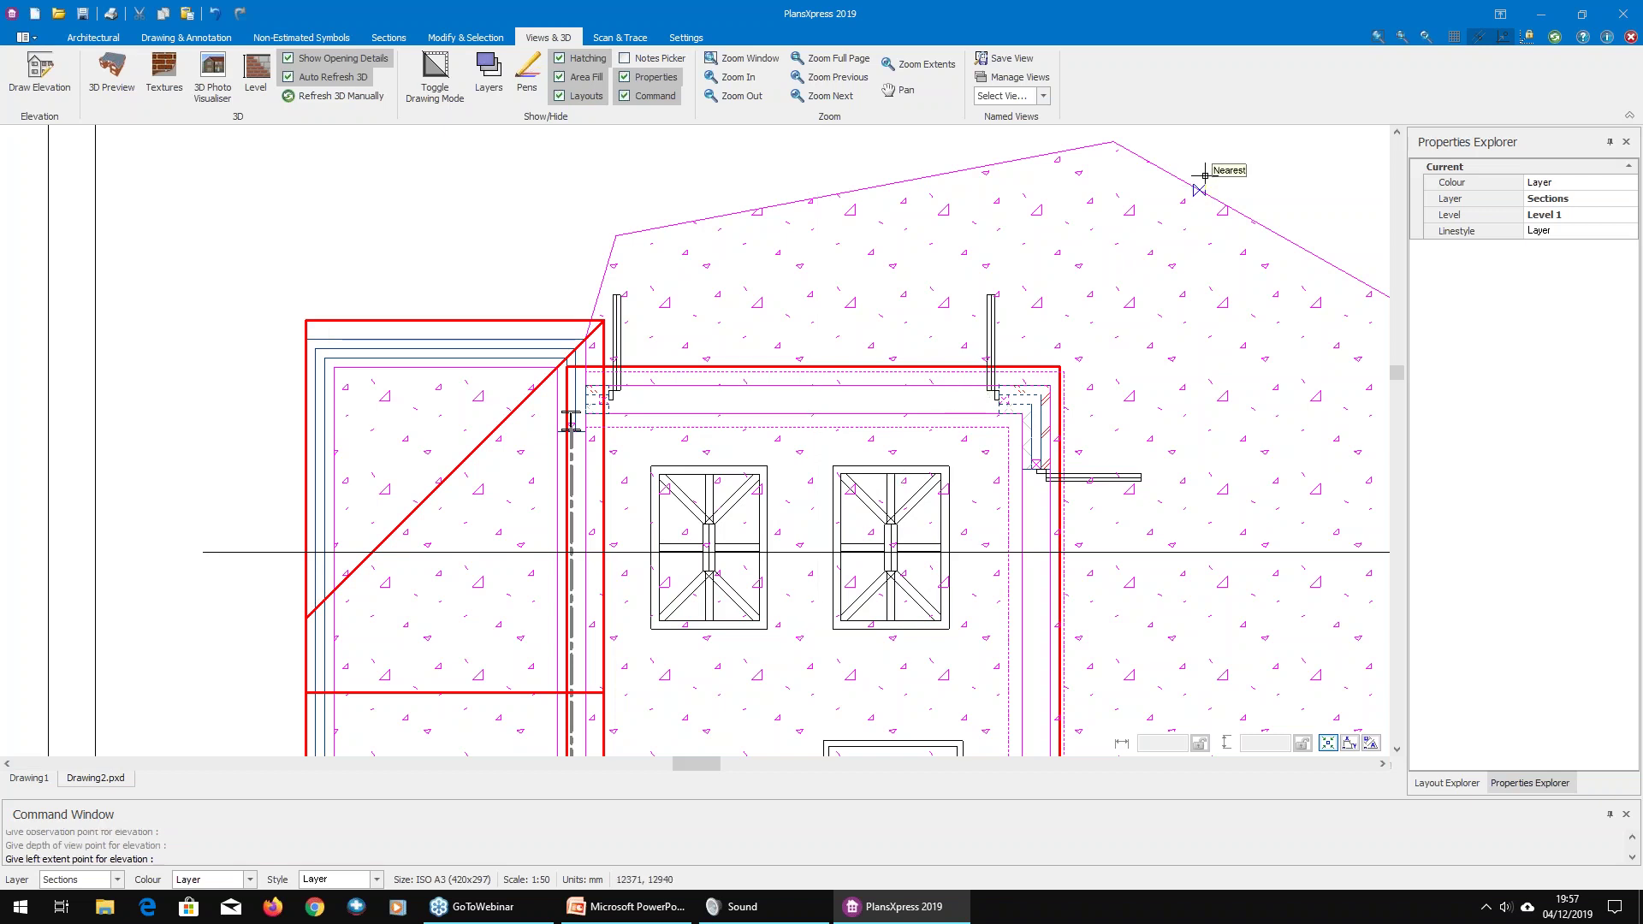
# Step: Set the elevation's extents and wall-corner reference point, and place the elevation above the drawing sheet
pyautogui.scroll(3, 1189, 283)
pyautogui.click(249, 414)
pyautogui.click(389, 587)
pyautogui.click(595, 574)
pyautogui.scroll(-3, 682, 466)
pyautogui.moveTo(770, 194); pyautogui.dragTo(747, 410, button='middle')
pyautogui.click(903, 440)
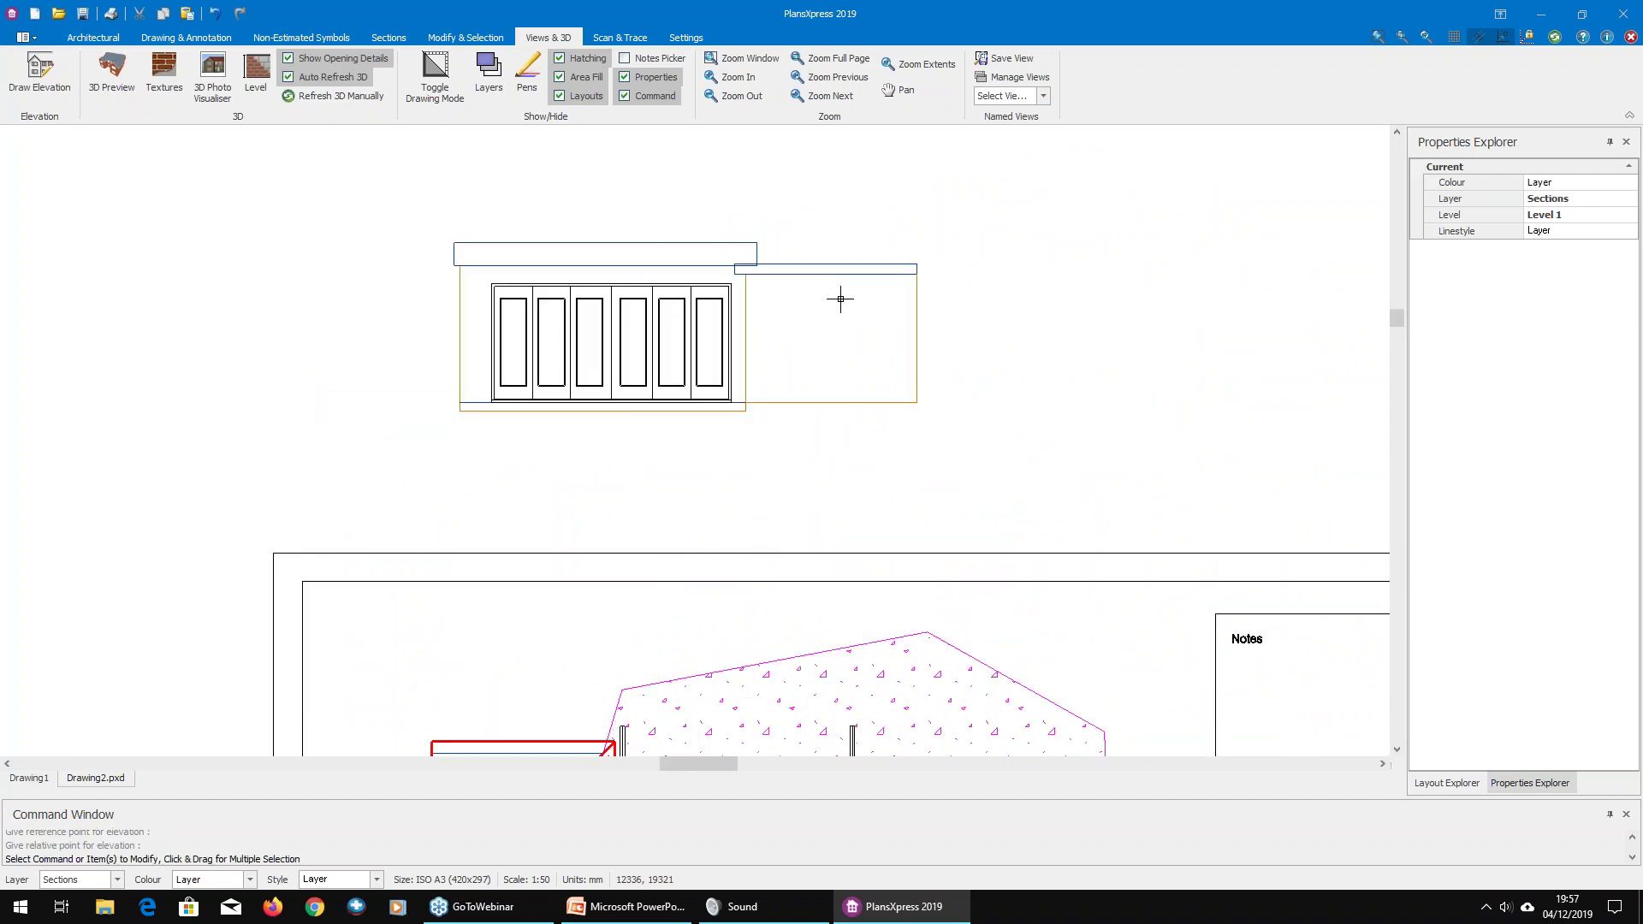
# Step: Delete the newly placed door-wall elevation above the drawing sheet
pyautogui.scroll(-2, 798, 355)
pyautogui.moveTo(807, 359); pyautogui.dragTo(833, 392, button='middle')
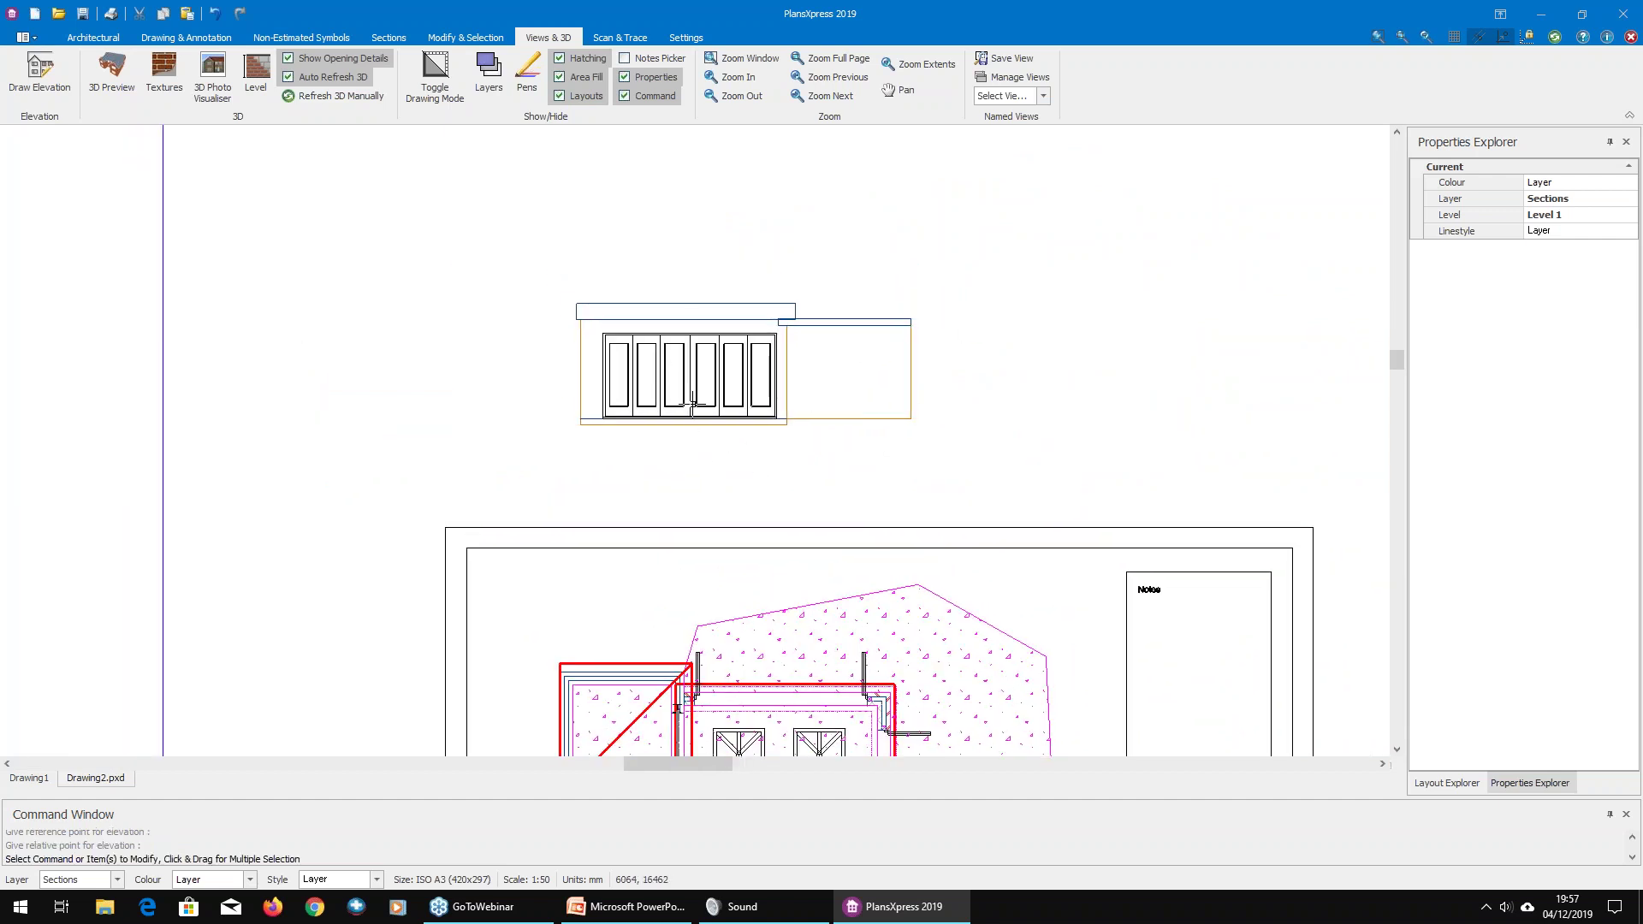
pyautogui.click(723, 401)
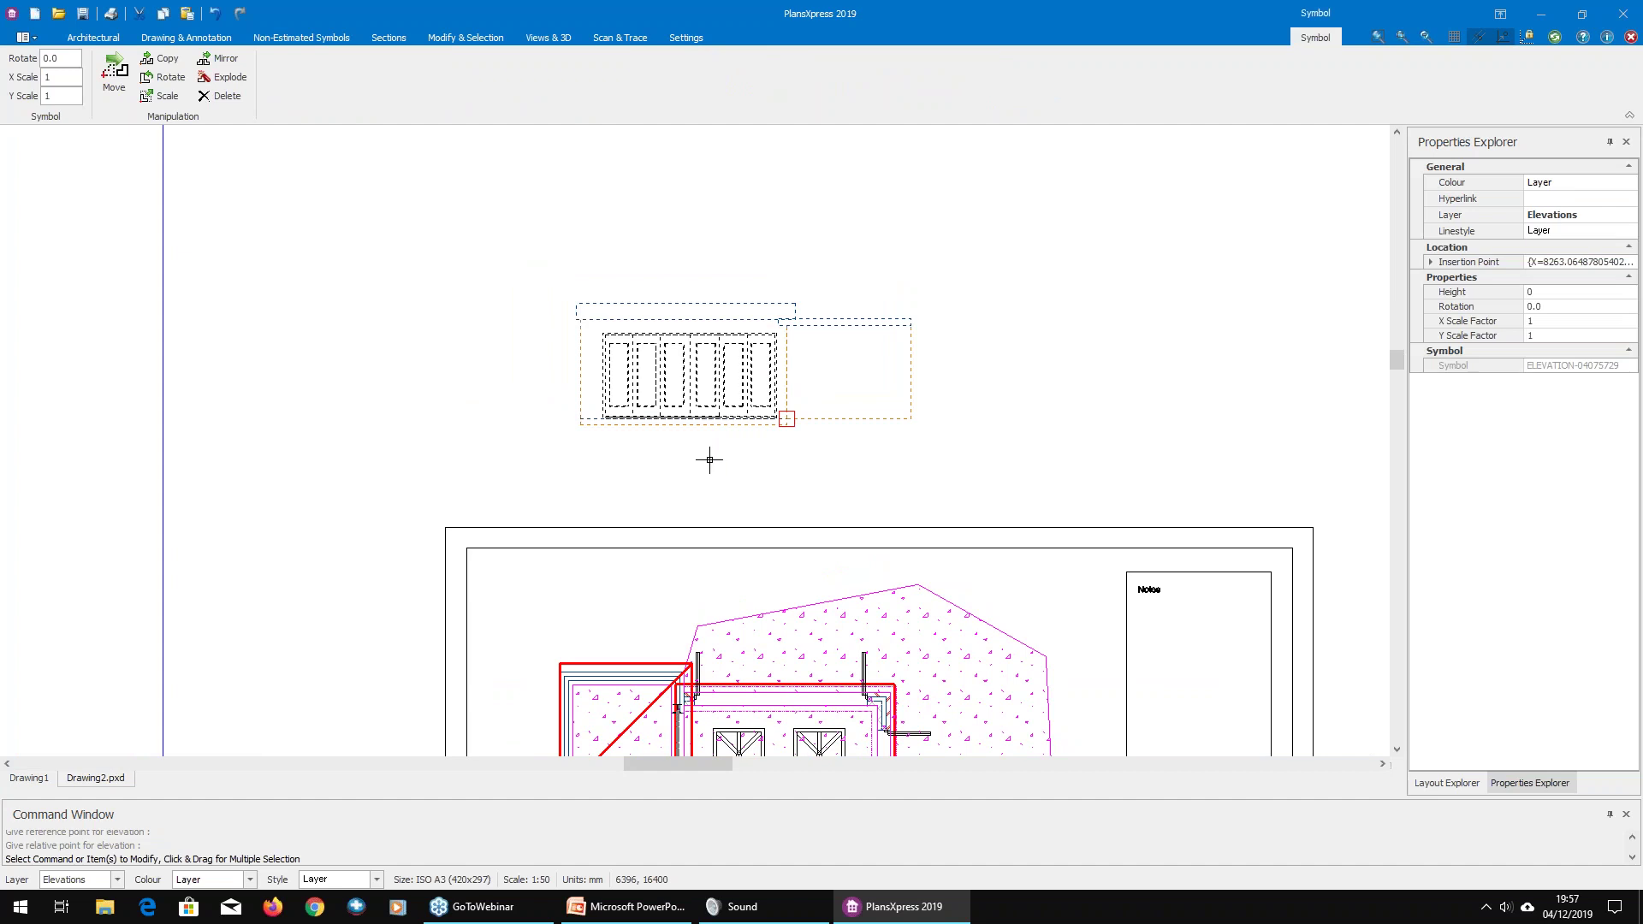
pyautogui.press('Delete')
# Step: Start a new elevation on the extension's upper wall in plan, observed from outside, with the view depth beyond the two upper rooflights
pyautogui.click(27, 75)
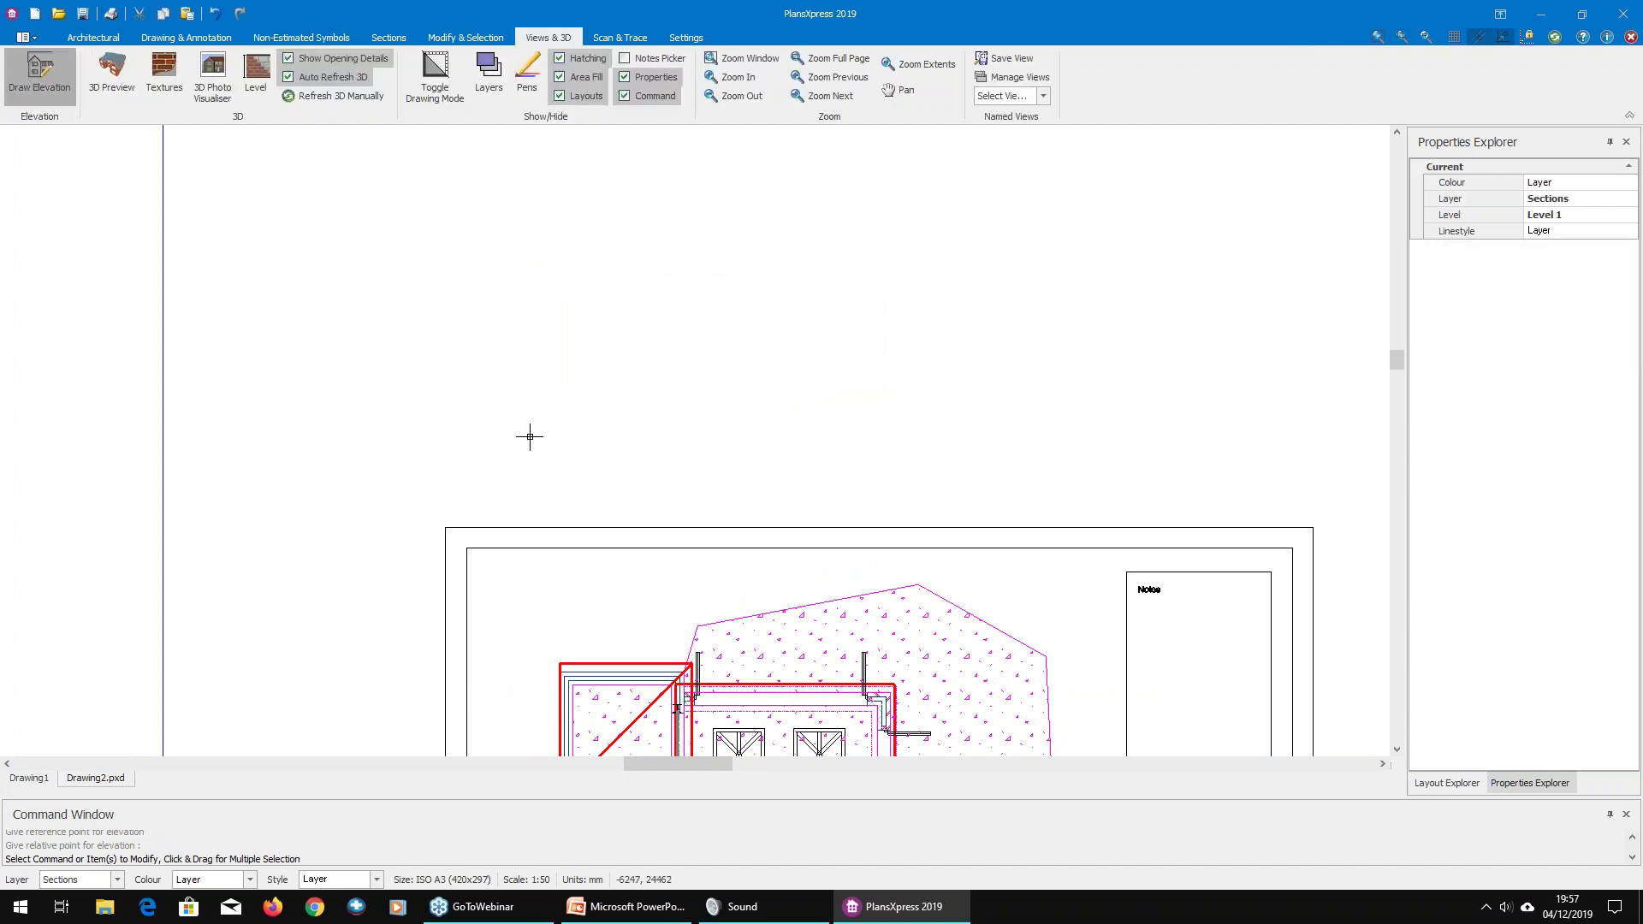
pyautogui.moveTo(812, 710); pyautogui.dragTo(799, 504, button='middle')
pyautogui.scroll(5, 703, 515)
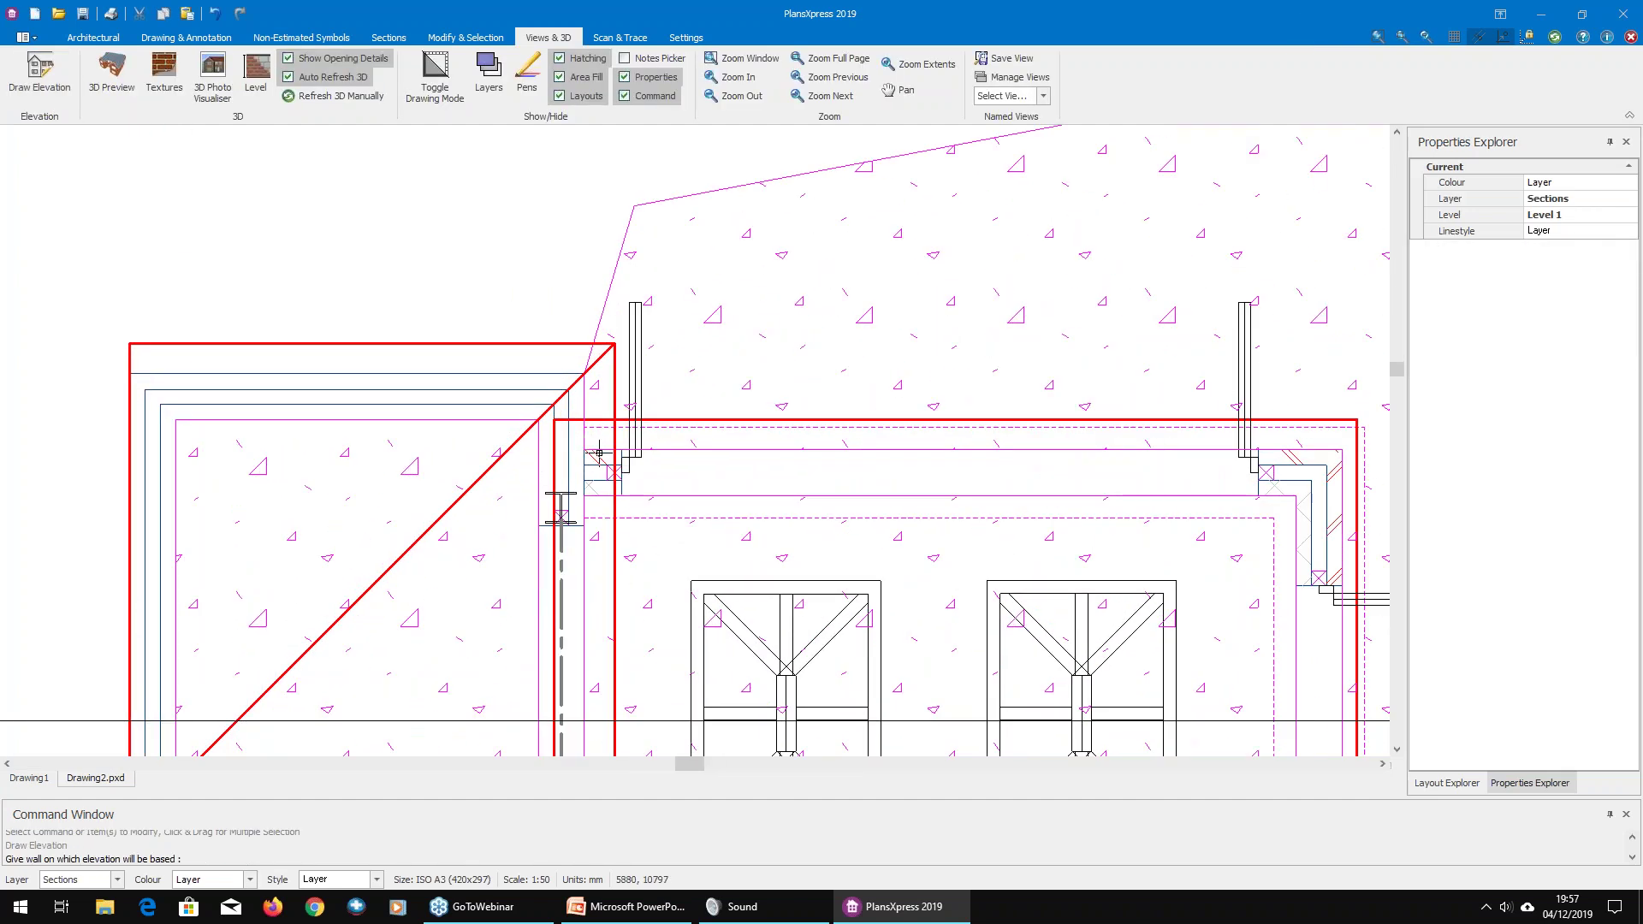
pyautogui.click(598, 453)
pyautogui.scroll(-4, 597, 467)
pyautogui.click(701, 290)
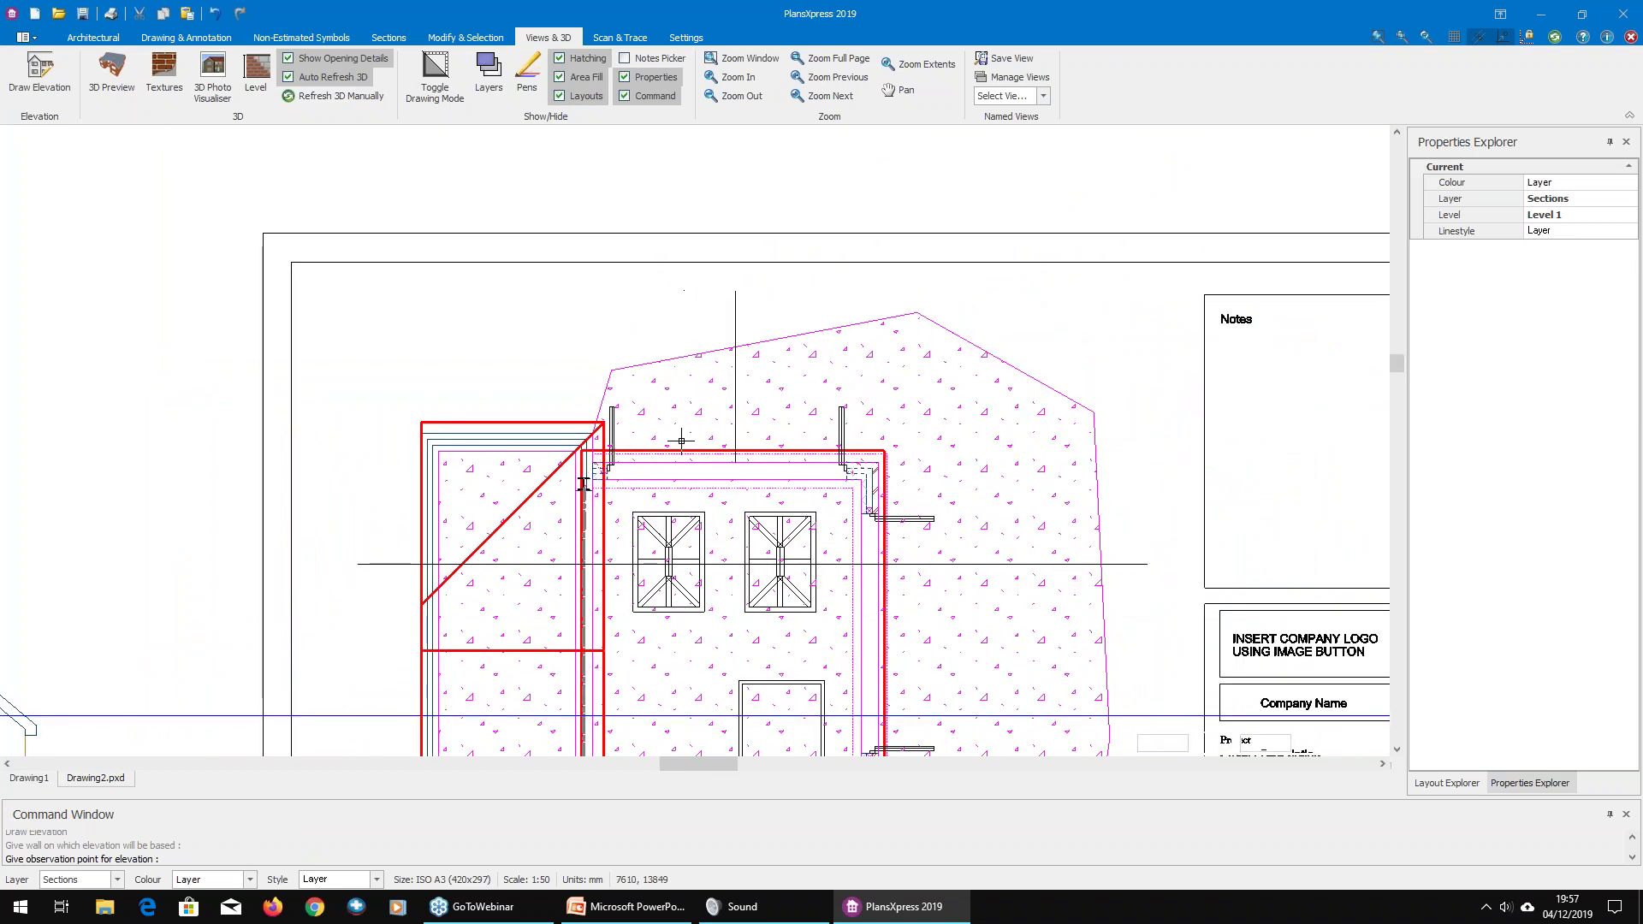
pyautogui.click(659, 661)
# Step: Set extents from the lean-to roof's outer edge to beyond the extension, reference the wall corner, and place the elevation above the sheet
pyautogui.click(421, 605)
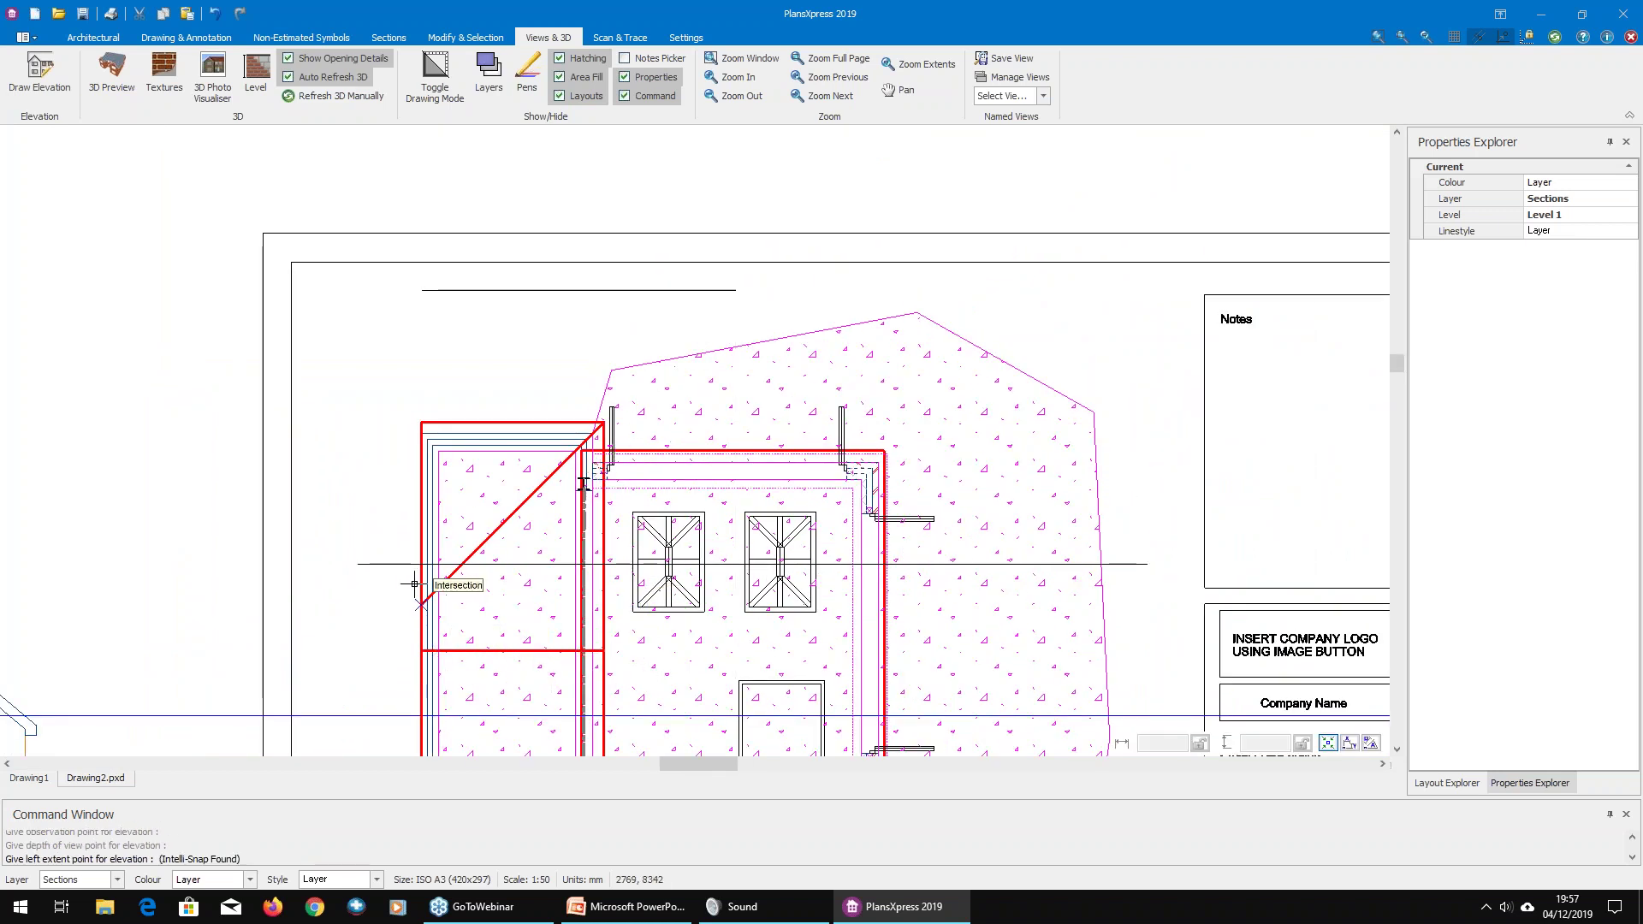
pyautogui.click(958, 263)
pyautogui.scroll(2, 680, 410)
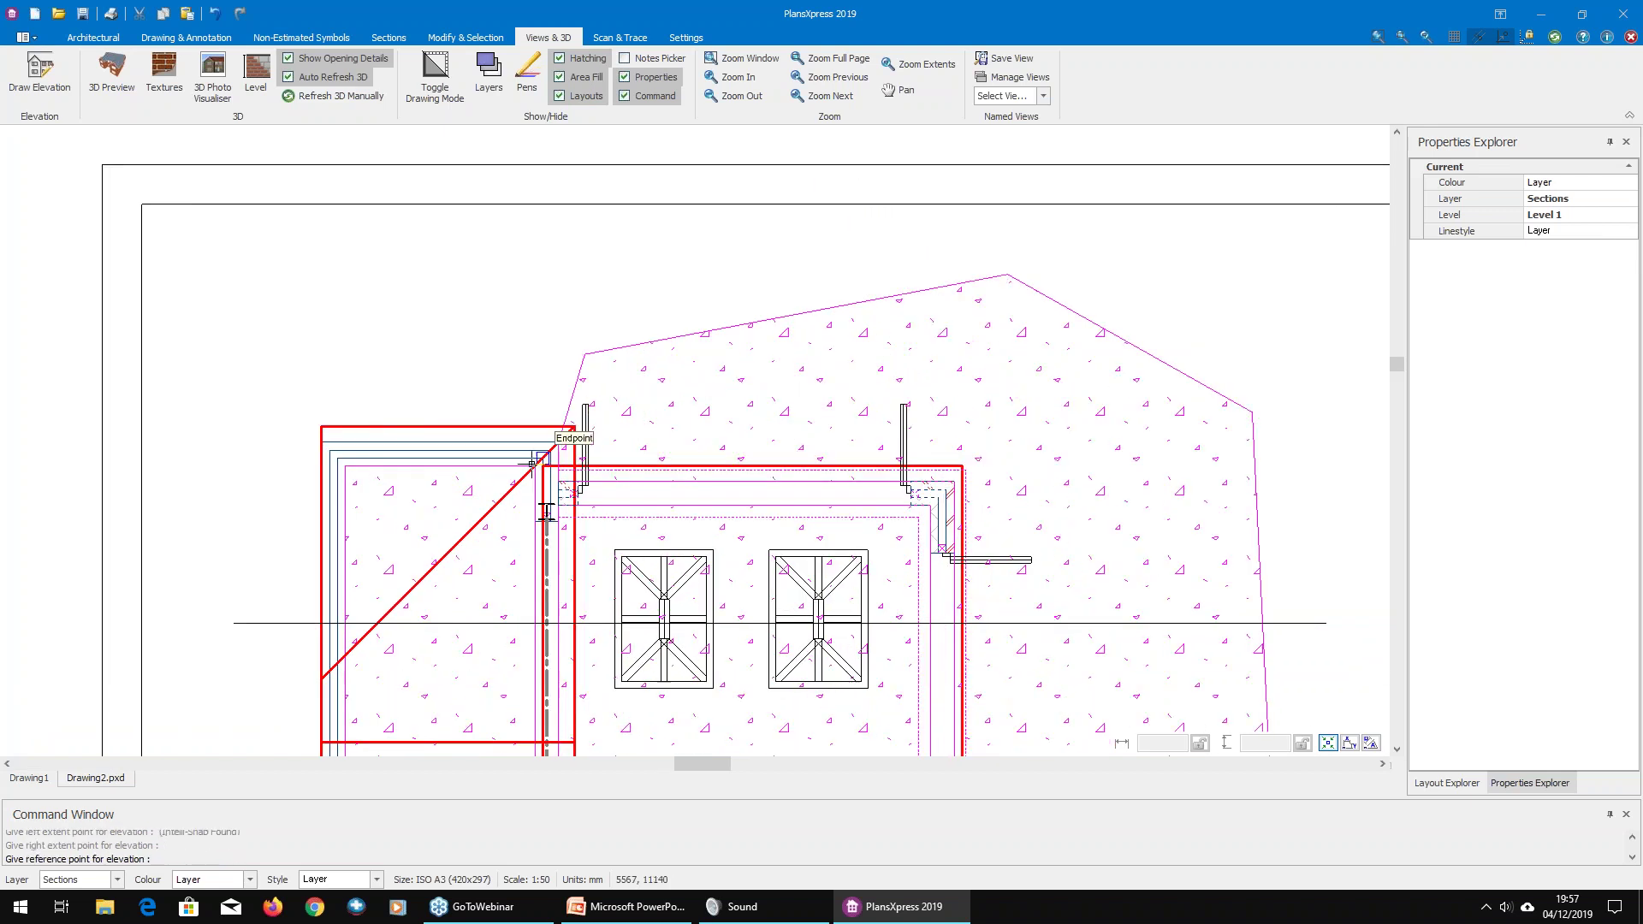
pyautogui.click(559, 441)
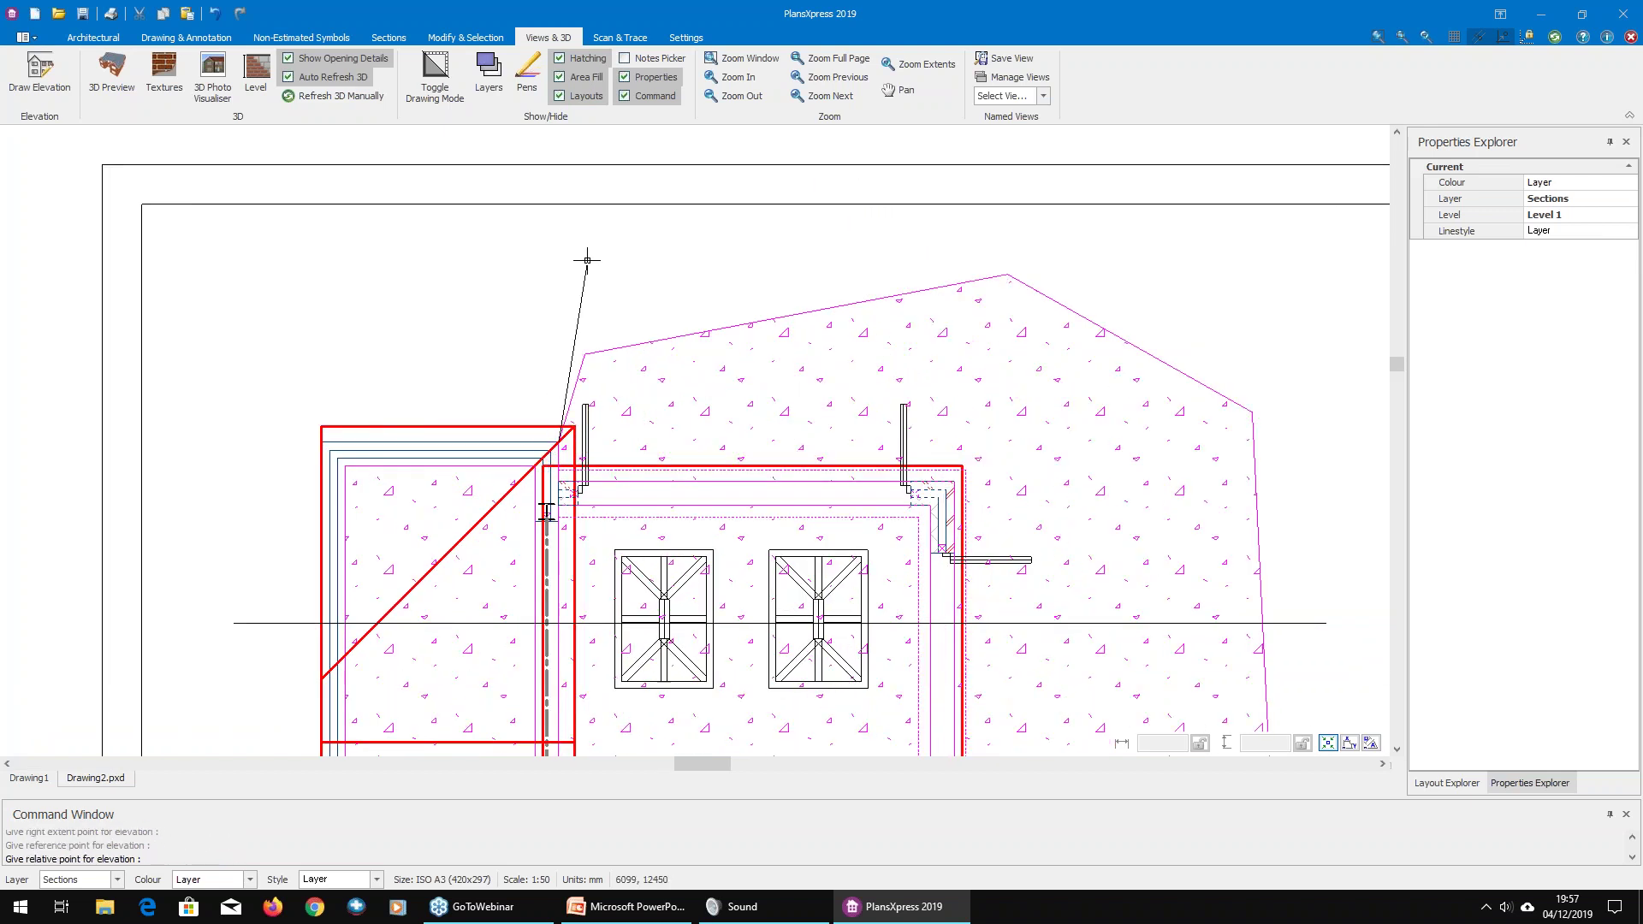
pyautogui.scroll(-3, 599, 300)
pyautogui.scroll(2, 612, 420)
pyautogui.click(753, 427)
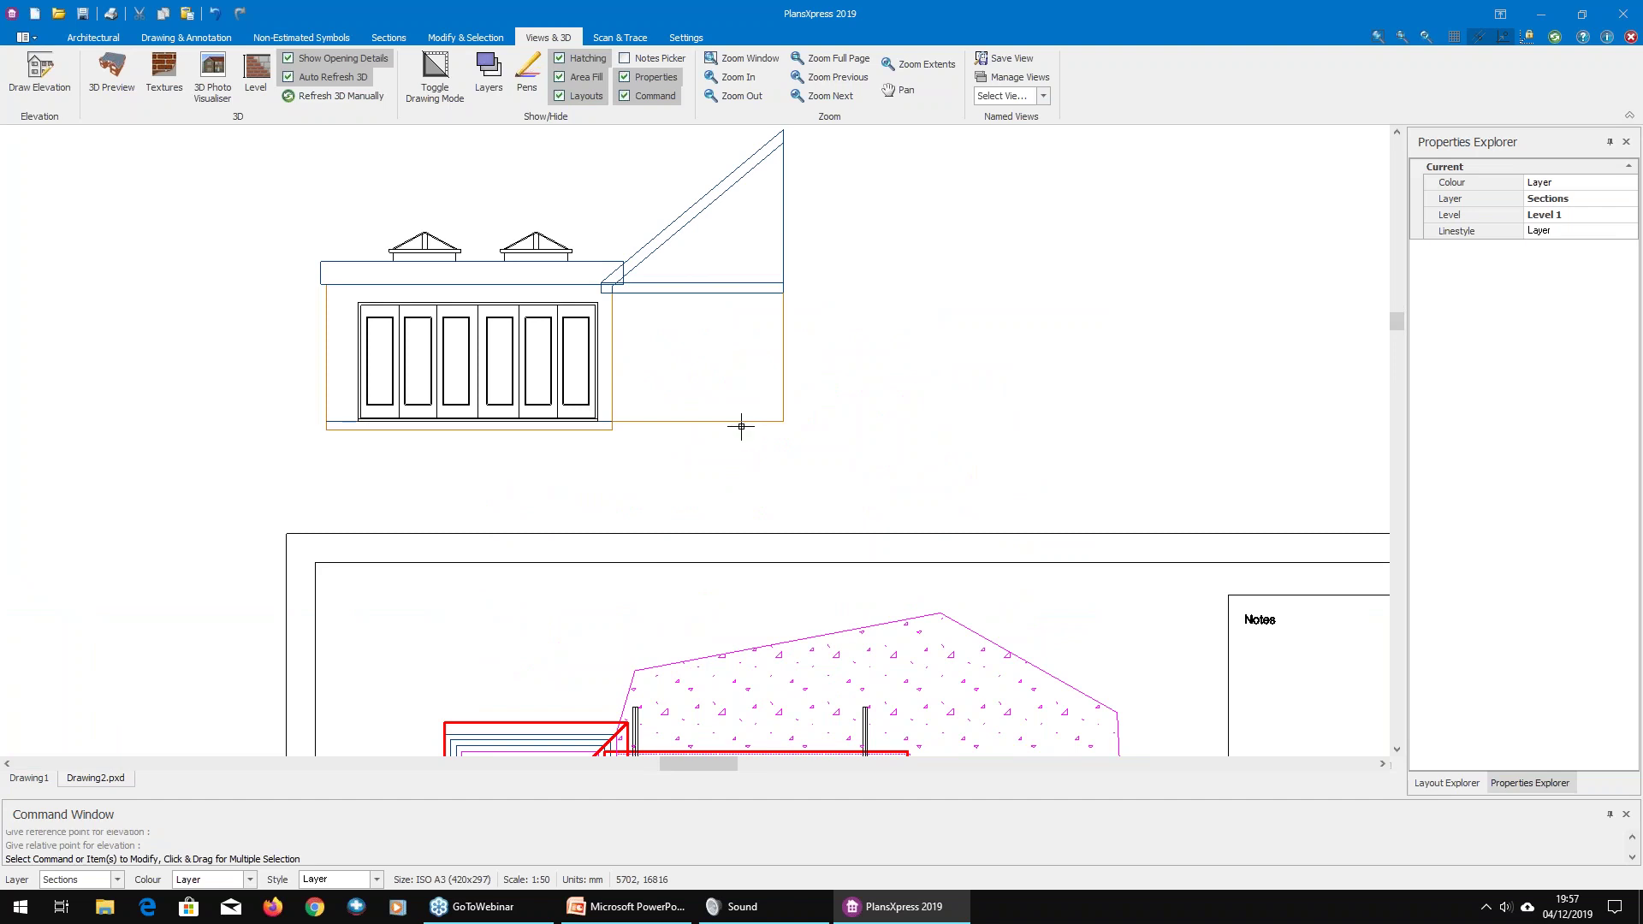
# Step: Select the new elevation symbol and explode it into individual lines
pyautogui.scroll(3, 587, 248)
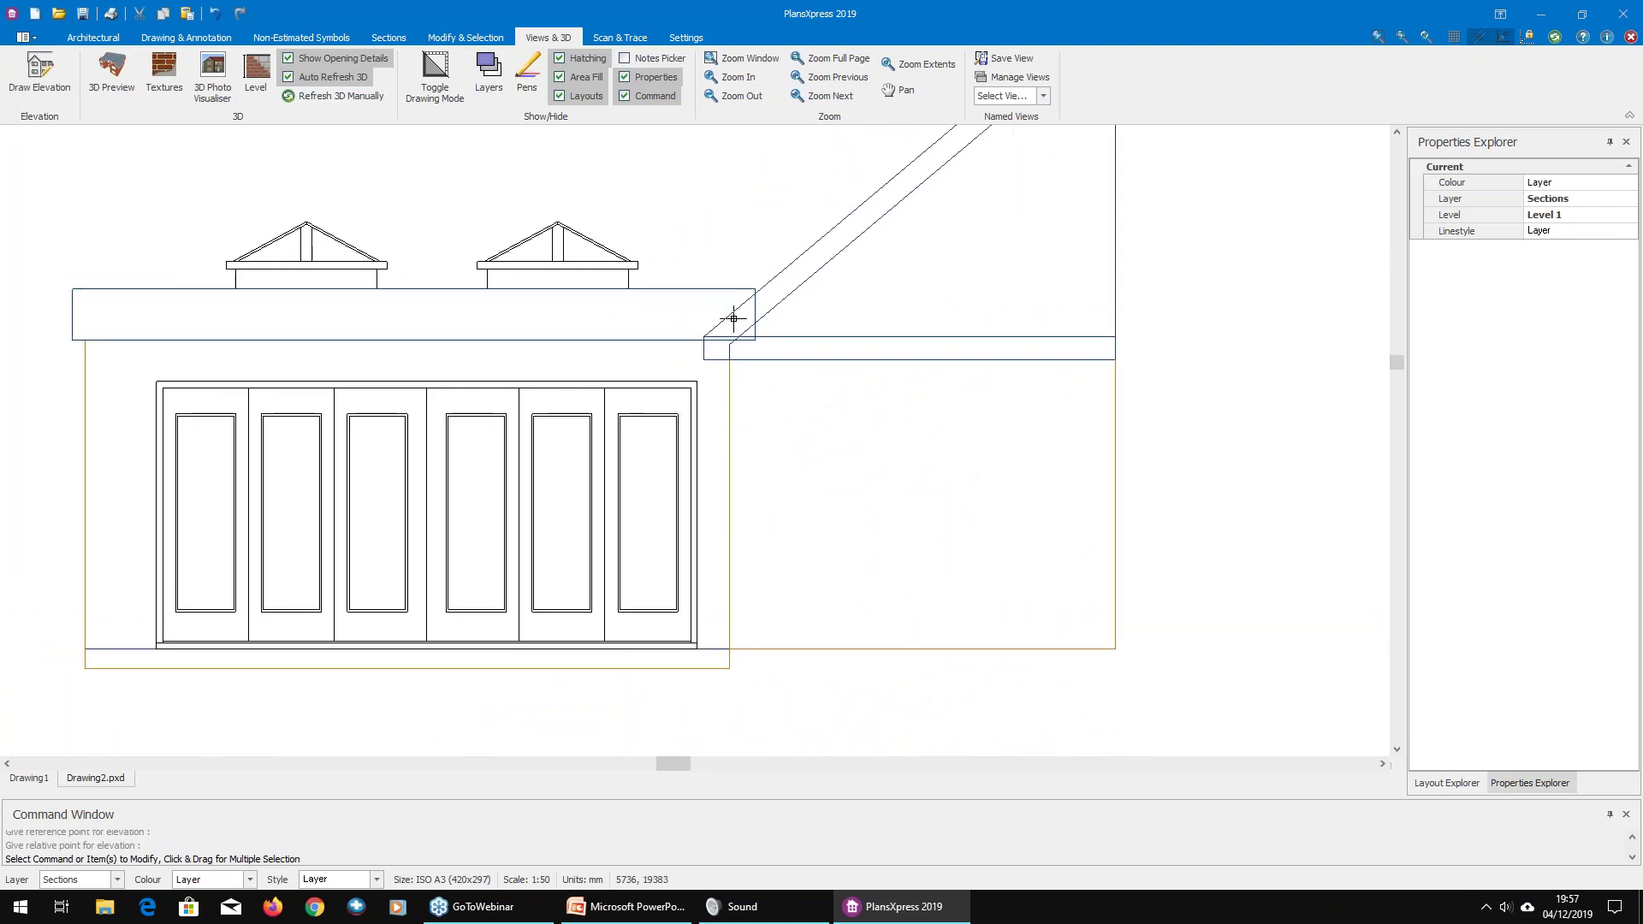
pyautogui.click(731, 316)
pyautogui.press('Escape')
pyautogui.click(664, 348)
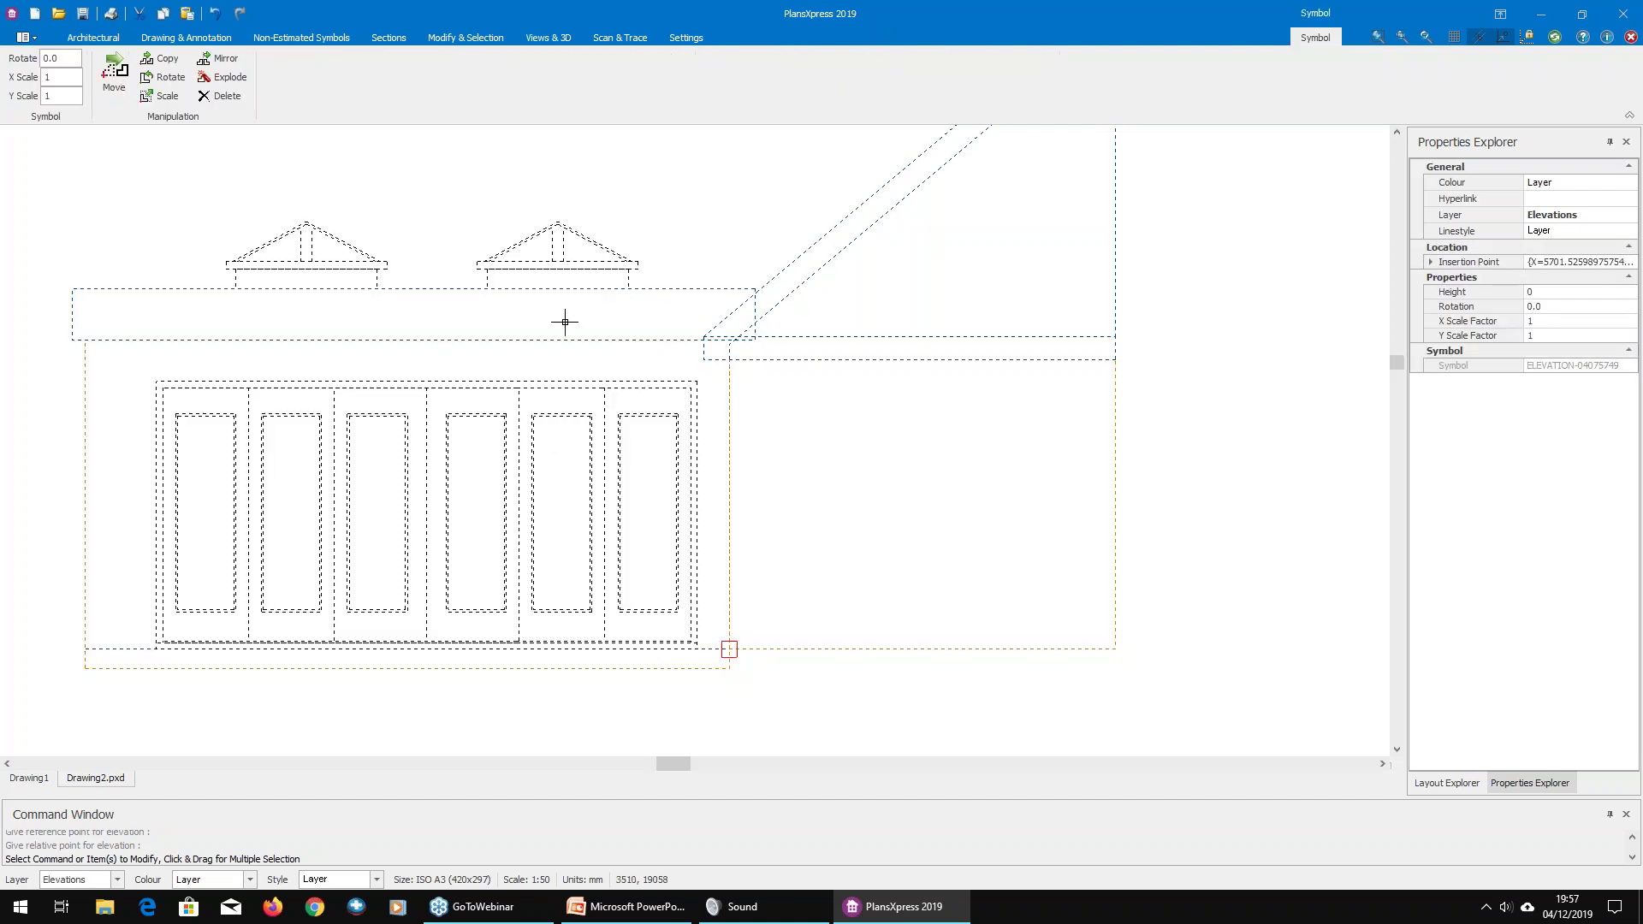
pyautogui.click(244, 80)
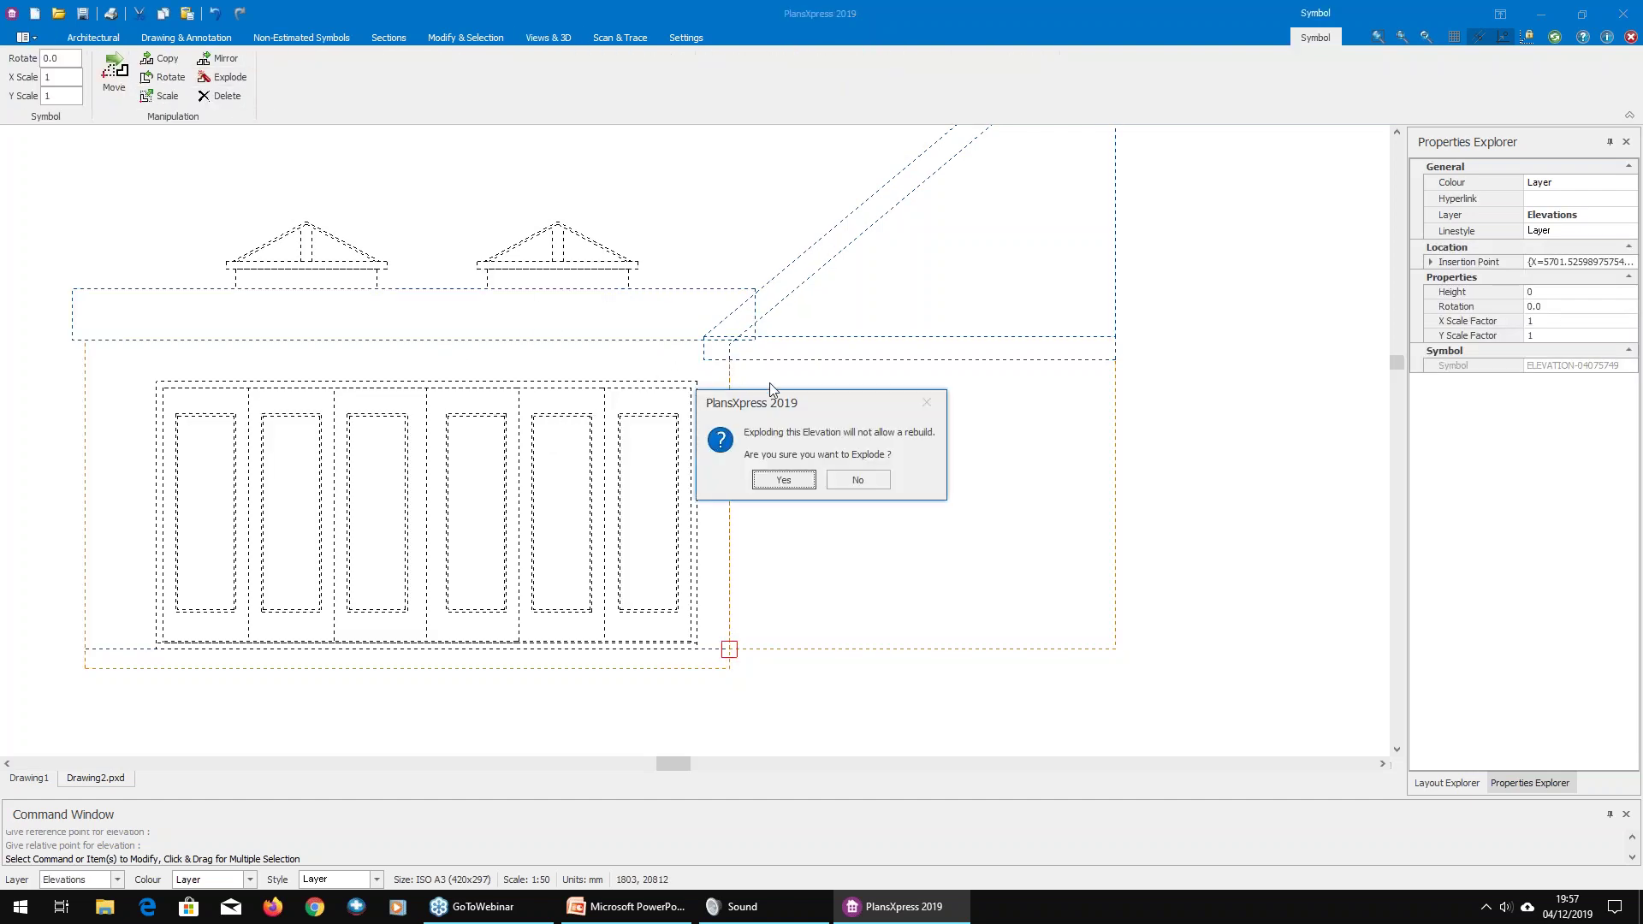
pyautogui.click(780, 480)
# Step: Shorten the flat roof fascia's end line to the lean-to slope and its lower line to the lean-to eaves
pyautogui.scroll(4, 730, 319)
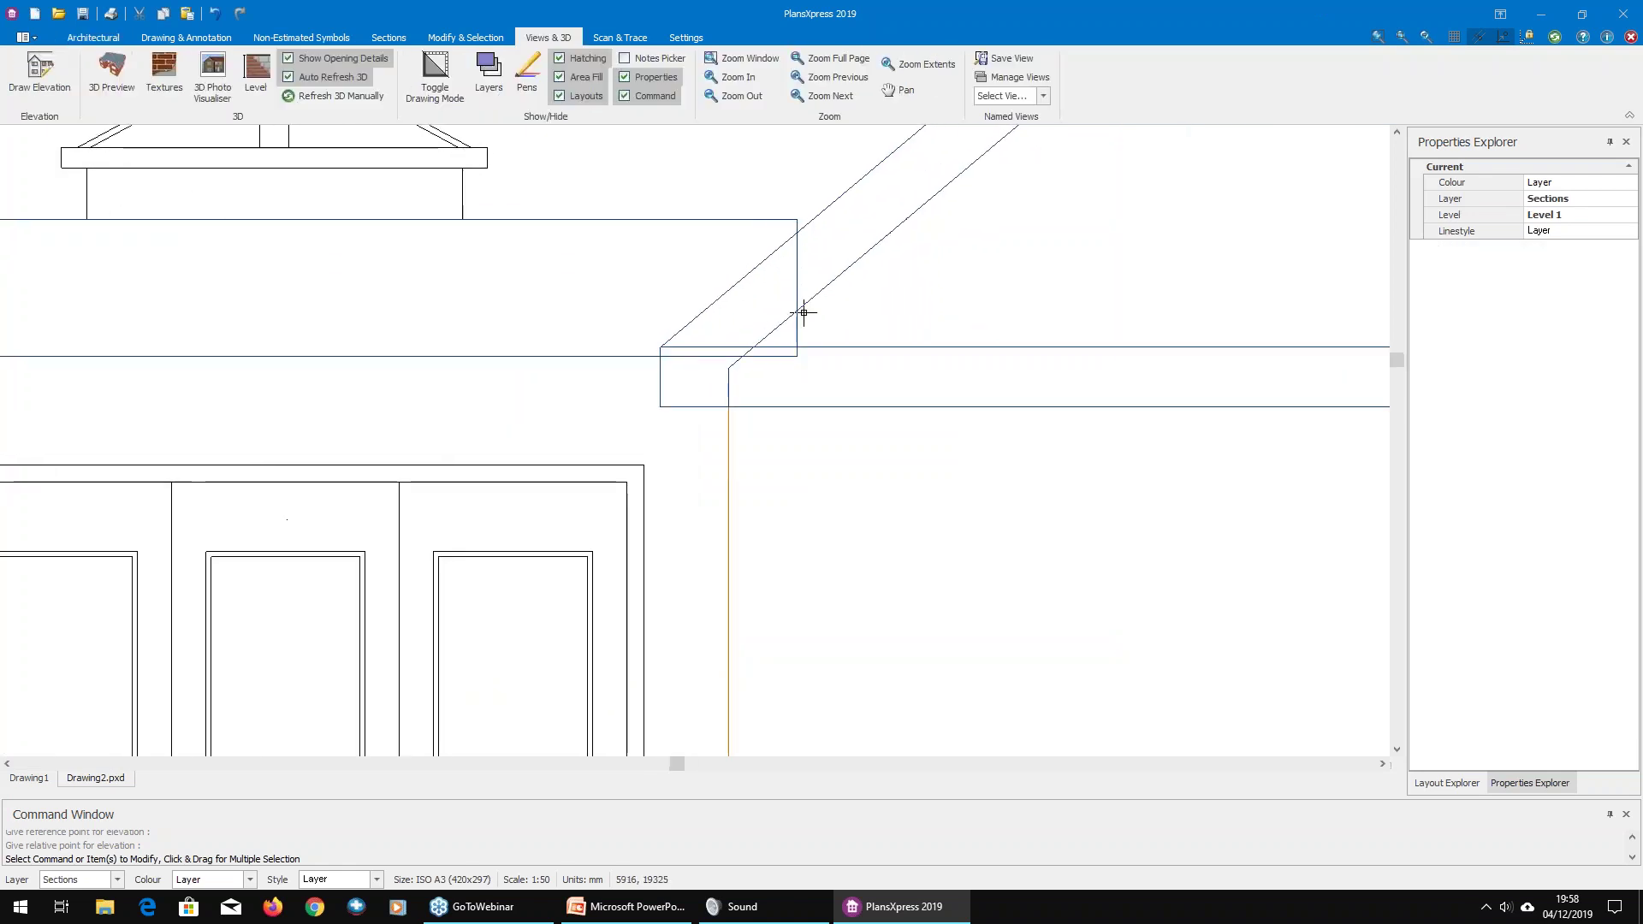
pyautogui.click(787, 270)
pyautogui.click(796, 355)
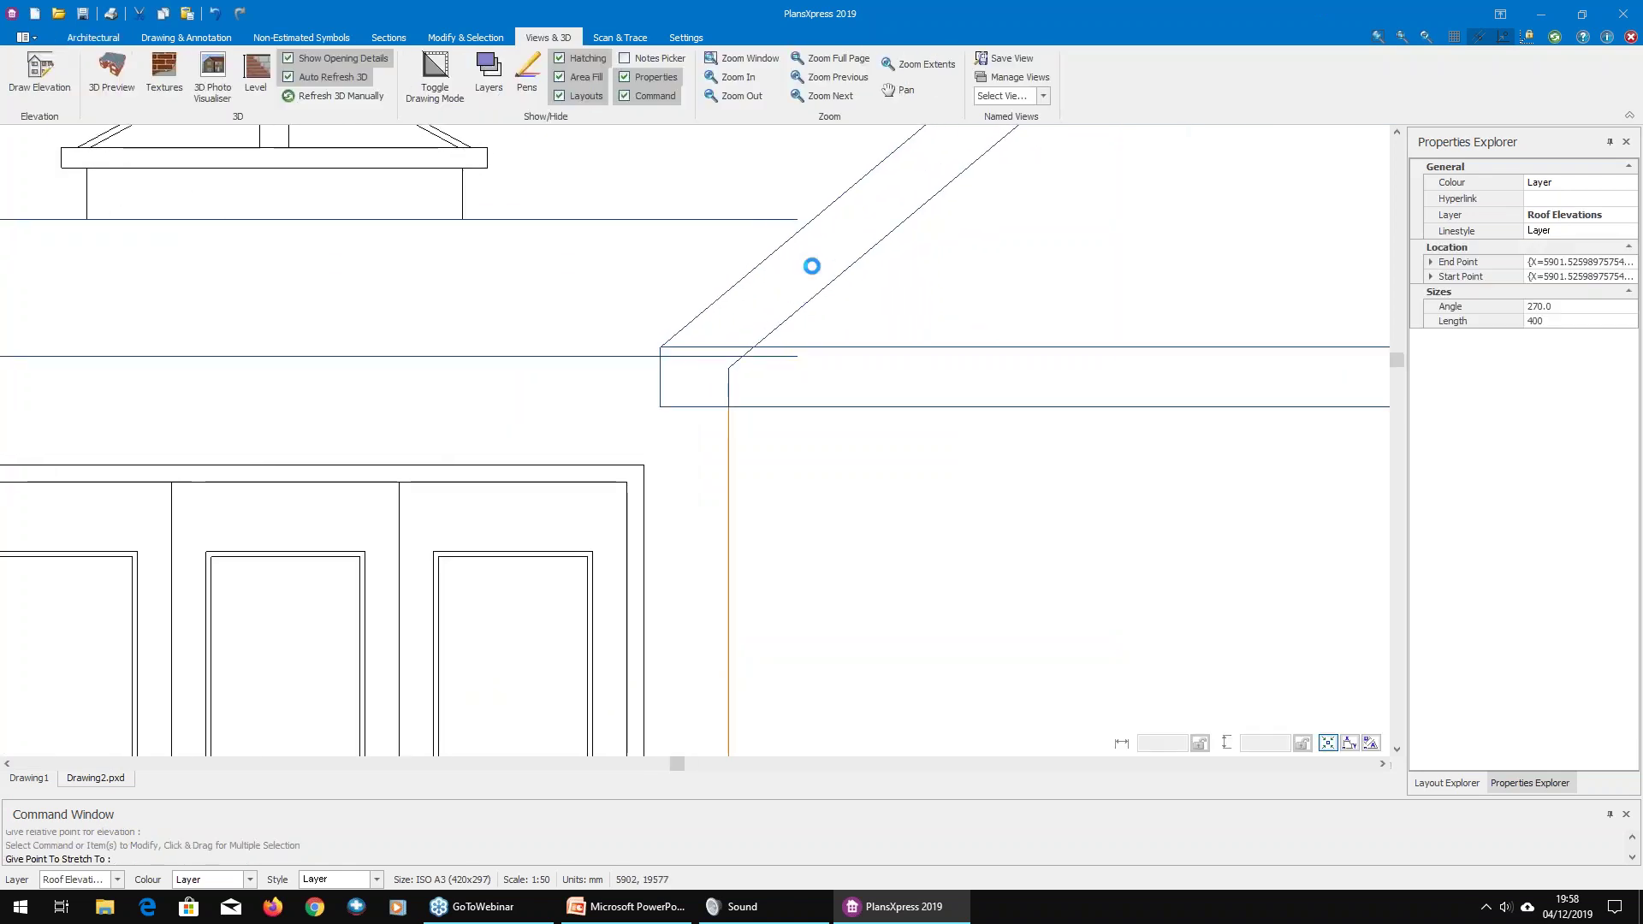
pyautogui.click(796, 224)
pyautogui.click(722, 358)
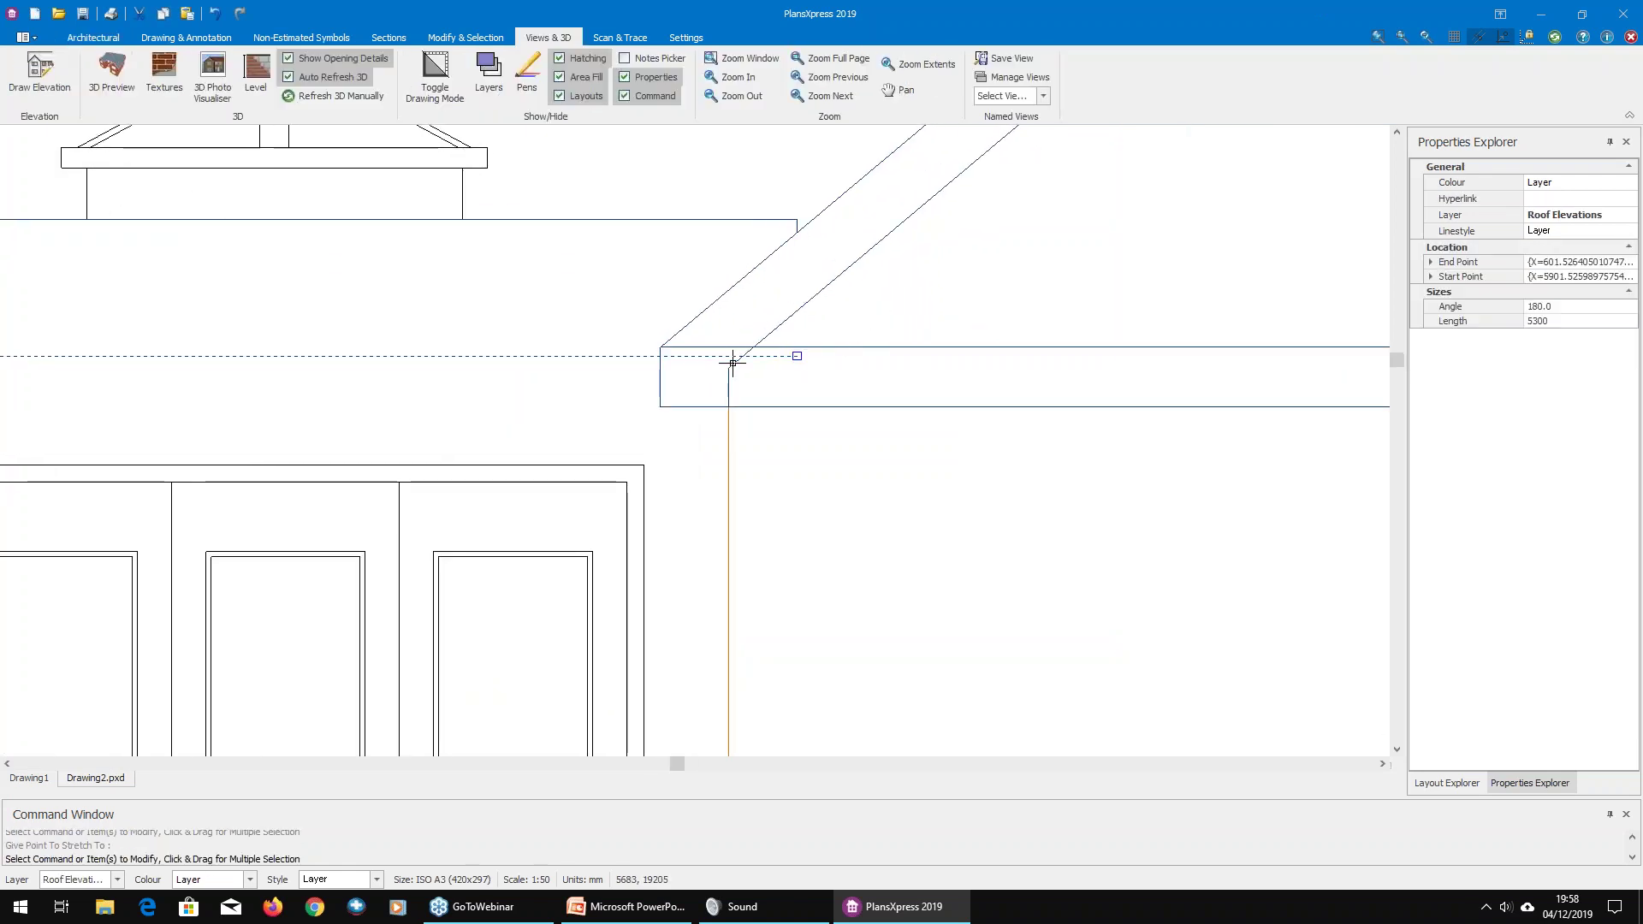
pyautogui.click(794, 356)
pyautogui.click(660, 356)
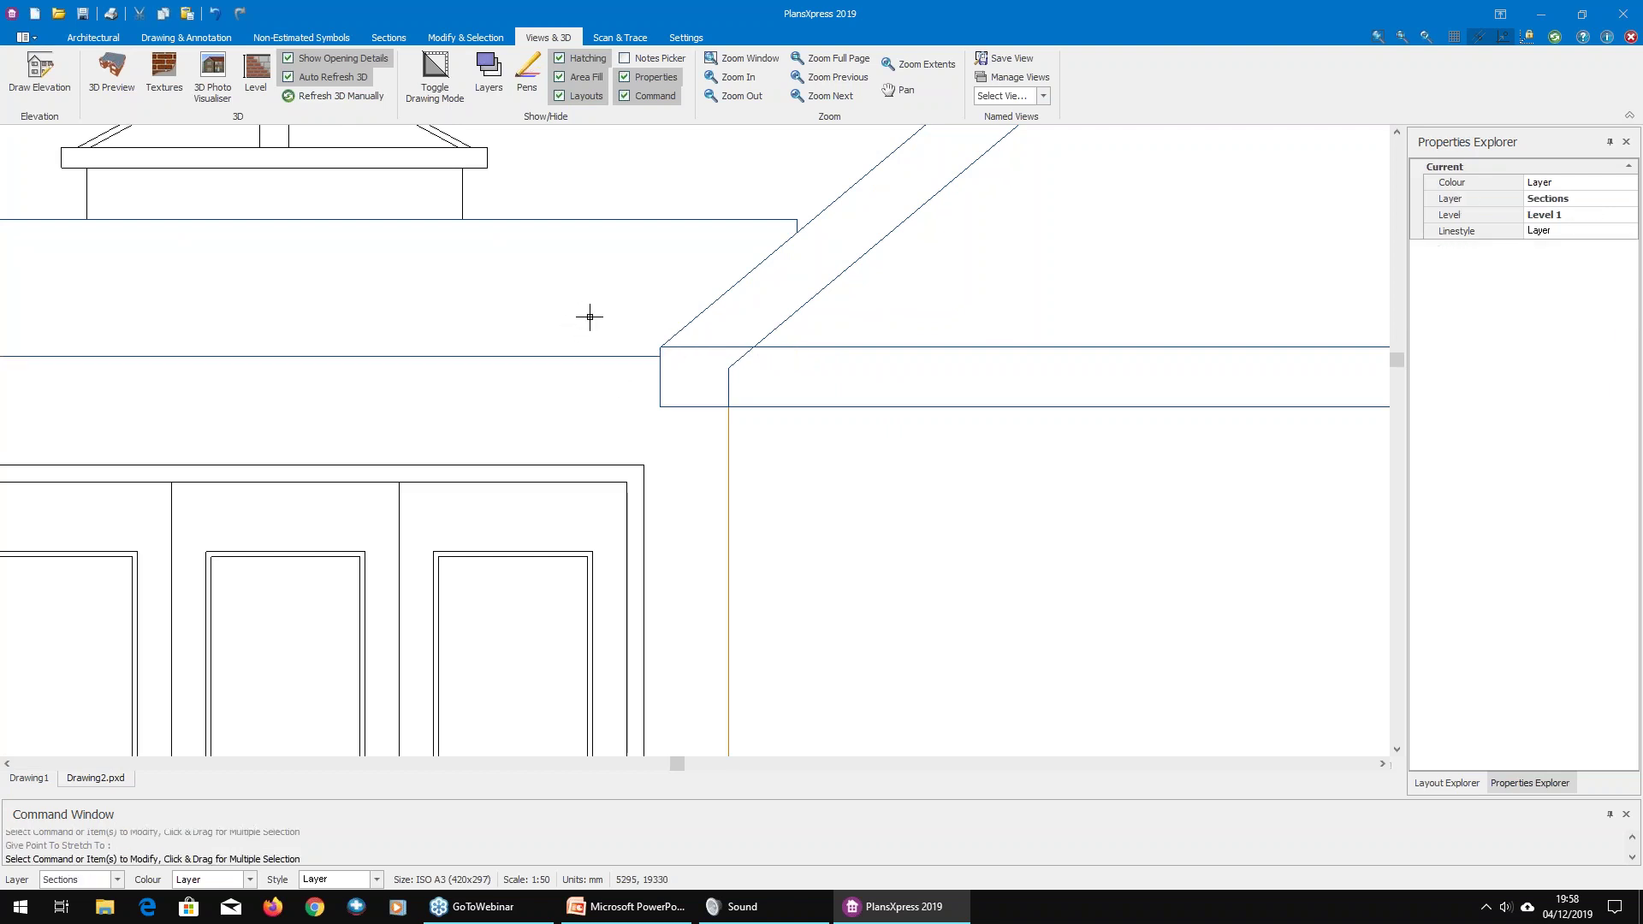
# Step: Undo the two fascia line edits and the explode of the elevation
pyautogui.scroll(-3, 597, 322)
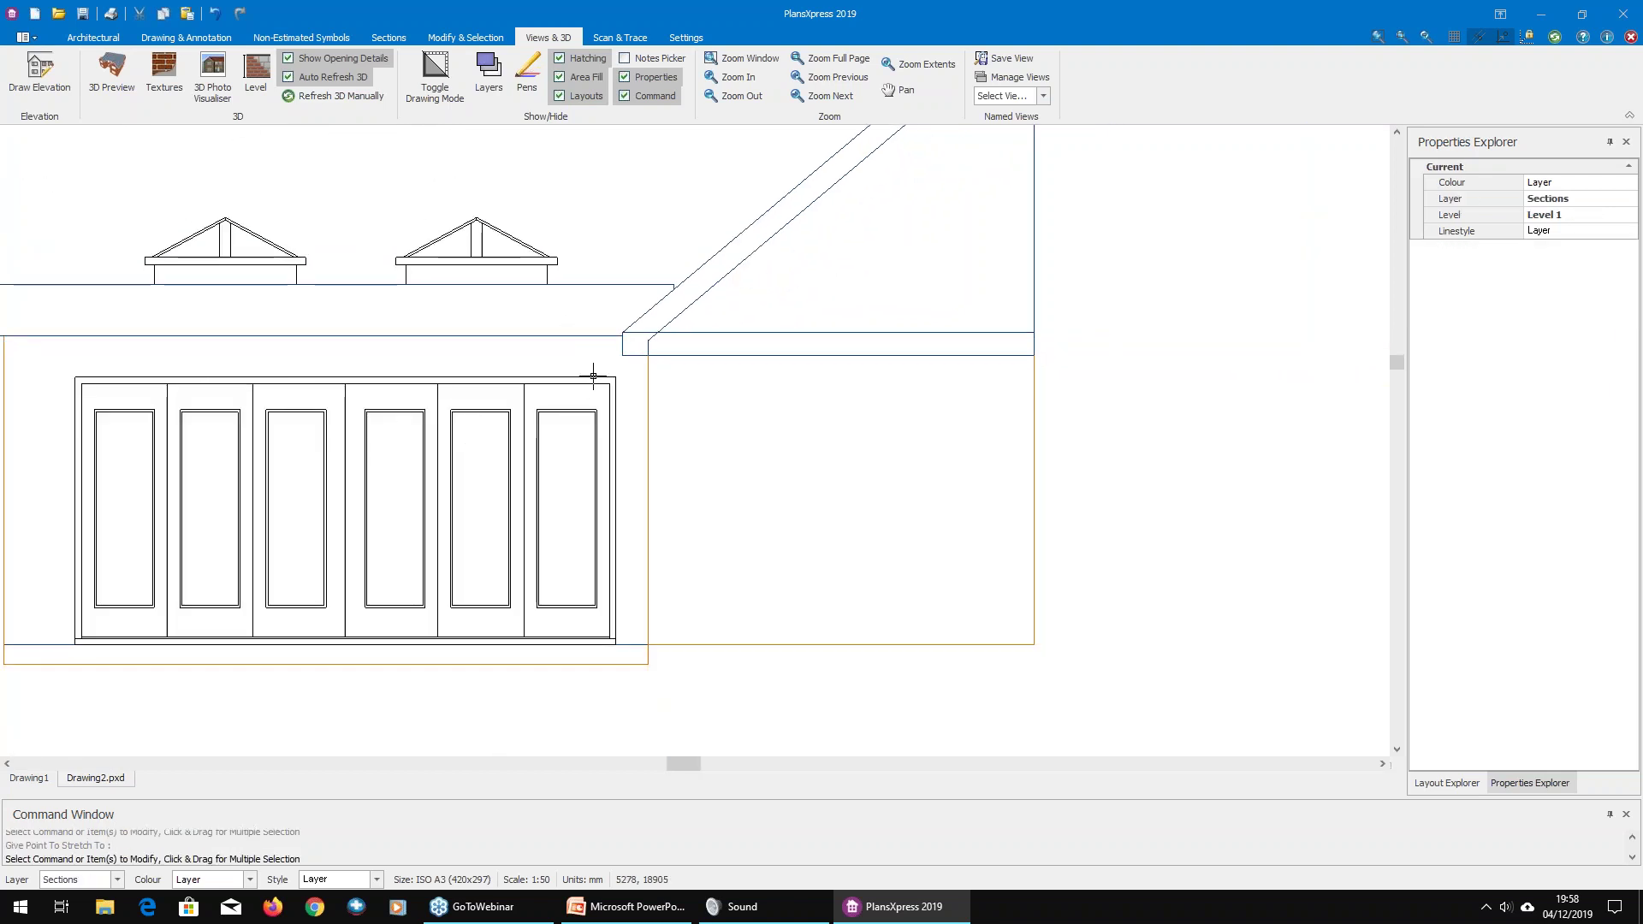
pyautogui.click(216, 13)
pyautogui.click(215, 14)
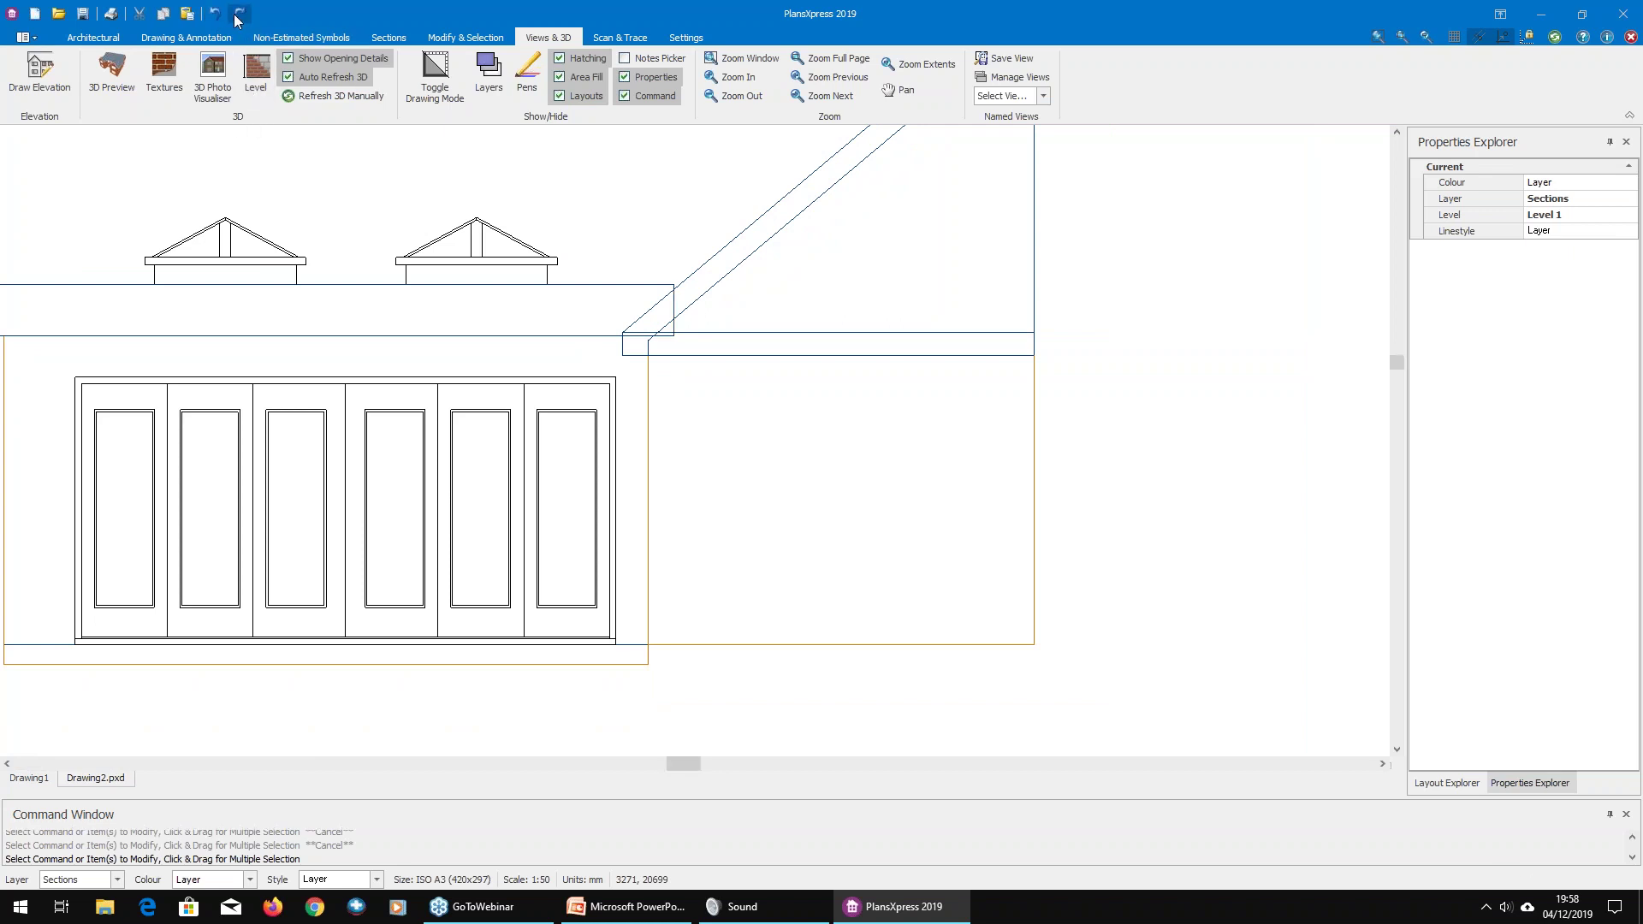
pyautogui.click(579, 528)
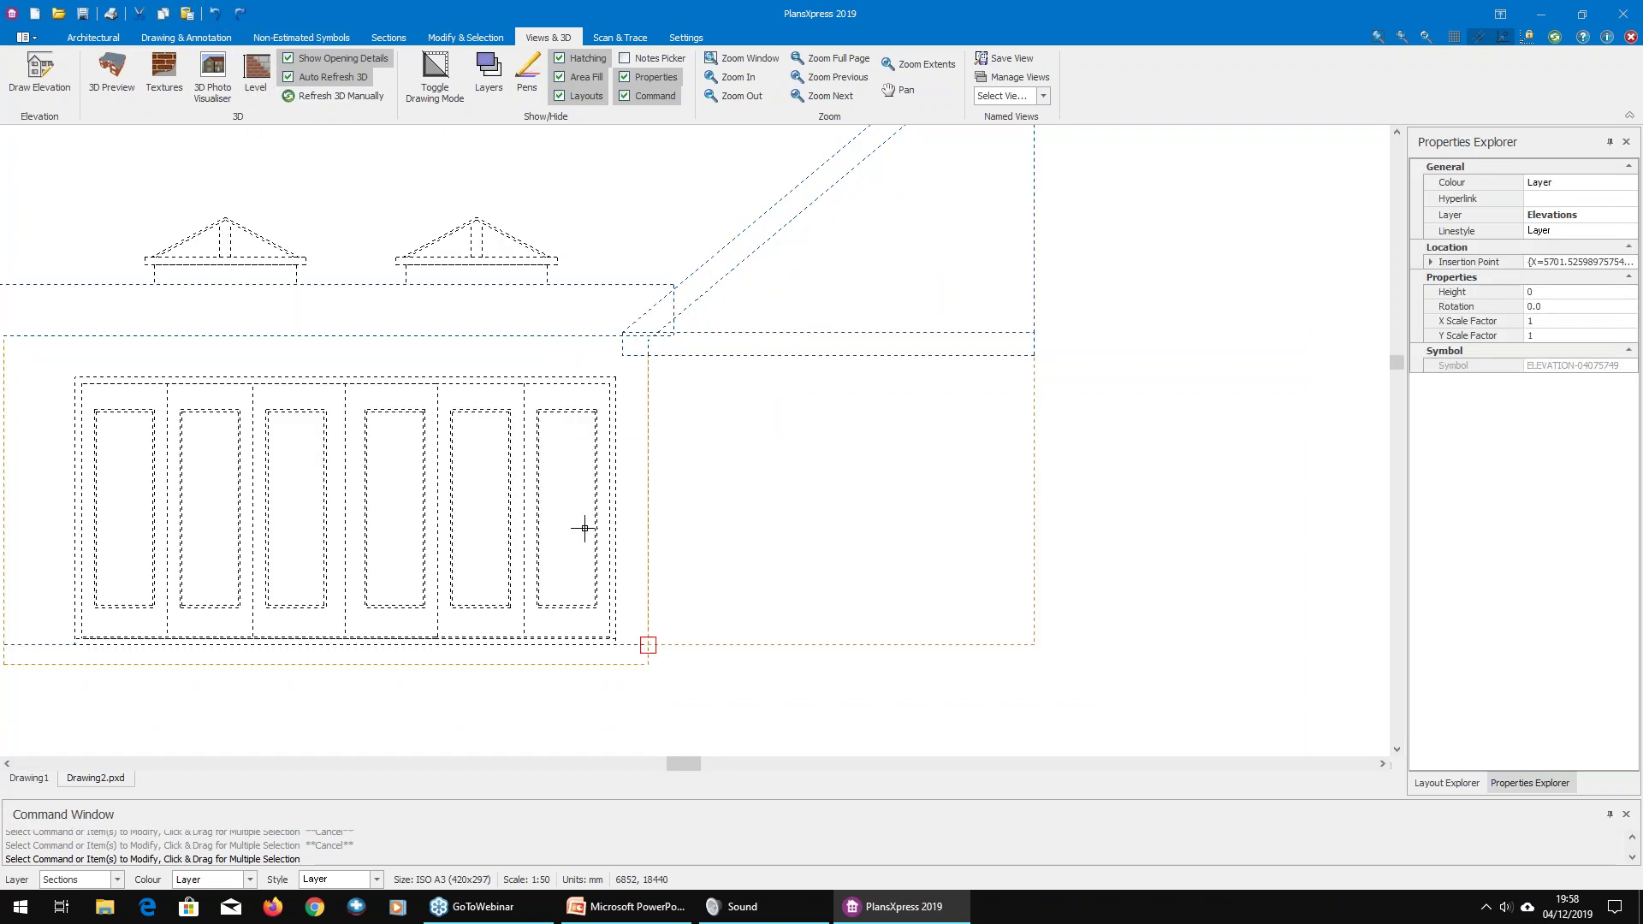
pyautogui.scroll(-2, 580, 526)
pyautogui.scroll(-2, 582, 552)
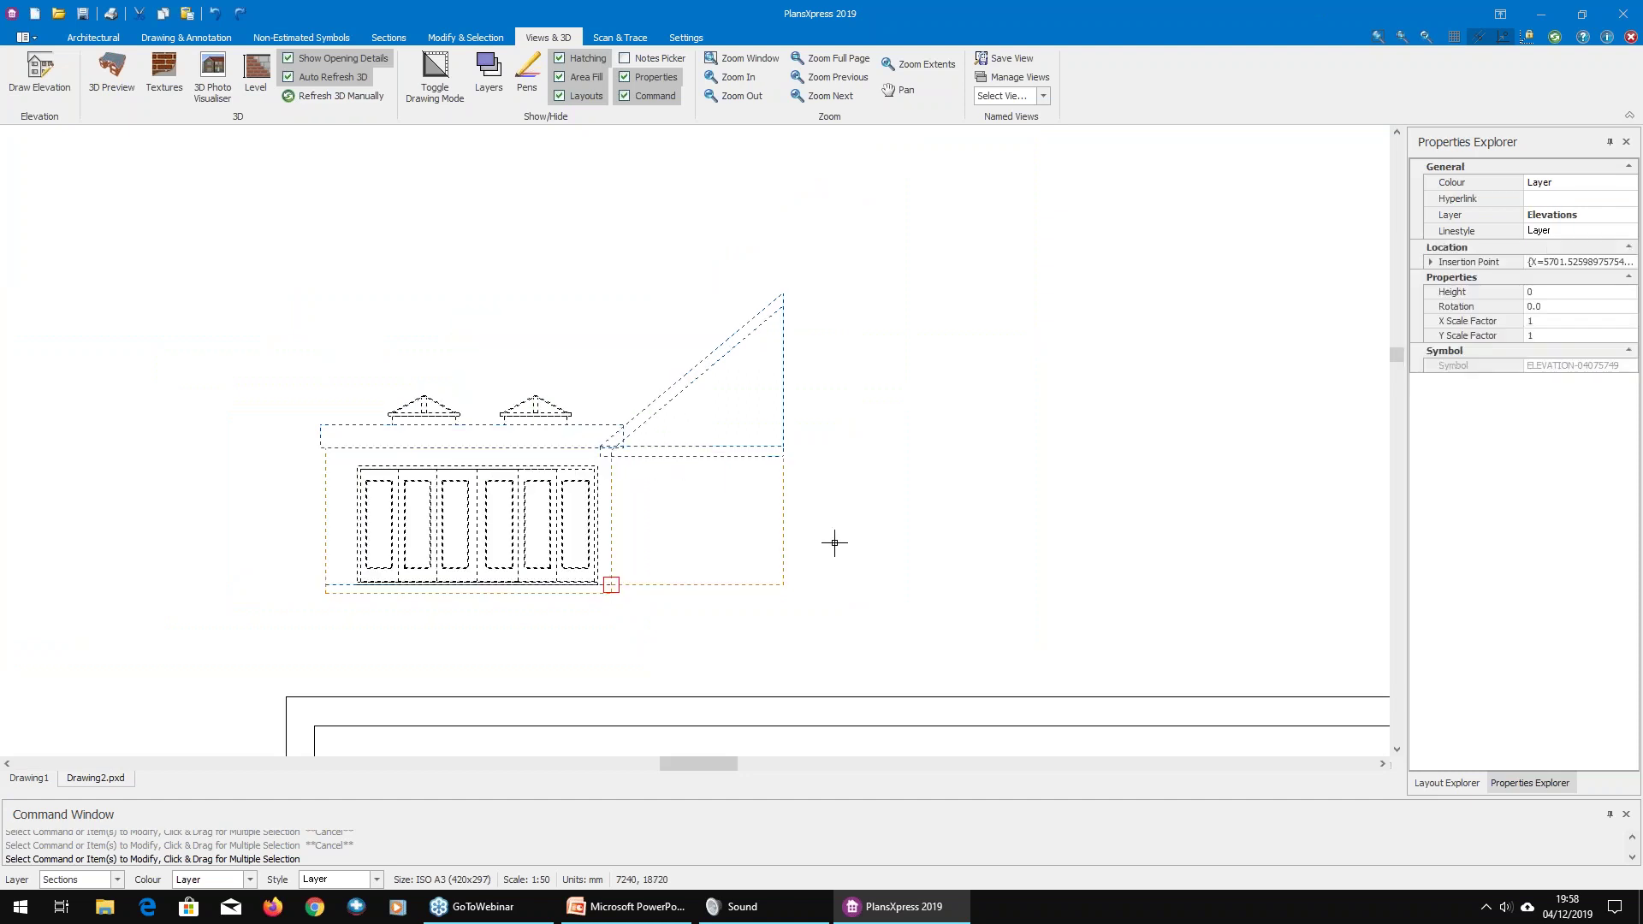
pyautogui.scroll(-2, 925, 266)
pyautogui.moveTo(925, 266); pyautogui.dragTo(953, 160, button='middle')
pyautogui.scroll(2, 685, 462)
pyautogui.press('Escape')
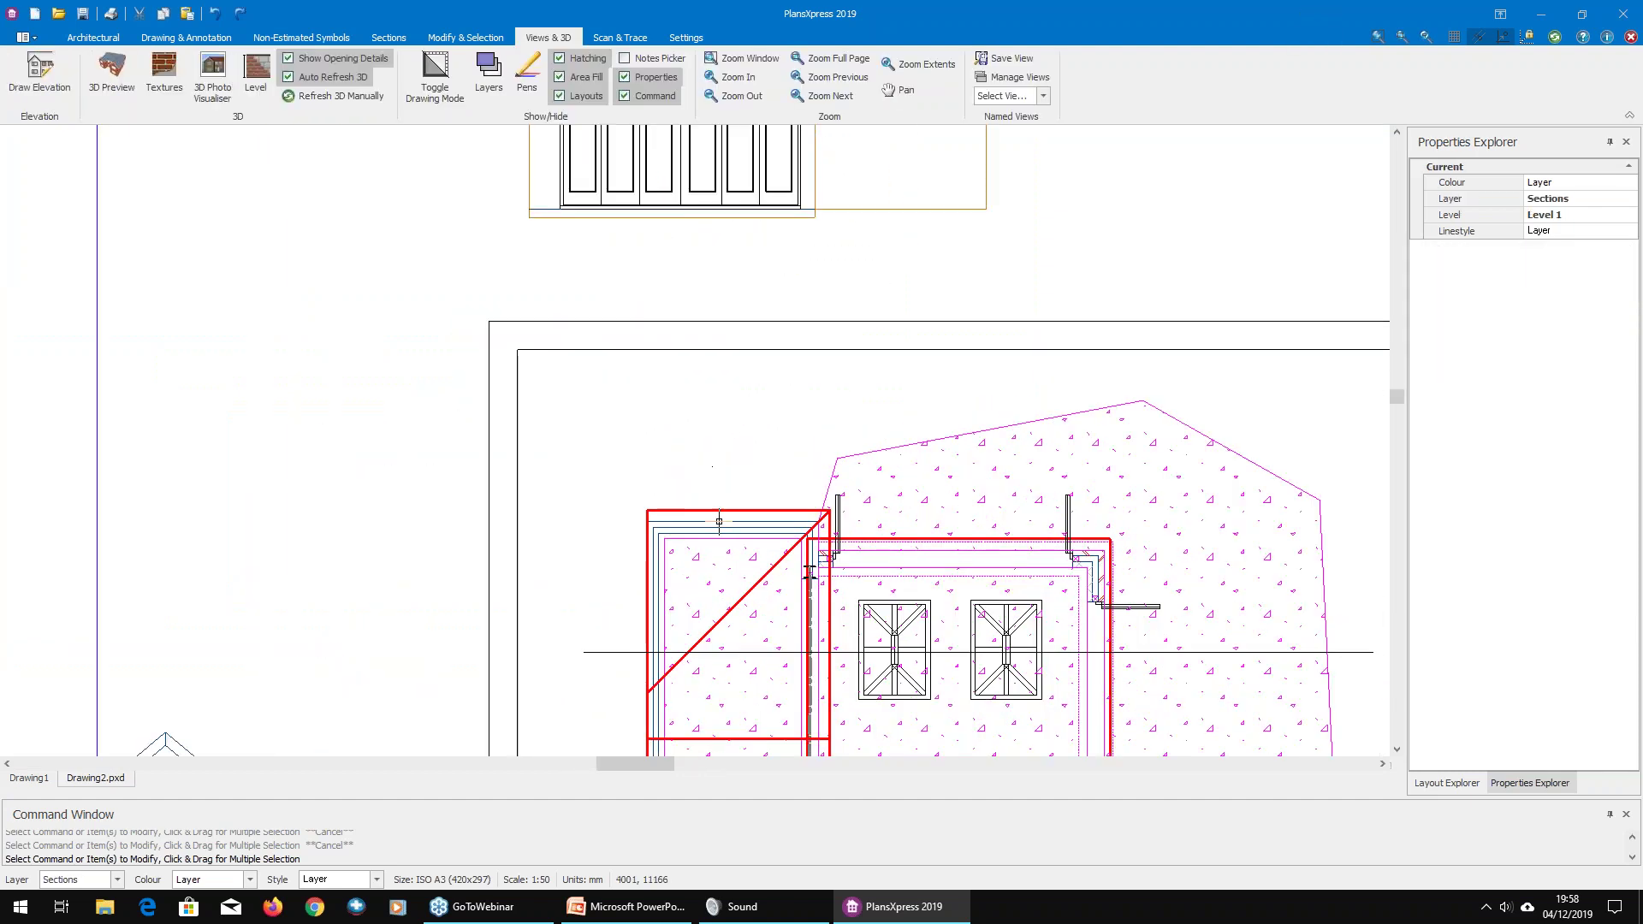
# Step: Select all lines of the lean-to's hip-ended cut roof in the plan and delete them
pyautogui.click(717, 514)
pyautogui.rightClick(717, 514)
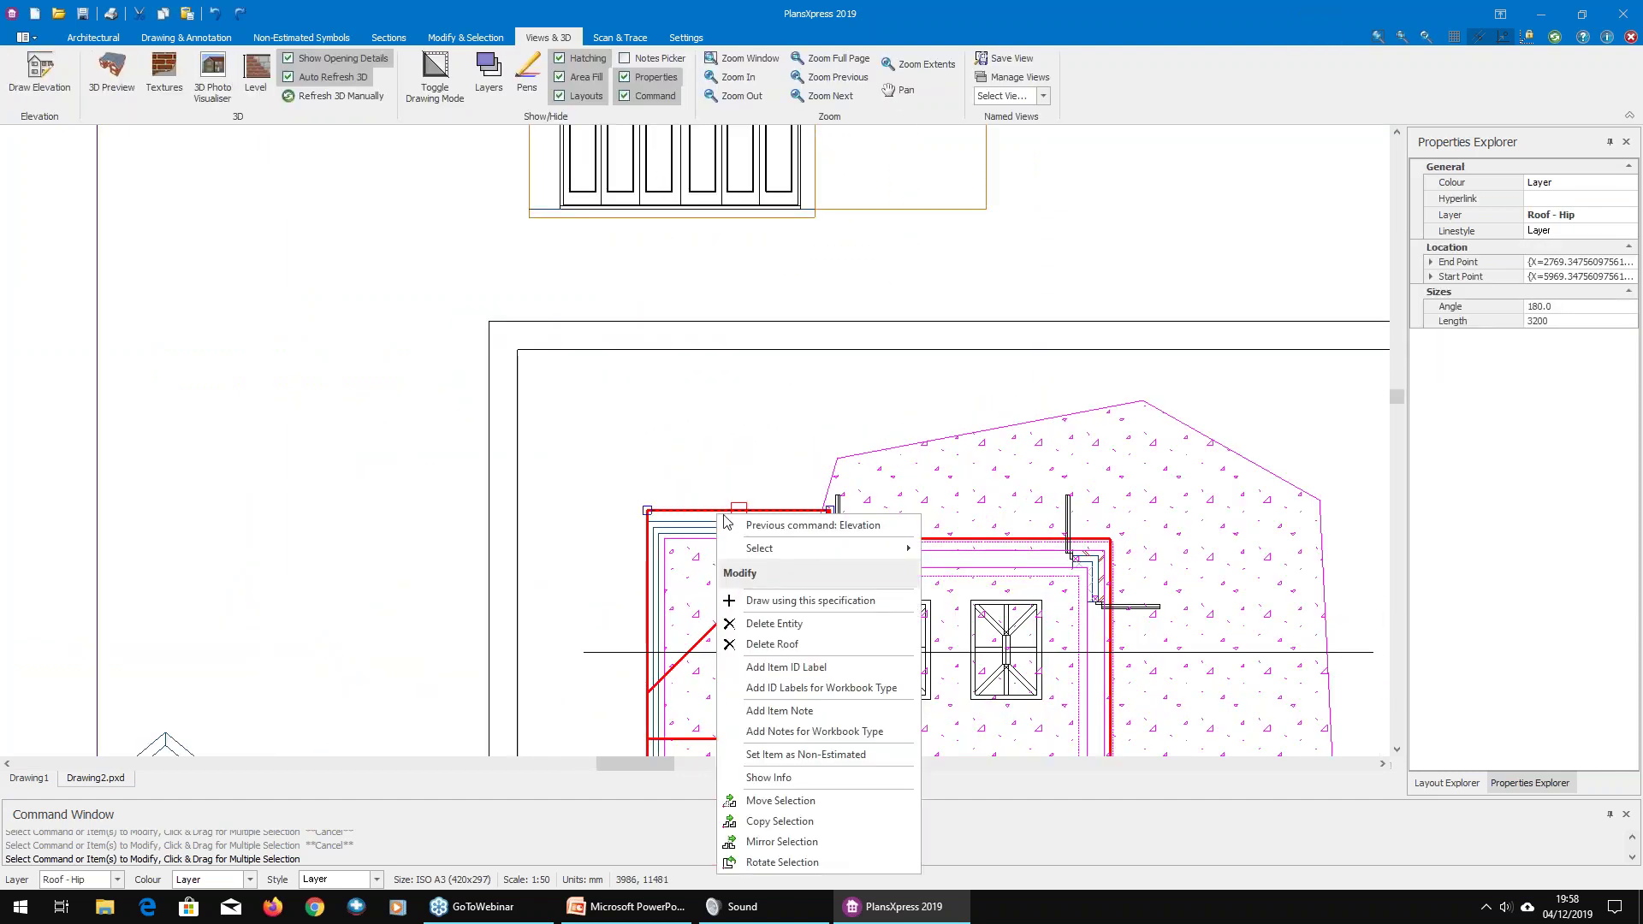
pyautogui.moveTo(799, 551)
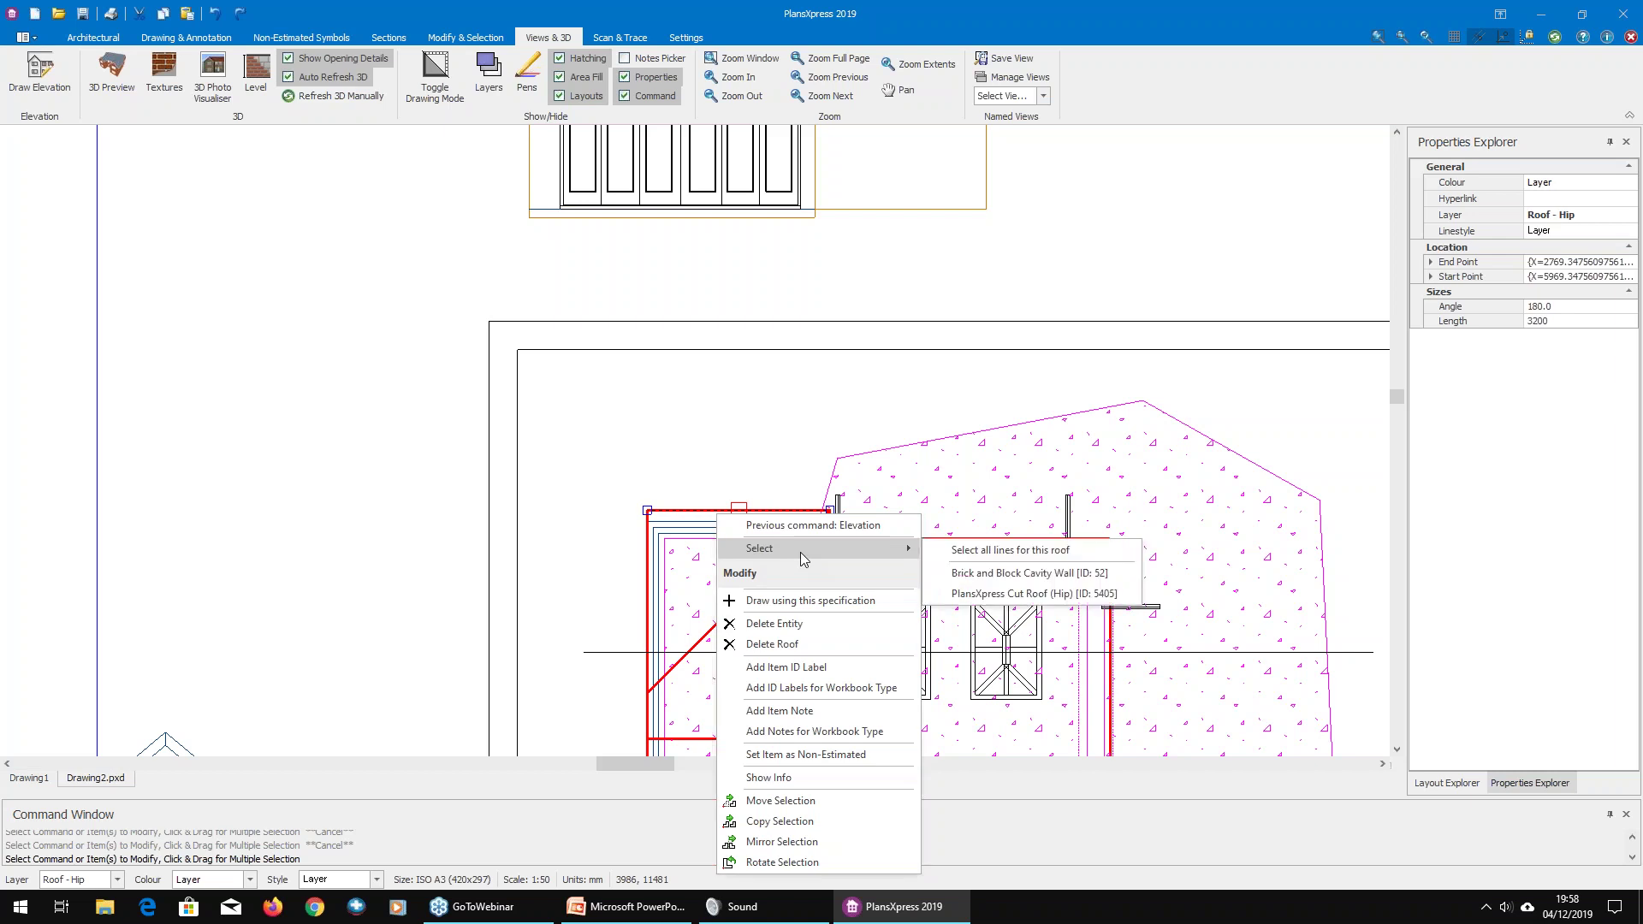
pyautogui.click(954, 552)
pyautogui.press('Escape')
# Step: Recalculate the elevation above the sheet so it reflects the current roof layout
pyautogui.moveTo(741, 173); pyautogui.dragTo(920, 396, button='middle')
pyautogui.click(759, 398)
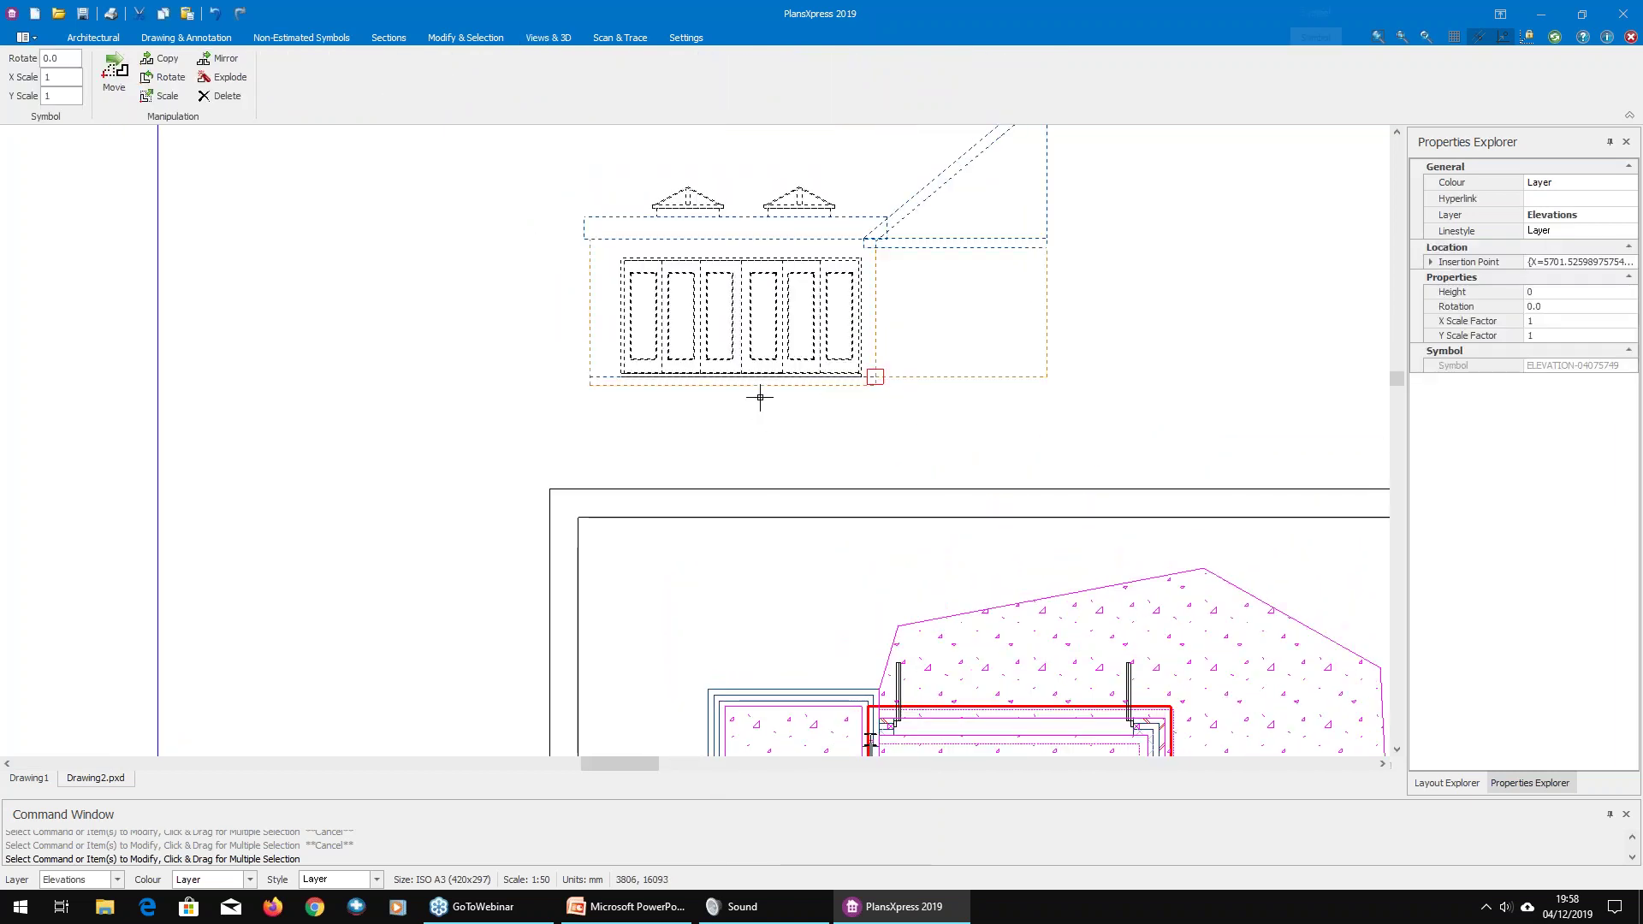
pyautogui.rightClick(731, 262)
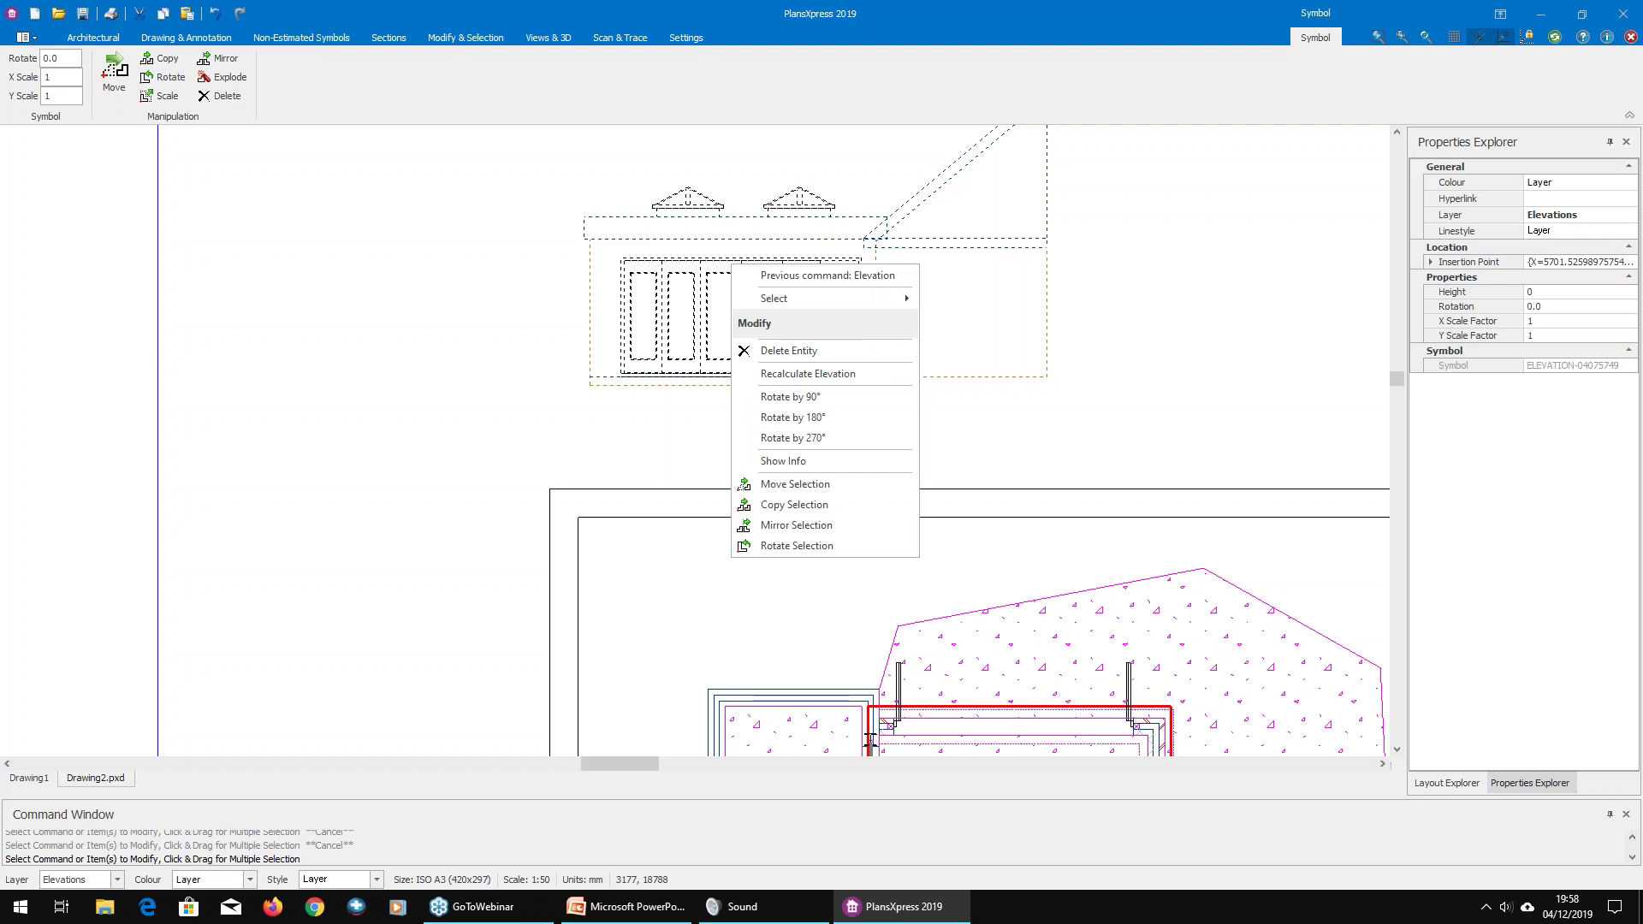
pyautogui.click(808, 374)
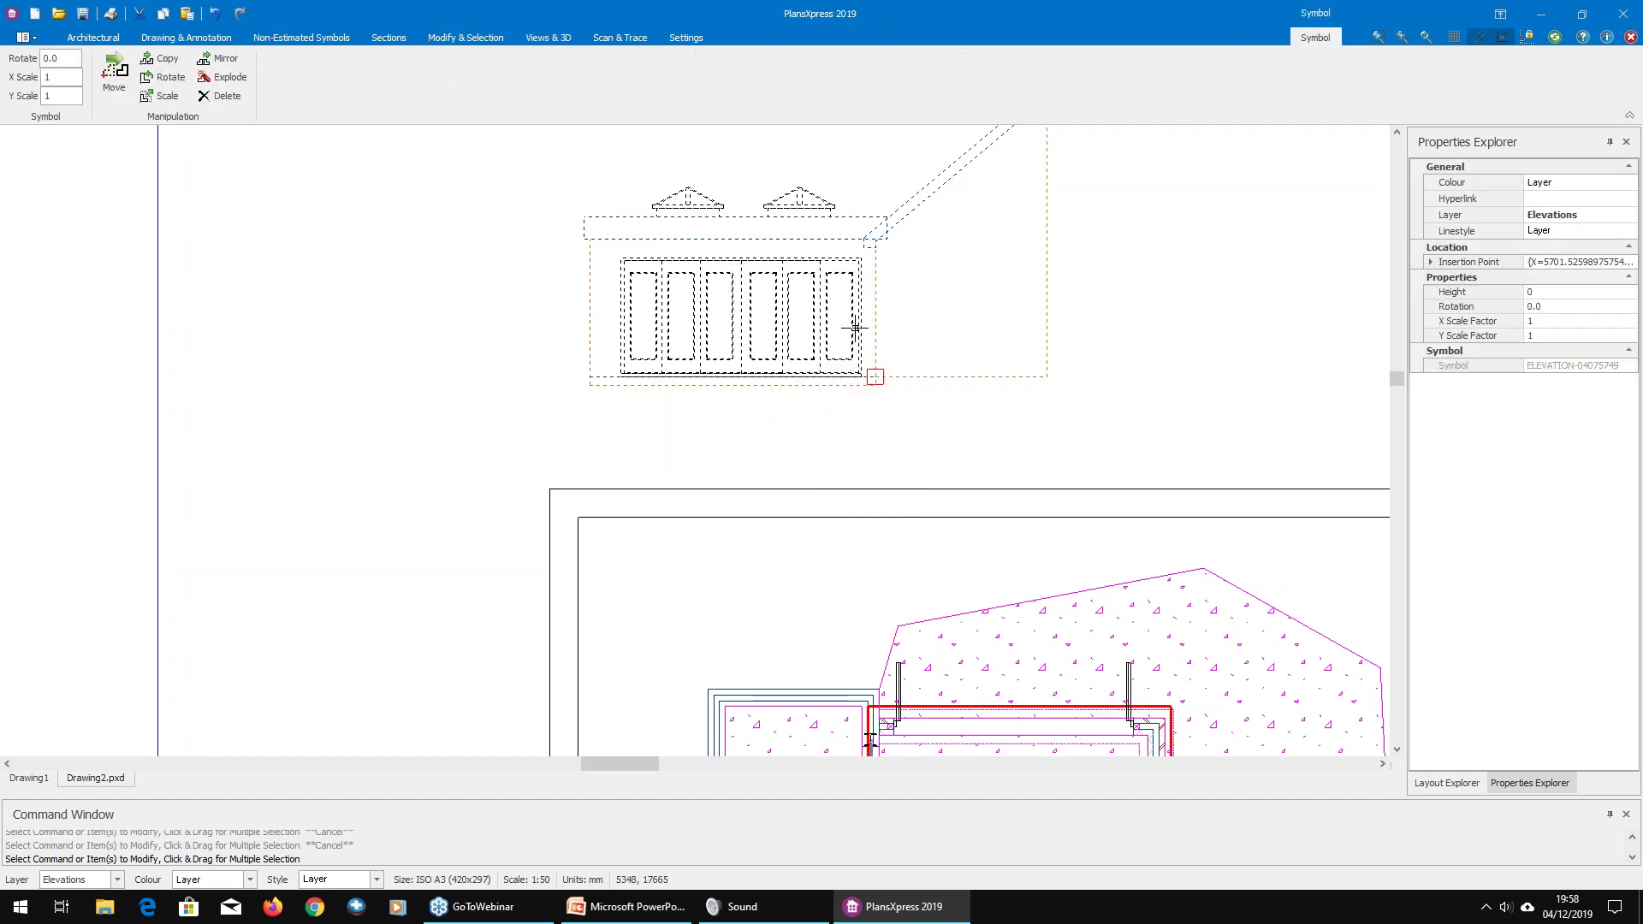
pyautogui.click(909, 334)
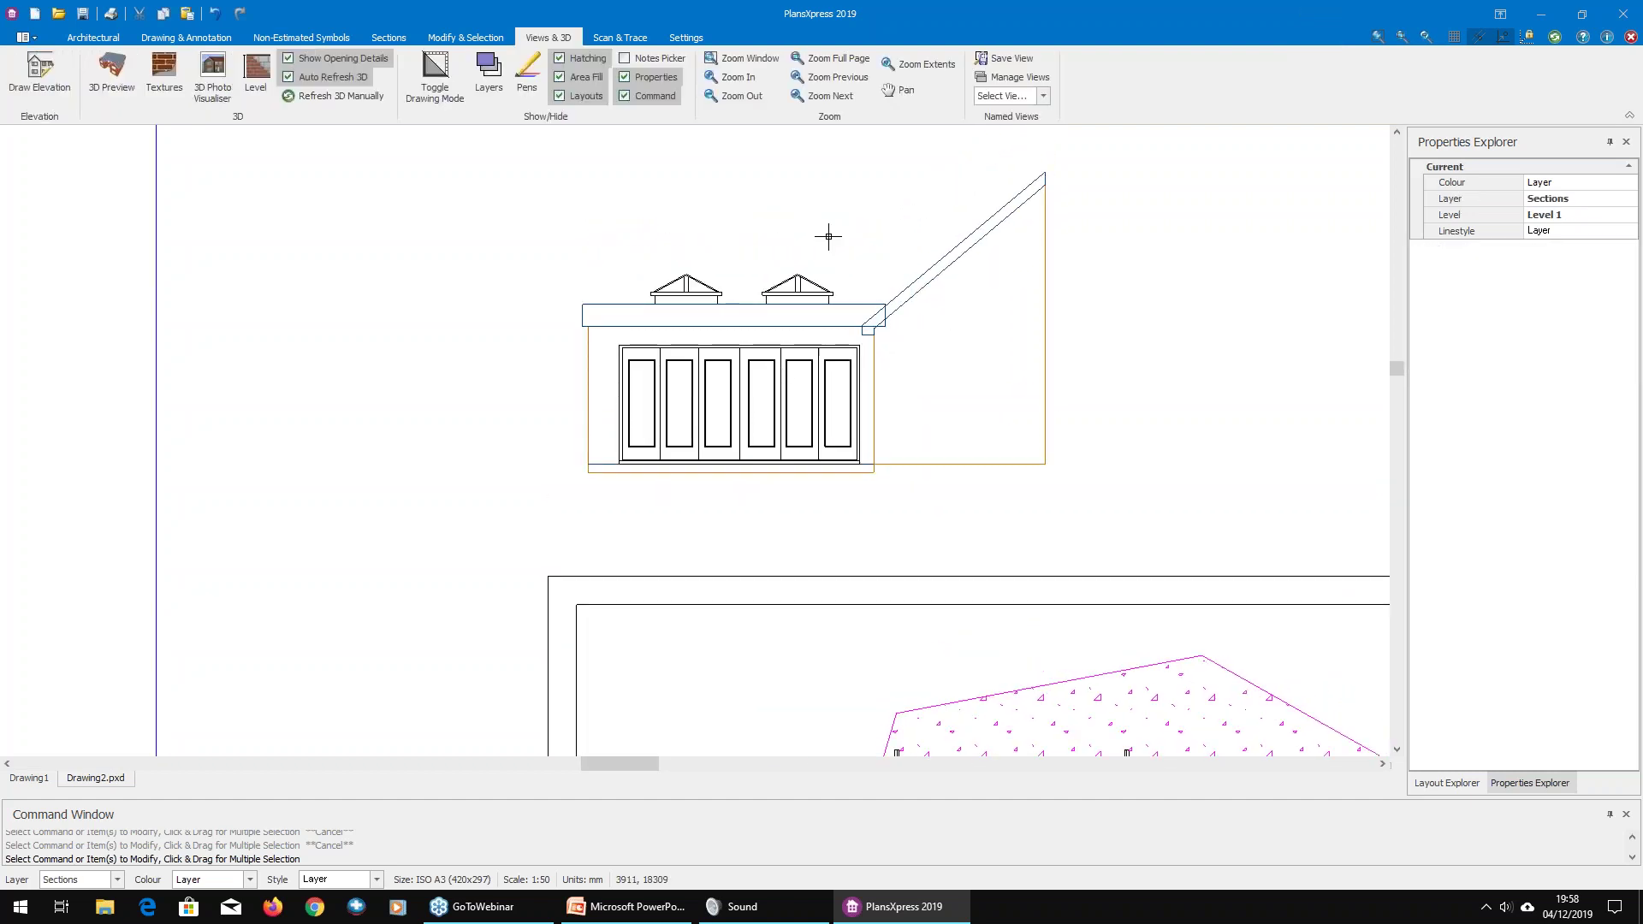
# Step: Undo the elevation recalculation, the hip roof deletion and the placement of the elevation above the sheet
pyautogui.moveTo(902, 480); pyautogui.dragTo(901, 480, button='middle')
pyautogui.scroll(-3, 887, 518)
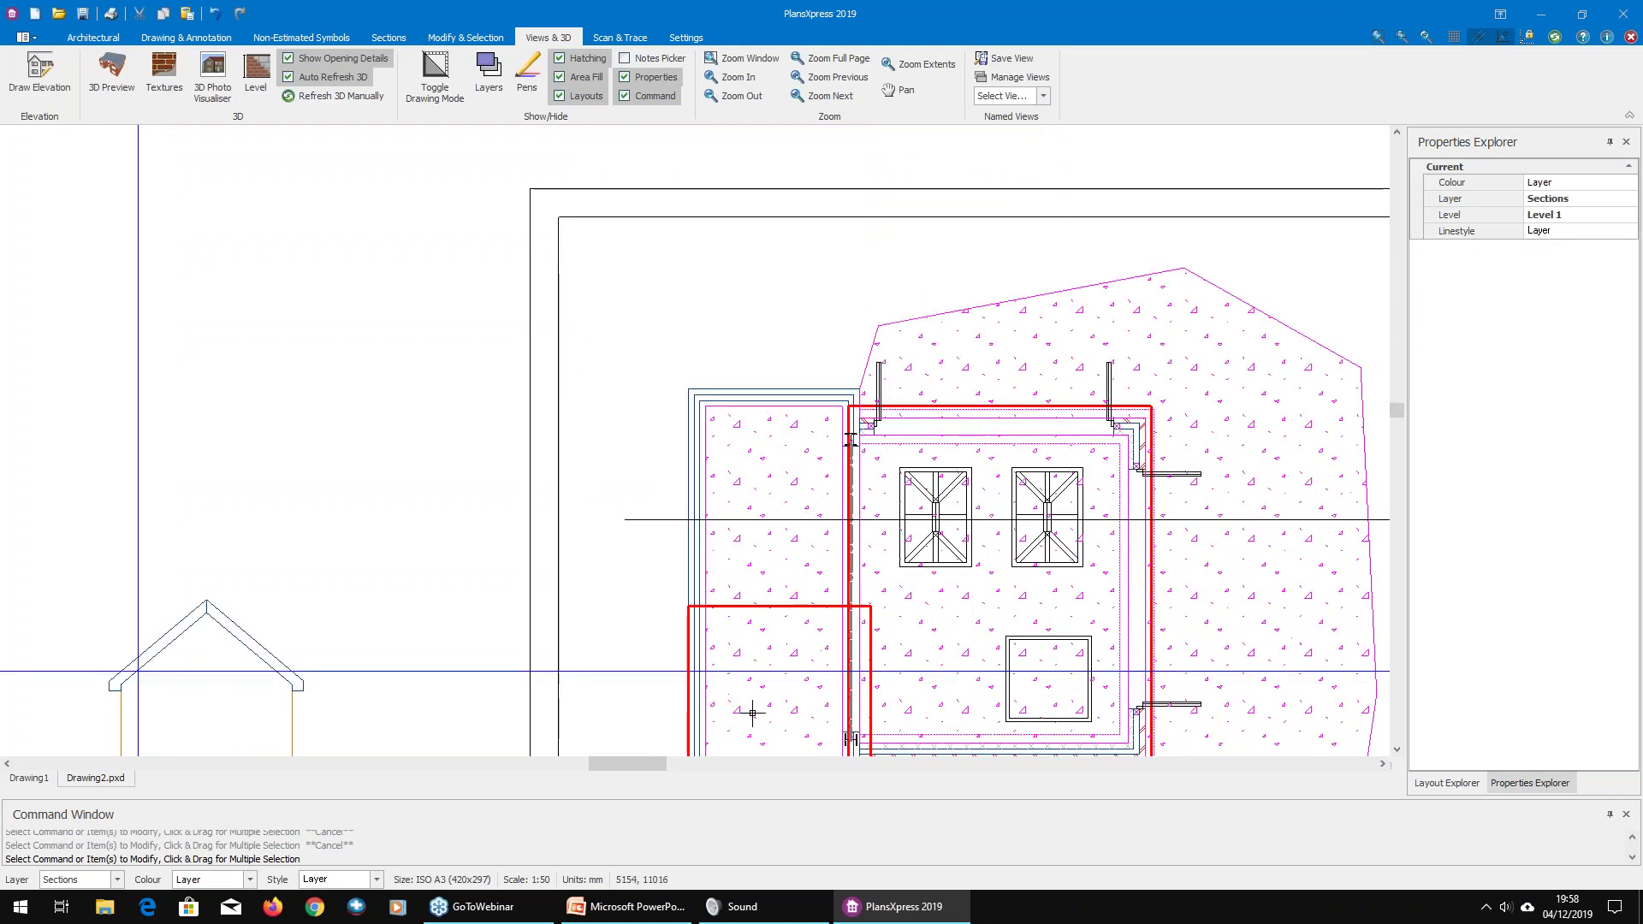
pyautogui.scroll(6, 881, 663)
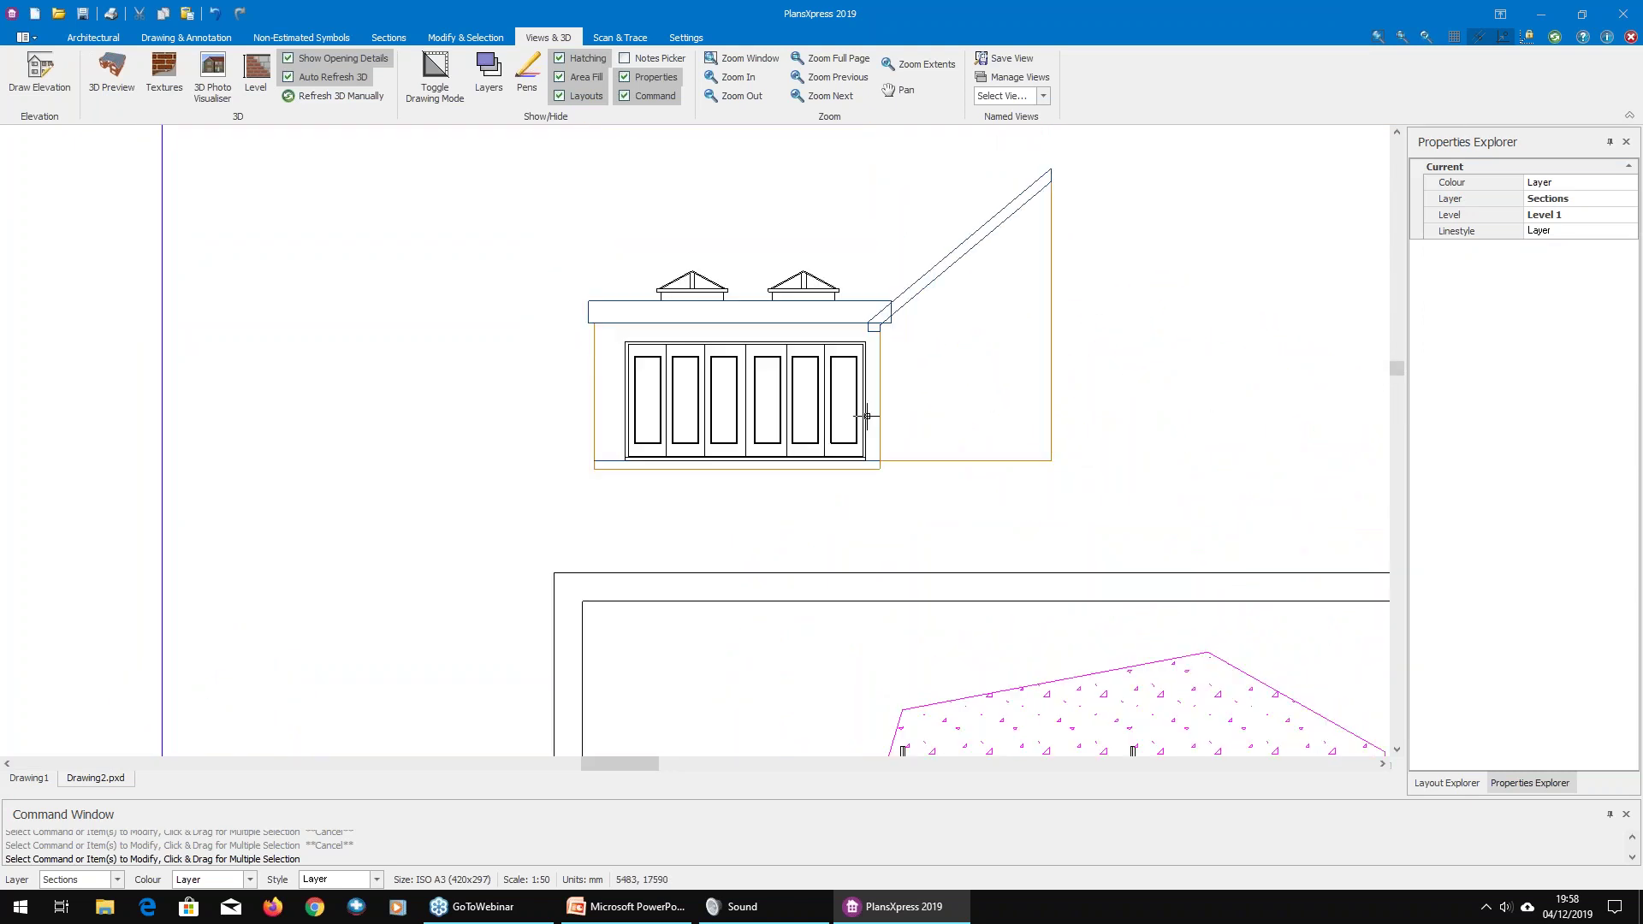
pyautogui.moveTo(865, 416)
pyautogui.scroll(-2, 901, 394)
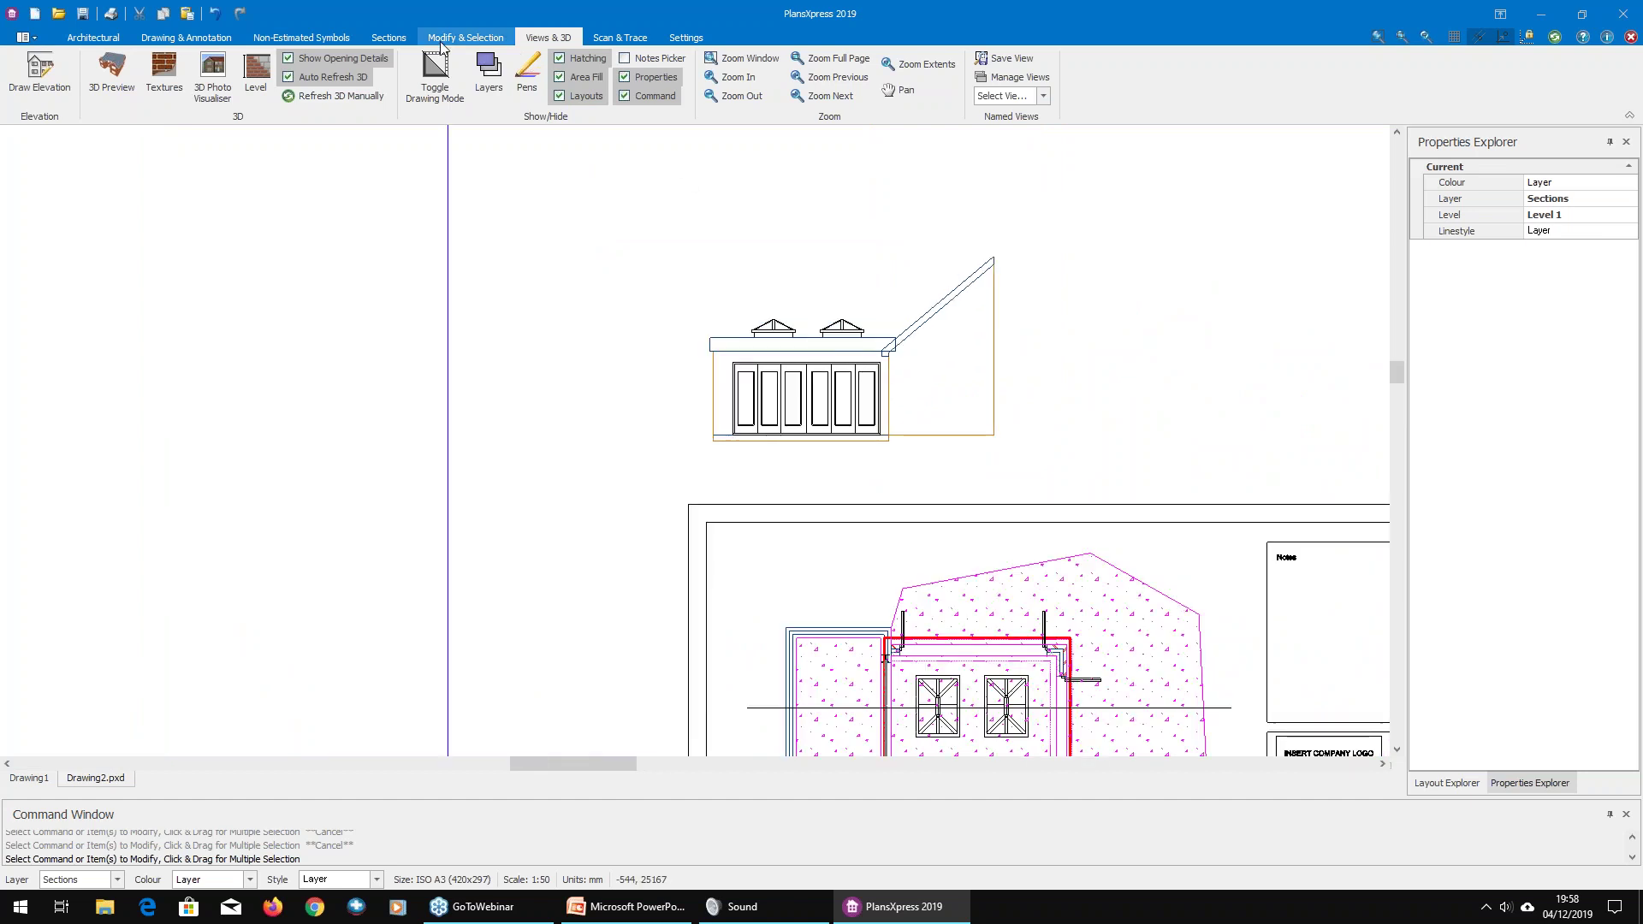
pyautogui.click(189, 14)
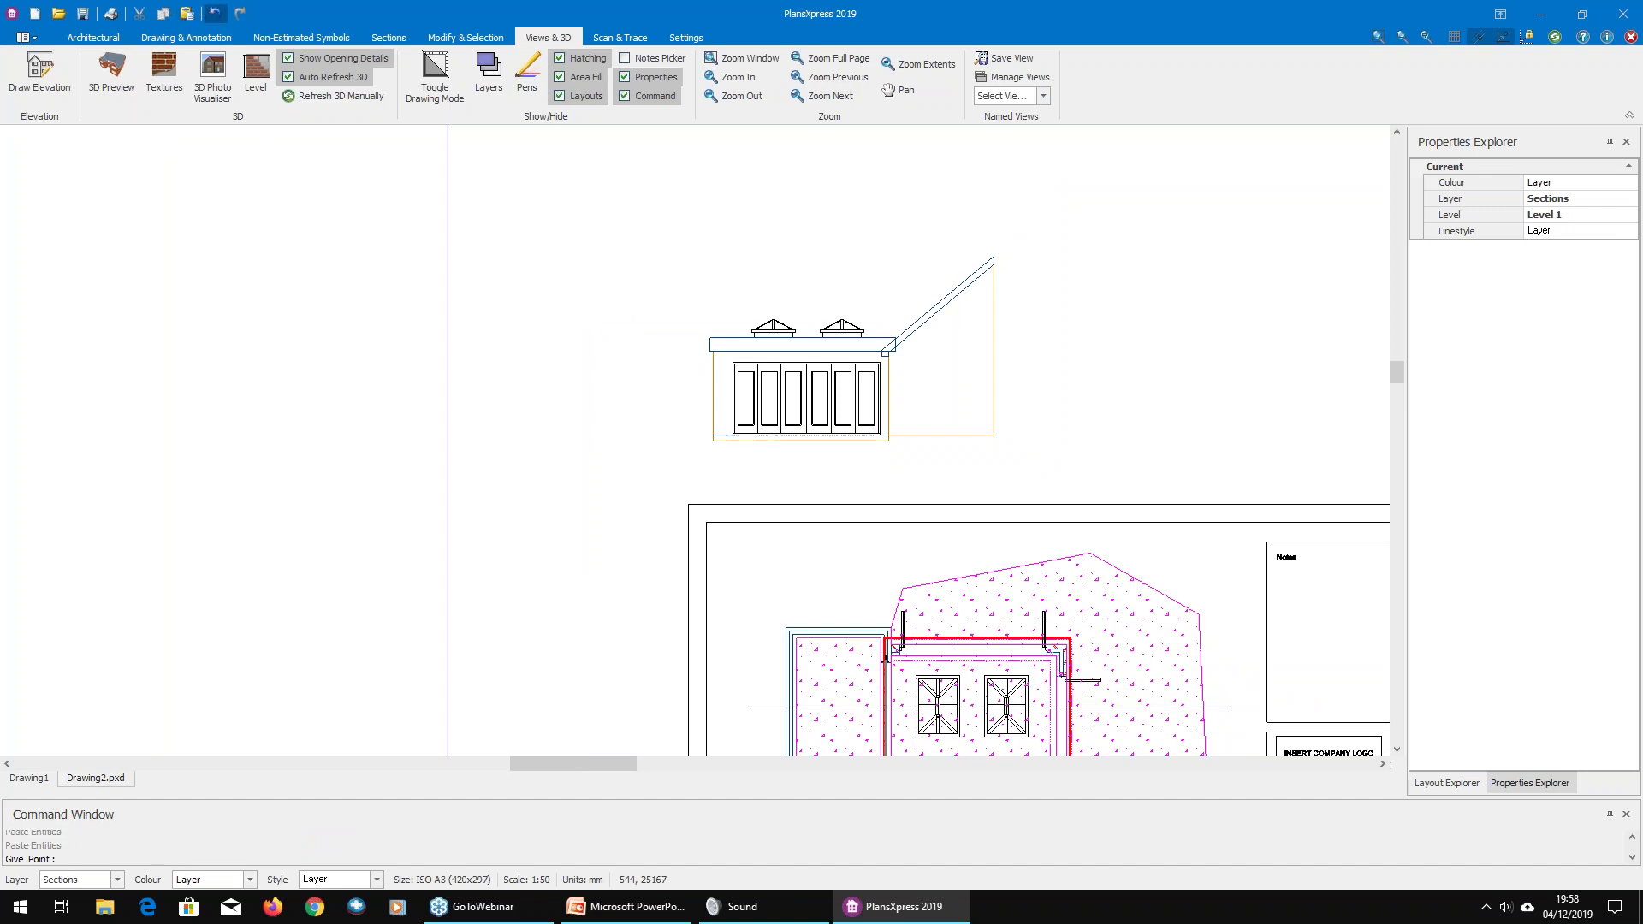
pyautogui.scroll(-2, 813, 294)
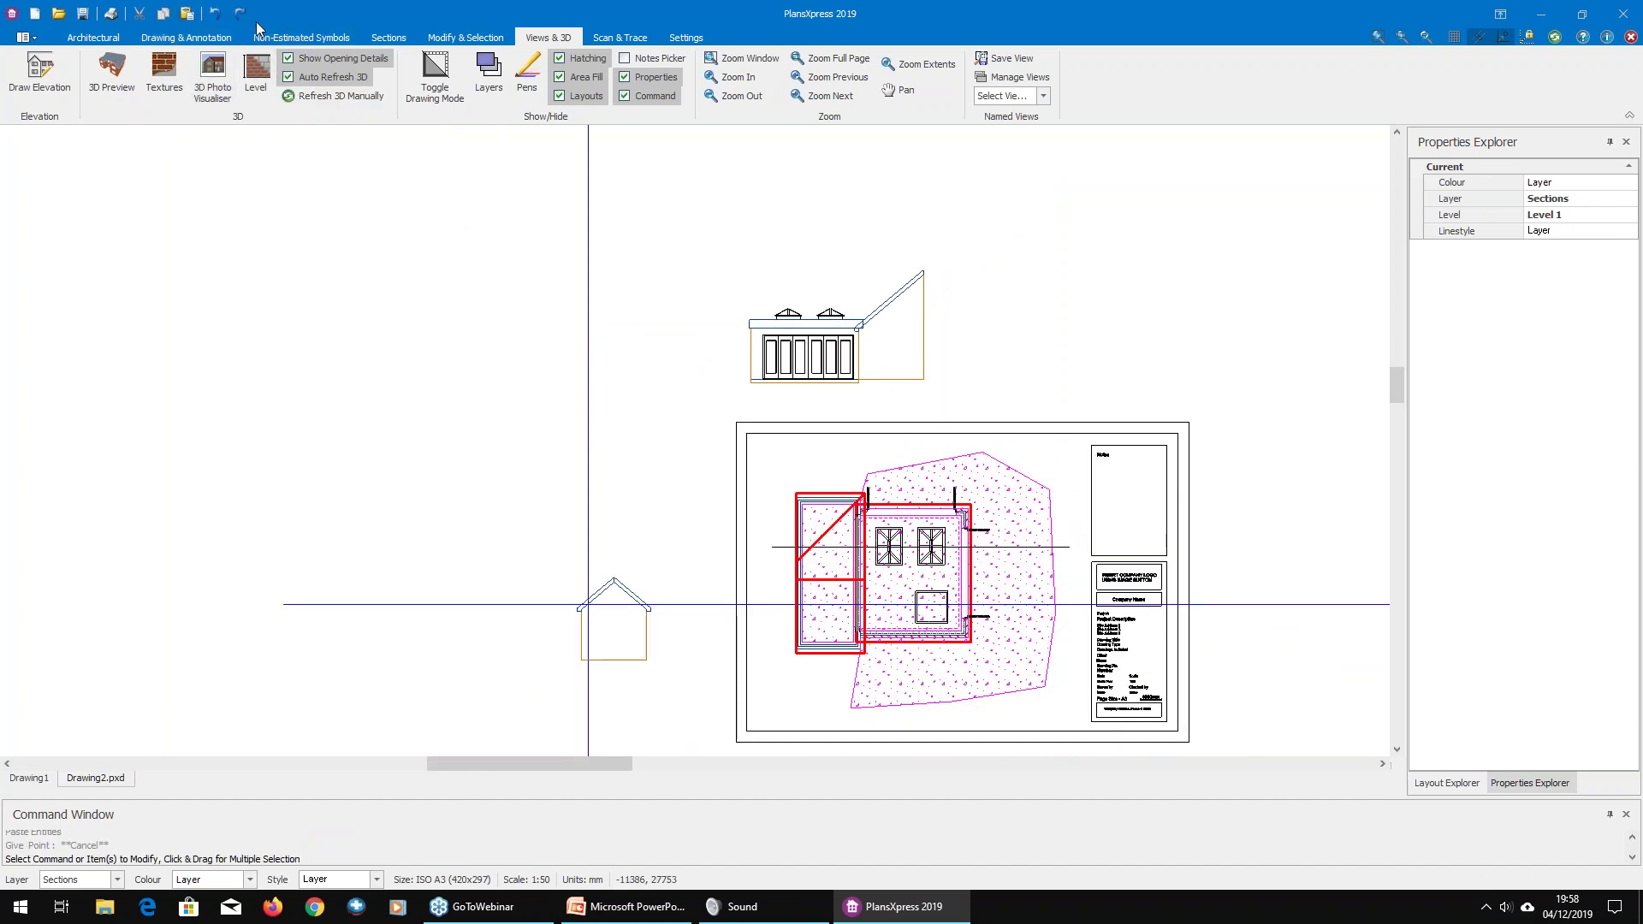
pyautogui.click(214, 14)
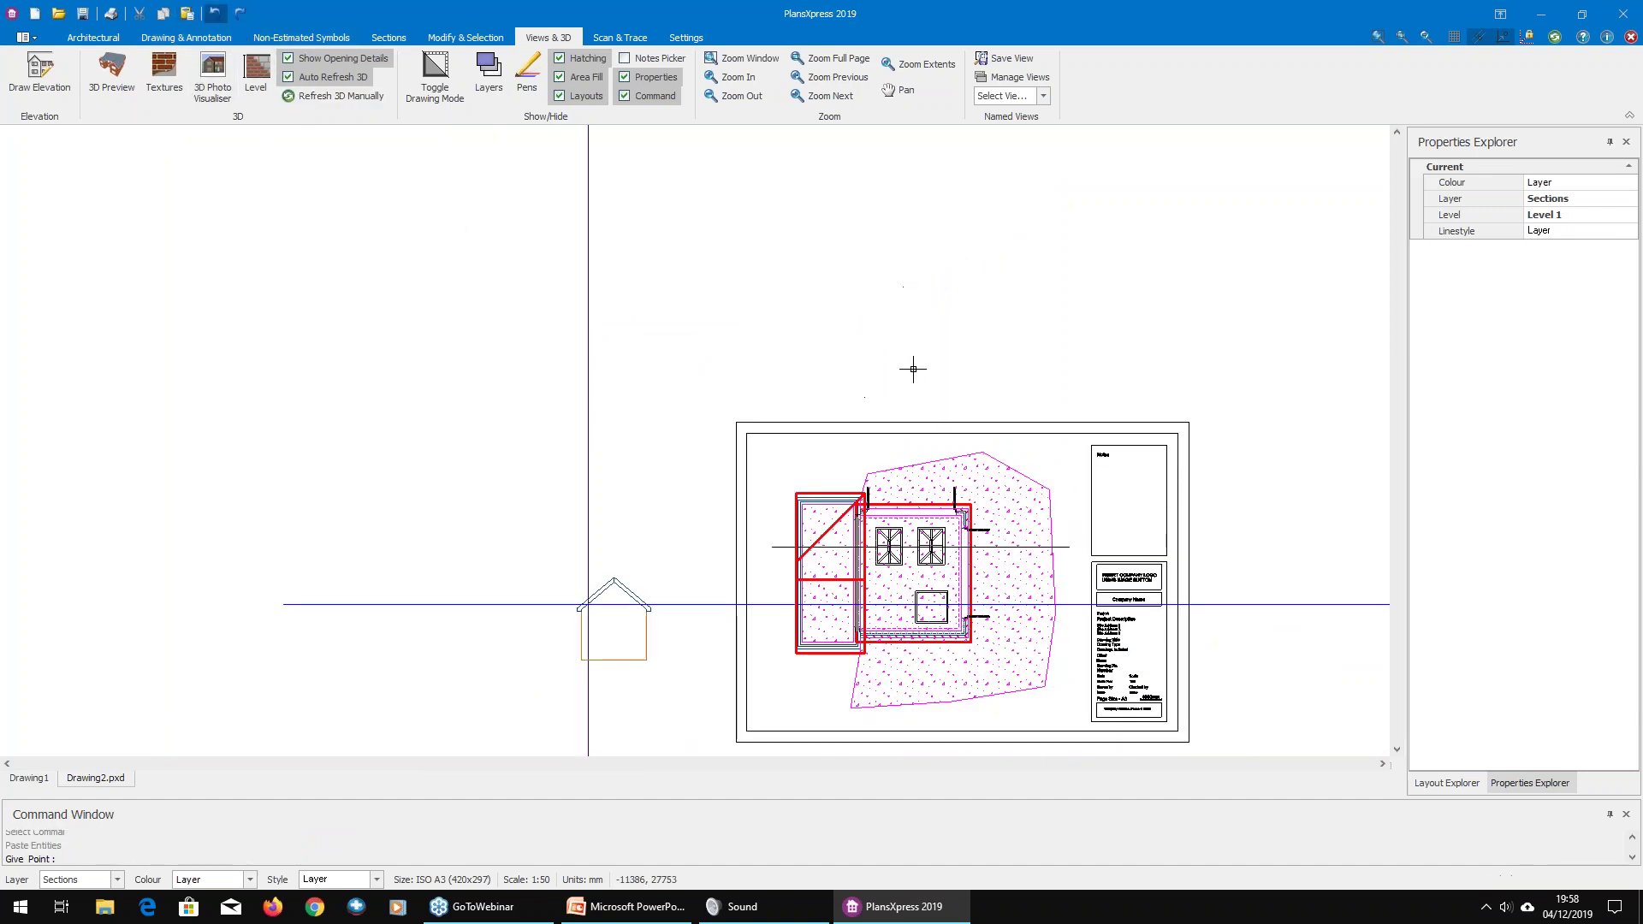
pyautogui.scroll(-2, 898, 348)
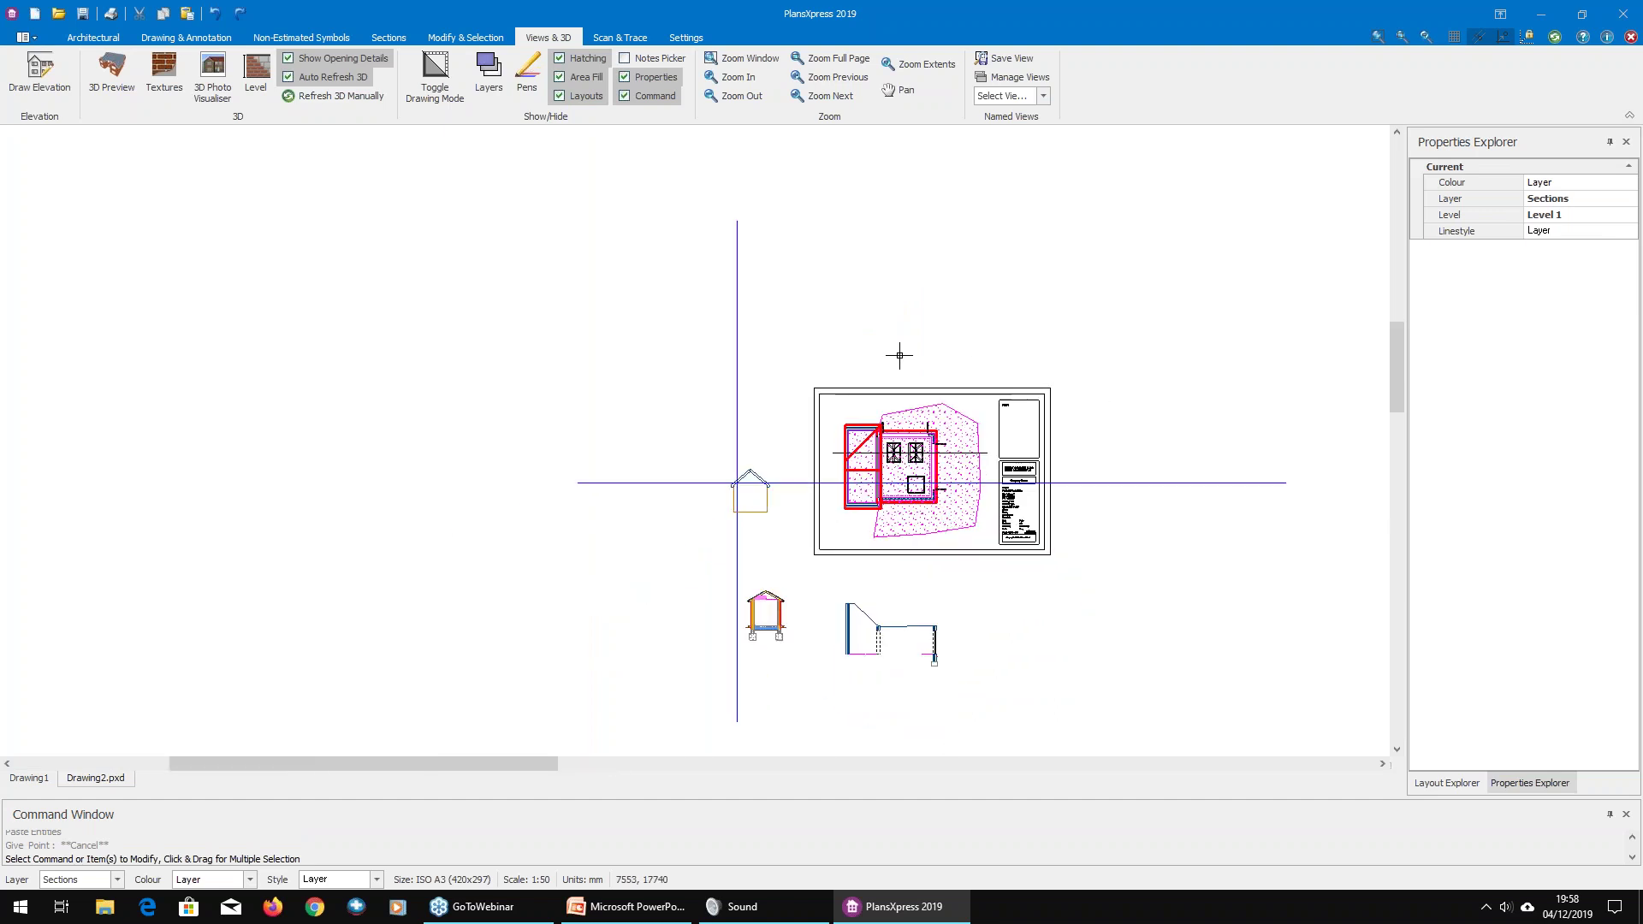
# Step: Delete the two sections below the sheet, plus the gable elevation and blue construction lines beside it
pyautogui.moveTo(715, 560)
pyautogui.mouseDown()
pyautogui.moveTo(748, 598)
pyautogui.moveTo(984, 685)
pyautogui.mouseUp()
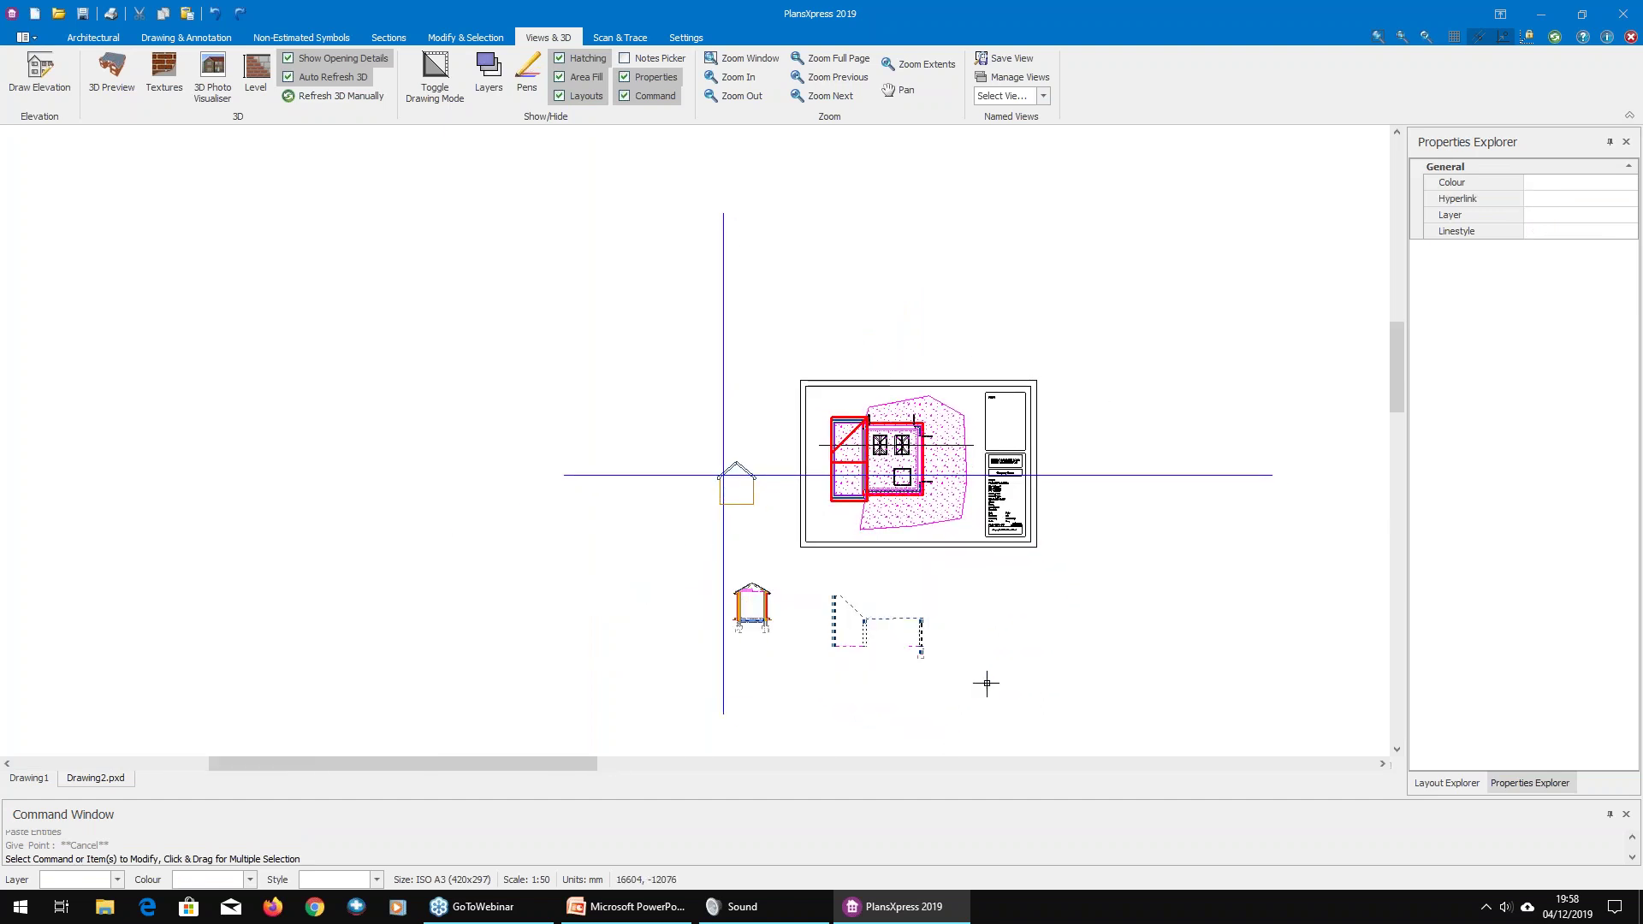
pyautogui.press('Delete')
pyautogui.moveTo(655, 414); pyautogui.dragTo(678, 455)
pyautogui.press('Delete')
pyautogui.press('Delete')
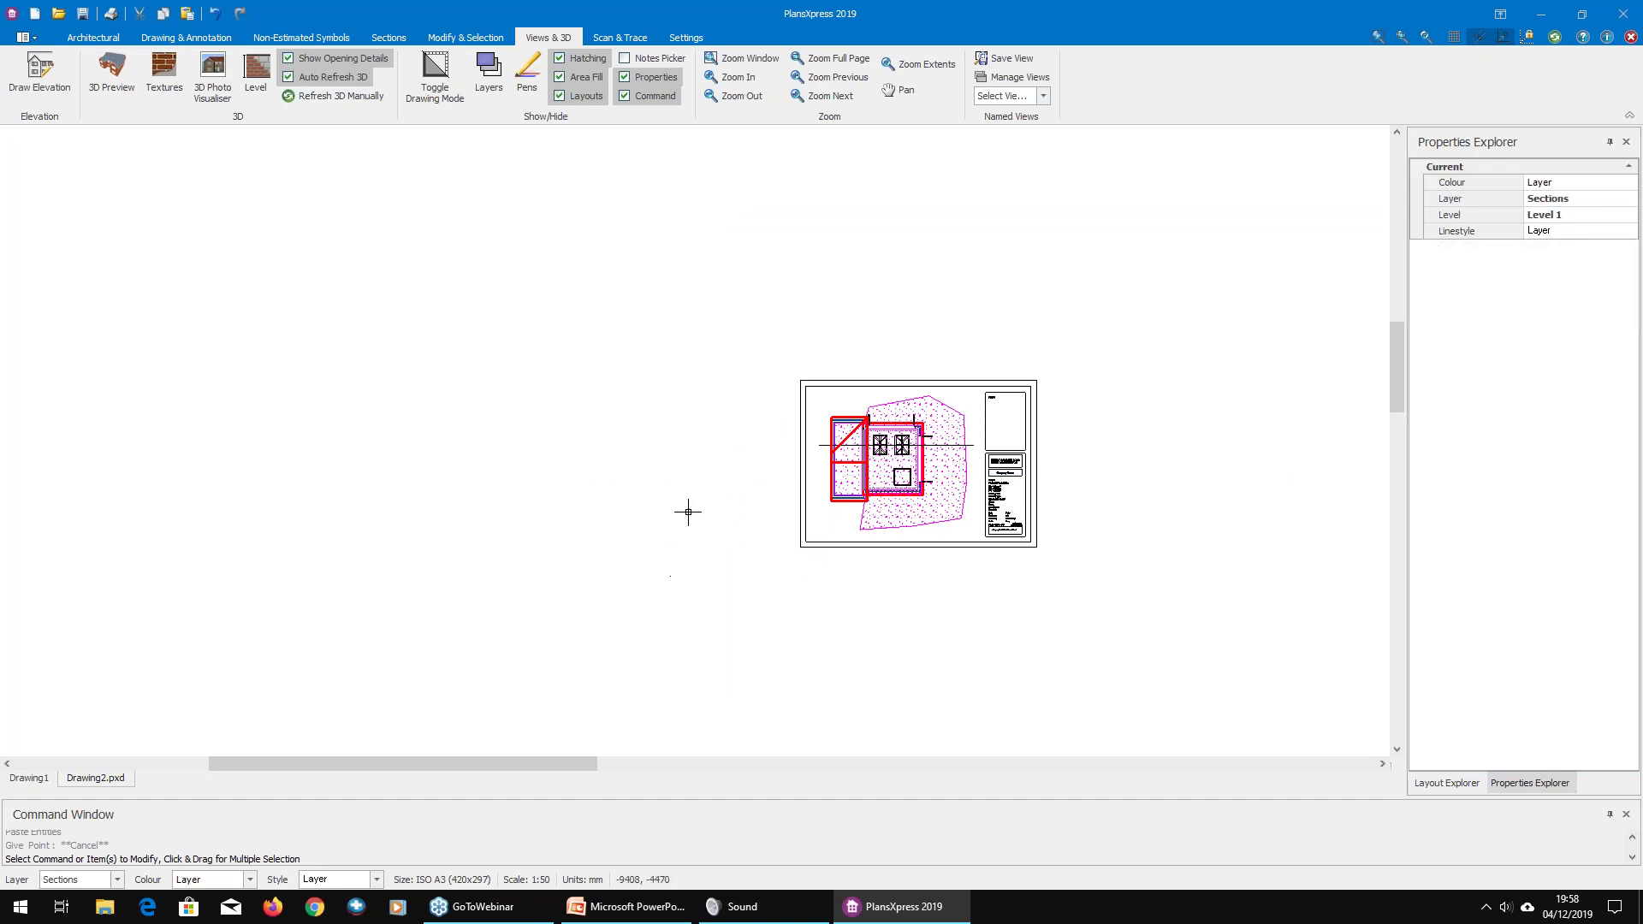
pyautogui.moveTo(1112, 376); pyautogui.dragTo(1043, 409, button='middle')
pyautogui.moveTo(1025, 517); pyautogui.dragTo(1102, 480, button='middle')
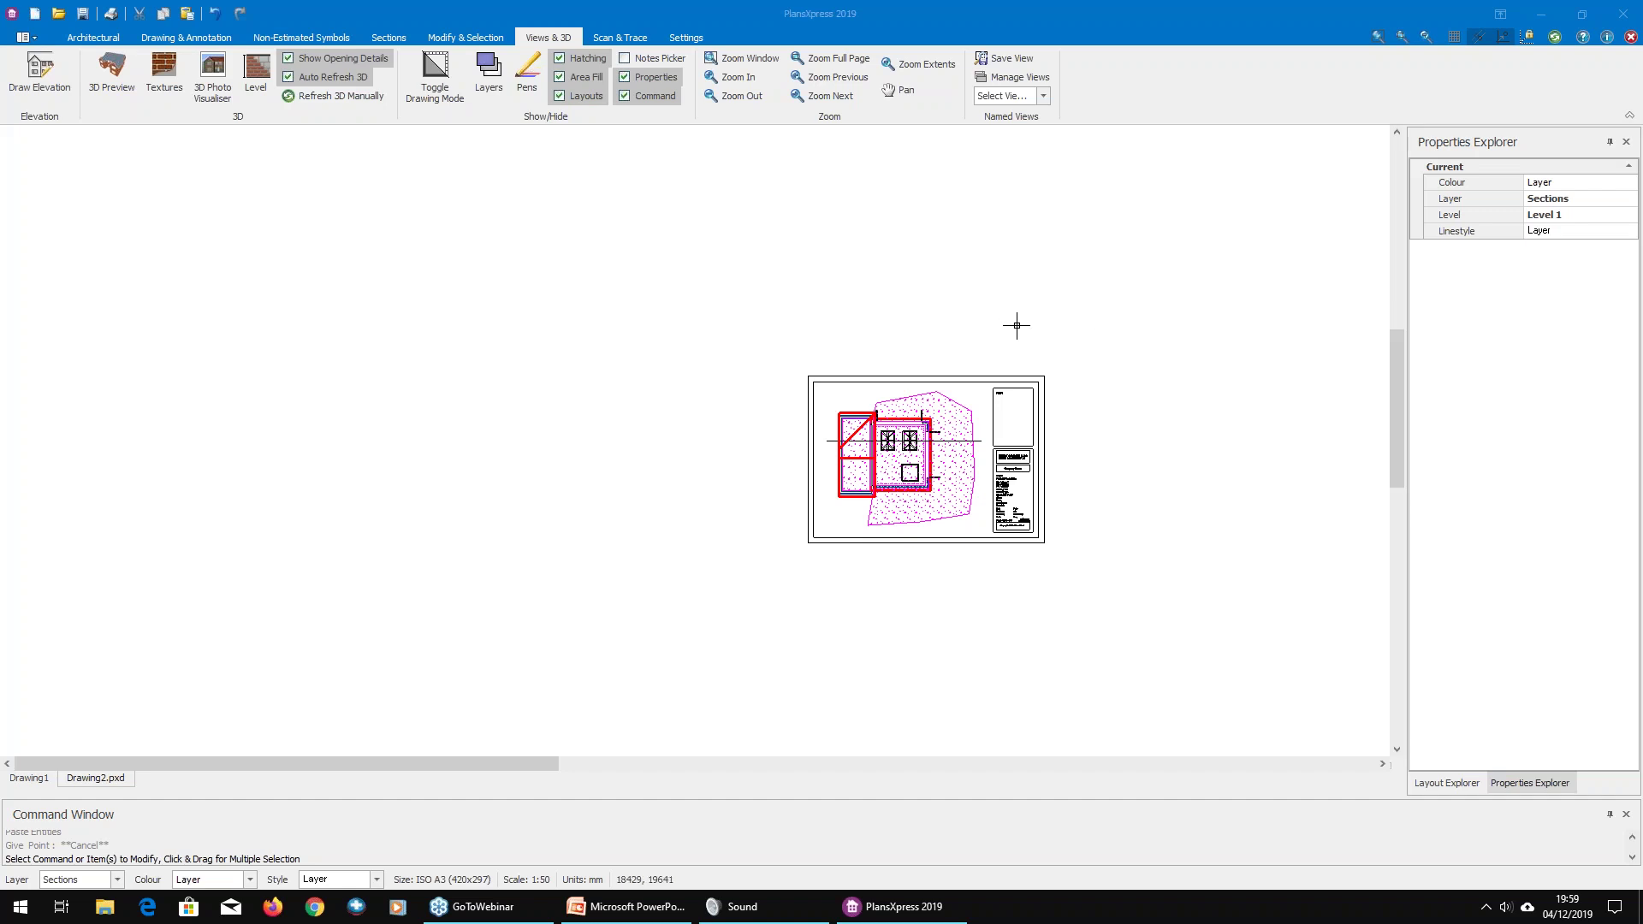
pyautogui.moveTo(1018, 404); pyautogui.dragTo(887, 397, button='middle')
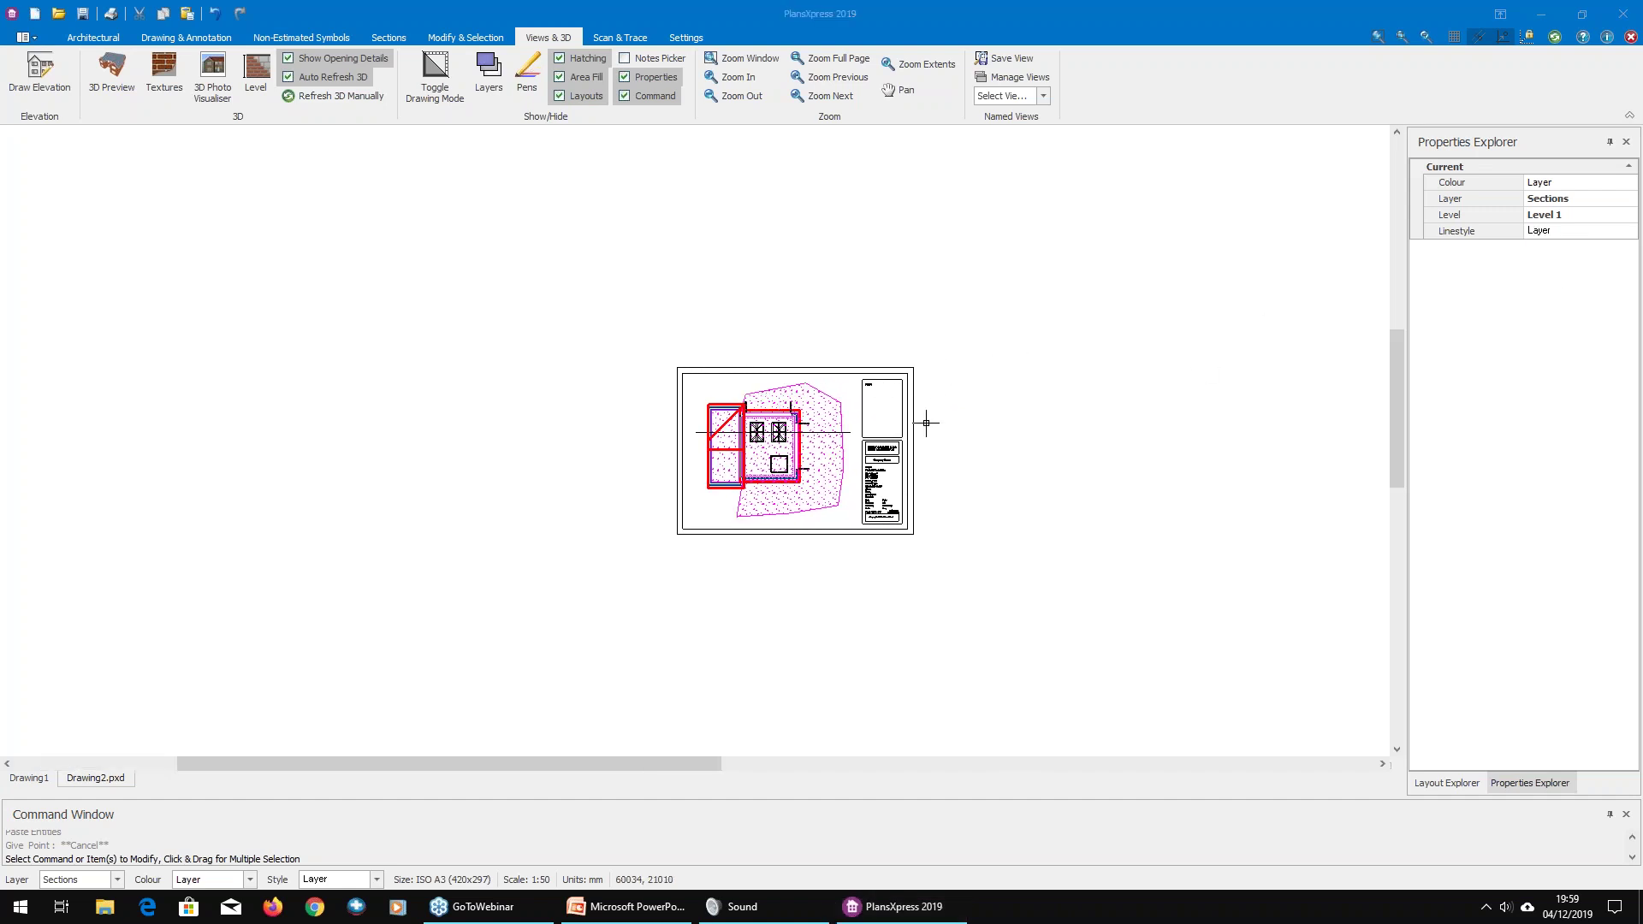
pyautogui.scroll(4, 975, 411)
pyautogui.moveTo(847, 502); pyautogui.dragTo(928, 503, button='middle')
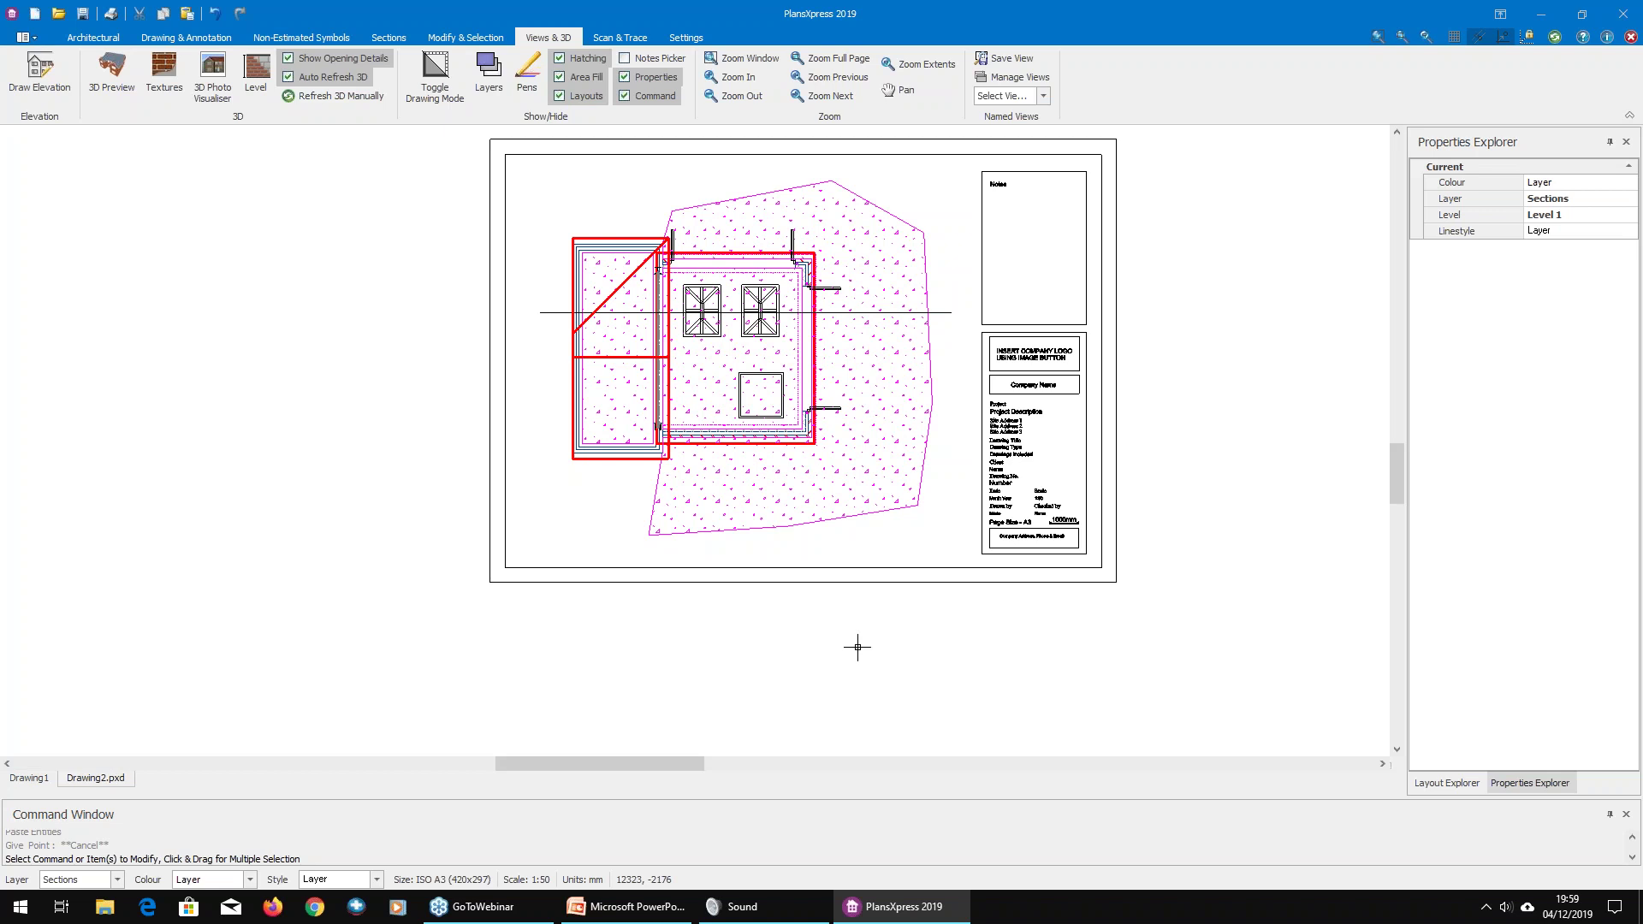
pyautogui.scroll(2, 847, 652)
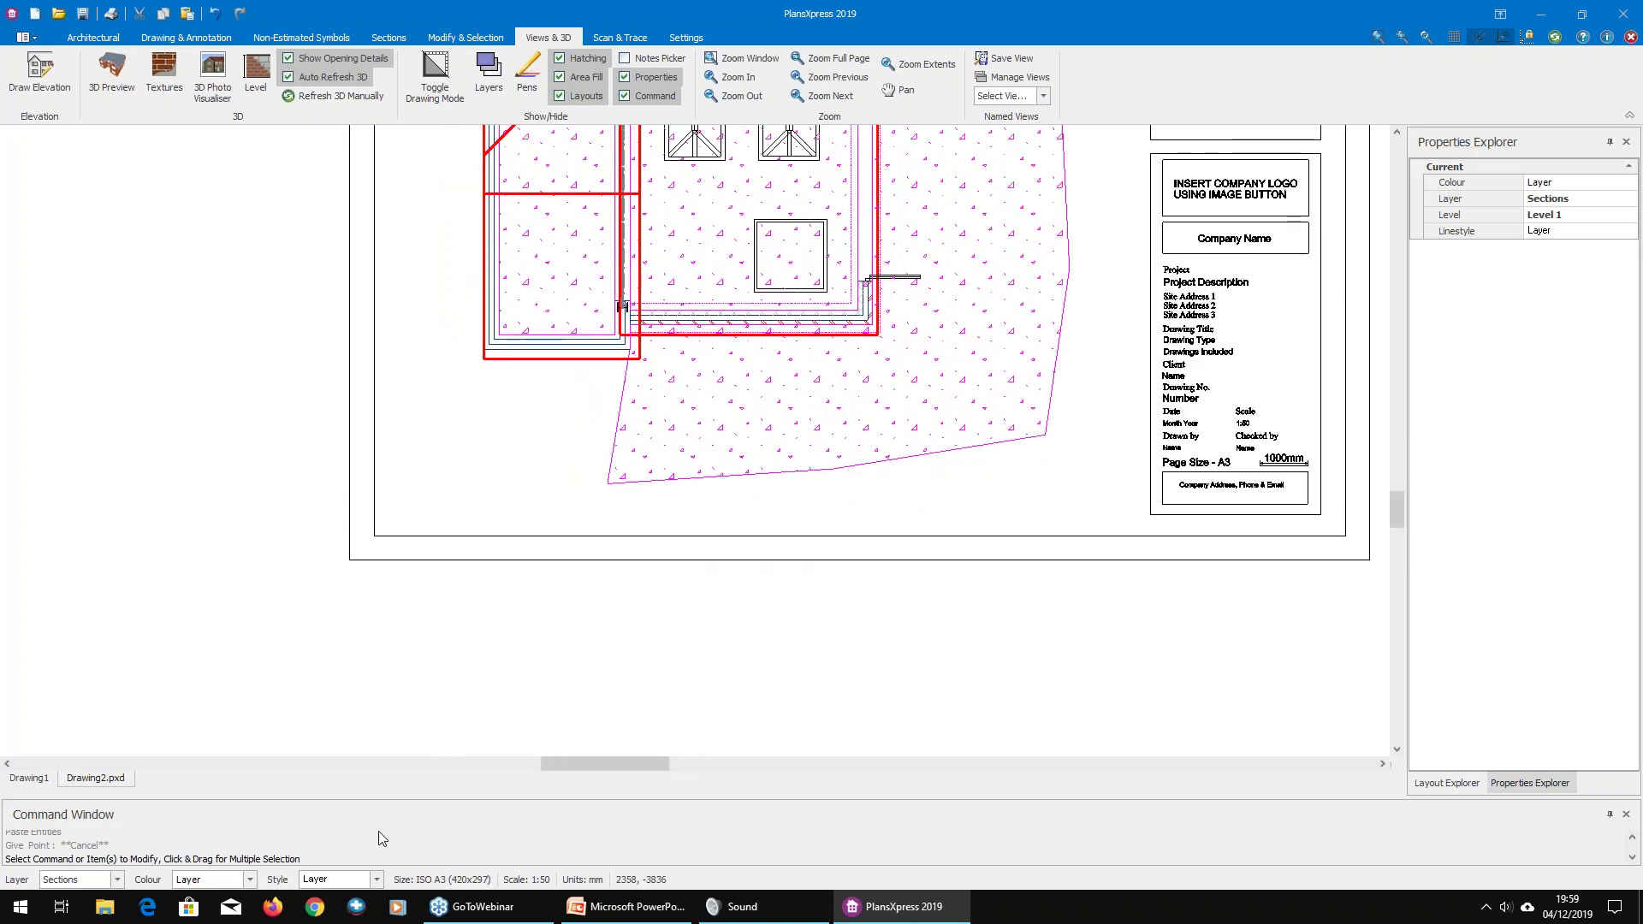
# Step: Change the drawing's sheet size to ISO A2 in the page settings, keeping landscape orientation
pyautogui.click(462, 879)
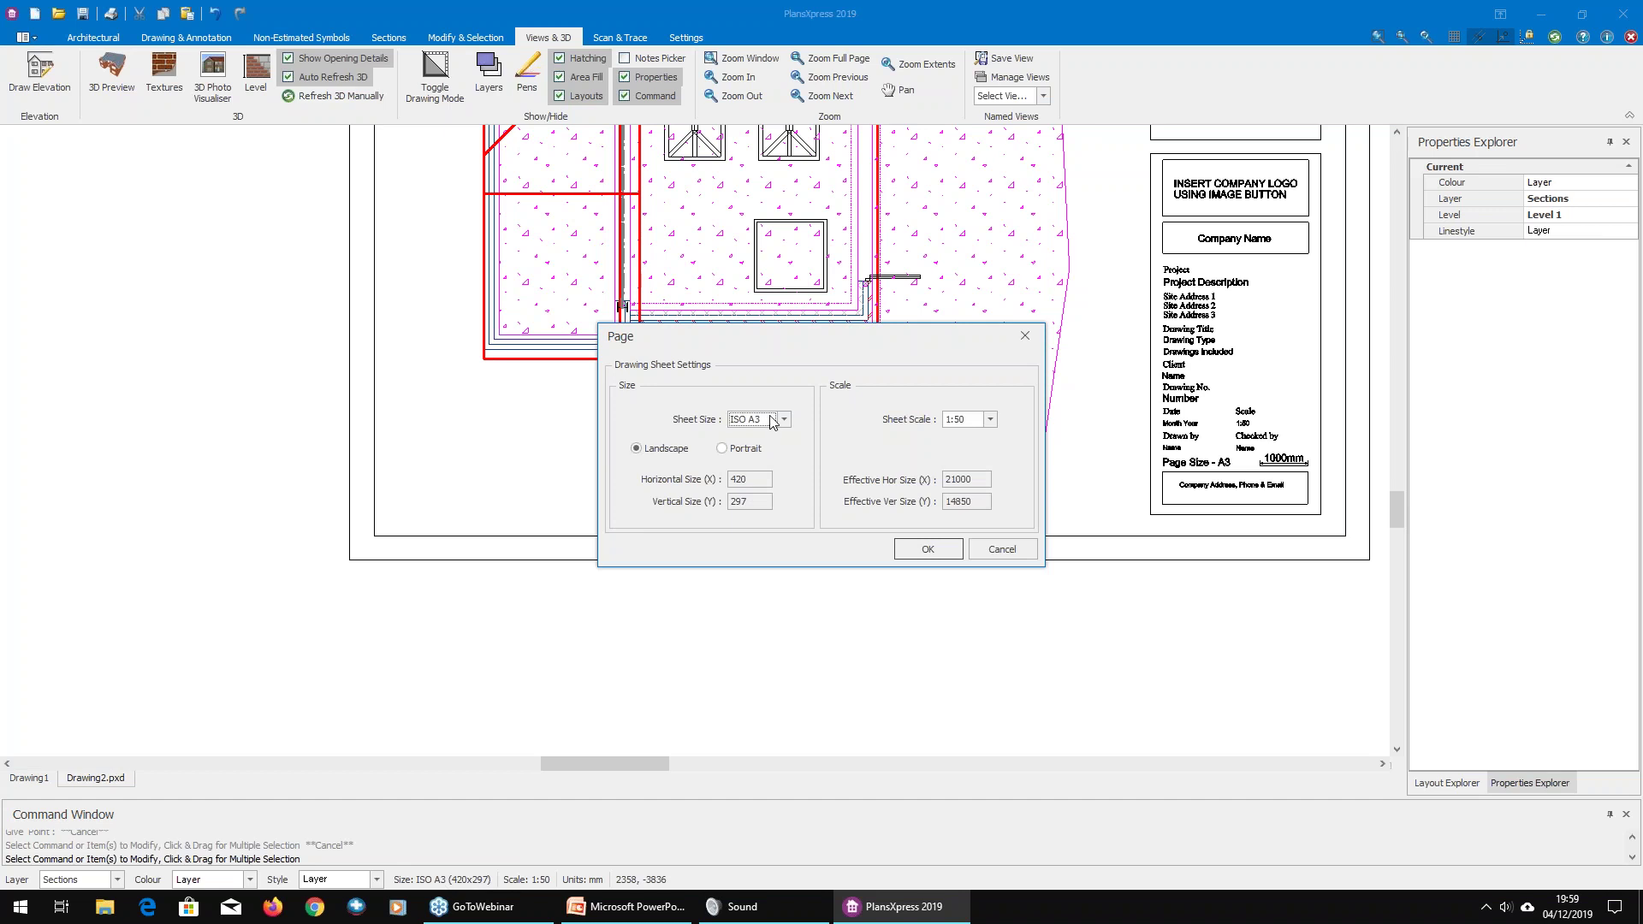
pyautogui.click(783, 425)
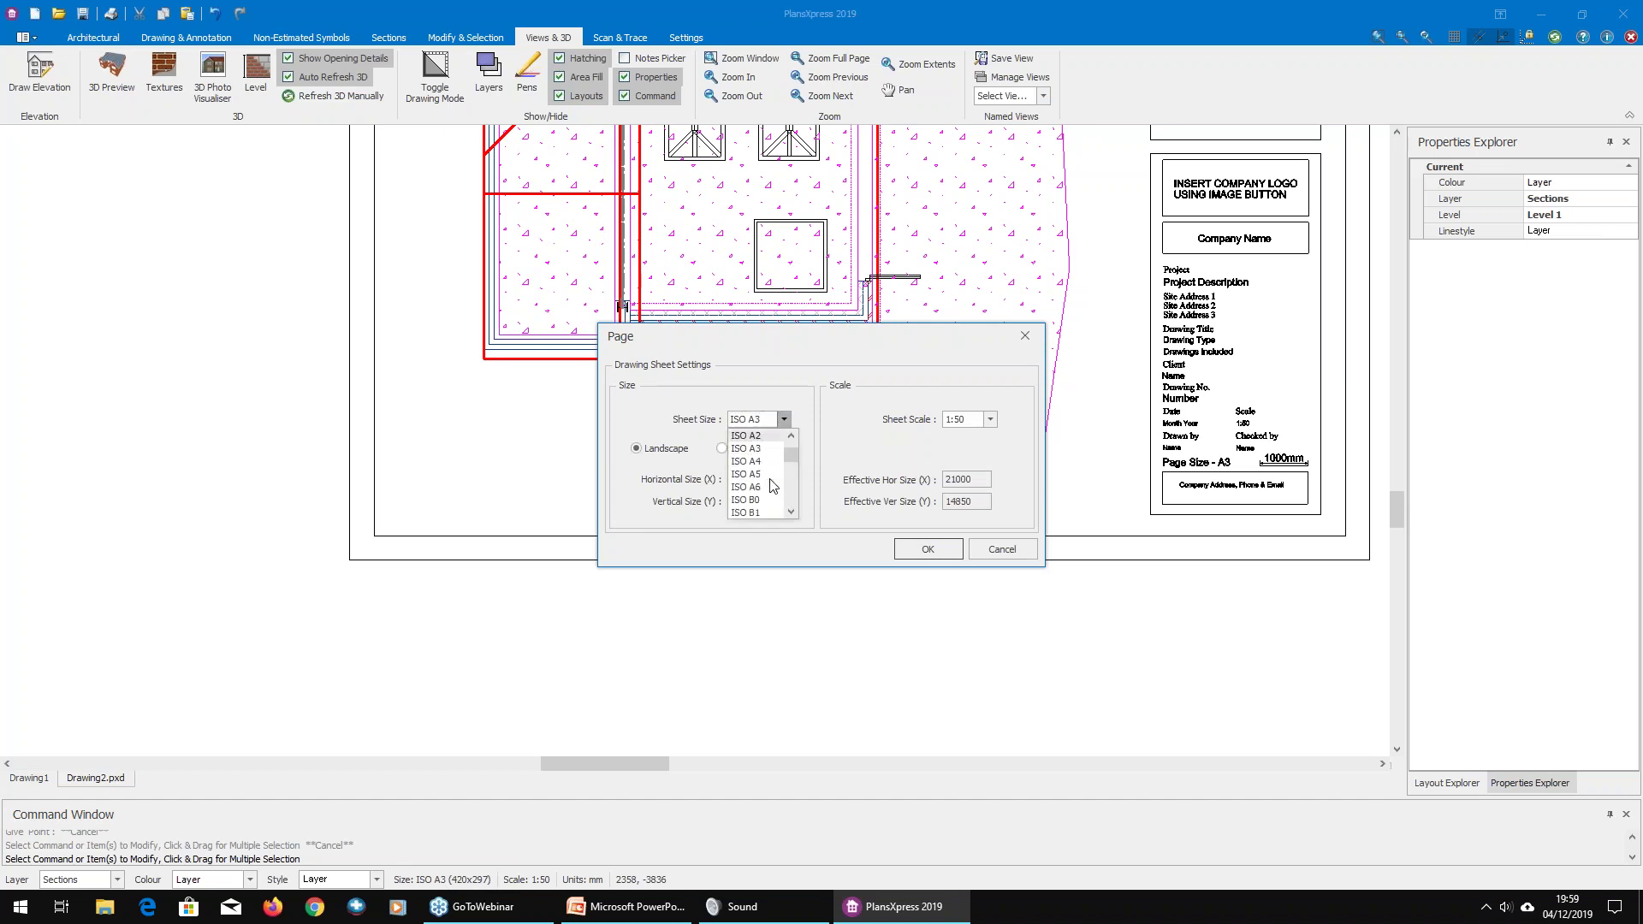
pyautogui.scroll(1, 766, 501)
pyautogui.click(747, 475)
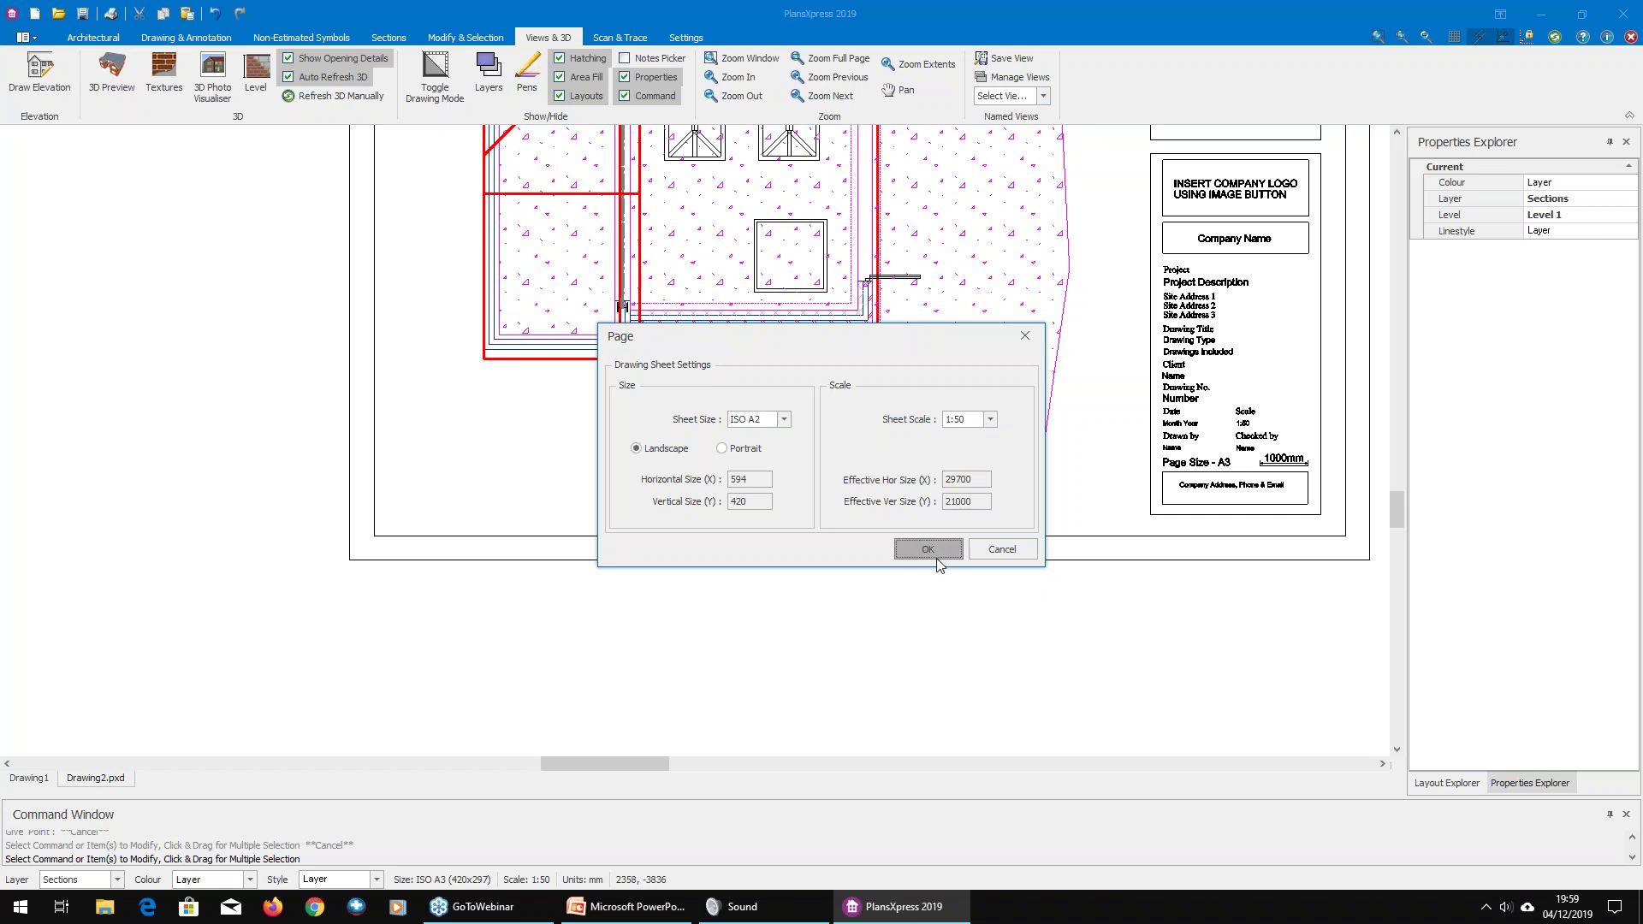
pyautogui.click(929, 548)
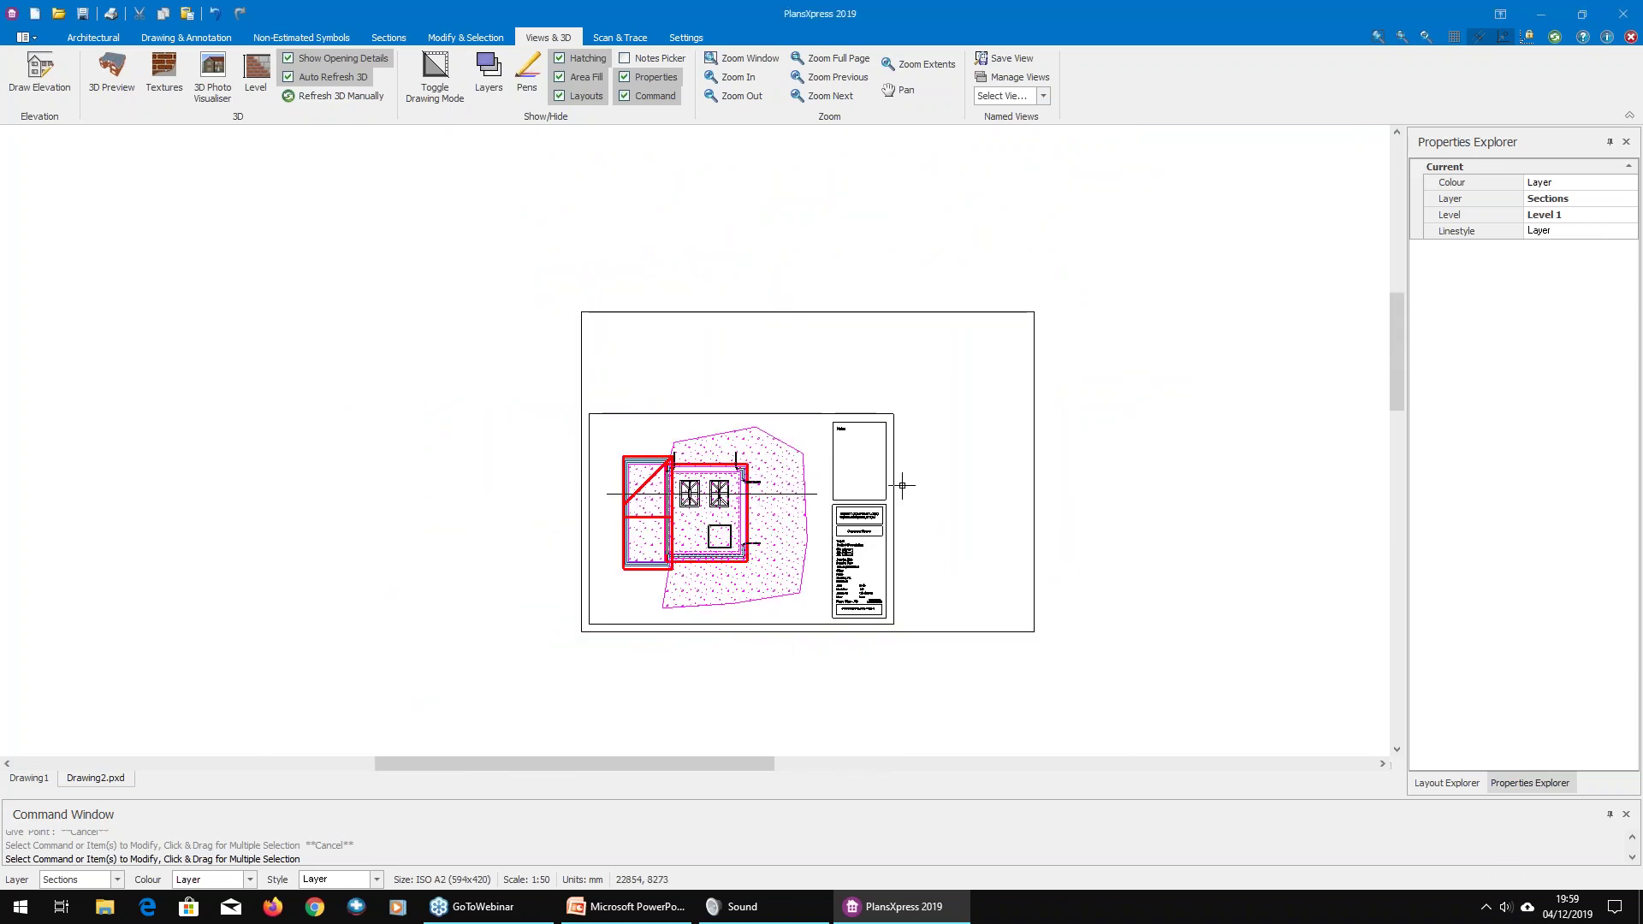
# Step: Set the sheet scale to 1:25 and adjust the default text and dimension sizes to match
pyautogui.click(525, 881)
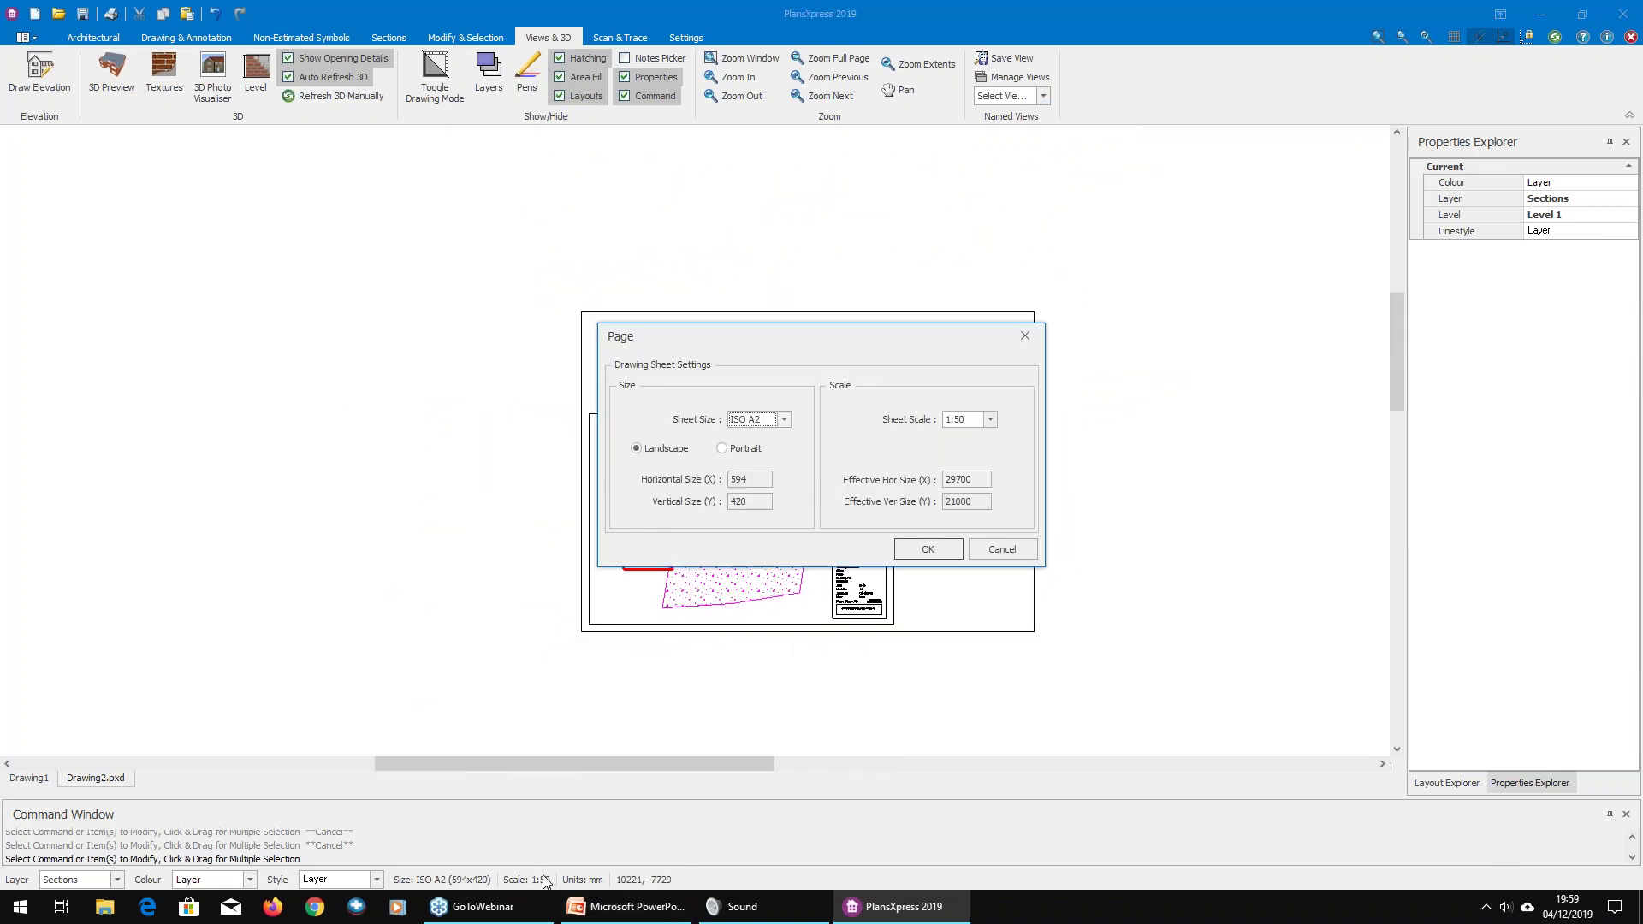
pyautogui.click(991, 421)
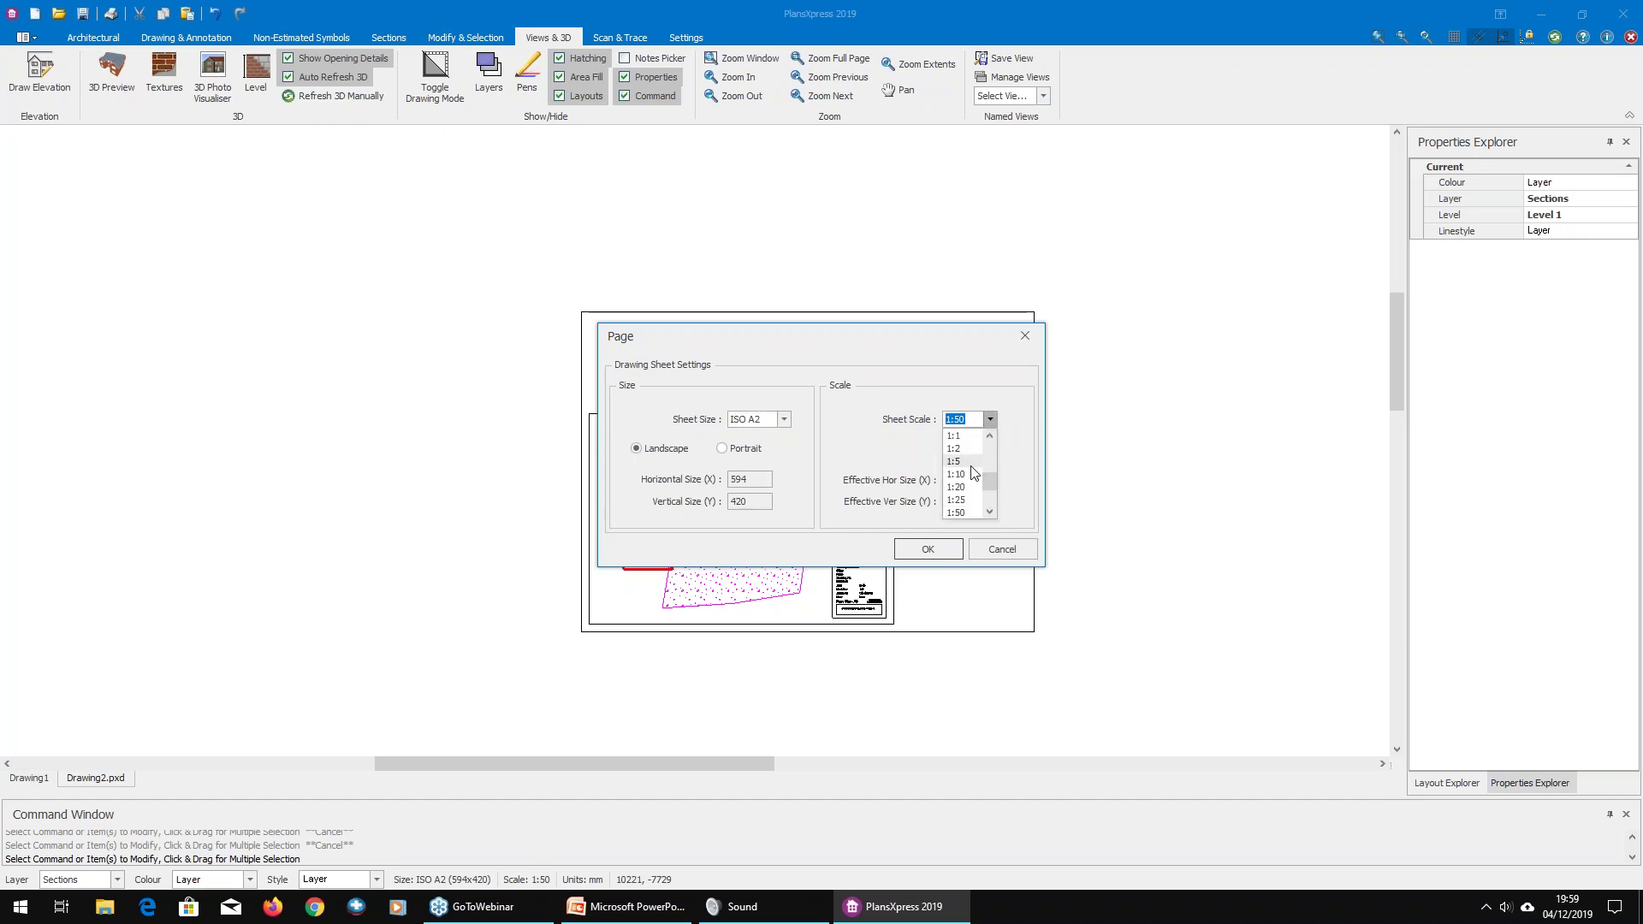
pyautogui.click(967, 510)
pyautogui.click(946, 551)
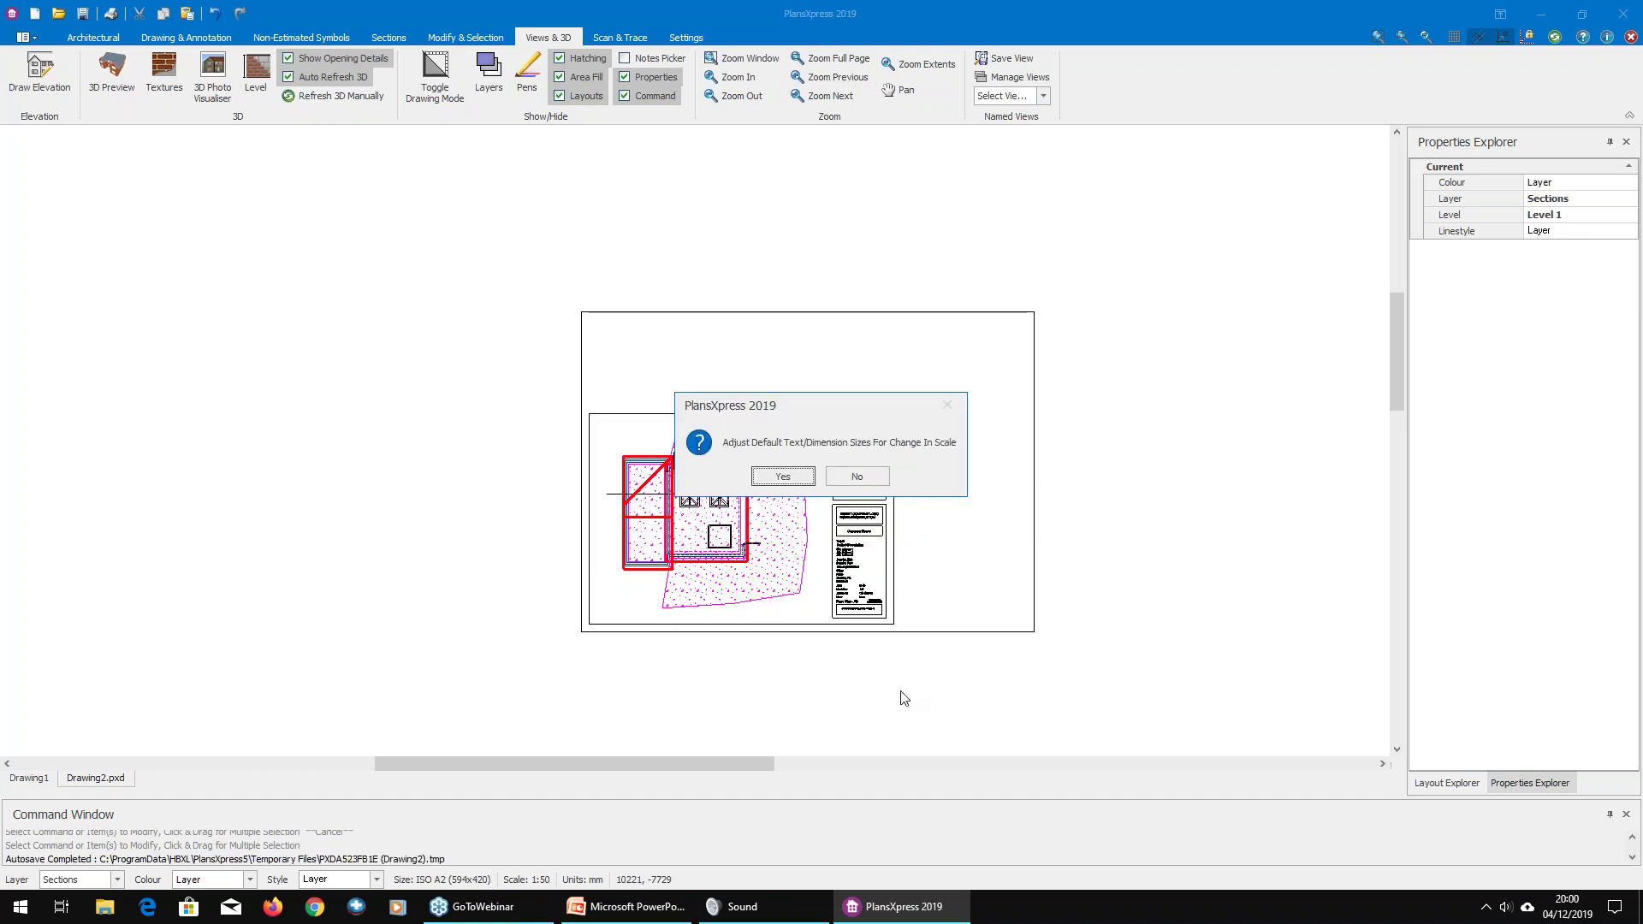
pyautogui.click(797, 475)
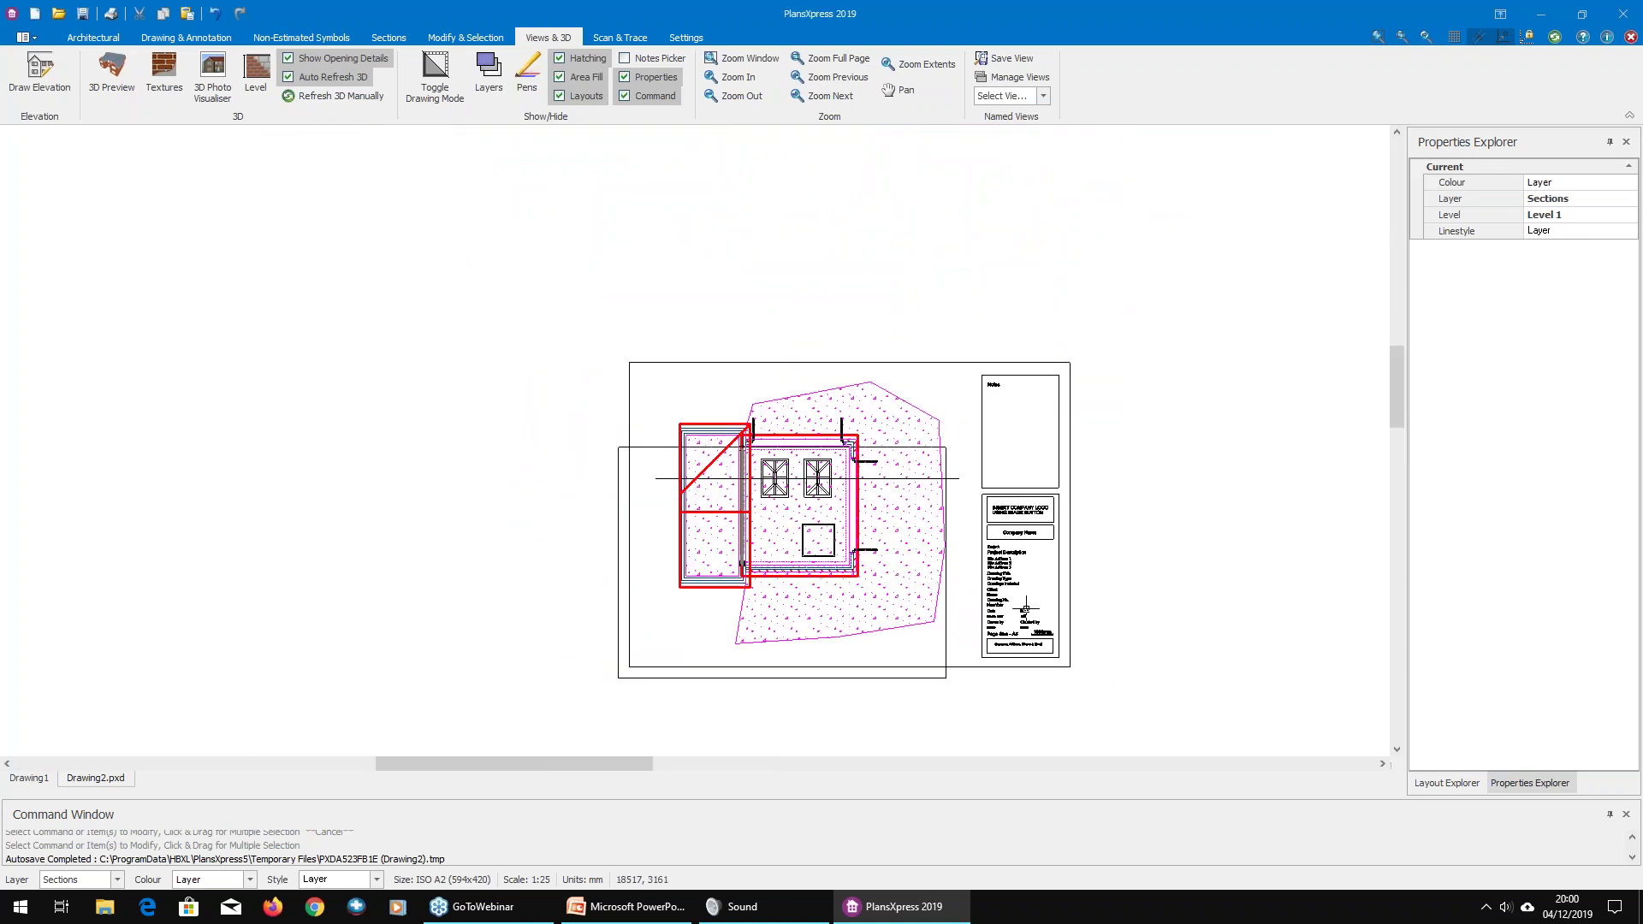
# Step: Change the drawing's sheet size to ISO A1 in the page settings
pyautogui.click(442, 880)
pyautogui.click(784, 419)
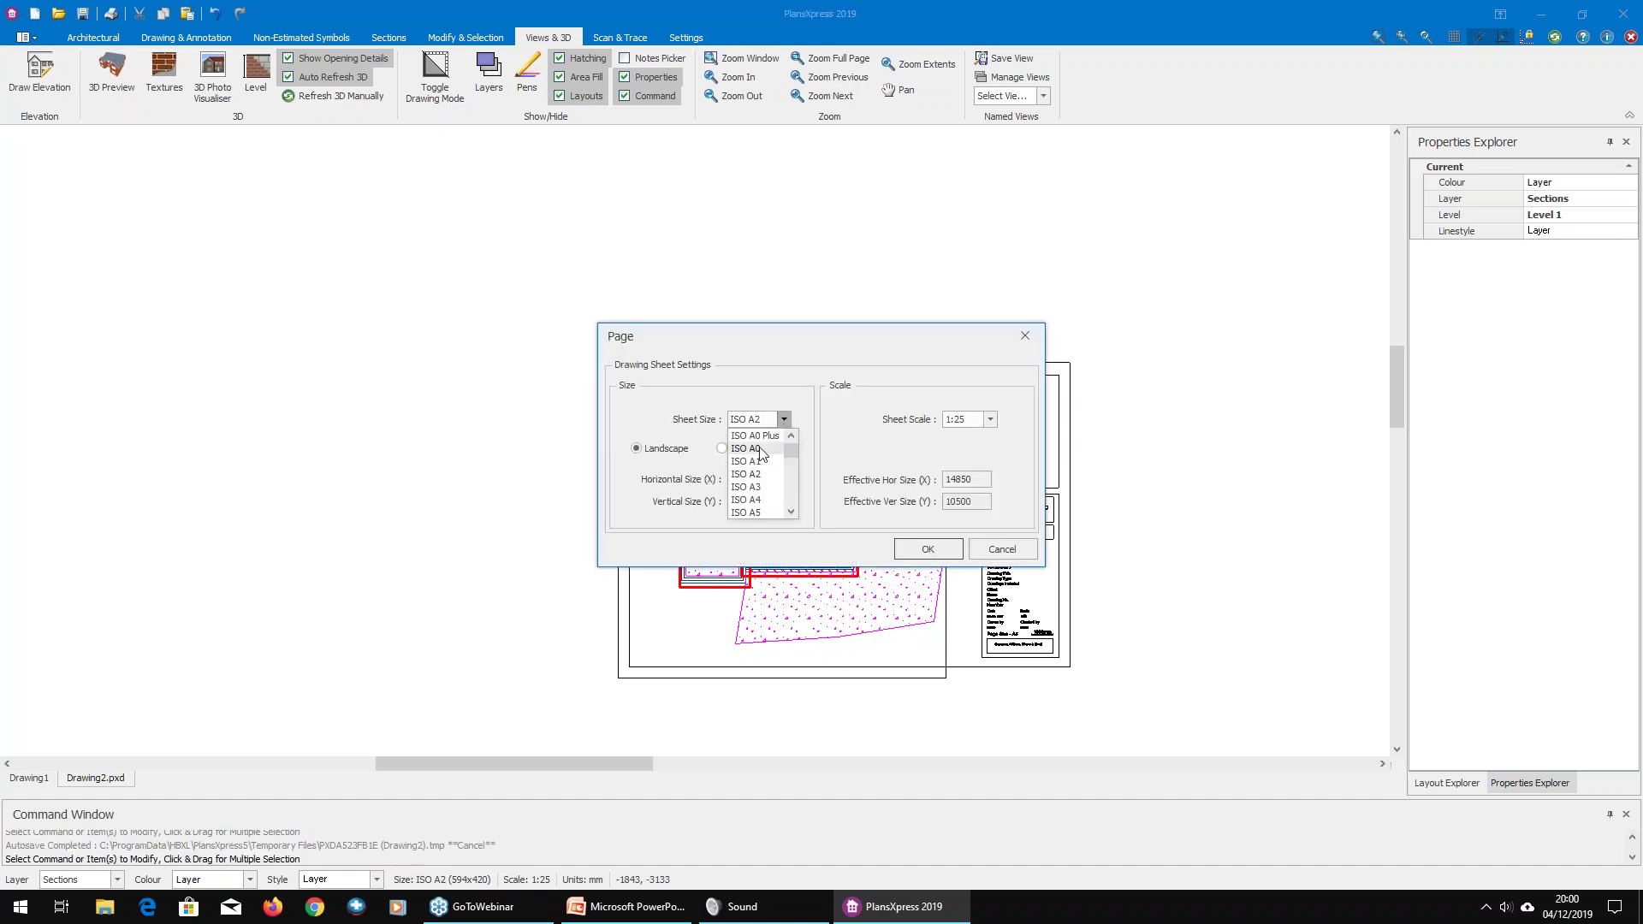
pyautogui.click(761, 447)
pyautogui.click(904, 550)
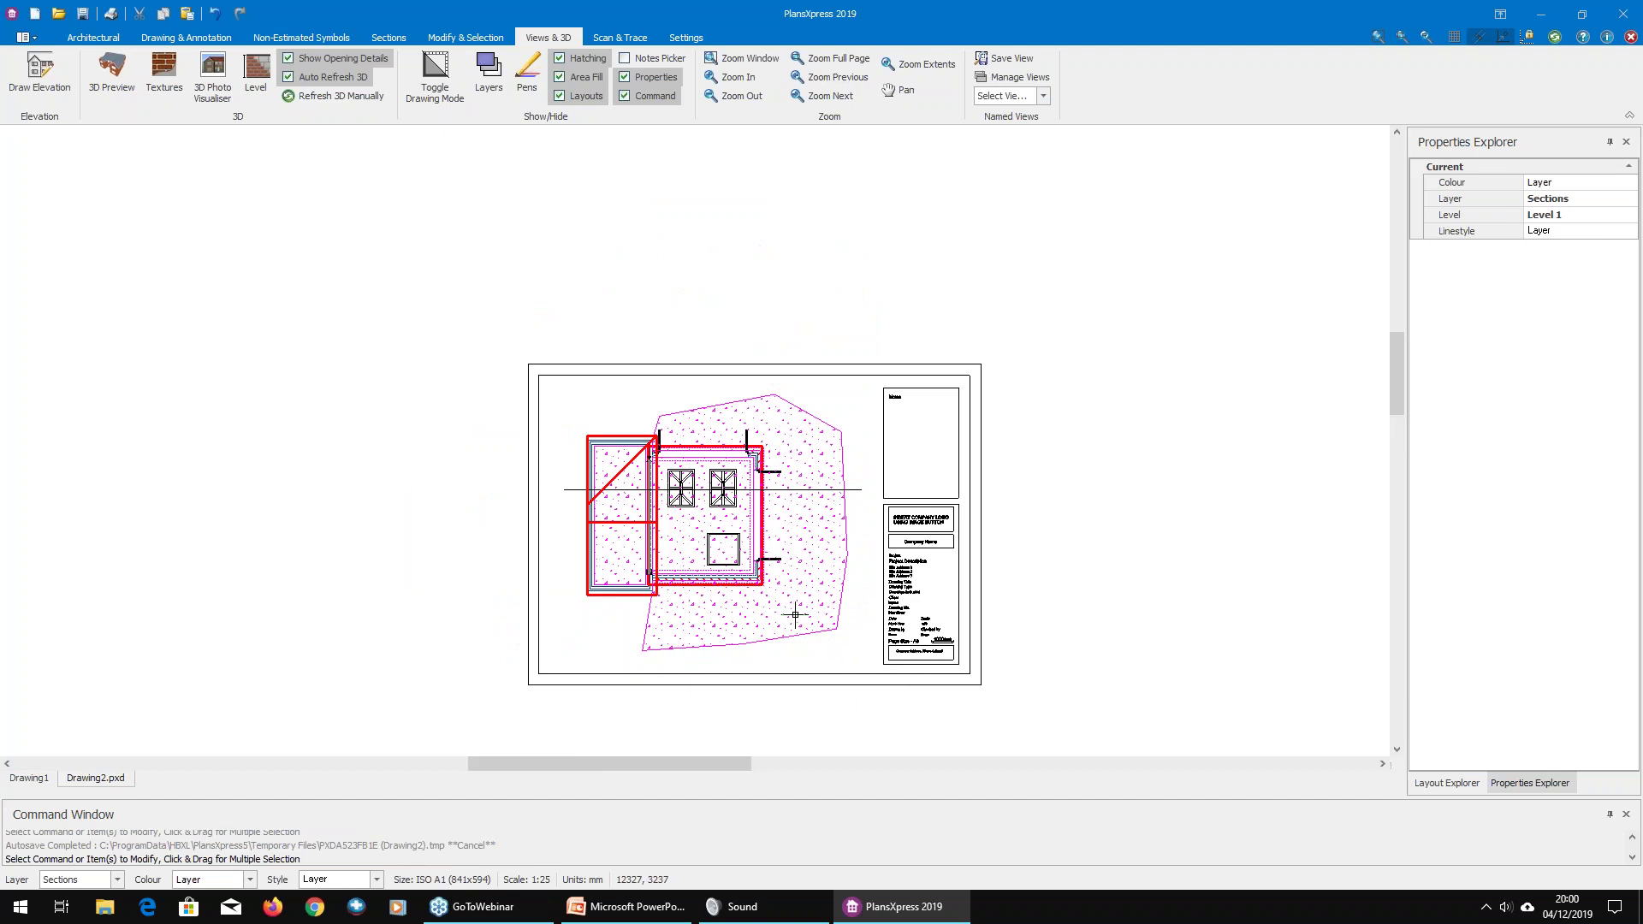
pyautogui.moveTo(792, 616)
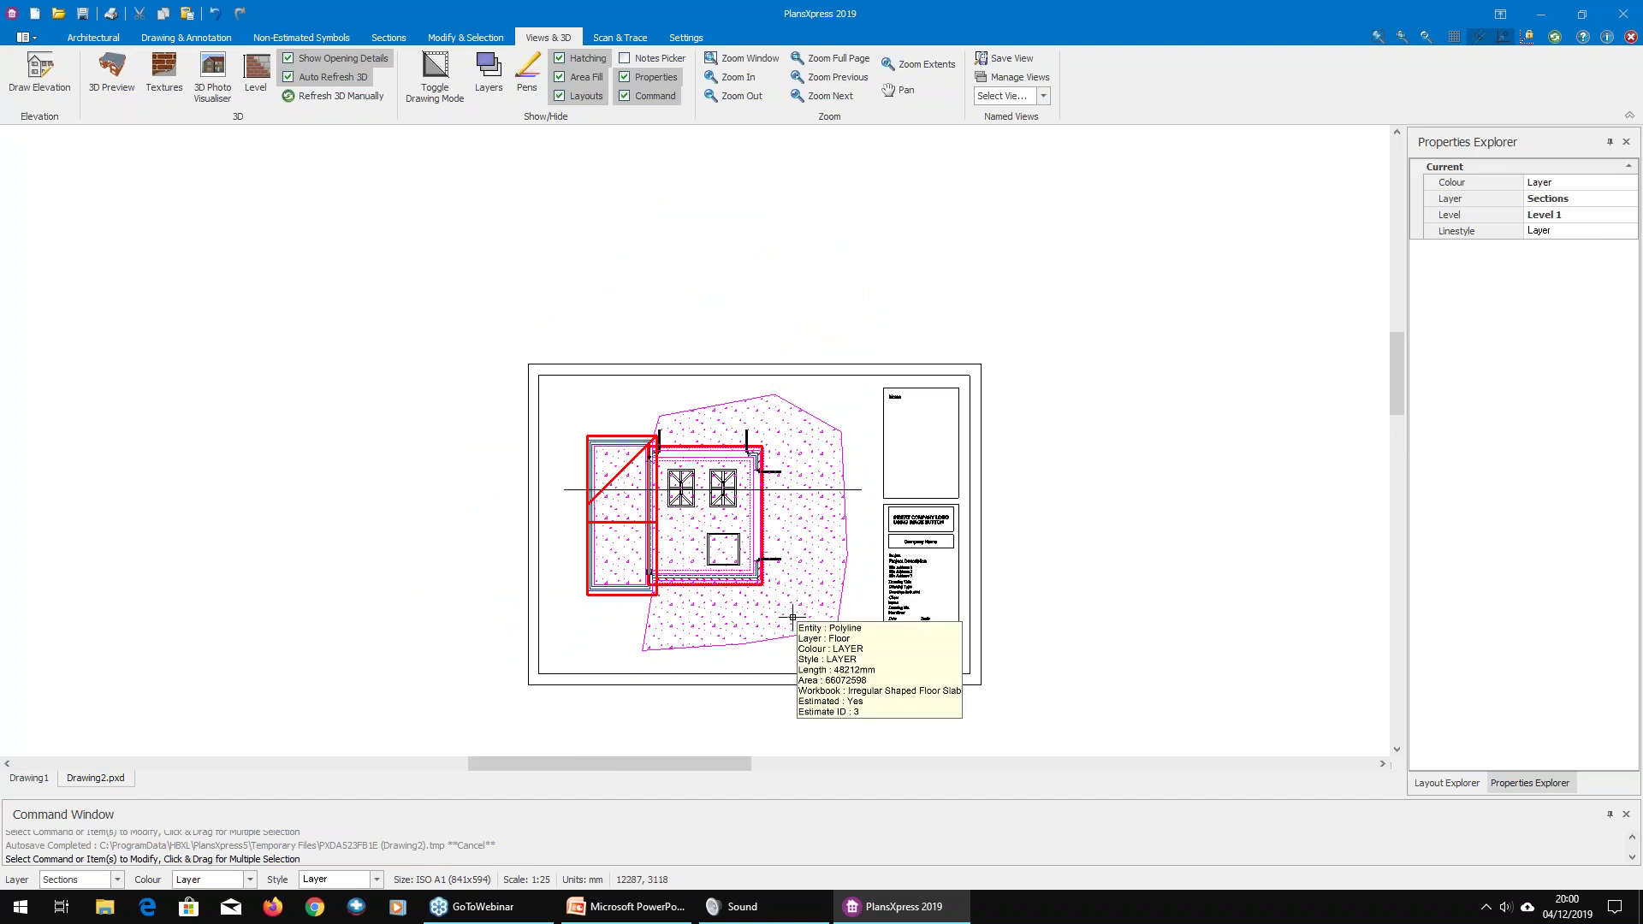
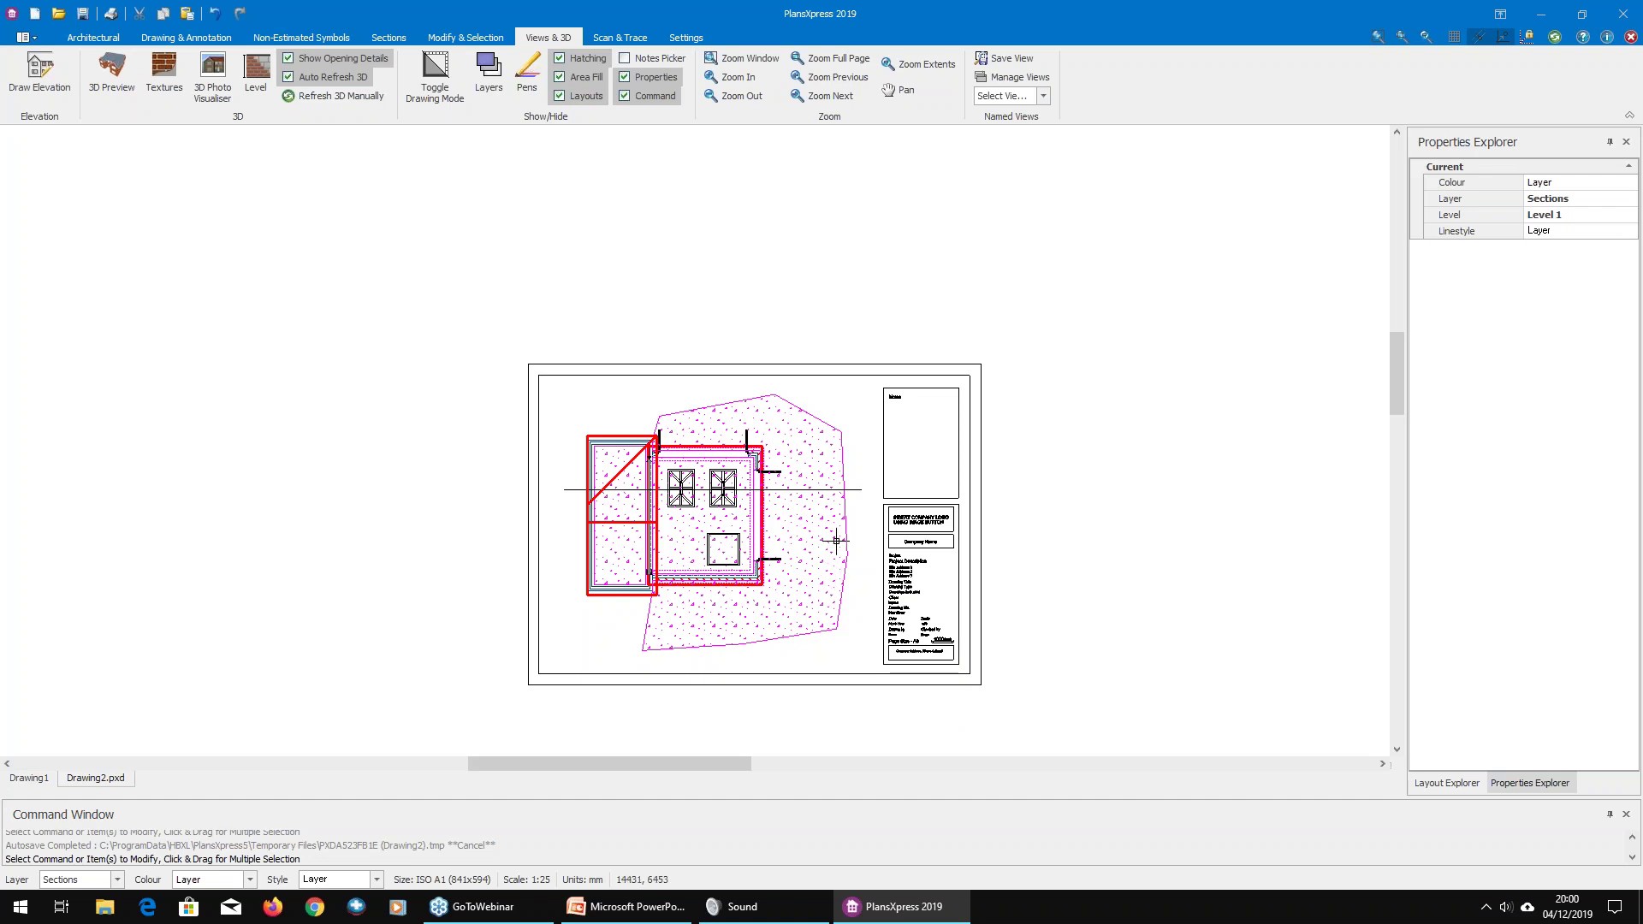
pyautogui.scroll(1, 847, 486)
pyautogui.scroll(-1, 847, 453)
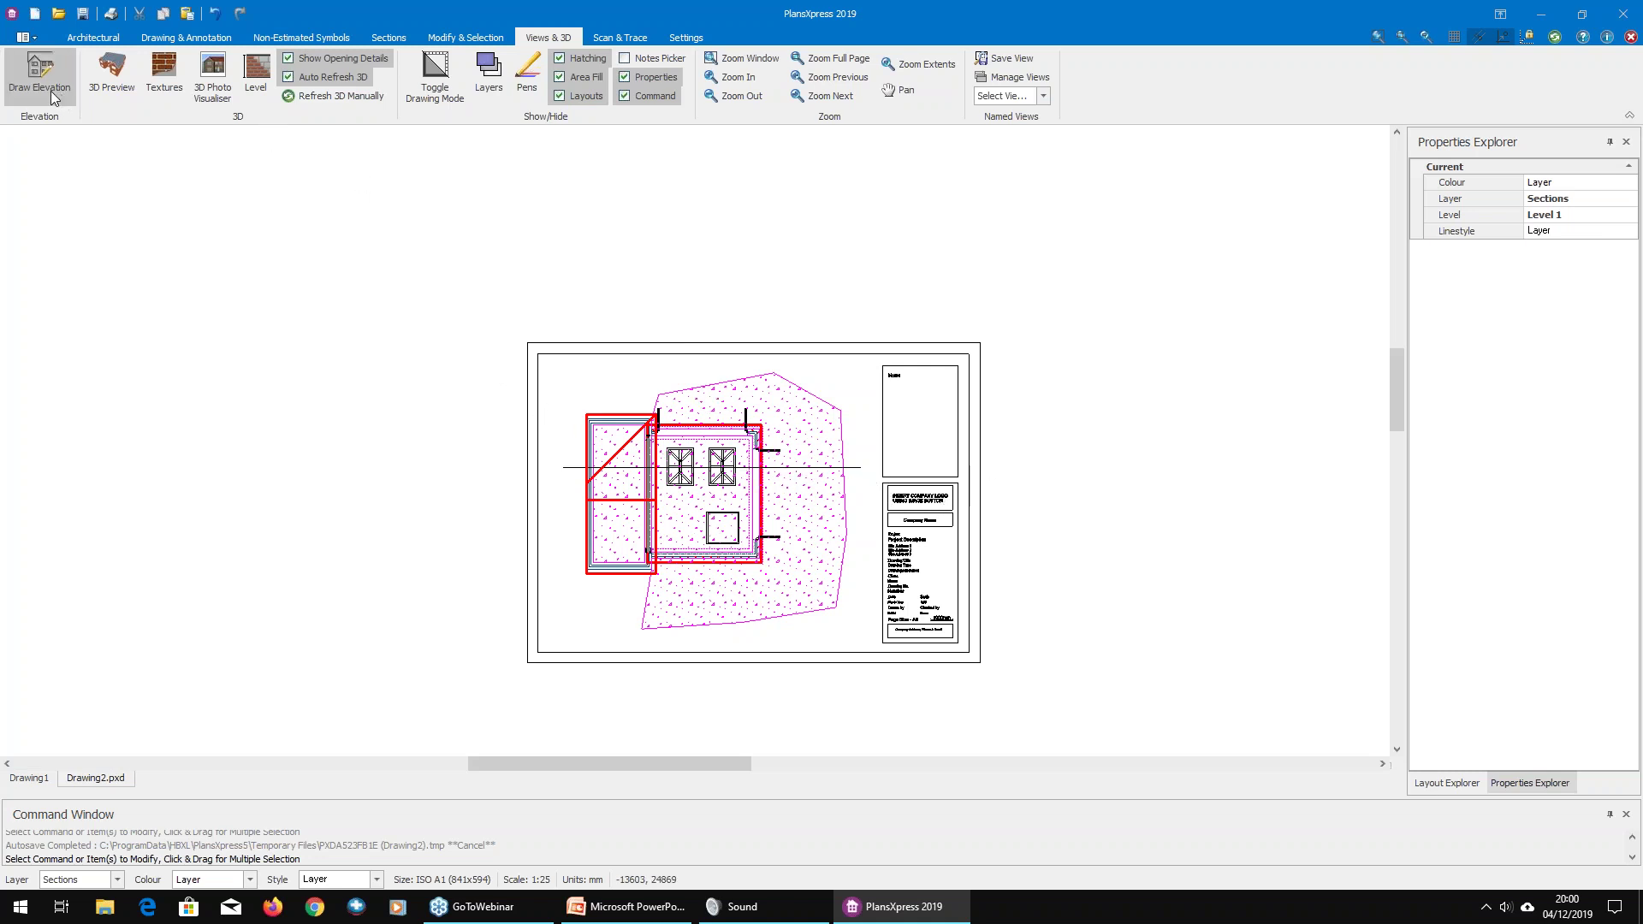
pyautogui.click(38, 40)
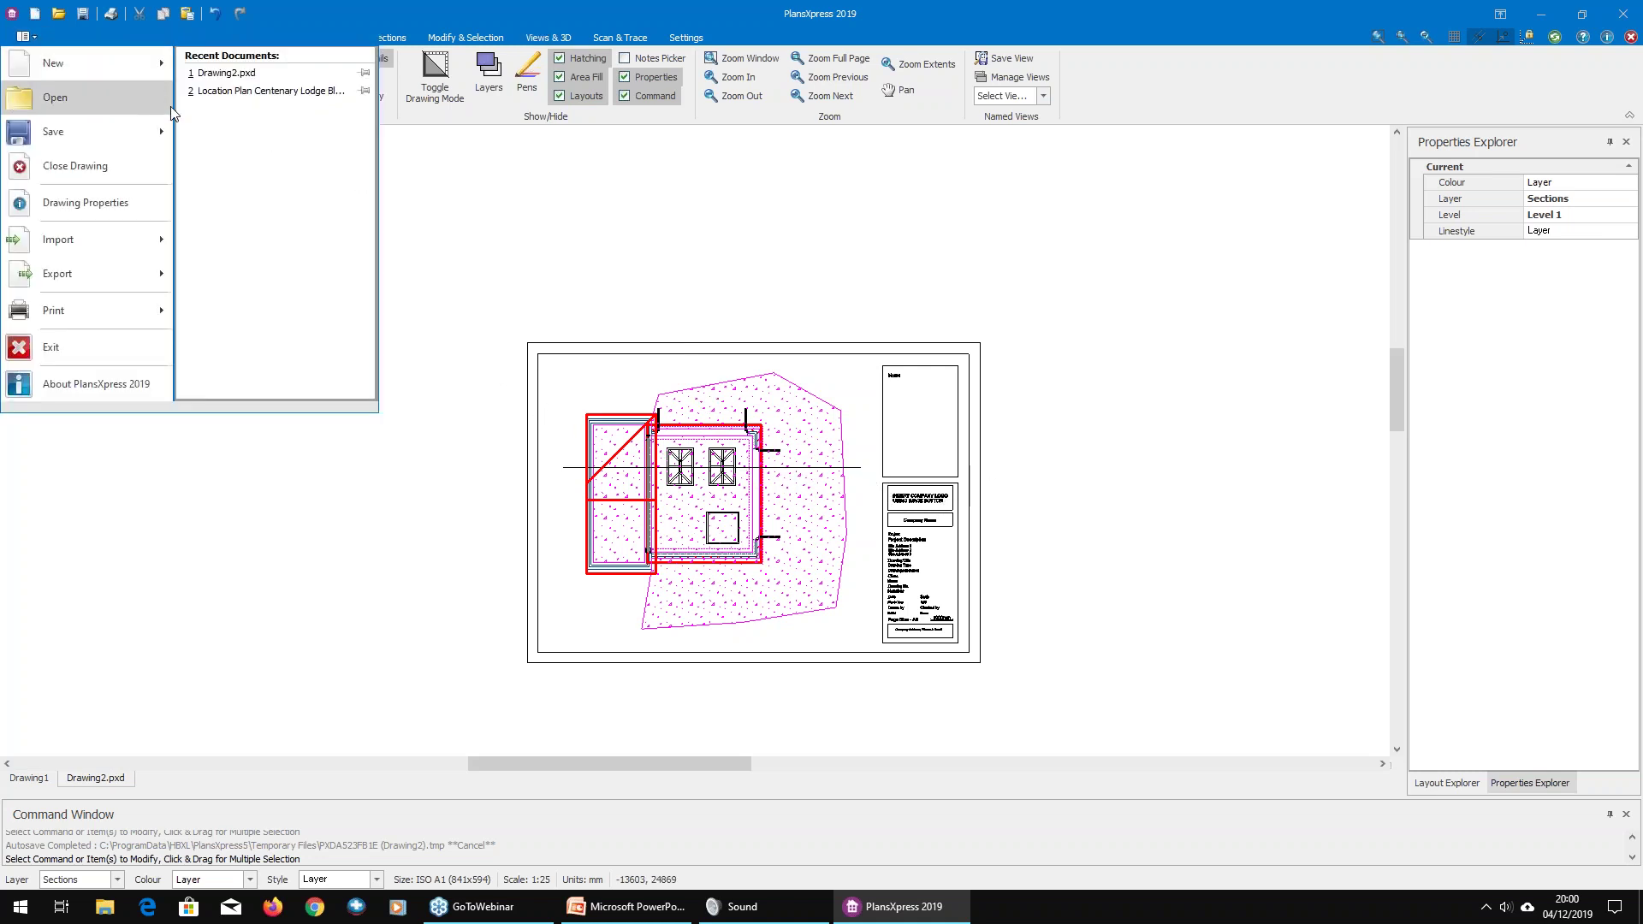
pyautogui.moveTo(159, 128)
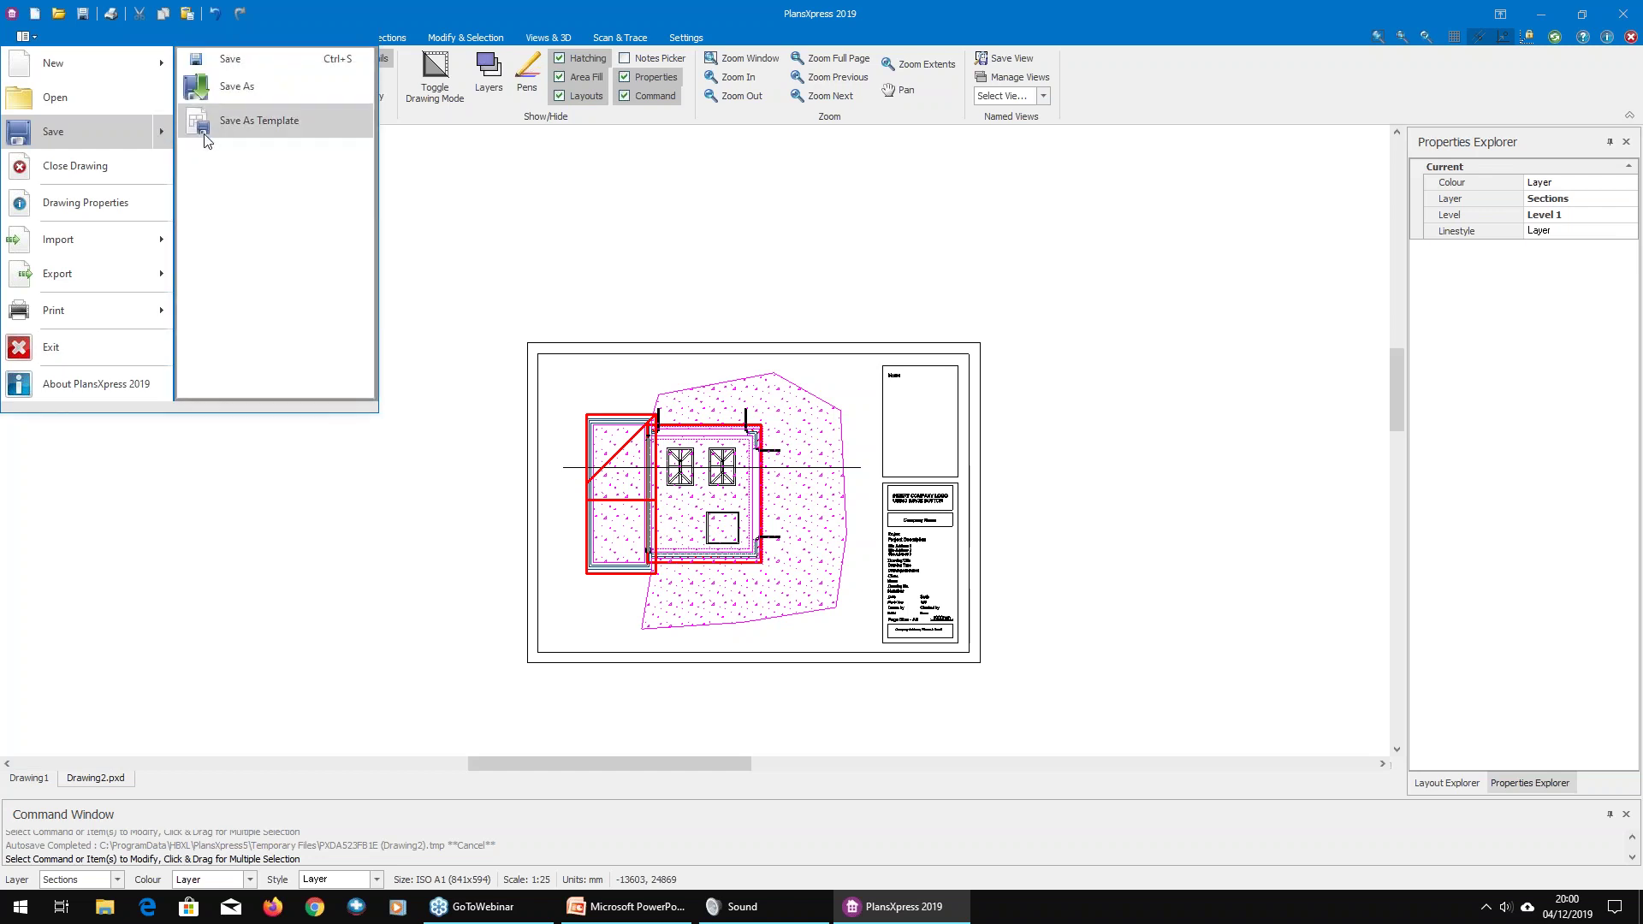
pyautogui.click(228, 135)
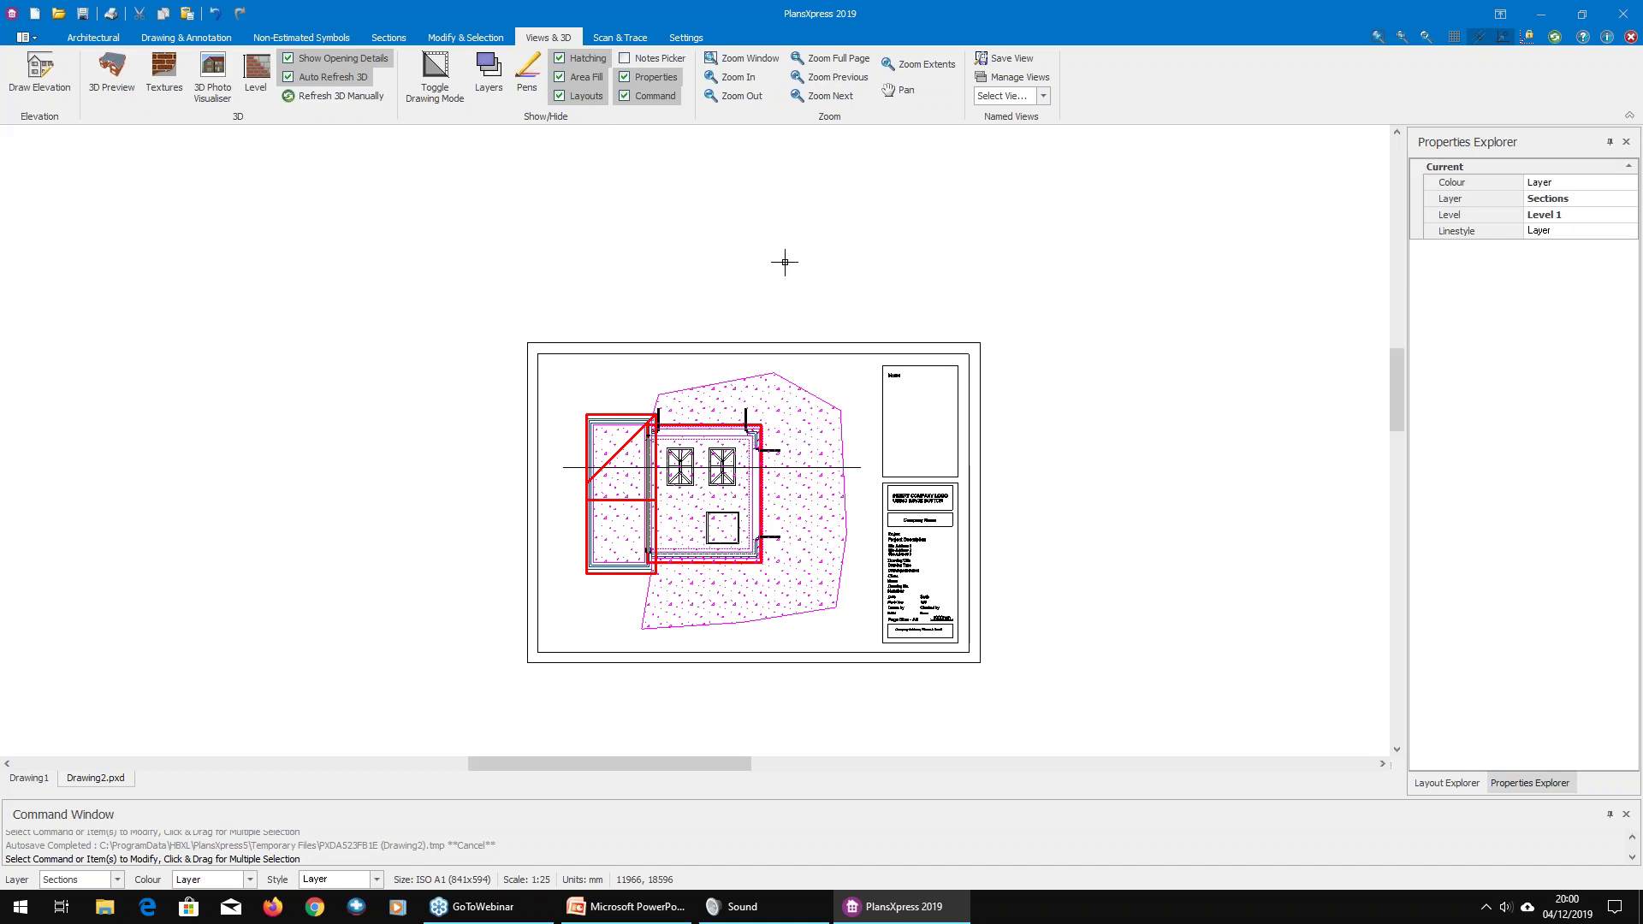
# Step: Start an elevation based on the lean-to's upper end wall, with its observation point directly above the sheet border
pyautogui.scroll(-2, 783, 260)
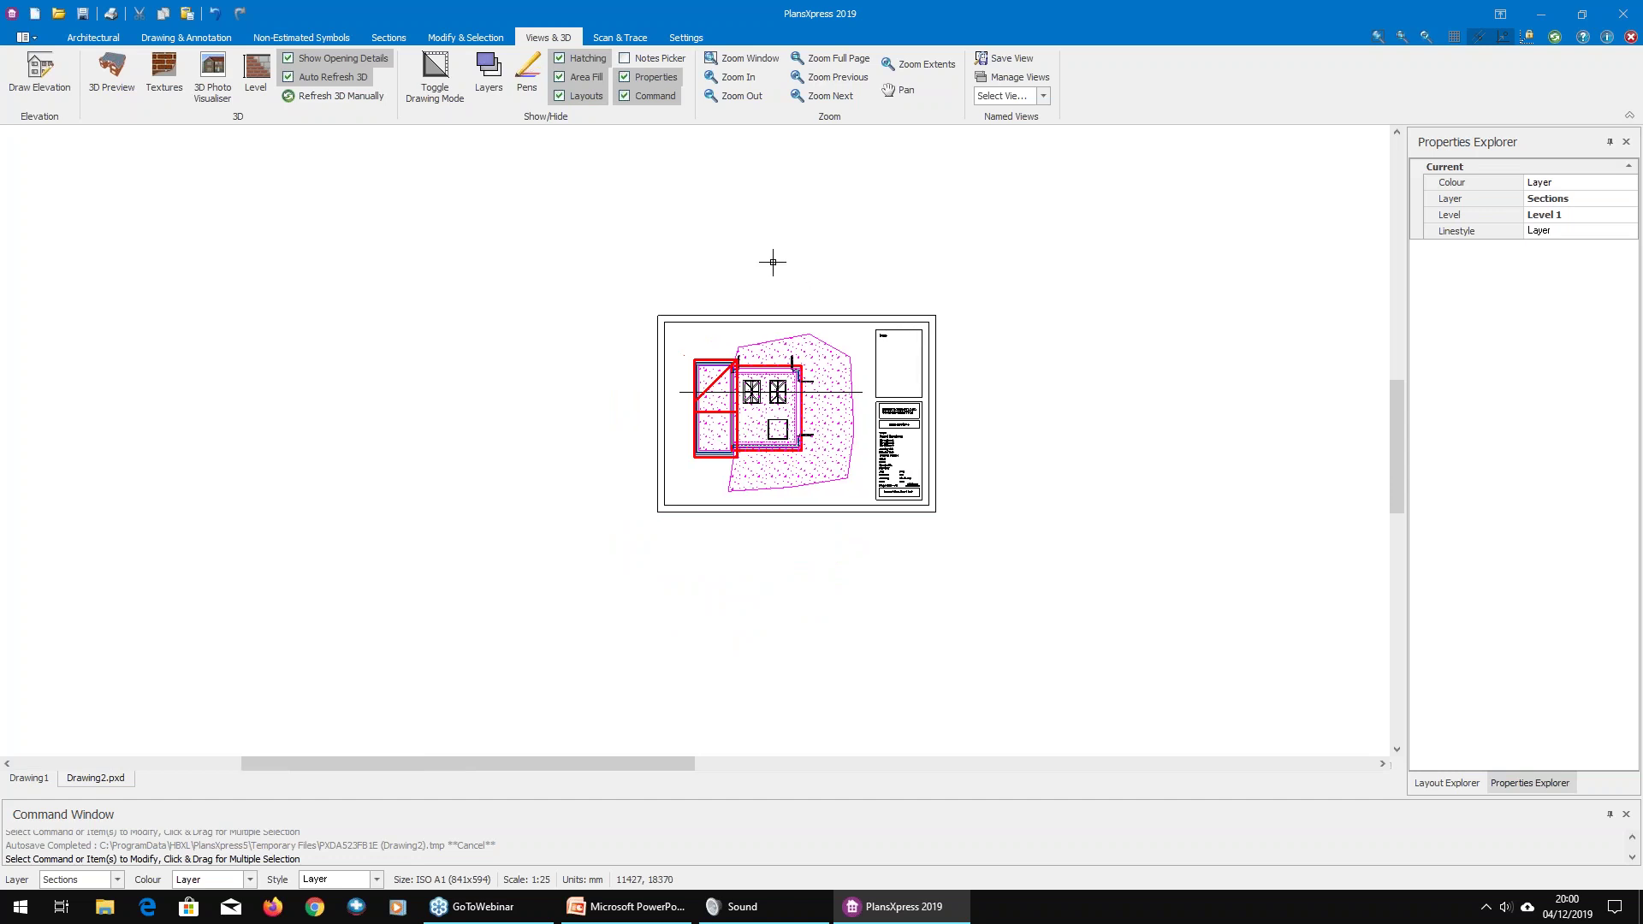
pyautogui.click(38, 61)
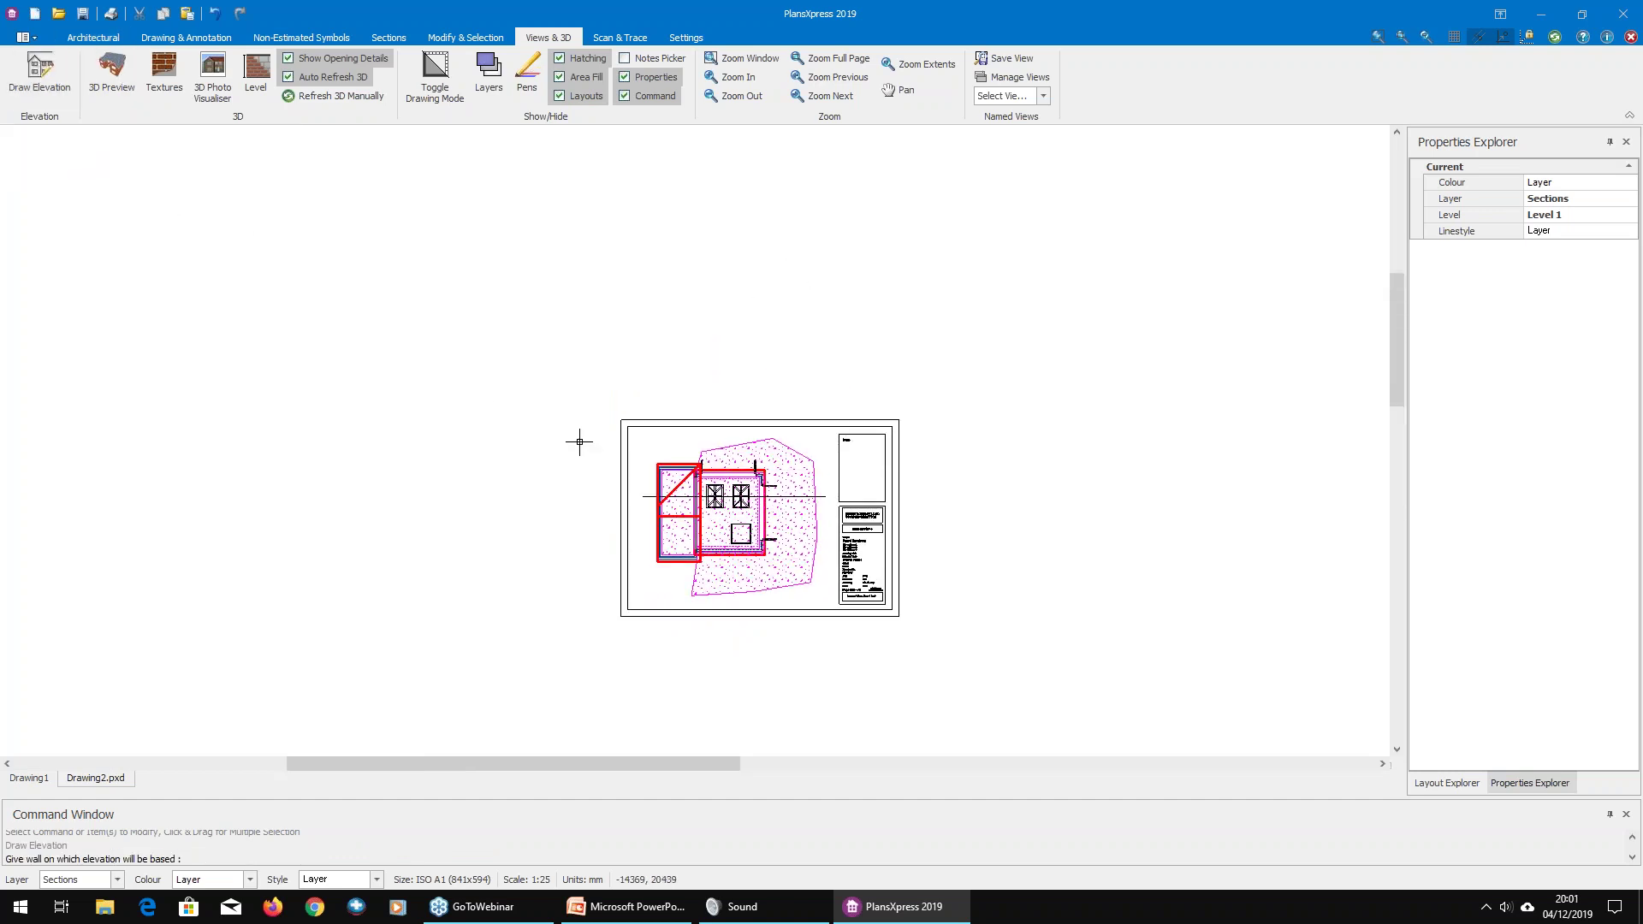
pyautogui.scroll(5, 681, 469)
pyautogui.click(609, 469)
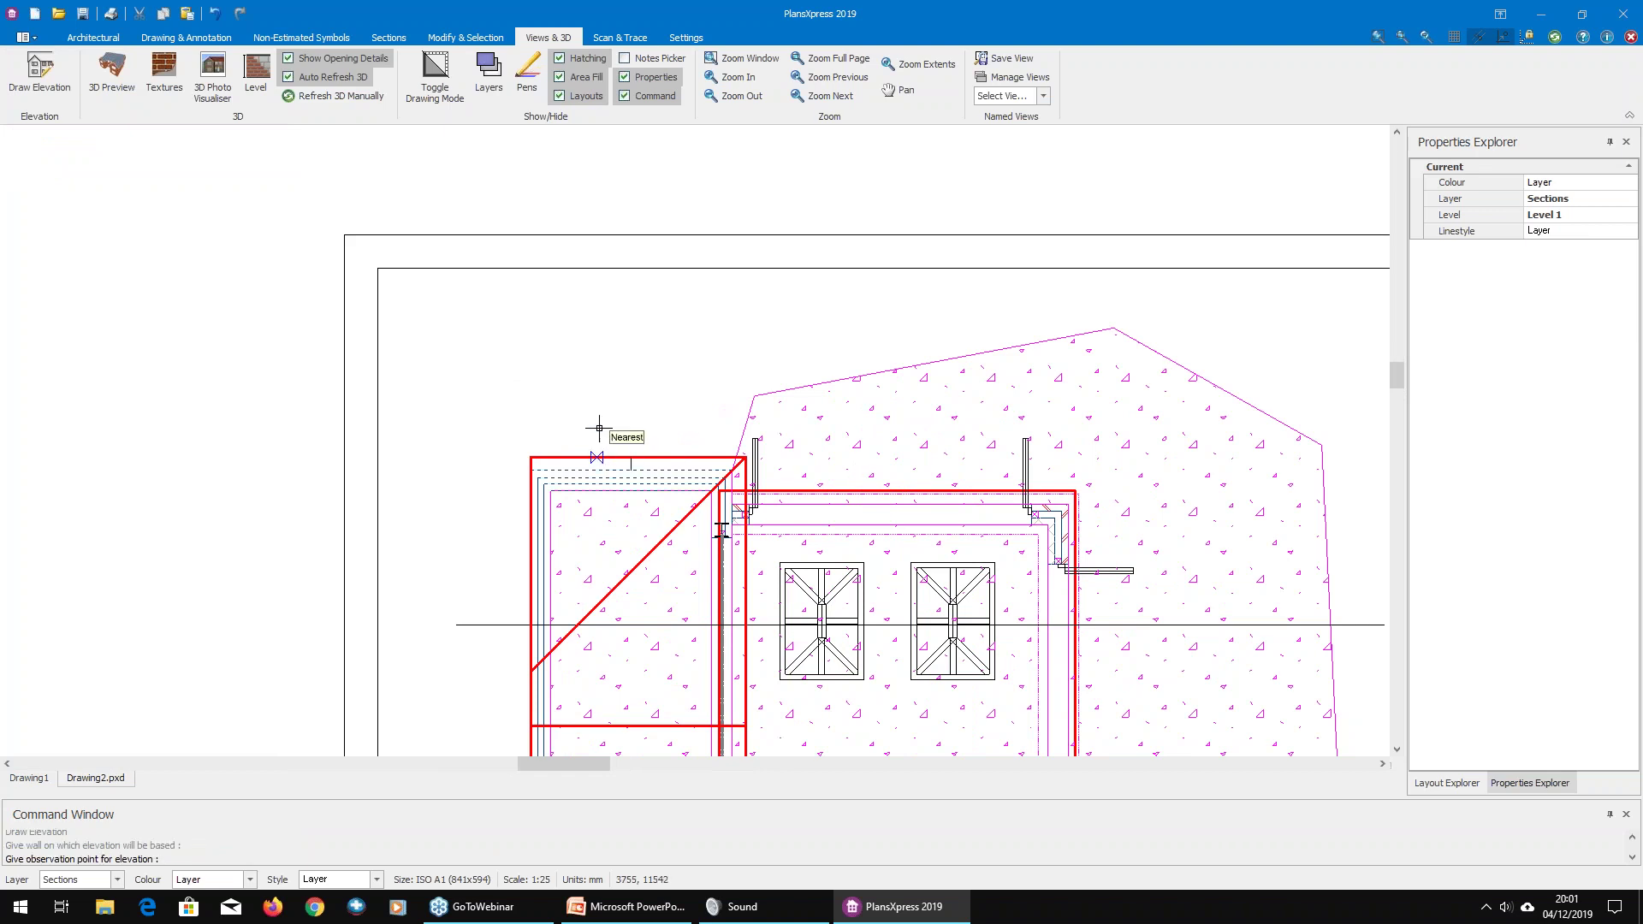
pyautogui.scroll(-3, 599, 428)
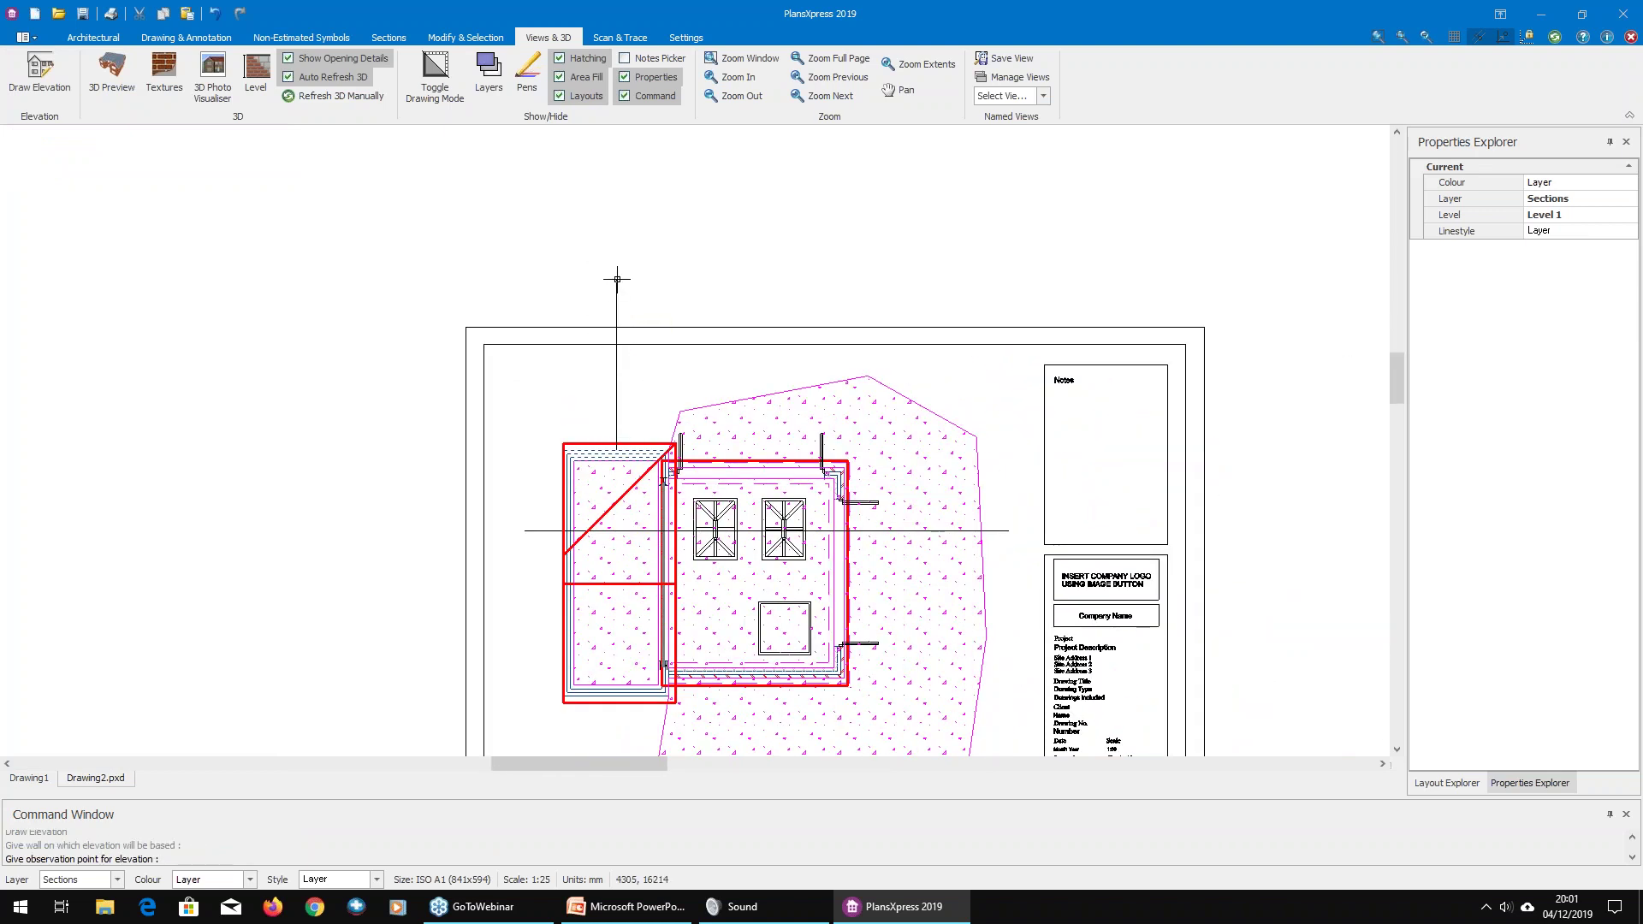
pyautogui.click(627, 254)
# Step: Set the elevation's view depth at the midpoint of the horizontal roof line across the lean-to, ready for its left extent
pyautogui.scroll(4, 610, 560)
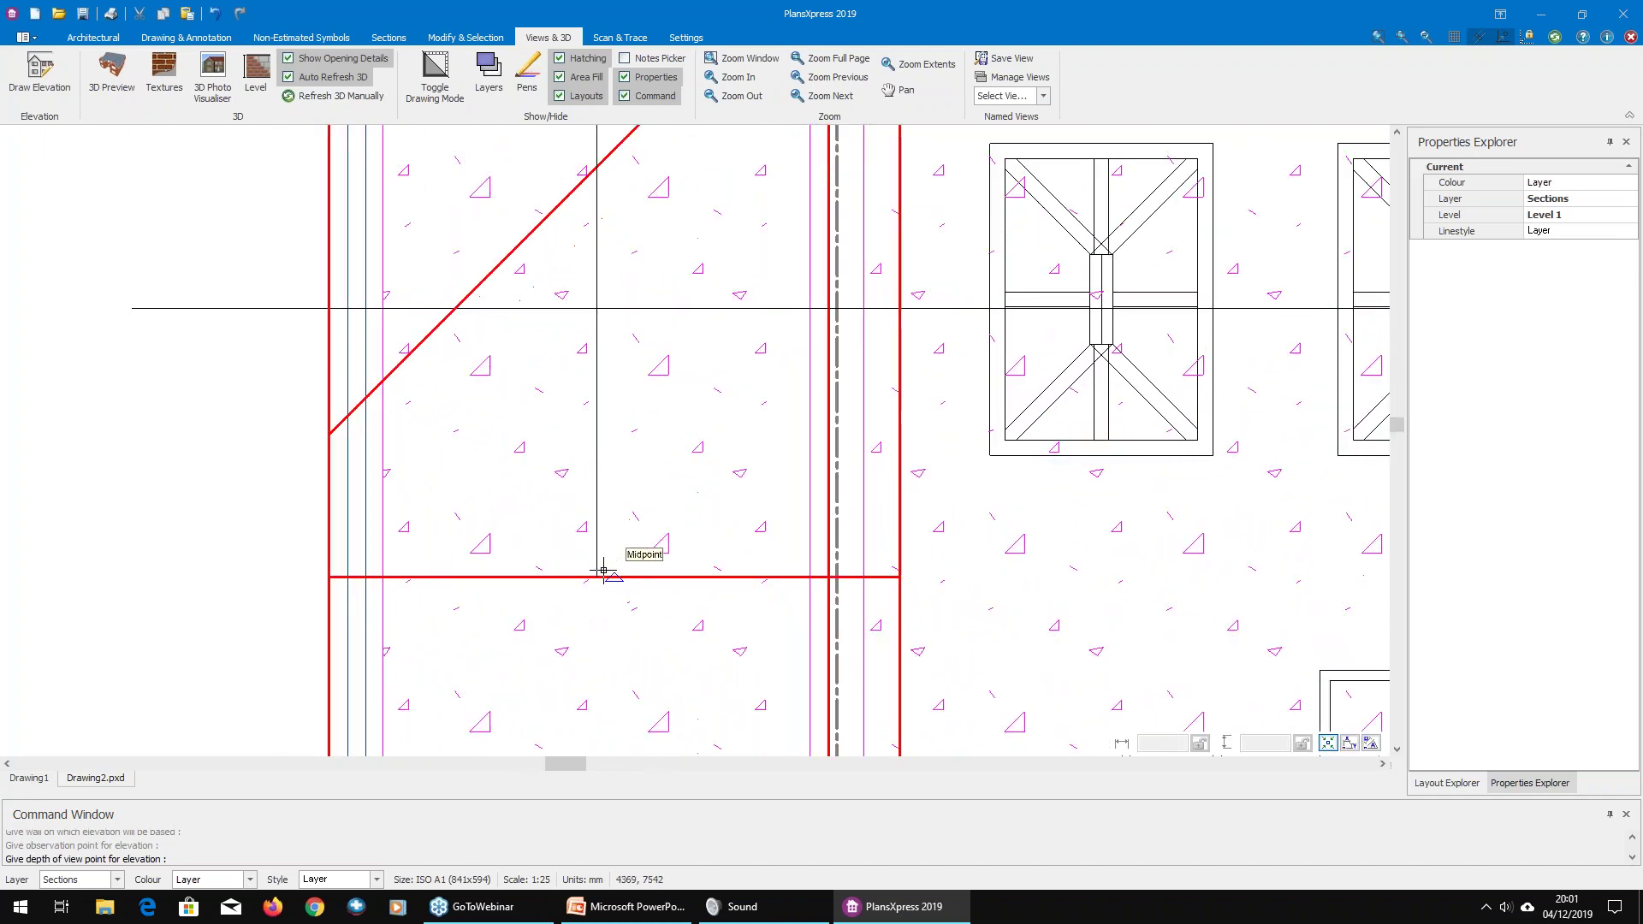
pyautogui.scroll(2, 606, 558)
pyautogui.click(588, 611)
pyautogui.scroll(-3, 589, 599)
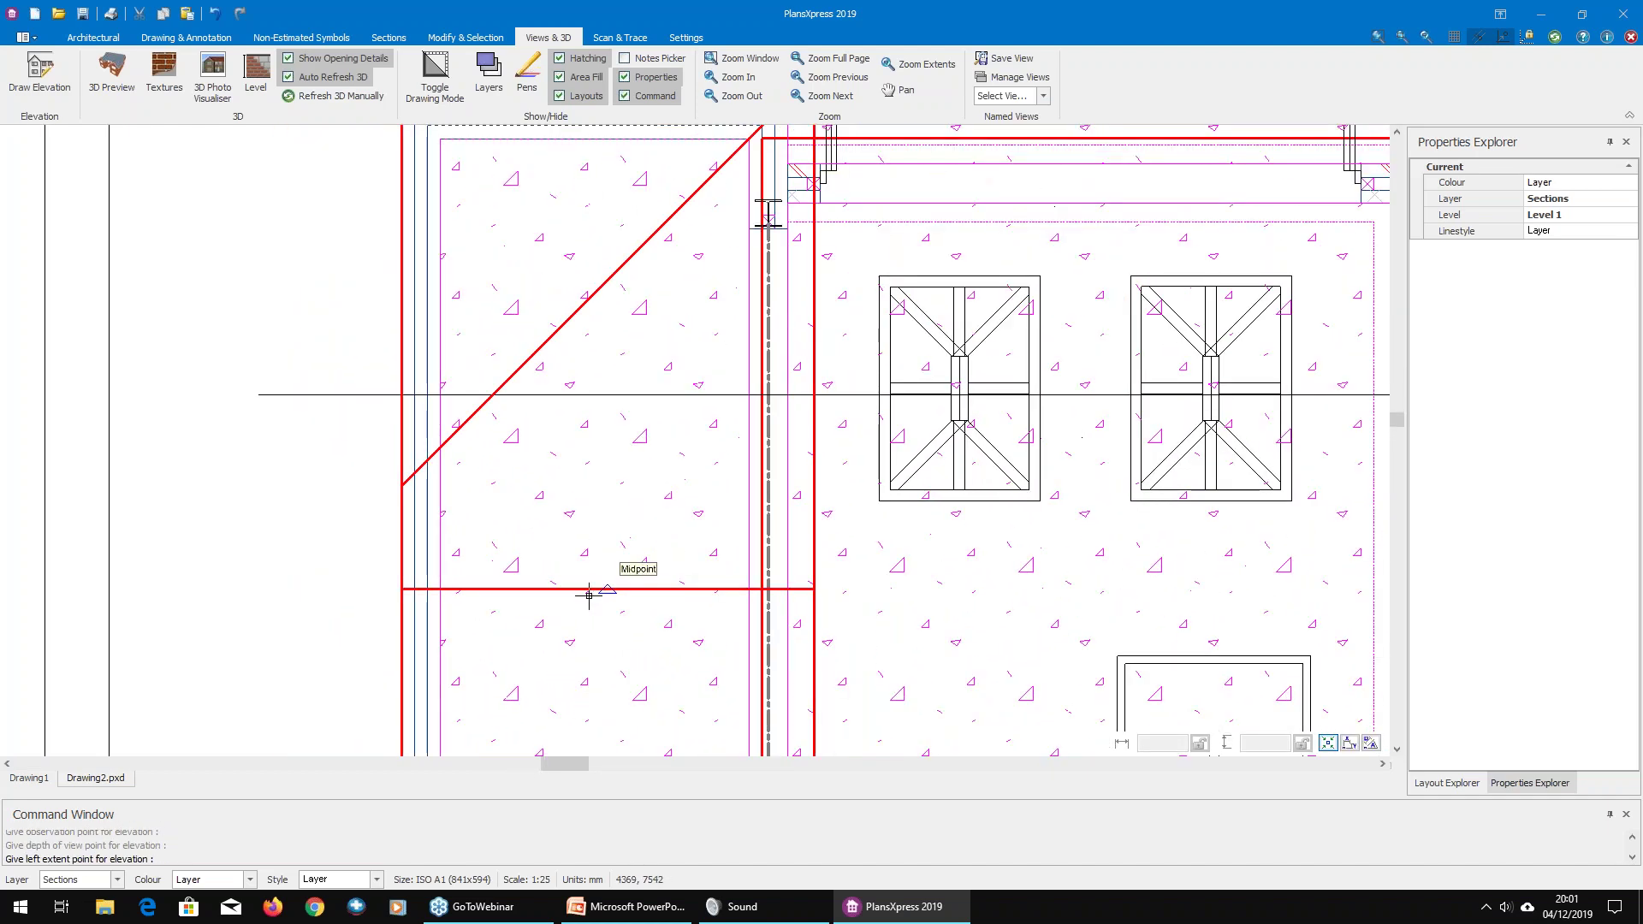
pyautogui.scroll(-3, 582, 582)
pyautogui.scroll(-1, 461, 402)
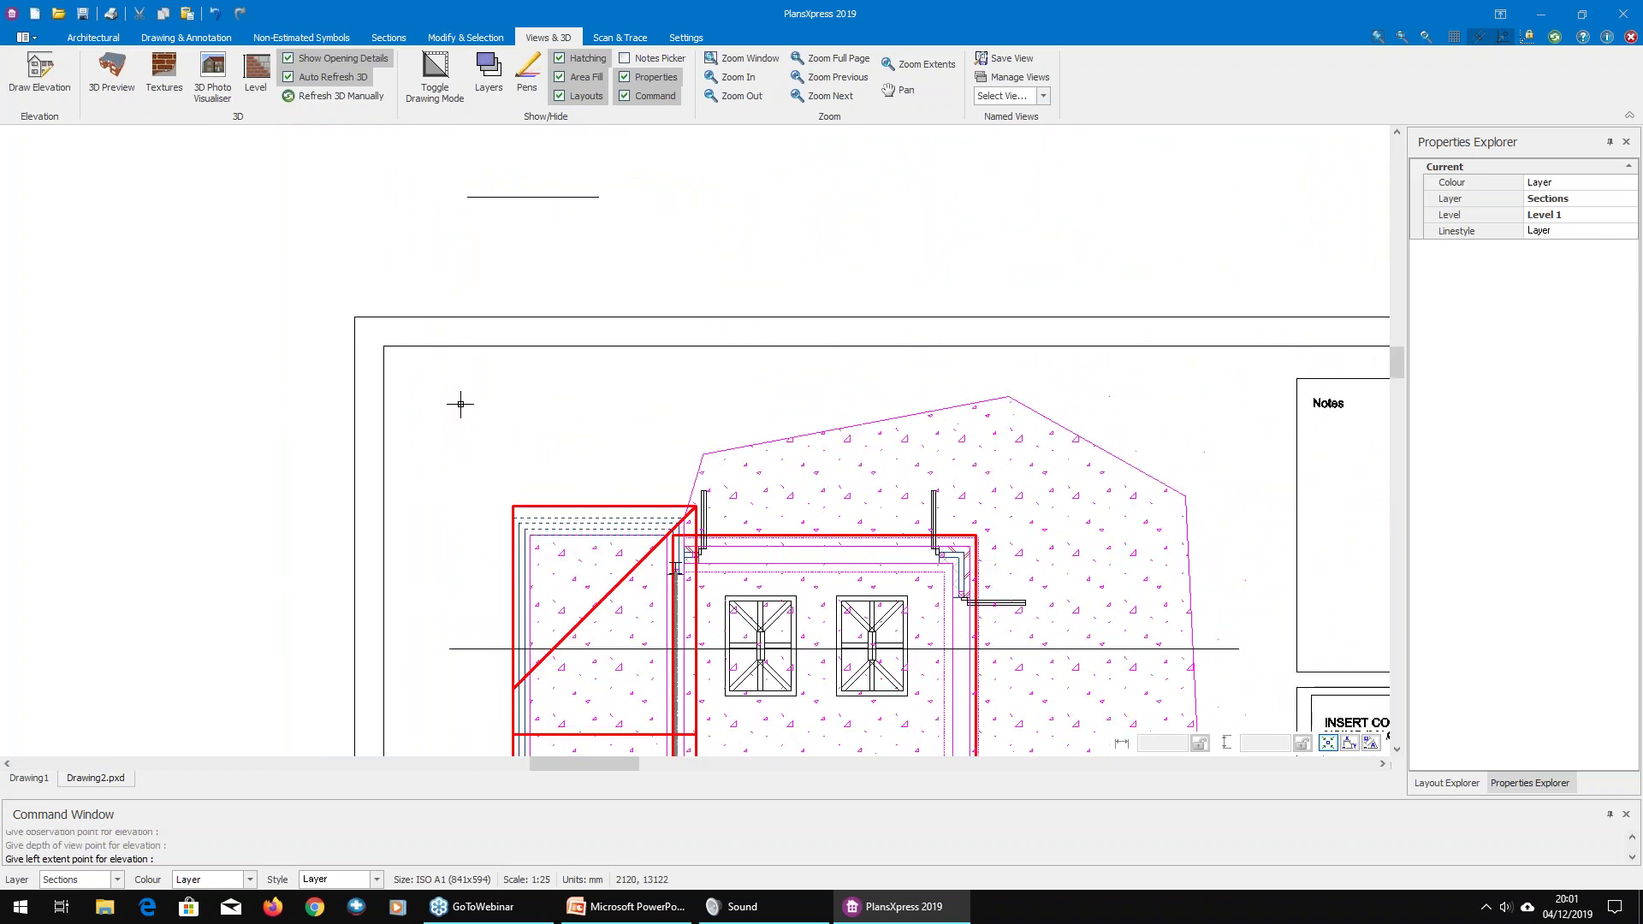
# Step: Define the elevation's left and right extents and its reference point on the plan, and place it above the drawing sheet
pyautogui.click(422, 356)
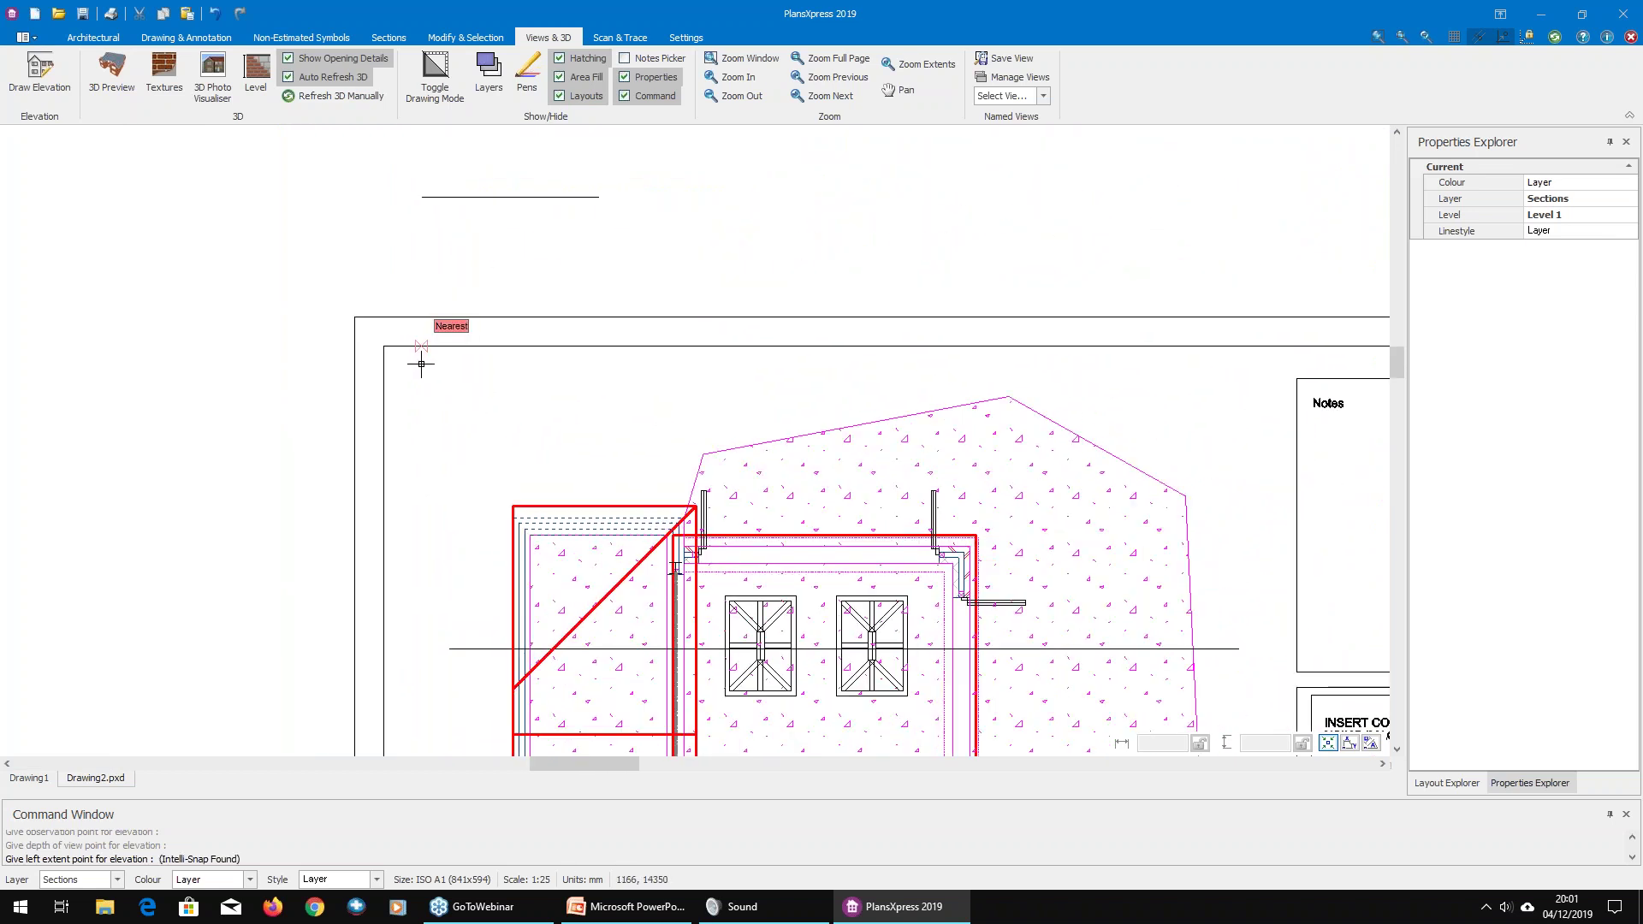
pyautogui.click(1067, 421)
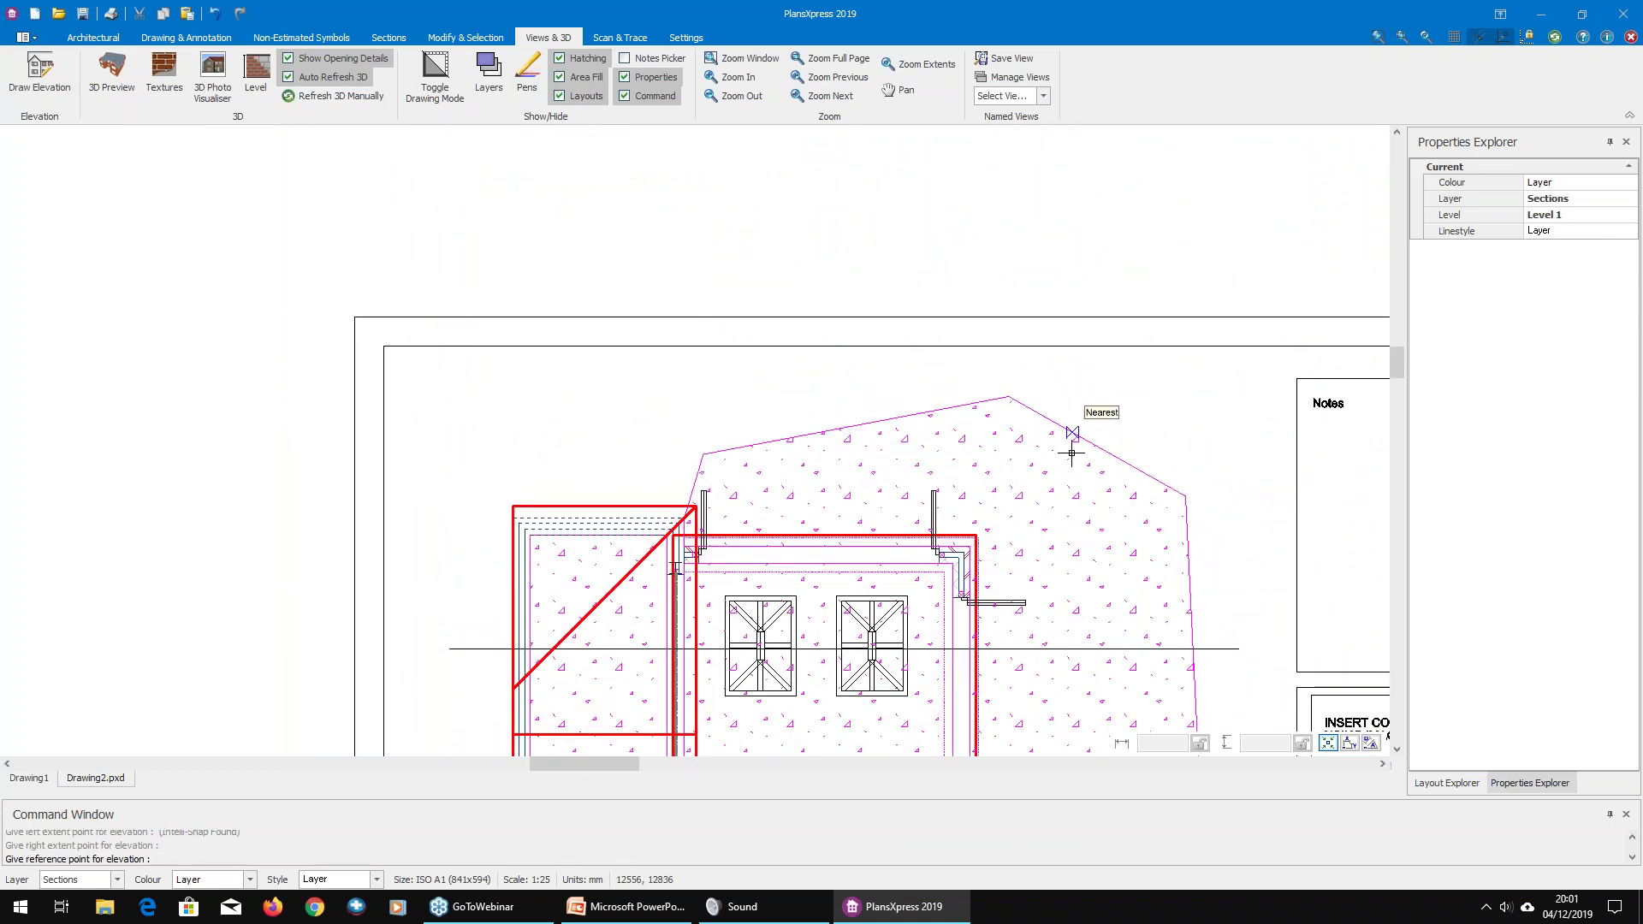
pyautogui.click(660, 578)
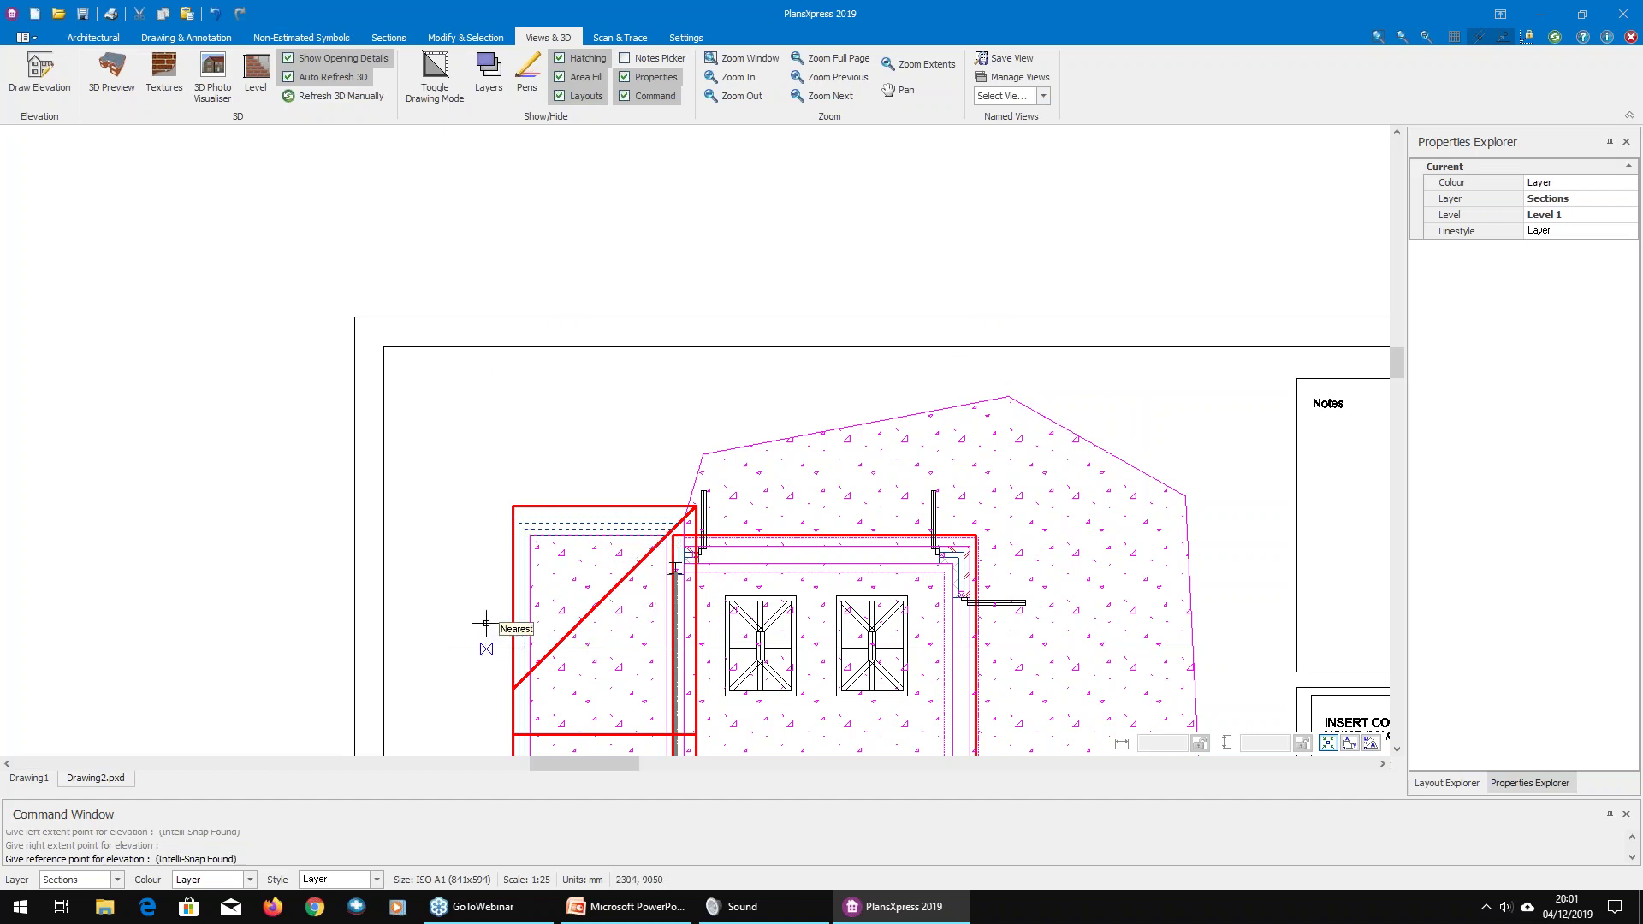
pyautogui.click(684, 519)
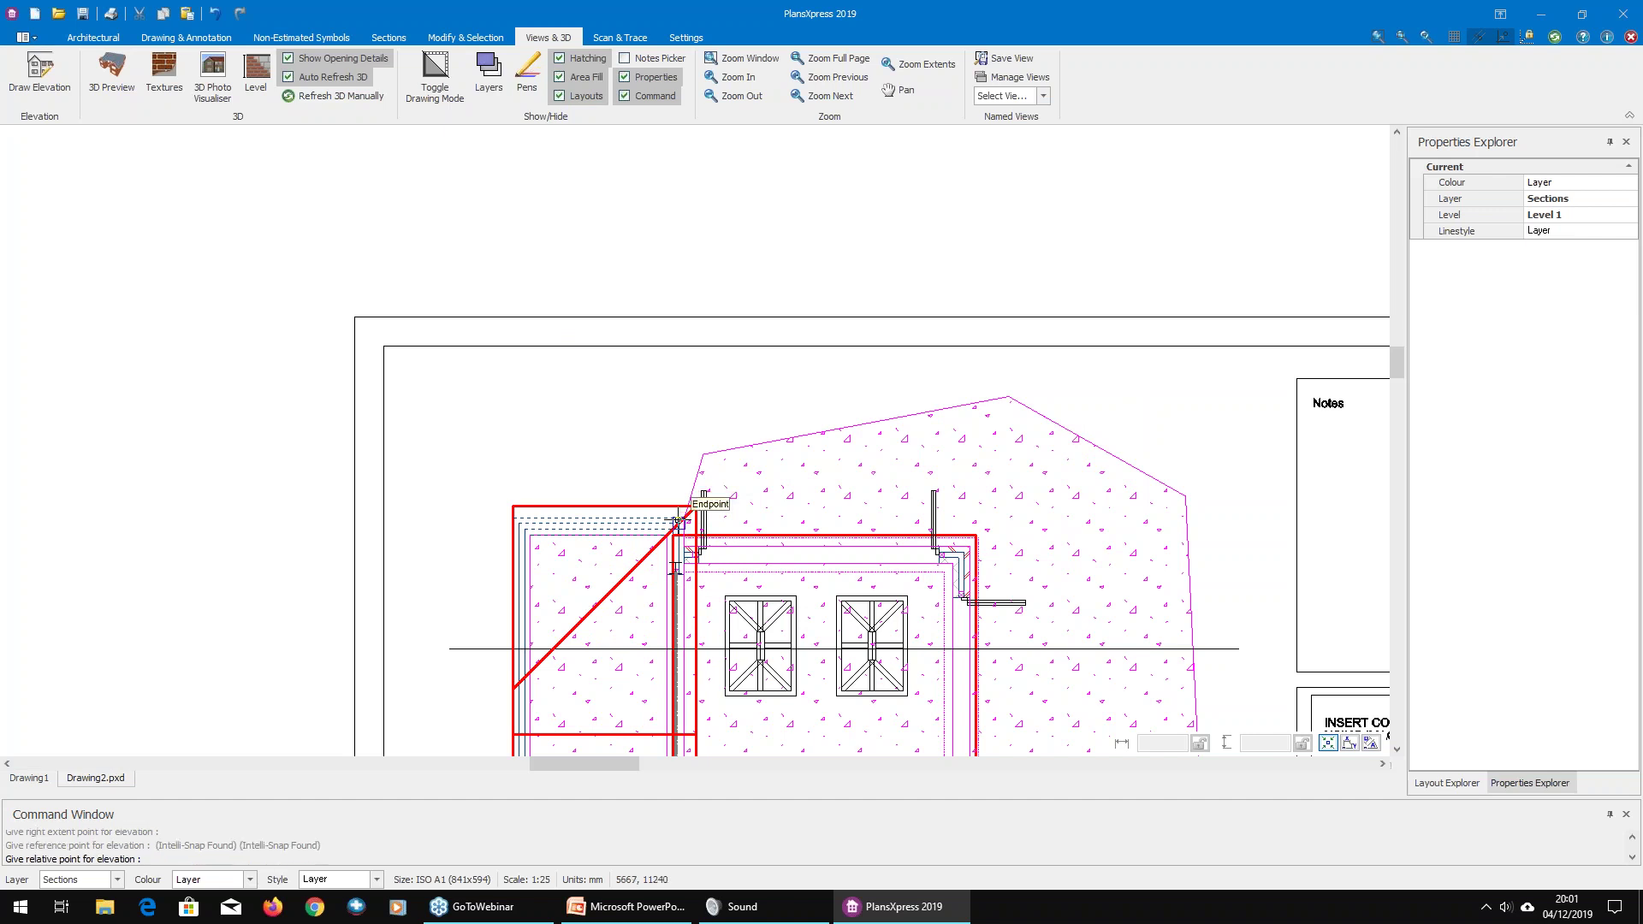
pyautogui.scroll(-4, 685, 519)
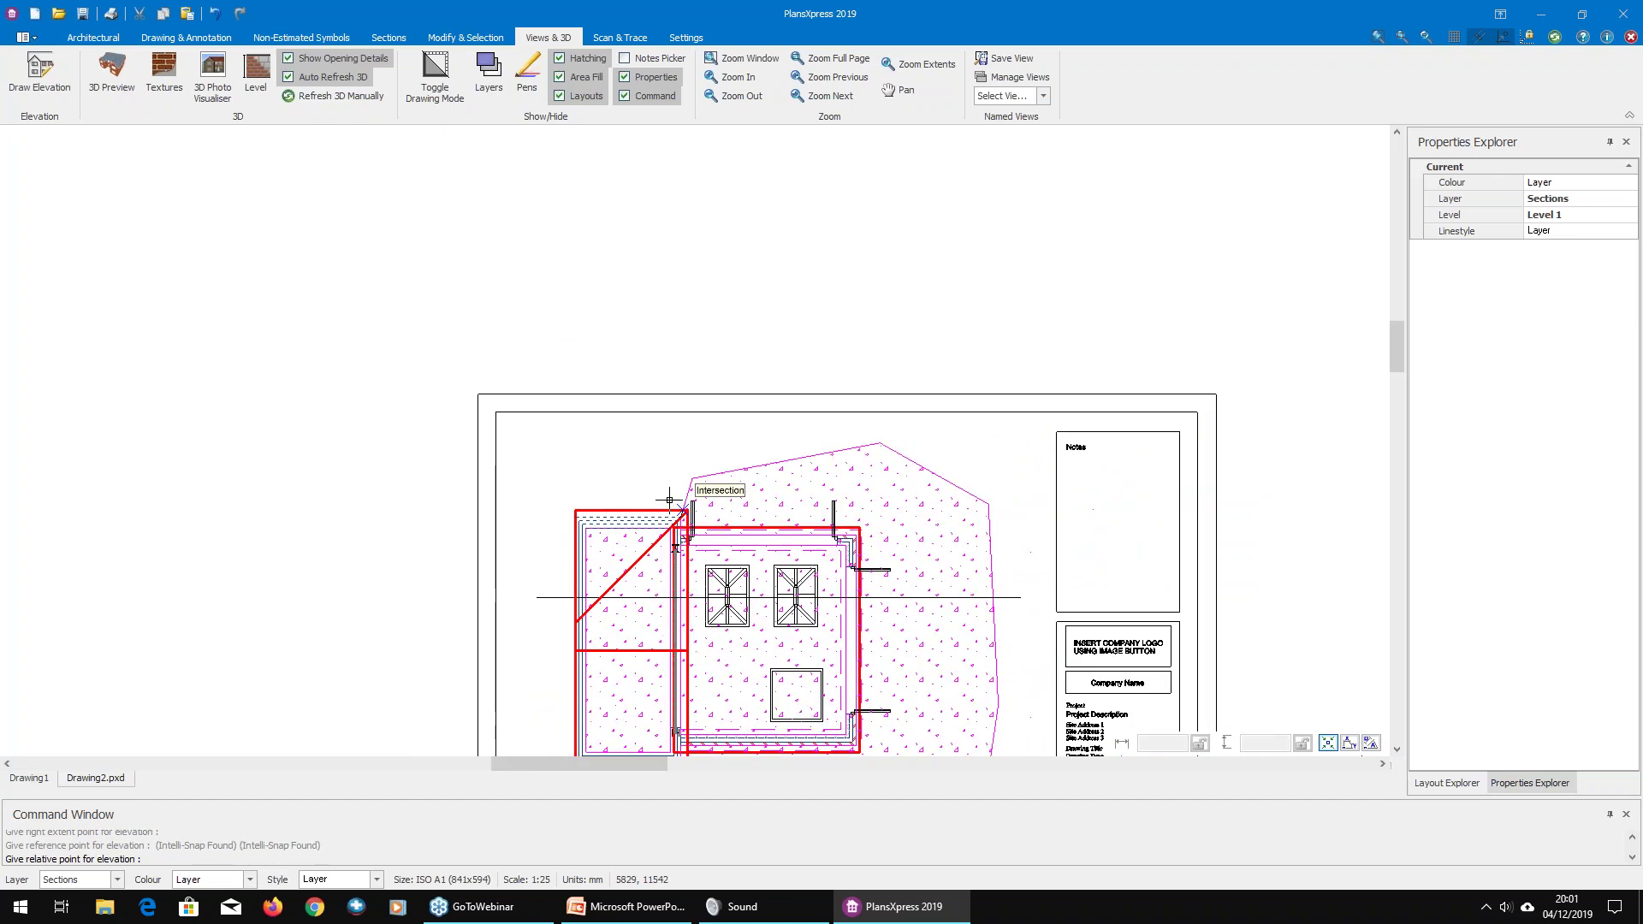
pyautogui.click(657, 354)
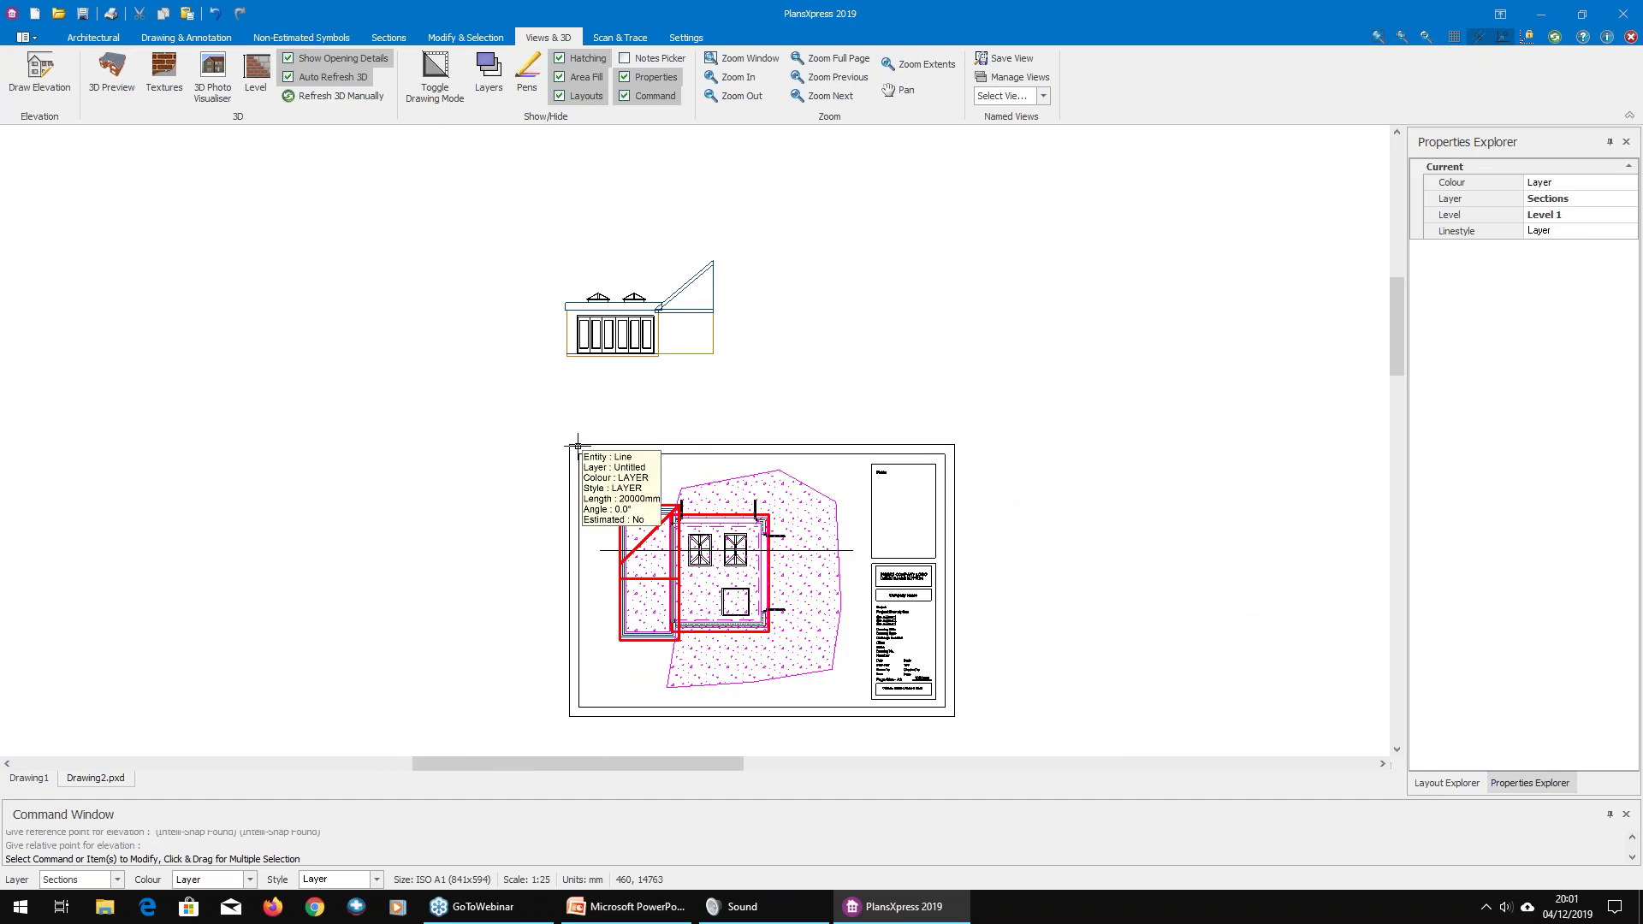
# Step: Examine the generated elevation above the sheet and compare it with the plan below
pyautogui.scroll(4, 552, 321)
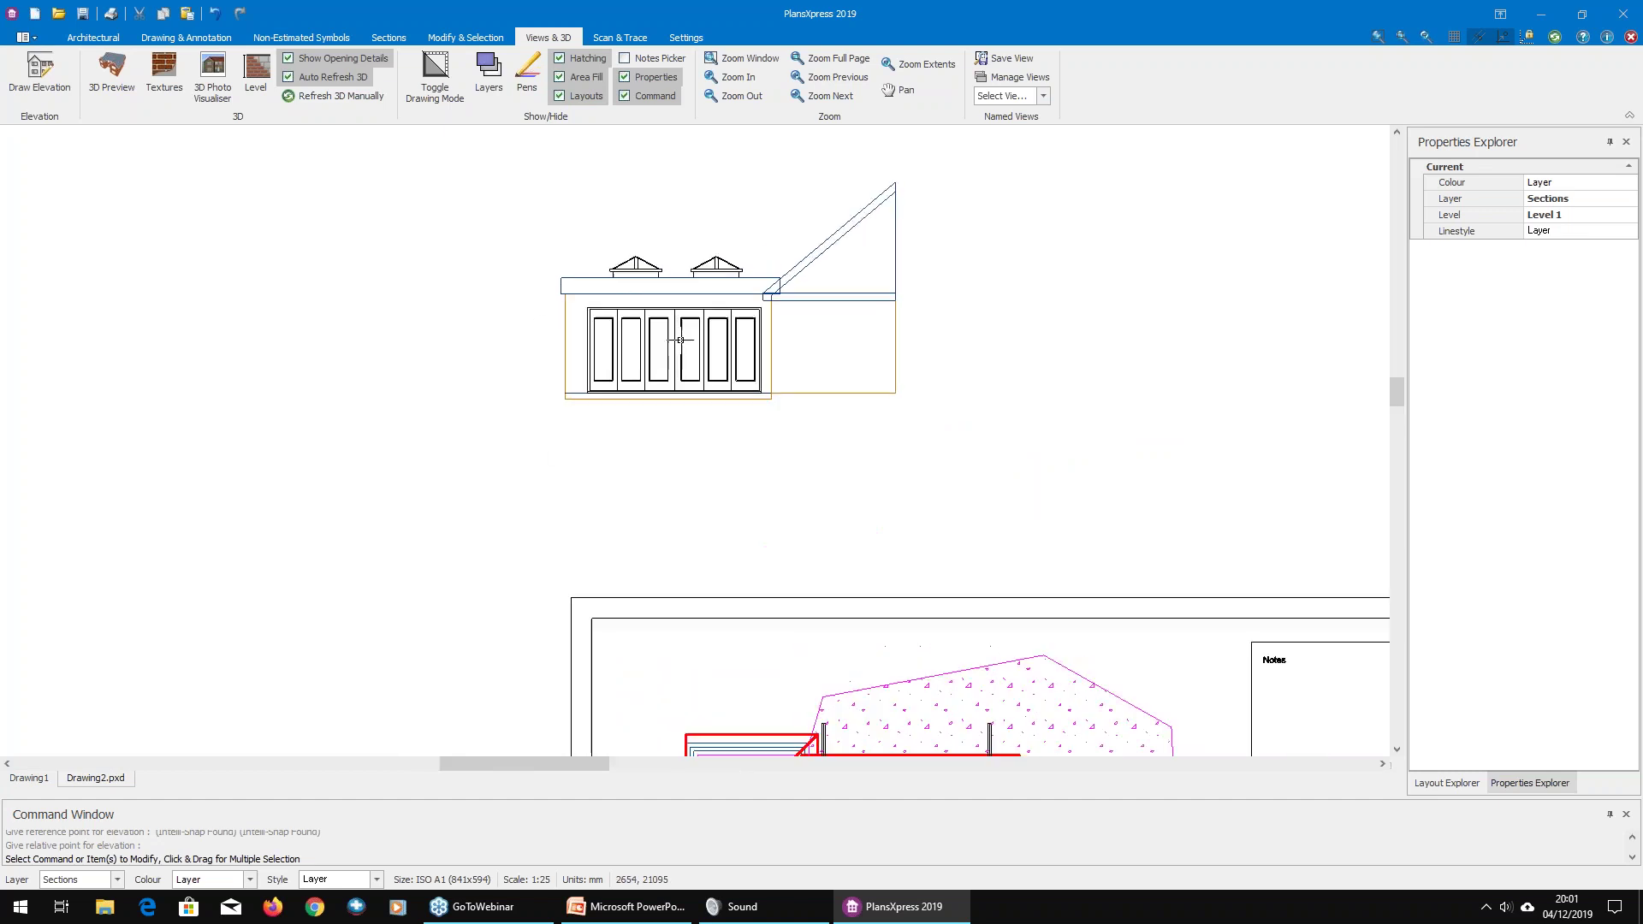
pyautogui.click(568, 257)
pyautogui.scroll(-2, 594, 454)
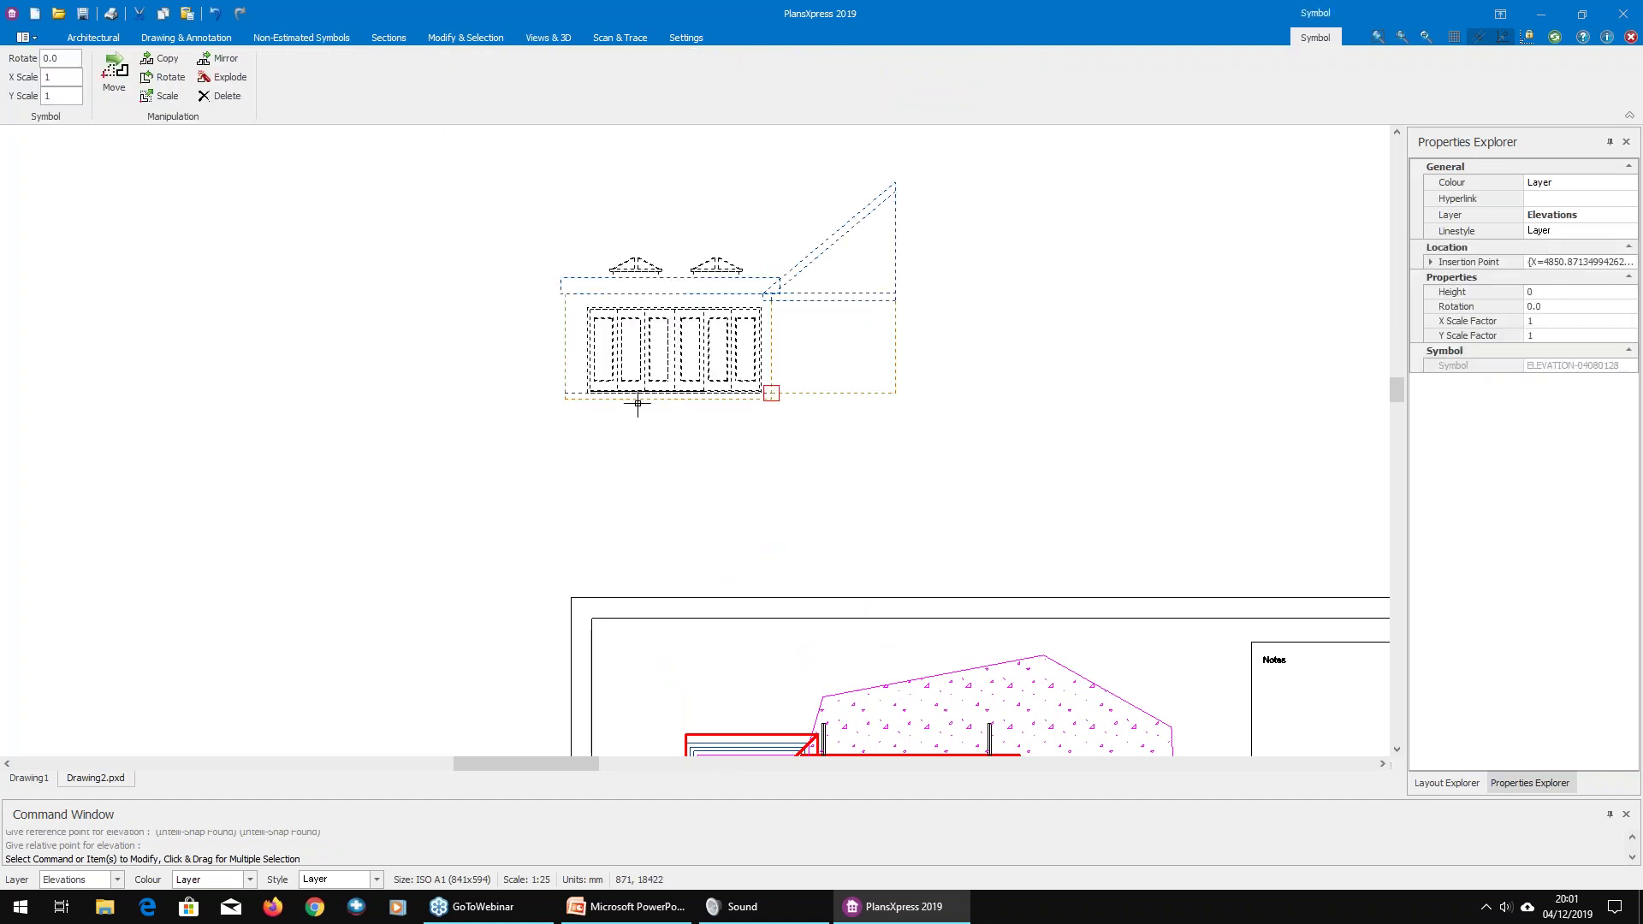
pyautogui.scroll(-1, 716, 433)
pyautogui.press('Escape')
pyautogui.moveTo(707, 448); pyautogui.dragTo(752, 352, button='middle')
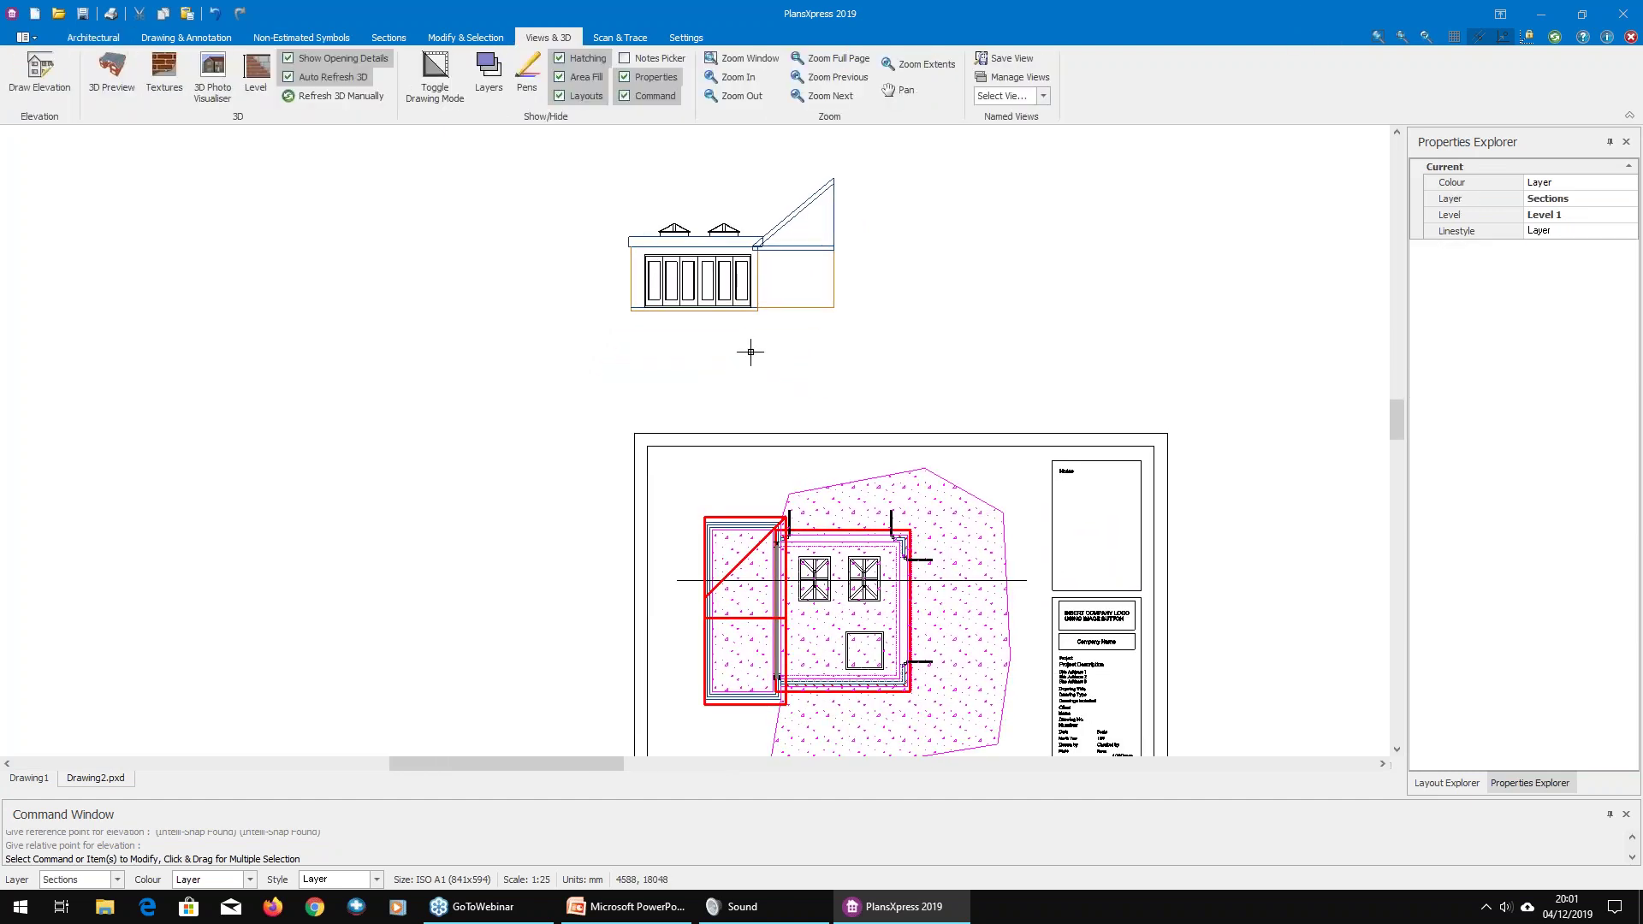
pyautogui.scroll(2, 770, 514)
pyautogui.scroll(-3, 700, 469)
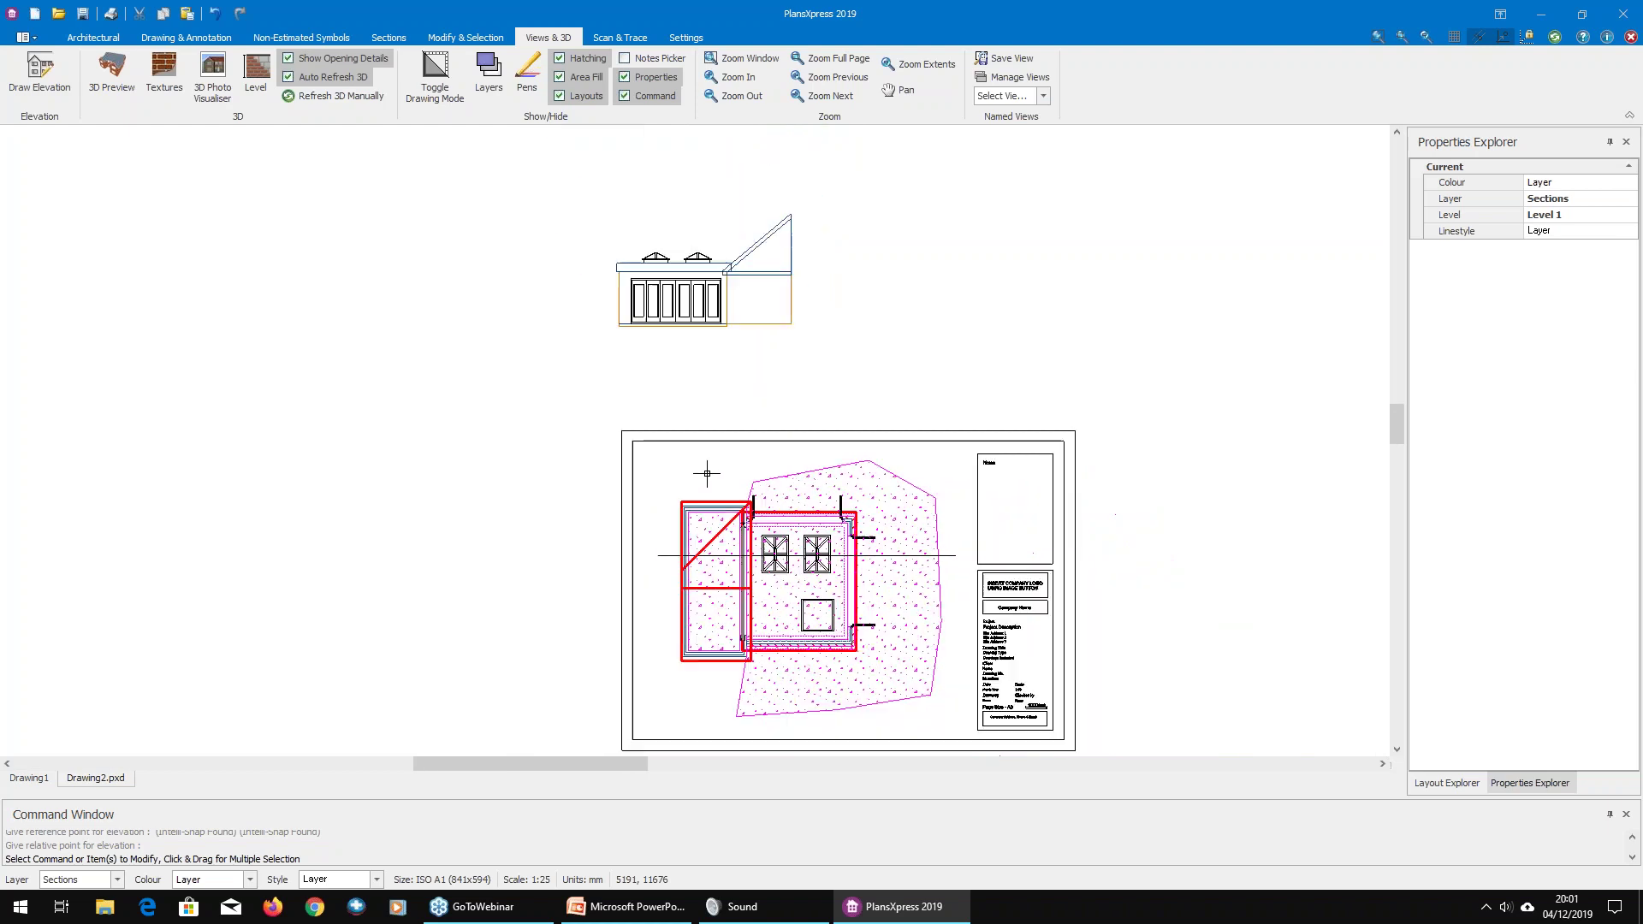
# Step: Delete the pitched-roof part of the plan to the left of the flat-roofed room, including its walls and roof
pyautogui.scroll(4, 684, 556)
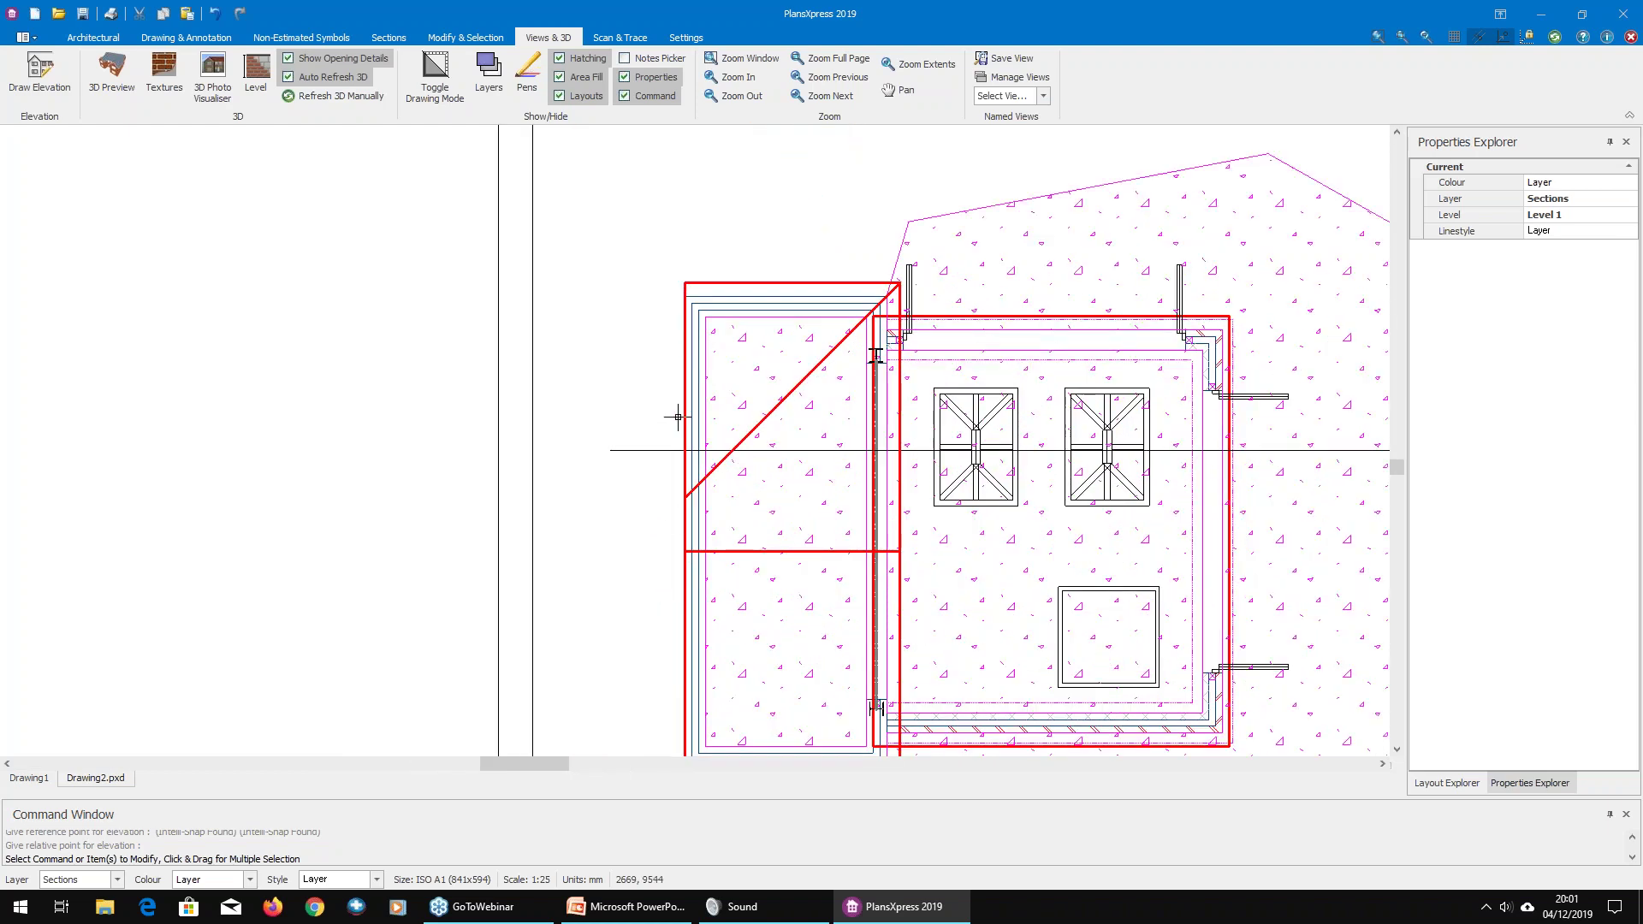
pyautogui.click(692, 391)
pyautogui.scroll(2, 659, 373)
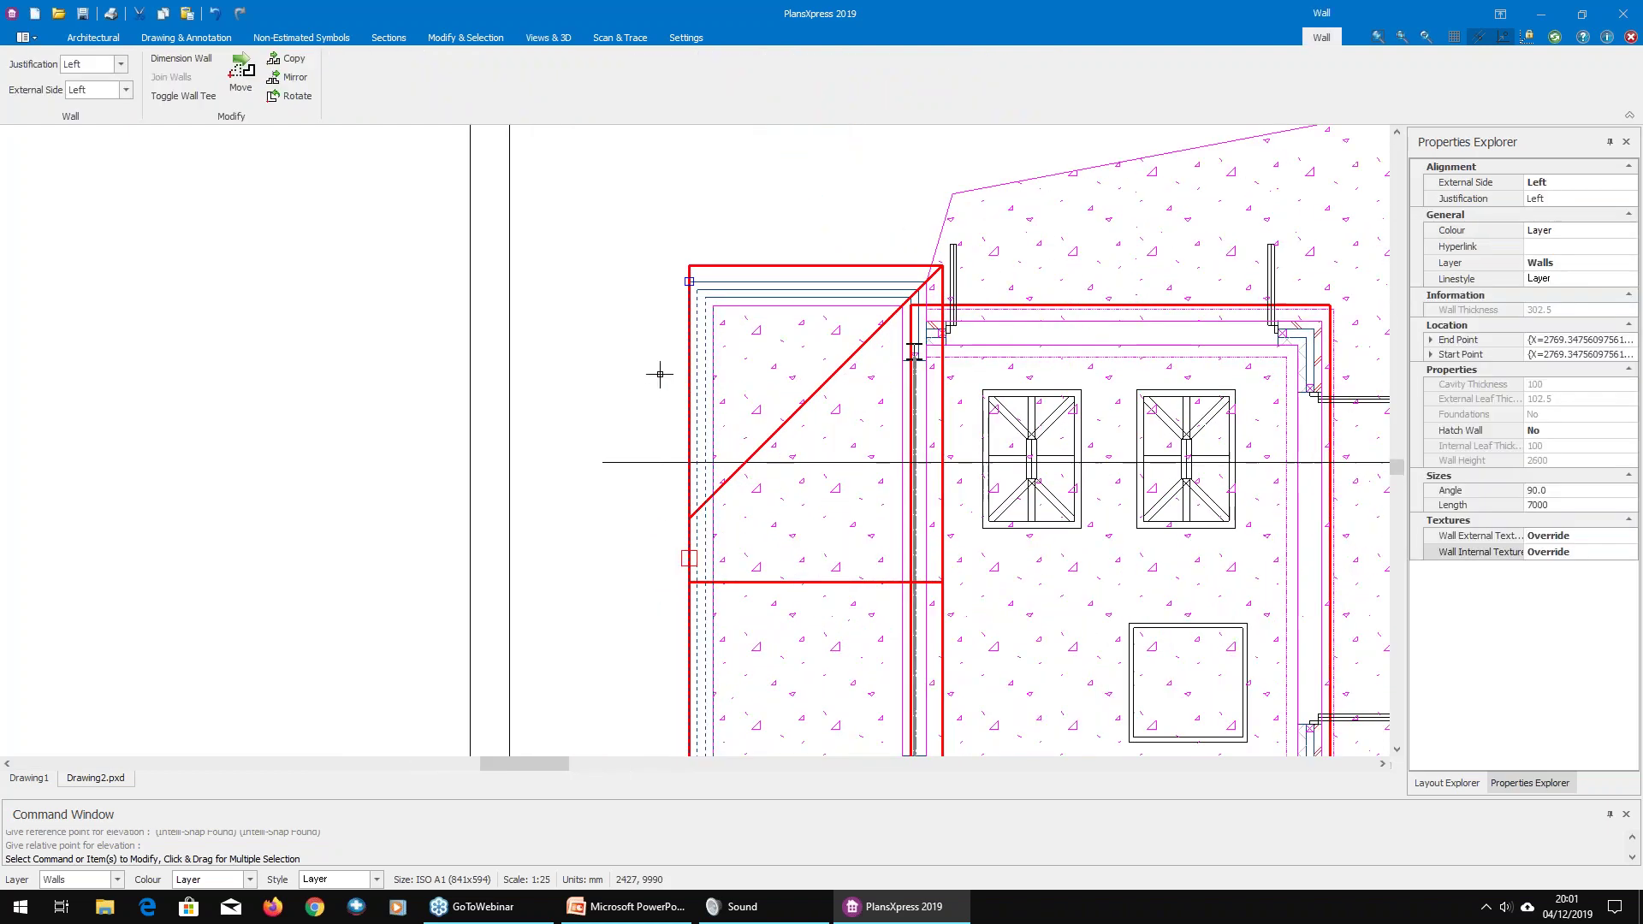
pyautogui.press('Escape')
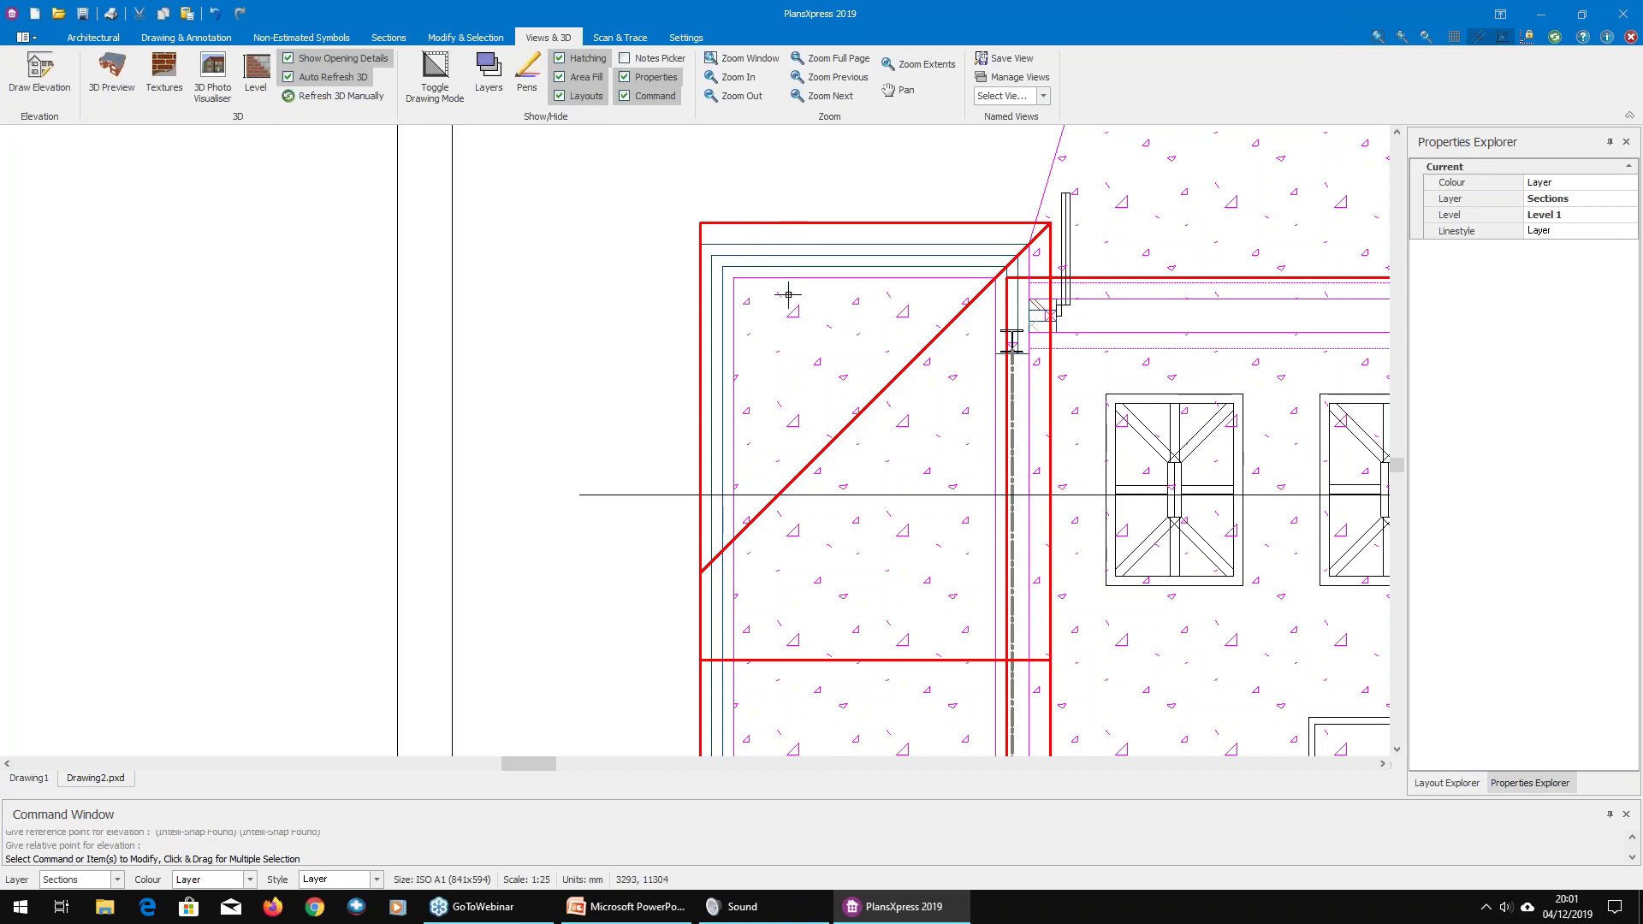
pyautogui.scroll(-2, 746, 288)
pyautogui.scroll(-1, 746, 288)
pyautogui.moveTo(809, 676); pyautogui.dragTo(664, 216)
pyautogui.press('Delete')
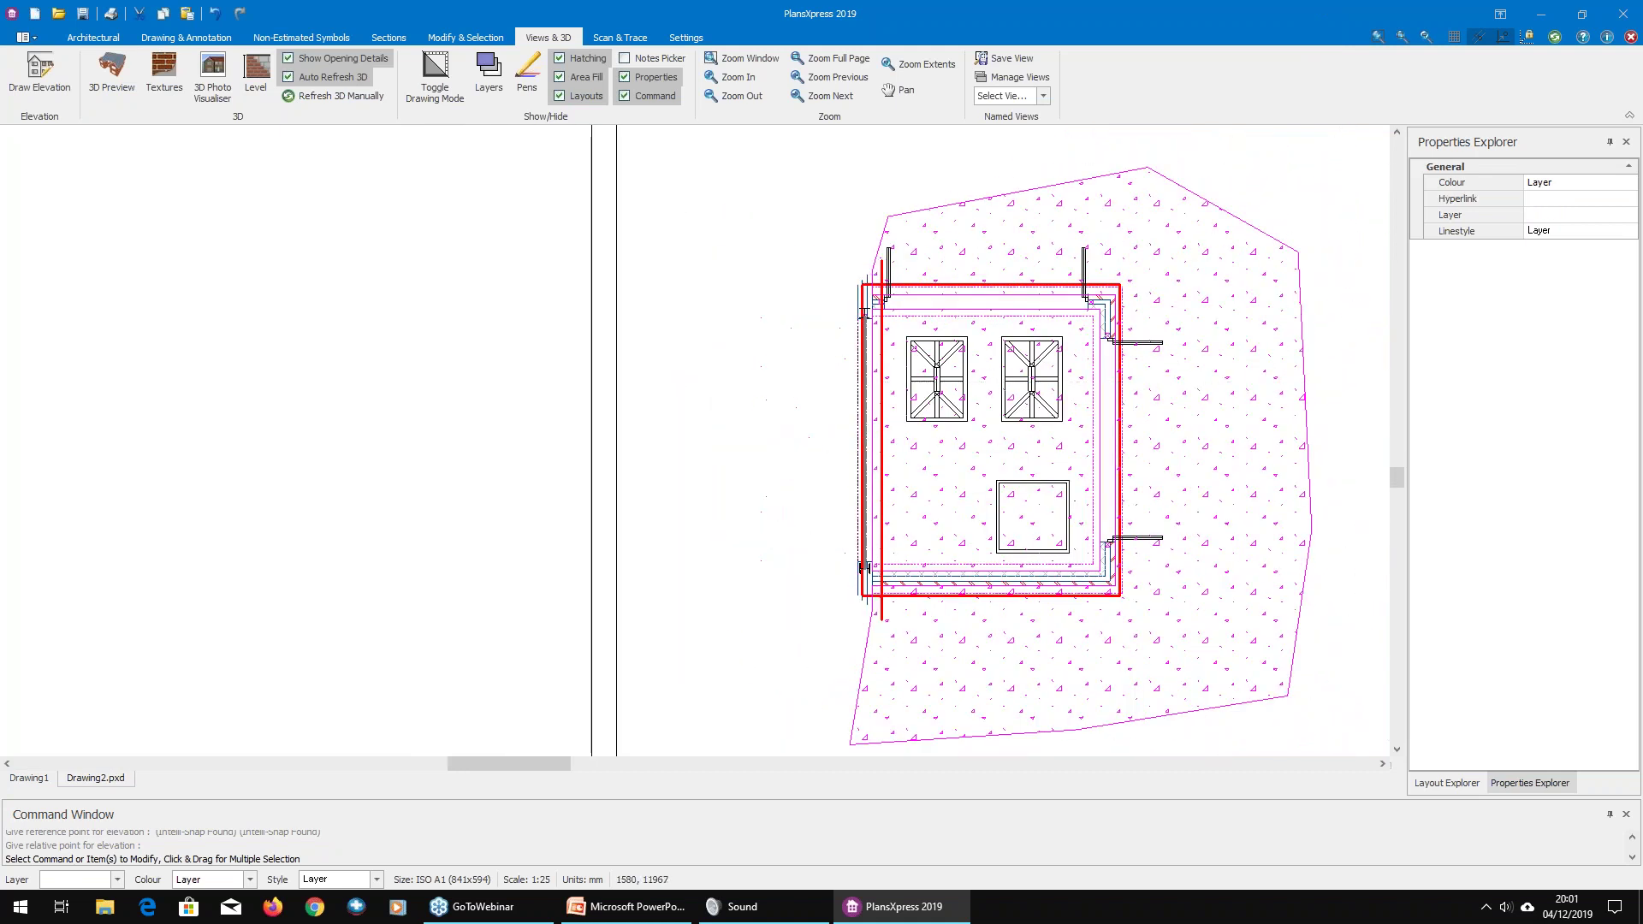
# Step: Try to recalculate the elevation from the remaining flat-roofed part of the plan
pyautogui.scroll(1, 843, 313)
pyautogui.scroll(1, 793, 245)
pyautogui.scroll(-2, 774, 238)
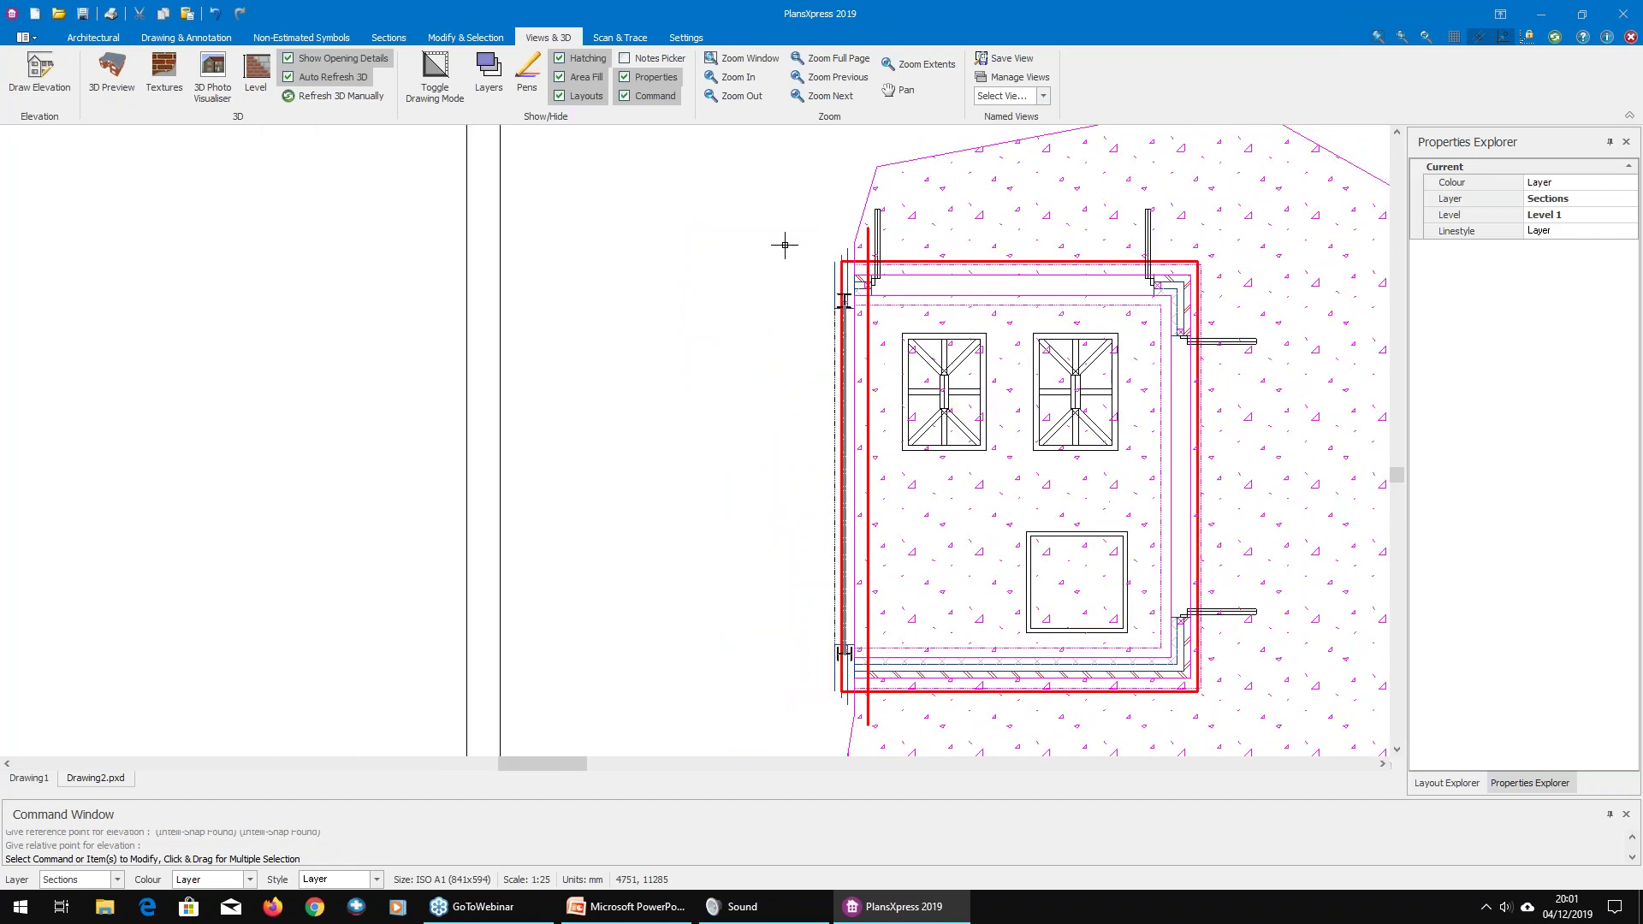
pyautogui.scroll(2, 781, 395)
pyautogui.click(808, 203)
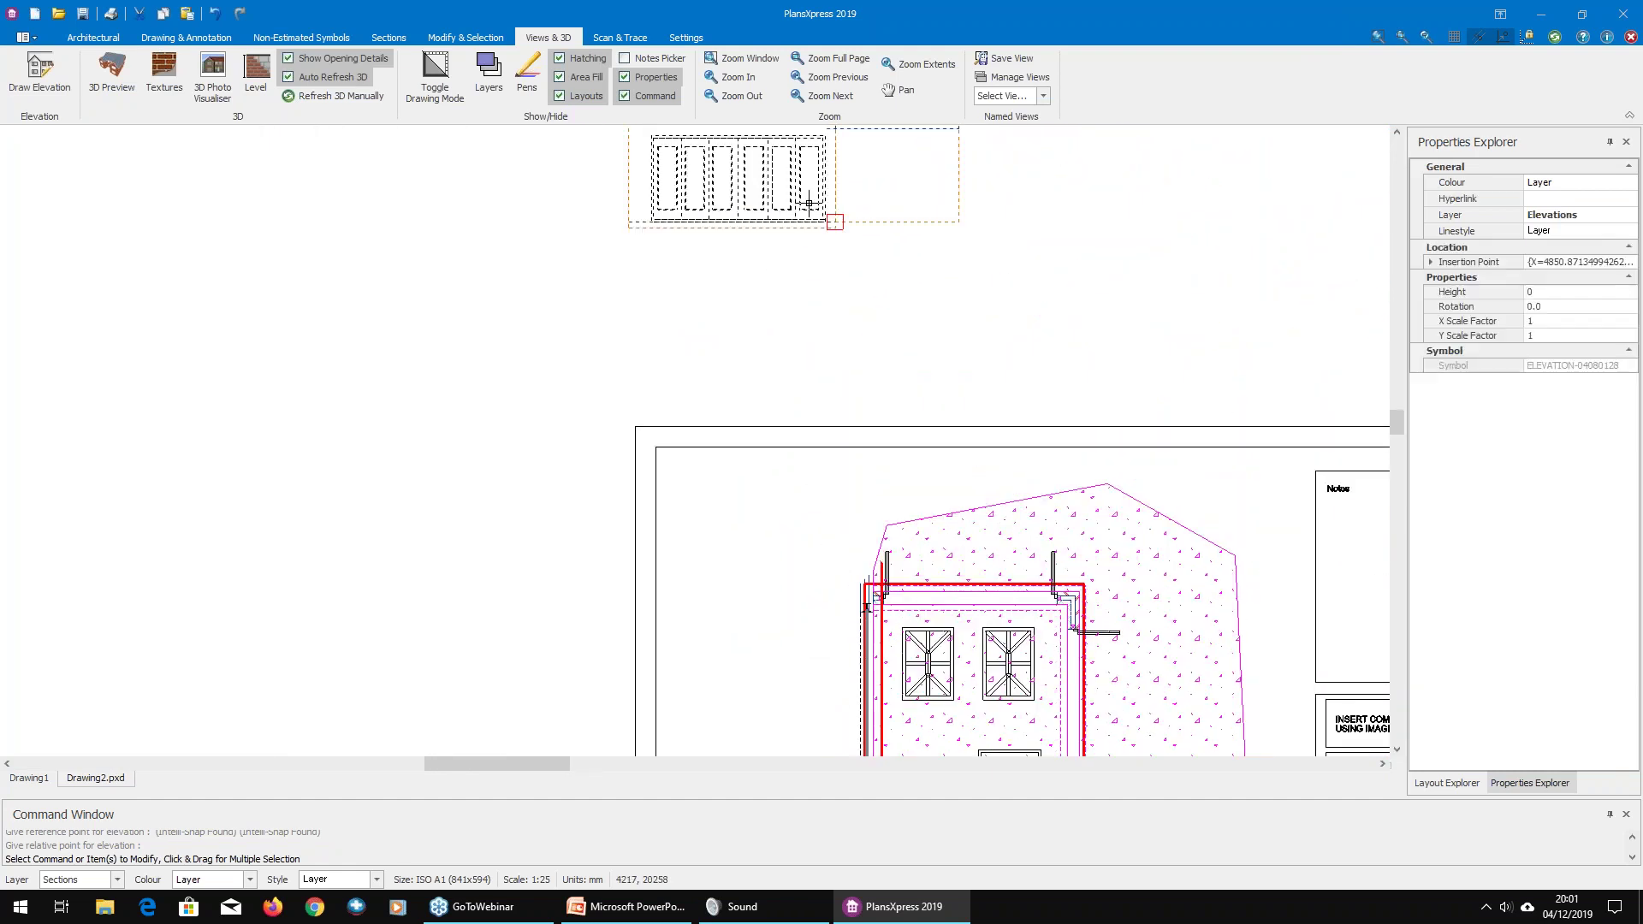
pyautogui.moveTo(784, 304); pyautogui.dragTo(839, 487, button='middle')
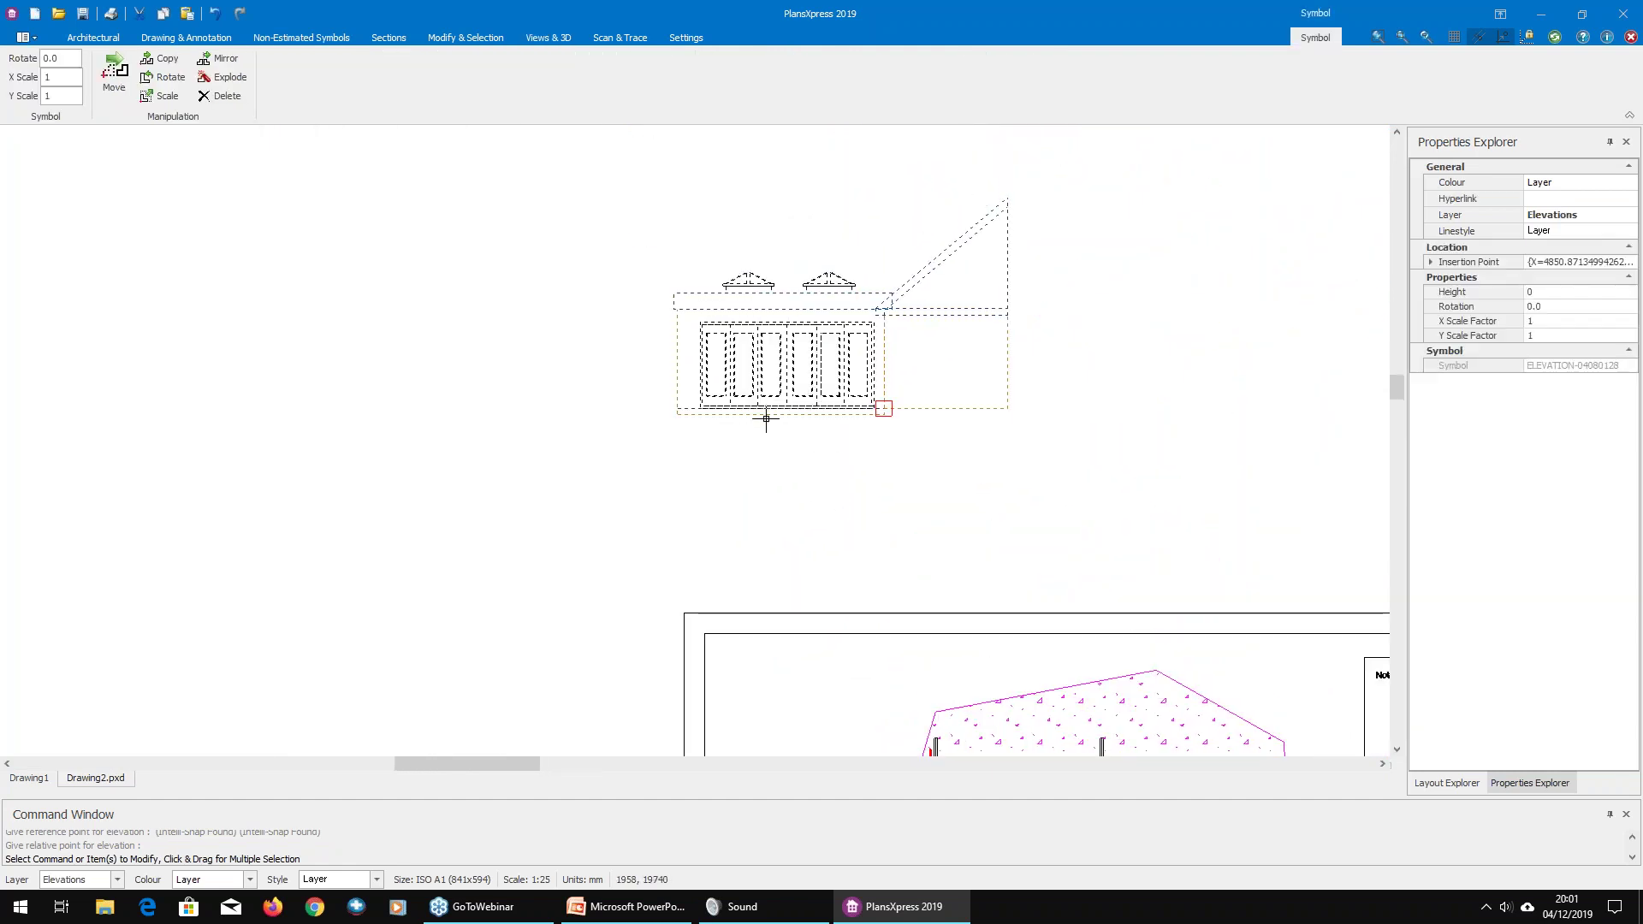
pyautogui.rightClick(817, 373)
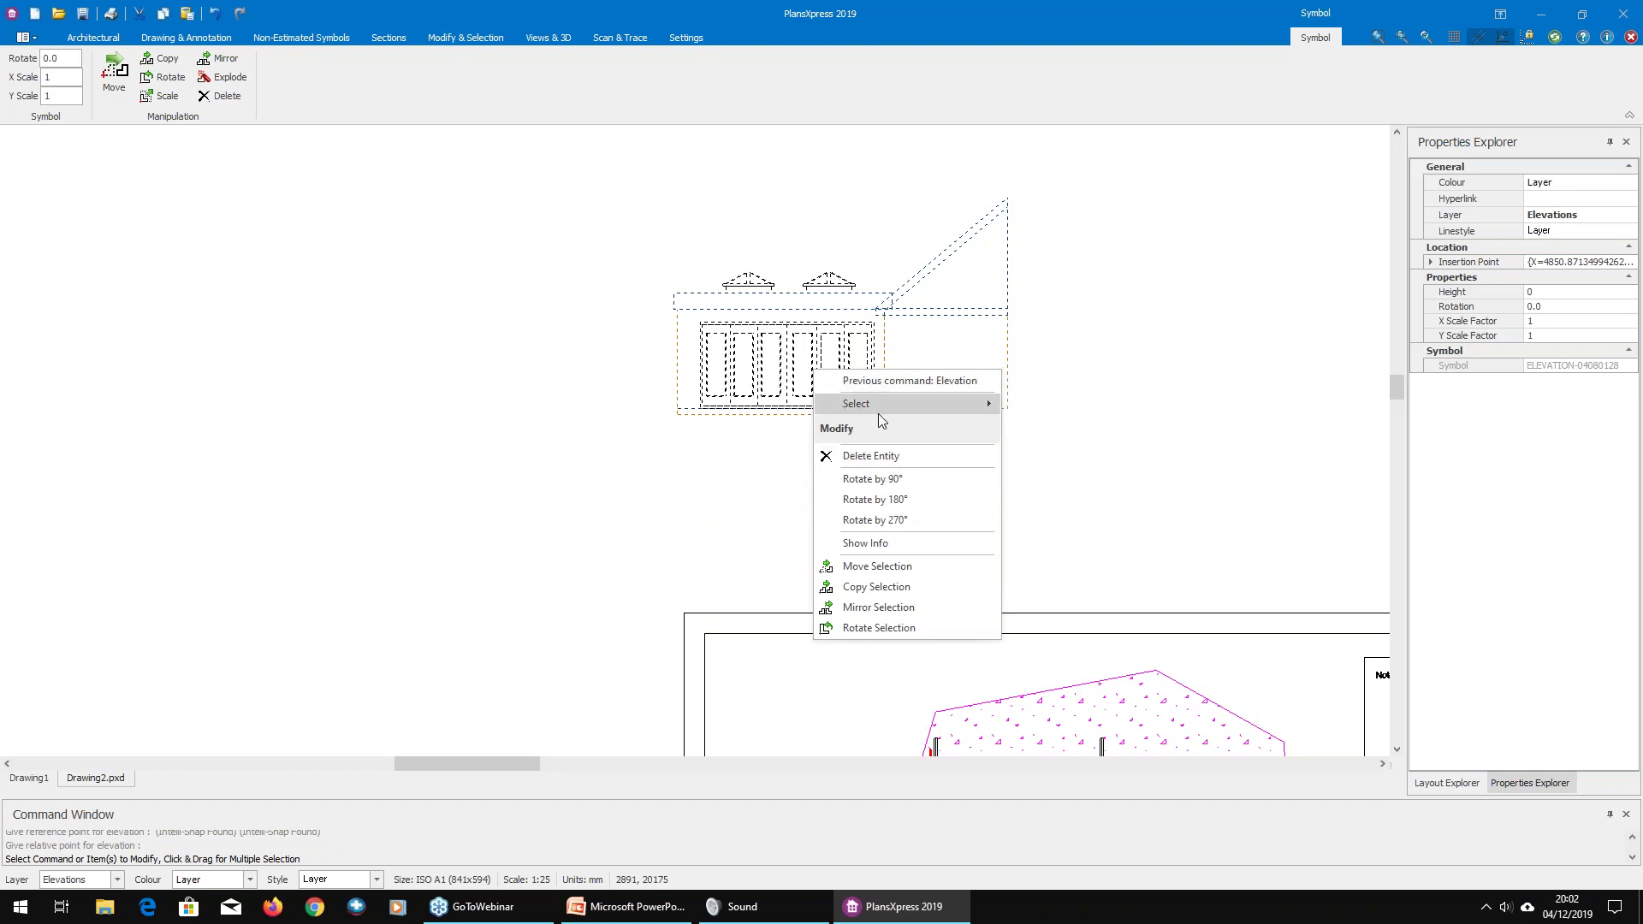
pyautogui.click(745, 479)
pyautogui.click(780, 412)
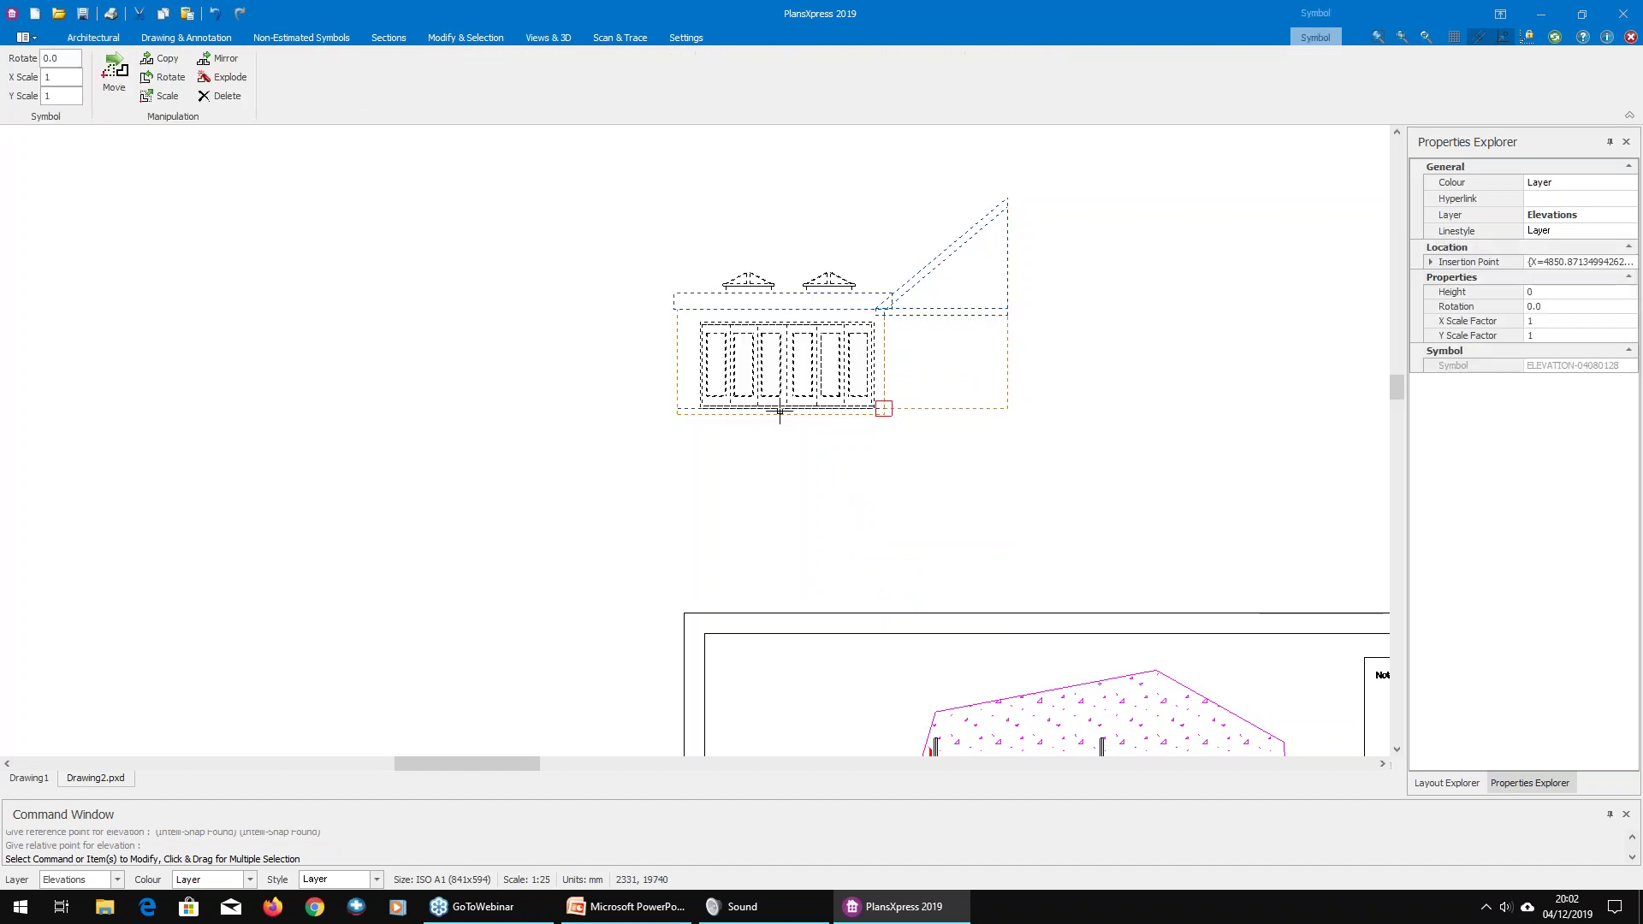
pyautogui.rightClick(779, 411)
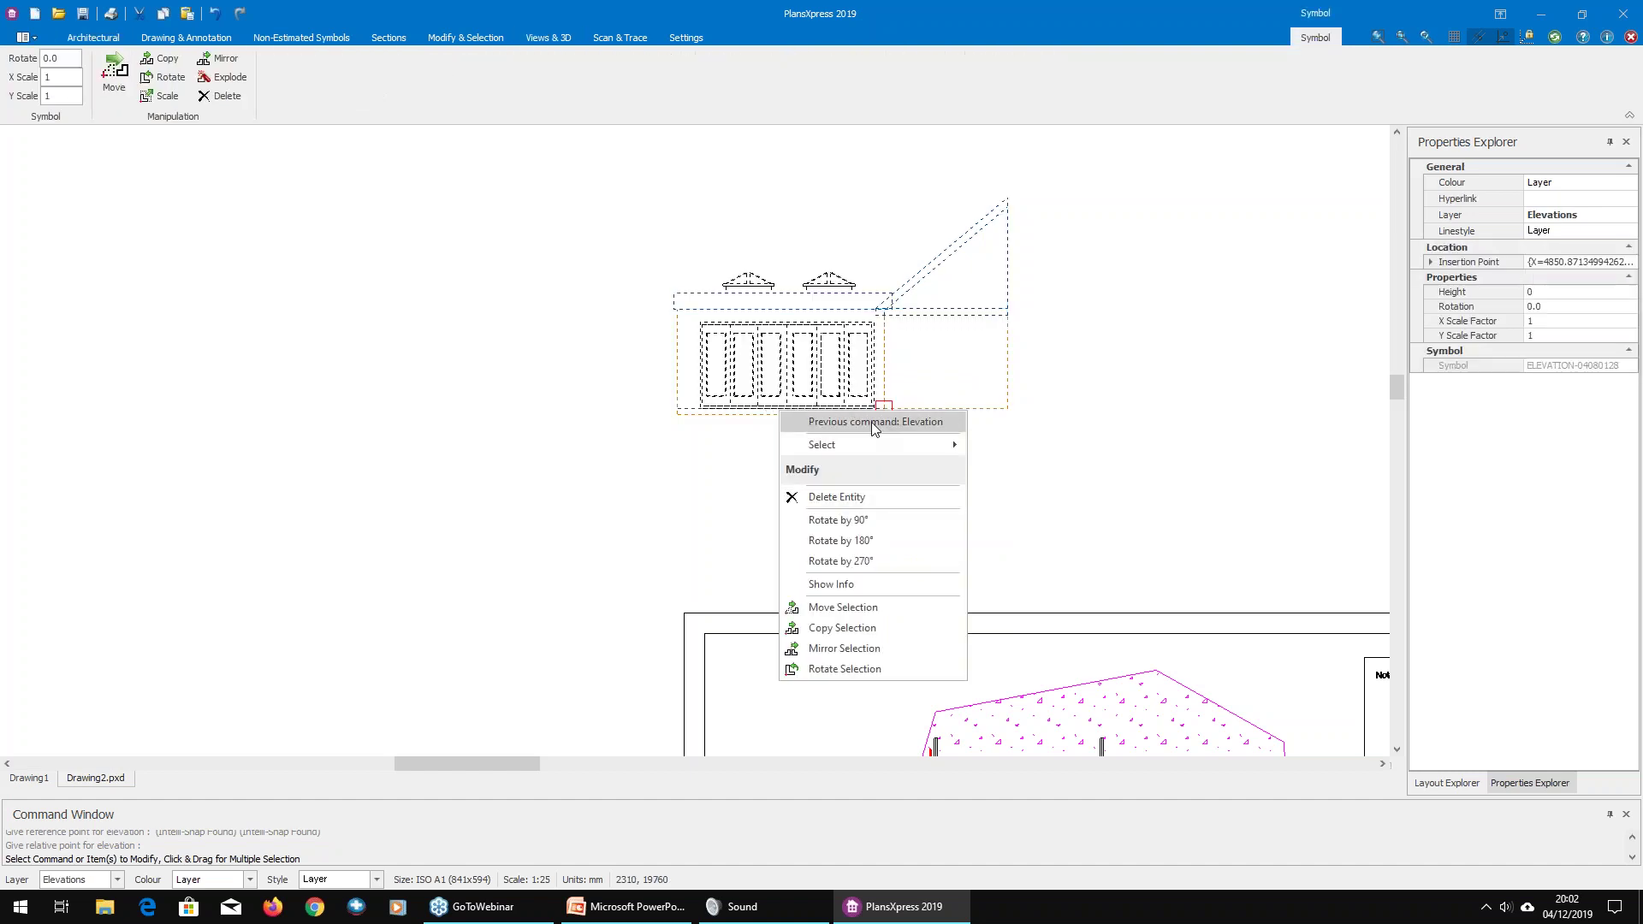
pyautogui.click(611, 417)
# Step: Undo the deletion of the pitched-roof part of the plan
pyautogui.scroll(-2, 612, 416)
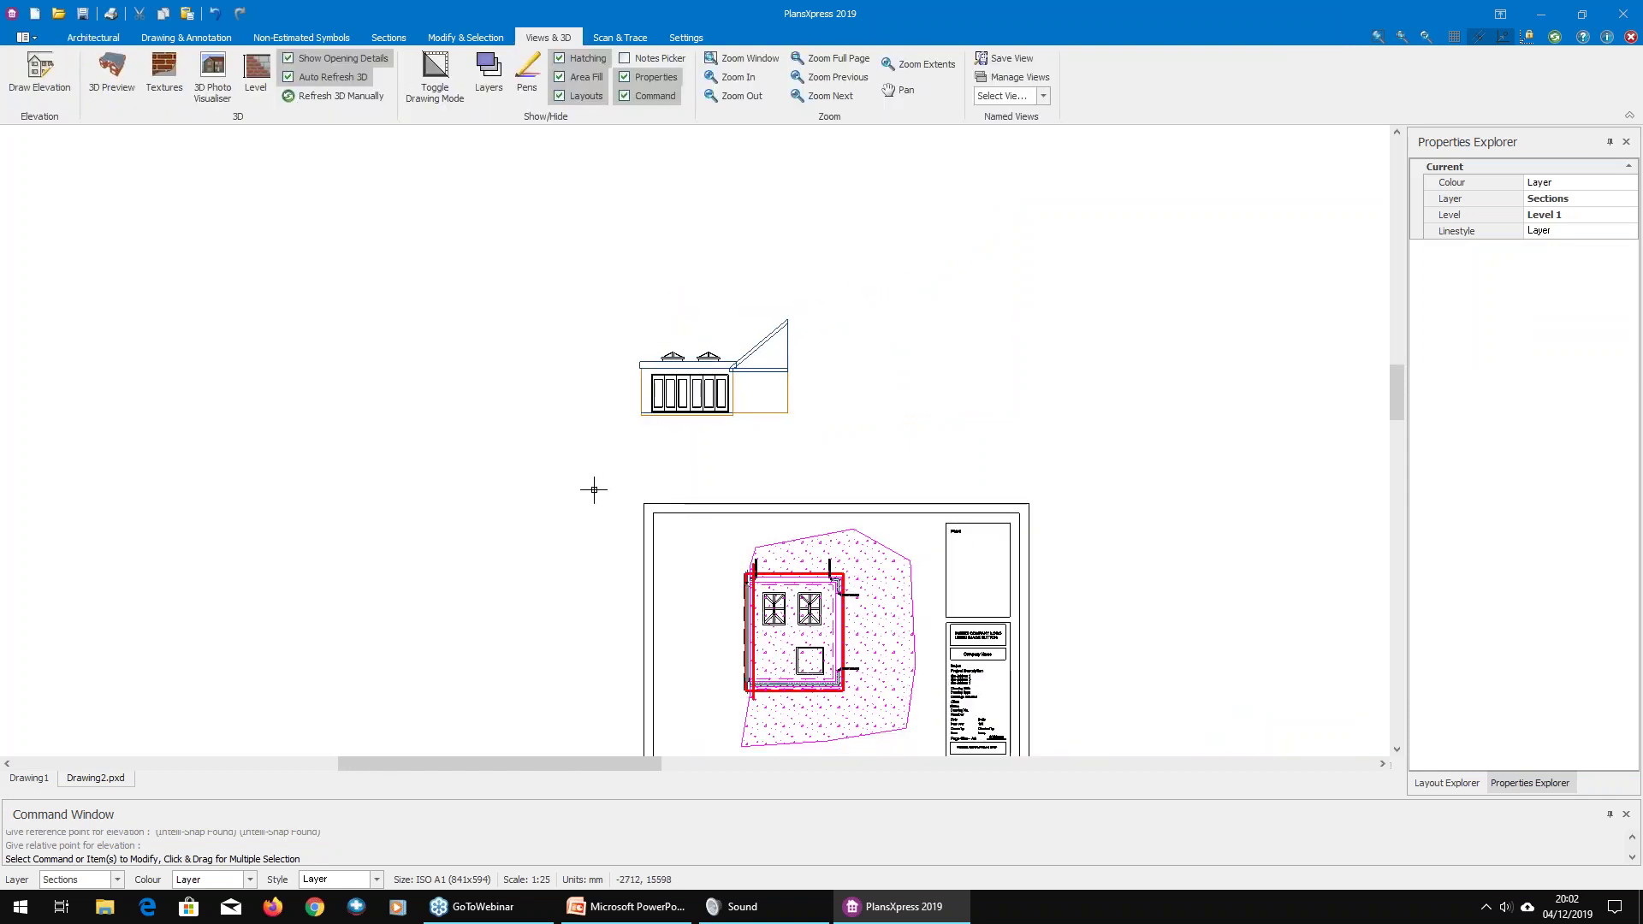
pyautogui.press('Escape')
pyautogui.scroll(2, 697, 518)
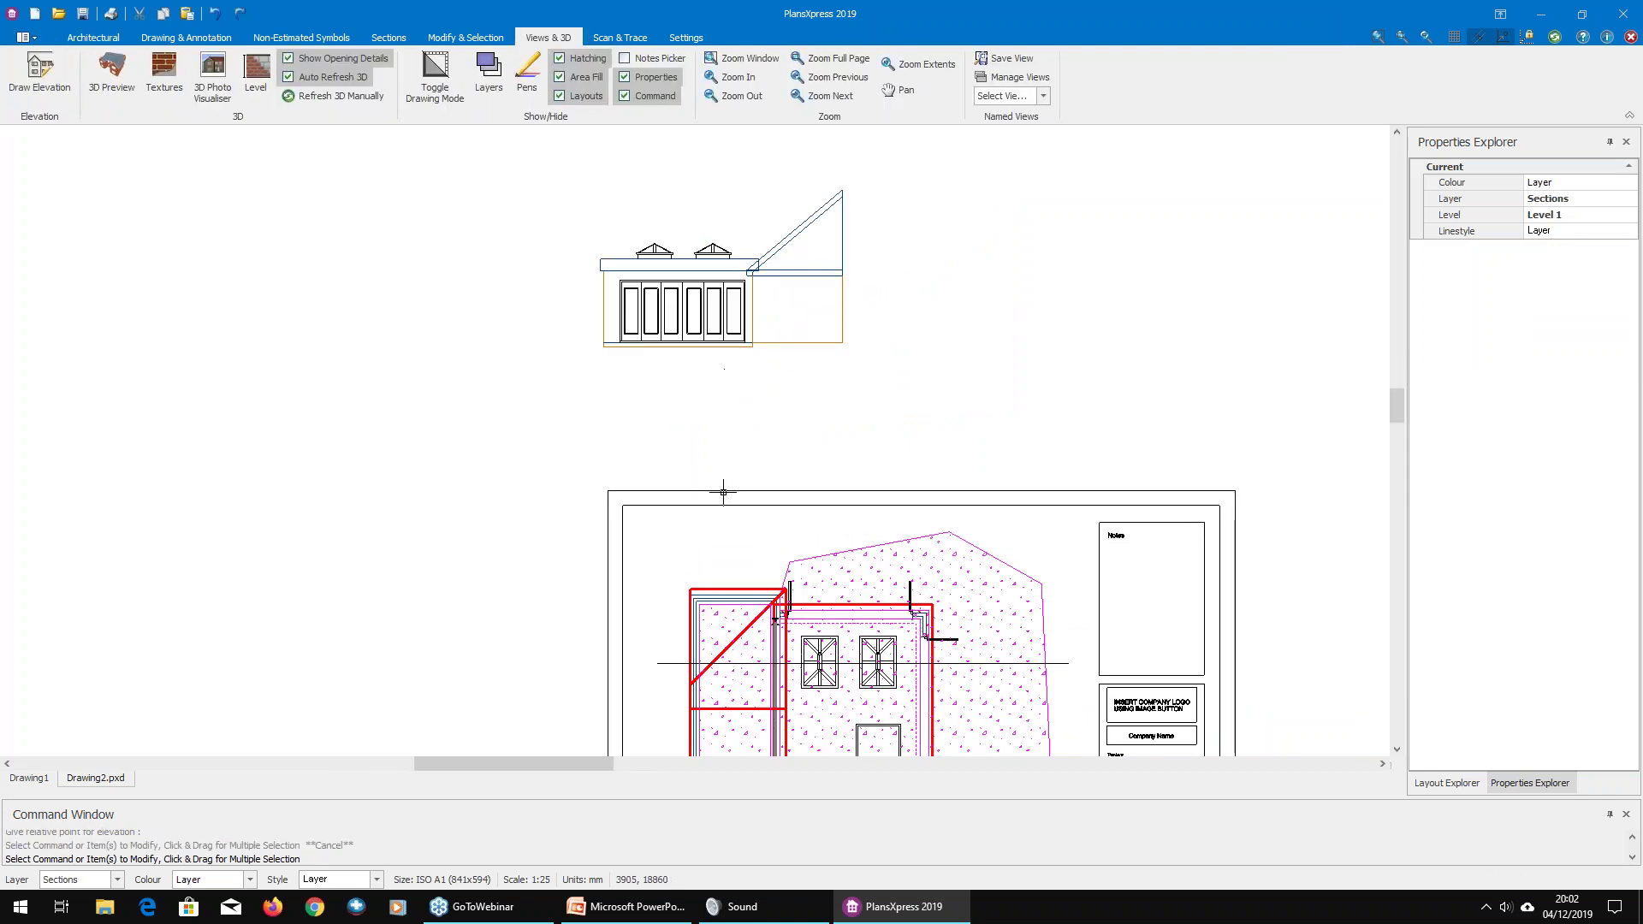
# Step: Delete the flat-roofed room and the surrounding hatched ground area from the plan, and try to delete the leftover roof lantern
pyautogui.moveTo(718, 512); pyautogui.dragTo(770, 357, button='middle')
pyautogui.scroll(2, 837, 489)
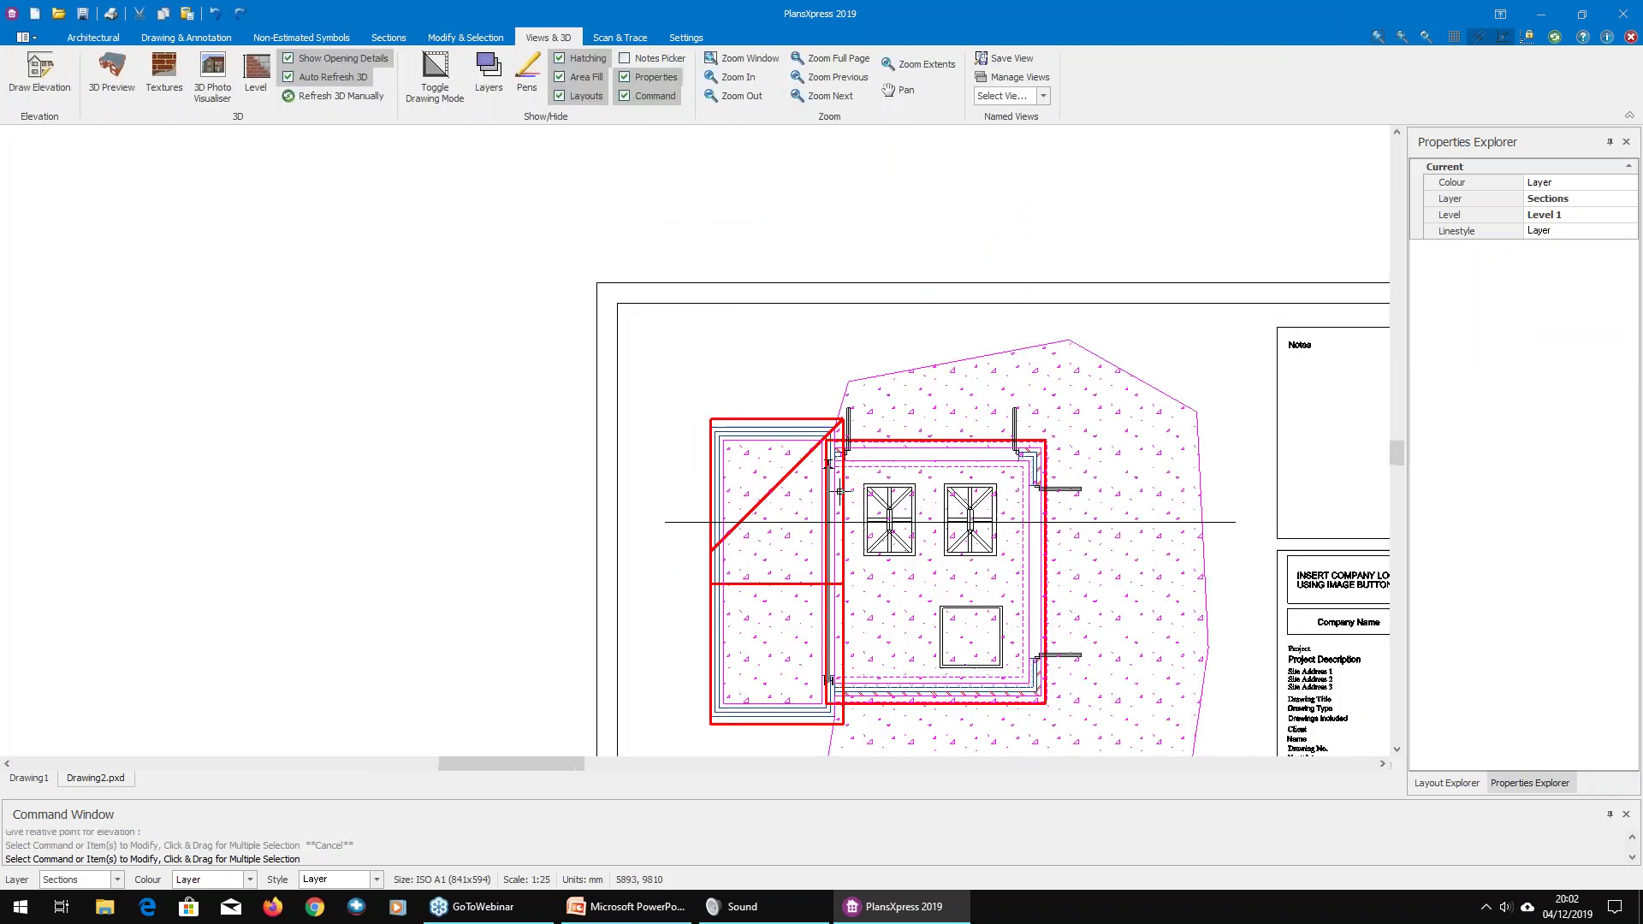
pyautogui.moveTo(1122, 729); pyautogui.dragTo(1133, 512, button='middle')
pyautogui.moveTo(1145, 518); pyautogui.dragTo(944, 203)
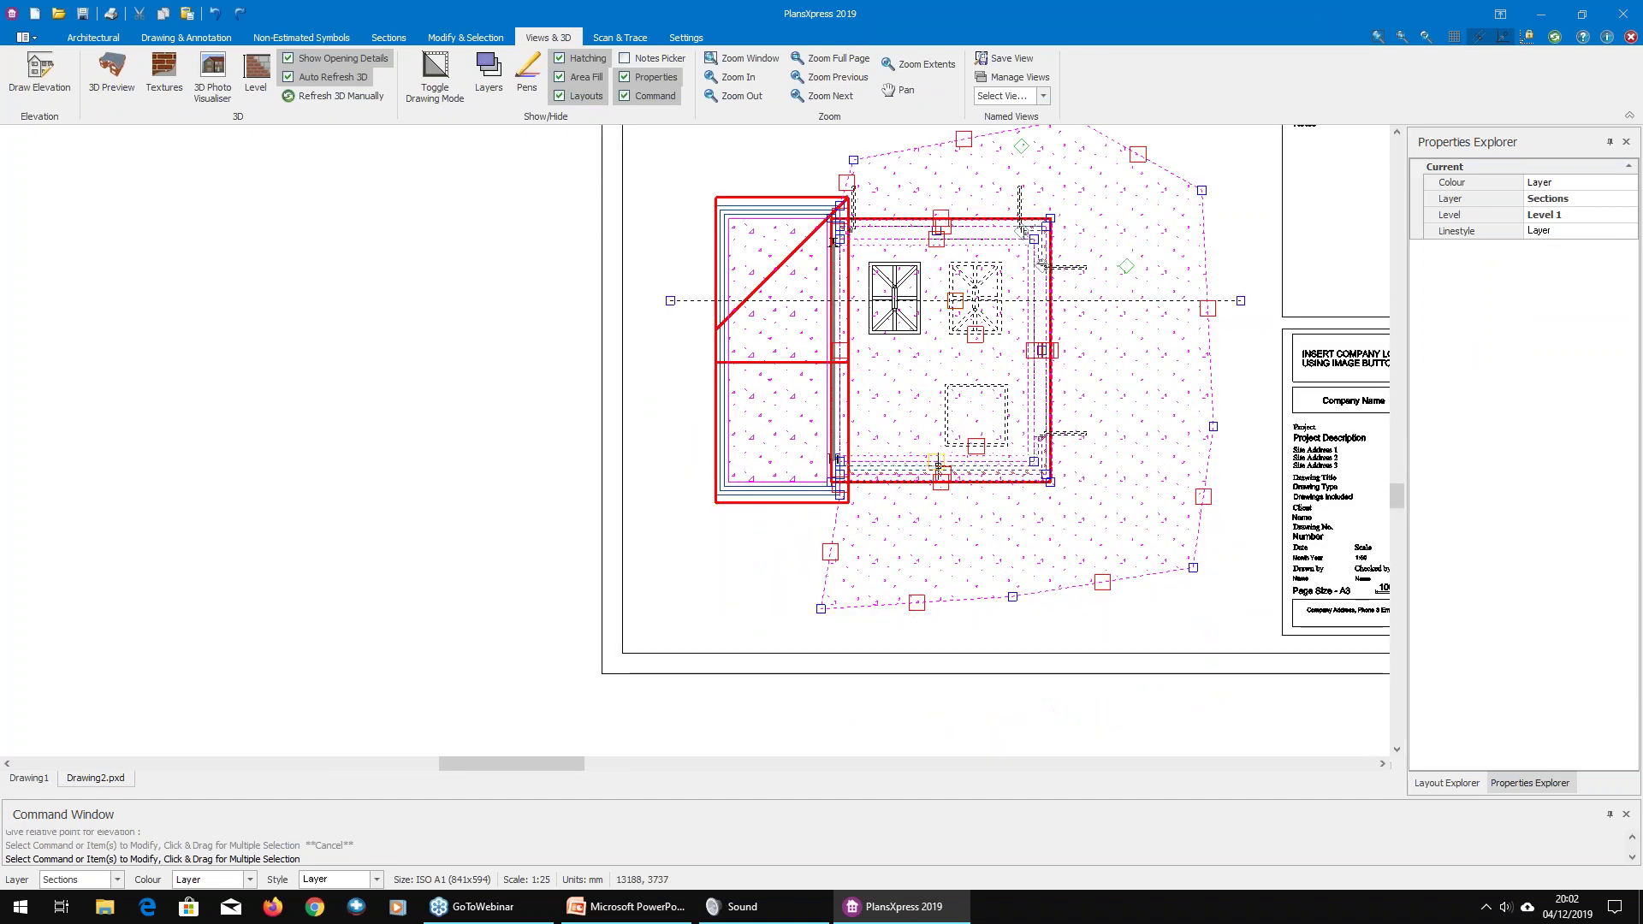
pyautogui.press('Delete')
pyautogui.click(904, 326)
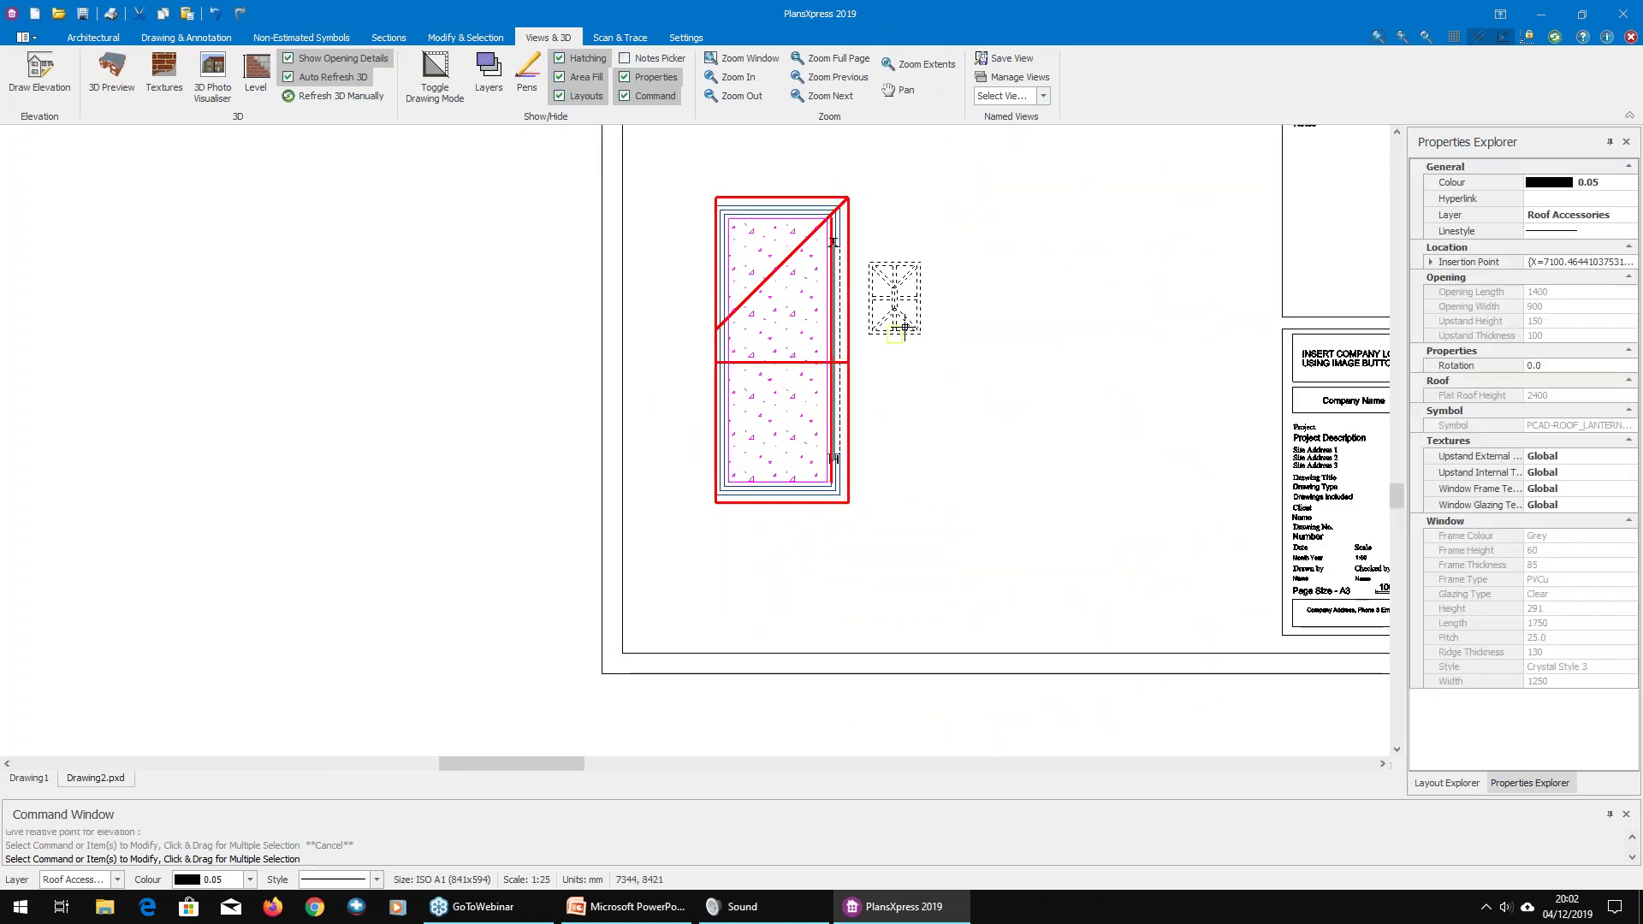
pyautogui.press('Delete')
# Step: Recalculate the elevation from the remaining pitched-roof part of the plan
pyautogui.moveTo(959, 218); pyautogui.dragTo(1000, 567, button='middle')
pyautogui.moveTo(877, 211); pyautogui.dragTo(847, 351, button='middle')
pyautogui.click(846, 342)
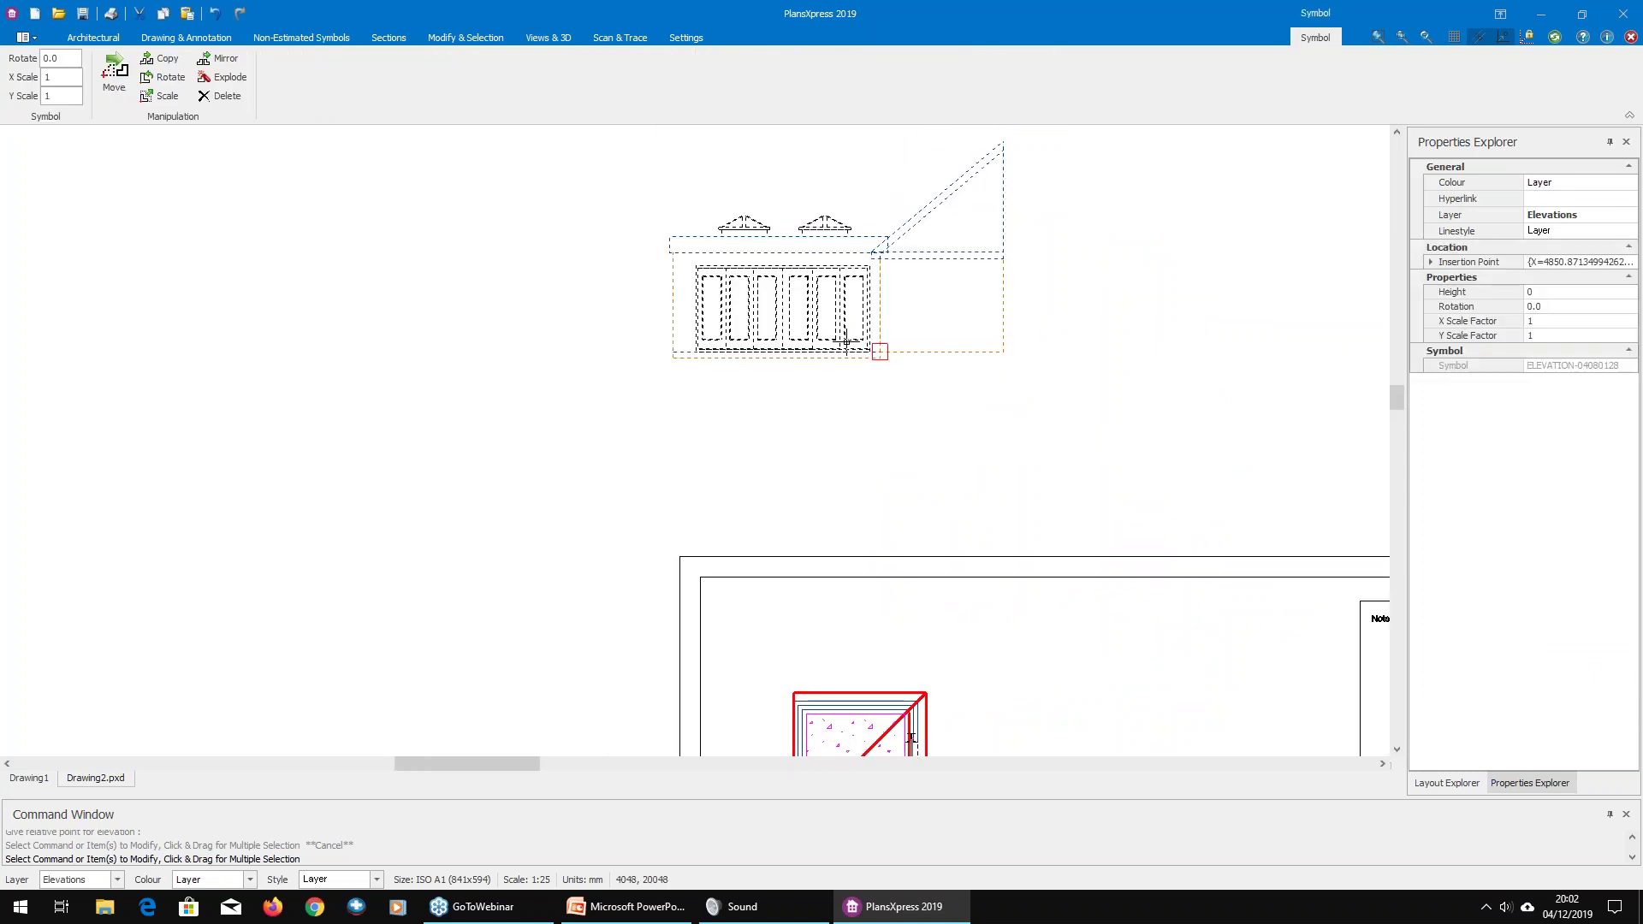
pyautogui.rightClick(846, 342)
pyautogui.click(935, 453)
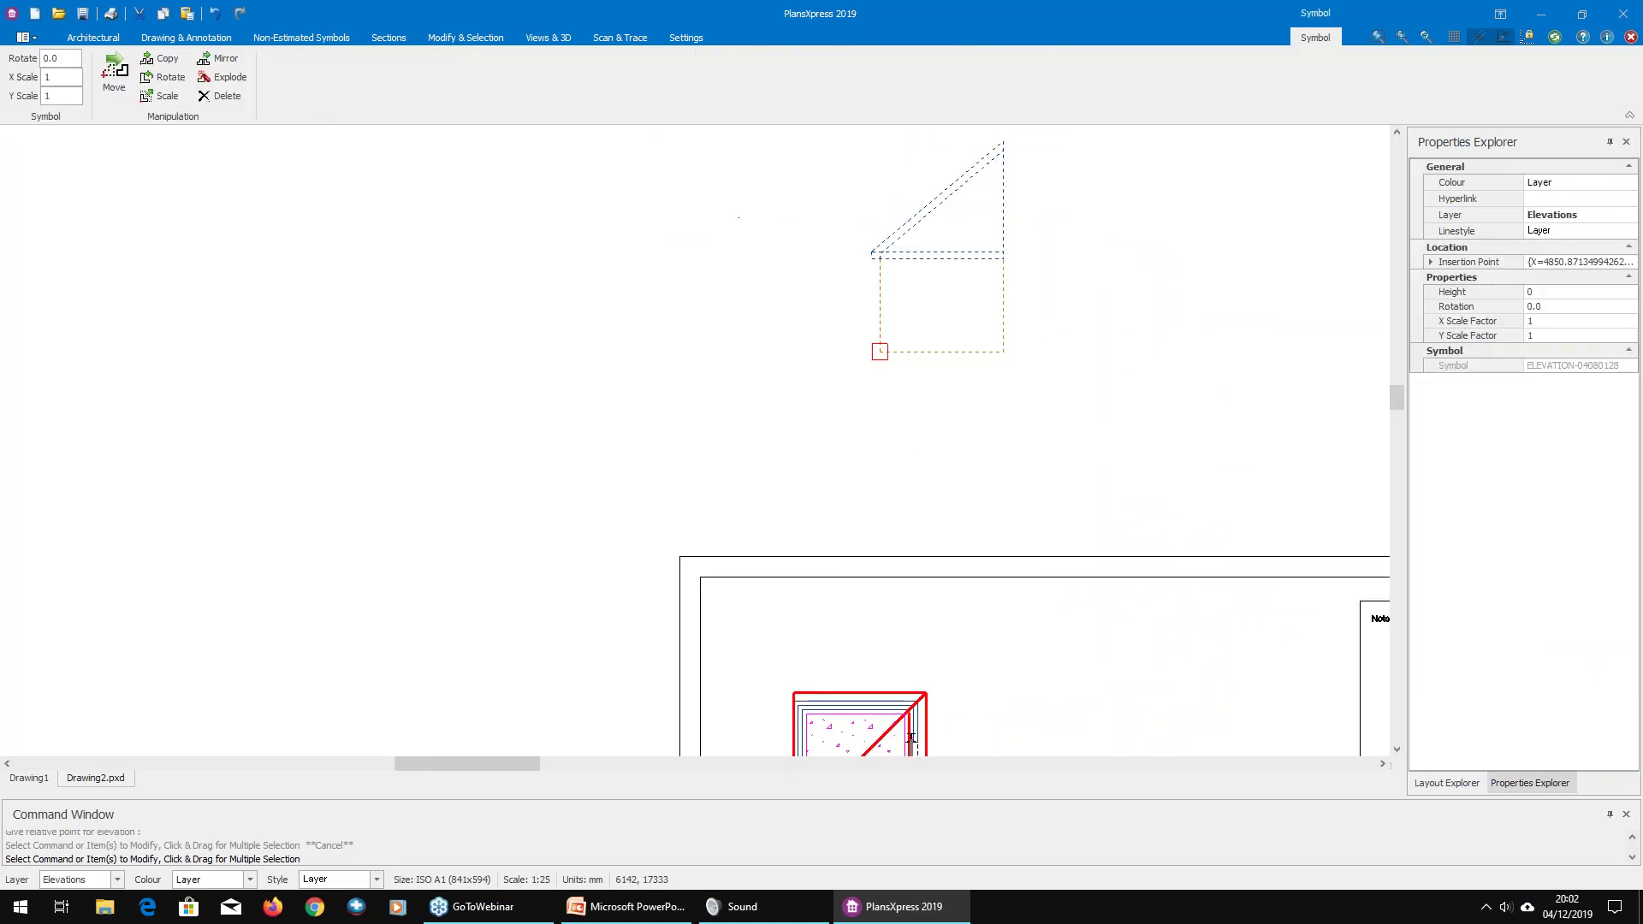
pyautogui.click(872, 475)
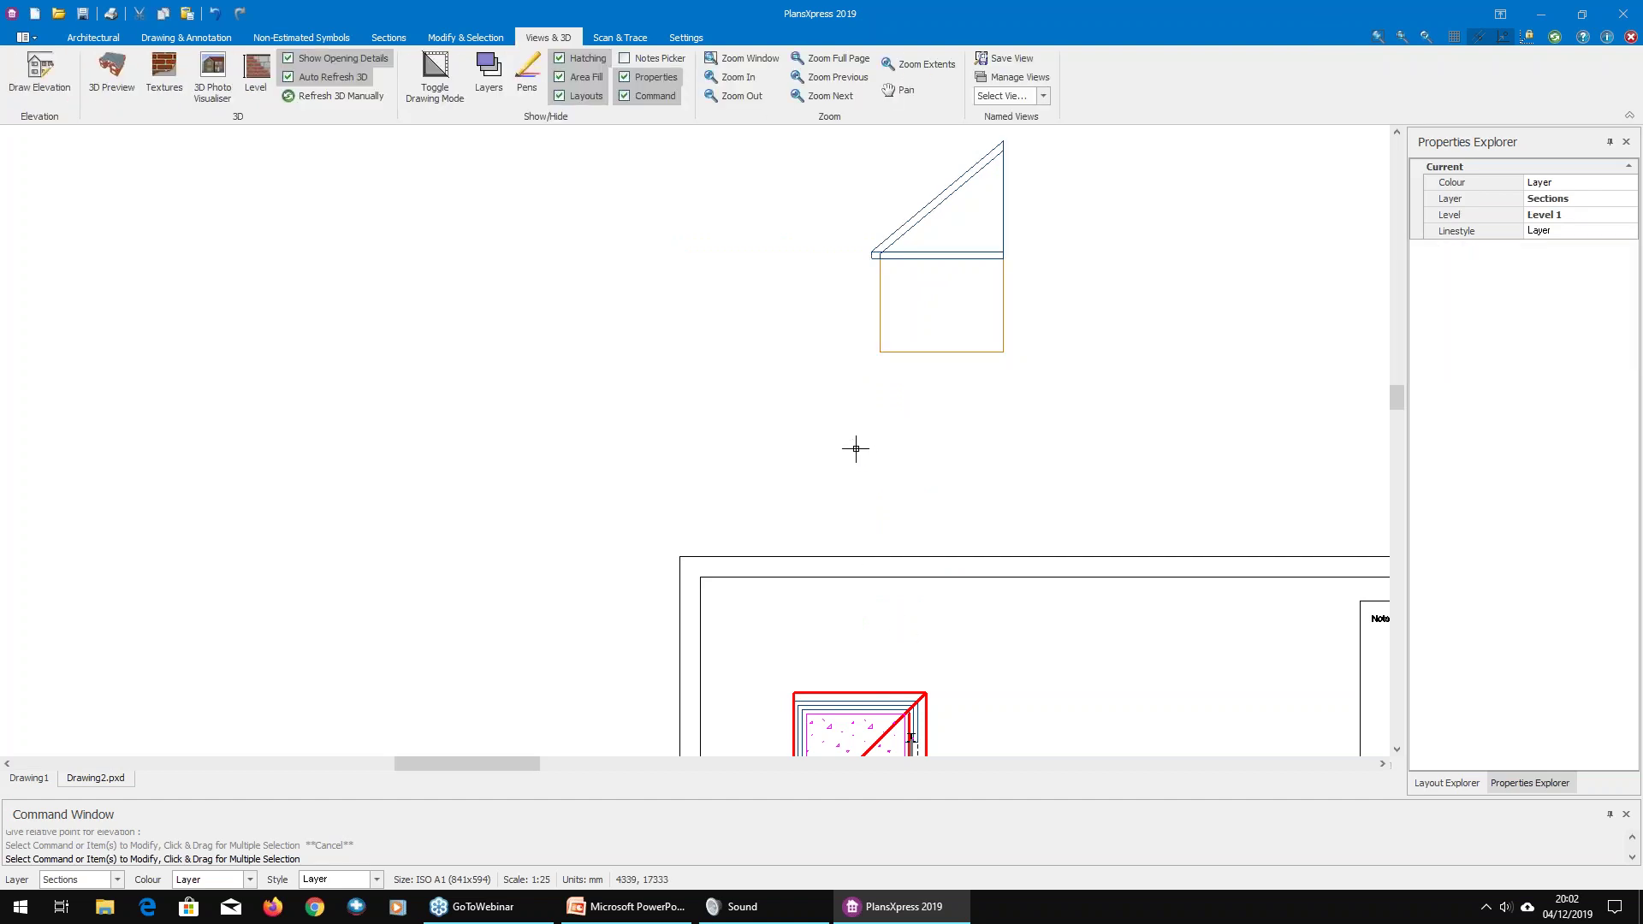
# Step: Undo the deletion of the flat-roofed room and the hatched ground area
pyautogui.scroll(-2, 864, 437)
pyautogui.scroll(-1, 810, 341)
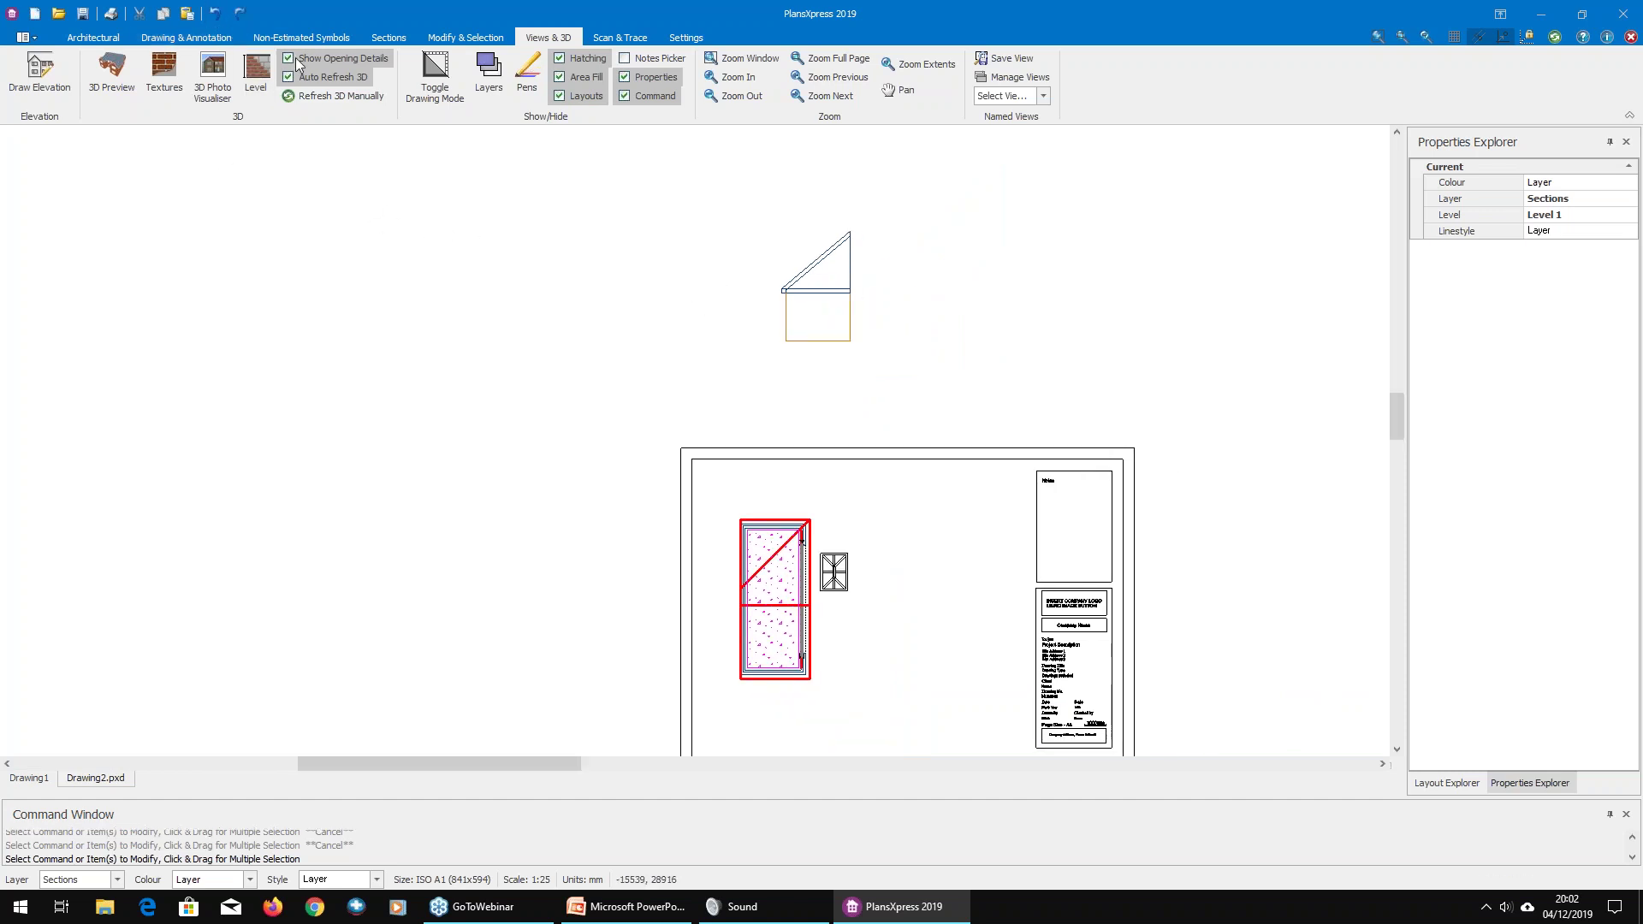
pyautogui.click(219, 12)
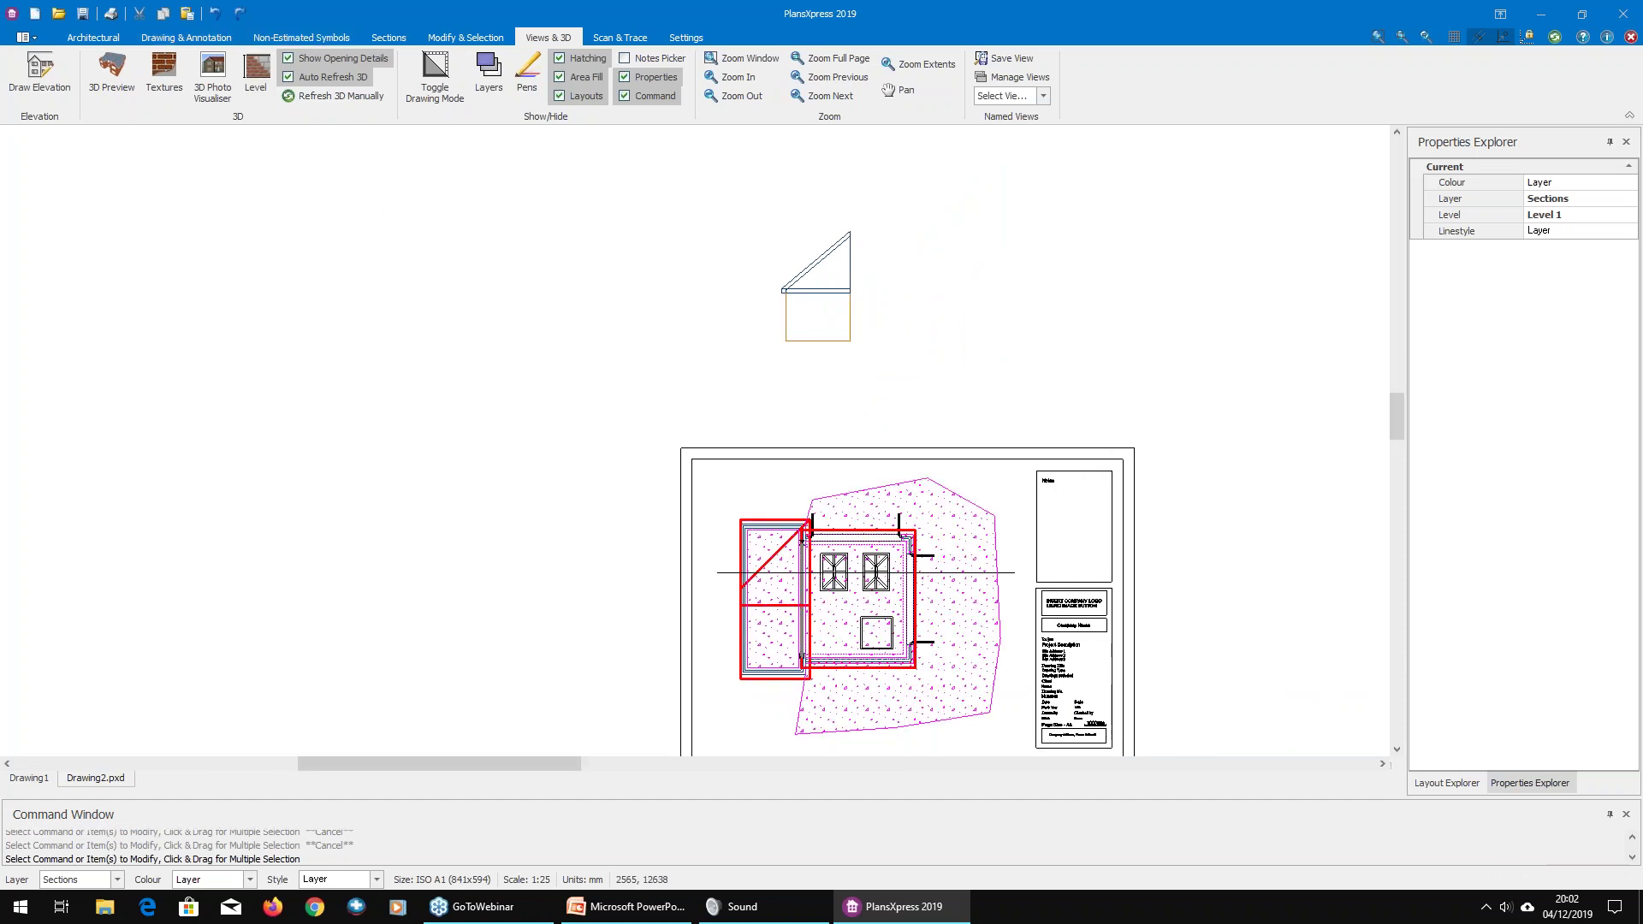
# Step: Recalculate the elevation from the complete plan
pyautogui.click(784, 289)
pyautogui.rightClick(783, 288)
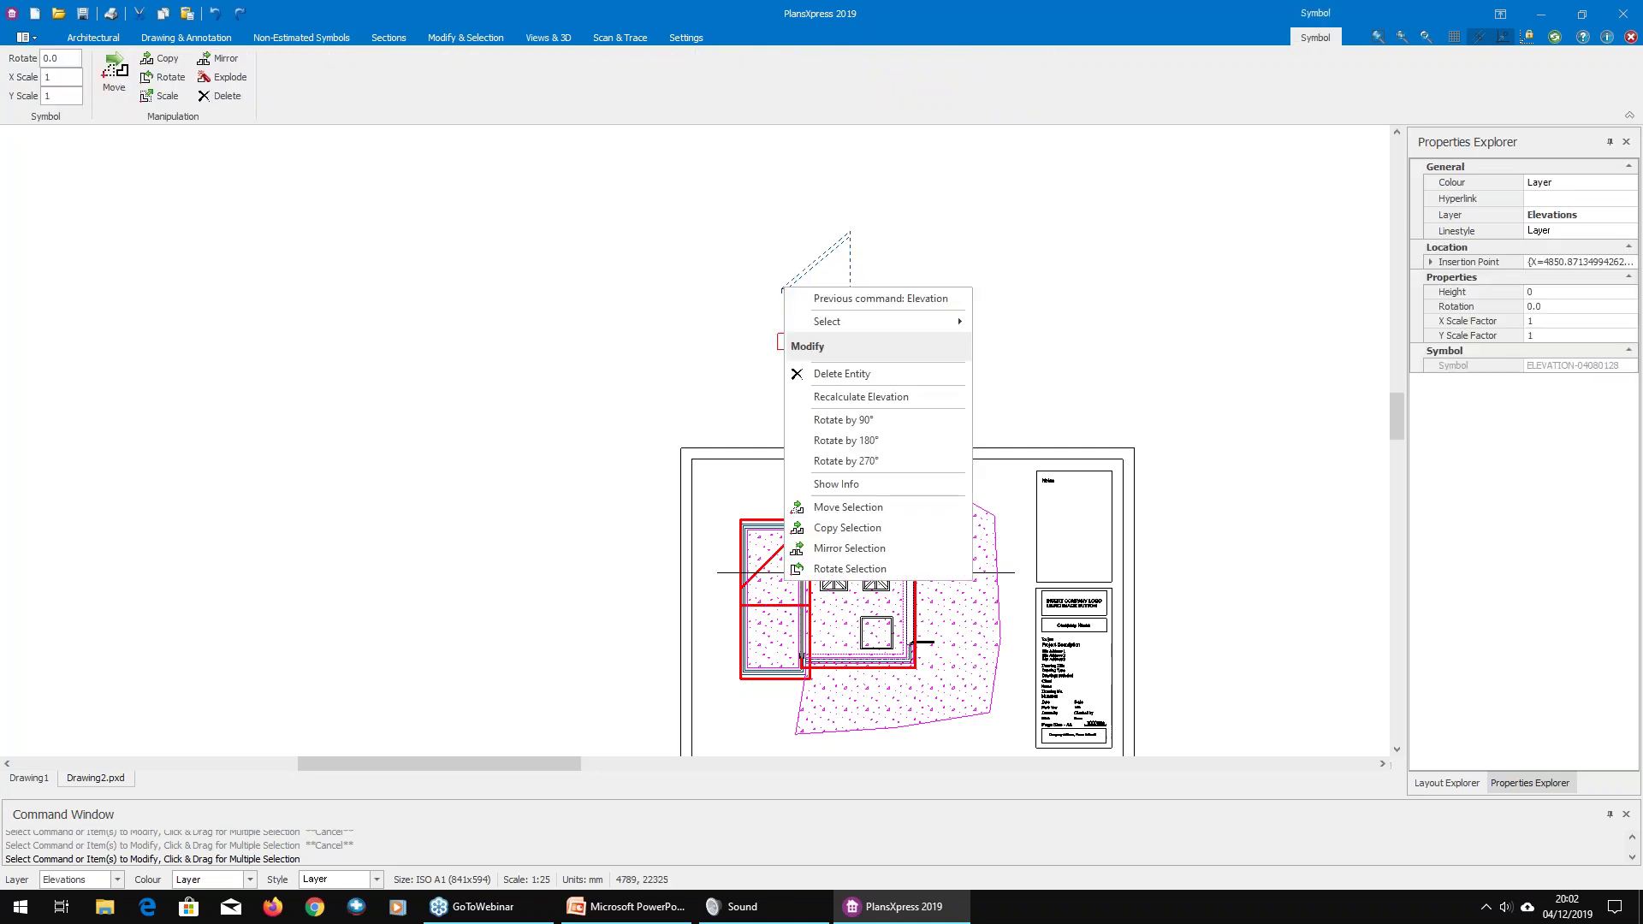
pyautogui.click(849, 397)
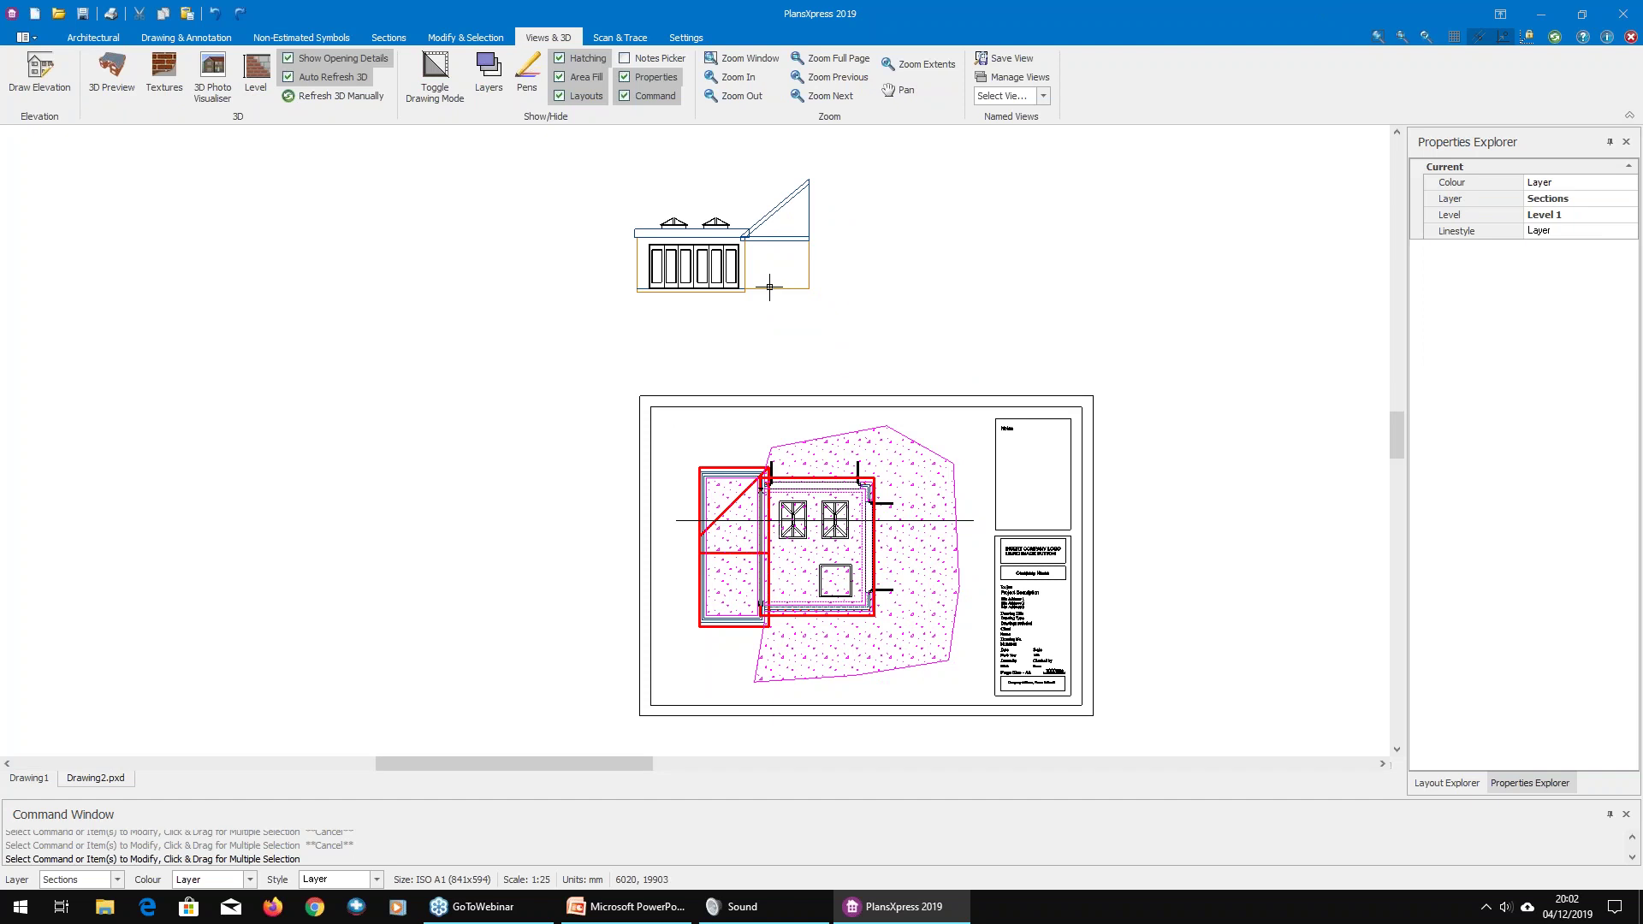
# Step: Select the elevation symbol above the sheet and set its X scale to 2
pyautogui.click(769, 287)
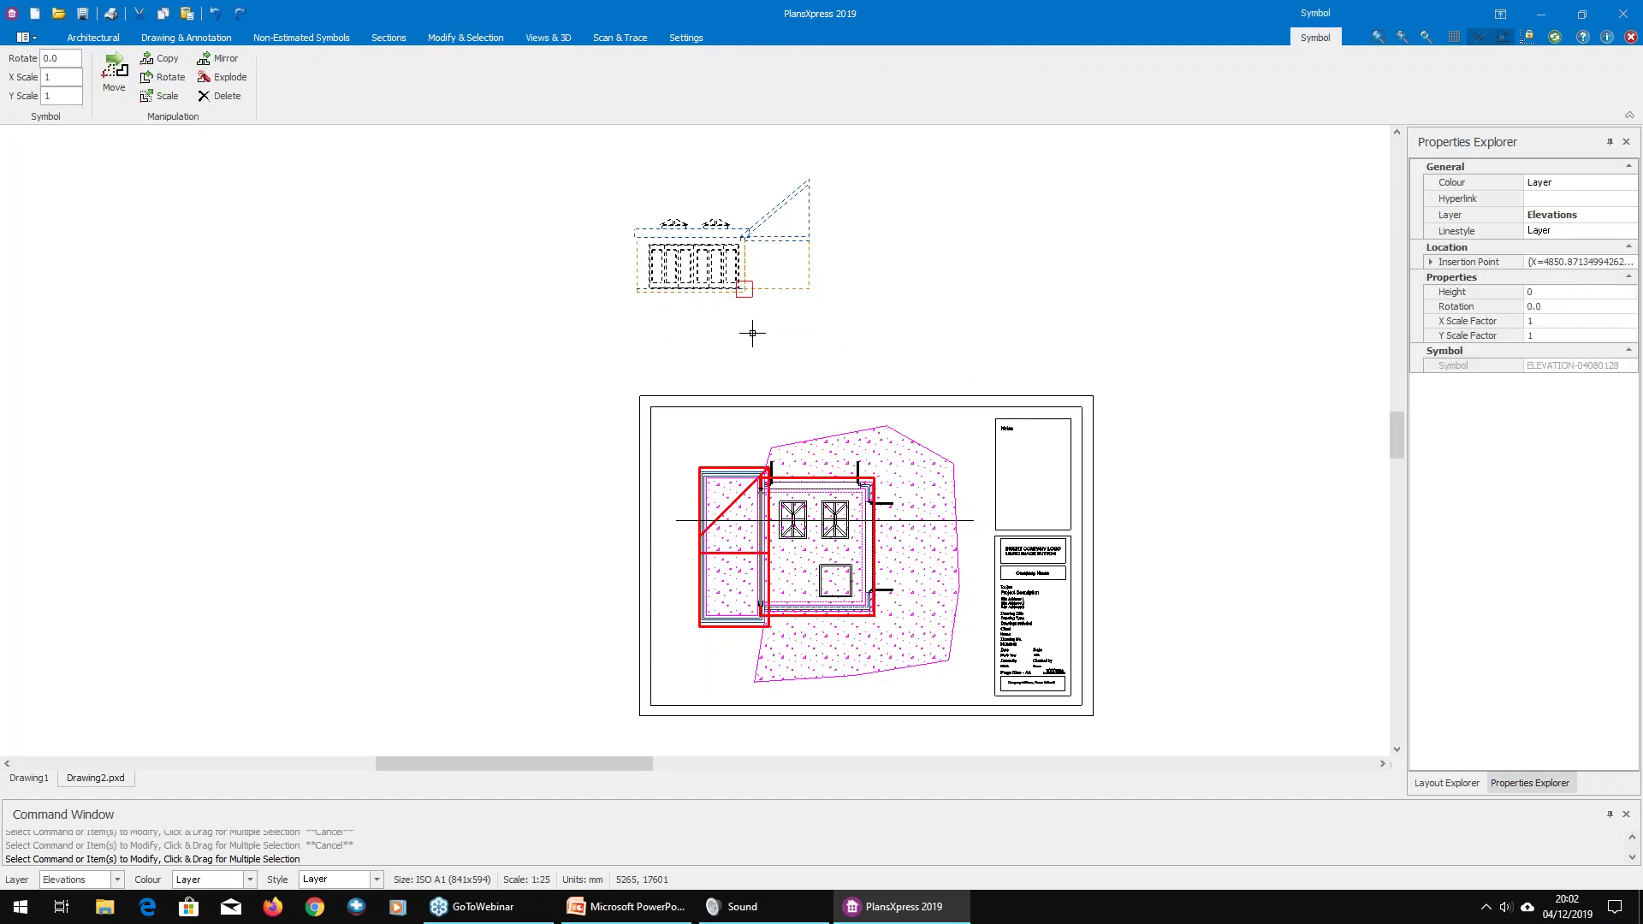
pyautogui.scroll(3, 836, 352)
pyautogui.click(947, 444)
pyautogui.click(697, 314)
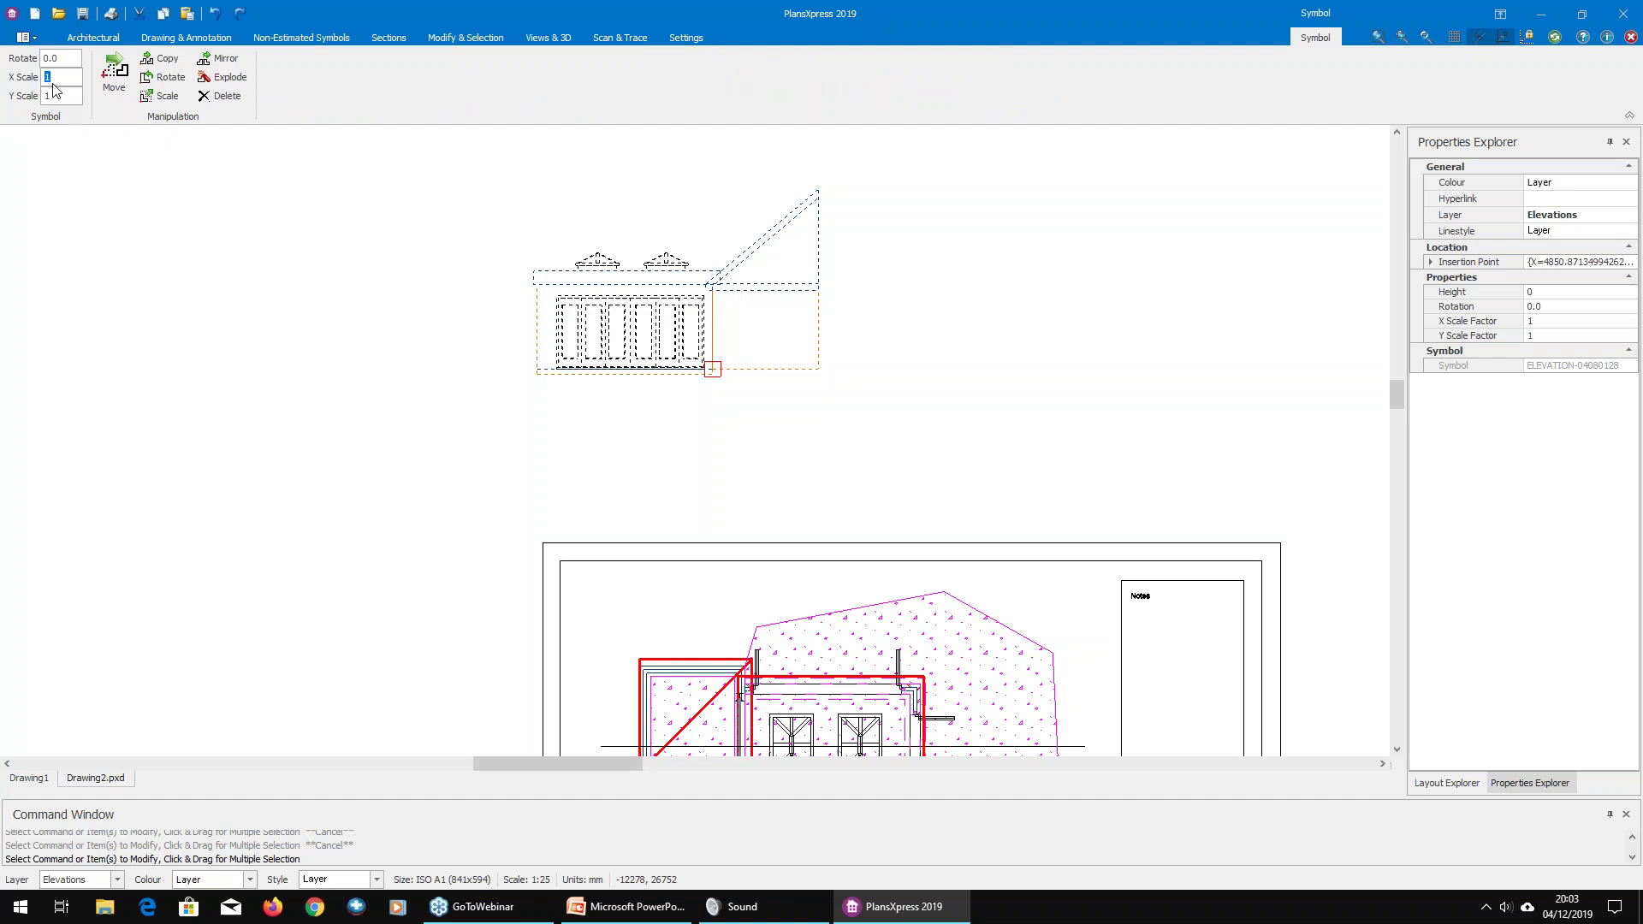
pyautogui.press('BackSpace')
pyautogui.press('Return')
pyautogui.click(523, 370)
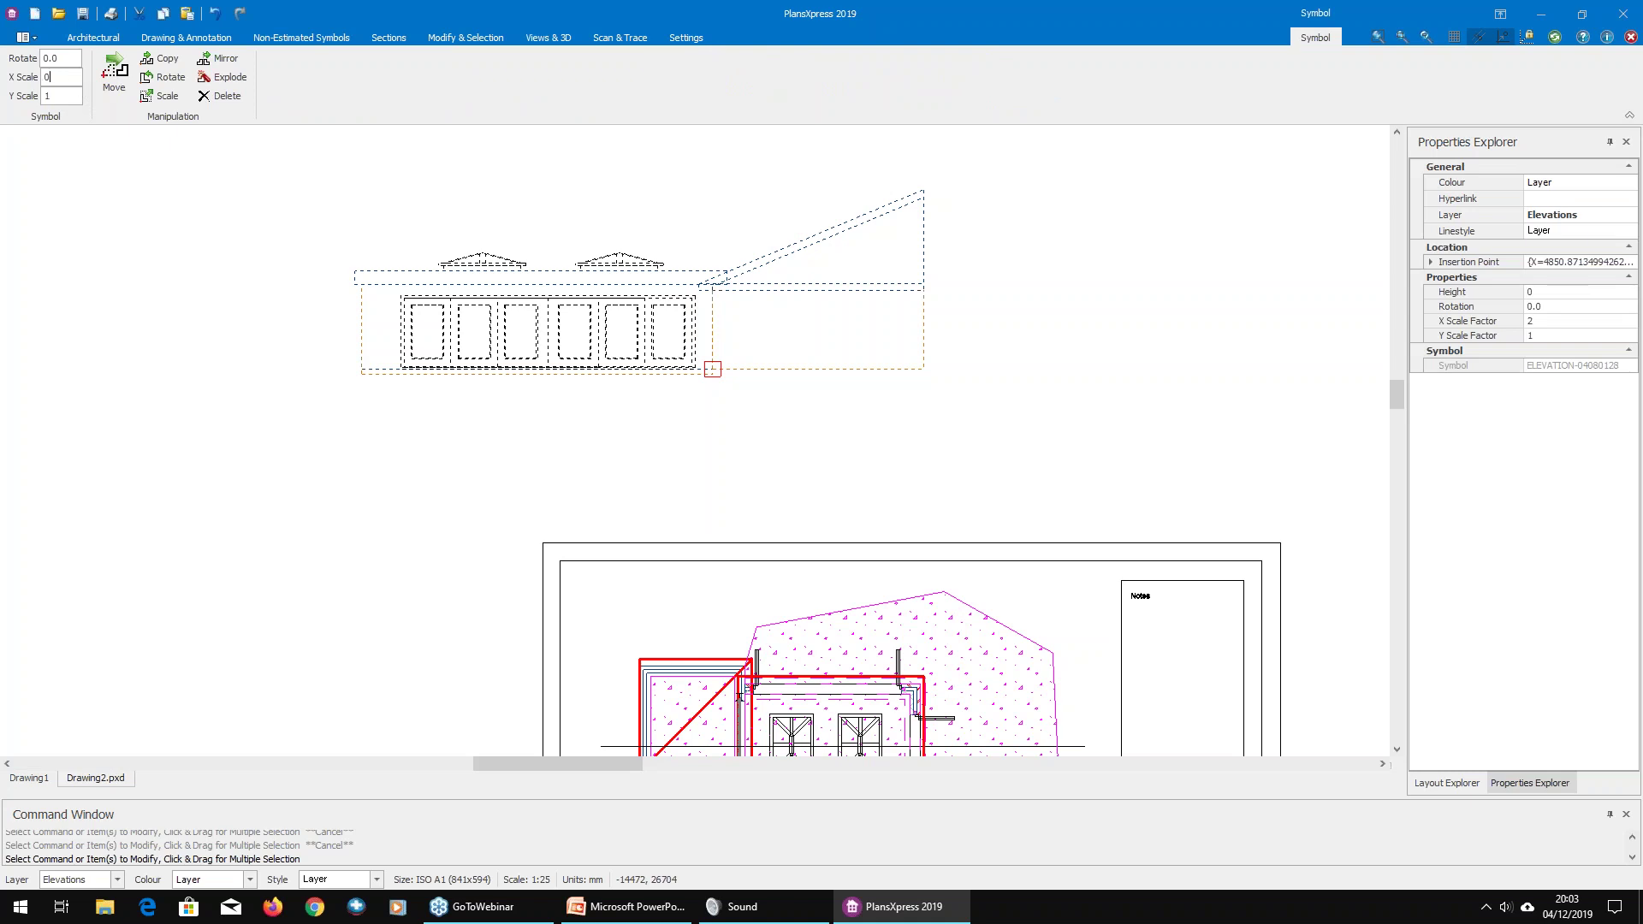
# Step: Set both the X scale and the Y scale of the elevation symbol to 0.5
pyautogui.click(65, 97)
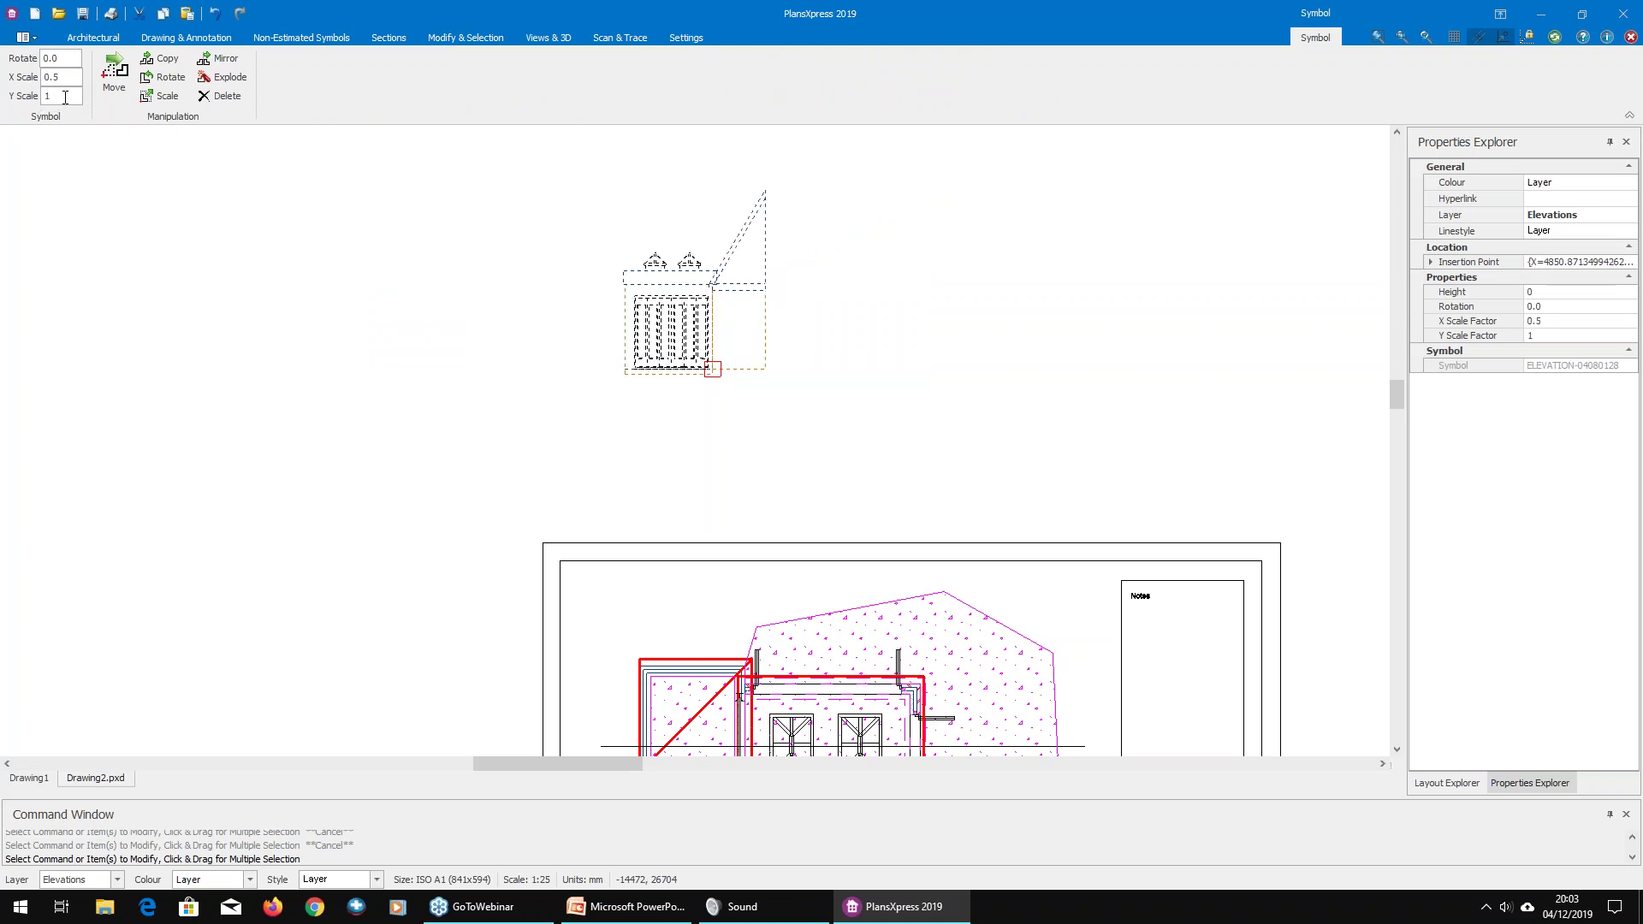
pyautogui.write('0.5')
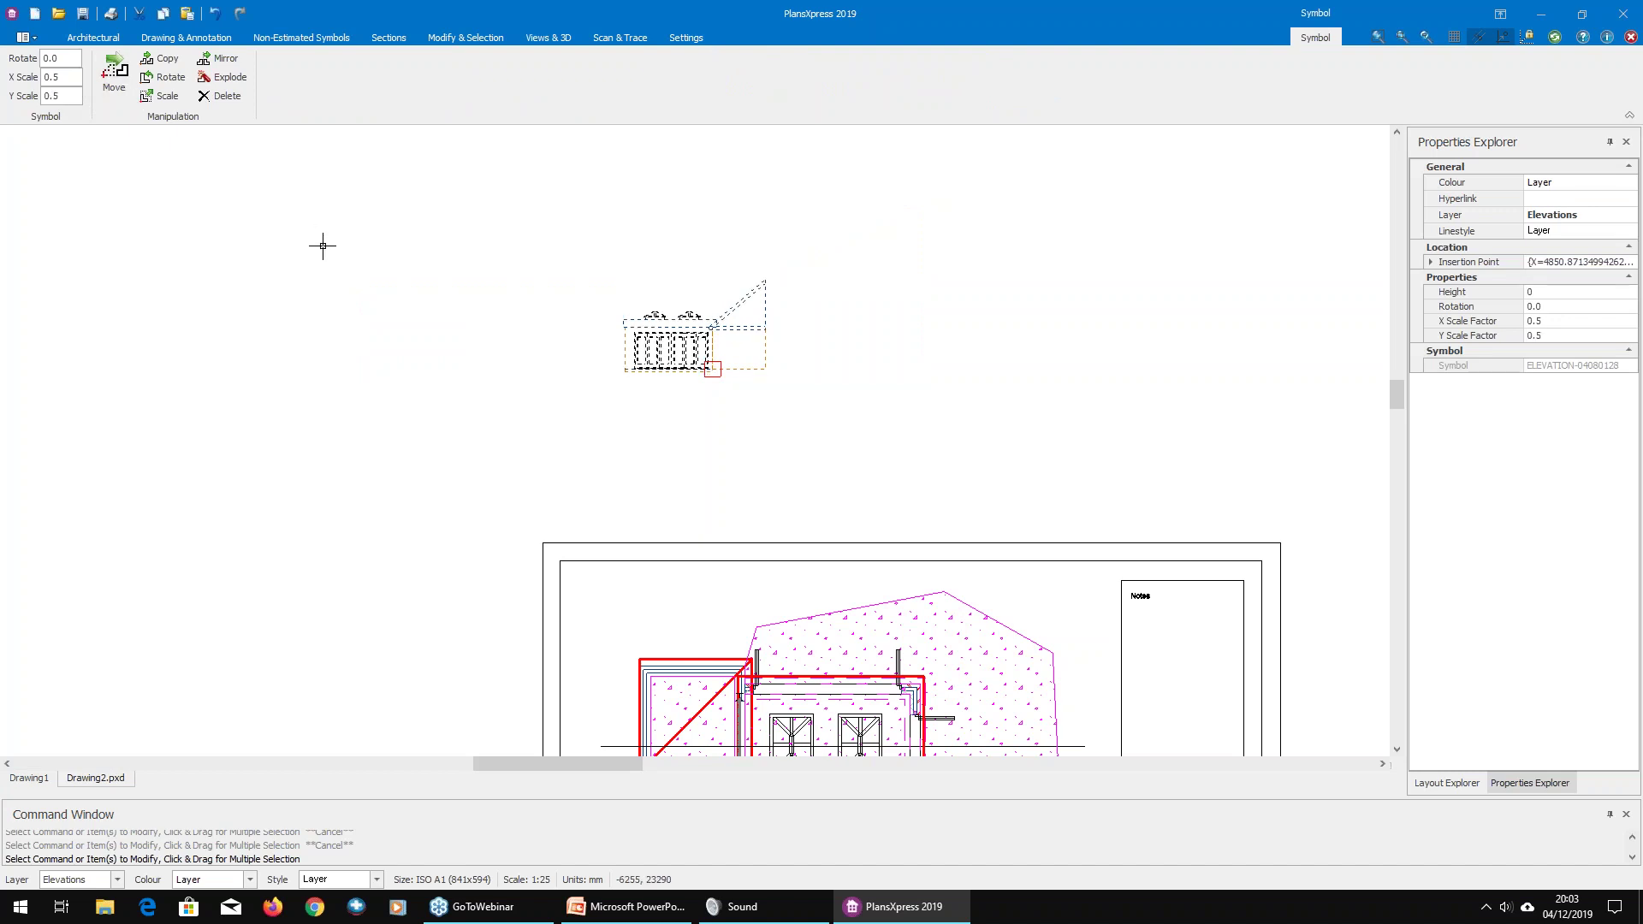
pyautogui.click(329, 249)
# Step: Select the elevation symbol and set both its X scale and Y scale to 1
pyautogui.moveTo(532, 268); pyautogui.dragTo(833, 418)
pyautogui.write('1')
pyautogui.press('Return')
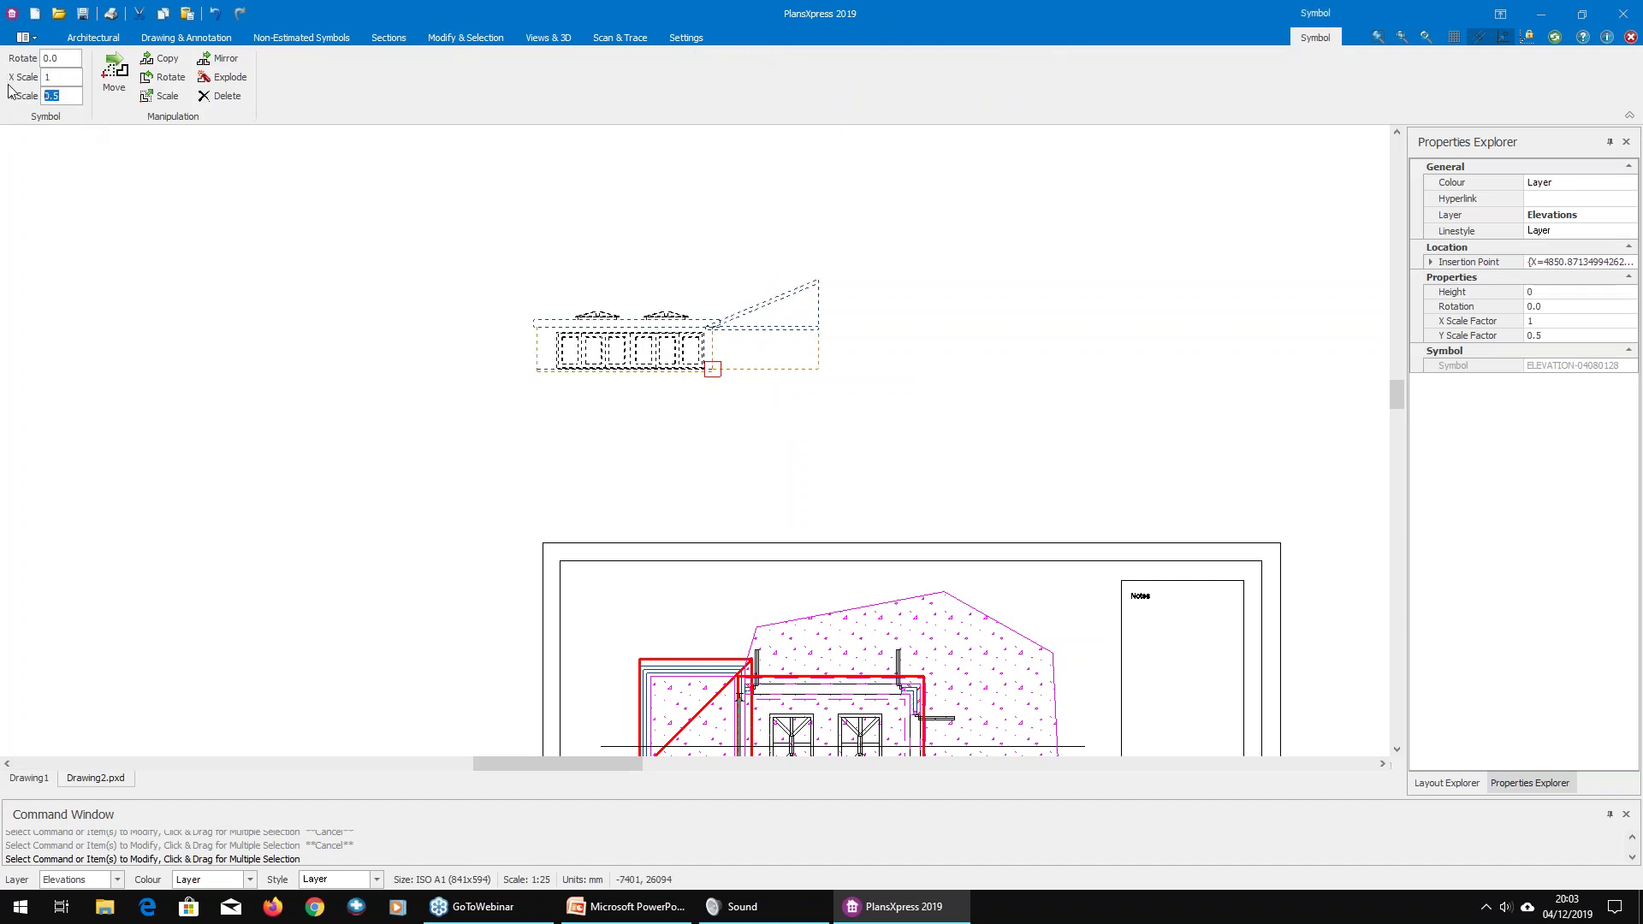
pyautogui.click(326, 248)
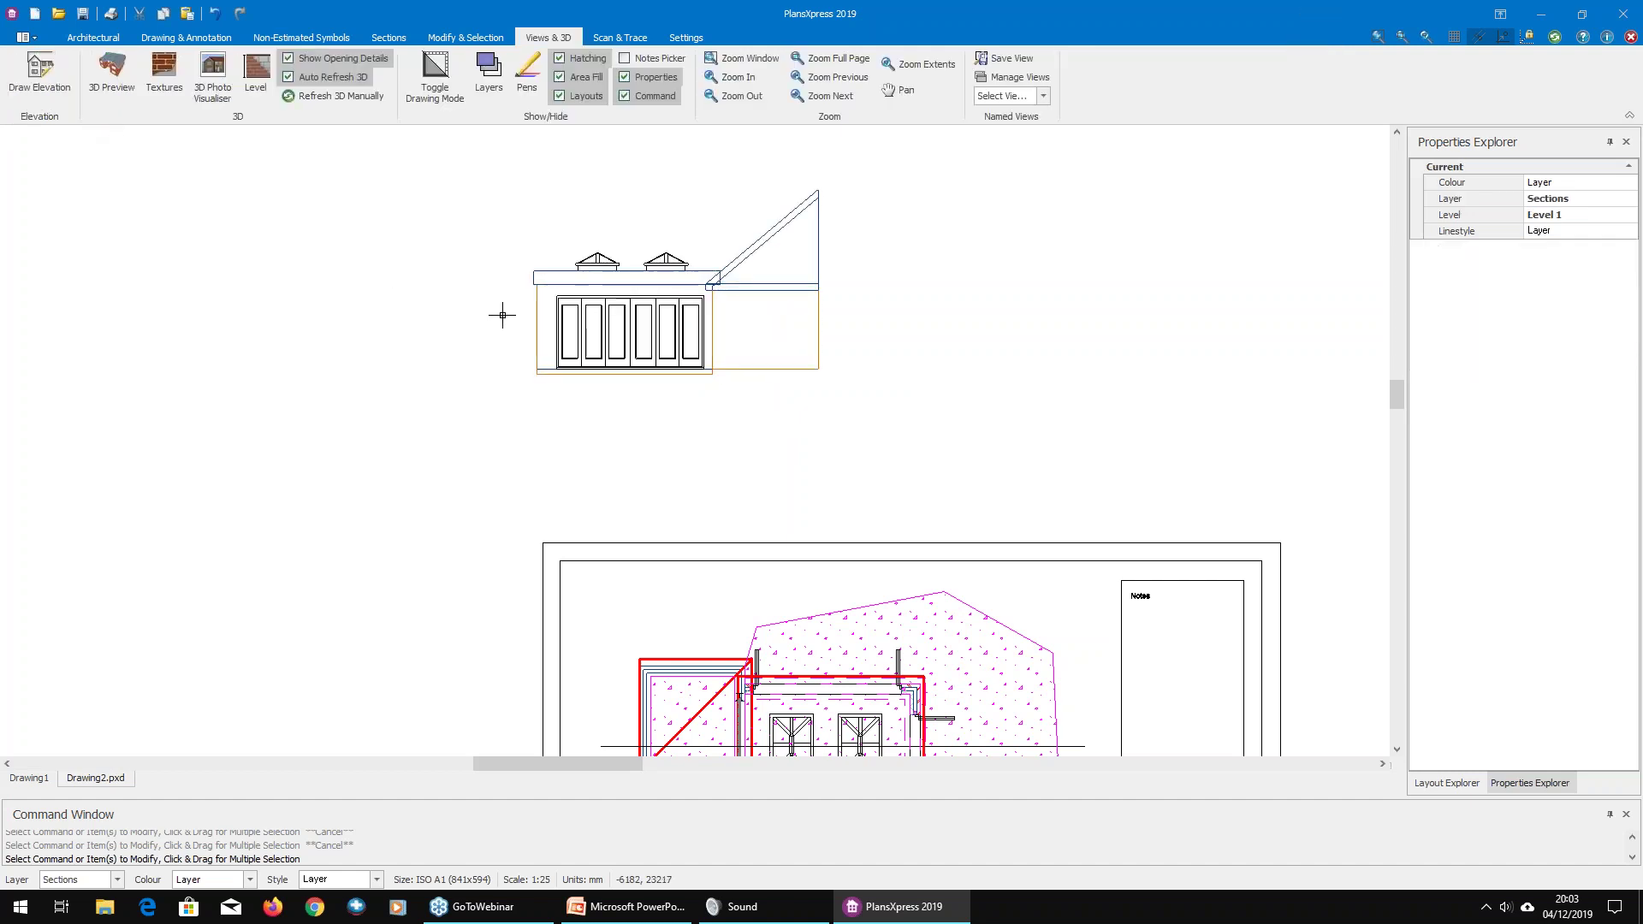
# Step: Select the elevation symbol and set its rotation to 45 degrees
pyautogui.click(602, 357)
pyautogui.click(56, 62)
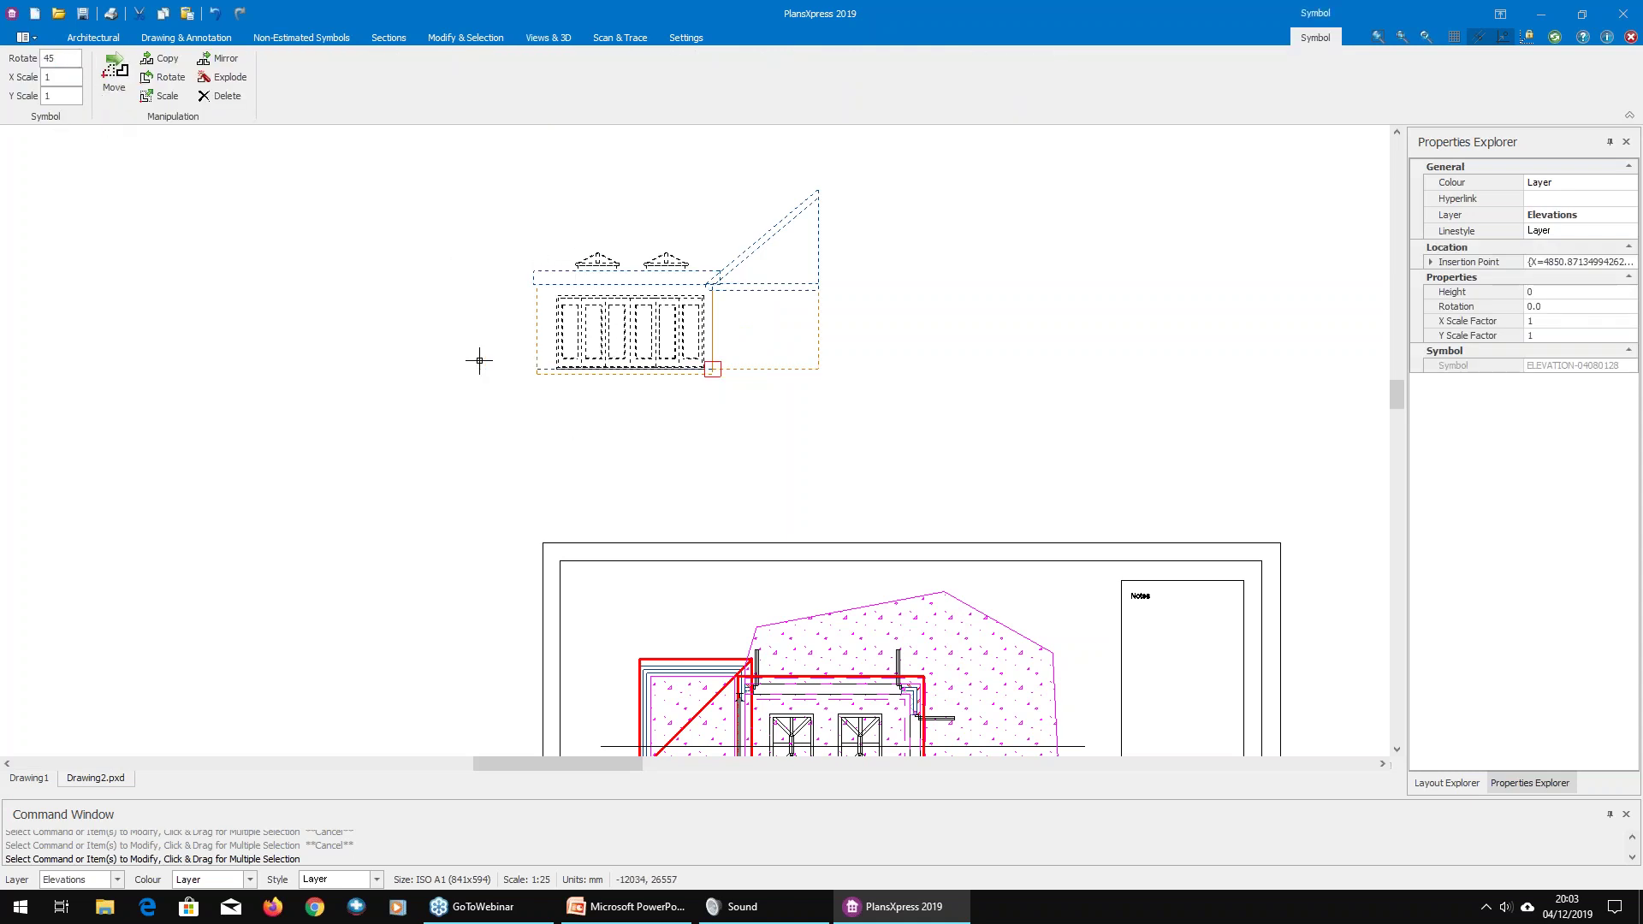
pyautogui.press('Return')
pyautogui.click(351, 373)
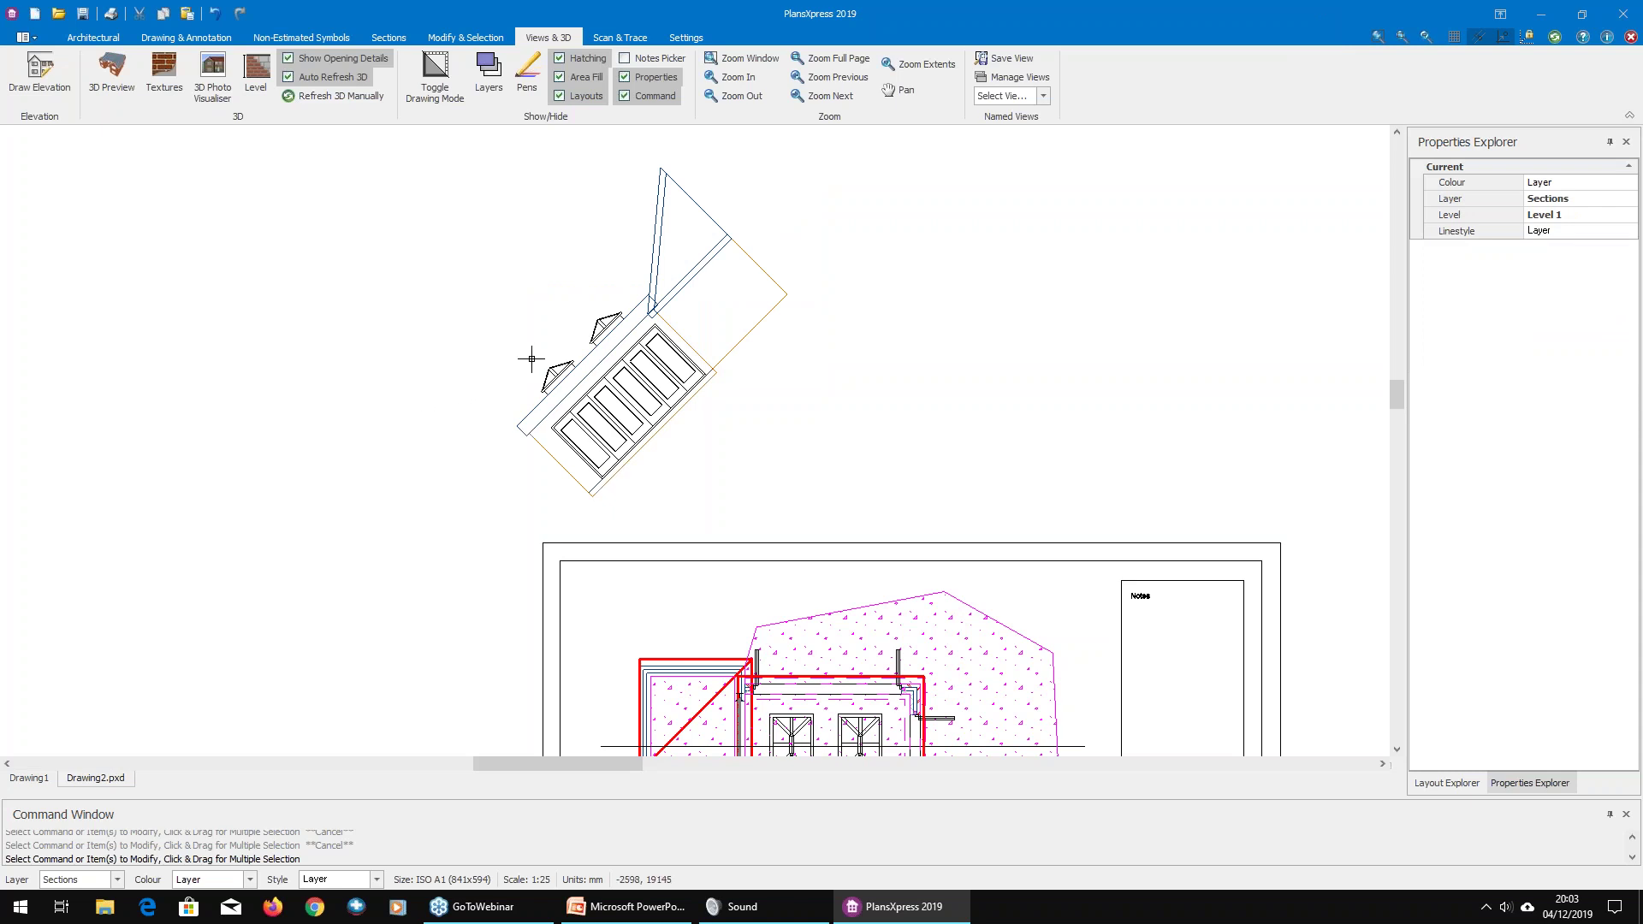
# Step: Set the rotation of the tilted elevation symbol to 90 degrees
pyautogui.click(630, 356)
pyautogui.click(72, 60)
pyautogui.press('Return')
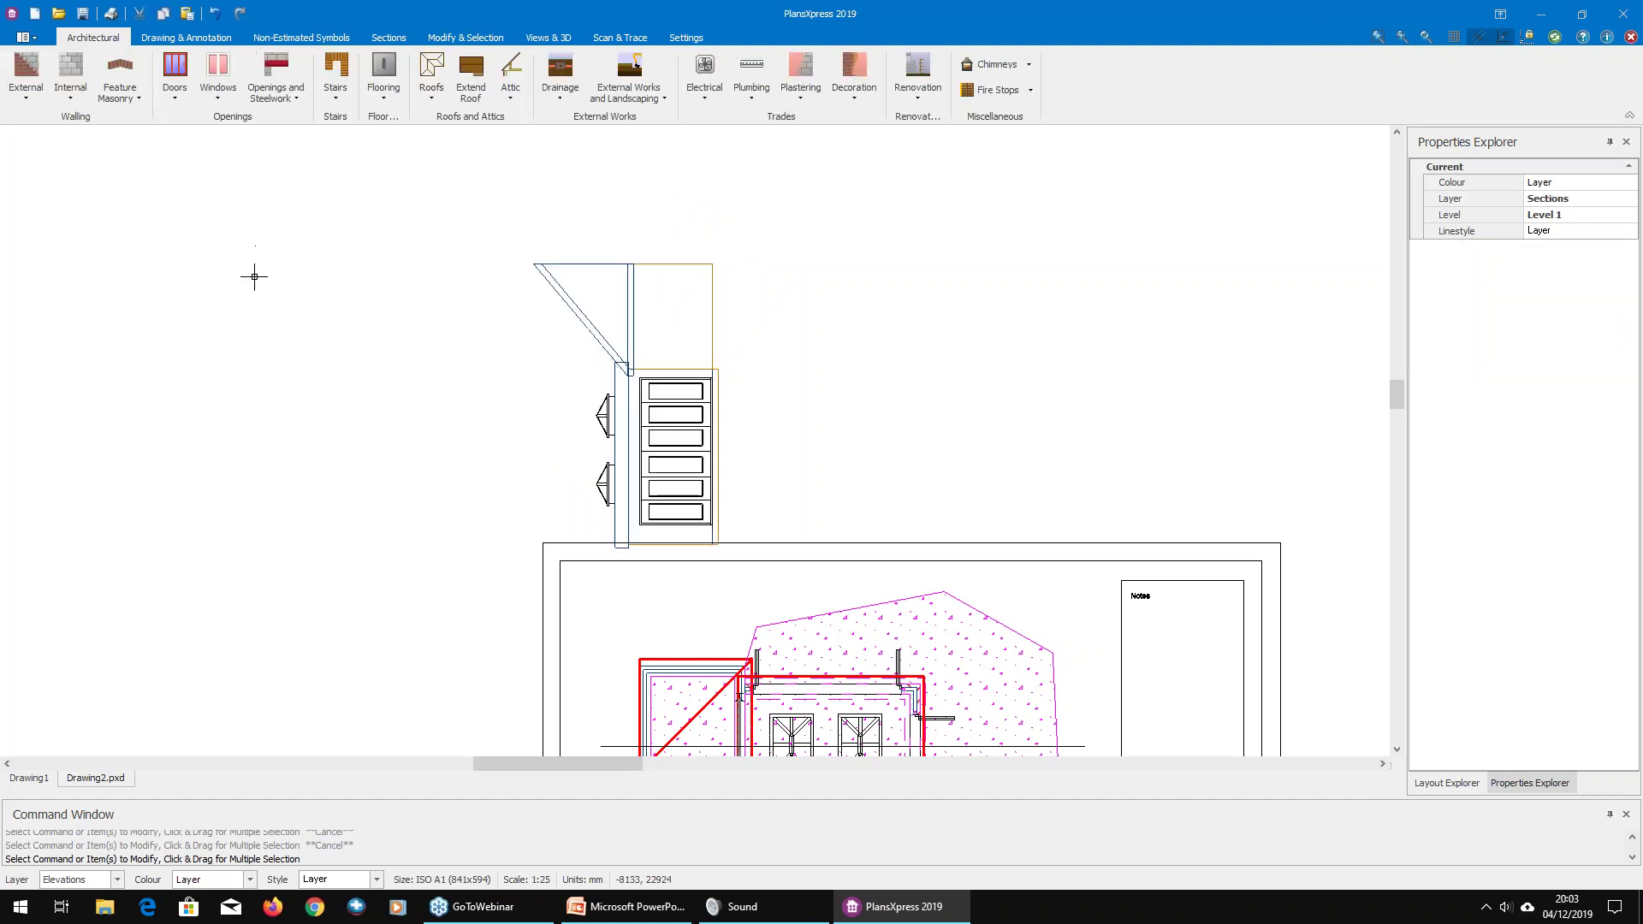
# Step: Move the rotated elevation symbol from above the sheet to the empty area beside the sheet's left edge
pyautogui.click(672, 376)
pyautogui.moveTo(781, 366); pyautogui.dragTo(742, 101, button='middle')
pyautogui.click(754, 263)
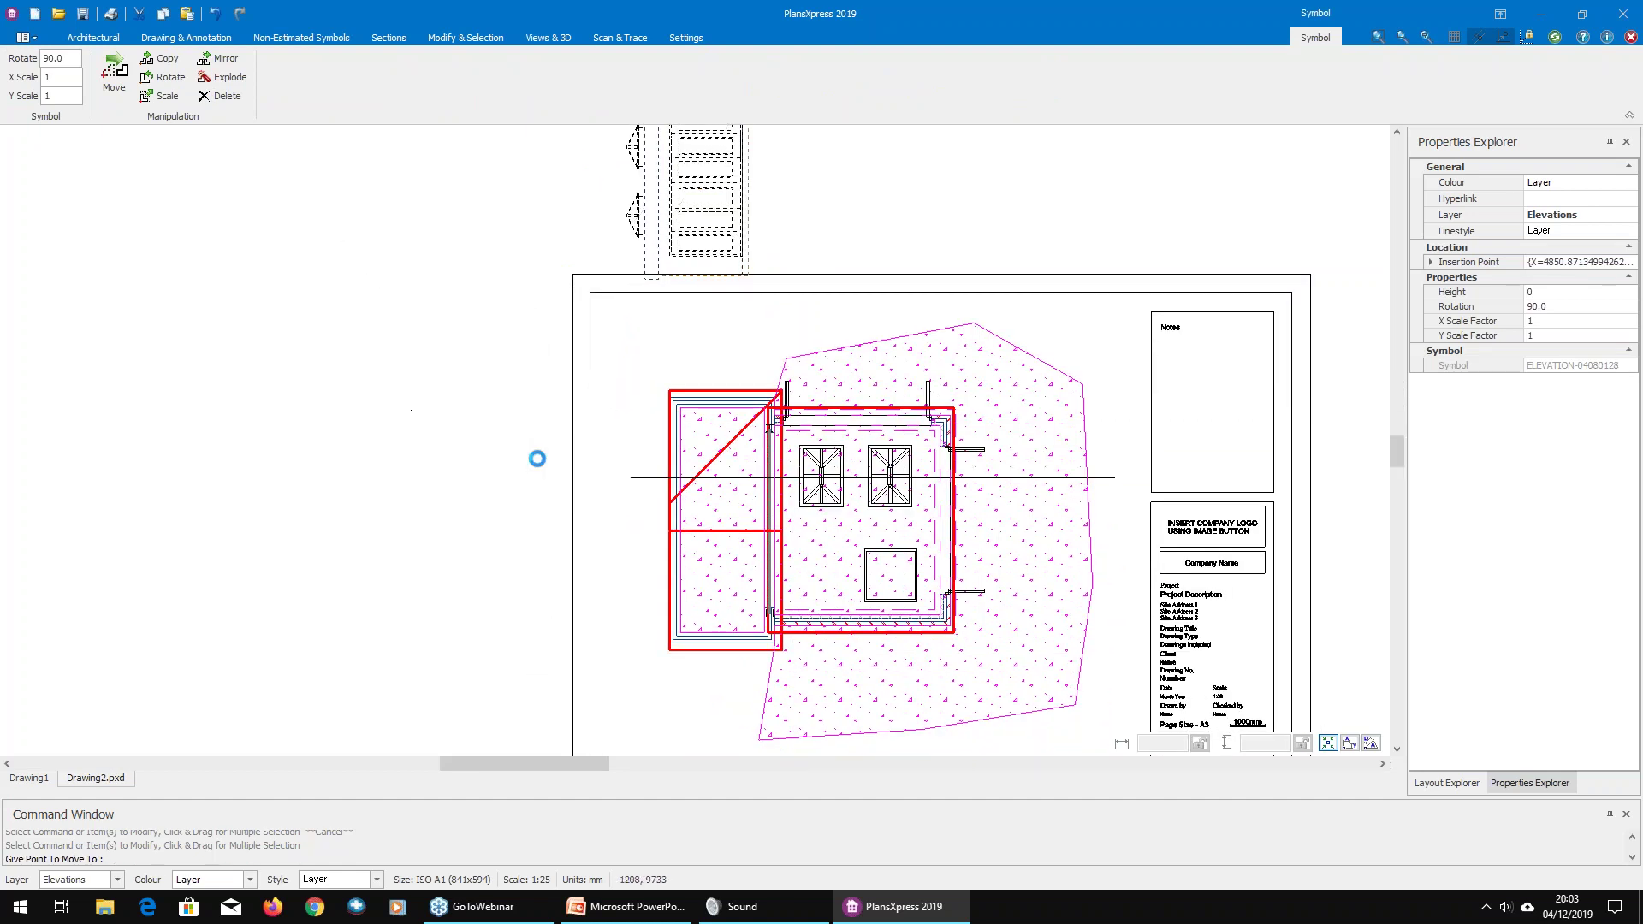
pyautogui.click(529, 453)
# Step: Set the rotation of the elevation symbol beside the sheet to 0
pyautogui.moveTo(302, 509); pyautogui.dragTo(341, 401, button='middle')
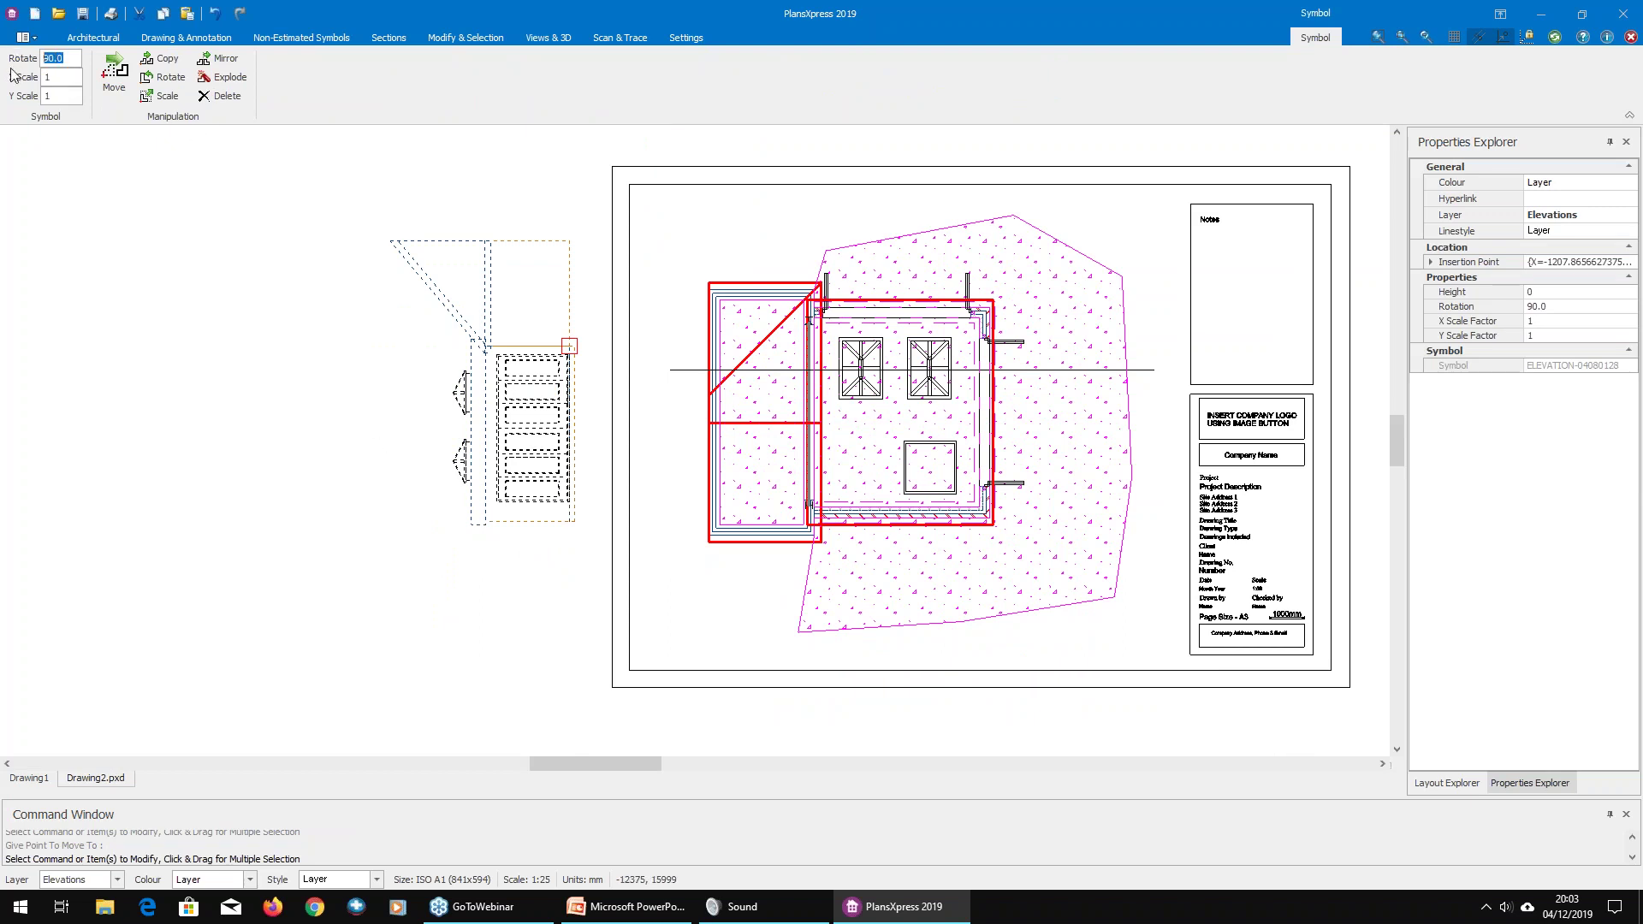
pyautogui.write('0')
pyautogui.press('Return')
pyautogui.click(414, 396)
# Step: Move the elevation symbol by its insertion point into the empty area above the sheet and deselect it
pyautogui.moveTo(557, 348); pyautogui.dragTo(305, 249)
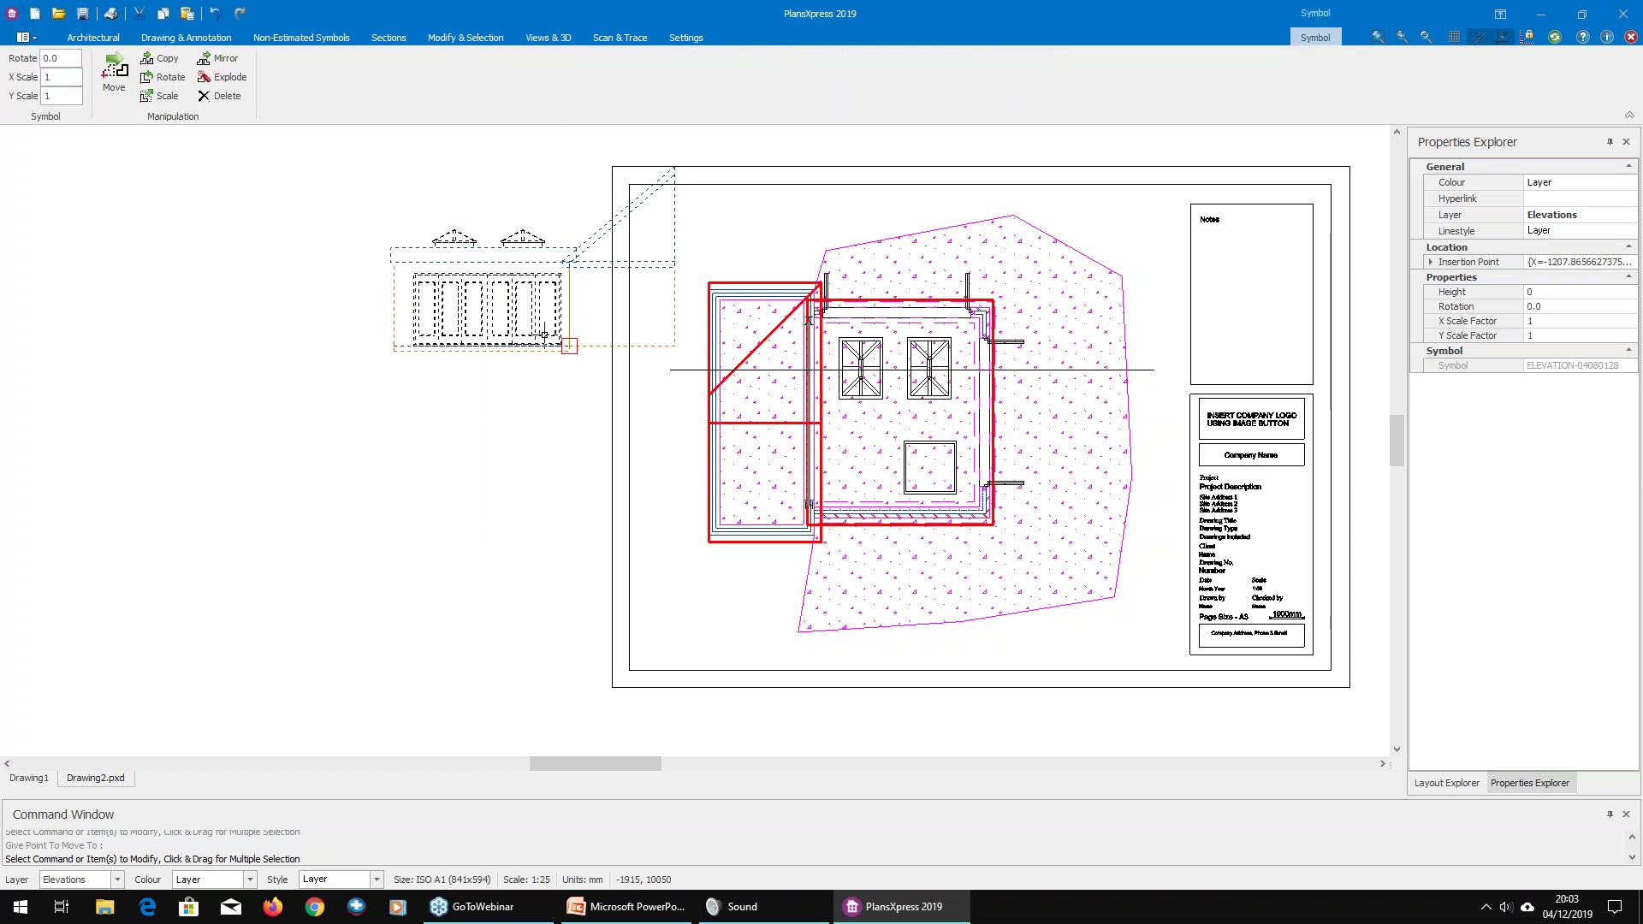
pyautogui.click(568, 346)
pyautogui.moveTo(724, 146); pyautogui.dragTo(689, 345, button='middle')
pyautogui.click(762, 299)
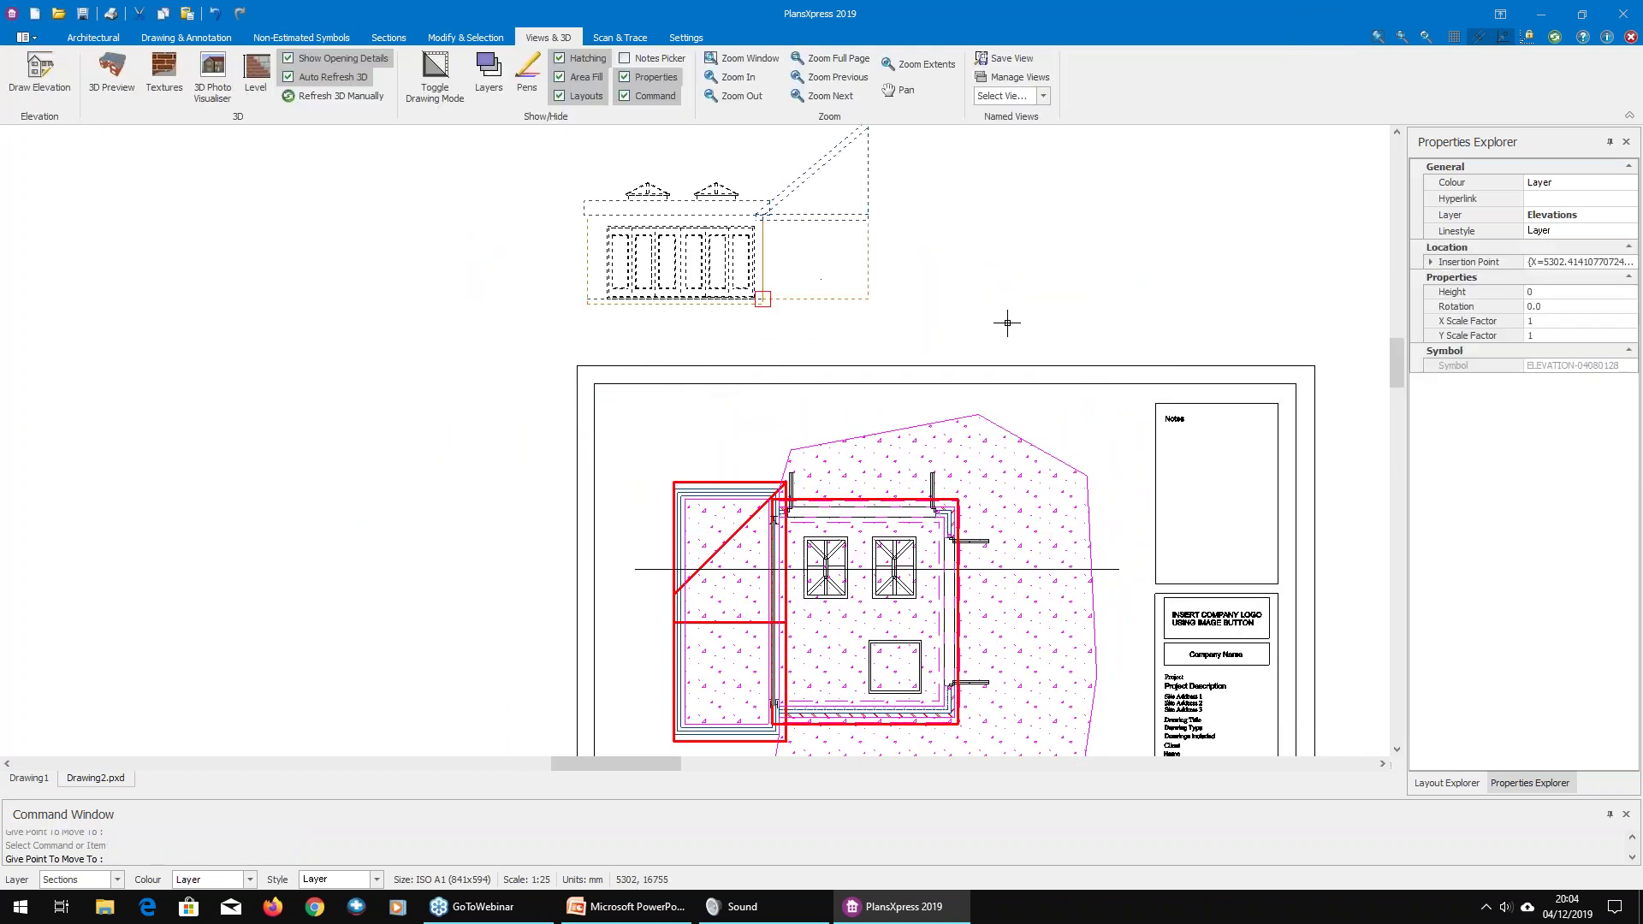
pyautogui.moveTo(888, 481)
pyautogui.mouseDown()
pyautogui.moveTo(729, 310)
pyautogui.moveTo(577, 209)
pyautogui.mouseUp()
pyautogui.press('Escape')
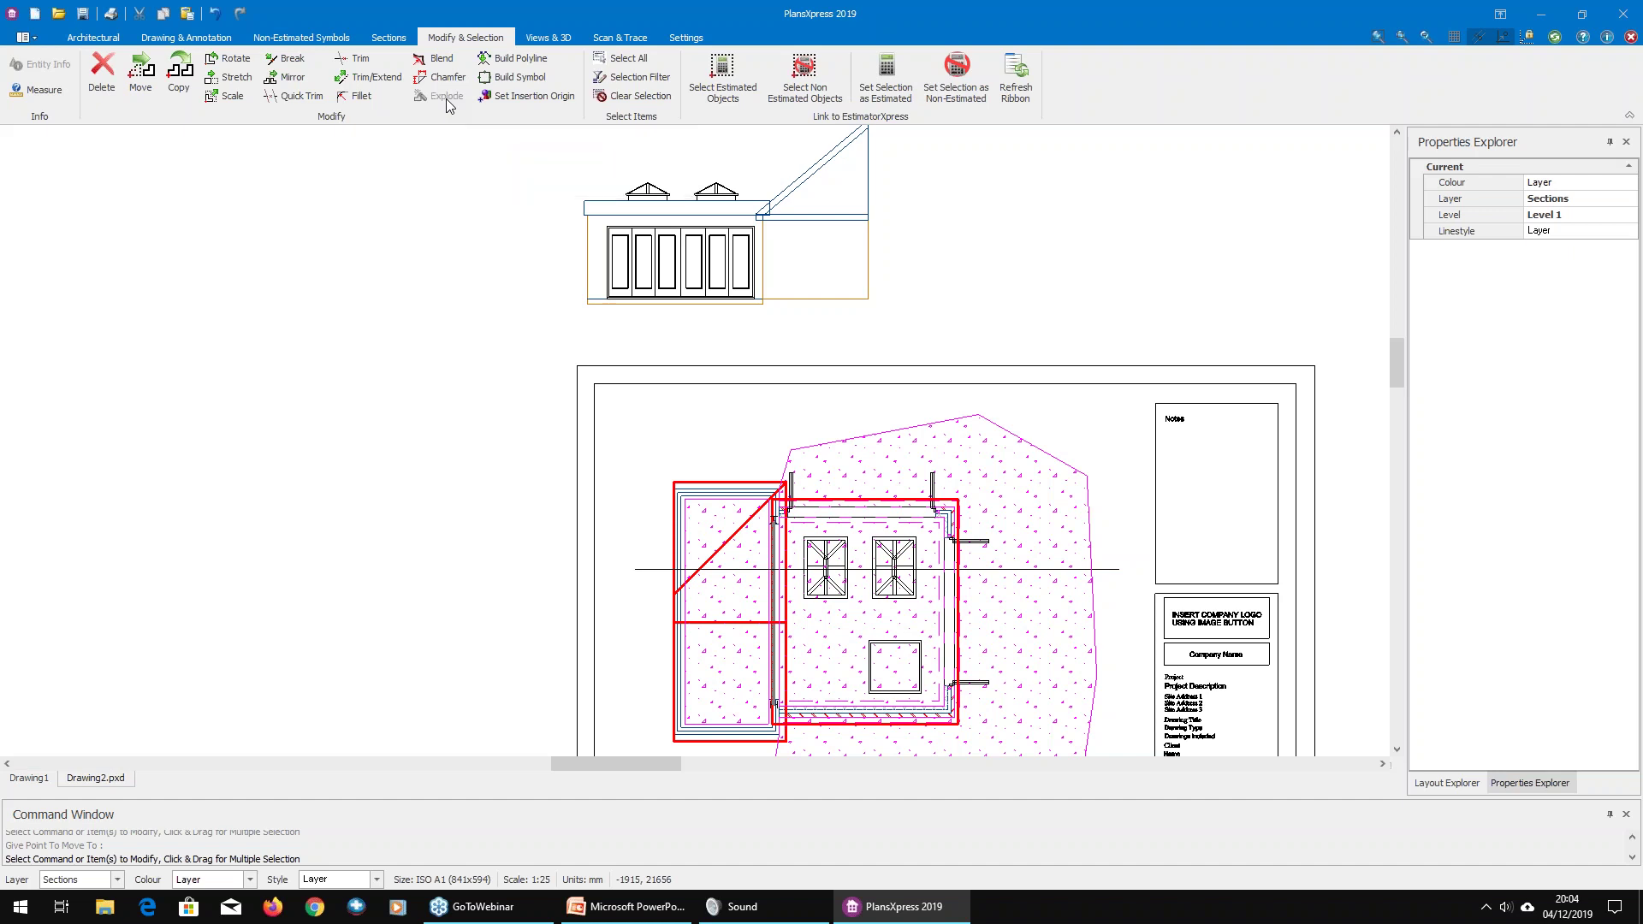
pyautogui.moveTo(812, 378); pyautogui.dragTo(652, 231, button='middle')
pyautogui.scroll(1, 560, 451)
pyautogui.scroll(1, 560, 452)
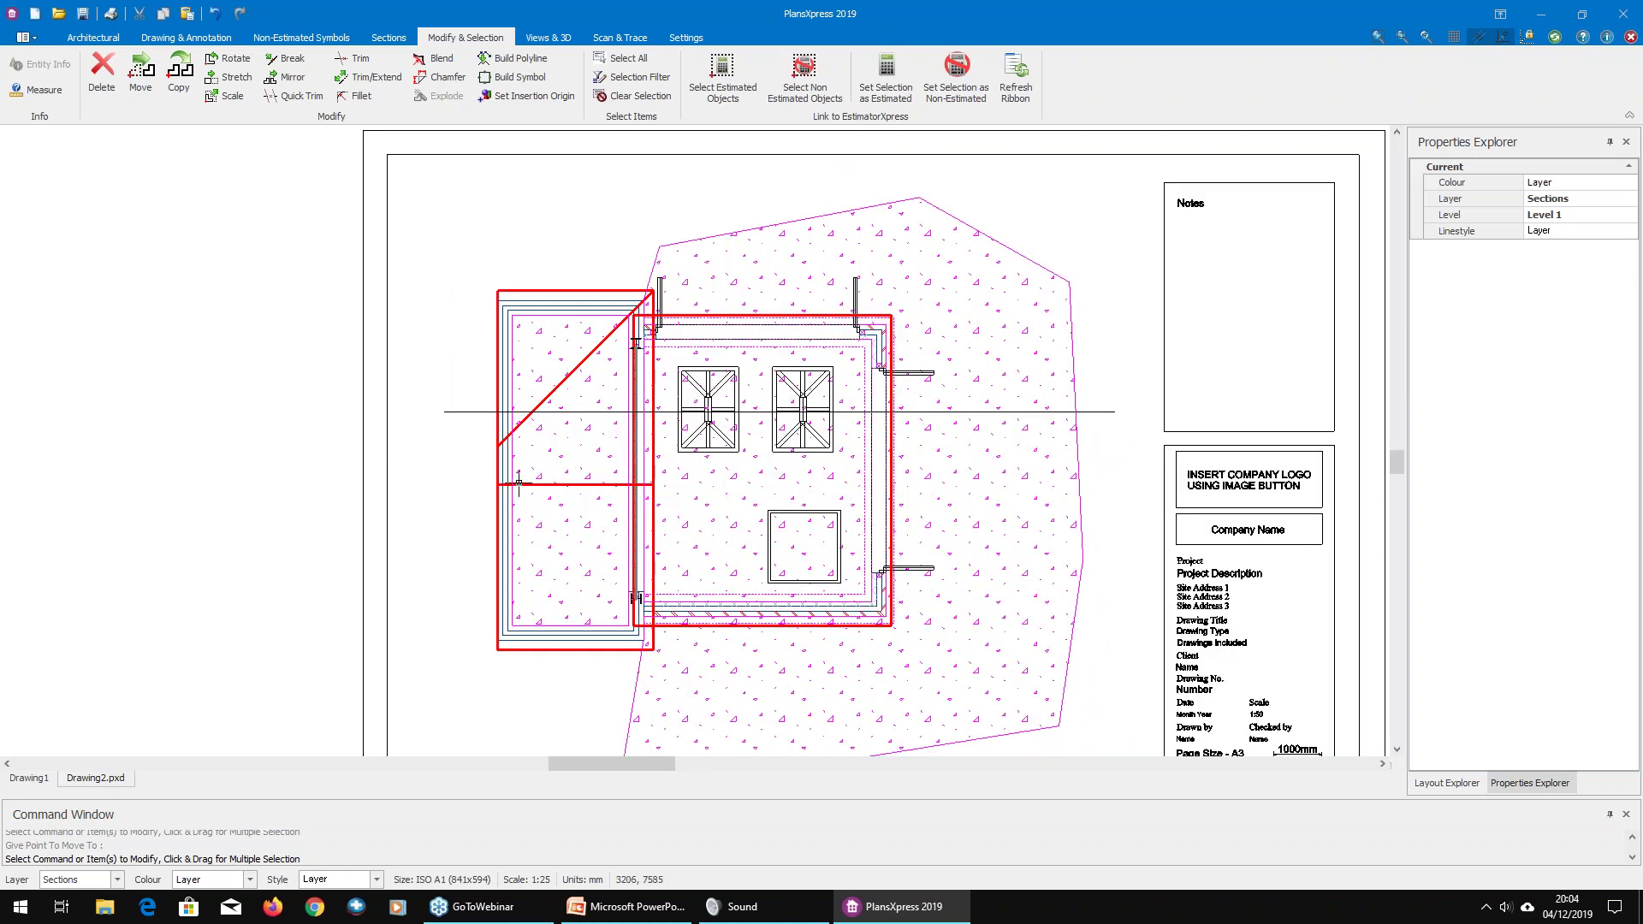
pyautogui.scroll(1, 519, 483)
pyautogui.scroll(-5, 543, 440)
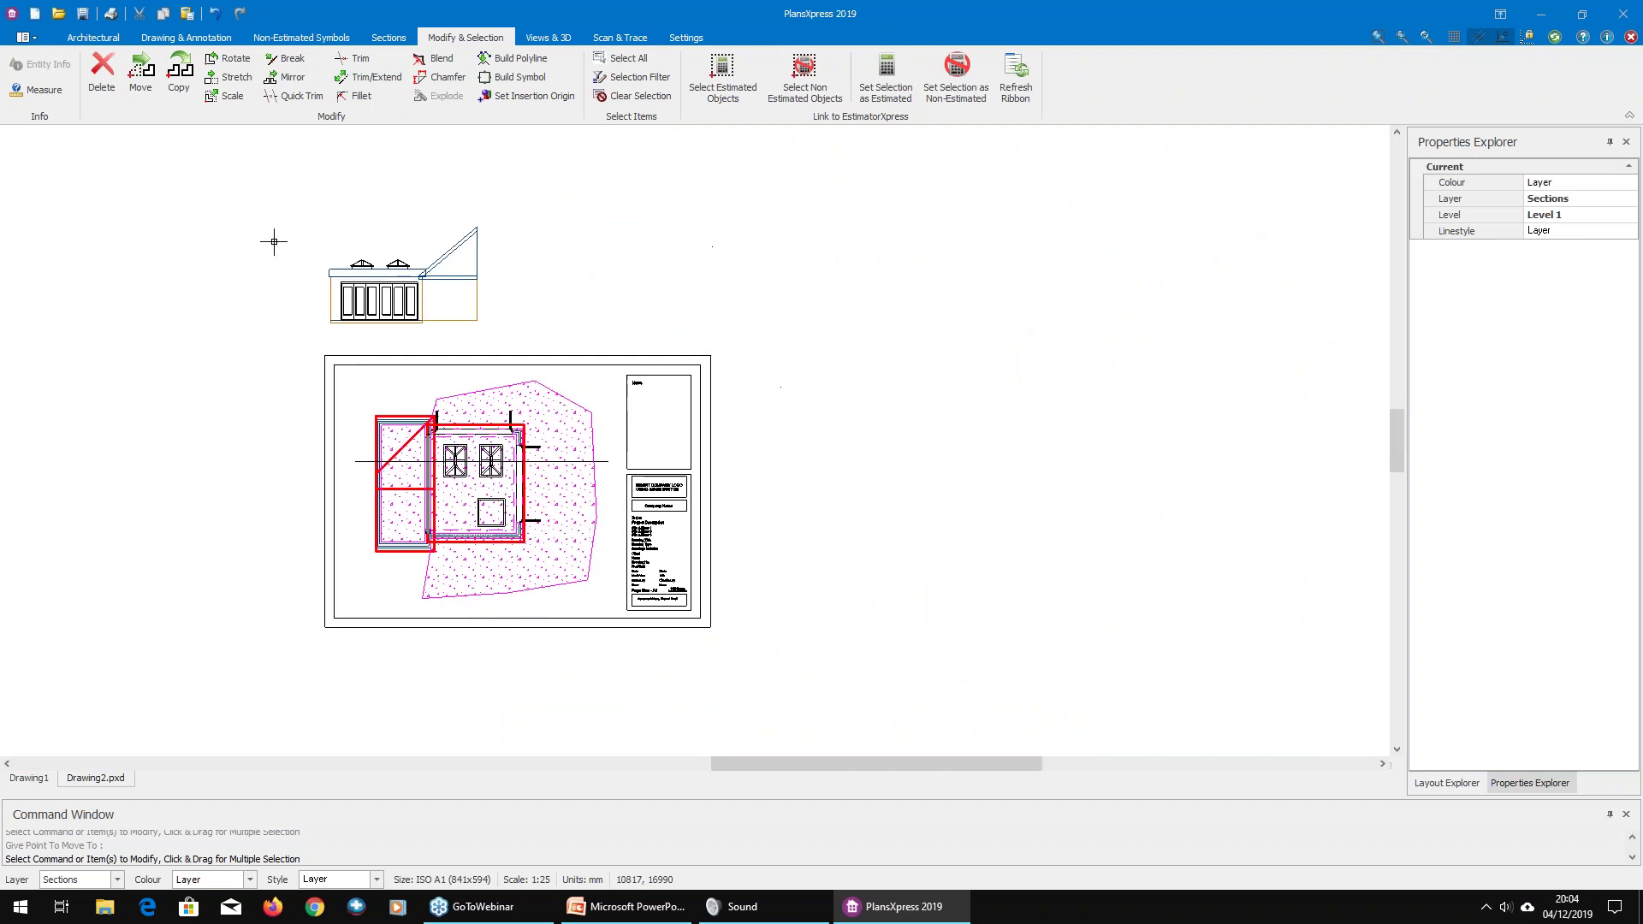
# Step: Draw two adjoining horizontal brick and block cavity walls, additional floor for 2.475 high floor to joist height, about 3071 and 8235 mm long, right of the elevation
pyautogui.click(92, 37)
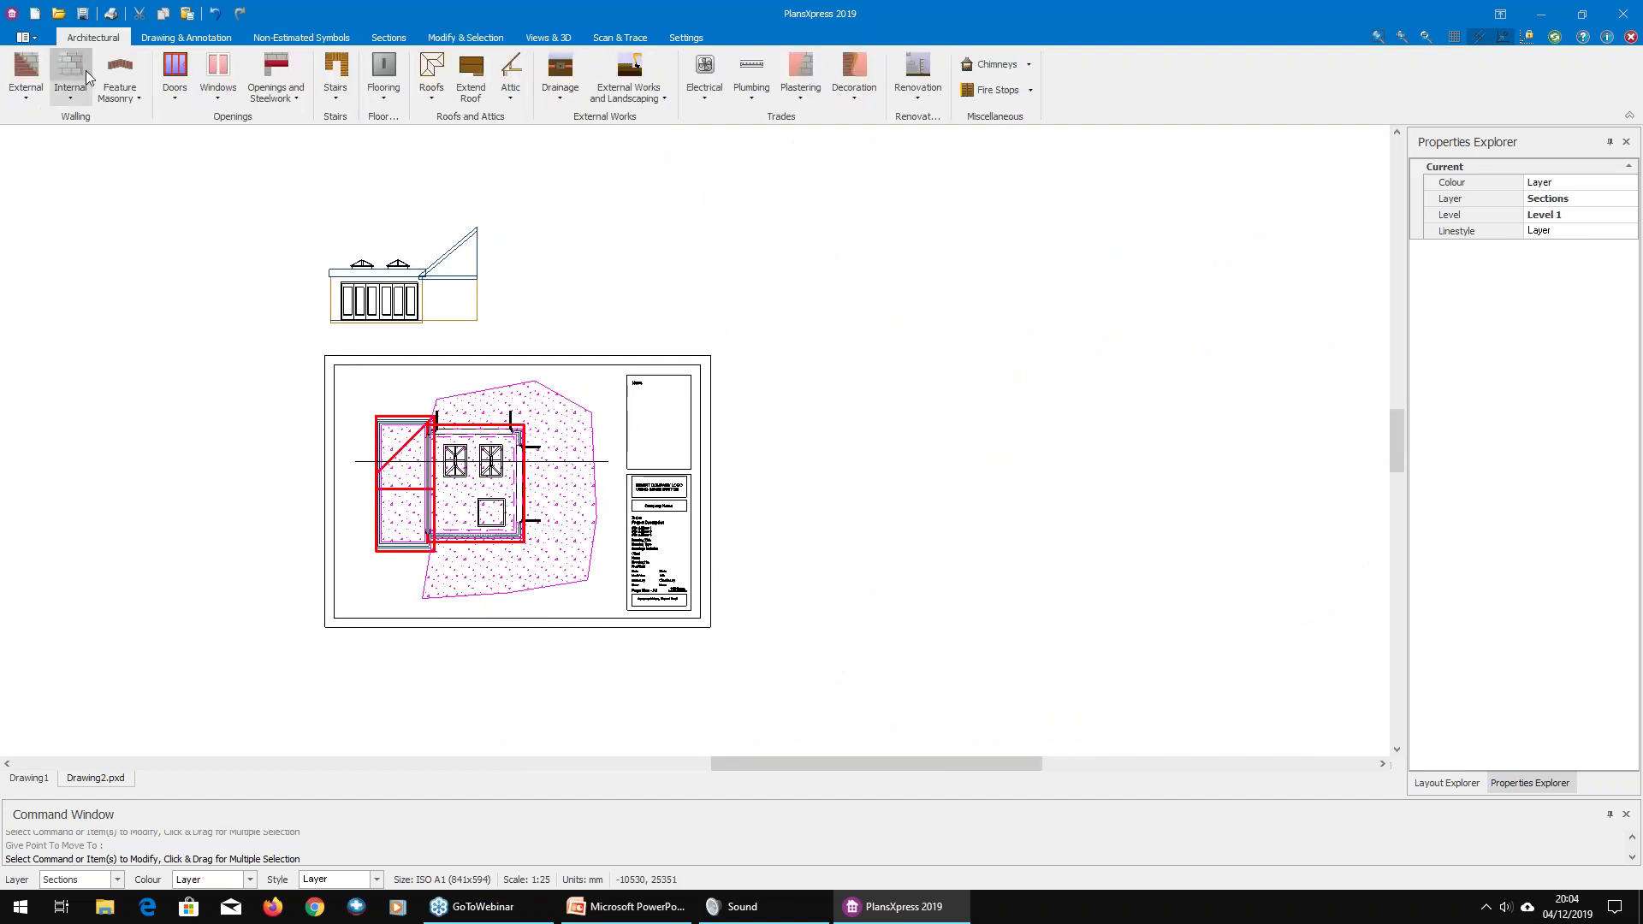
pyautogui.click(31, 95)
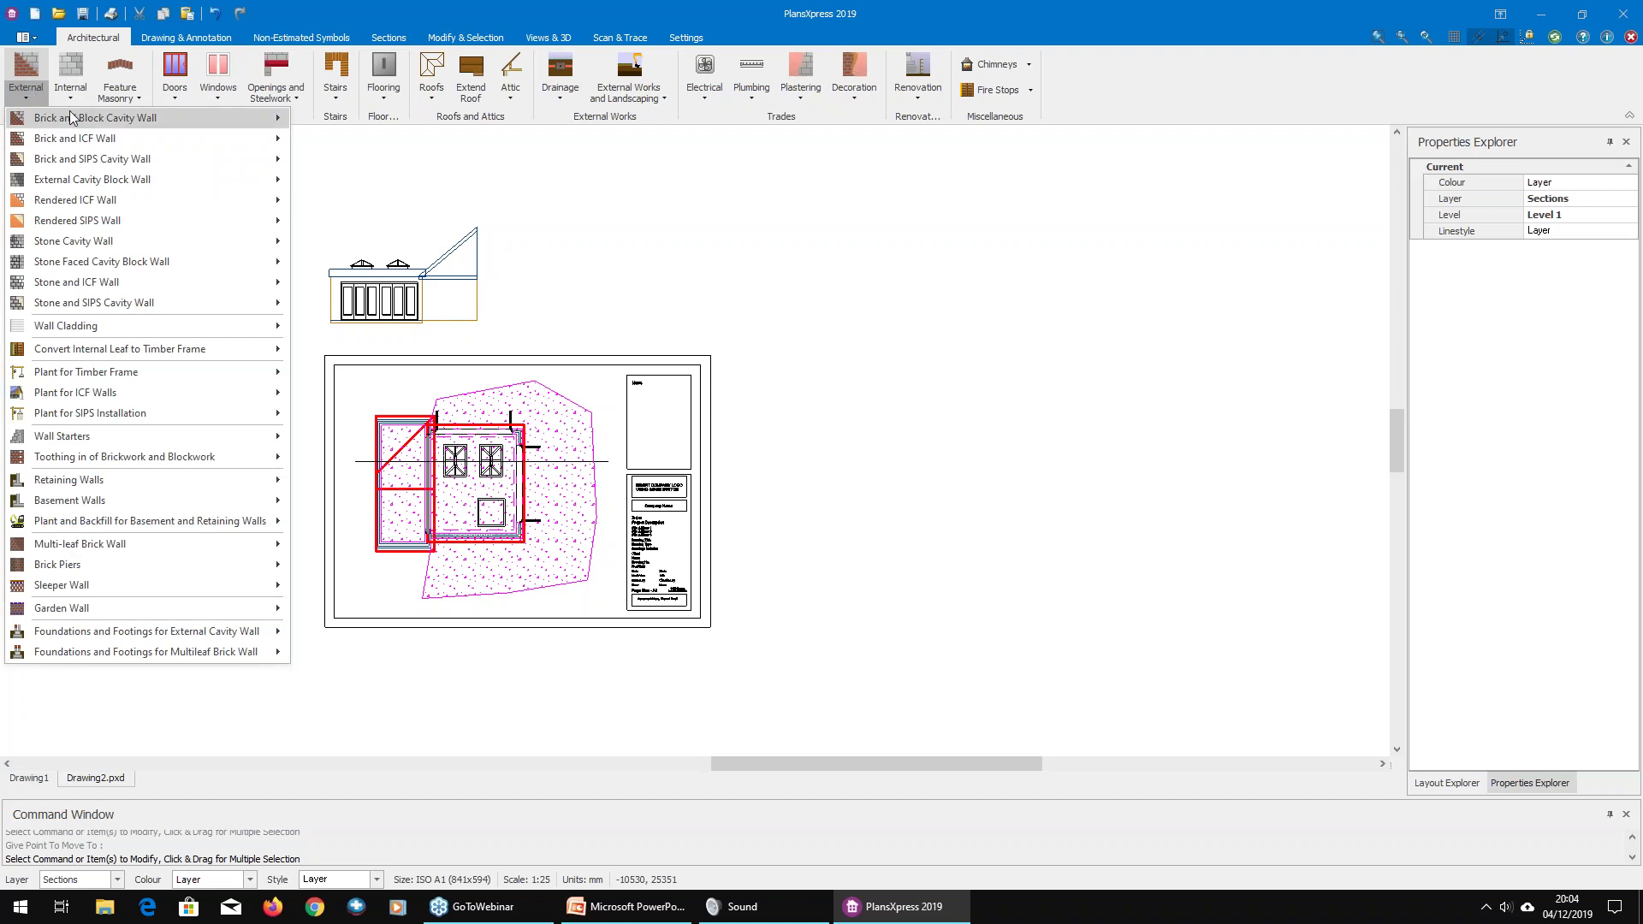
pyautogui.moveTo(82, 118)
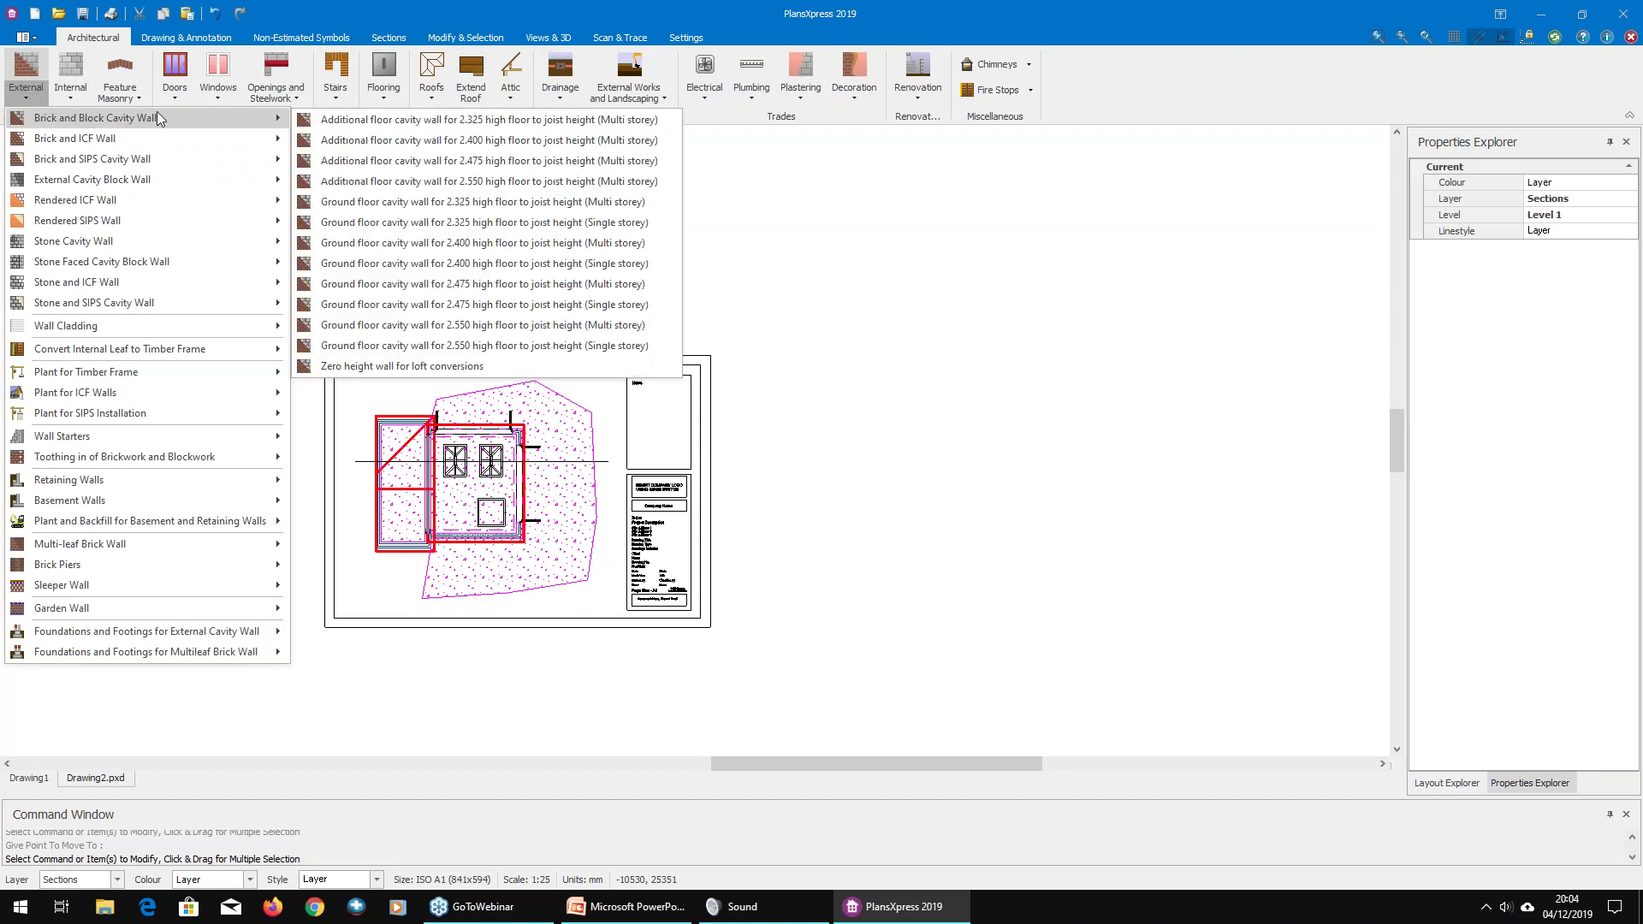
pyautogui.click(356, 171)
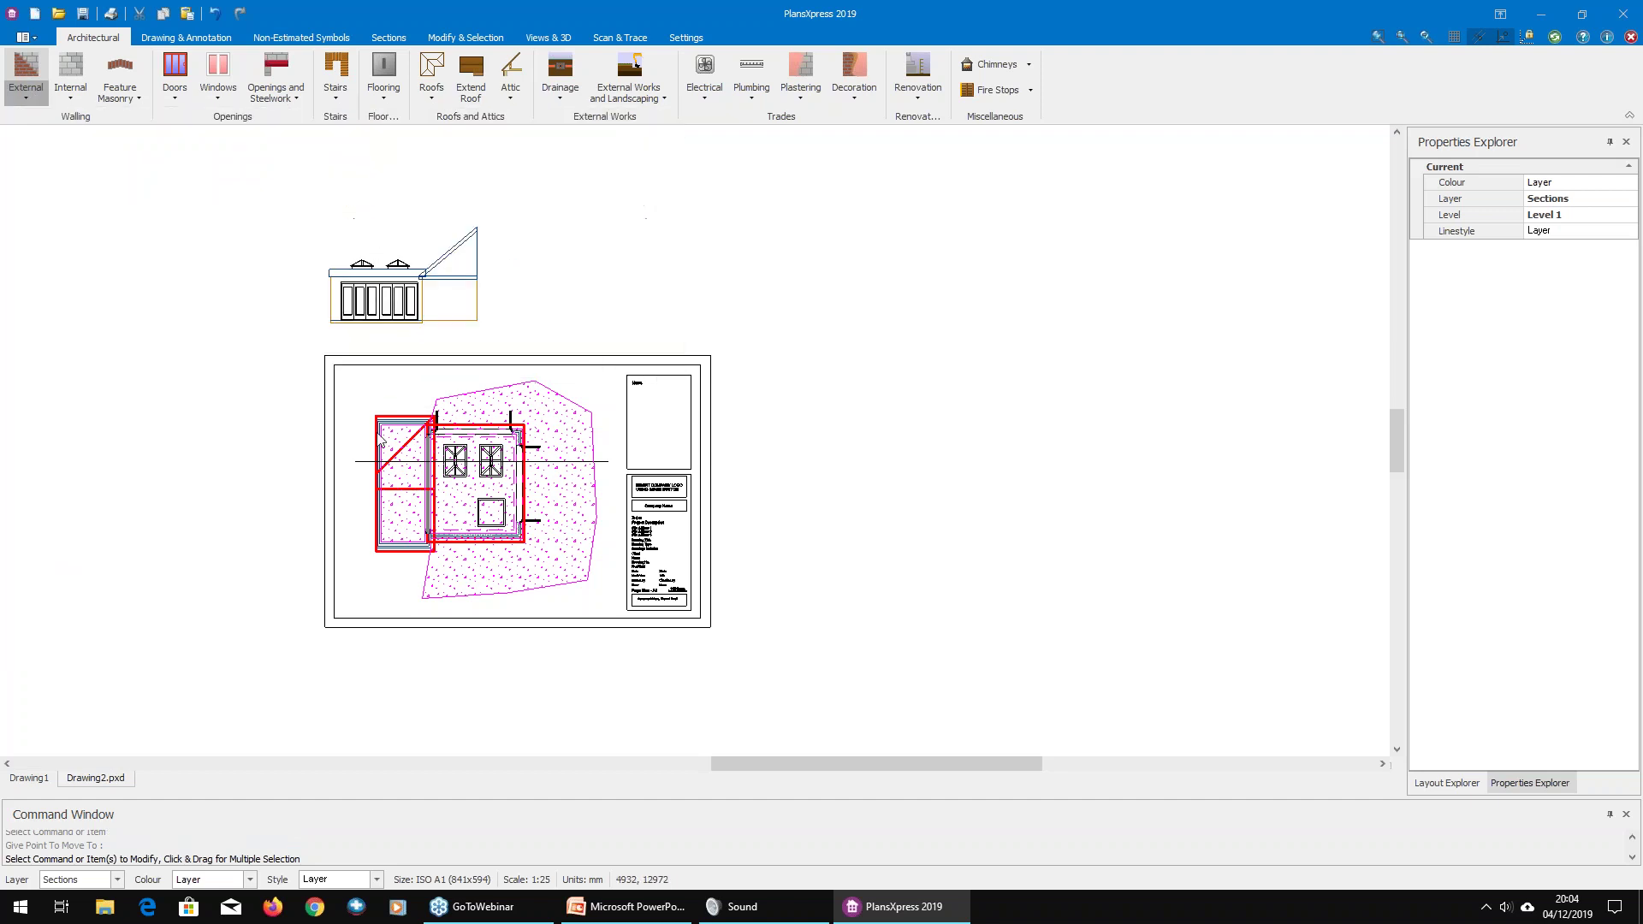
pyautogui.click(898, 660)
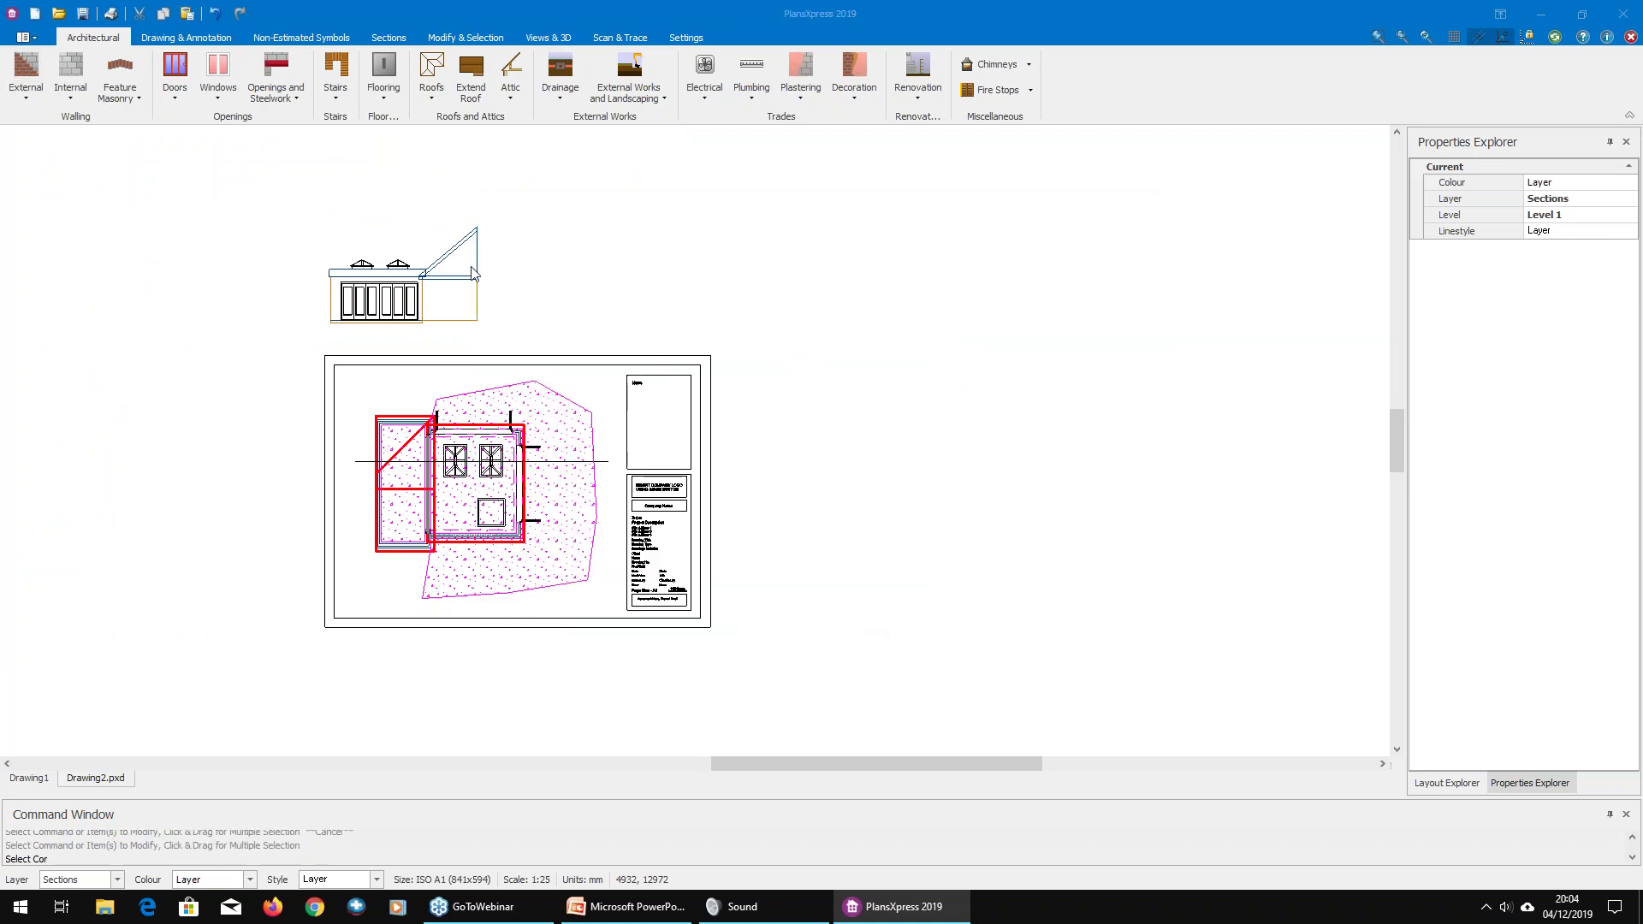
pyautogui.click(535, 295)
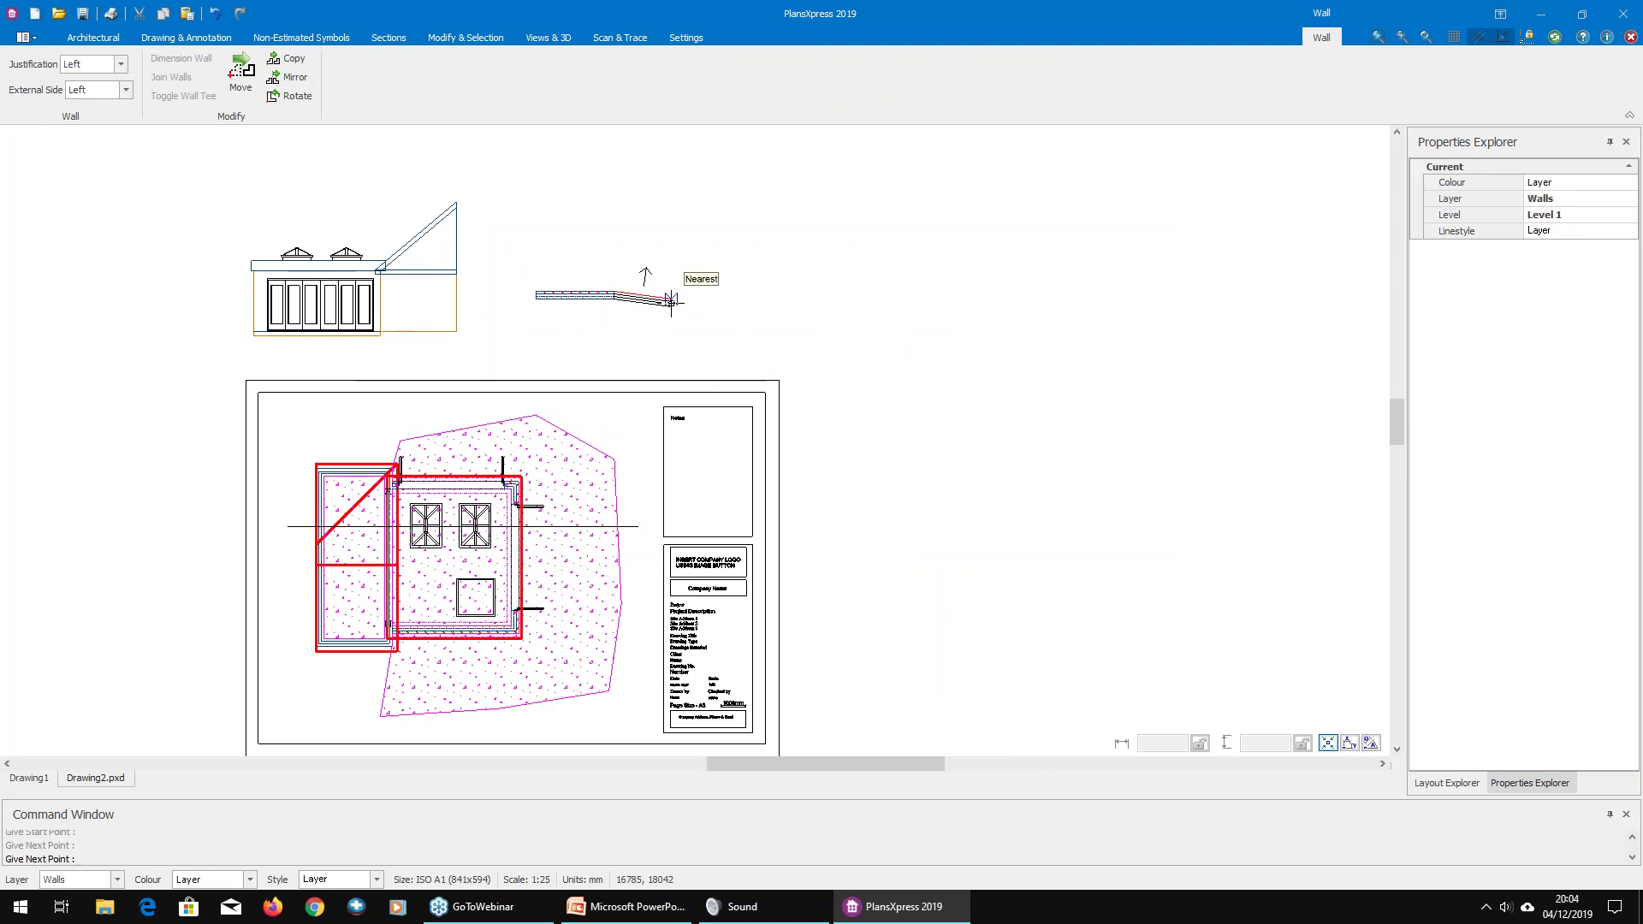
pyautogui.click(823, 294)
pyautogui.scroll(1, 697, 326)
pyautogui.scroll(1, 700, 326)
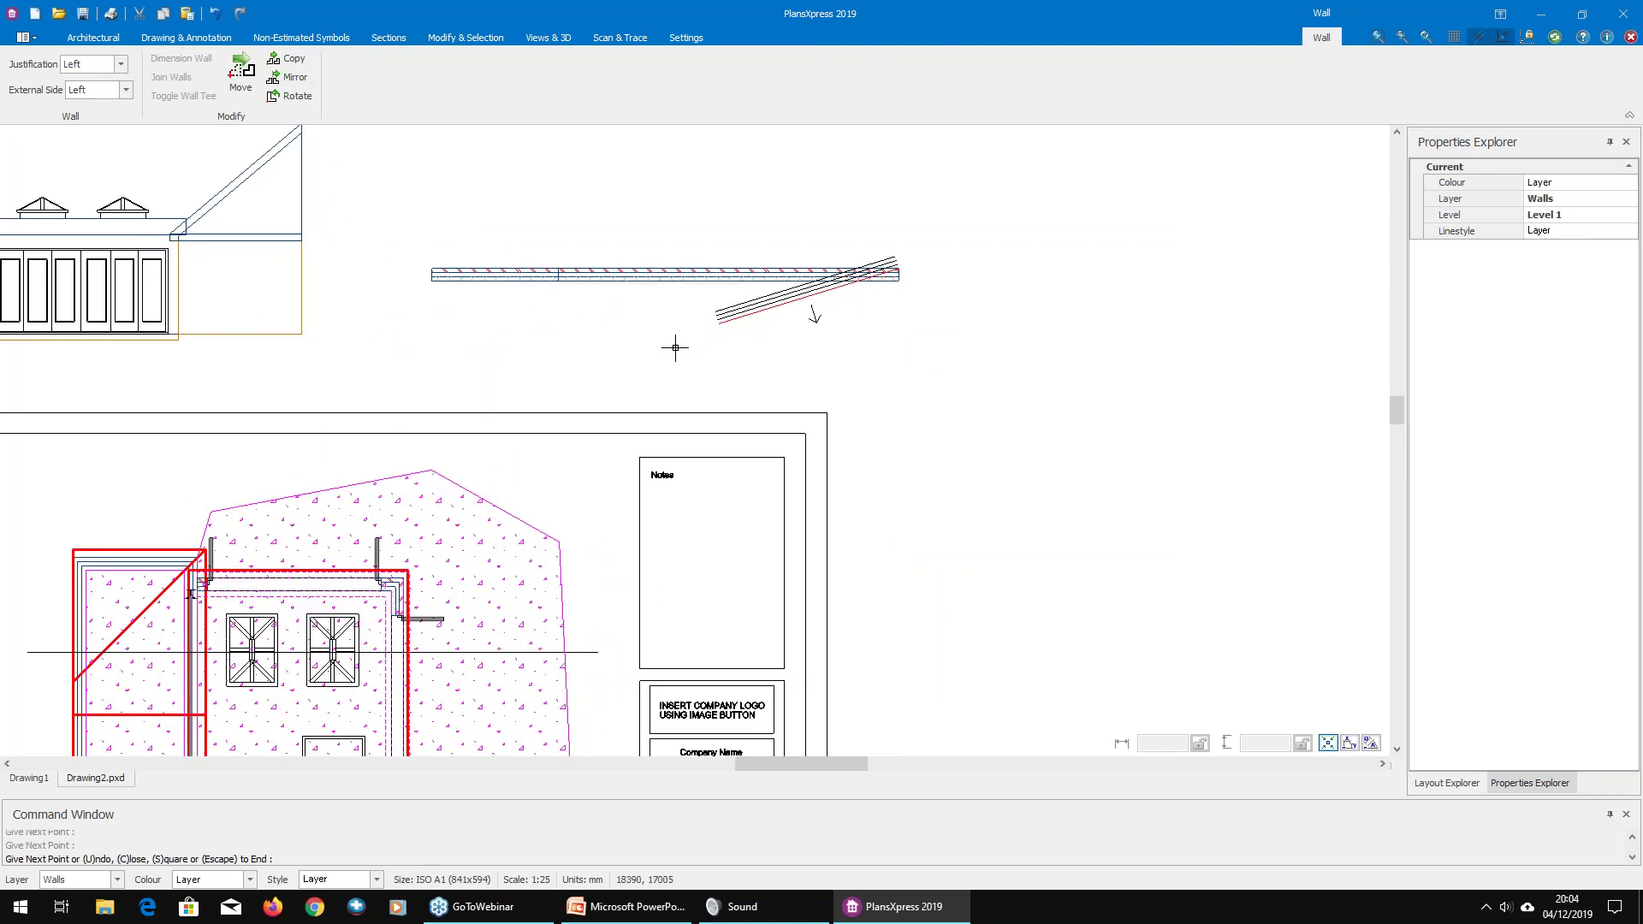
pyautogui.press('Escape')
pyautogui.press('Escape')
# Step: Shorten the longer wall to about 5115 mm from the end it shares with the first wall, leaving a gap between them
pyautogui.scroll(2, 707, 367)
pyautogui.moveTo(716, 359); pyautogui.dragTo(616, 209)
pyautogui.click(504, 272)
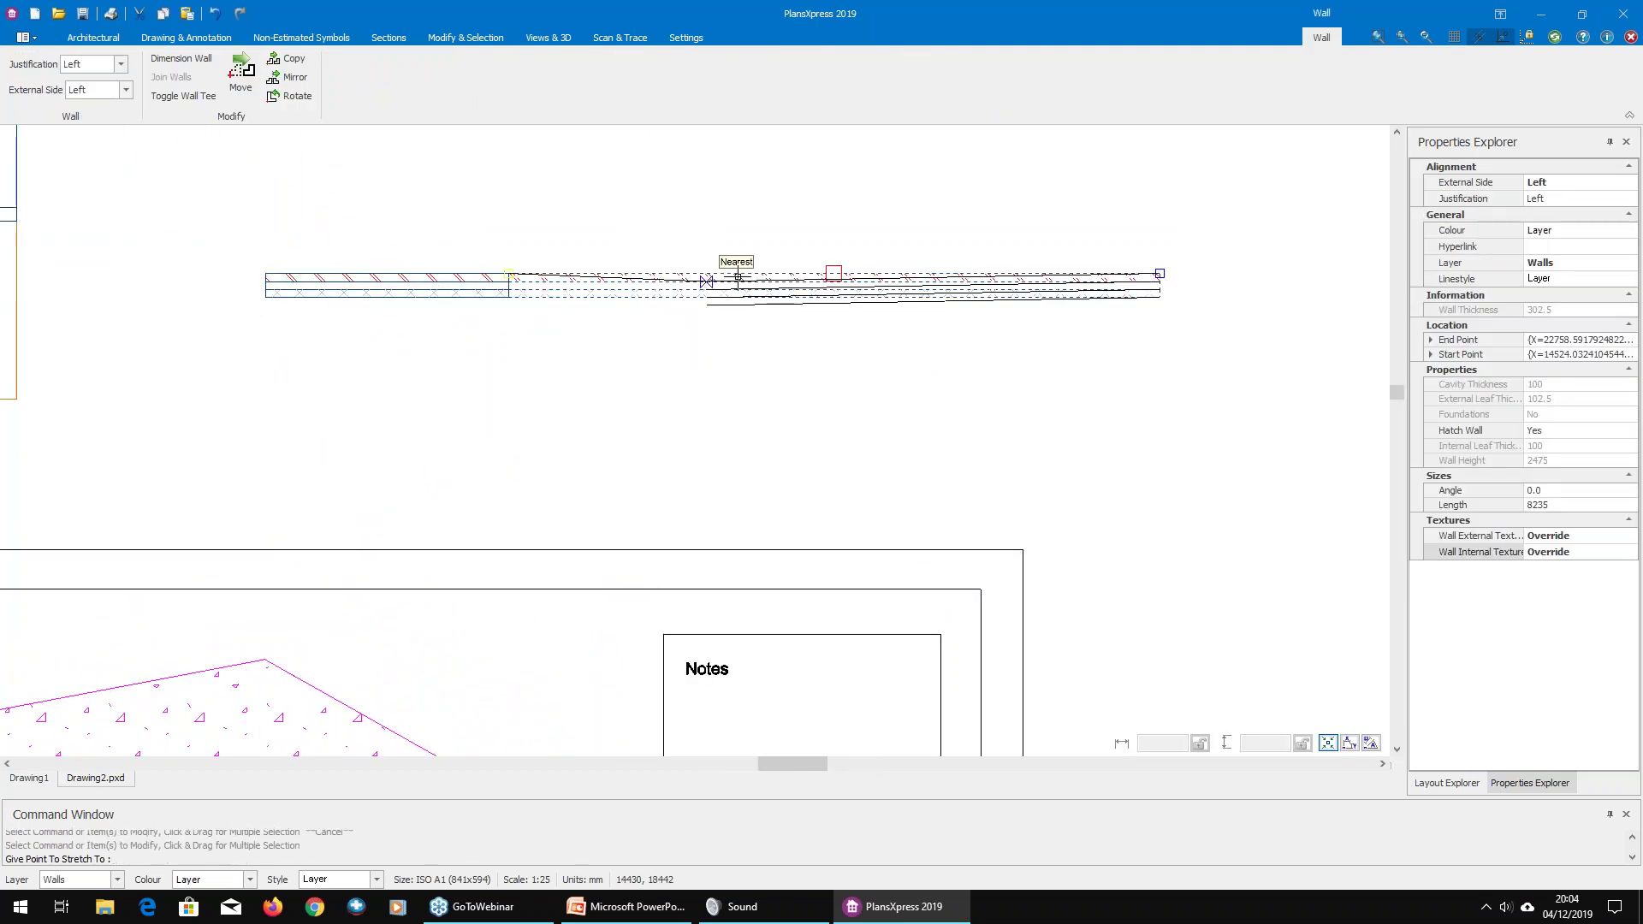
pyautogui.press('Escape')
pyautogui.moveTo(742, 441)
pyautogui.mouseDown(button='middle')
pyautogui.moveTo(810, 462)
pyautogui.moveTo(927, 586)
pyautogui.mouseUp(button='middle')
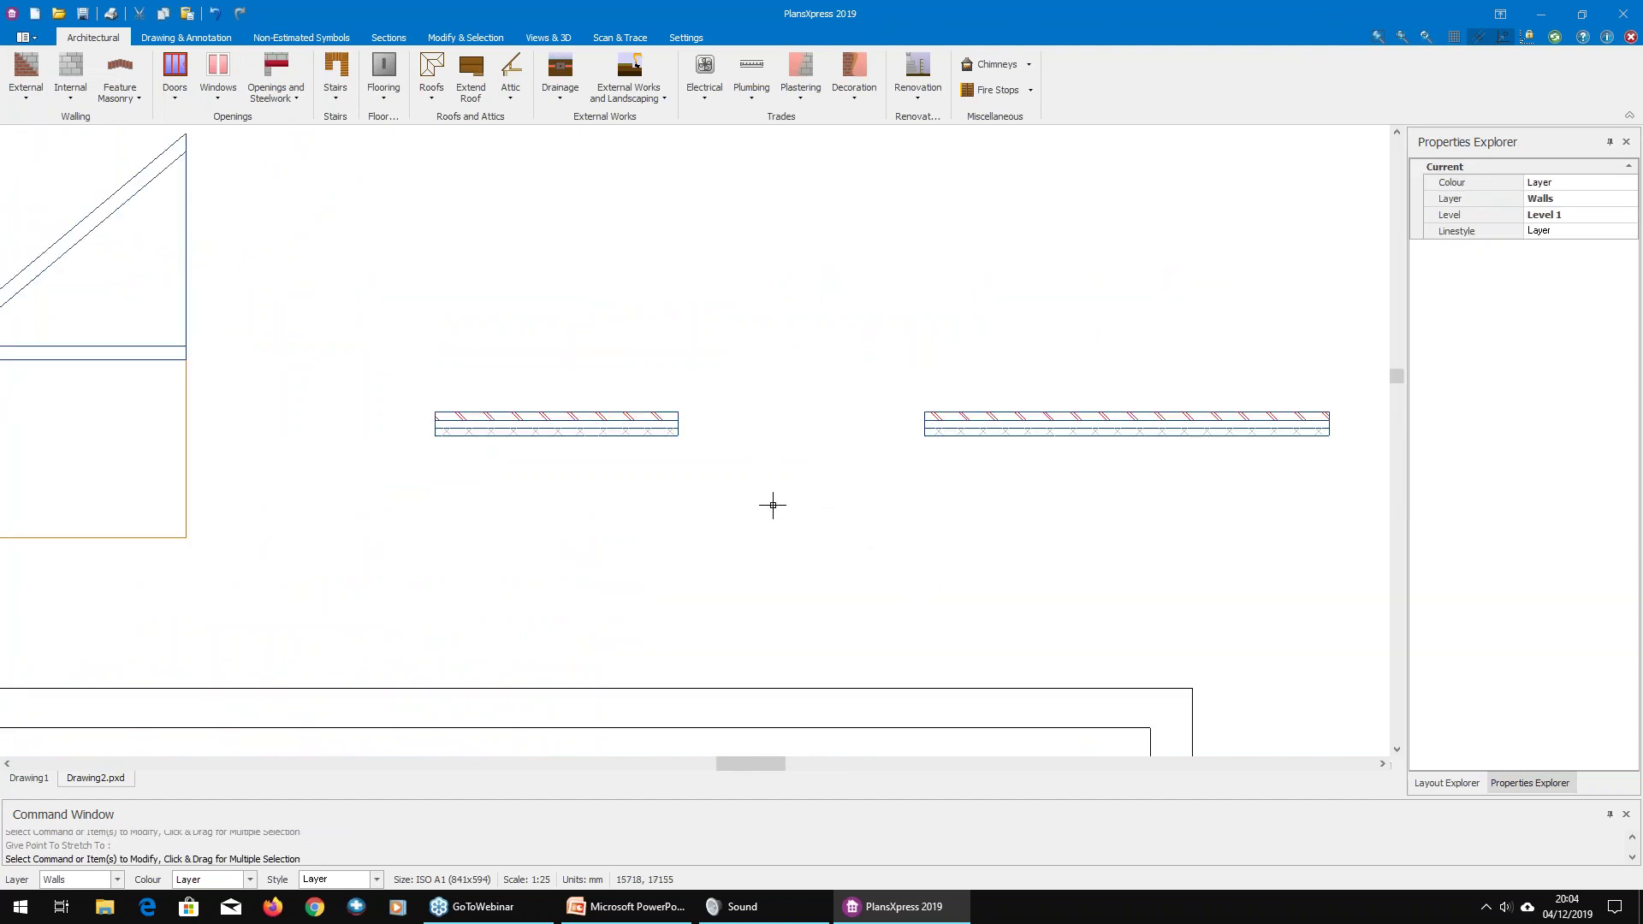
# Step: Draw a circular construction line of about 1199 mm radius centred on the inner corner of the right wall's gap end
pyautogui.click(159, 40)
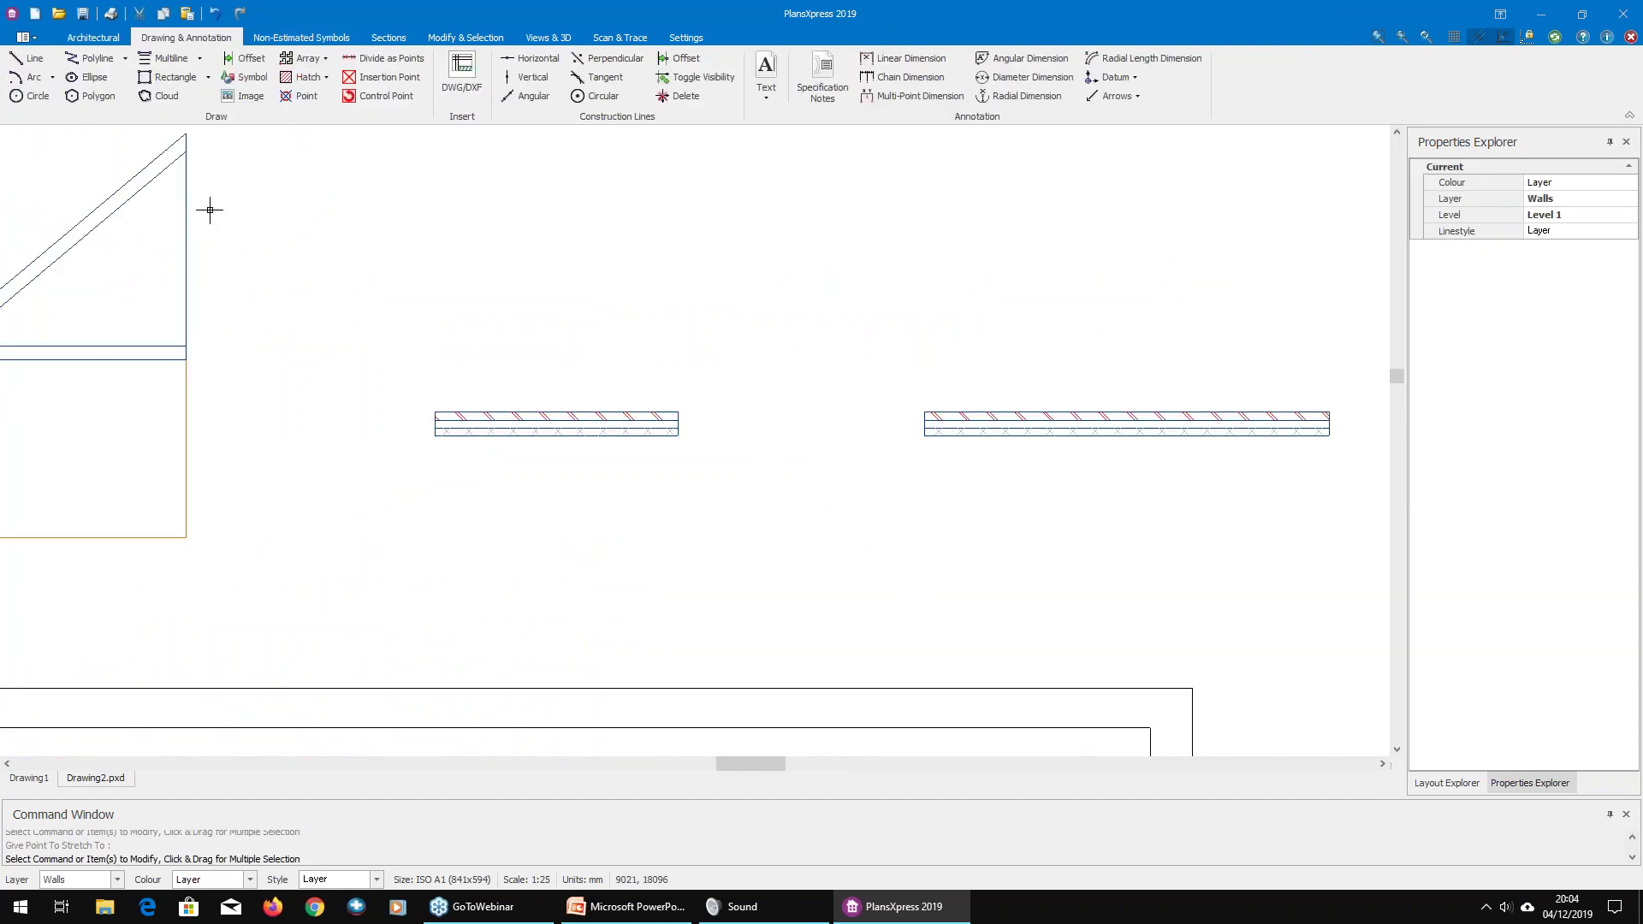
pyautogui.click(594, 97)
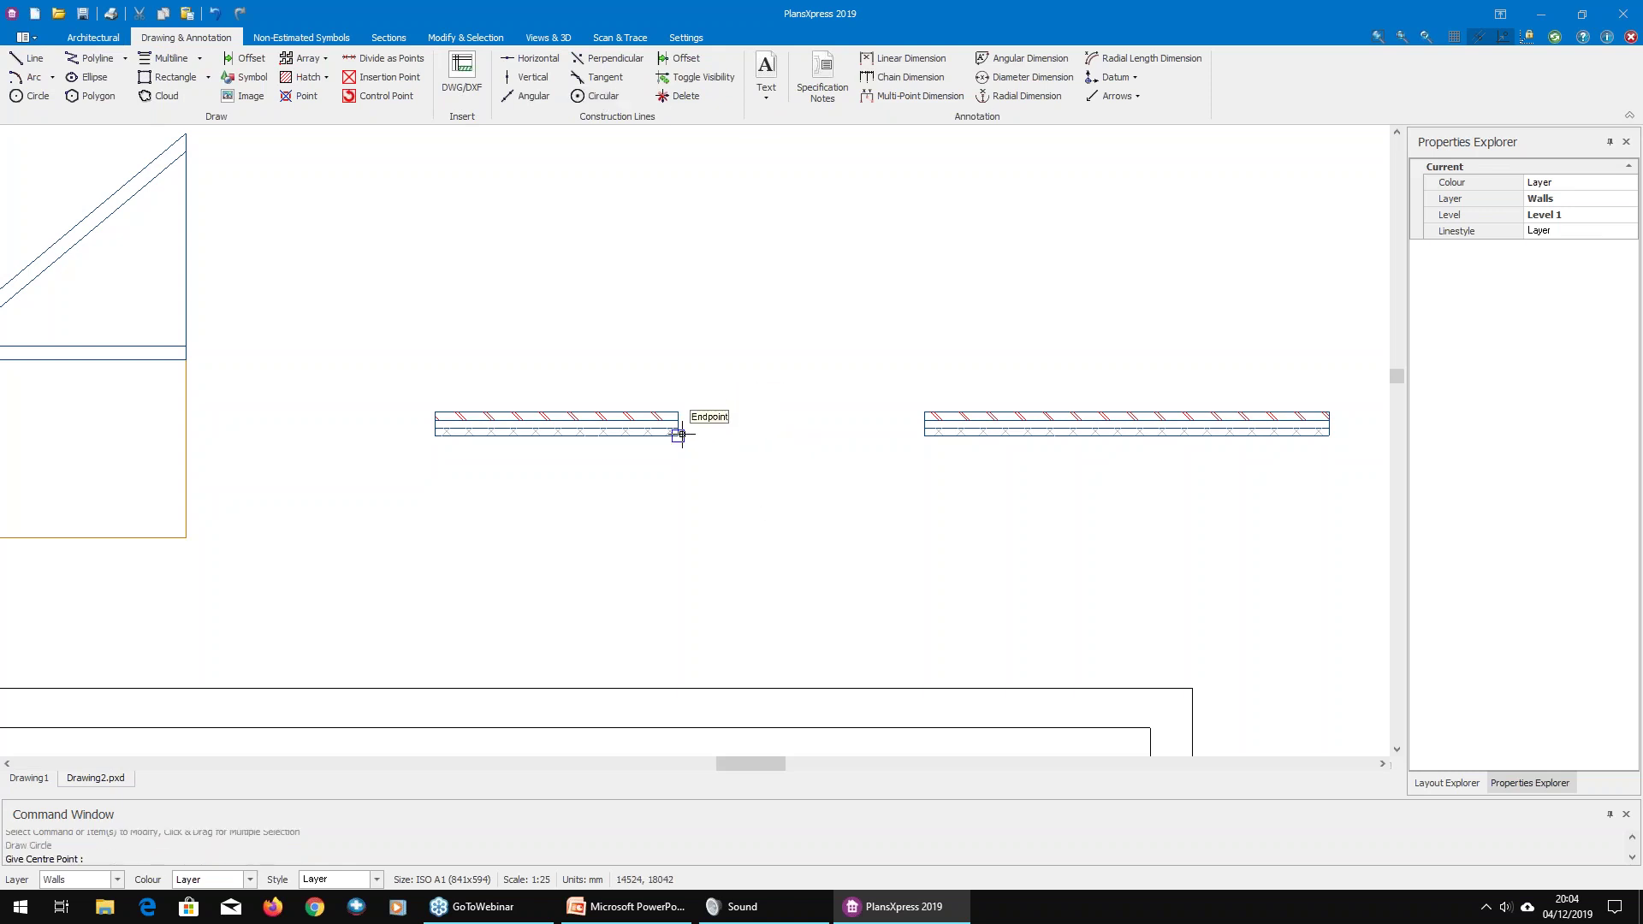
pyautogui.click(922, 437)
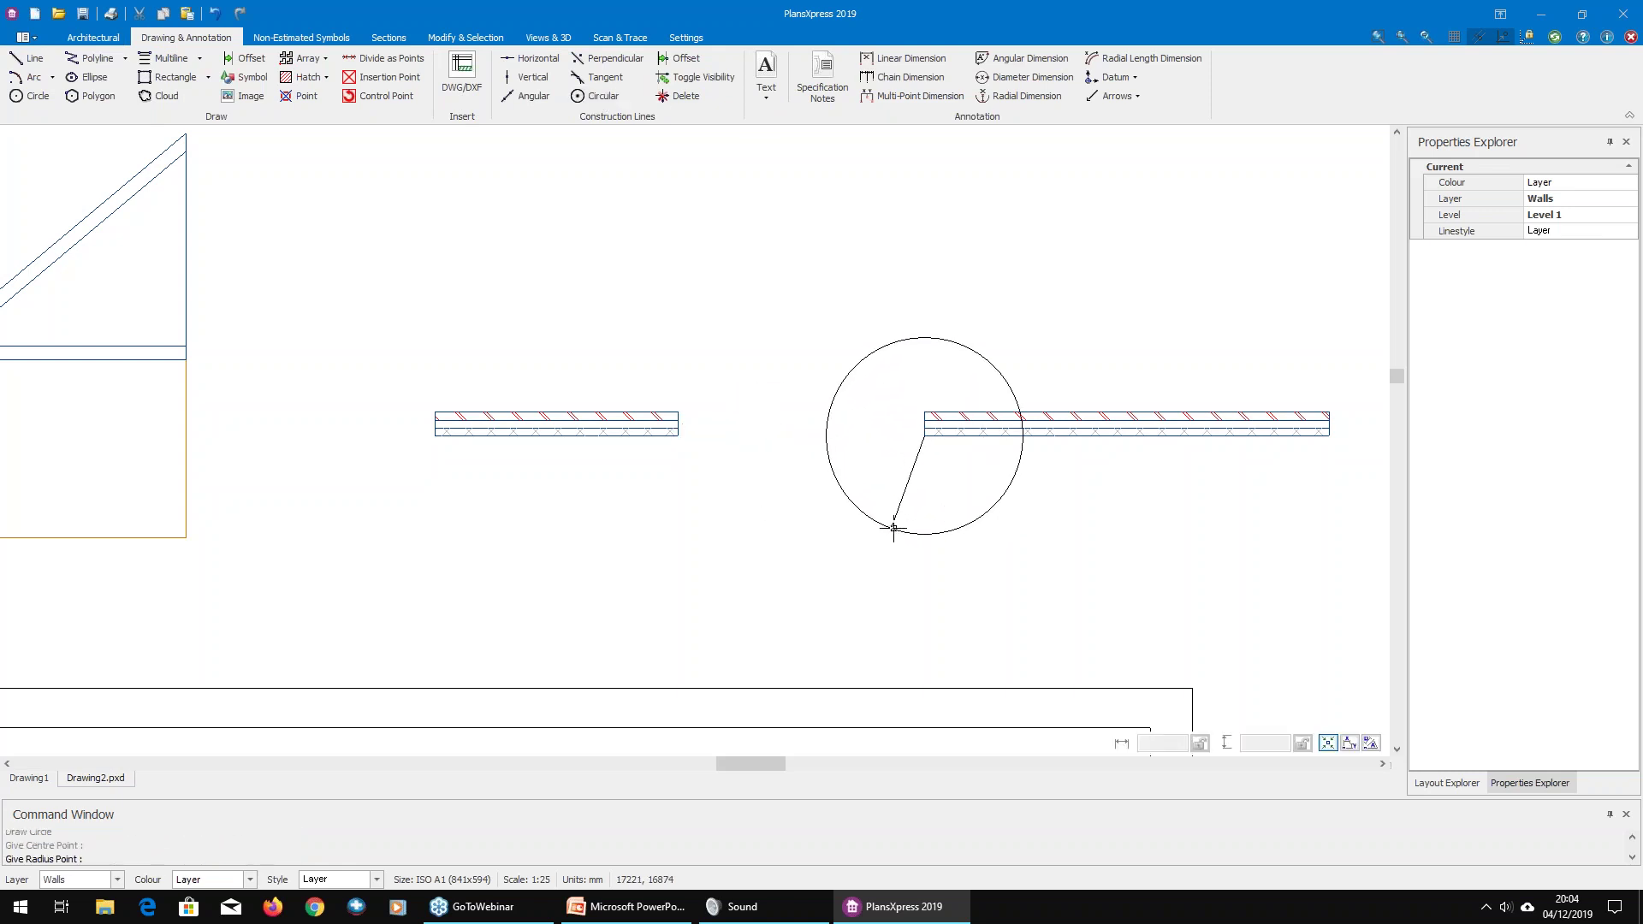
pyautogui.click(897, 527)
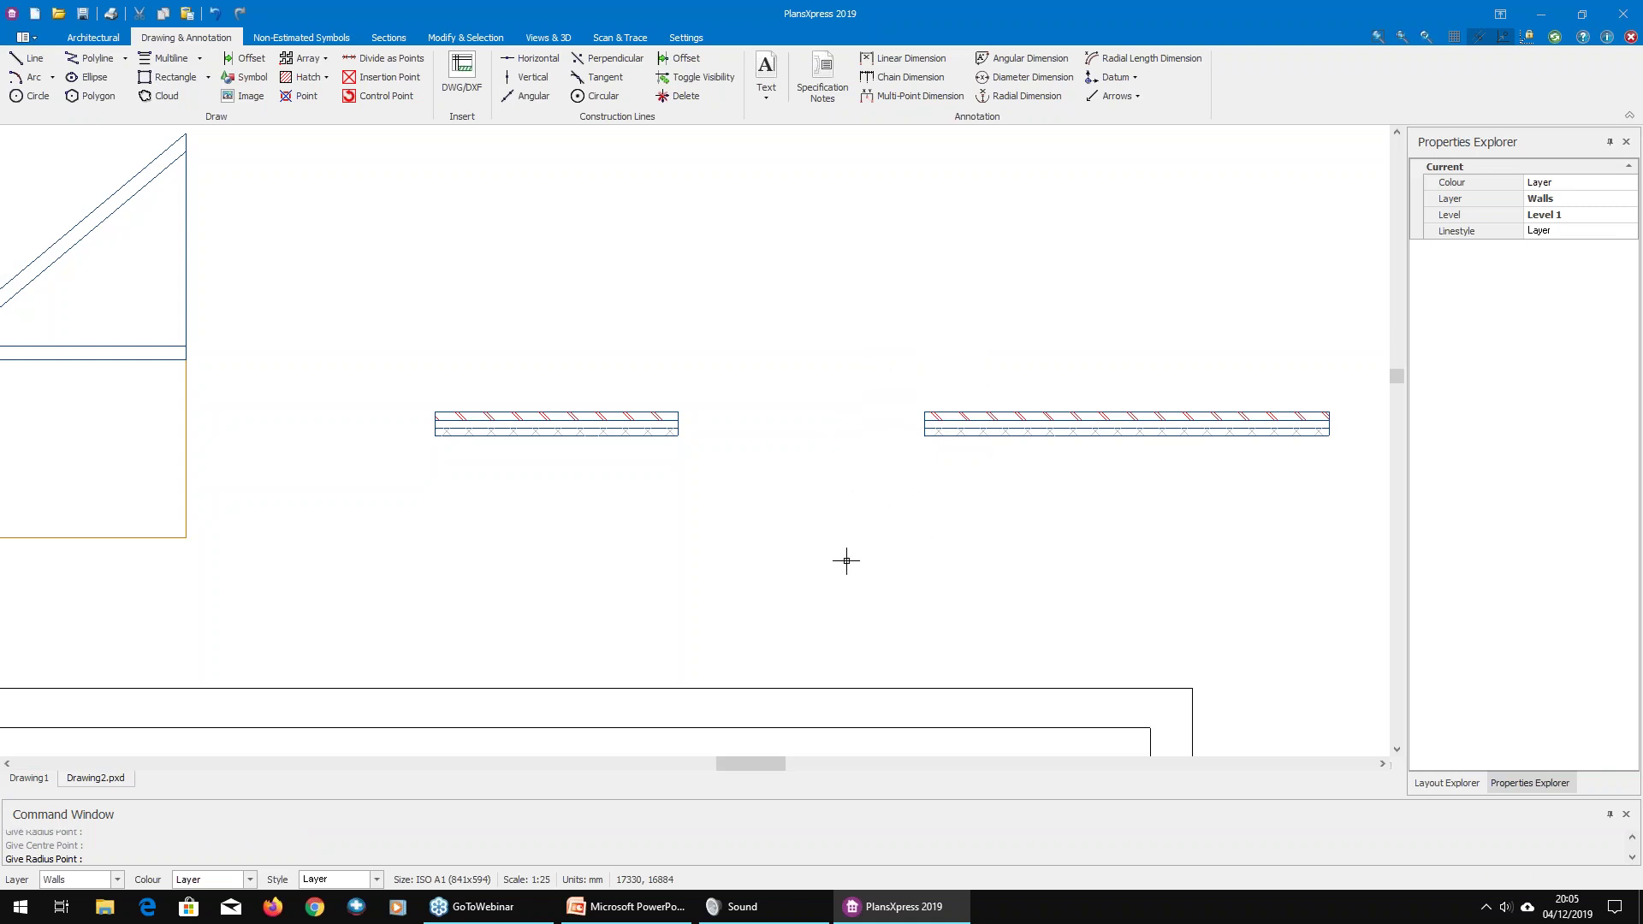
pyautogui.rightClick(844, 560)
# Step: Stretch the gap end of the left wall to meet the left edge of the construction circle
pyautogui.moveTo(695, 478); pyautogui.dragTo(599, 357)
pyautogui.click(674, 412)
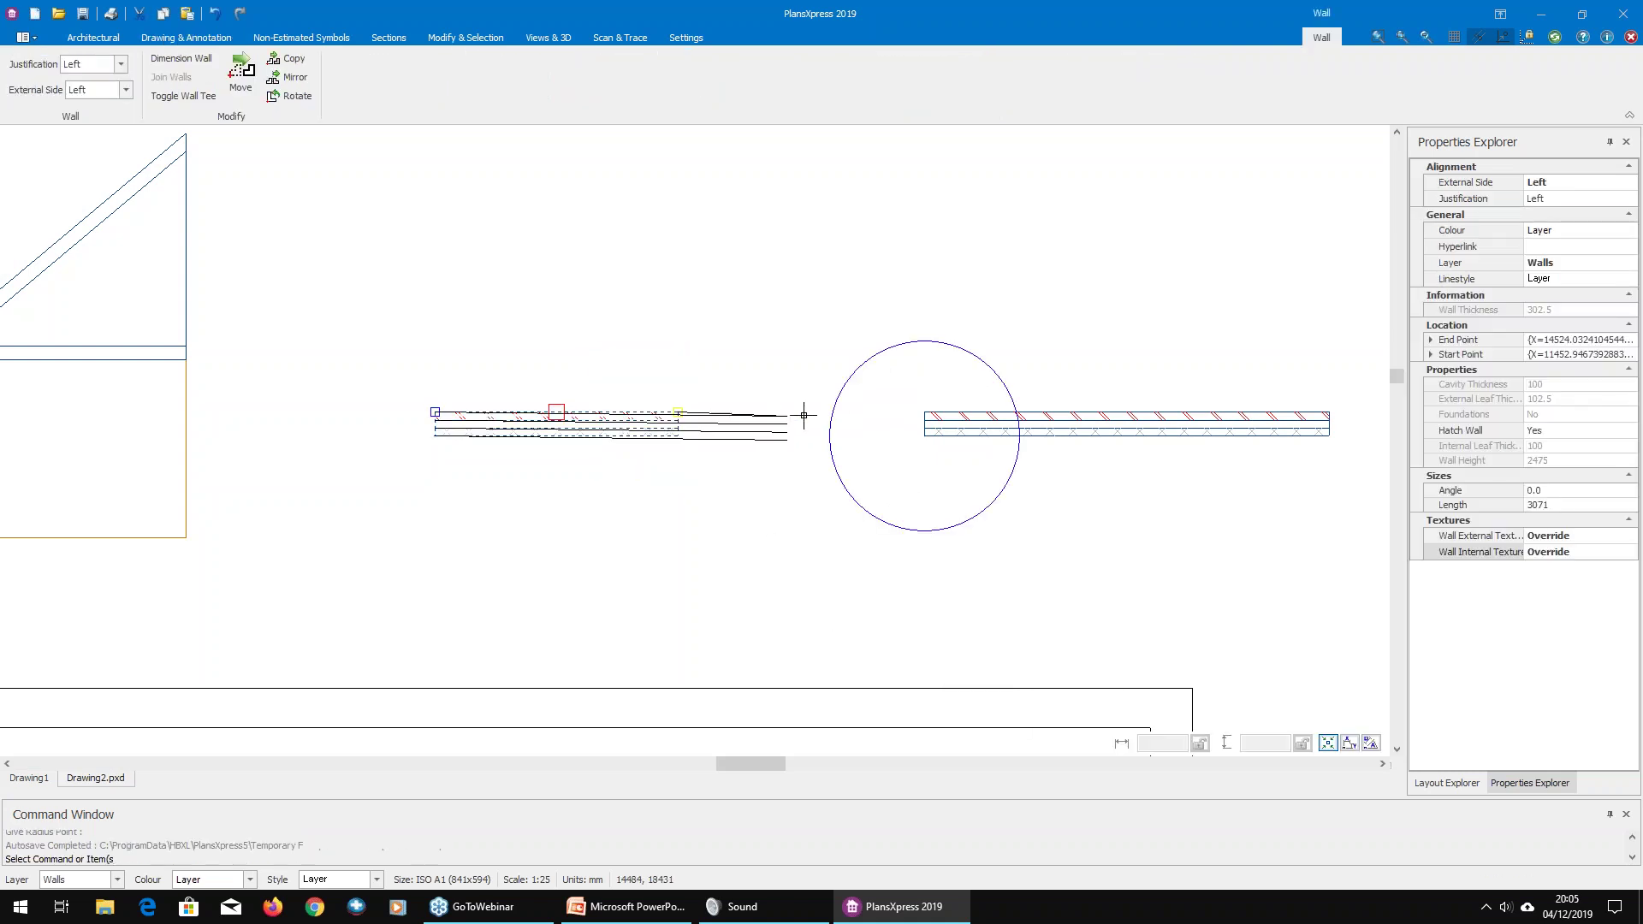
pyautogui.click(830, 414)
# Step: Stretch the start of the right wall back to the right edge of the construction circle
pyautogui.click(1107, 432)
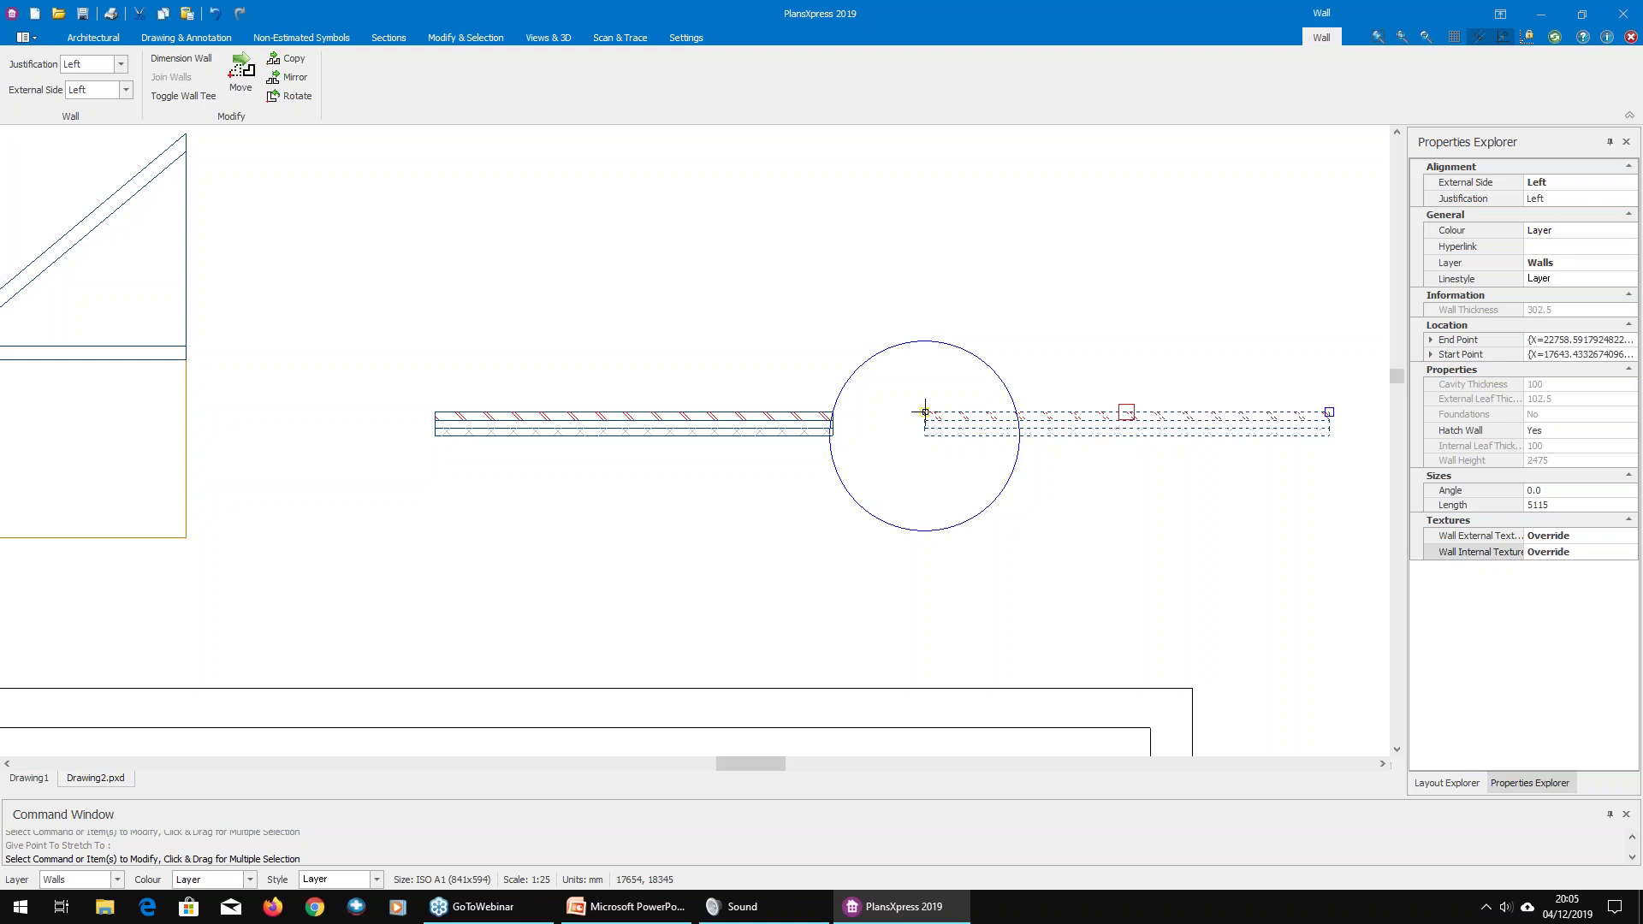
pyautogui.click(924, 413)
pyautogui.click(1022, 414)
pyautogui.moveTo(867, 278); pyautogui.dragTo(788, 316, button='middle')
pyautogui.press('Escape')
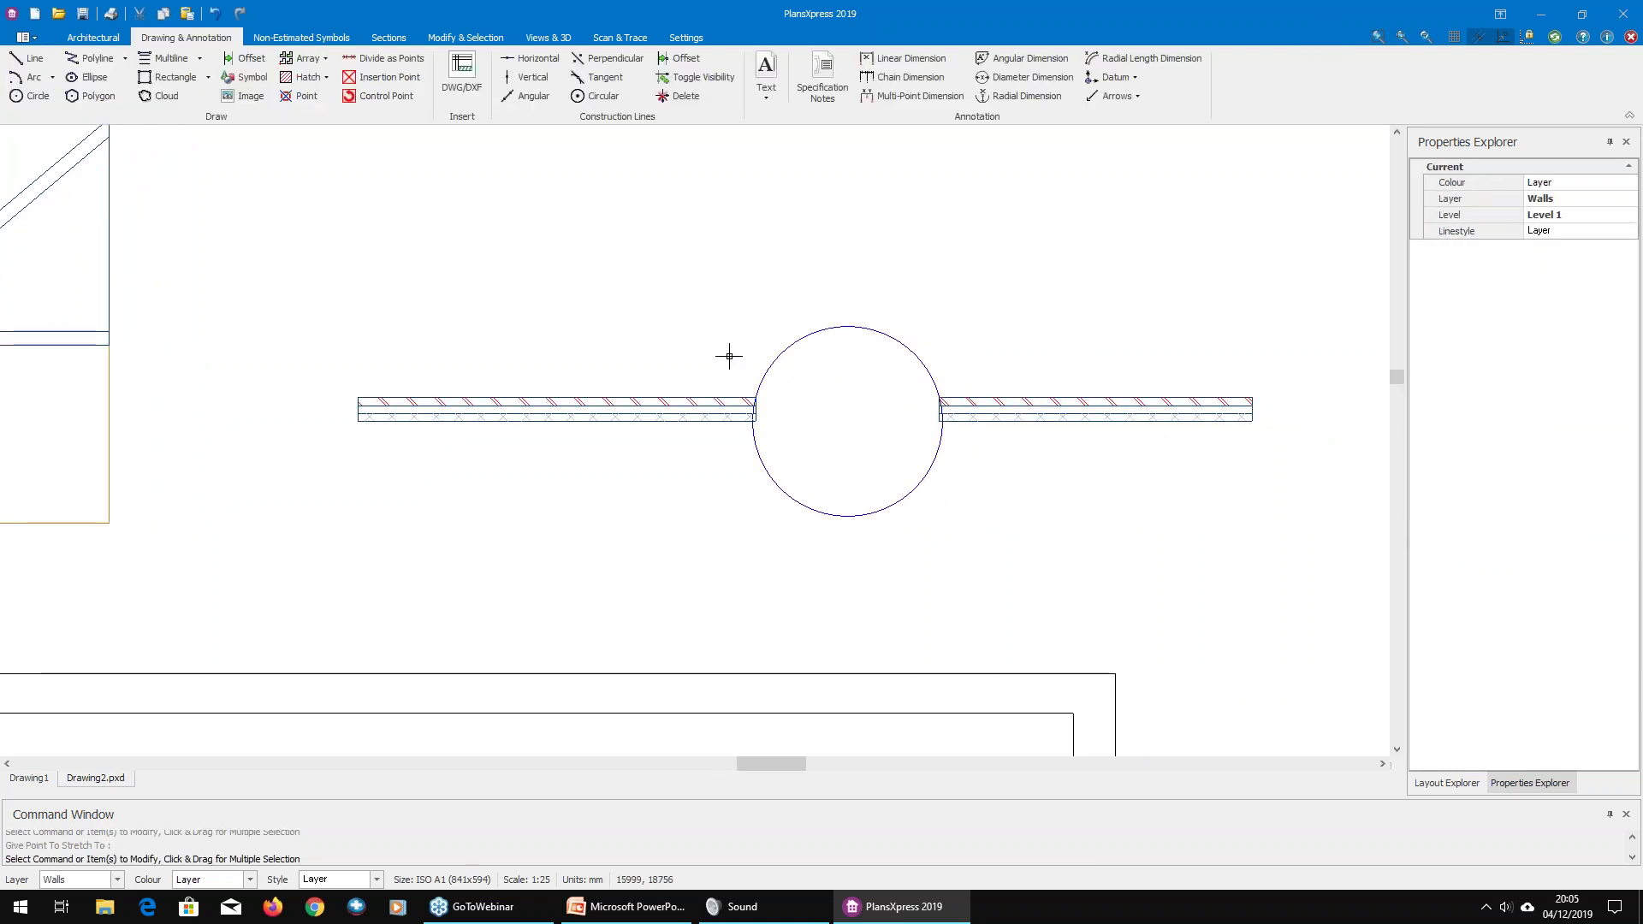
pyautogui.click(935, 409)
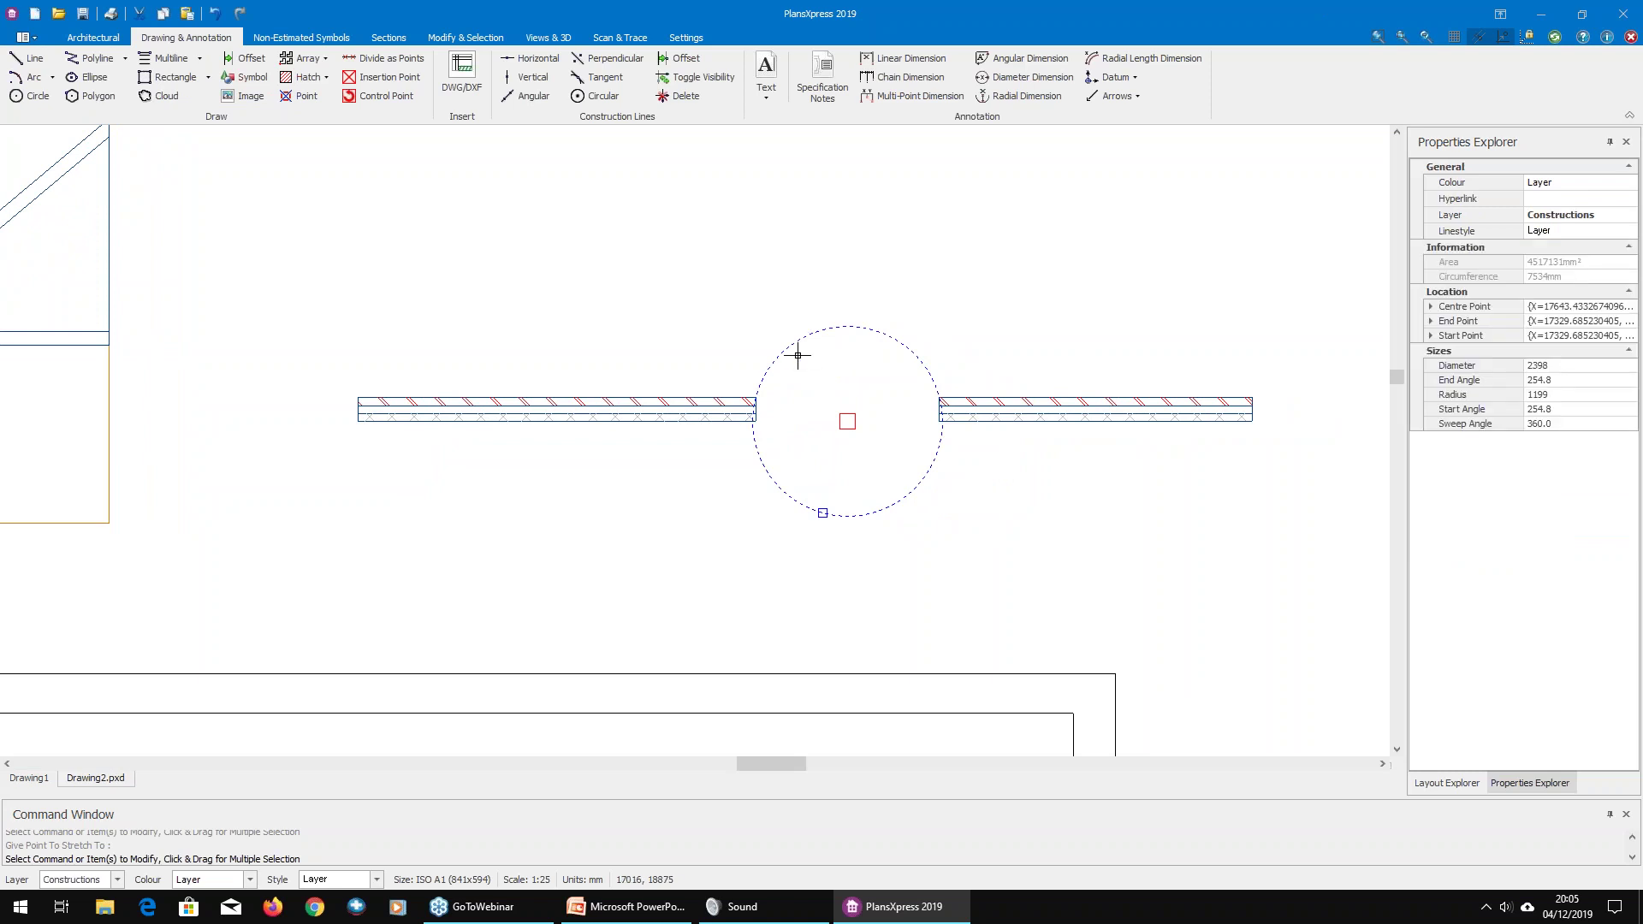
pyautogui.click(826, 508)
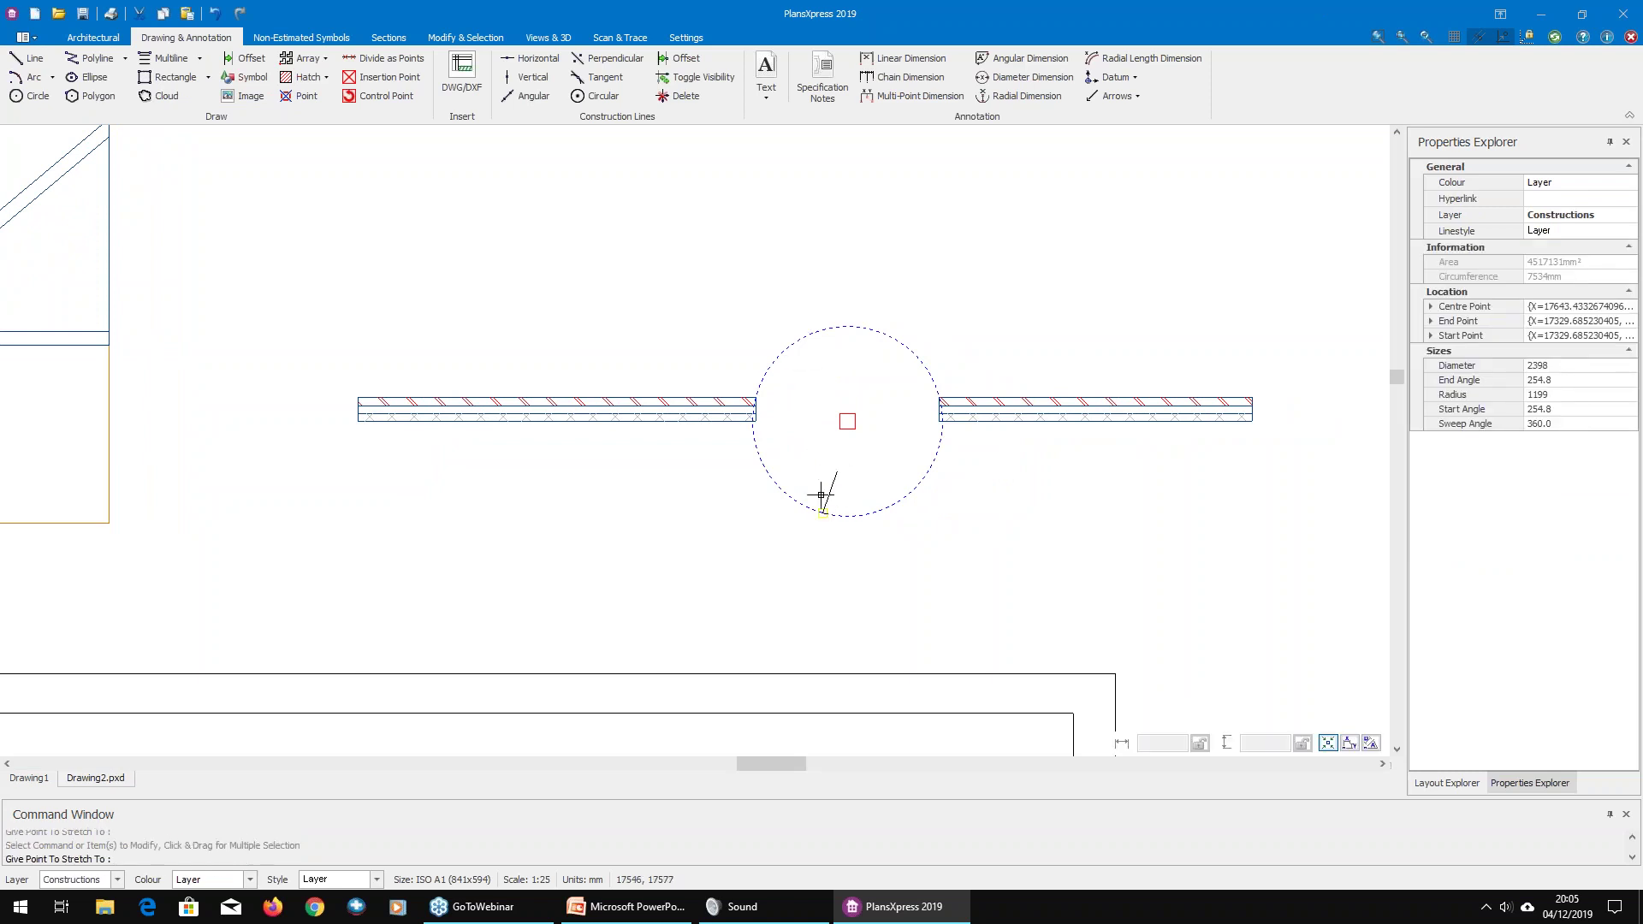
pyautogui.press('Escape')
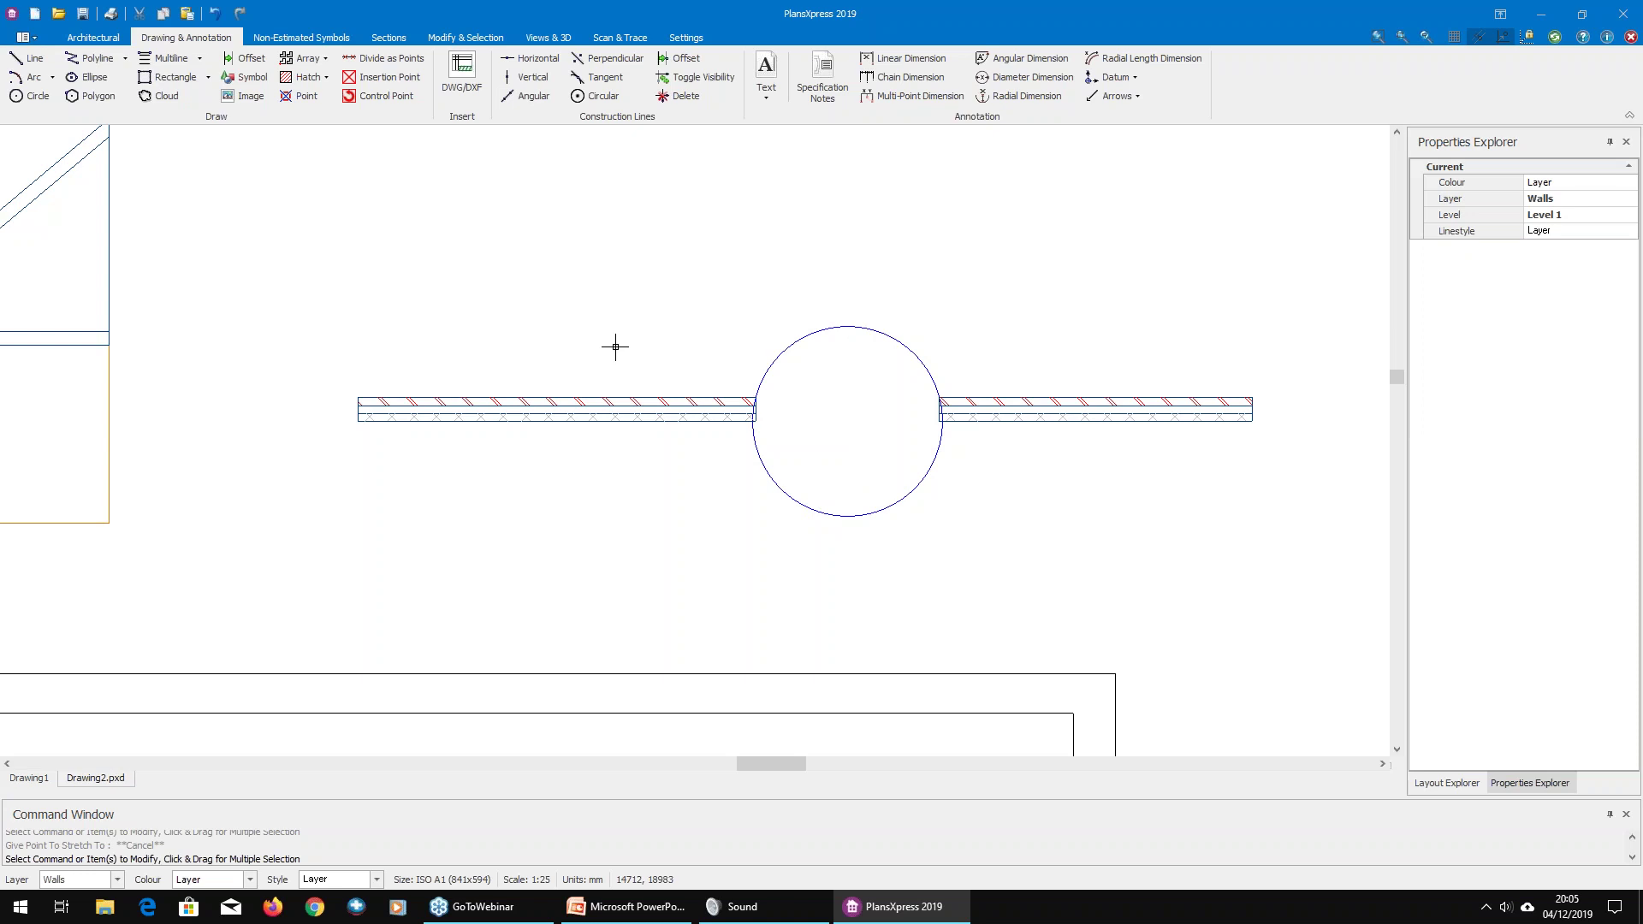
# Step: Set up a solid single leaf external brick wall, accepting its default dimensions
pyautogui.click(68, 38)
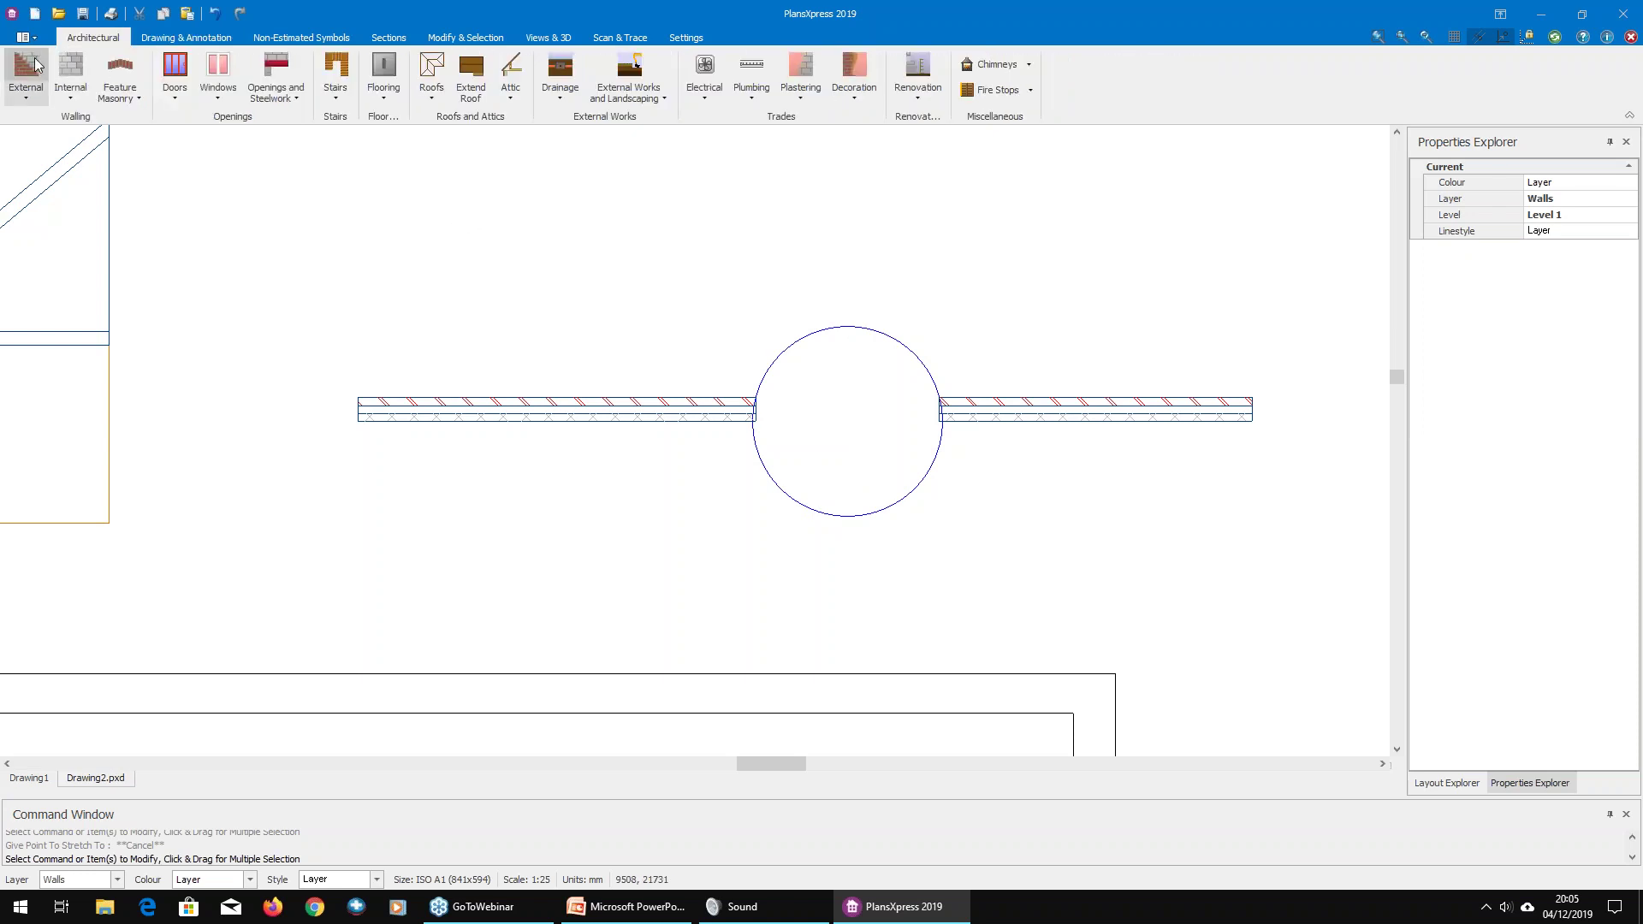
pyautogui.click(24, 101)
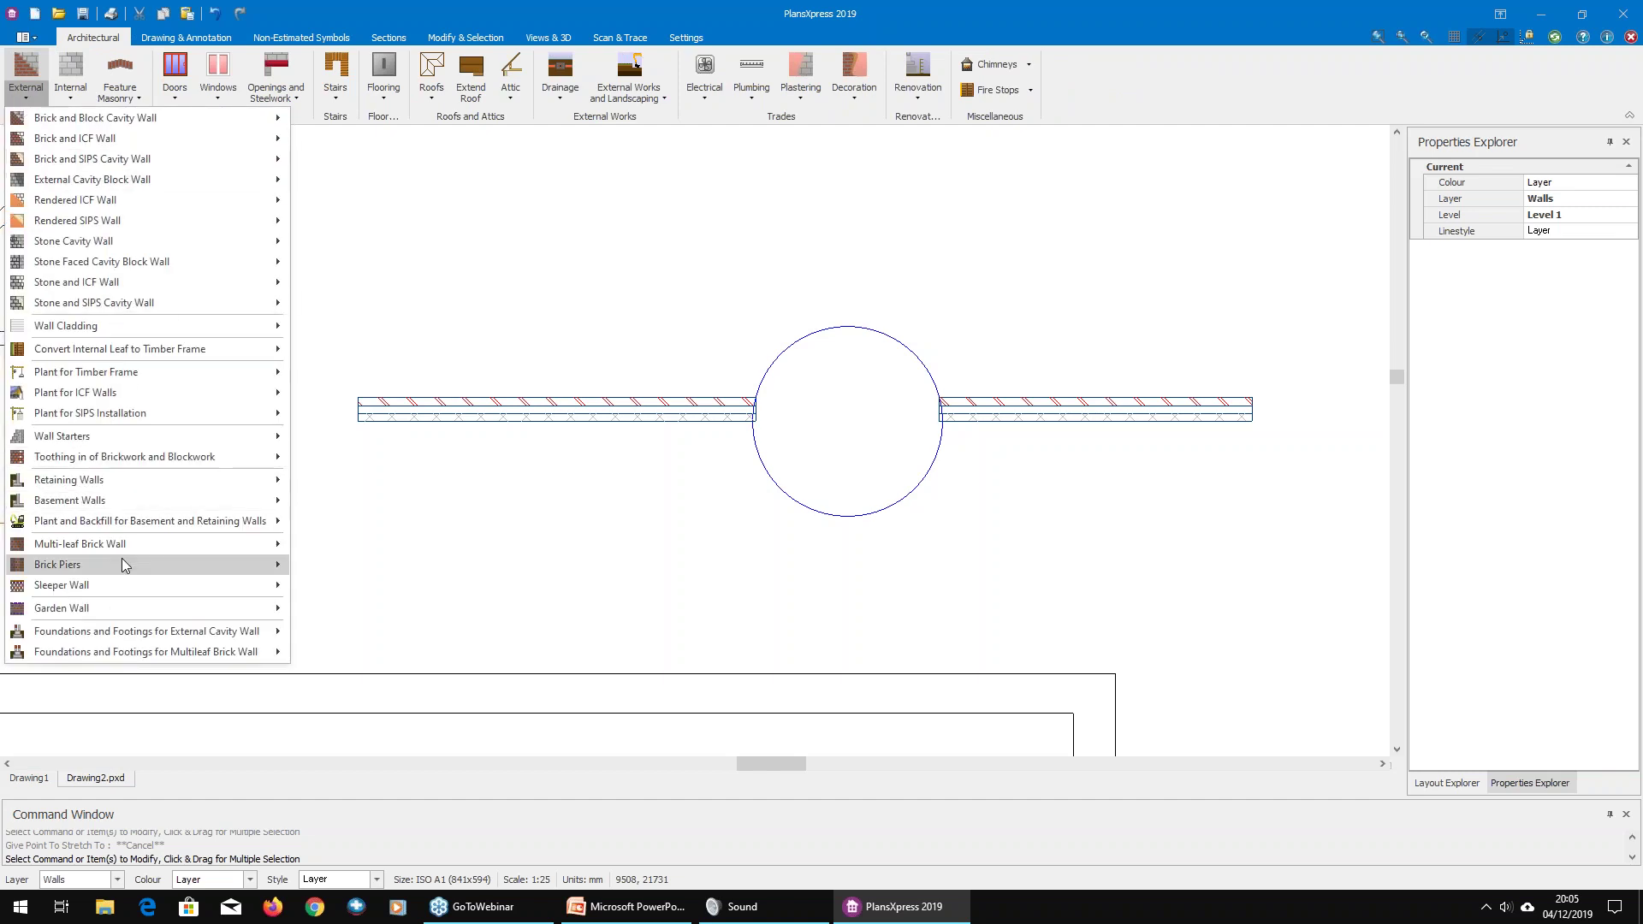
pyautogui.moveTo(182, 546)
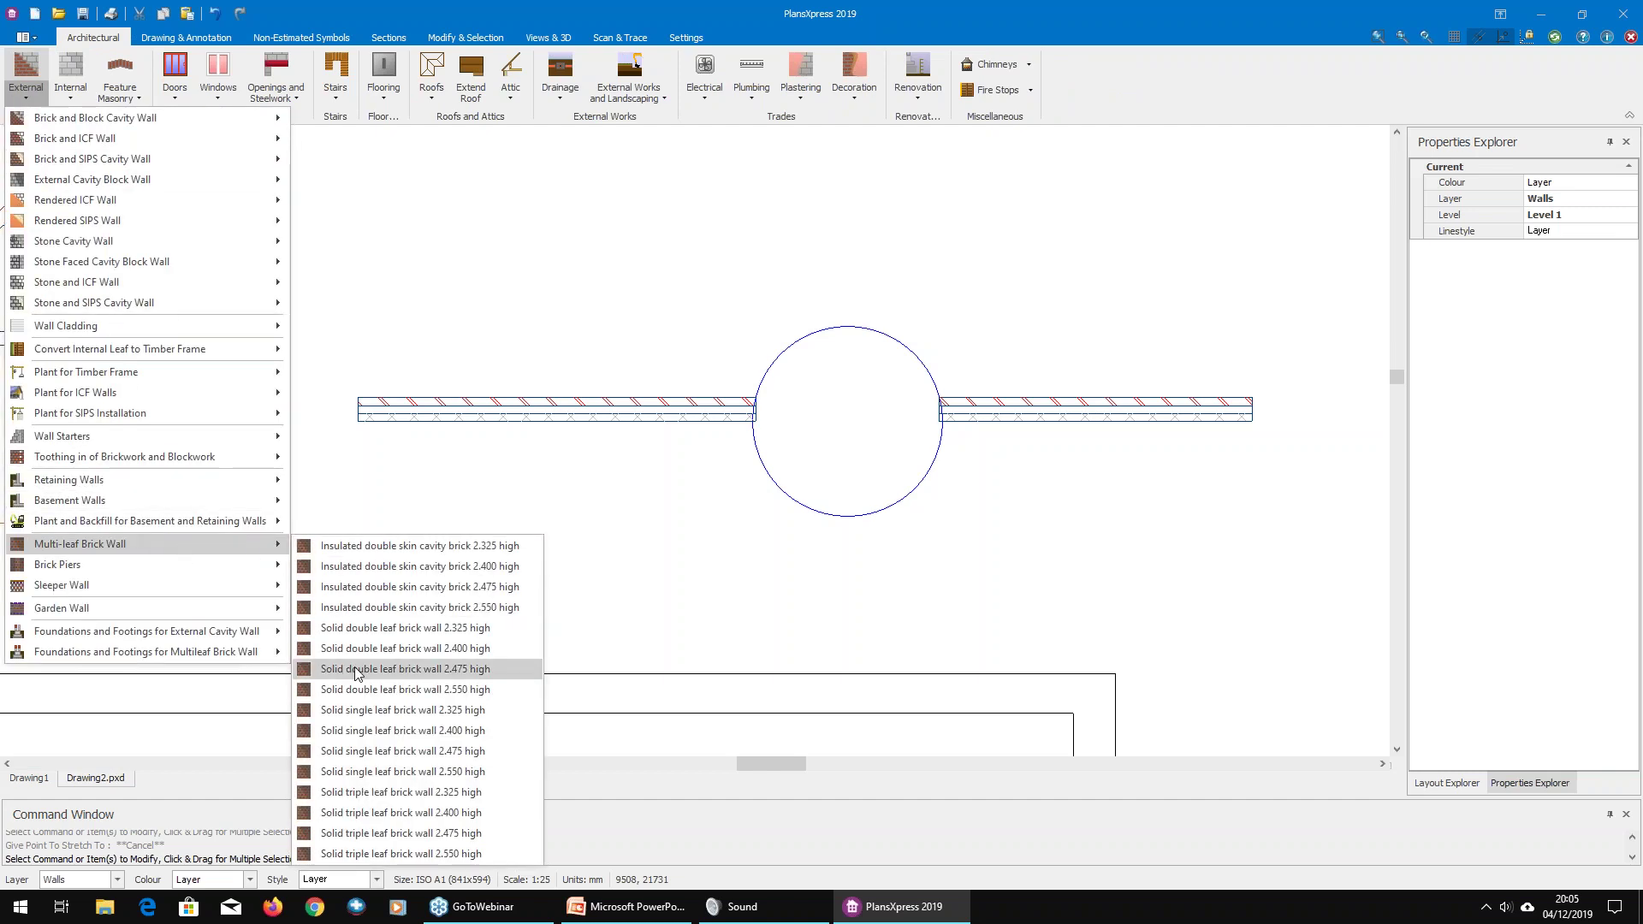
pyautogui.click(390, 743)
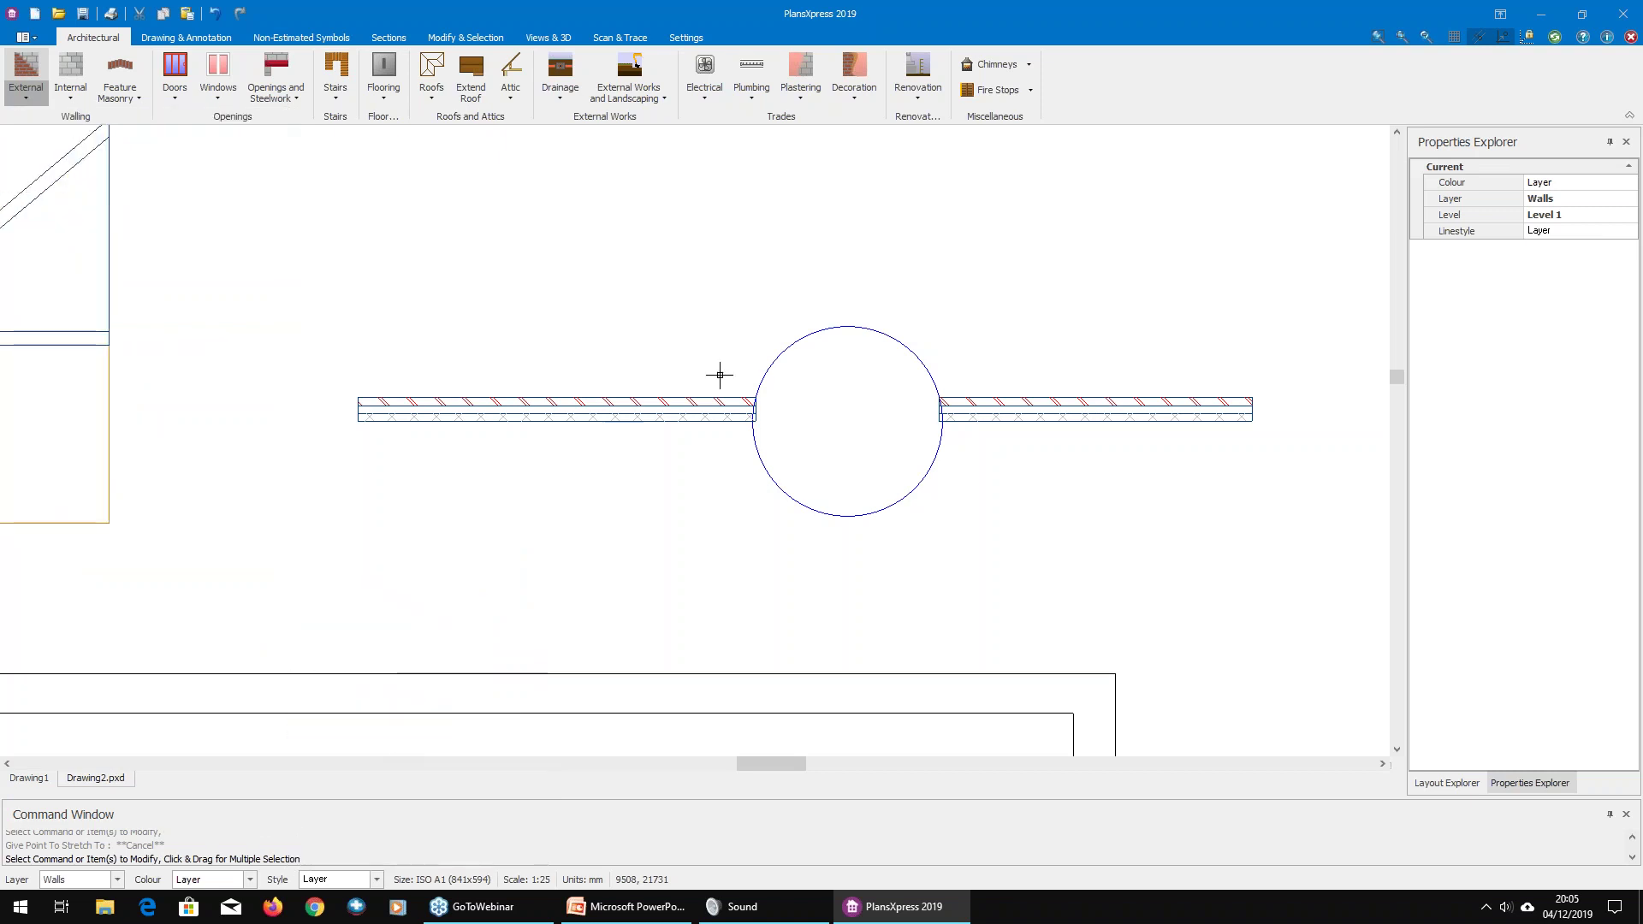
pyautogui.click(854, 664)
pyautogui.scroll(3, 741, 382)
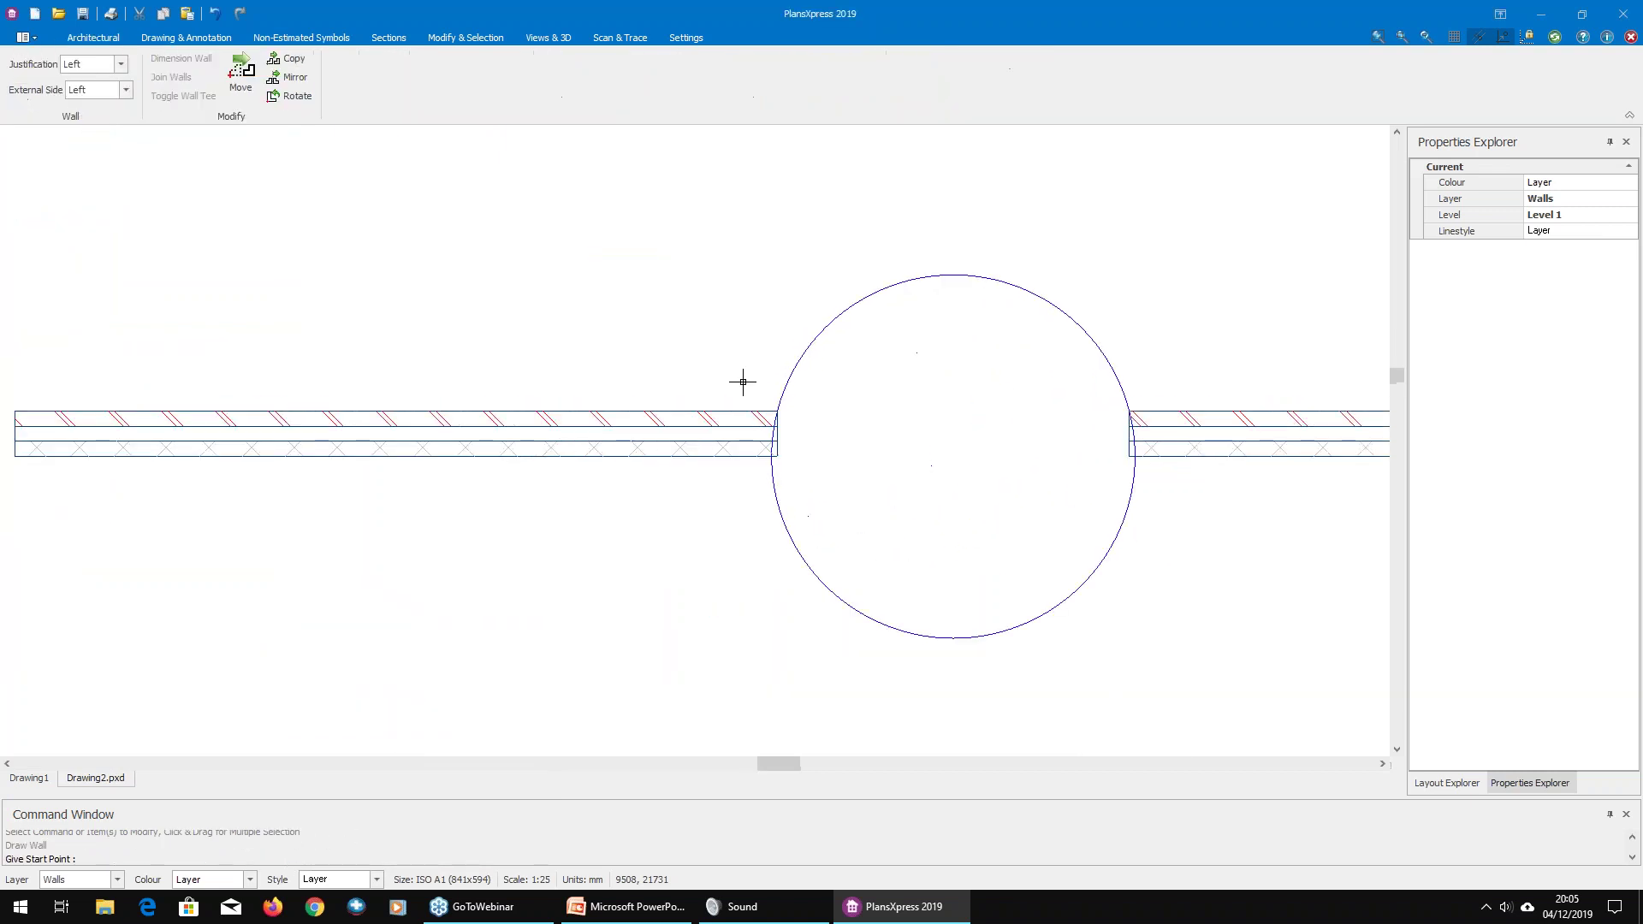
# Step: Draw the brick wall in five facets along the upper half of the construction circle, from the left wall's end to the right wall's end
pyautogui.click(775, 405)
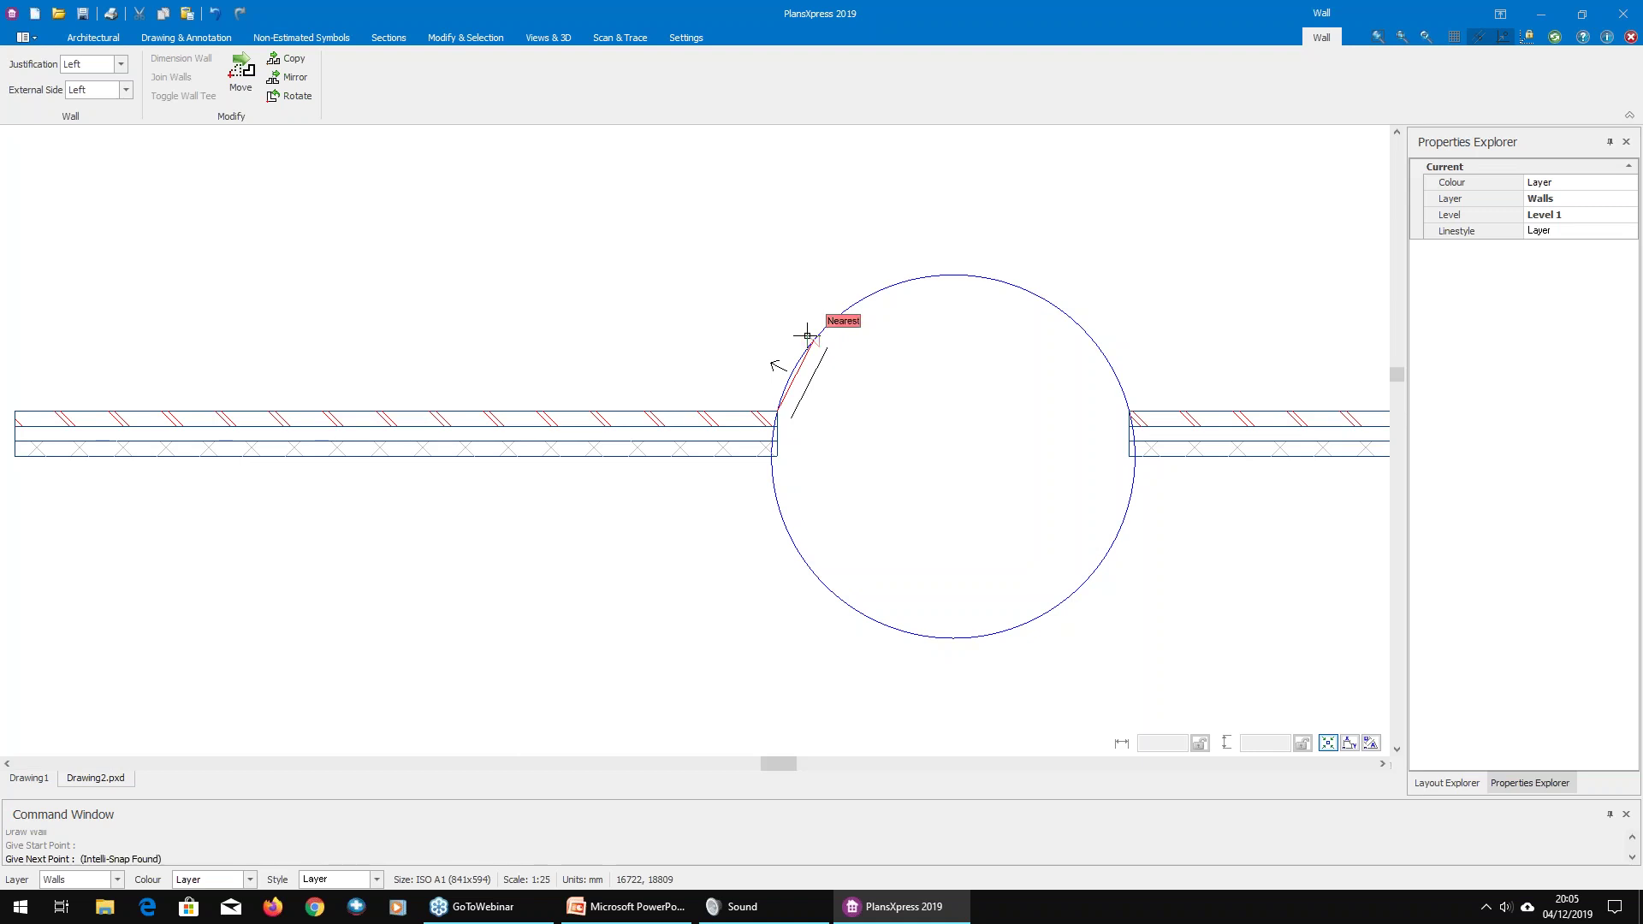
pyautogui.click(839, 308)
pyautogui.click(898, 272)
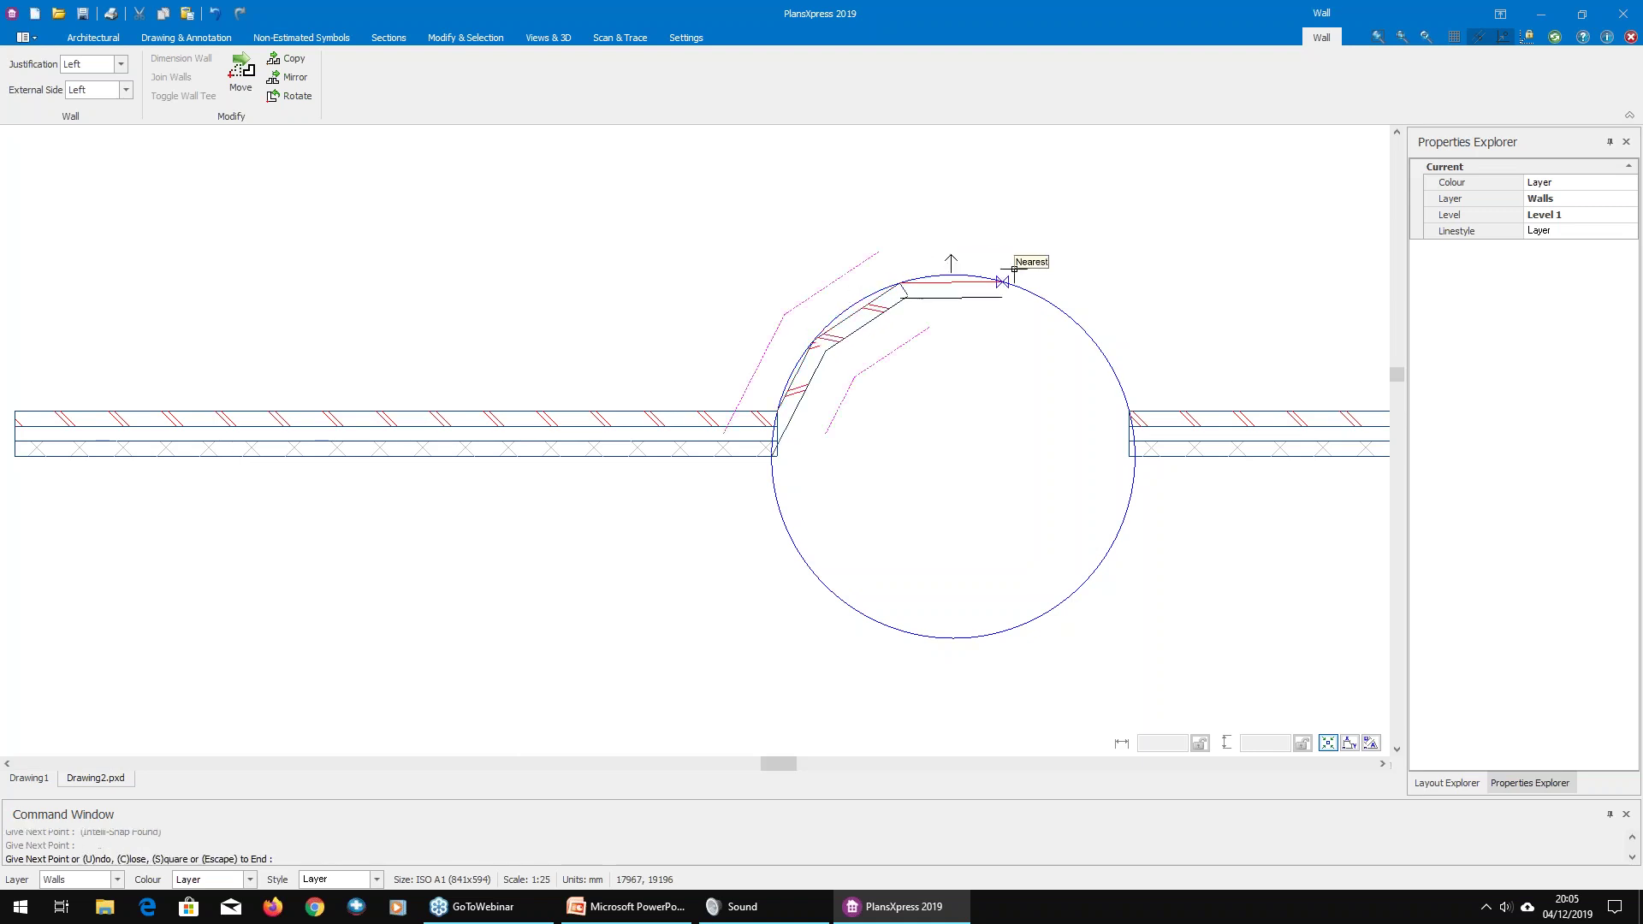
pyautogui.click(1010, 270)
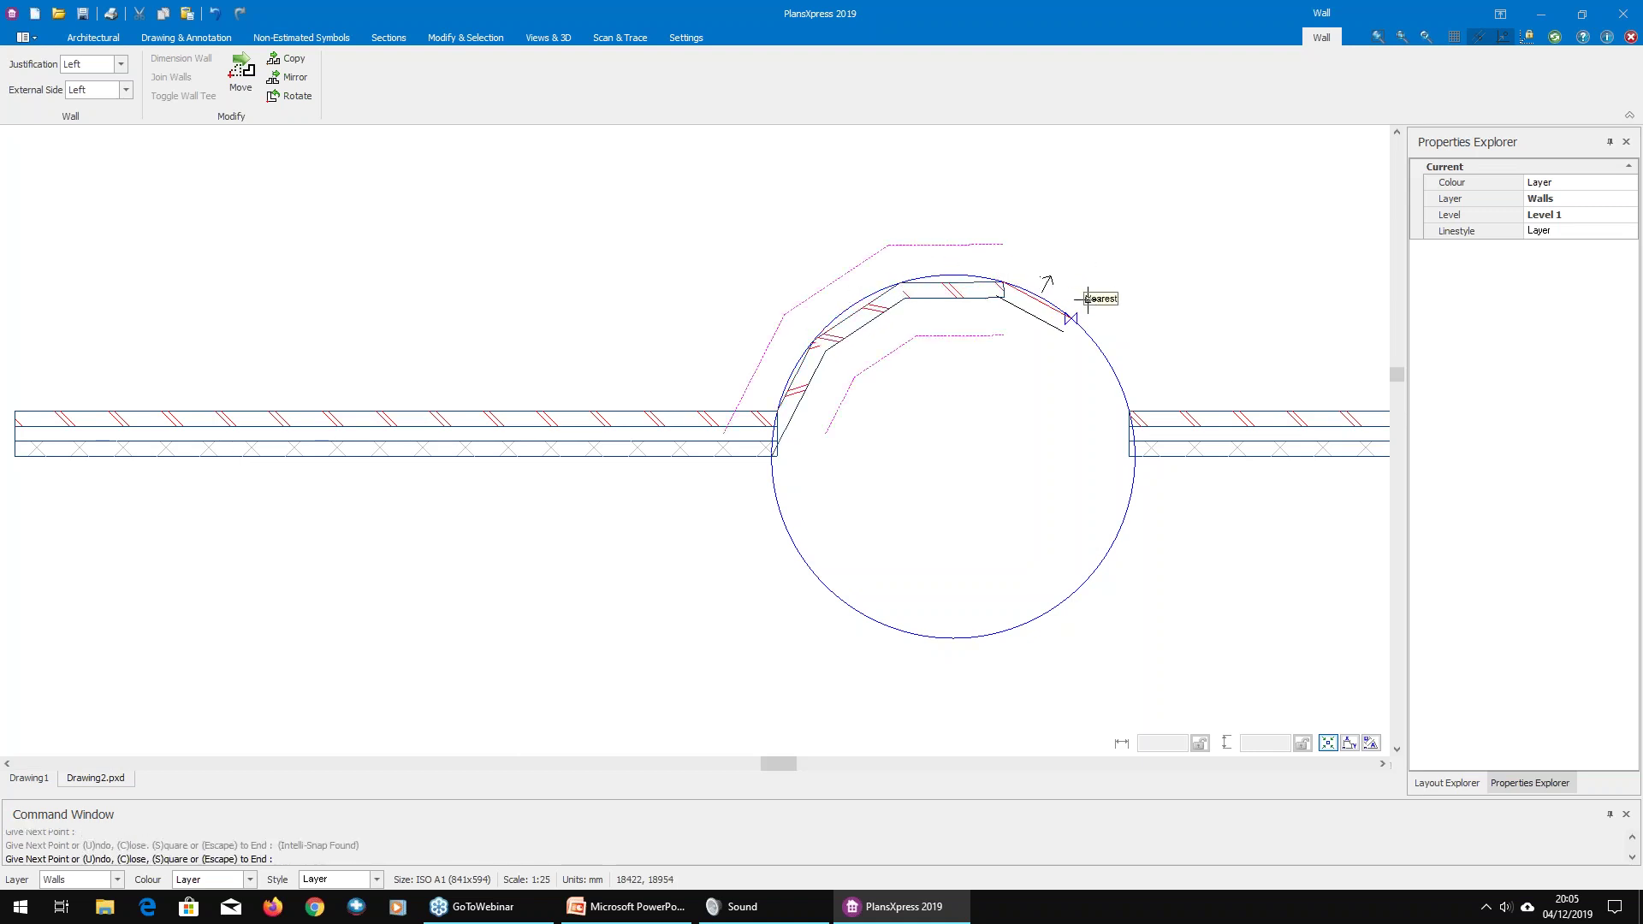
pyautogui.click(1096, 308)
pyautogui.click(1131, 415)
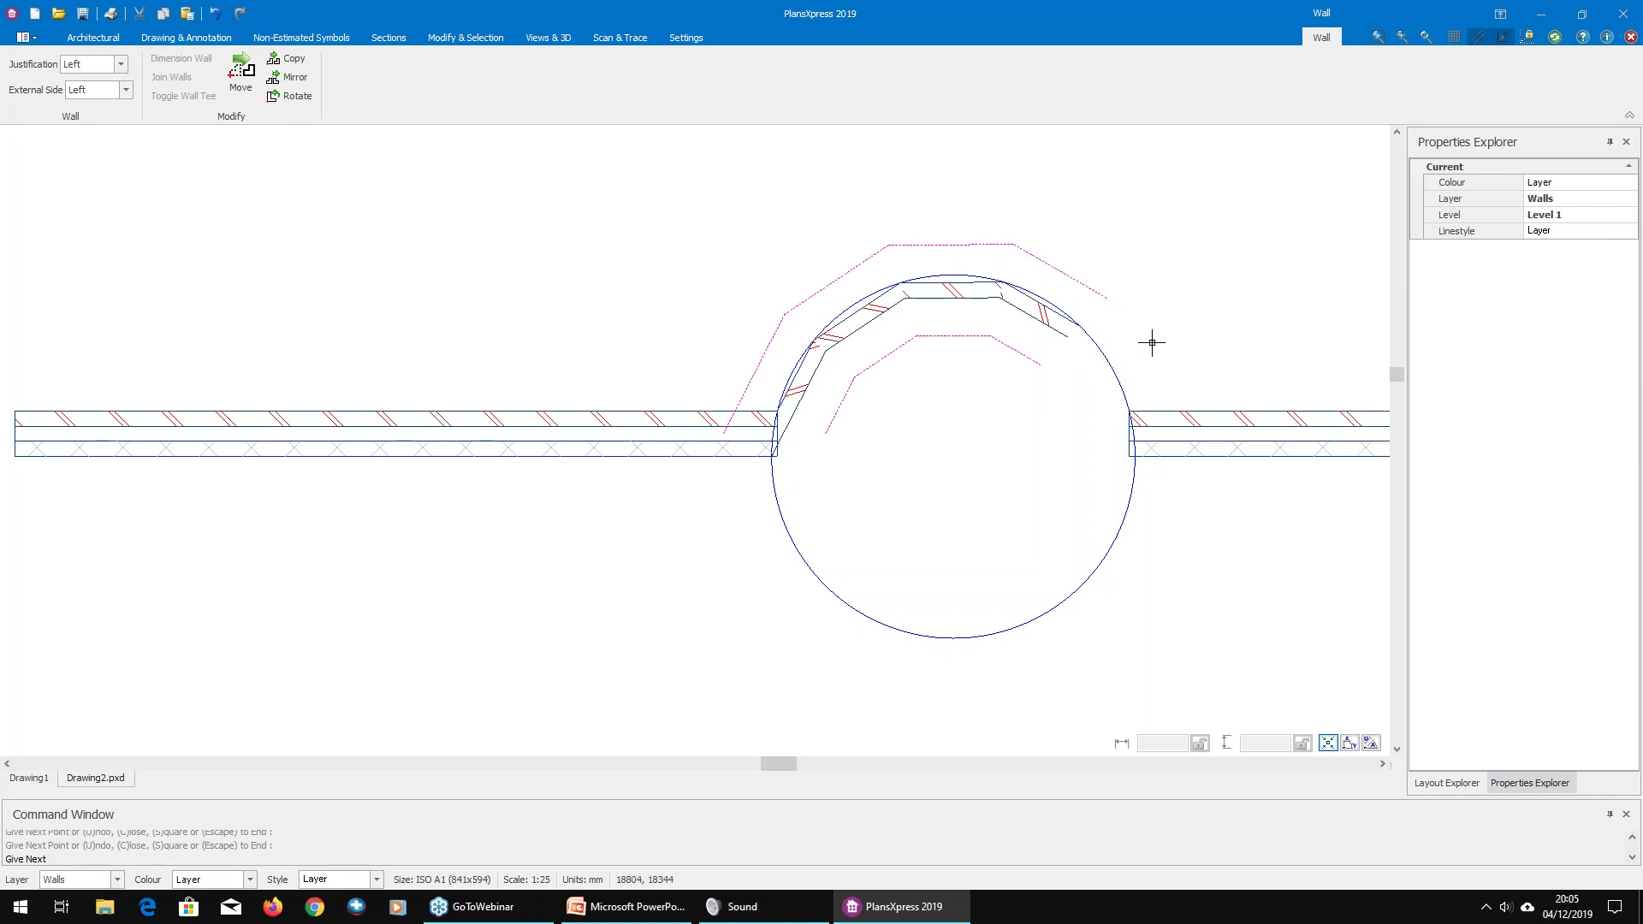
pyautogui.press('Escape')
pyautogui.press('Escape')
pyautogui.press('Escape')
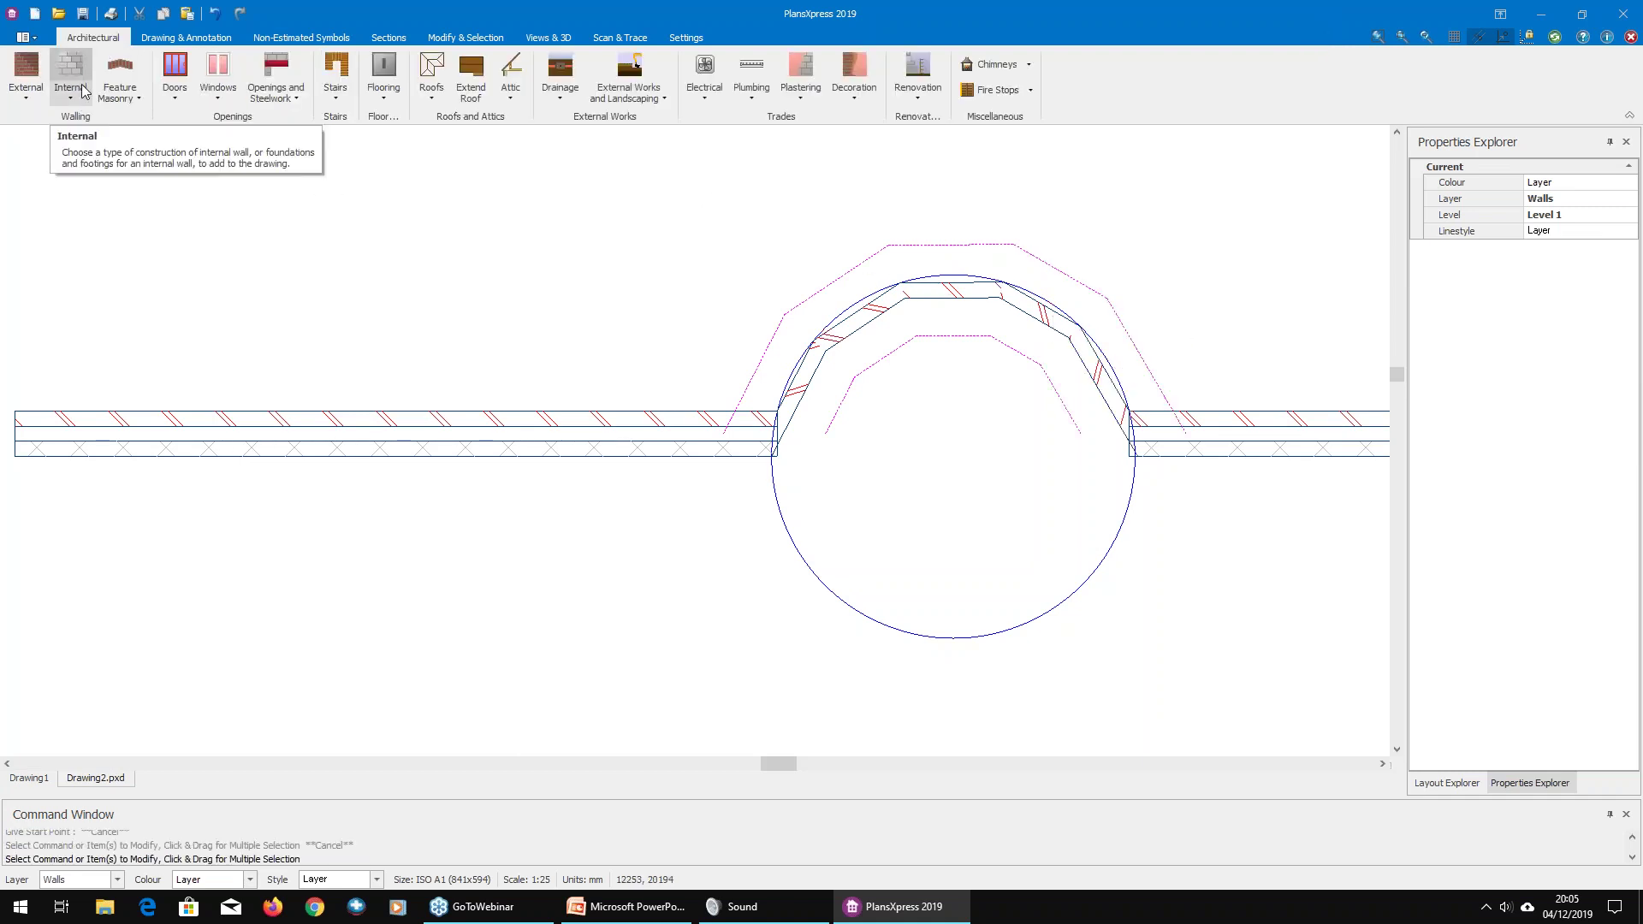
# Step: Set up an internal ground floor block wall for 2.4 floor to joist height (Single Storey) with the foundation width set to 0
pyautogui.click(79, 91)
pyautogui.moveTo(196, 141)
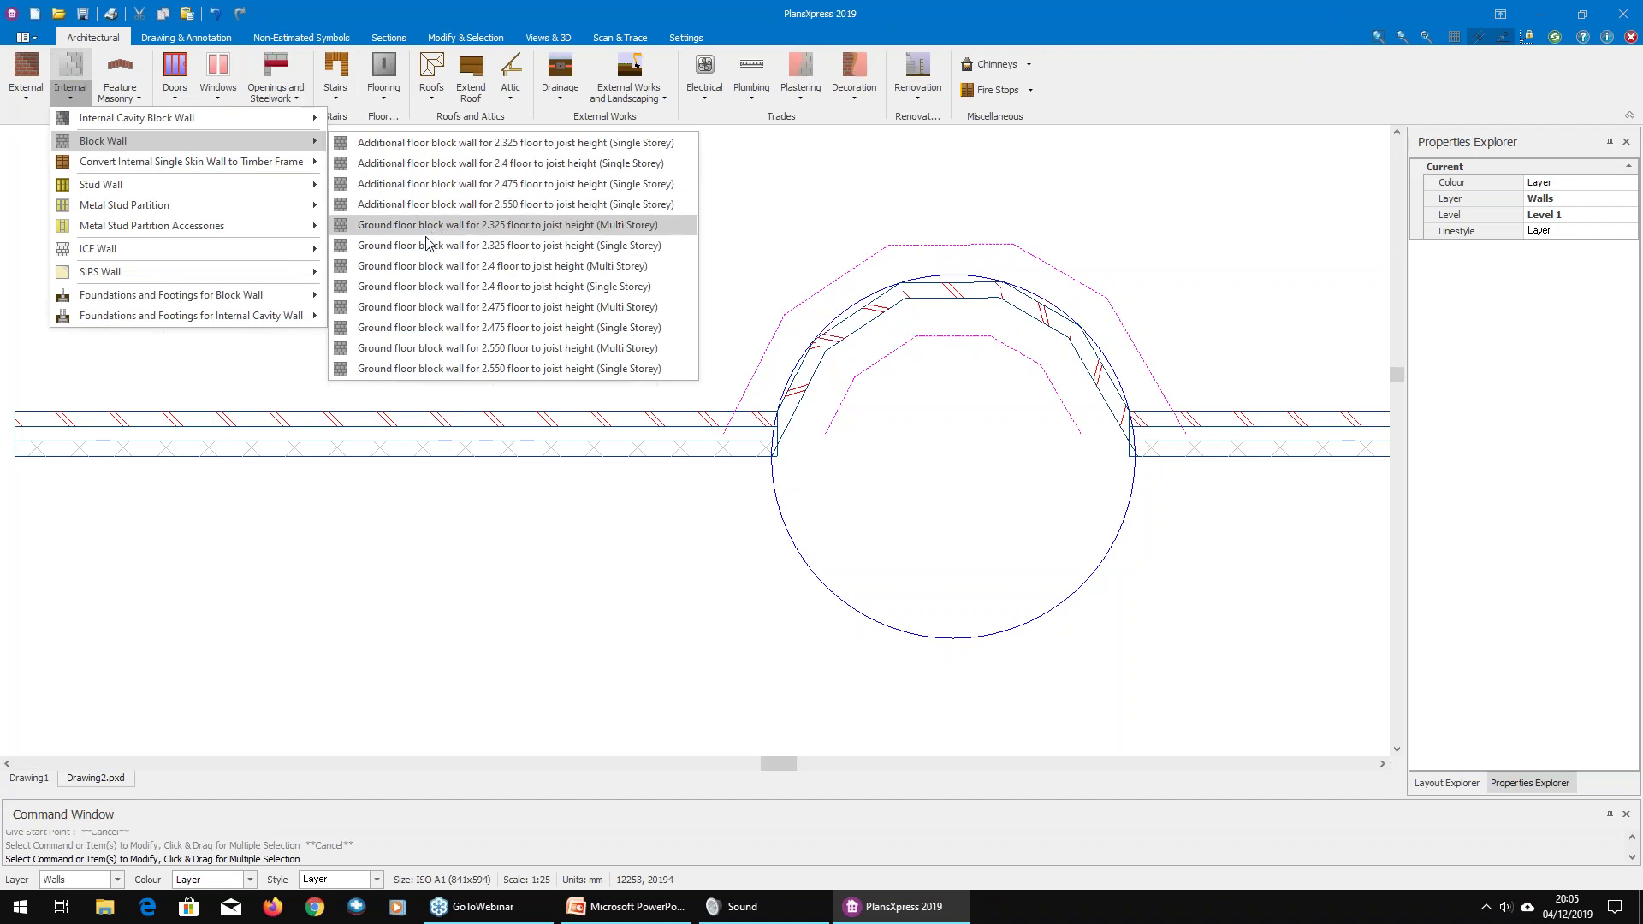
pyautogui.click(414, 286)
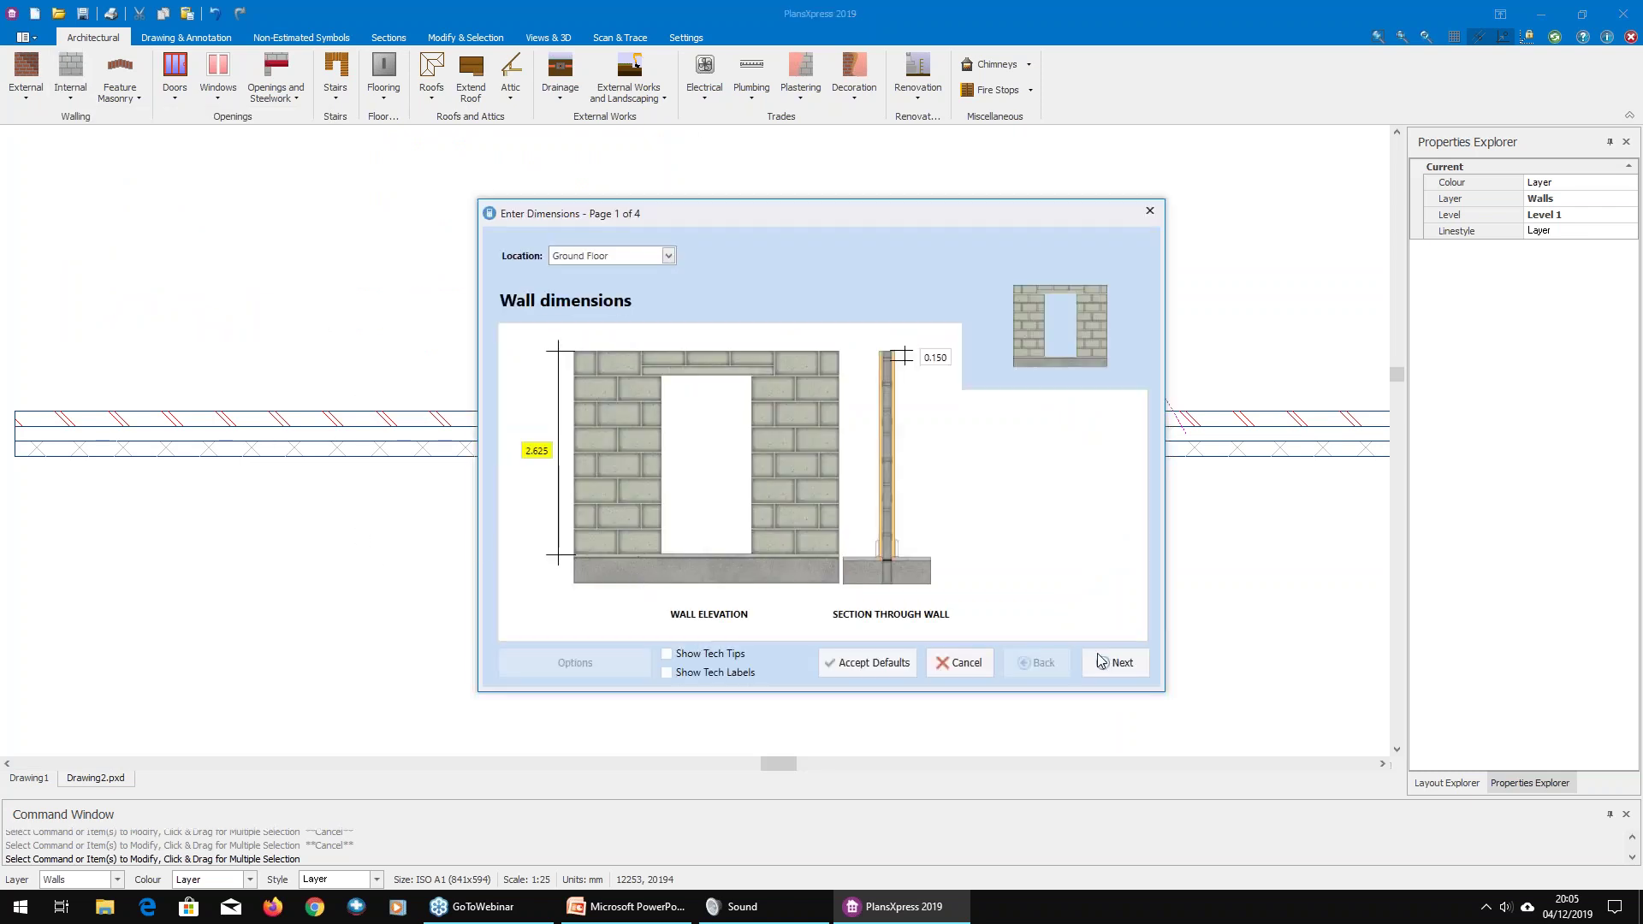
pyautogui.click(1117, 662)
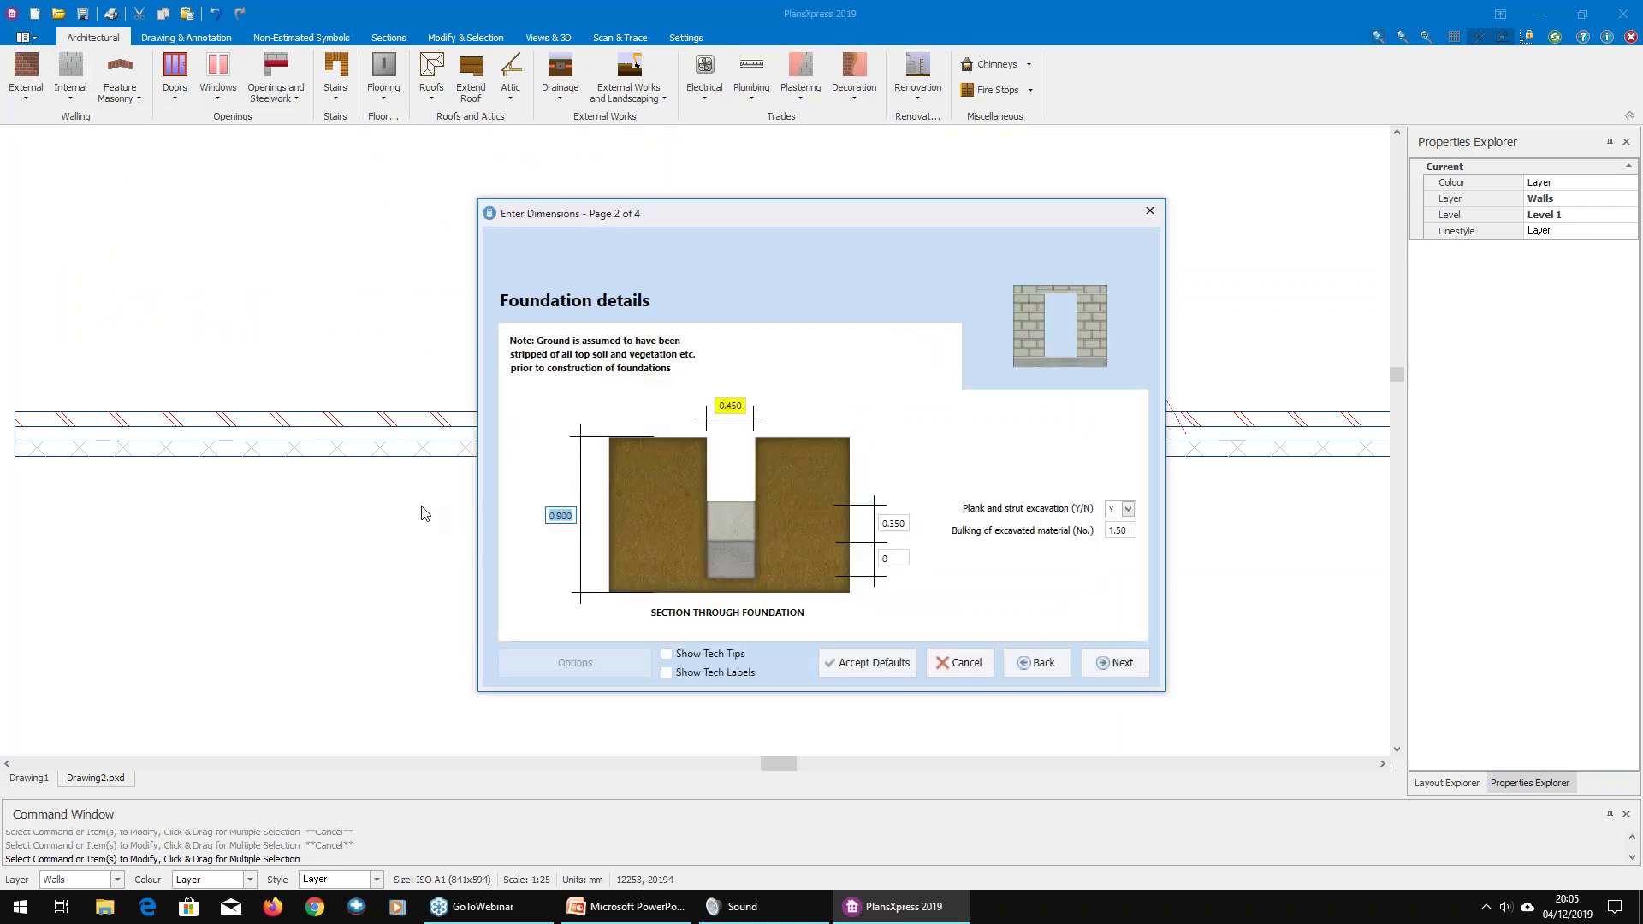
pyautogui.click(743, 405)
pyautogui.write('0')
pyautogui.click(886, 673)
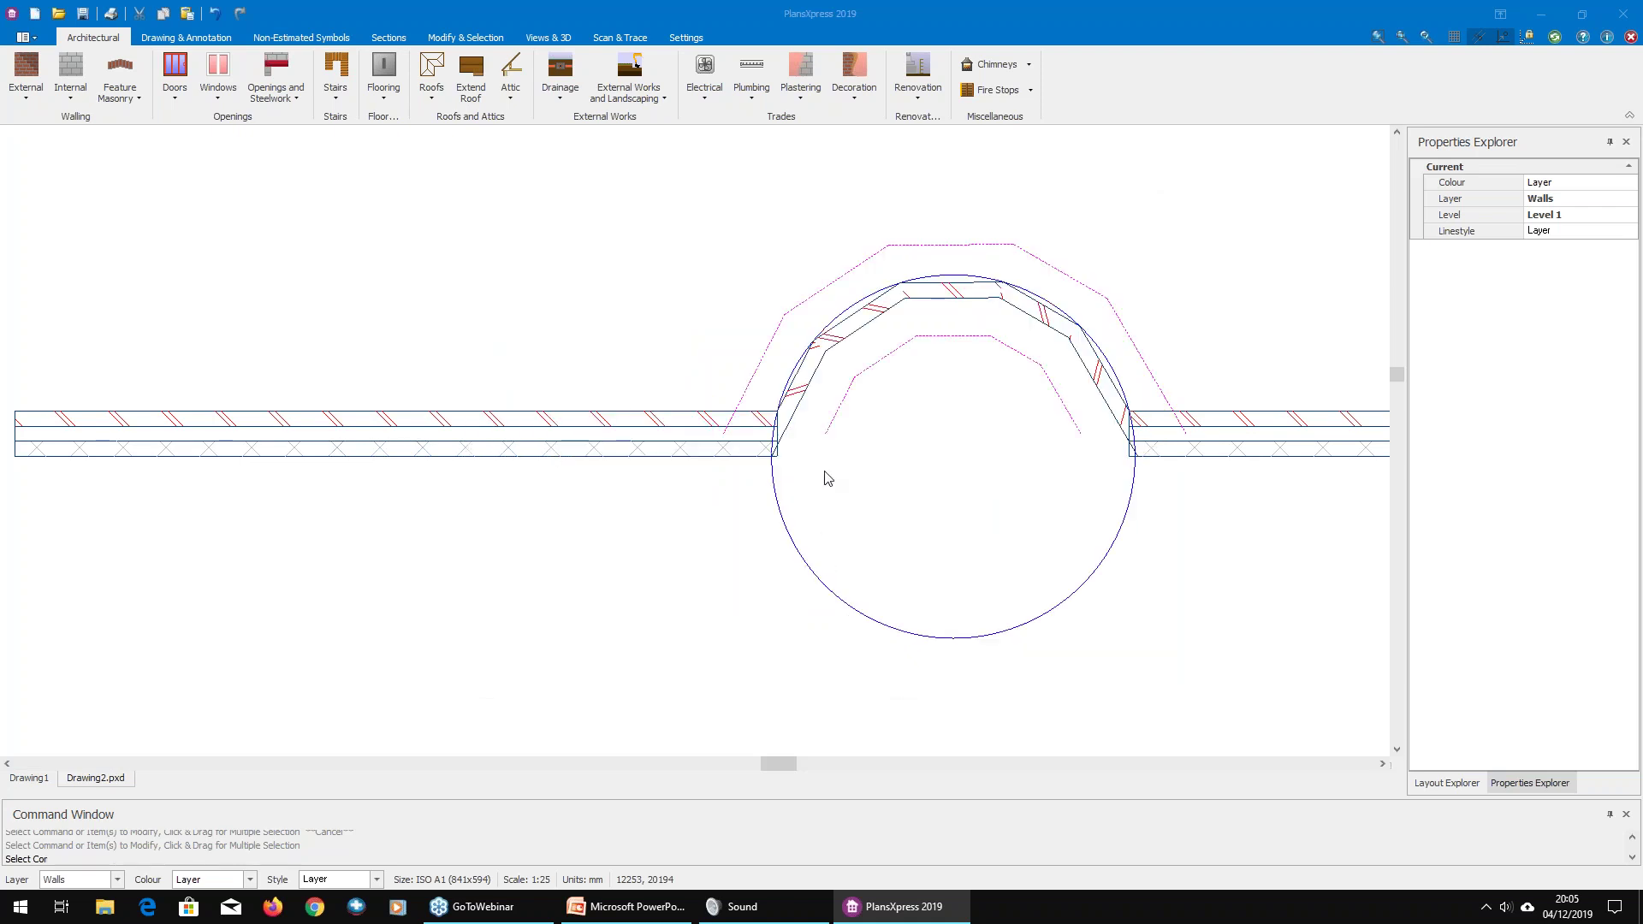
pyautogui.scroll(5, 824, 524)
pyautogui.click(753, 462)
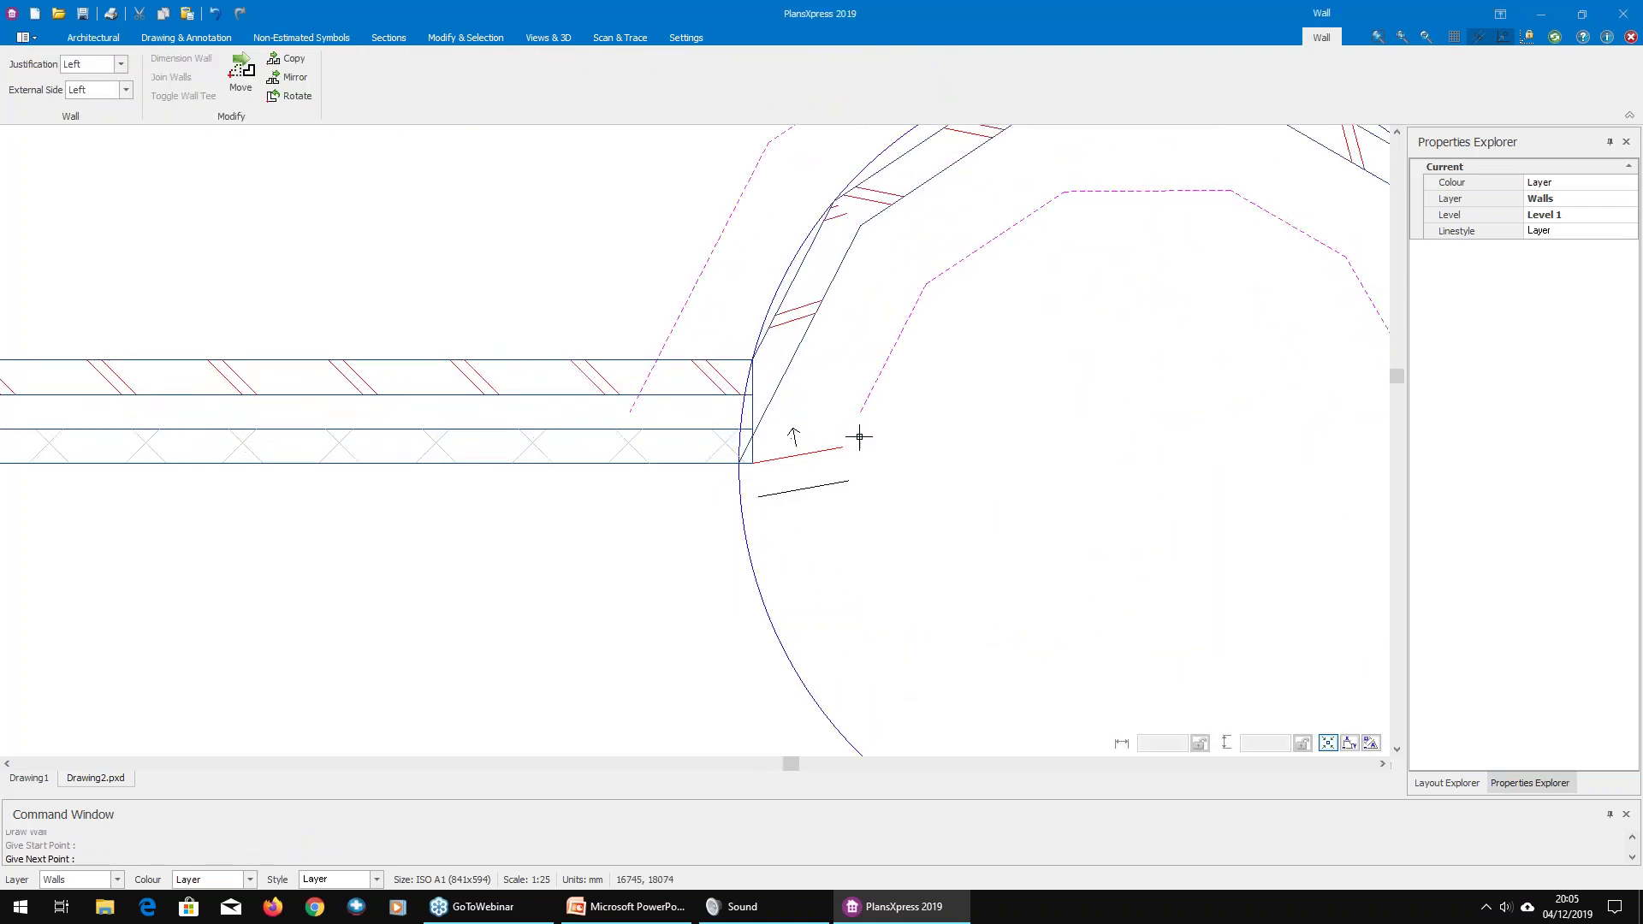
pyautogui.press('Escape')
pyautogui.press('Escape')
# Step: Start the block wall at the right wall's inner corner with a 200 mm segment running left into the bay
pyautogui.moveTo(1369, 464); pyautogui.dragTo(874, 471, button='middle')
pyautogui.rightClick(920, 476)
pyautogui.click(988, 487)
pyautogui.click(1051, 469)
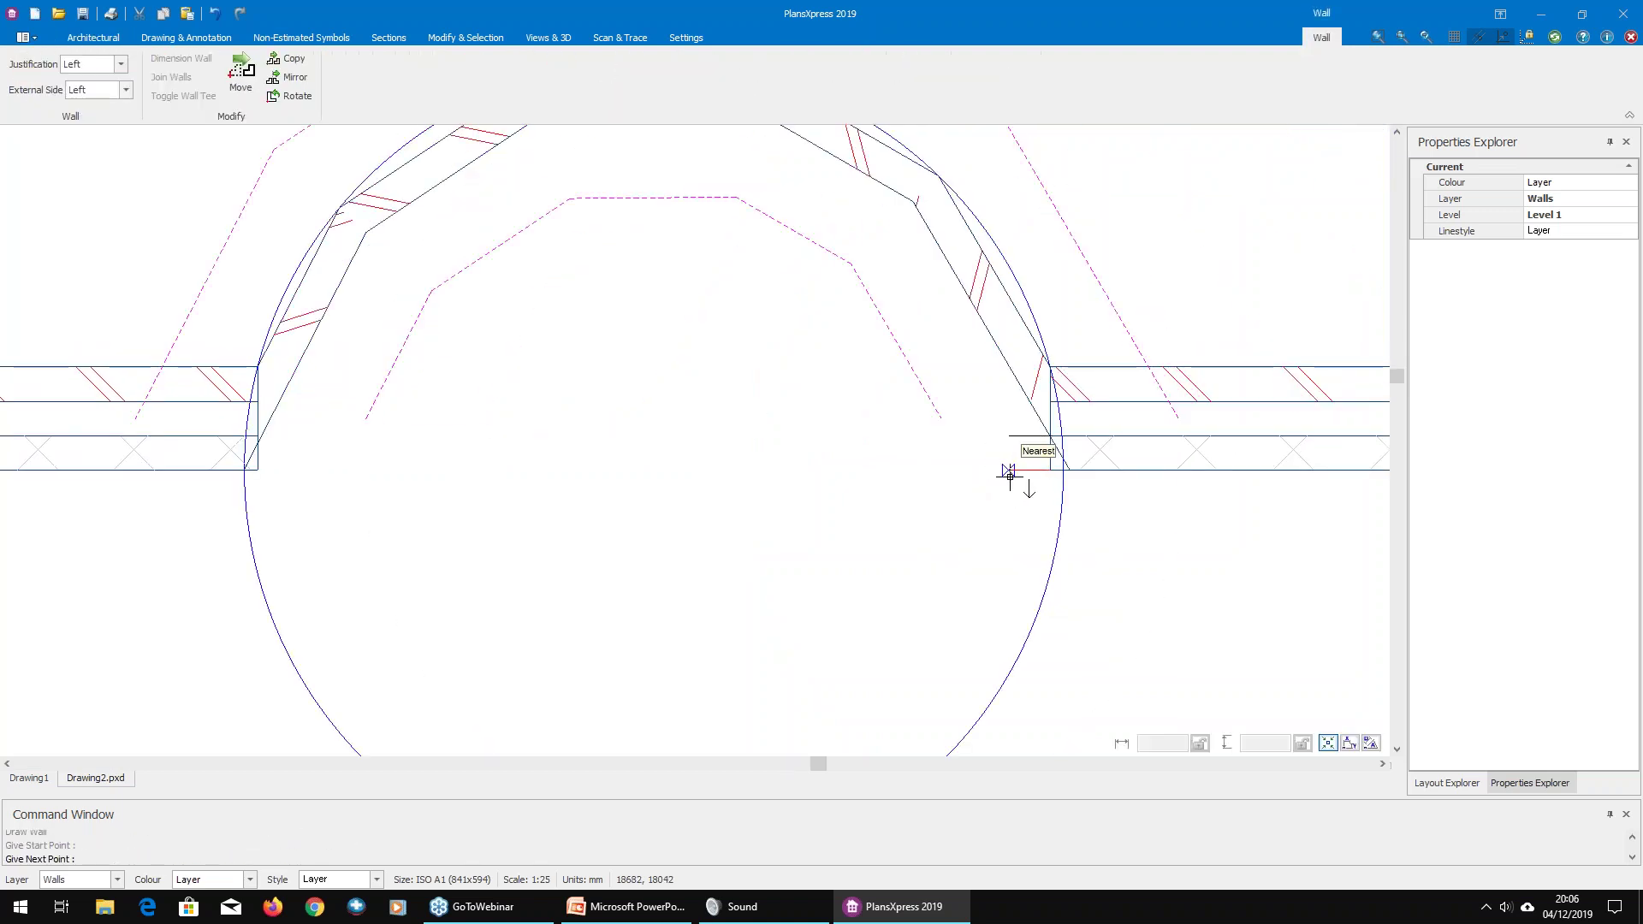
pyautogui.click(1008, 481)
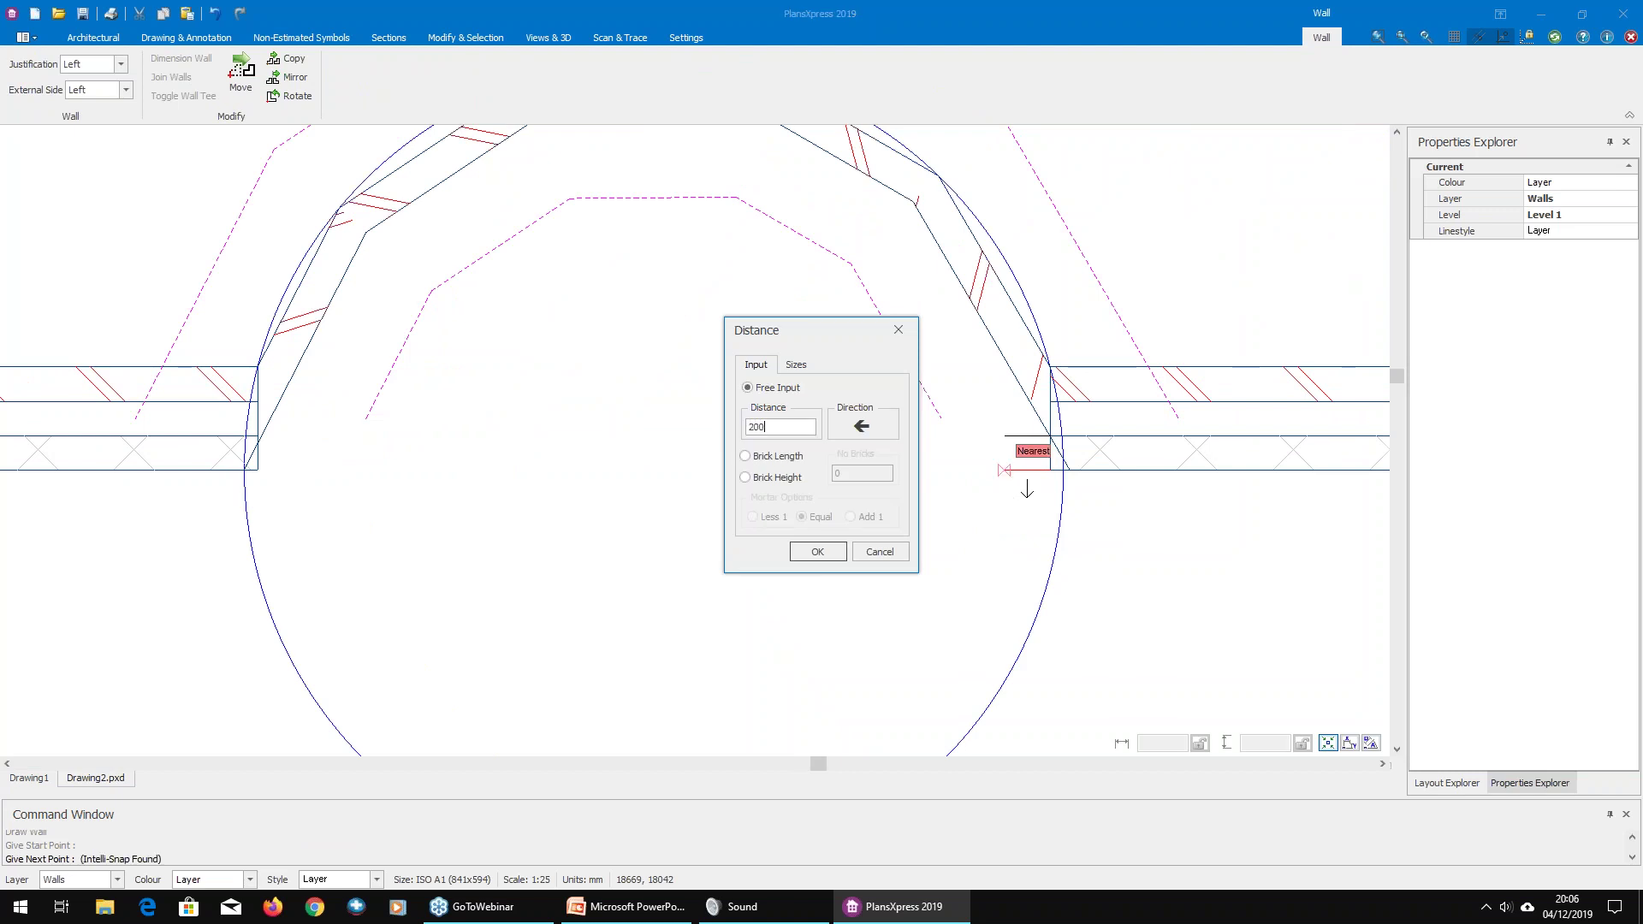
pyautogui.press('Return')
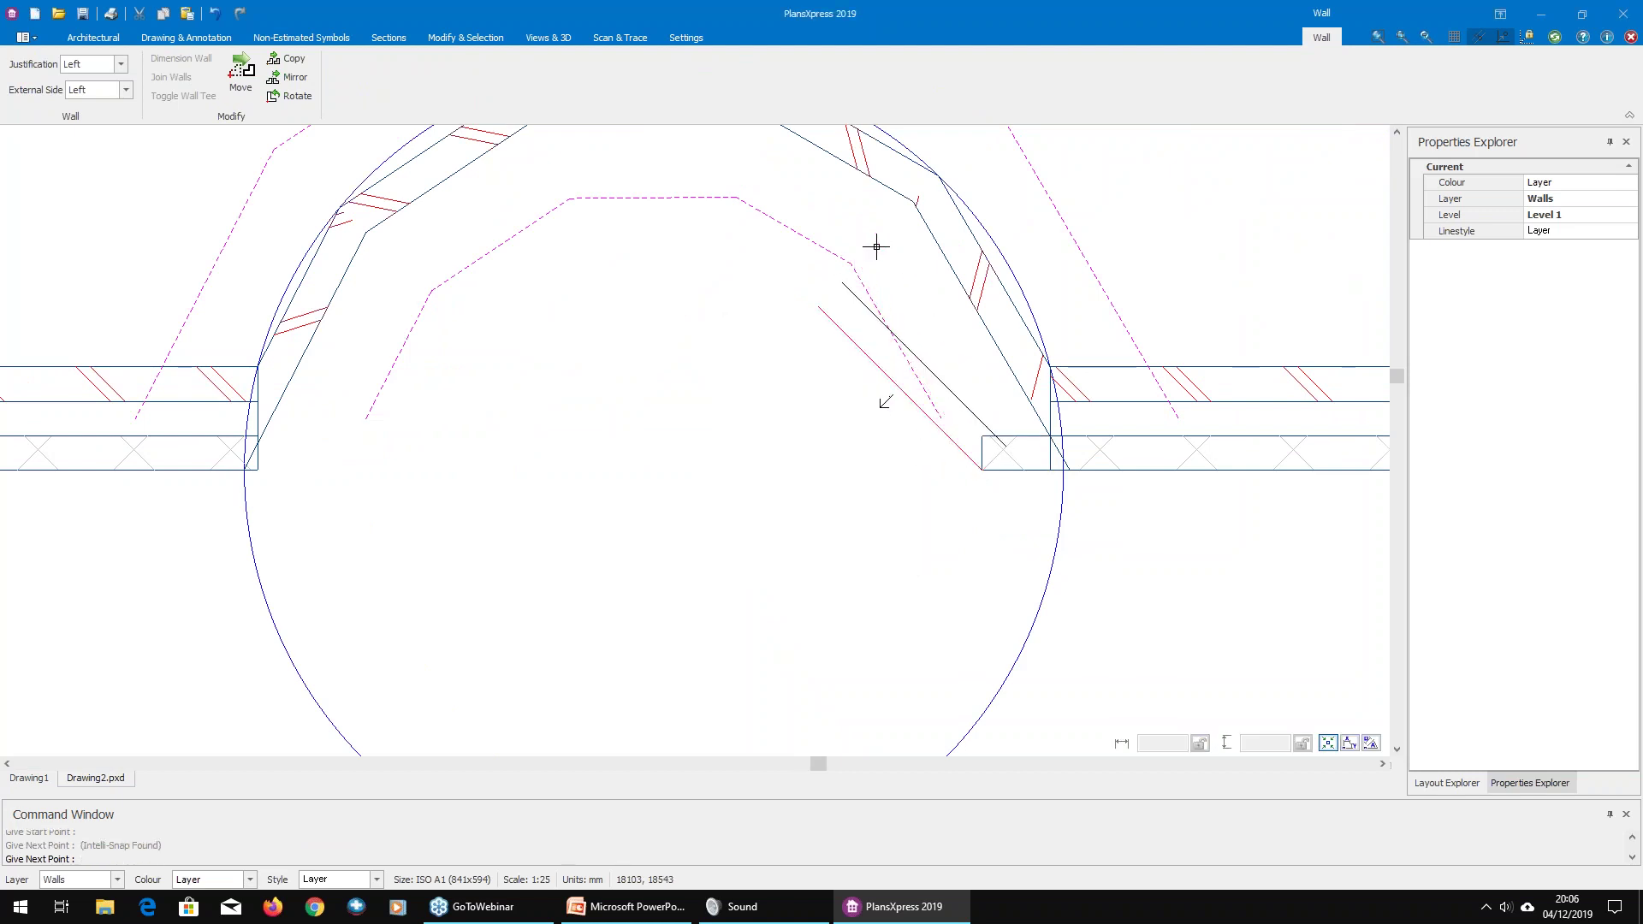
# Step: Continue the block wall inside the right, upper-right, top and upper-left brick facets, leaving a cavity between the leaves
pyautogui.scroll(2, 876, 246)
pyautogui.click(819, 249)
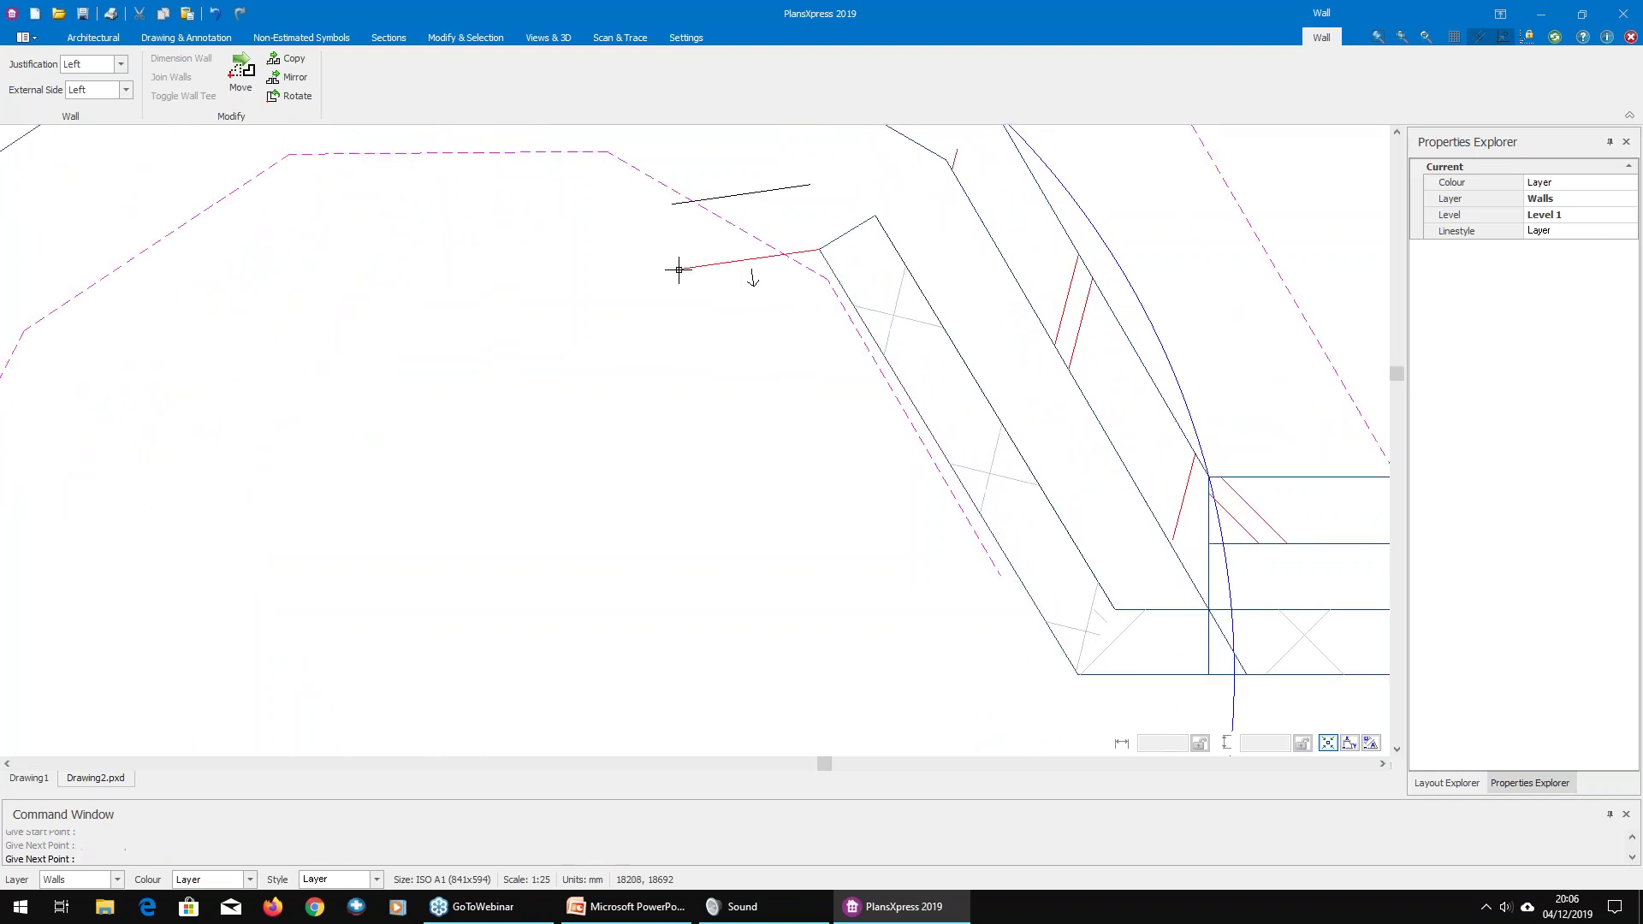
pyautogui.moveTo(678, 265); pyautogui.dragTo(880, 371, button='middle')
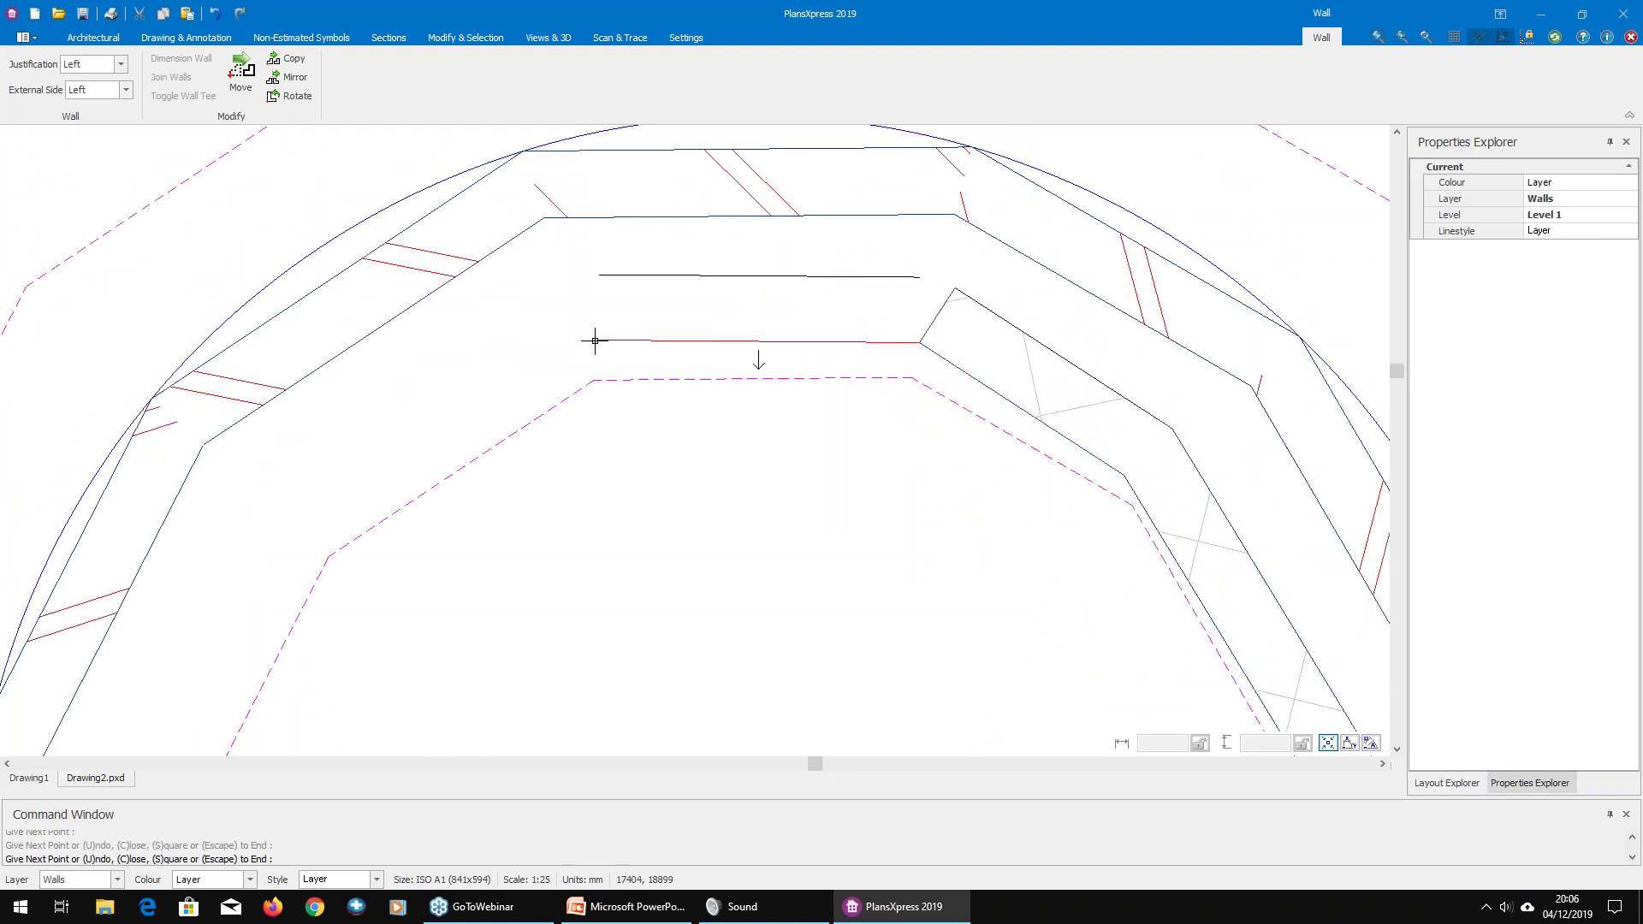
pyautogui.click(591, 343)
pyautogui.moveTo(448, 510); pyautogui.dragTo(692, 353, button='middle')
pyautogui.click(561, 363)
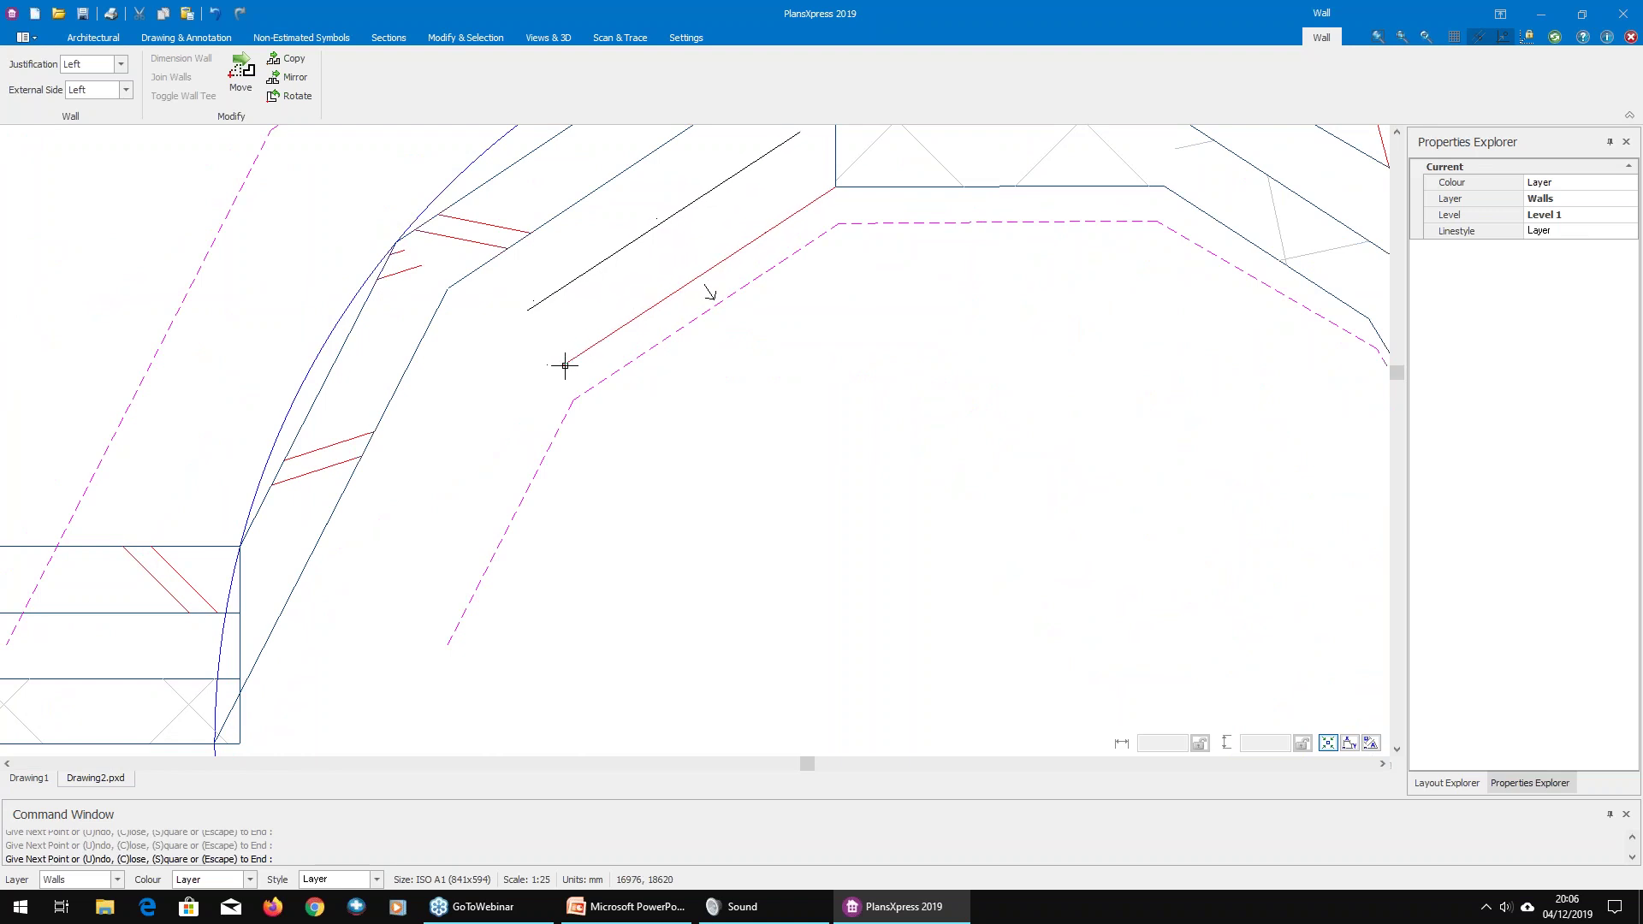
# Step: Try to end the block wall 200 mm from the left wall's inner corner, and delete the misplaced segment
pyautogui.moveTo(500, 608); pyautogui.dragTo(726, 397, button='middle')
pyautogui.click(470, 530)
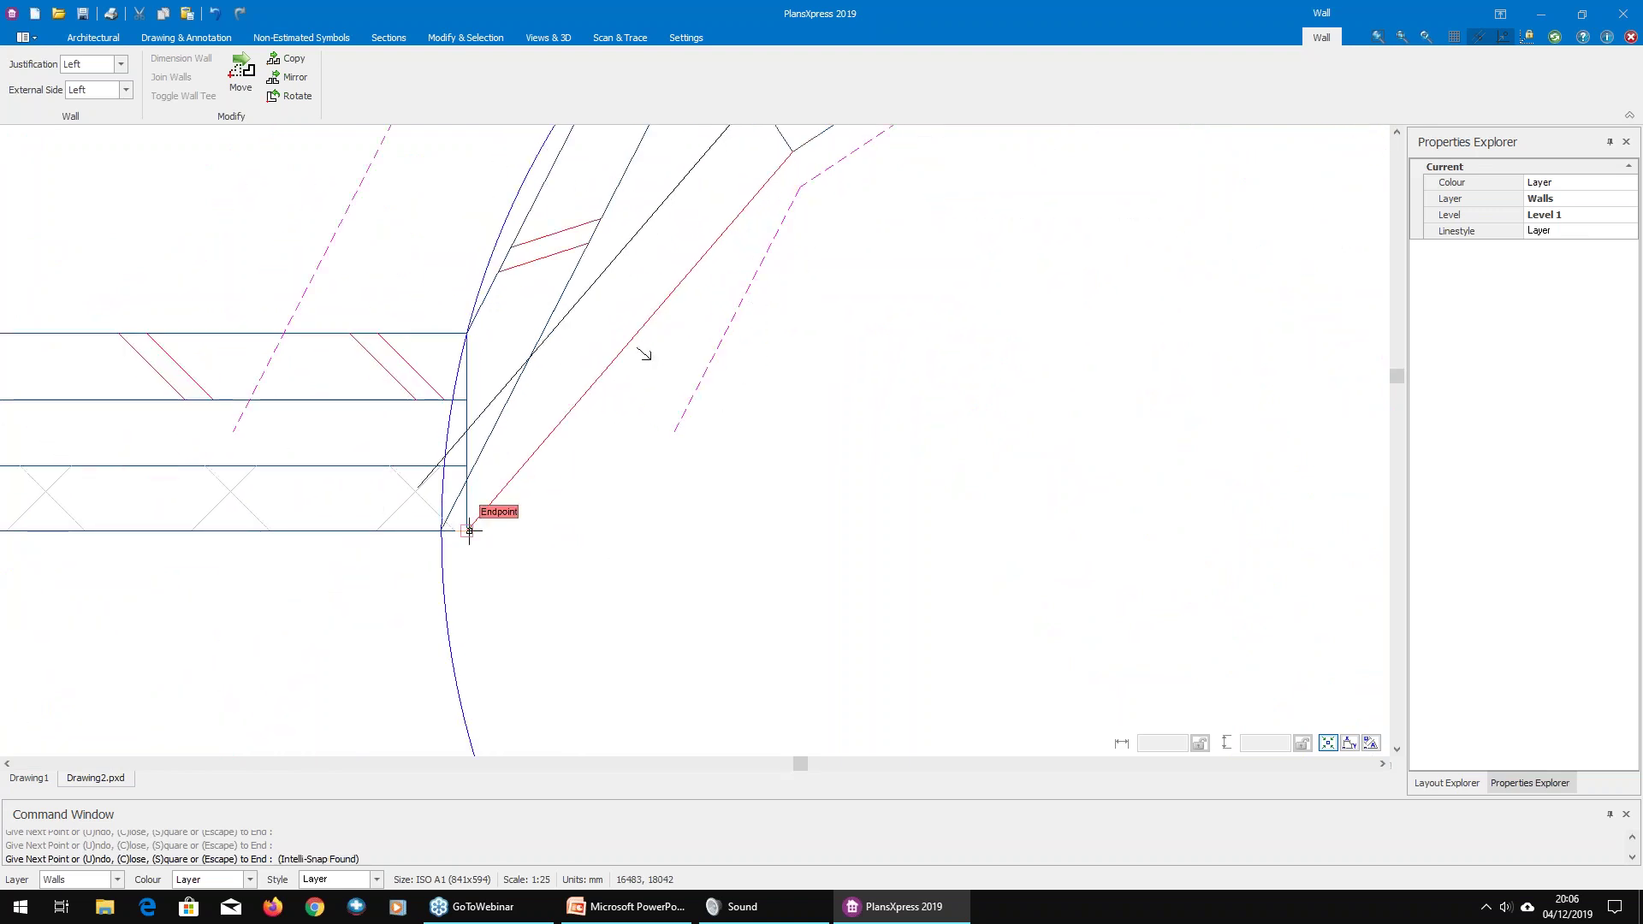
pyautogui.press('Return')
pyautogui.press('Escape')
pyautogui.press('Escape')
pyautogui.click(927, 233)
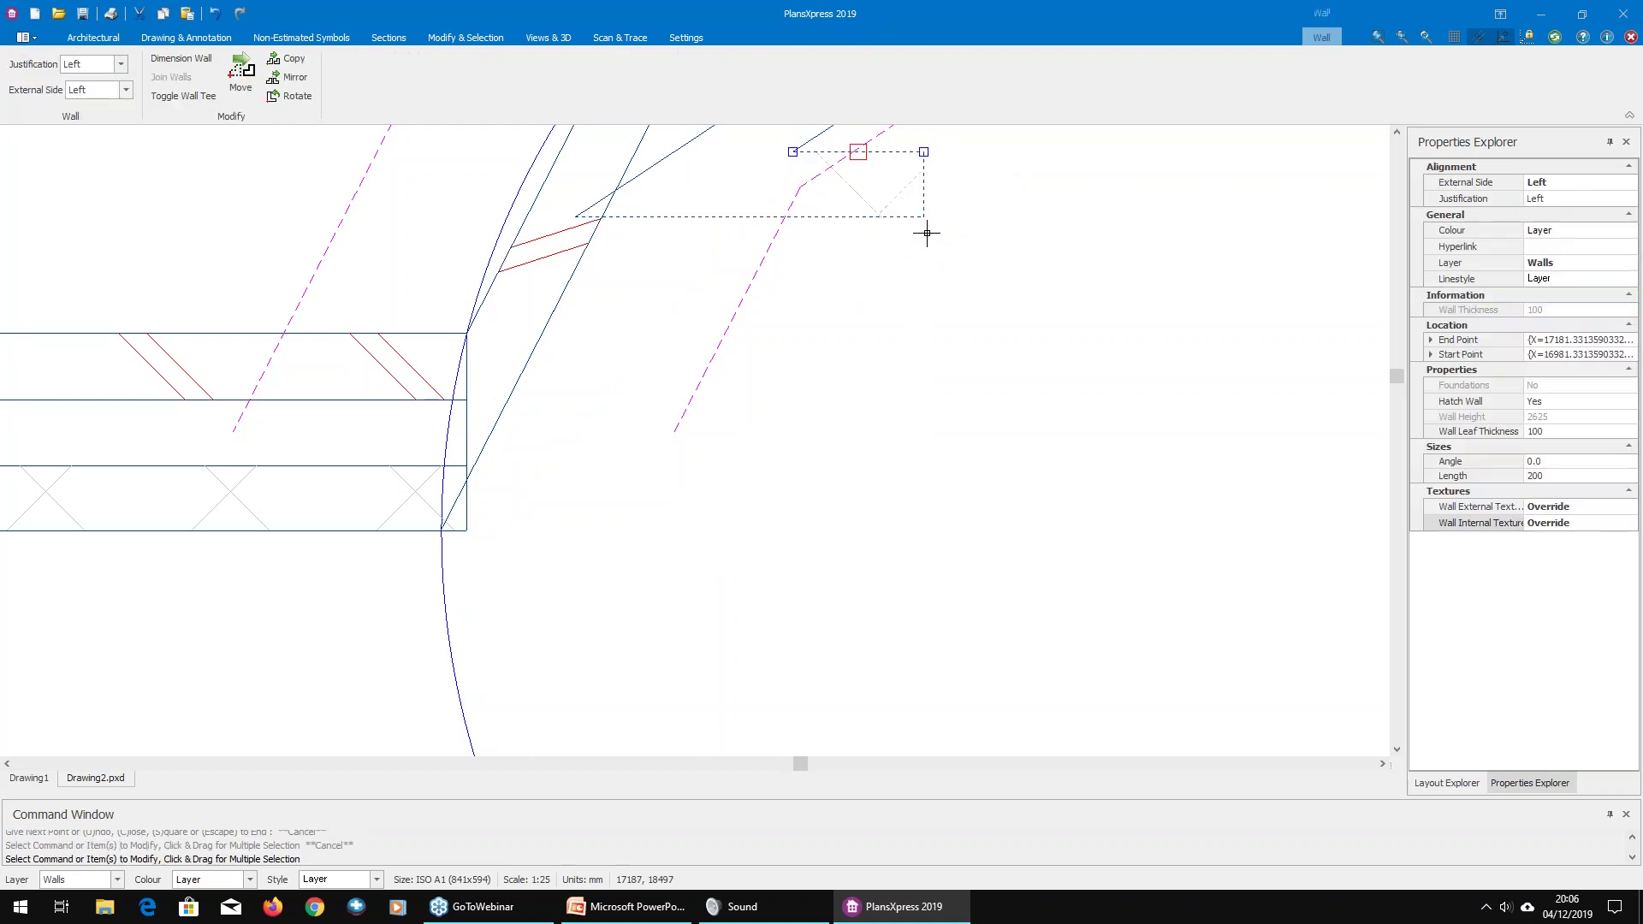
pyautogui.moveTo(938, 256); pyautogui.dragTo(1044, 425, button='middle')
pyautogui.press('Escape')
# Step: Complete the block wall from its open upper-left corner down to the left wall's inner leaf
pyautogui.rightClick(964, 346)
pyautogui.click(1024, 354)
pyautogui.click(894, 295)
pyautogui.moveTo(933, 478); pyautogui.dragTo(1030, 367, button='middle')
pyautogui.click(788, 556)
pyautogui.press('Escape')
pyautogui.press('Escape')
pyautogui.press('Escape')
pyautogui.scroll(-5, 1023, 591)
pyautogui.moveTo(1138, 447); pyautogui.dragTo(936, 462, button='middle')
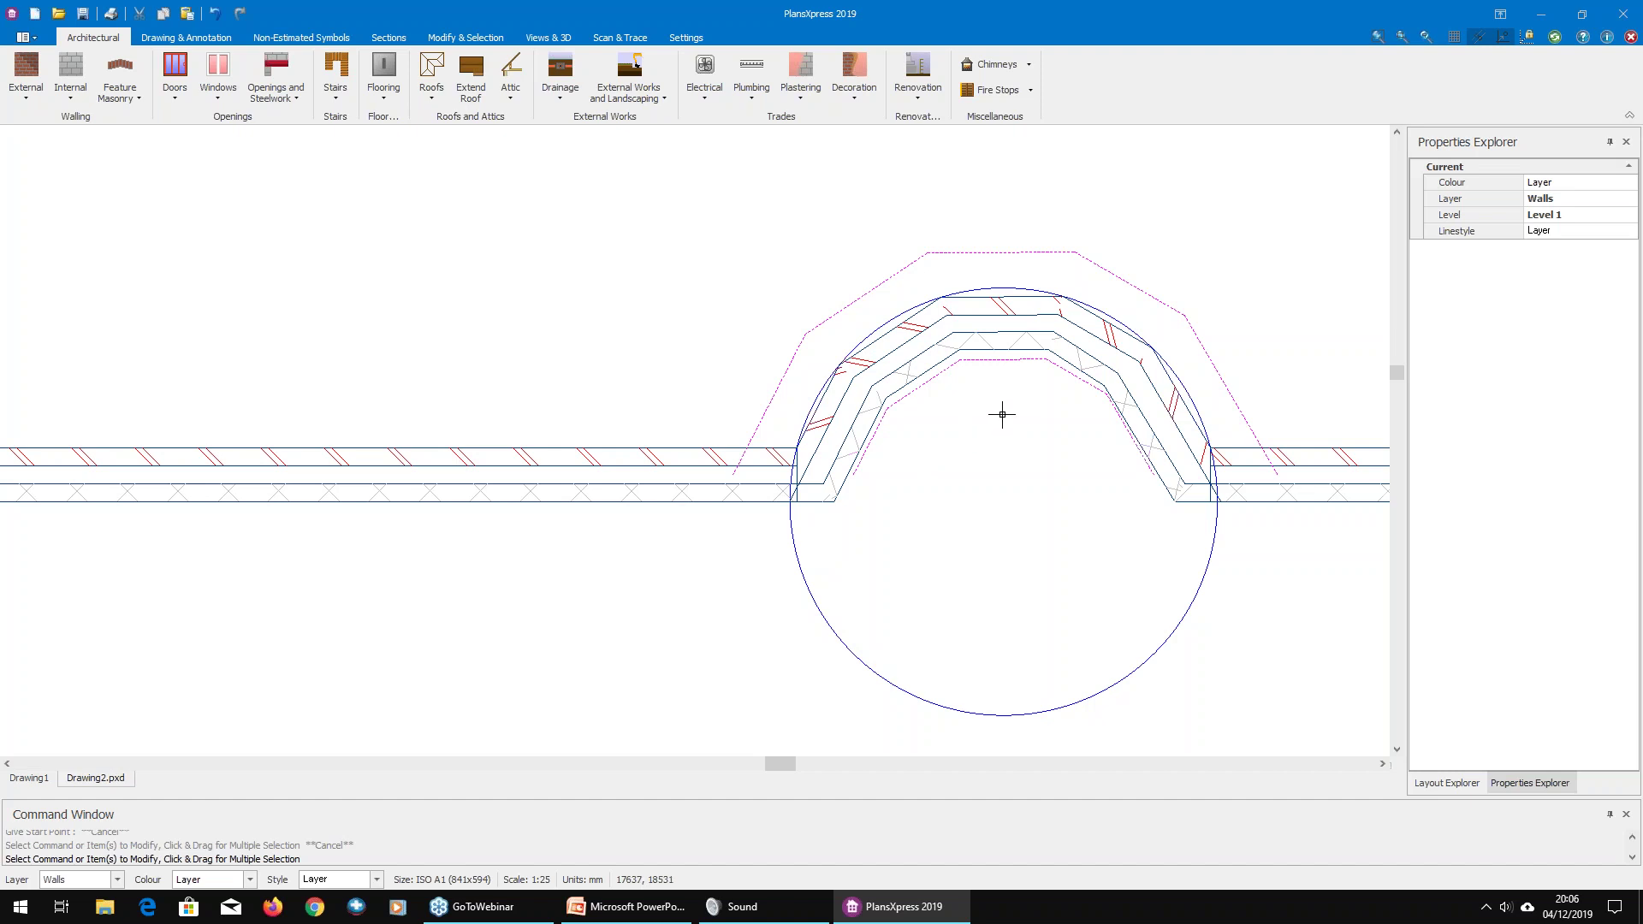
# Step: Set up a PVCu standard window 0.6 wide and 1.05 high, accepting the remaining default dimensions
pyautogui.scroll(2, 923, 318)
pyautogui.click(175, 78)
pyautogui.click(224, 89)
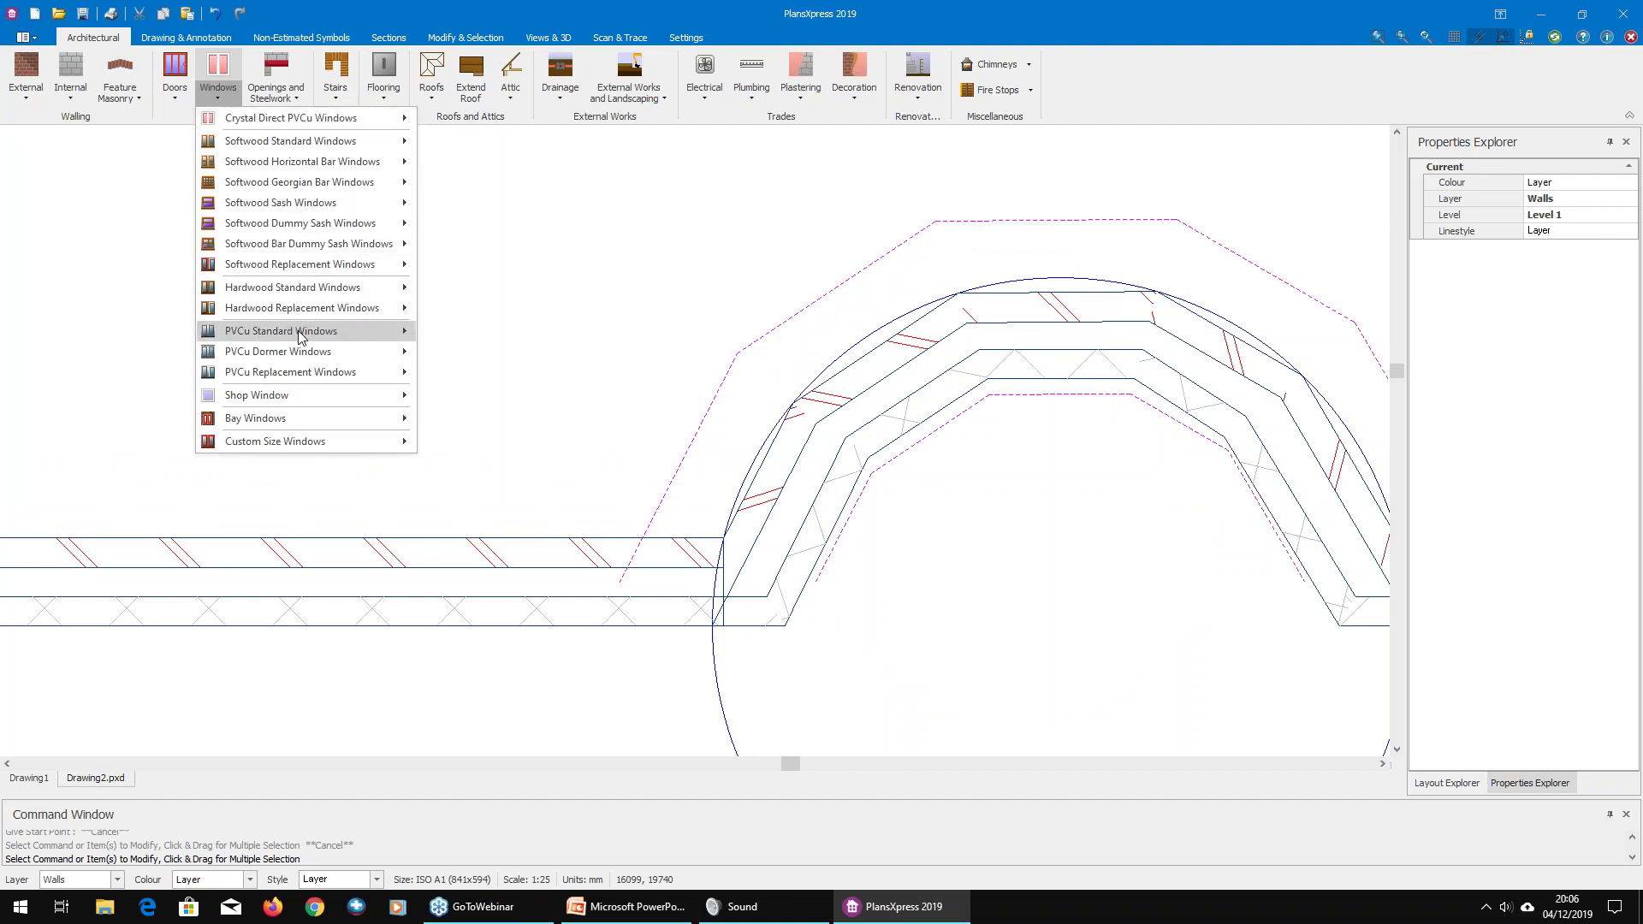
pyautogui.moveTo(291, 331)
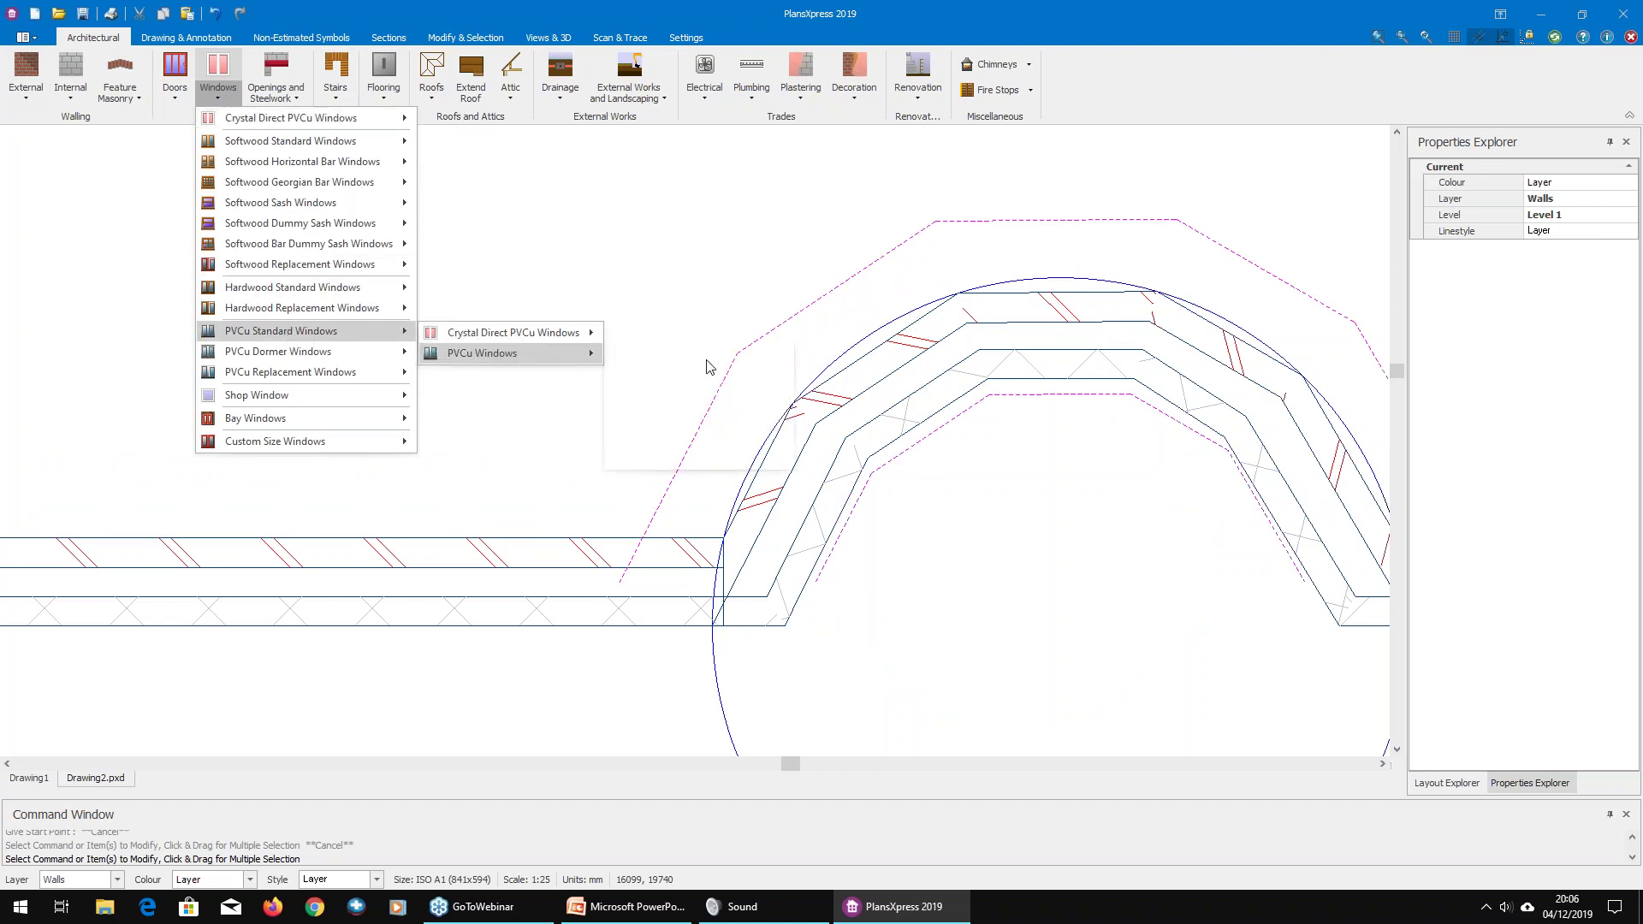
pyautogui.click(757, 471)
pyautogui.click(757, 471)
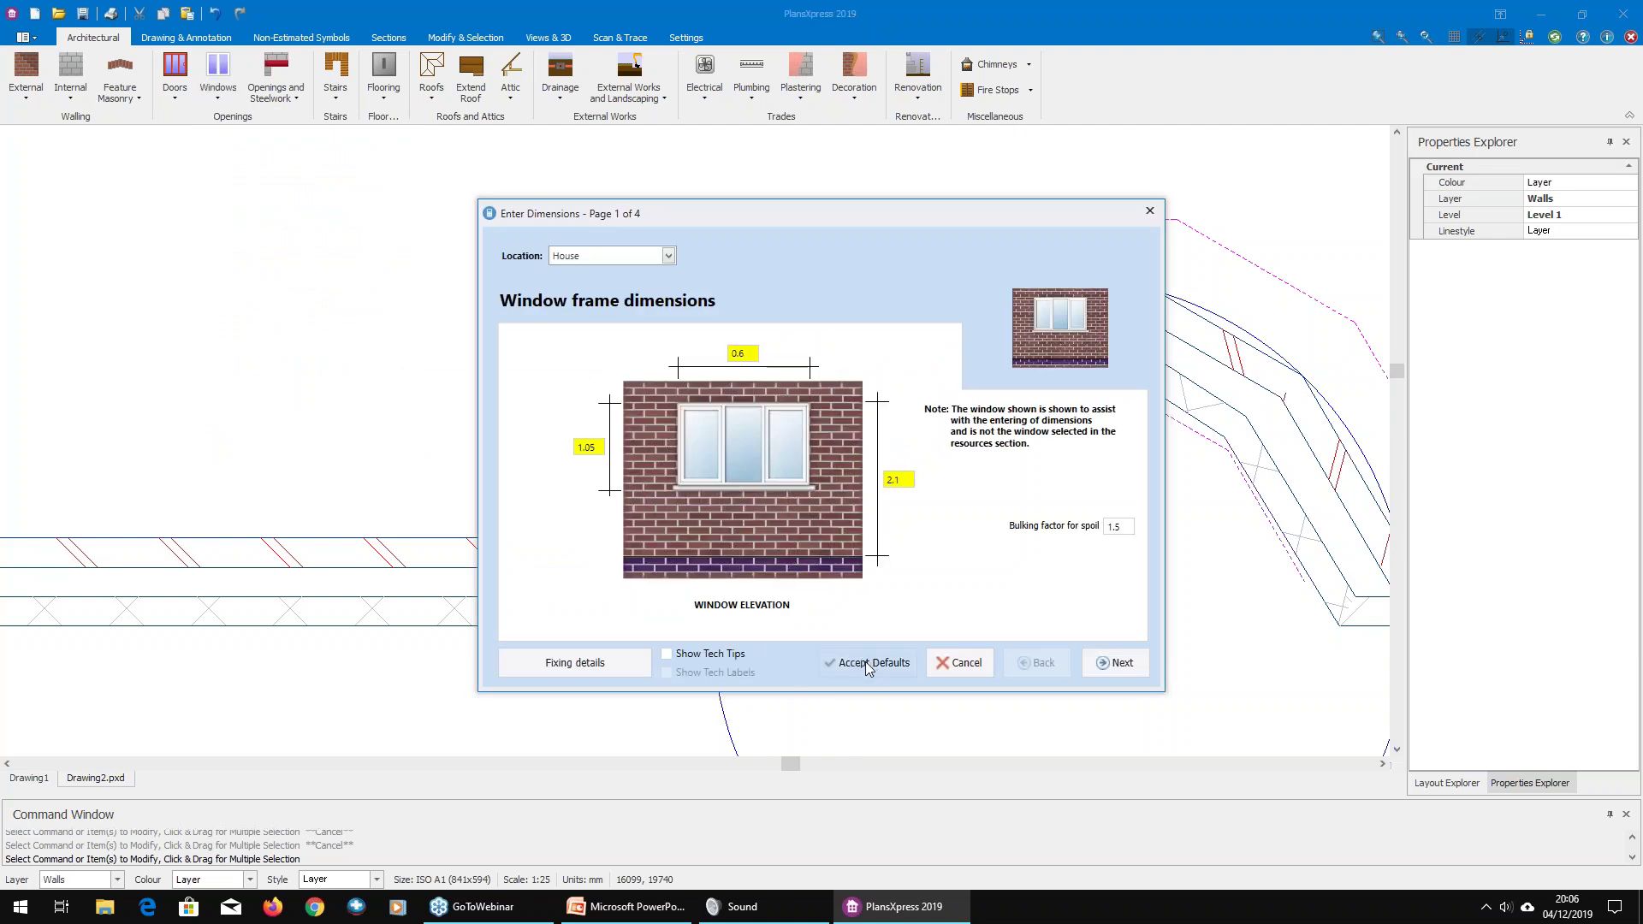
pyautogui.click(1115, 662)
pyautogui.click(547, 472)
pyautogui.click(869, 663)
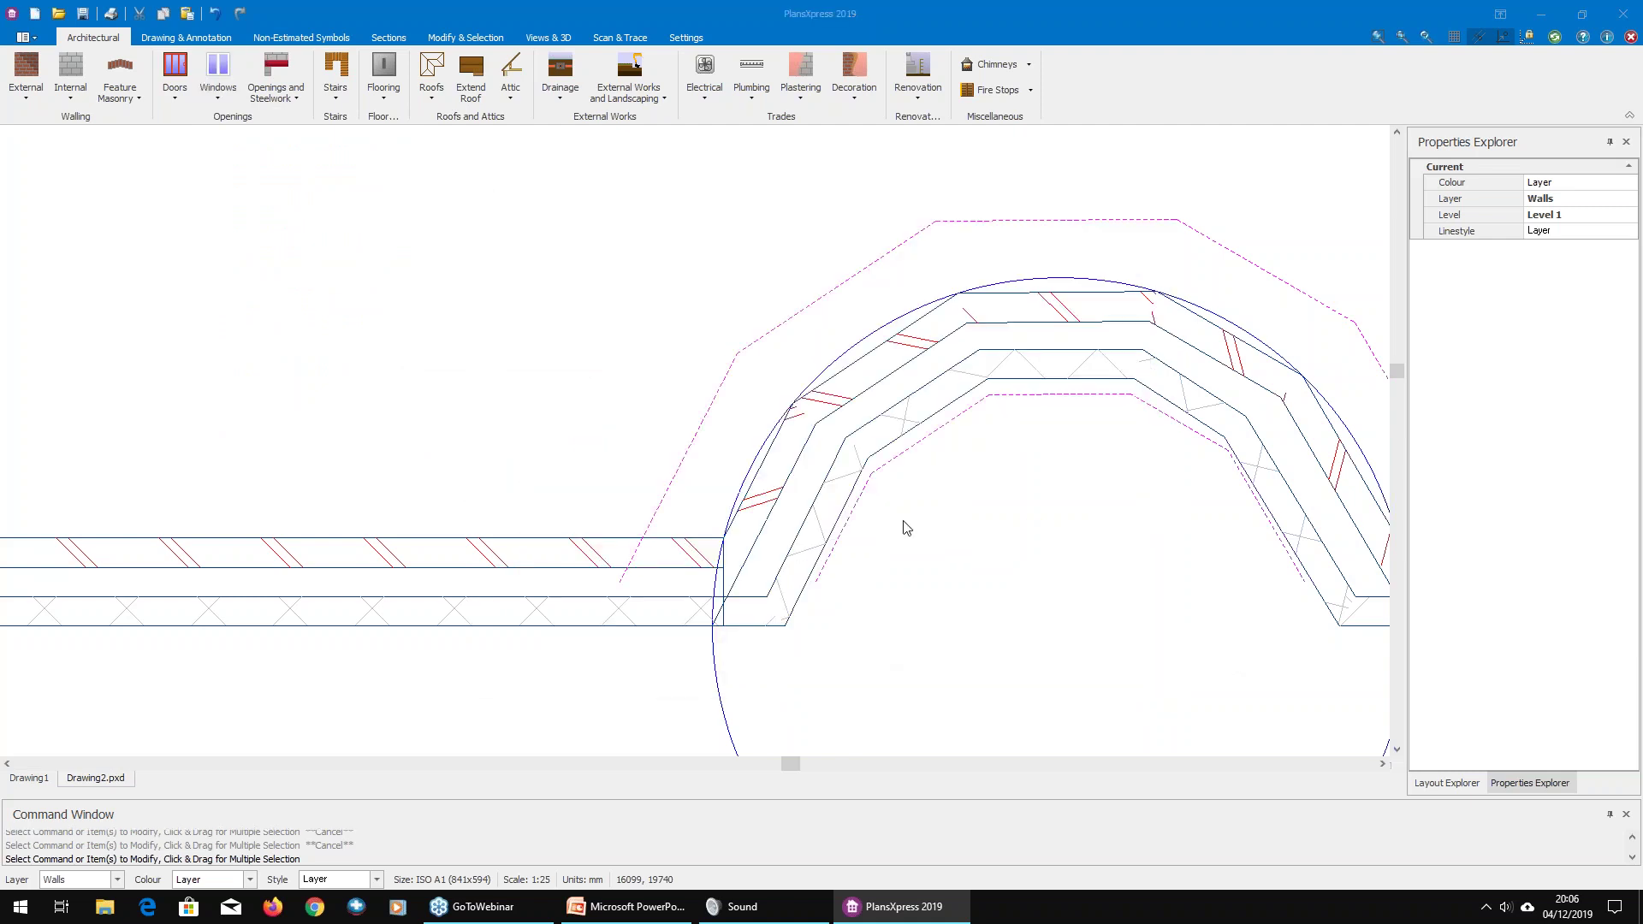
# Step: Insert the window centred in the upper-left, top and right facets of the bay's brick wall
pyautogui.click(899, 378)
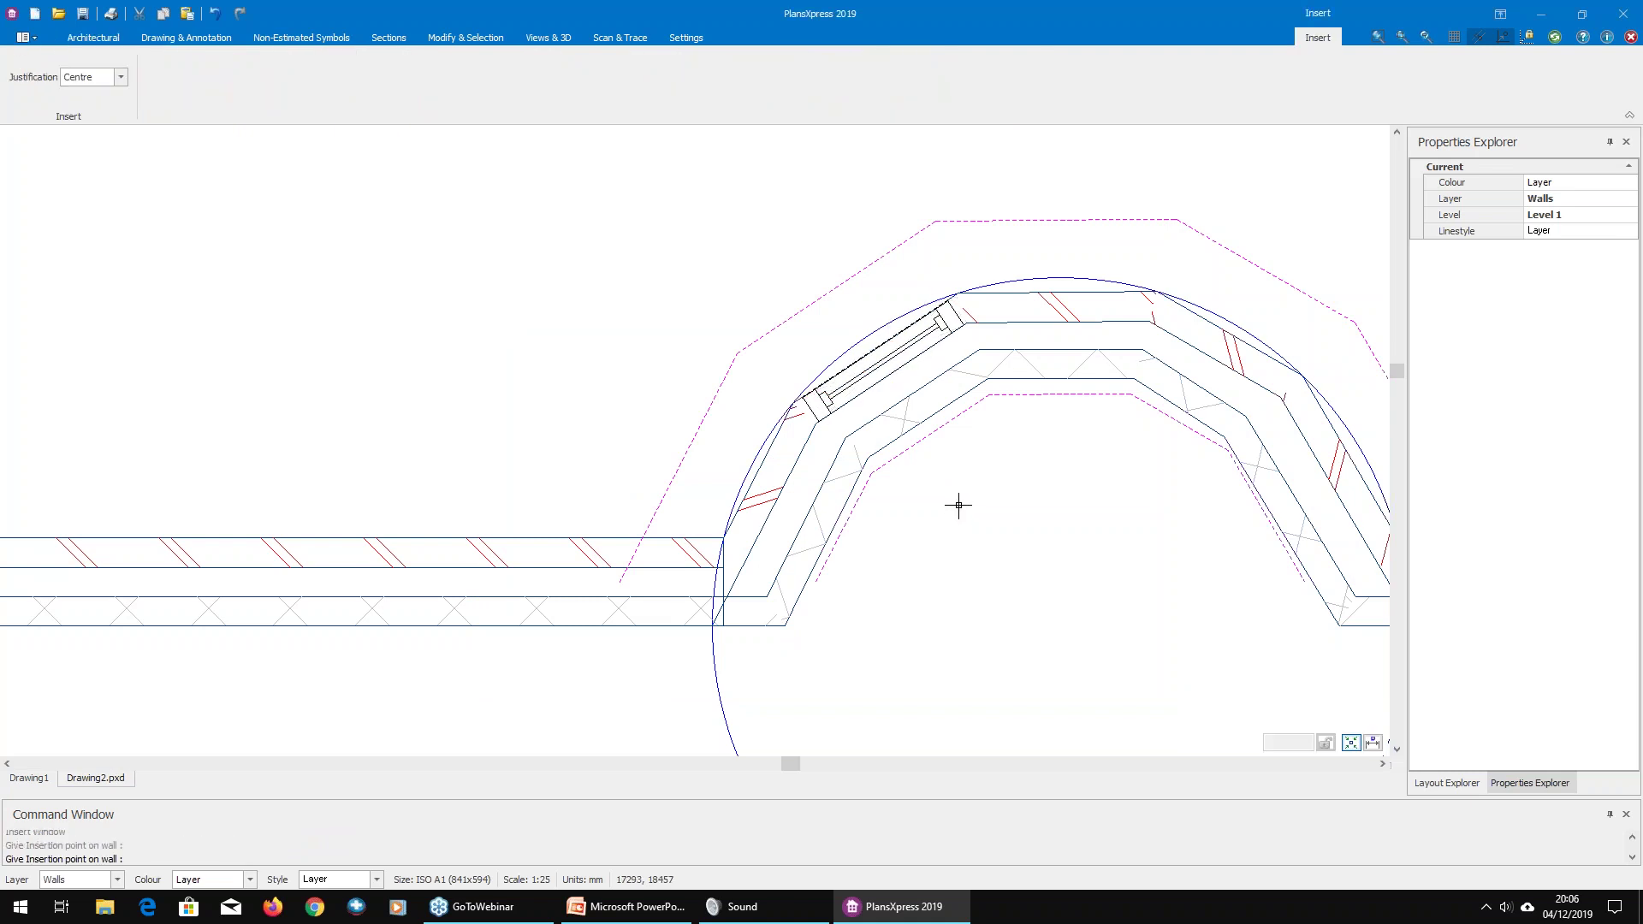
pyautogui.click(1057, 309)
pyautogui.scroll(-1, 1027, 441)
pyautogui.click(1324, 447)
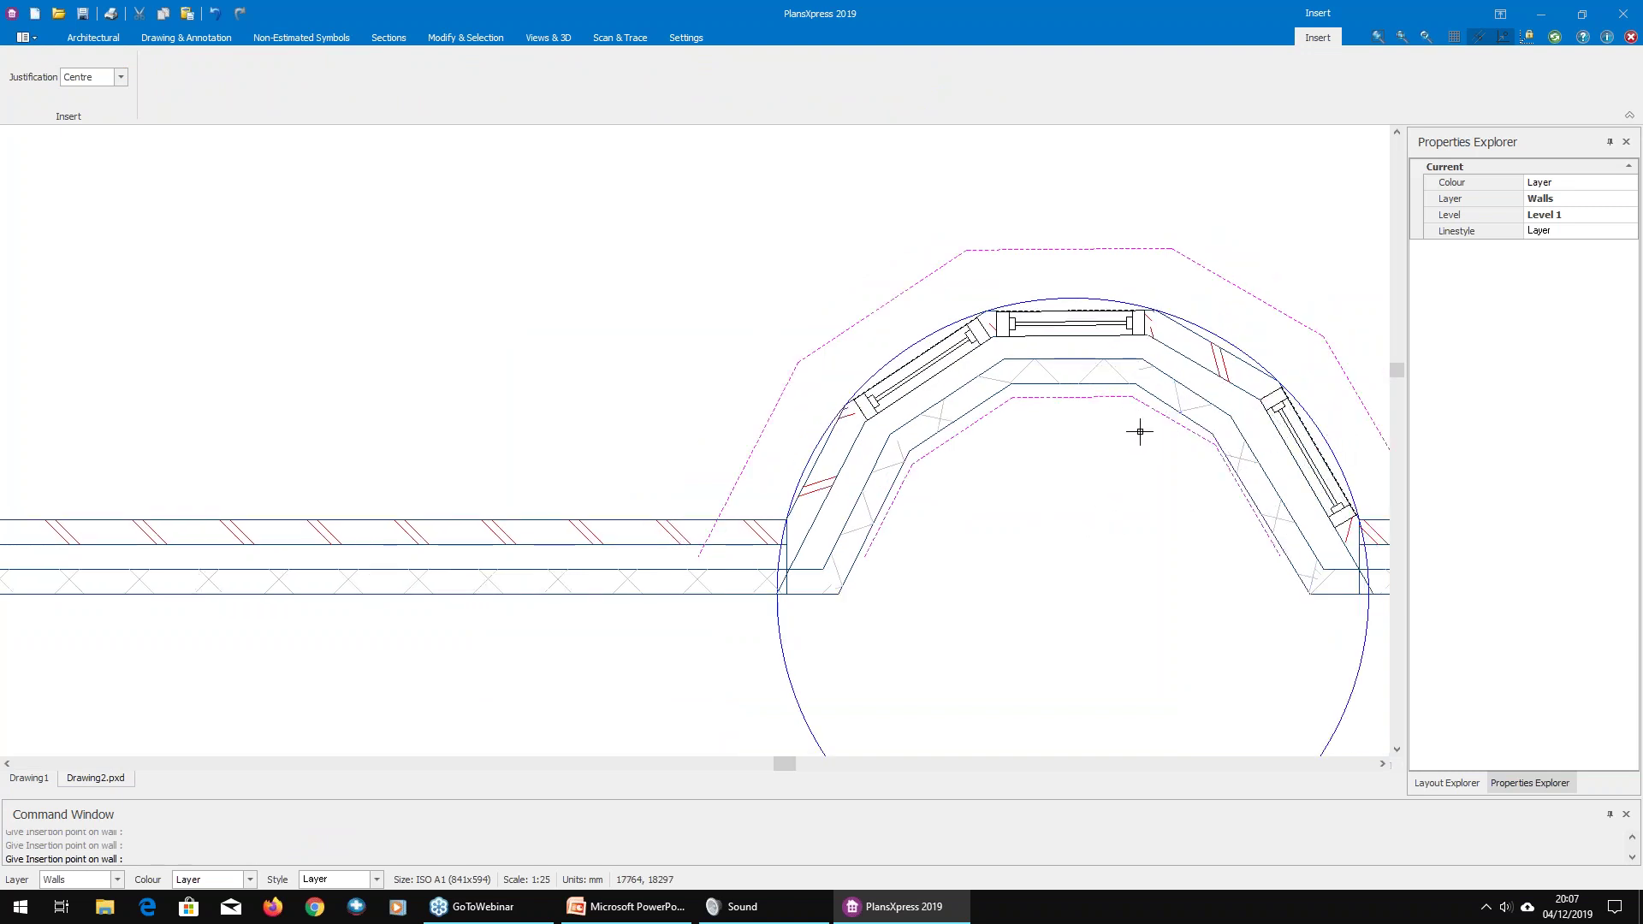
pyautogui.press('Escape')
pyautogui.scroll(2, 1087, 398)
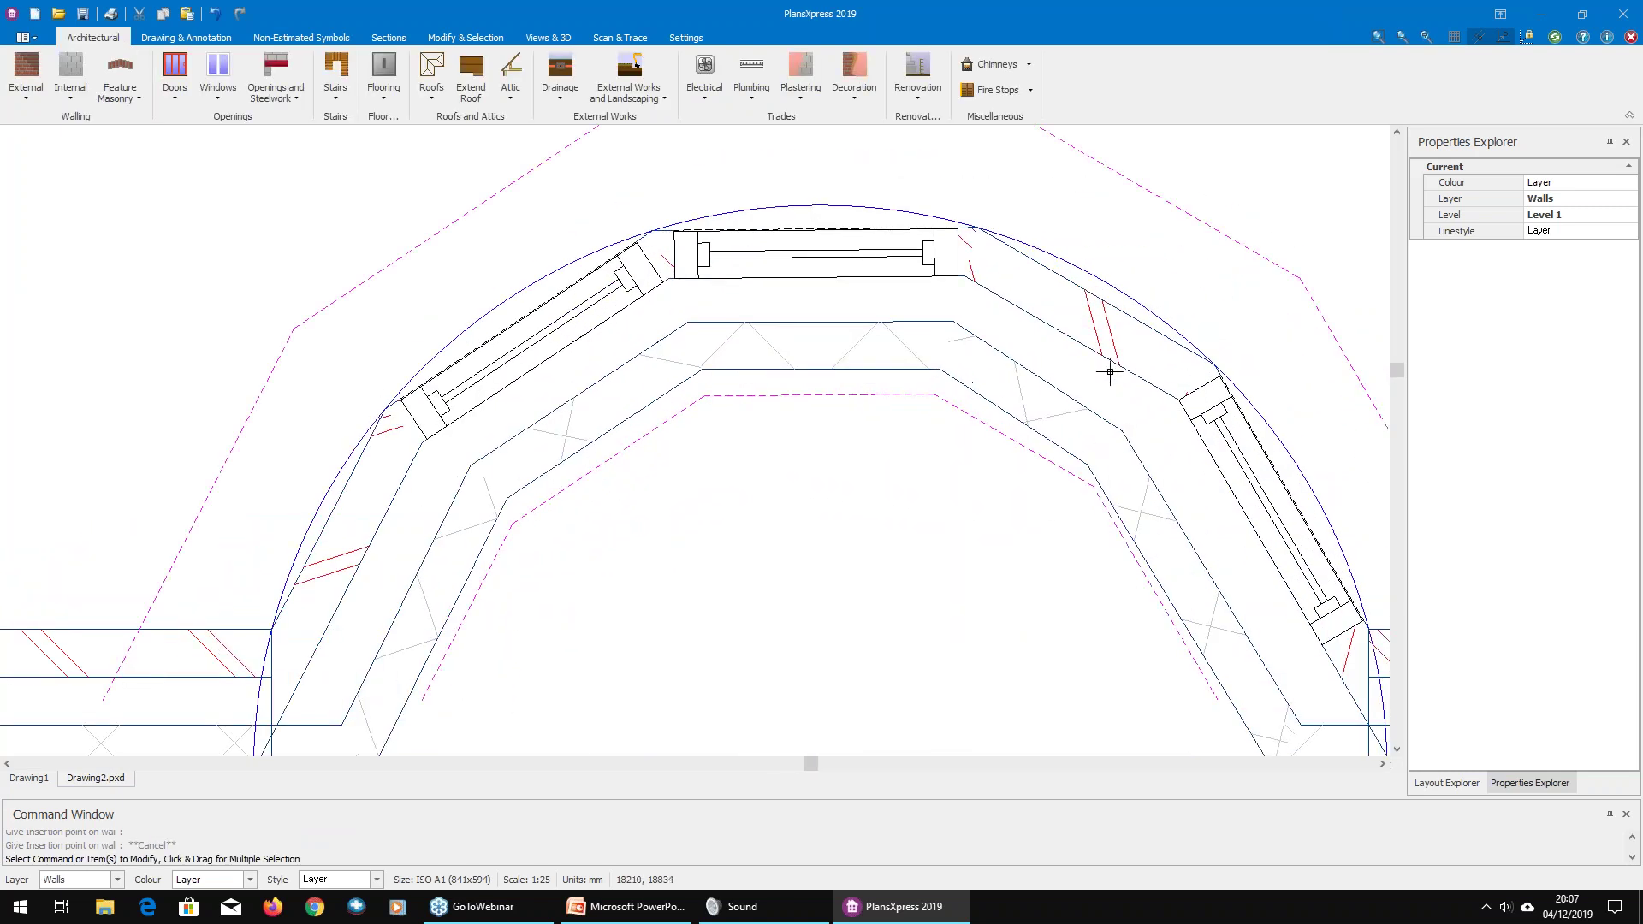
pyautogui.scroll(-2, 1070, 342)
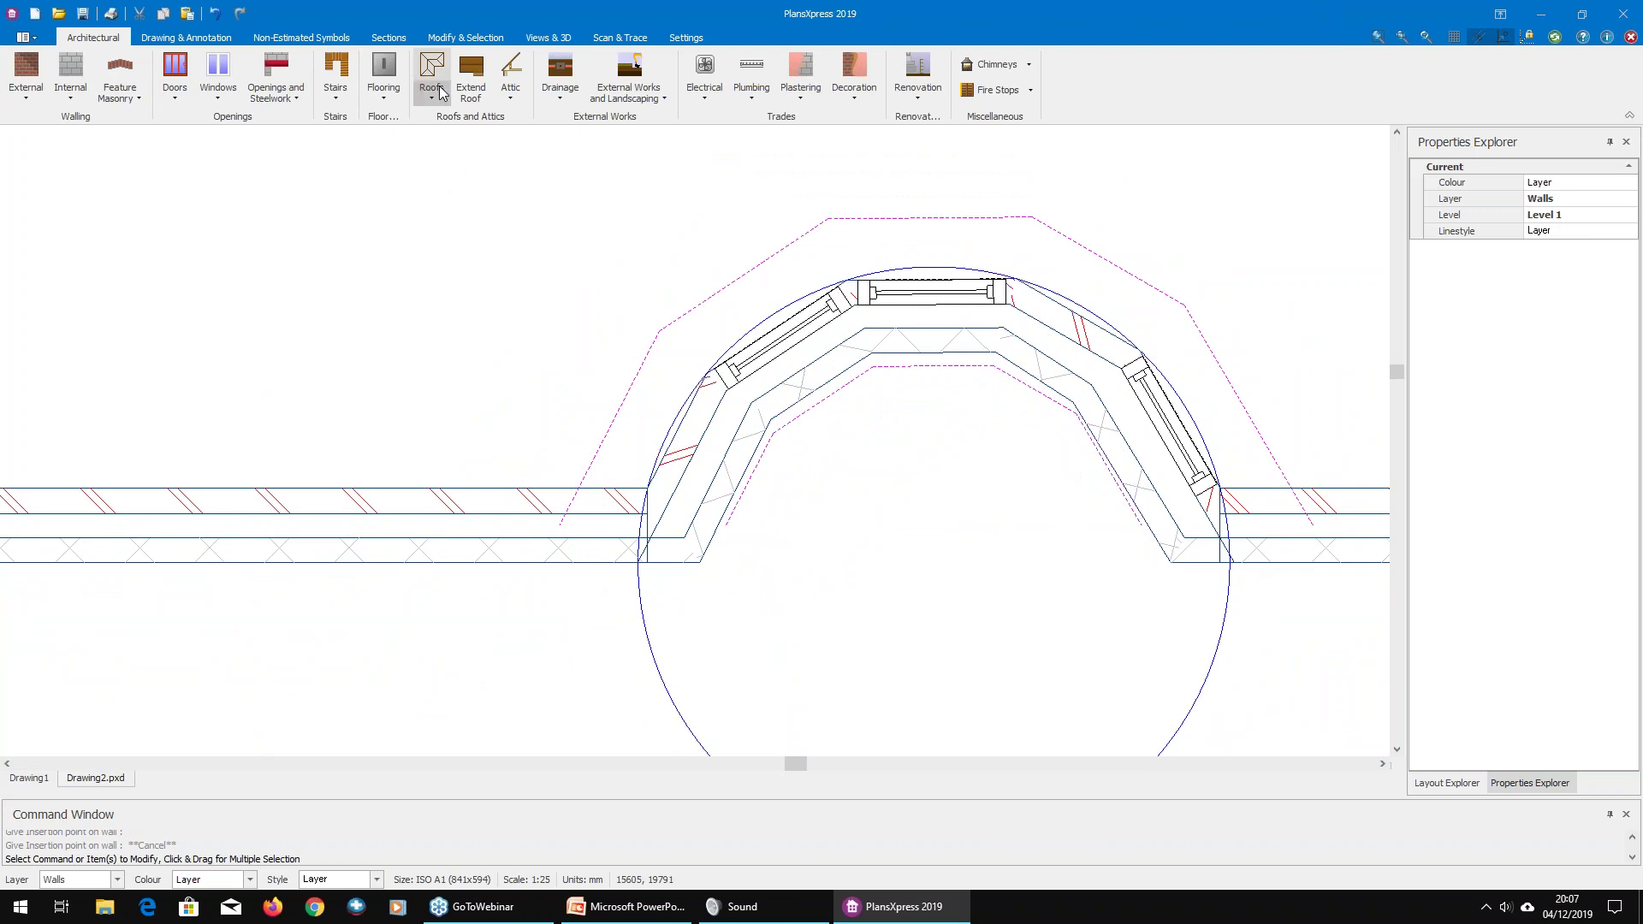
# Step: Generate the 3D preview and orbit around the faceted bay to inspect its walls and windows
pyautogui.click(537, 37)
pyautogui.scroll(-4, 605, 279)
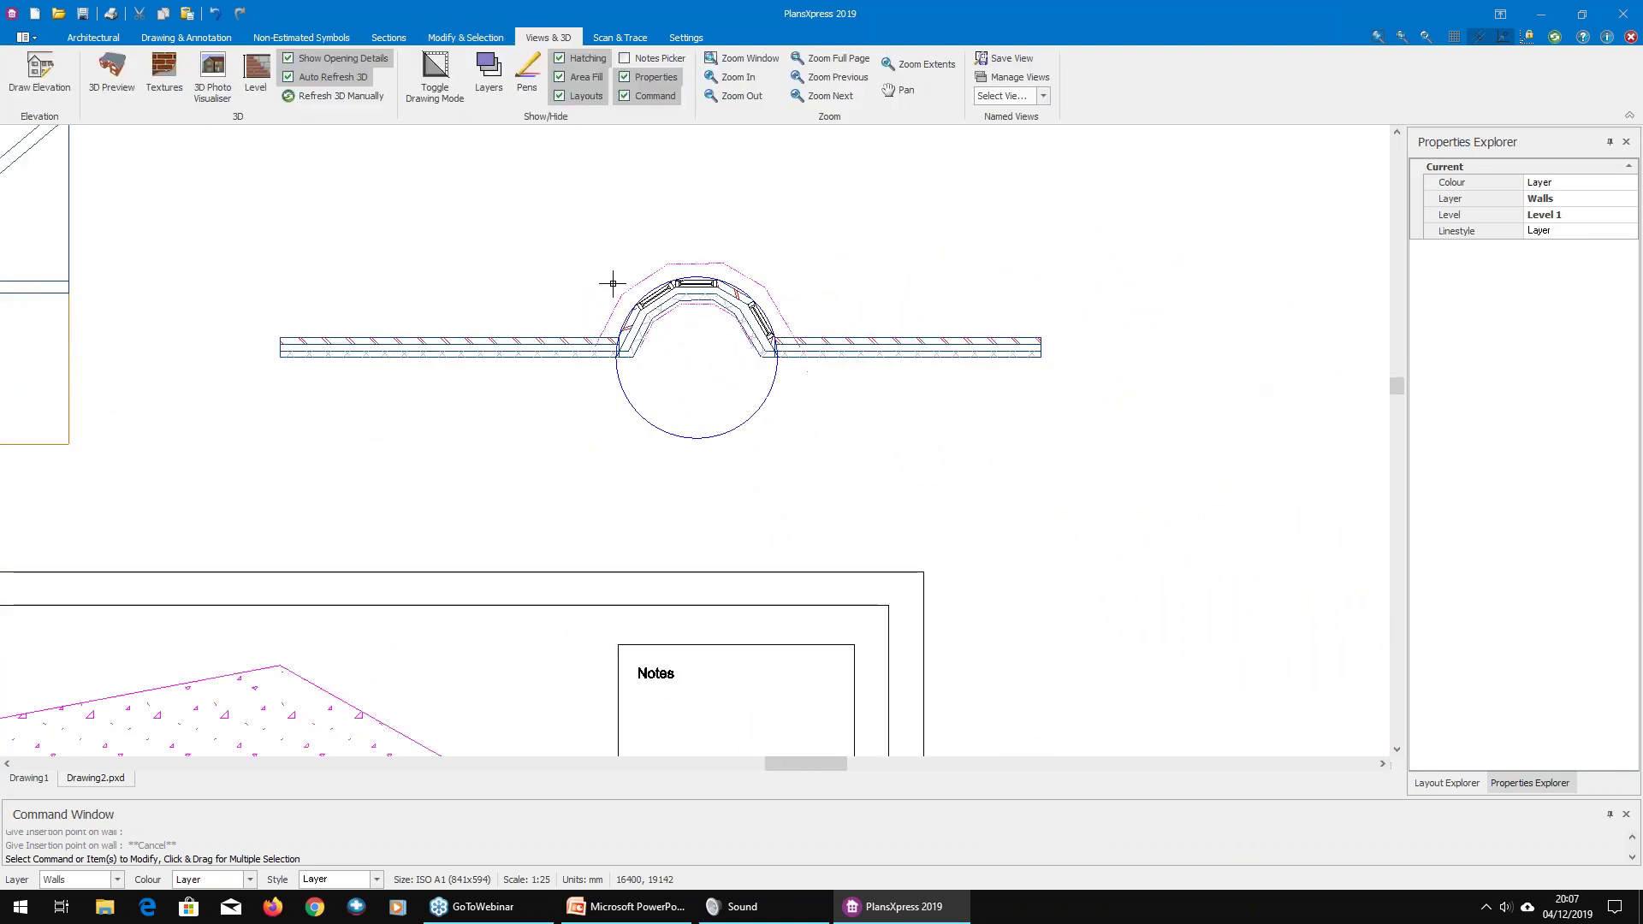
pyautogui.click(106, 78)
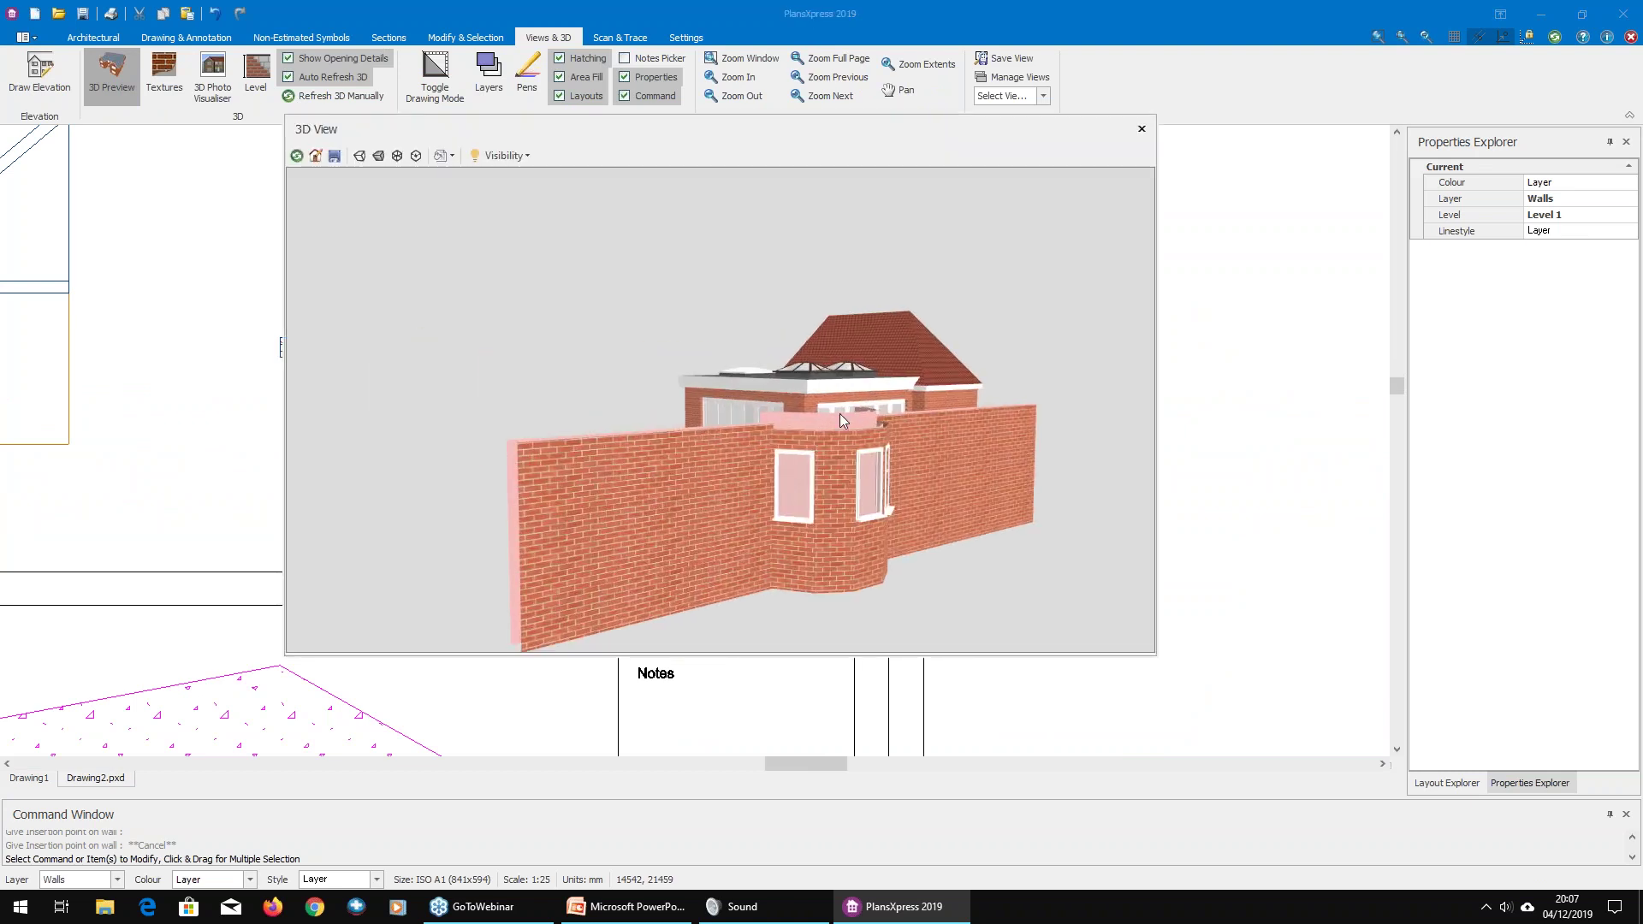
pyautogui.moveTo(766, 411); pyautogui.dragTo(520, 427)
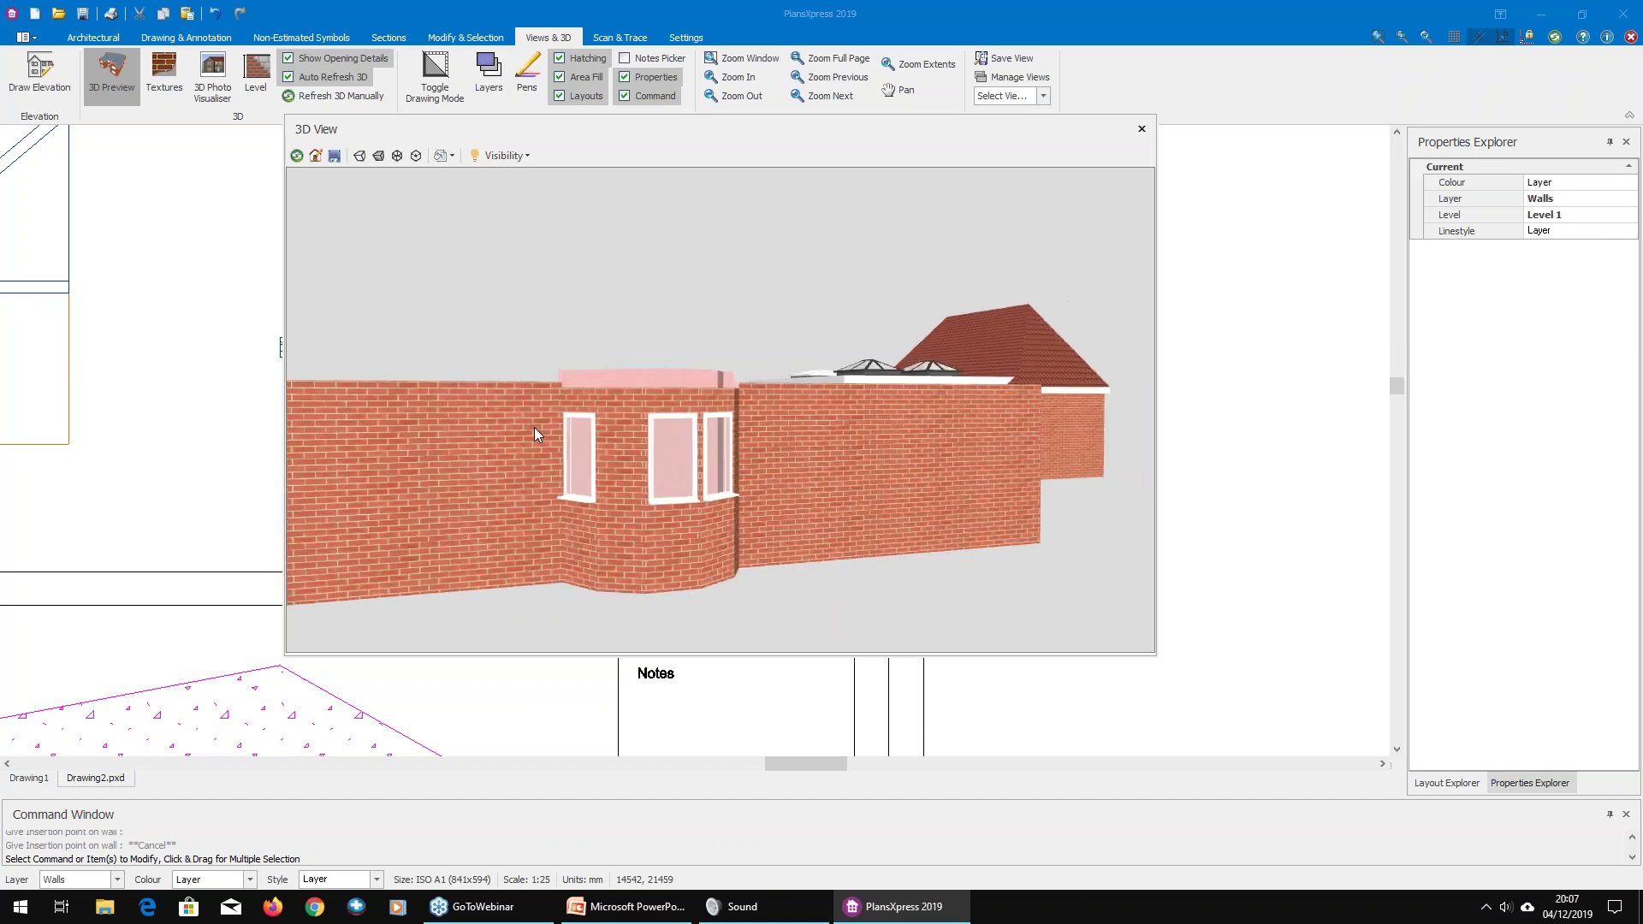
# Step: Close the 3D preview and edit the wall height of the bay's two right-hand inner block facets, accepting the other default dimensions
pyautogui.click(1141, 131)
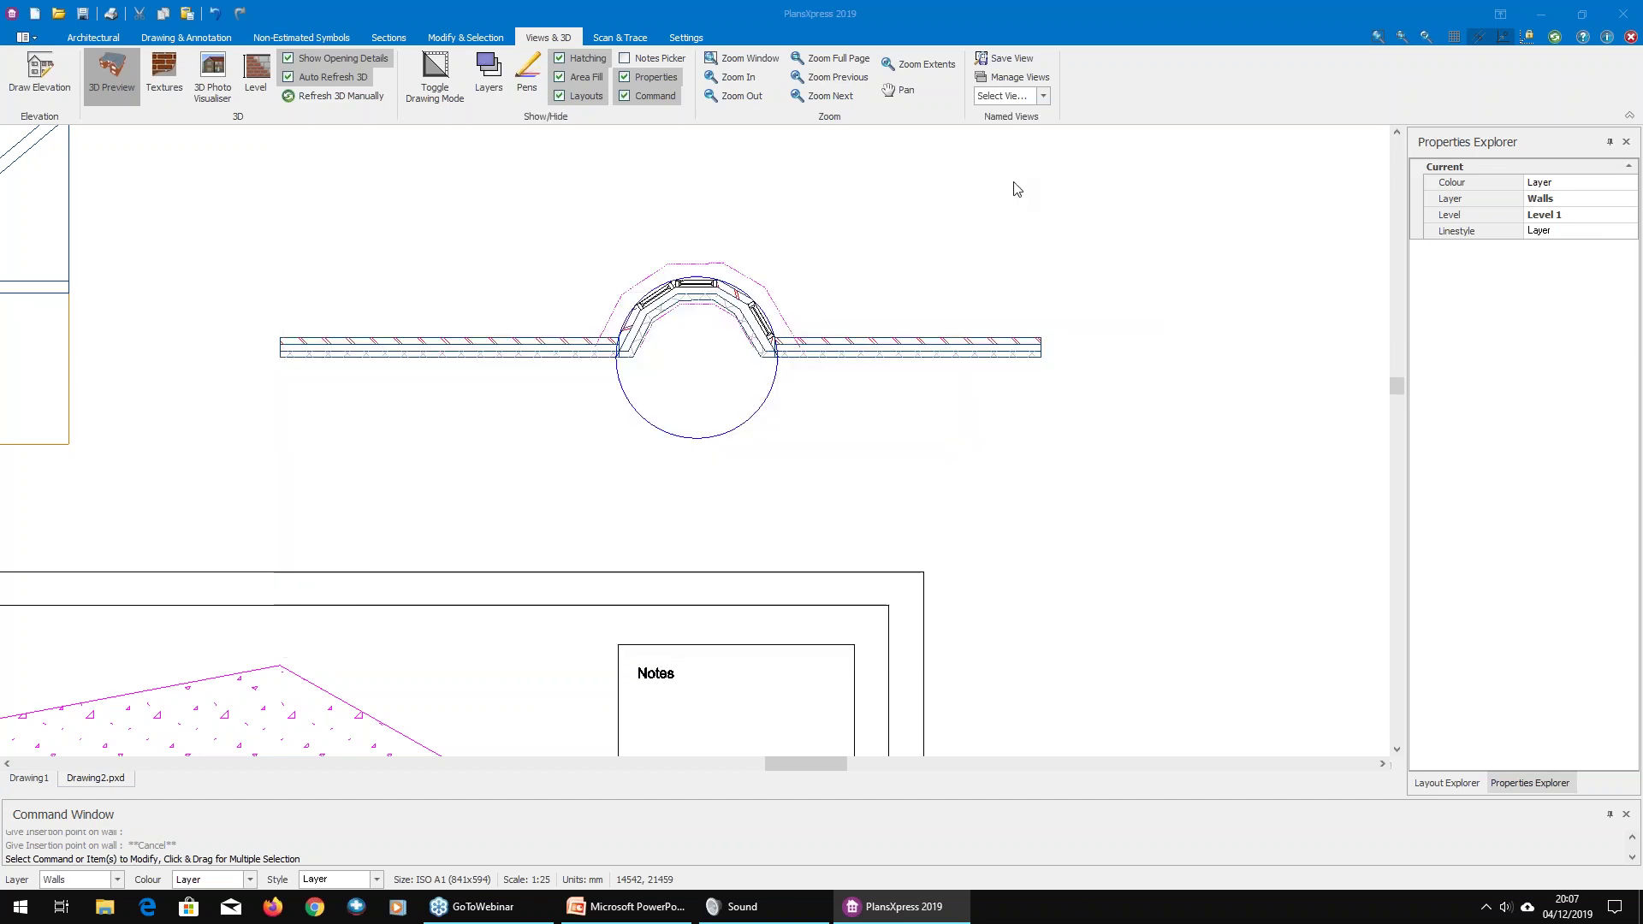
pyautogui.doubleClick(850, 303)
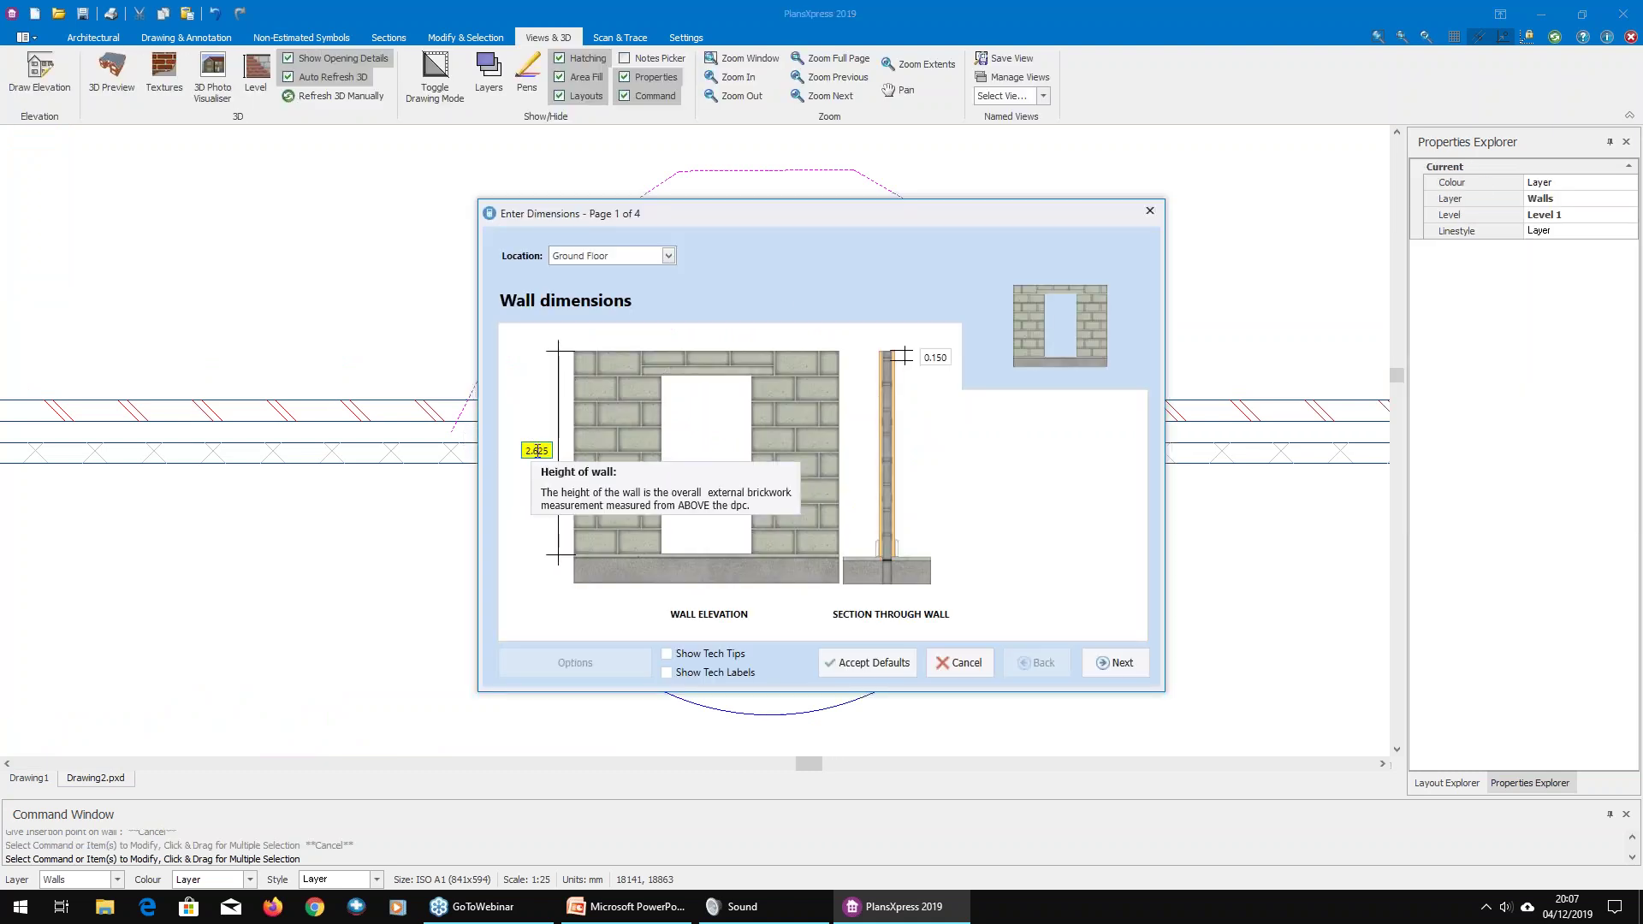
pyautogui.click(823, 675)
pyautogui.scroll(3, 880, 510)
pyautogui.click(947, 375)
pyautogui.click(869, 383)
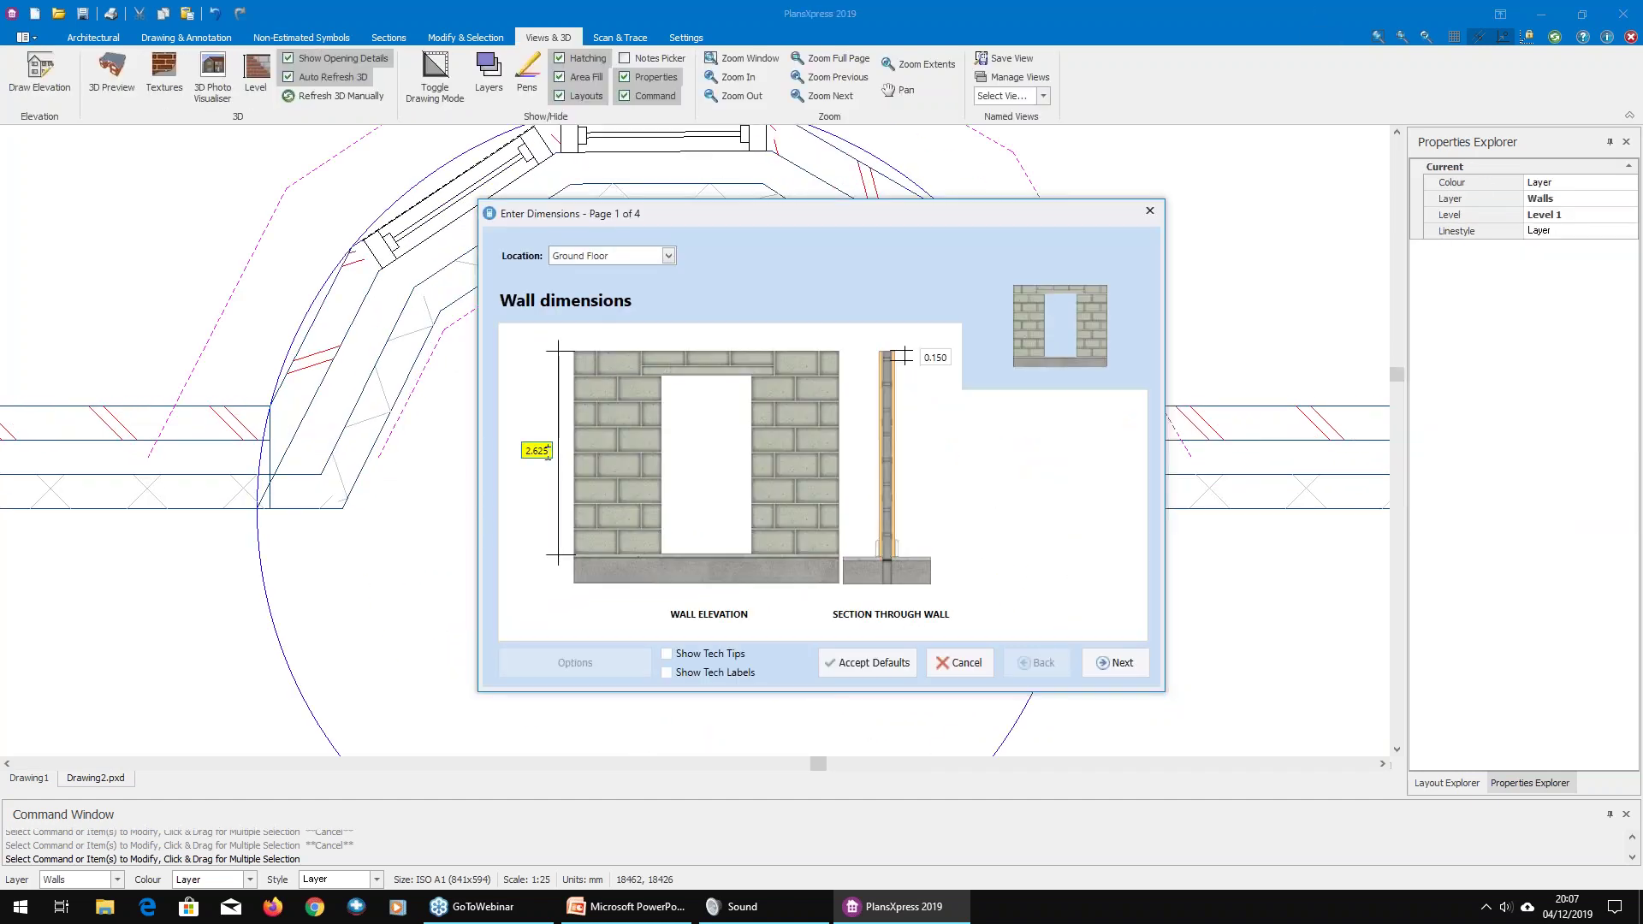
pyautogui.click(867, 662)
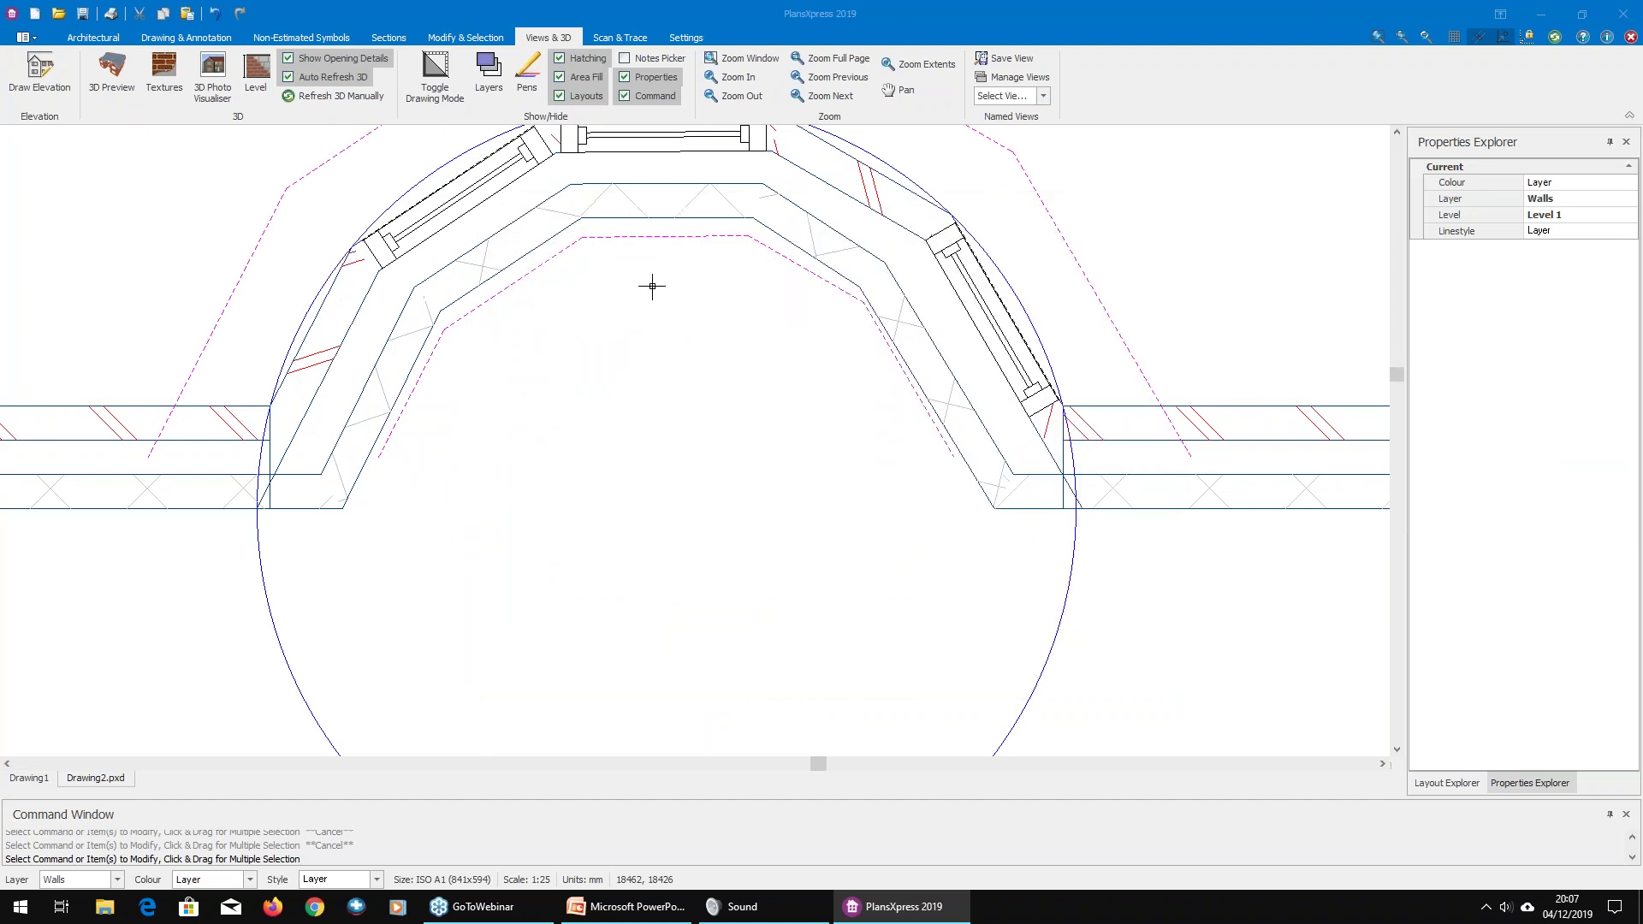
# Step: Set the wall height of the bay's top, upper-left and left inner block facets to 1, accepting the other defaults
pyautogui.click(665, 221)
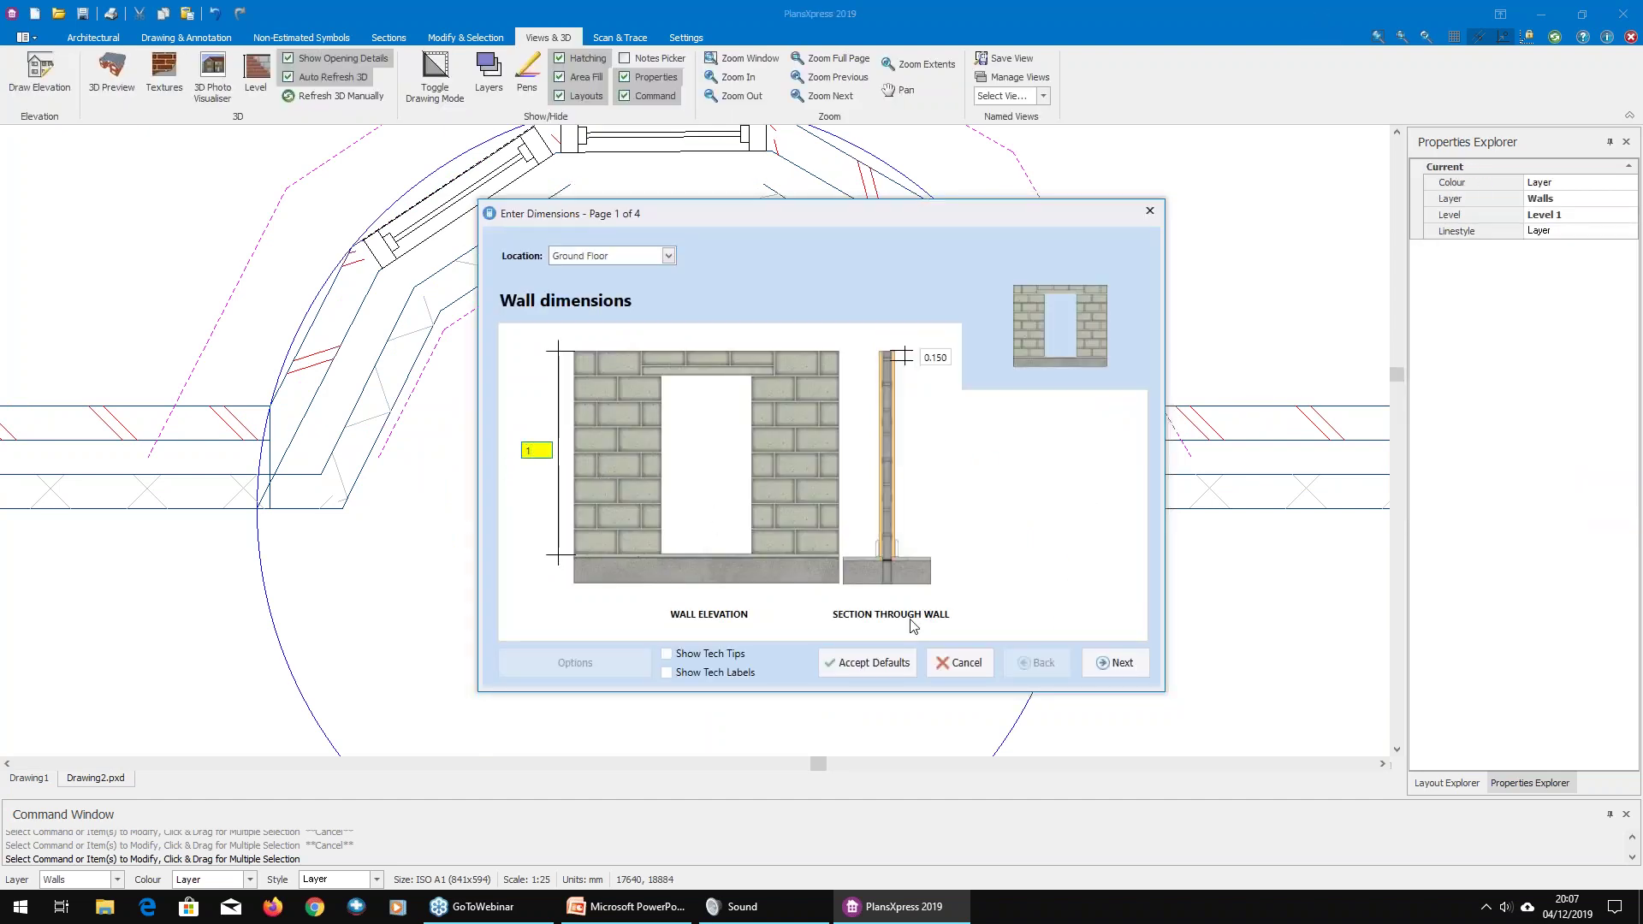
pyautogui.click(866, 663)
pyautogui.doubleClick(499, 274)
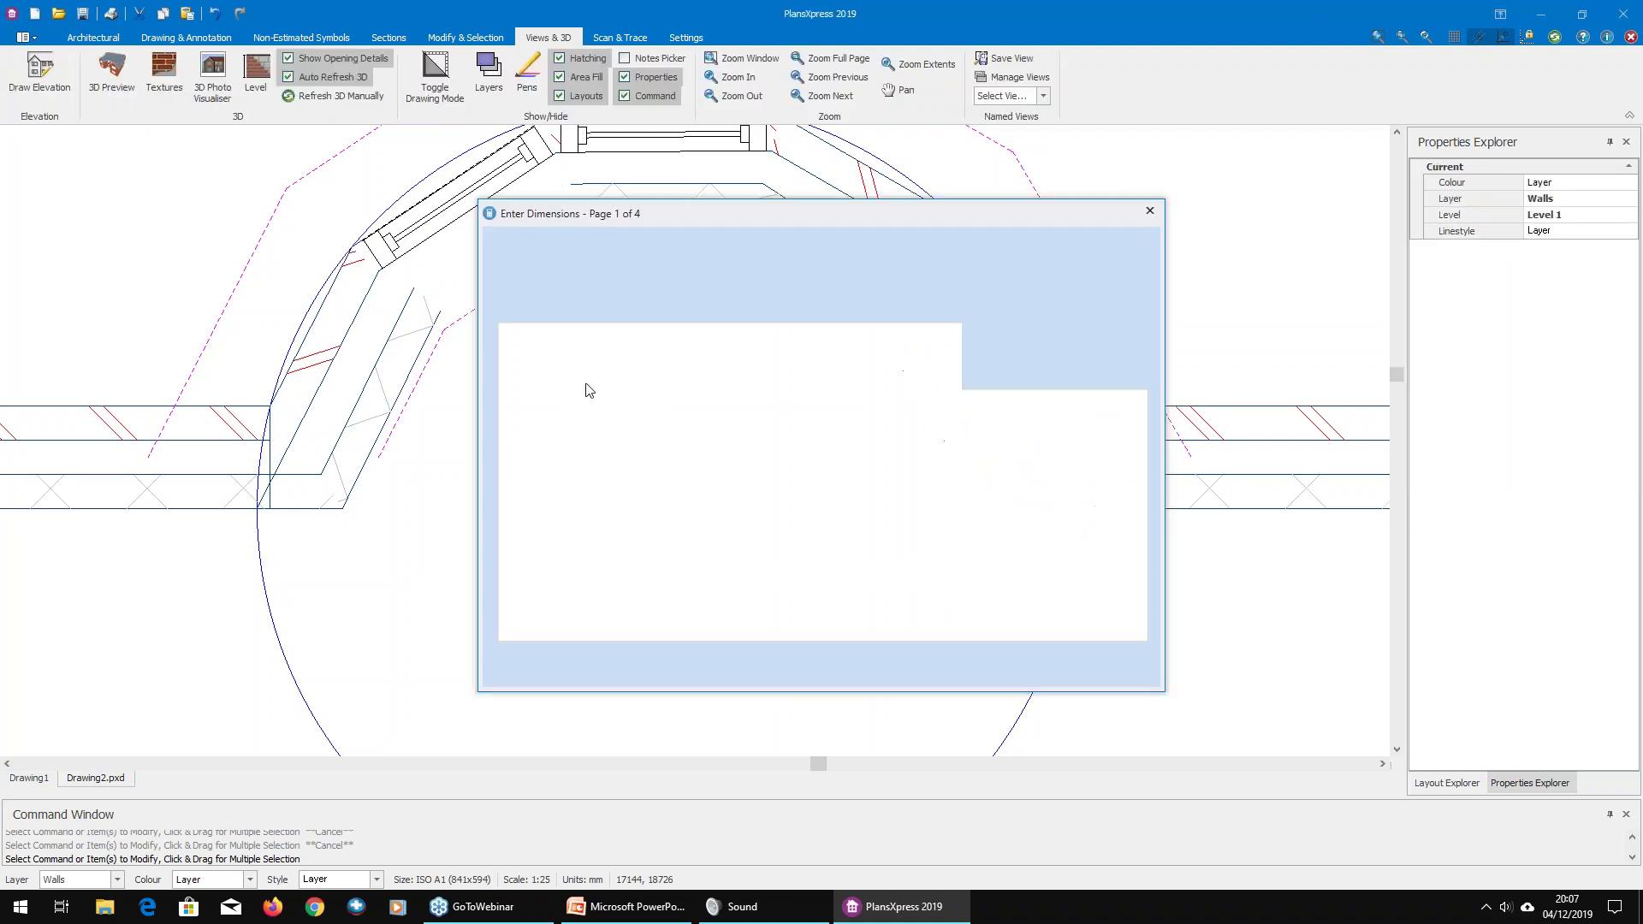
pyautogui.write('1')
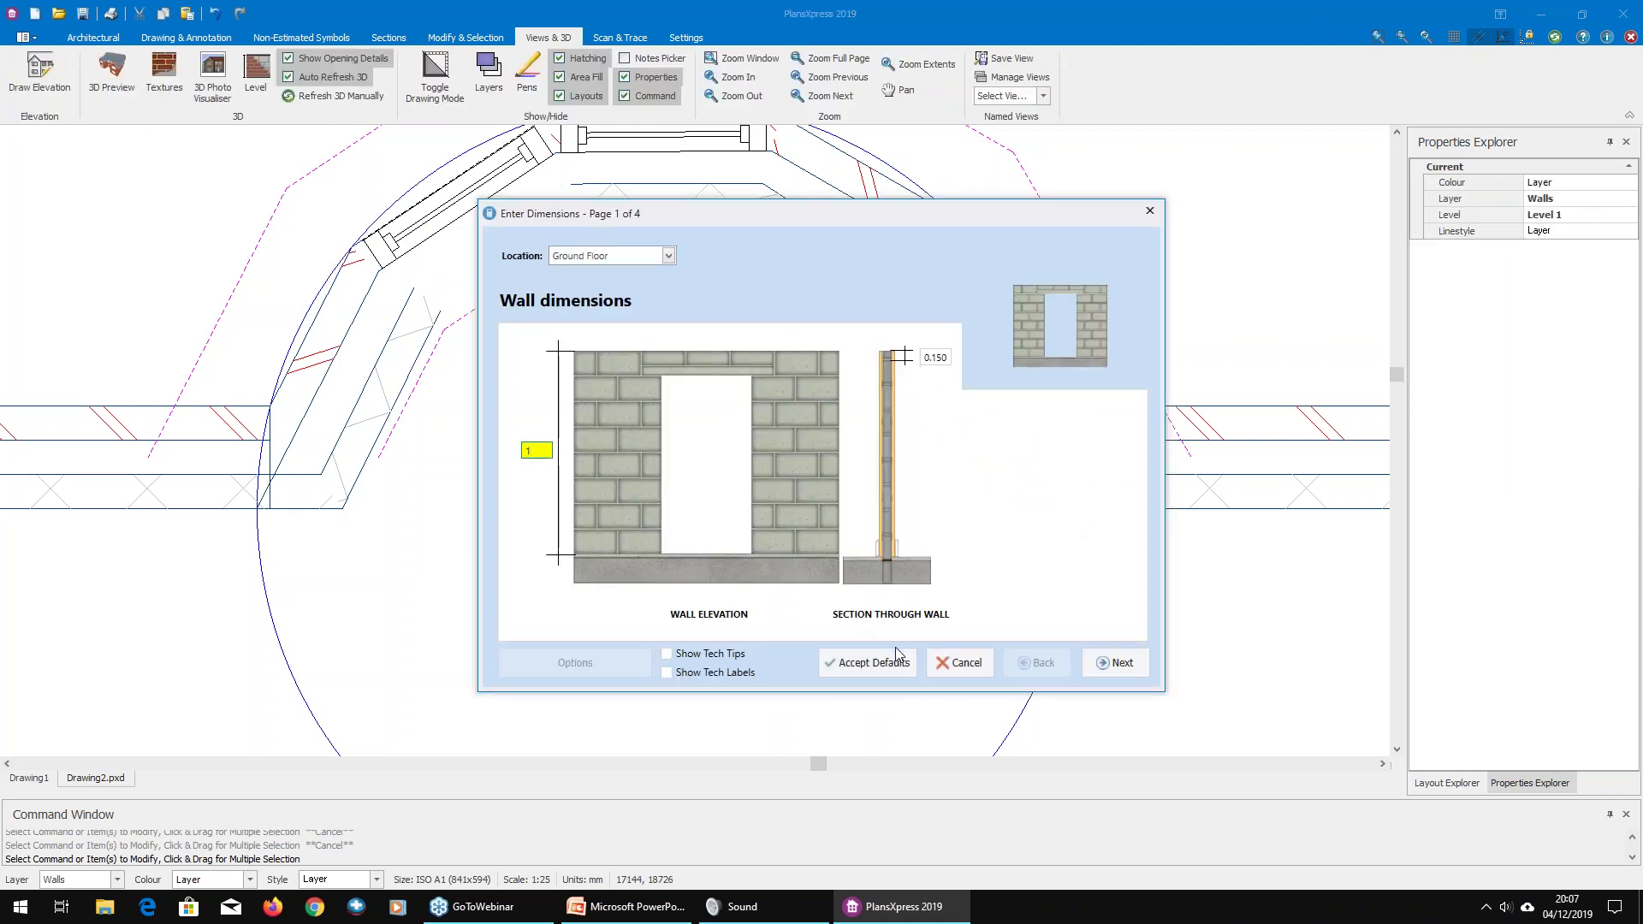
pyautogui.click(898, 659)
pyautogui.doubleClick(370, 369)
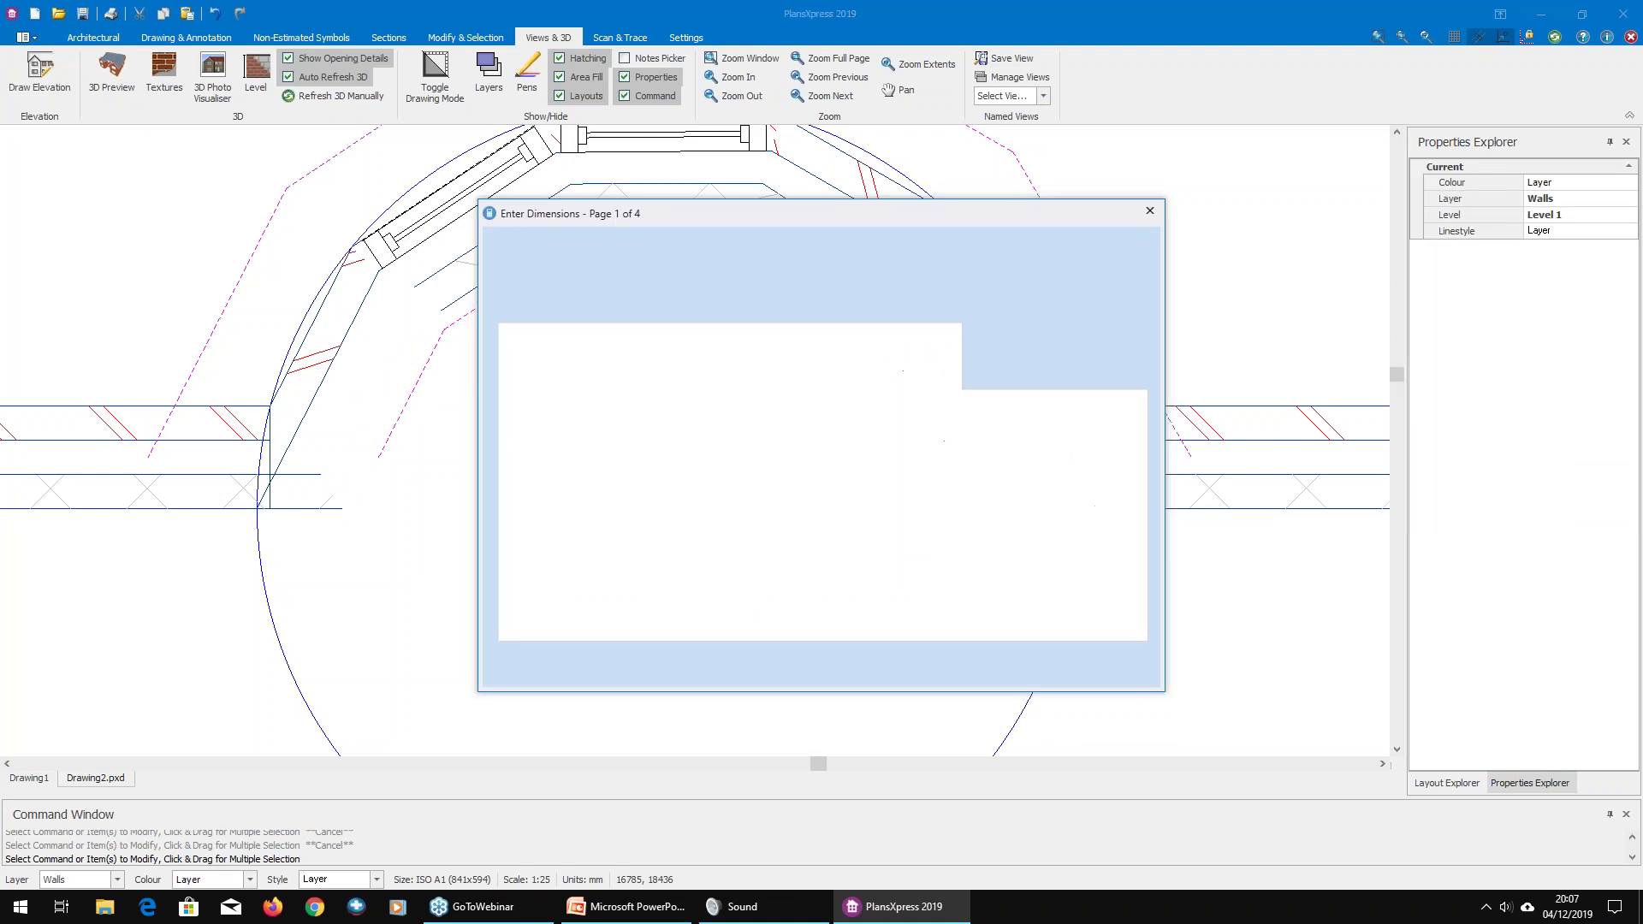
pyautogui.click(873, 669)
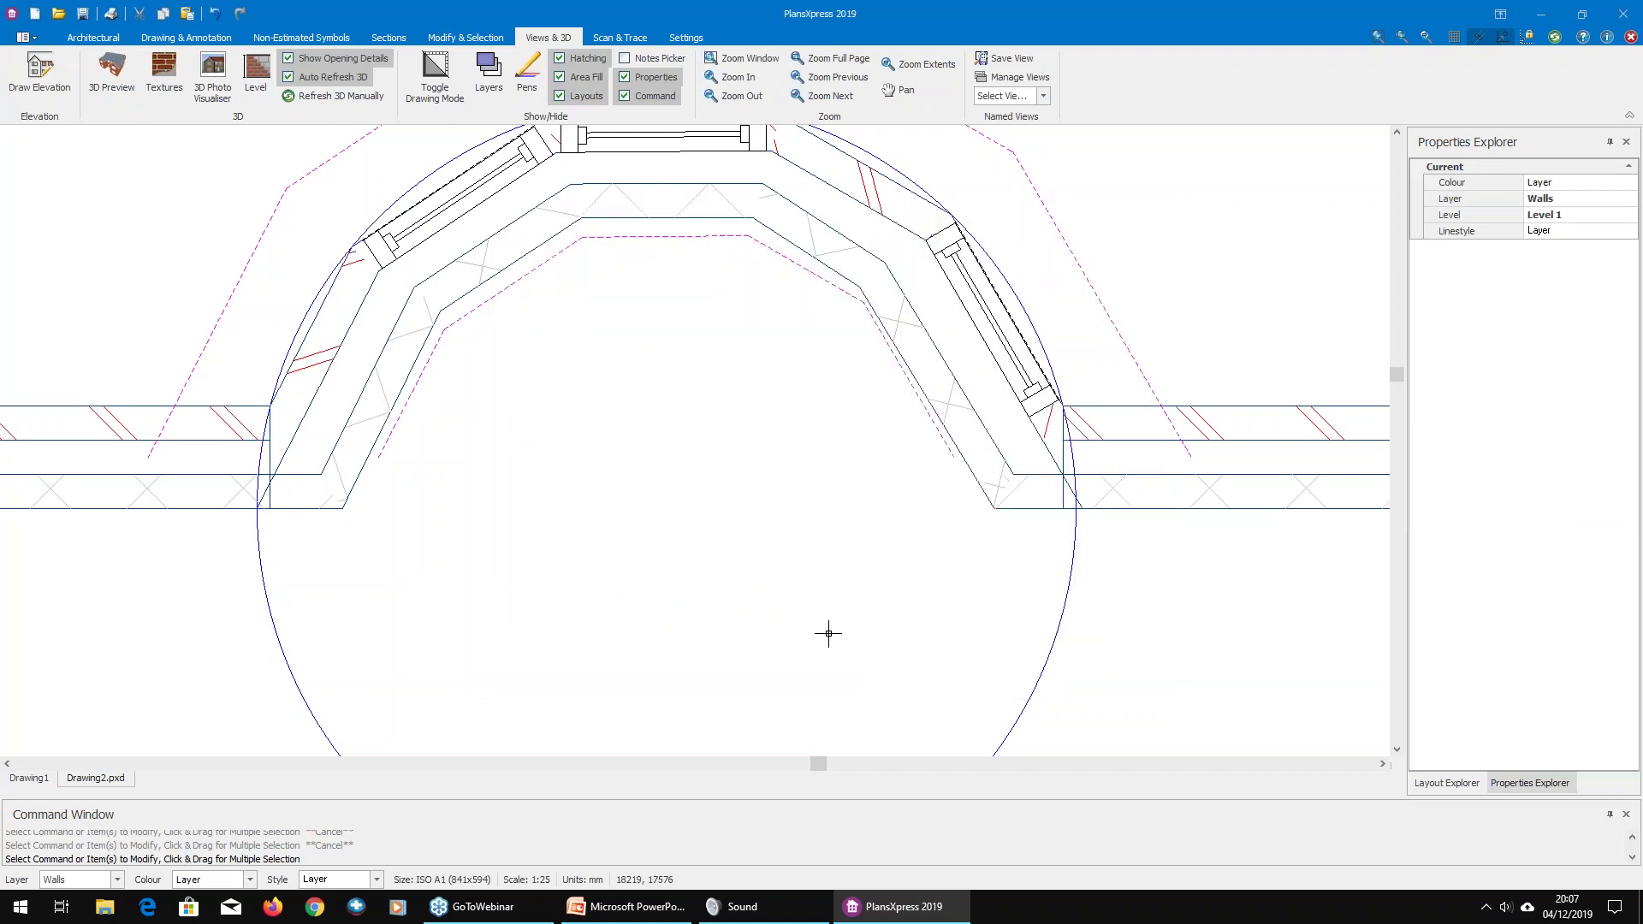
# Step: Stretch the shared corner of the bay's upper-right and right brick facets so they meet on the construction circle
pyautogui.moveTo(790, 276); pyautogui.dragTo(803, 284, button='middle')
pyautogui.scroll(5, 998, 290)
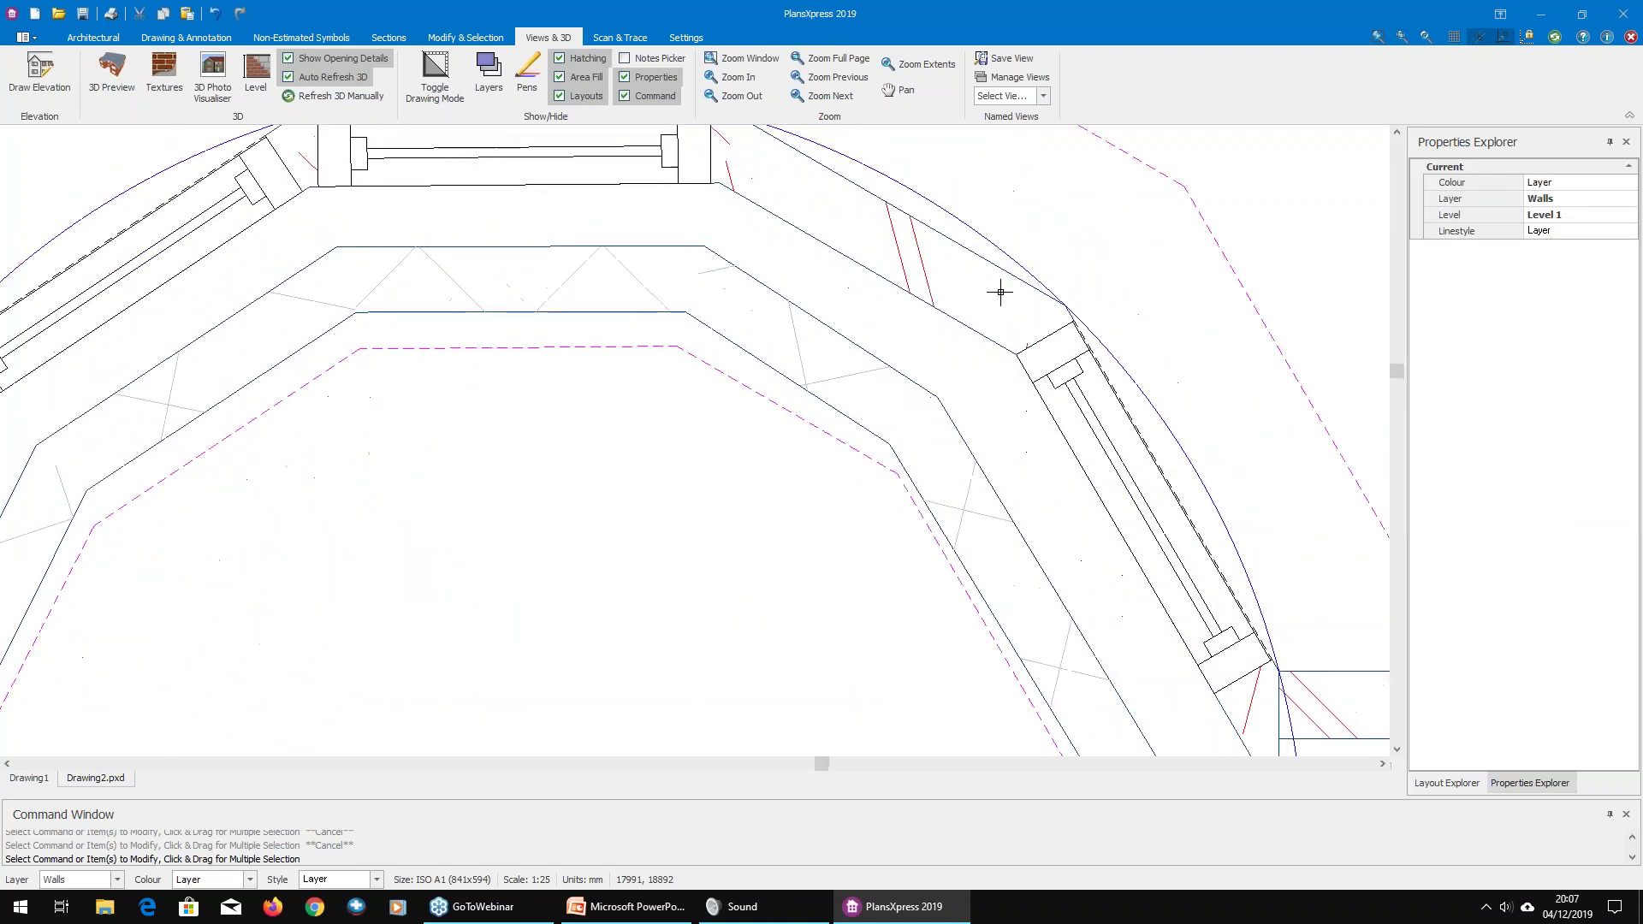
pyautogui.moveTo(1112, 331); pyautogui.dragTo(1092, 286)
pyautogui.scroll(2, 1091, 287)
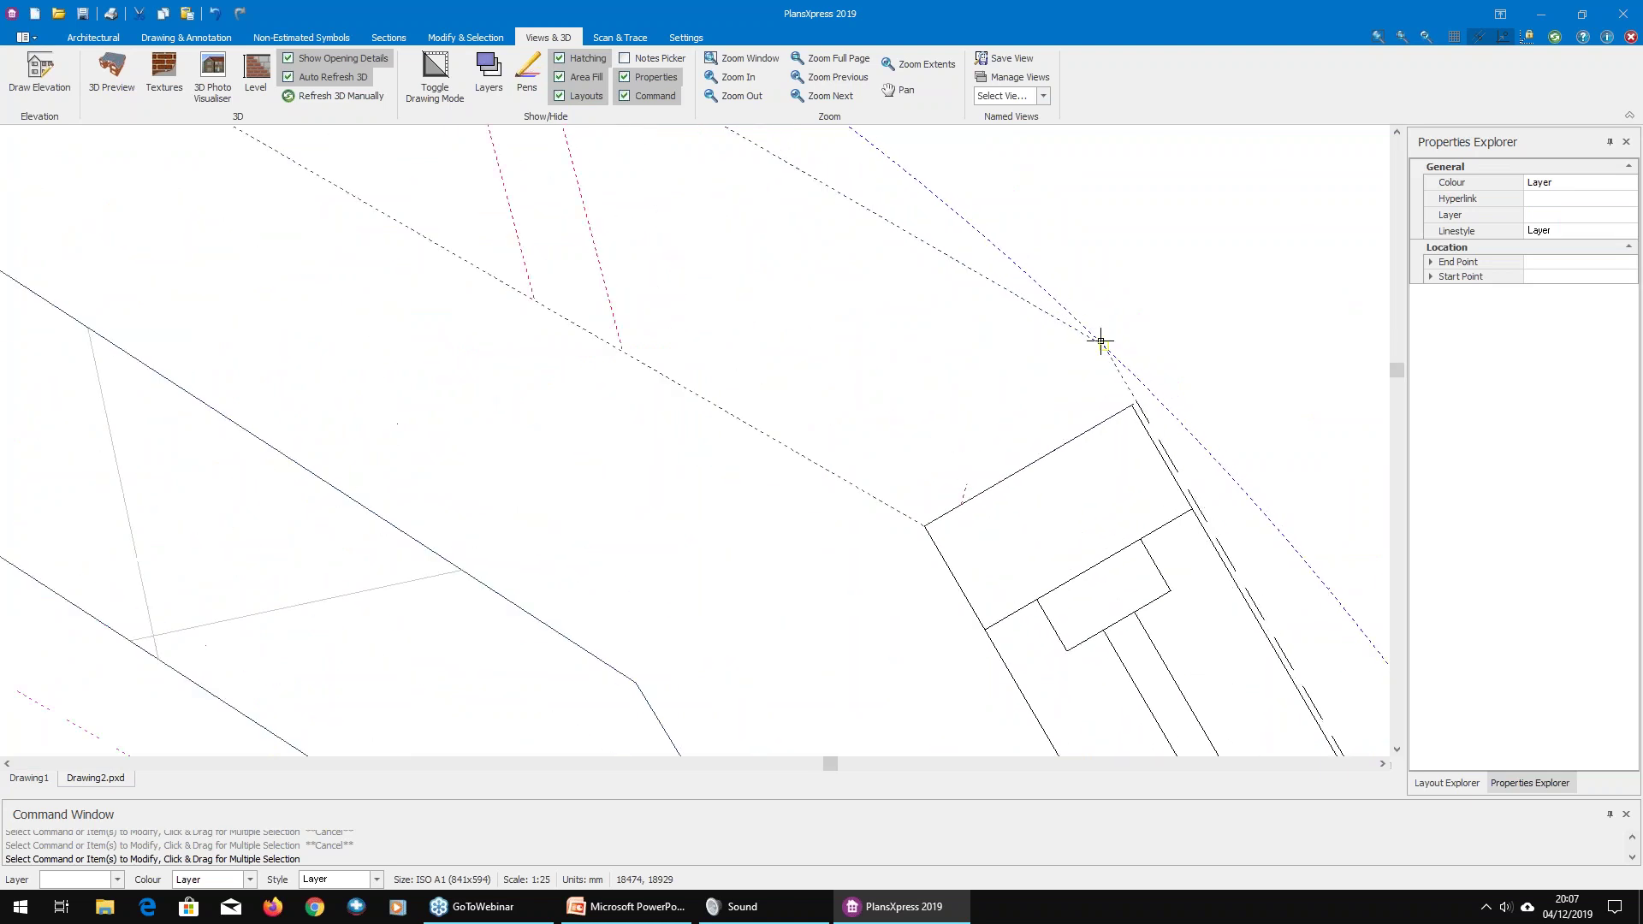
pyautogui.click(1105, 344)
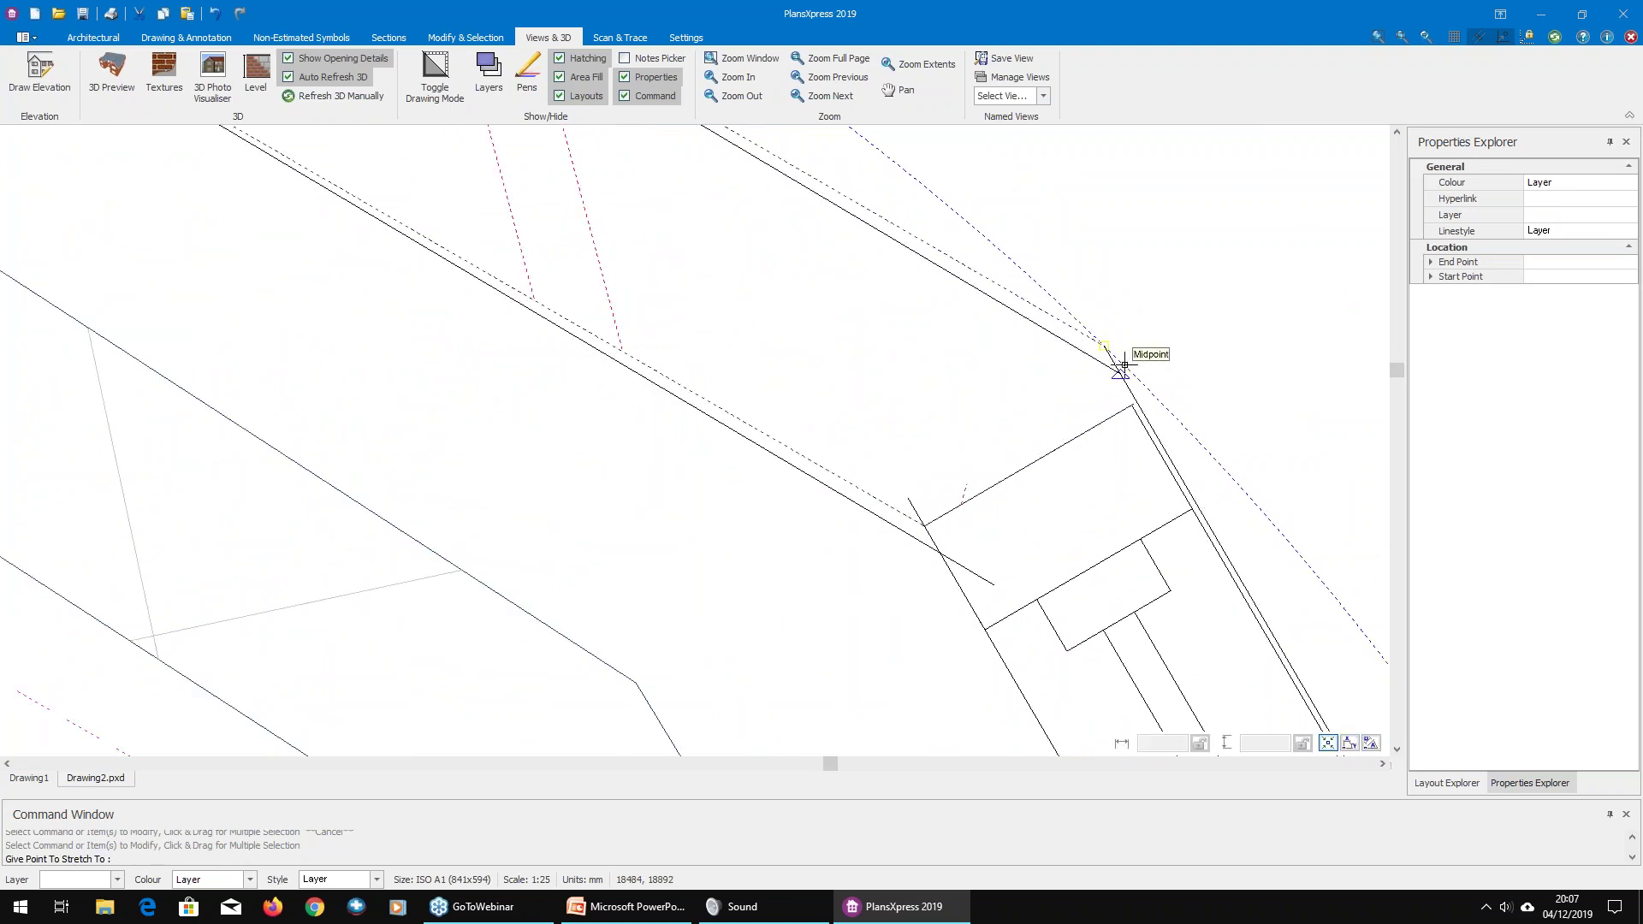
pyautogui.scroll(4, 1128, 363)
pyautogui.press('Escape')
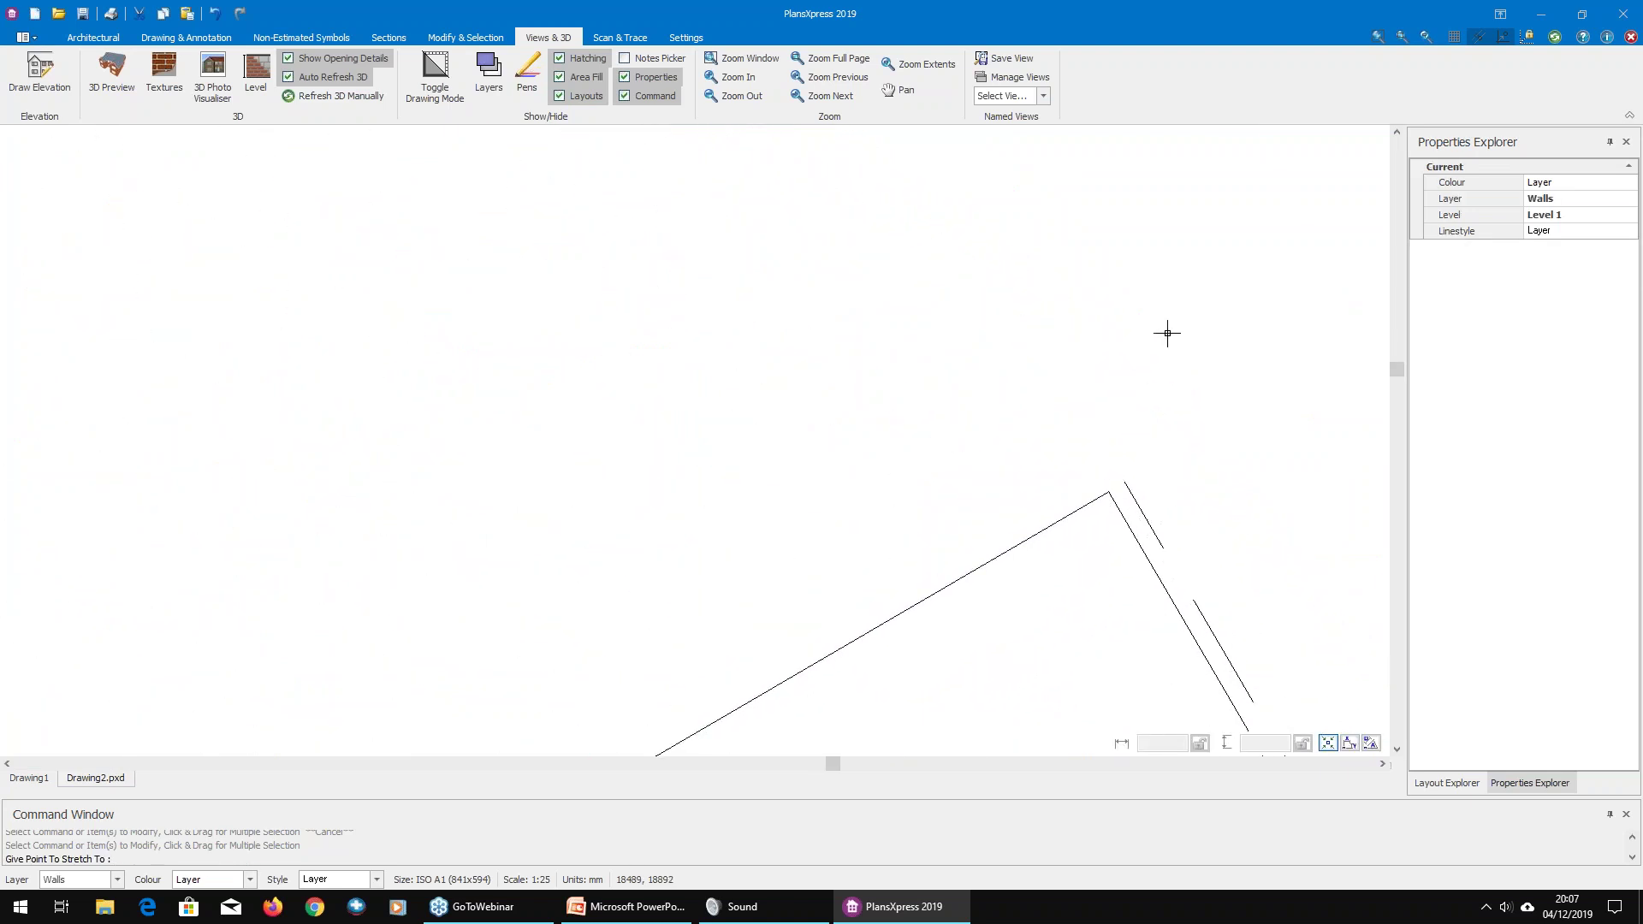
pyautogui.scroll(-6, 1167, 333)
pyautogui.scroll(-1, 1160, 394)
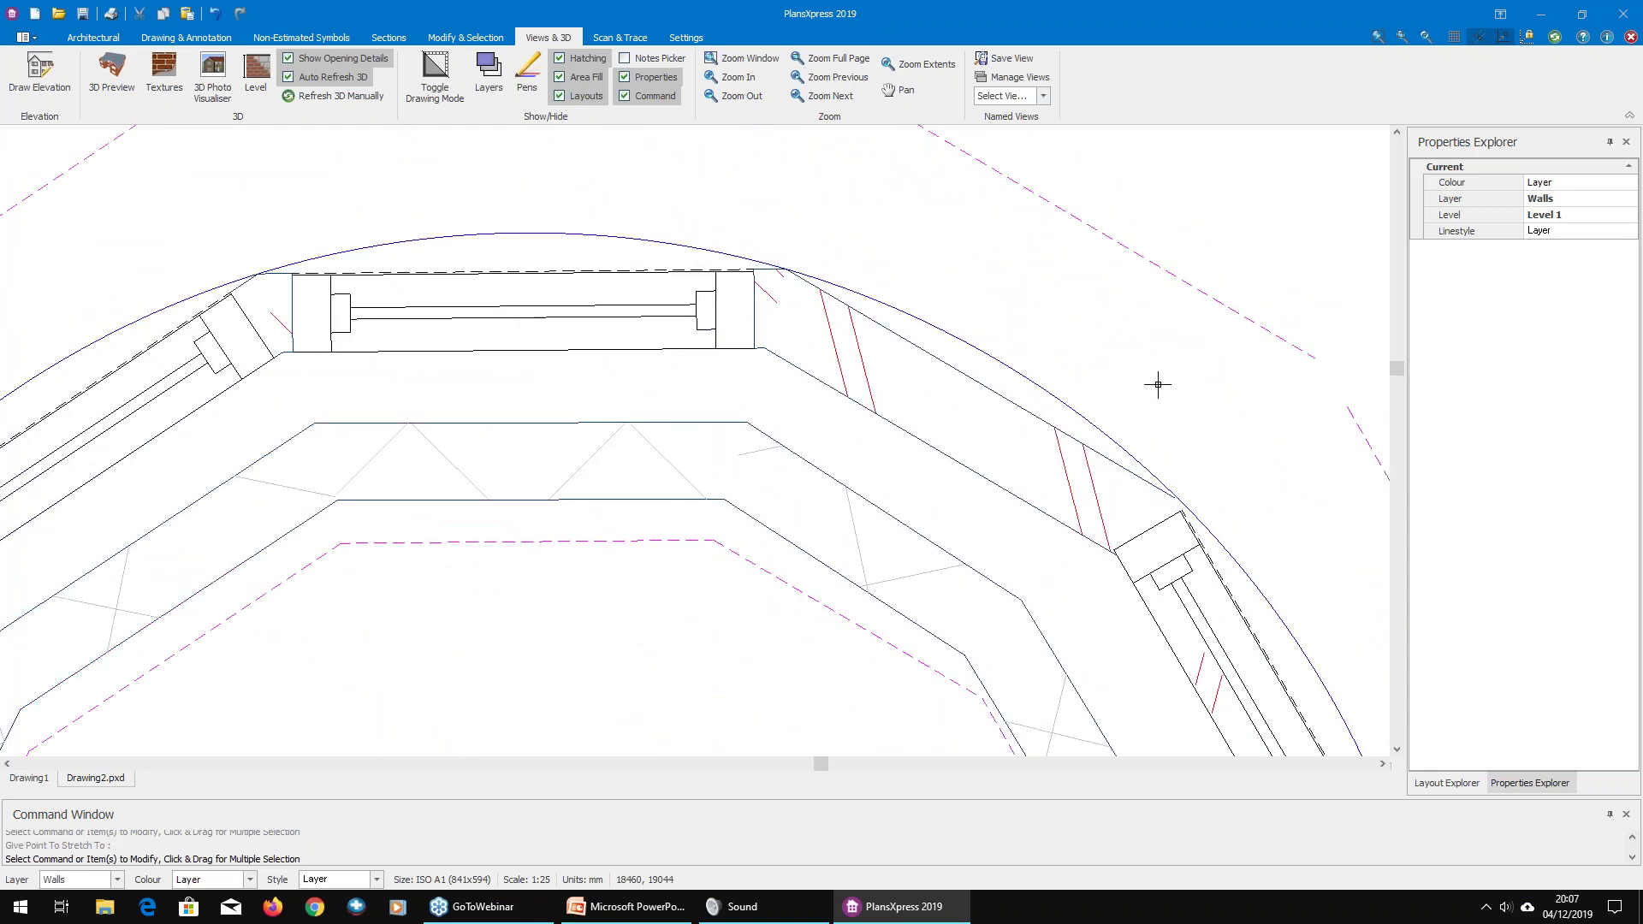
pyautogui.click(93, 37)
pyautogui.click(218, 68)
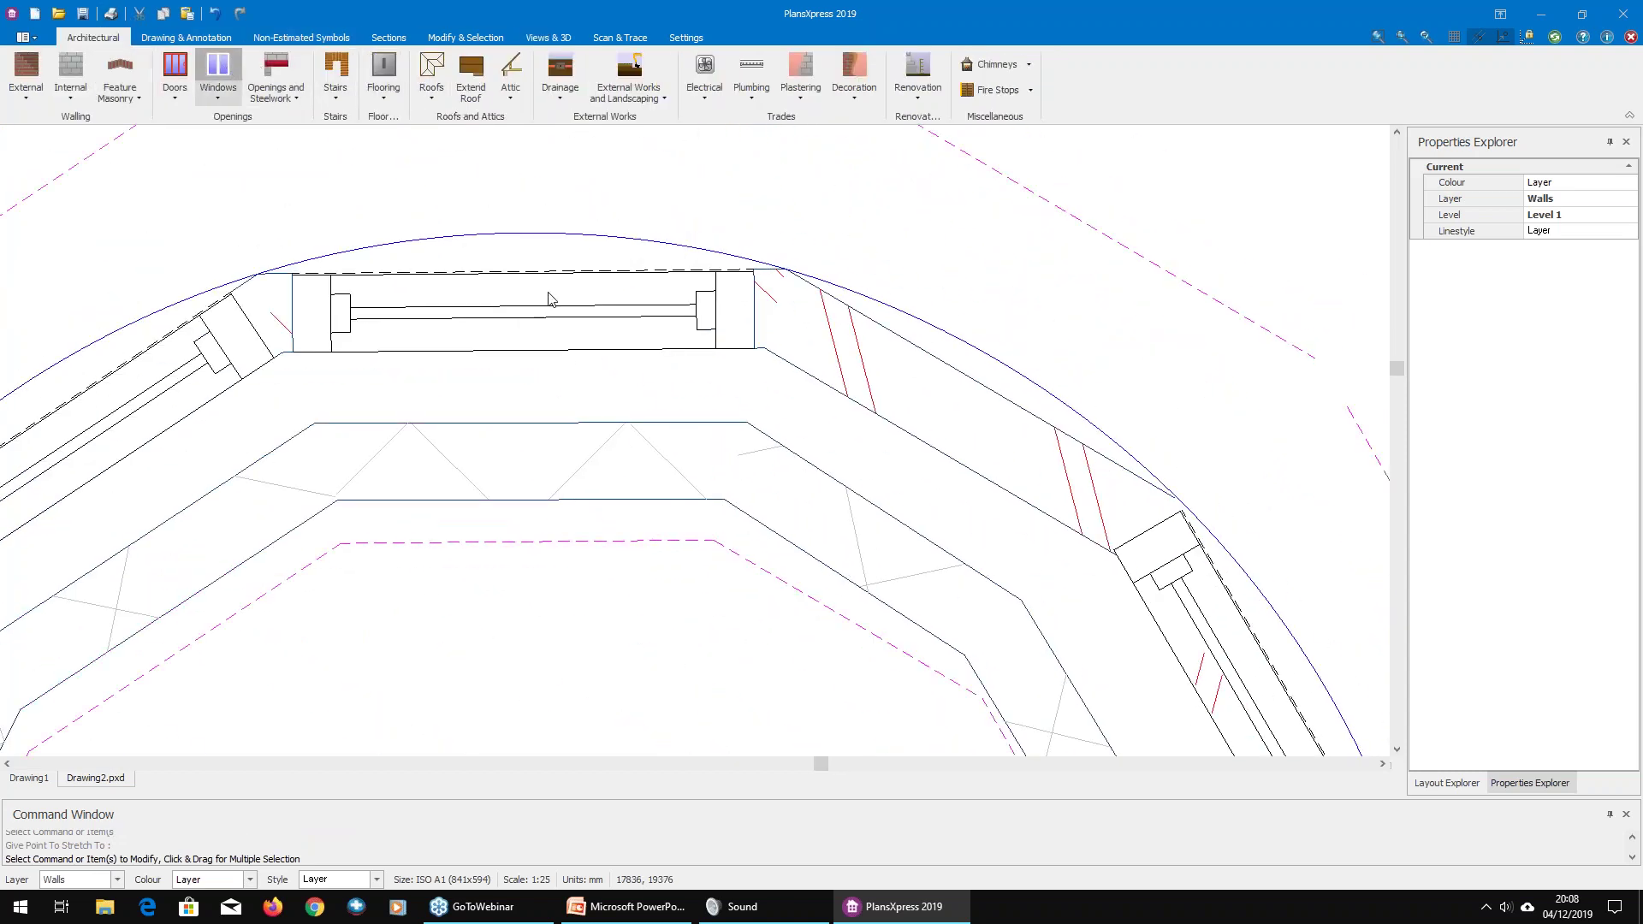
pyautogui.scroll(-1, 972, 385)
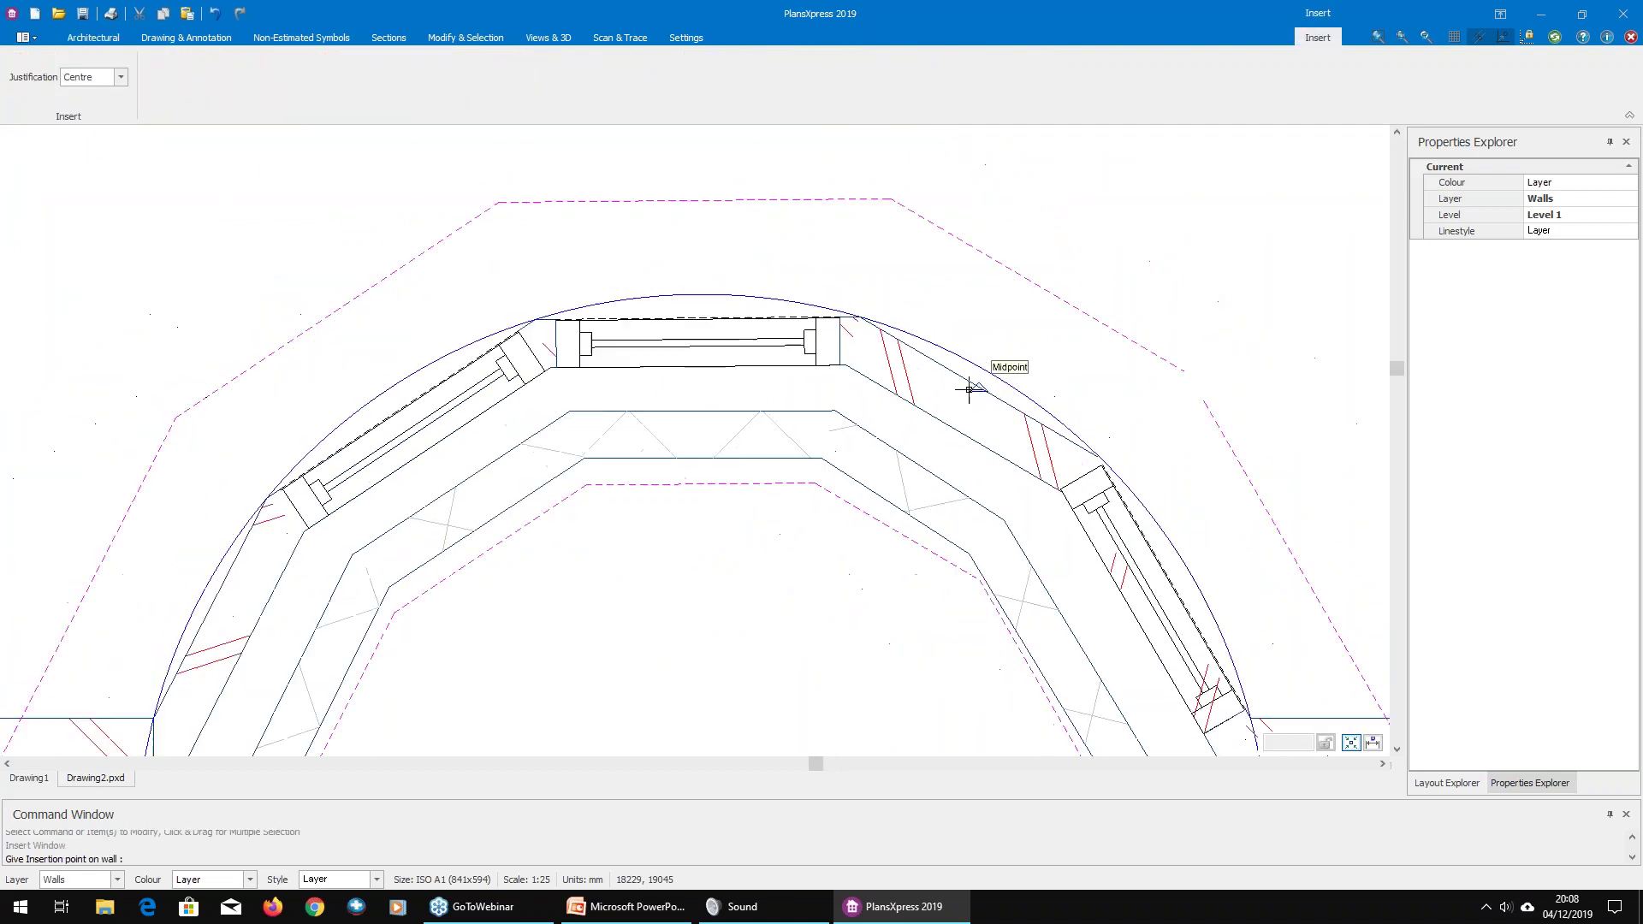
pyautogui.scroll(2, 894, 318)
pyautogui.scroll(2, 885, 315)
pyautogui.press('Escape')
# Step: Stretch the shared corner of the top and upper-right brick facets onto their intersection at the construction circle
pyautogui.moveTo(884, 342); pyautogui.dragTo(835, 280)
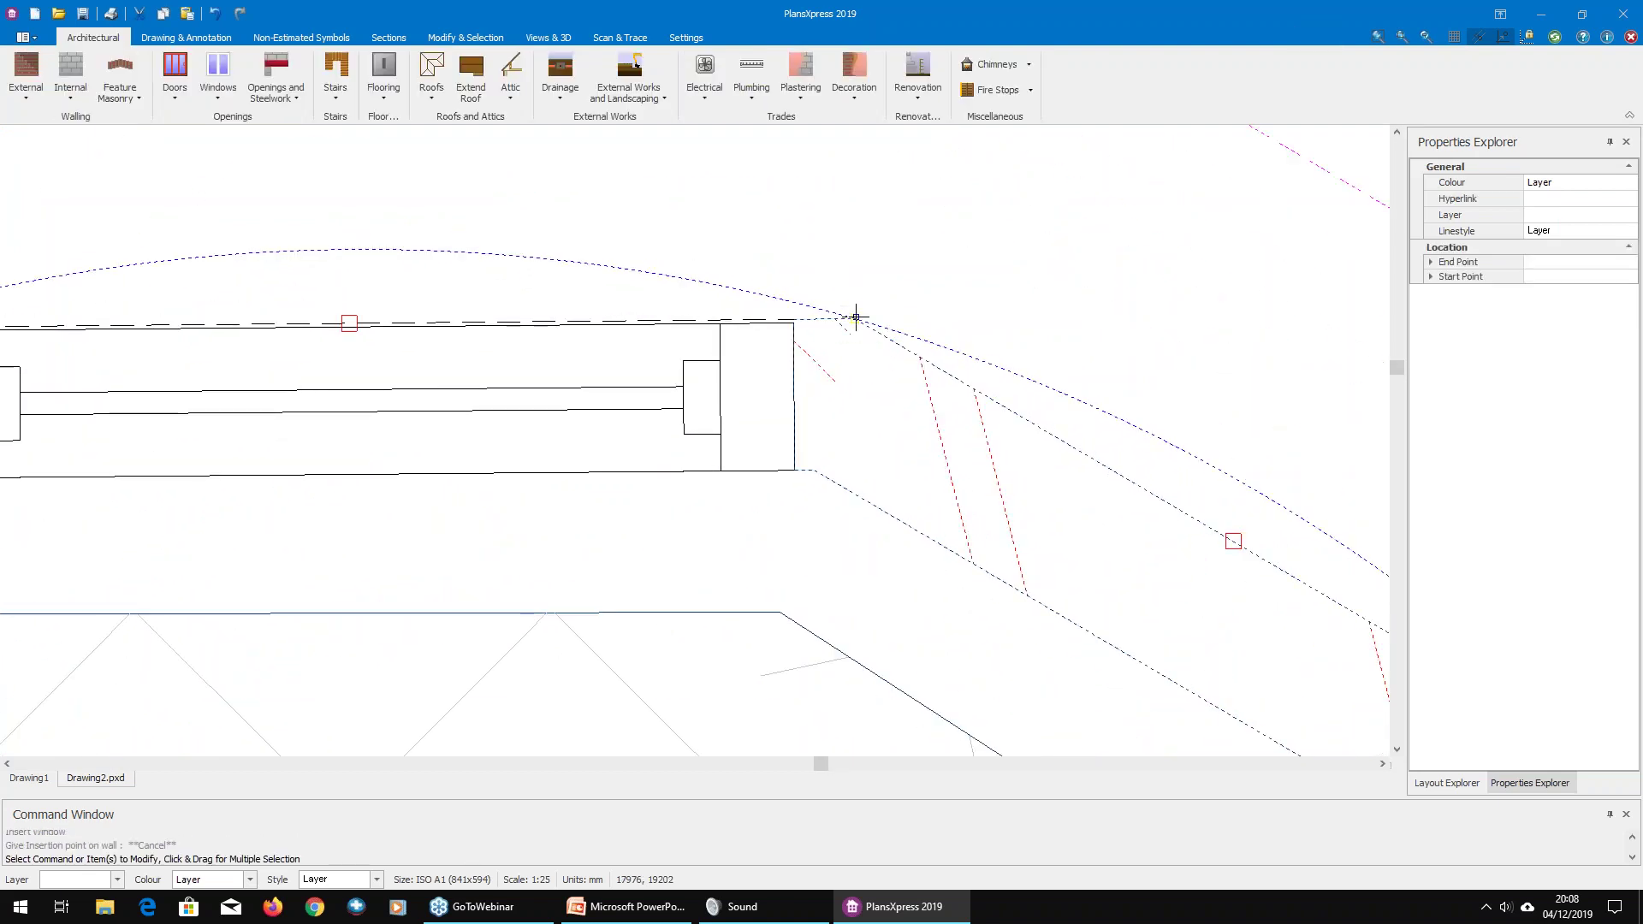
pyautogui.click(859, 320)
pyautogui.scroll(1, 859, 315)
pyautogui.scroll(3, 864, 320)
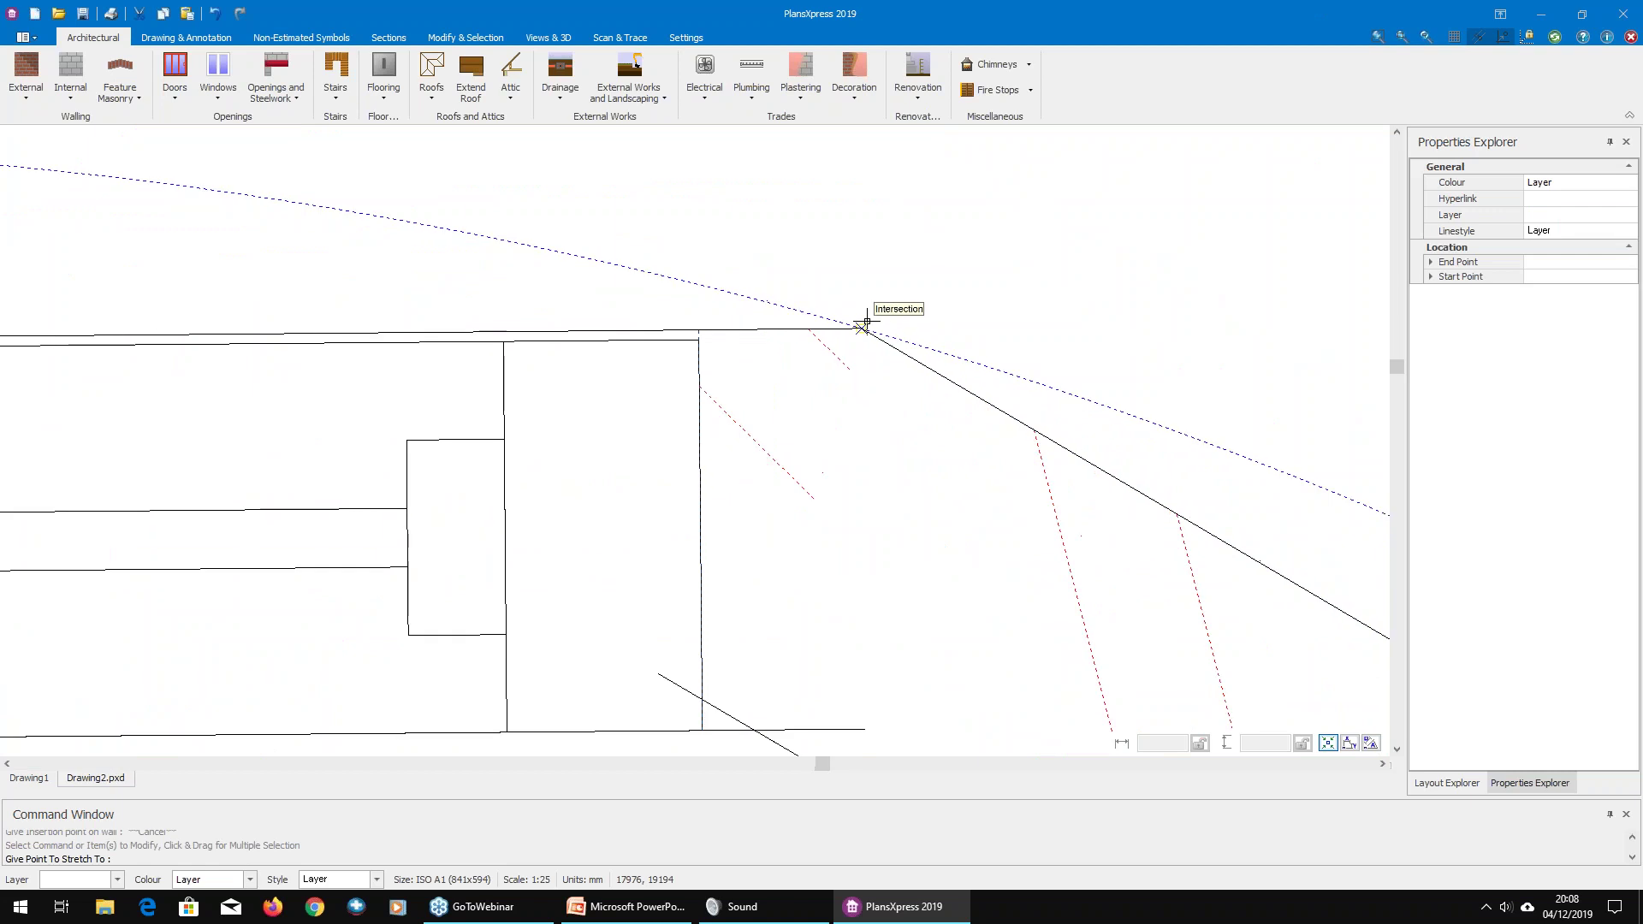
pyautogui.click(865, 322)
pyautogui.scroll(-2, 953, 287)
pyautogui.scroll(-3, 967, 287)
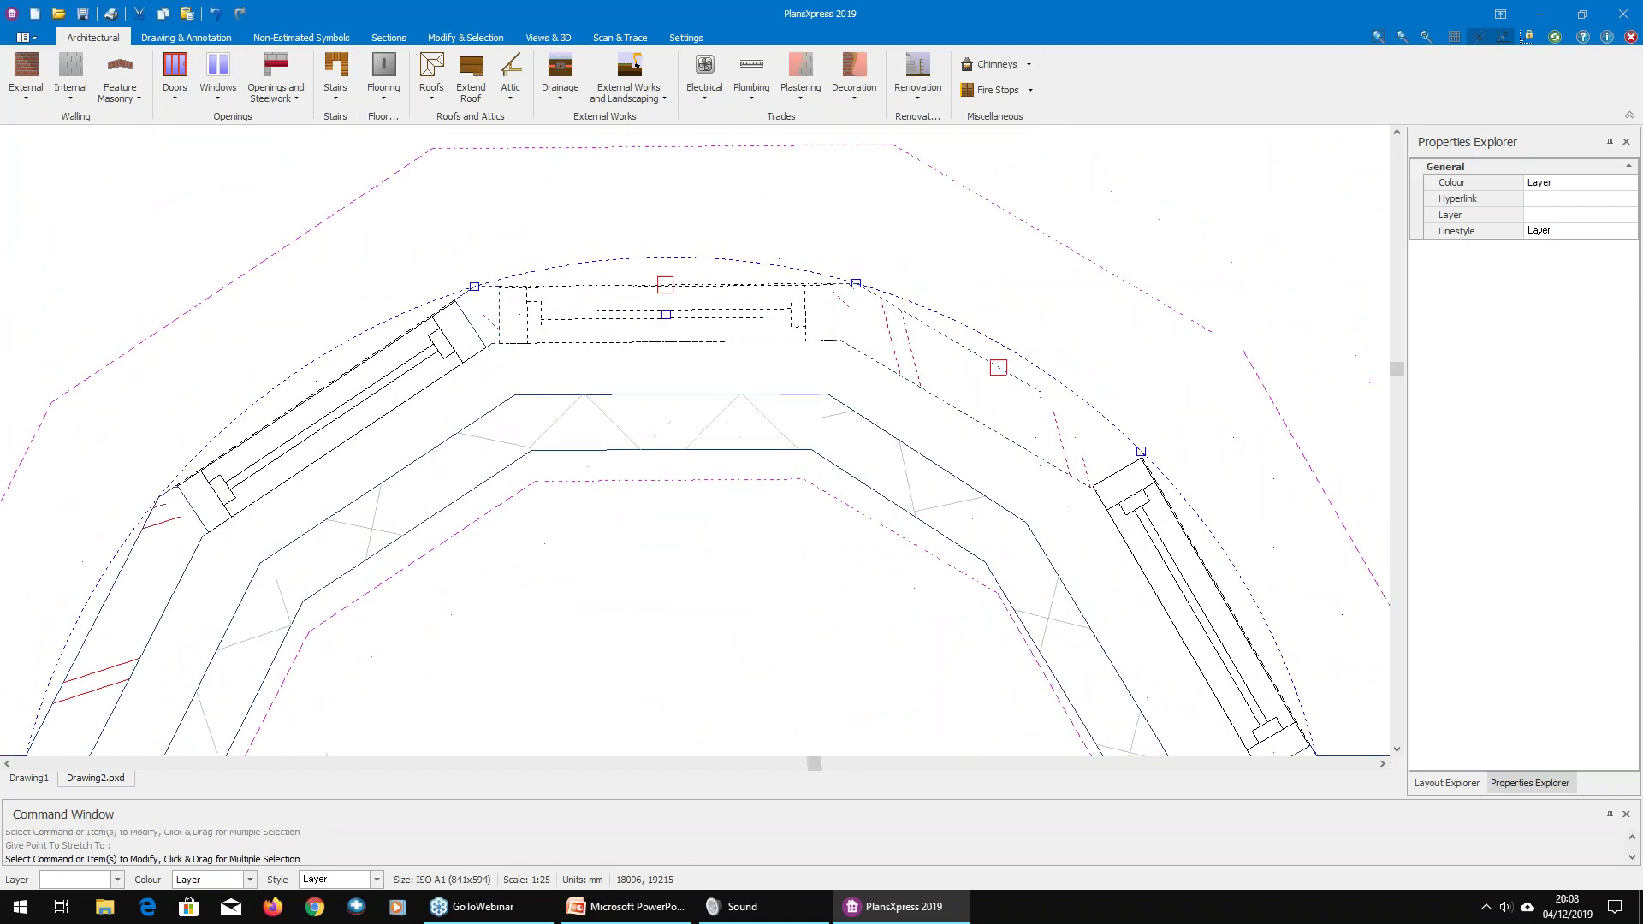
pyautogui.scroll(1, 748, 264)
pyautogui.click(218, 72)
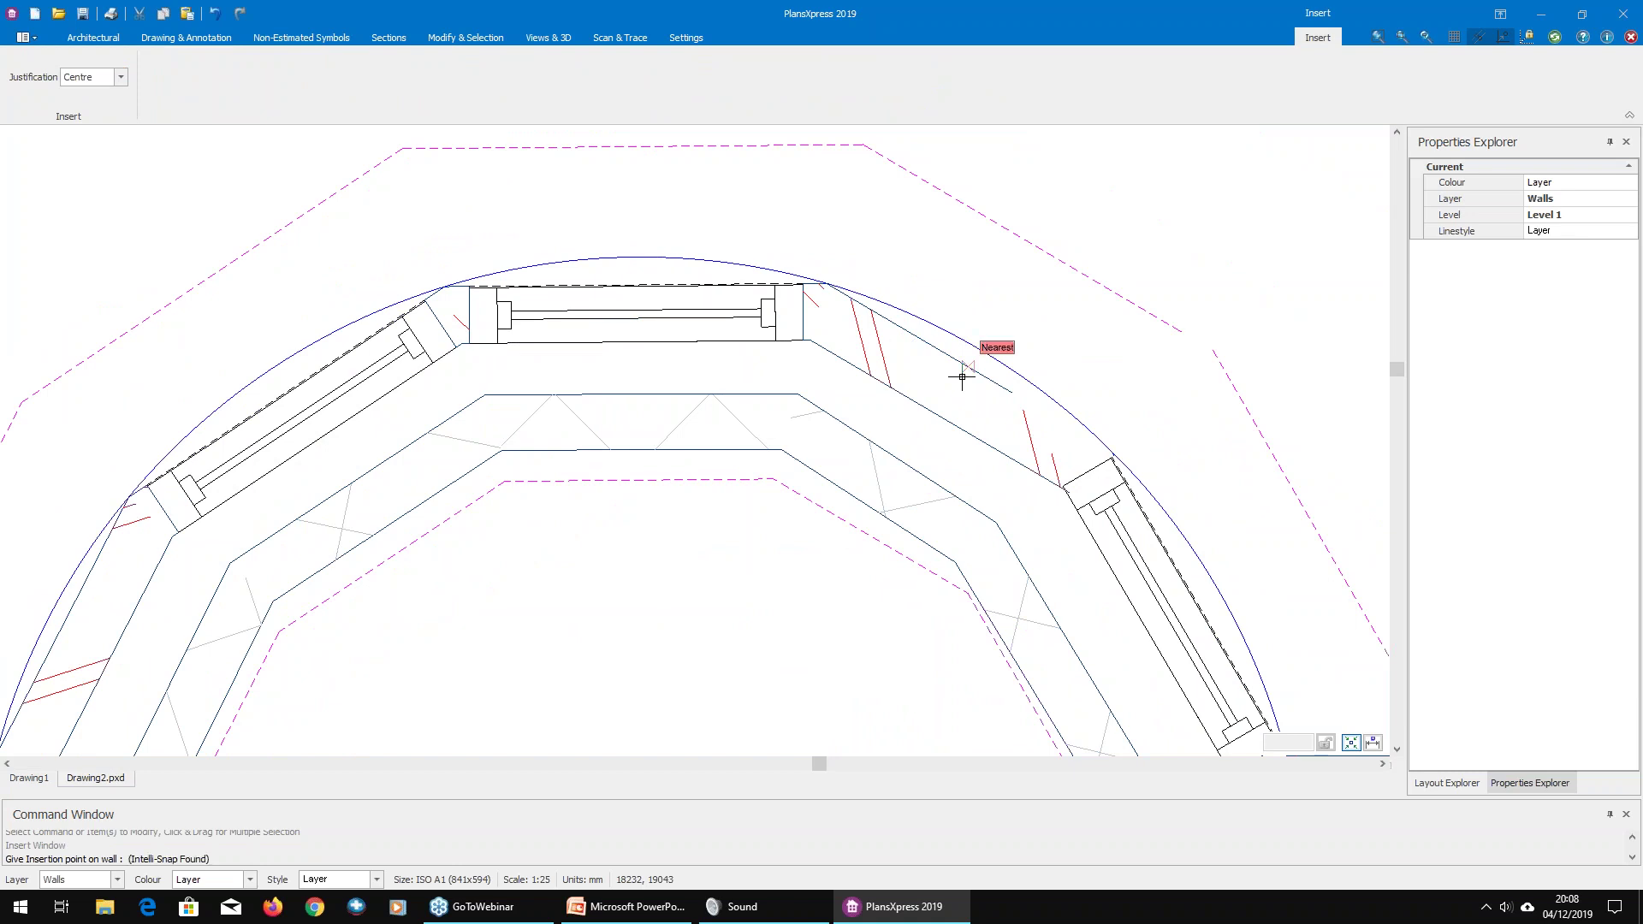
pyautogui.scroll(-1, 812, 556)
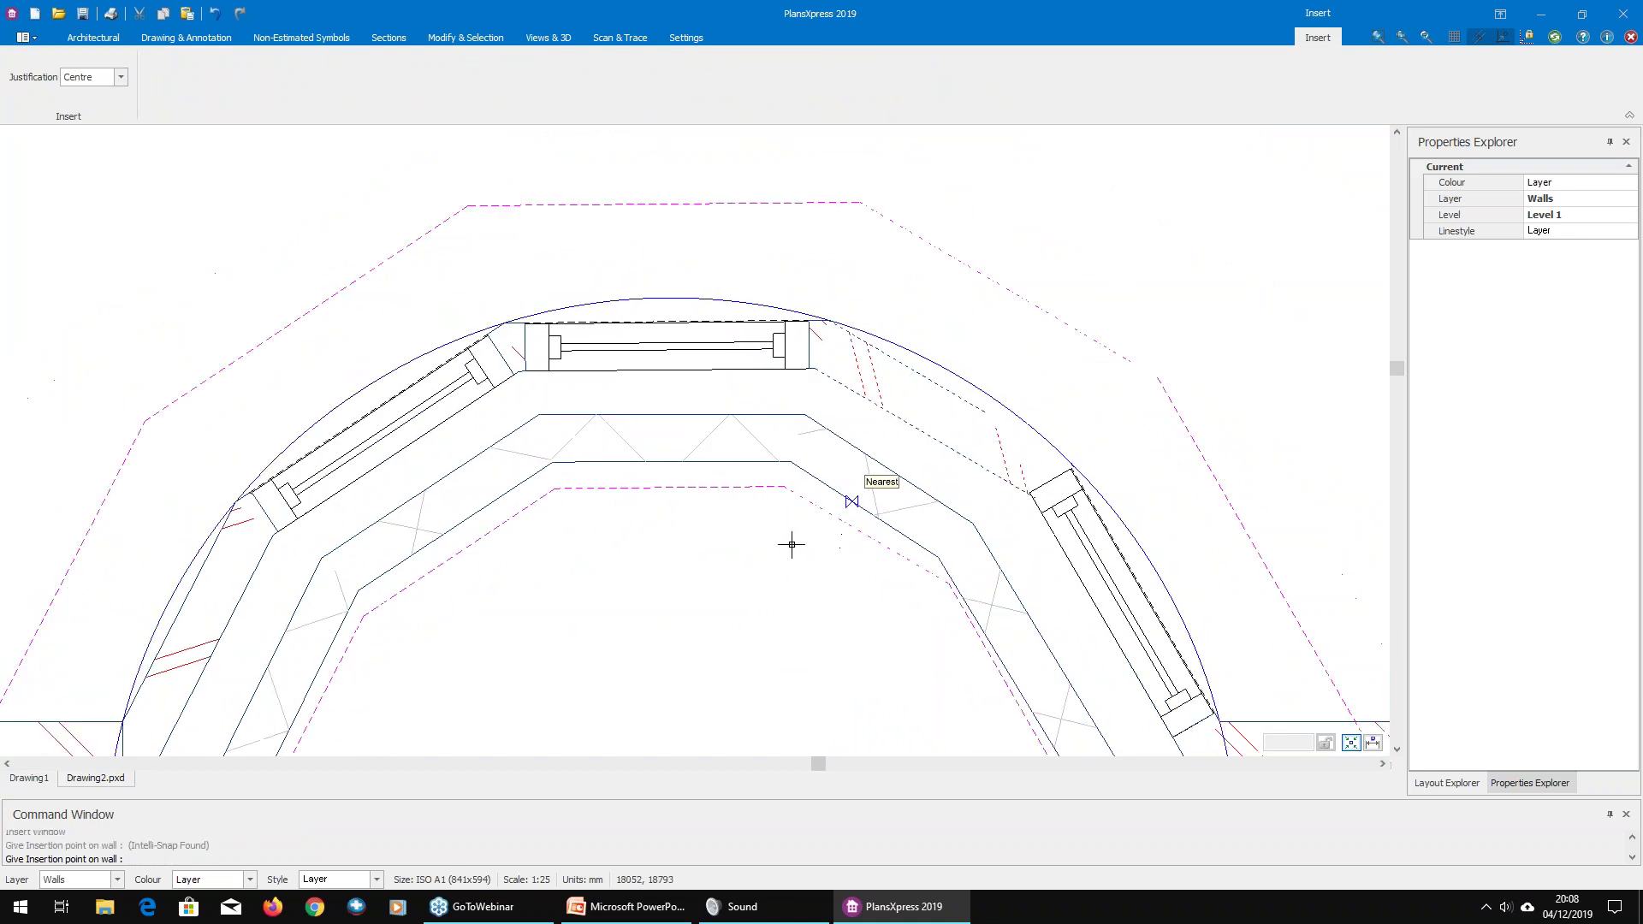
pyautogui.scroll(-3, 730, 587)
pyautogui.press('Escape')
pyautogui.press('Escape')
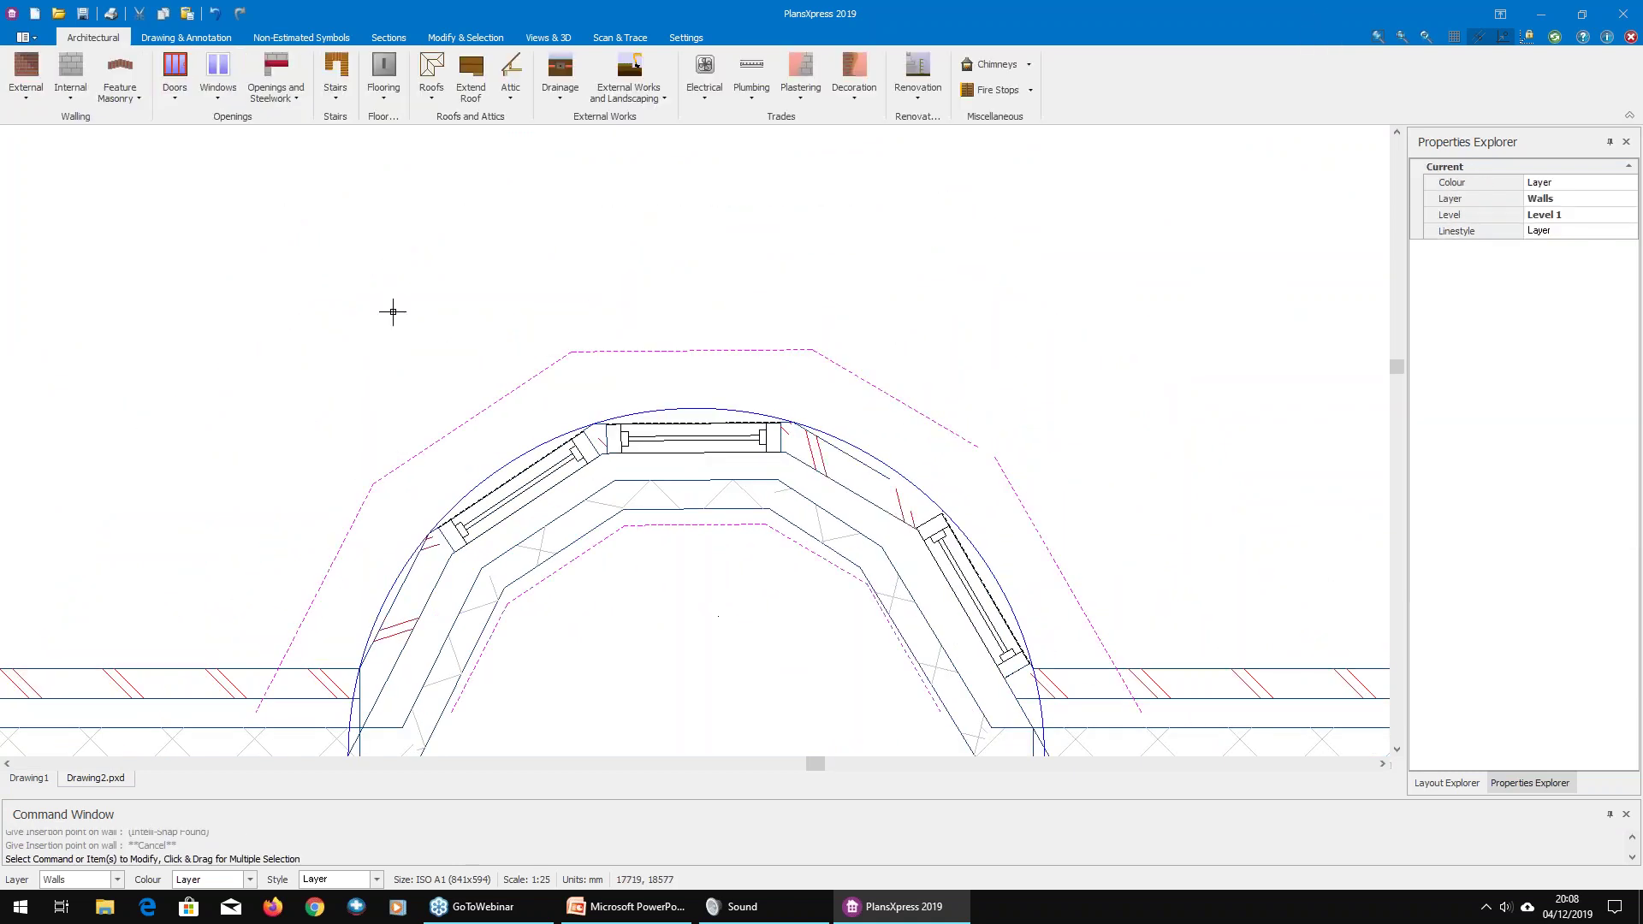
# Step: Generate the 3D preview and orbit around the bay to inspect its brick facets and the inner block wall height
pyautogui.click(558, 37)
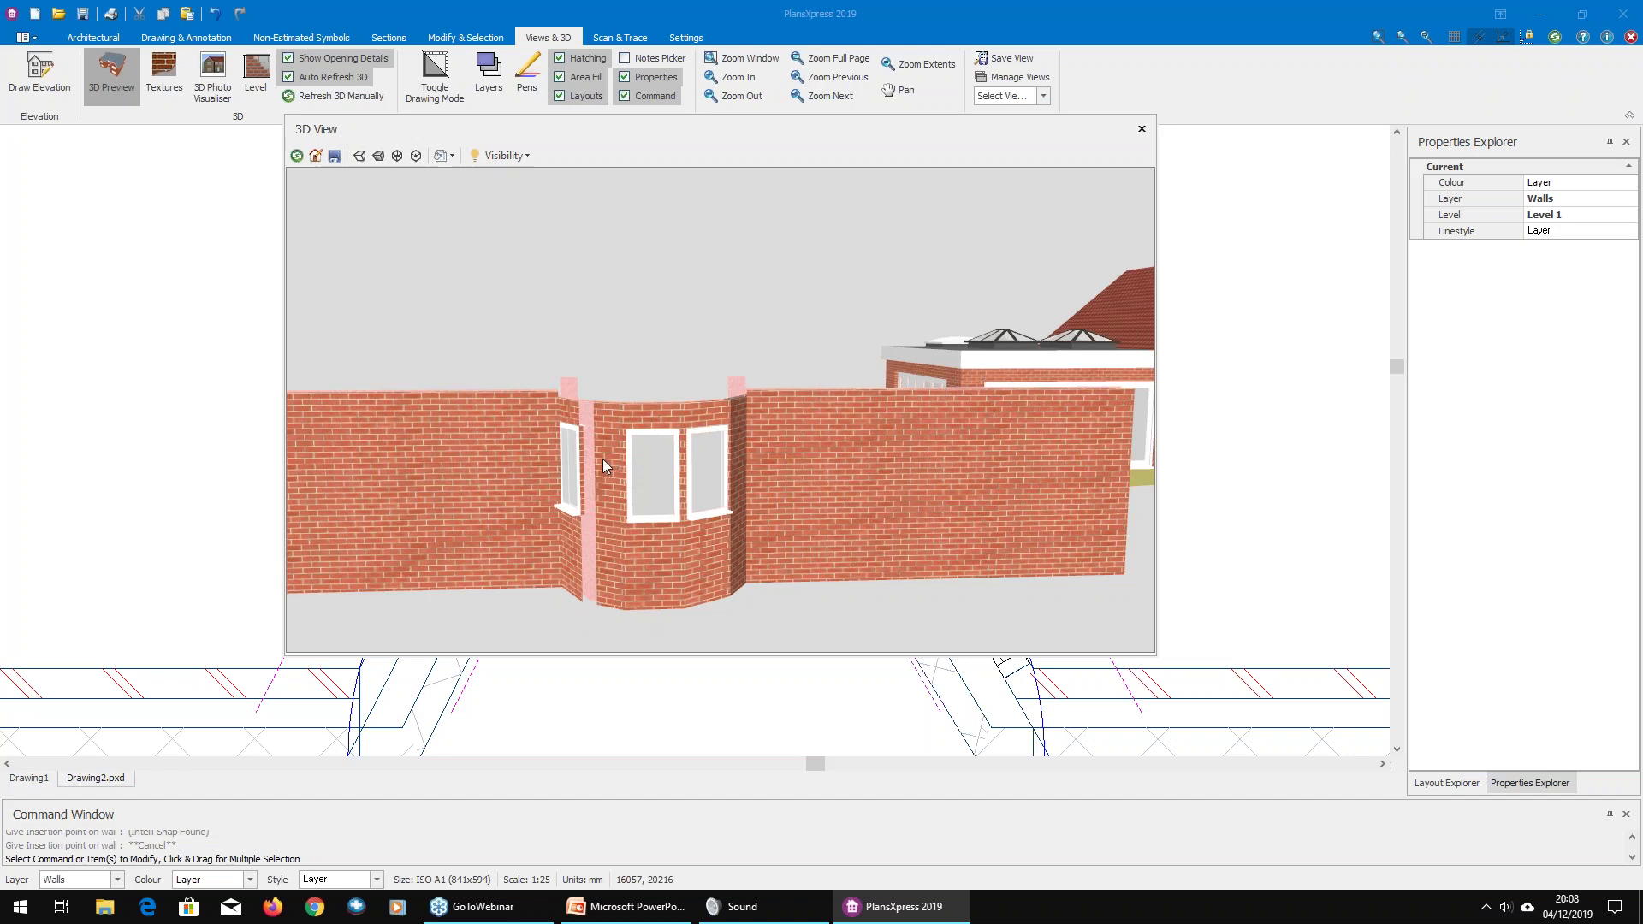
pyautogui.moveTo(602, 458); pyautogui.dragTo(787, 489)
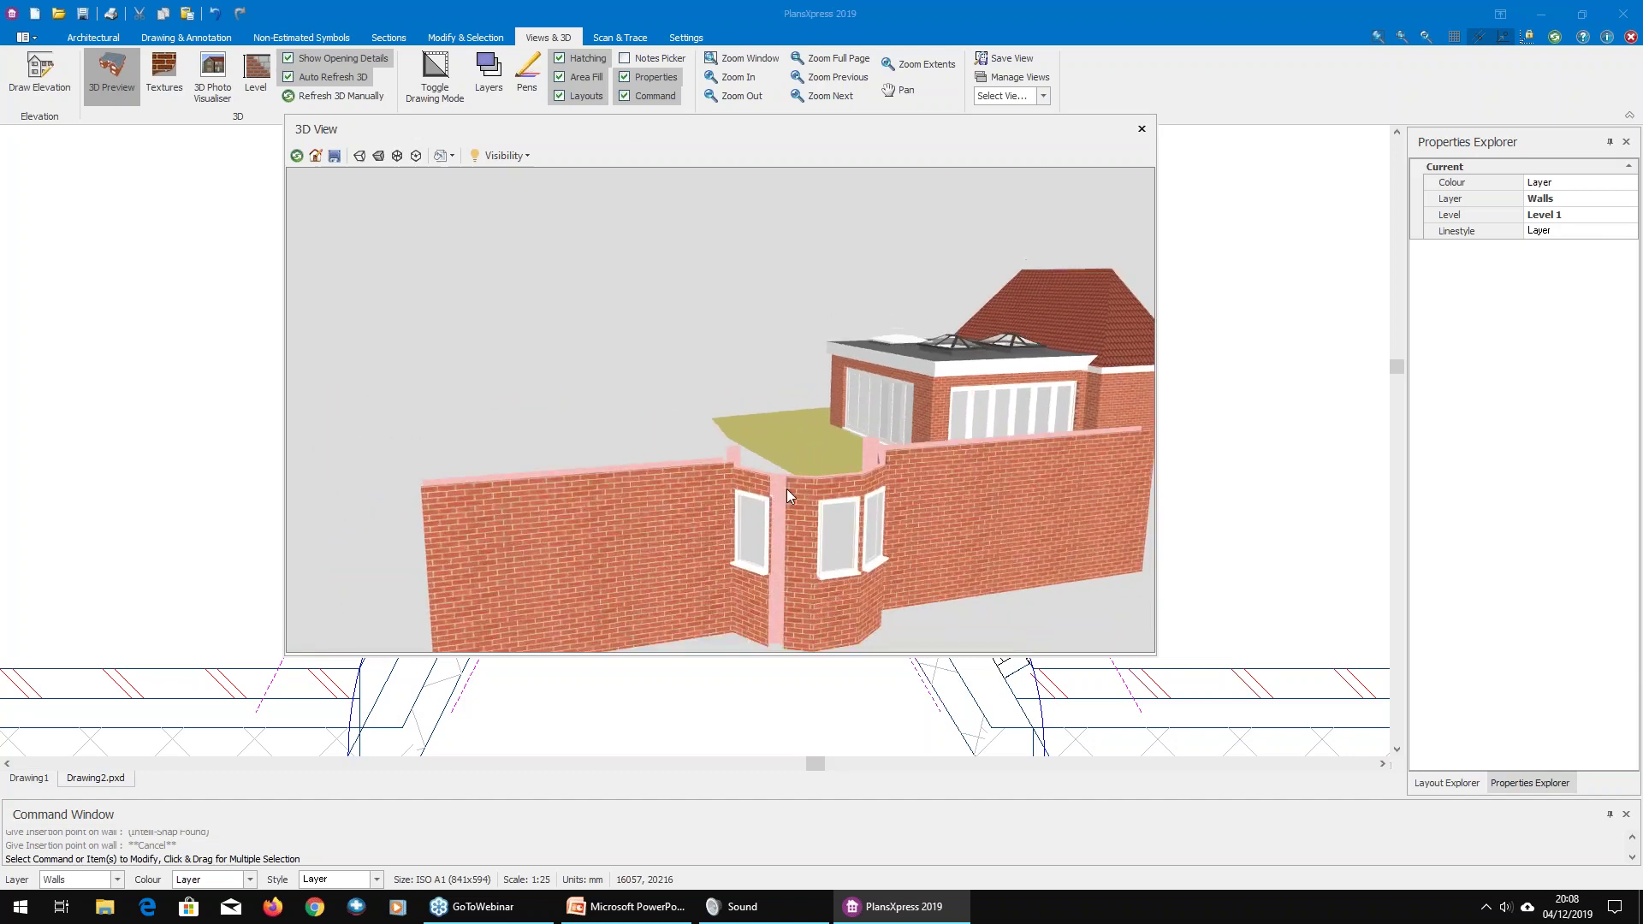
pyautogui.click(1141, 131)
# Step: Using the right wall's specification, draw a cavity wall from its right end: one segment angled outward, then one parallel to the wall
pyautogui.scroll(-4, 910, 356)
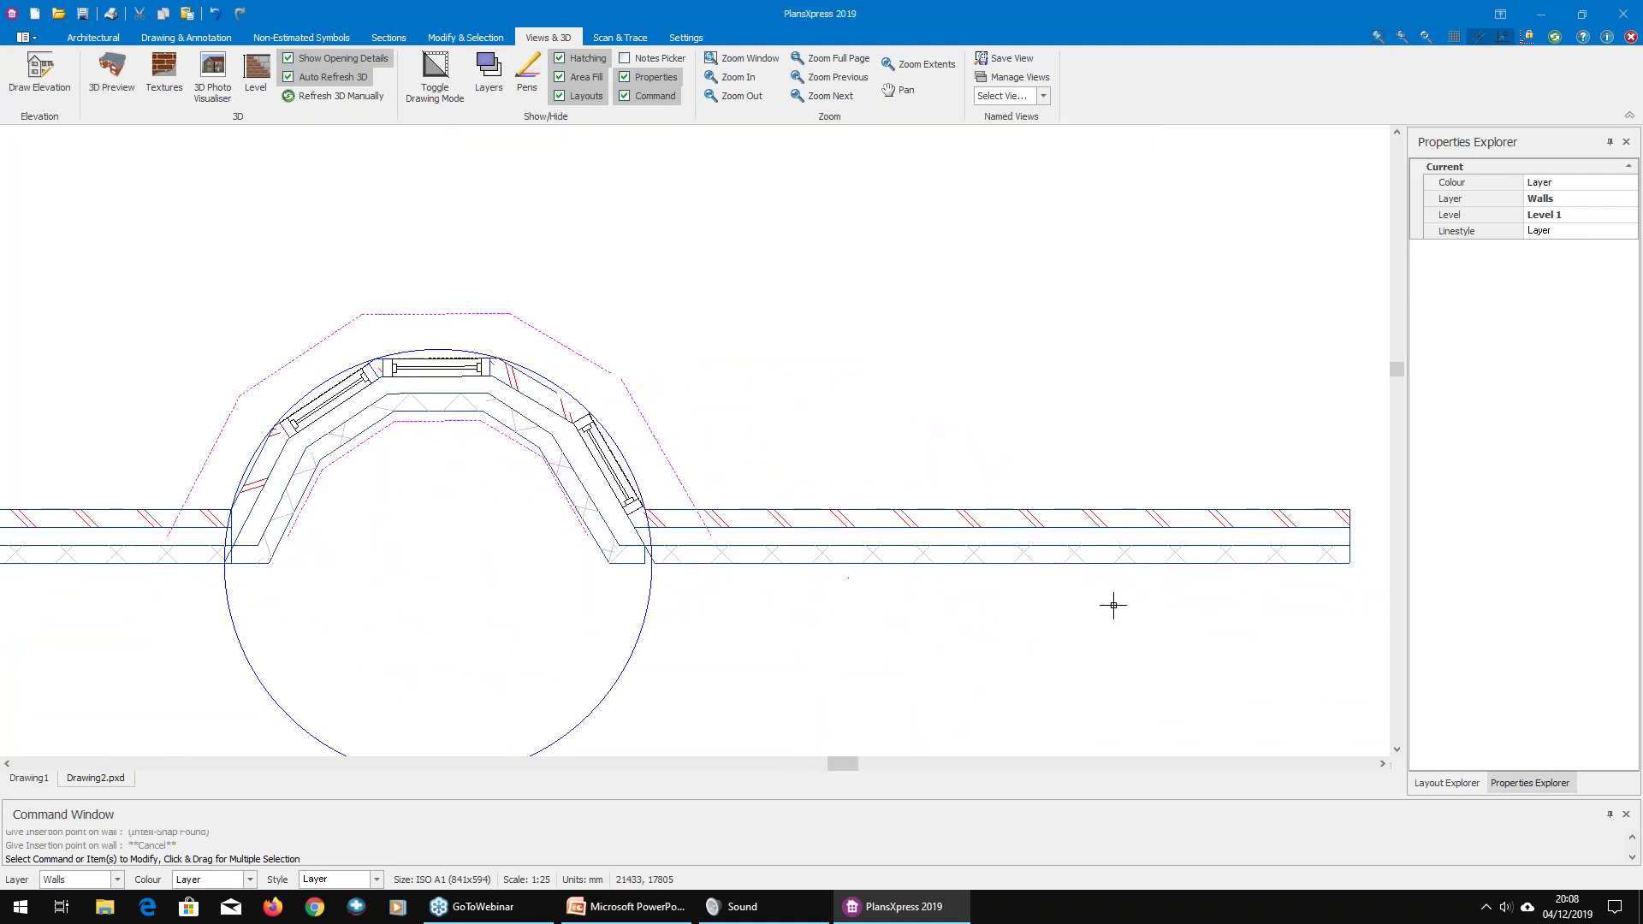
pyautogui.click(1032, 564)
pyautogui.moveTo(1044, 557); pyautogui.dragTo(794, 550, button='middle')
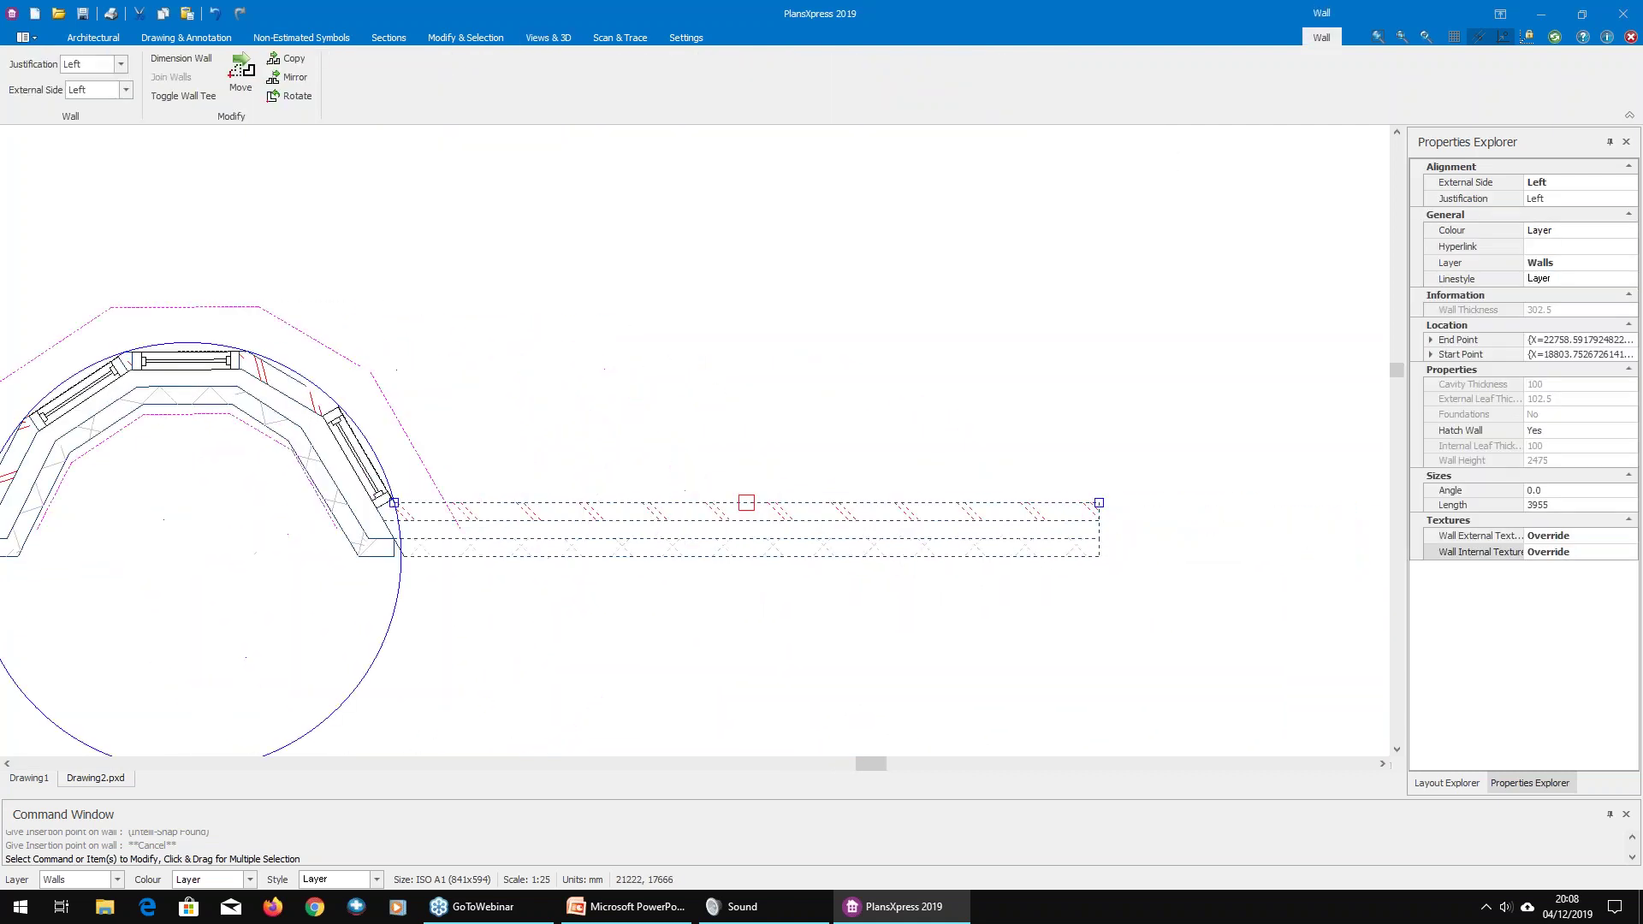
pyautogui.rightClick(903, 516)
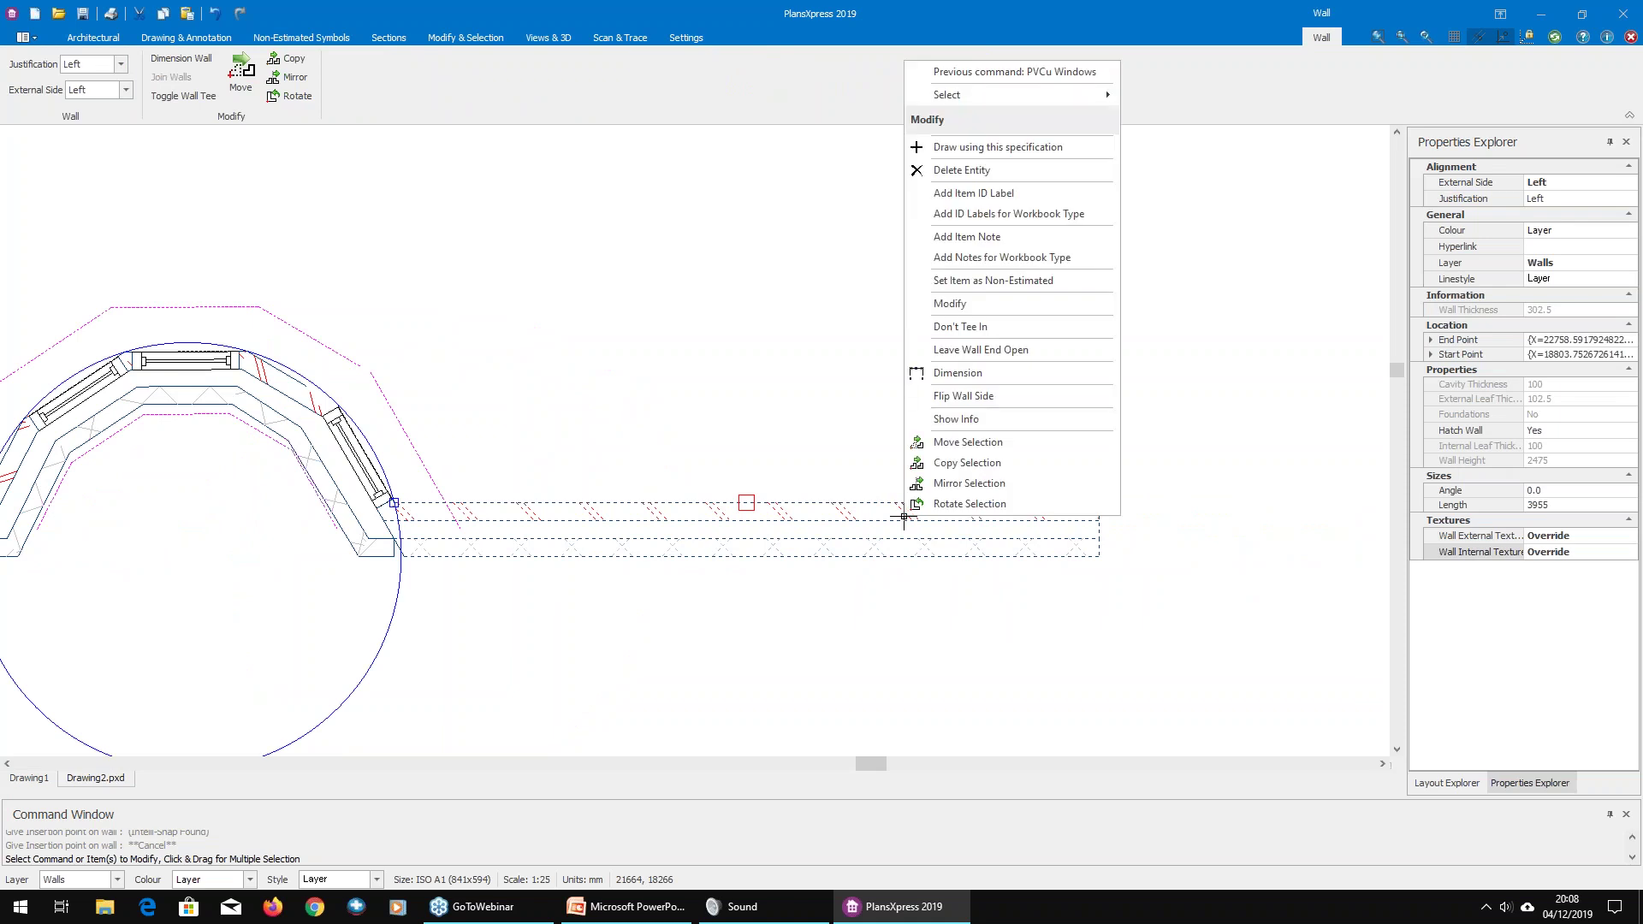
pyautogui.click(977, 152)
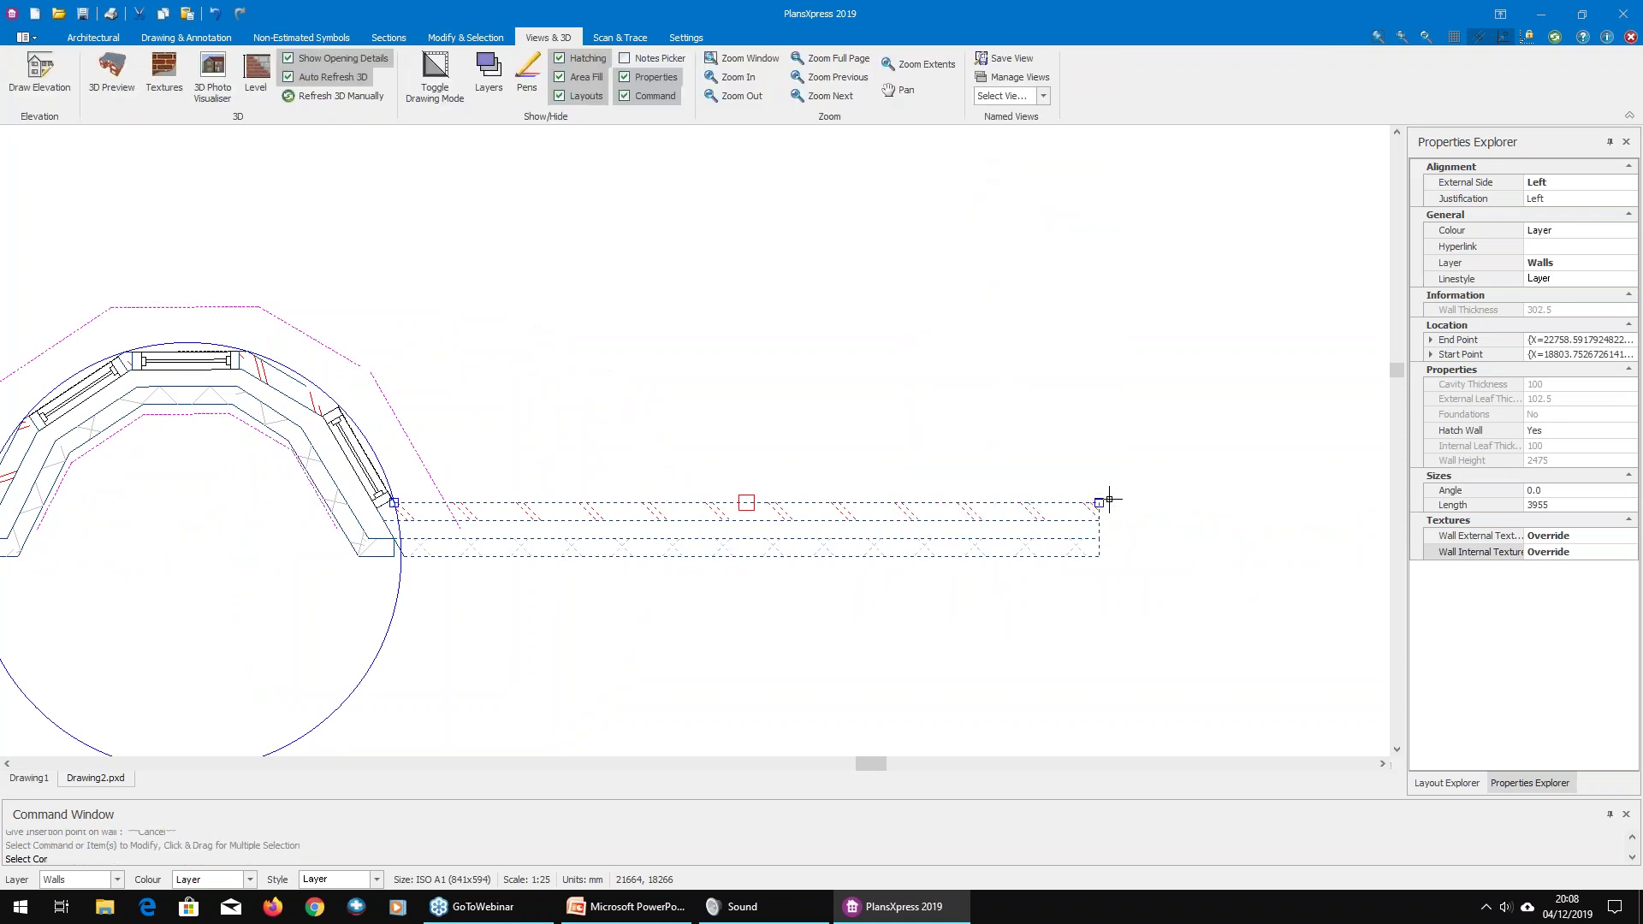
pyautogui.click(1098, 502)
pyautogui.click(1168, 399)
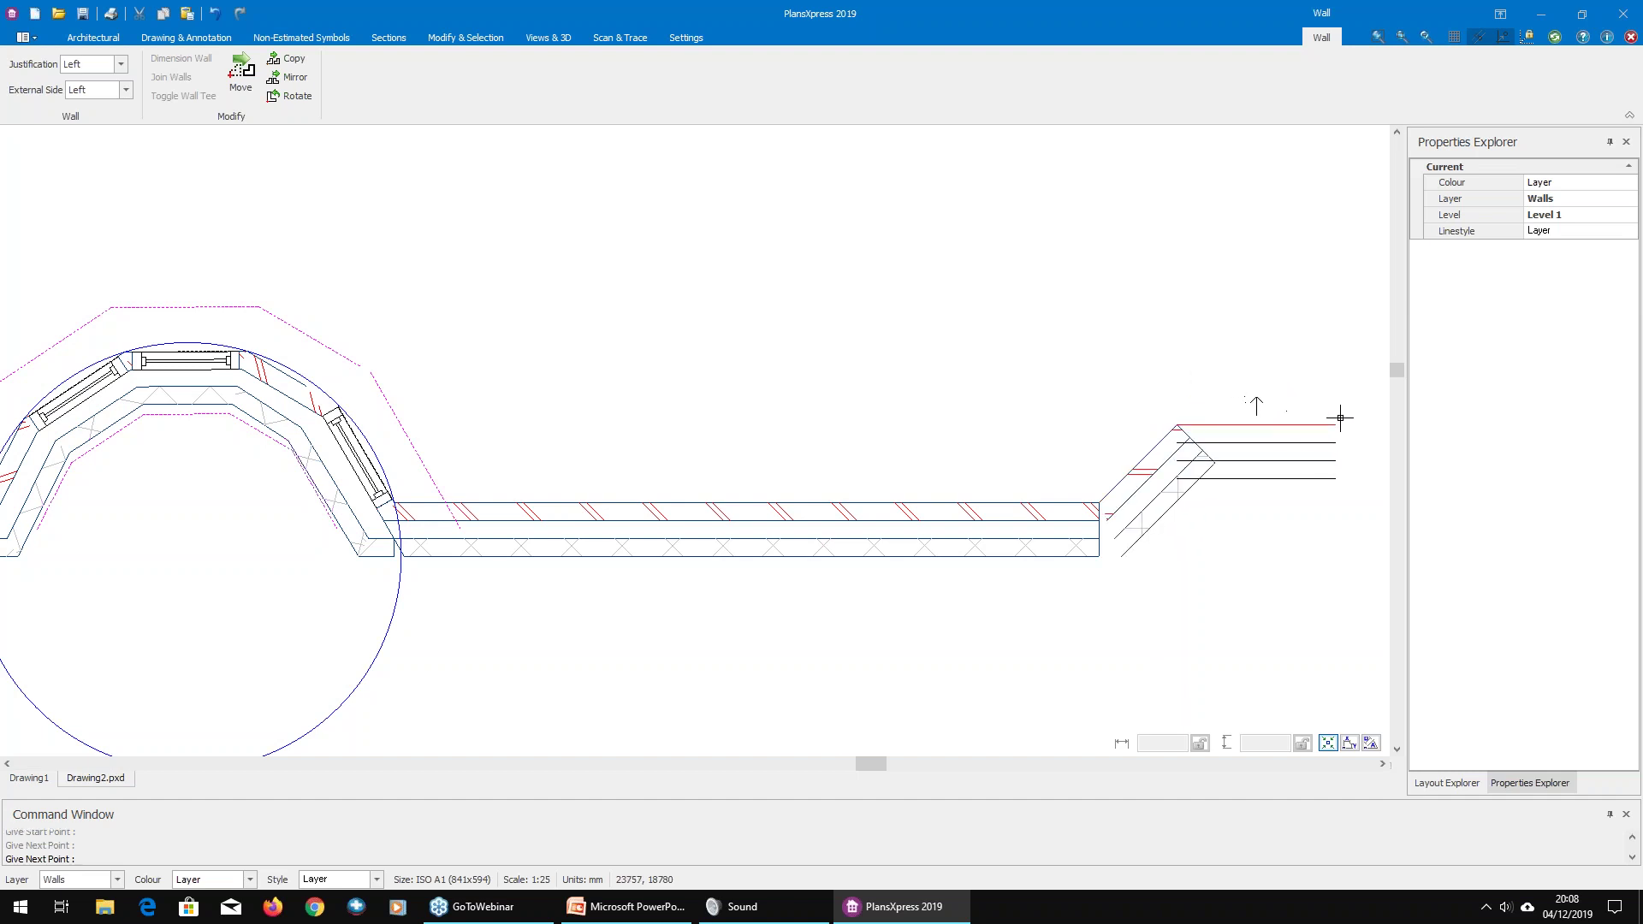
pyautogui.click(1340, 420)
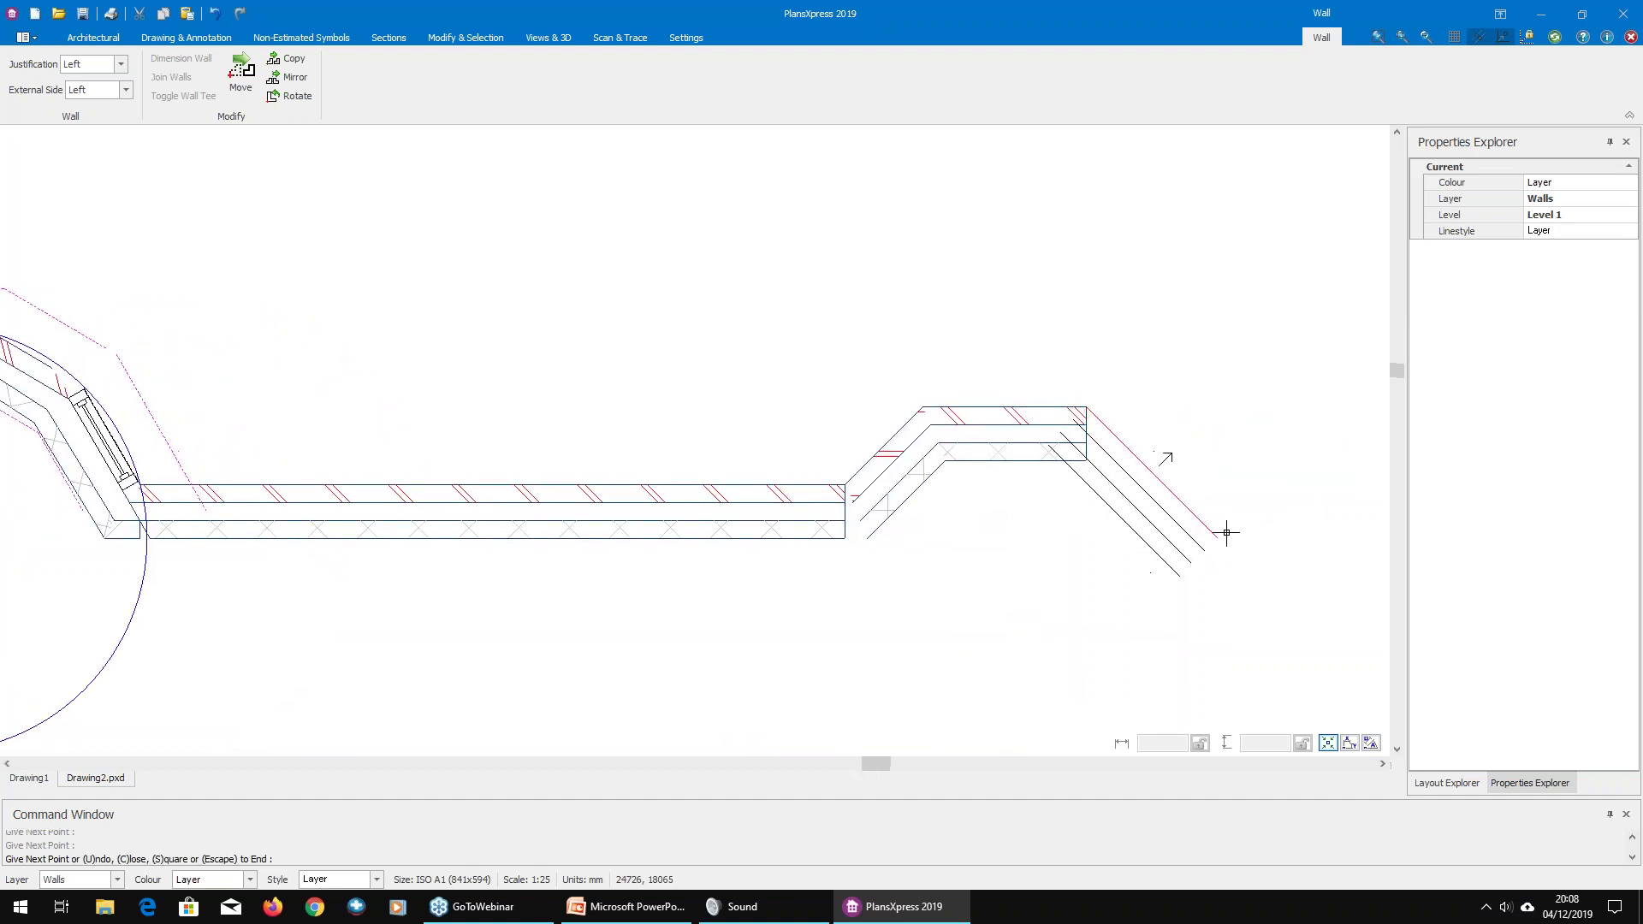
# Step: Complete the splayed bay with a segment angled back in line with the existing wall's outer face, followed by a straight horizontal run
pyautogui.click(835, 487)
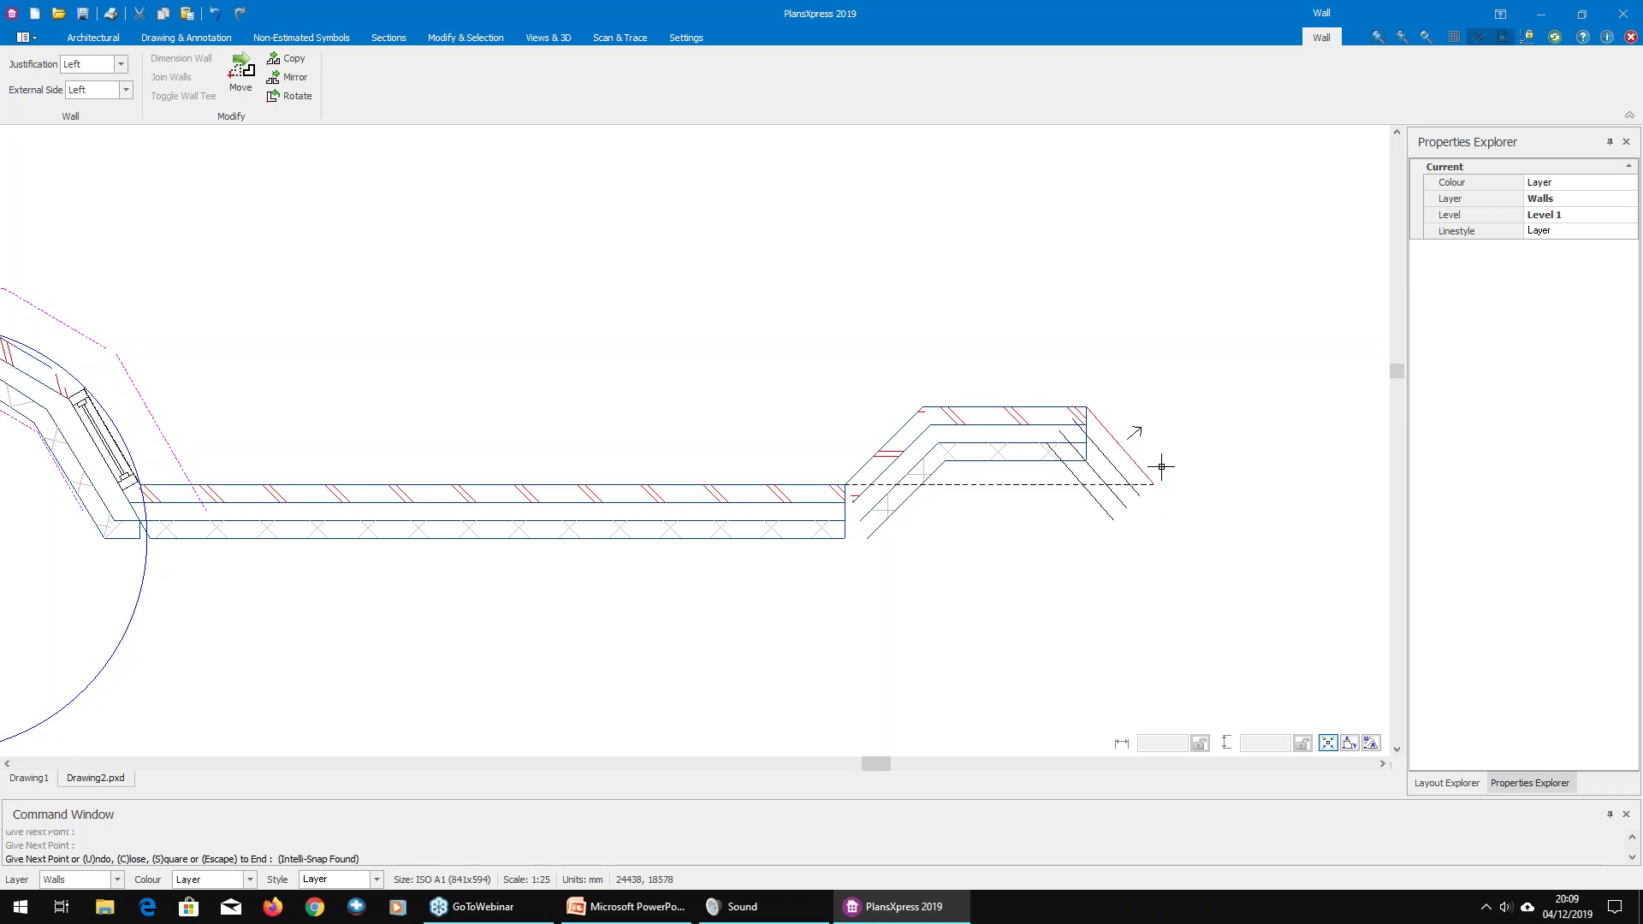
pyautogui.click(1181, 471)
pyautogui.click(1376, 485)
pyautogui.press('Escape')
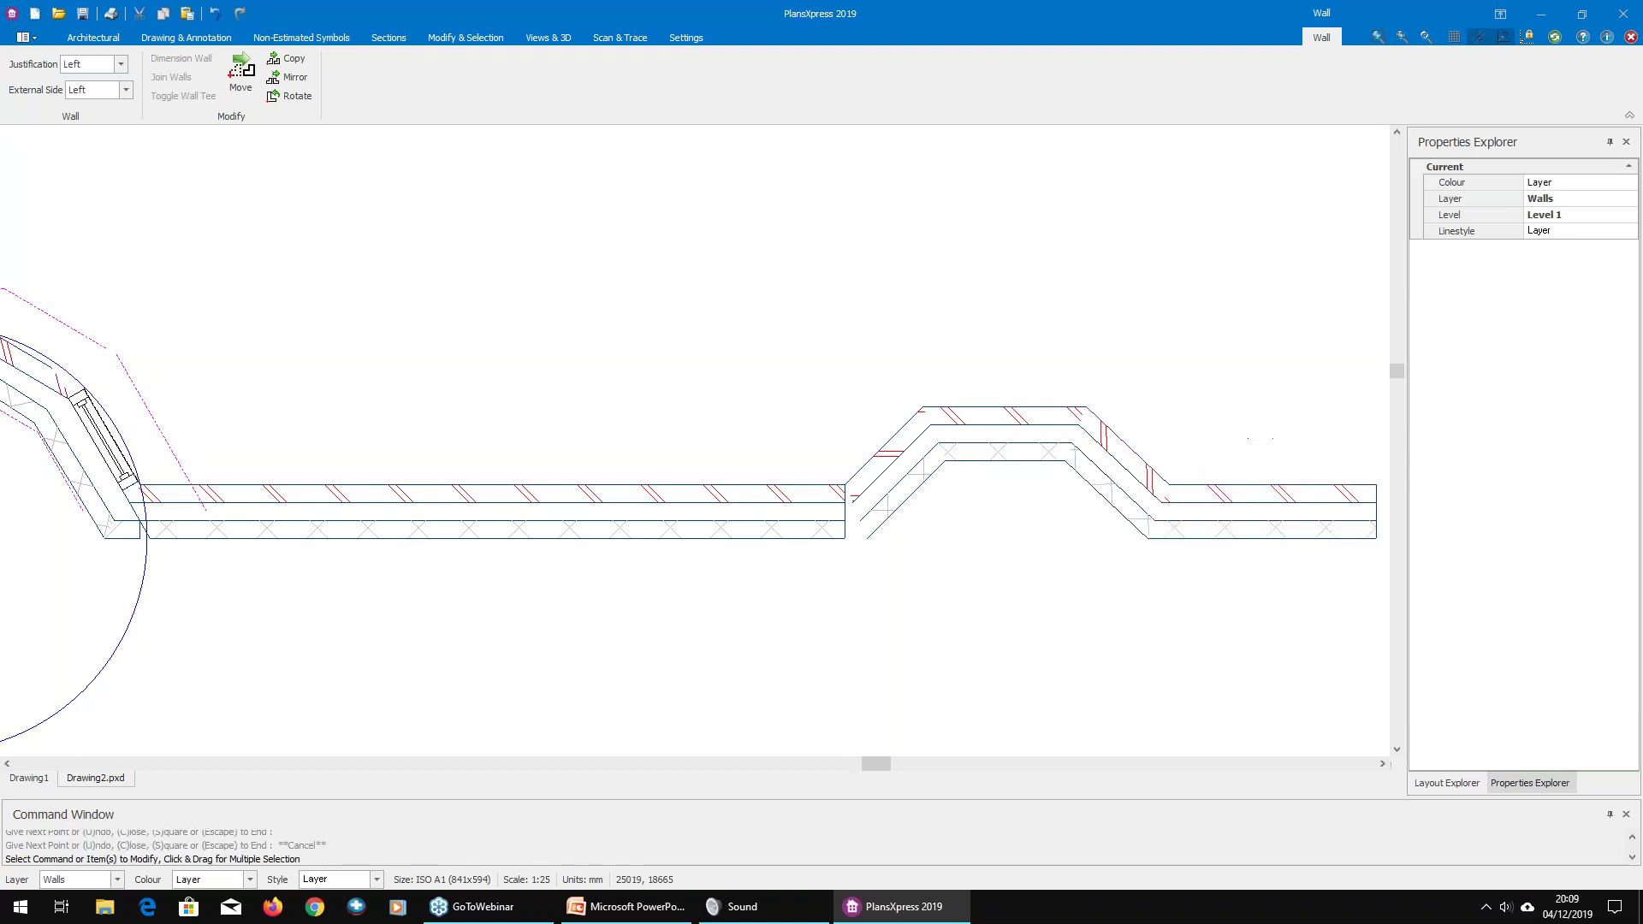
pyautogui.scroll(-1, 1242, 400)
pyautogui.press('Escape')
pyautogui.press('Escape')
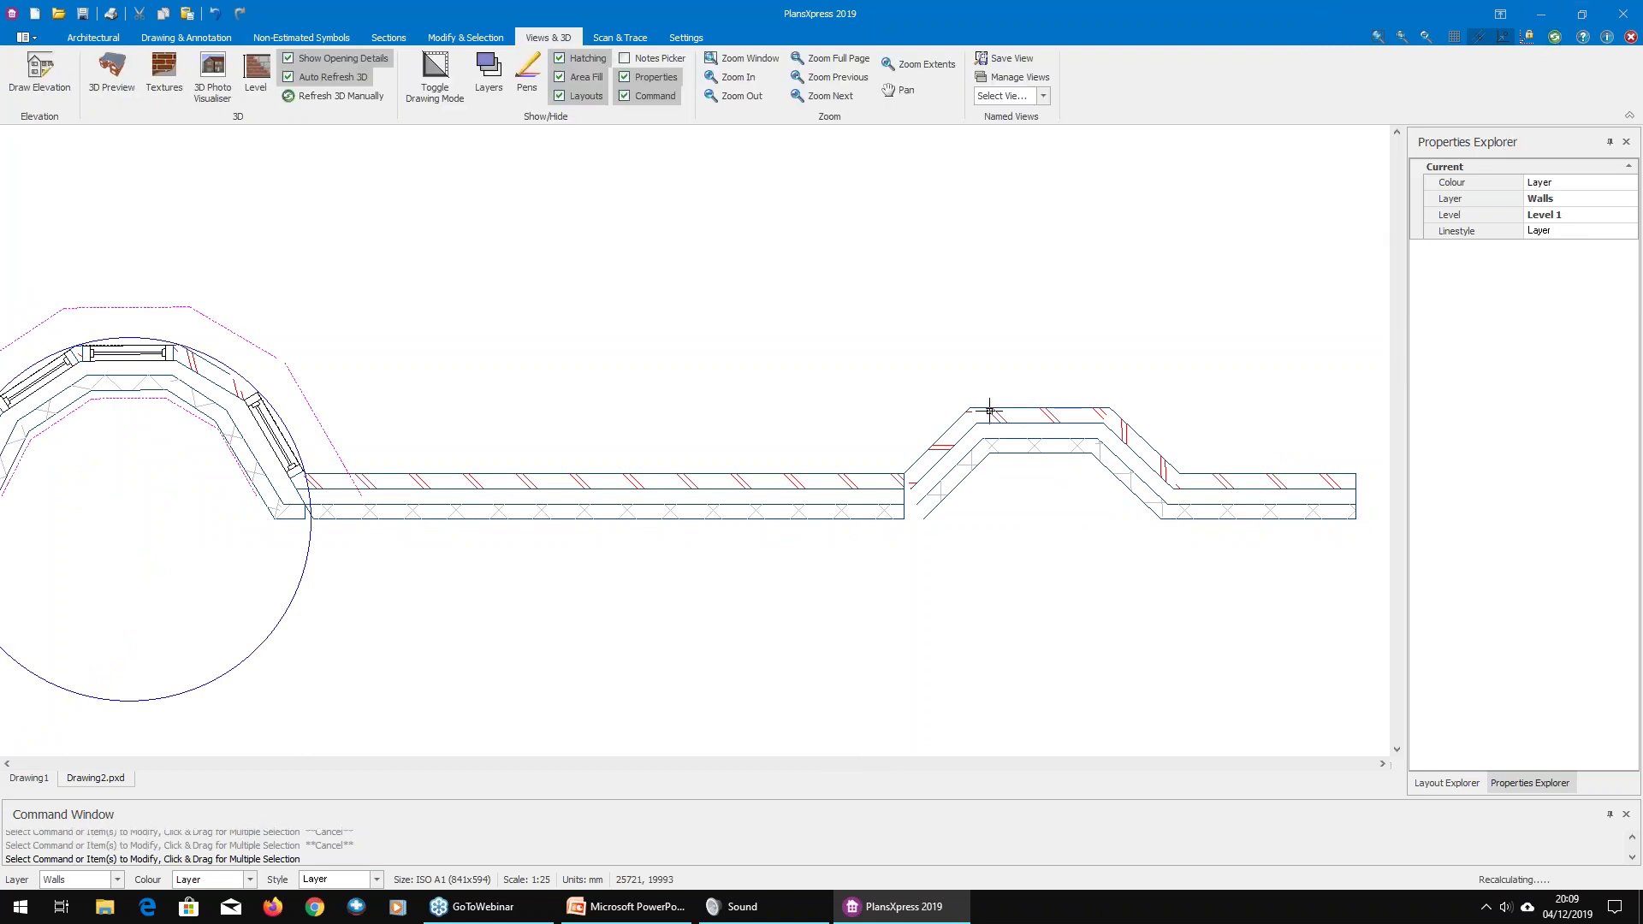
# Step: Add an aligned linear dimension to the outer face of the splayed bay's left splay, placed outside the wall
pyautogui.scroll(3, 1100, 488)
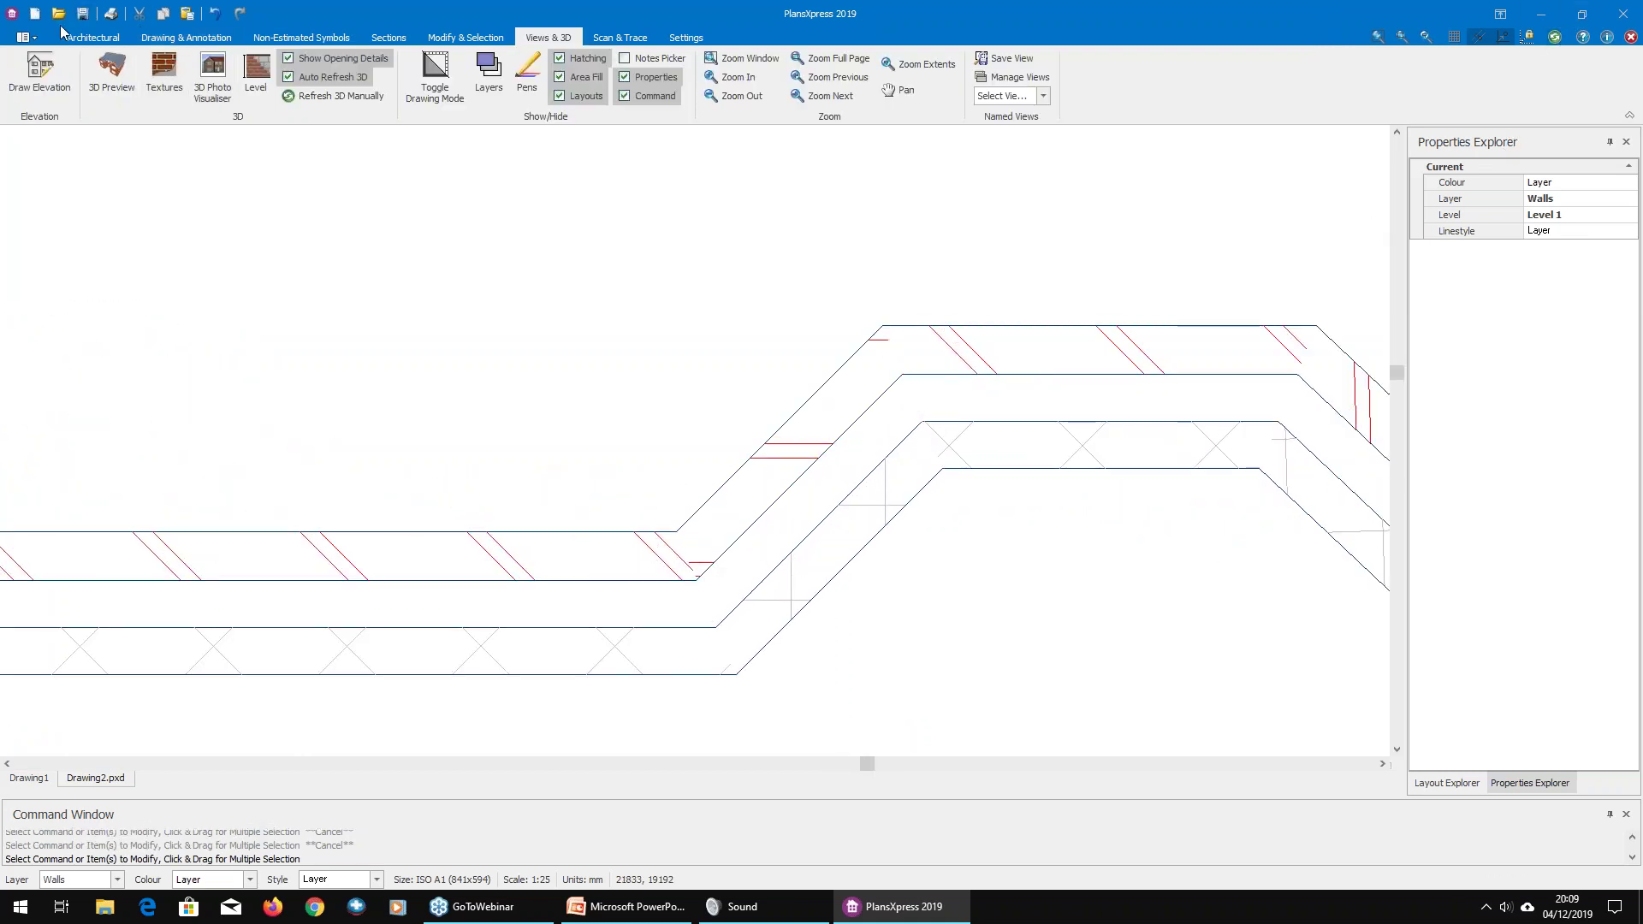
pyautogui.click(186, 37)
pyautogui.click(865, 58)
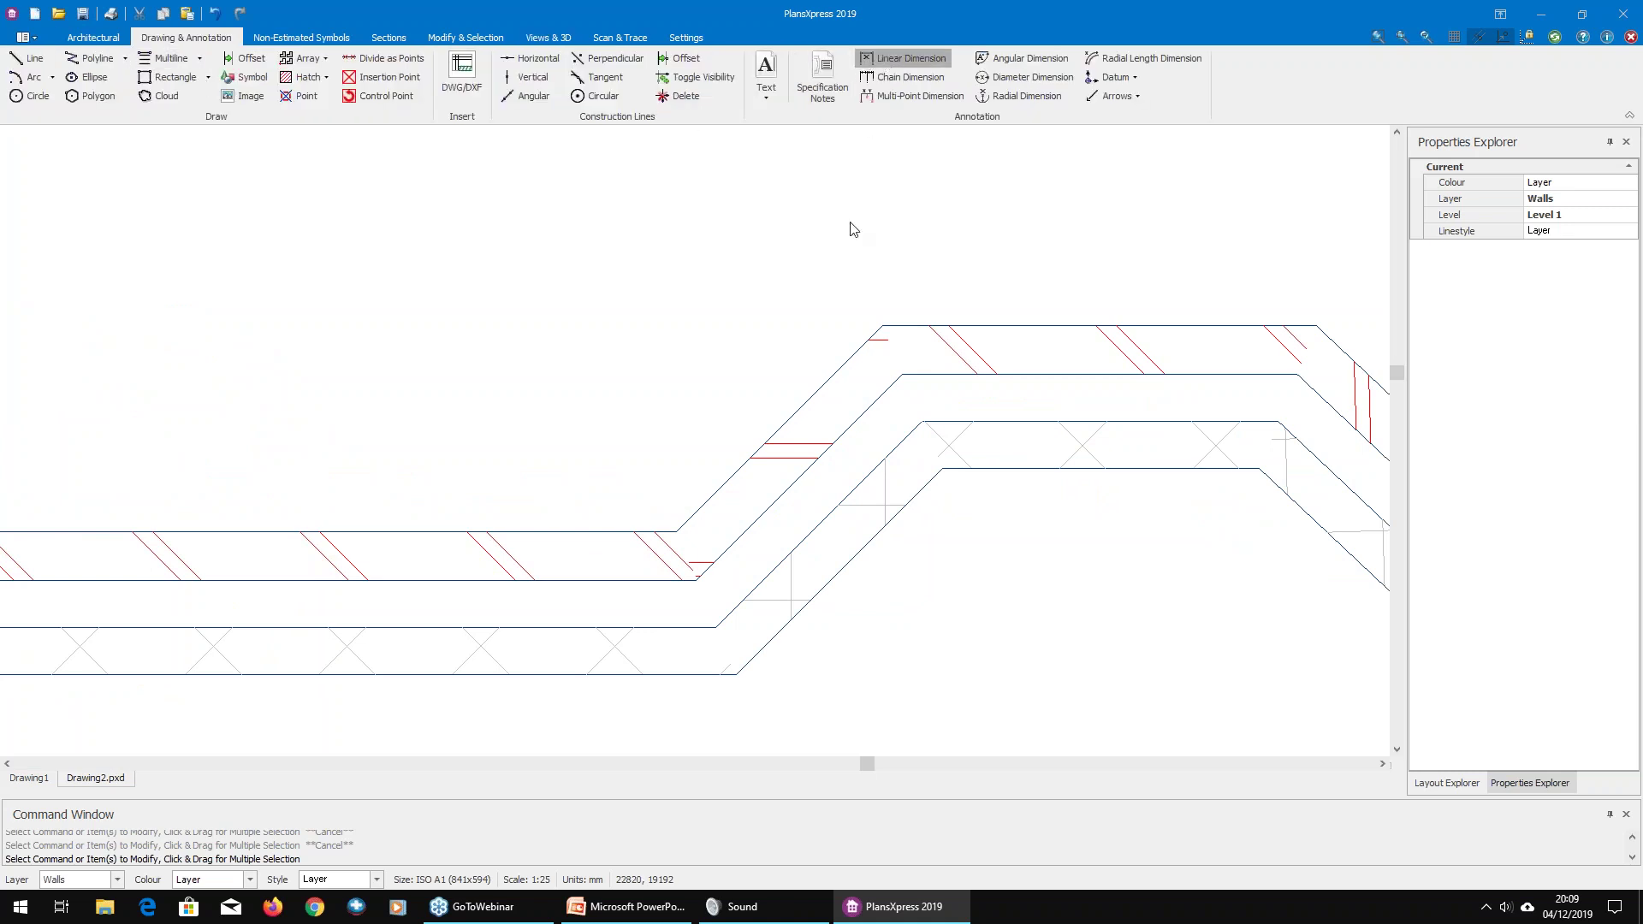
pyautogui.click(851, 341)
pyautogui.click(655, 507)
pyautogui.press('a')
pyautogui.click(558, 291)
pyautogui.rightClick(712, 476)
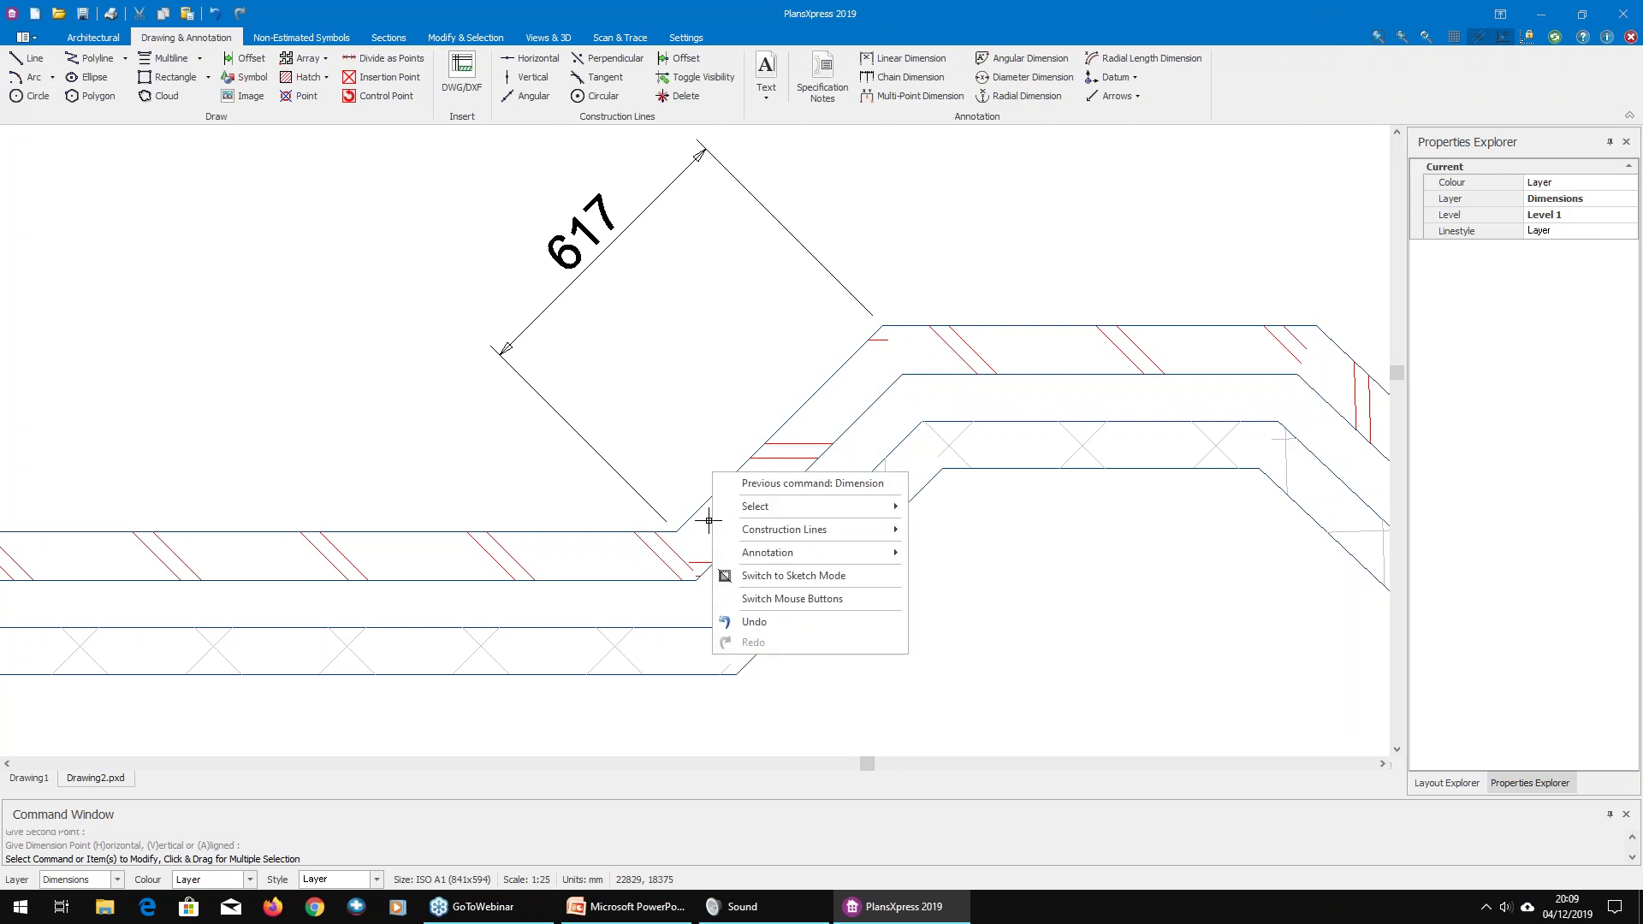
pyautogui.click(748, 480)
pyautogui.click(682, 529)
pyautogui.click(940, 455)
pyautogui.press('a')
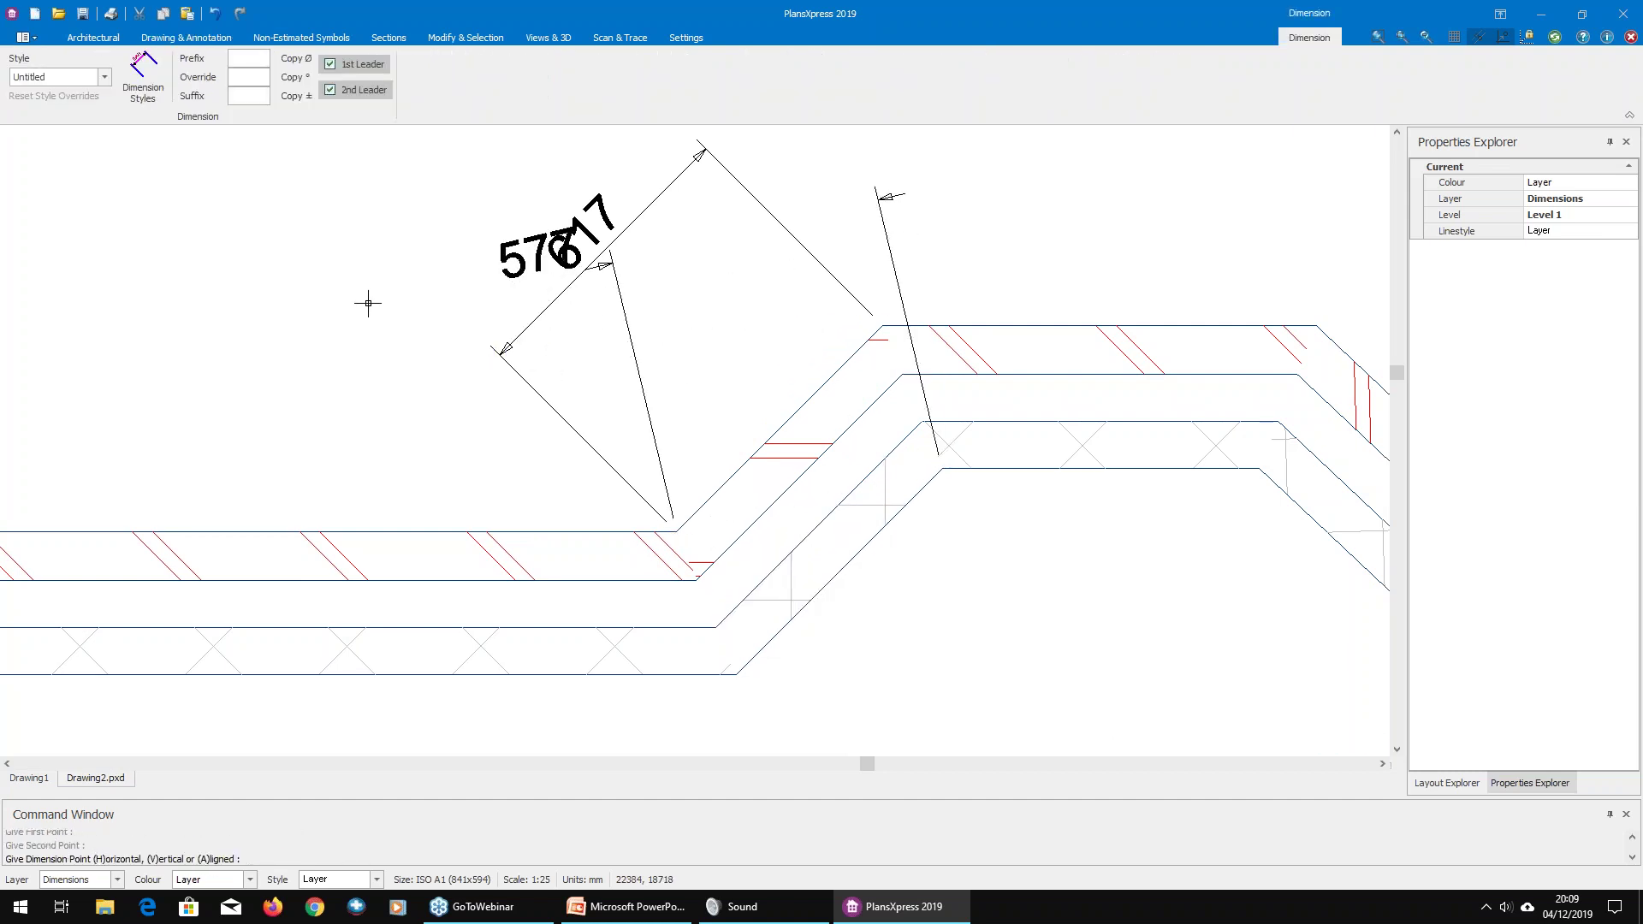
pyautogui.moveTo(402, 295); pyautogui.dragTo(546, 425, button='middle')
pyautogui.scroll(-1, 480, 344)
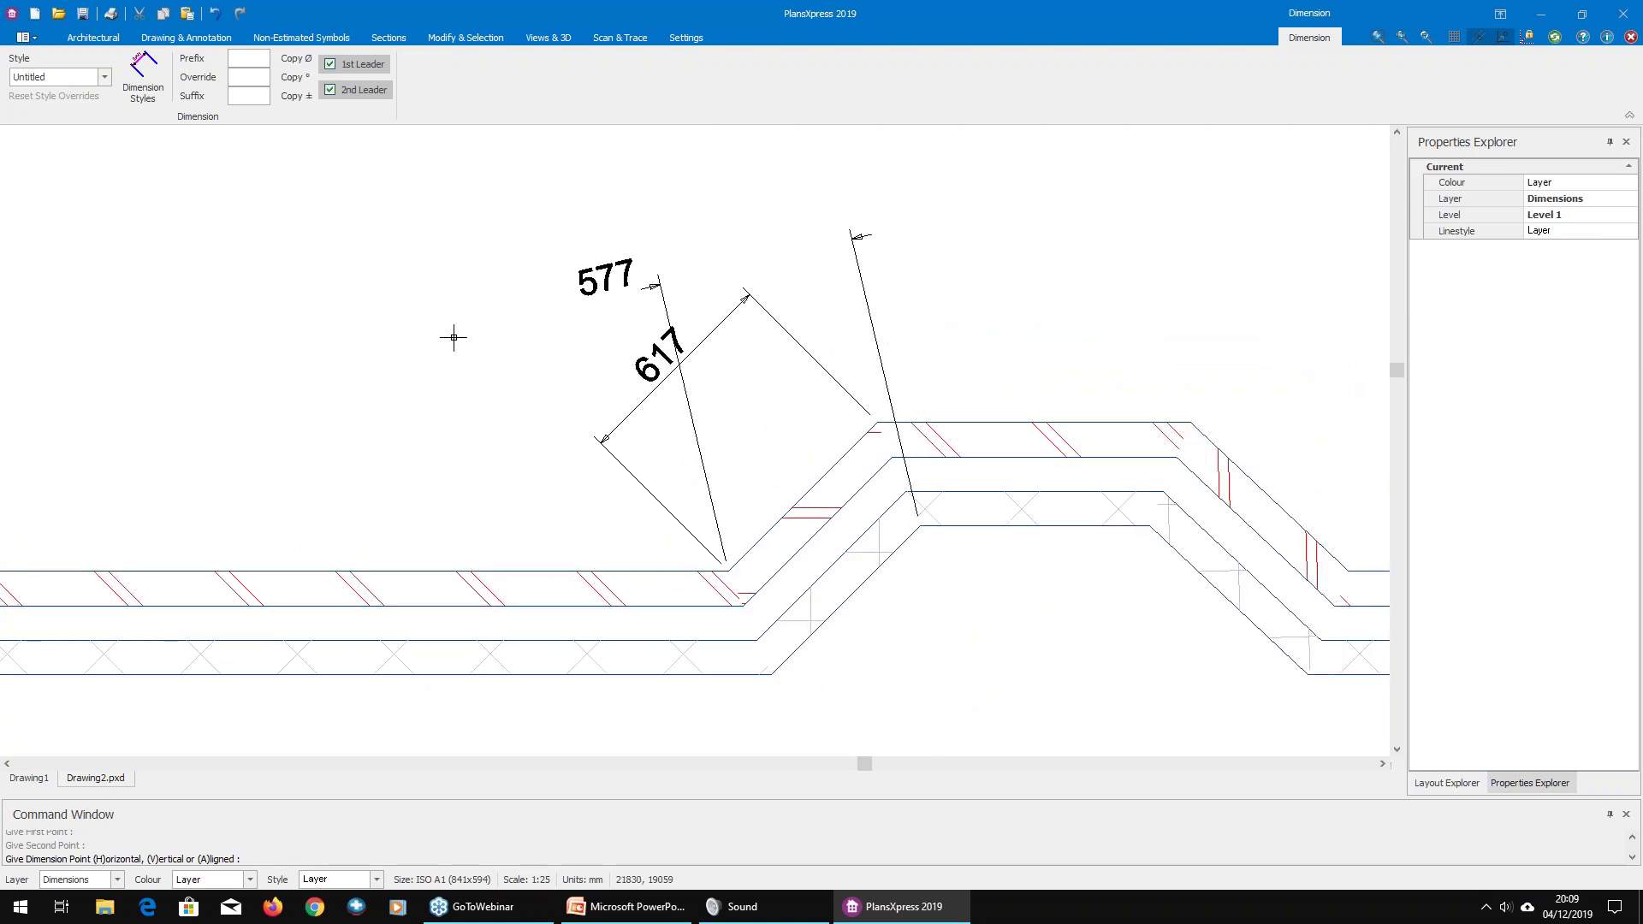
pyautogui.press('Escape')
pyautogui.press('Escape')
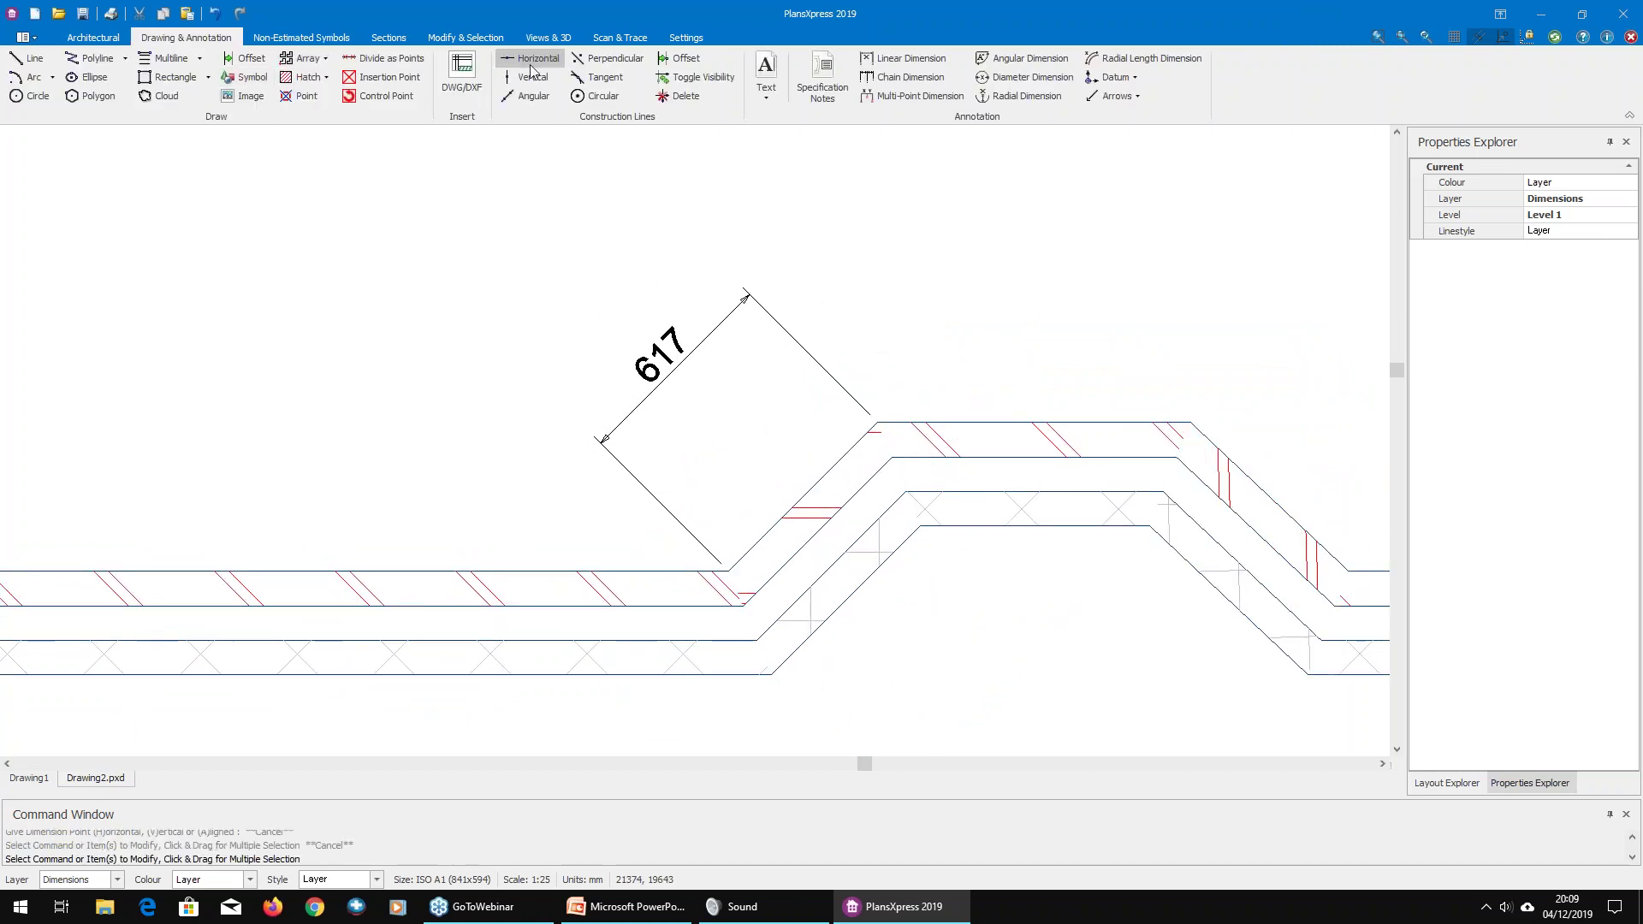
pyautogui.click(676, 65)
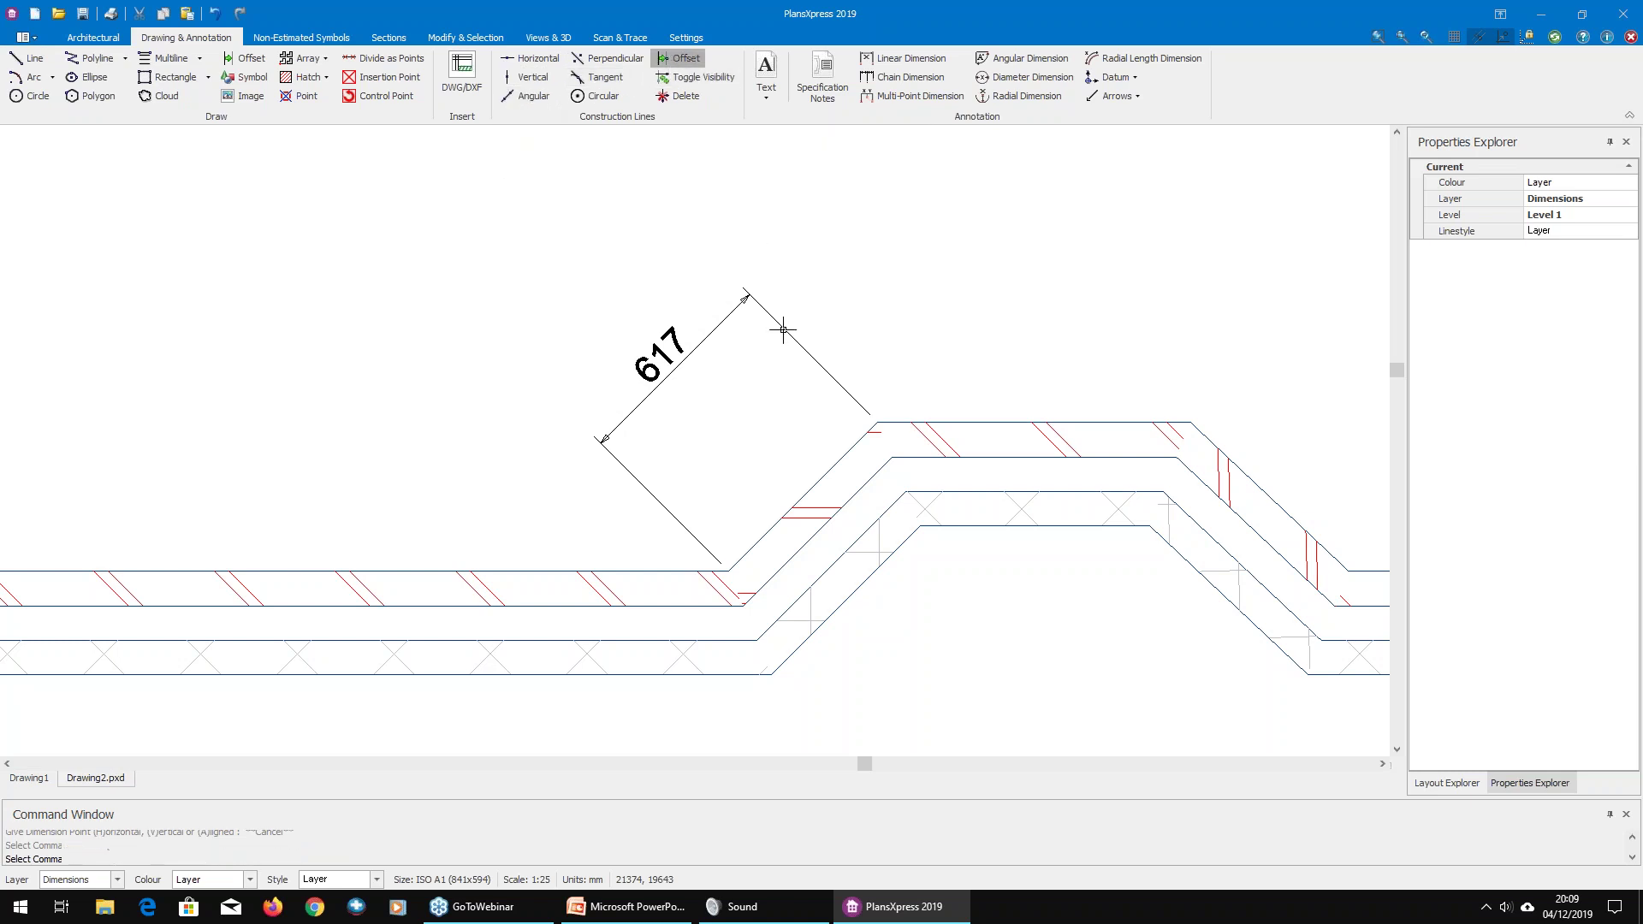
pyautogui.click(747, 416)
pyautogui.press('Escape')
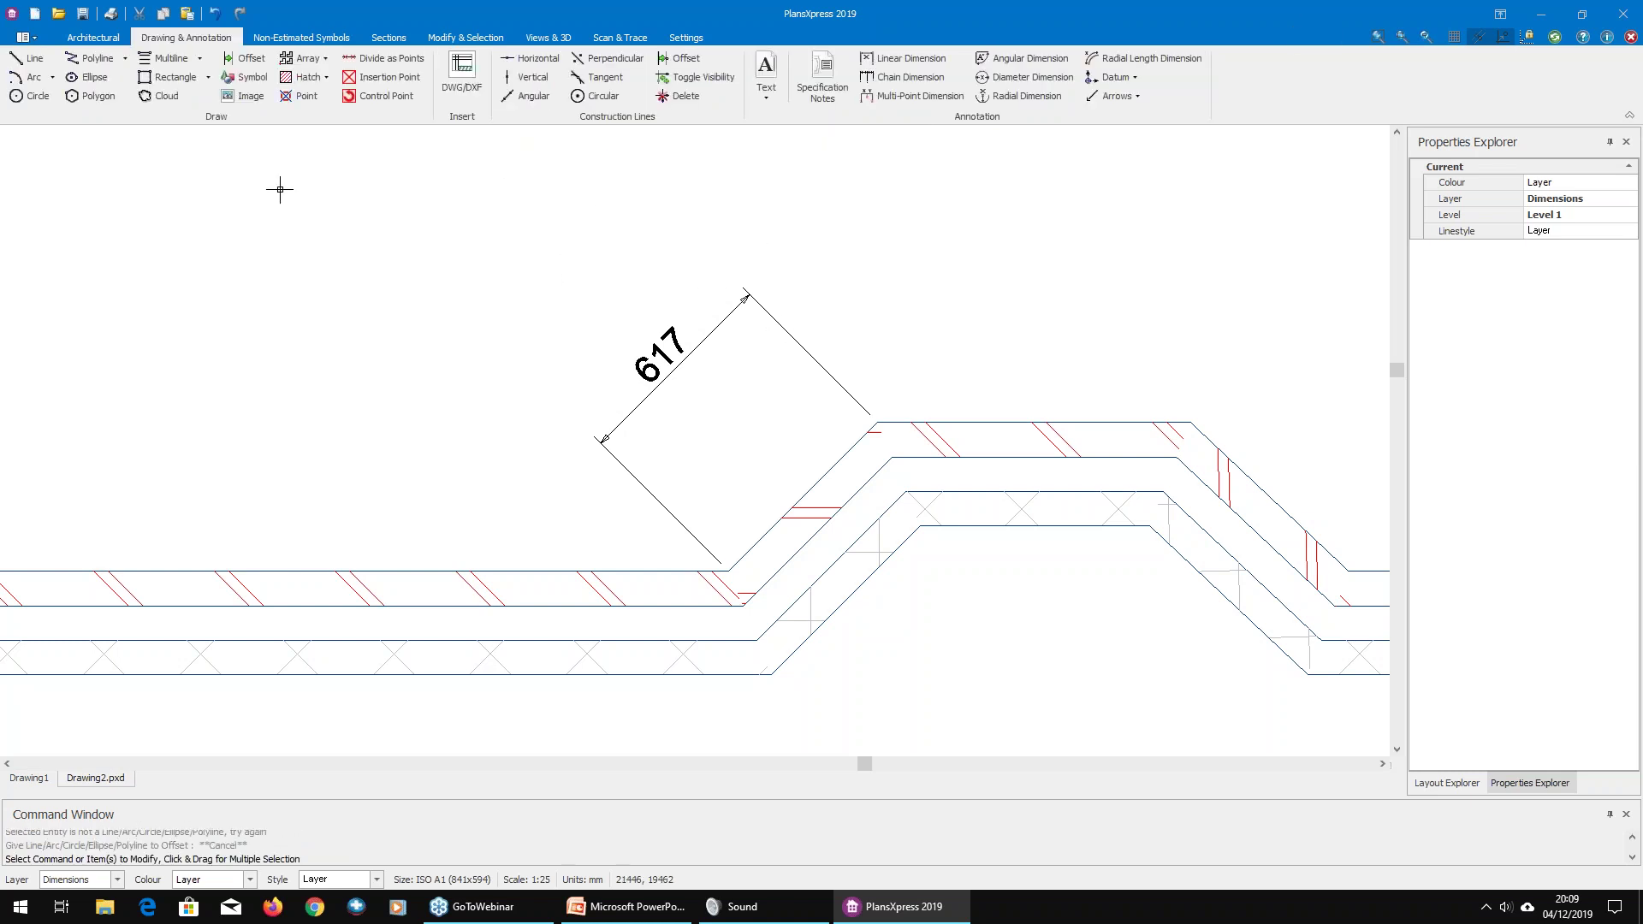
# Step: Try a perpendicular construction line between the left splay's outer face and the bay's inner corner, and delete it
pyautogui.click(609, 58)
pyautogui.click(848, 453)
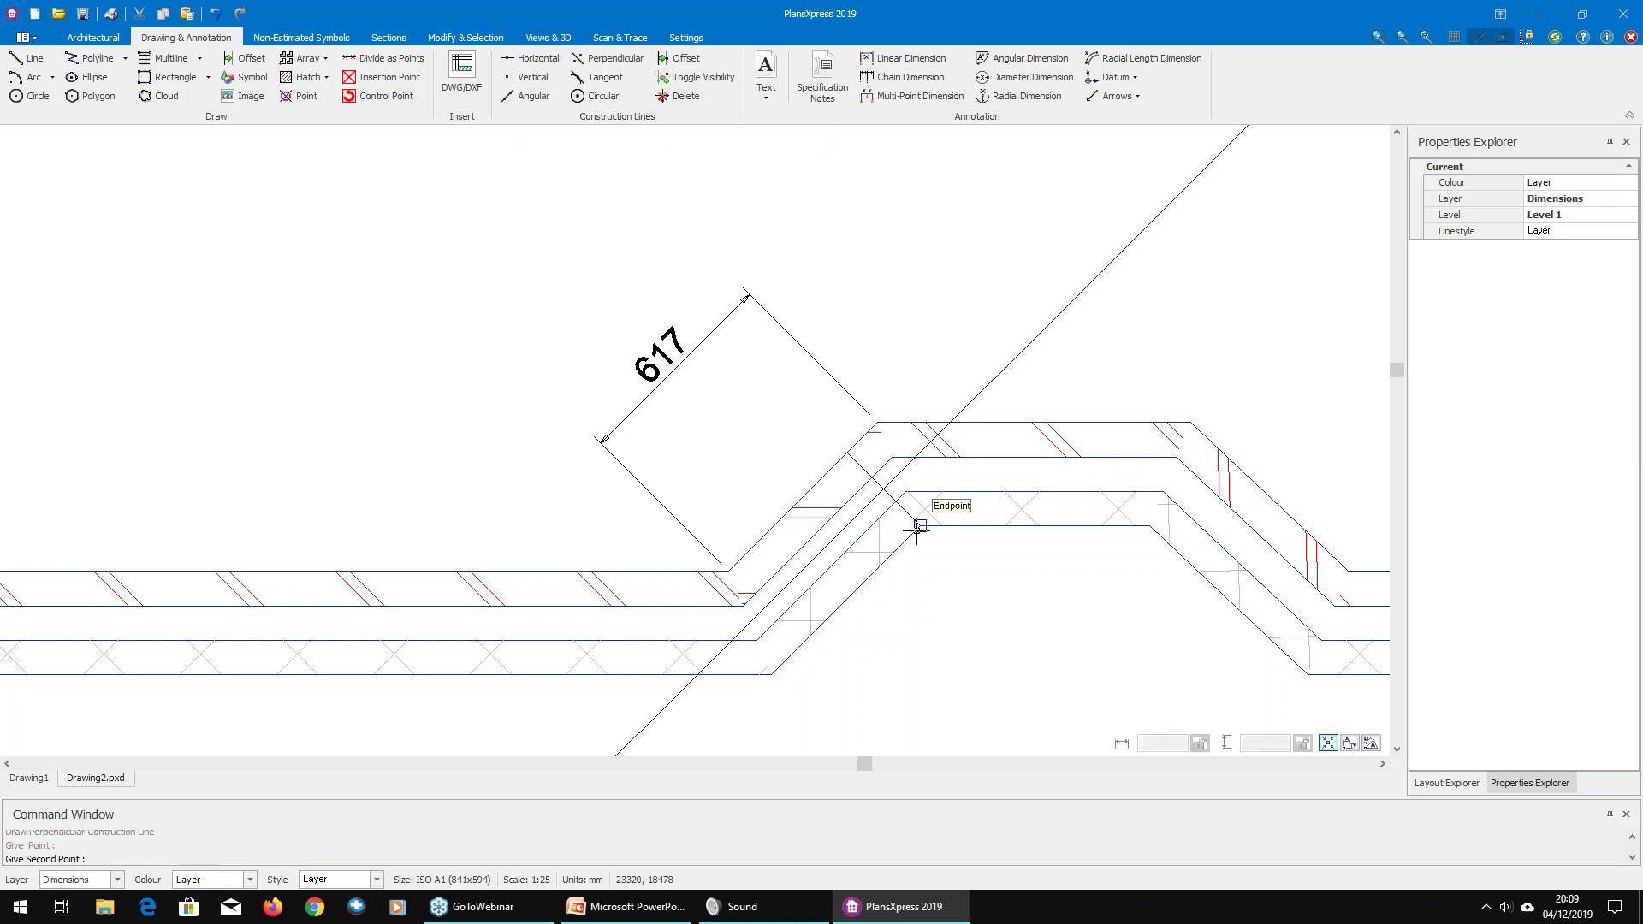
pyautogui.click(931, 557)
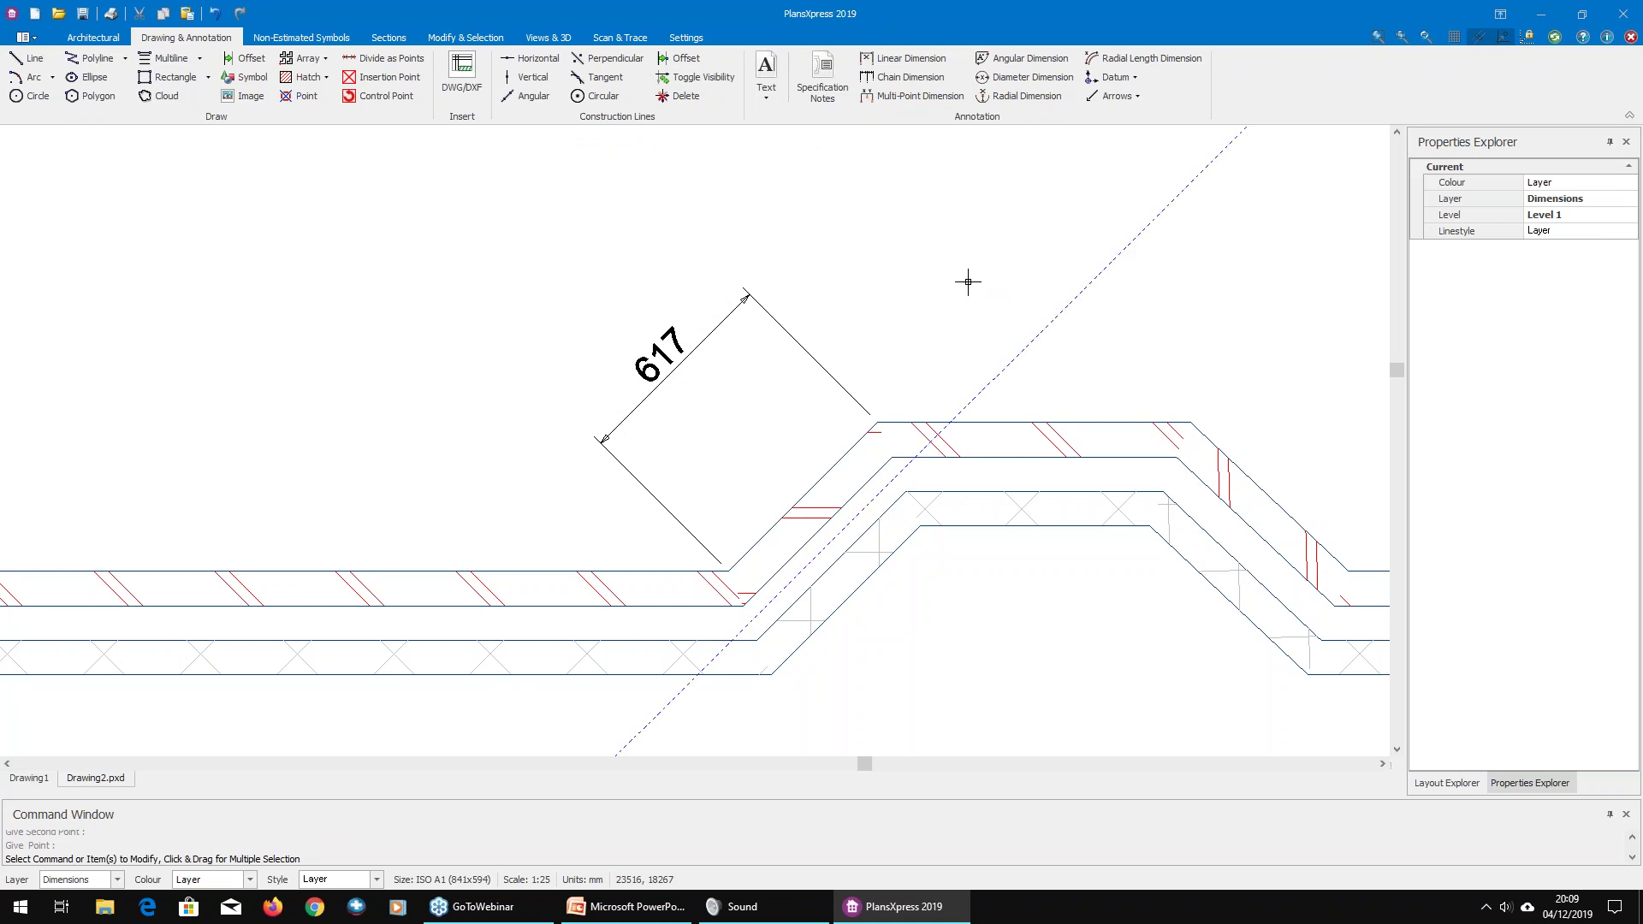
pyautogui.press('Delete')
# Step: Draw a construction line perpendicular to the left splay's inner face, using the bay's inner corner as its first point
pyautogui.click(624, 66)
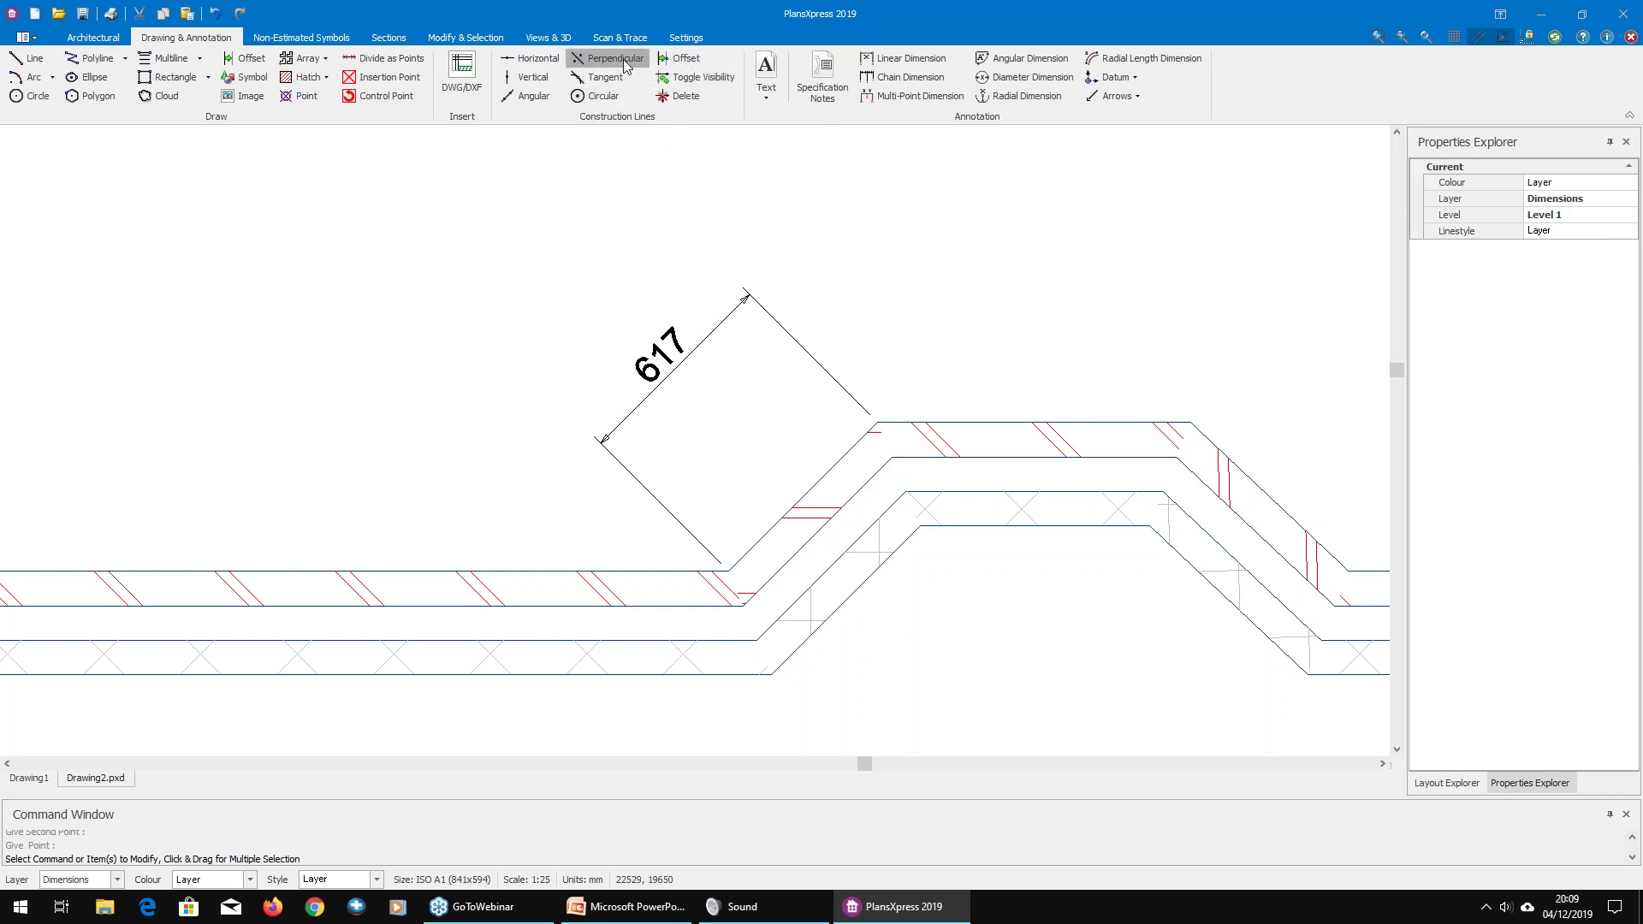
pyautogui.click(913, 524)
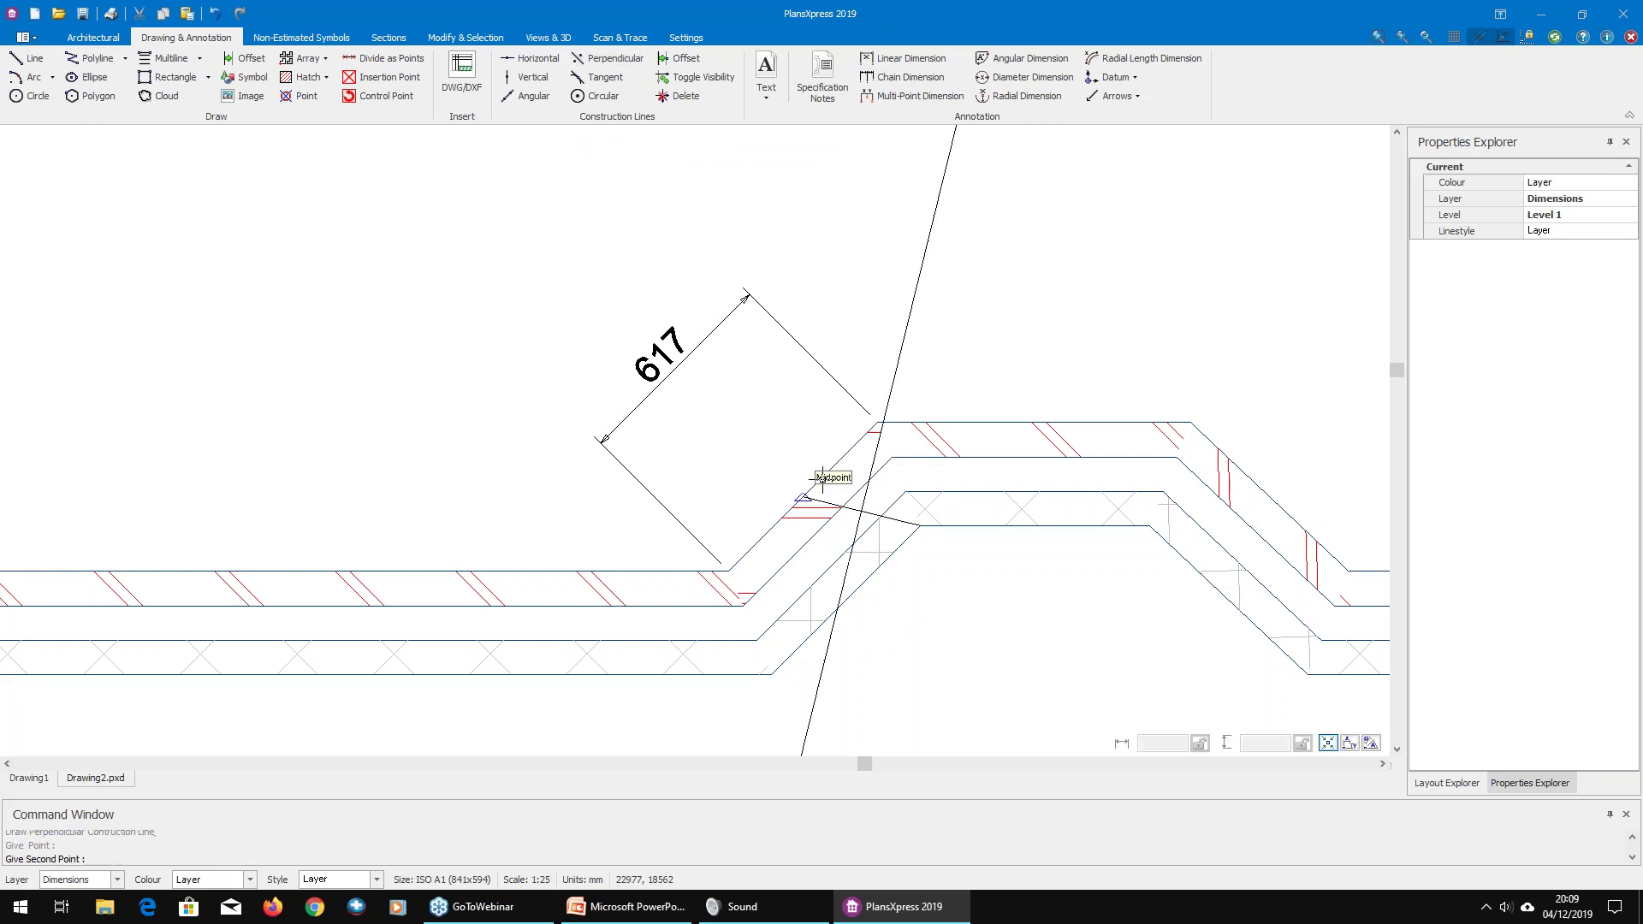
pyautogui.click(881, 556)
pyautogui.scroll(1, 899, 569)
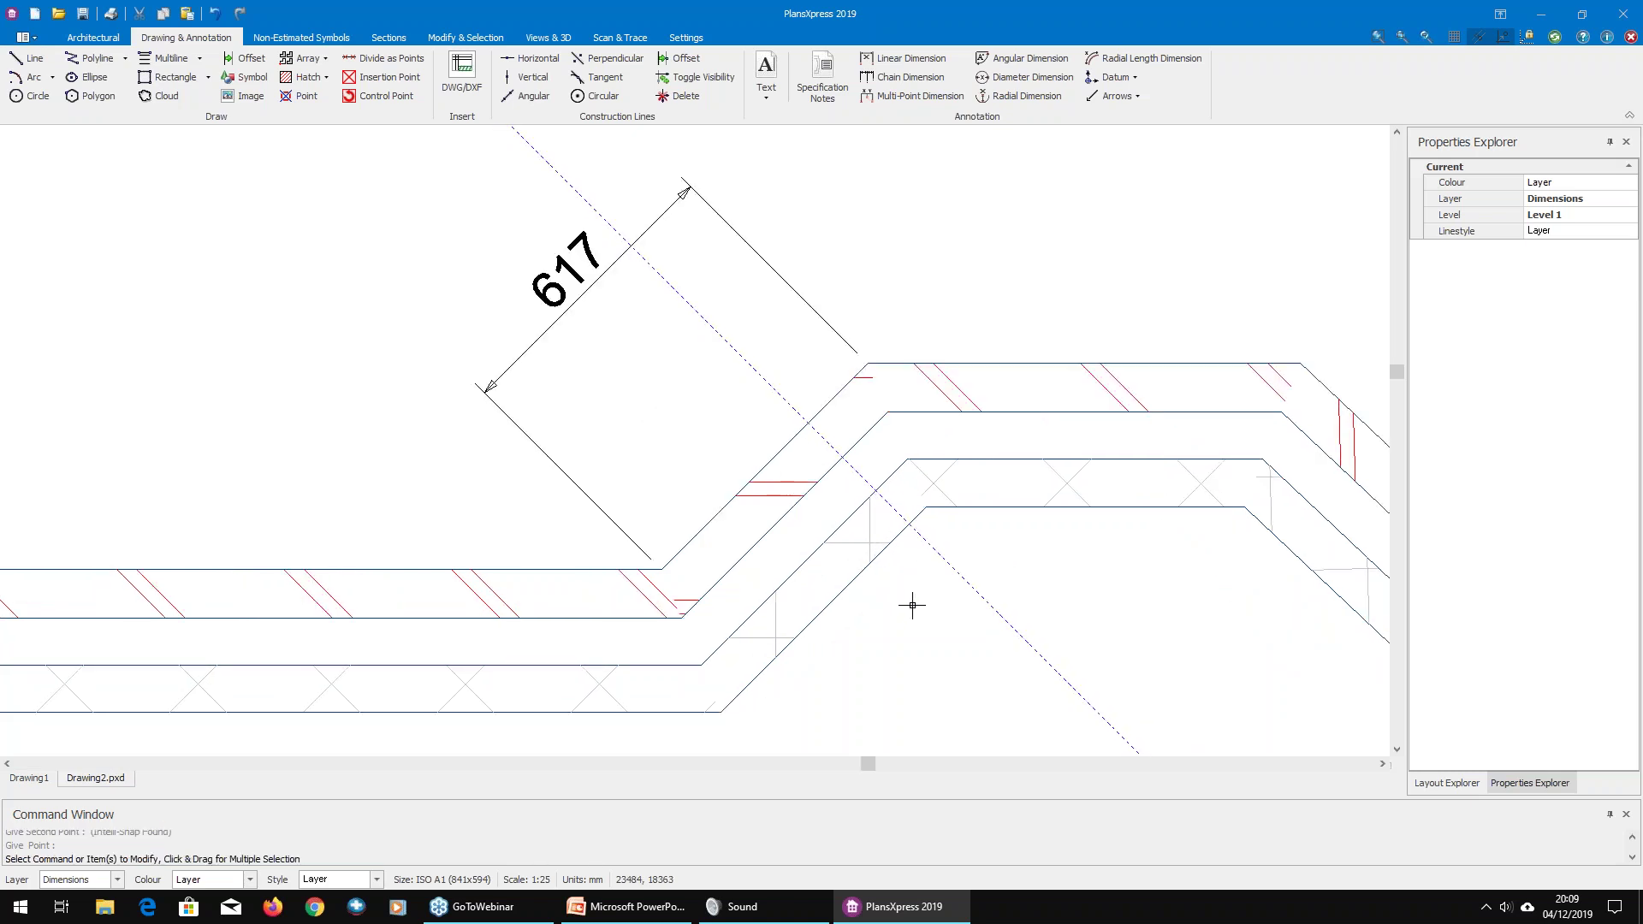
# Step: Move the perpendicular construction line so it passes exactly through the inner corner of the left splay
pyautogui.click(912, 605)
pyautogui.click(465, 38)
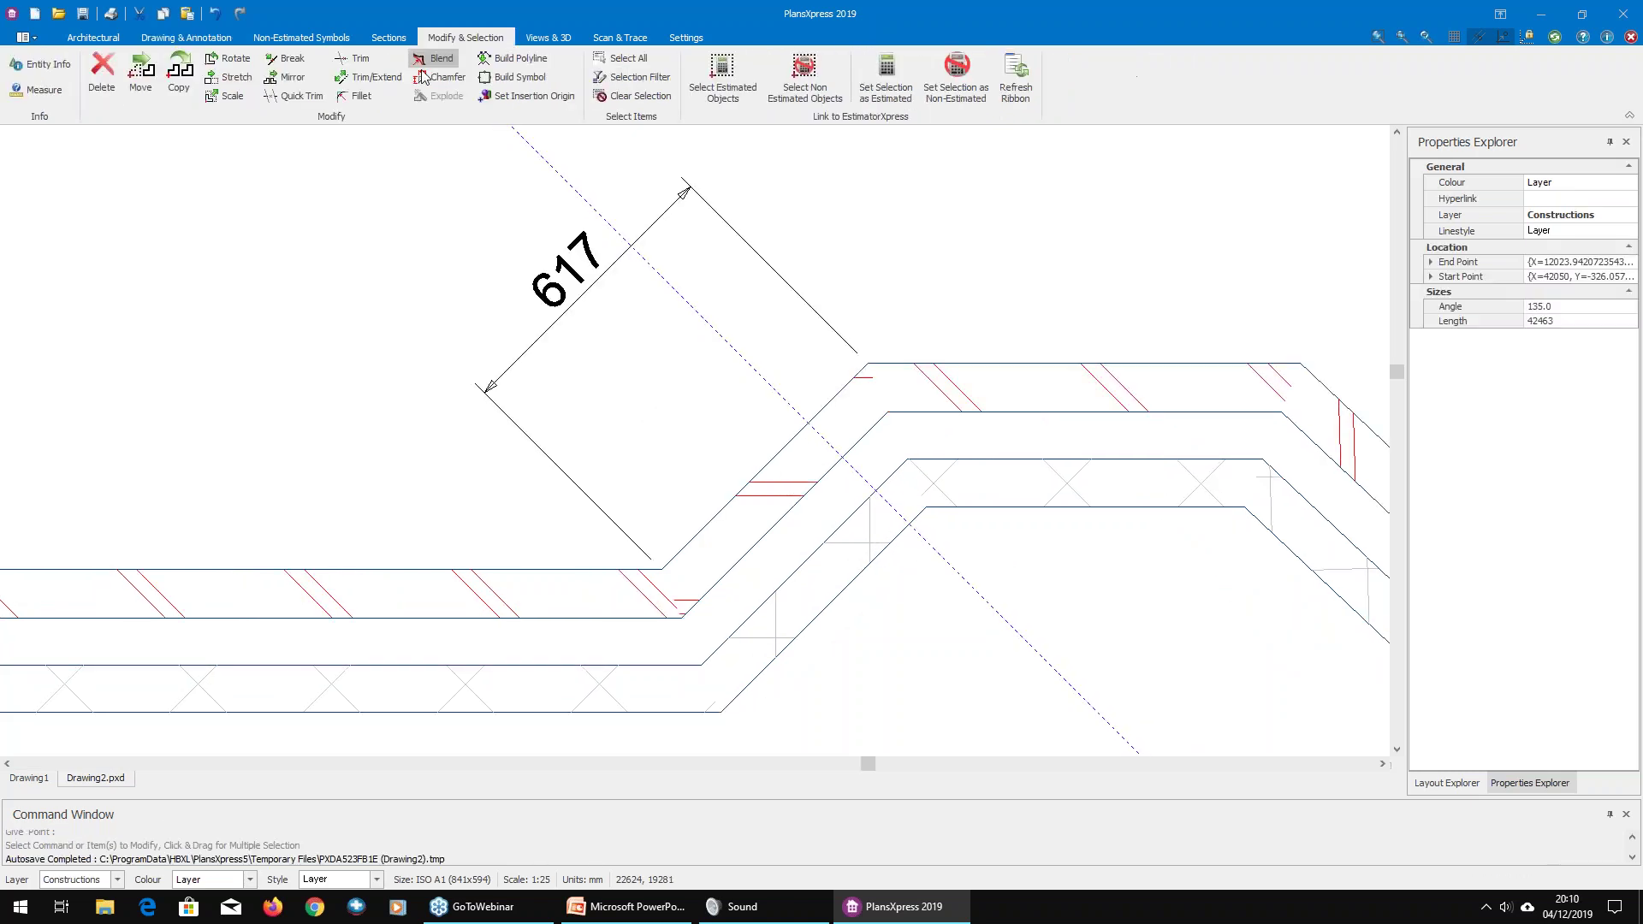
pyautogui.click(147, 90)
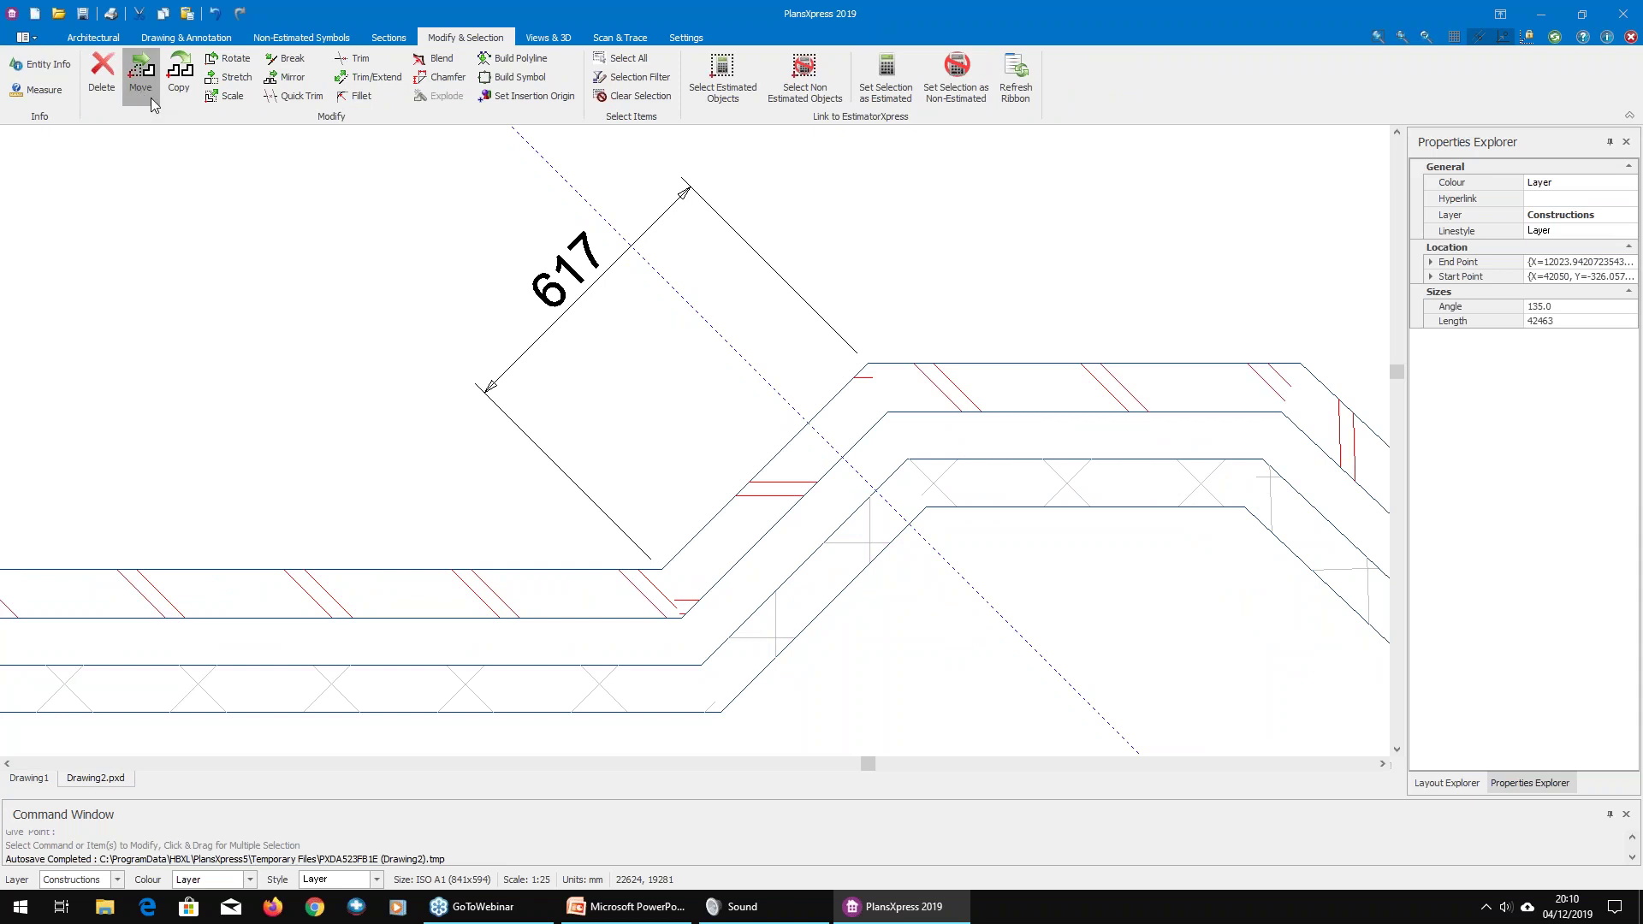
pyautogui.click(950, 562)
pyautogui.click(926, 506)
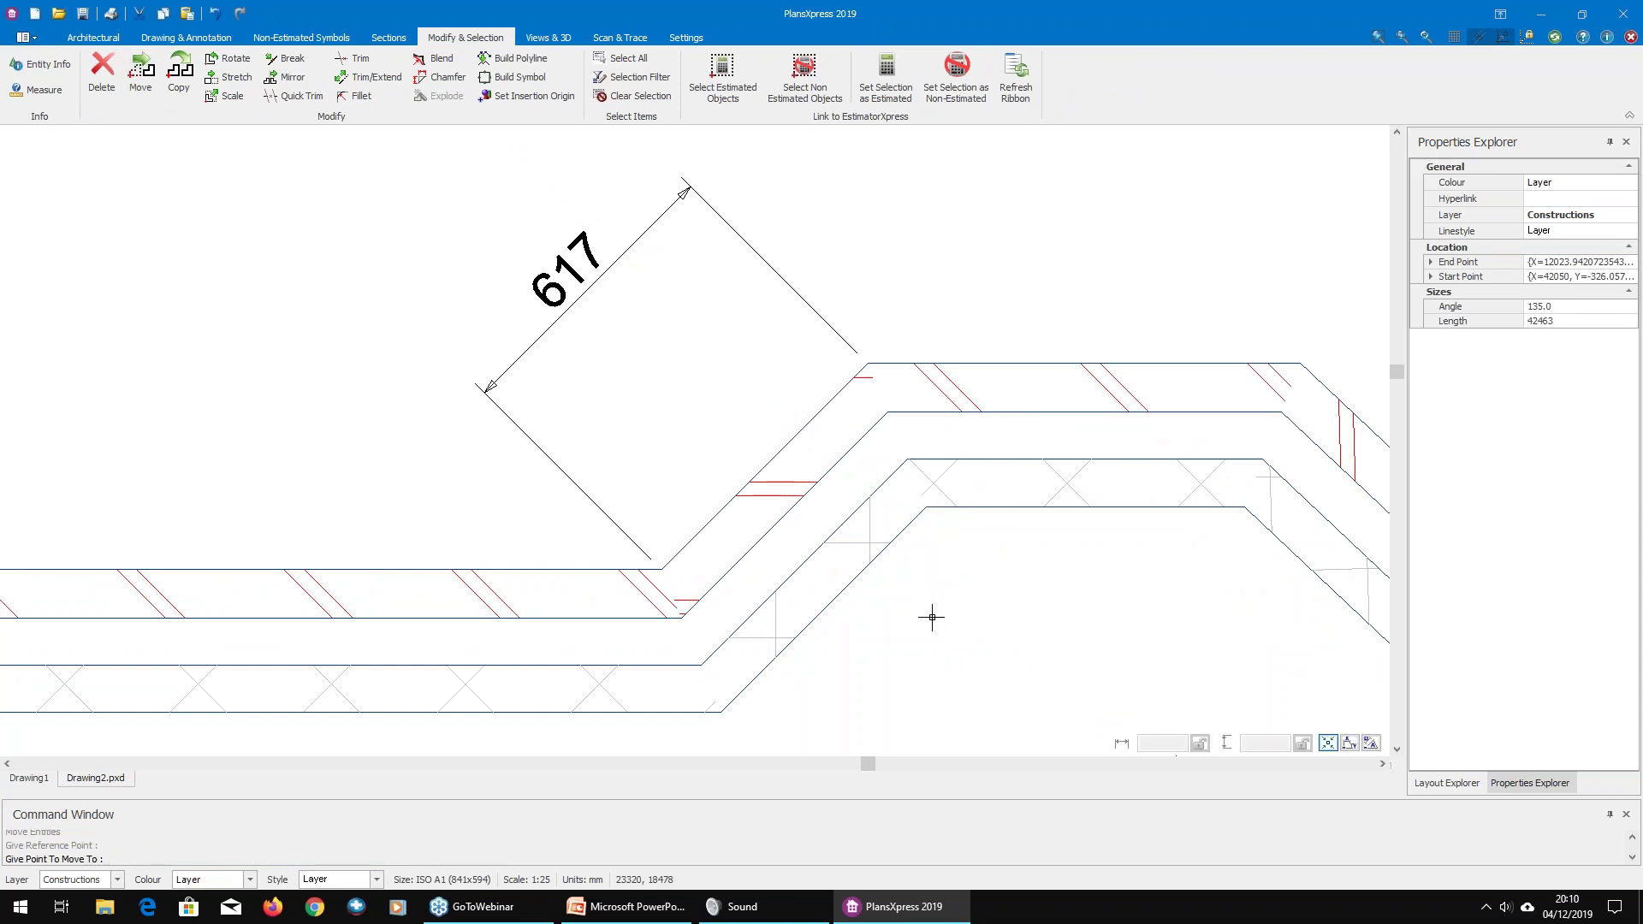
pyautogui.press('Escape')
pyautogui.scroll(-2, 925, 610)
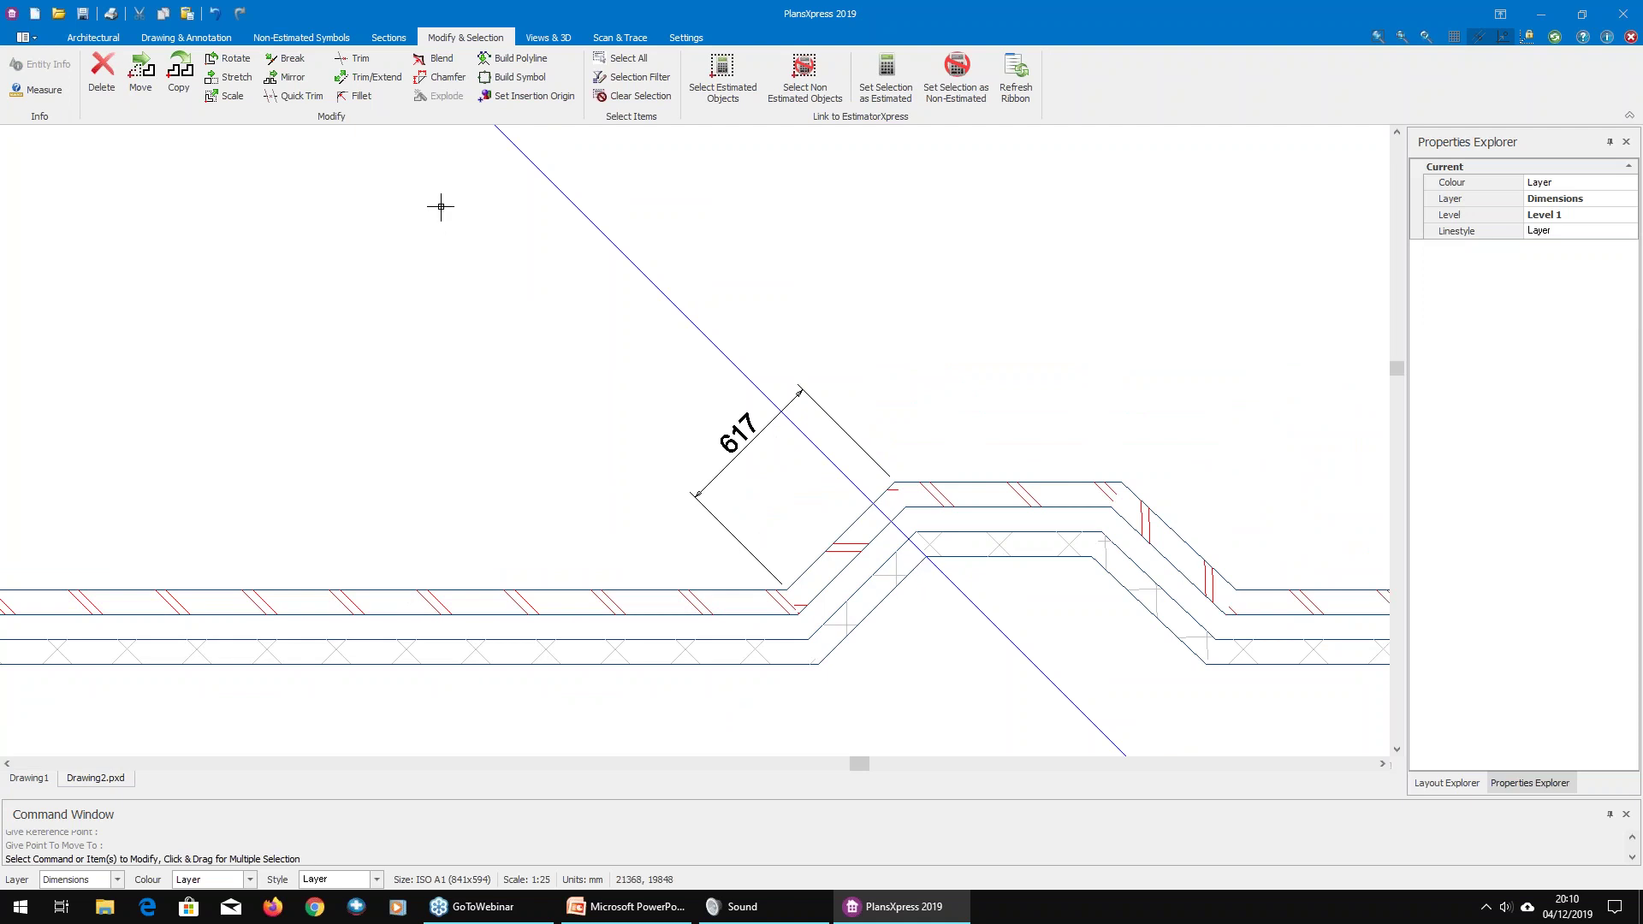
# Step: Stretch the upper end of the left splay's dimension to where the construction line crosses the wall's outer face
pyautogui.moveTo(877, 439); pyautogui.dragTo(837, 379)
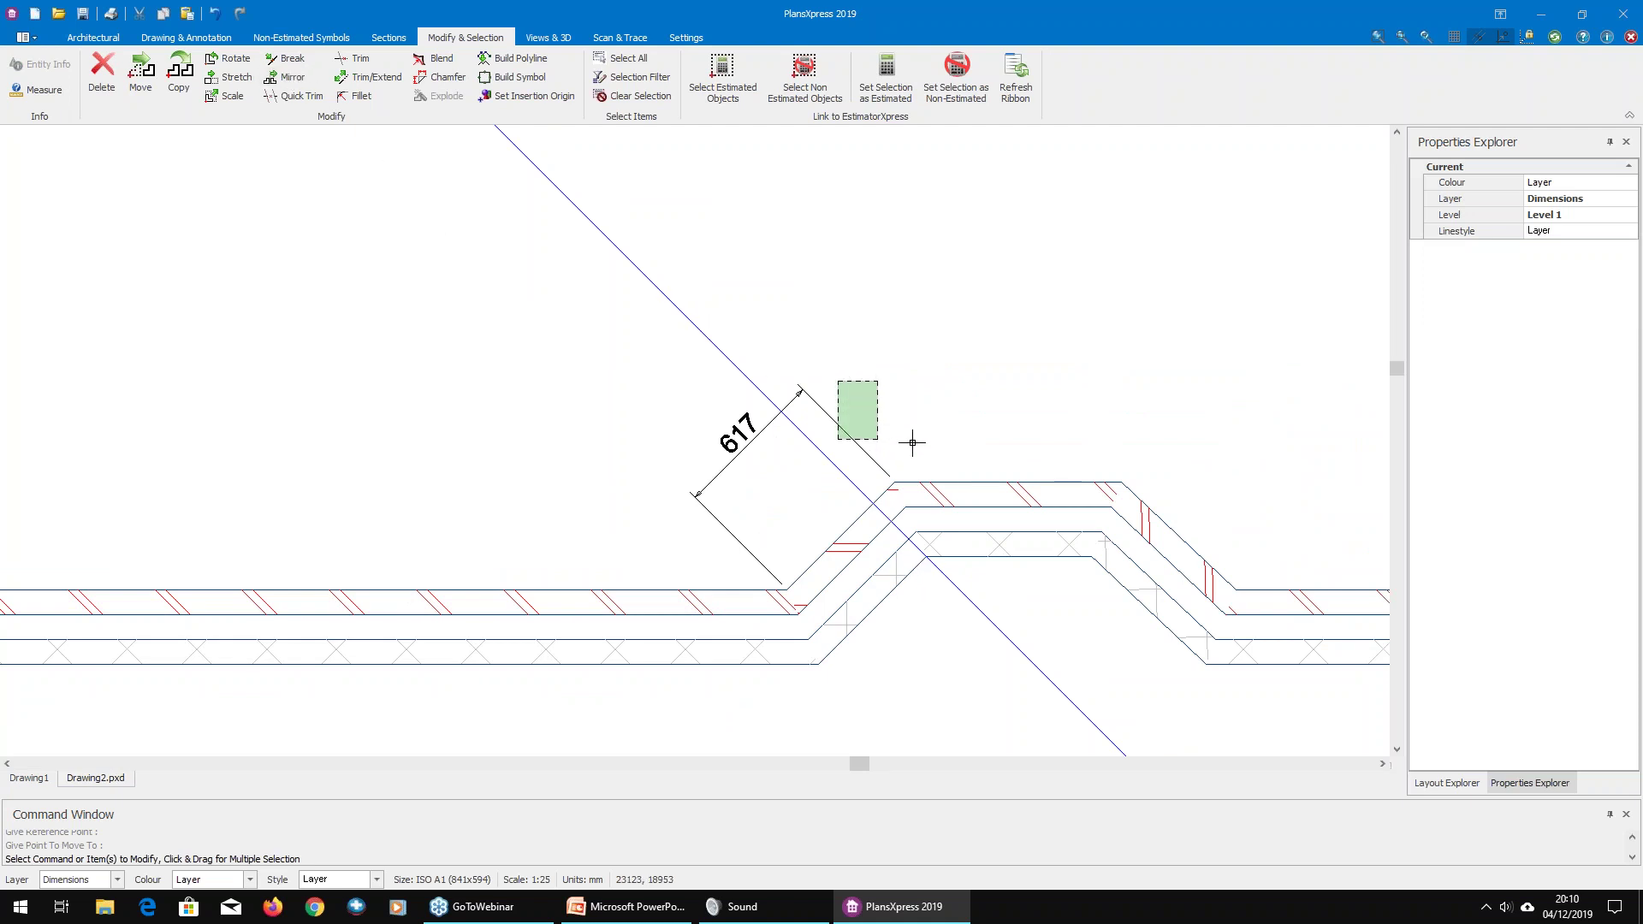
pyautogui.scroll(1, 909, 411)
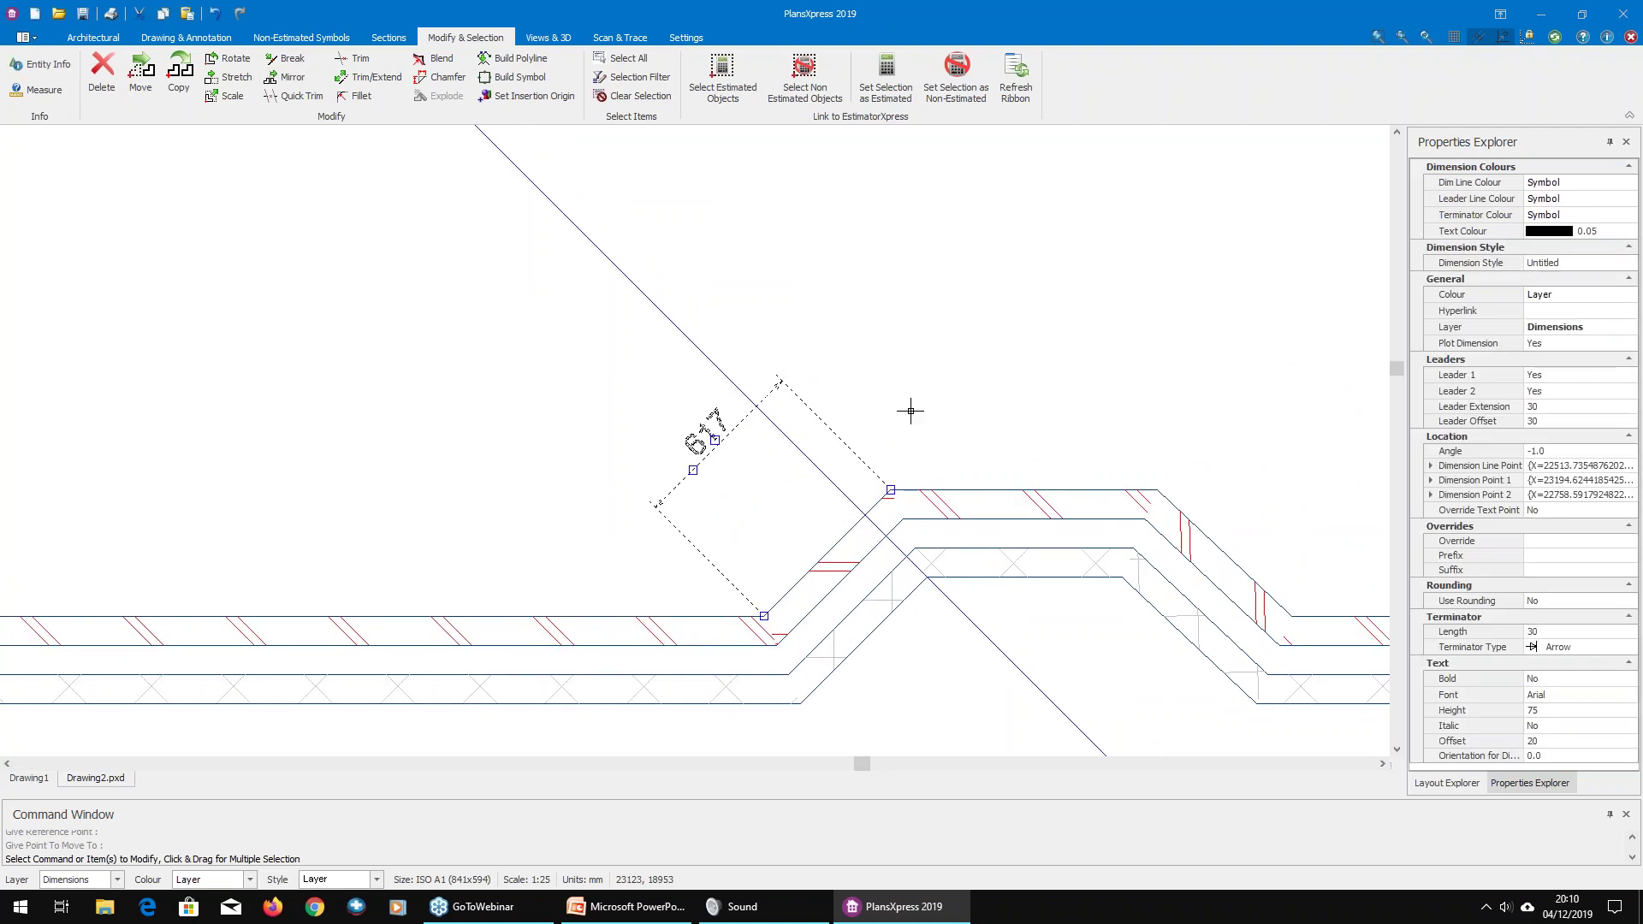
pyautogui.click(889, 488)
pyautogui.click(872, 505)
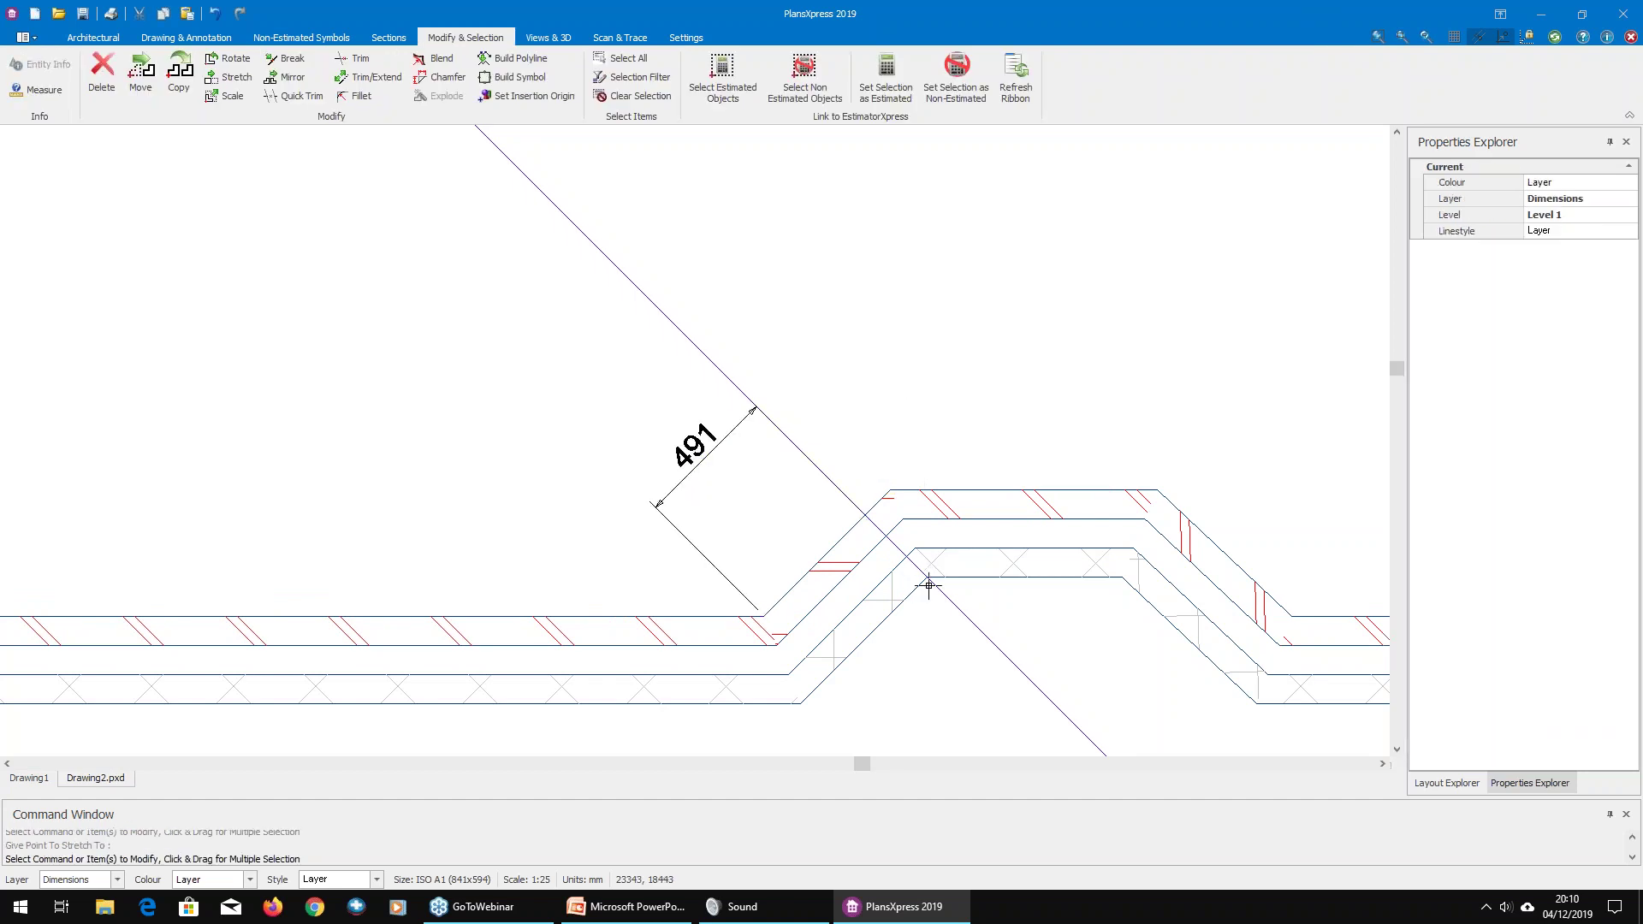
pyautogui.scroll(2, 919, 578)
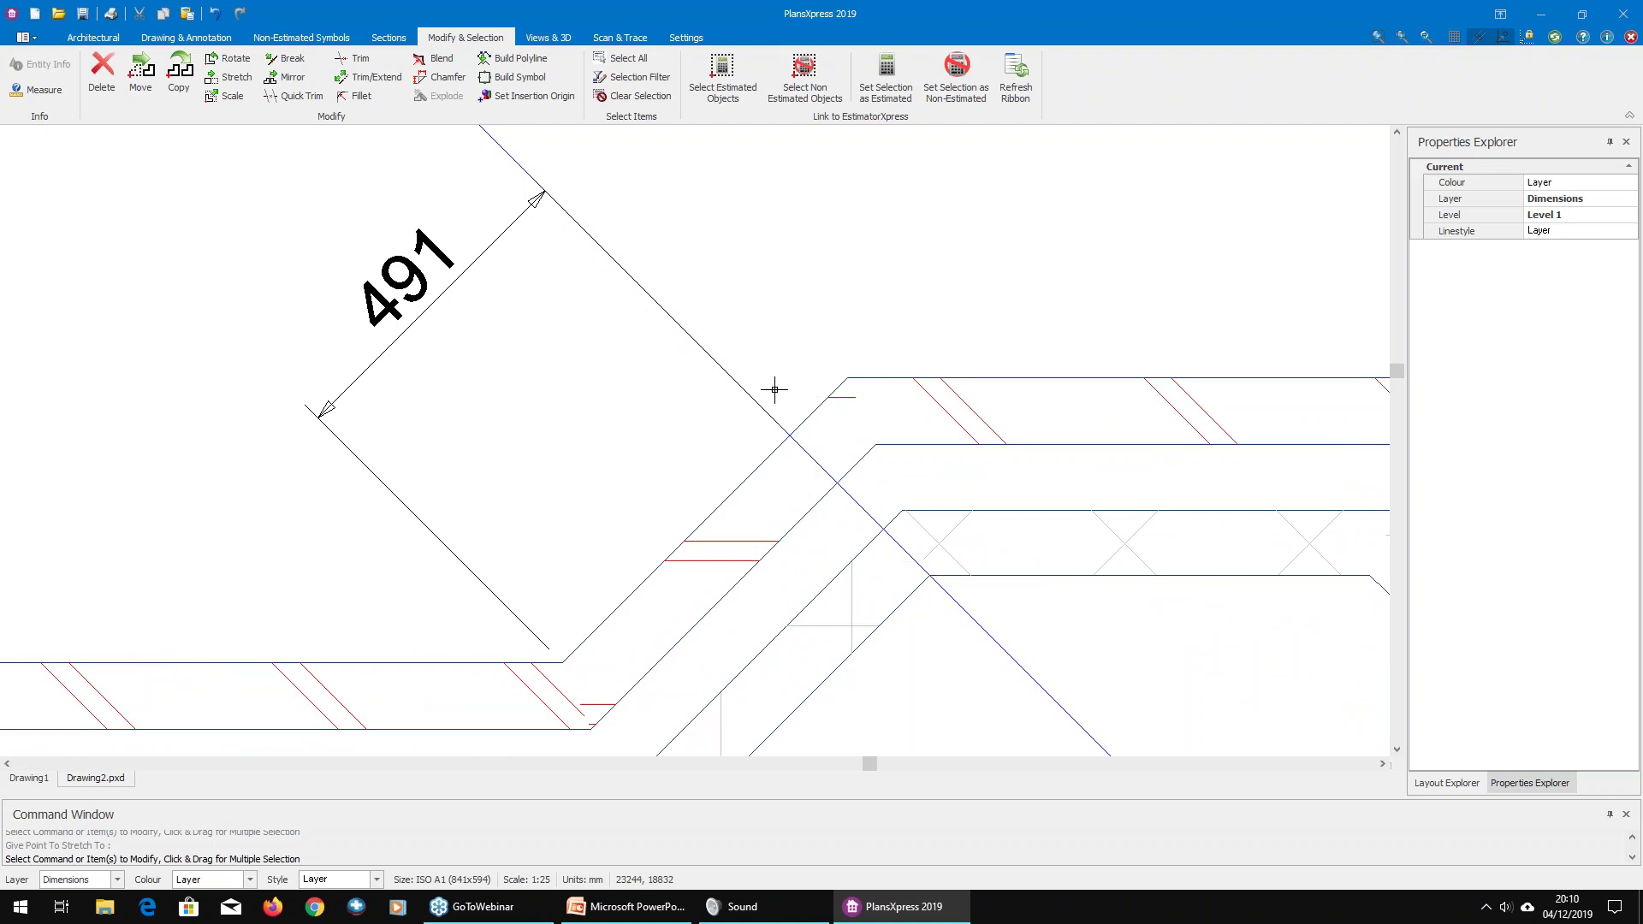
pyautogui.moveTo(755, 393); pyautogui.dragTo(1009, 557)
pyautogui.moveTo(753, 325); pyautogui.dragTo(938, 485)
# Step: Examine how the windows and brick facets fit around the circular bay
pyautogui.scroll(-6, 1141, 479)
pyautogui.moveTo(611, 475); pyautogui.dragTo(868, 432, button='middle')
pyautogui.scroll(2, 496, 428)
pyautogui.moveTo(300, 346); pyautogui.dragTo(572, 388, button='middle')
pyautogui.scroll(6, 451, 392)
pyautogui.scroll(-2, 813, 338)
pyautogui.scroll(-2, 806, 386)
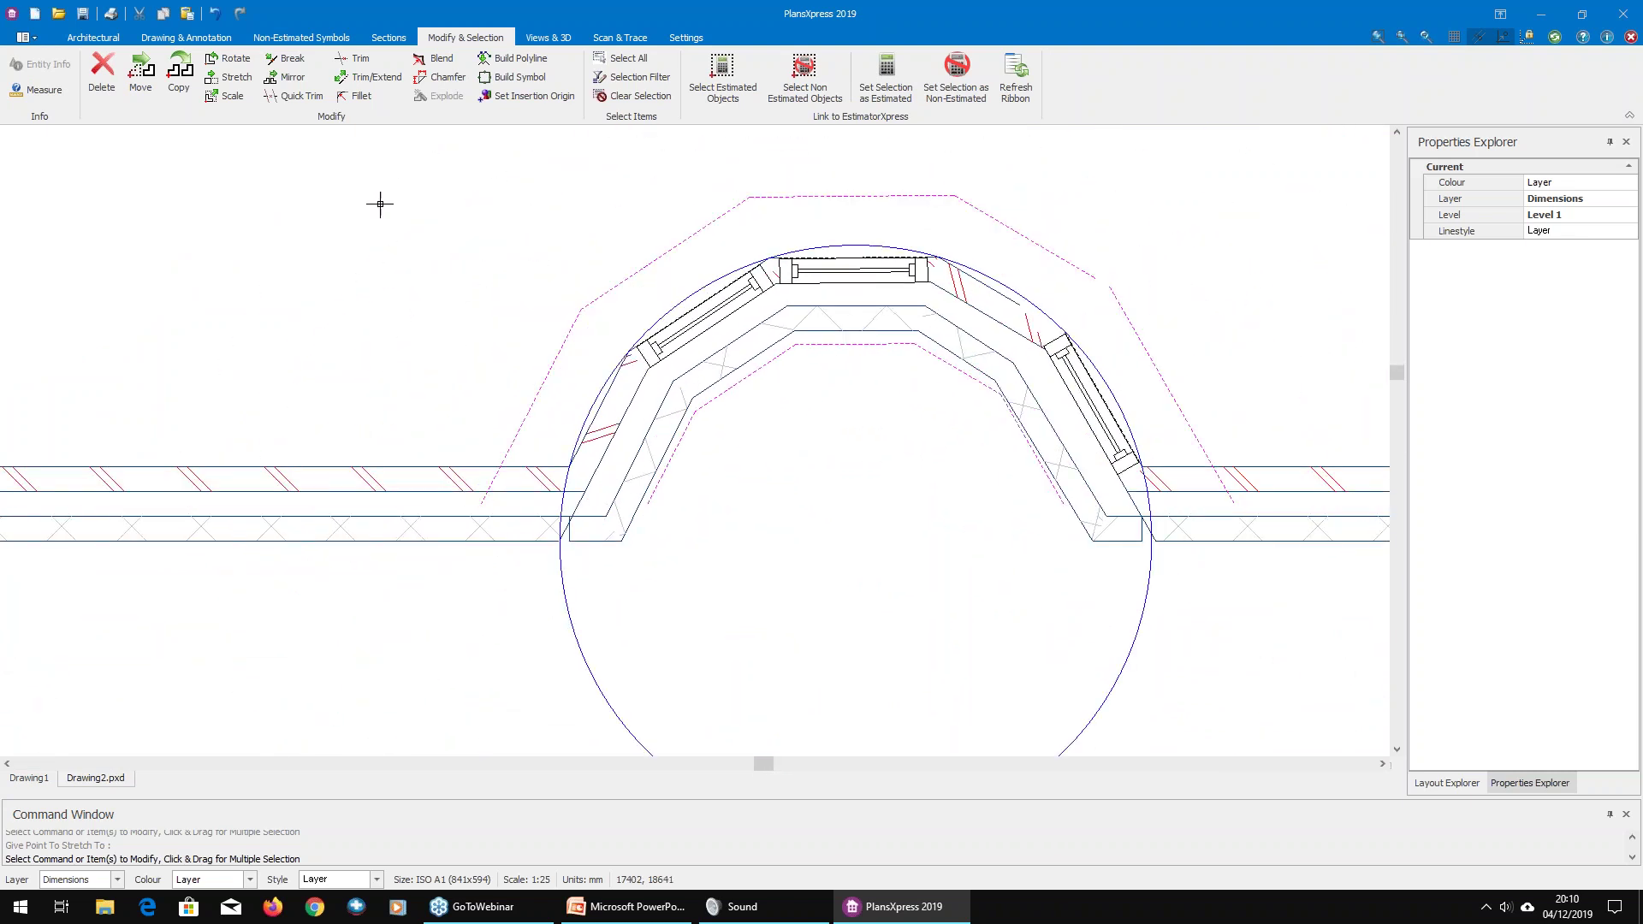
pyautogui.scroll(2, 871, 346)
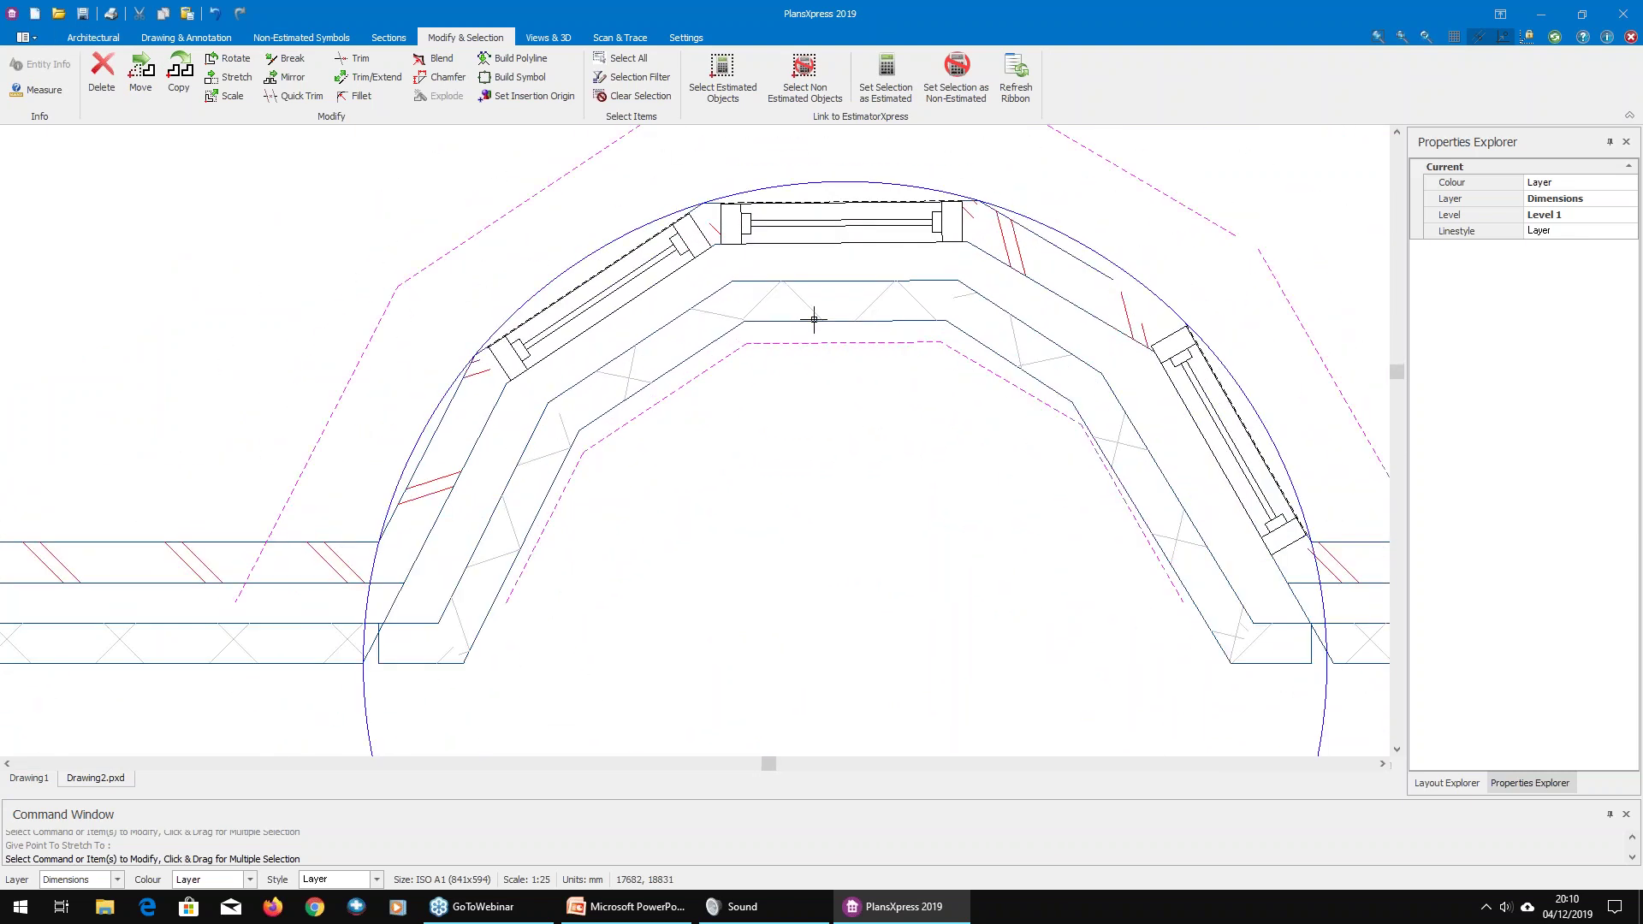
pyautogui.scroll(4, 768, 354)
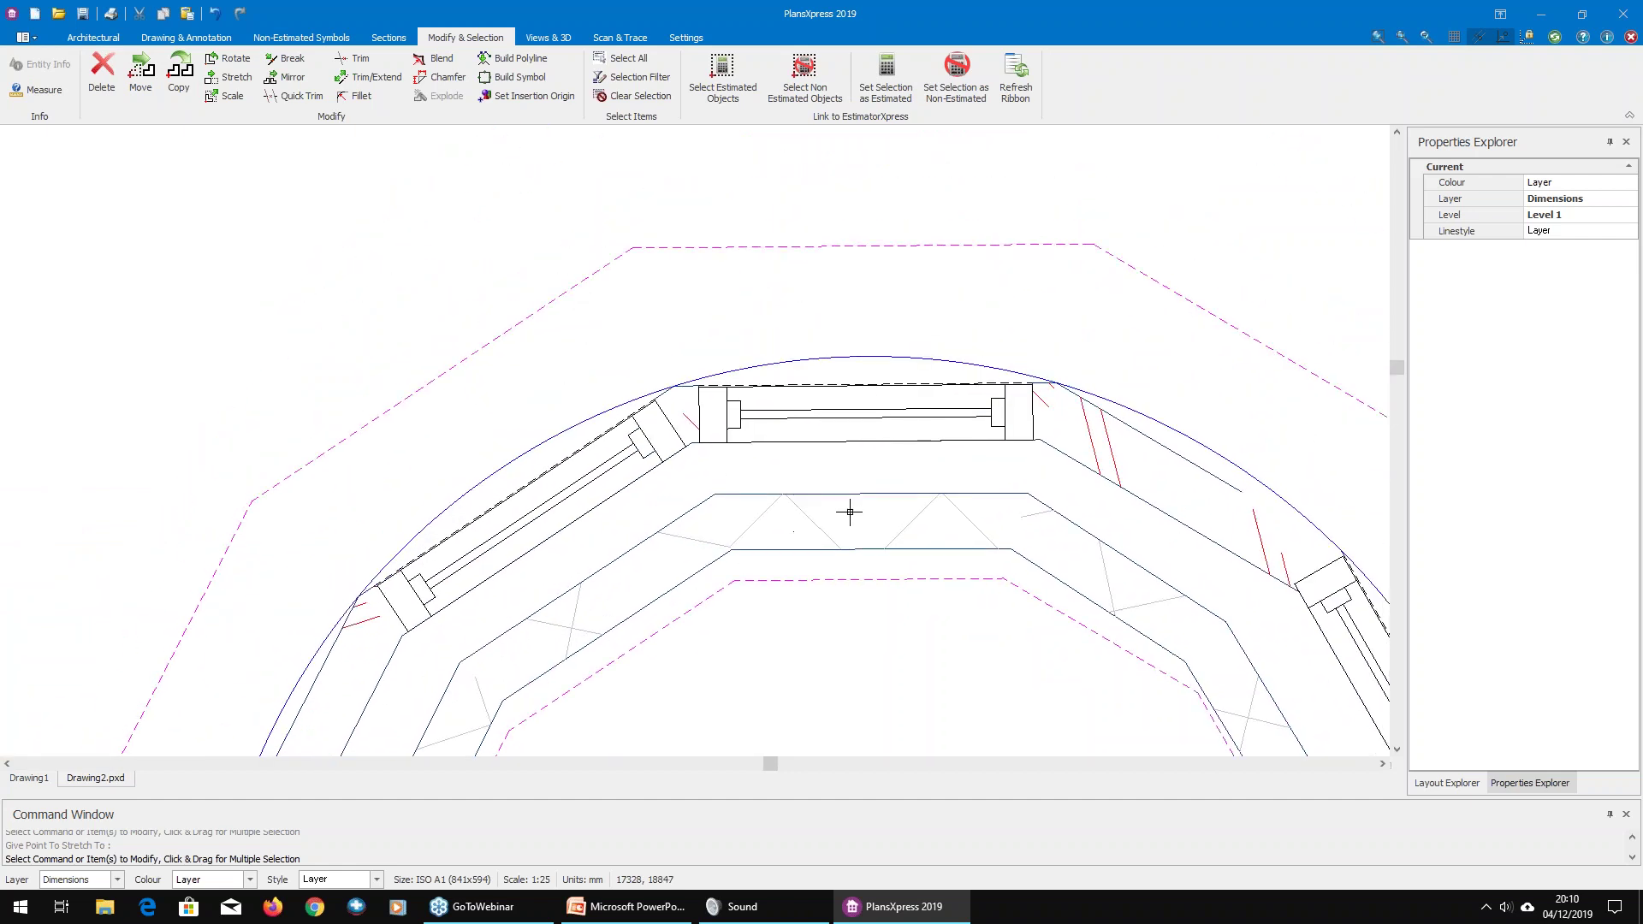
pyautogui.click(967, 367)
pyautogui.click(877, 356)
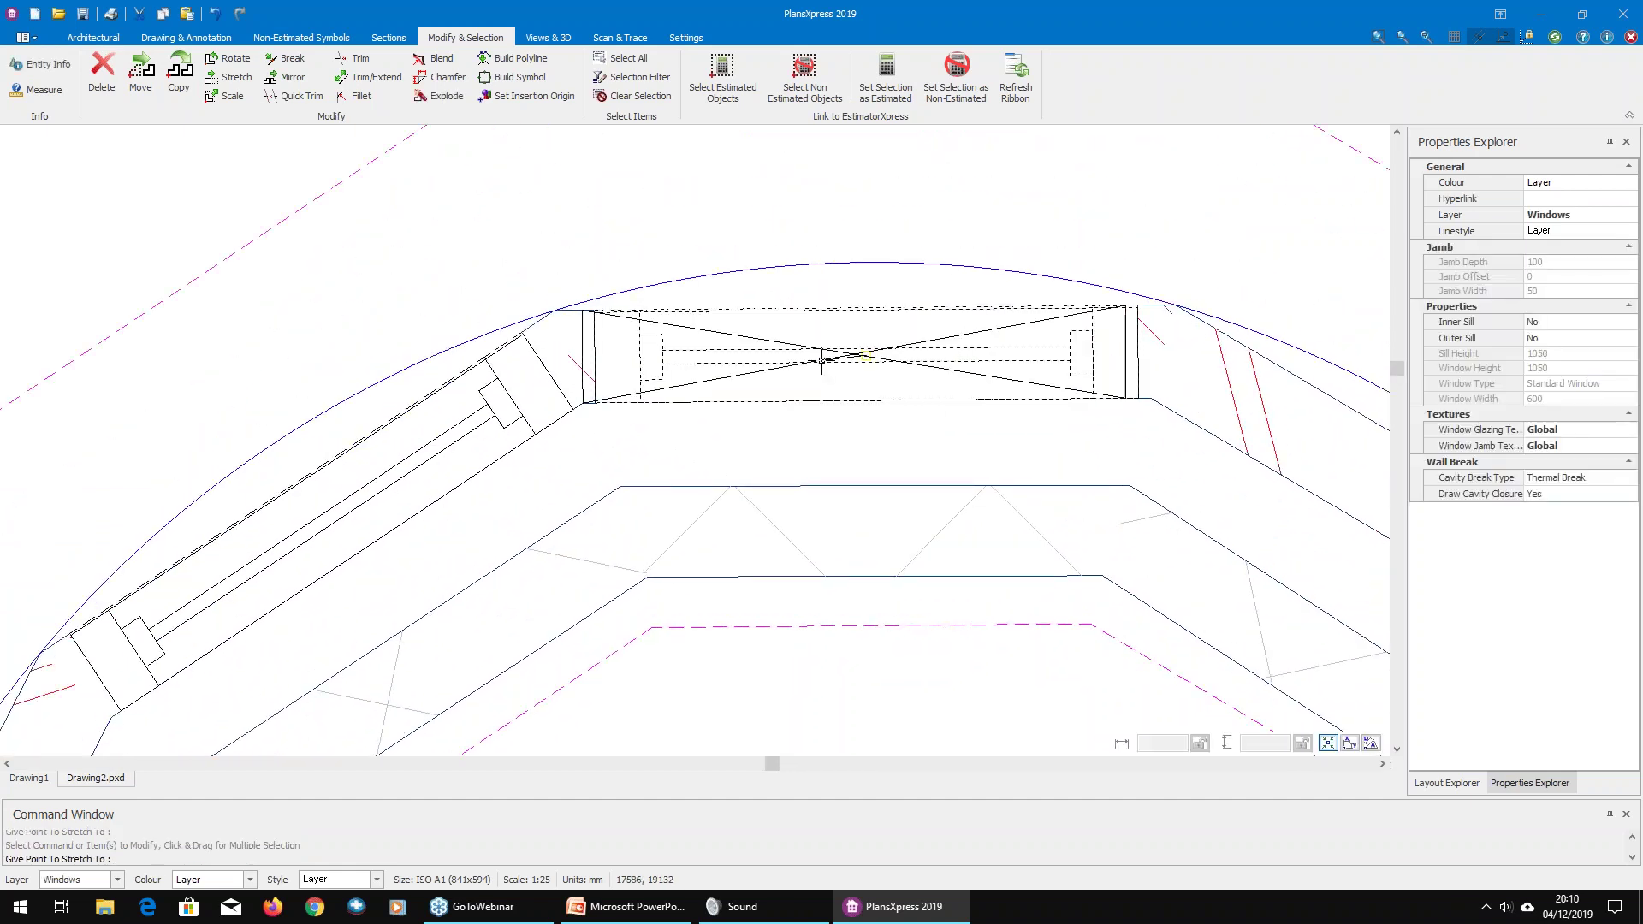
pyautogui.press('Escape')
# Step: Stretch the corner shared by the top and upper-right brick facets slightly back toward the top window along the construction circle
pyautogui.moveTo(1147, 468); pyautogui.dragTo(955, 522, button='middle')
pyautogui.scroll(4, 983, 385)
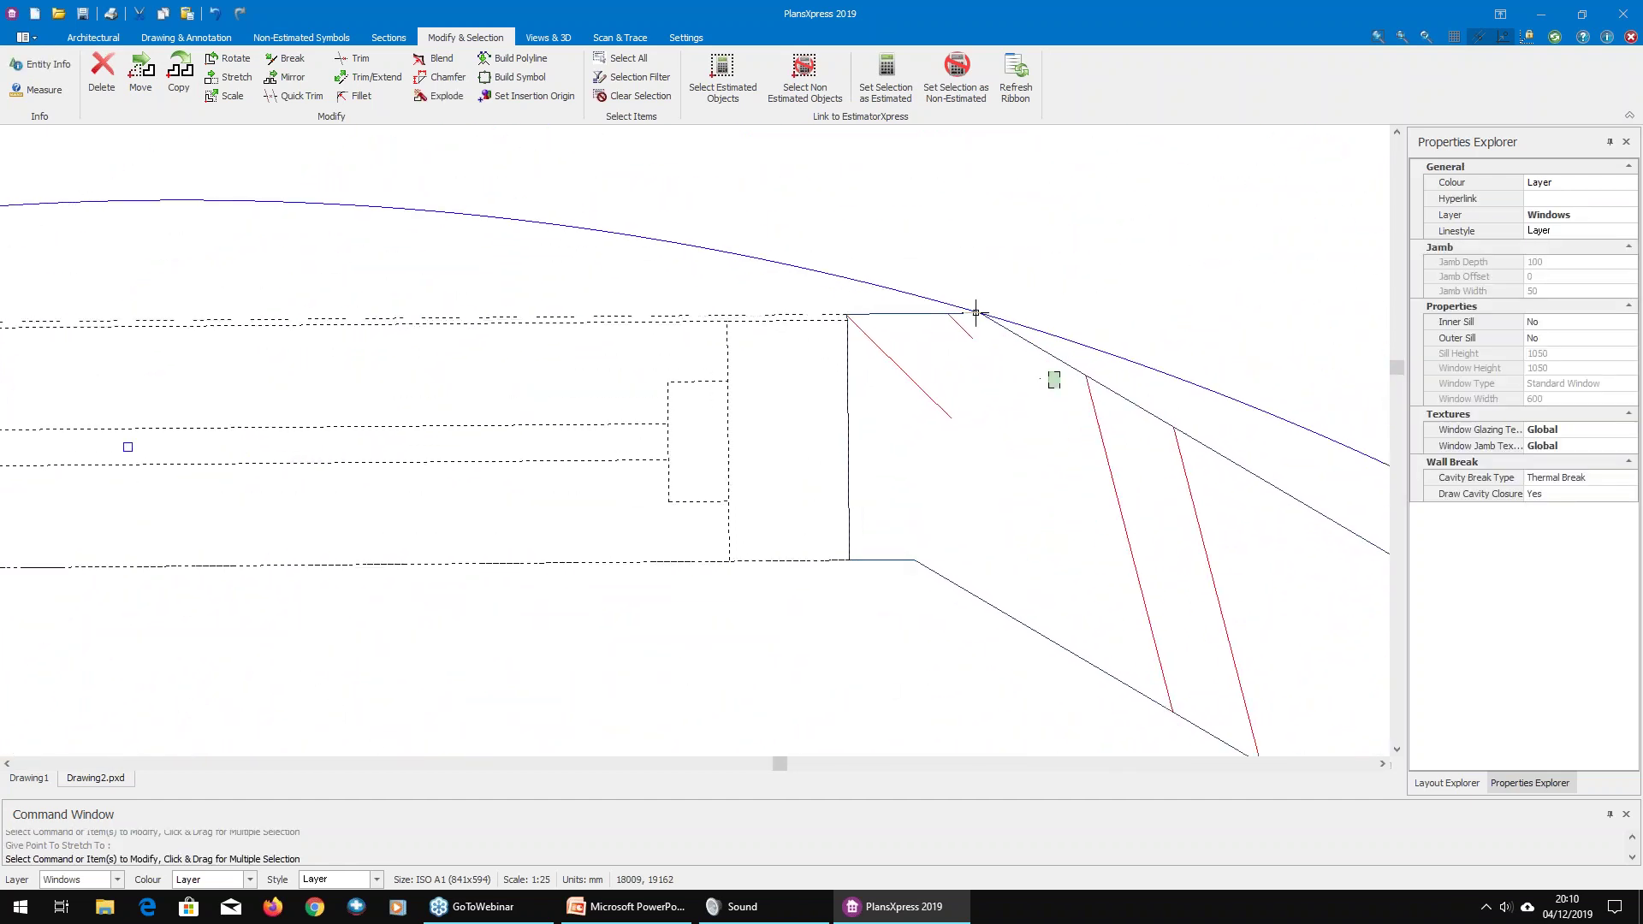
pyautogui.moveTo(1053, 377); pyautogui.dragTo(934, 250)
pyautogui.click(983, 317)
pyautogui.scroll(2, 916, 295)
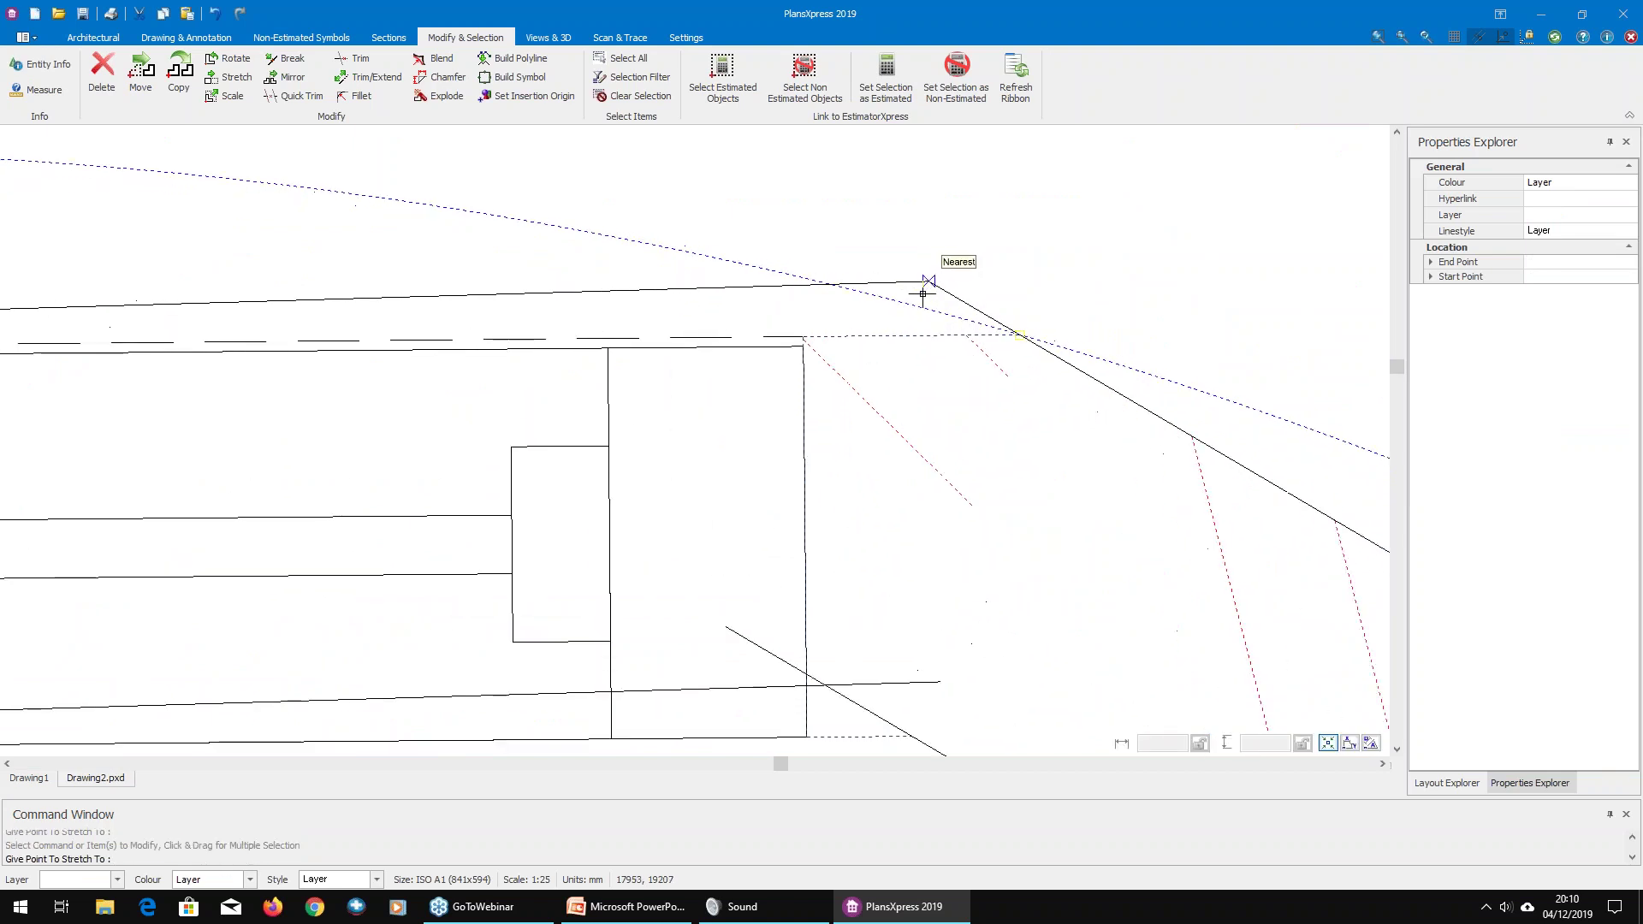
pyautogui.click(932, 308)
pyautogui.scroll(-5, 1015, 388)
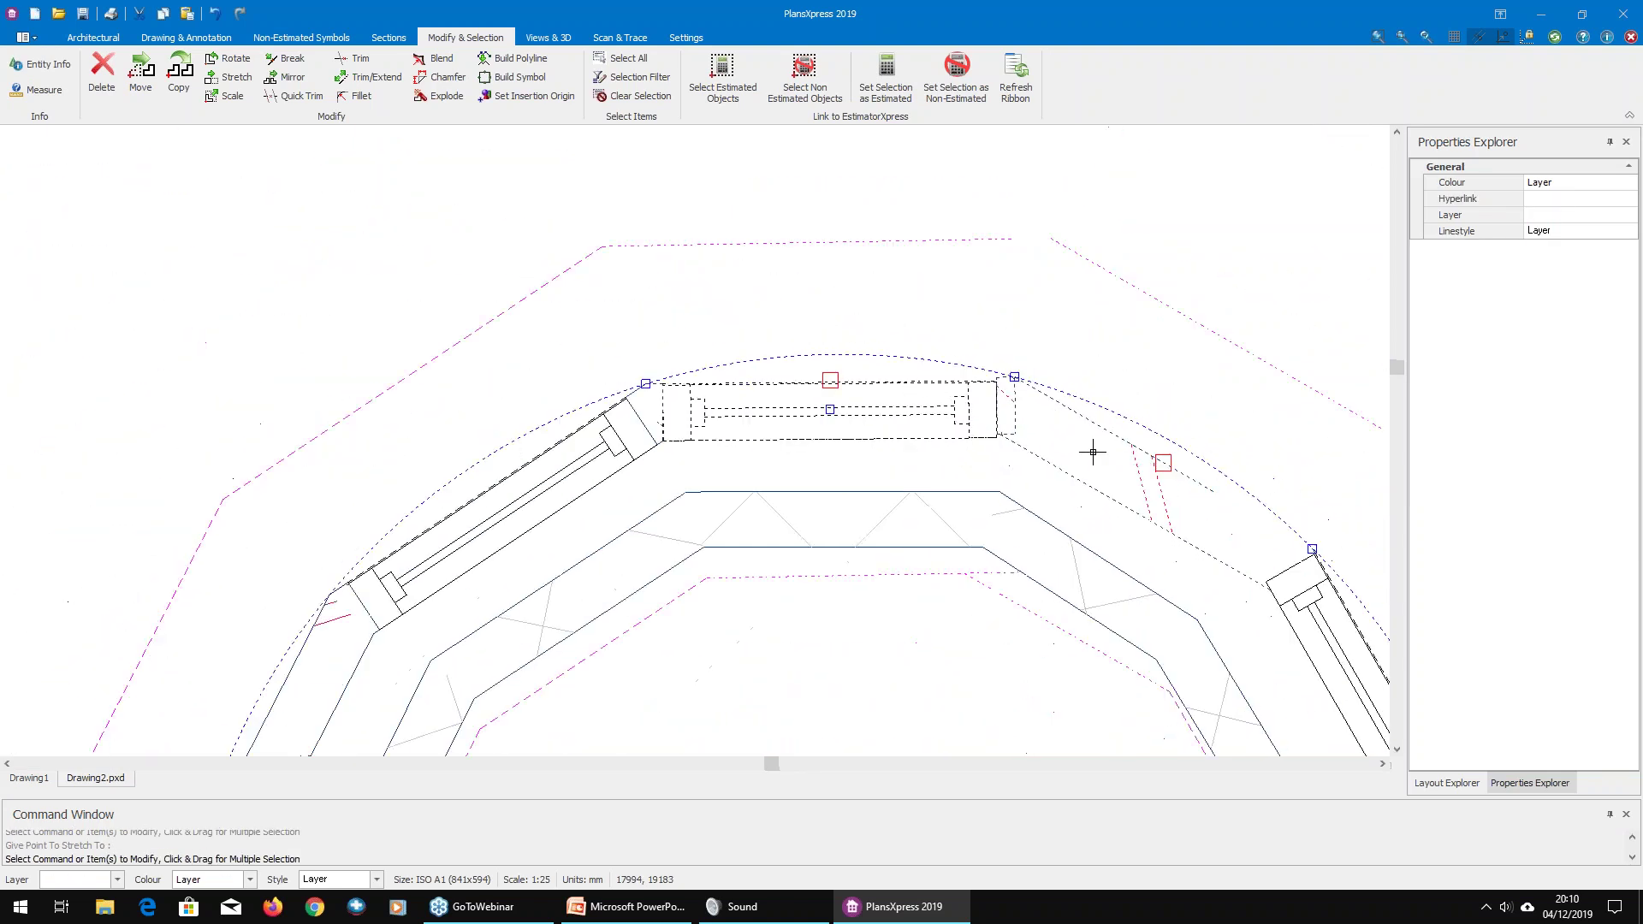
pyautogui.click(885, 335)
pyautogui.scroll(4, 727, 244)
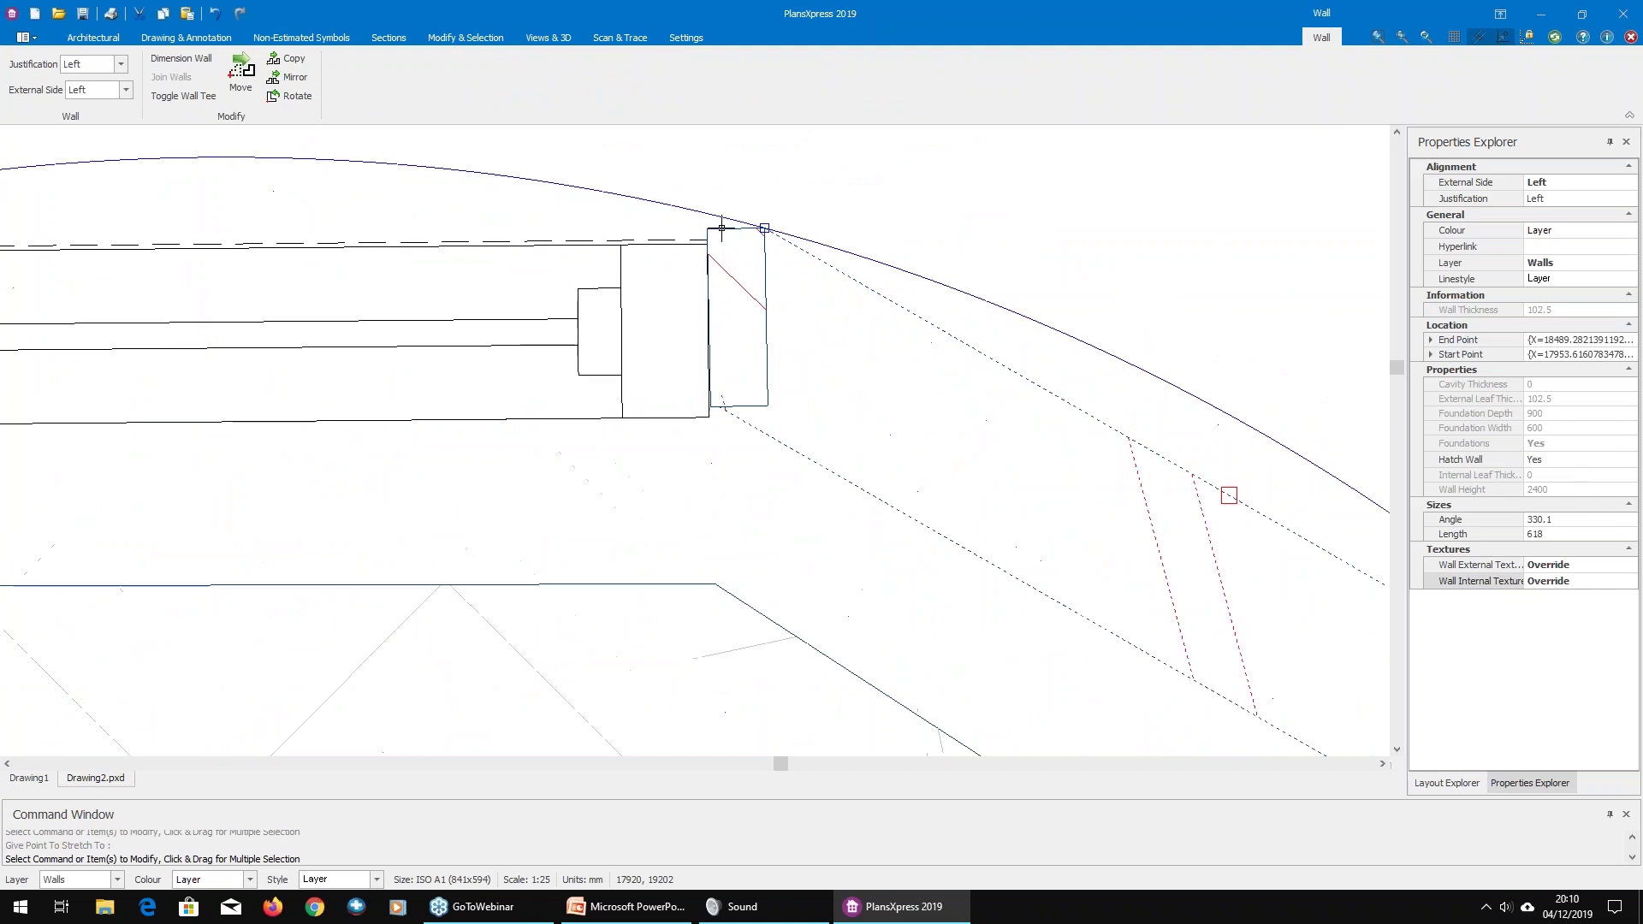
pyautogui.press('Escape')
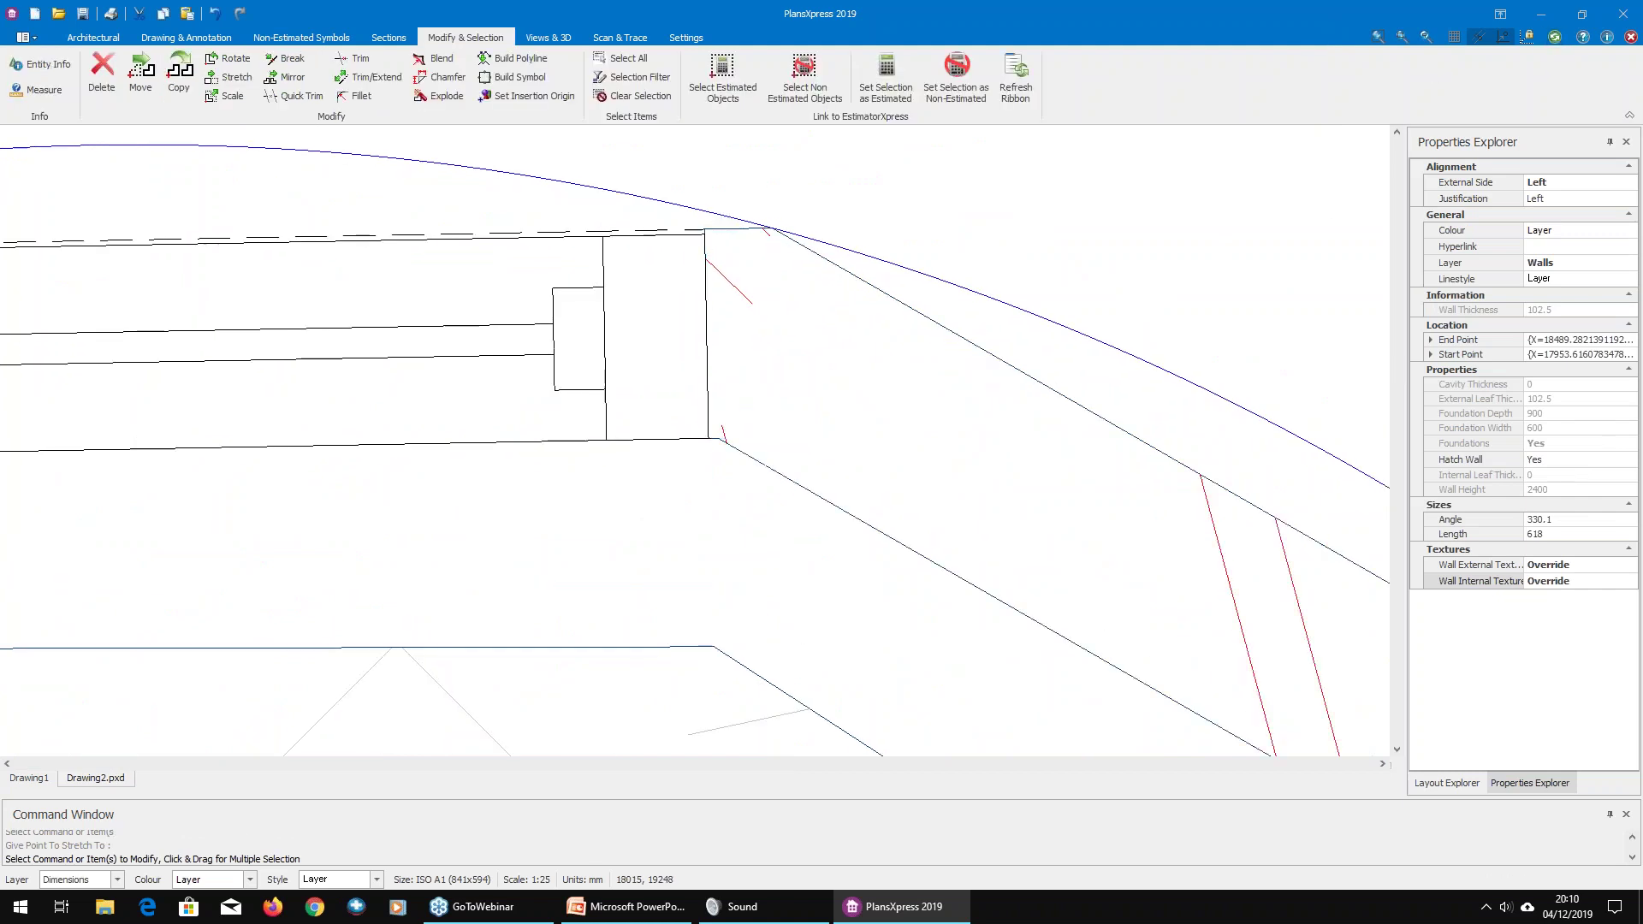
# Step: Move the right-hand window further down along its facet, away from the upper-right brick facet
pyautogui.scroll(-3, 986, 297)
pyautogui.scroll(3, 1124, 466)
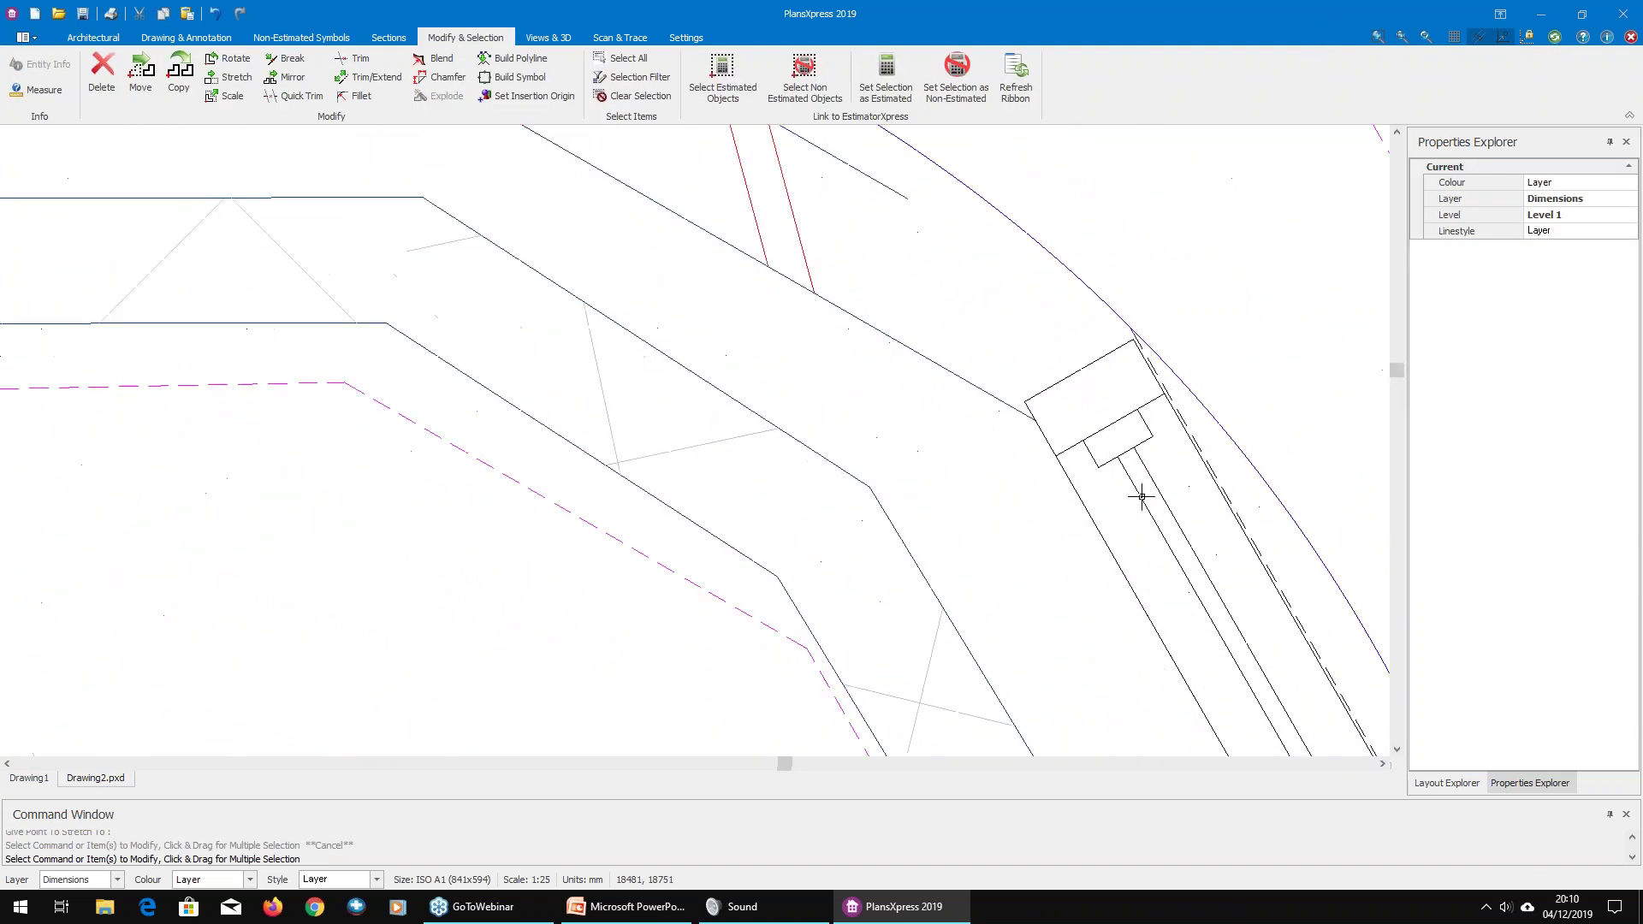
pyautogui.click(1139, 491)
pyautogui.scroll(-3, 1191, 567)
pyautogui.scroll(2, 1155, 530)
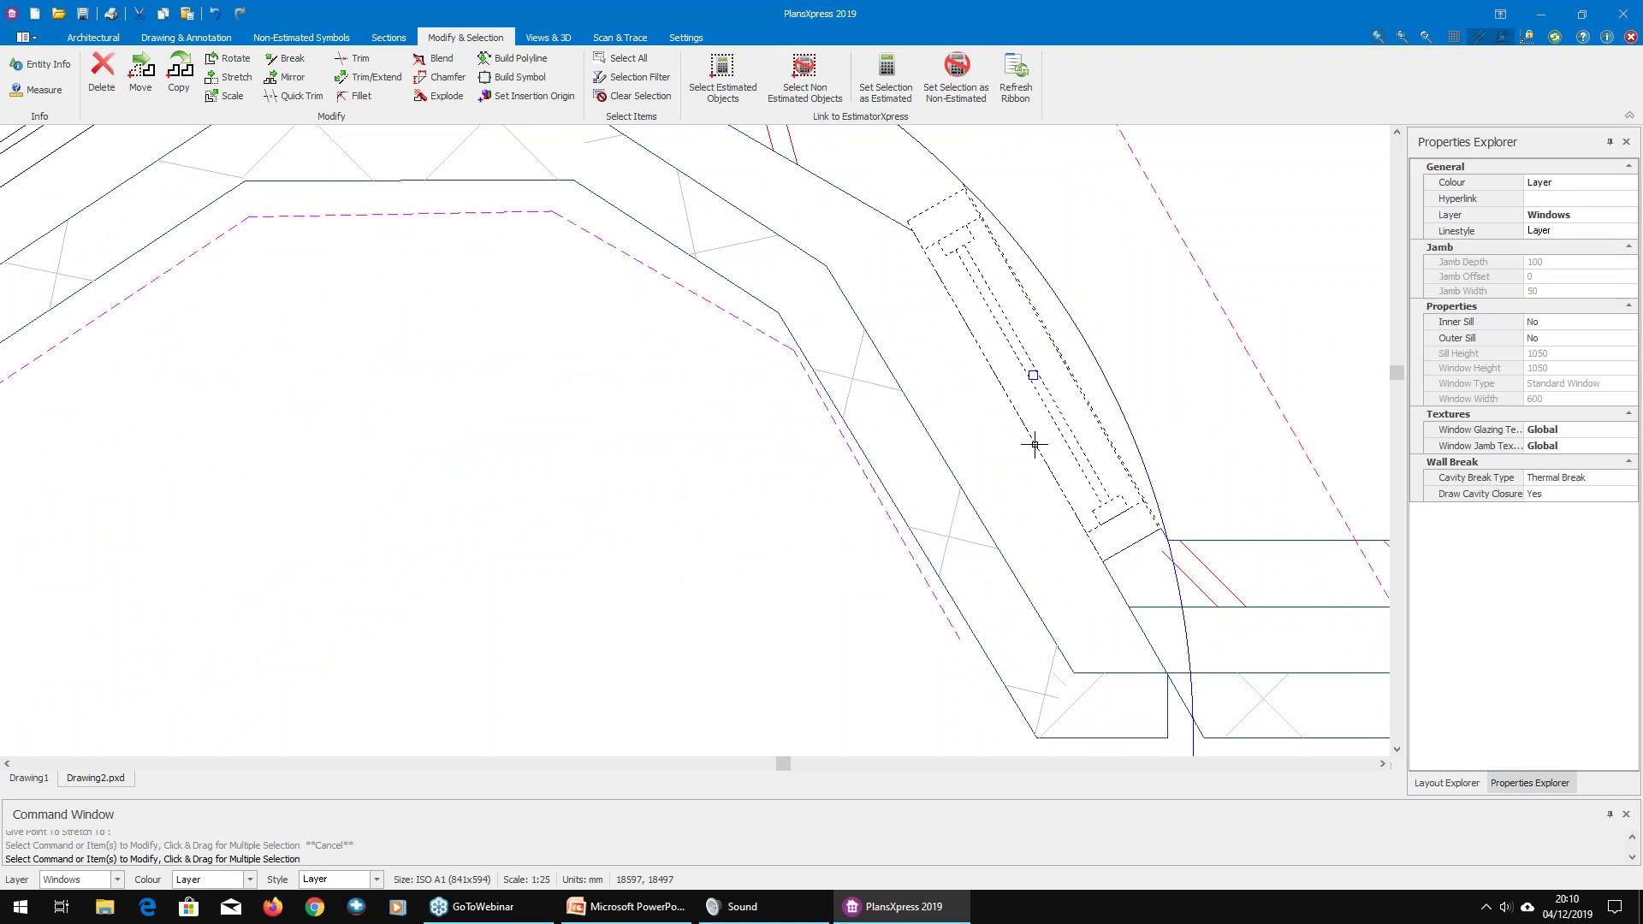
pyautogui.click(1035, 368)
pyautogui.click(1095, 444)
pyautogui.scroll(-2, 1309, 447)
pyautogui.scroll(4, 1141, 410)
pyautogui.scroll(-4, 1137, 366)
pyautogui.press('Escape')
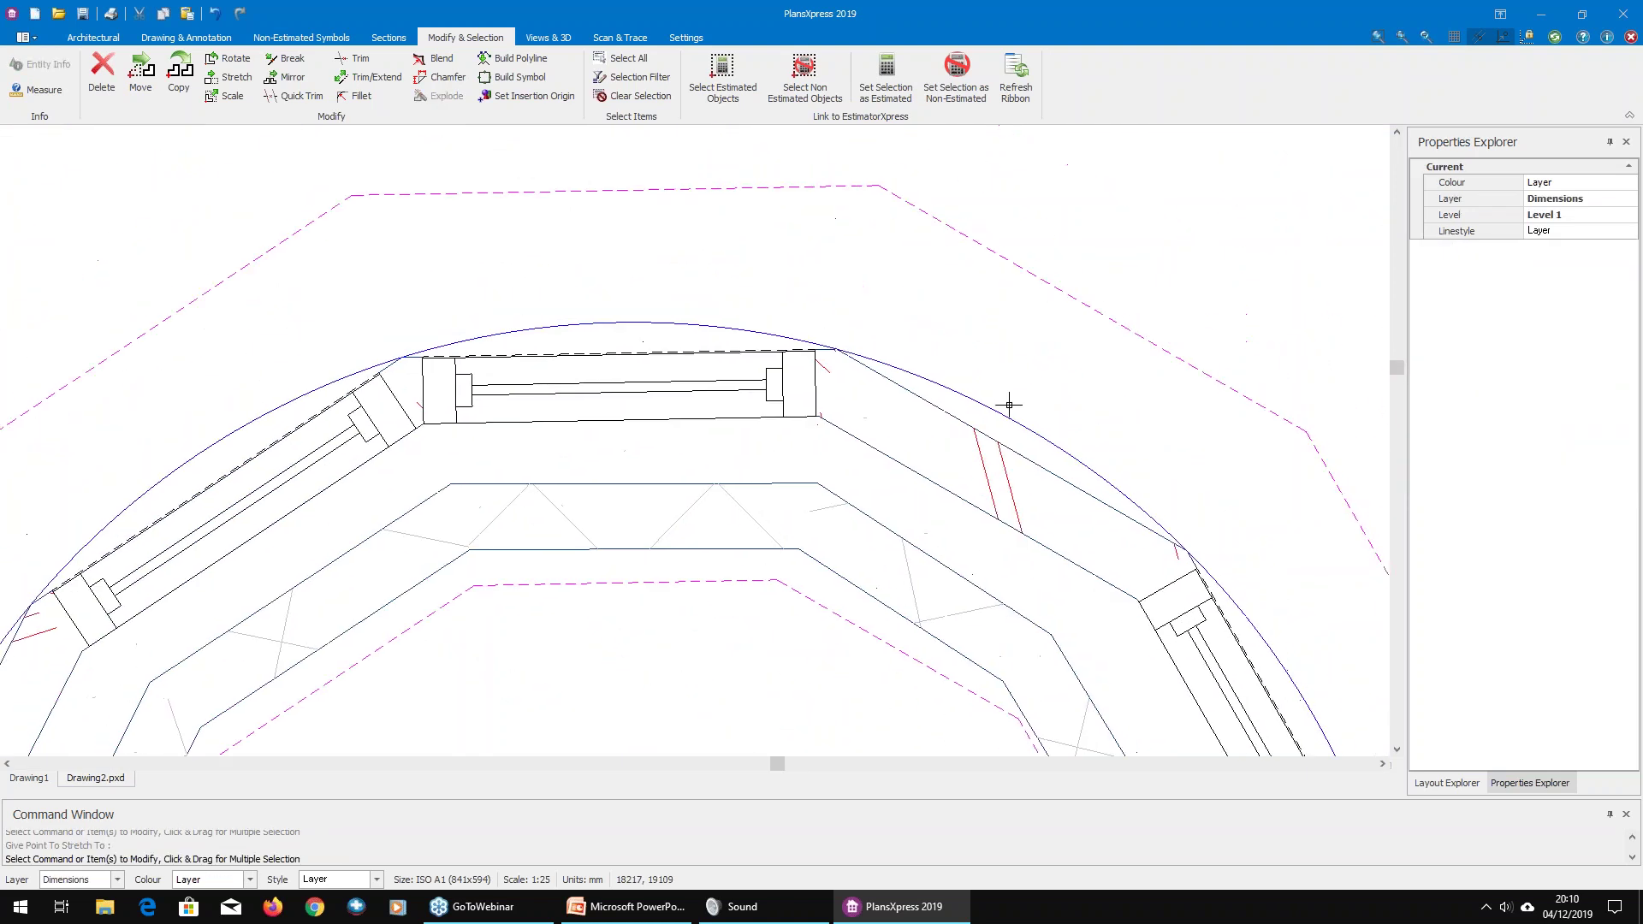
pyautogui.click(622, 391)
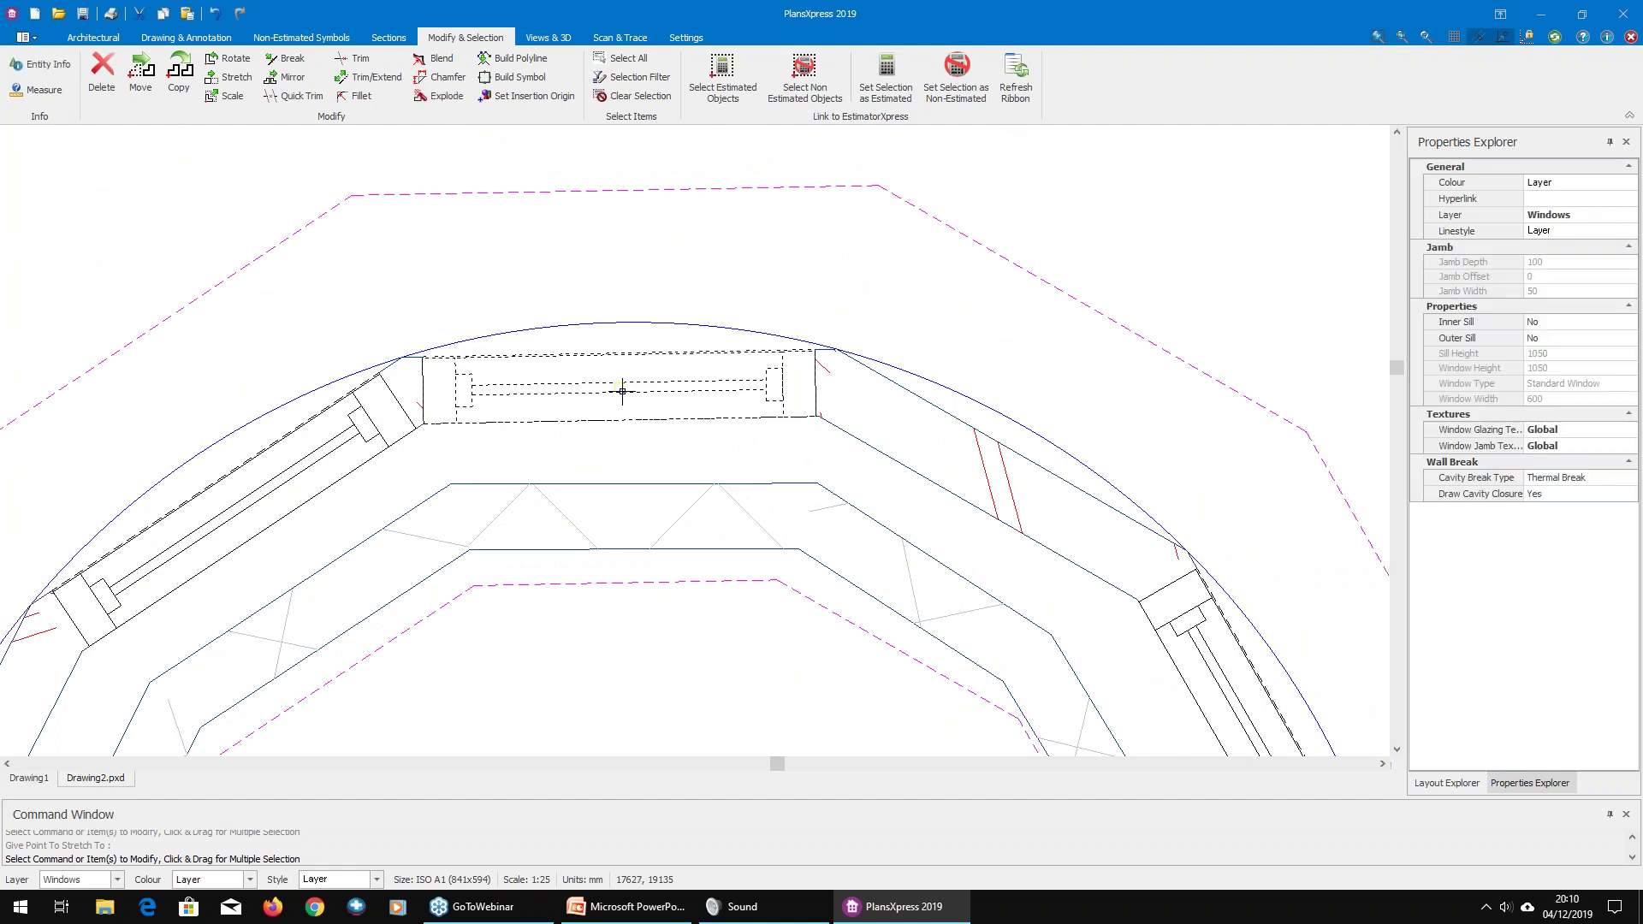
pyautogui.rightClick(623, 389)
pyautogui.press('Escape')
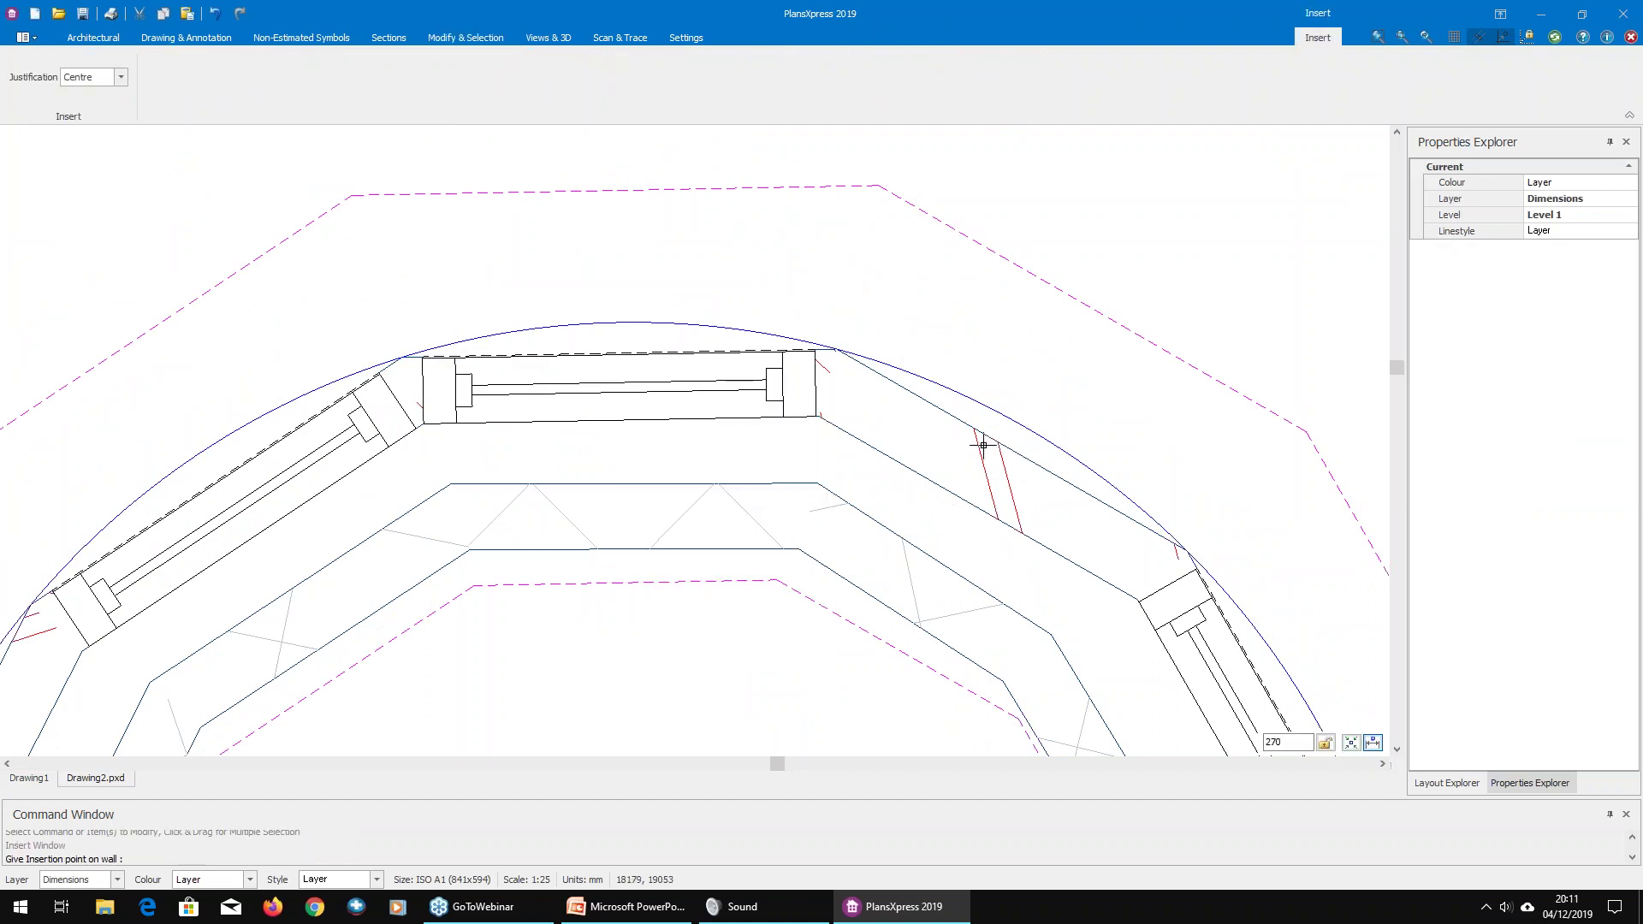
pyautogui.press('Escape')
# Step: Add an aligned linear dimension to the inner edge of the upper-right brick facet, between the top and right-hand windows, placed outside the bay
pyautogui.click(185, 37)
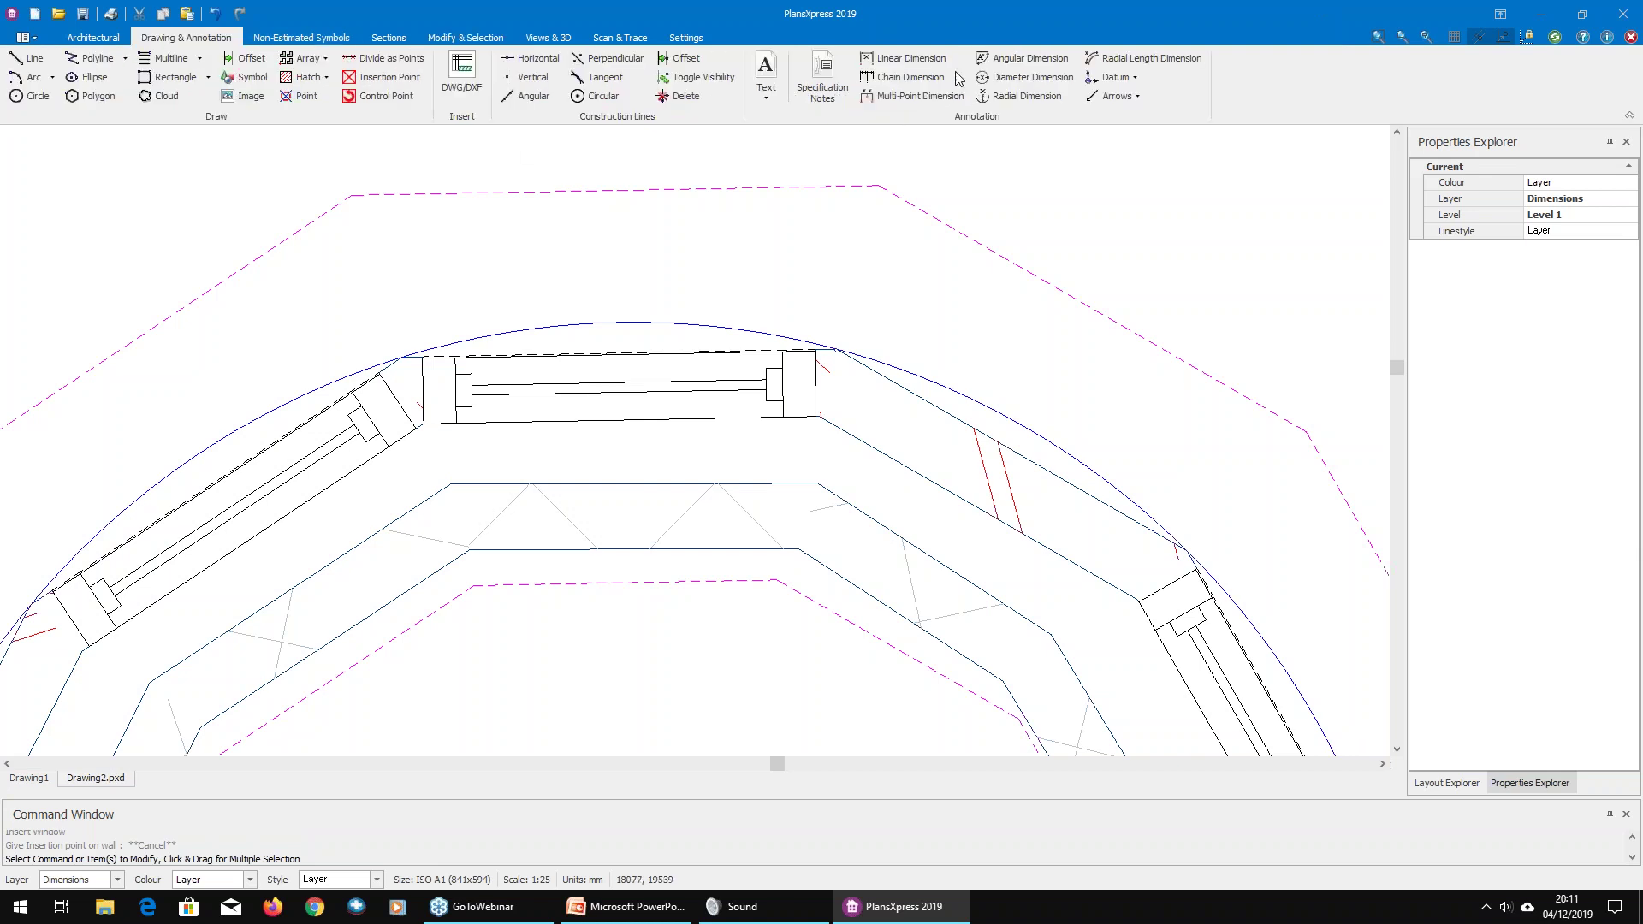
pyautogui.click(939, 58)
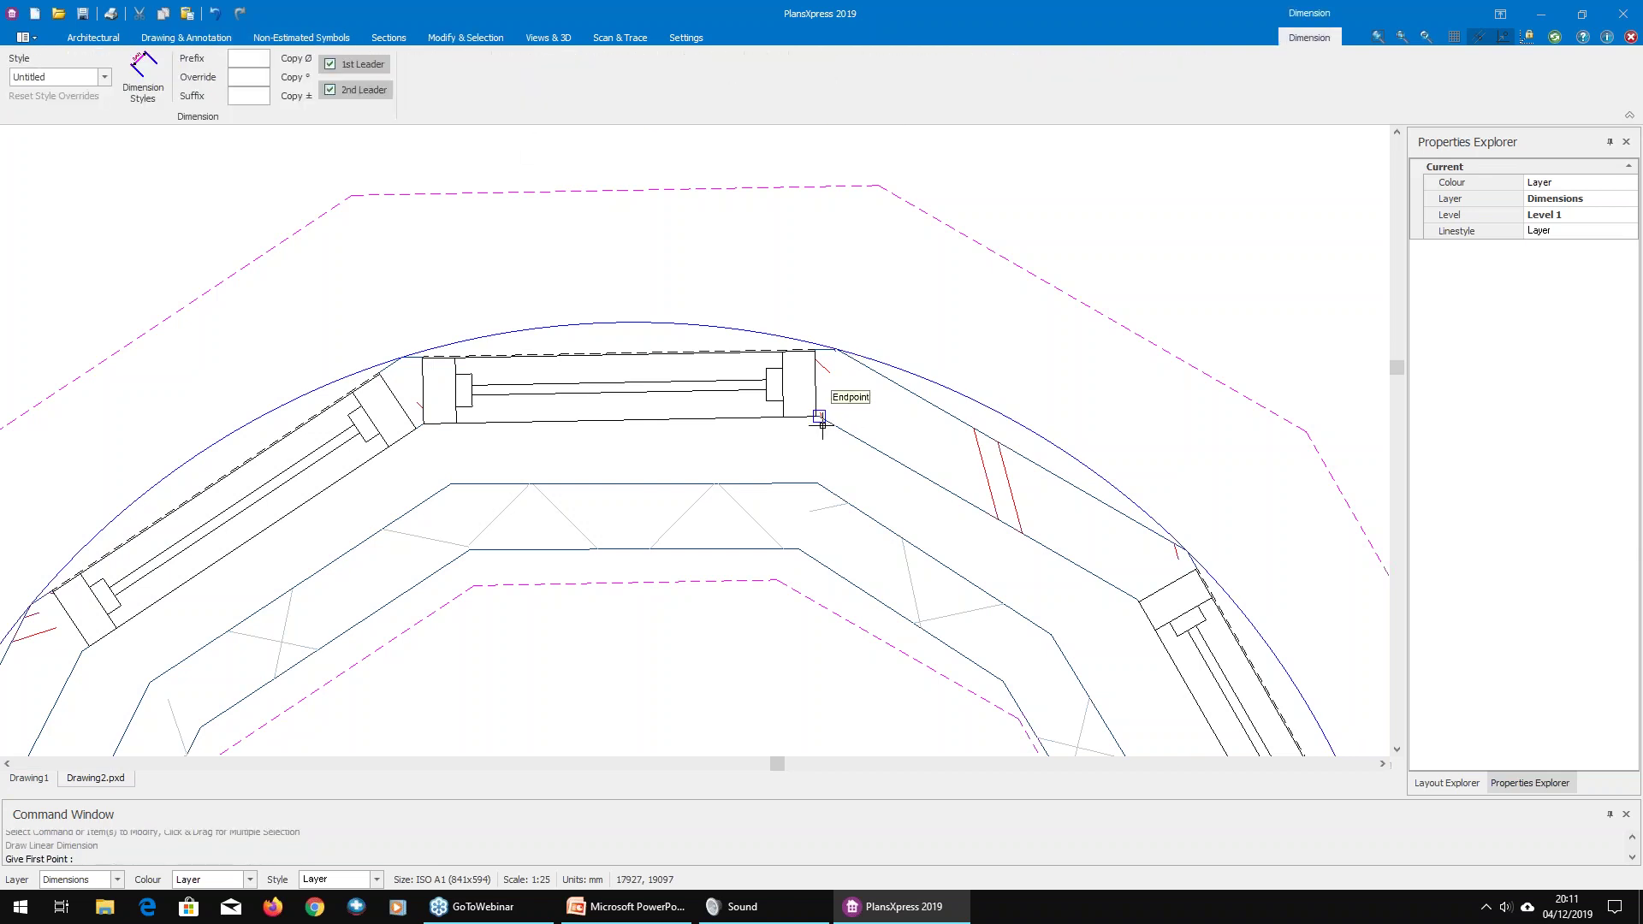
pyautogui.click(820, 418)
pyautogui.click(1137, 596)
pyautogui.click(1178, 321)
# Step: Add a horizontal linear dimension across the outer top wall of the plan's left-hand section, placed above it
pyautogui.scroll(-4, 850, 524)
pyautogui.moveTo(742, 546); pyautogui.dragTo(881, 375, button='middle')
pyautogui.scroll(1, 832, 411)
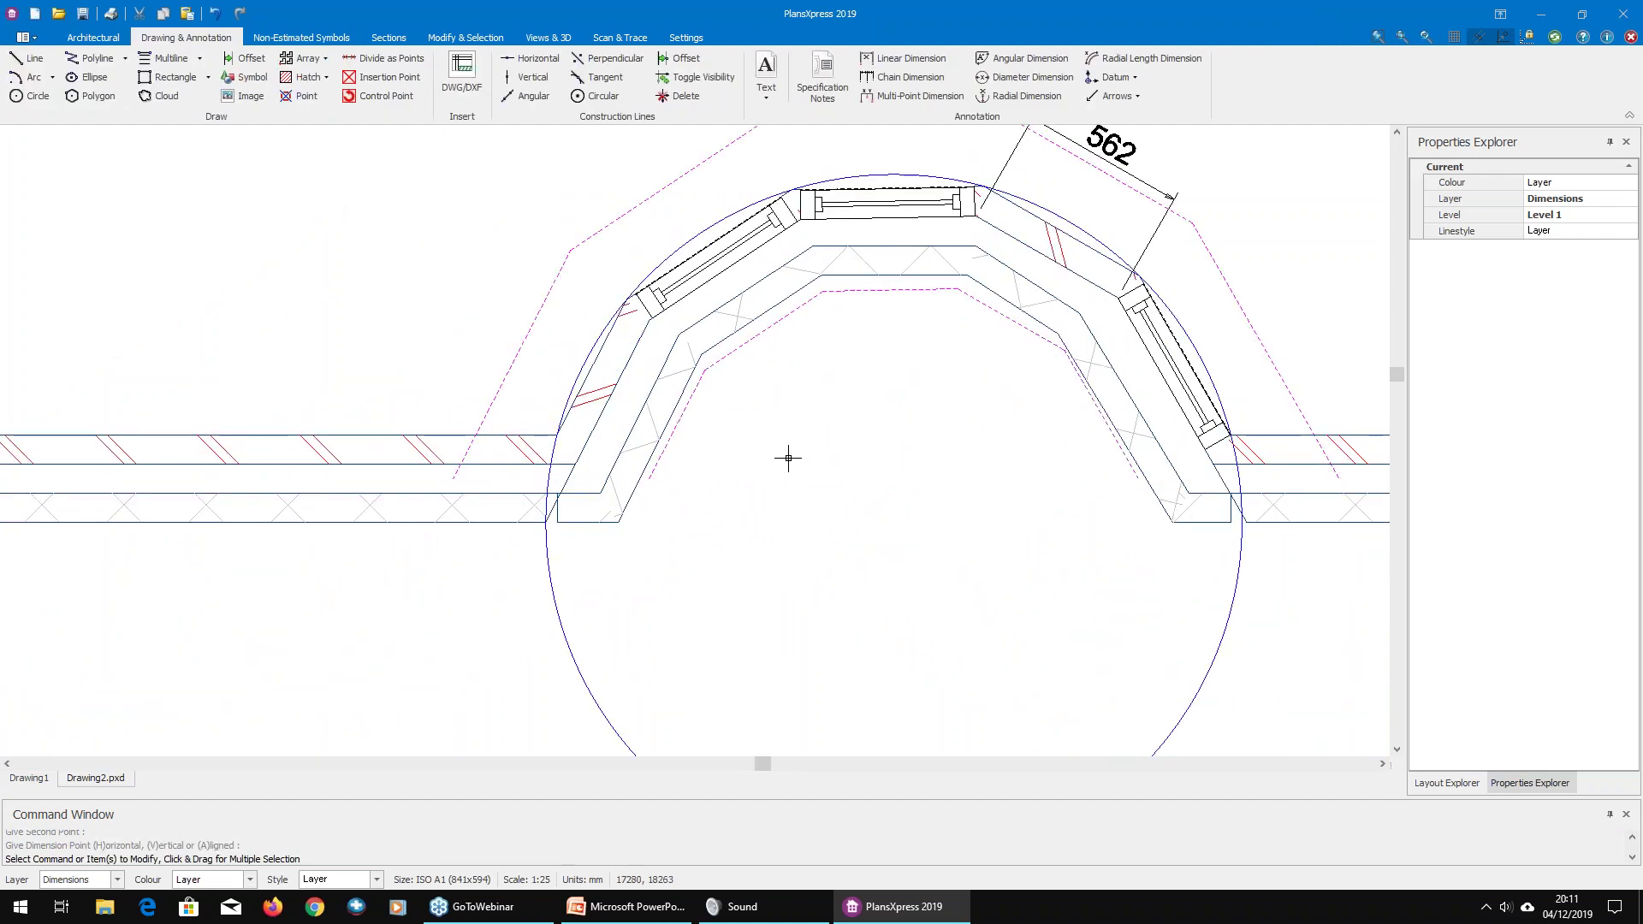
pyautogui.scroll(-1, 753, 360)
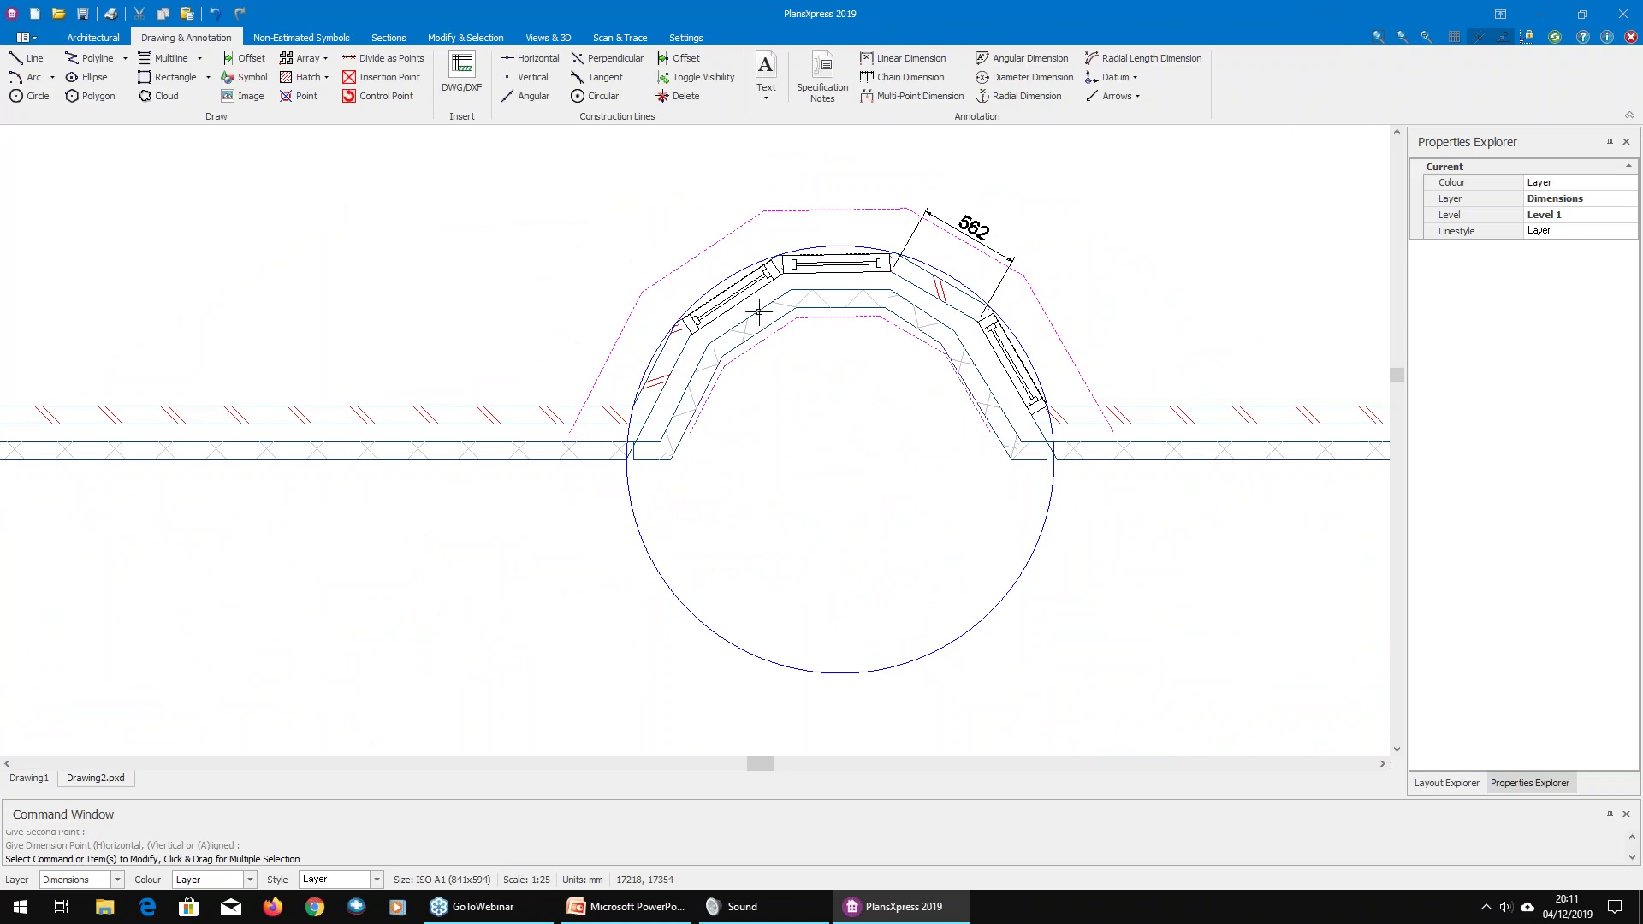
pyautogui.scroll(-1, 812, 363)
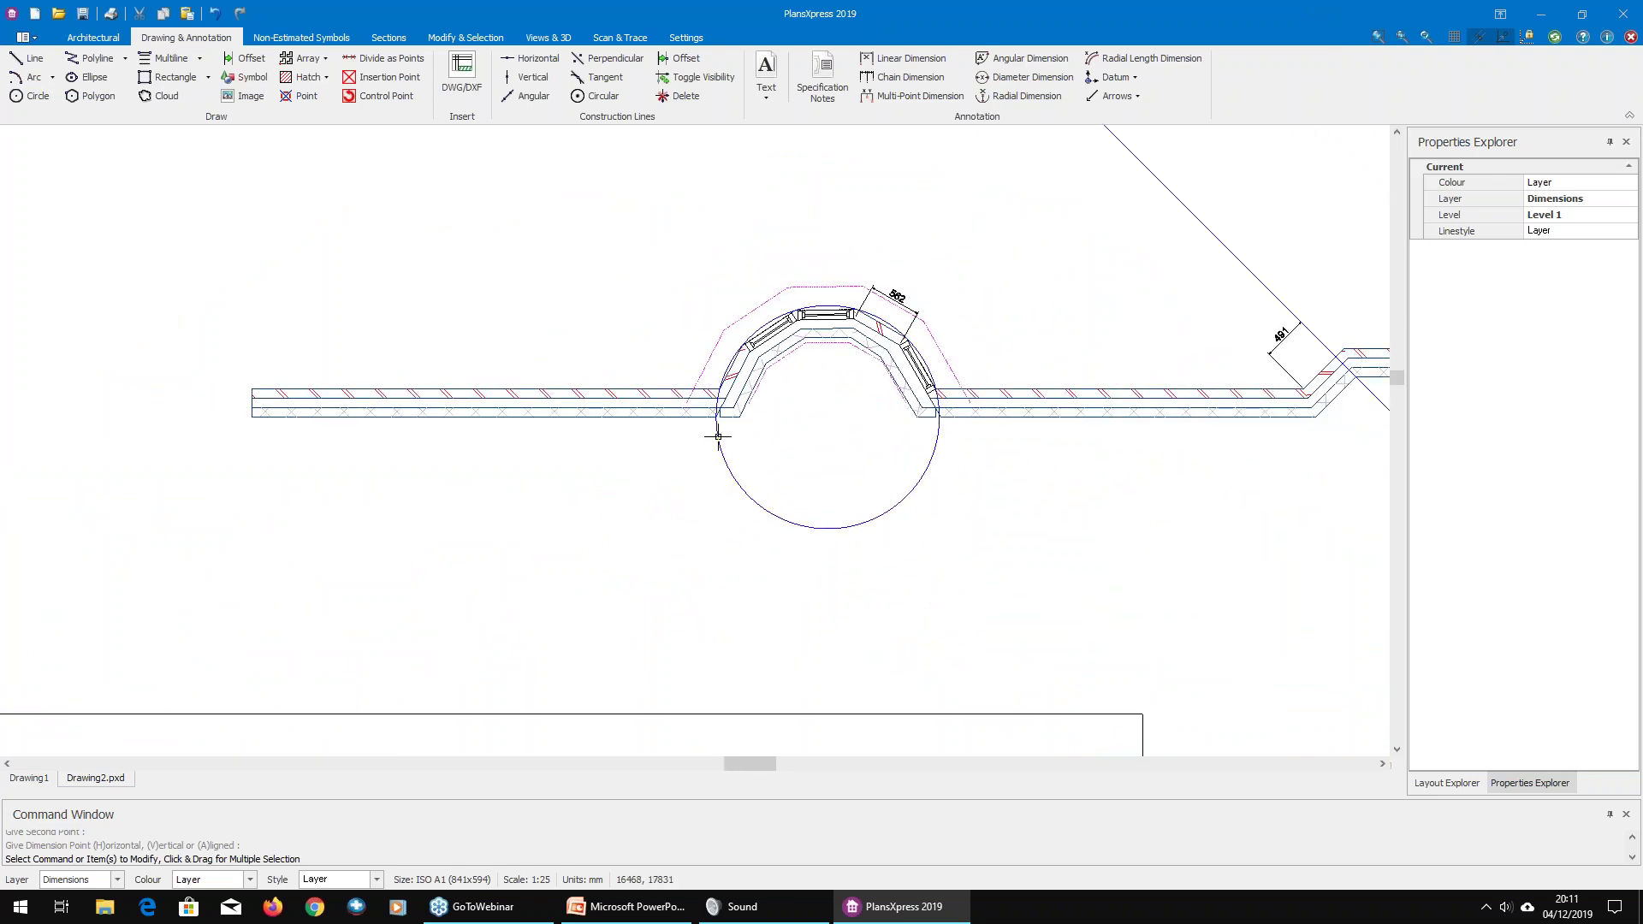
pyautogui.moveTo(718, 437)
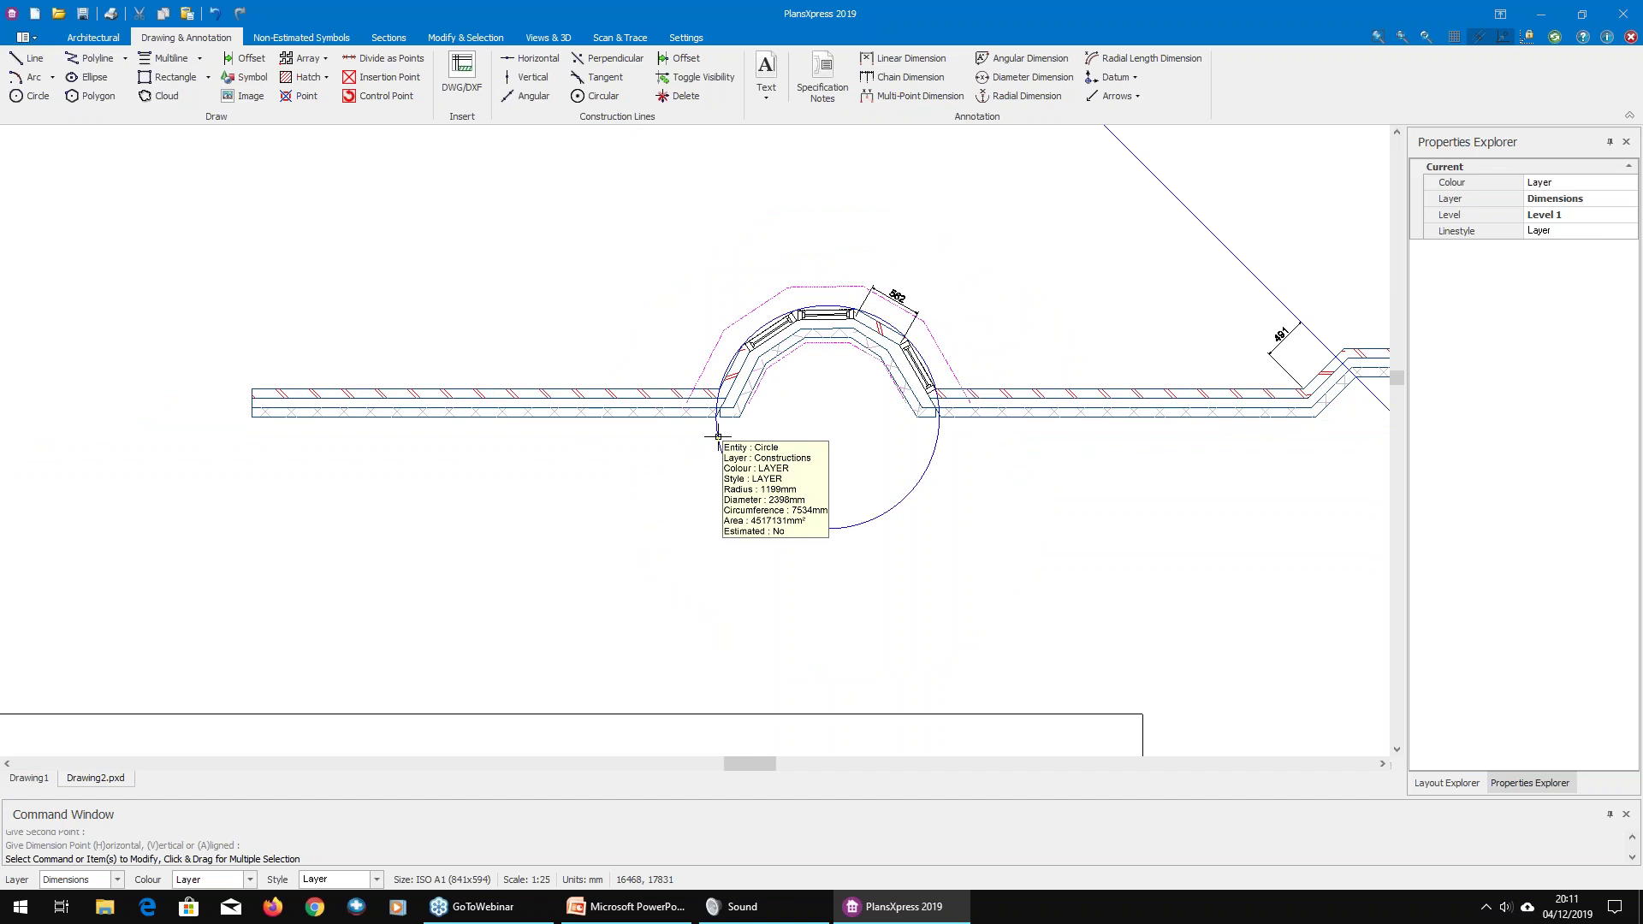
pyautogui.scroll(-5, 788, 469)
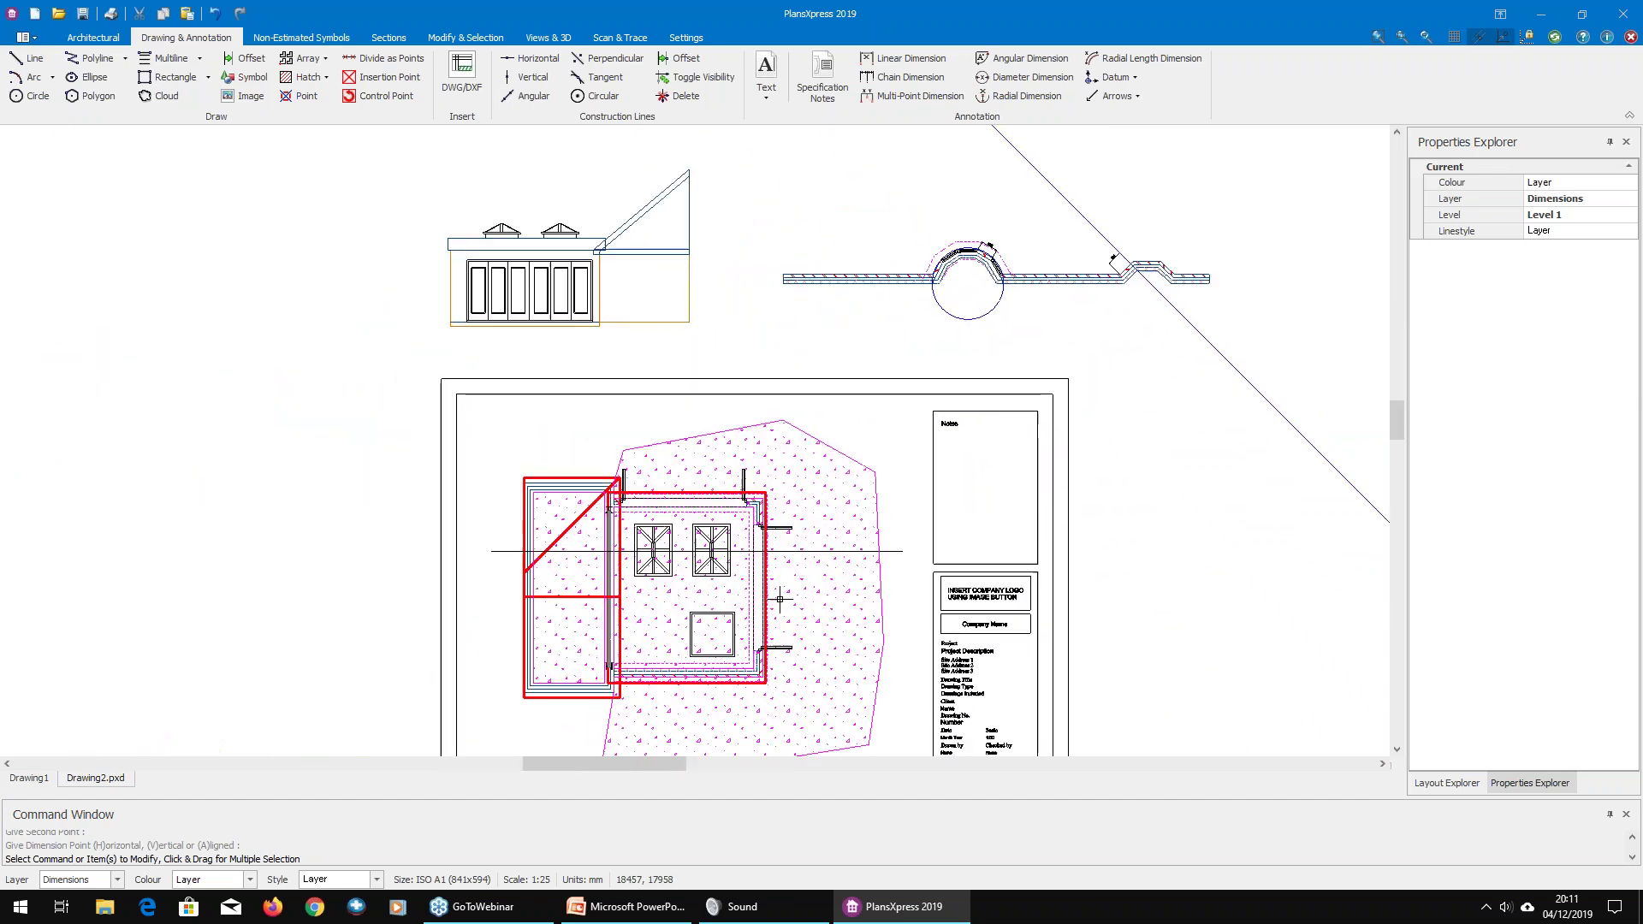
pyautogui.scroll(3, 782, 598)
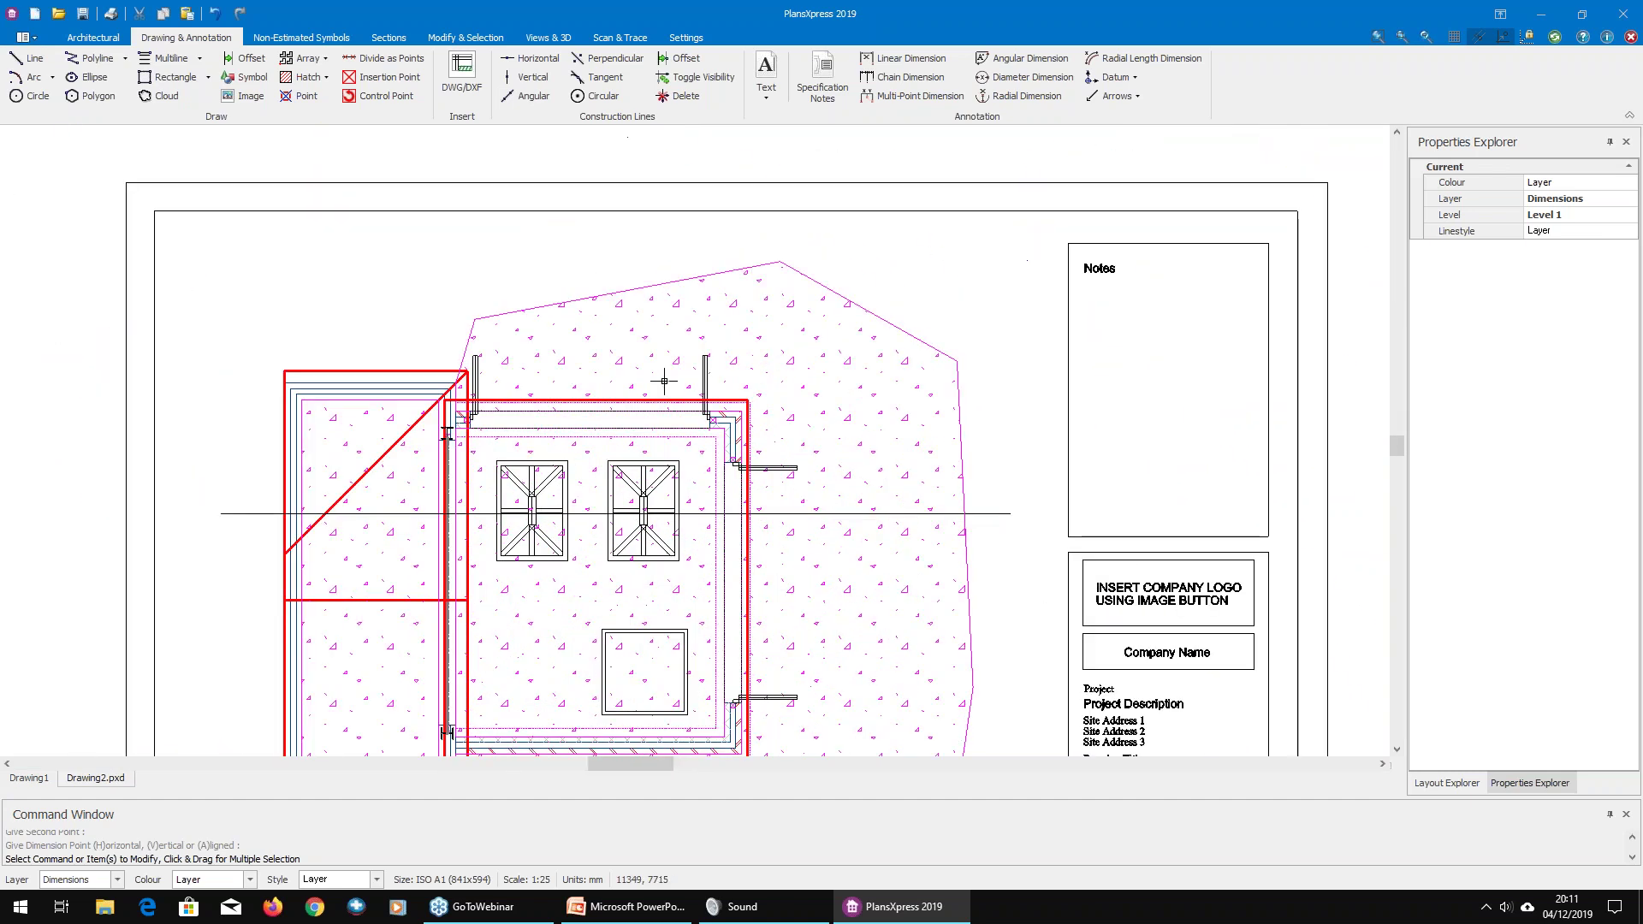
pyautogui.click(902, 59)
pyautogui.scroll(4, 238, 411)
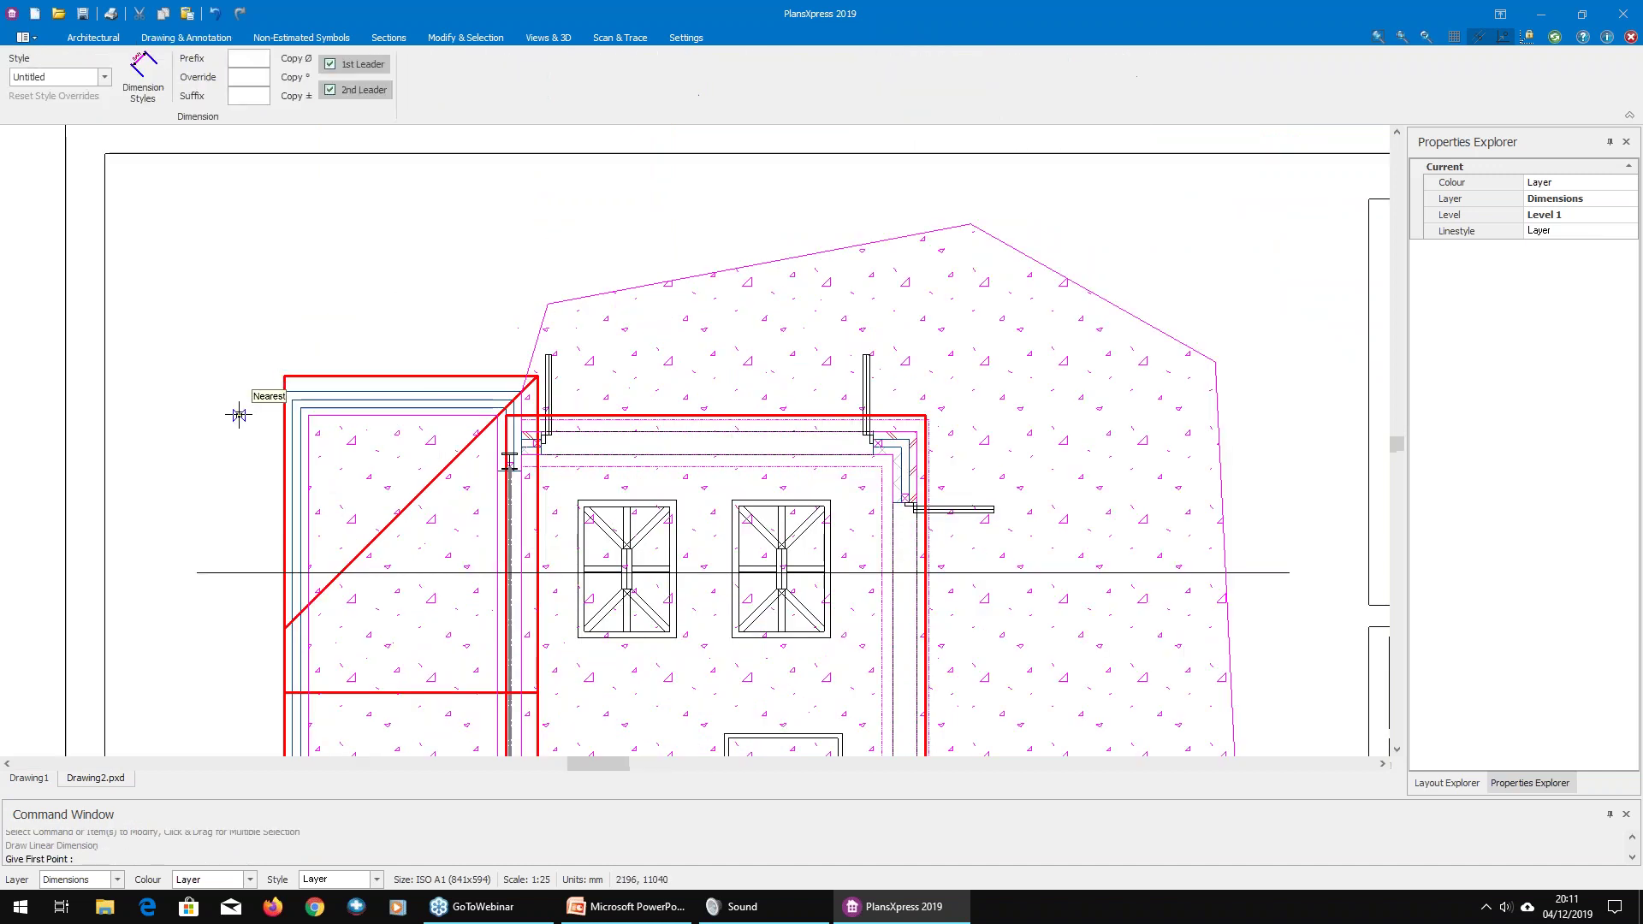
pyautogui.click(408, 351)
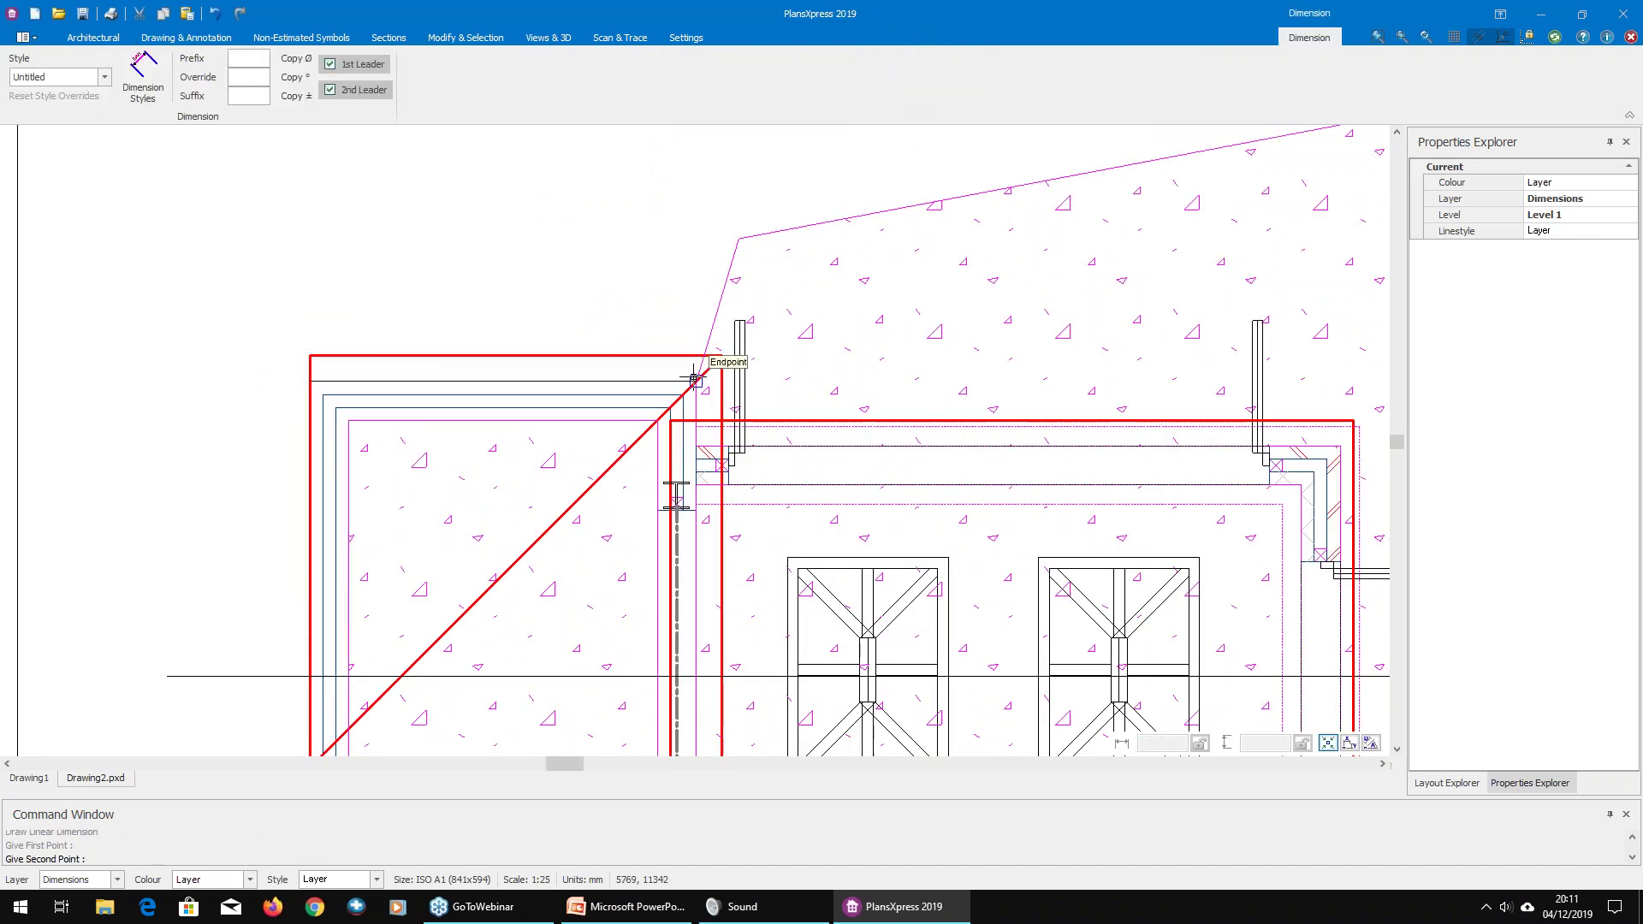
pyautogui.click(694, 377)
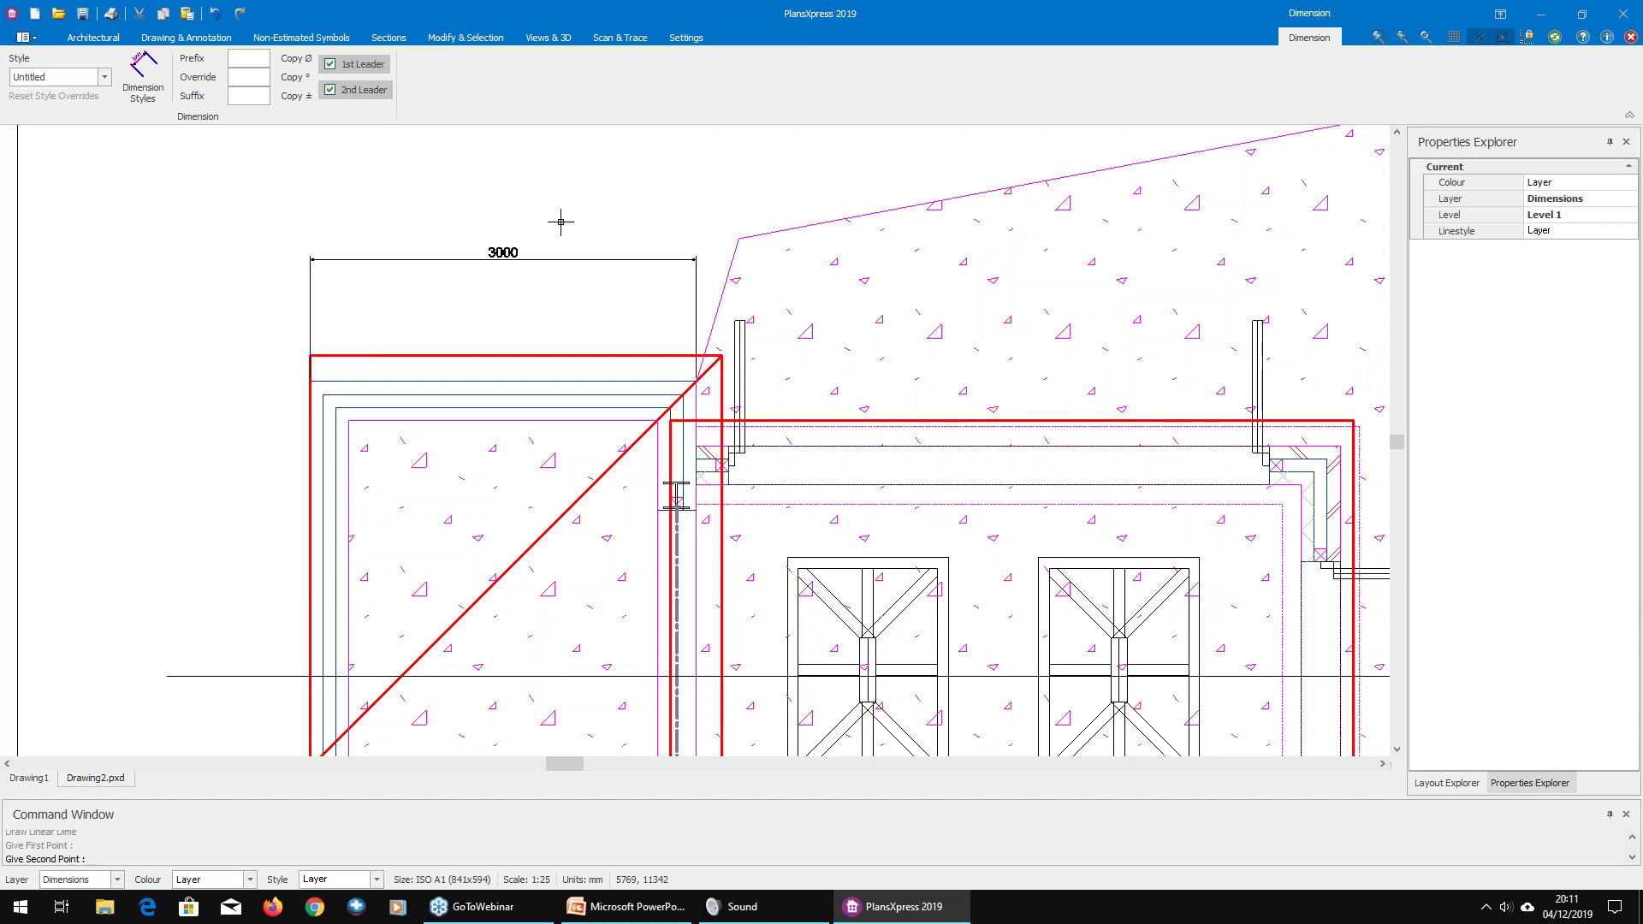
pyautogui.click(422, 313)
# Step: Dimension the plan's right-hand outer wall automatically, including its wide opening, with the dimension lines placed outside the wall
pyautogui.scroll(-3, 542, 491)
pyautogui.moveTo(568, 518); pyautogui.dragTo(438, 348, button='middle')
pyautogui.scroll(3, 769, 335)
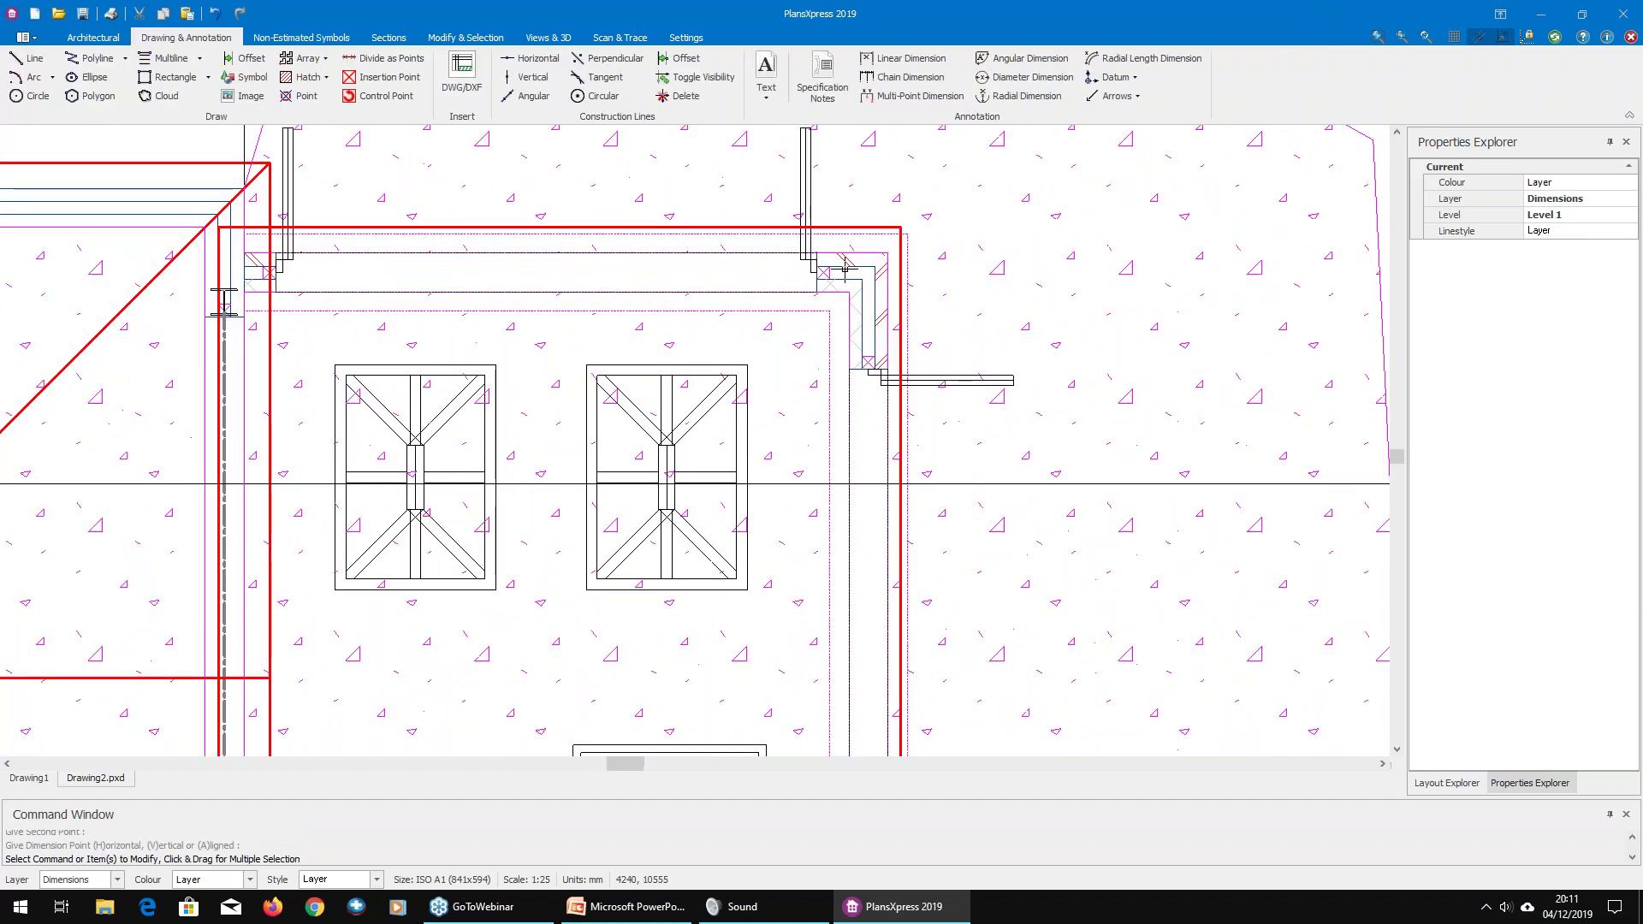
pyautogui.scroll(2, 844, 269)
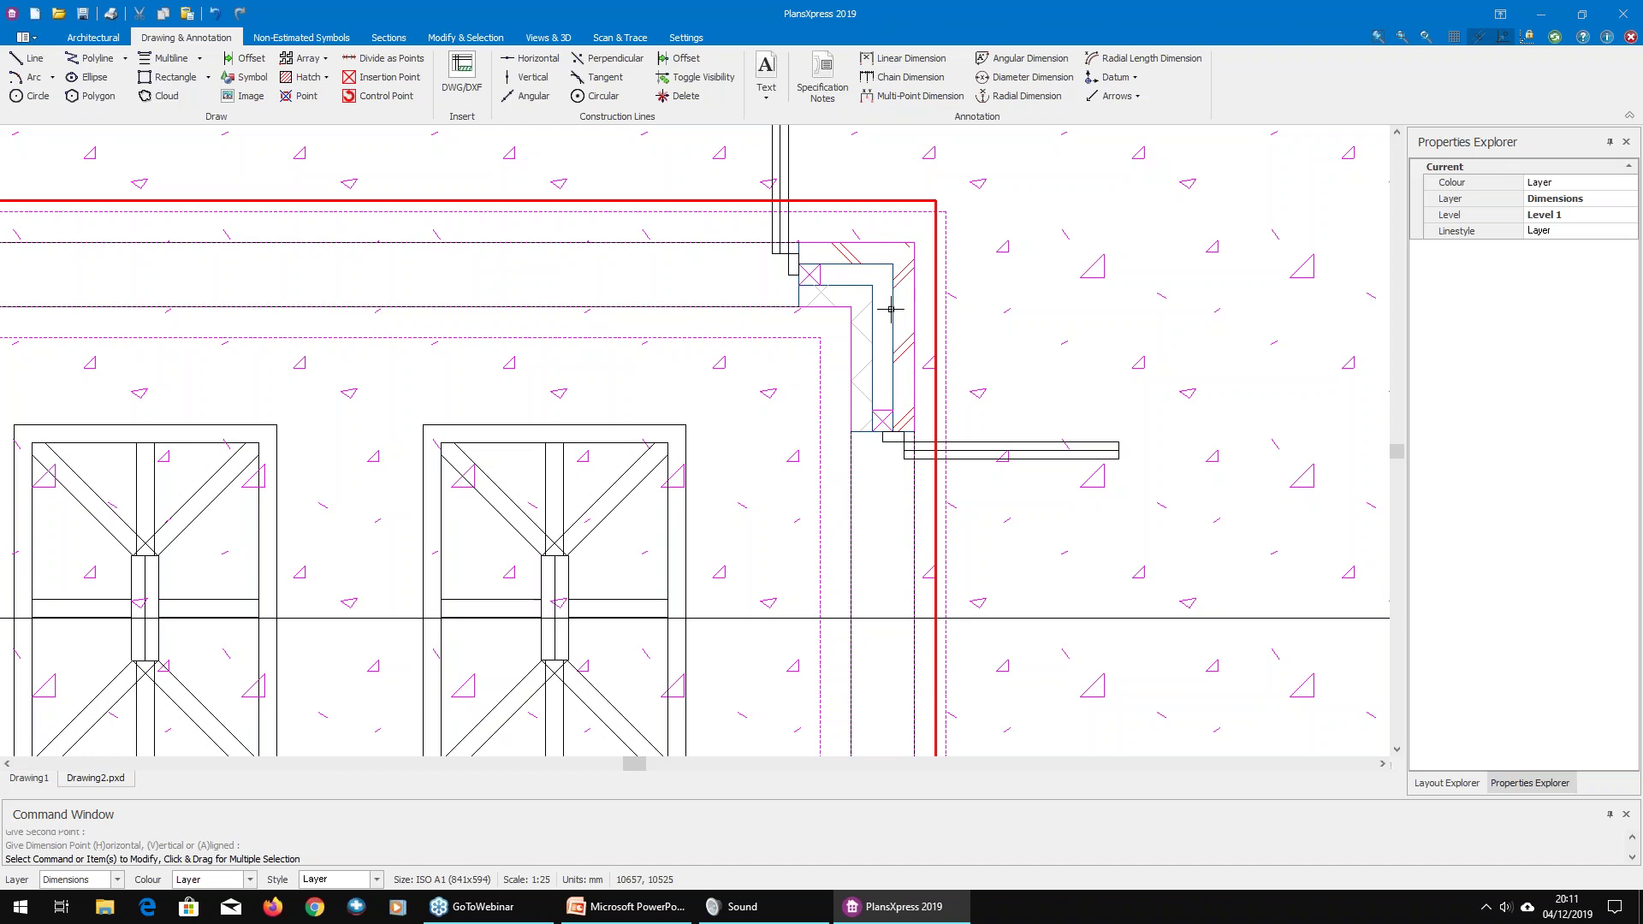
pyautogui.click(890, 311)
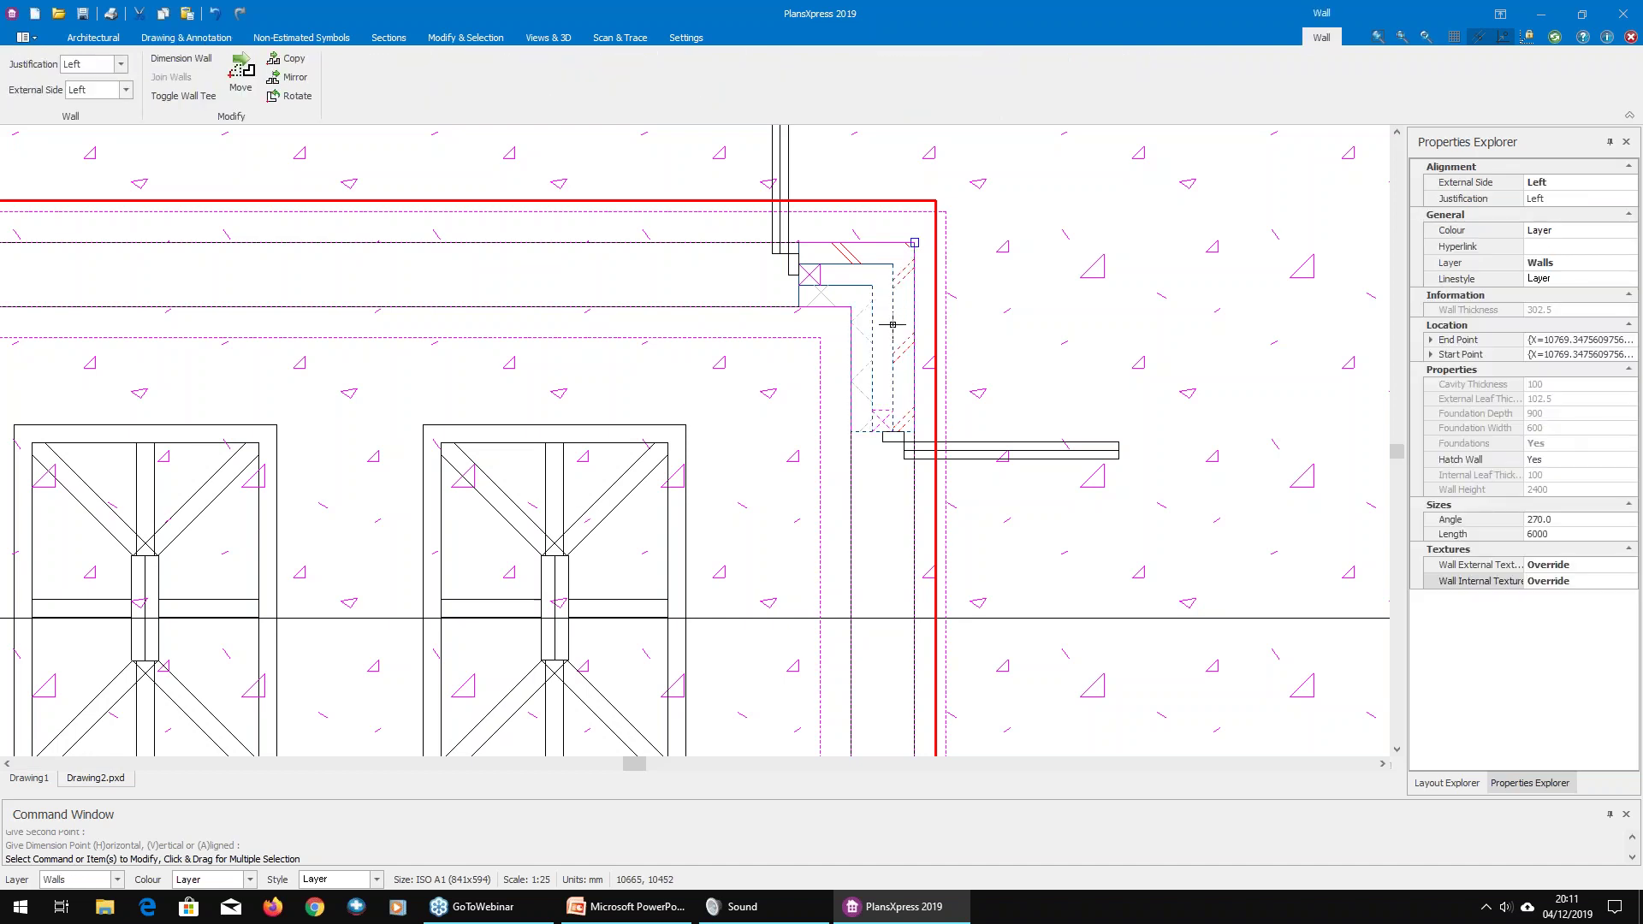
pyautogui.rightClick(892, 324)
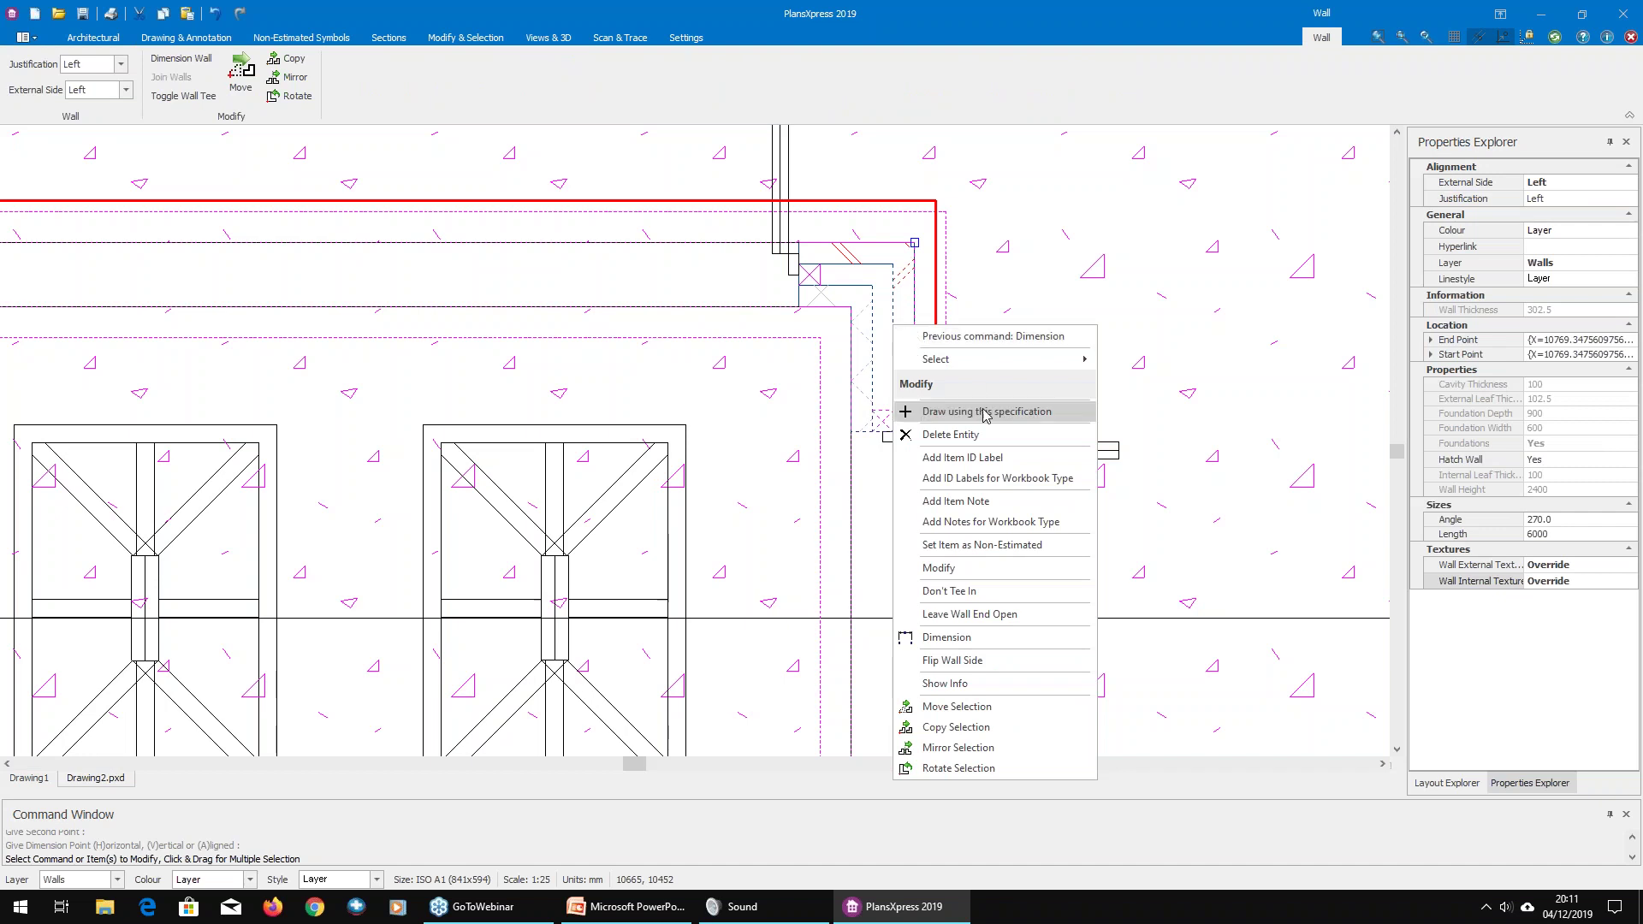
pyautogui.click(969, 640)
pyautogui.scroll(-1, 997, 630)
pyautogui.moveTo(1187, 565); pyautogui.dragTo(1166, 377, button='middle')
pyautogui.scroll(-2, 1166, 378)
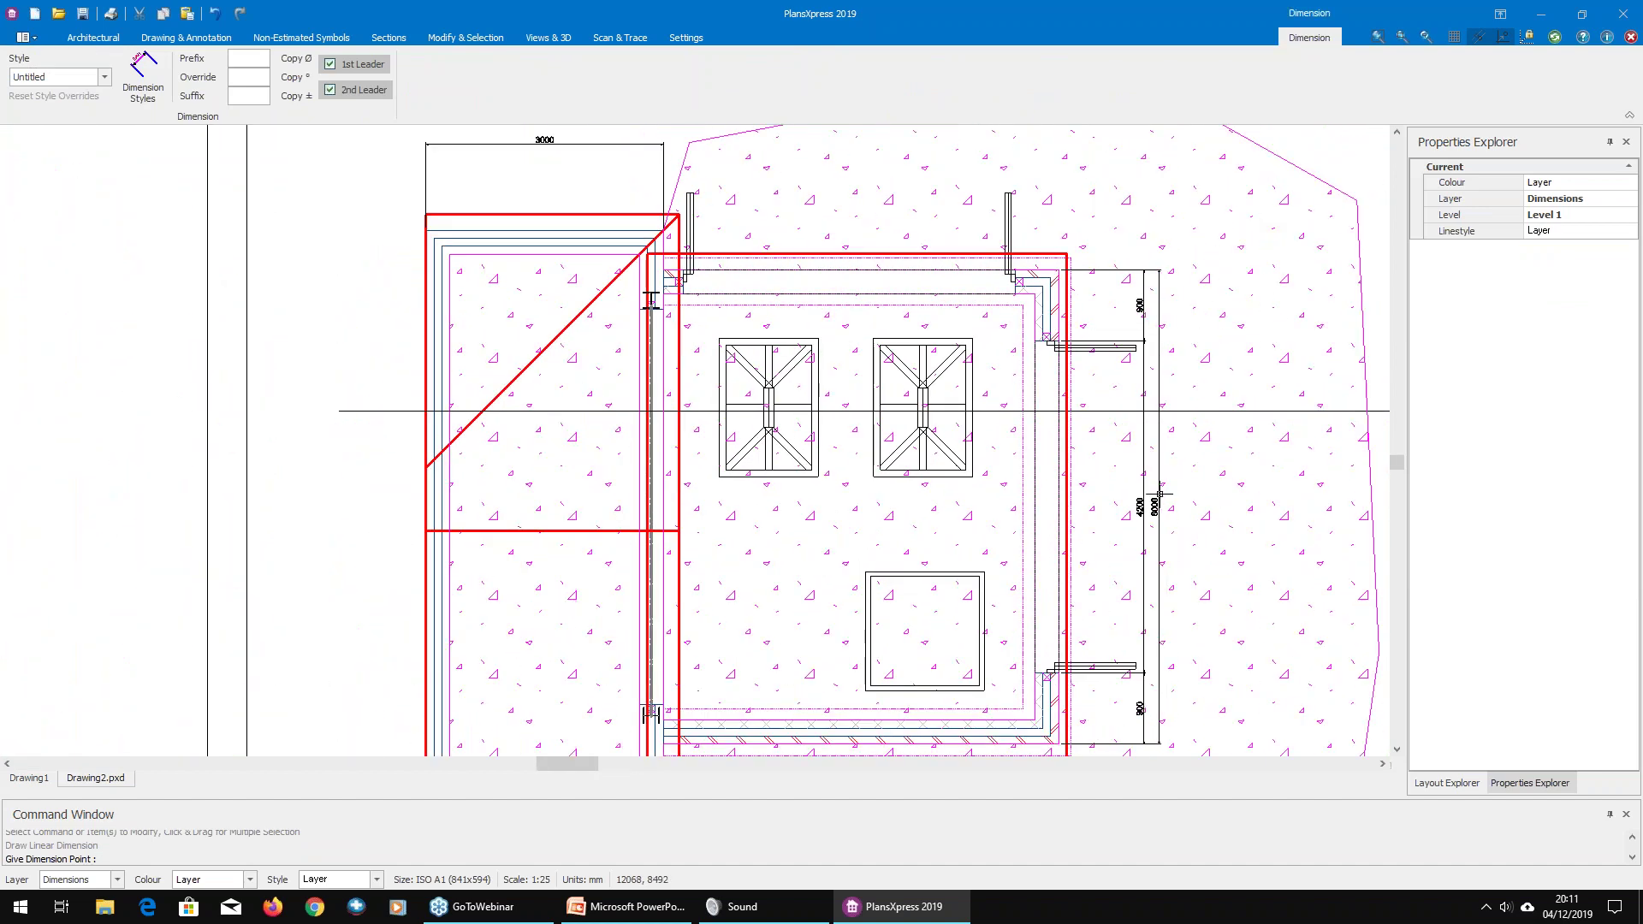
pyautogui.press('Escape')
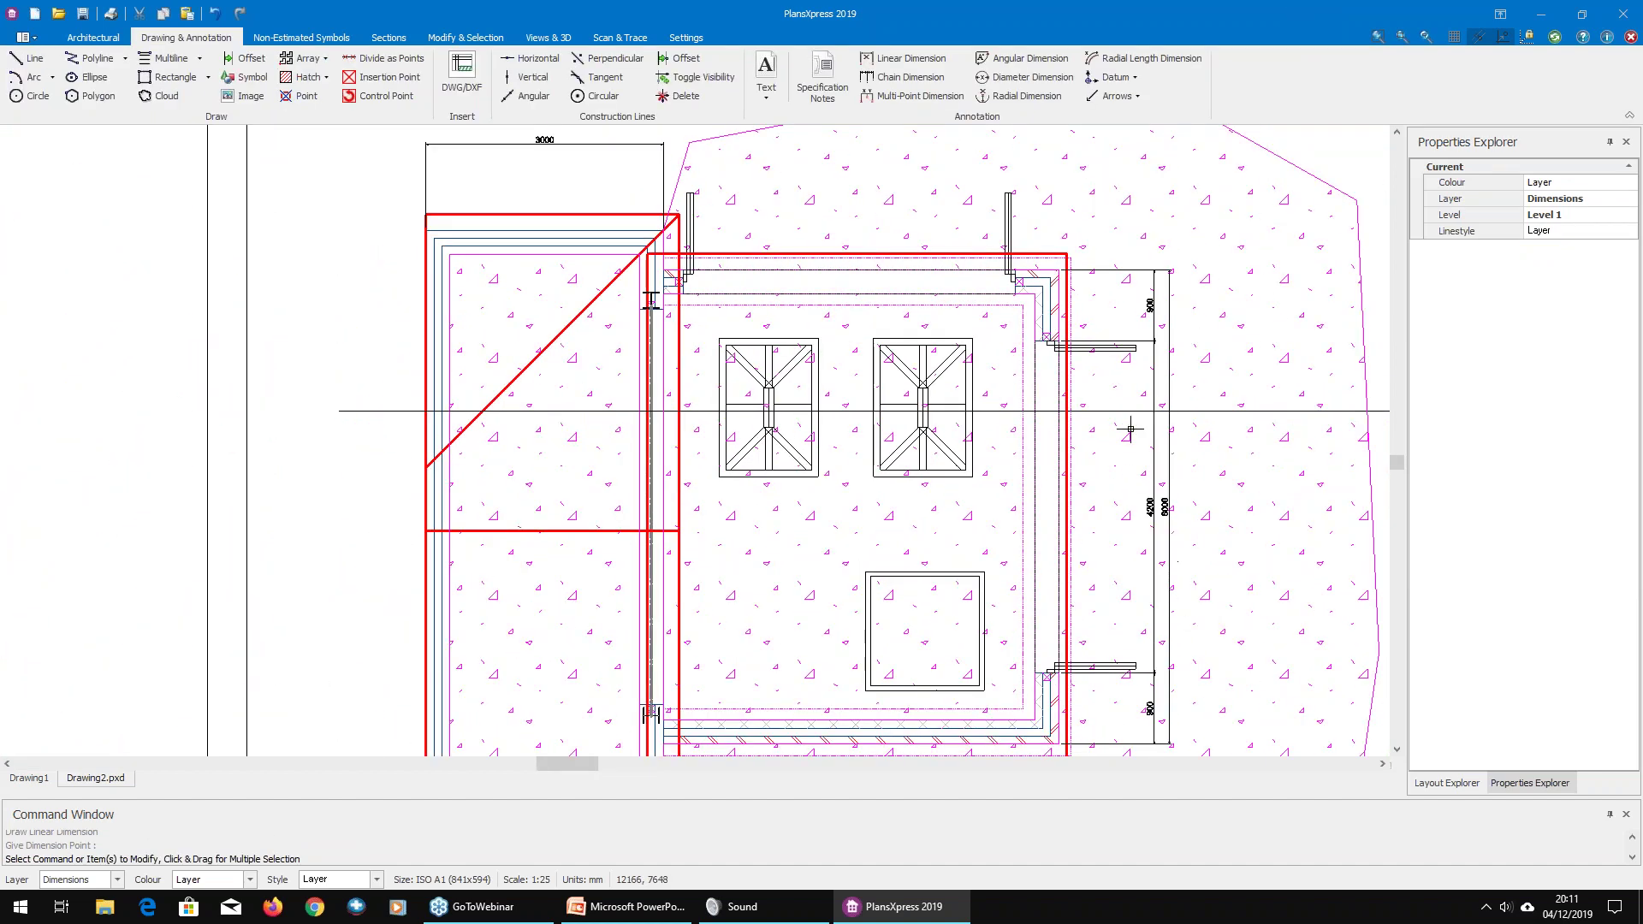
# Step: Dimension the width of the right-hand rooflight along its upper outer edge, with the dimension placed just above it
pyautogui.scroll(4, 1178, 256)
pyautogui.scroll(-6, 1181, 253)
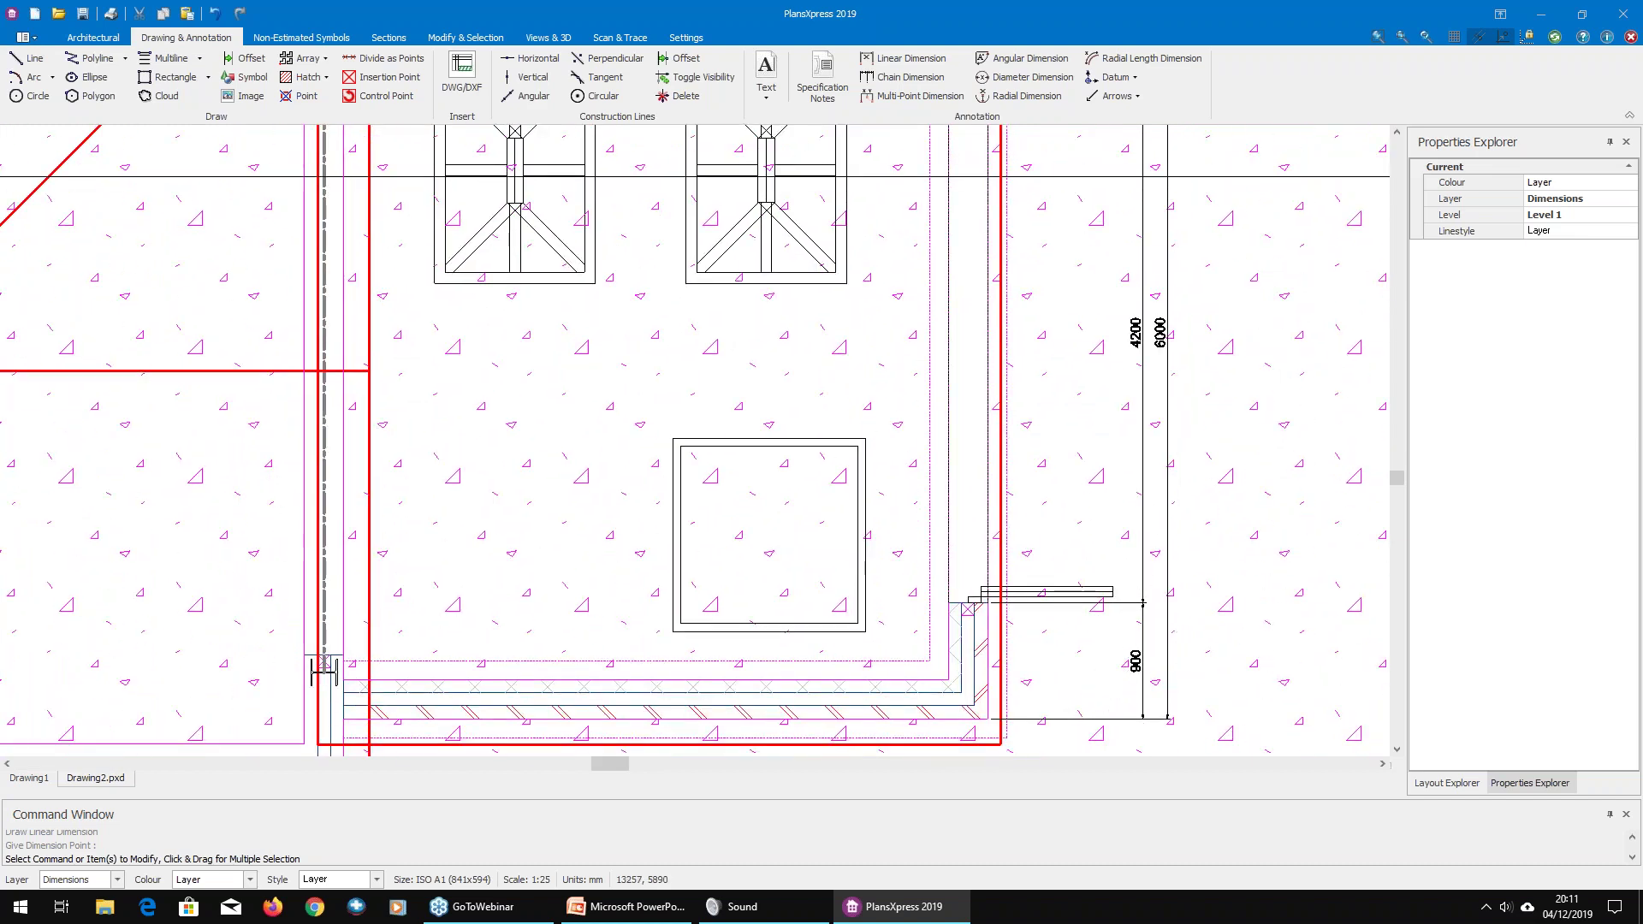
pyautogui.scroll(-4, 1078, 599)
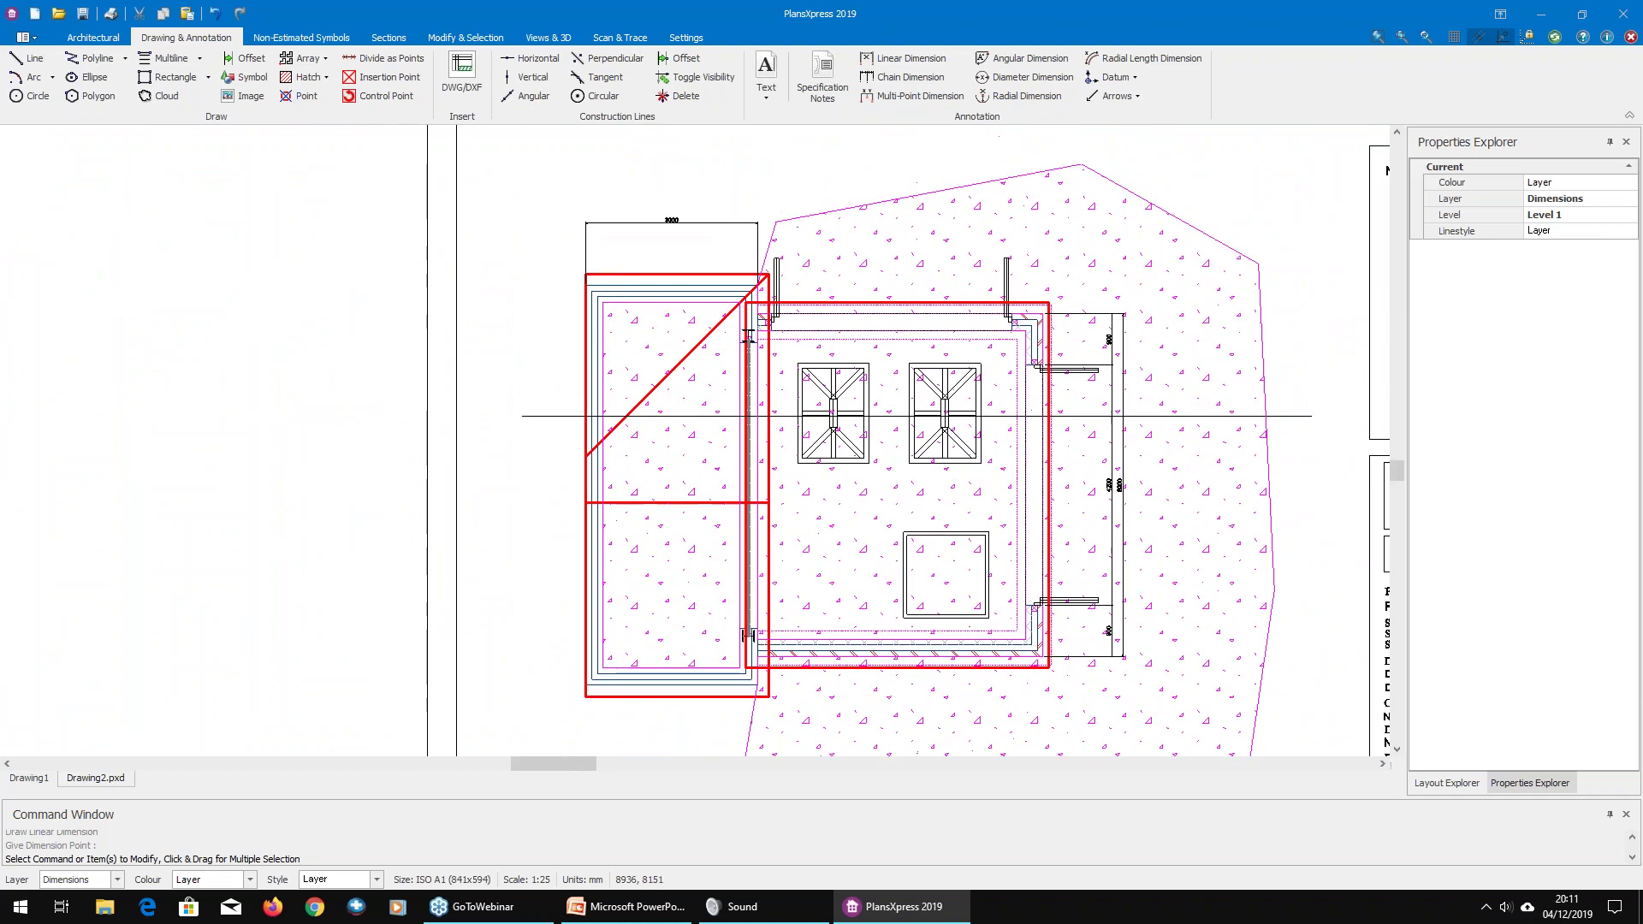
pyautogui.click(908, 58)
pyautogui.scroll(4, 934, 388)
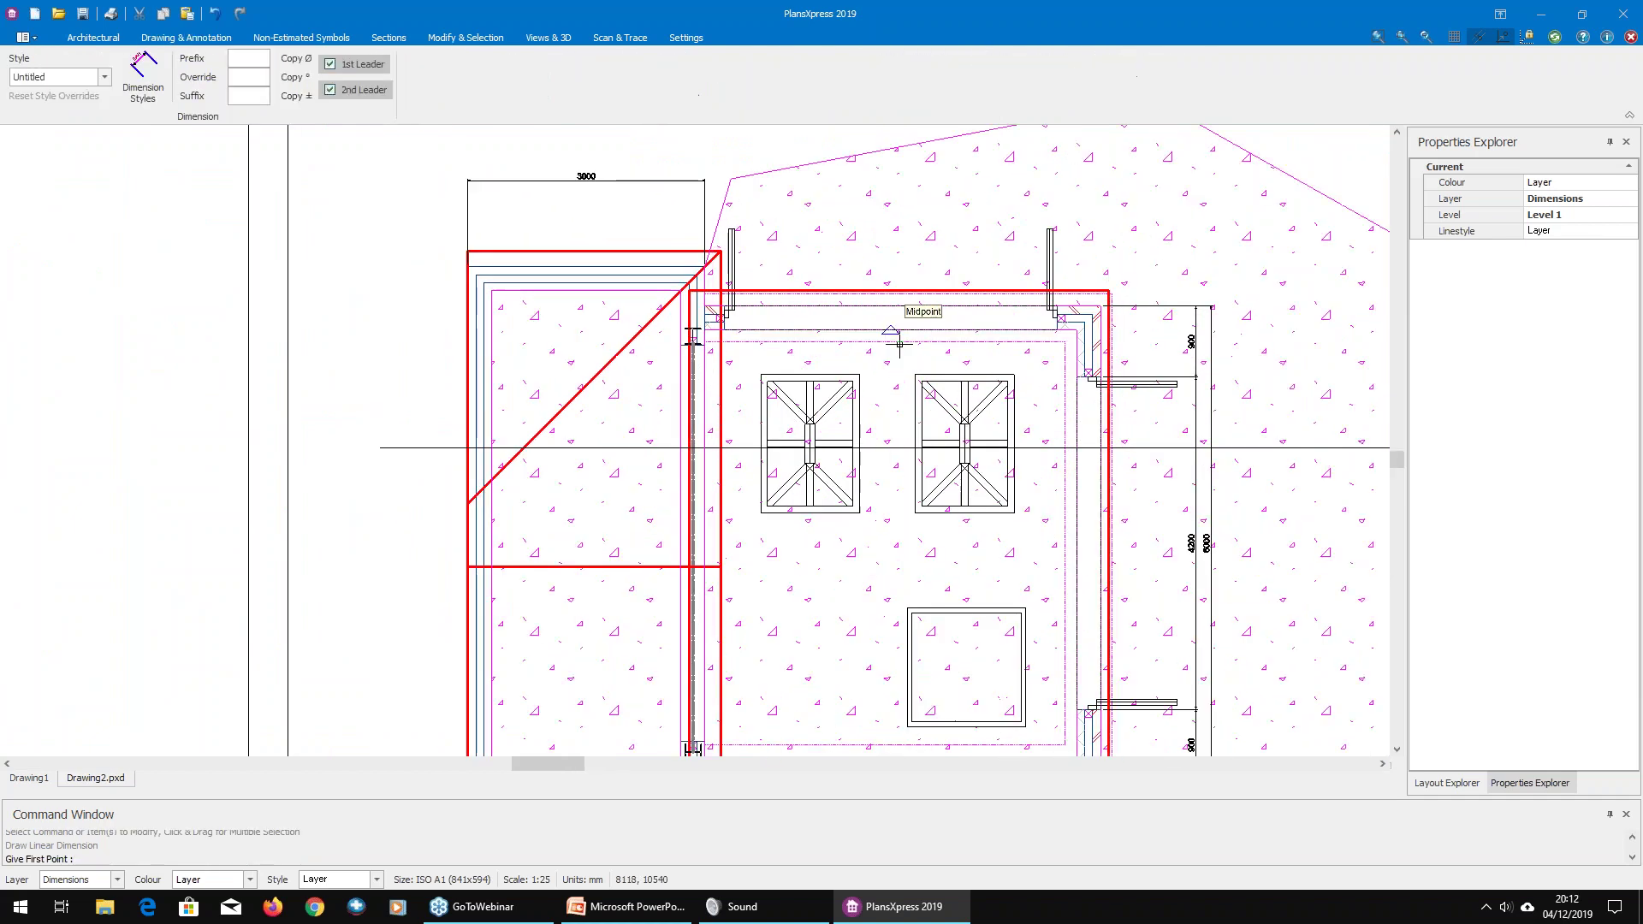
pyautogui.click(903, 361)
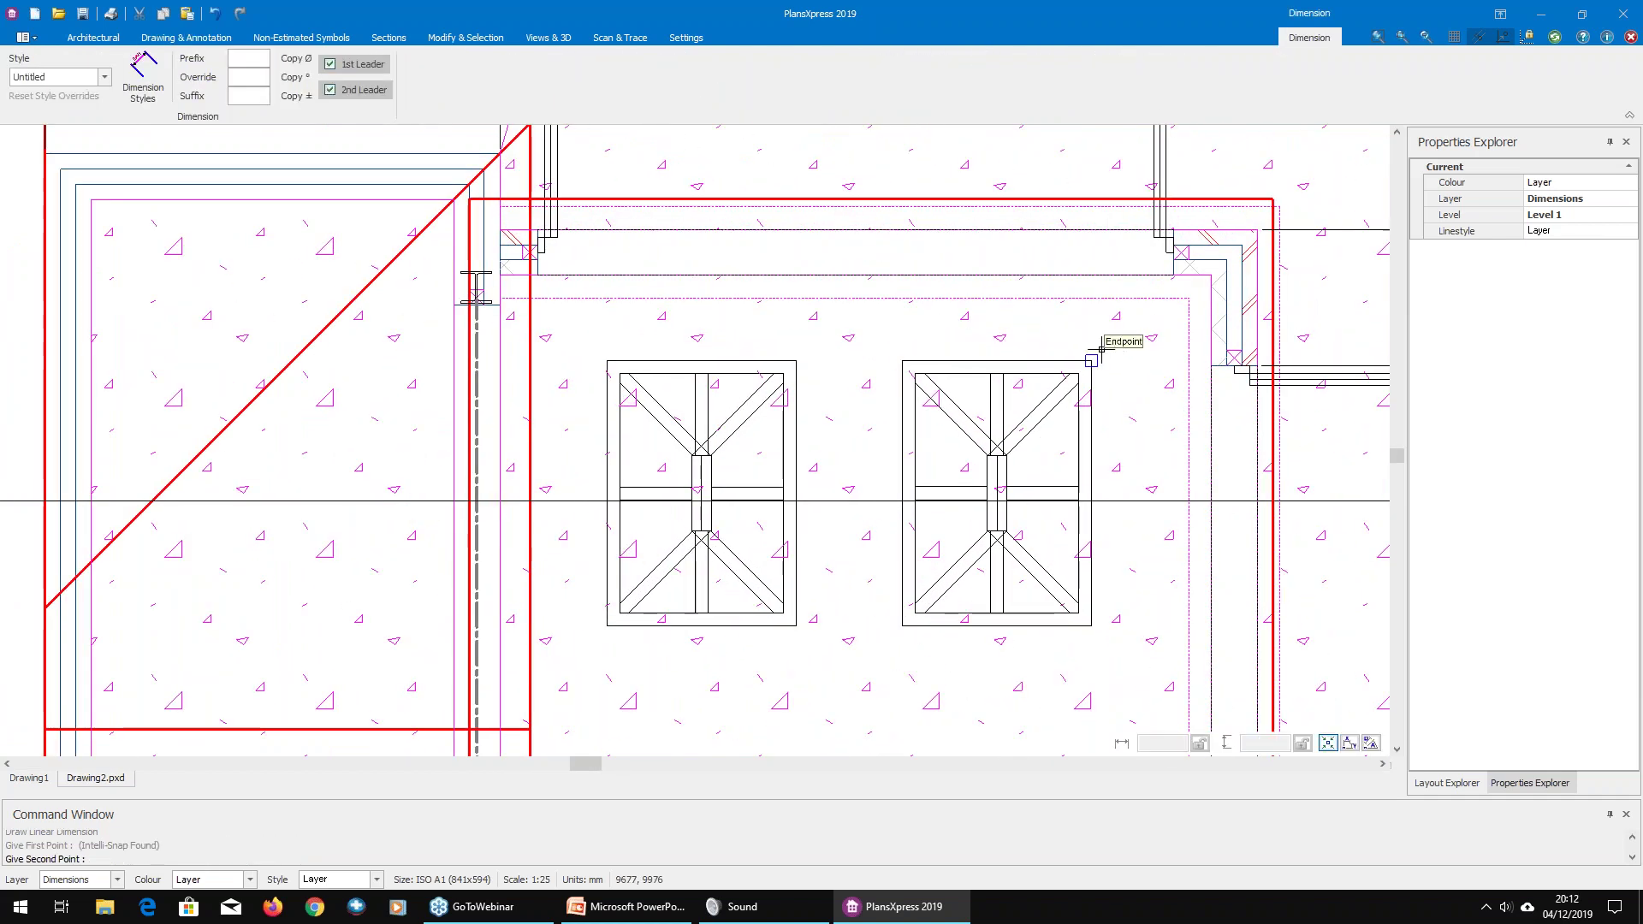
pyautogui.click(1091, 361)
pyautogui.scroll(1, 1010, 333)
pyautogui.click(985, 337)
pyautogui.moveTo(979, 404); pyautogui.dragTo(878, 289, button='middle')
# Step: Dimension the height of the right-hand rooflight between its right outer corners, with the dimension placed beside it
pyautogui.rightClick(960, 391)
pyautogui.click(1005, 400)
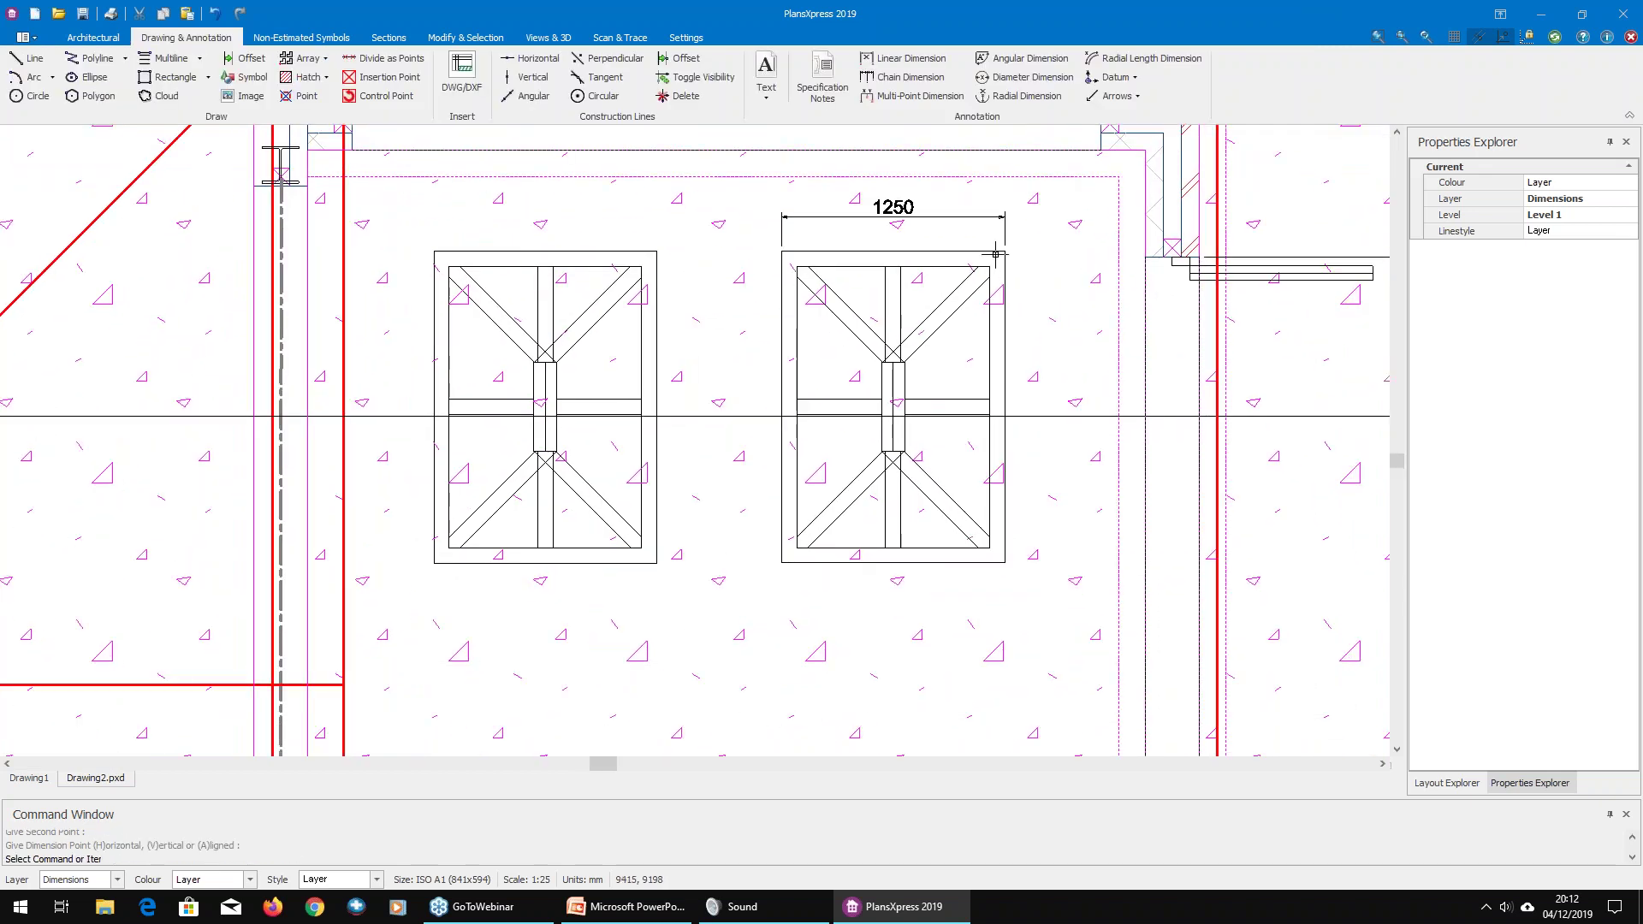
pyautogui.click(1005, 251)
pyautogui.click(1005, 562)
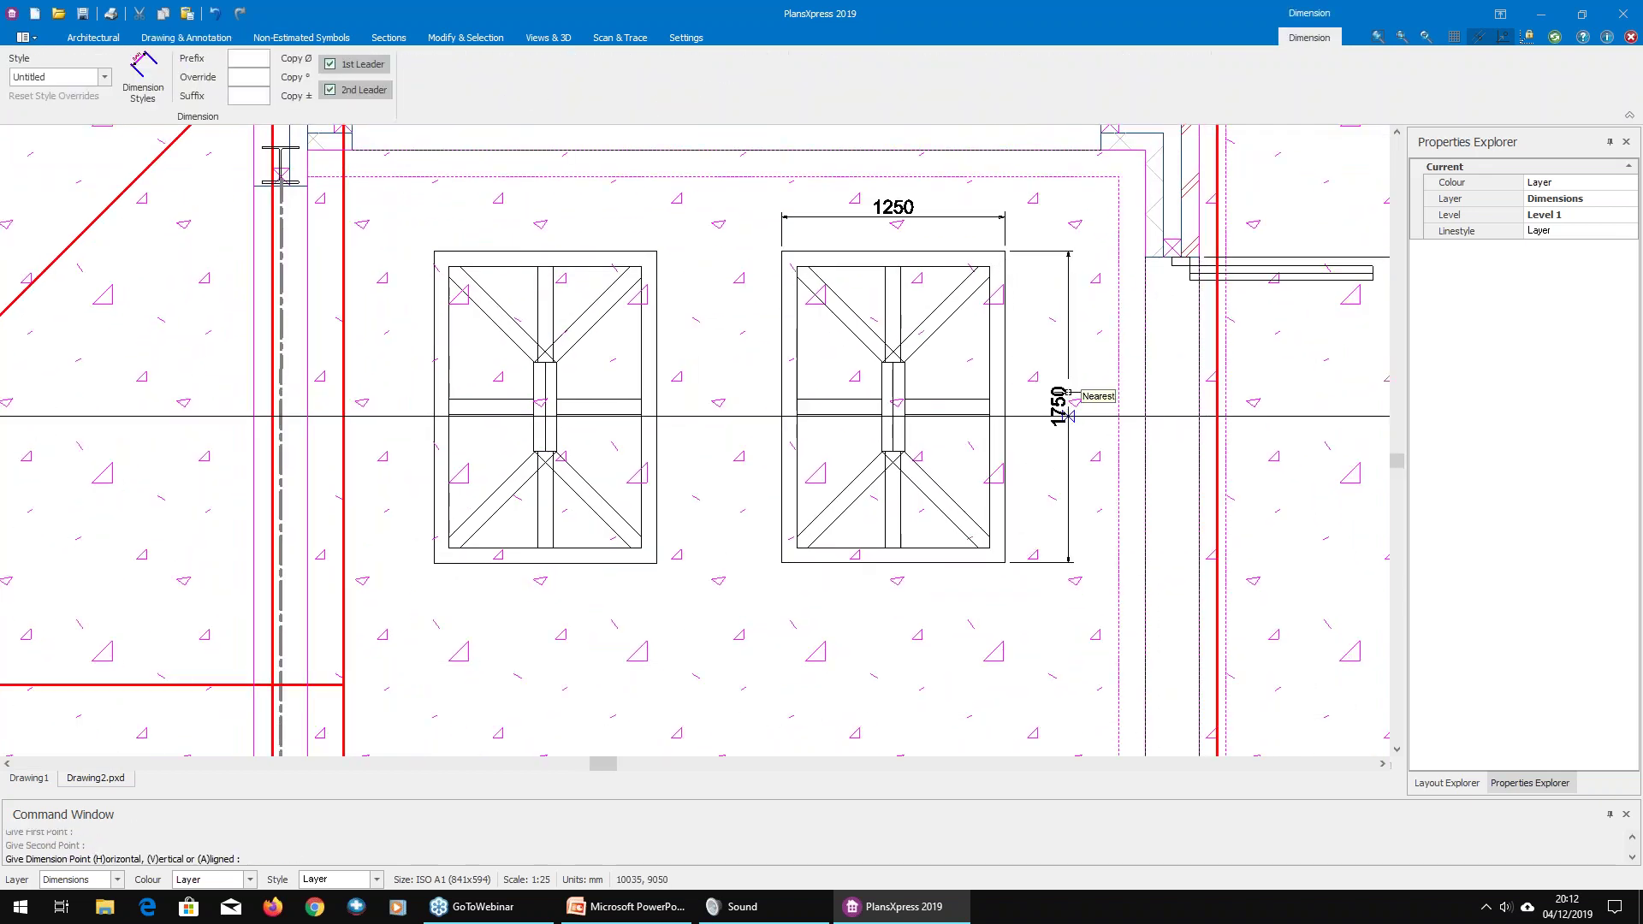
pyautogui.click(1043, 519)
pyautogui.scroll(-5, 1043, 519)
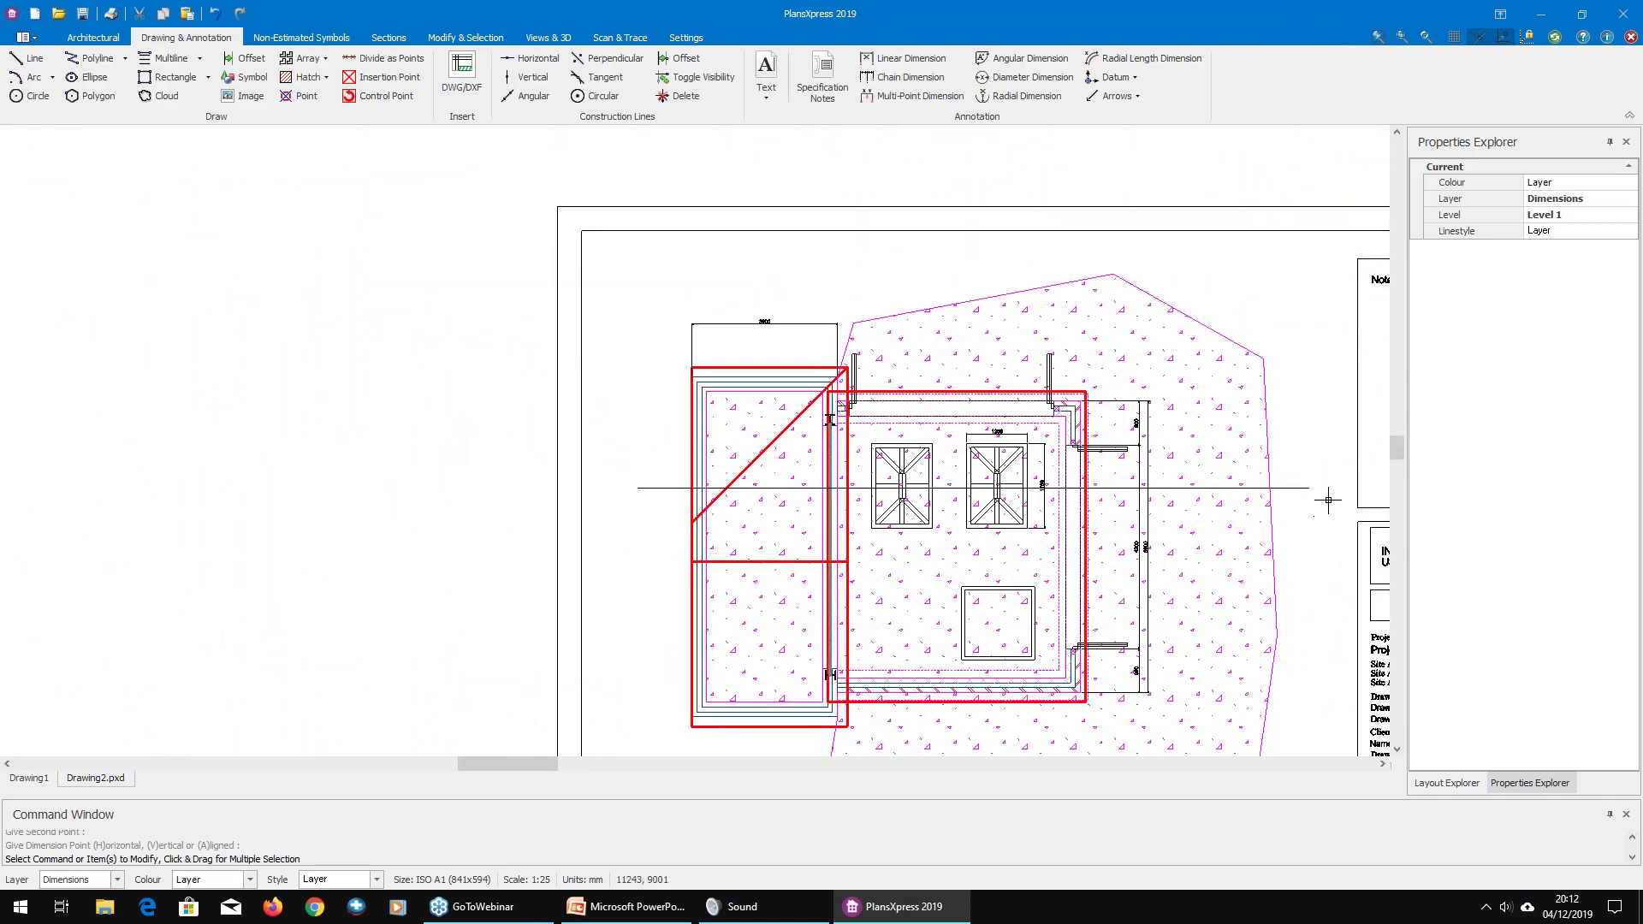
pyautogui.click(1305, 488)
pyautogui.press('Escape')
pyautogui.scroll(5, 1024, 433)
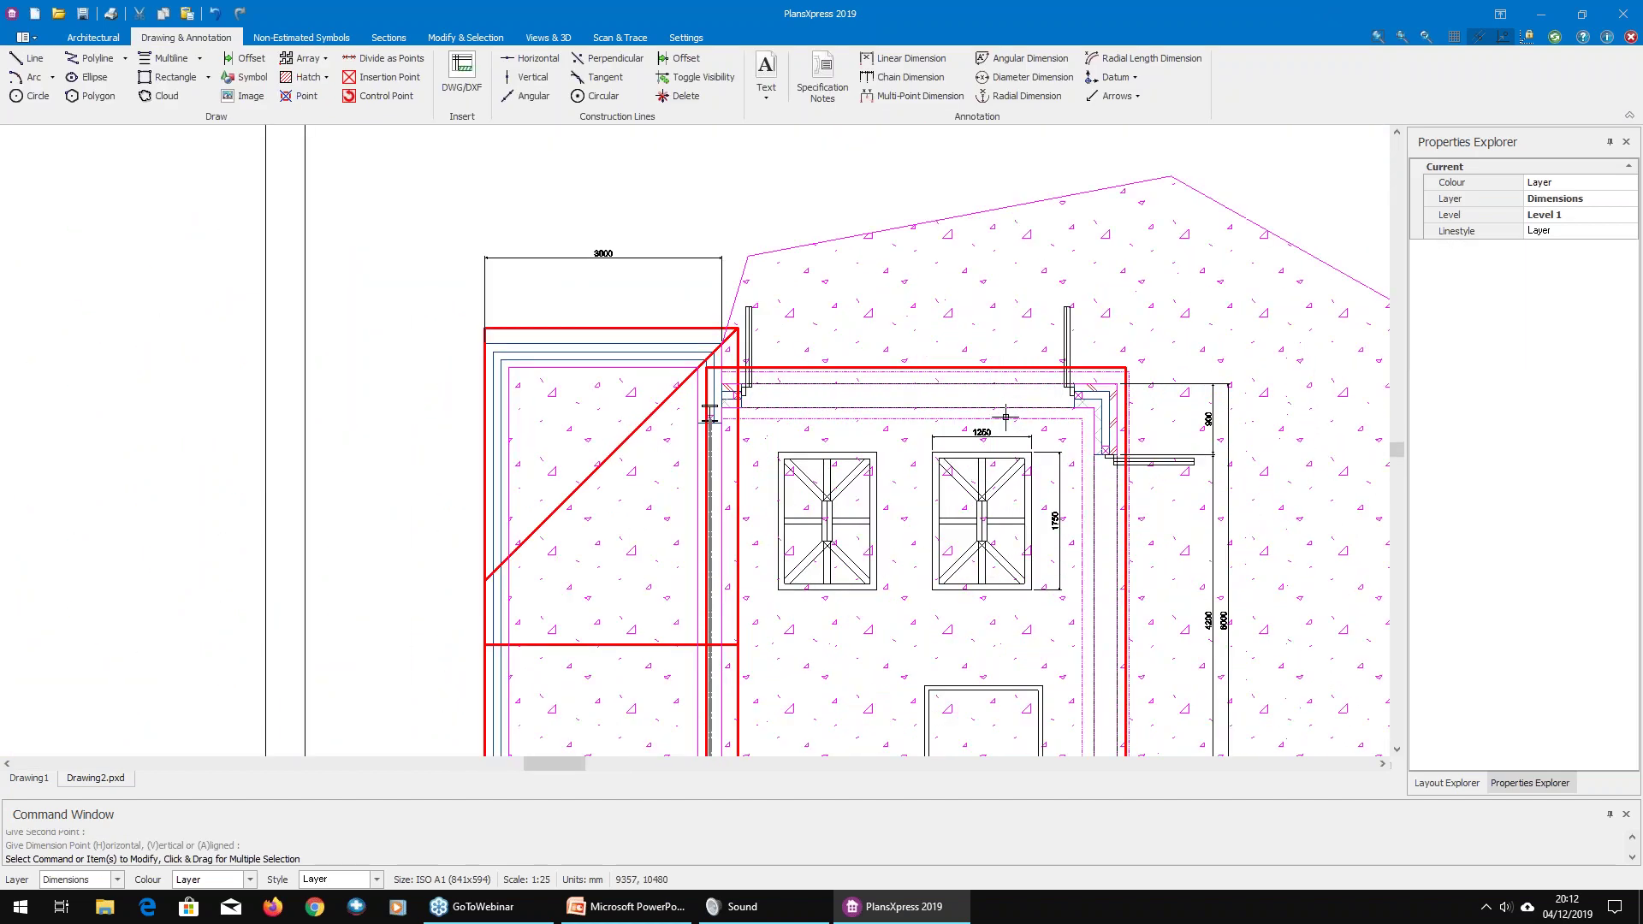
pyautogui.moveTo(849, 239); pyautogui.dragTo(847, 262, button='middle')
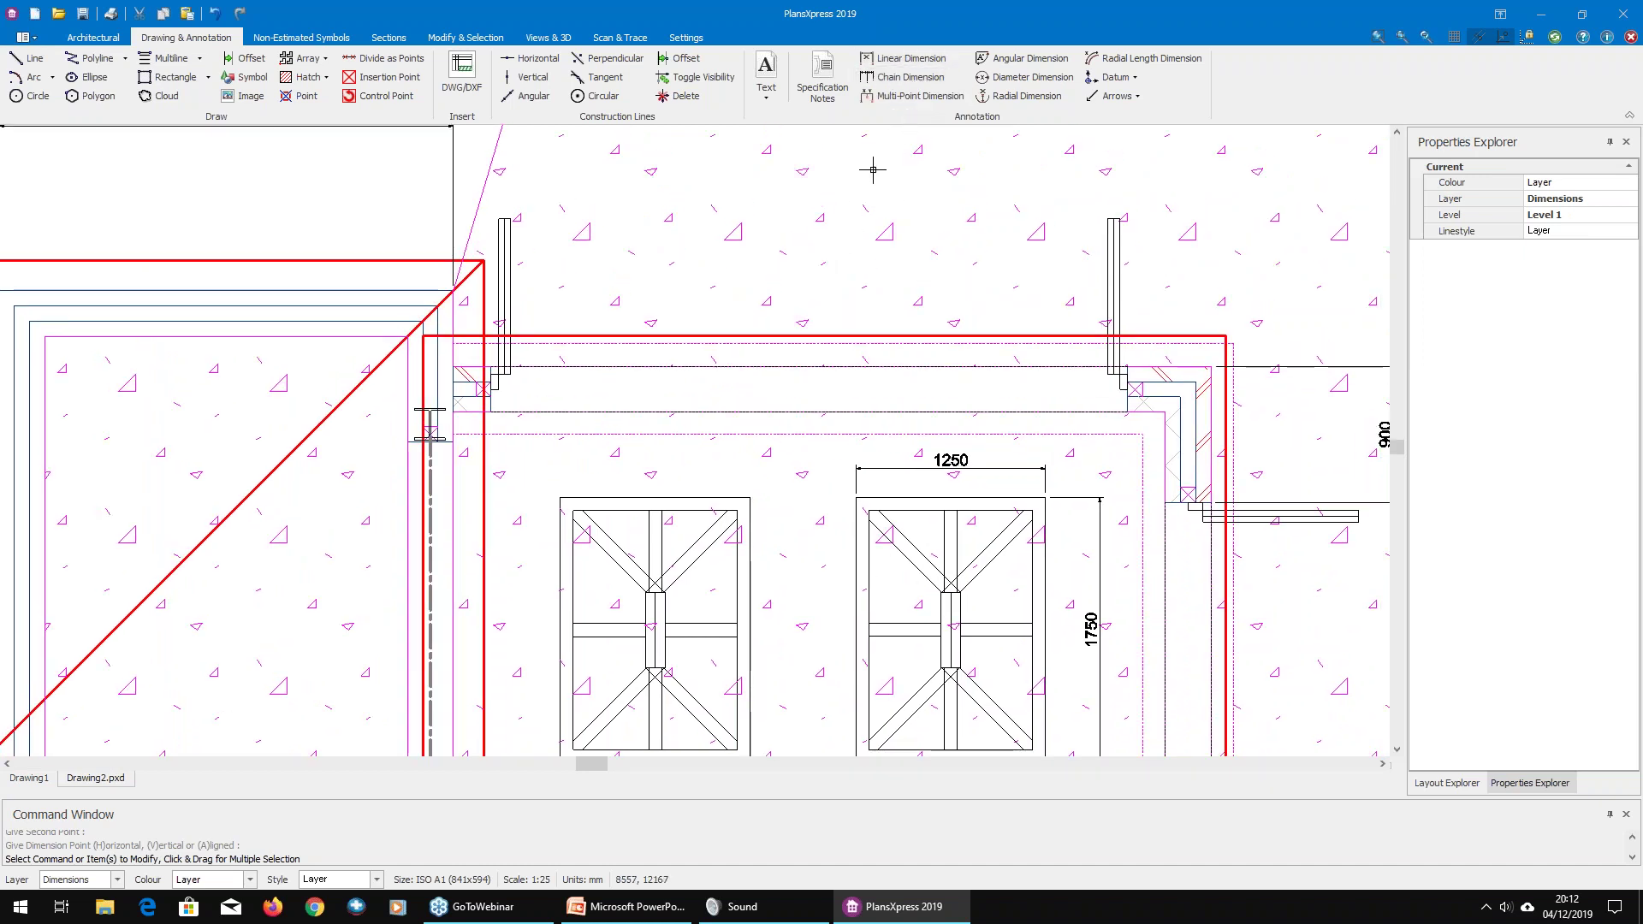
pyautogui.click(1007, 67)
pyautogui.scroll(-3, 837, 285)
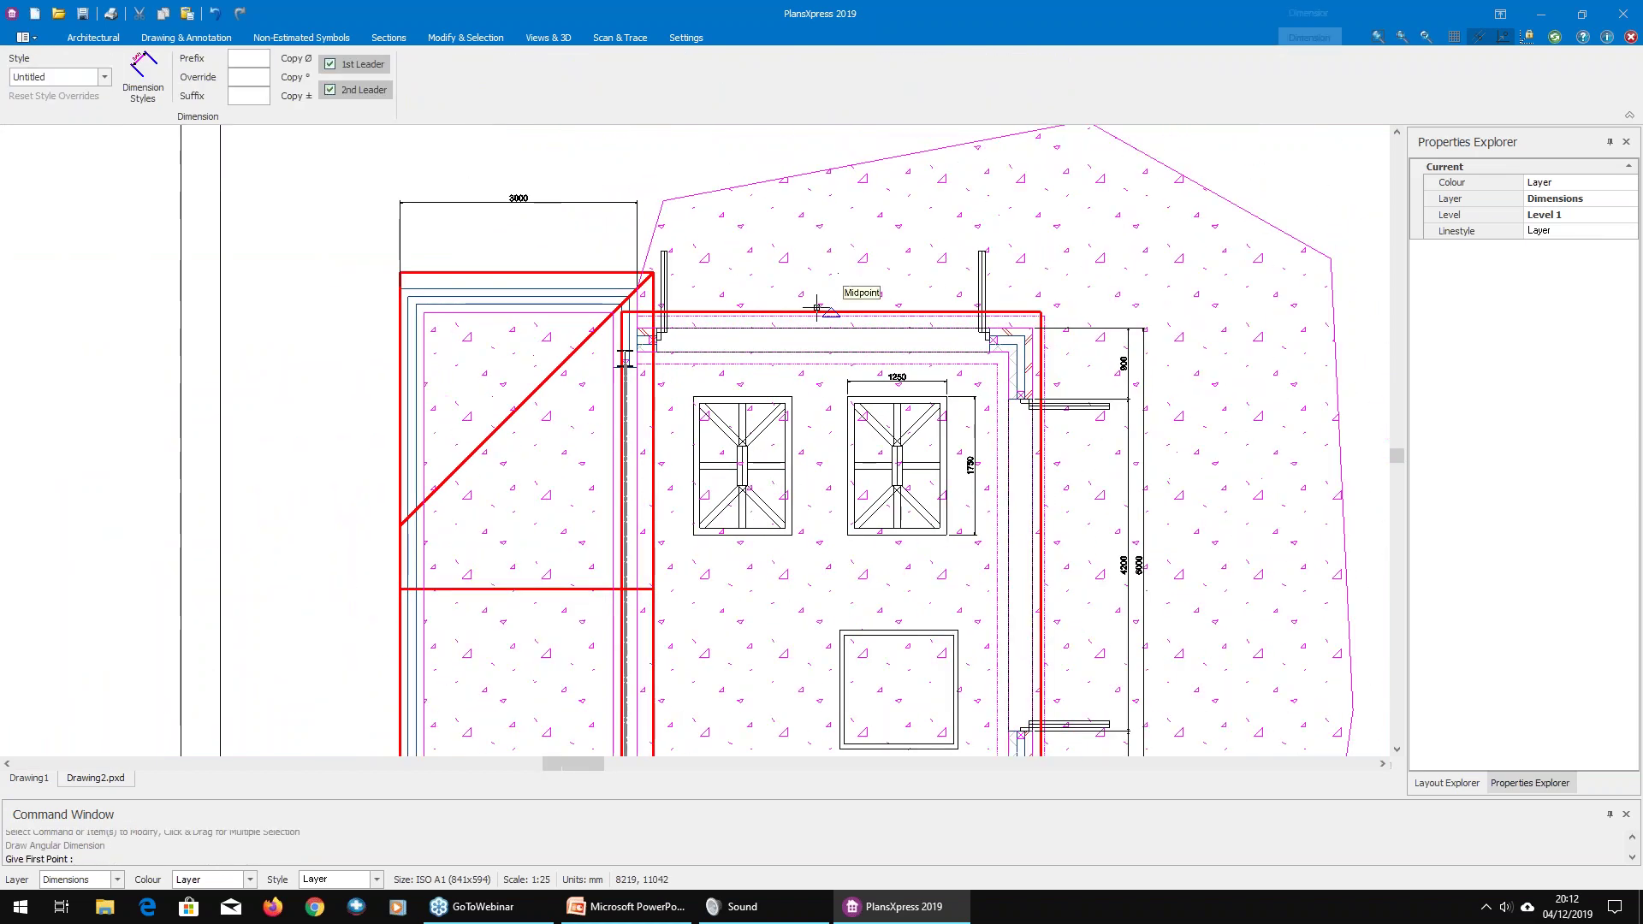
pyautogui.scroll(-3, 515, 471)
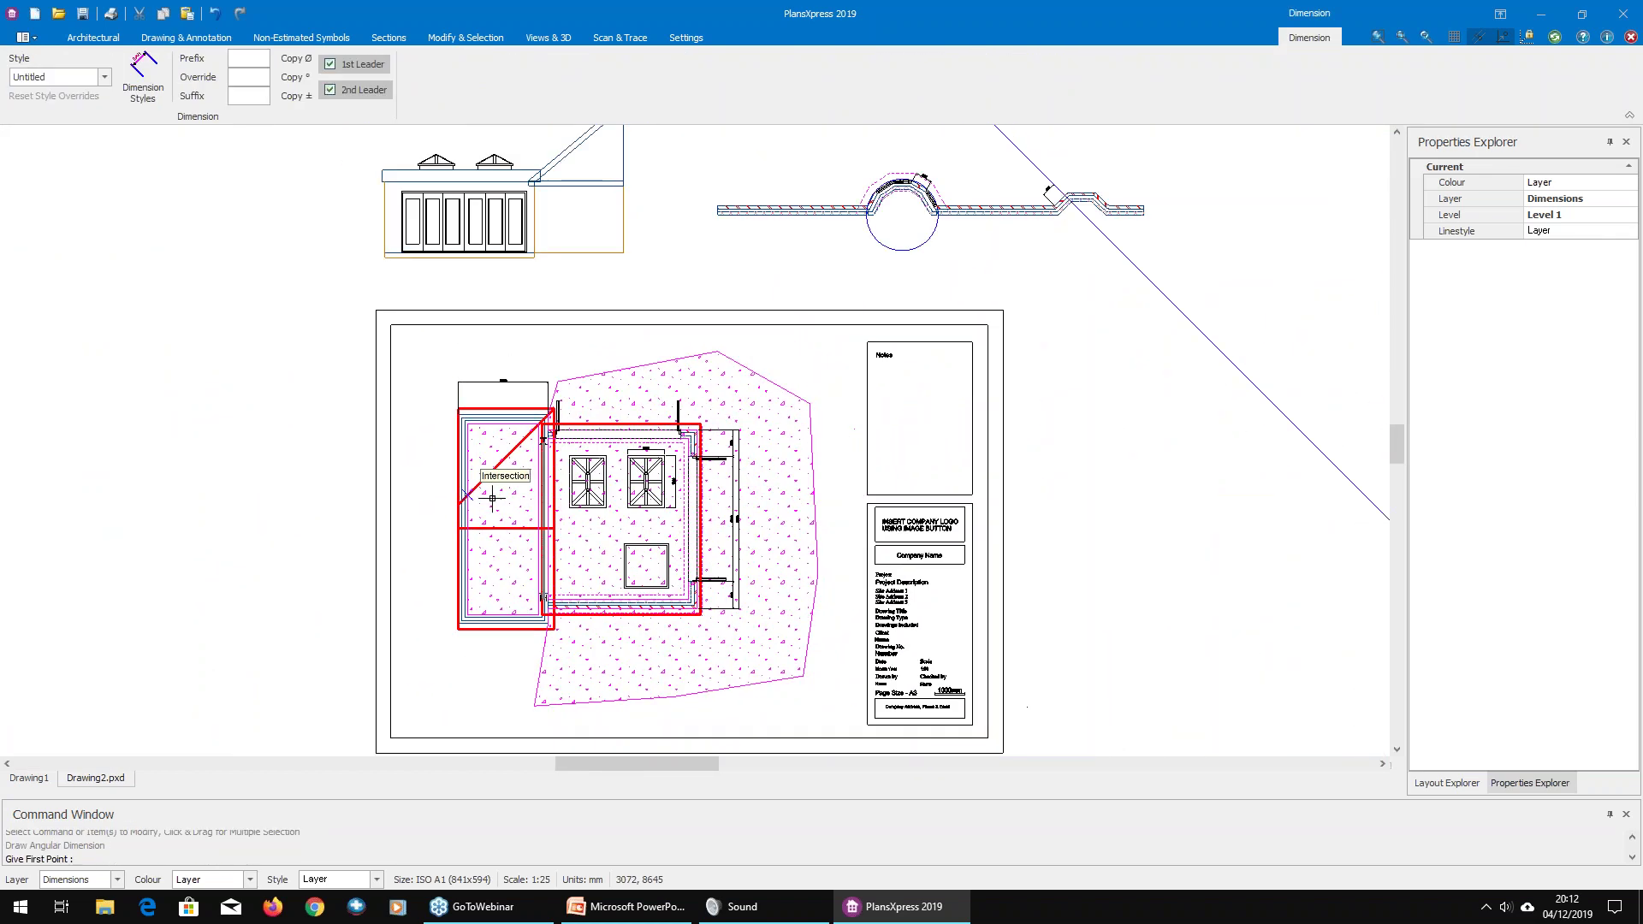
pyautogui.moveTo(598, 296); pyautogui.dragTo(861, 728, button='middle')
pyautogui.scroll(1, 824, 692)
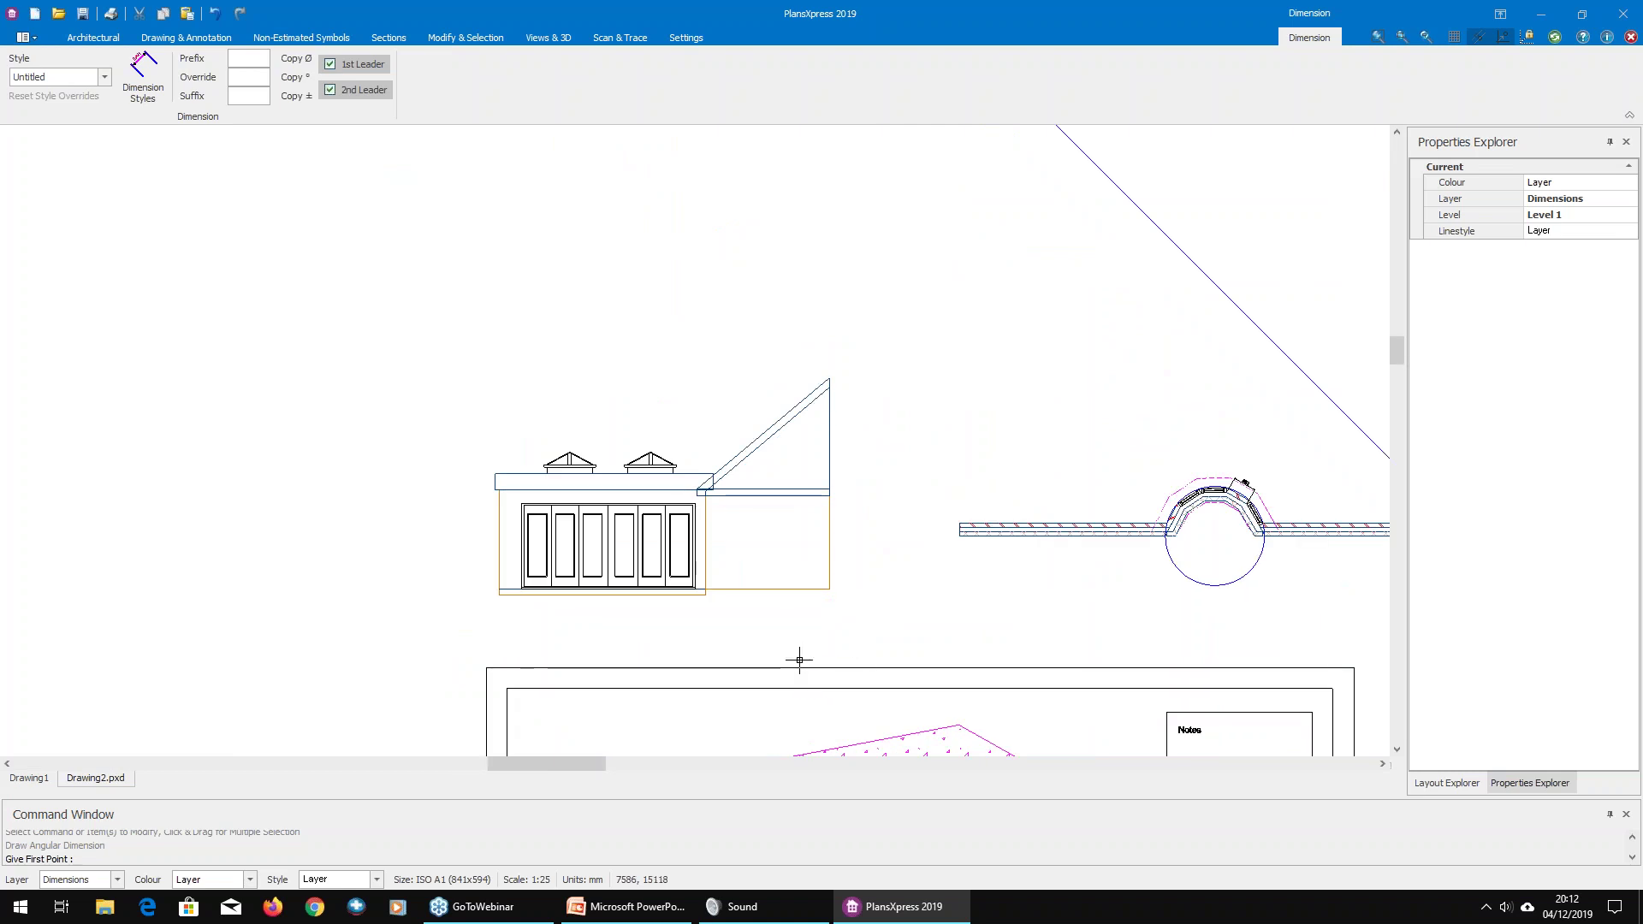
pyautogui.press('Escape')
# Step: Explode the elevation symbol with the folding doors and sloping roof into separate entities
pyautogui.click(705, 449)
pyautogui.scroll(2, 705, 479)
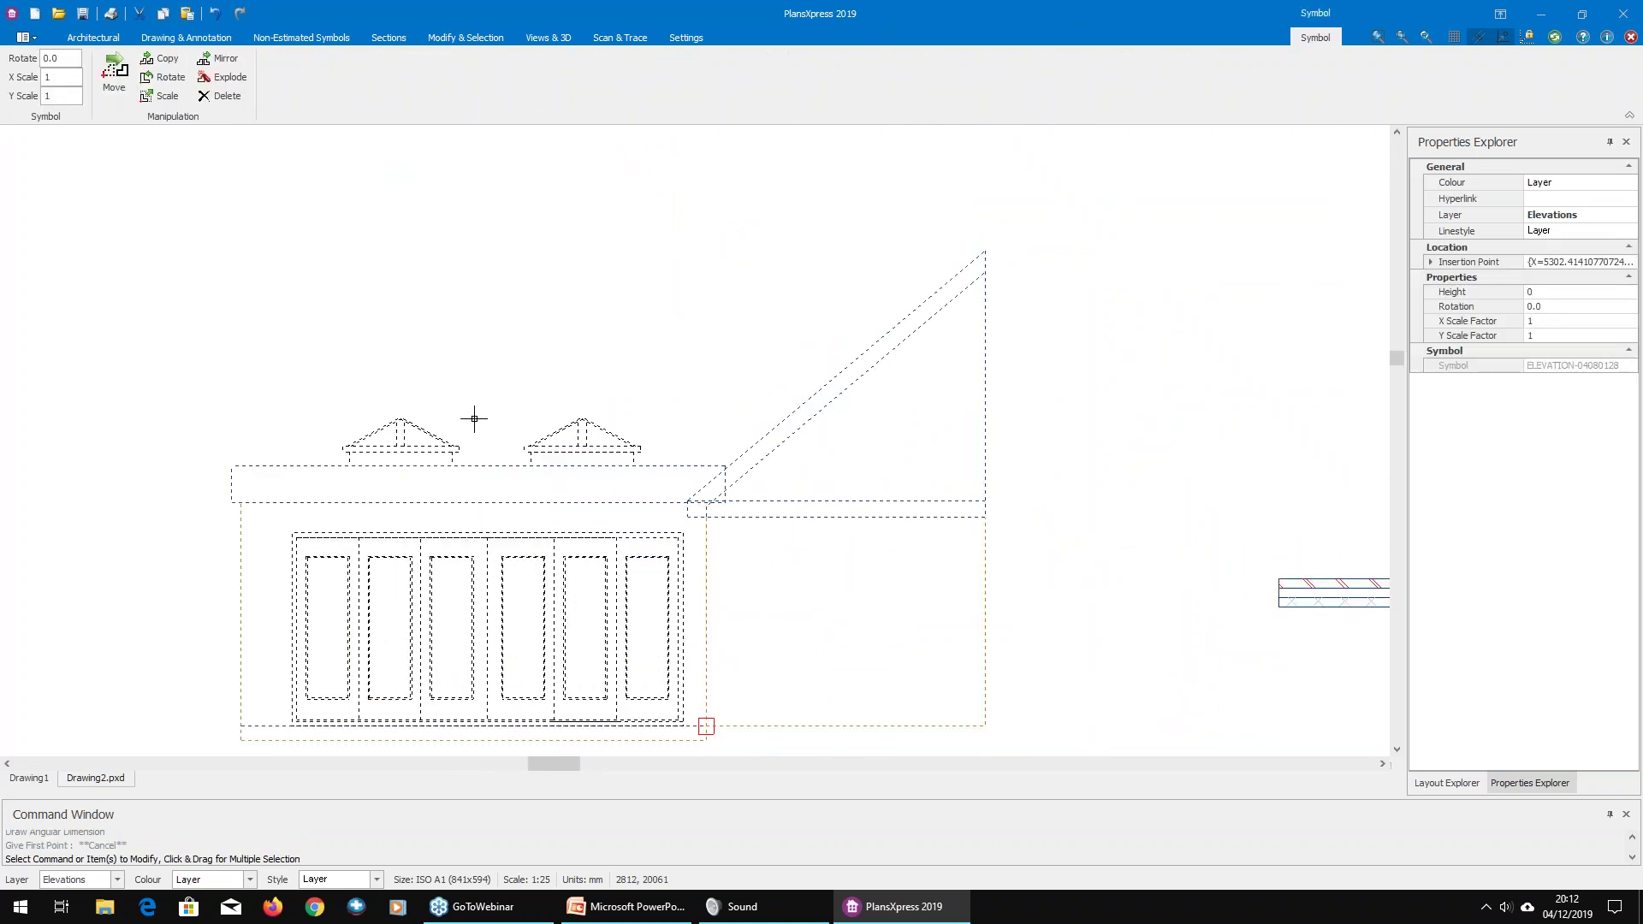
pyautogui.press('Escape')
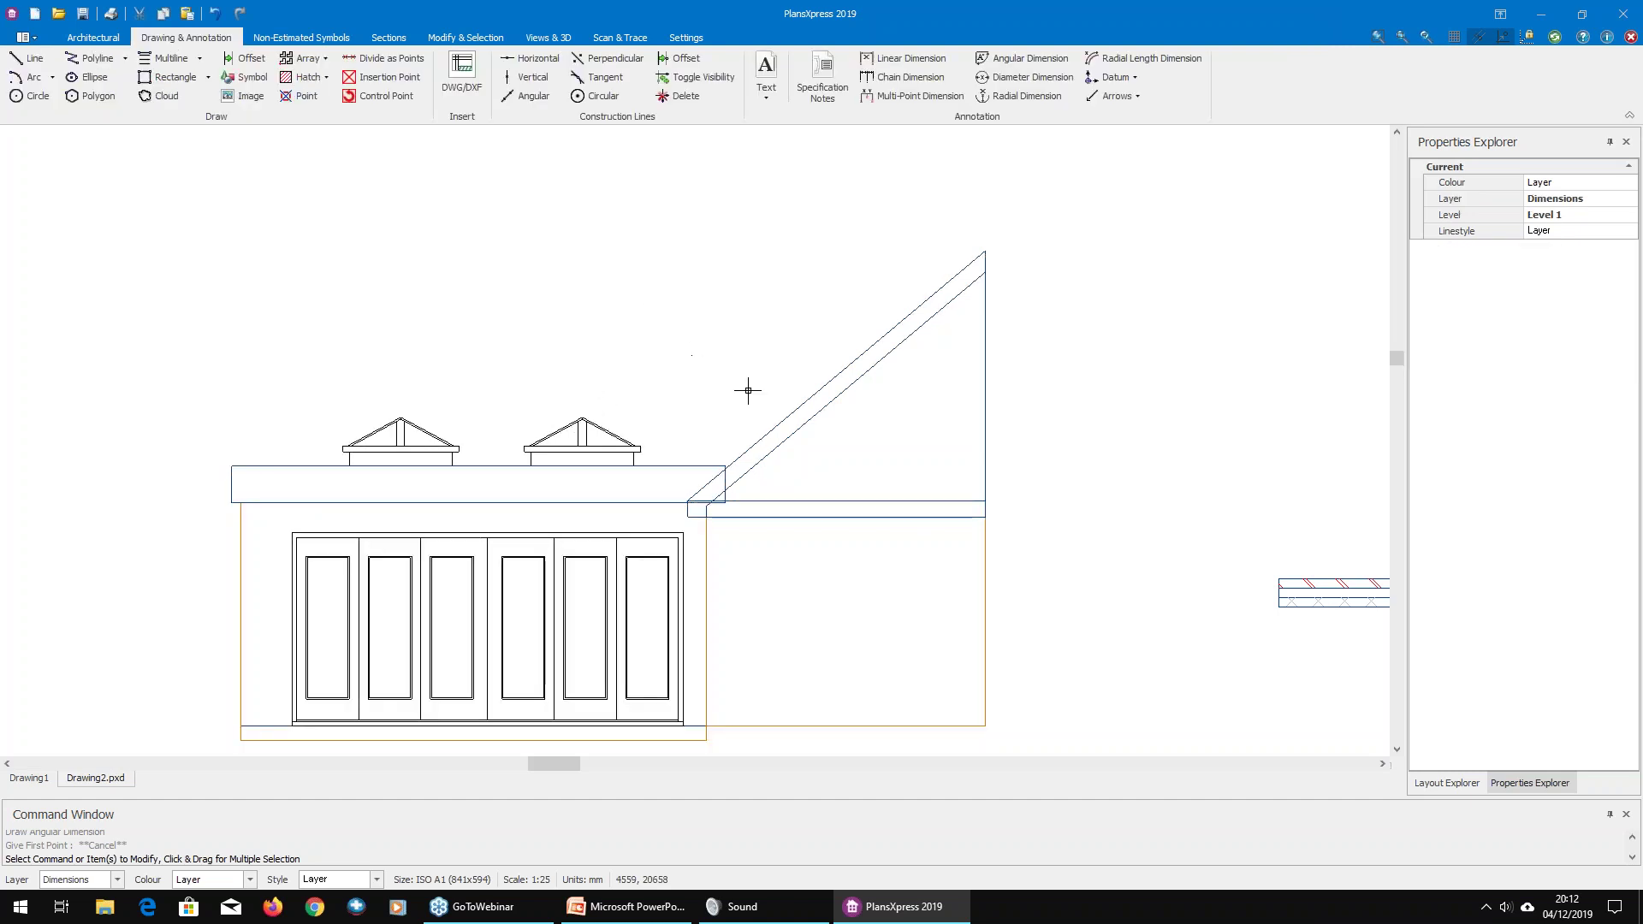
pyautogui.click(761, 432)
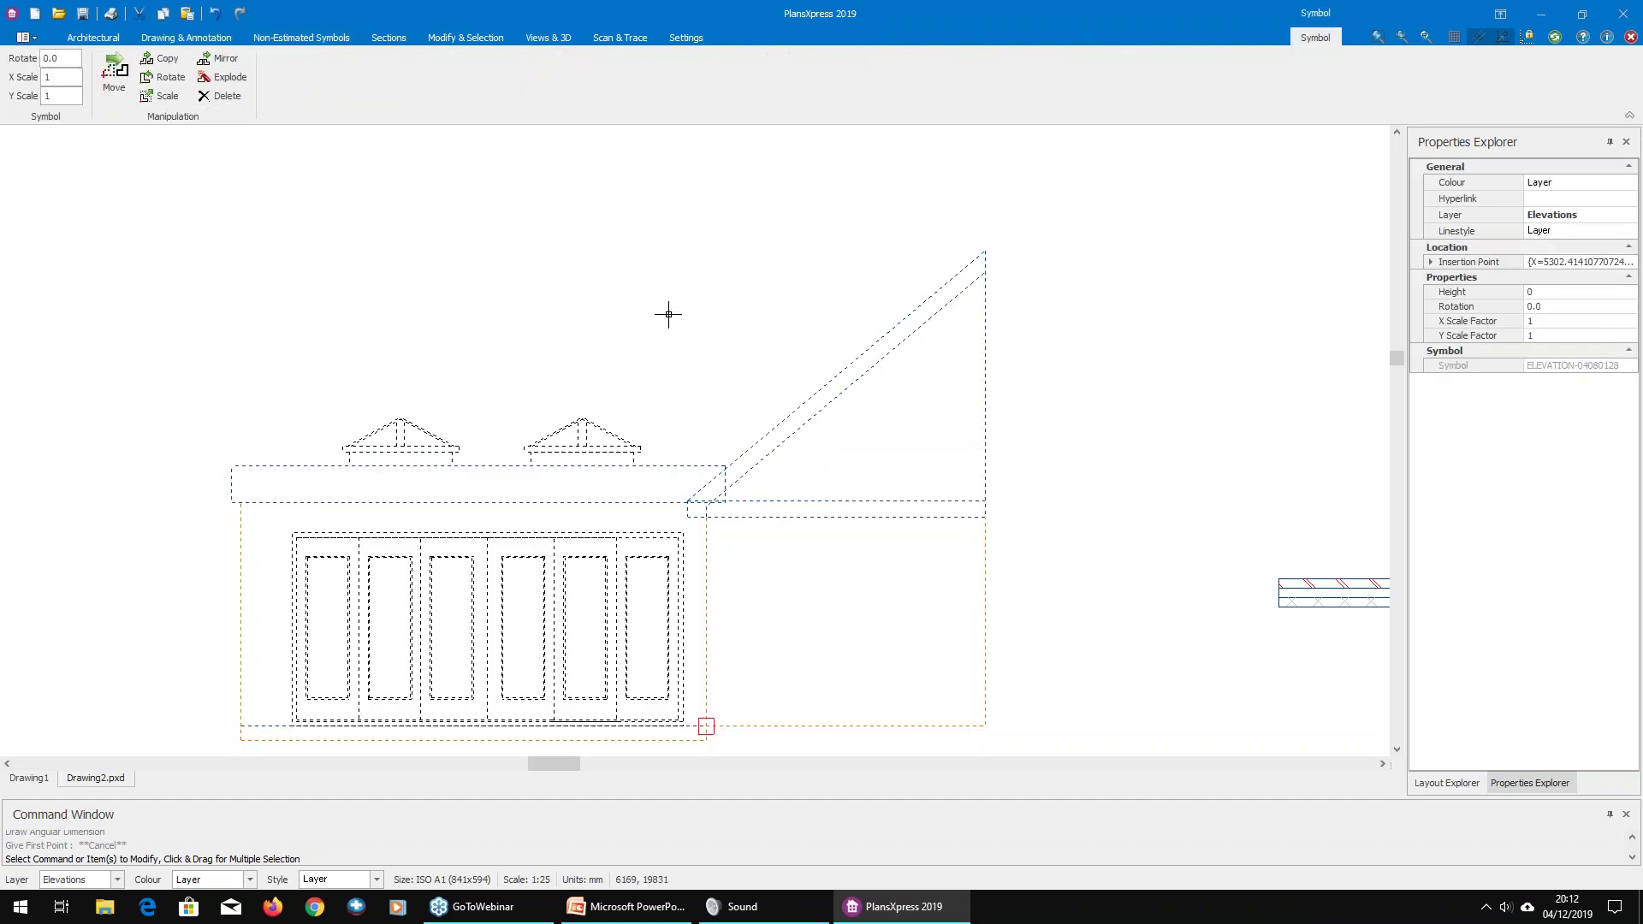
pyautogui.click(236, 80)
pyautogui.click(784, 478)
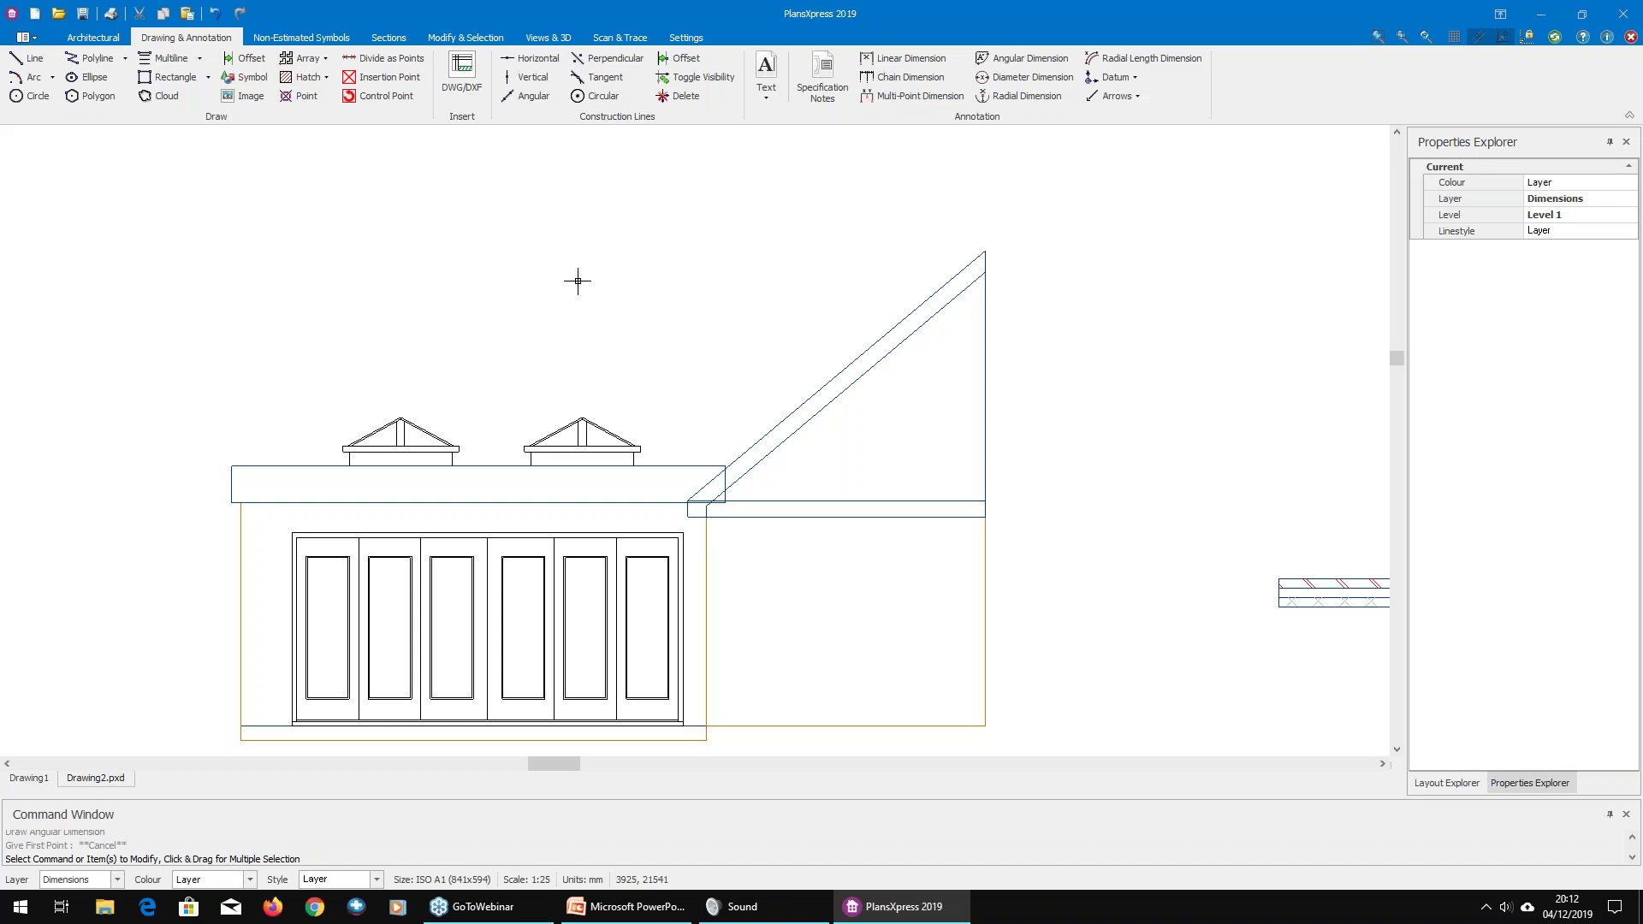
# Step: Draw a horizontal construction line across the elevation's sloping roof, near the height of the rooflight peaks
pyautogui.click(509, 62)
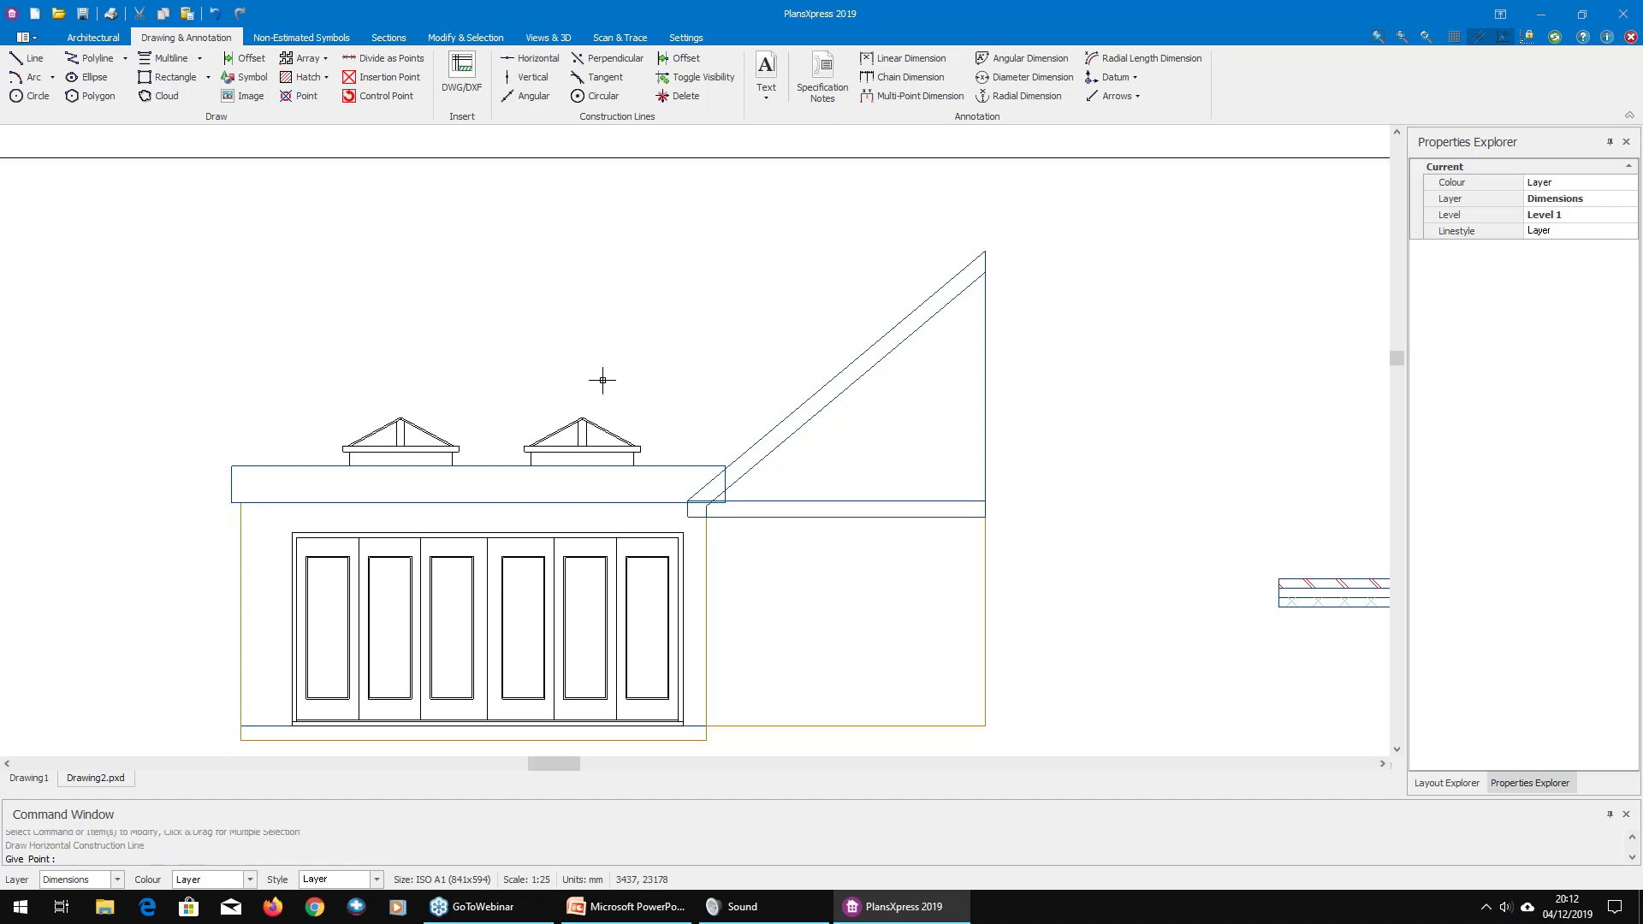
pyautogui.click(879, 420)
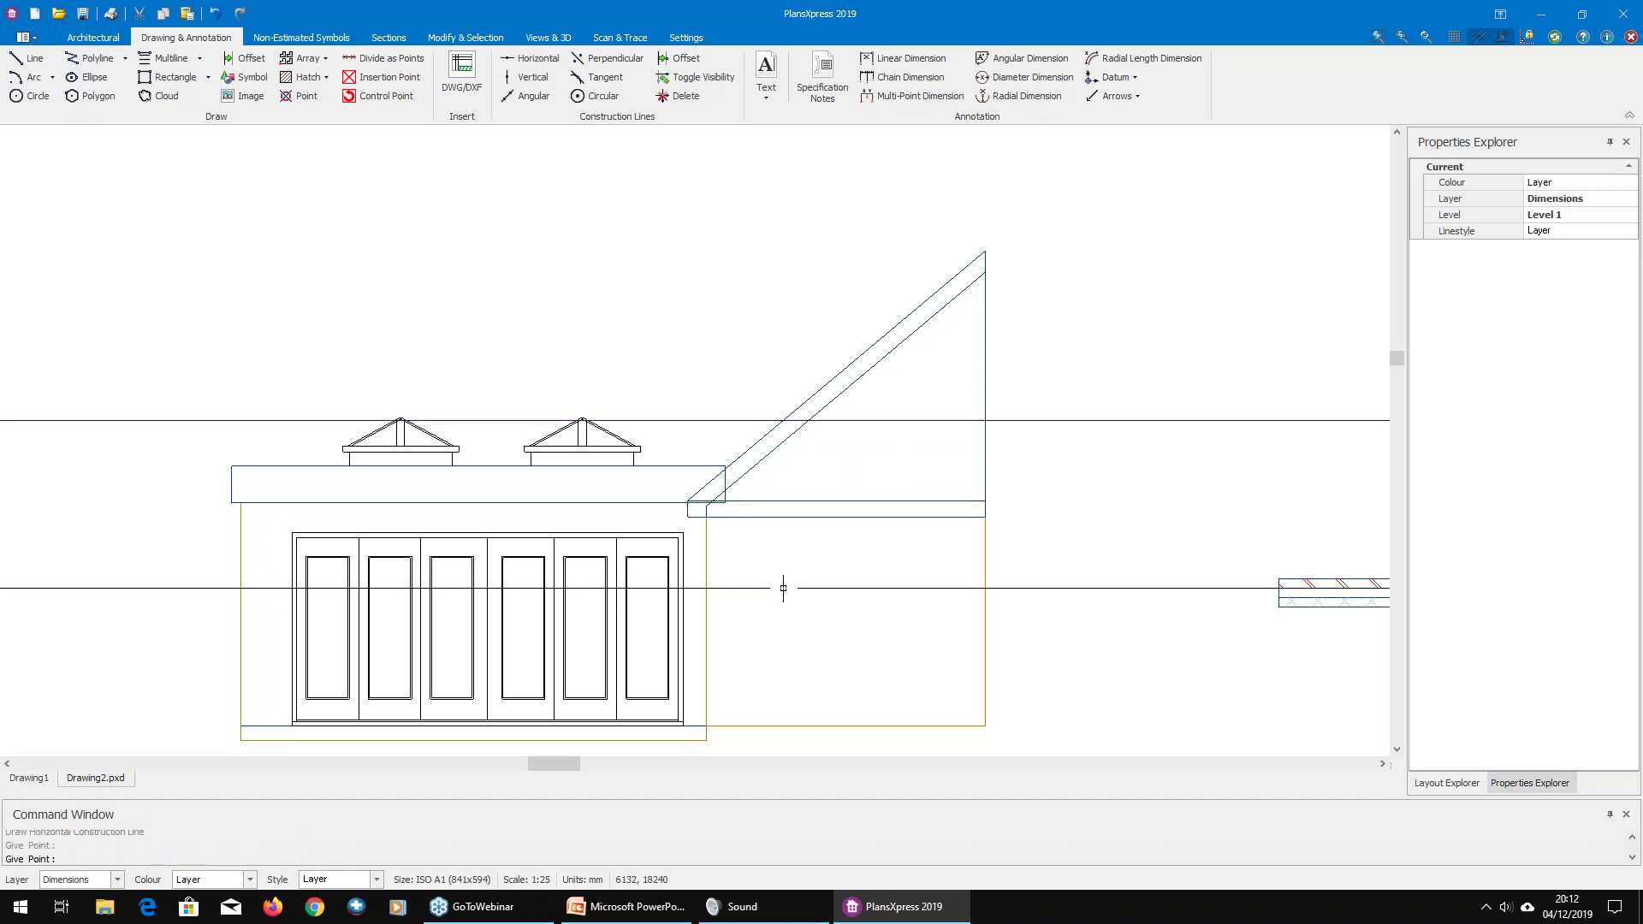
pyautogui.press('Escape')
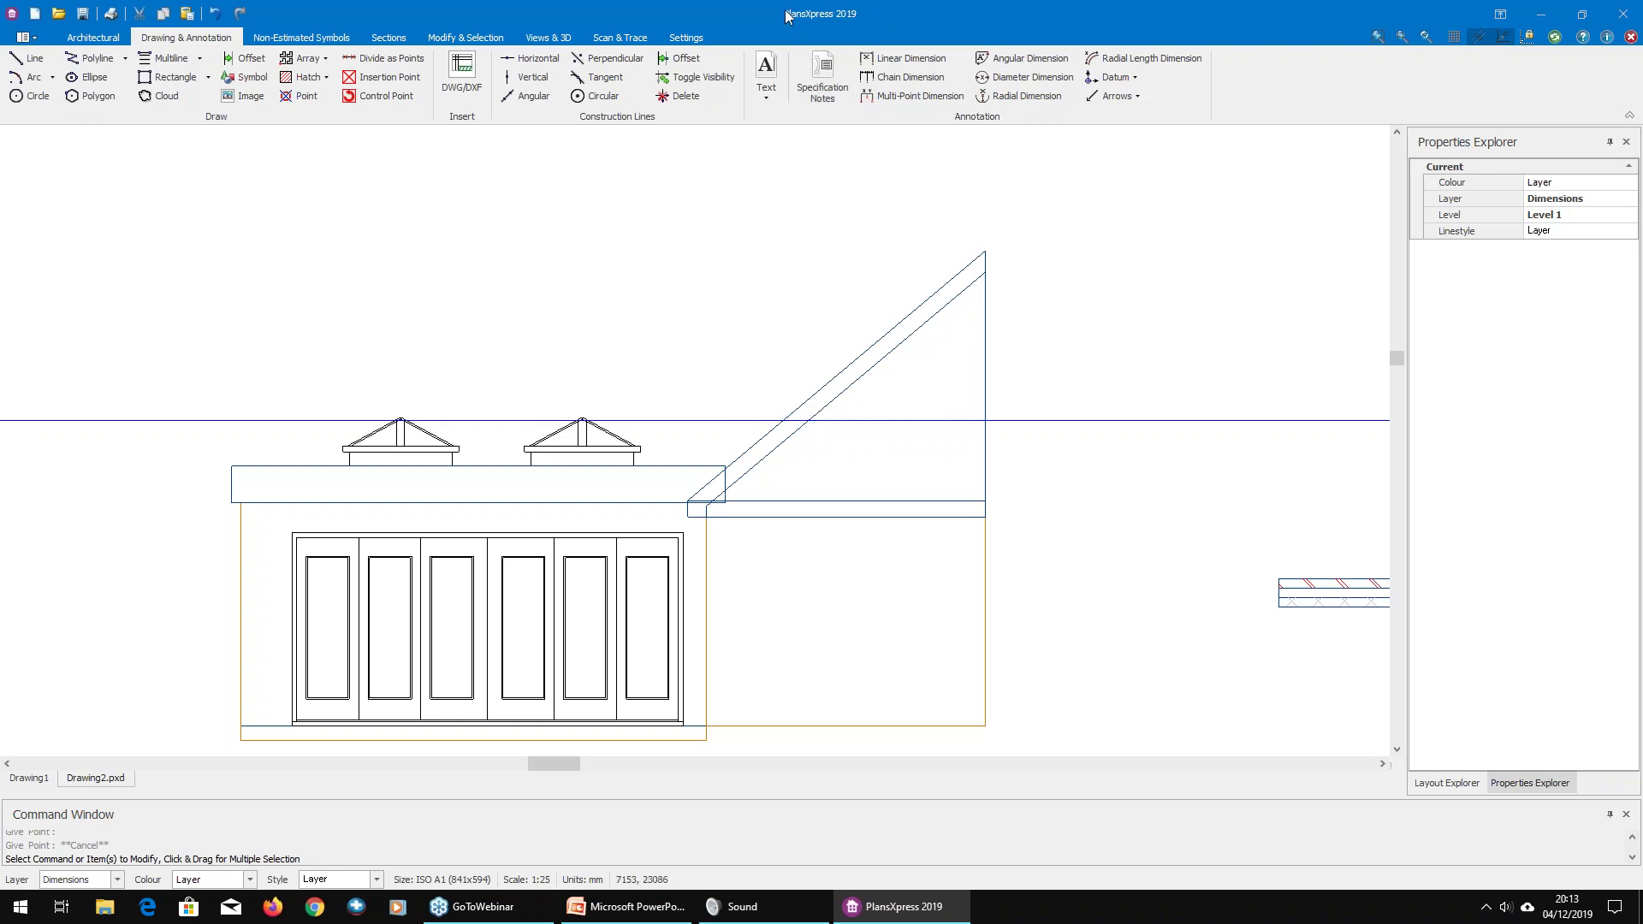
# Step: Dimension the angle between the horizontal construction line and the lower line of the roof slope, then delete that dimension
pyautogui.click(1029, 68)
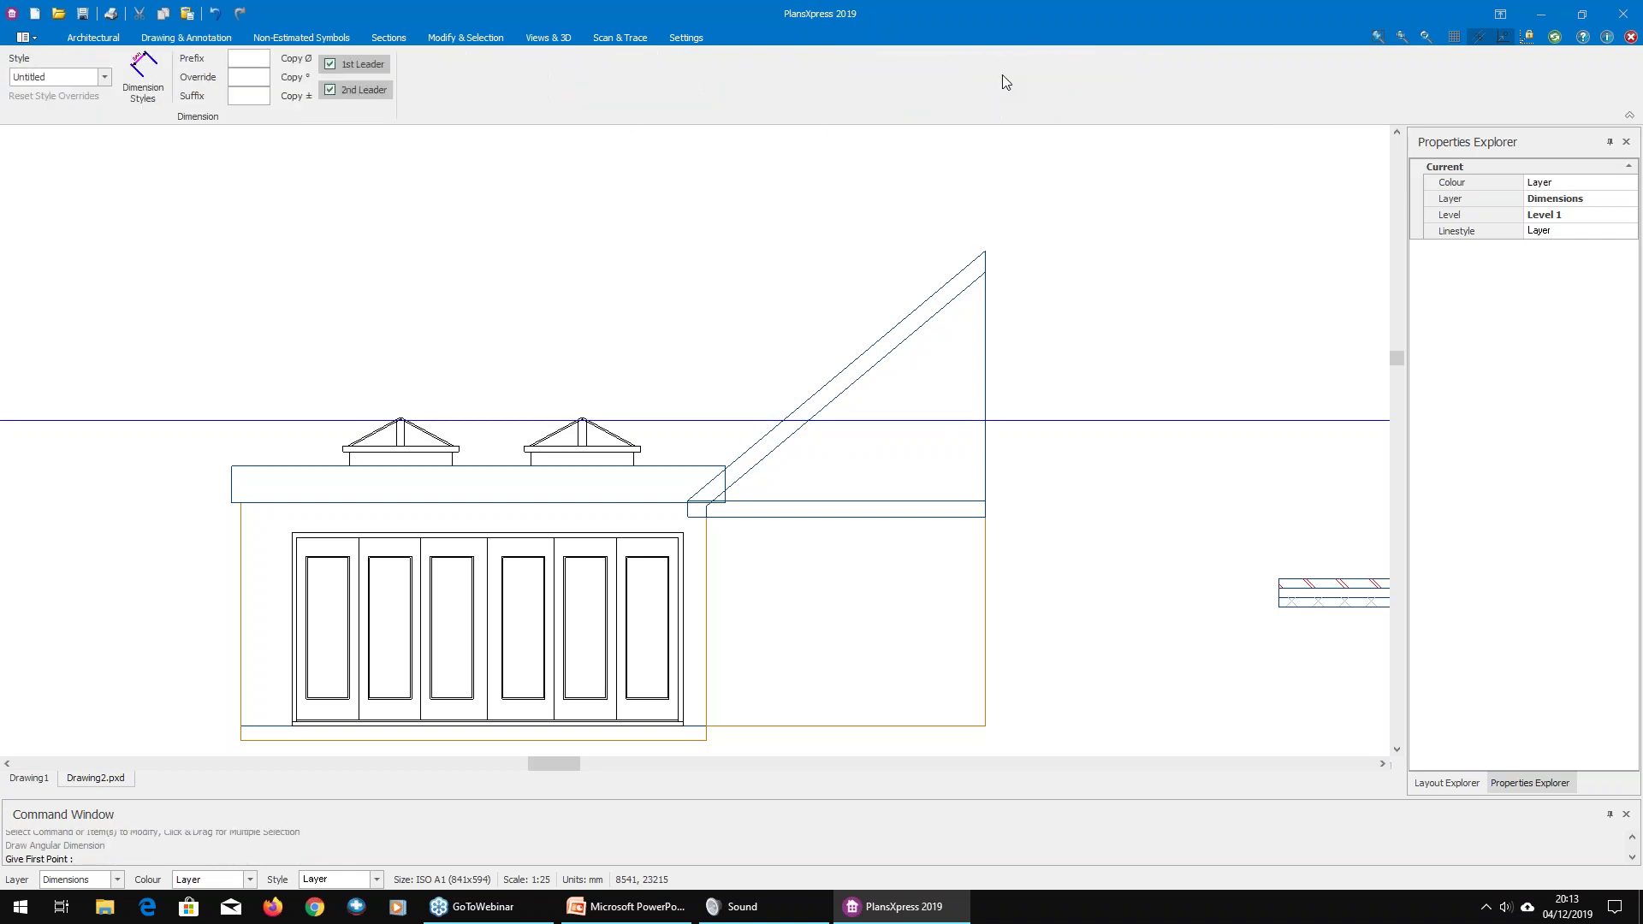
pyautogui.scroll(1, 721, 477)
pyautogui.scroll(1, 793, 490)
pyautogui.click(953, 396)
pyautogui.click(837, 412)
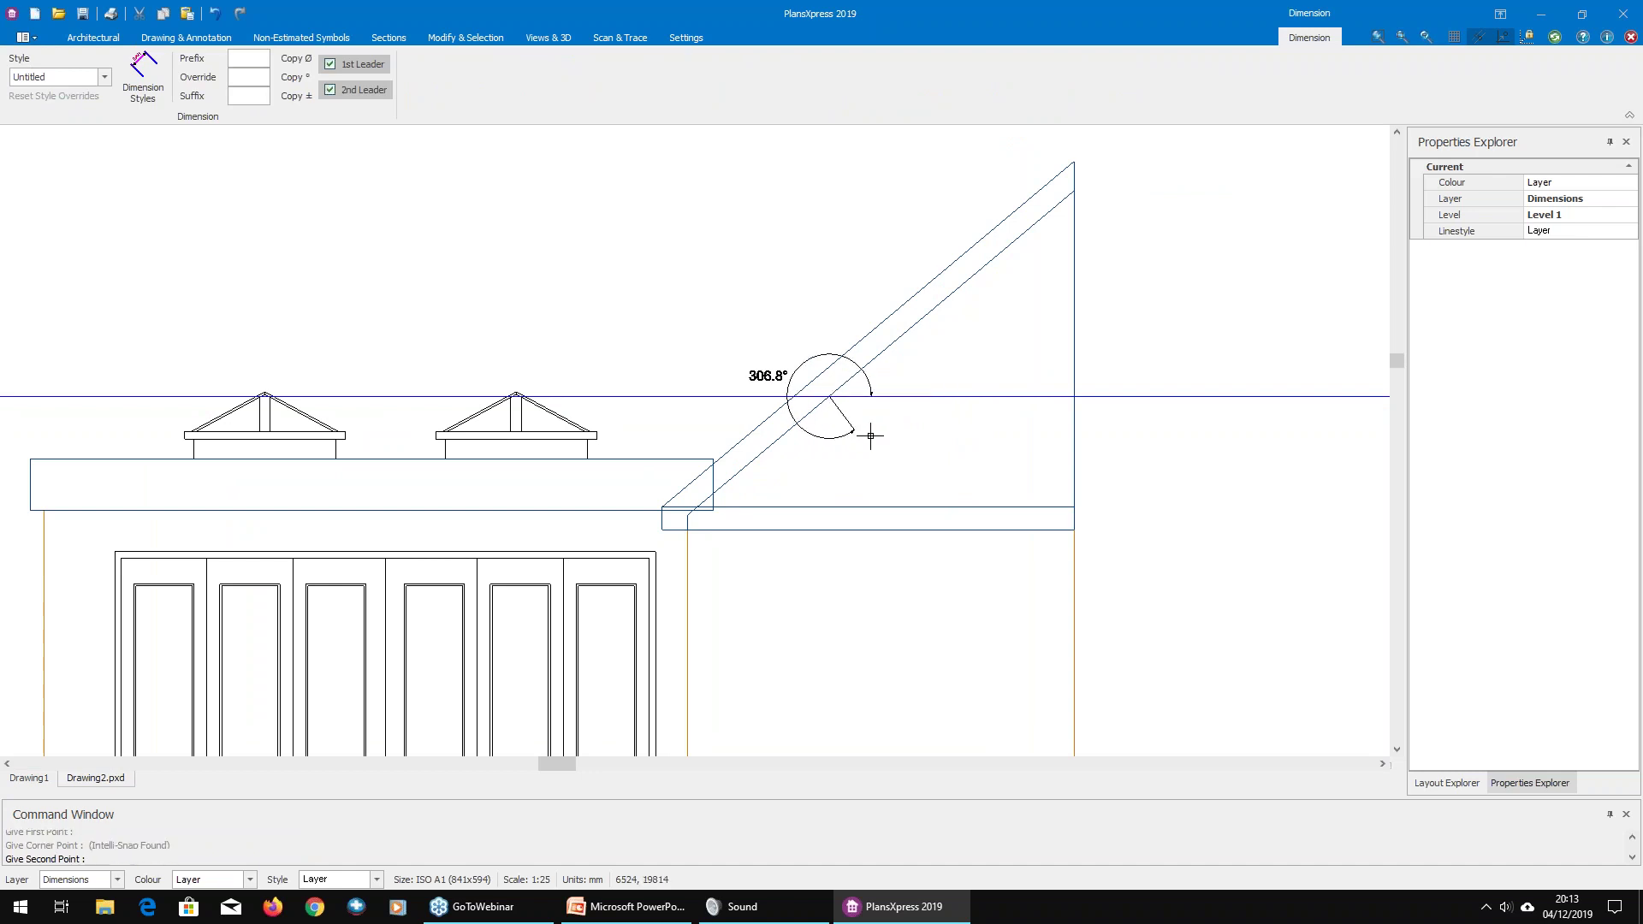
pyautogui.click(988, 281)
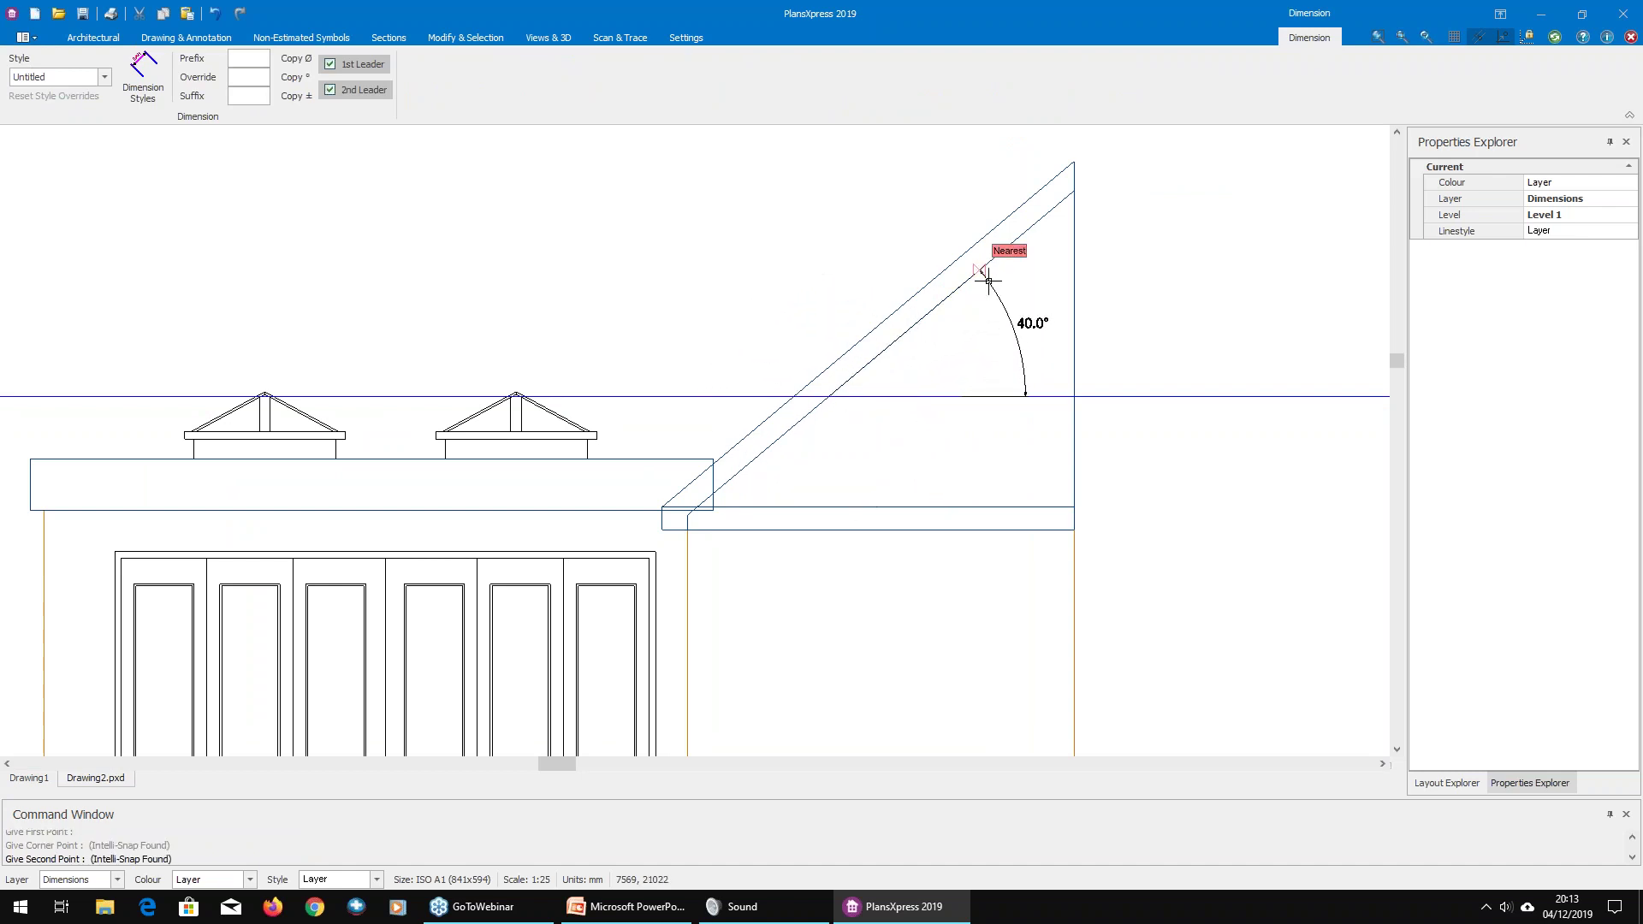
pyautogui.click(973, 280)
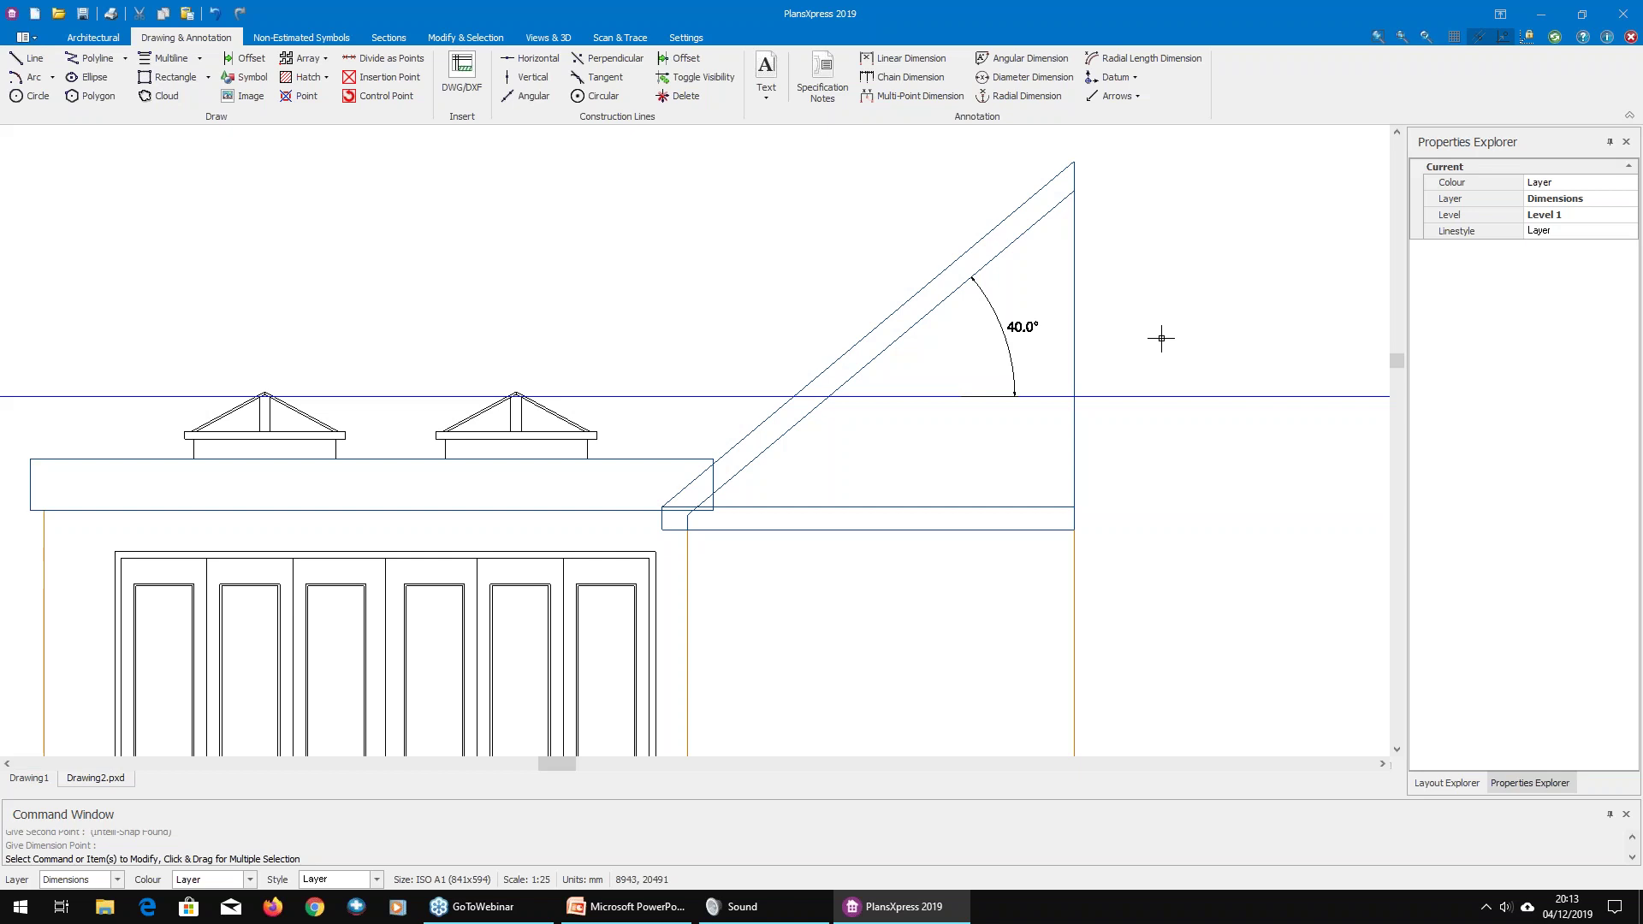
pyautogui.click(1022, 359)
pyautogui.press('Delete')
pyautogui.rightClick(969, 369)
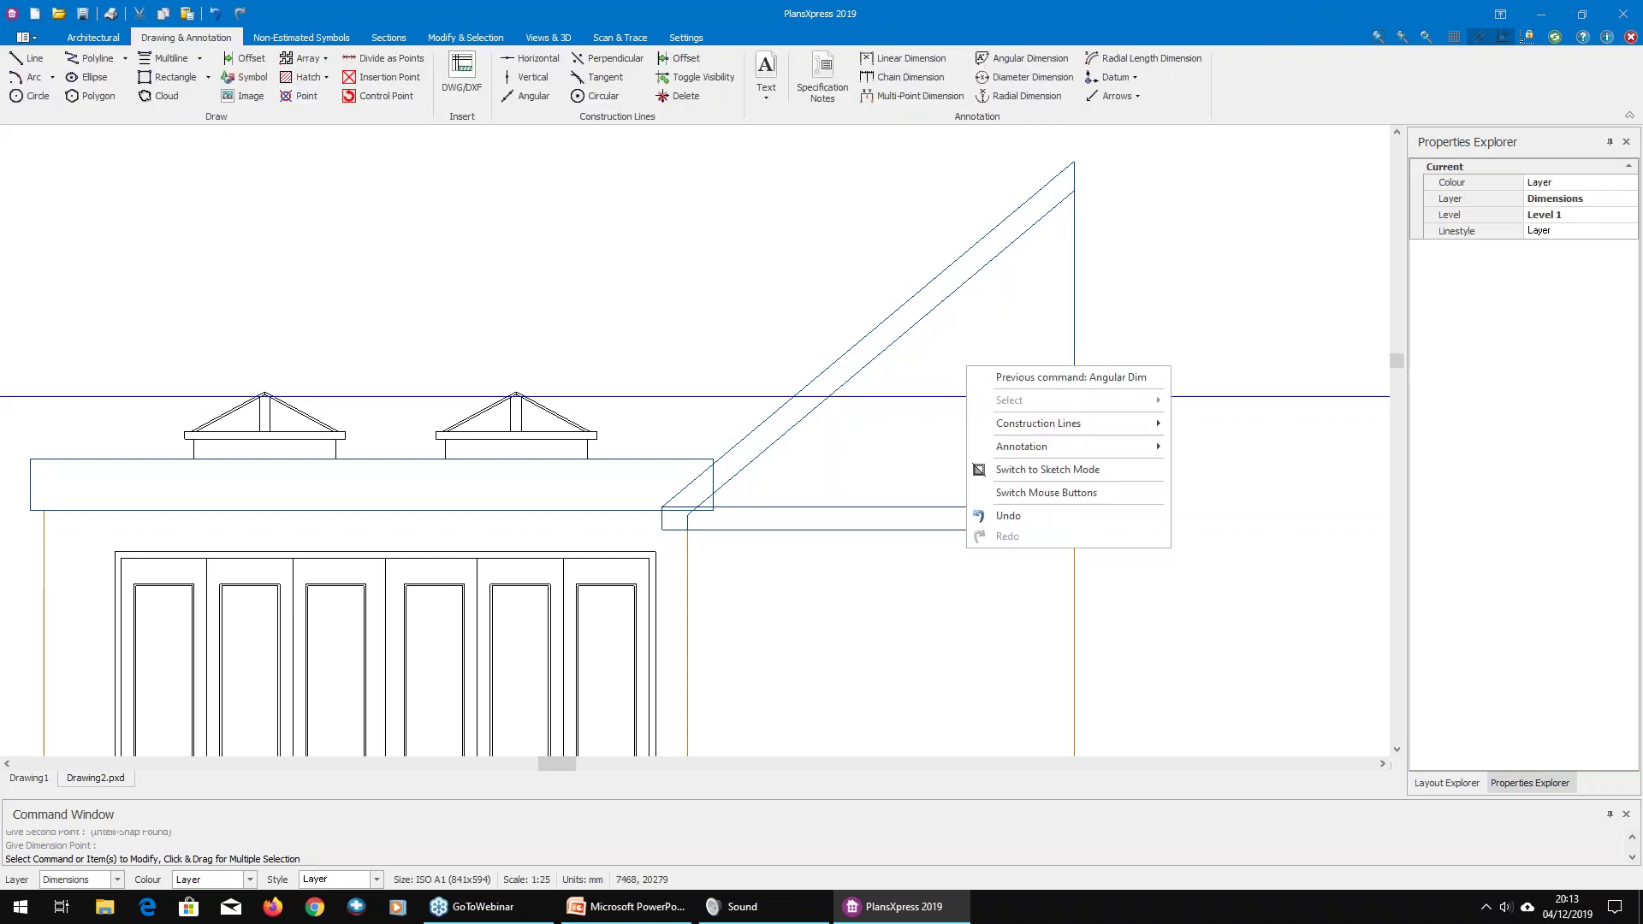
pyautogui.click(1031, 378)
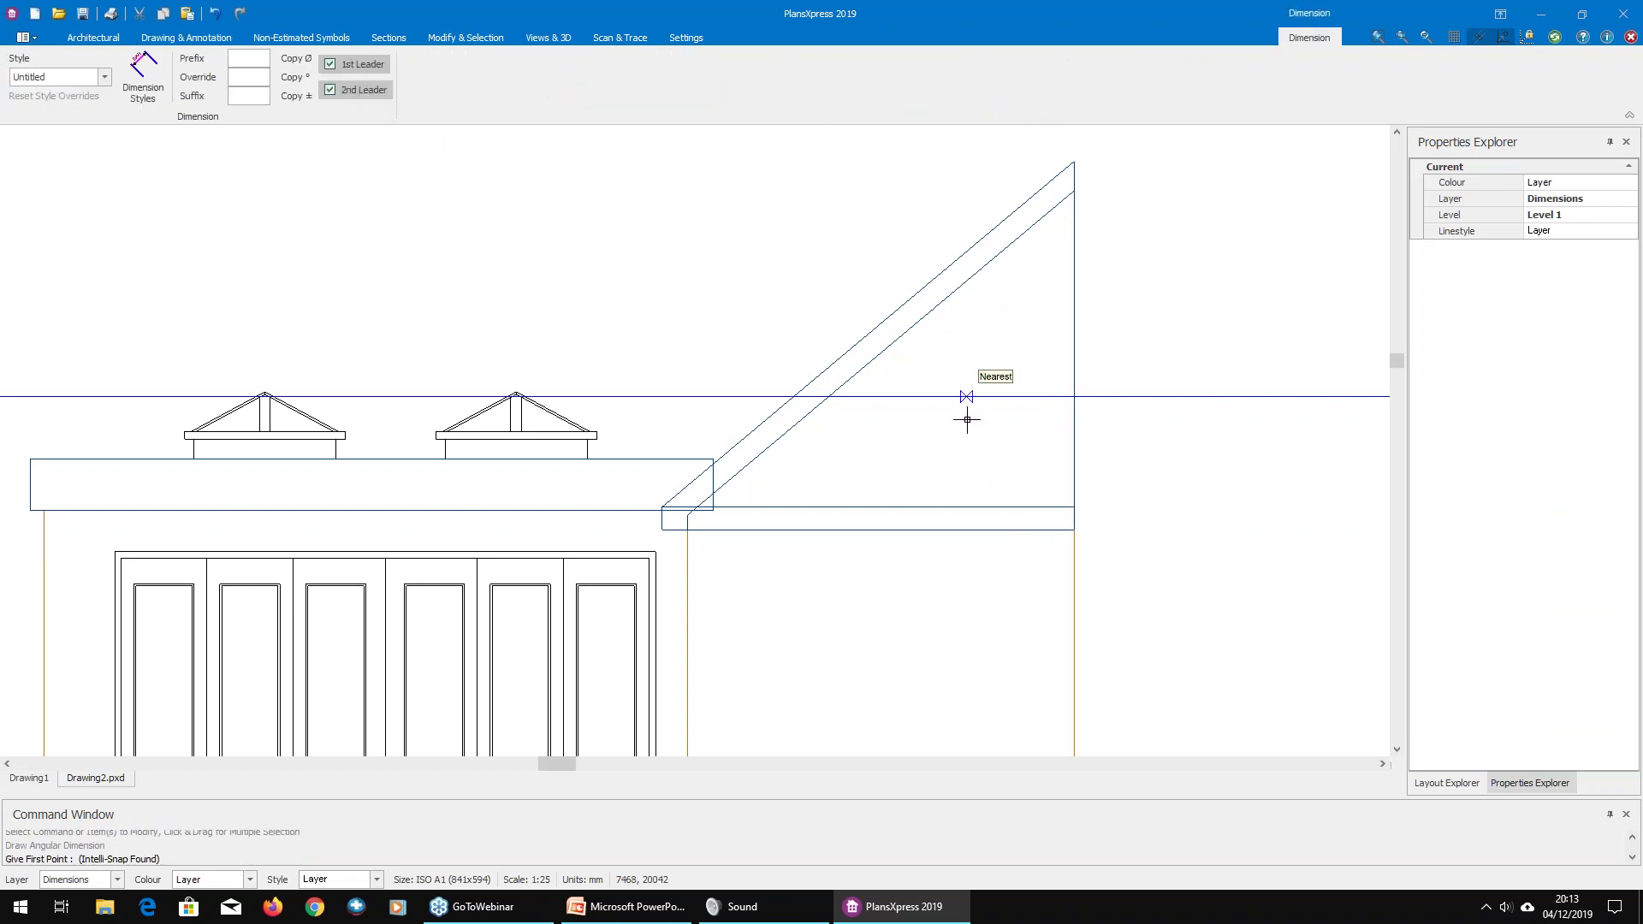
pyautogui.scroll(2, 997, 425)
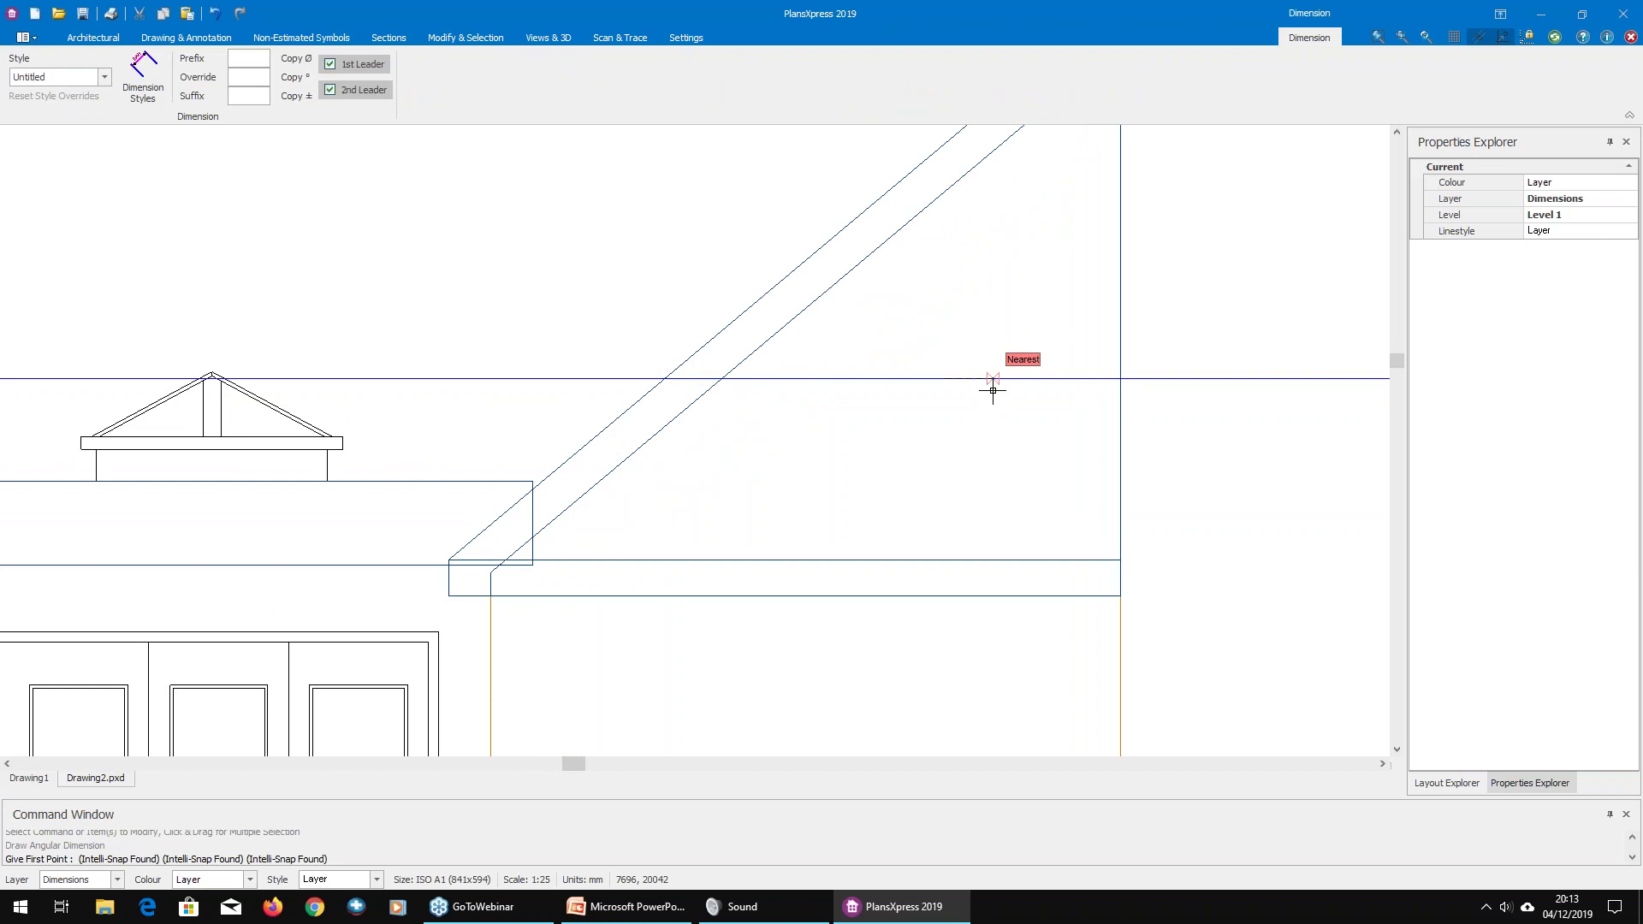
pyautogui.click(992, 390)
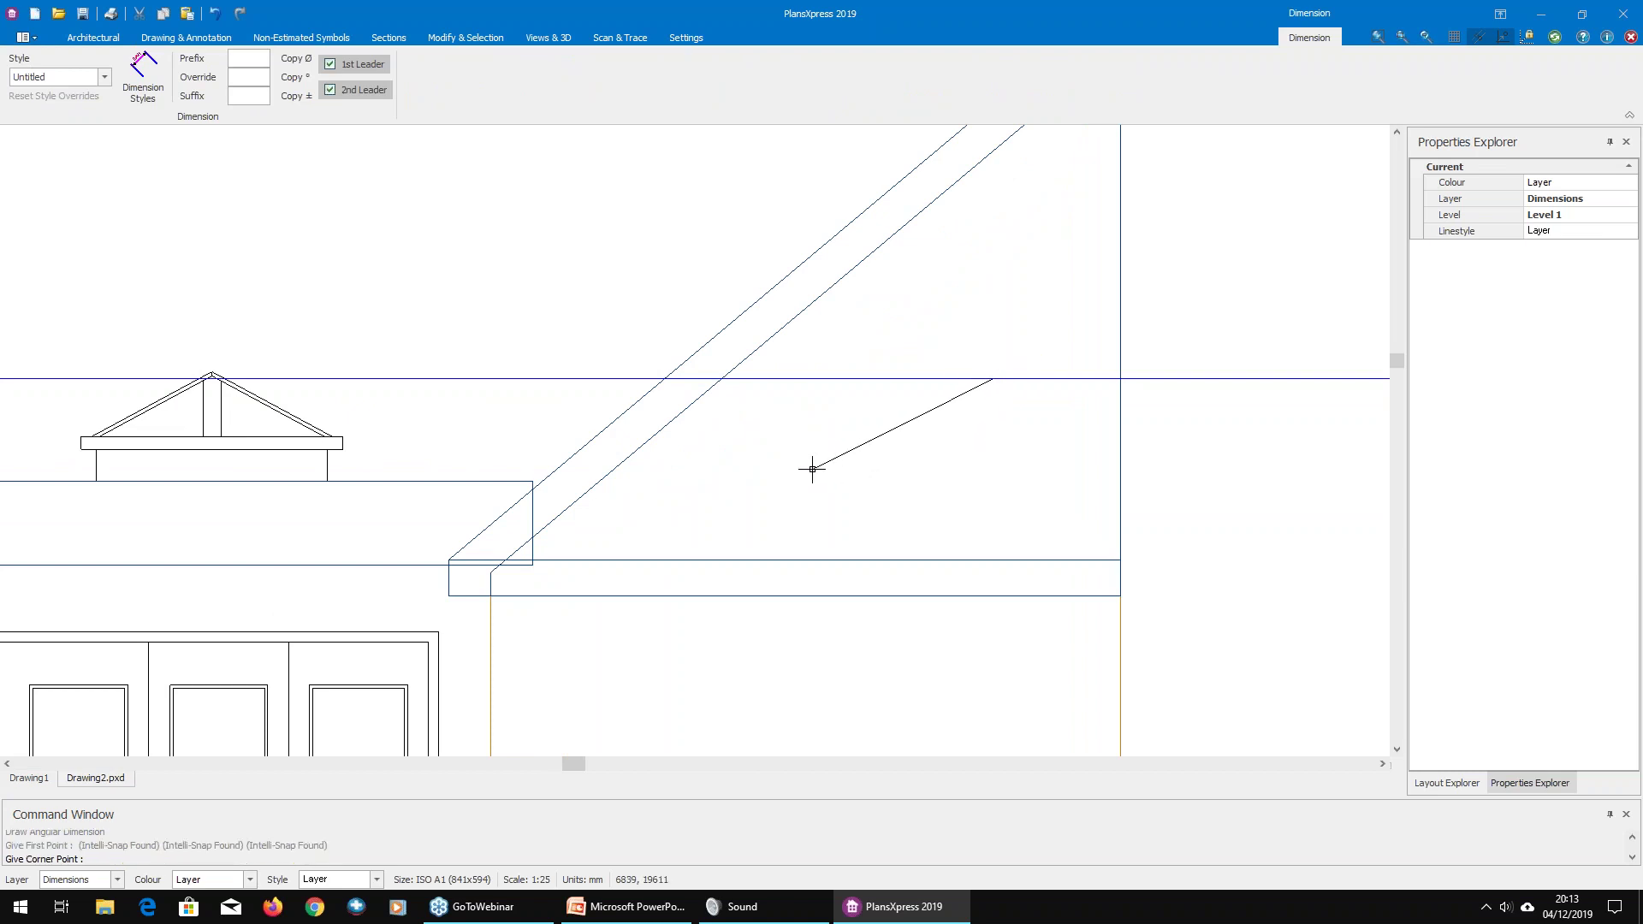
pyautogui.click(731, 398)
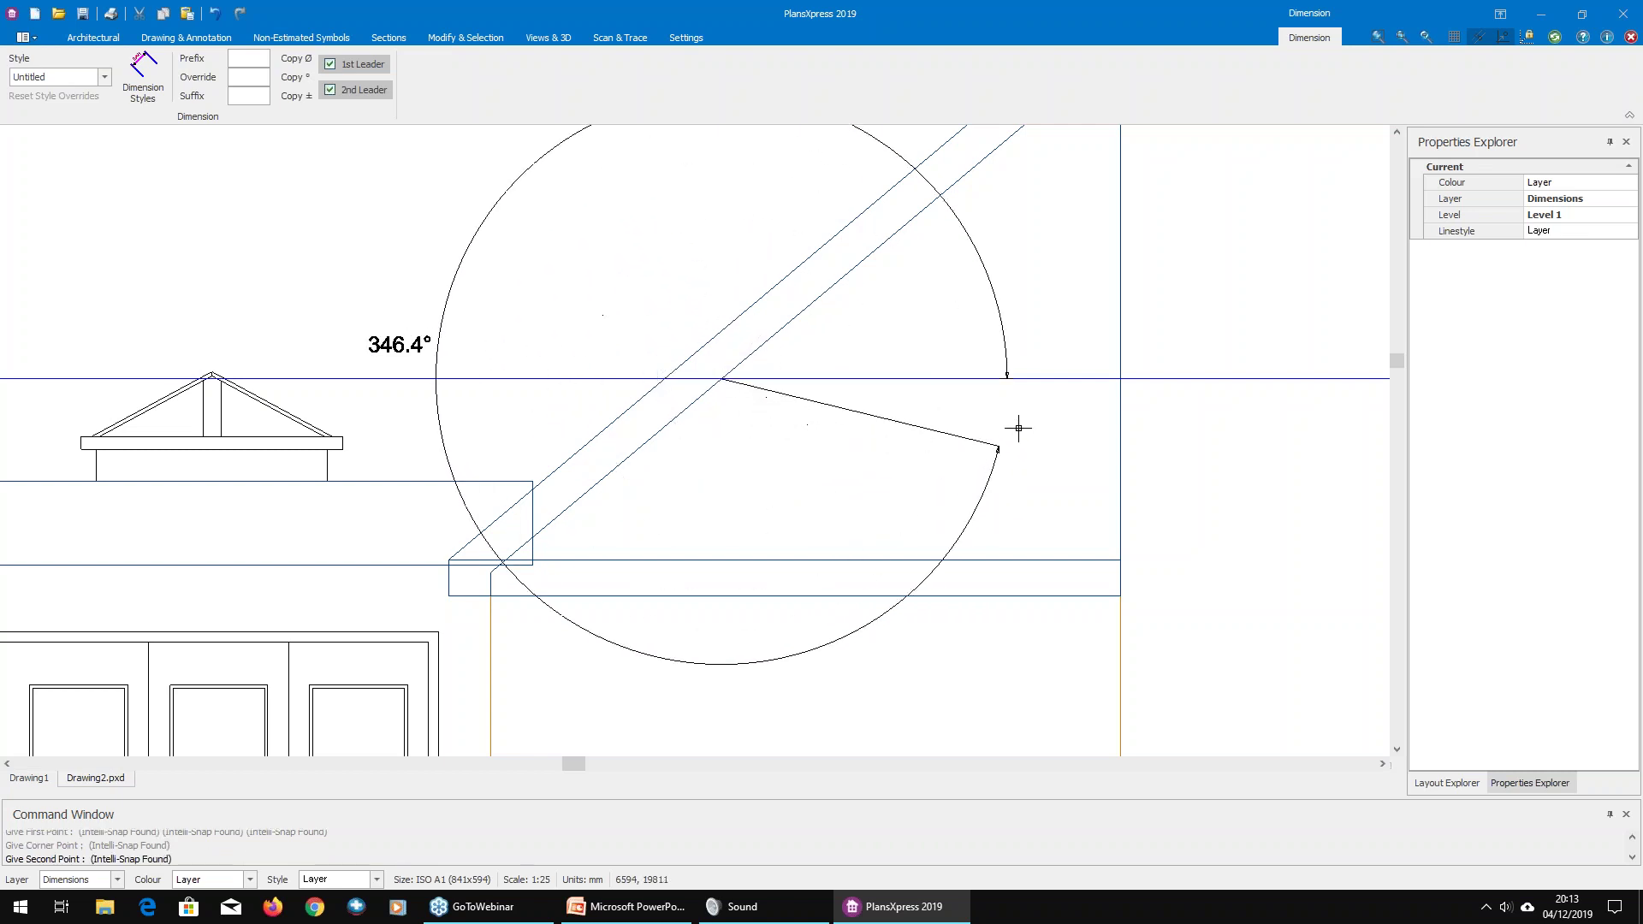
pyautogui.moveTo(995, 188); pyautogui.dragTo(1027, 282, button='middle')
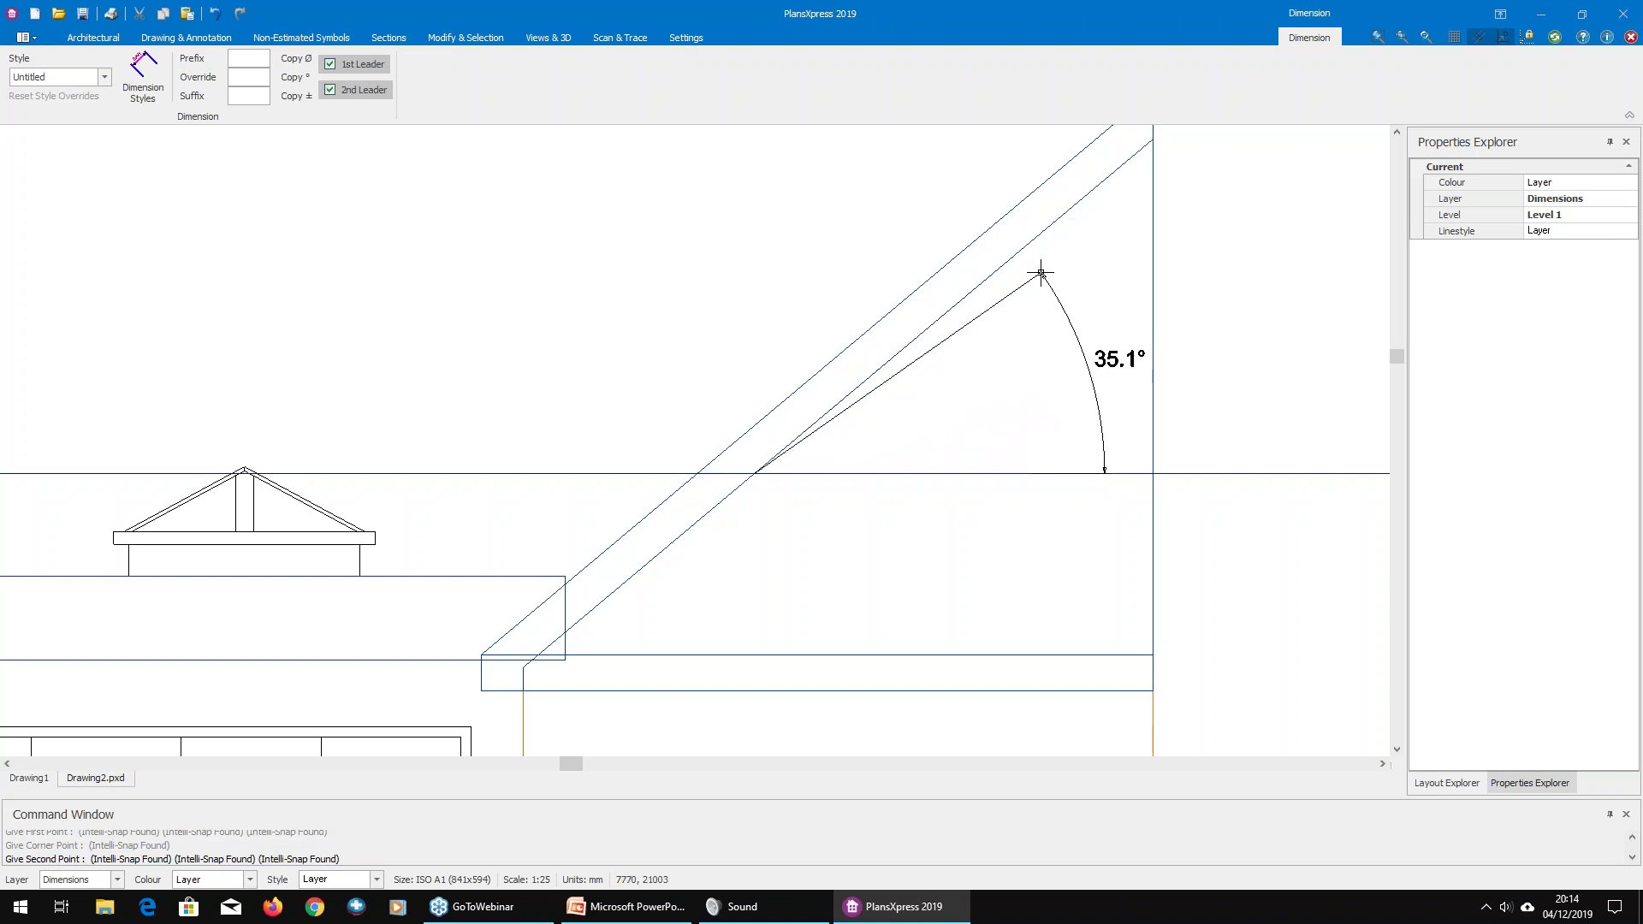
pyautogui.press('Escape')
# Step: Try to dimension the roof angle in reverse order, from the lower slope line to the horizontal construction line
pyautogui.rightClick(1045, 334)
pyautogui.click(1093, 345)
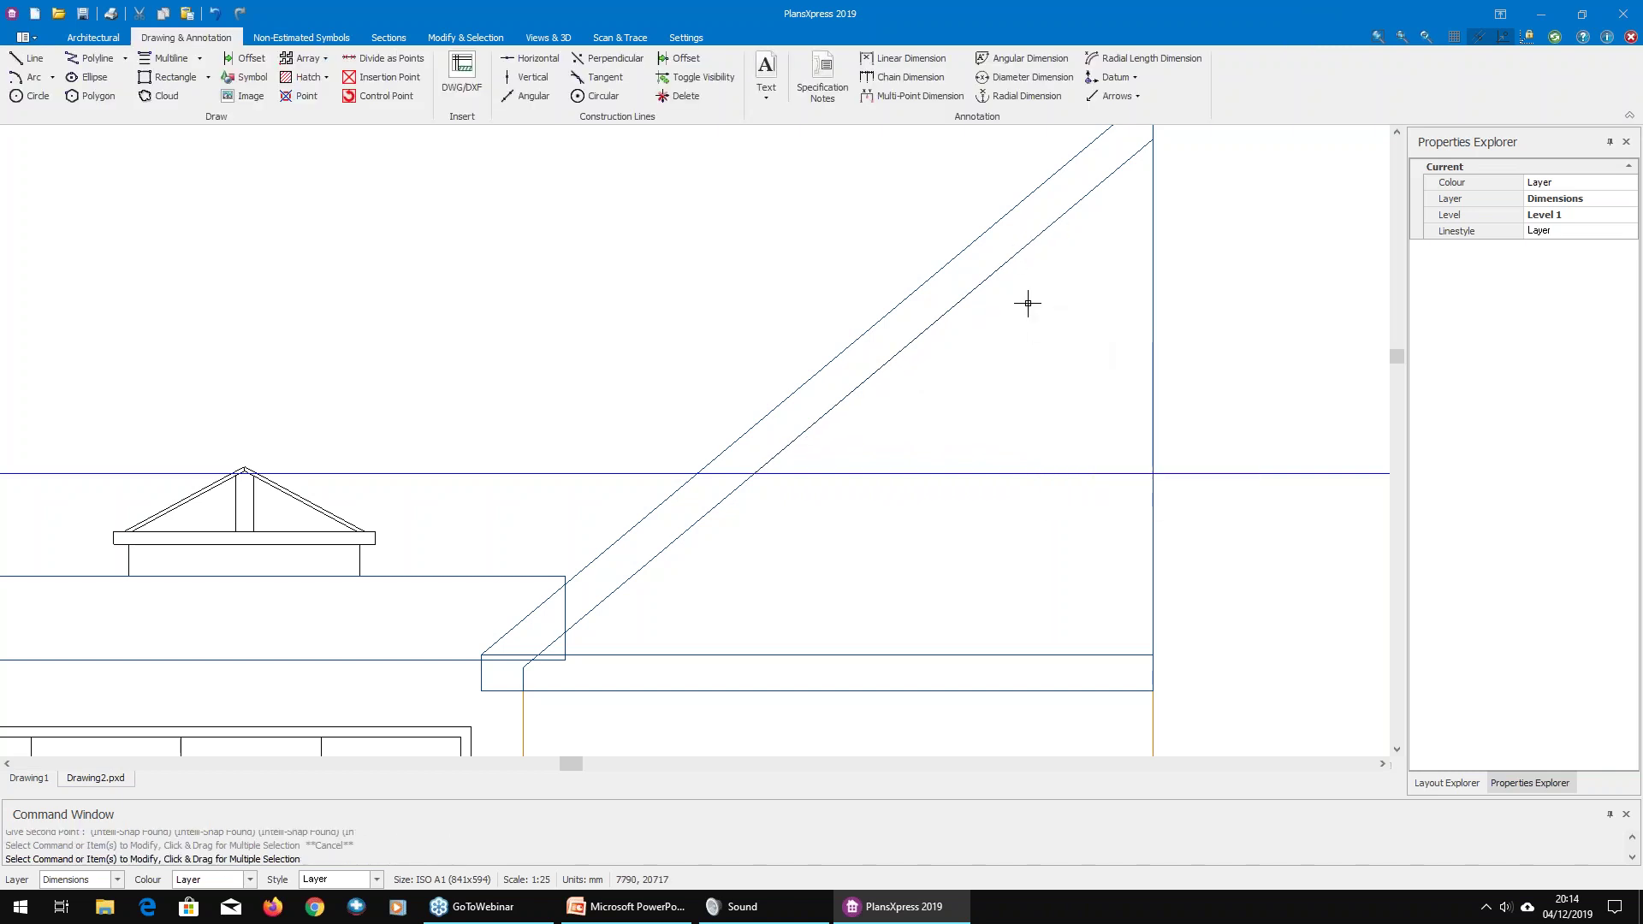
pyautogui.click(975, 294)
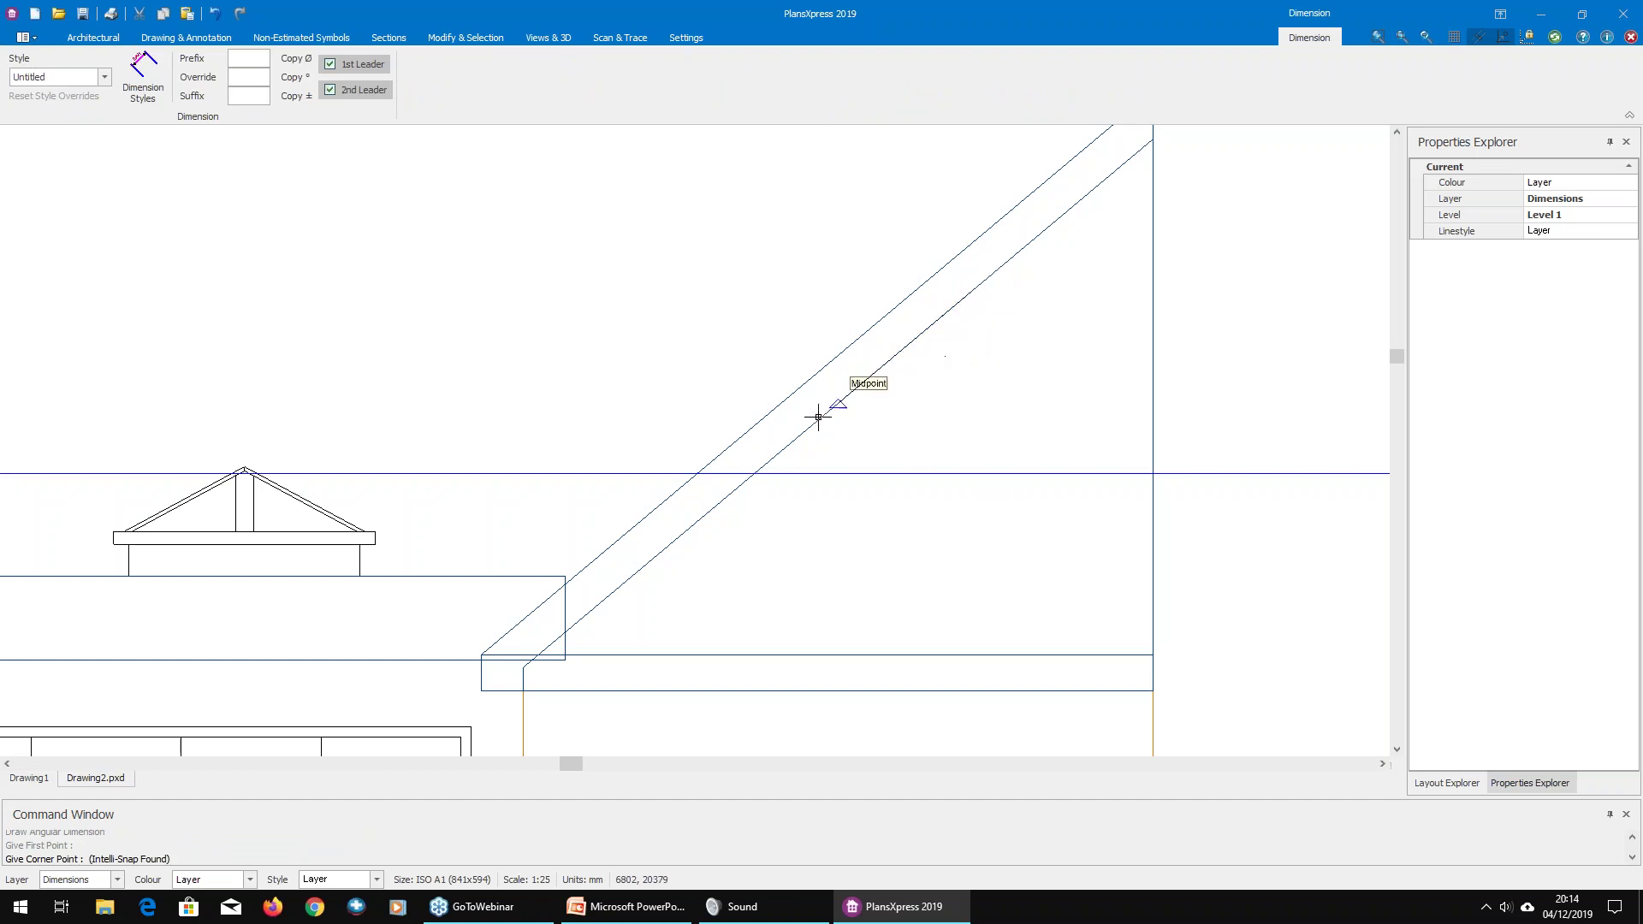
pyautogui.click(769, 456)
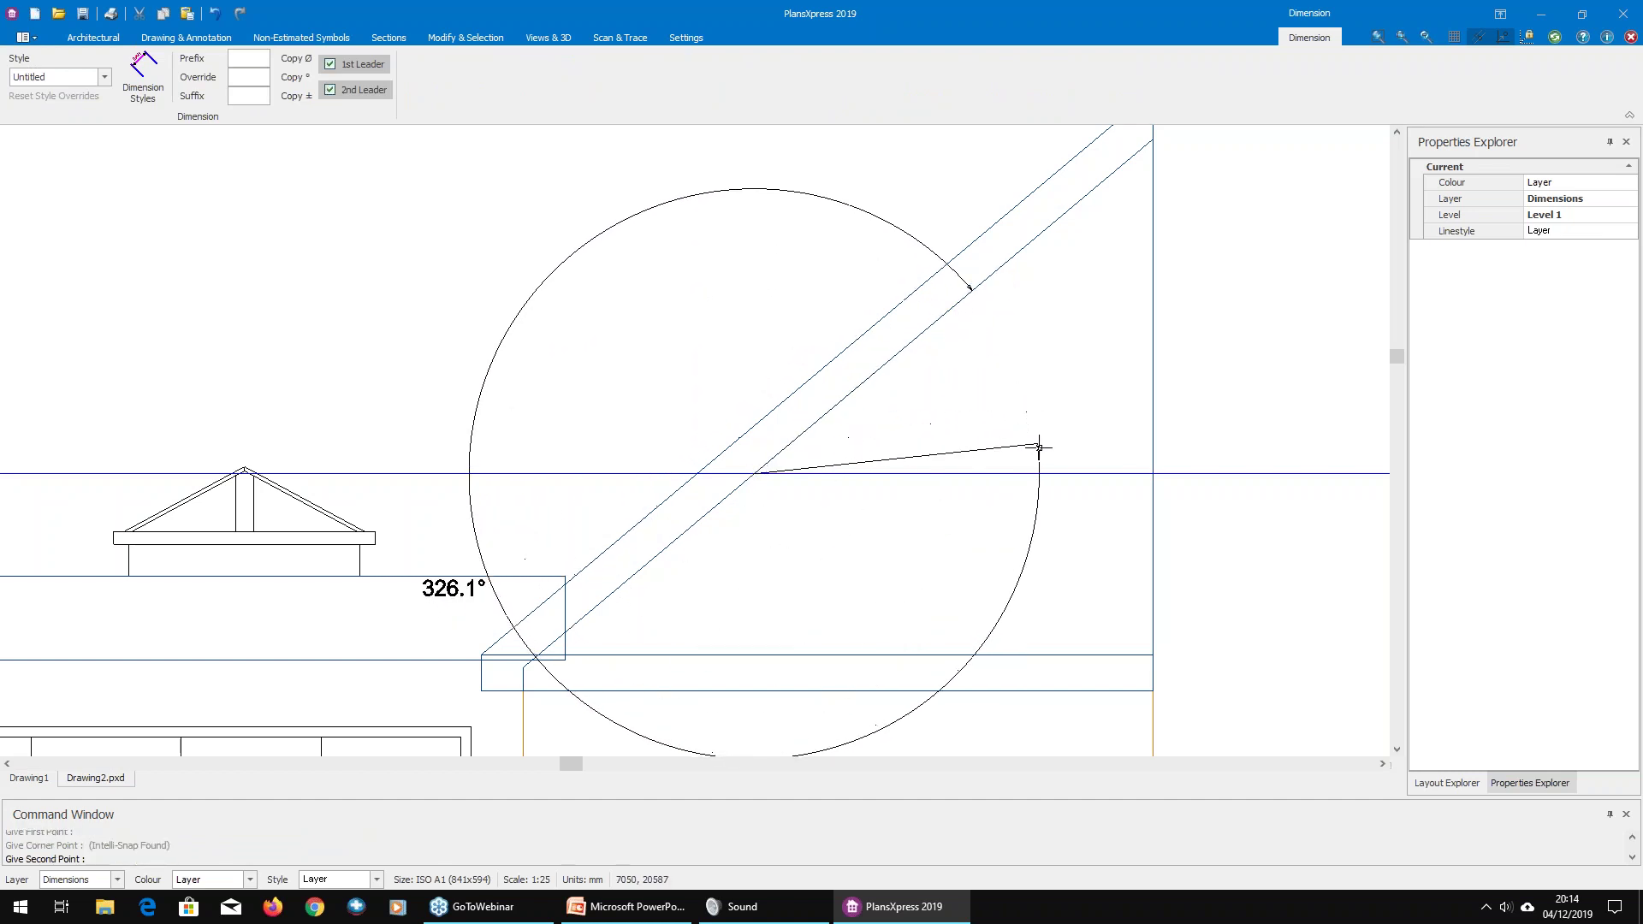
pyautogui.click(1033, 468)
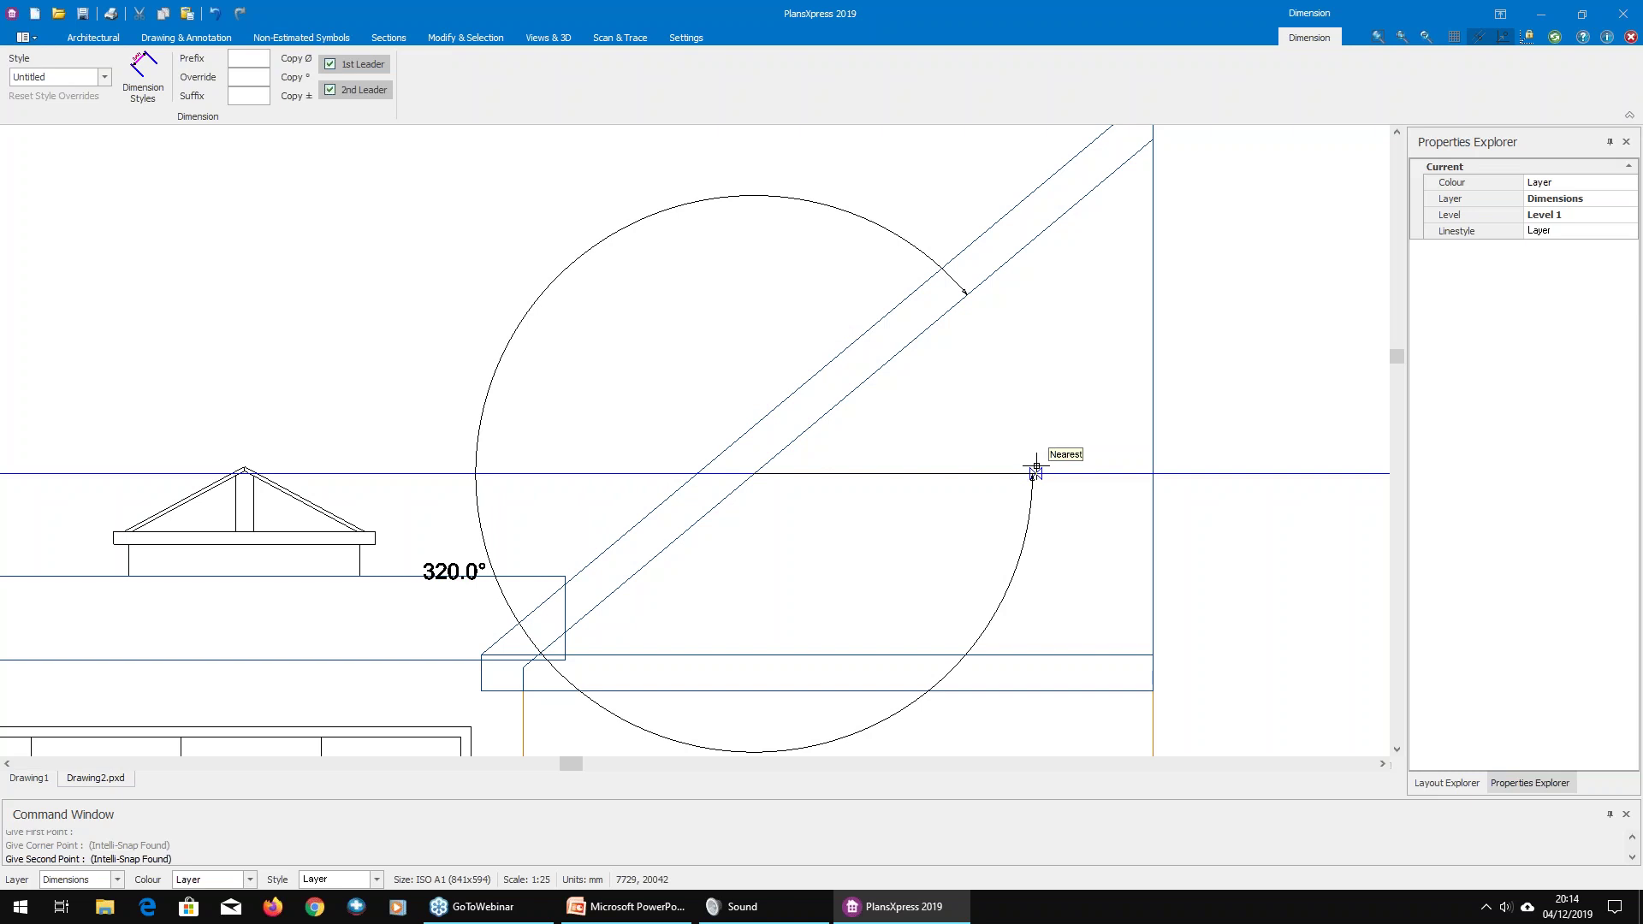
pyautogui.click(1036, 466)
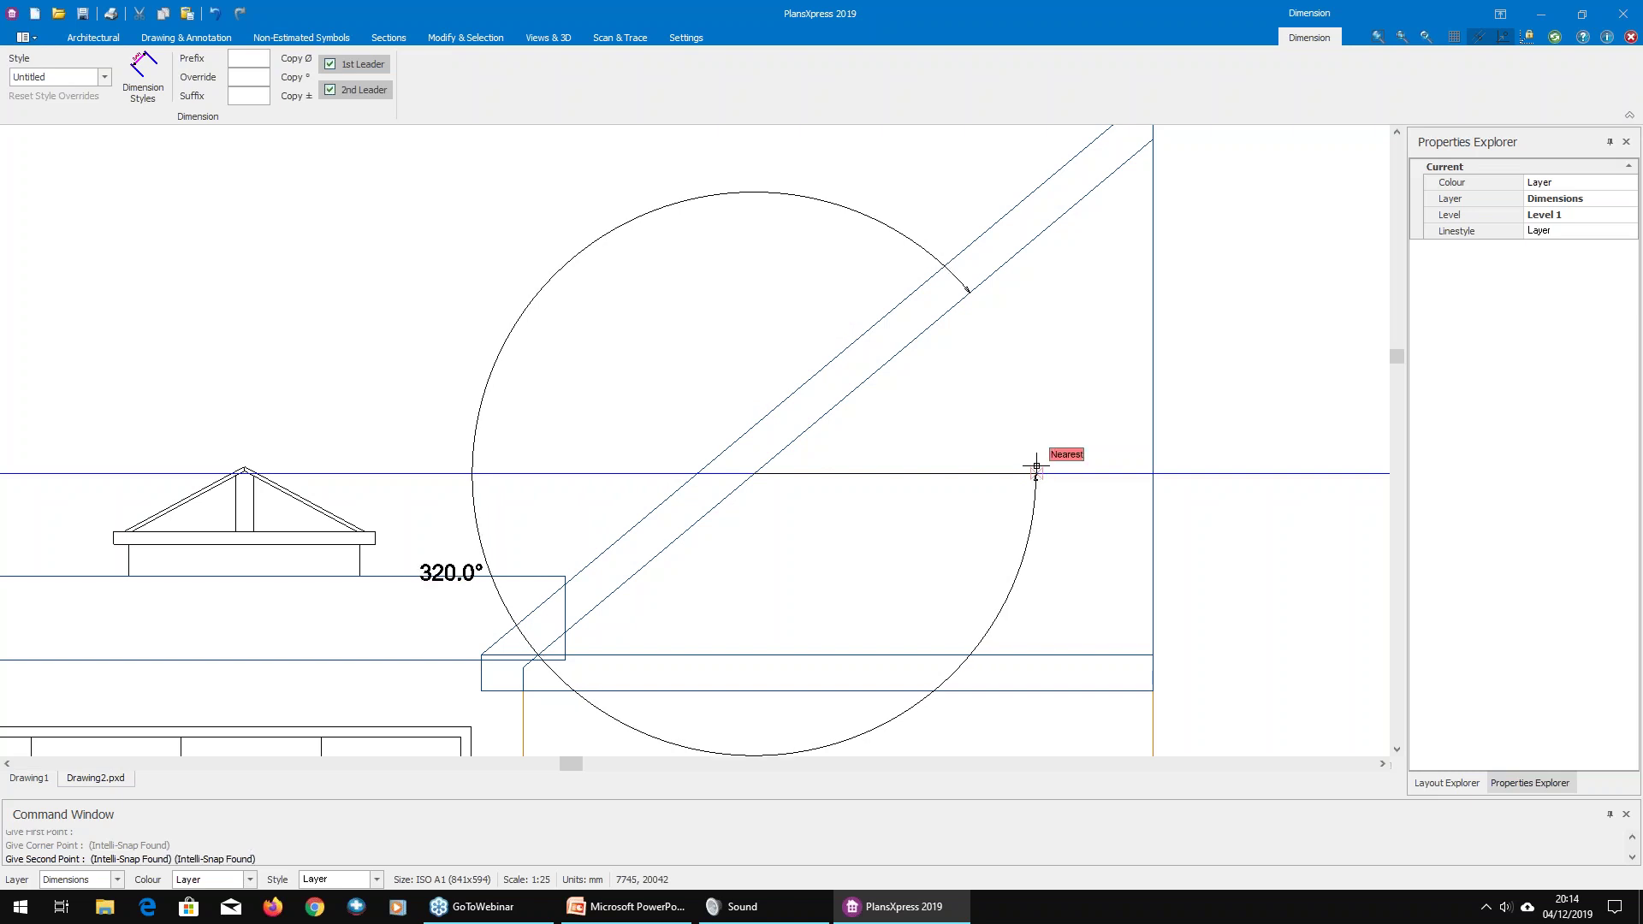
pyautogui.click(1037, 467)
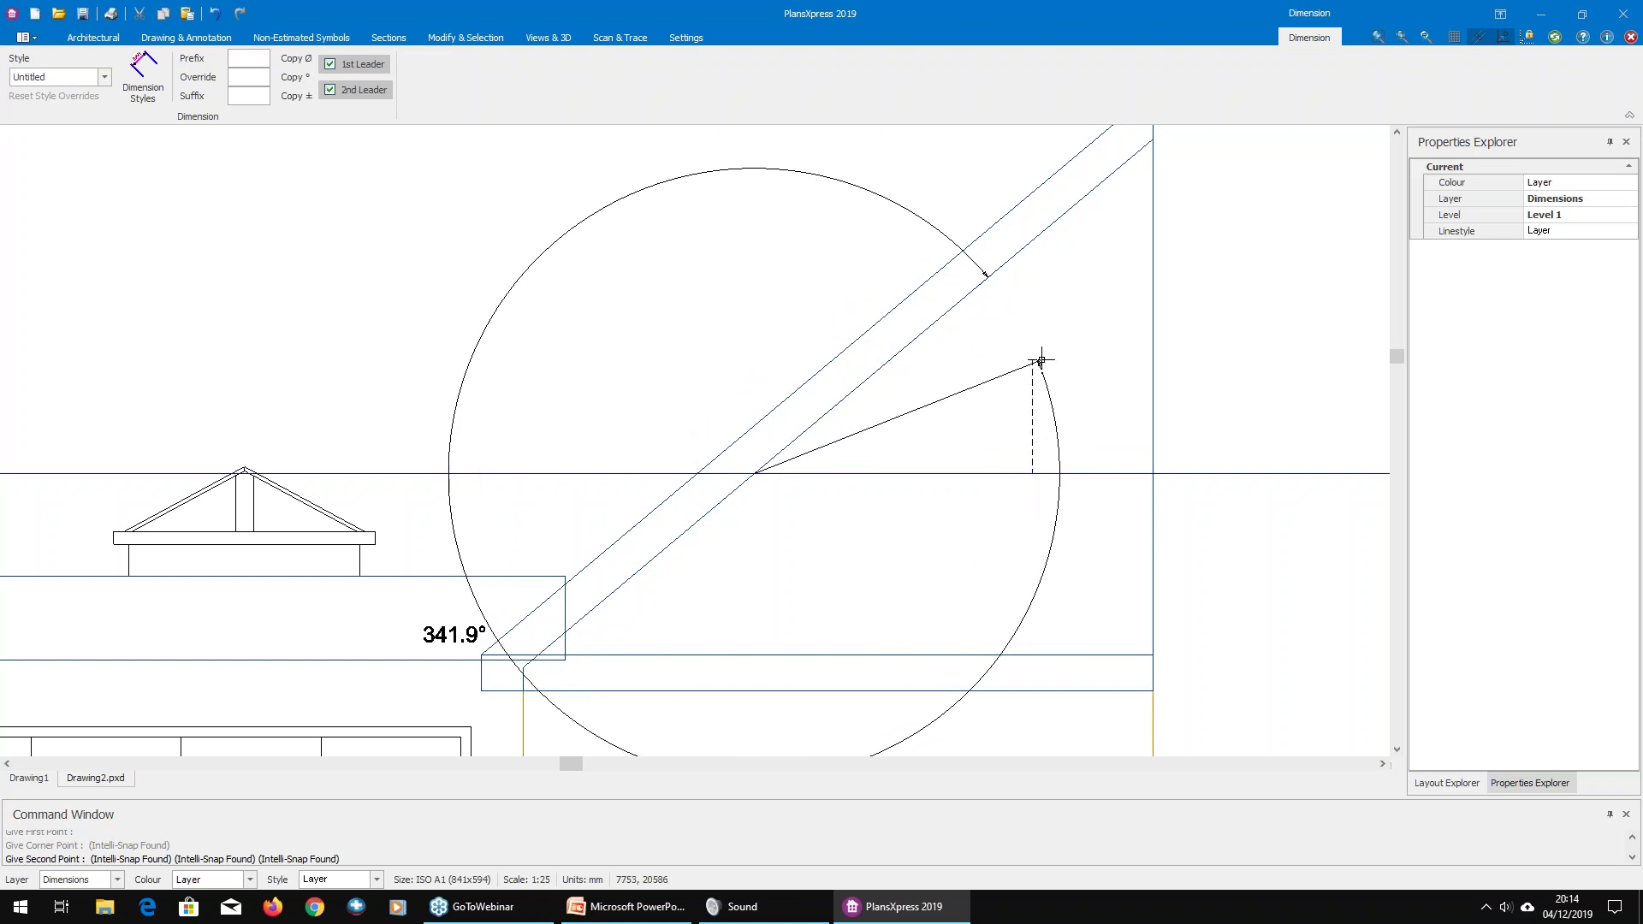
pyautogui.press('Escape')
pyautogui.press('Escape')
# Step: Draw an angled construction line falling at about 26° from the roof's peak across the horizontal construction line
pyautogui.scroll(-2, 930, 399)
pyautogui.scroll(-2, 934, 399)
pyautogui.moveTo(1142, 381); pyautogui.dragTo(923, 293, button='middle')
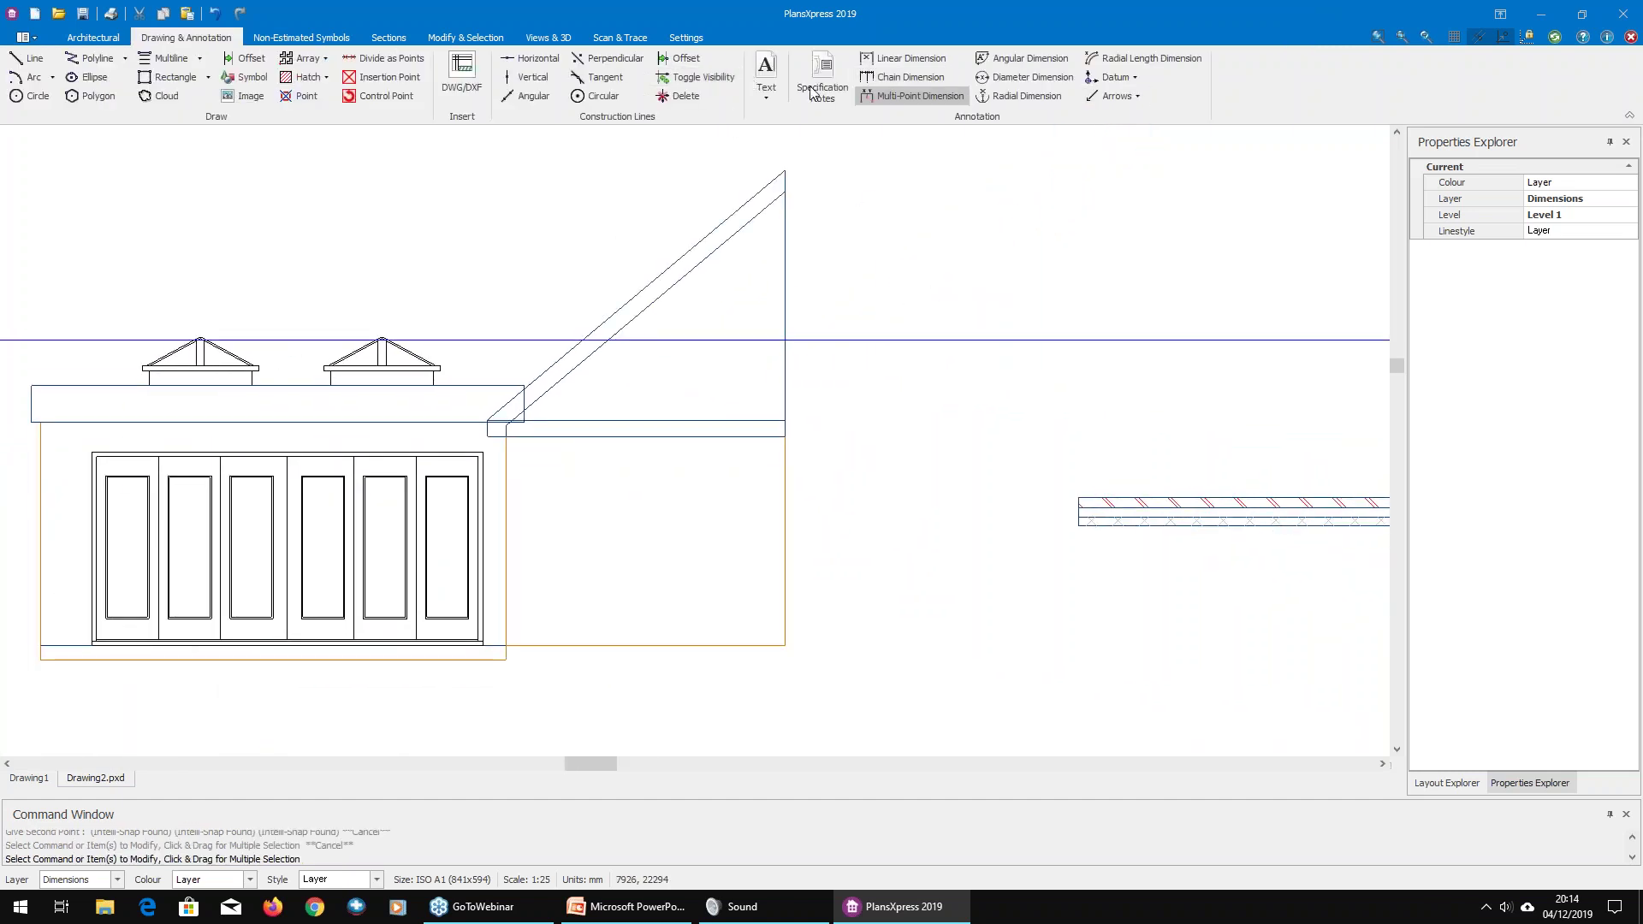
pyautogui.click(529, 95)
pyautogui.click(890, 233)
pyautogui.click(1238, 405)
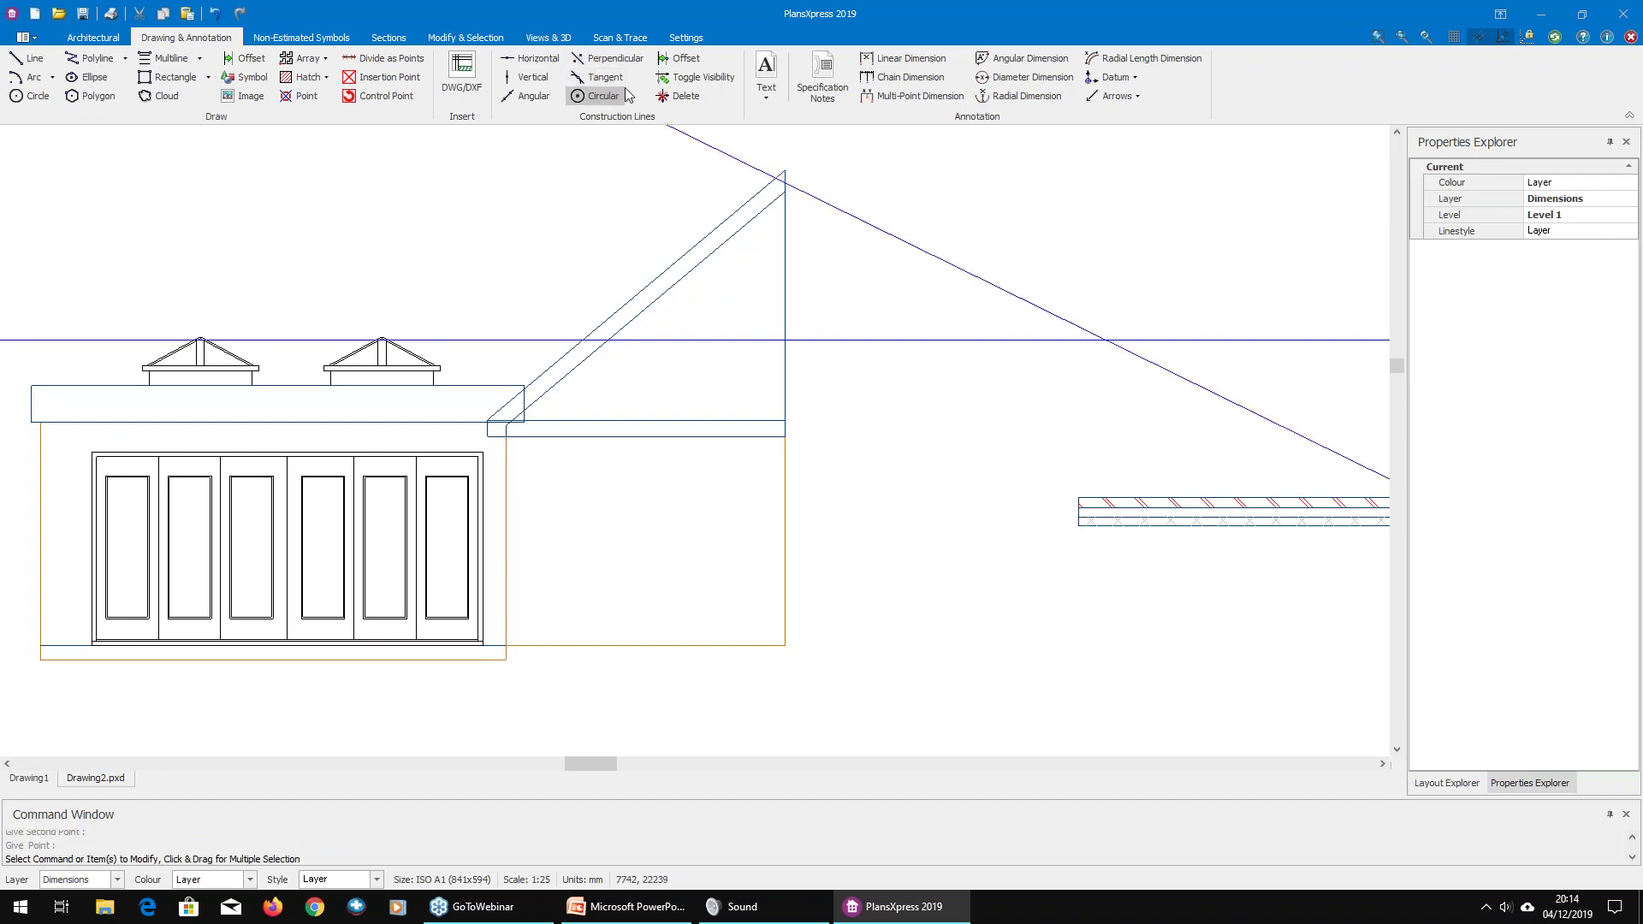
# Step: Dimension the acute angle between the angled and horizontal construction lines, placing it on the roof side of their crossing
pyautogui.click(907, 58)
pyautogui.scroll(1, 1071, 360)
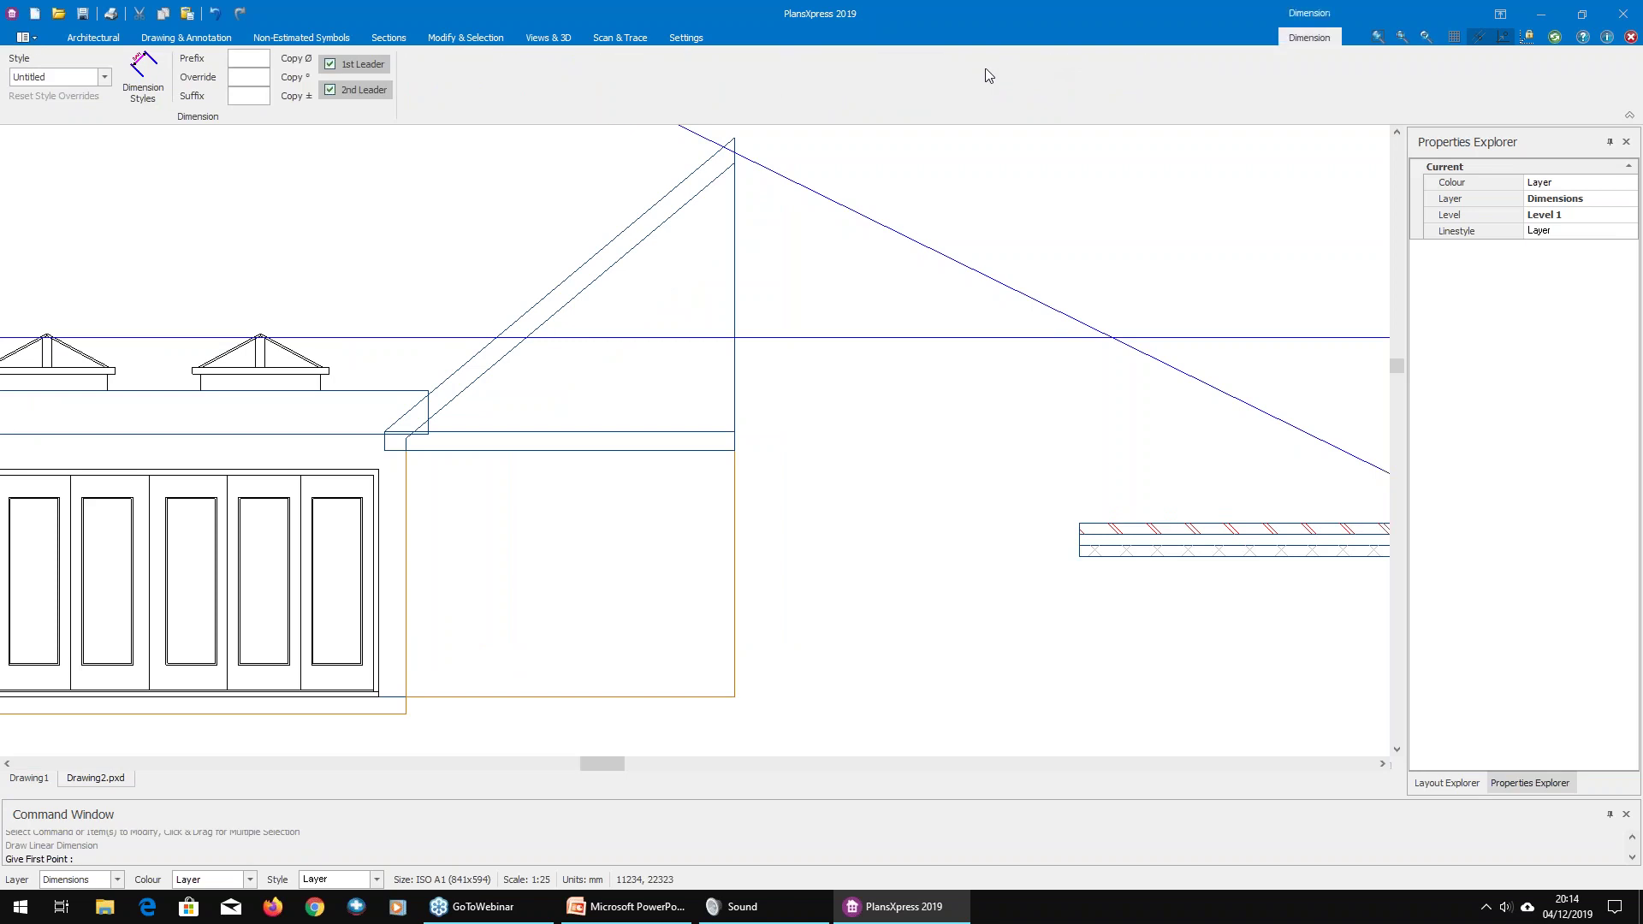
pyautogui.click(185, 38)
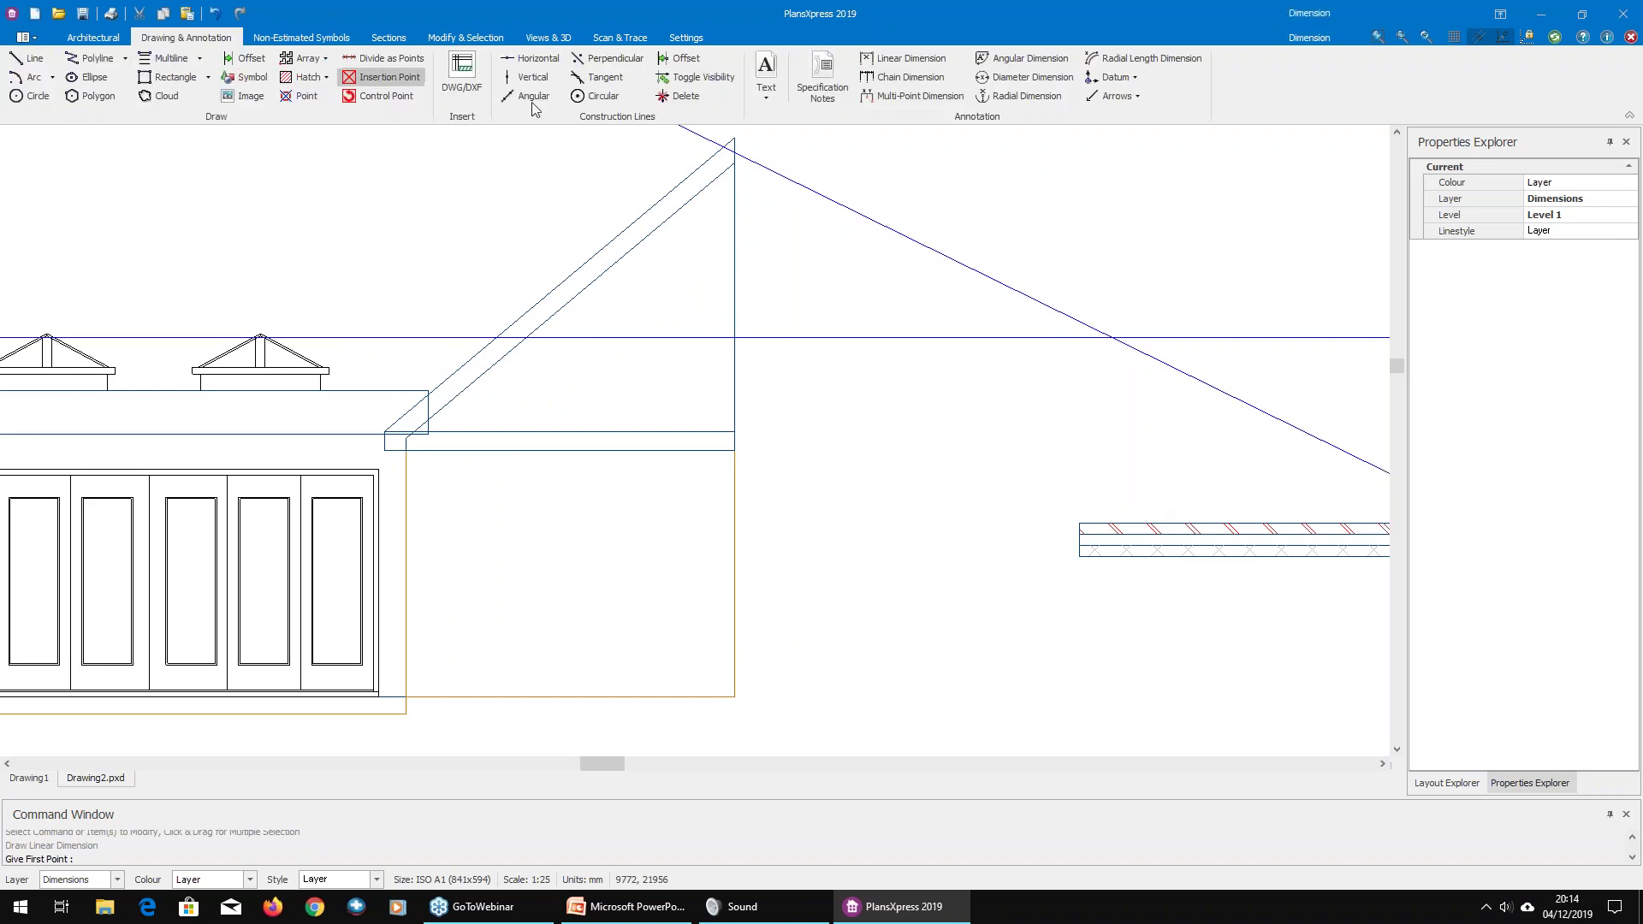
pyautogui.click(1018, 58)
pyautogui.click(945, 253)
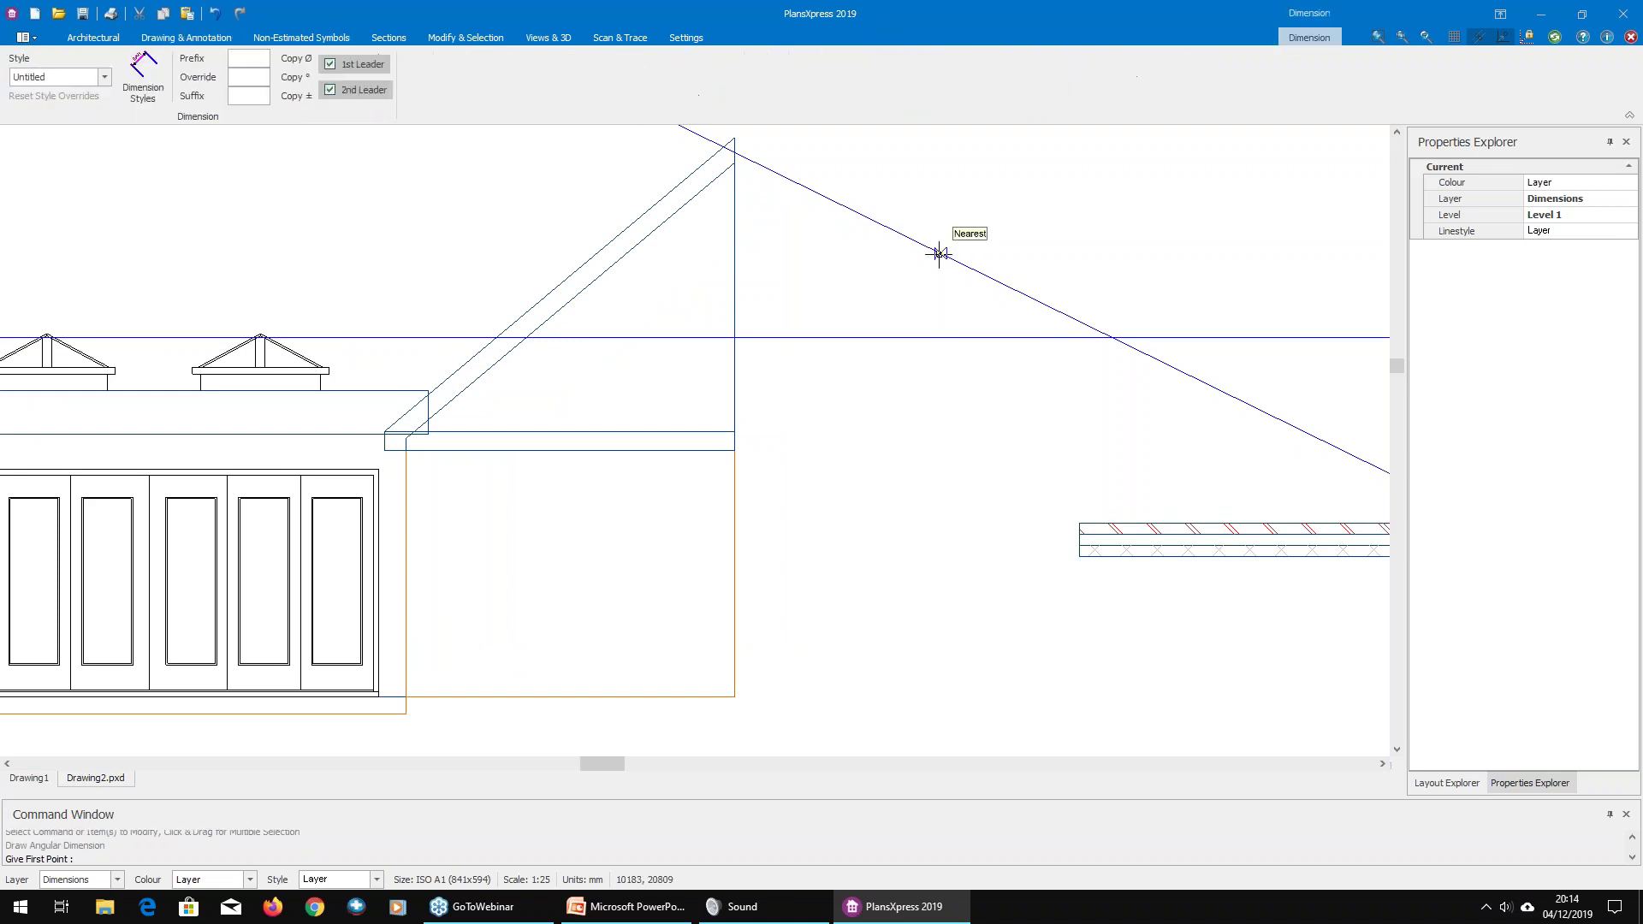
pyautogui.click(825, 336)
pyautogui.click(891, 374)
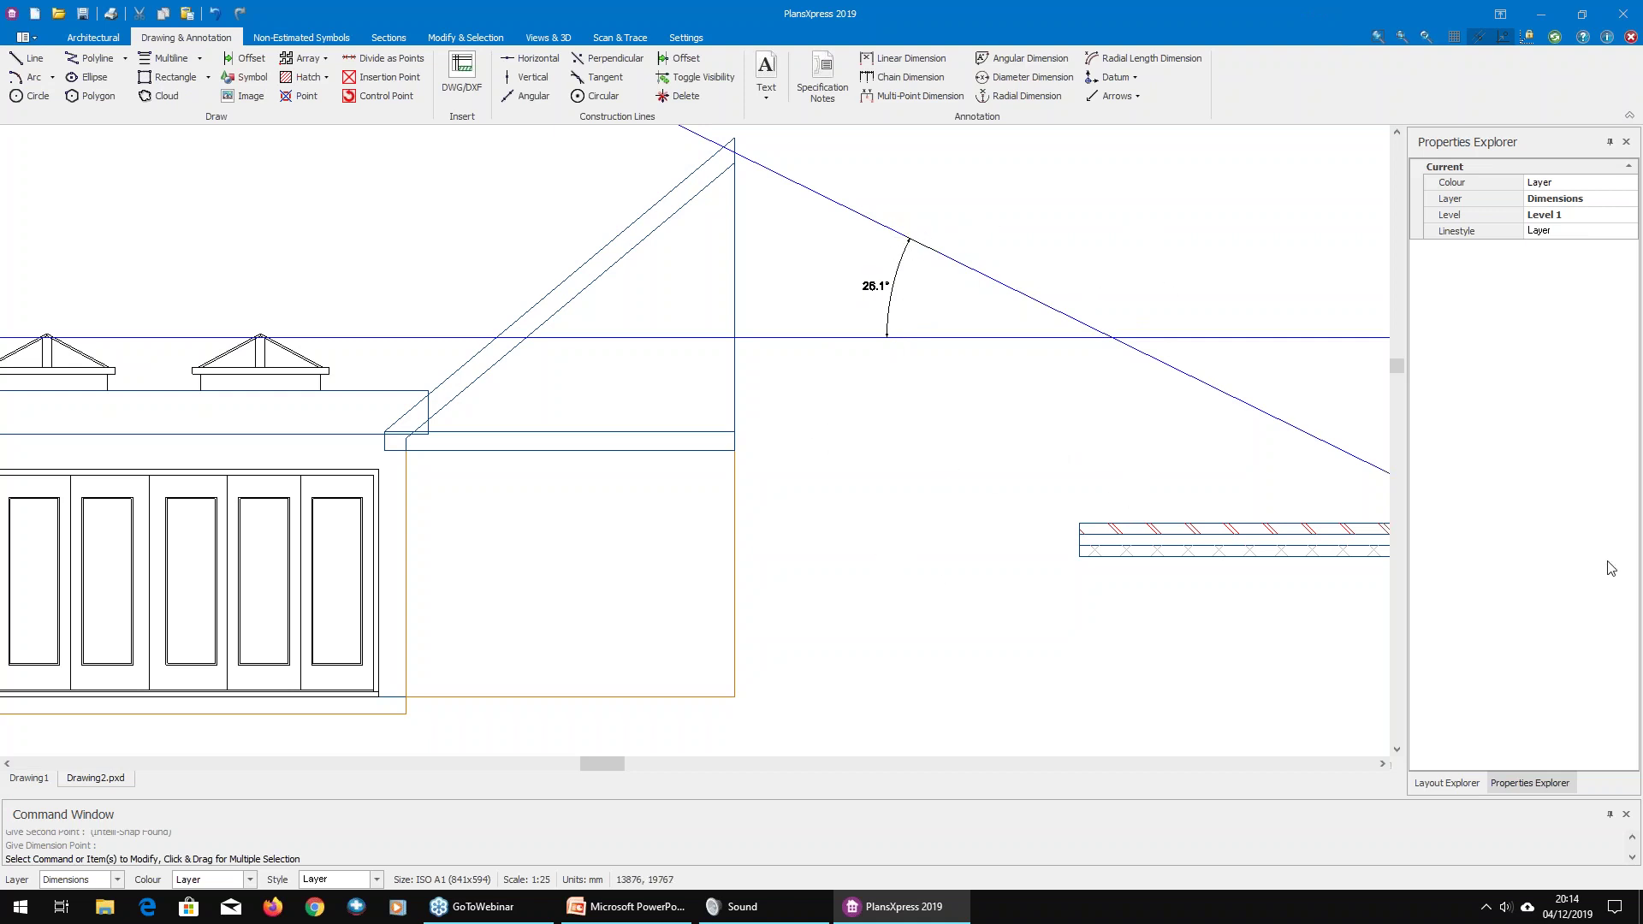
pyautogui.scroll(-5, 741, 454)
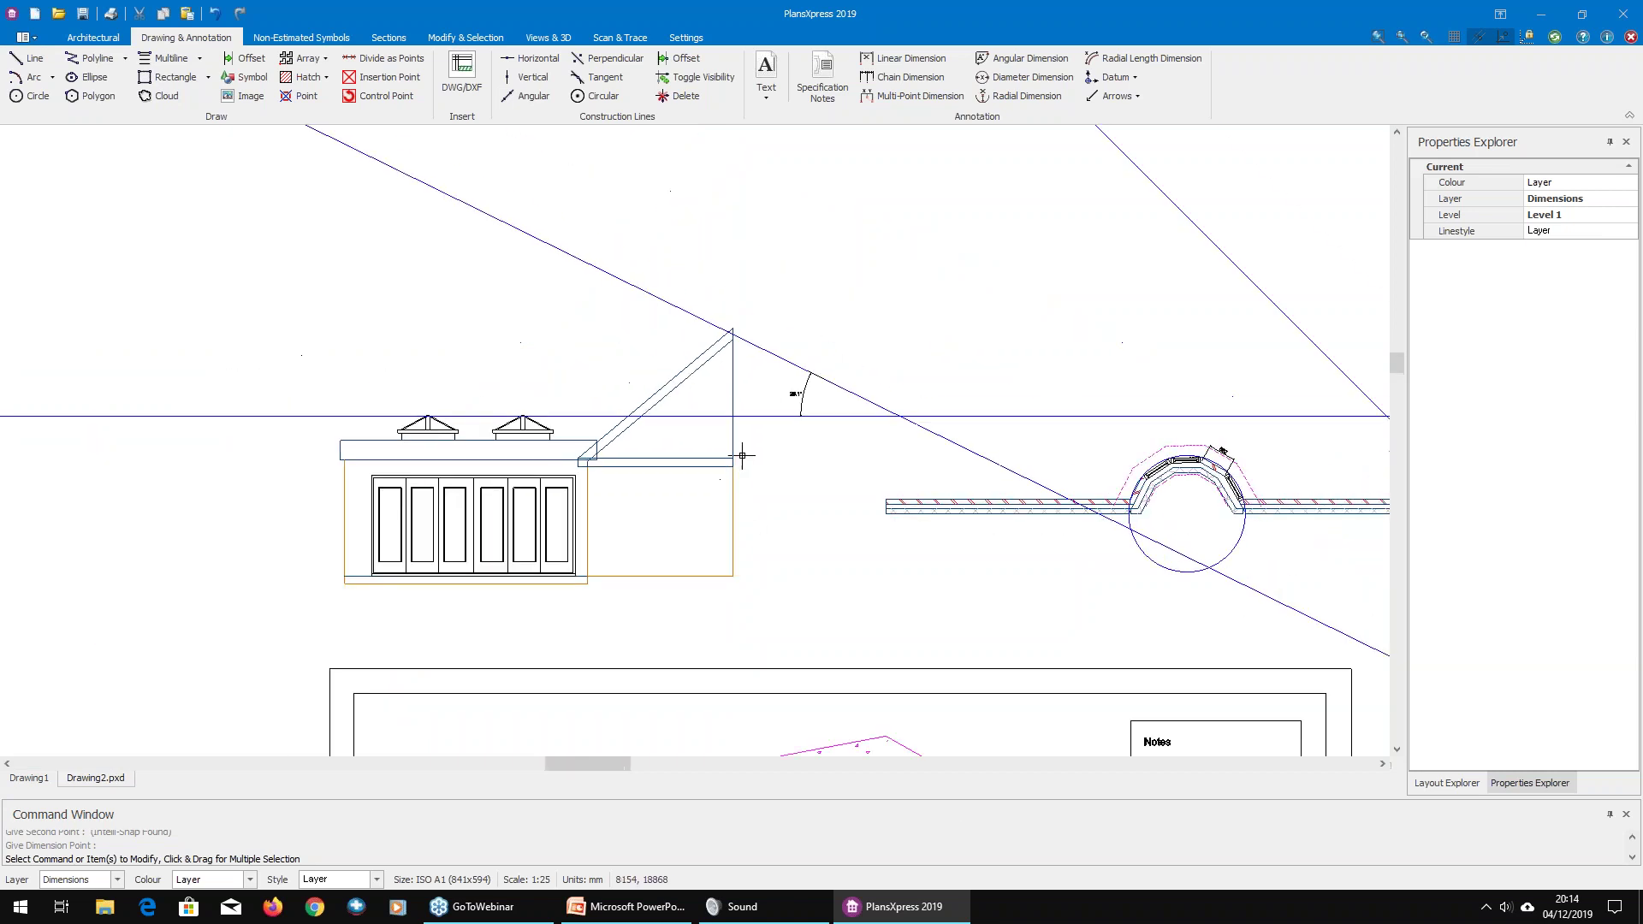
pyautogui.moveTo(1102, 524); pyautogui.dragTo(1030, 368, button='middle')
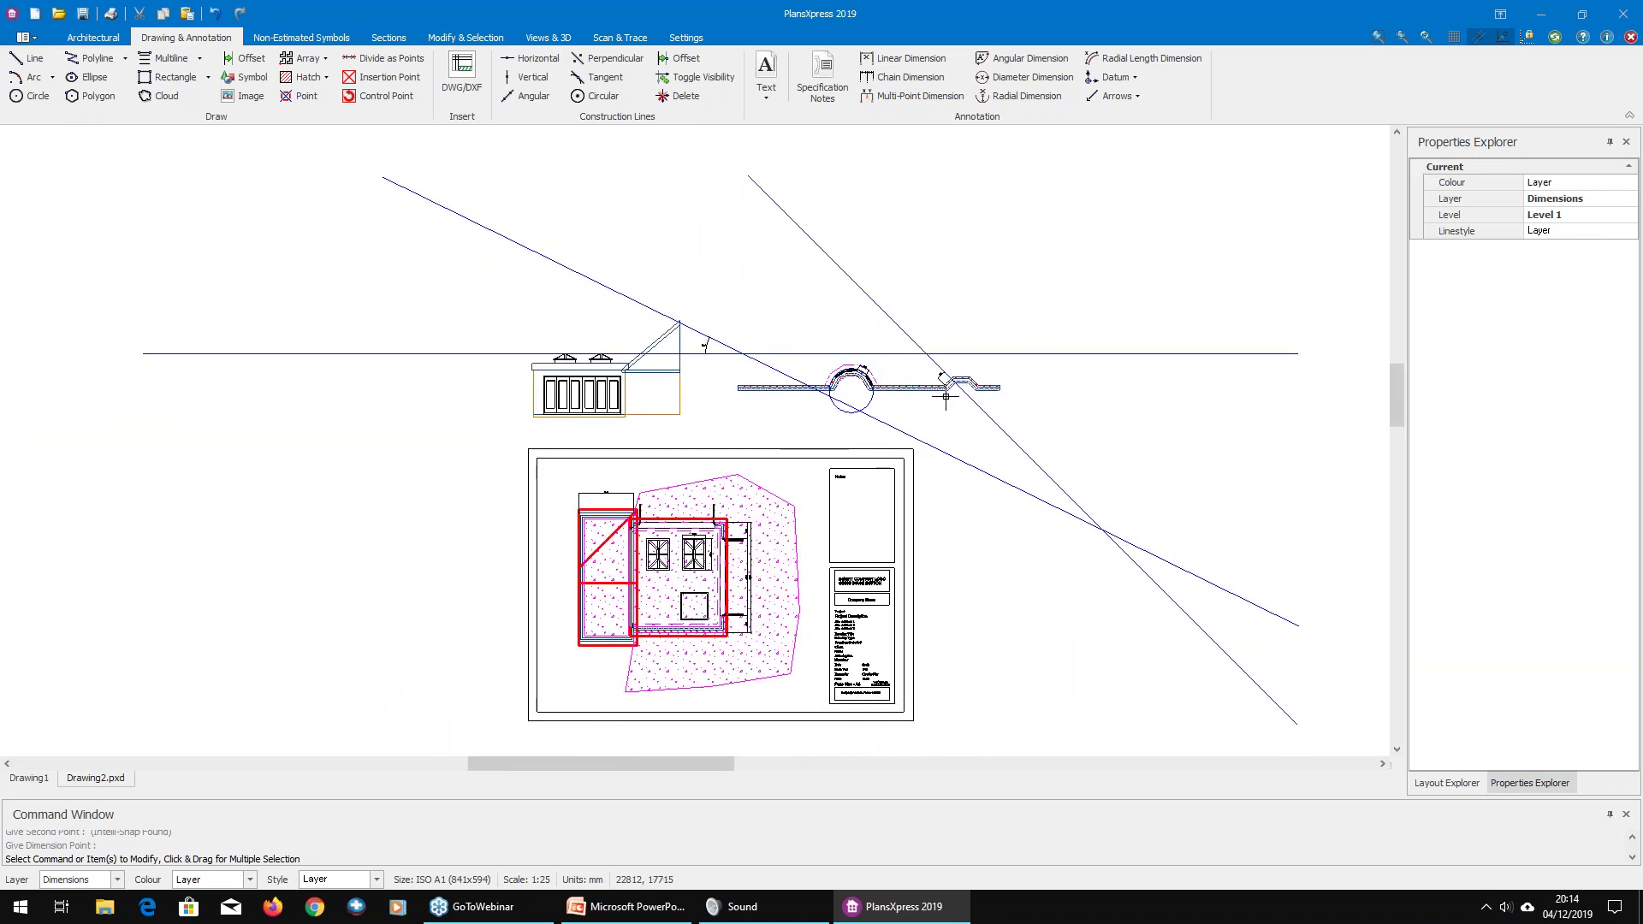
pyautogui.moveTo(945, 396)
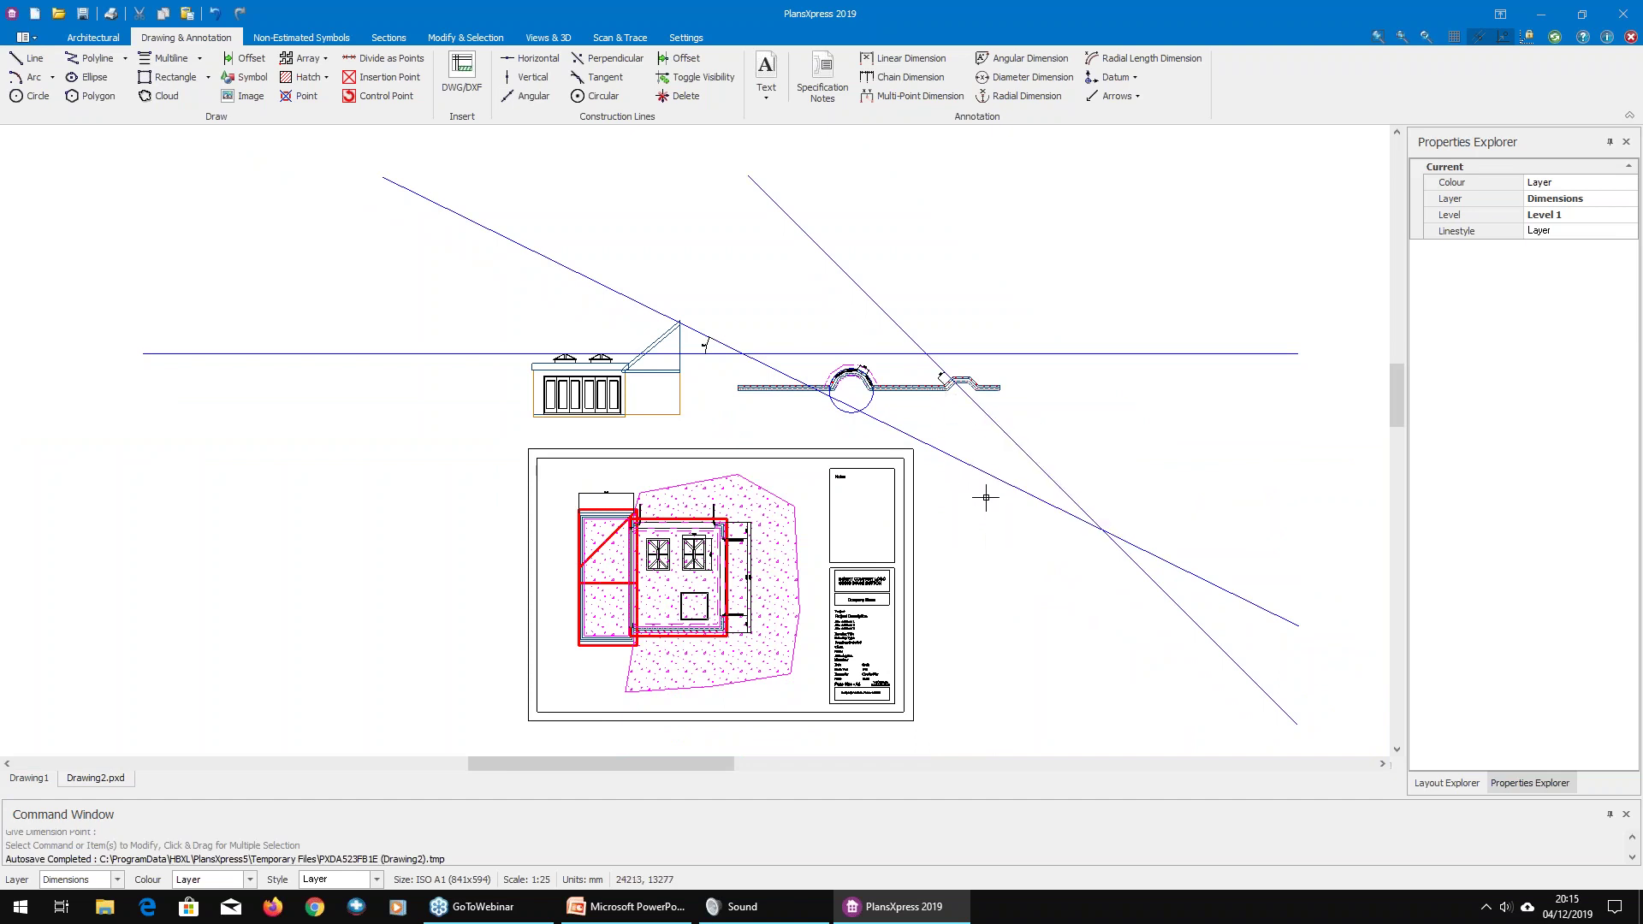
pyautogui.moveTo(700, 267); pyautogui.dragTo(785, 249, button='middle')
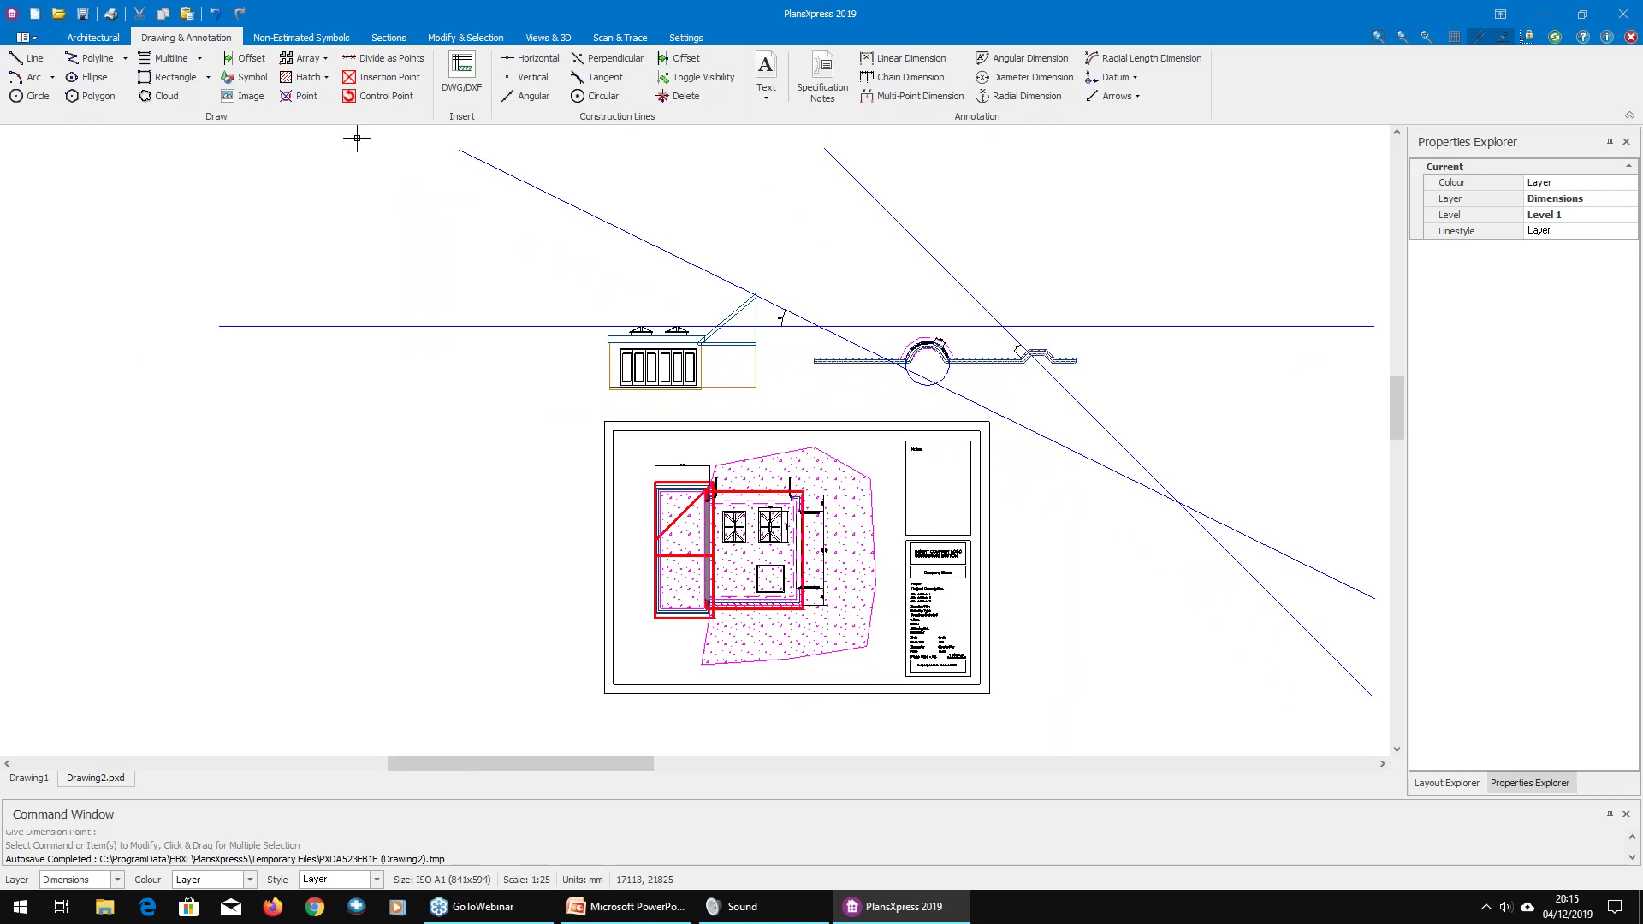
pyautogui.click(81, 39)
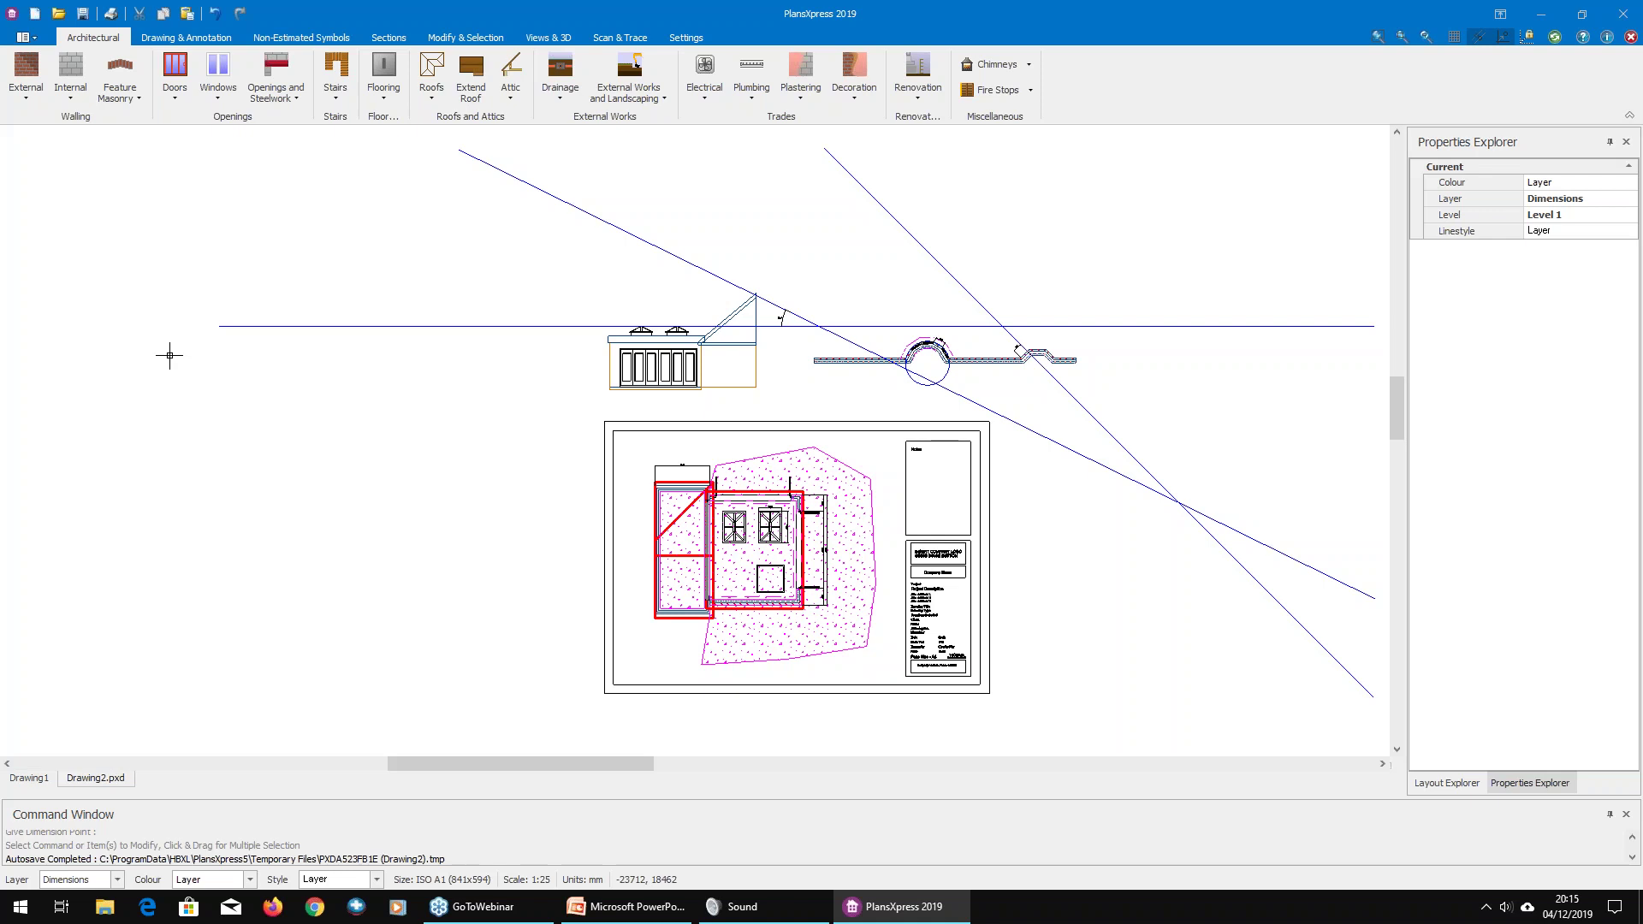
pyautogui.click(431, 76)
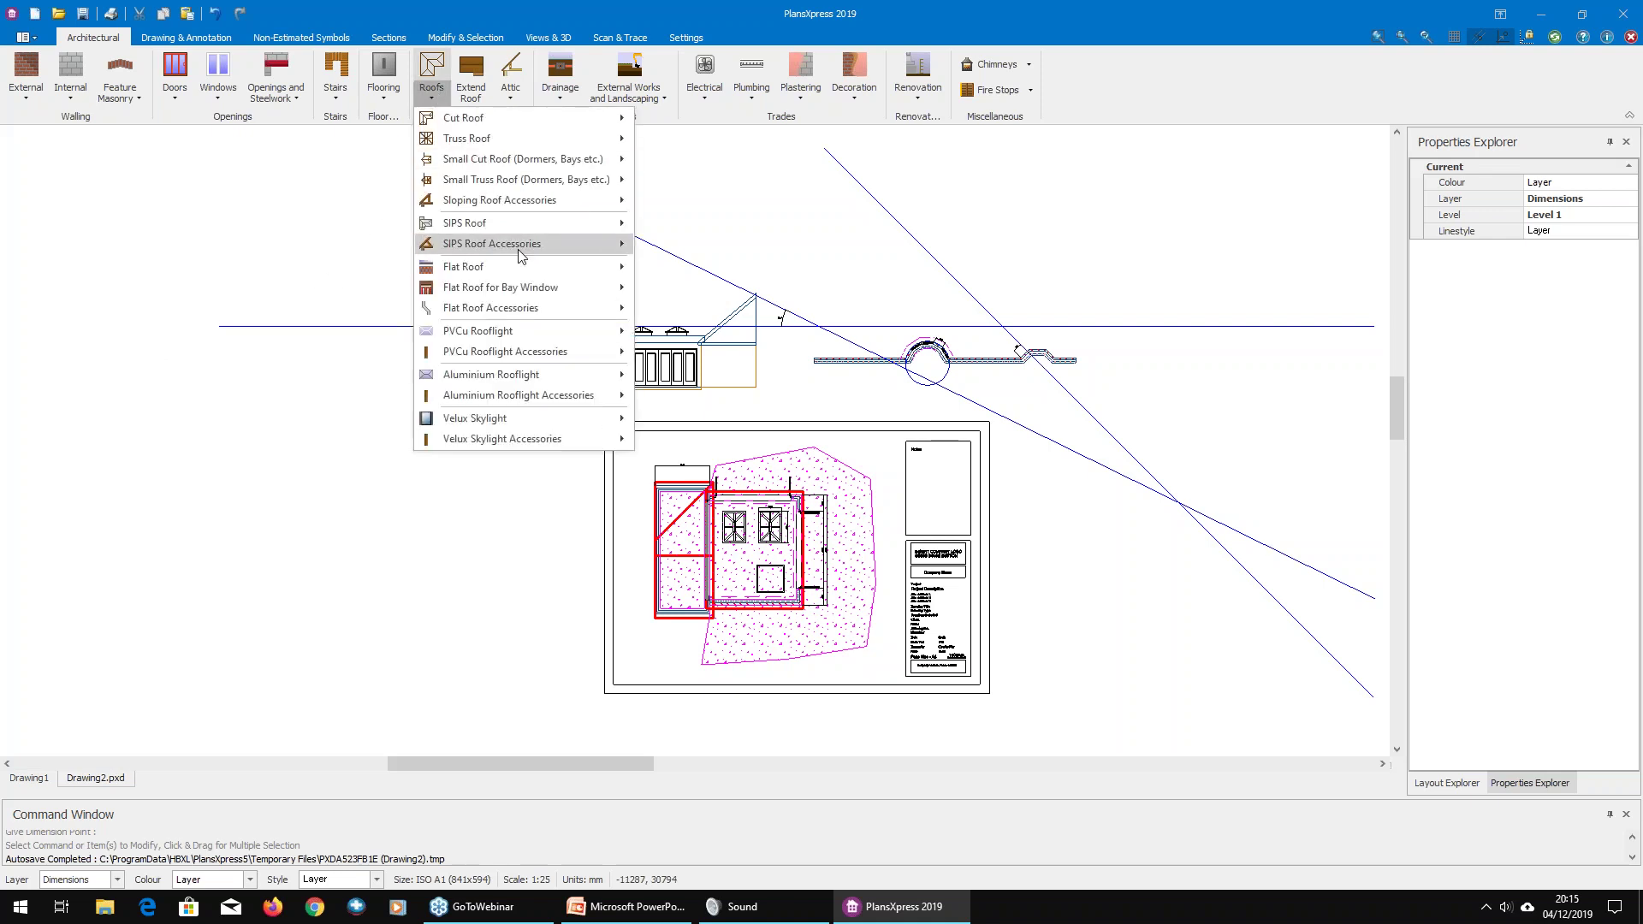
pyautogui.moveTo(588, 332)
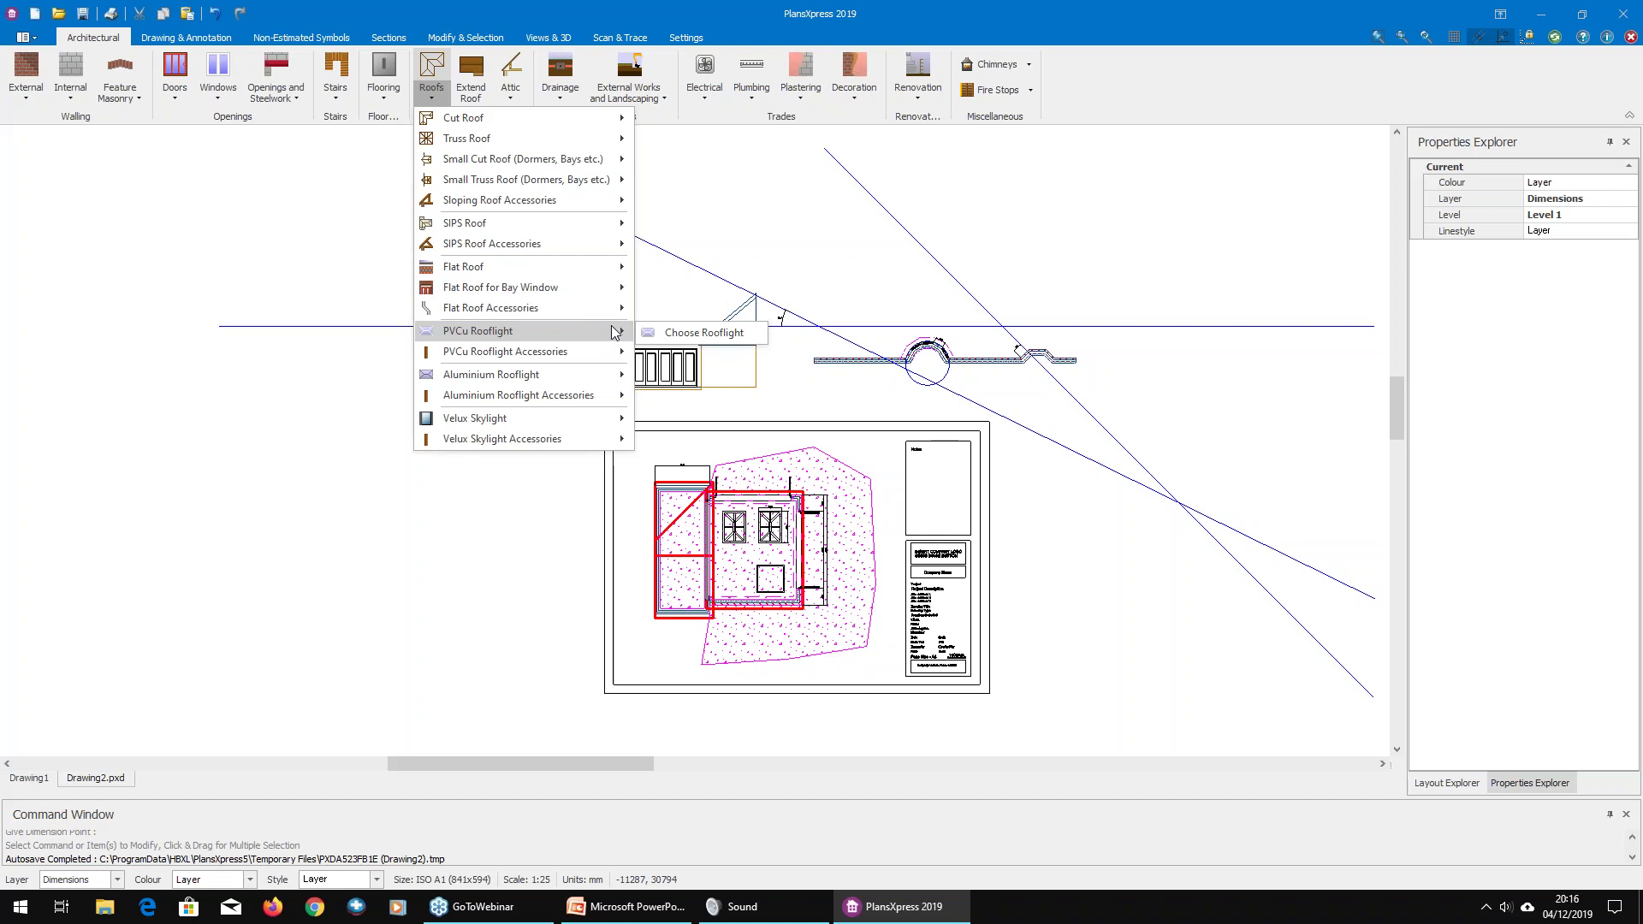
pyautogui.click(337, 228)
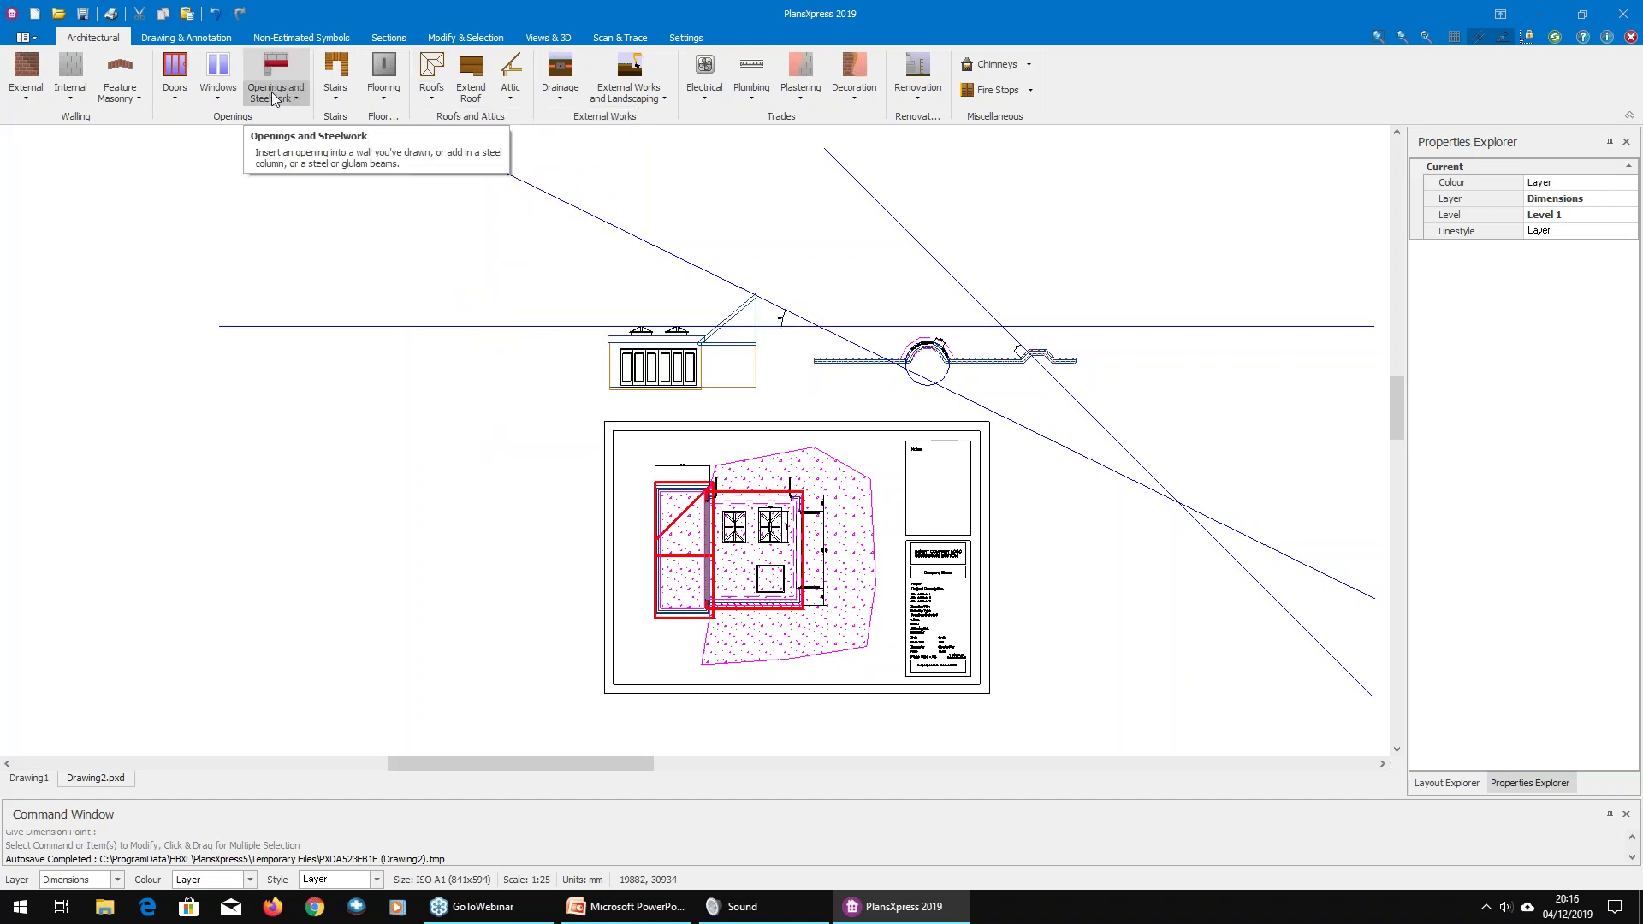
# Step: Review the steel beam and steel post insertion options available for openings and steelwork
pyautogui.click(273, 91)
pyautogui.moveTo(311, 217)
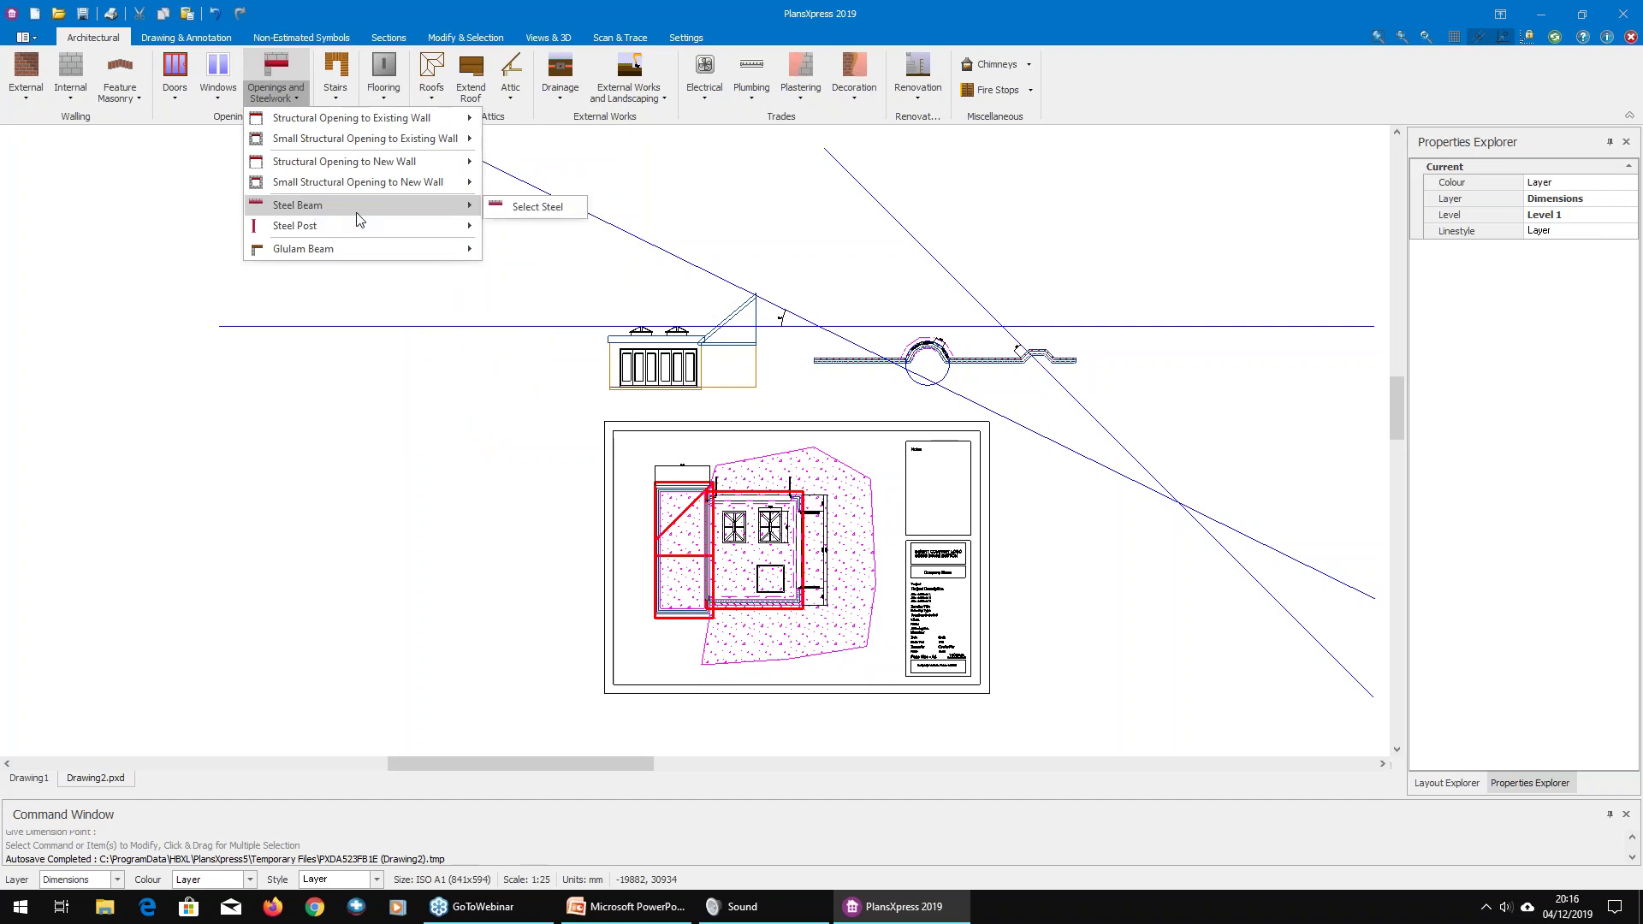
pyautogui.moveTo(403, 225)
pyautogui.moveTo(472, 209)
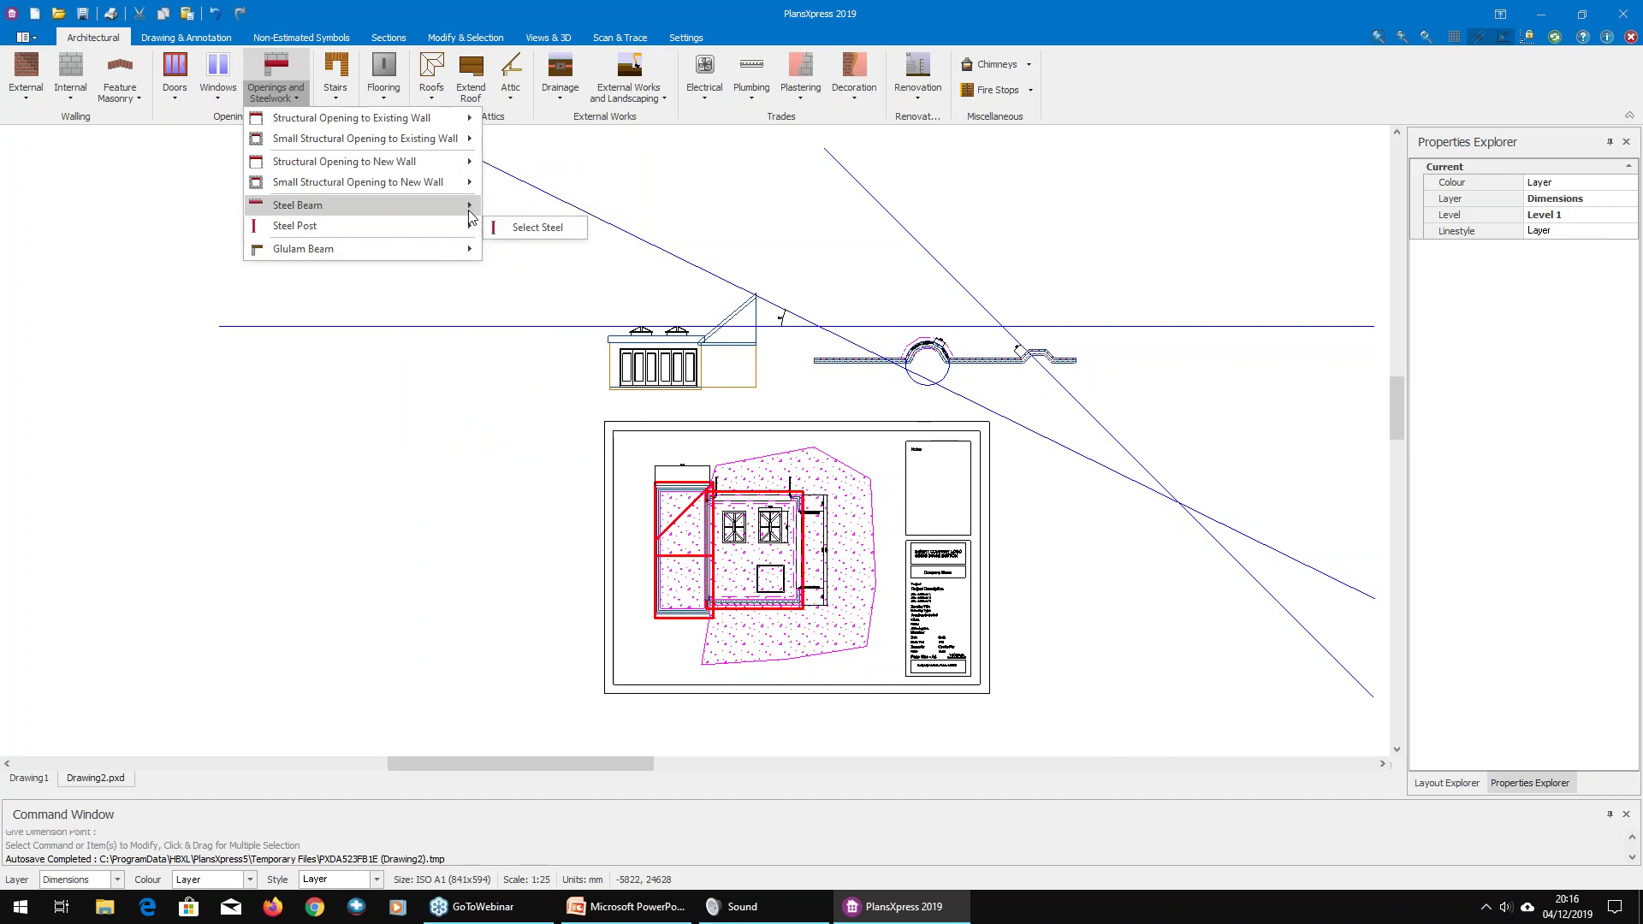
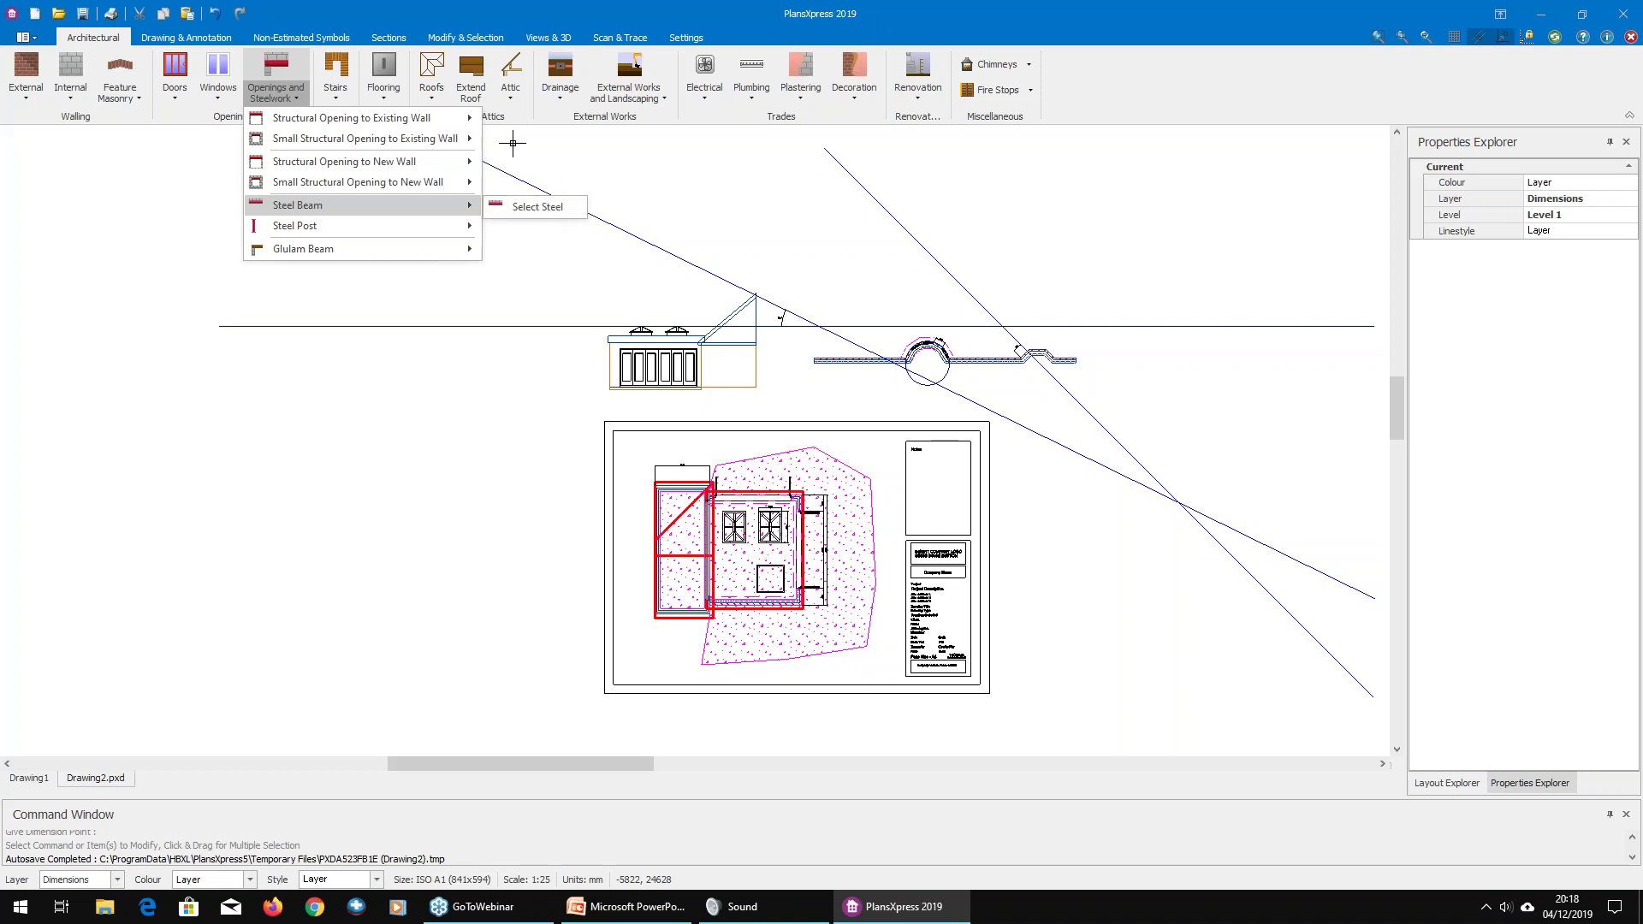
pyautogui.click(124, 278)
pyautogui.moveTo(328, 257)
pyautogui.mouseDown(button='middle')
pyautogui.moveTo(553, 315)
pyautogui.moveTo(481, 285)
pyautogui.mouseUp(button='middle')
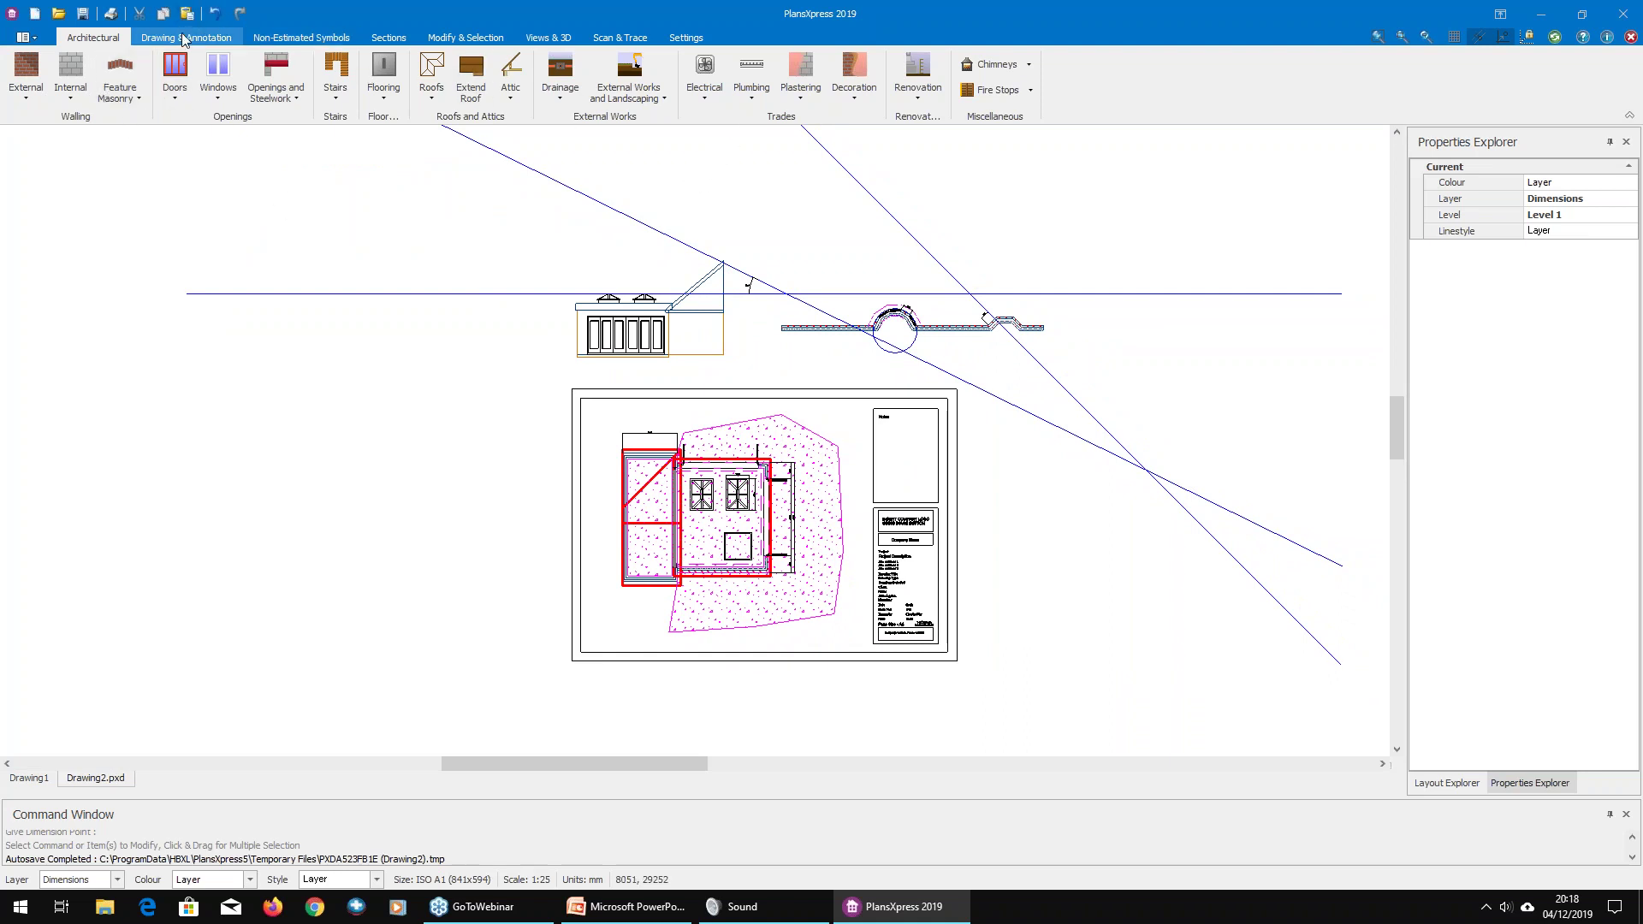
# Step: Look through the sinks and appliances in the non-estimated kitchen symbol library
pyautogui.click(289, 39)
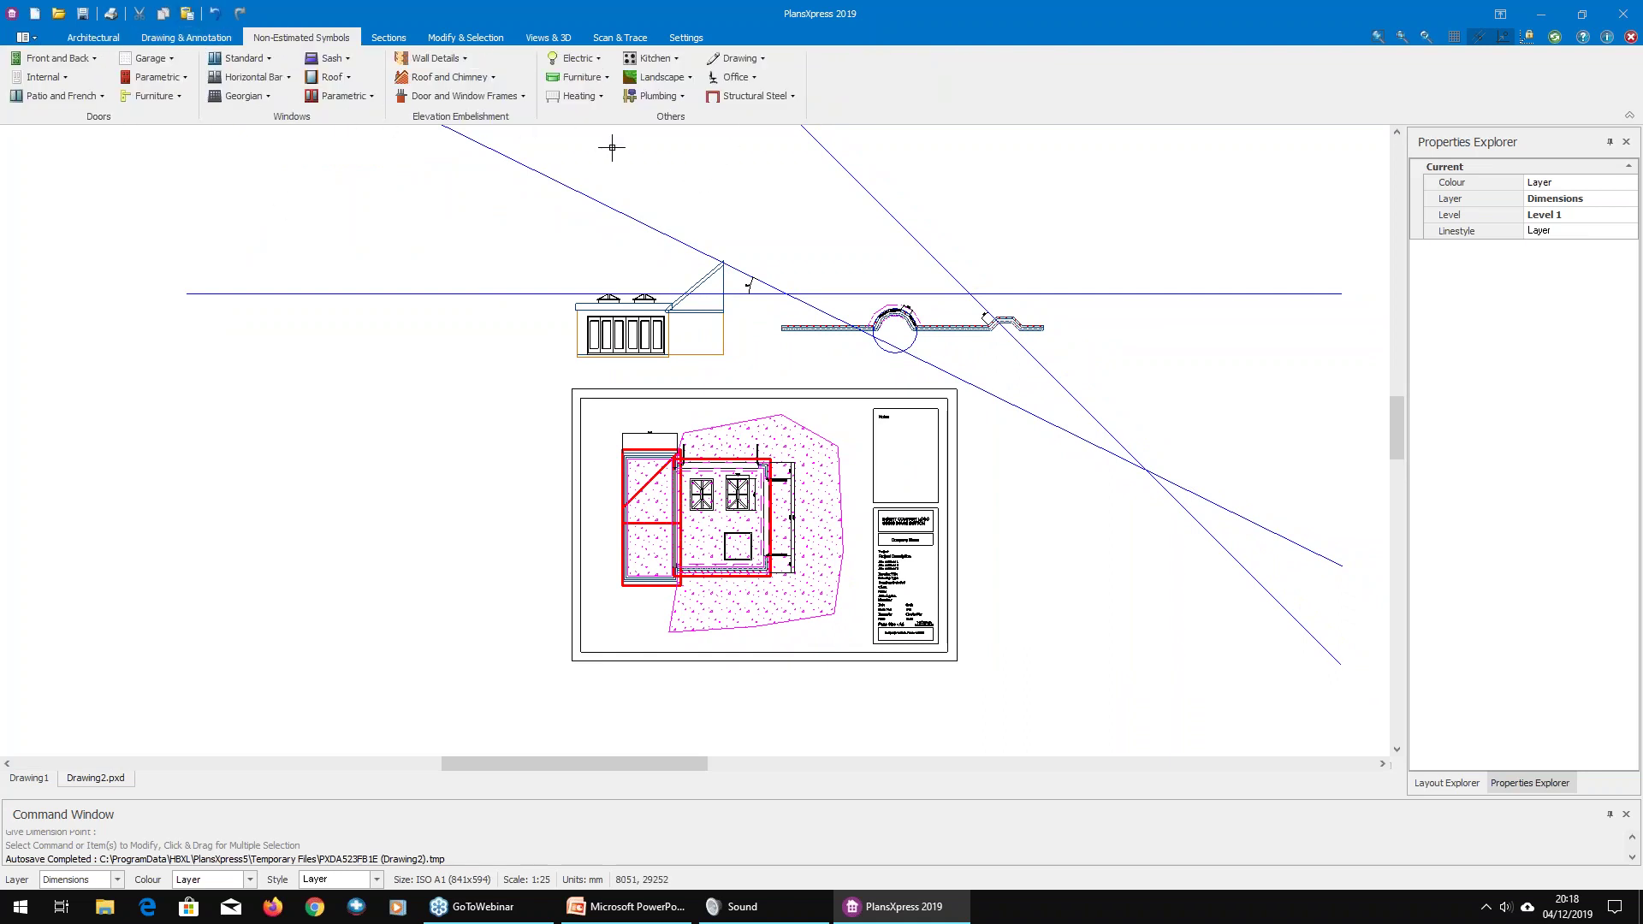
pyautogui.click(669, 63)
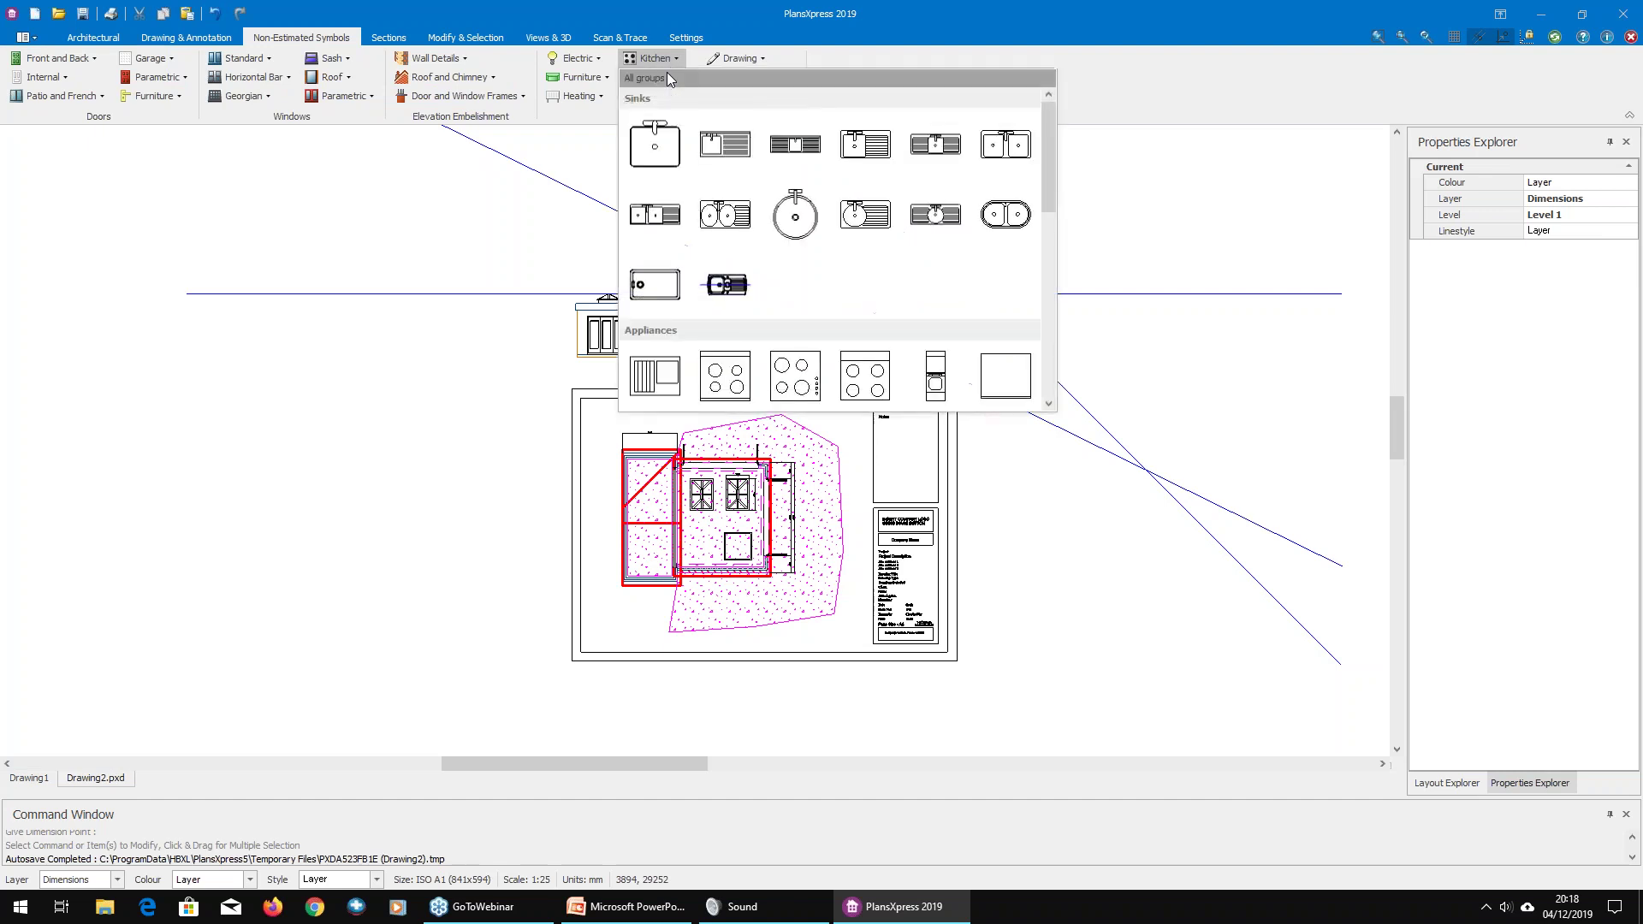
pyautogui.scroll(-5, 975, 208)
pyautogui.scroll(2, 975, 208)
pyautogui.scroll(3, 975, 208)
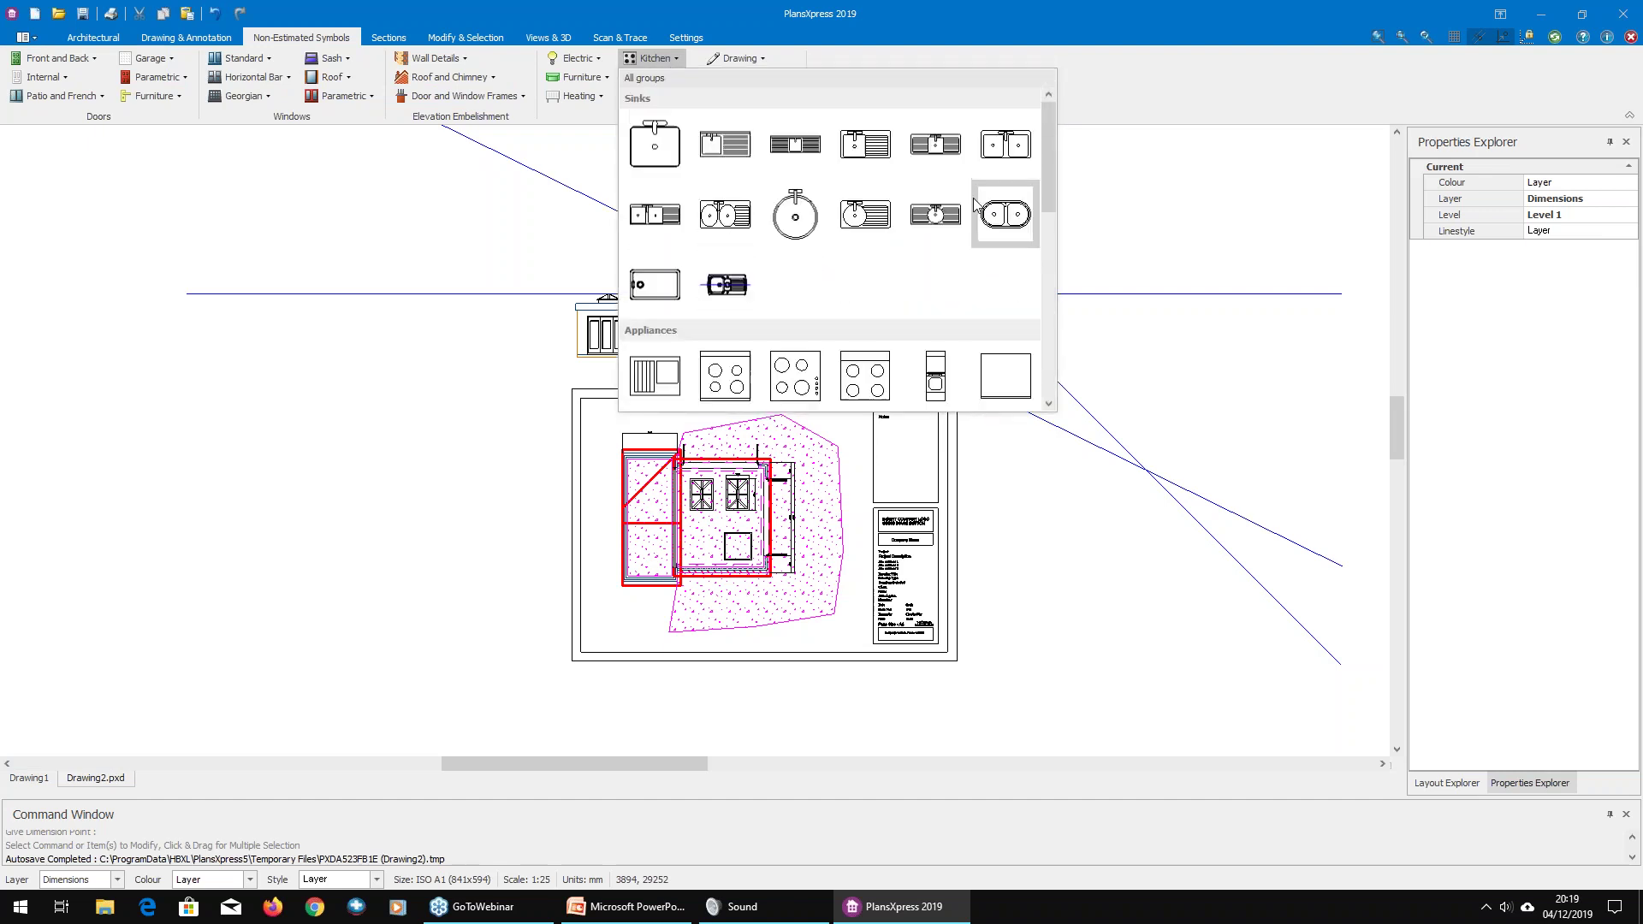
pyautogui.click(423, 197)
# Step: Review the estimated kitchen taps in the Price Tracker High Spec plumbing range
pyautogui.click(93, 37)
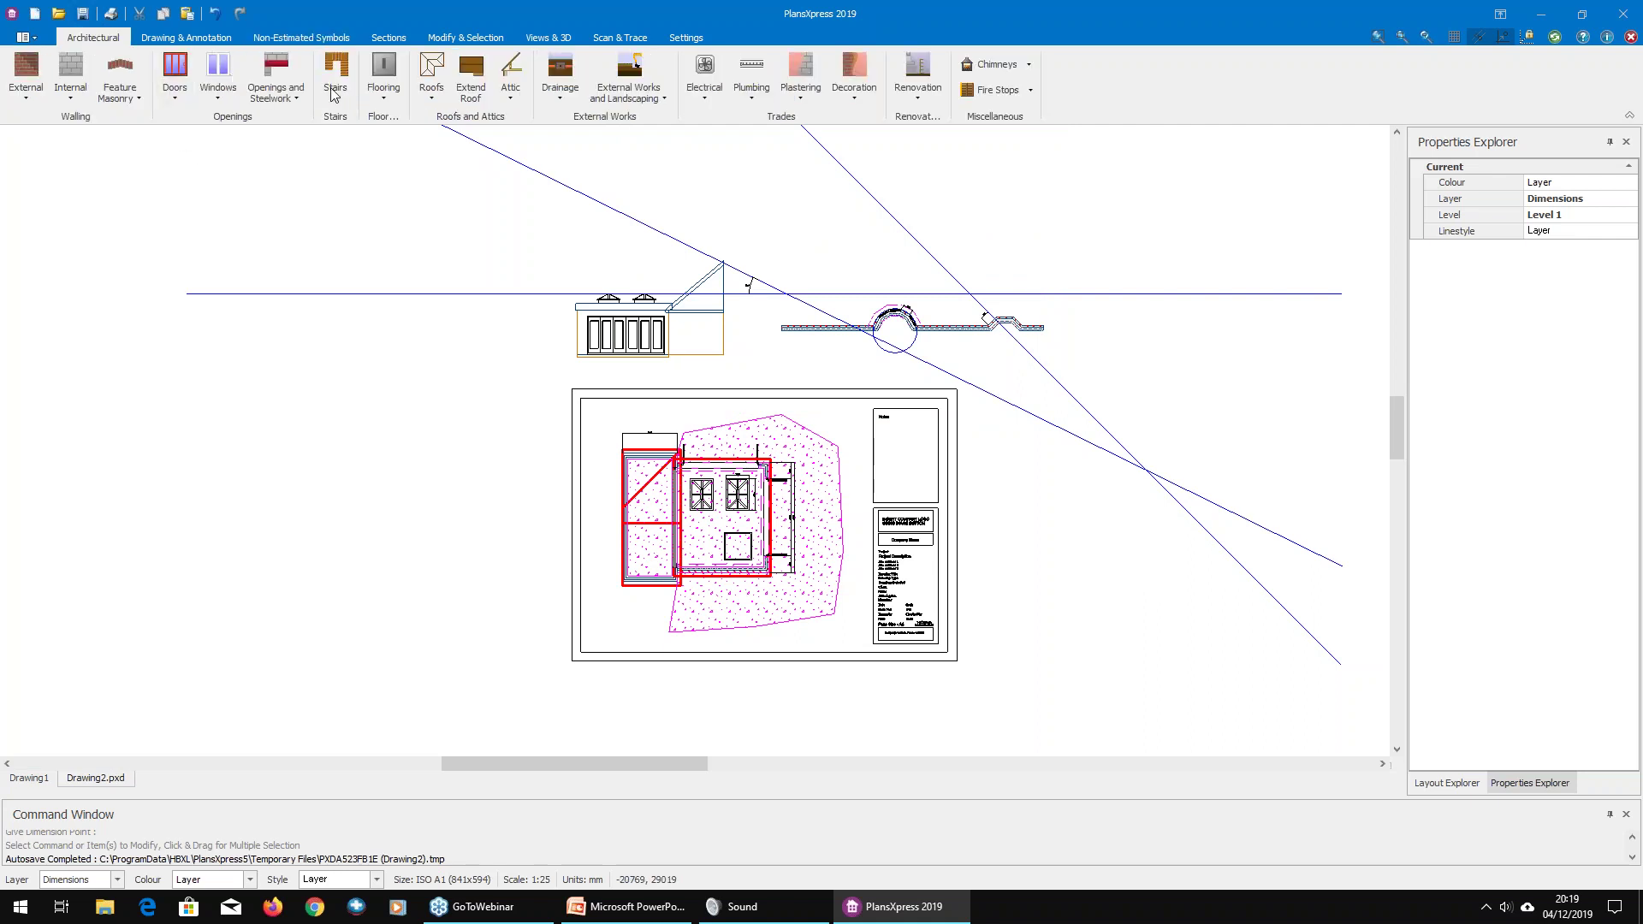
pyautogui.click(751, 79)
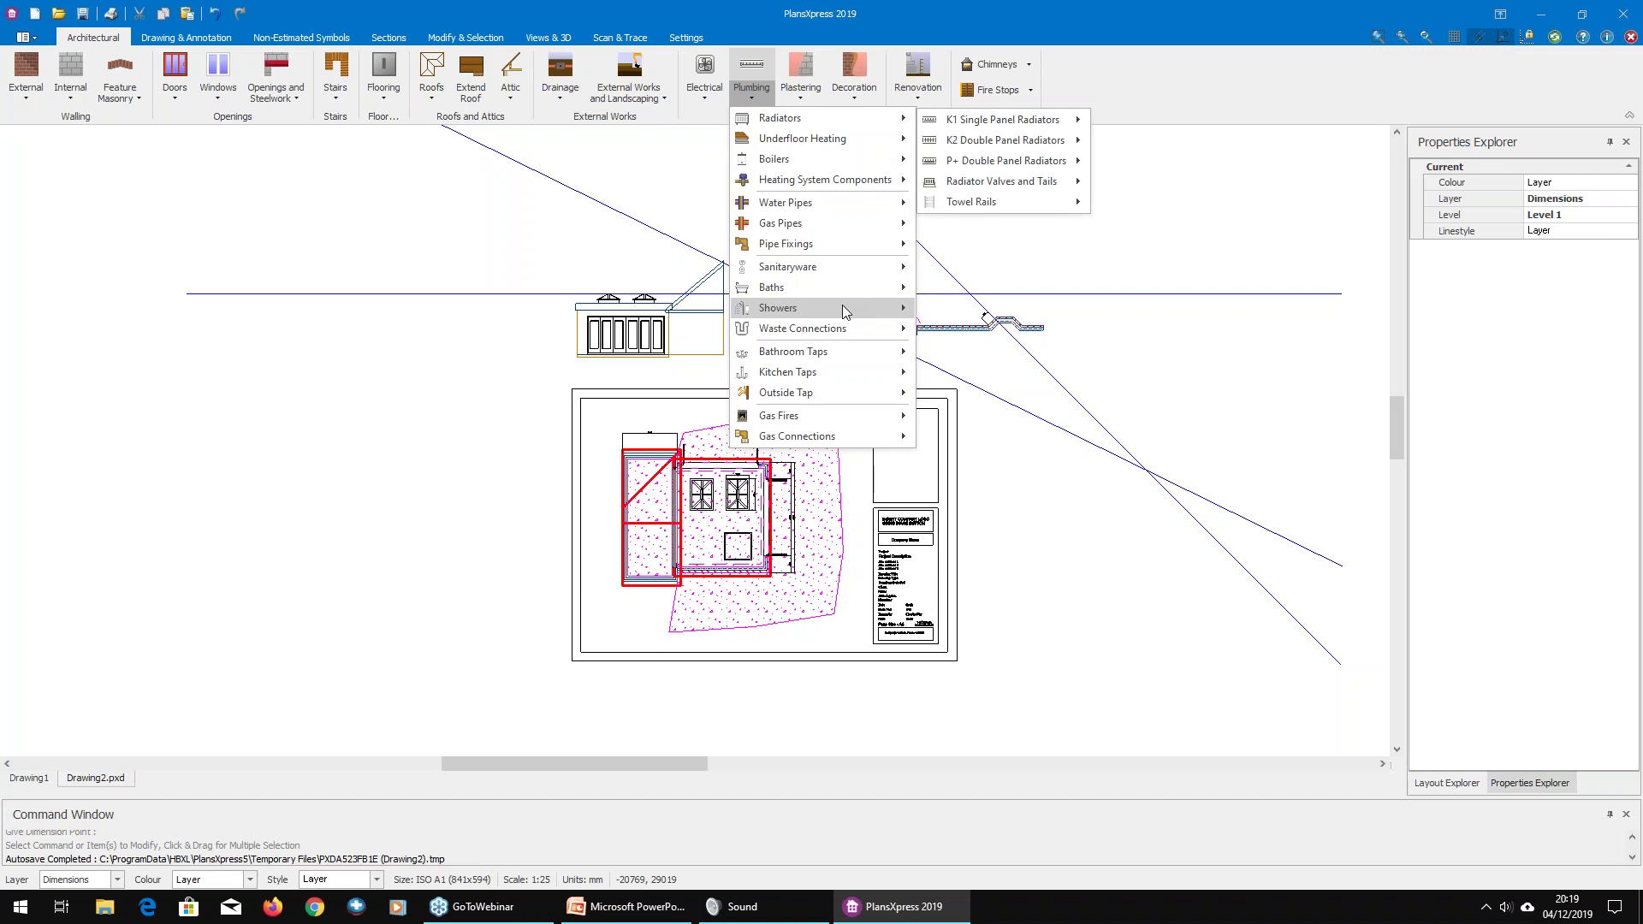
pyautogui.moveTo(890, 373)
pyautogui.moveTo(1020, 383)
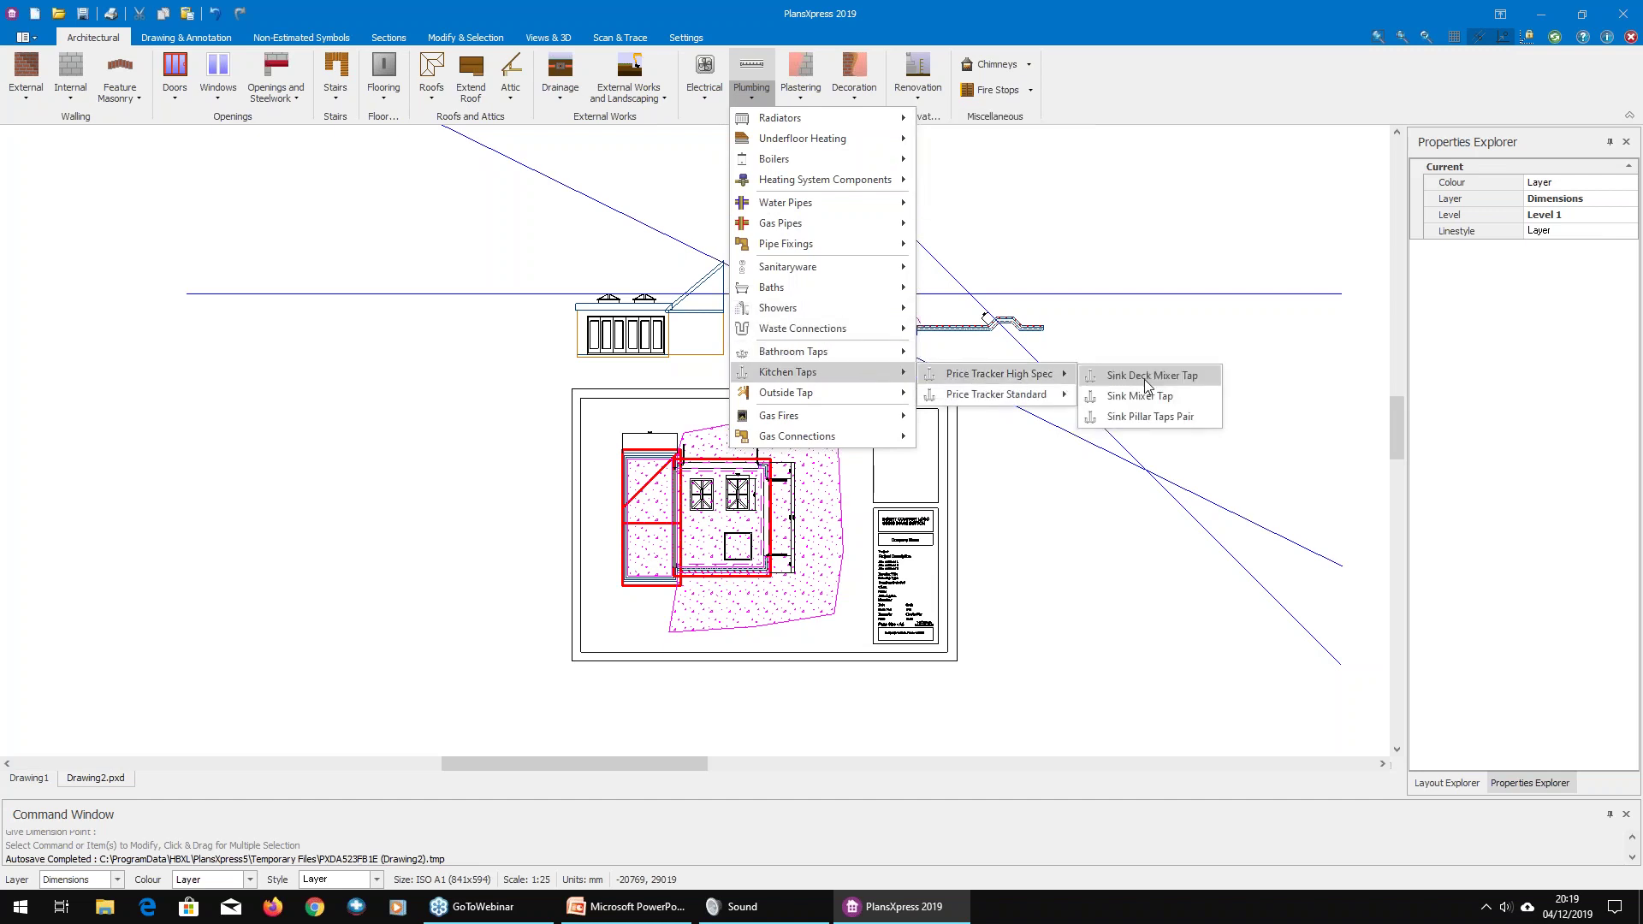
pyautogui.click(1188, 395)
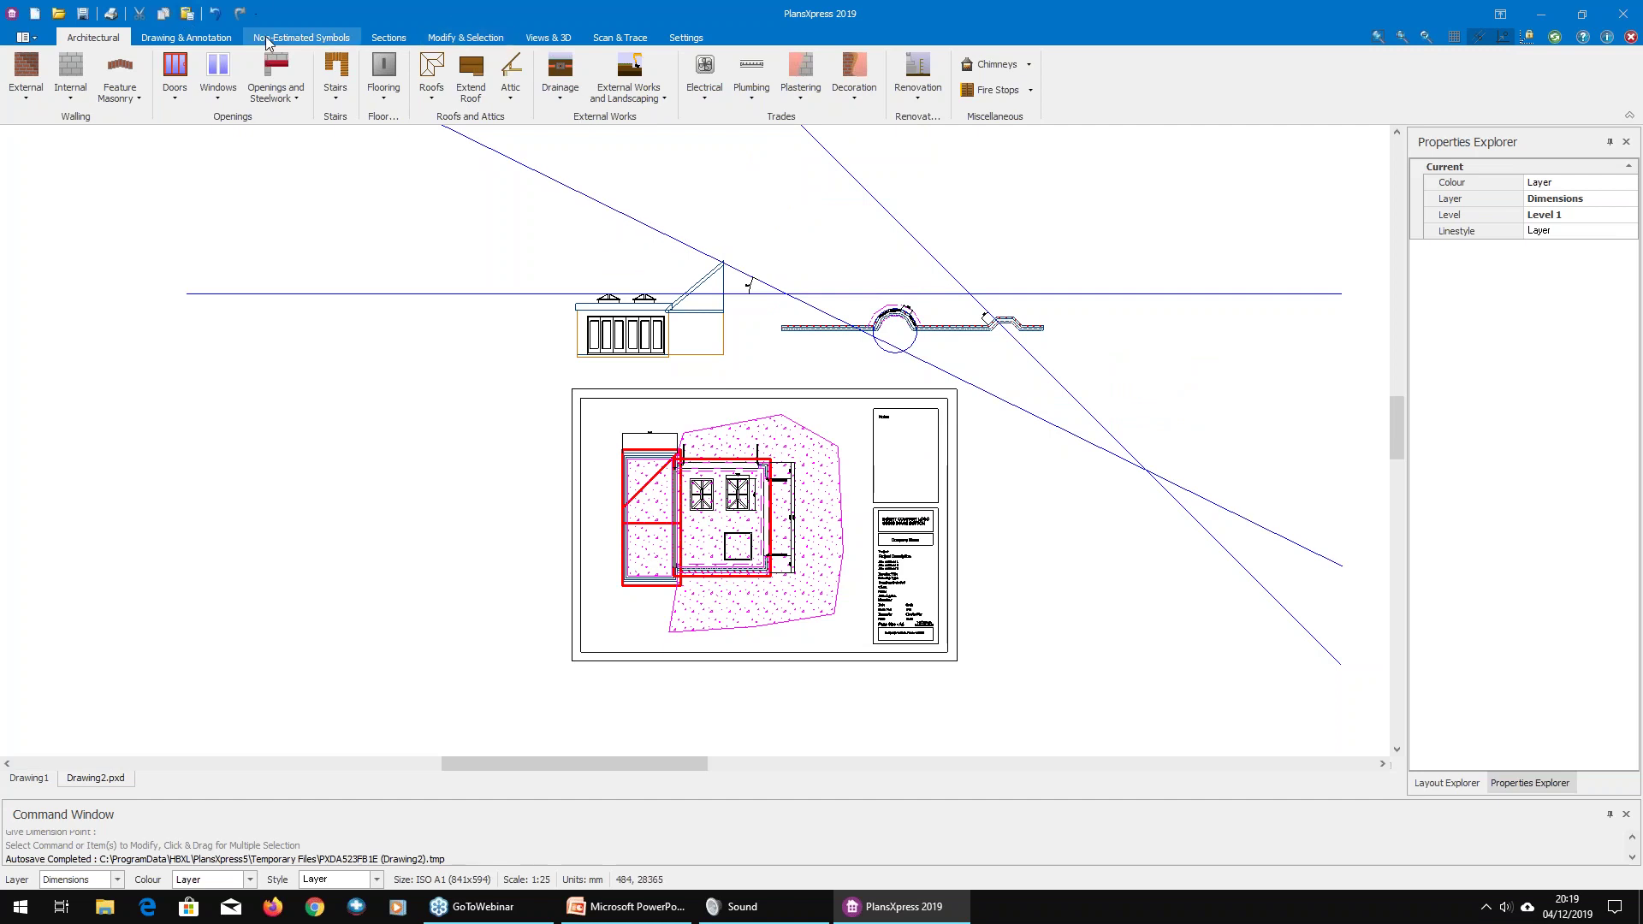
# Step: Insert an 800 base unit symbol from the non-estimated kitchen units into the plan's lower-right inner wall corner, rotated 180°
pyautogui.click(301, 38)
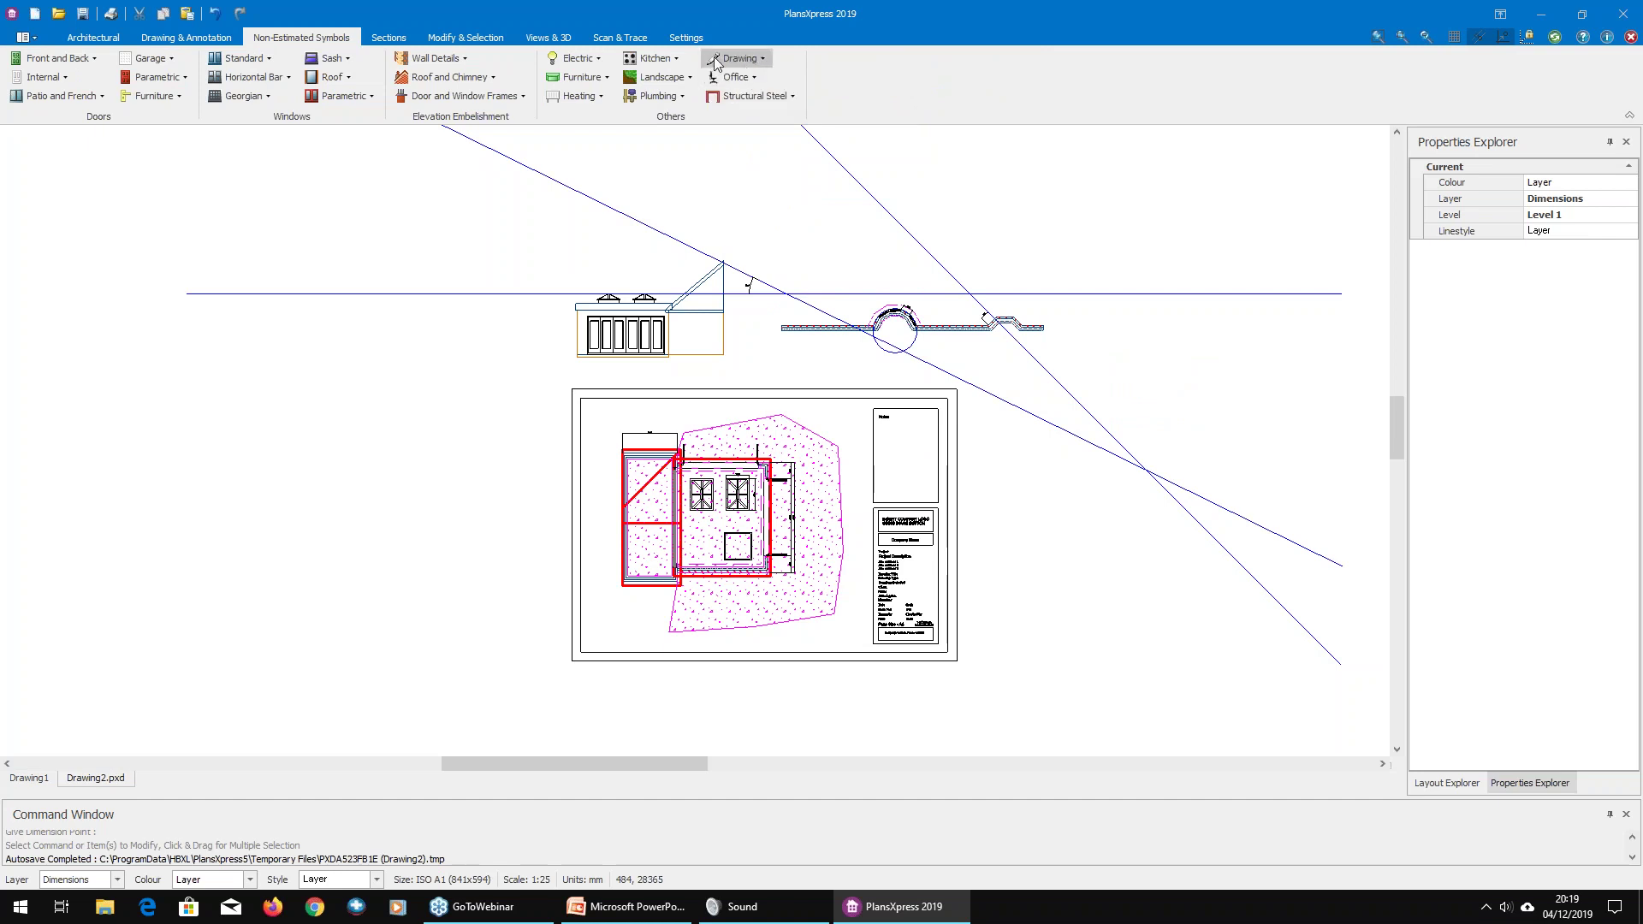
pyautogui.click(679, 58)
pyautogui.scroll(-2, 898, 256)
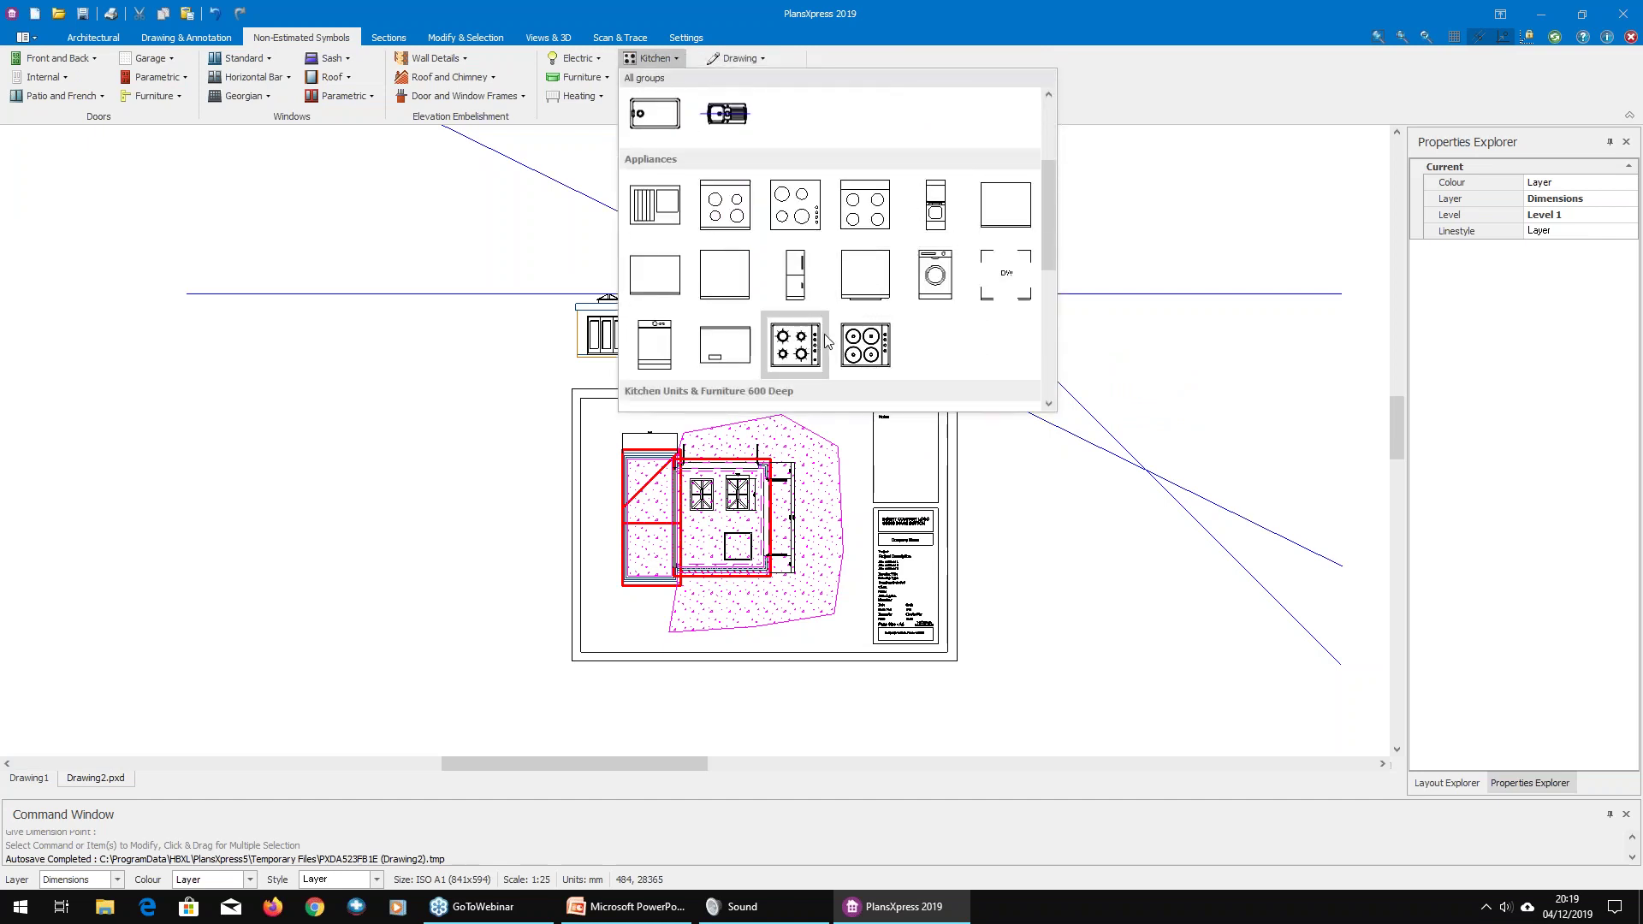
pyautogui.scroll(2, 803, 298)
pyautogui.scroll(-3, 802, 299)
pyautogui.scroll(1, 802, 286)
pyautogui.scroll(-2, 804, 275)
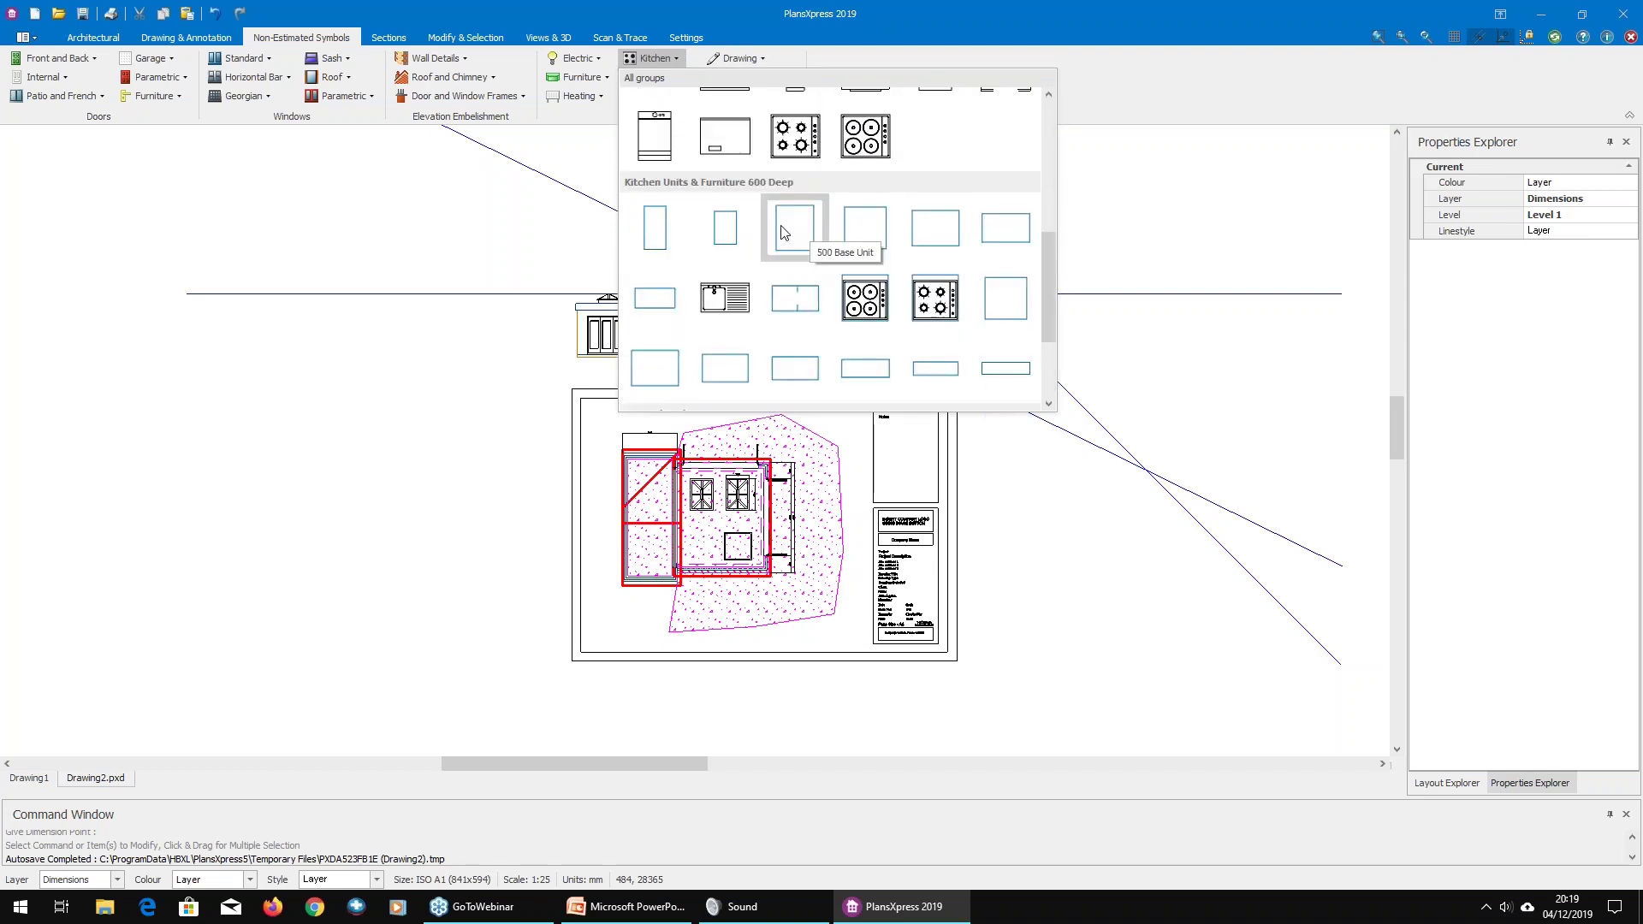
pyautogui.click(935, 228)
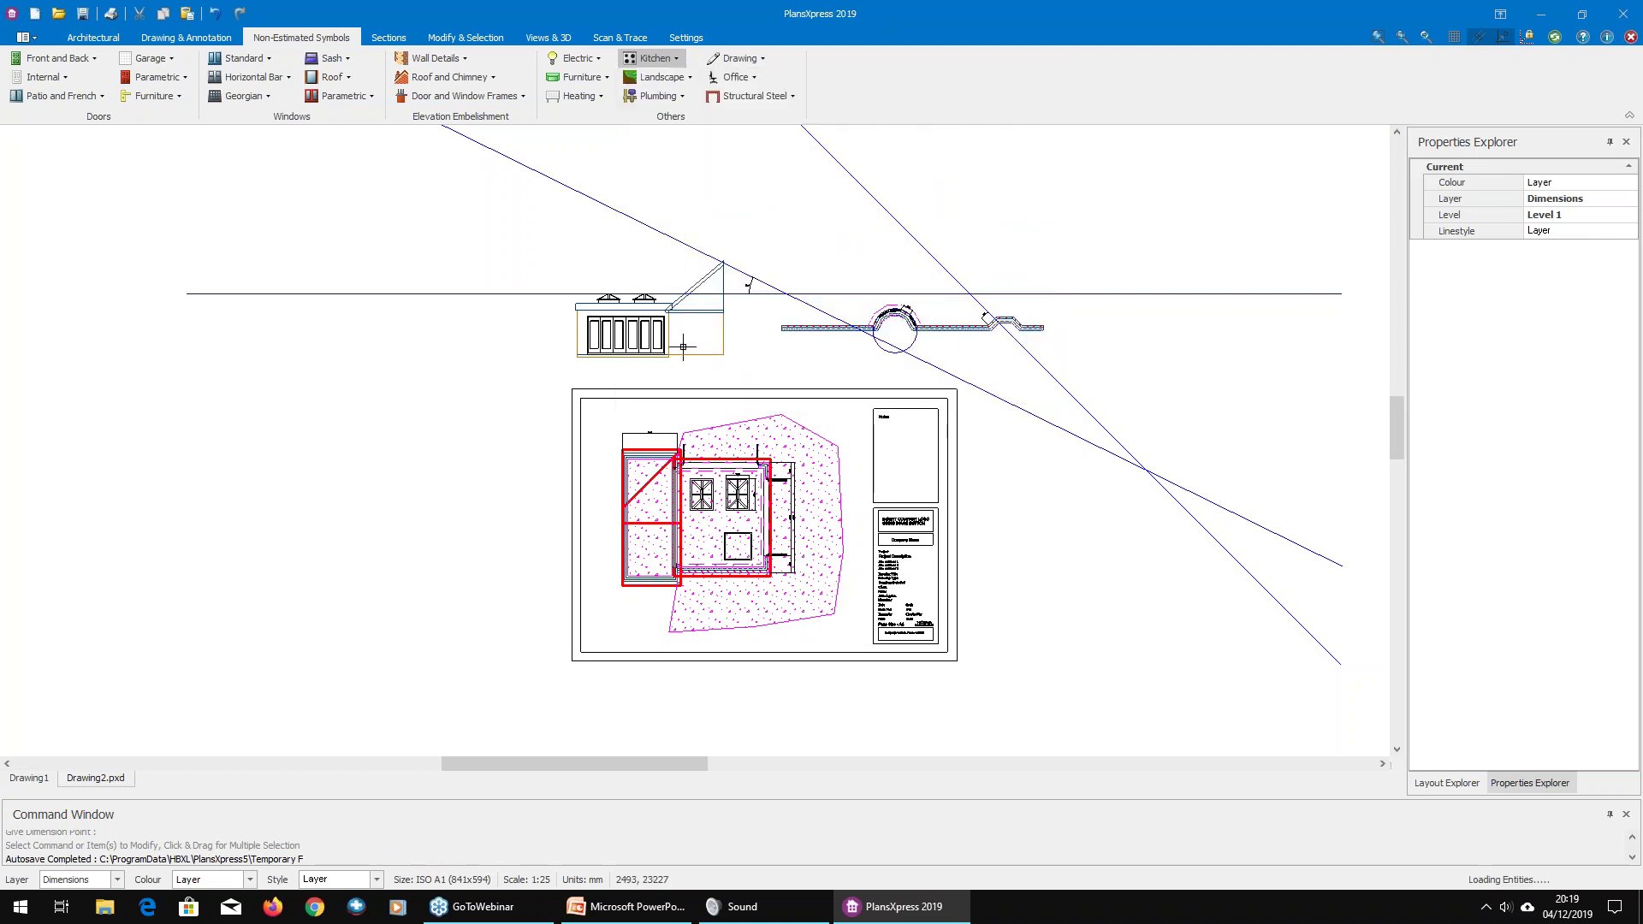
pyautogui.scroll(2, 721, 554)
pyautogui.scroll(4, 722, 555)
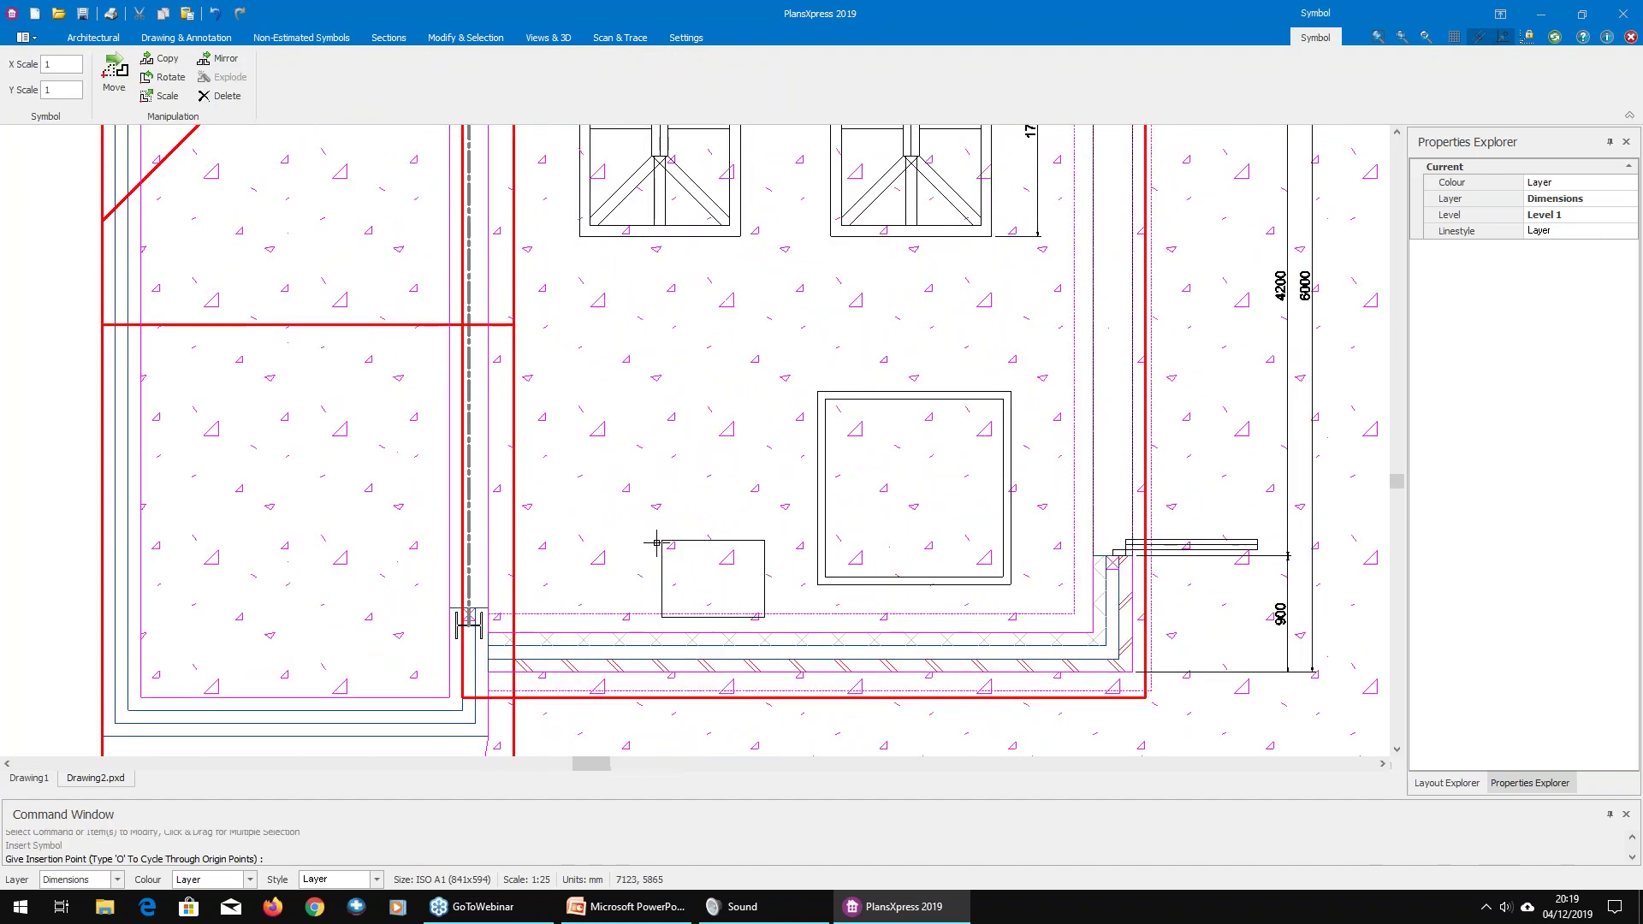
pyautogui.click(1093, 632)
pyautogui.click(873, 623)
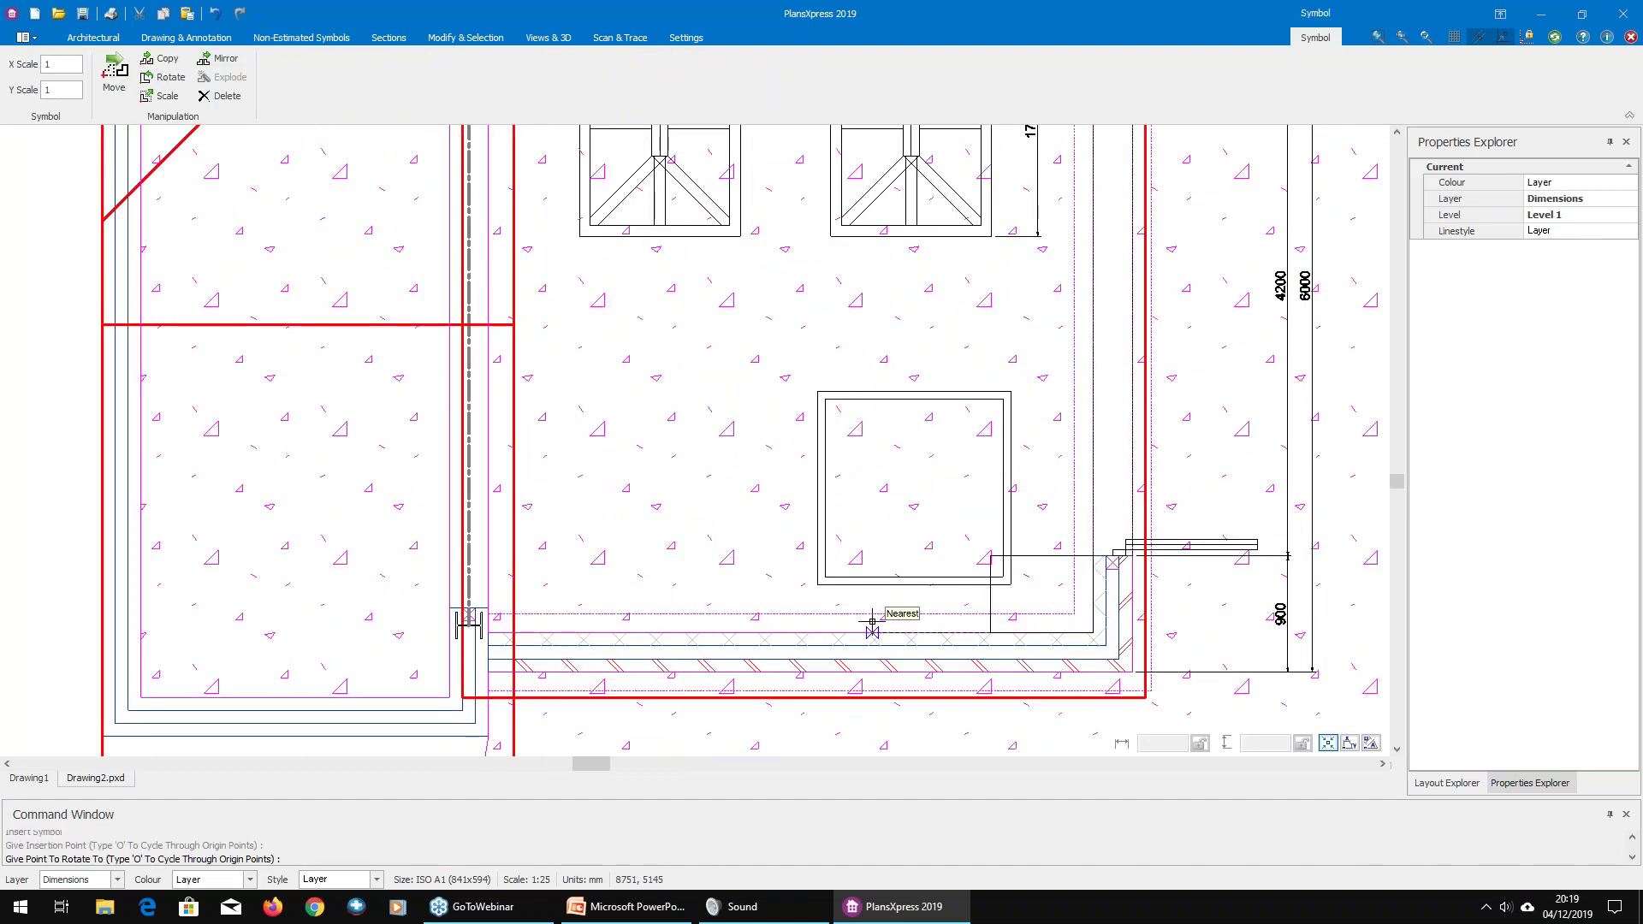
# Step: Check how the base unit meets the inner wall corner and inspect its symbol properties and estimated status
pyautogui.scroll(6, 1069, 547)
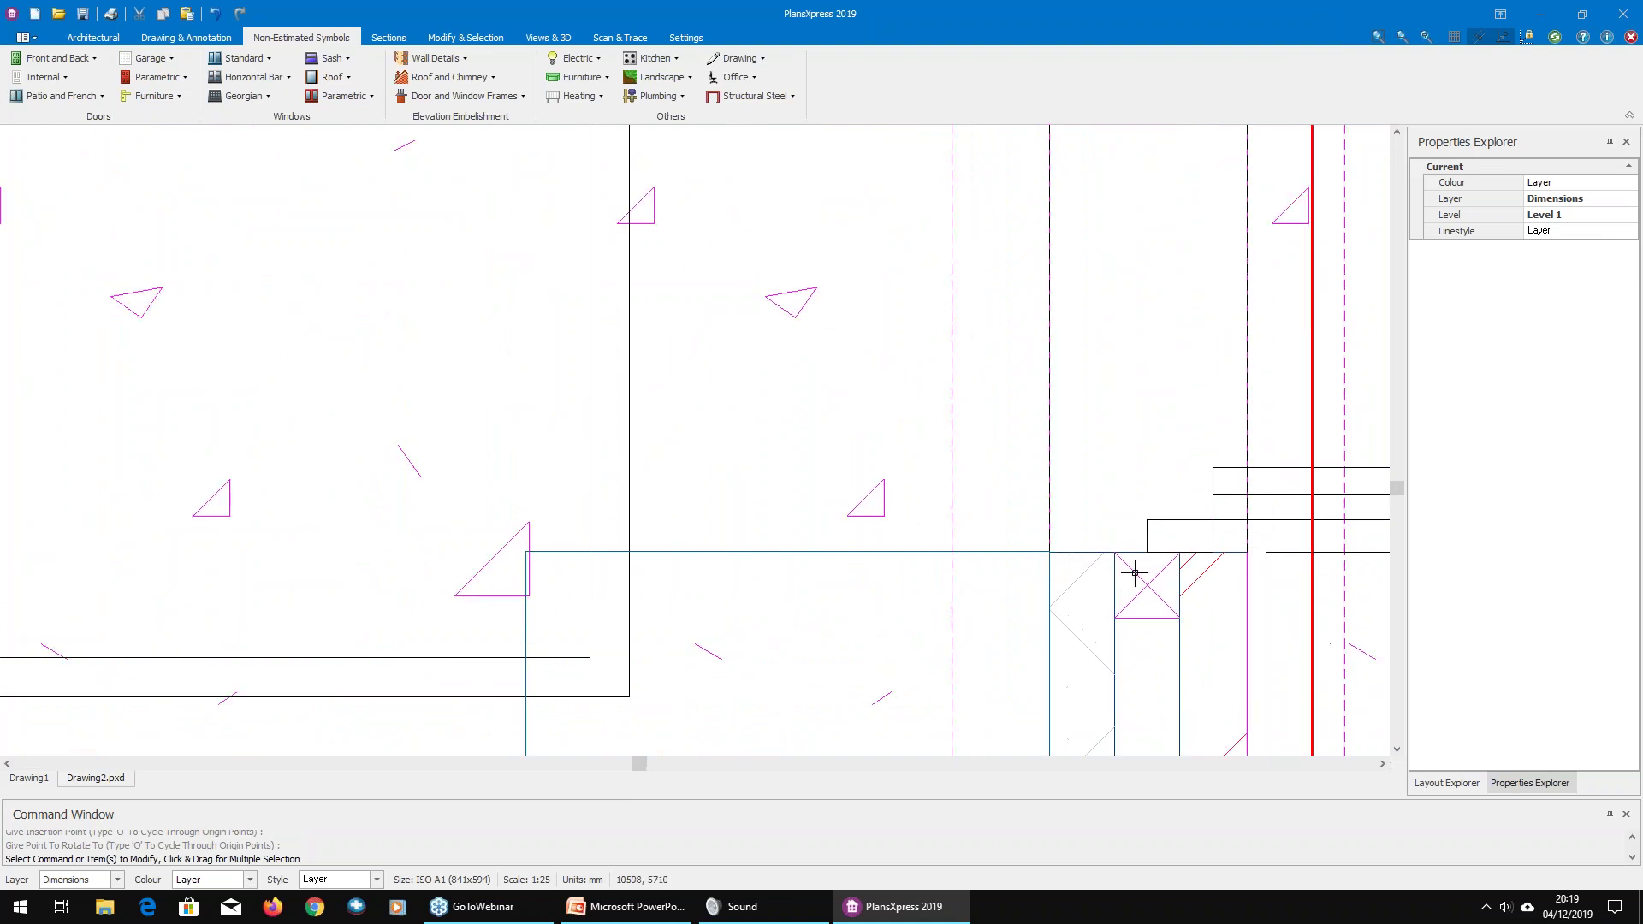
pyautogui.scroll(-4, 536, 516)
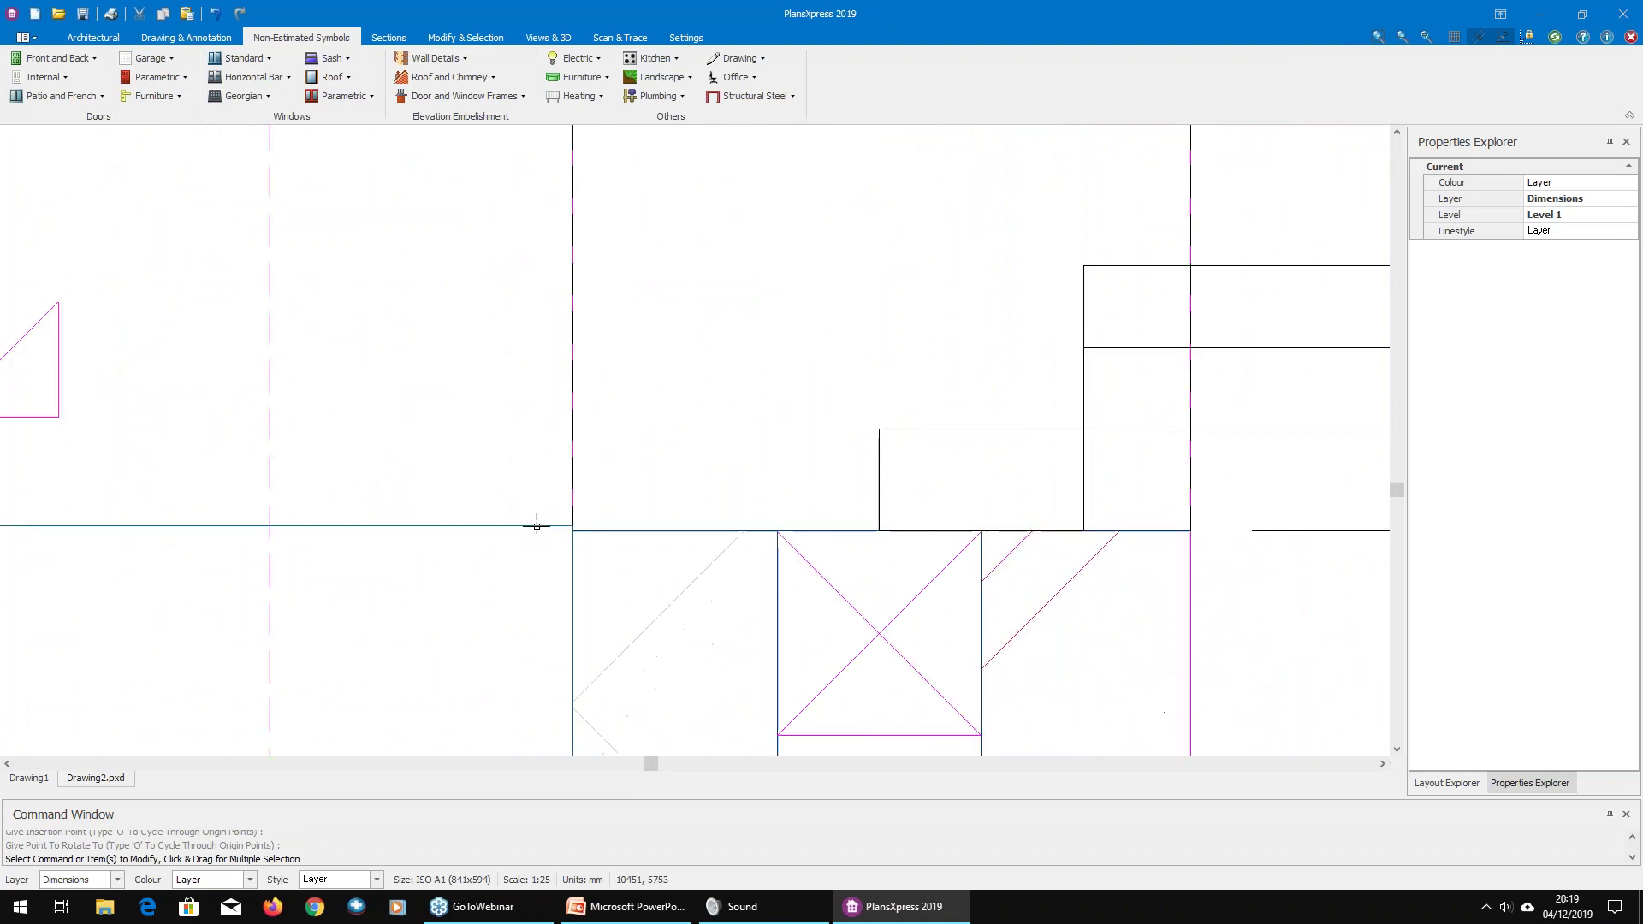
pyautogui.moveTo(454, 546); pyautogui.dragTo(732, 521, button='middle')
pyautogui.scroll(-4, 661, 521)
pyautogui.click(715, 523)
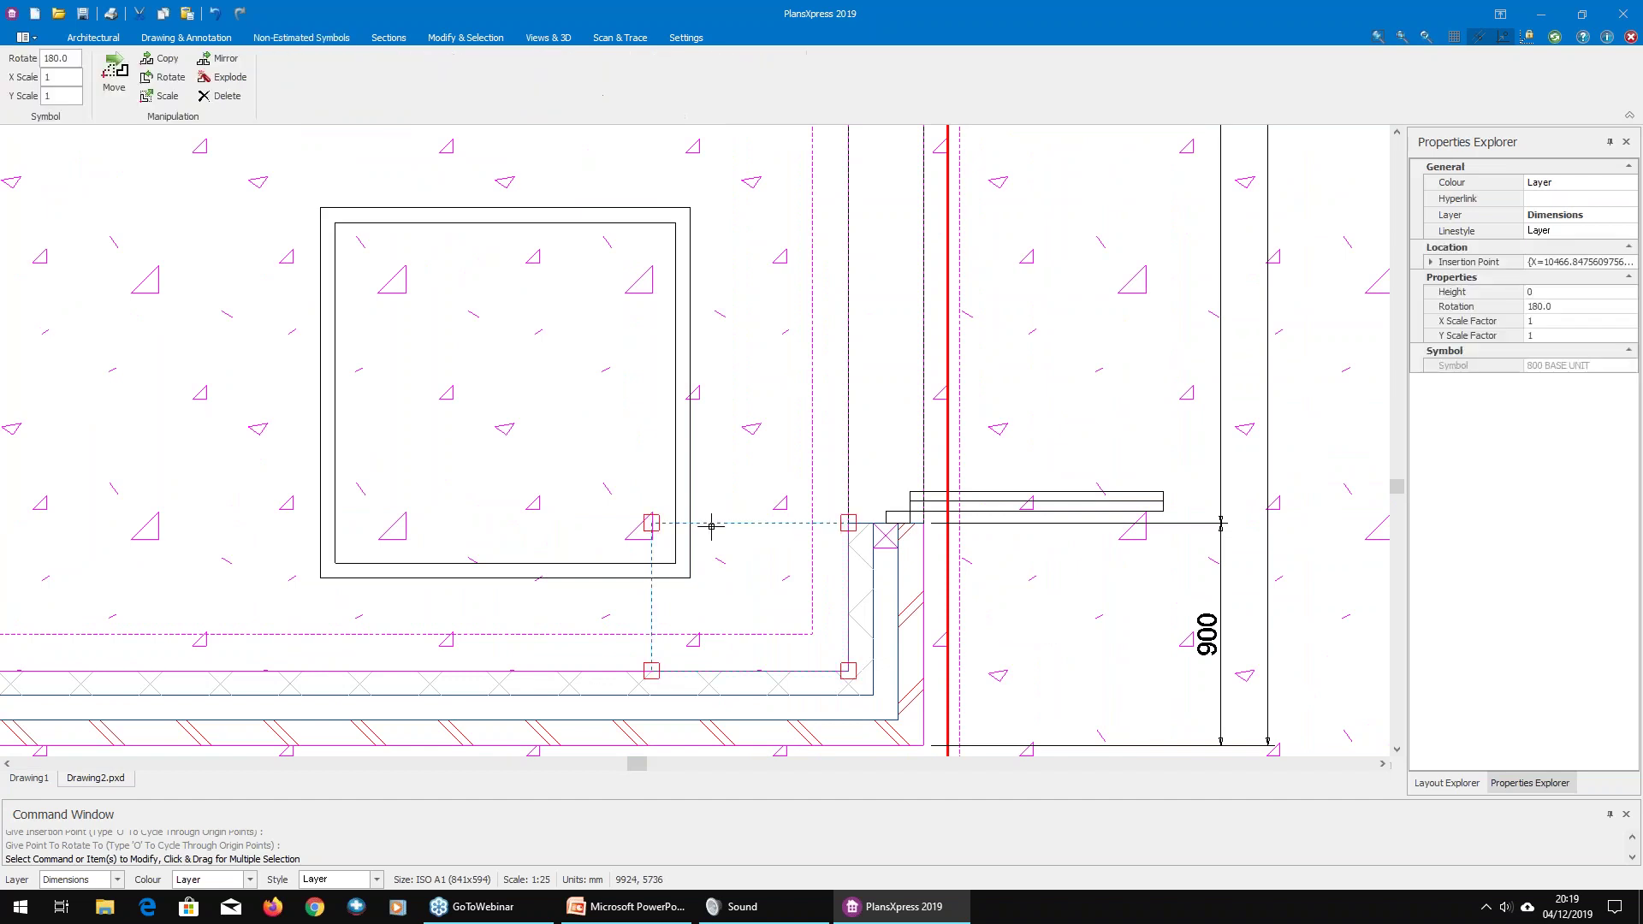
pyautogui.press('Escape')
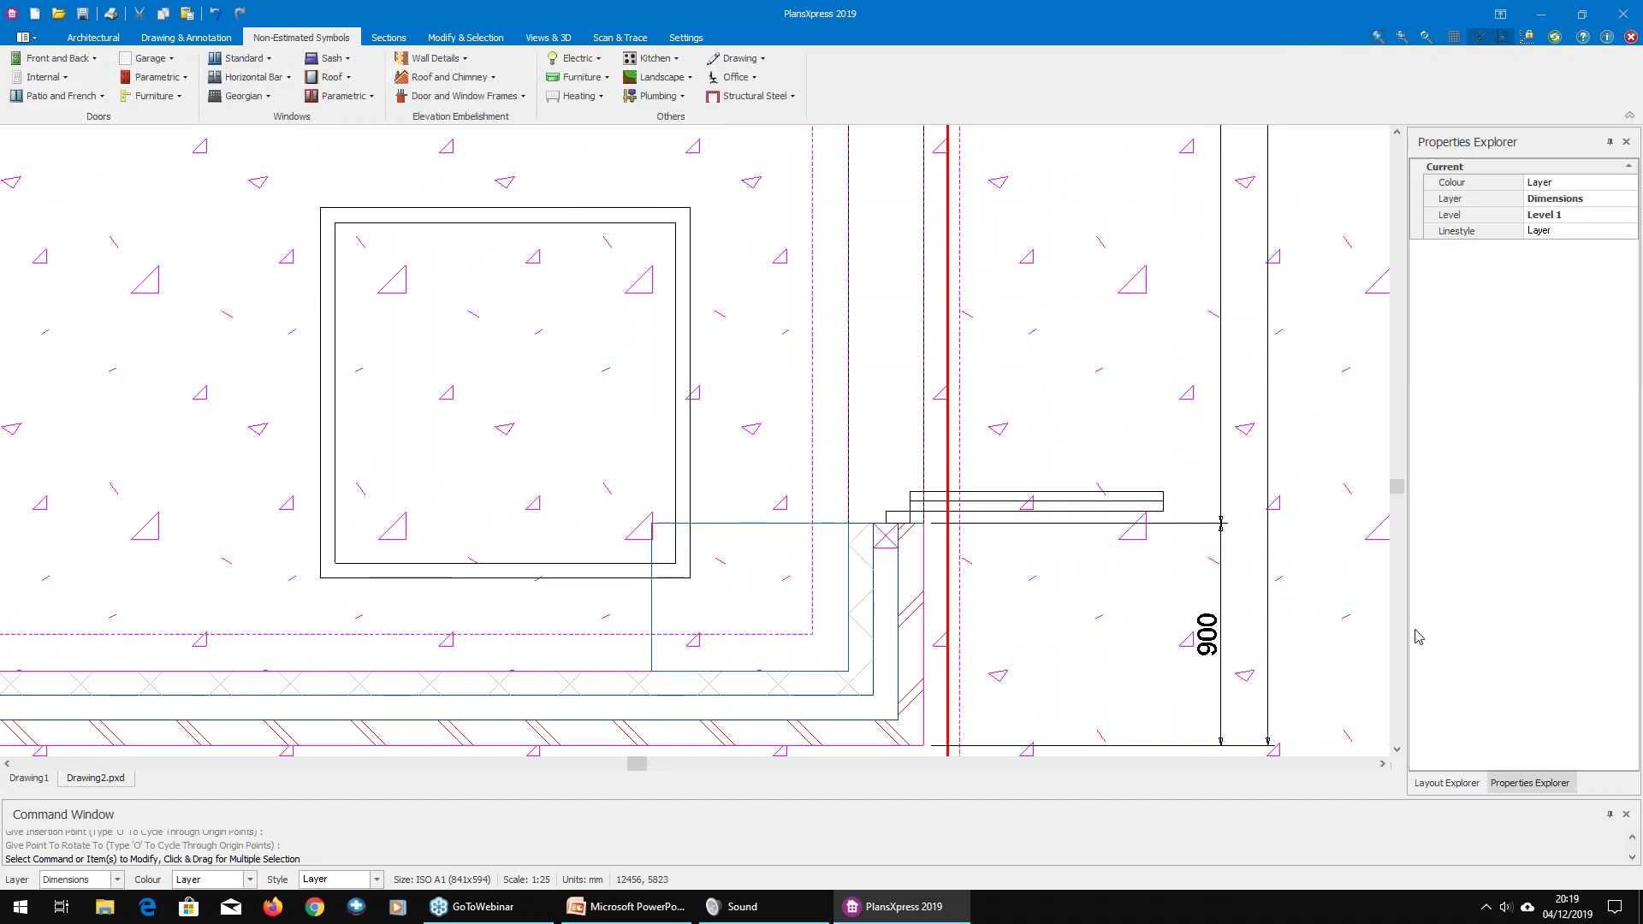
pyautogui.click(733, 523)
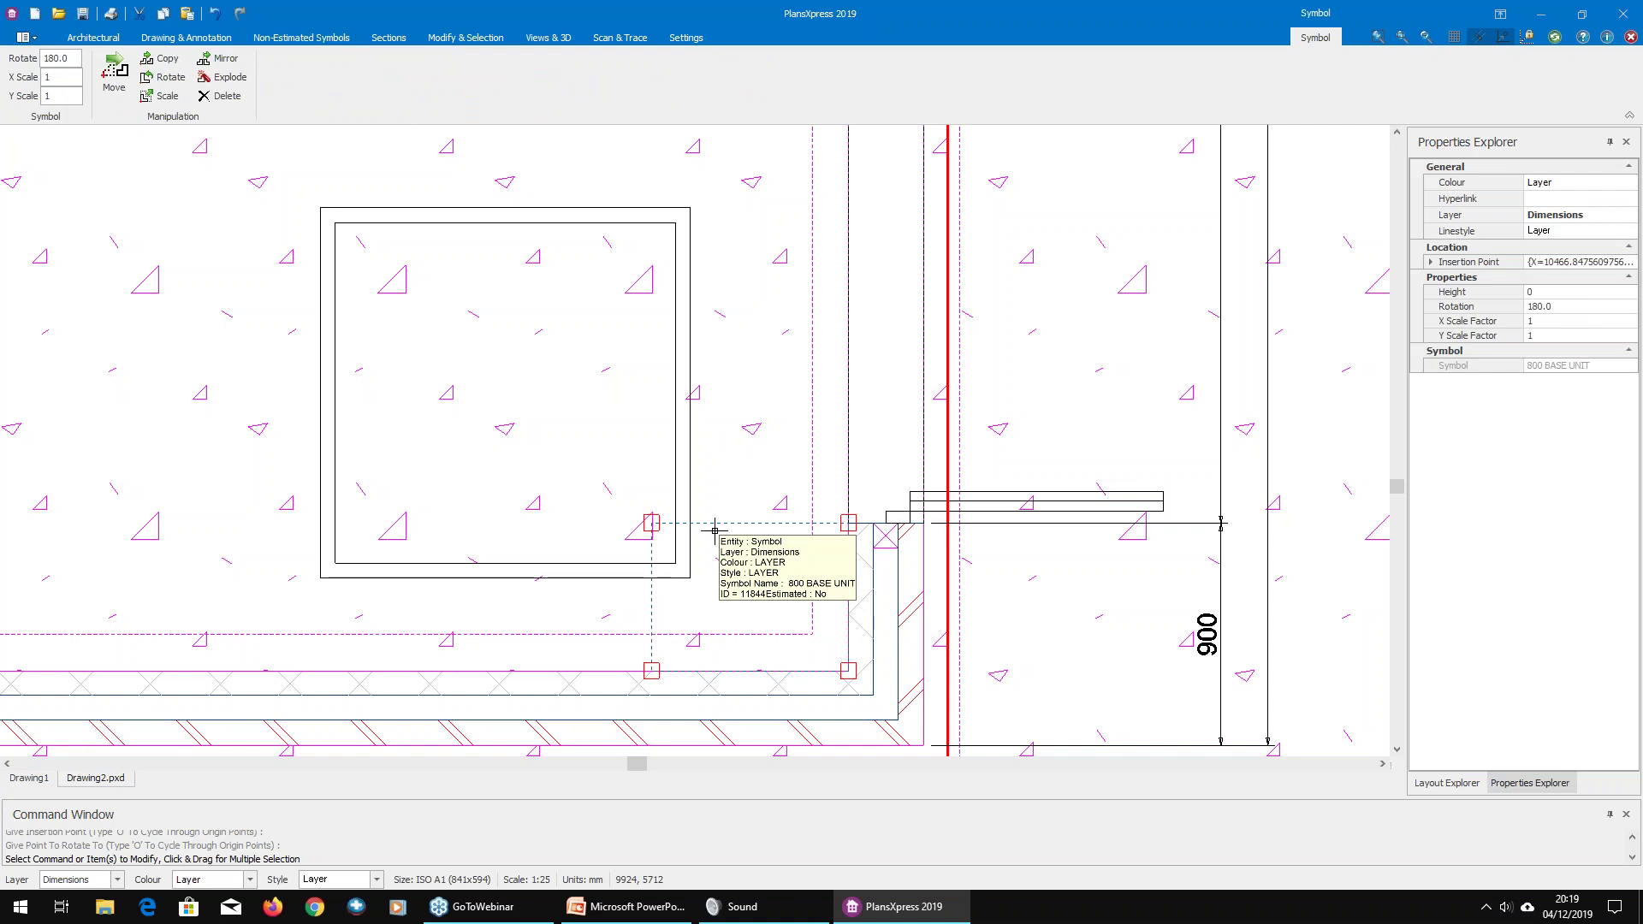
# Step: Compare the non-estimated symbols, modify tools and estimated kitchen tap ranges, then clear the base unit selection
pyautogui.click(272, 39)
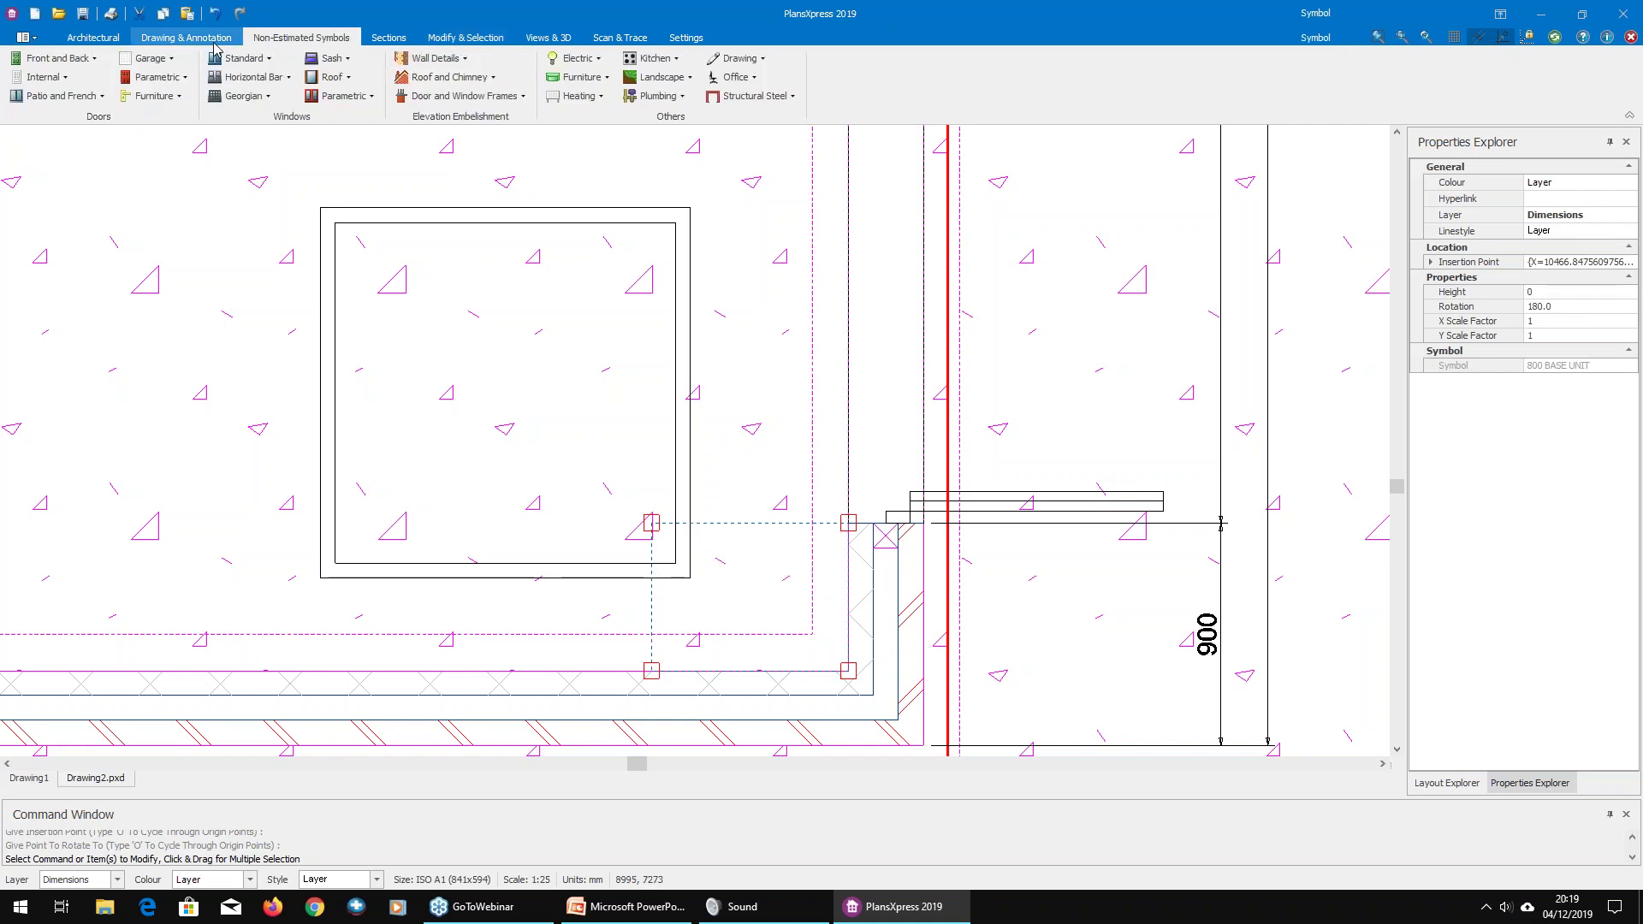
pyautogui.click(450, 41)
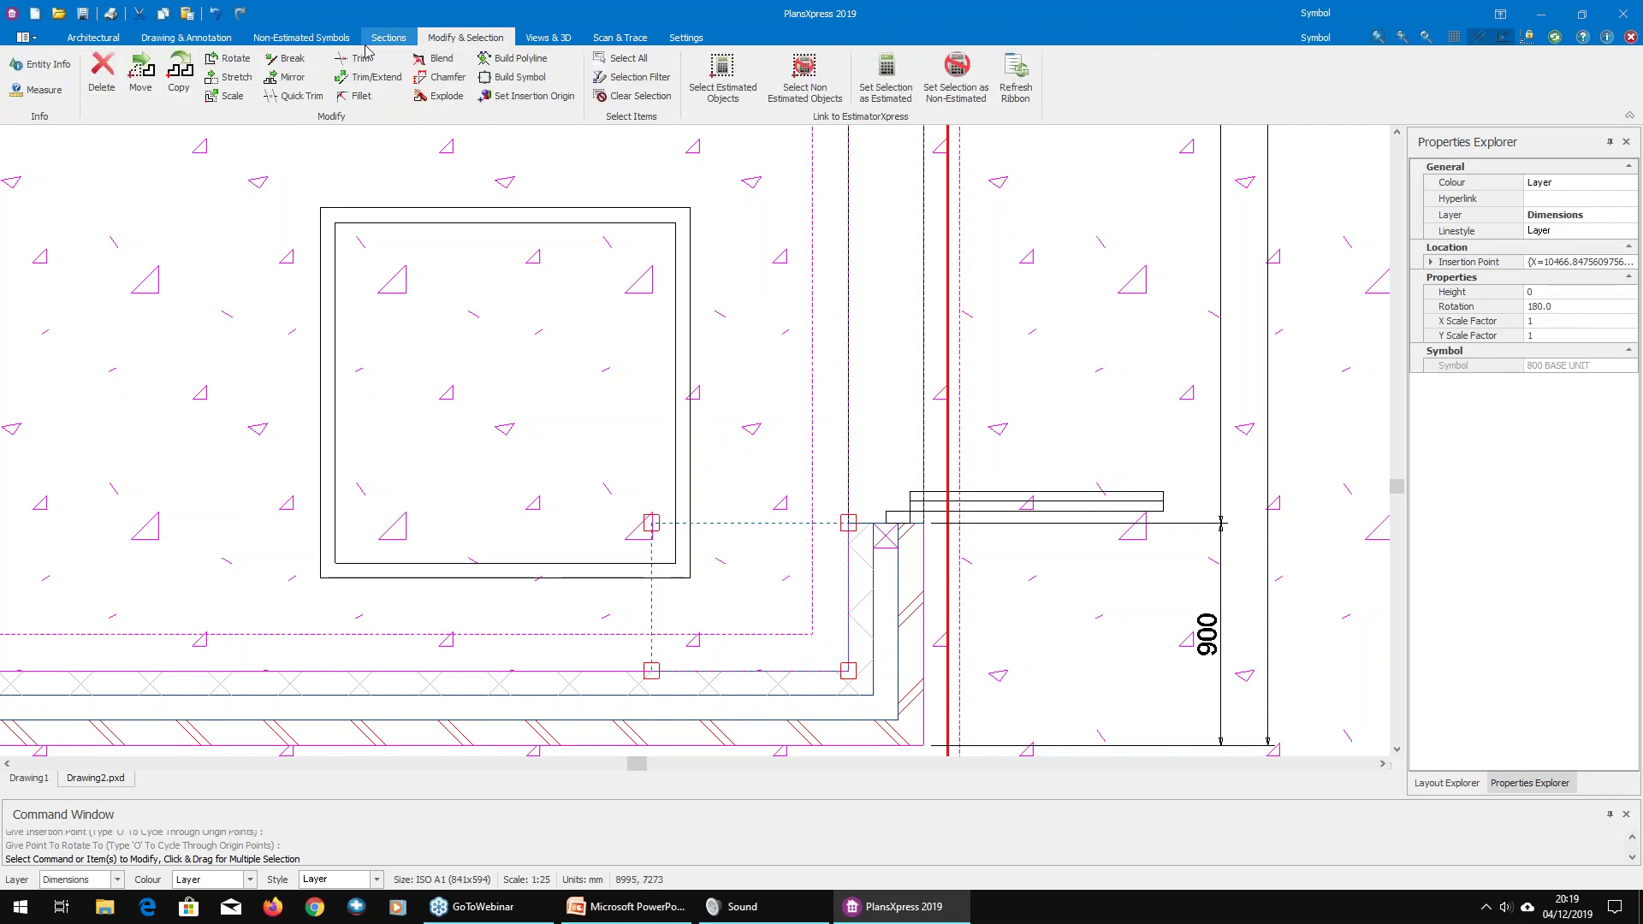
pyautogui.click(94, 41)
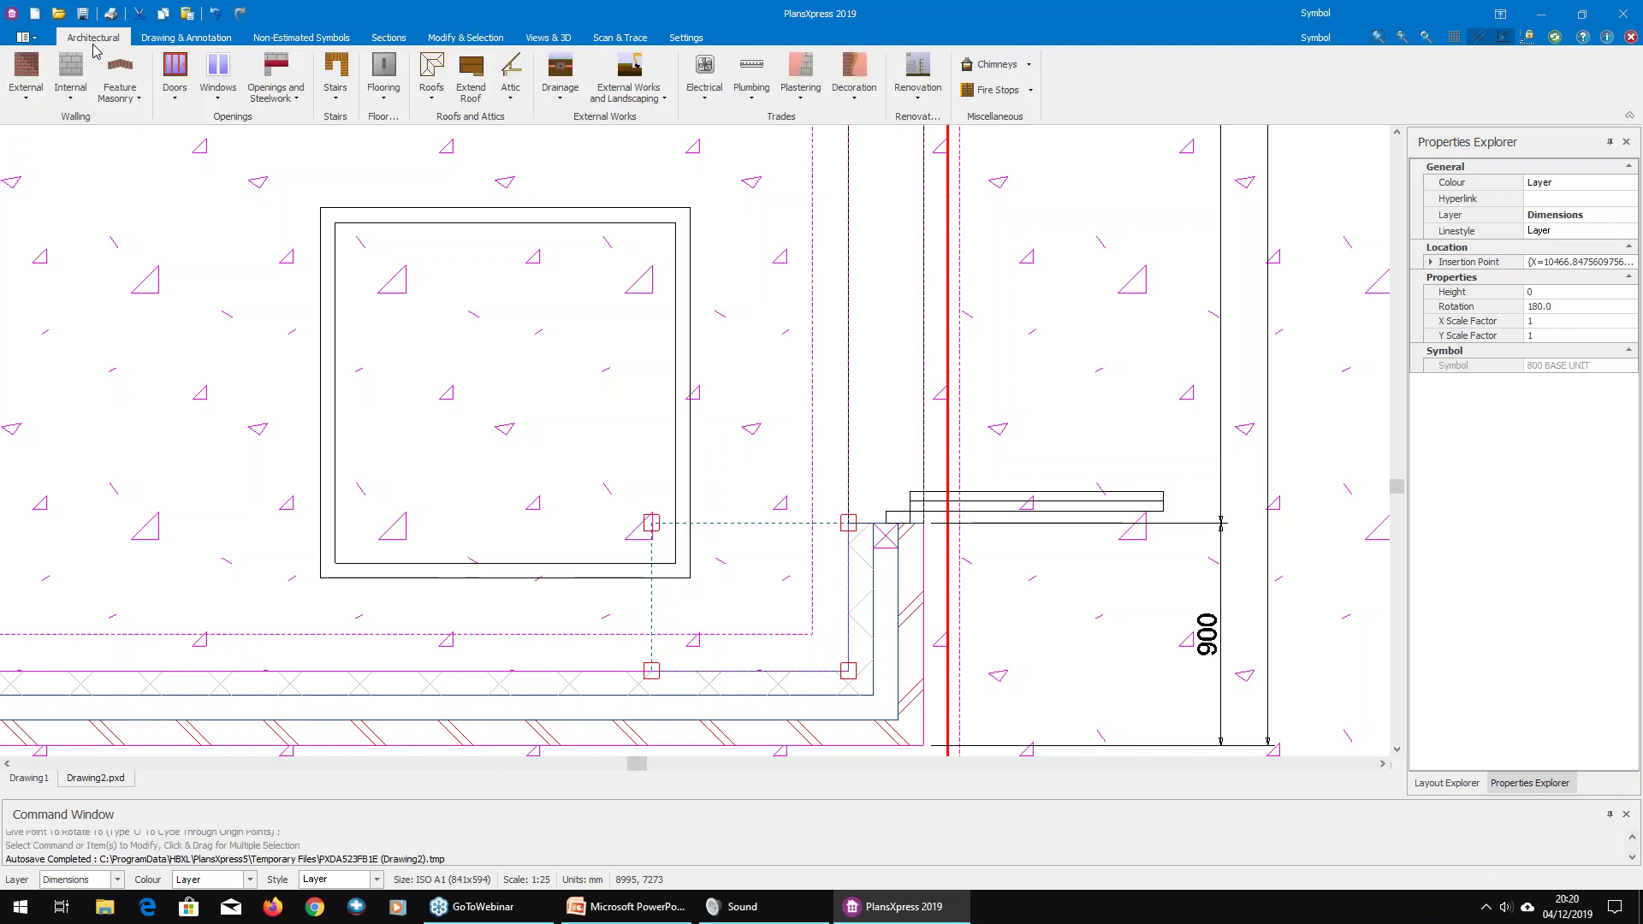
pyautogui.click(746, 85)
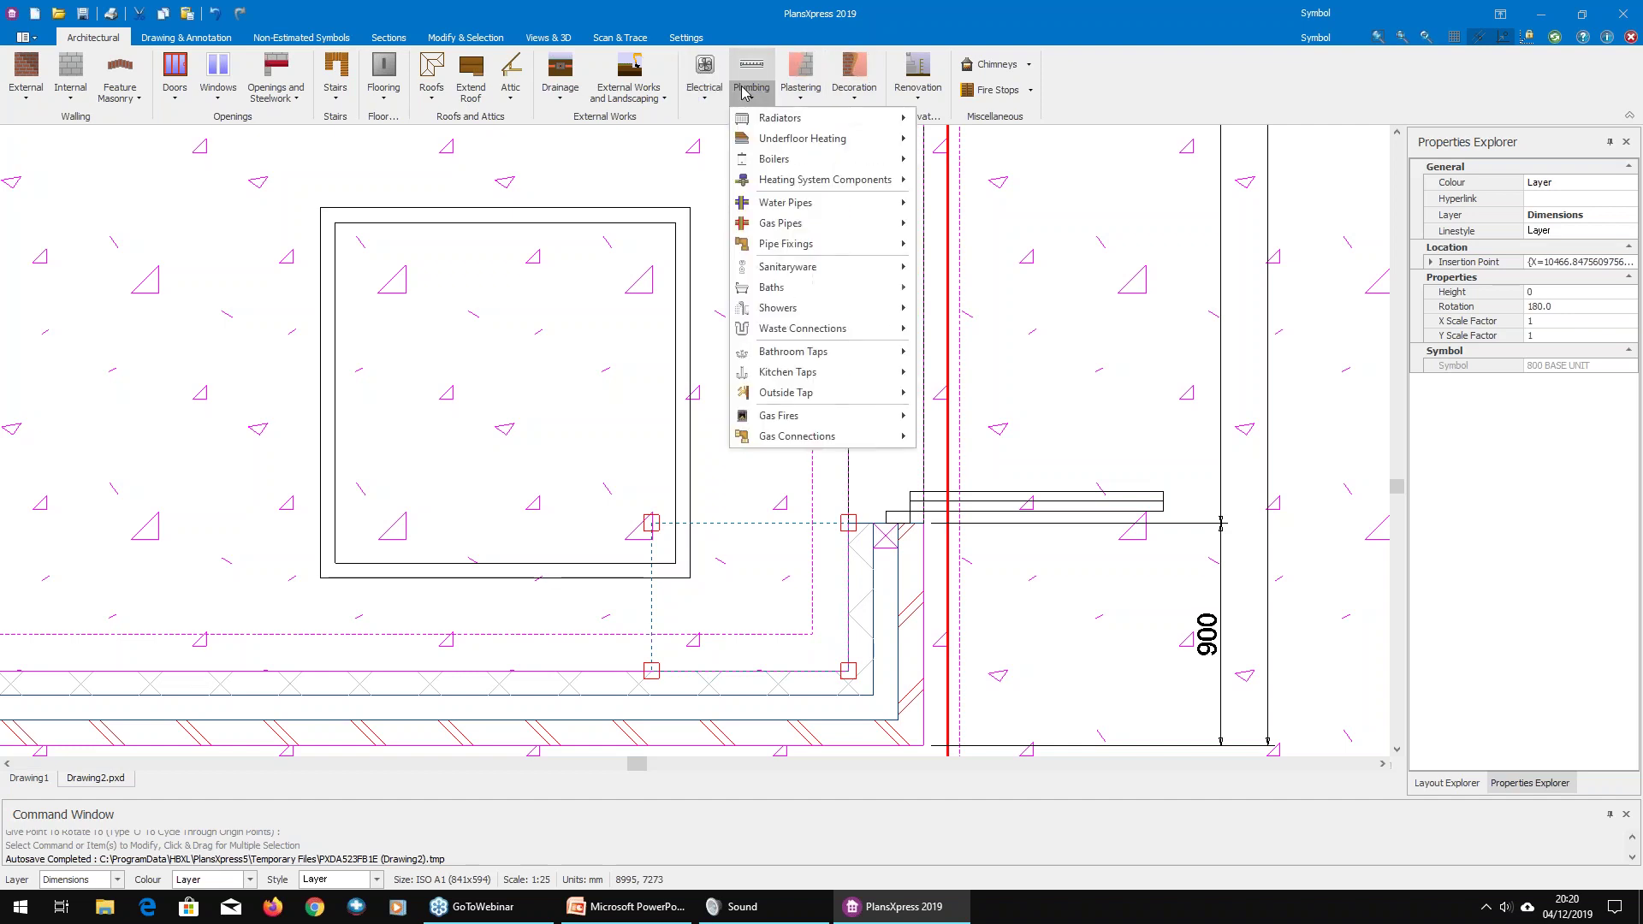
pyautogui.moveTo(824, 377)
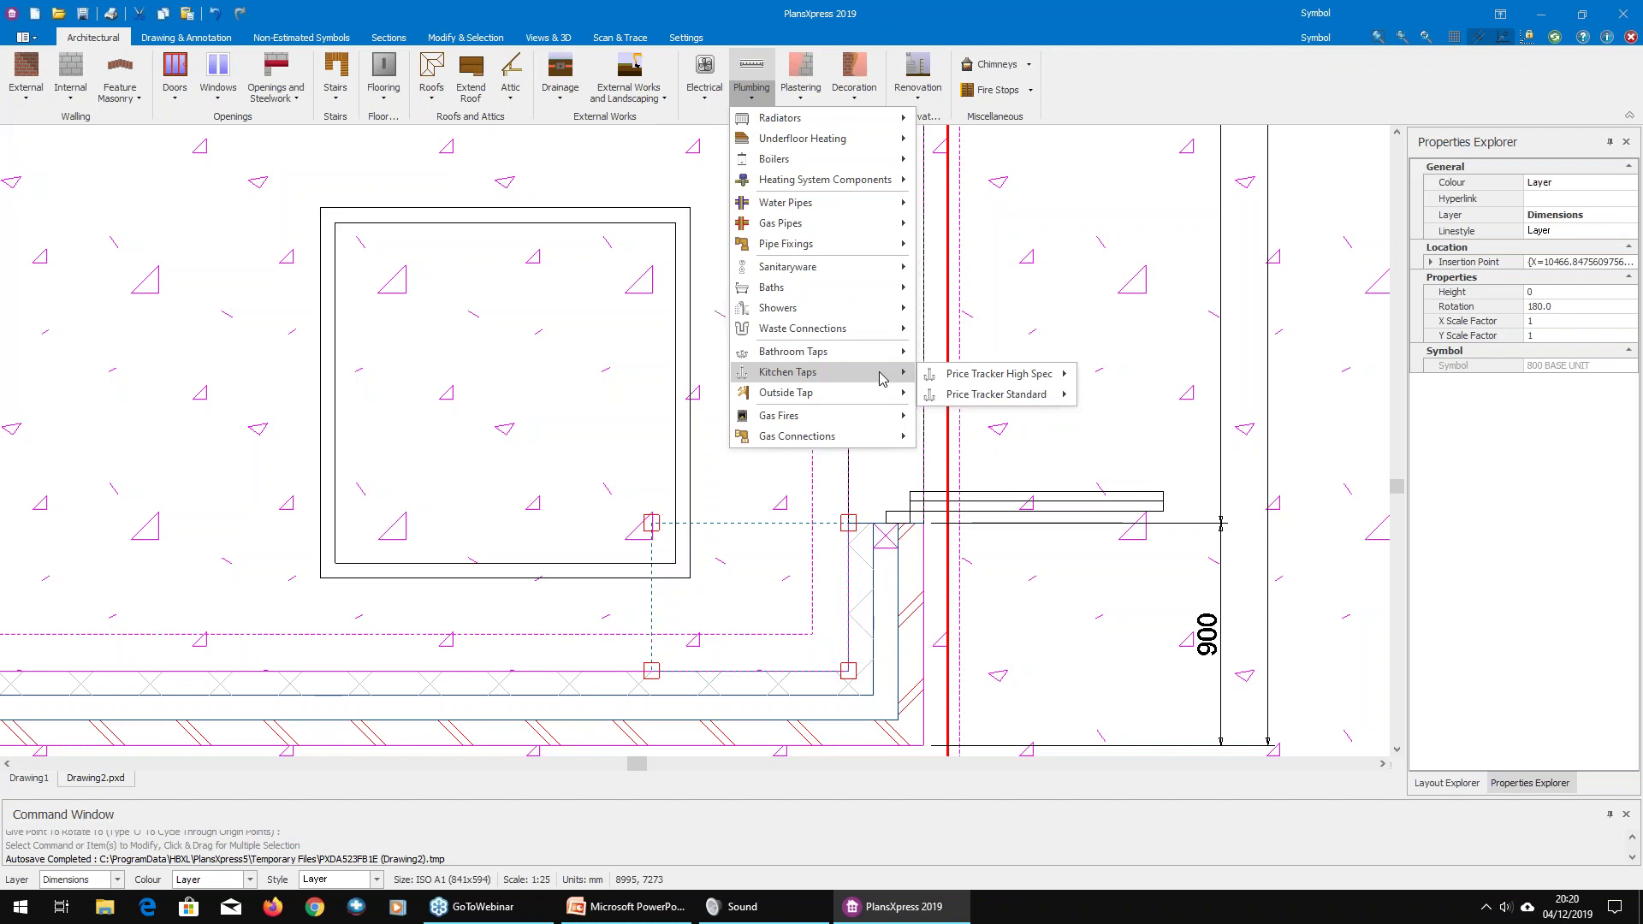
pyautogui.click(473, 344)
pyautogui.press('Escape')
# Step: Insert a Price Tracker Standard kitchen sink tap inside the square outline beside the base unit on the plan
pyautogui.scroll(-5, 513, 312)
pyautogui.moveTo(573, 271); pyautogui.dragTo(765, 448, button='middle')
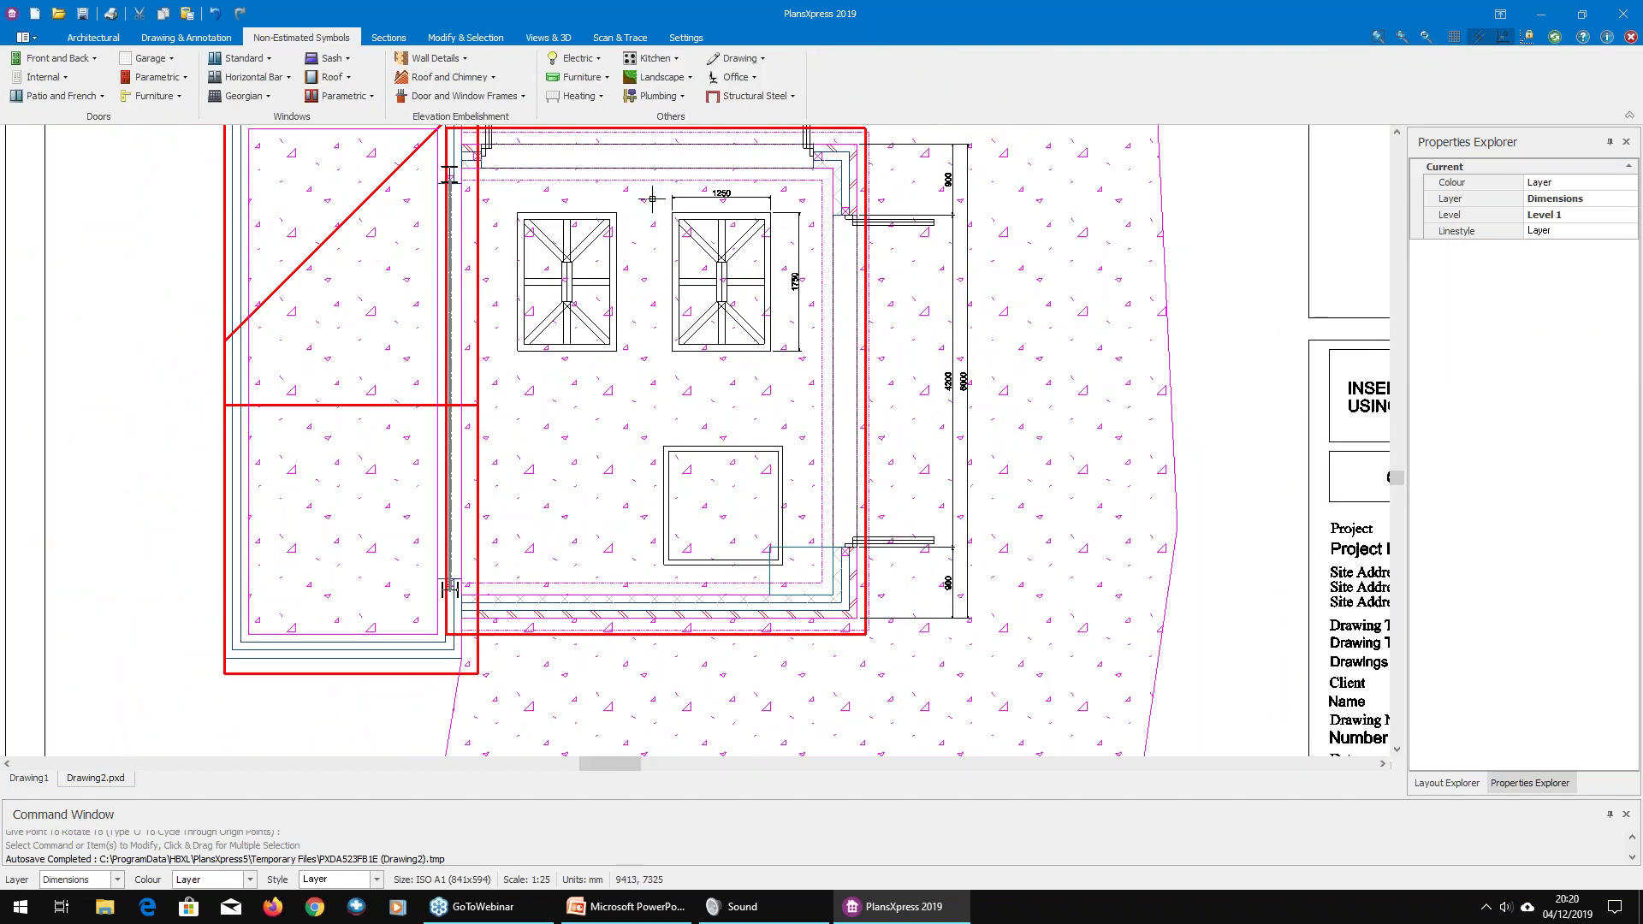
pyautogui.click(126, 41)
pyautogui.click(755, 100)
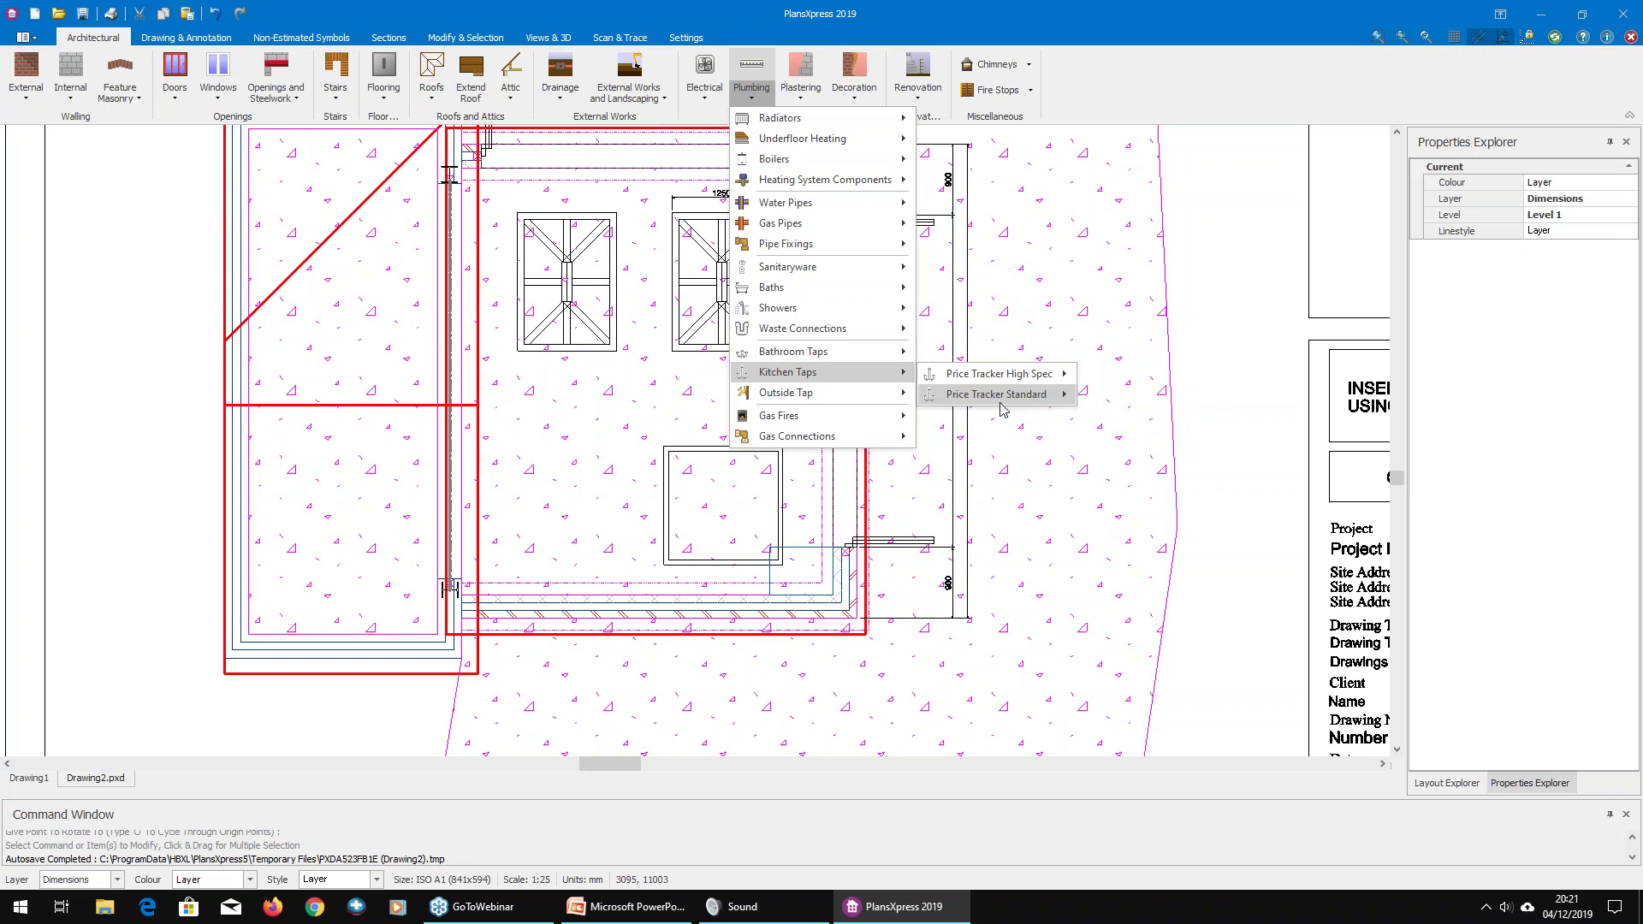
pyautogui.moveTo(1003, 407)
pyautogui.click(1192, 407)
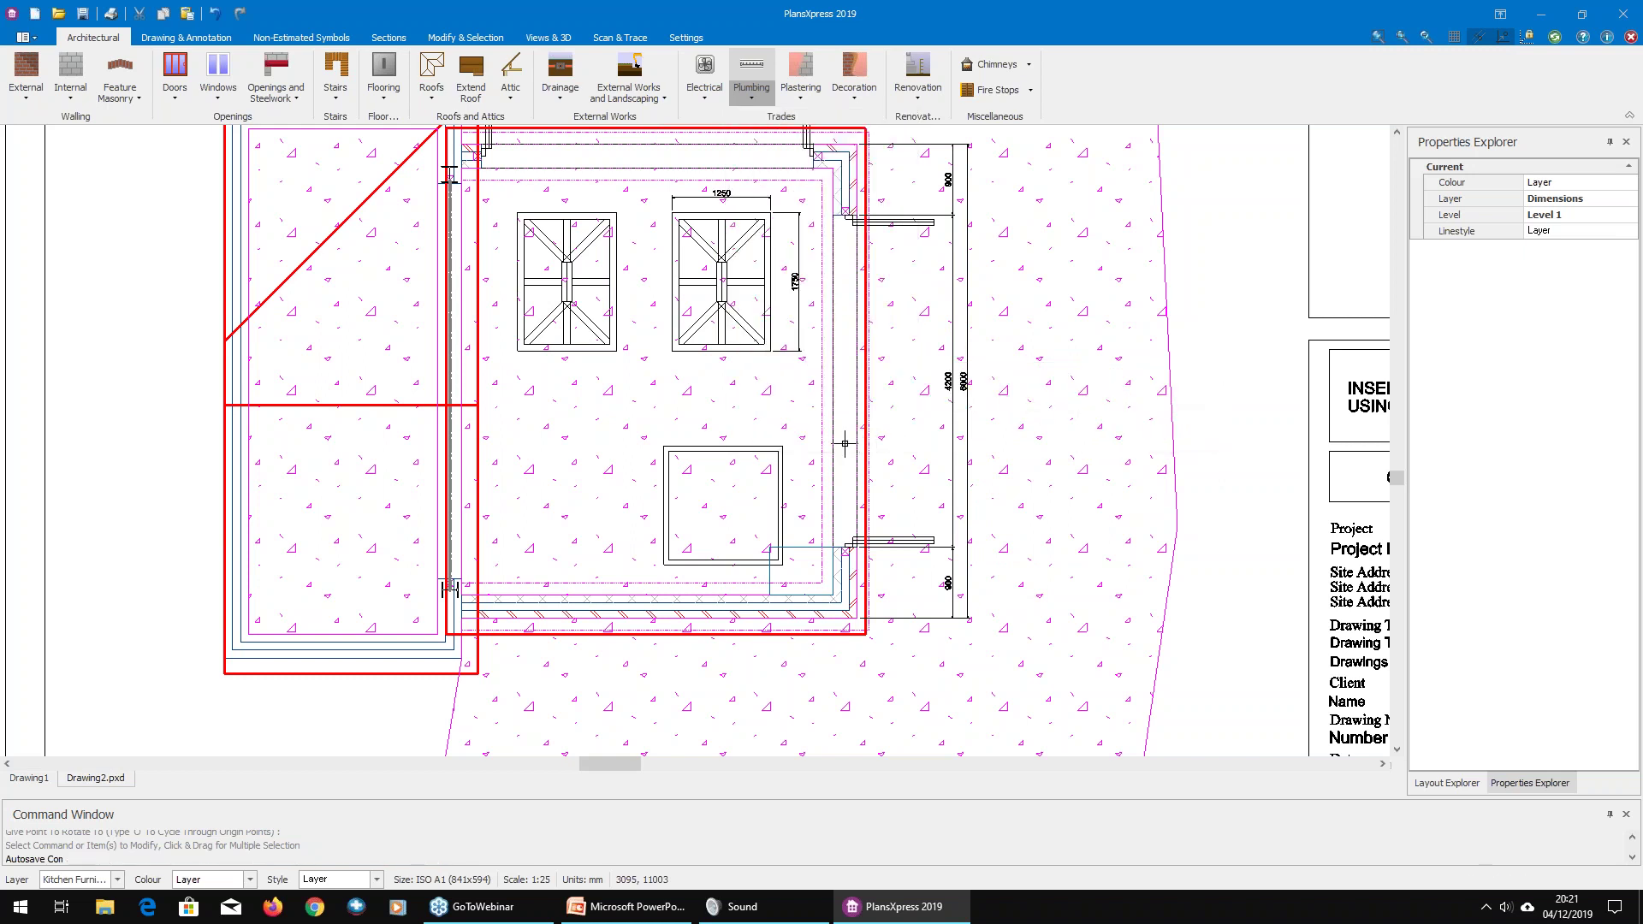
pyautogui.scroll(3, 695, 591)
pyautogui.scroll(2, 904, 559)
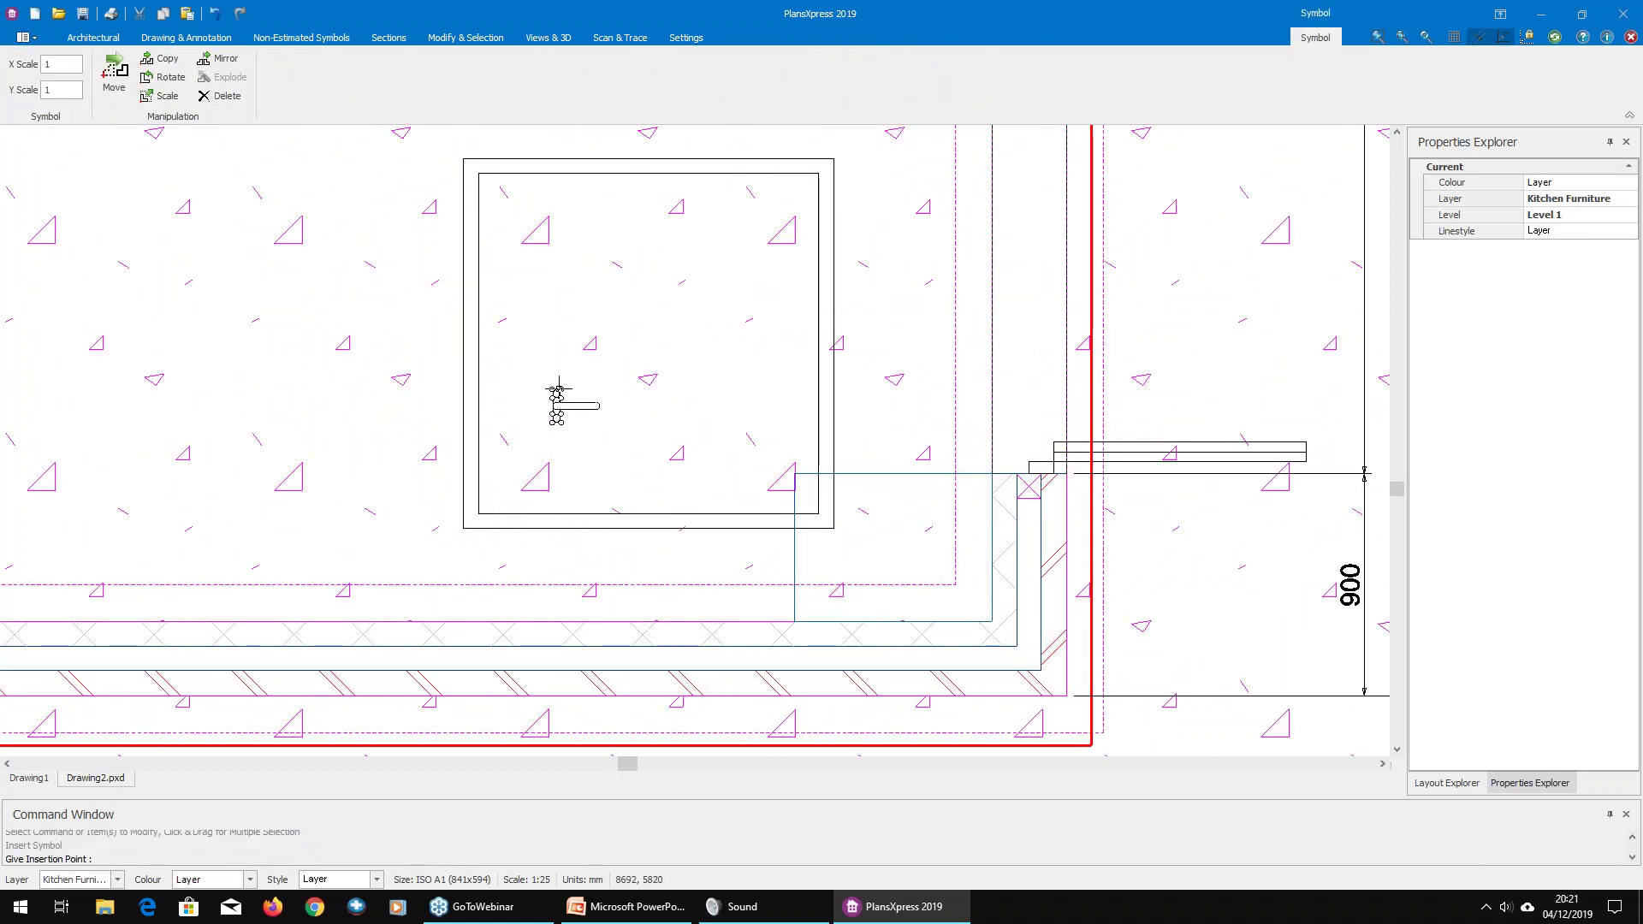
pyautogui.click(656, 428)
pyautogui.click(656, 428)
pyautogui.scroll(-2, 659, 433)
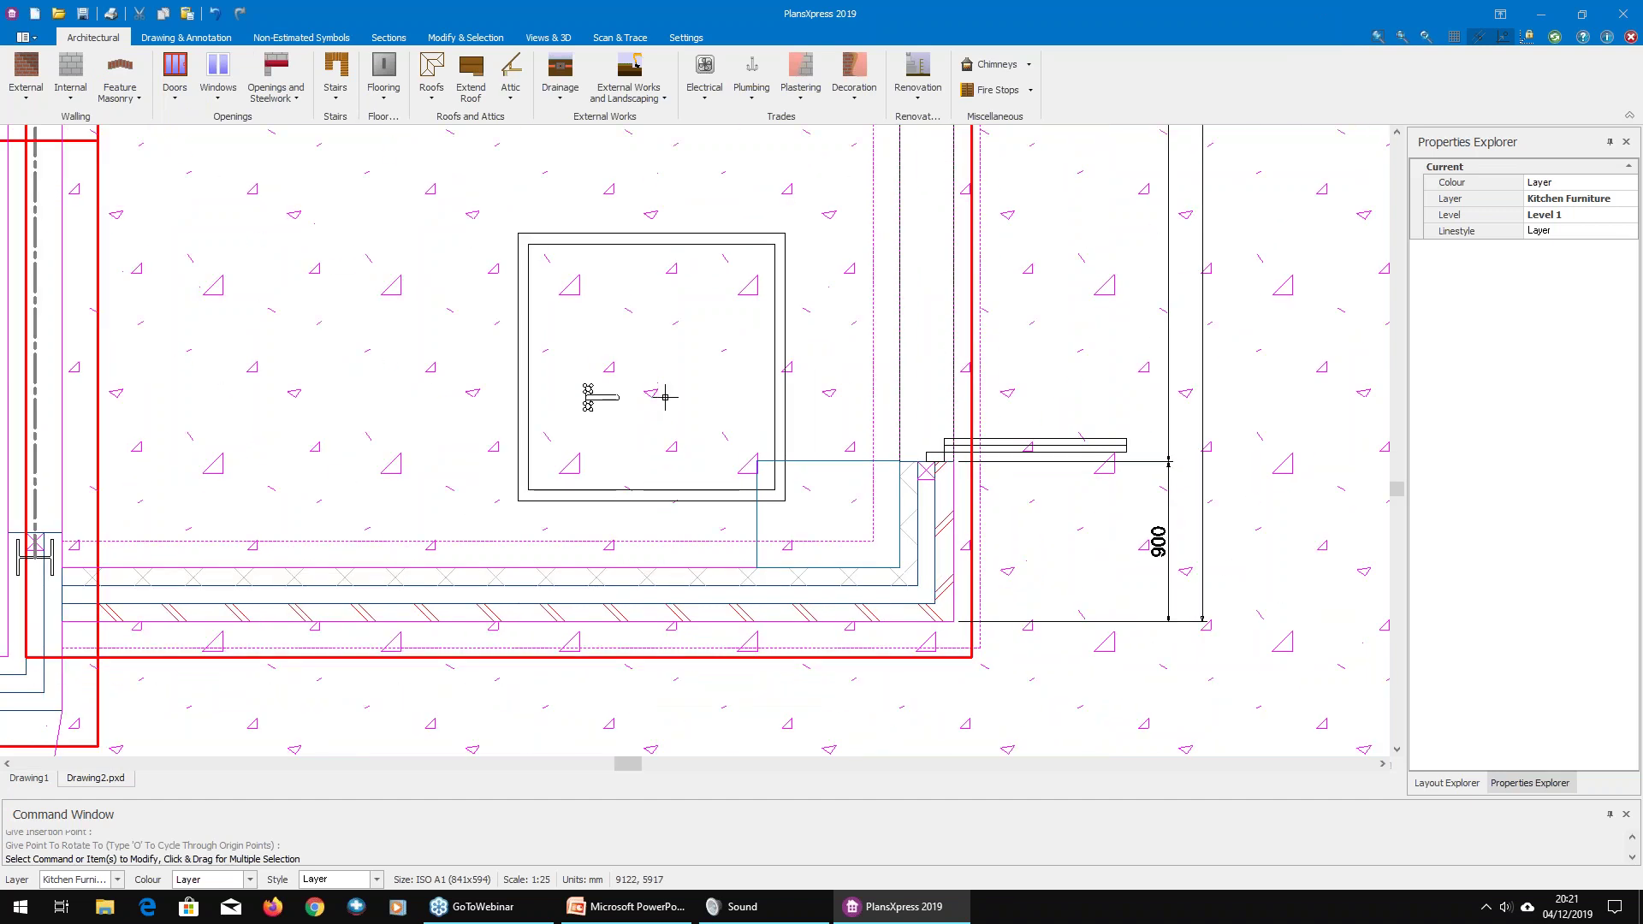
# Step: Apply the Plumbing Layout named view and check which items it shows on the plan
pyautogui.click(560, 38)
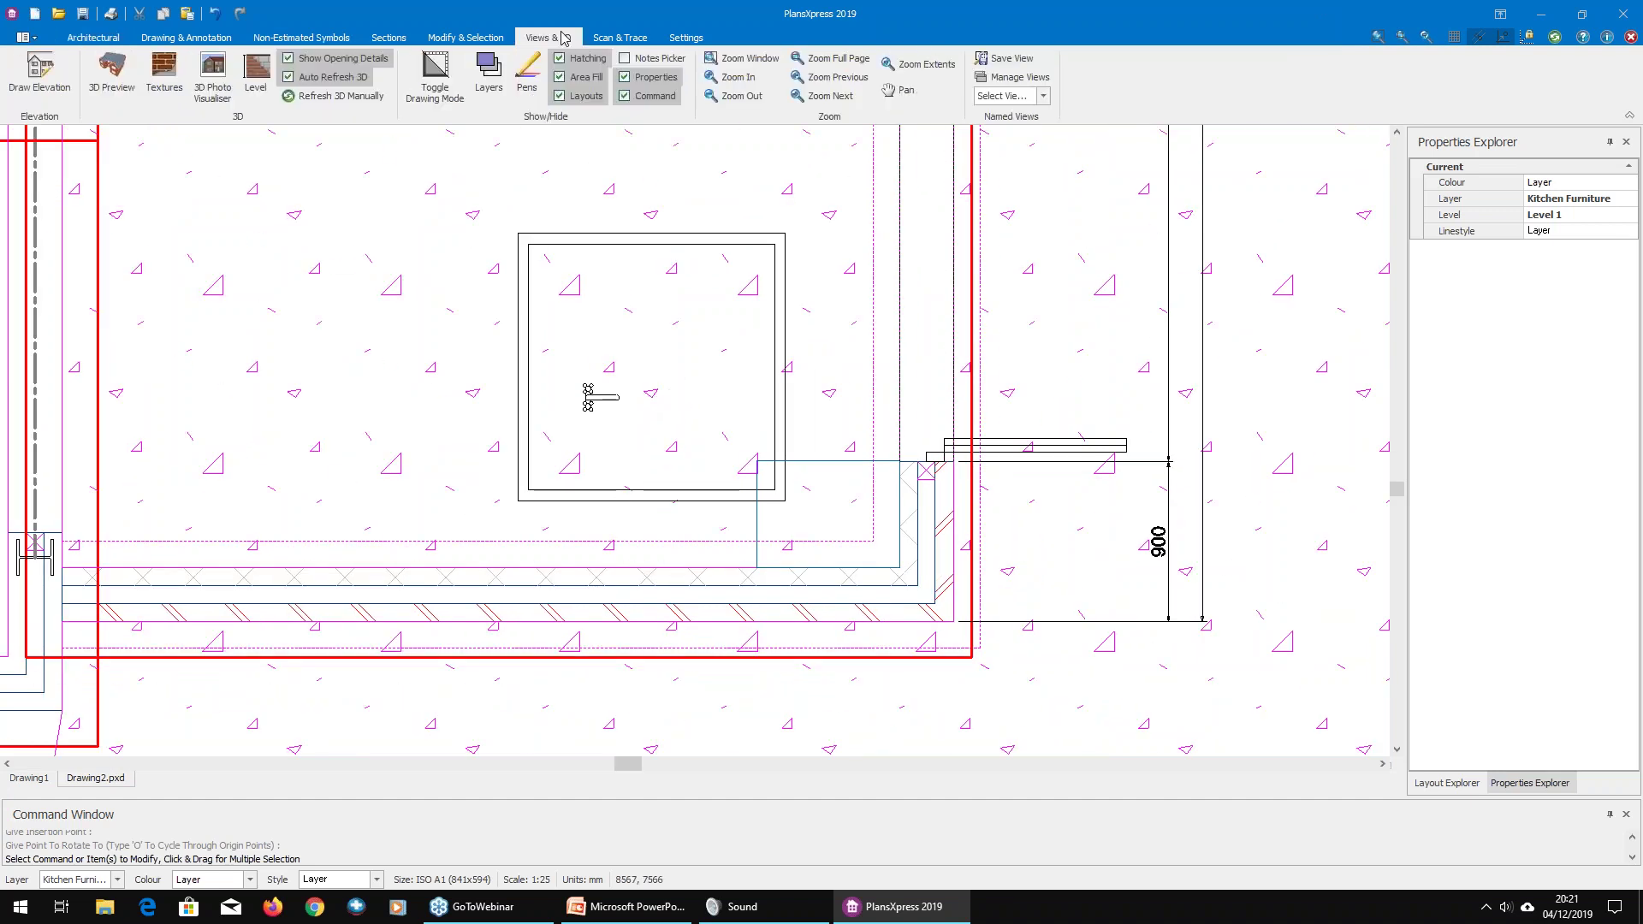
pyautogui.click(1044, 96)
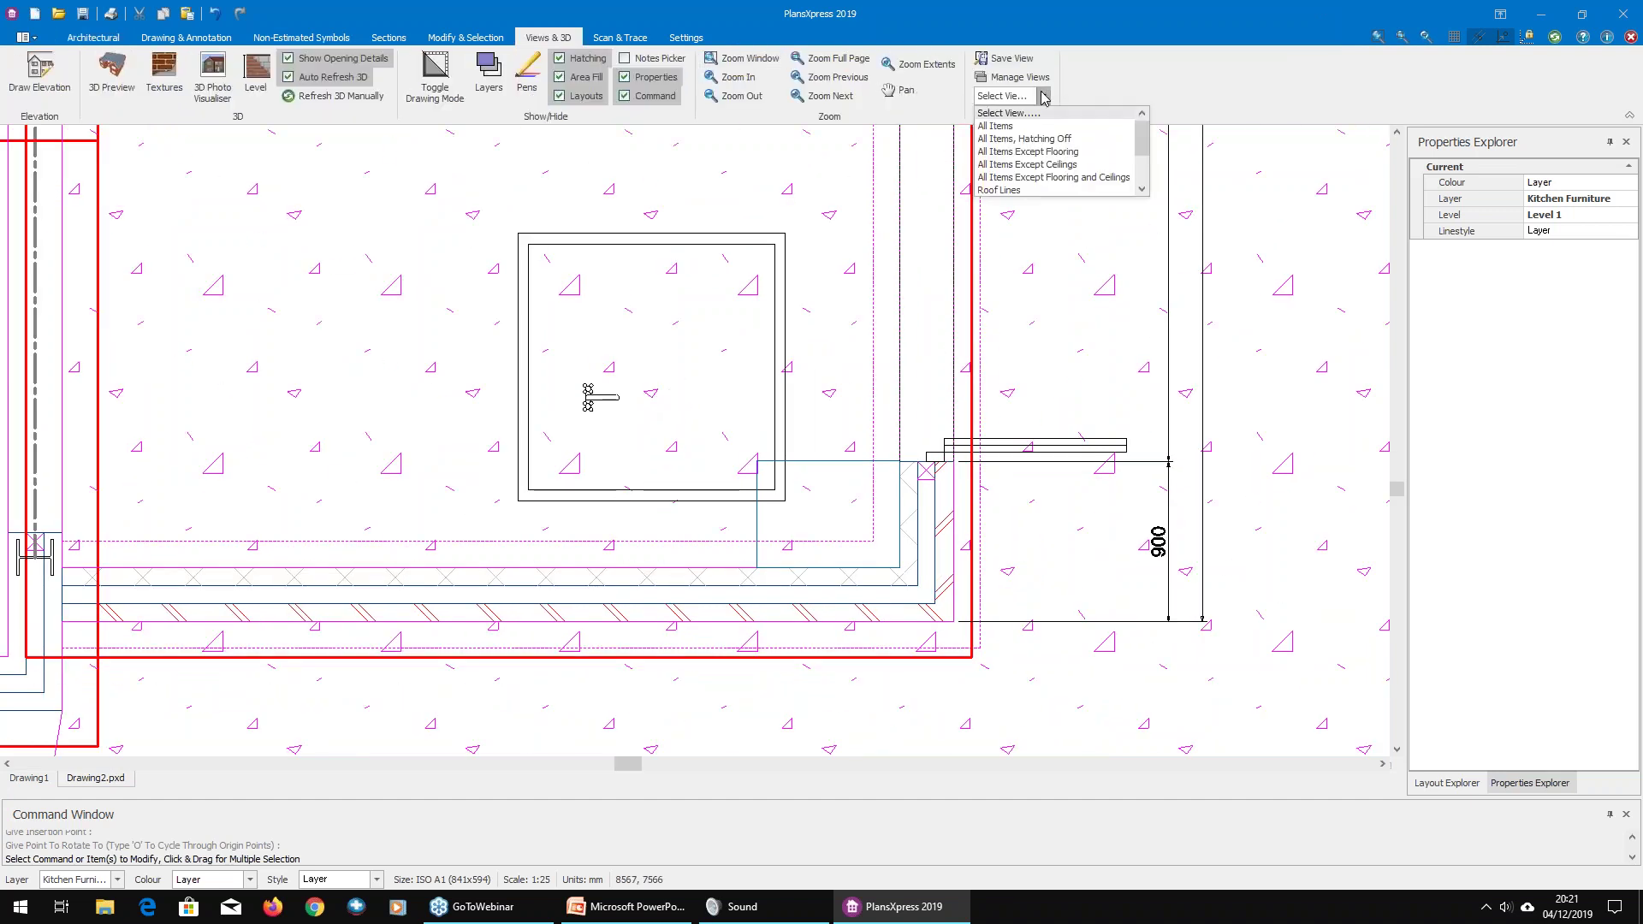
pyautogui.scroll(-2, 1073, 171)
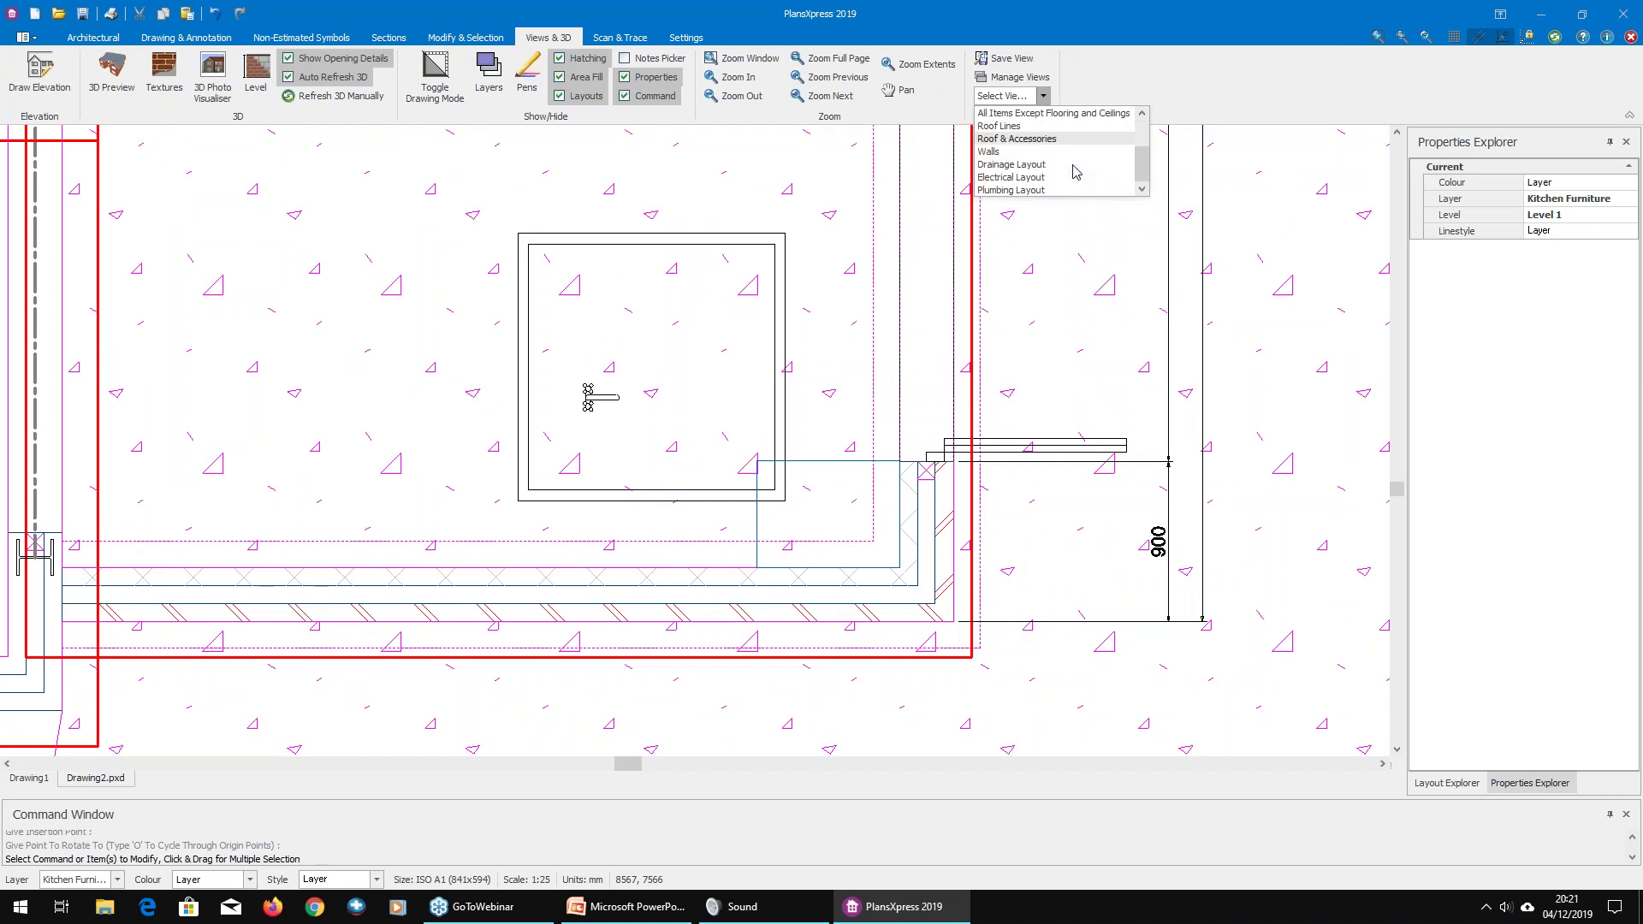
pyautogui.click(1078, 190)
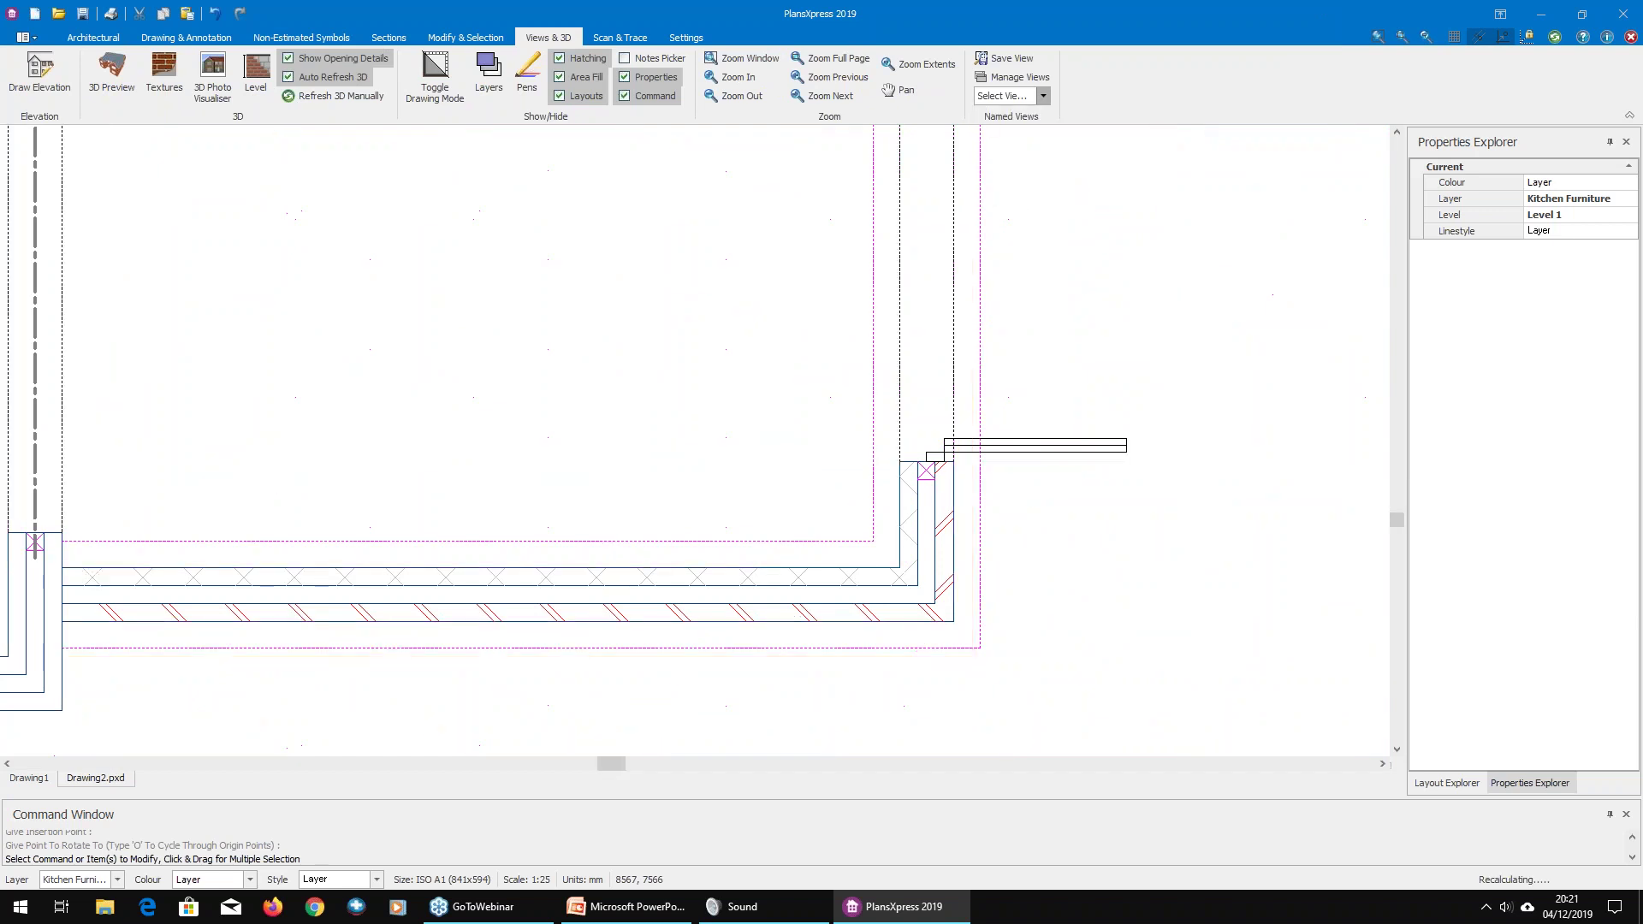
pyautogui.scroll(-7, 688, 358)
pyautogui.moveTo(635, 305); pyautogui.dragTo(764, 464, button='middle')
pyautogui.scroll(2, 764, 464)
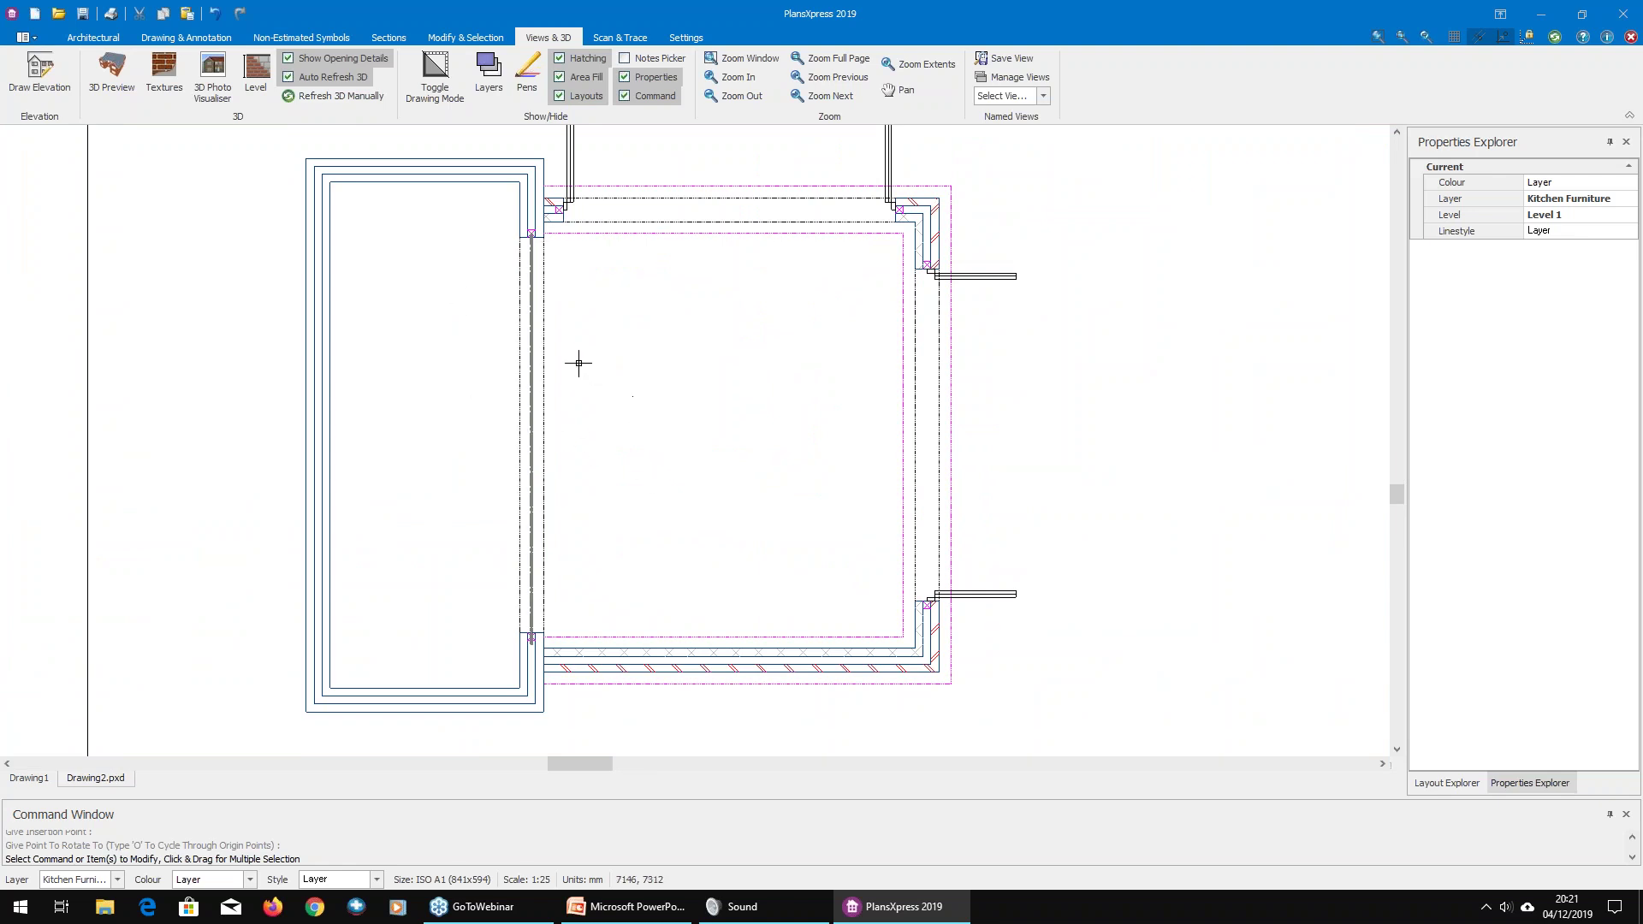
# Step: Restore the plan to the All Items named view
pyautogui.click(1041, 98)
pyautogui.click(1013, 128)
pyautogui.scroll(5, 787, 552)
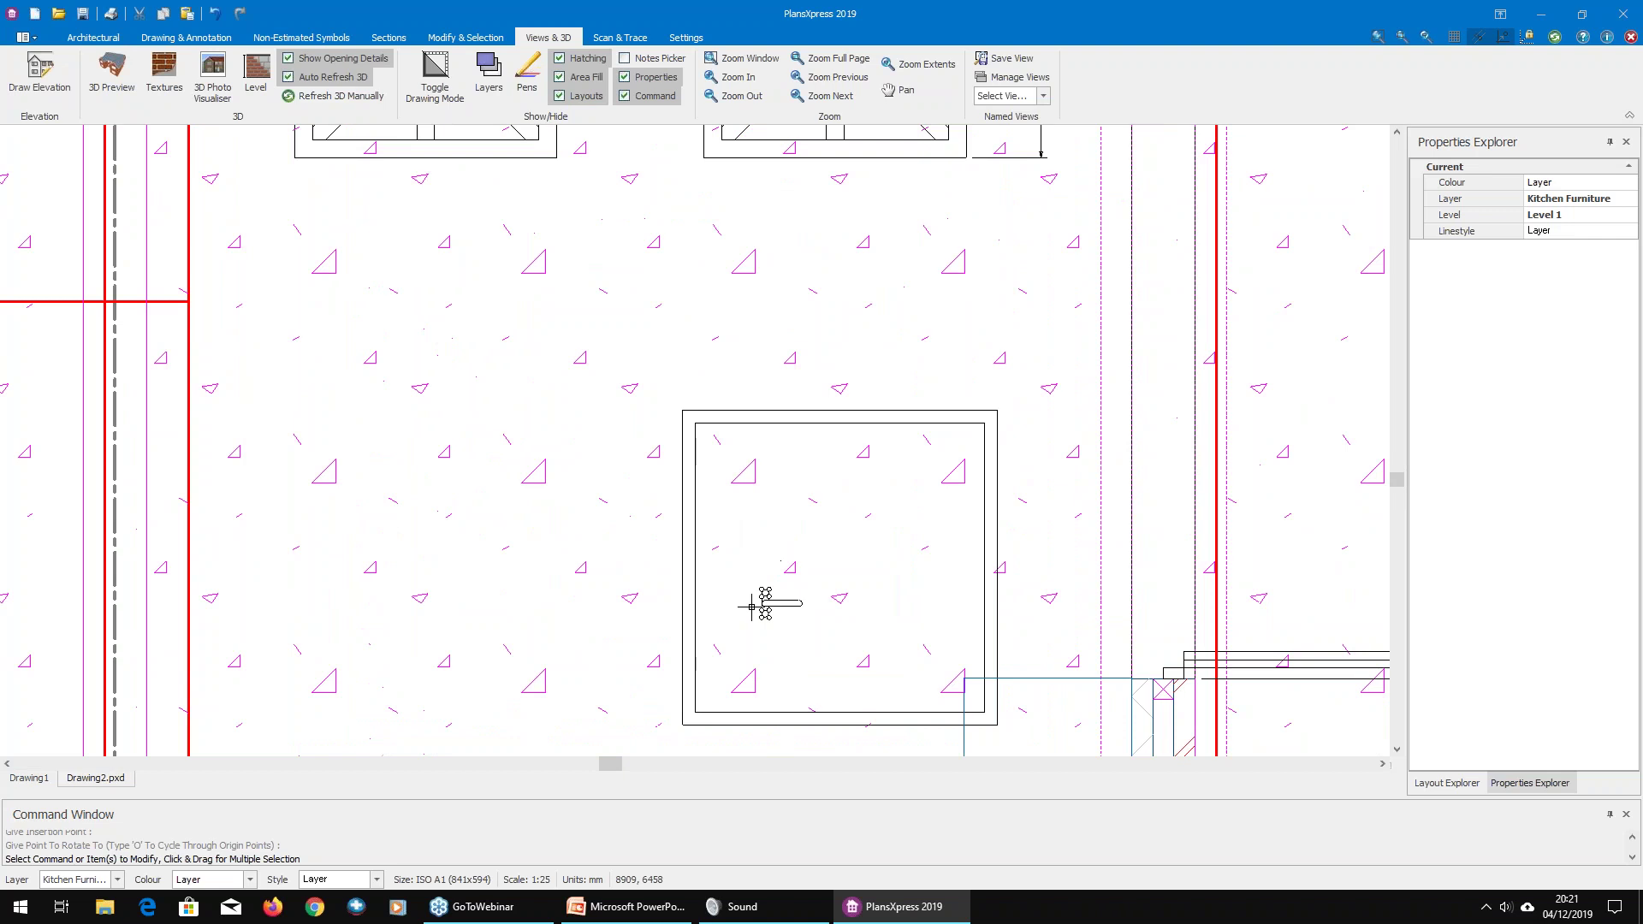
# Step: Inspect the kitchen tap symbol's details and browse the layers available for it
pyautogui.scroll(1, 751, 606)
pyautogui.click(770, 599)
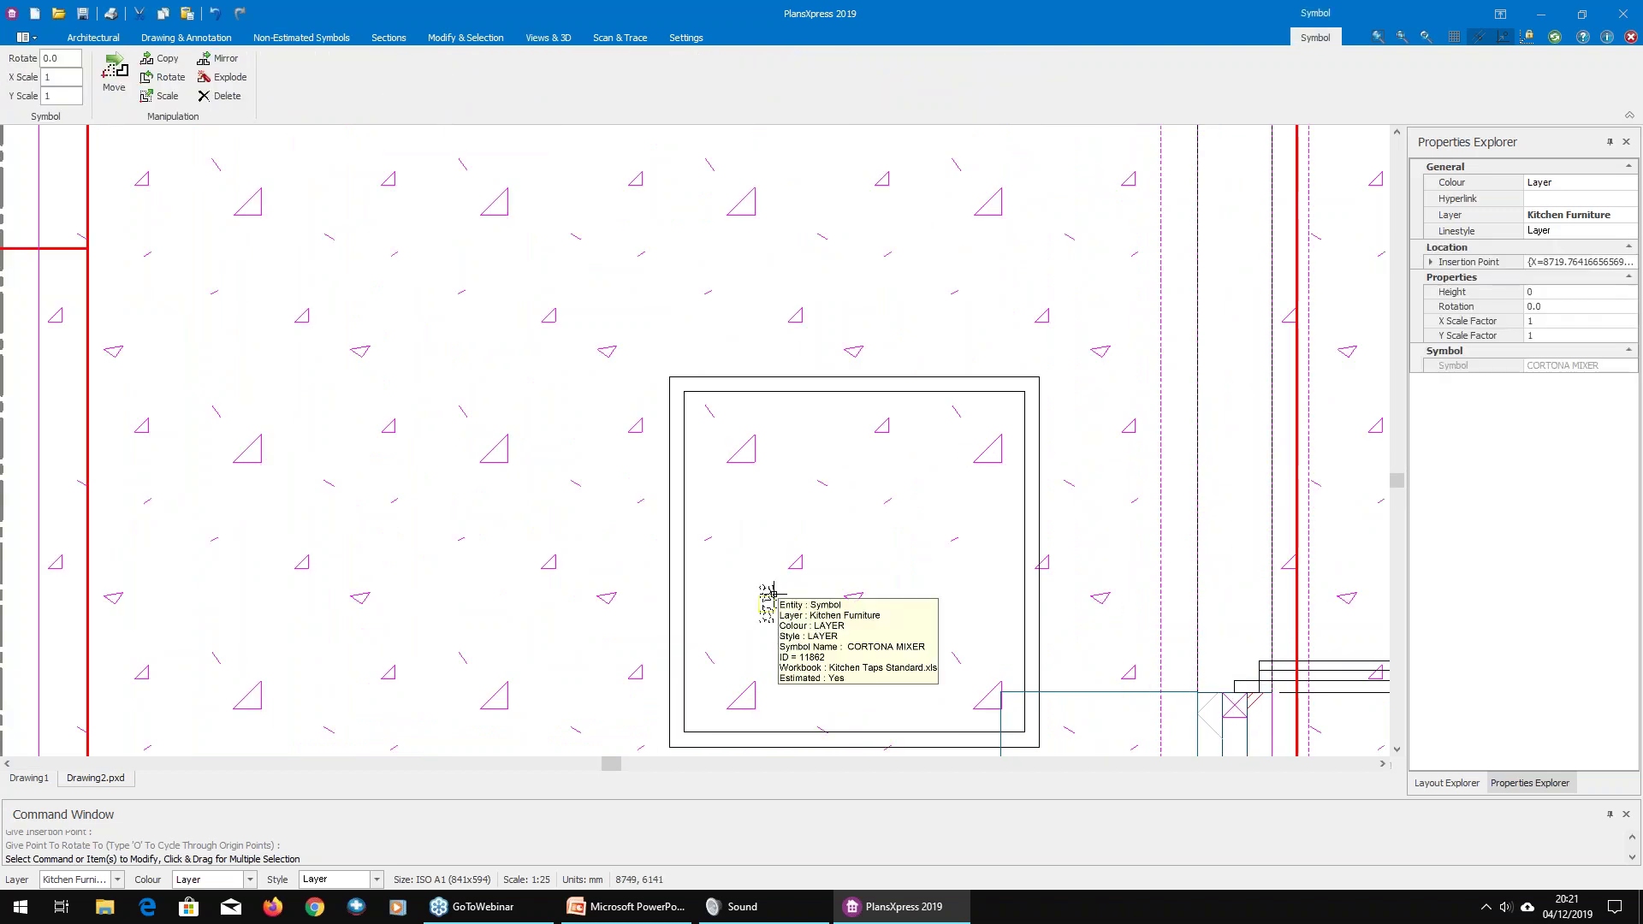
pyautogui.click(97, 875)
pyautogui.scroll(6, 111, 830)
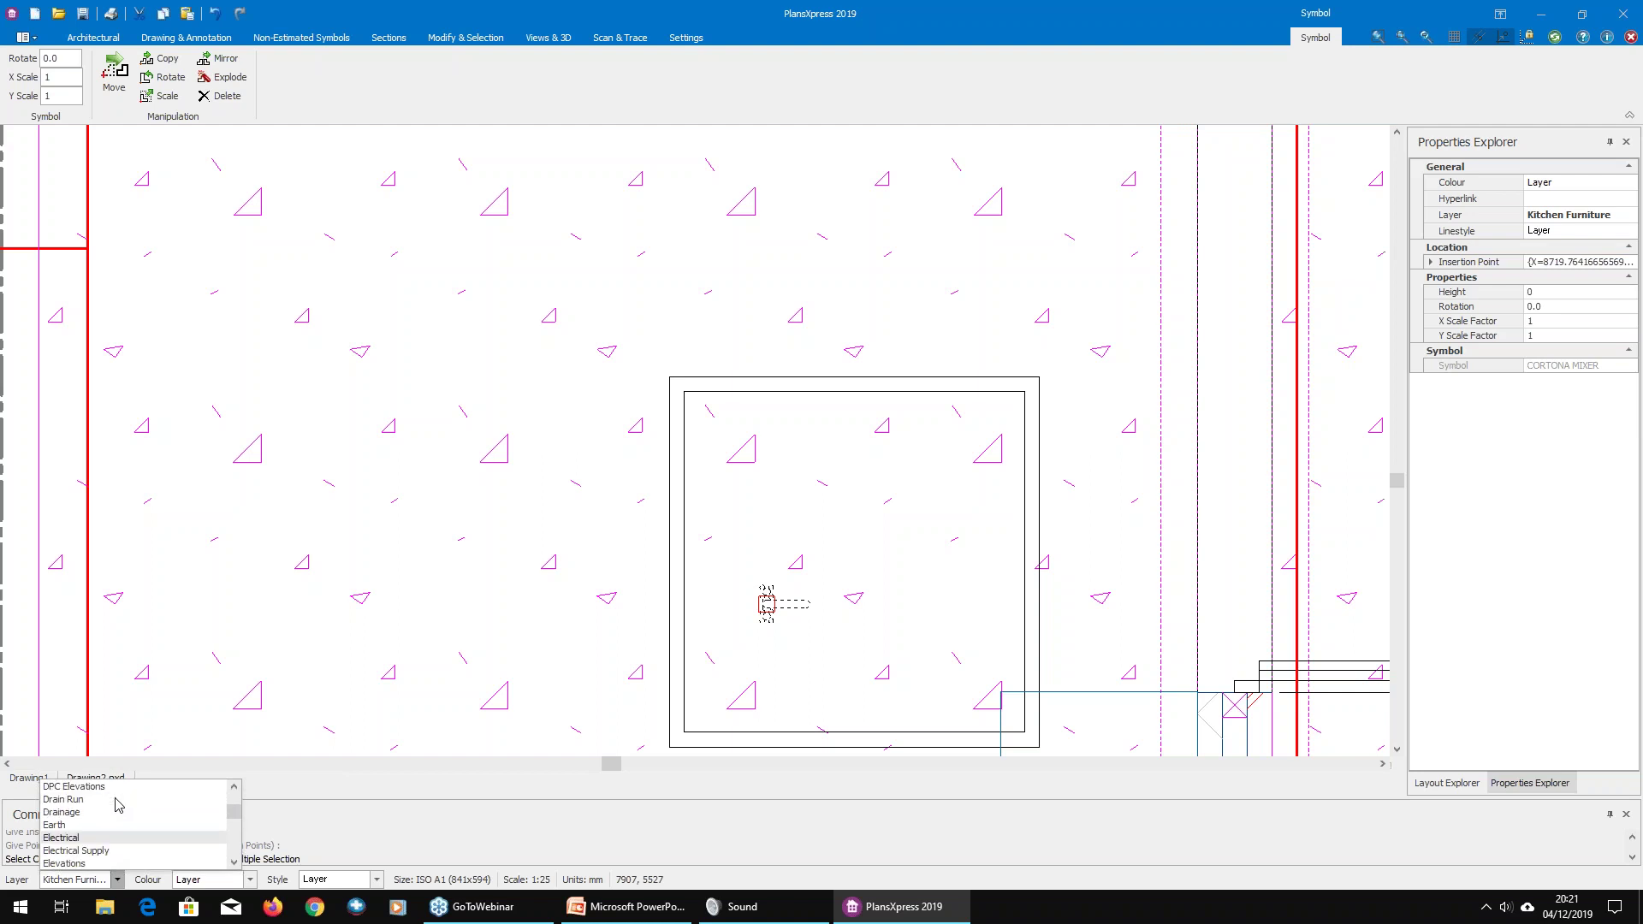
pyautogui.scroll(3, 115, 806)
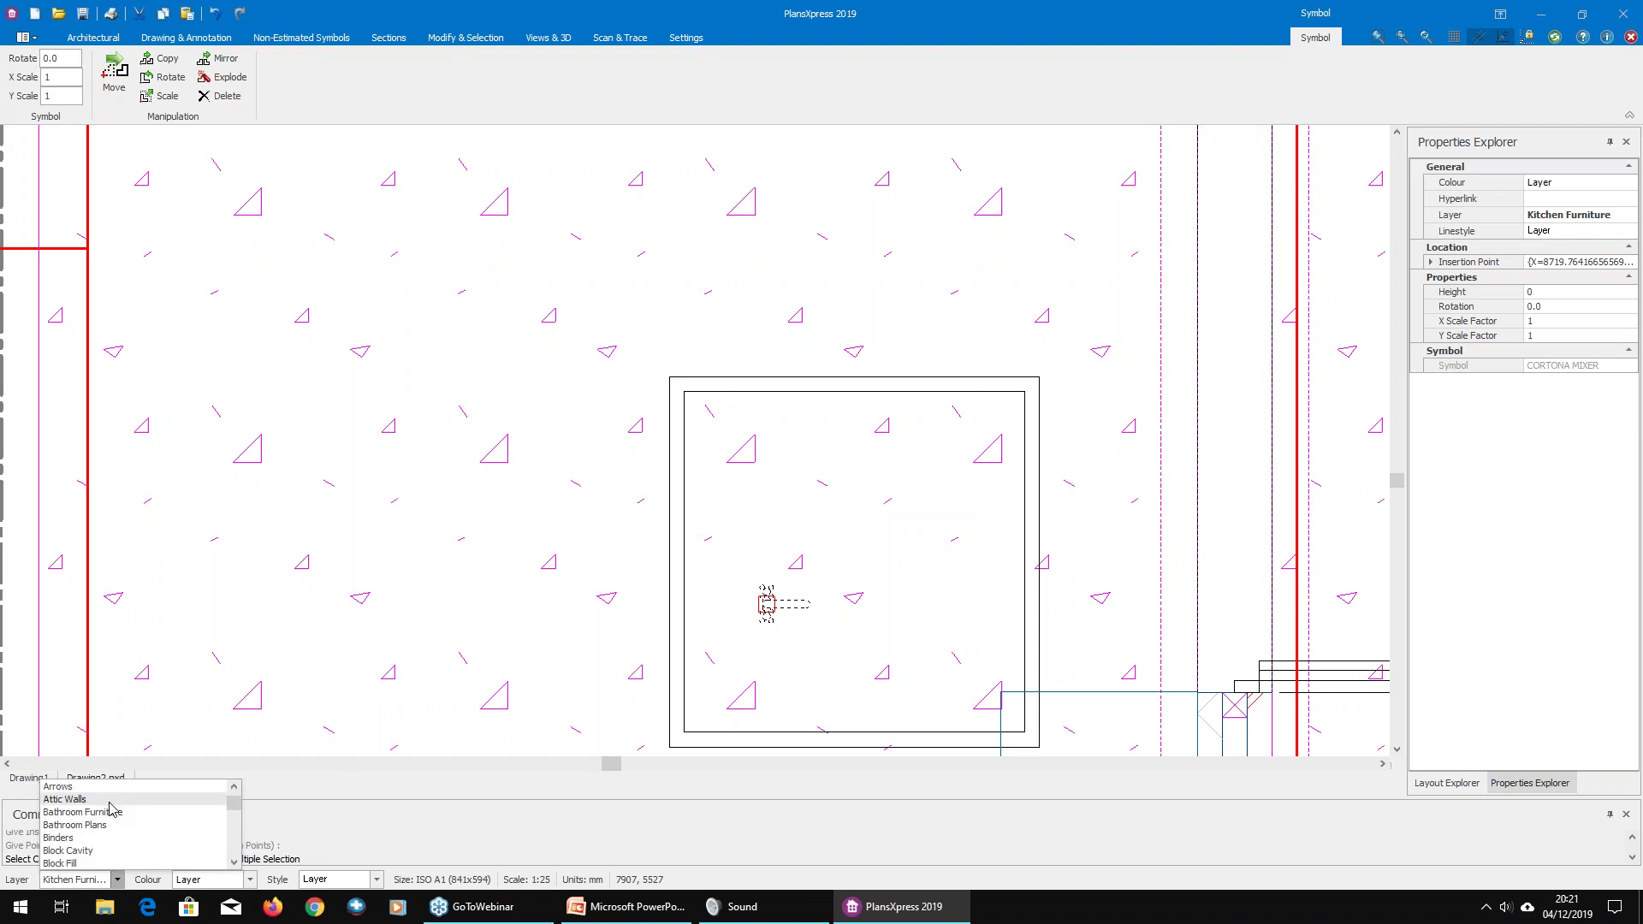
pyautogui.click(167, 726)
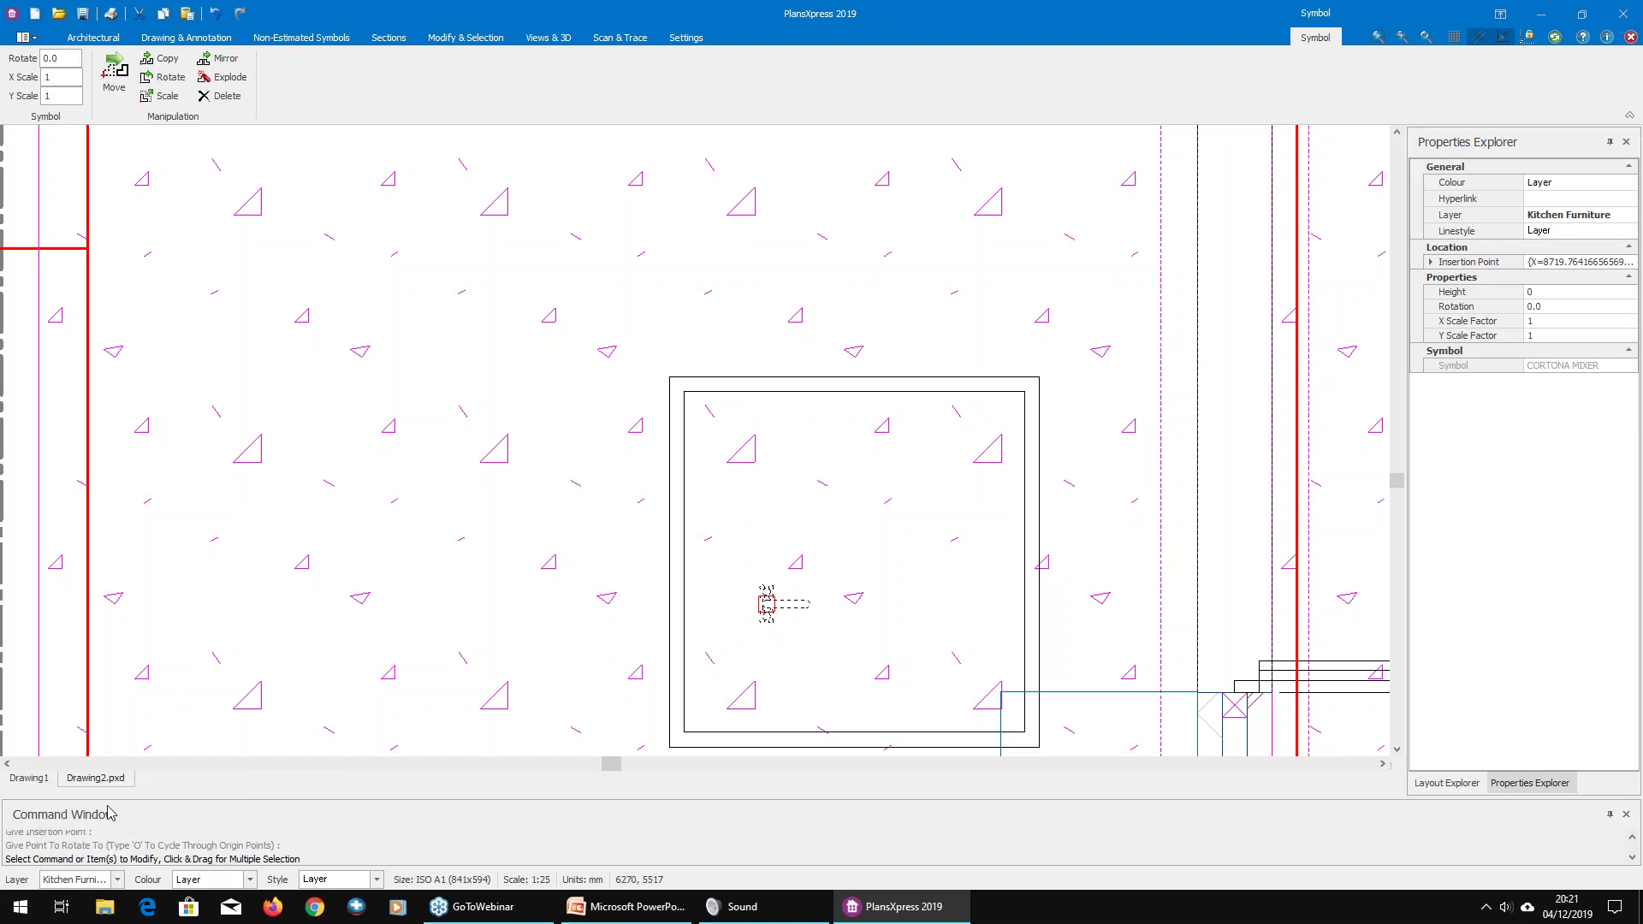
pyautogui.click(323, 646)
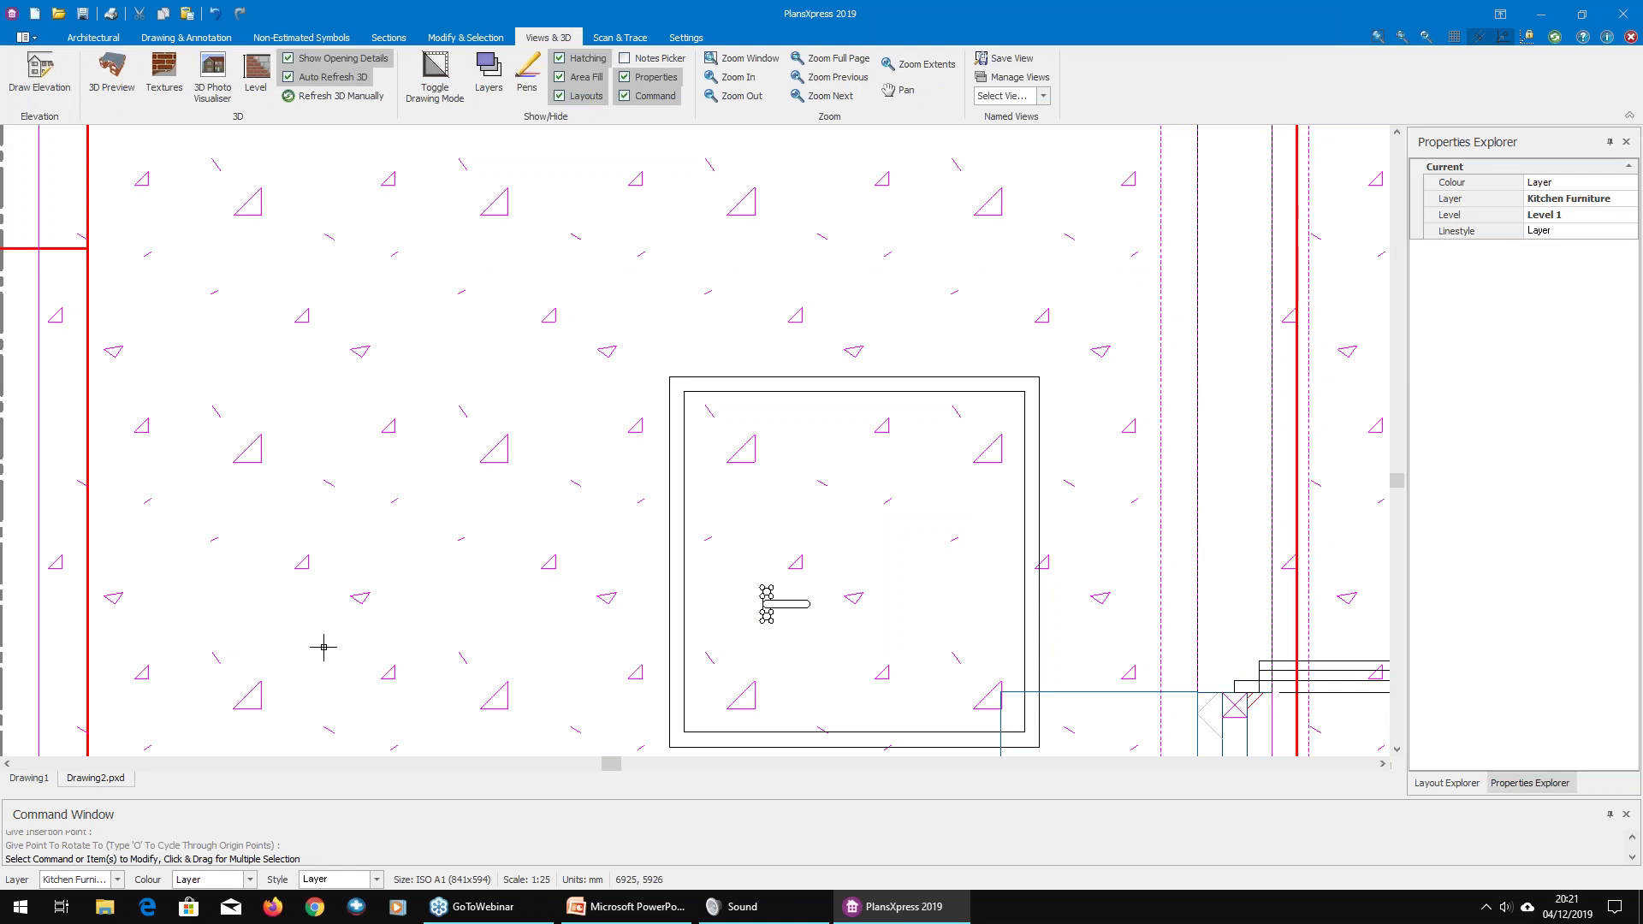
pyautogui.scroll(-3, 770, 348)
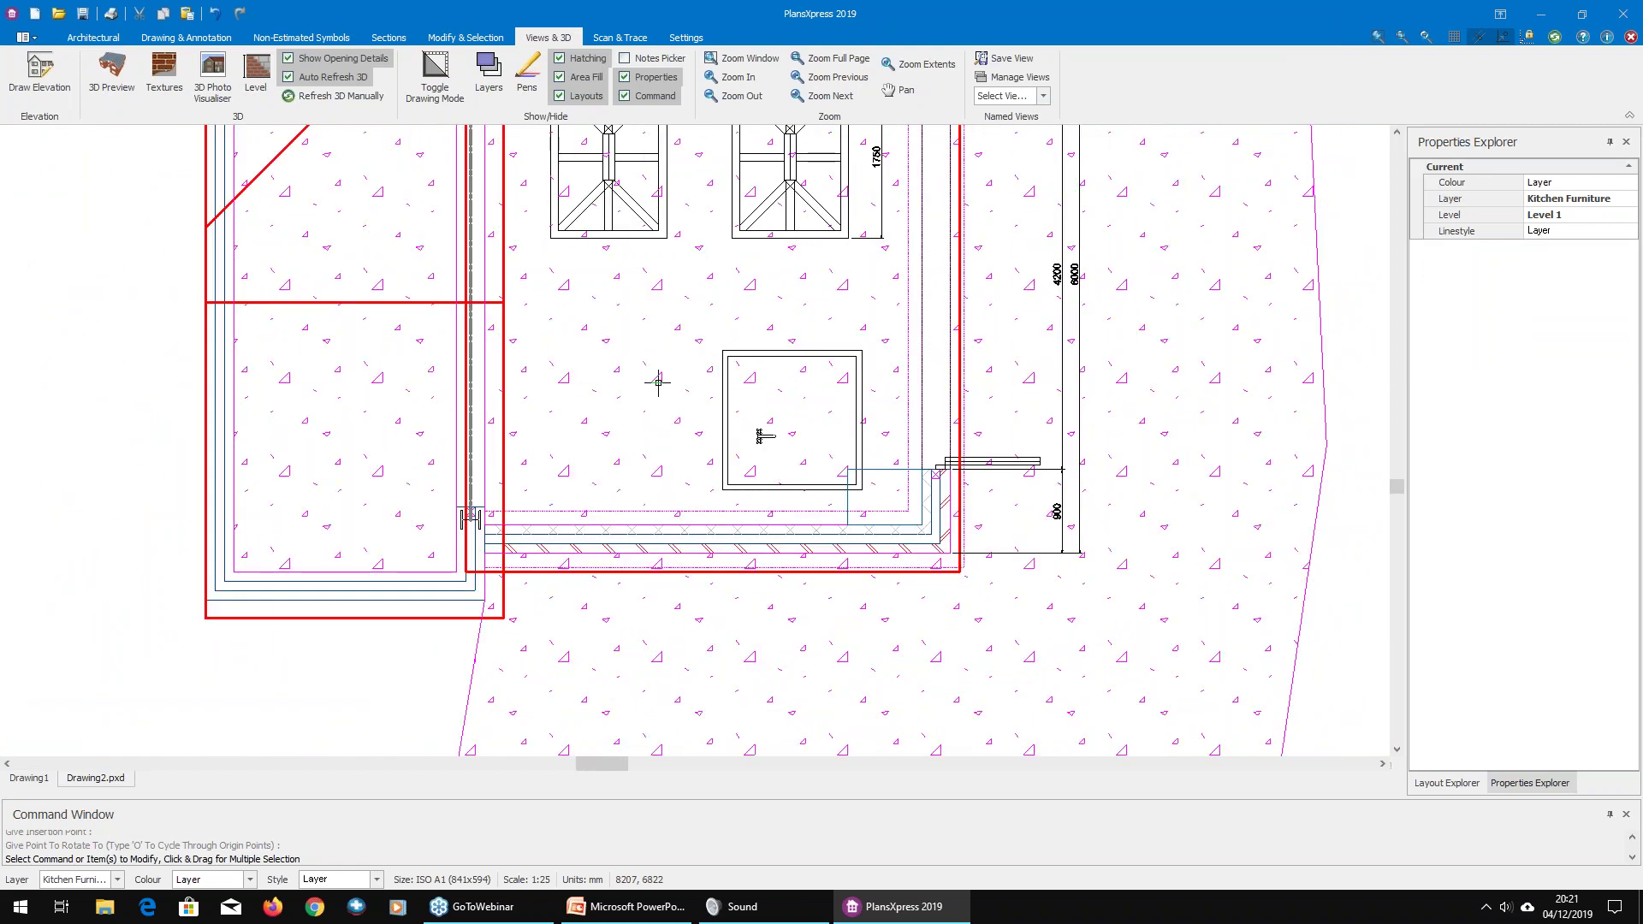
pyautogui.scroll(3, 757, 436)
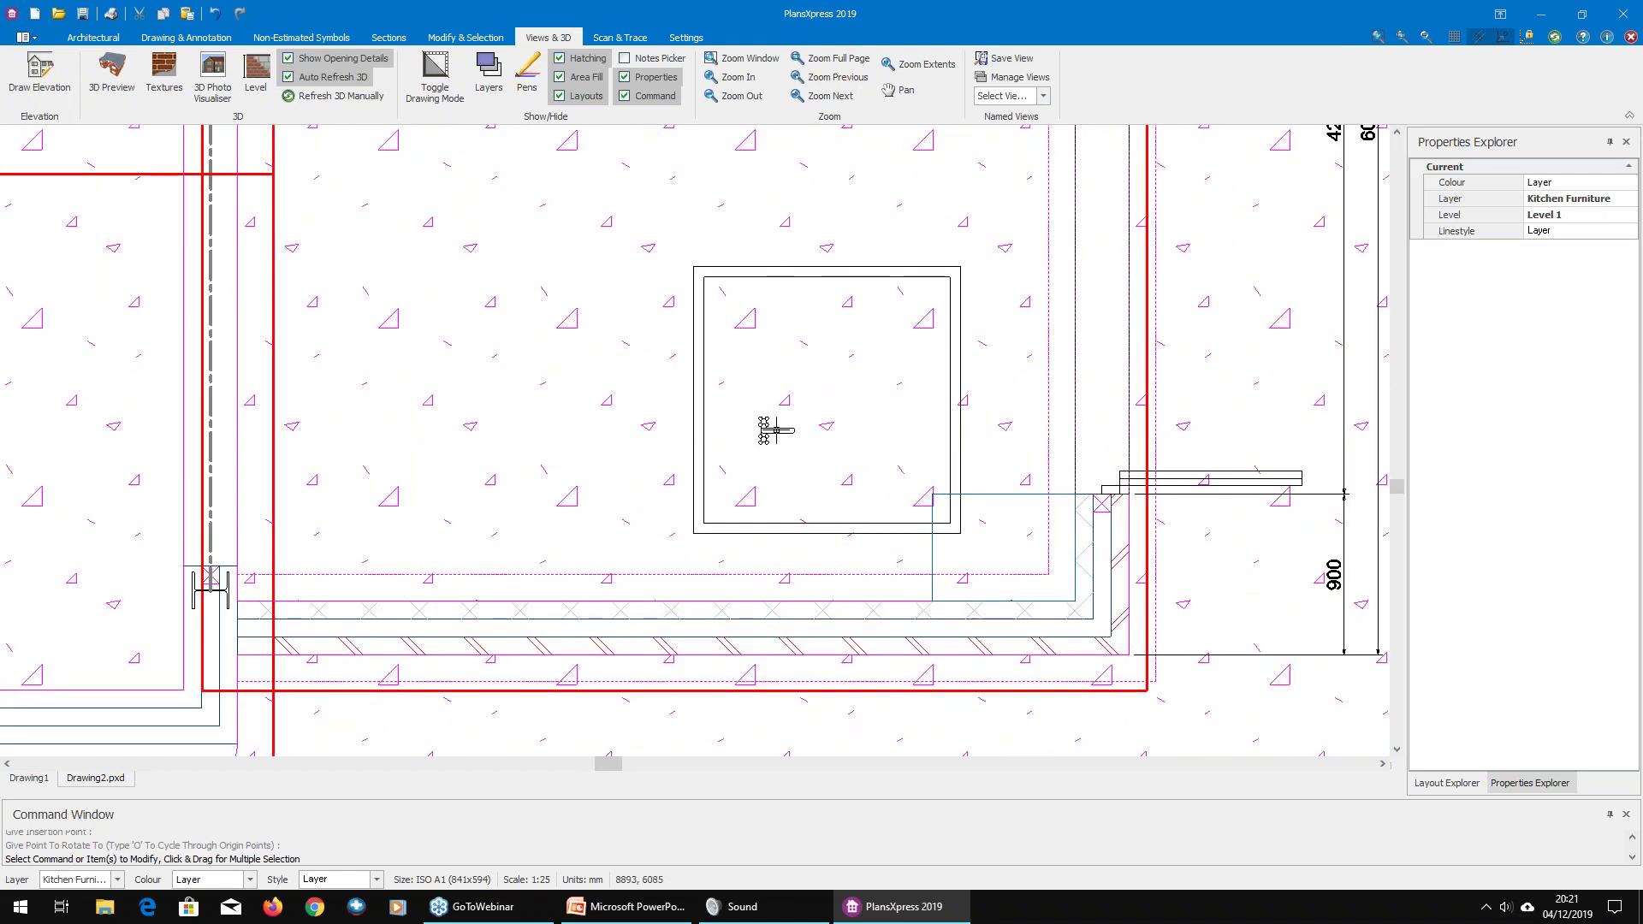
pyautogui.click(789, 430)
pyautogui.scroll(-5, 723, 411)
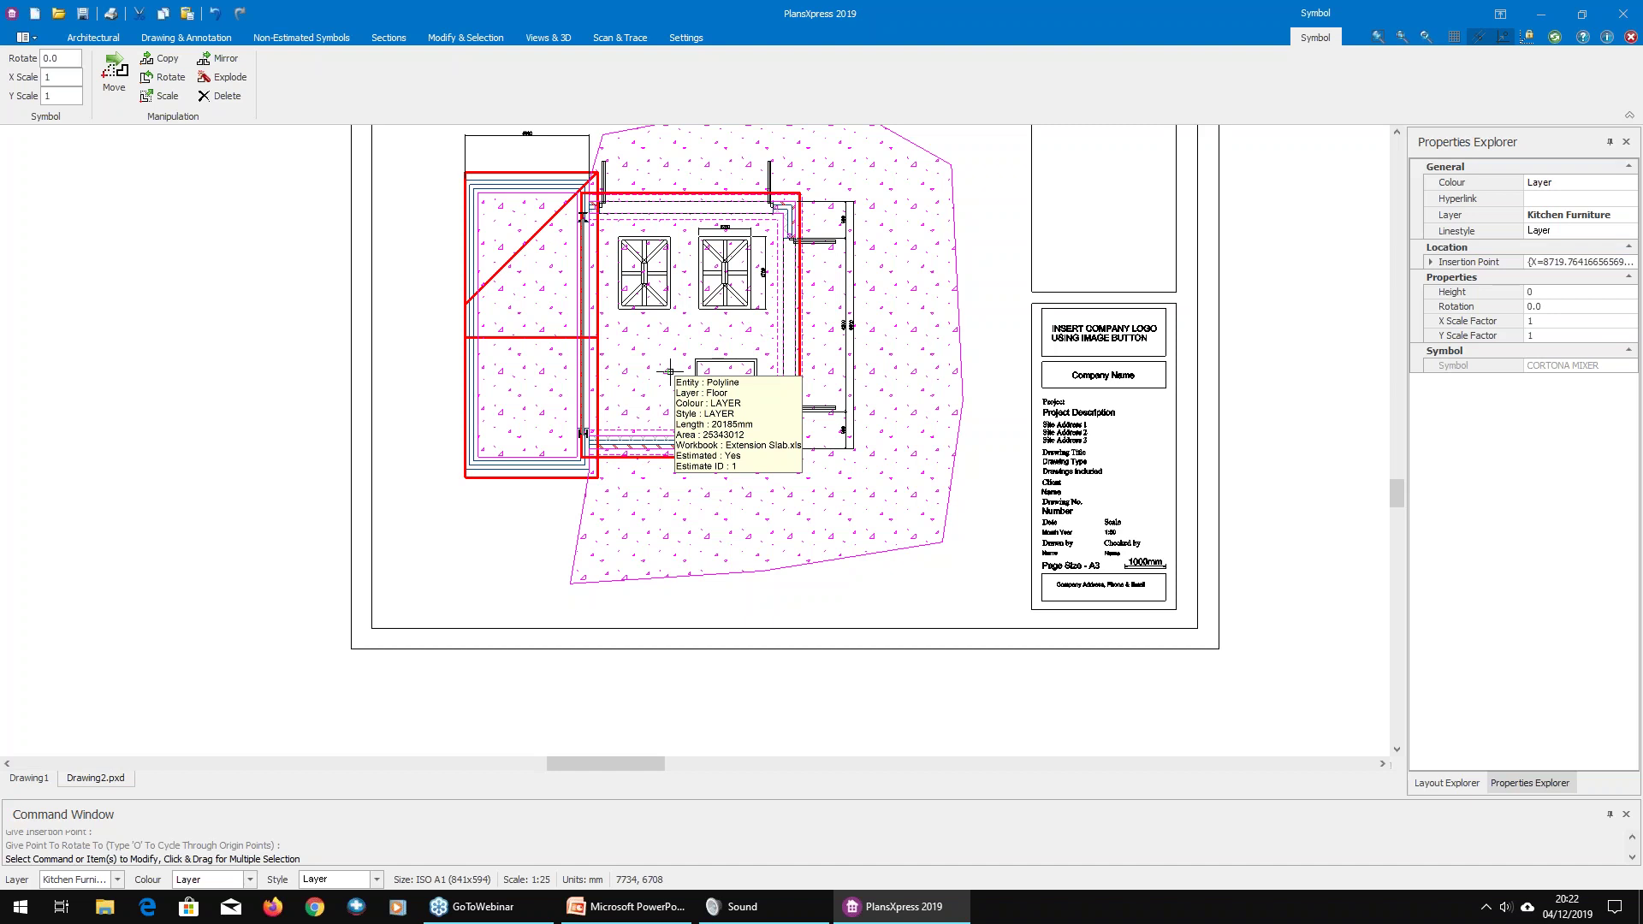
# Step: Find the Floor layer in the layer list by searching for "floo" and turn off its visibility
pyautogui.click(547, 38)
pyautogui.click(489, 77)
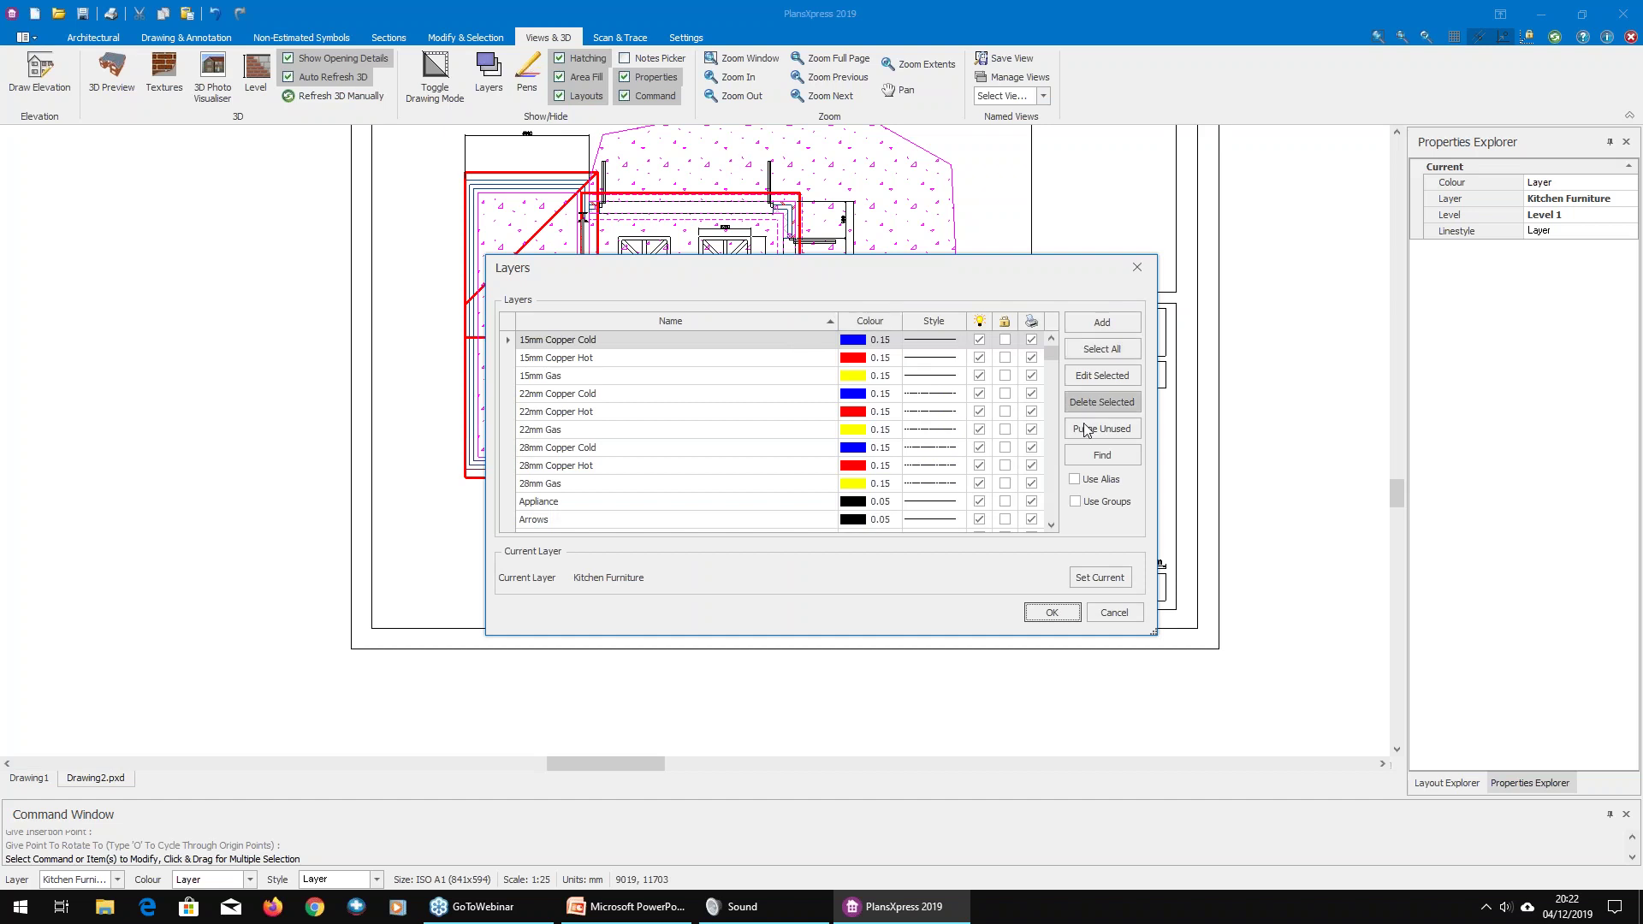
pyautogui.click(1085, 450)
pyautogui.write('floo')
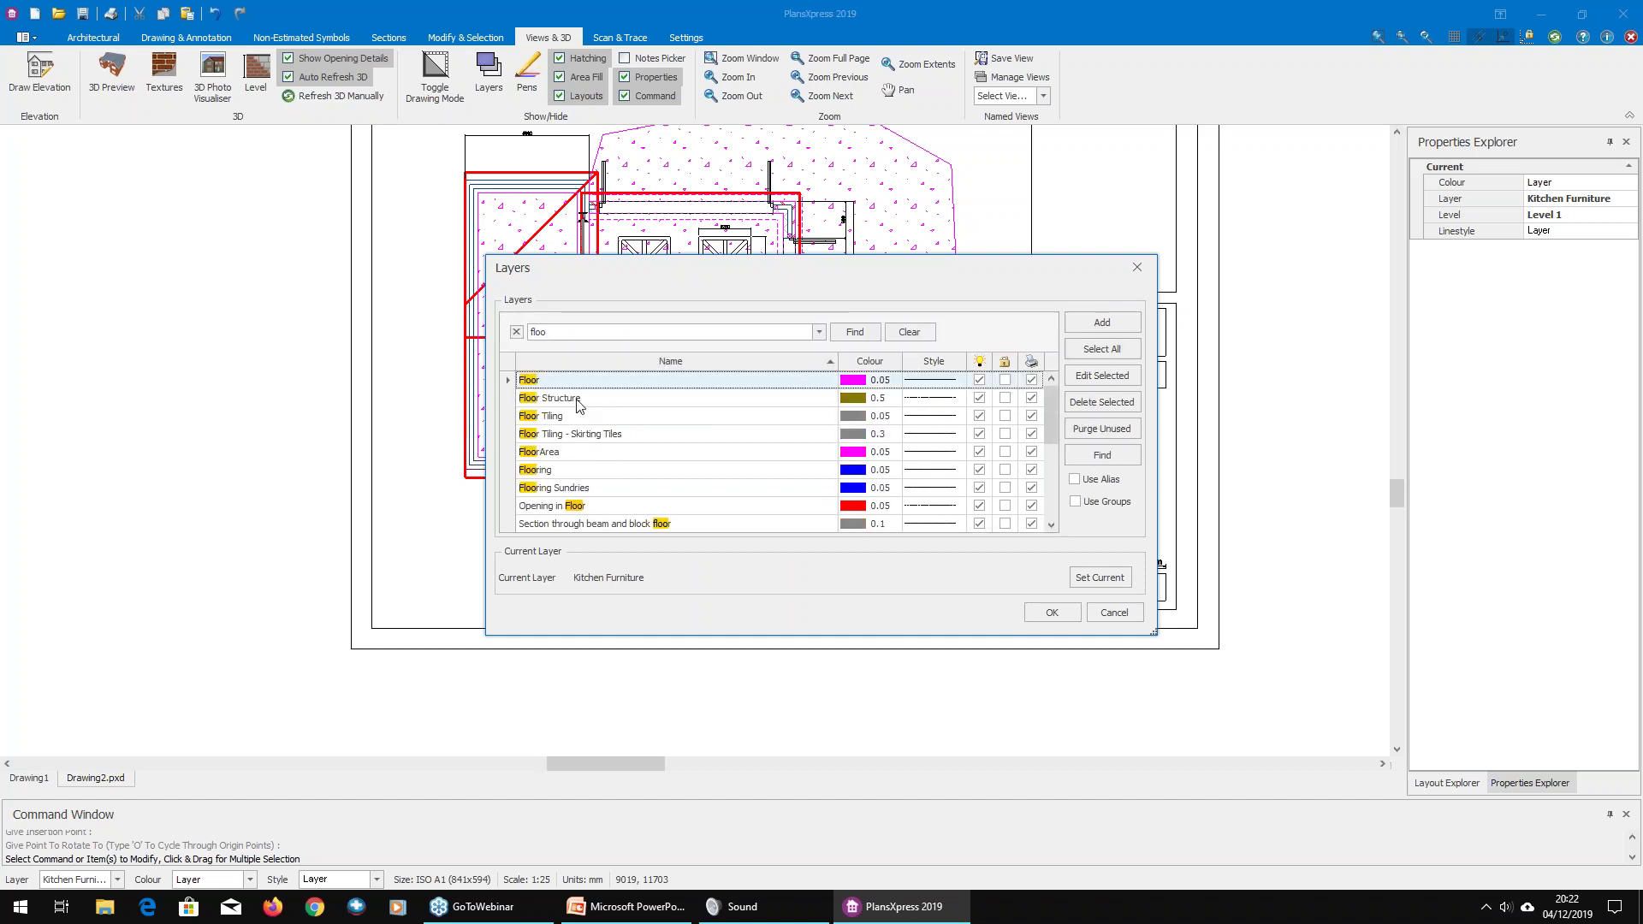
pyautogui.click(979, 379)
pyautogui.click(1047, 612)
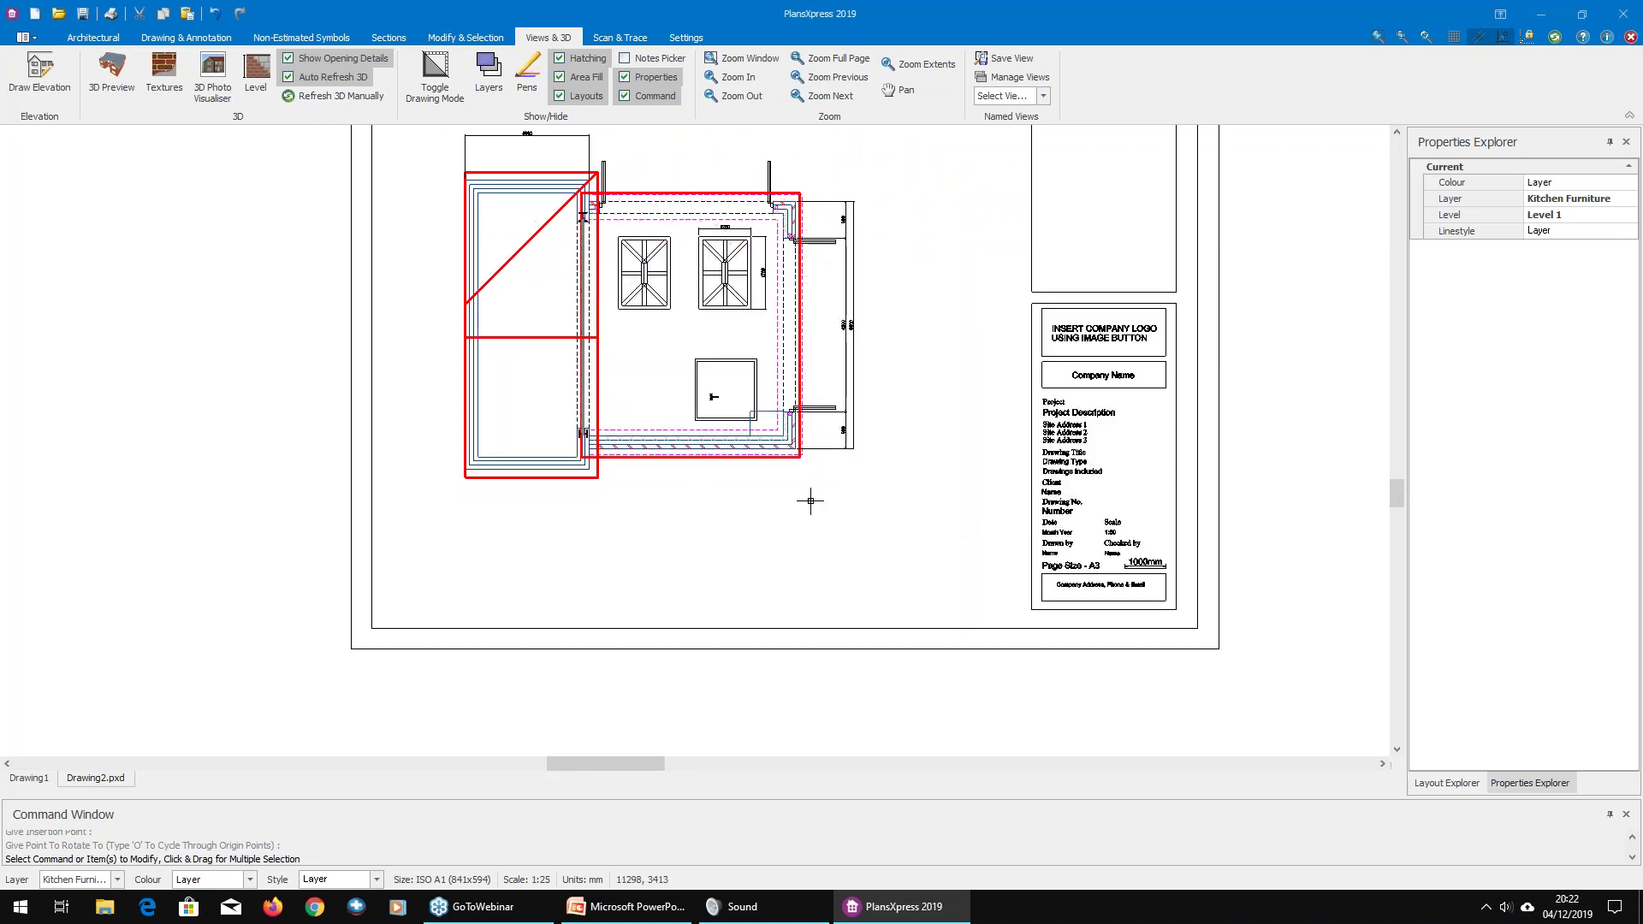
pyautogui.scroll(2, 743, 379)
pyautogui.scroll(-3, 685, 383)
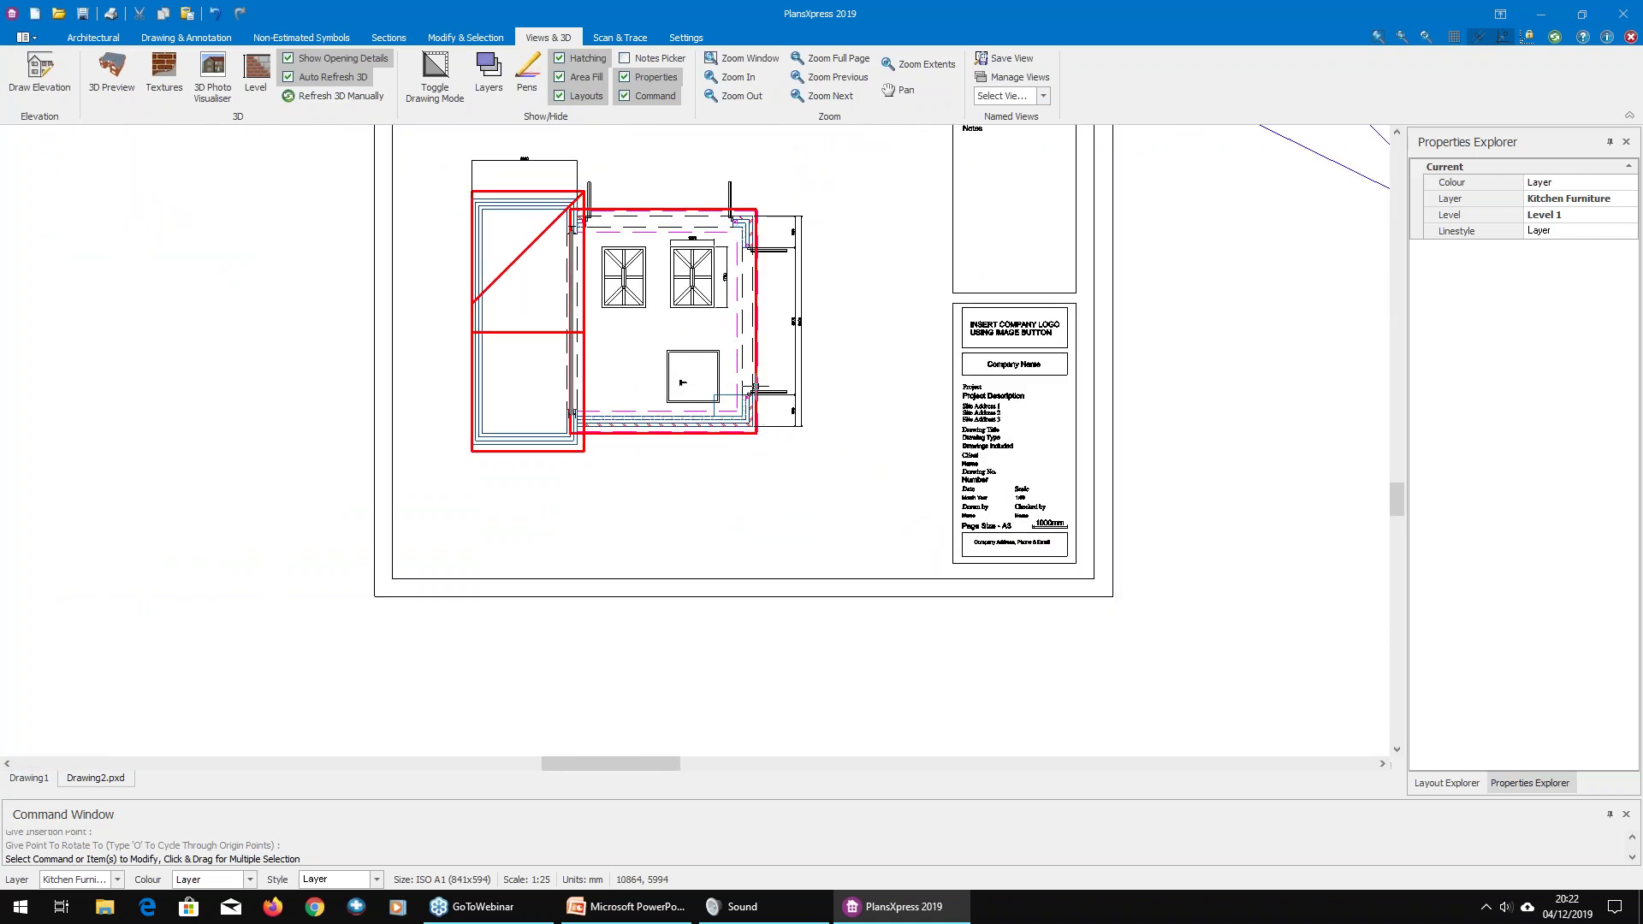
pyautogui.moveTo(754, 389)
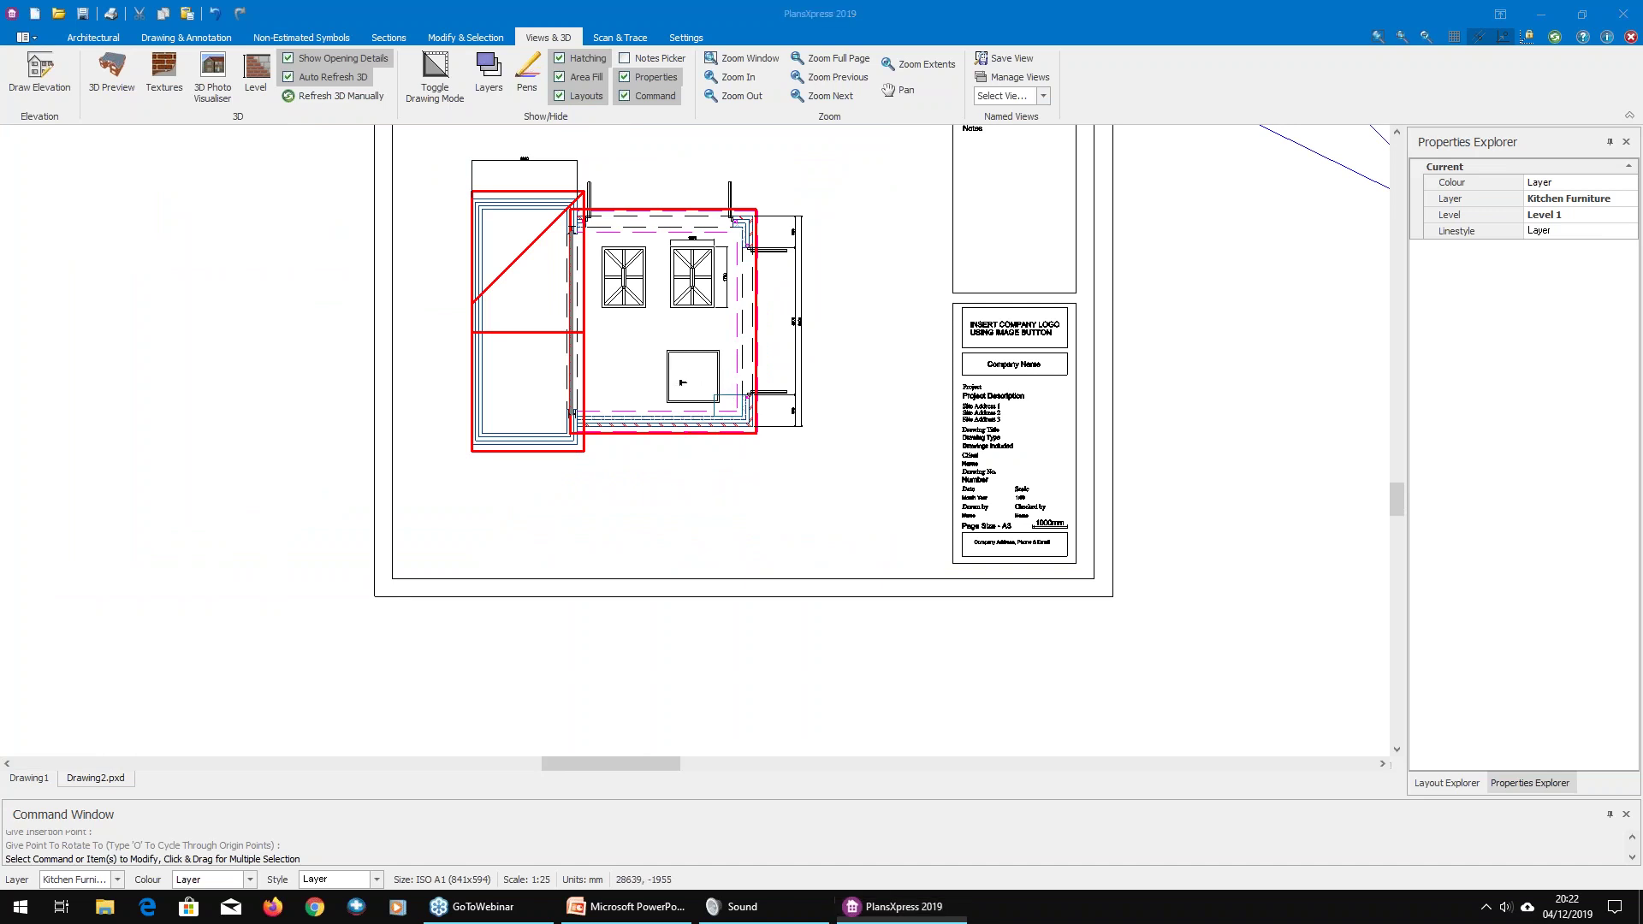
pyautogui.click(795, 420)
pyautogui.click(870, 476)
pyautogui.scroll(-3, 773, 472)
# Step: Select all lines of the roof section containing the diagonal hip over the existing building and delete them
pyautogui.scroll(3, 762, 469)
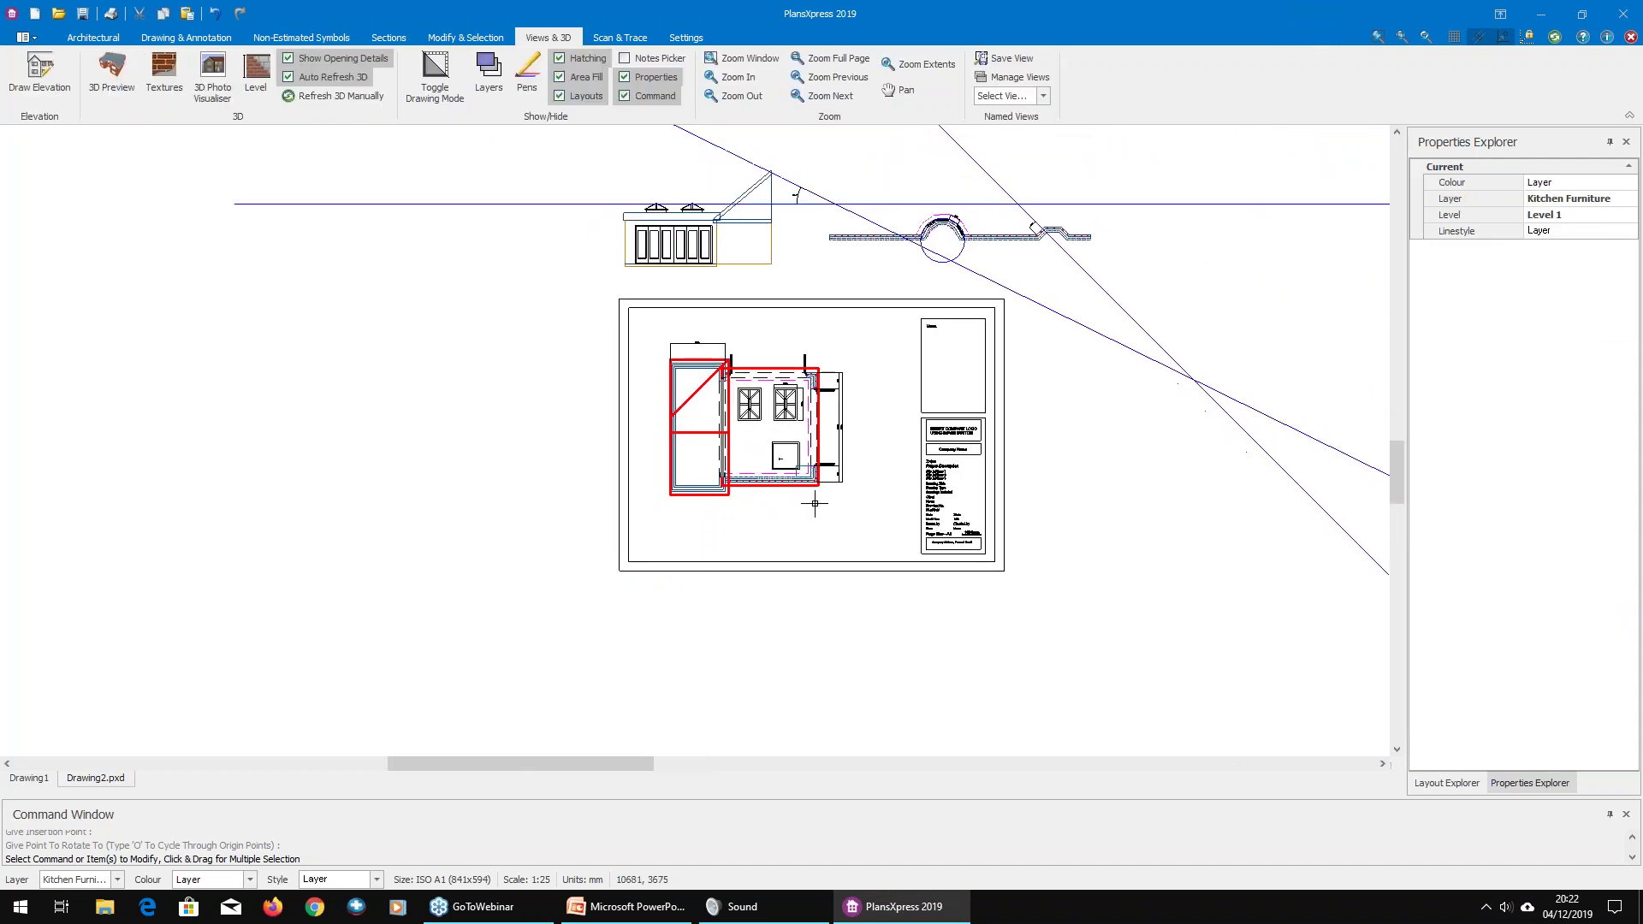
pyautogui.scroll(1, 664, 441)
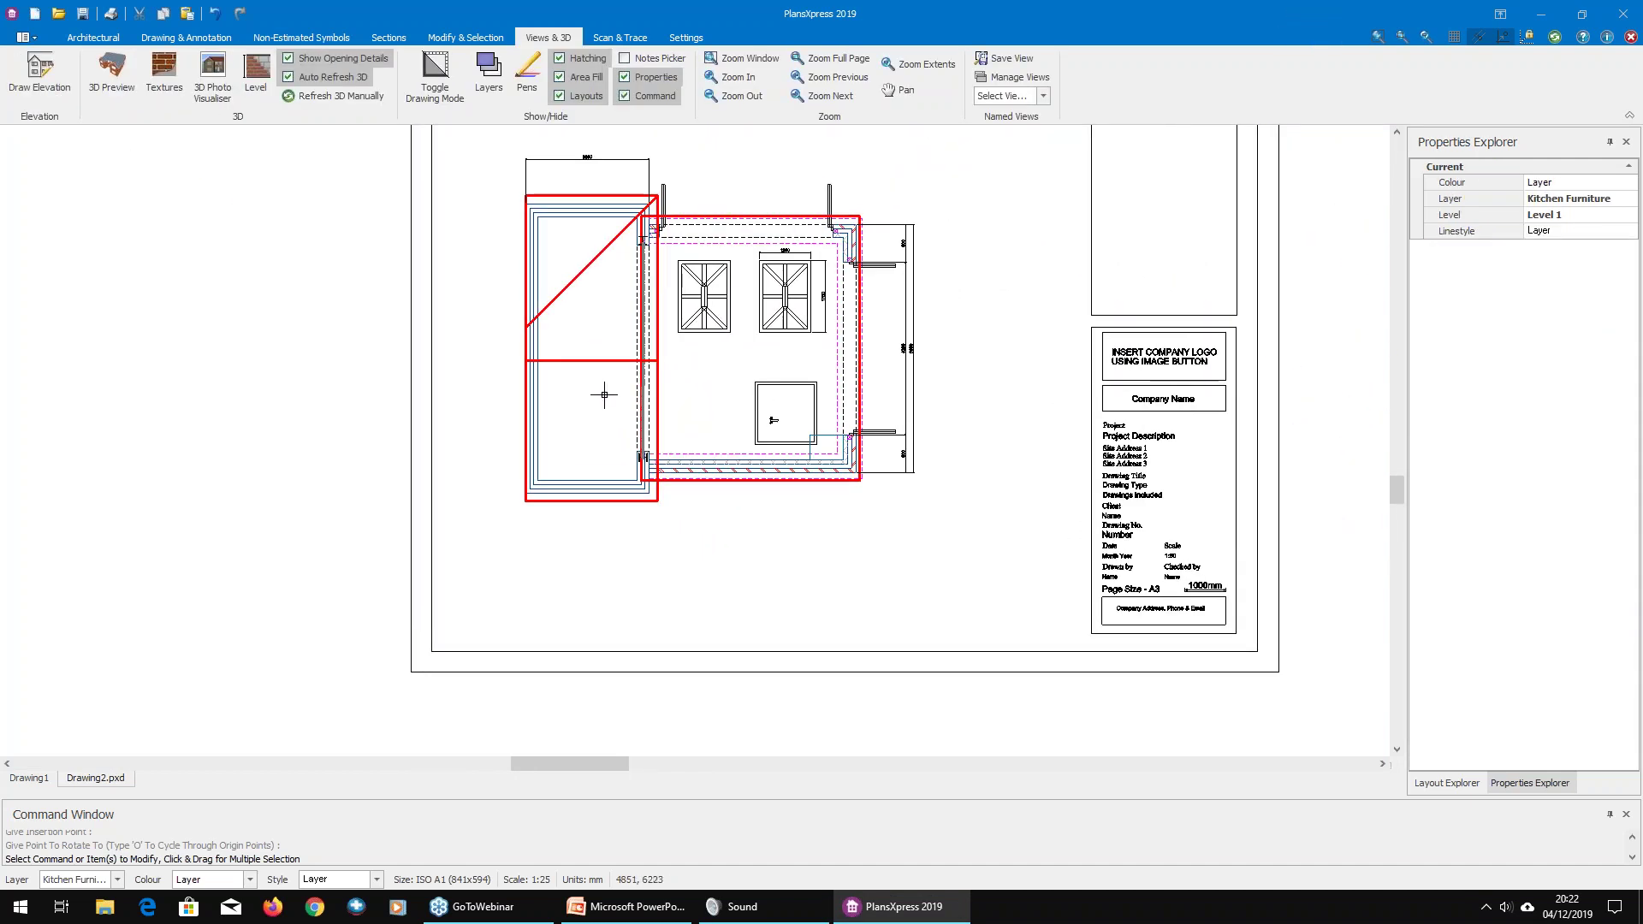
pyautogui.click(569, 291)
pyautogui.rightClick(570, 291)
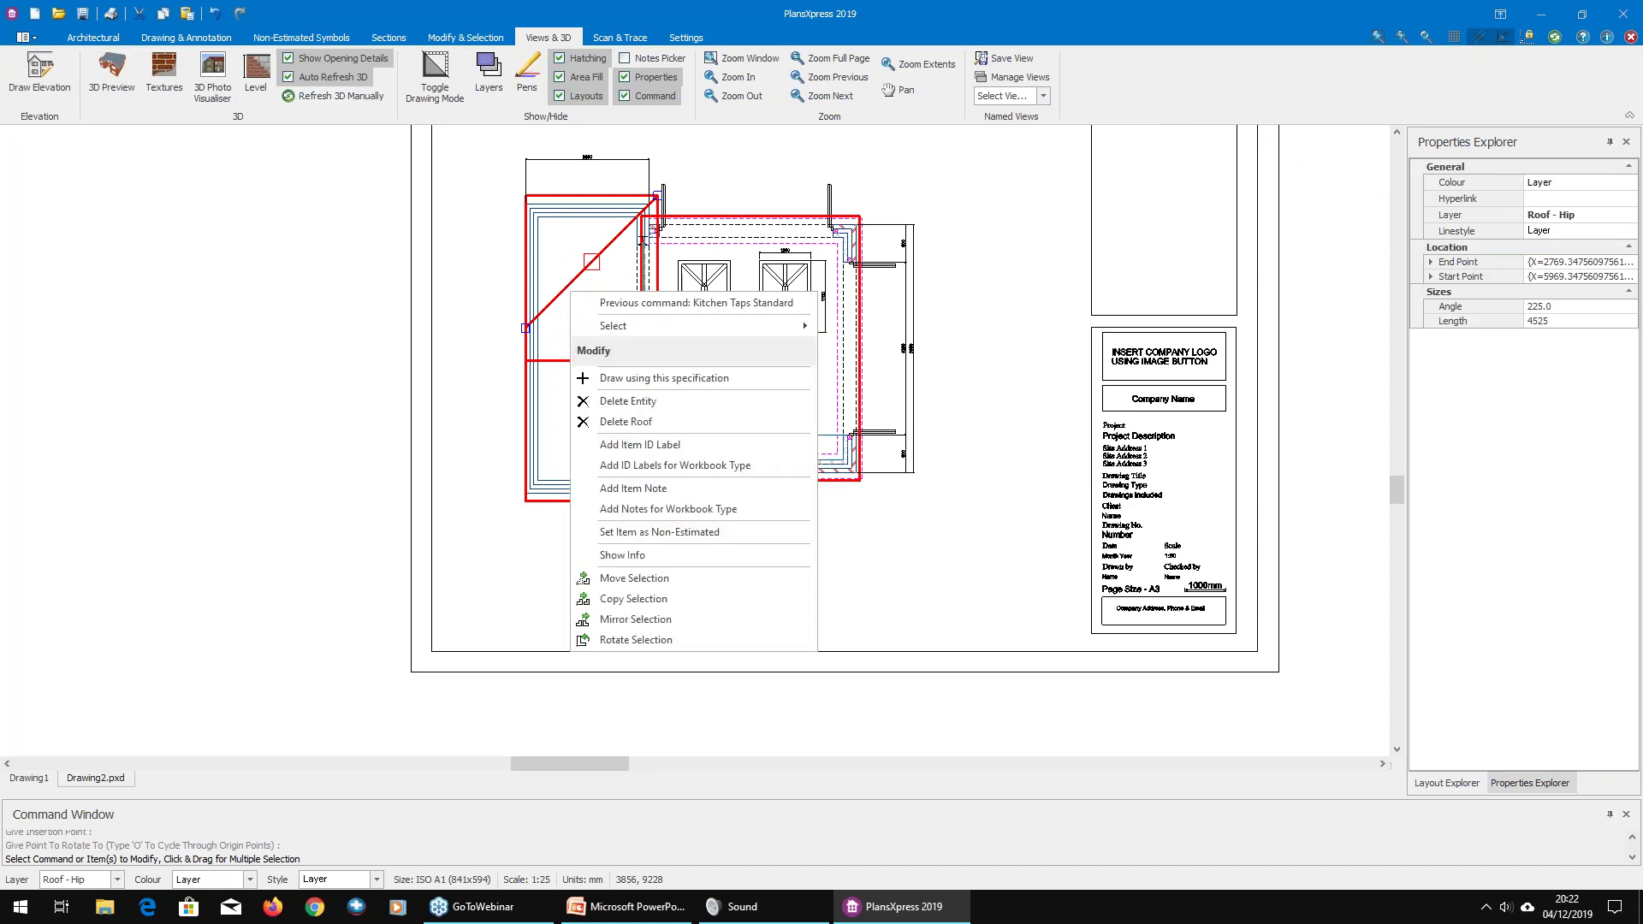
pyautogui.moveTo(685, 323)
pyautogui.click(885, 331)
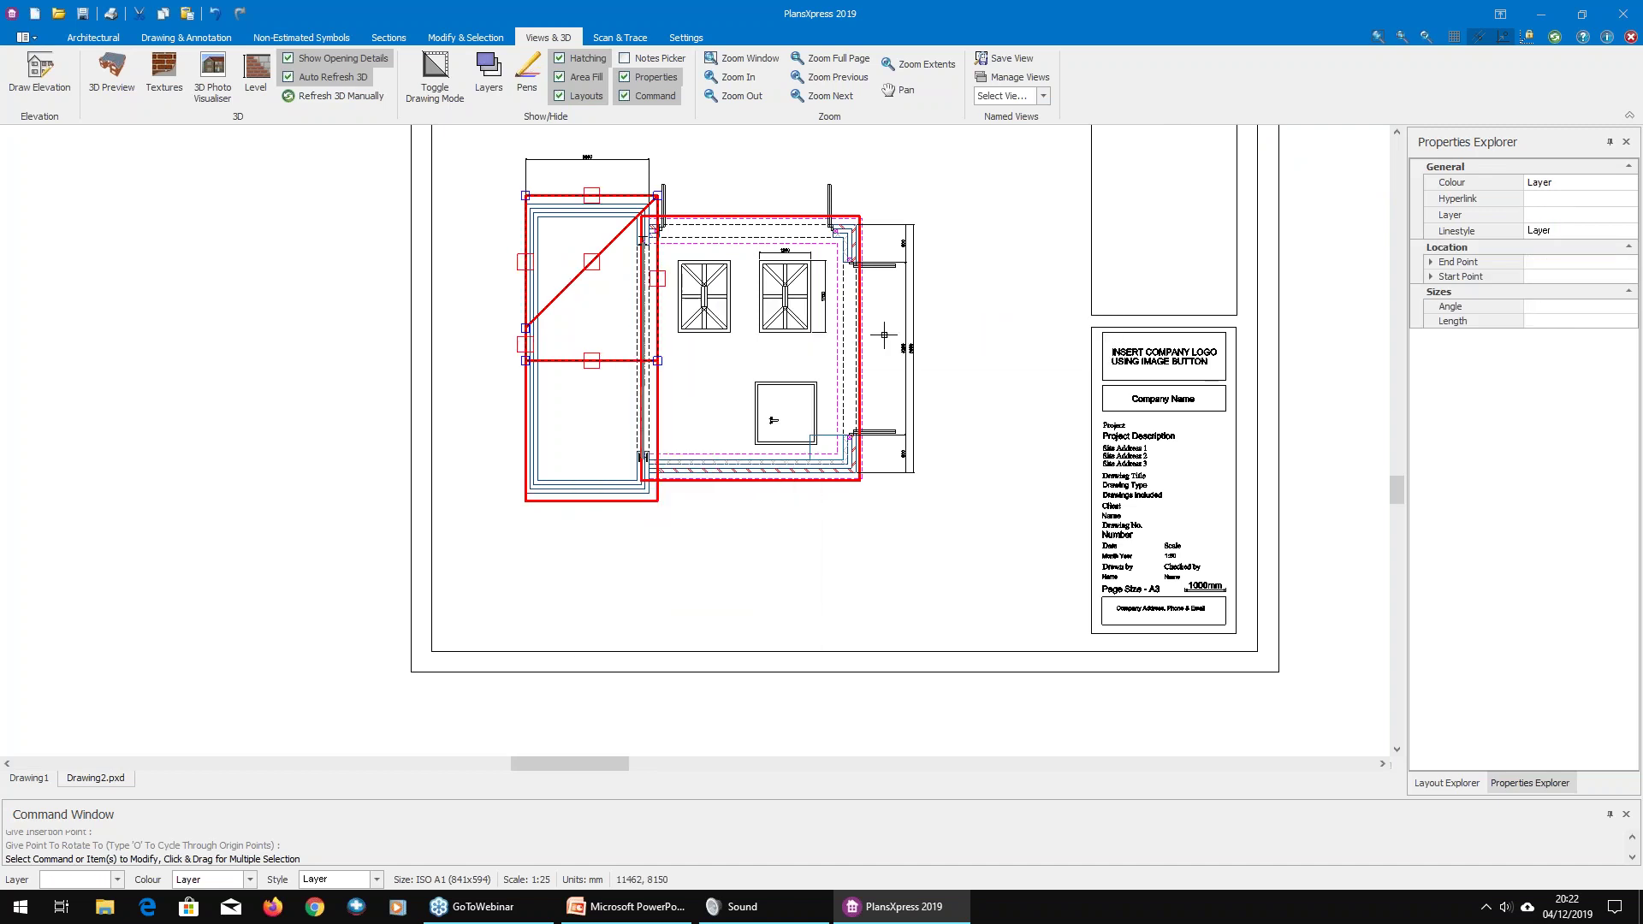
pyautogui.press('Delete')
# Step: Select the entire remaining lower roof section over the existing building and delete it
pyautogui.scroll(2, 554, 423)
pyautogui.scroll(1, 548, 381)
pyautogui.click(632, 334)
pyautogui.rightClick(632, 333)
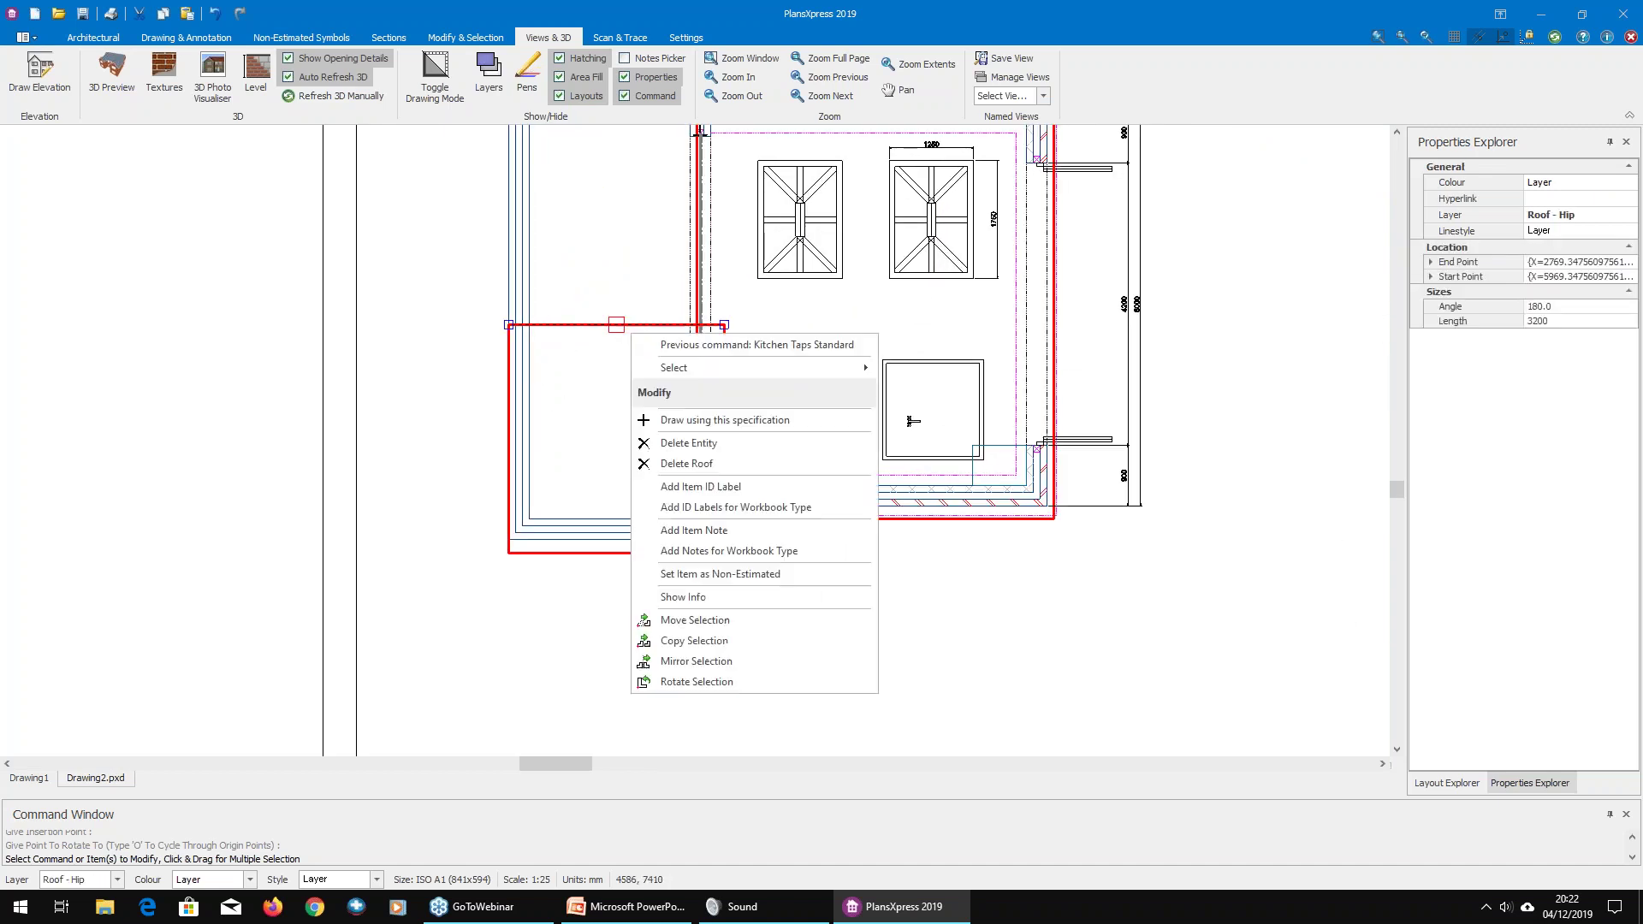
pyautogui.click(882, 376)
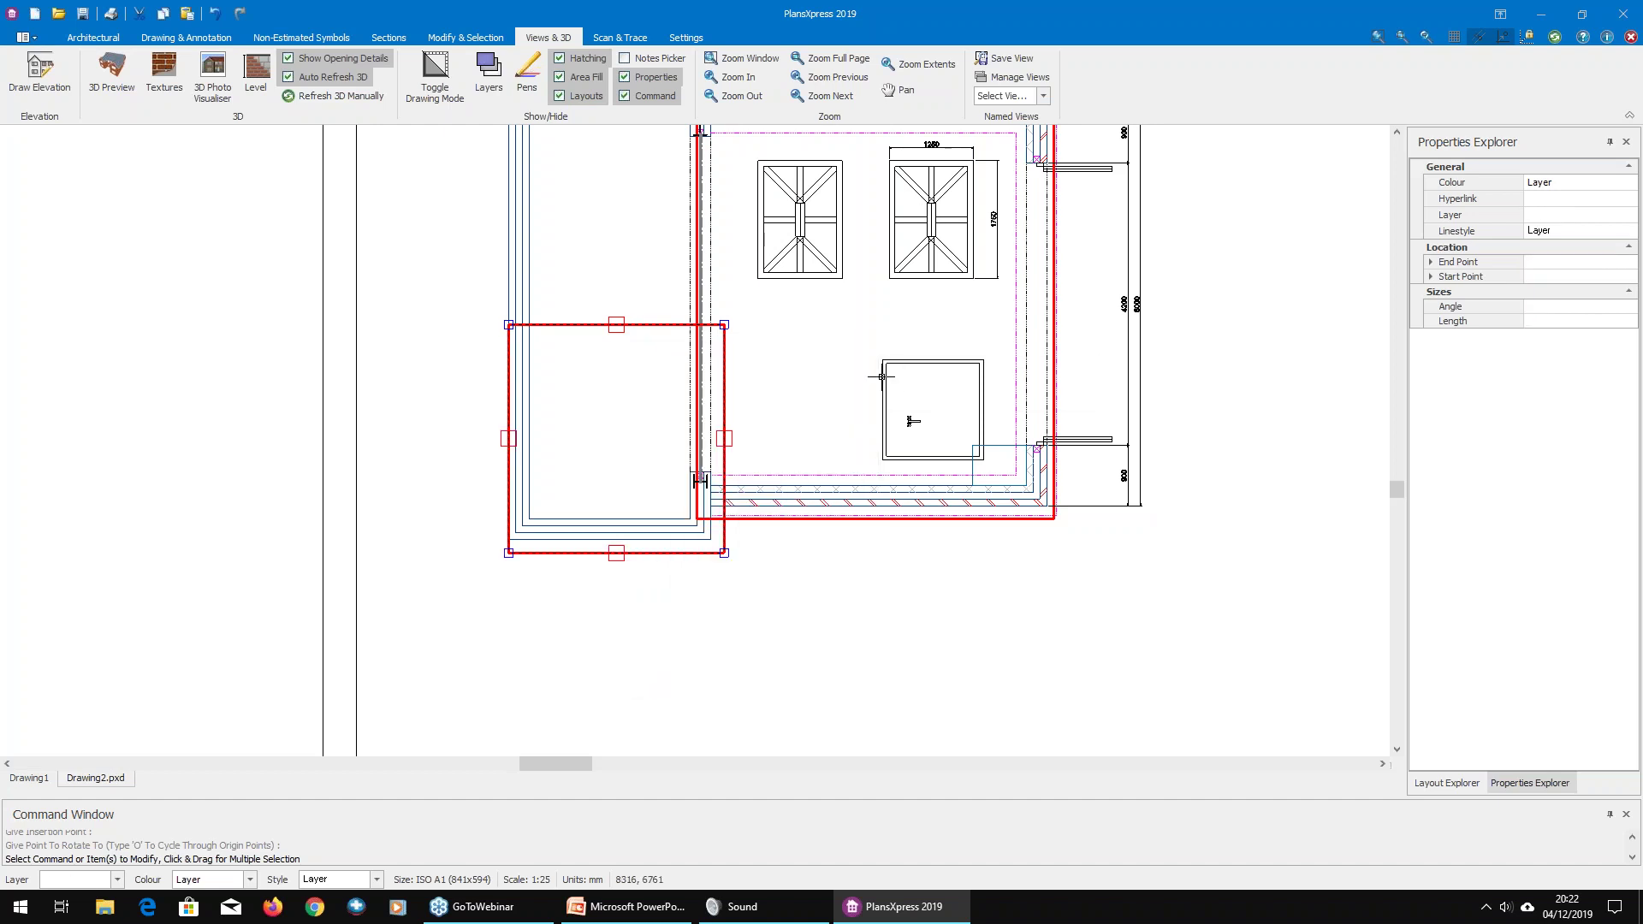
pyautogui.press('Delete')
# Step: Delete the horizontal dimension above the existing building on the plan
pyautogui.scroll(-4, 594, 333)
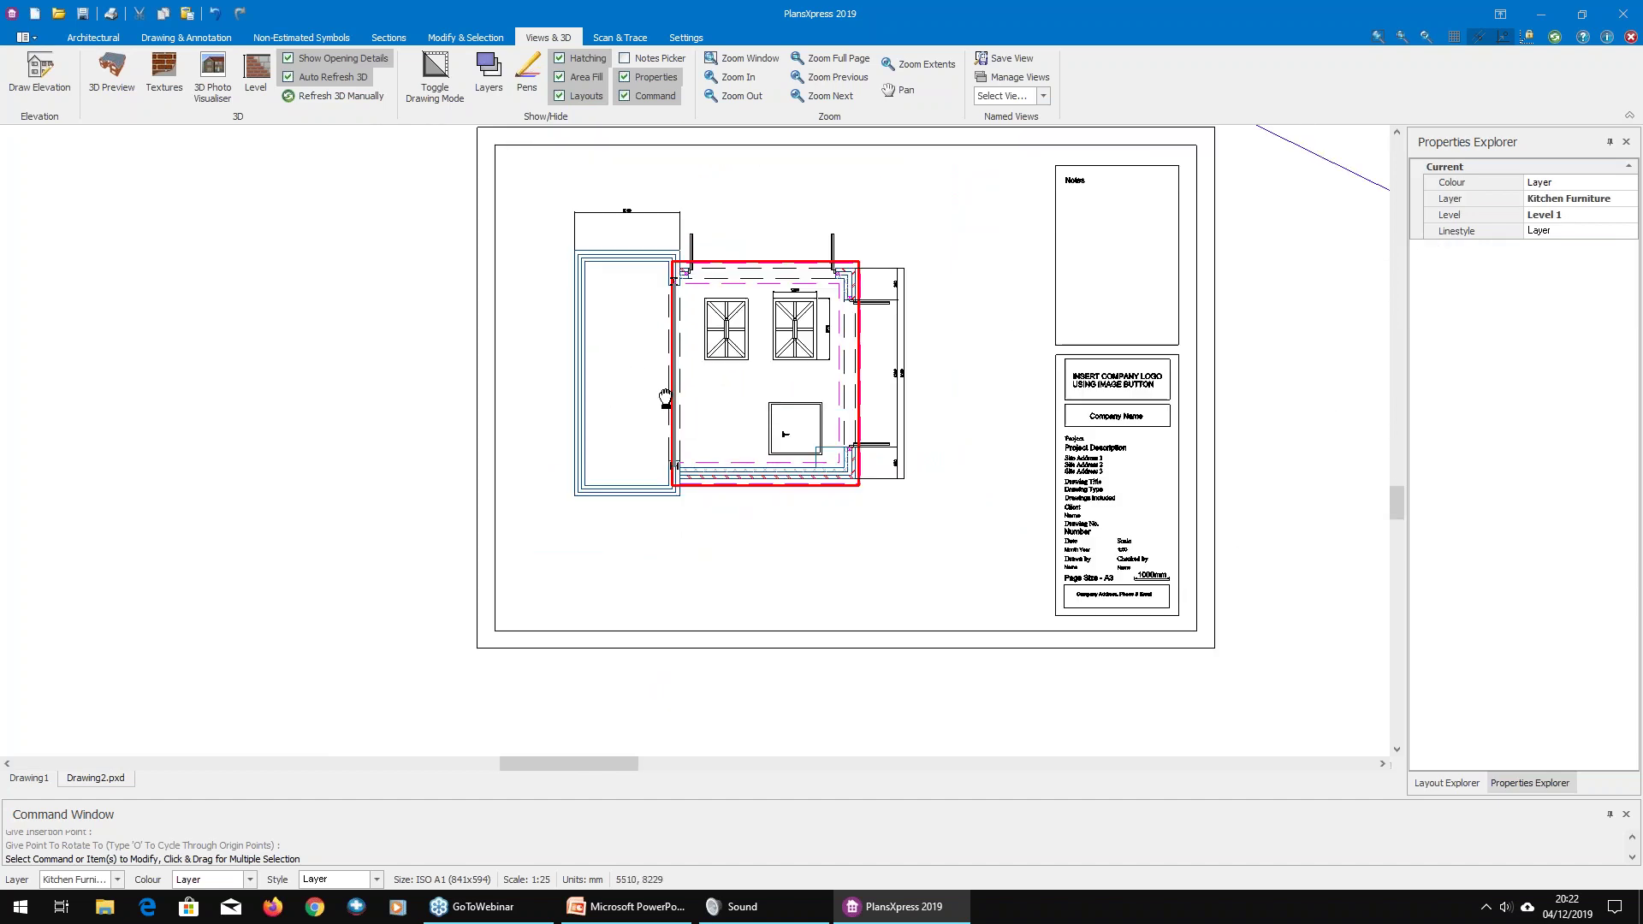
pyautogui.click(631, 267)
pyautogui.press('Delete')
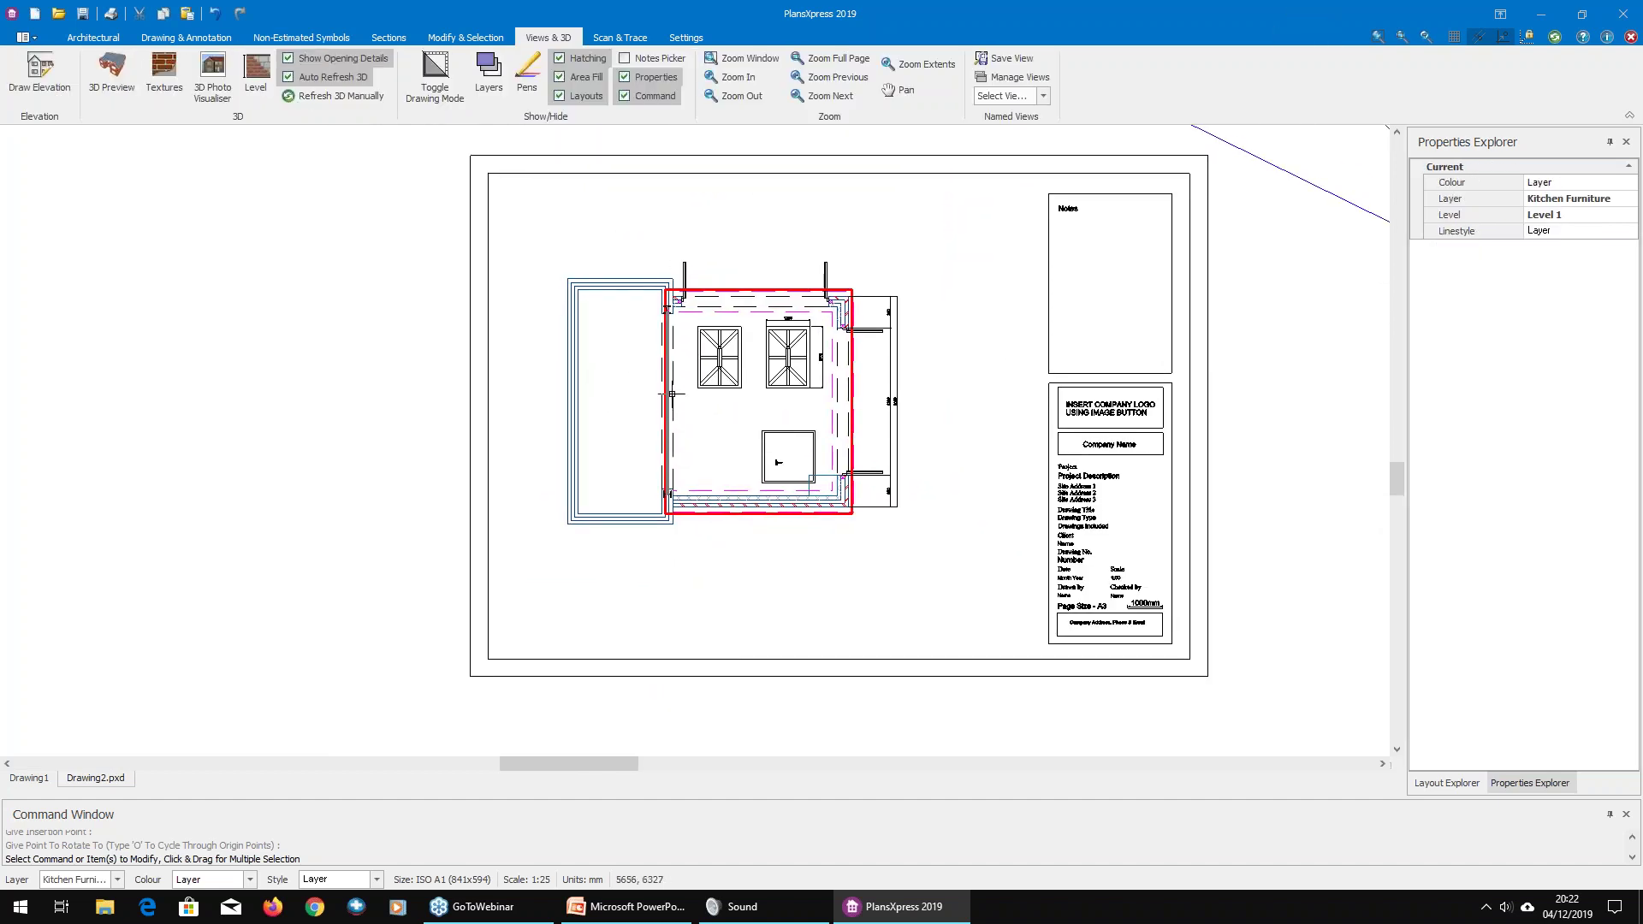
# Step: Stretch the extension roof outline's lower-left corner to a point 2 mm right of the existing building's outer wall face
pyautogui.scroll(4, 671, 394)
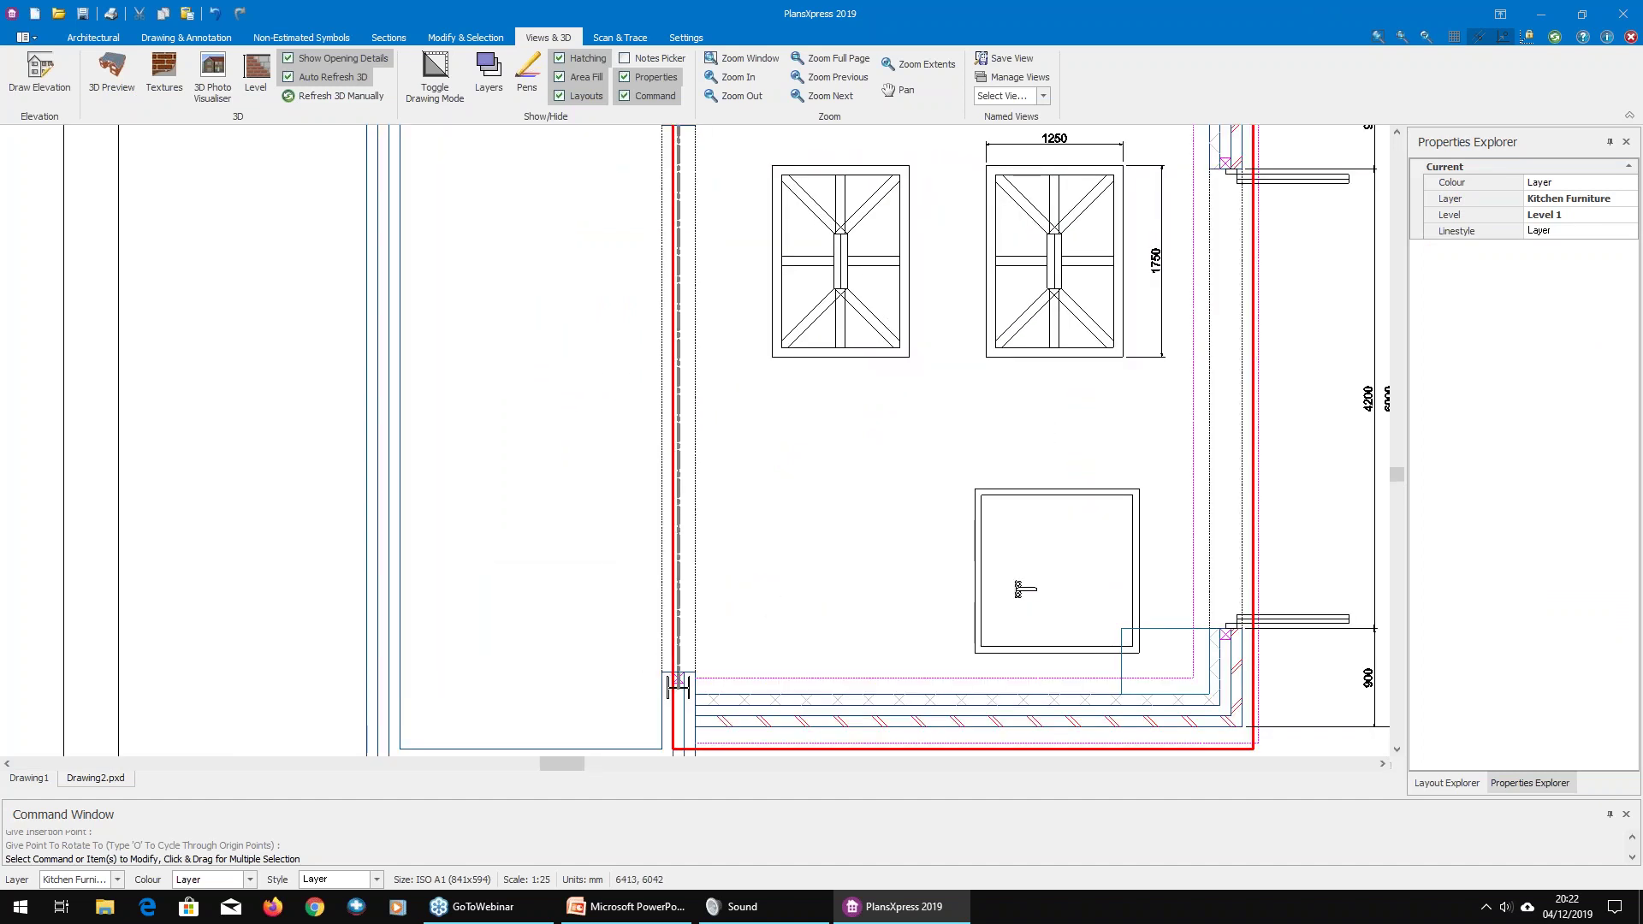
pyautogui.moveTo(766, 596); pyautogui.dragTo(816, 437, button='middle')
pyautogui.scroll(4, 766, 562)
pyautogui.moveTo(594, 686); pyautogui.dragTo(708, 660)
pyautogui.click(703, 661)
pyautogui.press('Right')
pyautogui.write('2')
pyautogui.click(794, 548)
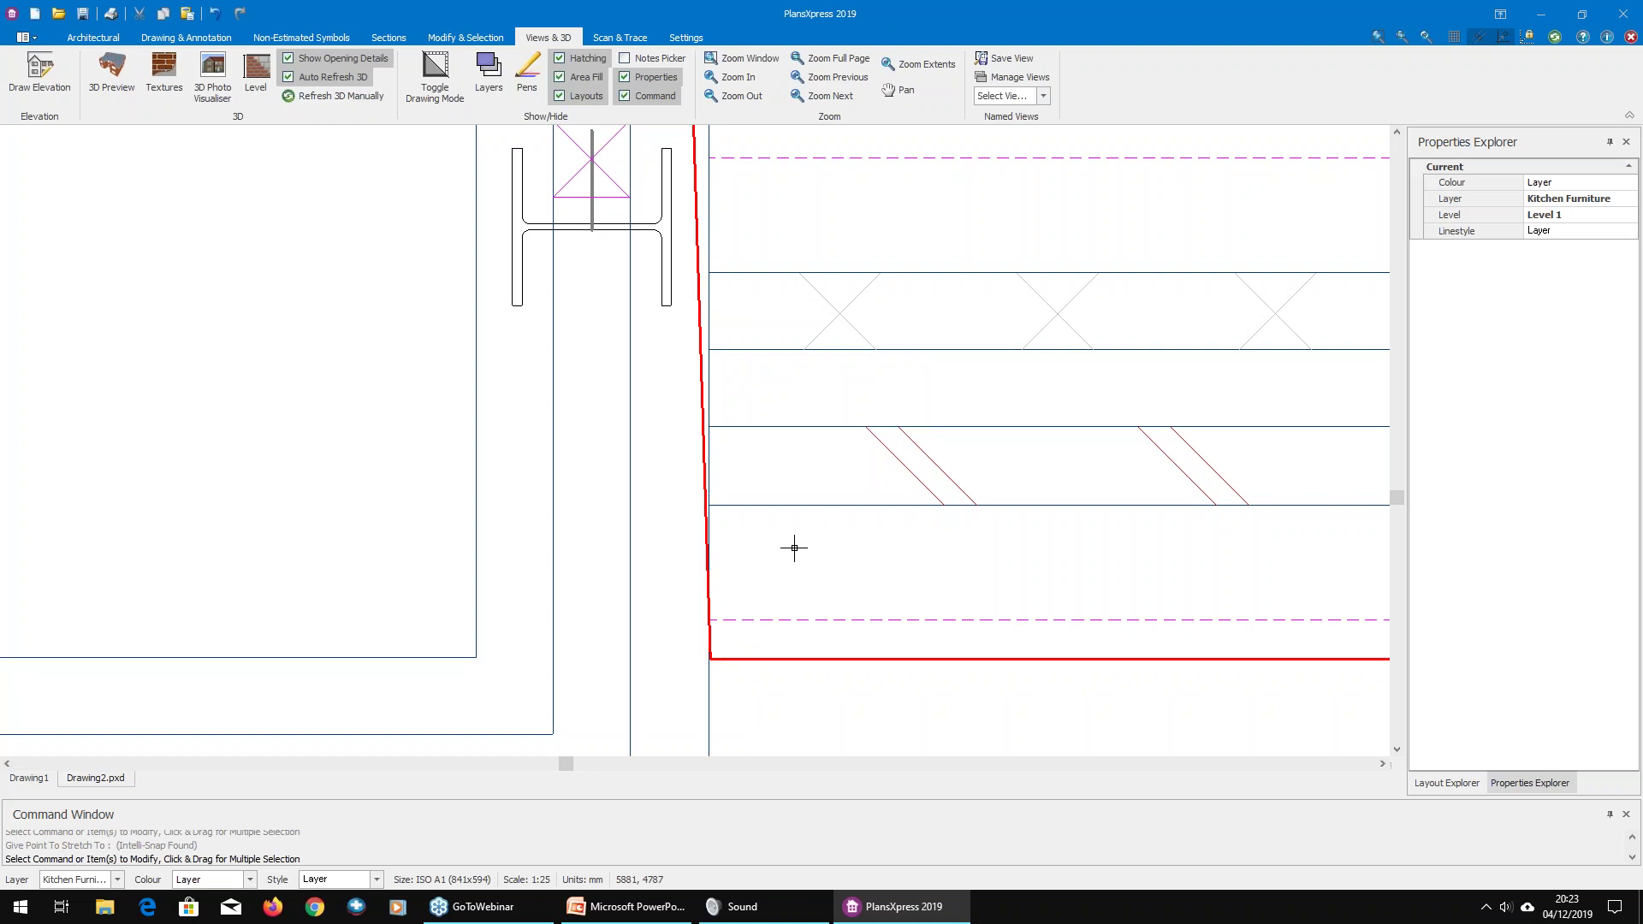
# Step: Select all the extension roof outline's lines and stretch its upper-left corner horizontally onto the existing building's outer wall face
pyautogui.scroll(-1, 799, 541)
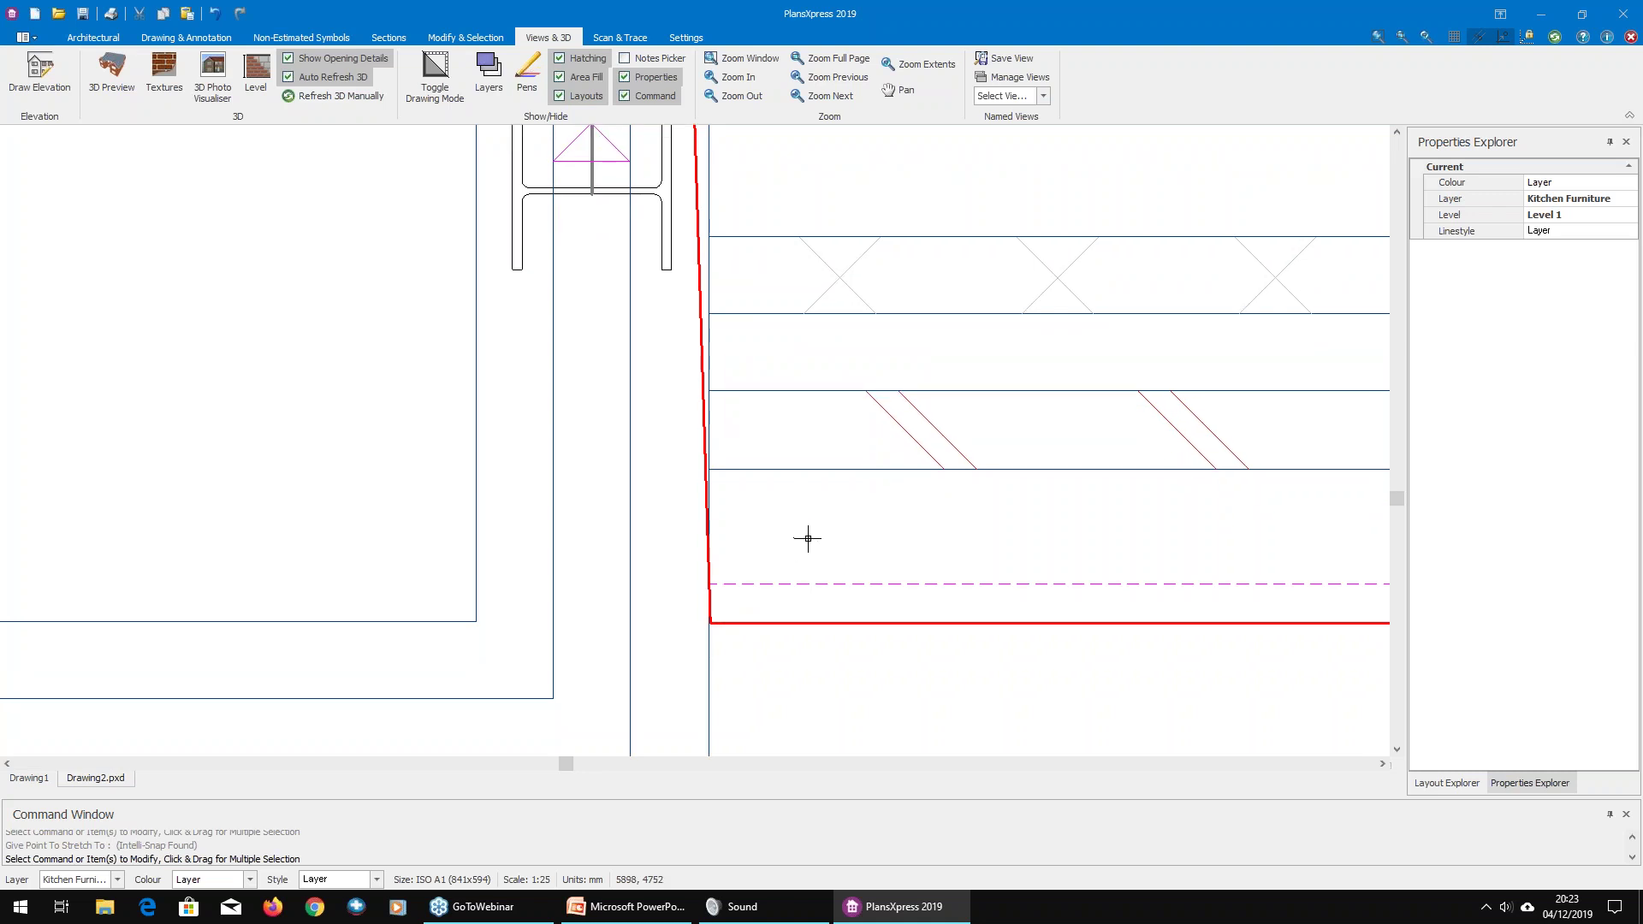
pyautogui.scroll(-8, 867, 541)
pyautogui.moveTo(876, 265); pyautogui.dragTo(858, 764, button='middle')
pyautogui.scroll(-7, 780, 380)
pyautogui.moveTo(754, 275); pyautogui.dragTo(722, 415, button='middle')
pyautogui.scroll(6, 777, 532)
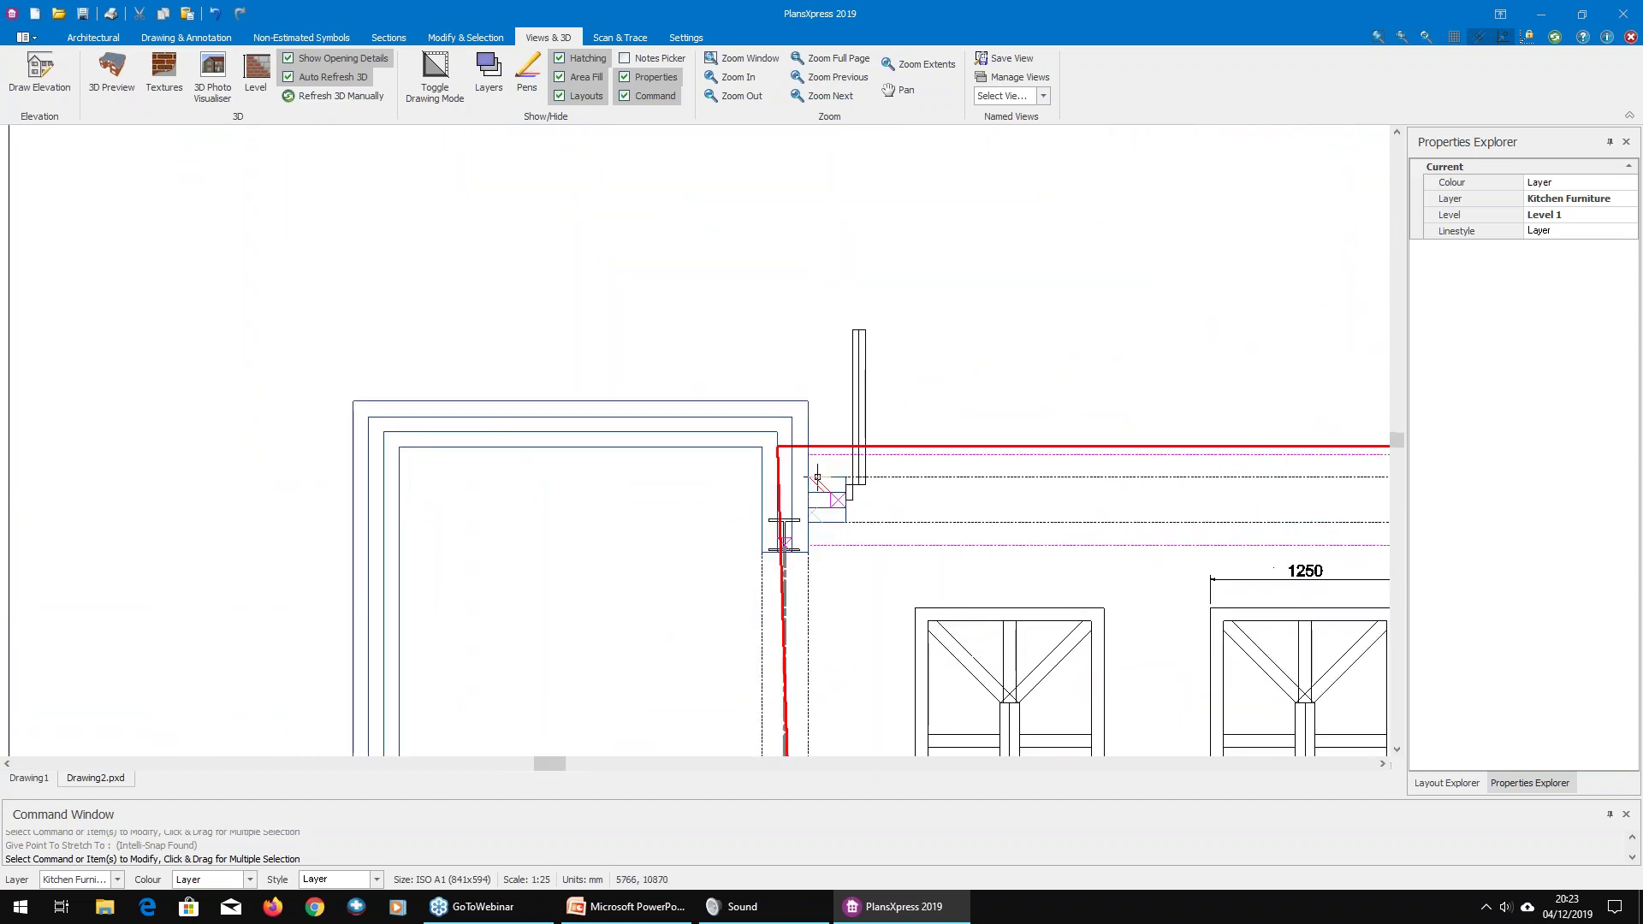
pyautogui.click(854, 438)
pyautogui.rightClick(840, 439)
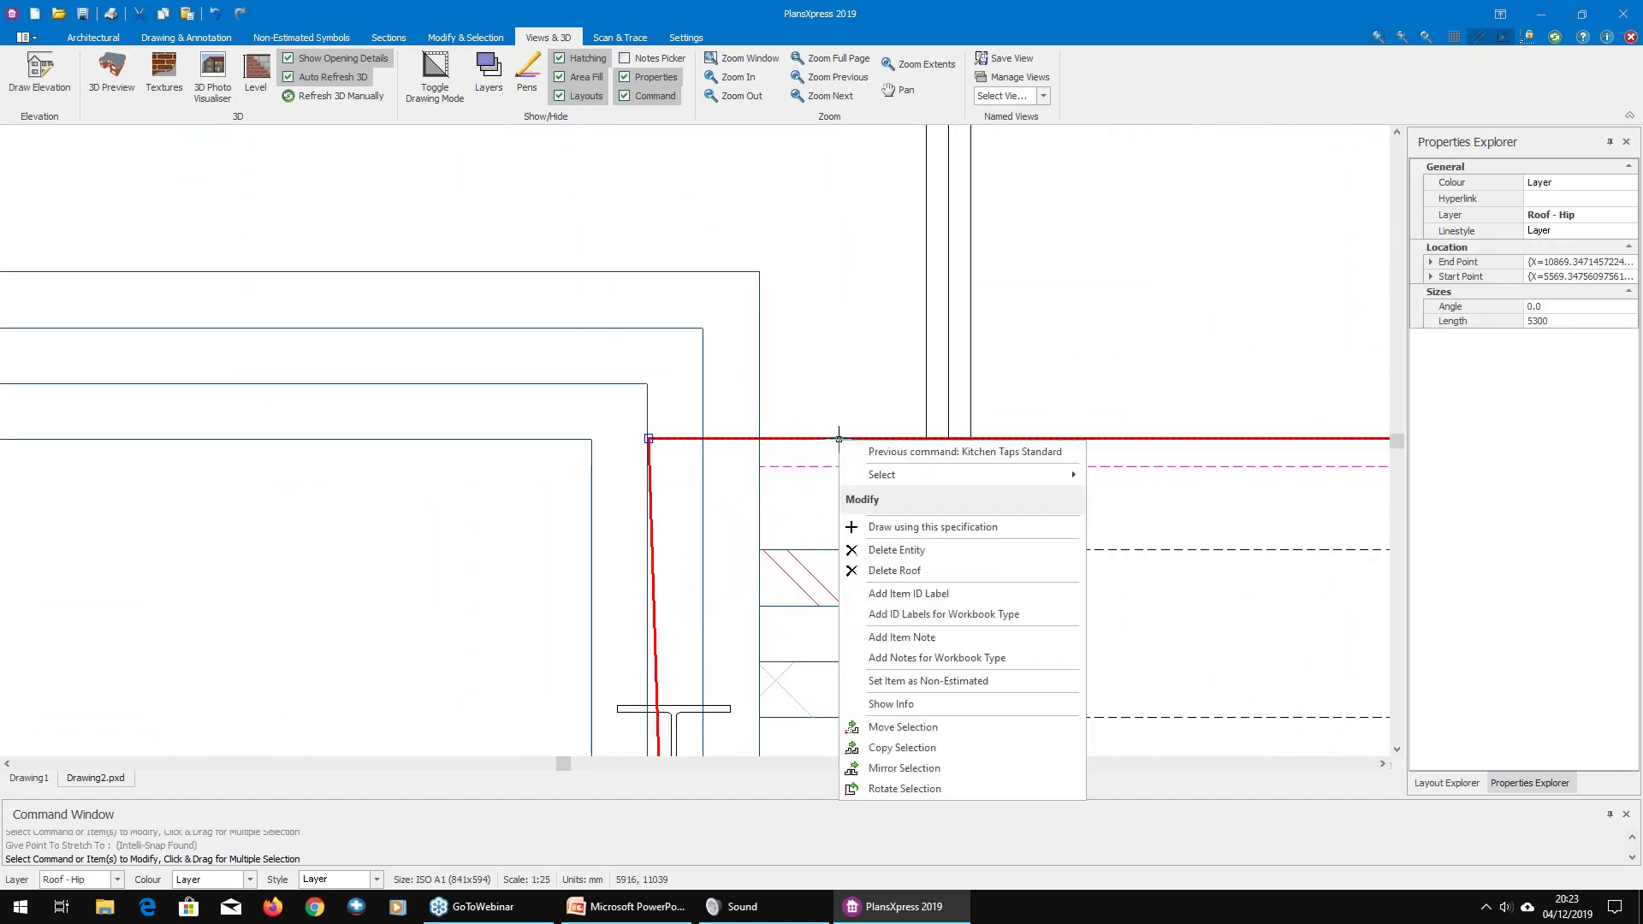
pyautogui.moveTo(936, 480)
pyautogui.click(1143, 481)
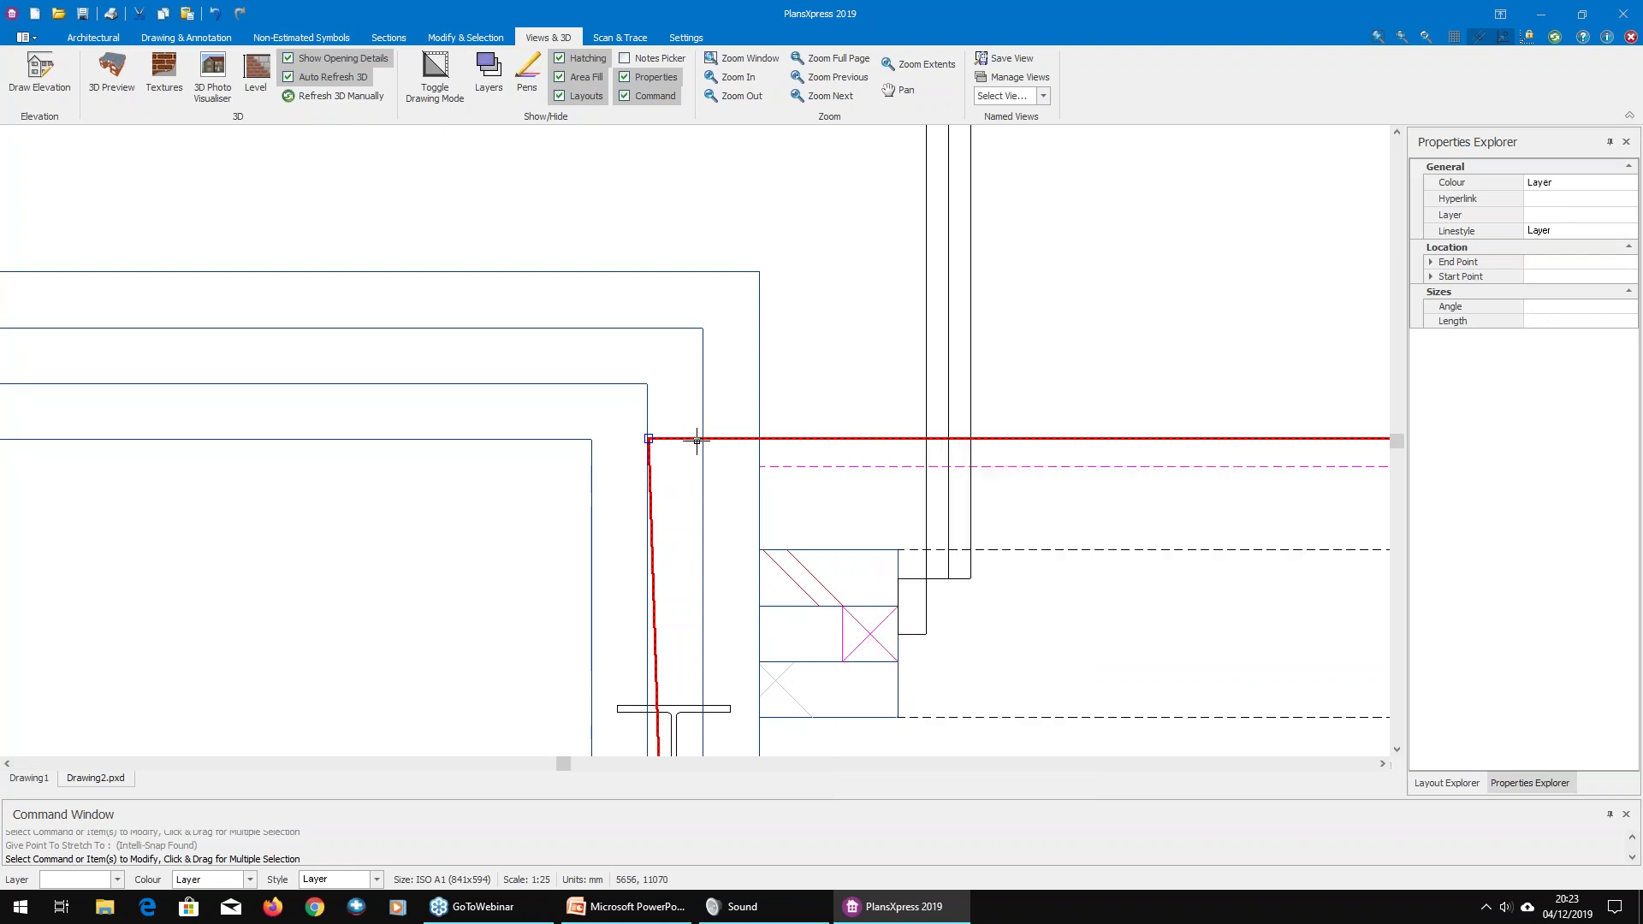
pyautogui.click(649, 438)
pyautogui.click(759, 438)
# Step: Stretch the roof outline's upper-left corner again to a point 2 mm right of the wall-face intersection
pyautogui.scroll(2, 777, 440)
pyautogui.scroll(3, 777, 439)
pyautogui.click(691, 419)
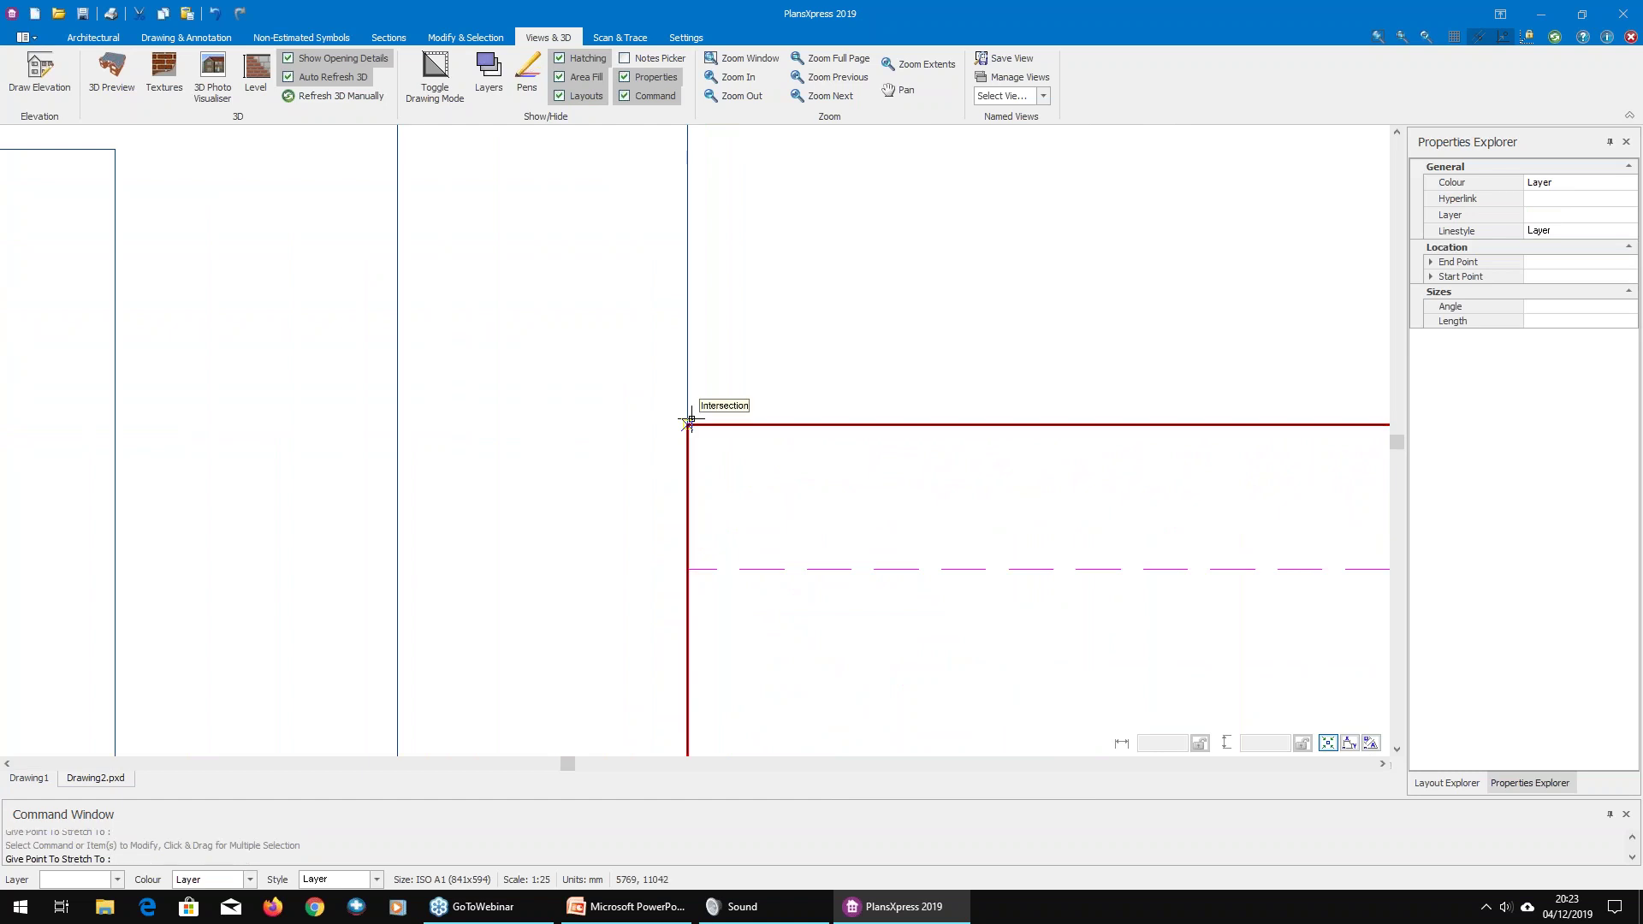
pyautogui.press('Right')
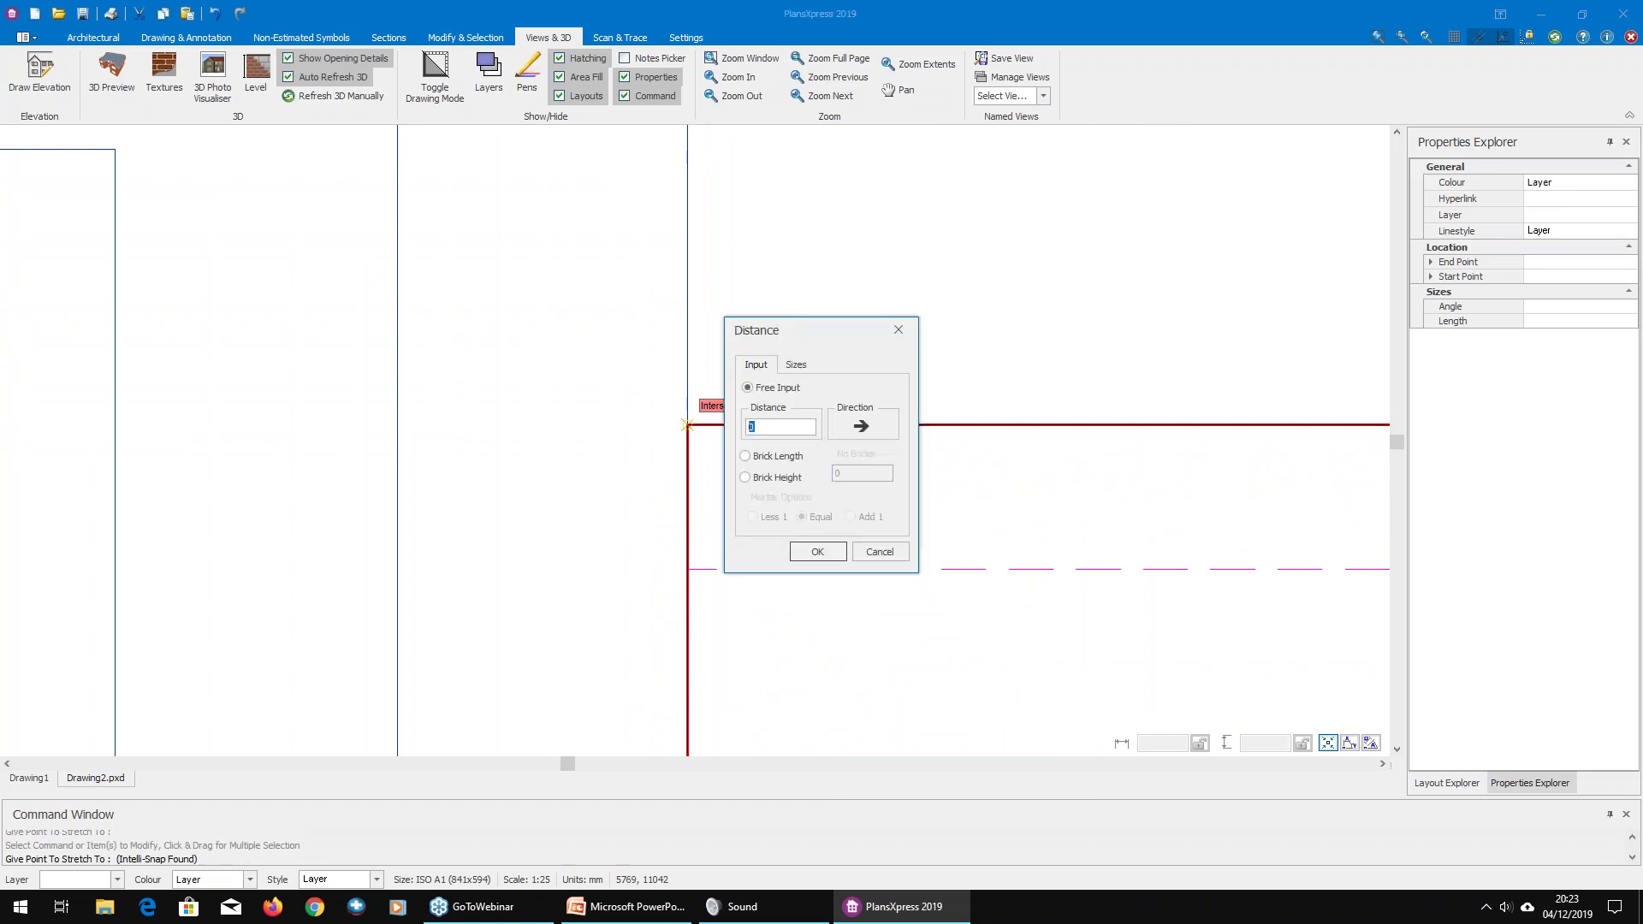
pyautogui.press('Return')
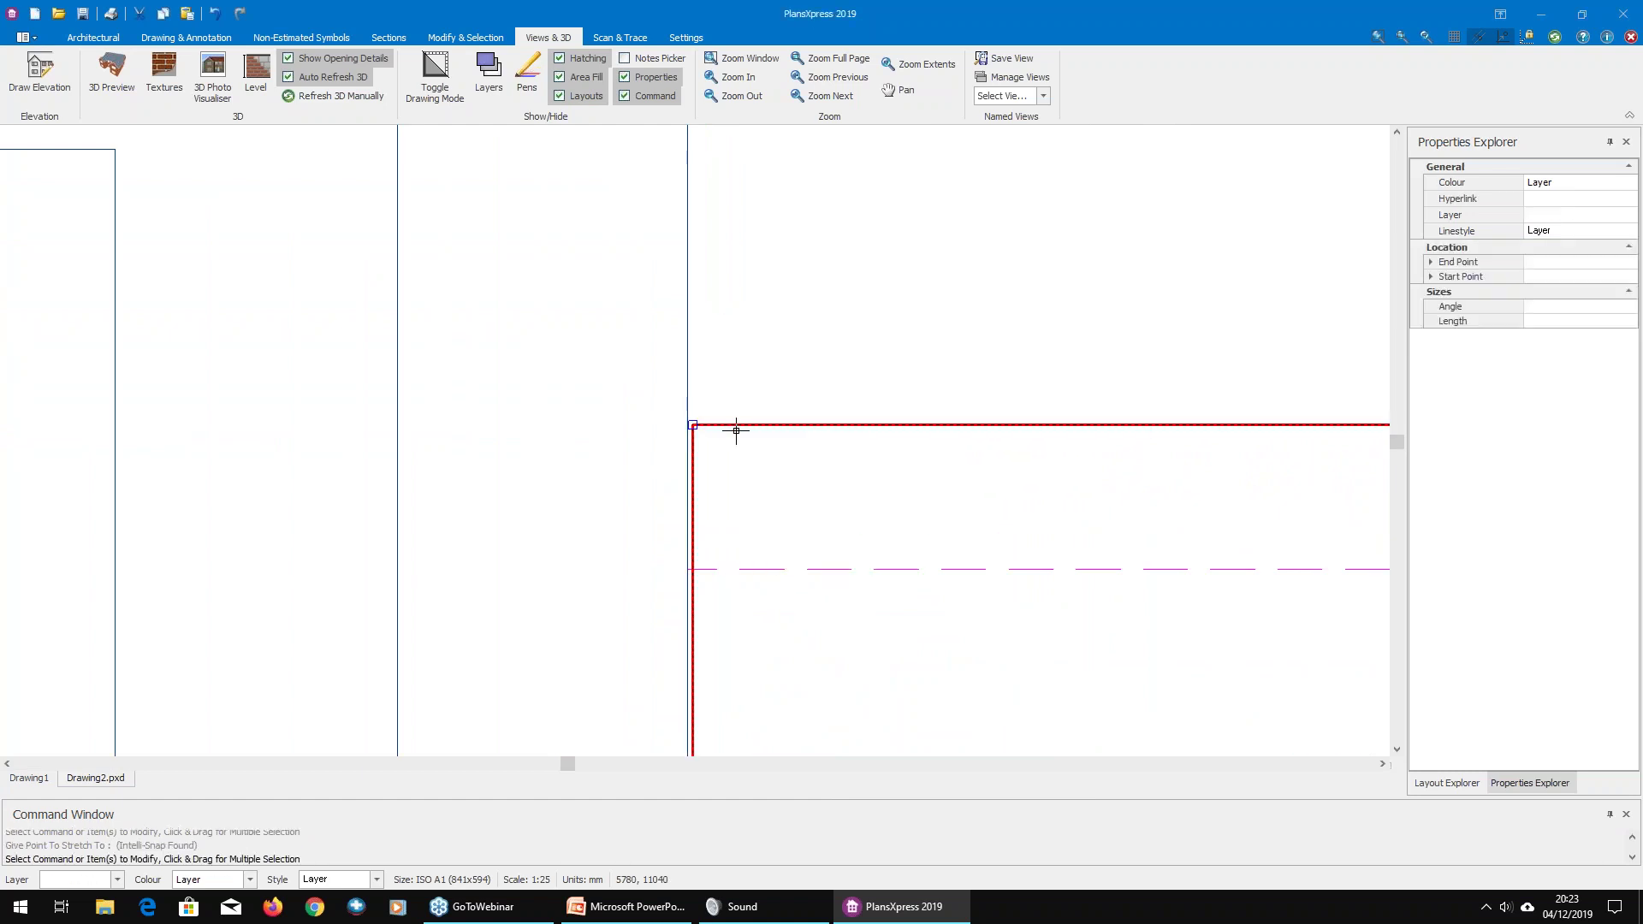
pyautogui.press('Escape')
# Step: Check the gap between the extension roof's upper-left corner and the existing building's outer wall face
pyautogui.scroll(3, 708, 425)
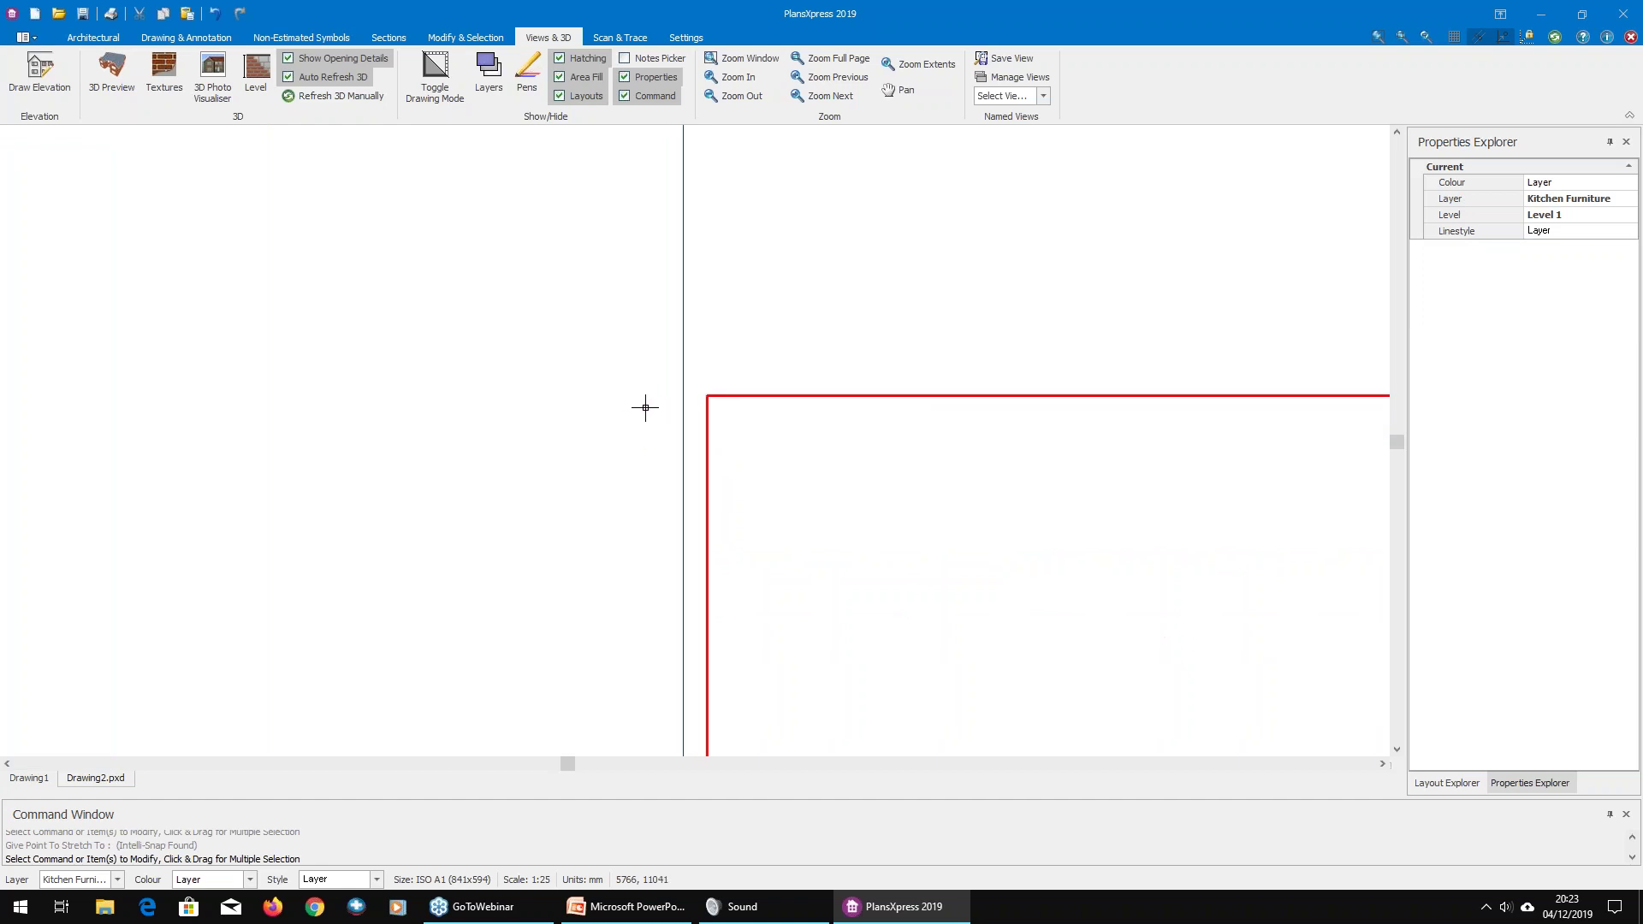
pyautogui.click(721, 397)
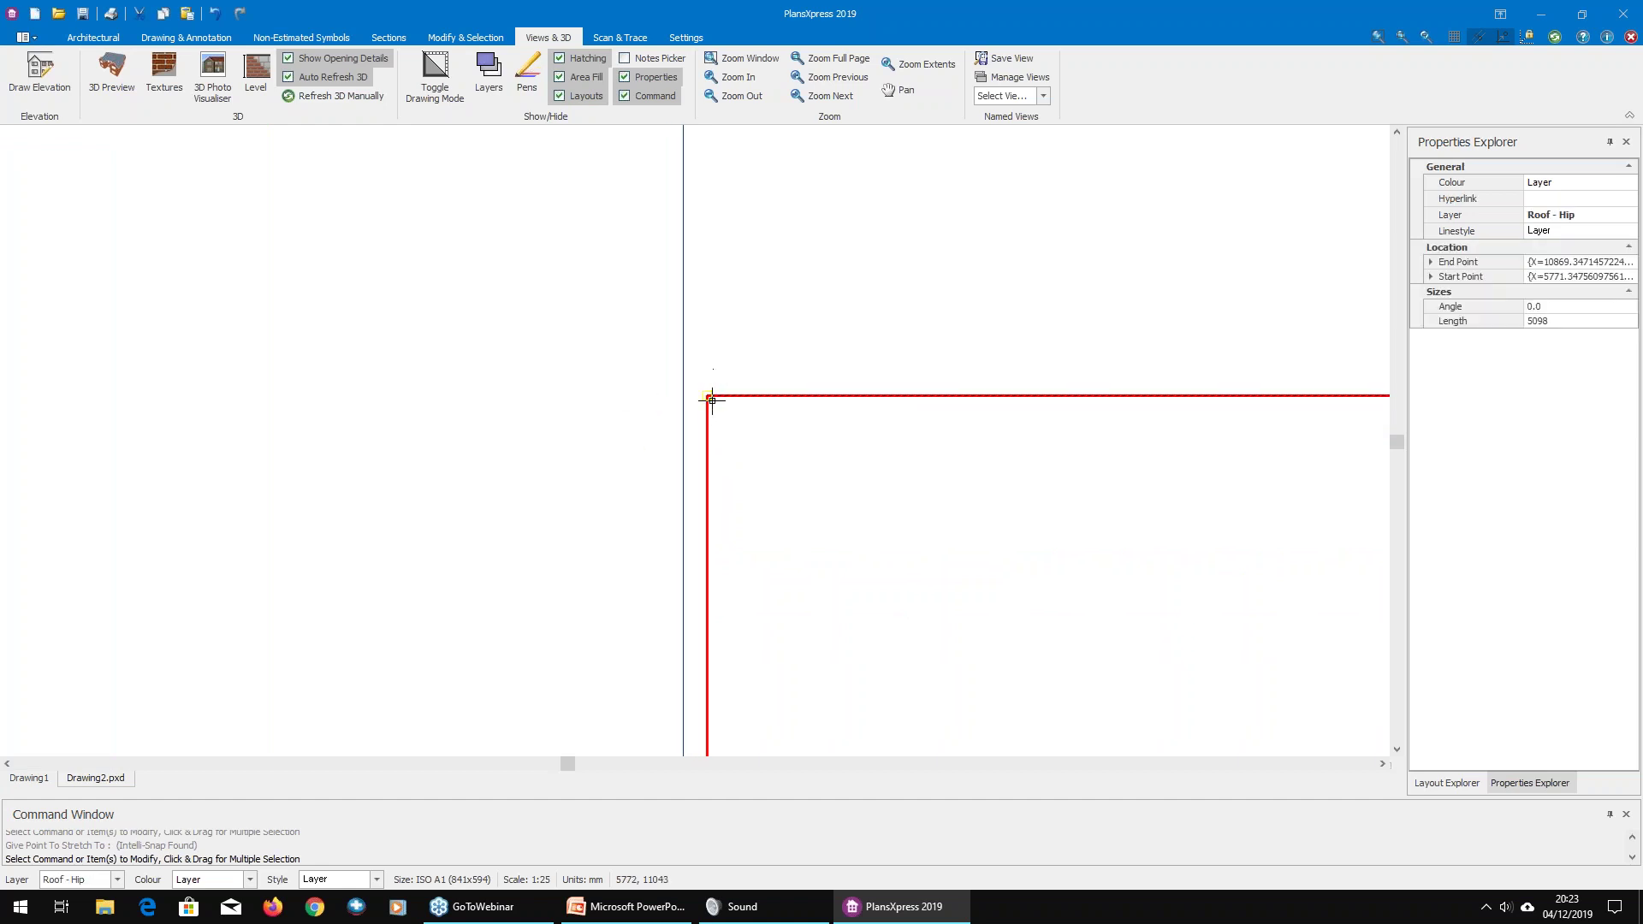
pyautogui.scroll(-3, 730, 370)
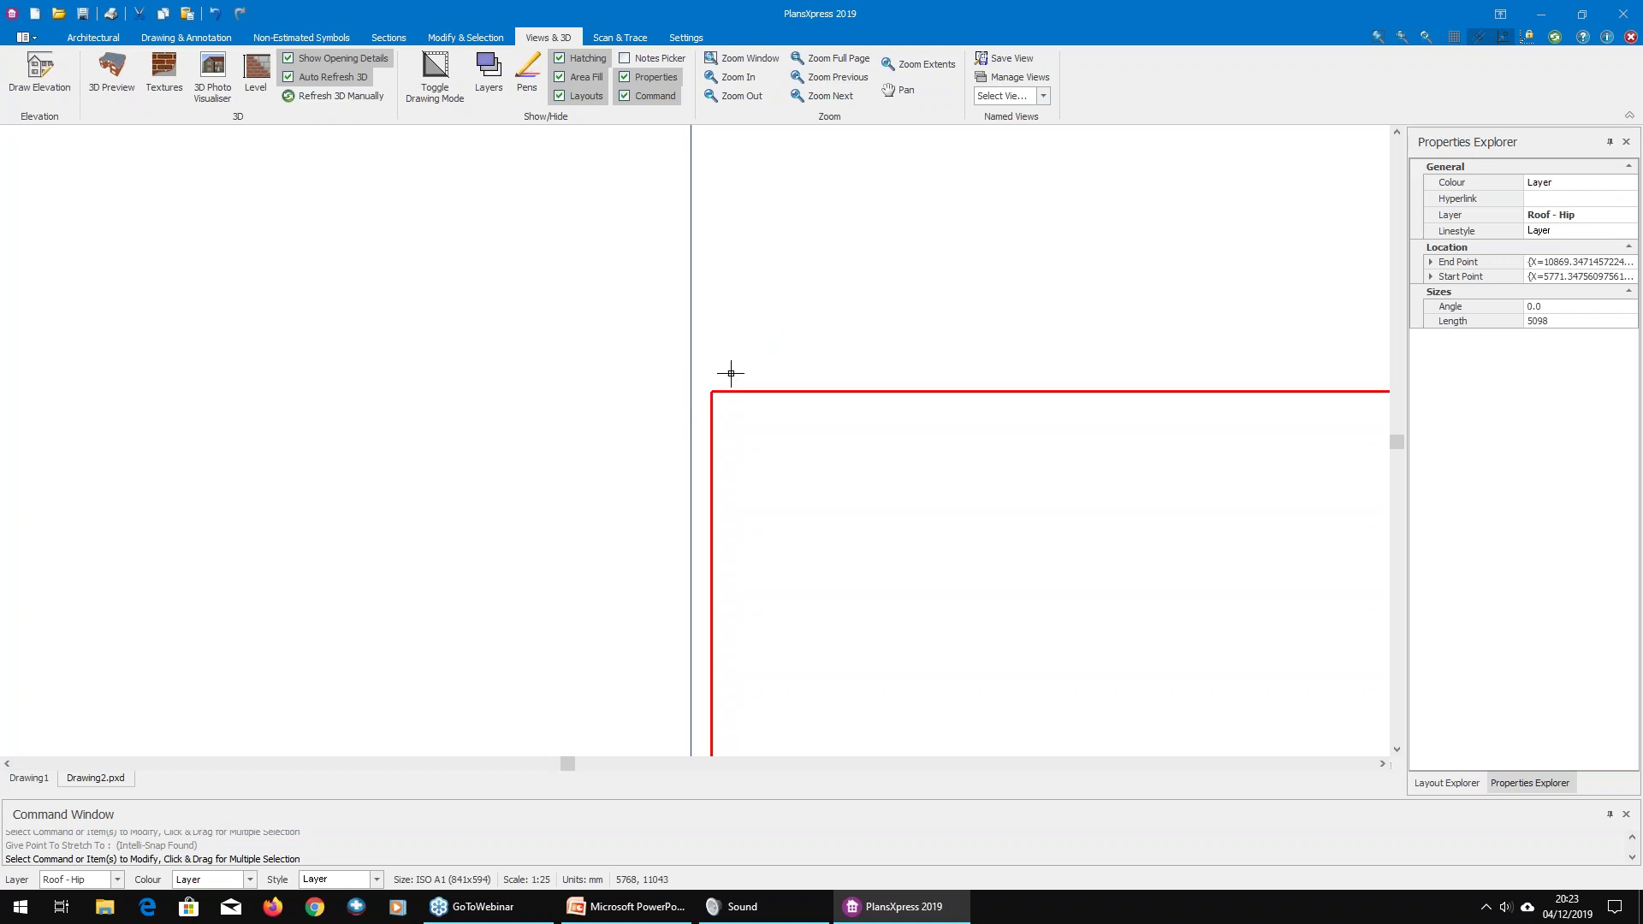
pyautogui.press('Escape')
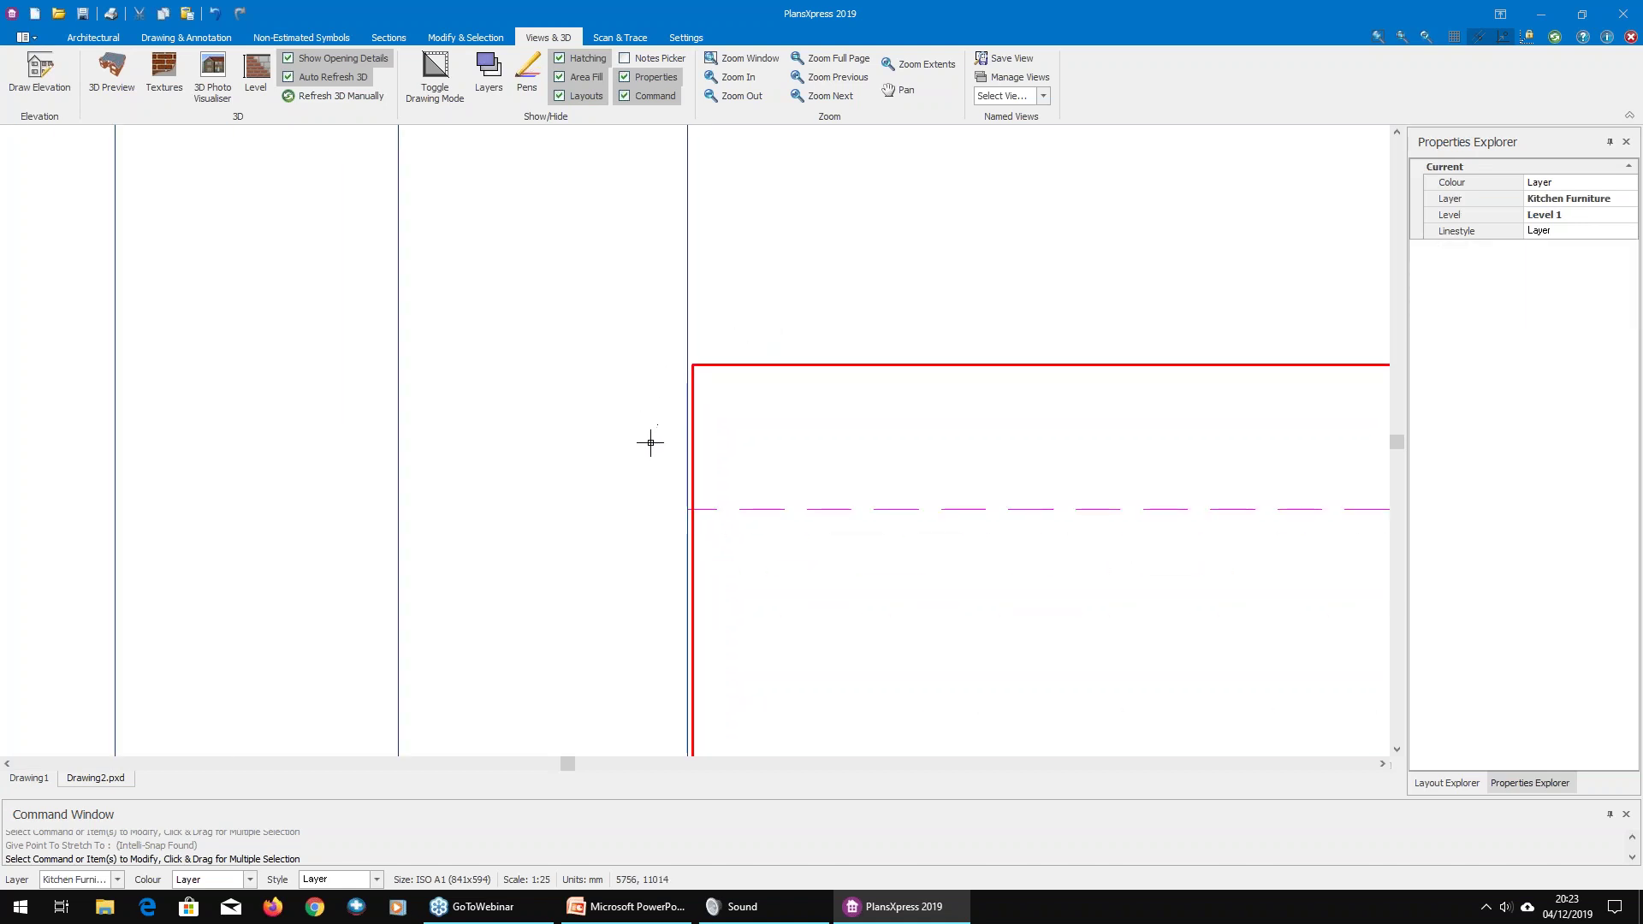
pyautogui.scroll(3, 646, 410)
pyautogui.scroll(-5, 623, 326)
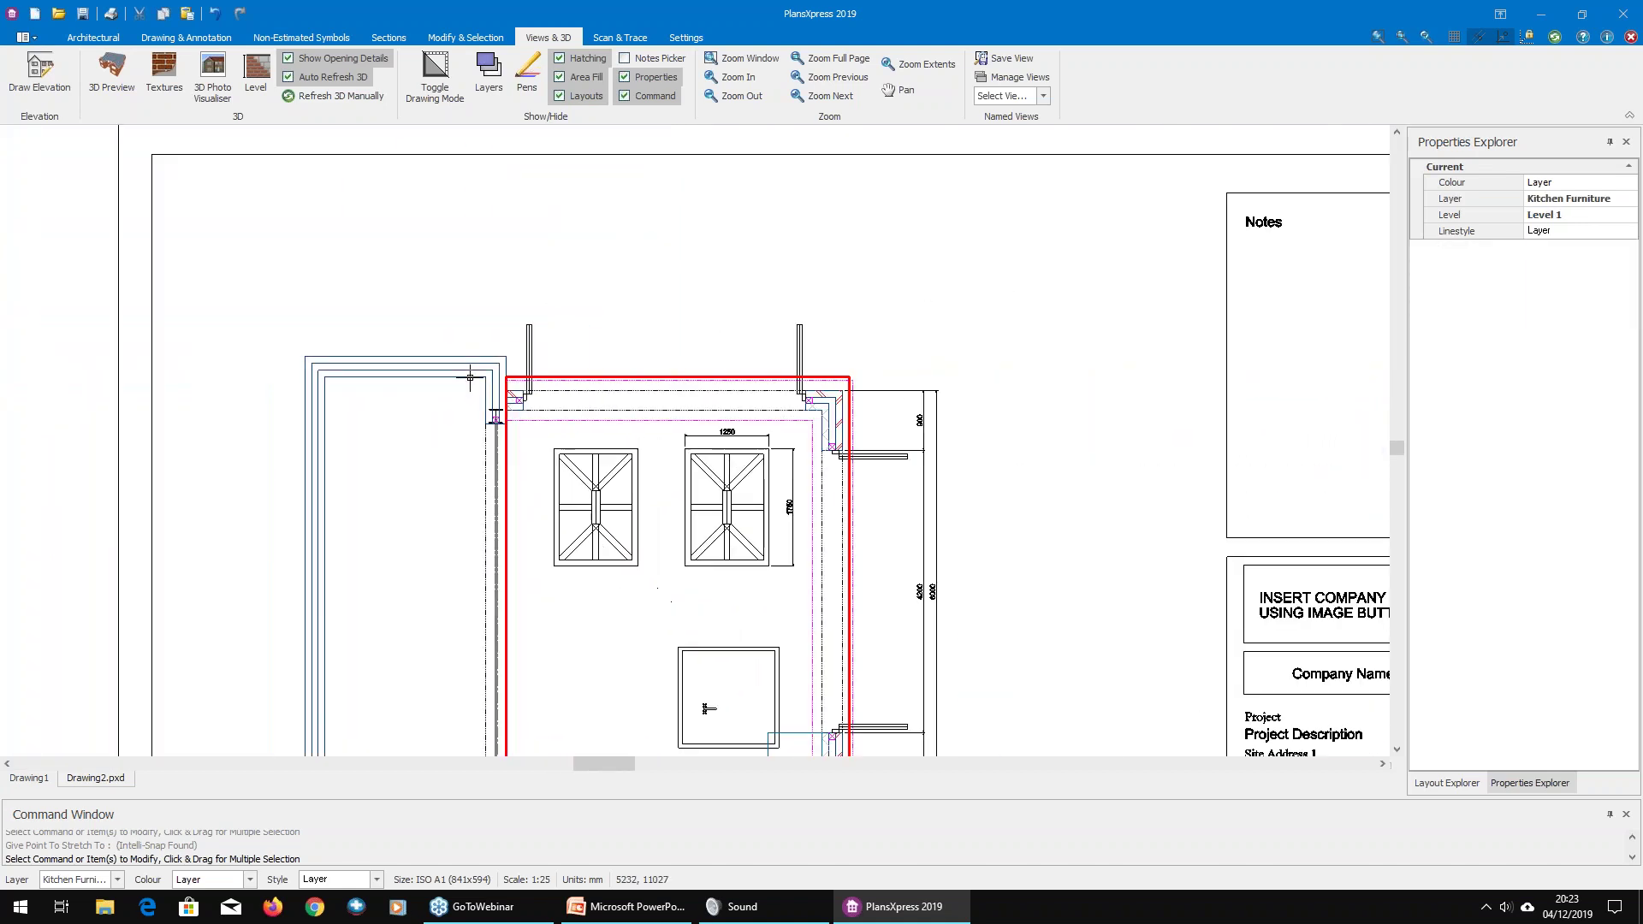
pyautogui.moveTo(351, 242); pyautogui.dragTo(853, 630)
pyautogui.scroll(-3, 846, 631)
pyautogui.press('Escape')
pyautogui.scroll(3, 403, 415)
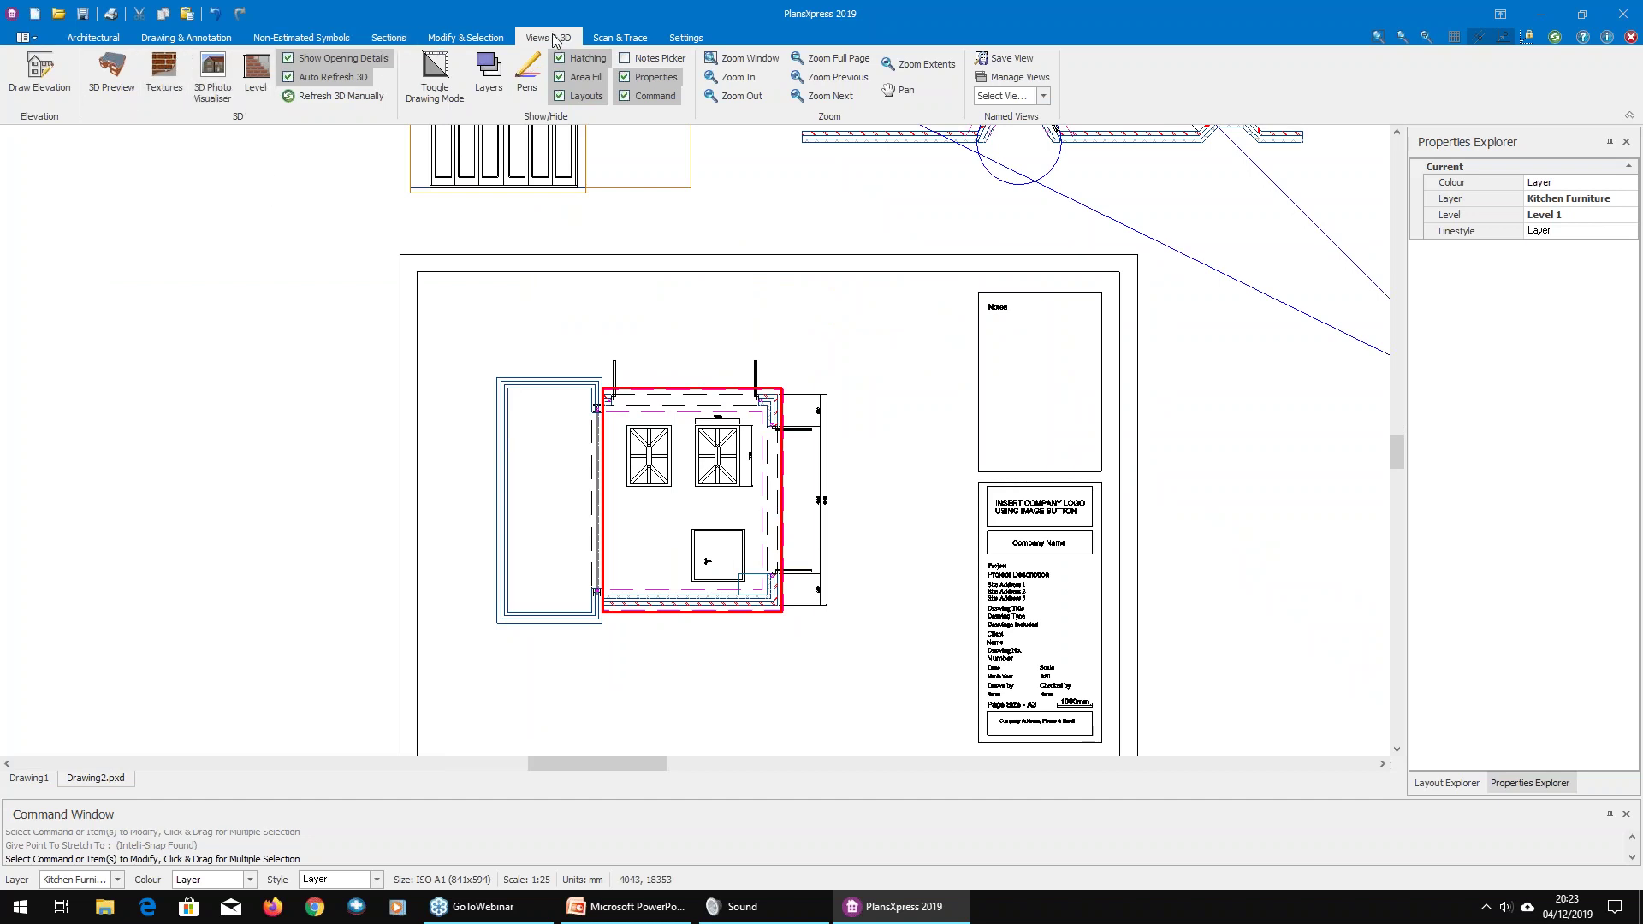
# Step: Set up level 1 with a 2600 mm wall height, placing its reference point at the existing building's upper-right outer corner
pyautogui.click(255, 87)
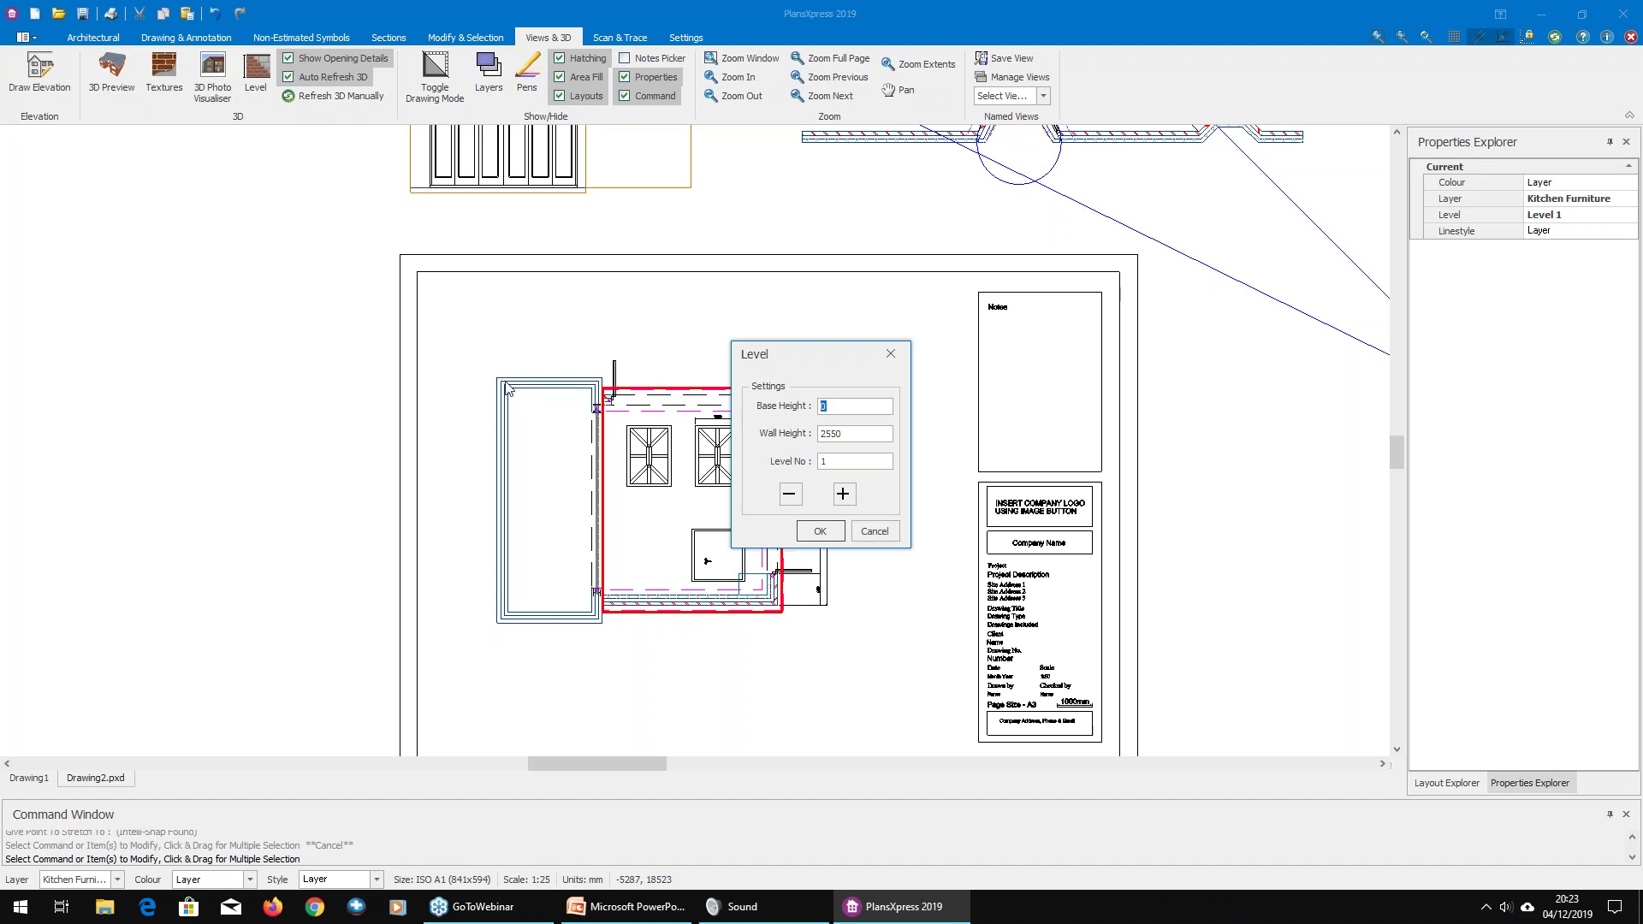
pyautogui.press('Tab')
pyautogui.write('2')
pyautogui.click(823, 532)
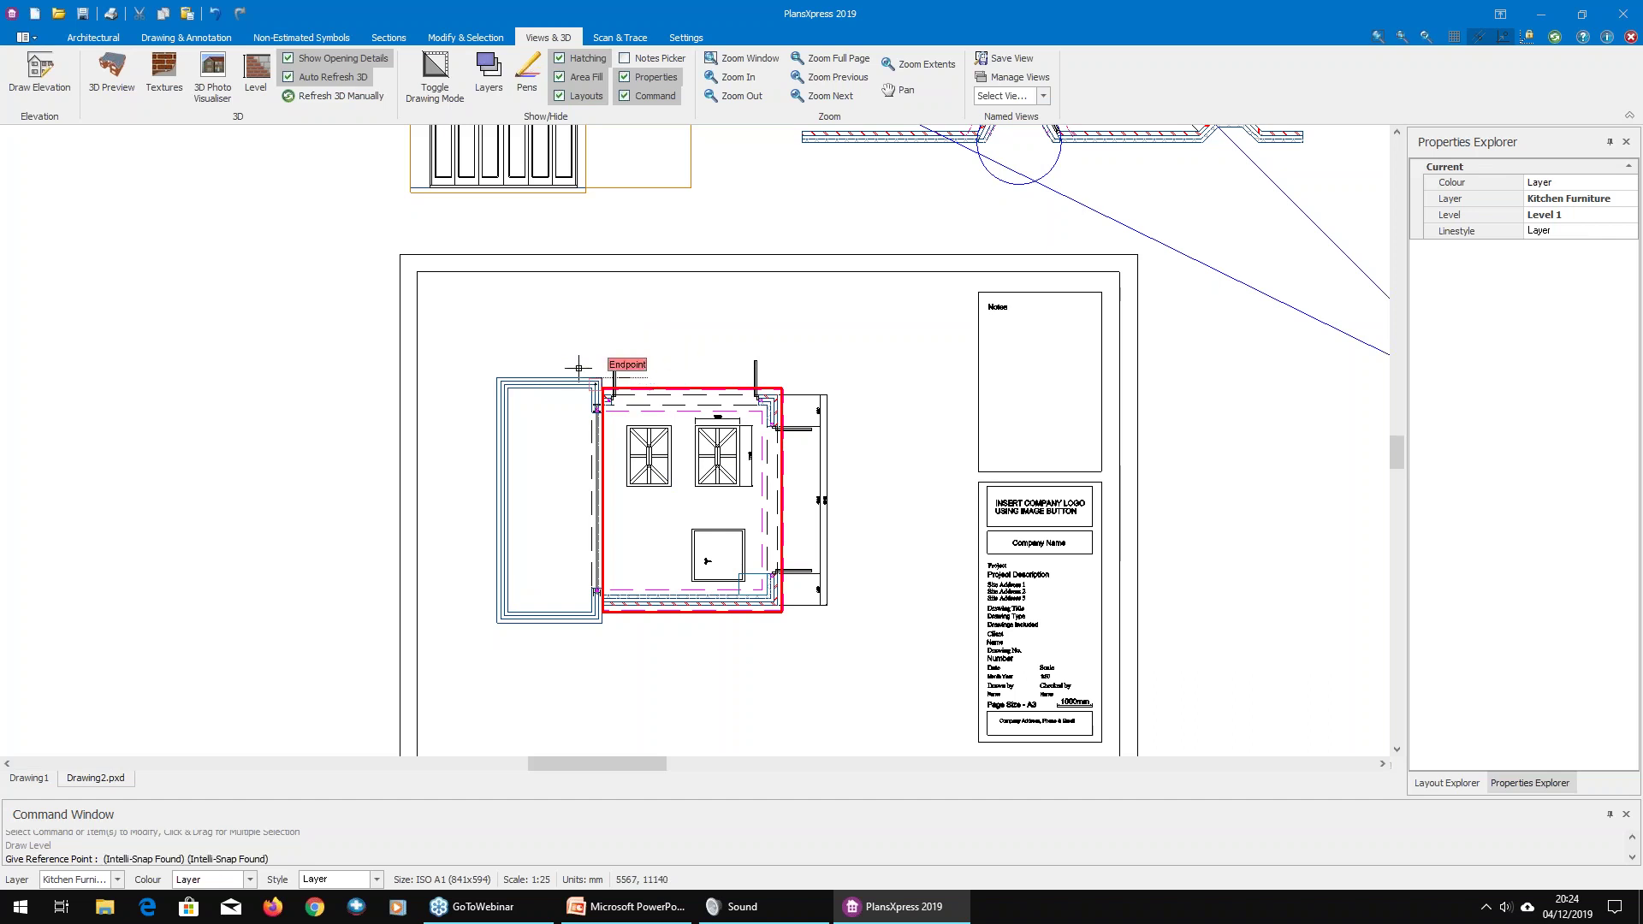
pyautogui.scroll(1, 579, 357)
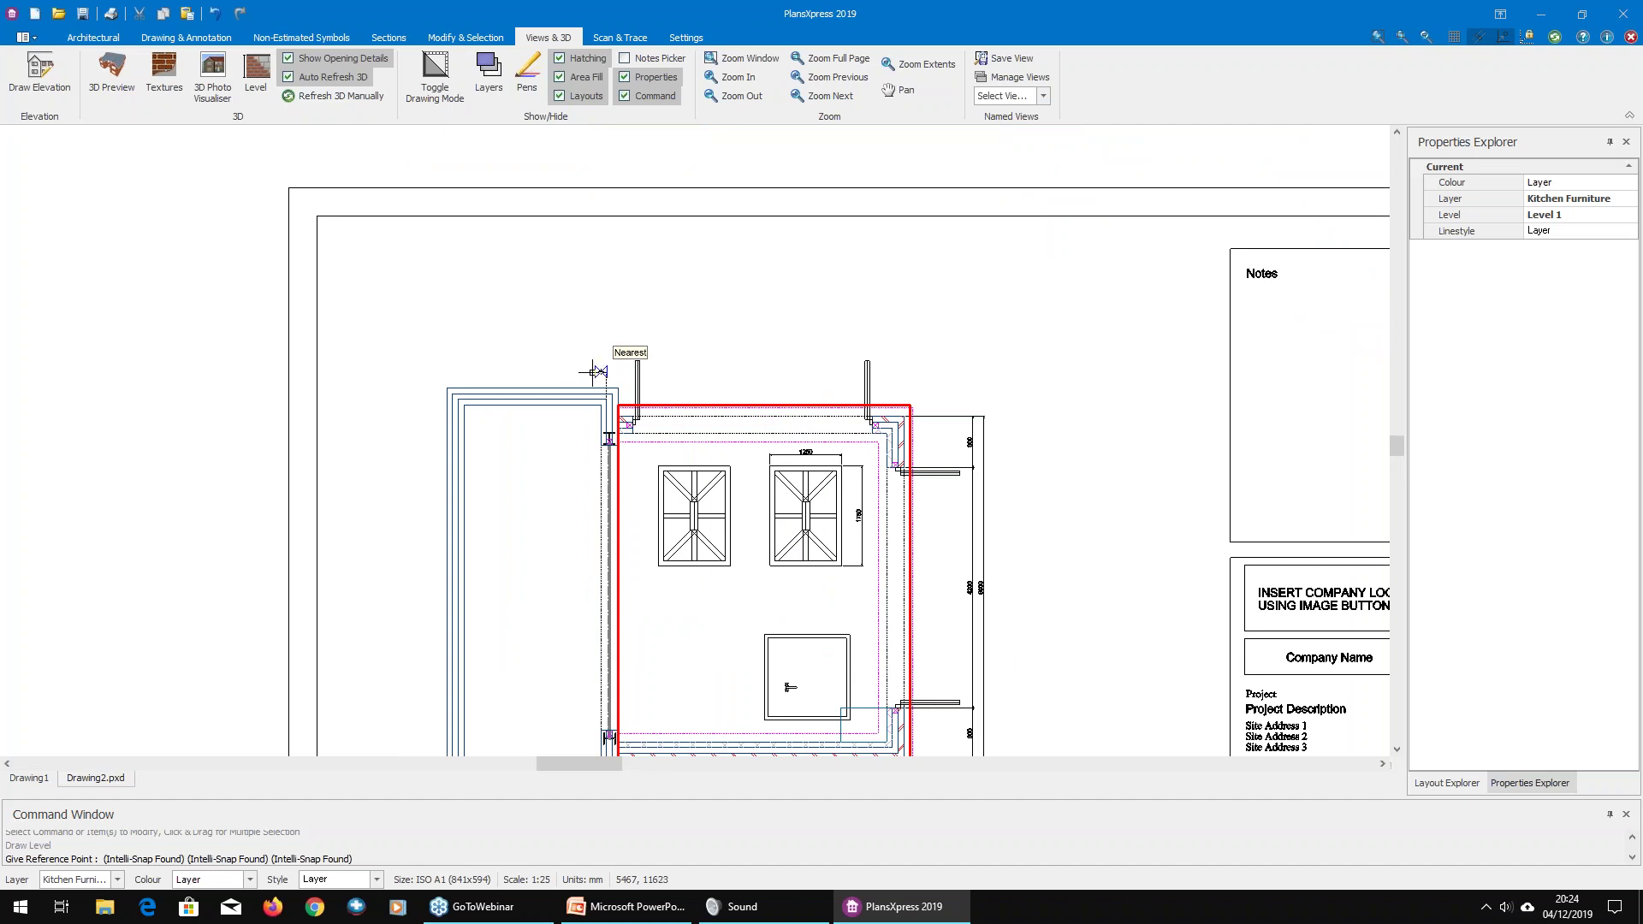
pyautogui.scroll(1, 613, 382)
pyautogui.click(613, 383)
pyautogui.scroll(-1, 389, 319)
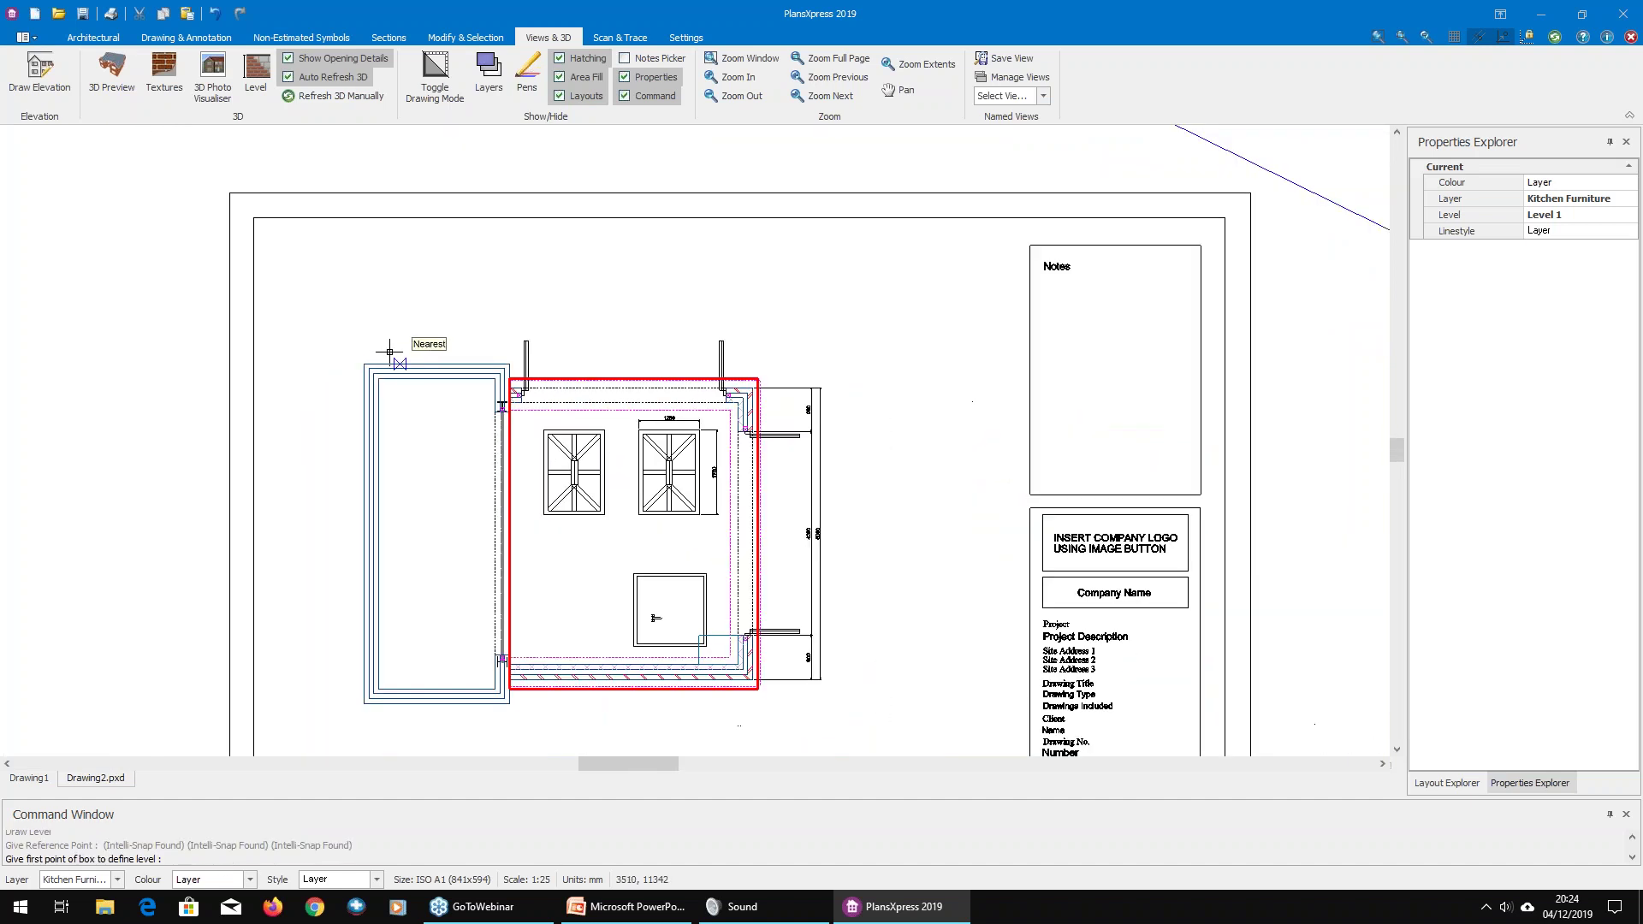
# Step: Draw the level's boundary box around the whole plan, enclosing both the existing building and the extension
pyautogui.scroll(-1, 378, 348)
pyautogui.scroll(1, 339, 306)
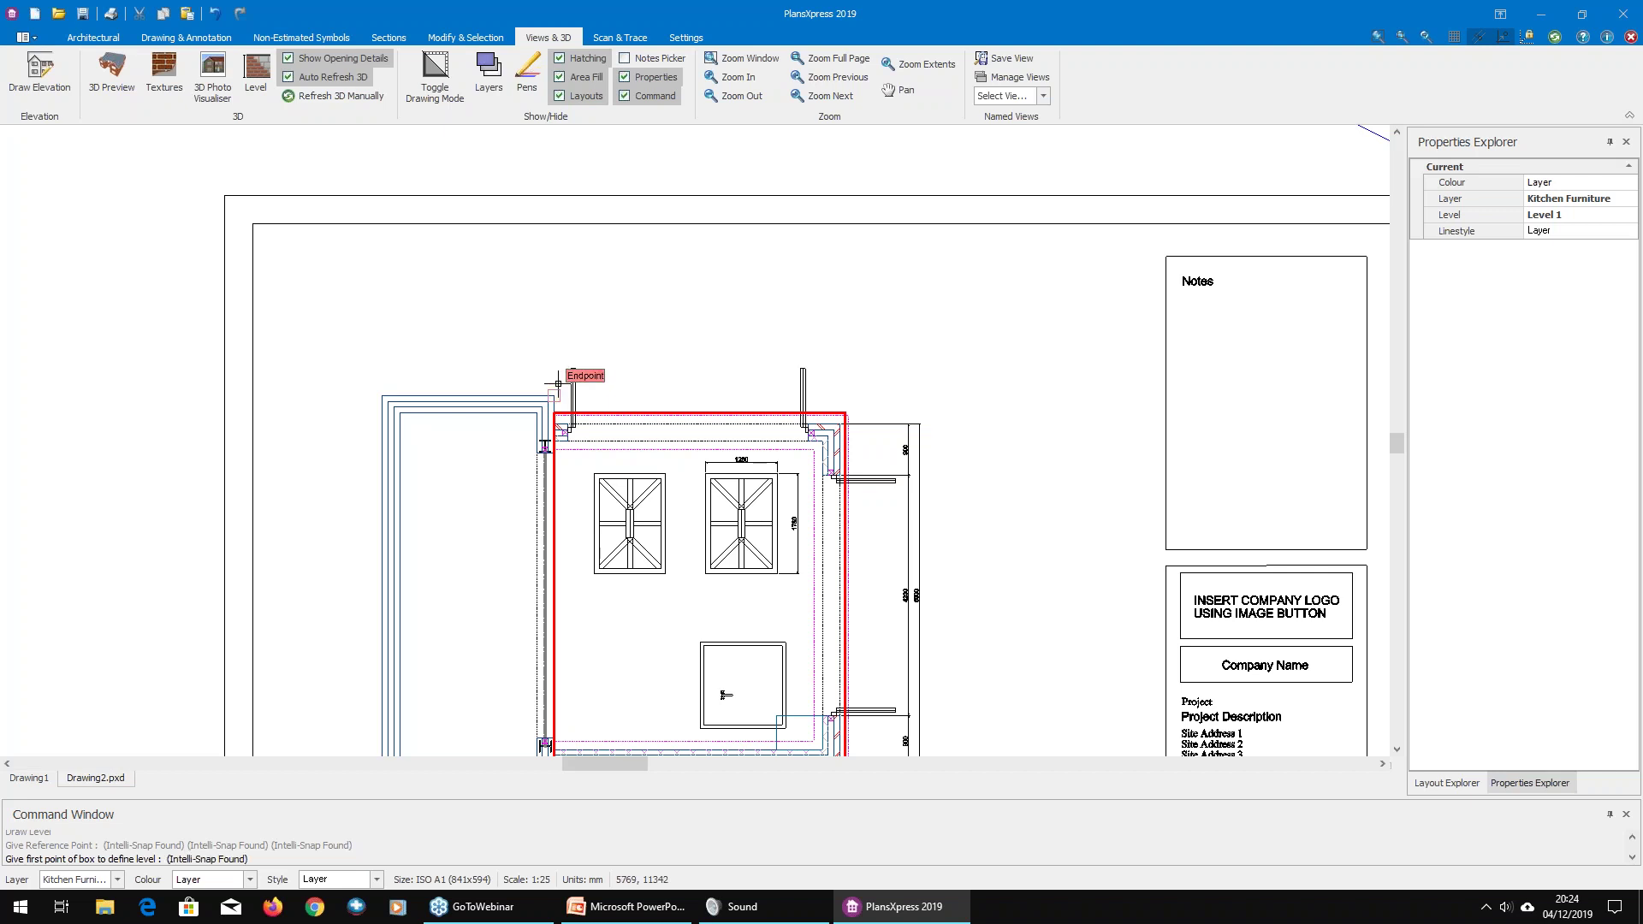
pyautogui.scroll(-1, 556, 390)
pyautogui.scroll(1, 389, 346)
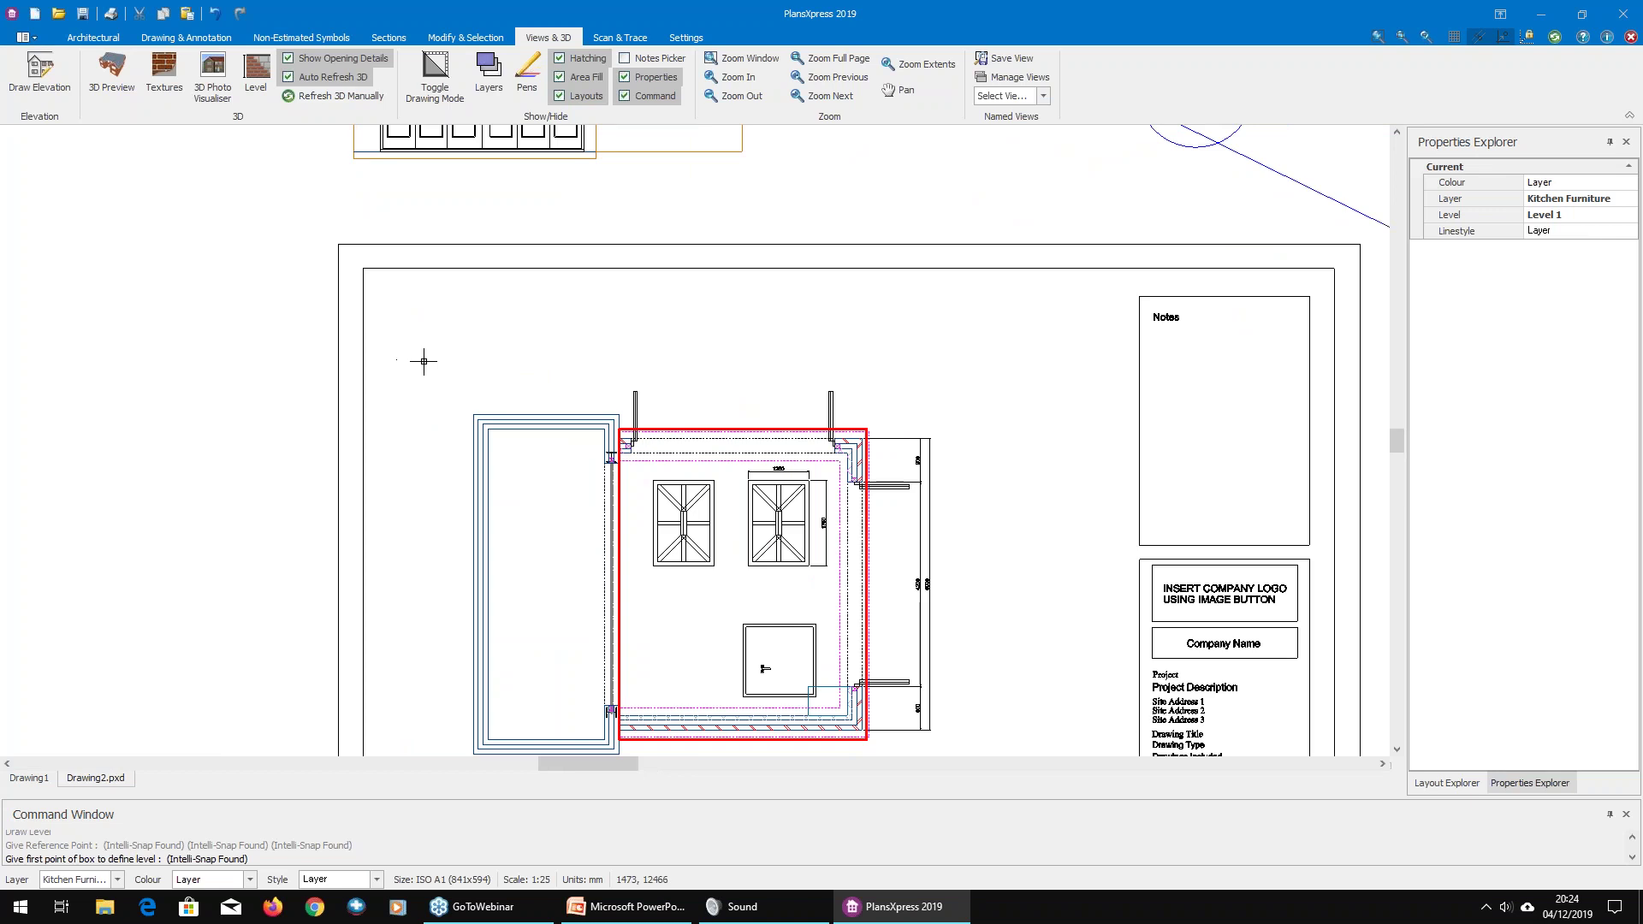
pyautogui.click(411, 361)
pyautogui.scroll(-1, 428, 444)
pyautogui.scroll(1, 715, 638)
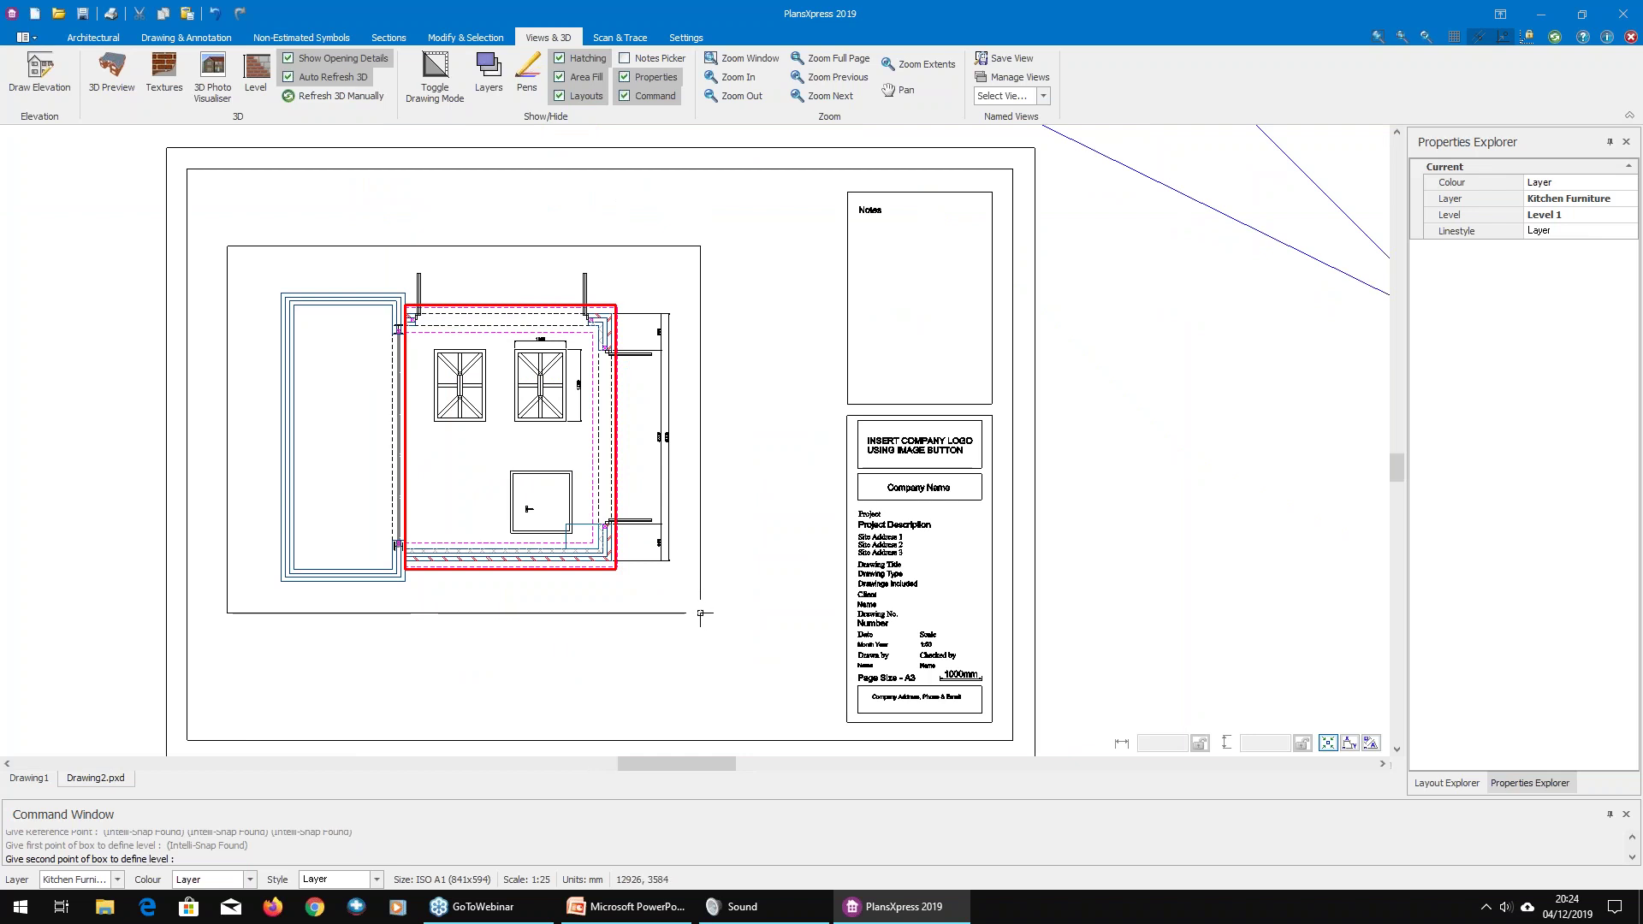
pyautogui.click(700, 613)
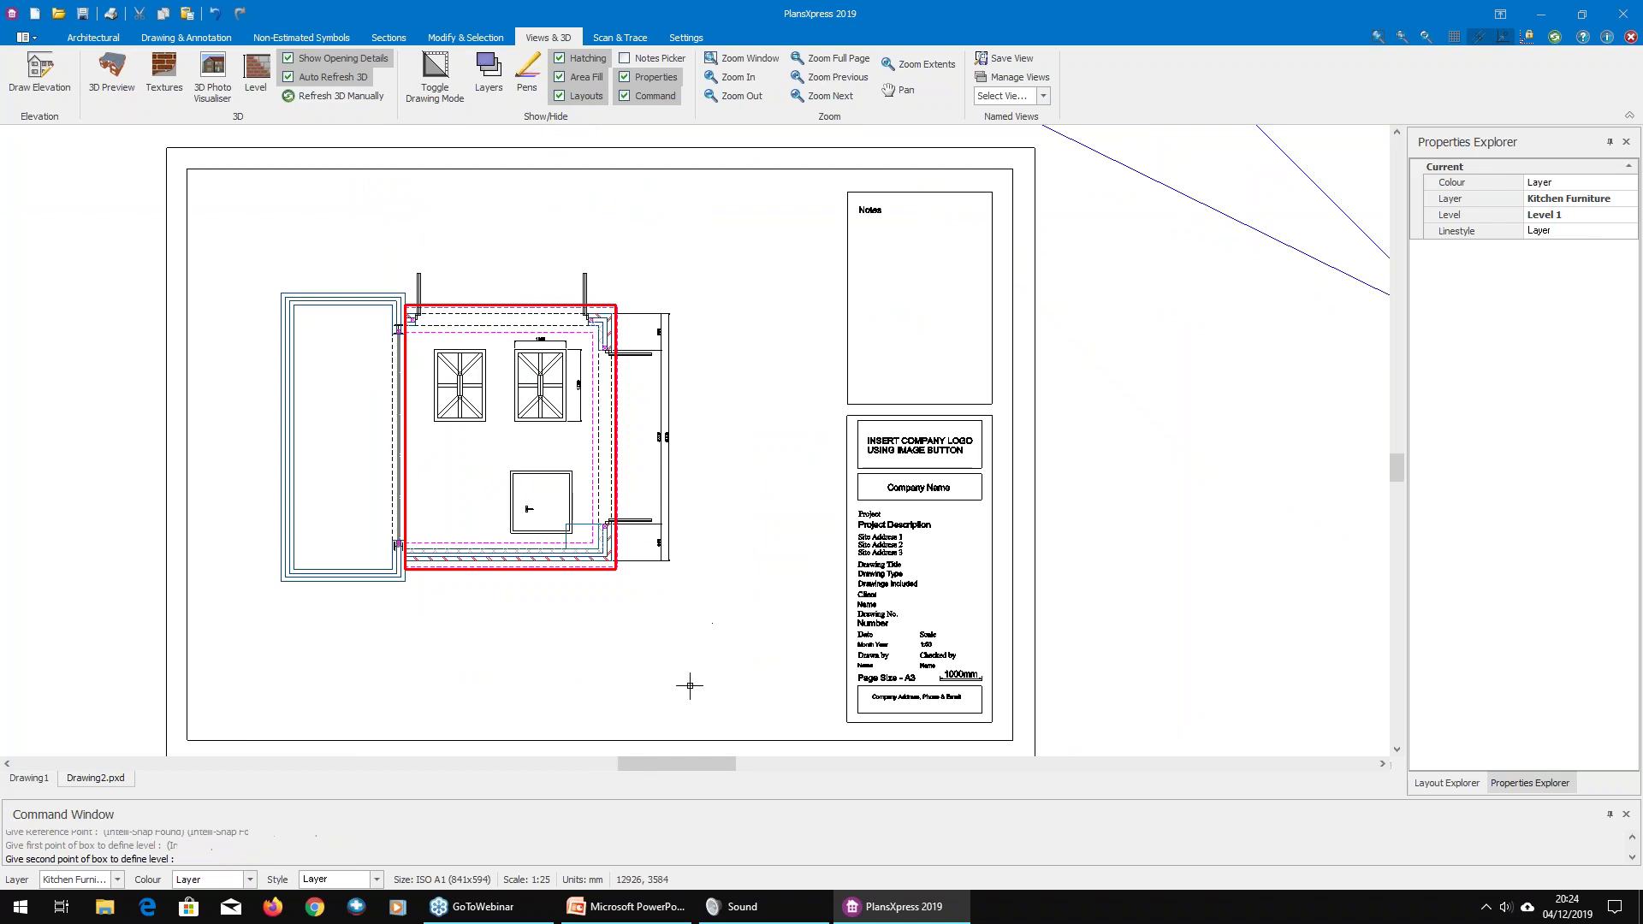
# Step: Preview the model in 3D and orbit it to view the extension with the existing building, closing the preview when done
pyautogui.moveTo(561, 632); pyautogui.dragTo(697, 625, button='middle')
pyautogui.scroll(1, 833, 618)
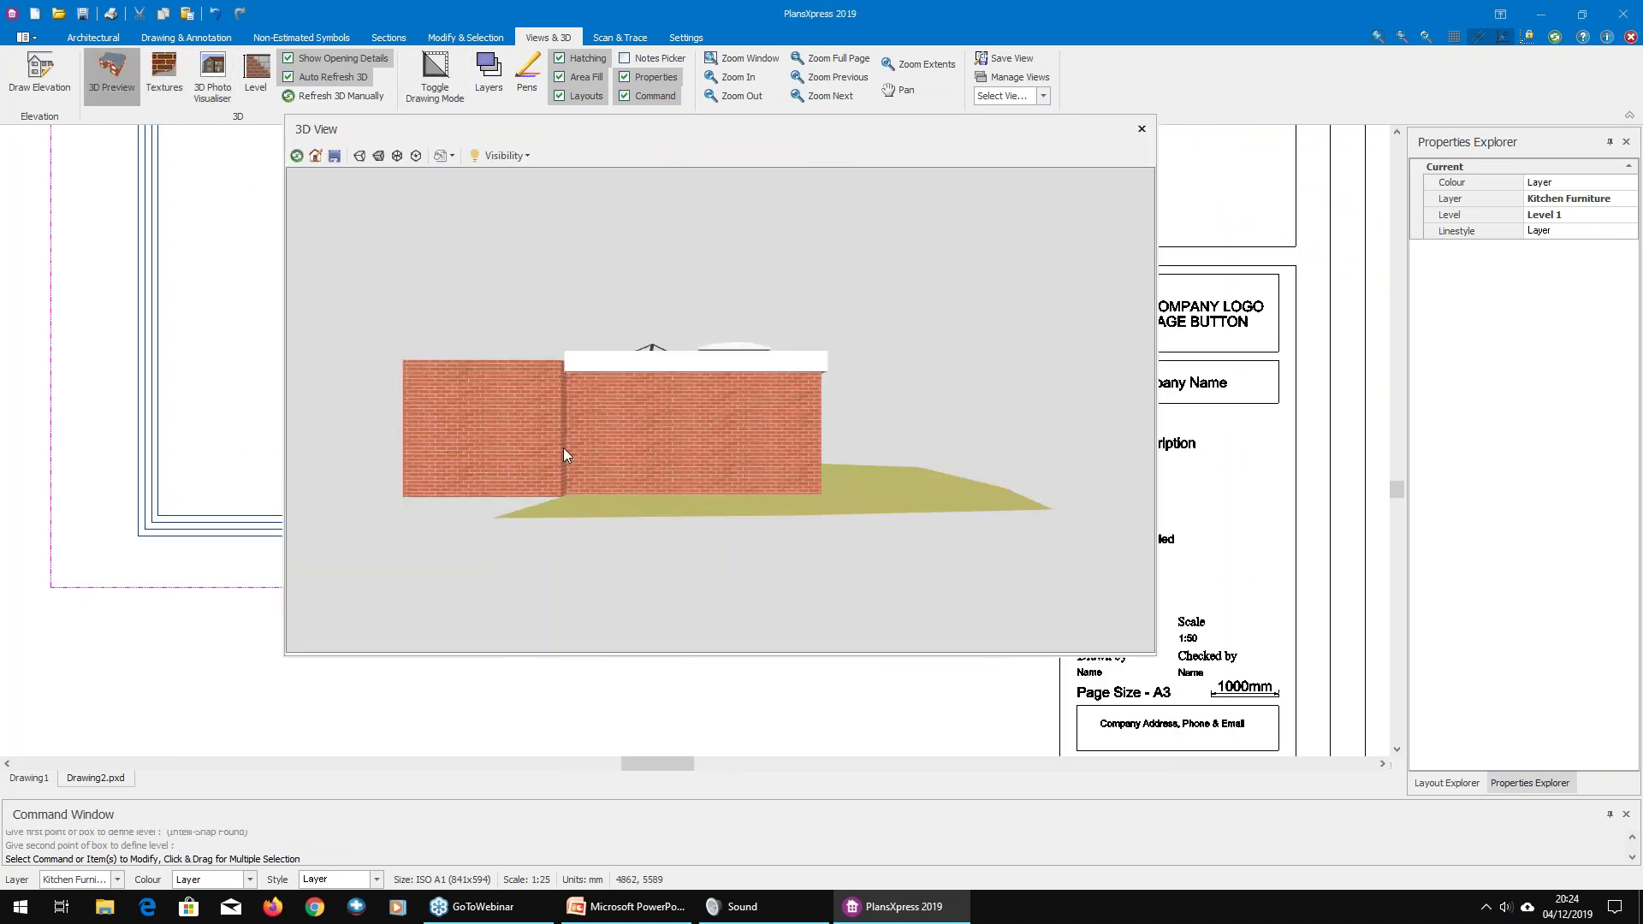
pyautogui.moveTo(561, 454); pyautogui.dragTo(419, 491)
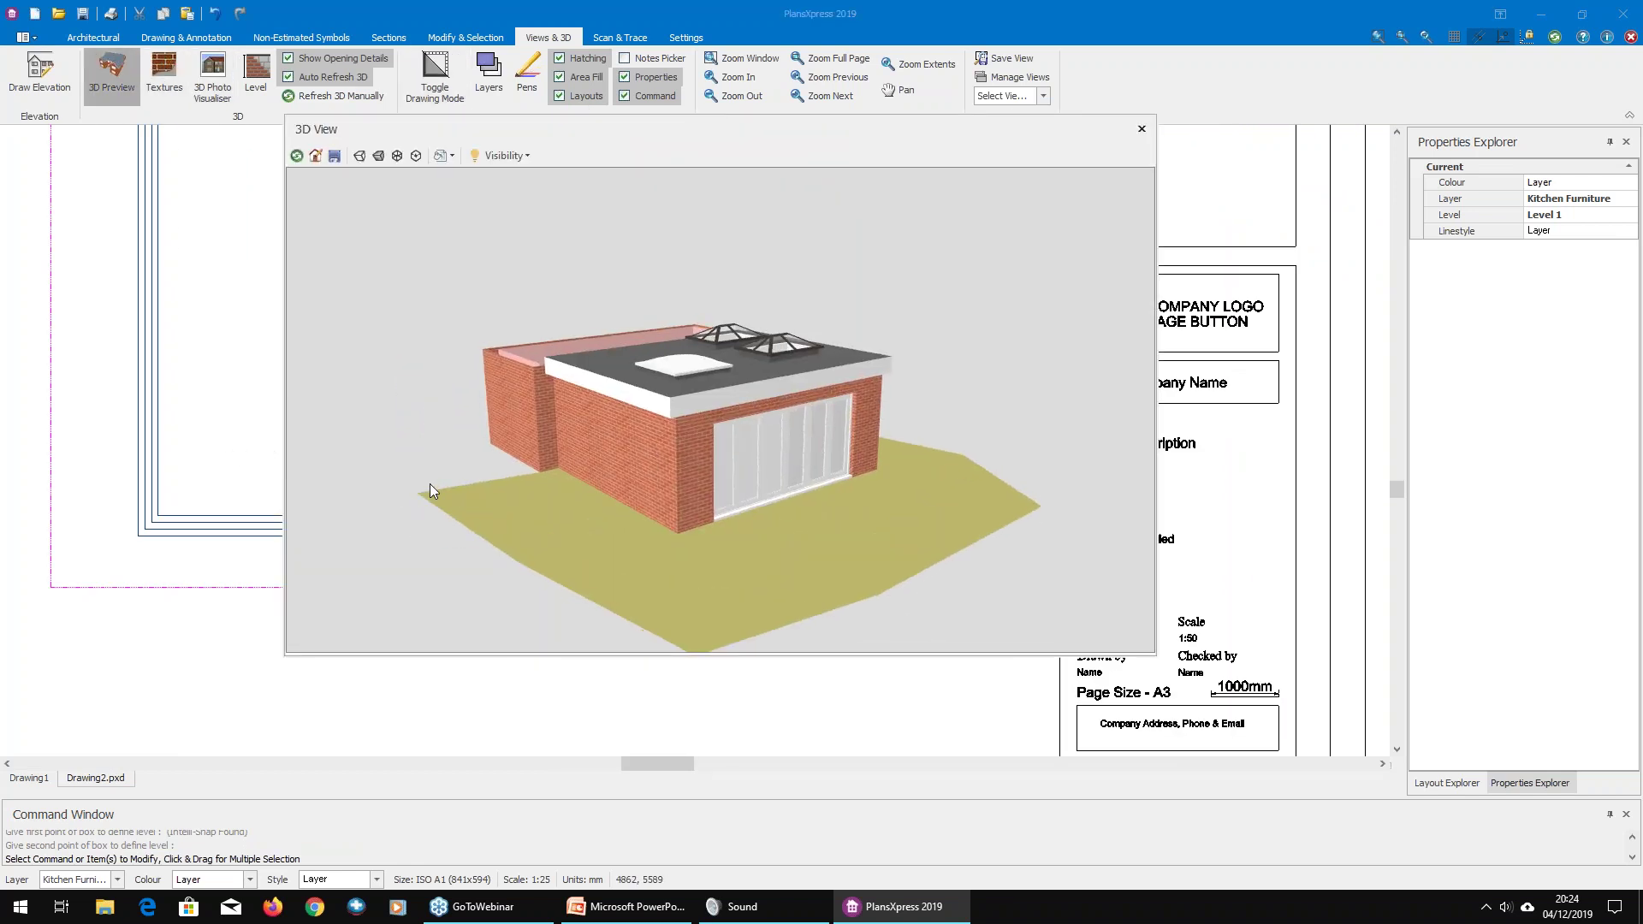
pyautogui.click(1141, 128)
# Step: Shrink the level boundary so its right edge runs just inside the extension, beside the existing building's wall
pyautogui.moveTo(847, 630); pyautogui.dragTo(758, 547)
pyautogui.click(716, 589)
pyautogui.press('Delete')
pyautogui.press('Escape')
pyautogui.scroll(-1, 464, 626)
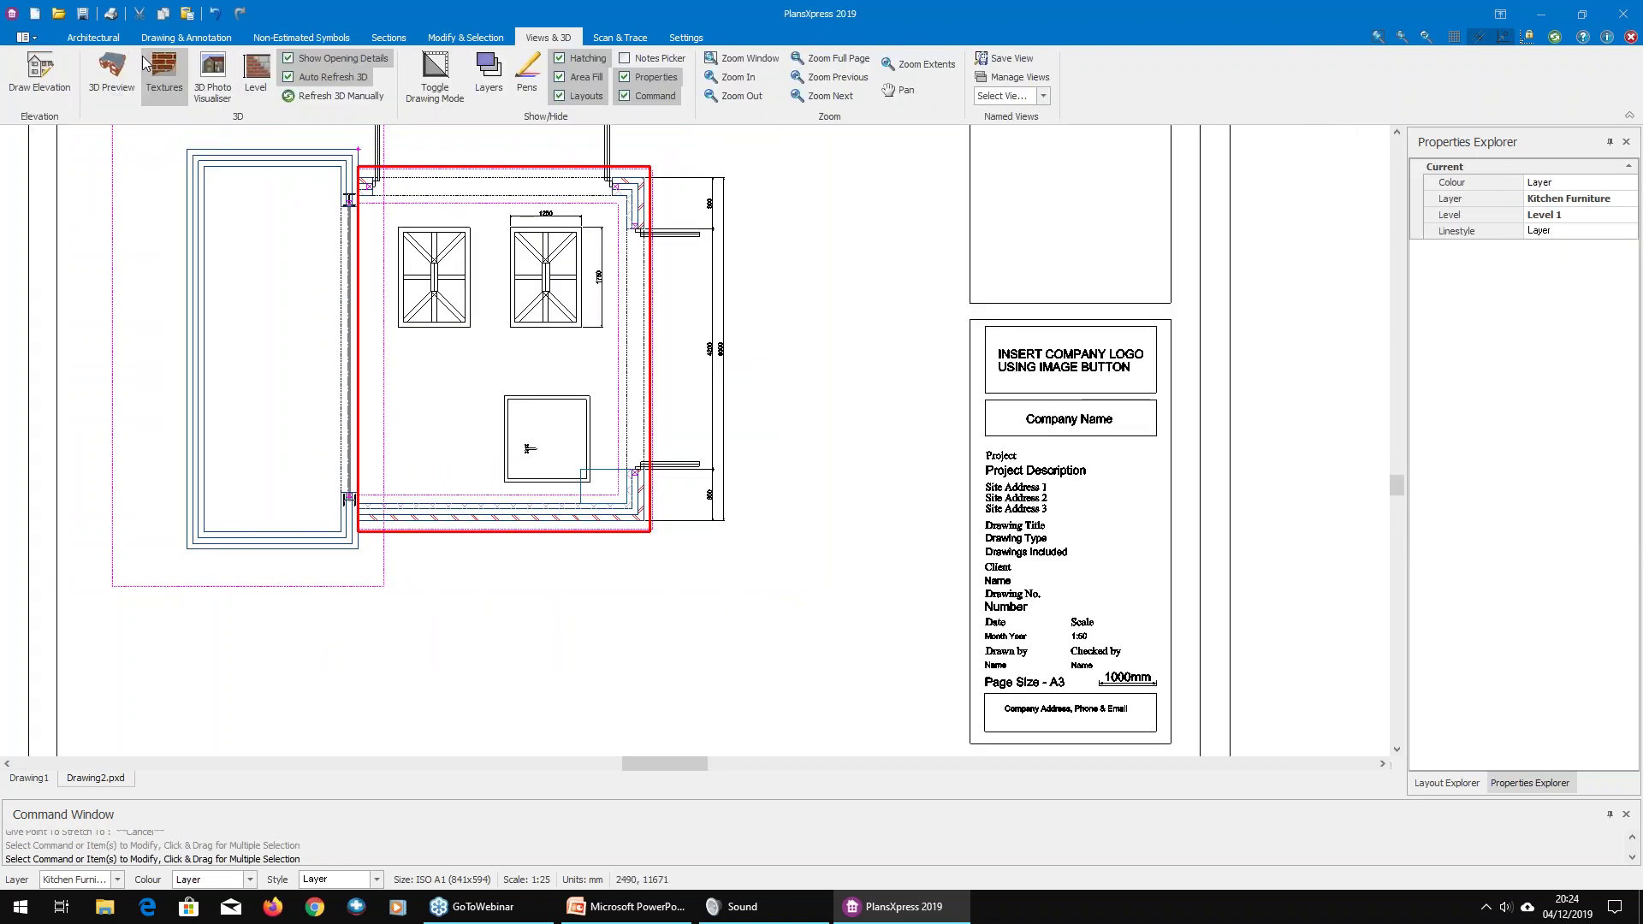
# Step: Preview the model in 3D again to examine how the reduced level boundary affects the extension walls
pyautogui.click(116, 103)
pyautogui.moveTo(349, 537); pyautogui.dragTo(387, 499)
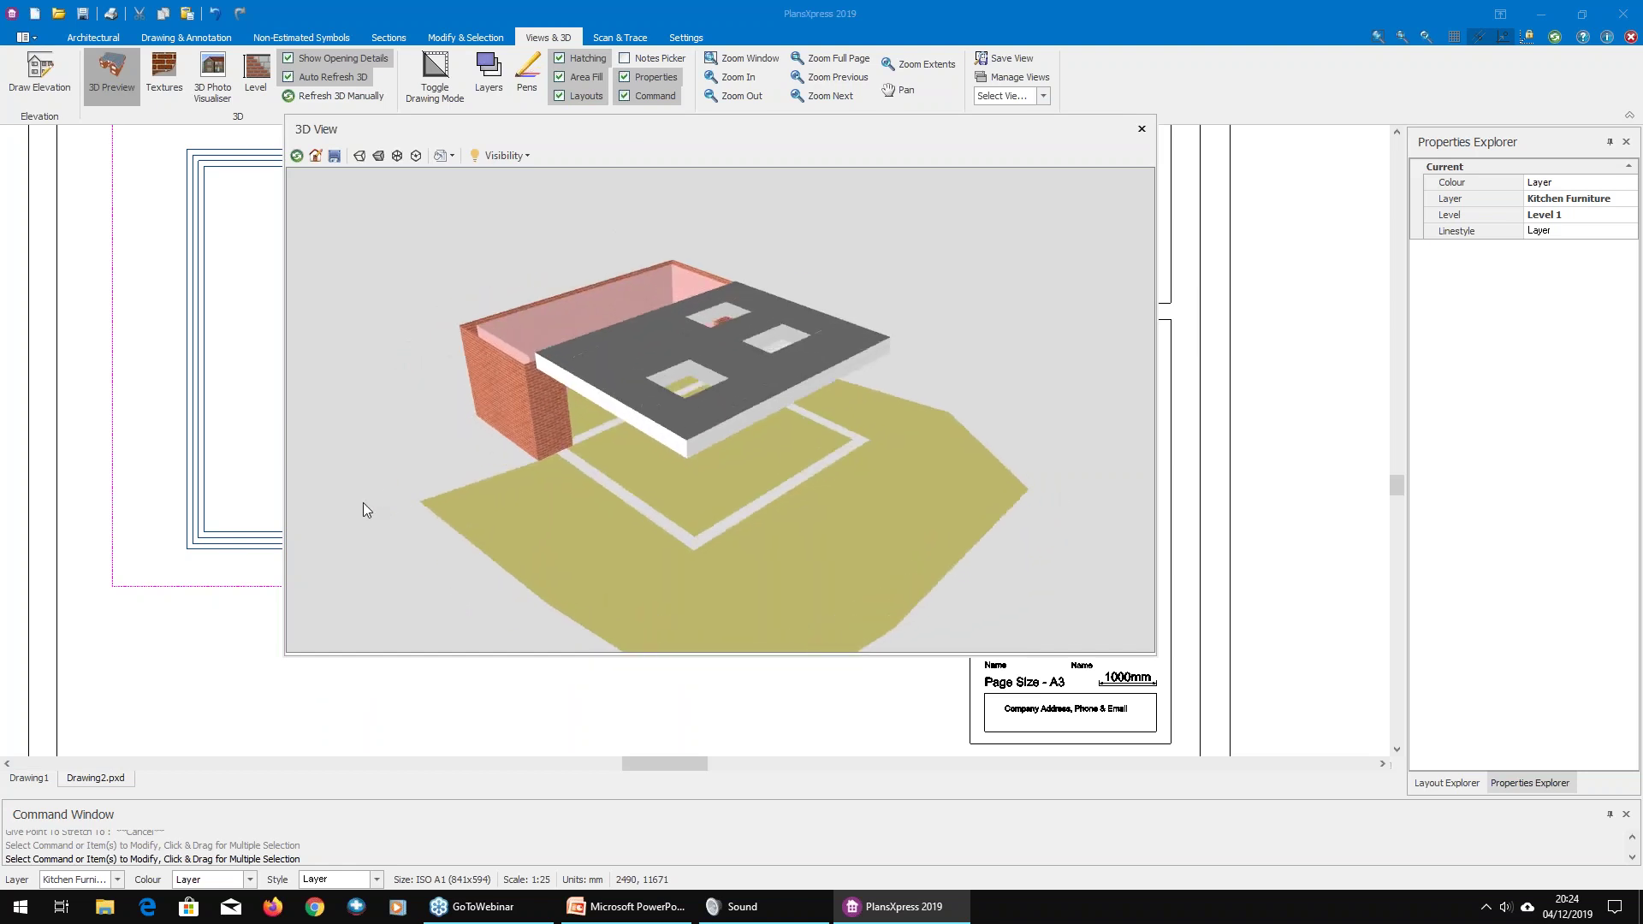
pyautogui.click(1141, 129)
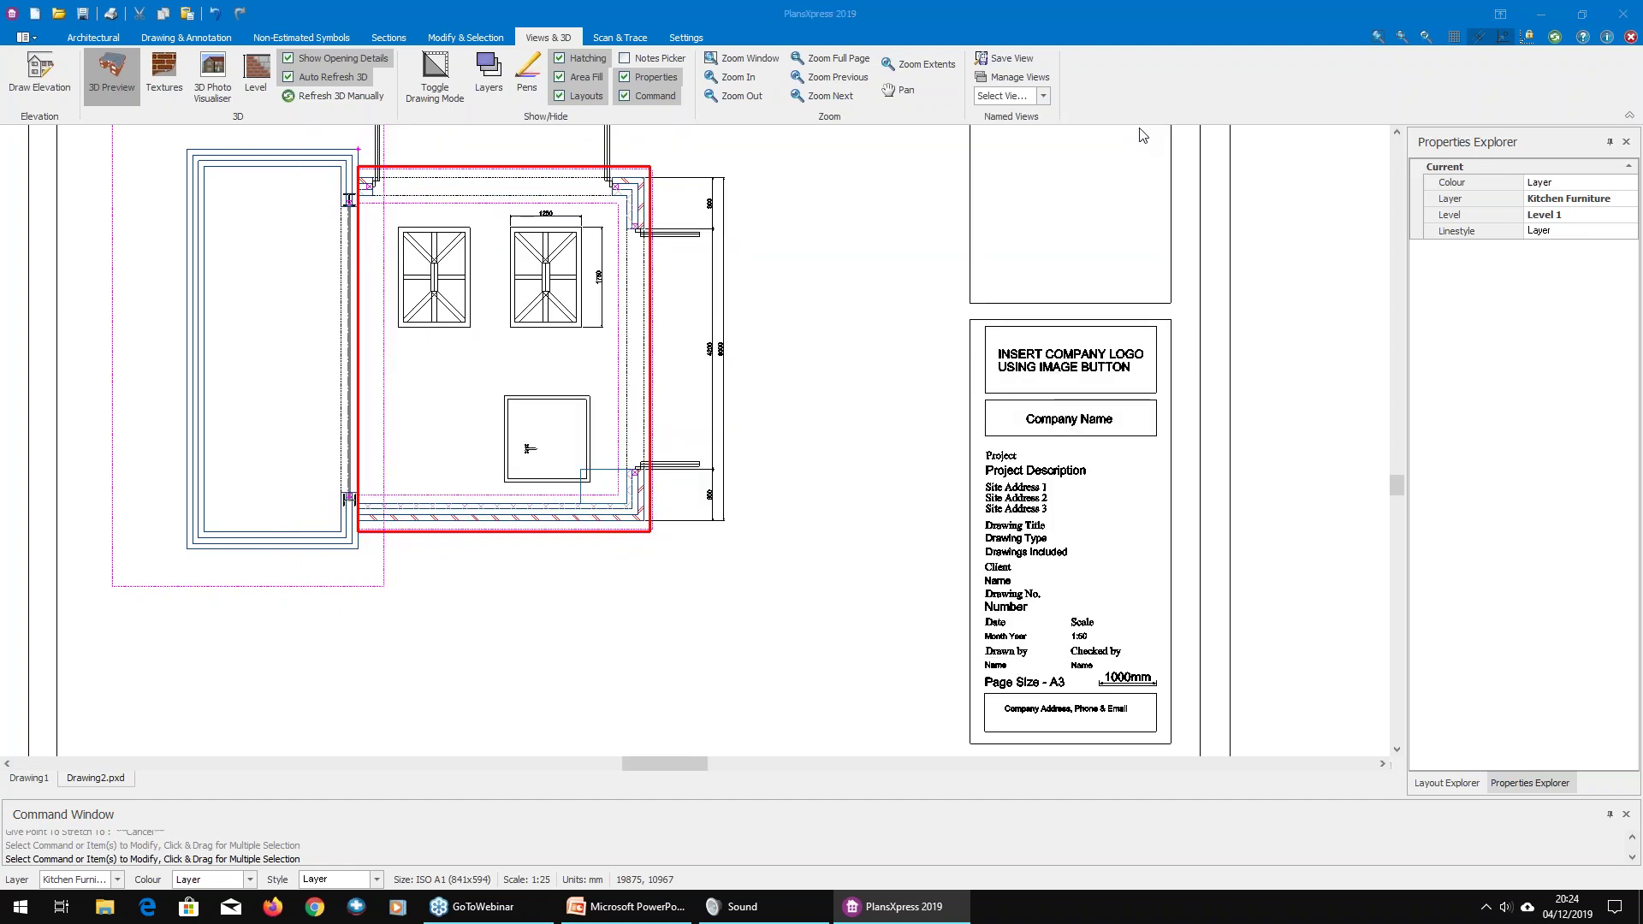
# Step: Stretch the level boundary's lower-right corner back out past the extension's dimensions so the box encloses the whole plan
pyautogui.moveTo(436, 633); pyautogui.dragTo(335, 575)
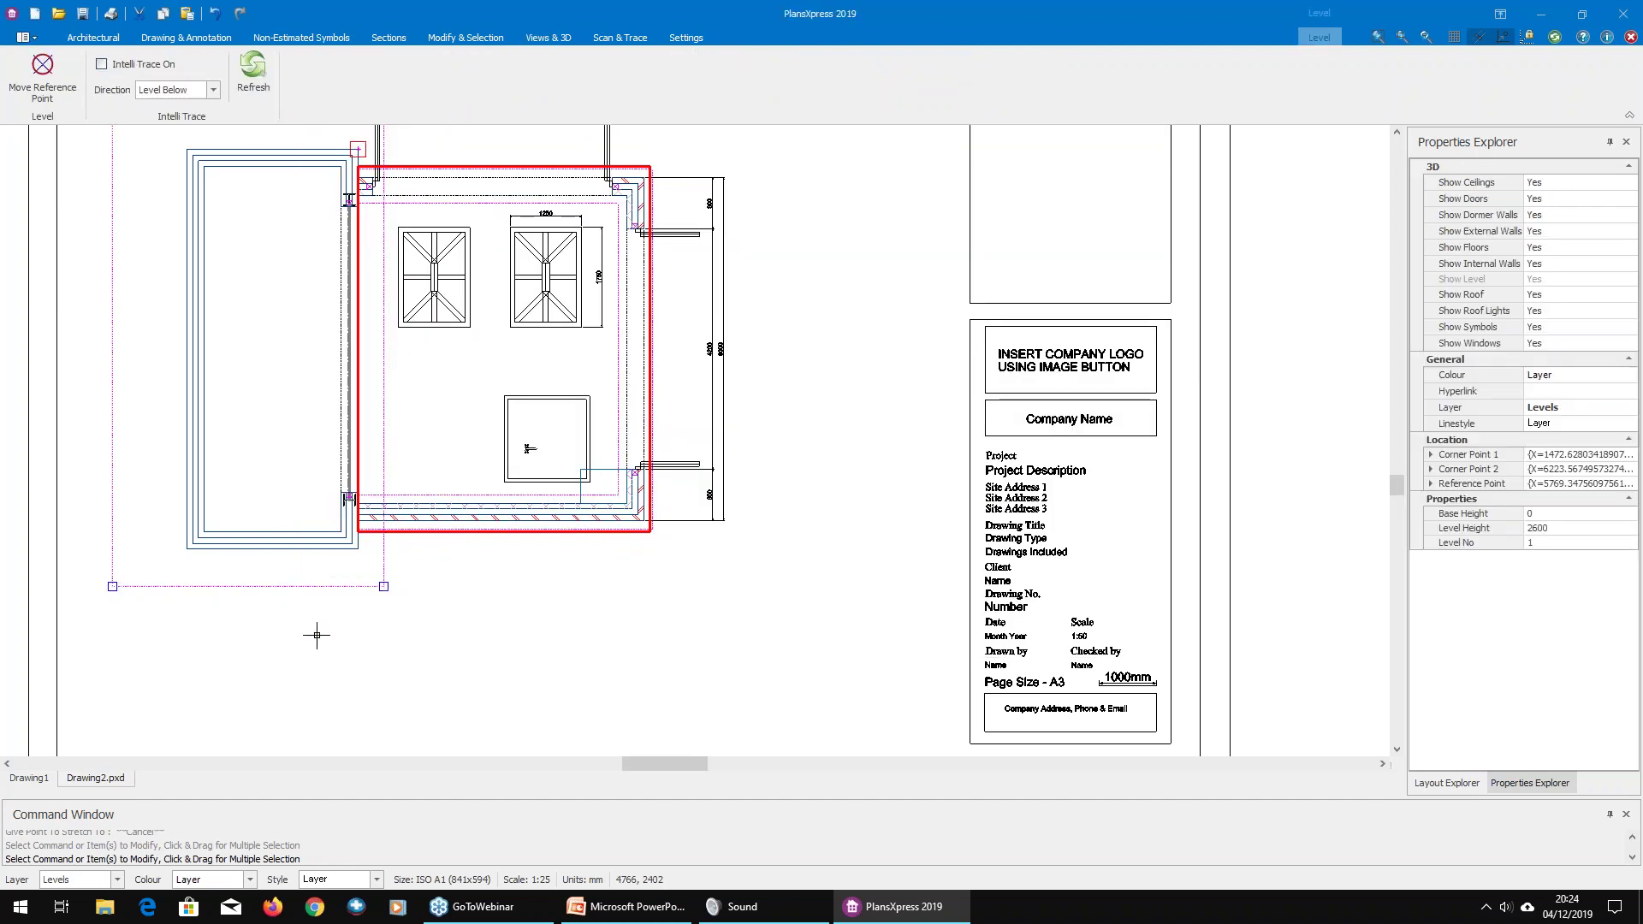
pyautogui.click(383, 586)
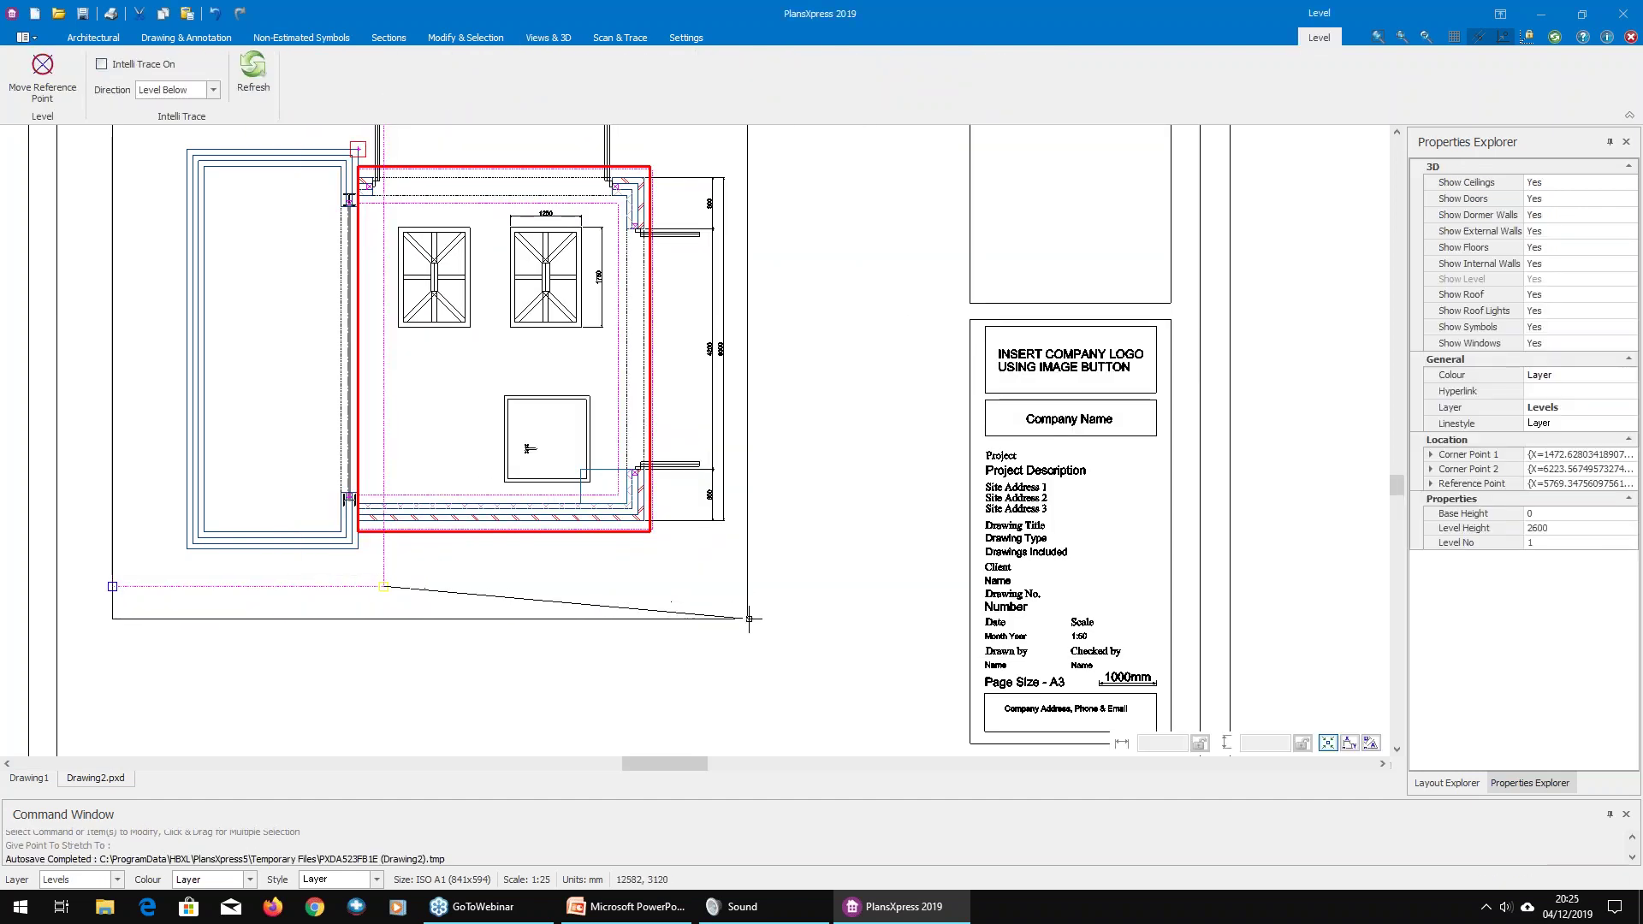
pyautogui.click(767, 582)
pyautogui.click(641, 561)
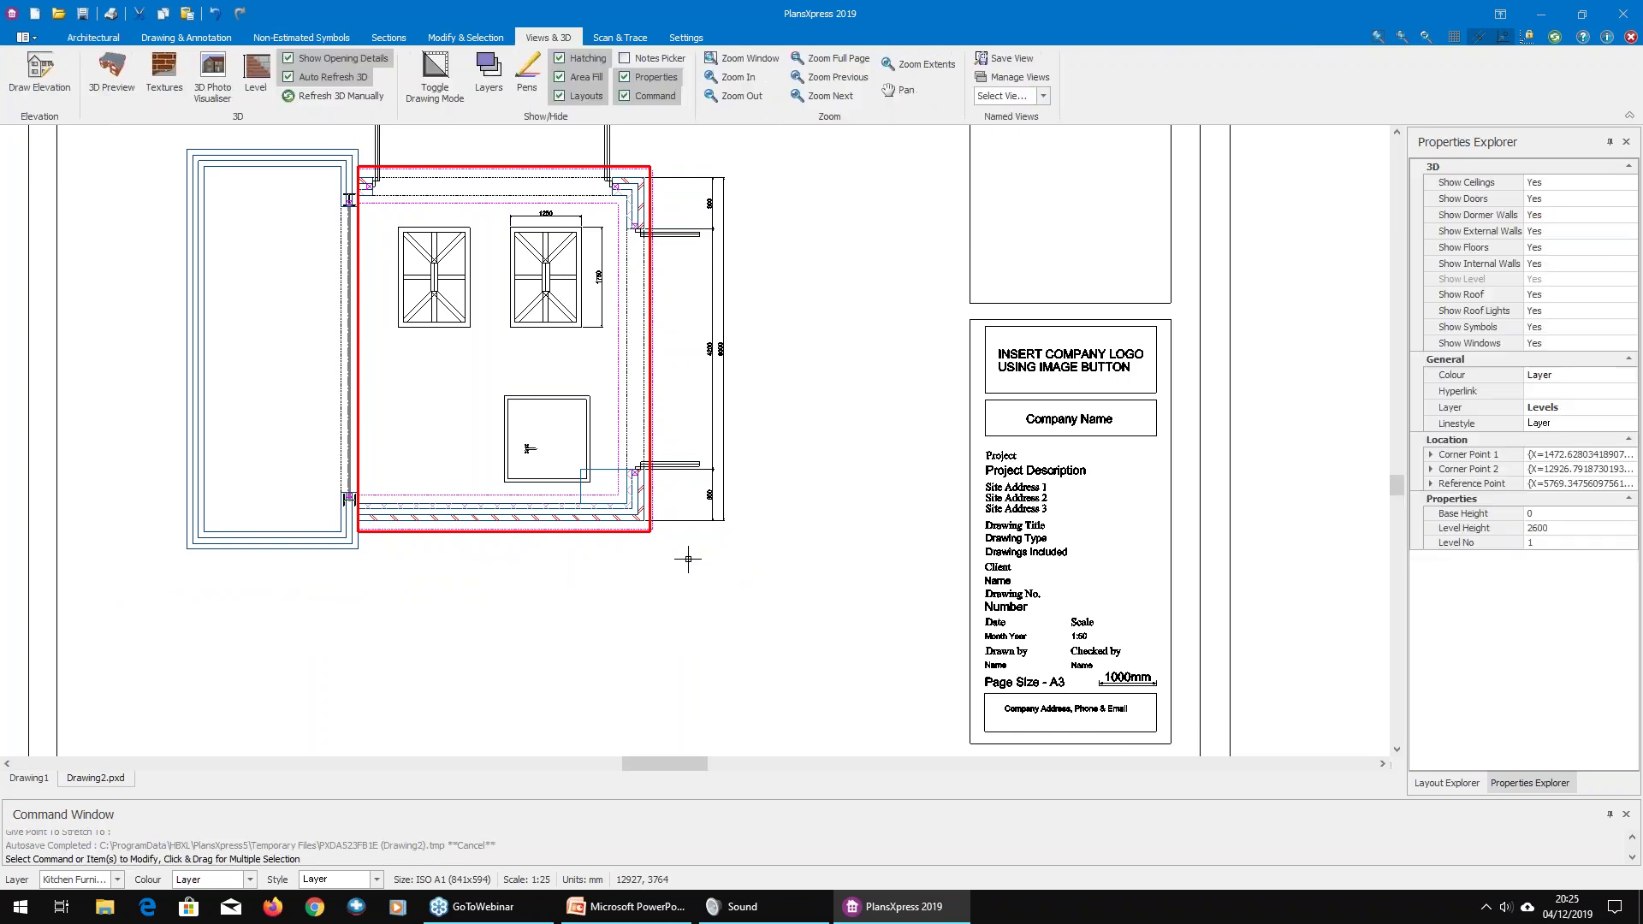
pyautogui.press('Escape')
# Step: Copy the level boundary with its plan, using the existing building's lower-left outer corner as reference, to the empty area beside the sheet
pyautogui.scroll(-1, 622, 650)
pyautogui.scroll(-1, 622, 650)
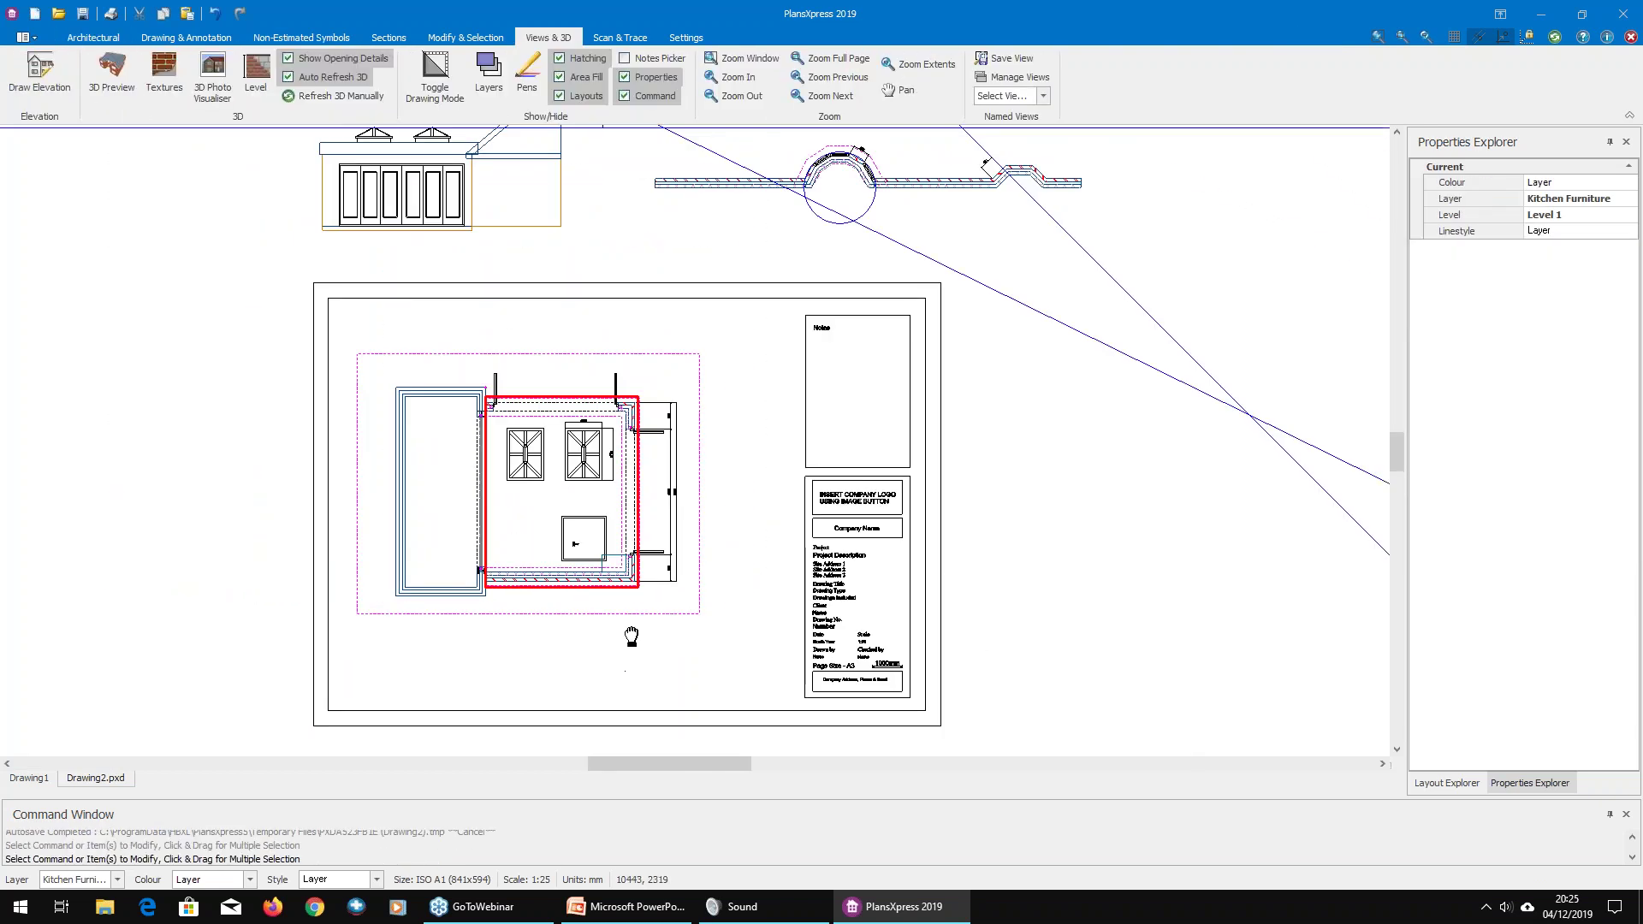
pyautogui.moveTo(630, 653); pyautogui.dragTo(671, 499, button='middle')
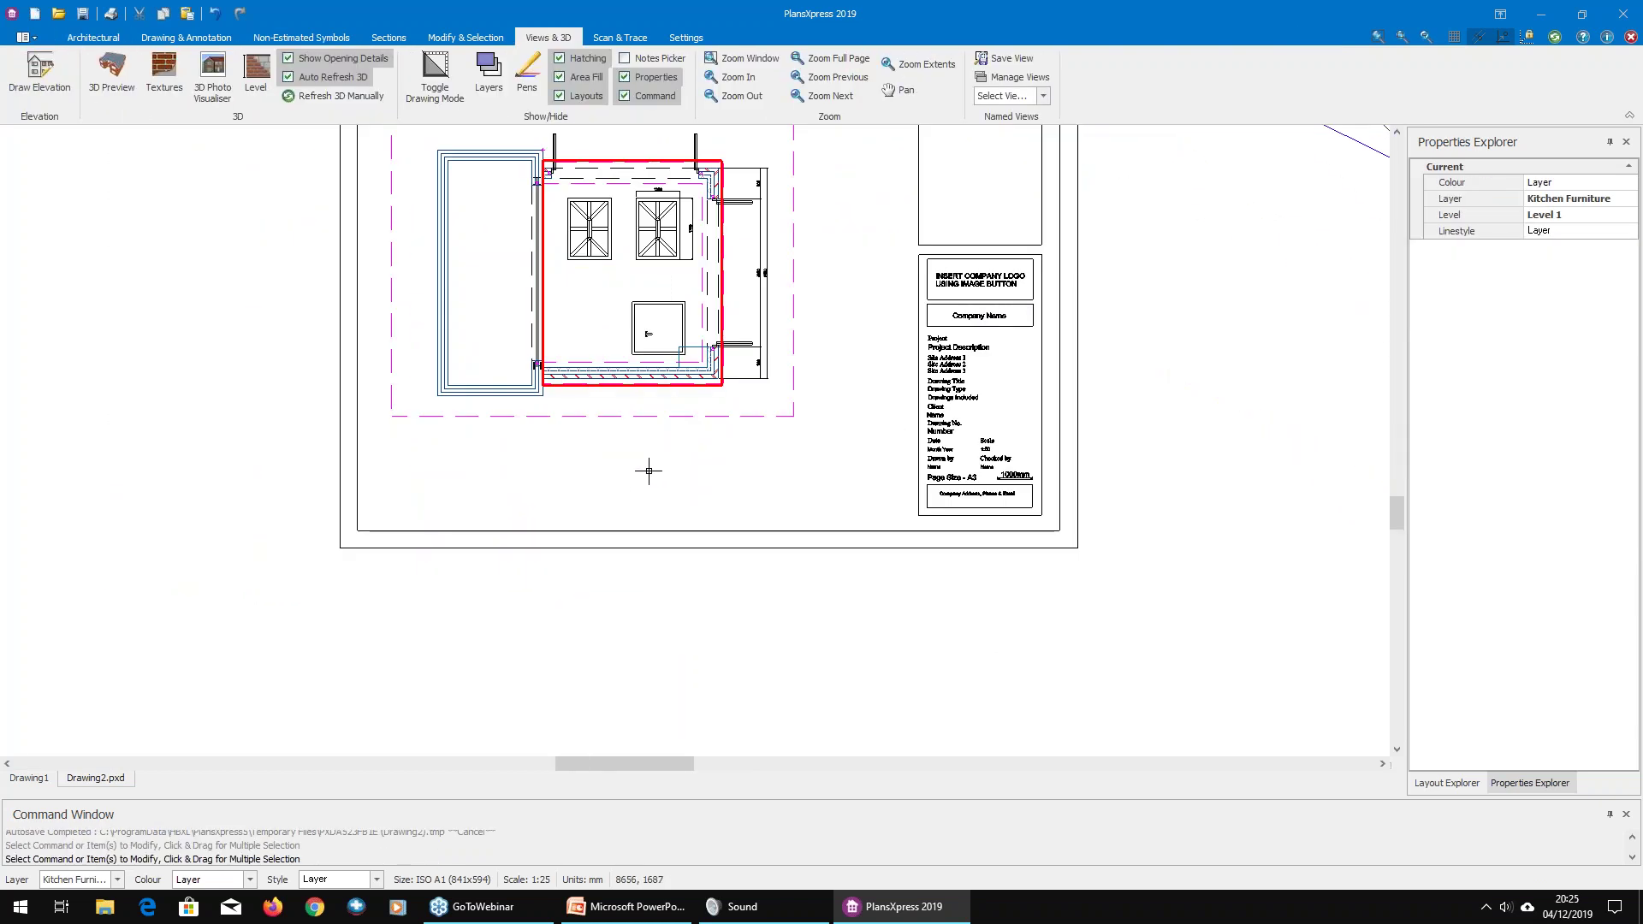
pyautogui.scroll(2, 649, 470)
pyautogui.click(671, 461)
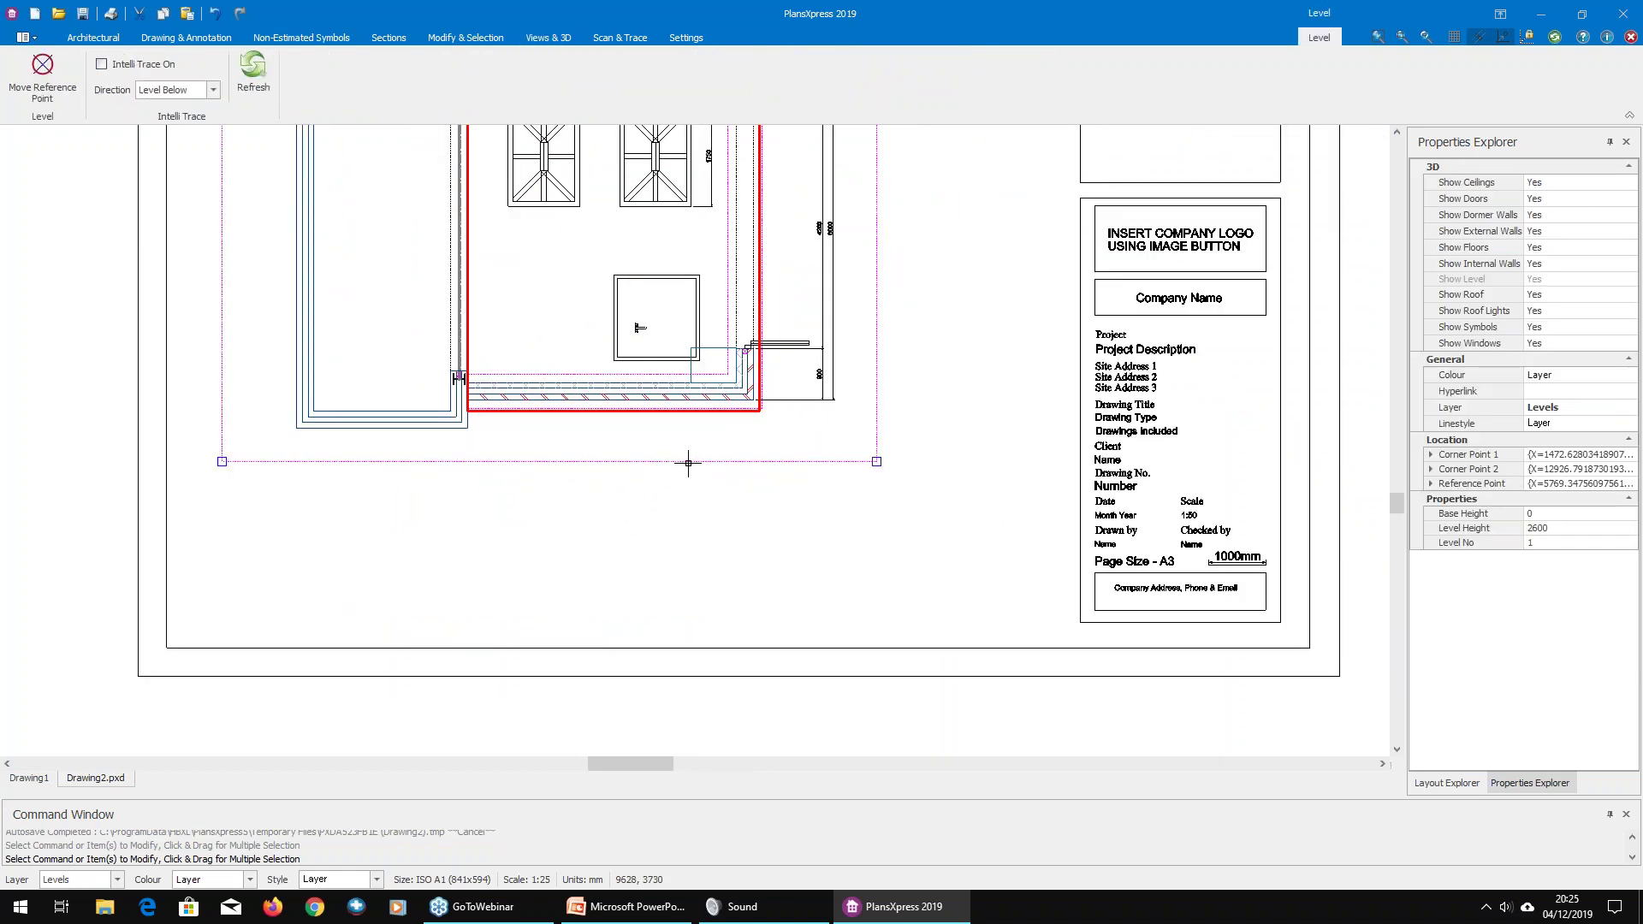
pyautogui.rightClick(690, 462)
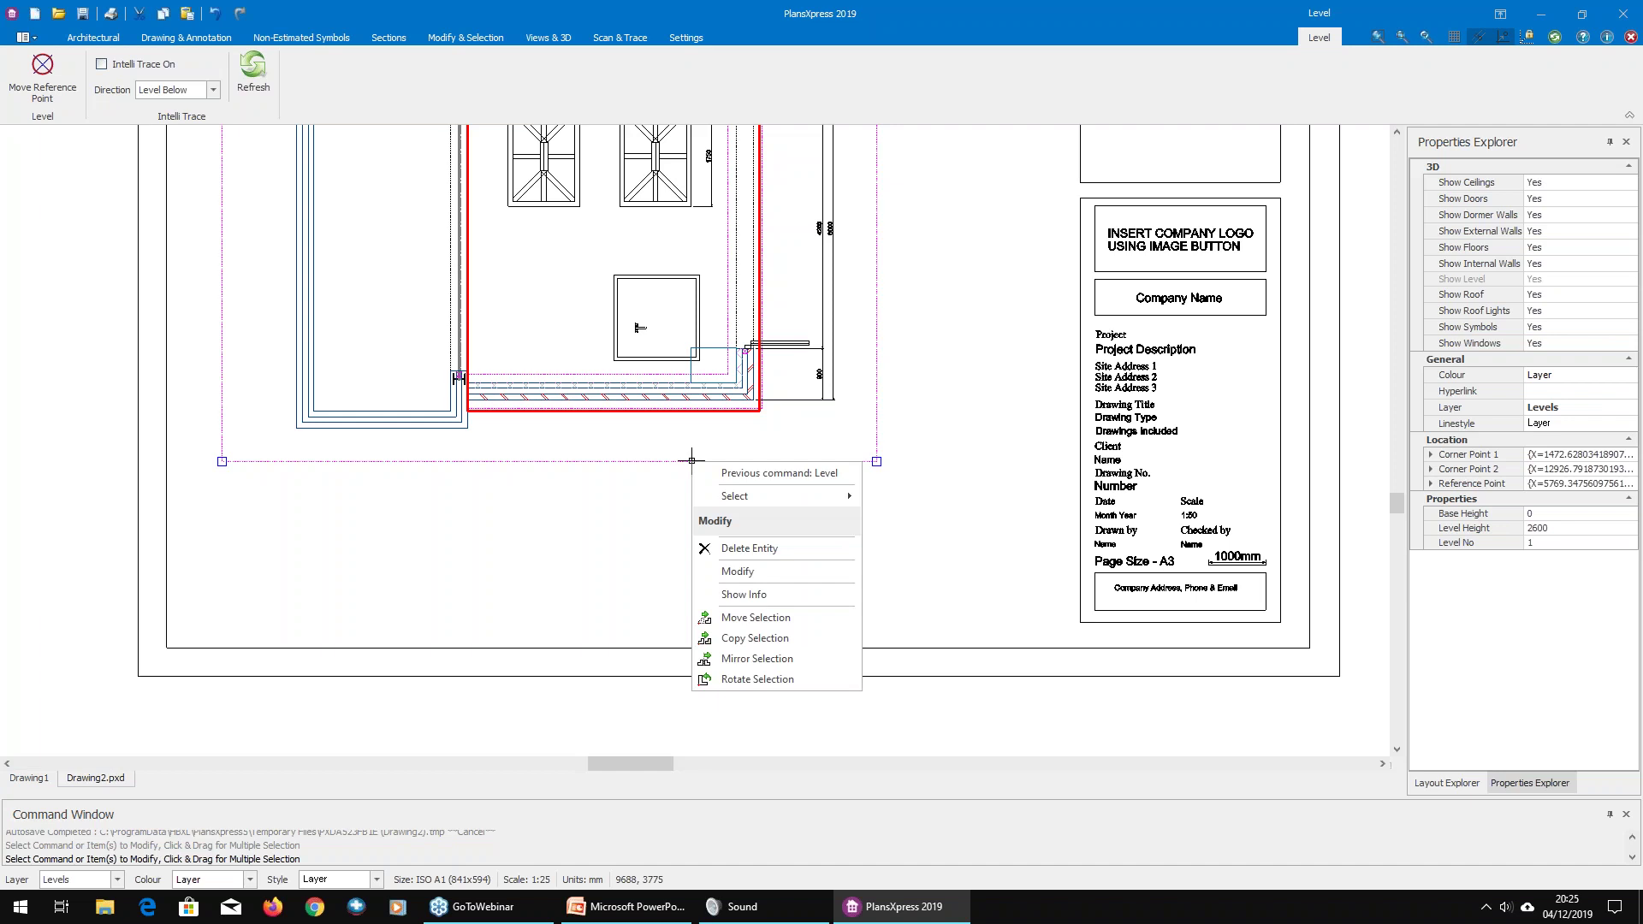
pyautogui.click(787, 638)
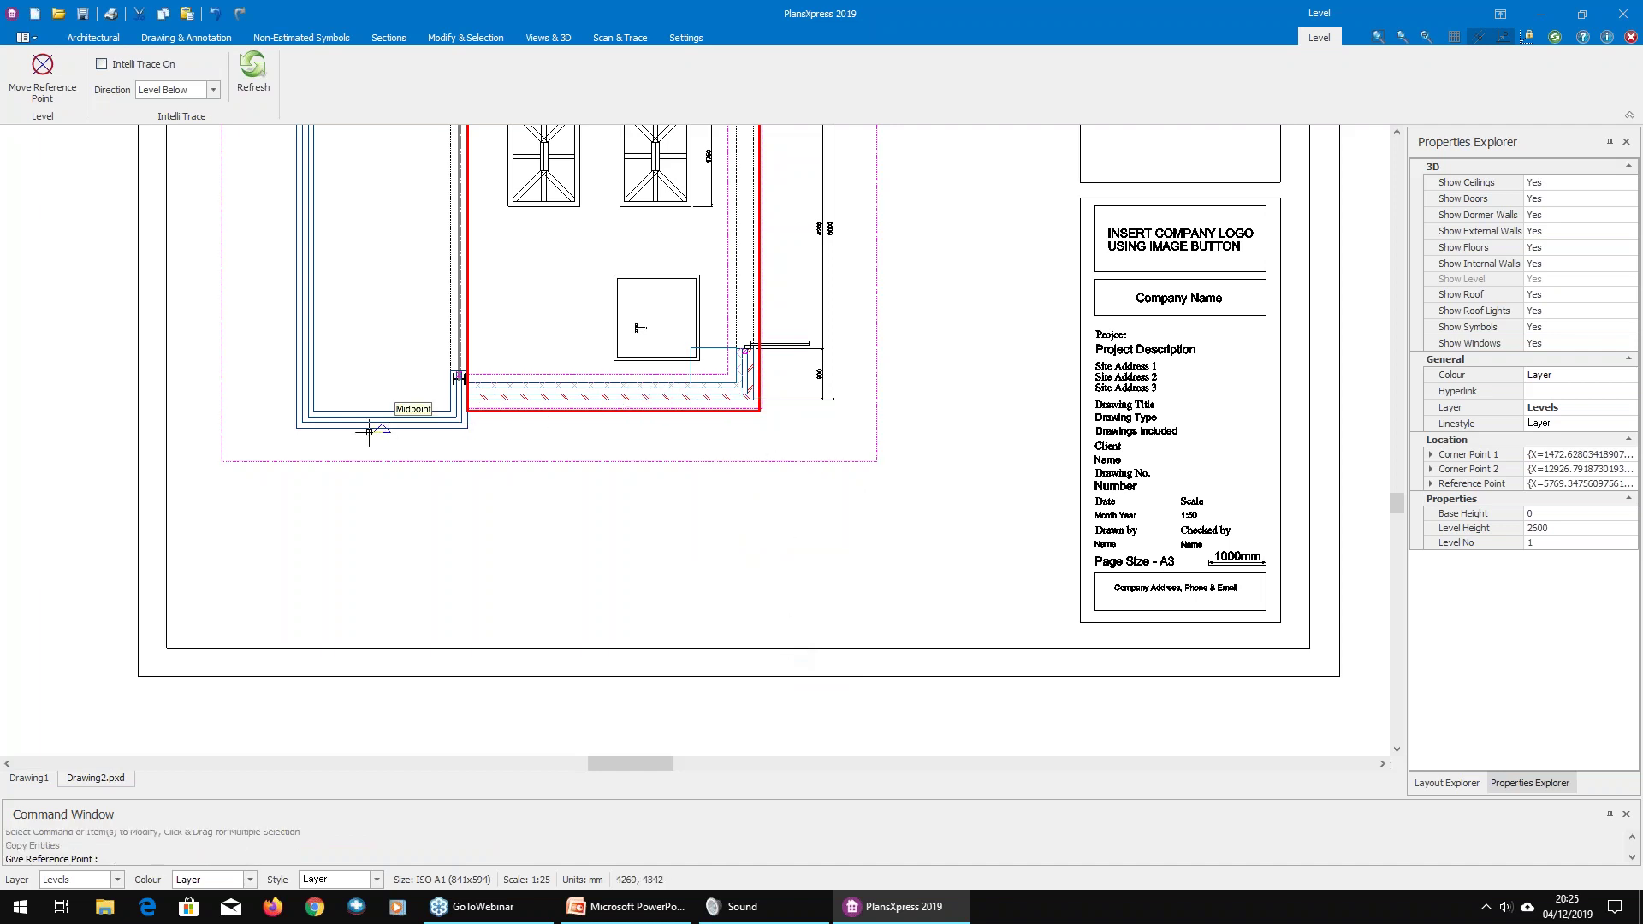
pyautogui.click(313, 431)
pyautogui.scroll(-2, 295, 441)
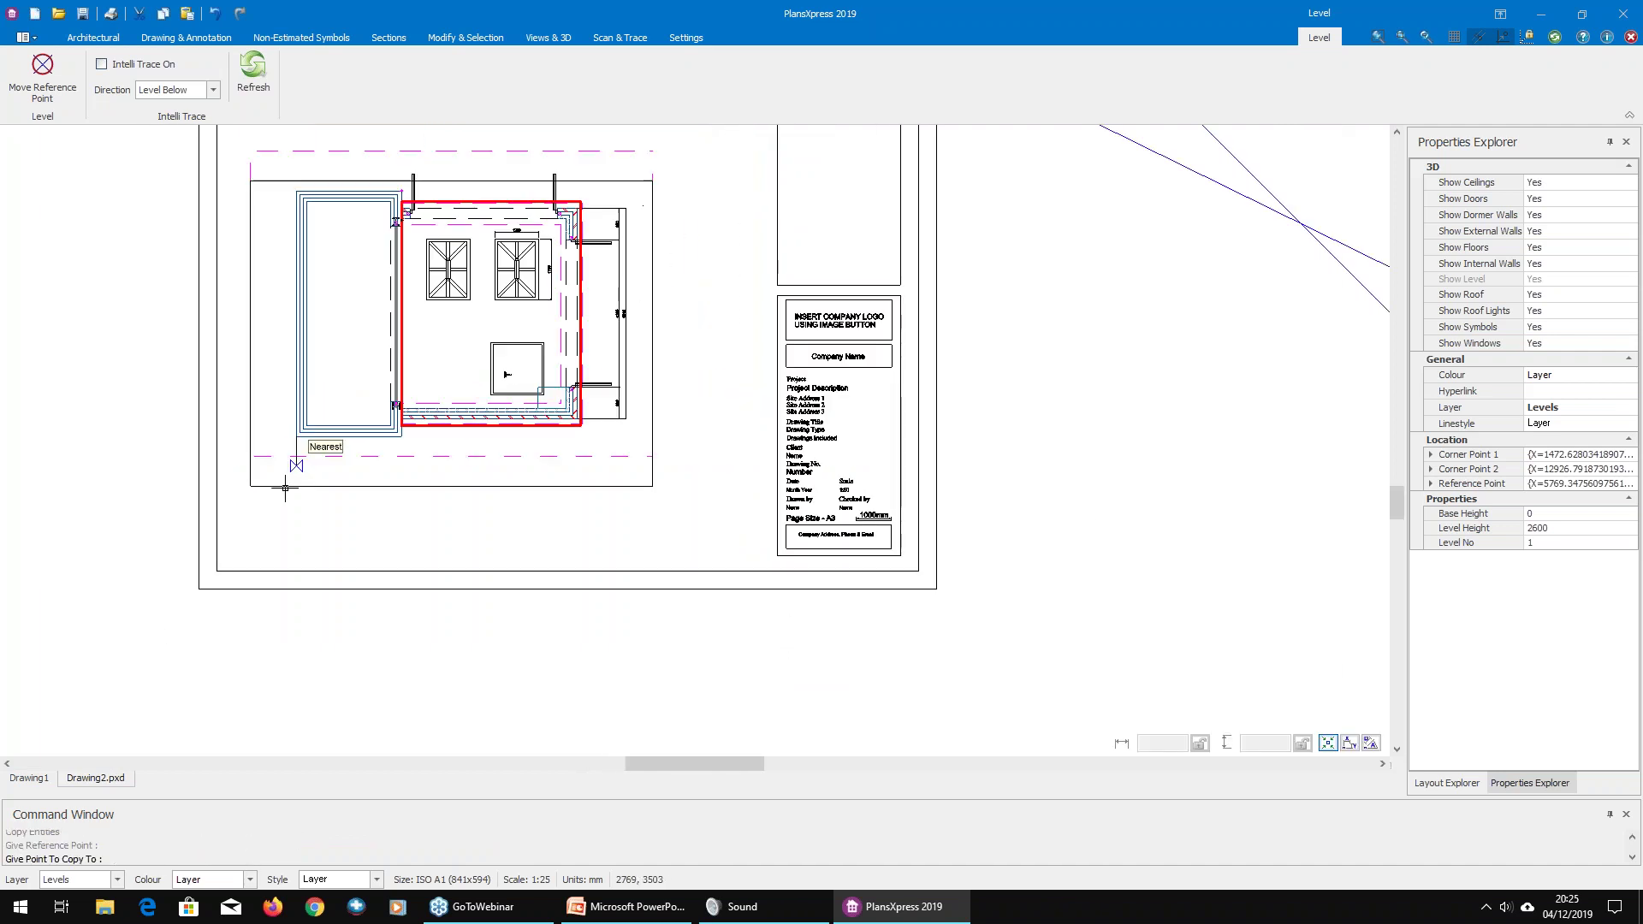
pyautogui.moveTo(282, 536); pyautogui.dragTo(141, 565, button='middle')
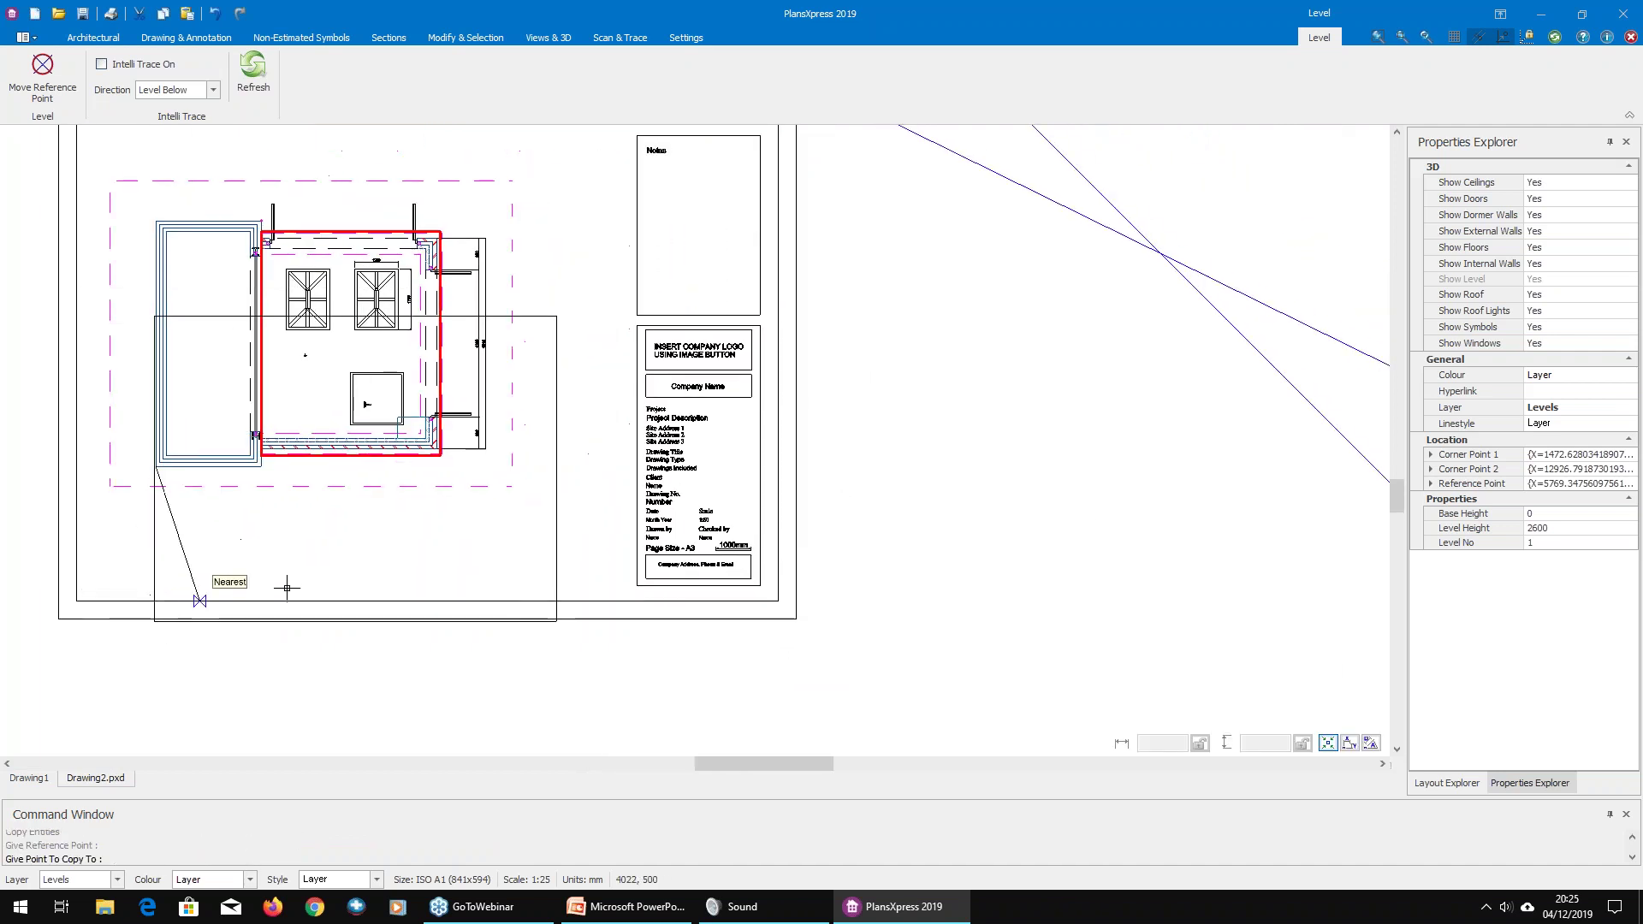
pyautogui.click(850, 625)
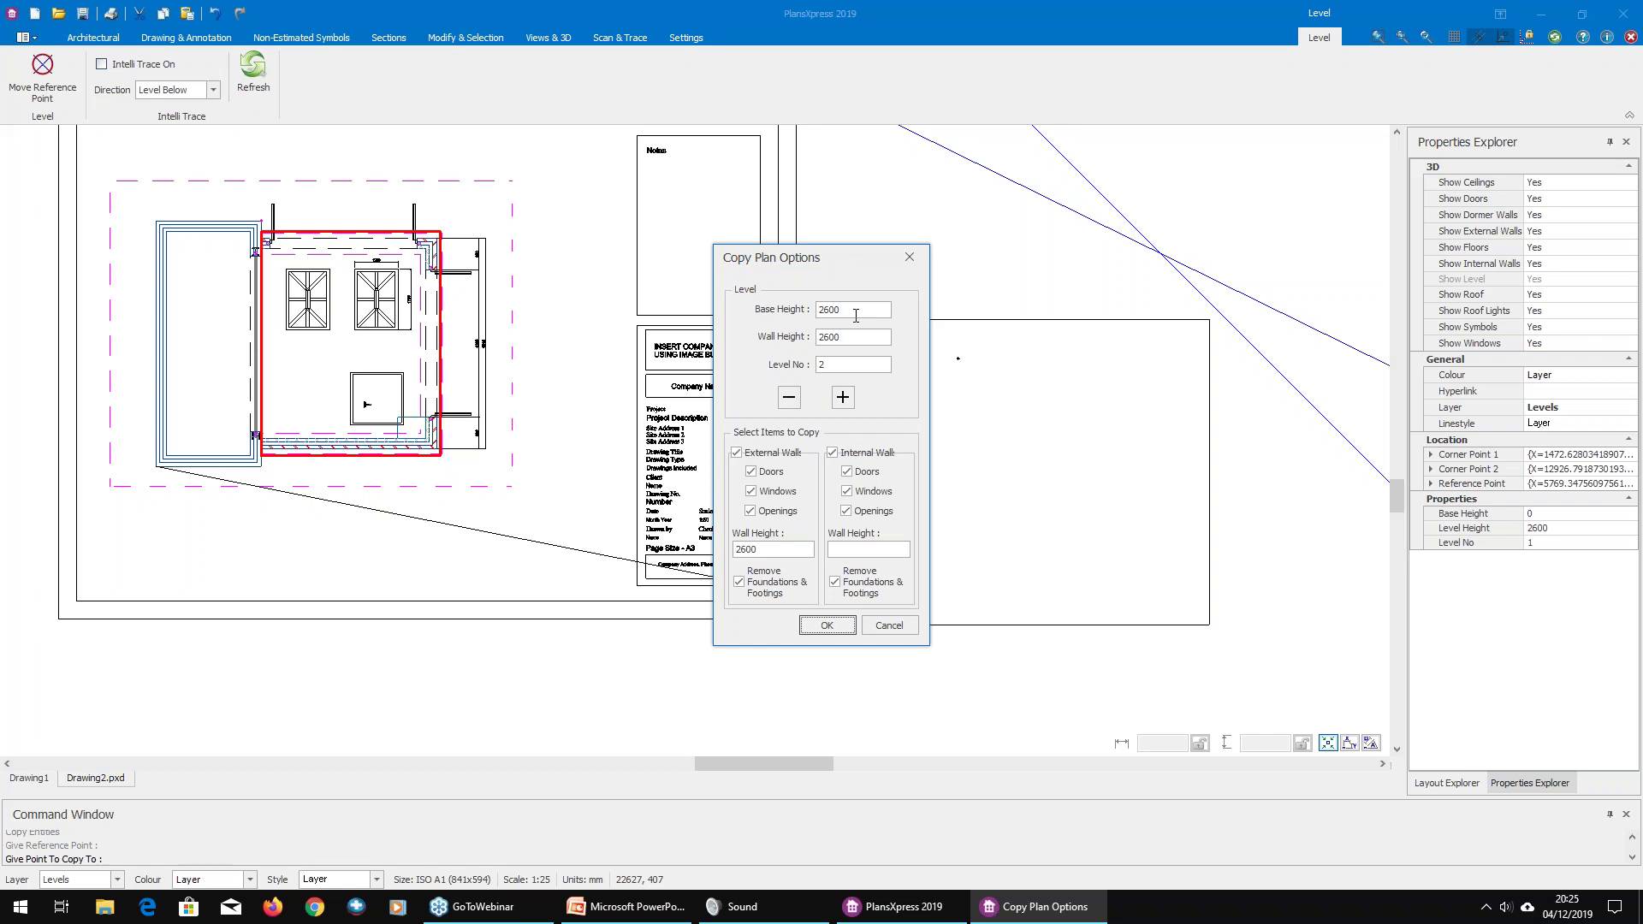
# Step: Set the copied level's wall height to 2400 and create it as level 2 at base height 2600
pyautogui.doubleClick(843, 336)
pyautogui.write('2400')
pyautogui.click(770, 548)
pyautogui.click(823, 625)
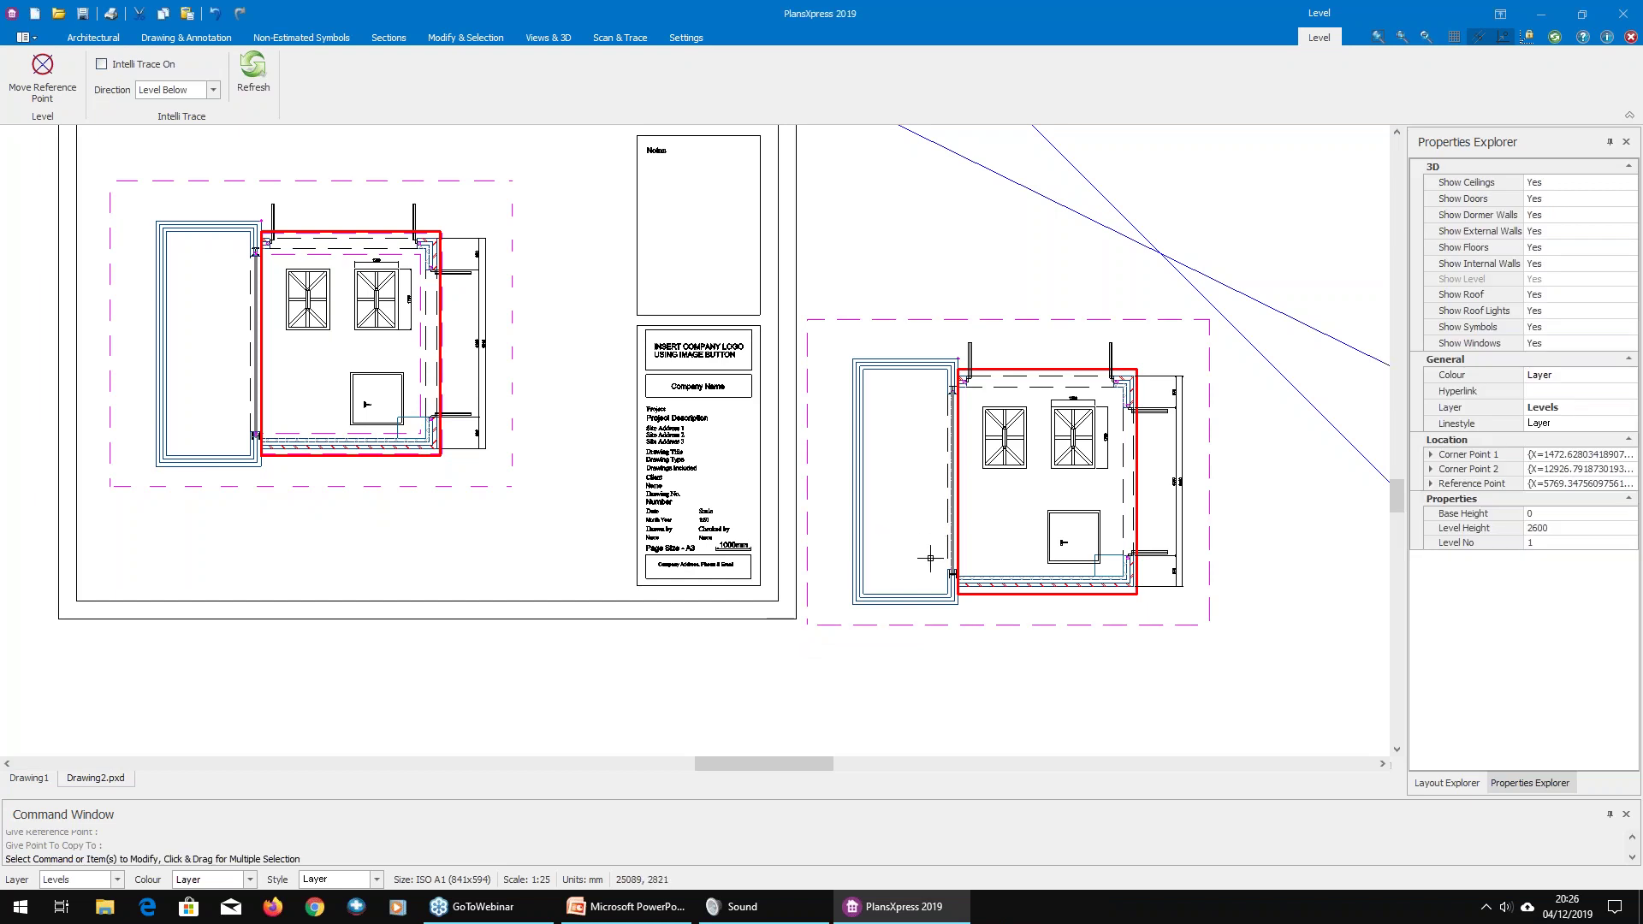
# Step: Check the copied wall's details and preview the two-level model in 3D
pyautogui.moveTo(1015, 594); pyautogui.dragTo(889, 540, button='middle')
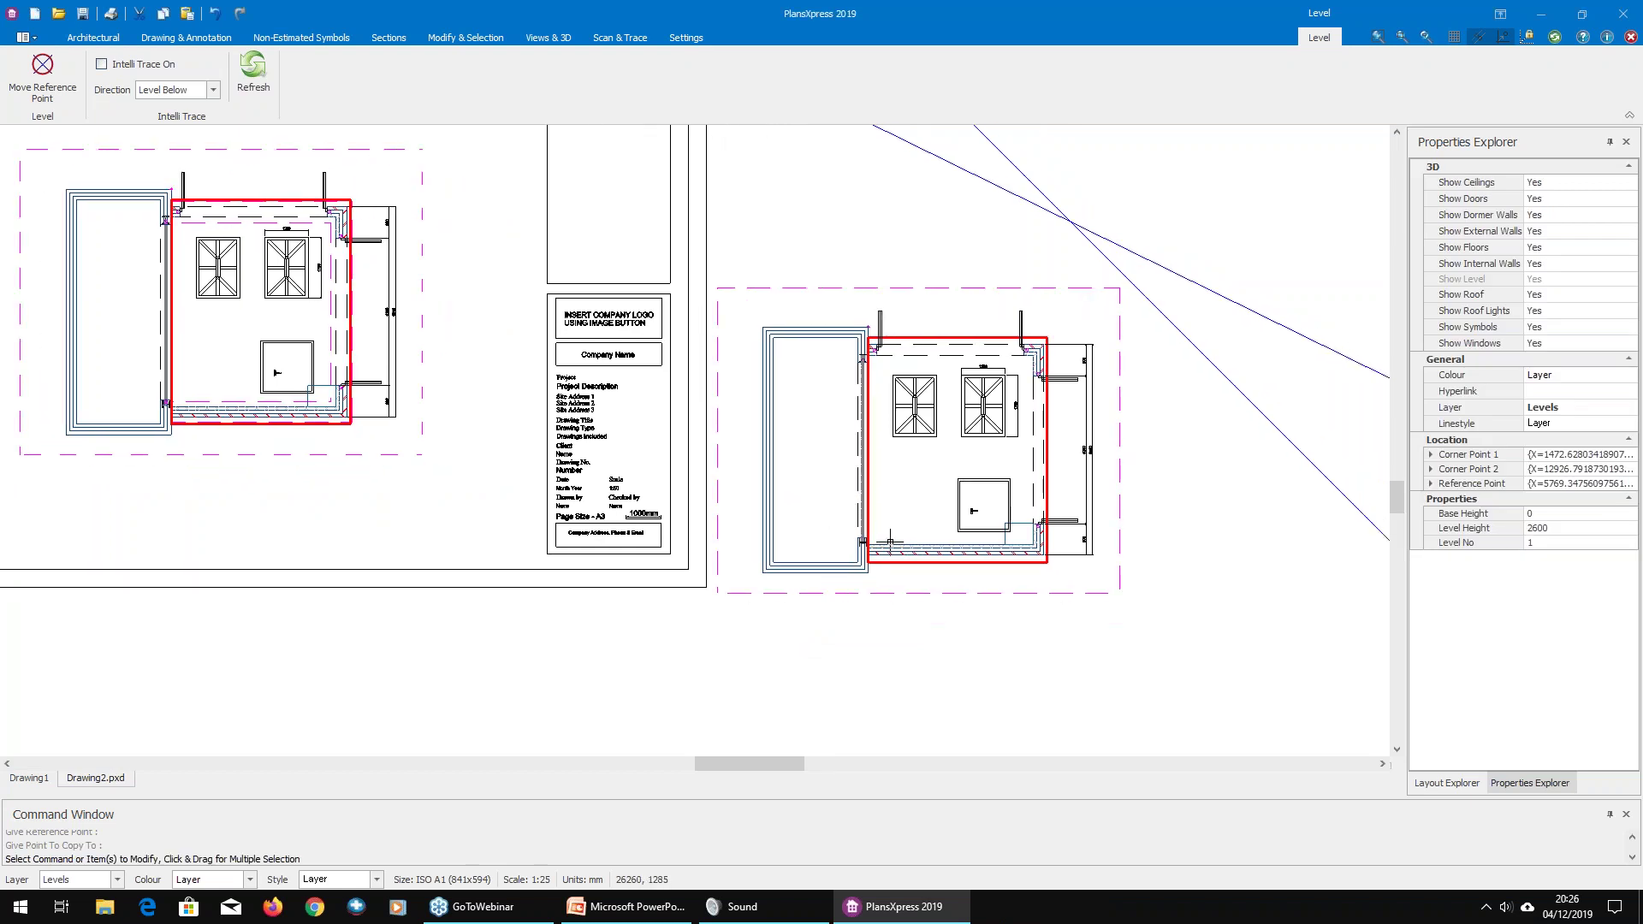
pyautogui.moveTo(890, 541)
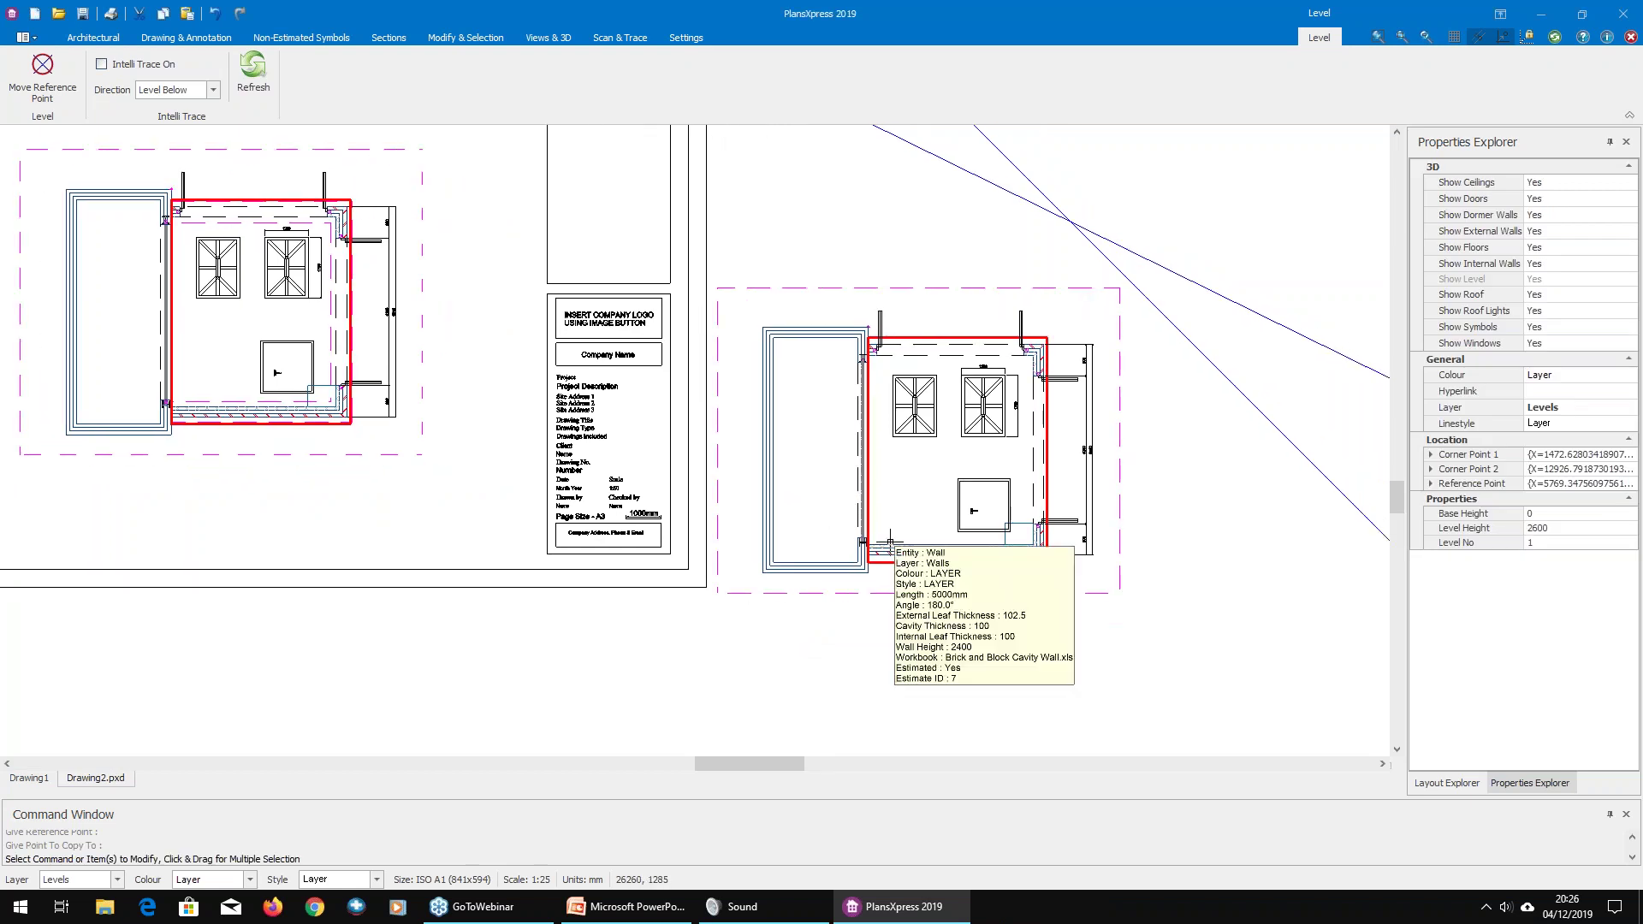
pyautogui.click(548, 38)
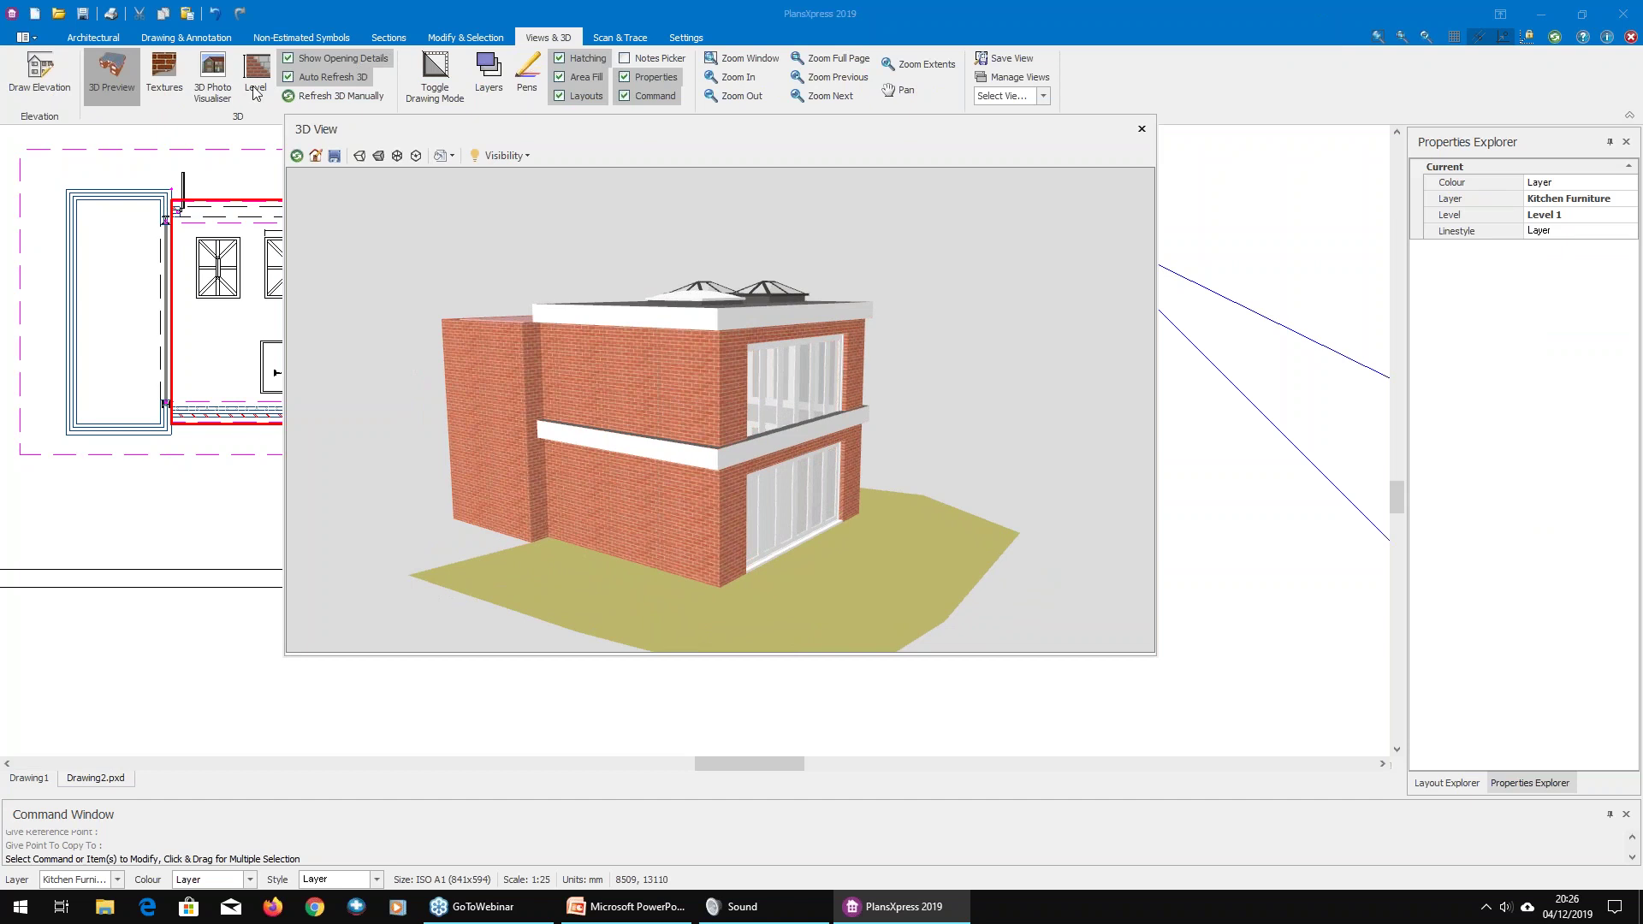
pyautogui.click(109, 84)
# Step: Delete the extension's walls, roof, dimensions and steel columns from the copied level, leaving only the existing building's walls
pyautogui.moveTo(1098, 583); pyautogui.dragTo(868, 314)
pyautogui.press('Delete')
pyautogui.scroll(4, 899, 337)
pyautogui.moveTo(796, 330); pyautogui.dragTo(876, 721)
pyautogui.press('Delete')
pyautogui.moveTo(945, 696); pyautogui.dragTo(923, 610, button='middle')
pyautogui.moveTo(812, 242); pyautogui.dragTo(873, 682)
pyautogui.press('Delete')
pyautogui.moveTo(745, 570); pyautogui.dragTo(852, 665)
pyautogui.press('Delete')
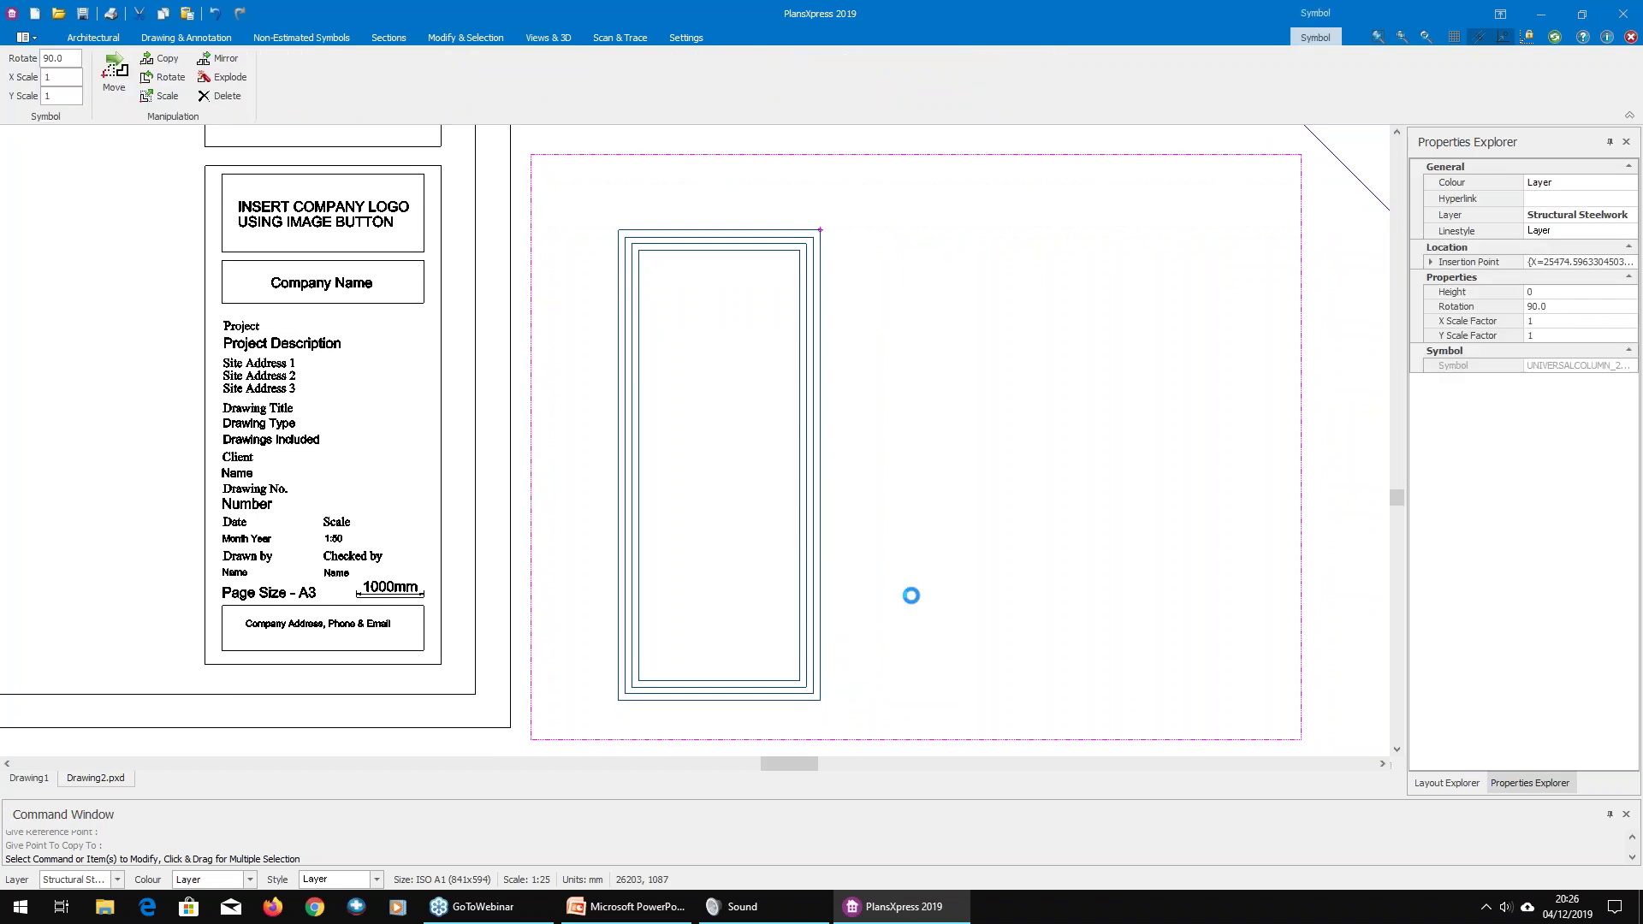
pyautogui.scroll(-2, 920, 572)
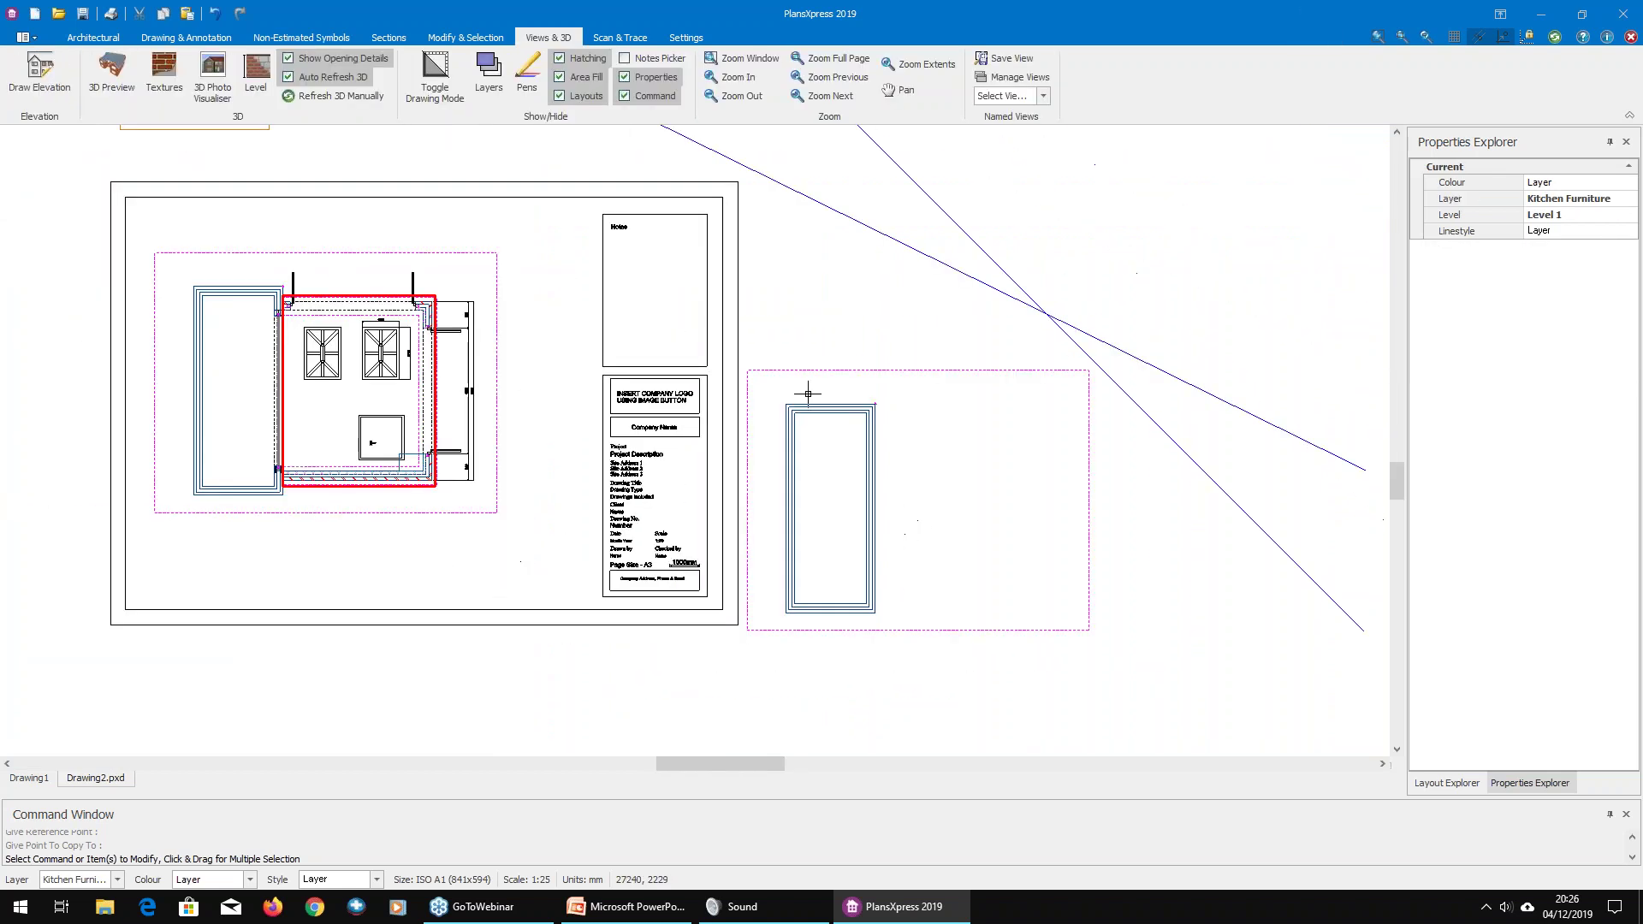
pyautogui.click(93, 38)
pyautogui.click(447, 84)
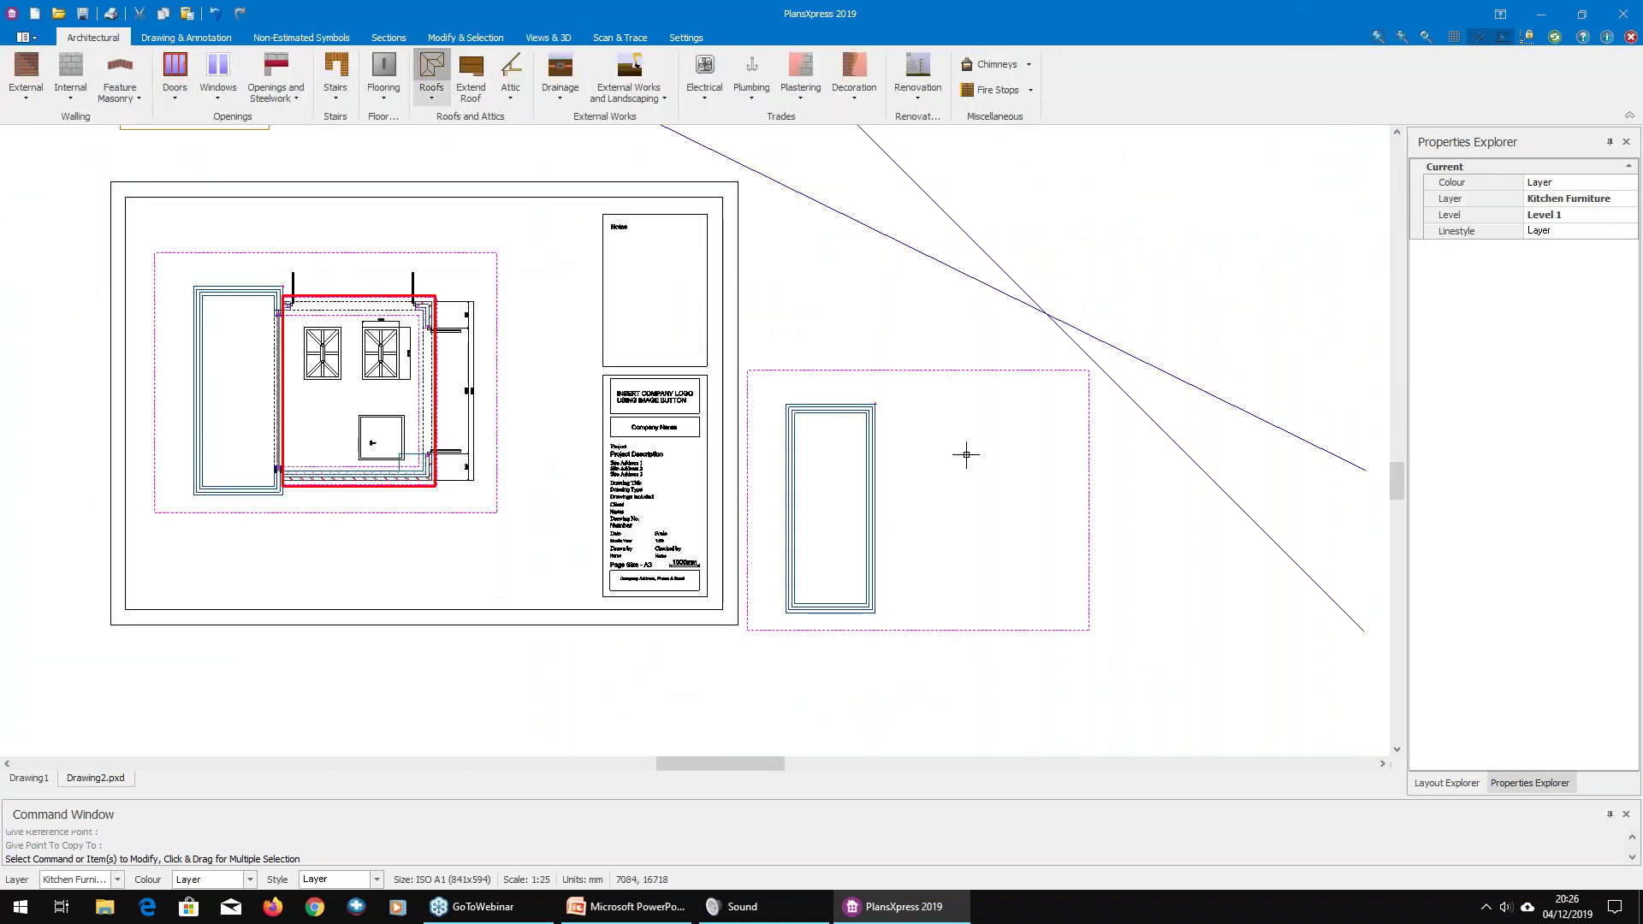
pyautogui.click(1031, 601)
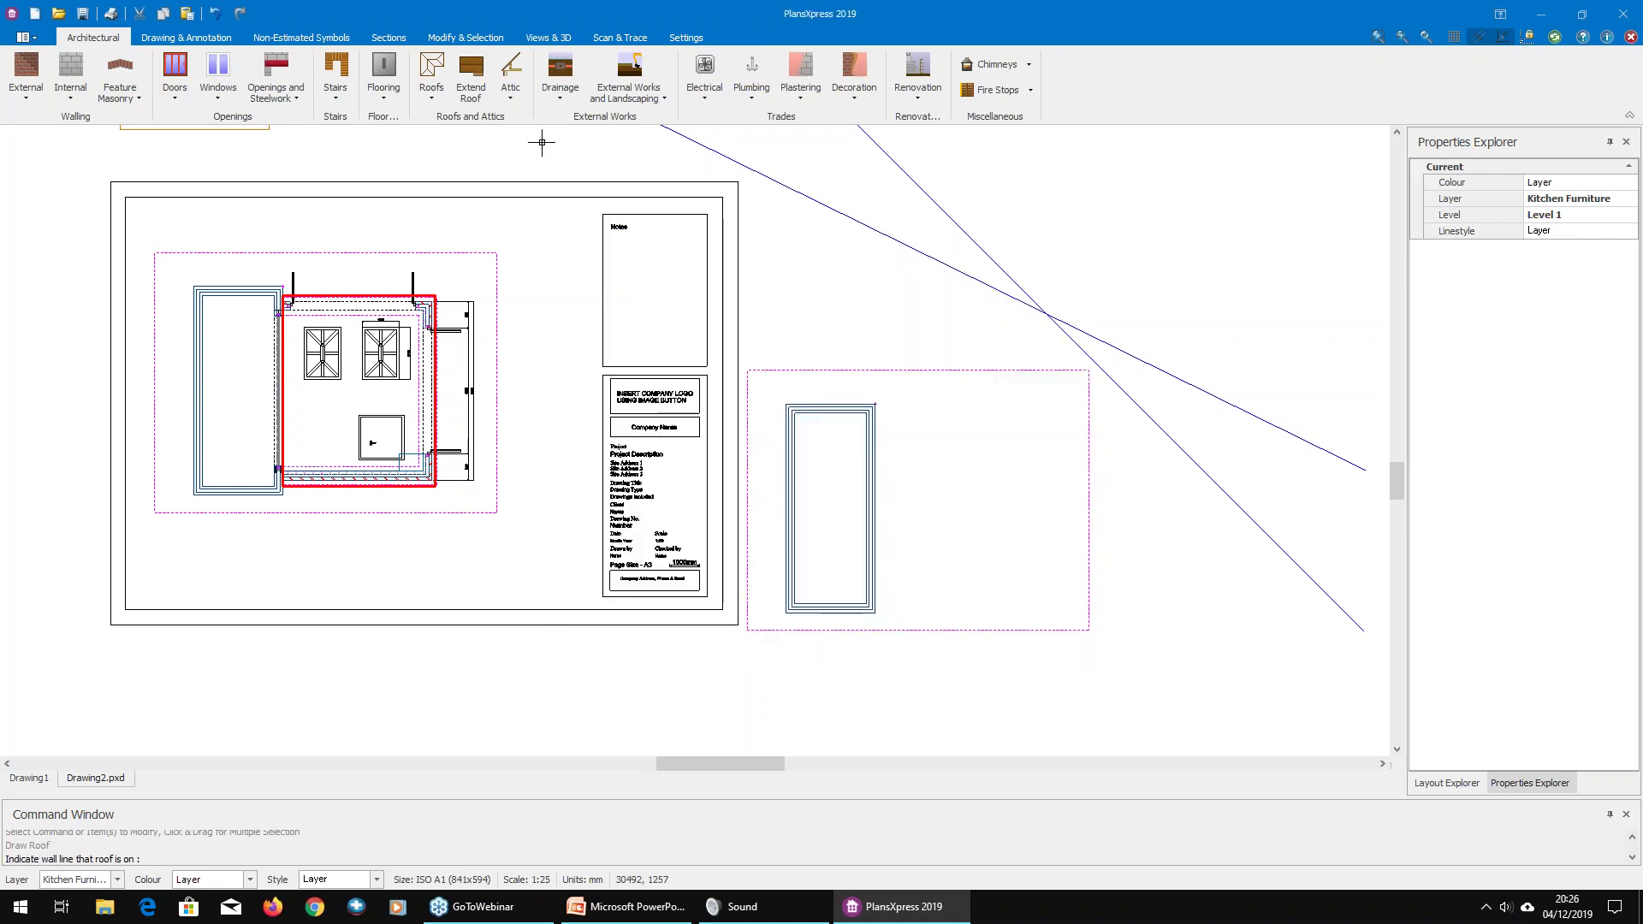
pyautogui.press('Escape')
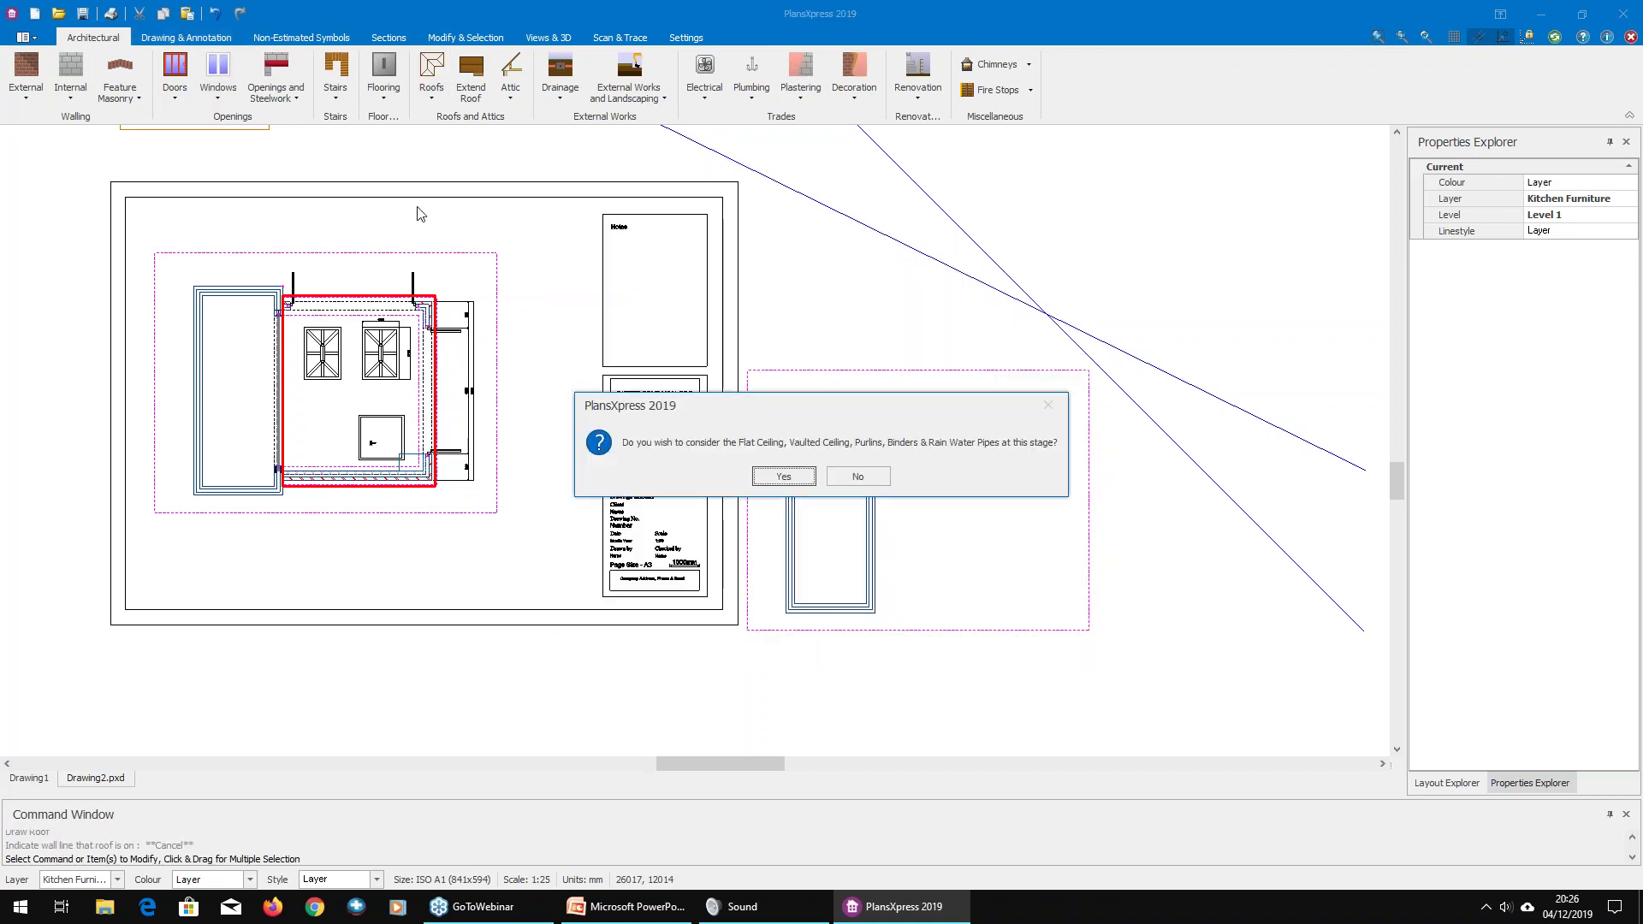
pyautogui.click(839, 476)
# Step: Draw a hipped roof over the existing building's outer wall corners on level 2, declining the ceiling, purlin and rainwater pipe options
pyautogui.click(426, 77)
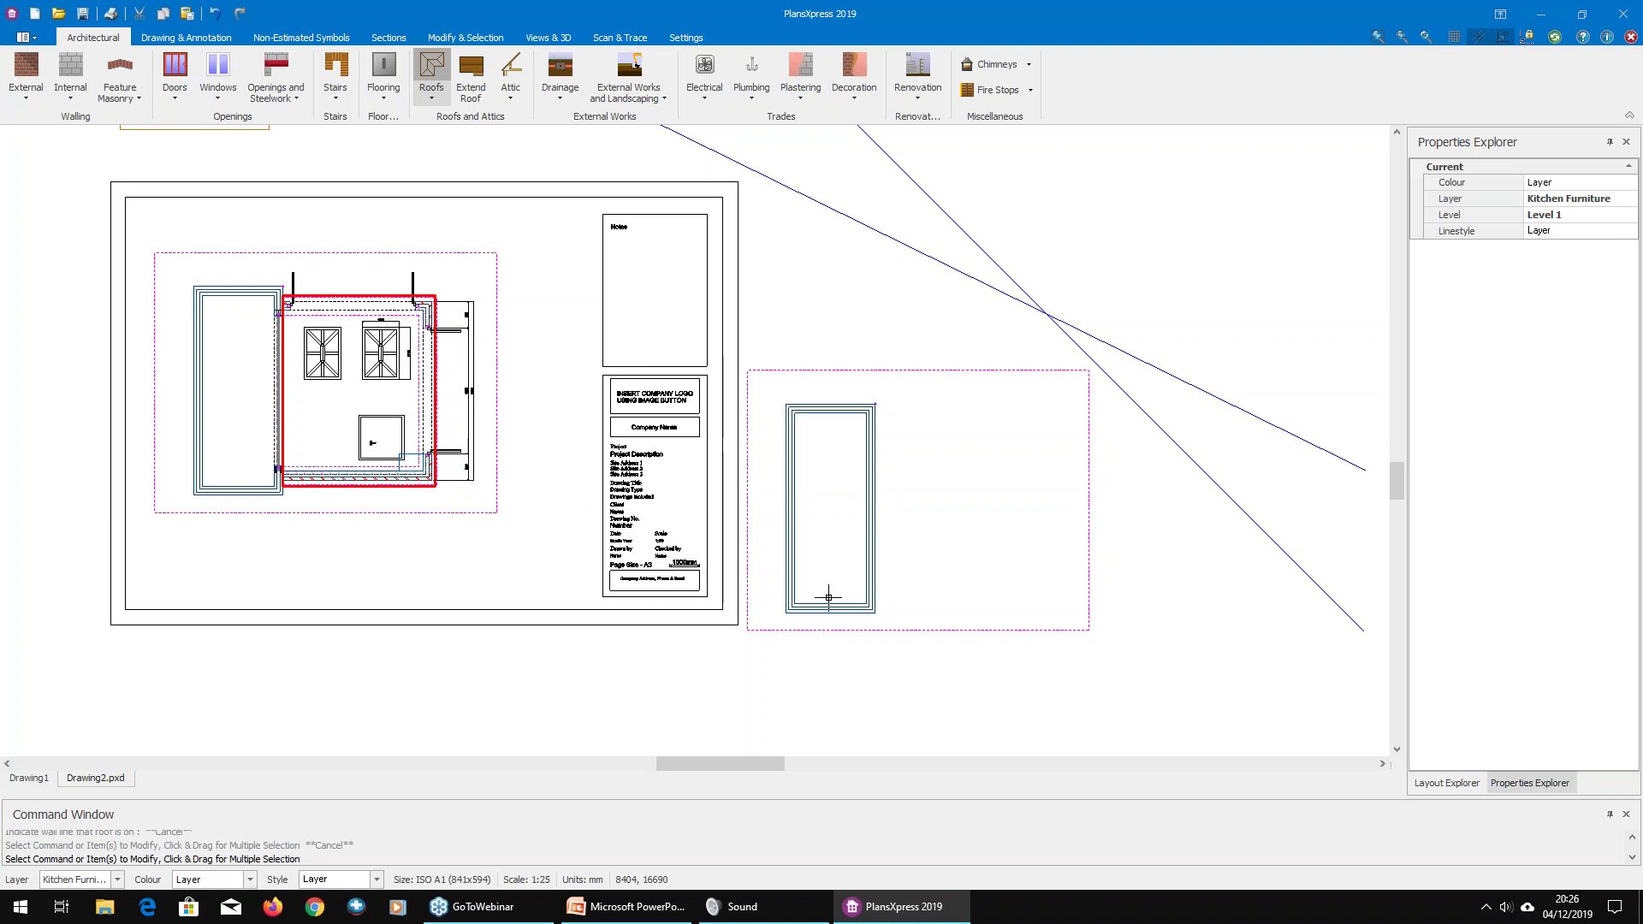
pyautogui.click(633, 381)
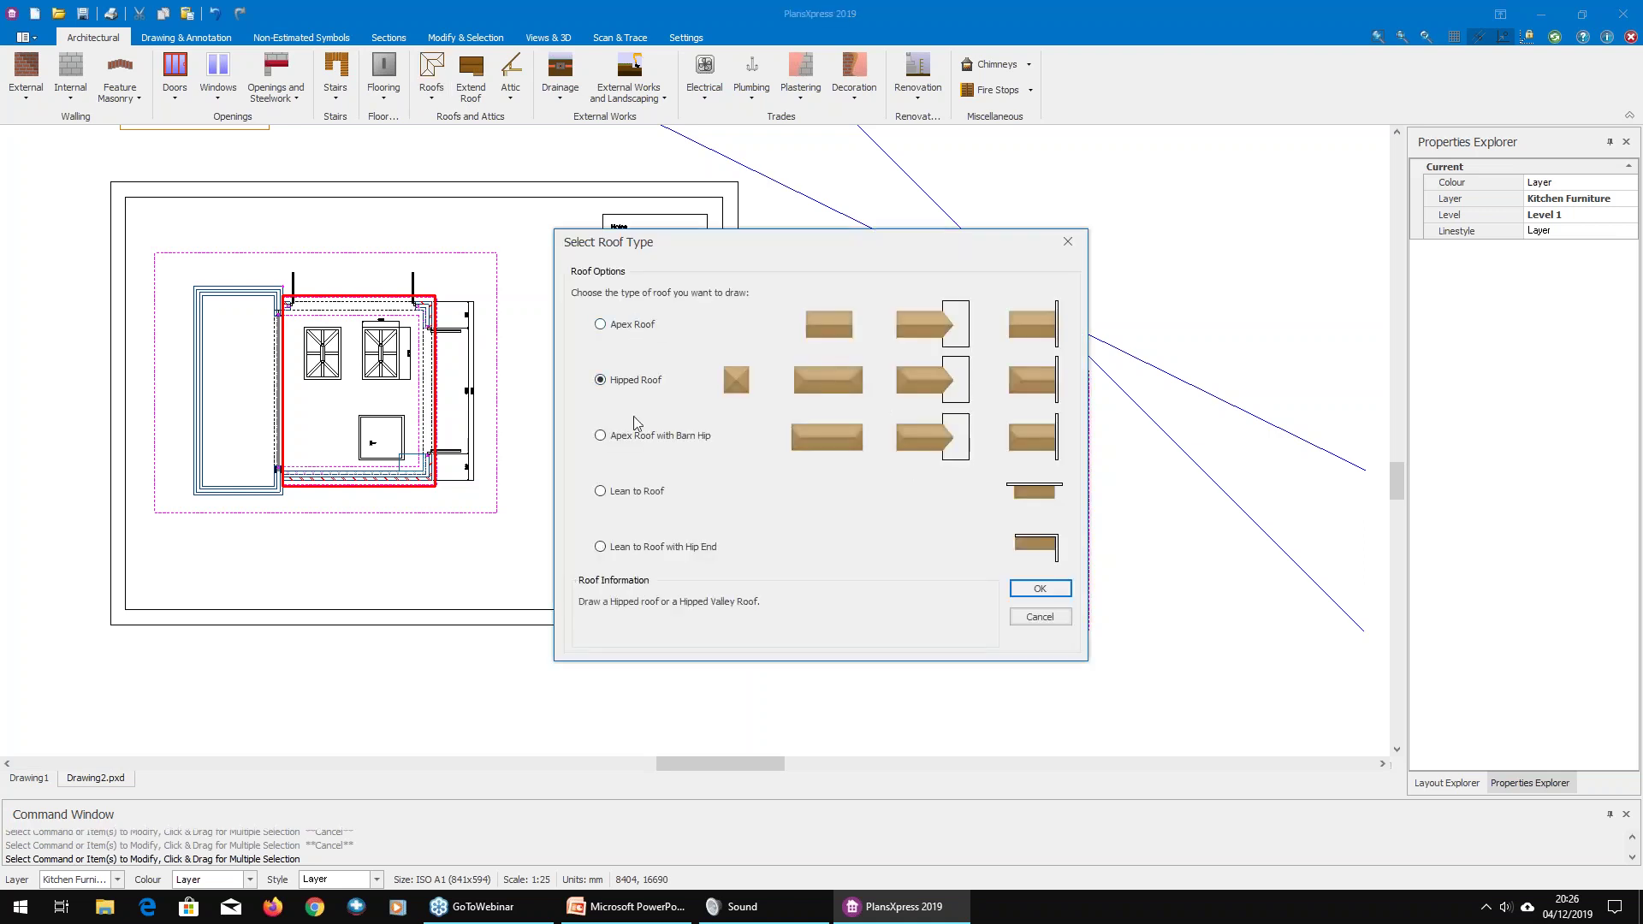
pyautogui.click(1039, 589)
pyautogui.click(869, 429)
pyautogui.scroll(2, 924, 469)
pyautogui.click(698, 360)
pyautogui.click(844, 344)
pyautogui.click(689, 702)
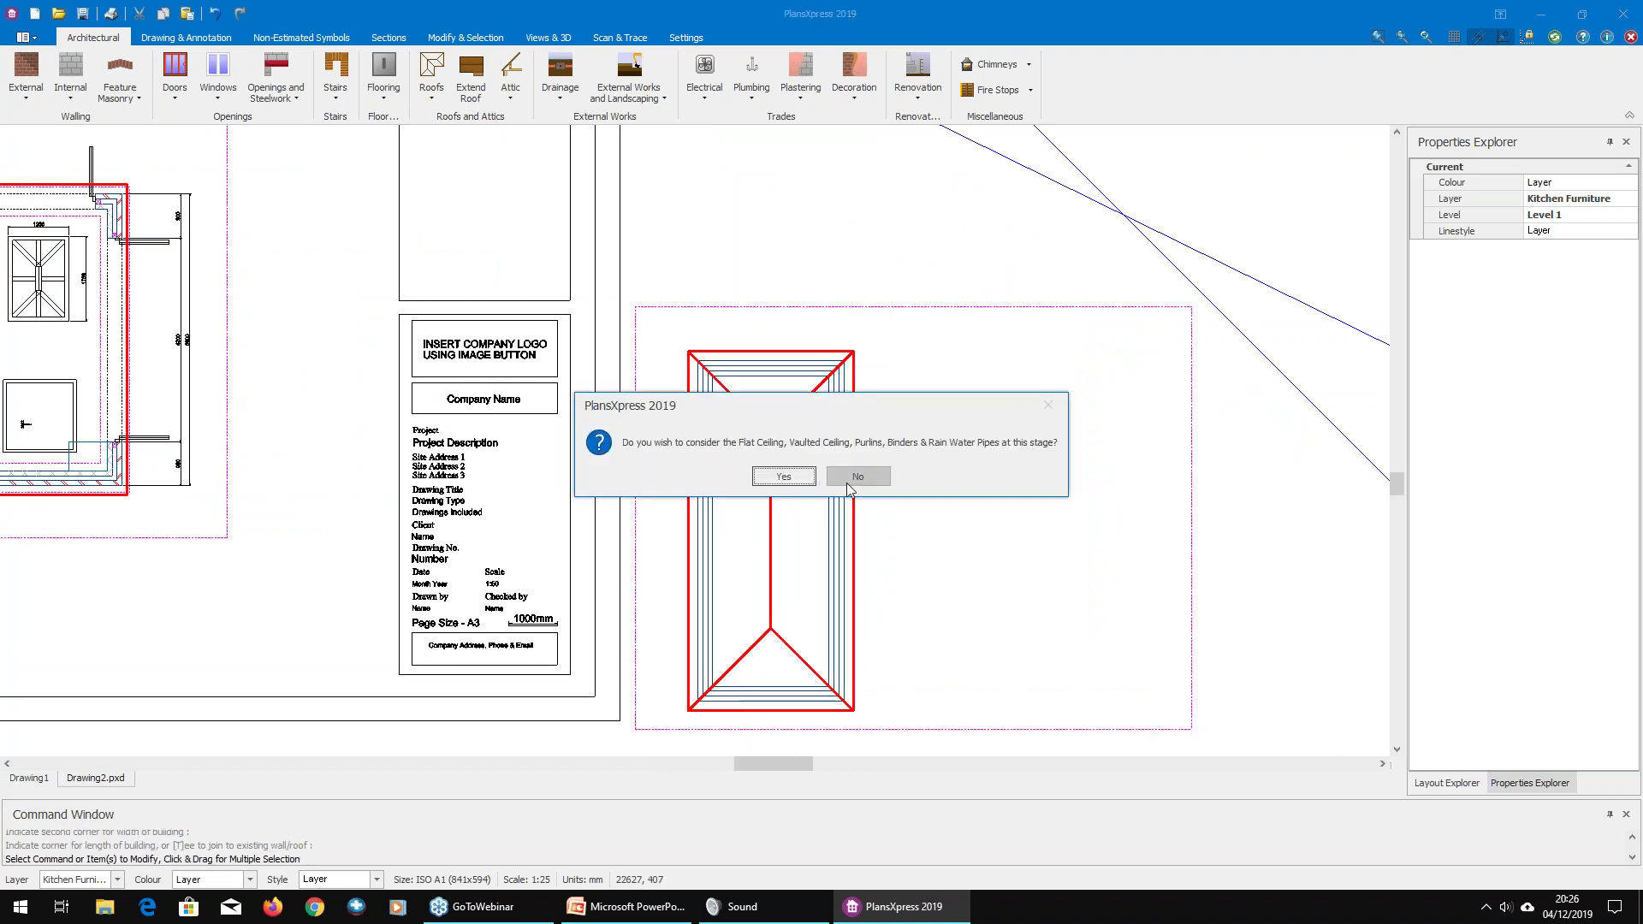
pyautogui.click(857, 476)
# Step: Preview the model in 3D and orbit it to examine the hipped roof above the extension, closing the preview when done
pyautogui.click(537, 36)
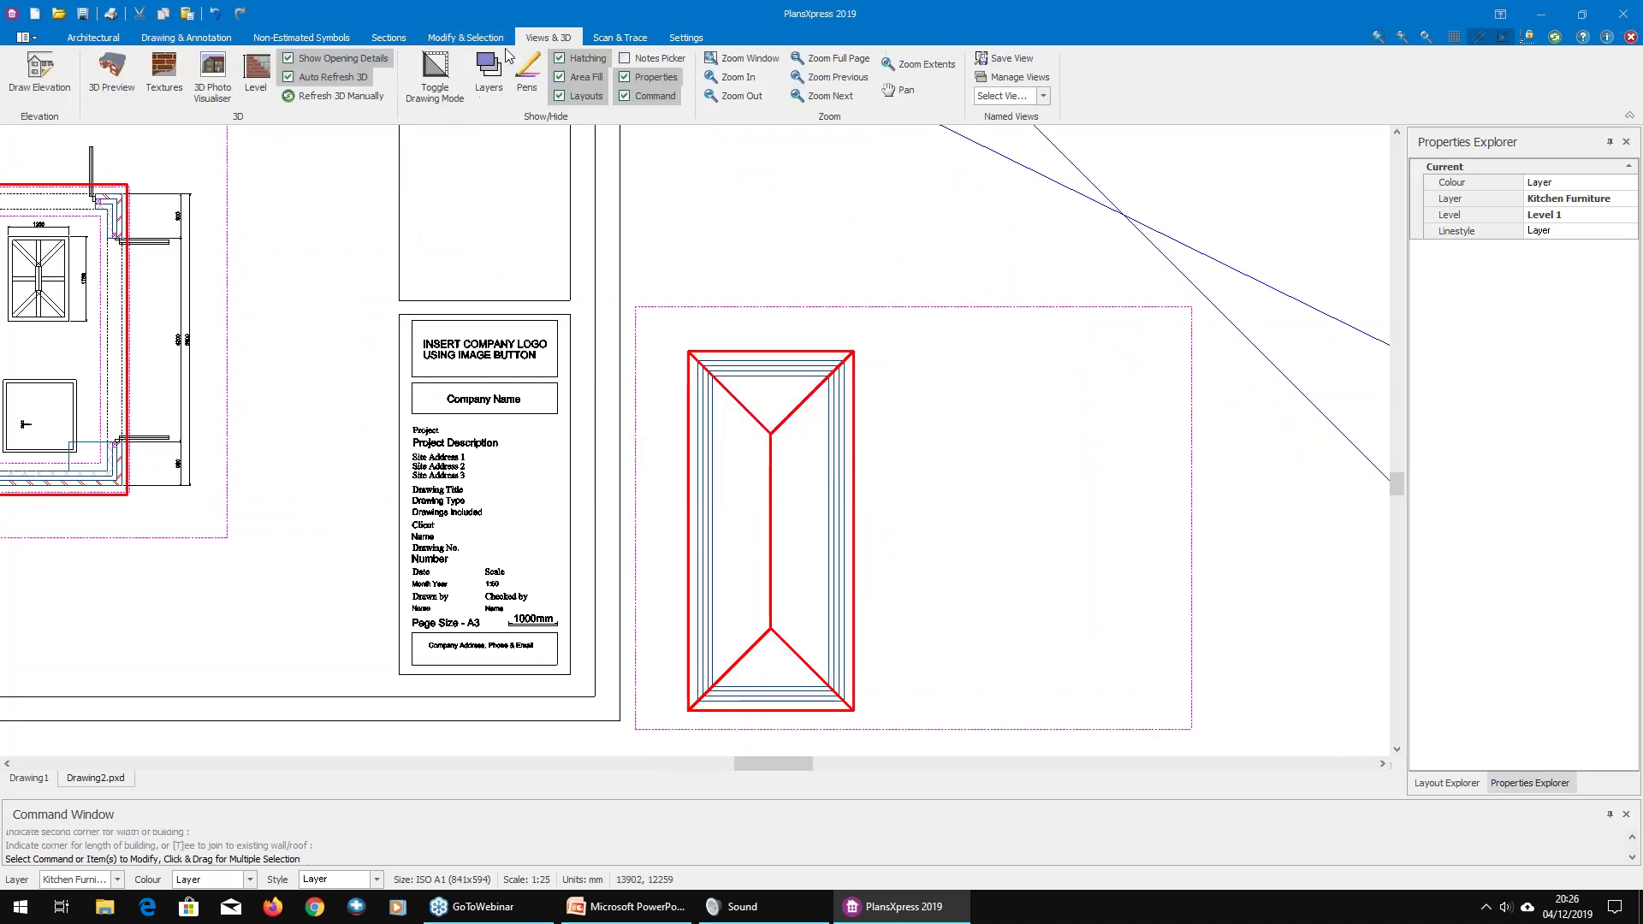
pyautogui.click(111, 75)
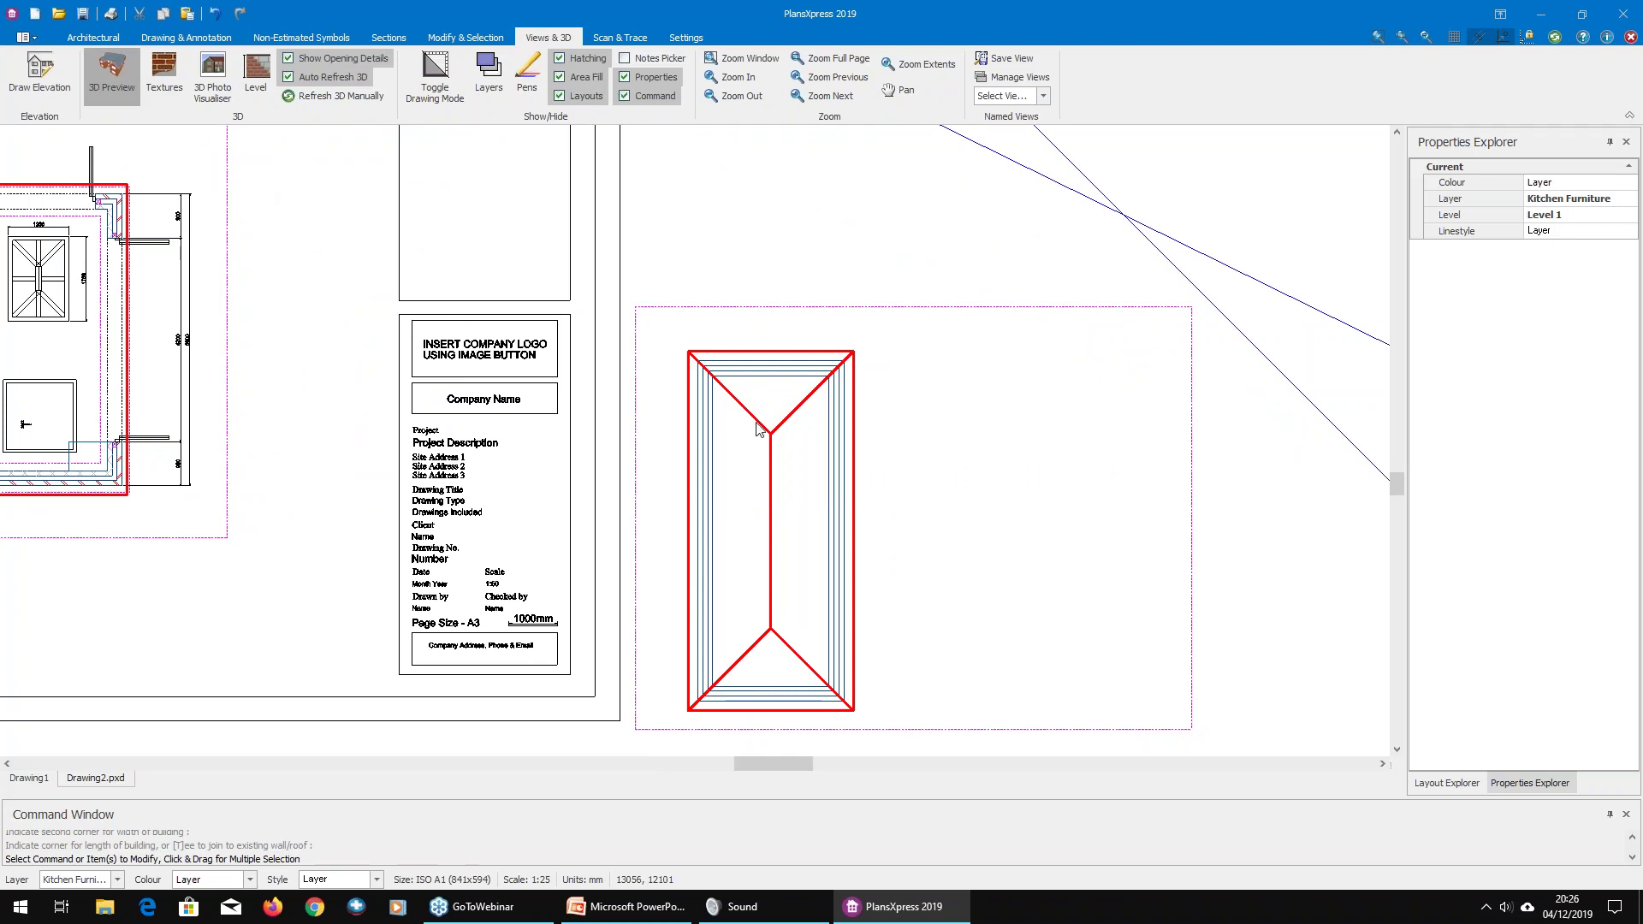
pyautogui.moveTo(845, 446); pyautogui.dragTo(728, 469)
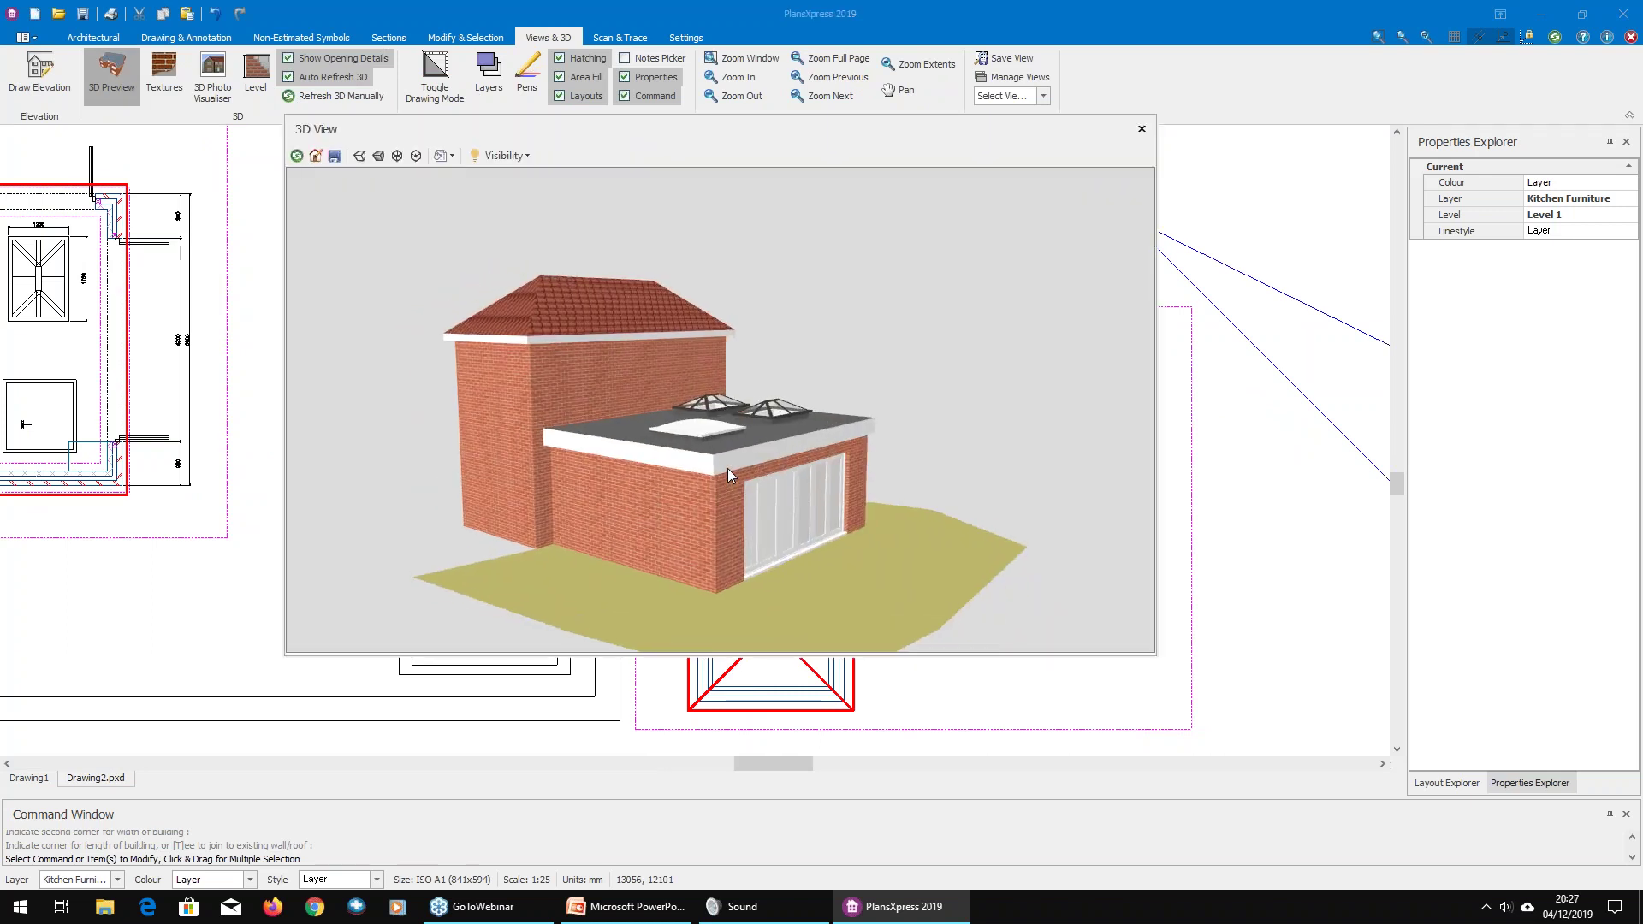
pyautogui.moveTo(598, 126); pyautogui.dragTo(647, 133)
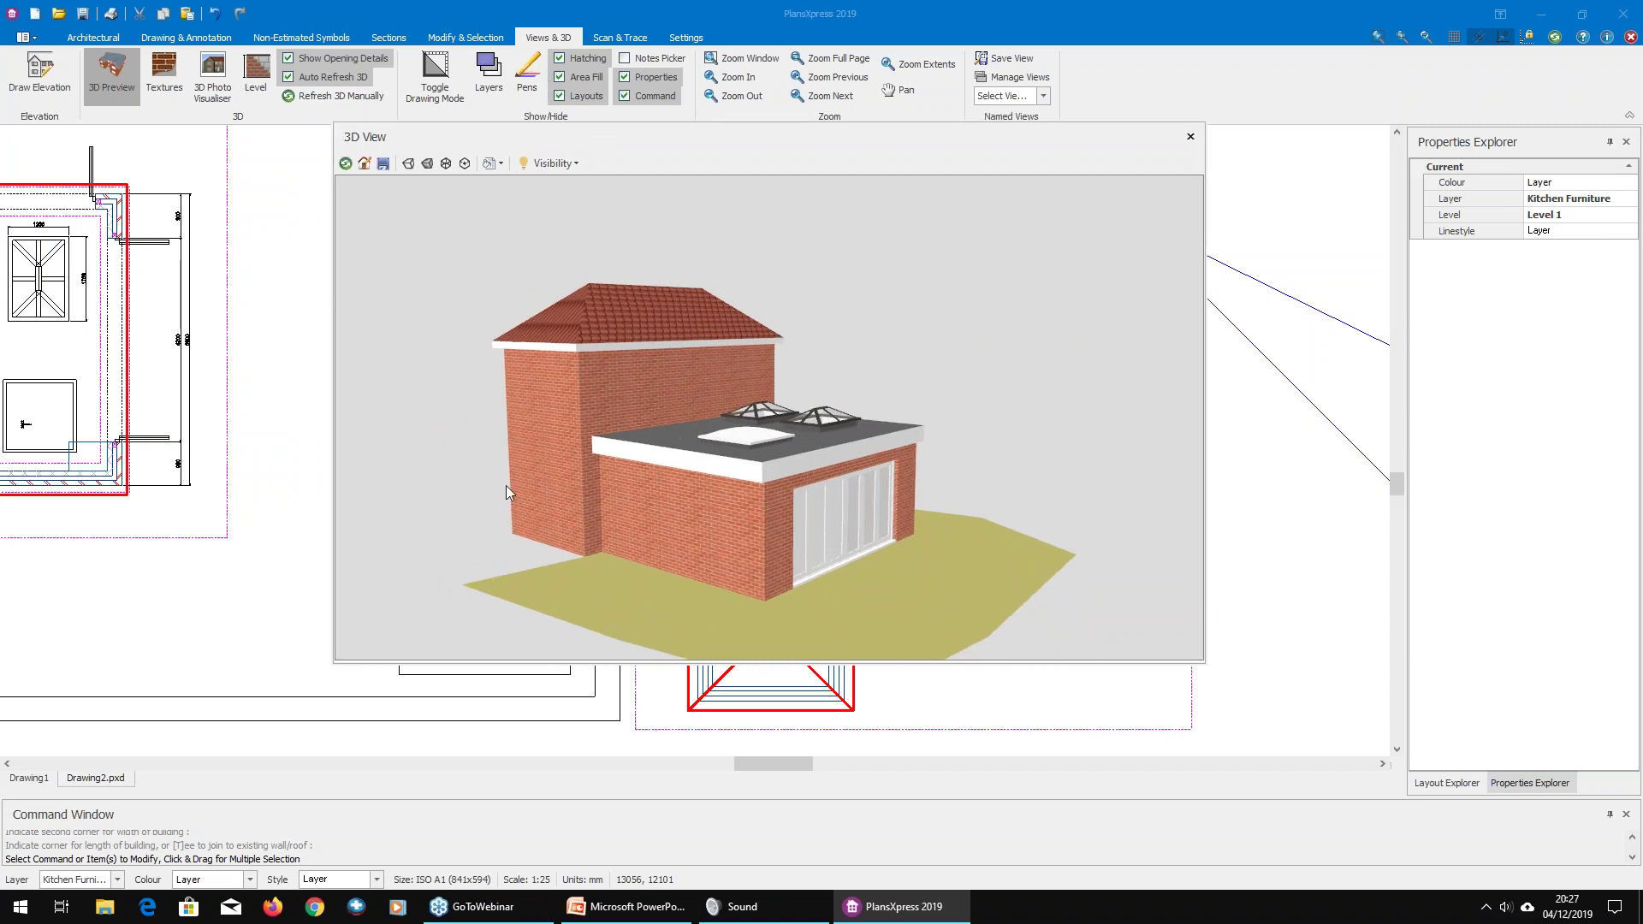
pyautogui.moveTo(543, 489); pyautogui.dragTo(596, 495)
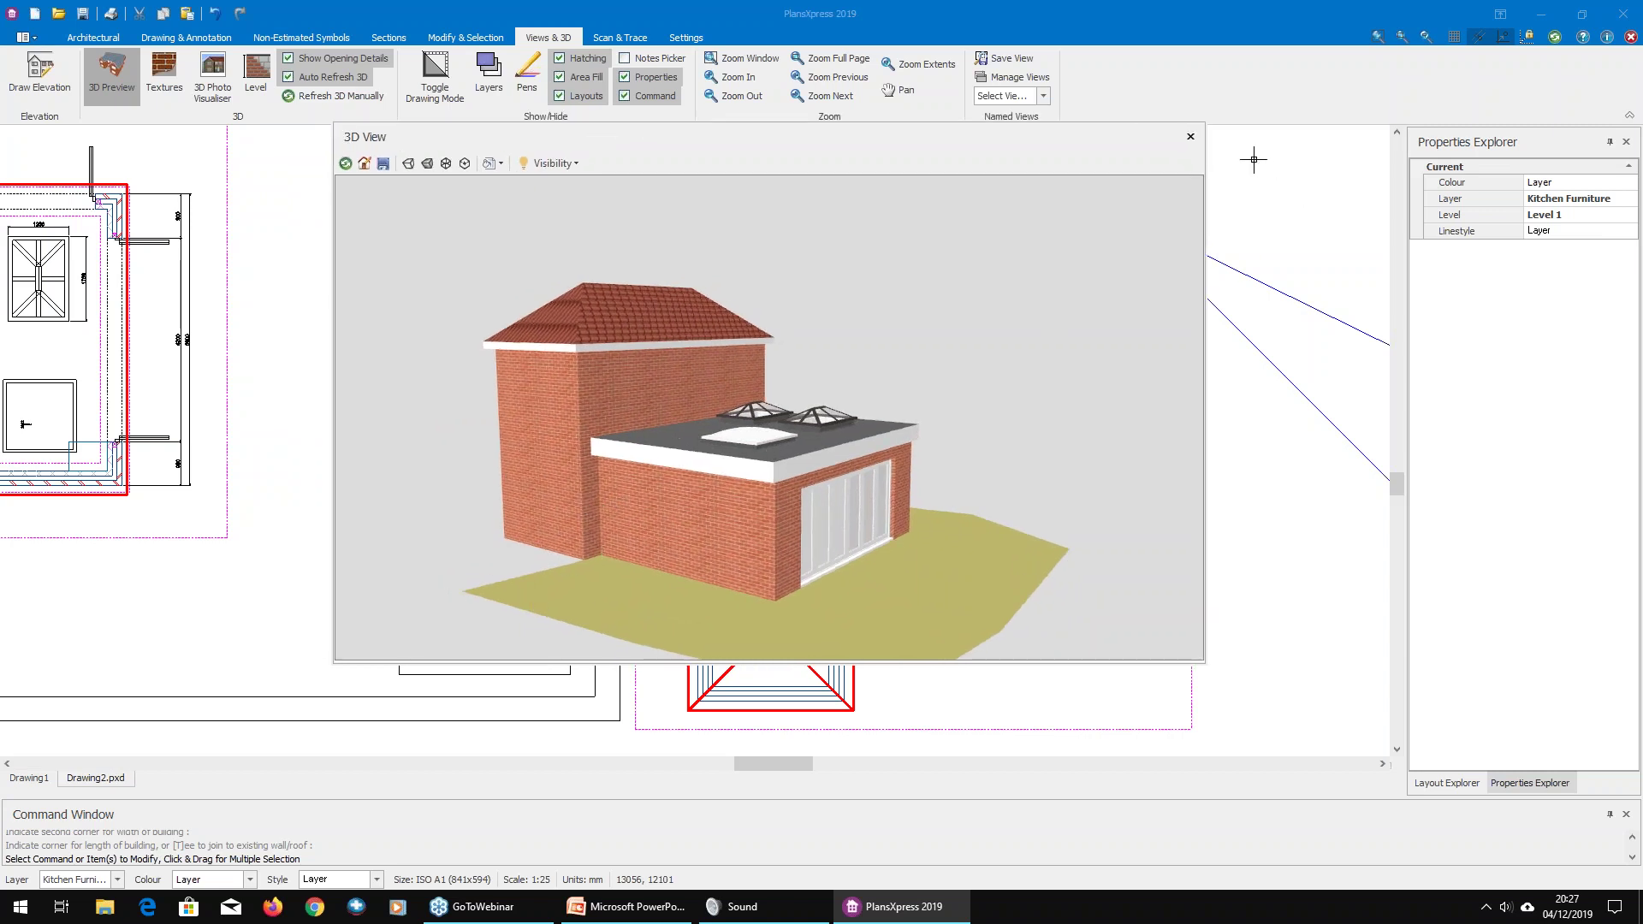
pyautogui.click(1190, 136)
# Step: Move the level 2 reference point from the building's corner to a point partway along the upper wall
pyautogui.scroll(3, 652, 579)
pyautogui.scroll(-2, 813, 513)
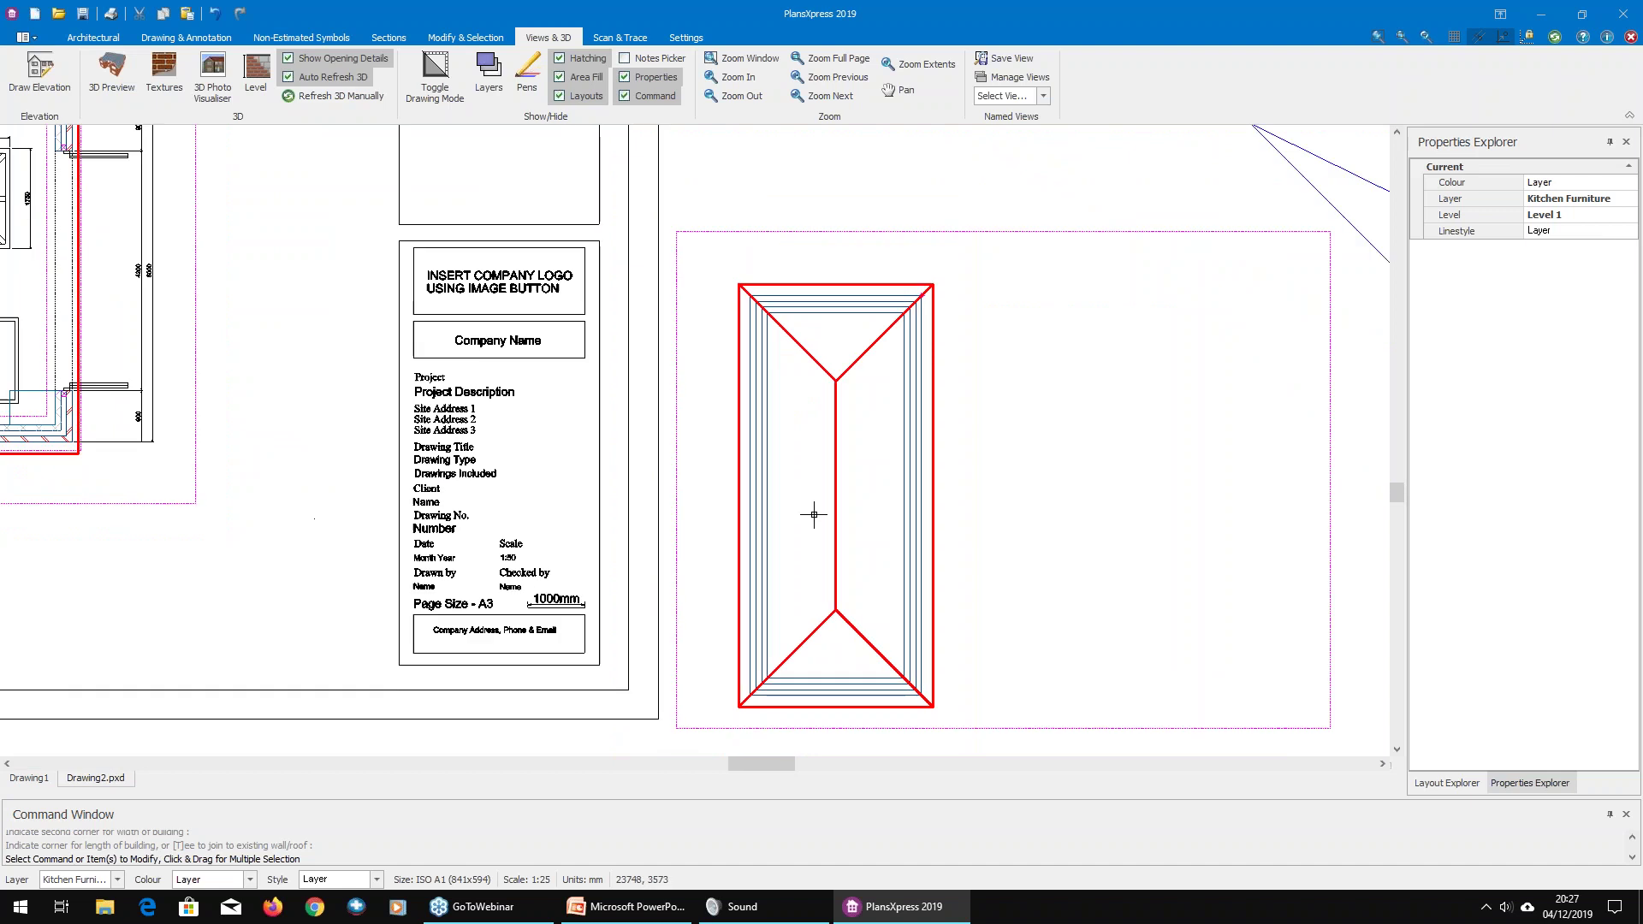
pyautogui.scroll(-1, 749, 429)
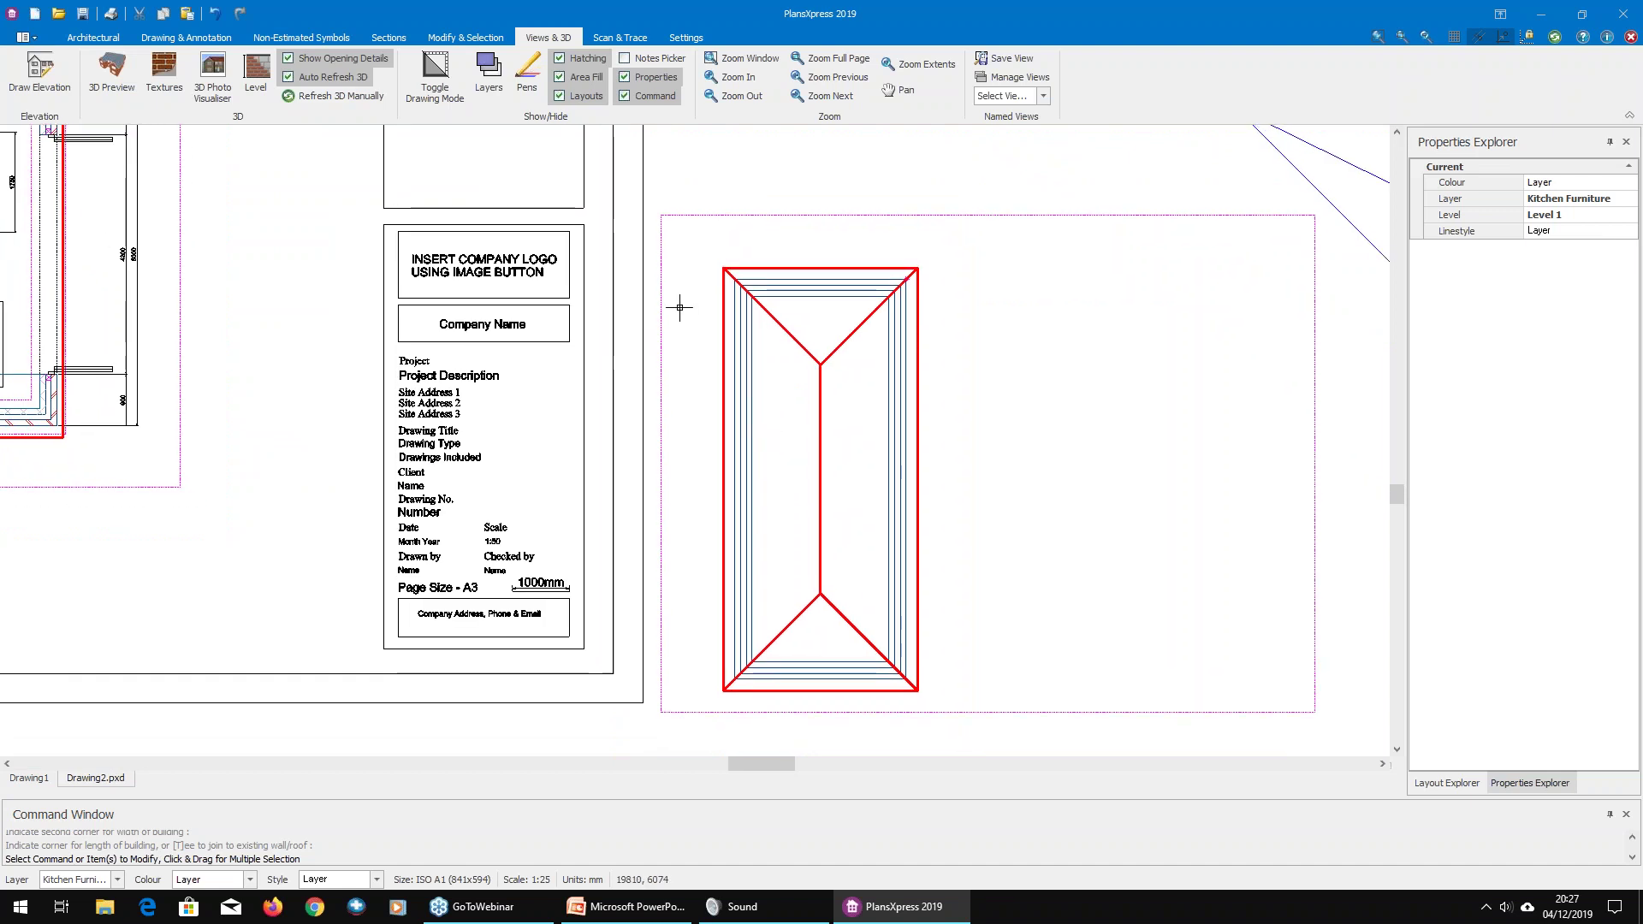
pyautogui.click(1012, 217)
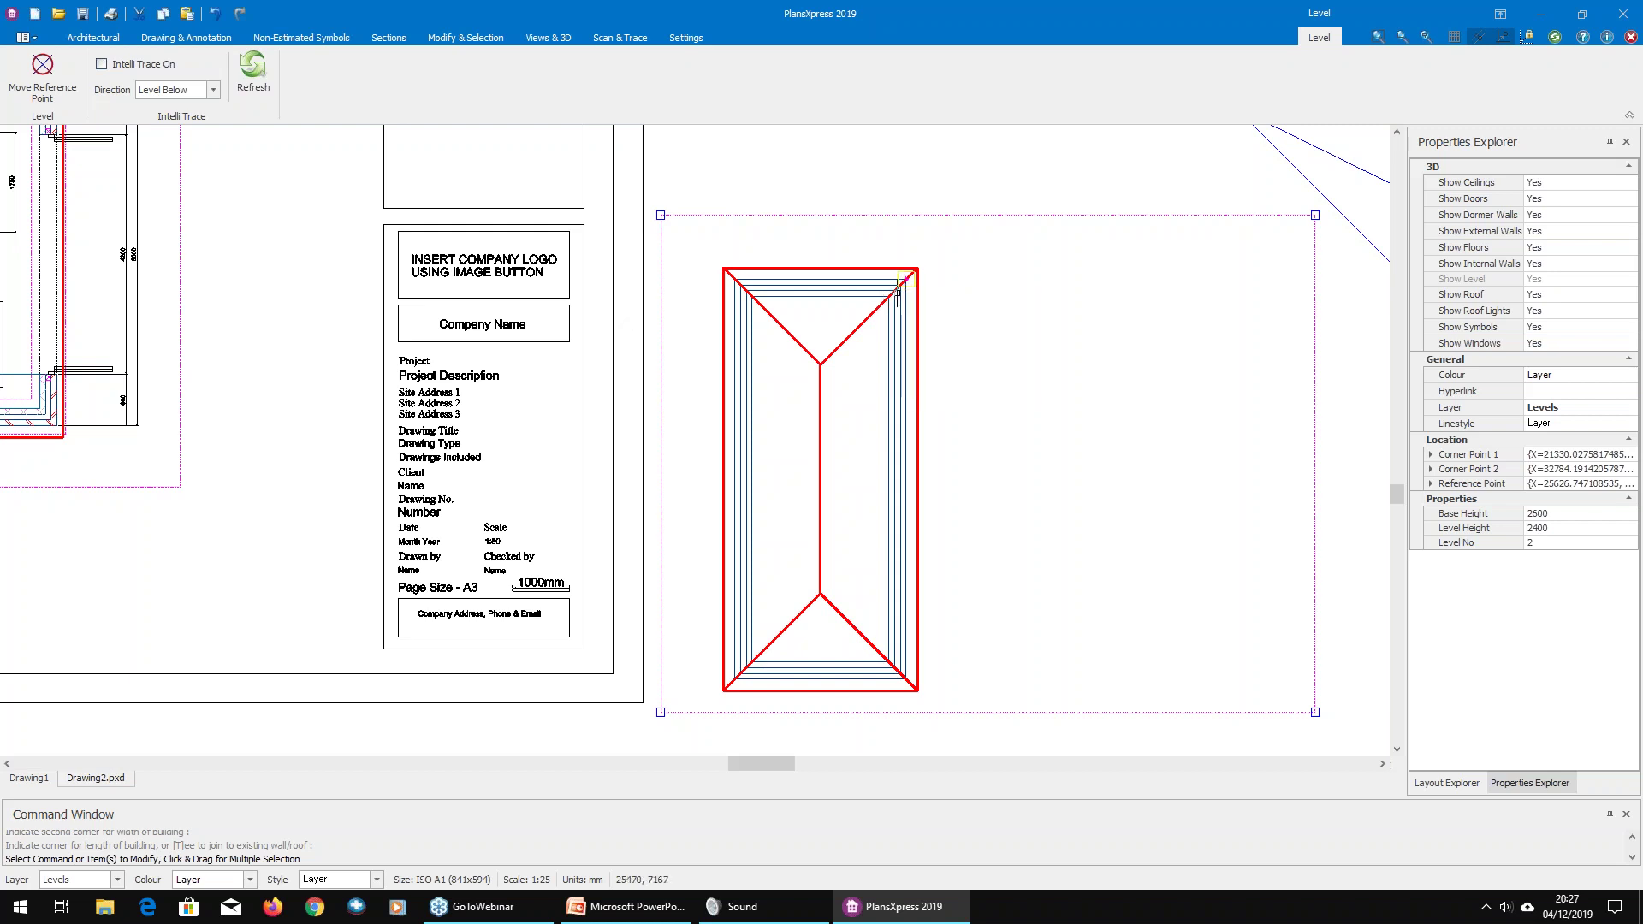
pyautogui.click(31, 75)
pyautogui.scroll(2, 795, 278)
pyautogui.click(796, 278)
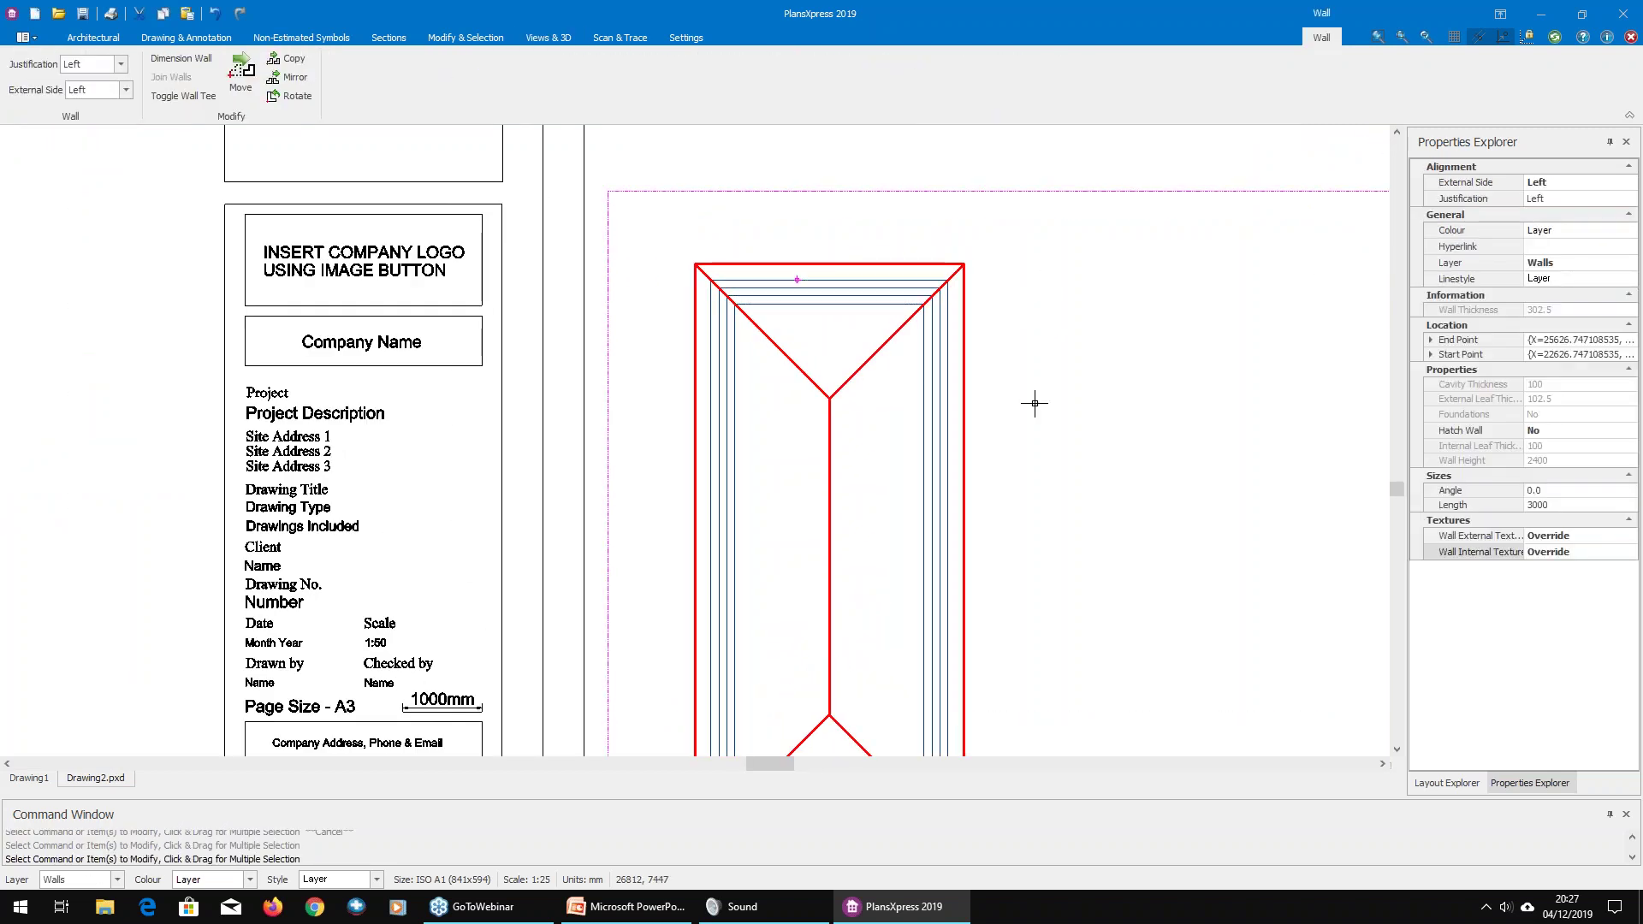
pyautogui.press('Escape')
# Step: Preview the model in 3D and orbit it to examine how the shifted reference point affects the upper level's alignment
pyautogui.click(99, 64)
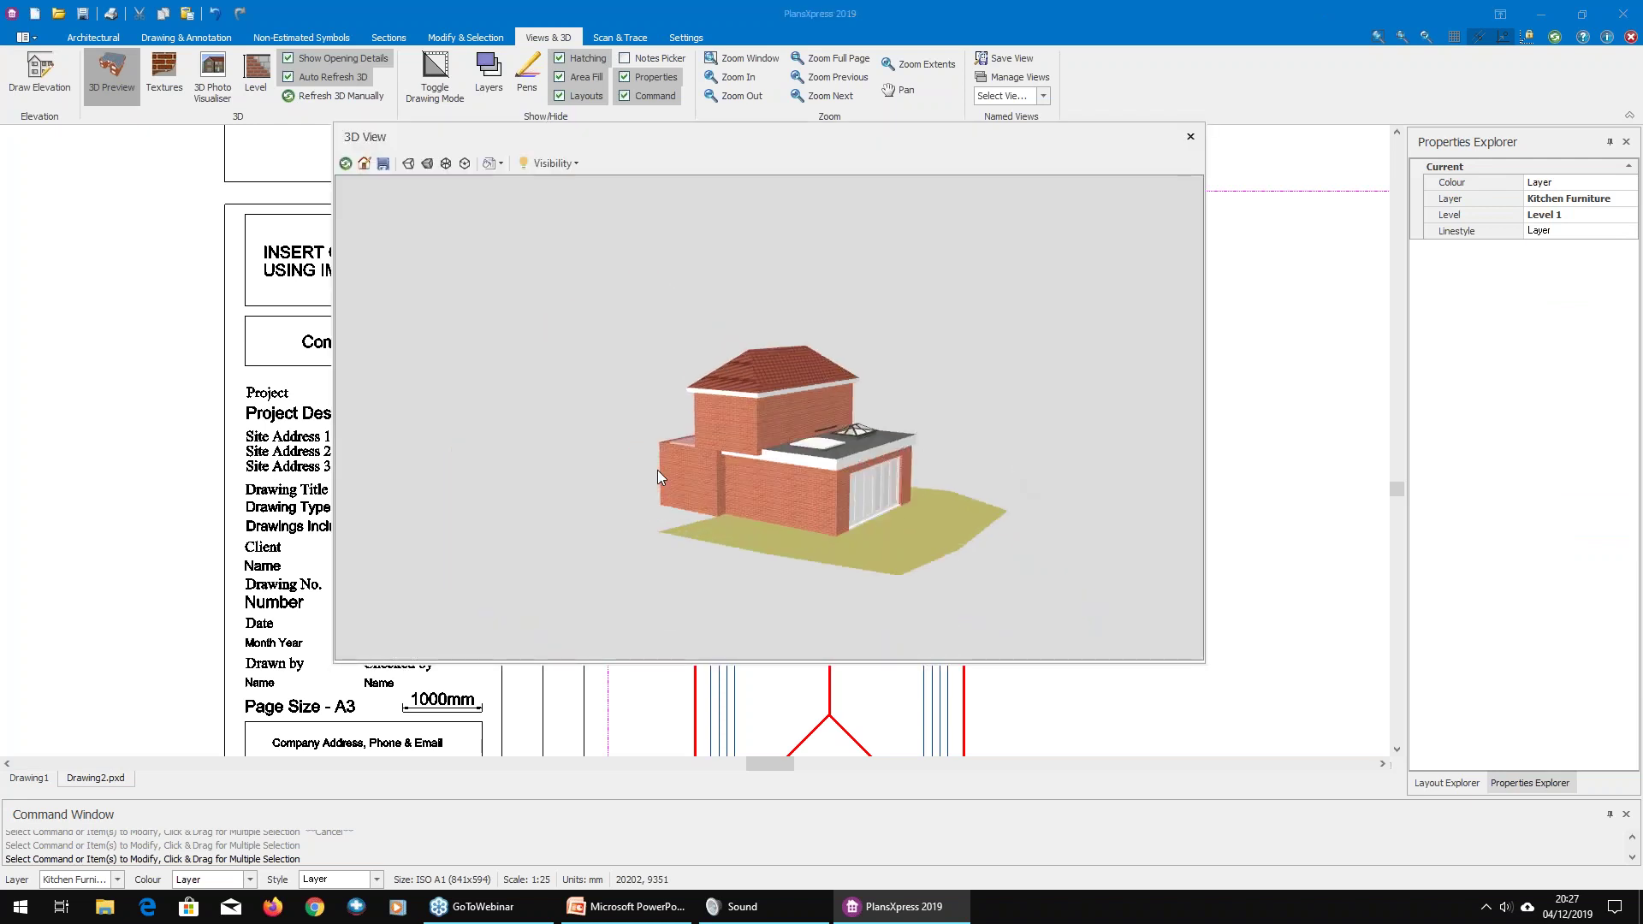
pyautogui.moveTo(659, 476); pyautogui.dragTo(792, 479)
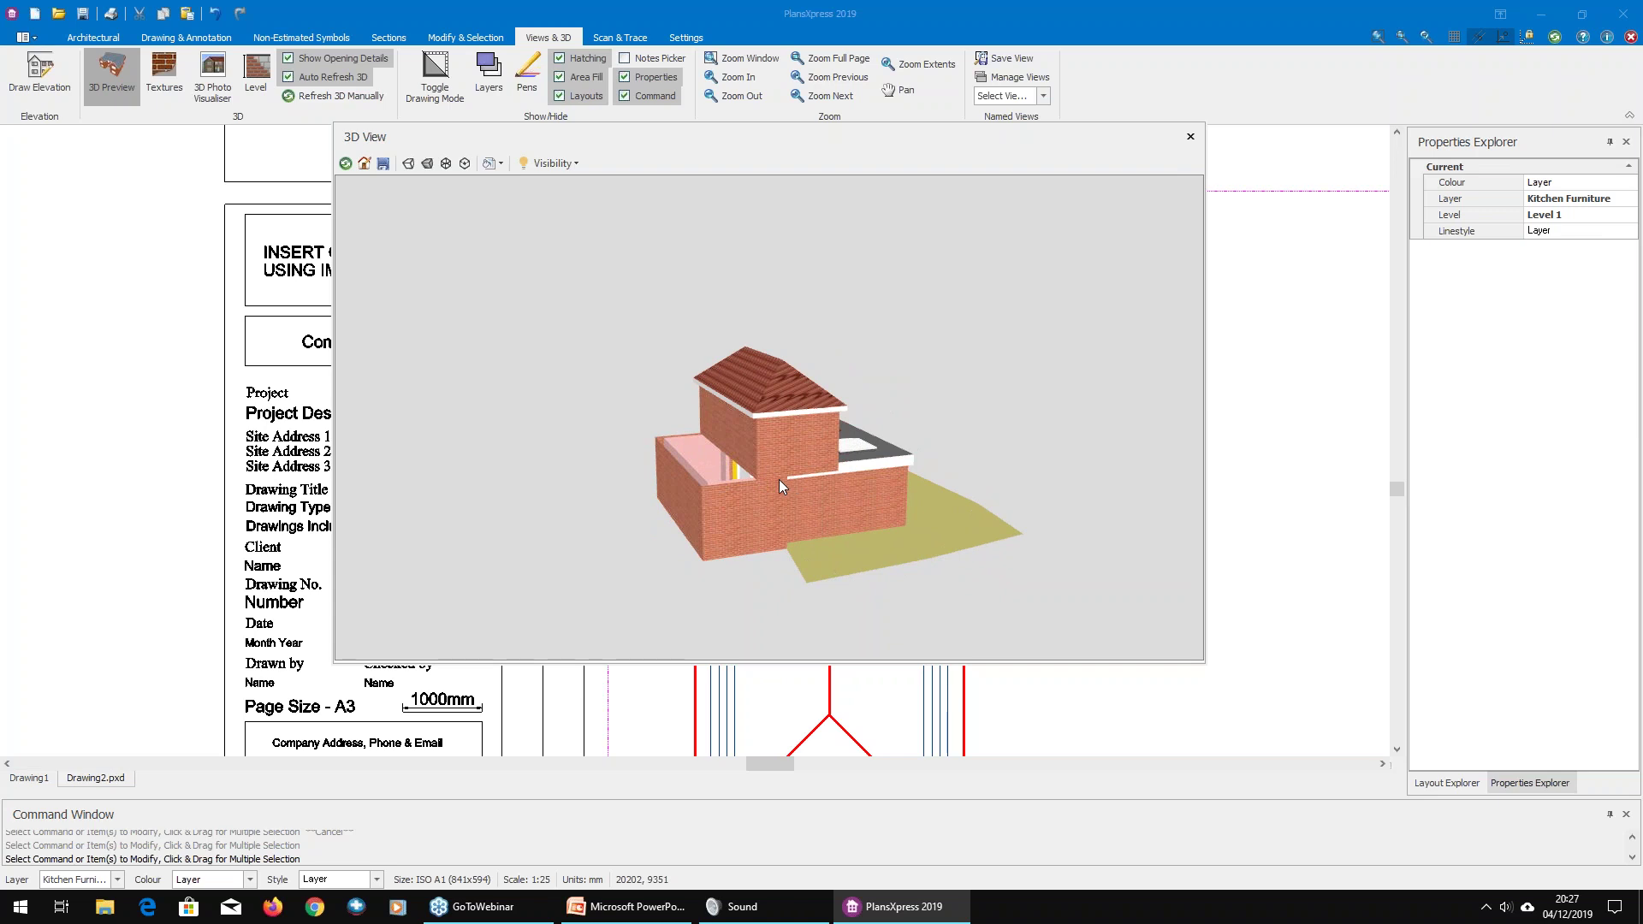
pyautogui.moveTo(789, 474); pyautogui.dragTo(701, 445)
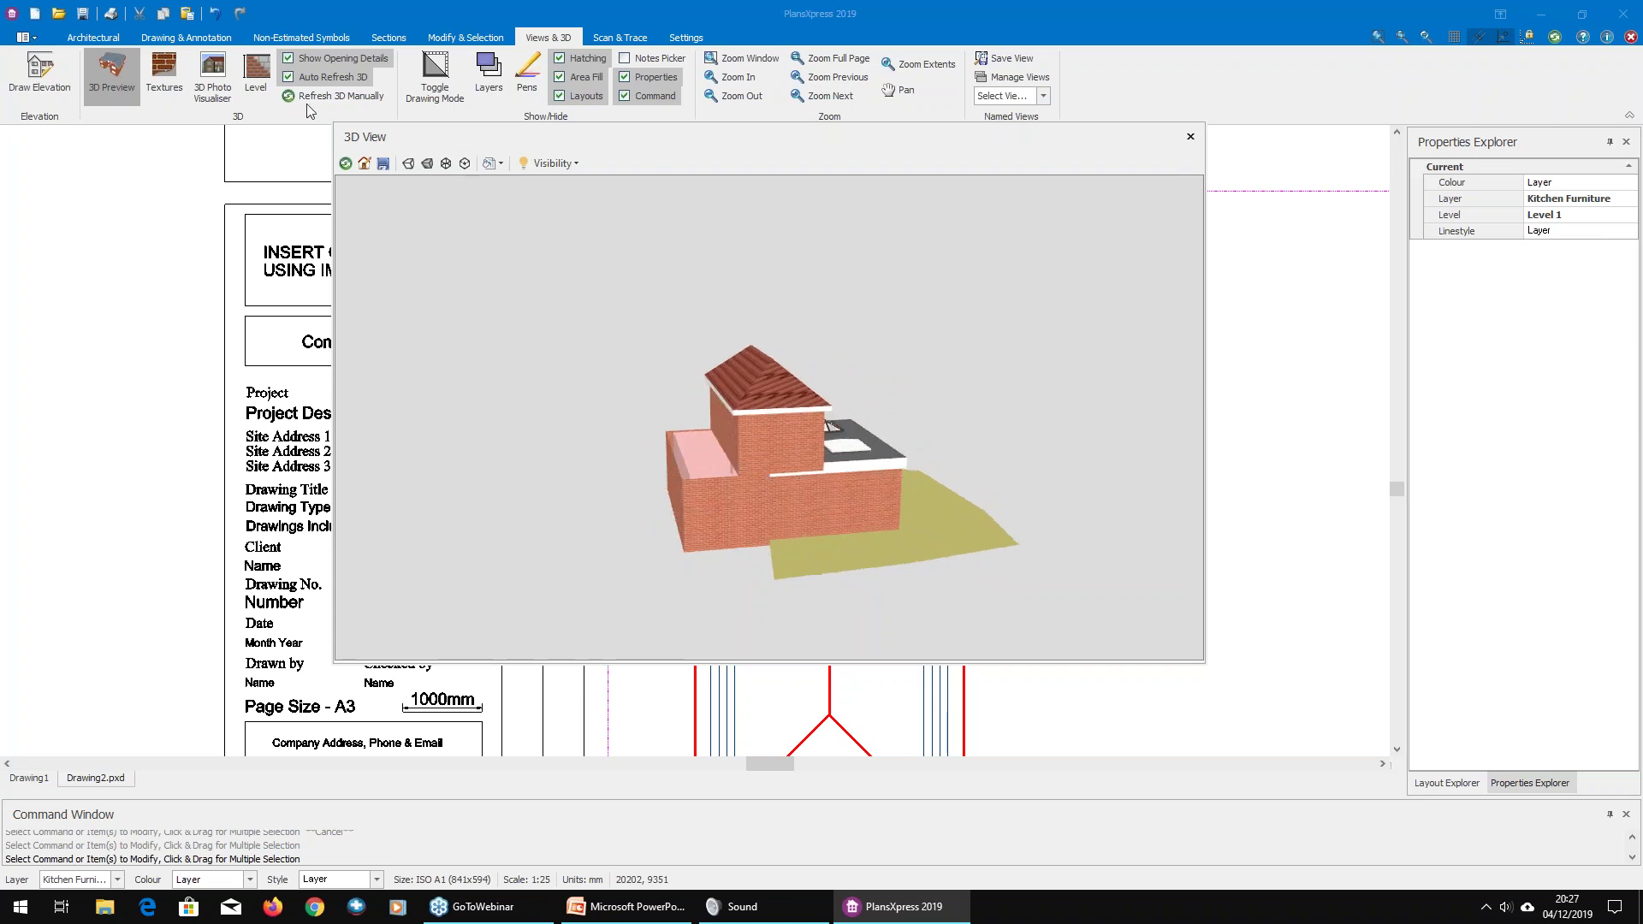
pyautogui.click(94, 70)
# Step: Move the level 2 reference point back to the existing building's upper-right outer wall corner
pyautogui.scroll(2, 822, 282)
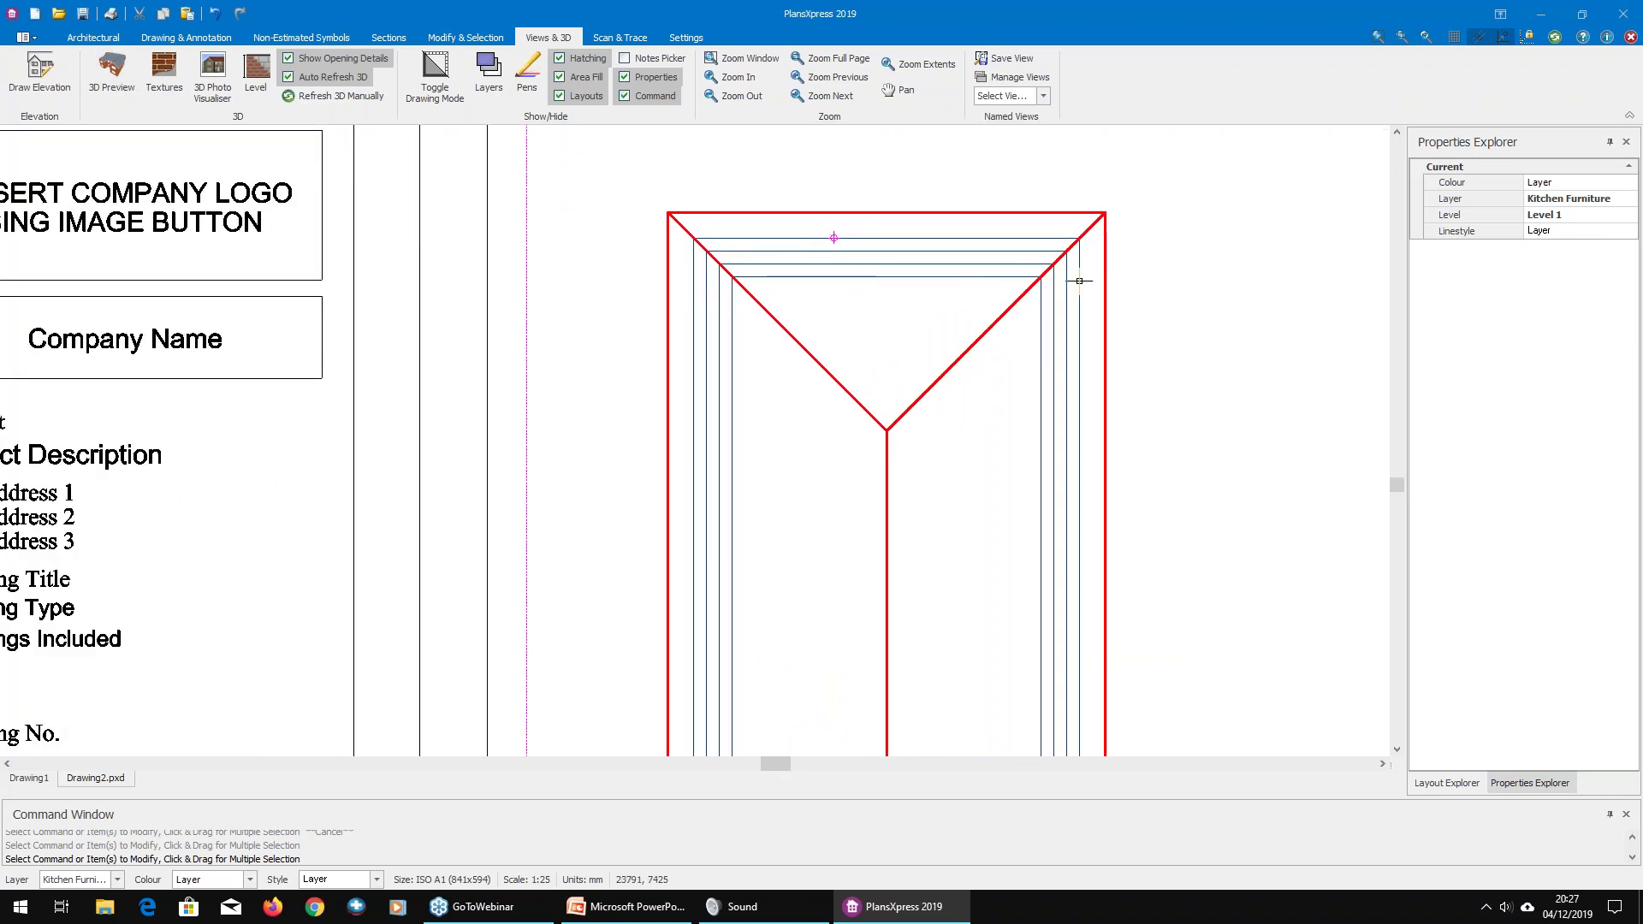
pyautogui.scroll(-3, 1071, 275)
pyautogui.click(917, 214)
pyautogui.click(43, 70)
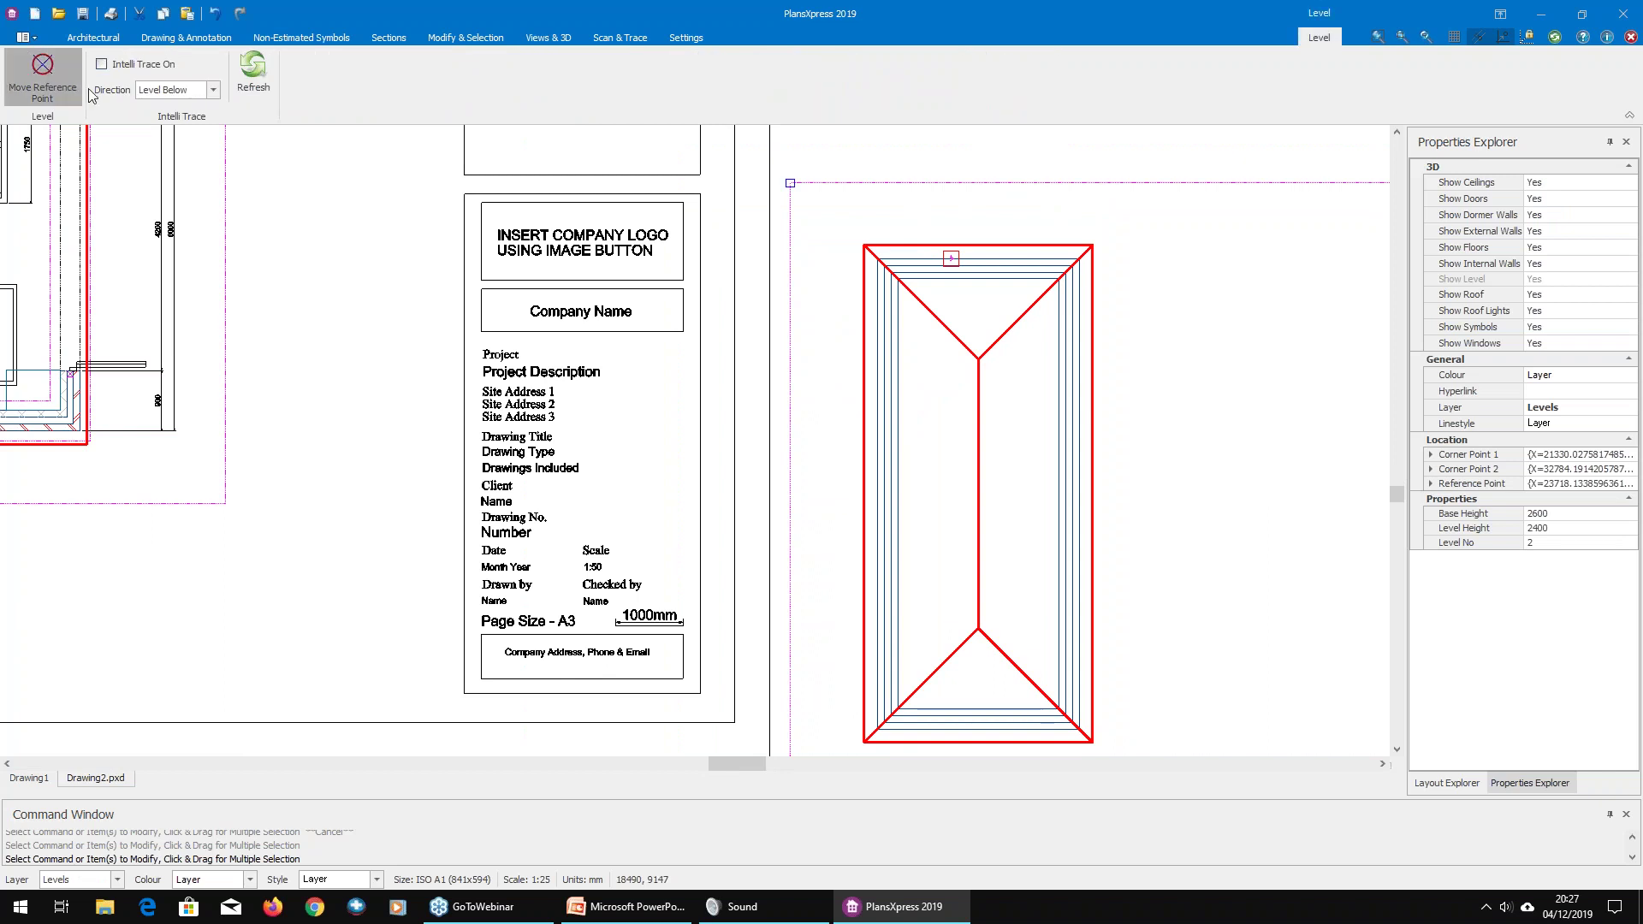
pyautogui.scroll(3, 1056, 243)
pyautogui.click(1099, 274)
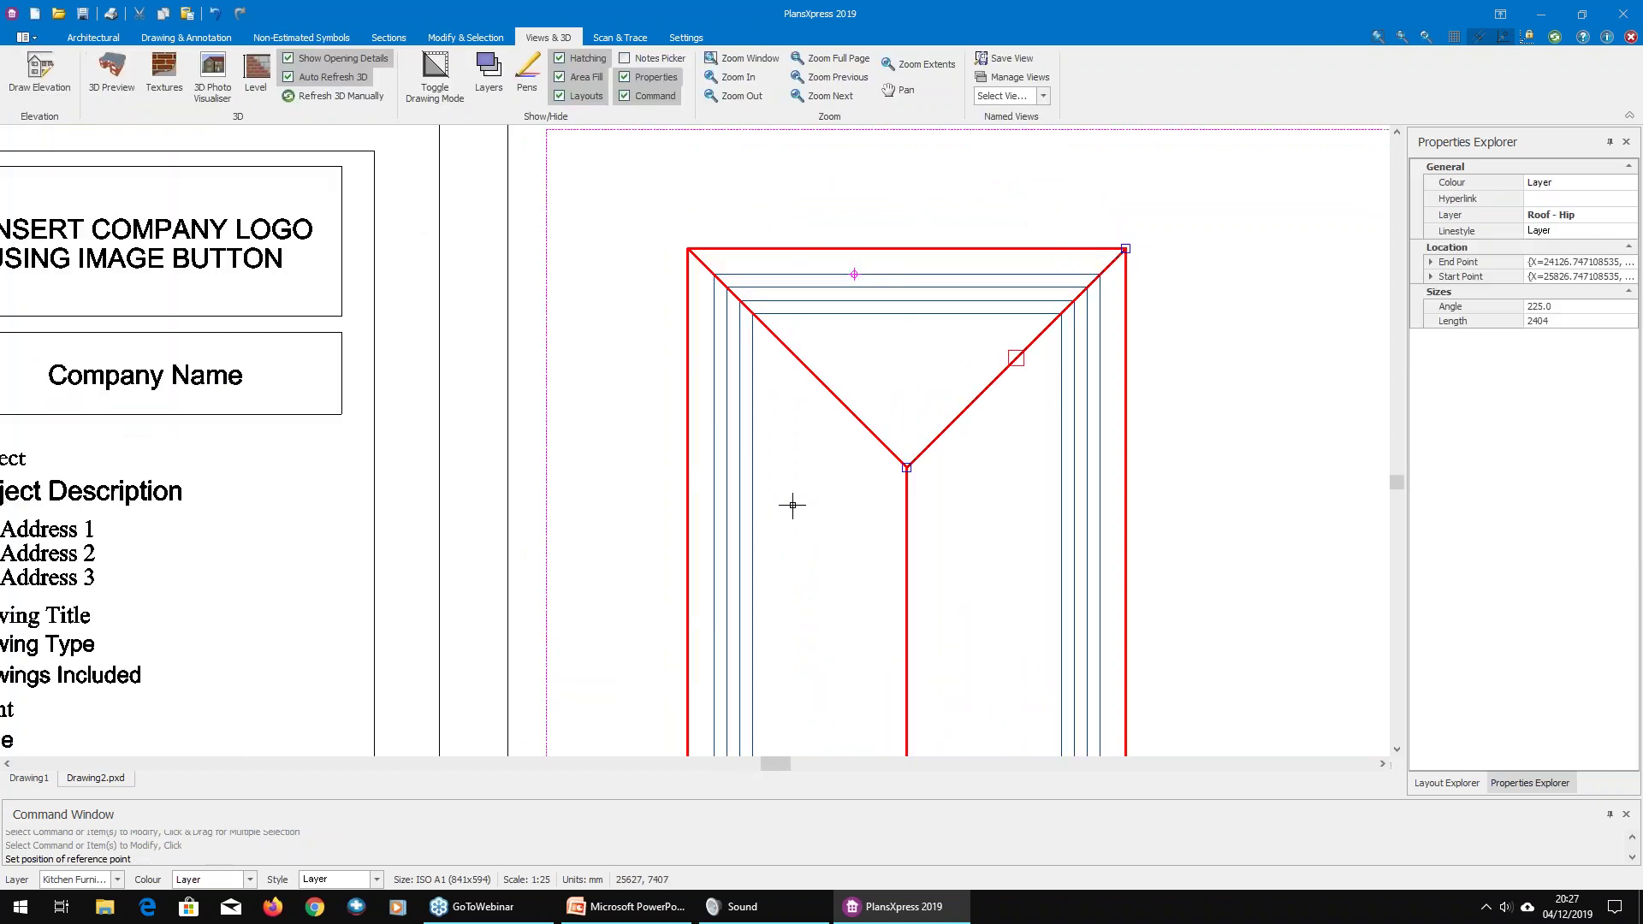
# Step: Preview the model in 3D and orbit it to check the upper level's alignment over the existing building, closing the preview when done
pyautogui.scroll(-3, 1114, 501)
pyautogui.press('Escape')
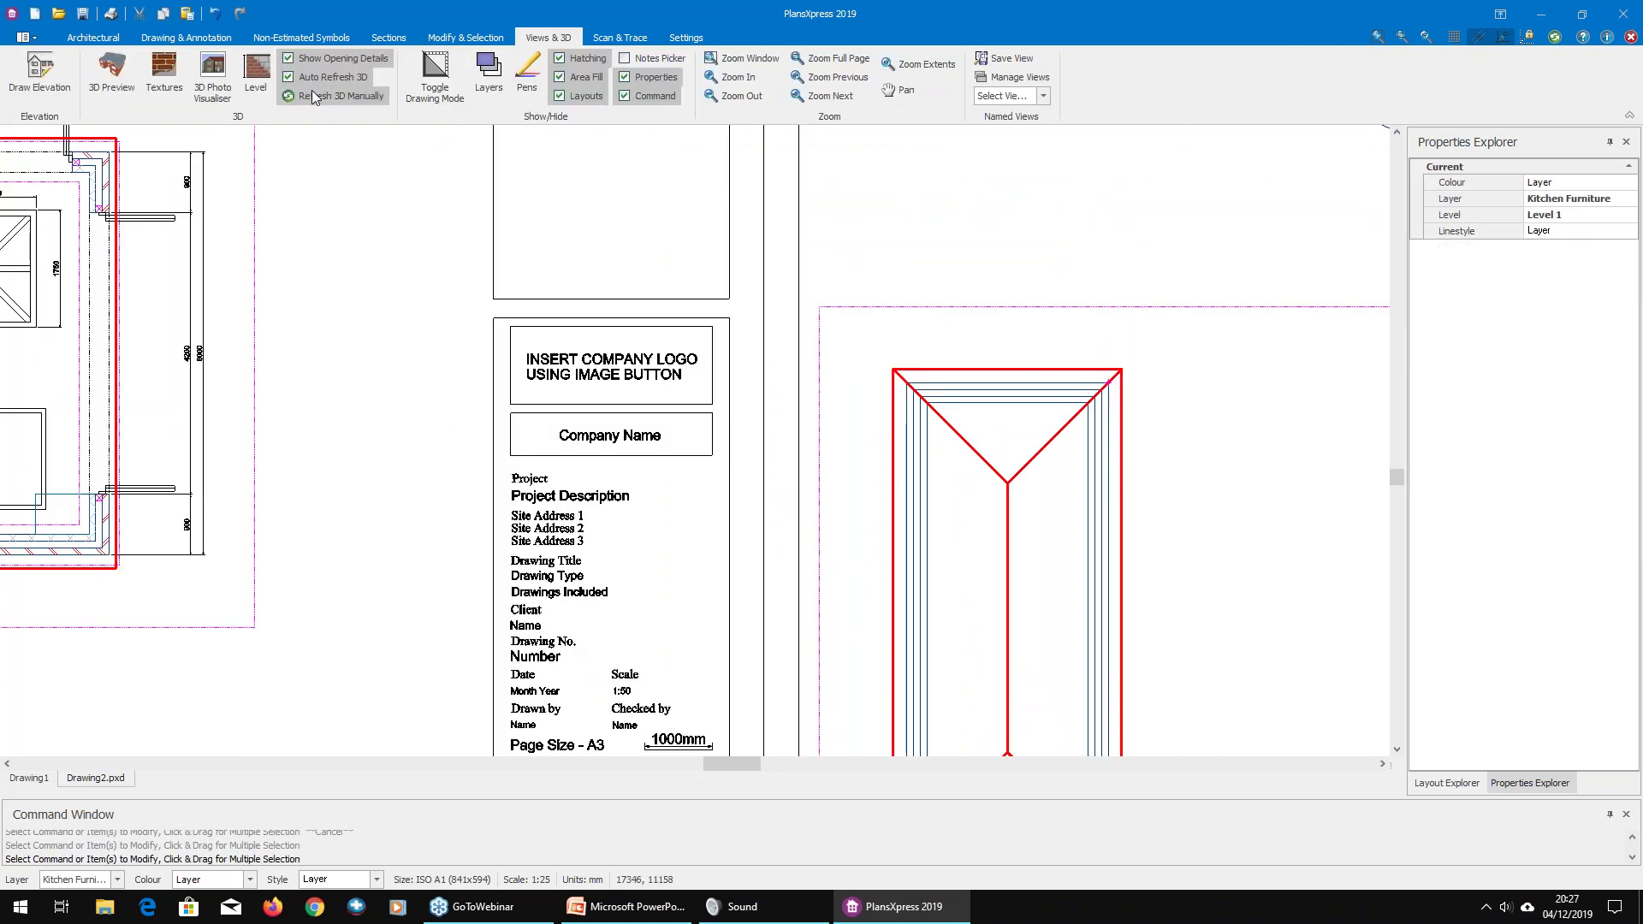
pyautogui.click(111, 75)
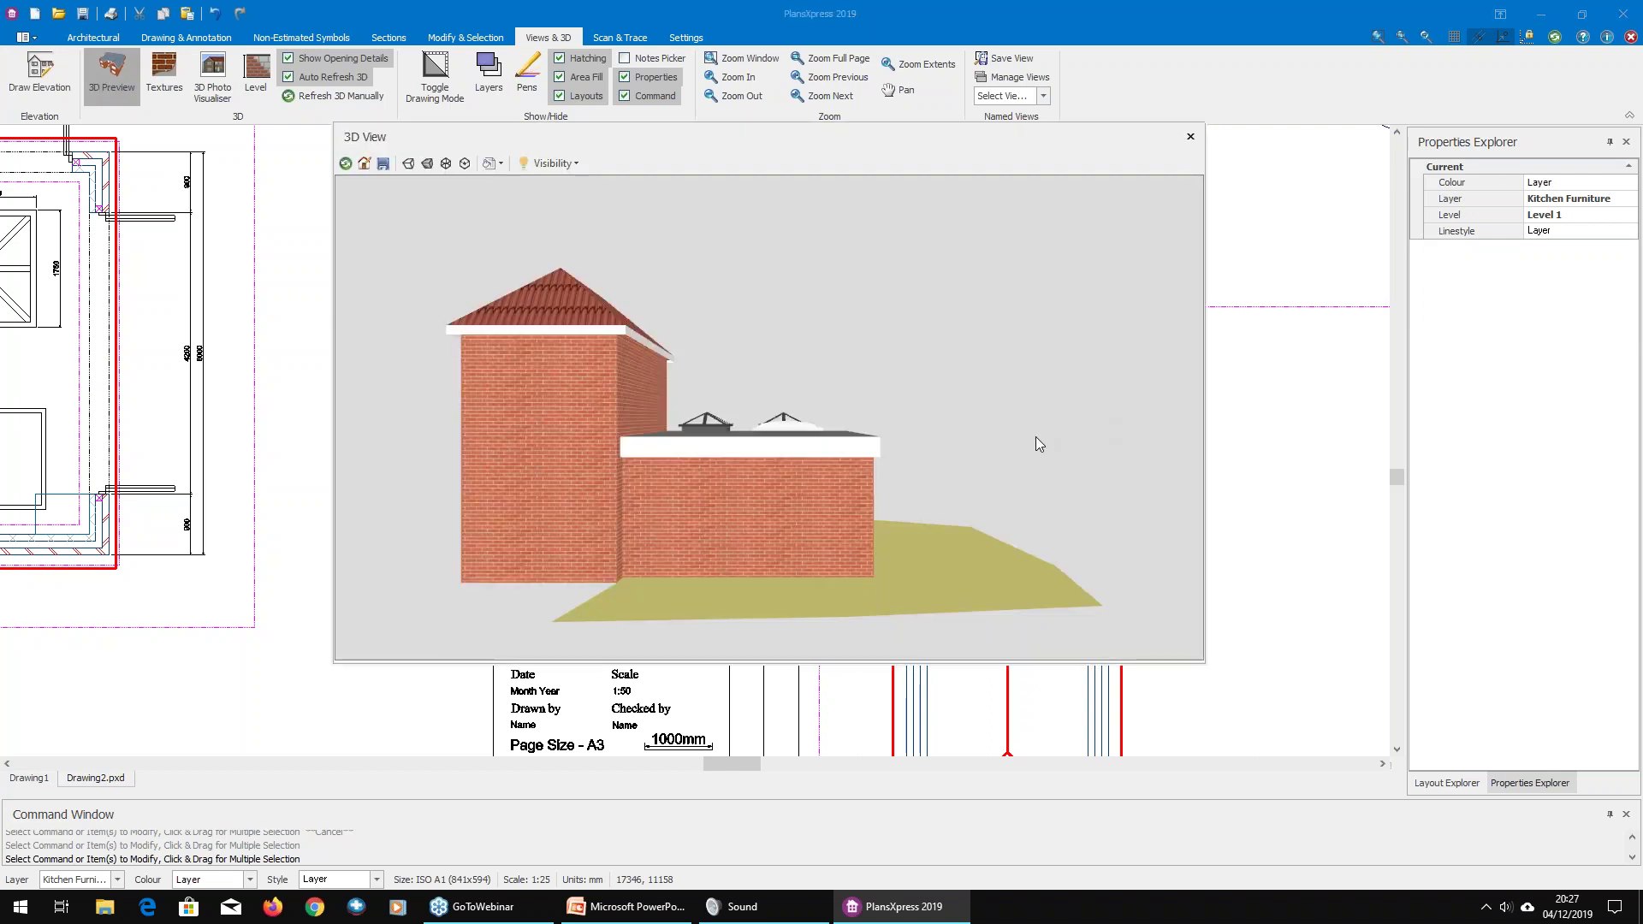
pyautogui.moveTo(1035, 436); pyautogui.dragTo(873, 423)
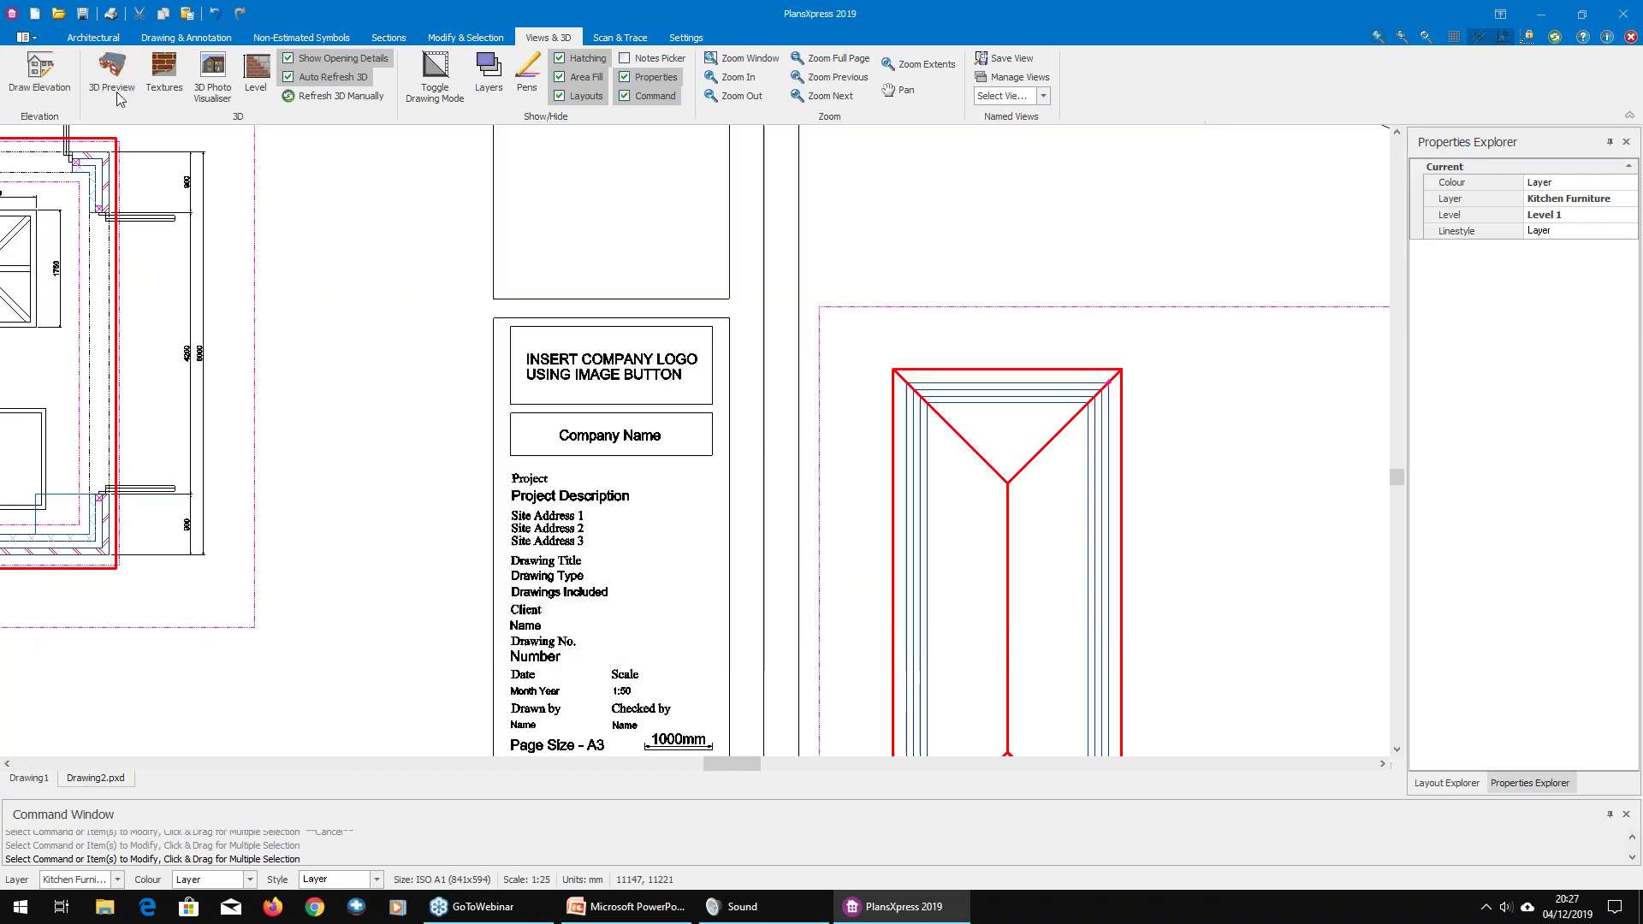
pyautogui.click(85, 85)
# Step: Turn on Intelli Trace for level 2 to trace the walls of the level below, and deselect the level
pyautogui.scroll(-3, 892, 455)
pyautogui.click(1072, 576)
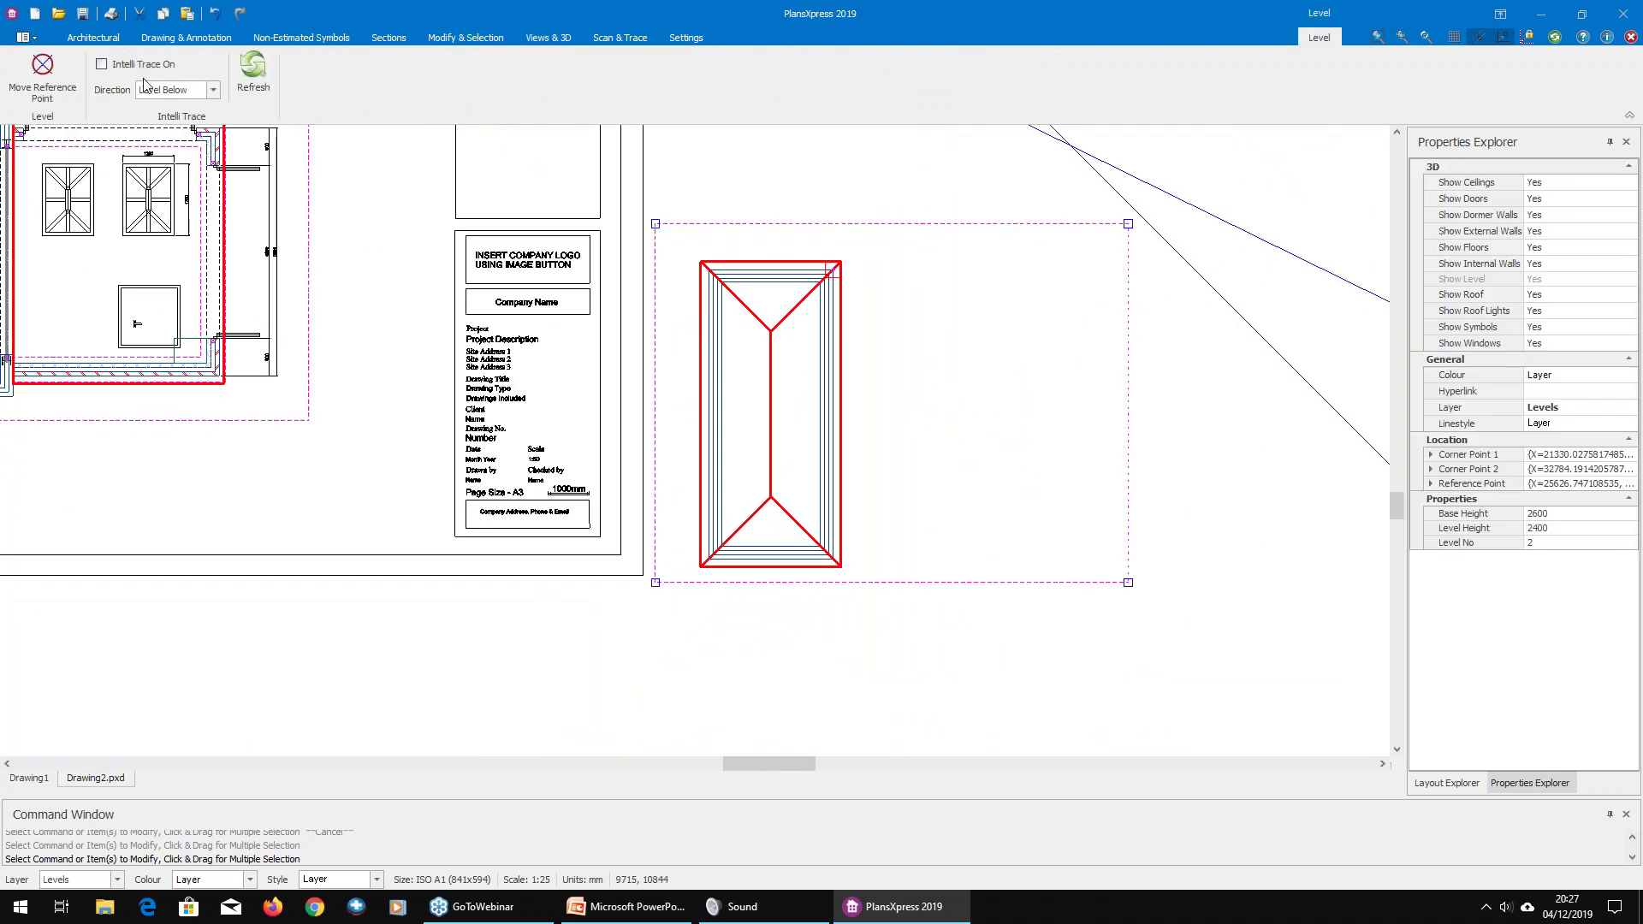
pyautogui.click(102, 65)
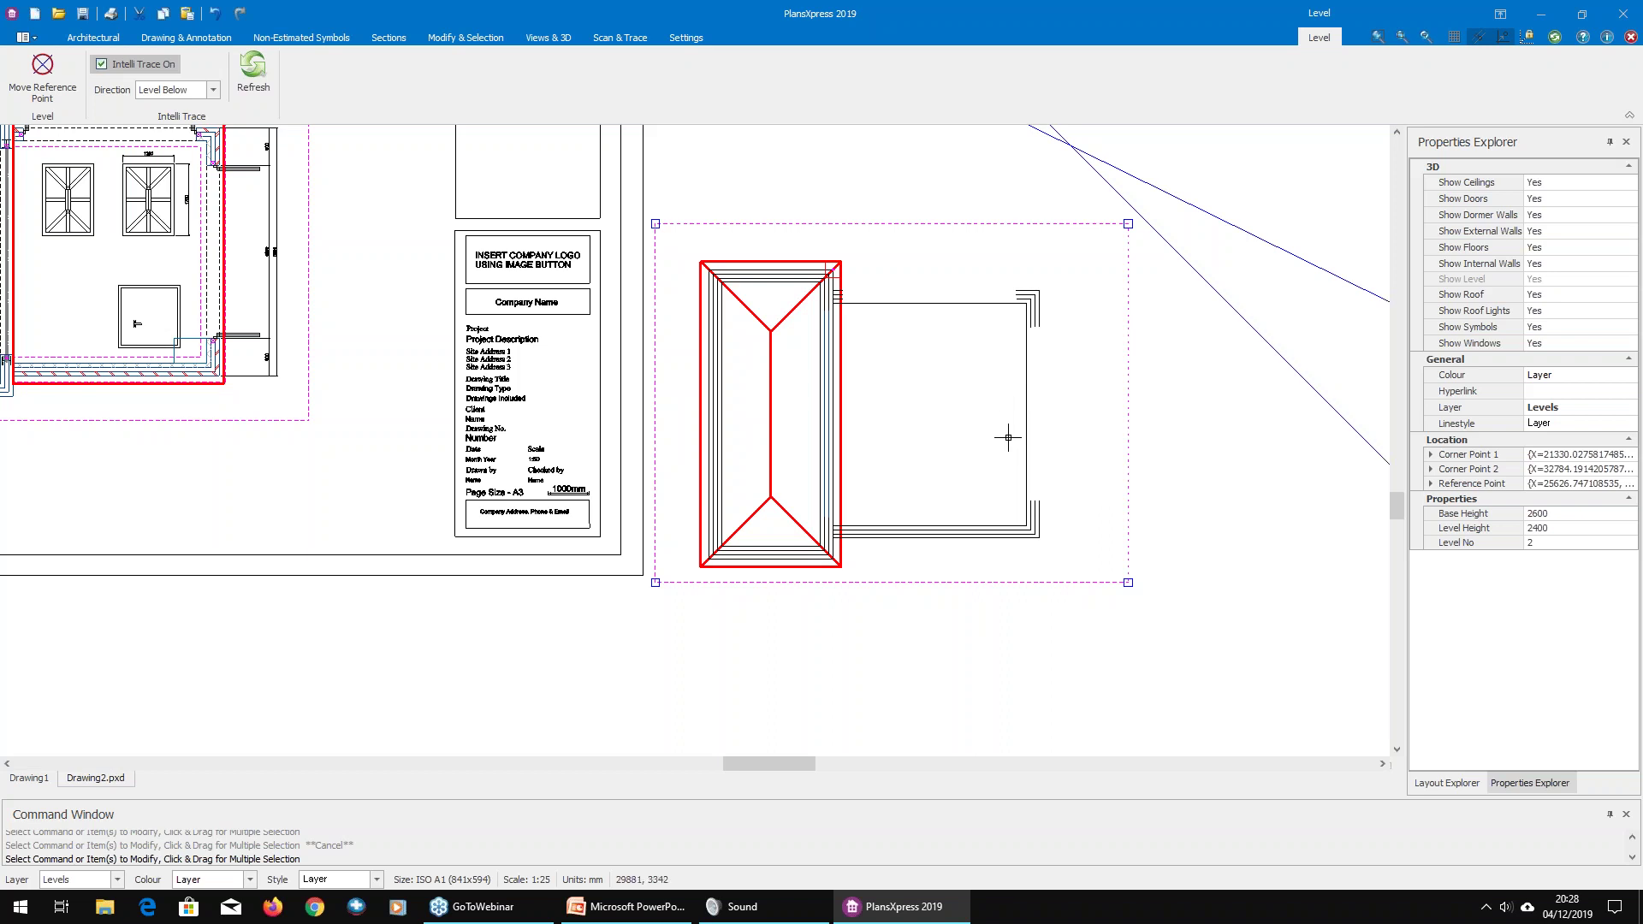
pyautogui.moveTo(843, 515)
pyautogui.scroll(-3, 928, 437)
pyautogui.press('Escape')
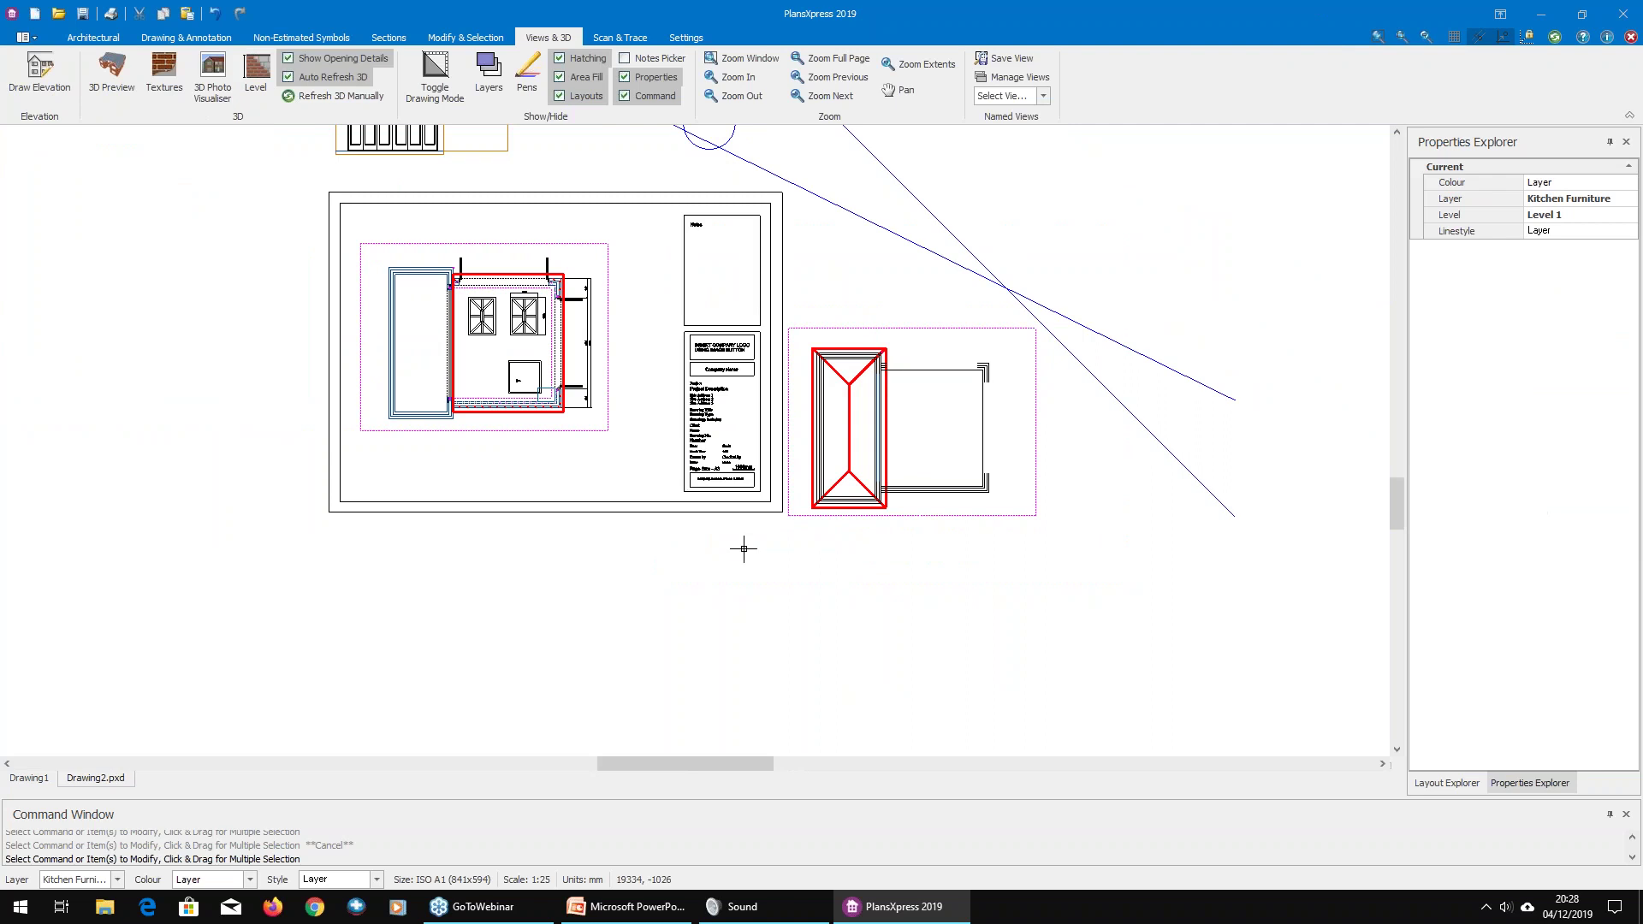
pyautogui.moveTo(539, 592); pyautogui.dragTo(611, 608, button='middle')
pyautogui.moveTo(850, 334); pyautogui.dragTo(1193, 562)
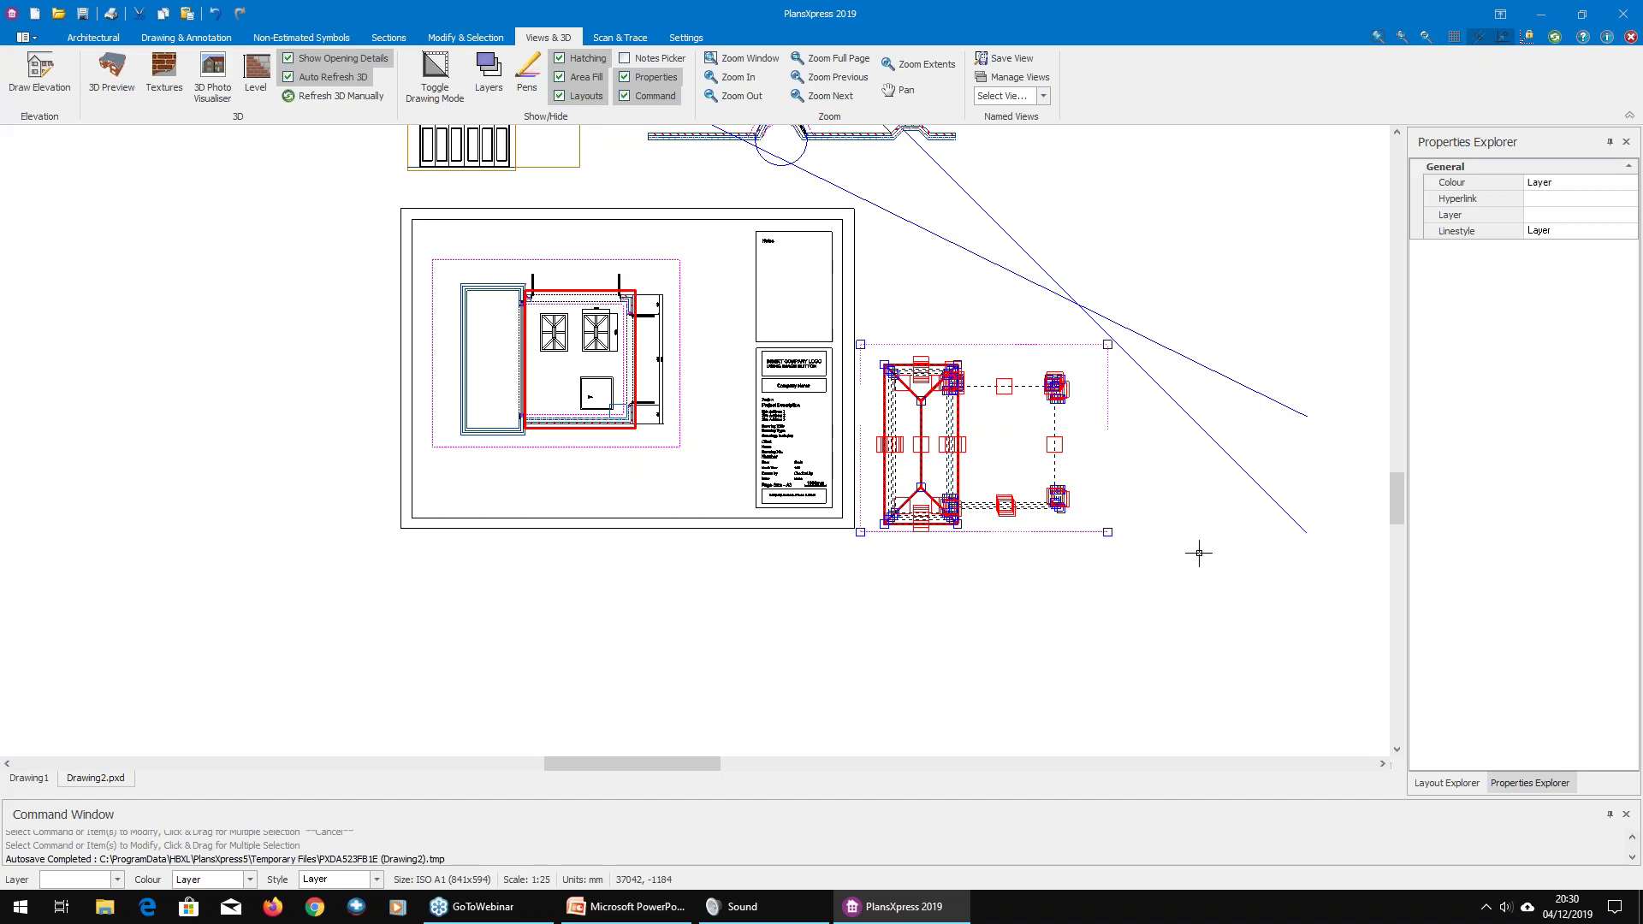
pyautogui.press('Escape')
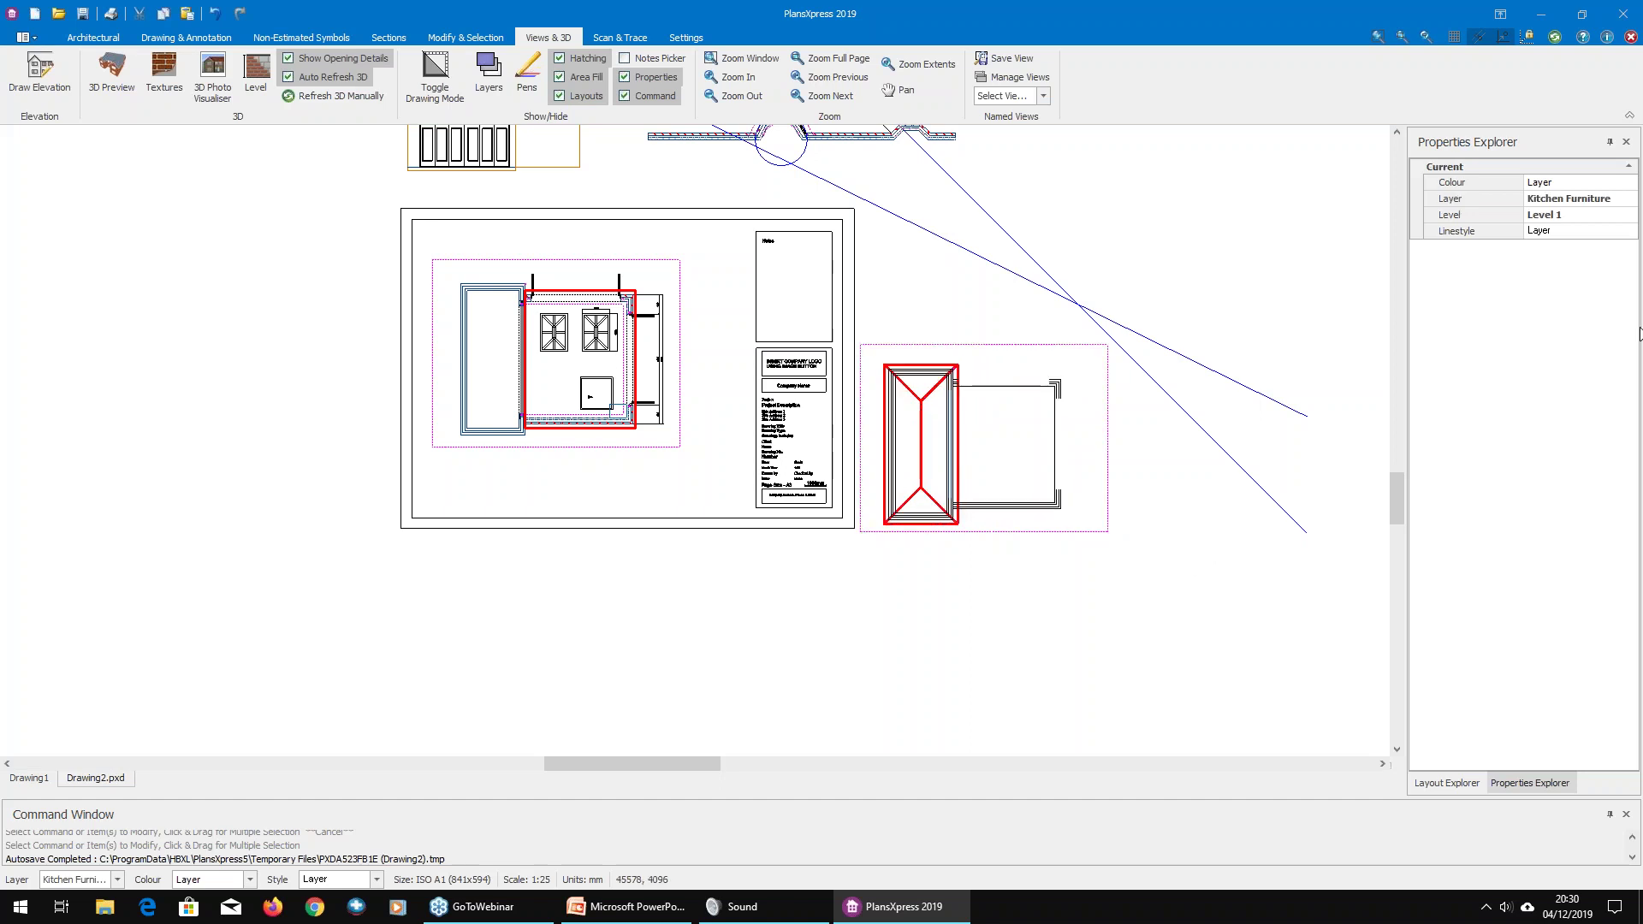